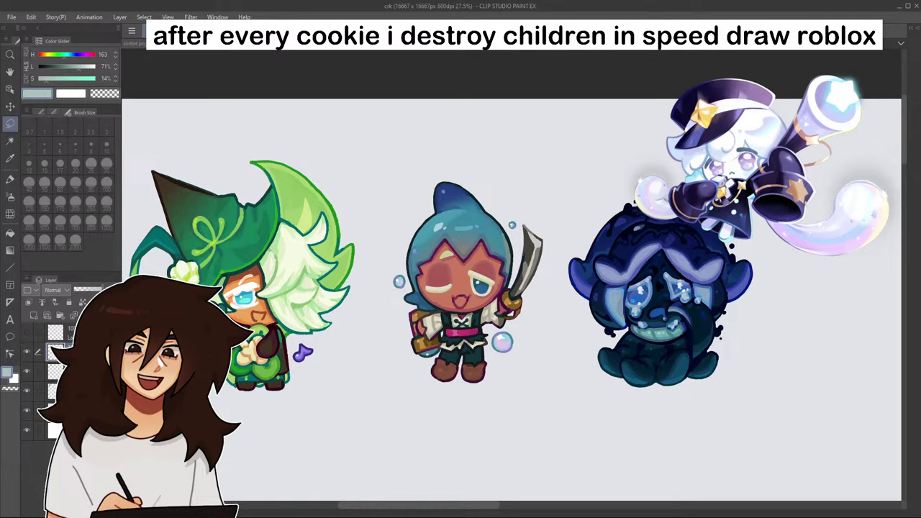
# - Show the hidden top layer and delete the small grey-blue character sketch on it
pyautogui.moveTo(461, 288); pyautogui.dragTo(453, 387)
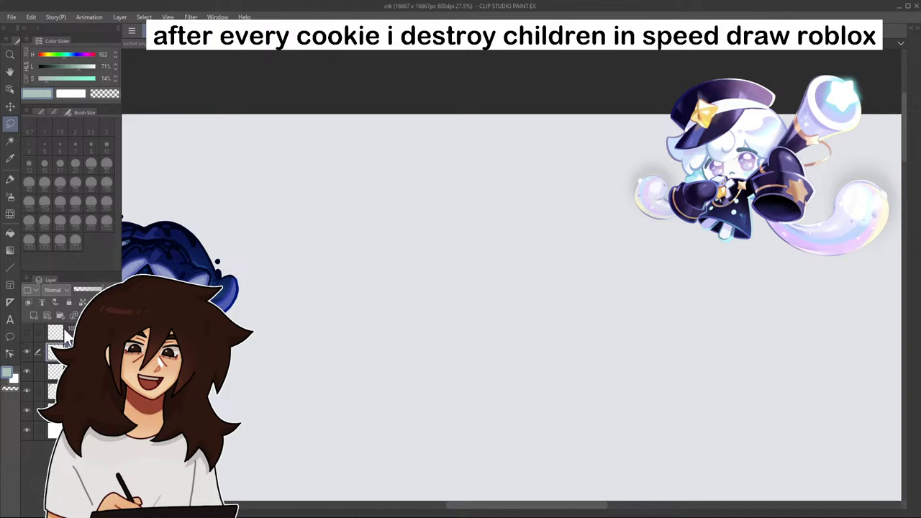
pyautogui.click(26, 332)
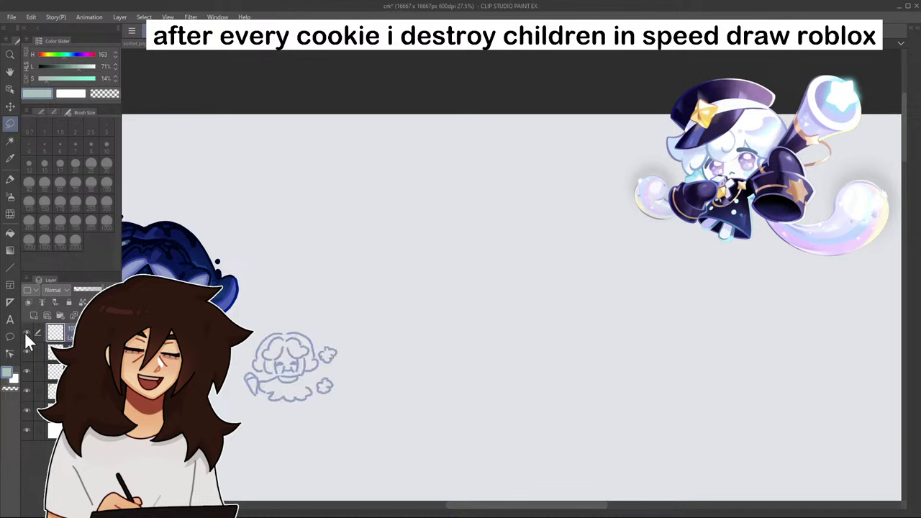
pyautogui.click(113, 315)
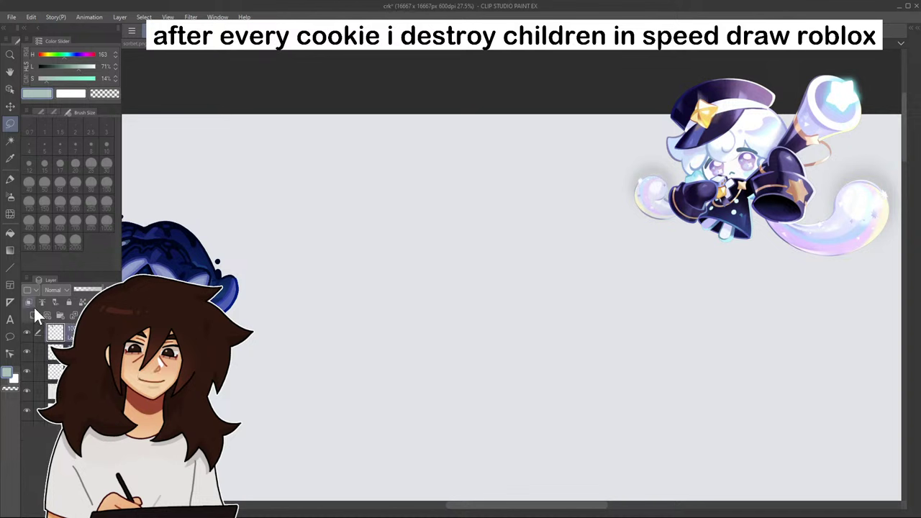
# - Sketch a circular head guide on the empty canvas with the size 10 pen, using hue 260
pyautogui.click(79, 55)
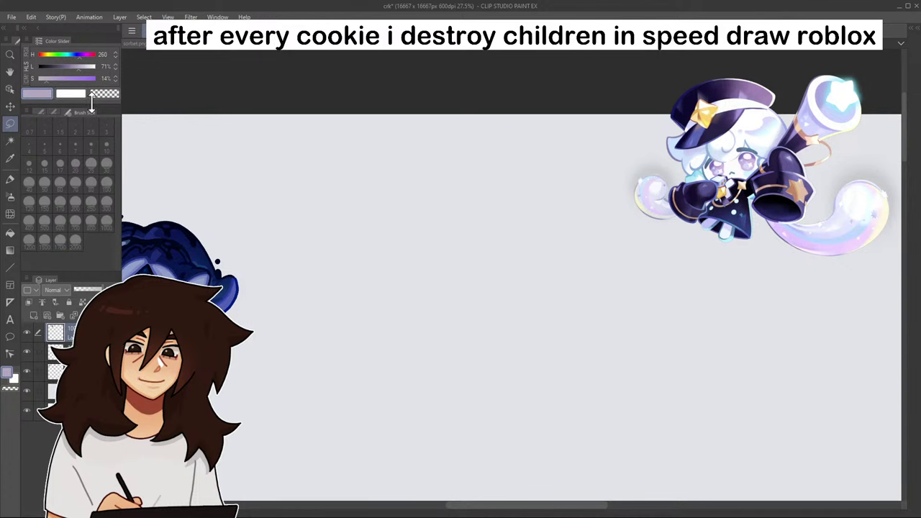
pyautogui.click(10, 180)
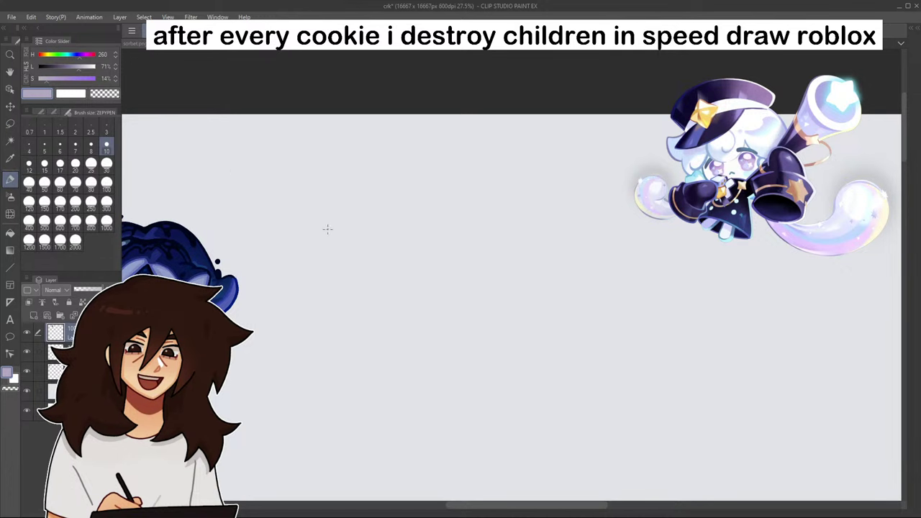
pyautogui.scroll(1, 411, 169)
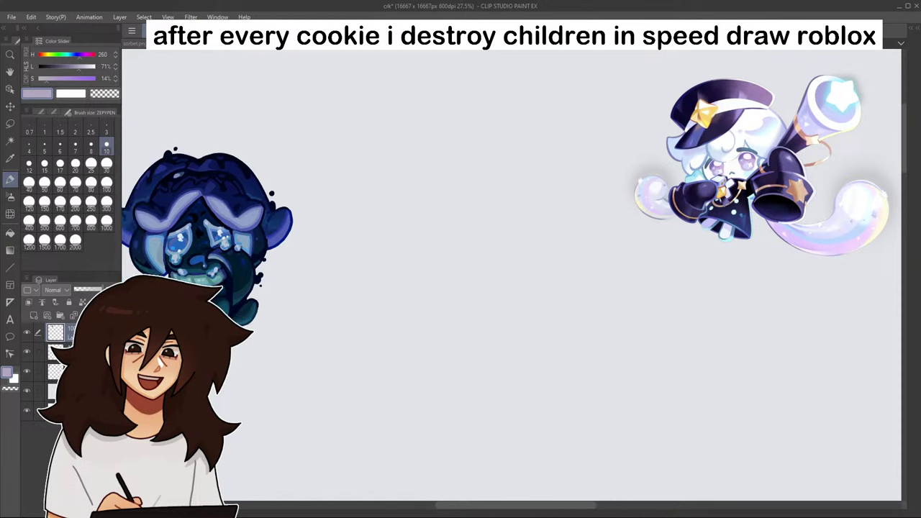
pyautogui.moveTo(274, 195); pyautogui.dragTo(669, 102)
pyautogui.moveTo(322, 324)
pyautogui.mouseDown()
pyautogui.moveTo(271, 344)
pyautogui.moveTo(280, 409)
pyautogui.mouseUp()
pyautogui.moveTo(328, 317); pyautogui.dragTo(261, 374)
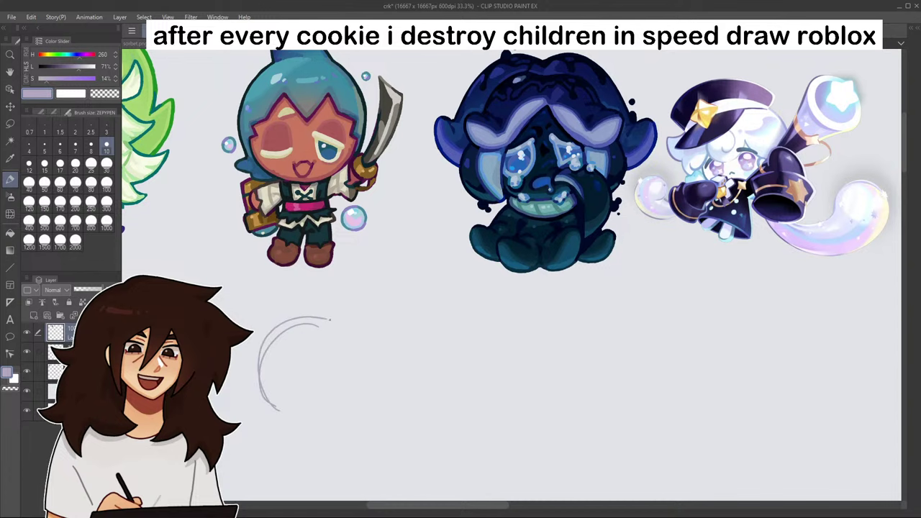
pyautogui.moveTo(350, 329)
pyautogui.mouseDown()
pyautogui.moveTo(364, 377)
pyautogui.moveTo(346, 407)
pyautogui.moveTo(318, 417)
pyautogui.moveTo(339, 413)
pyautogui.moveTo(361, 347)
pyautogui.mouseUp()
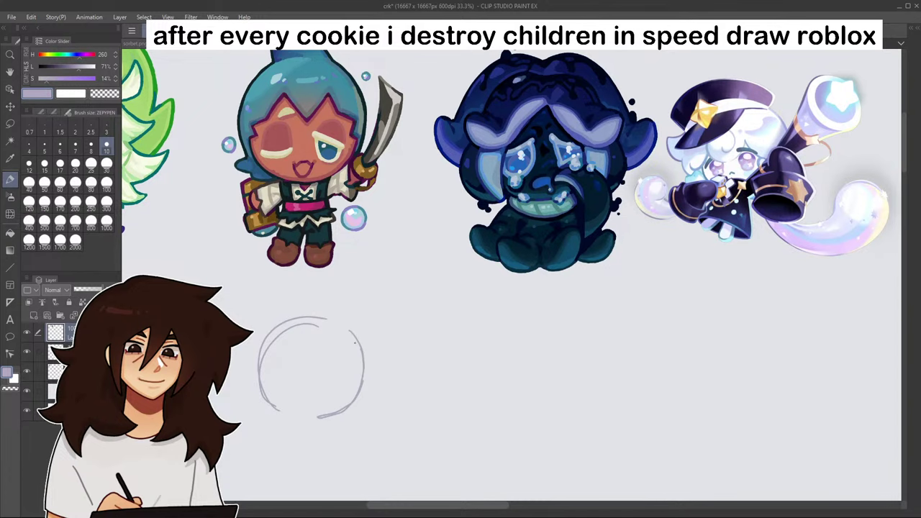
pyautogui.moveTo(360, 302)
pyautogui.mouseDown()
pyautogui.moveTo(507, 468)
pyautogui.moveTo(443, 376)
pyautogui.moveTo(386, 46)
pyautogui.moveTo(423, 347)
pyautogui.moveTo(450, 284)
pyautogui.mouseUp()
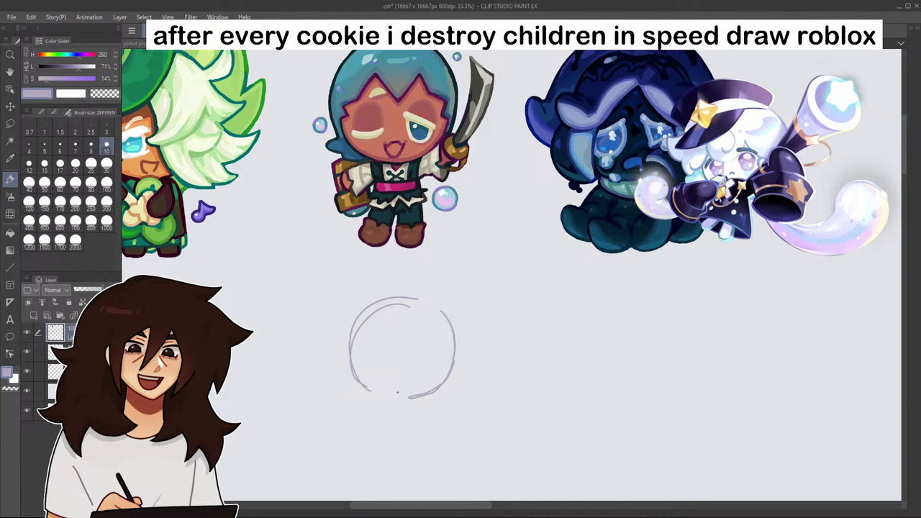
# - Sketch a small tapered torso under the head circle and add two short rounded legs
pyautogui.moveTo(382, 398)
pyautogui.mouseDown()
pyautogui.moveTo(379, 431)
pyautogui.moveTo(423, 431)
pyautogui.mouseUp()
pyautogui.moveTo(430, 396); pyautogui.dragTo(434, 429)
pyautogui.hotkey('ctrl', 'z')
pyautogui.moveTo(431, 396)
pyautogui.mouseDown()
pyautogui.moveTo(393, 432)
pyautogui.moveTo(380, 400)
pyautogui.moveTo(407, 396)
pyautogui.moveTo(387, 420)
pyautogui.mouseUp()
pyautogui.moveTo(429, 396); pyautogui.dragTo(429, 409)
pyautogui.moveTo(389, 424); pyautogui.dragTo(422, 424)
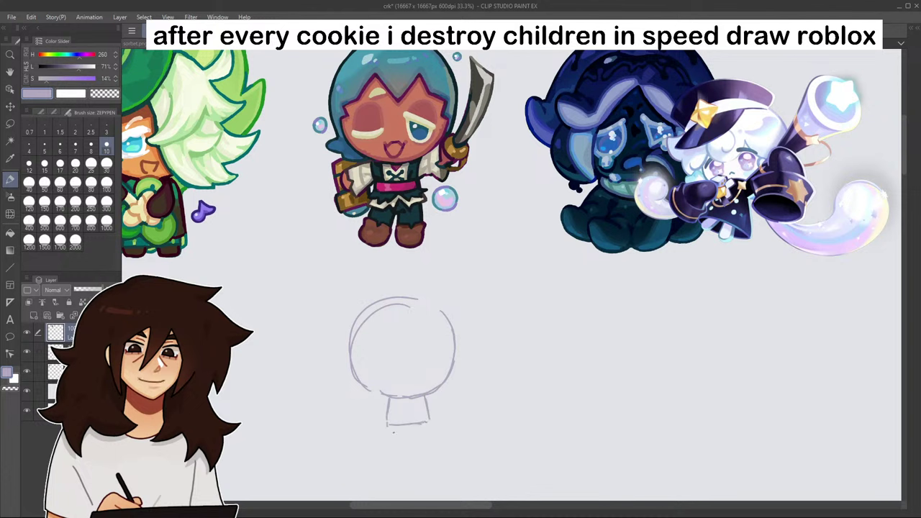
pyautogui.moveTo(388, 424)
pyautogui.mouseDown()
pyautogui.moveTo(419, 414)
pyautogui.moveTo(429, 437)
pyautogui.mouseUp()
pyautogui.press('k')
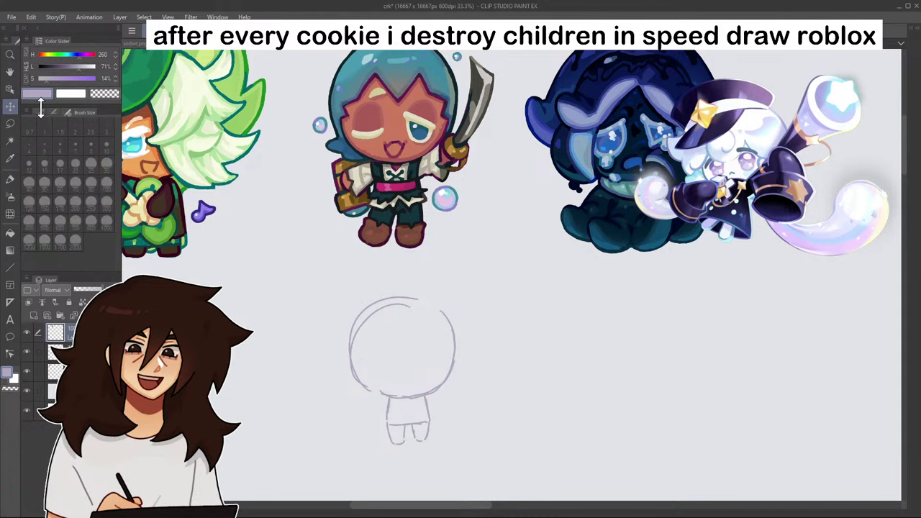
pyautogui.moveTo(406, 414); pyautogui.dragTo(542, 360)
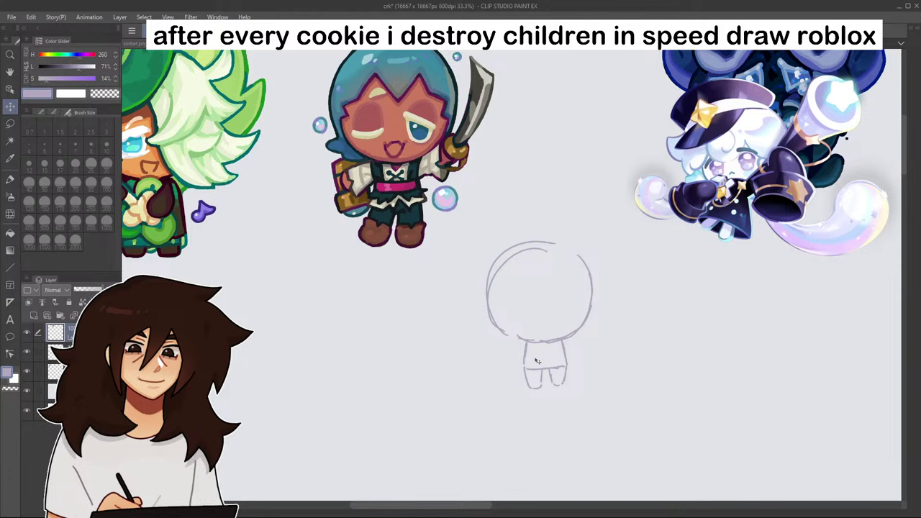
pyautogui.hotkey('ctrl', 'z')
# - Lasso the whole figure sketch, cut and paste it onto its own layer, and deselect
pyautogui.click(11, 124)
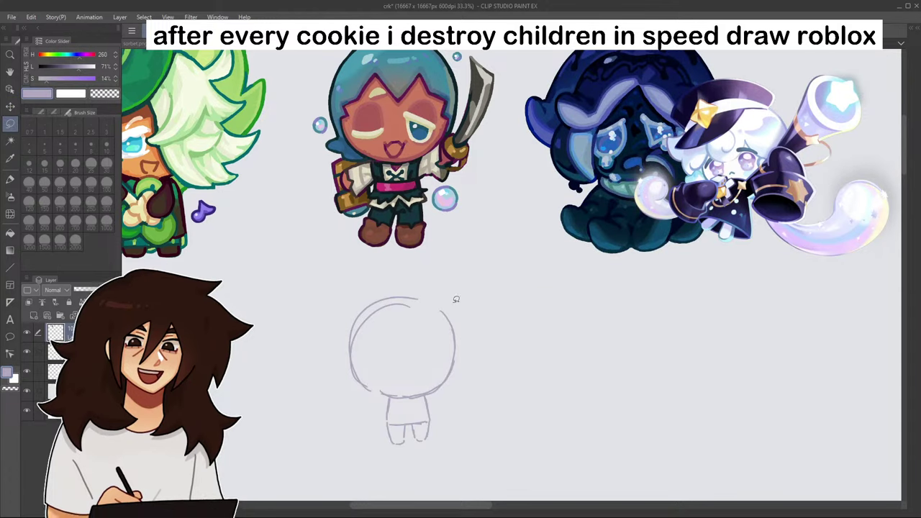
pyautogui.moveTo(412, 275)
pyautogui.mouseDown()
pyautogui.moveTo(440, 477)
pyautogui.moveTo(414, 276)
pyautogui.mouseUp()
pyautogui.click(415, 481)
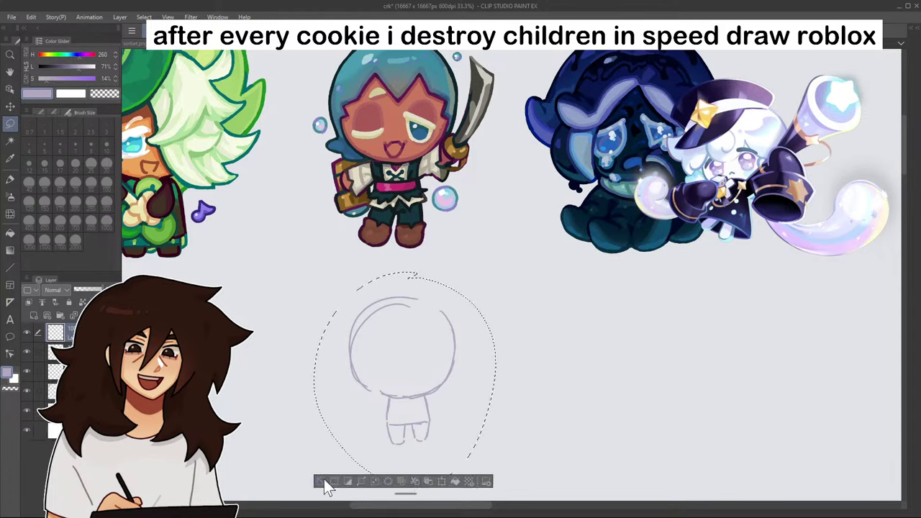
pyautogui.click(322, 482)
# - Move the figure sketch into the free space beside the dark blue crying character
pyautogui.click(10, 108)
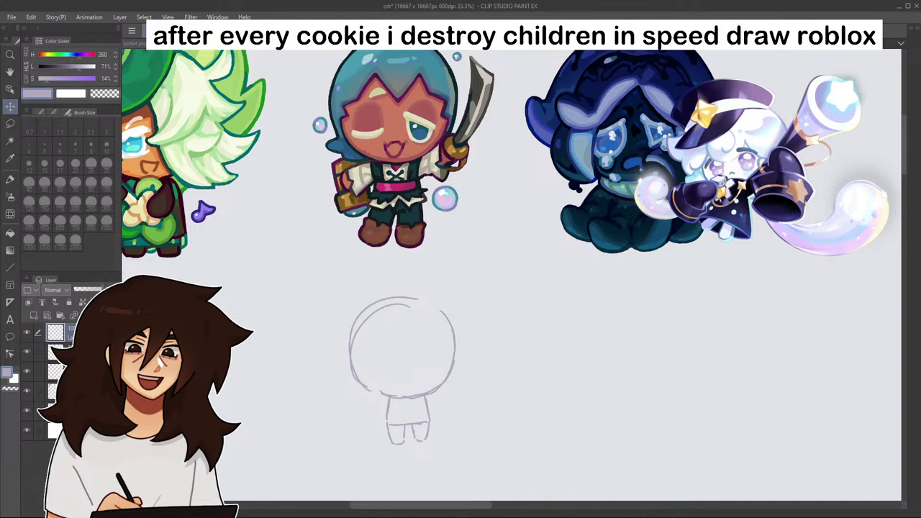
pyautogui.scroll(-1, 547, 246)
pyautogui.moveTo(575, 325)
pyautogui.mouseDown()
pyautogui.moveTo(434, 366)
pyautogui.moveTo(793, 223)
pyautogui.moveTo(799, 197)
pyautogui.mouseUp()
pyautogui.moveTo(712, 286); pyautogui.dragTo(546, 331)
pyautogui.moveTo(596, 298)
pyautogui.mouseDown()
pyautogui.moveTo(557, 288)
pyautogui.moveTo(408, 298)
pyautogui.moveTo(567, 287)
pyautogui.moveTo(600, 296)
pyautogui.mouseUp()
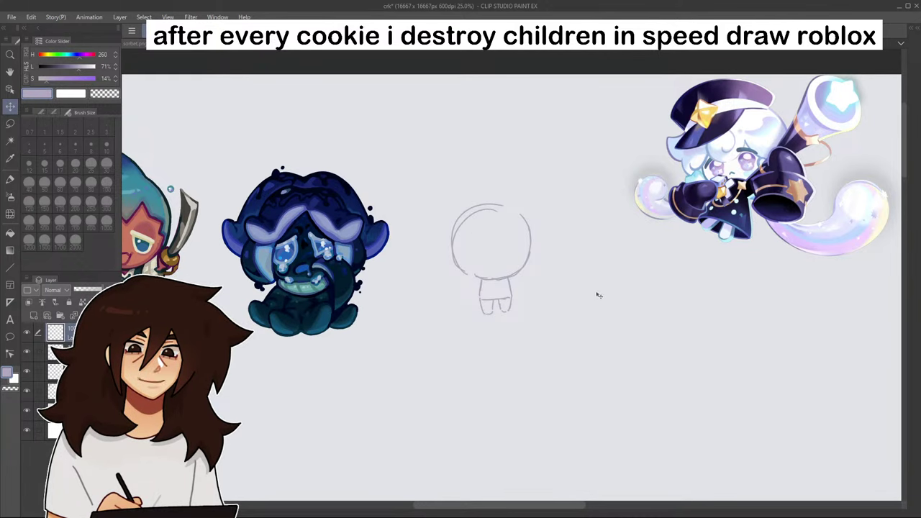
# - Add a new layer and set up a size 15 pen with colour luminosity 48% and saturation 43%
pyautogui.click(11, 179)
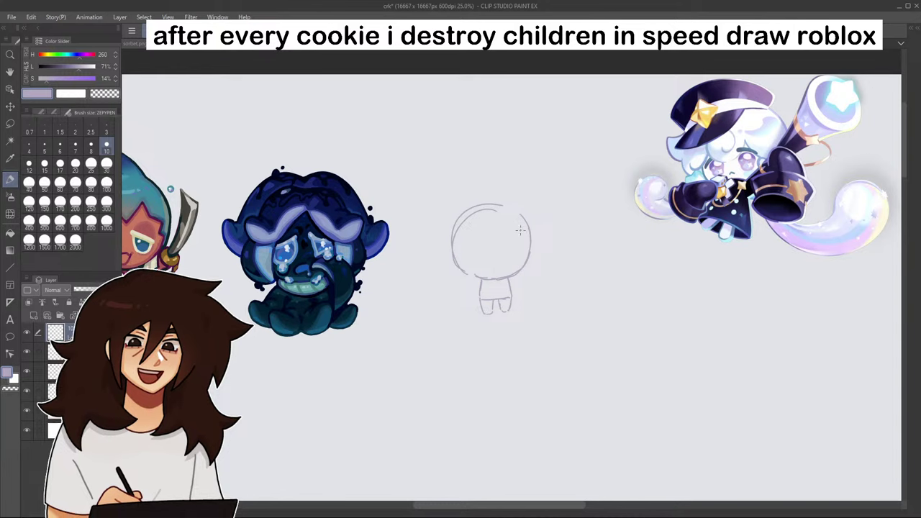
pyautogui.scroll(1, 519, 229)
pyautogui.scroll(2, 518, 229)
pyautogui.click(44, 164)
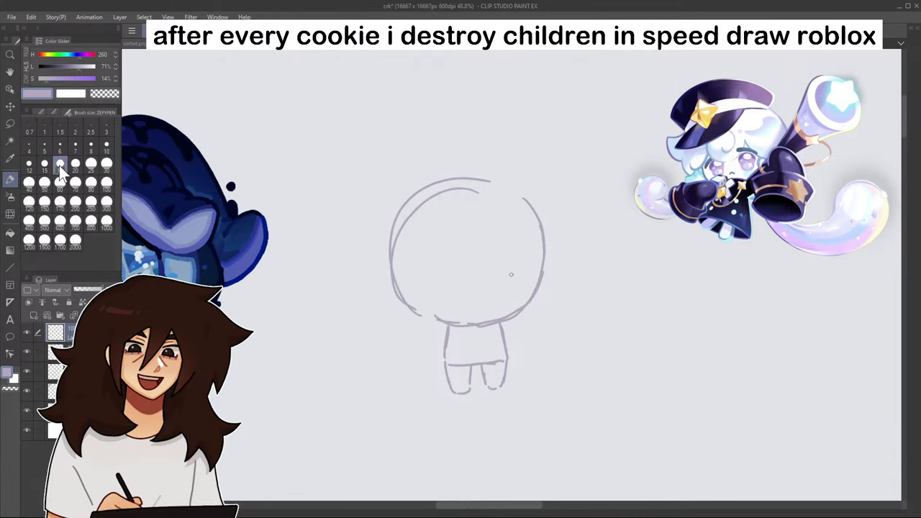
pyautogui.moveTo(461, 271)
pyautogui.mouseDown()
pyautogui.moveTo(542, 229)
pyautogui.moveTo(578, 241)
pyautogui.mouseUp()
pyautogui.hotkey('ctrl', 'z')
pyautogui.click(38, 317)
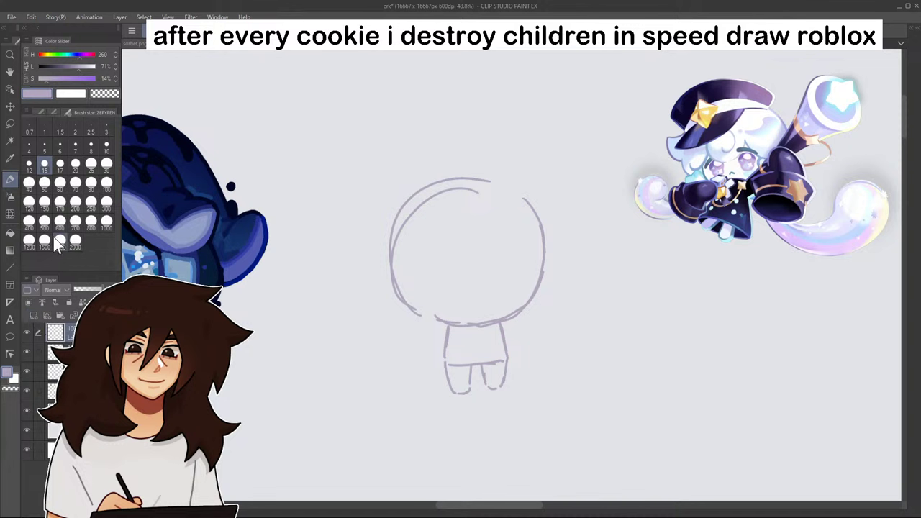
pyautogui.click(66, 66)
pyautogui.click(63, 78)
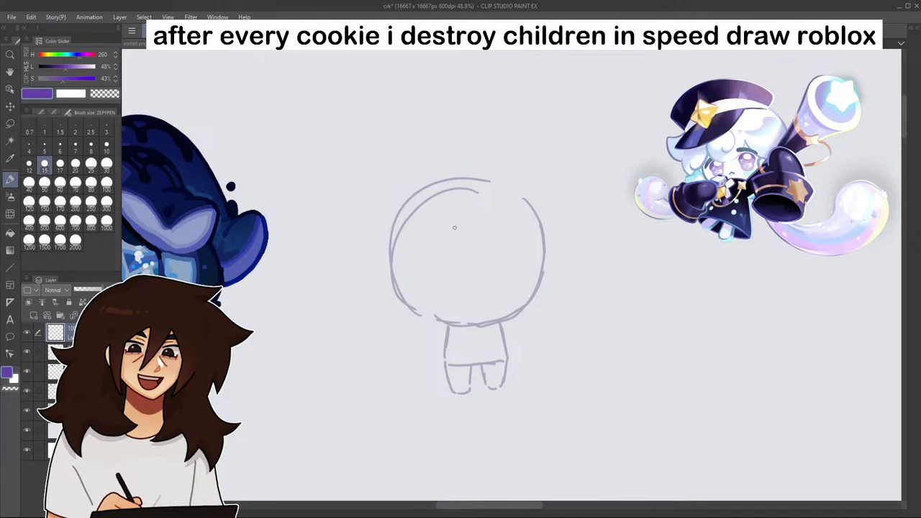
# - Draw a spiral curl on the forehead, with an arched upper lid and a rounded eye on each side of it
pyautogui.moveTo(455, 221)
pyautogui.mouseDown()
pyautogui.moveTo(448, 265)
pyautogui.moveTo(466, 274)
pyautogui.moveTo(486, 263)
pyautogui.moveTo(487, 245)
pyautogui.moveTo(466, 253)
pyautogui.mouseUp()
pyautogui.hotkey('ctrl', 'z')
pyautogui.moveTo(454, 222)
pyautogui.mouseDown()
pyautogui.moveTo(456, 270)
pyautogui.moveTo(484, 268)
pyautogui.moveTo(470, 251)
pyautogui.mouseUp()
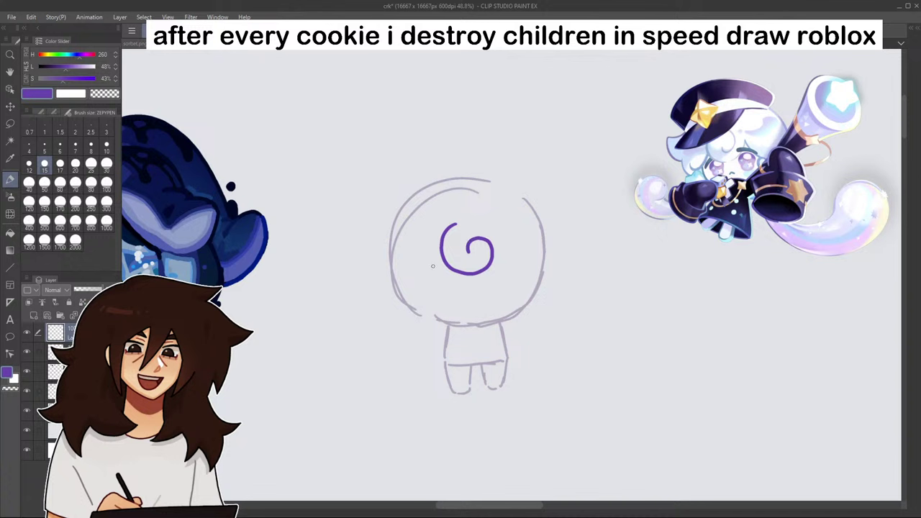
pyautogui.moveTo(448, 255); pyautogui.dragTo(405, 277)
pyautogui.moveTo(507, 252); pyautogui.dragTo(531, 268)
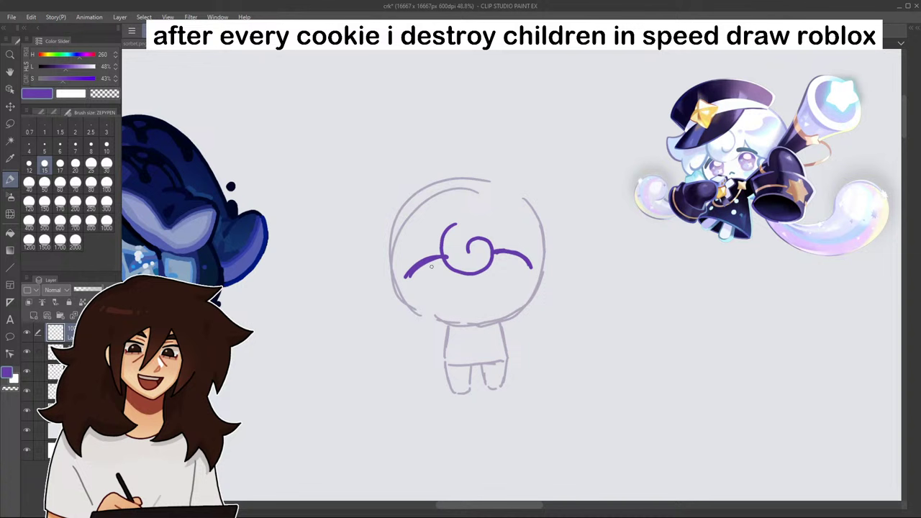
pyautogui.moveTo(432, 266)
pyautogui.mouseDown()
pyautogui.moveTo(423, 288)
pyautogui.moveTo(450, 293)
pyautogui.moveTo(452, 275)
pyautogui.moveTo(449, 290)
pyautogui.mouseUp()
pyautogui.moveTo(493, 261)
pyautogui.mouseDown()
pyautogui.moveTo(514, 263)
pyautogui.moveTo(495, 285)
pyautogui.moveTo(506, 292)
pyautogui.moveTo(513, 268)
pyautogui.mouseUp()
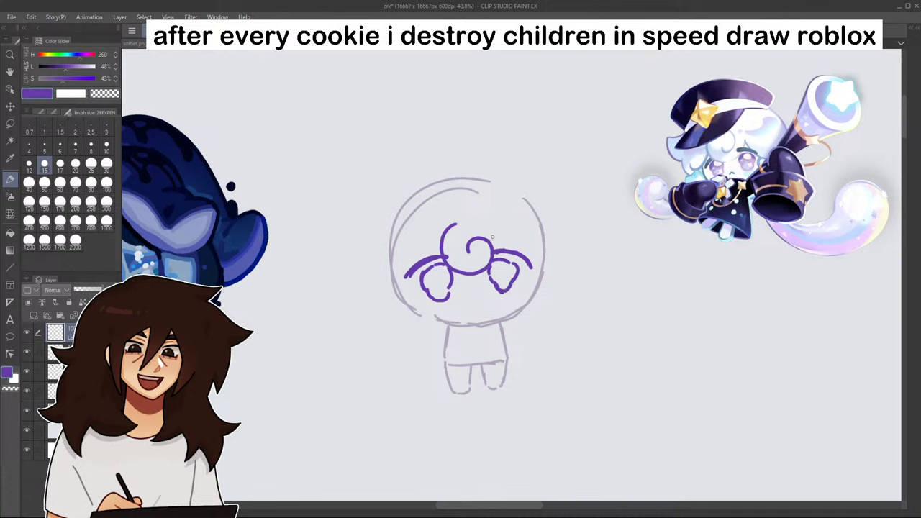
# - Draw pointed bangs above both eyes and outline the cheeks and chin of the face
pyautogui.moveTo(493, 249)
pyautogui.mouseDown()
pyautogui.moveTo(506, 228)
pyautogui.moveTo(544, 261)
pyautogui.mouseUp()
pyautogui.moveTo(434, 231)
pyautogui.mouseDown()
pyautogui.moveTo(394, 278)
pyautogui.moveTo(429, 231)
pyautogui.moveTo(409, 275)
pyautogui.moveTo(427, 314)
pyautogui.mouseUp()
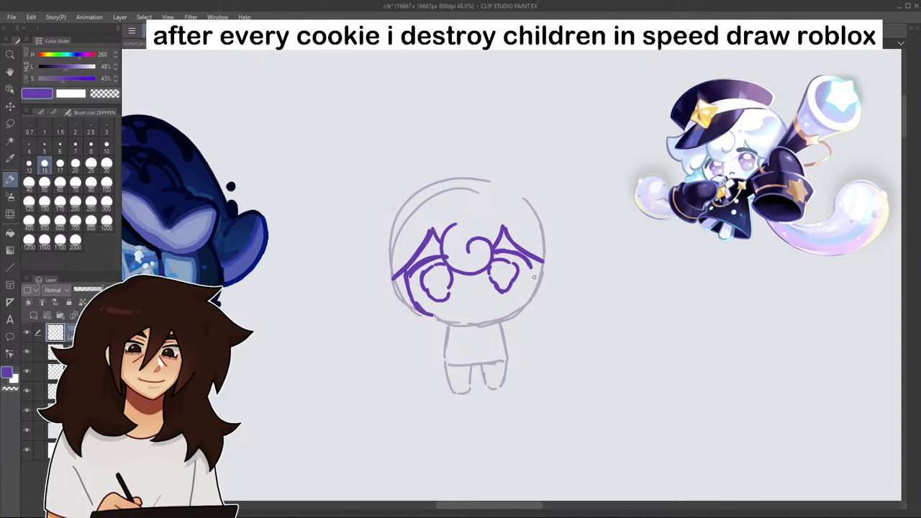
pyautogui.moveTo(535, 261); pyautogui.dragTo(533, 291)
pyautogui.moveTo(436, 318)
pyautogui.mouseDown()
pyautogui.moveTo(489, 319)
pyautogui.moveTo(528, 300)
pyautogui.moveTo(475, 321)
pyautogui.moveTo(433, 315)
pyautogui.mouseUp()
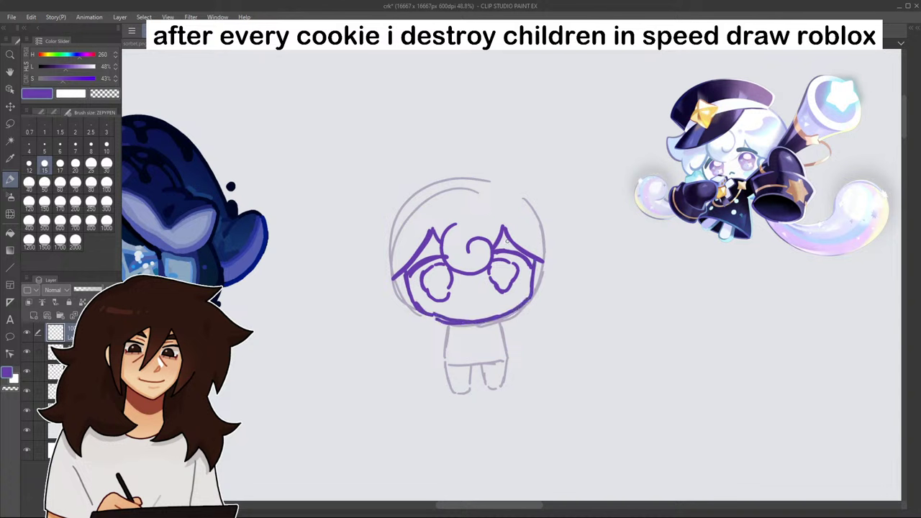
pyautogui.hotkey('ctrl', 'z')
pyautogui.hotkey('ctrl', 'z')
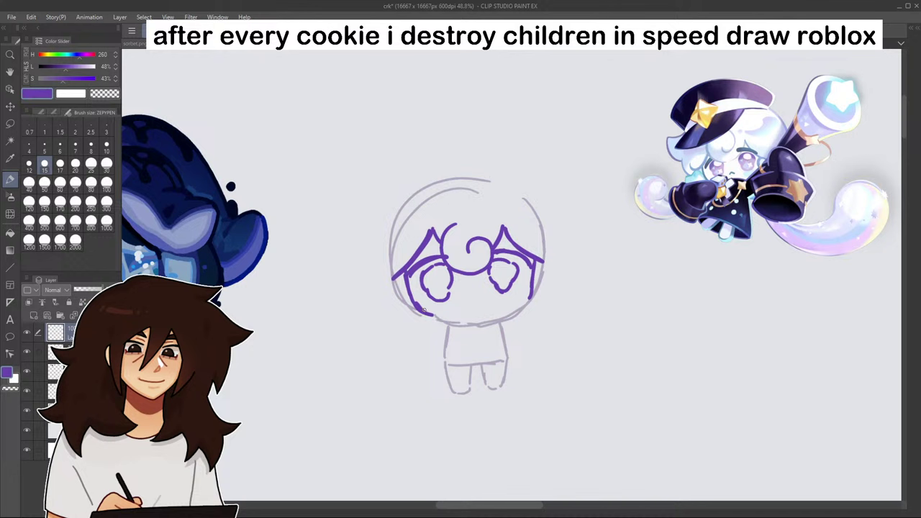
pyautogui.moveTo(423, 311)
pyautogui.mouseDown()
pyautogui.moveTo(462, 324)
pyautogui.moveTo(490, 320)
pyautogui.moveTo(530, 290)
pyautogui.moveTo(512, 305)
pyautogui.mouseUp()
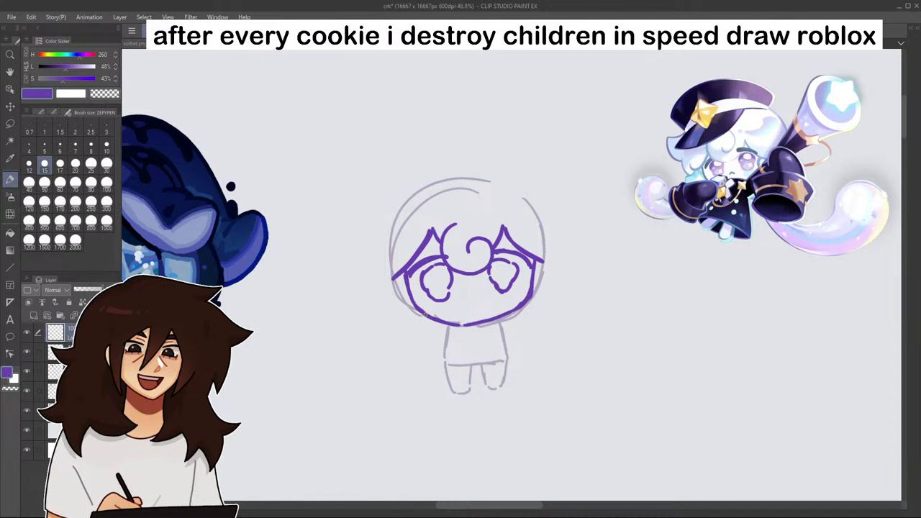
pyautogui.moveTo(426, 315)
pyautogui.mouseDown()
pyautogui.moveTo(465, 323)
pyautogui.moveTo(525, 297)
pyautogui.mouseUp()
# - Erase along the chin line with the transparent colour to thin it, and switch back to the purple colour
pyautogui.click(111, 98)
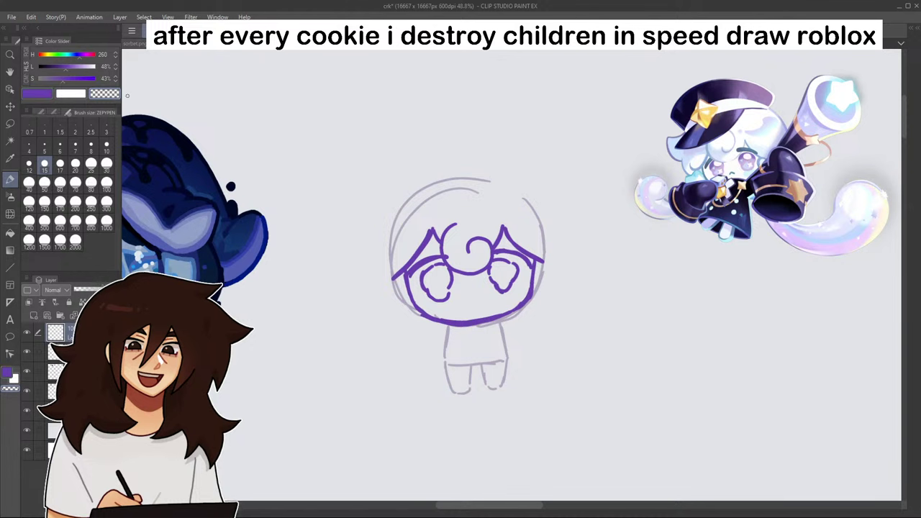
pyautogui.moveTo(440, 322); pyautogui.dragTo(493, 317)
pyautogui.click(48, 92)
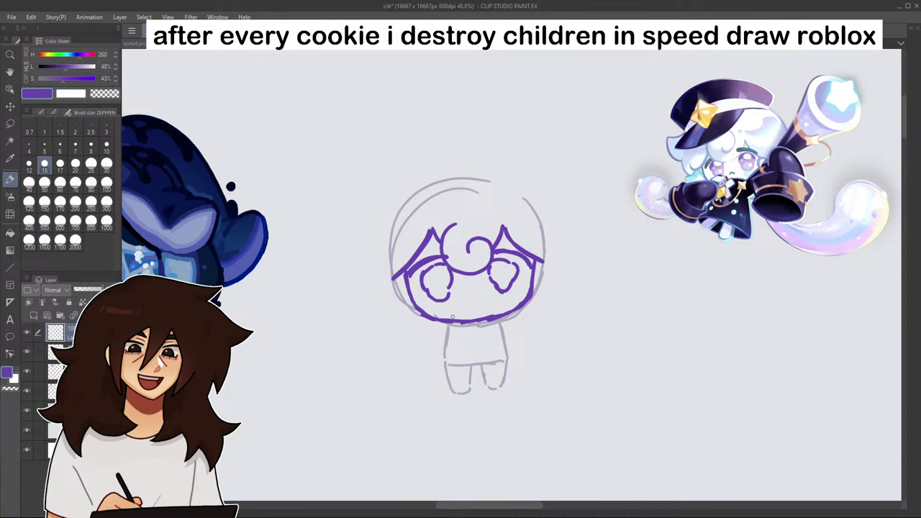
# - Draw the outer hair curve along the left side of the head and a flared shape jutting from its upper part
pyautogui.hotkey('ctrl', '+')
pyautogui.hotkey('ctrl', '+')
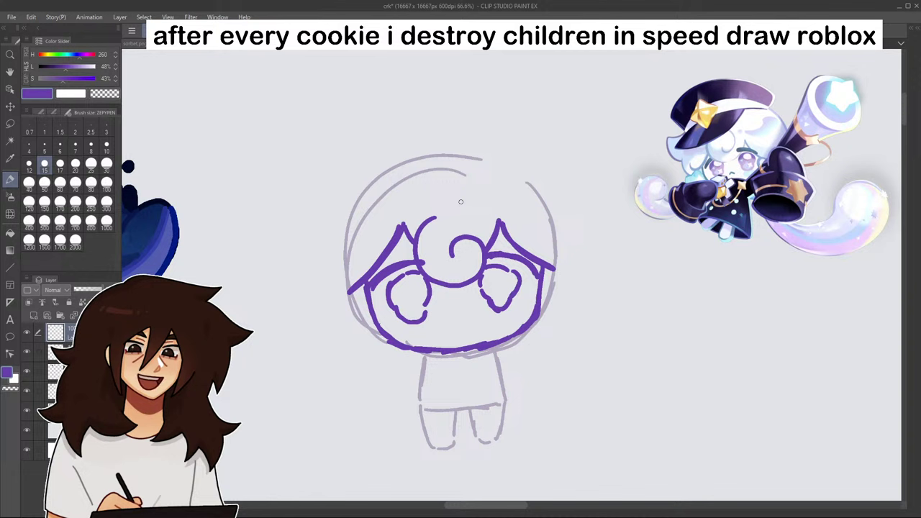
pyautogui.moveTo(394, 153); pyautogui.dragTo(338, 290)
pyautogui.moveTo(333, 243); pyautogui.dragTo(409, 147)
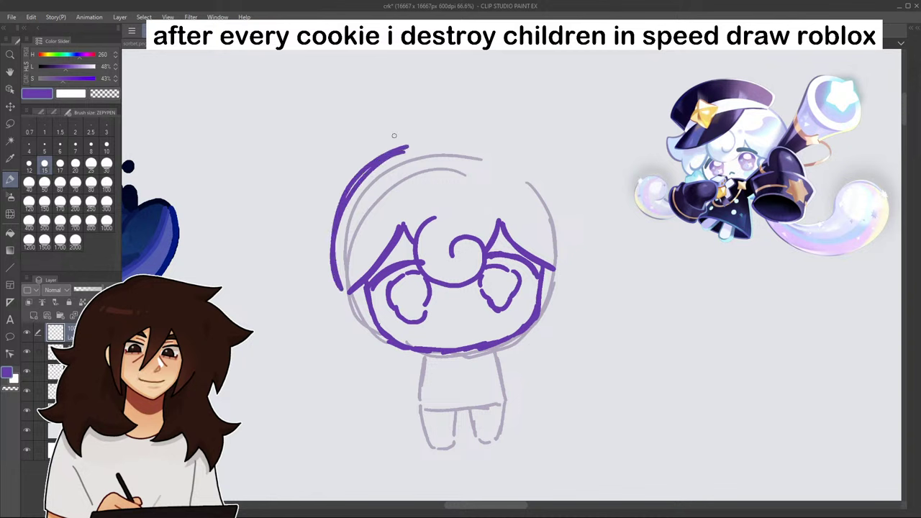
pyautogui.moveTo(363, 167)
pyautogui.mouseDown()
pyautogui.moveTo(292, 197)
pyautogui.moveTo(333, 236)
pyautogui.mouseUp()
pyautogui.moveTo(307, 167); pyautogui.dragTo(315, 236)
pyautogui.moveTo(305, 168); pyautogui.dragTo(354, 173)
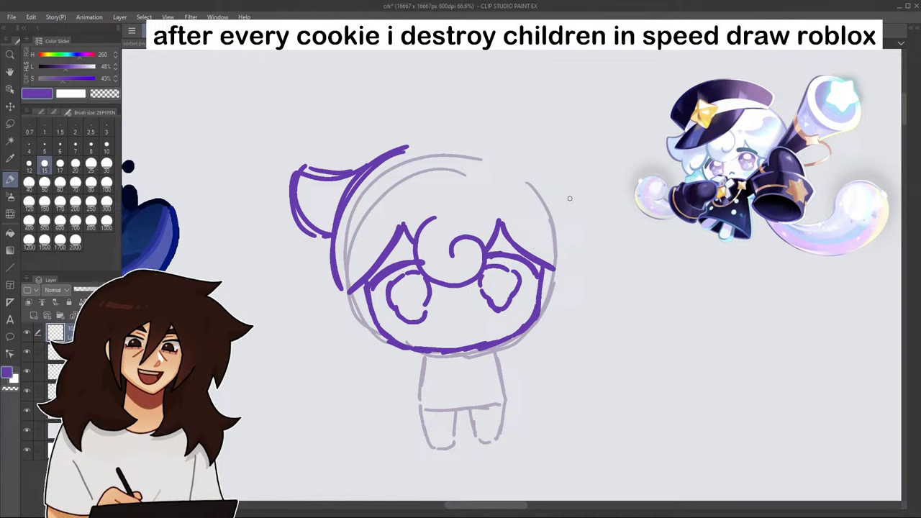
# - Draw the wavy outer hair line on the right of the head and a bulging lock on the left
pyautogui.moveTo(570, 181)
pyautogui.mouseDown()
pyautogui.moveTo(589, 240)
pyautogui.moveTo(560, 324)
pyautogui.mouseUp()
pyautogui.moveTo(586, 210); pyautogui.dragTo(584, 276)
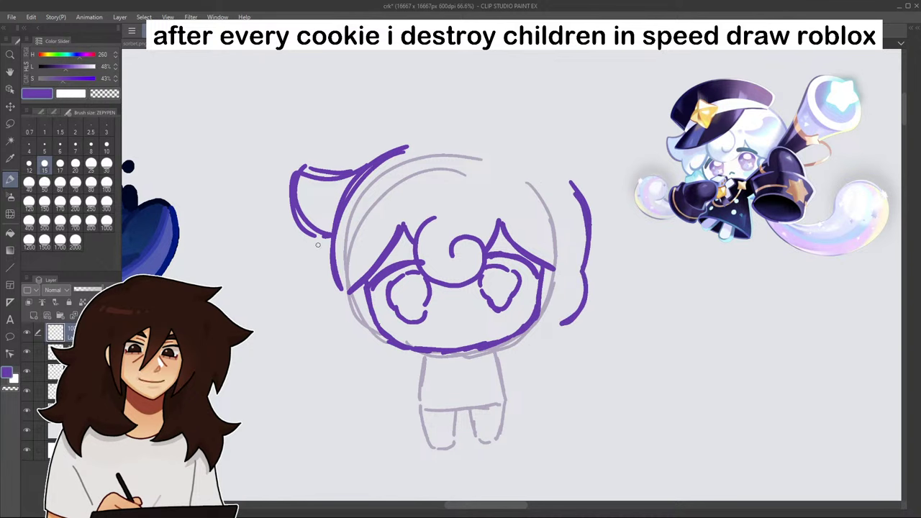
pyautogui.moveTo(322, 227); pyautogui.dragTo(335, 316)
pyautogui.moveTo(338, 201); pyautogui.dragTo(311, 248)
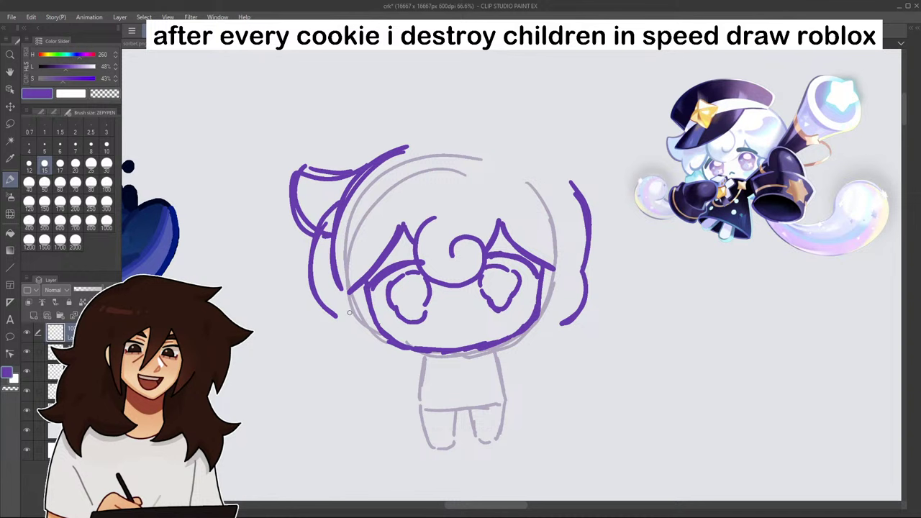
# - Draw a fluffy, scalloped puff beside each cheek at the lower ends of the side hair
pyautogui.moveTo(350, 310)
pyautogui.mouseDown()
pyautogui.moveTo(331, 319)
pyautogui.moveTo(357, 316)
pyautogui.moveTo(329, 351)
pyautogui.moveTo(337, 375)
pyautogui.moveTo(386, 373)
pyautogui.moveTo(374, 317)
pyautogui.moveTo(393, 336)
pyautogui.moveTo(389, 362)
pyautogui.mouseUp()
pyautogui.moveTo(546, 306)
pyautogui.mouseDown()
pyautogui.moveTo(581, 332)
pyautogui.moveTo(576, 339)
pyautogui.moveTo(538, 302)
pyautogui.moveTo(507, 325)
pyautogui.mouseUp()
pyautogui.moveTo(507, 324)
pyautogui.mouseDown()
pyautogui.moveTo(516, 351)
pyautogui.moveTo(549, 365)
pyautogui.moveTo(560, 367)
pyautogui.moveTo(582, 344)
pyautogui.mouseUp()
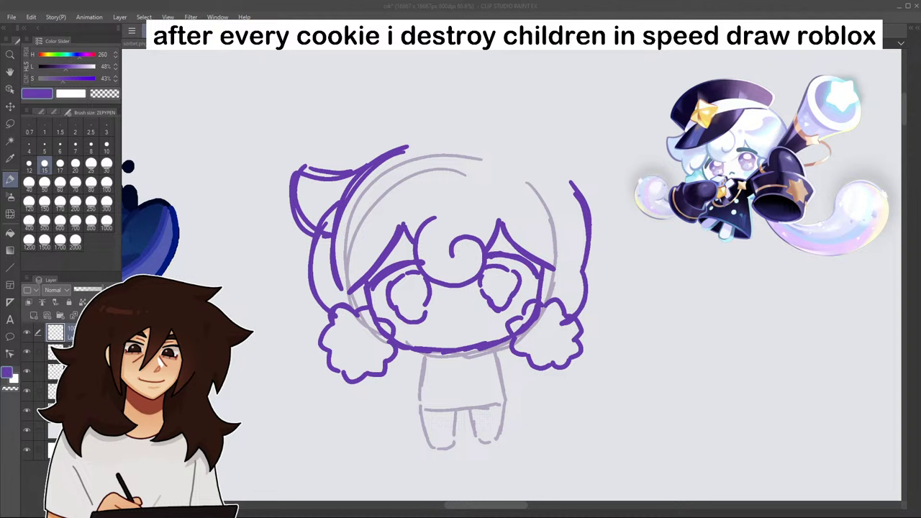
# - Draw the arc above the left hair and the cap's curved visor edge sweeping across the forehead, touching up the eye outline
pyautogui.moveTo(348, 171); pyautogui.dragTo(422, 129)
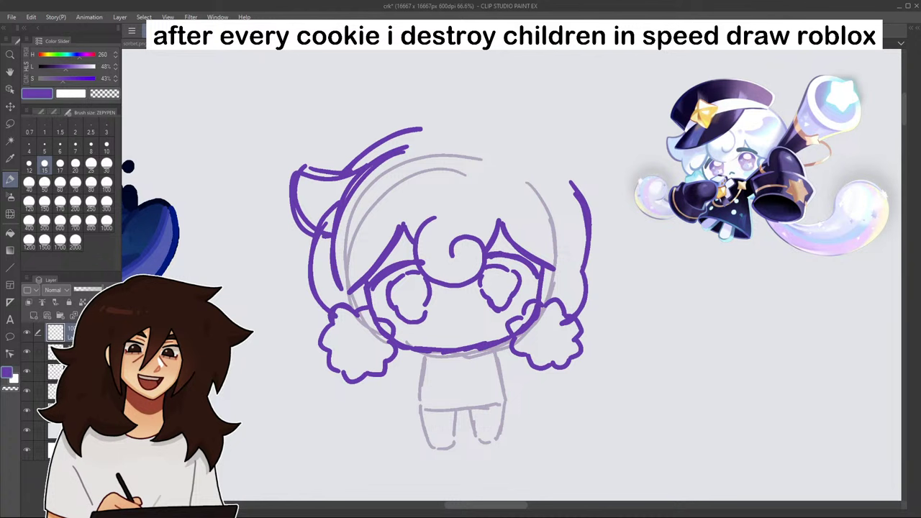
pyautogui.moveTo(500, 266)
pyautogui.mouseDown()
pyautogui.moveTo(522, 279)
pyautogui.moveTo(487, 288)
pyautogui.mouseUp()
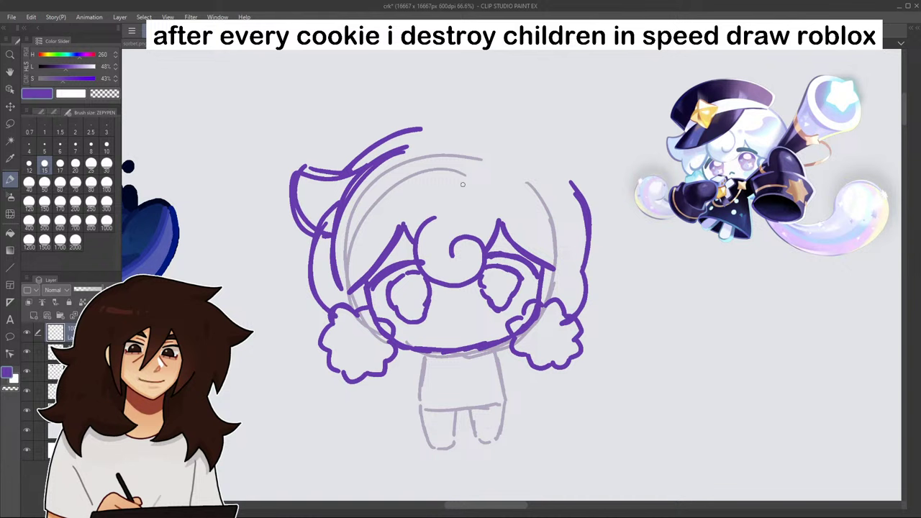
pyautogui.moveTo(385, 135)
pyautogui.mouseDown()
pyautogui.moveTo(420, 193)
pyautogui.moveTo(528, 227)
pyautogui.moveTo(565, 230)
pyautogui.moveTo(595, 199)
pyautogui.mouseUp()
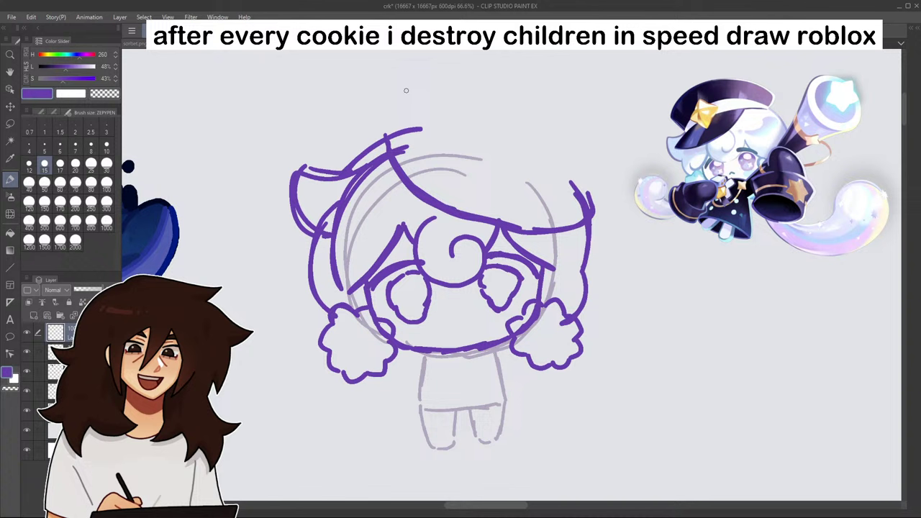
pyautogui.moveTo(339, 370); pyautogui.dragTo(333, 430)
pyautogui.moveTo(389, 371); pyautogui.dragTo(399, 447)
pyautogui.moveTo(332, 422)
pyautogui.mouseDown()
pyautogui.moveTo(289, 438)
pyautogui.moveTo(315, 458)
pyautogui.moveTo(394, 449)
pyautogui.moveTo(324, 460)
pyautogui.moveTo(291, 436)
pyautogui.moveTo(332, 422)
pyautogui.mouseUp()
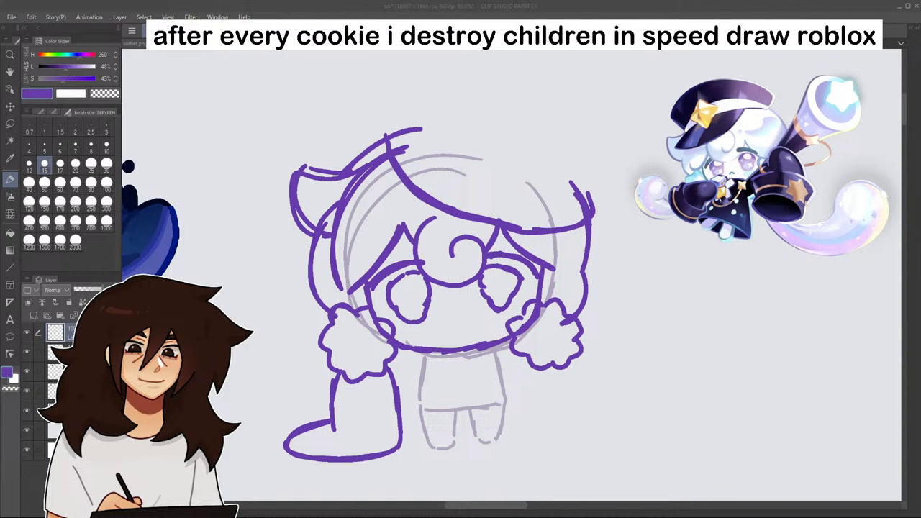
pyautogui.moveTo(521, 359); pyautogui.dragTo(524, 446)
pyautogui.moveTo(571, 362); pyautogui.dragTo(585, 428)
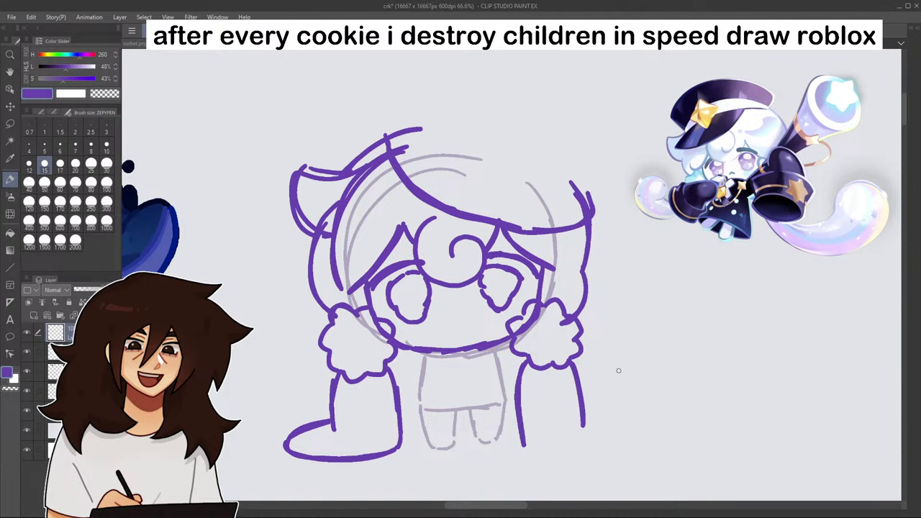
pyautogui.hotkey('ctrl', 'z')
pyautogui.hotkey('ctrl', 'z')
pyautogui.hotkey('ctrl', 'z')
pyautogui.hotkey('ctrl', 'z')
pyautogui.hotkey('ctrl', 'z')
pyautogui.hotkey('ctrl', 'z')
pyautogui.hotkey('ctrl', 'z')
pyautogui.hotkey('ctrl', 'z')
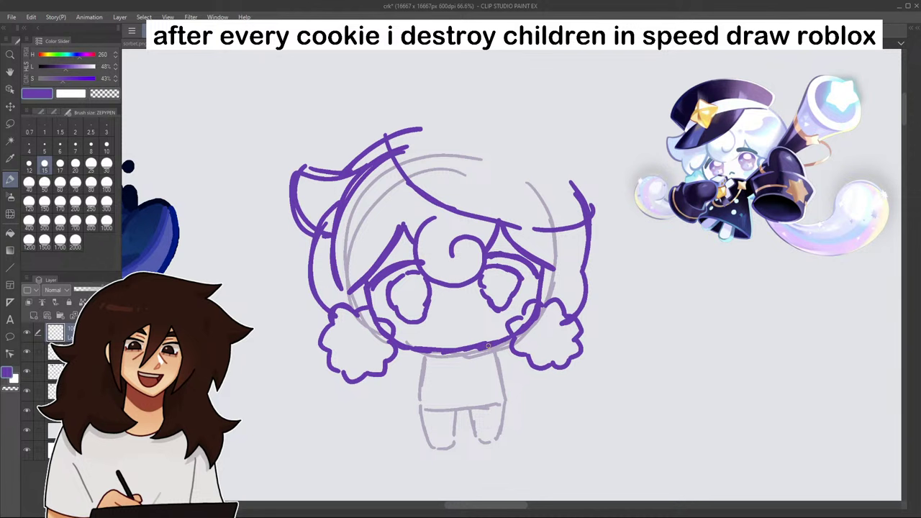
pyautogui.moveTo(518, 376); pyautogui.dragTo(604, 467)
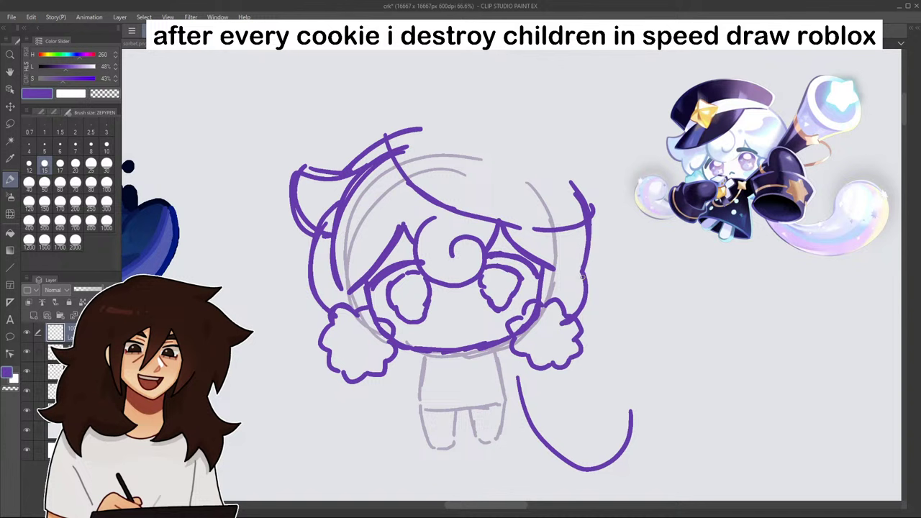
pyautogui.hotkey('ctrl', 'z')
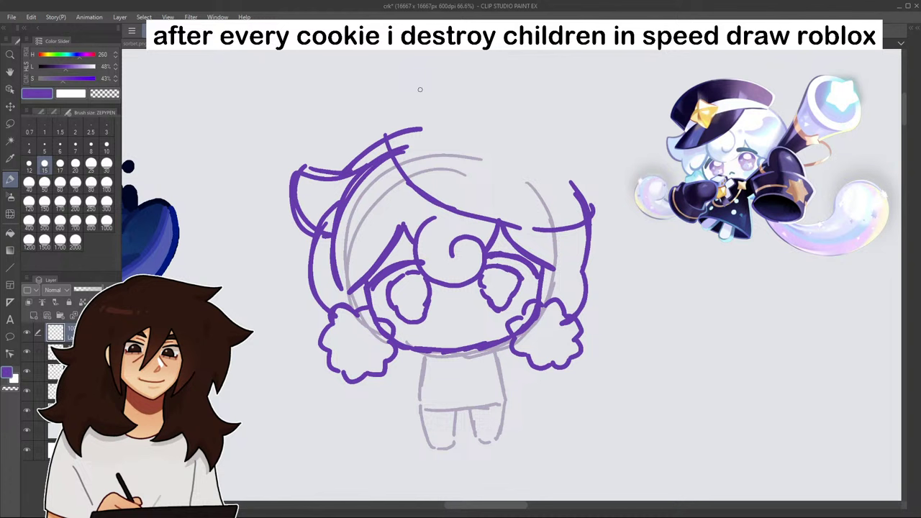
# - Draw the cap's crown above the head, with a short left side, a thick arched top edge and a curved right side
pyautogui.moveTo(400, 140); pyautogui.dragTo(395, 79)
pyautogui.moveTo(360, 109)
pyautogui.mouseDown()
pyautogui.moveTo(374, 154)
pyautogui.moveTo(473, 77)
pyautogui.moveTo(530, 92)
pyautogui.mouseUp()
pyautogui.moveTo(407, 73)
pyautogui.mouseDown()
pyautogui.moveTo(497, 77)
pyautogui.moveTo(579, 107)
pyautogui.mouseUp()
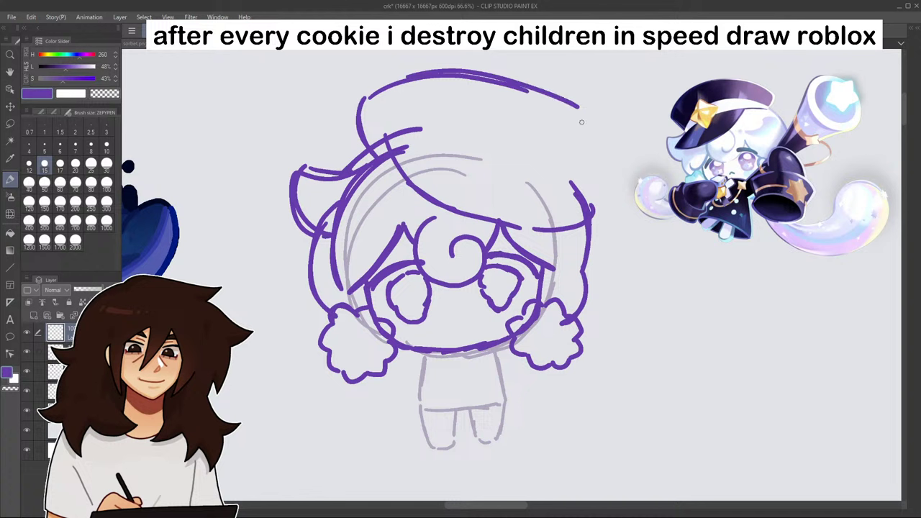
pyautogui.hotkey('ctrl', 'z')
pyautogui.hotkey('ctrl', 'z')
pyautogui.moveTo(368, 97)
pyautogui.mouseDown()
pyautogui.moveTo(597, 114)
pyautogui.moveTo(360, 99)
pyautogui.mouseUp()
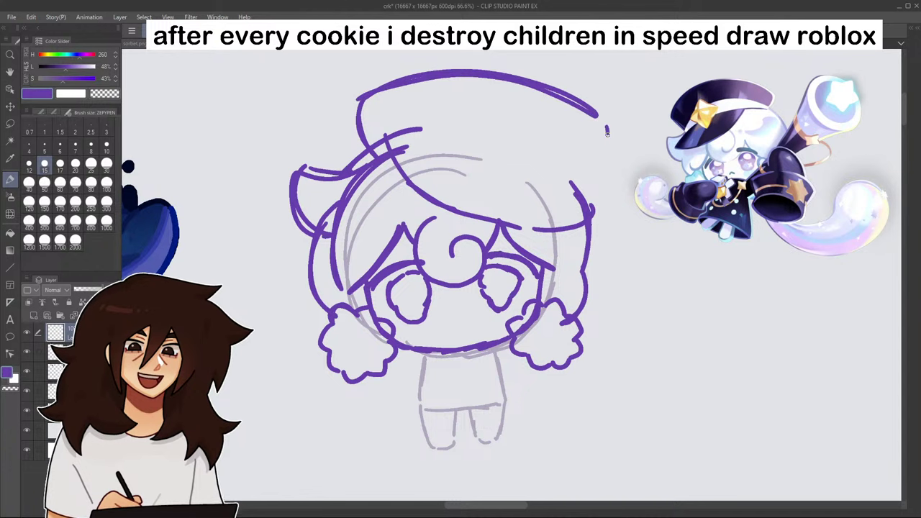
pyautogui.moveTo(606, 146); pyautogui.dragTo(578, 188)
pyautogui.moveTo(607, 128); pyautogui.dragTo(579, 183)
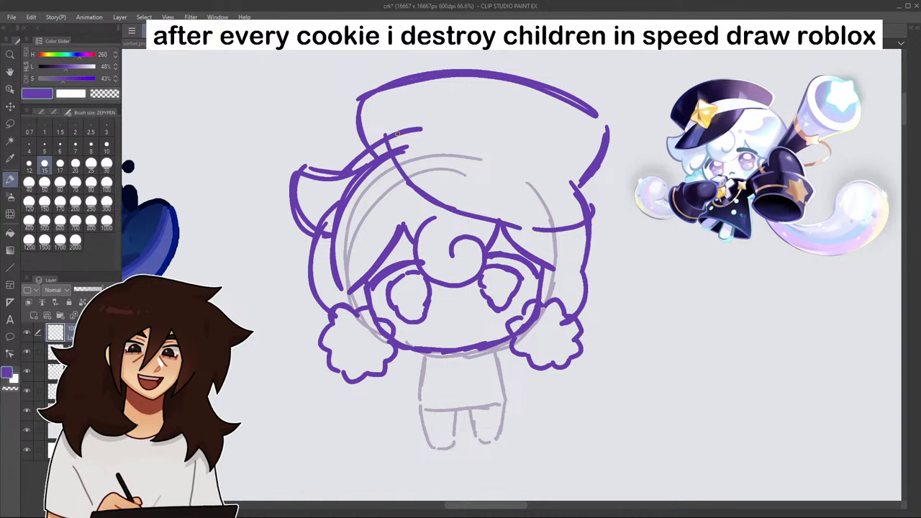
# - Draw the two curved lines of the cap's band, running from the left hair to the cap's right side
pyautogui.moveTo(397, 133)
pyautogui.mouseDown()
pyautogui.moveTo(465, 135)
pyautogui.moveTo(569, 174)
pyautogui.moveTo(511, 133)
pyautogui.moveTo(410, 129)
pyautogui.moveTo(397, 137)
pyautogui.moveTo(533, 134)
pyautogui.mouseUp()
pyautogui.hotkey('ctrl', 'z')
pyautogui.hotkey('ctrl', 'z')
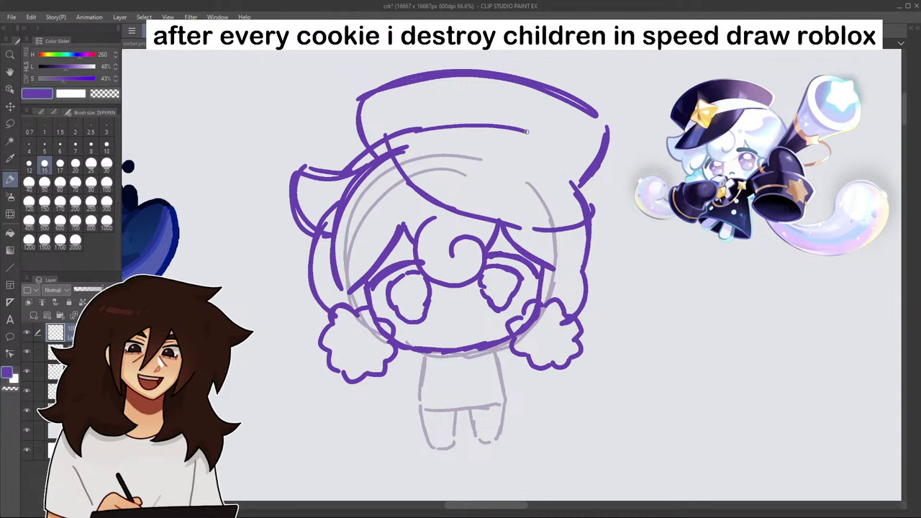
pyautogui.moveTo(580, 173)
pyautogui.mouseDown()
pyautogui.moveTo(548, 145)
pyautogui.moveTo(413, 131)
pyautogui.moveTo(525, 135)
pyautogui.moveTo(456, 125)
pyautogui.mouseUp()
pyautogui.hotkey('ctrl', 'z')
pyautogui.hotkey('ctrl', 'z')
pyautogui.moveTo(411, 149)
pyautogui.mouseDown()
pyautogui.moveTo(470, 151)
pyautogui.moveTo(536, 167)
pyautogui.mouseUp()
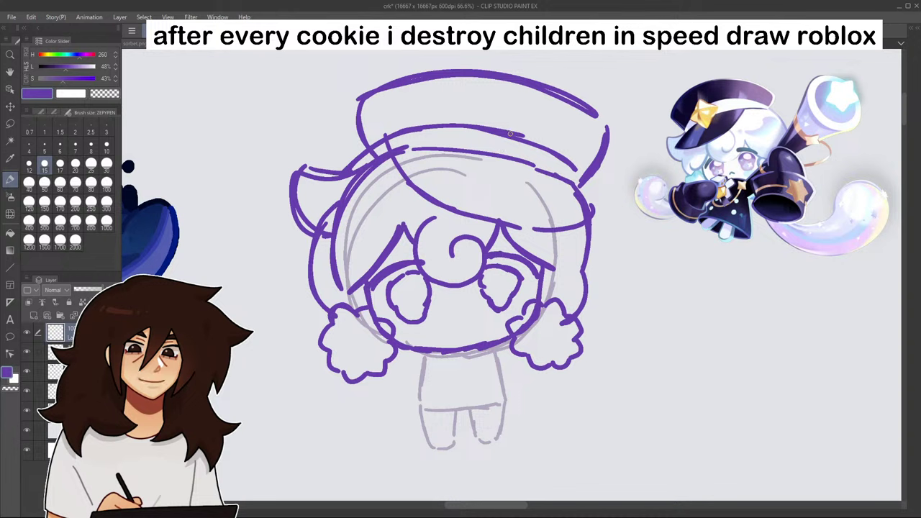
# - Draw a rounded star emblem over the right part of the cap's band
pyautogui.moveTo(493, 137)
pyautogui.mouseDown()
pyautogui.moveTo(536, 137)
pyautogui.moveTo(467, 129)
pyautogui.moveTo(487, 153)
pyautogui.moveTo(540, 170)
pyautogui.moveTo(496, 172)
pyautogui.moveTo(526, 174)
pyautogui.mouseUp()
pyautogui.hotkey('ctrl', 'z')
pyautogui.hotkey('ctrl', 'z')
pyautogui.hotkey('ctrl', 'z')
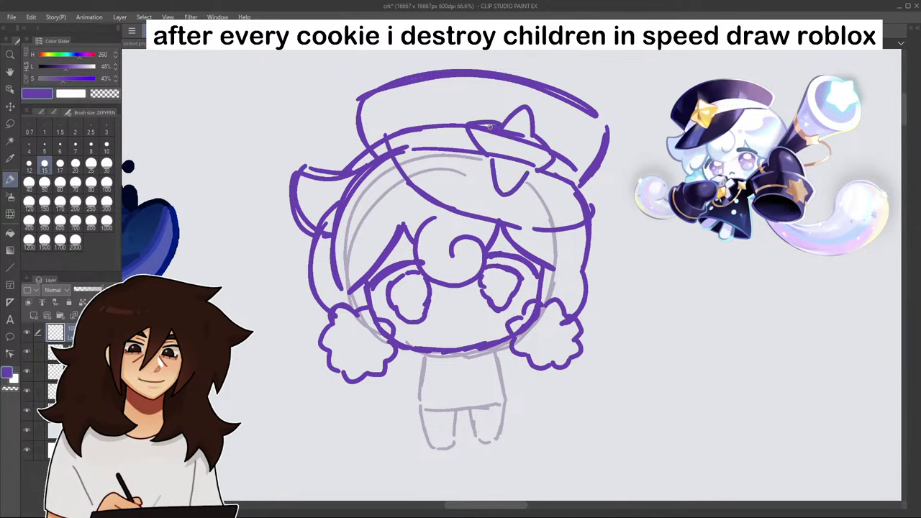
pyautogui.moveTo(491, 126)
pyautogui.mouseDown()
pyautogui.moveTo(481, 139)
pyautogui.moveTo(548, 157)
pyautogui.moveTo(530, 170)
pyautogui.mouseUp()
# - Add the grey guide layer to the layer selection together with the purple sketch layer
pyautogui.scroll(-1, 544, 151)
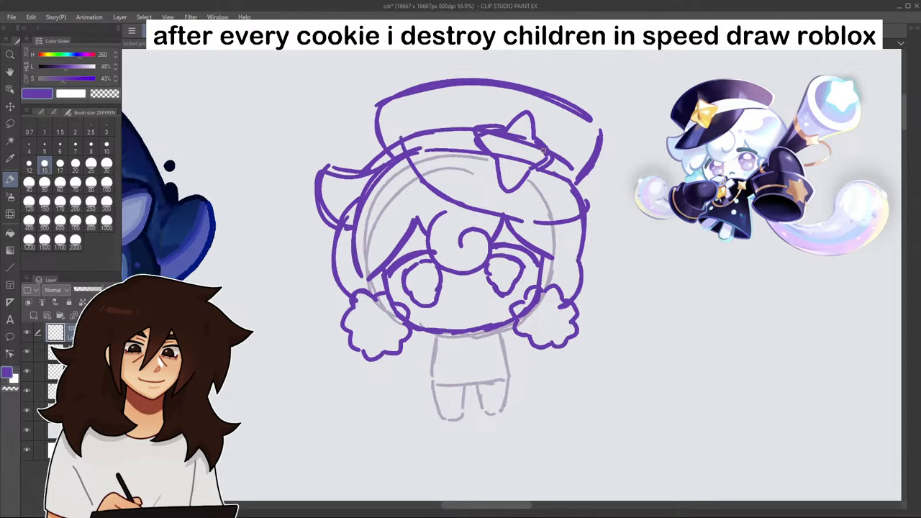
pyautogui.scroll(-5, 543, 149)
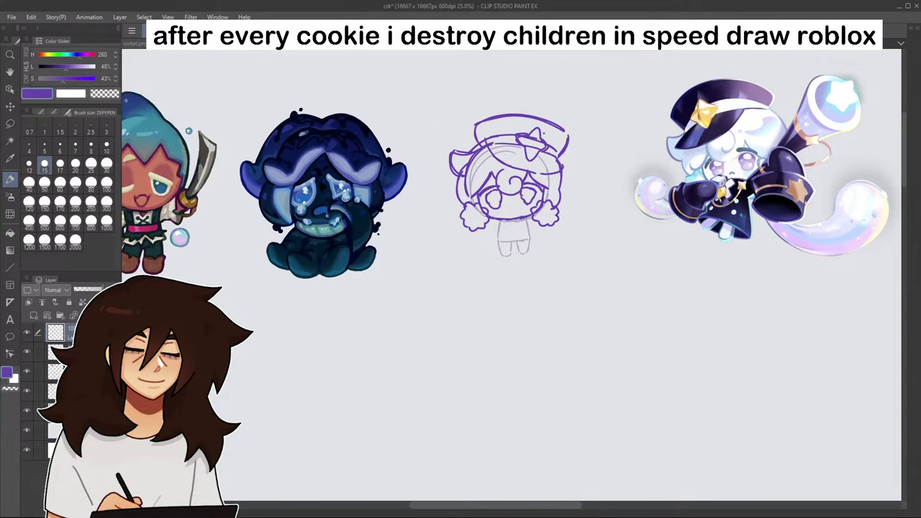
pyautogui.scroll(3, 545, 134)
pyautogui.scroll(-3, 550, 117)
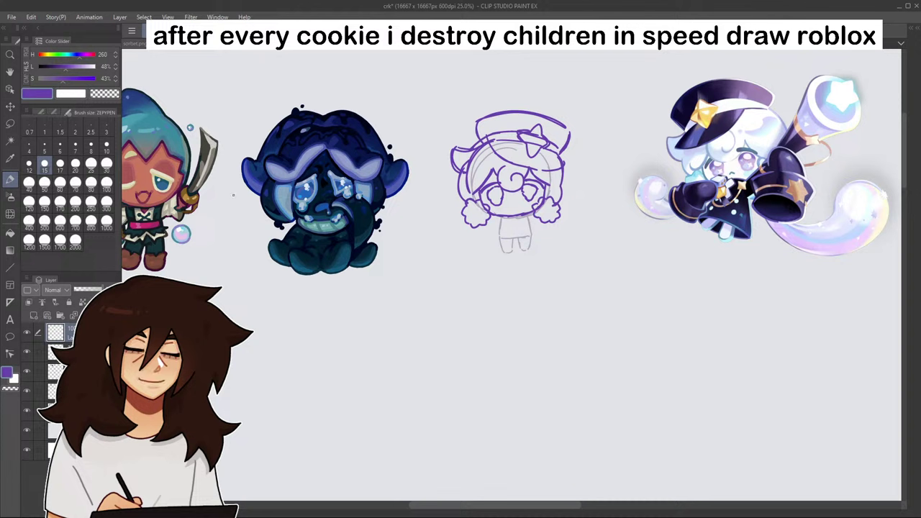
pyautogui.click(36, 348)
pyautogui.hotkey('ctrl', 't')
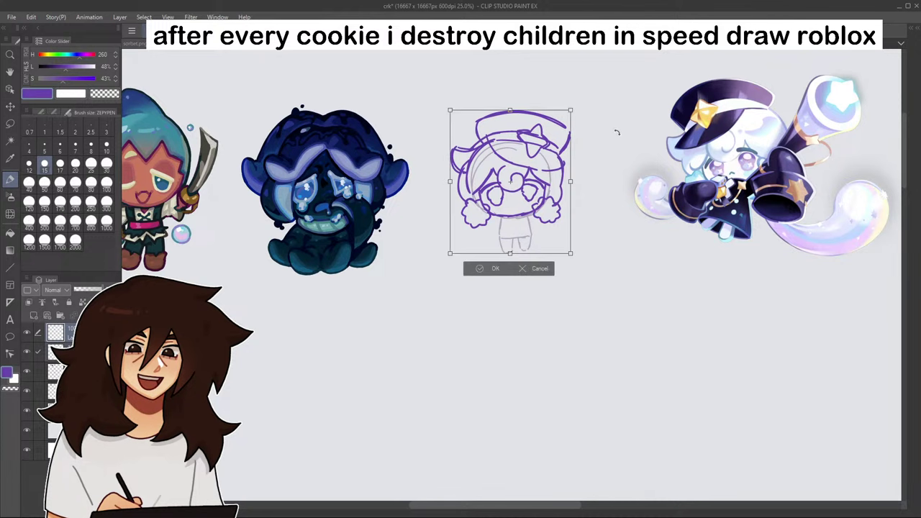
pyautogui.moveTo(616, 132); pyautogui.dragTo(627, 144)
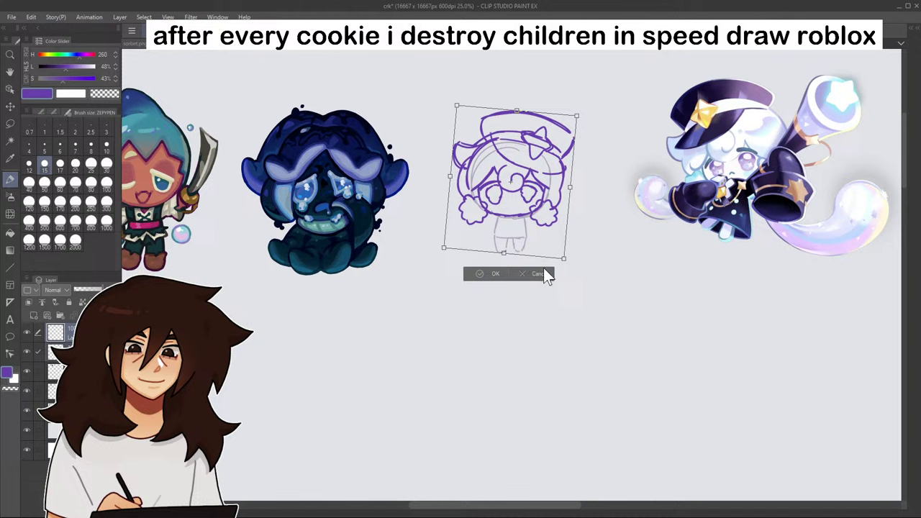
pyautogui.click(541, 275)
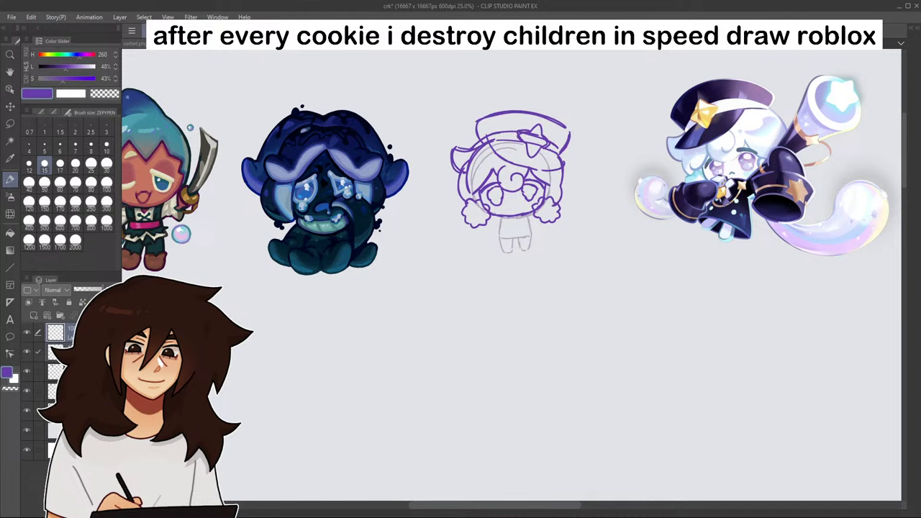
# - Rotate the purple sketch and its grey guide together slightly clockwise and apply the transformation
pyautogui.hotkey('ctrl', 't')
pyautogui.moveTo(598, 154); pyautogui.dragTo(624, 171)
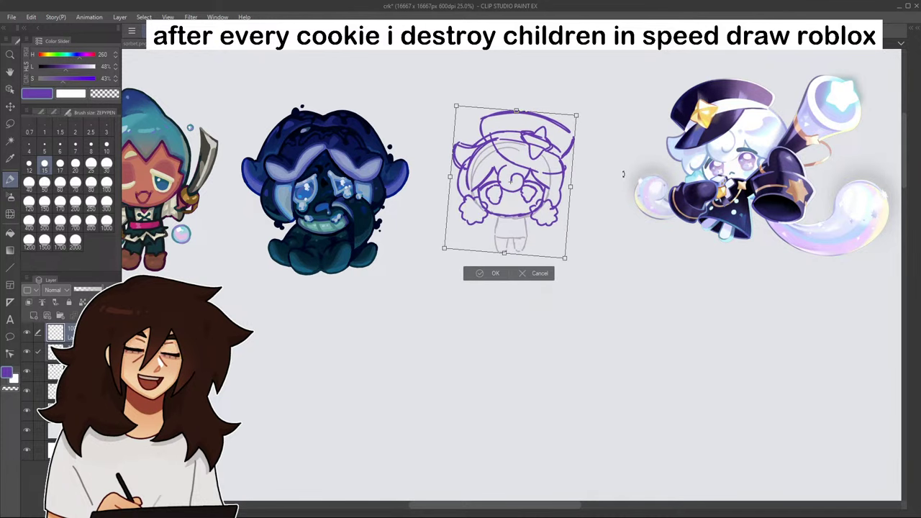
pyautogui.click(500, 275)
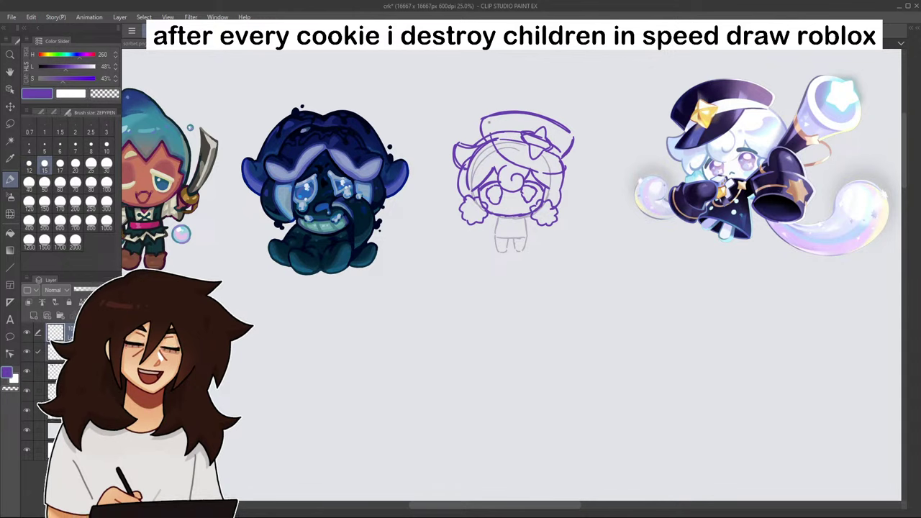
# - Erase the flared lock and upper hair lines left of the cap with the transparent colour, and switch back to purple
pyautogui.scroll(9, 507, 133)
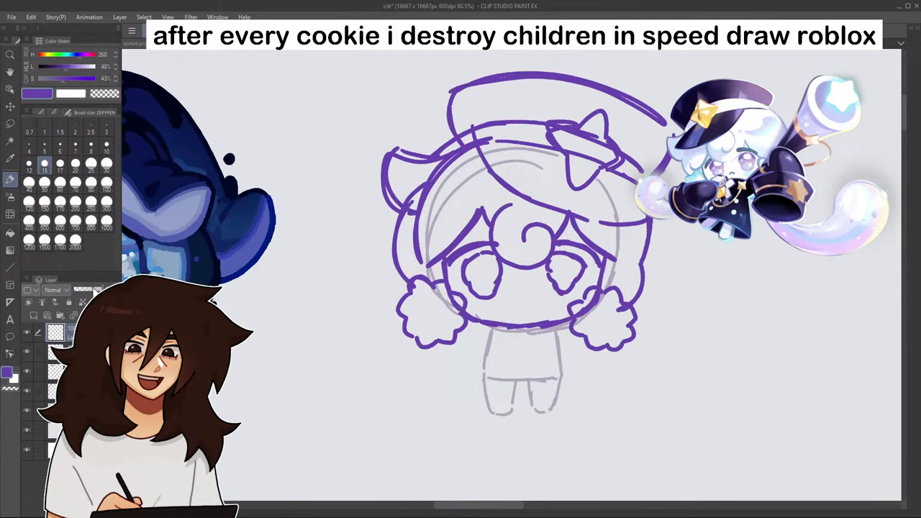
pyautogui.click(98, 96)
pyautogui.moveTo(385, 147)
pyautogui.mouseDown()
pyautogui.moveTo(387, 203)
pyautogui.moveTo(404, 149)
pyautogui.moveTo(413, 147)
pyautogui.moveTo(424, 185)
pyautogui.mouseUp()
pyautogui.moveTo(448, 141)
pyautogui.mouseDown()
pyautogui.moveTo(442, 172)
pyautogui.moveTo(416, 146)
pyautogui.moveTo(434, 192)
pyautogui.moveTo(403, 152)
pyautogui.moveTo(399, 167)
pyautogui.moveTo(421, 202)
pyautogui.moveTo(414, 220)
pyautogui.moveTo(379, 187)
pyautogui.moveTo(408, 214)
pyautogui.moveTo(383, 160)
pyautogui.moveTo(425, 194)
pyautogui.mouseUp()
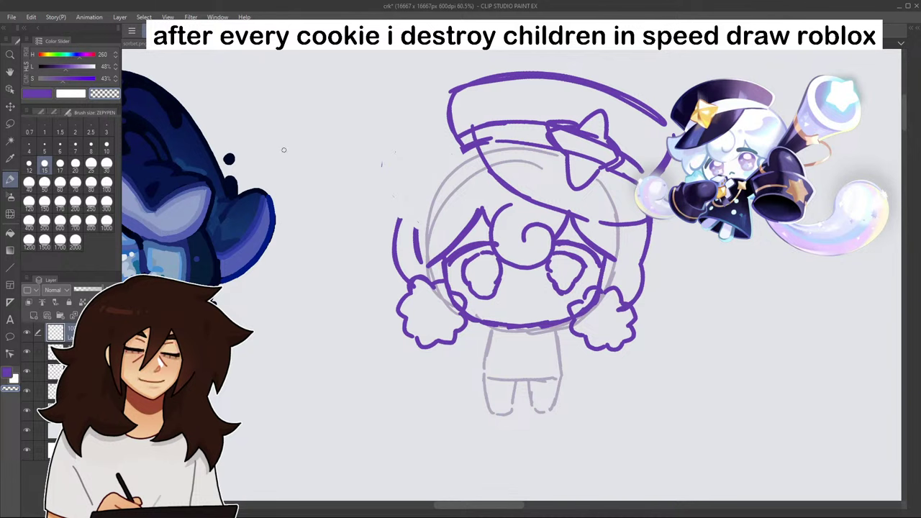
pyautogui.click(39, 96)
pyautogui.moveTo(387, 152)
pyautogui.mouseDown()
pyautogui.moveTo(388, 173)
pyautogui.moveTo(415, 225)
pyautogui.mouseUp()
pyautogui.moveTo(386, 171)
pyautogui.mouseDown()
pyautogui.moveTo(397, 200)
pyautogui.moveTo(394, 130)
pyautogui.moveTo(411, 125)
pyautogui.moveTo(425, 144)
pyautogui.moveTo(463, 151)
pyautogui.mouseUp()
pyautogui.moveTo(413, 128); pyautogui.dragTo(462, 152)
pyautogui.moveTo(389, 171)
pyautogui.mouseDown()
pyautogui.moveTo(407, 224)
pyautogui.moveTo(391, 173)
pyautogui.mouseUp()
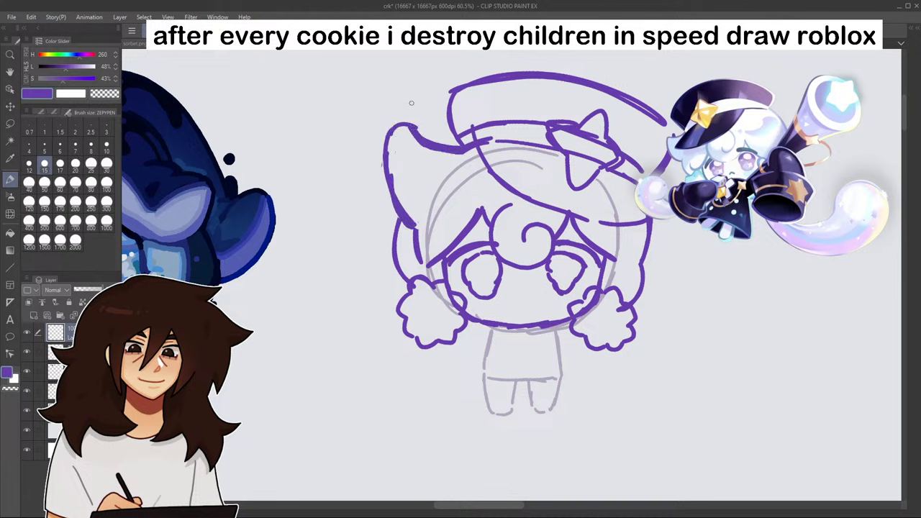
pyautogui.hotkey('ctrl', 'z')
pyautogui.hotkey('ctrl', 'z')
pyautogui.hotkey('ctrl', 'z')
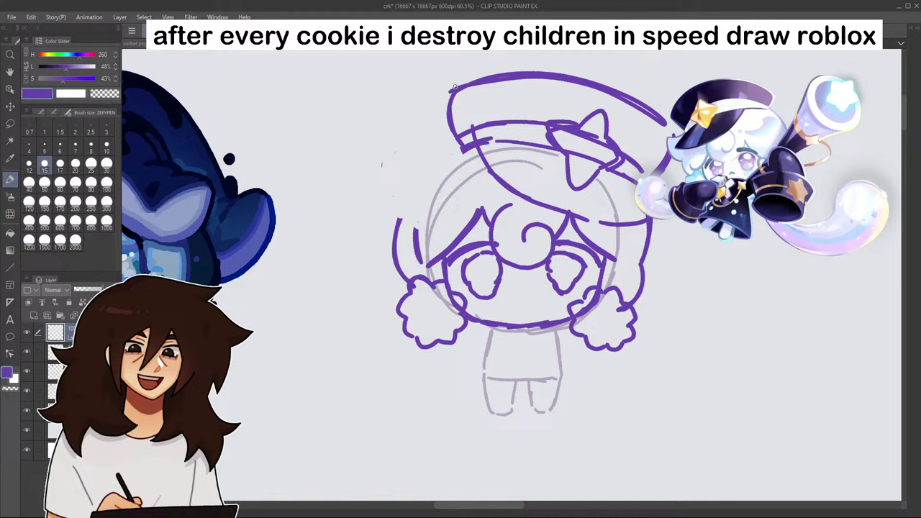
# - Redraw the left hair as a large flared lock with a pointed tip, running from the cap's band to the side hair
pyautogui.moveTo(407, 124)
pyautogui.mouseDown()
pyautogui.moveTo(462, 149)
pyautogui.moveTo(391, 181)
pyautogui.moveTo(408, 223)
pyautogui.mouseUp()
pyautogui.moveTo(407, 224)
pyautogui.mouseDown()
pyautogui.moveTo(401, 127)
pyautogui.moveTo(458, 146)
pyautogui.mouseUp()
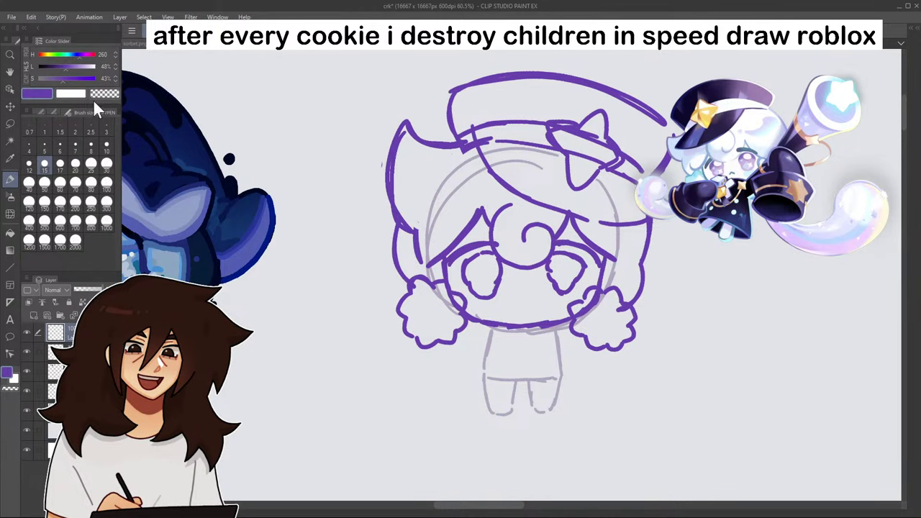
# - Erase the overlapping lines below the left lock and the band lines crossing the cap's star with the transparent colour
pyautogui.click(104, 95)
pyautogui.moveTo(403, 216)
pyautogui.mouseDown()
pyautogui.moveTo(417, 256)
pyautogui.moveTo(418, 229)
pyautogui.mouseUp()
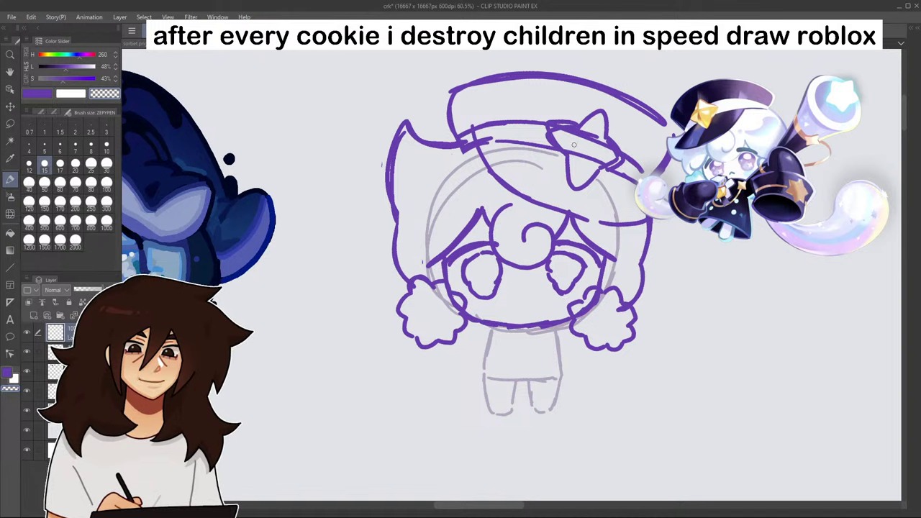
pyautogui.moveTo(574, 145)
pyautogui.mouseDown()
pyautogui.moveTo(596, 128)
pyautogui.moveTo(590, 161)
pyautogui.mouseUp()
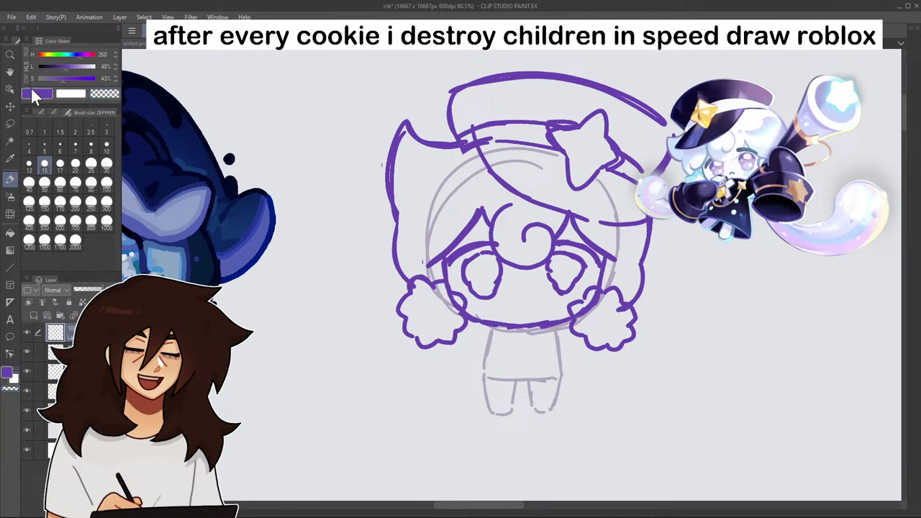
# - Draw inner hair curves in purple on both sides of the face, and add a small frowning mouth
pyautogui.moveTo(467, 143); pyautogui.dragTo(423, 189)
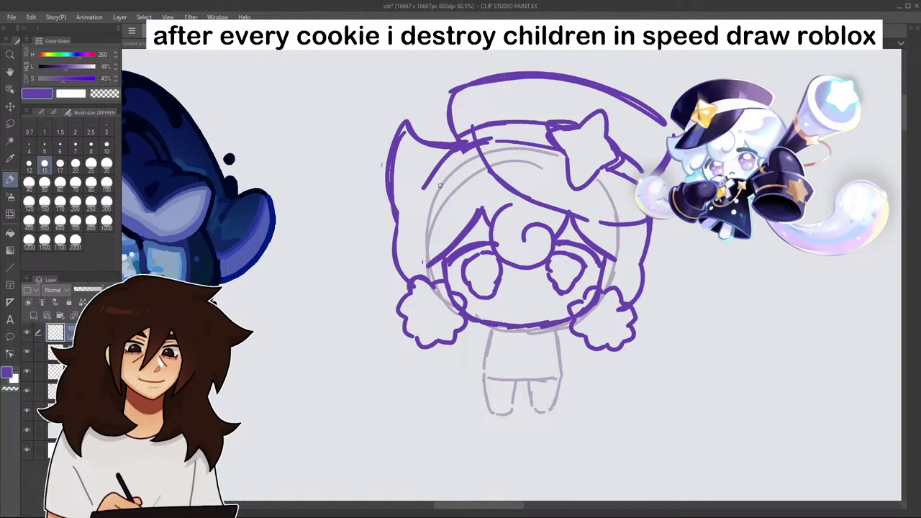
pyautogui.moveTo(427, 214); pyautogui.dragTo(423, 268)
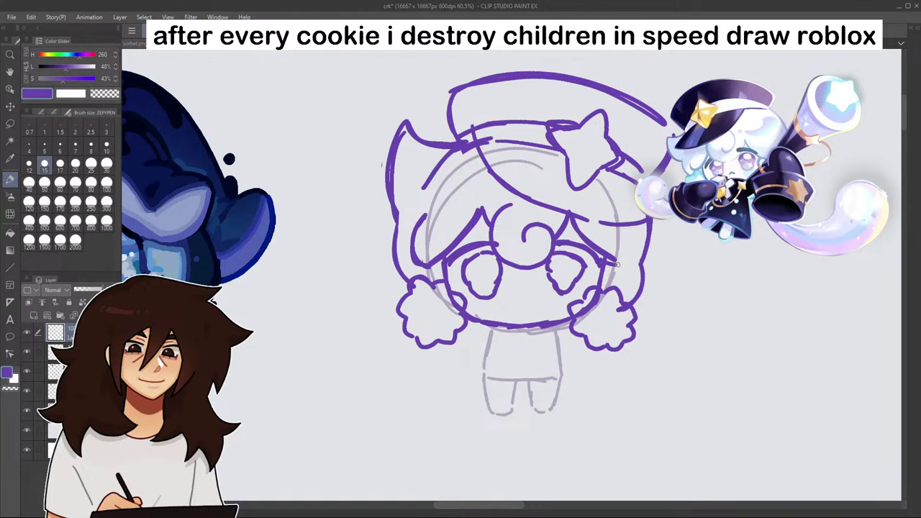
pyautogui.moveTo(636, 243); pyautogui.dragTo(603, 260)
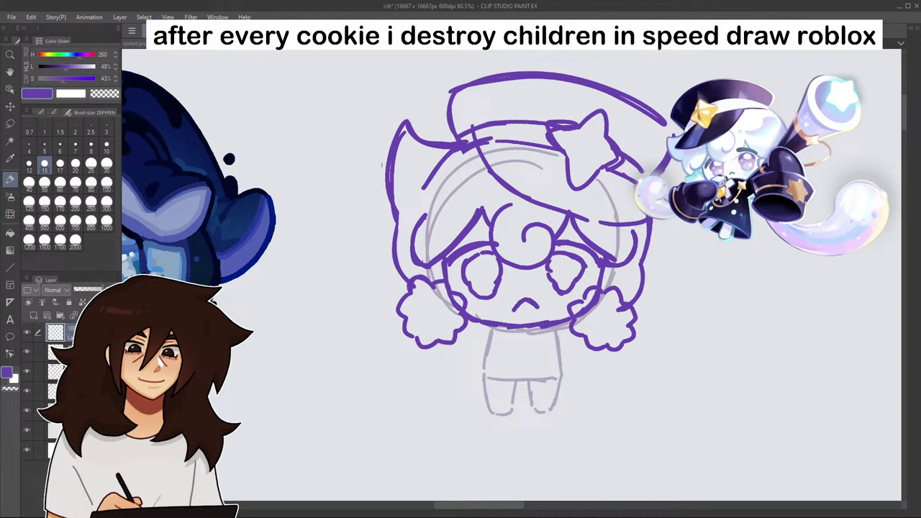
# - Add curved strokes along the lower parts of both irises and refine the eye shapes
pyautogui.moveTo(464, 268)
pyautogui.mouseDown()
pyautogui.moveTo(474, 292)
pyautogui.moveTo(497, 292)
pyautogui.mouseUp()
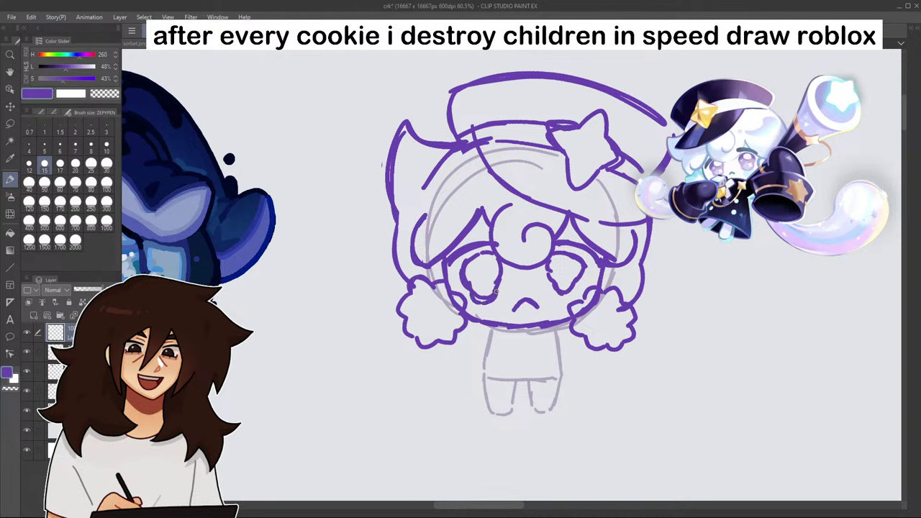
pyautogui.moveTo(550, 283)
pyautogui.mouseDown()
pyautogui.moveTo(569, 296)
pyautogui.moveTo(576, 285)
pyautogui.mouseUp()
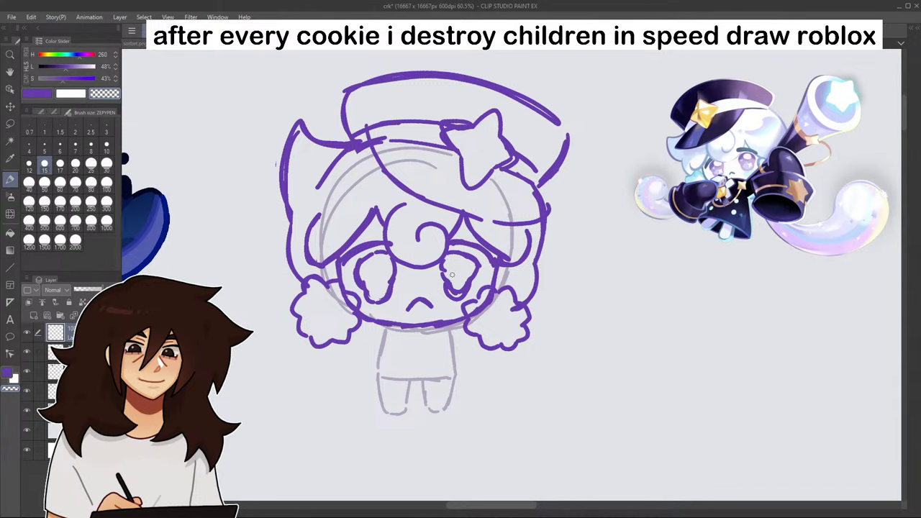
pyautogui.scroll(-4, 464, 353)
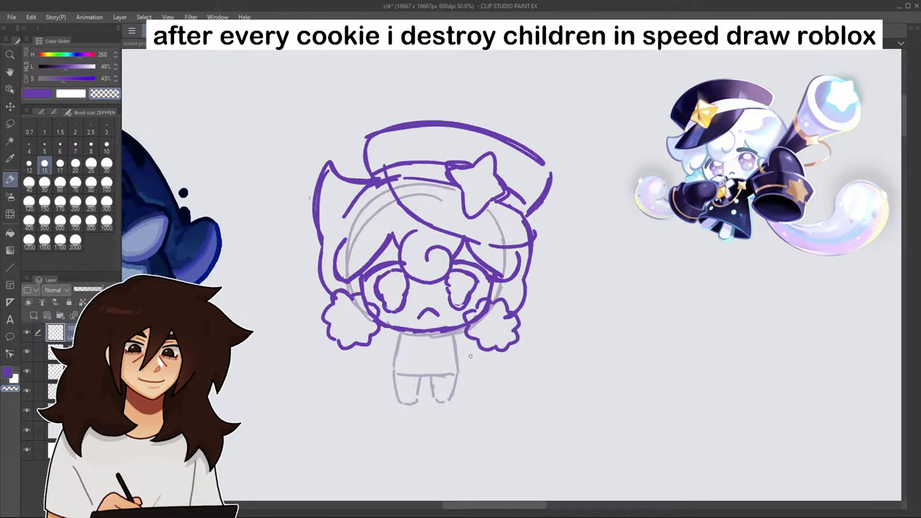
# - Draw a purple curve down from the left hair puff, ending in a large rounded curl below the body
pyautogui.moveTo(453, 342)
pyautogui.mouseDown()
pyautogui.moveTo(618, 196)
pyautogui.moveTo(519, 258)
pyautogui.moveTo(737, 333)
pyautogui.mouseUp()
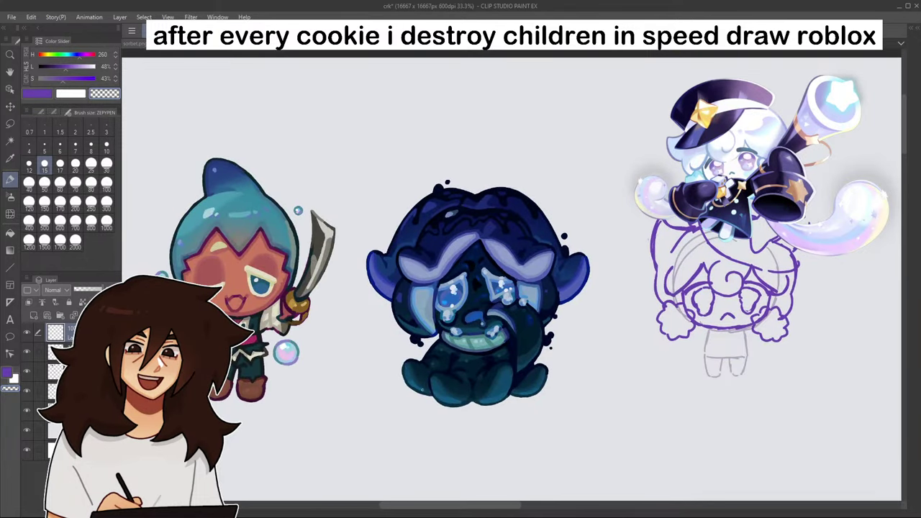
pyautogui.moveTo(389, 288)
pyautogui.mouseDown()
pyautogui.moveTo(725, 326)
pyautogui.moveTo(709, 300)
pyautogui.moveTo(736, 306)
pyautogui.moveTo(480, 302)
pyautogui.moveTo(289, 254)
pyautogui.moveTo(216, 270)
pyautogui.moveTo(153, 242)
pyautogui.mouseUp()
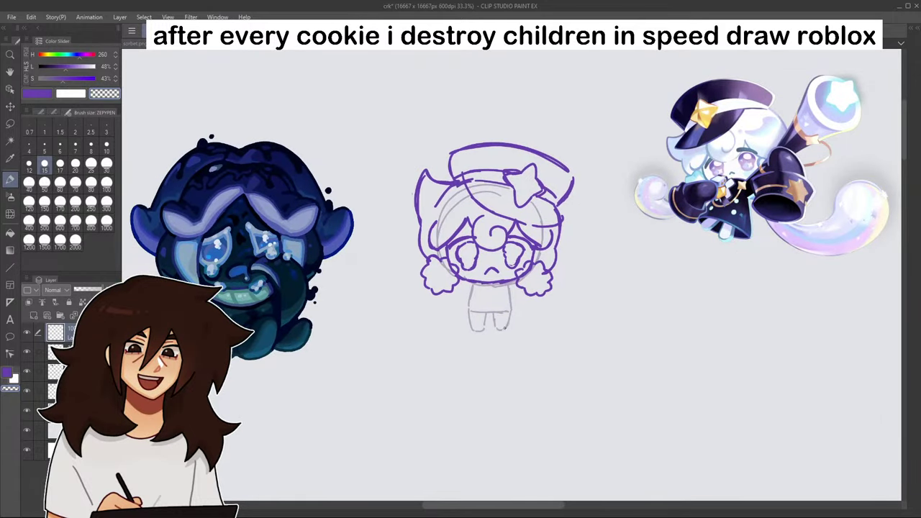
pyautogui.scroll(3, 506, 328)
pyautogui.click(51, 92)
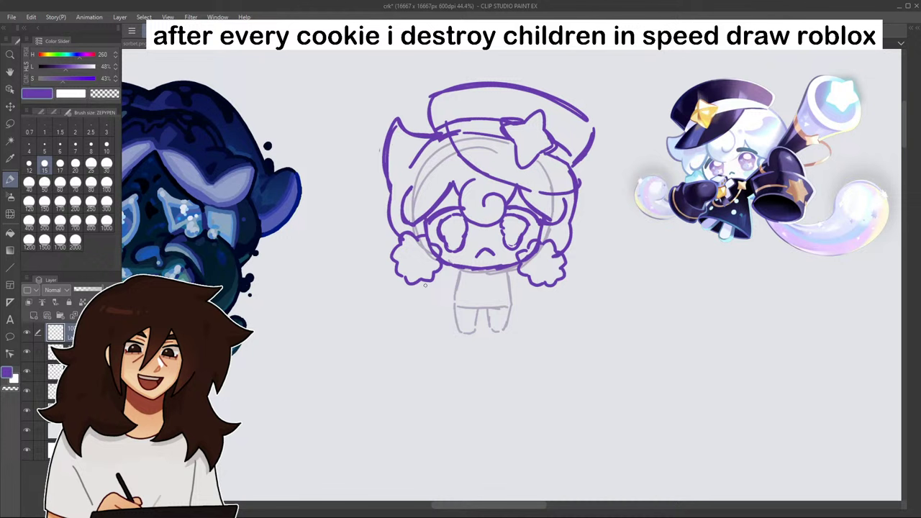
pyautogui.moveTo(424, 285)
pyautogui.mouseDown()
pyautogui.moveTo(421, 324)
pyautogui.moveTo(462, 367)
pyautogui.moveTo(465, 354)
pyautogui.mouseUp()
pyautogui.moveTo(461, 365)
pyautogui.mouseDown()
pyautogui.moveTo(413, 357)
pyautogui.moveTo(419, 336)
pyautogui.mouseUp()
# - Flip the canvas horizontally and draw the matching side curve down from the other hair puff
pyautogui.moveTo(551, 286); pyautogui.dragTo(545, 325)
pyautogui.hotkey('ctrl', 'z')
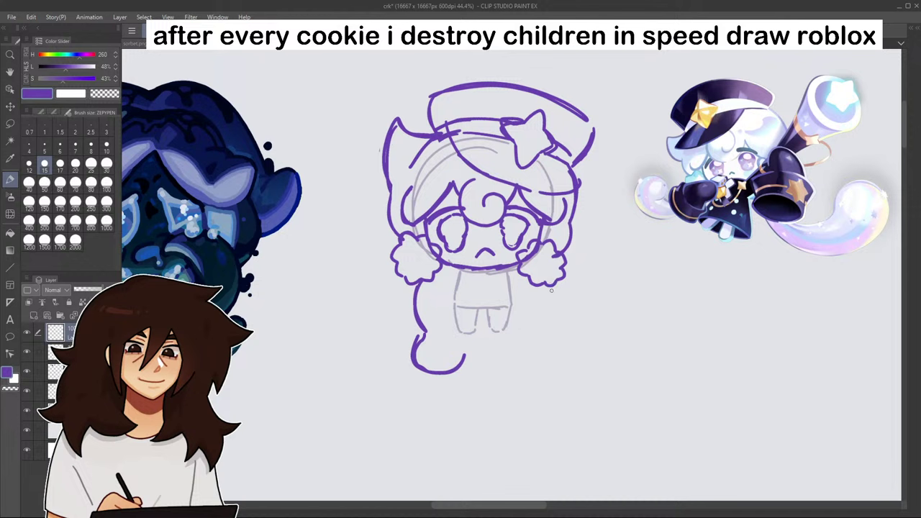
pyautogui.moveTo(551, 287)
pyautogui.mouseDown()
pyautogui.moveTo(557, 312)
pyautogui.moveTo(542, 333)
pyautogui.mouseUp()
pyautogui.moveTo(551, 288); pyautogui.dragTo(547, 326)
pyautogui.press('h')
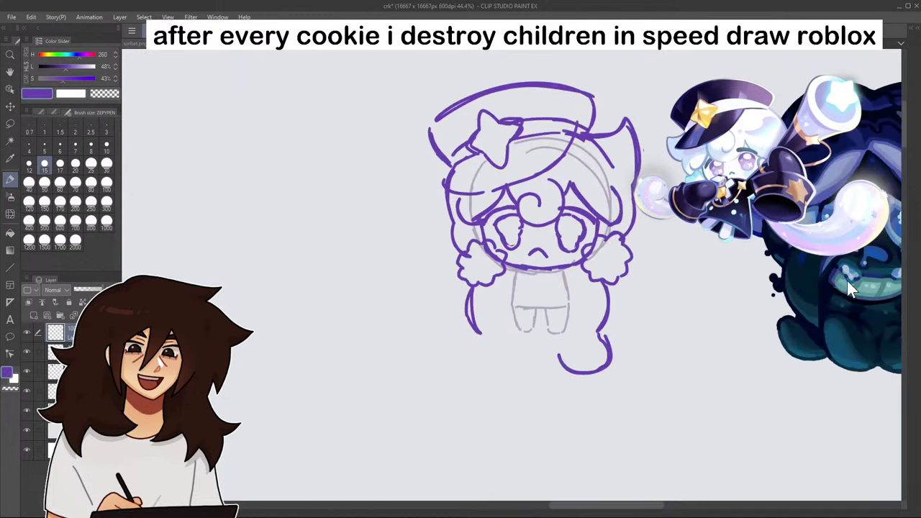
pyautogui.hotkey('ctrl', 'z')
pyautogui.hotkey('ctrl', 'z')
pyautogui.moveTo(472, 286); pyautogui.dragTo(473, 331)
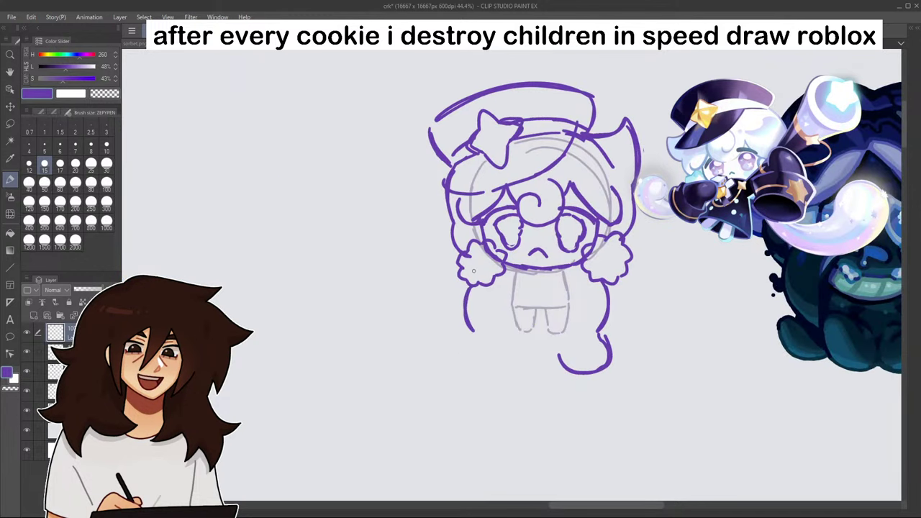
# - Redraw the outer edge and corner of the cap's crown on the star side, and erase the overlapping old lines with the transparent colour
pyautogui.moveTo(454, 110)
pyautogui.mouseDown()
pyautogui.moveTo(424, 156)
pyautogui.moveTo(476, 105)
pyautogui.moveTo(436, 149)
pyautogui.moveTo(429, 170)
pyautogui.mouseUp()
pyautogui.moveTo(440, 124)
pyautogui.mouseDown()
pyautogui.moveTo(515, 87)
pyautogui.moveTo(528, 91)
pyautogui.mouseUp()
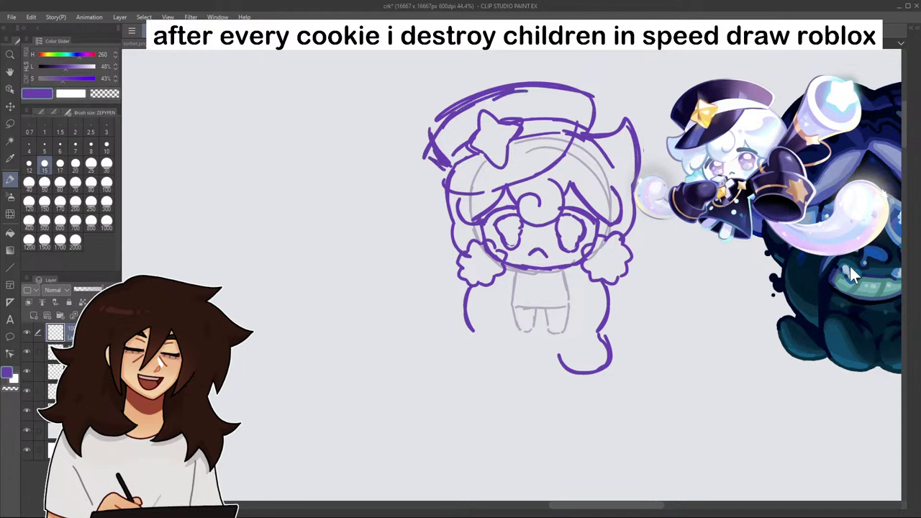
pyautogui.press('c')
pyautogui.moveTo(460, 100); pyautogui.dragTo(438, 122)
pyautogui.moveTo(476, 94)
pyautogui.mouseDown()
pyautogui.moveTo(418, 143)
pyautogui.moveTo(446, 159)
pyautogui.mouseUp()
pyautogui.hotkey('ctrl', 'z')
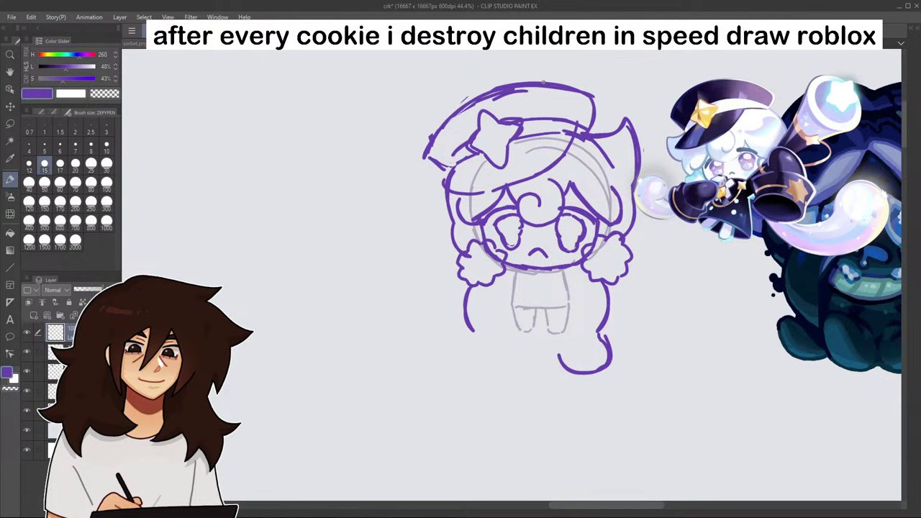
# - Flip the canvas back and draw the rounded lower end of the right side curve in purple
pyautogui.press('h')
pyautogui.moveTo(548, 334); pyautogui.dragTo(543, 369)
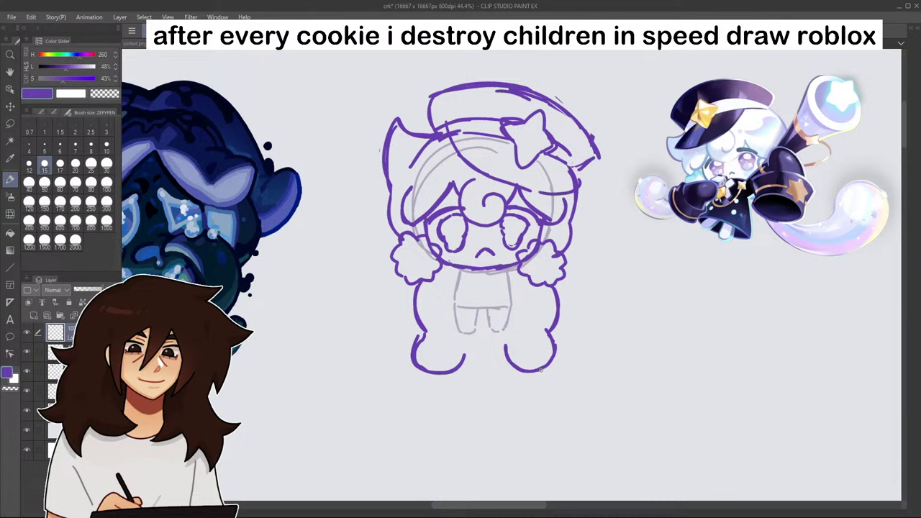
# - Lasso the left half of the purple sketch and shift it slightly inward toward the face's centre
pyautogui.click(11, 125)
pyautogui.moveTo(495, 76)
pyautogui.mouseDown()
pyautogui.moveTo(495, 295)
pyautogui.moveTo(456, 430)
pyautogui.moveTo(436, 43)
pyautogui.mouseUp()
pyautogui.click(469, 473)
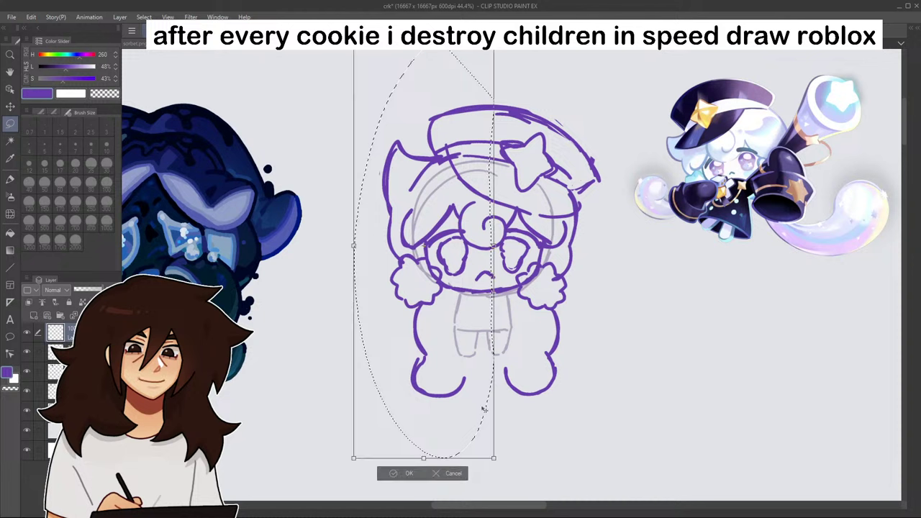
pyautogui.moveTo(481, 405); pyautogui.dragTo(486, 407)
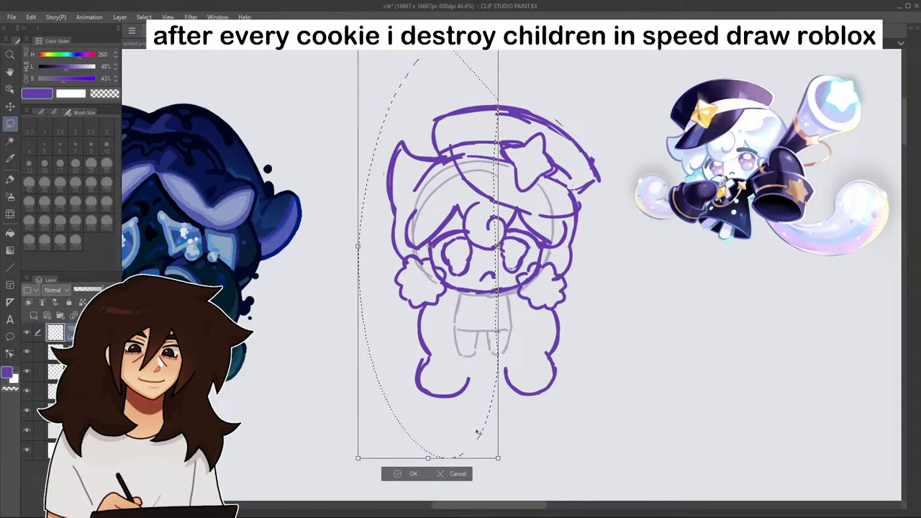
pyautogui.click(457, 474)
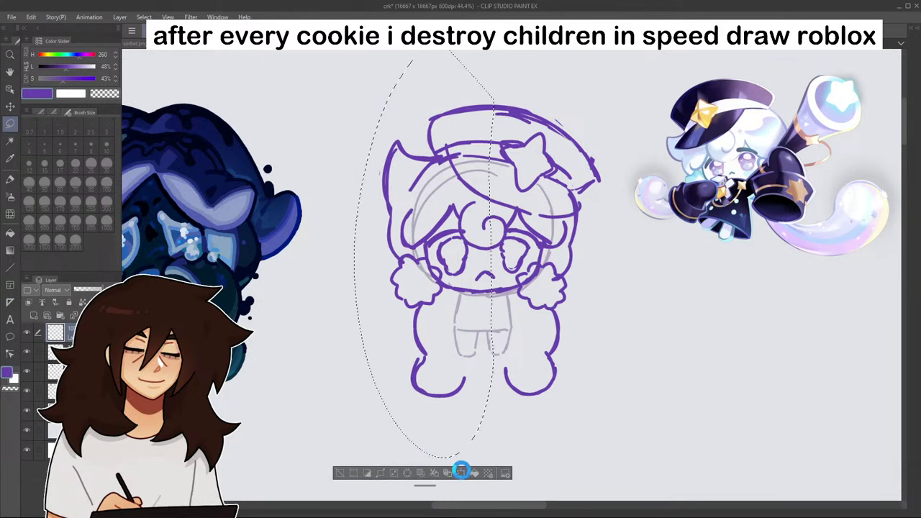
pyautogui.click(463, 473)
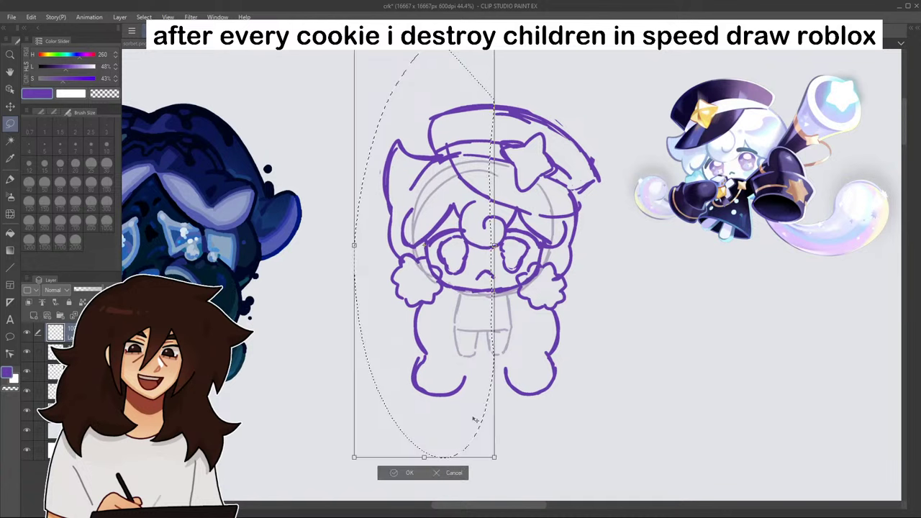
pyautogui.click(413, 473)
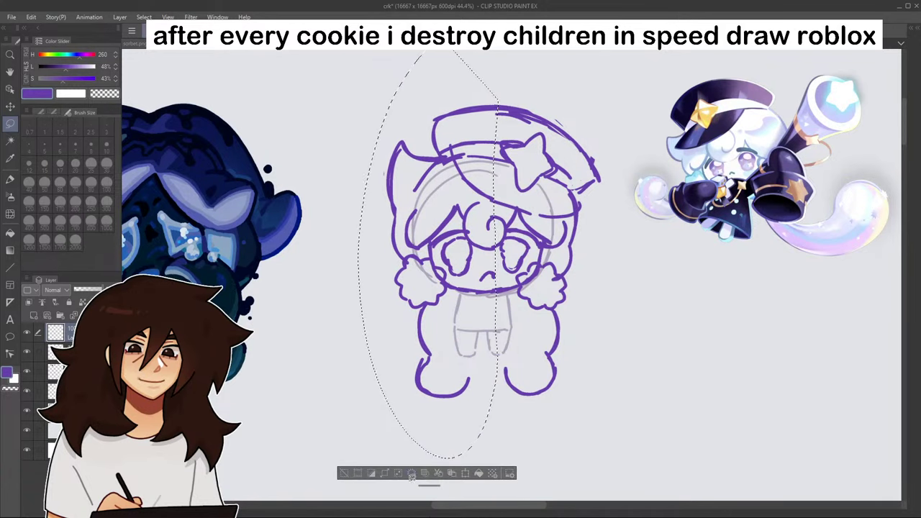
pyautogui.hotkey('ctrl', 'd')
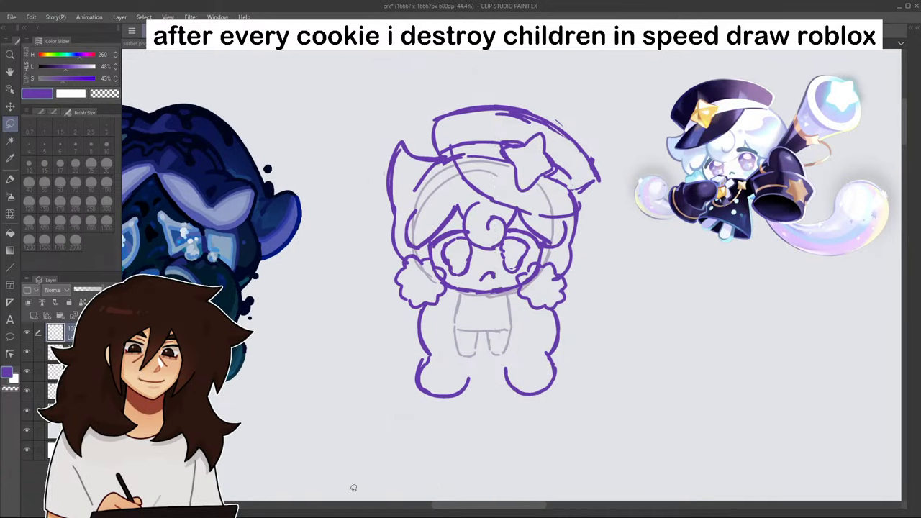
# - Reinforce the cap's left lower edge and the line curving down into the left hair lock
pyautogui.click(10, 178)
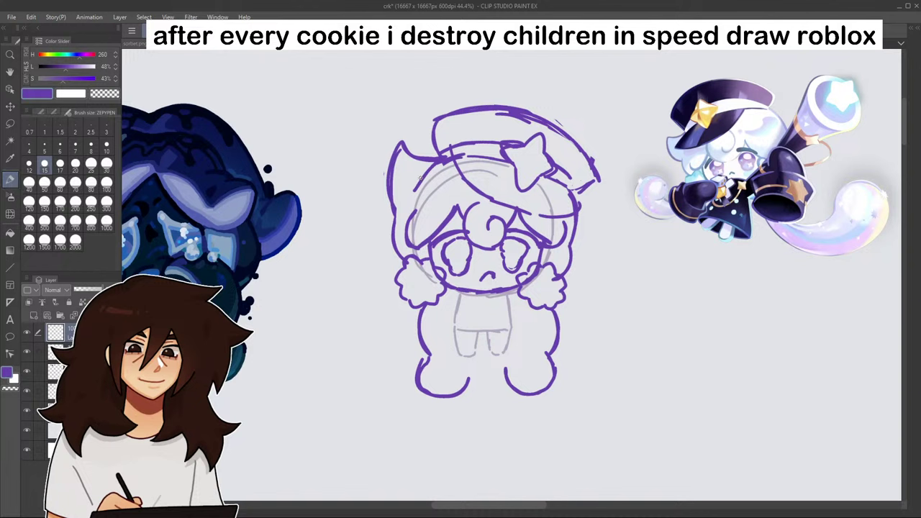
pyautogui.moveTo(421, 178); pyautogui.dragTo(447, 150)
pyautogui.moveTo(408, 195)
pyautogui.mouseDown()
pyautogui.moveTo(434, 163)
pyautogui.moveTo(476, 139)
pyautogui.mouseUp()
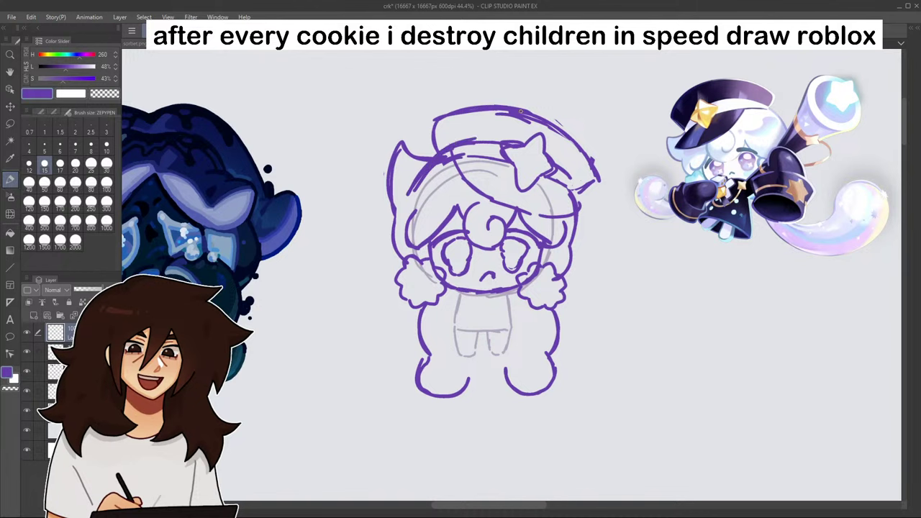
# - Lasso the cap sketch, move it off the head to beside the reference picture, and deselect
pyautogui.click(10, 124)
pyautogui.moveTo(430, 111)
pyautogui.mouseDown()
pyautogui.moveTo(493, 202)
pyautogui.moveTo(582, 213)
pyautogui.moveTo(617, 176)
pyautogui.moveTo(589, 104)
pyautogui.moveTo(554, 92)
pyautogui.mouseUp()
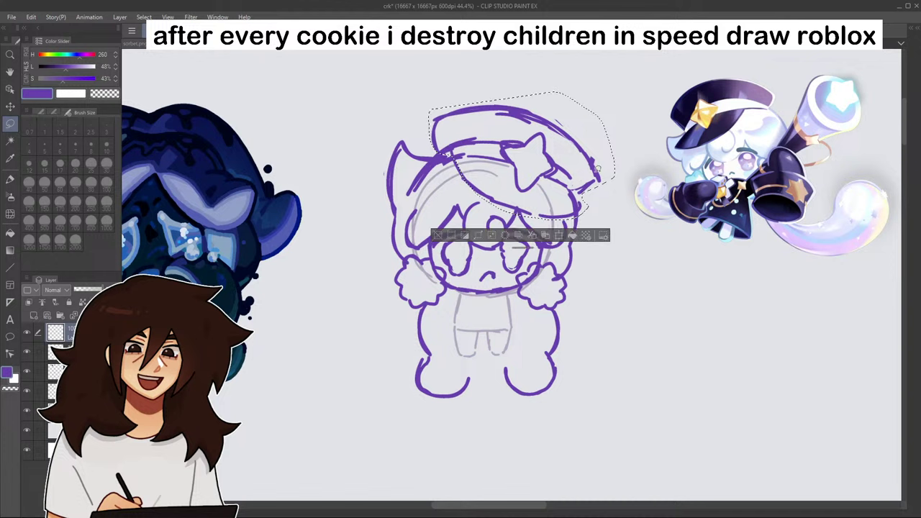
pyautogui.click(559, 235)
pyautogui.moveTo(615, 92)
pyautogui.mouseDown()
pyautogui.moveTo(593, 103)
pyautogui.moveTo(777, 111)
pyautogui.mouseUp()
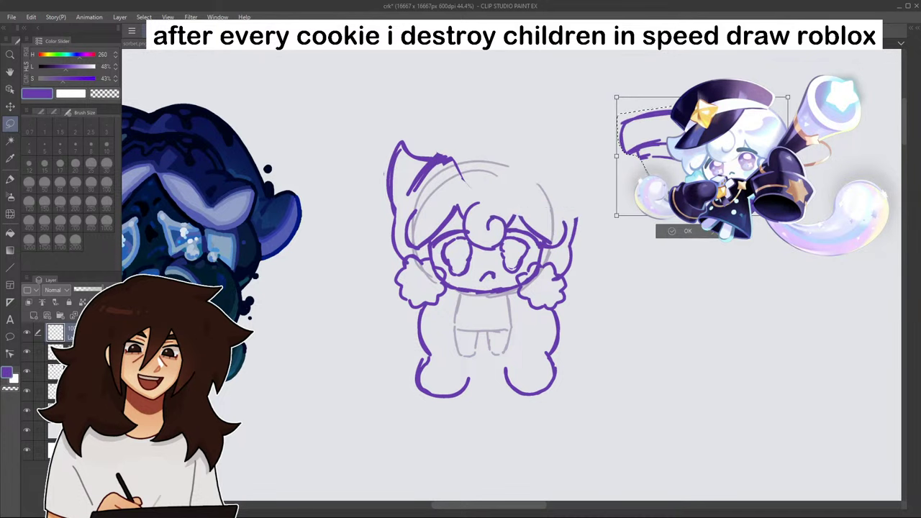
pyautogui.click(685, 231)
pyautogui.click(622, 232)
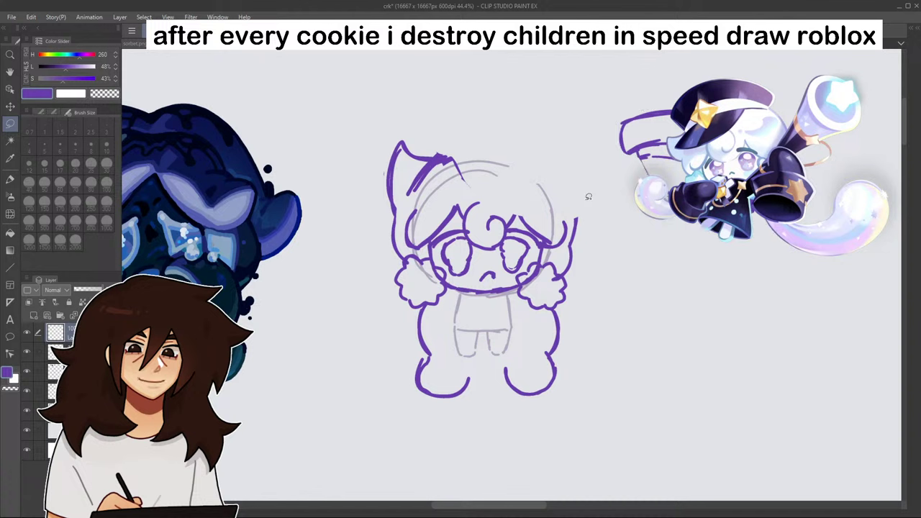
# - Draw the rounded top of the head and thicken the outer hair contours on both sides of the face
pyautogui.press('p')
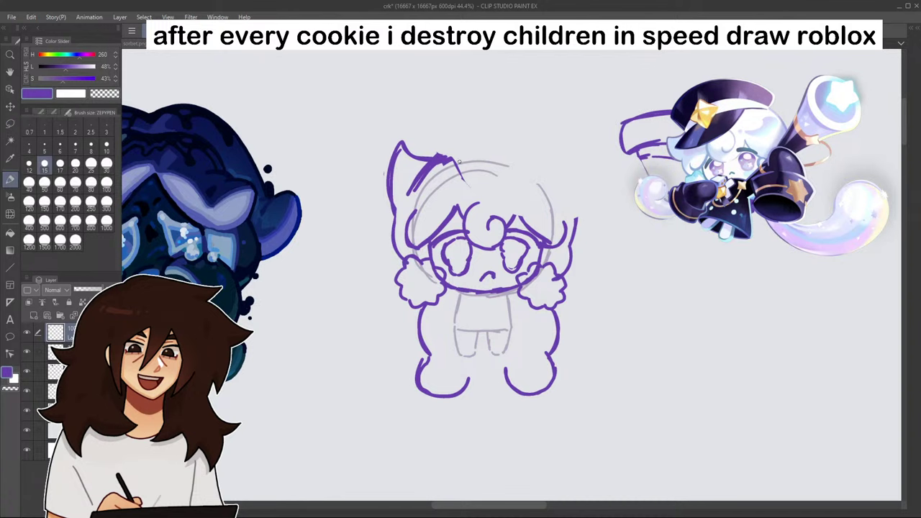
pyautogui.moveTo(431, 170)
pyautogui.mouseDown()
pyautogui.moveTo(500, 139)
pyautogui.moveTo(537, 158)
pyautogui.mouseUp()
pyautogui.moveTo(439, 155)
pyautogui.mouseDown()
pyautogui.moveTo(501, 140)
pyautogui.moveTo(425, 169)
pyautogui.moveTo(485, 135)
pyautogui.moveTo(548, 162)
pyautogui.moveTo(564, 187)
pyautogui.mouseUp()
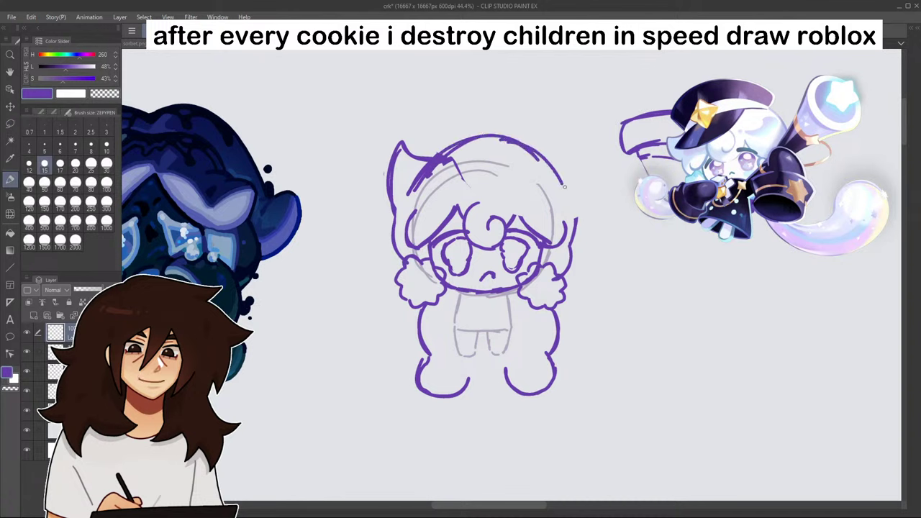
pyautogui.moveTo(574, 221); pyautogui.dragTo(580, 248)
pyautogui.moveTo(562, 186); pyautogui.dragTo(574, 209)
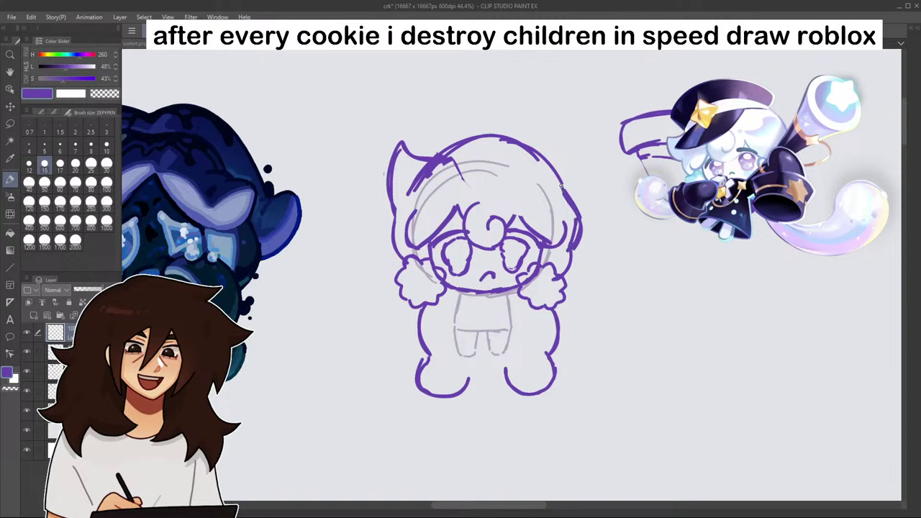
pyautogui.moveTo(396, 215); pyautogui.dragTo(390, 256)
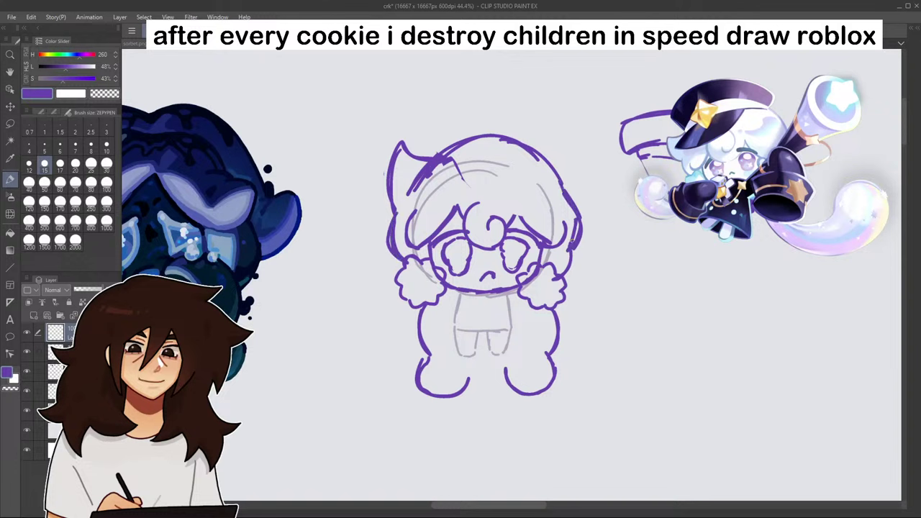
# - Erase the leftover cap and hair lines near the left lock with the transparent colour
pyautogui.click(108, 95)
pyautogui.moveTo(453, 159)
pyautogui.mouseDown()
pyautogui.moveTo(434, 185)
pyautogui.moveTo(433, 172)
pyautogui.moveTo(459, 169)
pyautogui.mouseUp()
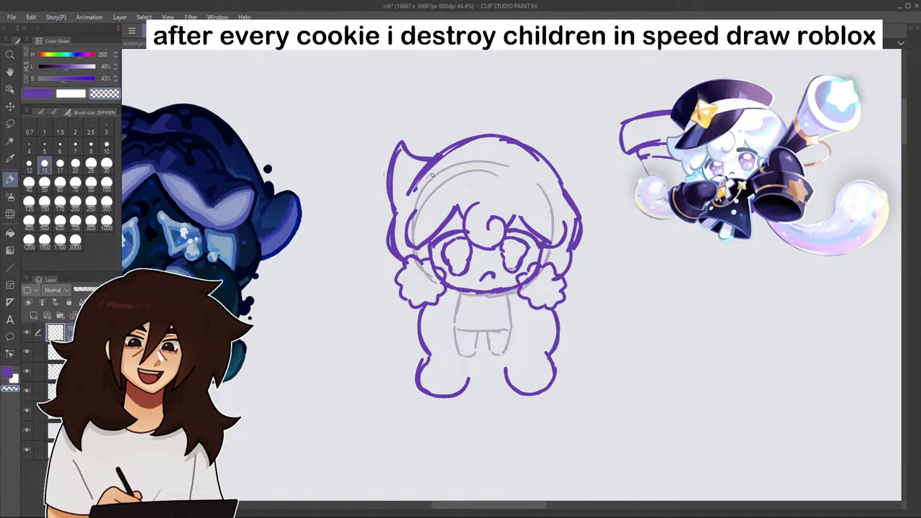
pyautogui.moveTo(408, 189)
pyautogui.mouseDown()
pyautogui.moveTo(439, 159)
pyautogui.moveTo(409, 195)
pyautogui.mouseUp()
# - Delete the set-aside cap sketch after trying it over the redrawn head, and return to the pen with purple
pyautogui.click(10, 123)
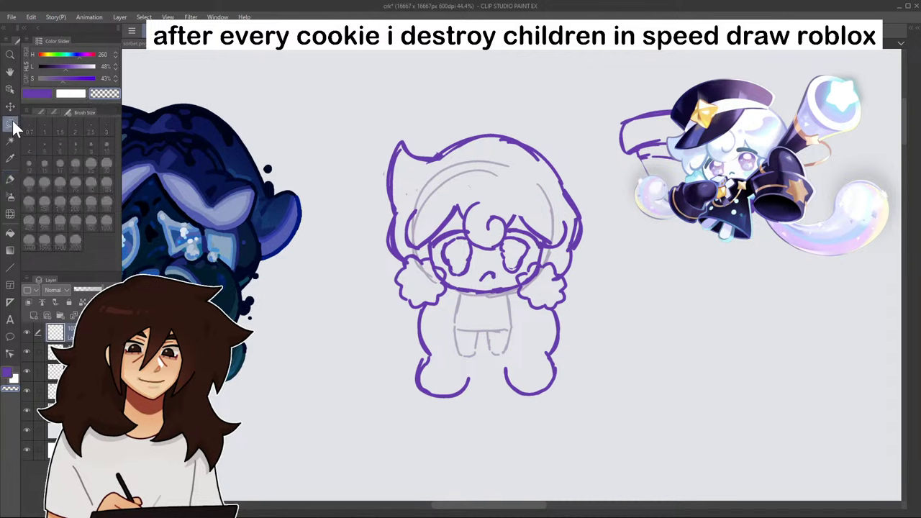
pyautogui.moveTo(596, 114)
pyautogui.mouseDown()
pyautogui.moveTo(818, 187)
pyautogui.moveTo(684, 81)
pyautogui.mouseUp()
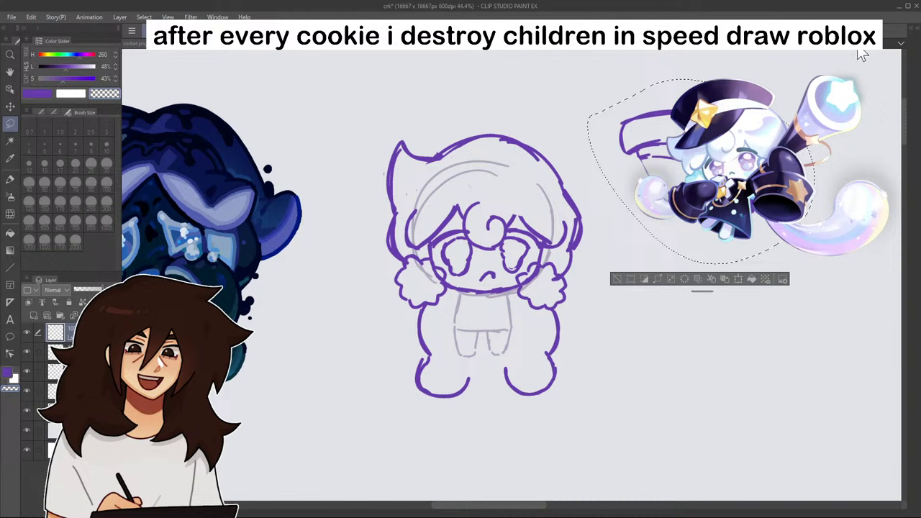
pyautogui.click(739, 279)
pyautogui.moveTo(771, 241)
pyautogui.mouseDown()
pyautogui.moveTo(587, 253)
pyautogui.moveTo(582, 239)
pyautogui.mouseUp()
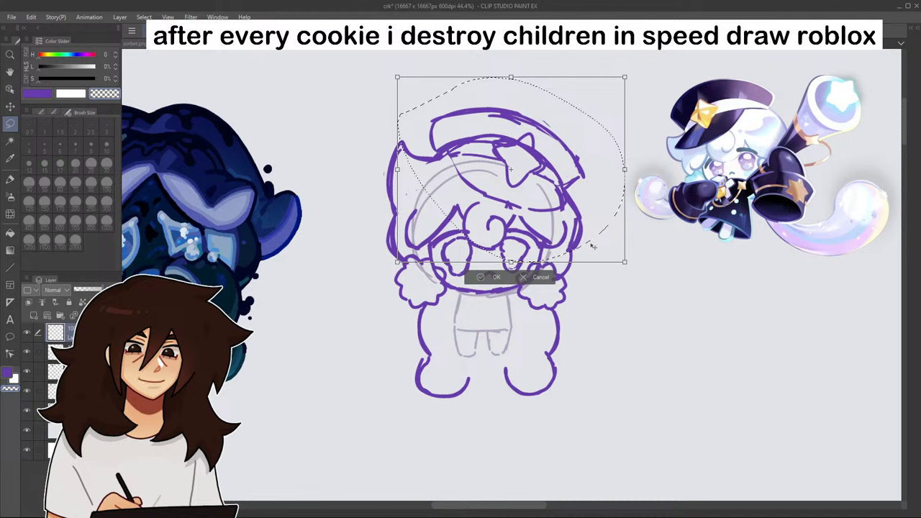
pyautogui.click(496, 277)
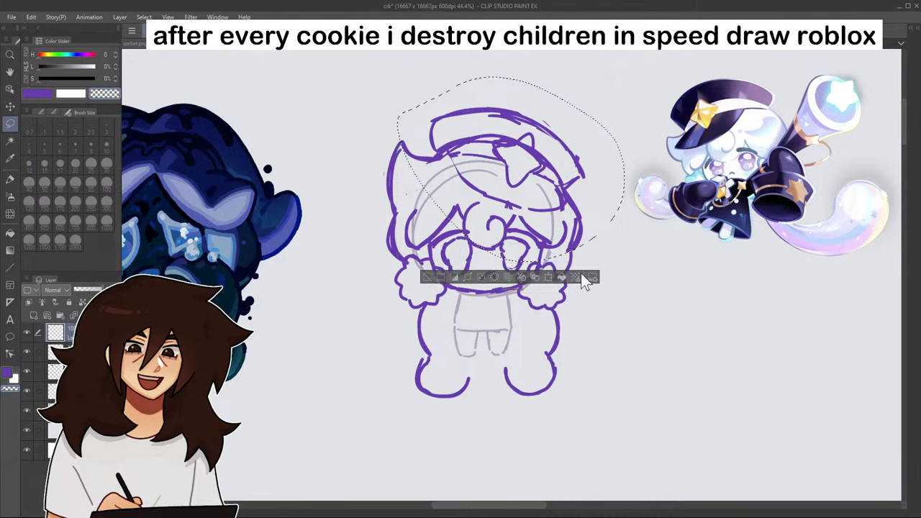
pyautogui.hotkey('ctrl', 'z')
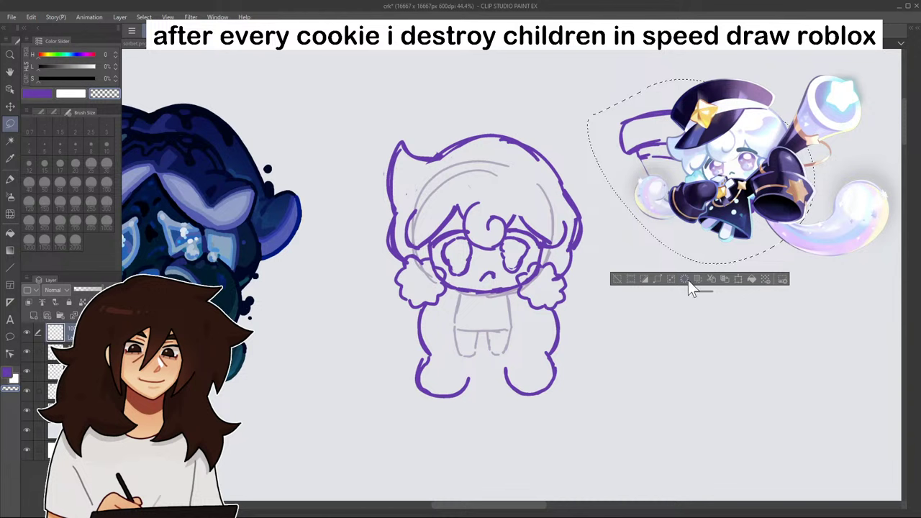
pyautogui.click(617, 278)
pyautogui.click(10, 178)
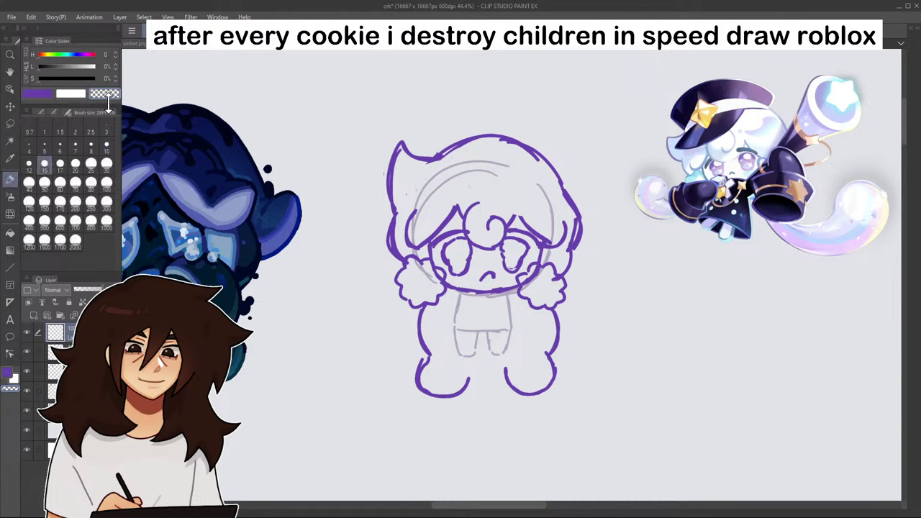
pyautogui.click(43, 94)
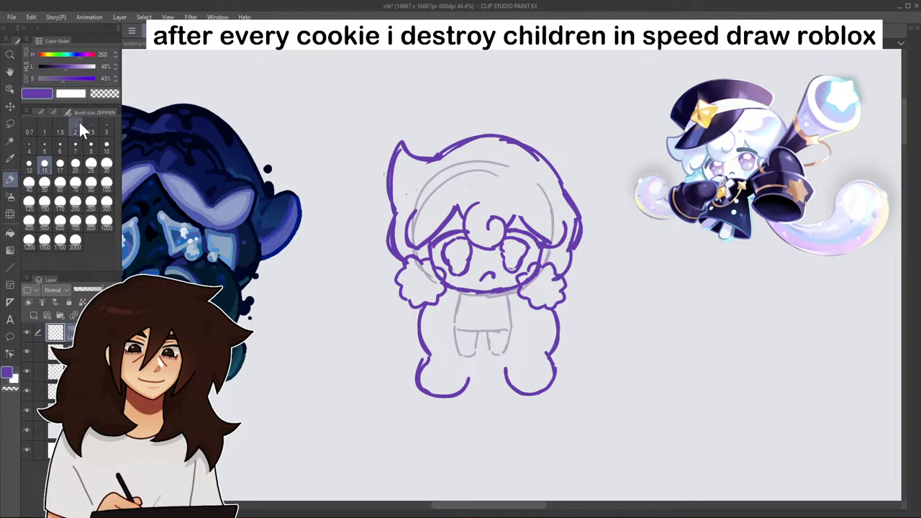
pyautogui.moveTo(427, 152); pyautogui.dragTo(512, 111)
pyautogui.hotkey('ctrl', 'z')
pyautogui.hotkey('ctrl', 'z')
pyautogui.moveTo(430, 129)
pyautogui.mouseDown()
pyautogui.moveTo(553, 115)
pyautogui.moveTo(577, 150)
pyautogui.mouseUp()
pyautogui.hotkey('ctrl', 'z')
# - Draw a new cap visor sweeping across the forehead to a pointed right end, with a second curve for its upper edge
pyautogui.moveTo(438, 161)
pyautogui.mouseDown()
pyautogui.moveTo(469, 201)
pyautogui.moveTo(595, 205)
pyautogui.mouseUp()
pyautogui.moveTo(557, 170); pyautogui.dragTo(593, 206)
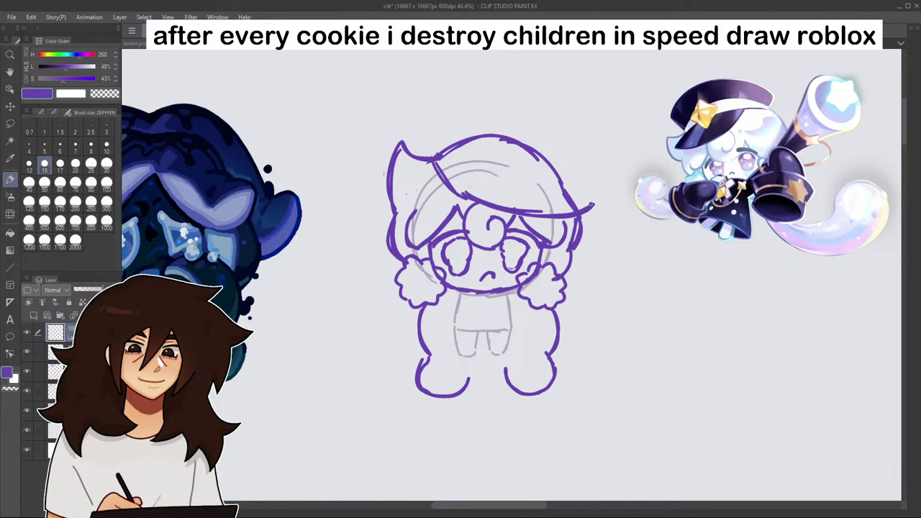
pyautogui.moveTo(559, 170); pyautogui.dragTo(580, 189)
pyautogui.moveTo(445, 167); pyautogui.dragTo(548, 187)
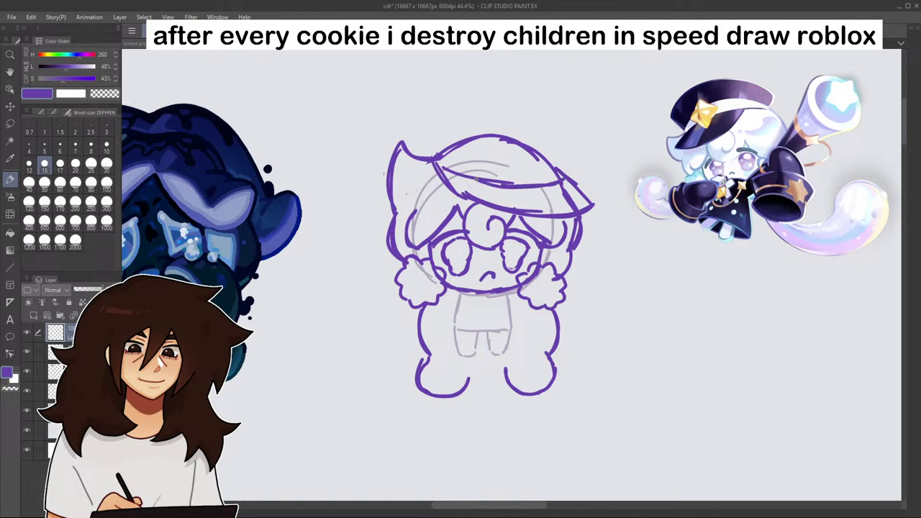
# - Try drawing the cap's crown as a wide arc above the visor, continuing down its right side
pyautogui.moveTo(440, 156); pyautogui.dragTo(481, 181)
pyautogui.hotkey('ctrl', 'z')
pyautogui.moveTo(422, 140)
pyautogui.mouseDown()
pyautogui.moveTo(426, 158)
pyautogui.moveTo(483, 114)
pyautogui.moveTo(541, 128)
pyautogui.mouseUp()
pyautogui.moveTo(473, 116); pyautogui.dragTo(426, 133)
pyautogui.moveTo(539, 128); pyautogui.dragTo(581, 147)
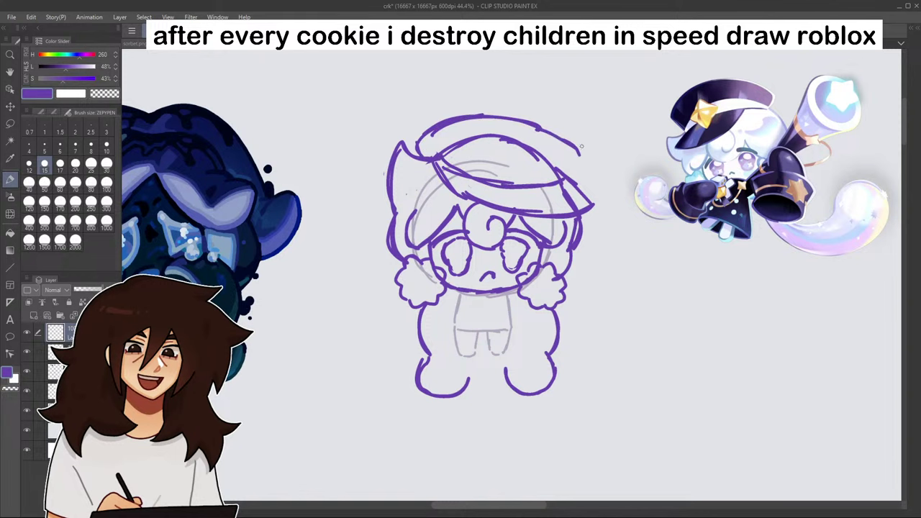
# - Undo the crown and visor strokes, then redraw the visor as a shallower curve over the forehead with a pointed right end
pyautogui.hotkey('ctrl', 'z')
pyautogui.hotkey('ctrl', 'z')
pyautogui.hotkey('ctrl', 'z')
pyautogui.hotkey('ctrl', 'z')
pyautogui.hotkey('ctrl', 'z')
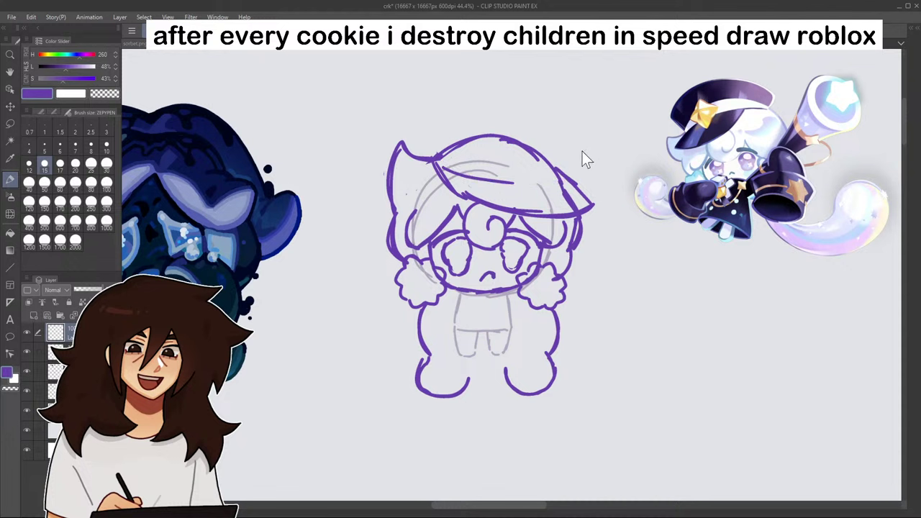
pyautogui.hotkey('ctrl', 'z')
pyautogui.hotkey('ctrl', 'z')
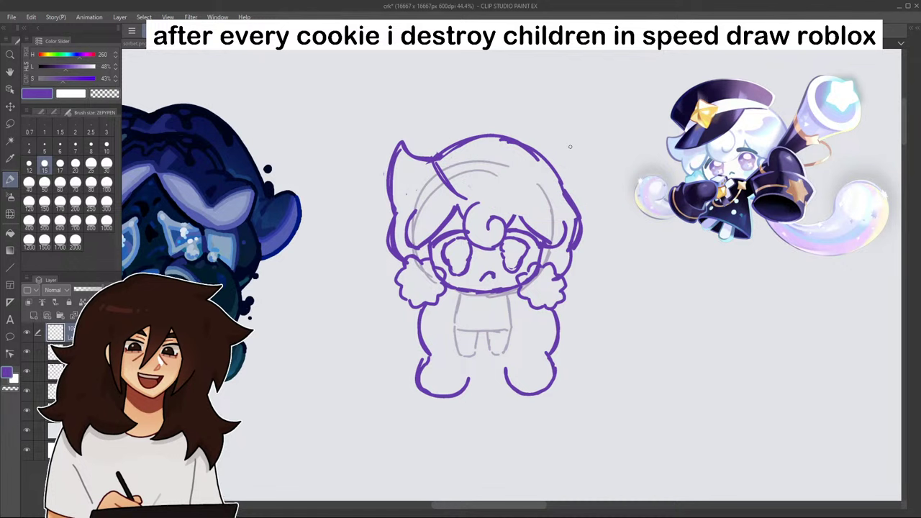
pyautogui.moveTo(449, 186)
pyautogui.mouseDown()
pyautogui.moveTo(524, 207)
pyautogui.moveTo(571, 206)
pyautogui.moveTo(584, 189)
pyautogui.mouseUp()
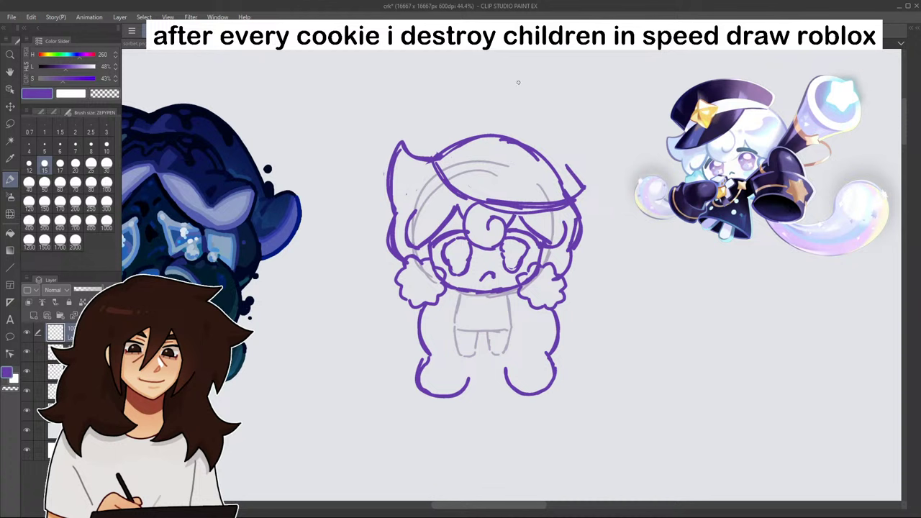
# - Draw the cap's tall rounded crown above the visor, thicken its upper edge and close its right side
pyautogui.moveTo(419, 127)
pyautogui.mouseDown()
pyautogui.moveTo(431, 156)
pyautogui.moveTo(422, 145)
pyautogui.moveTo(550, 108)
pyautogui.moveTo(565, 116)
pyautogui.mouseUp()
pyautogui.moveTo(409, 135)
pyautogui.mouseDown()
pyautogui.moveTo(519, 100)
pyautogui.moveTo(585, 143)
pyautogui.mouseUp()
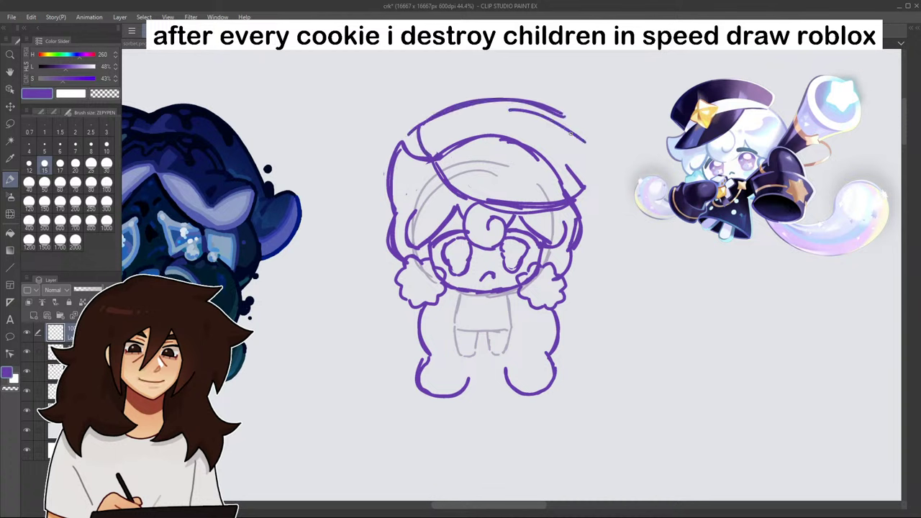
pyautogui.moveTo(501, 98); pyautogui.dragTo(568, 121)
pyautogui.moveTo(473, 103); pyautogui.dragTo(540, 116)
pyautogui.moveTo(581, 140); pyautogui.dragTo(572, 169)
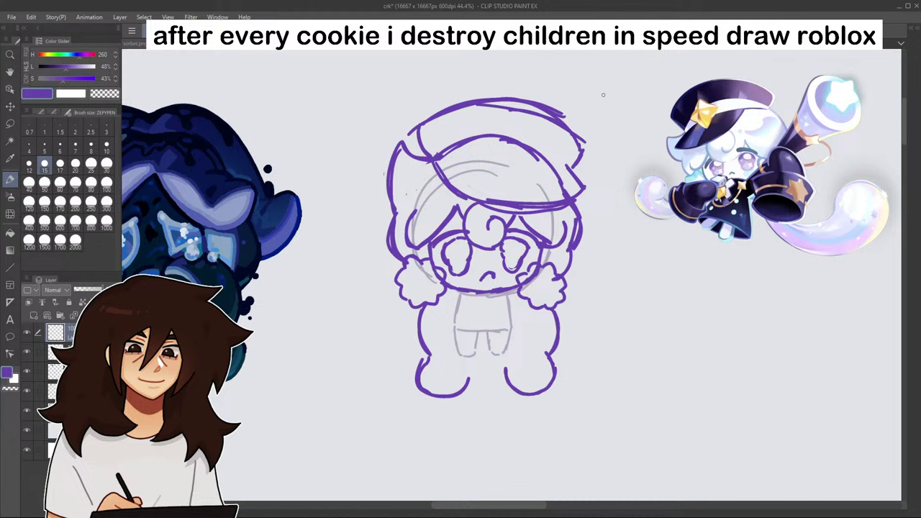
# - Delete the head outline inside the cap and draw a rounded four-pointed star on the crown
pyautogui.click(10, 123)
pyautogui.moveTo(436, 145)
pyautogui.mouseDown()
pyautogui.moveTo(495, 188)
pyautogui.moveTo(551, 194)
pyautogui.moveTo(568, 168)
pyautogui.mouseUp()
pyautogui.press('Delete')
pyautogui.hotkey('ctrl', 'd')
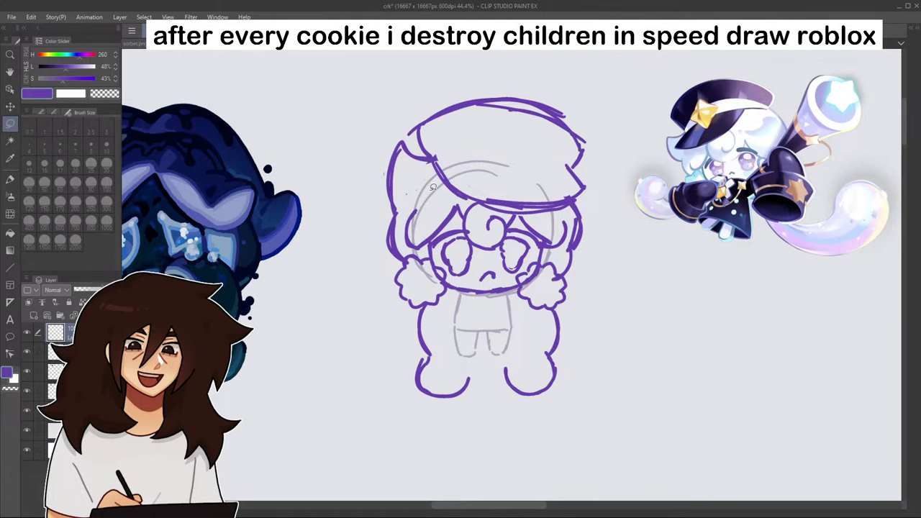
pyautogui.click(10, 179)
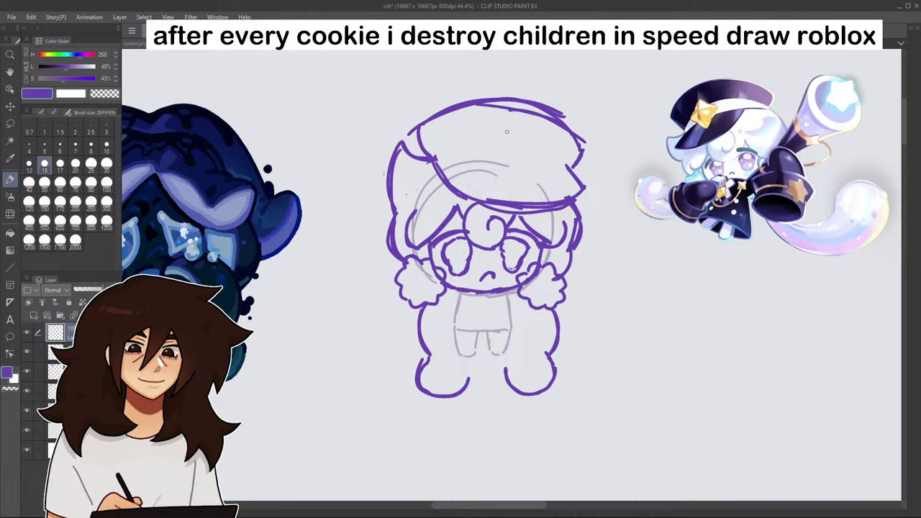
pyautogui.moveTo(507, 131)
pyautogui.mouseDown()
pyautogui.moveTo(519, 123)
pyautogui.moveTo(529, 141)
pyautogui.moveTo(488, 141)
pyautogui.moveTo(502, 162)
pyautogui.moveTo(525, 163)
pyautogui.moveTo(541, 149)
pyautogui.moveTo(528, 165)
pyautogui.mouseUp()
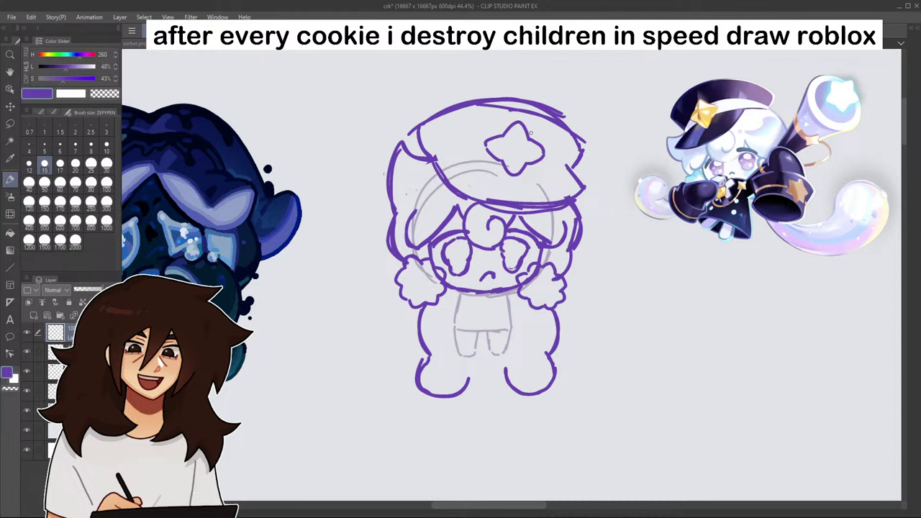
# - Replace the mouth with a smaller frown and touch up the line above the right eye
pyautogui.click(106, 96)
pyautogui.moveTo(490, 272); pyautogui.dragTo(481, 280)
pyautogui.moveTo(486, 277); pyautogui.dragTo(496, 278)
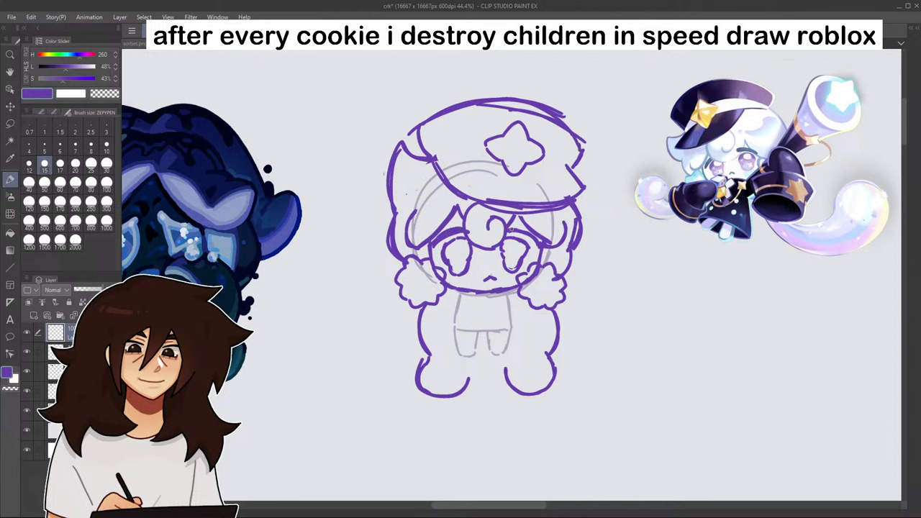
pyautogui.moveTo(511, 231); pyautogui.dragTo(533, 237)
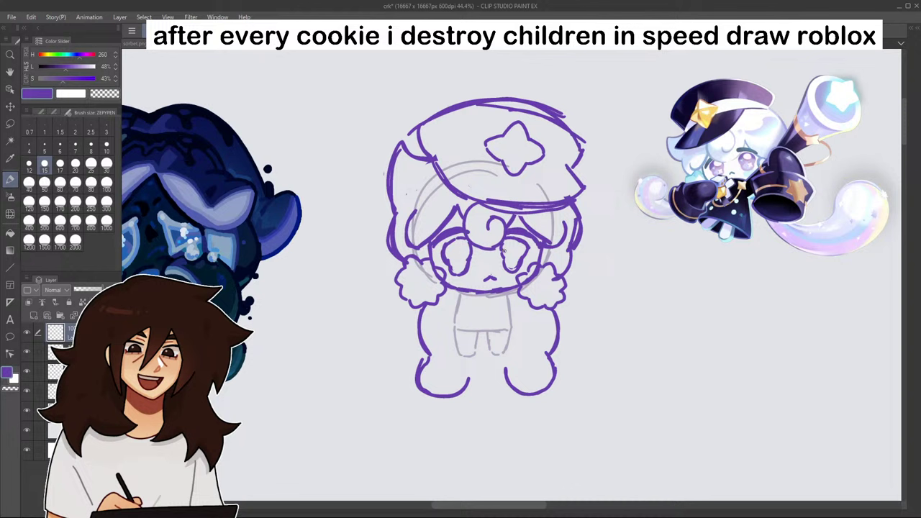
# - Remove the face outline where it overlaps the left and right pom-poms
pyautogui.press('m')
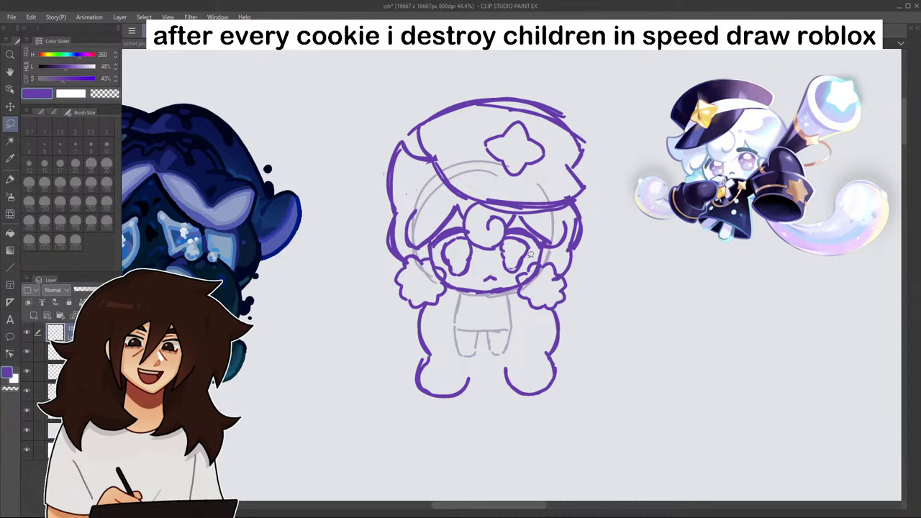
pyautogui.moveTo(540, 268)
pyautogui.mouseDown()
pyautogui.moveTo(552, 273)
pyautogui.moveTo(530, 291)
pyautogui.mouseUp()
pyautogui.moveTo(426, 265); pyautogui.dragTo(430, 289)
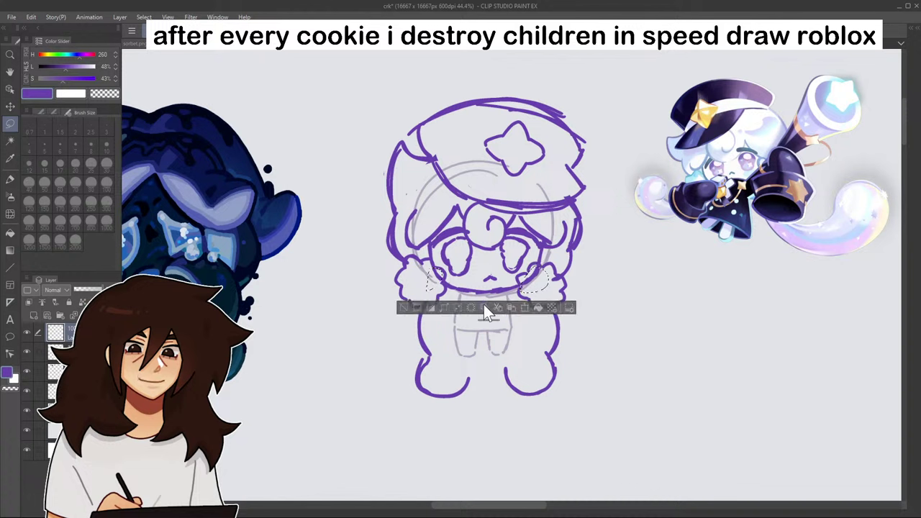
pyautogui.click(416, 310)
pyautogui.click(10, 178)
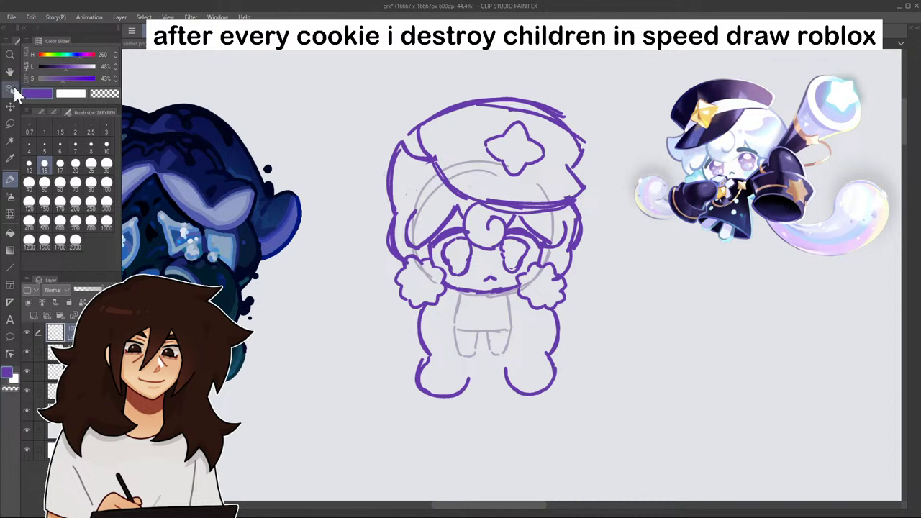
# - Delete both wavy shapes hanging below the pom-poms after trying to shift the left one outward
pyautogui.click(10, 124)
pyautogui.moveTo(425, 305)
pyautogui.mouseDown()
pyautogui.moveTo(408, 334)
pyautogui.moveTo(422, 432)
pyautogui.moveTo(472, 352)
pyautogui.mouseUp()
pyautogui.click(468, 451)
pyautogui.moveTo(452, 421); pyautogui.dragTo(442, 420)
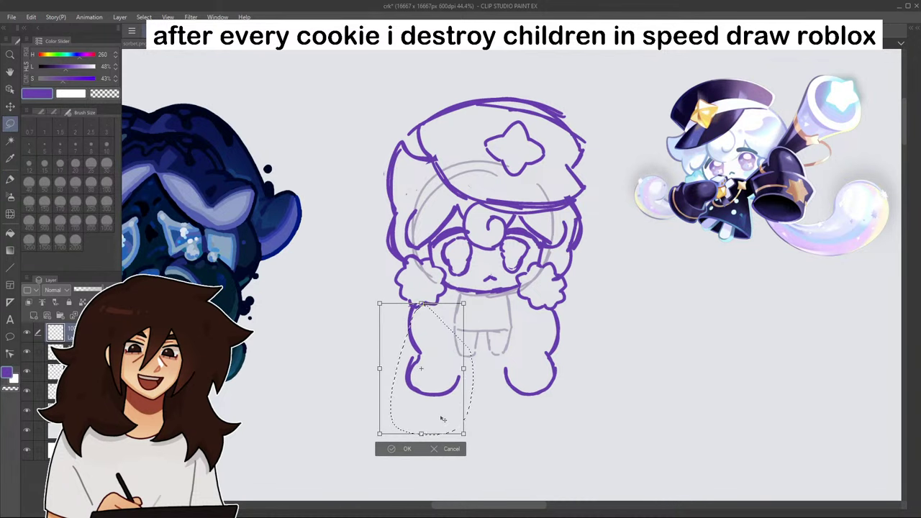
pyautogui.click(449, 448)
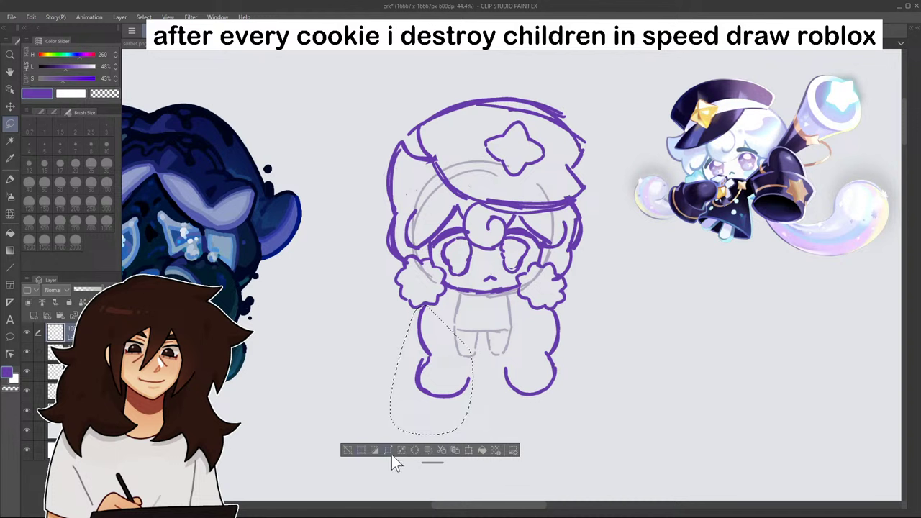
pyautogui.click(372, 449)
pyautogui.click(556, 325)
pyautogui.moveTo(555, 325)
pyautogui.mouseDown()
pyautogui.moveTo(508, 360)
pyautogui.moveTo(556, 310)
pyautogui.mouseUp()
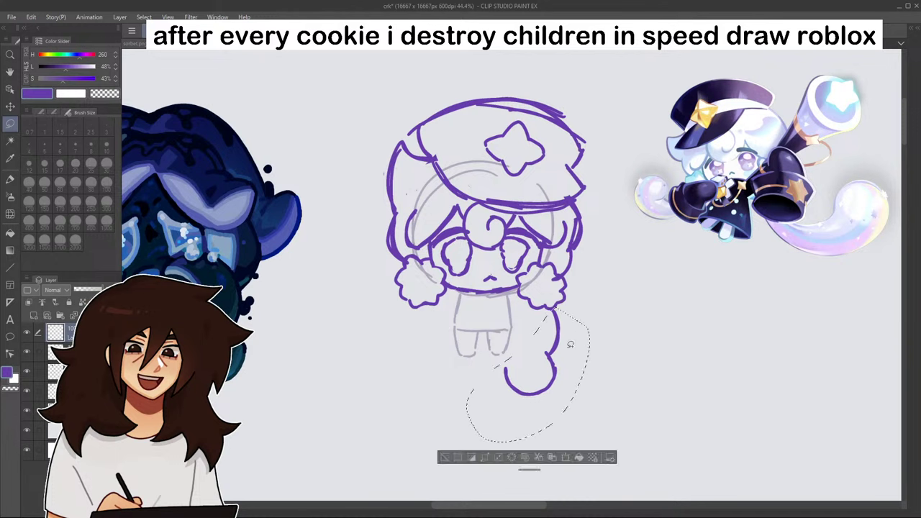
pyautogui.press('Delete')
pyautogui.click(446, 457)
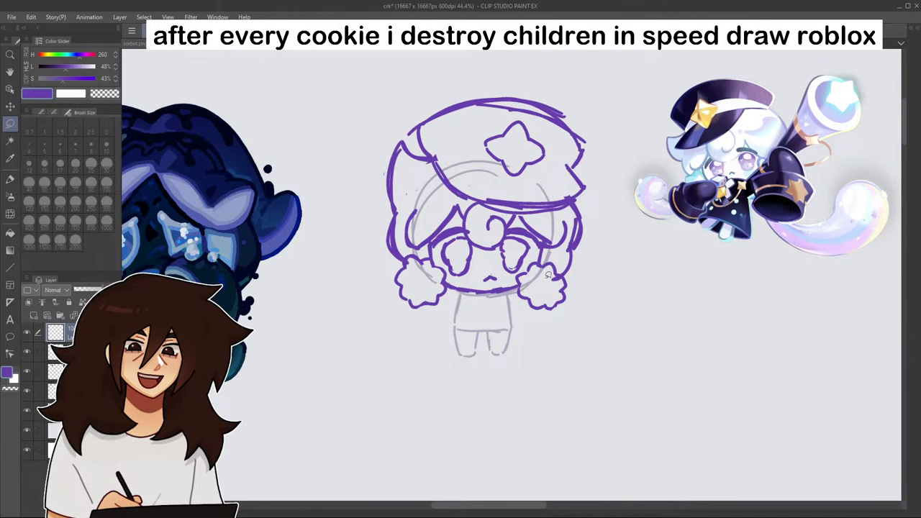
# - Erase the small frown from the face
pyautogui.click(11, 180)
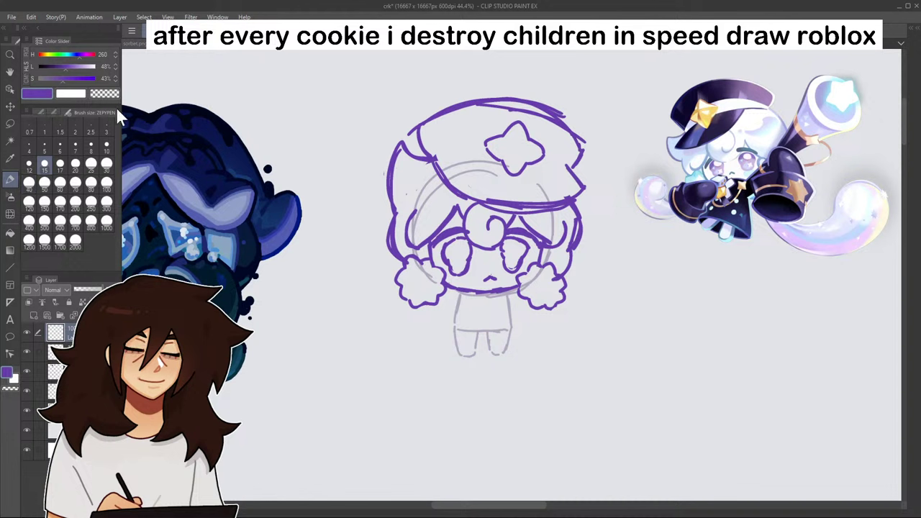
pyautogui.moveTo(496, 276); pyautogui.dragTo(485, 286)
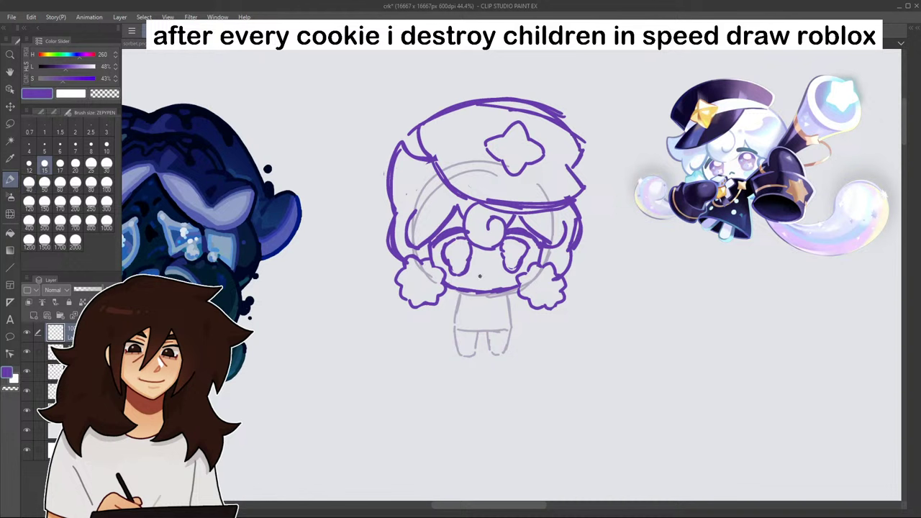
pyautogui.moveTo(479, 276); pyautogui.dragTo(495, 288)
pyautogui.scroll(4, 495, 278)
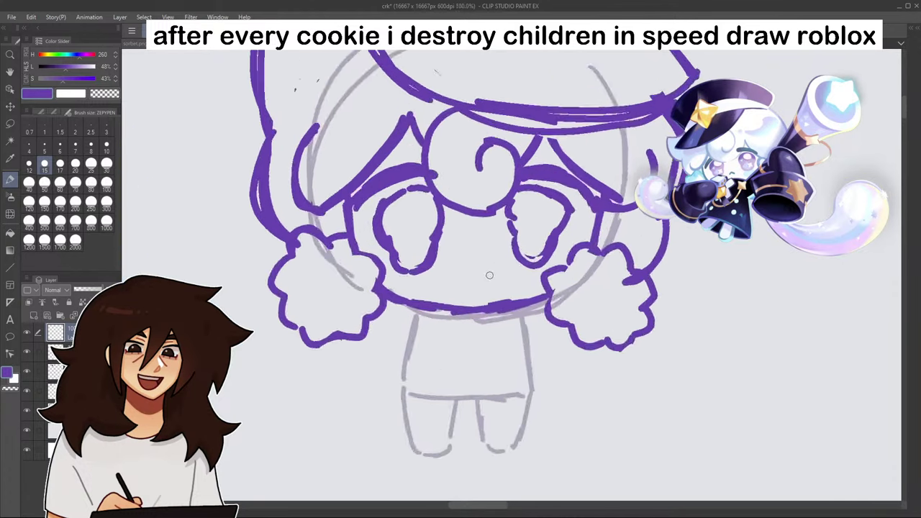
# - Try an open smiling mouth on the lower face
pyautogui.scroll(3, 490, 275)
pyautogui.moveTo(431, 270)
pyautogui.mouseDown()
pyautogui.moveTo(518, 271)
pyautogui.moveTo(455, 334)
pyautogui.mouseUp()
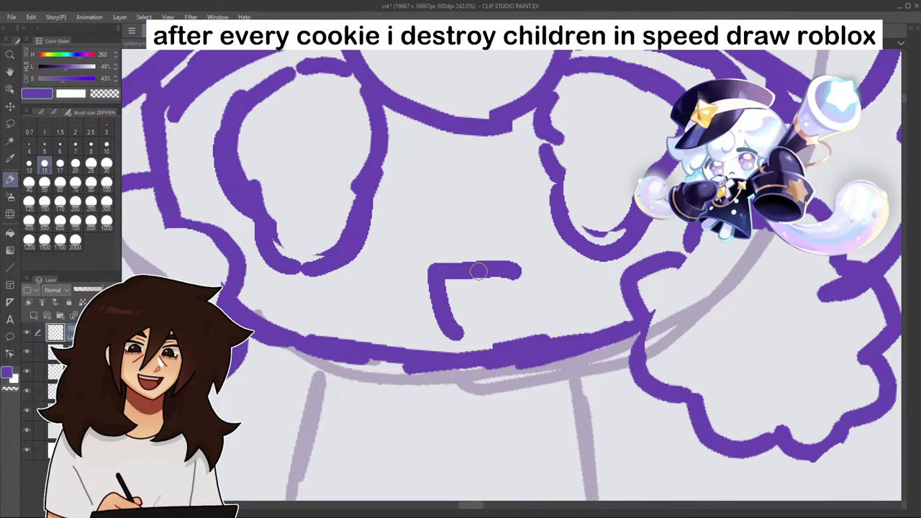
pyautogui.hotkey('ctrl', 'z')
pyautogui.hotkey('ctrl', 'z')
pyautogui.moveTo(419, 267)
pyautogui.mouseDown()
pyautogui.moveTo(518, 270)
pyautogui.moveTo(443, 332)
pyautogui.mouseUp()
pyautogui.moveTo(518, 271)
pyautogui.mouseDown()
pyautogui.moveTo(470, 331)
pyautogui.moveTo(448, 333)
pyautogui.mouseUp()
pyautogui.scroll(-7, 484, 294)
pyautogui.scroll(2, 545, 271)
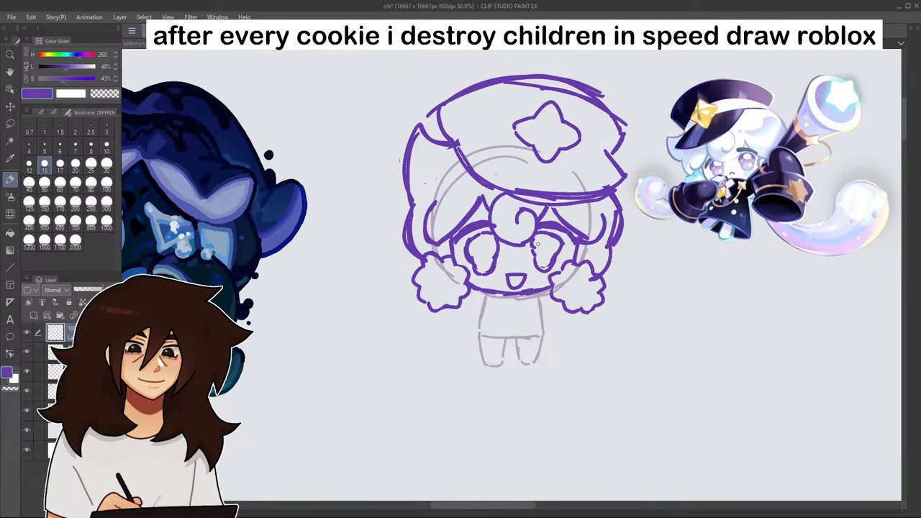
pyautogui.hotkey('ctrl', 'z')
pyautogui.hotkey('ctrl', 'z')
pyautogui.hotkey('ctrl', 'z')
# - Draw a tiny open mouth and short angled eyebrow strokes on either side of the forehead curl
pyautogui.moveTo(512, 280); pyautogui.dragTo(527, 280)
pyautogui.scroll(3, 624, 259)
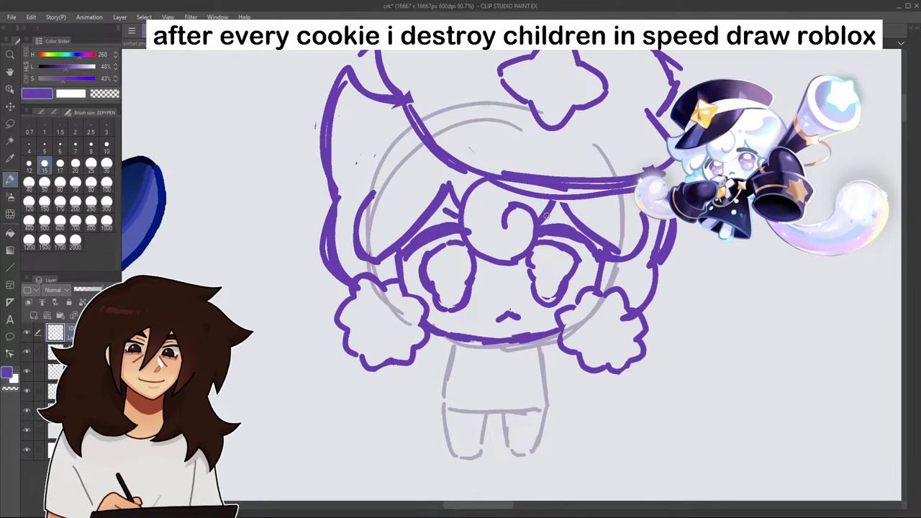
pyautogui.scroll(-1, 547, 215)
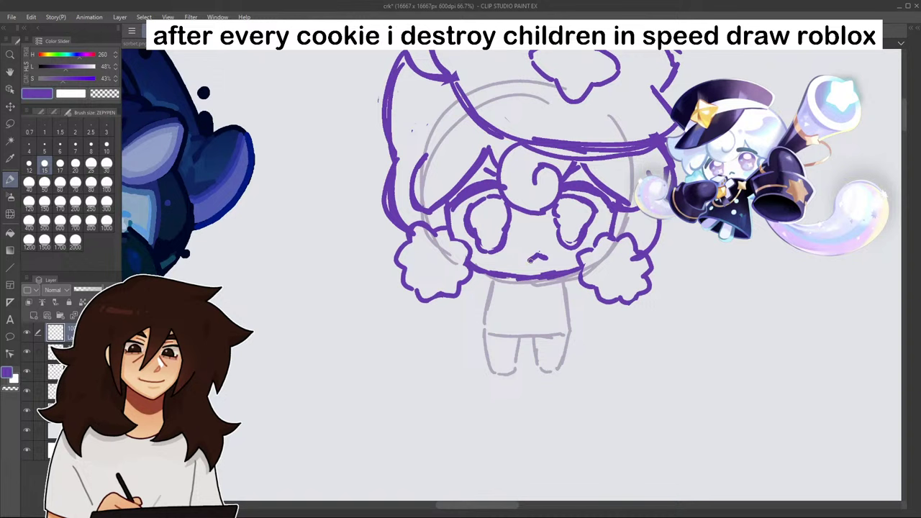
pyautogui.moveTo(532, 259)
pyautogui.mouseDown()
pyautogui.moveTo(544, 263)
pyautogui.moveTo(540, 256)
pyautogui.mouseUp()
# - Draw a wavy outer contour from the left pom-pom down past the legs, and try a line below the right pom-pom
pyautogui.moveTo(399, 264)
pyautogui.mouseDown()
pyautogui.moveTo(347, 386)
pyautogui.moveTo(386, 413)
pyautogui.mouseUp()
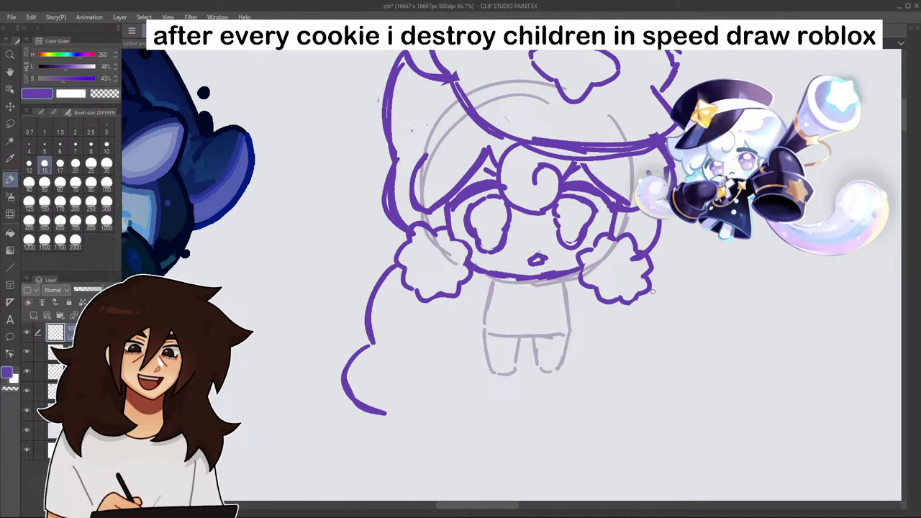
pyautogui.moveTo(656, 291); pyautogui.dragTo(650, 344)
# - Extend the jaw line through the right pom-pom, then erase that pom-pom and the arc across it with the transparent colour
pyautogui.moveTo(580, 268)
pyautogui.mouseDown()
pyautogui.moveTo(647, 250)
pyautogui.moveTo(686, 283)
pyautogui.mouseUp()
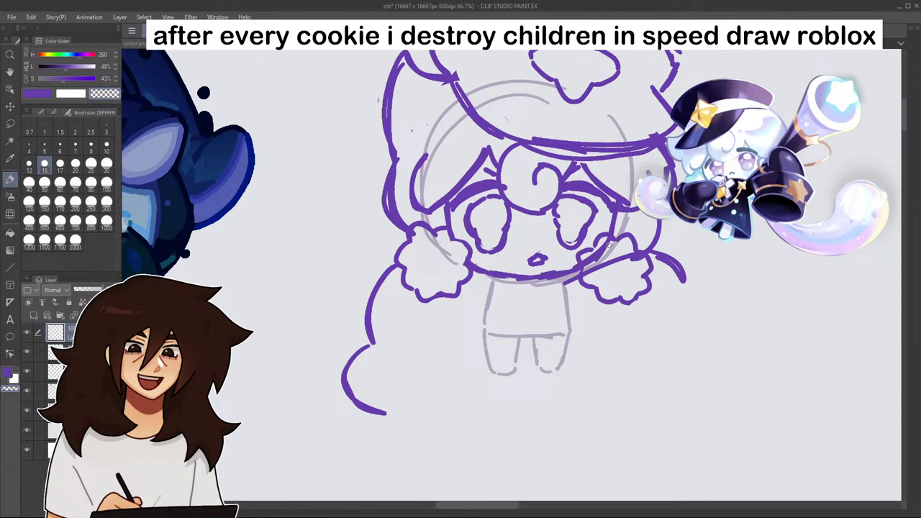
pyautogui.moveTo(584, 283)
pyautogui.mouseDown()
pyautogui.moveTo(611, 266)
pyautogui.moveTo(593, 288)
pyautogui.moveTo(609, 302)
pyautogui.moveTo(648, 286)
pyautogui.moveTo(588, 299)
pyautogui.moveTo(620, 260)
pyautogui.moveTo(673, 258)
pyautogui.moveTo(684, 281)
pyautogui.moveTo(654, 277)
pyautogui.mouseUp()
pyautogui.moveTo(595, 271); pyautogui.dragTo(584, 282)
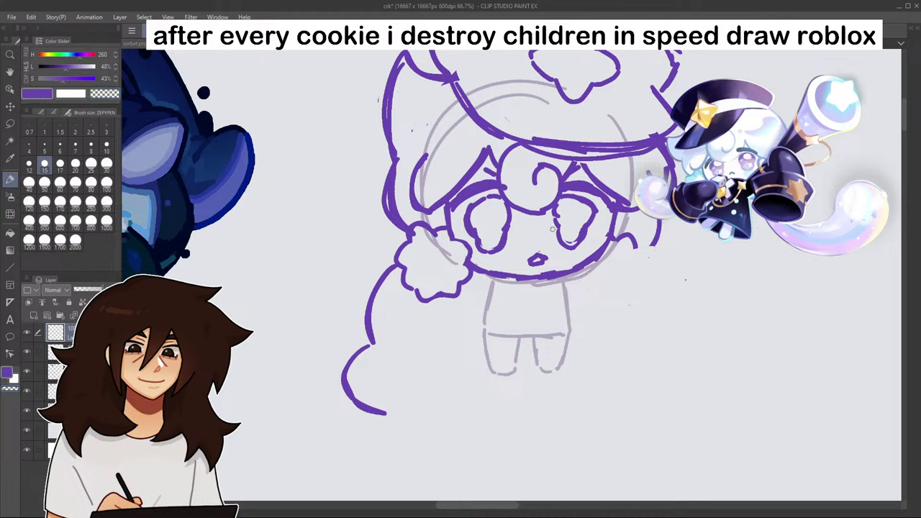
# - Draw the inner contour below the left pom-pom and a short arm line beside the torso, undoing a first coat outline
pyautogui.moveTo(466, 275)
pyautogui.mouseDown()
pyautogui.moveTo(434, 324)
pyautogui.moveTo(459, 340)
pyautogui.moveTo(449, 358)
pyautogui.mouseUp()
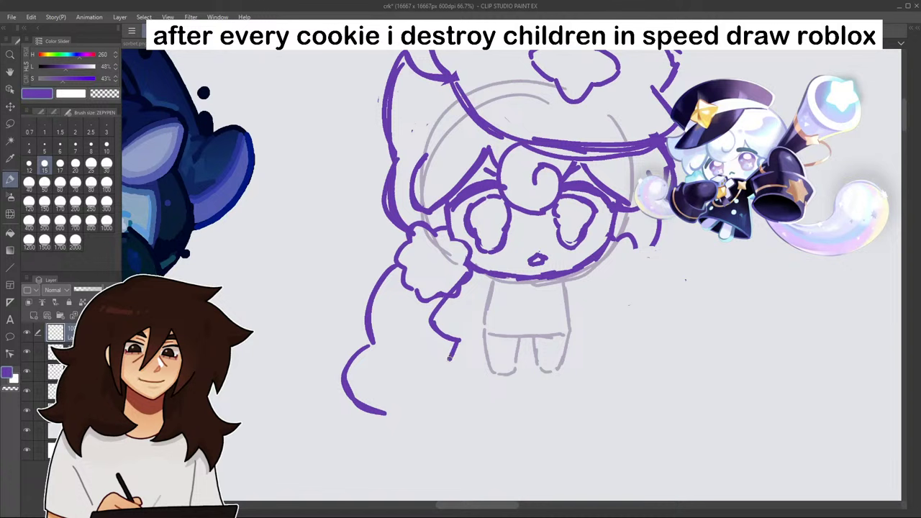
pyautogui.moveTo(493, 293)
pyautogui.mouseDown()
pyautogui.moveTo(482, 351)
pyautogui.moveTo(571, 354)
pyautogui.moveTo(487, 356)
pyautogui.mouseUp()
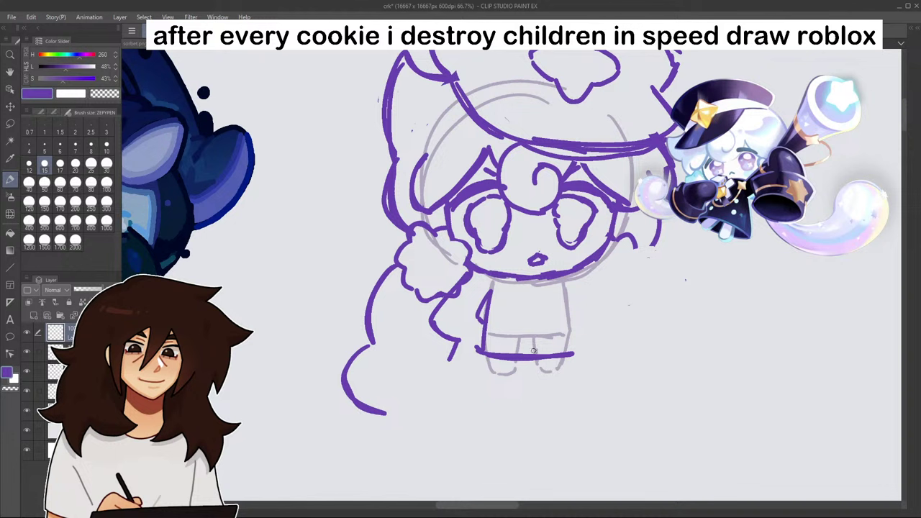
pyautogui.hotkey('alt', 'Tab')
pyautogui.hotkey('ctrl', 'z')
pyautogui.hotkey('ctrl', 'z')
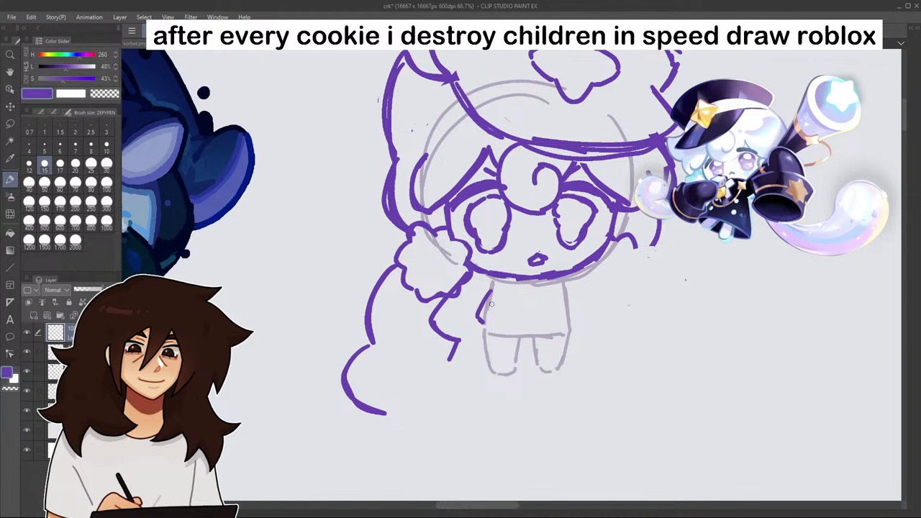
# - Draw the flared coat over the torso with its left side, curved hem and right side
pyautogui.moveTo(492, 291)
pyautogui.mouseDown()
pyautogui.moveTo(475, 350)
pyautogui.moveTo(580, 345)
pyautogui.mouseUp()
pyautogui.moveTo(565, 287); pyautogui.dragTo(579, 337)
pyautogui.hotkey('ctrl', 'z')
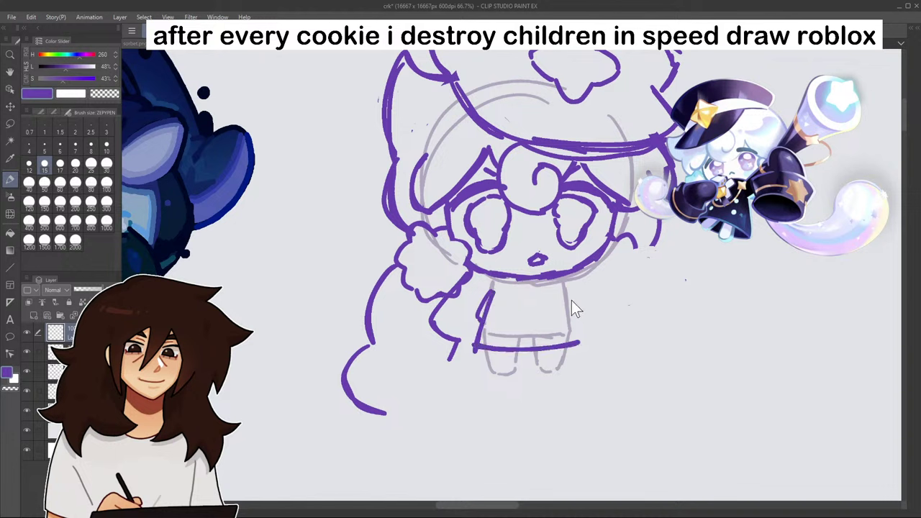
pyautogui.moveTo(565, 292); pyautogui.dragTo(576, 339)
# - Sketch the right arm raised to the chin with a round hand and wide hanging sleeve, and erase the jaw line inside the hand
pyautogui.scroll(-4, 582, 180)
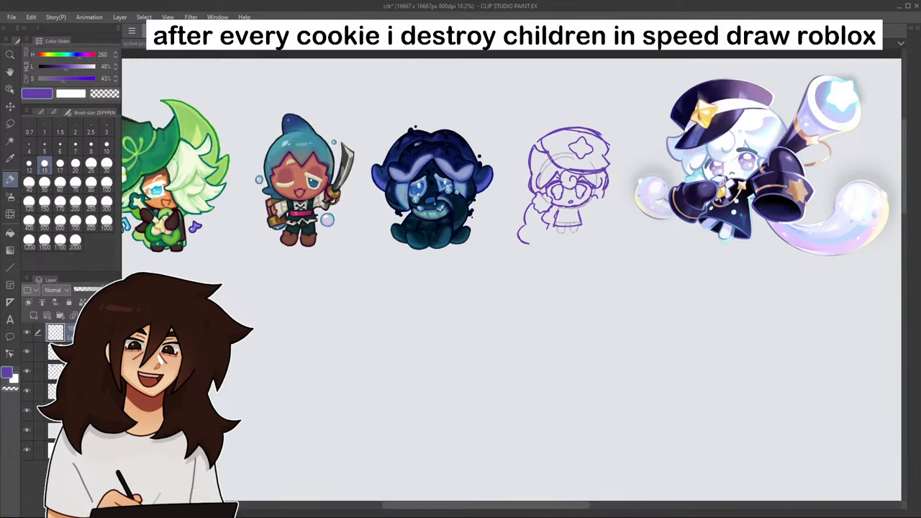
pyautogui.scroll(1, 583, 180)
pyautogui.scroll(6, 583, 180)
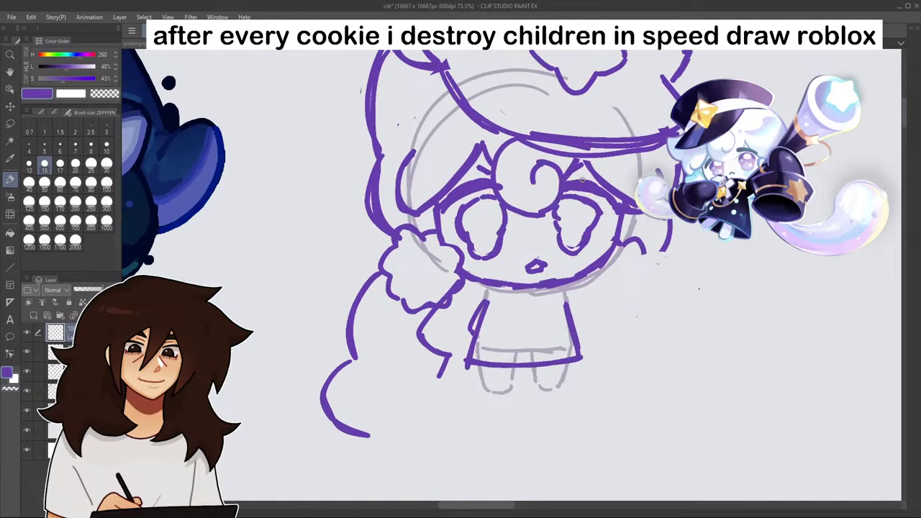
pyautogui.moveTo(592, 272); pyautogui.dragTo(640, 318)
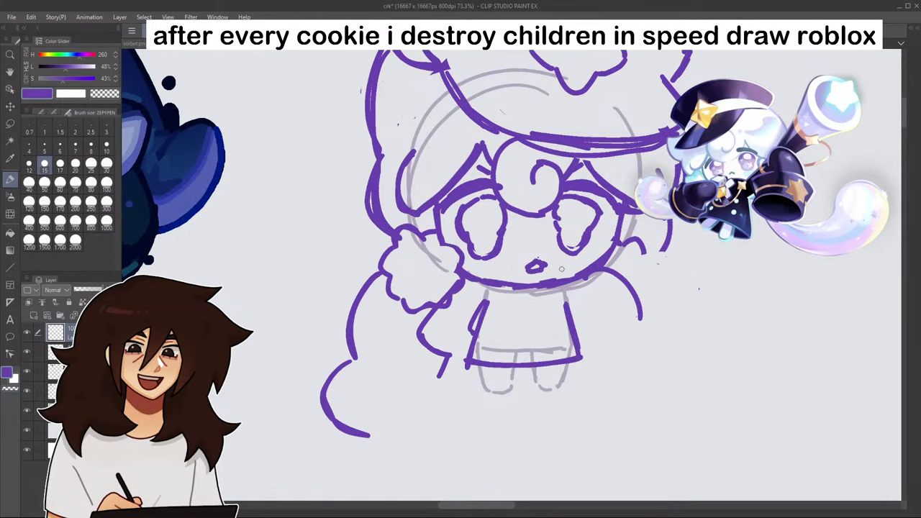
pyautogui.moveTo(545, 281)
pyautogui.mouseDown()
pyautogui.moveTo(587, 283)
pyautogui.moveTo(547, 283)
pyautogui.moveTo(558, 306)
pyautogui.moveTo(588, 299)
pyautogui.moveTo(588, 284)
pyautogui.moveTo(544, 279)
pyautogui.mouseUp()
pyautogui.scroll(-4, 596, 218)
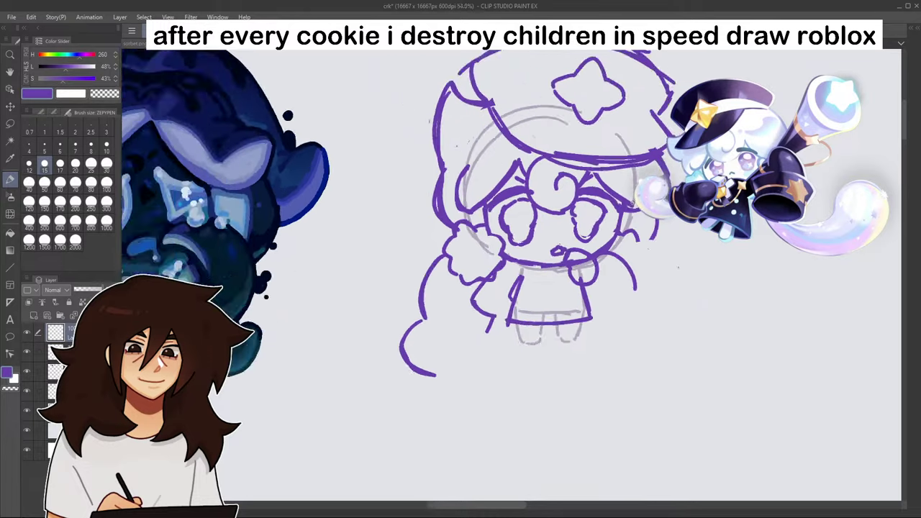
pyautogui.scroll(3, 640, 223)
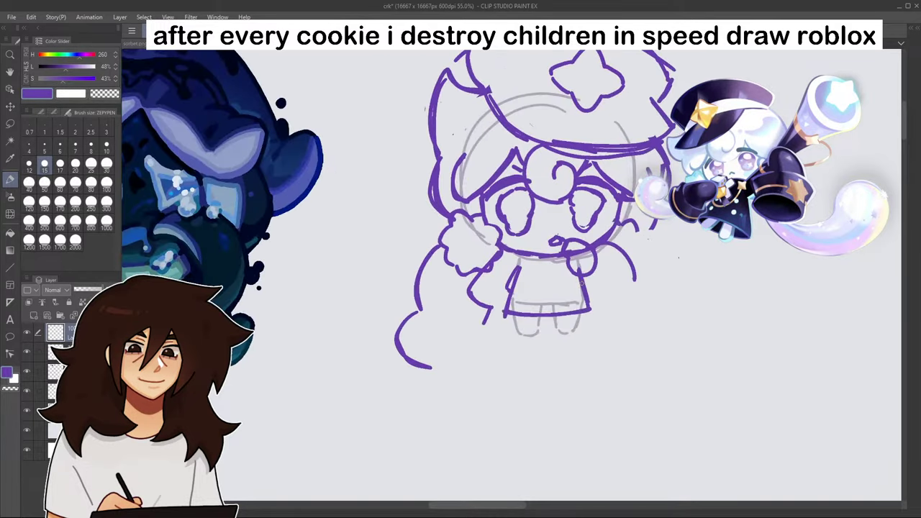
pyautogui.moveTo(581, 277)
pyautogui.mouseDown()
pyautogui.moveTo(586, 338)
pyautogui.moveTo(638, 282)
pyautogui.mouseUp()
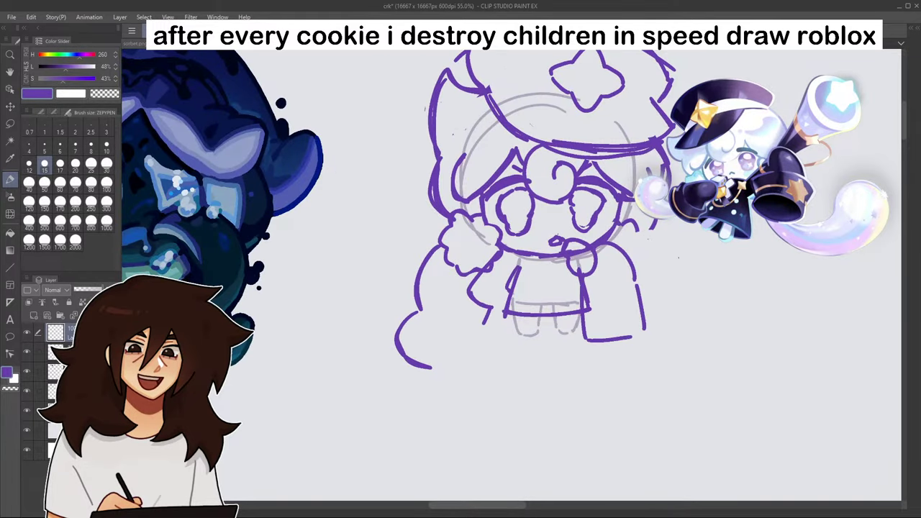
pyautogui.click(111, 95)
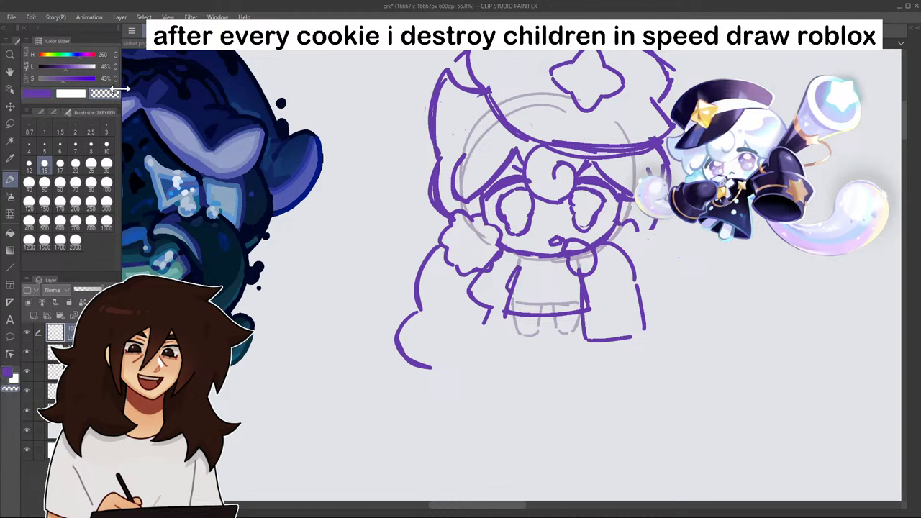
pyautogui.moveTo(582, 250); pyautogui.dragTo(590, 253)
pyautogui.moveTo(547, 55); pyautogui.dragTo(804, 53)
pyautogui.moveTo(504, 115); pyautogui.dragTo(799, 54)
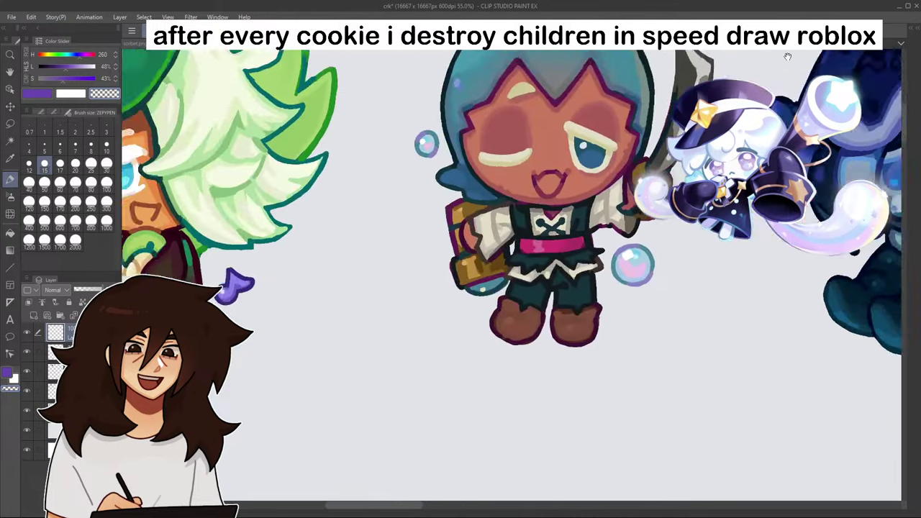
pyautogui.moveTo(504, 55); pyautogui.dragTo(779, 53)
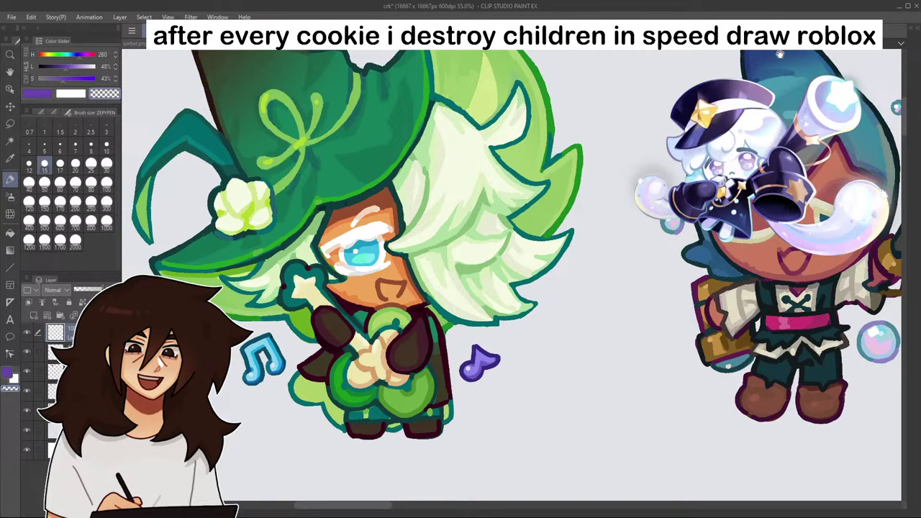
pyautogui.moveTo(781, 54); pyautogui.dragTo(734, 69)
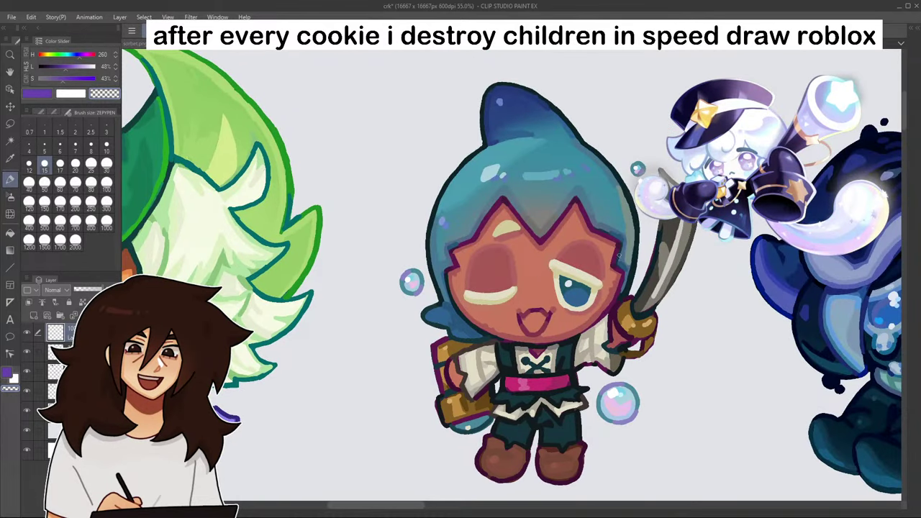
pyautogui.moveTo(802, 54); pyautogui.dragTo(542, 85)
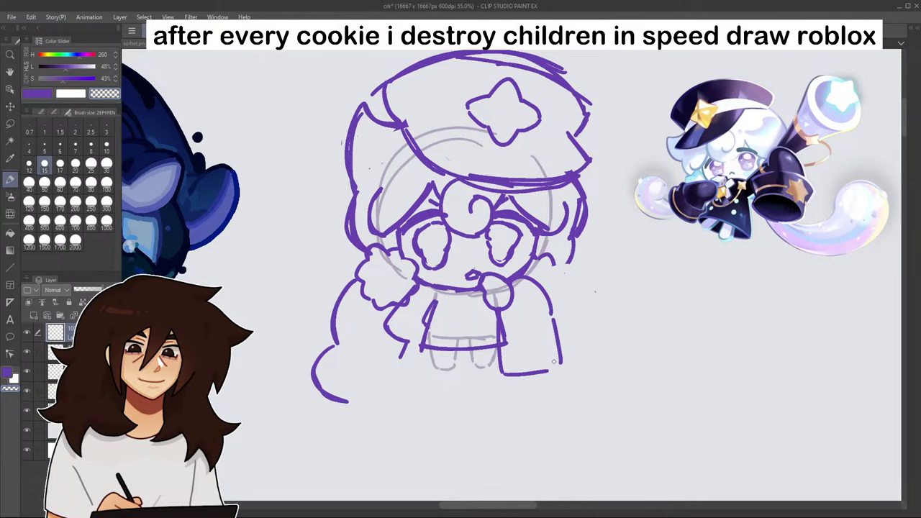
pyautogui.click(32, 93)
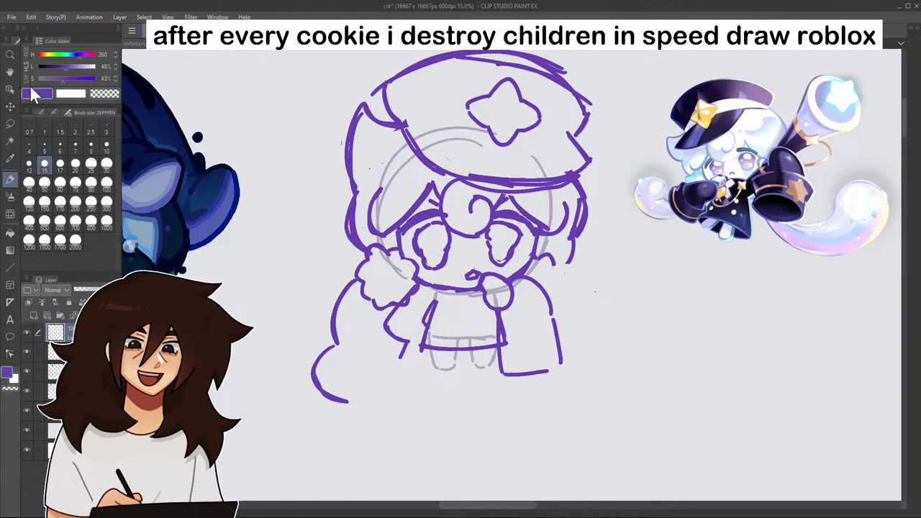
pyautogui.moveTo(628, 193); pyautogui.dragTo(634, 198)
pyautogui.moveTo(624, 207)
pyautogui.mouseDown()
pyautogui.moveTo(682, 221)
pyautogui.moveTo(684, 237)
pyautogui.moveTo(670, 242)
pyautogui.mouseUp()
pyautogui.moveTo(670, 242); pyautogui.dragTo(686, 228)
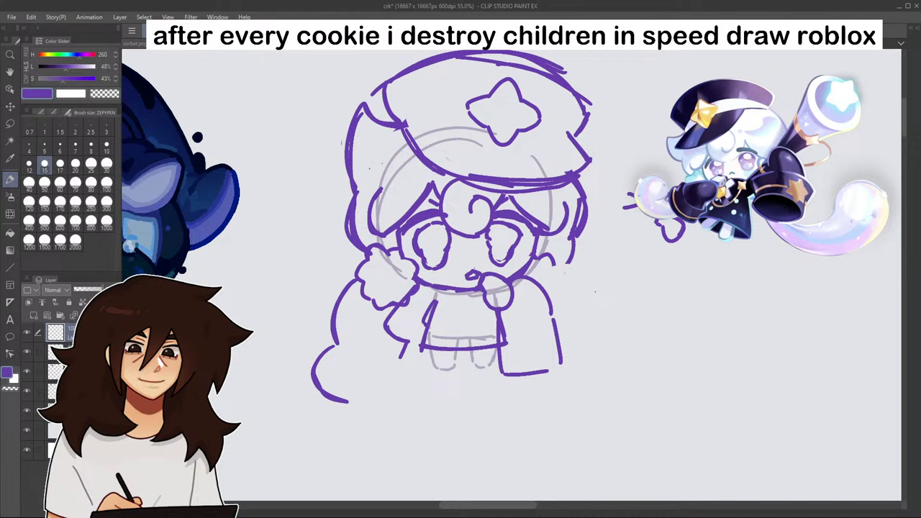
pyautogui.hotkey('ctrl', 'z')
pyautogui.hotkey('ctrl', 'z')
pyautogui.hotkey('ctrl', 'z')
pyautogui.hotkey('ctrl', 'z')
pyautogui.hotkey('ctrl', 'z')
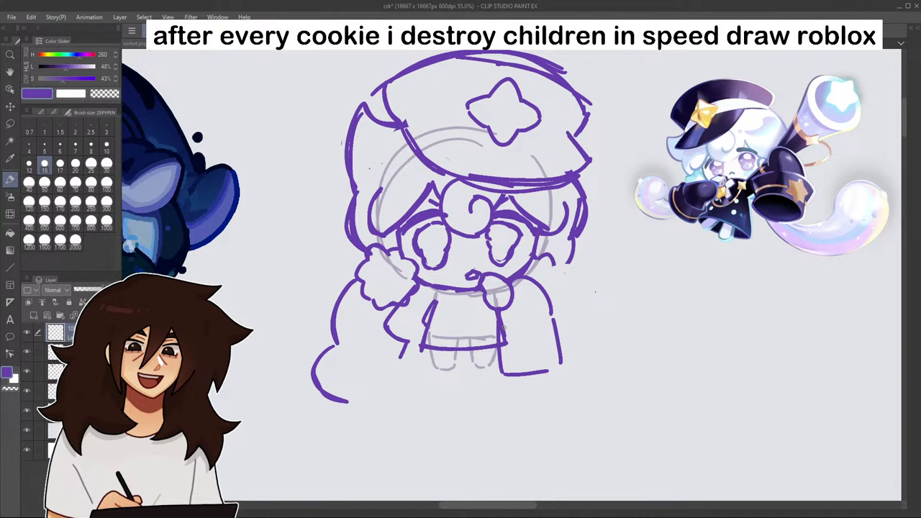
# - Draw a cuff line across the right sleeve in purple and outline the flared cuff of the left sleeve beside the coat hem
pyautogui.moveTo(506, 347); pyautogui.dragTo(558, 331)
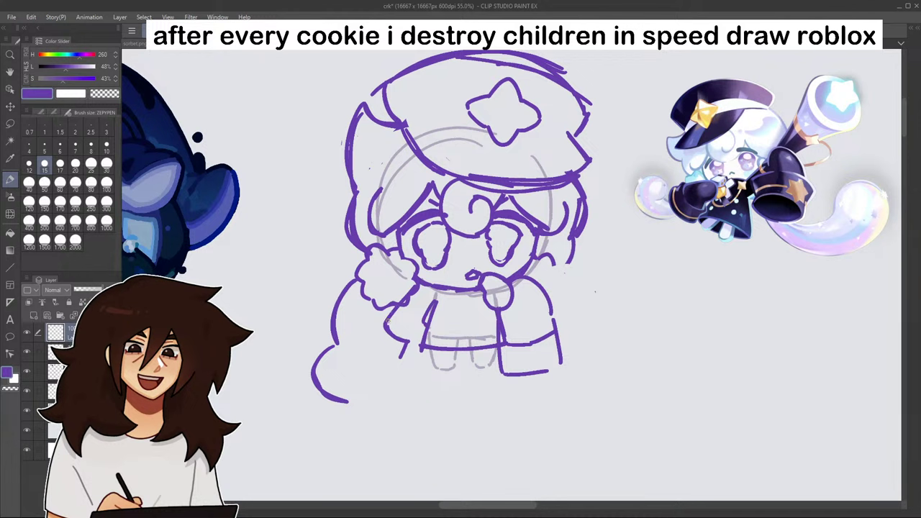
pyautogui.moveTo(403, 346)
pyautogui.mouseDown()
pyautogui.moveTo(397, 370)
pyautogui.moveTo(434, 382)
pyautogui.mouseUp()
pyautogui.moveTo(435, 378)
pyautogui.mouseDown()
pyautogui.moveTo(446, 369)
pyautogui.moveTo(426, 380)
pyautogui.mouseUp()
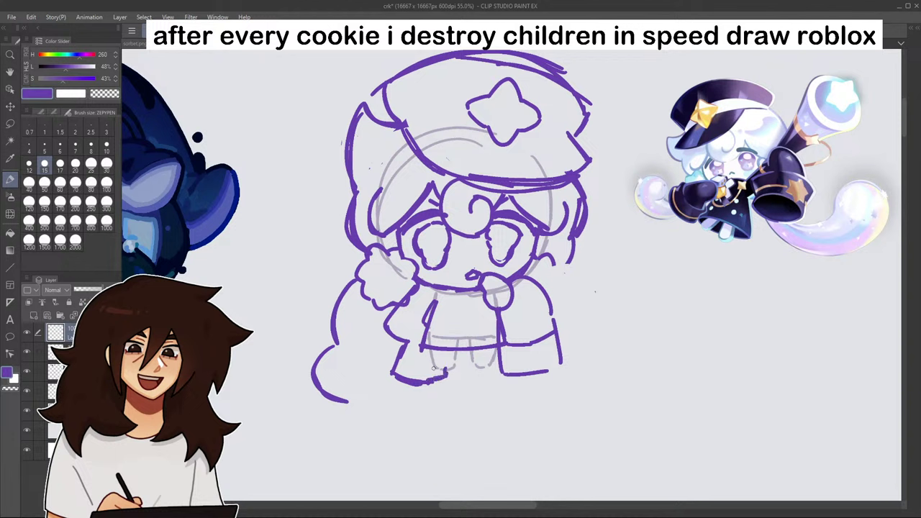
pyautogui.moveTo(427, 309)
pyautogui.mouseDown()
pyautogui.moveTo(430, 302)
pyautogui.moveTo(424, 317)
pyautogui.mouseUp()
# - Draw a partial pom-pom behind the right shoulder and reshape the right sleeve with an inner fold and a wider cuff
pyautogui.click(108, 95)
pyautogui.moveTo(553, 265)
pyautogui.mouseDown()
pyautogui.moveTo(562, 280)
pyautogui.moveTo(555, 299)
pyautogui.mouseUp()
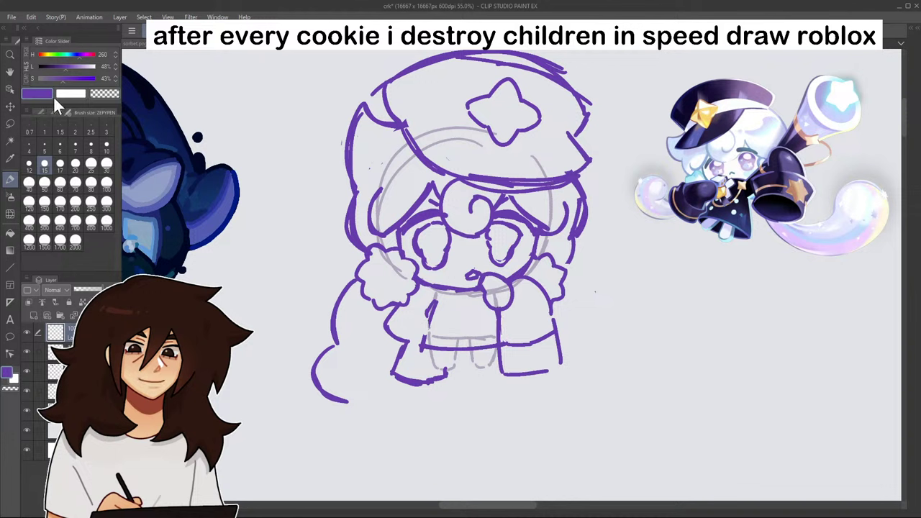
pyautogui.moveTo(510, 298); pyautogui.dragTo(505, 329)
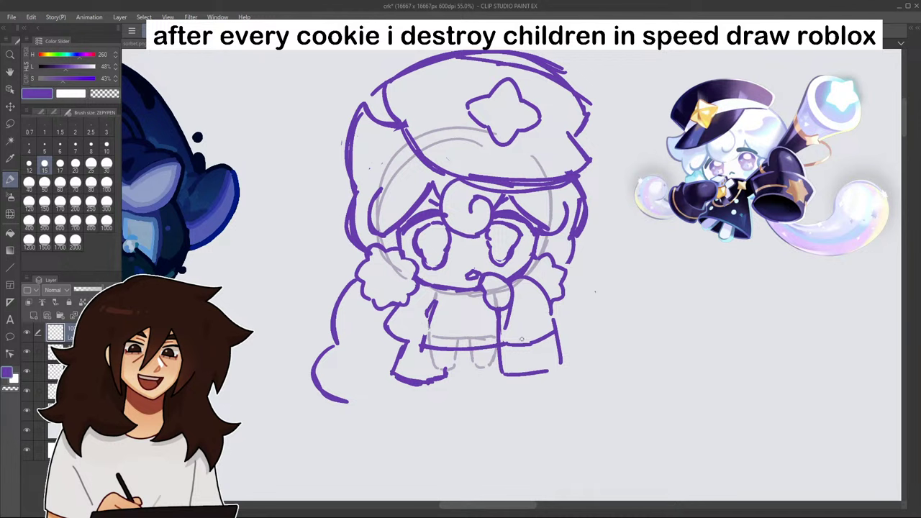
pyautogui.moveTo(495, 342)
pyautogui.mouseDown()
pyautogui.moveTo(496, 365)
pyautogui.moveTo(510, 375)
pyautogui.moveTo(565, 363)
pyautogui.mouseUp()
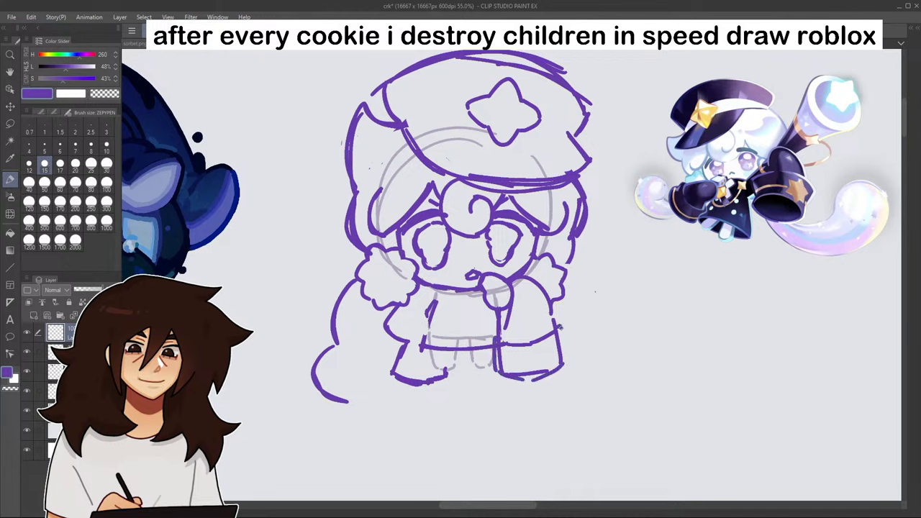
pyautogui.moveTo(561, 328); pyautogui.dragTo(564, 362)
# - Erase the doubled lines inside the right cuff with the transparent colour and redraw its upper outer corner in purple
pyautogui.click(113, 96)
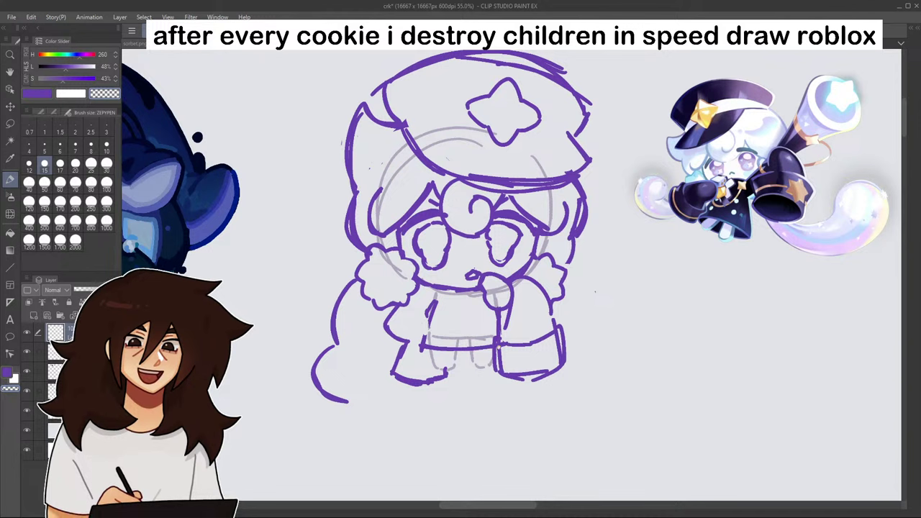
pyautogui.moveTo(499, 347)
pyautogui.mouseDown()
pyautogui.moveTo(503, 369)
pyautogui.moveTo(545, 372)
pyautogui.moveTo(559, 343)
pyautogui.moveTo(561, 362)
pyautogui.mouseUp()
pyautogui.moveTo(498, 349); pyautogui.dragTo(499, 360)
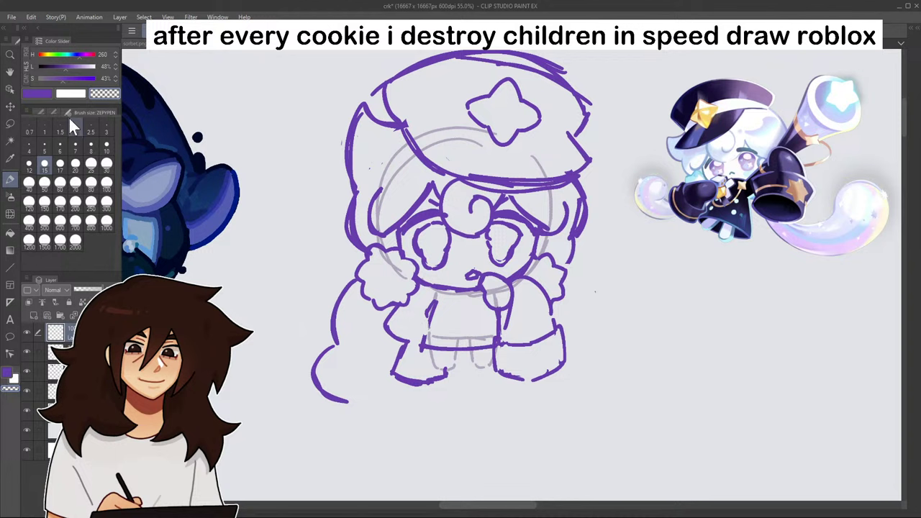
pyautogui.click(53, 93)
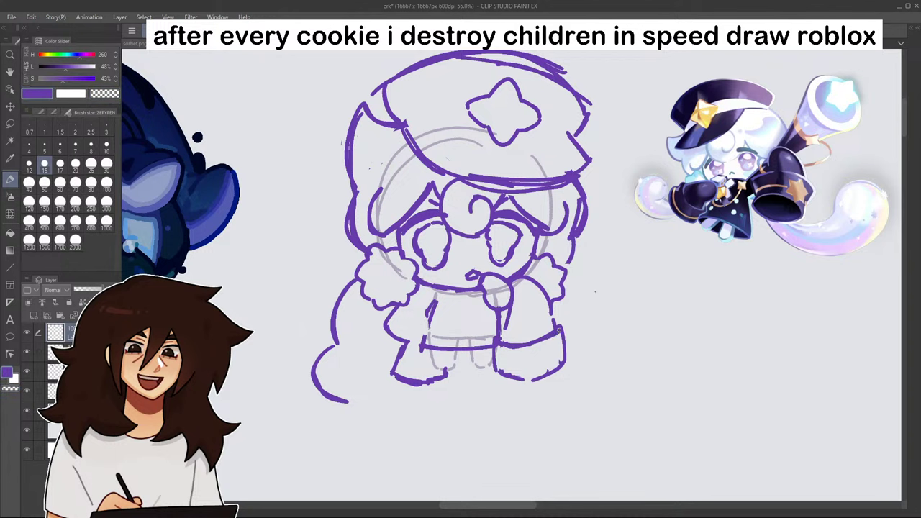
pyautogui.moveTo(552, 320); pyautogui.dragTo(561, 332)
# - Lighten the purple to 68% luminosity and sketch a long face with a squared hairline and flat eyebrows beside the character
pyautogui.moveTo(821, 52)
pyautogui.mouseDown()
pyautogui.moveTo(545, 94)
pyautogui.moveTo(576, 97)
pyautogui.mouseUp()
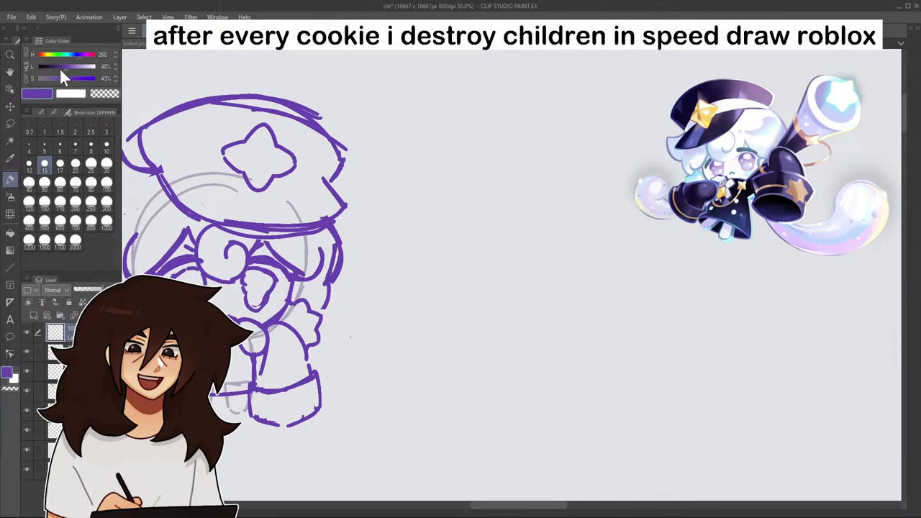
pyautogui.moveTo(59, 67); pyautogui.dragTo(78, 63)
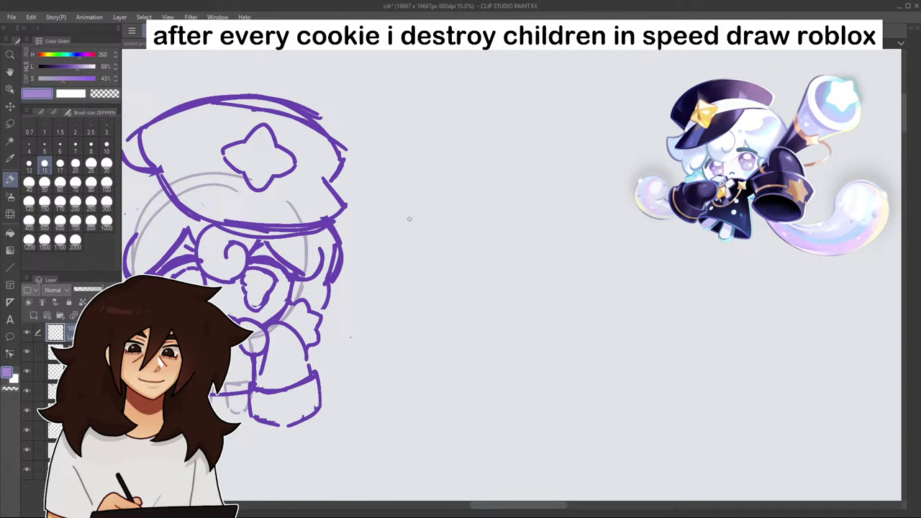
pyautogui.moveTo(413, 190); pyautogui.dragTo(414, 268)
pyautogui.moveTo(412, 218)
pyautogui.mouseDown()
pyautogui.moveTo(413, 268)
pyautogui.moveTo(446, 310)
pyautogui.mouseUp()
pyautogui.moveTo(418, 275)
pyautogui.mouseDown()
pyautogui.moveTo(443, 303)
pyautogui.moveTo(475, 311)
pyautogui.moveTo(464, 310)
pyautogui.moveTo(481, 311)
pyautogui.moveTo(520, 264)
pyautogui.mouseUp()
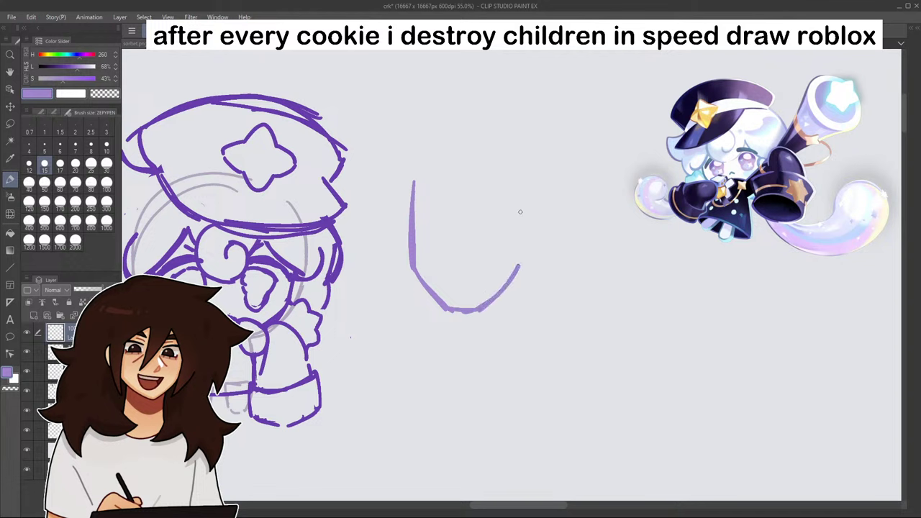
pyautogui.moveTo(525, 186); pyautogui.dragTo(517, 266)
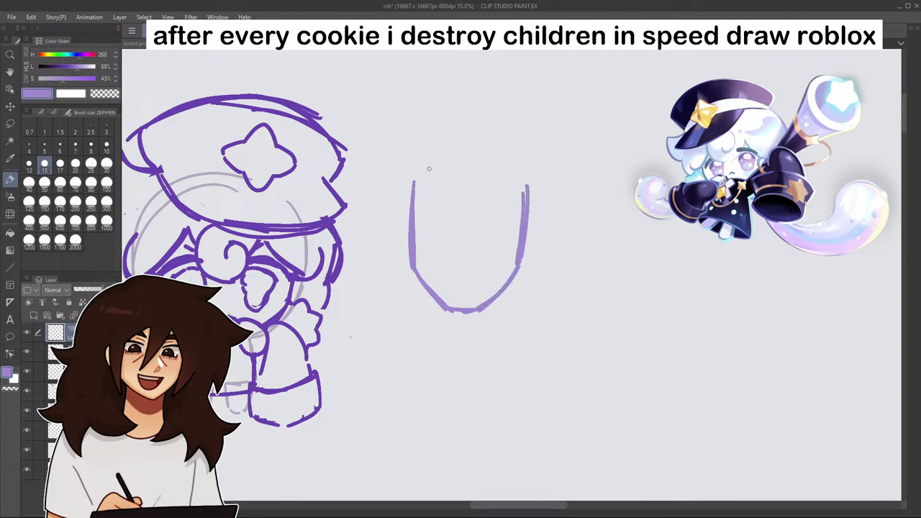
pyautogui.moveTo(426, 161)
pyautogui.mouseDown()
pyautogui.moveTo(501, 163)
pyautogui.moveTo(514, 168)
pyautogui.moveTo(517, 195)
pyautogui.mouseUp()
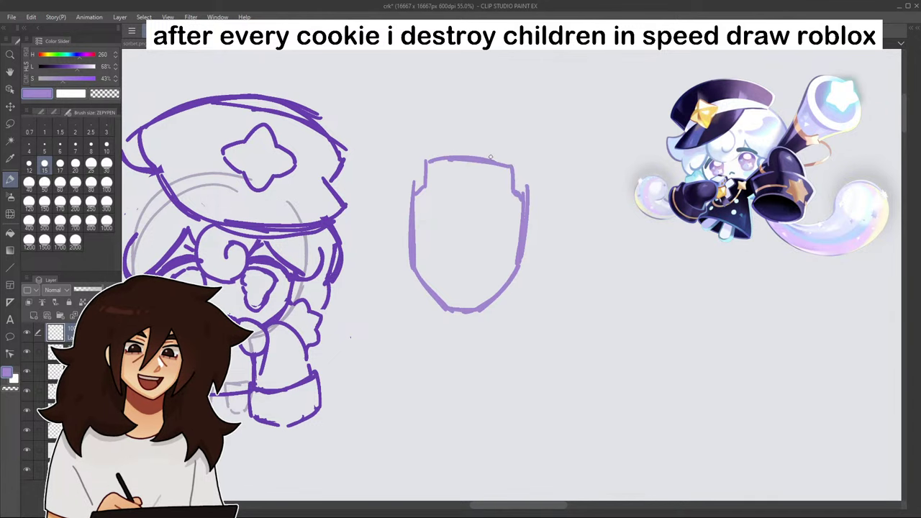
pyautogui.moveTo(425, 215); pyautogui.dragTo(517, 218)
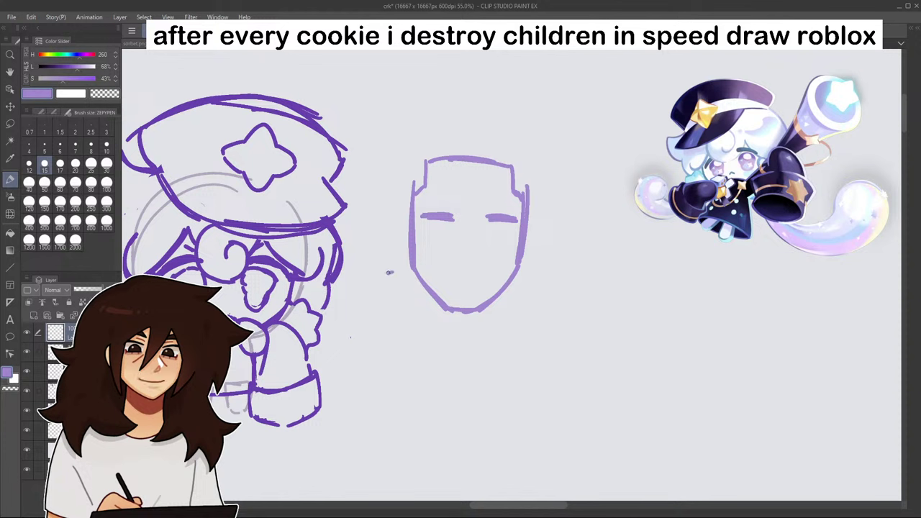
# - Draw a scalloped pom-pom on each side of the long face's jaw, with two short lines hanging below the left one
pyautogui.moveTo(389, 271)
pyautogui.mouseDown()
pyautogui.moveTo(402, 300)
pyautogui.moveTo(406, 264)
pyautogui.moveTo(418, 292)
pyautogui.moveTo(383, 328)
pyautogui.mouseUp()
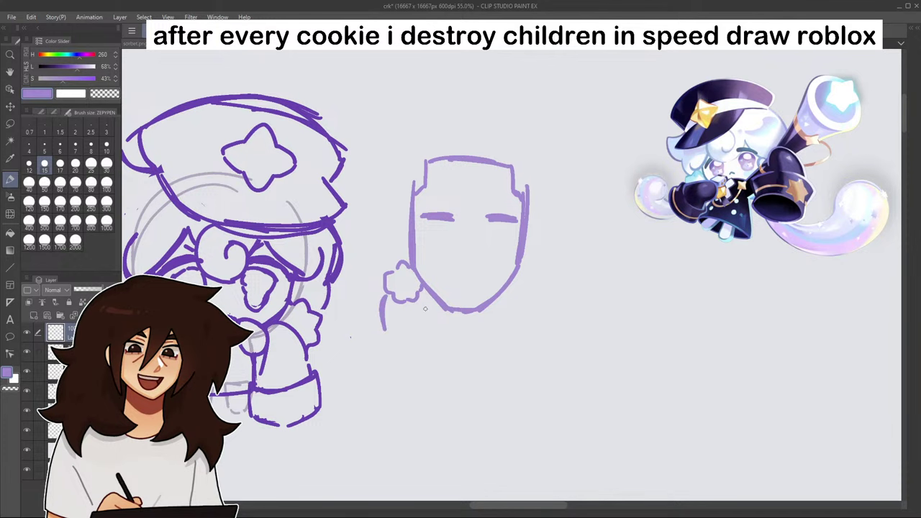
pyautogui.moveTo(427, 301); pyautogui.dragTo(429, 329)
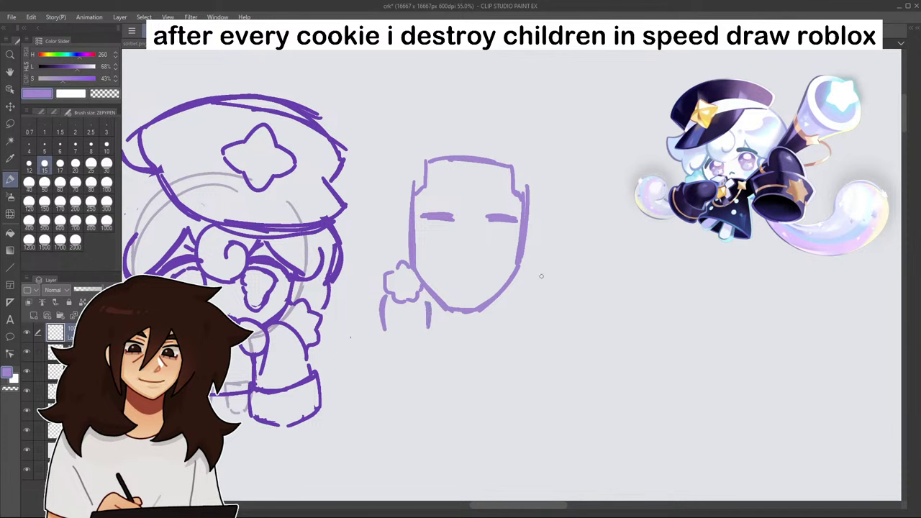
pyautogui.moveTo(519, 267)
pyautogui.mouseDown()
pyautogui.moveTo(528, 264)
pyautogui.moveTo(539, 278)
pyautogui.moveTo(507, 295)
pyautogui.moveTo(540, 298)
pyautogui.mouseUp()
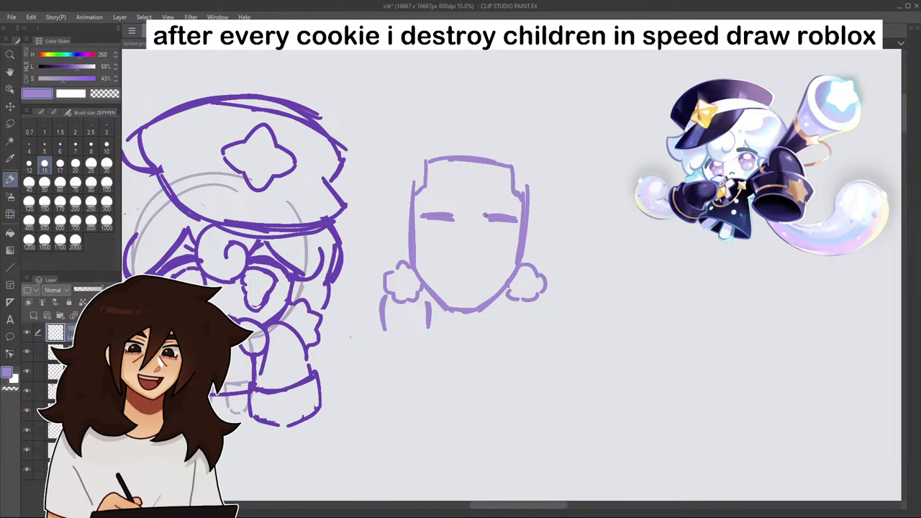
# - Thicken the inner ends of both eyebrows on the long face
pyautogui.scroll(4, 485, 216)
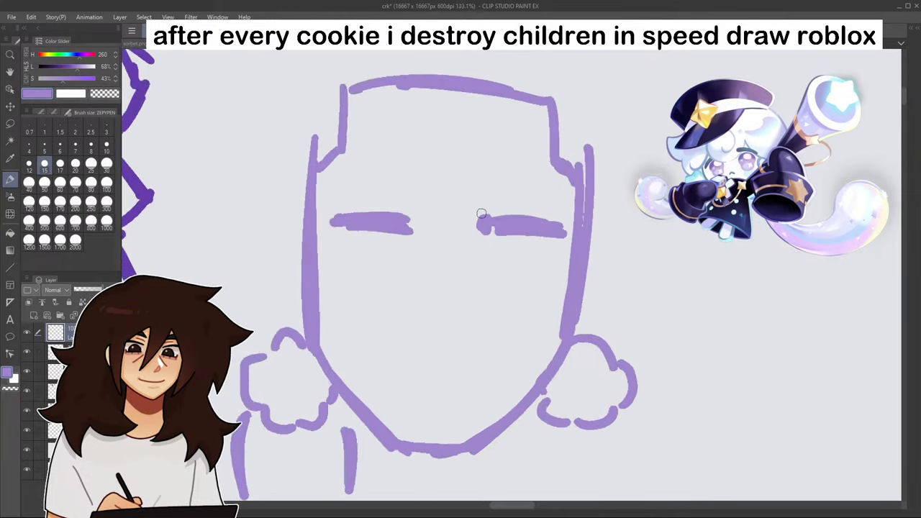
pyautogui.scroll(2, 481, 214)
pyautogui.moveTo(401, 215); pyautogui.dragTo(407, 234)
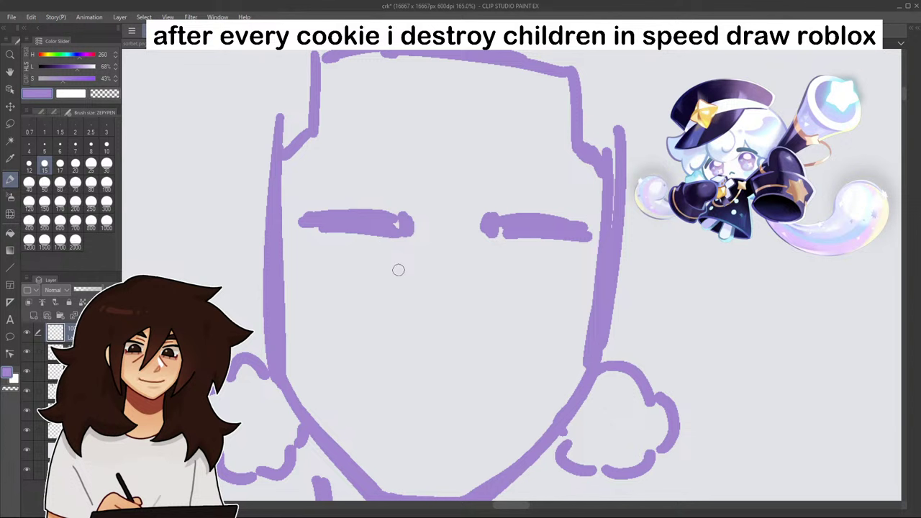
pyautogui.moveTo(398, 270)
pyautogui.mouseDown()
pyautogui.moveTo(353, 247)
pyautogui.moveTo(321, 259)
pyautogui.mouseUp()
pyautogui.moveTo(489, 272); pyautogui.dragTo(532, 253)
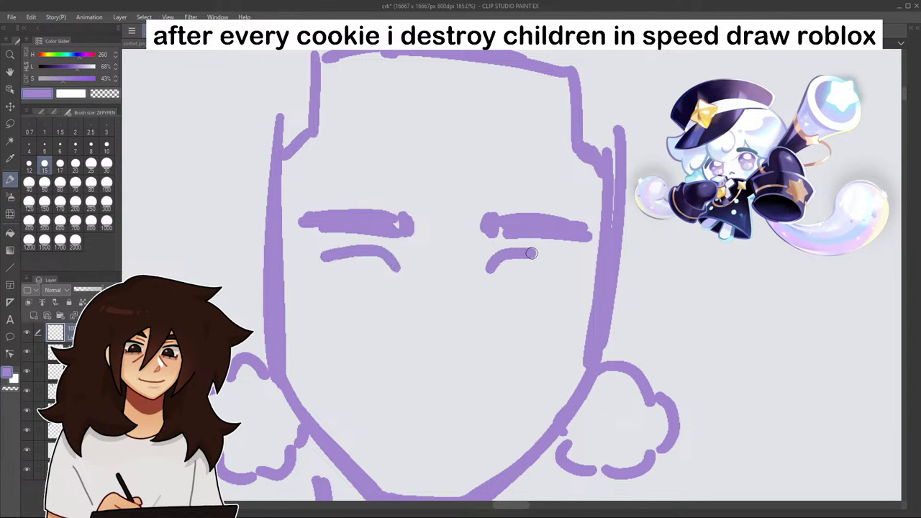
pyautogui.hotkey('ctrl', 'z')
pyautogui.hotkey('ctrl', 'z')
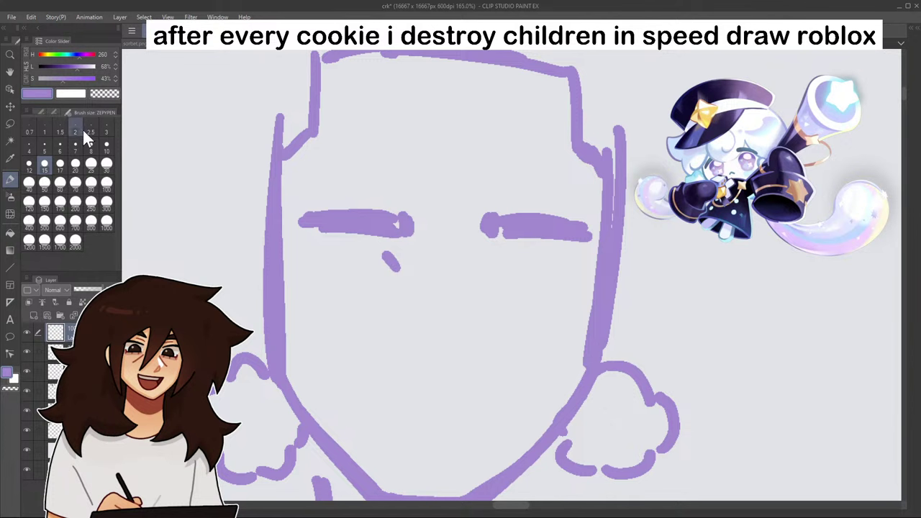
# - Set the brush size to 6 and draw the upper lids, creases and half-covered round irises beneath both eyebrows on the long face
pyautogui.click(61, 146)
pyautogui.moveTo(397, 267)
pyautogui.mouseDown()
pyautogui.moveTo(393, 258)
pyautogui.moveTo(326, 252)
pyautogui.moveTo(388, 254)
pyautogui.mouseUp()
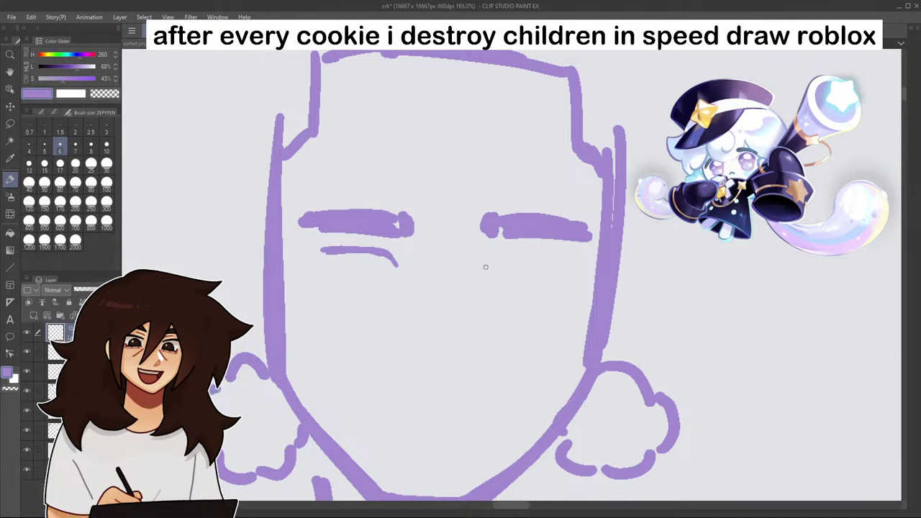
pyautogui.moveTo(482, 270)
pyautogui.mouseDown()
pyautogui.moveTo(508, 253)
pyautogui.moveTo(559, 261)
pyautogui.mouseUp()
pyautogui.moveTo(497, 242); pyautogui.dragTo(546, 247)
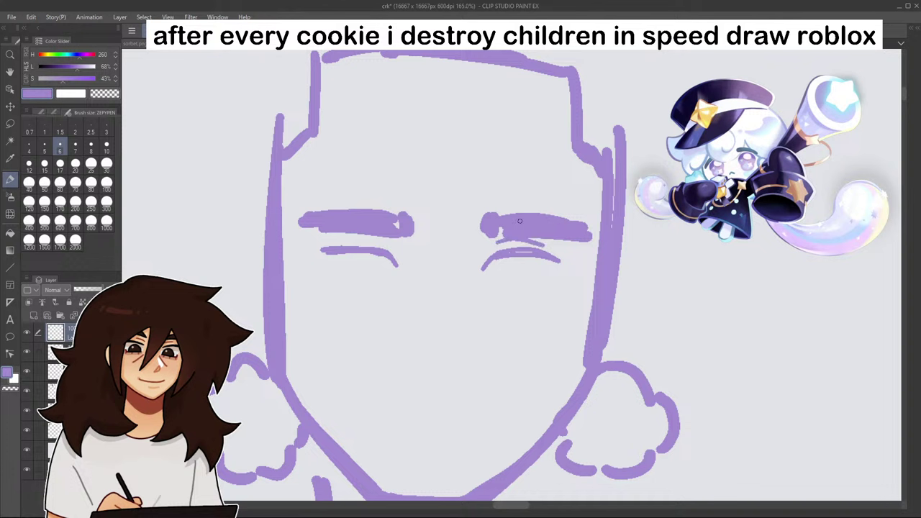
pyautogui.moveTo(351, 237)
pyautogui.mouseDown()
pyautogui.moveTo(395, 243)
pyautogui.moveTo(351, 272)
pyautogui.moveTo(382, 252)
pyautogui.mouseUp()
pyautogui.moveTo(509, 257)
pyautogui.mouseDown()
pyautogui.moveTo(521, 276)
pyautogui.moveTo(538, 257)
pyautogui.mouseUp()
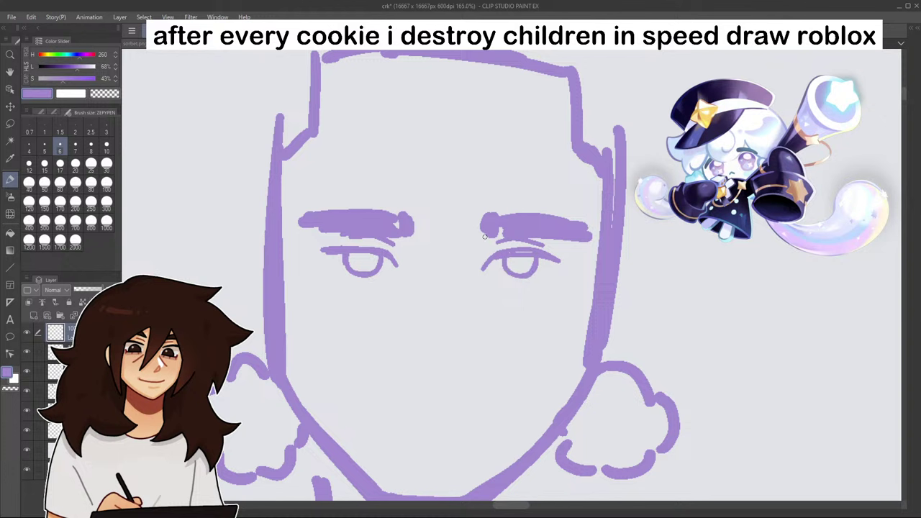
# - Extend the outer corners of both eyes and add their lower lid lines
pyautogui.moveTo(339, 250); pyautogui.dragTo(319, 270)
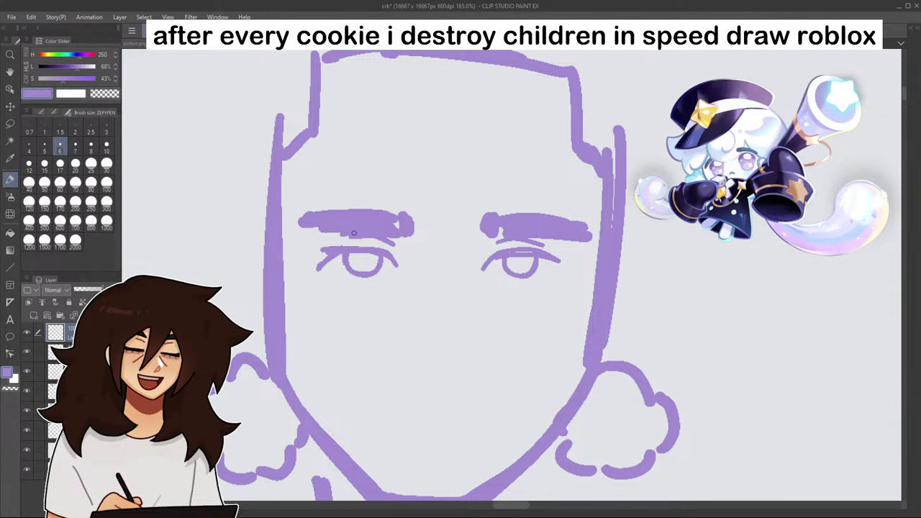
pyautogui.moveTo(553, 259); pyautogui.dragTo(566, 272)
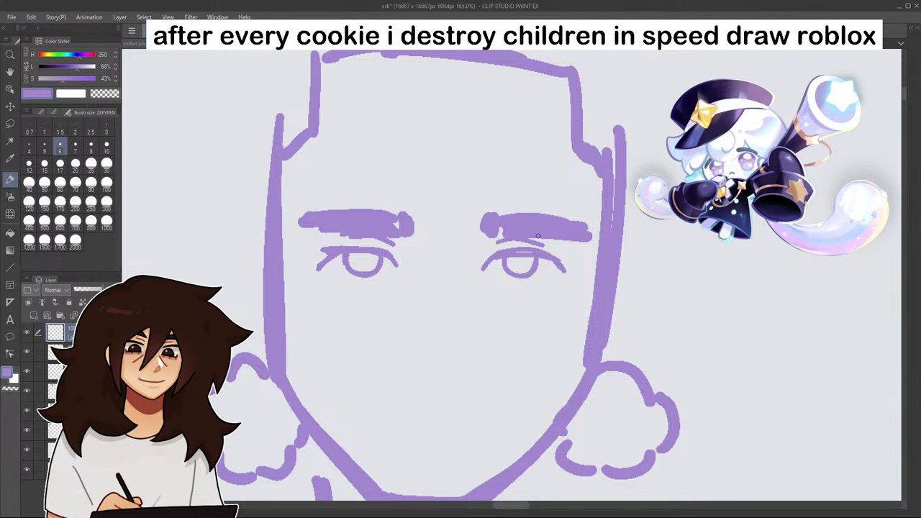
pyautogui.moveTo(319, 272); pyautogui.dragTo(395, 269)
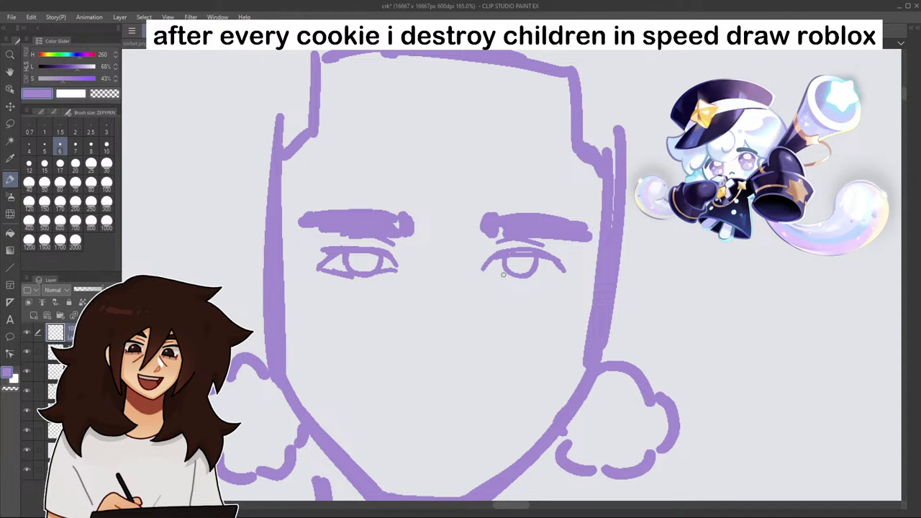
pyautogui.moveTo(484, 275)
pyautogui.mouseDown()
pyautogui.moveTo(548, 279)
pyautogui.moveTo(525, 280)
pyautogui.mouseUp()
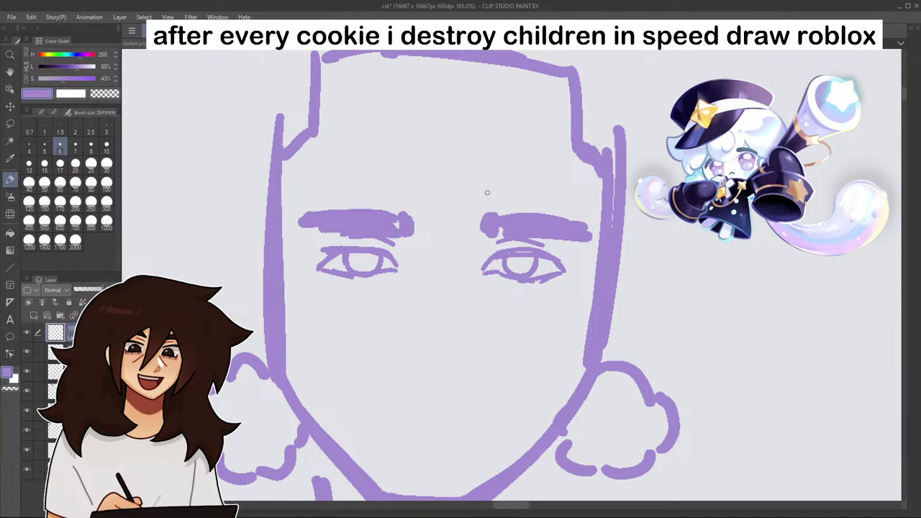
# - Fill both irises of the long face with the light purple
pyautogui.click(12, 235)
pyautogui.click(363, 262)
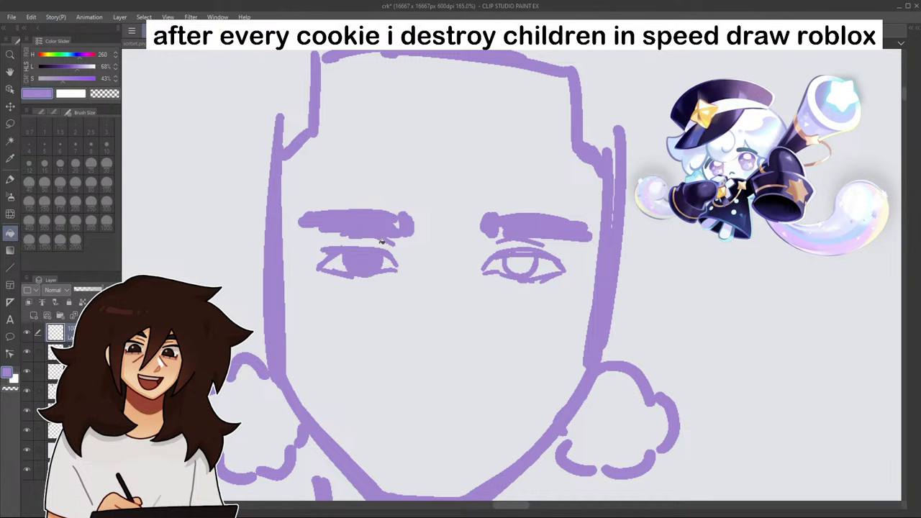
pyautogui.click(520, 262)
# - Draw a wide closed mouth with upturned corners and a short lower-lip line beneath it with the pen
pyautogui.click(12, 179)
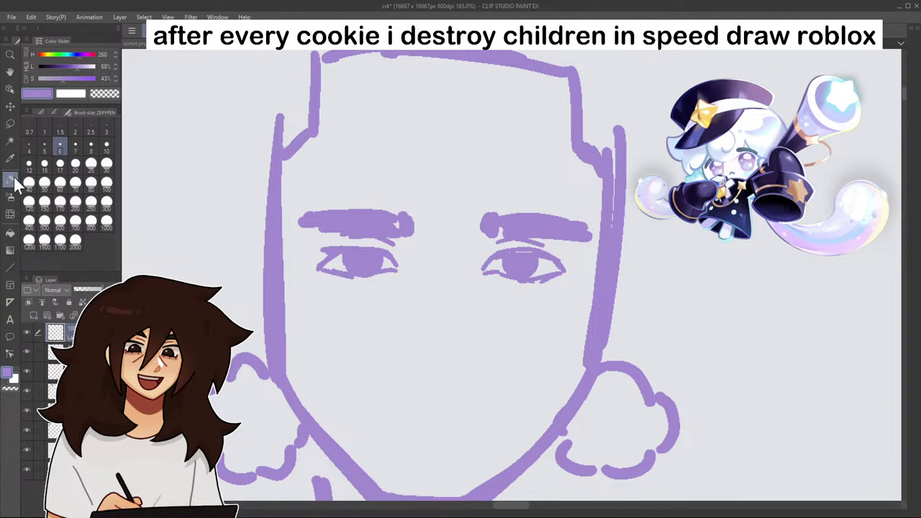
pyautogui.moveTo(375, 415); pyautogui.dragTo(503, 419)
pyautogui.moveTo(501, 419)
pyautogui.mouseDown()
pyautogui.moveTo(394, 411)
pyautogui.moveTo(470, 416)
pyautogui.moveTo(413, 411)
pyautogui.moveTo(446, 417)
pyautogui.moveTo(438, 438)
pyautogui.moveTo(456, 436)
pyautogui.moveTo(410, 435)
pyautogui.moveTo(455, 436)
pyautogui.moveTo(511, 411)
pyautogui.mouseUp()
pyautogui.moveTo(381, 411)
pyautogui.mouseDown()
pyautogui.moveTo(369, 408)
pyautogui.moveTo(389, 408)
pyautogui.mouseUp()
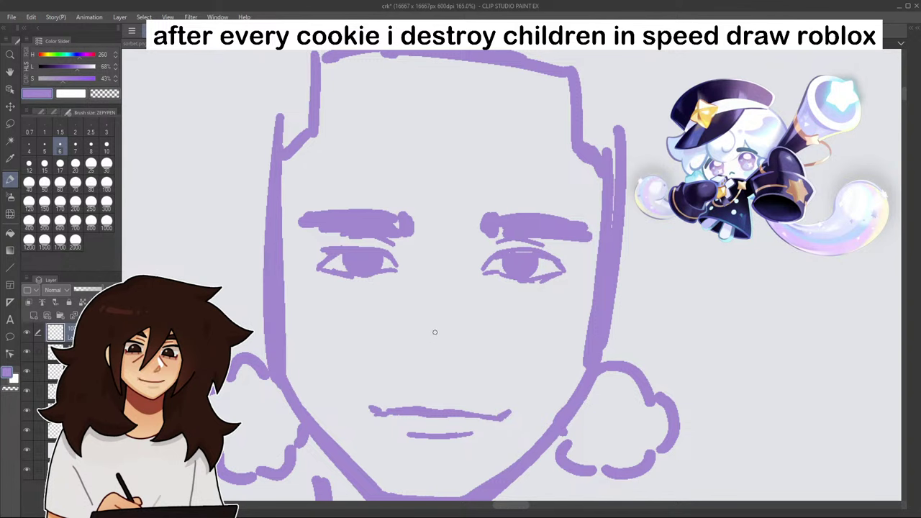
# - Draw the nose with two nostrils, side wings and short bridge lines beside the inner eye corners
pyautogui.moveTo(410, 367); pyautogui.dragTo(465, 366)
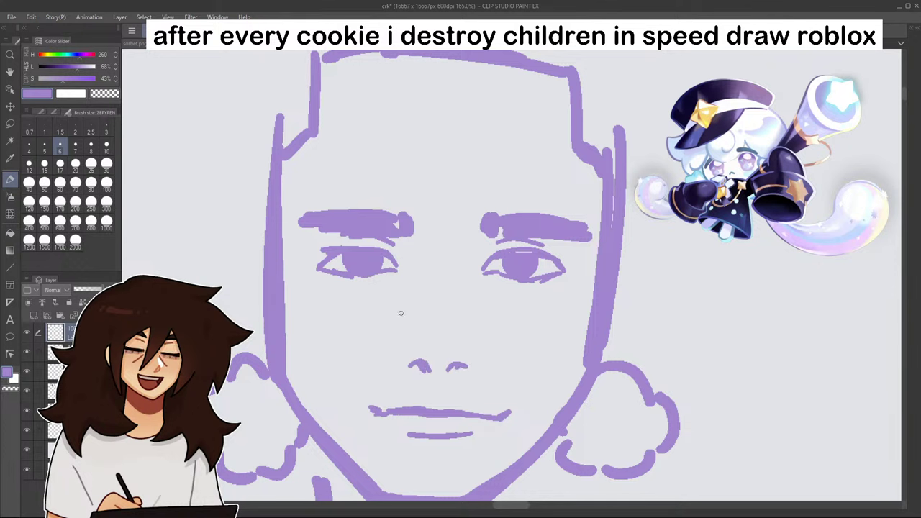
pyautogui.moveTo(404, 346)
pyautogui.mouseDown()
pyautogui.moveTo(396, 357)
pyautogui.moveTo(407, 369)
pyautogui.mouseUp()
pyautogui.moveTo(471, 359); pyautogui.dragTo(474, 365)
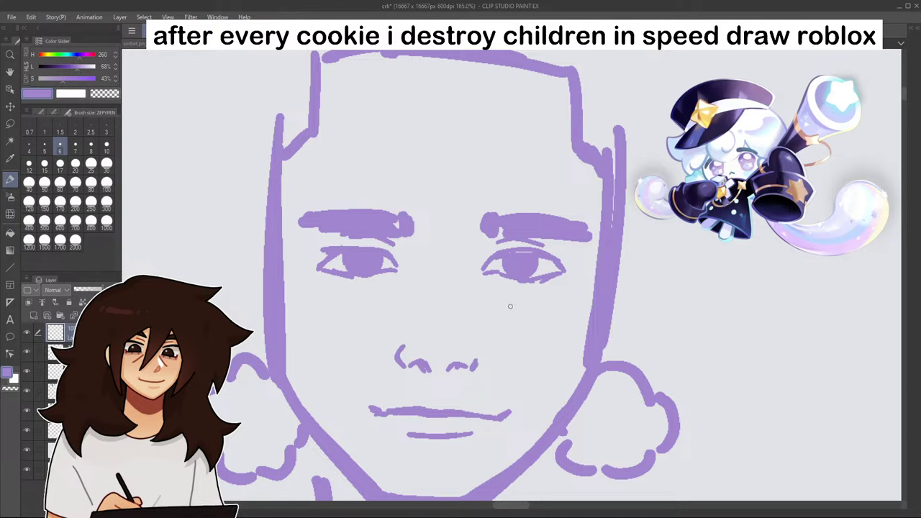
pyautogui.scroll(-3, 474, 365)
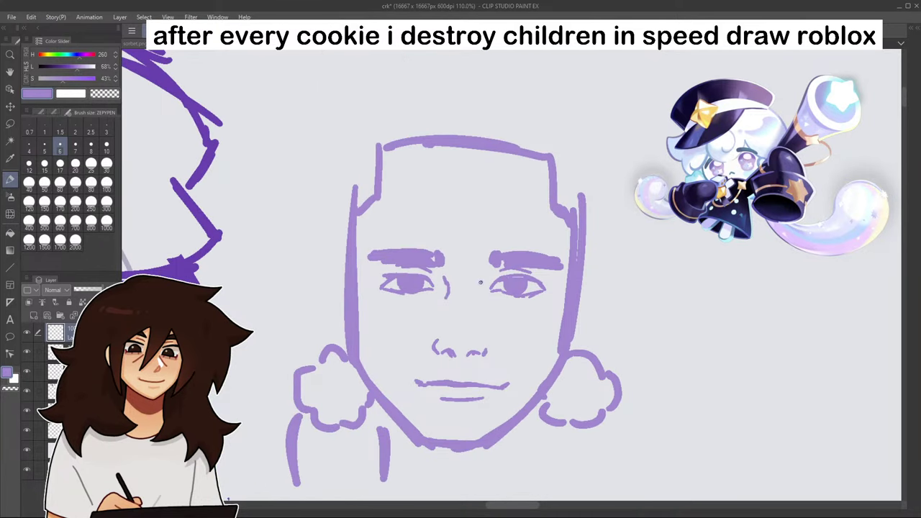
pyautogui.scroll(-5, 480, 282)
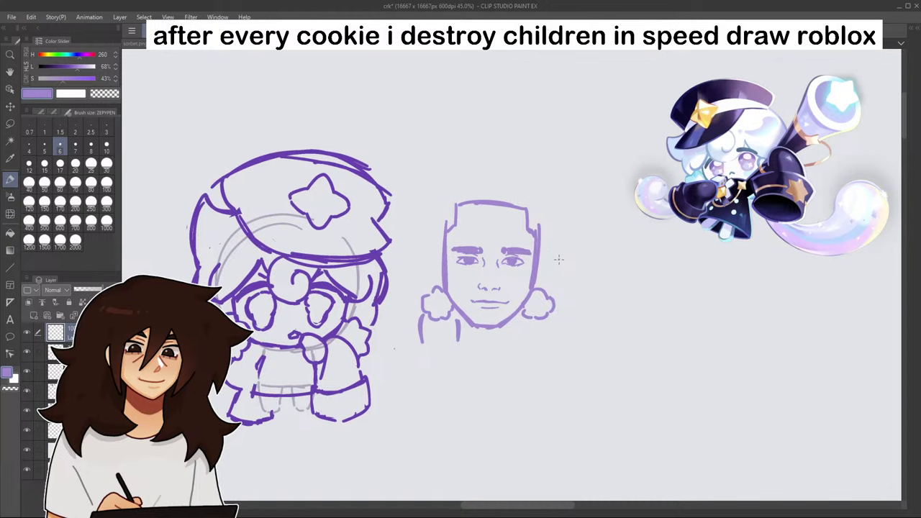
pyautogui.scroll(2, 514, 302)
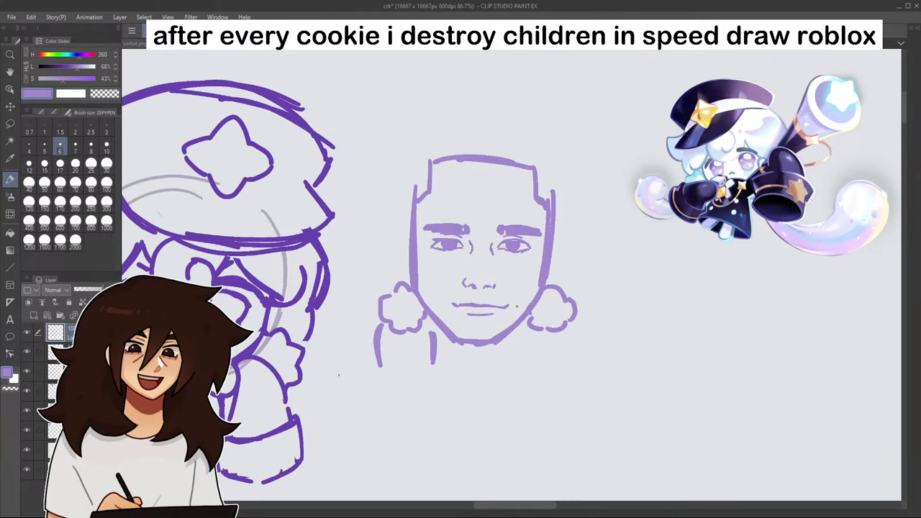
# - Draw a cheek line on each side of the mouth and trim the eyebrows thinner with the transparent colour
pyautogui.click(109, 95)
pyautogui.click(45, 94)
pyautogui.moveTo(516, 295); pyautogui.dragTo(514, 308)
pyautogui.moveTo(438, 285); pyautogui.dragTo(439, 311)
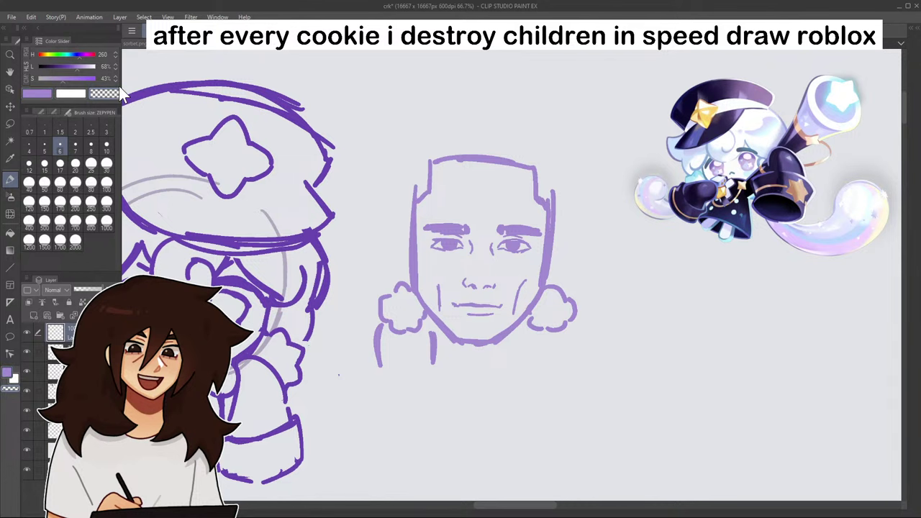
pyautogui.moveTo(507, 235); pyautogui.dragTo(537, 234)
pyautogui.moveTo(471, 235)
pyautogui.mouseDown()
pyautogui.moveTo(423, 232)
pyautogui.moveTo(470, 231)
pyautogui.mouseUp()
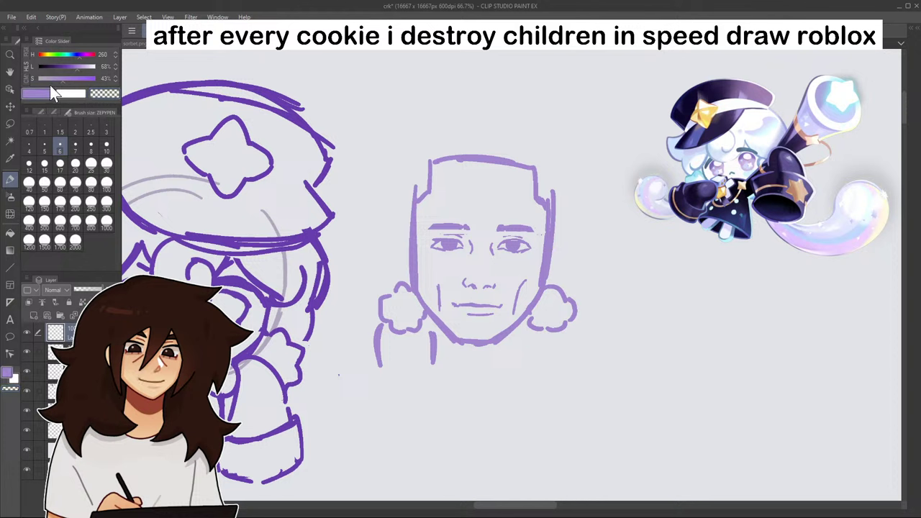
# - Try a spiky hair outline above the squared hairline in light purple
pyautogui.moveTo(472, 103)
pyautogui.mouseDown()
pyautogui.moveTo(442, 99)
pyautogui.moveTo(452, 108)
pyautogui.moveTo(431, 115)
pyautogui.moveTo(507, 110)
pyautogui.moveTo(552, 144)
pyautogui.mouseUp()
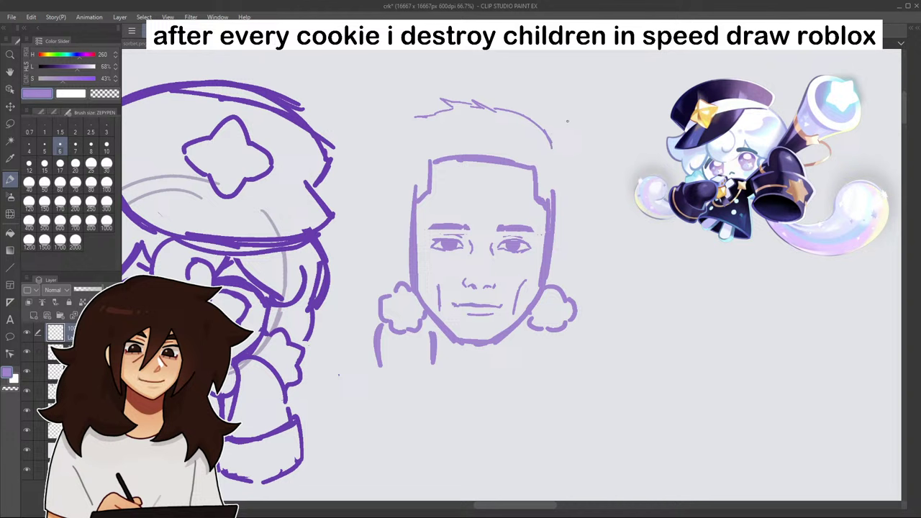
pyautogui.hotkey('ctrl', 'z')
pyautogui.hotkey('ctrl', 'z')
pyautogui.hotkey('ctrl', 'z')
pyautogui.hotkey('ctrl', 'z')
pyautogui.hotkey('ctrl', 'z')
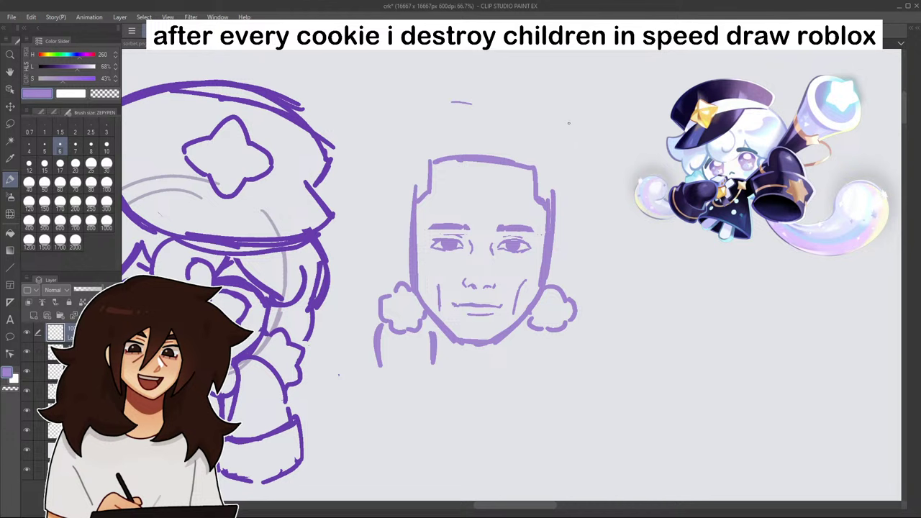
# - Sketch a lower hairline across the forehead with short sideburn lines at both temples
pyautogui.moveTo(432, 177); pyautogui.dragTo(532, 185)
pyautogui.moveTo(418, 185); pyautogui.dragTo(513, 182)
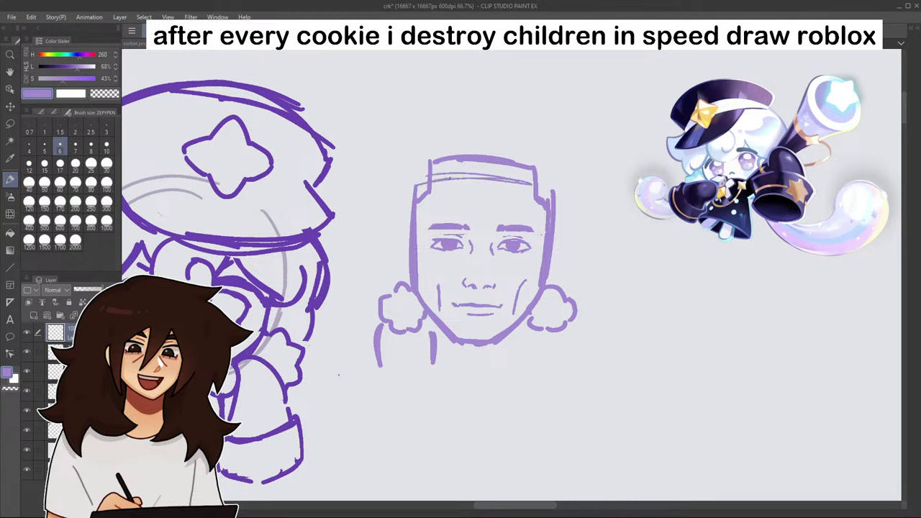
pyautogui.hotkey('ctrl', 'z')
pyautogui.hotkey('ctrl', 'z')
pyautogui.moveTo(436, 182)
pyautogui.mouseDown()
pyautogui.moveTo(527, 186)
pyautogui.moveTo(536, 176)
pyautogui.mouseUp()
pyautogui.hotkey('ctrl', 'z')
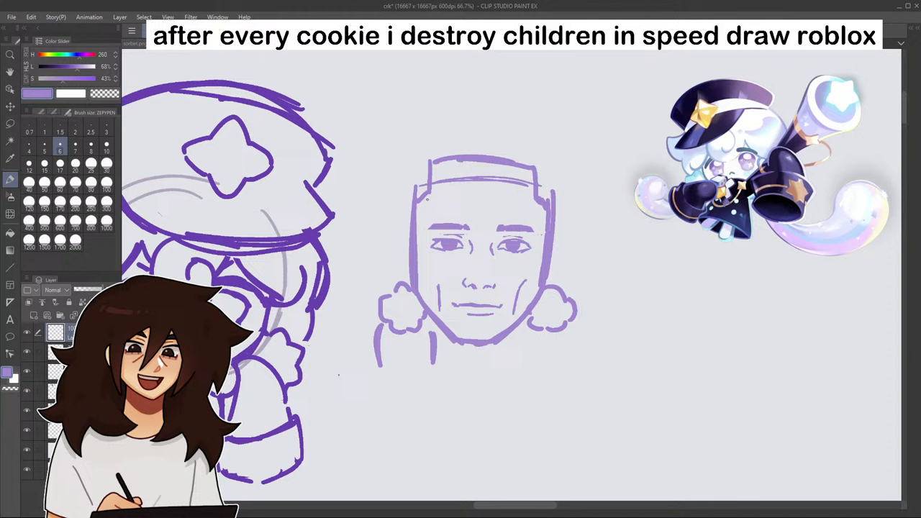
pyautogui.moveTo(428, 199); pyautogui.dragTo(422, 215)
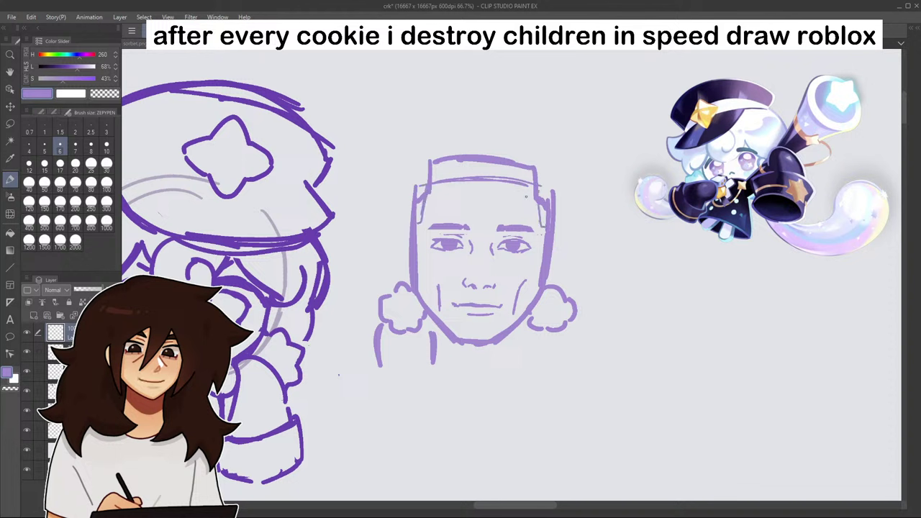
# - Erase the old squared hairline and the upper ends of the face outline with the transparent colour
pyautogui.click(108, 169)
pyautogui.moveTo(421, 190); pyautogui.dragTo(411, 205)
pyautogui.moveTo(415, 163)
pyautogui.mouseDown()
pyautogui.moveTo(459, 152)
pyautogui.moveTo(422, 160)
pyautogui.moveTo(556, 162)
pyautogui.moveTo(558, 200)
pyautogui.mouseUp()
pyautogui.click(39, 95)
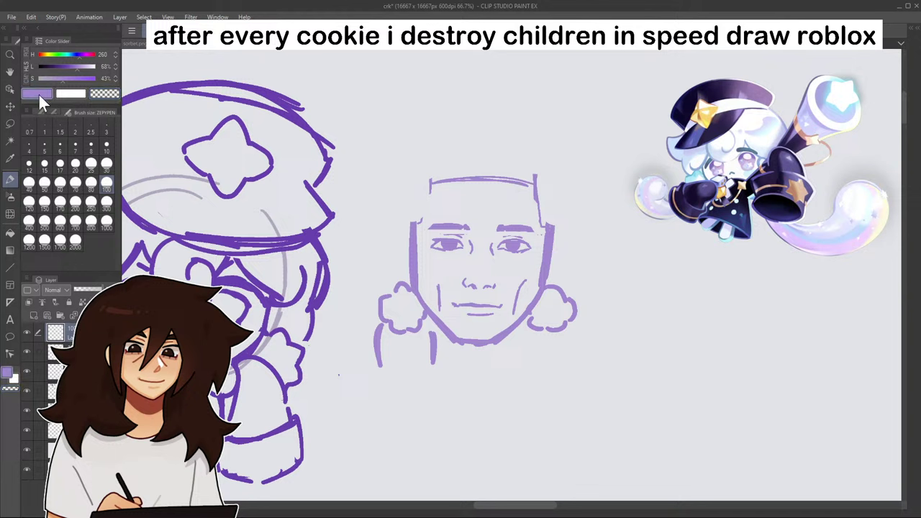
# - Draw short spiky hair around the top and sides of the head at brush size 6
pyautogui.click(65, 146)
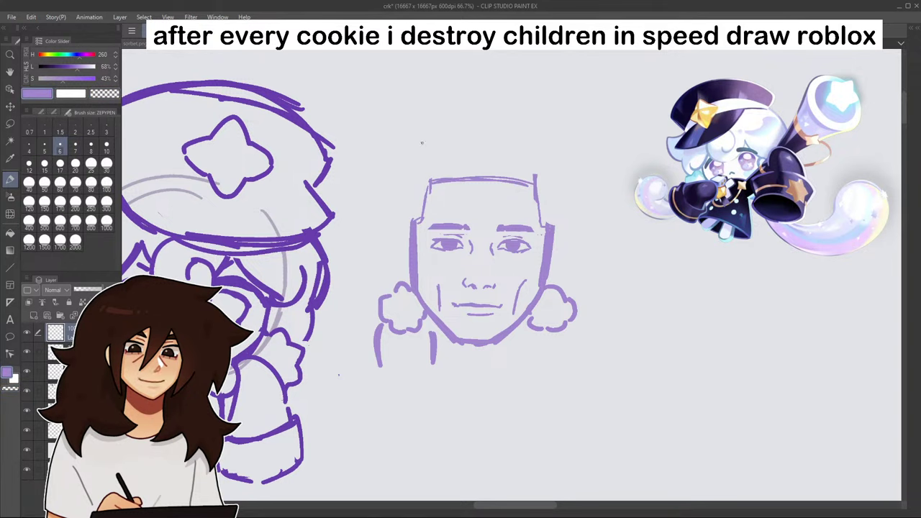
pyautogui.moveTo(433, 134)
pyautogui.mouseDown()
pyautogui.moveTo(410, 134)
pyautogui.moveTo(406, 150)
pyautogui.moveTo(452, 128)
pyautogui.moveTo(522, 135)
pyautogui.moveTo(539, 146)
pyautogui.moveTo(558, 216)
pyautogui.mouseUp()
pyautogui.moveTo(407, 161); pyautogui.dragTo(410, 213)
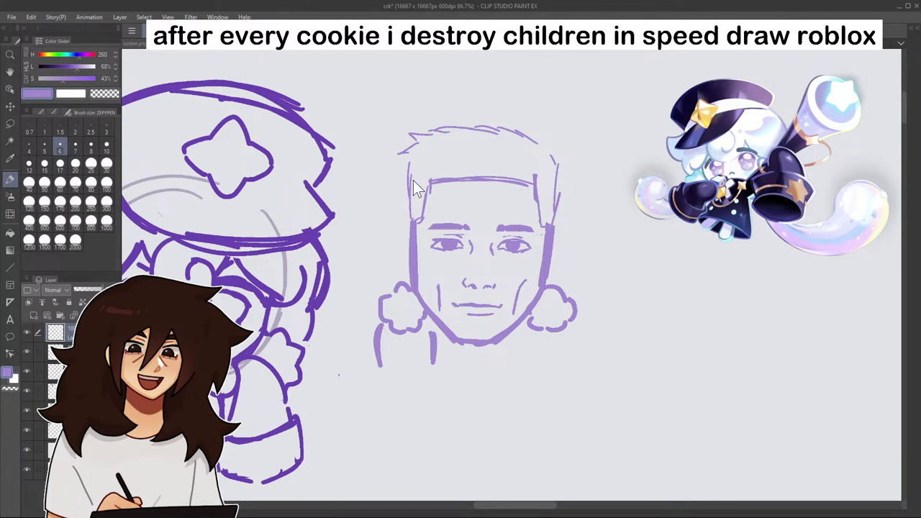
# - Undo the spiky hair and the erasing of the old squared hairline
pyautogui.hotkey('ctrl', 'z')
pyautogui.hotkey('ctrl', 'z')
pyautogui.hotkey('ctrl', 'z')
pyautogui.hotkey('ctrl', 'z')
pyautogui.hotkey('ctrl', 'z')
pyautogui.hotkey('ctrl', 'z')
pyautogui.hotkey('ctrl', 'z')
pyautogui.hotkey('ctrl', 'z')
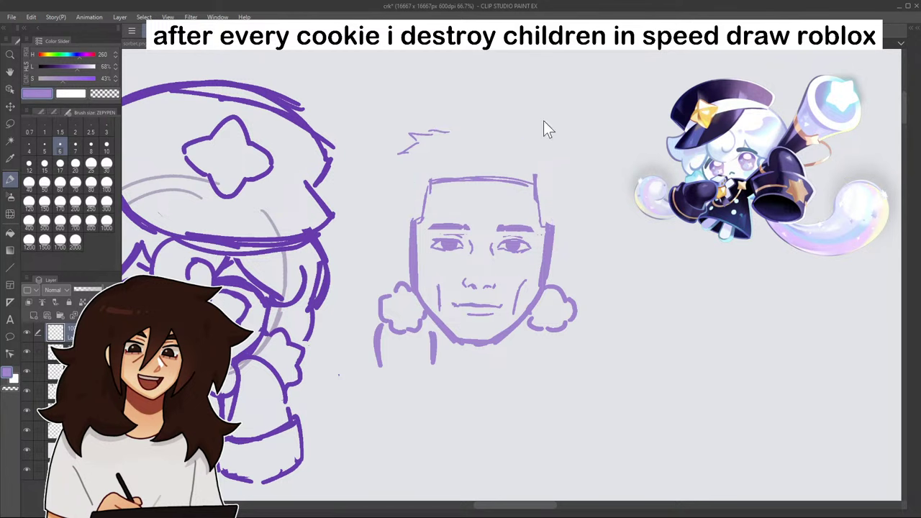
pyautogui.hotkey('ctrl', 'z')
pyautogui.hotkey('ctrl', 'z')
pyautogui.hotkey('ctrl', 'z')
pyautogui.hotkey('ctrl', 'z')
pyautogui.hotkey('ctrl', 'z')
pyautogui.hotkey('ctrl', 'z')
pyautogui.hotkey('ctrl', 'z')
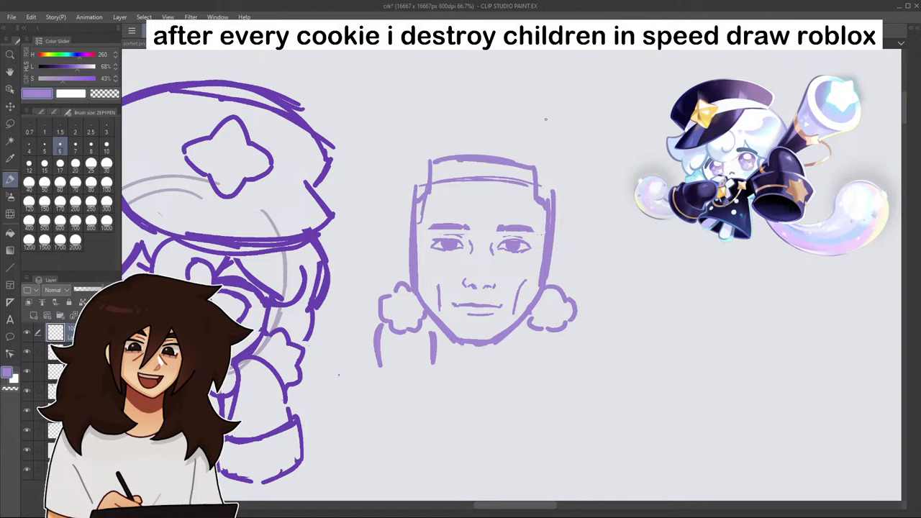
# - Lasso the long face's hairline and head top above the eyebrows, delete them and clear the selection
pyautogui.click(10, 124)
pyautogui.moveTo(408, 176)
pyautogui.mouseDown()
pyautogui.moveTo(401, 217)
pyautogui.moveTo(582, 195)
pyautogui.moveTo(407, 177)
pyautogui.mouseUp()
pyautogui.press('Delete')
pyautogui.hotkey('ctrl', 'd')
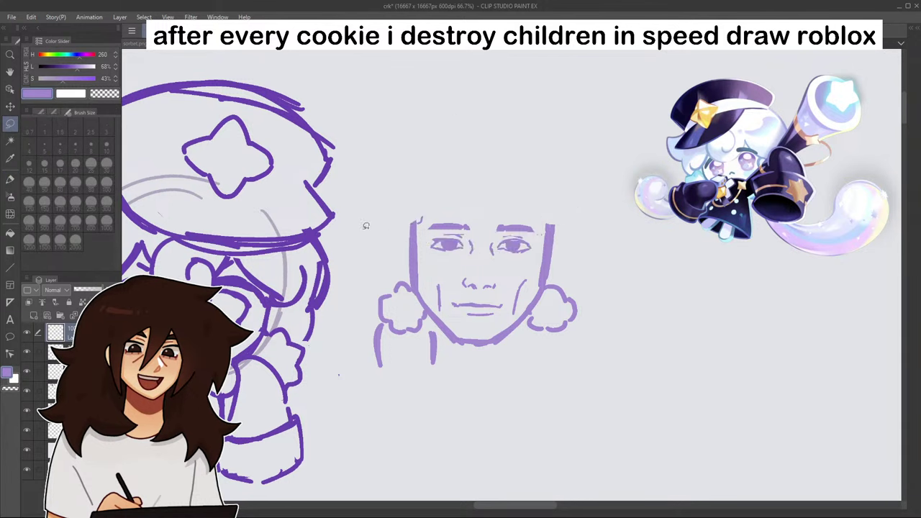
# - Set the brush size to 10 and draw a swirling forelock above the eyebrows with a curved fringe lock over the right temple
pyautogui.click(10, 182)
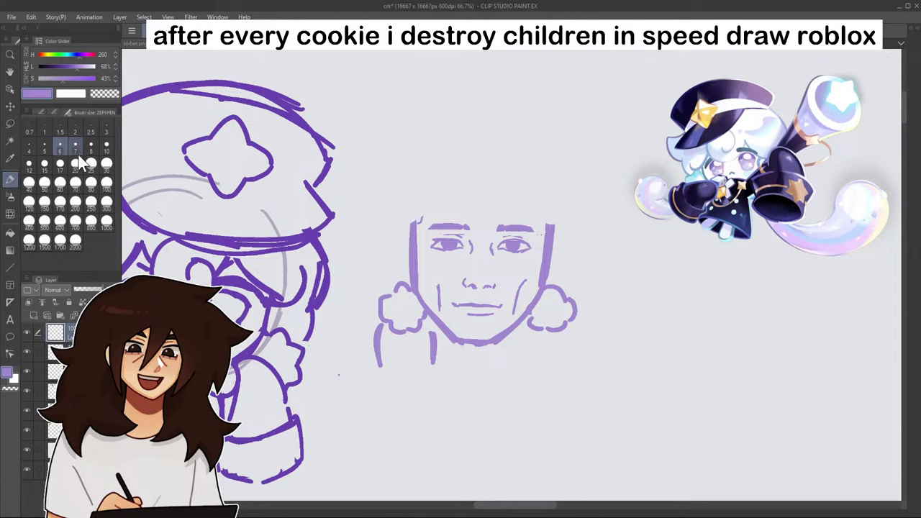
pyautogui.click(106, 148)
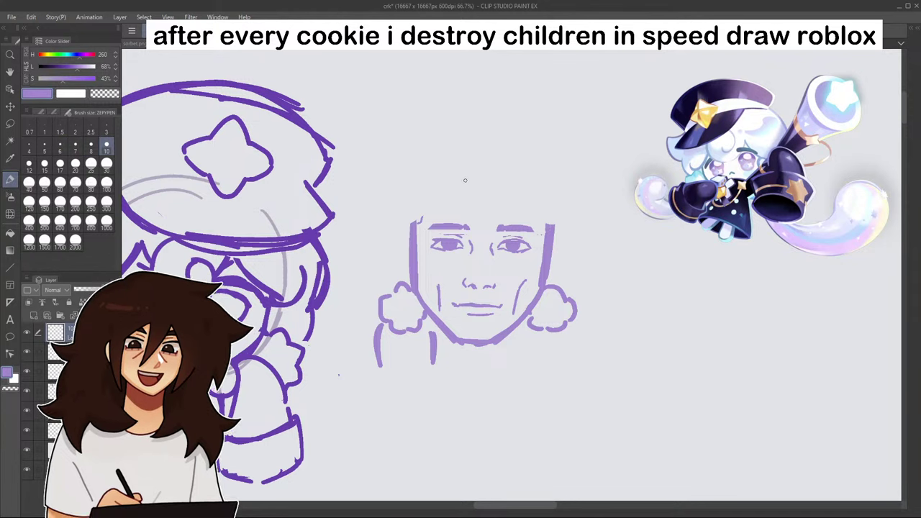
pyautogui.moveTo(470, 176)
pyautogui.mouseDown()
pyautogui.moveTo(461, 206)
pyautogui.moveTo(474, 226)
pyautogui.moveTo(493, 228)
pyautogui.moveTo(505, 203)
pyautogui.moveTo(485, 206)
pyautogui.moveTo(503, 208)
pyautogui.moveTo(467, 226)
pyautogui.moveTo(471, 170)
pyautogui.mouseUp()
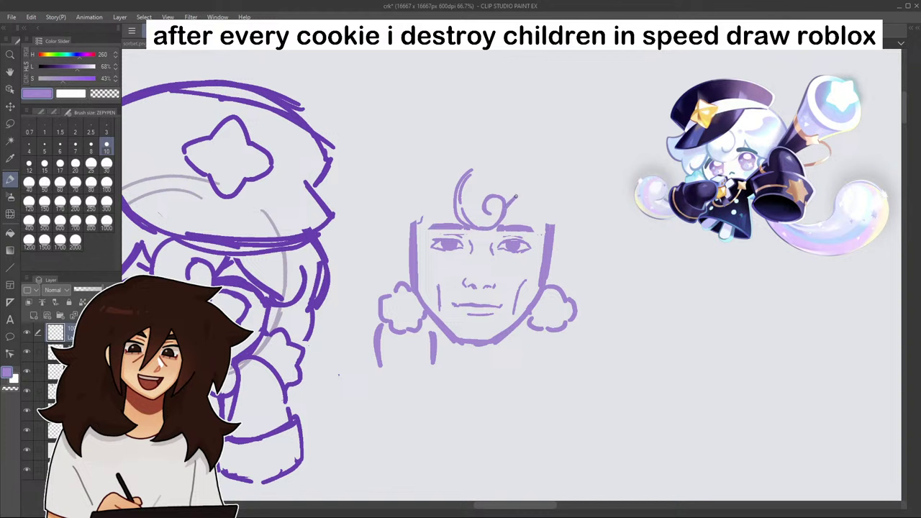
pyautogui.moveTo(512, 194); pyautogui.dragTo(573, 234)
pyautogui.moveTo(565, 197); pyautogui.dragTo(571, 229)
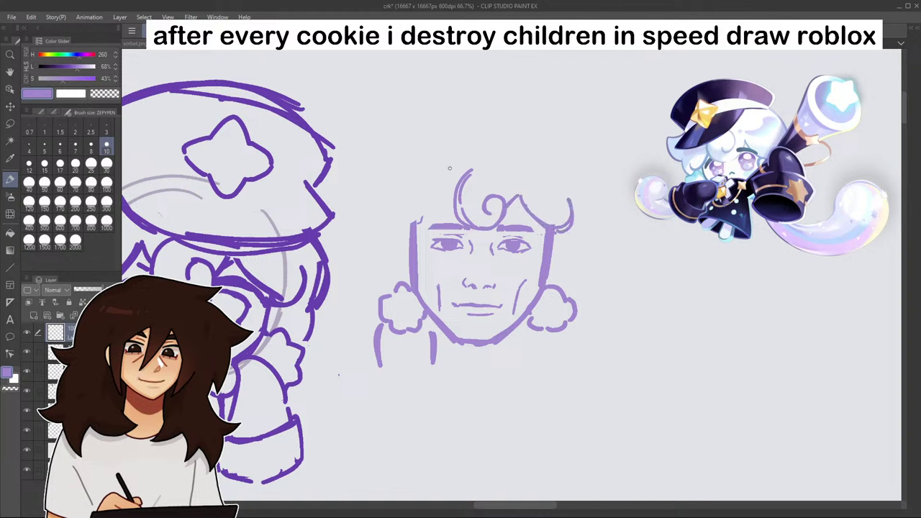
# - Draw the matching fringe lock over the left temple and a long outer strand down each side to the pom-poms
pyautogui.moveTo(454, 191); pyautogui.dragTo(416, 229)
pyautogui.moveTo(409, 195); pyautogui.dragTo(396, 230)
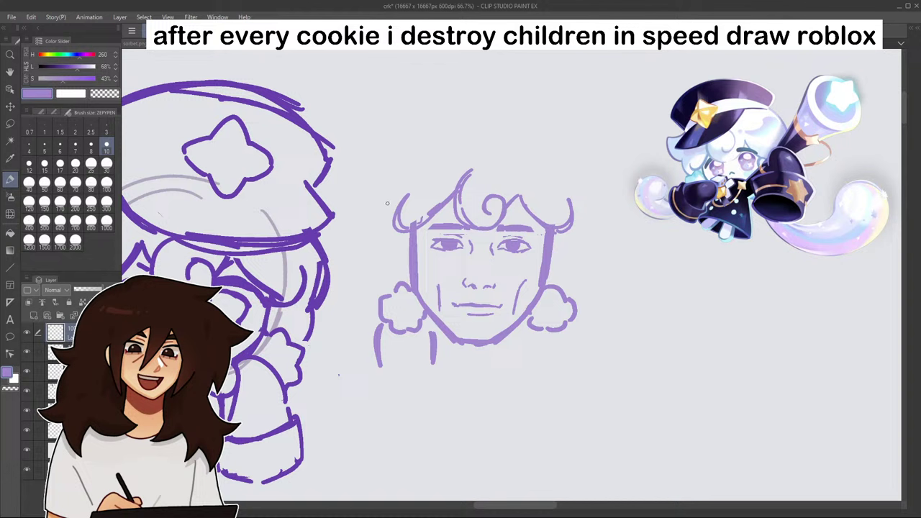
pyautogui.moveTo(387, 199)
pyautogui.mouseDown()
pyautogui.moveTo(398, 285)
pyautogui.moveTo(389, 231)
pyautogui.mouseUp()
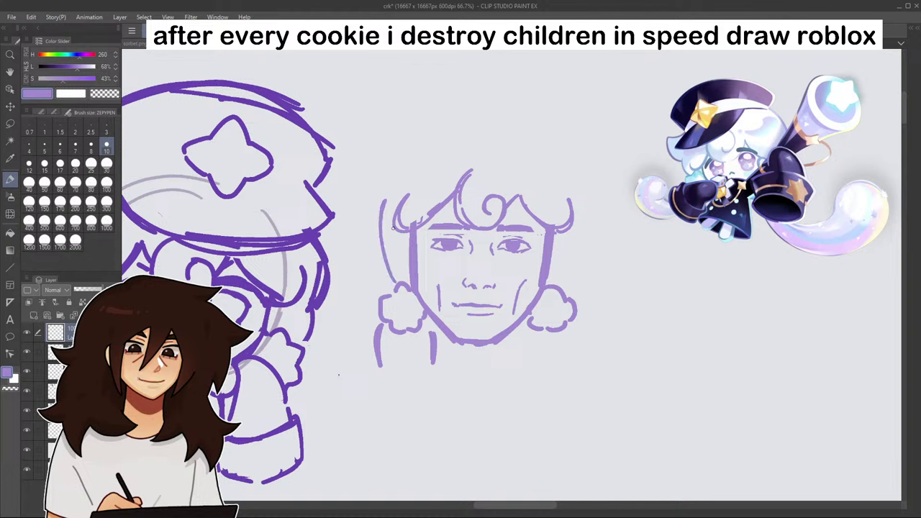
pyautogui.moveTo(586, 219); pyautogui.dragTo(566, 290)
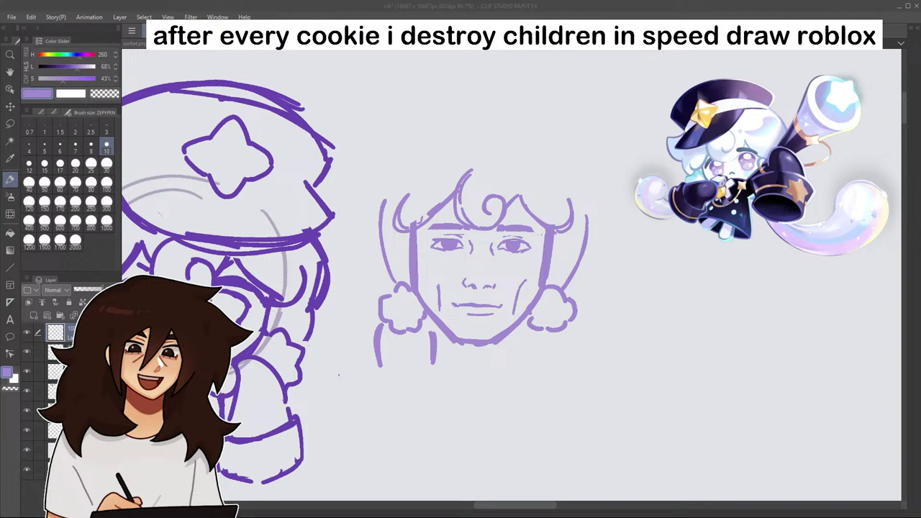
# - Draw the long-faced character's two ponytails hanging from the pom-poms, each ending in a wide rounded tip
pyautogui.moveTo(436, 333); pyautogui.dragTo(425, 378)
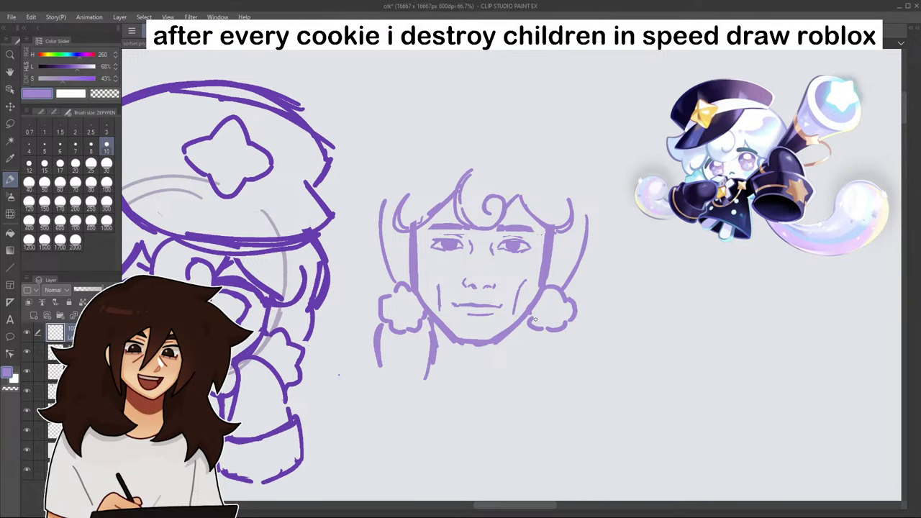
pyautogui.moveTo(533, 318); pyautogui.dragTo(523, 365)
pyautogui.moveTo(577, 323); pyautogui.dragTo(585, 357)
pyautogui.moveTo(381, 365)
pyautogui.mouseDown()
pyautogui.moveTo(406, 410)
pyautogui.moveTo(429, 385)
pyautogui.mouseUp()
pyautogui.moveTo(530, 366)
pyautogui.mouseDown()
pyautogui.moveTo(601, 371)
pyautogui.moveTo(604, 360)
pyautogui.mouseUp()
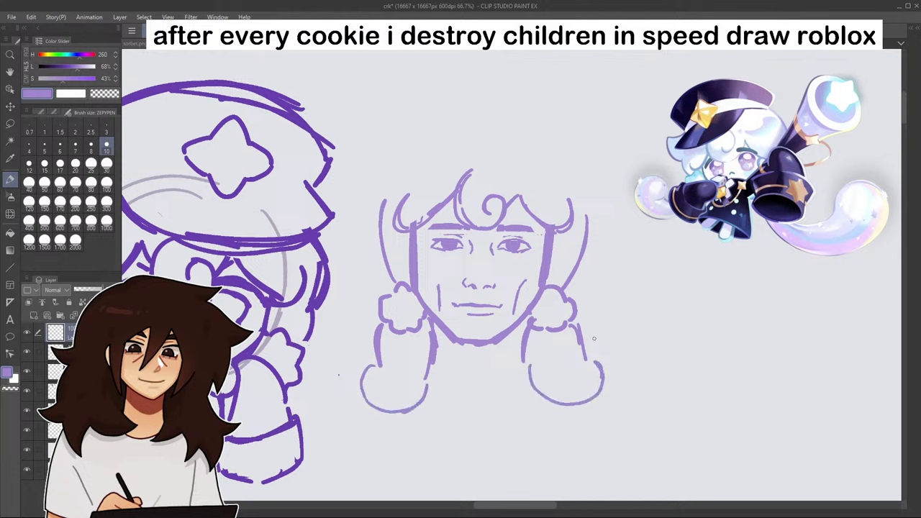
# - Draw the cap's curved brim above the long face's fringe, with a four-pointed star badge and a band on either side of it
pyautogui.moveTo(408, 149); pyautogui.dragTo(386, 190)
pyautogui.moveTo(440, 151)
pyautogui.mouseDown()
pyautogui.moveTo(513, 185)
pyautogui.moveTo(576, 189)
pyautogui.moveTo(586, 173)
pyautogui.moveTo(444, 153)
pyautogui.mouseUp()
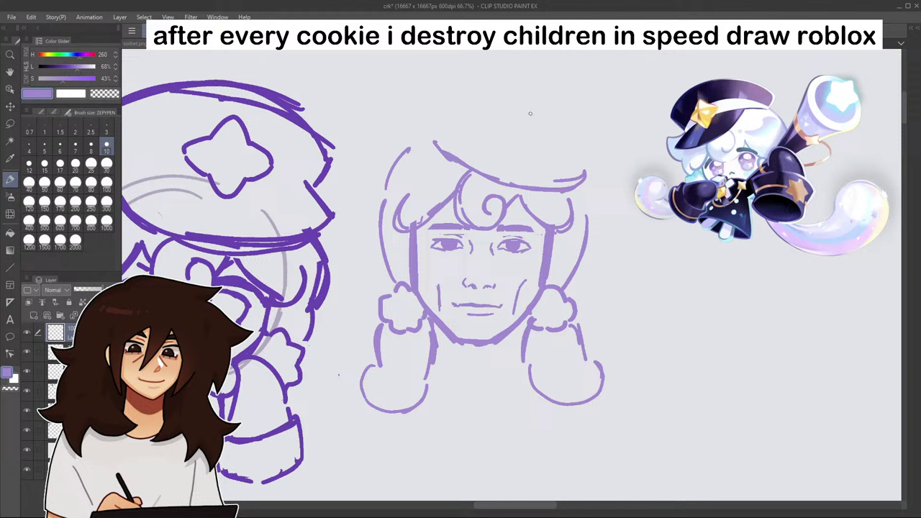
pyautogui.moveTo(524, 120)
pyautogui.mouseDown()
pyautogui.moveTo(547, 128)
pyautogui.moveTo(521, 120)
pyautogui.moveTo(510, 136)
pyautogui.moveTo(518, 153)
pyautogui.moveTo(549, 153)
pyautogui.moveTo(519, 147)
pyautogui.mouseUp()
pyautogui.moveTo(539, 114); pyautogui.dragTo(531, 136)
pyautogui.moveTo(440, 133); pyautogui.dragTo(580, 157)
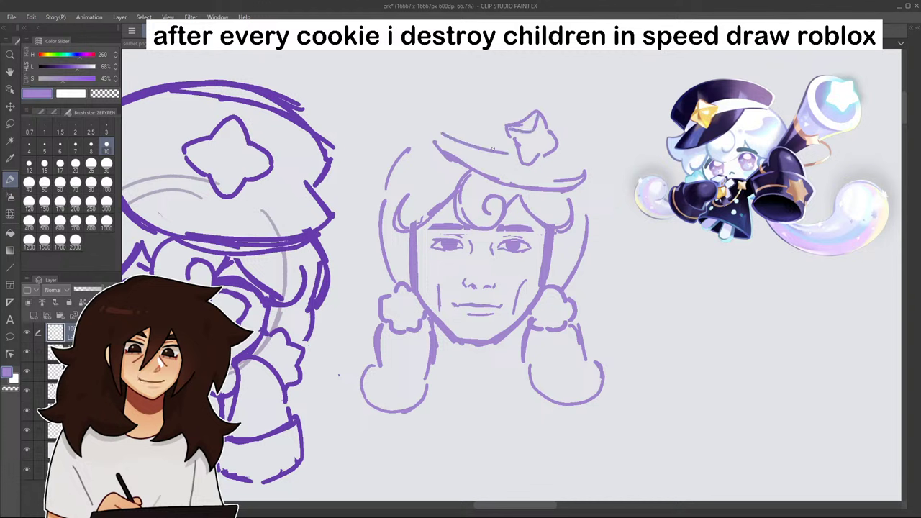
pyautogui.moveTo(439, 128); pyautogui.dragTo(505, 132)
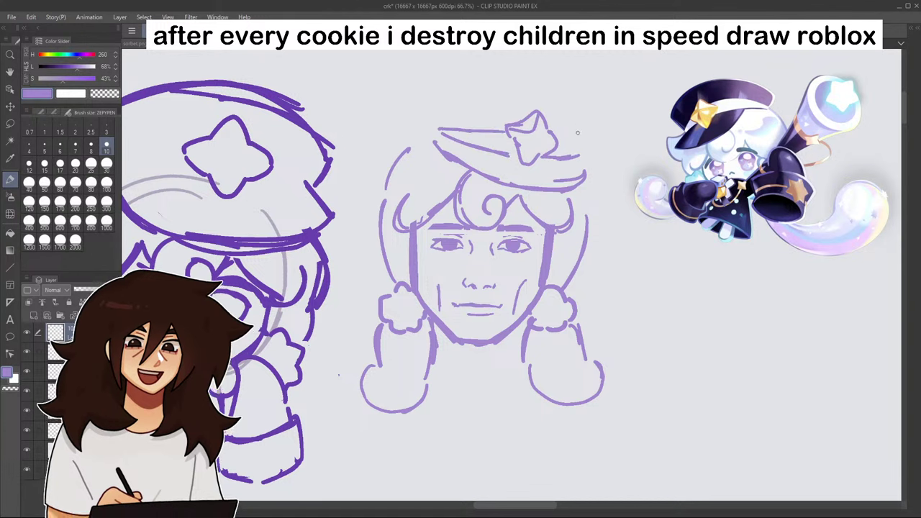
pyautogui.moveTo(562, 136)
pyautogui.mouseDown()
pyautogui.moveTo(580, 151)
pyautogui.moveTo(570, 146)
pyautogui.mouseUp()
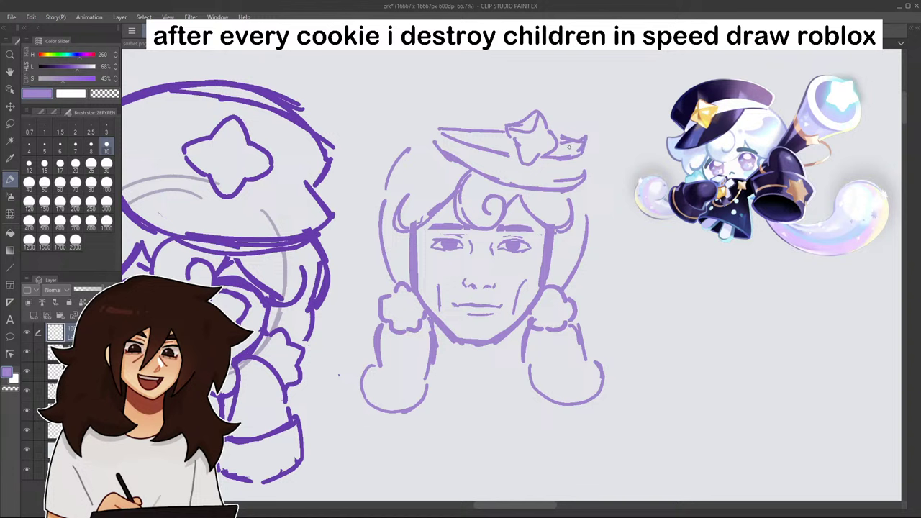
# - Draw the cap's rounded crown above the band and join the hair to the cap on both sides, adding a puffed outer tuft
pyautogui.moveTo(418, 113)
pyautogui.mouseDown()
pyautogui.moveTo(422, 95)
pyautogui.moveTo(554, 85)
pyautogui.moveTo(599, 117)
pyautogui.moveTo(588, 178)
pyautogui.moveTo(573, 191)
pyautogui.mouseUp()
pyautogui.moveTo(430, 136)
pyautogui.mouseDown()
pyautogui.moveTo(400, 164)
pyautogui.moveTo(386, 211)
pyautogui.mouseUp()
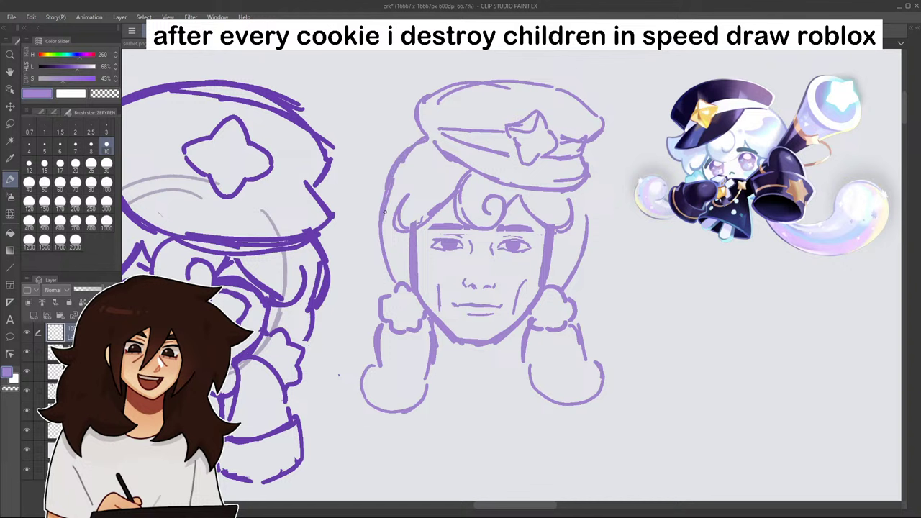
pyautogui.moveTo(582, 187); pyautogui.dragTo(584, 234)
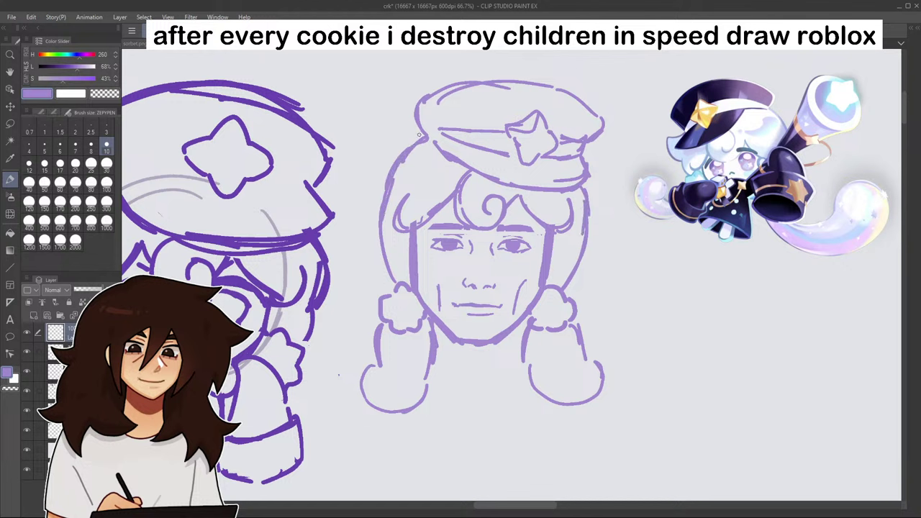
pyautogui.moveTo(421, 133); pyautogui.dragTo(373, 205)
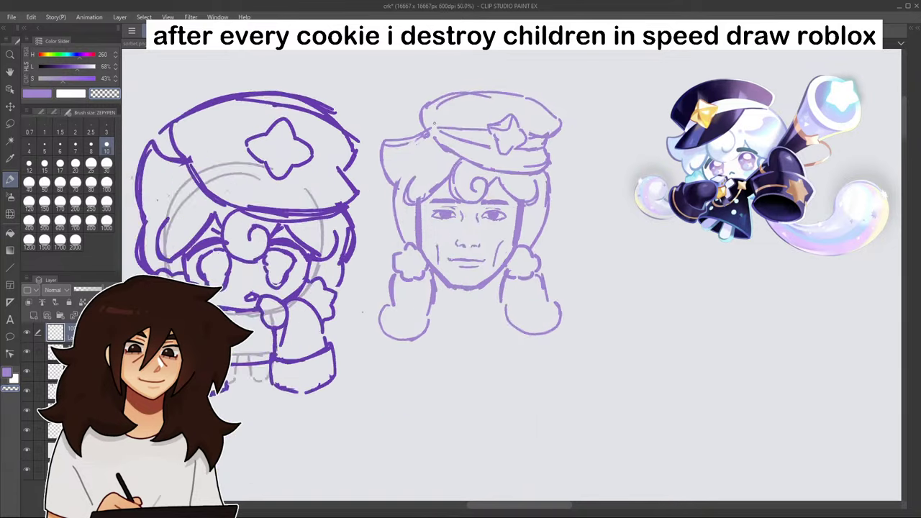
# - Sketch a small mitten shape below the long face's chin and move the whole long-faced sketch up, clear of the chibi
pyautogui.scroll(-1, 533, 202)
pyautogui.scroll(2, 533, 205)
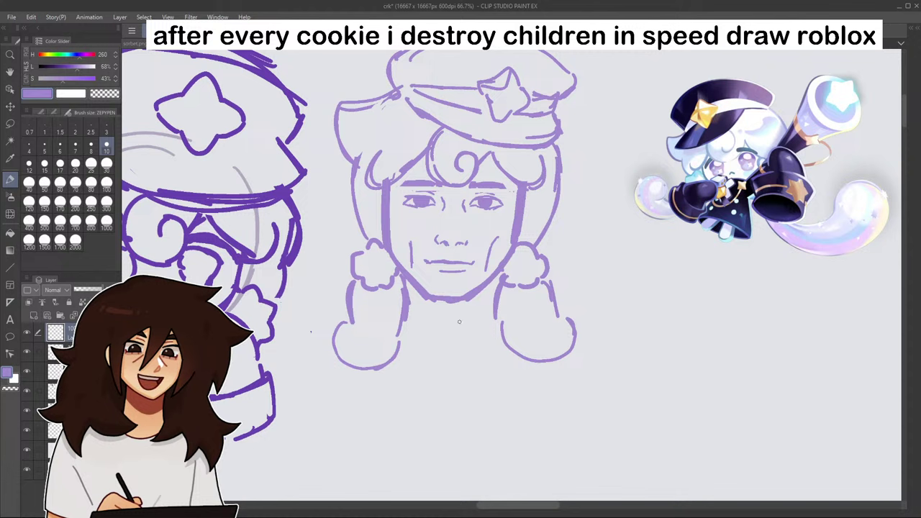
pyautogui.moveTo(464, 341)
pyautogui.mouseDown()
pyautogui.moveTo(486, 313)
pyautogui.moveTo(461, 361)
pyautogui.moveTo(488, 359)
pyautogui.moveTo(458, 332)
pyautogui.mouseUp()
pyautogui.scroll(-4, 518, 284)
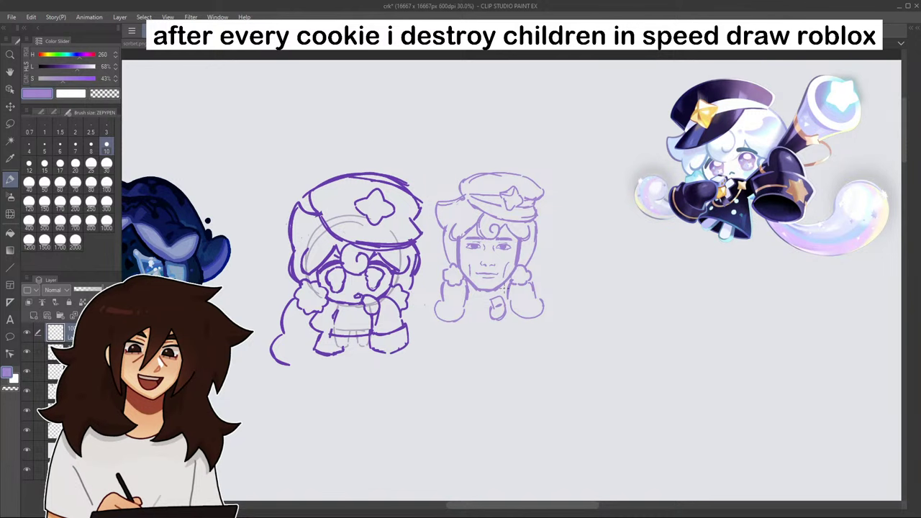
pyautogui.click(10, 107)
pyautogui.moveTo(646, 363)
pyautogui.mouseDown()
pyautogui.moveTo(685, 370)
pyautogui.moveTo(679, 273)
pyautogui.moveTo(670, 266)
pyautogui.moveTo(664, 290)
pyautogui.mouseUp()
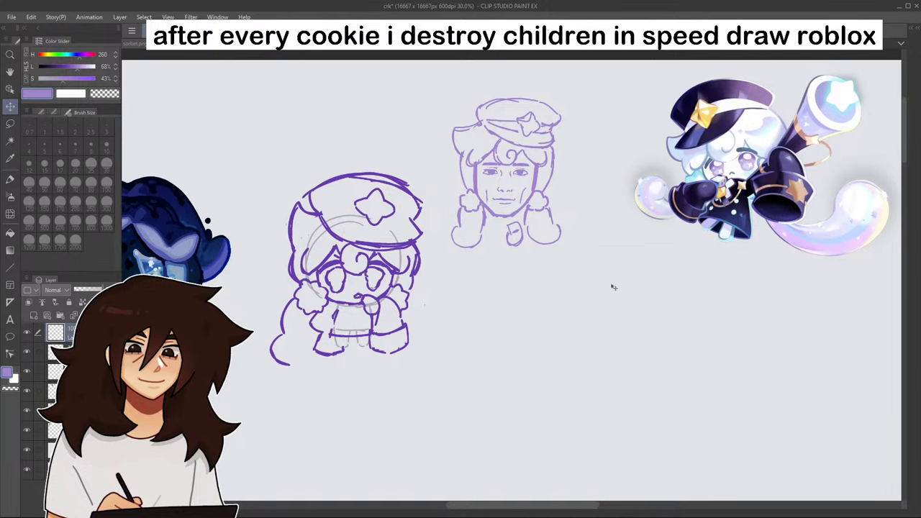
# - Switch to the chibi's layer, sample its dark purple outline, set the brush size to 12 and close the raised sleeve's outline above the cuff
pyautogui.click(70, 352)
pyautogui.click(13, 181)
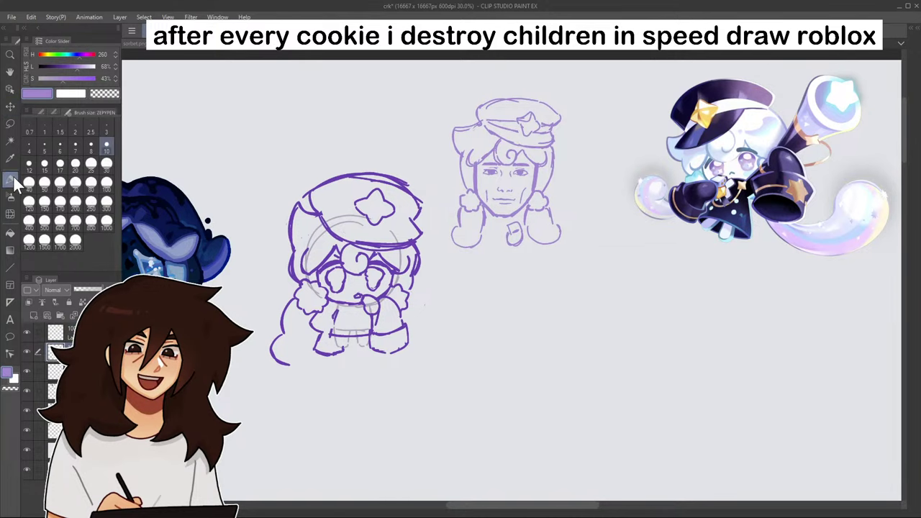
pyautogui.scroll(4, 354, 272)
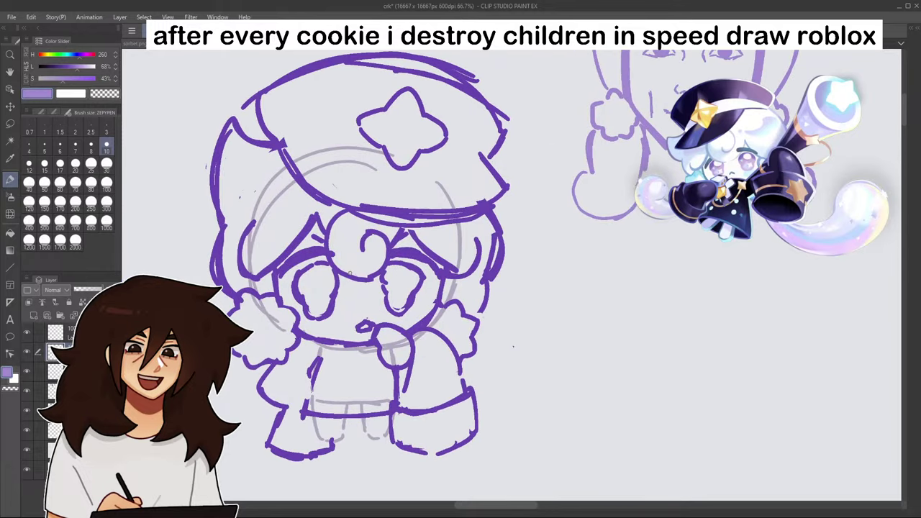
pyautogui.keyDown('alt'); pyautogui.click(421, 213); pyautogui.keyUp('alt')
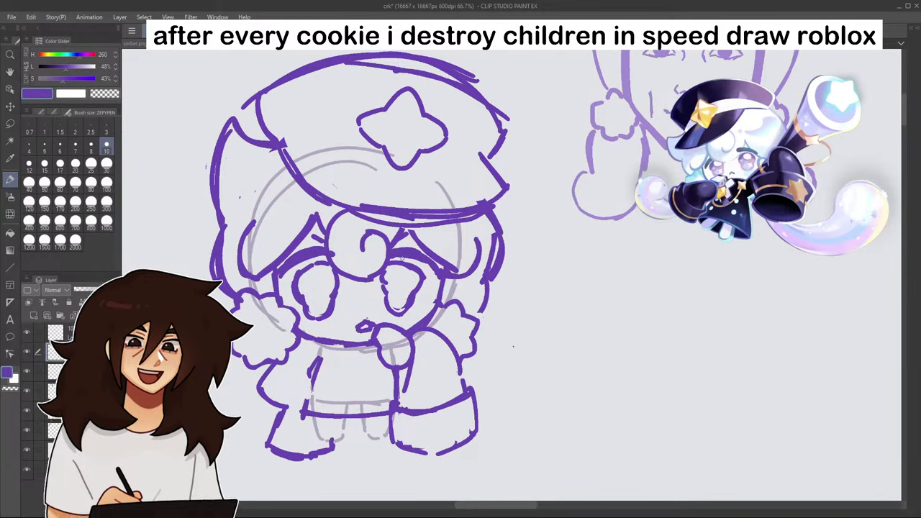
pyautogui.click(29, 164)
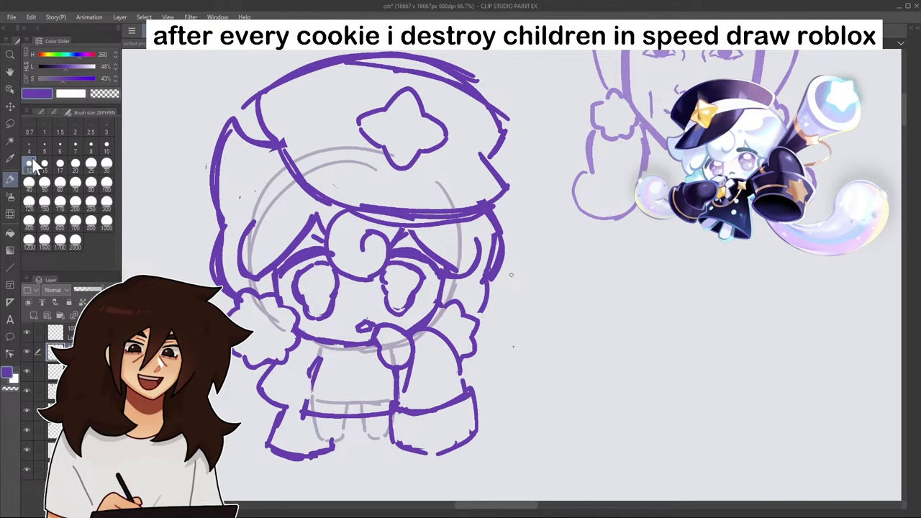
pyautogui.scroll(-2, 463, 353)
pyautogui.scroll(2, 463, 376)
pyautogui.moveTo(461, 359); pyautogui.dragTo(464, 376)
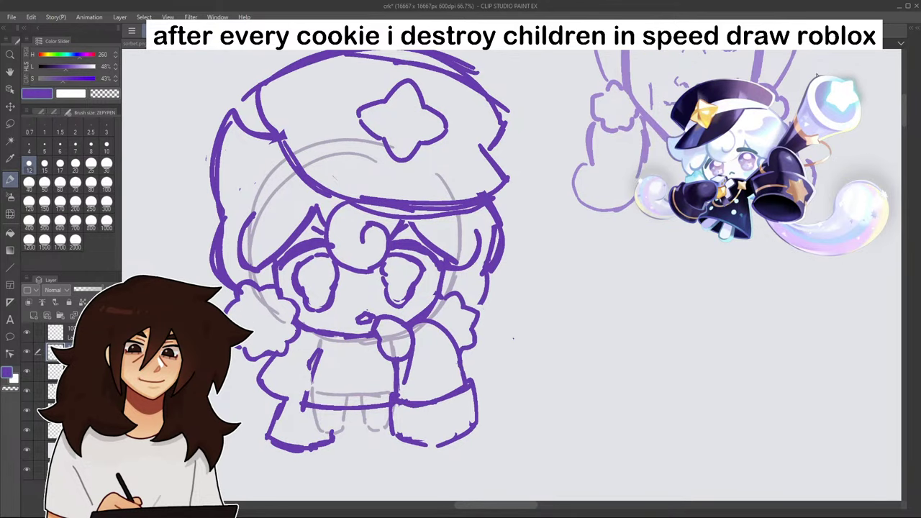
# - Try outlining the chibi's two legs below the skirt hem in dark purple
pyautogui.moveTo(764, 153)
pyautogui.mouseDown()
pyautogui.moveTo(894, 130)
pyautogui.moveTo(801, 62)
pyautogui.mouseUp()
pyautogui.moveTo(346, 278)
pyautogui.mouseDown()
pyautogui.moveTo(357, 338)
pyautogui.moveTo(425, 335)
pyautogui.mouseUp()
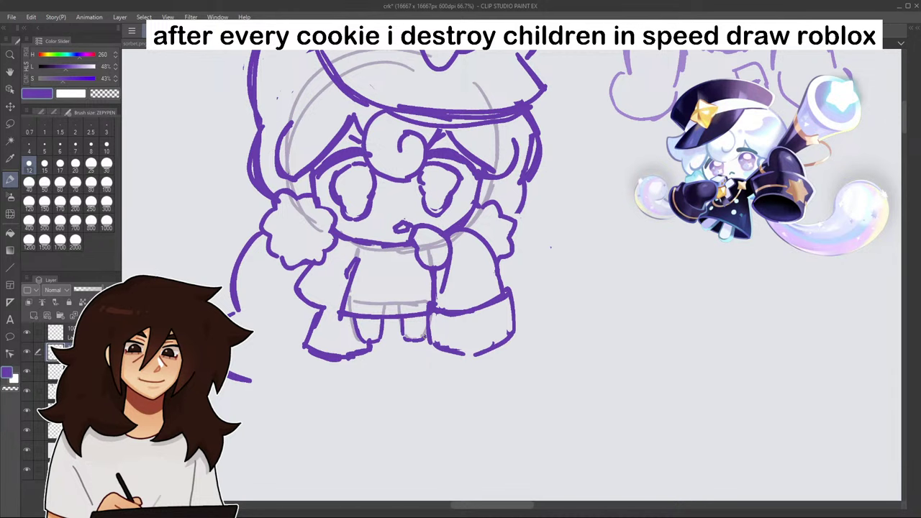
pyautogui.scroll(-6, 411, 316)
pyautogui.scroll(5, 443, 308)
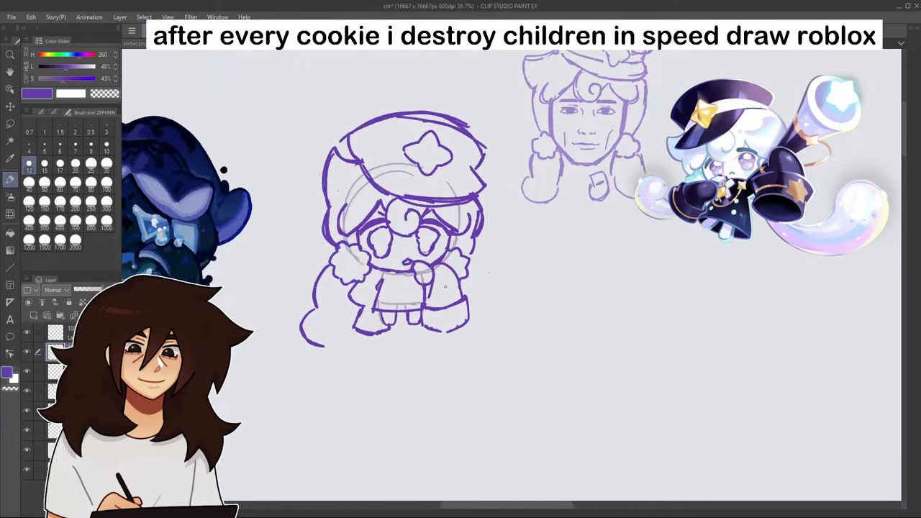
pyautogui.hotkey('ctrl', 'z')
pyautogui.hotkey('ctrl', 'z')
pyautogui.hotkey('ctrl', 'z')
pyautogui.hotkey('ctrl', 'z')
pyautogui.hotkey('ctrl', 'z')
pyautogui.hotkey('ctrl', 'z')
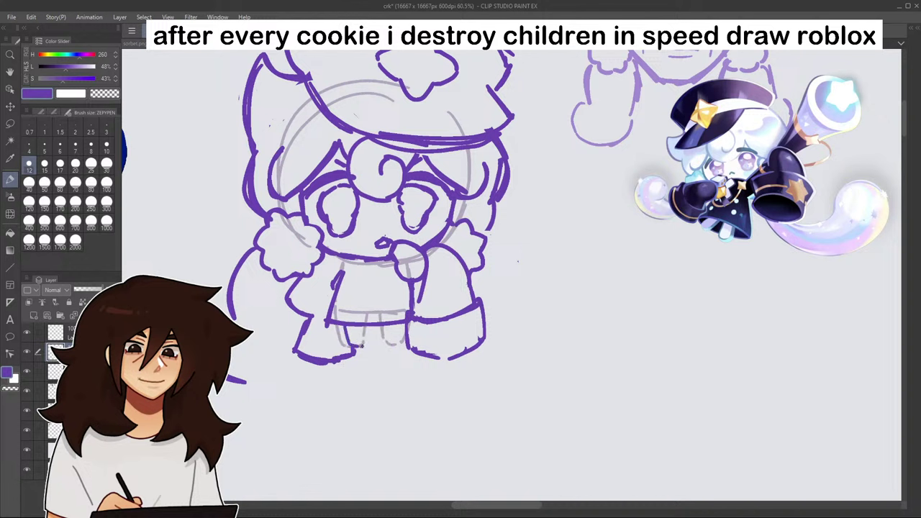
# - Outline the chibi's two short legs below the skirt hem, following the grey guide sketch
pyautogui.moveTo(362, 346)
pyautogui.mouseDown()
pyautogui.moveTo(388, 321)
pyautogui.moveTo(374, 333)
pyautogui.moveTo(371, 324)
pyautogui.moveTo(401, 334)
pyautogui.mouseUp()
pyautogui.scroll(-4, 402, 329)
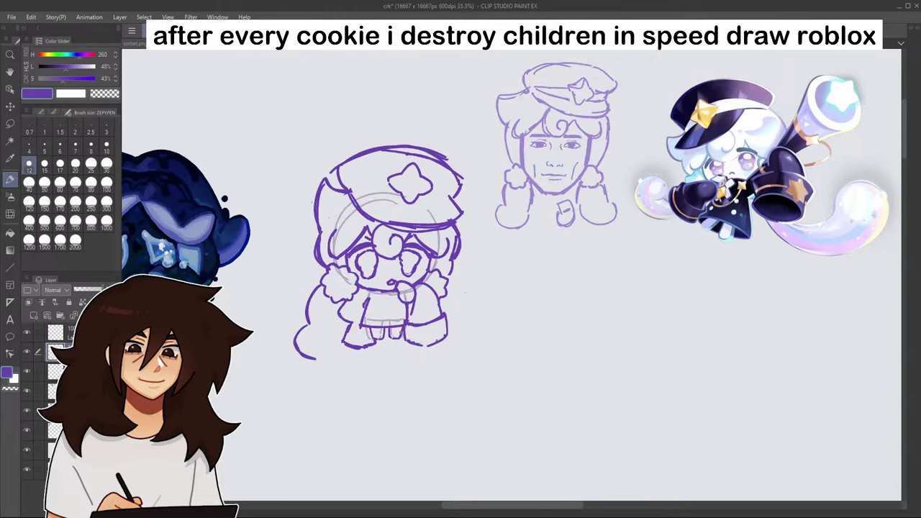
pyautogui.scroll(2, 399, 331)
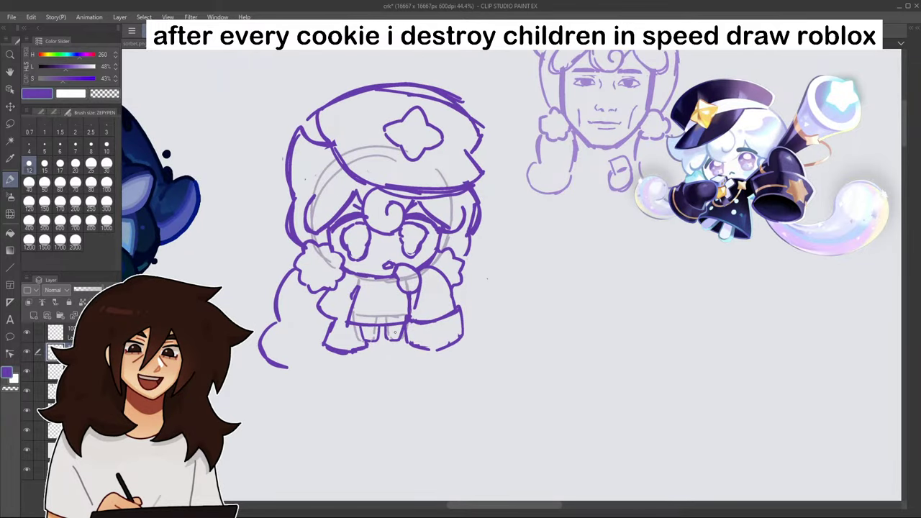
# - Close the rounded end of the chibi's first ponytail and draw the second one behind the raised sleeve
pyautogui.moveTo(735, 116)
pyautogui.mouseDown()
pyautogui.moveTo(867, 163)
pyautogui.moveTo(820, 57)
pyautogui.mouseUp()
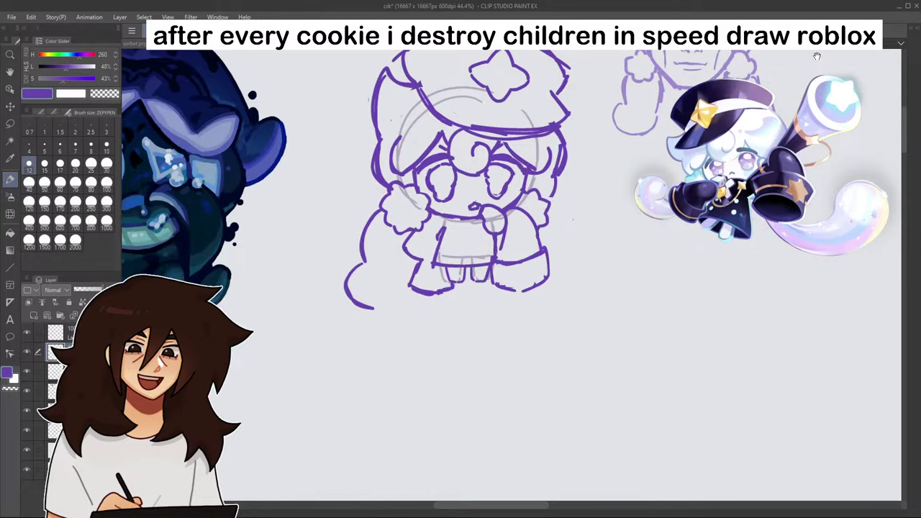
pyautogui.moveTo(381, 307)
pyautogui.mouseDown()
pyautogui.moveTo(404, 308)
pyautogui.moveTo(375, 311)
pyautogui.mouseUp()
pyautogui.moveTo(549, 220); pyautogui.dragTo(554, 271)
pyautogui.moveTo(489, 290)
pyautogui.mouseDown()
pyautogui.moveTo(499, 308)
pyautogui.moveTo(543, 314)
pyautogui.moveTo(561, 286)
pyautogui.mouseUp()
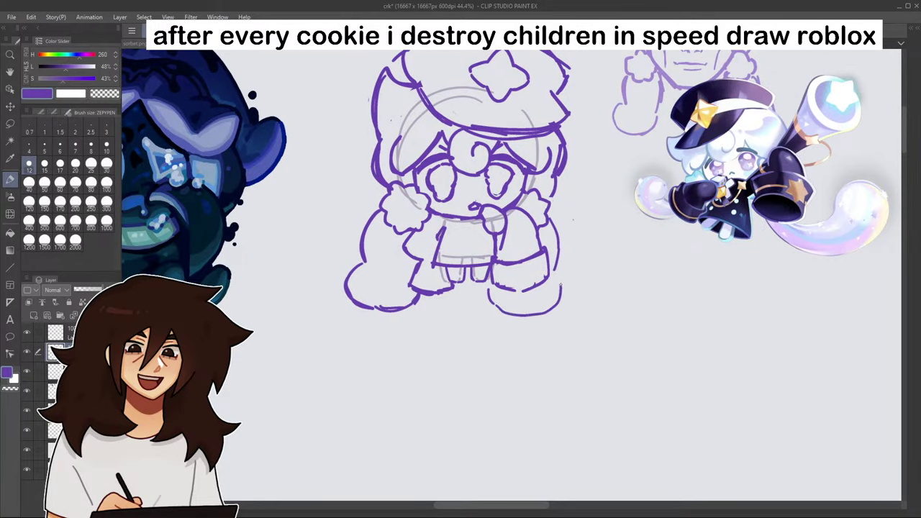
# - Undo the second ponytail's wide rounded end and redraw it closer around the sleeve cuff
pyautogui.hotkey('ctrl', 'z')
pyautogui.hotkey('ctrl', 'z')
pyautogui.moveTo(490, 289); pyautogui.dragTo(497, 302)
pyautogui.moveTo(512, 306)
pyautogui.mouseDown()
pyautogui.moveTo(545, 303)
pyautogui.moveTo(561, 272)
pyautogui.moveTo(496, 299)
pyautogui.moveTo(491, 288)
pyautogui.moveTo(383, 421)
pyautogui.moveTo(450, 382)
pyautogui.mouseUp()
pyautogui.scroll(-7, 533, 273)
pyautogui.scroll(5, 534, 292)
pyautogui.scroll(3, 532, 274)
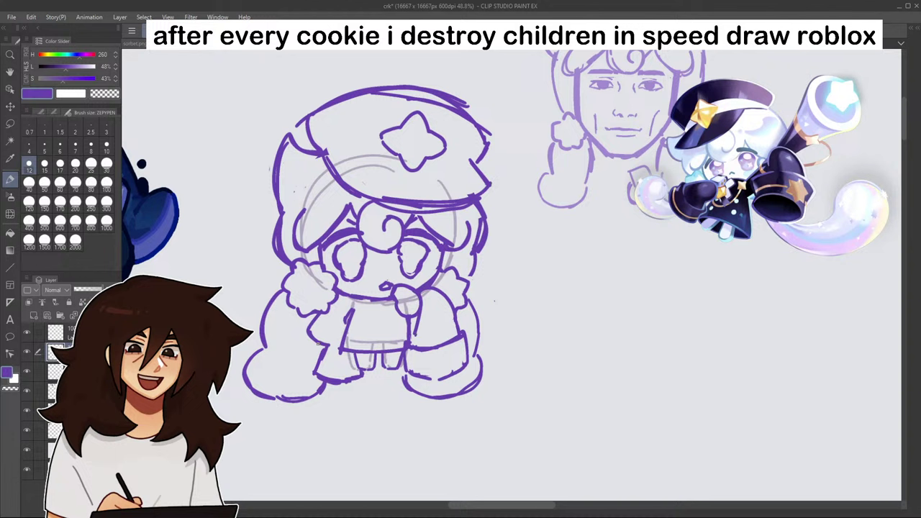
# - Redraw the lowered sleeve cuff's outer edge farther out, lasso and delete the old inner edge, and clear the selection
pyautogui.moveTo(318, 344); pyautogui.dragTo(312, 372)
pyautogui.click(10, 124)
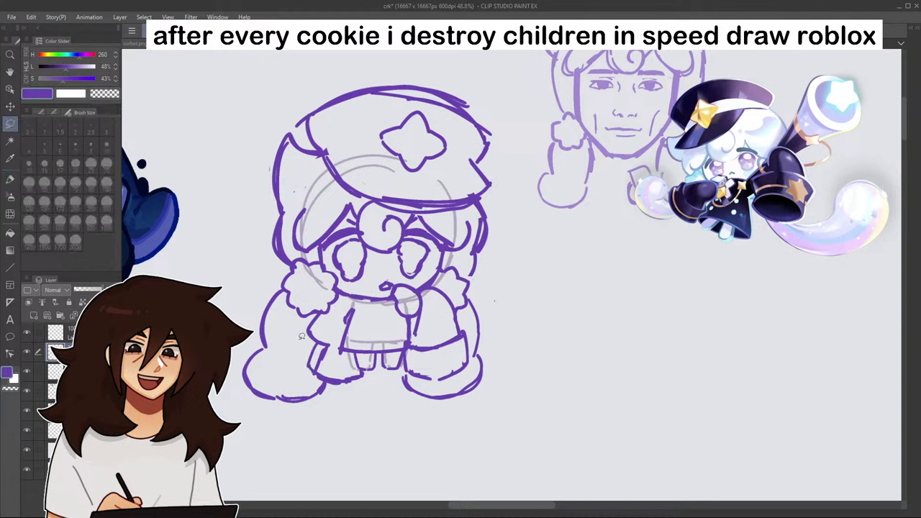
pyautogui.moveTo(318, 364); pyautogui.dragTo(329, 365)
pyautogui.click(308, 387)
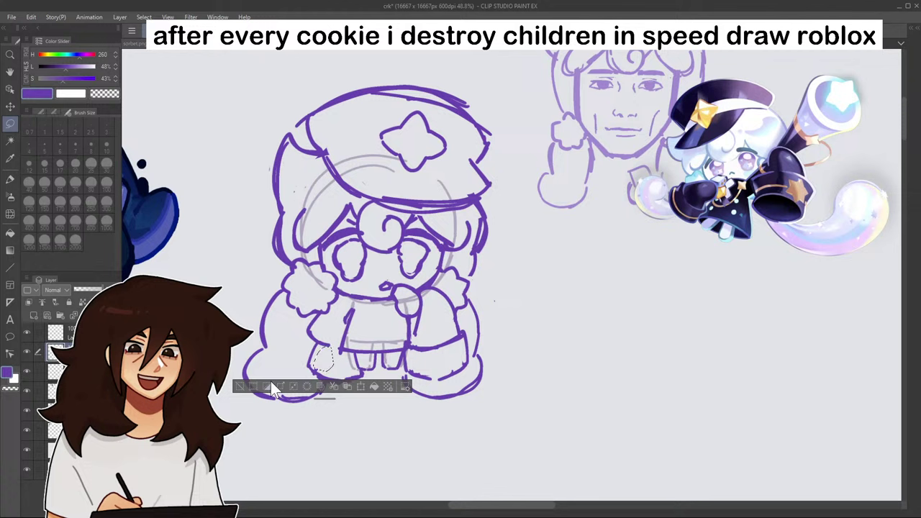
pyautogui.click(242, 386)
pyautogui.click(10, 179)
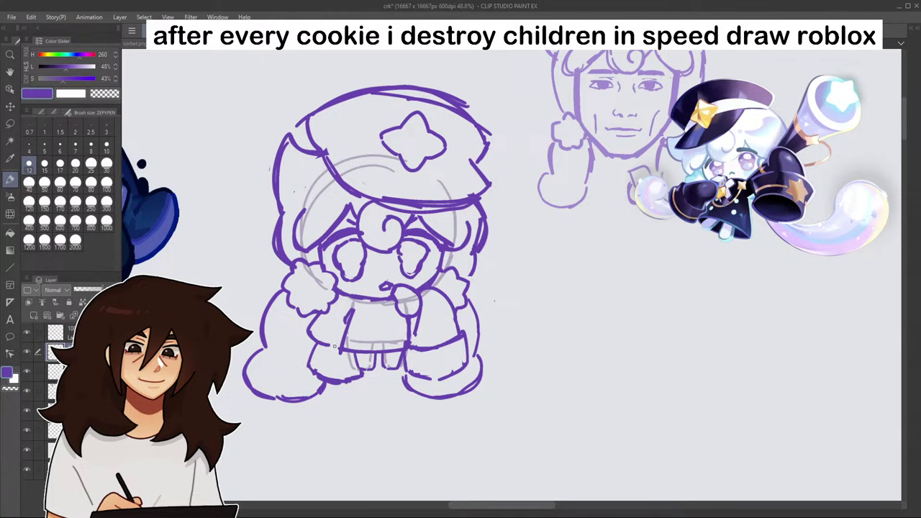
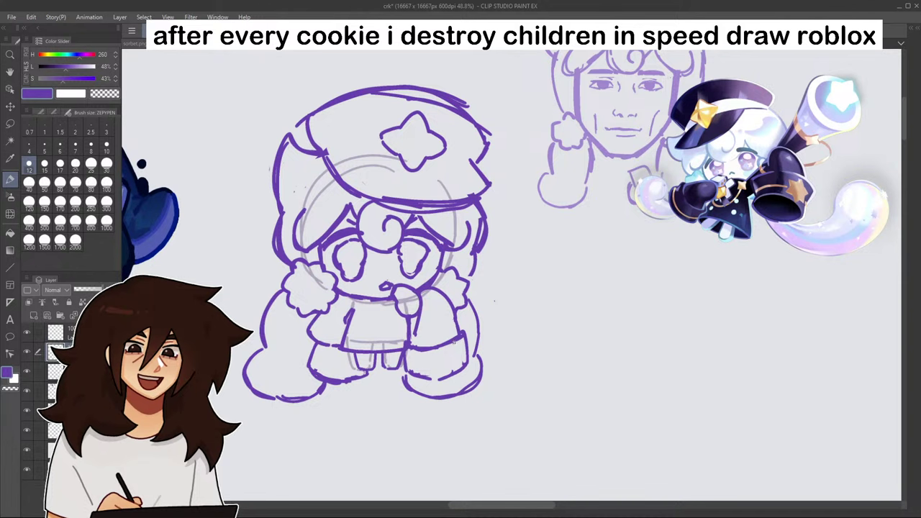
# - Draw a partial star emblem on each of the chibi's sleeve cuffs, cut off at the cuff's outer edge
pyautogui.moveTo(454, 353)
pyautogui.mouseDown()
pyautogui.moveTo(440, 362)
pyautogui.moveTo(451, 373)
pyautogui.moveTo(463, 349)
pyautogui.mouseUp()
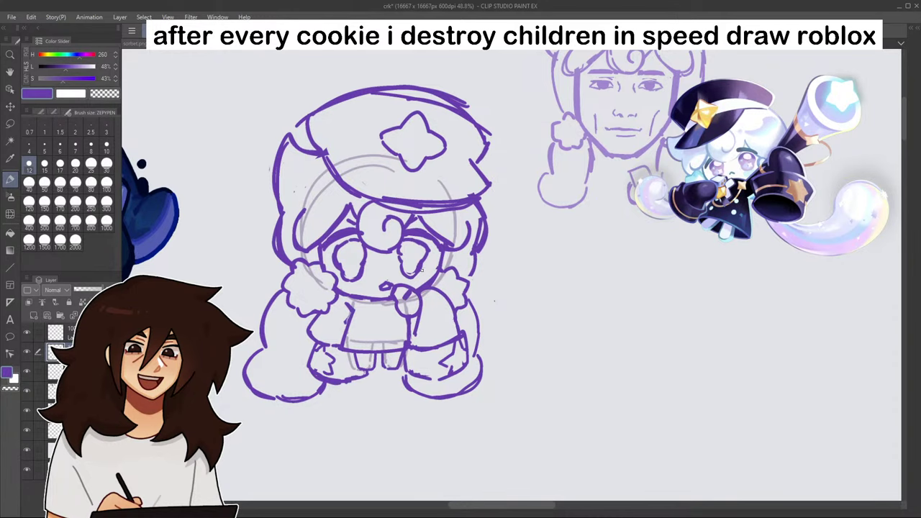
pyautogui.scroll(-3, 426, 282)
pyautogui.scroll(3, 429, 321)
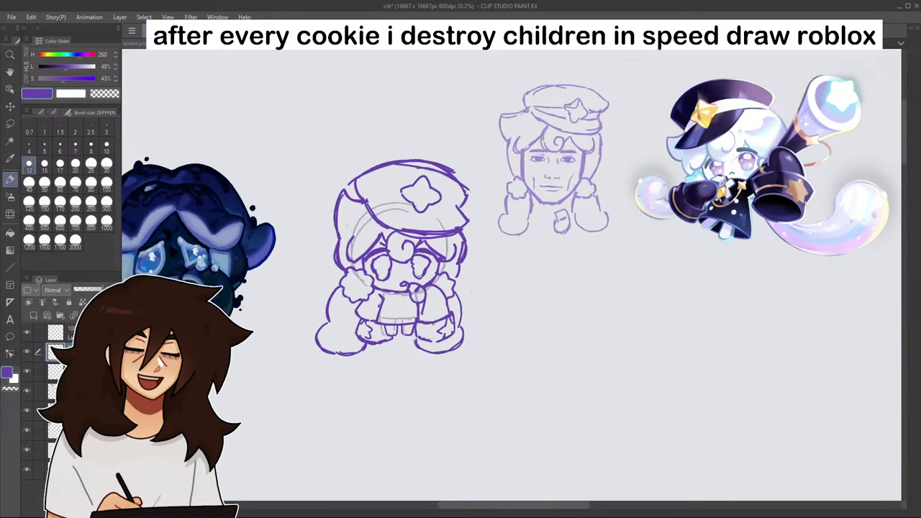
pyautogui.scroll(1, 437, 247)
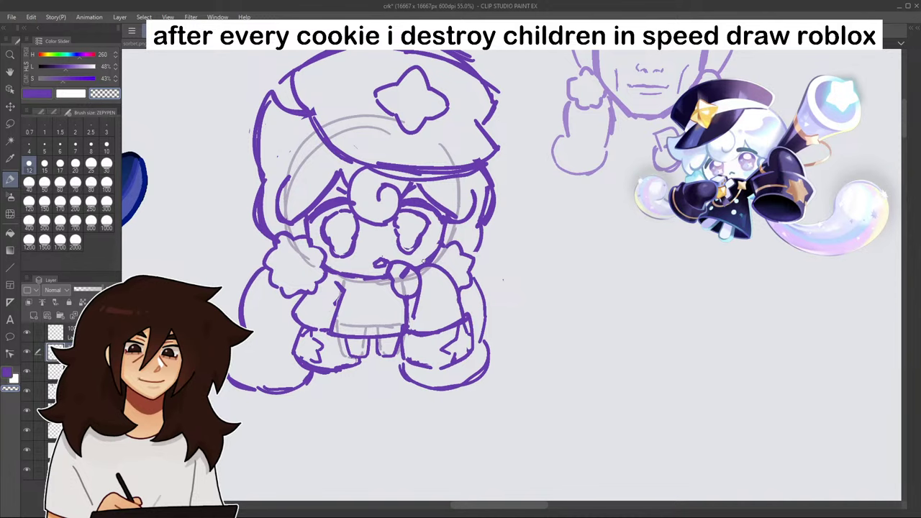
pyautogui.scroll(-4, 436, 246)
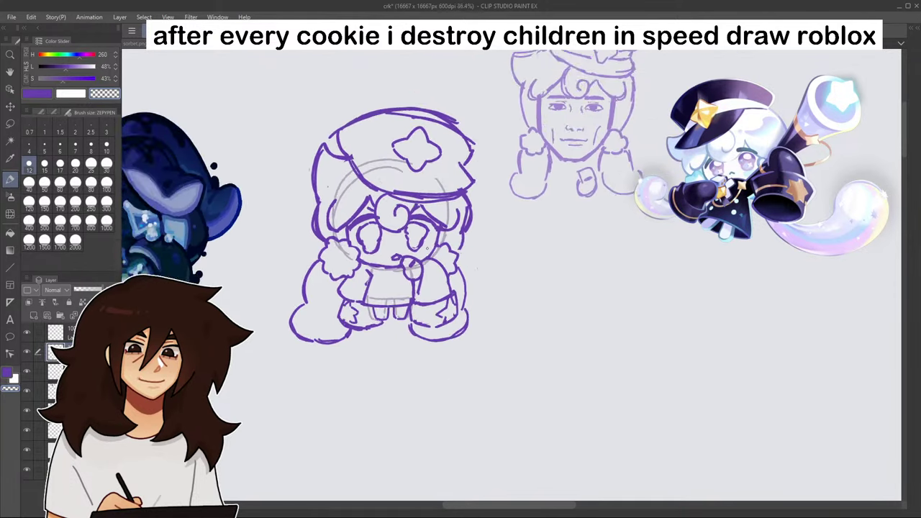
pyautogui.scroll(3, 403, 245)
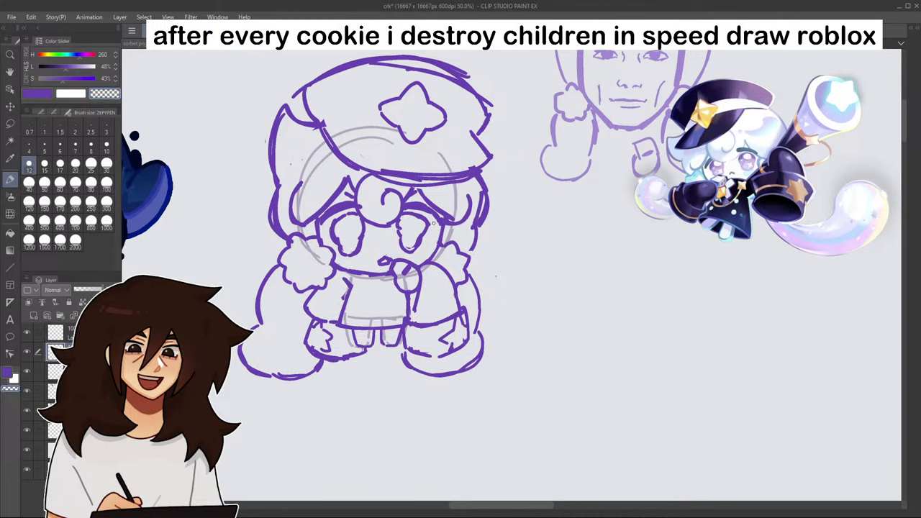
pyautogui.moveTo(434, 223)
pyautogui.mouseDown()
pyautogui.moveTo(573, 320)
pyautogui.moveTo(475, 223)
pyautogui.mouseUp()
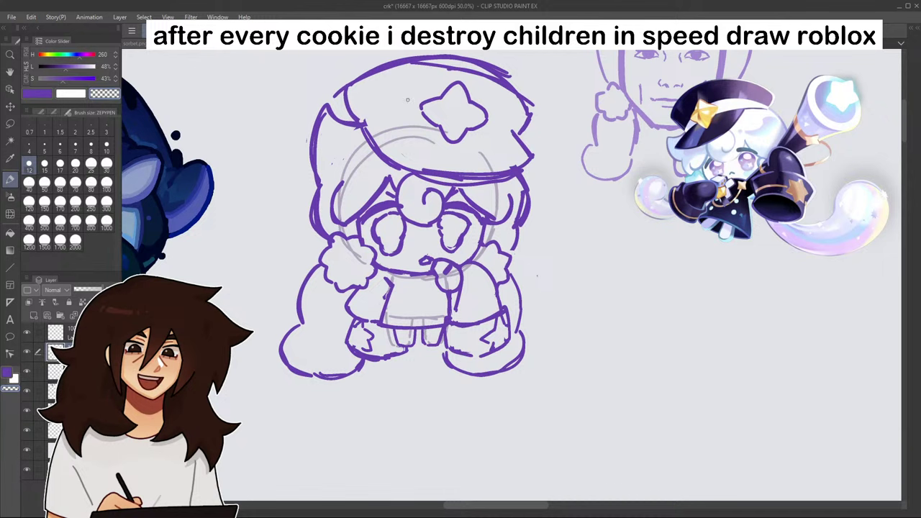
# - Draw the cap's band line on both sides of the star emblem and add a small crease to the lowered sleeve
pyautogui.click(44, 94)
pyautogui.moveTo(361, 120)
pyautogui.mouseDown()
pyautogui.moveTo(423, 94)
pyautogui.moveTo(407, 100)
pyautogui.mouseUp()
pyautogui.moveTo(486, 101)
pyautogui.mouseDown()
pyautogui.moveTo(517, 121)
pyautogui.moveTo(467, 134)
pyautogui.mouseUp()
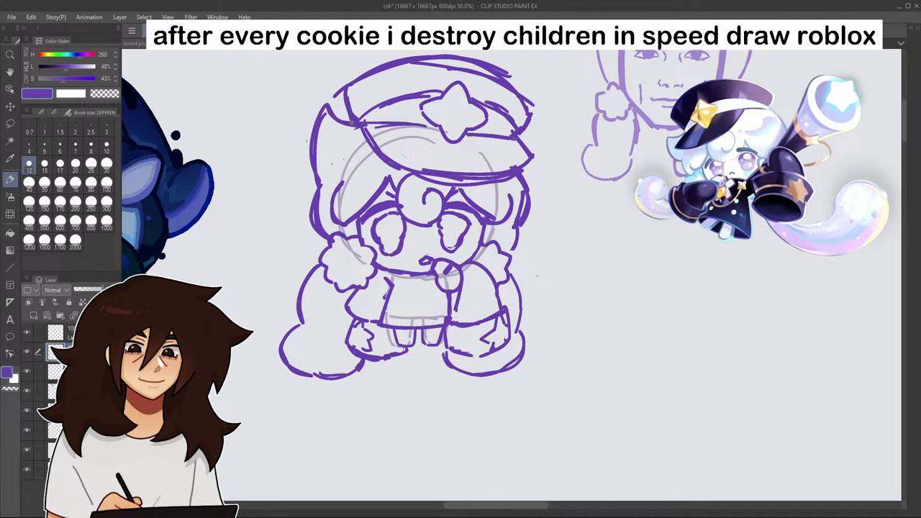
pyautogui.moveTo(825, 58); pyautogui.dragTo(797, 141)
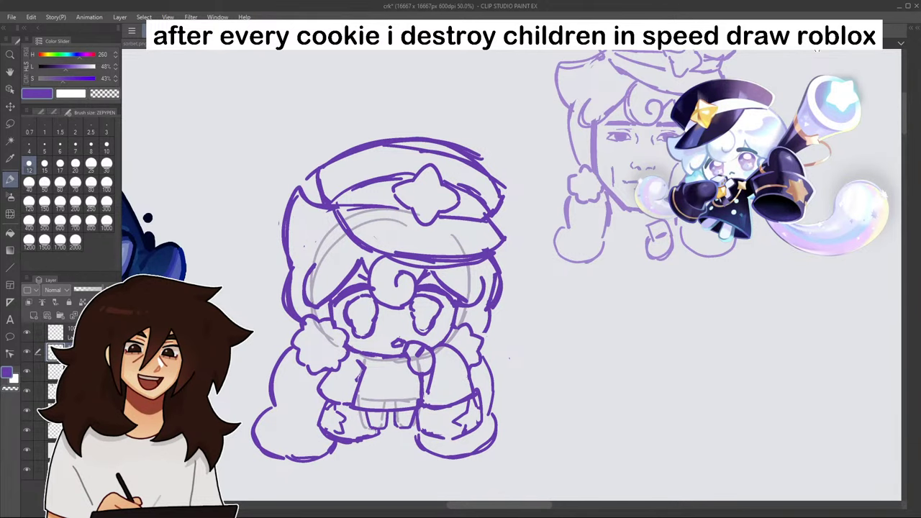
pyautogui.moveTo(790, 139); pyautogui.dragTo(818, 56)
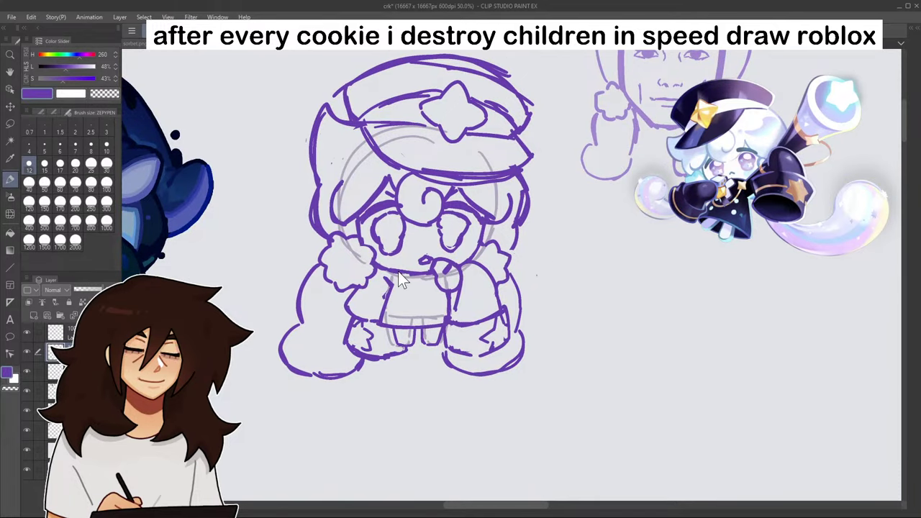
pyautogui.moveTo(372, 295); pyautogui.dragTo(382, 294)
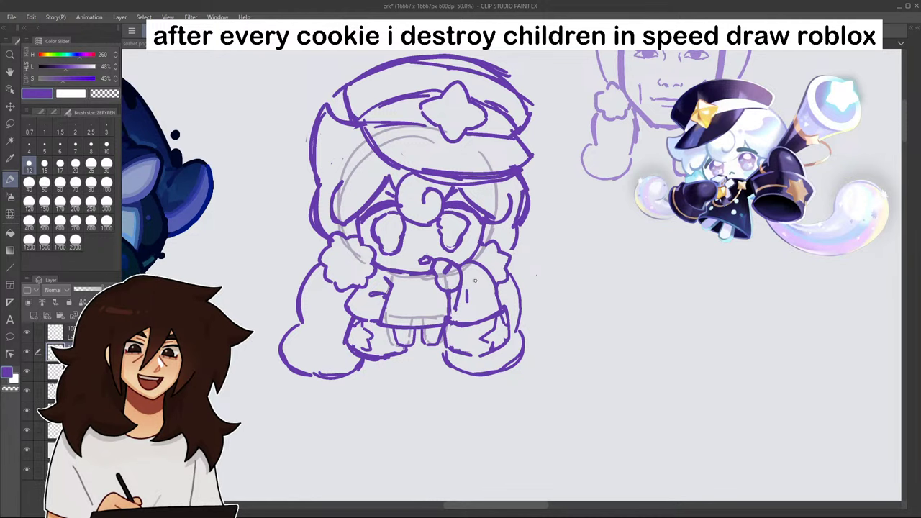
# - Lasso and delete both of the chibi's ponytails below the hair puffs, leaving the puffs and sleeves
pyautogui.scroll(-4, 480, 282)
pyautogui.scroll(2, 486, 283)
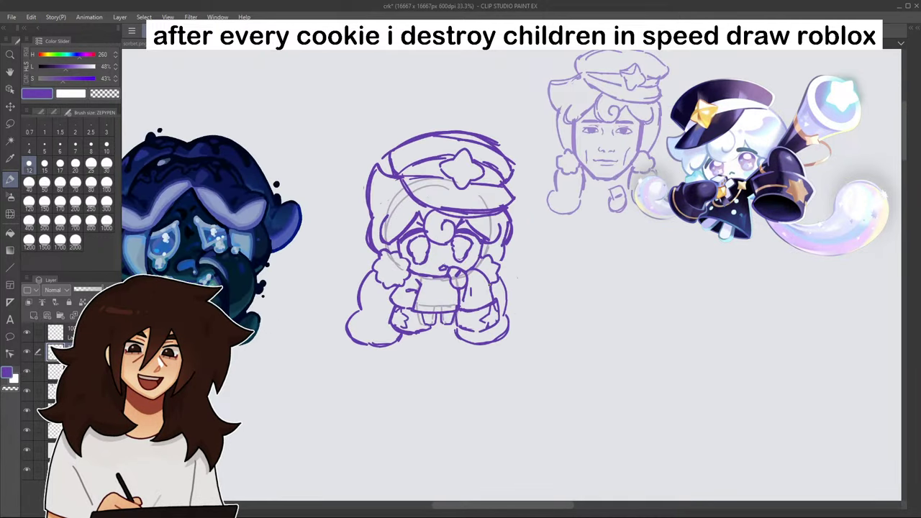
pyautogui.click(10, 124)
pyautogui.moveTo(375, 270)
pyautogui.mouseDown()
pyautogui.moveTo(369, 366)
pyautogui.moveTo(407, 329)
pyautogui.moveTo(376, 274)
pyautogui.mouseUp()
pyautogui.click(357, 385)
pyautogui.hotkey('ctrl', 'd')
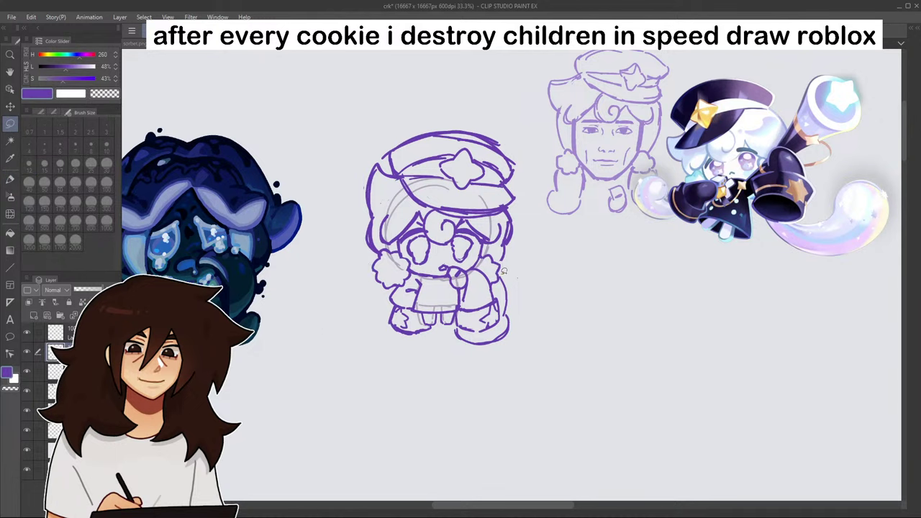
pyautogui.moveTo(471, 332)
pyautogui.mouseDown()
pyautogui.moveTo(524, 294)
pyautogui.moveTo(500, 277)
pyautogui.mouseUp()
pyautogui.click(405, 385)
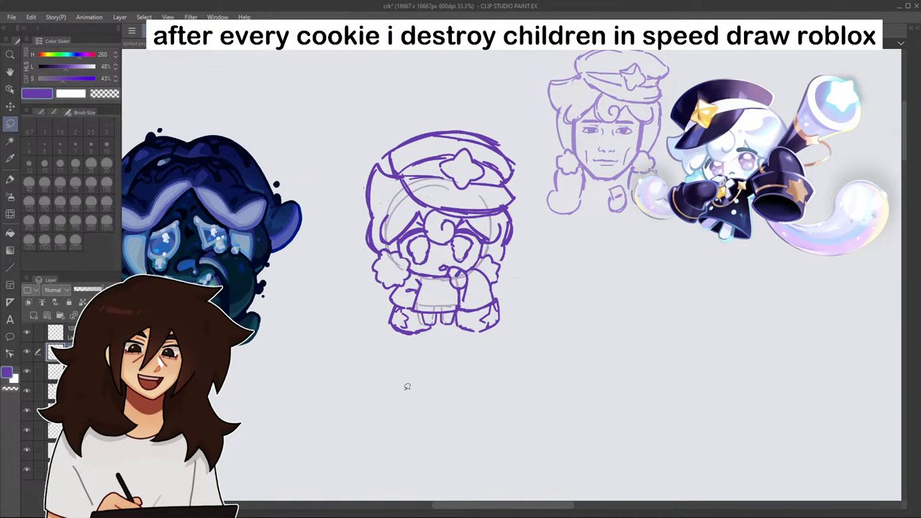
# - Try adding curved fold strokes around the lower part of the raised sleeve and undo them
pyautogui.press('p')
pyautogui.scroll(1, 469, 295)
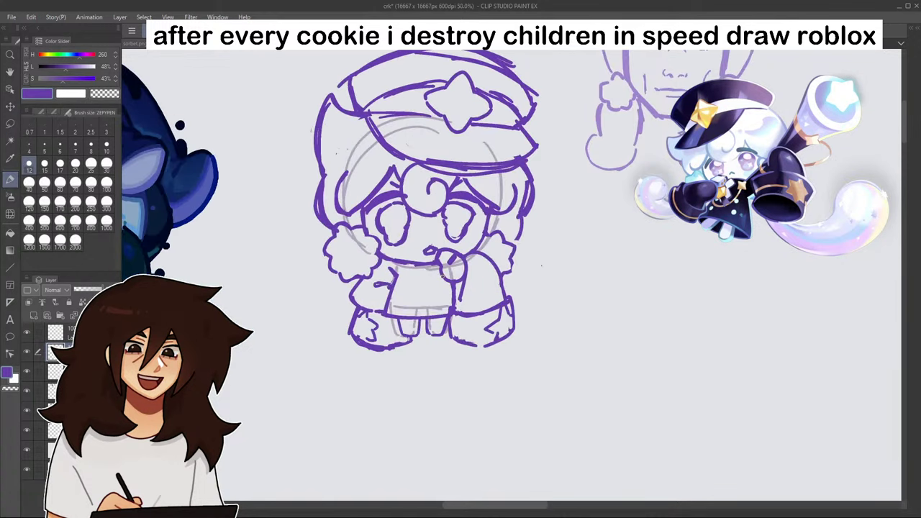
pyautogui.scroll(-1, 476, 268)
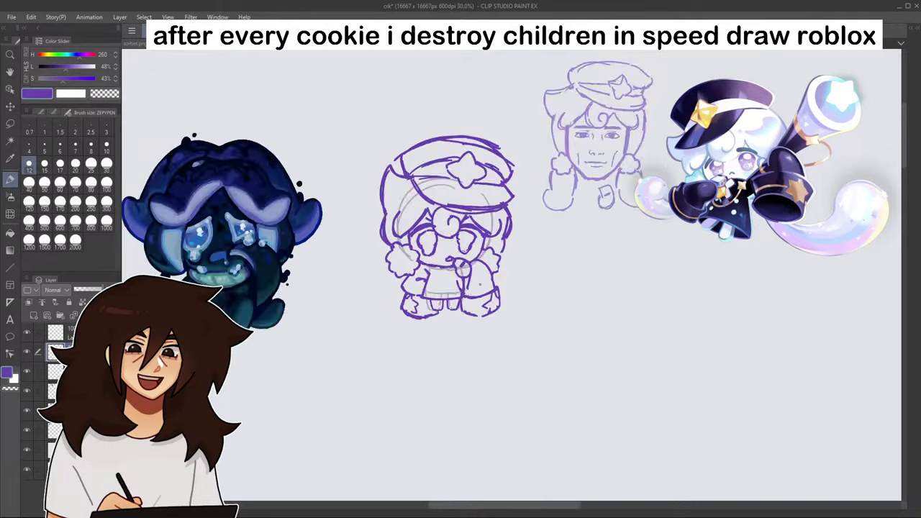
pyautogui.scroll(4, 475, 269)
pyautogui.scroll(1, 474, 270)
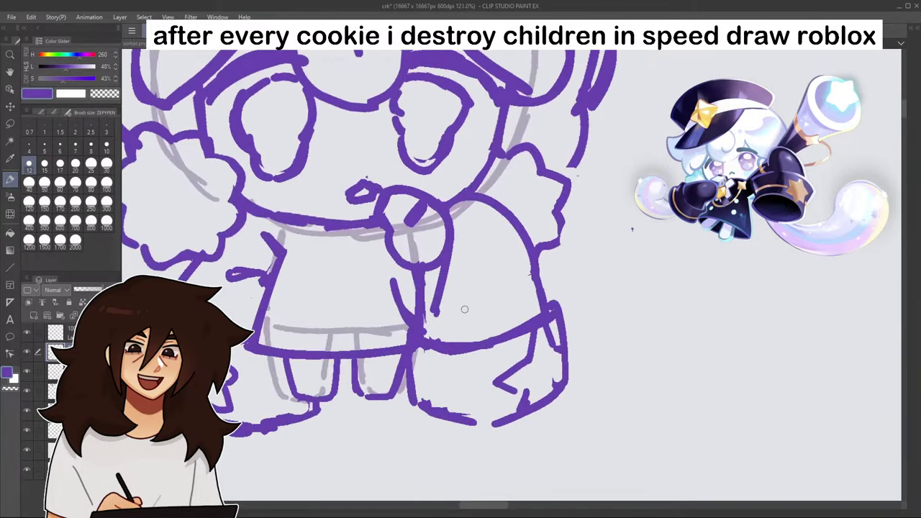
pyautogui.moveTo(459, 287); pyautogui.dragTo(426, 315)
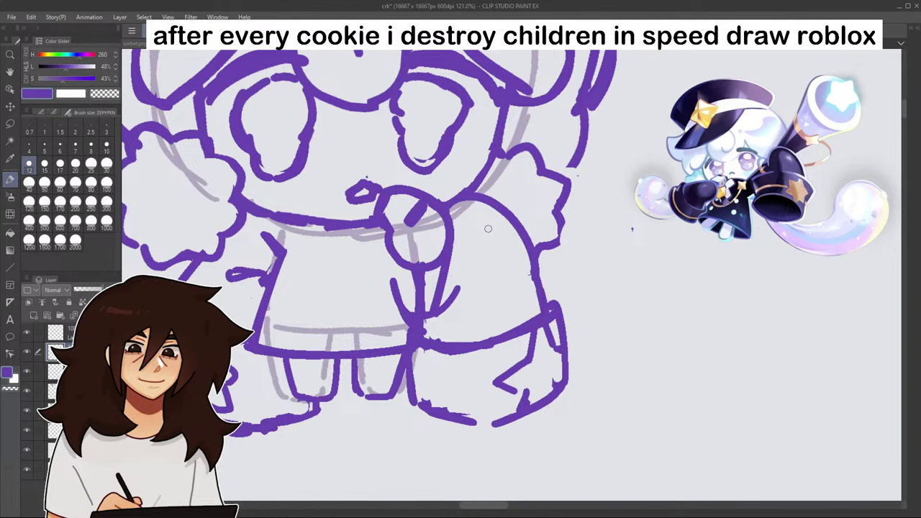
pyautogui.hotkey('ctrl', 'z')
pyautogui.hotkey('ctrl', 'z')
pyautogui.scroll(-1, 489, 234)
pyautogui.scroll(-10, 487, 243)
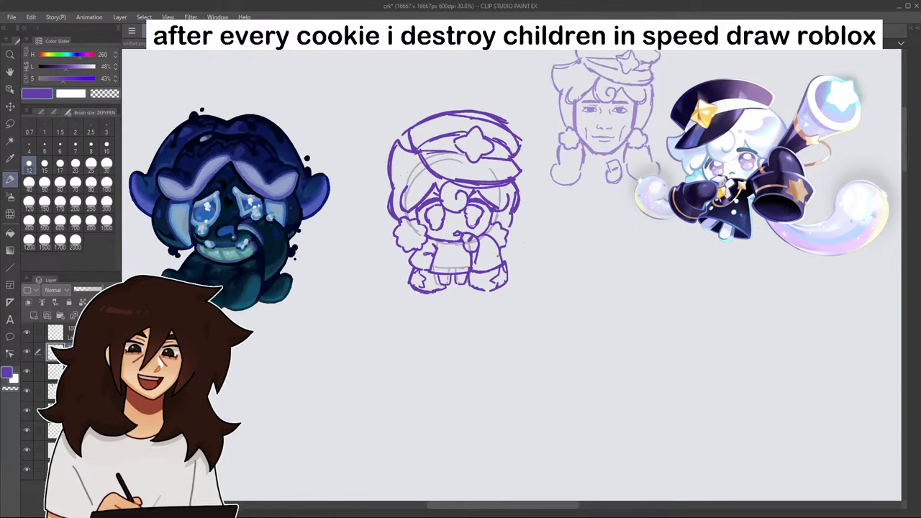
# - Lasso the raised sleeve with its star cuff, delete it, and clear the selection
pyautogui.scroll(4, 501, 273)
pyautogui.scroll(-4, 492, 262)
pyautogui.scroll(-1, 479, 227)
pyautogui.scroll(5, 479, 227)
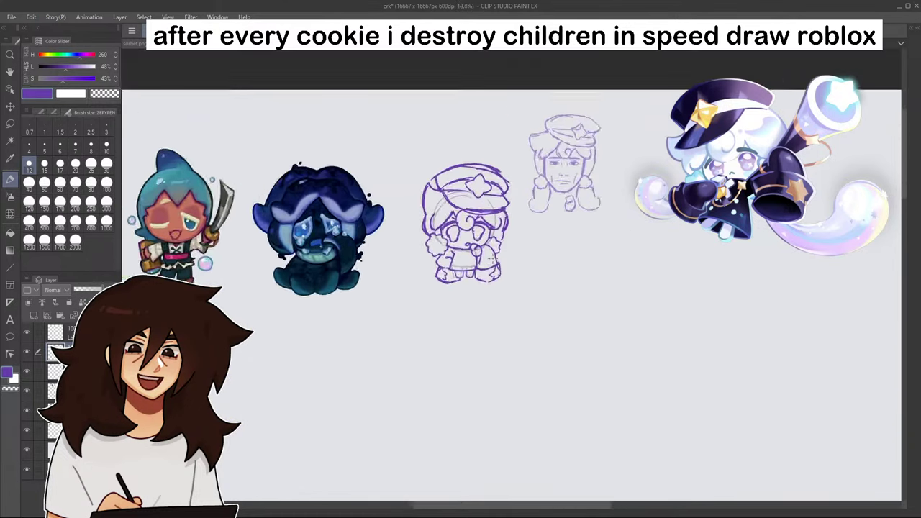
pyautogui.scroll(1, 476, 237)
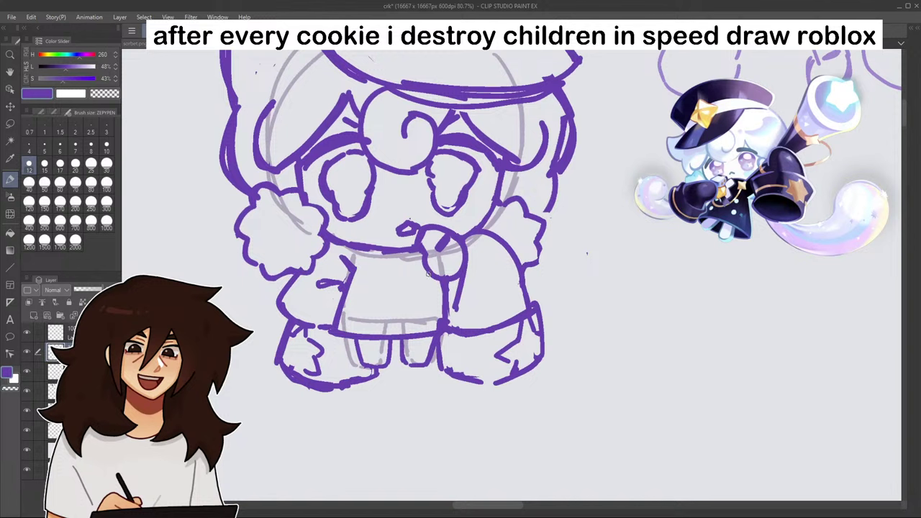
pyautogui.click(12, 126)
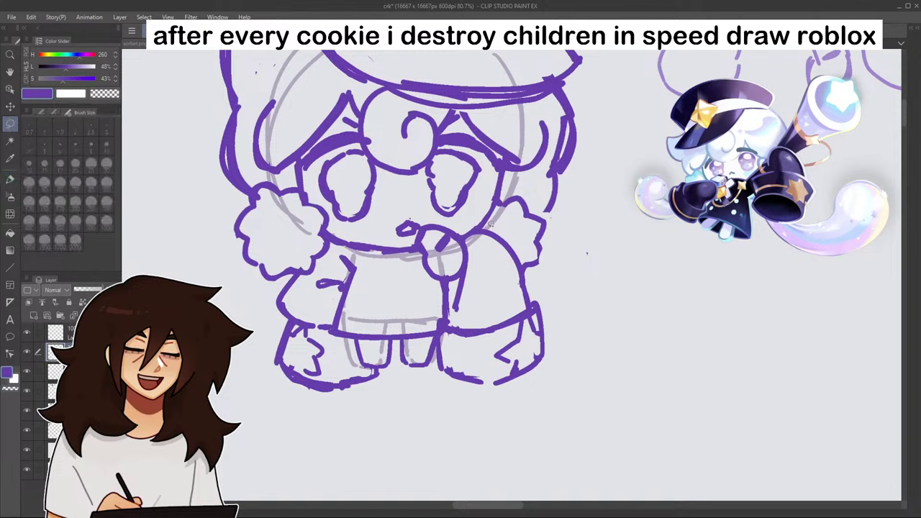
pyautogui.moveTo(487, 228)
pyautogui.mouseDown()
pyautogui.moveTo(436, 344)
pyautogui.moveTo(551, 360)
pyautogui.moveTo(510, 259)
pyautogui.mouseUp()
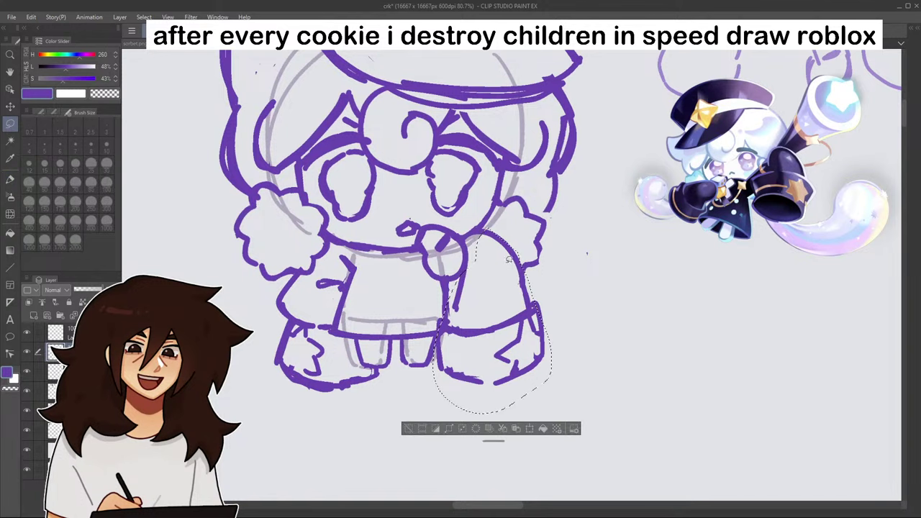
pyautogui.click(475, 429)
pyautogui.click(410, 429)
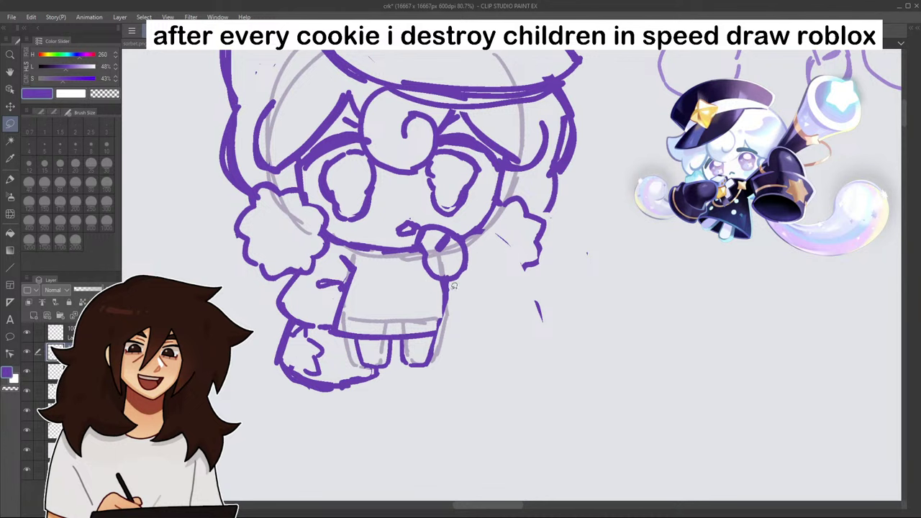
# - Lasso and delete the sleeve's leftover strokes beside the coat and hair puff, and clean up the lower edge of the nearby eye
pyautogui.moveTo(454, 286)
pyautogui.mouseDown()
pyautogui.moveTo(439, 316)
pyautogui.moveTo(464, 317)
pyautogui.mouseUp()
pyautogui.click(434, 387)
pyautogui.moveTo(488, 227)
pyautogui.mouseDown()
pyautogui.moveTo(548, 324)
pyautogui.moveTo(517, 236)
pyautogui.mouseUp()
pyautogui.click(500, 354)
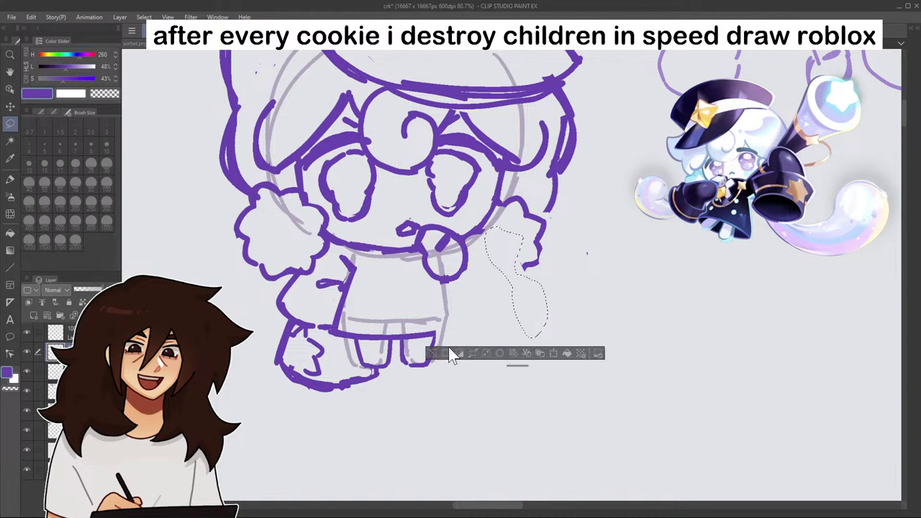
pyautogui.click(433, 353)
pyautogui.moveTo(441, 198)
pyautogui.mouseDown()
pyautogui.moveTo(467, 174)
pyautogui.moveTo(444, 195)
pyautogui.mouseUp()
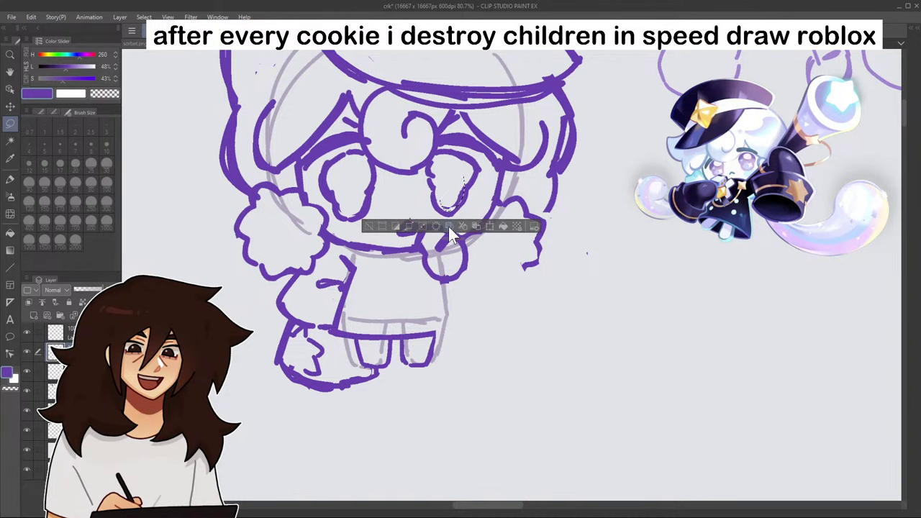
pyautogui.click(436, 230)
pyautogui.click(372, 229)
pyautogui.press('p')
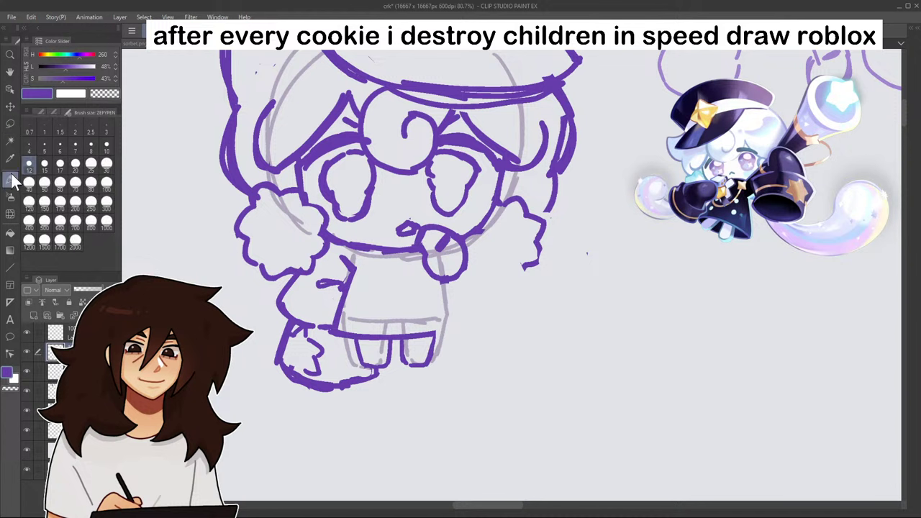
# - Complete the scalloped lower edge of the hair puff where the deleted sleeve had been
pyautogui.moveTo(530, 262); pyautogui.dragTo(519, 279)
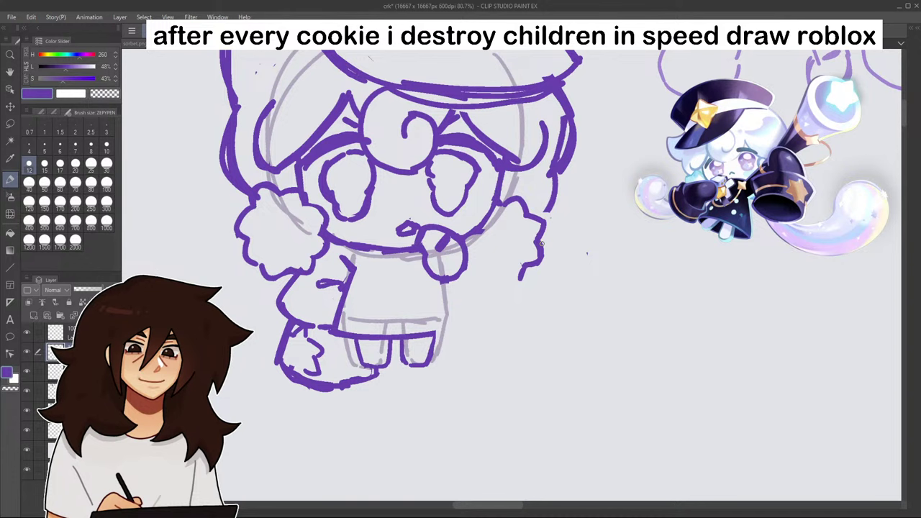
pyautogui.moveTo(524, 280); pyautogui.dragTo(512, 278)
pyautogui.scroll(-4, 555, 202)
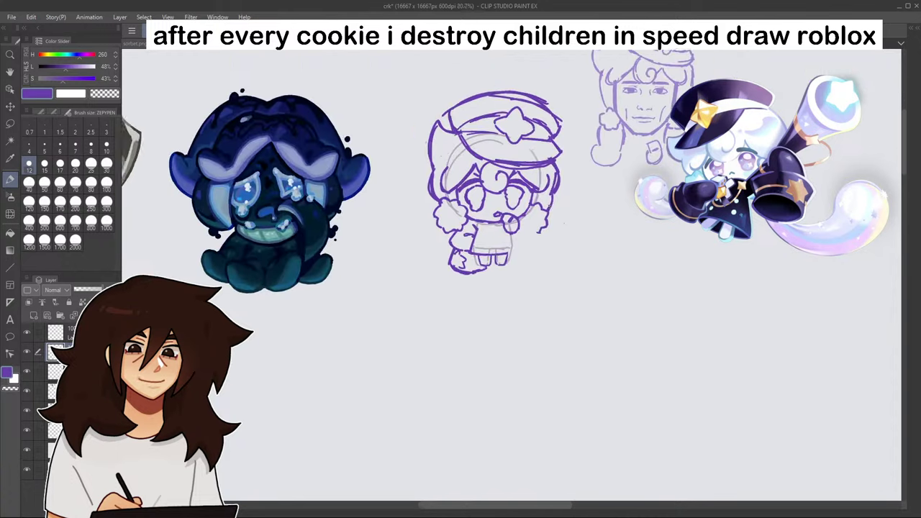
pyautogui.scroll(5, 540, 215)
pyautogui.moveTo(521, 262)
pyautogui.mouseDown()
pyautogui.moveTo(480, 255)
pyautogui.moveTo(504, 253)
pyautogui.mouseUp()
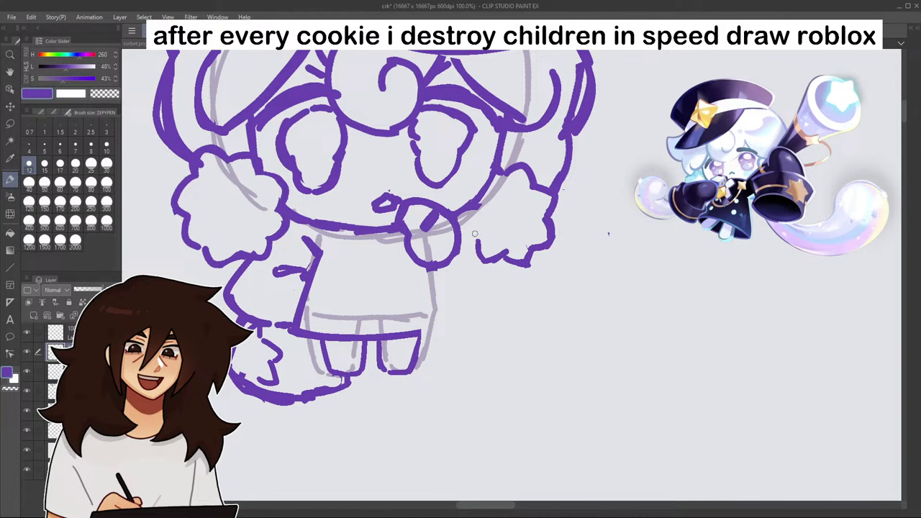
# - Redraw the raised arm's sleeve below the fist with a wide, nearly straight-bottomed cuff
pyautogui.scroll(-6, 464, 212)
pyautogui.scroll(4, 514, 190)
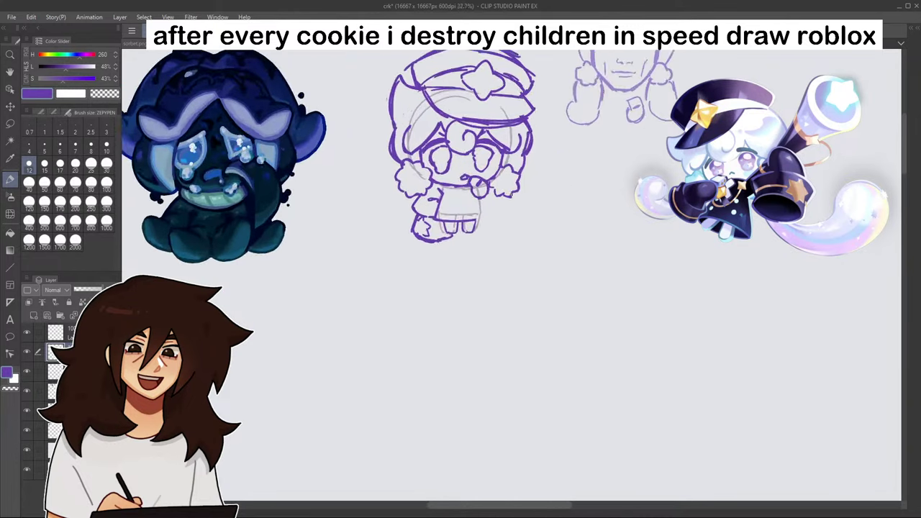
pyautogui.moveTo(481, 183)
pyautogui.mouseDown()
pyautogui.moveTo(498, 211)
pyautogui.moveTo(455, 233)
pyautogui.moveTo(491, 239)
pyautogui.moveTo(510, 231)
pyautogui.mouseUp()
pyautogui.moveTo(454, 236); pyautogui.dragTo(453, 267)
pyautogui.moveTo(515, 233); pyautogui.dragTo(524, 269)
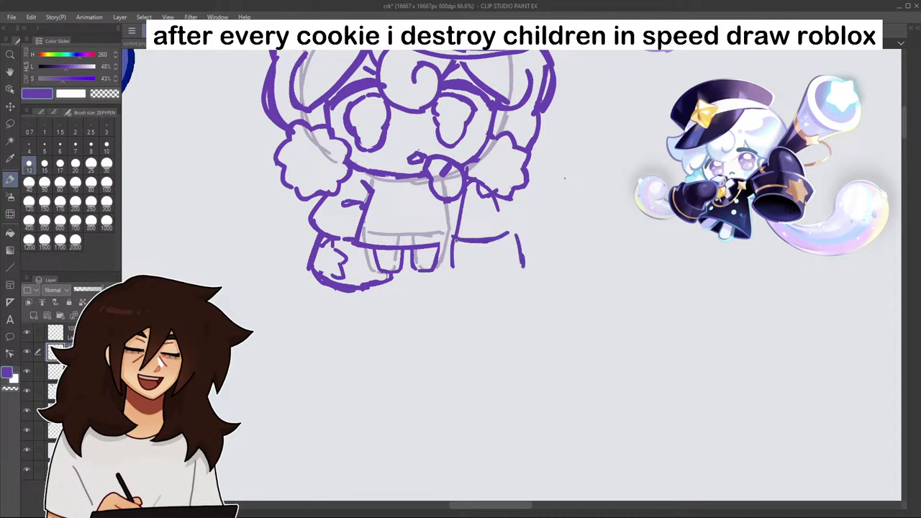
pyautogui.moveTo(451, 272); pyautogui.dragTo(524, 266)
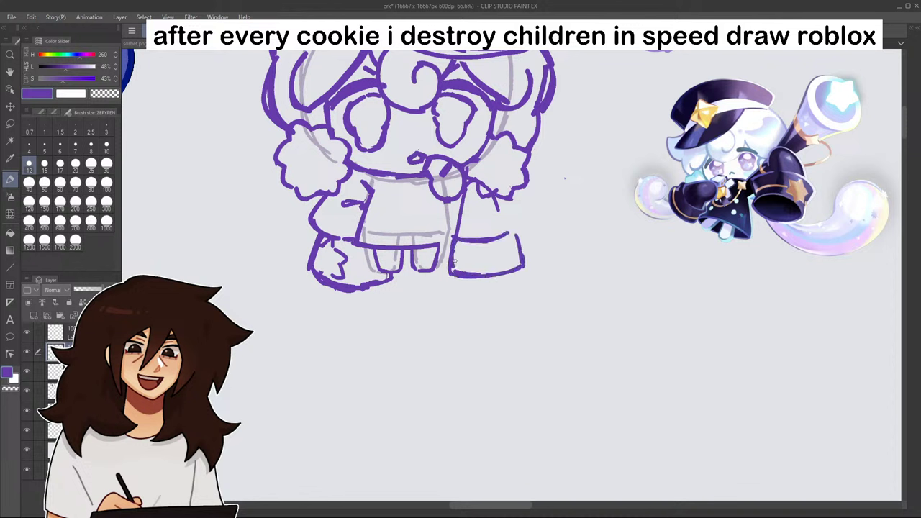
# - Redraw the lowered sleeve cuff's bottom edge higher and flatter, and erase the old rounded edge beneath it
pyautogui.moveTo(314, 263); pyautogui.dragTo(383, 273)
pyautogui.click(105, 95)
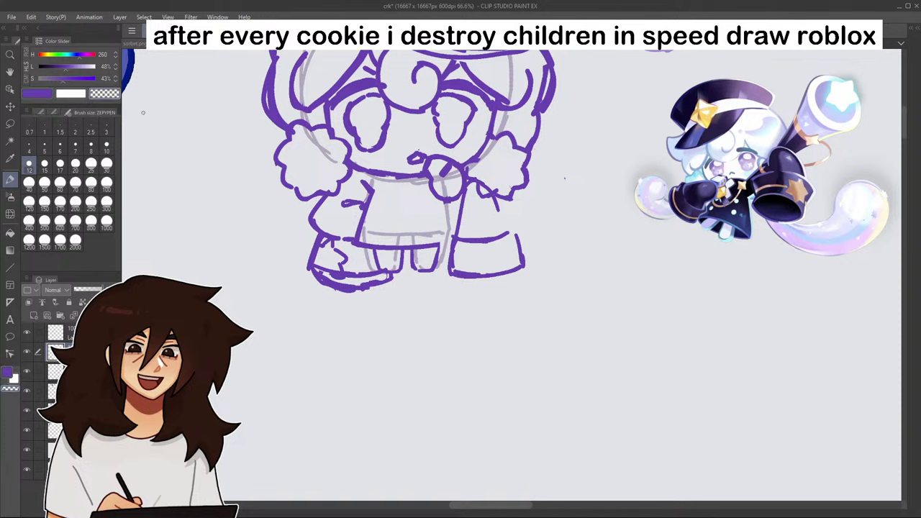
pyautogui.moveTo(317, 279)
pyautogui.mouseDown()
pyautogui.moveTo(338, 287)
pyautogui.moveTo(315, 276)
pyautogui.mouseUp()
pyautogui.moveTo(311, 273)
pyautogui.mouseDown()
pyautogui.moveTo(372, 288)
pyautogui.moveTo(384, 280)
pyautogui.moveTo(344, 277)
pyautogui.moveTo(317, 285)
pyautogui.mouseUp()
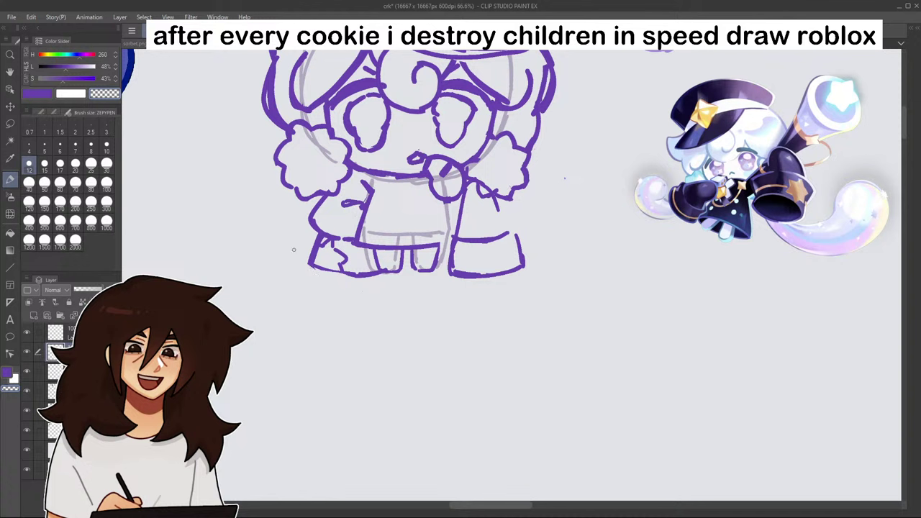
pyautogui.moveTo(323, 260); pyautogui.dragTo(351, 274)
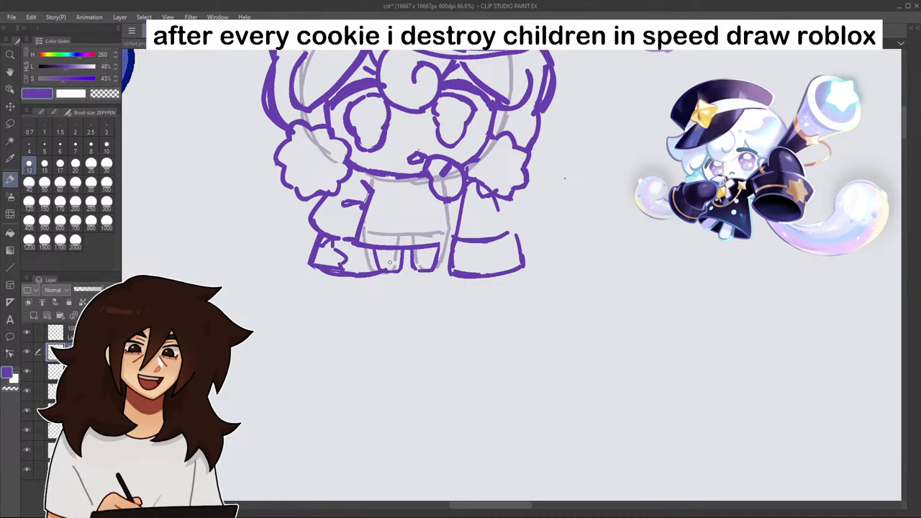
# - Close the raised sleeve's cuff seam, draw the sleeve's outer side and shoulder curve, and add a short stroke at the coat's side
pyautogui.moveTo(476, 267)
pyautogui.mouseDown()
pyautogui.moveTo(515, 273)
pyautogui.moveTo(516, 236)
pyautogui.mouseUp()
pyautogui.moveTo(444, 224)
pyautogui.mouseDown()
pyautogui.moveTo(455, 229)
pyautogui.moveTo(446, 226)
pyautogui.mouseUp()
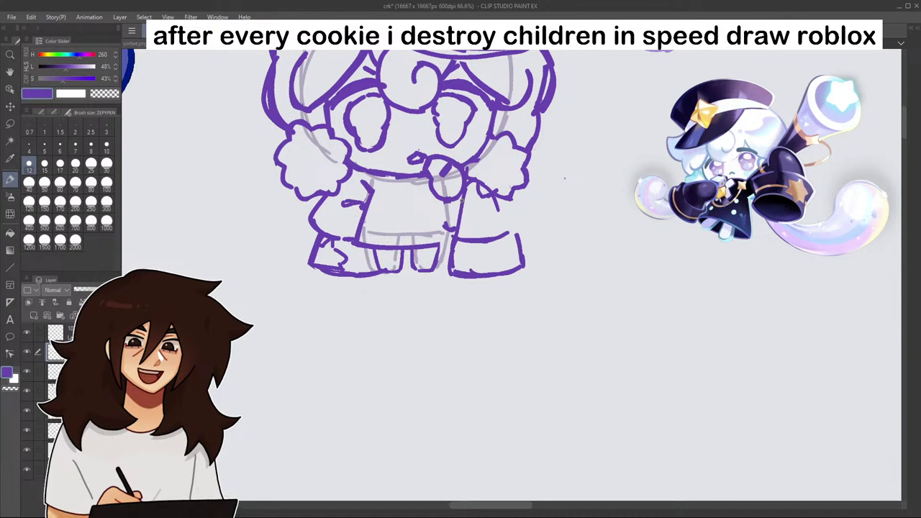
pyautogui.moveTo(502, 200)
pyautogui.mouseDown()
pyautogui.moveTo(512, 235)
pyautogui.moveTo(511, 226)
pyautogui.mouseUp()
pyautogui.moveTo(485, 182); pyautogui.dragTo(502, 195)
pyautogui.moveTo(481, 180); pyautogui.dragTo(493, 190)
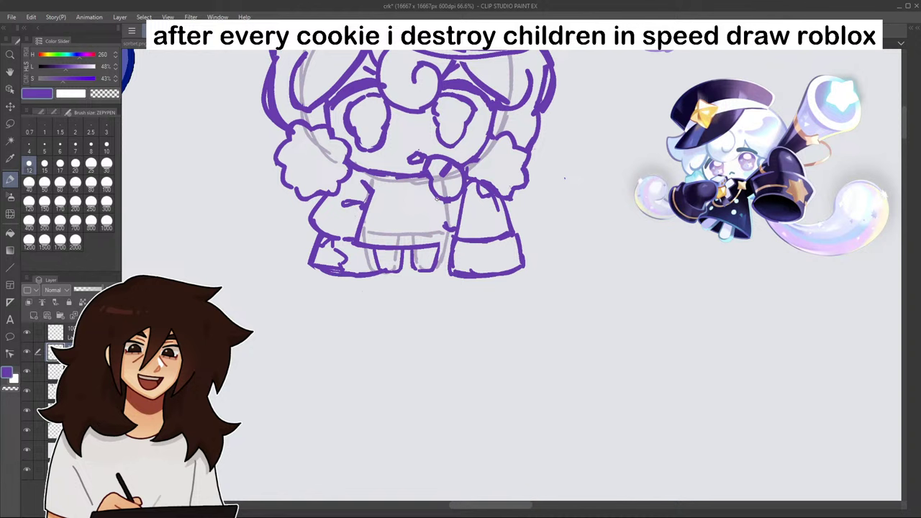
# - Draw the coat's lapels and redraw the chin line slightly higher, erasing the old line beneath it
pyautogui.moveTo(436, 198); pyautogui.dragTo(433, 217)
pyautogui.moveTo(361, 169)
pyautogui.mouseDown()
pyautogui.moveTo(401, 166)
pyautogui.moveTo(397, 202)
pyautogui.moveTo(427, 199)
pyautogui.mouseUp()
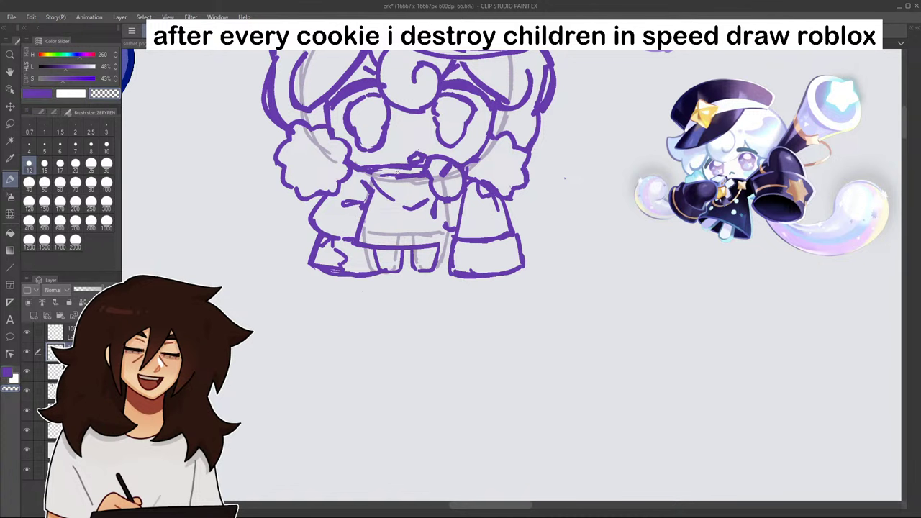
pyautogui.moveTo(397, 173); pyautogui.dragTo(424, 176)
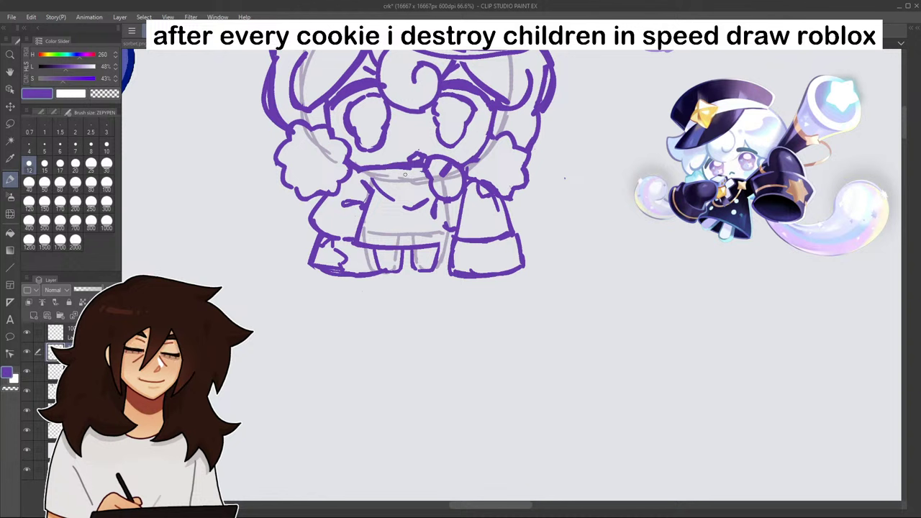
# - Draw a short necktie under the chin and four coat buttons in two columns
pyautogui.moveTo(413, 168)
pyautogui.mouseDown()
pyautogui.moveTo(425, 177)
pyautogui.moveTo(408, 204)
pyautogui.moveTo(421, 217)
pyautogui.moveTo(395, 220)
pyautogui.moveTo(396, 238)
pyautogui.moveTo(427, 237)
pyautogui.mouseUp()
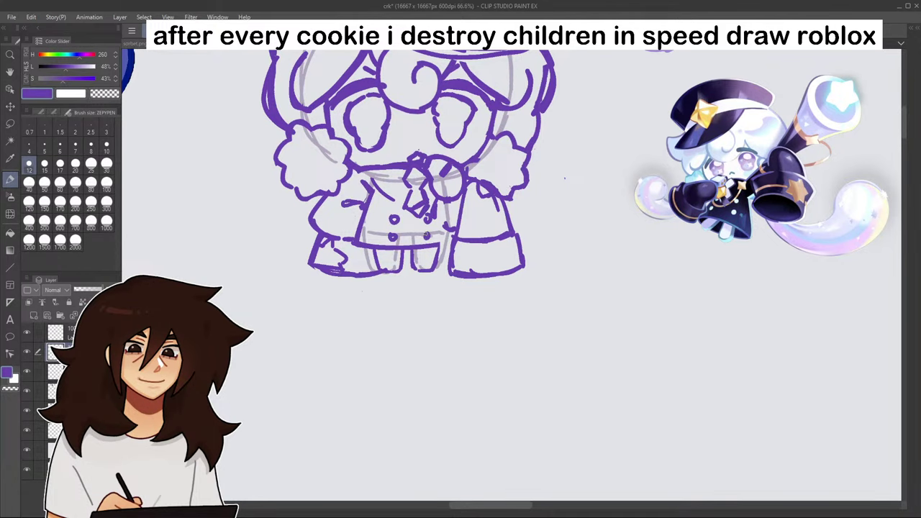
pyautogui.scroll(3, 813, 57)
pyautogui.scroll(-1, 814, 57)
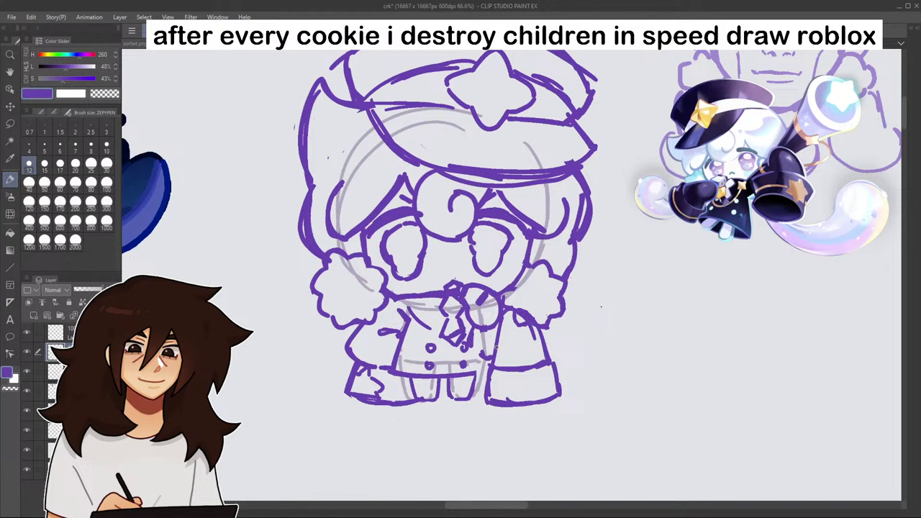
# - Strengthen the coat's side edges and redraw the raised sleeve's rounded shoulder, erasing part of the old strokes inside it
pyautogui.moveTo(478, 345); pyautogui.dragTo(480, 370)
pyautogui.moveTo(400, 367)
pyautogui.mouseDown()
pyautogui.moveTo(409, 321)
pyautogui.moveTo(419, 366)
pyautogui.mouseUp()
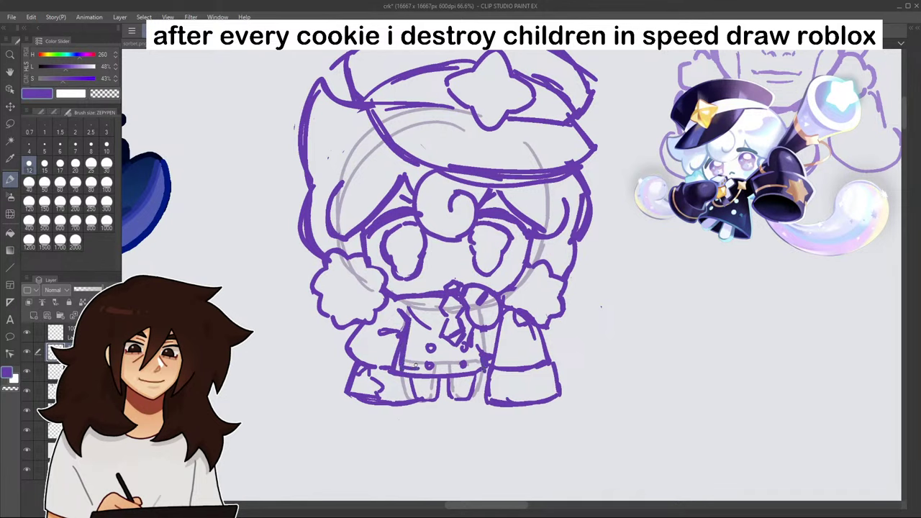
pyautogui.moveTo(506, 293)
pyautogui.mouseDown()
pyautogui.moveTo(536, 302)
pyautogui.moveTo(552, 361)
pyautogui.mouseUp()
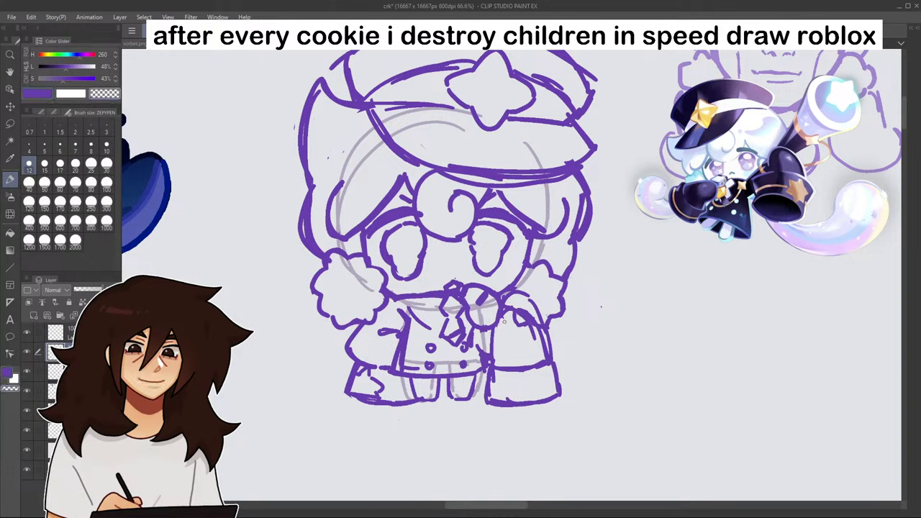
pyautogui.moveTo(514, 315); pyautogui.dragTo(543, 341)
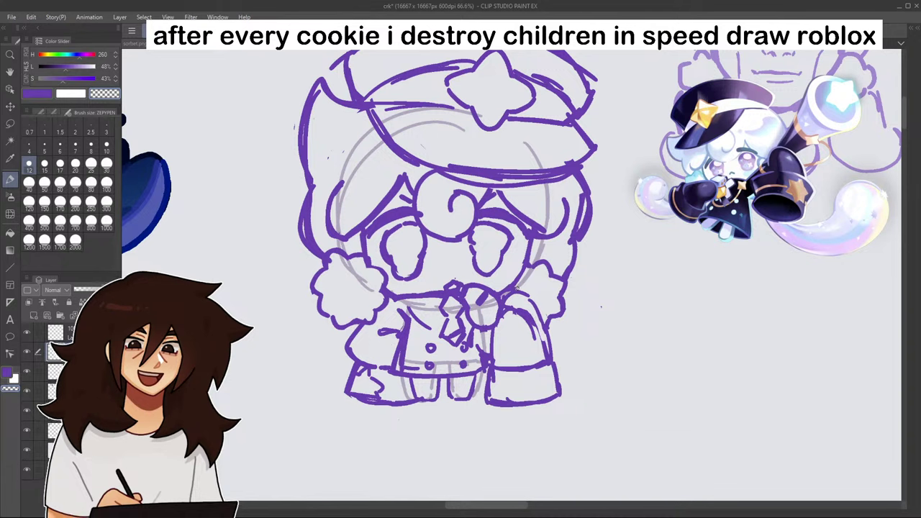
# - Draw a large rounded hair tail behind the lowered sleeve and a smaller curved one behind the raised sleeve
pyautogui.click(49, 95)
pyautogui.moveTo(319, 299); pyautogui.dragTo(296, 349)
pyautogui.moveTo(299, 274)
pyautogui.mouseDown()
pyautogui.moveTo(276, 376)
pyautogui.moveTo(347, 378)
pyautogui.mouseUp()
pyautogui.scroll(-1, 524, 275)
pyautogui.scroll(-3, 540, 270)
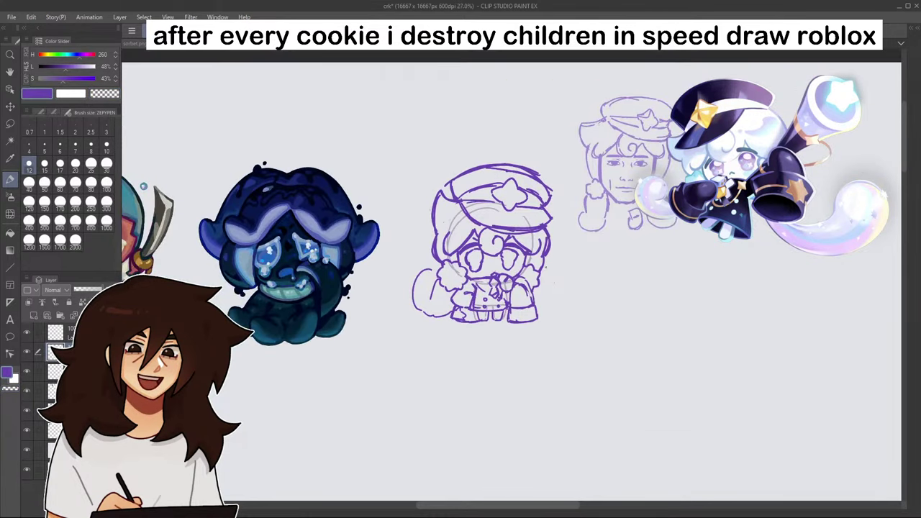
pyautogui.moveTo(436, 269)
pyautogui.mouseDown()
pyautogui.moveTo(429, 316)
pyautogui.moveTo(448, 316)
pyautogui.mouseUp()
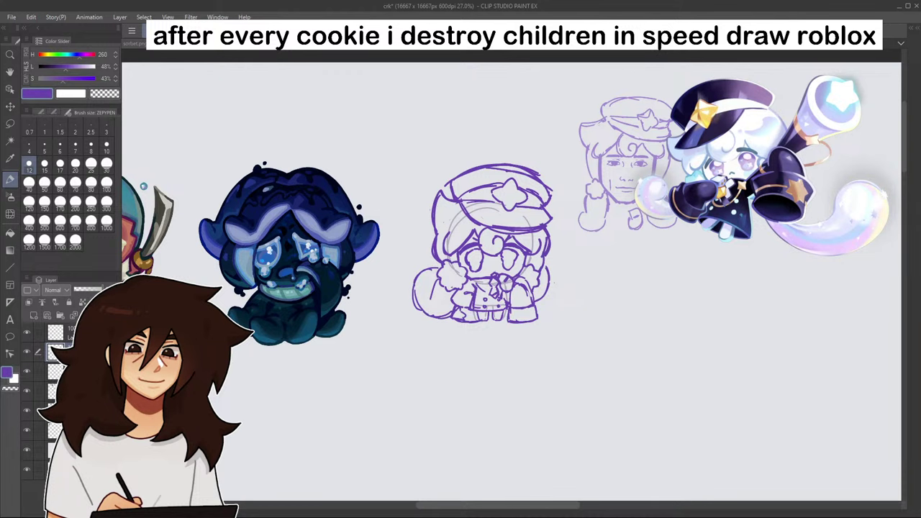
# - Replace the shape overlapping the chin line with a small peaked mouth just above it
pyautogui.scroll(4, 466, 268)
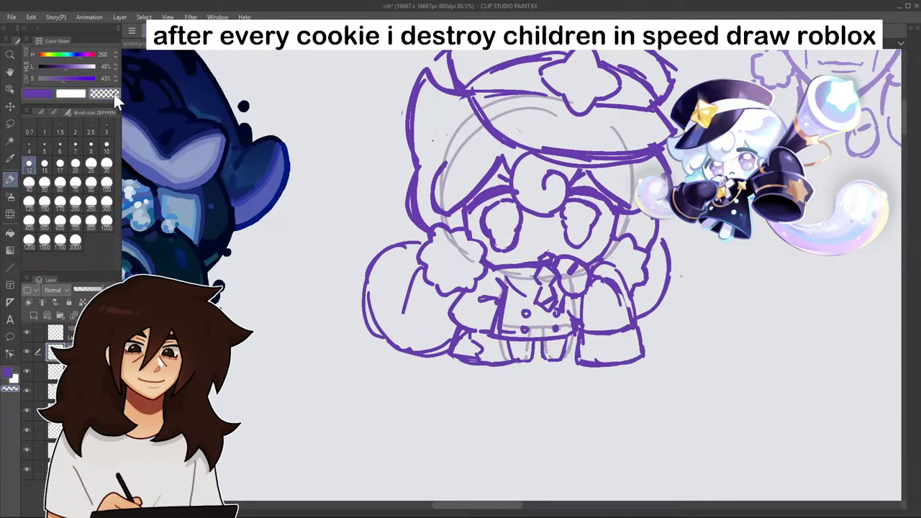
pyautogui.click(41, 95)
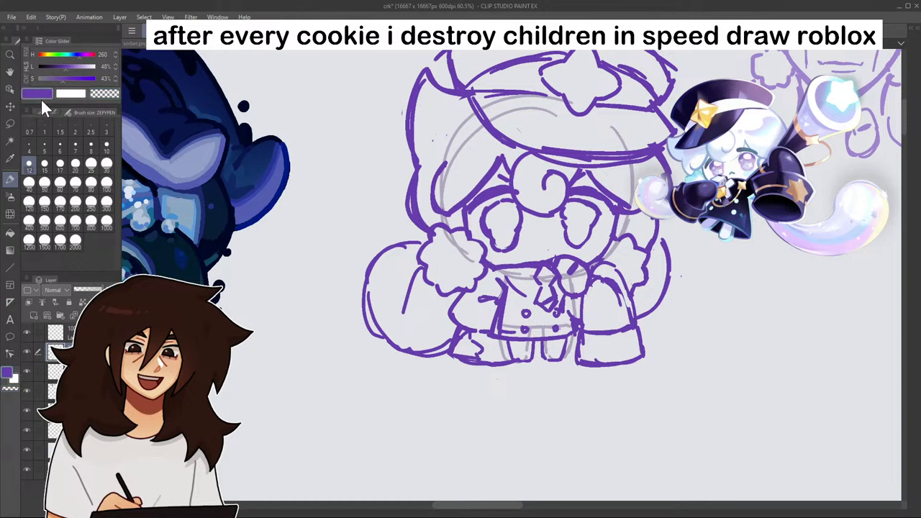
pyautogui.moveTo(539, 251)
pyautogui.mouseDown()
pyautogui.moveTo(533, 260)
pyautogui.moveTo(547, 247)
pyautogui.moveTo(556, 253)
pyautogui.mouseUp()
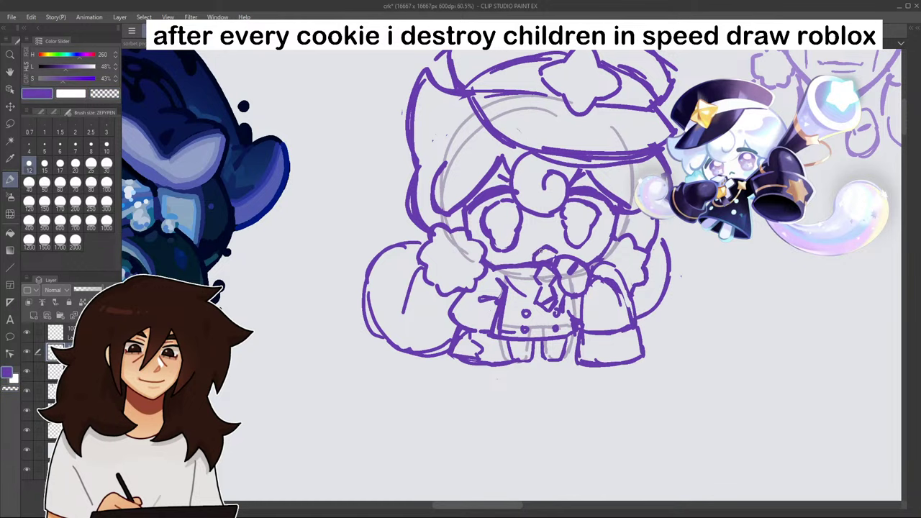
# - Rework the hair tail curve behind the raised sleeve and trim its overlapping line with a lasso selection
pyautogui.scroll(-4, 555, 258)
pyautogui.moveTo(798, 62)
pyautogui.mouseDown()
pyautogui.moveTo(804, 68)
pyautogui.moveTo(801, 60)
pyautogui.mouseUp()
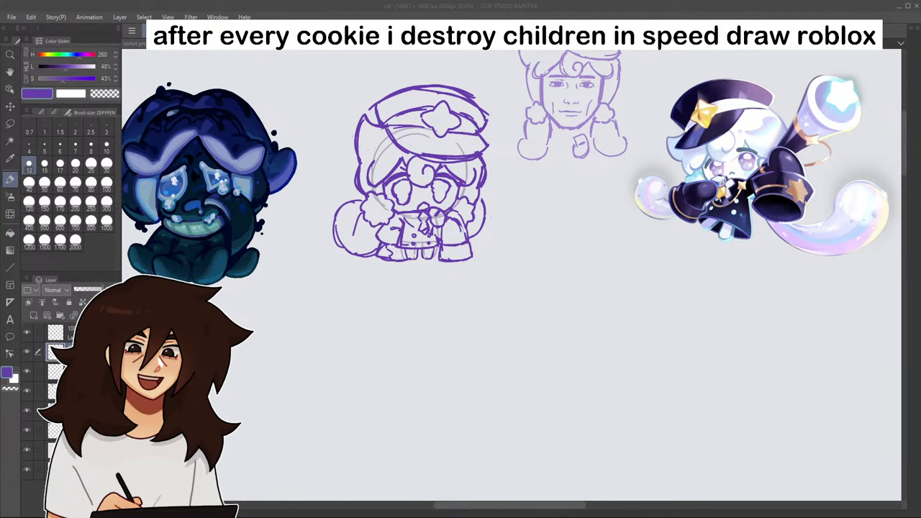
pyautogui.click(483, 198)
pyautogui.moveTo(486, 218); pyautogui.dragTo(472, 245)
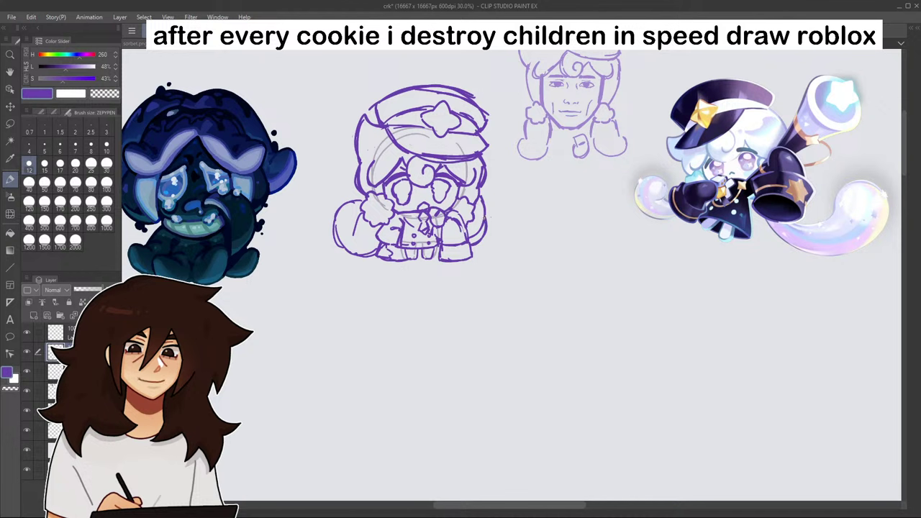
pyautogui.click(11, 124)
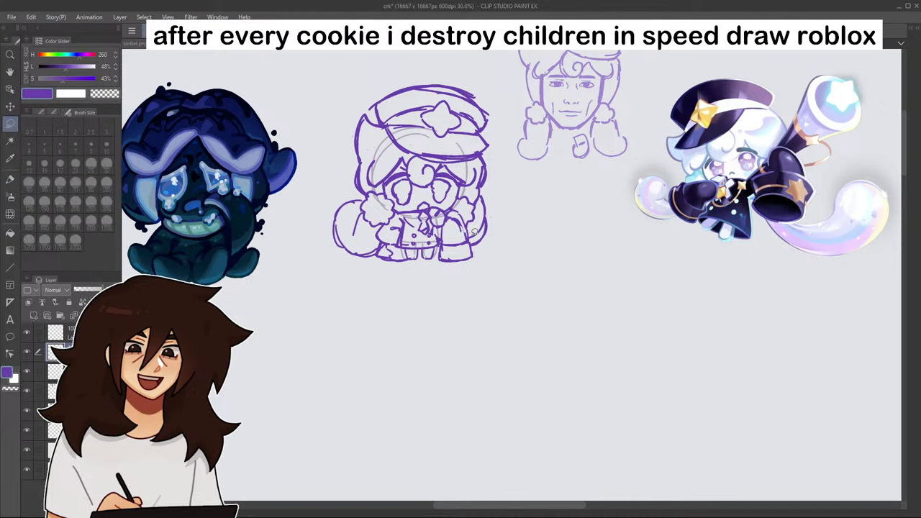
pyautogui.moveTo(482, 213); pyautogui.dragTo(480, 216)
pyautogui.click(459, 257)
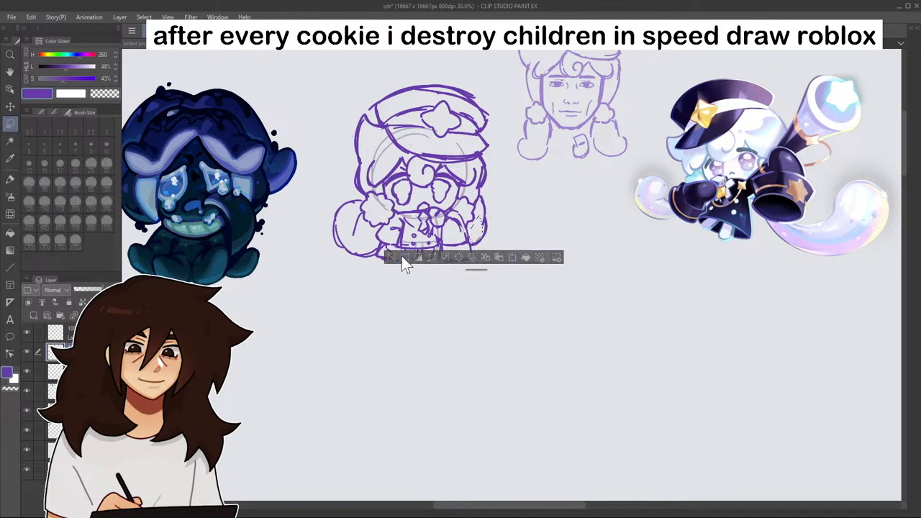
pyautogui.click(401, 257)
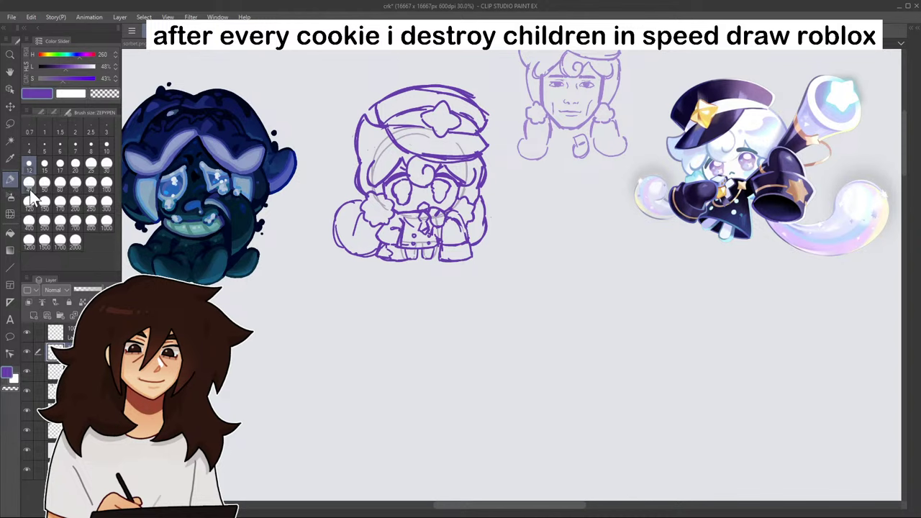
pyautogui.moveTo(665, 55); pyautogui.dragTo(740, 88)
pyautogui.scroll(-3, 566, 289)
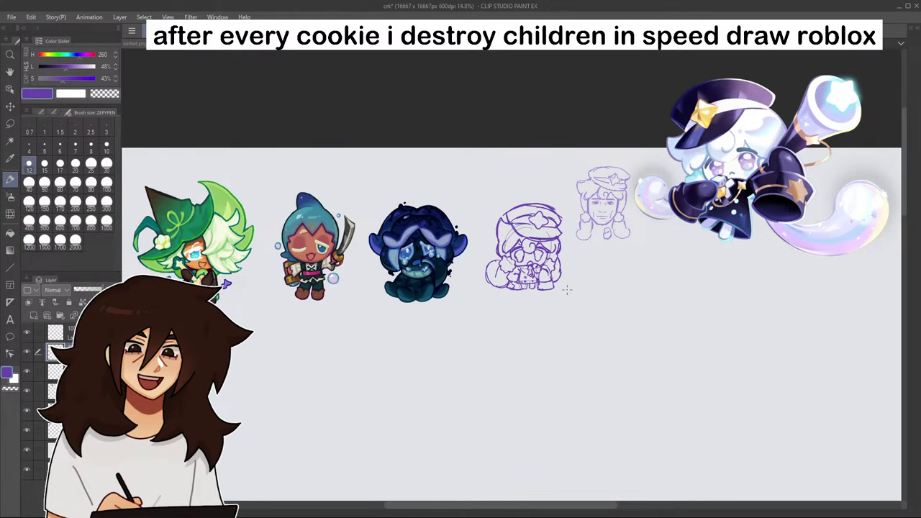
pyautogui.scroll(5, 568, 290)
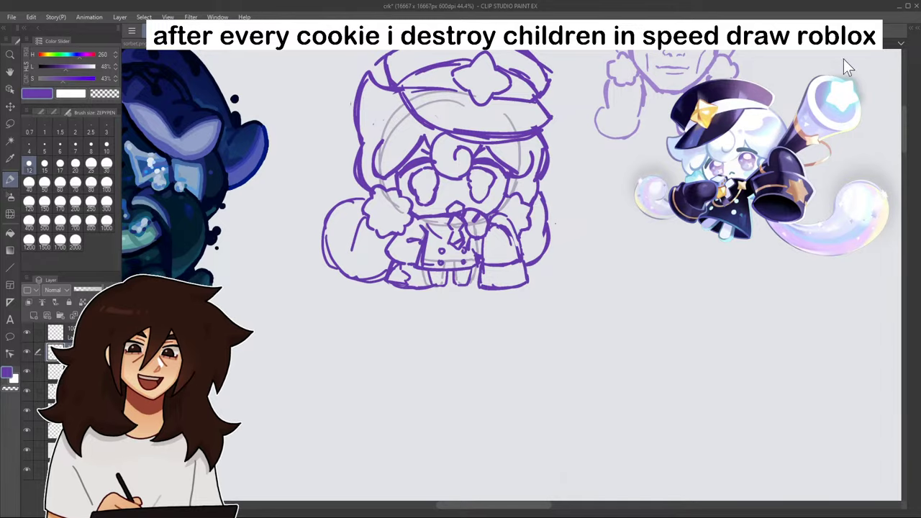
pyautogui.moveTo(432, 202)
pyautogui.mouseDown()
pyautogui.moveTo(603, 368)
pyautogui.moveTo(530, 276)
pyautogui.mouseUp()
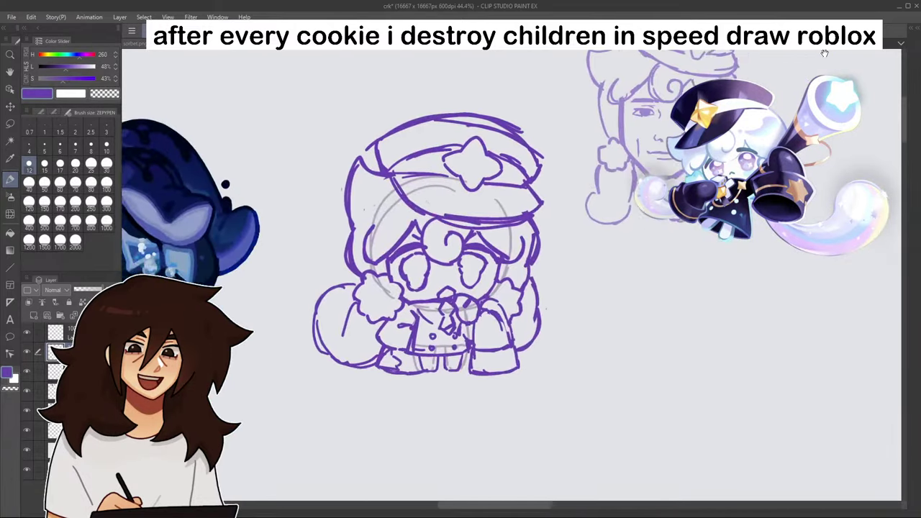
pyautogui.moveTo(825, 54); pyautogui.dragTo(753, 66)
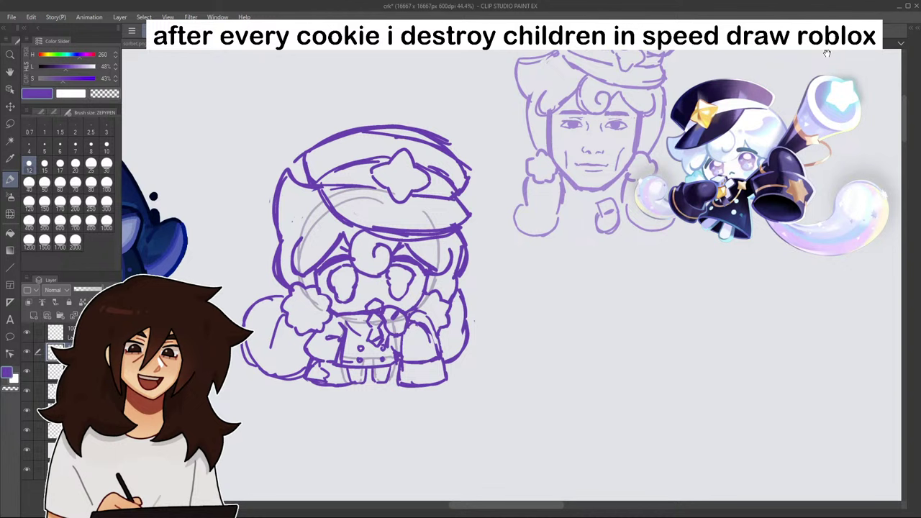
pyautogui.moveTo(309, 147)
pyautogui.mouseDown()
pyautogui.moveTo(389, 115)
pyautogui.moveTo(440, 138)
pyautogui.mouseUp()
pyautogui.moveTo(429, 121); pyautogui.dragTo(334, 130)
pyautogui.hotkey('ctrl', 'z')
pyautogui.hotkey('ctrl', 'z')
pyautogui.hotkey('ctrl', 'z')
# - Redraw the upper edge of the cap's crown and delete the overshooting line at its left corner with a lasso selection
pyautogui.moveTo(307, 147); pyautogui.dragTo(397, 125)
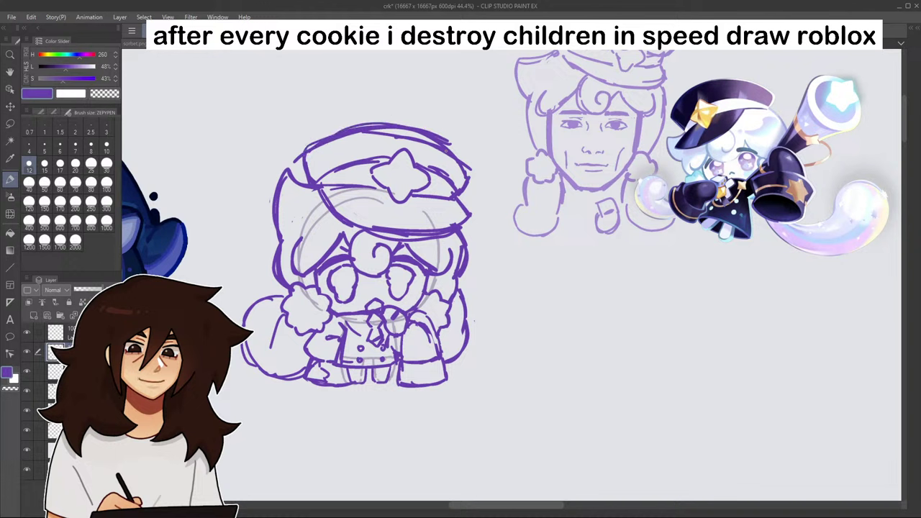
pyautogui.click(10, 123)
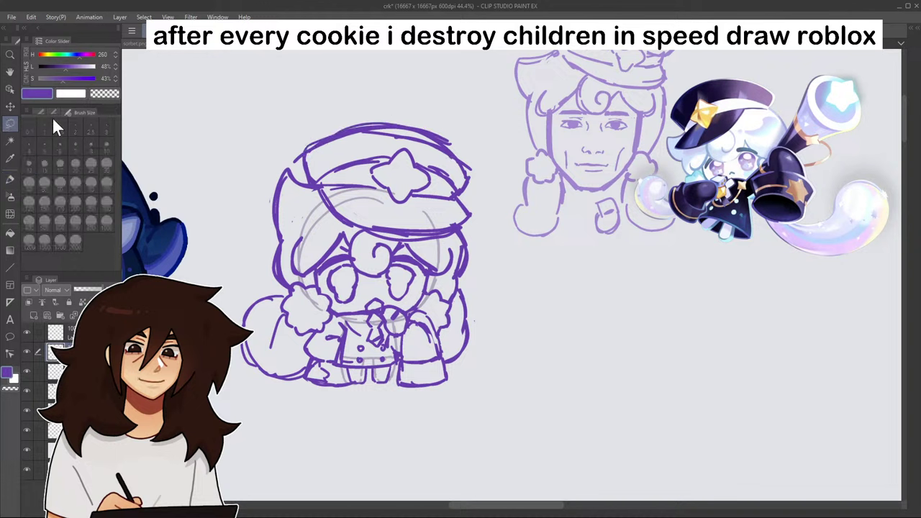
pyautogui.moveTo(298, 146)
pyautogui.mouseDown()
pyautogui.moveTo(310, 133)
pyautogui.moveTo(410, 133)
pyautogui.moveTo(411, 145)
pyautogui.moveTo(313, 151)
pyautogui.mouseUp()
pyautogui.click(288, 180)
pyautogui.click(221, 179)
pyautogui.press('Delete')
pyautogui.click(304, 158)
pyautogui.scroll(-4, 304, 156)
pyautogui.scroll(4, 303, 156)
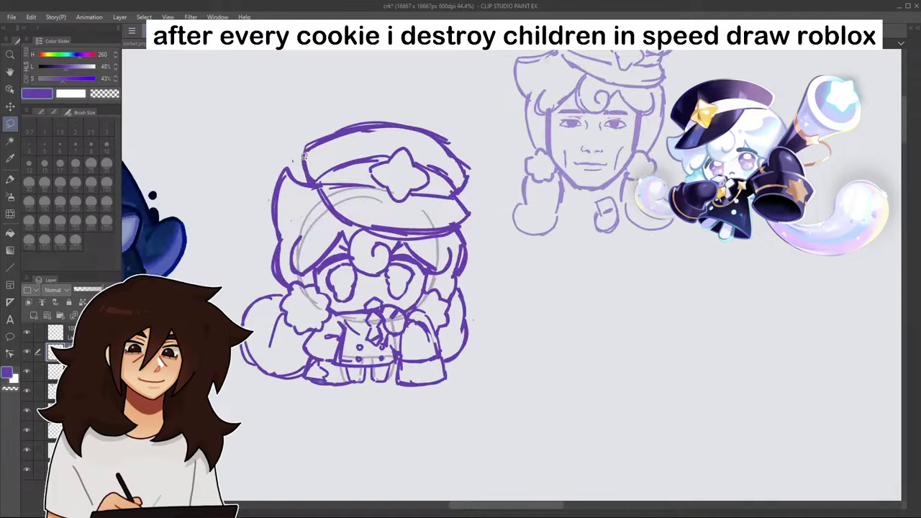
# - Refine the ends of the cap's band and erase the leftover inner strokes at the raised sleeve's shoulder
pyautogui.scroll(2, 304, 155)
pyautogui.click(10, 180)
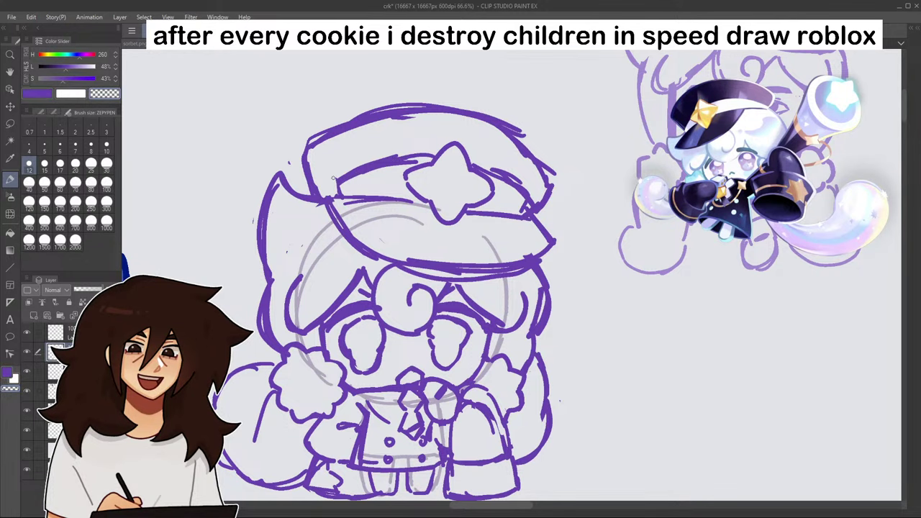
pyautogui.scroll(-3, 335, 173)
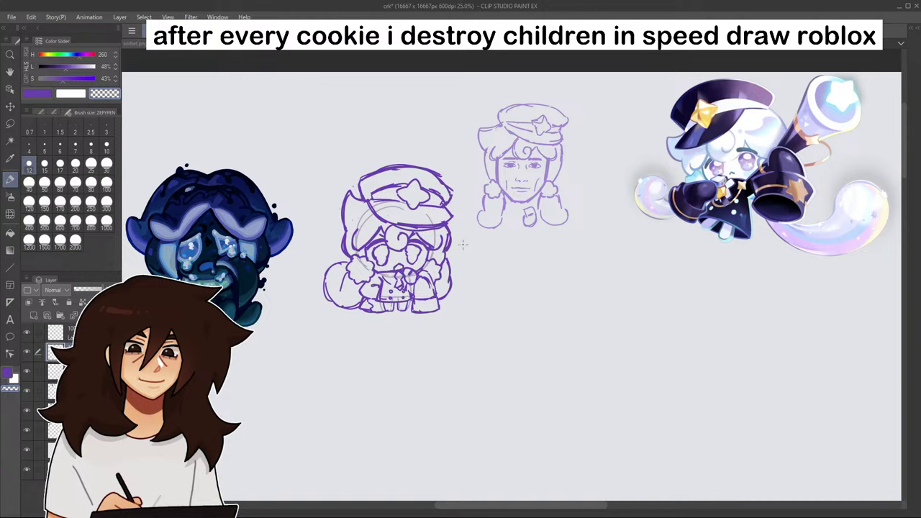
pyautogui.scroll(4, 463, 244)
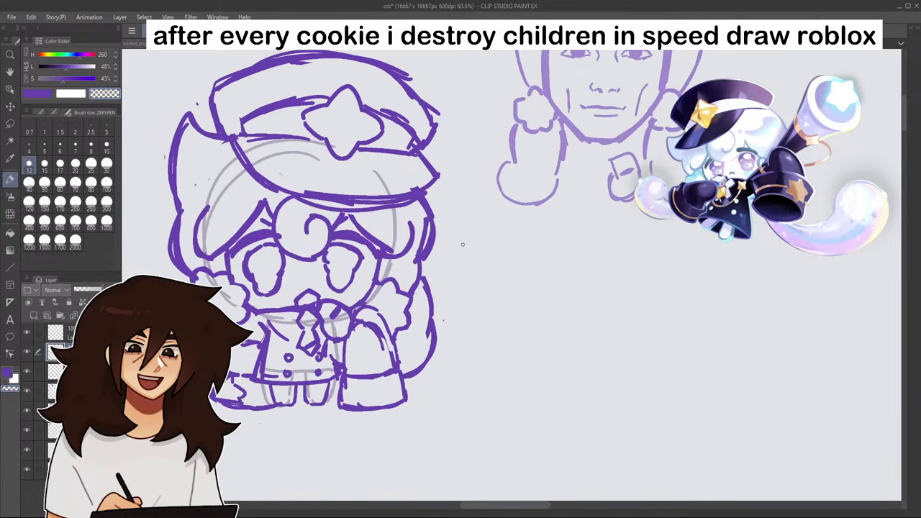
pyautogui.moveTo(367, 324); pyautogui.dragTo(377, 331)
pyautogui.scroll(-4, 358, 329)
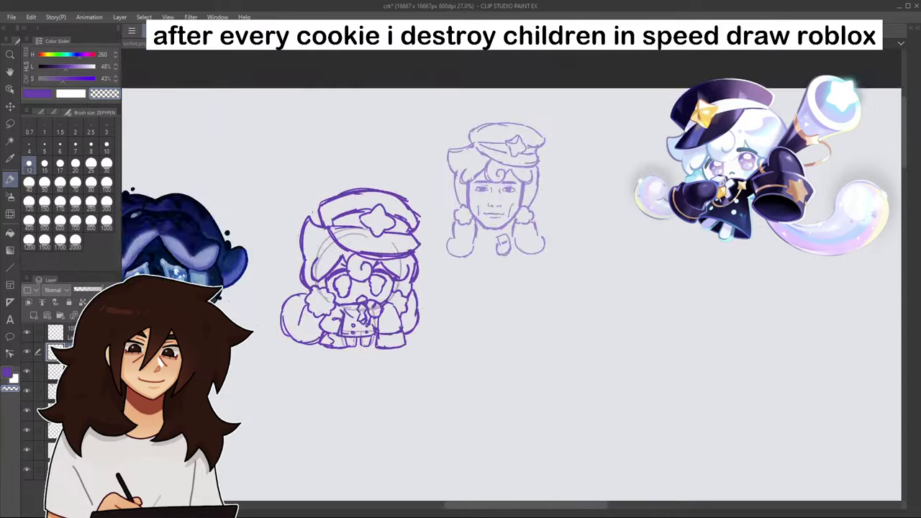
pyautogui.scroll(4, 374, 302)
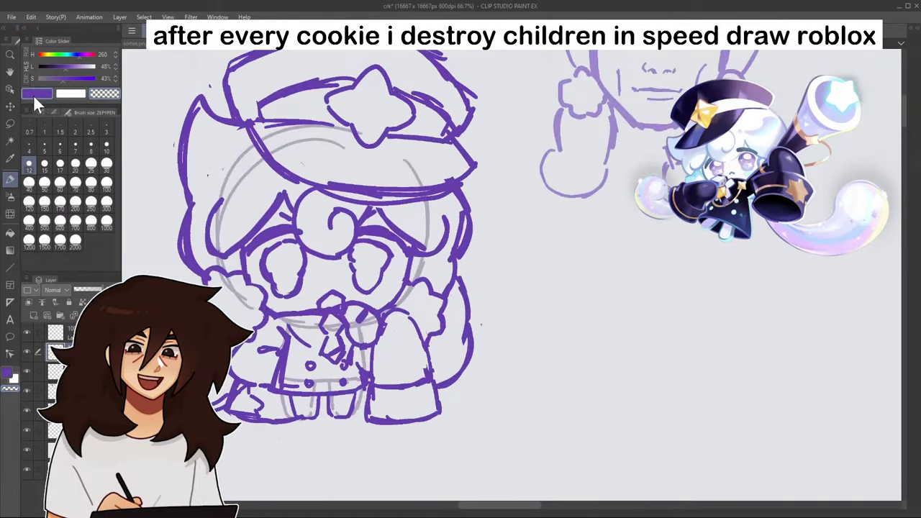
# - Lasso the hair tail behind the raised sleeve, delete it and clear the selection
pyautogui.click(33, 94)
pyautogui.scroll(-2, 364, 306)
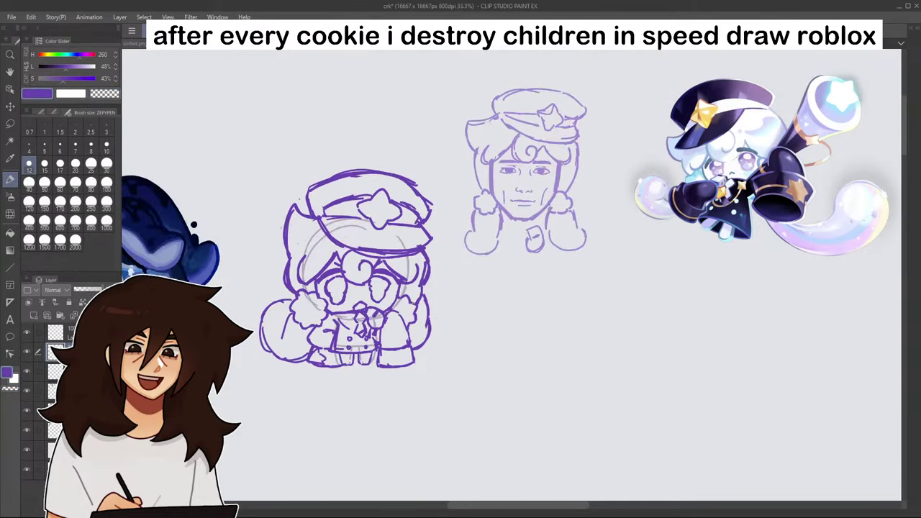
pyautogui.moveTo(818, 52); pyautogui.dragTo(800, 65)
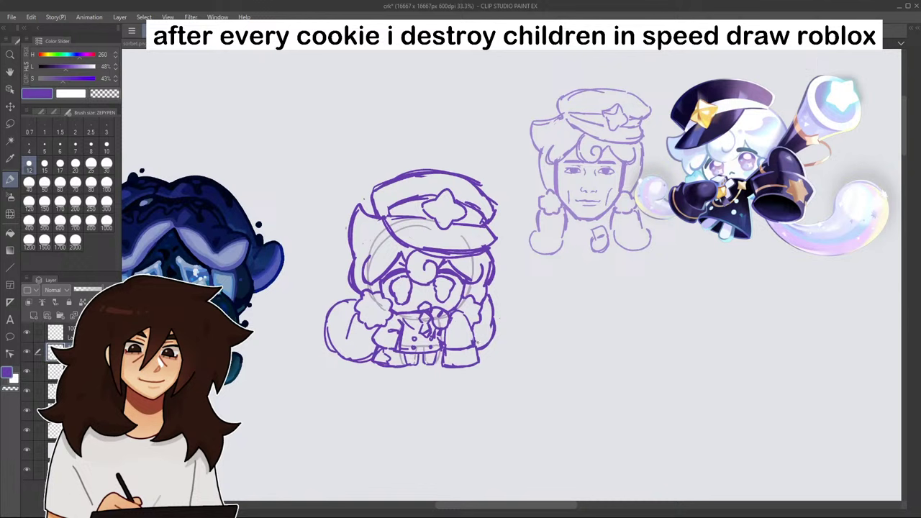
pyautogui.press('m')
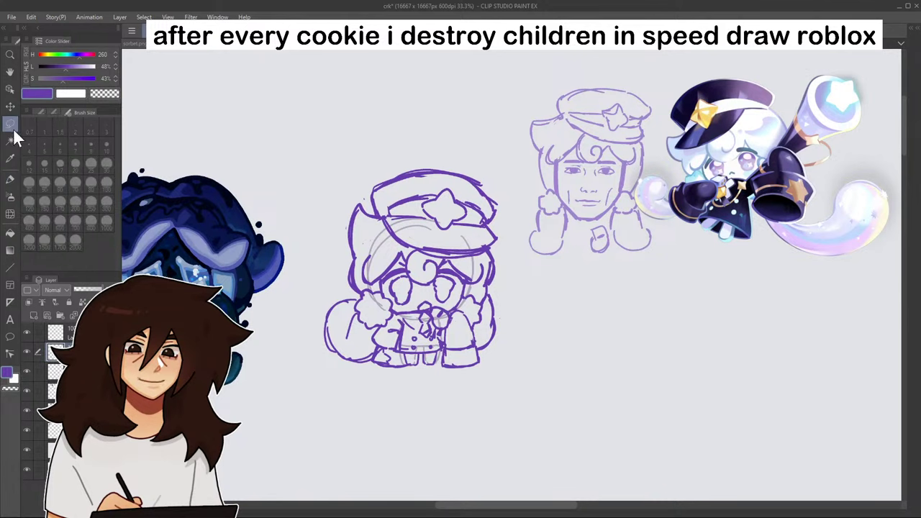
pyautogui.moveTo(490, 308)
pyautogui.mouseDown()
pyautogui.moveTo(500, 346)
pyautogui.moveTo(481, 359)
pyautogui.mouseUp()
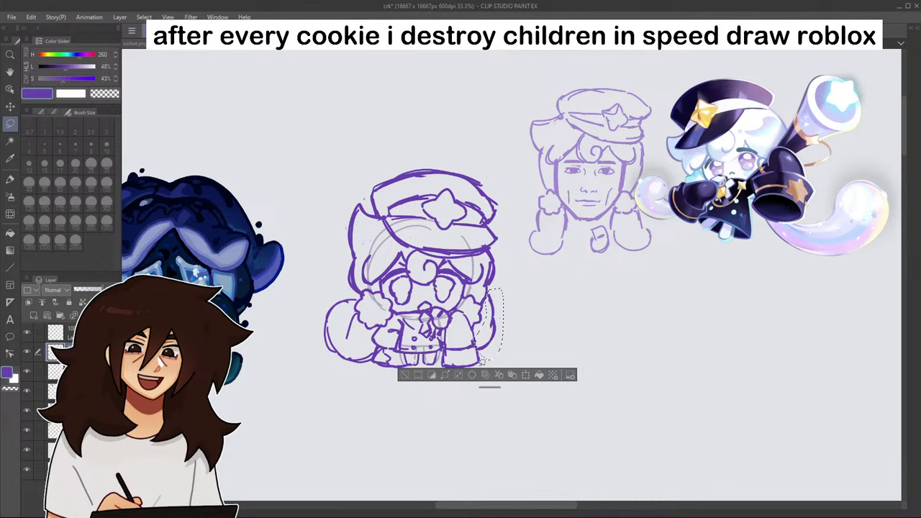
pyautogui.click(472, 375)
pyautogui.click(406, 376)
pyautogui.scroll(-3, 403, 413)
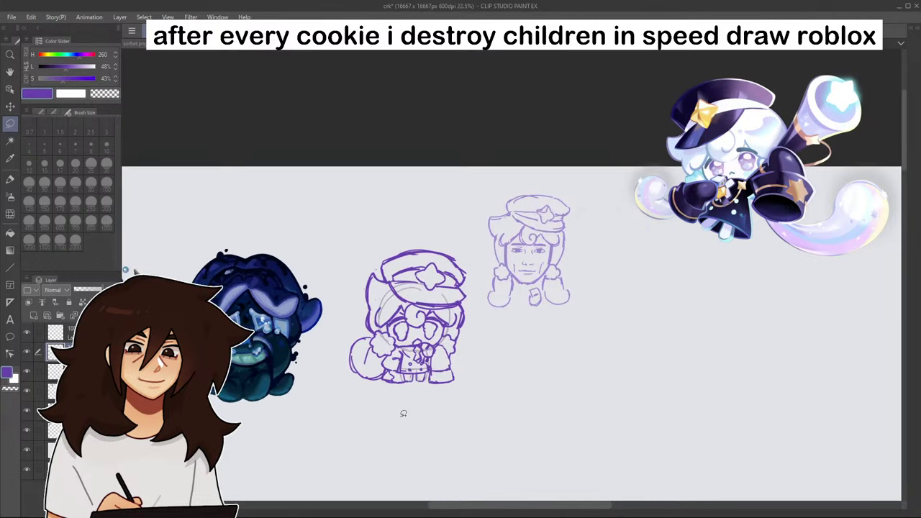
# - Lasso the large rounded hair tail behind the lowered sleeve, delete it and clear the selection
pyautogui.moveTo(404, 413); pyautogui.dragTo(491, 298)
pyautogui.scroll(2, 481, 222)
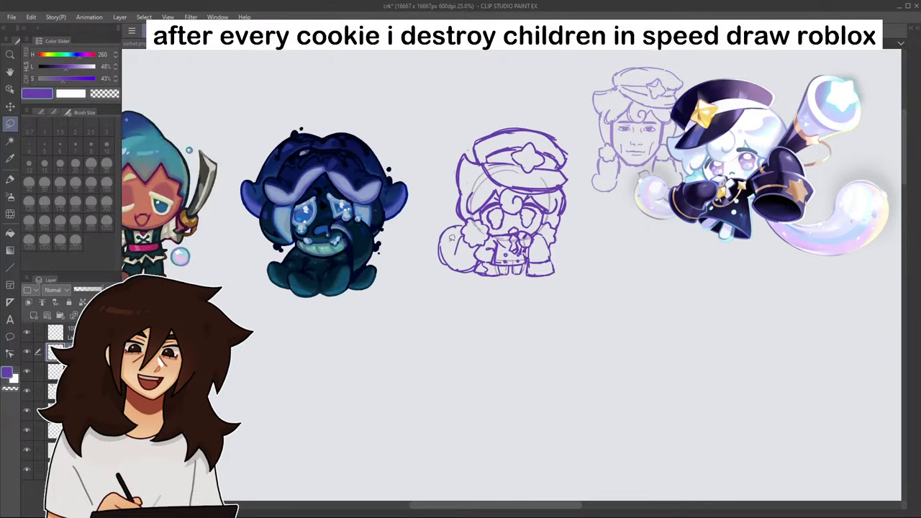
pyautogui.moveTo(467, 221)
pyautogui.mouseDown()
pyautogui.moveTo(430, 231)
pyautogui.moveTo(464, 299)
pyautogui.mouseUp()
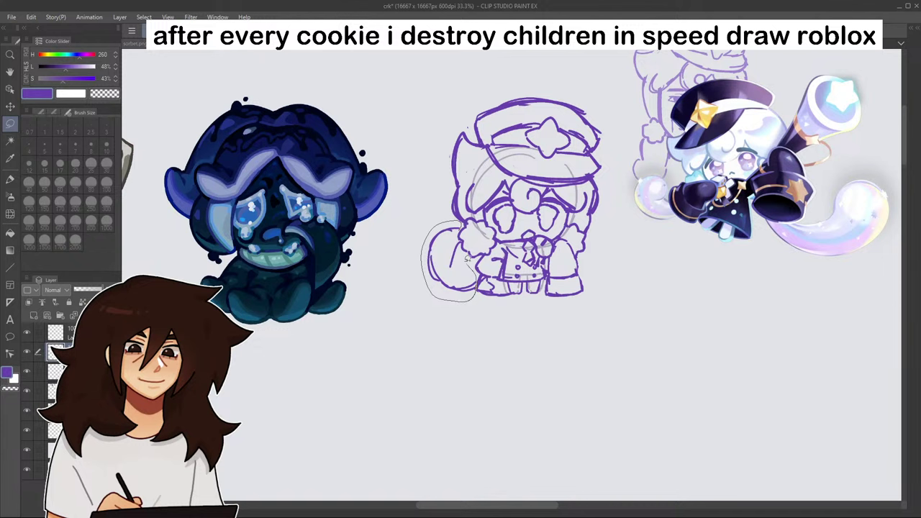
pyautogui.moveTo(468, 259); pyautogui.dragTo(460, 228)
pyautogui.click(435, 315)
pyautogui.click(380, 294)
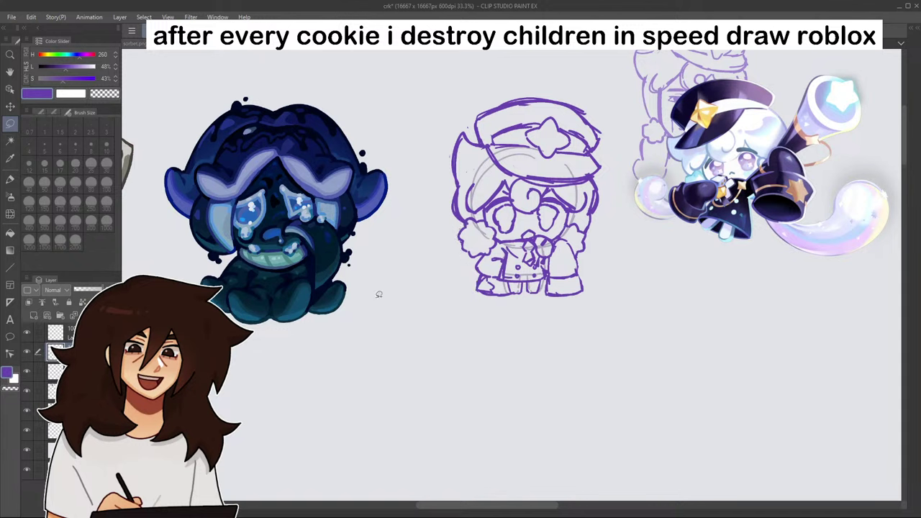
# - Draw new hair tails reaching higher behind both hair puffs, with two stacked rounded curves on the lowered sleeve's side
pyautogui.click(10, 178)
pyautogui.moveTo(448, 183)
pyautogui.mouseDown()
pyautogui.moveTo(439, 185)
pyautogui.moveTo(467, 272)
pyautogui.moveTo(483, 266)
pyautogui.mouseUp()
pyautogui.moveTo(435, 257)
pyautogui.mouseDown()
pyautogui.moveTo(474, 273)
pyautogui.moveTo(436, 258)
pyautogui.mouseUp()
pyautogui.moveTo(432, 189); pyautogui.dragTo(456, 182)
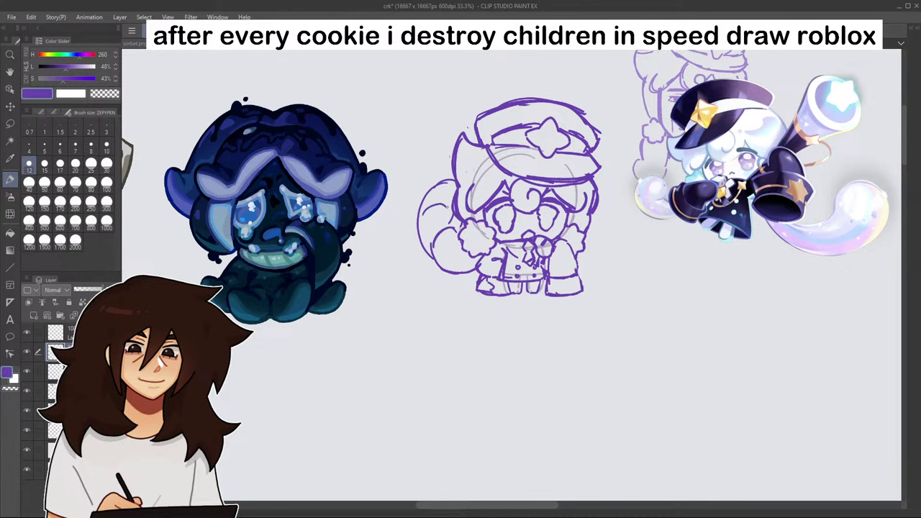
pyautogui.scroll(-1, 605, 214)
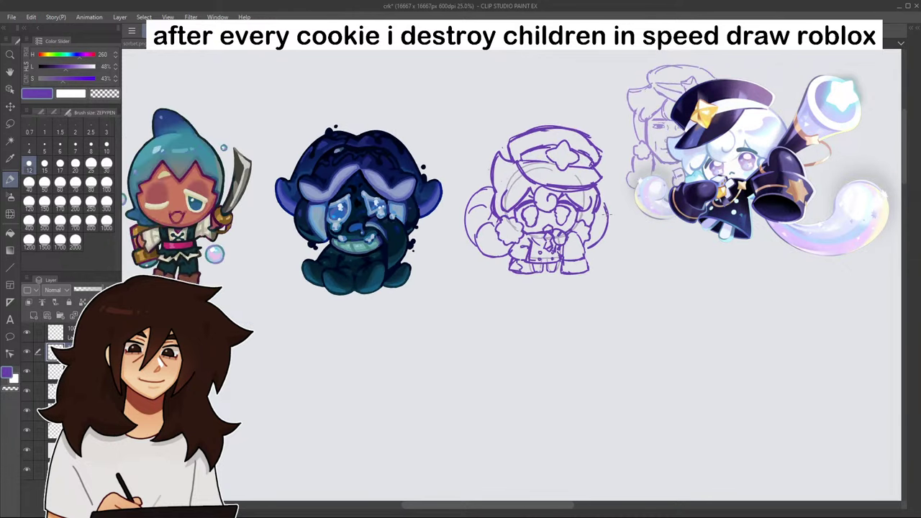
# - Undo the redrawn hair tails and the deletions of the earlier rounded ones, and clear the selection that returns
pyautogui.scroll(1, 605, 216)
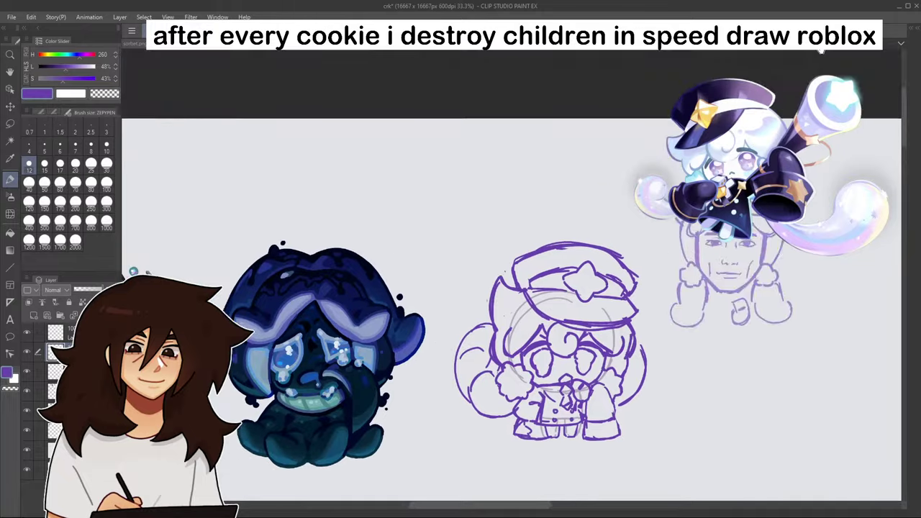
pyautogui.scroll(-3, 628, 272)
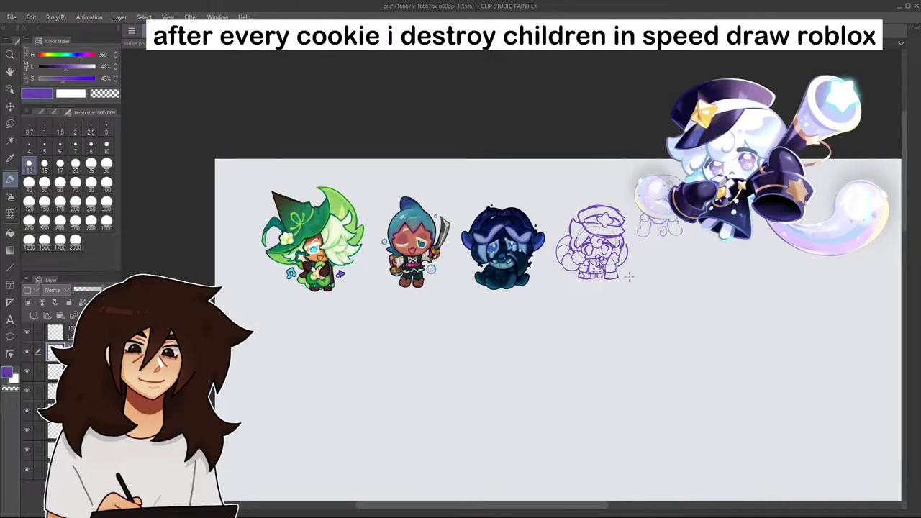
pyautogui.scroll(4, 629, 276)
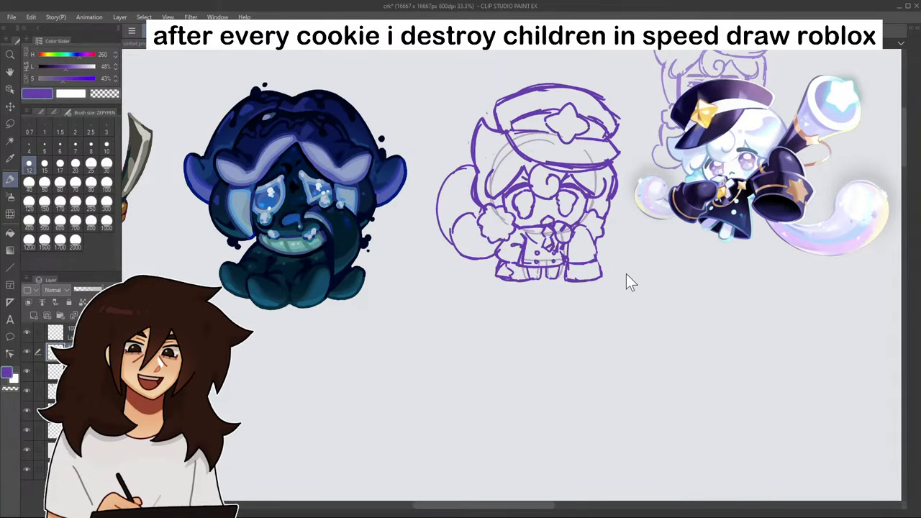
pyautogui.hotkey('ctrl', 'z')
pyautogui.hotkey('ctrl', 'z')
pyautogui.hotkey('ctrl', 'z')
pyautogui.hotkey('ctrl', 'z')
pyautogui.hotkey('ctrl', 'z')
pyautogui.hotkey('ctrl', 'z')
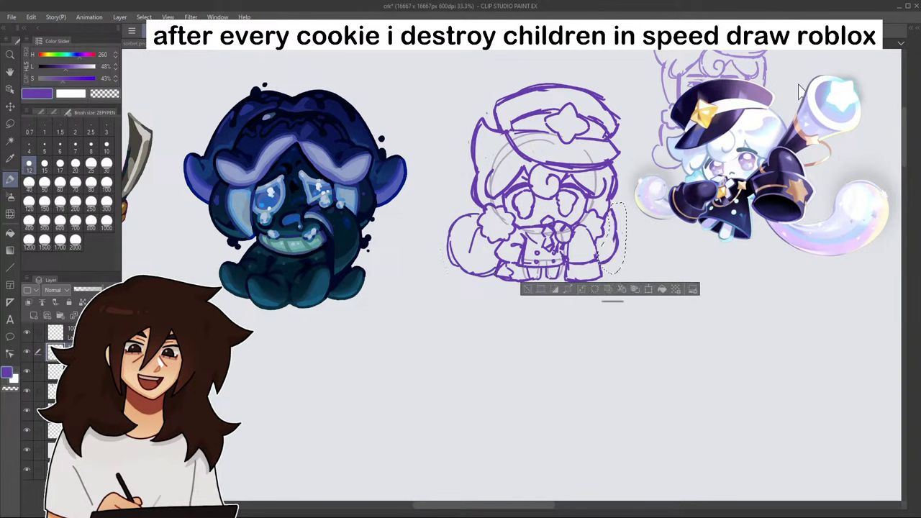
pyautogui.click(527, 288)
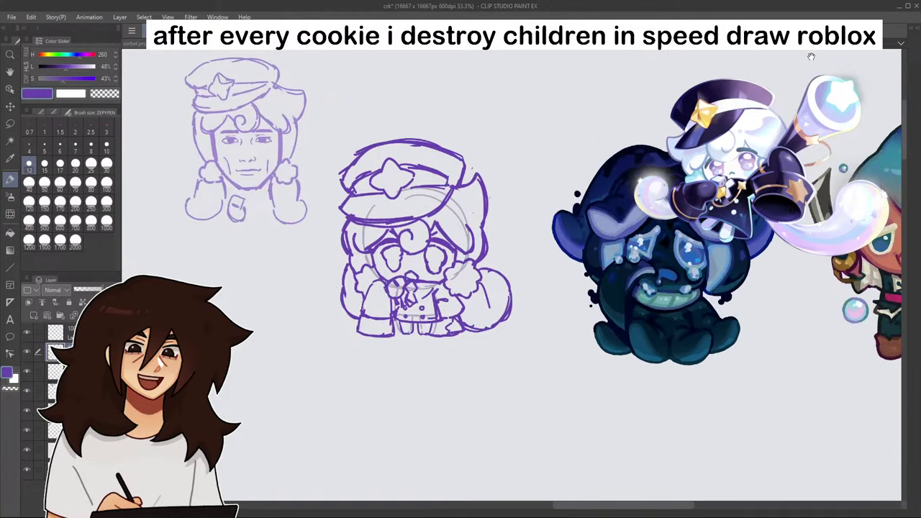
# - Lasso the whole cap, try raising it slightly off the head, and undo the move
pyautogui.scroll(8, 450, 267)
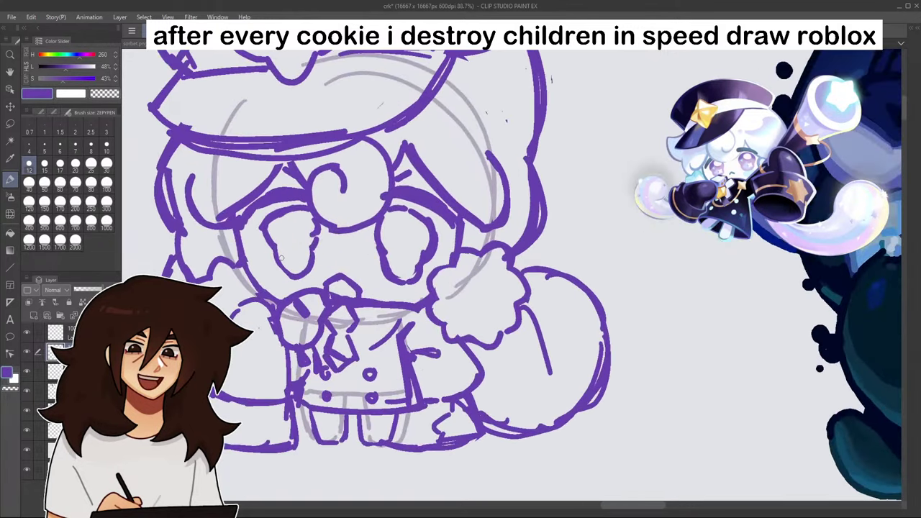
pyautogui.moveTo(275, 253); pyautogui.dragTo(291, 277)
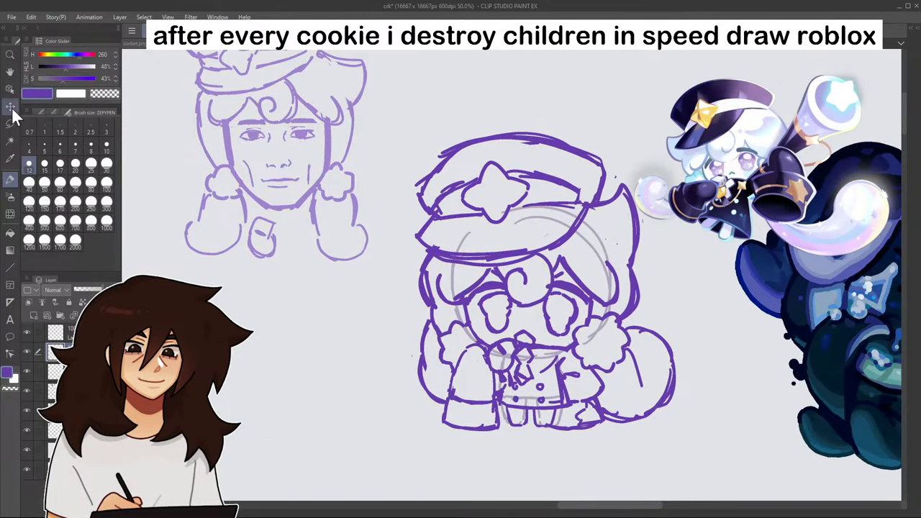
pyautogui.click(10, 124)
pyautogui.moveTo(424, 249)
pyautogui.mouseDown()
pyautogui.moveTo(489, 262)
pyautogui.moveTo(536, 254)
pyautogui.moveTo(589, 227)
pyautogui.mouseUp()
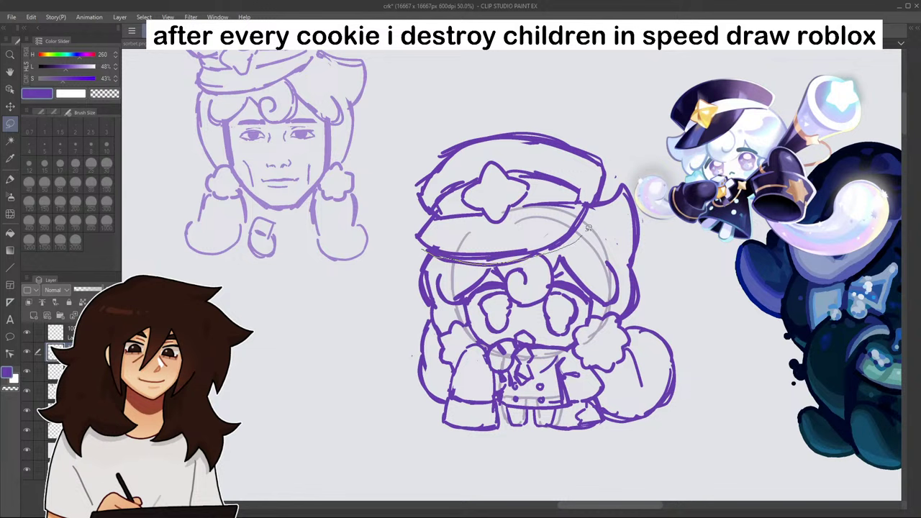
pyautogui.moveTo(590, 118)
pyautogui.mouseDown()
pyautogui.moveTo(405, 252)
pyautogui.moveTo(422, 249)
pyautogui.mouseUp()
pyautogui.hotkey('ctrl', 't')
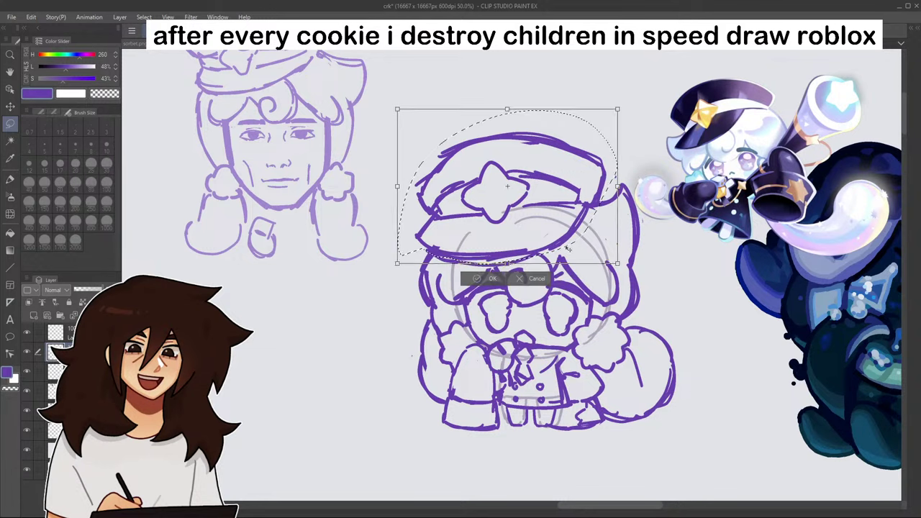
pyautogui.moveTo(568, 247); pyautogui.dragTo(572, 240)
pyautogui.click(497, 272)
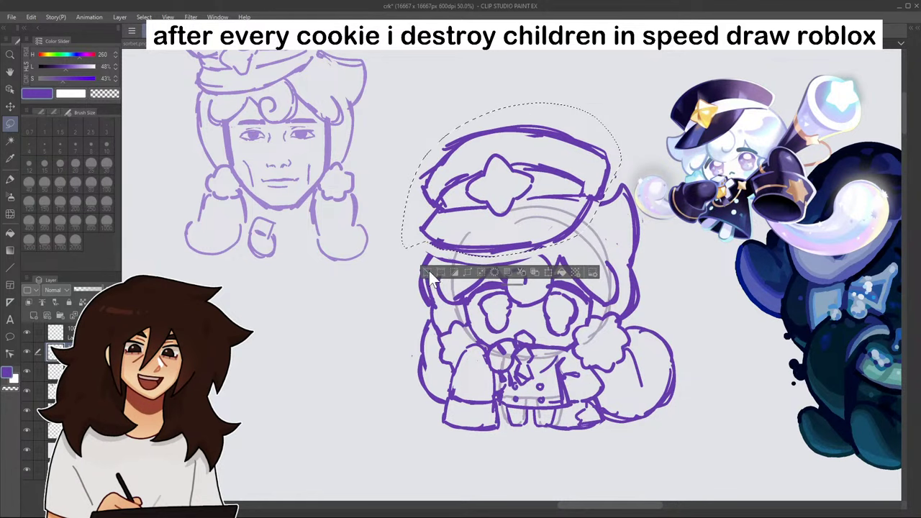
pyautogui.hotkey('ctrl', 'z')
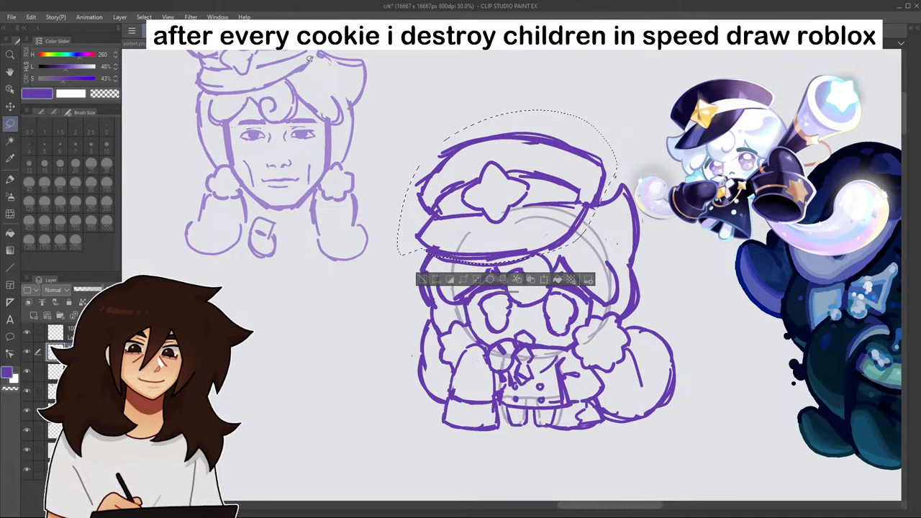
# - Select the cap down to its brim's lower edge, nudge it slightly up and towards the pointed hair tuft, and clear the selection
pyautogui.moveTo(431, 250)
pyautogui.mouseDown()
pyautogui.moveTo(484, 265)
pyautogui.moveTo(562, 237)
pyautogui.moveTo(556, 257)
pyautogui.moveTo(573, 249)
pyautogui.mouseUp()
pyautogui.hotkey('ctrl', 't')
pyautogui.click(546, 275)
pyautogui.hotkey('ctrl', 't')
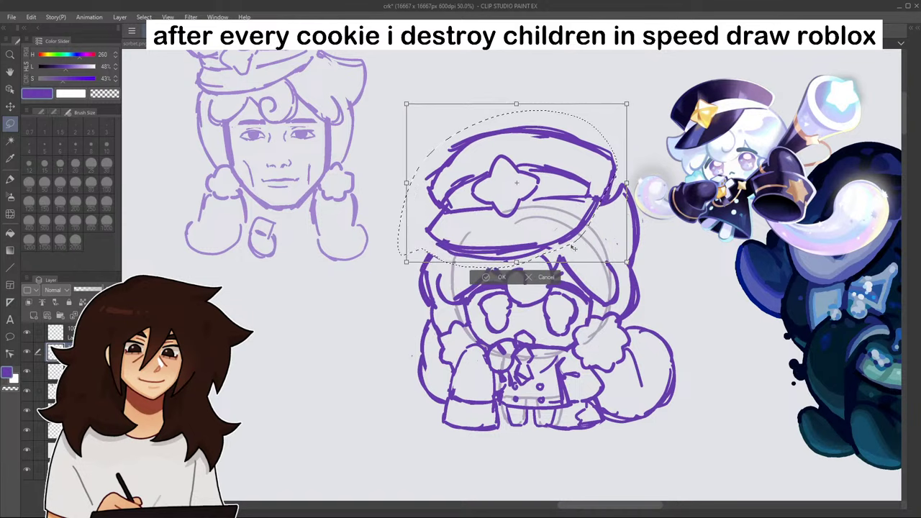
pyautogui.click(495, 274)
pyautogui.hotkey('ctrl', 'd')
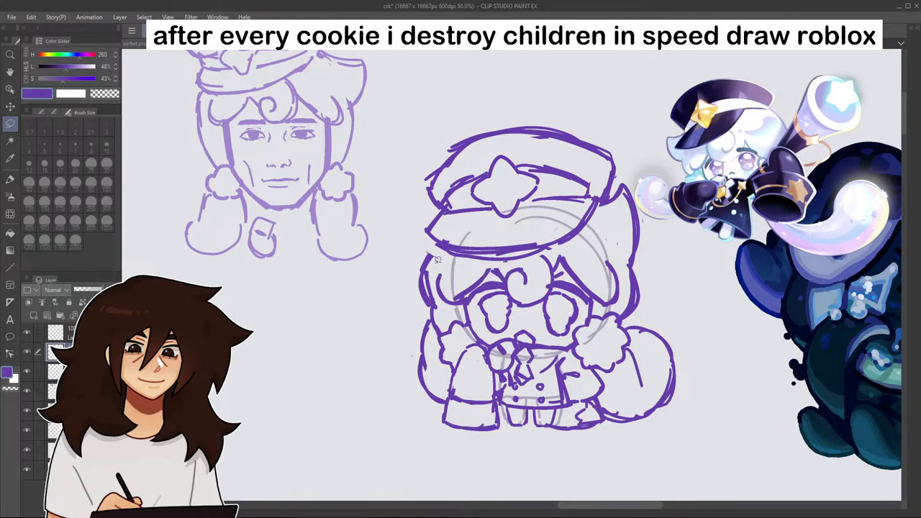
# - Extend the hair outline on the raised sleeve's side up to meet the cap's brim
pyautogui.press('p')
pyautogui.moveTo(436, 245); pyautogui.dragTo(421, 277)
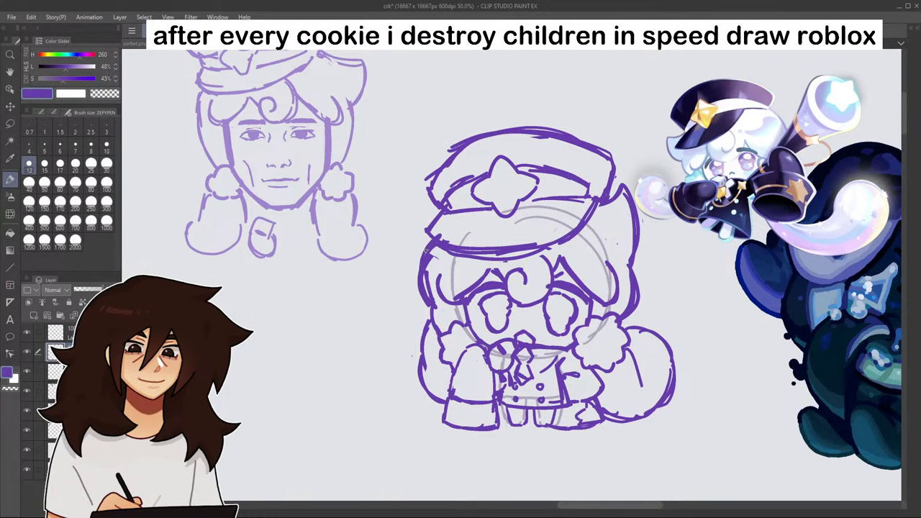
pyautogui.scroll(-5, 436, 286)
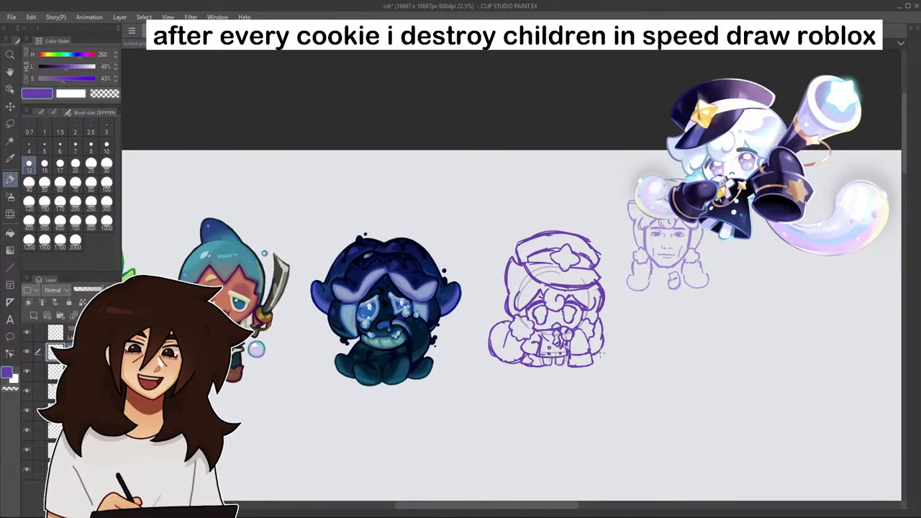
pyautogui.scroll(4, 601, 354)
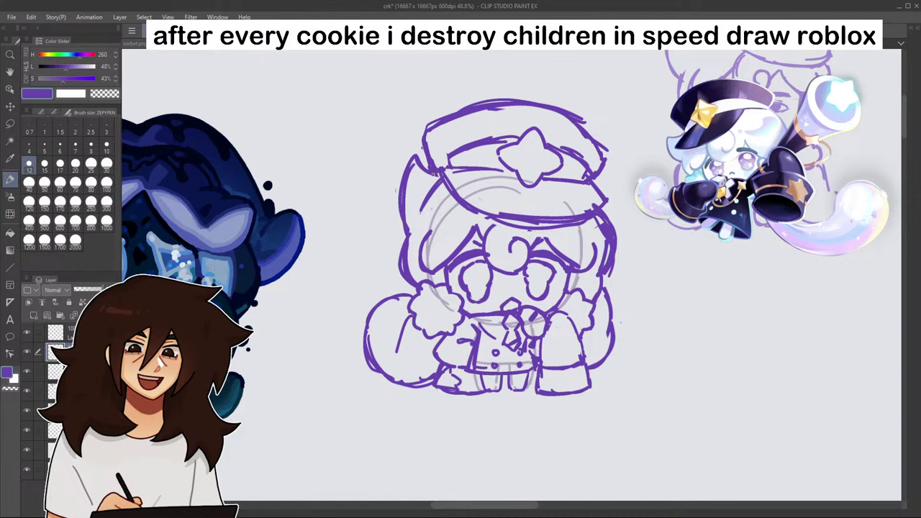
# - Lasso the pointed hair tuft beside the cap, delete it and clear the selection
pyautogui.click(10, 124)
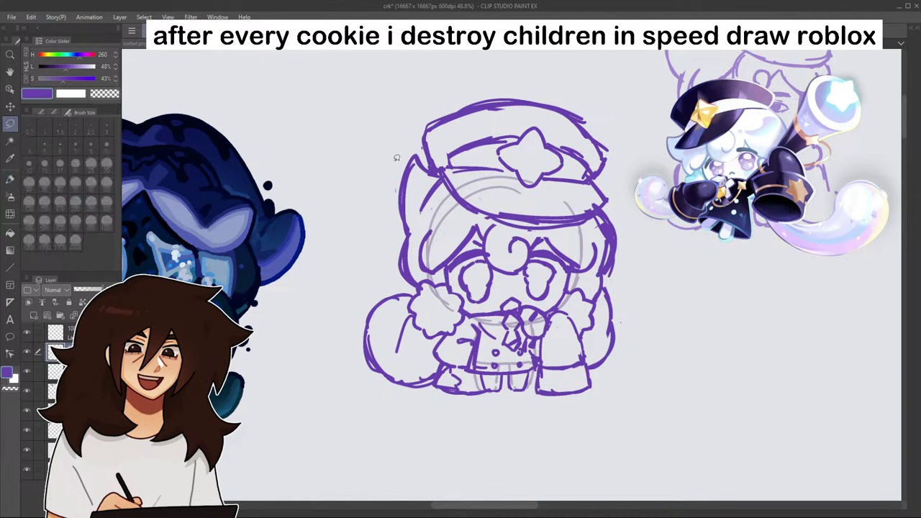
pyautogui.moveTo(396, 157)
pyautogui.mouseDown()
pyautogui.moveTo(431, 188)
pyautogui.moveTo(410, 142)
pyautogui.mouseUp()
pyautogui.click(396, 248)
pyautogui.click(335, 248)
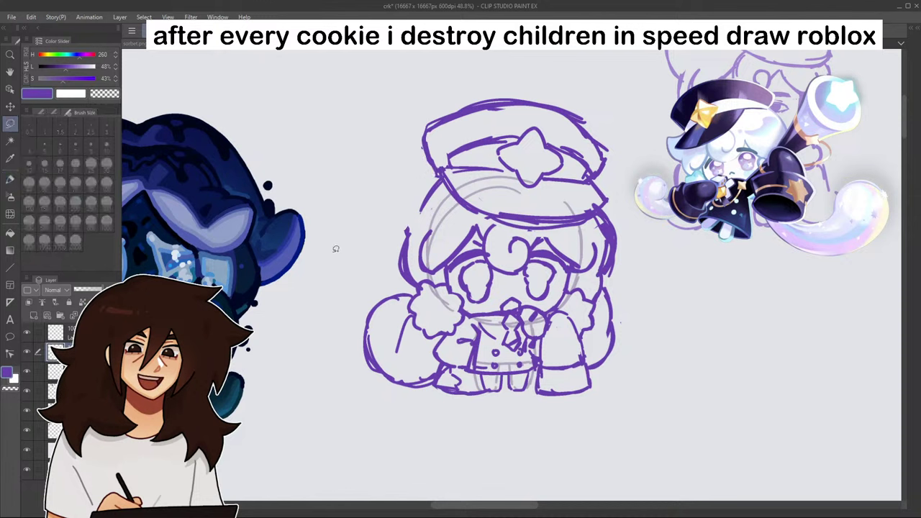
# - Redraw the pointed hair tuft beside the cap so it flares further outward and ends in a curved, upright tip
pyautogui.click(11, 234)
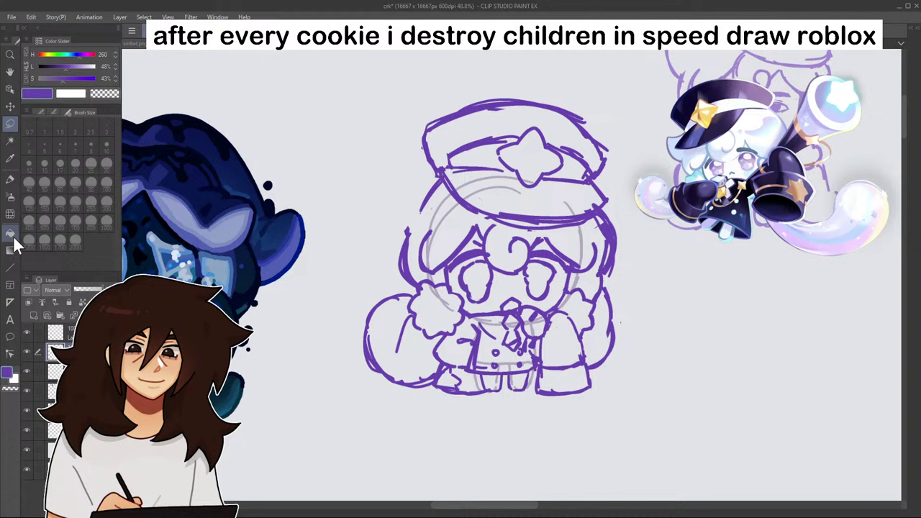
pyautogui.click(11, 177)
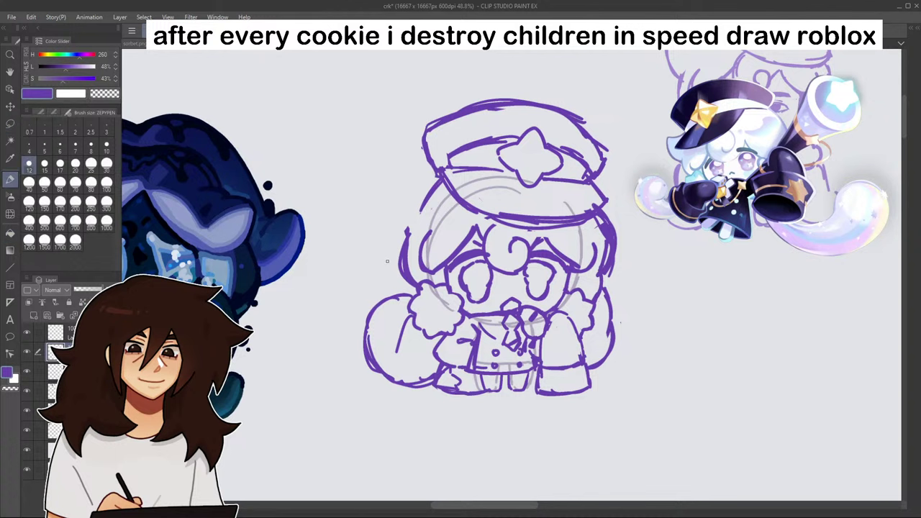
pyautogui.moveTo(407, 231); pyautogui.dragTo(390, 167)
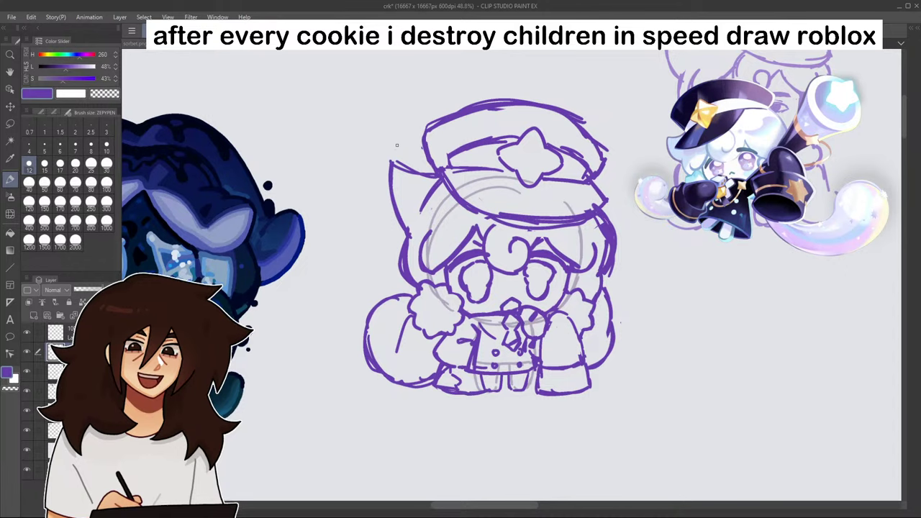
pyautogui.moveTo(406, 171); pyautogui.dragTo(806, 57)
pyautogui.moveTo(360, 57); pyautogui.dragTo(790, 53)
pyautogui.moveTo(798, 51)
pyautogui.mouseDown()
pyautogui.moveTo(514, 50)
pyautogui.moveTo(568, 36)
pyautogui.mouseUp()
pyautogui.moveTo(892, 77); pyautogui.dragTo(785, 50)
pyautogui.moveTo(871, 50); pyautogui.dragTo(818, 51)
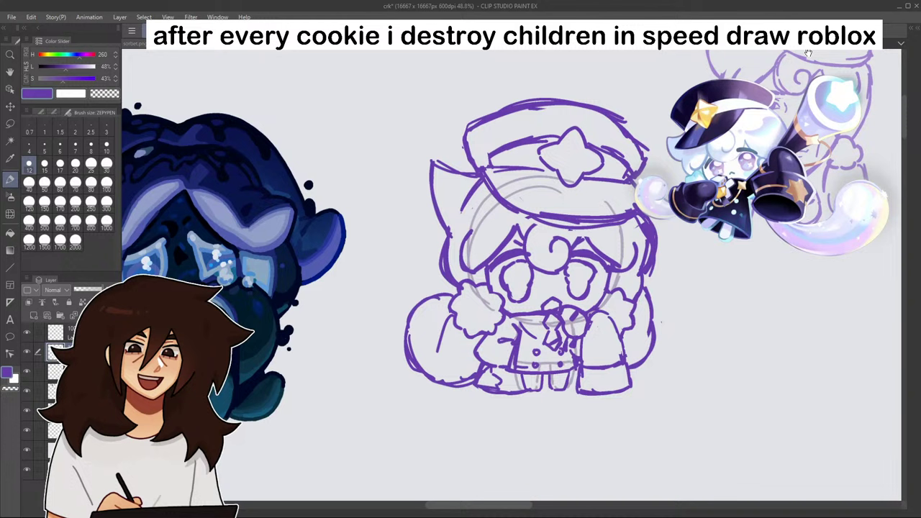
pyautogui.moveTo(465, 173)
pyautogui.mouseDown()
pyautogui.moveTo(442, 164)
pyautogui.moveTo(438, 149)
pyautogui.moveTo(476, 174)
pyautogui.moveTo(435, 167)
pyautogui.moveTo(445, 222)
pyautogui.mouseUp()
pyautogui.moveTo(432, 176); pyautogui.dragTo(441, 224)
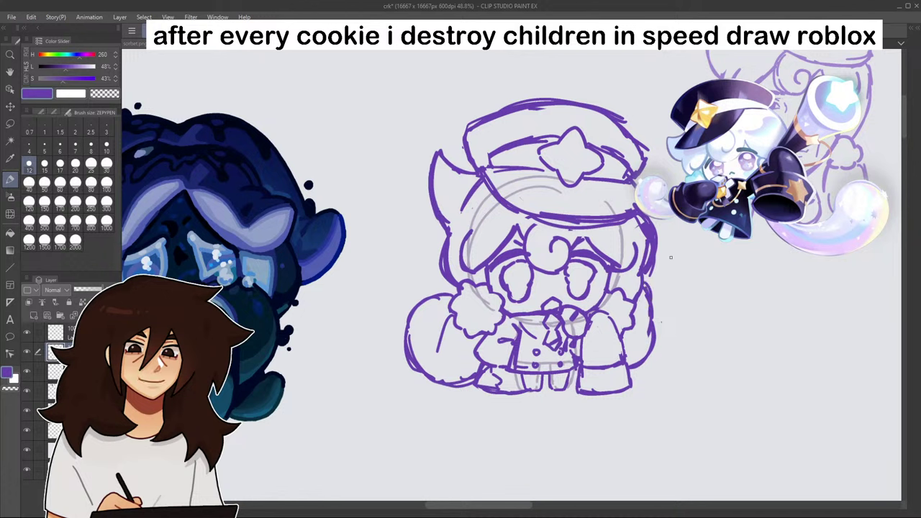
# - Draw a small five-pointed star outside the hair on each side, just above the hair tails
pyautogui.moveTo(665, 272); pyautogui.dragTo(681, 273)
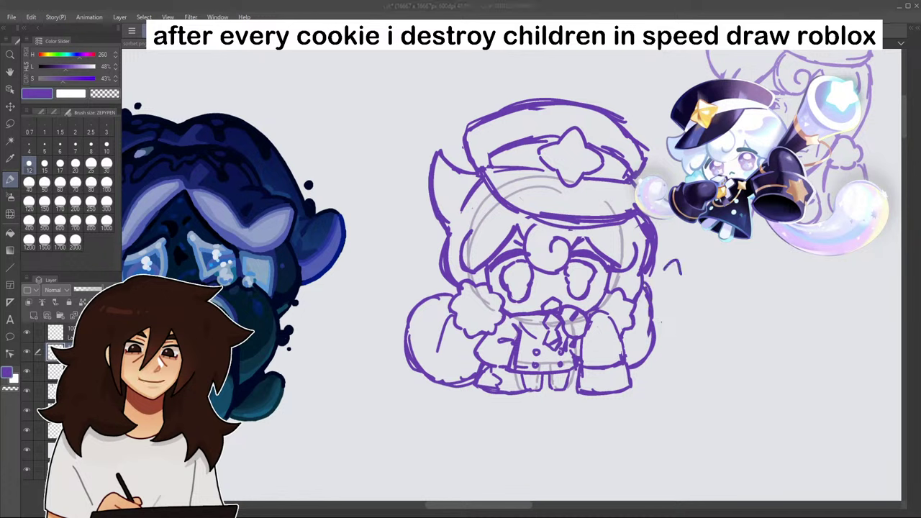
pyautogui.click(672, 274)
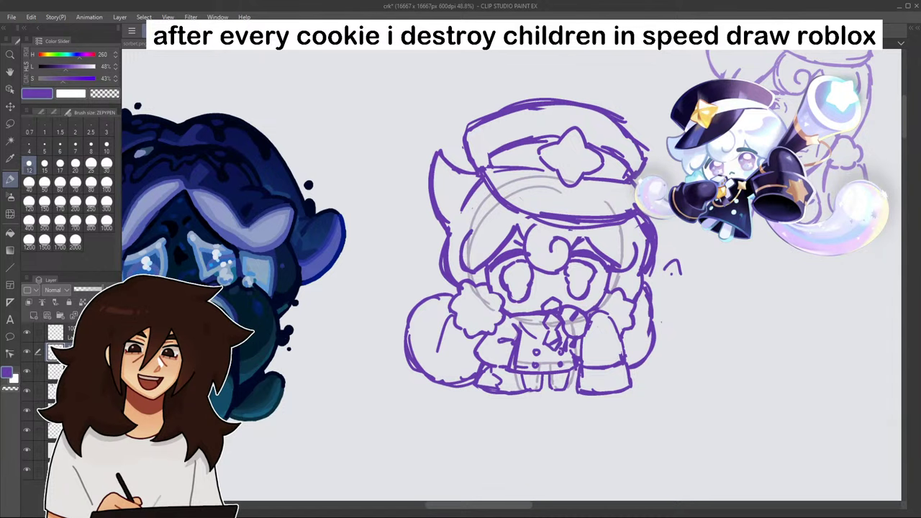
pyautogui.hotkey('ctrl', 'z')
pyautogui.moveTo(660, 265)
pyautogui.mouseDown()
pyautogui.moveTo(682, 289)
pyautogui.moveTo(671, 310)
pyautogui.moveTo(647, 271)
pyautogui.mouseUp()
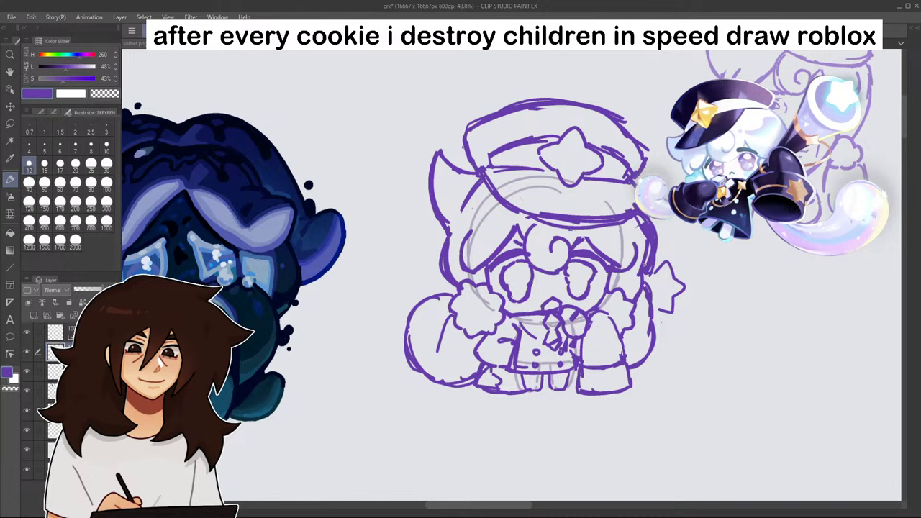
pyautogui.moveTo(424, 248)
pyautogui.mouseDown()
pyautogui.moveTo(420, 276)
pyautogui.moveTo(435, 280)
pyautogui.moveTo(432, 254)
pyautogui.mouseUp()
# - Enlarge the star-capped character's sketch slightly and move it closer to the crying blue character
pyautogui.scroll(-6, 475, 236)
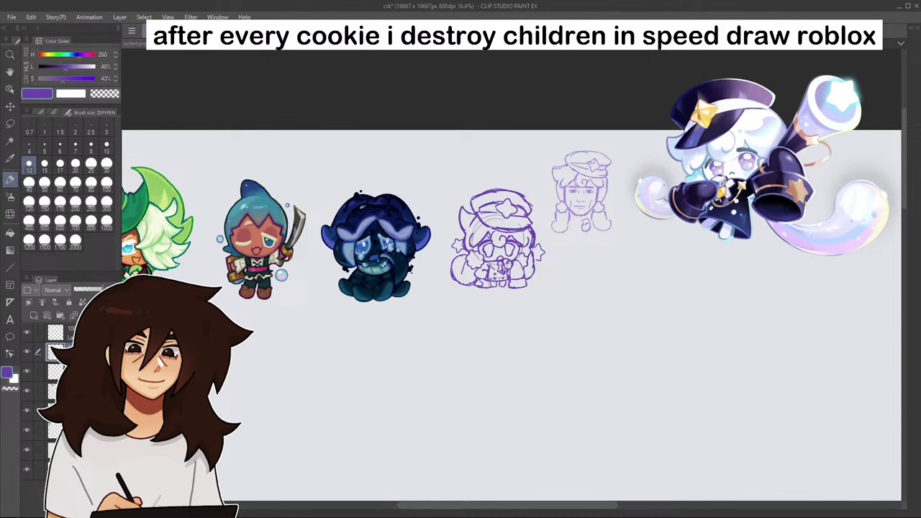
pyautogui.hotkey('ctrl', 't')
pyautogui.moveTo(554, 289); pyautogui.dragTo(555, 304)
pyautogui.moveTo(546, 295); pyautogui.dragTo(544, 292)
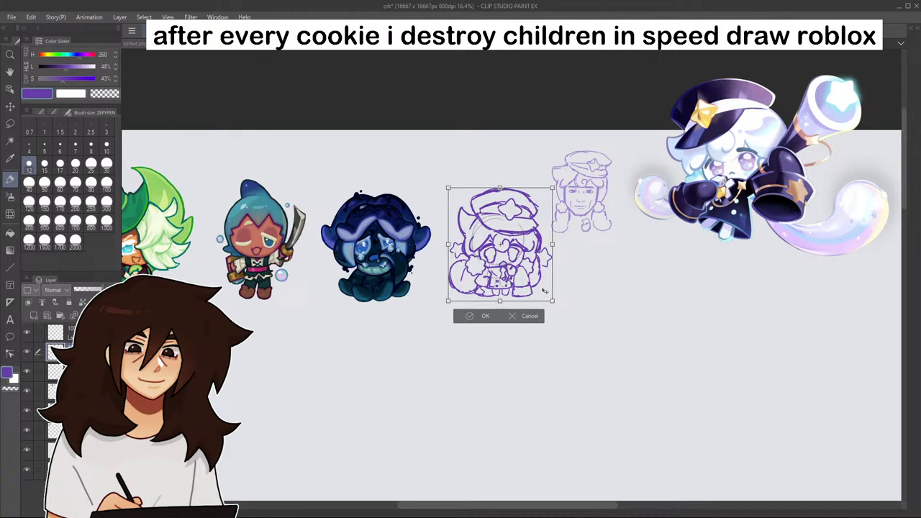
pyautogui.moveTo(553, 188); pyautogui.dragTo(560, 179)
pyautogui.moveTo(539, 245)
pyautogui.mouseDown()
pyautogui.moveTo(351, 248)
pyautogui.moveTo(542, 249)
pyautogui.moveTo(533, 254)
pyautogui.mouseUp()
pyautogui.moveTo(551, 303); pyautogui.dragTo(535, 283)
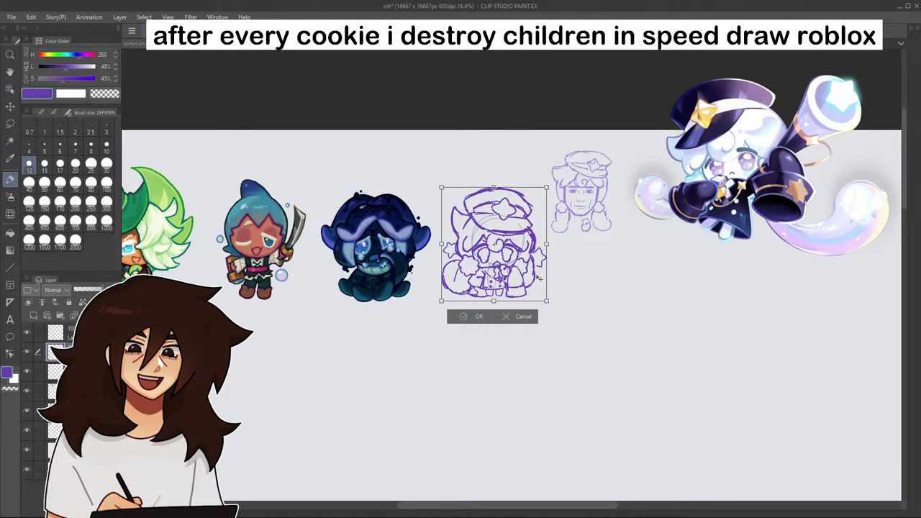
pyautogui.click(464, 316)
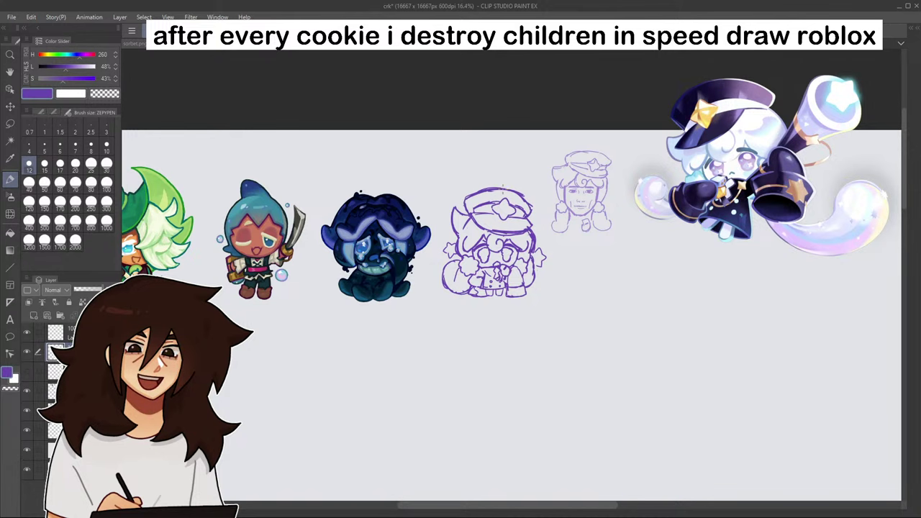
# - Hide the star-capped character's sketch layer and show it again to check what it holds
pyautogui.scroll(3, 503, 216)
pyautogui.click(27, 349)
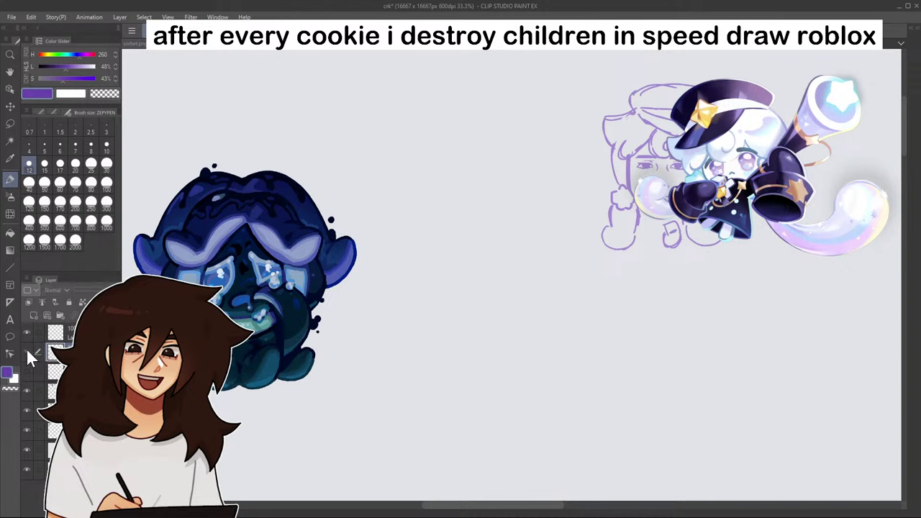
pyautogui.click(27, 349)
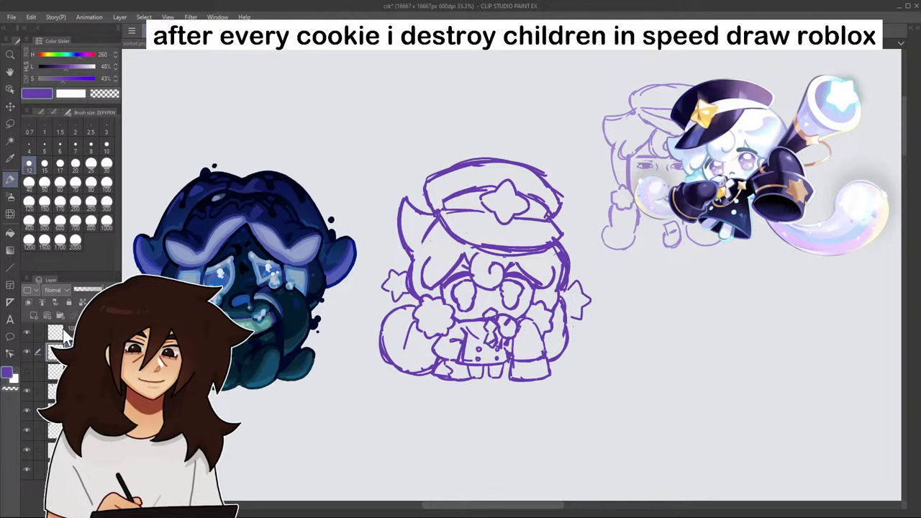
# - Lasso and delete the doubled hair strokes below the brim on the raised sleeve's side, clear the selection and return to the pen
pyautogui.click(10, 123)
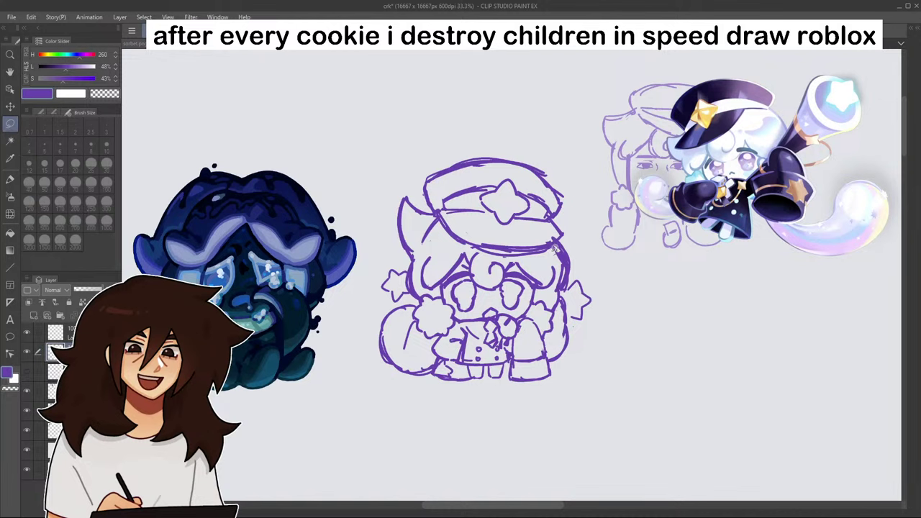
pyautogui.moveTo(556, 249)
pyautogui.mouseDown()
pyautogui.moveTo(565, 252)
pyautogui.moveTo(563, 296)
pyautogui.moveTo(555, 277)
pyautogui.moveTo(545, 306)
pyautogui.mouseUp()
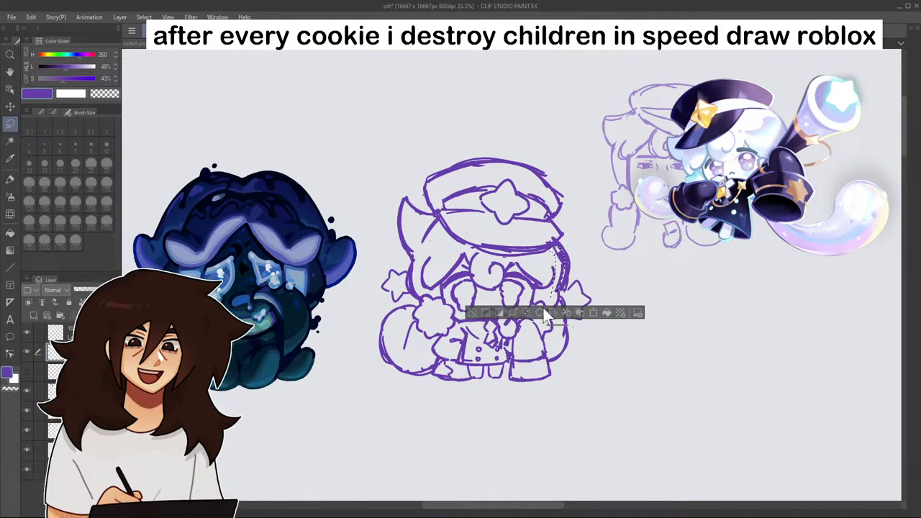
pyautogui.click(544, 312)
pyautogui.click(473, 312)
pyautogui.click(11, 180)
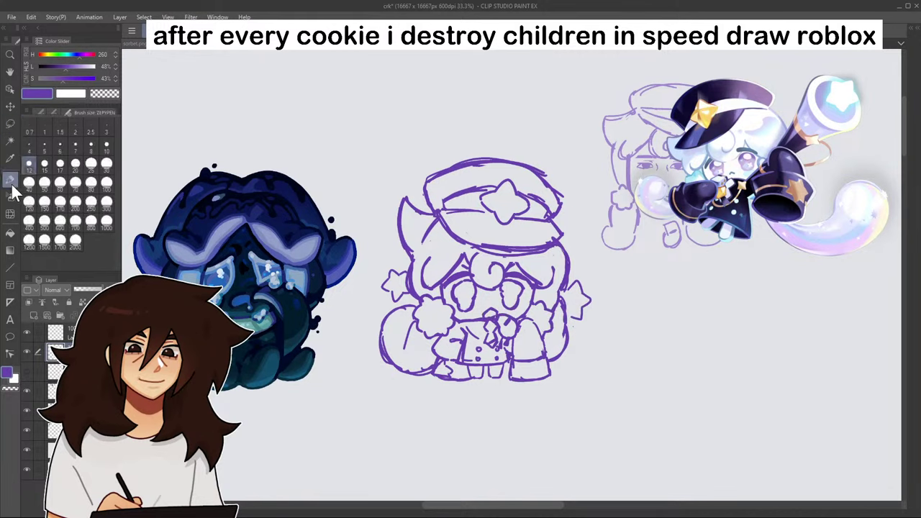
# - Touch up the hair outline below the cap's brim on the raised sleeve's side with a short pen stroke
pyautogui.moveTo(566, 270)
pyautogui.mouseDown()
pyautogui.moveTo(555, 289)
pyautogui.moveTo(562, 296)
pyautogui.mouseUp()
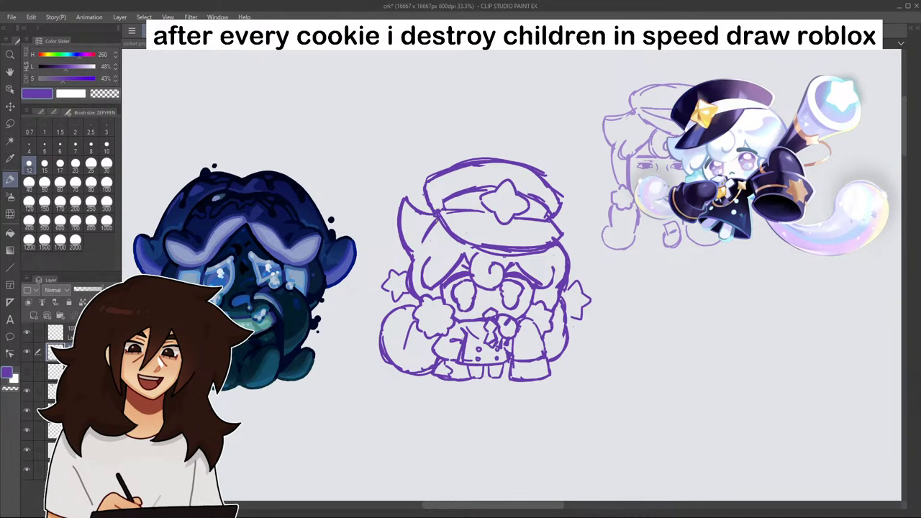
pyautogui.scroll(-4, 515, 187)
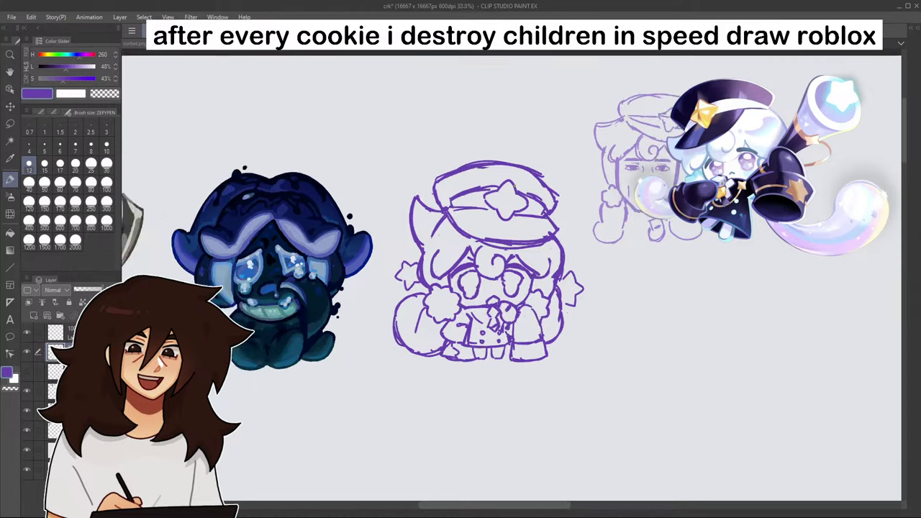
pyautogui.scroll(5, 534, 221)
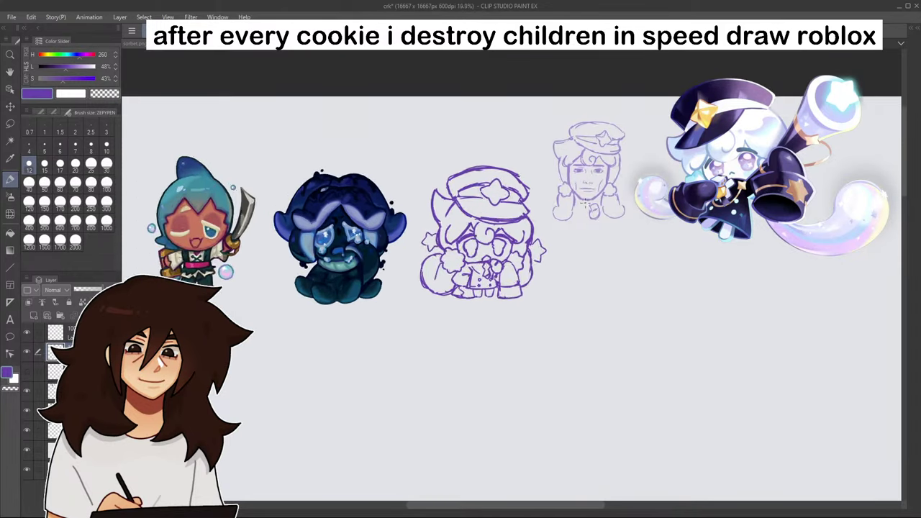
# - Redraw the cap crown's outer edge on the raised sleeve's side, then lasso and delete the doubled strokes and clear the selection
pyautogui.moveTo(508, 94)
pyautogui.mouseDown()
pyautogui.moveTo(554, 128)
pyautogui.moveTo(554, 148)
pyautogui.mouseUp()
pyautogui.click(10, 123)
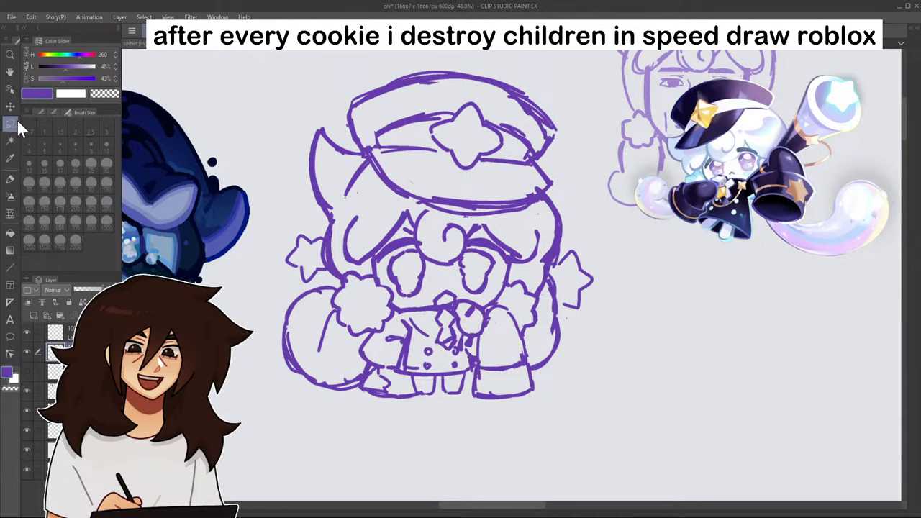
pyautogui.moveTo(507, 95)
pyautogui.mouseDown()
pyautogui.moveTo(500, 93)
pyautogui.moveTo(536, 147)
pyautogui.moveTo(534, 131)
pyautogui.mouseUp()
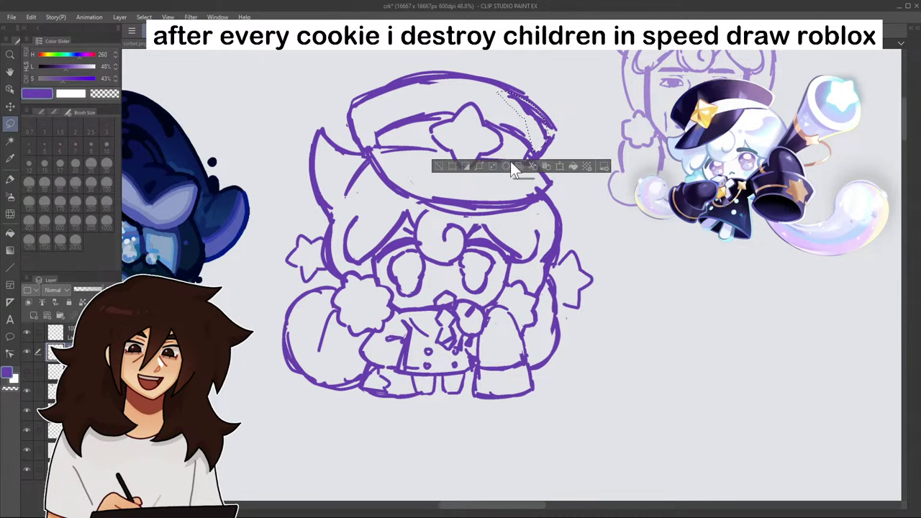
pyautogui.click(511, 167)
pyautogui.click(439, 167)
# - Redraw the large sleeve's cuff with a wider outer edge and clean up the old overlapping strokes
pyautogui.scroll(-3, 533, 125)
pyautogui.scroll(-2, 591, 106)
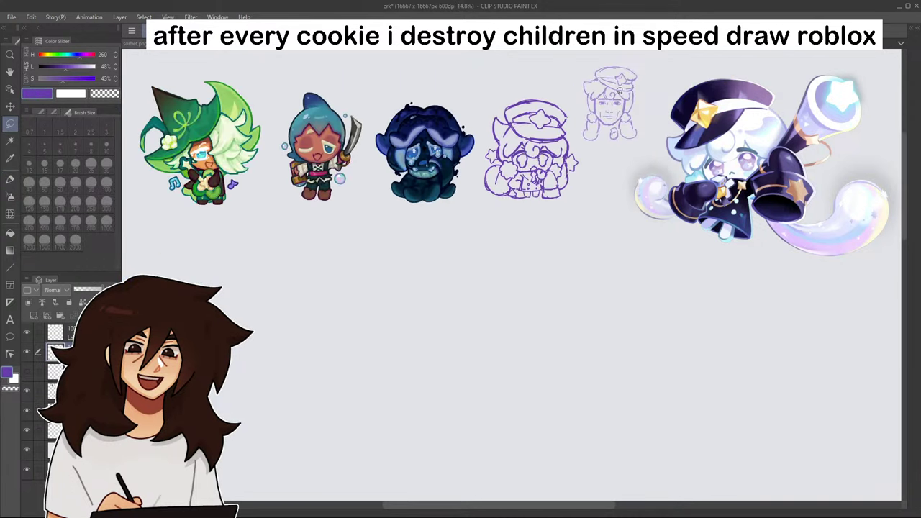
pyautogui.scroll(1, 592, 168)
pyautogui.scroll(5, 592, 169)
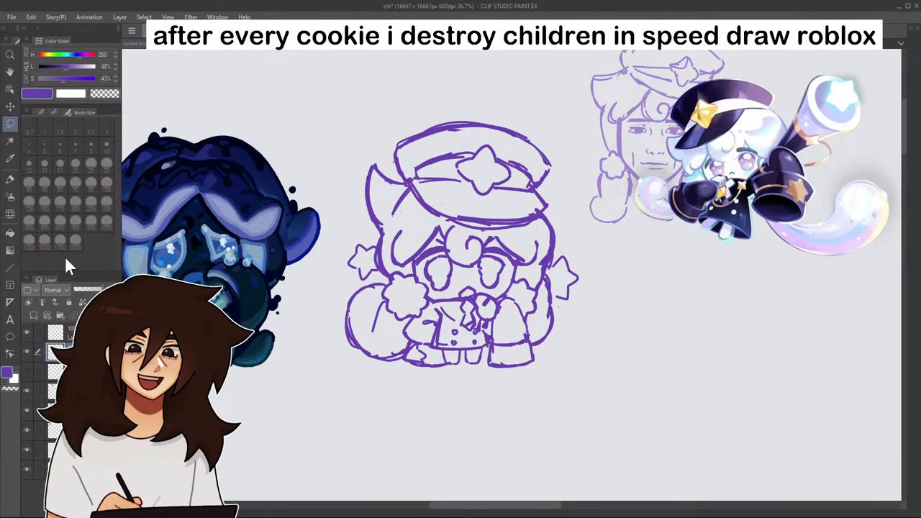
pyautogui.click(10, 180)
pyautogui.moveTo(516, 322)
pyautogui.mouseDown()
pyautogui.moveTo(521, 344)
pyautogui.moveTo(513, 330)
pyautogui.moveTo(487, 361)
pyautogui.mouseUp()
pyautogui.moveTo(538, 345)
pyautogui.mouseDown()
pyautogui.moveTo(538, 364)
pyautogui.moveTo(533, 343)
pyautogui.moveTo(533, 355)
pyautogui.mouseUp()
pyautogui.click(100, 94)
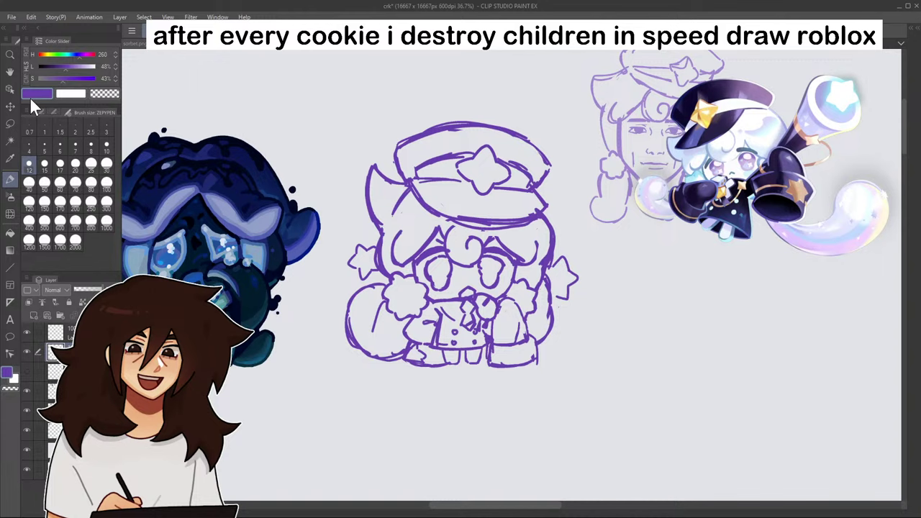
pyautogui.moveTo(527, 338)
pyautogui.mouseDown()
pyautogui.moveTo(536, 332)
pyautogui.moveTo(510, 385)
pyautogui.mouseUp()
pyautogui.scroll(-6, 504, 371)
pyautogui.scroll(9, 525, 360)
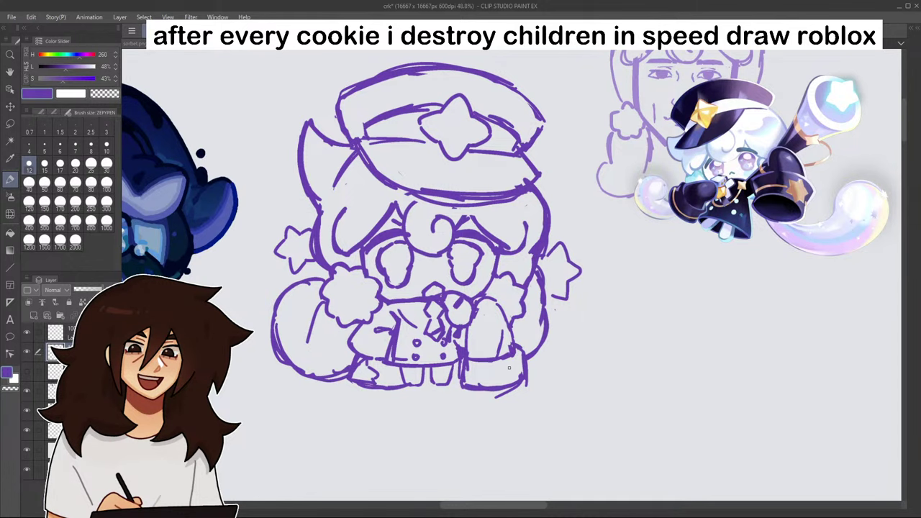
# - Lower the opacity of the star-capped character's sketch layer and add a new layer above it for the line art
pyautogui.scroll(-6, 509, 368)
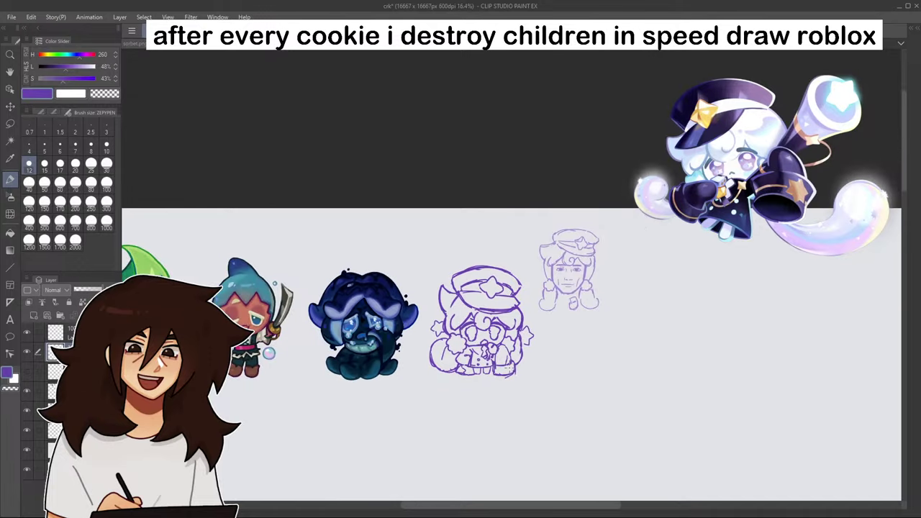
pyautogui.moveTo(745, 152); pyautogui.dragTo(814, 70)
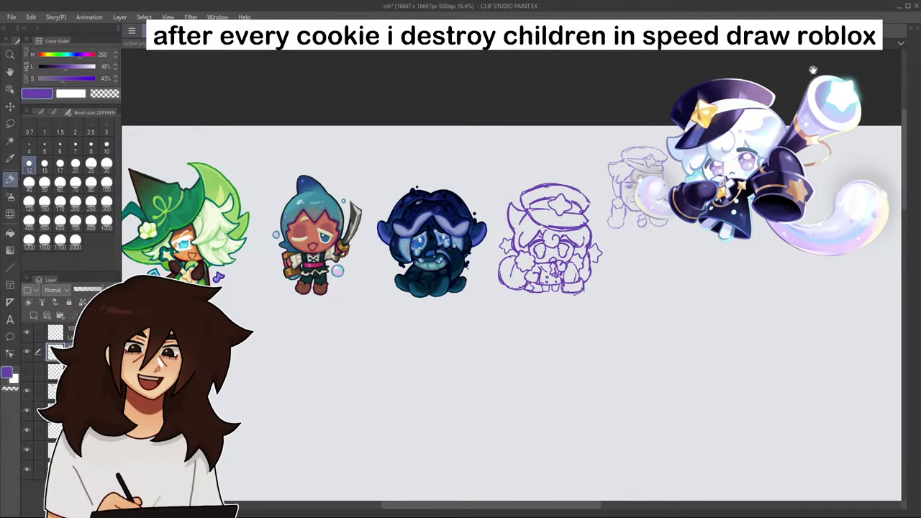
pyautogui.scroll(3, 442, 238)
pyautogui.scroll(10, 455, 211)
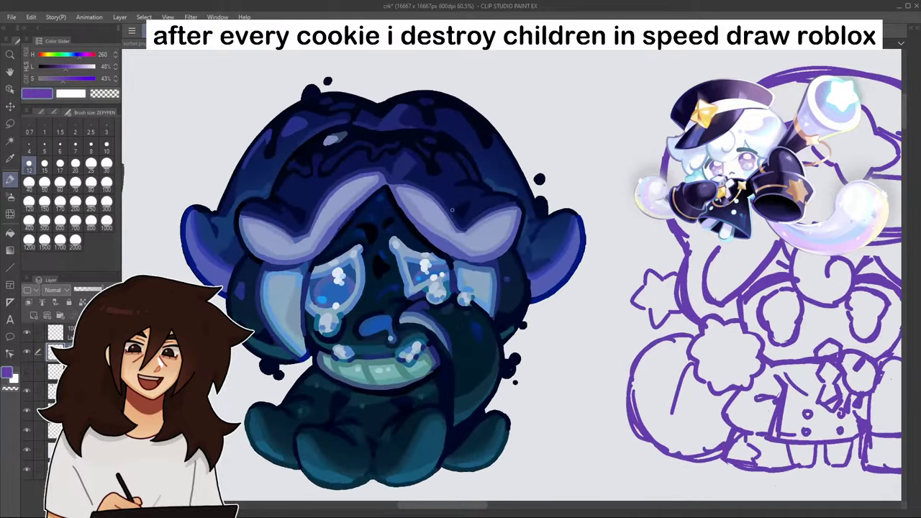
pyautogui.moveTo(814, 159); pyautogui.dragTo(361, 53)
pyautogui.moveTo(826, 52); pyautogui.dragTo(892, 154)
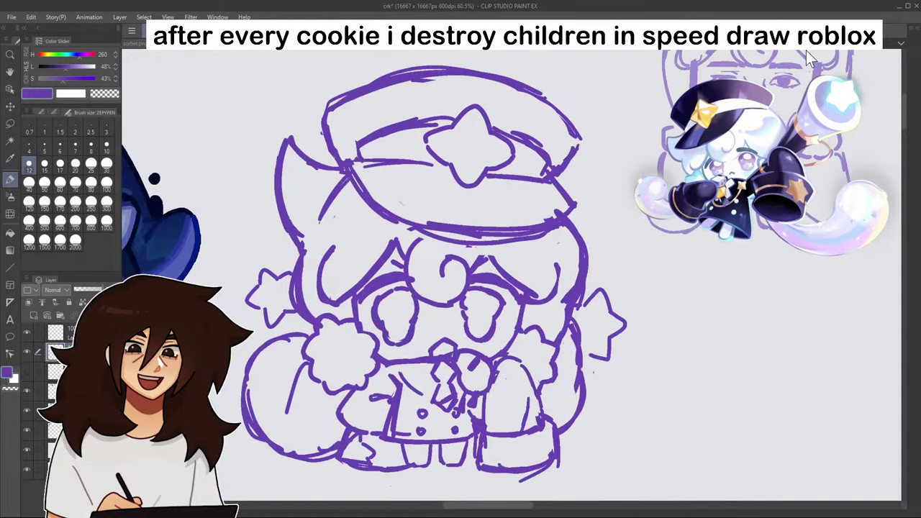
pyautogui.click(83, 289)
pyautogui.click(34, 315)
# - Set the pen to a dark purple with 28% luminosity and 54% saturation, at brush size 15
pyautogui.click(55, 66)
pyautogui.click(70, 77)
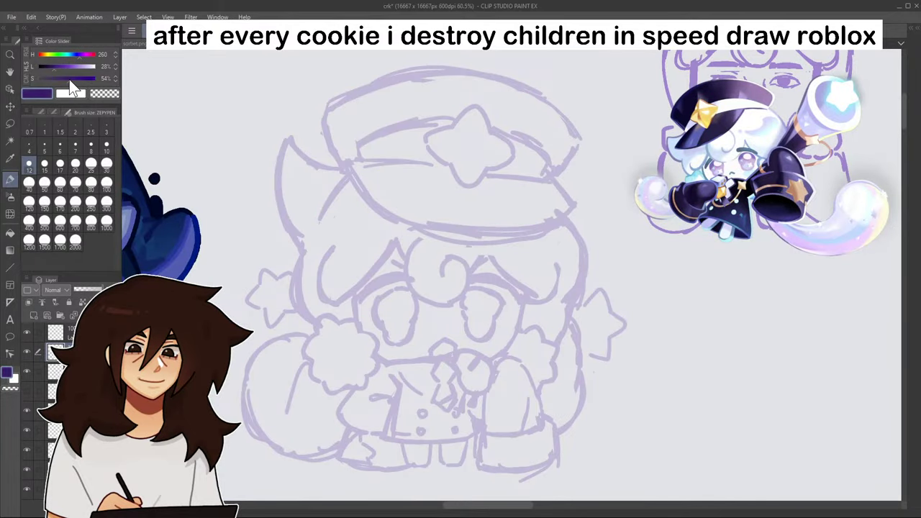
pyautogui.moveTo(326, 101); pyautogui.dragTo(351, 177)
pyautogui.hotkey('ctrl', 'z')
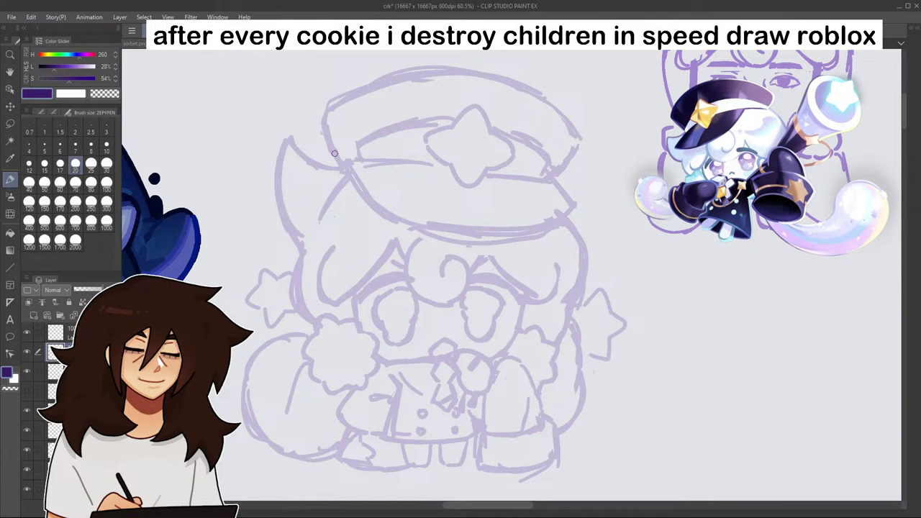
pyautogui.moveTo(700, 169); pyautogui.dragTo(817, 50)
pyautogui.scroll(3, 817, 51)
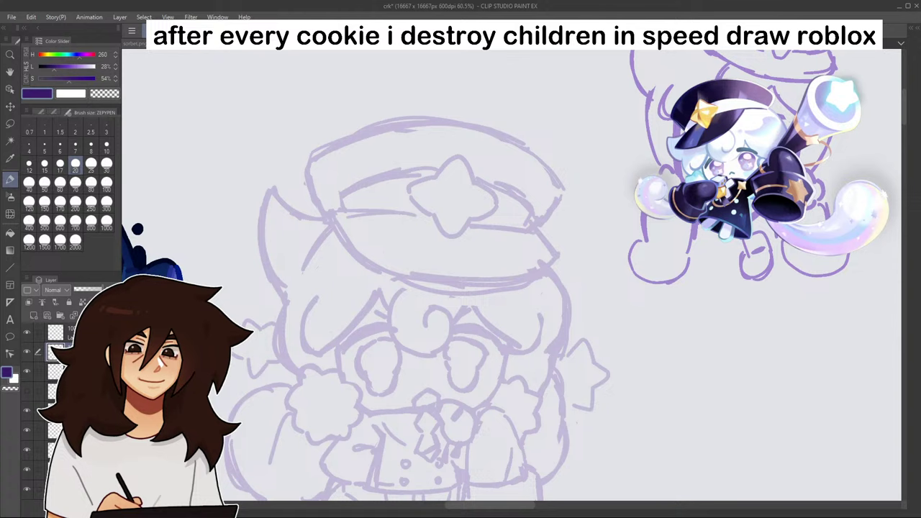
pyautogui.click(48, 167)
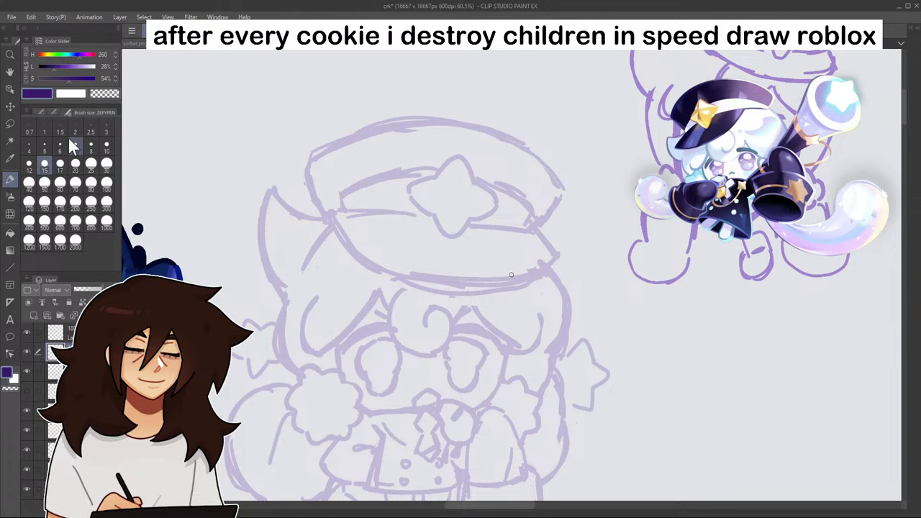
pyautogui.scroll(1, 454, 299)
pyautogui.scroll(3, 345, 374)
pyautogui.moveTo(306, 372)
pyautogui.mouseDown()
pyautogui.moveTo(319, 349)
pyautogui.moveTo(411, 328)
pyautogui.mouseUp()
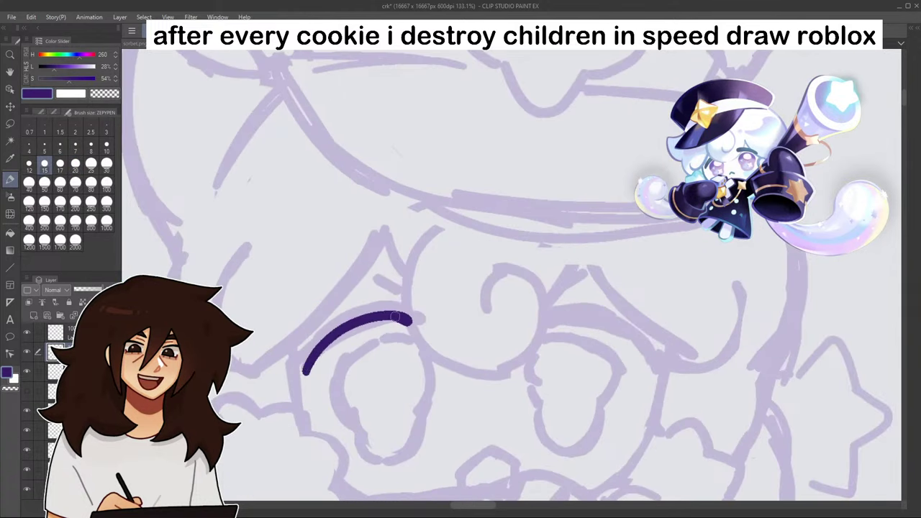
pyautogui.moveTo(432, 446)
pyautogui.mouseDown()
pyautogui.moveTo(466, 70)
pyautogui.moveTo(503, 478)
pyautogui.moveTo(396, 331)
pyautogui.moveTo(395, 298)
pyautogui.mouseUp()
pyautogui.hotkey('ctrl', 'z')
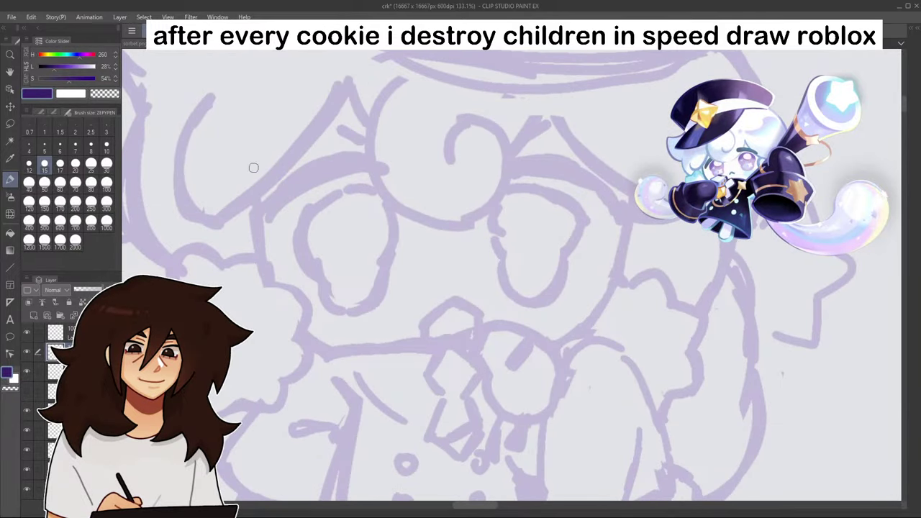
# - Ink the star-capped character's face contour in dark purple, drawing both cheek sides and curving the chin below the mouth
pyautogui.moveTo(251, 166); pyautogui.dragTo(322, 338)
pyautogui.moveTo(639, 177); pyautogui.dragTo(614, 281)
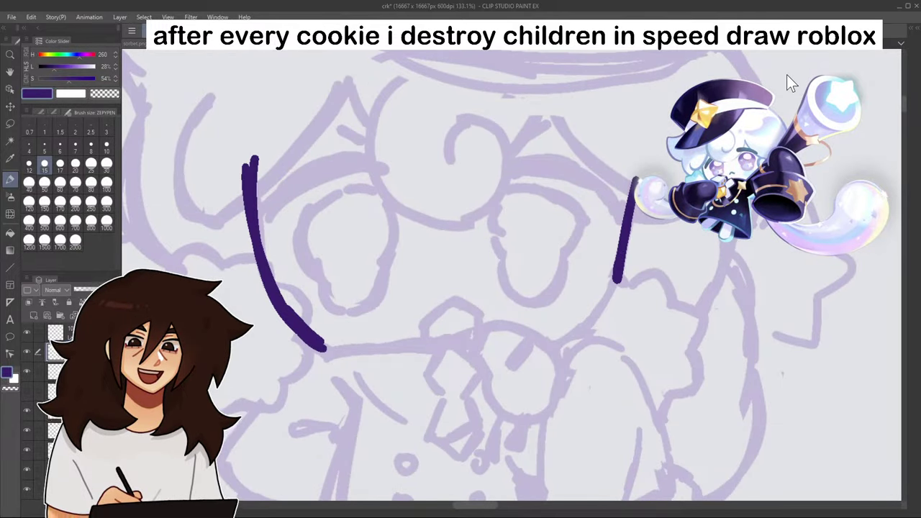
pyautogui.scroll(-5, 787, 74)
pyautogui.scroll(-3, 562, 281)
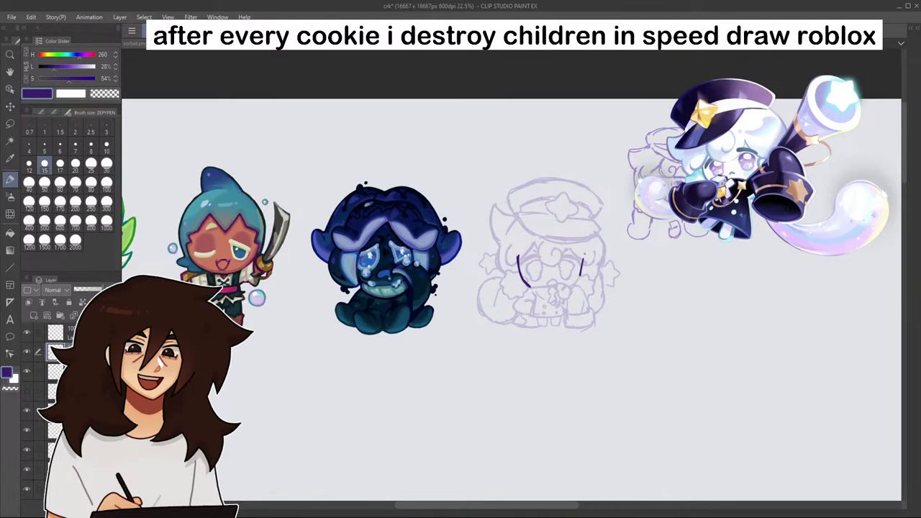
pyautogui.scroll(4, 561, 329)
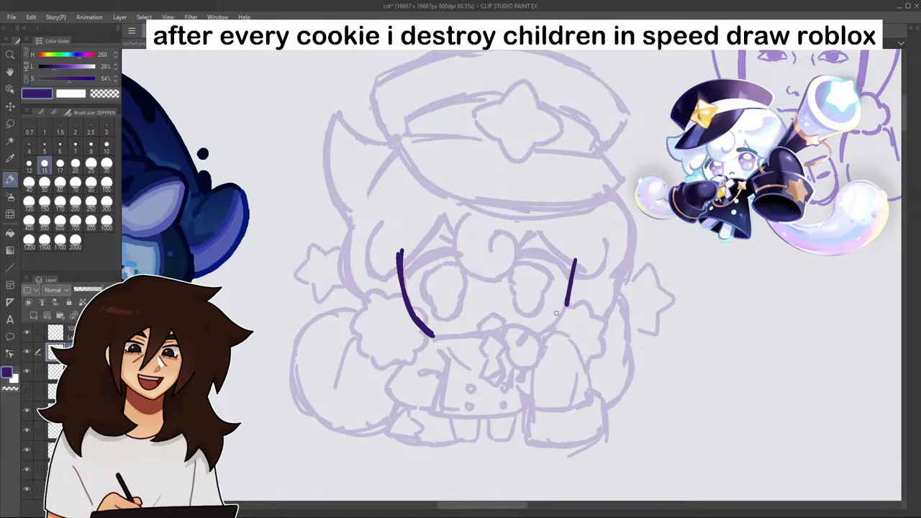
pyautogui.moveTo(435, 337)
pyautogui.mouseDown()
pyautogui.moveTo(502, 350)
pyautogui.moveTo(530, 342)
pyautogui.mouseUp()
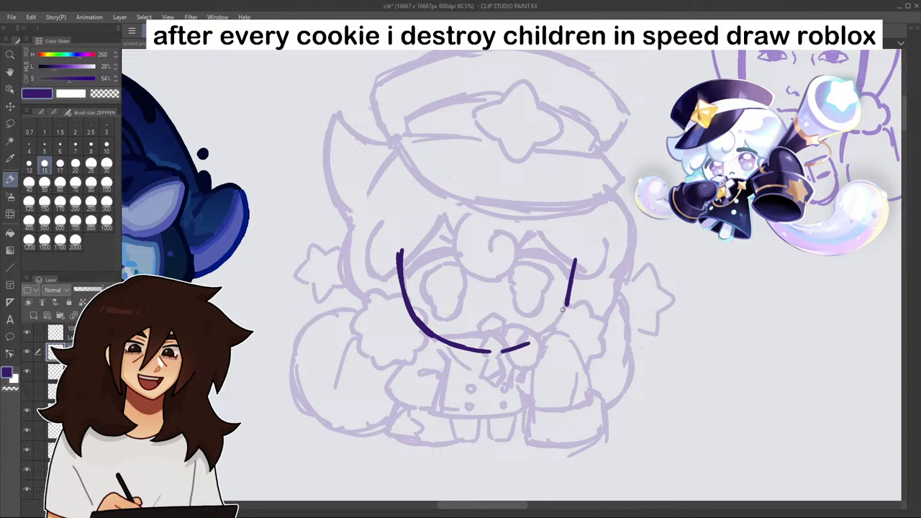
# - Draw the round dark purple face outline over the faded character sketch with the size 15 pen
pyautogui.moveTo(568, 305)
pyautogui.mouseDown()
pyautogui.moveTo(523, 343)
pyautogui.moveTo(466, 345)
pyautogui.moveTo(512, 347)
pyautogui.moveTo(565, 297)
pyautogui.mouseUp()
pyautogui.moveTo(401, 248)
pyautogui.mouseDown()
pyautogui.moveTo(476, 196)
pyautogui.moveTo(531, 200)
pyautogui.moveTo(575, 265)
pyautogui.mouseUp()
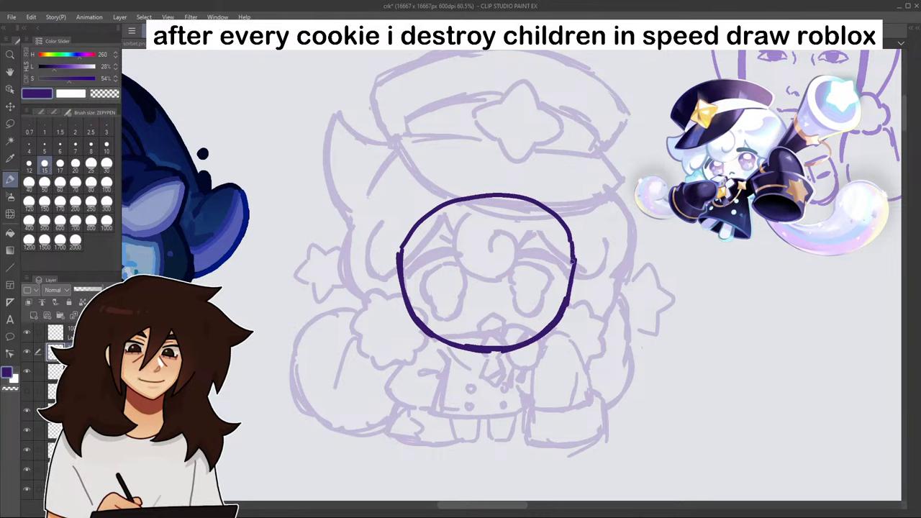
pyautogui.moveTo(402, 244)
pyautogui.mouseDown()
pyautogui.moveTo(441, 200)
pyautogui.moveTo(494, 194)
pyautogui.mouseUp()
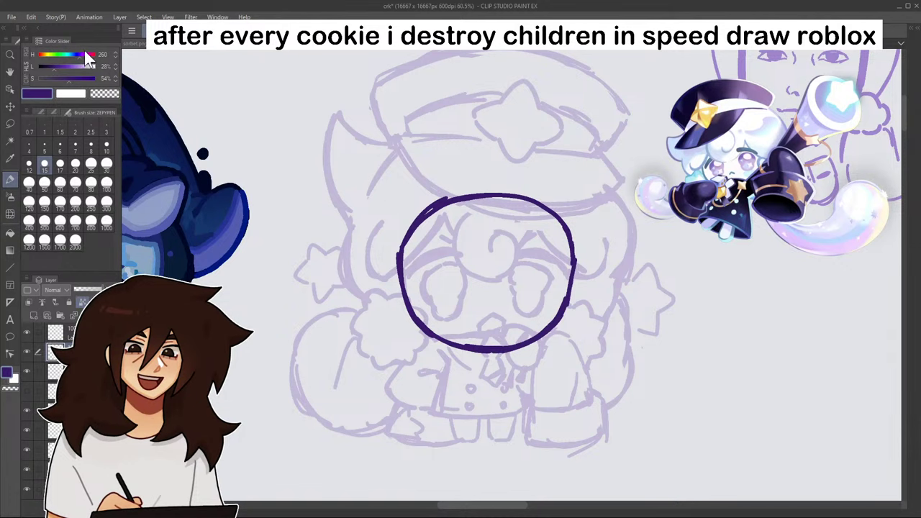
# - Recolour the face outline blue with hue 212, luminosity 41% and saturation 48%
pyautogui.click(72, 56)
pyautogui.click(62, 67)
pyautogui.click(66, 79)
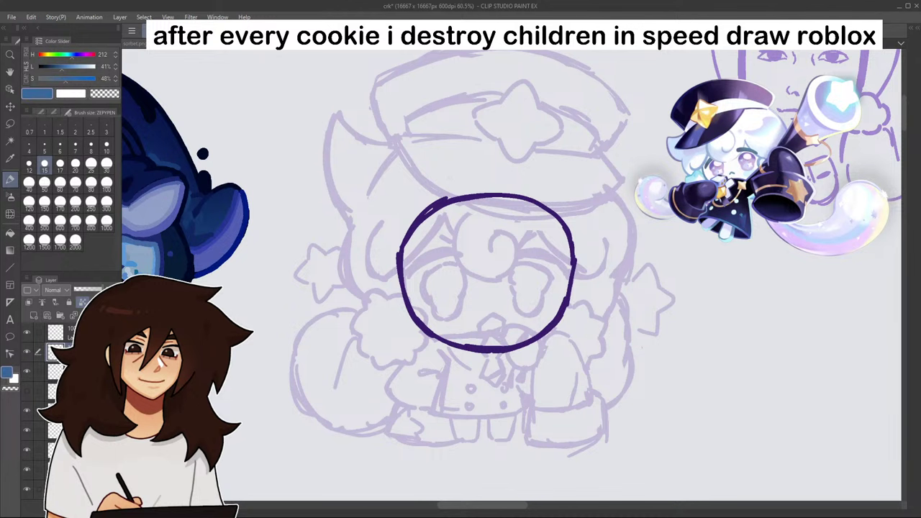
pyautogui.hotkey('alt', 'Delete')
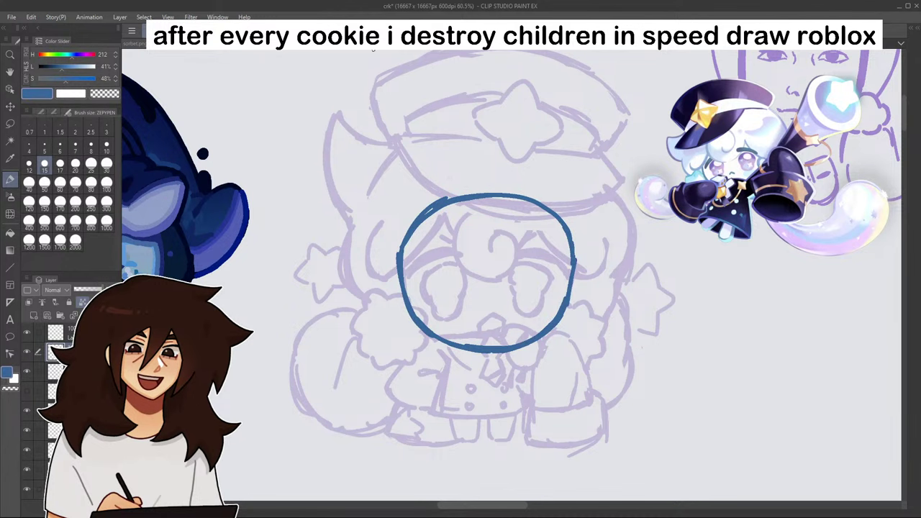
# - Hide the sketch layer and fill the face interior with light blue at hue 212, luminosity 75% and saturation 48%
pyautogui.click(26, 369)
pyautogui.click(10, 234)
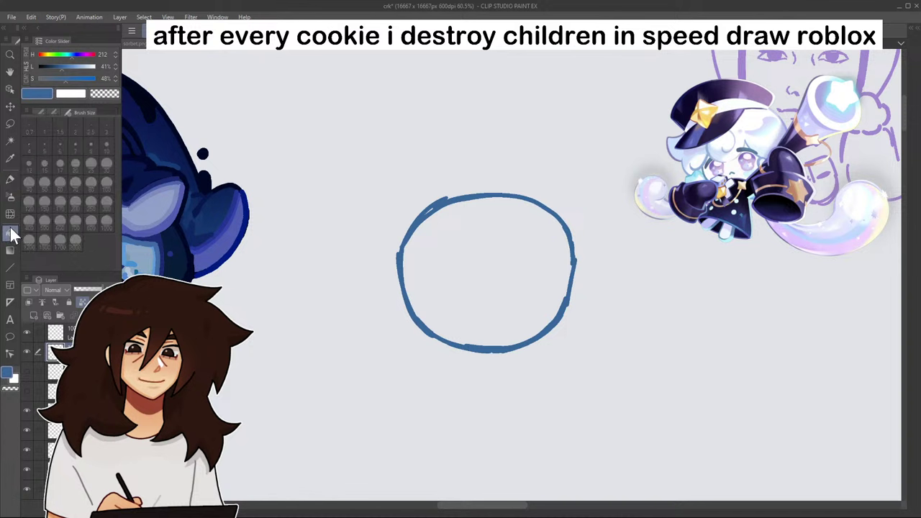
pyautogui.click(84, 66)
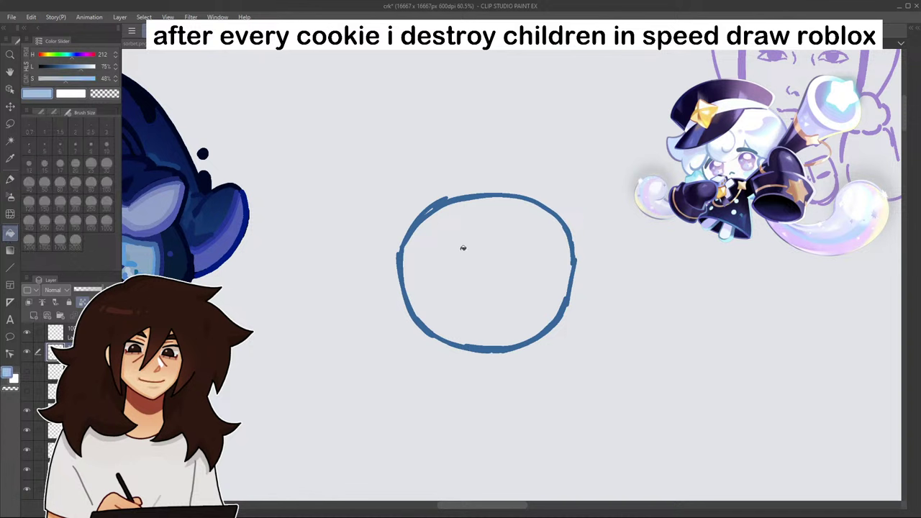
pyautogui.click(489, 267)
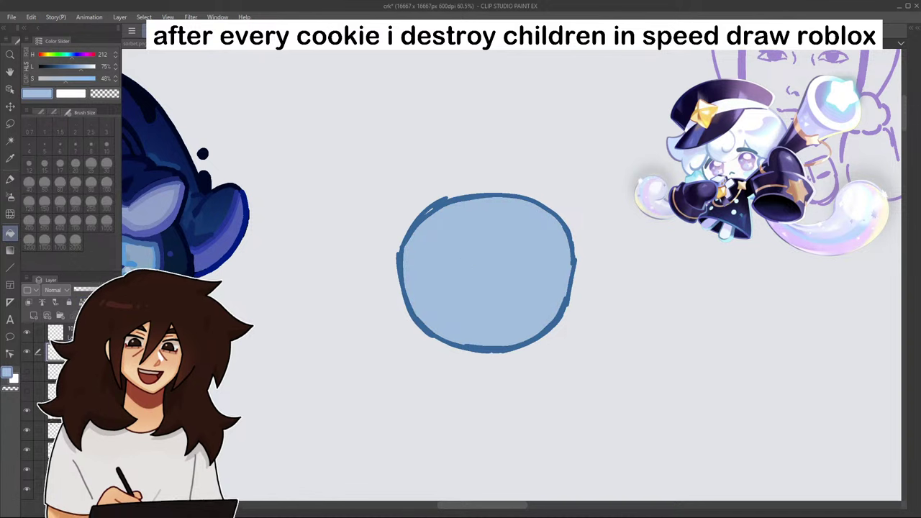
# - Move the sketch layer above the face layer, check it over the fill, hide it again and select the face layer
pyautogui.moveTo(65, 371); pyautogui.dragTo(65, 343)
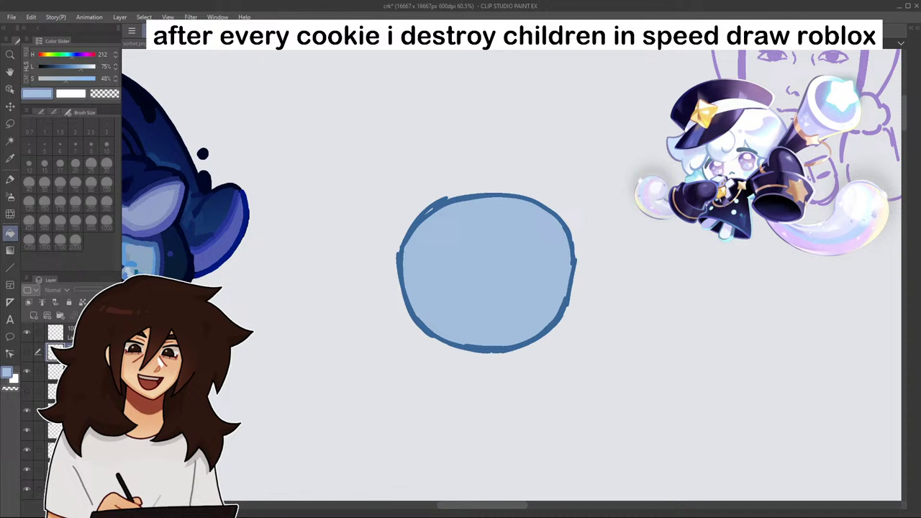
pyautogui.click(25, 350)
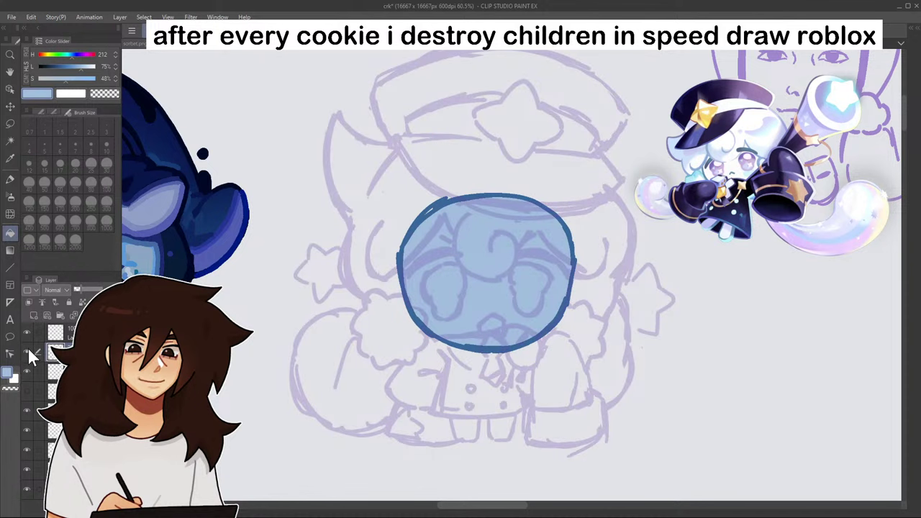
pyautogui.click(27, 348)
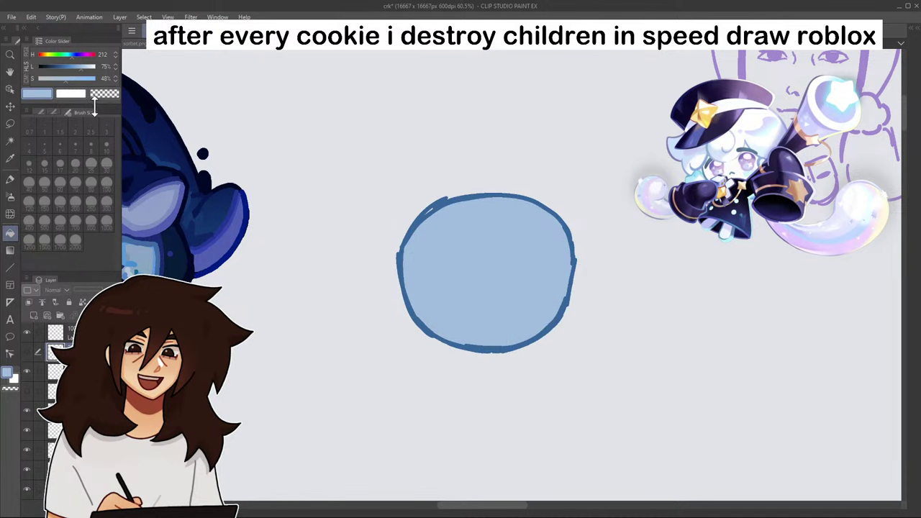
pyautogui.click(77, 371)
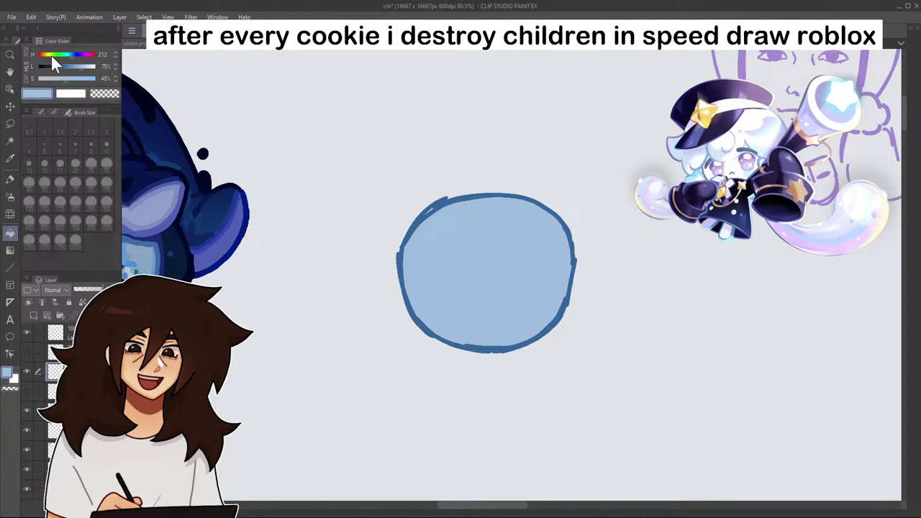
# - Try pale green fills on the face, ending with hue 85, luminosity 85% and saturation 53%
pyautogui.click(52, 55)
pyautogui.click(92, 66)
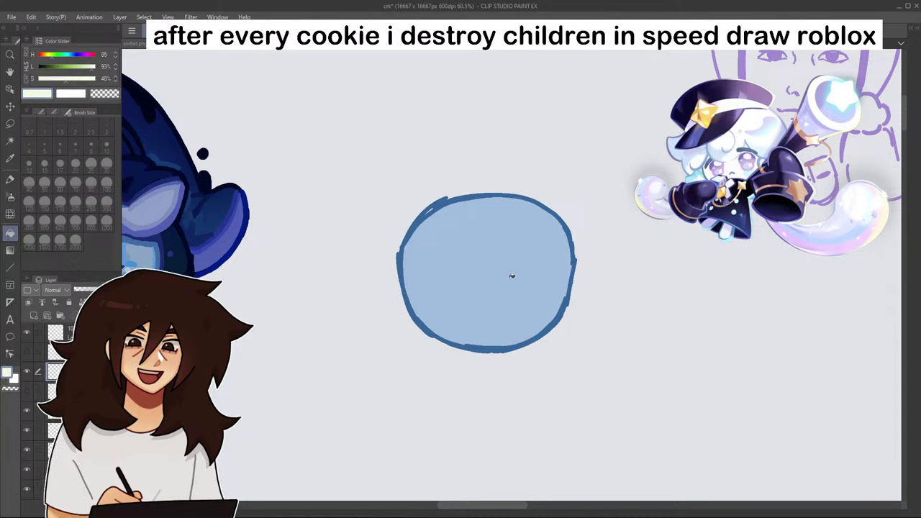
pyautogui.click(522, 246)
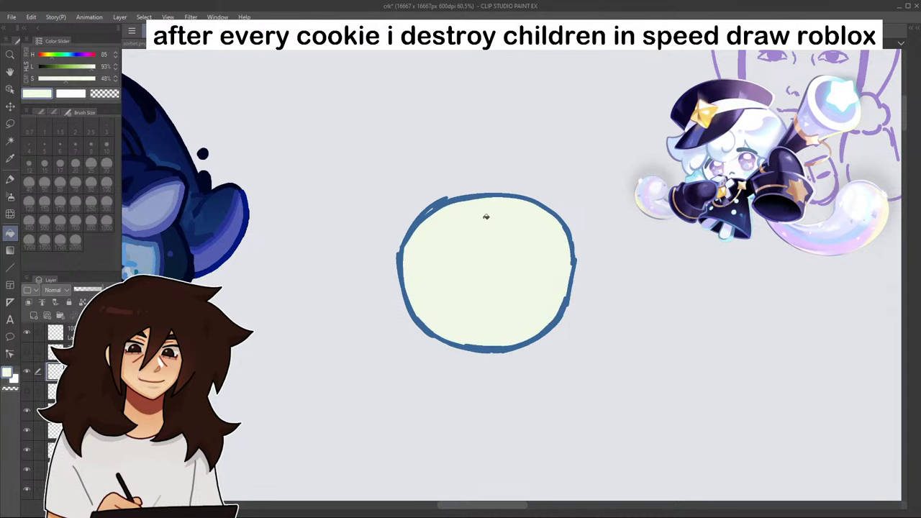
pyautogui.click(87, 66)
pyautogui.click(495, 269)
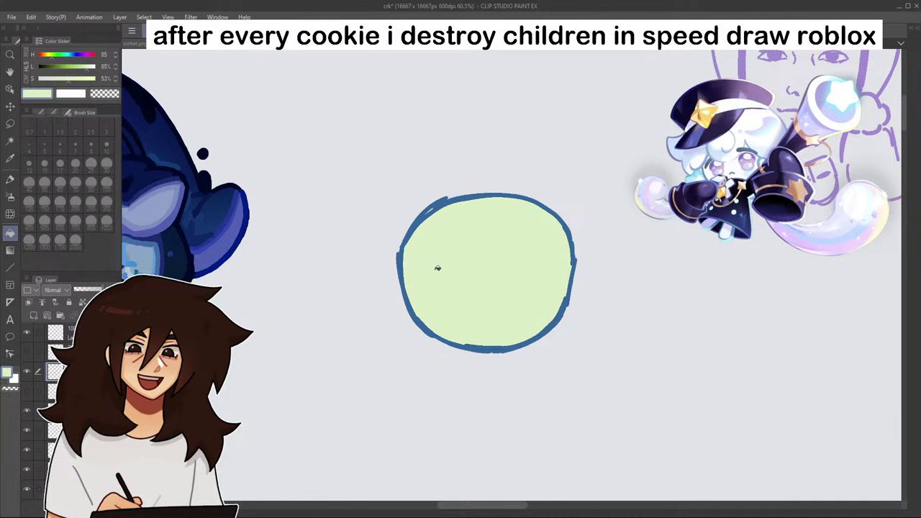
# - Try pale yellow fills on the face at hue 51, first with luminosity 92%, and finally with luminosity 82%
pyautogui.click(48, 54)
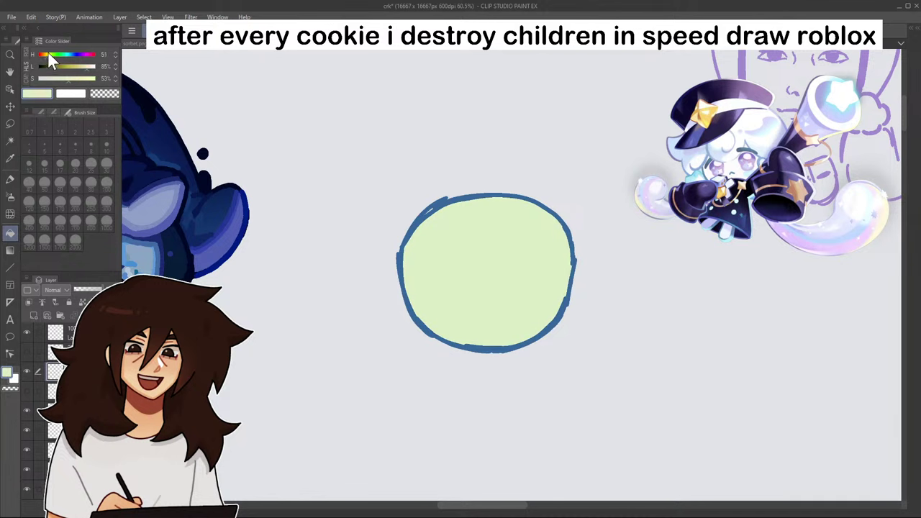
pyautogui.click(93, 66)
pyautogui.click(495, 262)
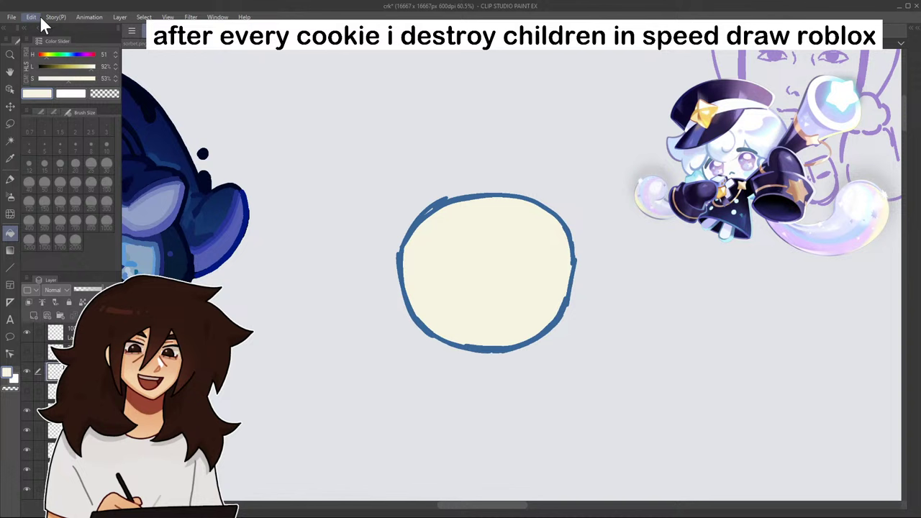
pyautogui.click(83, 66)
pyautogui.click(485, 263)
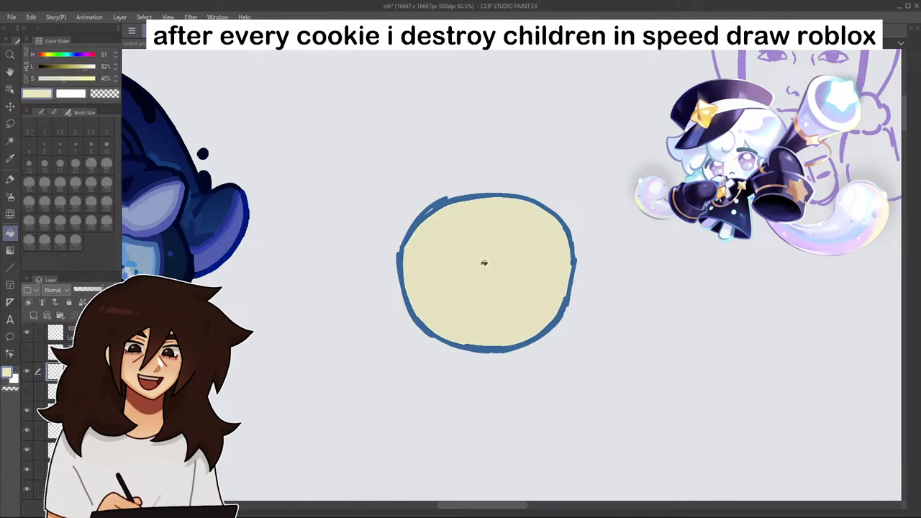
# - Try greyer off-white fills on the face at hue 51 and saturation 16%, first with luminosity 92%, and finally with 85%
pyautogui.click(90, 67)
pyautogui.click(55, 79)
pyautogui.click(534, 263)
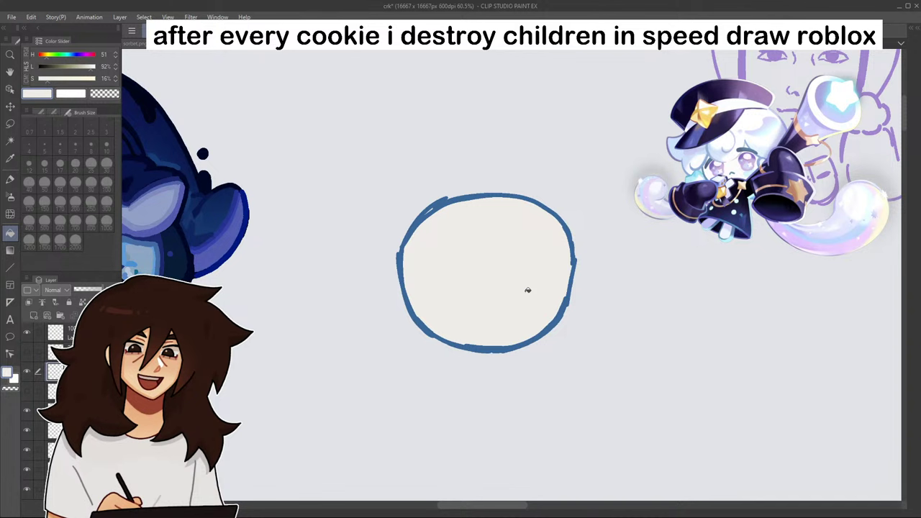
pyautogui.click(87, 67)
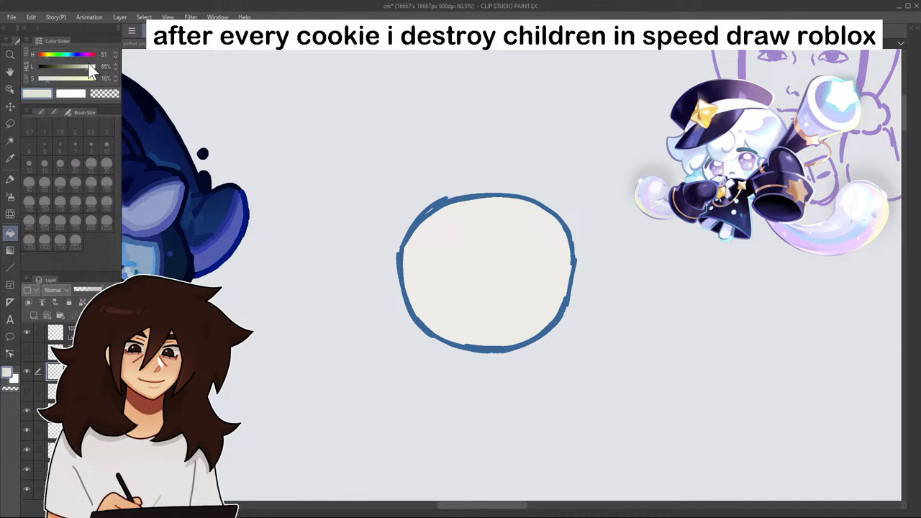
pyautogui.click(483, 273)
# - Refill the face with cream at saturation 29%, settling on a lighter tint with hue 64
pyautogui.click(47, 79)
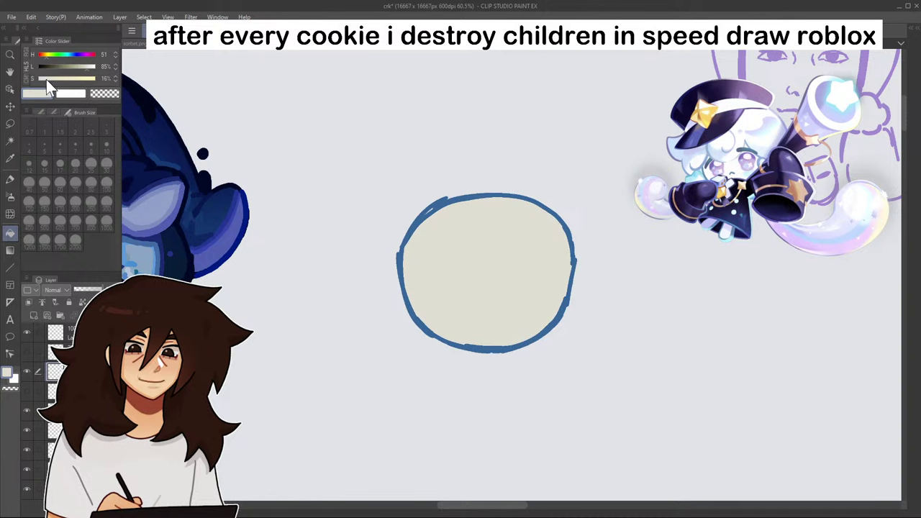
pyautogui.click(65, 79)
pyautogui.click(489, 276)
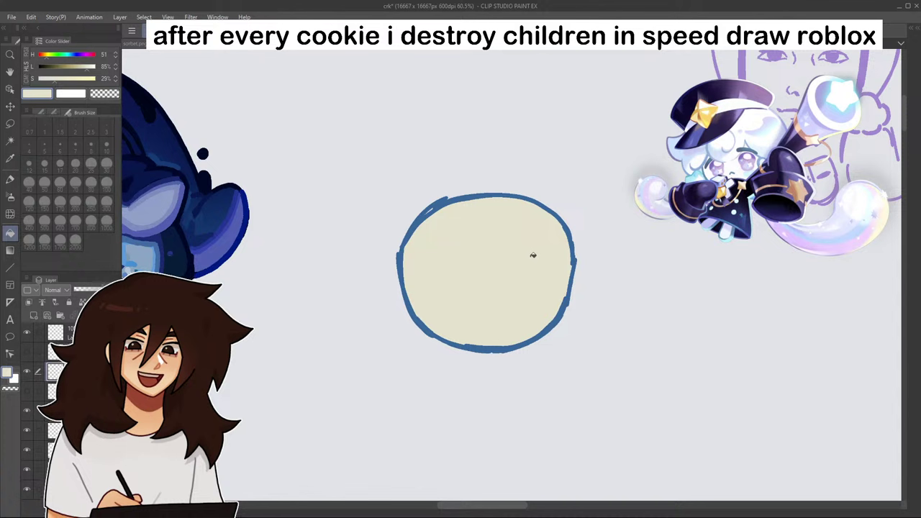
pyautogui.click(91, 67)
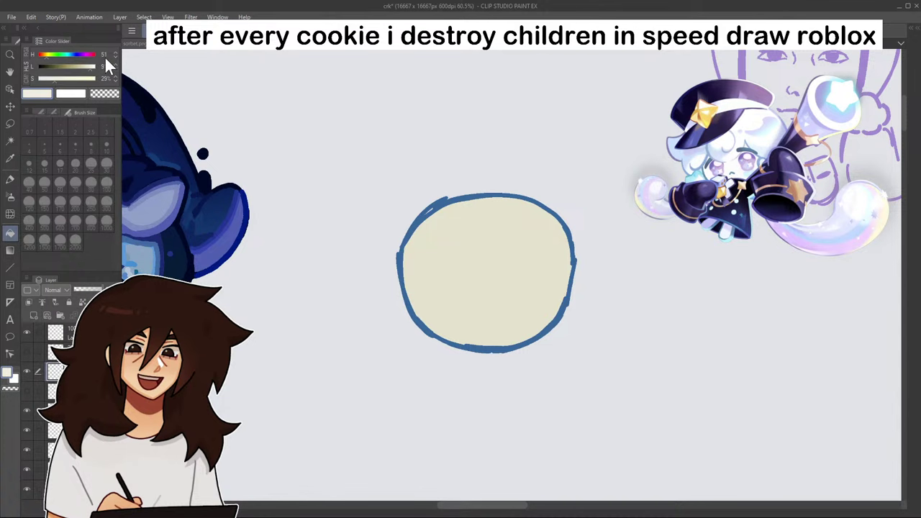
pyautogui.click(504, 262)
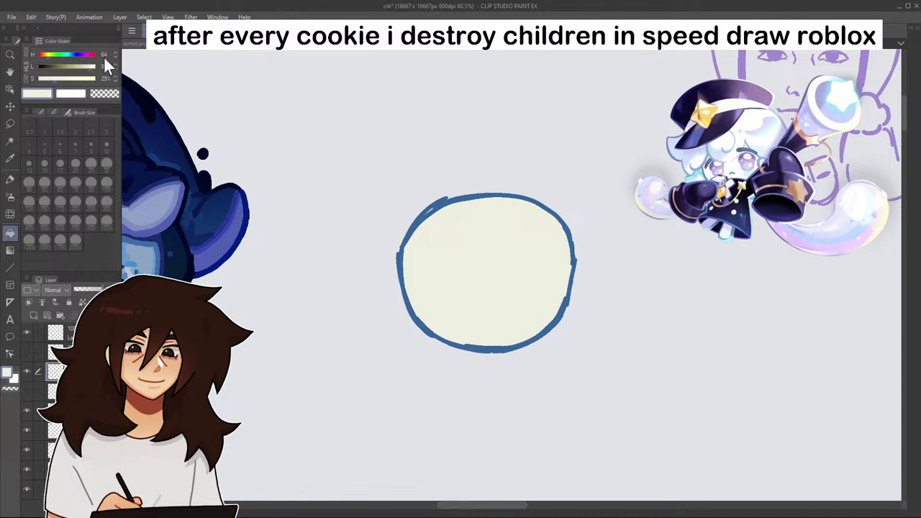
# - Try a pen shading stroke along the face's lower-left edge using hue 64, luminosity 82% and saturation 38%
pyautogui.click(87, 66)
pyautogui.click(62, 79)
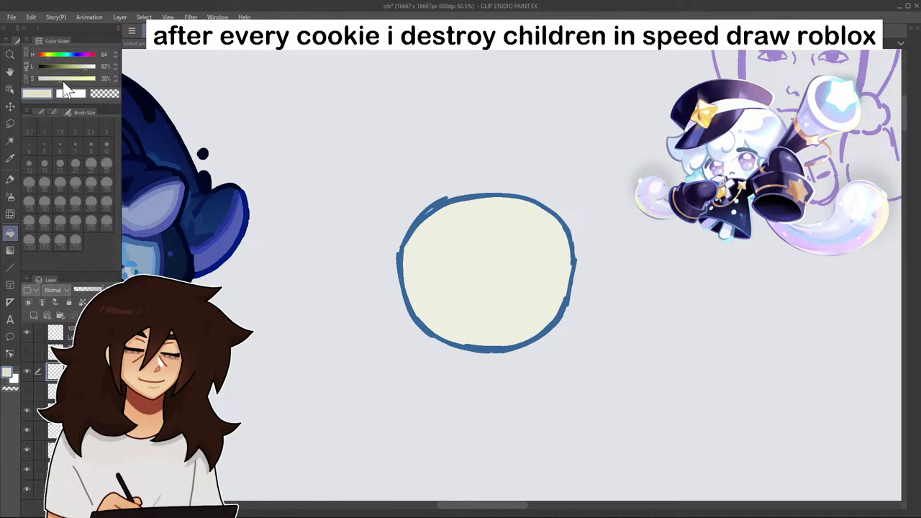
pyautogui.click(10, 179)
pyautogui.moveTo(408, 249)
pyautogui.mouseDown()
pyautogui.moveTo(407, 288)
pyautogui.moveTo(425, 333)
pyautogui.mouseUp()
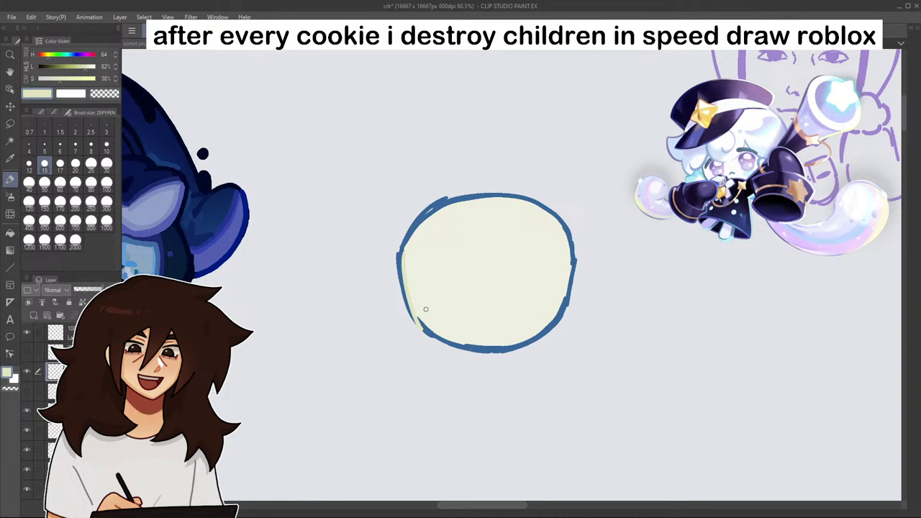
pyautogui.hotkey('ctrl', 'z')
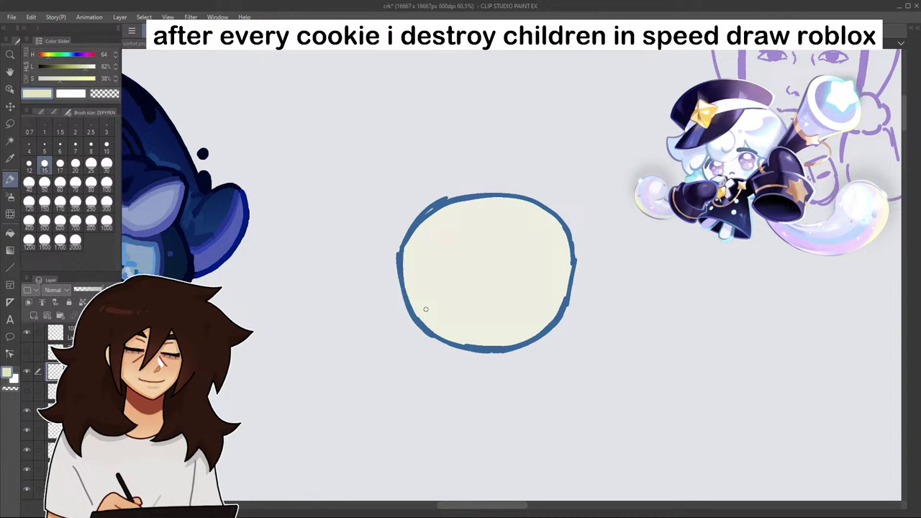
# - Paint a muted green shadow along the face's sides and chin with hue 163, luminosity 77% and saturation 19%
pyautogui.click(68, 54)
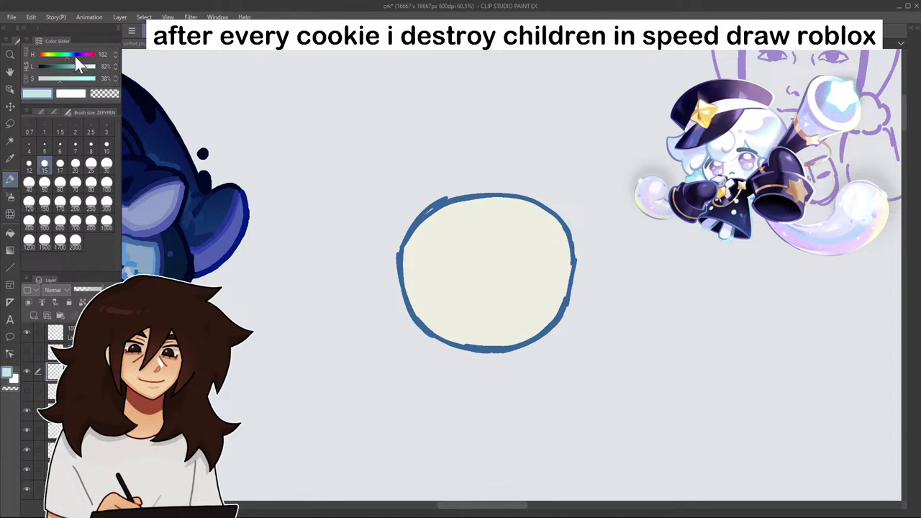
pyautogui.scroll(2, 519, 298)
pyautogui.scroll(1, 520, 298)
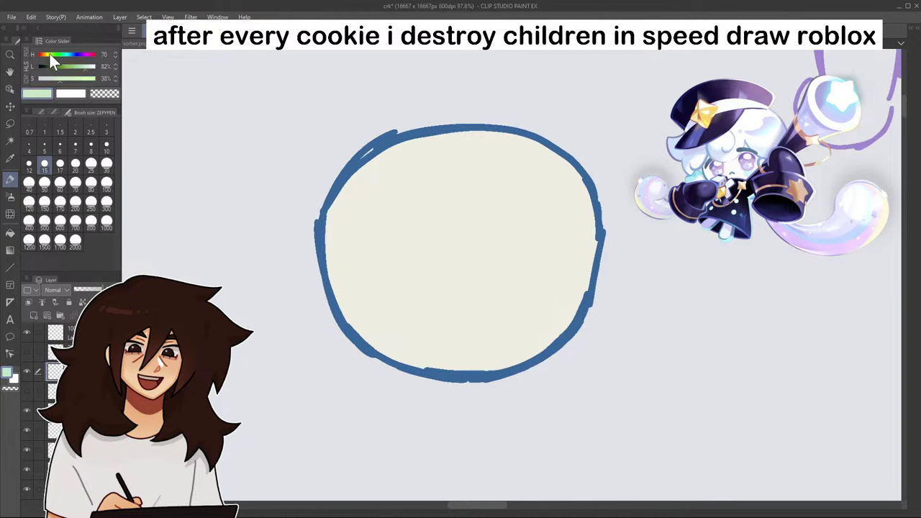
pyautogui.click(86, 68)
pyautogui.click(10, 233)
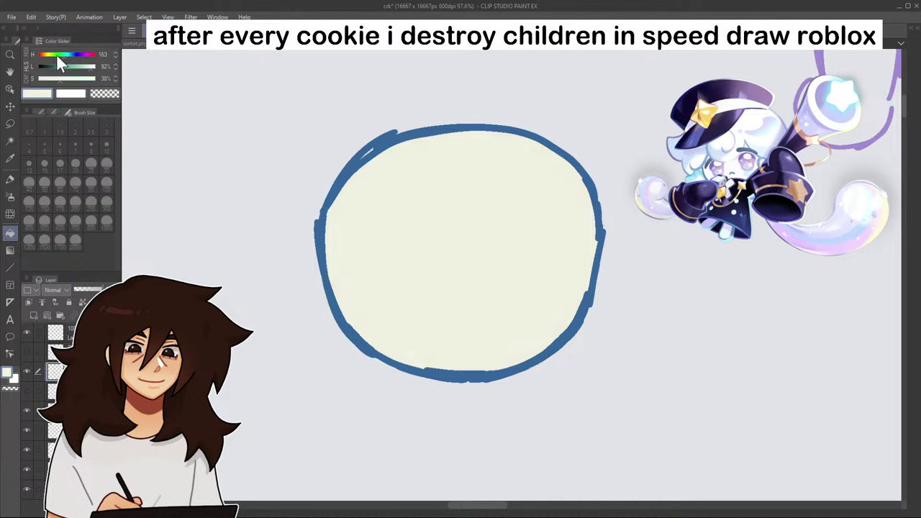
pyautogui.click(11, 178)
pyautogui.click(85, 66)
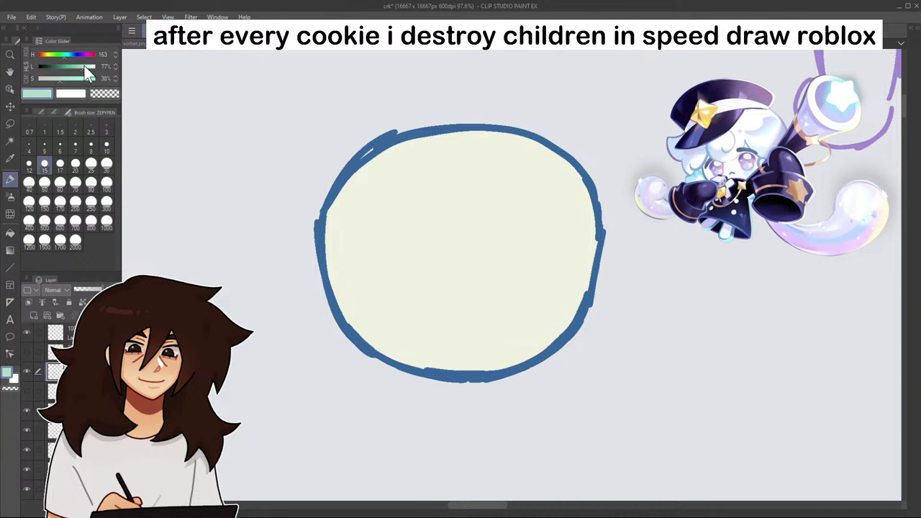
pyautogui.click(47, 77)
pyautogui.moveTo(321, 214)
pyautogui.mouseDown()
pyautogui.moveTo(339, 285)
pyautogui.moveTo(376, 349)
pyautogui.moveTo(340, 299)
pyautogui.moveTo(359, 328)
pyautogui.moveTo(452, 370)
pyautogui.moveTo(436, 360)
pyautogui.moveTo(457, 361)
pyautogui.moveTo(451, 370)
pyautogui.moveTo(497, 367)
pyautogui.moveTo(565, 326)
pyautogui.moveTo(595, 264)
pyautogui.moveTo(571, 319)
pyautogui.moveTo(541, 353)
pyautogui.moveTo(560, 332)
pyautogui.moveTo(454, 375)
pyautogui.mouseUp()
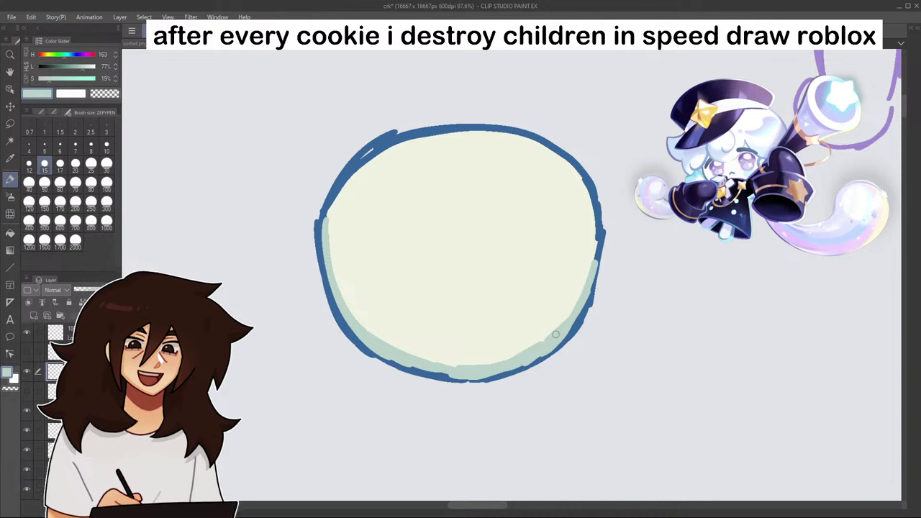
# - Redraw the face outline along the sides and chin in its sampled blue with the sketch shown, and hide the sketch again
pyautogui.click(27, 352)
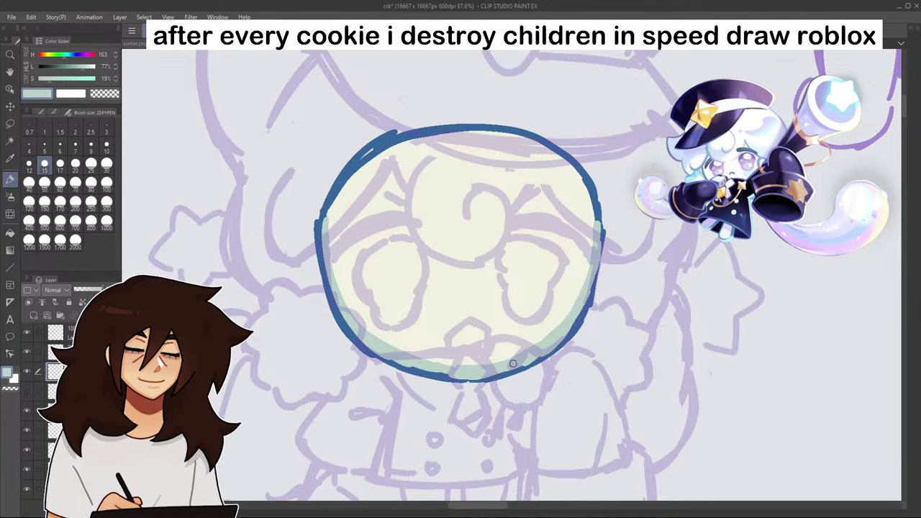
pyautogui.keyDown('alt'); pyautogui.click(337, 185); pyautogui.keyUp('alt')
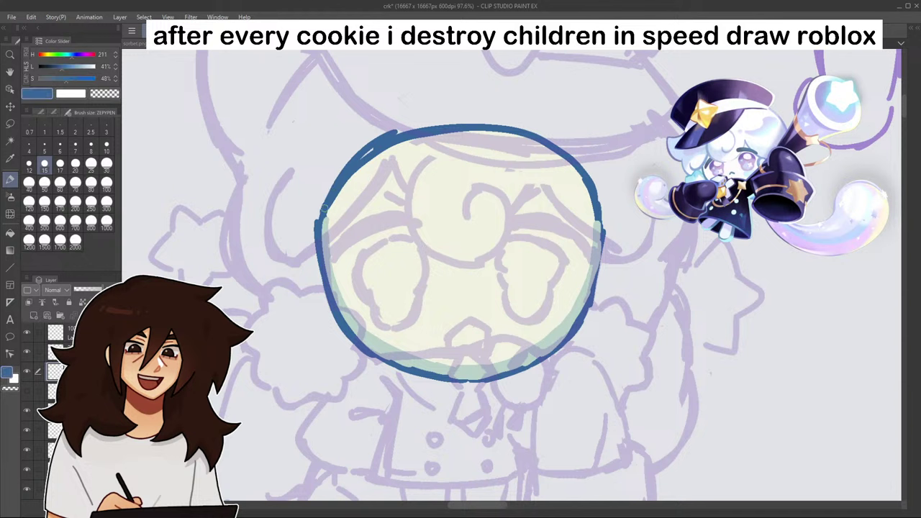
pyautogui.moveTo(324, 210)
pyautogui.mouseDown()
pyautogui.moveTo(327, 275)
pyautogui.moveTo(348, 328)
pyautogui.moveTo(386, 360)
pyautogui.moveTo(432, 376)
pyautogui.moveTo(508, 375)
pyautogui.moveTo(560, 347)
pyautogui.moveTo(589, 310)
pyautogui.moveTo(596, 222)
pyautogui.moveTo(595, 277)
pyautogui.mouseUp()
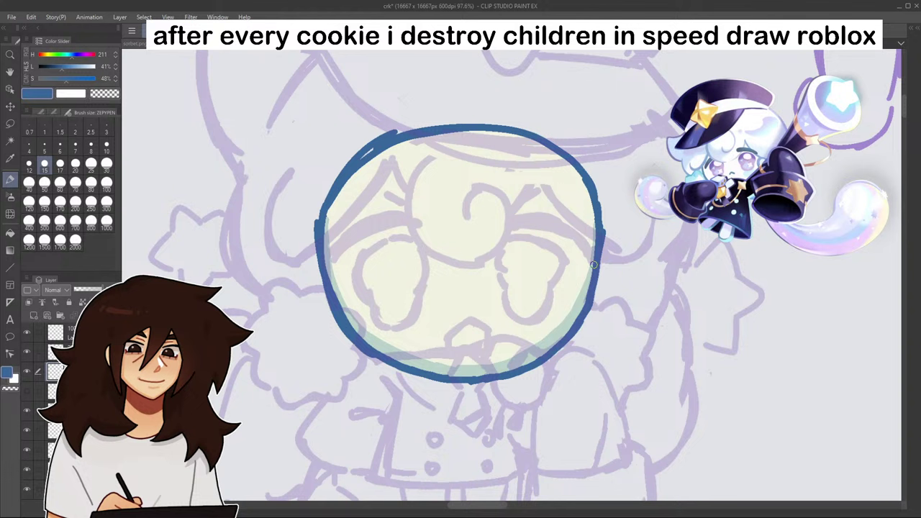
pyautogui.click(27, 351)
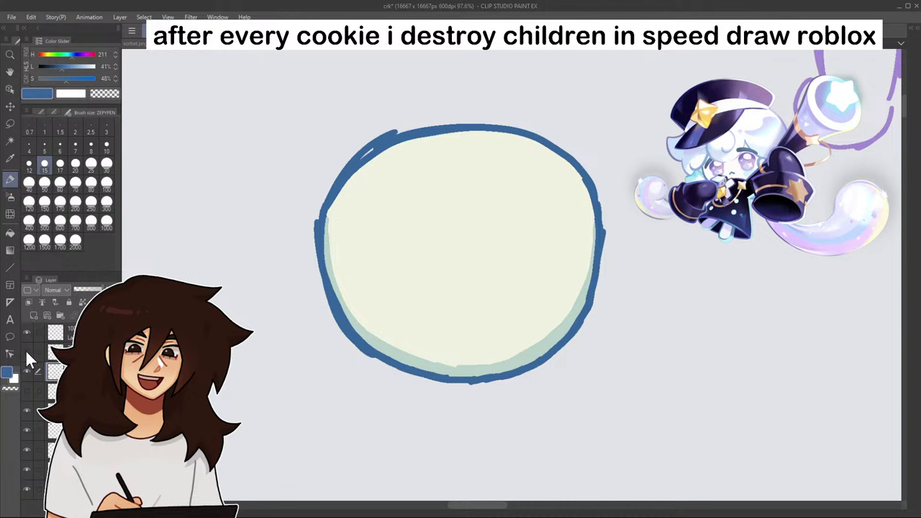
# - Paint over the inner side of the face's top outline with its sampled cream to thin the line, and compare it against the sketch
pyautogui.keyDown('alt'); pyautogui.click(378, 167); pyautogui.keyUp('alt')
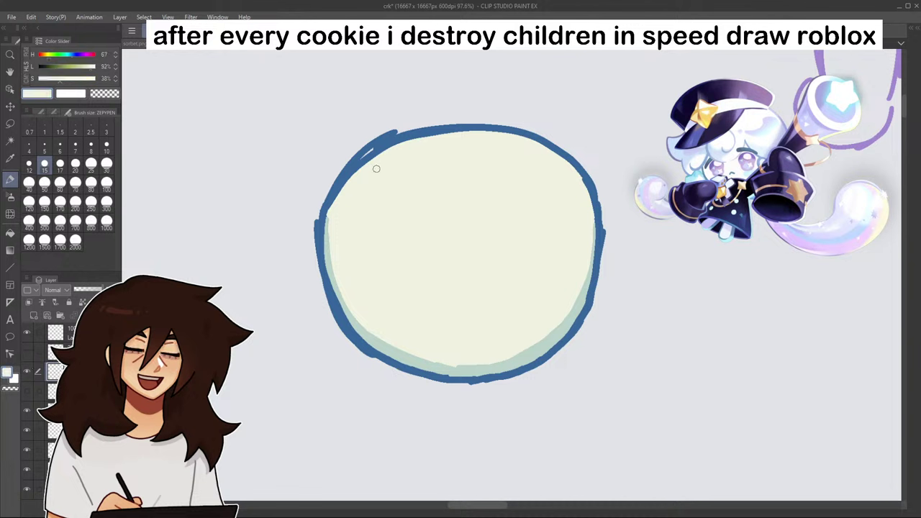
pyautogui.moveTo(334, 213); pyautogui.dragTo(411, 139)
pyautogui.moveTo(363, 163)
pyautogui.mouseDown()
pyautogui.moveTo(444, 137)
pyautogui.moveTo(405, 139)
pyautogui.moveTo(467, 128)
pyautogui.moveTo(543, 152)
pyautogui.mouseUp()
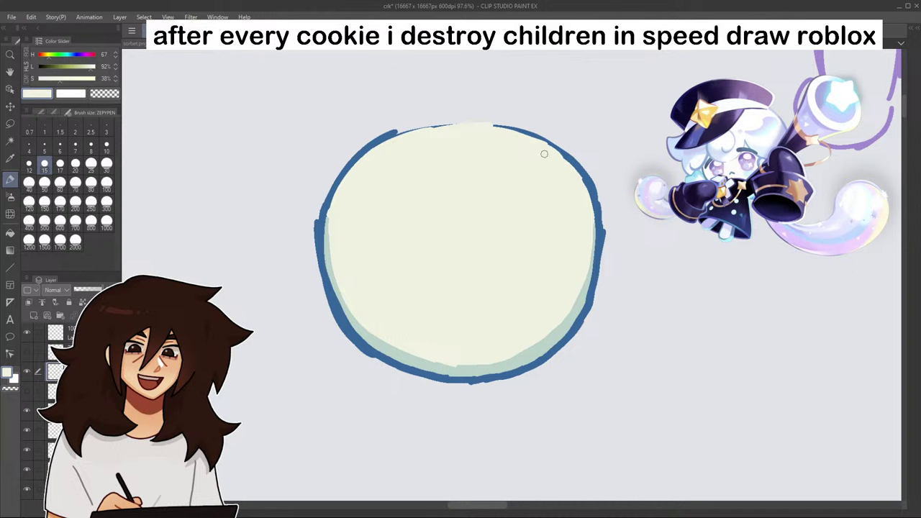
pyautogui.click(28, 352)
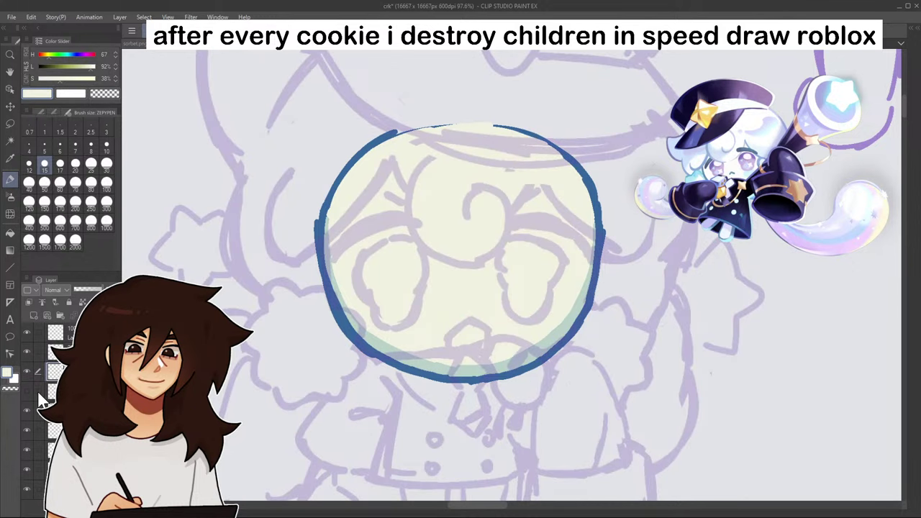
pyautogui.click(26, 351)
# - Draw a wide curved band across the lower face and fill it using hue 76, luminosity 76% and saturation 38%
pyautogui.keyDown('alt'); pyautogui.click(496, 377); pyautogui.keyUp('alt')
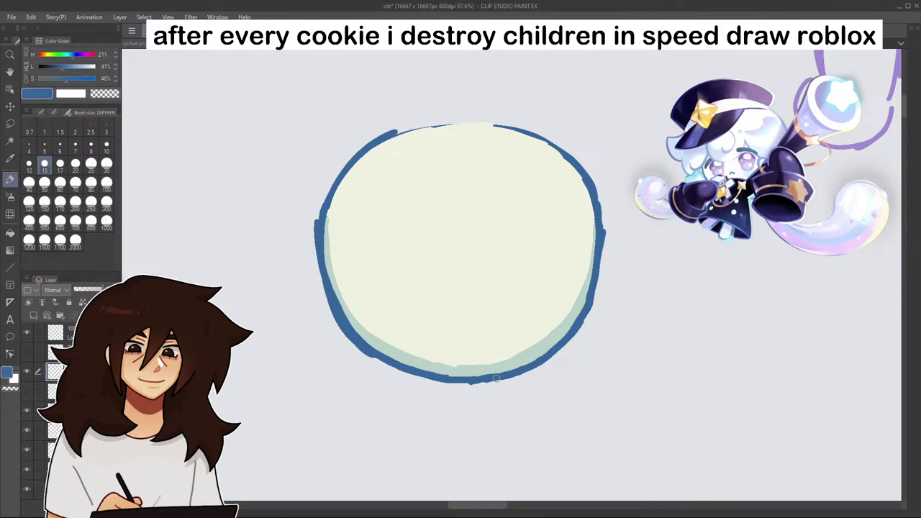
pyautogui.keyDown('alt'); pyautogui.click(500, 313); pyautogui.keyUp('alt')
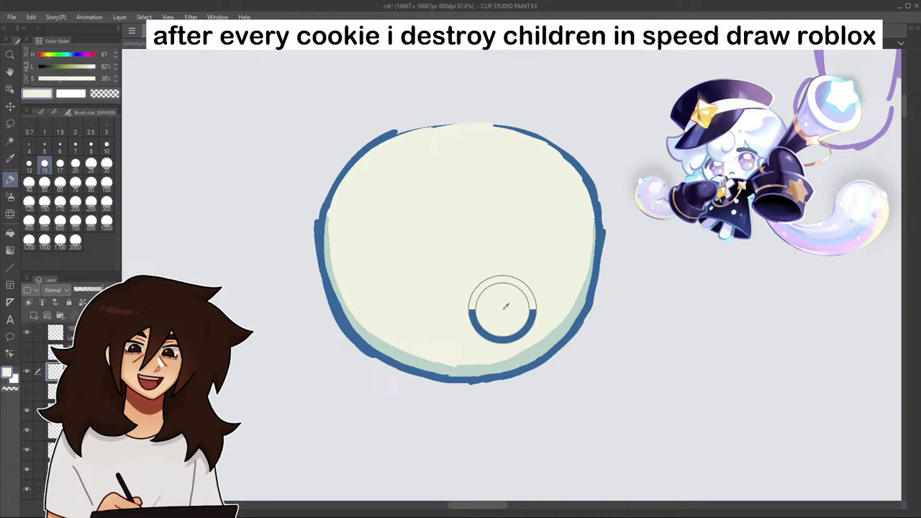
pyautogui.click(50, 55)
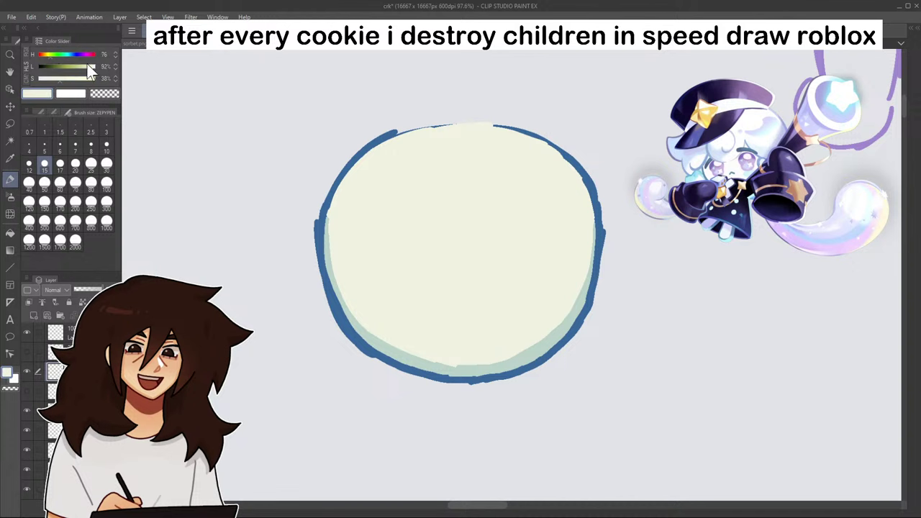
pyautogui.click(82, 67)
pyautogui.moveTo(384, 268)
pyautogui.mouseDown()
pyautogui.moveTo(368, 286)
pyautogui.moveTo(372, 308)
pyautogui.moveTo(552, 292)
pyautogui.moveTo(562, 282)
pyautogui.moveTo(533, 255)
pyautogui.moveTo(473, 249)
pyautogui.moveTo(381, 270)
pyautogui.moveTo(365, 293)
pyautogui.mouseUp()
pyautogui.click(10, 234)
pyautogui.click(426, 278)
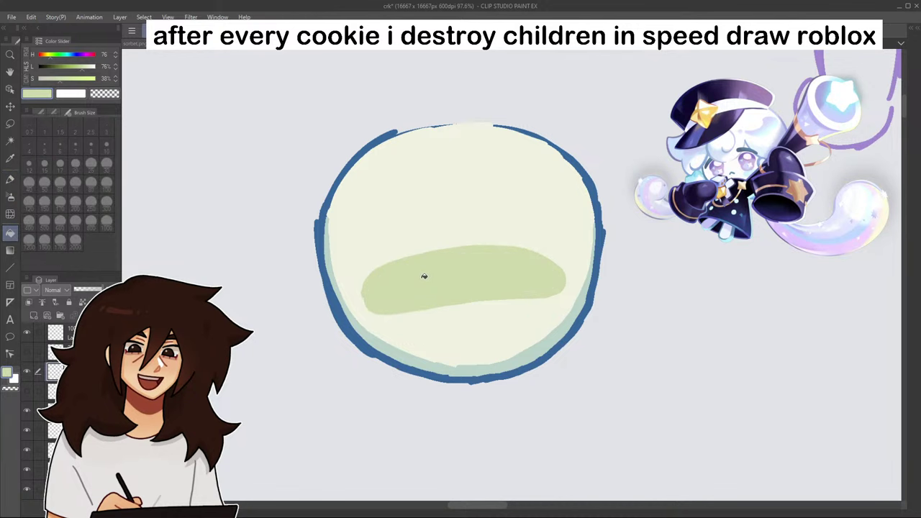
# - Refill the band with the tint sampled from the chin shadow, lightened to luminosity 91% with saturation 13%
pyautogui.keyDown('alt'); pyautogui.click(375, 341); pyautogui.keyUp('alt')
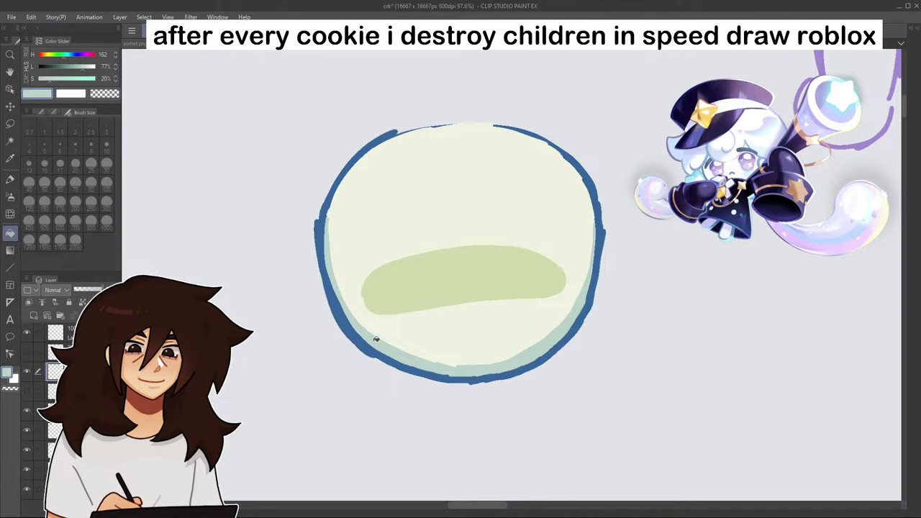
pyautogui.click(87, 66)
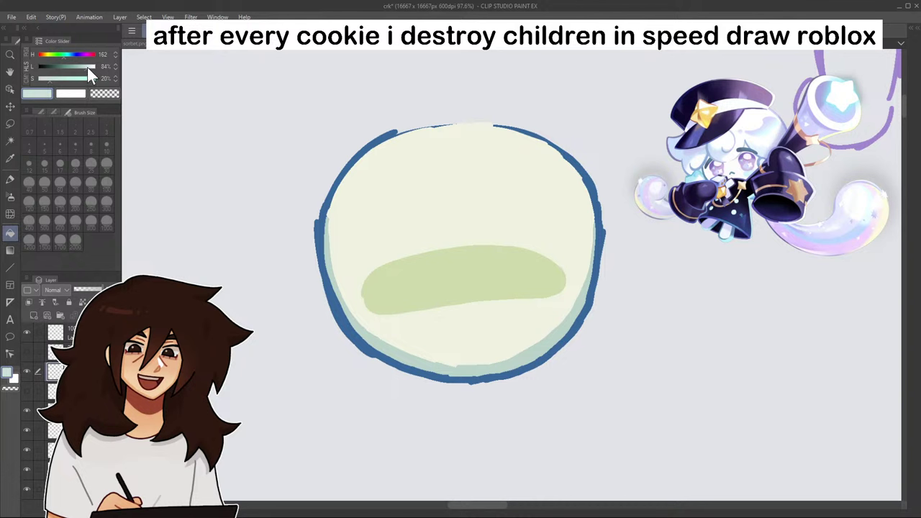
pyautogui.click(489, 258)
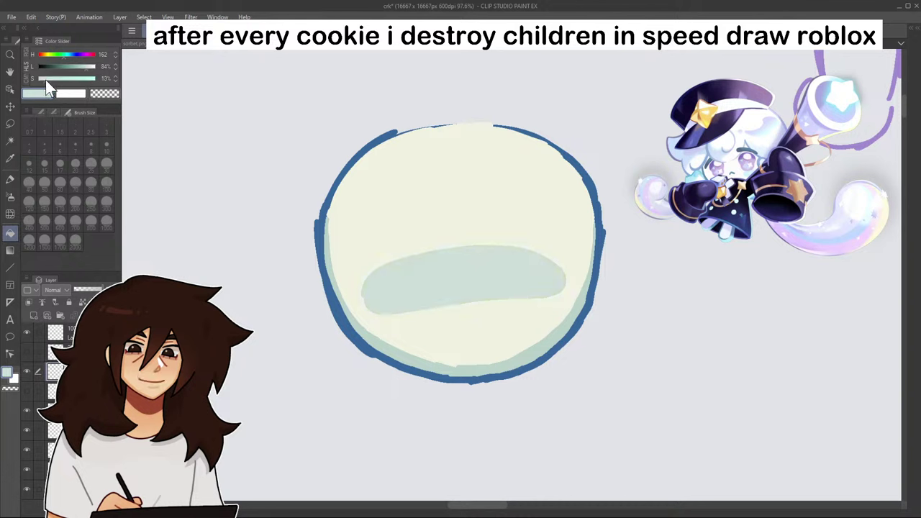
pyautogui.click(46, 79)
pyautogui.click(91, 67)
pyautogui.click(430, 277)
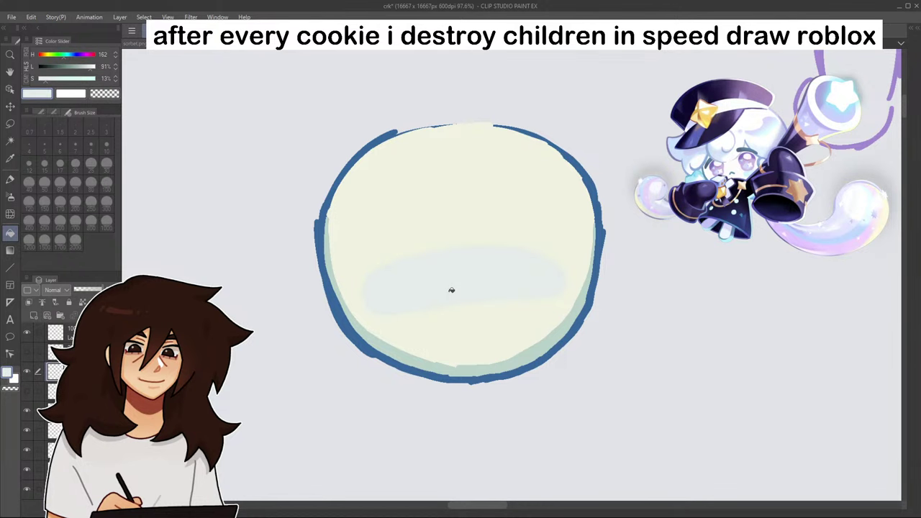
# - Deepen the band across the face by refilling it at luminosity 87% and saturation 18%
pyautogui.scroll(-6, 451, 290)
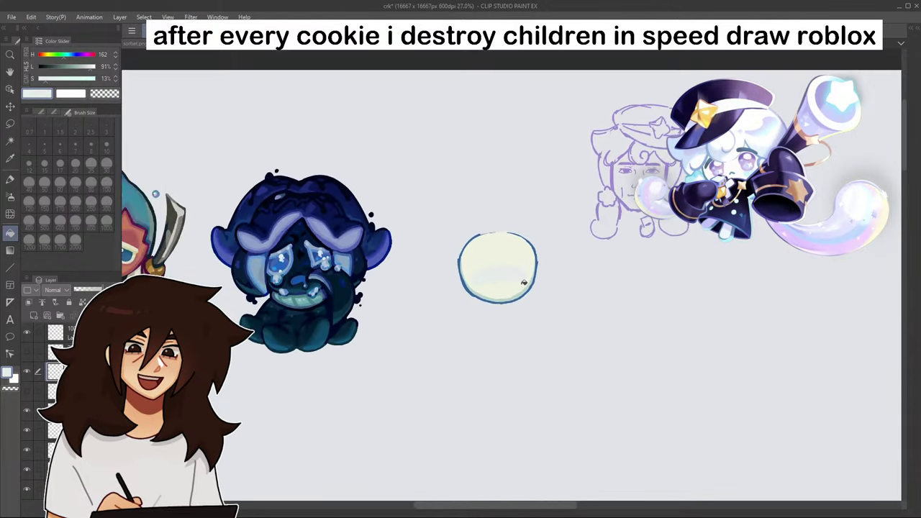
pyautogui.scroll(3, 524, 285)
pyautogui.scroll(4, 506, 227)
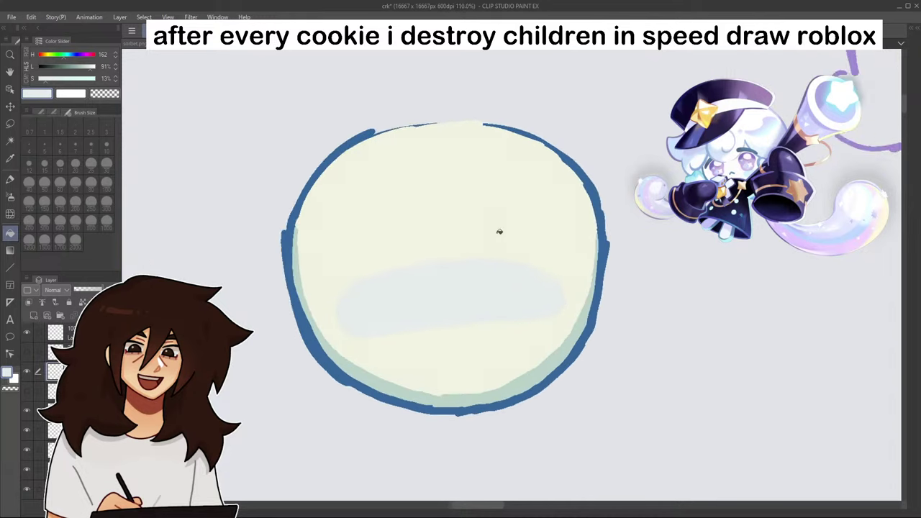
pyautogui.click(88, 67)
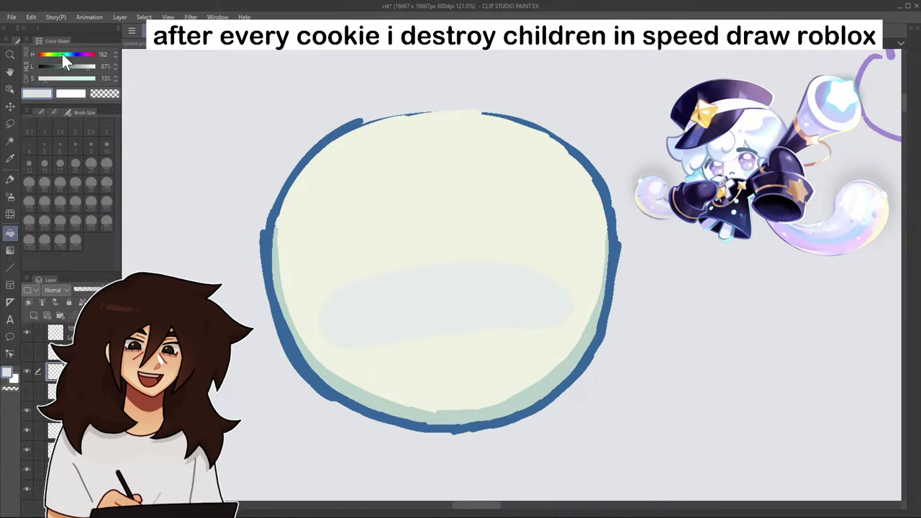
pyautogui.click(425, 296)
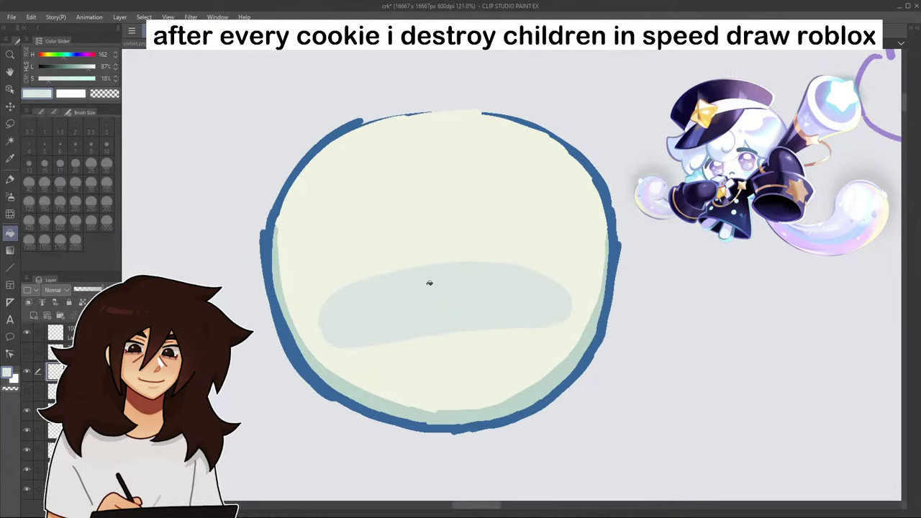
# - Draw thick arched lash lines above both eyes in the sampled outline blue with the sketch shown
pyautogui.click(10, 179)
pyautogui.keyDown('alt'); pyautogui.click(283, 351); pyautogui.keyUp('alt')
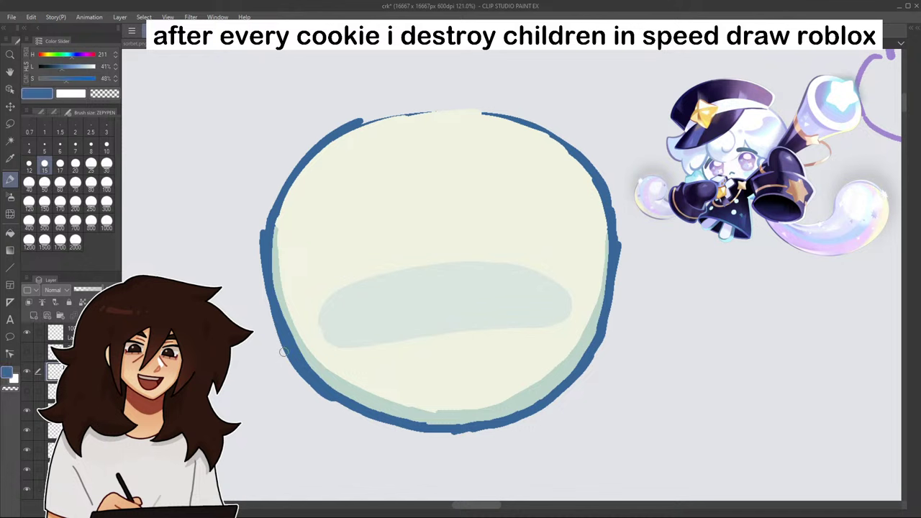
pyautogui.click(24, 429)
pyautogui.moveTo(285, 274)
pyautogui.mouseDown()
pyautogui.moveTo(354, 232)
pyautogui.moveTo(382, 231)
pyautogui.moveTo(284, 272)
pyautogui.moveTo(391, 230)
pyautogui.mouseUp()
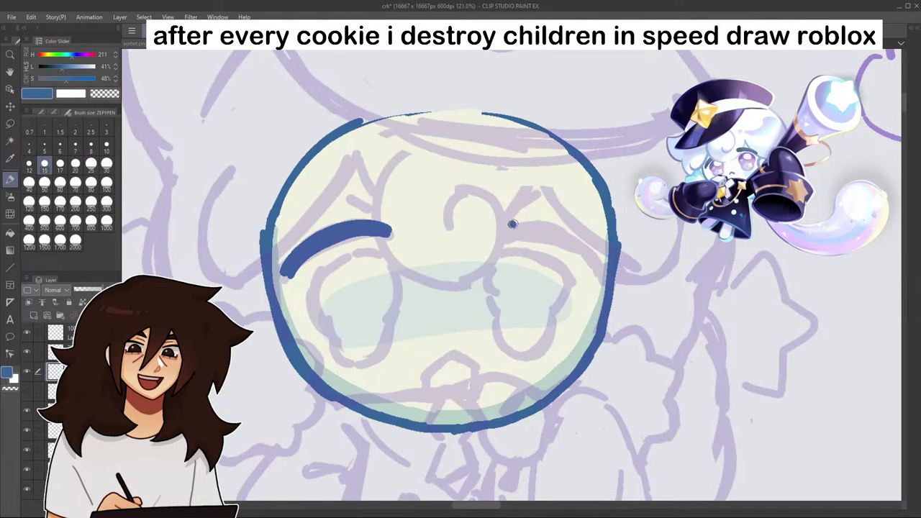
pyautogui.moveTo(505, 234); pyautogui.dragTo(597, 263)
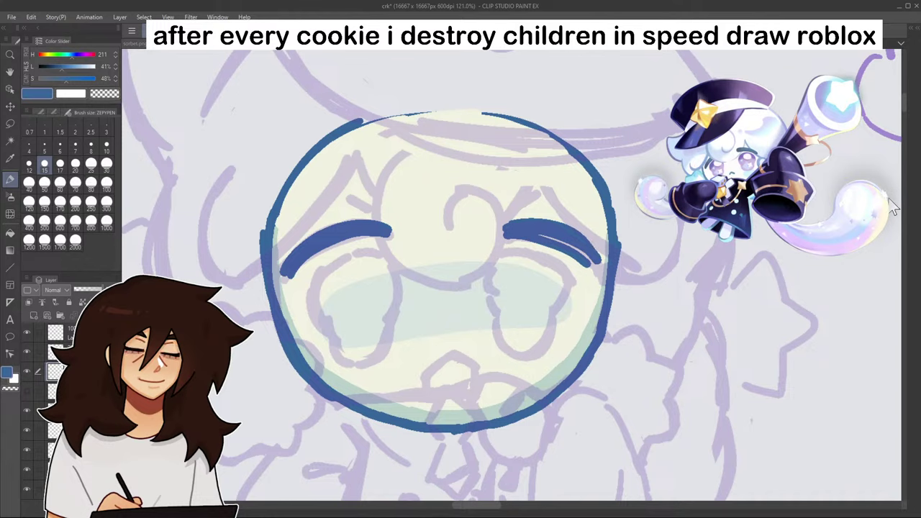
# - Undo the lash line above the right-hand eye and redraw it closer to the face's centre with the canvas view mirrored
pyautogui.press('h')
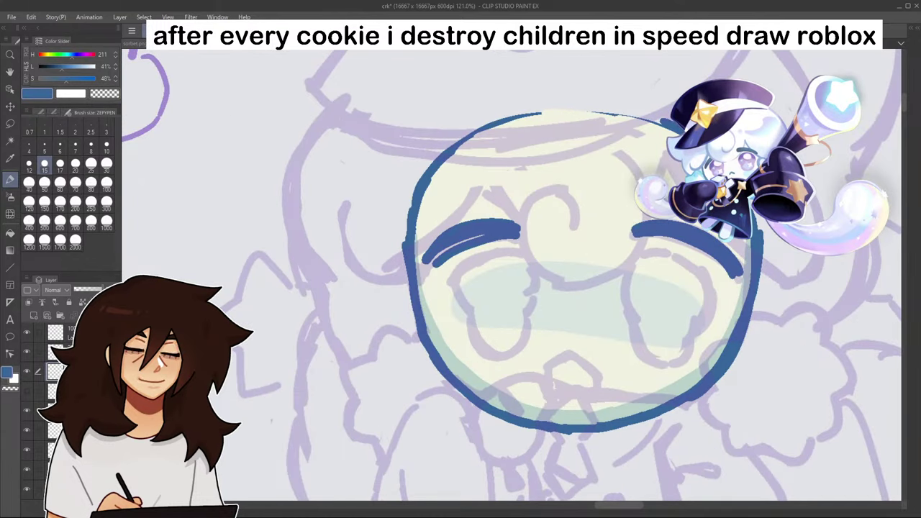
pyautogui.hotkey('ctrl', 'z')
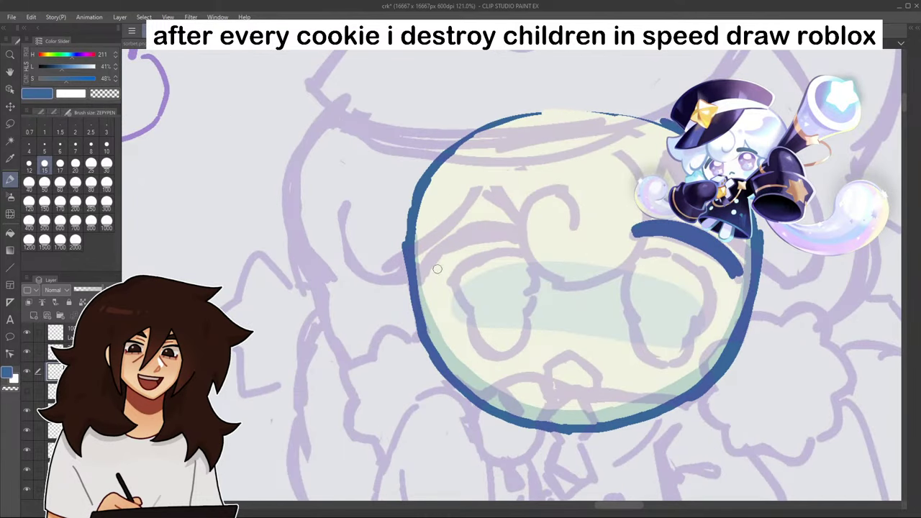
pyautogui.moveTo(435, 267)
pyautogui.mouseDown()
pyautogui.moveTo(539, 238)
pyautogui.moveTo(507, 234)
pyautogui.moveTo(435, 263)
pyautogui.mouseUp()
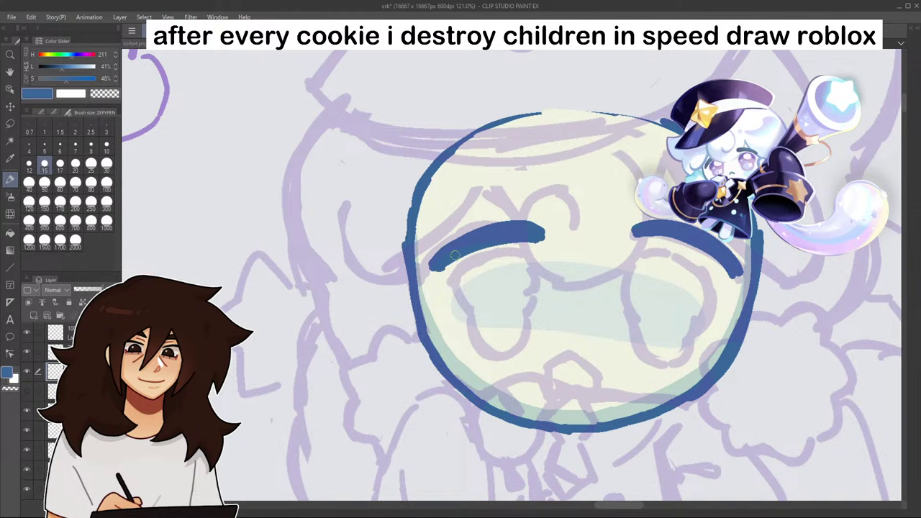
pyautogui.press('h')
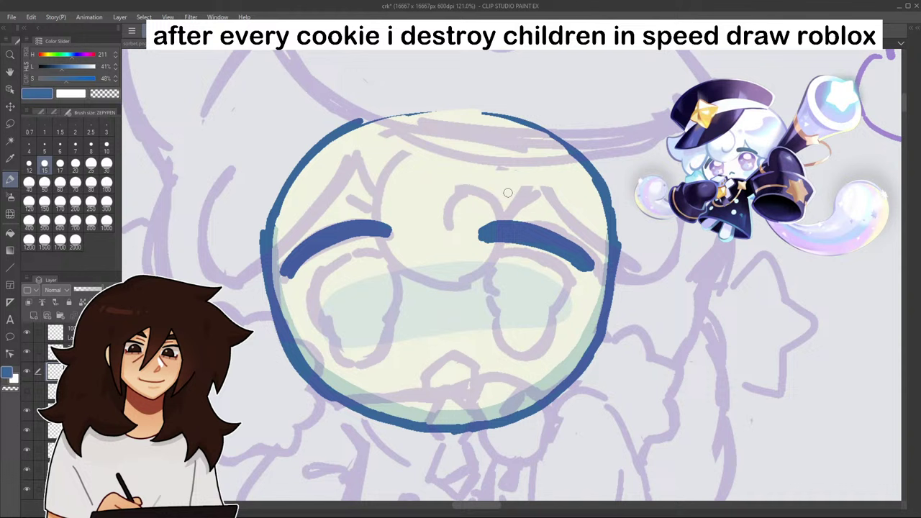
# - Trim the underside of the right-hand lash line with face cream and rework its top with blue at hue 223, luminosity 45% and saturation 41%
pyautogui.keyDown('alt'); pyautogui.click(404, 218); pyautogui.keyUp('alt')
pyautogui.moveTo(487, 251); pyautogui.dragTo(541, 246)
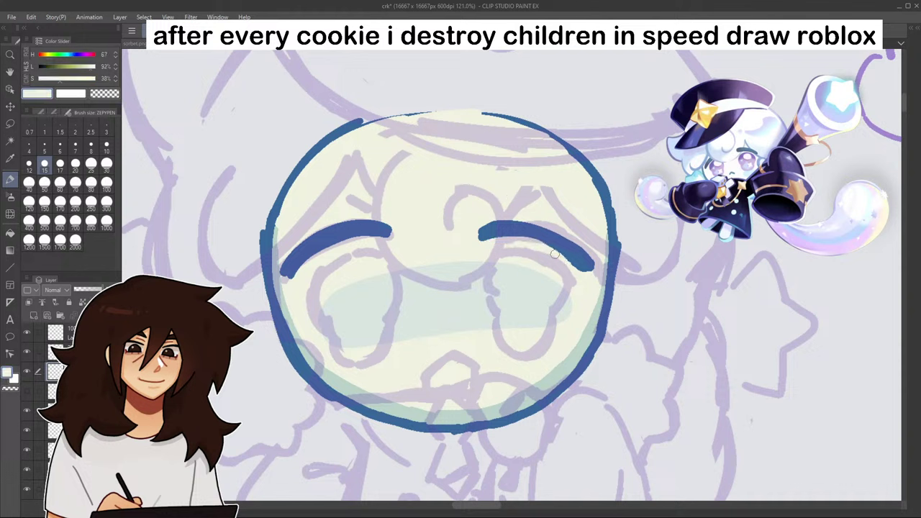
pyautogui.keyDown('alt'); pyautogui.click(337, 230); pyautogui.keyUp('alt')
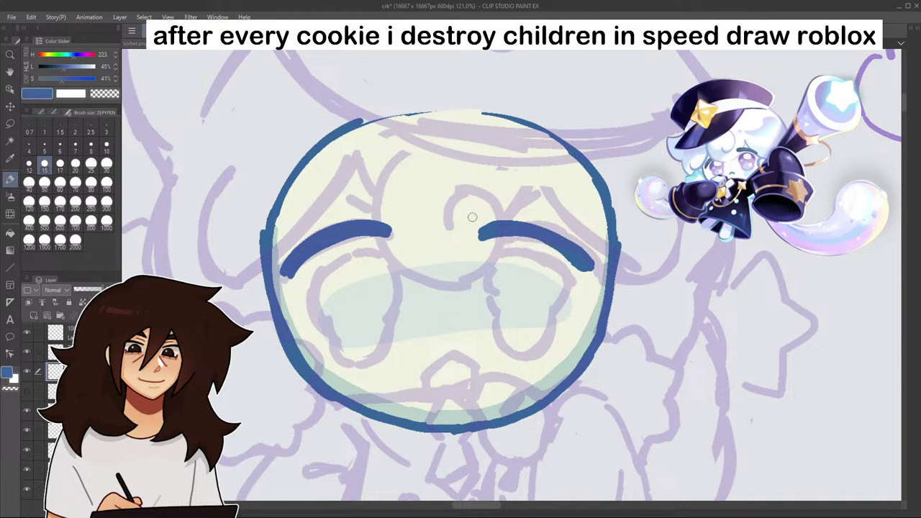
pyautogui.moveTo(479, 229)
pyautogui.mouseDown()
pyautogui.moveTo(526, 224)
pyautogui.moveTo(558, 233)
pyautogui.moveTo(509, 224)
pyautogui.moveTo(586, 258)
pyautogui.moveTo(535, 222)
pyautogui.moveTo(491, 225)
pyautogui.mouseUp()
pyautogui.scroll(-5, 525, 301)
pyautogui.scroll(-3, 527, 314)
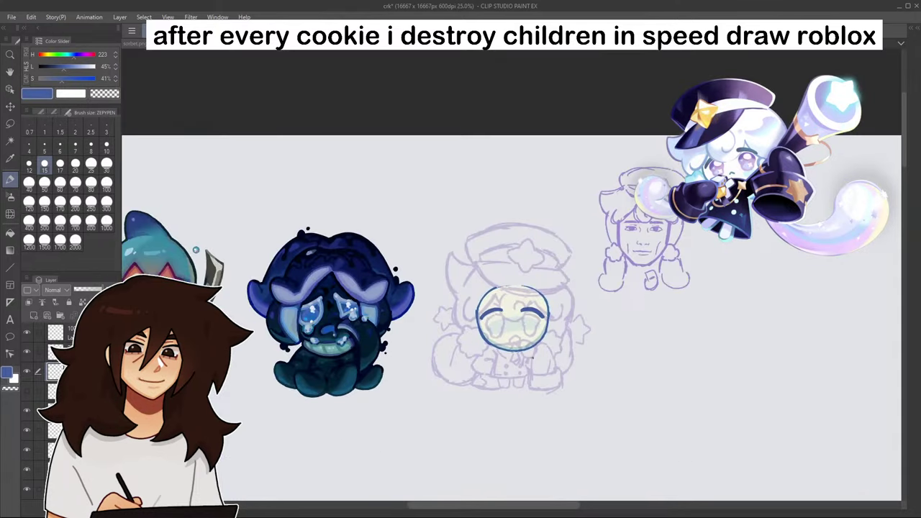
pyautogui.scroll(5, 533, 357)
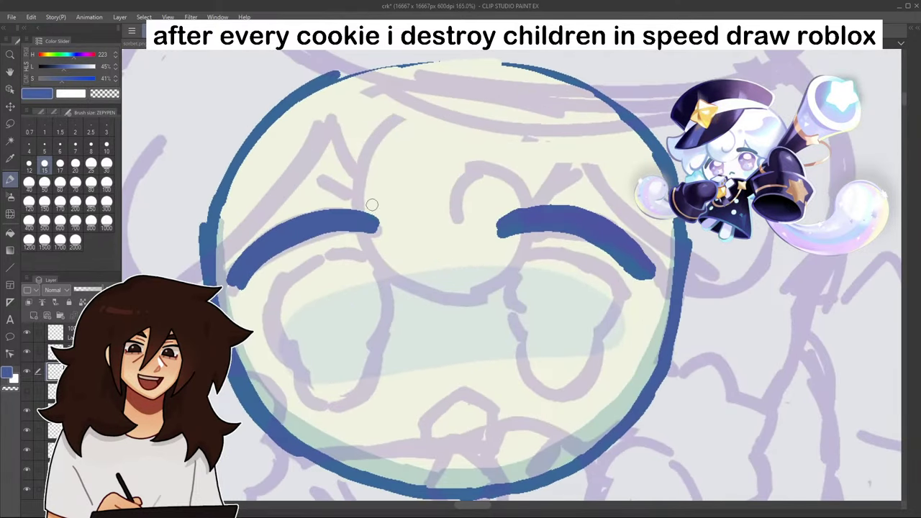
# - Outline both eyes along the sketch in the sampled lavender with hue 240, luminosity 79% and saturation 21%
pyautogui.keyDown('alt'); pyautogui.click(378, 279); pyautogui.keyUp('alt')
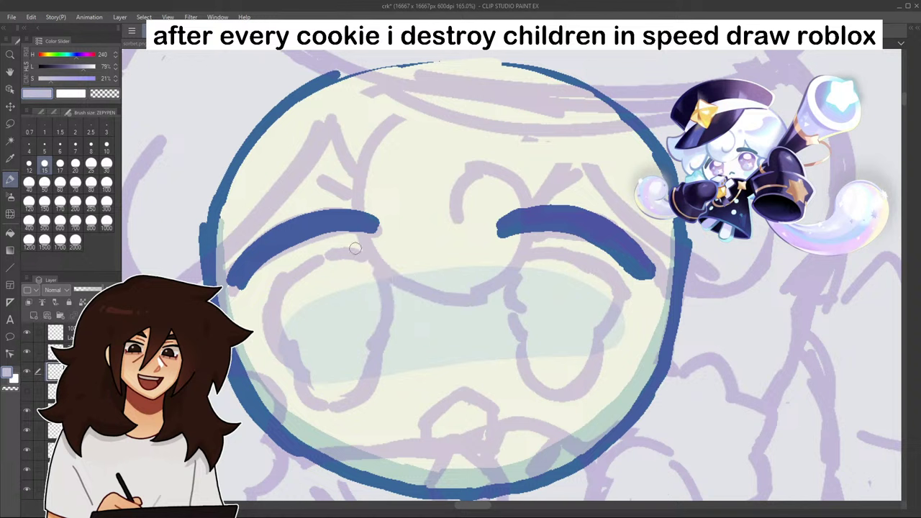
pyautogui.moveTo(355, 248)
pyautogui.mouseDown()
pyautogui.moveTo(308, 263)
pyautogui.moveTo(272, 303)
pyautogui.moveTo(286, 352)
pyautogui.mouseUp()
pyautogui.moveTo(352, 252)
pyautogui.mouseDown()
pyautogui.moveTo(385, 274)
pyautogui.moveTo(386, 317)
pyautogui.moveTo(361, 392)
pyautogui.moveTo(316, 388)
pyautogui.moveTo(284, 349)
pyautogui.mouseUp()
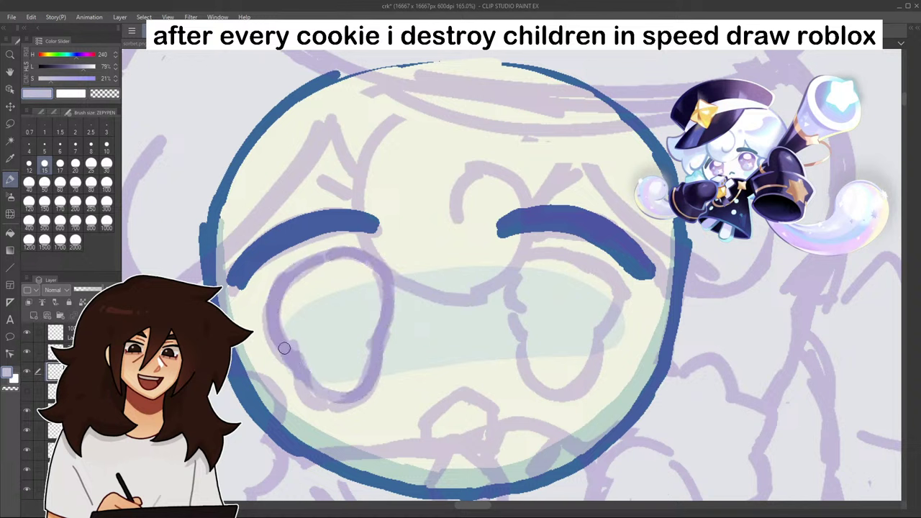
pyautogui.moveTo(532, 256); pyautogui.dragTo(515, 303)
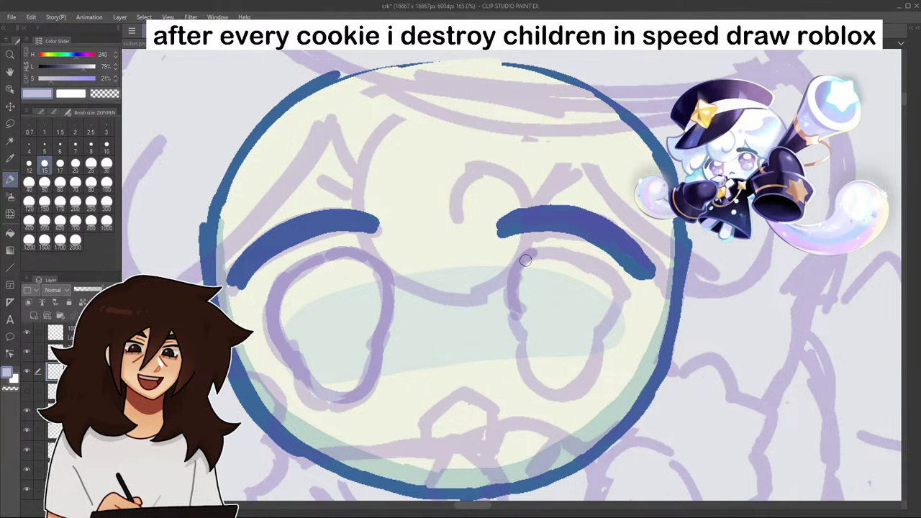
pyautogui.moveTo(525, 260)
pyautogui.mouseDown()
pyautogui.moveTo(597, 264)
pyautogui.moveTo(621, 314)
pyautogui.moveTo(603, 338)
pyautogui.mouseUp()
pyautogui.moveTo(512, 313)
pyautogui.mouseDown()
pyautogui.moveTo(526, 341)
pyautogui.moveTo(511, 297)
pyautogui.moveTo(535, 383)
pyautogui.moveTo(565, 390)
pyautogui.moveTo(591, 344)
pyautogui.mouseUp()
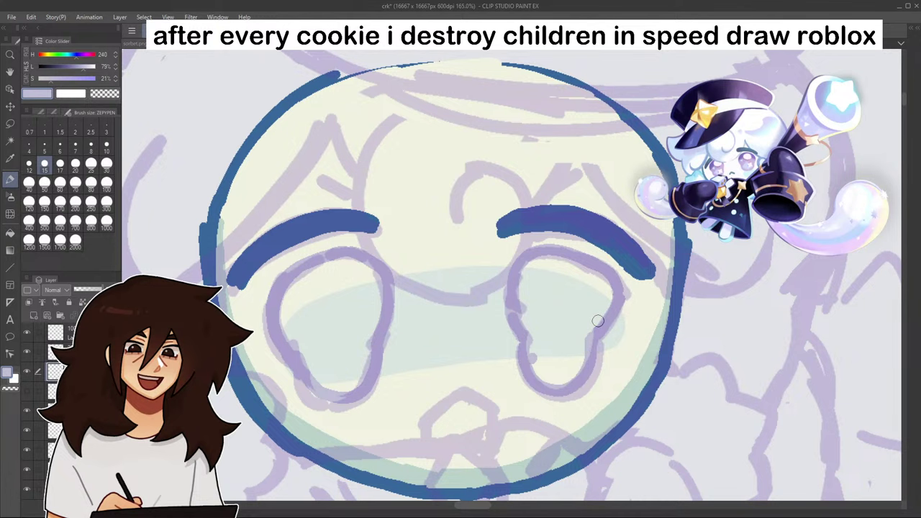
# - Hide the sketch and fill both eye shapes completely with the same lavender
pyautogui.click(27, 352)
pyautogui.click(12, 235)
pyautogui.click(374, 309)
pyautogui.click(341, 269)
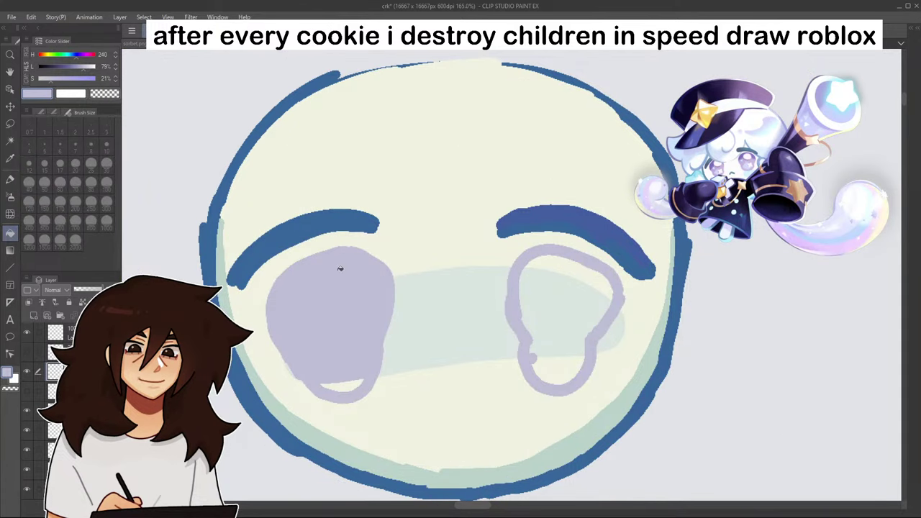
pyautogui.click(352, 381)
pyautogui.click(568, 316)
pyautogui.click(565, 367)
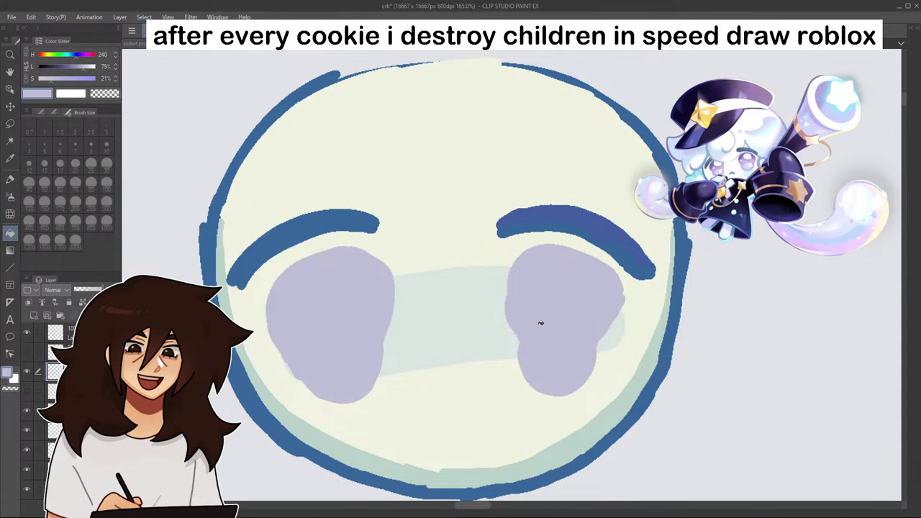
# - Show the sketch again and touch up the inner end of the left-hand lash line with its sampled blue
pyautogui.click(10, 180)
pyautogui.keyDown('alt'); pyautogui.click(321, 220); pyautogui.keyUp('alt')
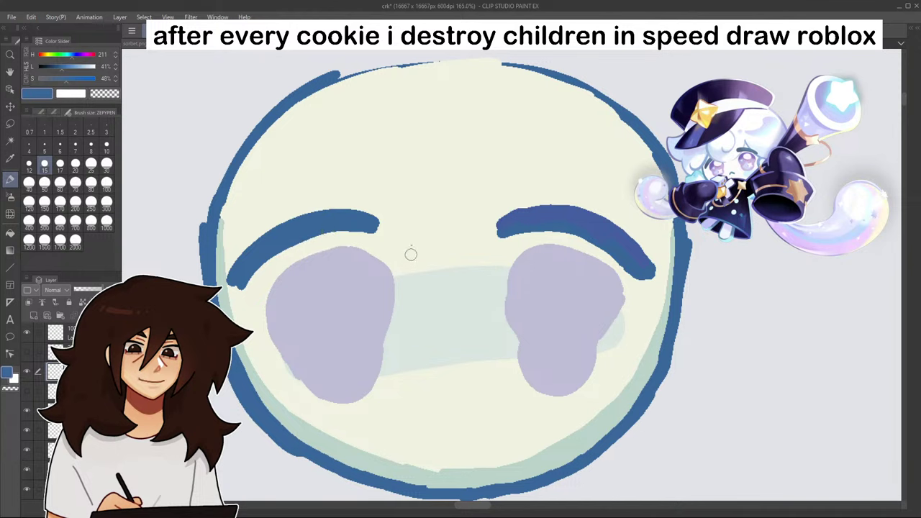
pyautogui.click(27, 353)
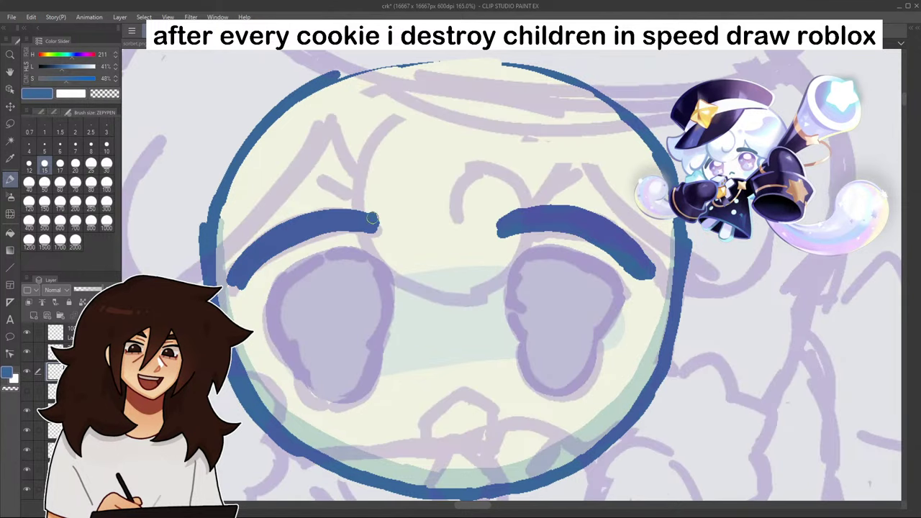
pyautogui.moveTo(372, 219)
pyautogui.mouseDown()
pyautogui.moveTo(385, 226)
pyautogui.moveTo(363, 219)
pyautogui.mouseUp()
pyautogui.scroll(-10, 501, 349)
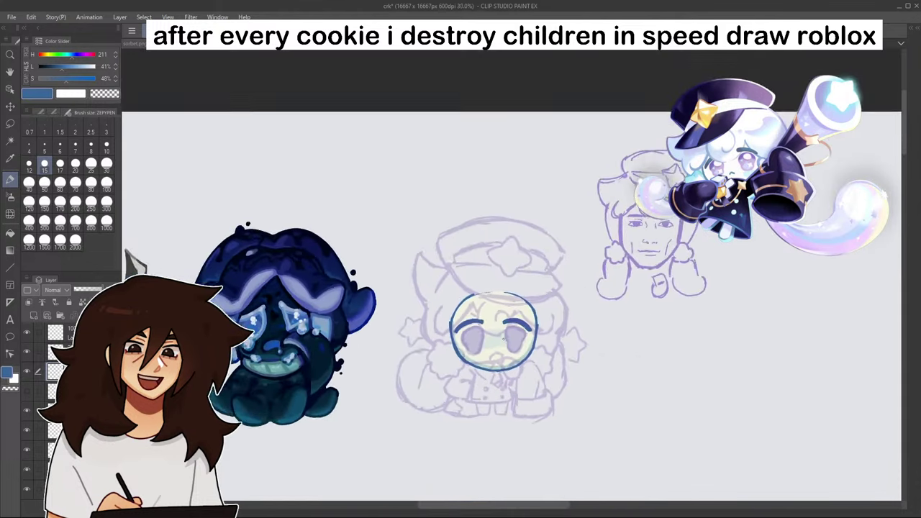
# - Hide the sketch and examine the painted face, lash lines and lavender eyes from close up and from a distance
pyautogui.scroll(2, 500, 357)
pyautogui.scroll(6, 503, 346)
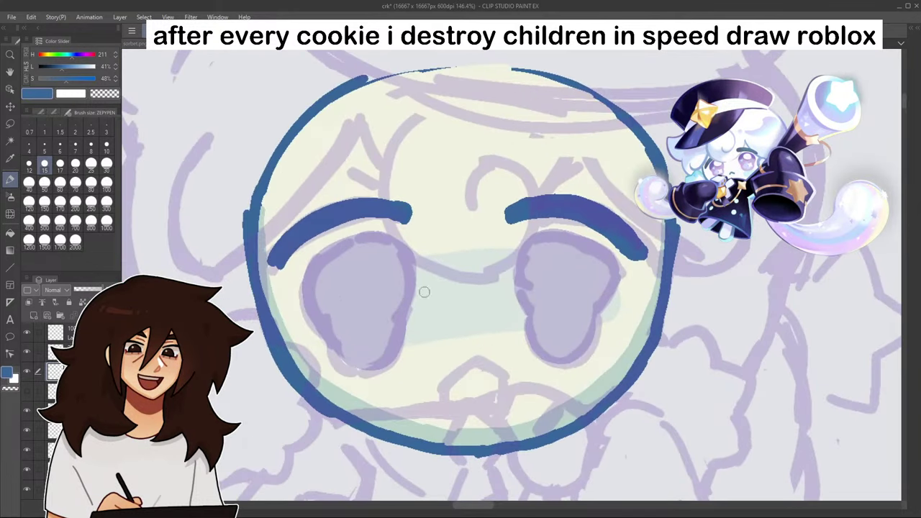
pyautogui.click(27, 352)
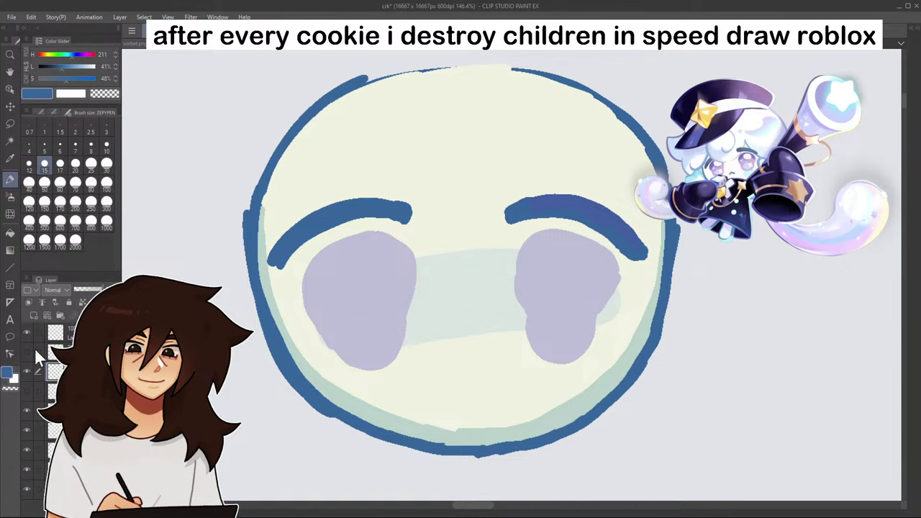
pyautogui.scroll(1, 612, 281)
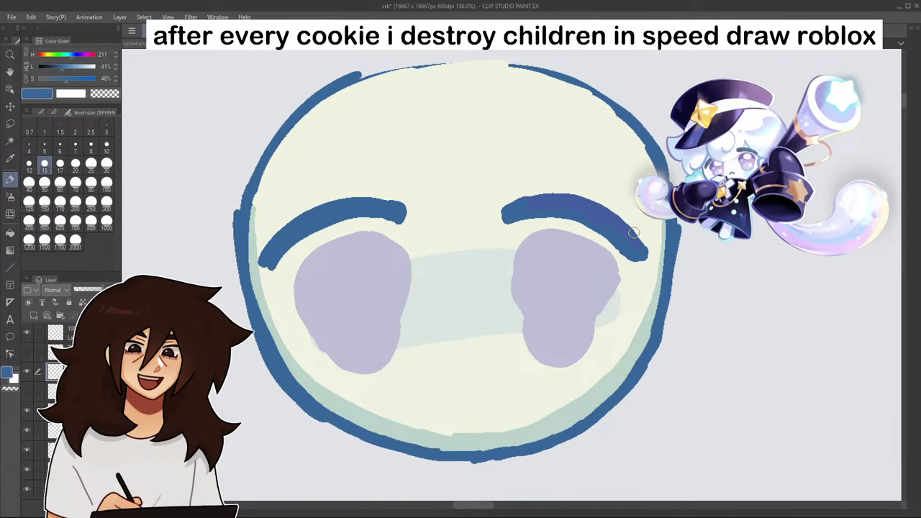
pyautogui.scroll(-10, 618, 288)
pyautogui.scroll(-1, 618, 294)
pyautogui.scroll(4, 613, 267)
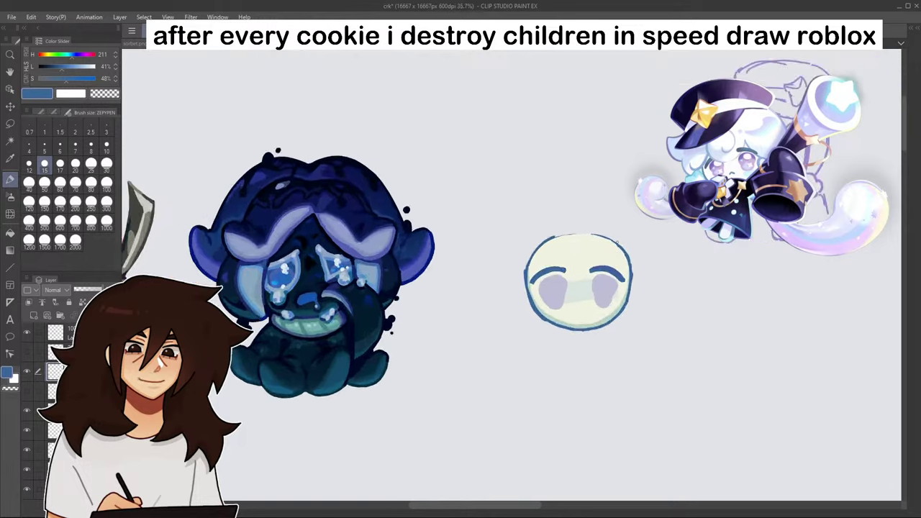
pyautogui.scroll(-3, 597, 321)
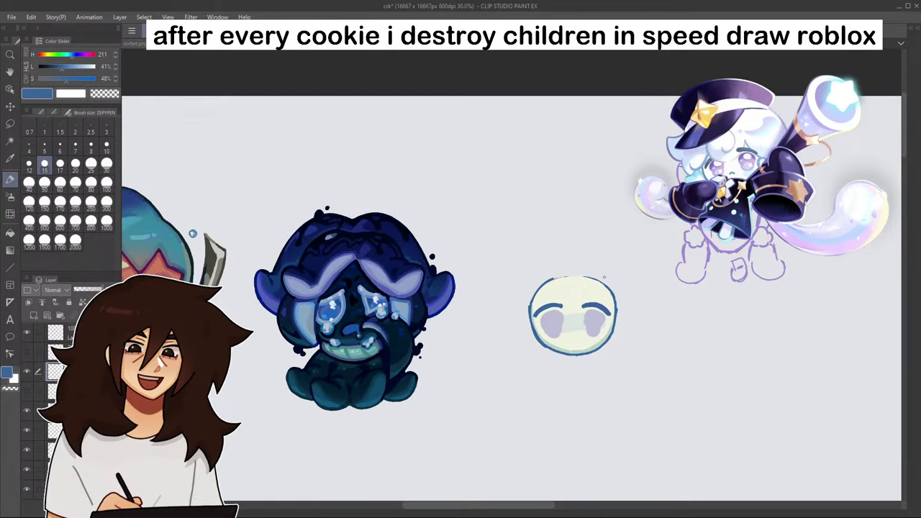
pyautogui.scroll(5, 604, 277)
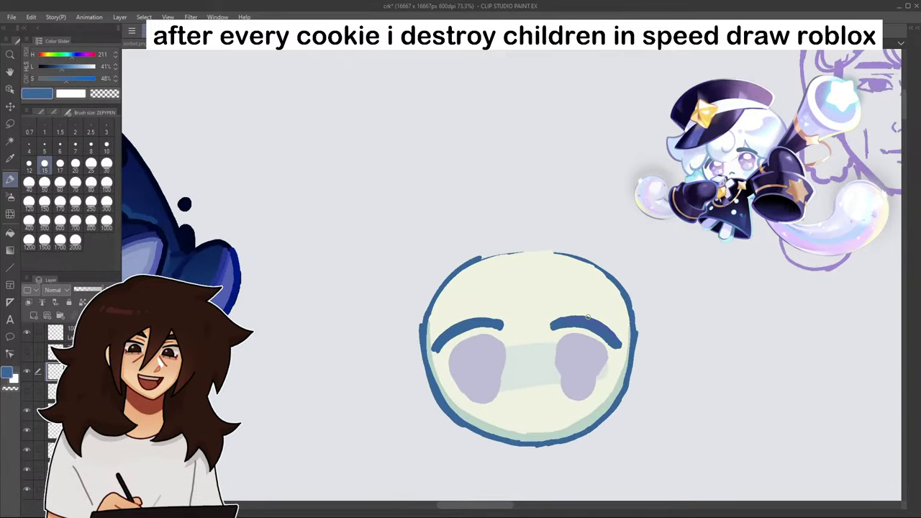
pyautogui.moveTo(818, 55); pyautogui.dragTo(771, 84)
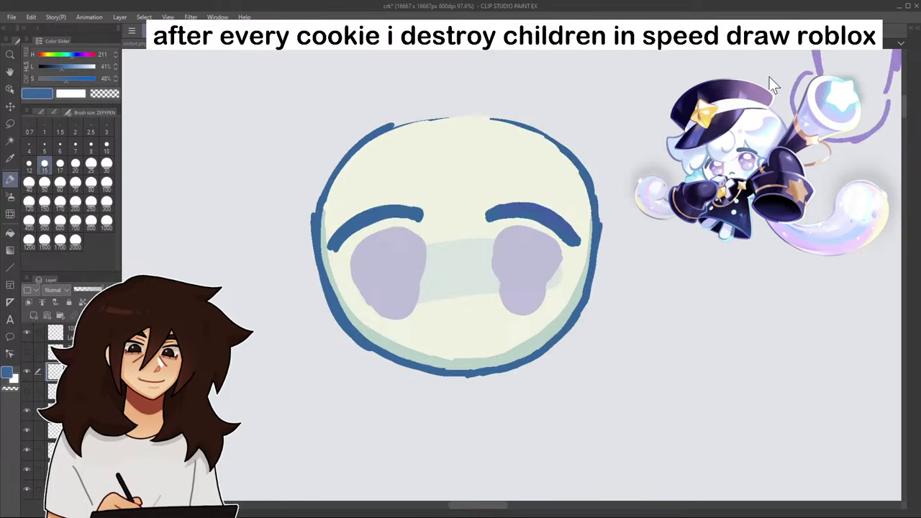
# - Trim the outer edge of the right-hand eye with sampled face cream and smooth its inner edge with the sampled lavender
pyautogui.scroll(4, 472, 257)
pyautogui.keyDown('alt'); pyautogui.click(610, 288); pyautogui.keyUp('alt')
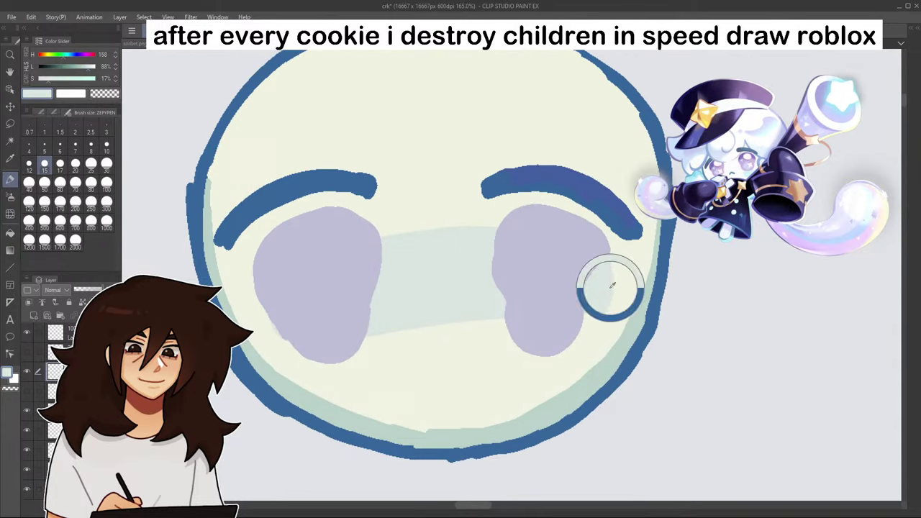
pyautogui.keyDown('alt'); pyautogui.click(620, 249); pyautogui.keyUp('alt')
pyautogui.moveTo(599, 226); pyautogui.dragTo(612, 256)
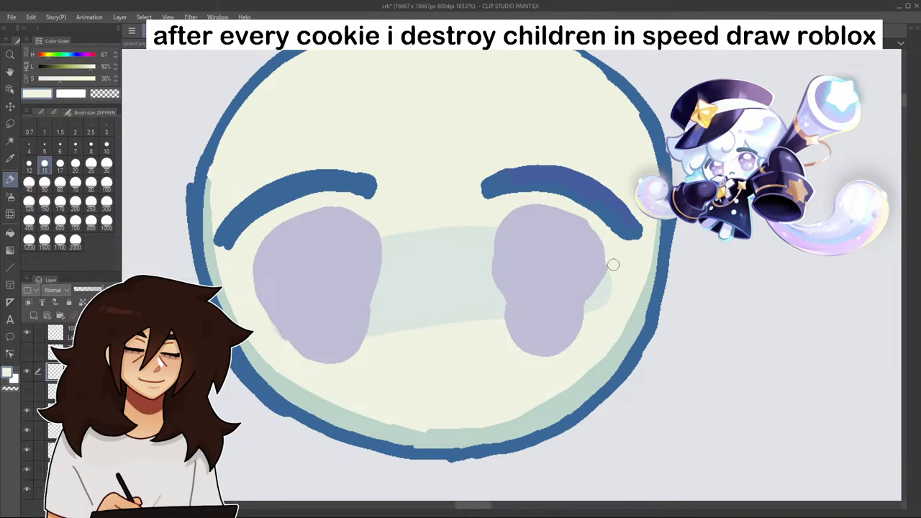
pyautogui.scroll(-1, 543, 279)
pyautogui.scroll(-1, 472, 280)
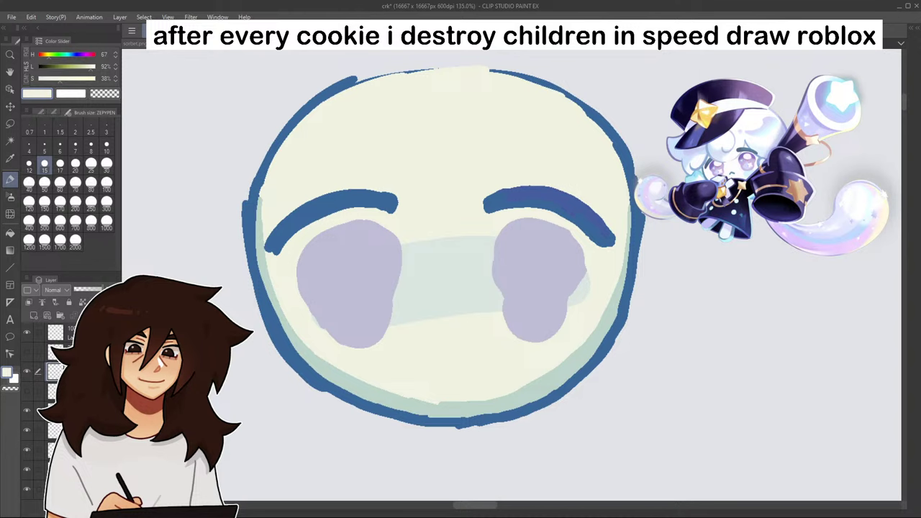
pyautogui.moveTo(472, 280)
pyautogui.mouseDown()
pyautogui.moveTo(883, 143)
pyautogui.moveTo(398, 355)
pyautogui.moveTo(470, 280)
pyautogui.mouseUp()
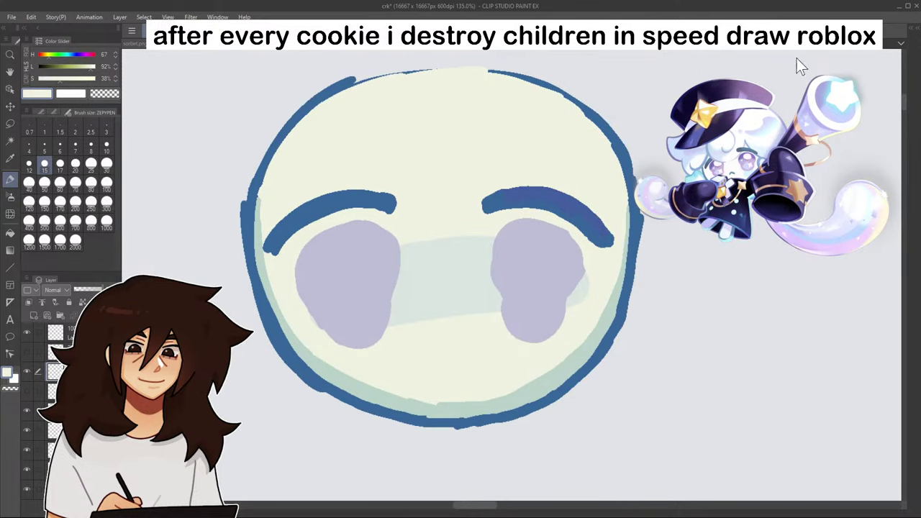
pyautogui.keyDown('alt'); pyautogui.click(544, 261); pyautogui.keyUp('alt')
pyautogui.moveTo(508, 228)
pyautogui.mouseDown()
pyautogui.moveTo(493, 254)
pyautogui.moveTo(505, 326)
pyautogui.mouseUp()
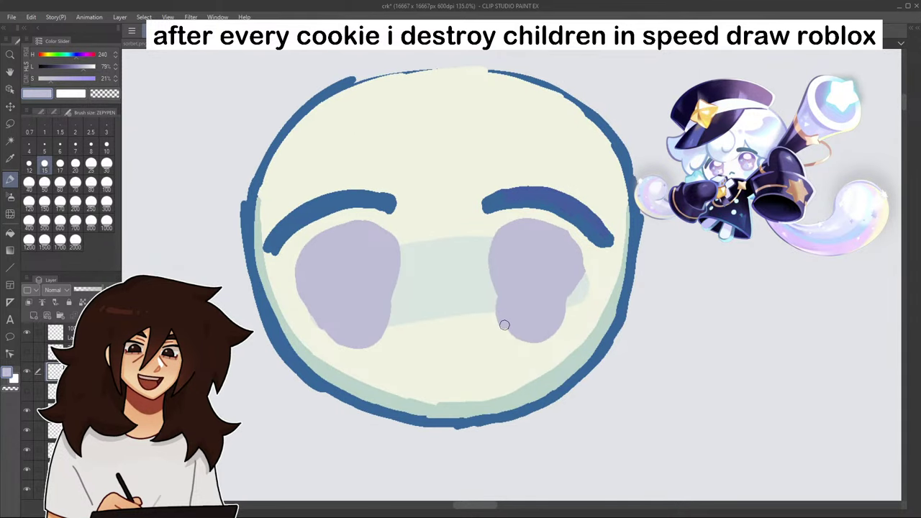
# - Try out short eyebrows above the inner ends of both lash lines in their sampled blue
pyautogui.keyDown('alt'); pyautogui.click(513, 197); pyautogui.keyUp('alt')
pyautogui.moveTo(485, 185); pyautogui.dragTo(518, 161)
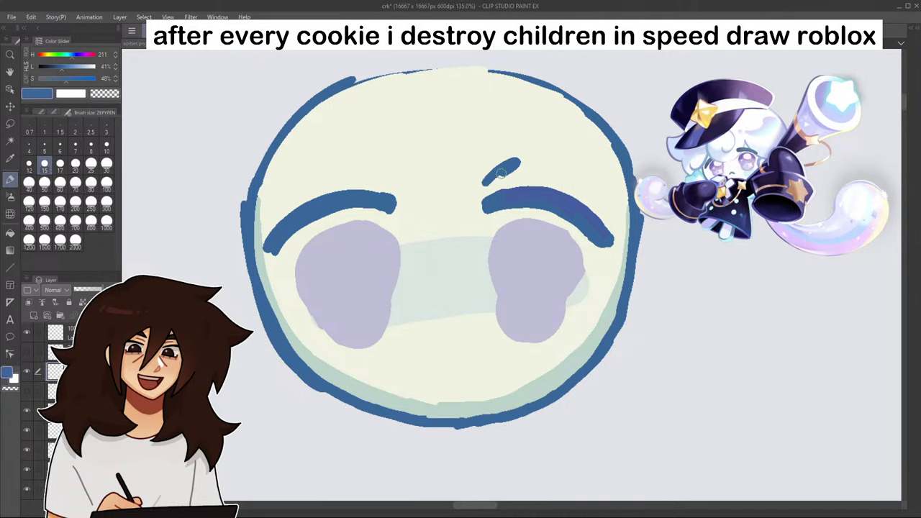
pyautogui.moveTo(397, 179); pyautogui.dragTo(359, 170)
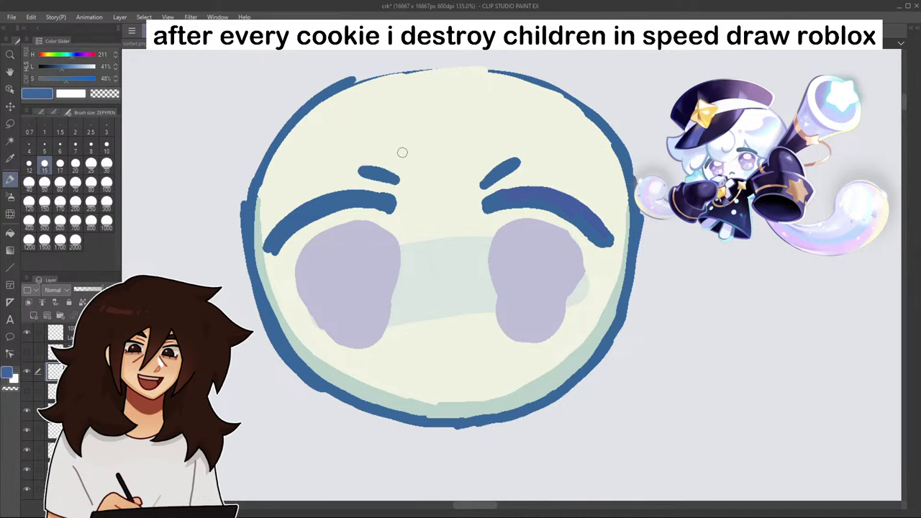
pyautogui.hotkey('ctrl', 'z')
pyautogui.hotkey('ctrl', 'z')
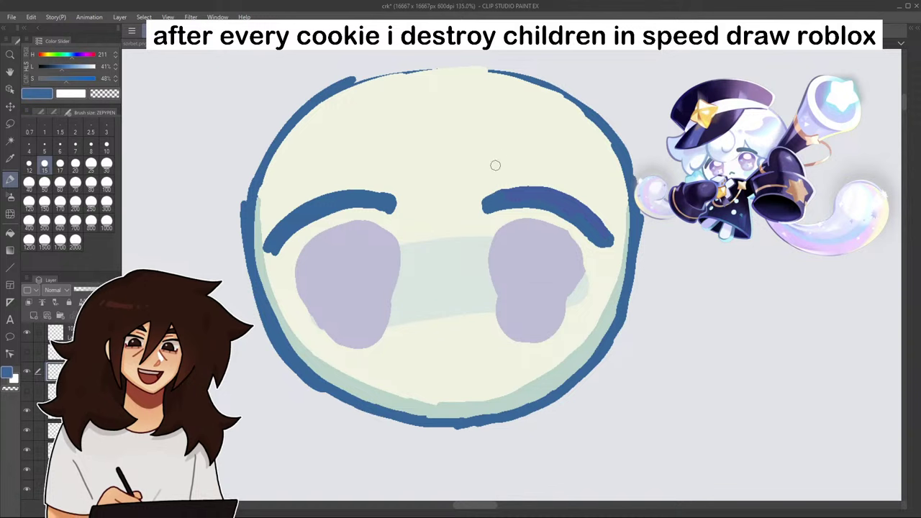
pyautogui.moveTo(481, 180); pyautogui.dragTo(524, 153)
pyautogui.moveTo(400, 179)
pyautogui.mouseDown()
pyautogui.moveTo(365, 164)
pyautogui.moveTo(408, 190)
pyautogui.mouseUp()
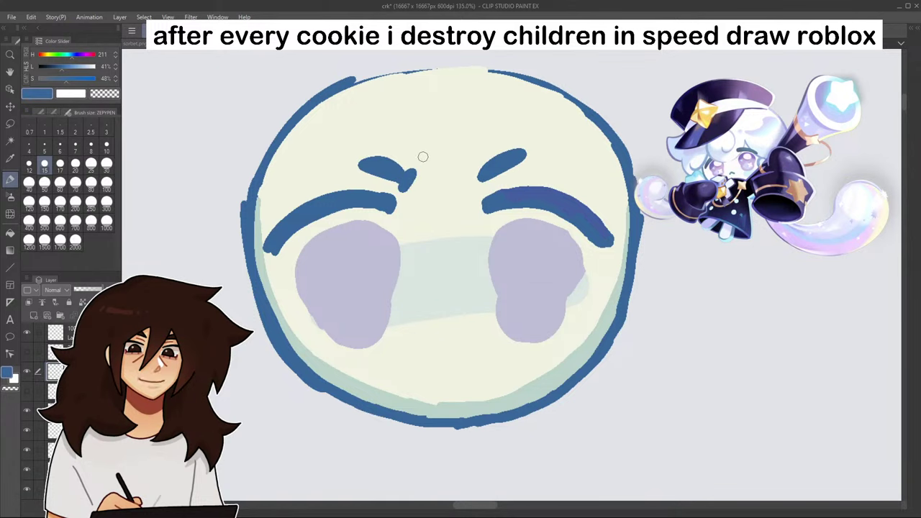
# - Show the sketch again and paint a short blue eyebrow above each lash line
pyautogui.click(26, 352)
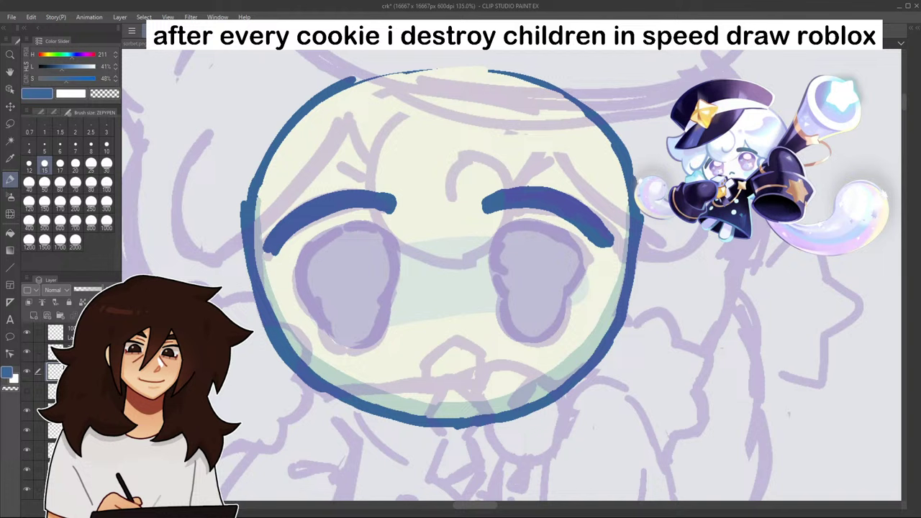
pyautogui.moveTo(330, 167); pyautogui.dragTo(362, 176)
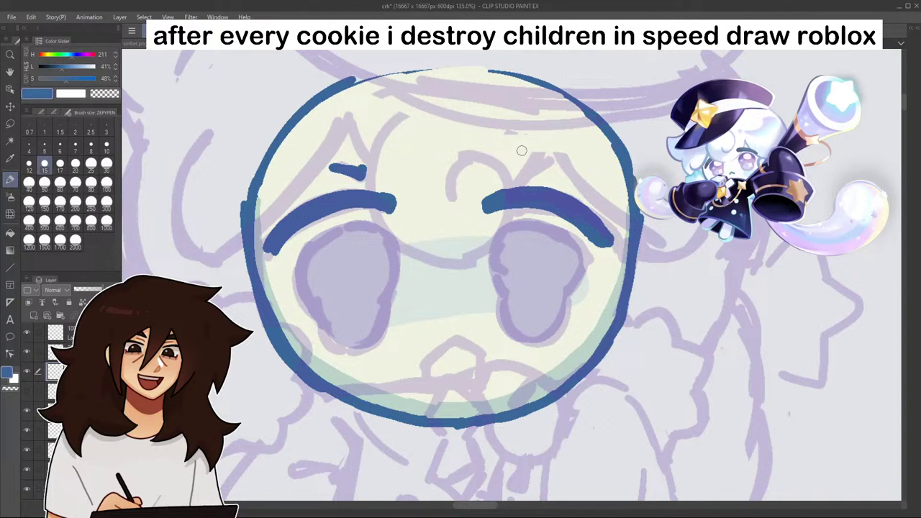
pyautogui.moveTo(526, 171); pyautogui.dragTo(556, 158)
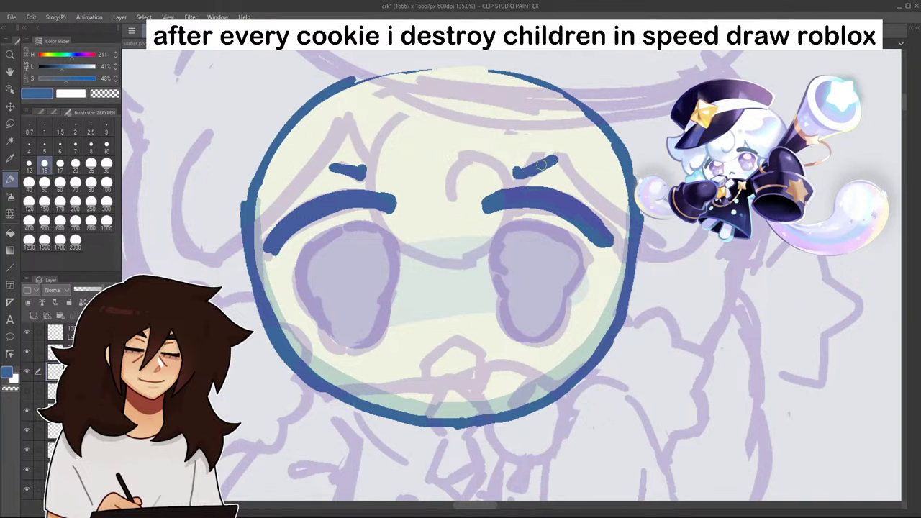
pyautogui.moveTo(342, 166)
pyautogui.mouseDown()
pyautogui.moveTo(360, 173)
pyautogui.moveTo(329, 169)
pyautogui.mouseUp()
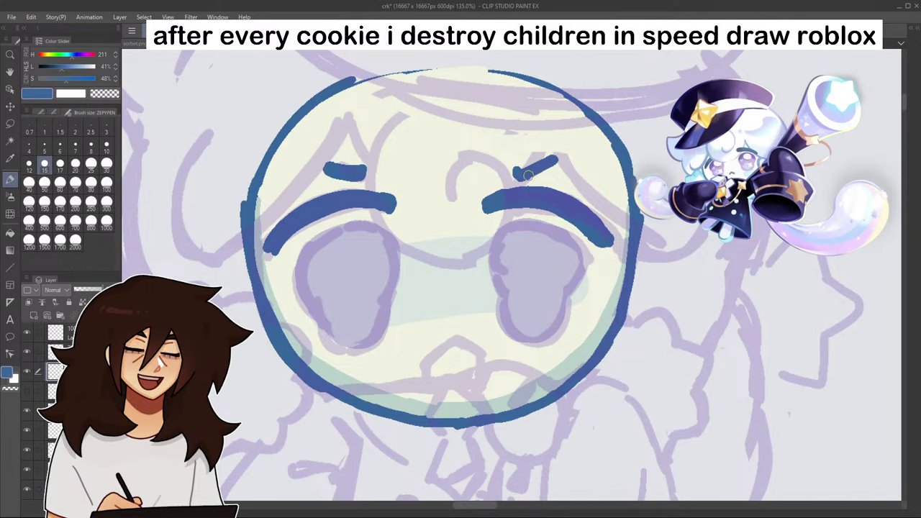
# - Outline the rounded centre lock and the pointed fringe gaps on both sides in blue along the sketch
pyautogui.scroll(-5, 502, 245)
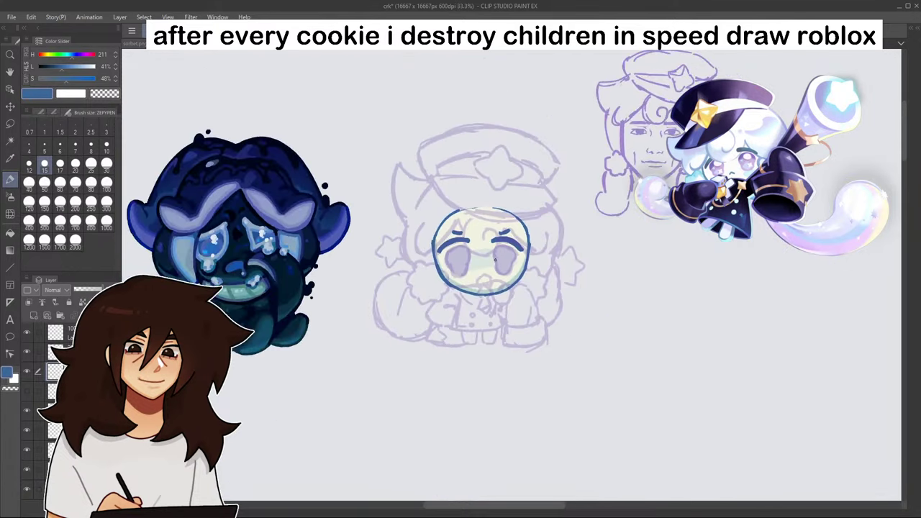
pyautogui.scroll(5, 503, 245)
pyautogui.moveTo(382, 142)
pyautogui.mouseDown()
pyautogui.moveTo(358, 251)
pyautogui.moveTo(378, 269)
pyautogui.moveTo(442, 288)
pyautogui.moveTo(472, 267)
pyautogui.moveTo(490, 218)
pyautogui.moveTo(413, 288)
pyautogui.moveTo(360, 265)
pyautogui.mouseUp()
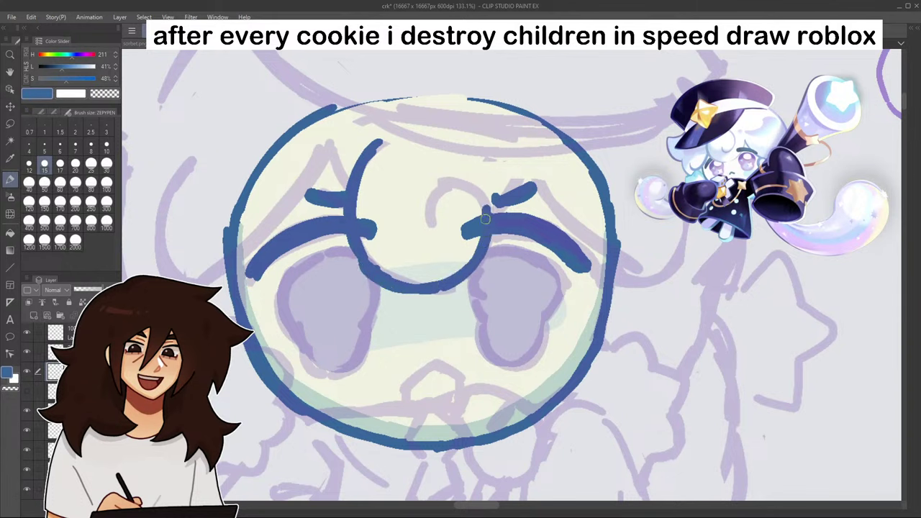
pyautogui.moveTo(492, 210)
pyautogui.mouseDown()
pyautogui.moveTo(523, 158)
pyautogui.moveTo(584, 250)
pyautogui.mouseUp()
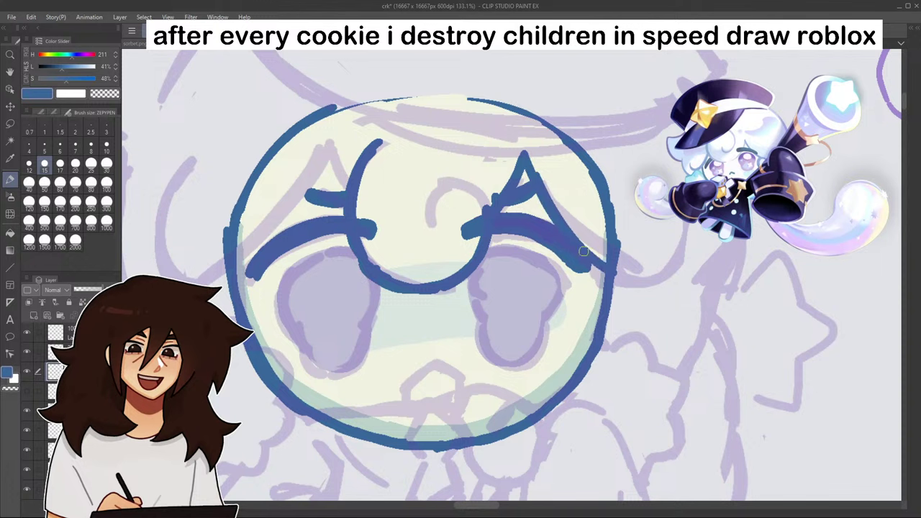
pyautogui.moveTo(332, 143); pyautogui.dragTo(350, 189)
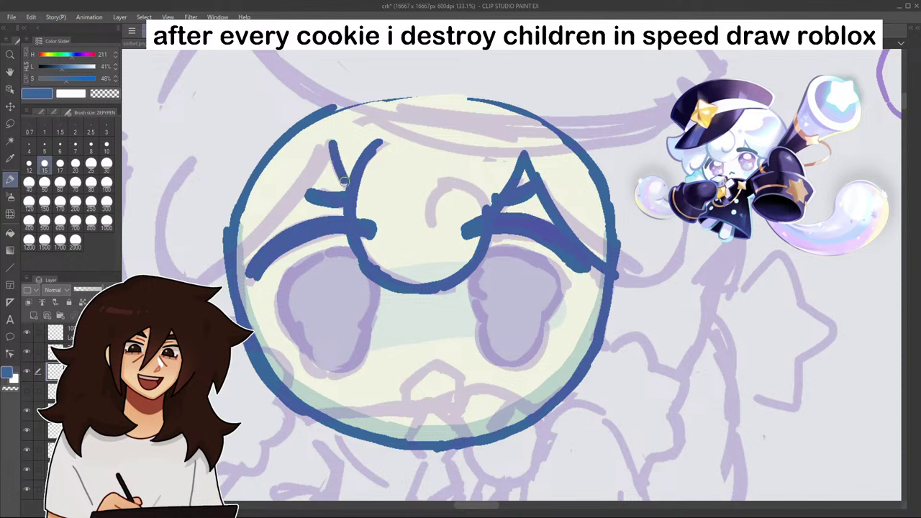
pyautogui.moveTo(333, 142); pyautogui.dragTo(241, 256)
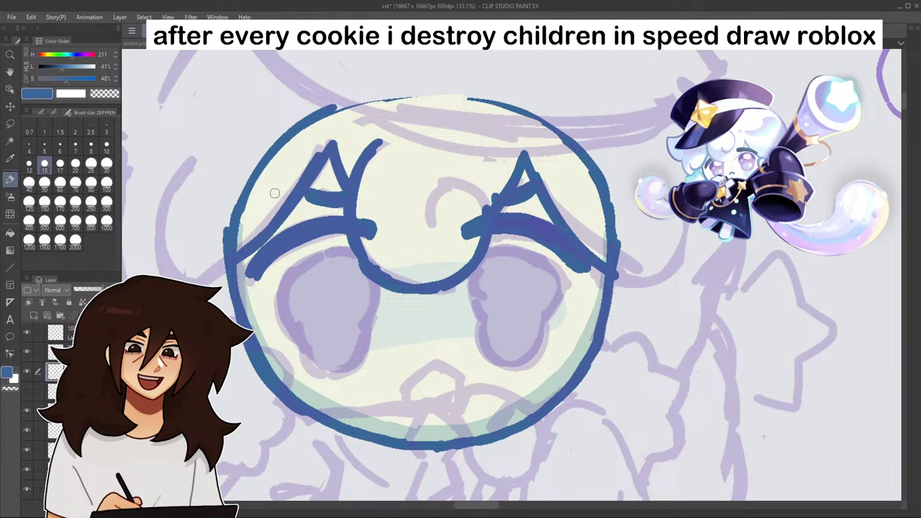
# - Paint over the upper face outline above the fringe lines with the sampled face cream
pyautogui.keyDown('alt'); pyautogui.click(391, 192); pyautogui.keyUp('alt')
pyautogui.moveTo(237, 200)
pyautogui.mouseDown()
pyautogui.moveTo(252, 171)
pyautogui.moveTo(231, 212)
pyautogui.moveTo(238, 242)
pyautogui.mouseUp()
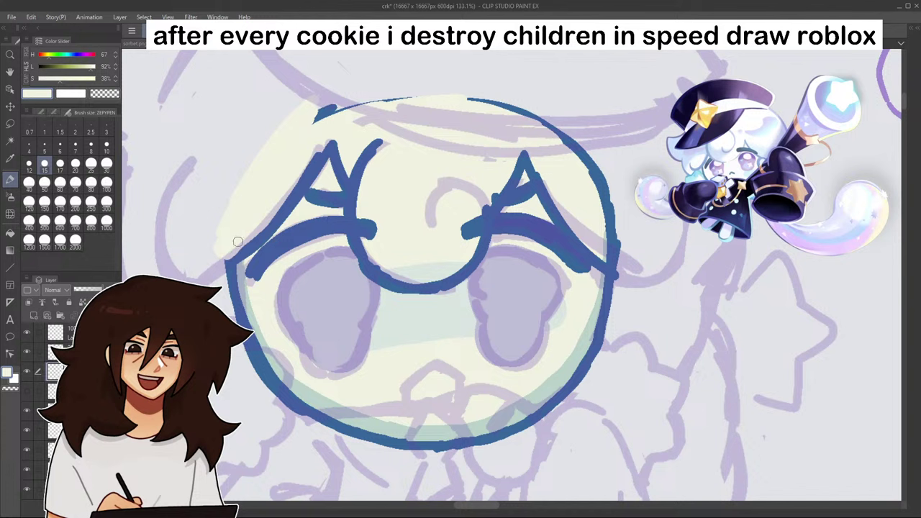
pyautogui.moveTo(344, 104)
pyautogui.mouseDown()
pyautogui.moveTo(376, 91)
pyautogui.moveTo(425, 93)
pyautogui.moveTo(409, 96)
pyautogui.moveTo(486, 116)
pyautogui.moveTo(526, 115)
pyautogui.moveTo(511, 114)
pyautogui.moveTo(547, 133)
pyautogui.moveTo(518, 105)
pyautogui.moveTo(566, 145)
pyautogui.moveTo(604, 205)
pyautogui.moveTo(619, 246)
pyautogui.mouseUp()
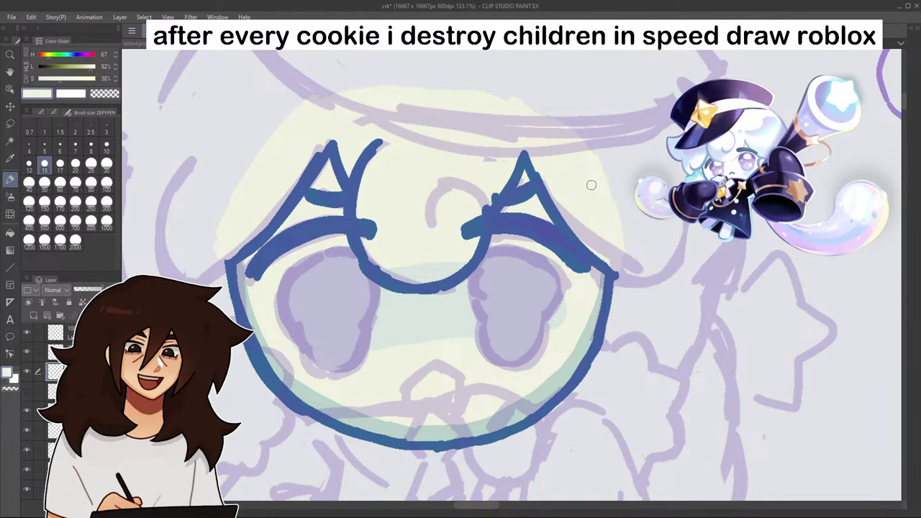
# - Rework the lower left-hand face outline with the sampled blue at hue 223, luminosity 45% and saturation 41%
pyautogui.scroll(-4, 591, 185)
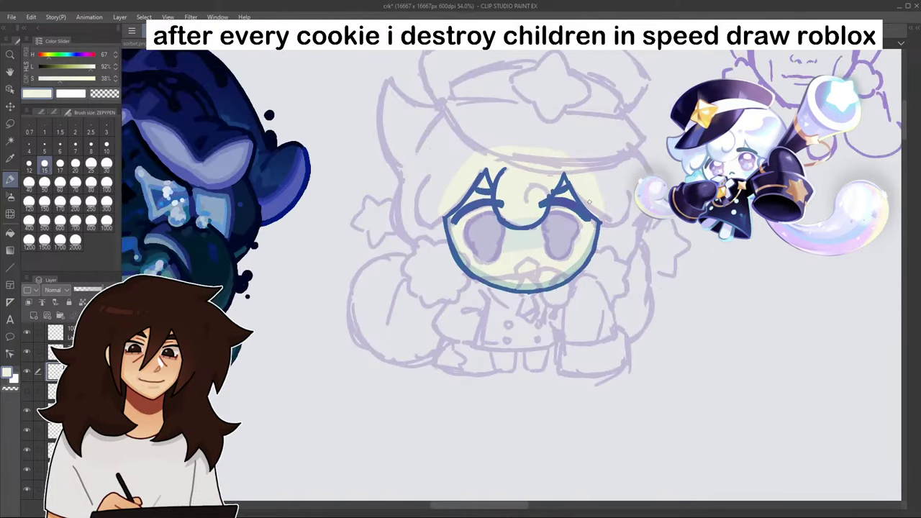
pyautogui.scroll(4, 535, 251)
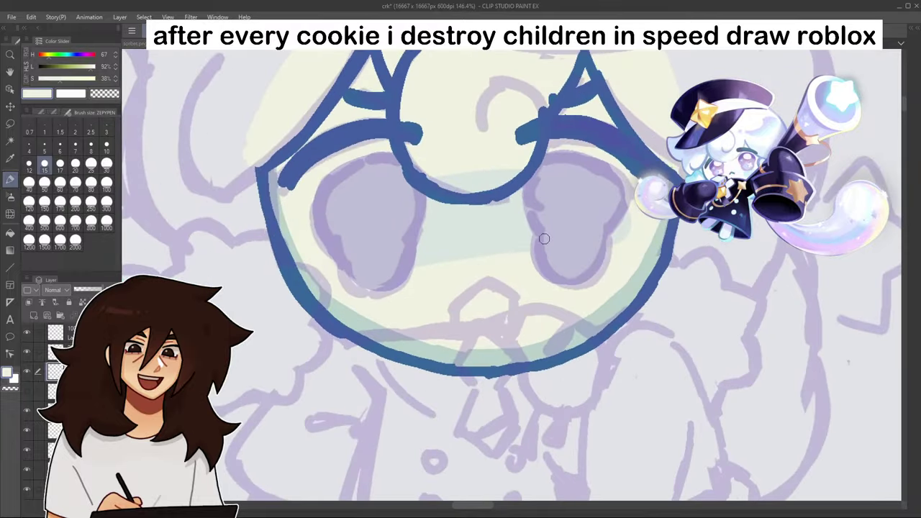
pyautogui.keyDown('alt'); pyautogui.click(278, 245); pyautogui.keyUp('alt')
pyautogui.moveTo(266, 173)
pyautogui.mouseDown()
pyautogui.moveTo(302, 297)
pyautogui.moveTo(367, 347)
pyautogui.moveTo(422, 366)
pyautogui.mouseUp()
pyautogui.scroll(-5, 422, 366)
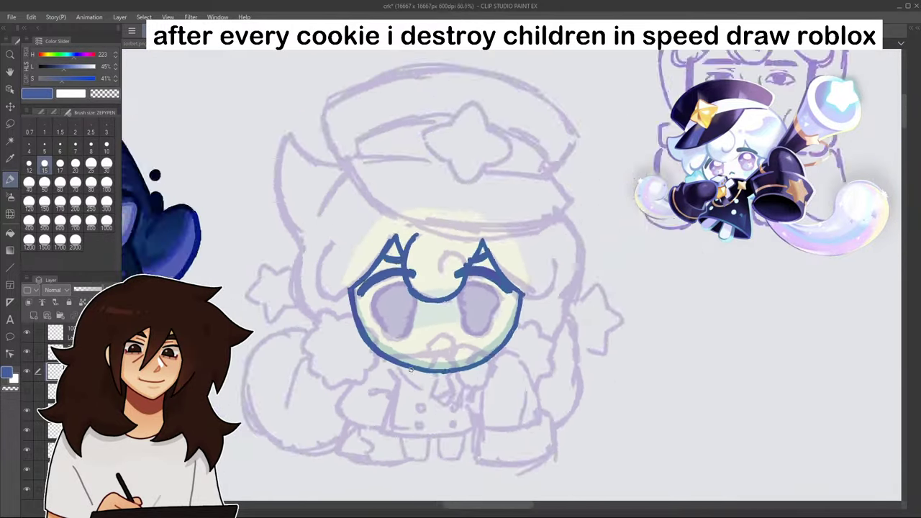
# - Hide the sketch and rim the left-hand eye's sides with the sampled lavender strengthened to hue 240, luminosity 75% and saturation 45%
pyautogui.scroll(5, 477, 320)
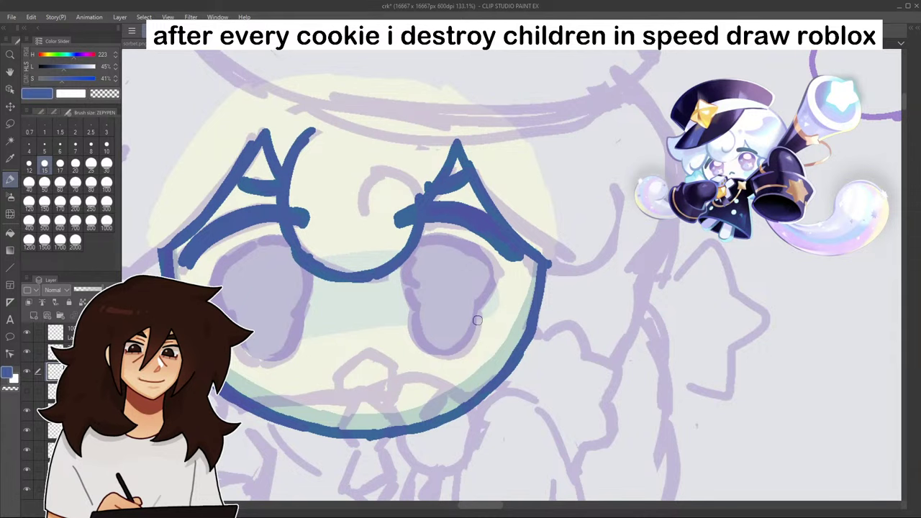
pyautogui.click(26, 352)
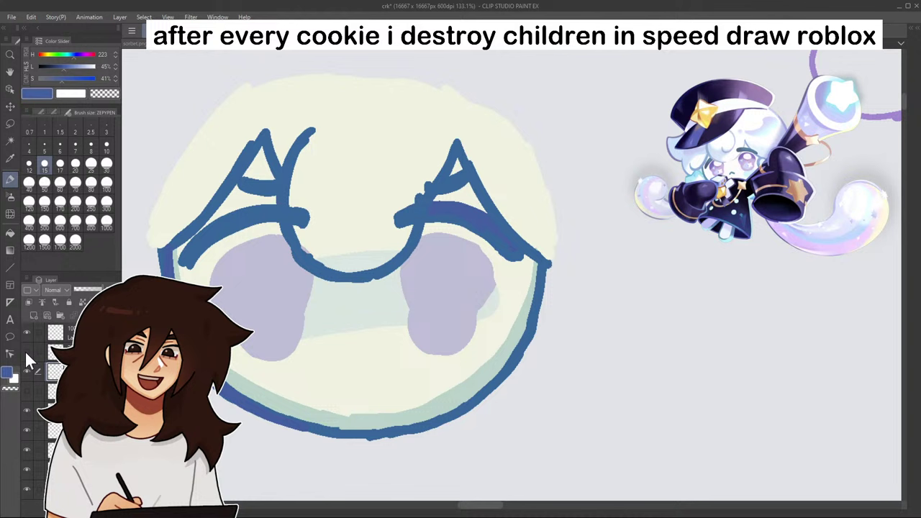
pyautogui.keyDown('alt'); pyautogui.click(267, 278); pyautogui.keyUp('alt')
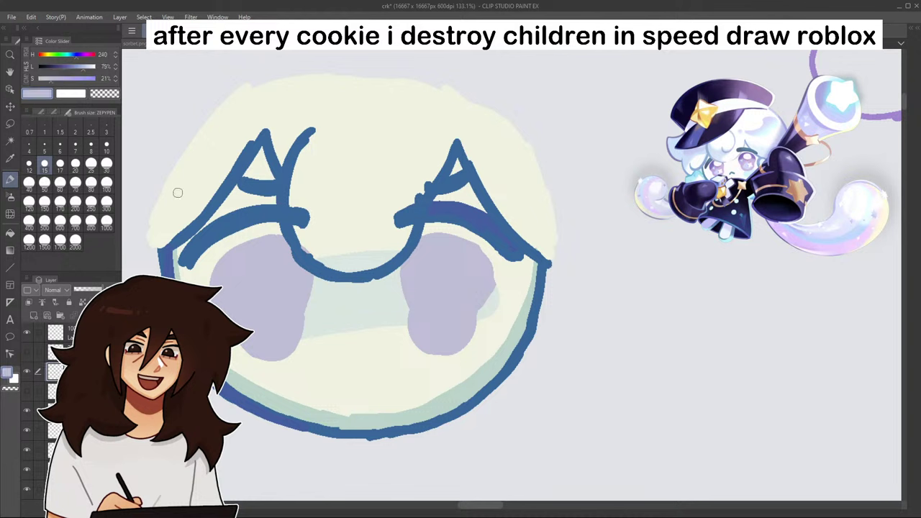
pyautogui.moveTo(233, 254)
pyautogui.mouseDown()
pyautogui.moveTo(219, 291)
pyautogui.moveTo(225, 305)
pyautogui.moveTo(214, 282)
pyautogui.moveTo(225, 310)
pyautogui.mouseUp()
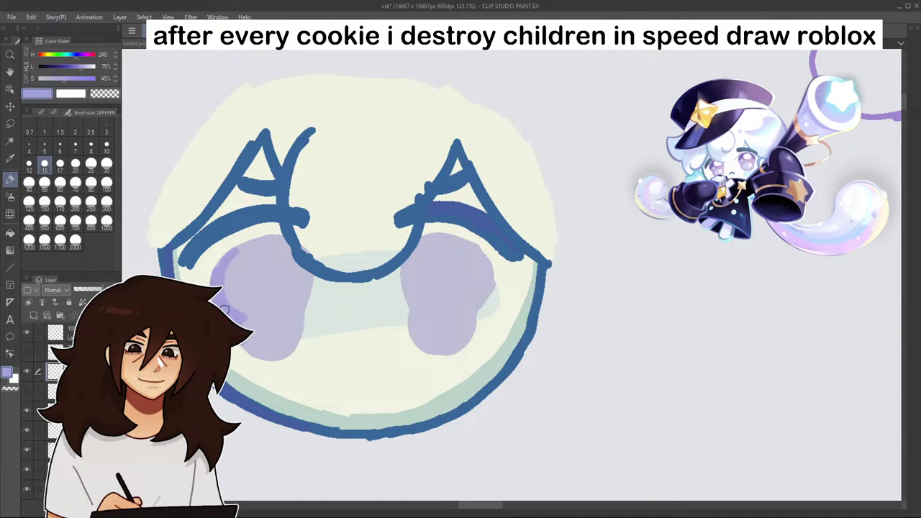
pyautogui.moveTo(243, 345); pyautogui.dragTo(257, 354)
pyautogui.moveTo(245, 319)
pyautogui.mouseDown()
pyautogui.moveTo(297, 321)
pyautogui.moveTo(304, 276)
pyautogui.moveTo(301, 307)
pyautogui.mouseUp()
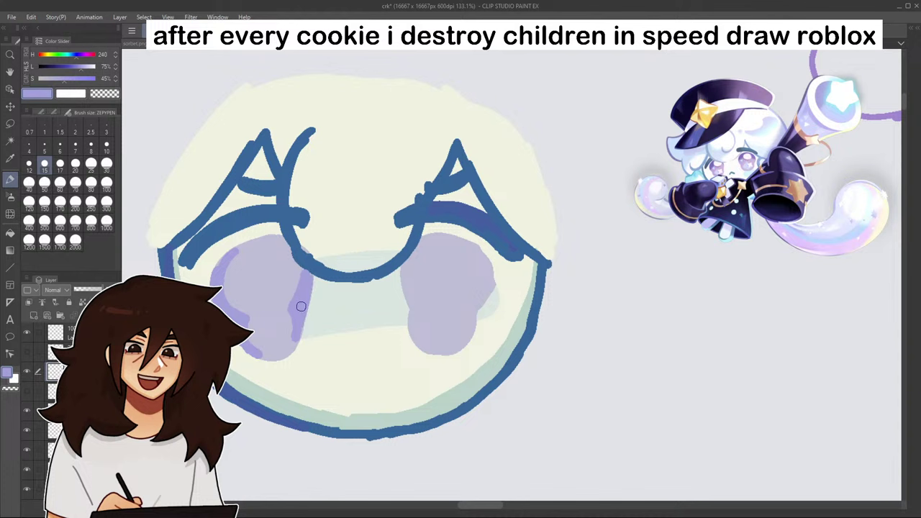
# - Paint the same darker lavender rim around the right-hand eye and close the rim under the left-hand eye
pyautogui.moveTo(403, 268); pyautogui.dragTo(419, 343)
pyautogui.moveTo(425, 306)
pyautogui.mouseDown()
pyautogui.moveTo(424, 344)
pyautogui.moveTo(444, 350)
pyautogui.moveTo(461, 340)
pyautogui.moveTo(464, 309)
pyautogui.moveTo(487, 278)
pyautogui.mouseUp()
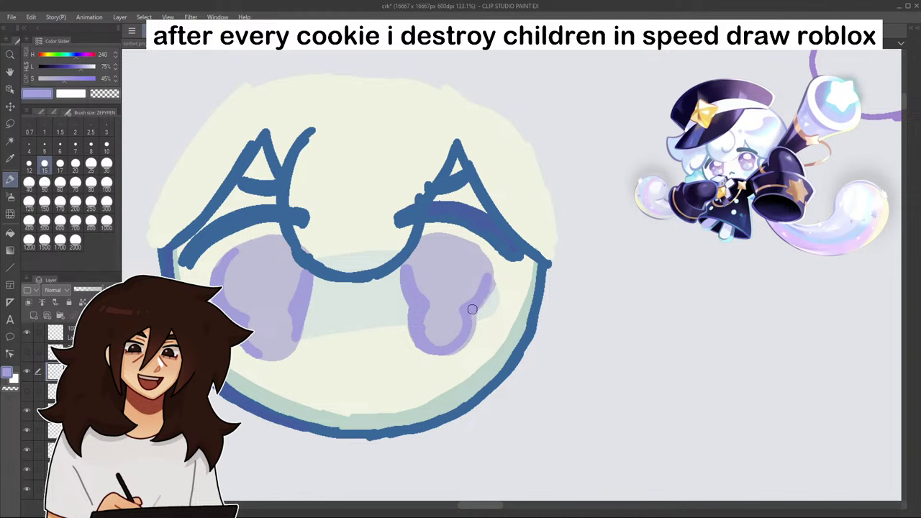
pyautogui.moveTo(426, 319); pyautogui.dragTo(443, 346)
pyautogui.scroll(-5, 463, 269)
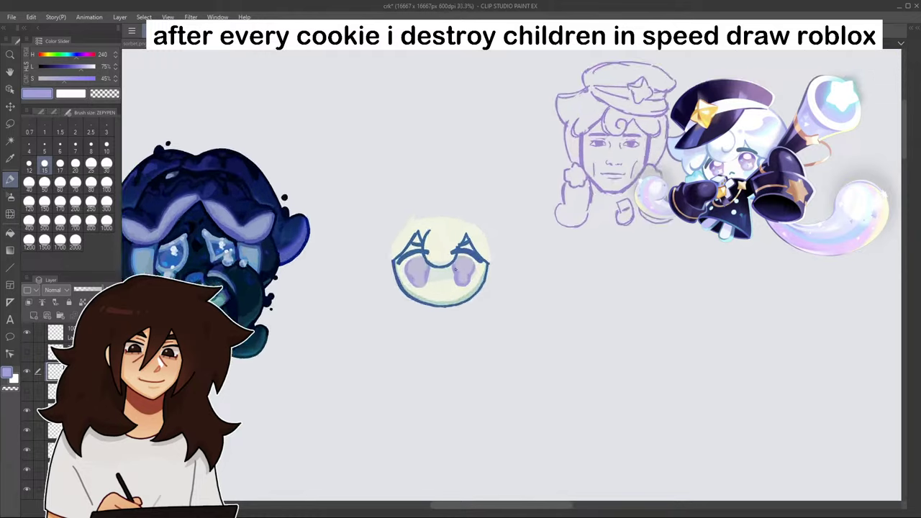
pyautogui.scroll(7, 455, 269)
pyautogui.moveTo(331, 298)
pyautogui.mouseDown()
pyautogui.moveTo(337, 338)
pyautogui.moveTo(315, 361)
pyautogui.moveTo(288, 360)
pyautogui.mouseUp()
pyautogui.scroll(-6, 382, 303)
pyautogui.scroll(5, 432, 315)
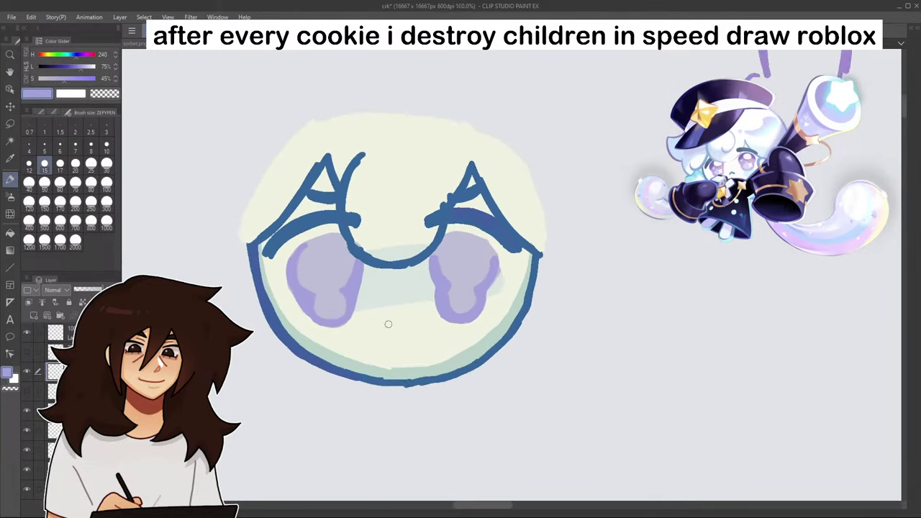
# - Check the eyes against the sketch, hide it again, and paint a large oval highlight in each eye with the sampled face cream
pyautogui.click(27, 352)
pyautogui.scroll(-4, 490, 255)
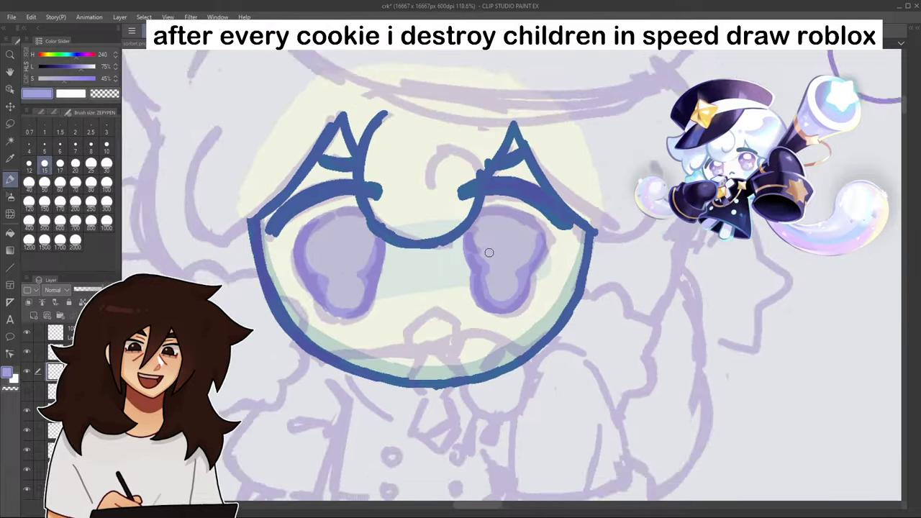
pyautogui.scroll(4, 480, 282)
pyautogui.click(27, 352)
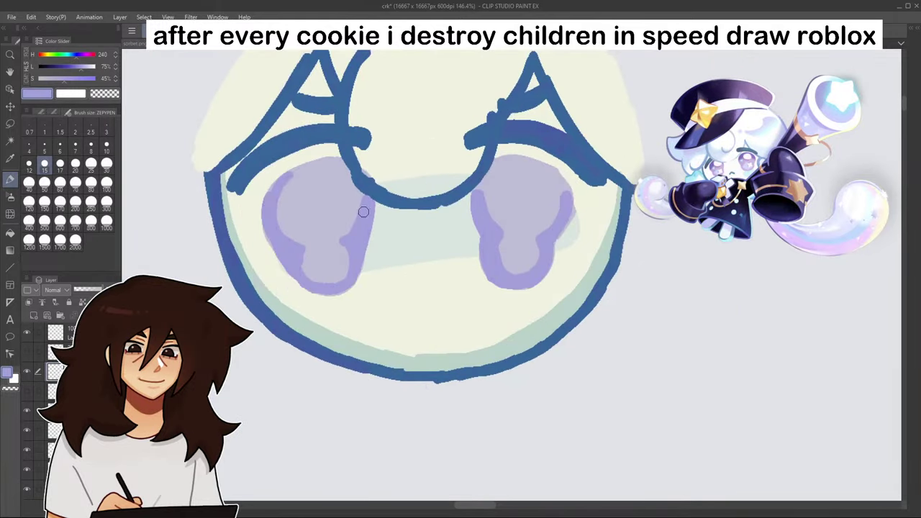
pyautogui.keyDown('alt'); pyautogui.click(419, 165); pyautogui.keyUp('alt')
pyautogui.moveTo(317, 173)
pyautogui.mouseDown()
pyautogui.moveTo(308, 206)
pyautogui.moveTo(305, 181)
pyautogui.moveTo(308, 195)
pyautogui.moveTo(332, 191)
pyautogui.mouseUp()
pyautogui.moveTo(525, 180)
pyautogui.mouseDown()
pyautogui.moveTo(494, 197)
pyautogui.moveTo(530, 214)
pyautogui.moveTo(552, 188)
pyautogui.moveTo(512, 175)
pyautogui.moveTo(520, 207)
pyautogui.moveTo(545, 191)
pyautogui.mouseUp()
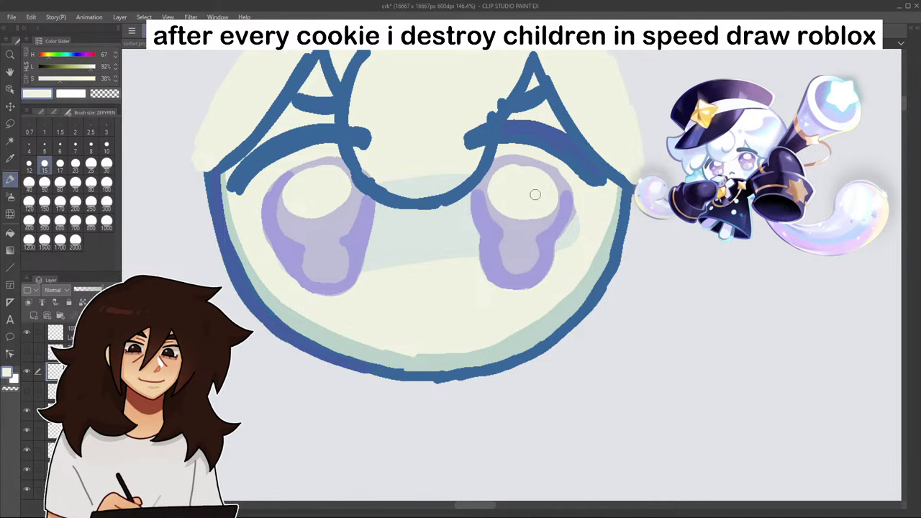
pyautogui.scroll(-4, 471, 264)
pyautogui.scroll(3, 473, 266)
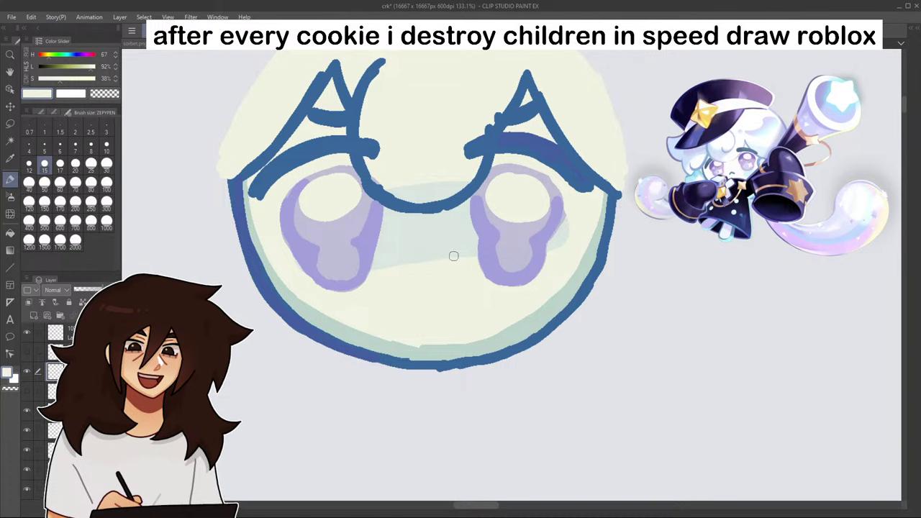
pyautogui.moveTo(457, 226); pyautogui.dragTo(455, 298)
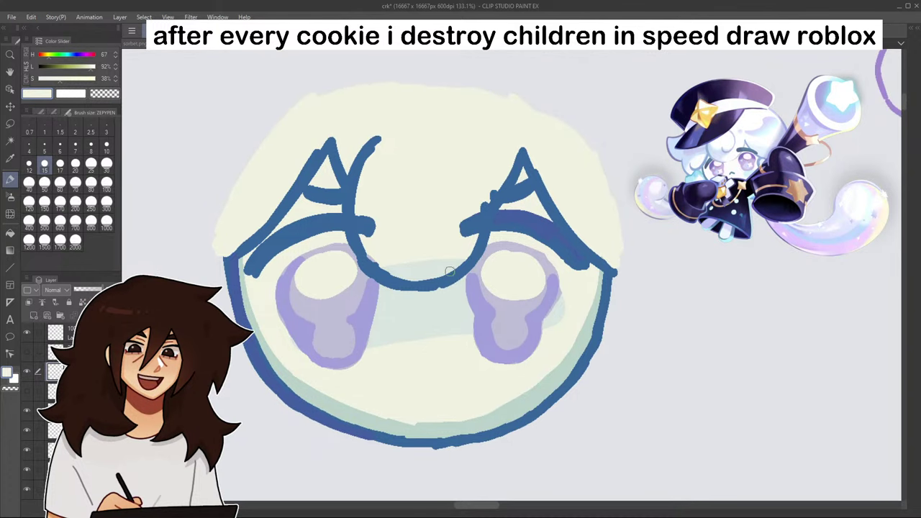
pyautogui.scroll(-1, 450, 268)
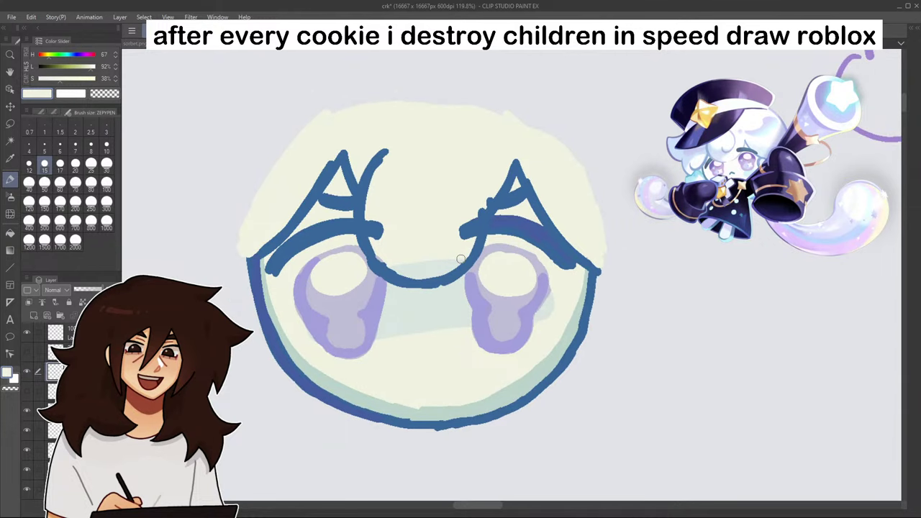
# - Fill both irises with pinkish lavender at hue 287, luminosity 79%, saturation 21%, and their rims with purple at hue 272, luminosity 75%, saturation 45%
pyautogui.keyDown('alt'); pyautogui.click(498, 302); pyautogui.keyUp('alt')
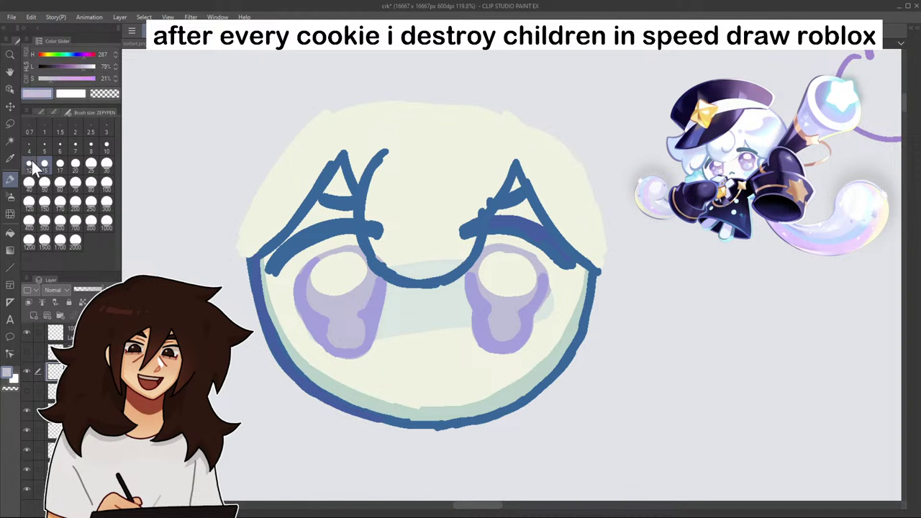
pyautogui.click(10, 233)
pyautogui.click(355, 302)
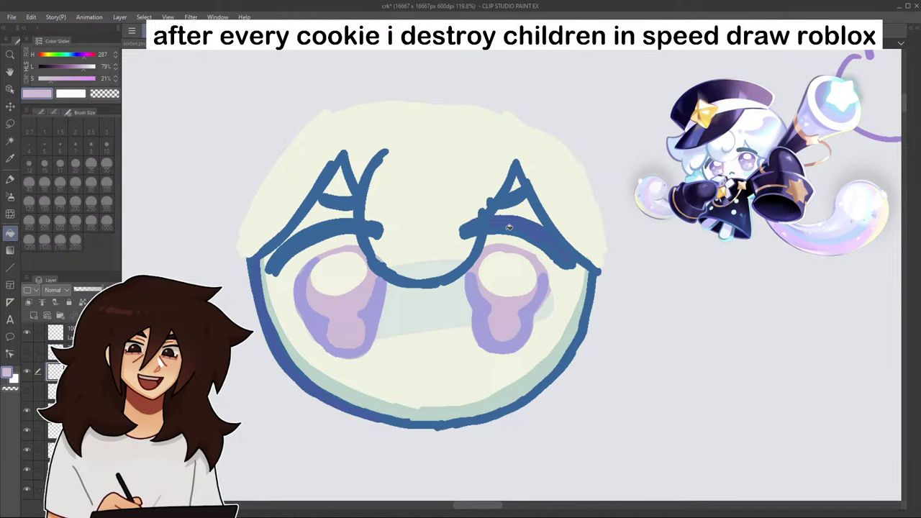
pyautogui.keyDown('alt'); pyautogui.click(373, 306); pyautogui.keyUp('alt')
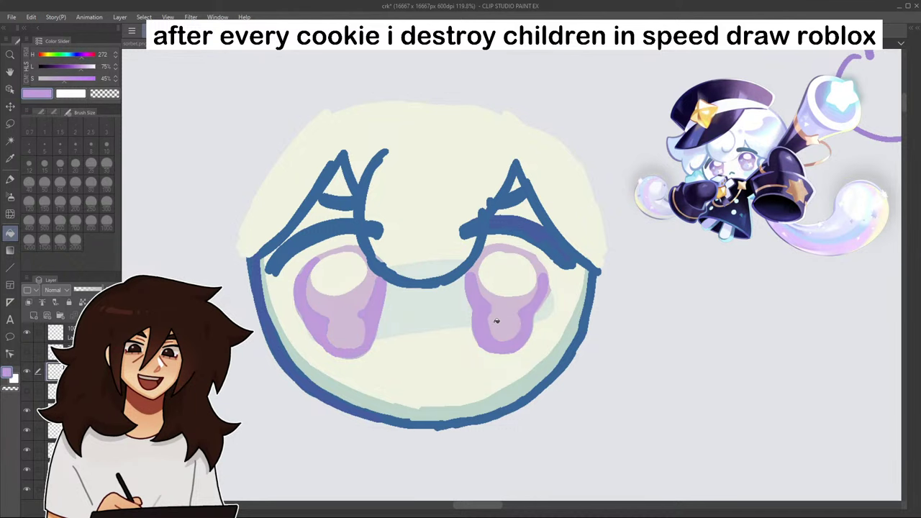
pyautogui.scroll(-4, 507, 314)
pyautogui.scroll(6, 515, 304)
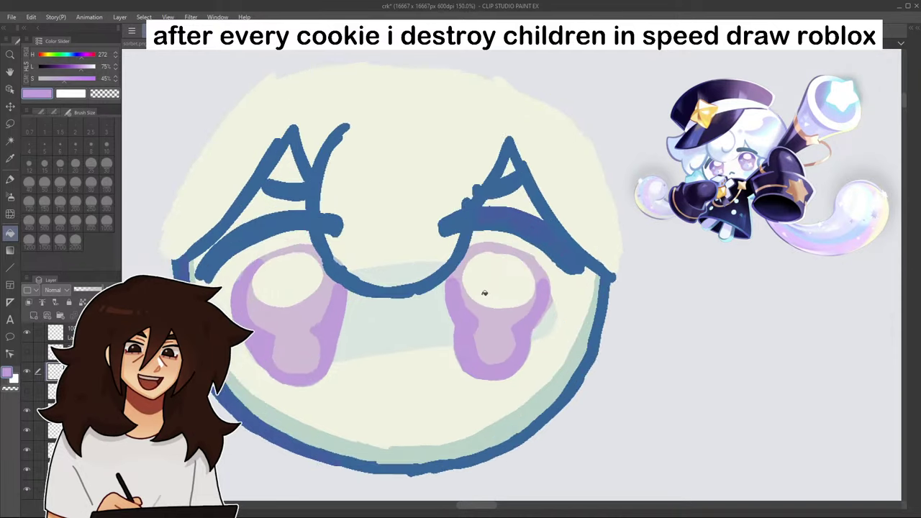
pyautogui.scroll(1, 471, 292)
# - Paint a blush patch on the right-hand cheek with the pale green sampled from the band between the eyes
pyautogui.click(12, 181)
pyautogui.keyDown('alt'); pyautogui.click(497, 286); pyautogui.keyUp('alt')
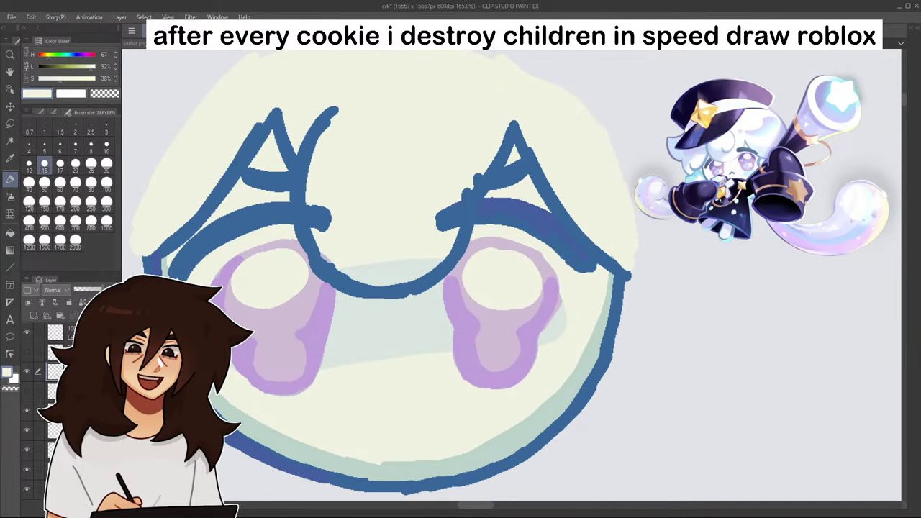
pyautogui.keyDown('alt'); pyautogui.click(338, 331); pyautogui.keyUp('alt')
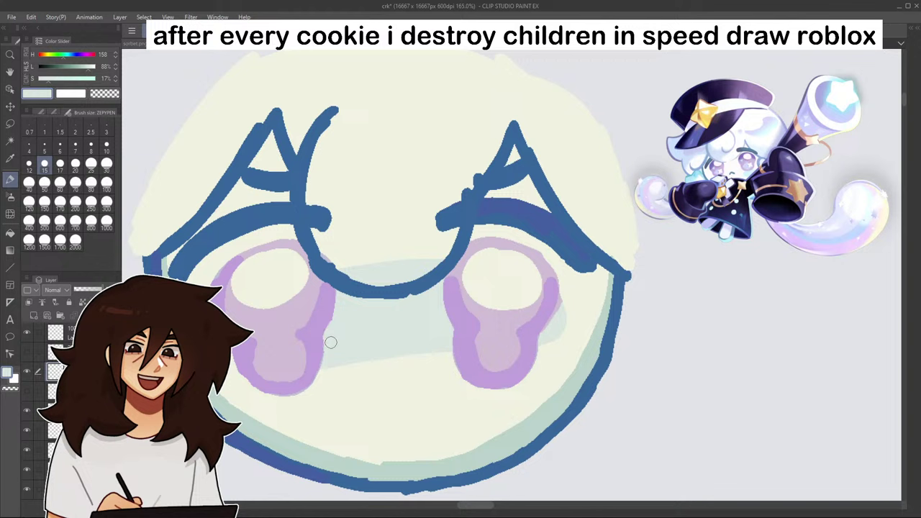
pyautogui.keyDown('alt'); pyautogui.click(558, 328); pyautogui.keyUp('alt')
pyautogui.moveTo(526, 381)
pyautogui.mouseDown()
pyautogui.moveTo(557, 376)
pyautogui.moveTo(537, 401)
pyautogui.mouseUp()
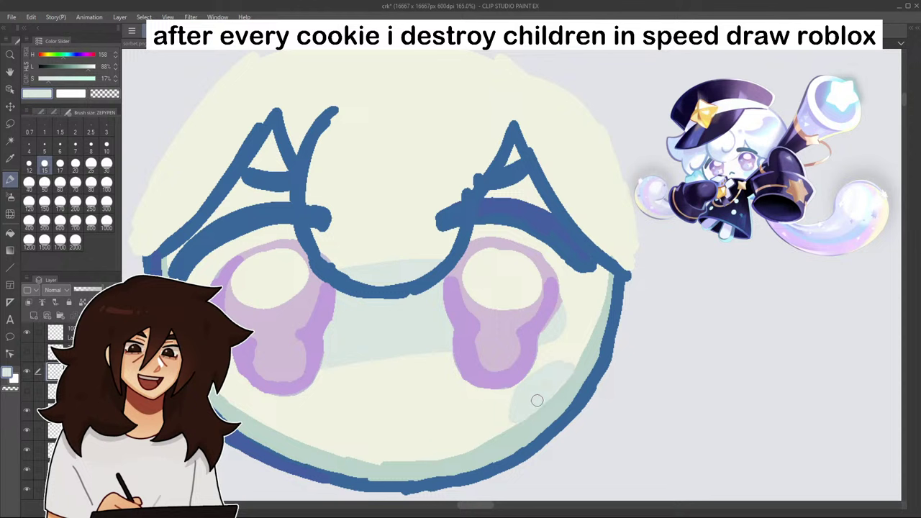
# - Fill the pale green band between and beside the eyes with the sampled face cream
pyautogui.keyDown('alt'); pyautogui.click(555, 346); pyautogui.keyUp('alt')
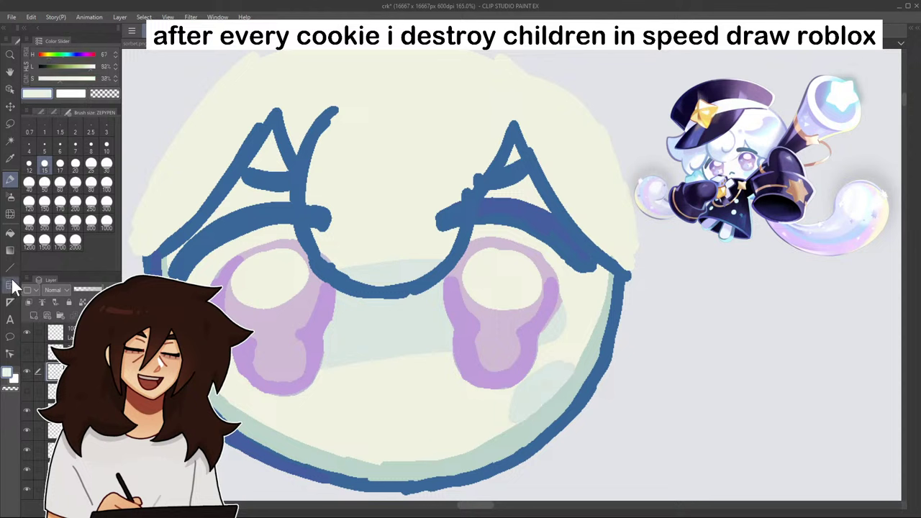
pyautogui.click(10, 233)
pyautogui.click(392, 316)
pyautogui.click(409, 276)
pyautogui.click(557, 308)
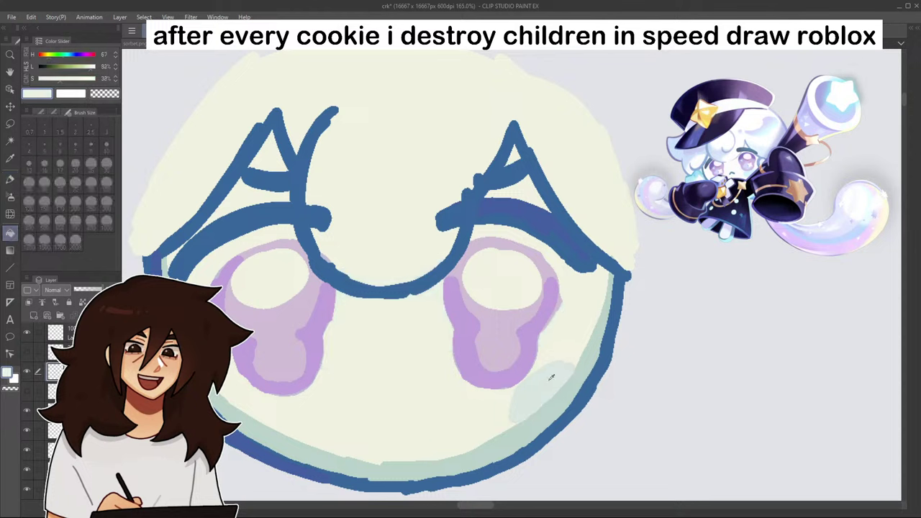
# - Paint a matching pale green blush patch under the left-hand eye and extend the right-hand patch inward
pyautogui.keyDown('alt'); pyautogui.click(549, 377); pyautogui.keyUp('alt')
pyautogui.click(10, 176)
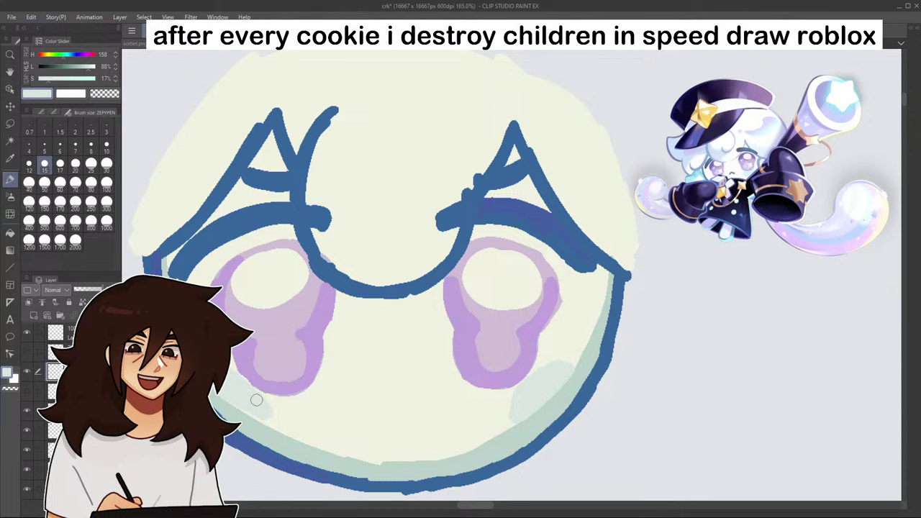
pyautogui.moveTo(266, 414)
pyautogui.mouseDown()
pyautogui.moveTo(290, 402)
pyautogui.moveTo(265, 396)
pyautogui.mouseUp()
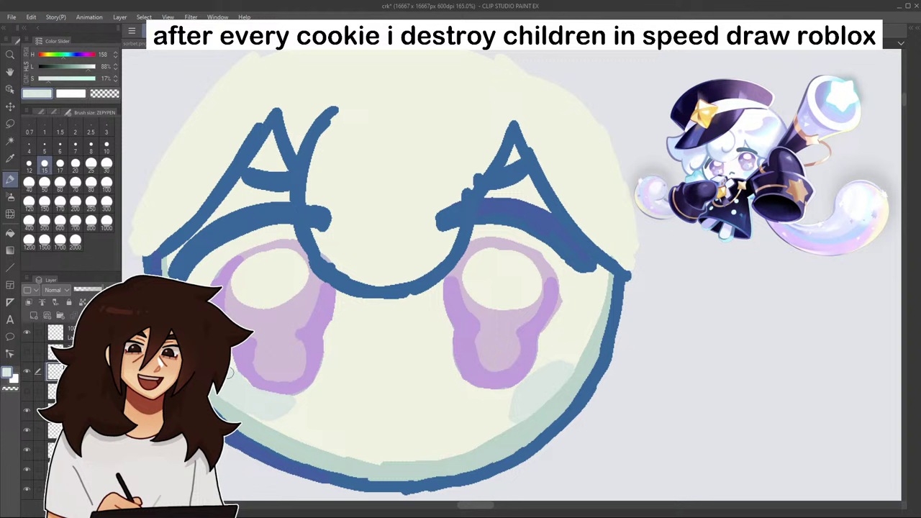
pyautogui.moveTo(509, 404); pyautogui.dragTo(499, 401)
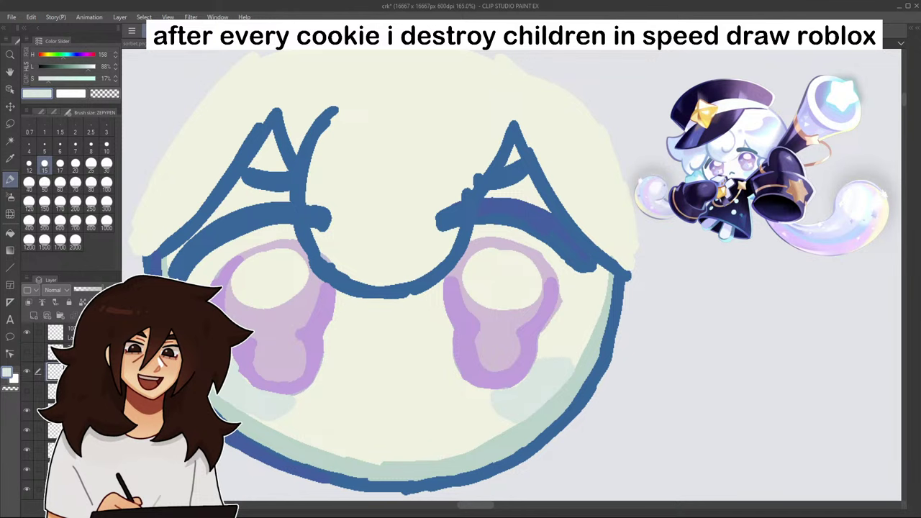
# - Shade the centre lock with the sampled chin-shadow green, adding a V-shaped root, a spiral curl and a lower rim, and tidy it with cream
pyautogui.scroll(-5, 331, 378)
pyautogui.scroll(1, 423, 411)
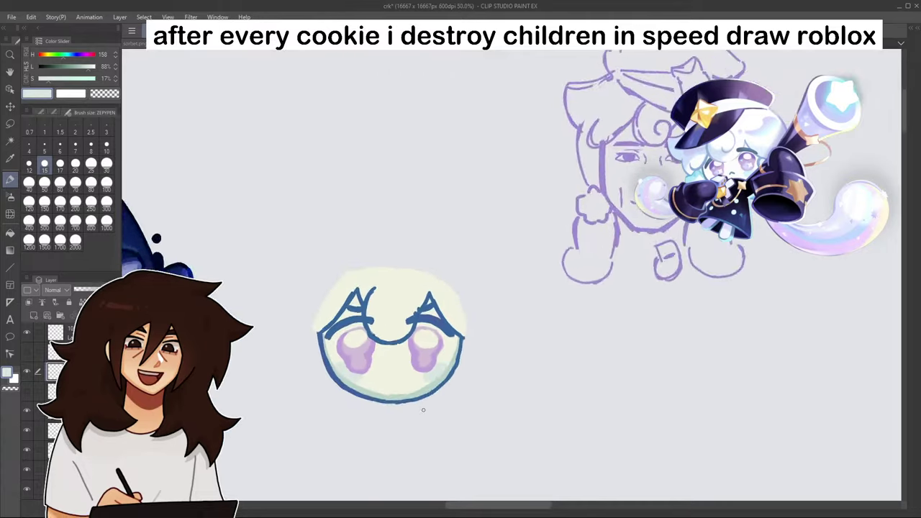
pyautogui.scroll(2, 424, 410)
pyautogui.scroll(2, 423, 410)
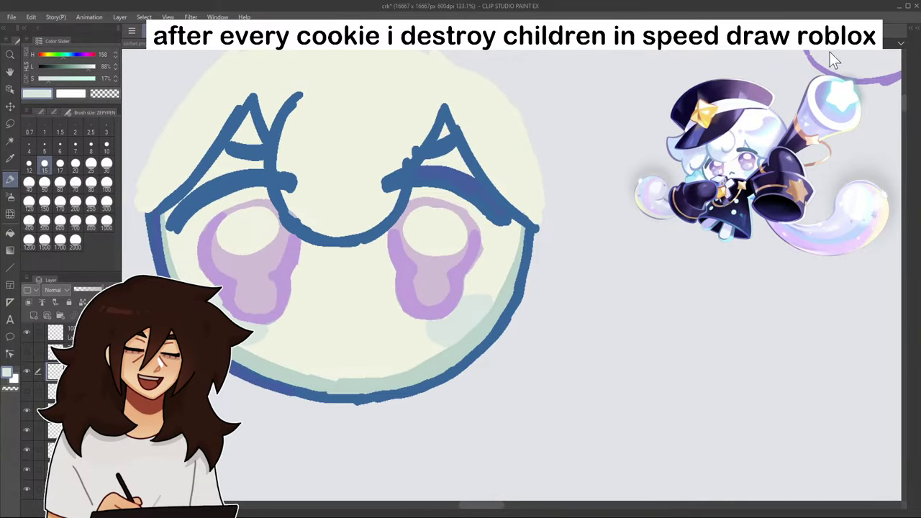
pyautogui.scroll(-4, 492, 261)
pyautogui.scroll(1, 551, 216)
pyautogui.moveTo(552, 216); pyautogui.dragTo(685, 298)
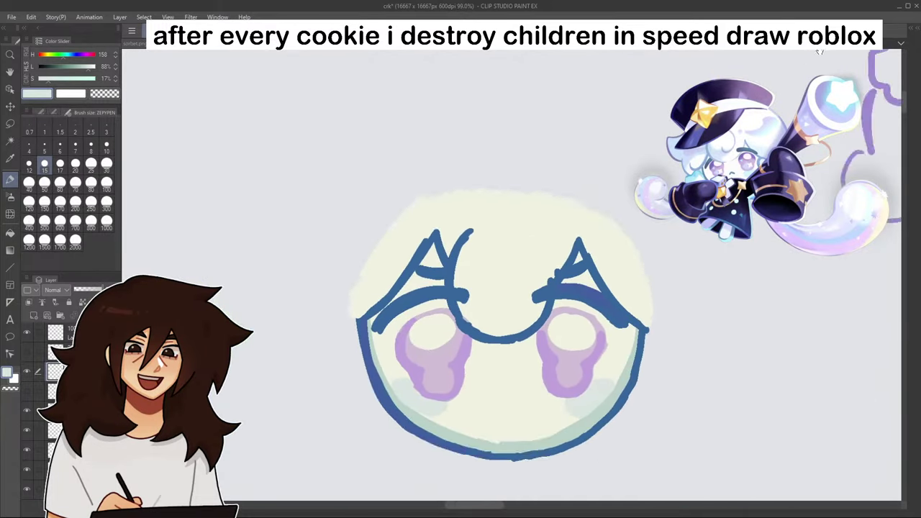
pyautogui.moveTo(900, 165); pyautogui.dragTo(819, 56)
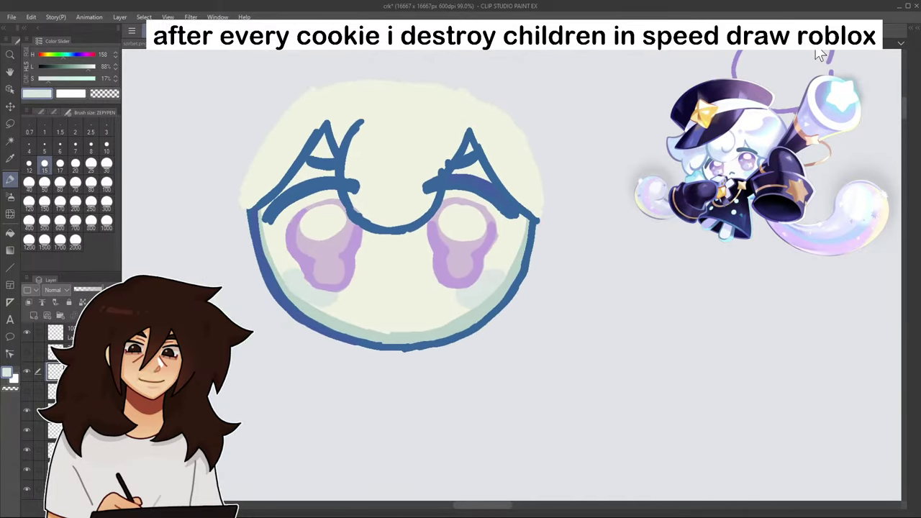
pyautogui.keyDown('alt'); pyautogui.click(339, 317); pyautogui.keyUp('alt')
pyautogui.moveTo(330, 120)
pyautogui.mouseDown()
pyautogui.moveTo(345, 137)
pyautogui.moveTo(338, 148)
pyautogui.moveTo(366, 116)
pyautogui.moveTo(351, 142)
pyautogui.mouseUp()
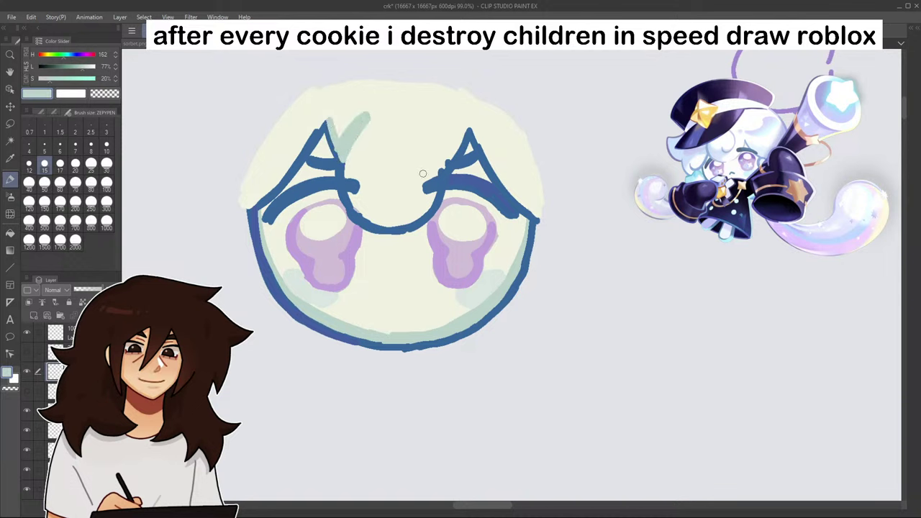
pyautogui.moveTo(399, 160)
pyautogui.mouseDown()
pyautogui.moveTo(389, 188)
pyautogui.moveTo(401, 193)
pyautogui.moveTo(409, 145)
pyautogui.moveTo(433, 151)
pyautogui.moveTo(439, 172)
pyautogui.mouseUp()
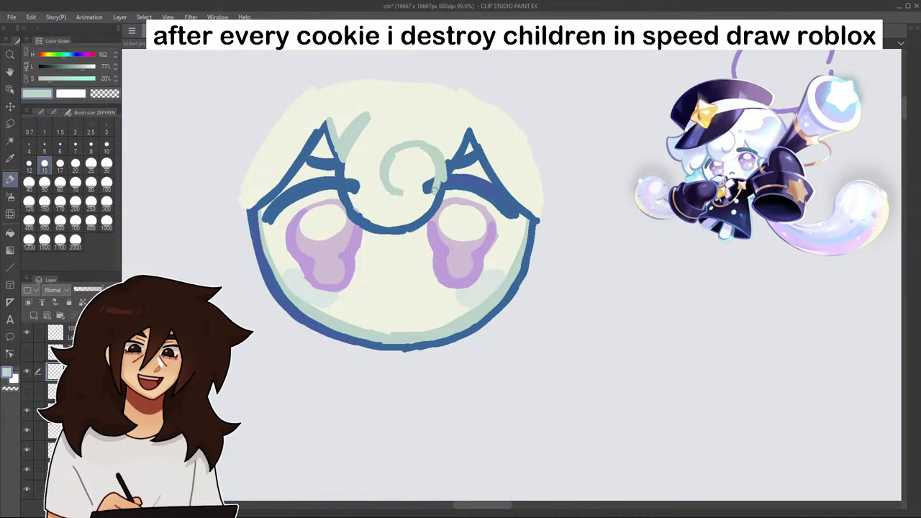
pyautogui.moveTo(351, 193)
pyautogui.mouseDown()
pyautogui.moveTo(389, 217)
pyautogui.moveTo(442, 176)
pyautogui.moveTo(430, 189)
pyautogui.mouseUp()
pyautogui.keyDown('alt'); pyautogui.click(414, 182); pyautogui.keyUp('alt')
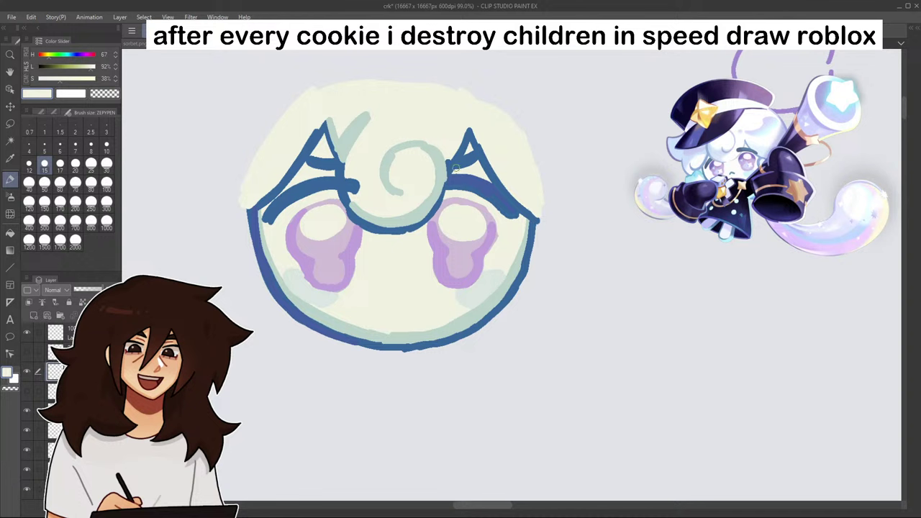
# - Repaint the centre lock's lower outline in brighter blue at hue 211, luminosity 51% and saturation 55%
pyautogui.keyDown('alt'); pyautogui.click(453, 162); pyautogui.keyUp('alt')
pyautogui.moveTo(62, 67); pyautogui.dragTo(68, 68)
pyautogui.click(69, 78)
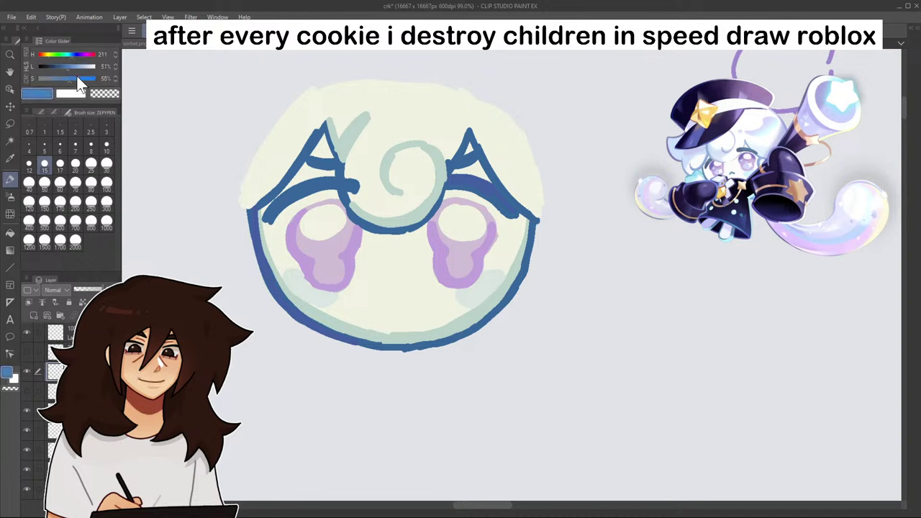
pyautogui.moveTo(374, 226)
pyautogui.mouseDown()
pyautogui.moveTo(352, 209)
pyautogui.moveTo(405, 229)
pyautogui.moveTo(440, 201)
pyautogui.moveTo(445, 184)
pyautogui.mouseUp()
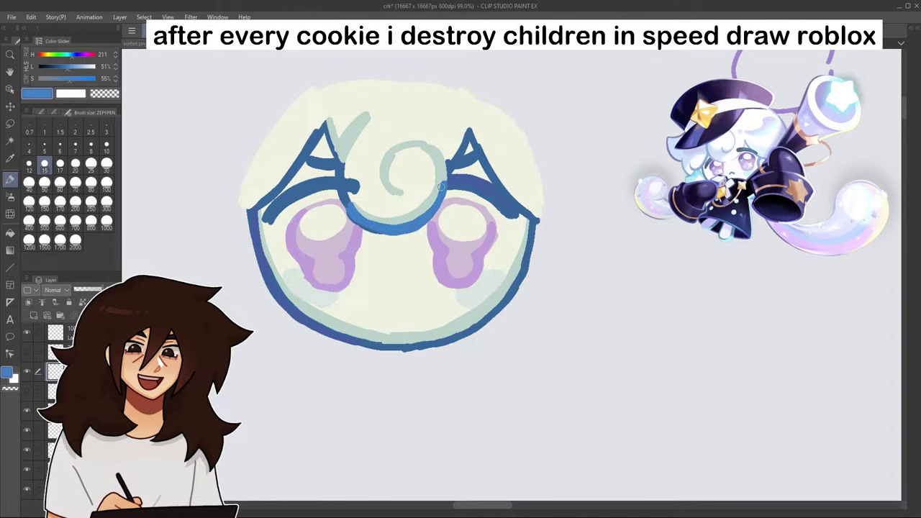
# - Thicken the inner end of the centre lock's spiral with its sampled pale green and clean the lock's left-hand inner edge with cream
pyautogui.scroll(-6, 412, 229)
pyautogui.scroll(6, 462, 156)
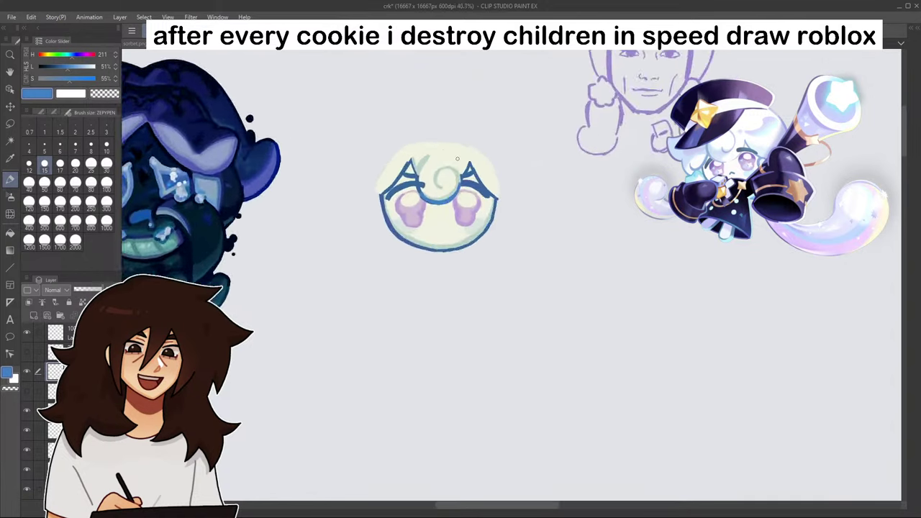
pyautogui.moveTo(463, 156); pyautogui.dragTo(794, 59)
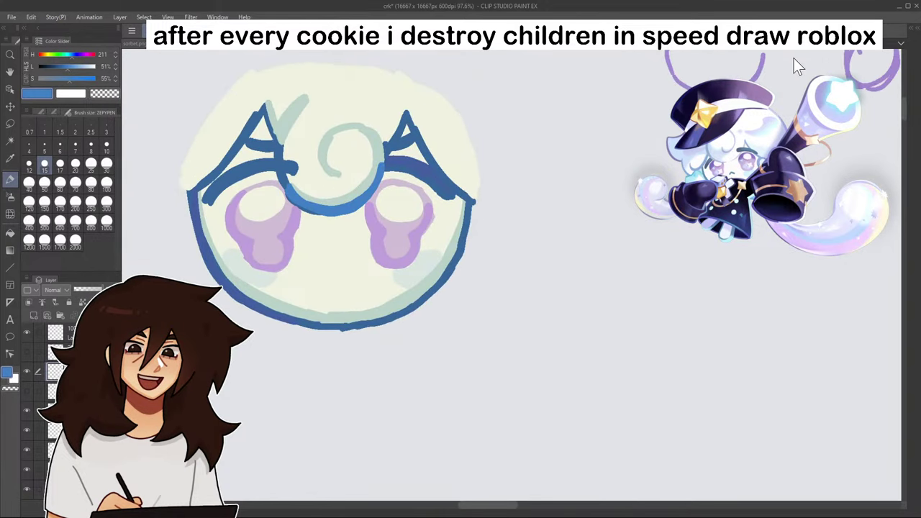
pyautogui.keyDown('alt'); pyautogui.click(349, 134); pyautogui.keyUp('alt')
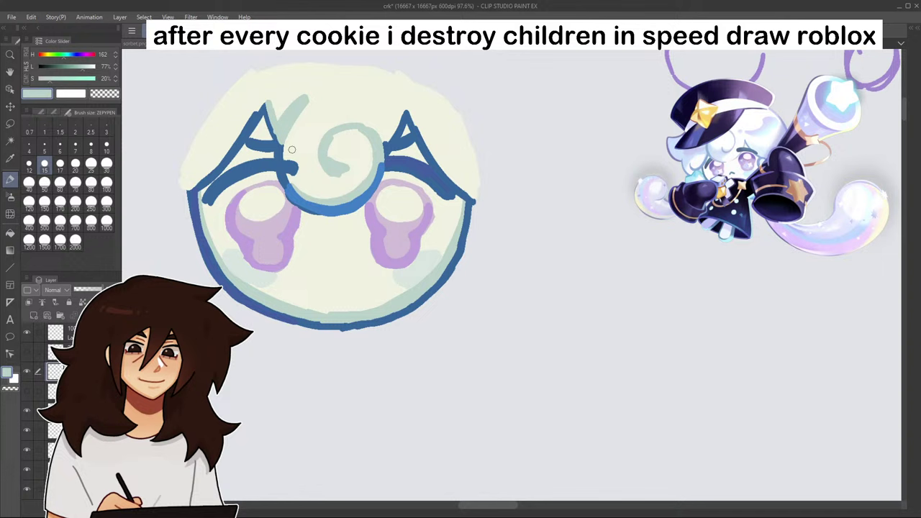
pyautogui.keyDown('alt'); pyautogui.click(334, 143); pyautogui.keyUp('alt')
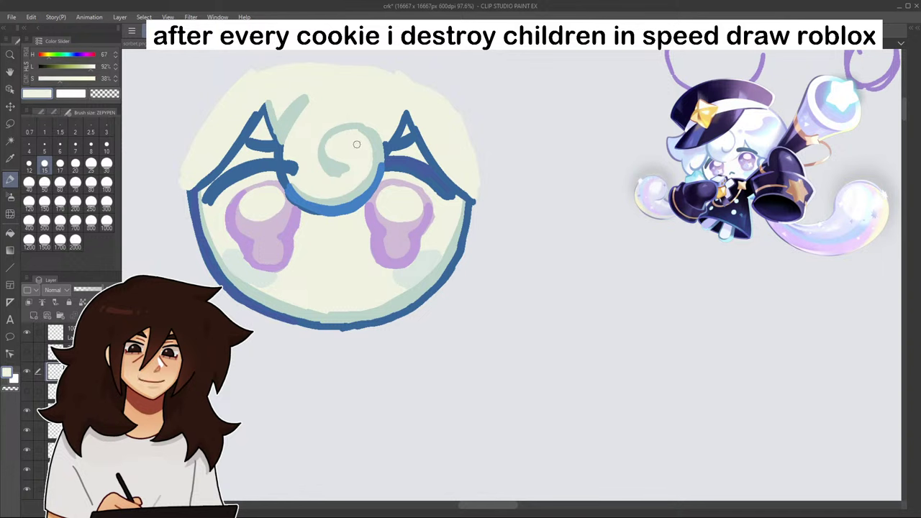
pyautogui.moveTo(292, 160); pyautogui.dragTo(293, 169)
# - Extend the centre lock's bright blue outline up both sides and darken those side sections with the sampled eyelid blue
pyautogui.keyDown('alt'); pyautogui.click(381, 166); pyautogui.keyUp('alt')
pyautogui.moveTo(382, 167); pyautogui.dragTo(380, 157)
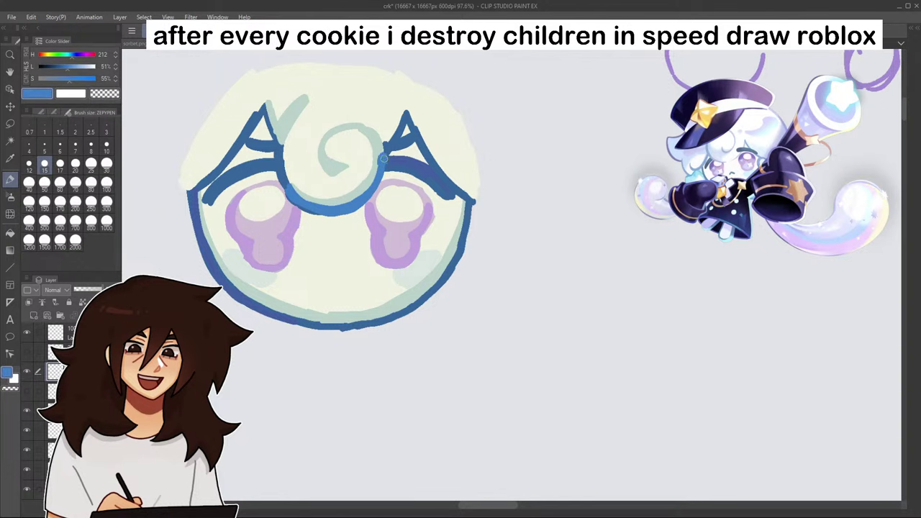
pyautogui.moveTo(278, 149); pyautogui.dragTo(287, 192)
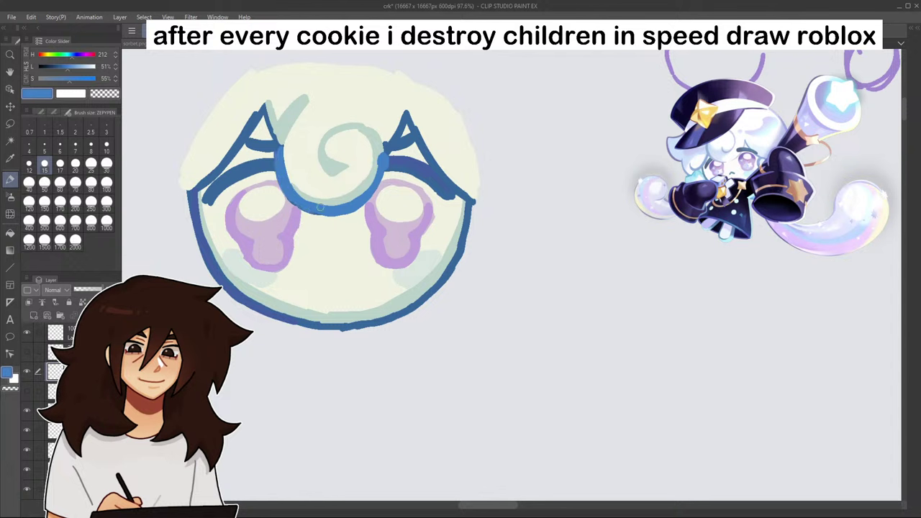
pyautogui.keyDown('alt'); pyautogui.click(256, 165); pyautogui.keyUp('alt')
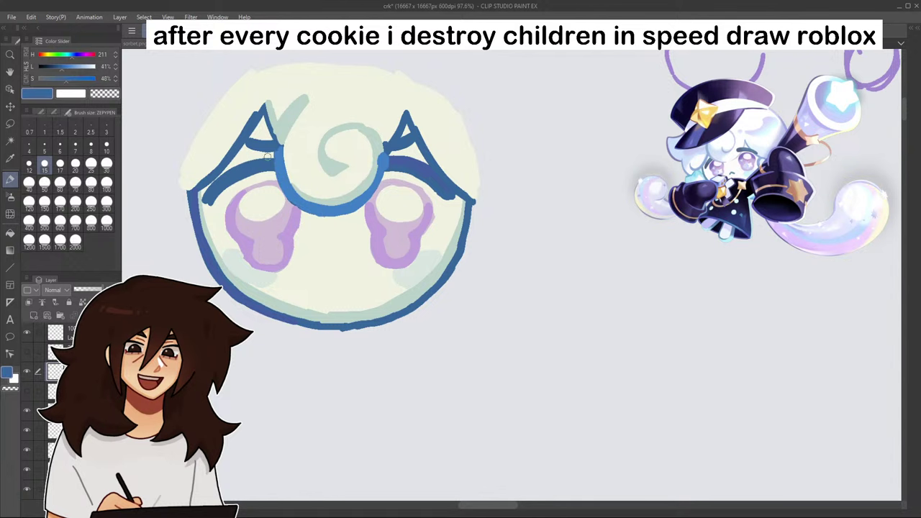
pyautogui.moveTo(280, 164); pyautogui.dragTo(294, 200)
pyautogui.moveTo(364, 201); pyautogui.dragTo(383, 162)
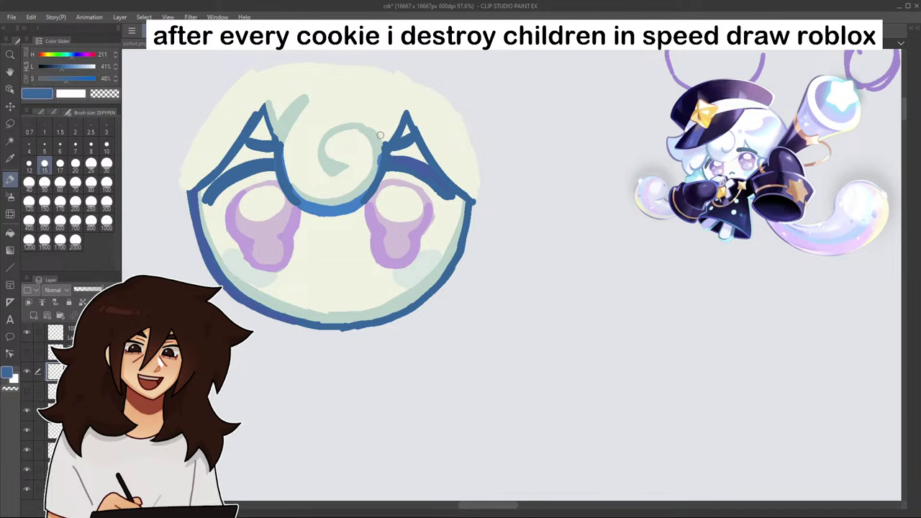
# - Paint lighter blue tips at luminosity 62% on both upper ends of the lock's outline and thicken the left-hand peak's inner line in dark blue
pyautogui.keyDown('alt'); pyautogui.click(378, 158); pyautogui.keyUp('alt')
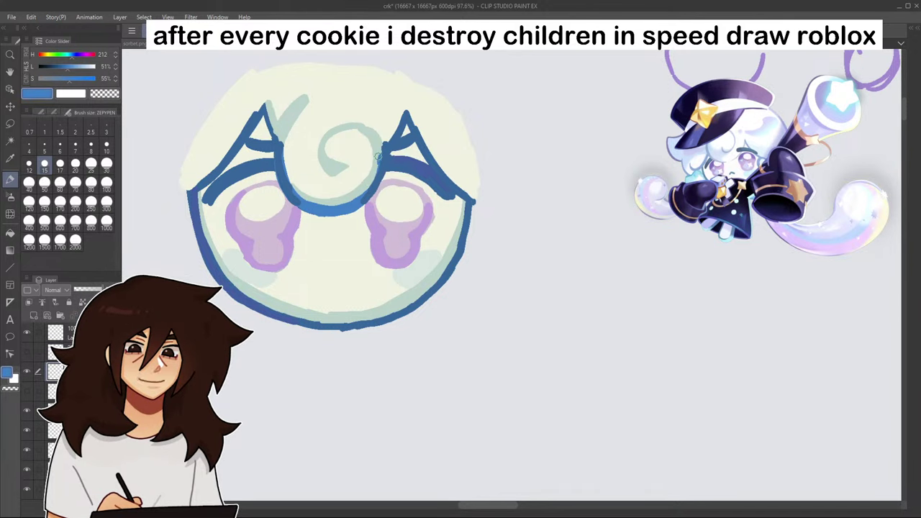
pyautogui.click(74, 66)
pyautogui.moveTo(383, 149); pyautogui.dragTo(383, 137)
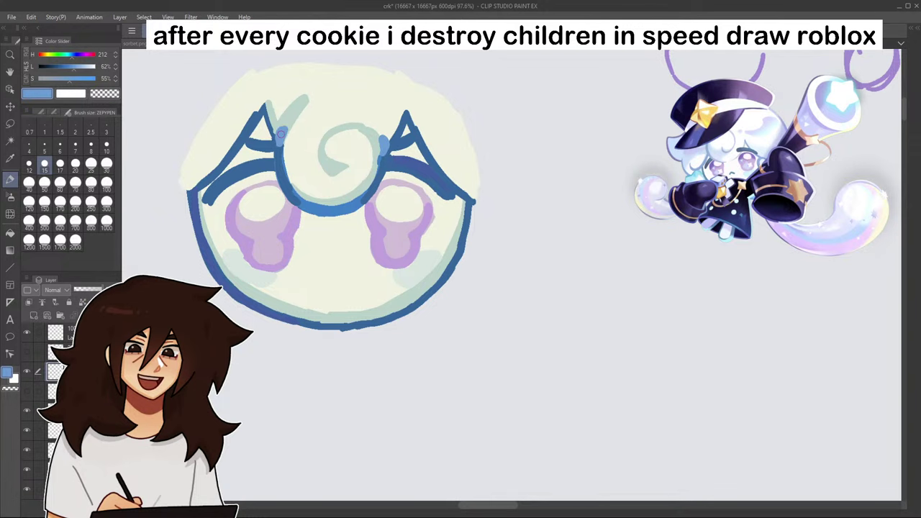
pyautogui.scroll(-7, 380, 193)
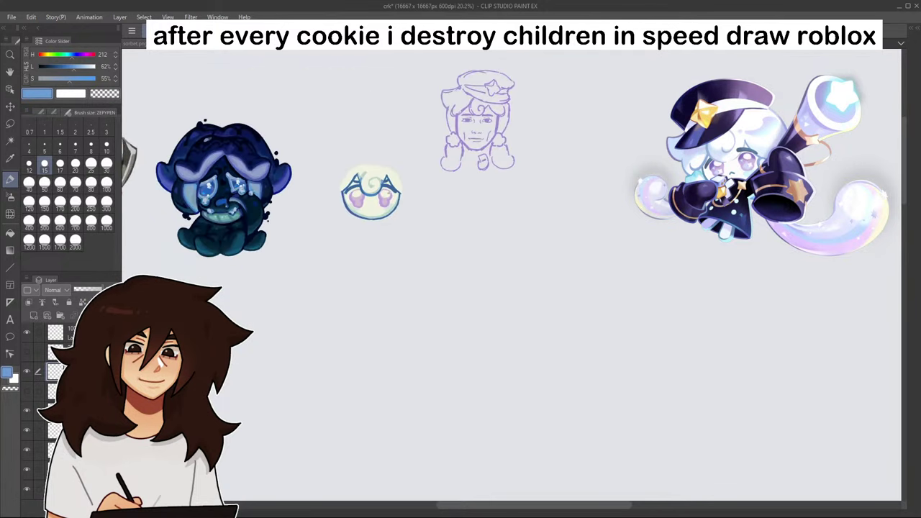
pyautogui.scroll(6, 366, 198)
pyautogui.keyDown('alt'); pyautogui.click(348, 189); pyautogui.keyUp('alt')
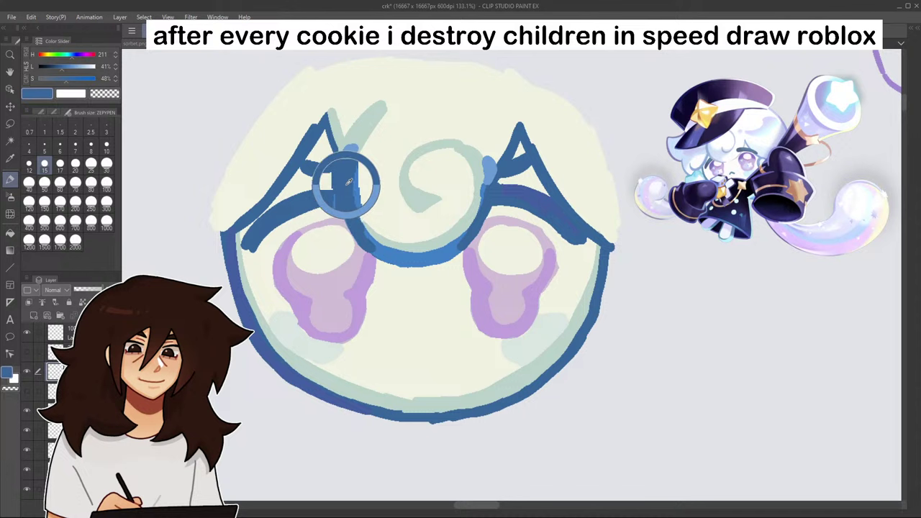
pyautogui.moveTo(324, 125); pyautogui.dragTo(341, 171)
pyautogui.scroll(-6, 353, 153)
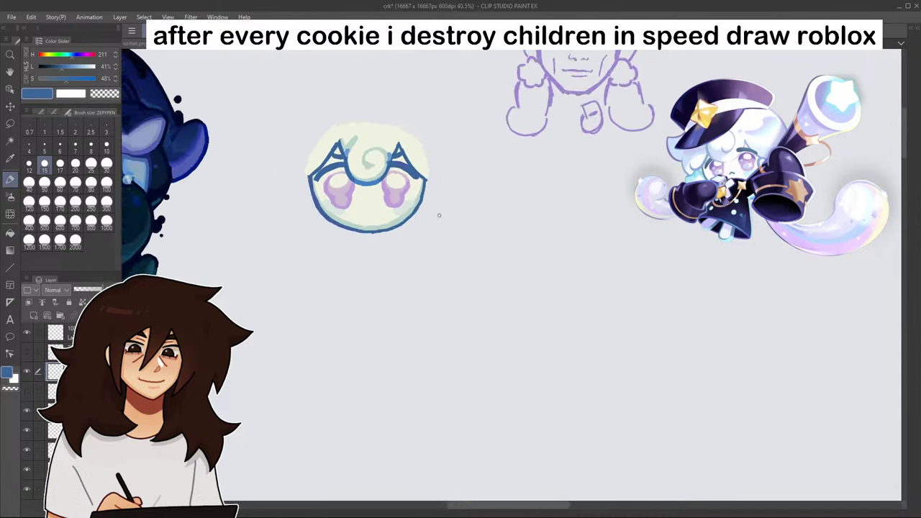
pyautogui.moveTo(808, 55); pyautogui.dragTo(747, 102)
pyautogui.scroll(4, 367, 186)
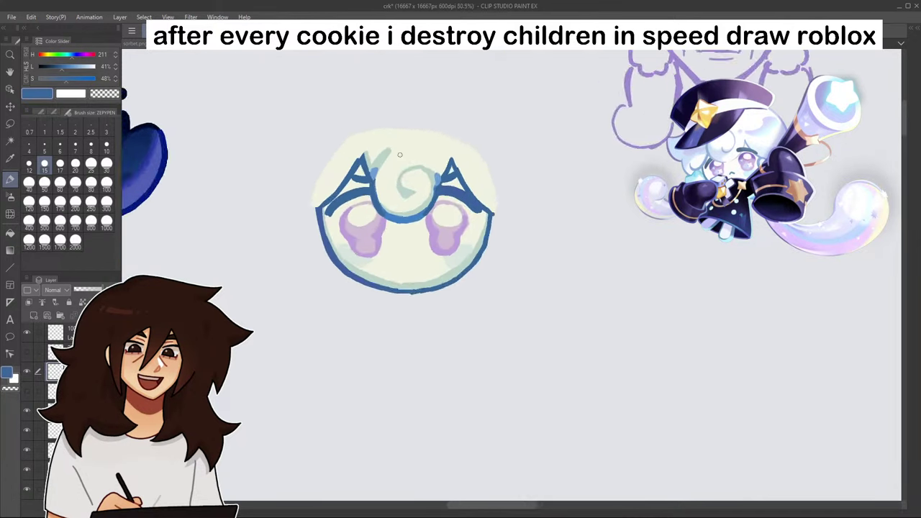
pyautogui.keyDown('alt'); pyautogui.click(348, 185); pyautogui.keyUp('alt')
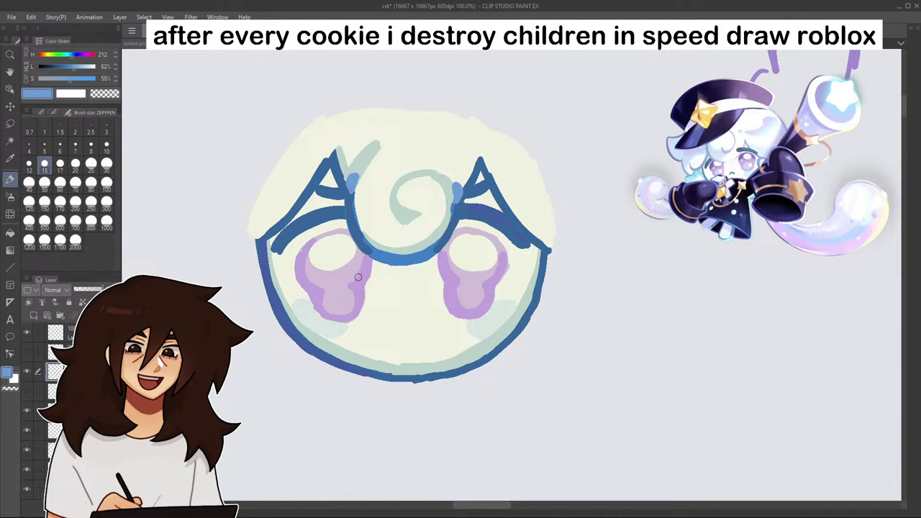
# - Deepen the side notches and lower rims of both eyes with purple at hue 263, luminosity 69% and saturation 45%
pyautogui.keyDown('alt'); pyautogui.click(359, 278); pyautogui.keyUp('alt')
pyautogui.click(79, 56)
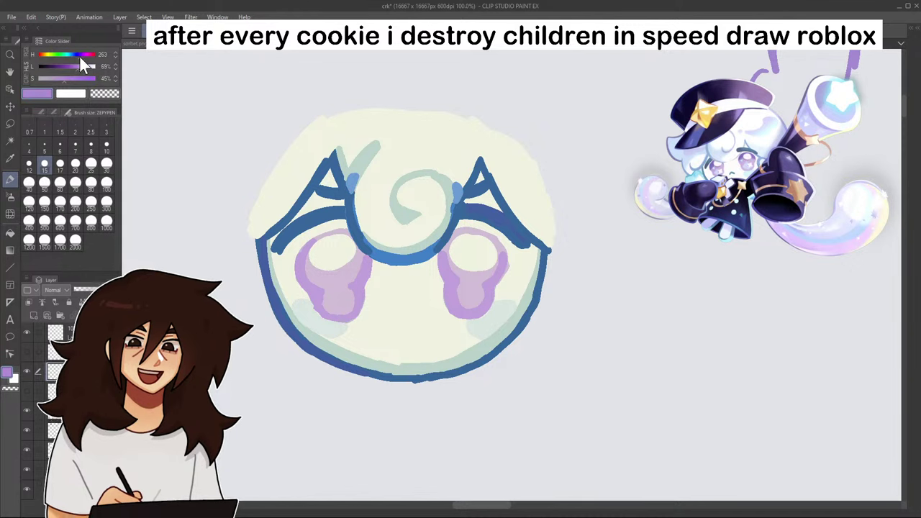
pyautogui.click(358, 282)
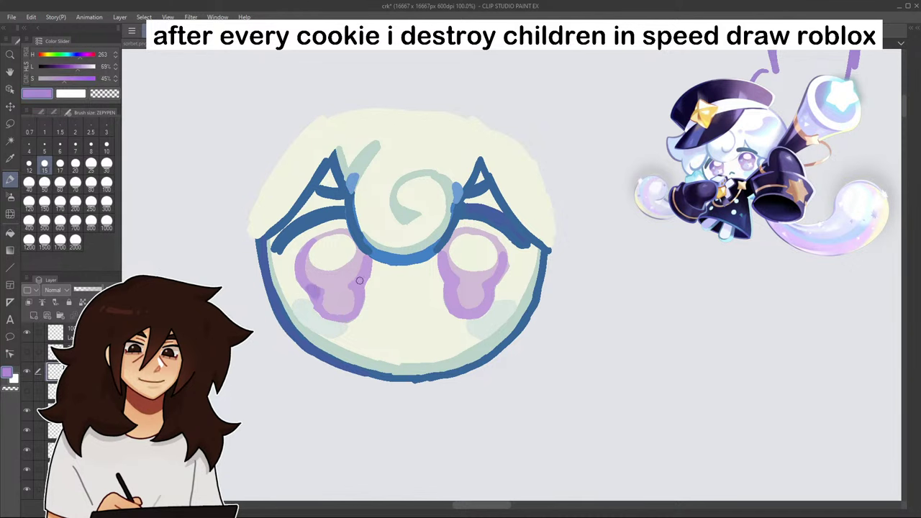
pyautogui.click(448, 282)
pyautogui.click(490, 282)
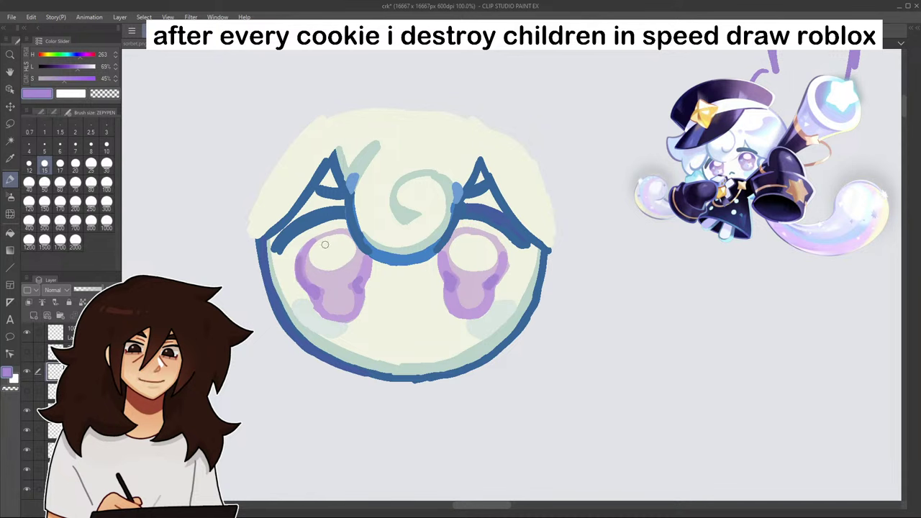
pyautogui.moveTo(328, 315); pyautogui.dragTo(356, 312)
pyautogui.moveTo(463, 312)
pyautogui.mouseDown()
pyautogui.moveTo(492, 299)
pyautogui.moveTo(472, 317)
pyautogui.moveTo(447, 311)
pyautogui.mouseUp()
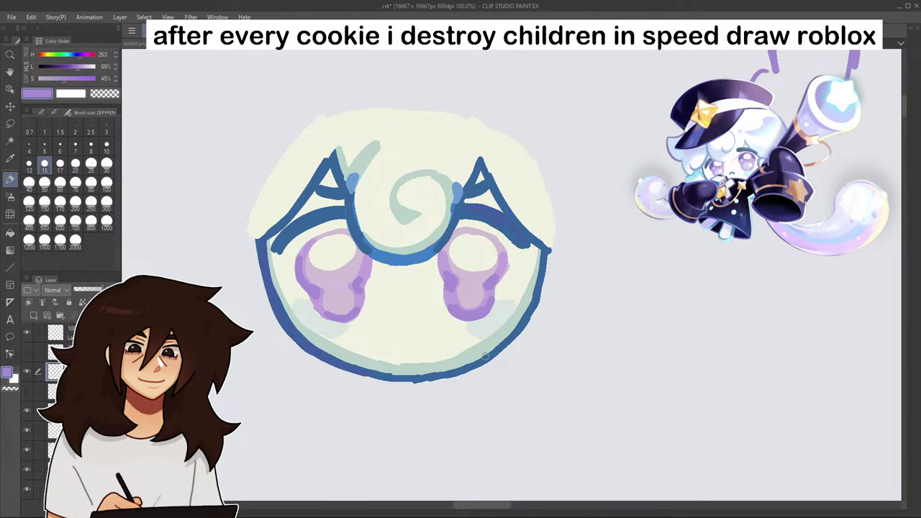
pyautogui.scroll(-5, 485, 355)
pyautogui.scroll(1, 497, 329)
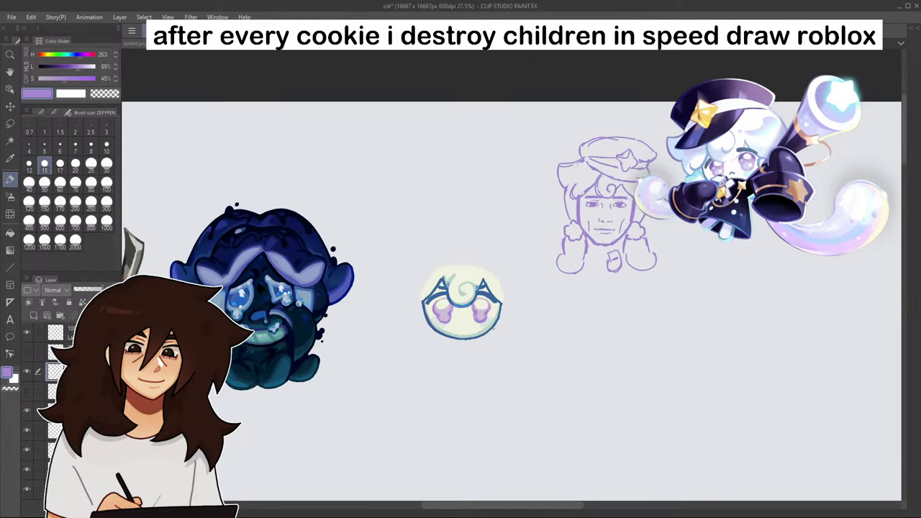
# - Thin the chin shadow's inner edge with the sampled face cream and repaint the right-hand blush patch in its pale green
pyautogui.scroll(6, 505, 285)
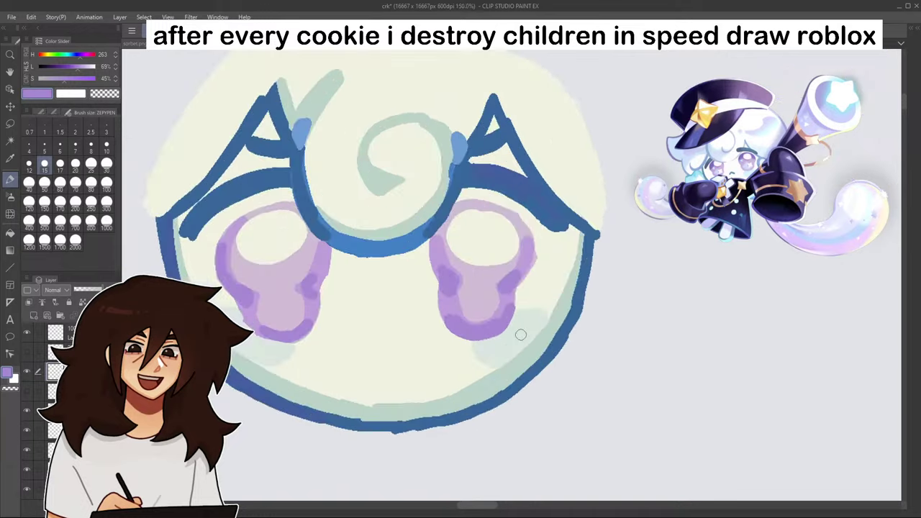
pyautogui.keyDown('alt'); pyautogui.click(551, 259); pyautogui.keyUp('alt')
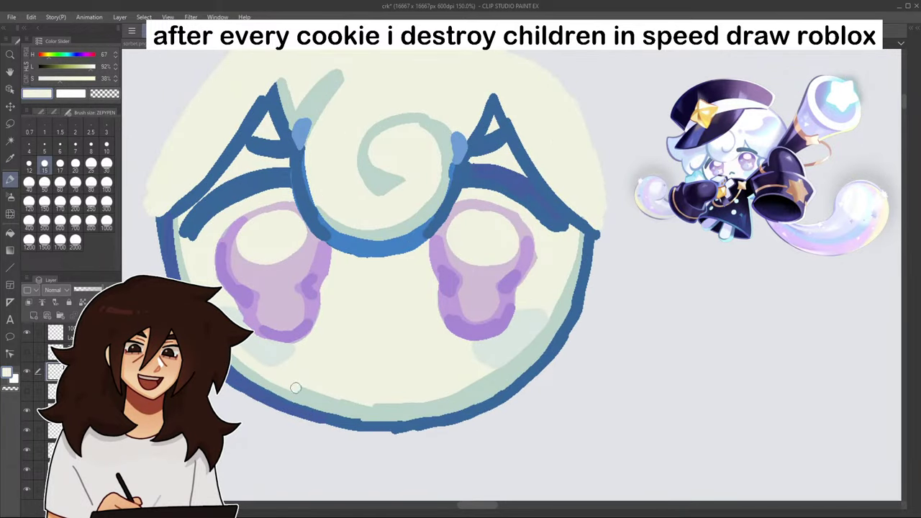
pyautogui.moveTo(293, 386)
pyautogui.mouseDown()
pyautogui.moveTo(384, 403)
pyautogui.moveTo(474, 372)
pyautogui.mouseUp()
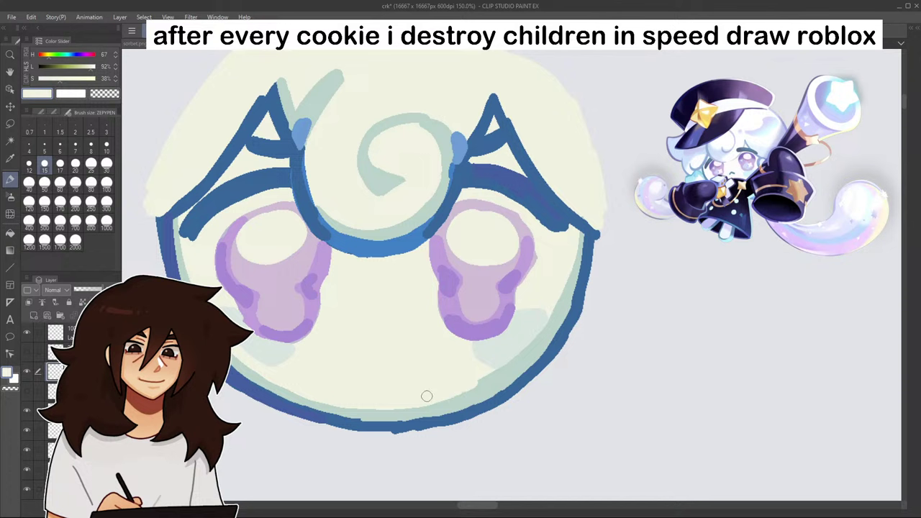
pyautogui.moveTo(436, 399)
pyautogui.mouseDown()
pyautogui.moveTo(507, 368)
pyautogui.moveTo(550, 309)
pyautogui.moveTo(560, 269)
pyautogui.mouseUp()
pyautogui.keyDown('alt'); pyautogui.click(525, 333); pyautogui.keyUp('alt')
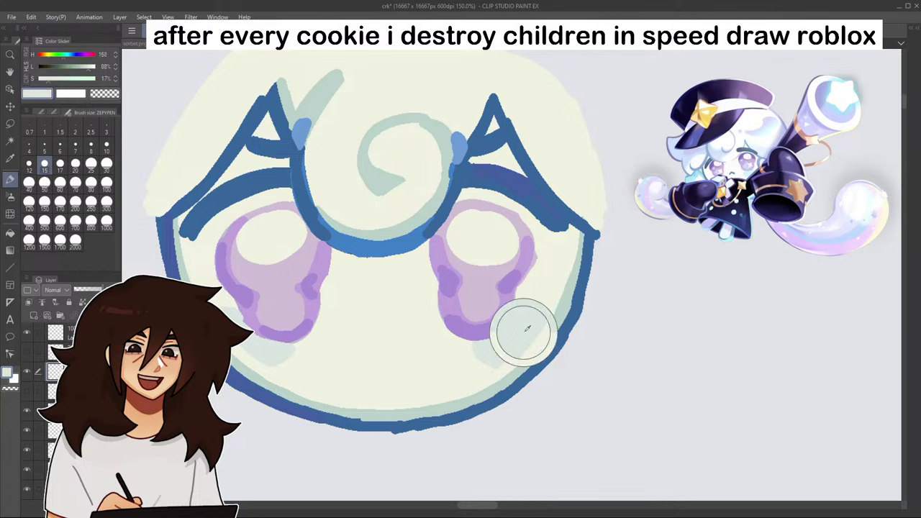
pyautogui.moveTo(534, 321); pyautogui.dragTo(508, 362)
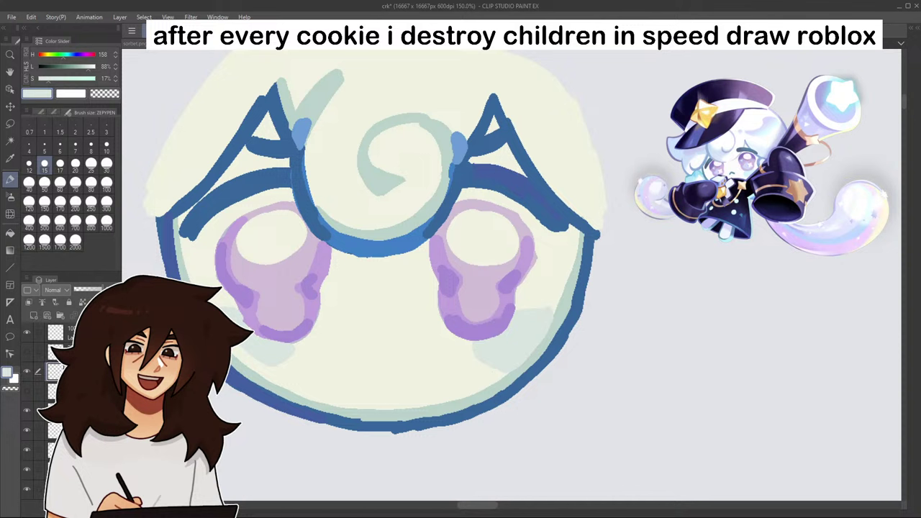
# - Paint a small downturned mouth in the pale blush green, tracing the sketch layer and hiding it again
pyautogui.click(28, 350)
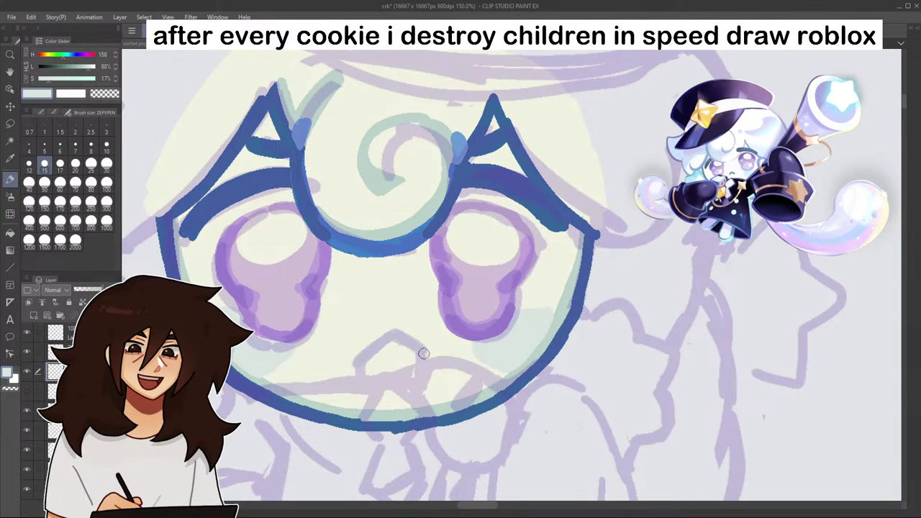
pyautogui.click(28, 370)
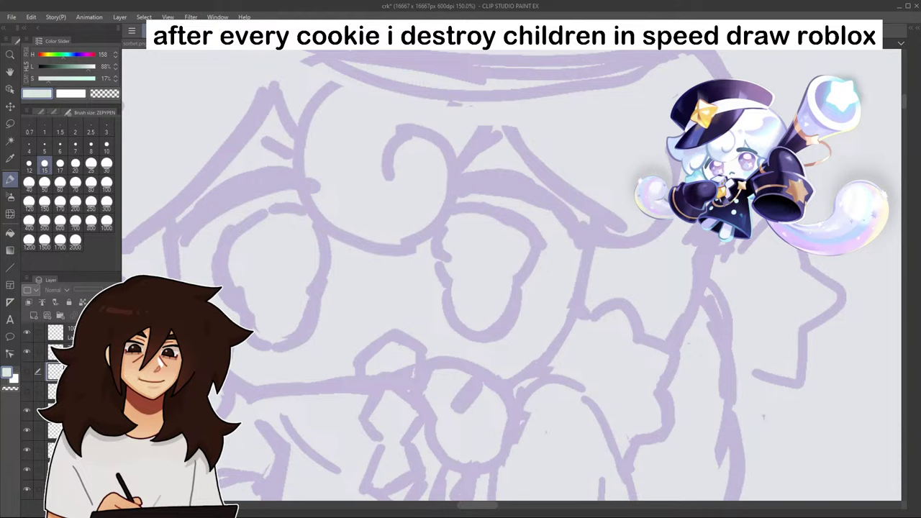
pyautogui.click(27, 352)
pyautogui.click(27, 370)
pyautogui.click(26, 349)
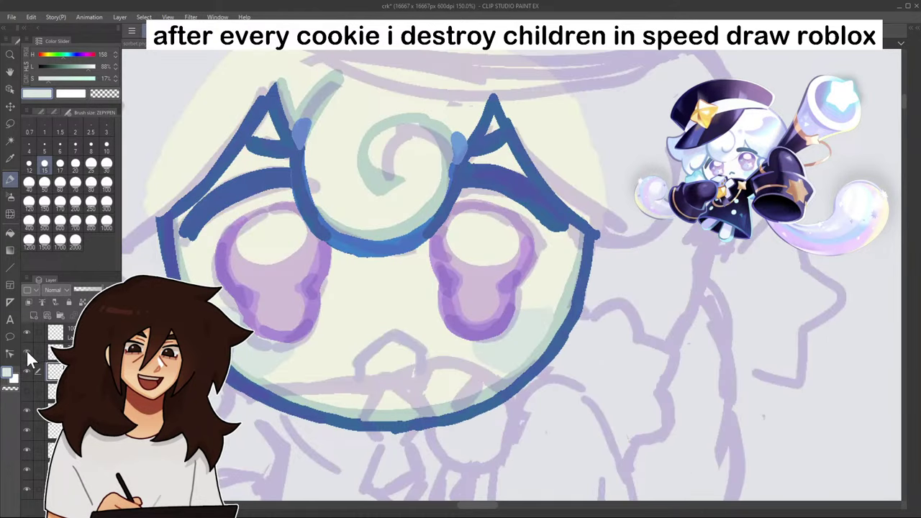
pyautogui.click(26, 350)
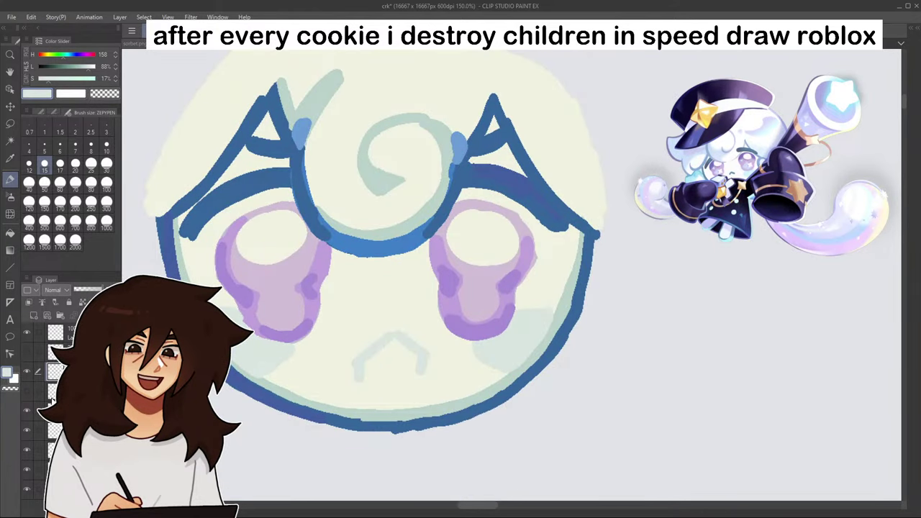
# - Trace the sketched collar line, notch and round shape overlapping the chin in the sampled outline blue, showing the sketch only while tracing
pyautogui.keyDown('alt'); pyautogui.click(484, 409); pyautogui.keyUp('alt')
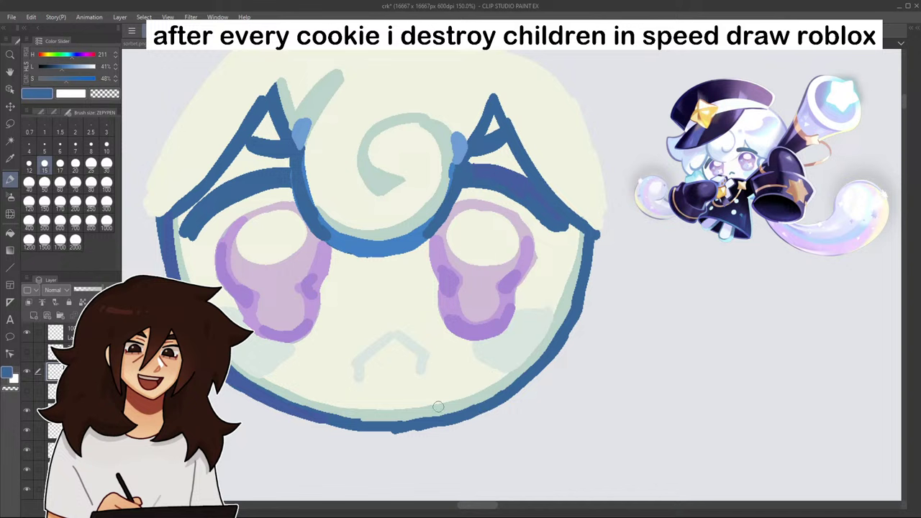
pyautogui.click(27, 391)
pyautogui.click(26, 390)
pyautogui.click(27, 351)
pyautogui.moveTo(241, 402)
pyautogui.mouseDown()
pyautogui.moveTo(421, 376)
pyautogui.moveTo(236, 395)
pyautogui.mouseUp()
pyautogui.moveTo(441, 359)
pyautogui.mouseDown()
pyautogui.moveTo(434, 411)
pyautogui.moveTo(509, 392)
pyautogui.moveTo(531, 415)
pyautogui.mouseUp()
pyautogui.moveTo(427, 421)
pyautogui.mouseDown()
pyautogui.moveTo(438, 454)
pyautogui.moveTo(518, 437)
pyautogui.moveTo(514, 403)
pyautogui.moveTo(426, 419)
pyautogui.moveTo(445, 468)
pyautogui.mouseUp()
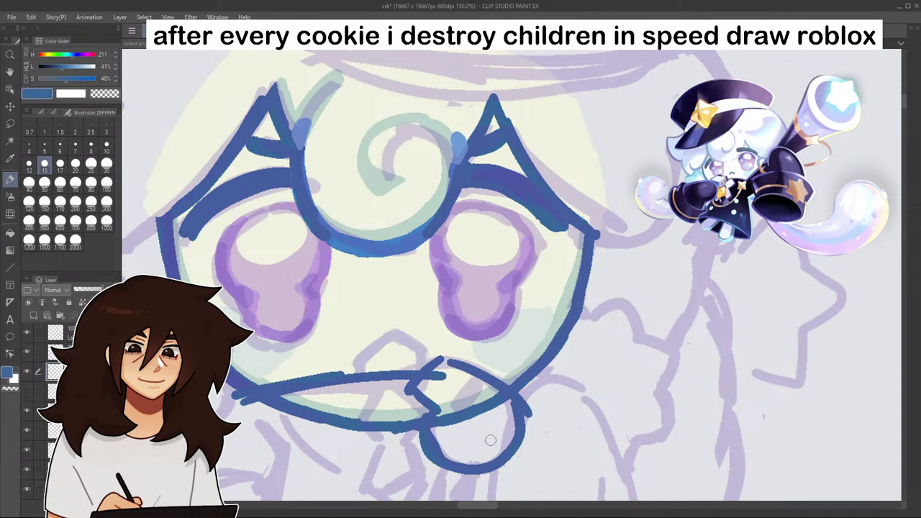
pyautogui.click(28, 352)
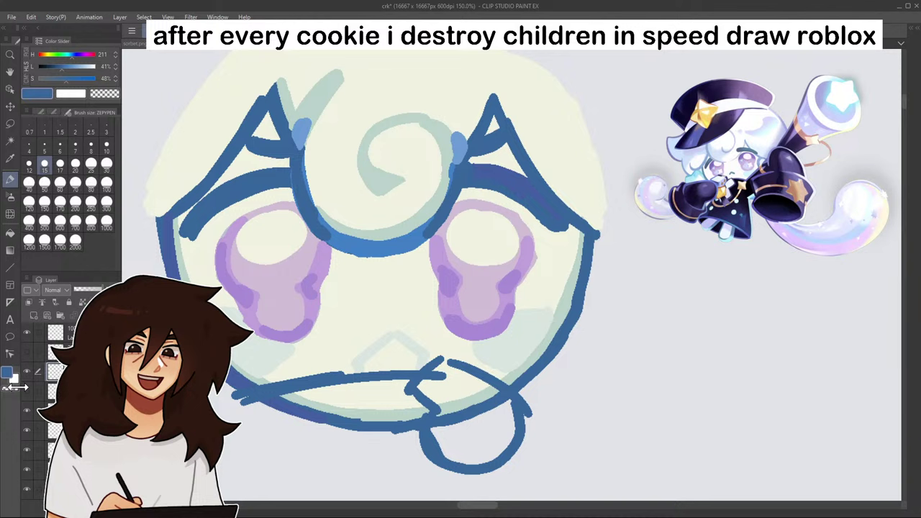
# - Soften the inner purple edges on both sides of the right-hand eye with its sampled pale mauve
pyautogui.keyDown('alt'); pyautogui.click(465, 276); pyautogui.keyUp('alt')
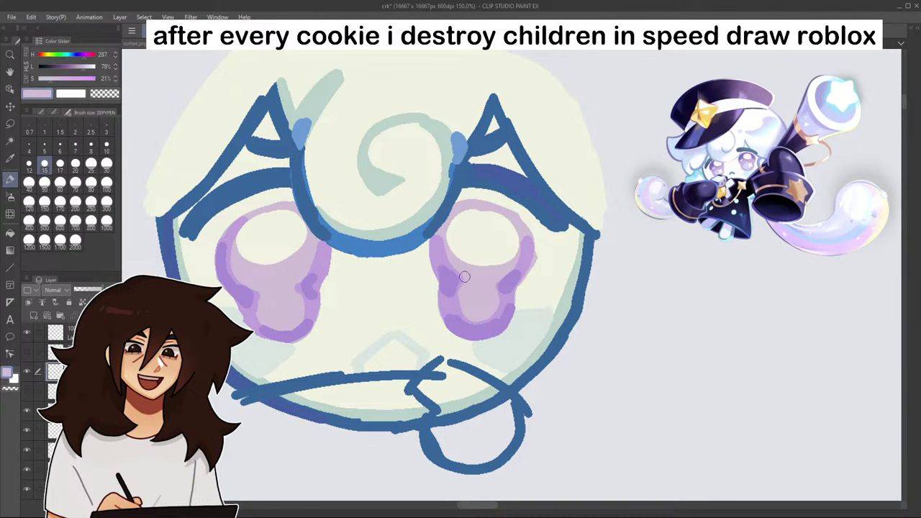
pyautogui.moveTo(440, 239); pyautogui.dragTo(459, 276)
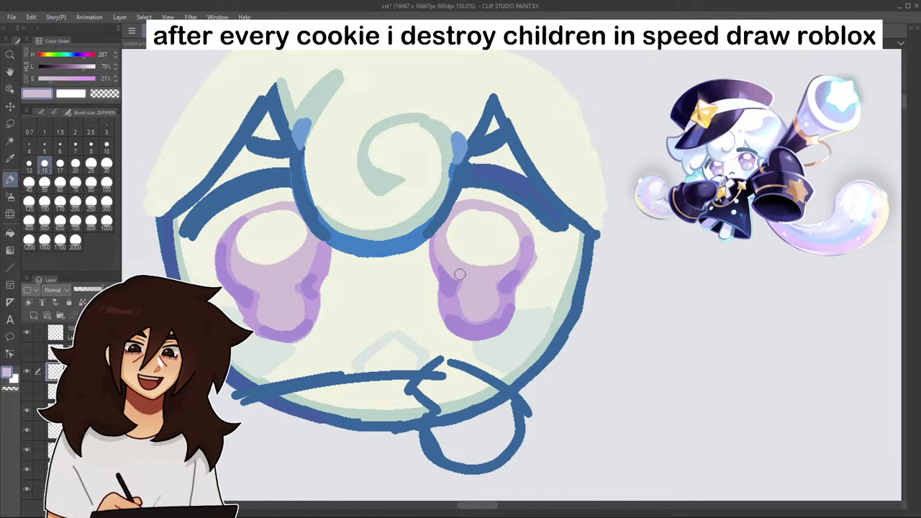
pyautogui.moveTo(527, 239); pyautogui.dragTo(497, 283)
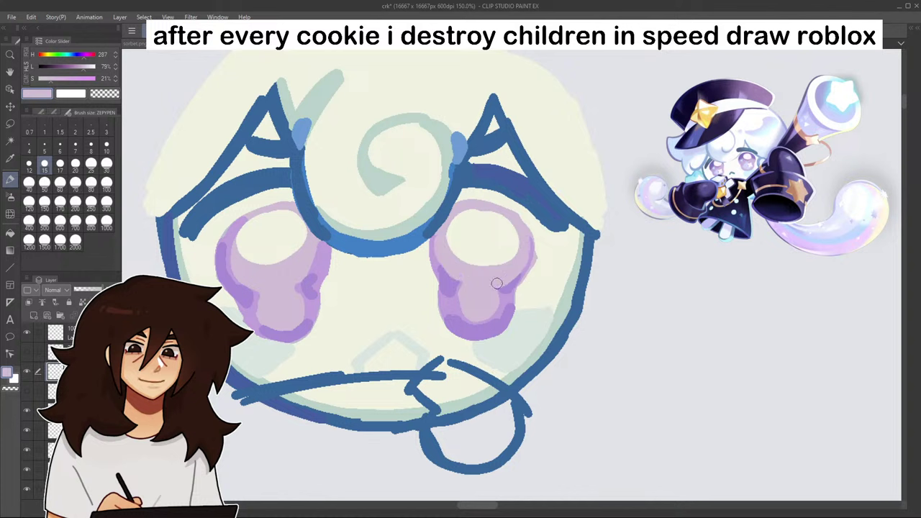
# - Strengthen the upper outer and inner edges of the right-hand eye with its sampled purple
pyautogui.keyDown('alt'); pyautogui.click(527, 239); pyautogui.keyUp('alt')
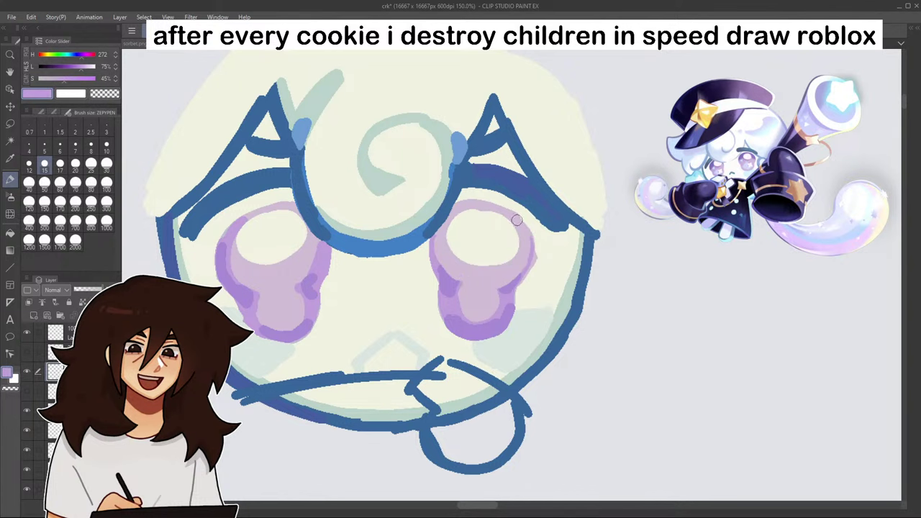
pyautogui.moveTo(533, 242); pyautogui.dragTo(517, 275)
pyautogui.moveTo(443, 249)
pyautogui.mouseDown()
pyautogui.moveTo(434, 265)
pyautogui.moveTo(430, 246)
pyautogui.mouseUp()
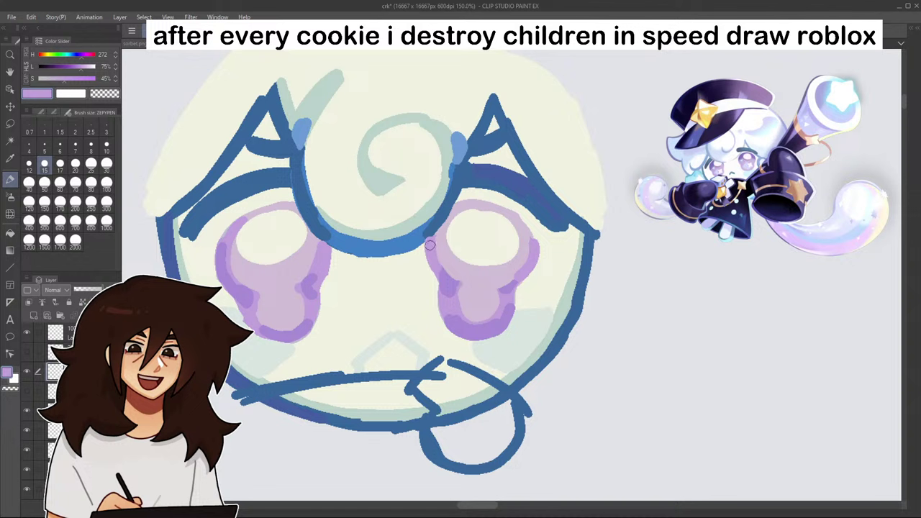
# - Trim the left-hand eye's inner edge with the sampled face cream and touch up its lower outer edge in the sampled purple
pyautogui.keyDown('alt'); pyautogui.click(334, 273); pyautogui.keyUp('alt')
pyautogui.moveTo(332, 253); pyautogui.dragTo(326, 297)
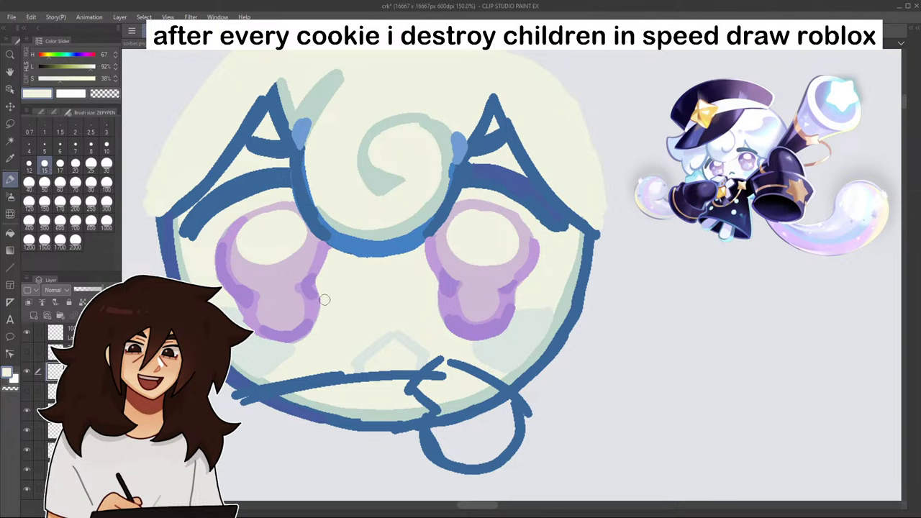
pyautogui.scroll(-10, 508, 258)
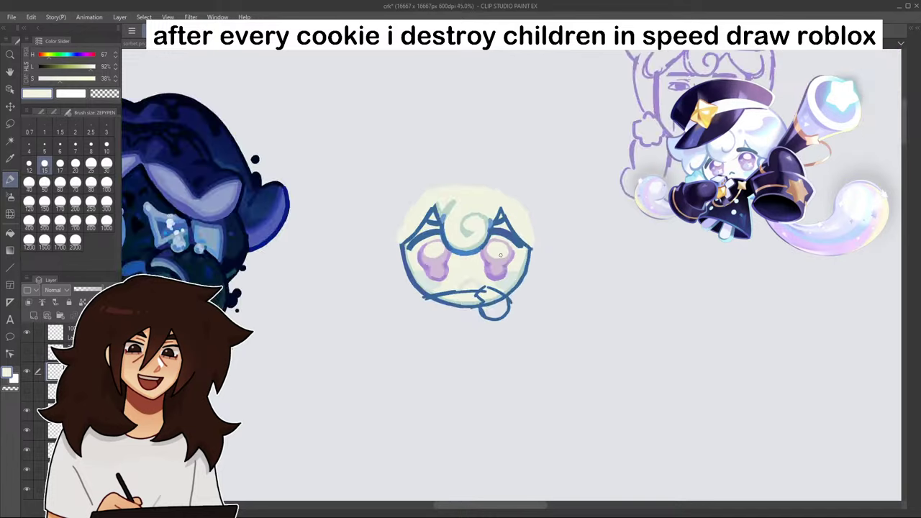
pyautogui.scroll(10, 498, 250)
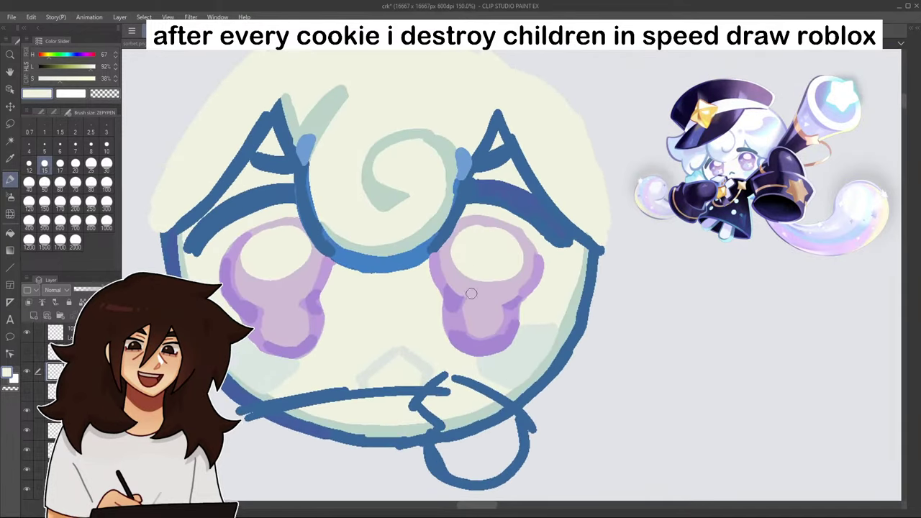
pyautogui.keyDown('alt'); pyautogui.click(454, 317); pyautogui.keyUp('alt')
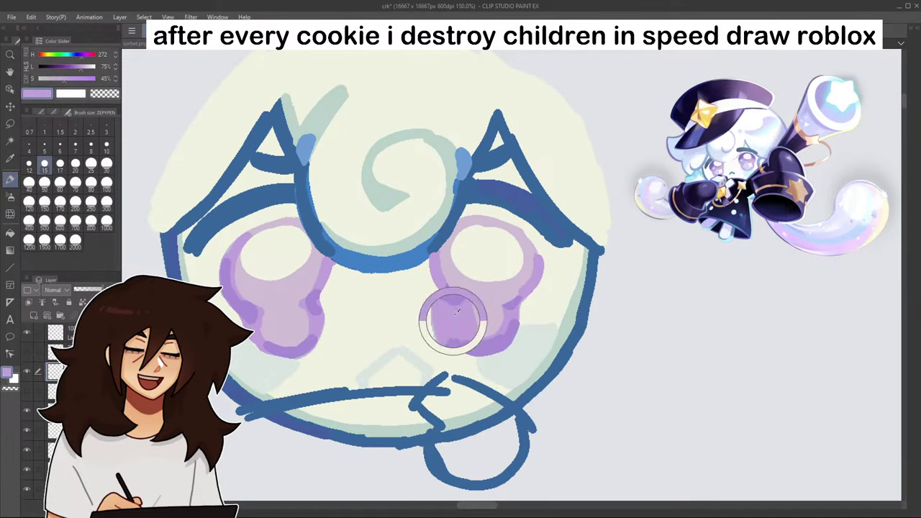
pyautogui.moveTo(259, 338); pyautogui.dragTo(261, 346)
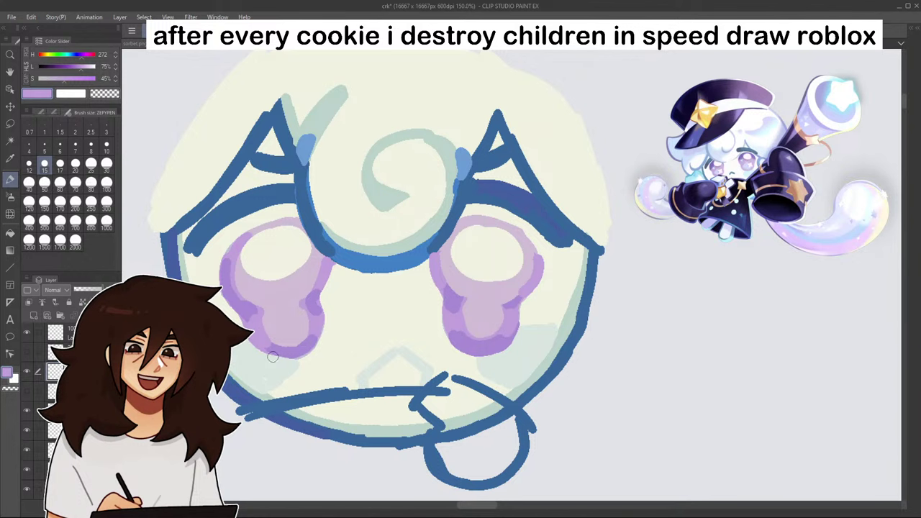
# - Paint a stronger cyan blush under both eyes, adjusting the sampled blush colour to hue 188, luminosity 78 and saturation 38
pyautogui.keyDown('alt'); pyautogui.click(245, 363); pyautogui.keyUp('alt')
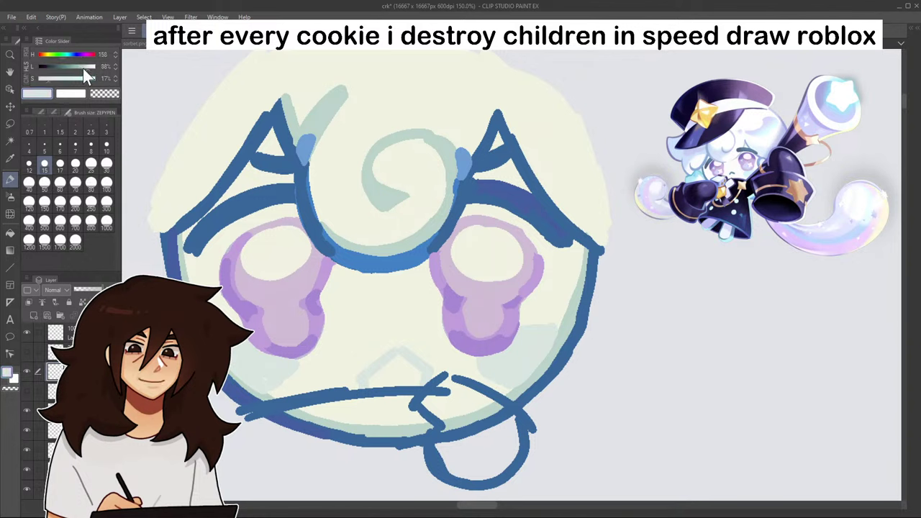
pyautogui.click(82, 66)
pyautogui.click(69, 54)
pyautogui.moveTo(248, 349); pyautogui.dragTo(290, 364)
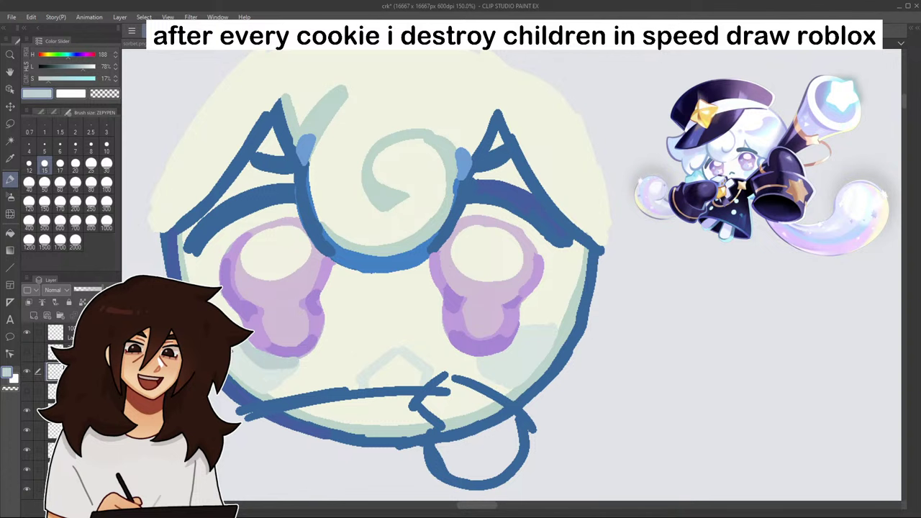
pyautogui.hotkey('ctrl', 'z')
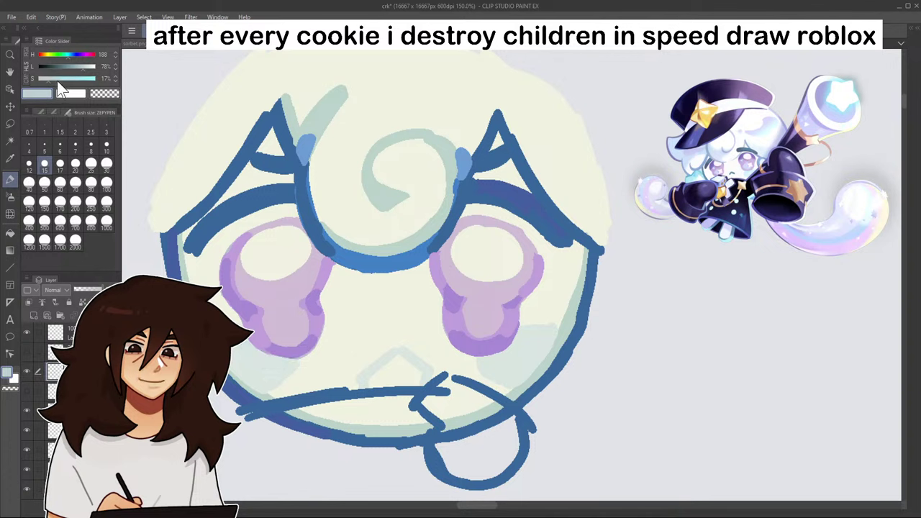
pyautogui.moveTo(240, 351); pyautogui.dragTo(292, 364)
pyautogui.moveTo(503, 353)
pyautogui.mouseDown()
pyautogui.moveTo(524, 330)
pyautogui.moveTo(504, 356)
pyautogui.moveTo(533, 337)
pyautogui.mouseUp()
pyautogui.scroll(-5, 529, 323)
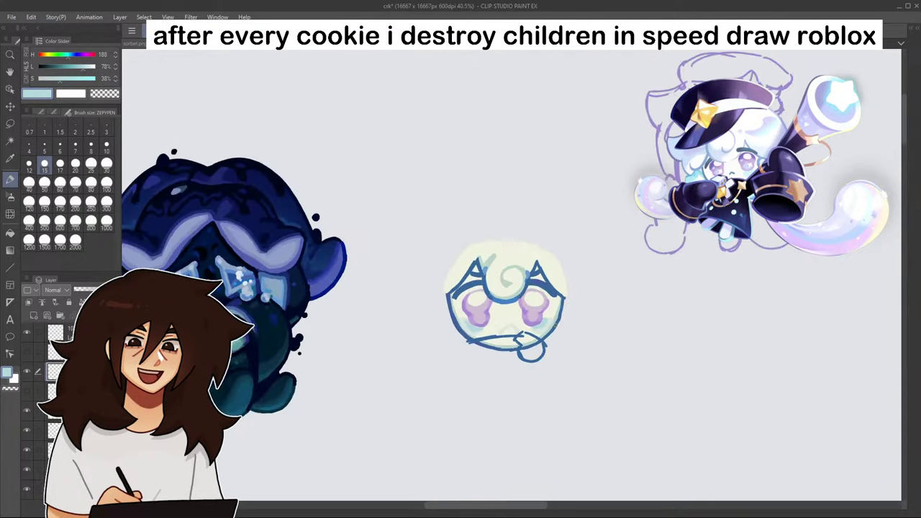
# - Reshape the cyan blush under the left-hand eye with the sampled blush colours
pyautogui.scroll(5, 555, 314)
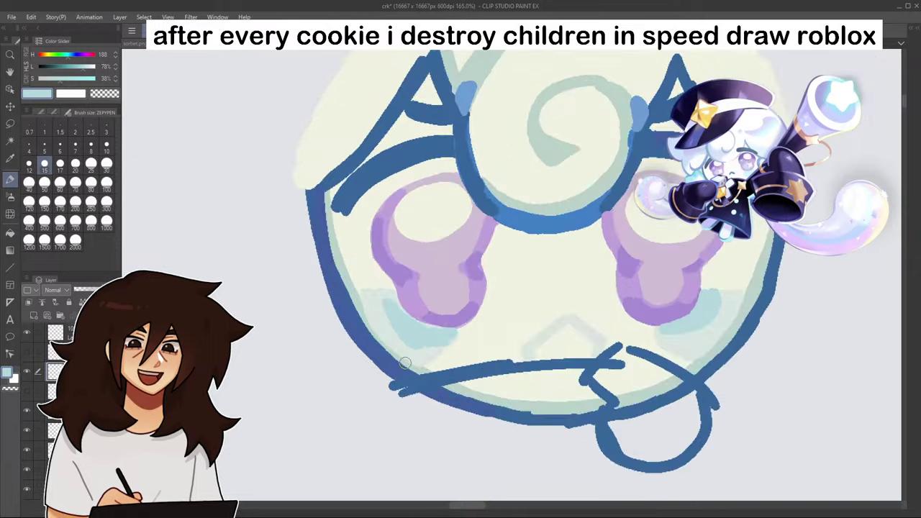
pyautogui.moveTo(385, 326)
pyautogui.mouseDown()
pyautogui.moveTo(419, 346)
pyautogui.moveTo(401, 341)
pyautogui.moveTo(446, 340)
pyautogui.mouseUp()
pyautogui.keyDown('alt'); pyautogui.click(413, 327); pyautogui.keyUp('alt')
pyautogui.moveTo(382, 304); pyautogui.dragTo(399, 325)
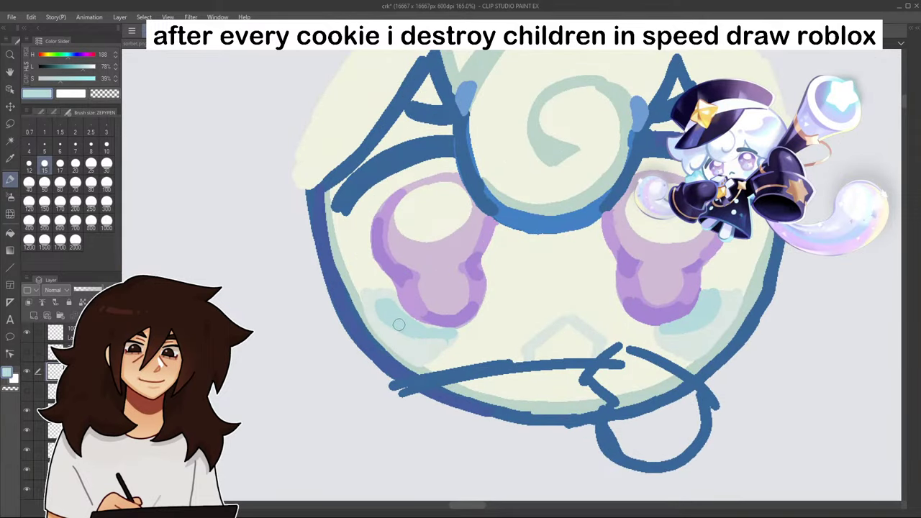
pyautogui.scroll(-2, 404, 313)
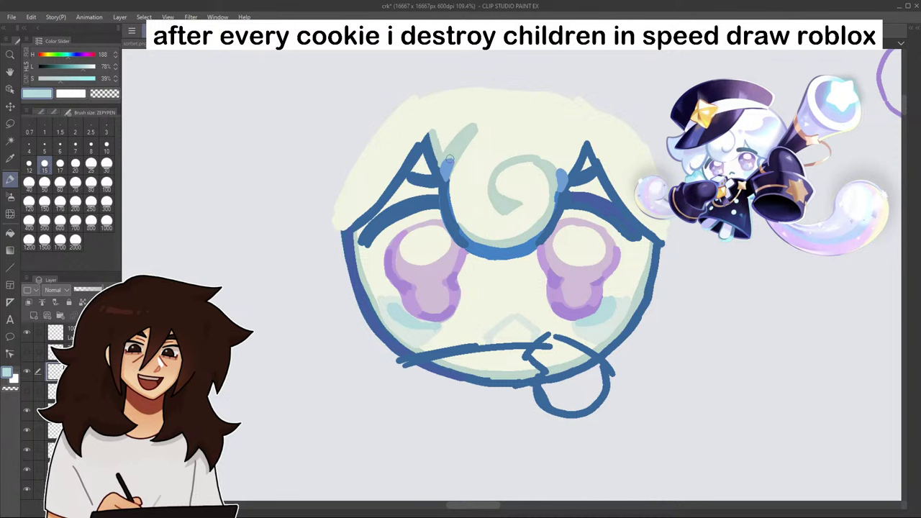
# - Recolour the strand above the left-hand brow peak in pale cyan and shorten its tip with the sampled hair cream
pyautogui.keyDown('alt'); pyautogui.click(480, 126); pyautogui.keyUp('alt')
pyautogui.moveTo(450, 135); pyautogui.dragTo(484, 126)
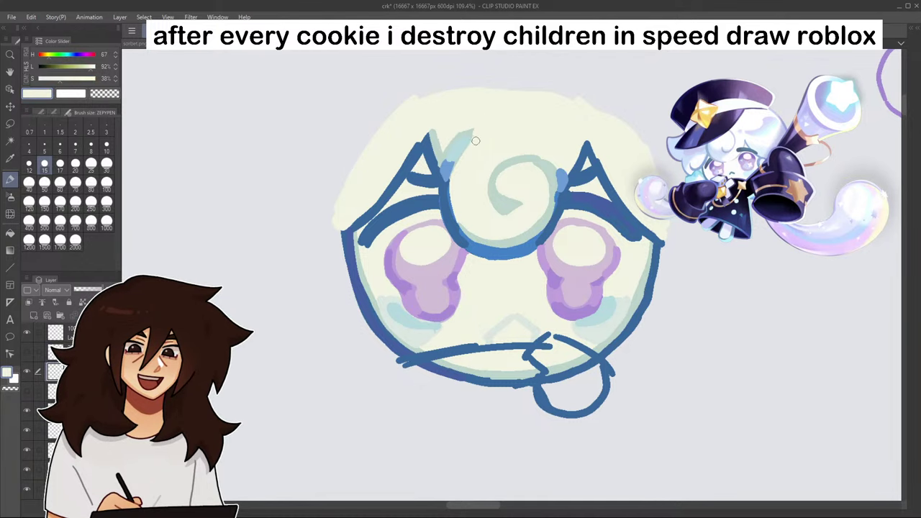
pyautogui.scroll(-4, 478, 134)
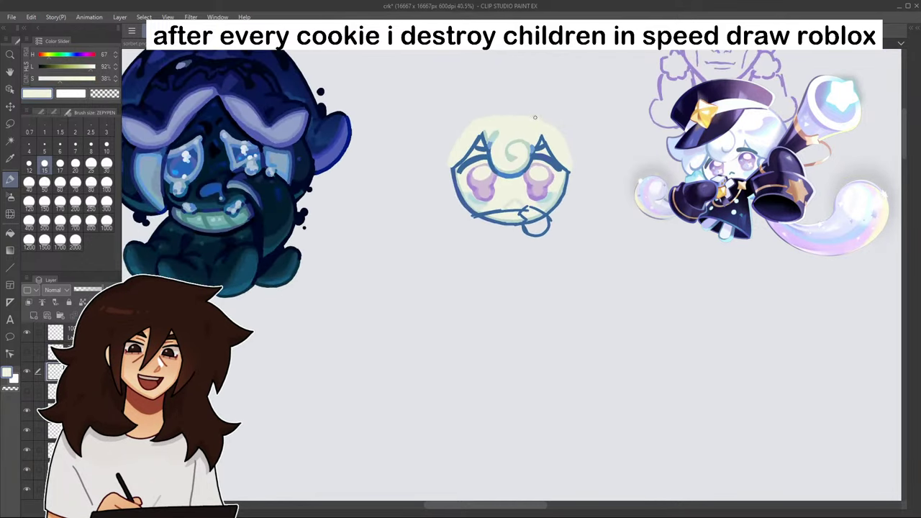
pyautogui.scroll(6, 504, 123)
pyautogui.scroll(5, 431, 166)
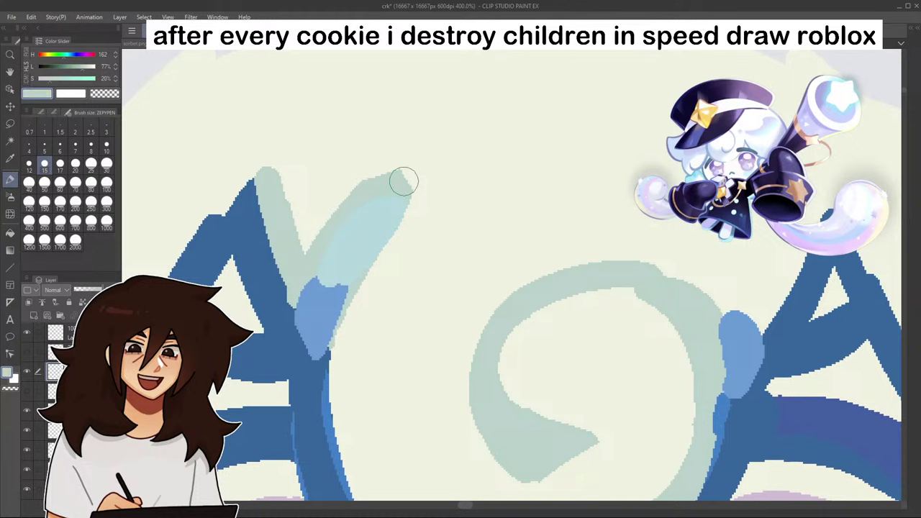
pyautogui.moveTo(312, 223)
pyautogui.mouseDown()
pyautogui.moveTo(396, 195)
pyautogui.moveTo(387, 267)
pyautogui.mouseUp()
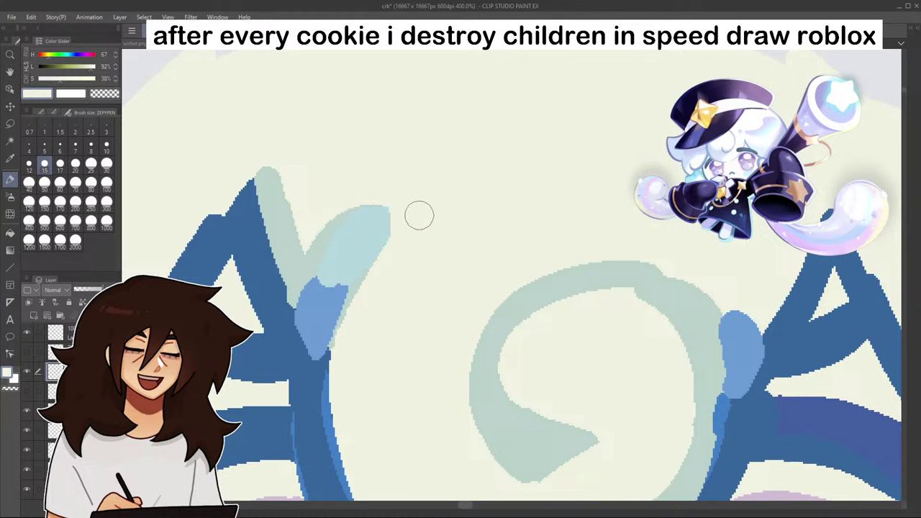
# - Repaint the shortened strand in pale aqua, setting the colour to hue 172, luminosity 88 and saturation 38
pyautogui.click(85, 66)
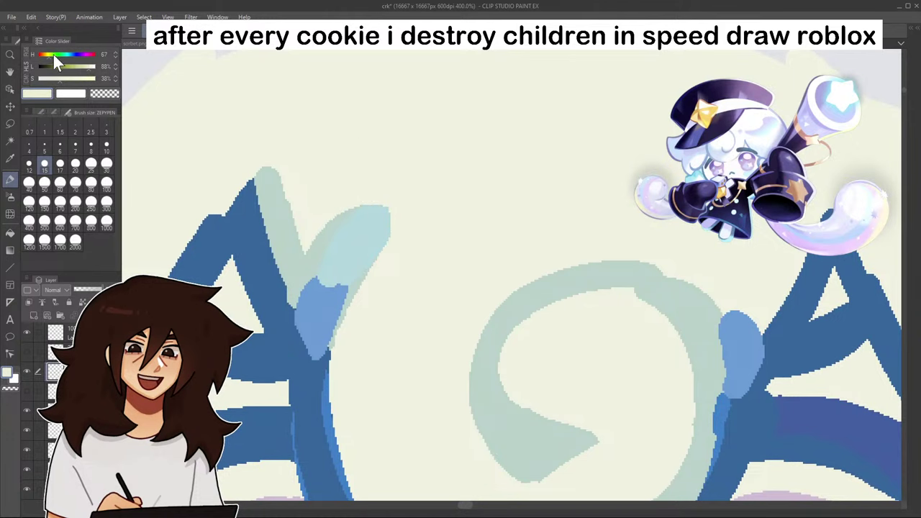
pyautogui.moveTo(364, 198)
pyautogui.mouseDown()
pyautogui.moveTo(399, 165)
pyautogui.moveTo(386, 206)
pyautogui.moveTo(353, 210)
pyautogui.moveTo(380, 200)
pyautogui.moveTo(350, 275)
pyautogui.mouseUp()
pyautogui.scroll(-6, 417, 162)
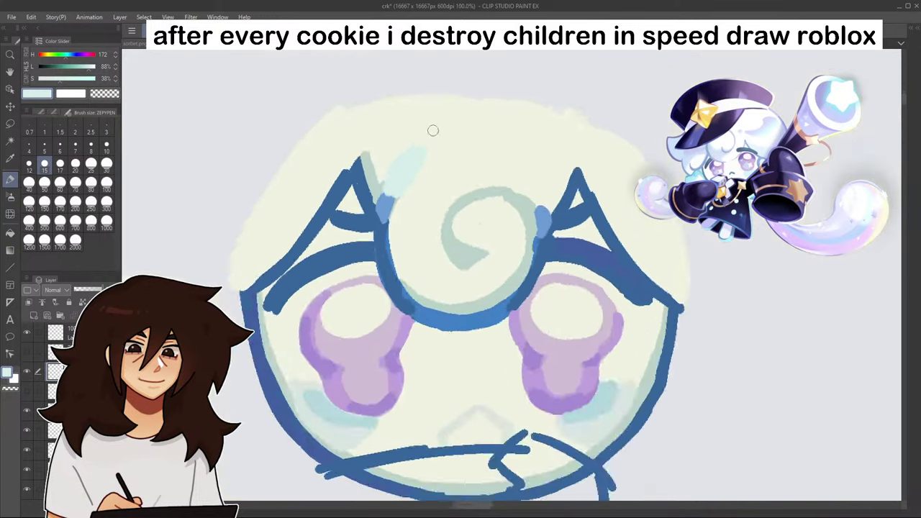
# - Cover the light blue end of the fringe beside the right-hand brow peak with the same pale aqua
pyautogui.scroll(1, 477, 88)
pyautogui.scroll(6, 533, 280)
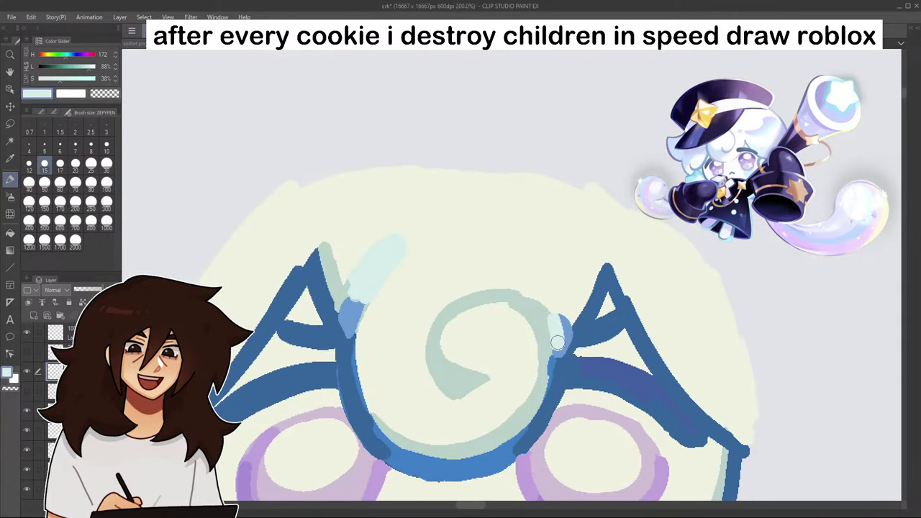
pyautogui.scroll(-1, 561, 316)
pyautogui.scroll(-2, 557, 296)
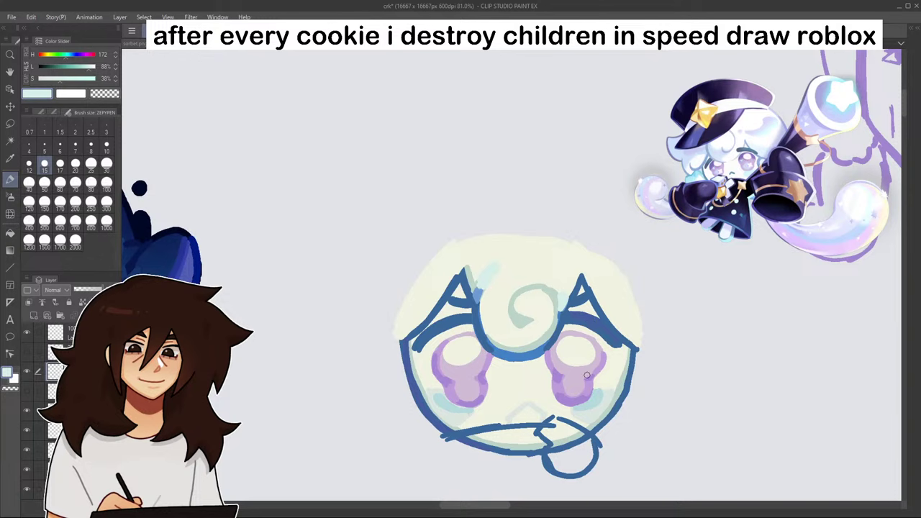
pyautogui.scroll(3, 627, 435)
# - Fill the grey-green curl, fringe edge and side shadows of the face with the pale aqua
pyautogui.click(10, 233)
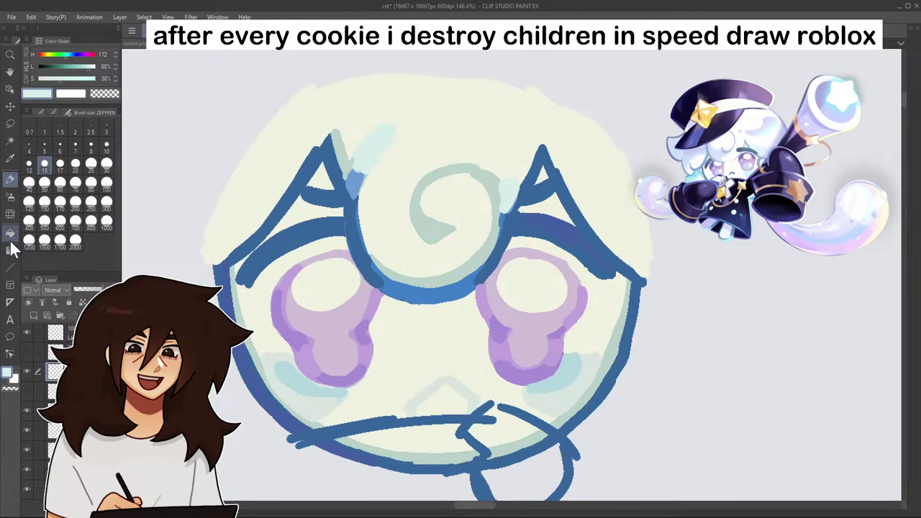
pyautogui.scroll(-4, 510, 216)
pyautogui.scroll(-3, 513, 213)
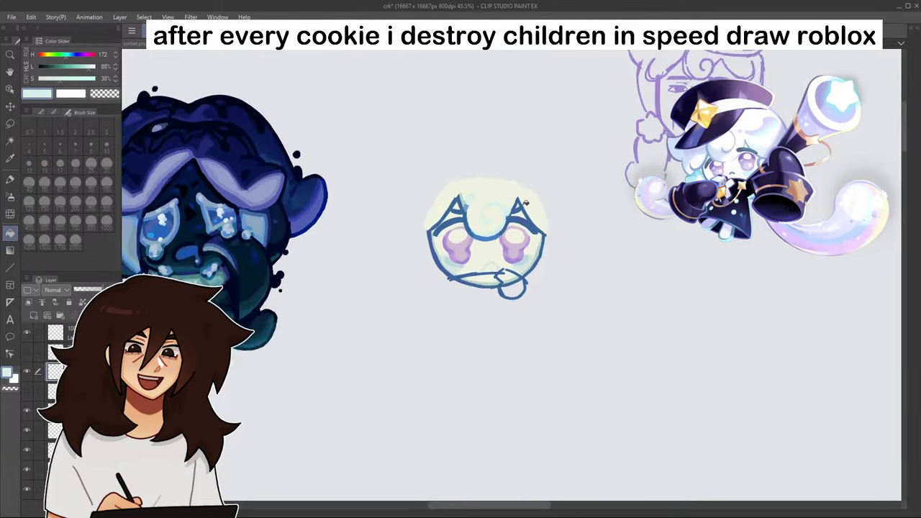
pyautogui.scroll(8, 512, 199)
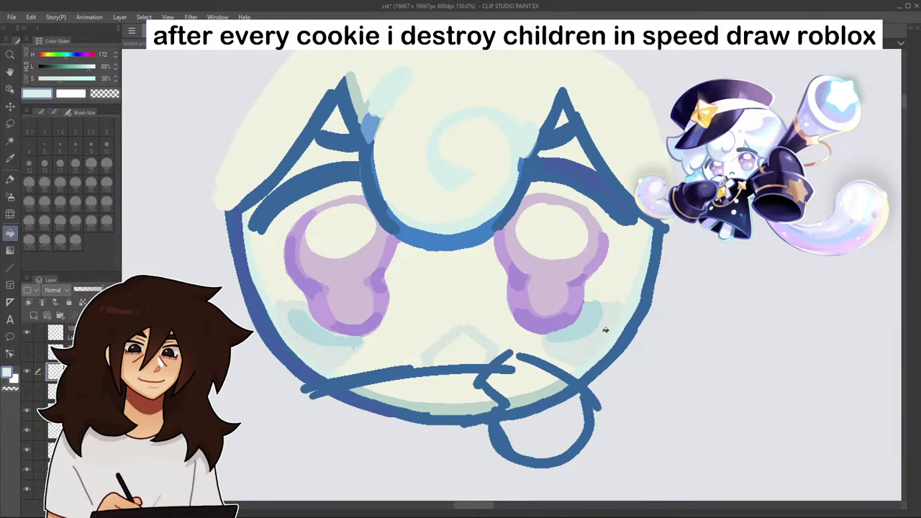
pyautogui.scroll(-1, 604, 330)
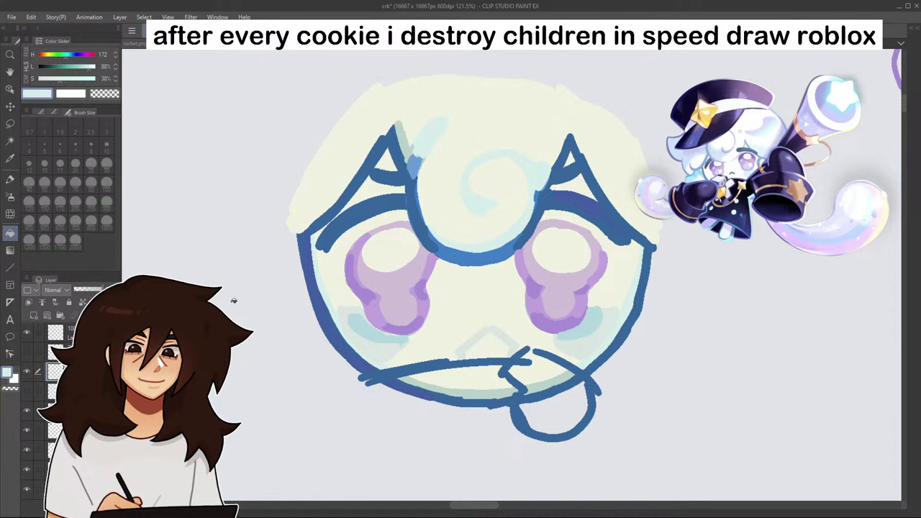
# - Brush the sampled blush cyan under the fringe curve, inside both brow peaks and down the left side of the face
pyautogui.click(9, 177)
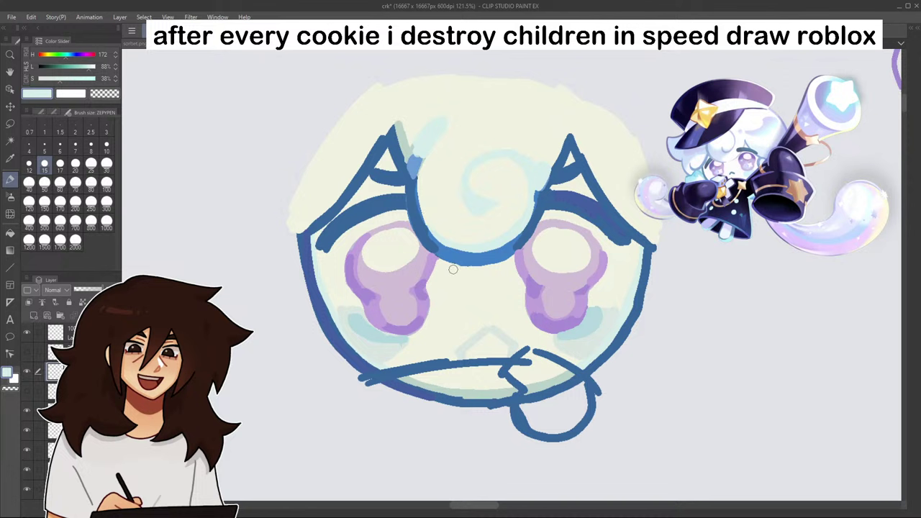
pyautogui.keyDown('alt'); pyautogui.click(369, 326); pyautogui.keyUp('alt')
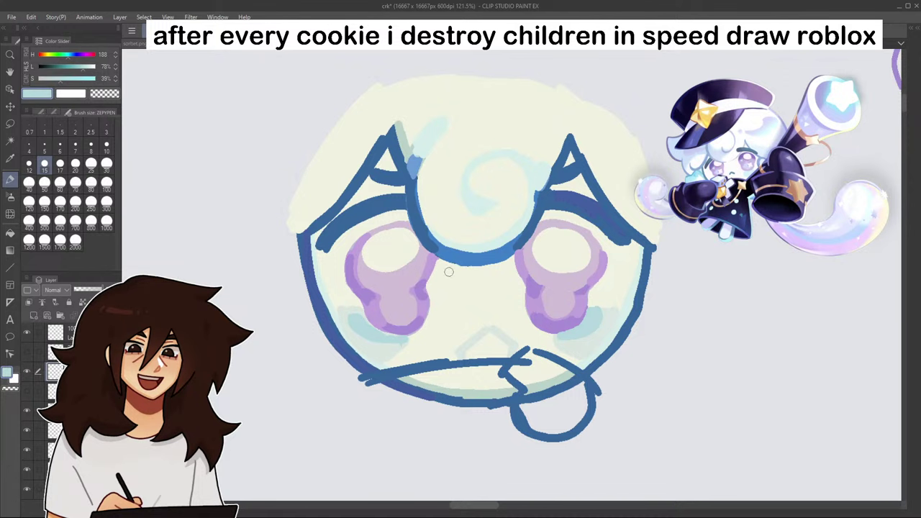
pyautogui.moveTo(438, 262); pyautogui.dragTo(506, 263)
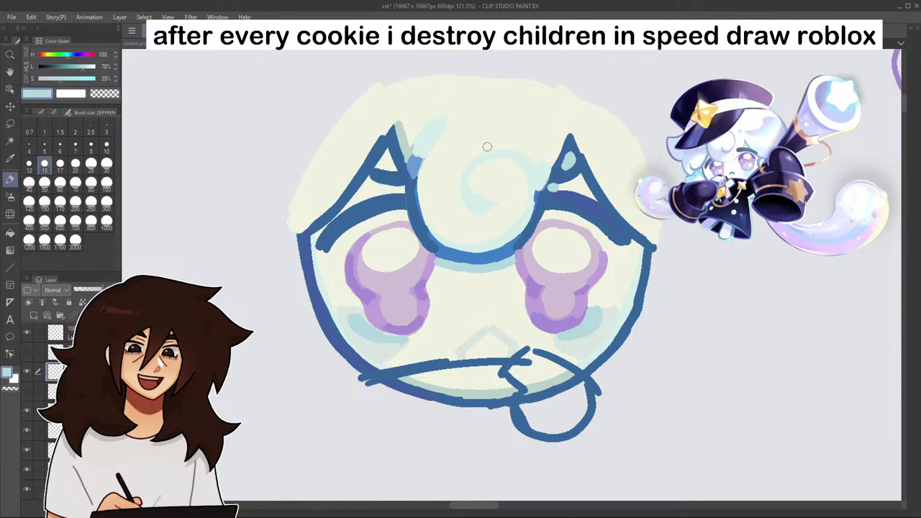
pyautogui.moveTo(386, 152)
pyautogui.mouseDown()
pyautogui.moveTo(394, 167)
pyautogui.moveTo(383, 164)
pyautogui.moveTo(316, 237)
pyautogui.moveTo(324, 293)
pyautogui.mouseUp()
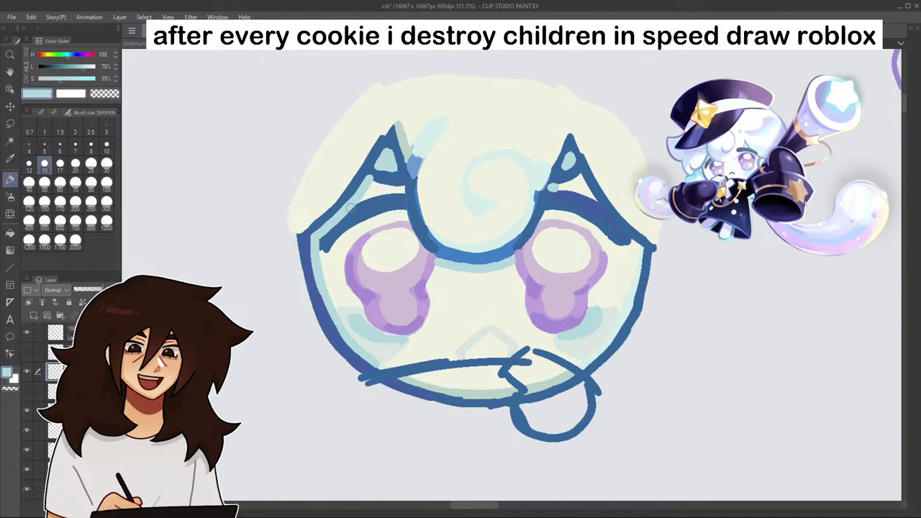
# - Redraw the inner lines of both brow peaks and the fringe's right-hand end in the sampled outline blue
pyautogui.keyDown('alt'); pyautogui.click(373, 187); pyautogui.keyUp('alt')
pyautogui.keyDown('alt'); pyautogui.click(370, 180); pyautogui.keyUp('alt')
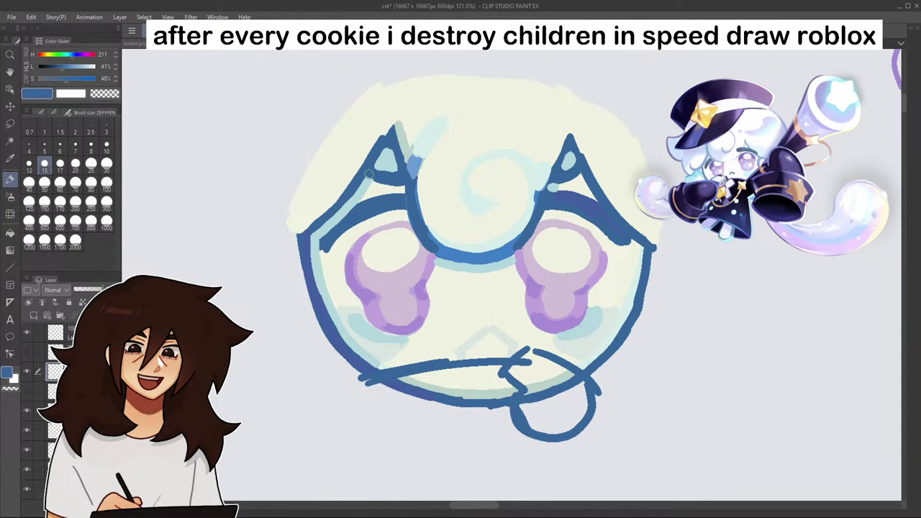
pyautogui.moveTo(368, 173)
pyautogui.mouseDown()
pyautogui.moveTo(403, 177)
pyautogui.moveTo(399, 170)
pyautogui.mouseUp()
pyautogui.moveTo(566, 141); pyautogui.dragTo(546, 179)
pyautogui.keyDown('alt'); pyautogui.click(535, 196); pyautogui.keyUp('alt')
pyautogui.keyDown('alt'); pyautogui.click(560, 163); pyautogui.keyUp('alt')
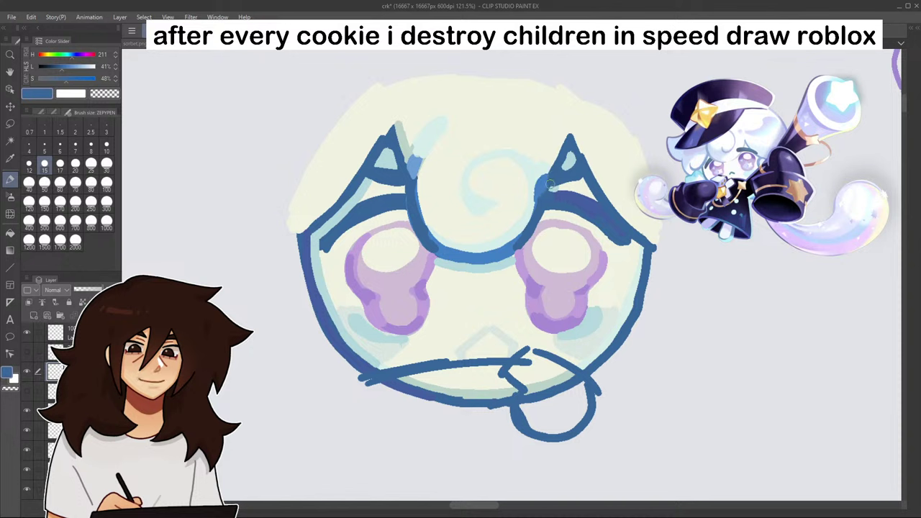
# - Sample the lighter blue beside the left-hand brow peak and brush it onto both upper ends of the fringe outline
pyautogui.keyDown('alt'); pyautogui.click(415, 163); pyautogui.keyUp('alt')
pyautogui.keyDown('alt'); pyautogui.click(413, 163); pyautogui.keyUp('alt')
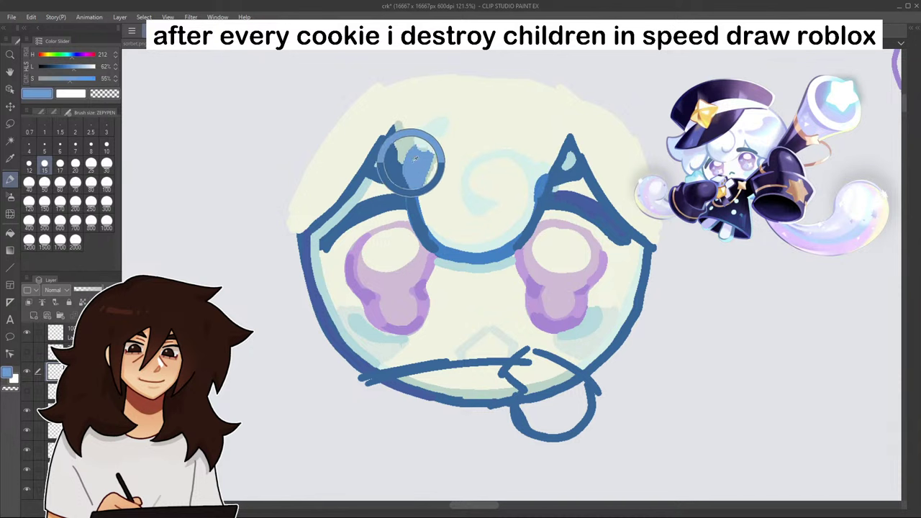
pyautogui.moveTo(415, 163); pyautogui.dragTo(414, 171)
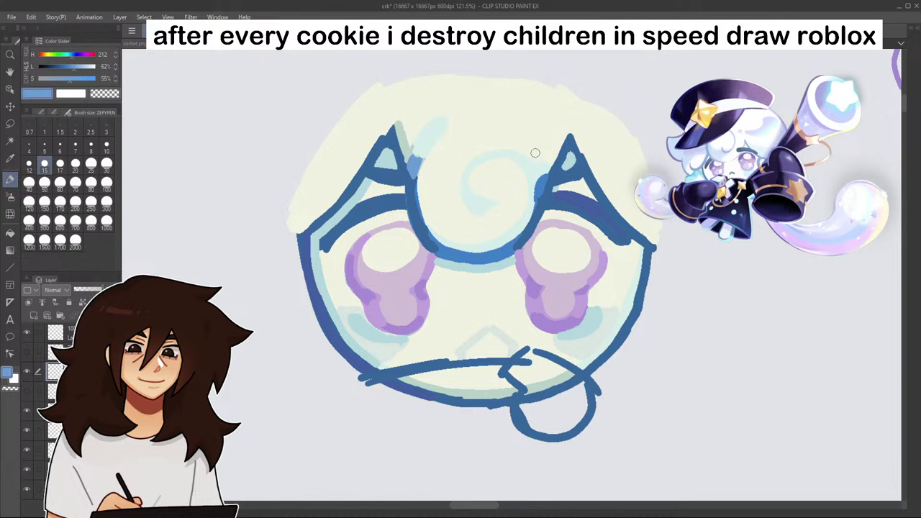
pyautogui.moveTo(536, 181); pyautogui.dragTo(542, 175)
# - Touch up the pale fringe streak beside the left-hand brow peak with its sampled pale aqua
pyautogui.keyDown('alt'); pyautogui.click(408, 116); pyautogui.keyUp('alt')
pyautogui.keyDown('alt'); pyautogui.click(421, 143); pyautogui.keyUp('alt')
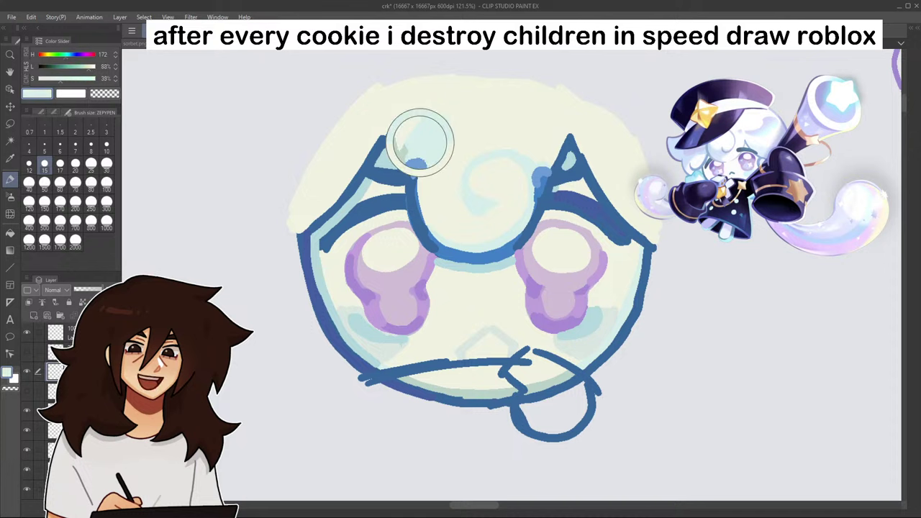
pyautogui.moveTo(425, 137); pyautogui.dragTo(416, 148)
pyautogui.click(11, 232)
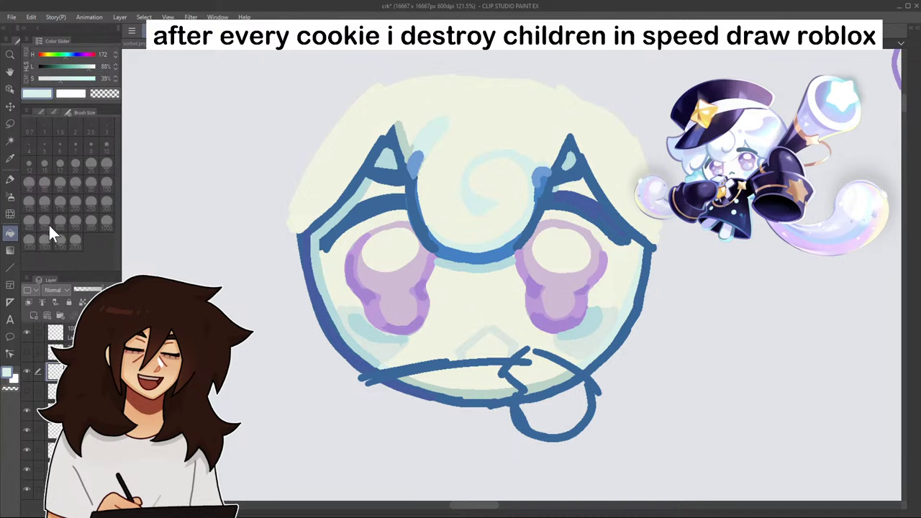
pyautogui.scroll(-6, 523, 234)
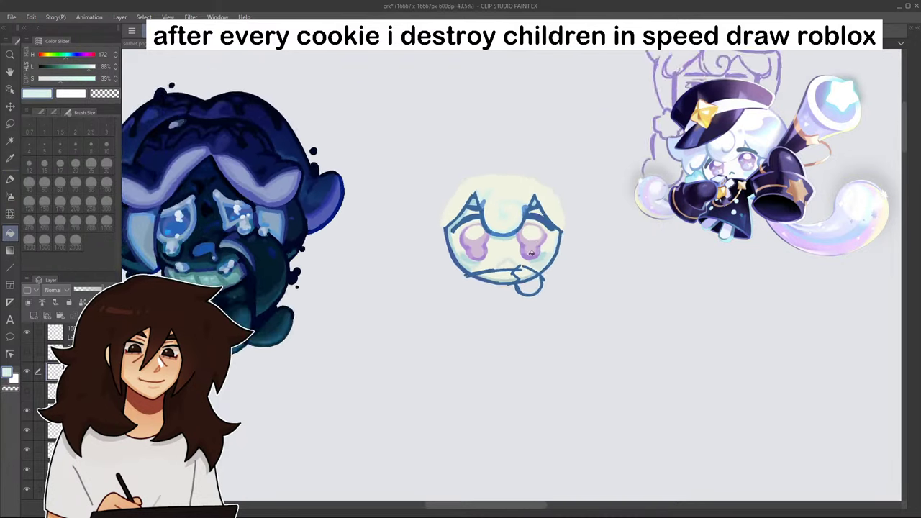
pyautogui.scroll(6, 539, 240)
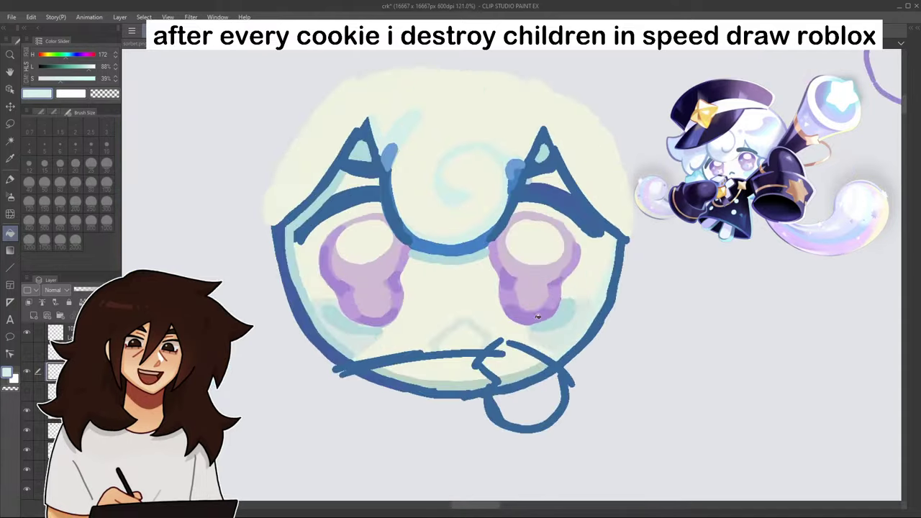
# - Lighten the sampled eye purple to luminosity 87% and saturation 19%, and paint a small oval highlight in the centre of both irises
pyautogui.click(10, 178)
pyautogui.keyDown('alt'); pyautogui.click(330, 275); pyautogui.keyUp('alt')
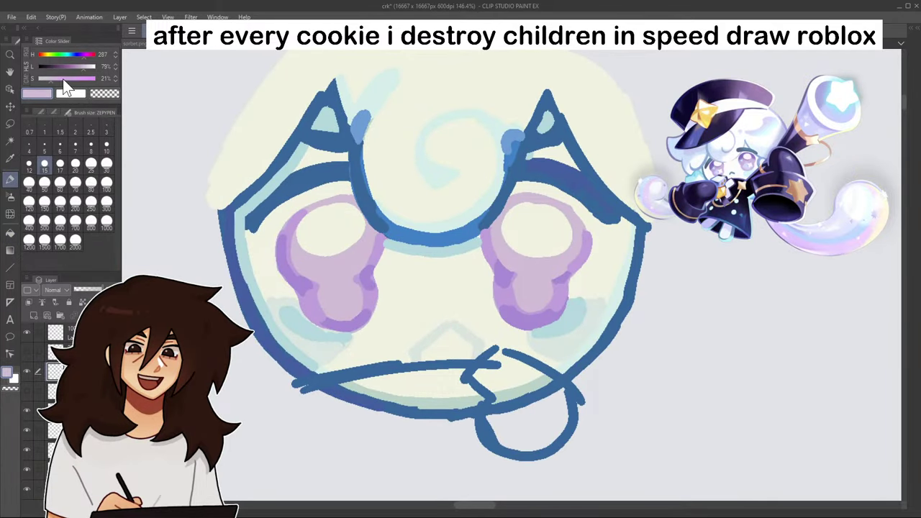
pyautogui.moveTo(63, 81); pyautogui.dragTo(52, 81)
pyautogui.click(87, 66)
pyautogui.moveTo(337, 268); pyautogui.dragTo(340, 272)
pyautogui.moveTo(544, 267); pyautogui.dragTo(534, 272)
# - Fill the mid-tone areas of both irises with a more saturated lilac, hue 287, luminosity 79% and saturation 39%
pyautogui.scroll(-5, 548, 229)
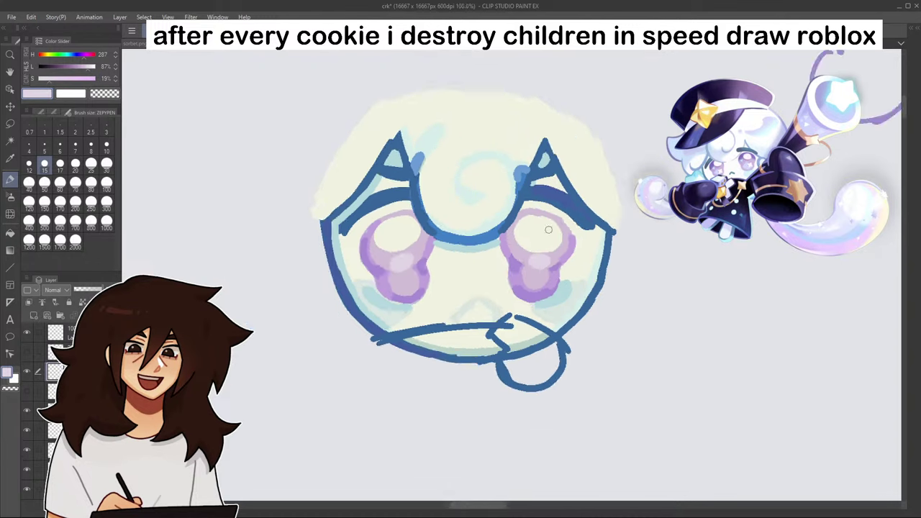
pyautogui.scroll(6, 346, 211)
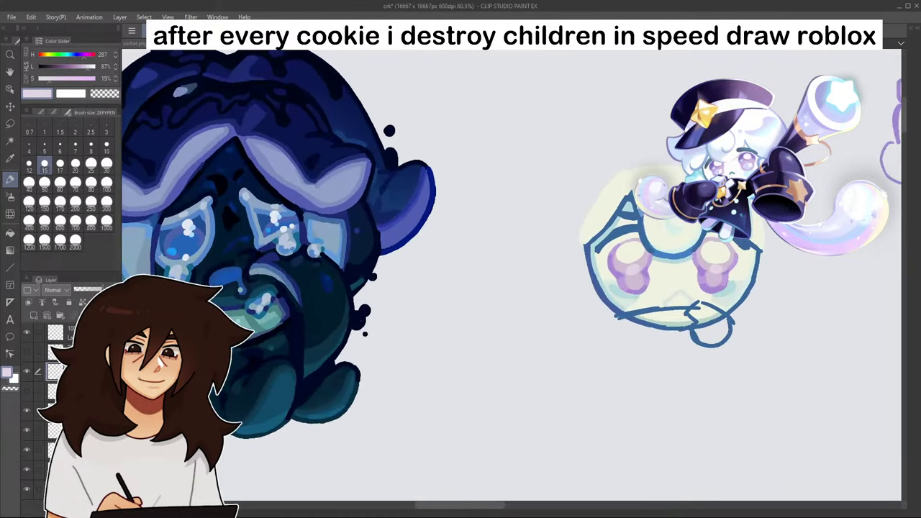
pyautogui.moveTo(706, 287); pyautogui.dragTo(476, 222)
pyautogui.scroll(6, 508, 208)
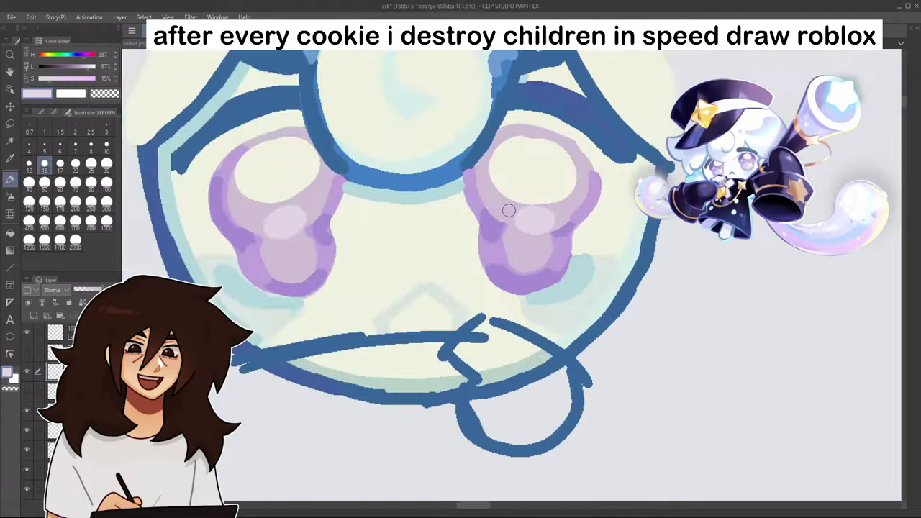
pyautogui.scroll(-1, 316, 180)
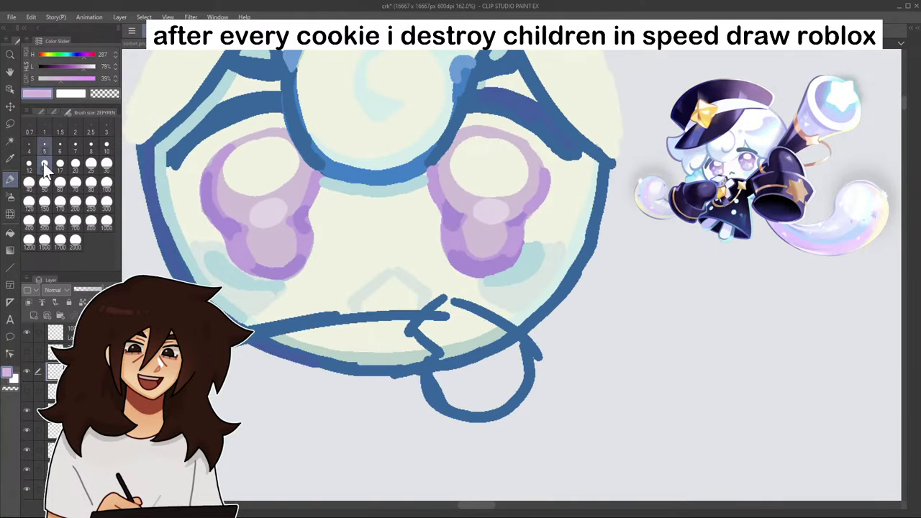
pyautogui.click(10, 233)
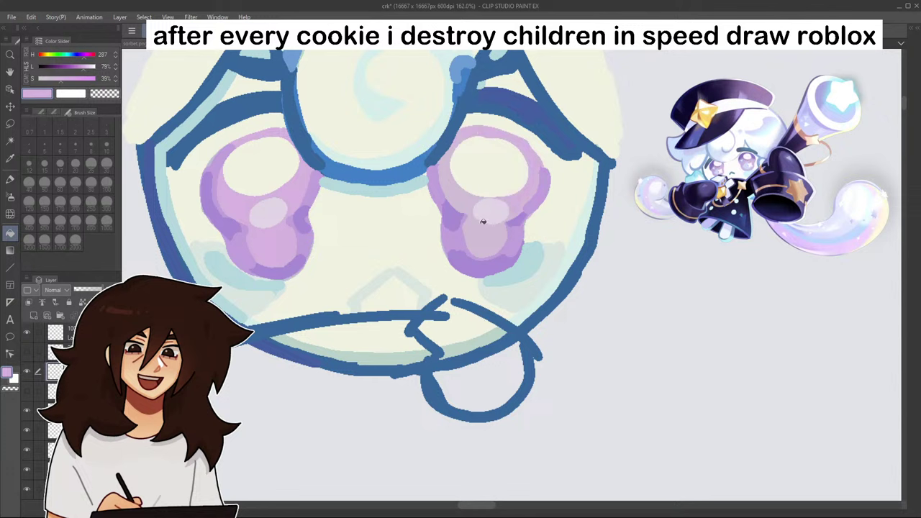
# - Brush lighter lilac, hue 281 and luminosity 82%, onto both irises and blend the sampled mid-tone beside the right-hand eye's small highlight
pyautogui.press('p')
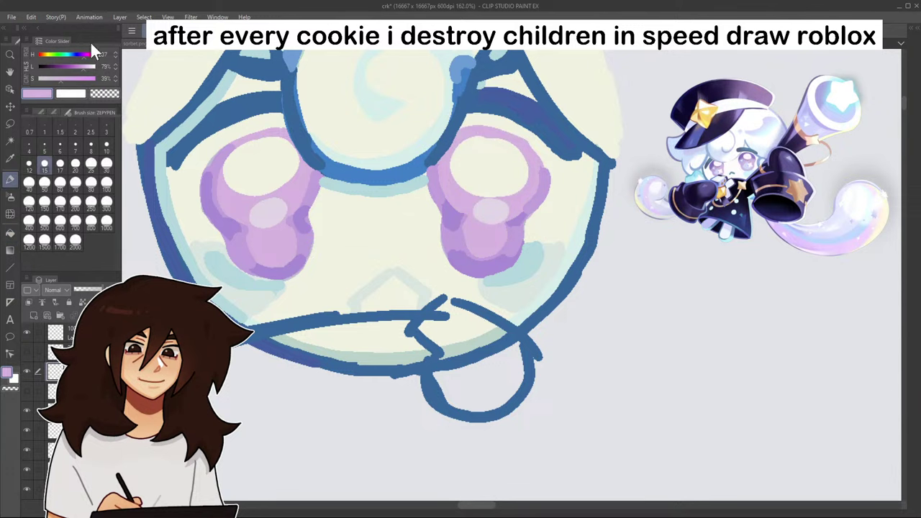
pyautogui.click(85, 66)
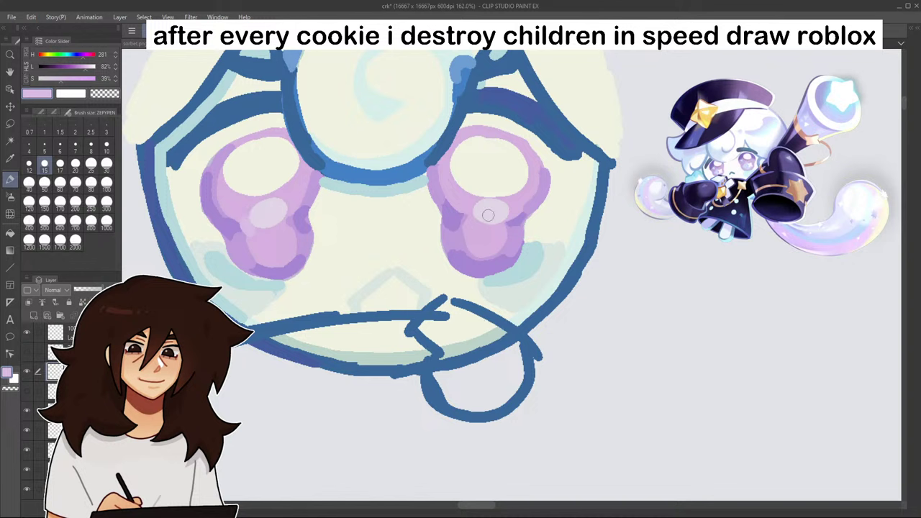
pyautogui.scroll(-1, 474, 129)
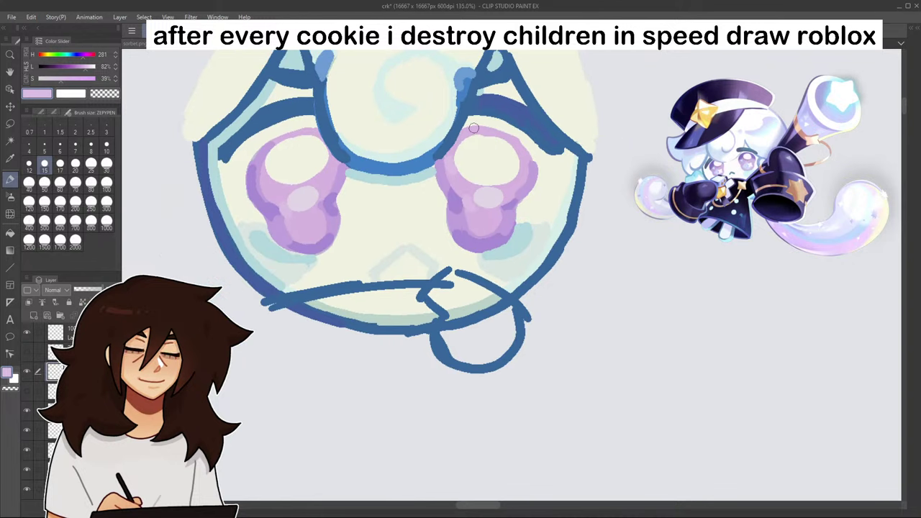
pyautogui.scroll(-4, 475, 128)
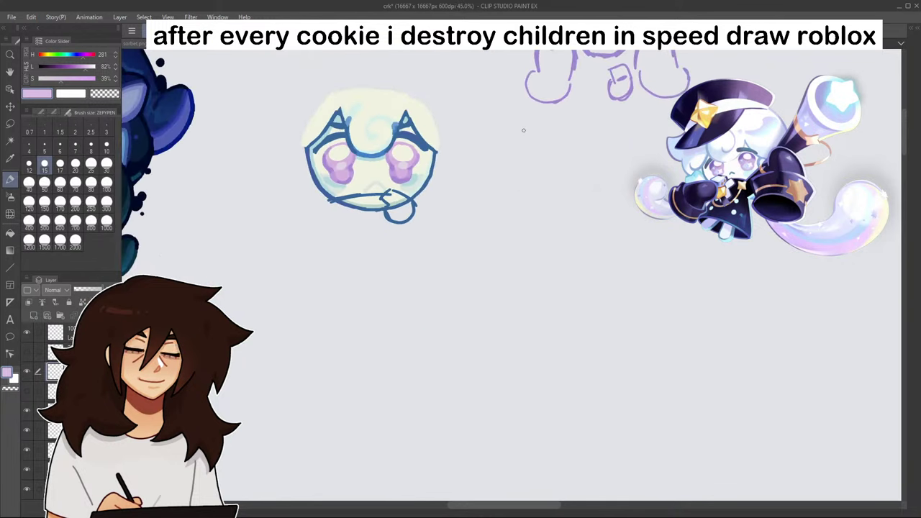
pyautogui.moveTo(389, 170); pyautogui.dragTo(447, 267)
pyautogui.scroll(6, 448, 265)
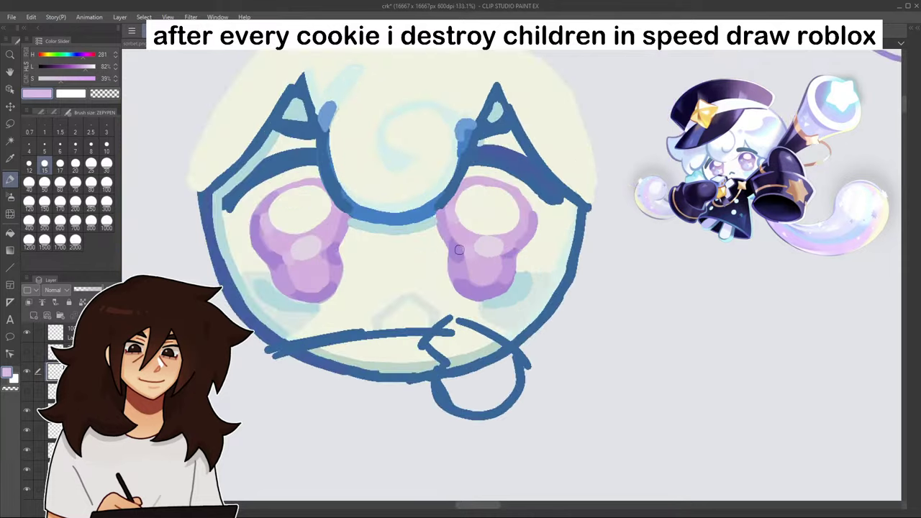
pyautogui.keyDown('alt'); pyautogui.click(457, 228); pyautogui.keyUp('alt')
pyautogui.moveTo(467, 237); pyautogui.dragTo(475, 241)
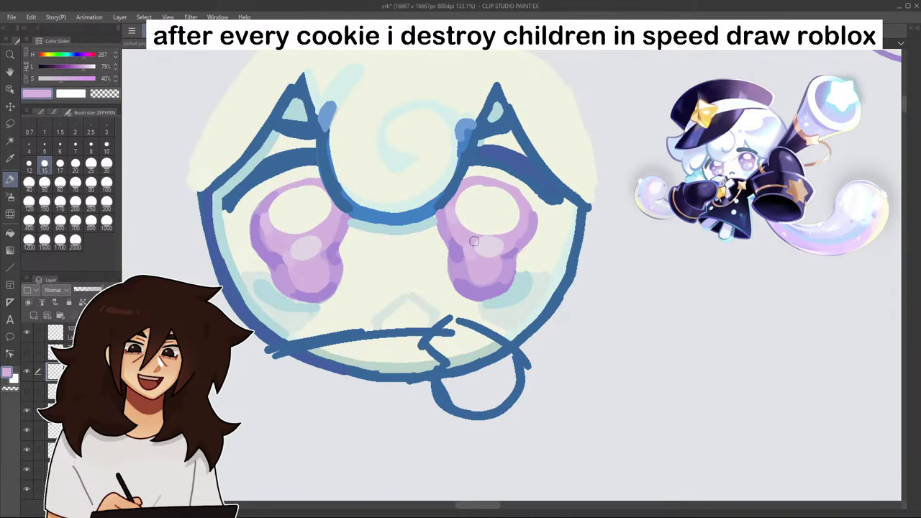
# - Mix a periwinkle blue with hue 224, luminosity 76% and saturation 78%, and paint it along the lower right edge of both irises
pyautogui.keyDown('alt'); pyautogui.click(469, 251); pyautogui.keyUp('alt')
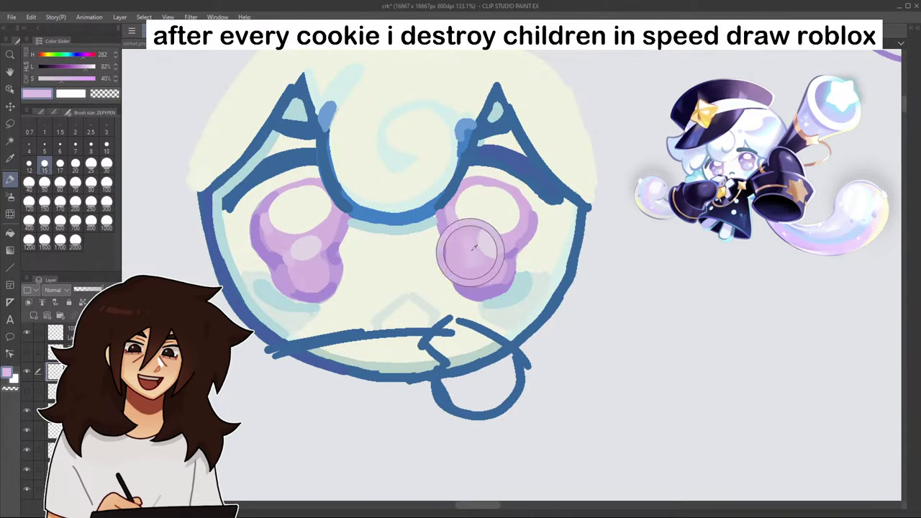
pyautogui.click(71, 55)
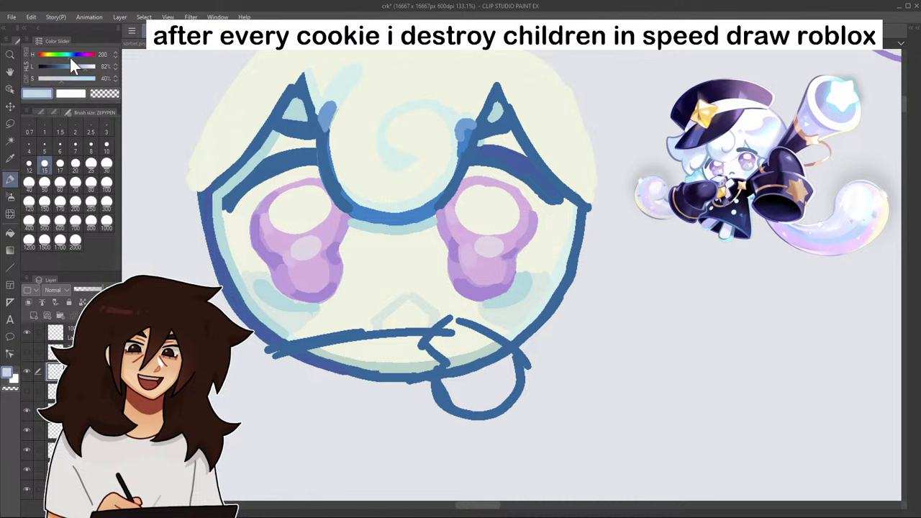
pyautogui.click(87, 67)
pyautogui.click(67, 79)
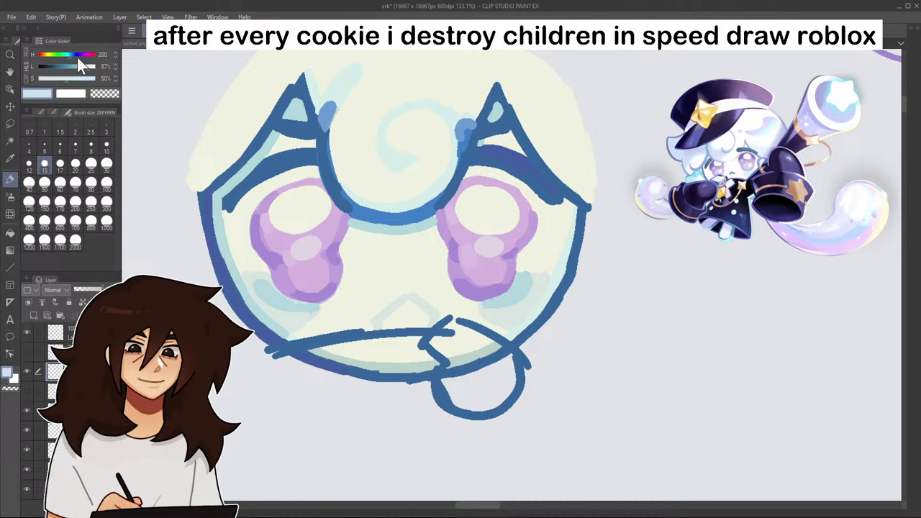
pyautogui.click(82, 66)
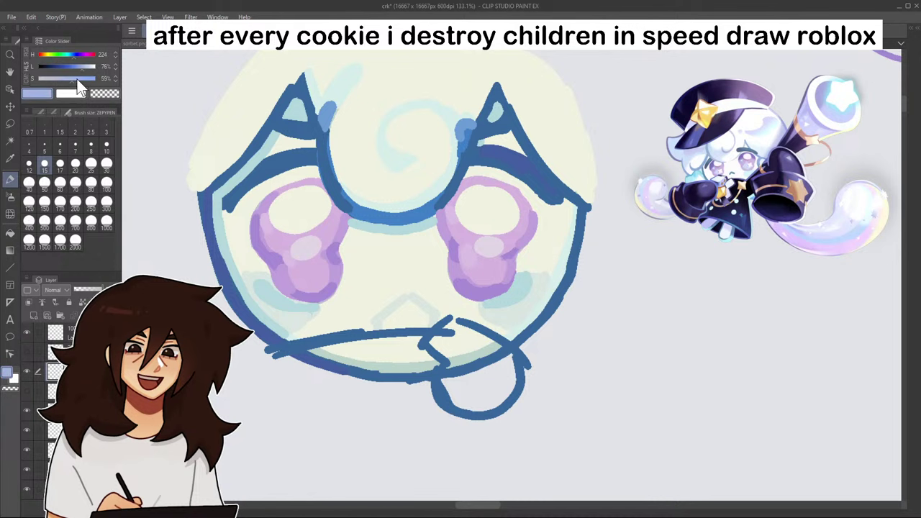
pyautogui.click(86, 78)
pyautogui.moveTo(279, 227); pyautogui.dragTo(318, 221)
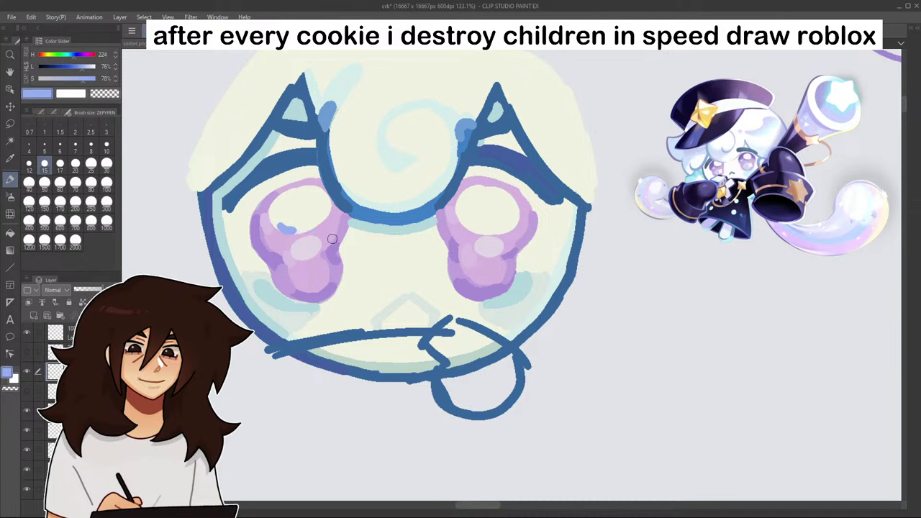
pyautogui.hotkey('ctrl', 'z')
pyautogui.moveTo(333, 251); pyautogui.dragTo(335, 268)
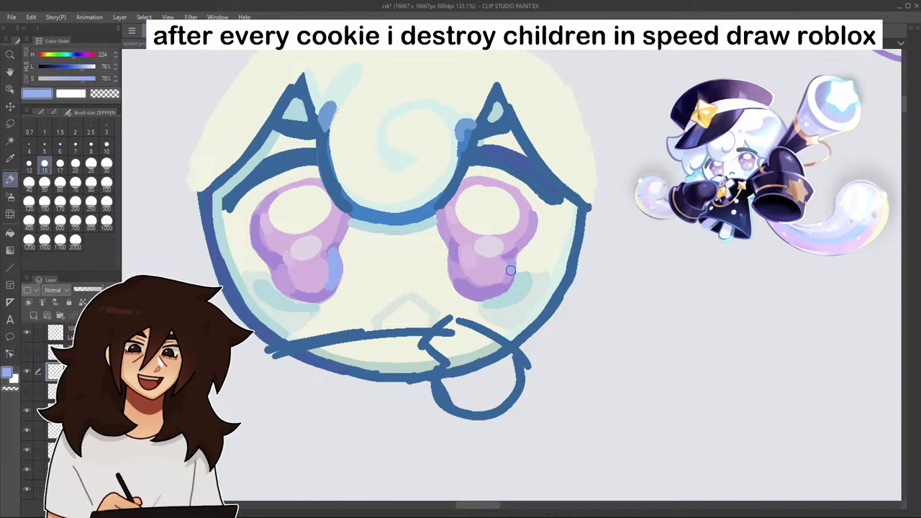
pyautogui.moveTo(510, 271); pyautogui.dragTo(504, 285)
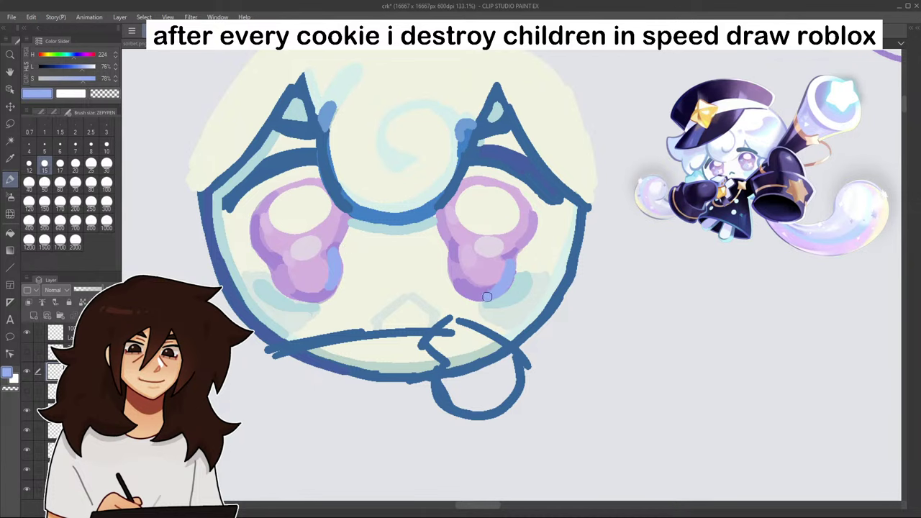
pyautogui.scroll(-5, 487, 297)
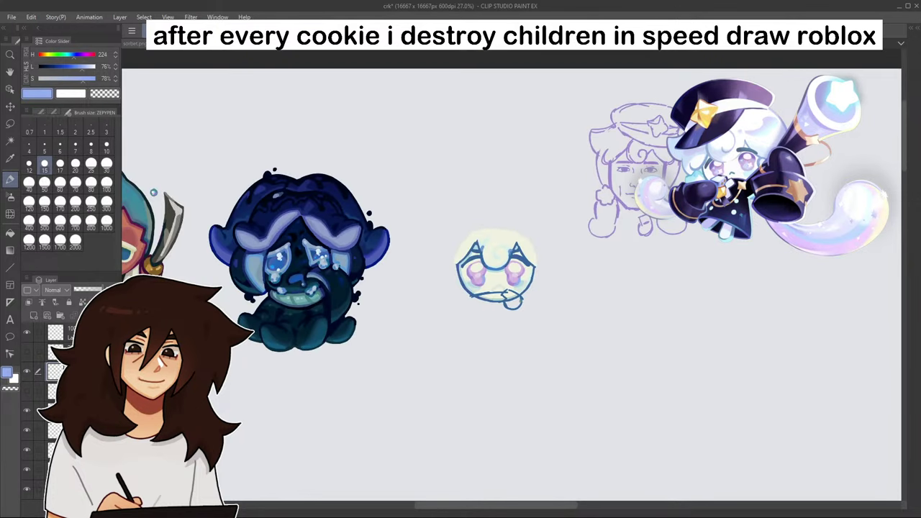
pyautogui.scroll(6, 507, 282)
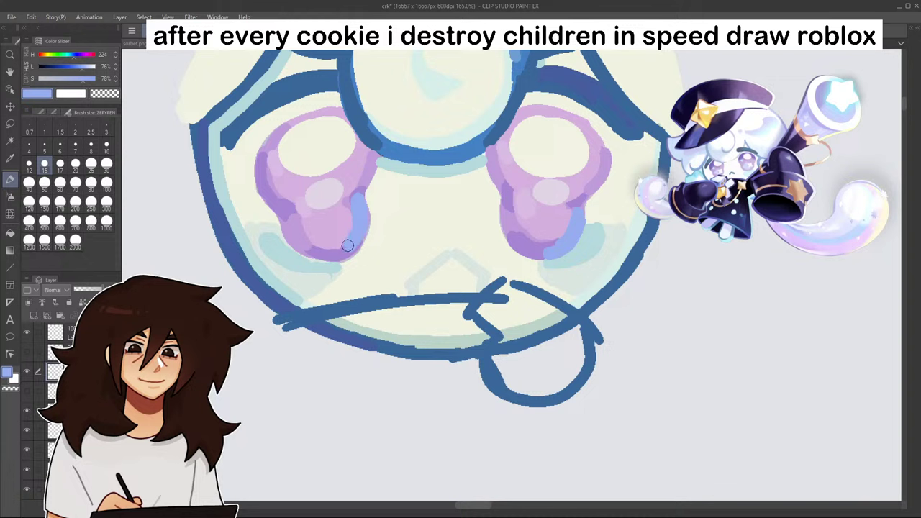
pyautogui.moveTo(334, 253); pyautogui.dragTo(353, 242)
pyautogui.keyDown('alt'); pyautogui.click(323, 227); pyautogui.keyUp('alt')
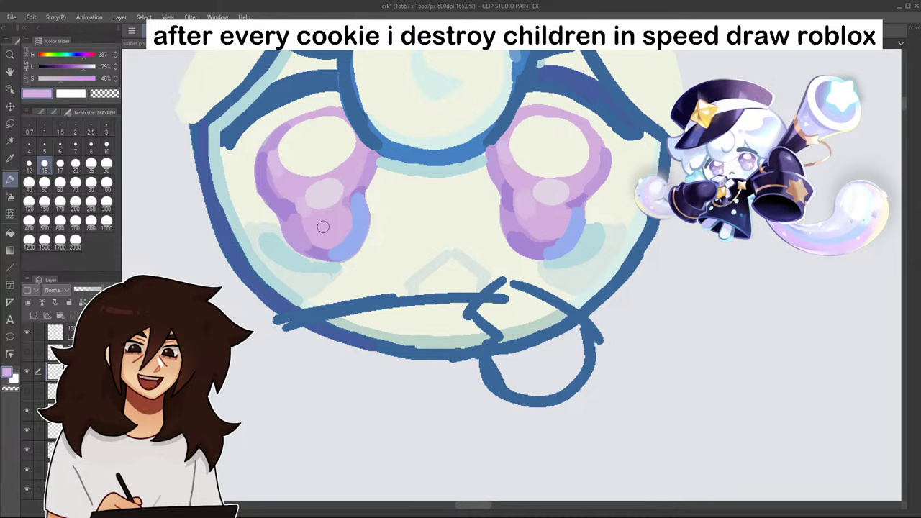
pyautogui.keyDown('alt'); pyautogui.click(316, 192); pyautogui.keyUp('alt')
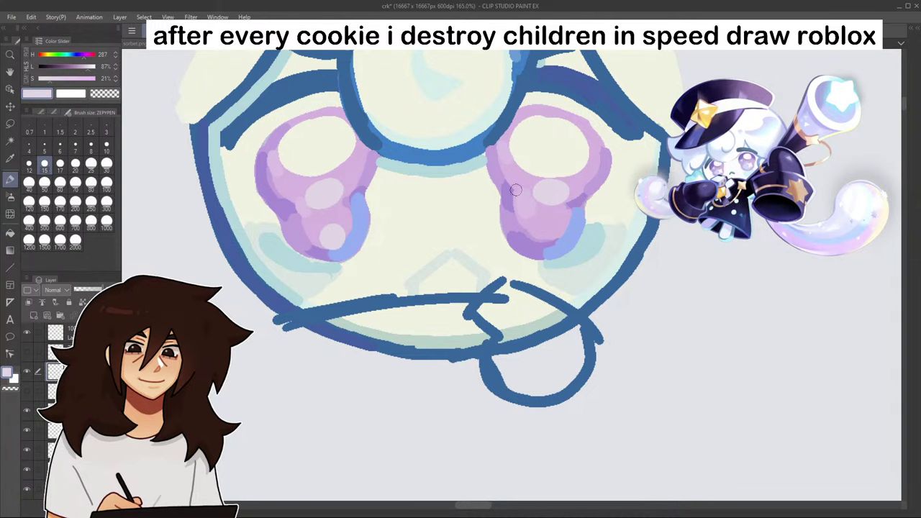
pyautogui.moveTo(546, 230); pyautogui.dragTo(539, 234)
pyautogui.scroll(-6, 542, 232)
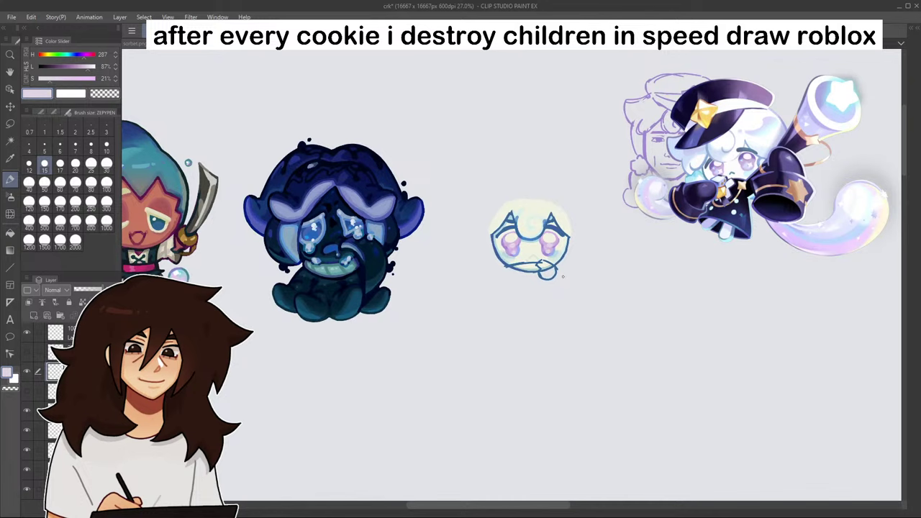
pyautogui.scroll(8, 574, 278)
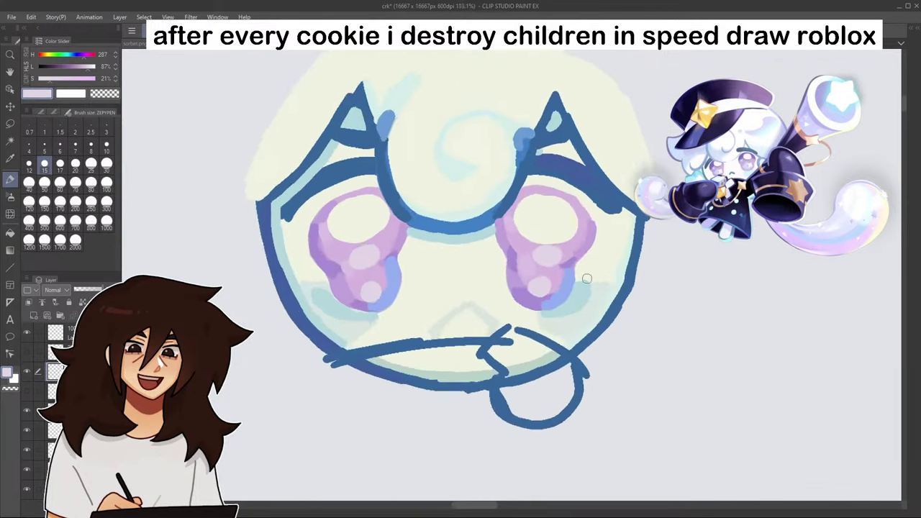
pyautogui.hotkey('ctrl', 'z')
pyautogui.hotkey('ctrl', 'z')
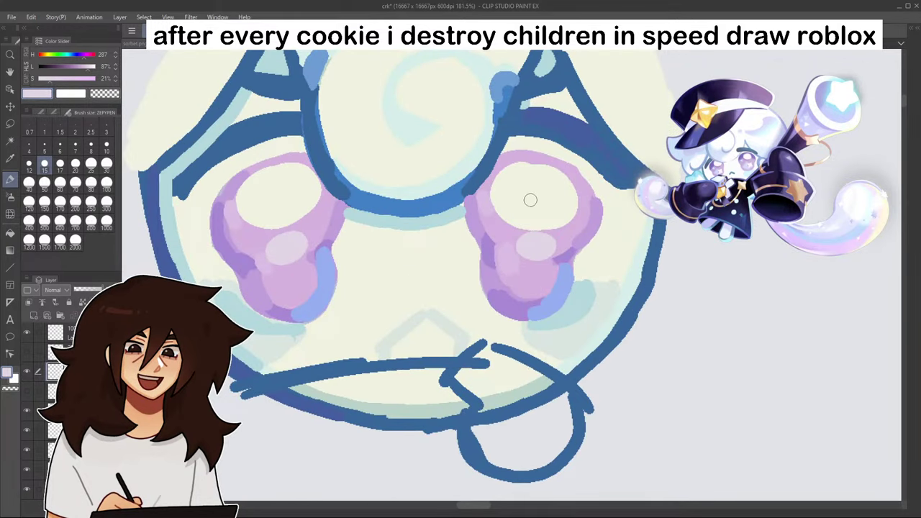
# - Paint a four-pointed sparkle in the lower part of both irises with the cream sampled from the large eye highlight
pyautogui.keyDown('alt'); pyautogui.click(530, 200); pyautogui.keyUp('alt')
pyautogui.moveTo(268, 267)
pyautogui.mouseDown()
pyautogui.moveTo(281, 275)
pyautogui.moveTo(265, 287)
pyautogui.moveTo(281, 293)
pyautogui.mouseUp()
pyautogui.moveTo(512, 260); pyautogui.dragTo(519, 276)
pyautogui.moveTo(505, 274); pyautogui.dragTo(525, 269)
pyautogui.scroll(-7, 524, 289)
pyautogui.scroll(-1, 543, 328)
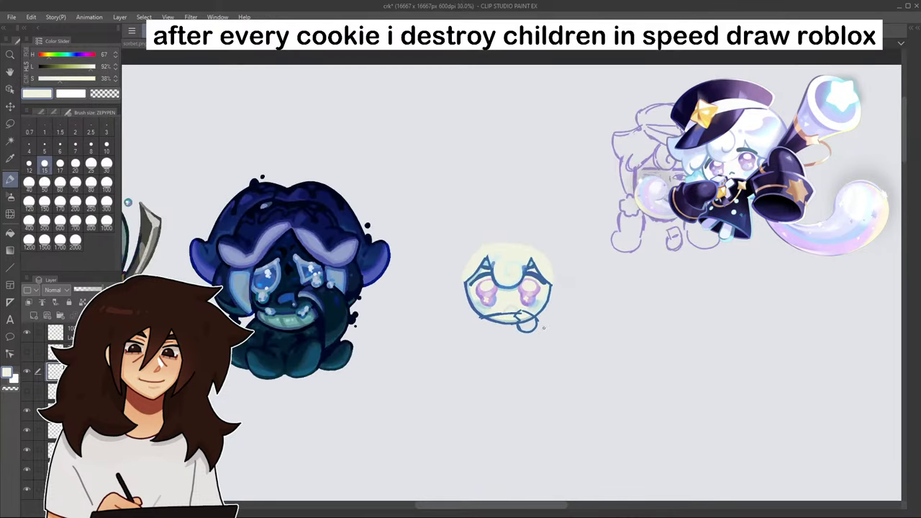
# - Dab pale lilac dots, hue 287, luminosity 87% and saturation 21%, between the arms of the sparkles in both irises
pyautogui.scroll(9, 545, 324)
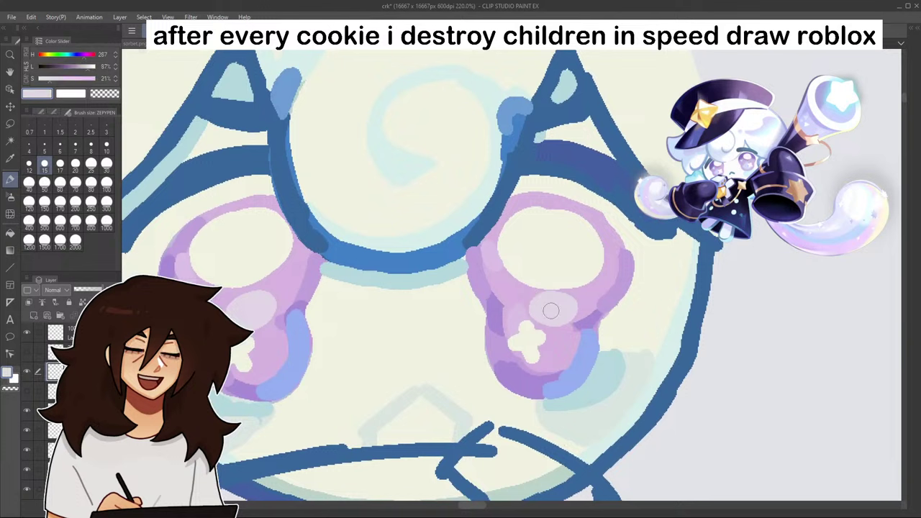
pyautogui.click(525, 317)
pyautogui.click(550, 335)
pyautogui.click(506, 346)
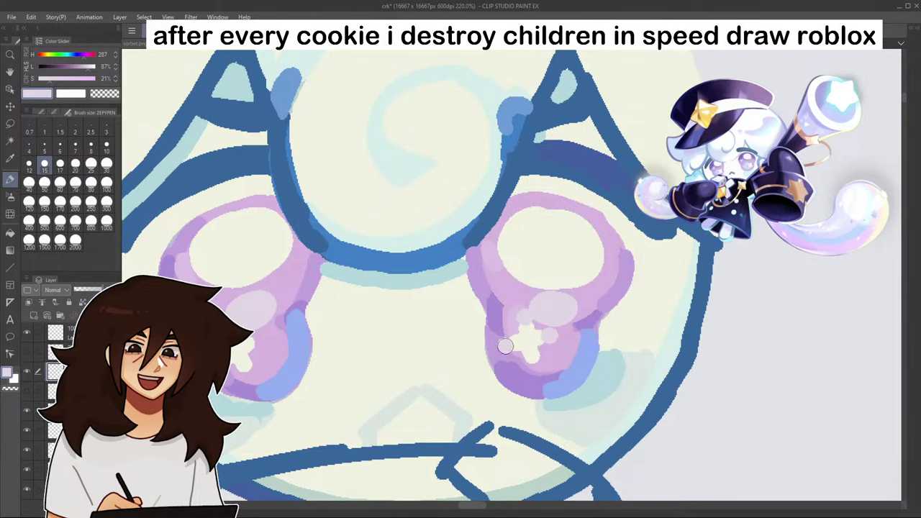
pyautogui.click(534, 367)
pyautogui.moveTo(273, 341); pyautogui.dragTo(251, 373)
pyautogui.scroll(-6, 475, 374)
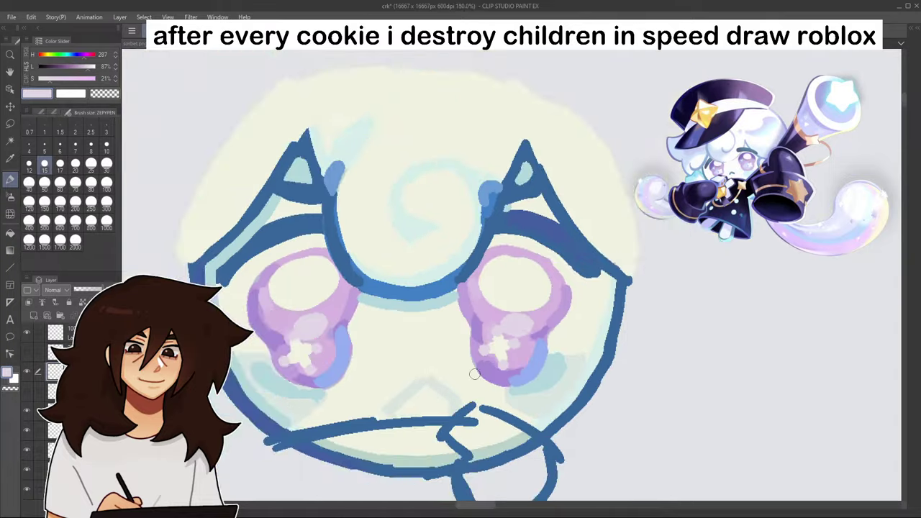
# - Brush sampled pale mint, hue 158, luminosity 88% and saturation 17%, along the inner edges of both cheeks
pyautogui.moveTo(493, 332)
pyautogui.mouseDown()
pyautogui.moveTo(485, 103)
pyautogui.moveTo(458, 131)
pyautogui.mouseUp()
pyautogui.scroll(6, 458, 128)
pyautogui.scroll(2, 439, 243)
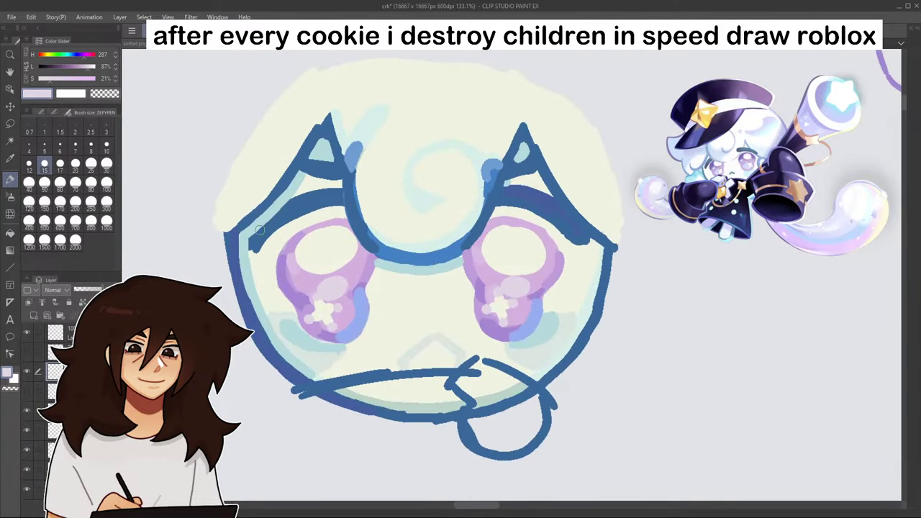
pyautogui.keyDown('alt'); pyautogui.click(272, 216); pyautogui.keyUp('alt')
pyautogui.keyDown('alt'); pyautogui.click(277, 320); pyautogui.keyUp('alt')
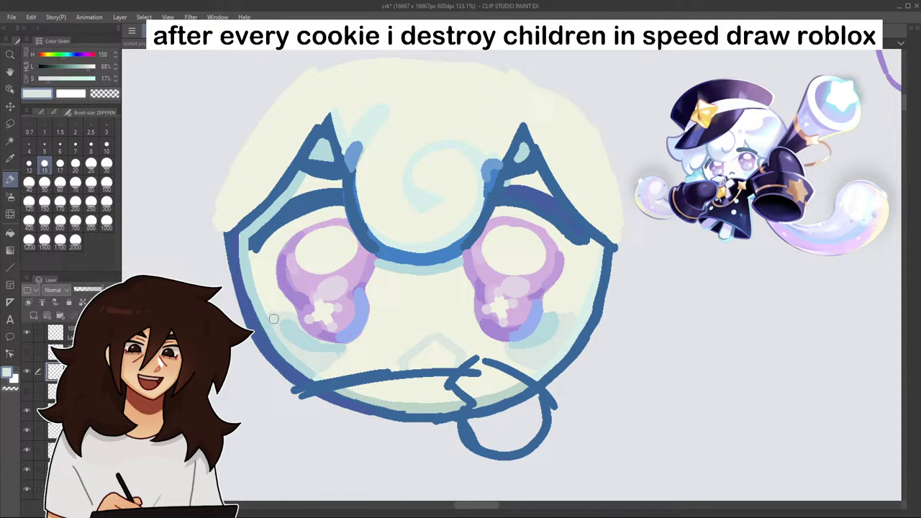
pyautogui.moveTo(249, 257); pyautogui.dragTo(267, 312)
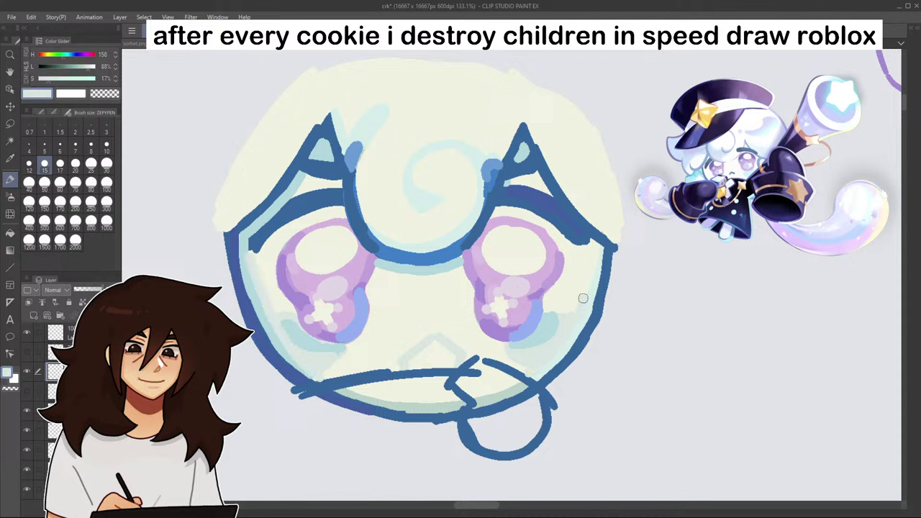
pyautogui.moveTo(583, 299)
pyautogui.mouseDown()
pyautogui.moveTo(596, 247)
pyautogui.moveTo(590, 304)
pyautogui.moveTo(565, 353)
pyautogui.moveTo(534, 377)
pyautogui.mouseUp()
# - Deepen the shading along the face's inner edge with sampled teal, hue 188, luminosity 78% and saturation 39%
pyautogui.keyDown('alt'); pyautogui.click(247, 240); pyautogui.keyUp('alt')
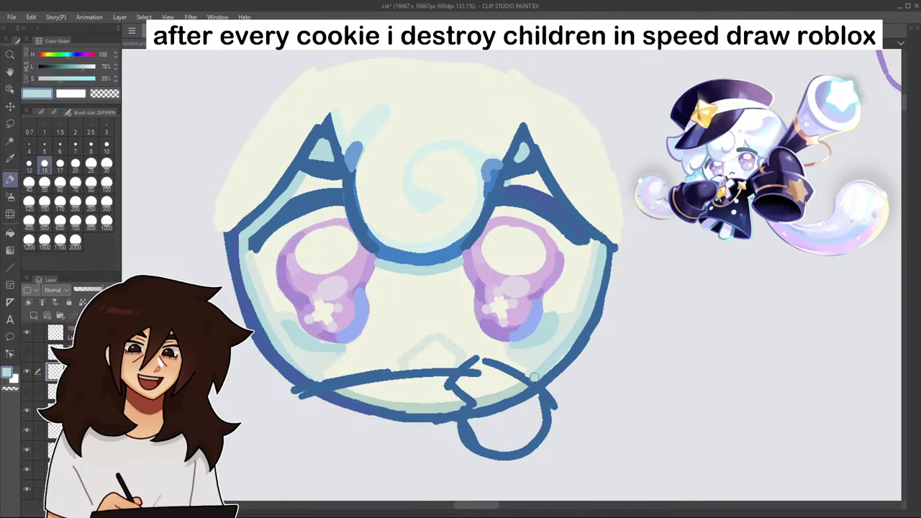
pyautogui.scroll(-7, 575, 292)
pyautogui.scroll(4, 573, 289)
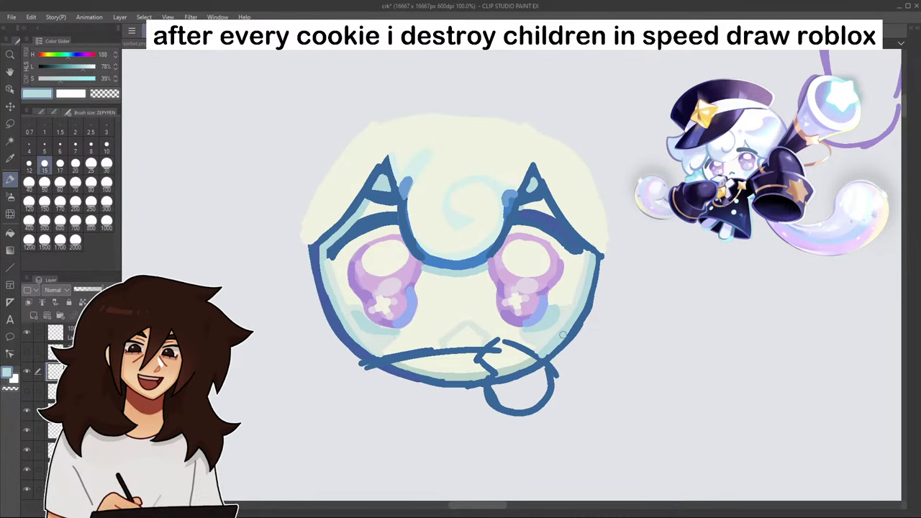
pyautogui.scroll(-2, 563, 335)
pyautogui.scroll(2, 489, 222)
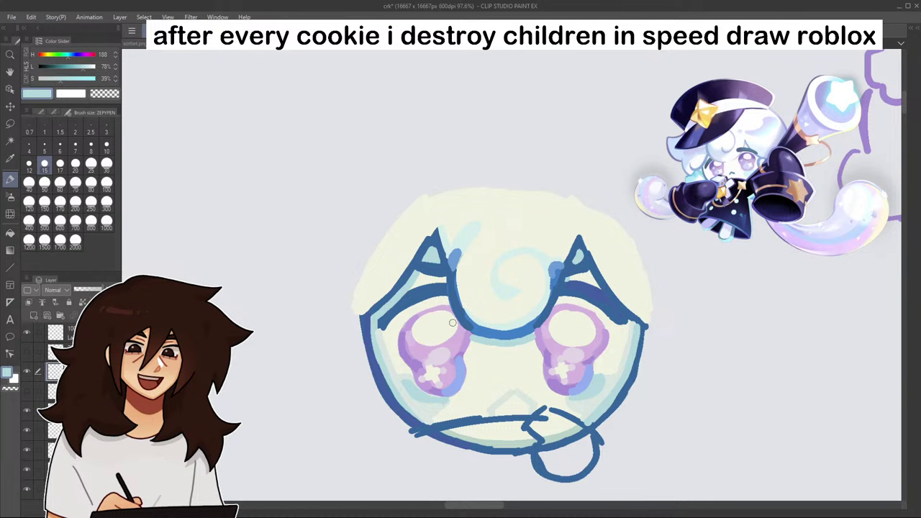
# - Sample purple for the left-hand iris's inner corner, and shade the fringe curl's centre and root with teal, hue 188
pyautogui.keyDown('alt'); pyautogui.click(475, 337); pyautogui.keyUp('alt')
pyautogui.keyDown('alt'); pyautogui.click(474, 337); pyautogui.keyUp('alt')
pyautogui.keyDown('alt'); pyautogui.click(461, 335); pyautogui.keyUp('alt')
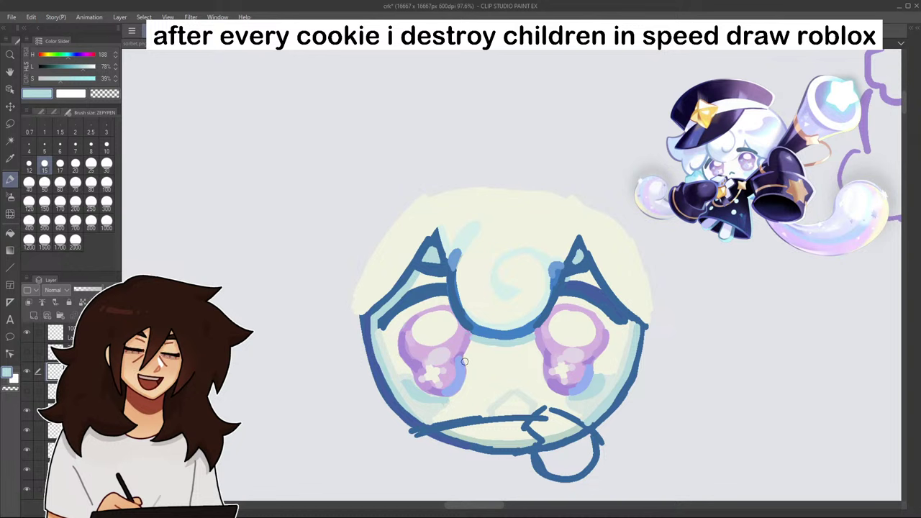
pyautogui.keyDown('alt'); pyautogui.click(470, 331); pyautogui.keyUp('alt')
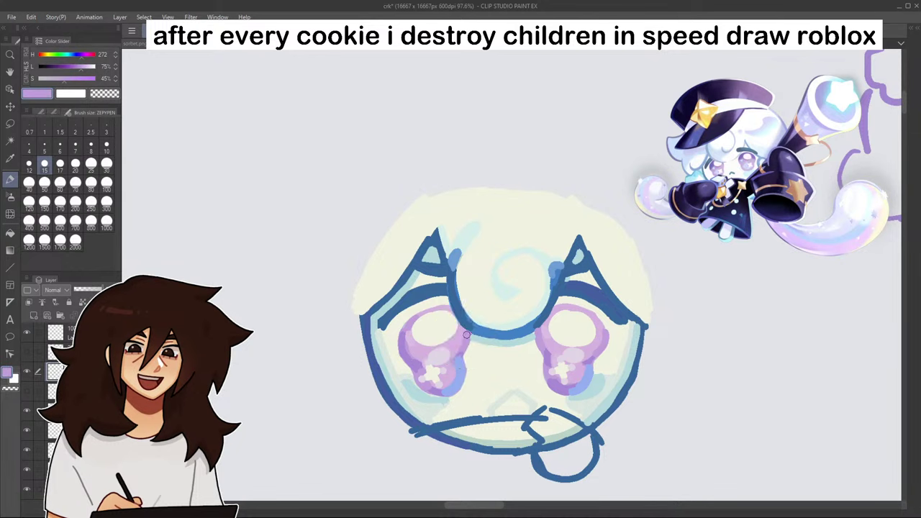
pyautogui.keyDown('alt'); pyautogui.click(492, 340); pyautogui.keyUp('alt')
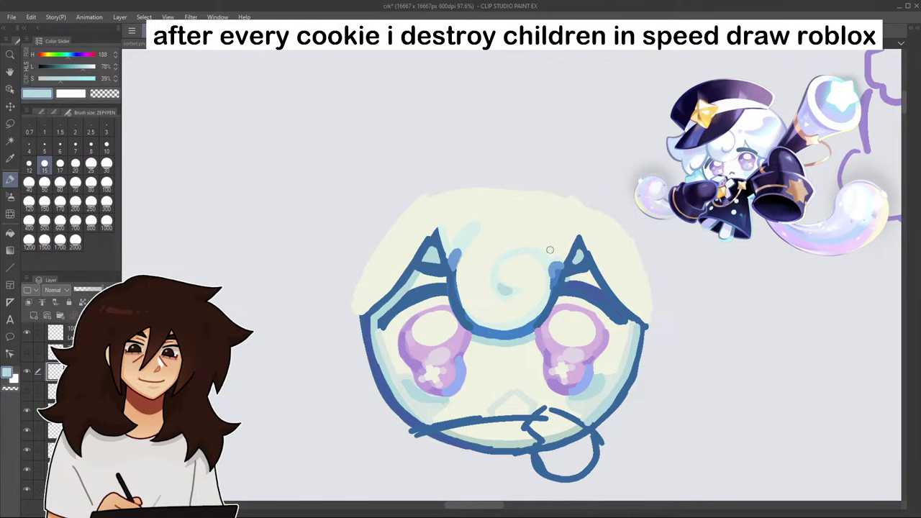
pyautogui.scroll(-6, 551, 251)
pyautogui.scroll(5, 562, 260)
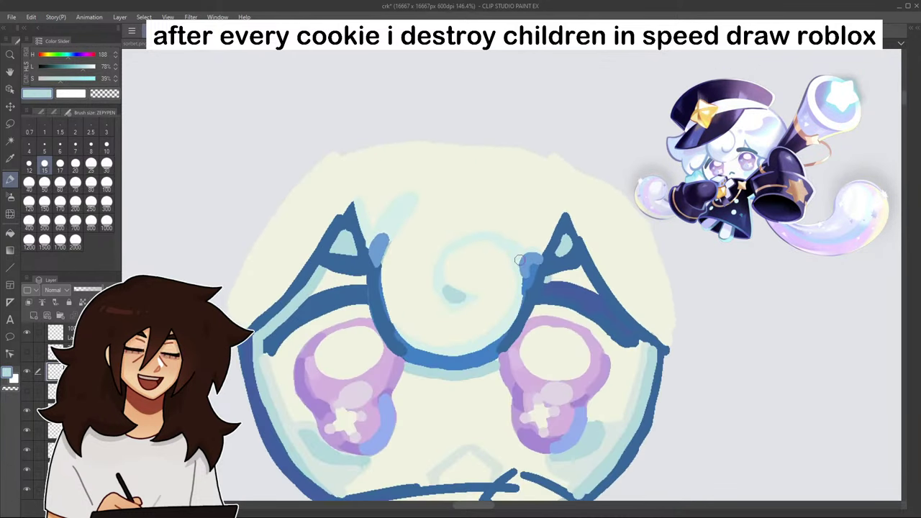
# - Blend the line ends at both fringe roots with sampled blues, hue 212 at luminosity 62% and hue 211 at luminosity 41%
pyautogui.keyDown('alt'); pyautogui.click(529, 261); pyautogui.keyUp('alt')
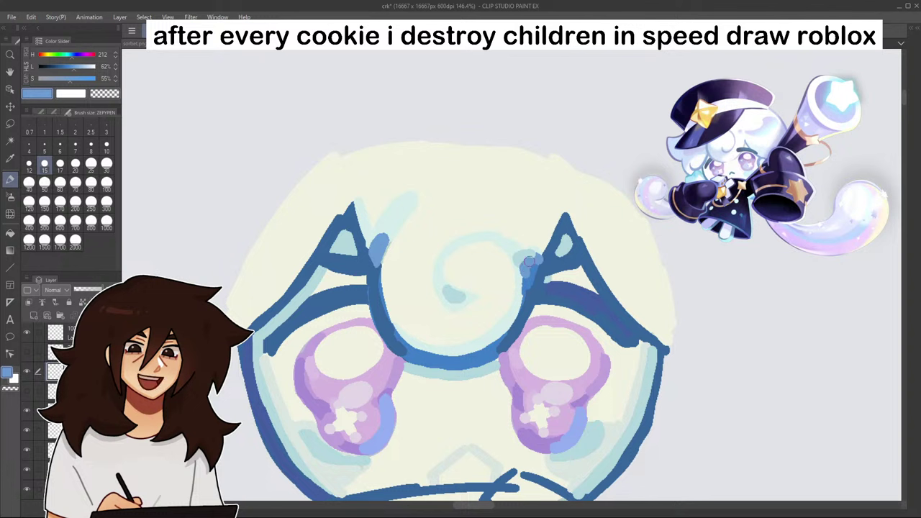
pyautogui.keyDown('alt'); pyautogui.click(545, 260); pyautogui.keyUp('alt')
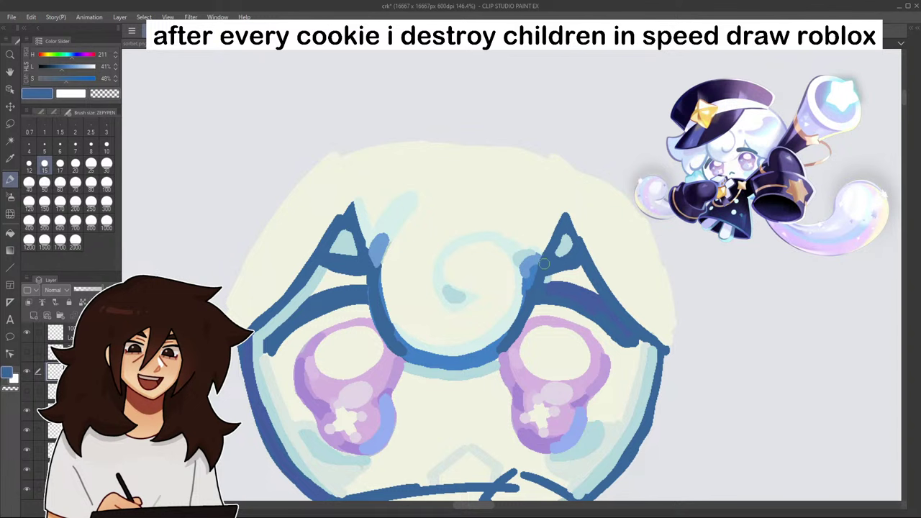
pyautogui.scroll(-5, 532, 291)
pyautogui.scroll(5, 432, 259)
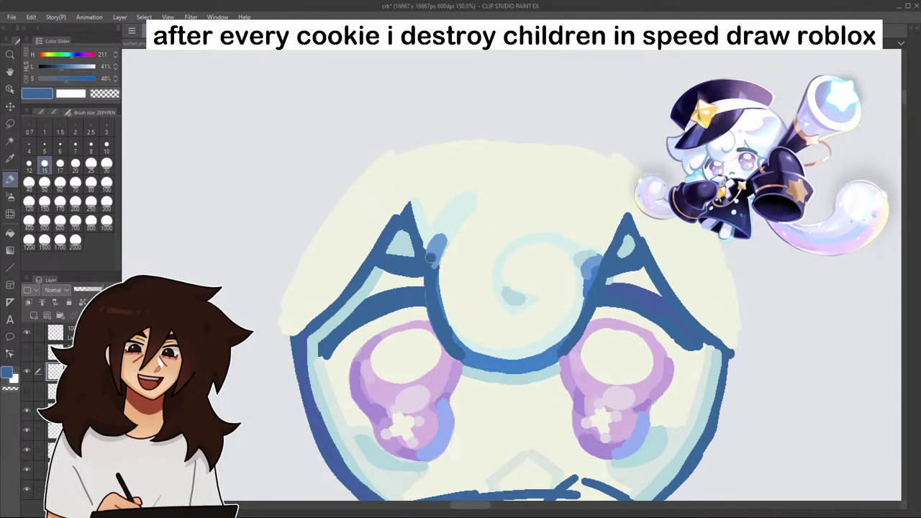
pyautogui.scroll(-5, 429, 269)
pyautogui.scroll(5, 400, 202)
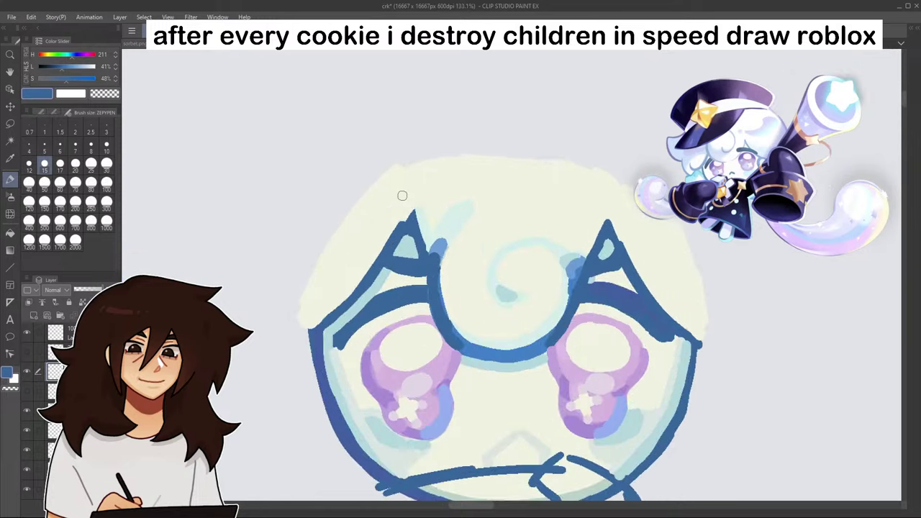
# - Trim the left-hand hairline's outer edge with sampled cream and shade beside it in pale teal, hue 172, luminosity 88% and saturation 39%
pyautogui.keyDown('alt'); pyautogui.click(401, 201); pyautogui.keyUp('alt')
pyautogui.moveTo(401, 202); pyautogui.dragTo(370, 264)
pyautogui.moveTo(408, 213); pyautogui.dragTo(348, 286)
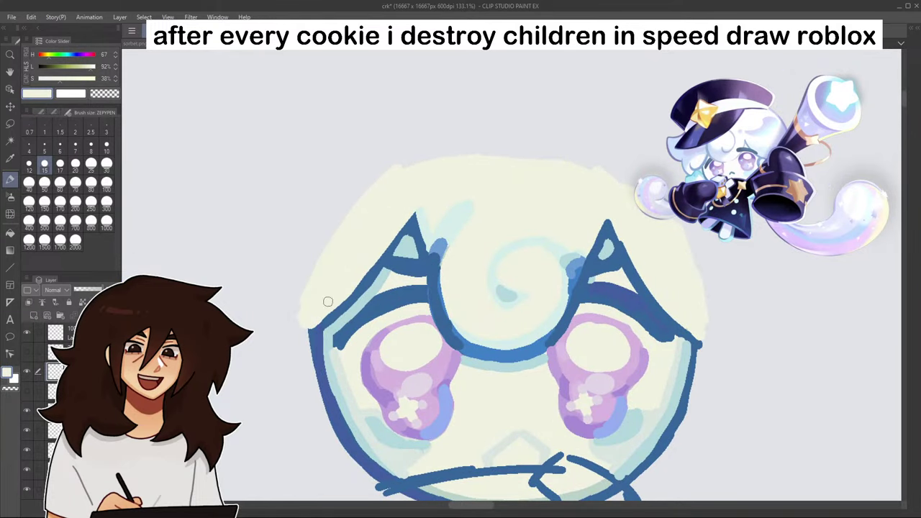
pyautogui.keyDown('alt'); pyautogui.click(421, 222); pyautogui.keyUp('alt')
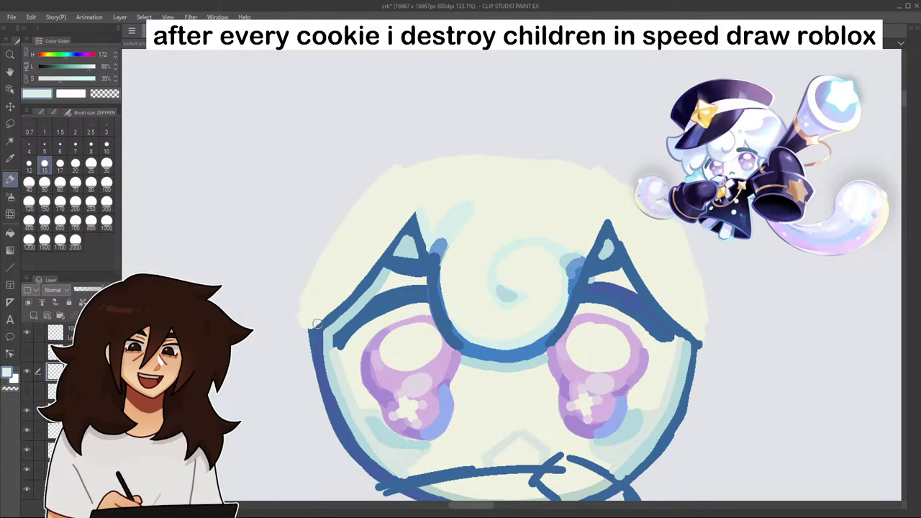
# - Recolour the slanted hairline strokes on both sides with sampled brighter blue, hue 212, luminosity 51% and saturation 55%
pyautogui.keyDown('alt'); pyautogui.click(470, 342); pyautogui.keyUp('alt')
pyautogui.moveTo(470, 342); pyautogui.dragTo(485, 353)
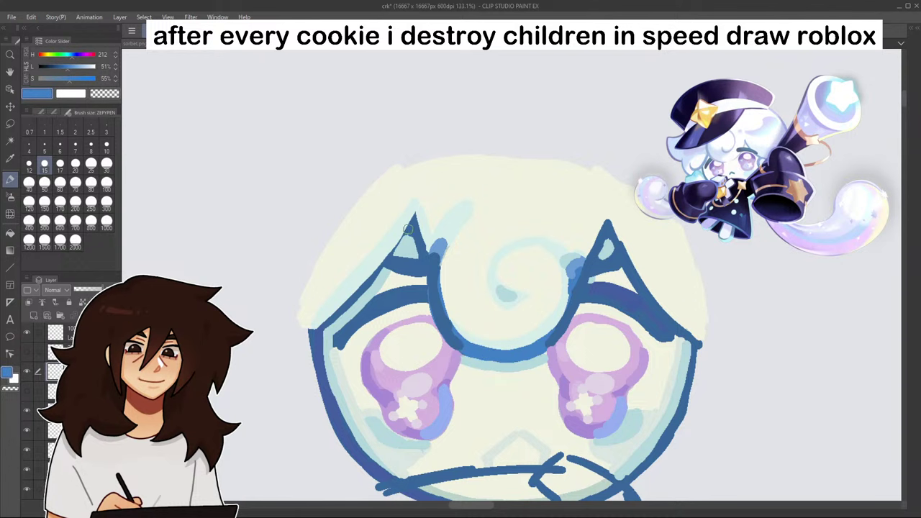
pyautogui.scroll(-3, 372, 263)
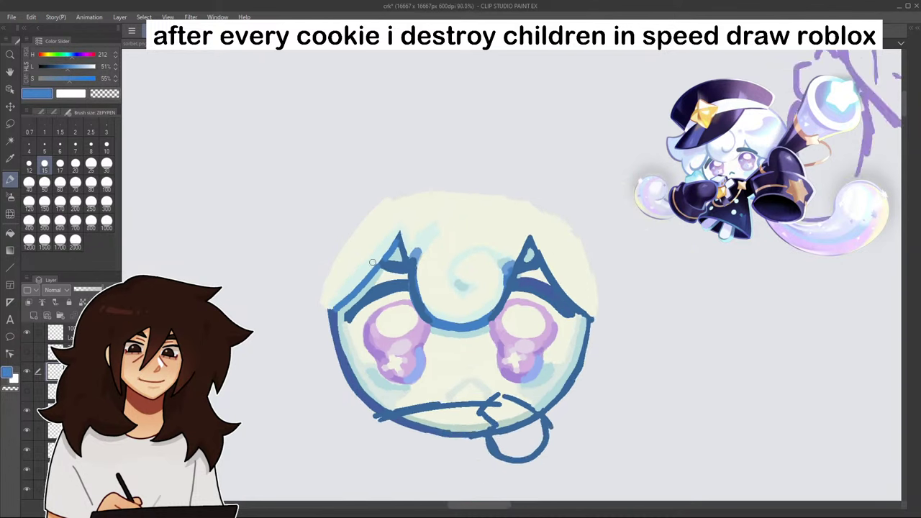
pyautogui.scroll(-2, 373, 263)
pyautogui.scroll(5, 487, 238)
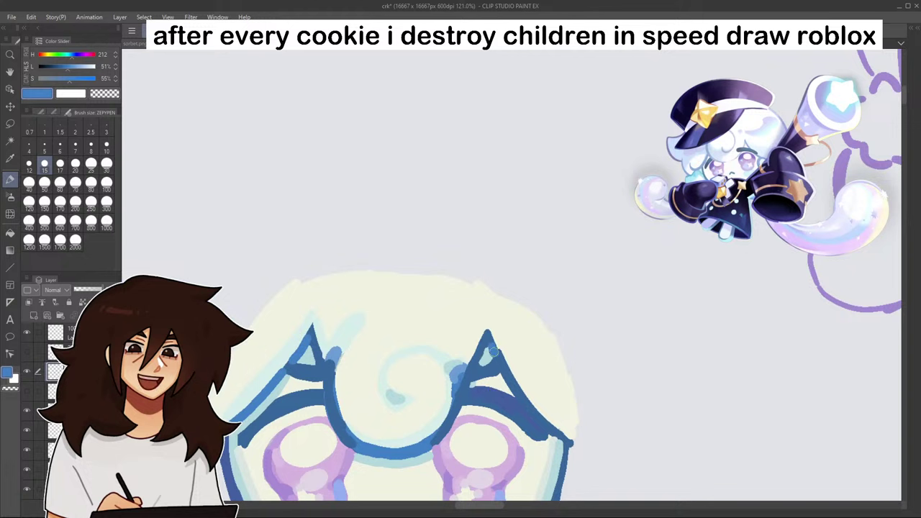
# - Tidy the right-hand hairline's outer edge with sampled cream and brush pale teal, hue 172 and luminosity 88%, alongside it
pyautogui.keyDown('alt'); pyautogui.click(518, 344); pyautogui.keyUp('alt')
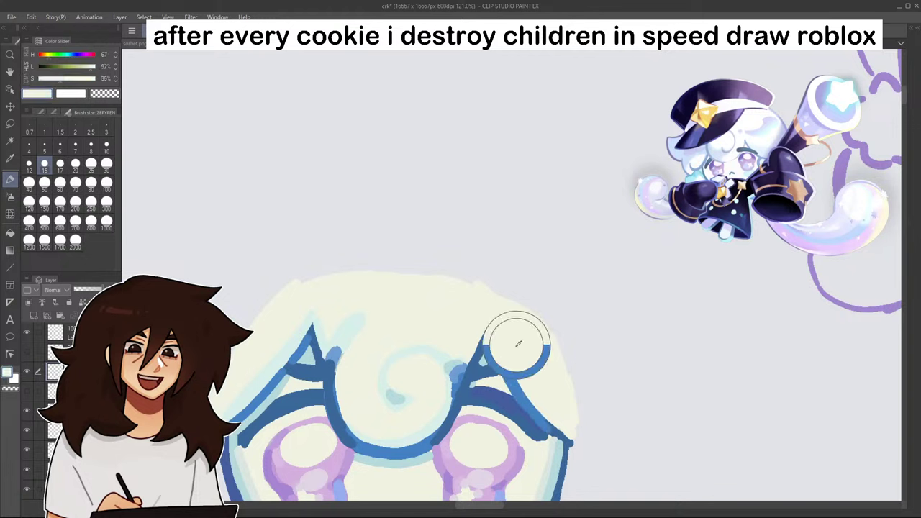
pyautogui.keyDown('alt'); pyautogui.click(442, 359); pyautogui.keyUp('alt')
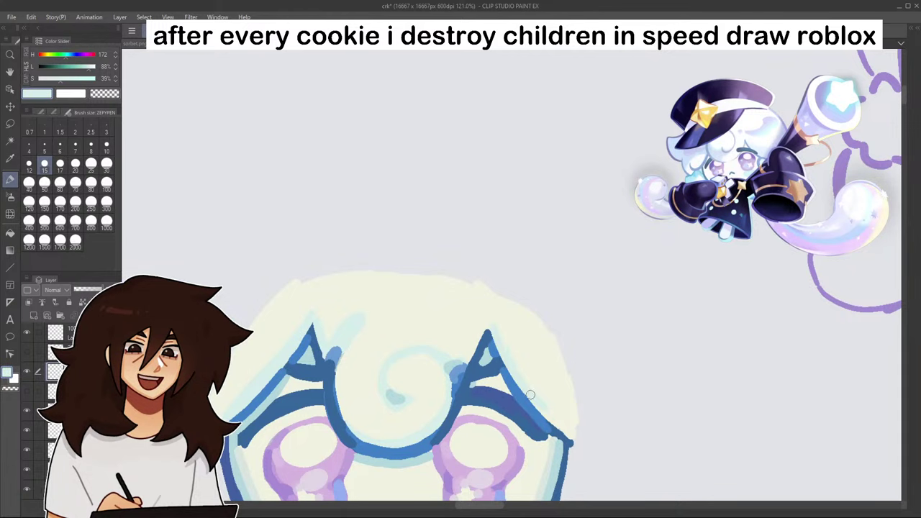
pyautogui.scroll(-6, 553, 413)
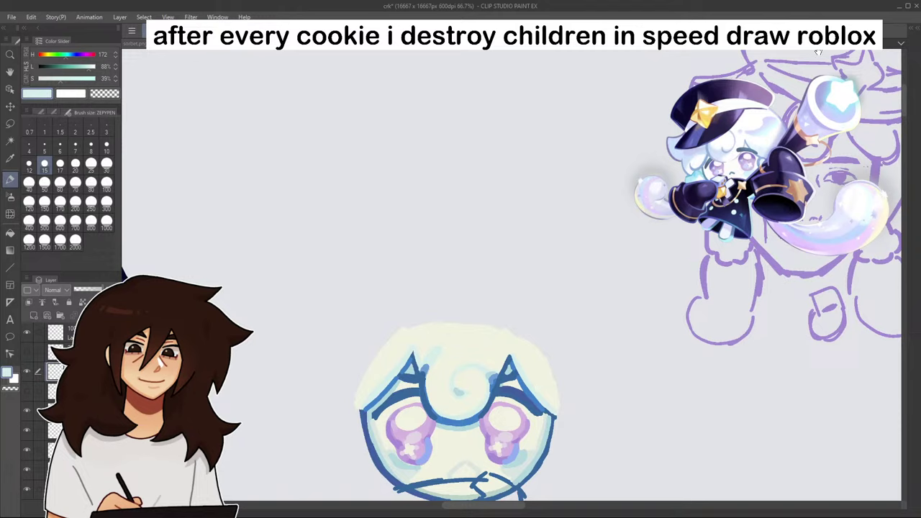
# - Sample the brighter blue, hue 212, luminosity 51% and saturation 55%, from the left-hand hairline stroke
pyautogui.moveTo(855, 232); pyautogui.dragTo(819, 56)
pyautogui.scroll(3, 429, 220)
pyautogui.keyDown('alt'); pyautogui.click(287, 203); pyautogui.keyUp('alt')
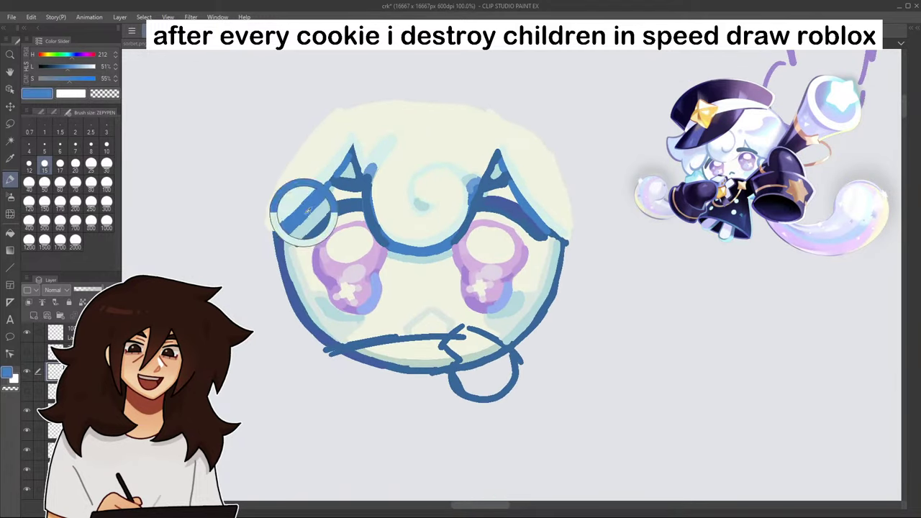
pyautogui.moveTo(286, 261); pyautogui.dragTo(323, 339)
pyautogui.moveTo(298, 304); pyautogui.dragTo(332, 341)
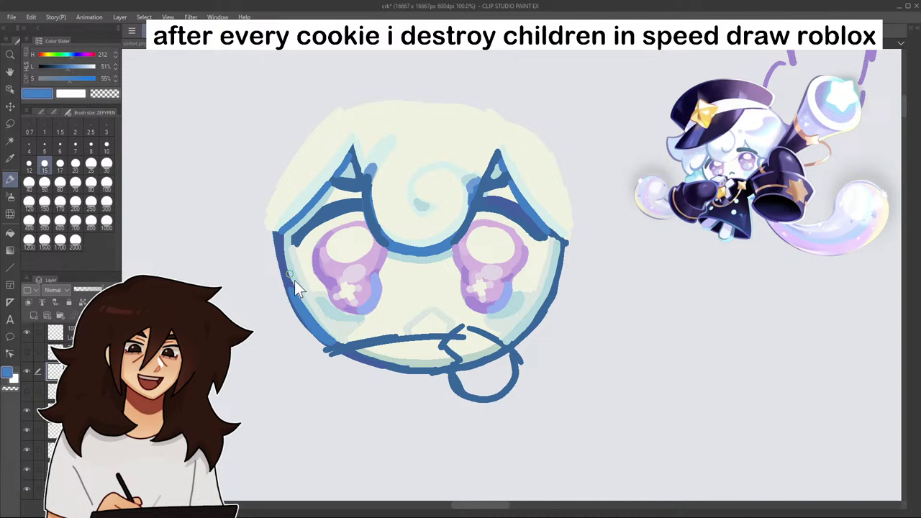
pyautogui.hotkey('ctrl', 'z')
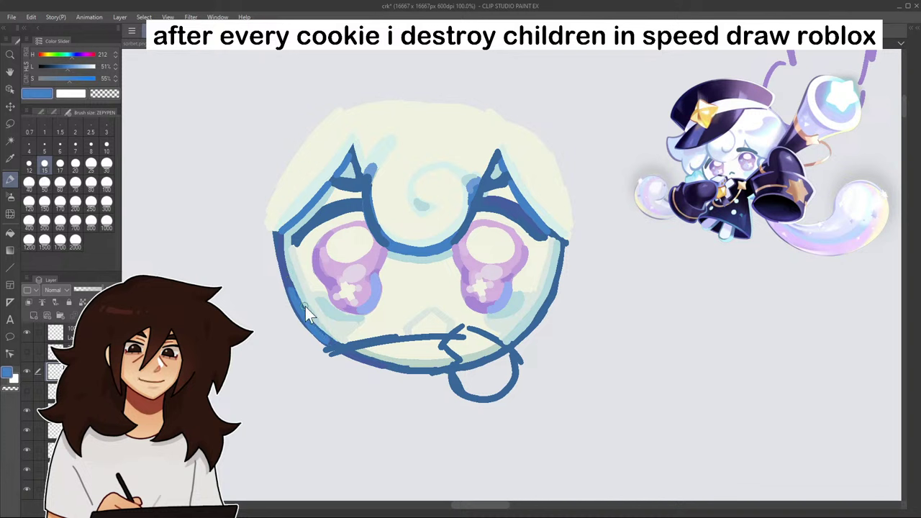
pyautogui.hotkey('ctrl', 'z')
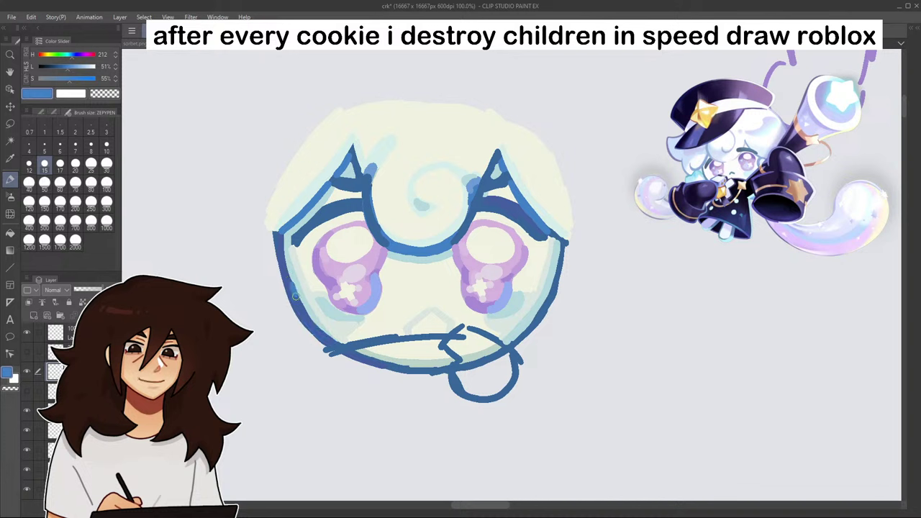
# - Paint the sampled brighter blue over the face outline along both the left and right cheeks
pyautogui.moveTo(295, 297); pyautogui.dragTo(333, 343)
pyautogui.moveTo(302, 312); pyautogui.dragTo(282, 239)
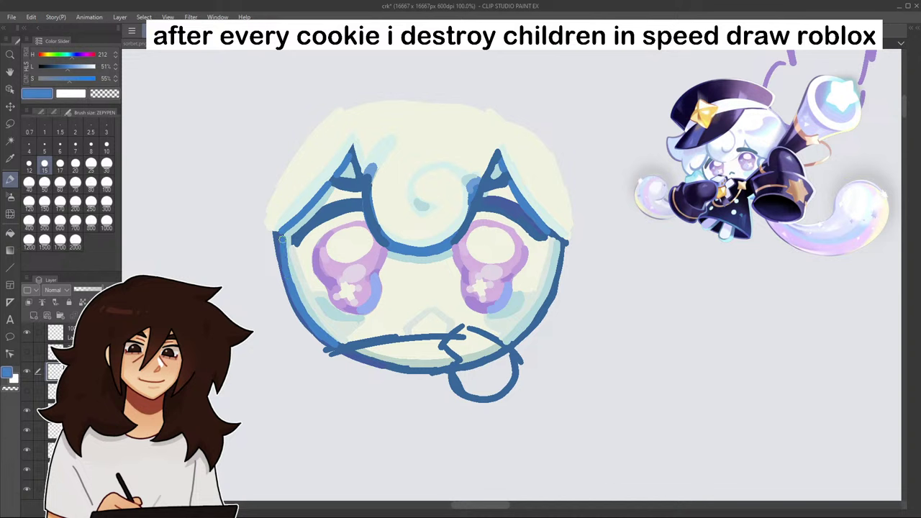
pyautogui.moveTo(520, 337); pyautogui.dragTo(565, 245)
pyautogui.scroll(-4, 524, 267)
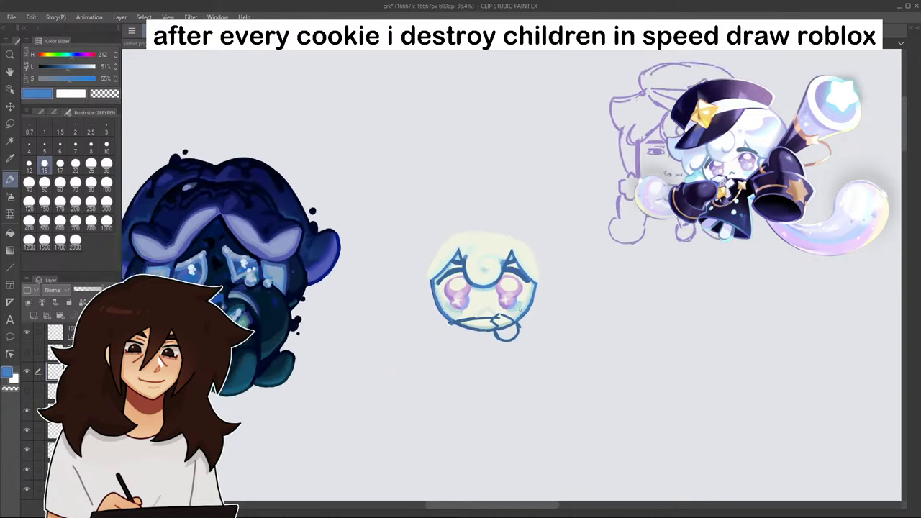
# - Sketch the left-hand hair's curved locks and upper pointed flick over the sketch in sampled pale teal, hue 188, luminosity 78% and saturation 39%
pyautogui.scroll(4, 526, 327)
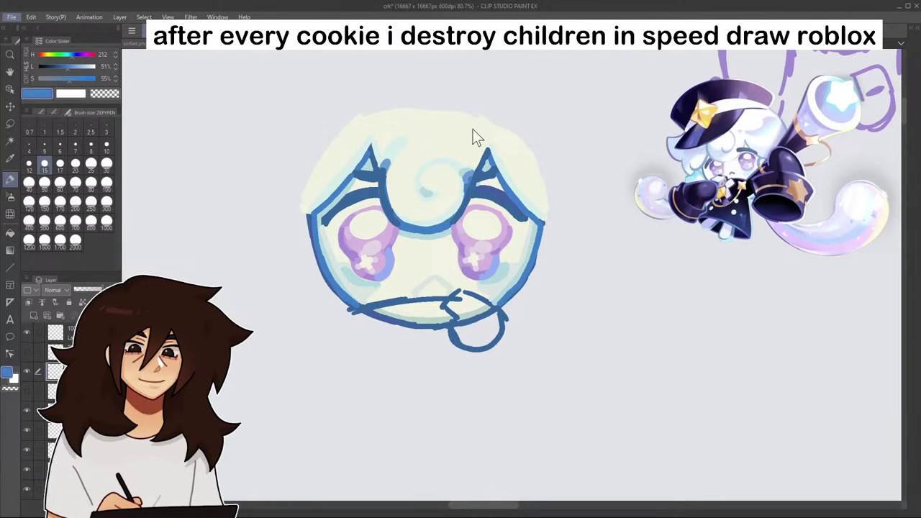
pyautogui.keyDown('alt'); pyautogui.click(461, 172); pyautogui.keyUp('alt')
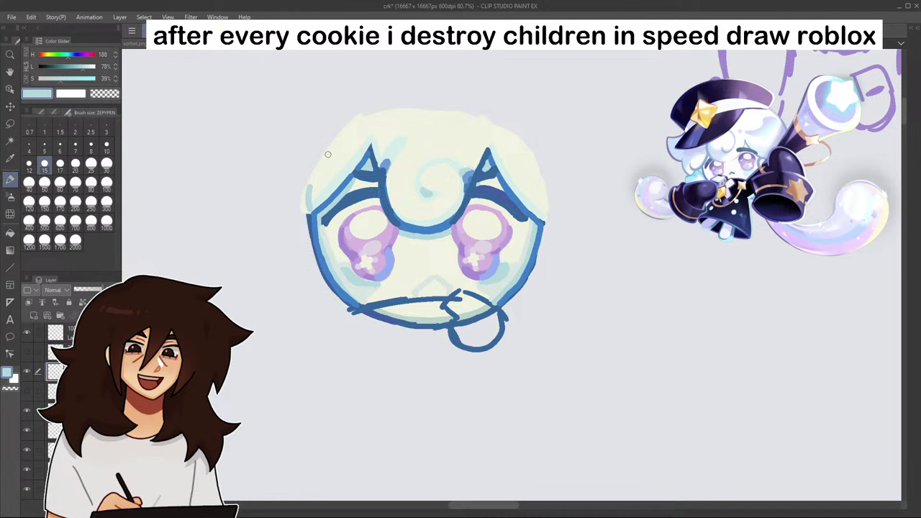
pyautogui.hotkey('ctrl', 'z')
pyautogui.click(28, 352)
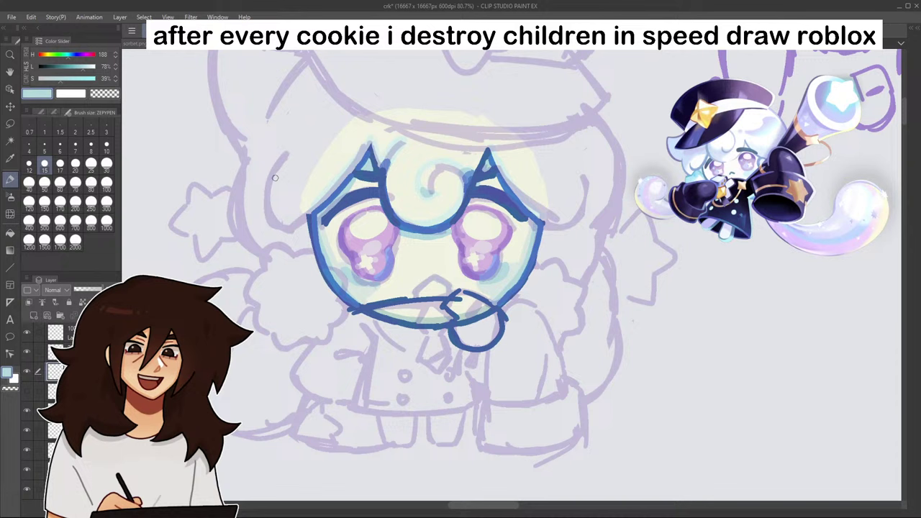
pyautogui.moveTo(275, 178)
pyautogui.mouseDown()
pyautogui.moveTo(286, 225)
pyautogui.moveTo(313, 214)
pyautogui.mouseUp()
pyautogui.moveTo(244, 155)
pyautogui.mouseDown()
pyautogui.moveTo(265, 249)
pyautogui.moveTo(264, 396)
pyautogui.moveTo(284, 377)
pyautogui.mouseUp()
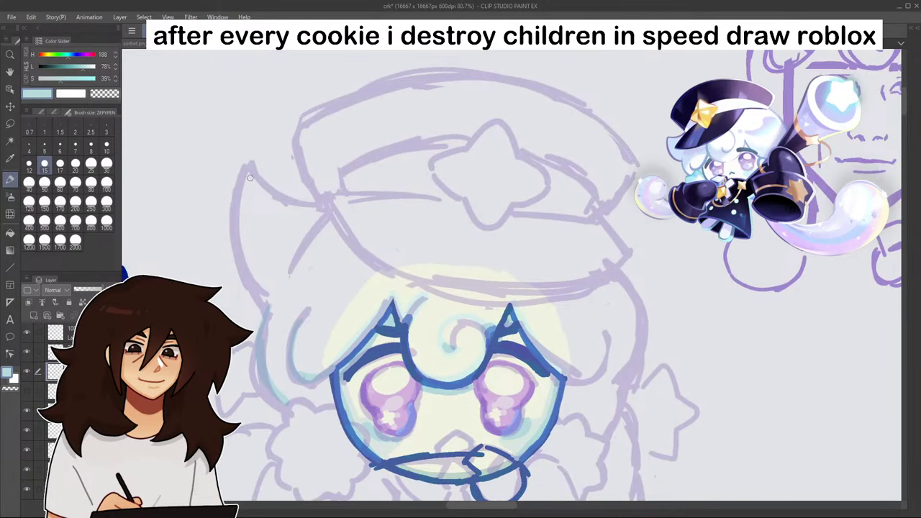
pyautogui.moveTo(247, 167); pyautogui.dragTo(247, 283)
pyautogui.moveTo(252, 168); pyautogui.dragTo(316, 213)
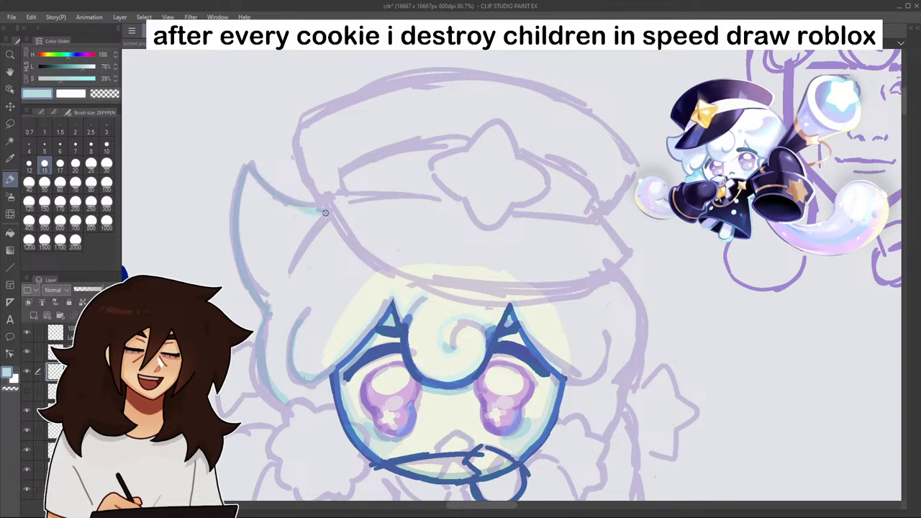
pyautogui.moveTo(257, 360); pyautogui.dragTo(278, 399)
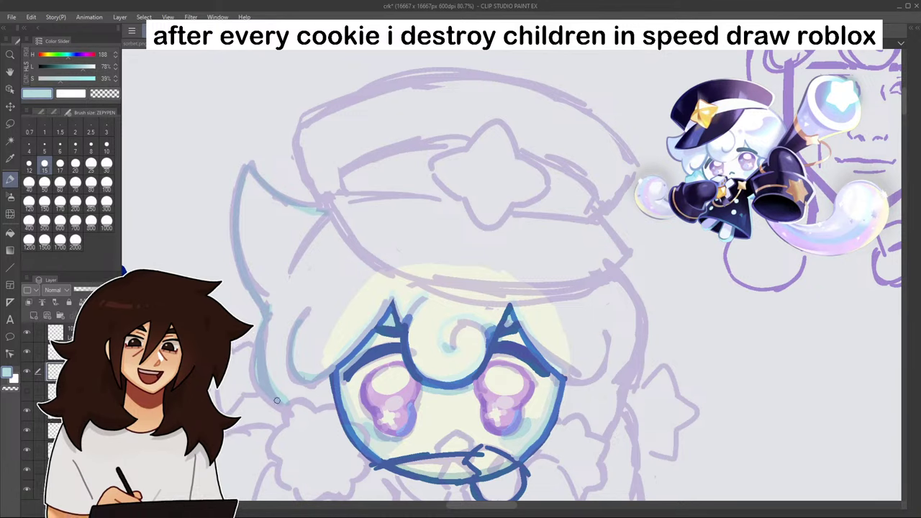
pyautogui.click(29, 351)
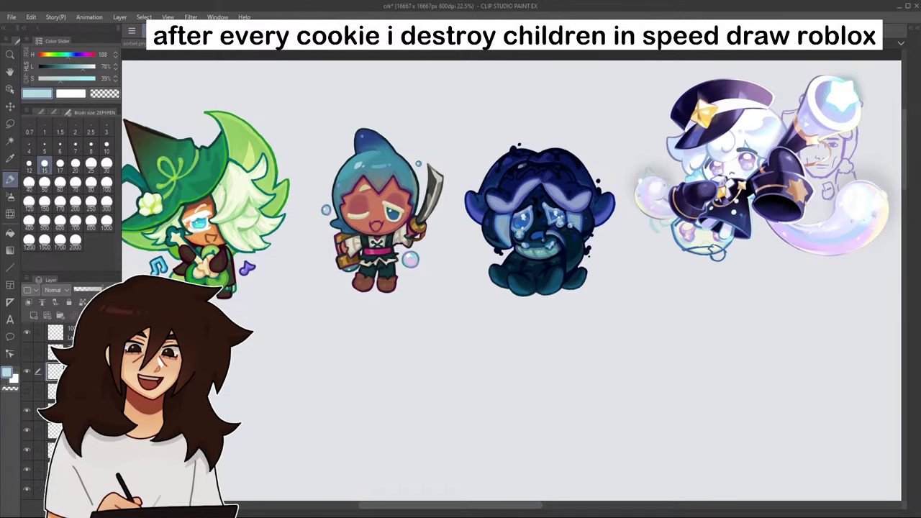
# - Paint sampled blue, hue 220, luminosity 52% and saturation 49%, over the bend in the left-hand hair's outer teal line
pyautogui.moveTo(808, 68)
pyautogui.mouseDown()
pyautogui.moveTo(683, 43)
pyautogui.moveTo(621, 68)
pyautogui.mouseUp()
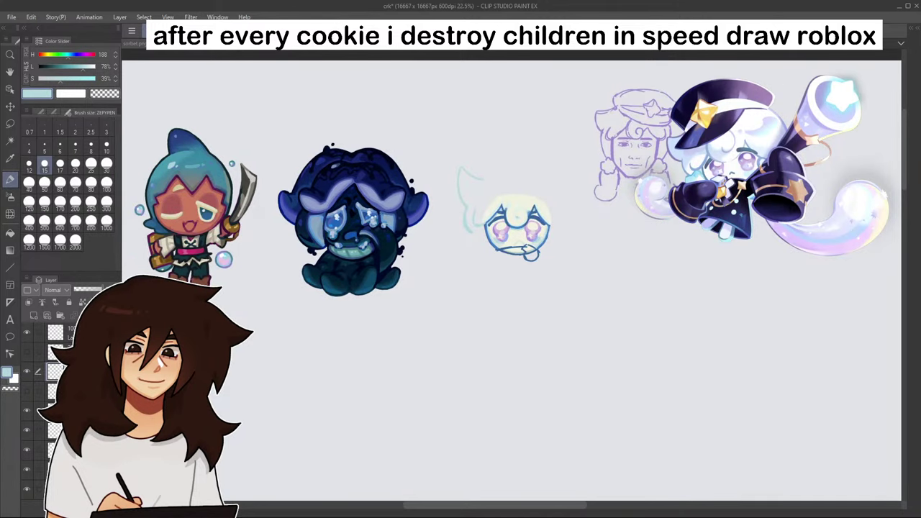
pyautogui.scroll(5, 394, 226)
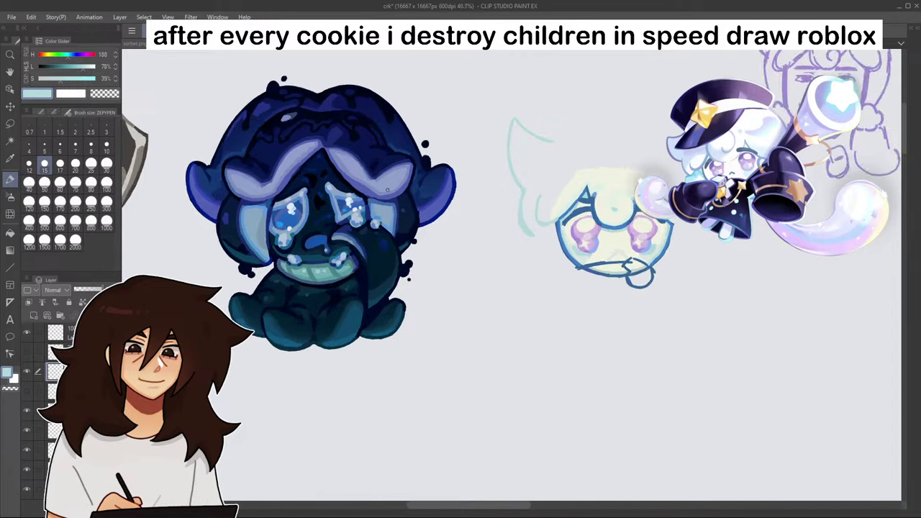
pyautogui.scroll(2, 388, 190)
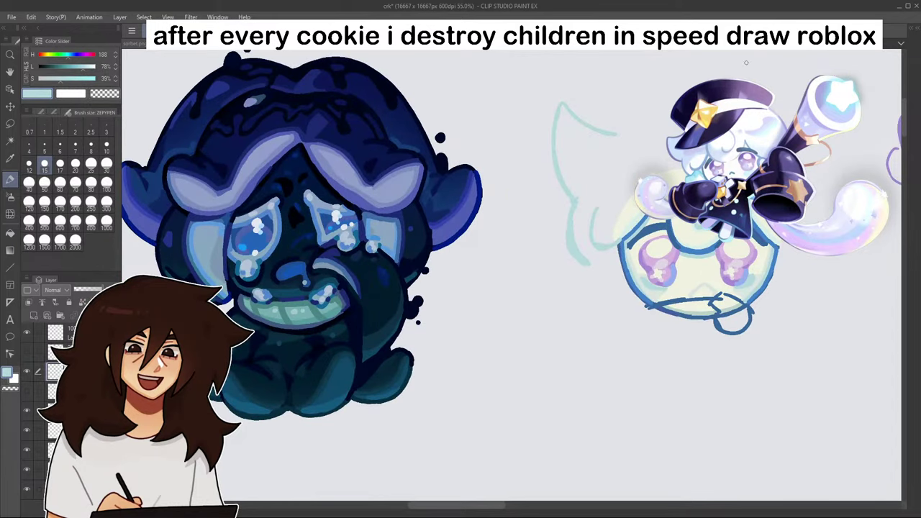
pyautogui.moveTo(746, 63)
pyautogui.mouseDown()
pyautogui.moveTo(534, 166)
pyautogui.moveTo(427, 33)
pyautogui.mouseUp()
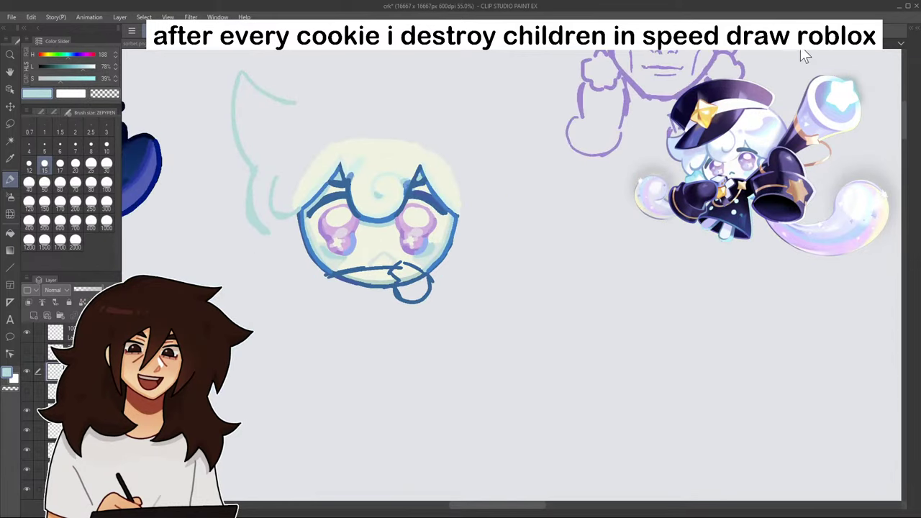
pyautogui.click(27, 333)
pyautogui.scroll(3, 435, 113)
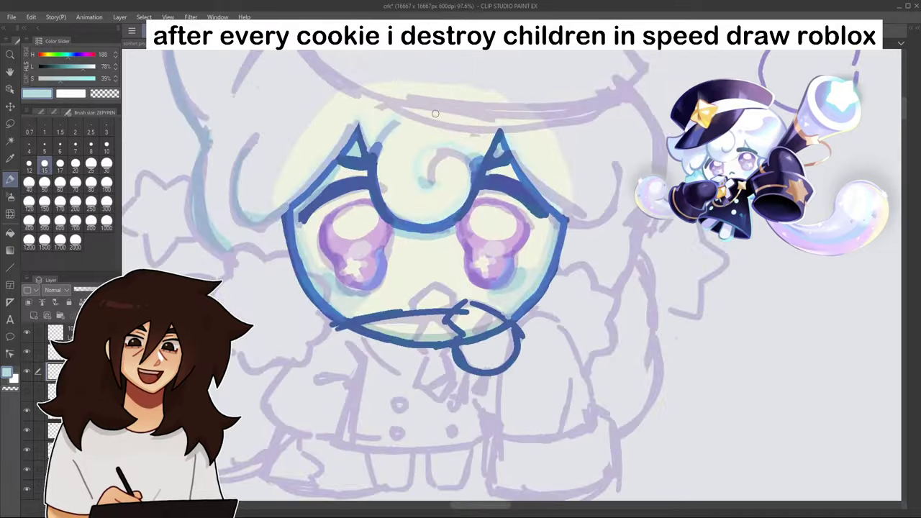
pyautogui.moveTo(481, 101)
pyautogui.mouseDown()
pyautogui.moveTo(511, 254)
pyautogui.moveTo(561, 180)
pyautogui.mouseUp()
pyautogui.keyDown('alt'); pyautogui.click(429, 225); pyautogui.keyUp('alt')
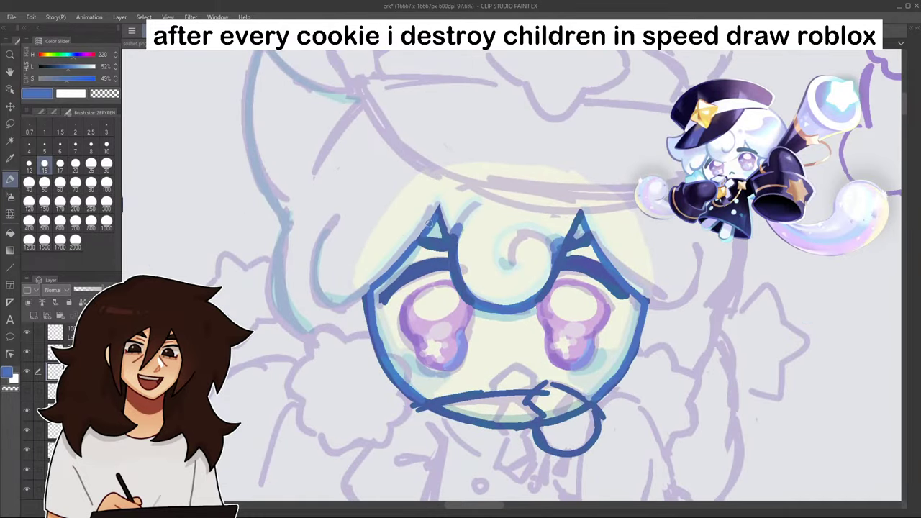
pyautogui.click(27, 352)
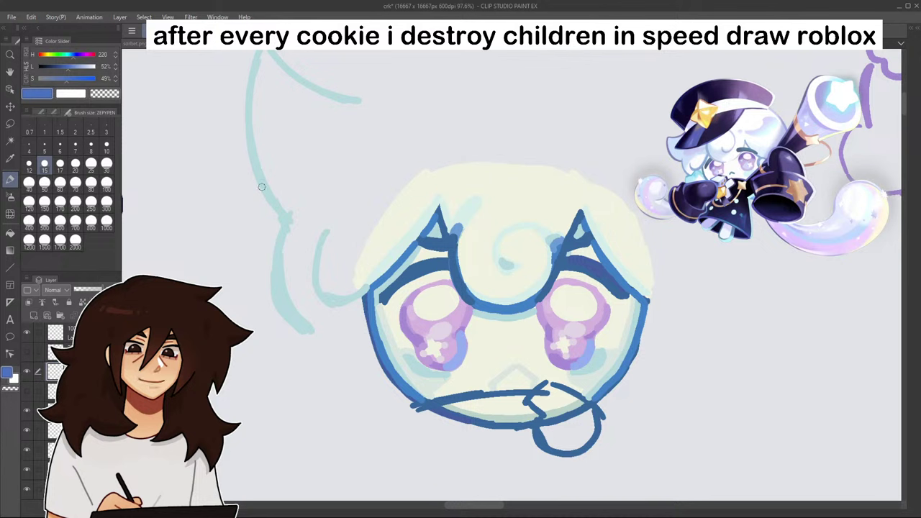
pyautogui.moveTo(265, 182)
pyautogui.mouseDown()
pyautogui.moveTo(285, 222)
pyautogui.moveTo(278, 272)
pyautogui.mouseUp()
pyautogui.moveTo(282, 220)
pyautogui.mouseDown()
pyautogui.moveTo(277, 273)
pyautogui.moveTo(277, 259)
pyautogui.mouseUp()
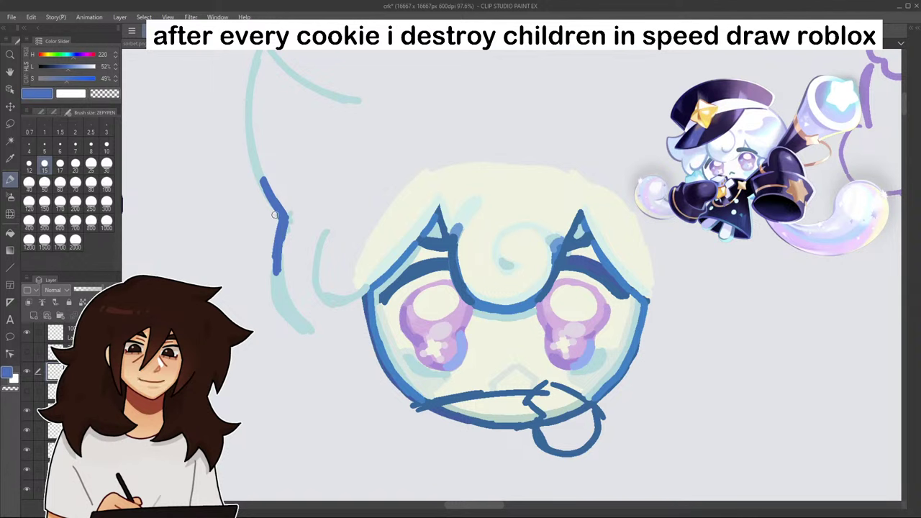
pyautogui.click(33, 347)
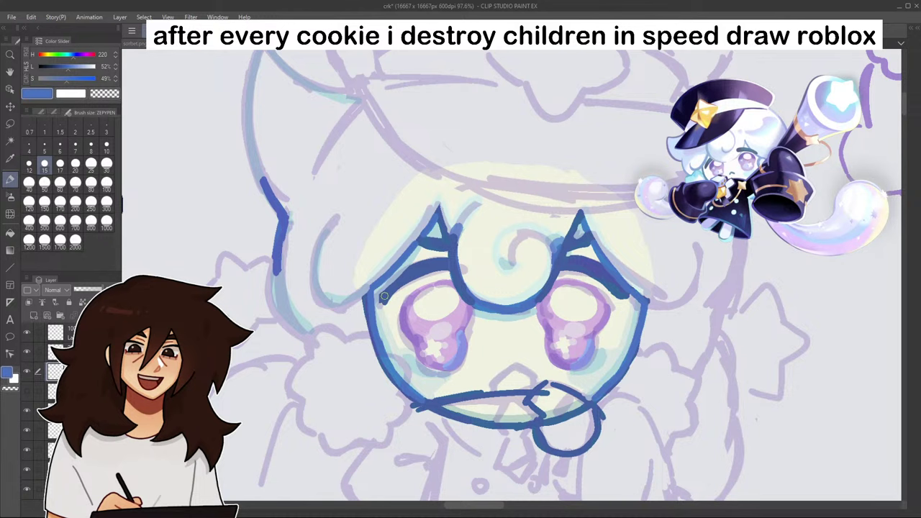
pyautogui.moveTo(441, 213); pyautogui.dragTo(381, 301)
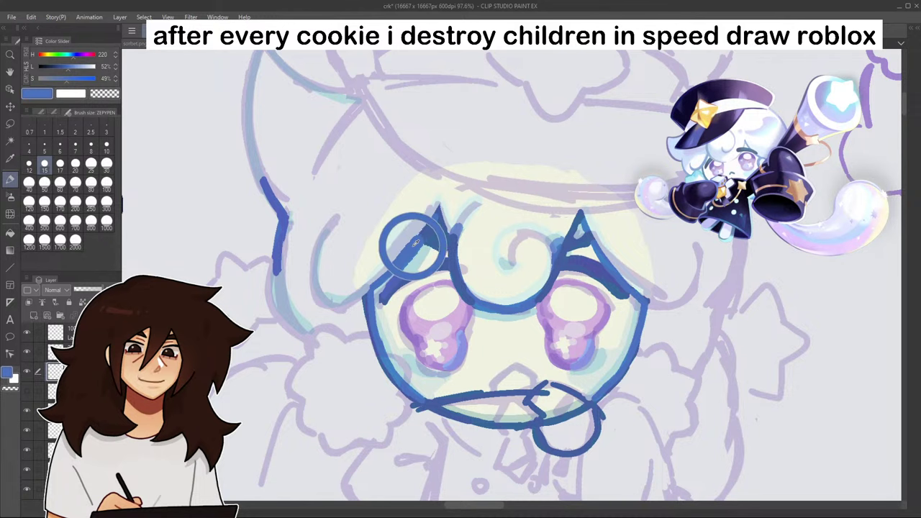
pyautogui.moveTo(801, 61); pyautogui.dragTo(799, 50)
pyautogui.moveTo(342, 109); pyautogui.dragTo(343, 246)
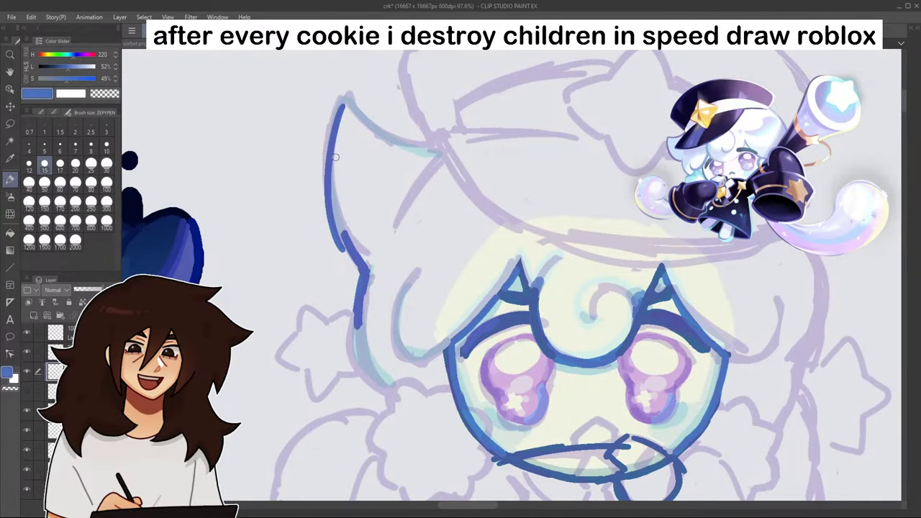
pyautogui.hotkey('ctrl', 'z')
pyautogui.moveTo(345, 101)
pyautogui.mouseDown()
pyautogui.moveTo(330, 175)
pyautogui.moveTo(345, 235)
pyautogui.moveTo(336, 201)
pyautogui.mouseUp()
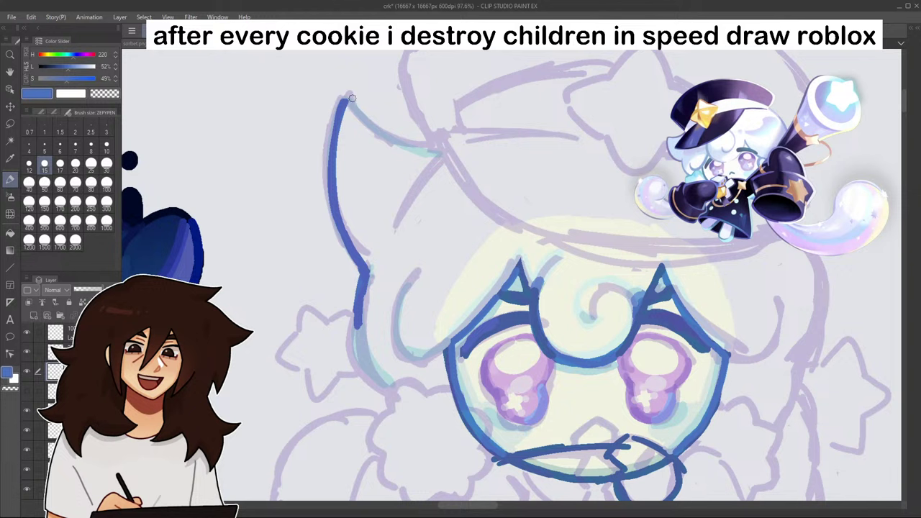
pyautogui.hotkey('ctrl', 'z')
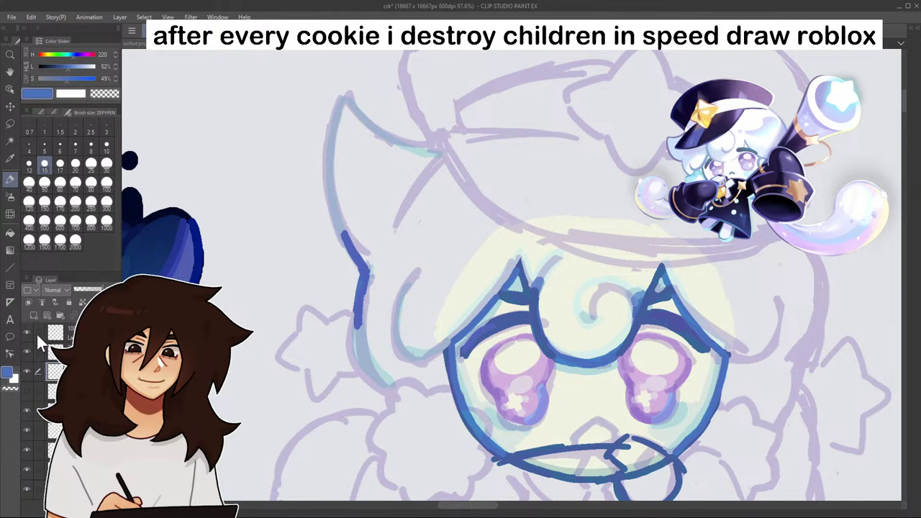
# - With the sketch hidden, outline the hair flick in blue from its tip down to the bend and along its upper edge
pyautogui.click(27, 351)
pyautogui.moveTo(346, 100); pyautogui.dragTo(328, 193)
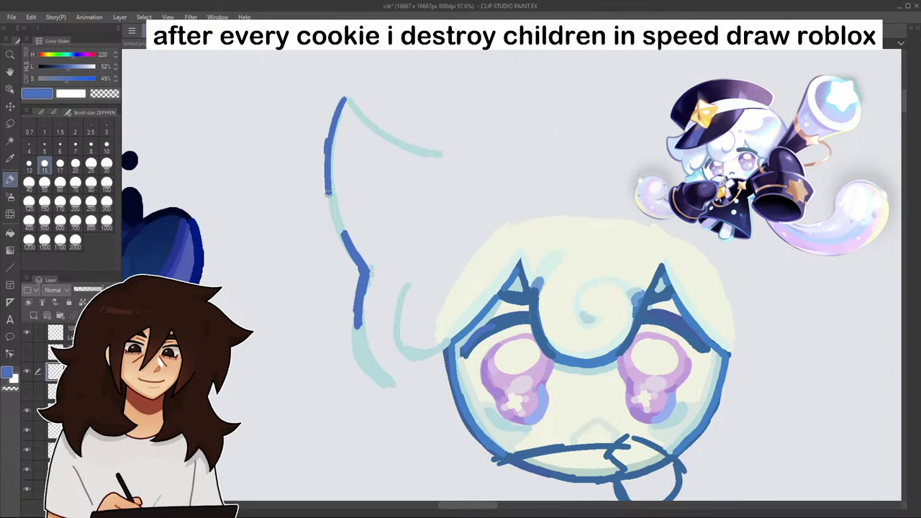
pyautogui.hotkey('ctrl', 'z')
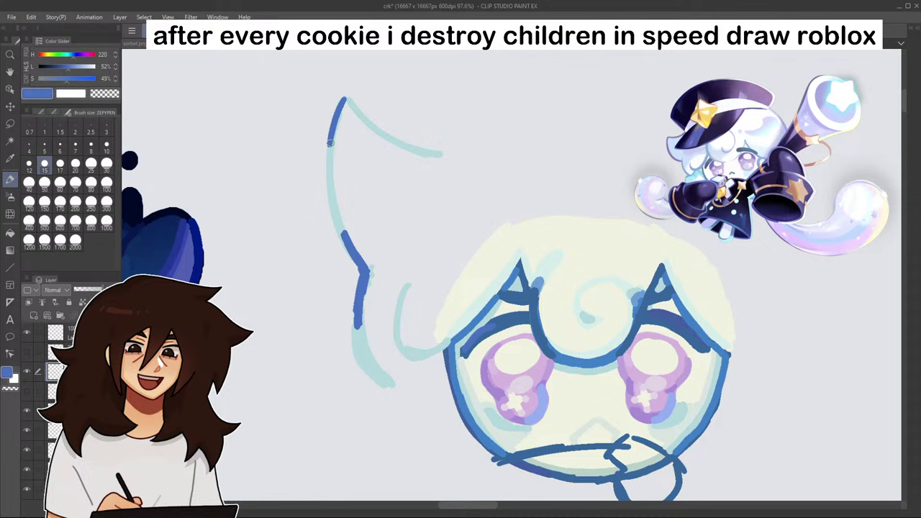
pyautogui.moveTo(331, 143)
pyautogui.mouseDown()
pyautogui.moveTo(339, 223)
pyautogui.moveTo(329, 175)
pyautogui.moveTo(329, 198)
pyautogui.moveTo(361, 272)
pyautogui.mouseUp()
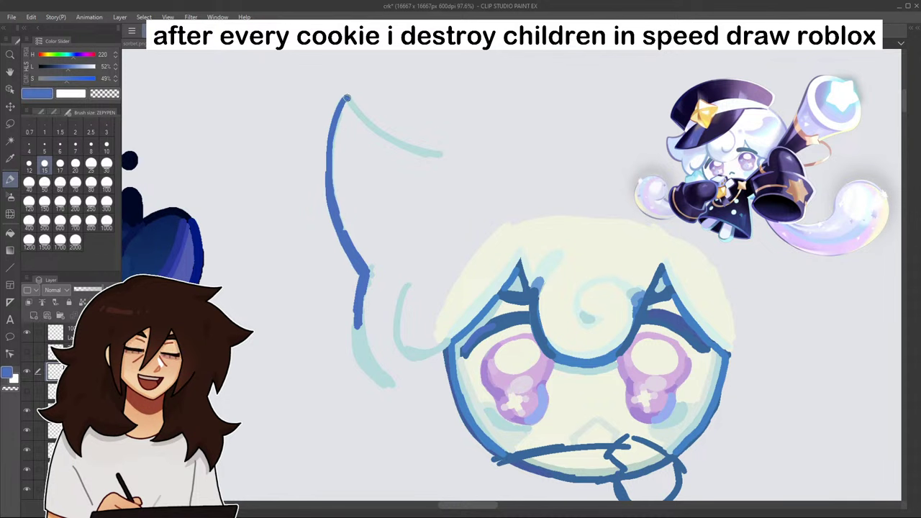
pyautogui.moveTo(346, 99)
pyautogui.mouseDown()
pyautogui.moveTo(376, 125)
pyautogui.moveTo(442, 148)
pyautogui.mouseUp()
pyautogui.hotkey('ctrl', 'z')
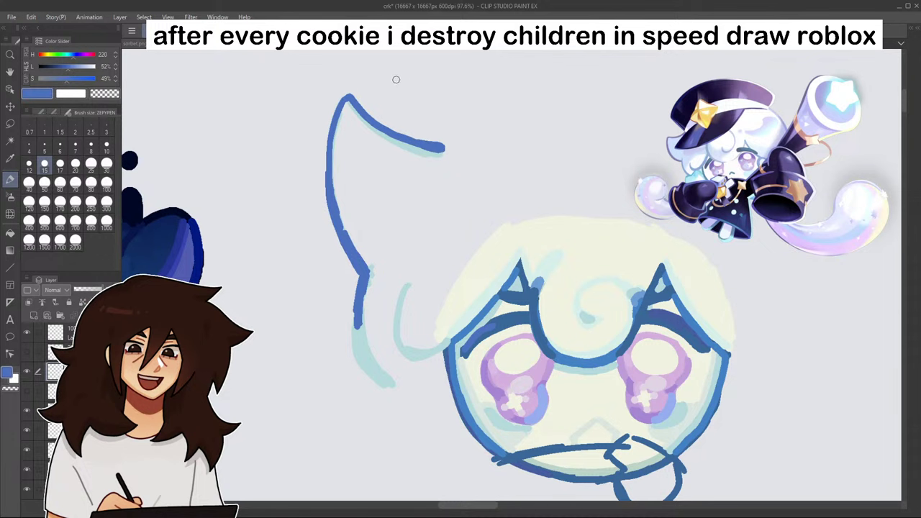
pyautogui.moveTo(348, 99); pyautogui.dragTo(335, 128)
pyautogui.moveTo(346, 99); pyautogui.dragTo(327, 176)
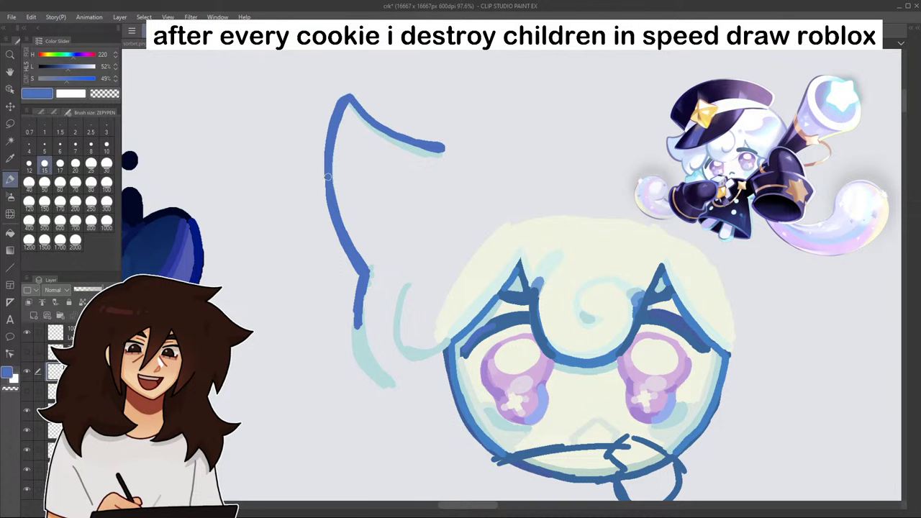
# - Trace the left part of the cap's lower brim edge and extend the outer hair outline down to the fluffy puff in blue
pyautogui.click(30, 346)
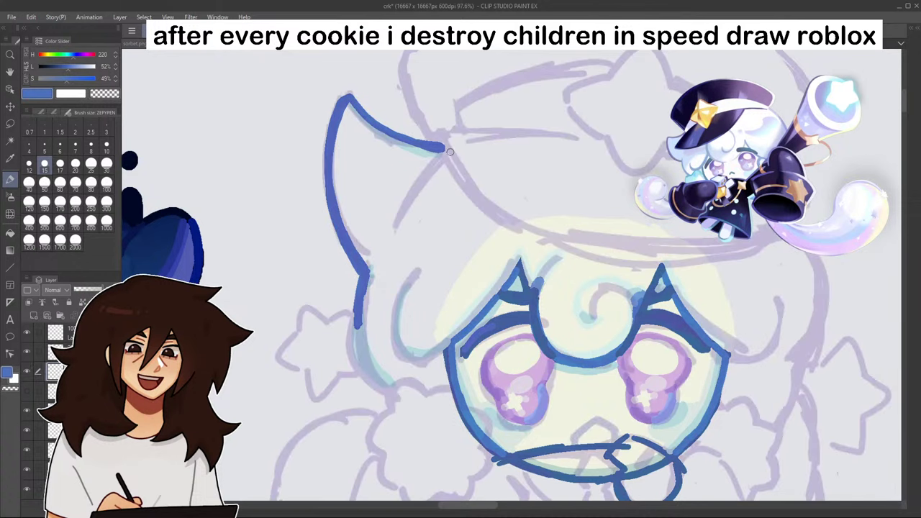
pyautogui.moveTo(450, 152)
pyautogui.mouseDown()
pyautogui.moveTo(494, 208)
pyautogui.moveTo(554, 245)
pyautogui.mouseUp()
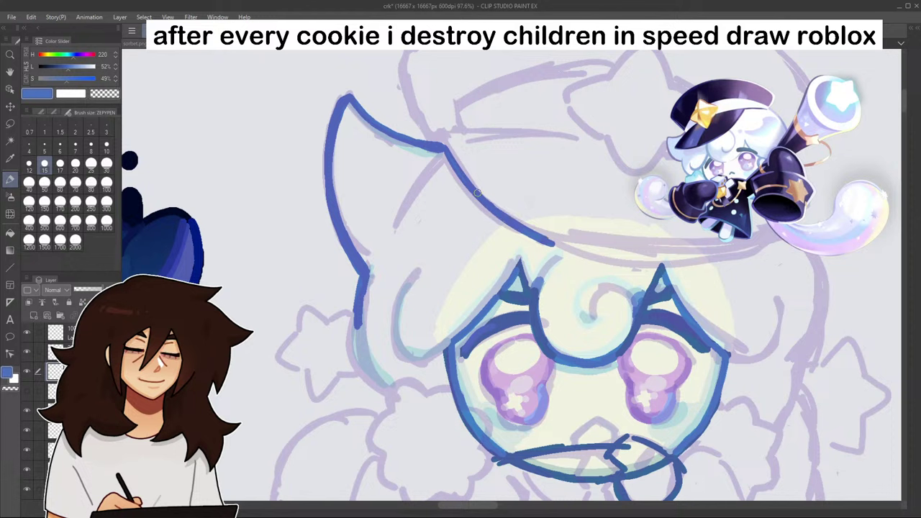
pyautogui.moveTo(356, 306)
pyautogui.mouseDown()
pyautogui.moveTo(354, 351)
pyautogui.moveTo(385, 393)
pyautogui.moveTo(358, 301)
pyautogui.mouseUp()
pyautogui.click(27, 352)
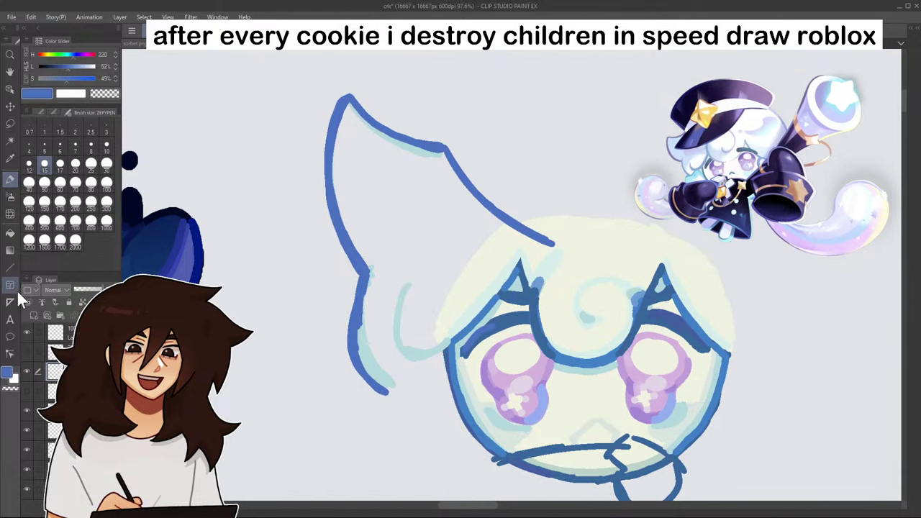
pyautogui.click(28, 352)
pyautogui.moveTo(390, 401)
pyautogui.mouseDown()
pyautogui.moveTo(418, 385)
pyautogui.moveTo(383, 414)
pyautogui.moveTo(389, 450)
pyautogui.mouseUp()
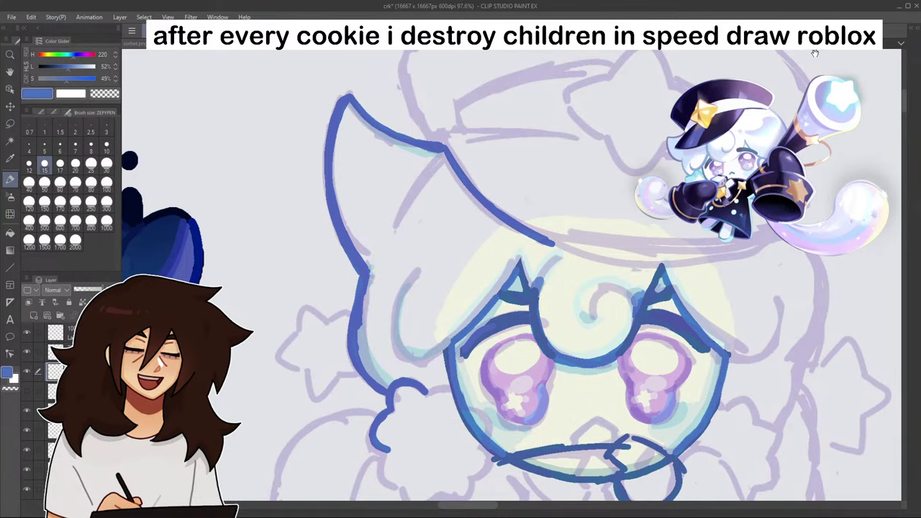
pyautogui.moveTo(529, 372); pyautogui.dragTo(472, 260)
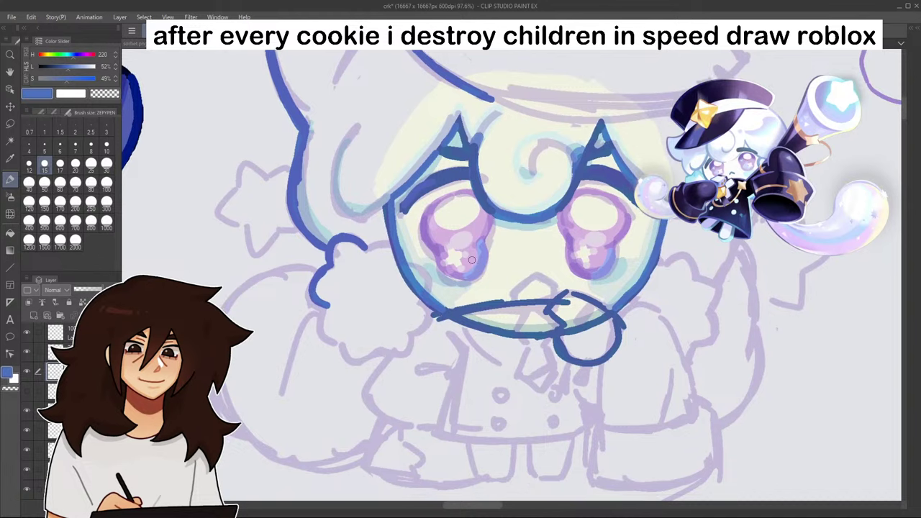
pyautogui.hotkey('ctrl', 'z')
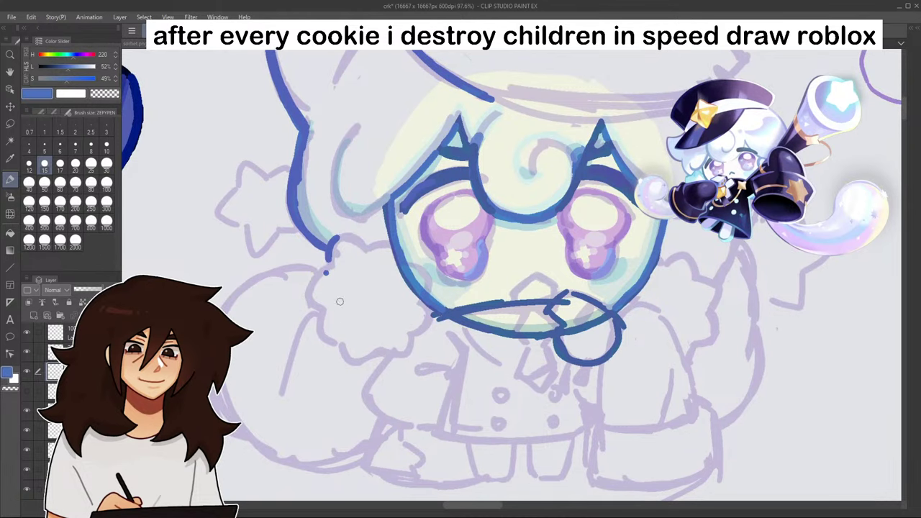
pyautogui.hotkey('ctrl', 'z')
# - Outline the scalloped fluffy puff beside the left cheek in the same blue, following the sketch all the way round
pyautogui.moveTo(326, 265)
pyautogui.mouseDown()
pyautogui.moveTo(308, 278)
pyautogui.moveTo(324, 306)
pyautogui.mouseUp()
pyautogui.moveTo(334, 245)
pyautogui.mouseDown()
pyautogui.moveTo(359, 236)
pyautogui.moveTo(366, 249)
pyautogui.moveTo(389, 248)
pyautogui.mouseUp()
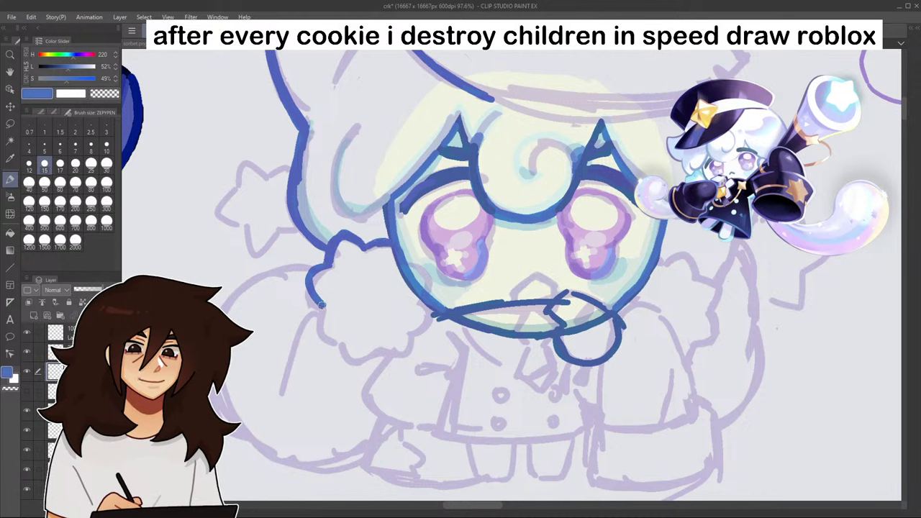
pyautogui.moveTo(321, 306)
pyautogui.mouseDown()
pyautogui.moveTo(309, 339)
pyautogui.moveTo(341, 346)
pyautogui.mouseUp()
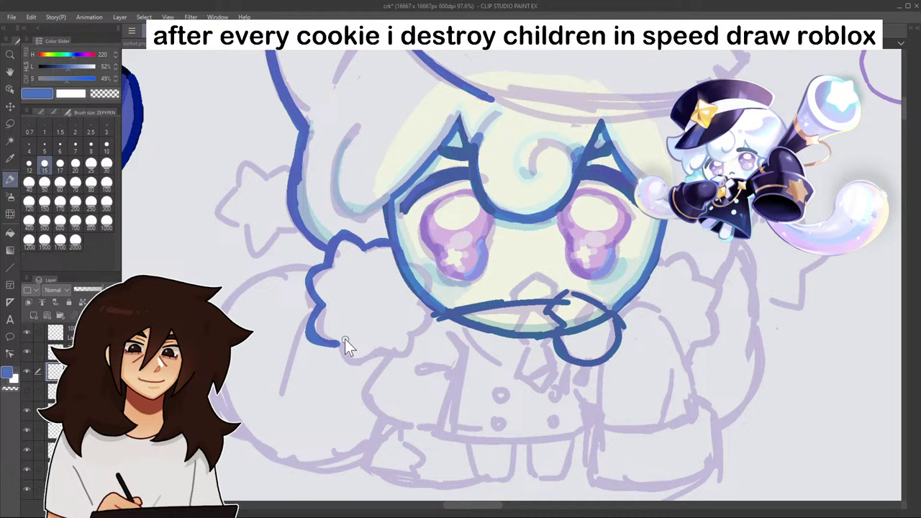
pyautogui.hotkey('ctrl', 'z')
pyautogui.moveTo(322, 306)
pyautogui.mouseDown()
pyautogui.moveTo(312, 321)
pyautogui.moveTo(339, 340)
pyautogui.moveTo(324, 307)
pyautogui.mouseUp()
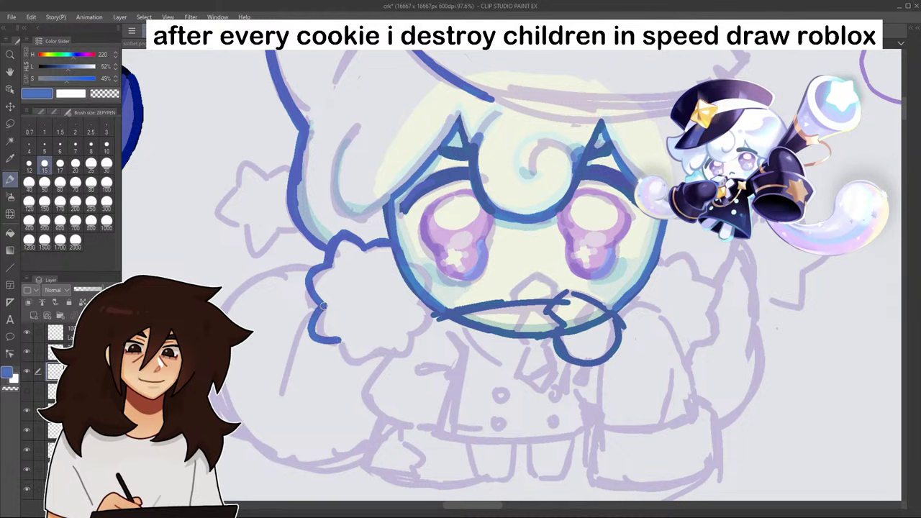
pyautogui.moveTo(341, 338)
pyautogui.mouseDown()
pyautogui.moveTo(381, 347)
pyautogui.moveTo(414, 330)
pyautogui.moveTo(426, 304)
pyautogui.mouseUp()
pyautogui.moveTo(409, 262)
pyautogui.mouseDown()
pyautogui.moveTo(421, 267)
pyautogui.moveTo(426, 288)
pyautogui.mouseUp()
pyautogui.scroll(-6, 430, 278)
pyautogui.scroll(5, 535, 286)
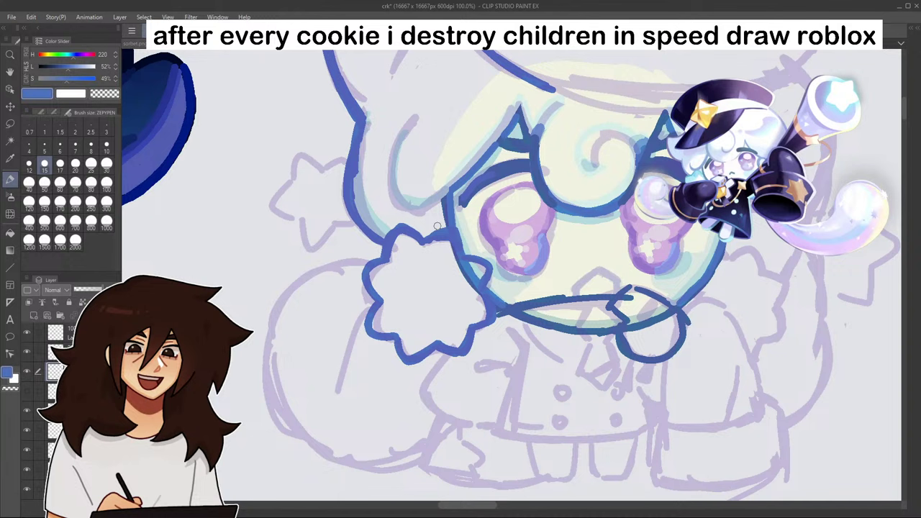
pyautogui.keyDown('alt'); pyautogui.click(495, 229); pyautogui.keyUp('alt')
pyautogui.moveTo(393, 258); pyautogui.dragTo(403, 238)
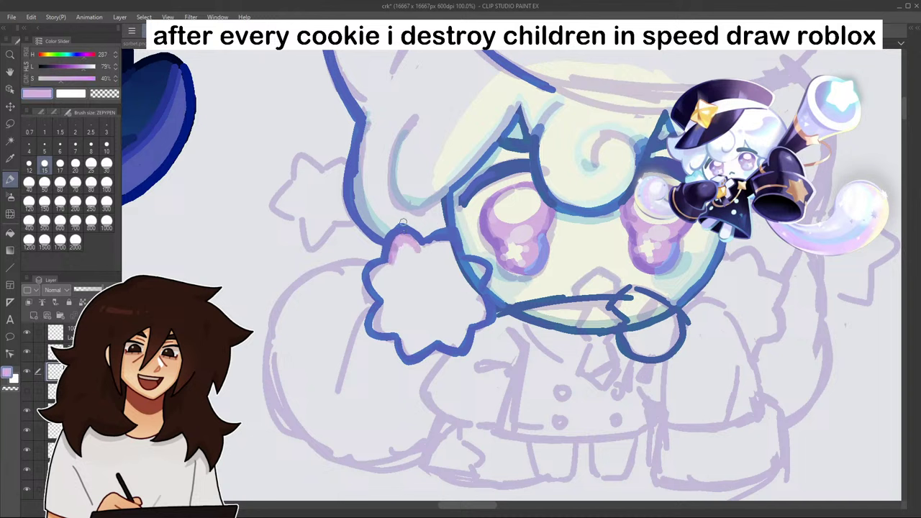
pyautogui.hotkey('ctrl', 'z')
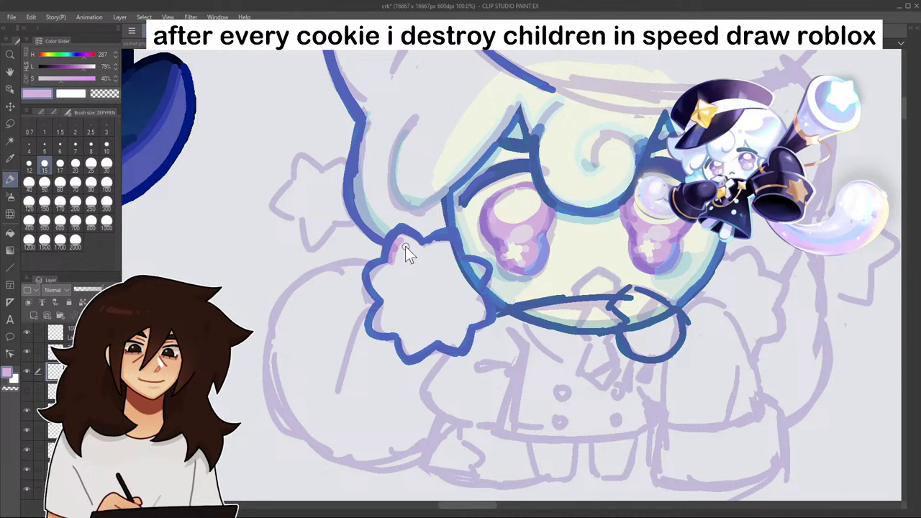
pyautogui.hotkey('ctrl', 'z')
# - Fill the scalloped puff beside the left cheek with sampled pale teal, hue 188, luminosity 78% and saturation 39%
pyautogui.keyDown('alt'); pyautogui.click(380, 226); pyautogui.keyUp('alt')
pyautogui.moveTo(400, 239)
pyautogui.mouseDown()
pyautogui.moveTo(393, 260)
pyautogui.moveTo(411, 248)
pyautogui.moveTo(398, 273)
pyautogui.moveTo(381, 265)
pyautogui.moveTo(373, 280)
pyautogui.moveTo(383, 295)
pyautogui.moveTo(397, 274)
pyautogui.moveTo(376, 331)
pyautogui.moveTo(395, 331)
pyautogui.moveTo(386, 312)
pyautogui.moveTo(384, 323)
pyautogui.moveTo(414, 263)
pyautogui.moveTo(426, 262)
pyautogui.moveTo(417, 324)
pyautogui.moveTo(418, 255)
pyautogui.moveTo(444, 225)
pyautogui.moveTo(433, 243)
pyautogui.moveTo(449, 253)
pyautogui.moveTo(452, 243)
pyautogui.moveTo(420, 255)
pyautogui.moveTo(434, 245)
pyautogui.moveTo(452, 263)
pyautogui.mouseUp()
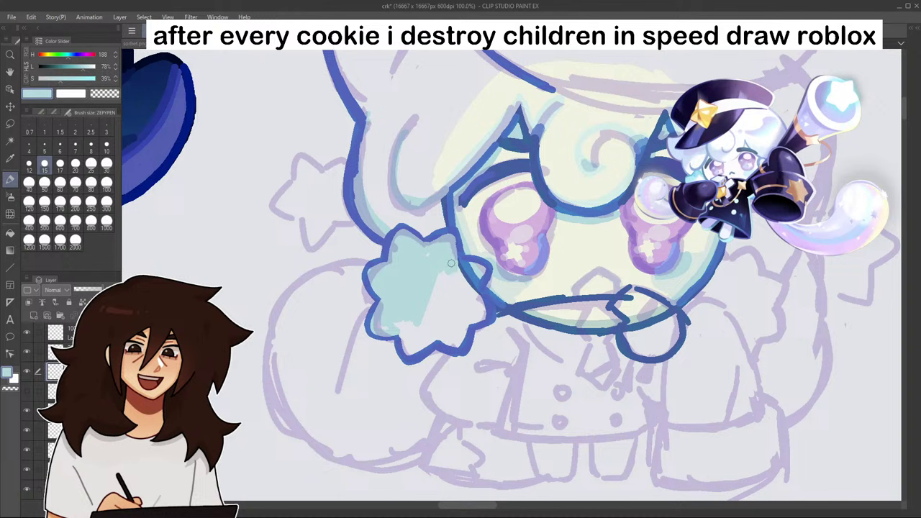
pyautogui.moveTo(401, 326)
pyautogui.mouseDown()
pyautogui.moveTo(407, 352)
pyautogui.moveTo(424, 345)
pyautogui.moveTo(407, 344)
pyautogui.moveTo(413, 310)
pyautogui.moveTo(440, 282)
pyautogui.moveTo(416, 346)
pyautogui.moveTo(440, 328)
pyautogui.moveTo(440, 342)
pyautogui.moveTo(459, 347)
pyautogui.moveTo(467, 321)
pyautogui.moveTo(449, 332)
pyautogui.moveTo(443, 316)
pyautogui.moveTo(466, 302)
pyautogui.moveTo(463, 322)
pyautogui.moveTo(482, 318)
pyautogui.moveTo(478, 300)
pyautogui.moveTo(484, 312)
pyautogui.moveTo(456, 271)
pyautogui.moveTo(479, 270)
pyautogui.mouseUp()
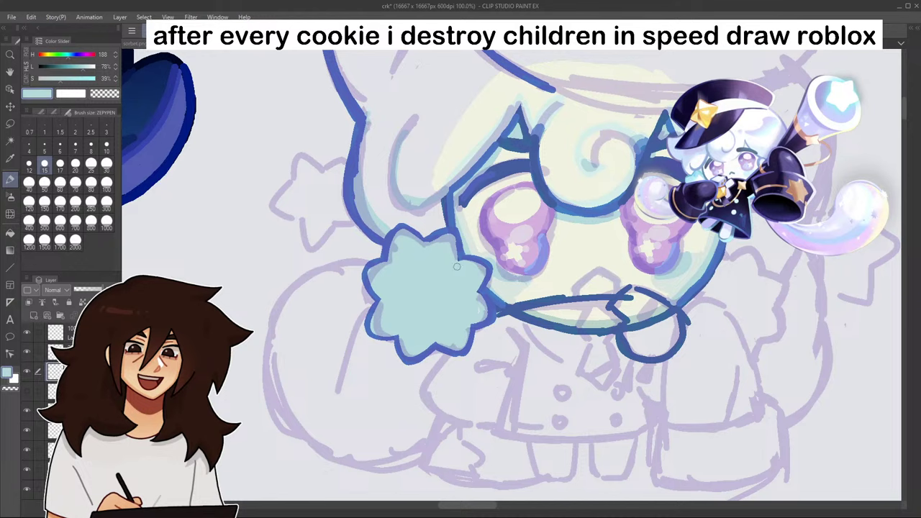
pyautogui.scroll(-11, 462, 224)
pyautogui.scroll(13, 519, 198)
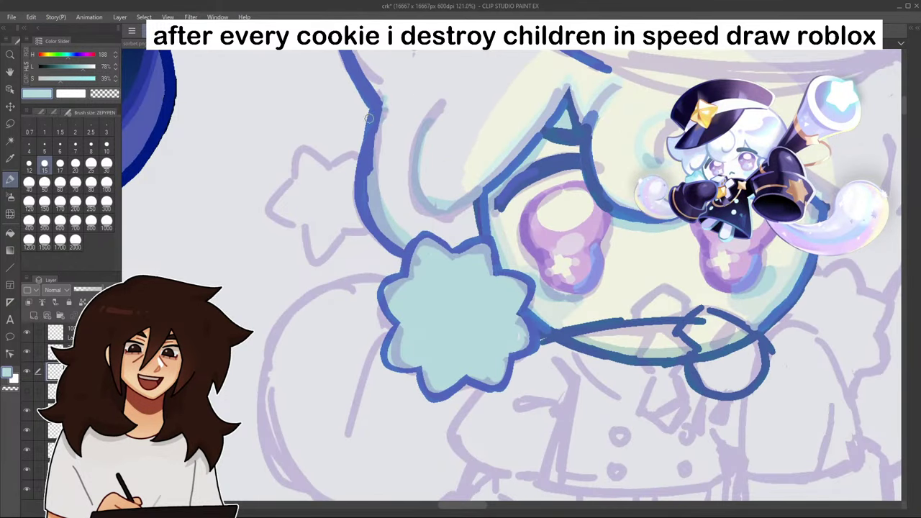
# - Resample the outline blue, hue 220, and touch up the teal puff's scalloped outline along its upper edge
pyautogui.keyDown('alt'); pyautogui.click(369, 117); pyautogui.keyUp('alt')
pyautogui.moveTo(448, 248)
pyautogui.mouseDown()
pyautogui.moveTo(487, 234)
pyautogui.moveTo(500, 265)
pyautogui.mouseUp()
pyautogui.moveTo(393, 285)
pyautogui.mouseDown()
pyautogui.moveTo(394, 322)
pyautogui.moveTo(382, 350)
pyautogui.moveTo(393, 369)
pyautogui.moveTo(426, 370)
pyautogui.moveTo(432, 399)
pyautogui.moveTo(459, 389)
pyautogui.moveTo(477, 362)
pyautogui.moveTo(490, 378)
pyautogui.moveTo(467, 385)
pyautogui.moveTo(500, 390)
pyautogui.moveTo(533, 345)
pyautogui.moveTo(523, 315)
pyautogui.moveTo(531, 283)
pyautogui.moveTo(504, 264)
pyautogui.mouseUp()
# - Outline the visible scalloped edge of the puff beside the right cheek in blue, following the sketch
pyautogui.scroll(-12, 538, 292)
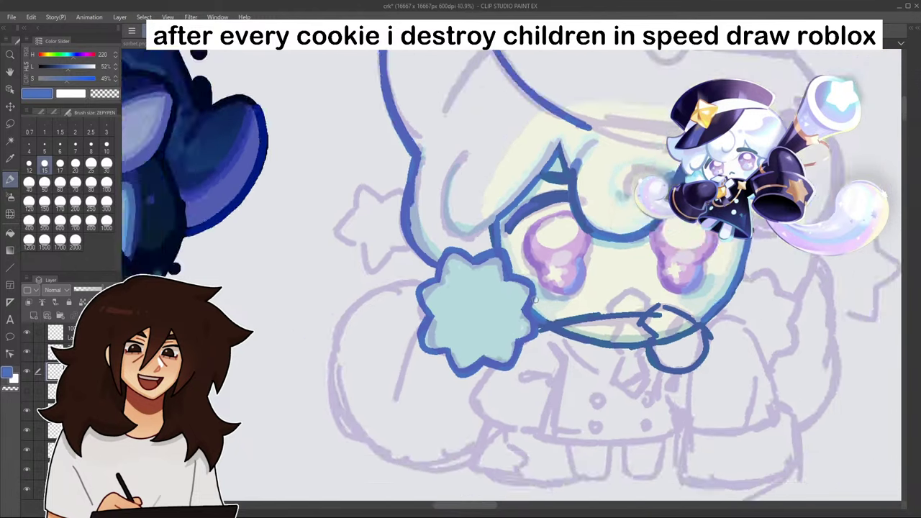
pyautogui.scroll(10, 620, 275)
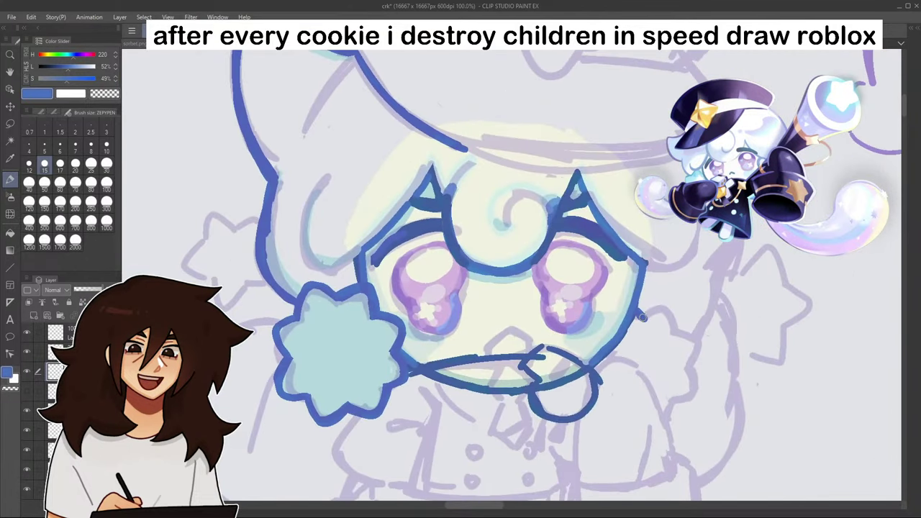
pyautogui.moveTo(640, 319)
pyautogui.mouseDown()
pyautogui.moveTo(665, 310)
pyautogui.moveTo(675, 337)
pyautogui.mouseUp()
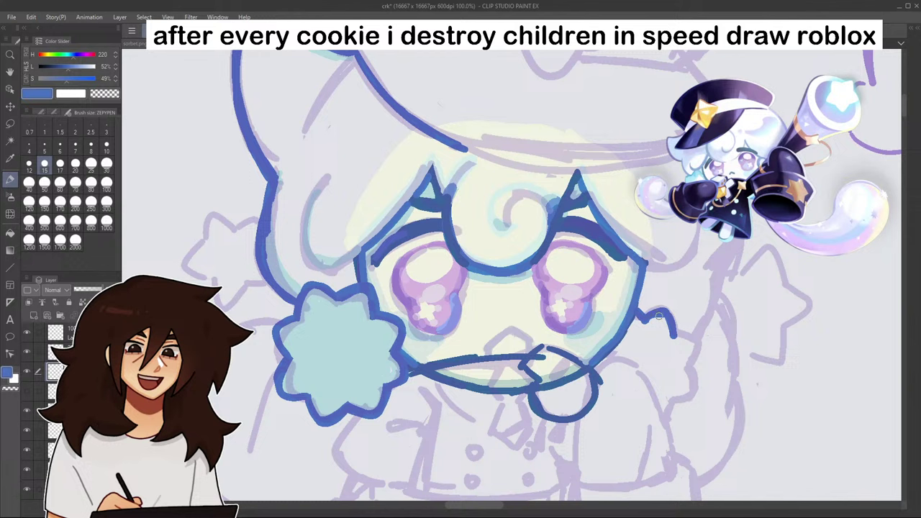
pyautogui.hotkey('ctrl', 'z')
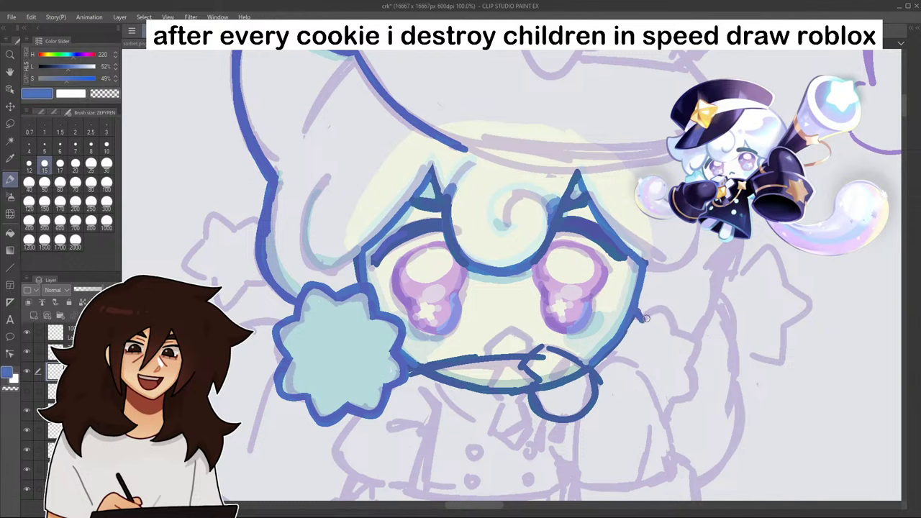
pyautogui.moveTo(640, 319)
pyautogui.mouseDown()
pyautogui.moveTo(668, 313)
pyautogui.moveTo(696, 346)
pyautogui.moveTo(683, 369)
pyautogui.moveTo(687, 388)
pyautogui.moveTo(670, 417)
pyautogui.mouseUp()
# - Outline the rounded pigtail hanging from the teal puff in blue, with its short inner strand and full outer curve
pyautogui.scroll(-5, 677, 403)
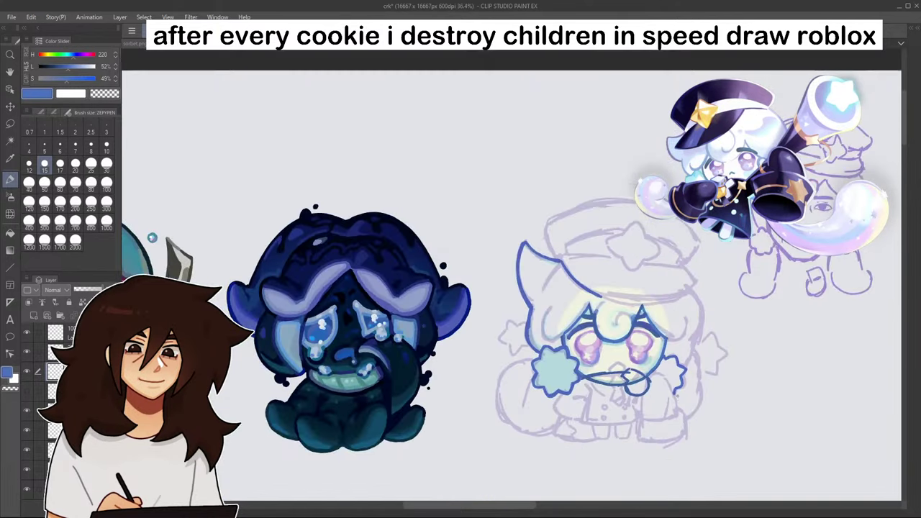
pyautogui.scroll(3, 677, 402)
pyautogui.scroll(3, 677, 403)
pyautogui.moveTo(328, 329); pyautogui.dragTo(302, 409)
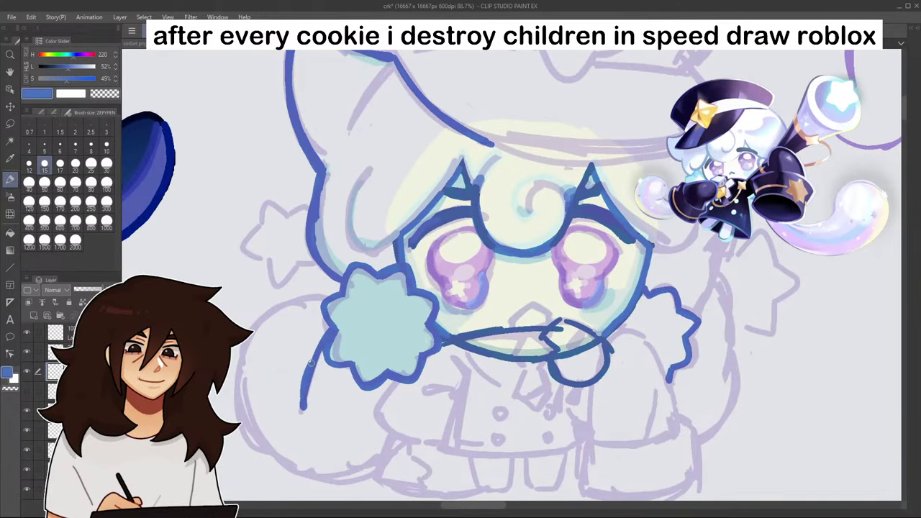
pyautogui.moveTo(322, 300)
pyautogui.mouseDown()
pyautogui.moveTo(239, 394)
pyautogui.moveTo(259, 438)
pyautogui.mouseUp()
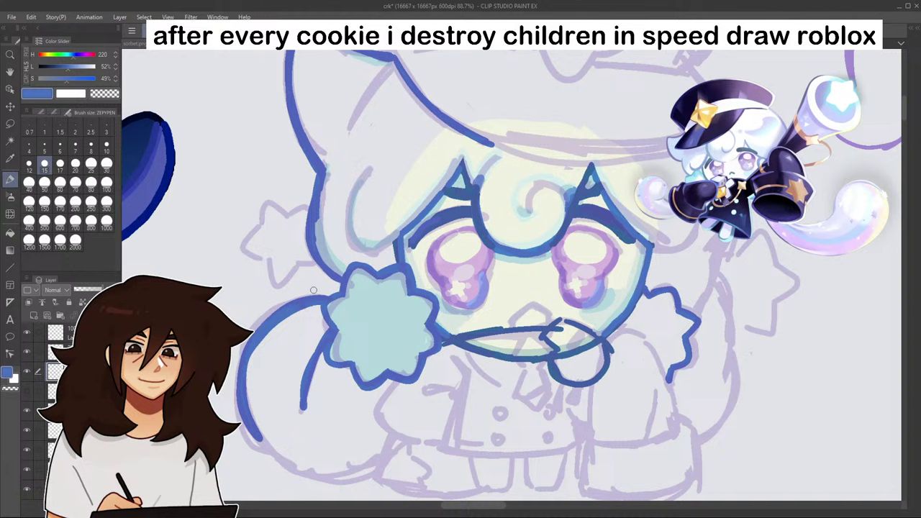
pyautogui.hotkey('ctrl', 'z')
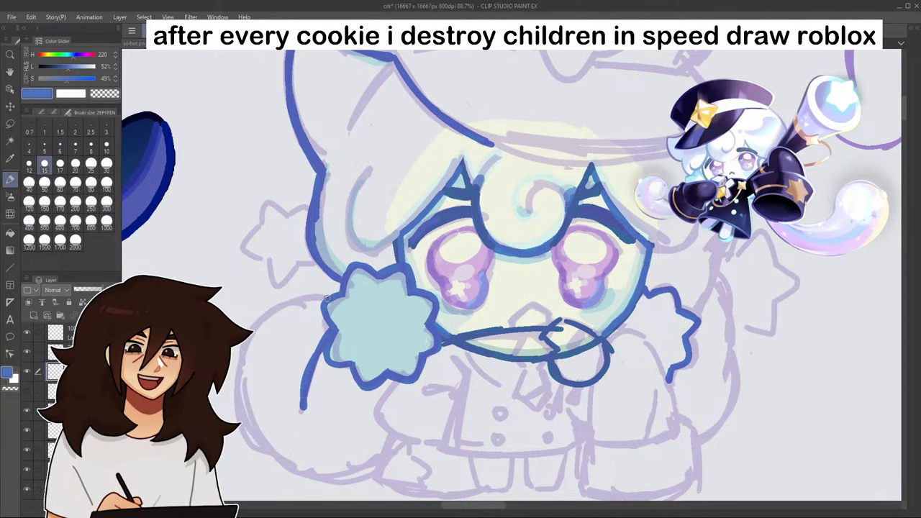
pyautogui.moveTo(323, 297)
pyautogui.mouseDown()
pyautogui.moveTo(242, 358)
pyautogui.moveTo(278, 459)
pyautogui.mouseUp()
pyautogui.moveTo(281, 305); pyautogui.dragTo(254, 328)
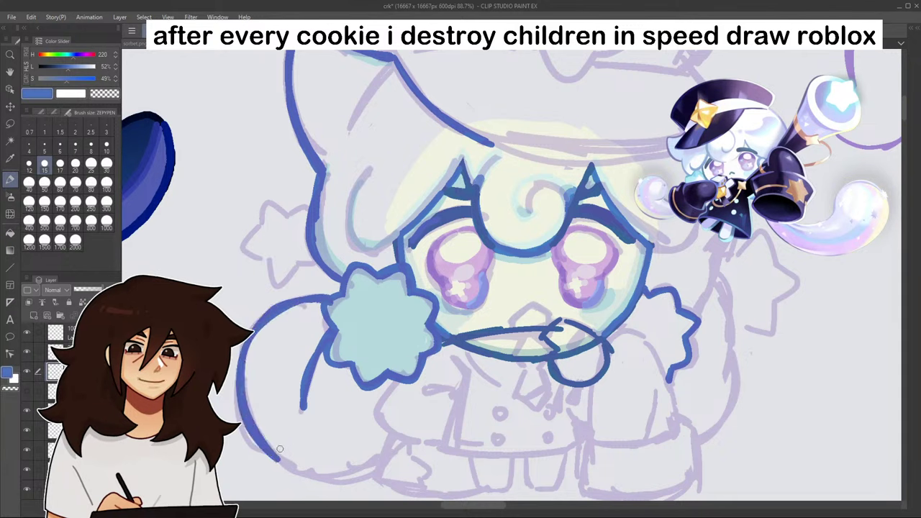
pyautogui.moveTo(278, 458)
pyautogui.mouseDown()
pyautogui.moveTo(332, 480)
pyautogui.moveTo(388, 463)
pyautogui.mouseUp()
pyautogui.moveTo(341, 482)
pyautogui.mouseDown()
pyautogui.moveTo(288, 468)
pyautogui.moveTo(277, 452)
pyautogui.mouseUp()
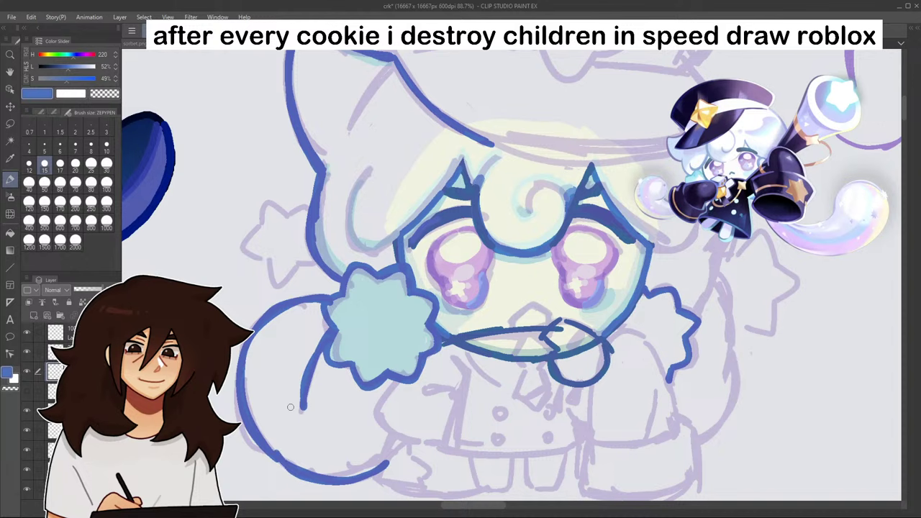
# - Outline the right-hand hair from the cap brim down through its pigtail in blue, thinning the line with transparent colour
pyautogui.scroll(-5, 275, 457)
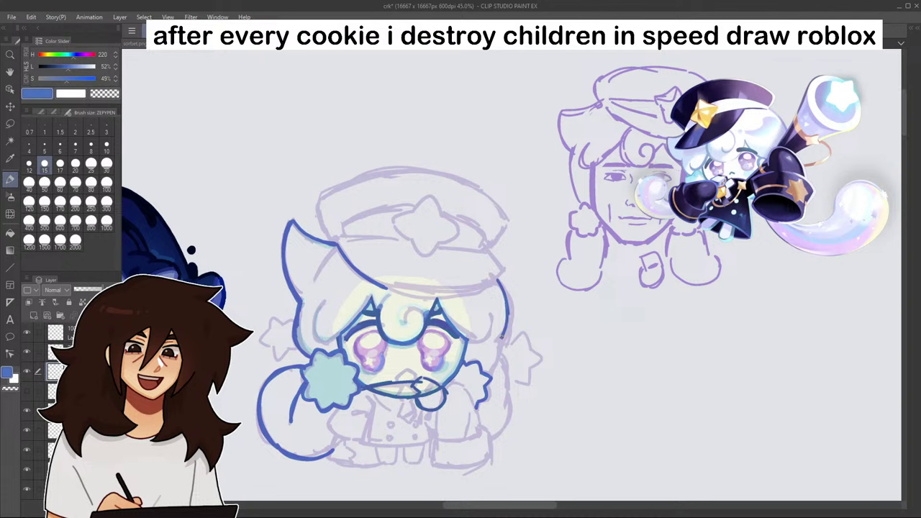
pyautogui.moveTo(506, 337); pyautogui.dragTo(501, 286)
pyautogui.moveTo(501, 338)
pyautogui.mouseDown()
pyautogui.moveTo(490, 378)
pyautogui.moveTo(507, 370)
pyautogui.moveTo(500, 415)
pyautogui.moveTo(513, 413)
pyautogui.moveTo(493, 451)
pyautogui.mouseUp()
pyautogui.moveTo(511, 408); pyautogui.dragTo(515, 424)
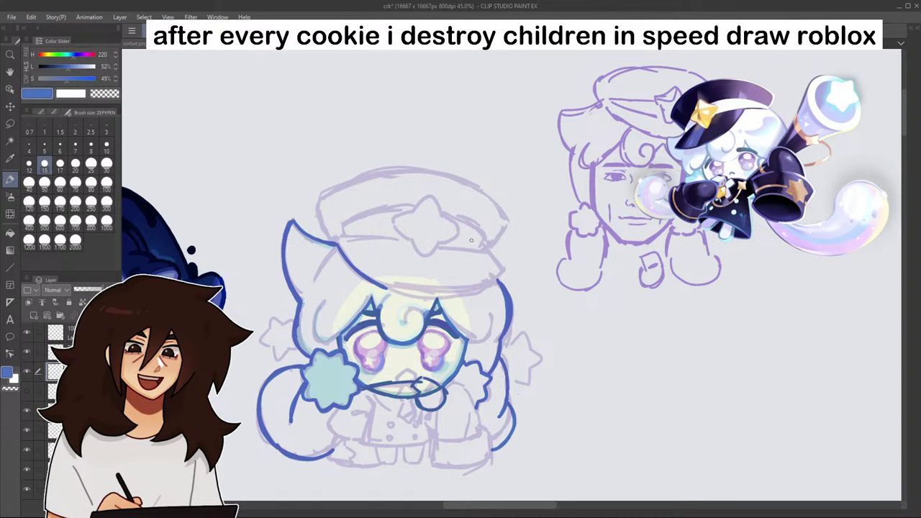
pyautogui.click(108, 95)
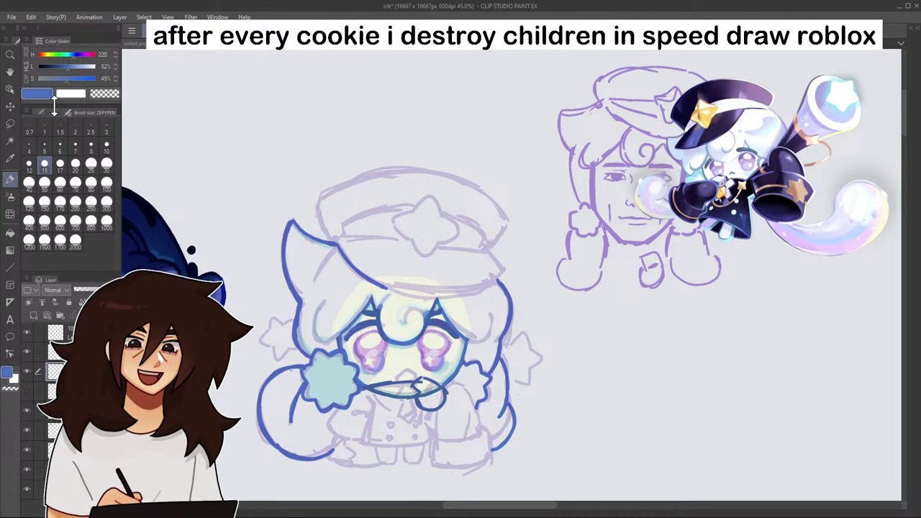
# - Complete the cap brim in blue by tracing its remaining lower edge, rounded right end and upper edge
pyautogui.moveTo(385, 288)
pyautogui.mouseDown()
pyautogui.moveTo(481, 289)
pyautogui.moveTo(503, 275)
pyautogui.moveTo(393, 293)
pyautogui.mouseUp()
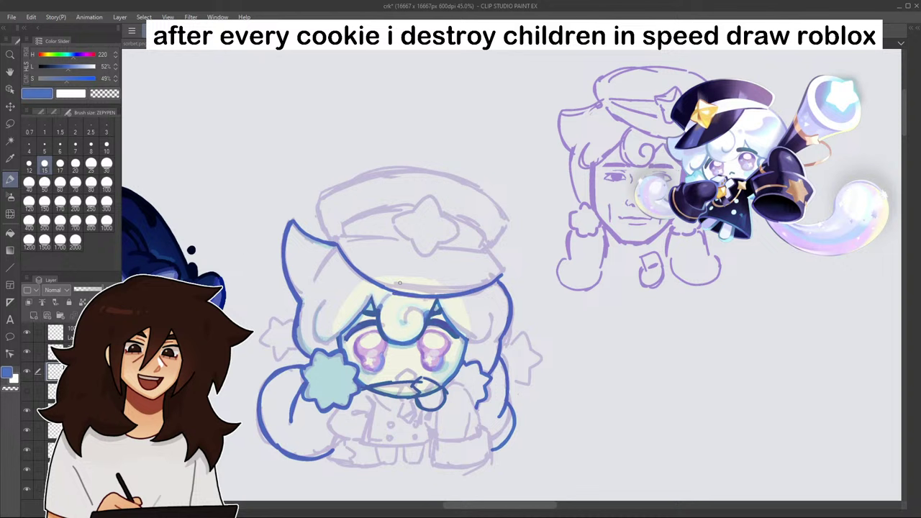
pyautogui.moveTo(488, 251); pyautogui.dragTo(506, 273)
pyautogui.moveTo(344, 237)
pyautogui.mouseDown()
pyautogui.moveTo(391, 236)
pyautogui.moveTo(491, 254)
pyautogui.mouseUp()
pyautogui.moveTo(358, 238); pyautogui.dragTo(442, 240)
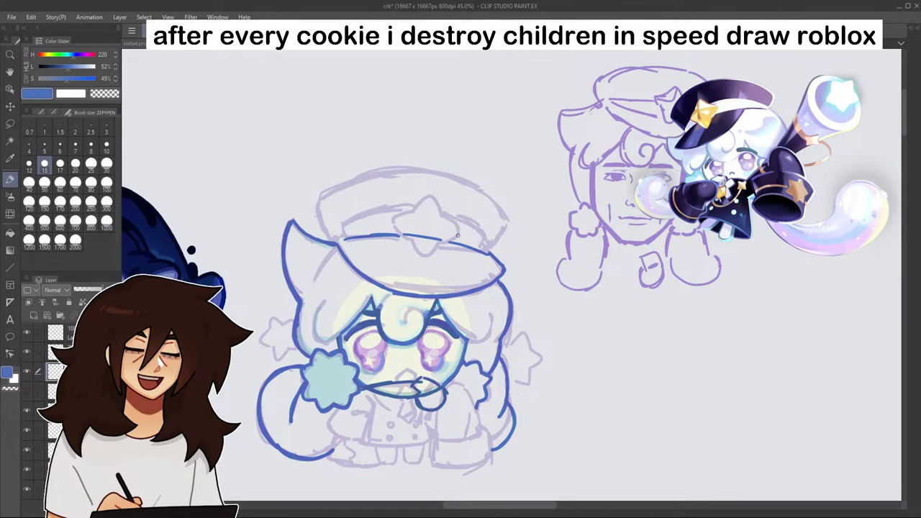
# - Outline the cap's star badge and the band running behind it on both sides in blue
pyautogui.moveTo(415, 241)
pyautogui.mouseDown()
pyautogui.moveTo(421, 254)
pyautogui.moveTo(439, 243)
pyautogui.mouseUp()
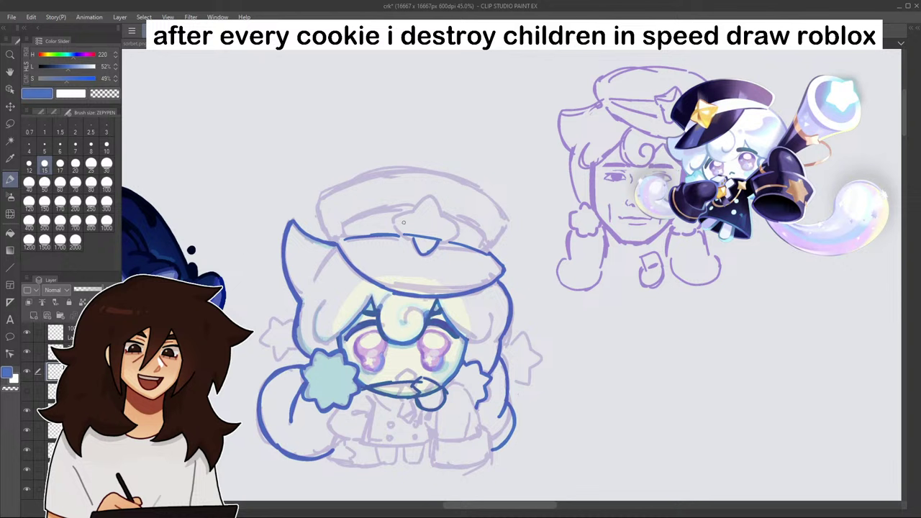
pyautogui.moveTo(414, 213)
pyautogui.mouseDown()
pyautogui.moveTo(430, 198)
pyautogui.moveTo(418, 201)
pyautogui.moveTo(444, 221)
pyautogui.moveTo(449, 203)
pyautogui.moveTo(445, 242)
pyautogui.mouseUp()
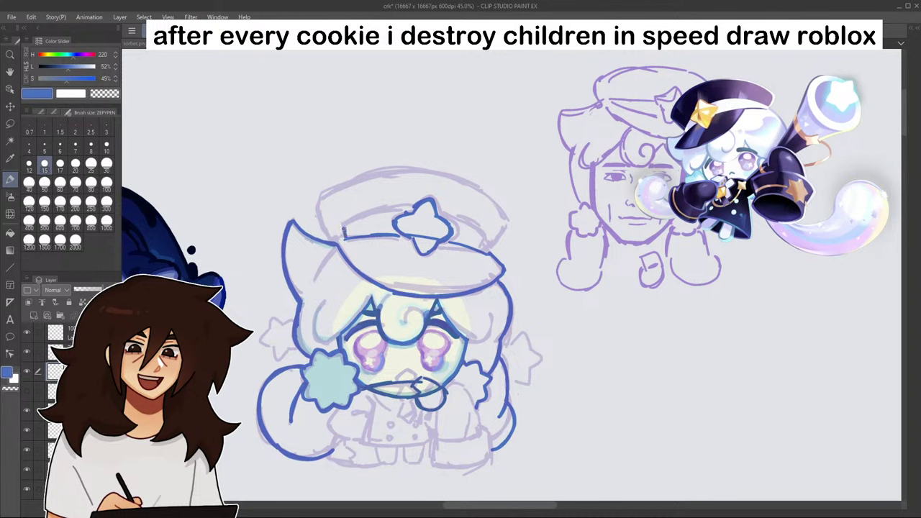
pyautogui.moveTo(343, 234)
pyautogui.mouseDown()
pyautogui.moveTo(416, 205)
pyautogui.moveTo(489, 246)
pyautogui.moveTo(489, 238)
pyautogui.mouseUp()
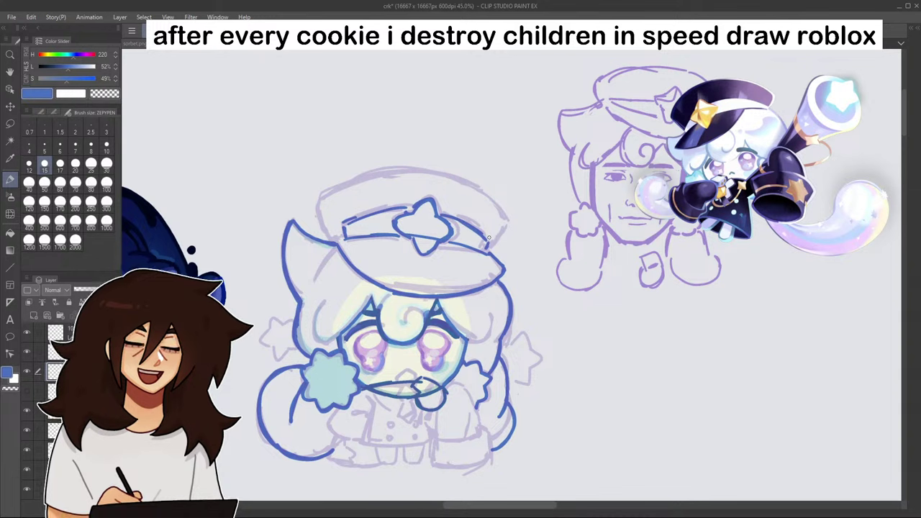
pyautogui.moveTo(339, 135)
pyautogui.mouseDown()
pyautogui.moveTo(447, 133)
pyautogui.moveTo(402, 129)
pyautogui.mouseUp()
pyautogui.click(386, 131)
pyautogui.click(392, 129)
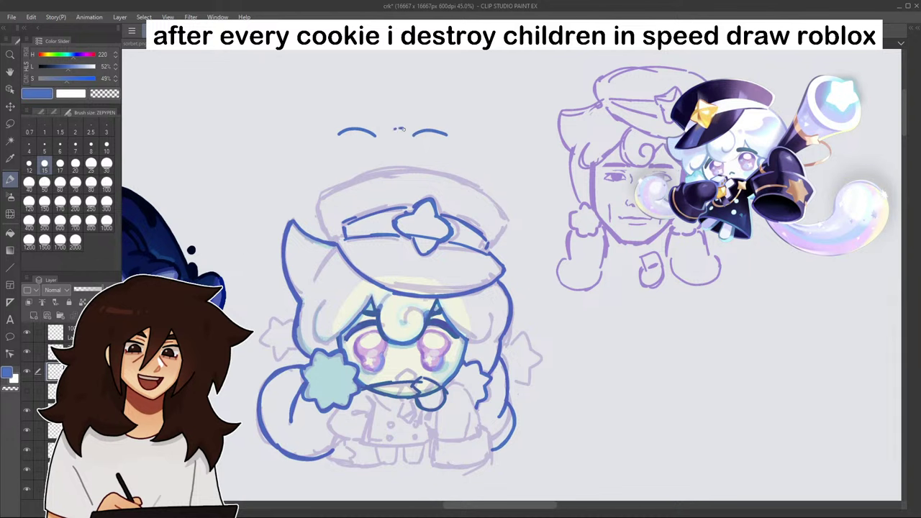
pyautogui.click(406, 131)
pyautogui.click(409, 134)
pyautogui.click(382, 132)
pyautogui.click(380, 136)
pyautogui.hotkey('ctrl', 'z')
pyautogui.hotkey('ctrl', 'z')
pyautogui.hotkey('ctrl', 'z')
pyautogui.hotkey('ctrl', 'z')
pyautogui.hotkey('ctrl', 'z')
pyautogui.hotkey('ctrl', 'z')
# - Outline the cap's crown in blue from its left side over the top to its right side, trimming the line with transparent colour
pyautogui.moveTo(317, 216)
pyautogui.mouseDown()
pyautogui.moveTo(415, 174)
pyautogui.moveTo(389, 178)
pyautogui.moveTo(475, 192)
pyautogui.moveTo(461, 181)
pyautogui.moveTo(506, 223)
pyautogui.moveTo(493, 252)
pyautogui.mouseUp()
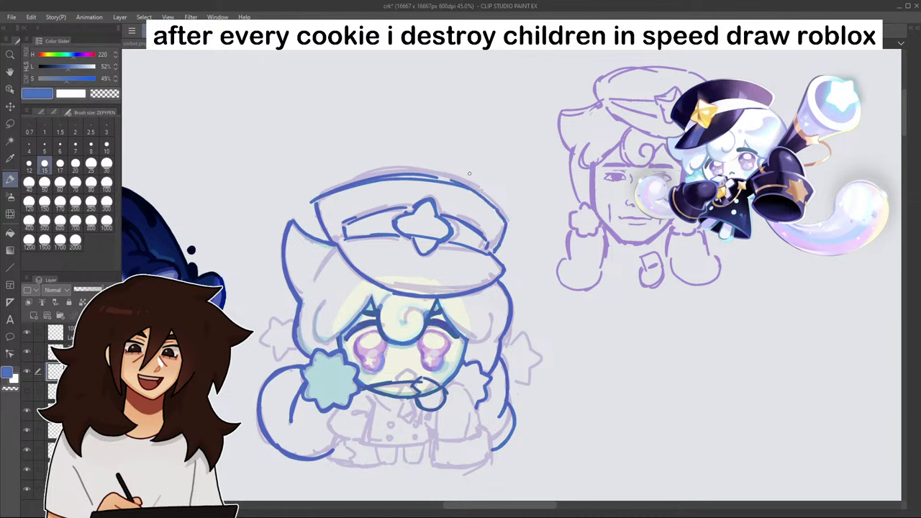
pyautogui.moveTo(324, 197); pyautogui.dragTo(320, 212)
pyautogui.moveTo(385, 179)
pyautogui.mouseDown()
pyautogui.moveTo(430, 177)
pyautogui.moveTo(499, 209)
pyautogui.moveTo(513, 228)
pyautogui.mouseUp()
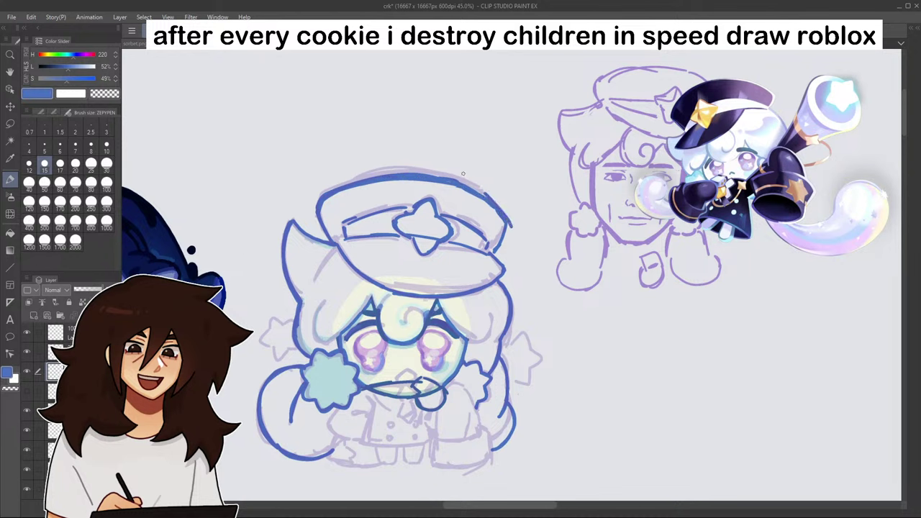
pyautogui.click(108, 95)
pyautogui.moveTo(487, 192)
pyautogui.mouseDown()
pyautogui.moveTo(511, 226)
pyautogui.moveTo(504, 218)
pyautogui.moveTo(495, 254)
pyautogui.mouseUp()
pyautogui.click(43, 93)
pyautogui.click(104, 93)
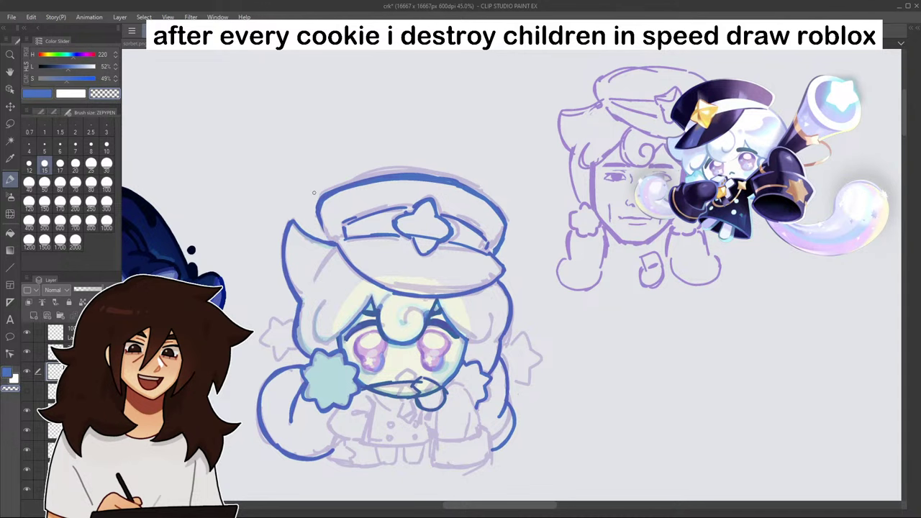
pyautogui.click(102, 95)
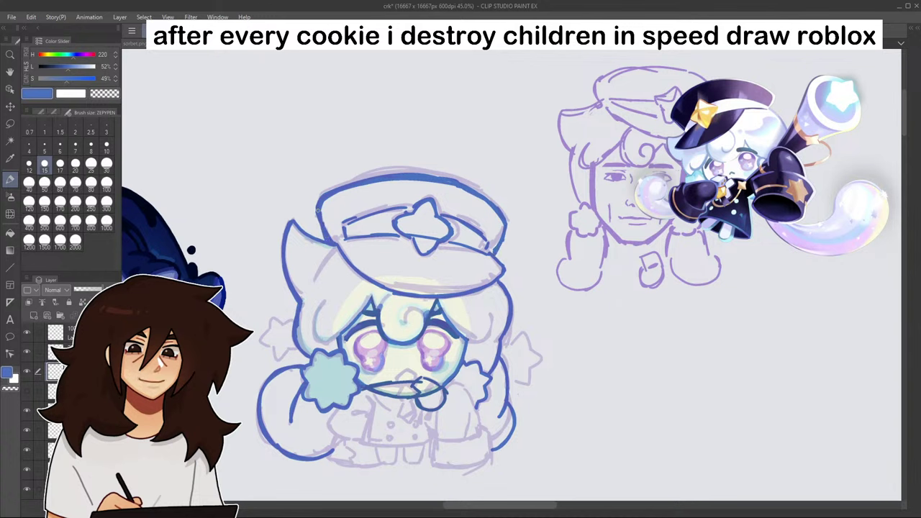
# - Mirror the canvas view and draw a short blue inner hair line below the cap, beside the hair flick
pyautogui.press('h')
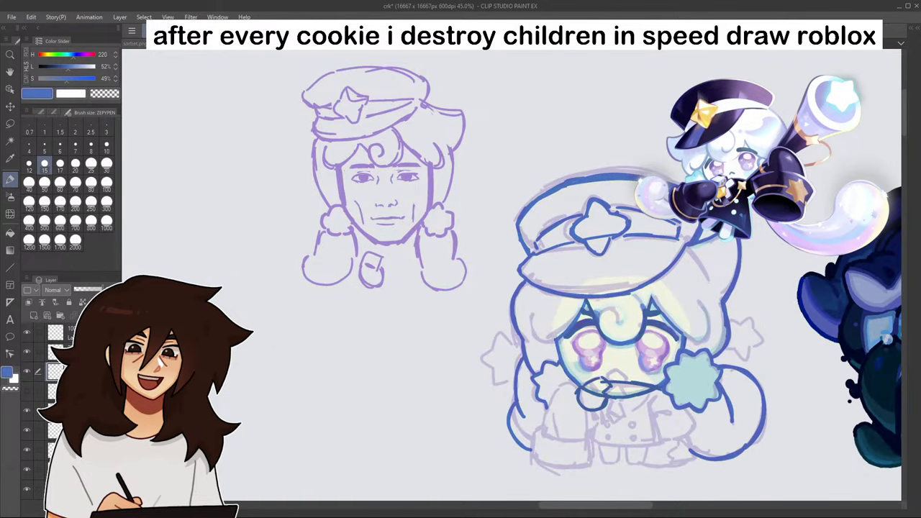
pyautogui.press('c')
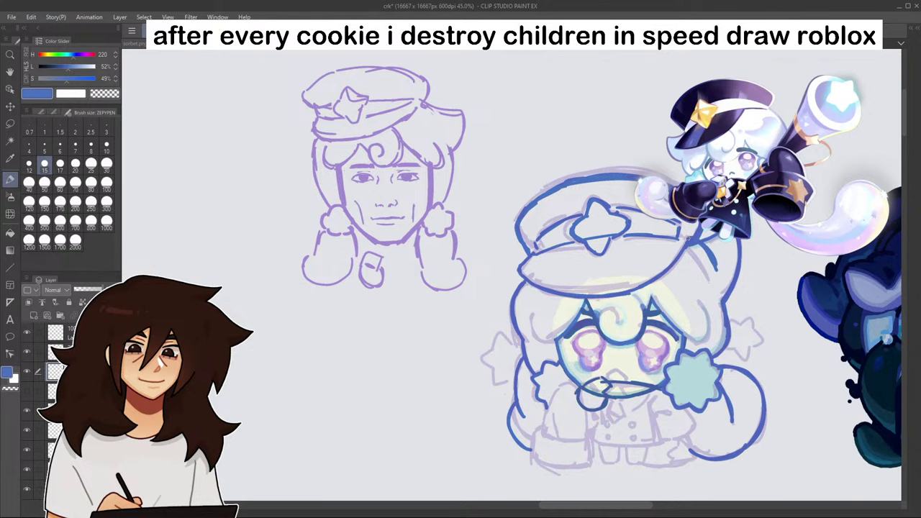
pyautogui.click(890, 199)
pyautogui.click(893, 196)
pyautogui.click(893, 195)
# - Redraw the right-hand hair outline below the cap with a wider bulge, erase the old line, and return to the unmirrored view with blue
pyautogui.press('h')
pyautogui.moveTo(505, 329); pyautogui.dragTo(520, 346)
pyautogui.moveTo(508, 309); pyautogui.dragTo(523, 349)
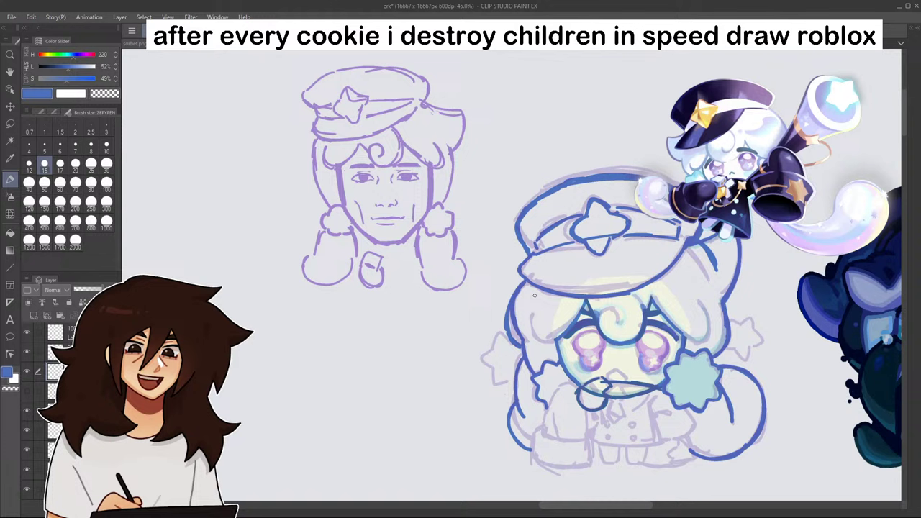
pyautogui.click(114, 97)
pyautogui.moveTo(510, 314)
pyautogui.mouseDown()
pyautogui.moveTo(521, 337)
pyautogui.moveTo(517, 329)
pyautogui.mouseUp()
pyautogui.moveTo(520, 335); pyautogui.dragTo(527, 345)
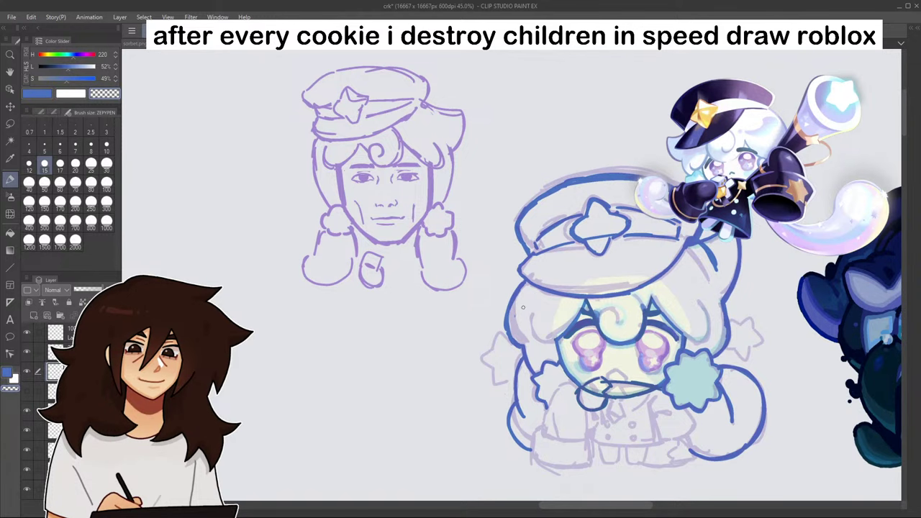
pyautogui.press('h')
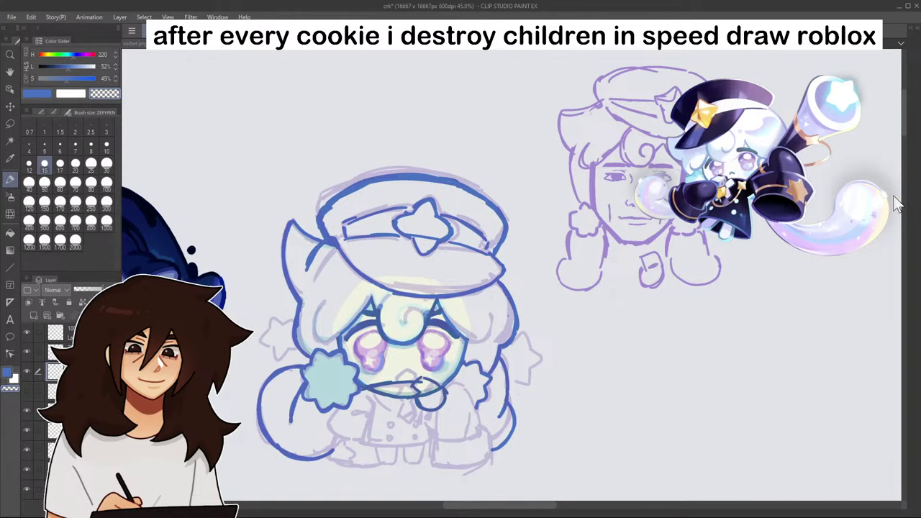
pyautogui.press('h')
pyautogui.press('h')
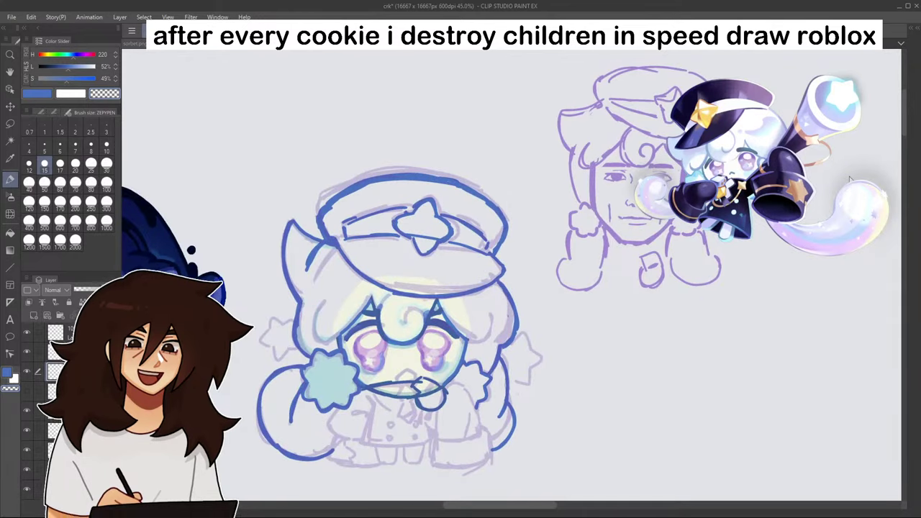
pyautogui.click(37, 94)
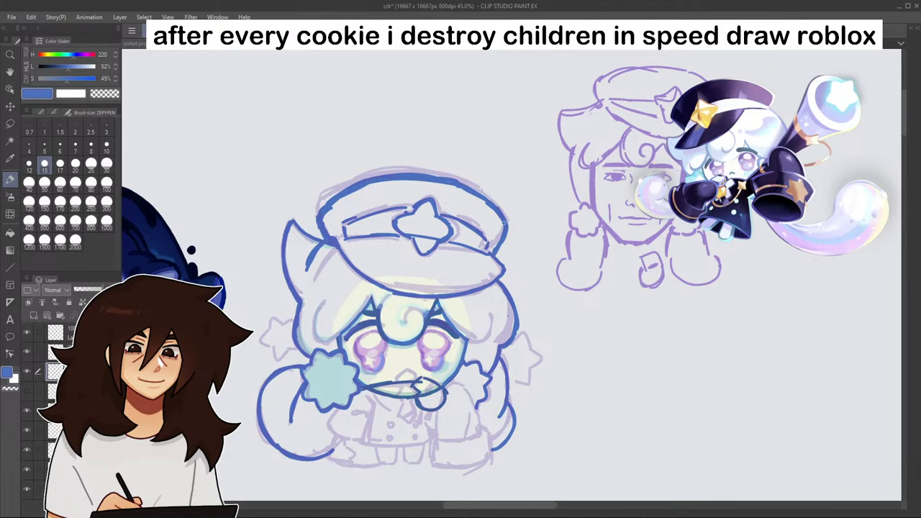
# - Fill the small rounded shape under the chin with light purple and touch up its blue outline
pyautogui.moveTo(669, 340); pyautogui.dragTo(753, 311)
pyautogui.moveTo(804, 94); pyautogui.dragTo(821, 52)
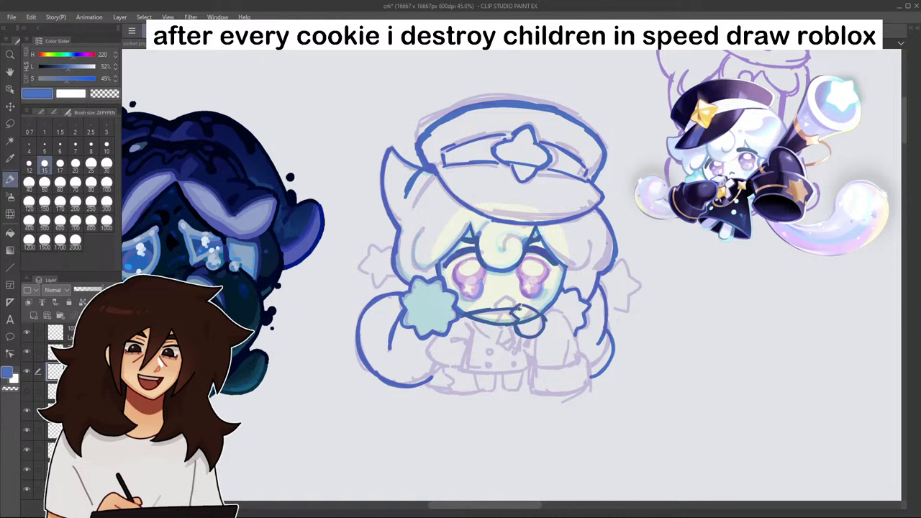
pyautogui.moveTo(515, 307)
pyautogui.mouseDown()
pyautogui.moveTo(536, 319)
pyautogui.moveTo(520, 331)
pyautogui.moveTo(525, 322)
pyautogui.moveTo(531, 333)
pyautogui.moveTo(533, 316)
pyautogui.mouseUp()
pyautogui.keyDown('alt'); pyautogui.click(540, 277); pyautogui.keyUp('alt')
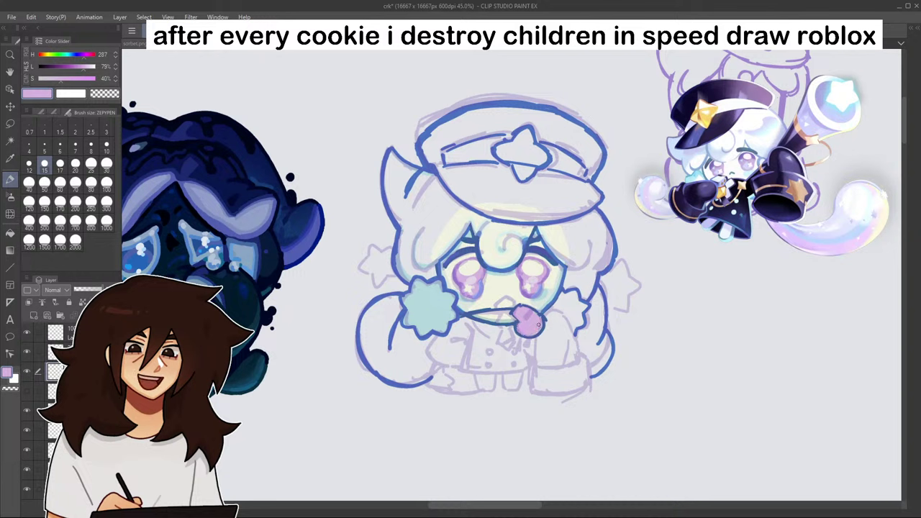
pyautogui.keyDown('alt'); pyautogui.click(576, 124); pyautogui.keyUp('alt')
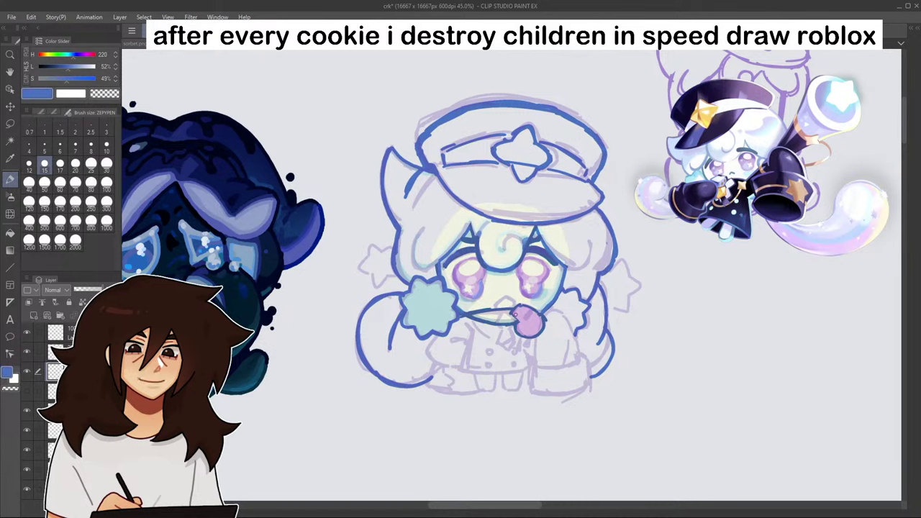
pyautogui.keyDown('alt'); pyautogui.click(516, 314); pyautogui.keyUp('alt')
pyautogui.moveTo(519, 322)
pyautogui.mouseDown()
pyautogui.moveTo(518, 332)
pyautogui.moveTo(525, 305)
pyautogui.moveTo(544, 322)
pyautogui.mouseUp()
pyautogui.hotkey('ctrl', 'z')
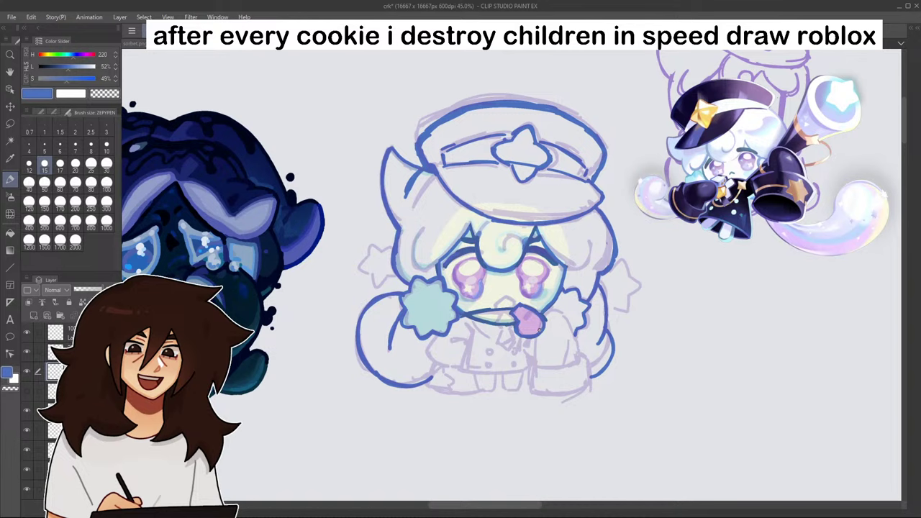
# - Shade the lower part of the rounded shape under the chin with a darker purple
pyautogui.keyDown('alt'); pyautogui.click(545, 277); pyautogui.keyUp('alt')
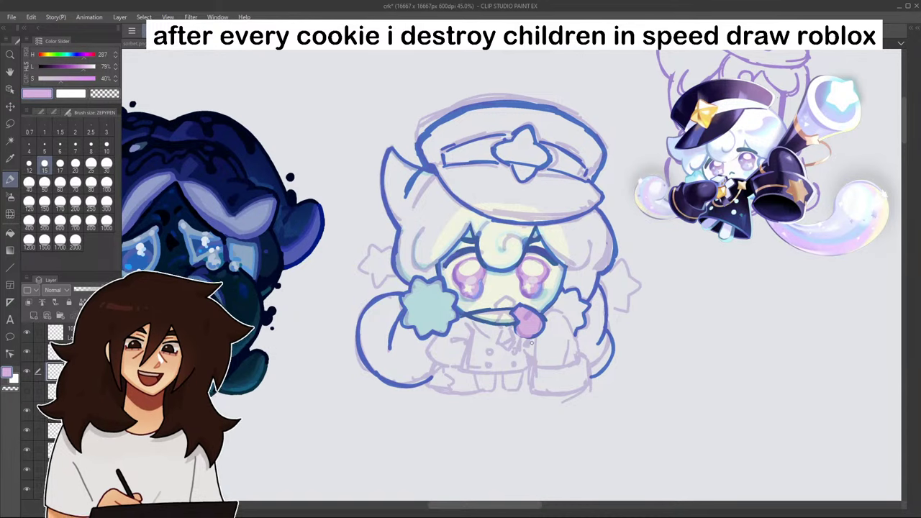
pyautogui.scroll(3, 529, 333)
pyautogui.scroll(5, 534, 341)
pyautogui.keyDown('alt'); pyautogui.click(487, 314); pyautogui.keyUp('alt')
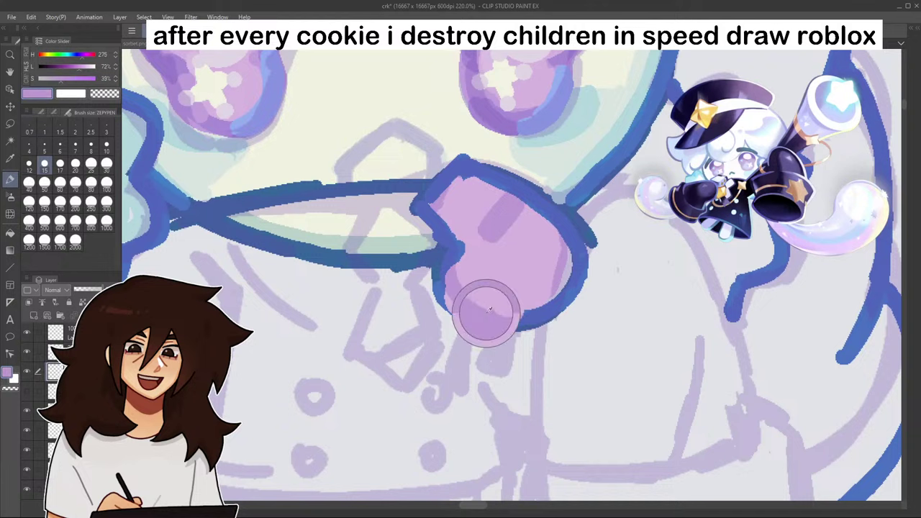
pyautogui.moveTo(471, 291)
pyautogui.mouseDown()
pyautogui.moveTo(513, 317)
pyautogui.moveTo(506, 299)
pyautogui.moveTo(515, 309)
pyautogui.moveTo(488, 298)
pyautogui.mouseUp()
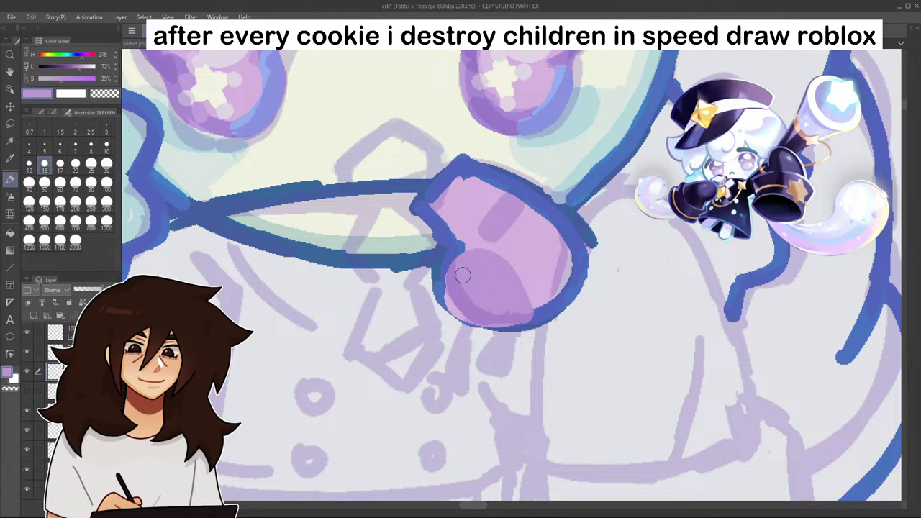
# - Thicken the blue outline around the lower edge of the purple rounded shape under the chin
pyautogui.scroll(-5, 463, 275)
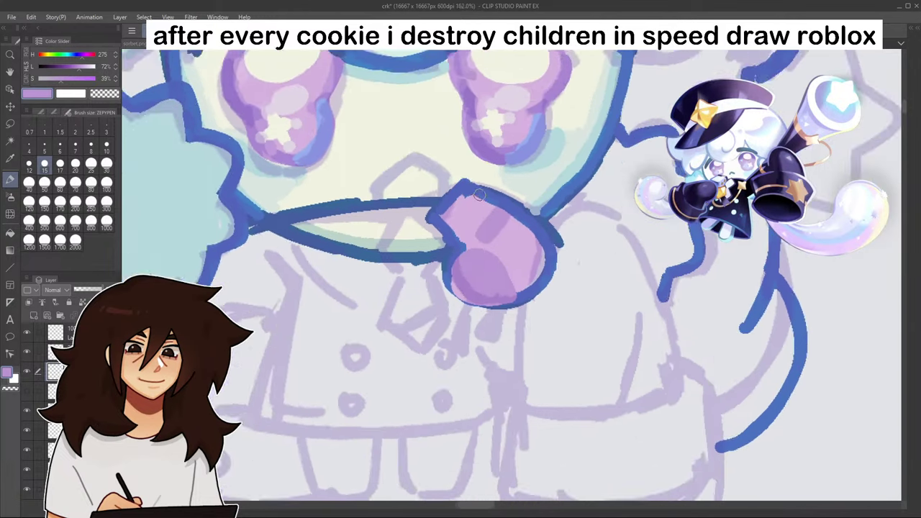
pyautogui.scroll(1, 476, 271)
pyautogui.scroll(1, 475, 271)
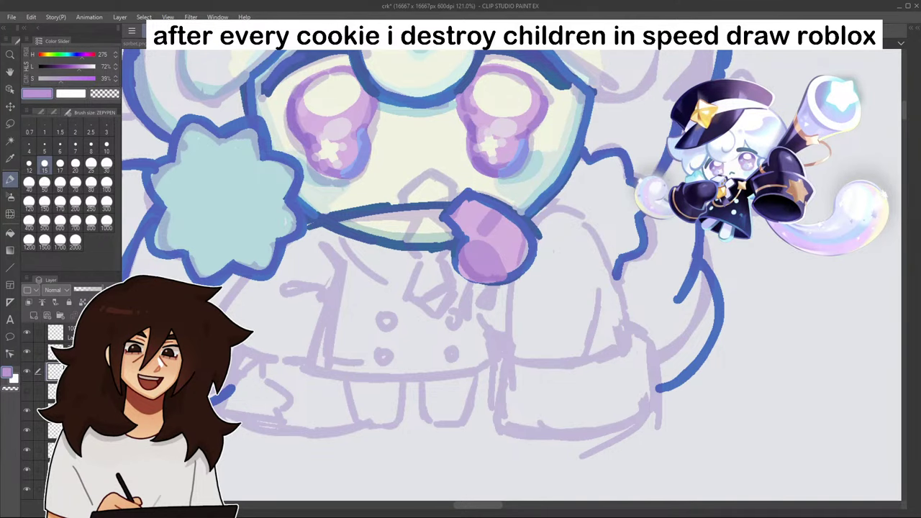
pyautogui.scroll(-4, 507, 216)
pyautogui.scroll(7, 510, 223)
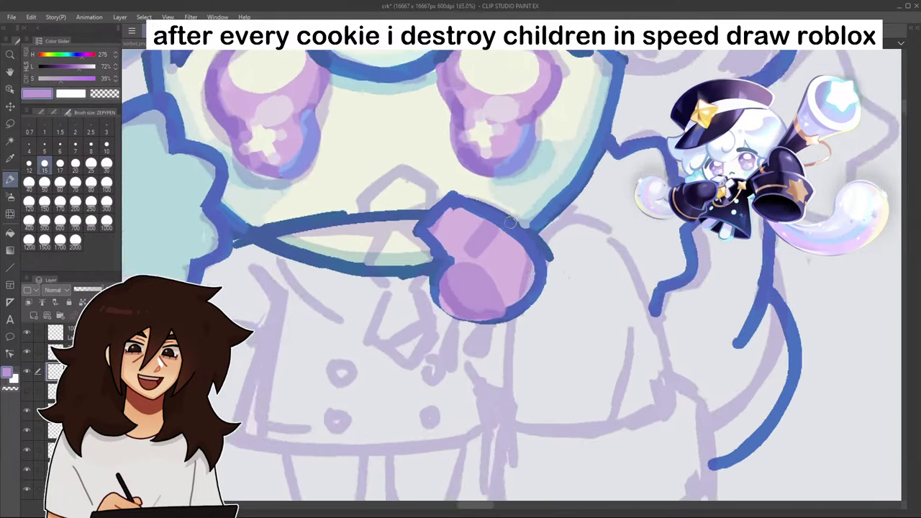
pyautogui.scroll(3, 510, 223)
pyautogui.keyDown('alt'); pyautogui.click(494, 237); pyautogui.keyUp('alt')
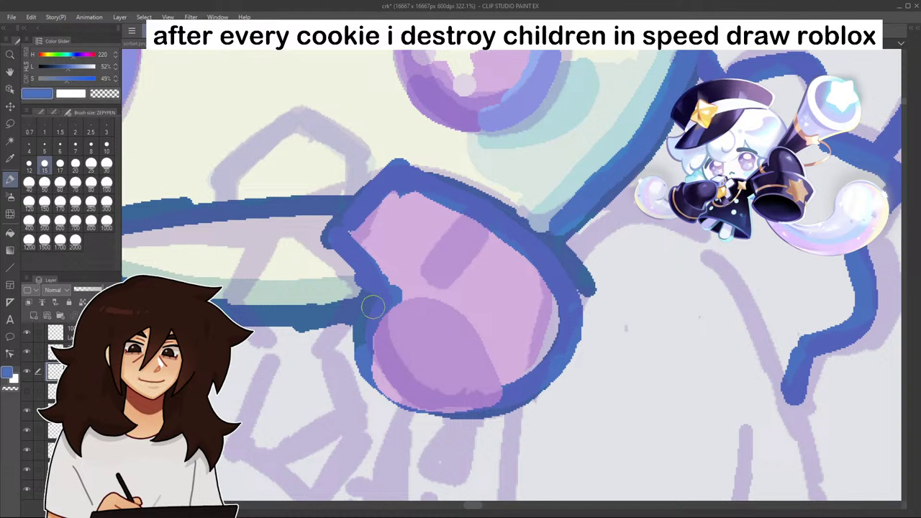
pyautogui.moveTo(373, 307)
pyautogui.mouseDown()
pyautogui.moveTo(372, 367)
pyautogui.moveTo(408, 408)
pyautogui.moveTo(481, 414)
pyautogui.moveTo(549, 371)
pyautogui.moveTo(577, 299)
pyautogui.moveTo(481, 409)
pyautogui.moveTo(431, 421)
pyautogui.moveTo(499, 423)
pyautogui.moveTo(556, 379)
pyautogui.moveTo(565, 321)
pyautogui.mouseUp()
# - Paint light purple into the remaining gaps along the rounded shape's lower right inner edge
pyautogui.keyDown('alt'); pyautogui.click(515, 326); pyautogui.keyUp('alt')
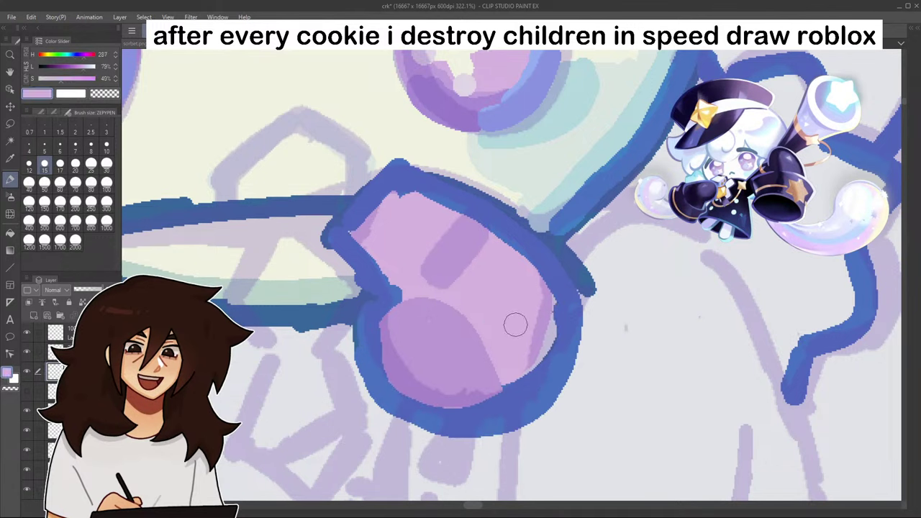
pyautogui.moveTo(478, 409)
pyautogui.mouseDown()
pyautogui.moveTo(541, 365)
pyautogui.moveTo(544, 307)
pyautogui.mouseUp()
pyautogui.moveTo(517, 378); pyautogui.dragTo(504, 389)
pyautogui.scroll(-3, 530, 338)
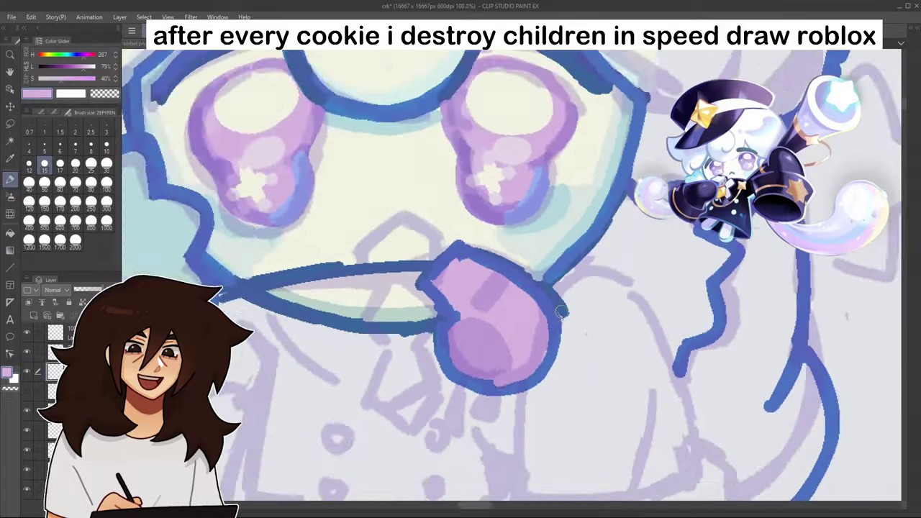
pyautogui.scroll(-5, 562, 311)
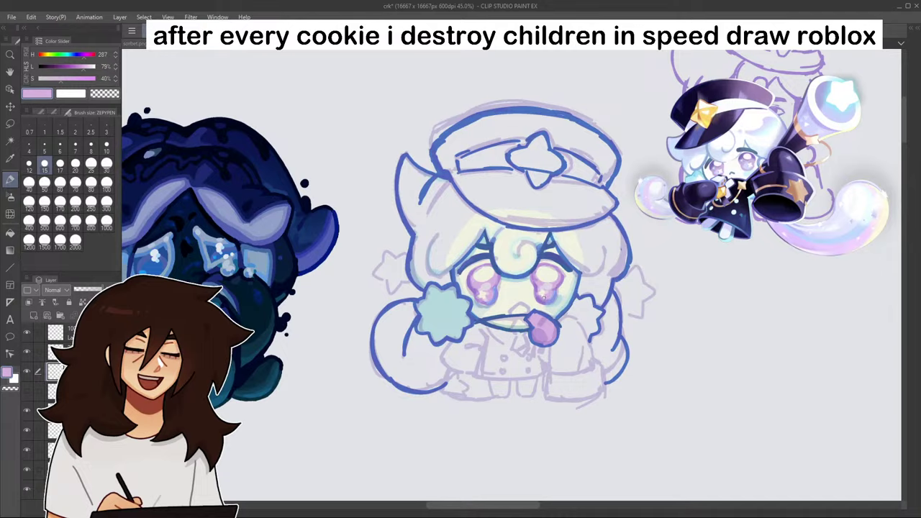
# - Refine the inner edge of the rounded shape's outline with blue along its right and lower sides
pyautogui.scroll(6, 543, 299)
pyautogui.keyDown('alt'); pyautogui.click(518, 324); pyautogui.keyUp('alt')
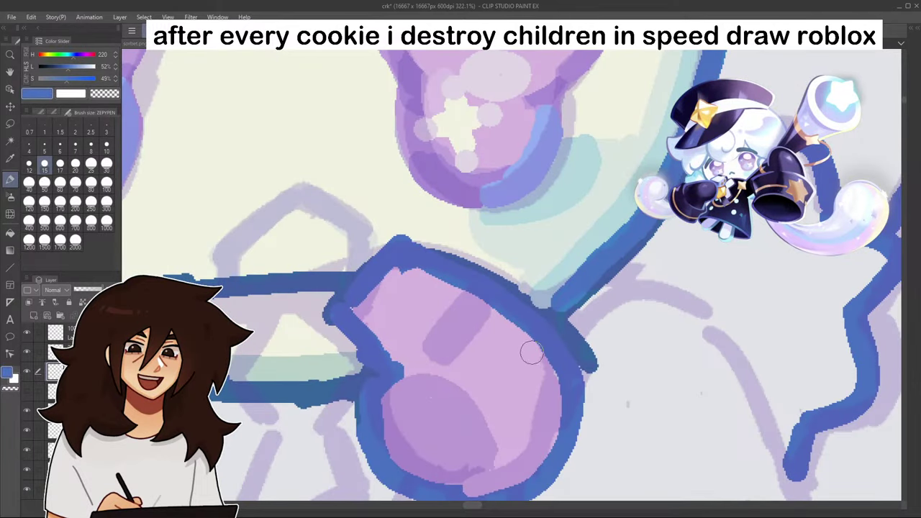
pyautogui.scroll(1, 532, 352)
pyautogui.moveTo(532, 381); pyautogui.dragTo(526, 267)
pyautogui.moveTo(440, 399); pyautogui.dragTo(517, 382)
pyautogui.scroll(-2, 534, 360)
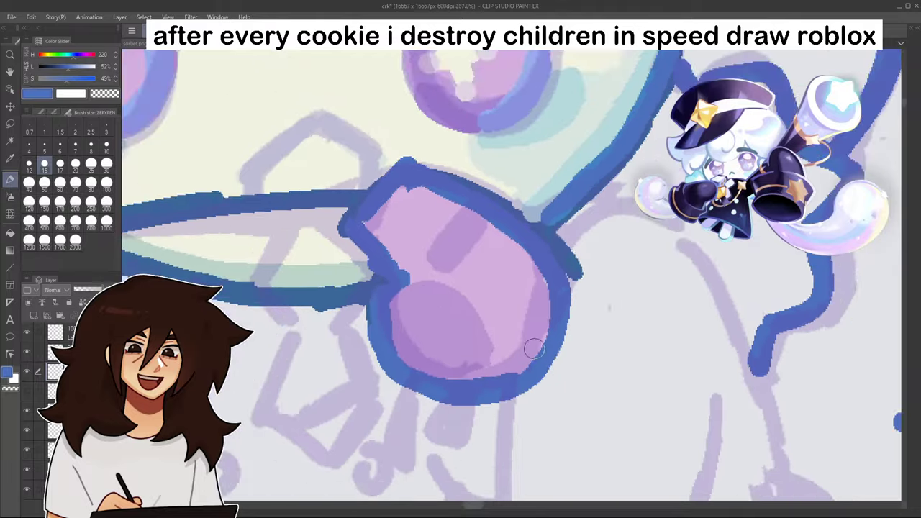
# - Draw a short collar line and the necktie's outline in dark blue below the mouth, and fill the necktie with cream
pyautogui.scroll(-5, 534, 349)
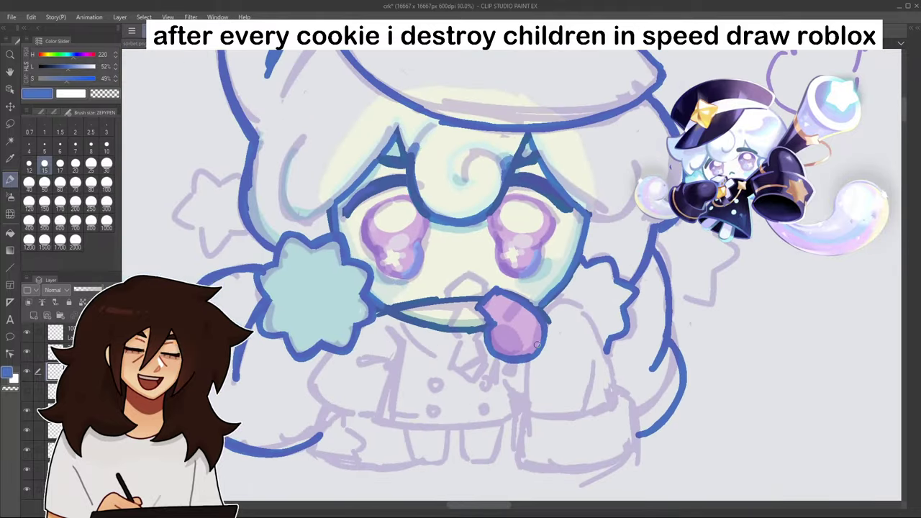
pyautogui.keyDown('alt'); pyautogui.click(393, 310); pyautogui.keyUp('alt')
pyautogui.moveTo(385, 315); pyautogui.dragTo(401, 346)
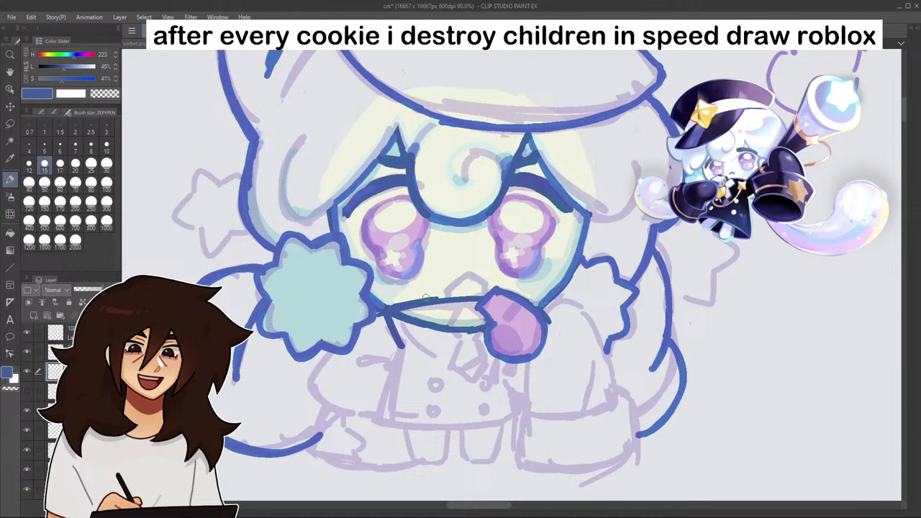
pyautogui.moveTo(465, 307)
pyautogui.mouseDown()
pyautogui.moveTo(454, 337)
pyautogui.moveTo(465, 338)
pyautogui.moveTo(455, 369)
pyautogui.moveTo(469, 382)
pyautogui.moveTo(482, 341)
pyautogui.mouseUp()
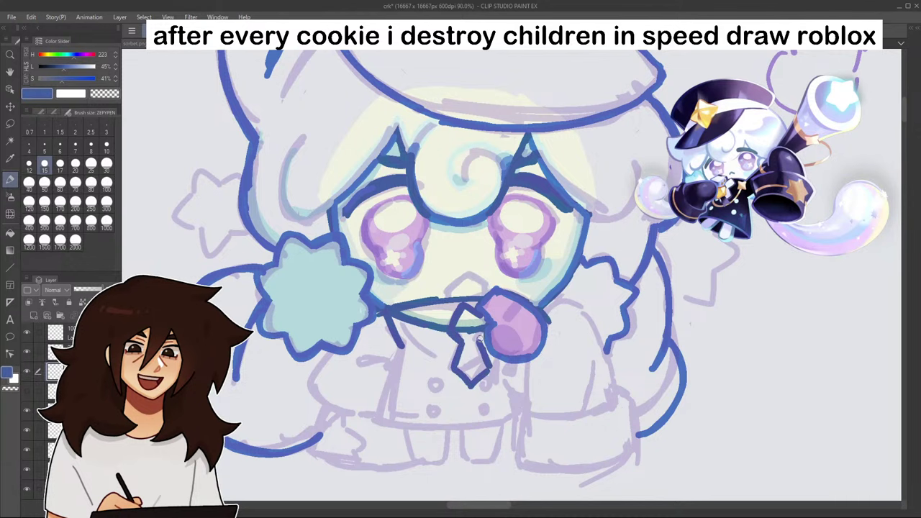
pyautogui.keyDown('alt'); pyautogui.click(465, 269); pyautogui.keyUp('alt')
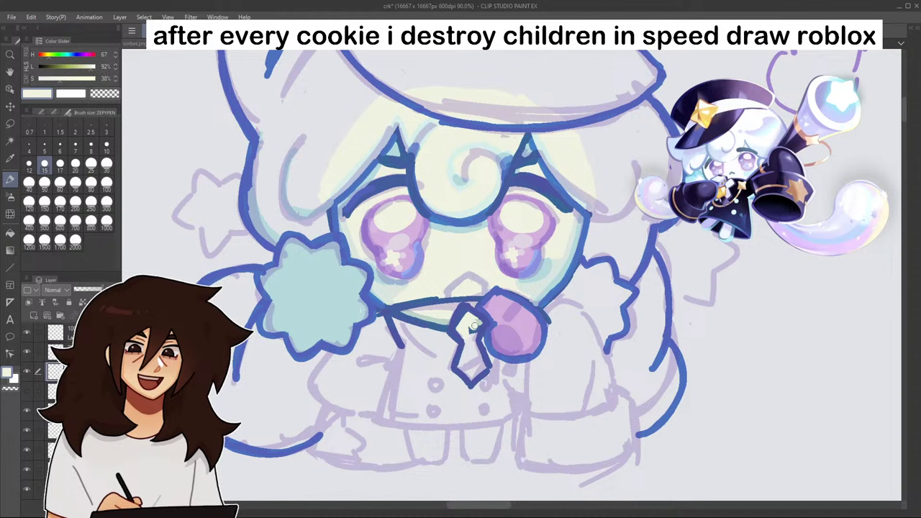
pyautogui.moveTo(469, 337); pyautogui.dragTo(462, 367)
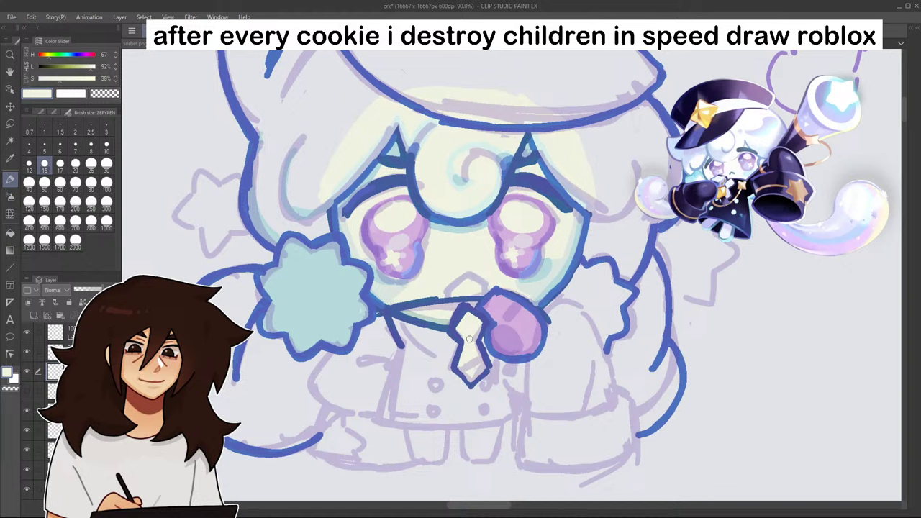
# - Mirror the canvas view, touch up the outline under the cap brim and along the side hair in blue, and return to the unmirrored view
pyautogui.keyDown('alt'); pyautogui.click(307, 279); pyautogui.keyUp('alt')
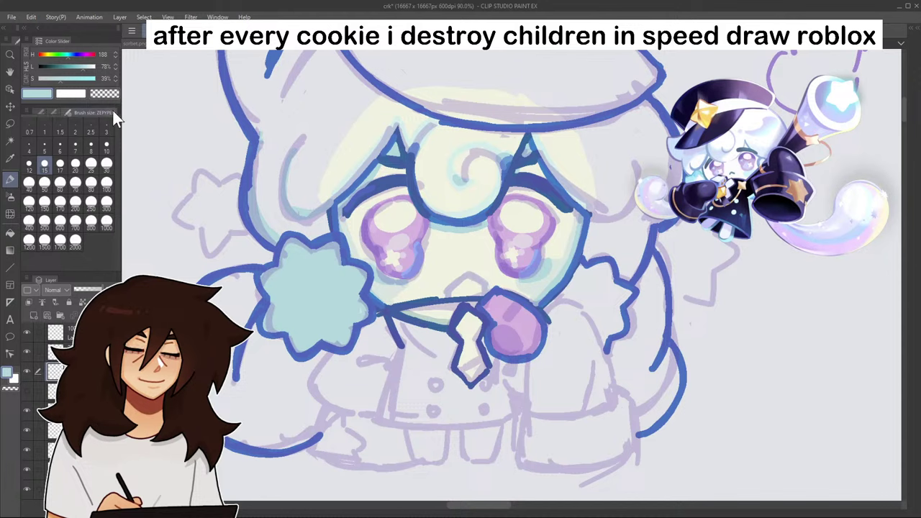
pyautogui.scroll(-5, 892, 208)
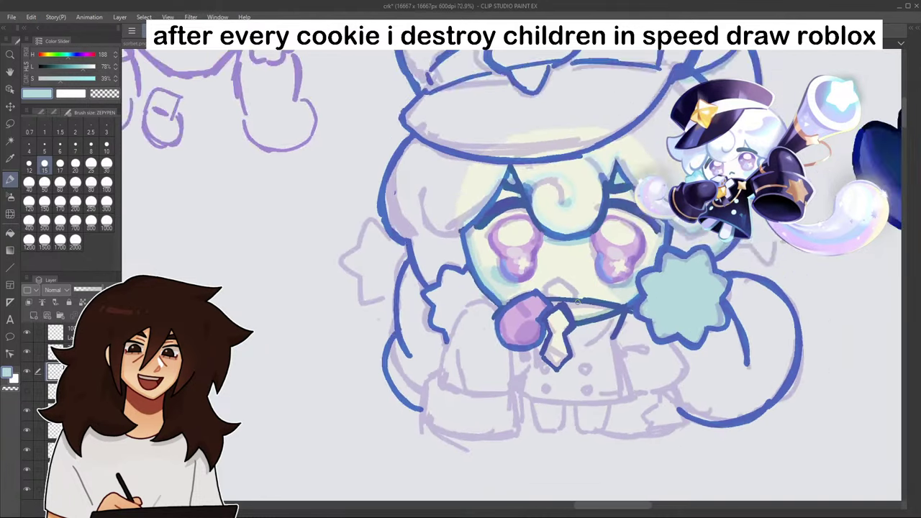
pyautogui.scroll(3, 614, 307)
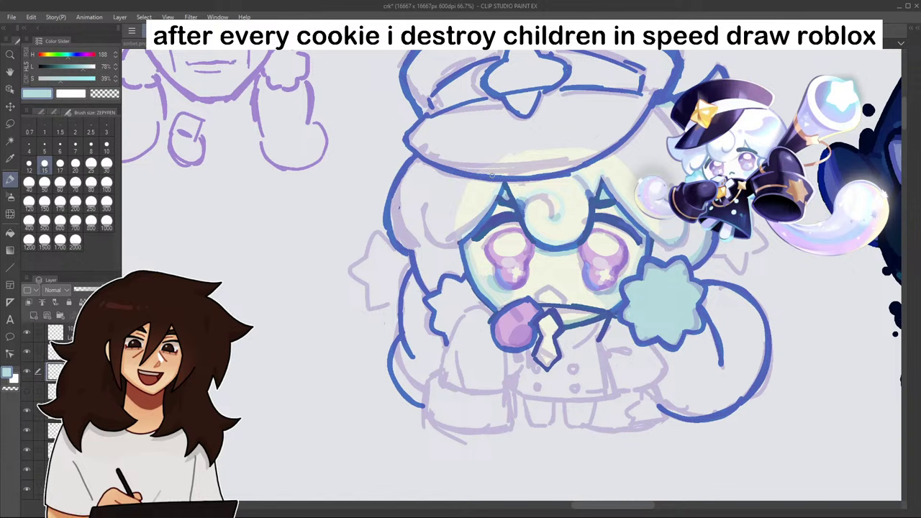
pyautogui.moveTo(488, 175); pyautogui.dragTo(418, 150)
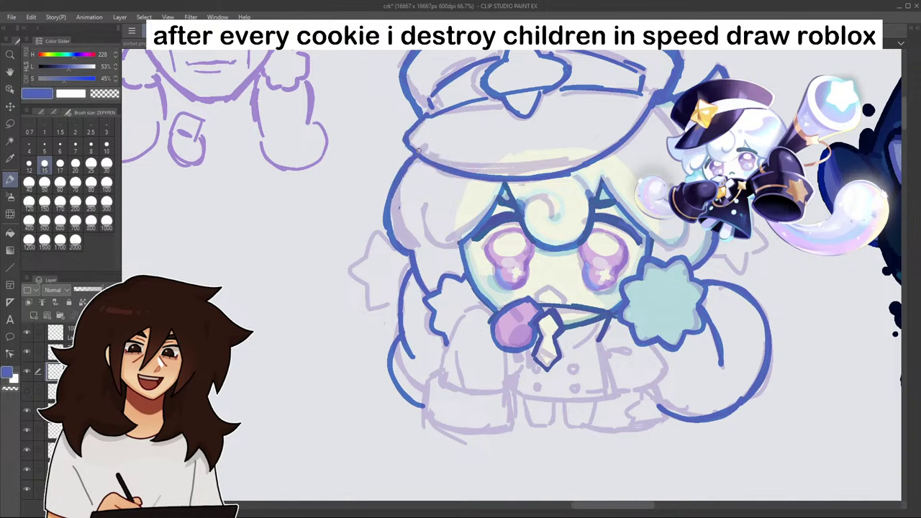
pyautogui.moveTo(394, 184); pyautogui.dragTo(389, 239)
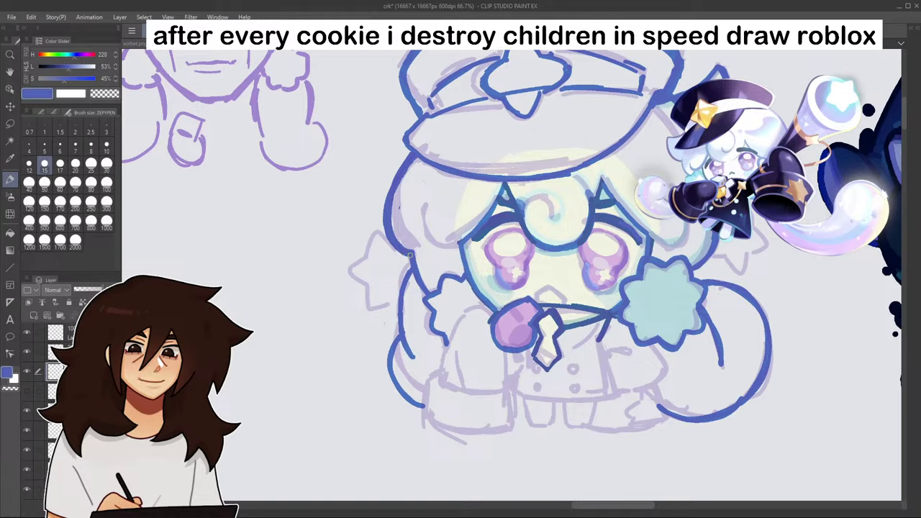
pyautogui.scroll(-4, 413, 216)
pyautogui.scroll(3, 412, 216)
pyautogui.press('h')
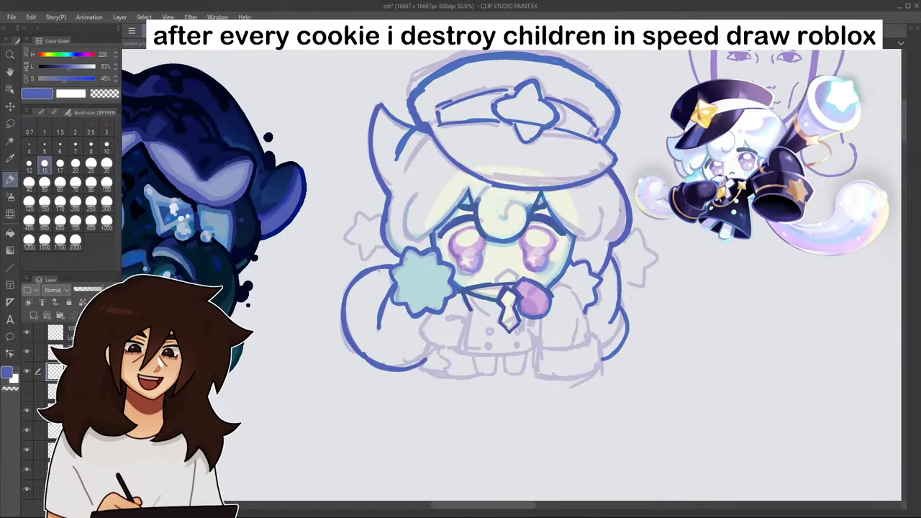
# - Hide the sketch layer and fill the hair on both sides of the face with the pale cream colour
pyautogui.click(27, 352)
pyautogui.keyDown('alt'); pyautogui.click(522, 200); pyautogui.keyUp('alt')
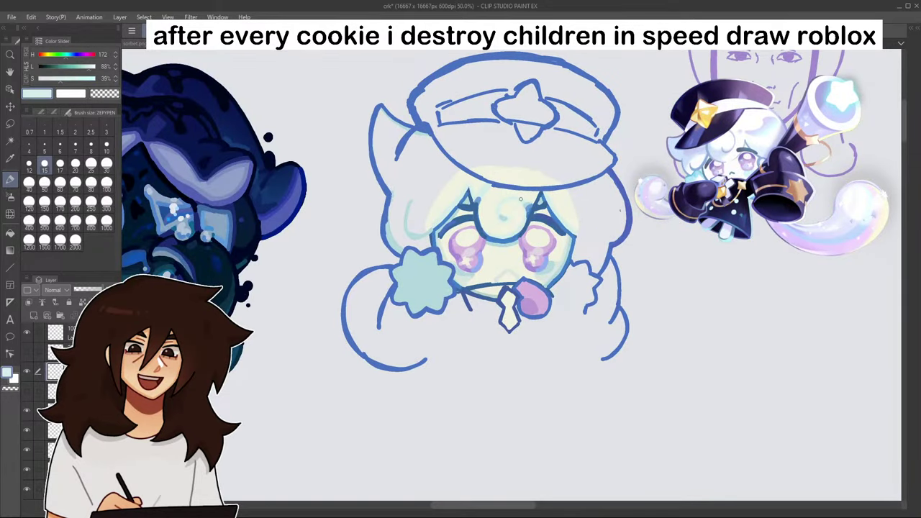
pyautogui.click(9, 233)
pyautogui.click(439, 156)
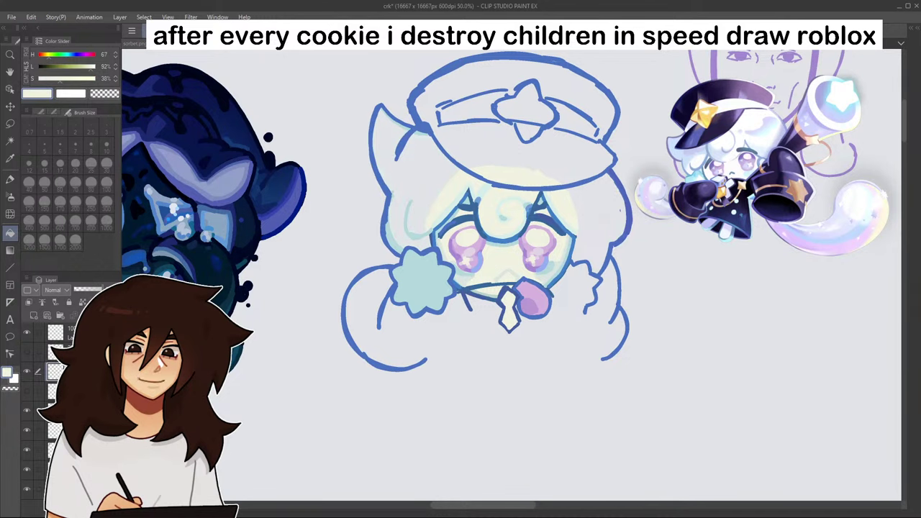
pyautogui.click(424, 174)
pyautogui.click(591, 205)
pyautogui.scroll(-3, 593, 216)
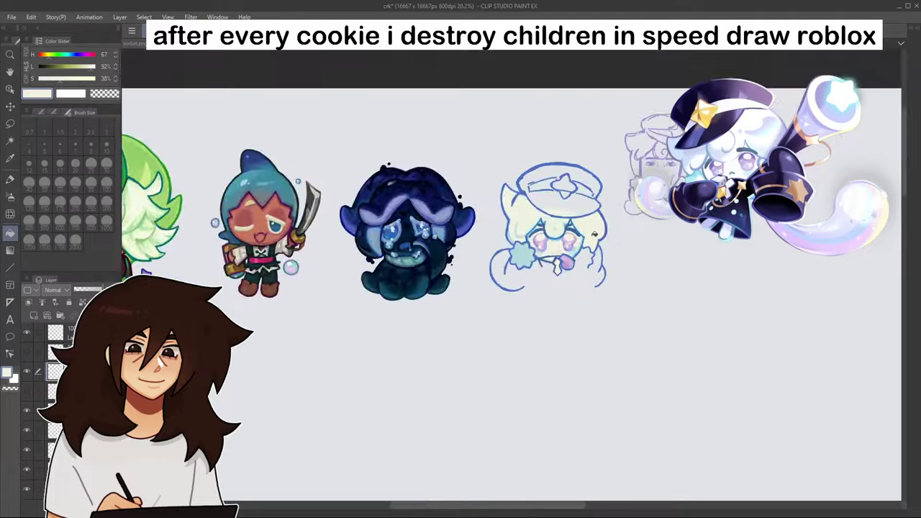
pyautogui.scroll(3, 576, 224)
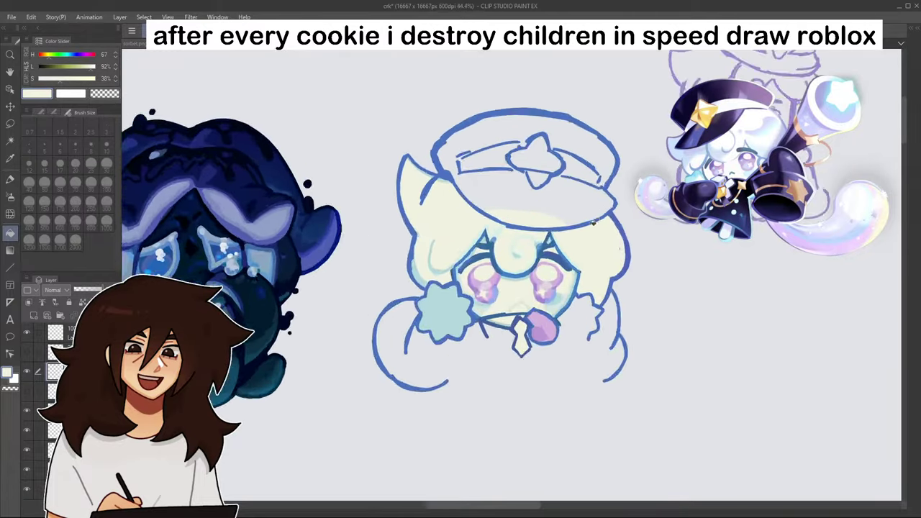
pyautogui.scroll(-3, 571, 229)
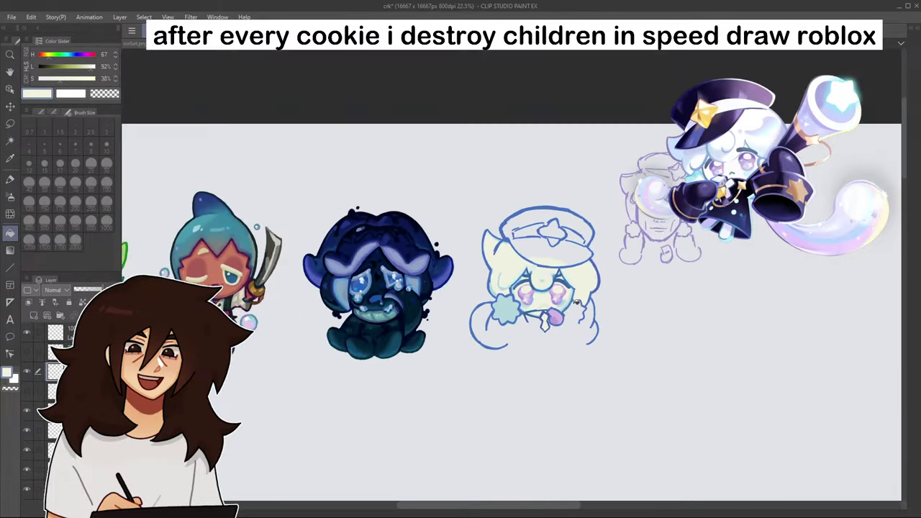
# - Show the rough sketch and ink the right sleeve's outline with the pen in the blue sampled from the existing line art
pyautogui.scroll(6, 575, 319)
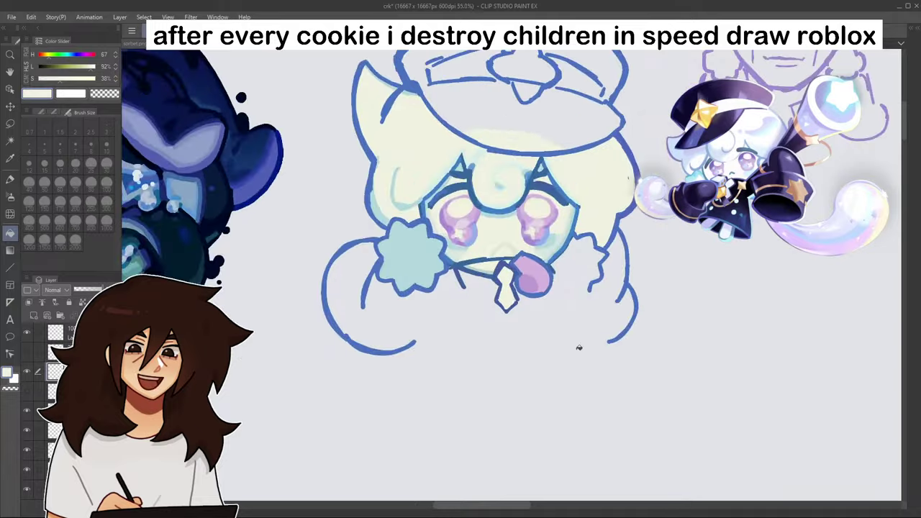
pyautogui.keyDown('alt'); pyautogui.click(596, 248); pyautogui.keyUp('alt')
pyautogui.click(10, 179)
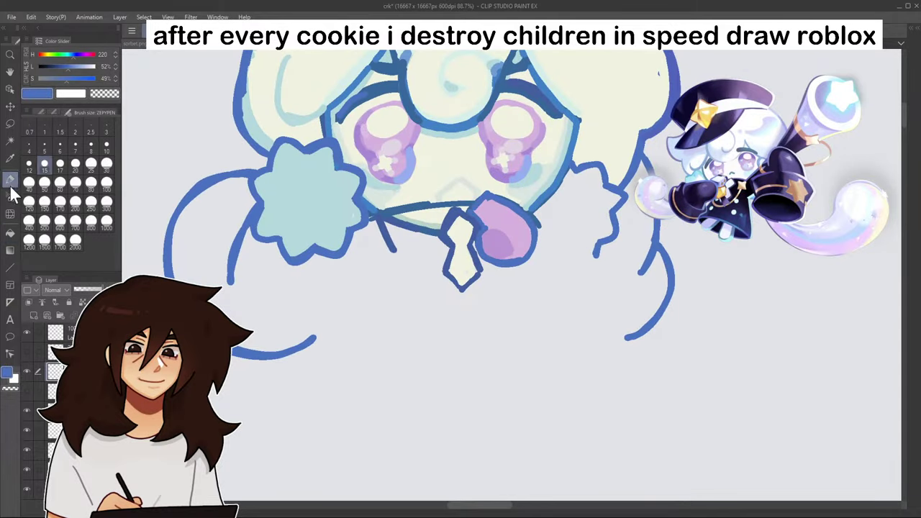
pyautogui.click(32, 343)
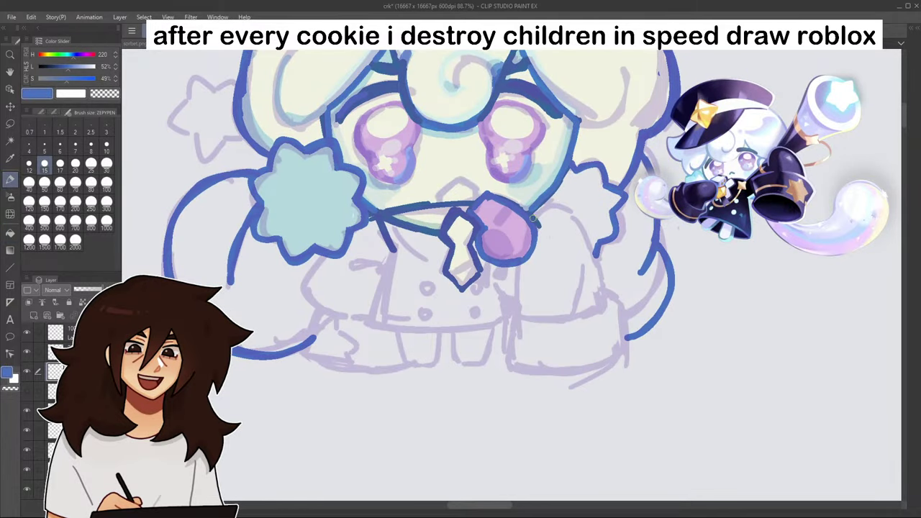
pyautogui.moveTo(534, 209)
pyautogui.mouseDown()
pyautogui.moveTo(586, 217)
pyautogui.moveTo(611, 297)
pyautogui.mouseUp()
pyautogui.moveTo(519, 268)
pyautogui.mouseDown()
pyautogui.moveTo(515, 316)
pyautogui.moveTo(517, 298)
pyautogui.mouseUp()
pyautogui.moveTo(554, 229); pyautogui.dragTo(536, 280)
pyautogui.scroll(-5, 536, 279)
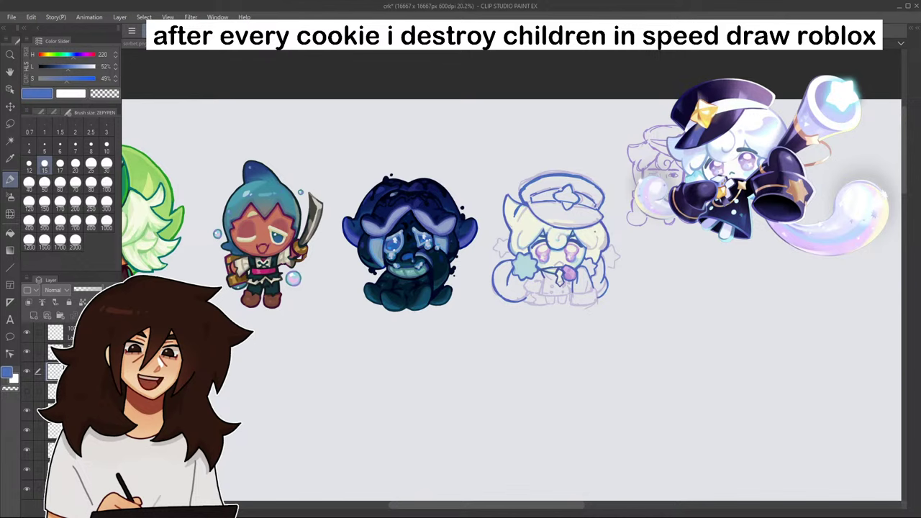
# - Undo the last left sleeve stroke, then ink the left sleeve's outer edge and the side and bottom of its cuff
pyautogui.scroll(4, 504, 265)
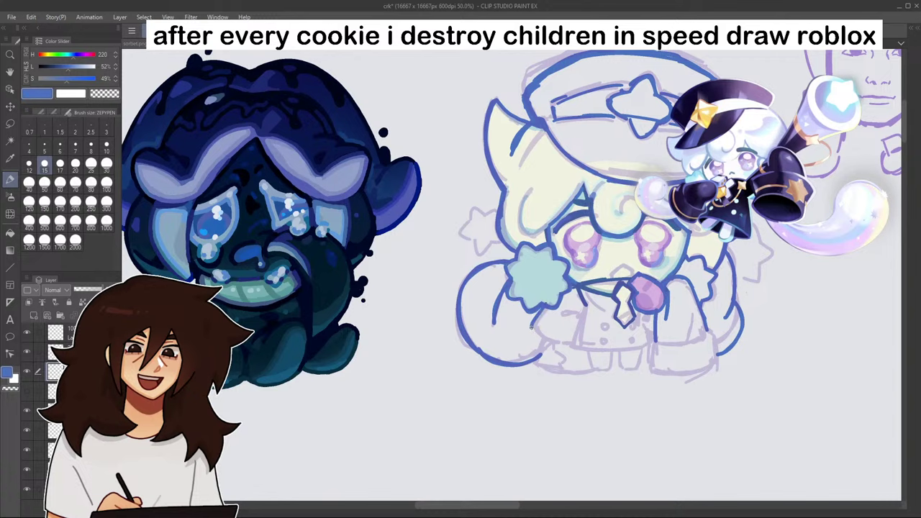
pyautogui.scroll(3, 568, 313)
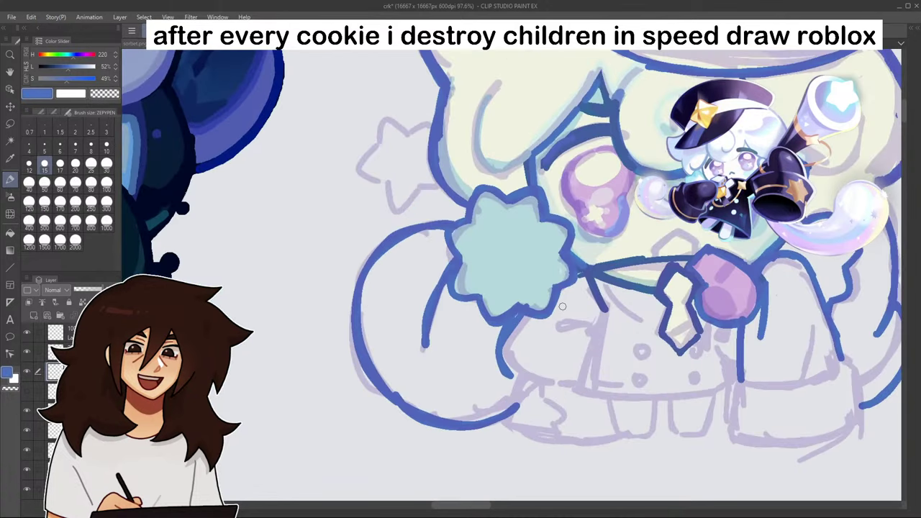
pyautogui.hotkey('ctrl', 'z')
pyautogui.moveTo(520, 318)
pyautogui.mouseDown()
pyautogui.moveTo(514, 365)
pyautogui.moveTo(519, 315)
pyautogui.mouseUp()
pyautogui.moveTo(520, 370)
pyautogui.mouseDown()
pyautogui.moveTo(510, 419)
pyautogui.moveTo(586, 437)
pyautogui.moveTo(617, 434)
pyautogui.mouseUp()
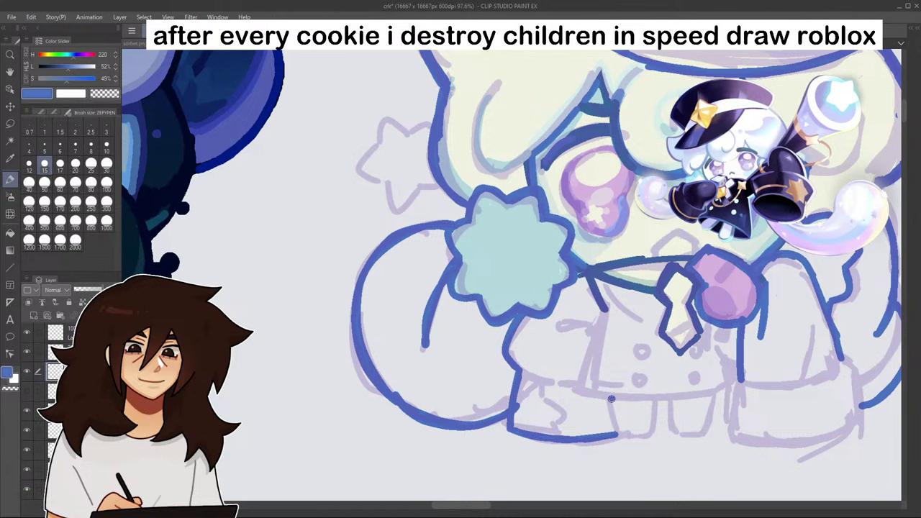
# - Ink the outlines of the two short legs beneath the coat, following the sketch
pyautogui.moveTo(611, 397); pyautogui.dragTo(613, 433)
pyautogui.moveTo(656, 400); pyautogui.dragTo(654, 431)
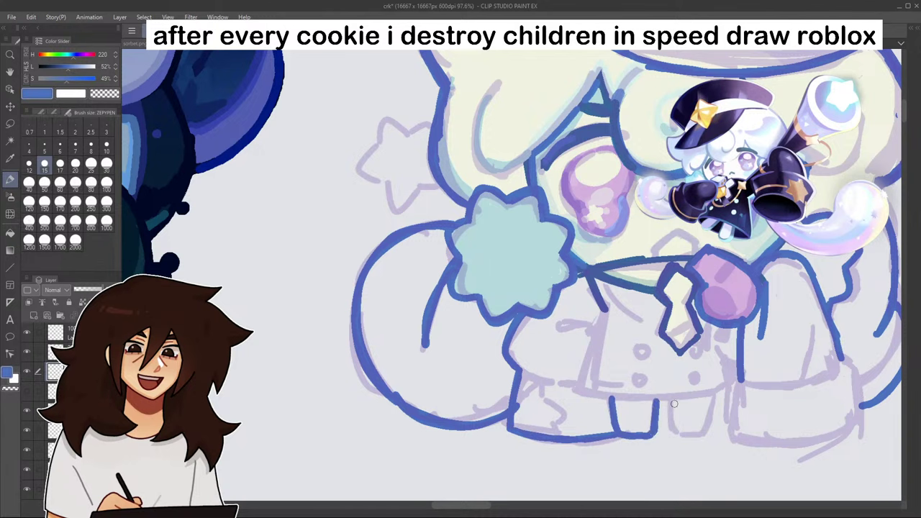
pyautogui.moveTo(672, 400)
pyautogui.mouseDown()
pyautogui.moveTo(671, 428)
pyautogui.moveTo(710, 431)
pyautogui.mouseUp()
pyautogui.moveTo(716, 395); pyautogui.dragTo(714, 432)
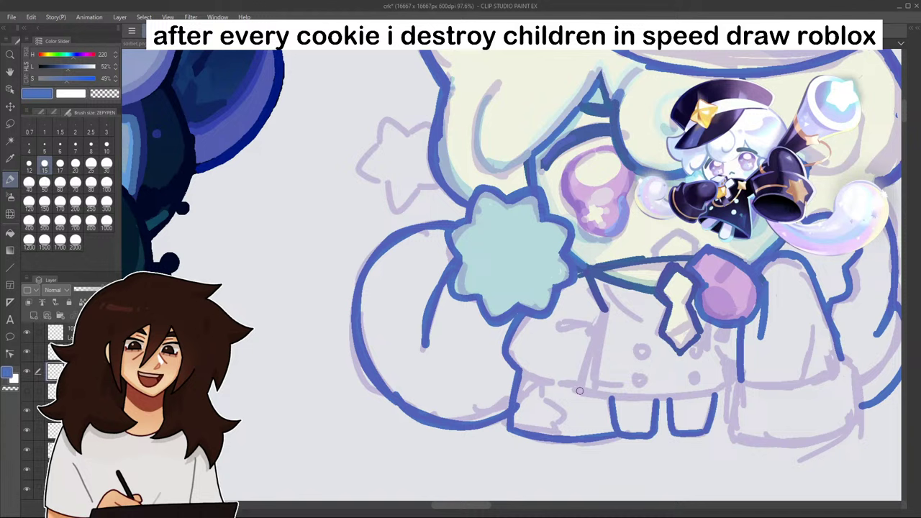
# - Ink the coat's left front edge and bottom hem, sampling a darker blue from the collar line
pyautogui.moveTo(581, 391)
pyautogui.mouseDown()
pyautogui.moveTo(645, 400)
pyautogui.moveTo(726, 395)
pyautogui.moveTo(604, 394)
pyautogui.mouseUp()
pyautogui.moveTo(603, 312)
pyautogui.mouseDown()
pyautogui.moveTo(588, 375)
pyautogui.moveTo(602, 310)
pyautogui.mouseUp()
pyautogui.keyDown('alt'); pyautogui.click(595, 273); pyautogui.keyUp('alt')
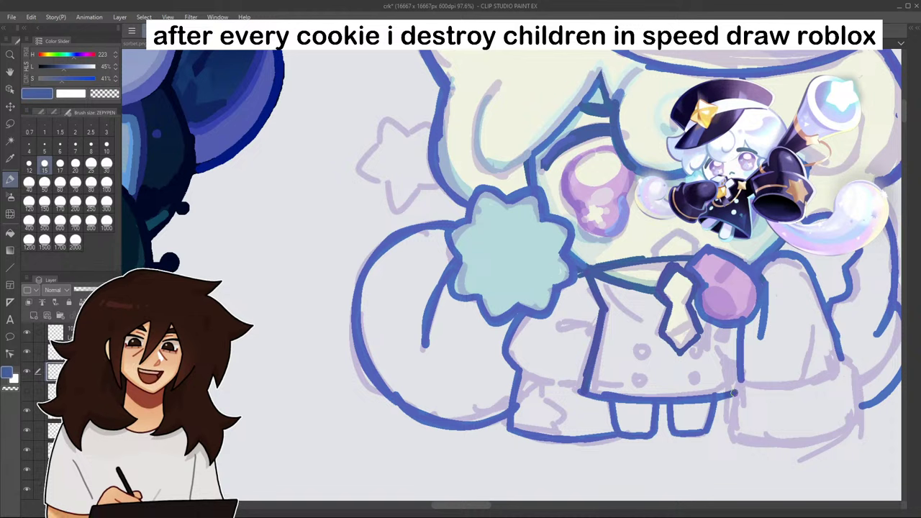
# - Ink the sides and bottom edge of the right sleeve's wide cuff
pyautogui.moveTo(742, 383); pyautogui.dragTo(735, 439)
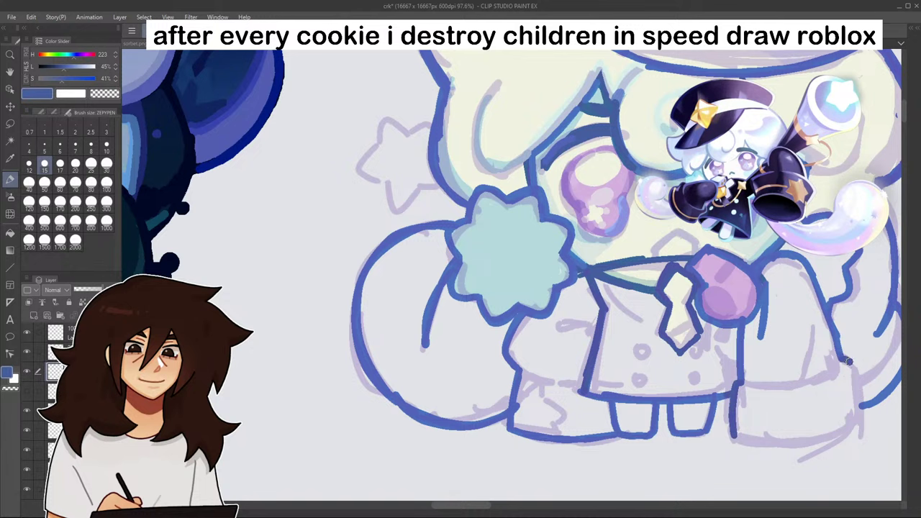
pyautogui.moveTo(847, 359); pyautogui.dragTo(856, 425)
pyautogui.moveTo(736, 440)
pyautogui.mouseDown()
pyautogui.moveTo(852, 422)
pyautogui.moveTo(735, 438)
pyautogui.mouseUp()
pyautogui.scroll(-4, 819, 410)
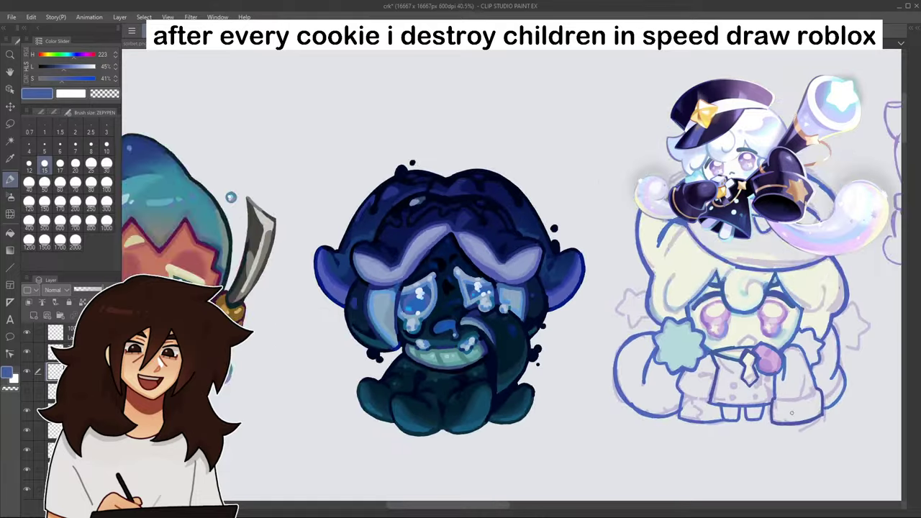
# - Ink the top edge of the left sleeve's cuff and thicken its side line
pyautogui.scroll(5, 803, 429)
pyautogui.moveTo(539, 345); pyautogui.dragTo(616, 357)
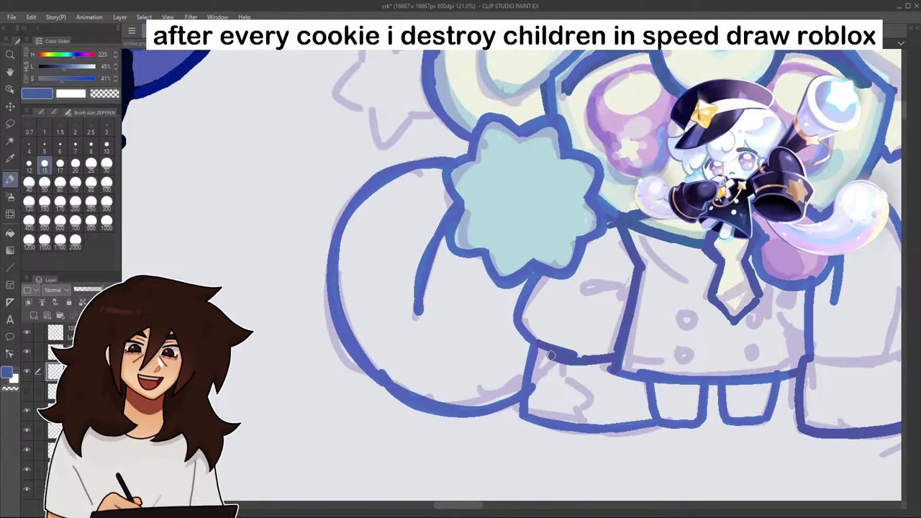
pyautogui.moveTo(530, 373); pyautogui.dragTo(540, 350)
pyautogui.scroll(-5, 539, 349)
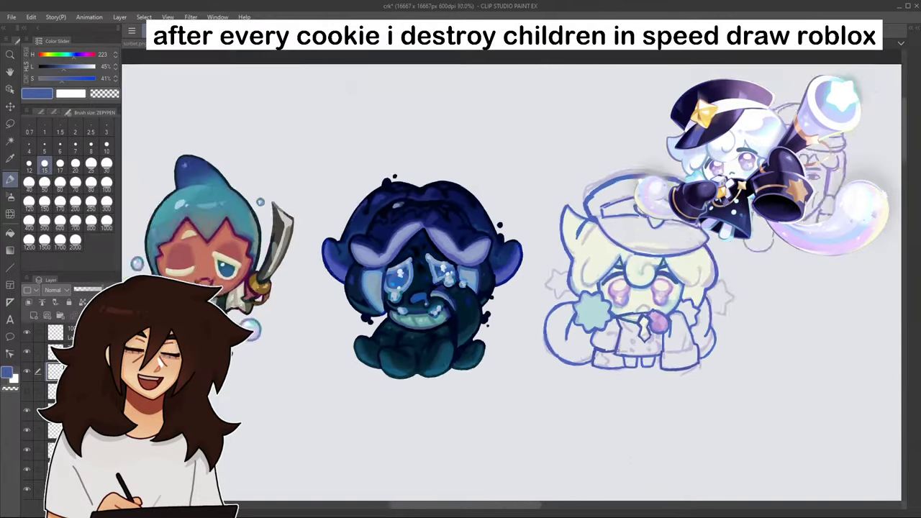
# - Ink the coat's lapel line and the four round buttons on its front
pyautogui.scroll(5, 633, 343)
pyautogui.scroll(3, 634, 342)
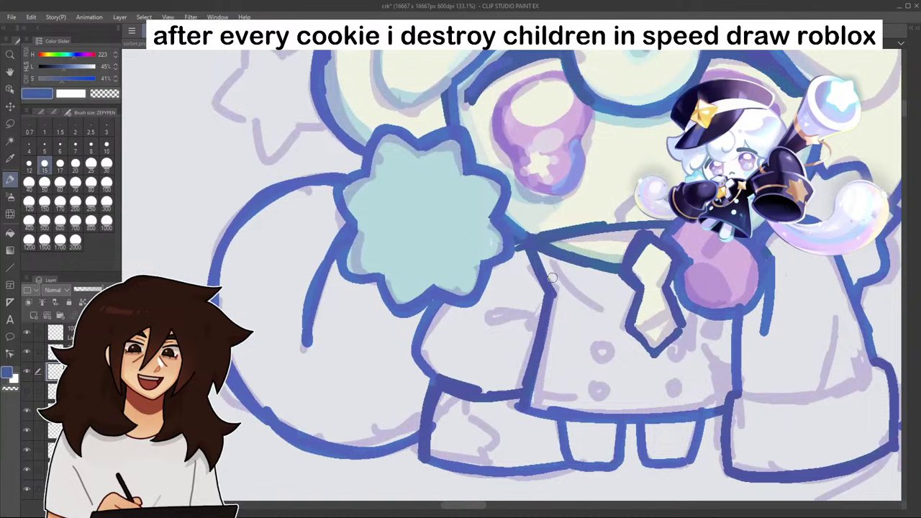
pyautogui.moveTo(555, 294)
pyautogui.mouseDown()
pyautogui.moveTo(603, 340)
pyautogui.moveTo(599, 372)
pyautogui.mouseUp()
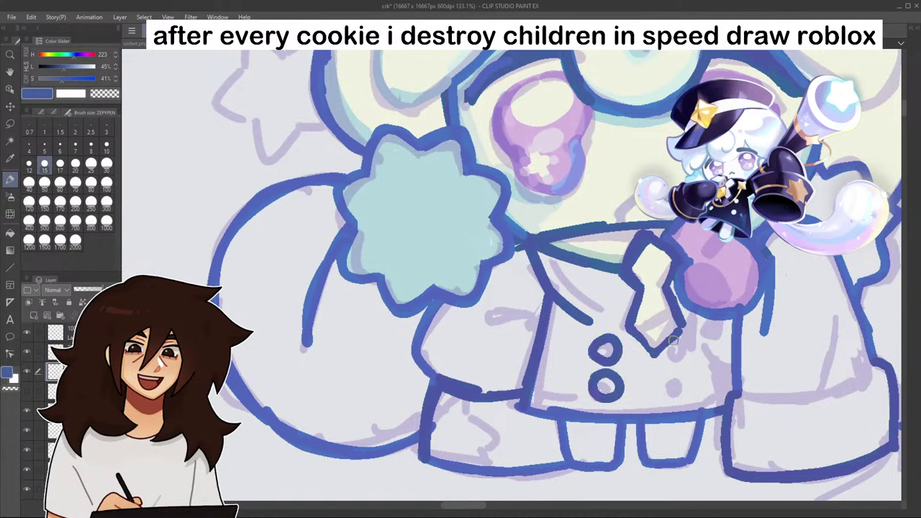
pyautogui.moveTo(673, 339); pyautogui.dragTo(673, 371)
pyautogui.scroll(-3, 680, 375)
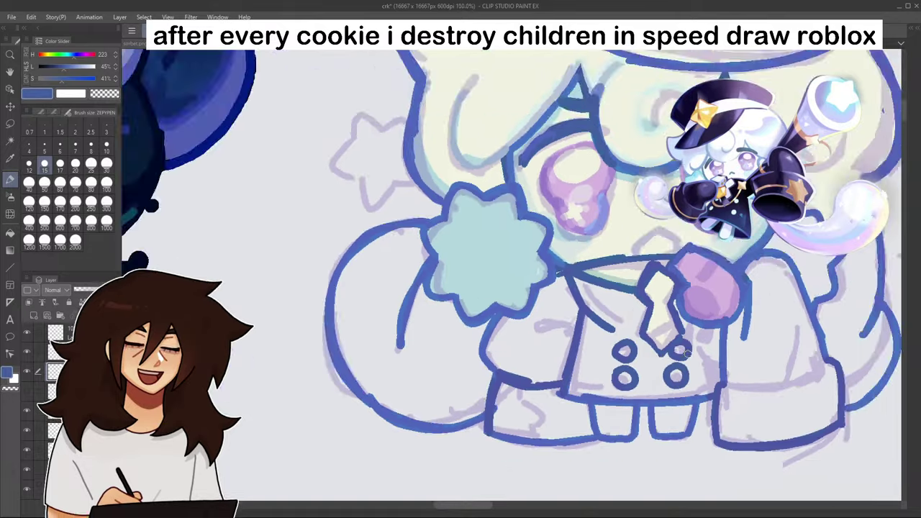
pyautogui.scroll(-4, 689, 367)
pyautogui.scroll(3, 709, 385)
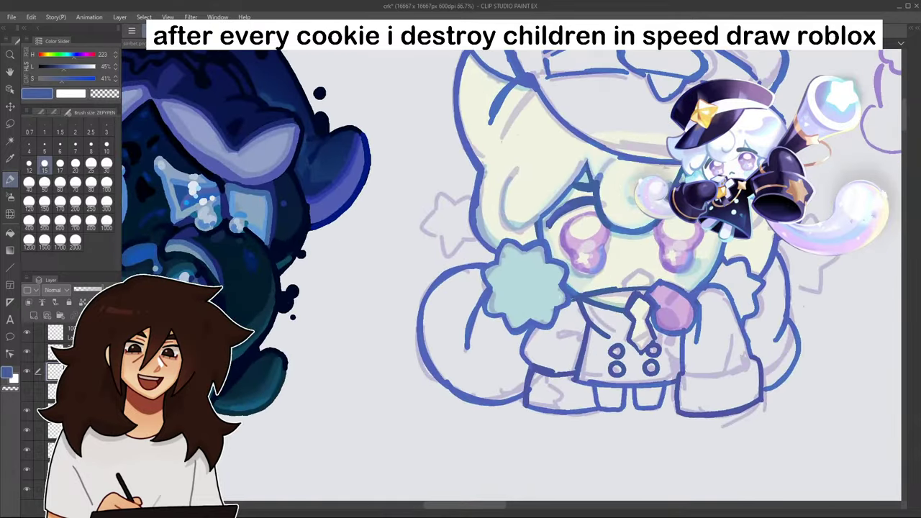
# - Sample the lighter outline blue and ink the right sleeve's fold line and the top edge of its cuff
pyautogui.moveTo(815, 51); pyautogui.dragTo(652, 33)
pyautogui.keyDown('alt'); pyautogui.click(558, 270); pyautogui.keyUp('alt')
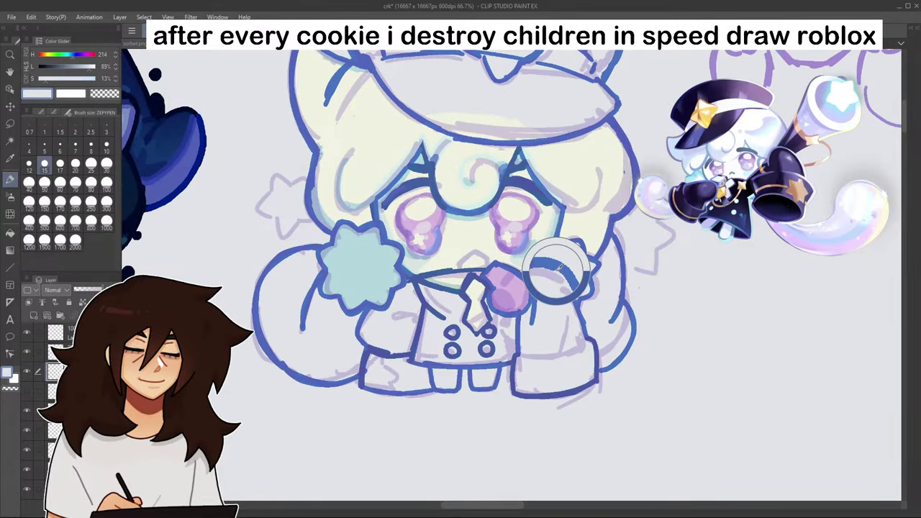
pyautogui.keyDown('alt'); pyautogui.click(563, 270); pyautogui.keyUp('alt')
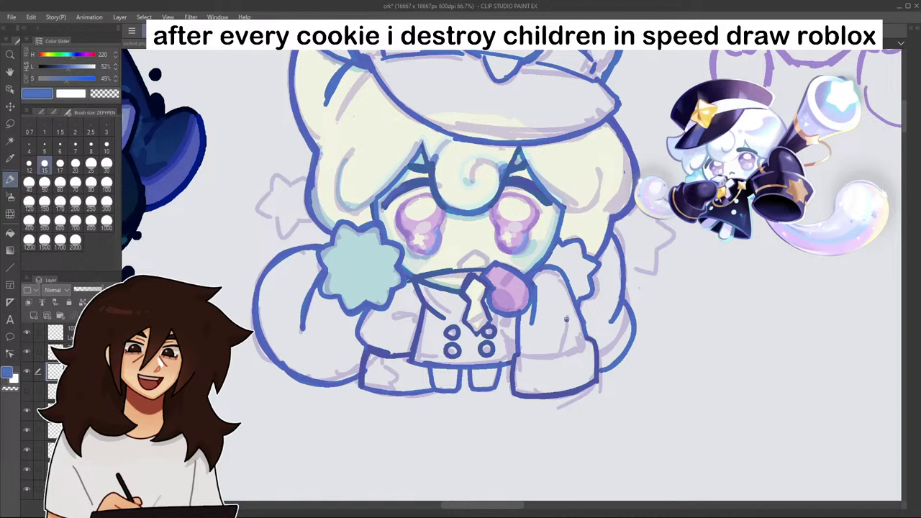
pyautogui.moveTo(567, 319)
pyautogui.mouseDown()
pyautogui.moveTo(564, 349)
pyautogui.moveTo(521, 355)
pyautogui.moveTo(572, 355)
pyautogui.mouseUp()
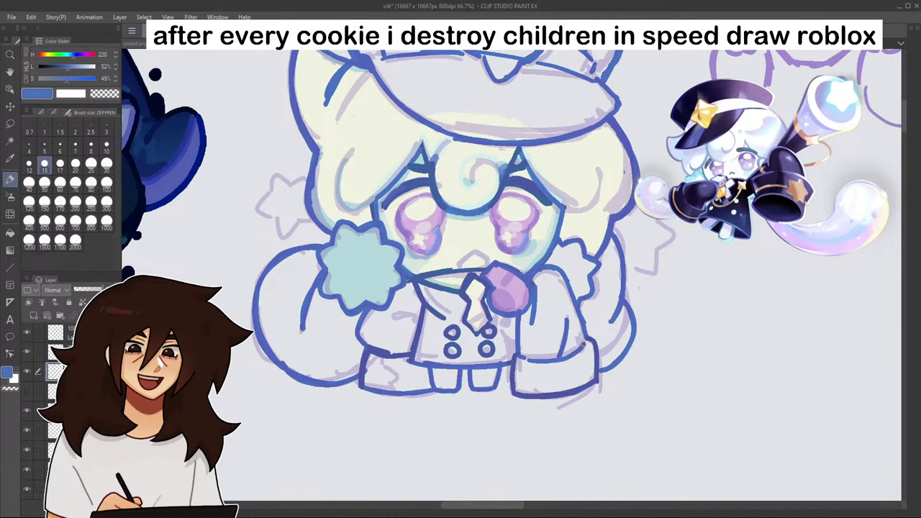
pyautogui.scroll(-3, 553, 367)
# - Ink the fabric fold marks on the upper part of the left sleeve
pyautogui.scroll(4, 545, 402)
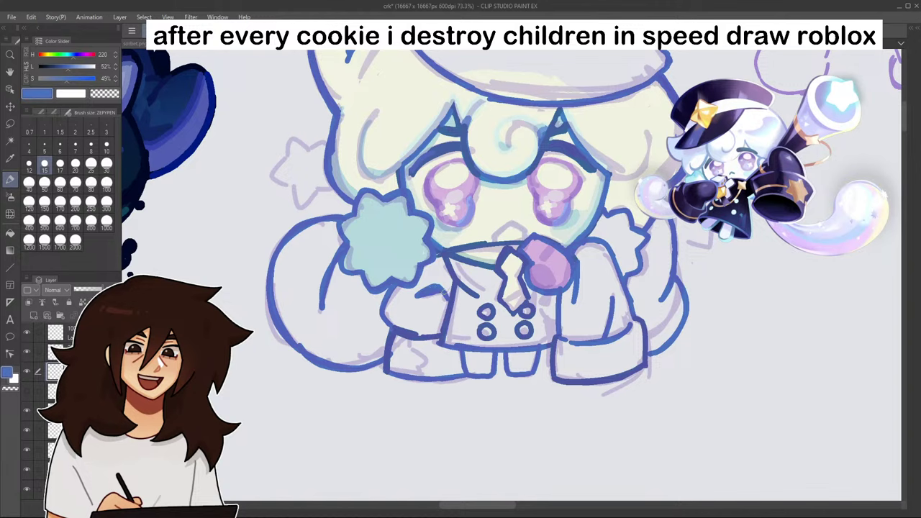
pyautogui.scroll(-3, 451, 277)
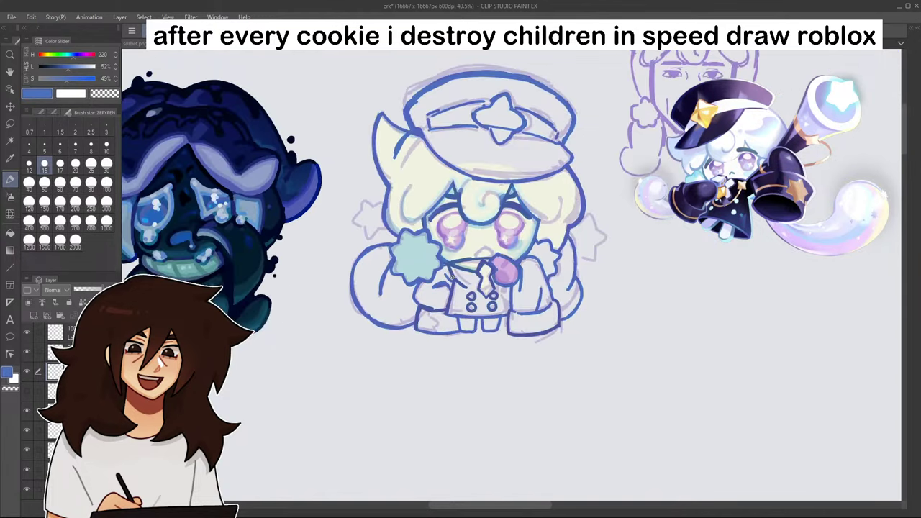
pyautogui.scroll(5, 452, 276)
pyautogui.scroll(-5, 347, 249)
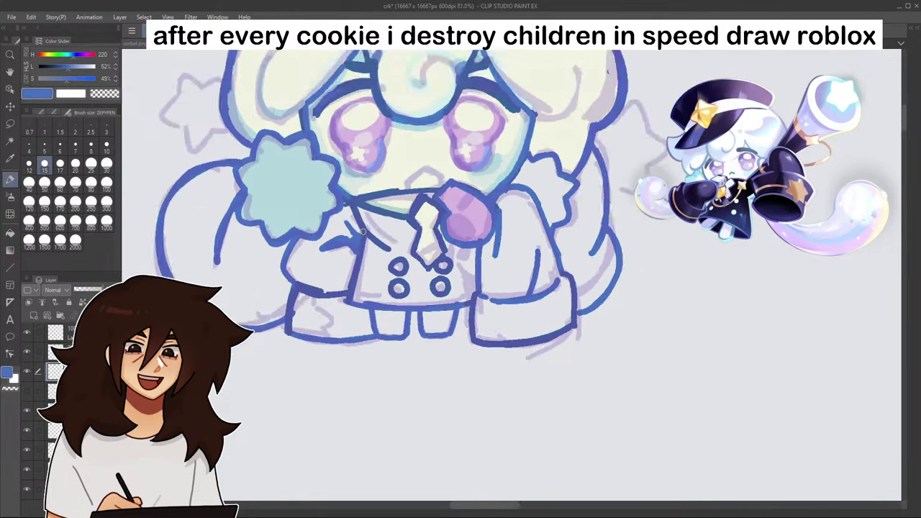
pyautogui.moveTo(710, 63); pyautogui.dragTo(822, 59)
pyautogui.scroll(3, 508, 234)
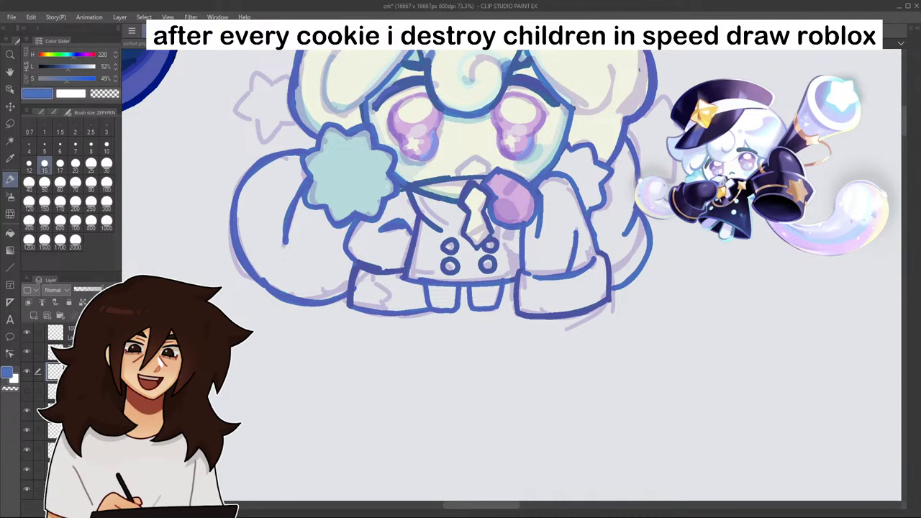
# - Hide the rough sketch and fill the right pompom with the light teal sampled from the left one
pyautogui.keyDown('alt'); pyautogui.click(359, 148); pyautogui.keyUp('alt')
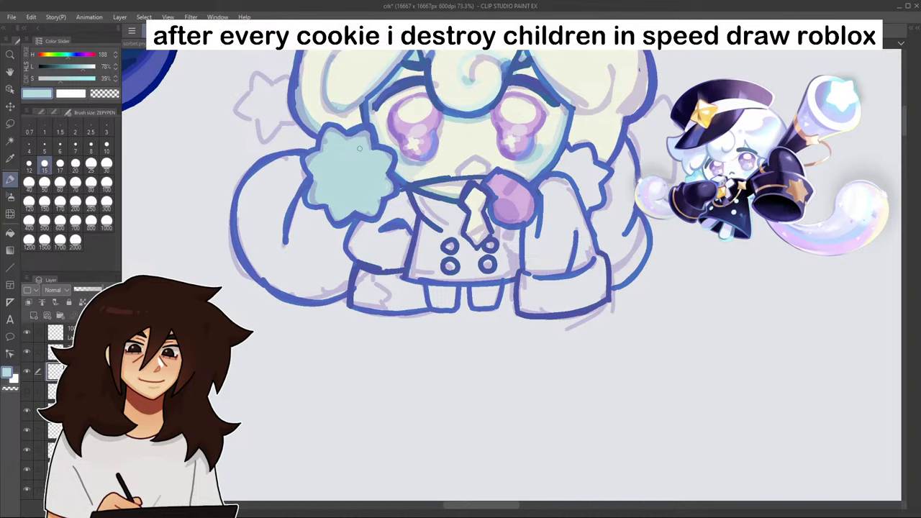
pyautogui.click(28, 352)
pyautogui.click(10, 233)
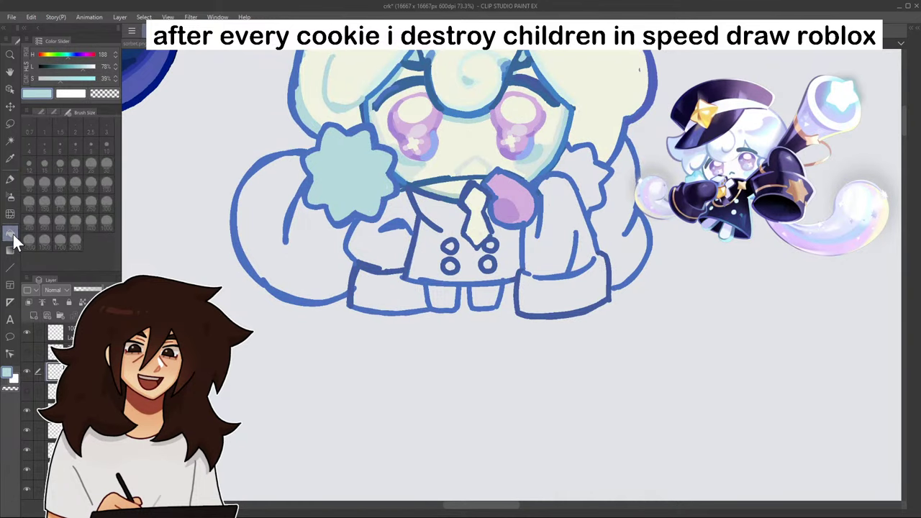
pyautogui.click(565, 165)
pyautogui.press('p')
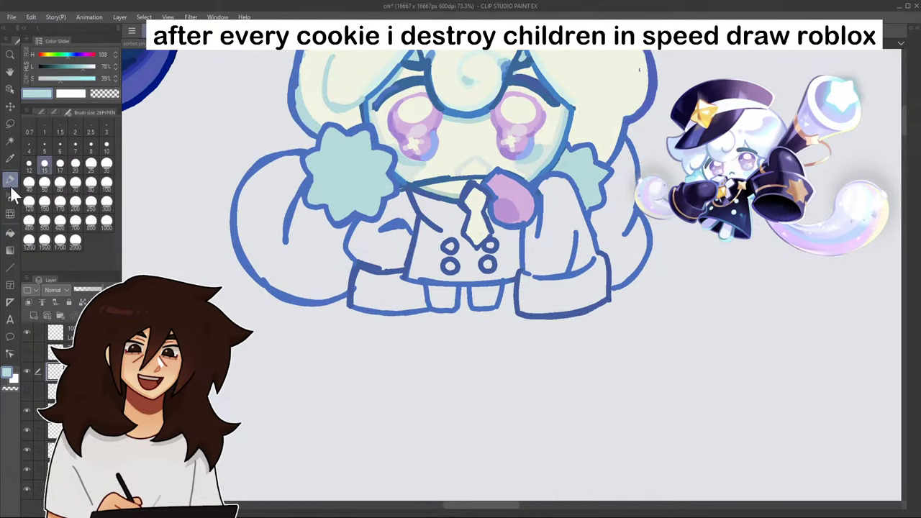
# - Sample the pale aqua from the hair curl and paint over the blue strand line in the left hair tuft
pyautogui.moveTo(552, 101); pyautogui.dragTo(532, 181)
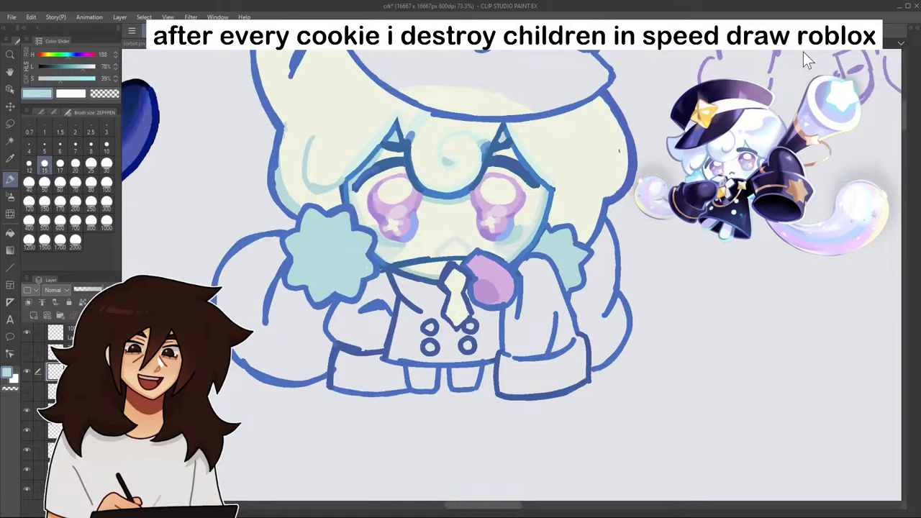
pyautogui.keyDown('alt'); pyautogui.click(469, 134); pyautogui.keyUp('alt')
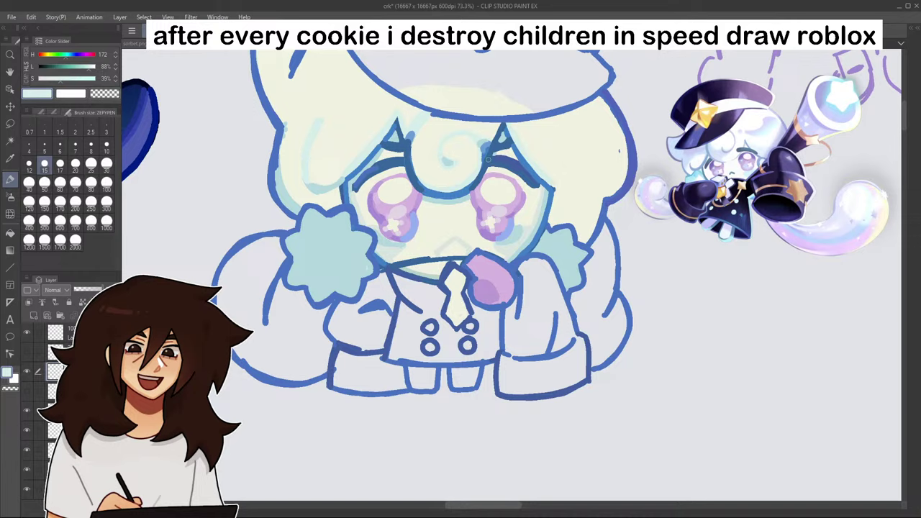
pyautogui.scroll(-5, 489, 158)
pyautogui.scroll(5, 560, 105)
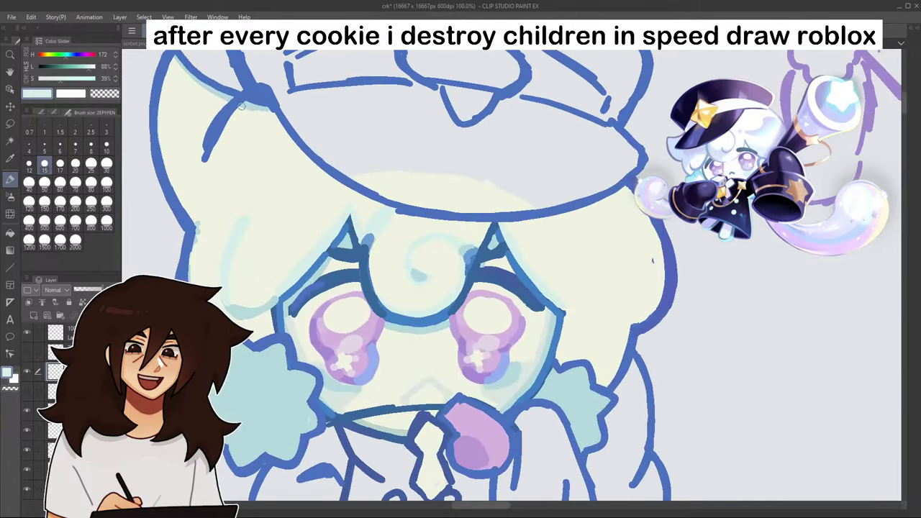
pyautogui.moveTo(233, 105)
pyautogui.mouseDown()
pyautogui.moveTo(205, 160)
pyautogui.moveTo(218, 117)
pyautogui.moveTo(238, 117)
pyautogui.moveTo(236, 126)
pyautogui.mouseUp()
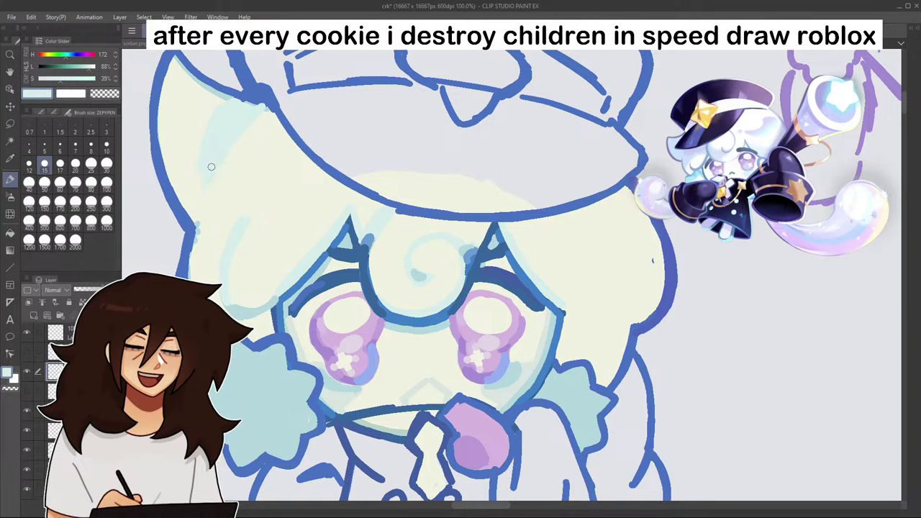
# - Broaden the pale aqua shading beneath the hat on the left hair tuft and trim its edges with the cream hair color
pyautogui.scroll(-5, 229, 149)
pyautogui.scroll(6, 271, 90)
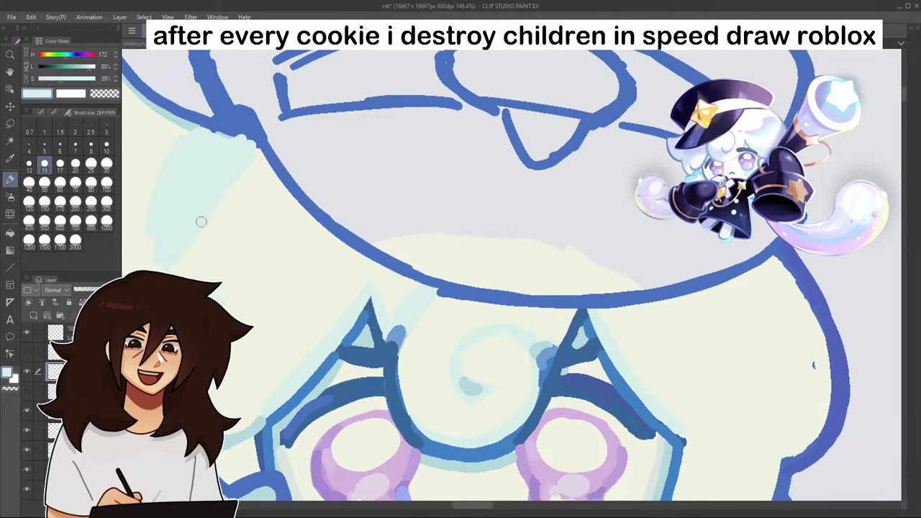
pyautogui.scroll(-3, 199, 219)
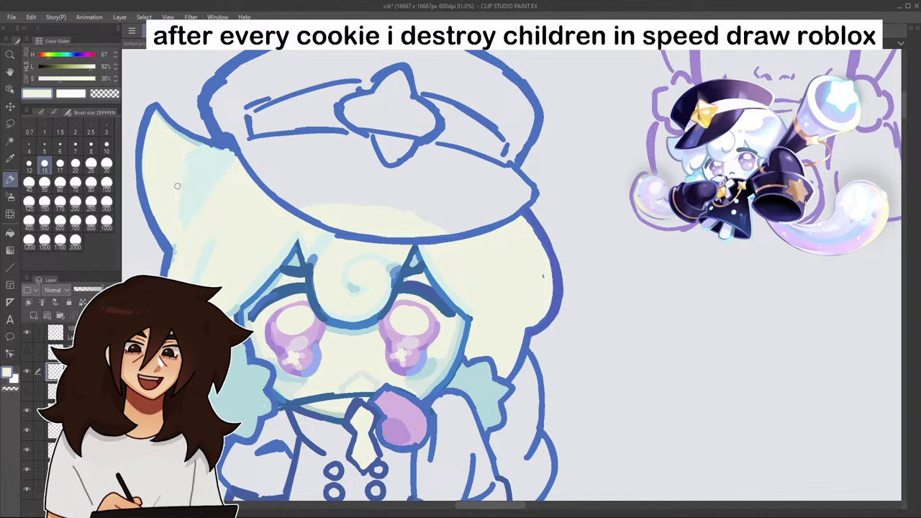
pyautogui.scroll(-3, 182, 210)
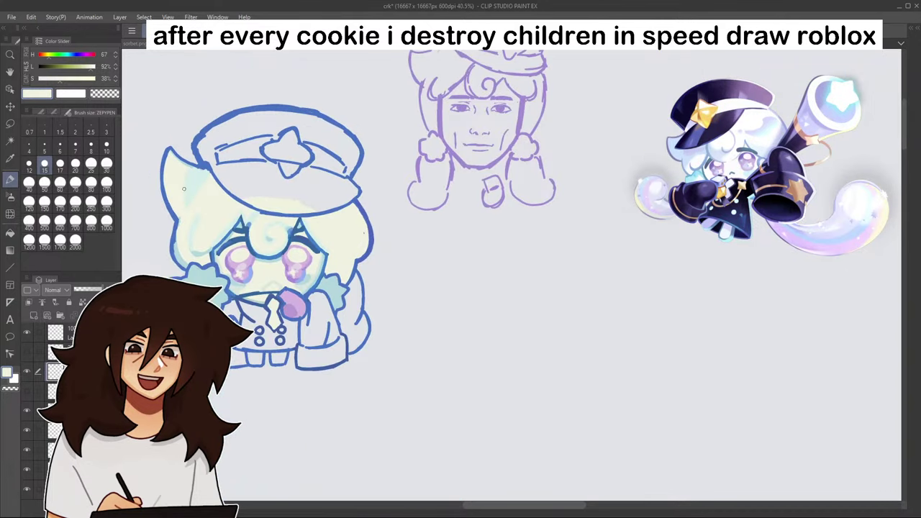
# - Paint pale aqua shading along the outer and lower edge of the right hair lock
pyautogui.moveTo(185, 189); pyautogui.dragTo(322, 196)
pyautogui.scroll(4, 349, 199)
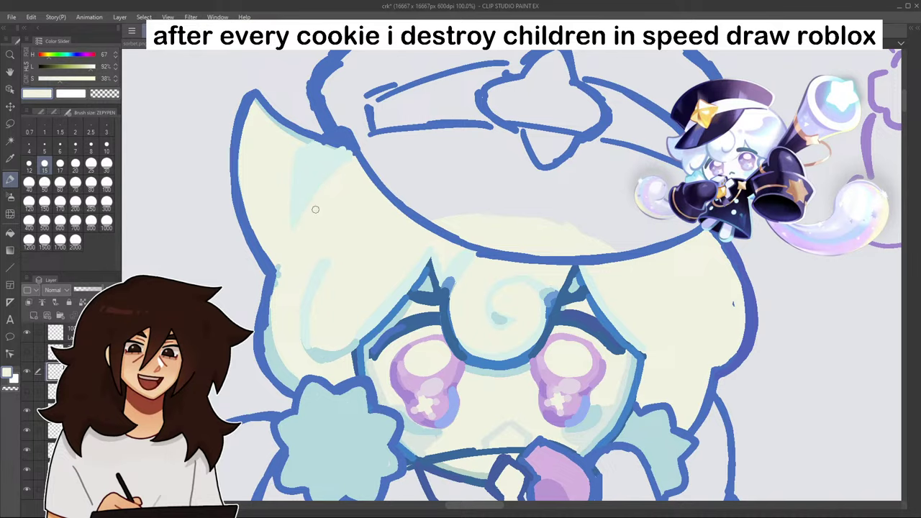
pyautogui.scroll(-3, 333, 184)
pyautogui.scroll(2, 386, 176)
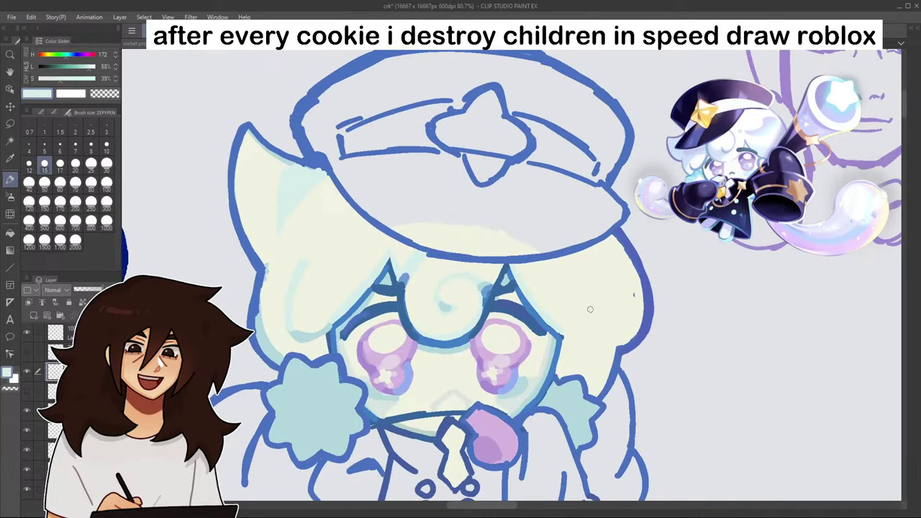
pyautogui.moveTo(637, 287); pyautogui.dragTo(593, 339)
pyautogui.scroll(-3, 638, 295)
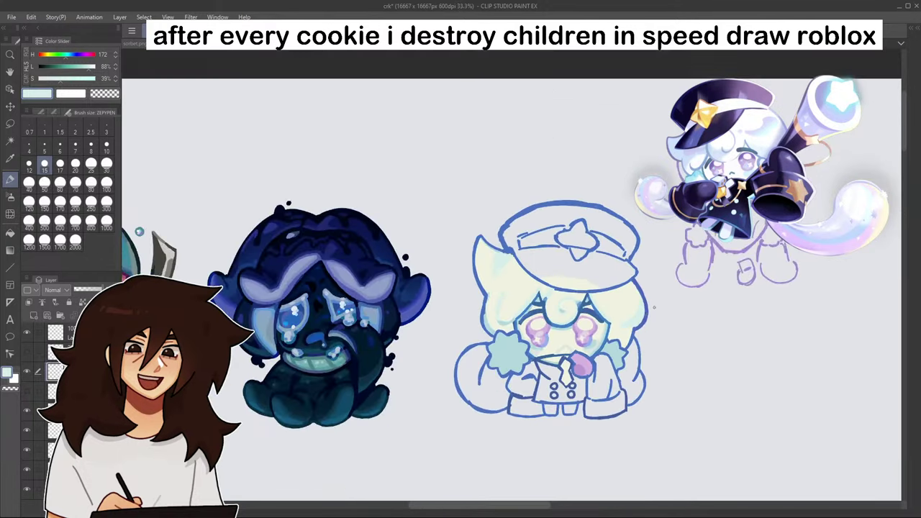
# - Sample the darker teal from the forehead curl and paint a shadow band beneath the hat brim across the curl and right hair lock
pyautogui.scroll(4, 642, 312)
pyautogui.keyDown('alt'); pyautogui.click(547, 280); pyautogui.keyUp('alt')
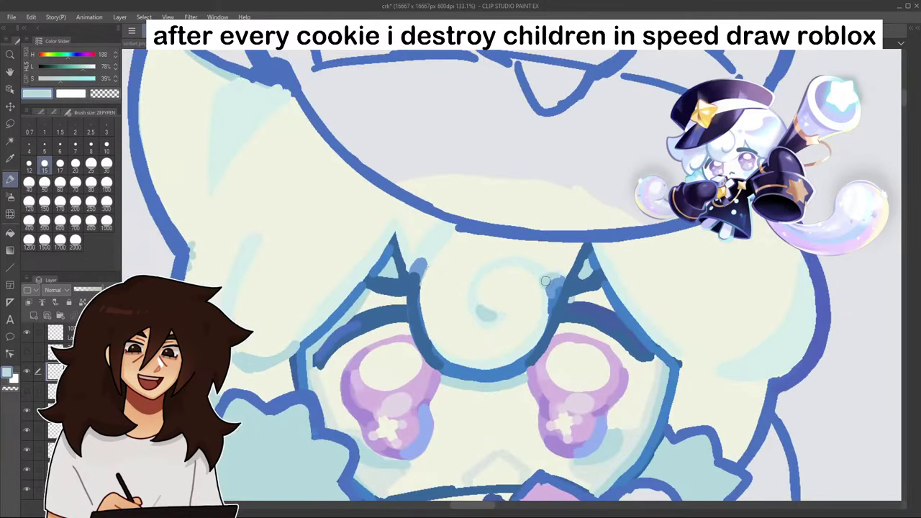
pyautogui.scroll(-1, 645, 250)
pyautogui.moveTo(496, 243)
pyautogui.mouseDown()
pyautogui.moveTo(580, 256)
pyautogui.moveTo(521, 248)
pyautogui.mouseUp()
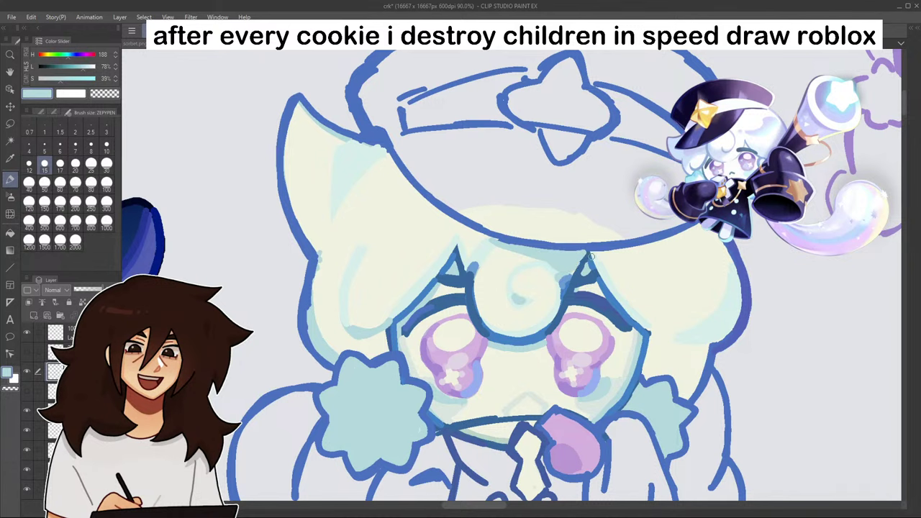
pyautogui.moveTo(600, 268); pyautogui.dragTo(697, 248)
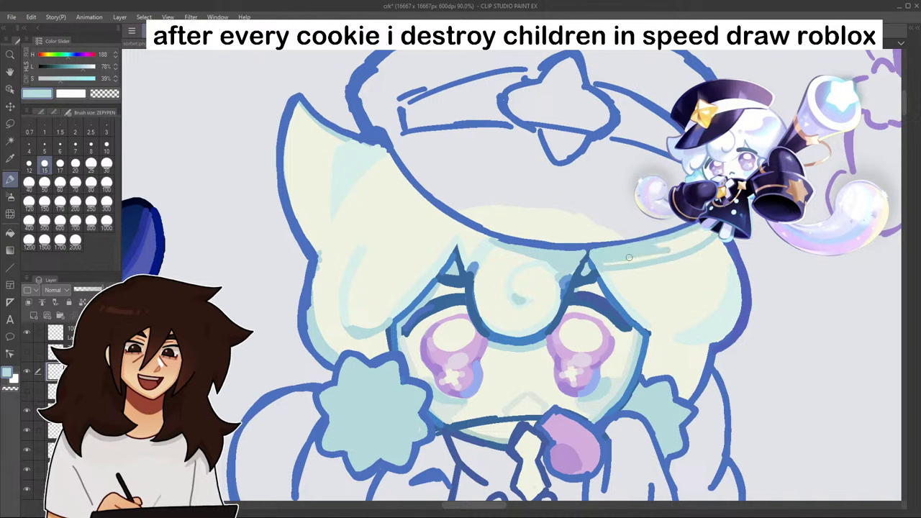
pyautogui.moveTo(660, 253)
pyautogui.mouseDown()
pyautogui.moveTo(645, 256)
pyautogui.moveTo(698, 235)
pyautogui.moveTo(667, 250)
pyautogui.mouseUp()
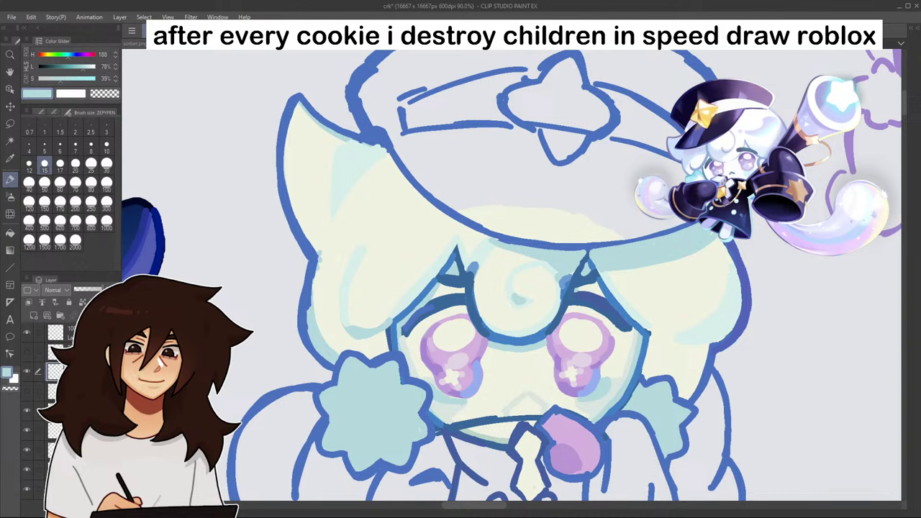
# - Add darker teal shading along the outer rim and the inner, face-side edge of the right hair lock
pyautogui.moveTo(726, 245); pyautogui.dragTo(741, 302)
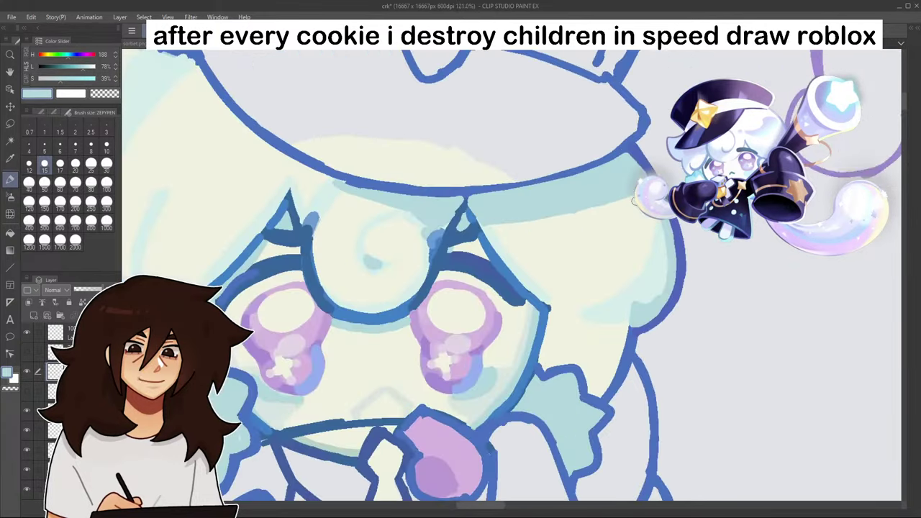
pyautogui.moveTo(473, 208); pyautogui.dragTo(525, 279)
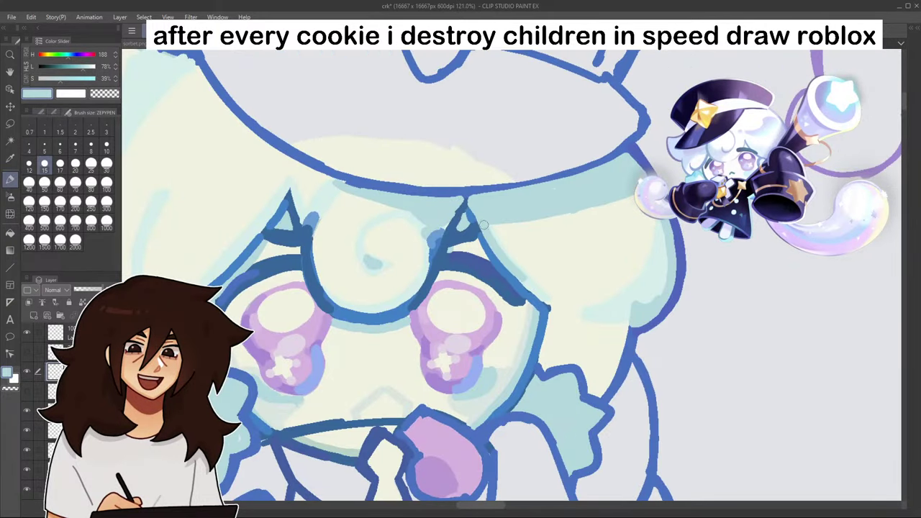
pyautogui.moveTo(484, 225)
pyautogui.mouseDown()
pyautogui.moveTo(548, 303)
pyautogui.moveTo(526, 283)
pyautogui.mouseUp()
# - Sample the pale aqua, edge the right lock's inner teal shadow with it, and extend the aqua shading above the forehead curl
pyautogui.keyDown('alt'); pyautogui.click(627, 302); pyautogui.keyUp('alt')
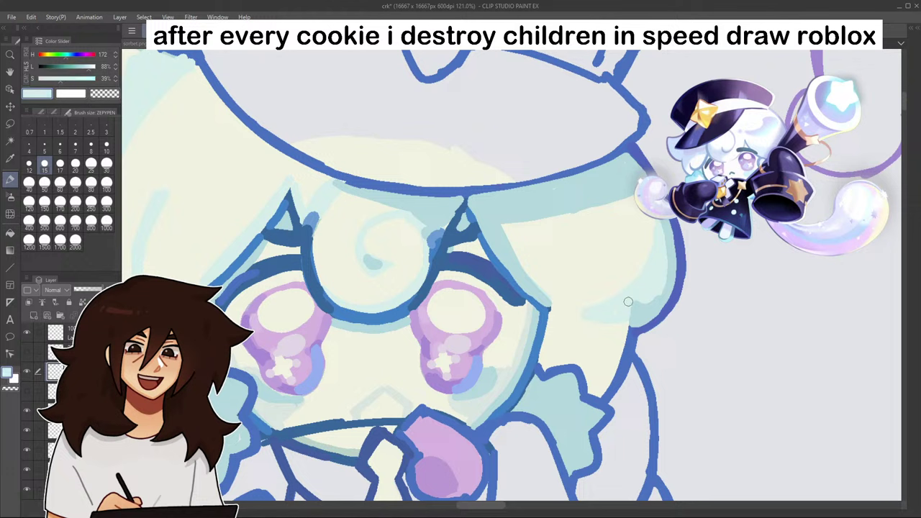
pyautogui.moveTo(505, 231); pyautogui.dragTo(548, 299)
pyautogui.hotkey('ctrl', 'z')
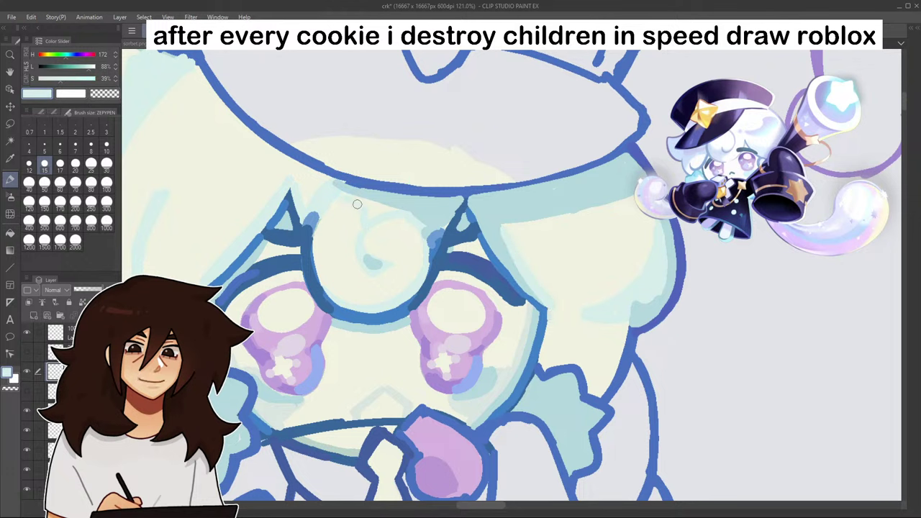
pyautogui.moveTo(357, 204); pyautogui.dragTo(393, 209)
pyautogui.scroll(-10, 461, 180)
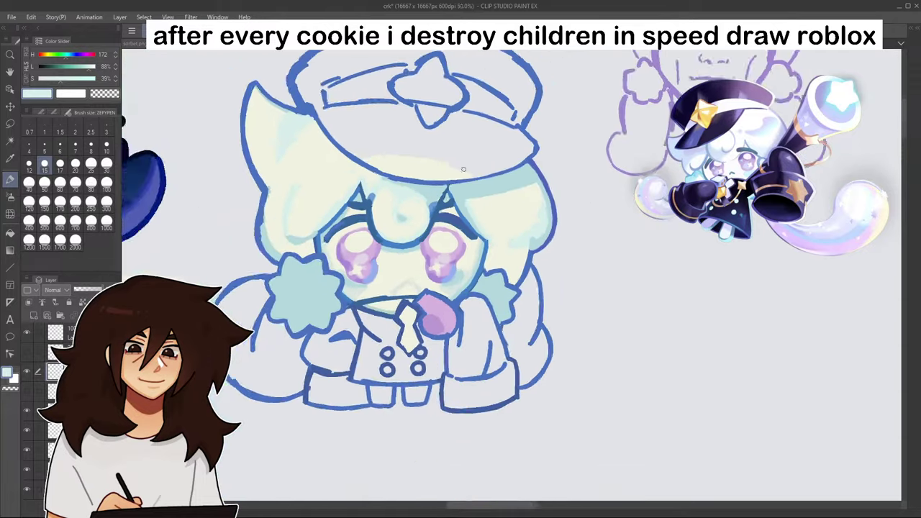
# - Refine the shadow above the forehead curl's spiral with the darker teal
pyautogui.scroll(2, 488, 211)
pyautogui.scroll(7, 488, 210)
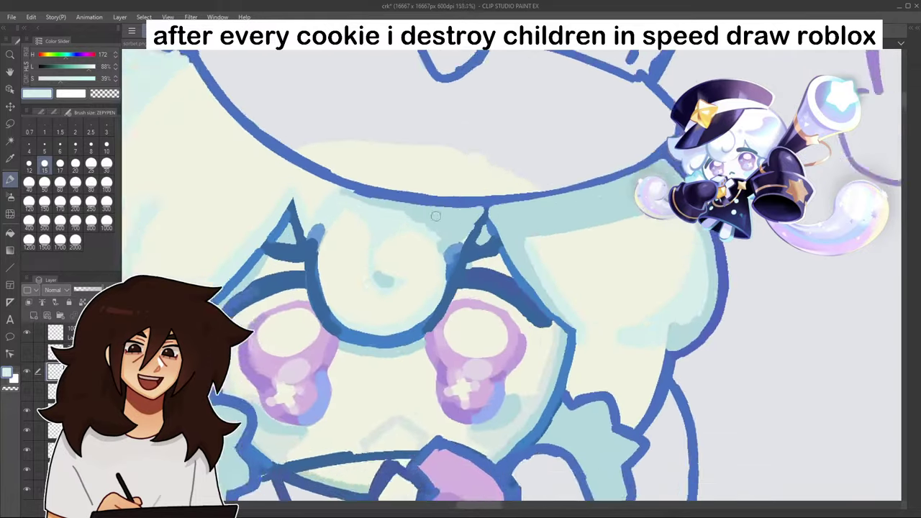
pyautogui.moveTo(380, 230)
pyautogui.mouseDown()
pyautogui.moveTo(420, 217)
pyautogui.moveTo(385, 228)
pyautogui.moveTo(446, 235)
pyautogui.mouseUp()
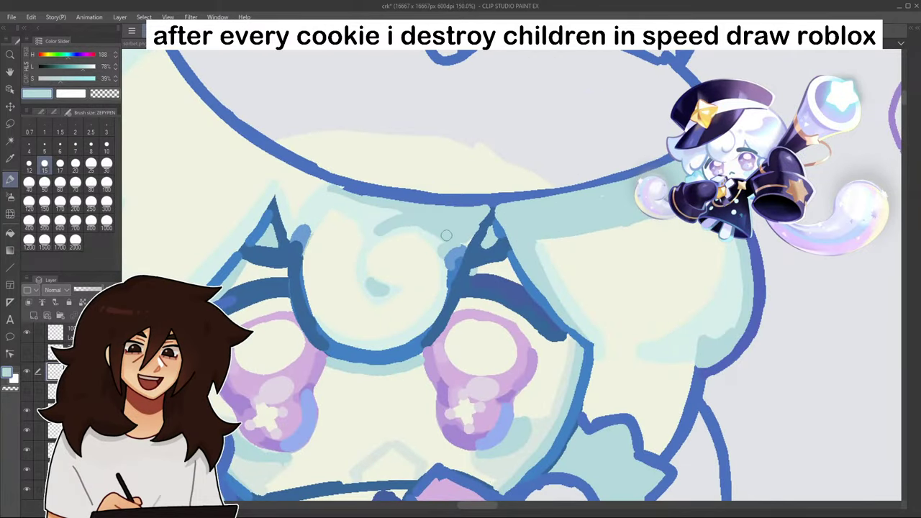
pyautogui.scroll(-7, 399, 219)
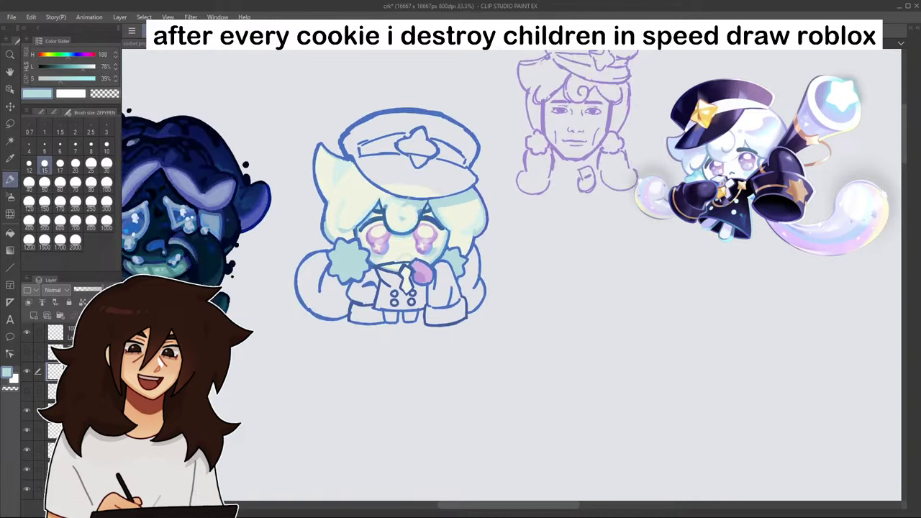
# - Sample the pale aqua and paint a thin border under the teal hat shadow on the right hair lock
pyautogui.scroll(6, 456, 172)
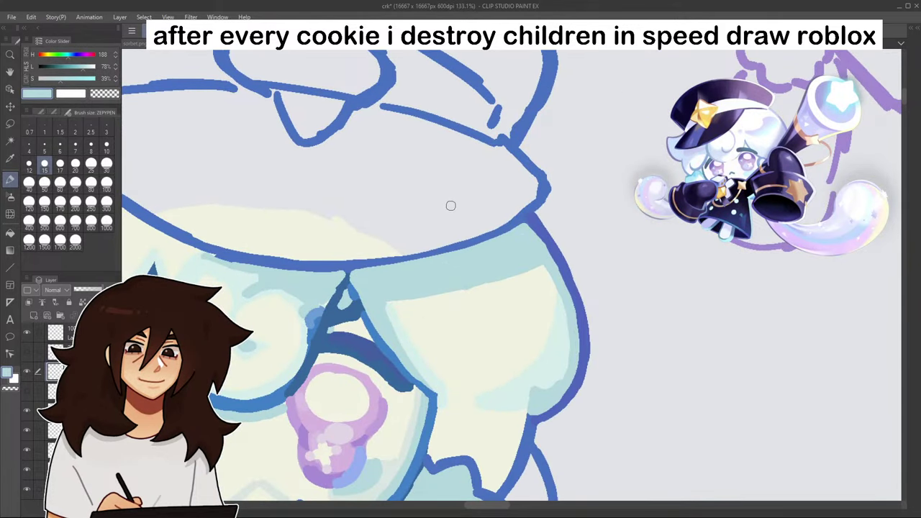
pyautogui.keyDown('alt'); pyautogui.click(405, 333); pyautogui.keyUp('alt')
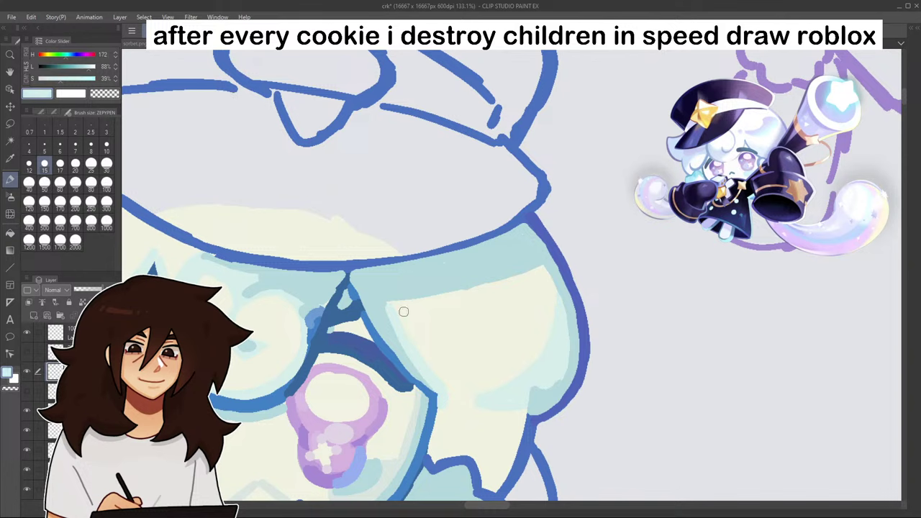
pyautogui.moveTo(397, 305); pyautogui.dragTo(518, 274)
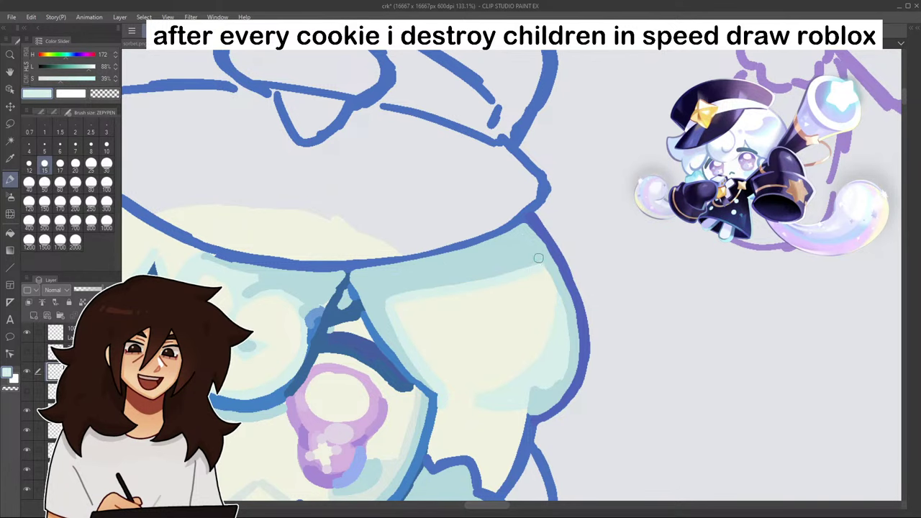
pyautogui.scroll(-8, 500, 331)
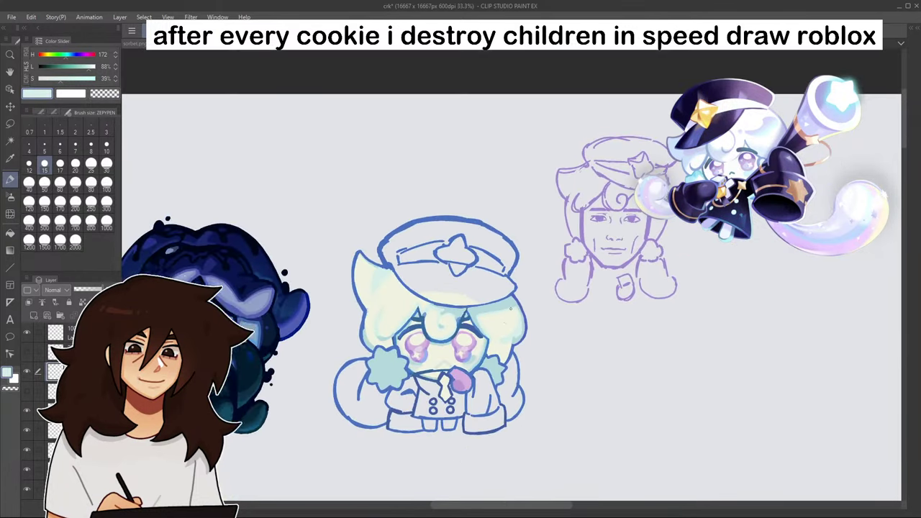
# - Sample the blue from the curl's outline and ink the small arched mouth above the collar
pyautogui.scroll(-1, 447, 367)
pyautogui.moveTo(831, 55)
pyautogui.mouseDown()
pyautogui.moveTo(804, 65)
pyautogui.moveTo(829, 63)
pyautogui.mouseUp()
pyautogui.scroll(6, 475, 277)
pyautogui.scroll(3, 476, 275)
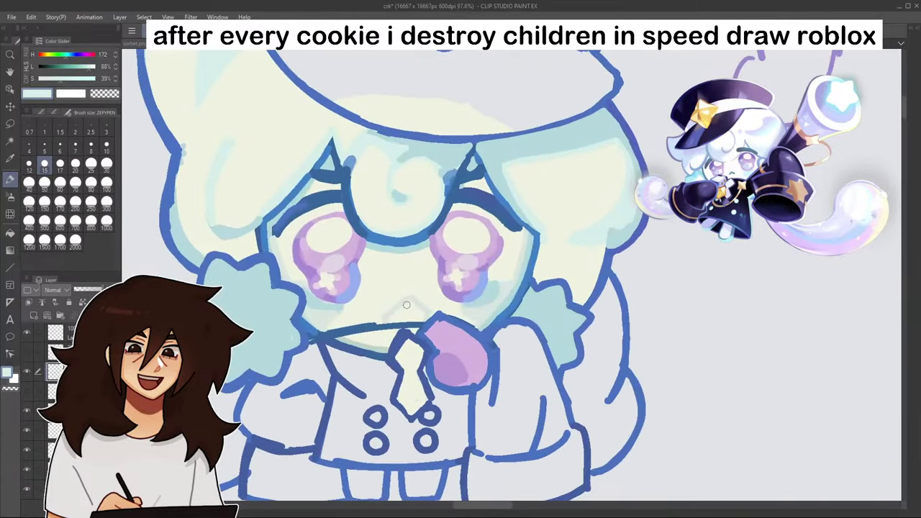
pyautogui.keyDown('alt'); pyautogui.click(415, 239); pyautogui.keyUp('alt')
pyautogui.moveTo(385, 323)
pyautogui.mouseDown()
pyautogui.moveTo(415, 302)
pyautogui.moveTo(430, 315)
pyautogui.mouseUp()
# - Sample the pale aqua, adjust it to lightness 86% and saturation 50%, and refill the pale aqua hair shading with the Fill tool
pyautogui.keyDown('alt'); pyautogui.click(385, 152); pyautogui.keyUp('alt')
pyautogui.moveTo(84, 78); pyautogui.dragTo(68, 78)
pyautogui.click(10, 232)
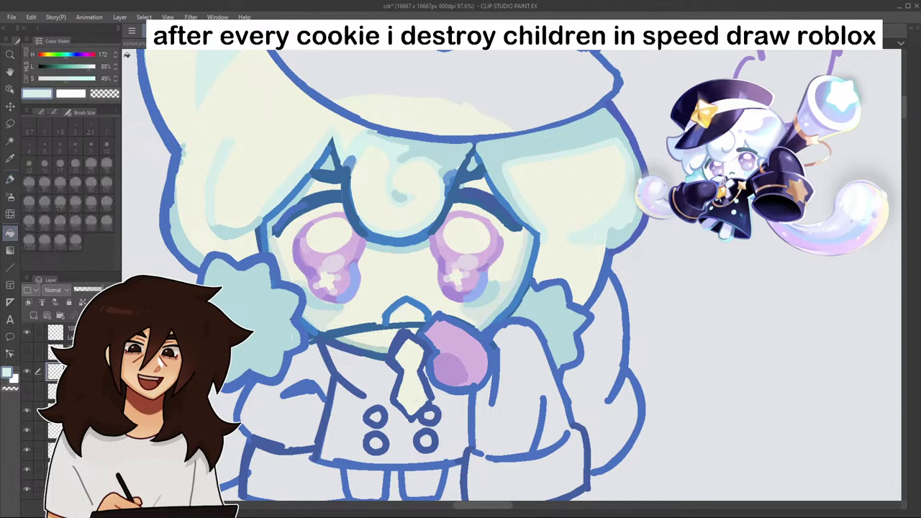
pyautogui.click(116, 64)
pyautogui.click(116, 65)
pyautogui.click(116, 65)
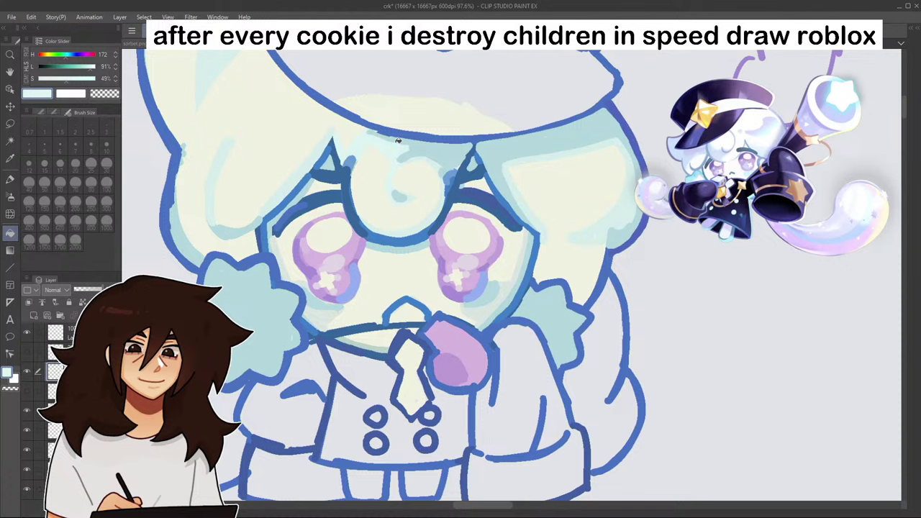
pyautogui.click(115, 70)
pyautogui.click(115, 70)
pyautogui.click(115, 70)
pyautogui.click(115, 70)
pyautogui.click(116, 77)
pyautogui.click(115, 64)
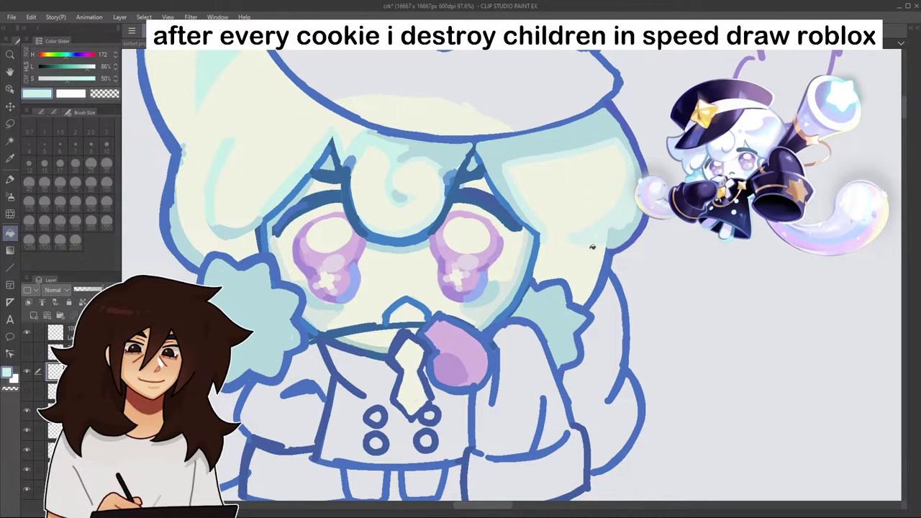
pyautogui.scroll(-4, 565, 238)
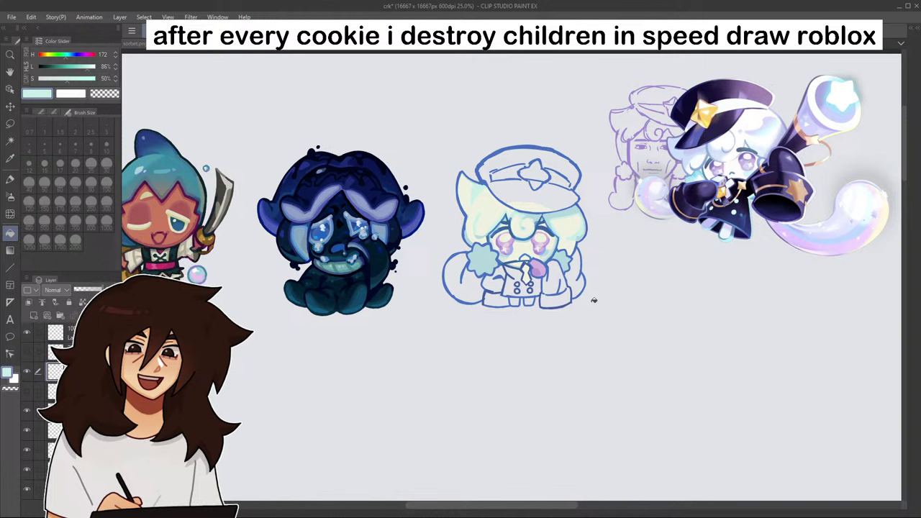
pyautogui.scroll(5, 547, 216)
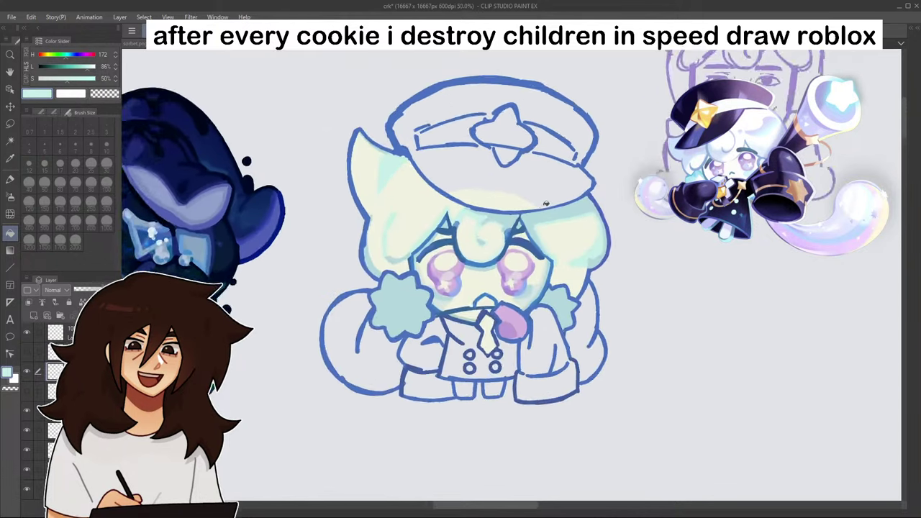
# - Return to the pen, sample the lighter outline blue, and repaint the inner outline of the right hair lock beside the curl
pyautogui.click(10, 180)
pyautogui.click(11, 180)
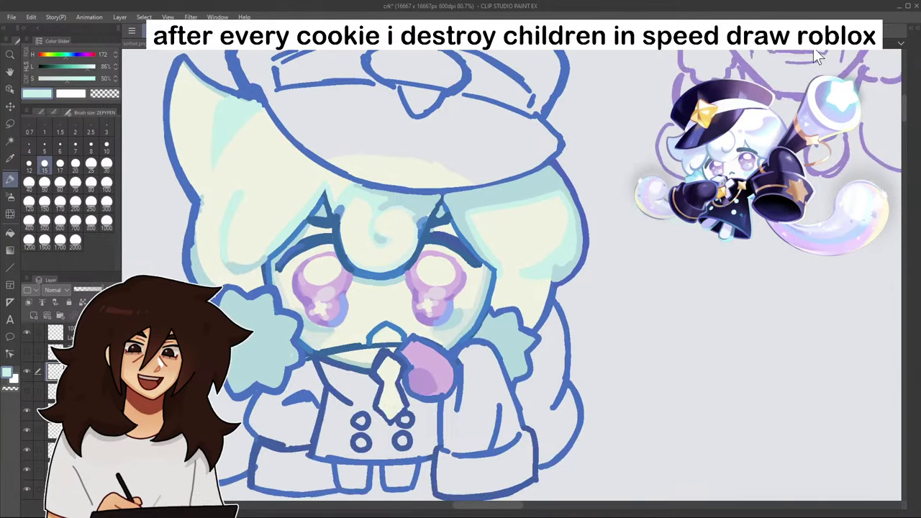
pyautogui.scroll(-4, 481, 270)
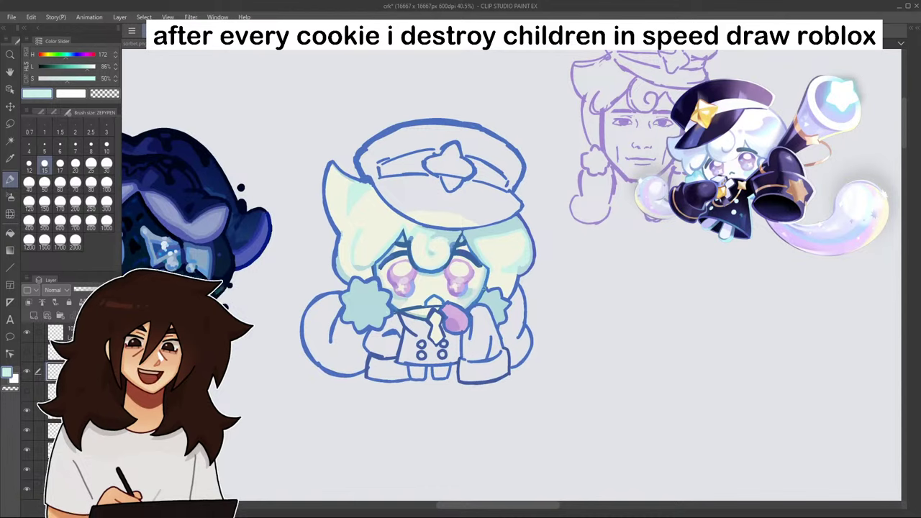
pyautogui.keyDown('alt'); pyautogui.click(484, 290); pyautogui.keyUp('alt')
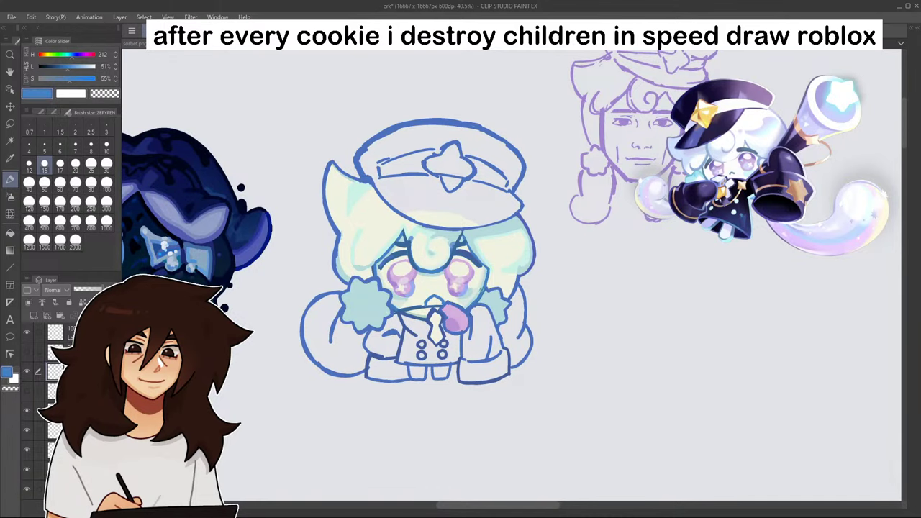
pyautogui.scroll(6, 488, 253)
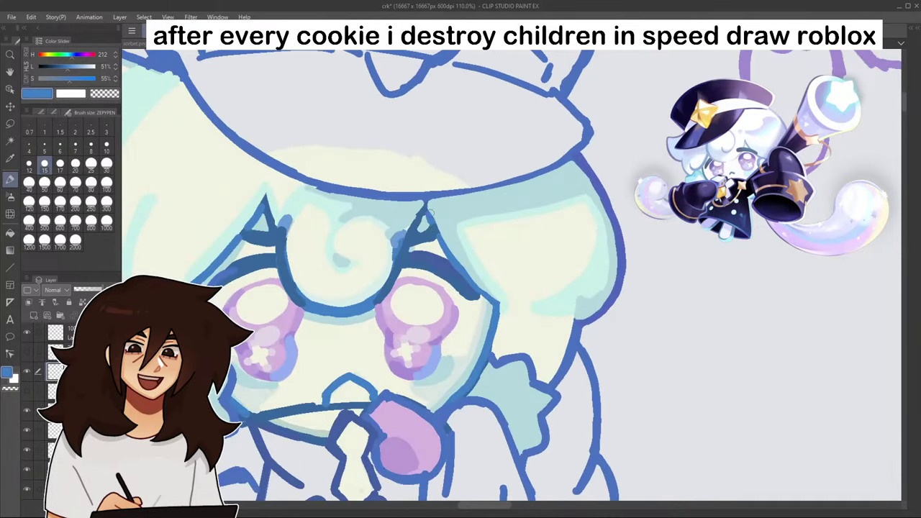
pyautogui.moveTo(427, 205); pyautogui.dragTo(453, 270)
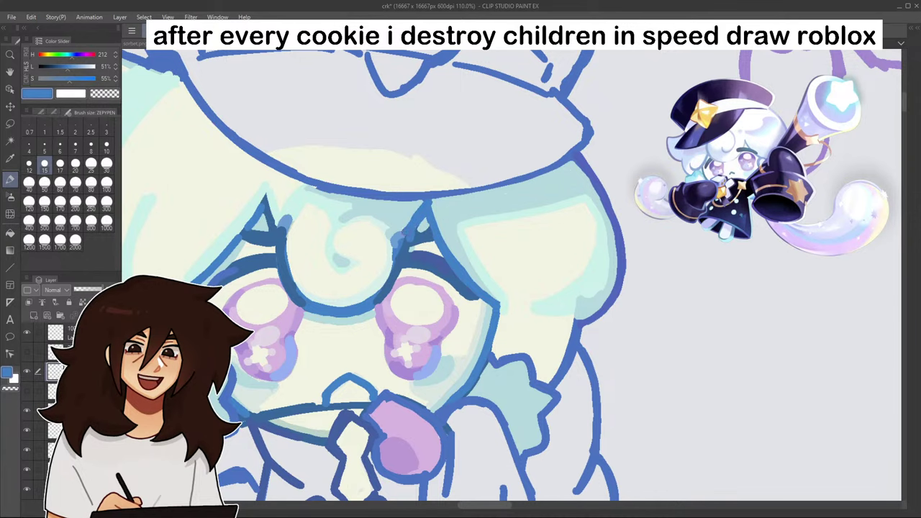
pyautogui.scroll(-15, 438, 209)
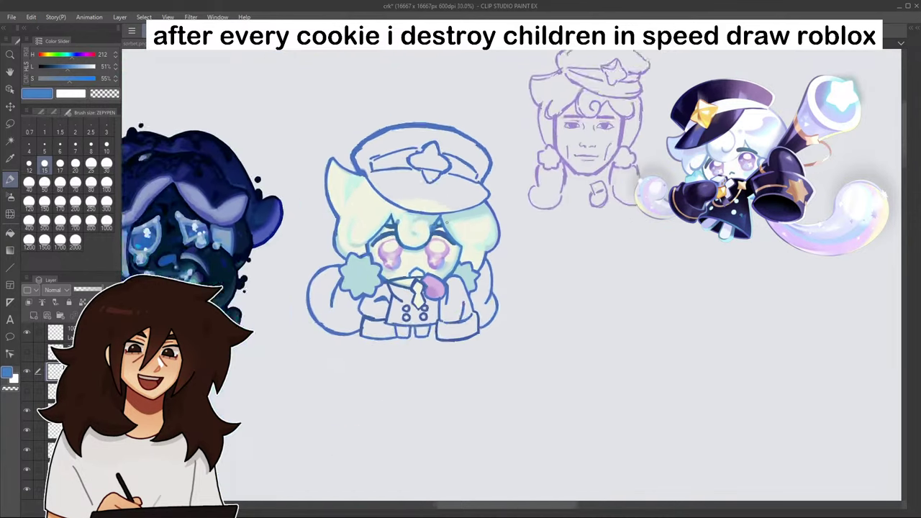
# - Resample the lighter blue and recolor the outline of the pointed hair gap left of the forehead curl
pyautogui.scroll(20, 431, 224)
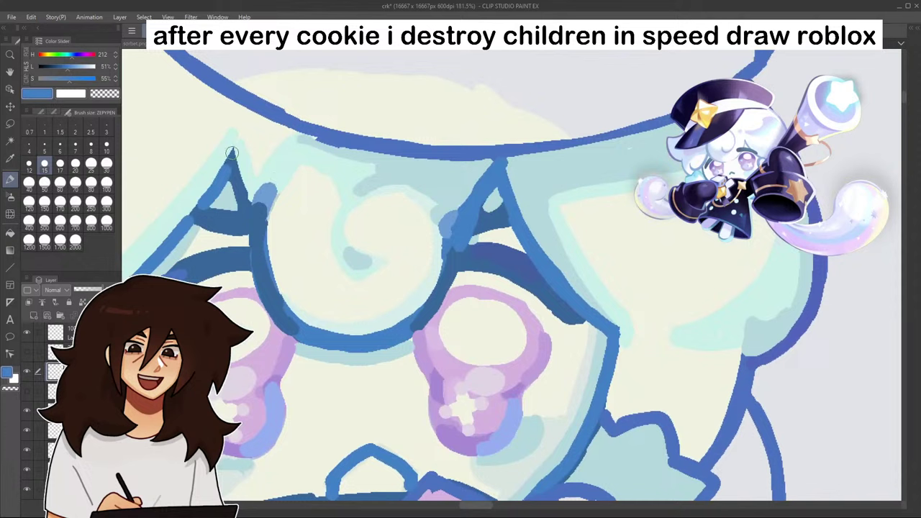
pyautogui.keyDown('alt'); pyautogui.click(232, 155); pyautogui.keyUp('alt')
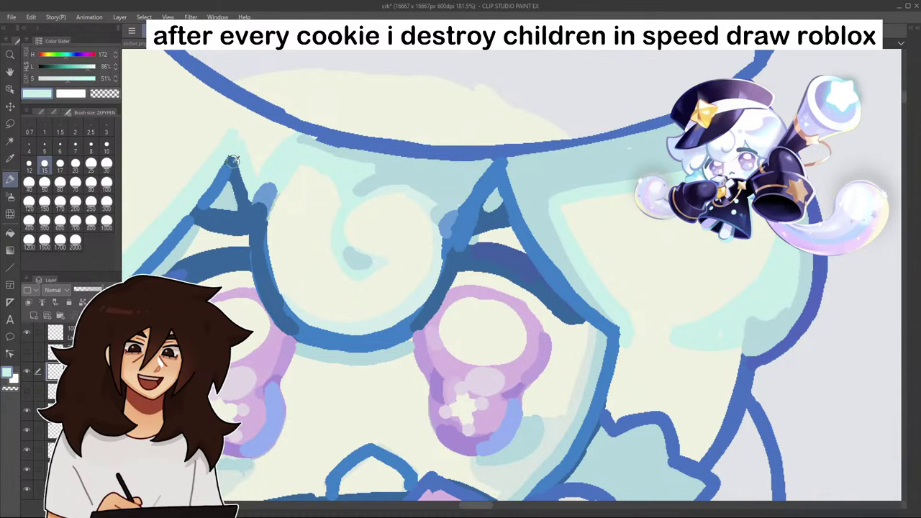
pyautogui.keyDown('alt'); pyautogui.click(224, 175); pyautogui.keyUp('alt')
pyautogui.moveTo(233, 177); pyautogui.dragTo(256, 229)
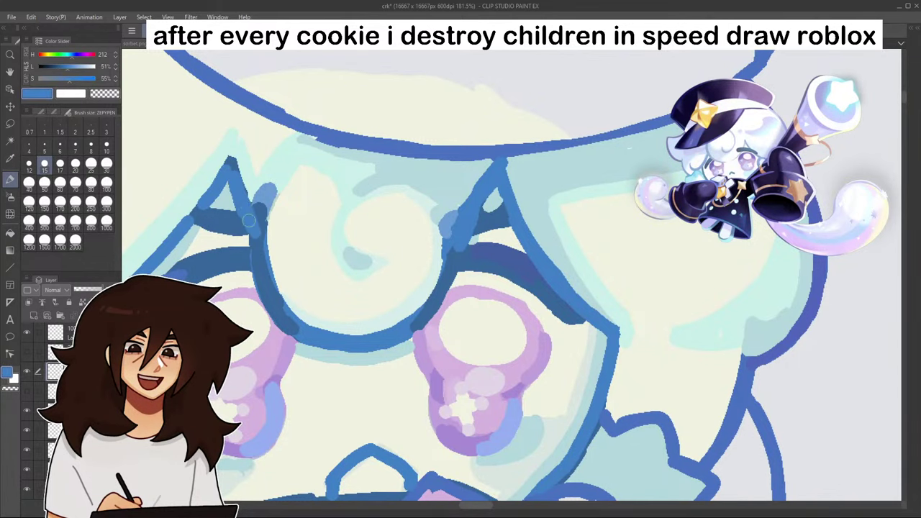
pyautogui.scroll(-5, 252, 213)
pyautogui.scroll(3, 255, 173)
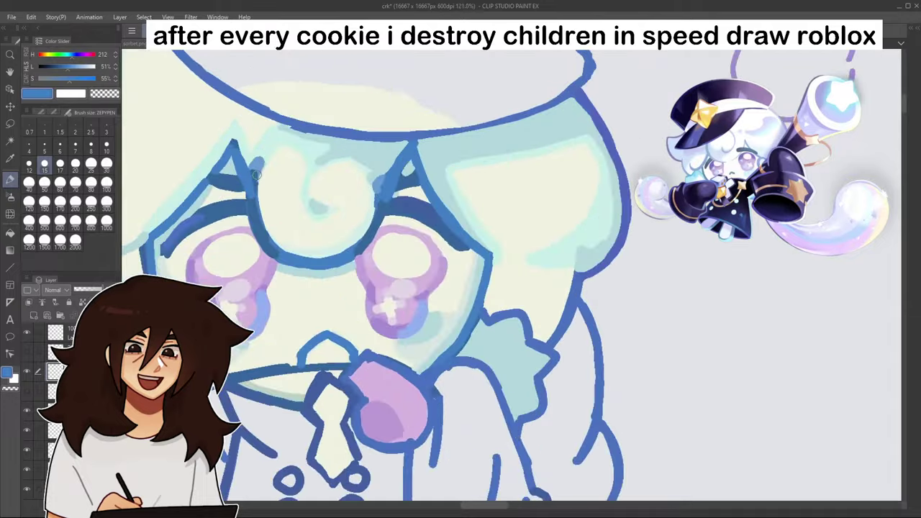
# - Compare the whole cap-and-coat cookie drawing with the finished characters beside it
pyautogui.scroll(2, 257, 175)
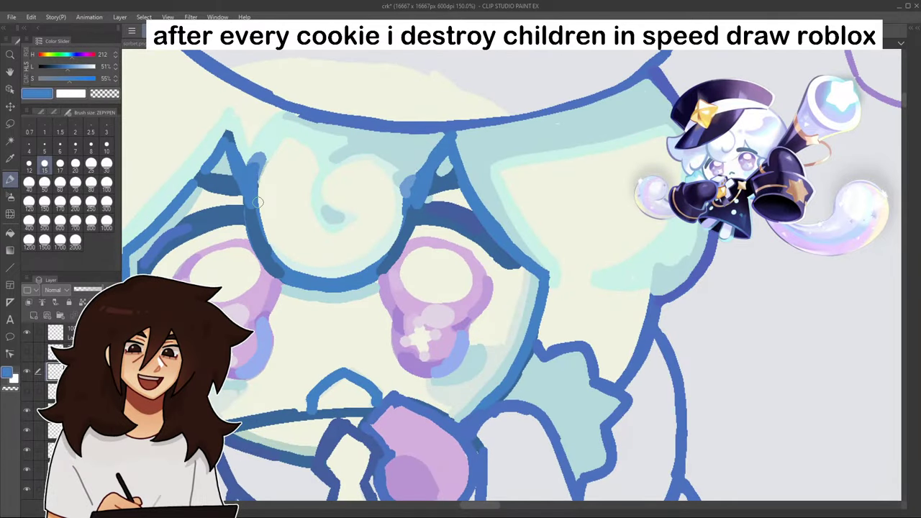
pyautogui.scroll(-2, 257, 203)
pyautogui.scroll(-2, 257, 203)
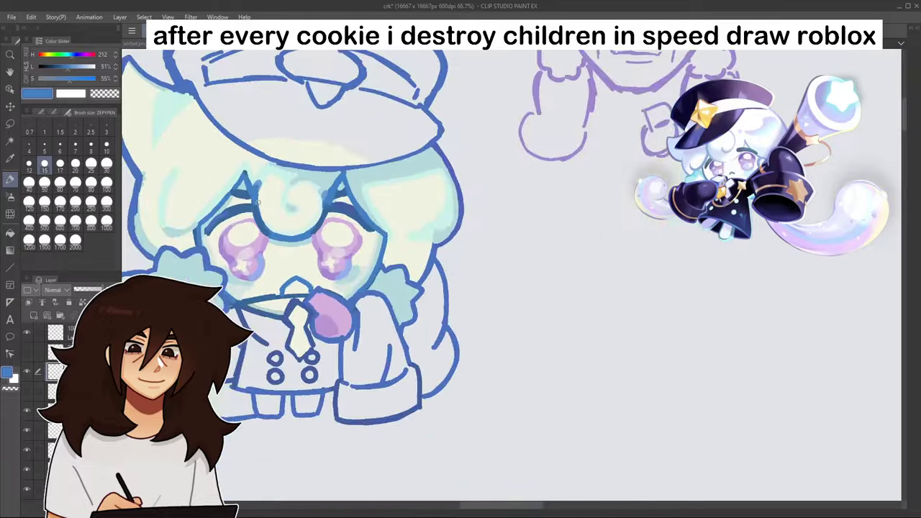
pyautogui.scroll(-3, 257, 203)
pyautogui.moveTo(494, 65); pyautogui.dragTo(799, 68)
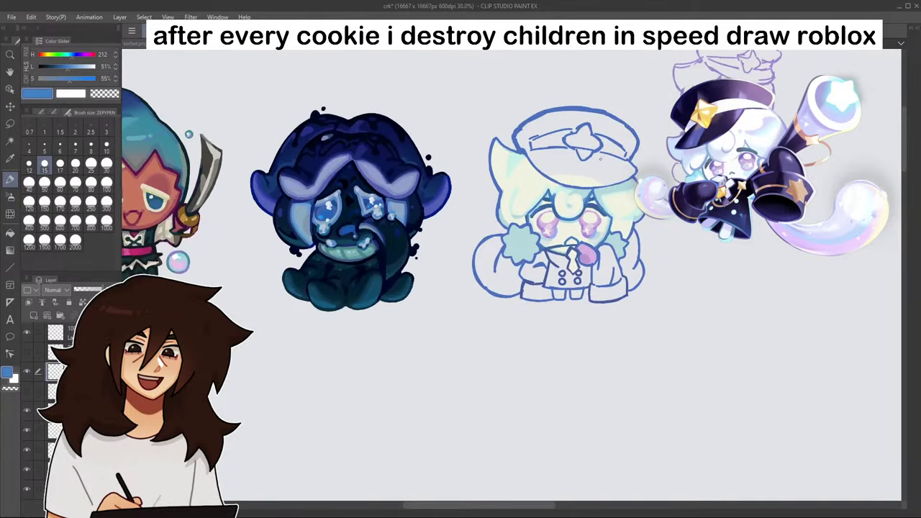
pyautogui.scroll(2, 600, 158)
pyautogui.scroll(-4, 600, 158)
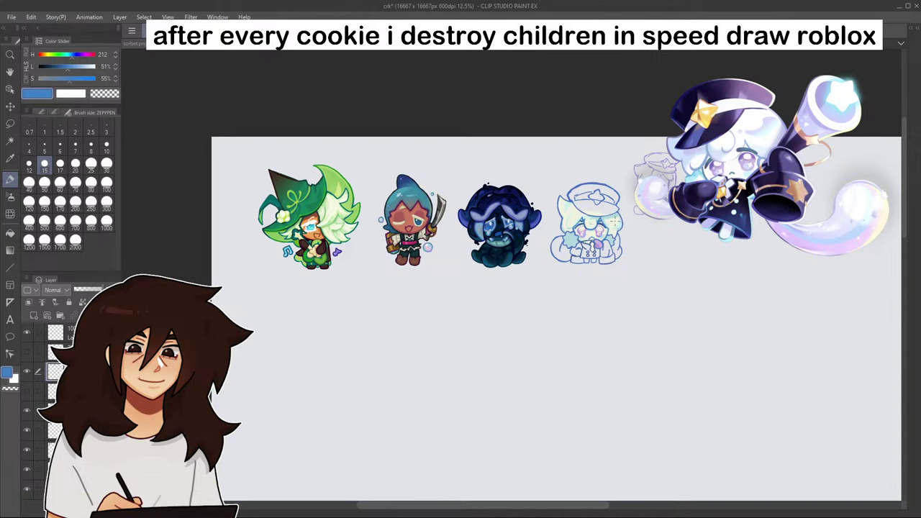
pyautogui.scroll(5, 615, 221)
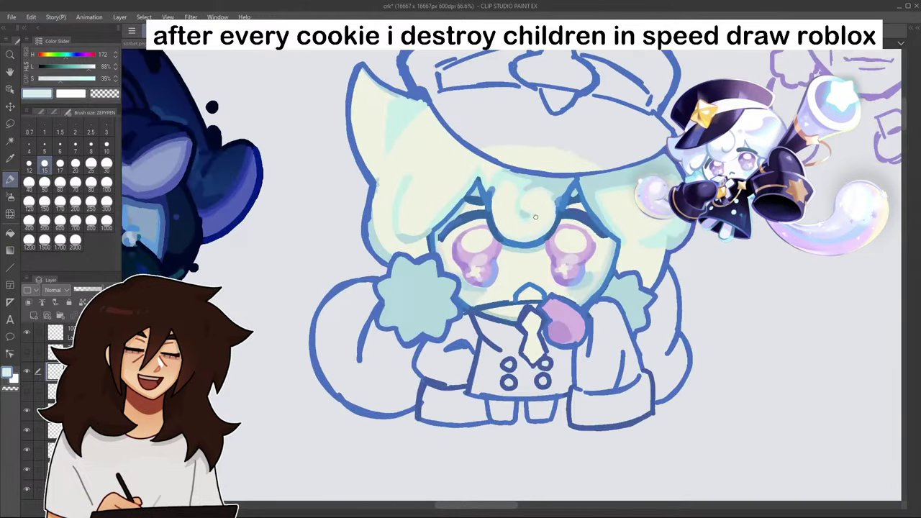
# - Turn the sampled cream into pure white and try a small highlight on the large left hair lock
pyautogui.keyDown('alt'); pyautogui.click(537, 214); pyautogui.keyUp('alt')
pyautogui.scroll(-2, 539, 211)
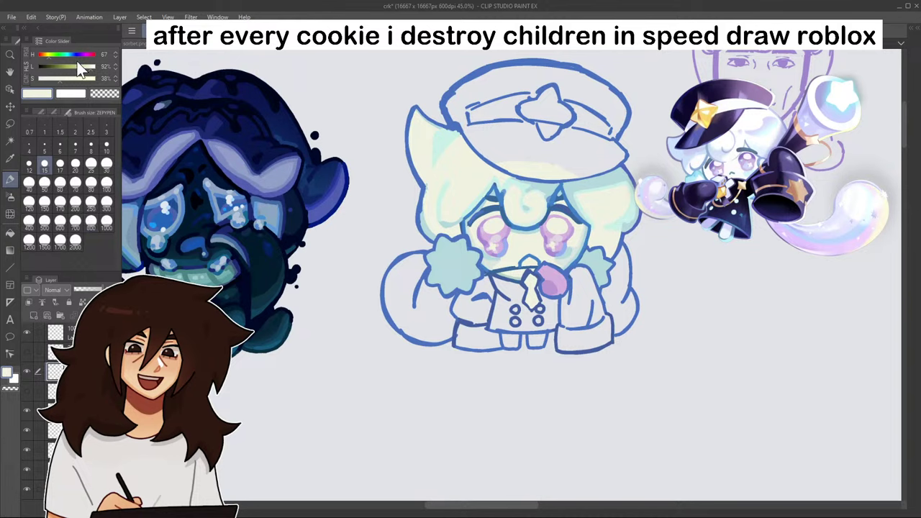
pyautogui.moveTo(85, 78); pyautogui.dragTo(114, 78)
pyautogui.scroll(4, 572, 239)
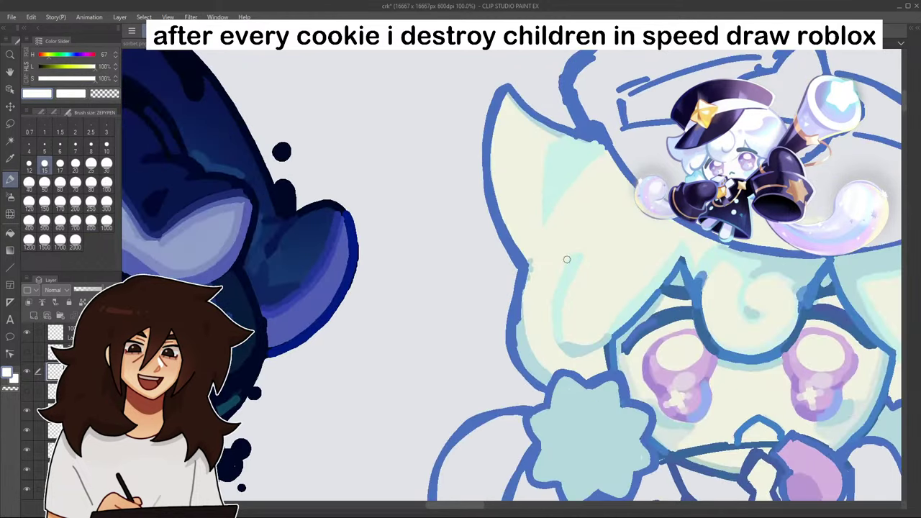
pyautogui.moveTo(629, 352)
pyautogui.mouseDown()
pyautogui.moveTo(847, 131)
pyautogui.moveTo(171, 172)
pyautogui.moveTo(332, 267)
pyautogui.mouseUp()
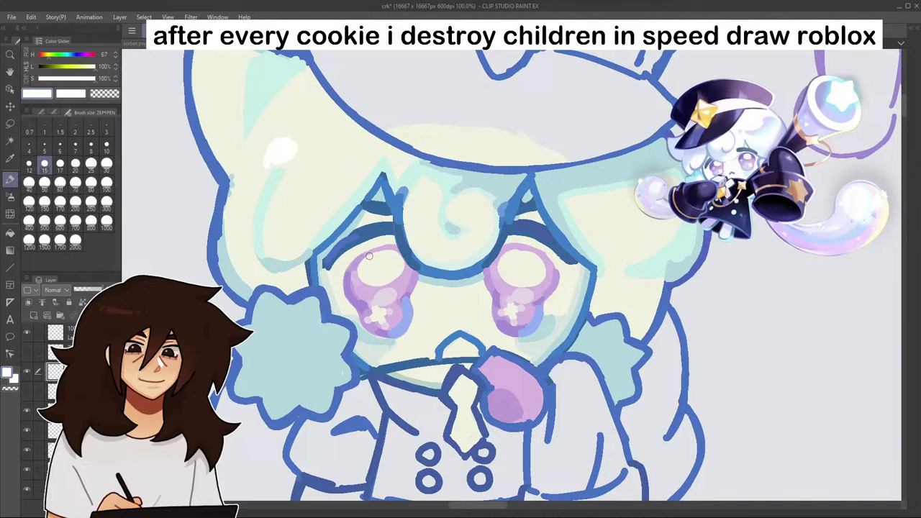
pyautogui.scroll(-5, 500, 152)
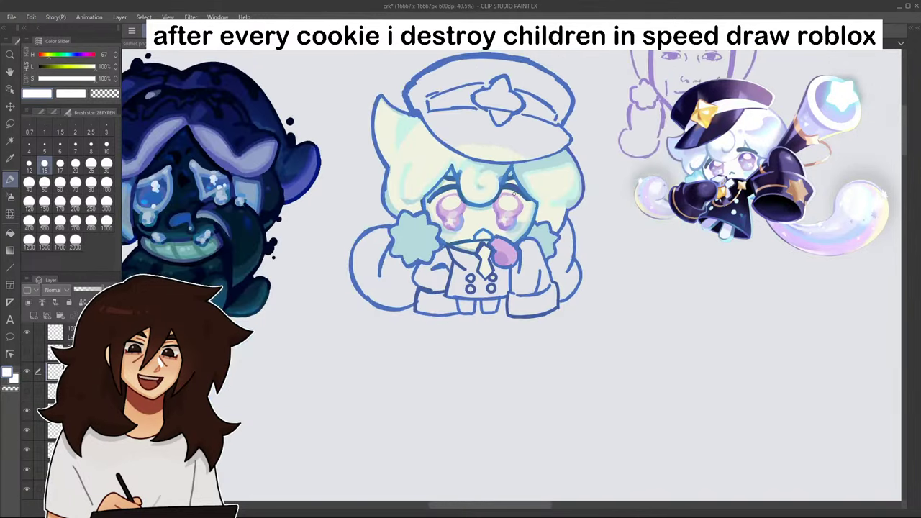
pyautogui.moveTo(483, 249)
pyautogui.mouseDown()
pyautogui.moveTo(807, 63)
pyautogui.moveTo(481, 259)
pyautogui.moveTo(422, 277)
pyautogui.mouseUp()
pyautogui.scroll(4, 420, 189)
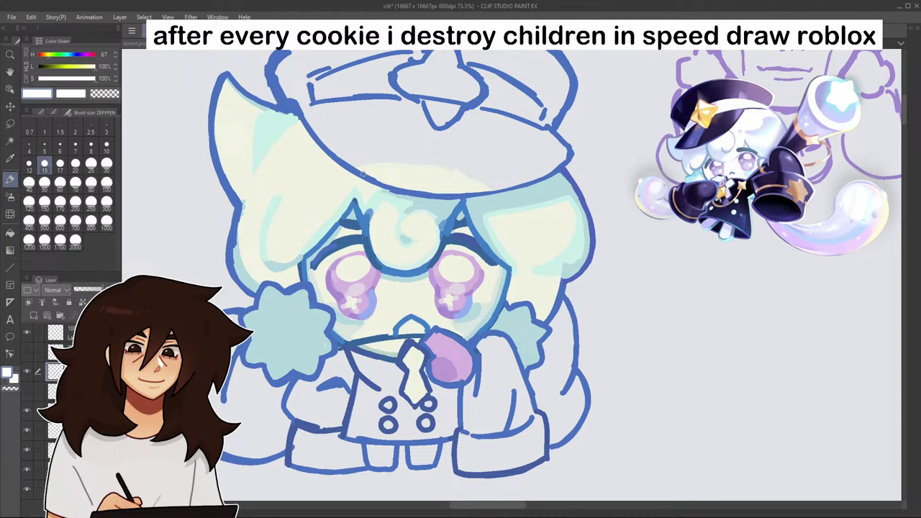
# - Sample the cream, aqua shading and lighter outline blue to touch up the pointed hair gap left of the forehead curl
pyautogui.keyDown('alt'); pyautogui.click(385, 232); pyautogui.keyUp('alt')
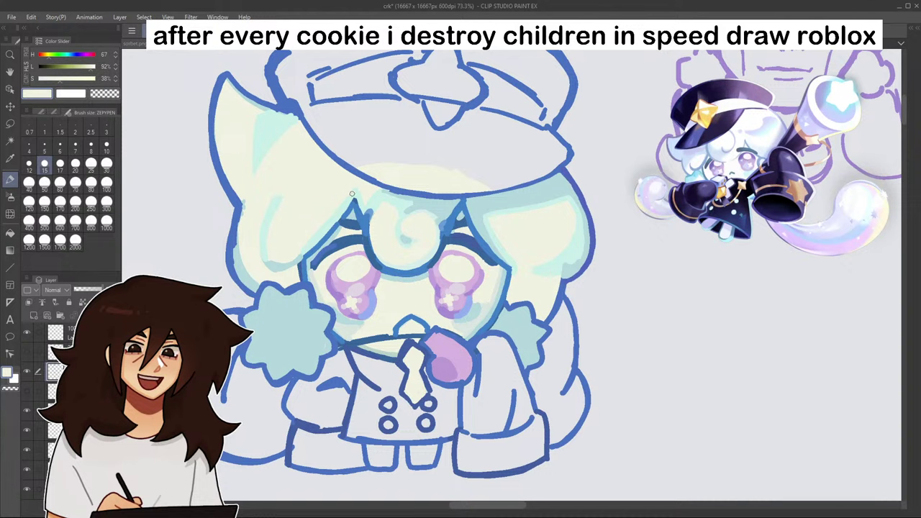
pyautogui.keyDown('alt'); pyautogui.click(298, 257); pyautogui.keyUp('alt')
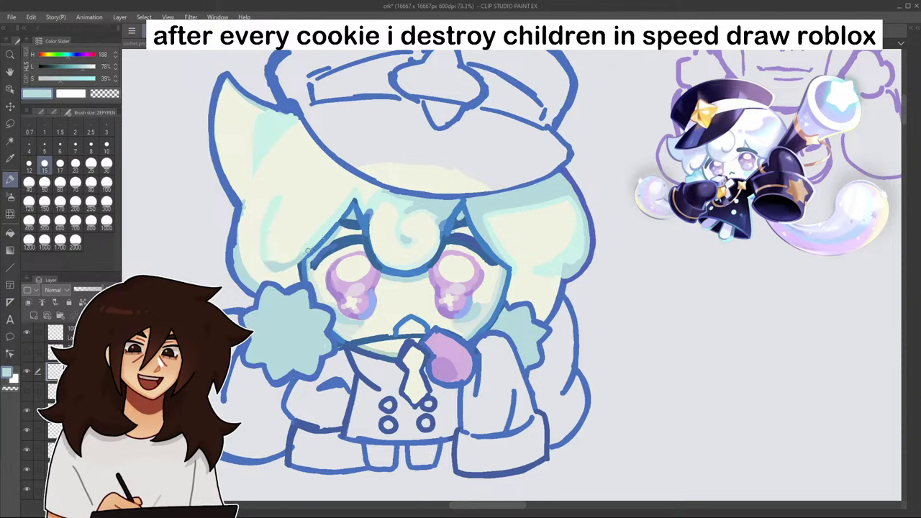
pyautogui.keyDown('alt'); pyautogui.click(355, 202); pyautogui.keyUp('alt')
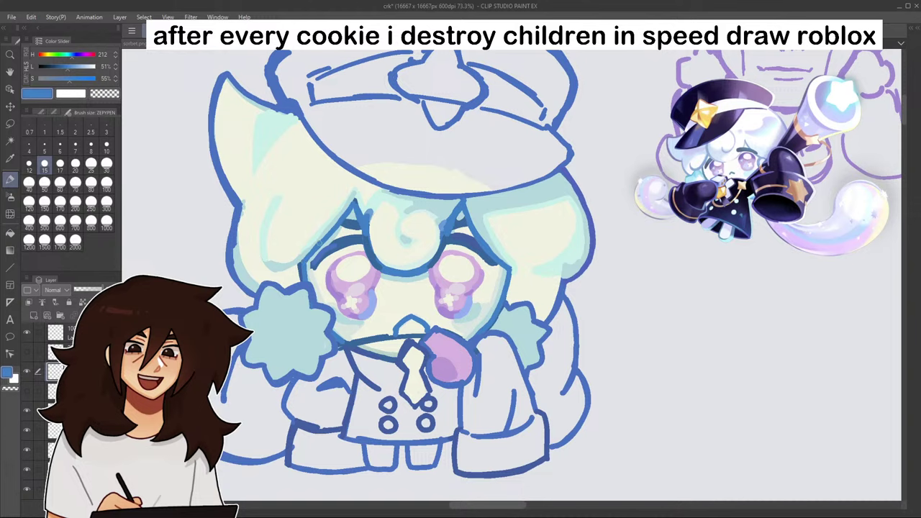
pyautogui.scroll(-6, 414, 203)
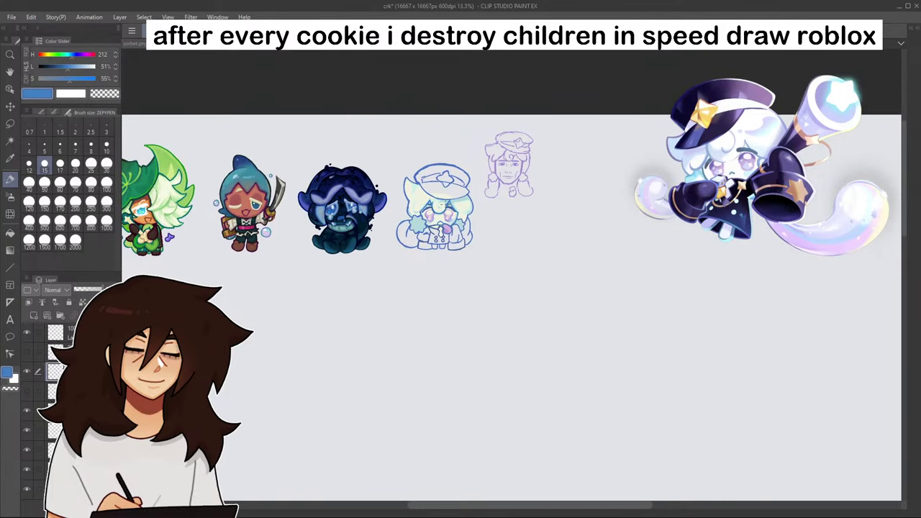
pyautogui.scroll(1, 453, 202)
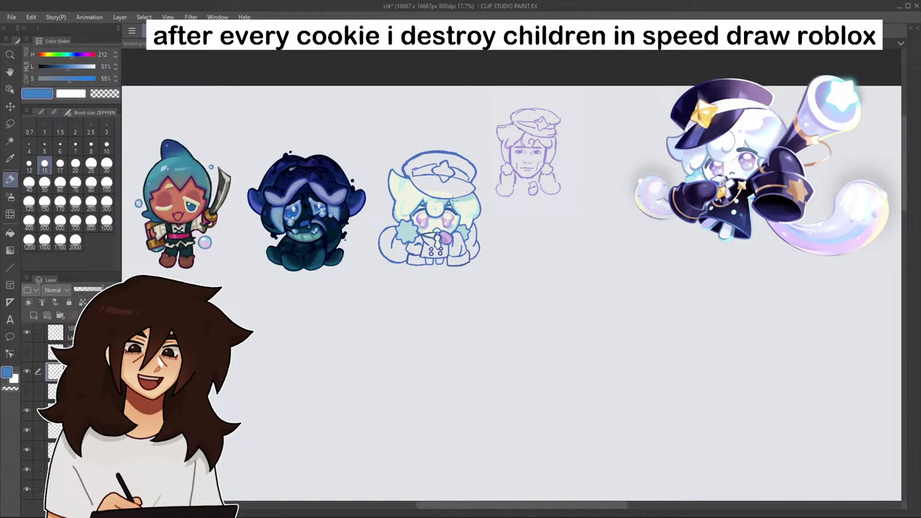
# - Clean up the hair gap right of the forehead curl with the sampled aqua shading and repaint its outline in the lighter blue
pyautogui.scroll(7, 436, 205)
pyautogui.keyDown('alt'); pyautogui.click(437, 209); pyautogui.keyUp('alt')
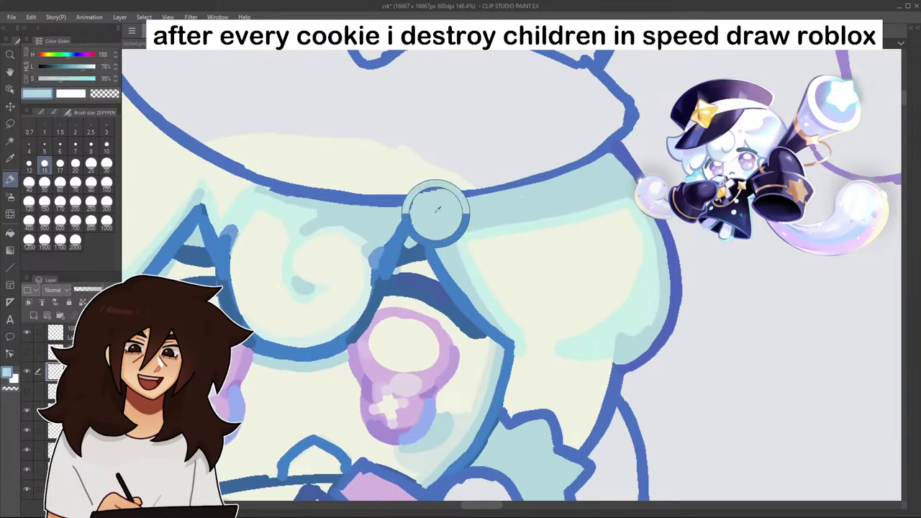
pyautogui.keyDown('alt'); pyautogui.click(436, 211); pyautogui.keyUp('alt')
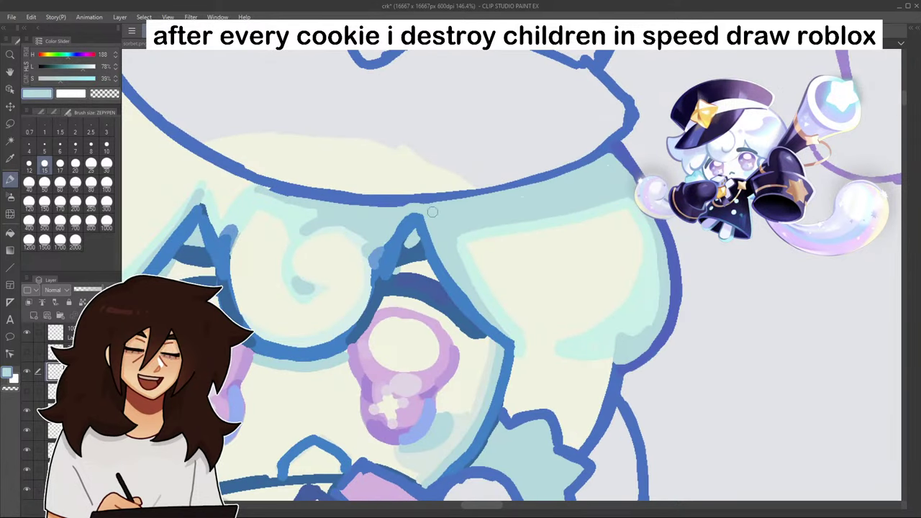
pyautogui.keyDown('alt'); pyautogui.click(389, 221); pyautogui.keyUp('alt')
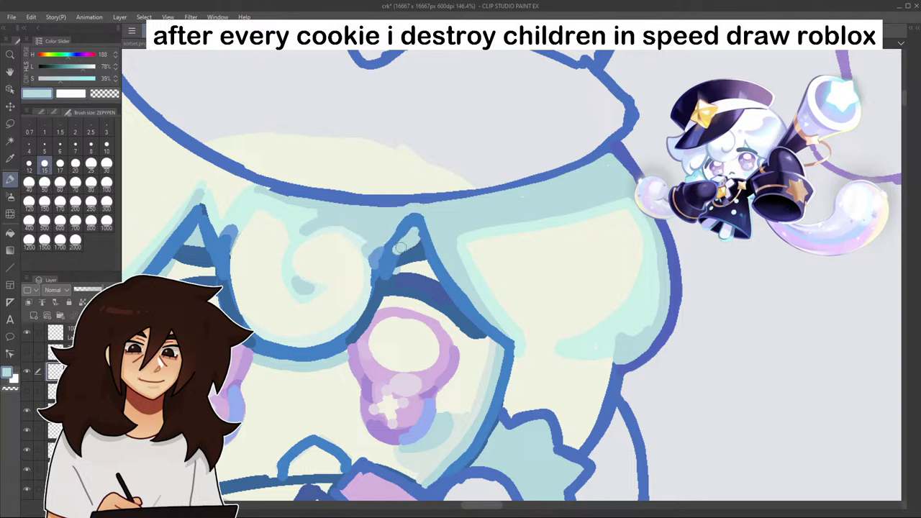
pyautogui.keyDown('alt'); pyautogui.click(404, 222); pyautogui.keyUp('alt')
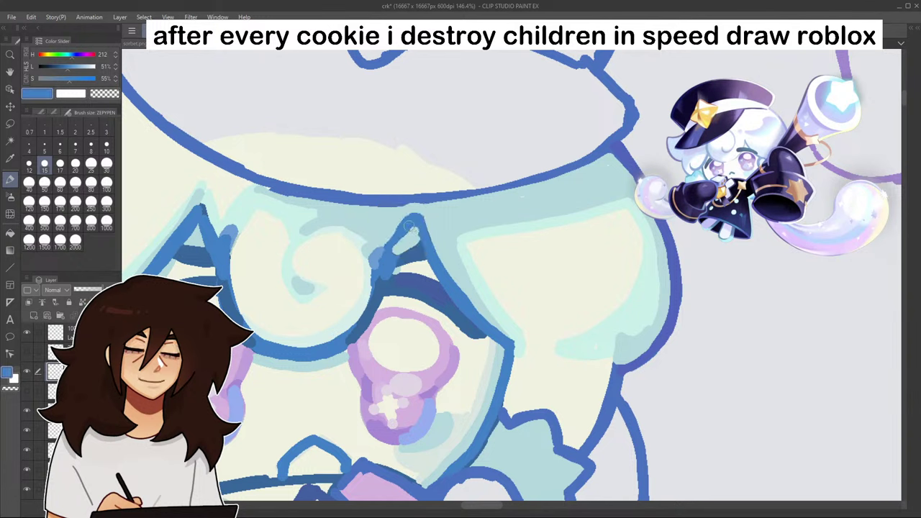
pyautogui.moveTo(389, 243); pyautogui.dragTo(402, 230)
# - Adjust the blue to hue 191, lightness 71% and saturation 65%, and try it on the inner edge of the left hair gap
pyautogui.click(76, 77)
pyautogui.click(79, 66)
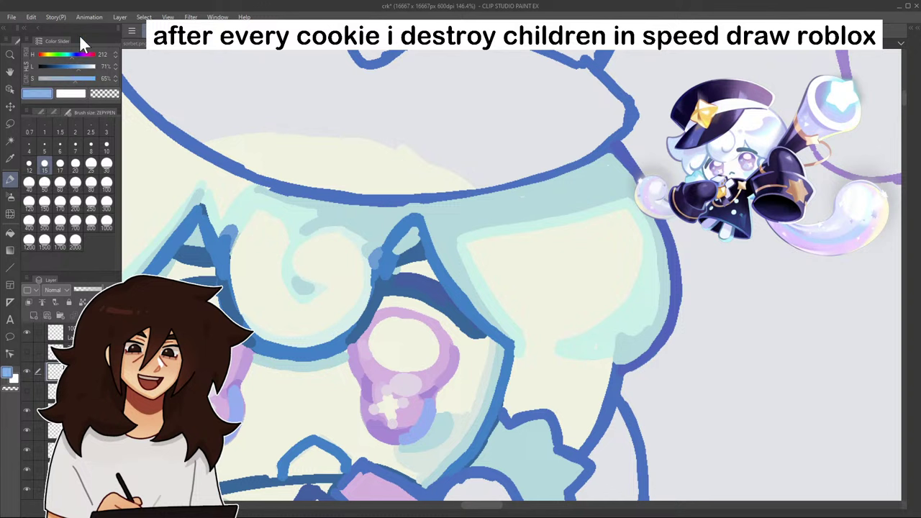
pyautogui.click(68, 55)
pyautogui.moveTo(202, 212); pyautogui.dragTo(210, 245)
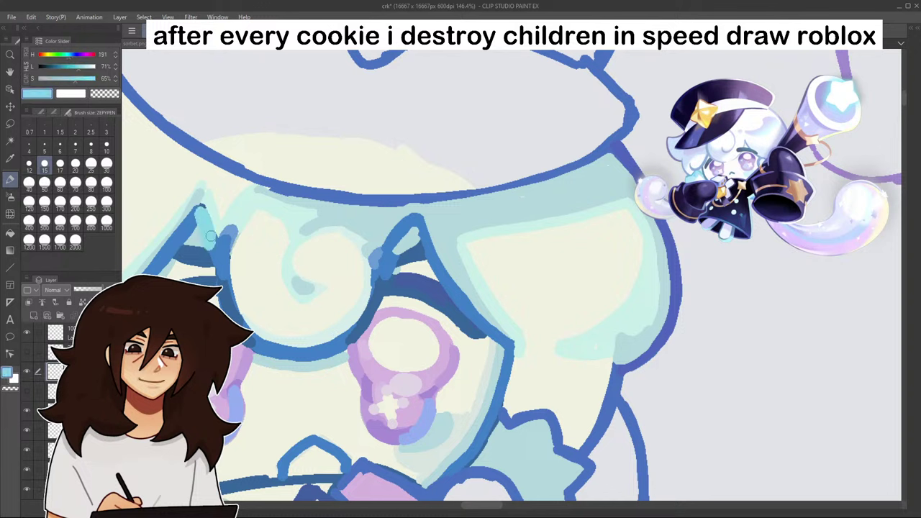
pyautogui.hotkey('ctrl', 'z')
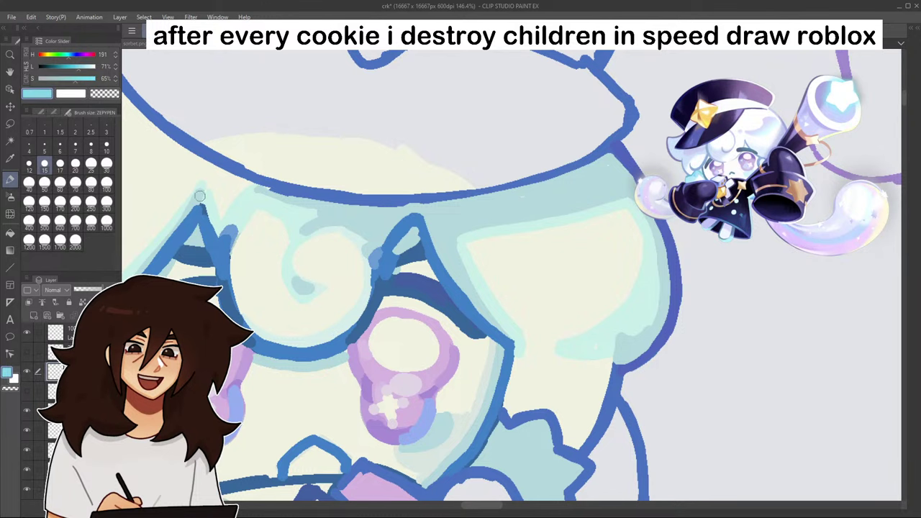
# - Set the cyan's lightness to 65% and try it on both edges of the hair gap left of the curl
pyautogui.click(76, 66)
pyautogui.moveTo(202, 213); pyautogui.dragTo(212, 246)
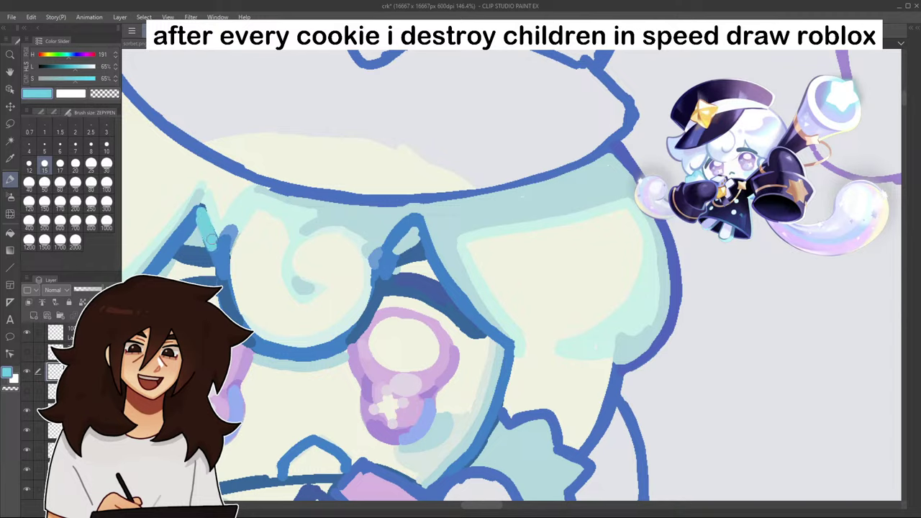
pyautogui.scroll(-5, 208, 211)
pyautogui.scroll(-5, 208, 210)
pyautogui.scroll(7, 312, 239)
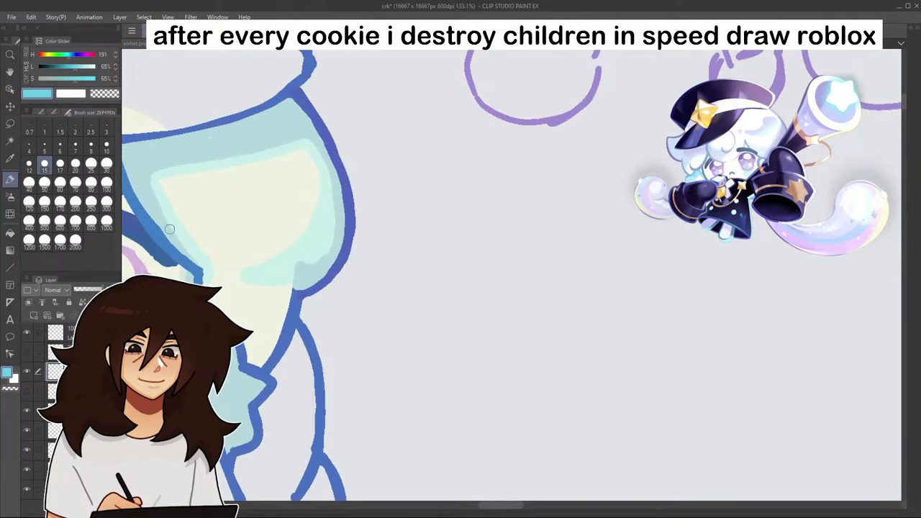
pyautogui.moveTo(425, 265)
pyautogui.mouseDown()
pyautogui.moveTo(822, 55)
pyautogui.moveTo(894, 278)
pyautogui.moveTo(859, 239)
pyautogui.mouseUp()
pyautogui.moveTo(334, 141); pyautogui.dragTo(285, 201)
pyautogui.moveTo(337, 142); pyautogui.dragTo(296, 195)
pyautogui.scroll(-5, 296, 194)
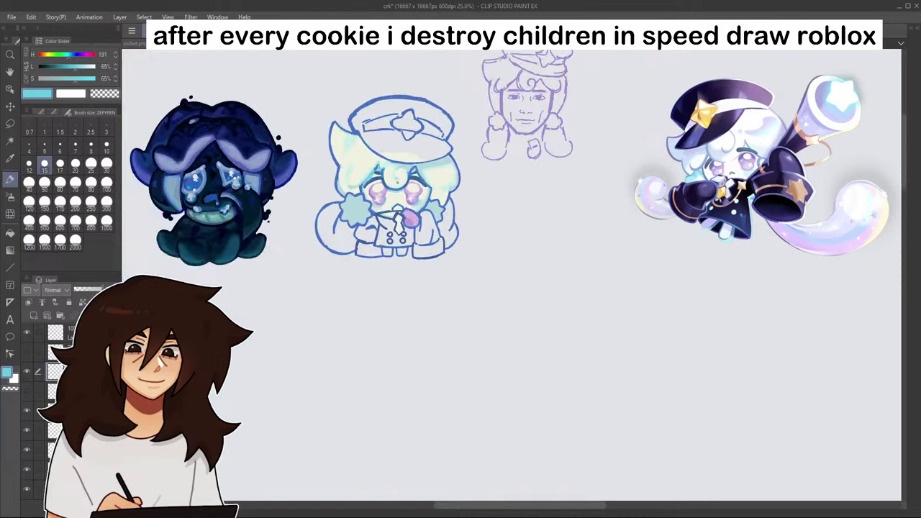
# - Set the cyan's lightness to 54% and recolor the outer outline of the hair gap left of the curl down toward the face
pyautogui.scroll(6, 401, 172)
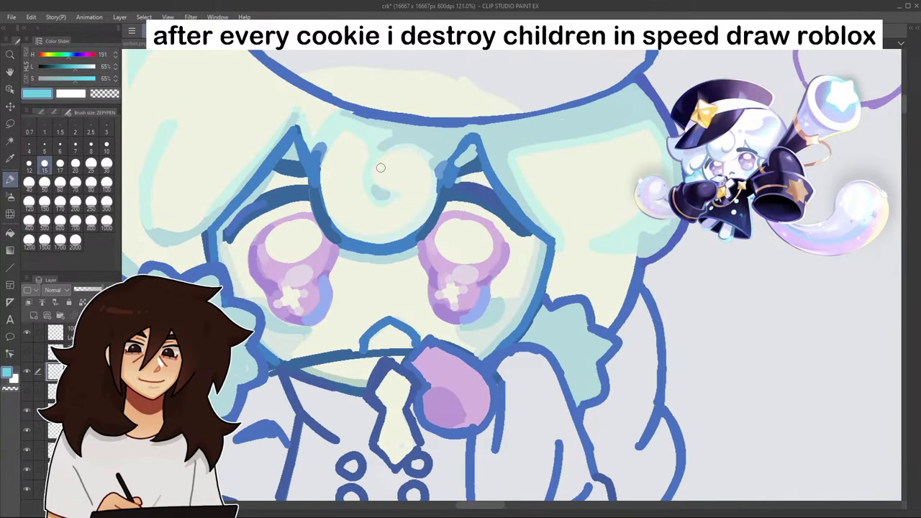
pyautogui.moveTo(75, 62); pyautogui.dragTo(74, 60)
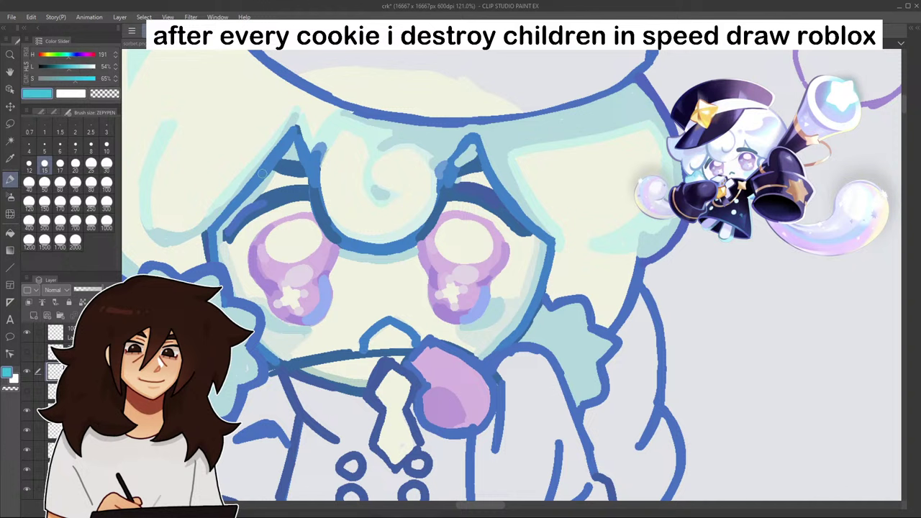
pyautogui.moveTo(262, 173); pyautogui.dragTo(286, 143)
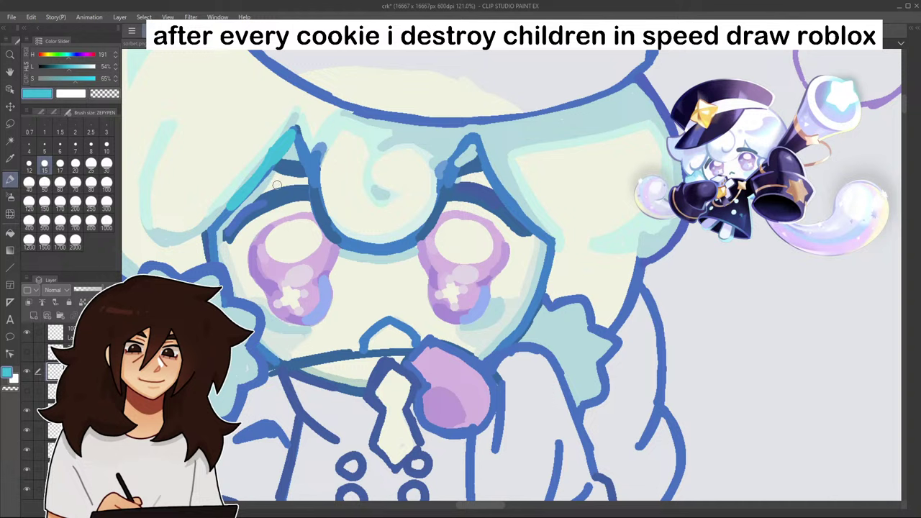
pyautogui.moveTo(239, 200); pyautogui.dragTo(217, 225)
pyautogui.moveTo(271, 160)
pyautogui.mouseDown()
pyautogui.moveTo(292, 129)
pyautogui.moveTo(206, 224)
pyautogui.mouseUp()
# - Try the aqua shading over the cyan hair outline, undo it, and smooth that outline with the resampled cyan
pyautogui.keyDown('alt'); pyautogui.click(289, 123); pyautogui.keyUp('alt')
pyautogui.scroll(-5, 298, 120)
pyautogui.scroll(8, 292, 137)
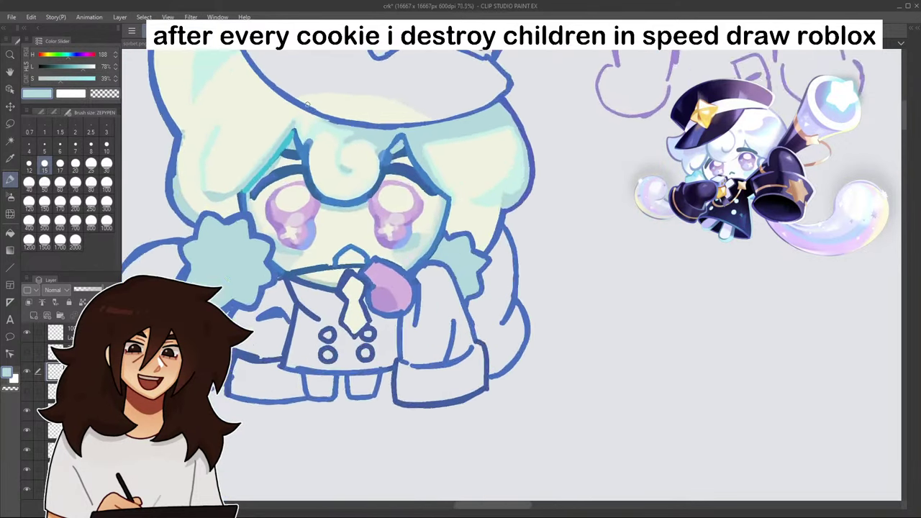
pyautogui.keyDown('alt'); pyautogui.click(410, 278); pyautogui.keyUp('alt')
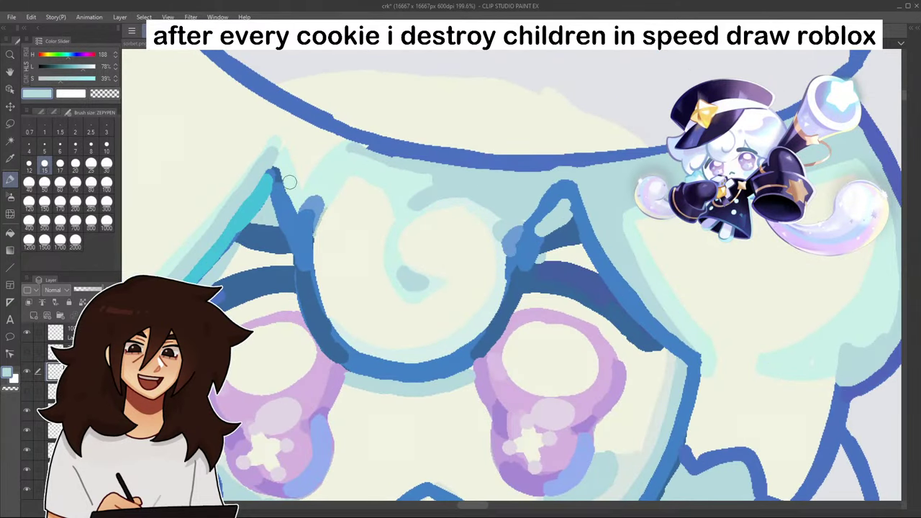
pyautogui.moveTo(279, 153)
pyautogui.mouseDown()
pyautogui.moveTo(294, 204)
pyautogui.moveTo(230, 232)
pyautogui.mouseUp()
pyautogui.keyDown('alt'); pyautogui.click(246, 210); pyautogui.keyUp('alt')
pyautogui.hotkey('ctrl', 'z')
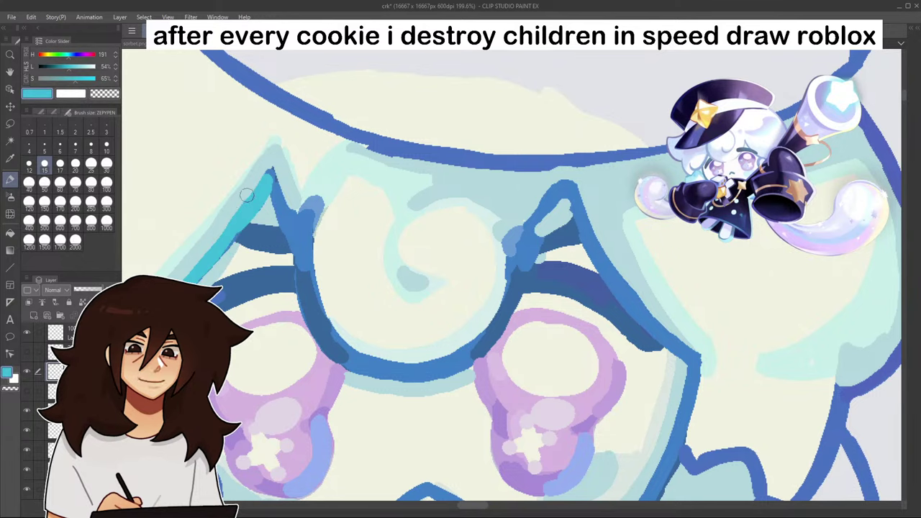
pyautogui.moveTo(258, 196); pyautogui.dragTo(208, 268)
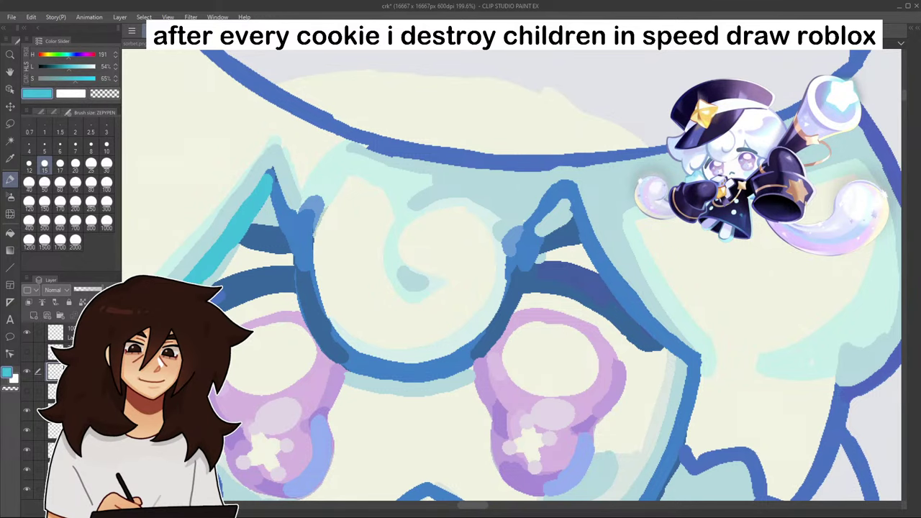
# - Sample the periwinkle at hue 223, lightness 76% and saturation 78% from the eye and paint it inside the hair gap right of the curl
pyautogui.scroll(-8, 224, 238)
pyautogui.scroll(7, 231, 217)
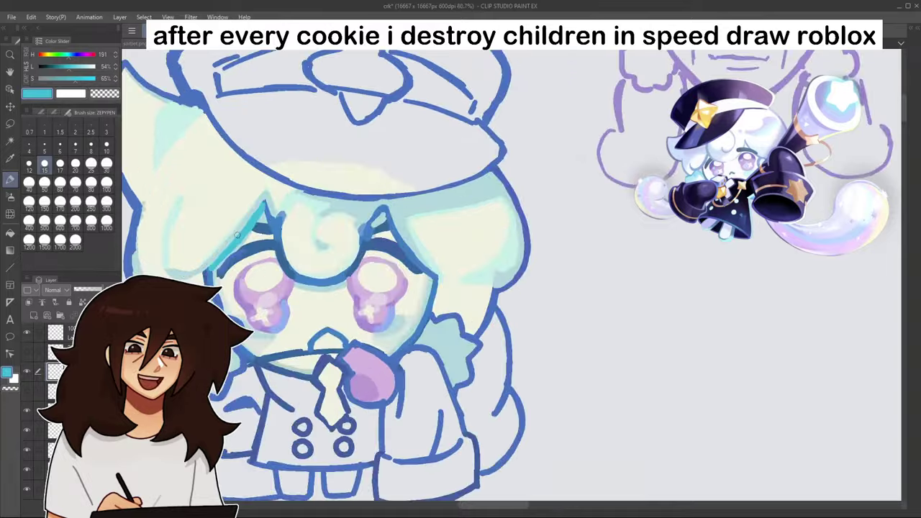
pyautogui.keyDown('alt'); pyautogui.click(231, 257); pyautogui.keyUp('alt')
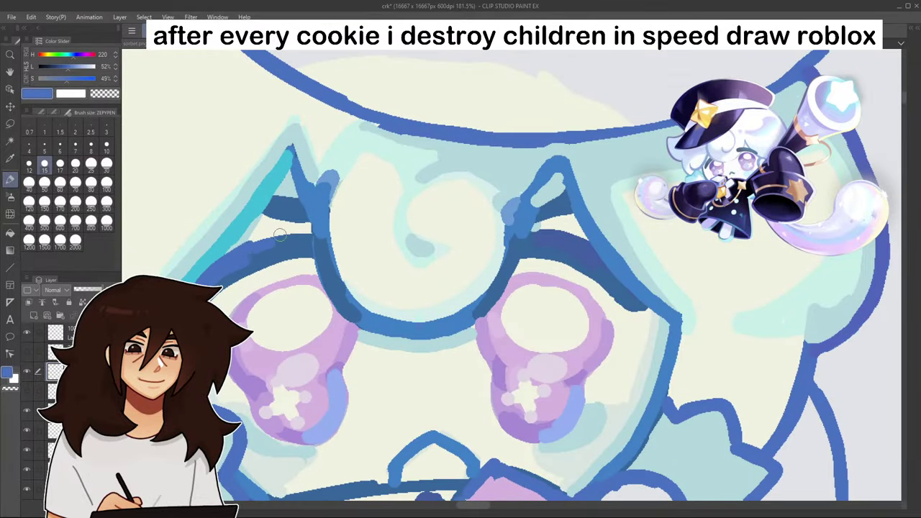
pyautogui.keyDown('alt'); pyautogui.click(336, 373); pyautogui.keyUp('alt')
pyautogui.scroll(-2, 237, 241)
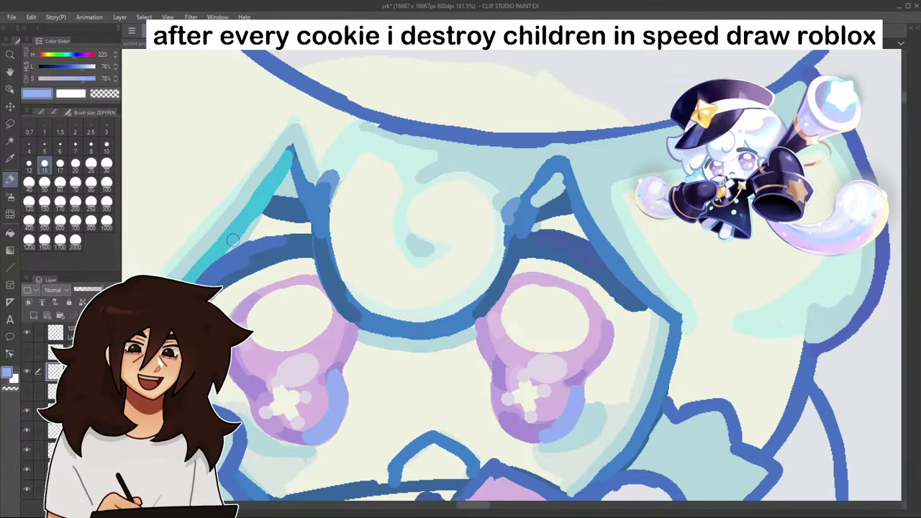
pyautogui.scroll(-6, 245, 216)
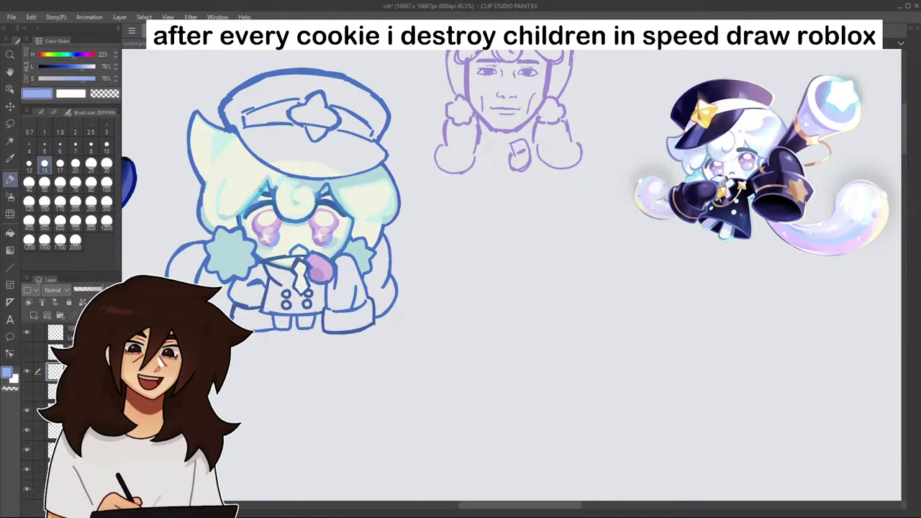
pyautogui.scroll(6, 238, 187)
pyautogui.moveTo(317, 210); pyautogui.dragTo(343, 181)
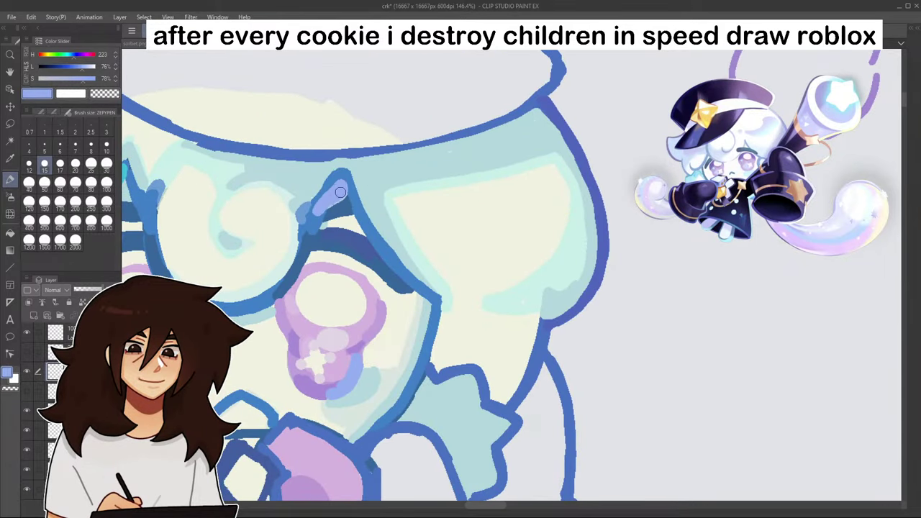
# - Retouch the hair gap right of the curl and recolor its outer edge and the curl's lower outline with the sampled cyan
pyautogui.keyDown('alt'); pyautogui.click(334, 179); pyautogui.keyUp('alt')
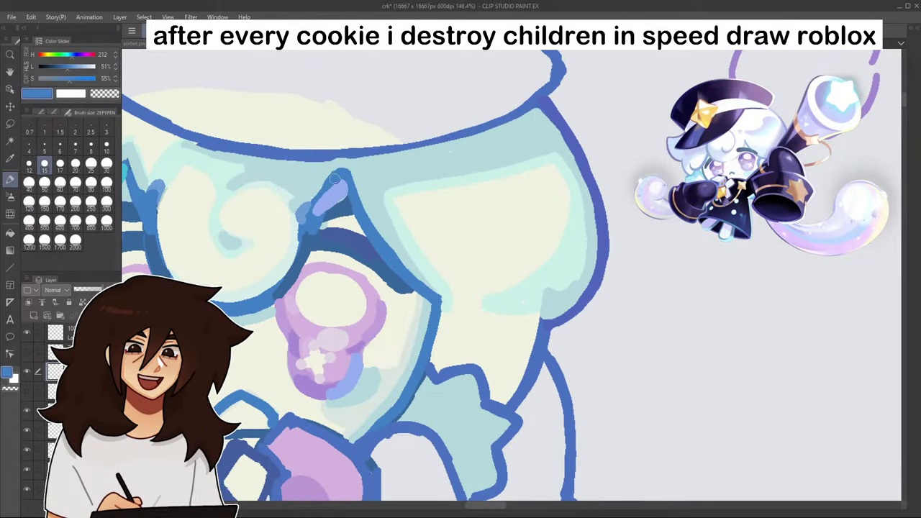
pyautogui.moveTo(335, 178)
pyautogui.mouseDown()
pyautogui.moveTo(313, 215)
pyautogui.moveTo(357, 194)
pyautogui.moveTo(381, 244)
pyautogui.mouseUp()
pyautogui.keyDown('alt'); pyautogui.click(333, 201); pyautogui.keyUp('alt')
pyautogui.keyDown('alt'); pyautogui.click(318, 196); pyautogui.keyUp('alt')
pyautogui.keyDown('alt'); pyautogui.click(128, 170); pyautogui.keyUp('alt')
pyautogui.scroll(-10, 380, 223)
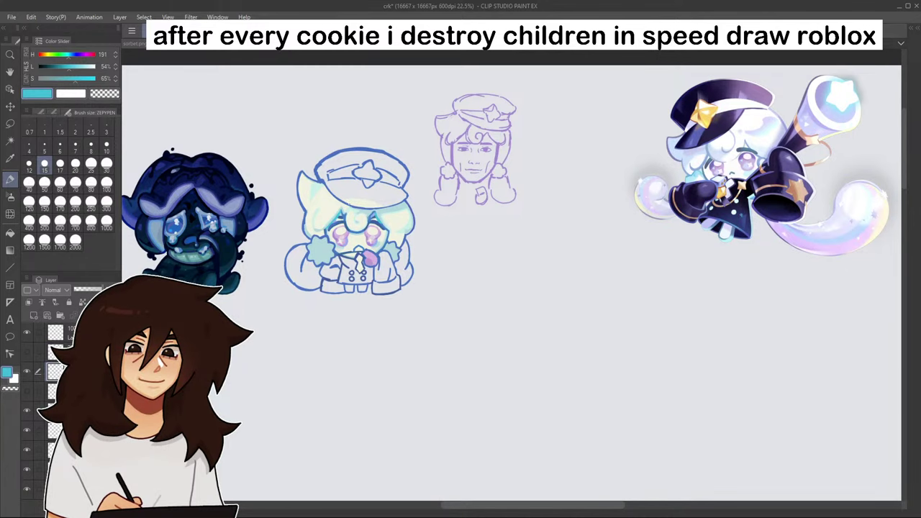
pyautogui.scroll(9, 375, 202)
pyautogui.moveTo(326, 368)
pyautogui.mouseDown()
pyautogui.moveTo(391, 378)
pyautogui.moveTo(384, 374)
pyautogui.moveTo(406, 368)
pyautogui.mouseUp()
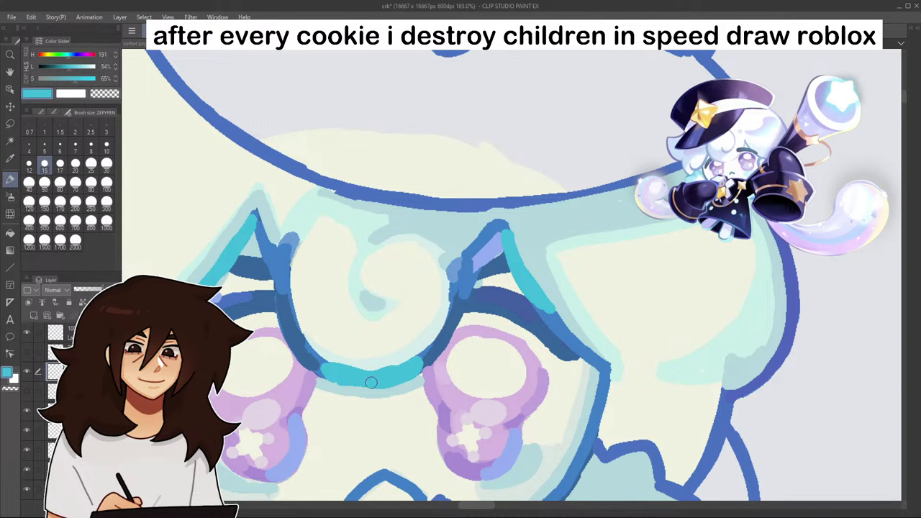
# - Change the cyan's hue to 206 and fill the curl's lower outline with it
pyautogui.scroll(-7, 403, 360)
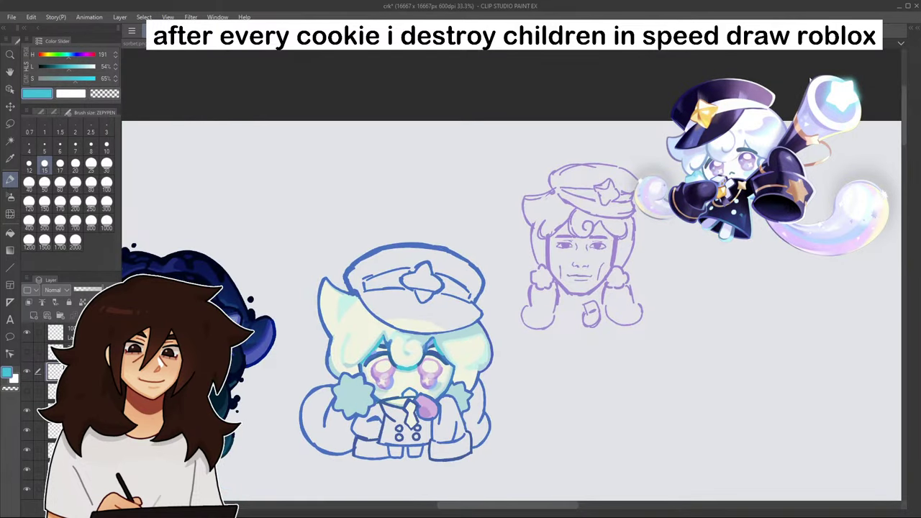
pyautogui.scroll(5, 432, 245)
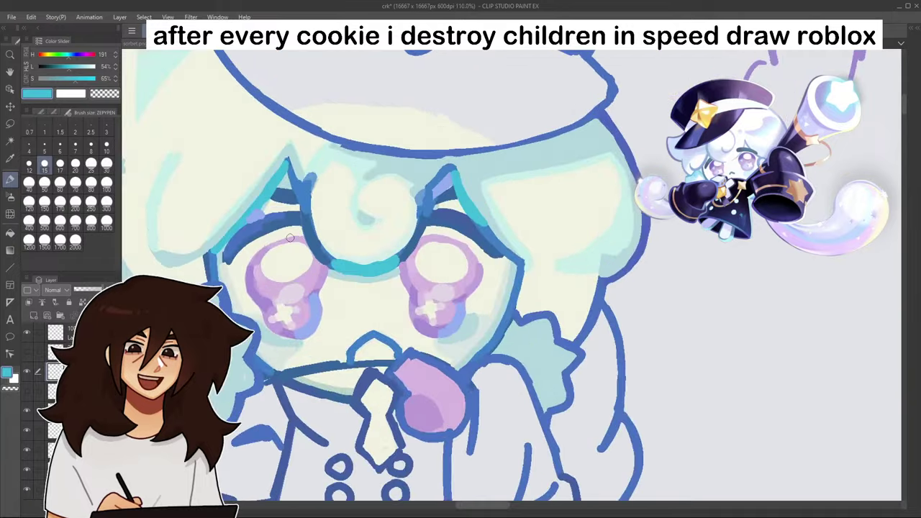
pyautogui.click(72, 54)
pyautogui.click(10, 233)
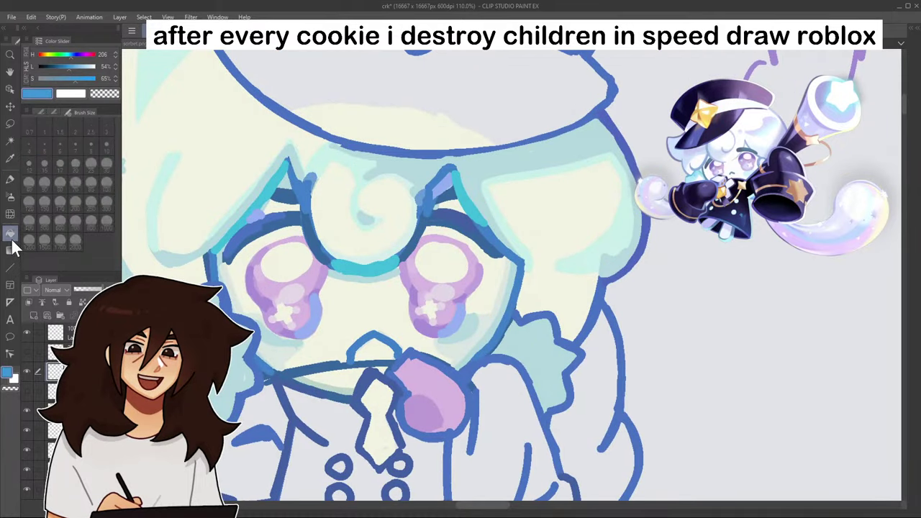
pyautogui.click(373, 265)
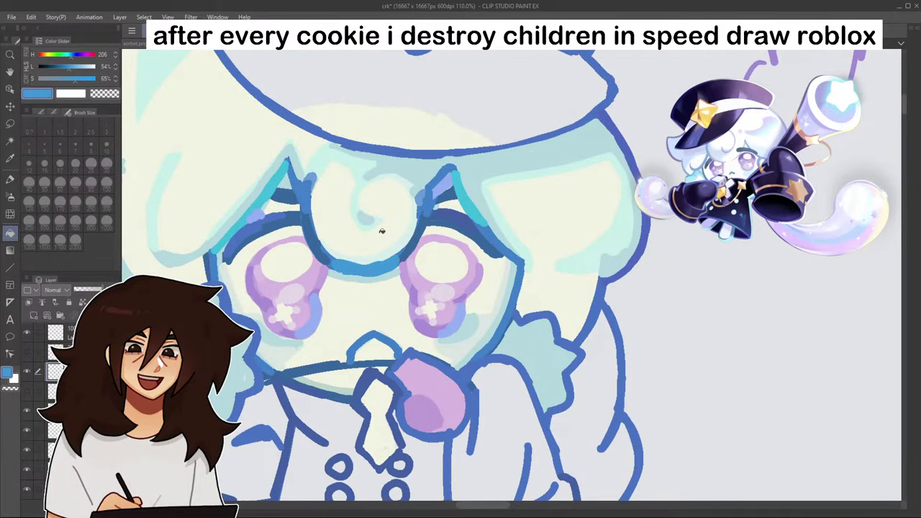
# - Set the blue to lightness 61% and saturation 74% and fill the curl's lower outline and both hair gaps' outer edges with it
pyautogui.click(74, 67)
pyautogui.click(385, 269)
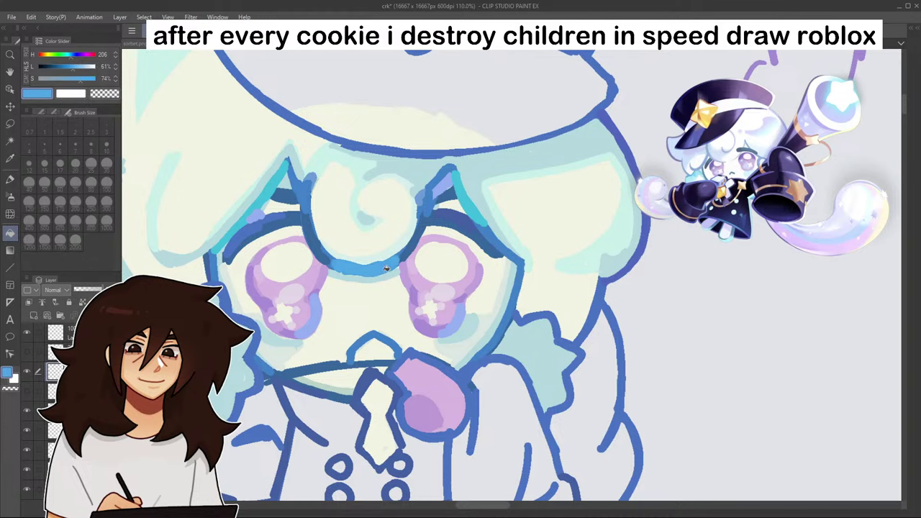
pyautogui.click(278, 178)
pyautogui.click(460, 192)
pyautogui.scroll(-10, 468, 264)
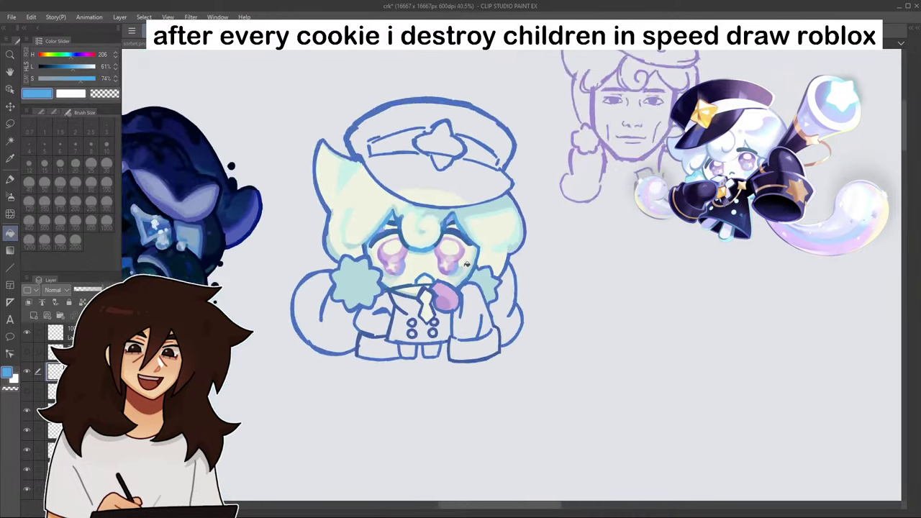
pyautogui.hotkey('ctrl', '+')
pyautogui.hotkey('ctrl', '+')
pyautogui.hotkey('ctrl', '+')
pyautogui.hotkey('ctrl', '+')
pyautogui.hotkey('ctrl', '+')
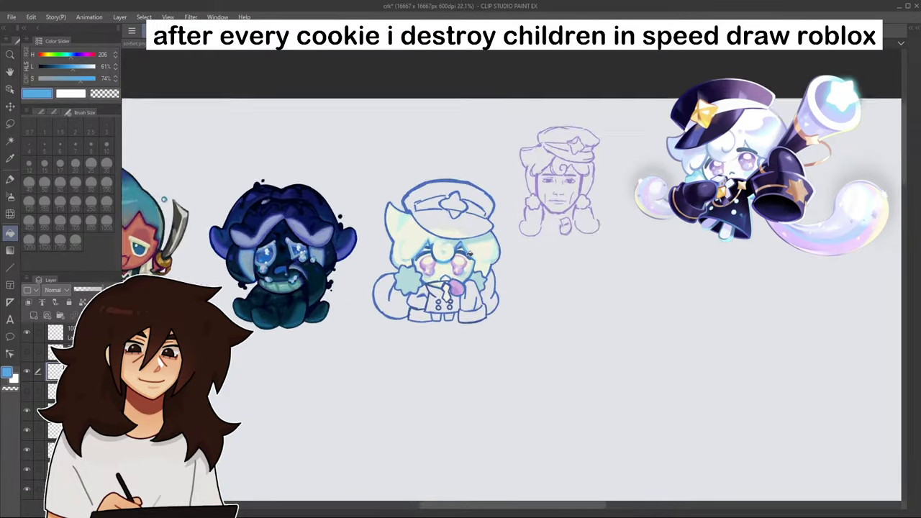
# - Paint sampled periwinkle just inside the light blue outer edges of both hair gaps with the size 15 pen
pyautogui.click(11, 179)
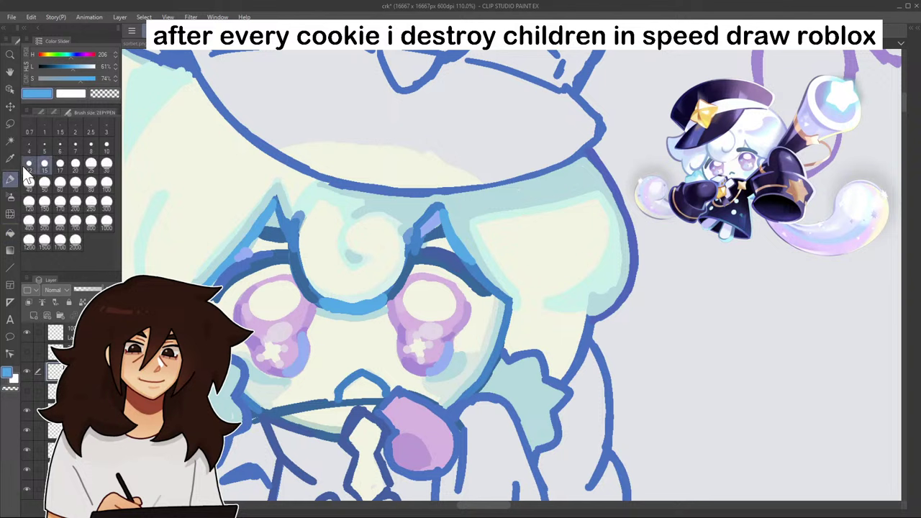
pyautogui.keyDown('alt'); pyautogui.click(433, 221); pyautogui.keyUp('alt')
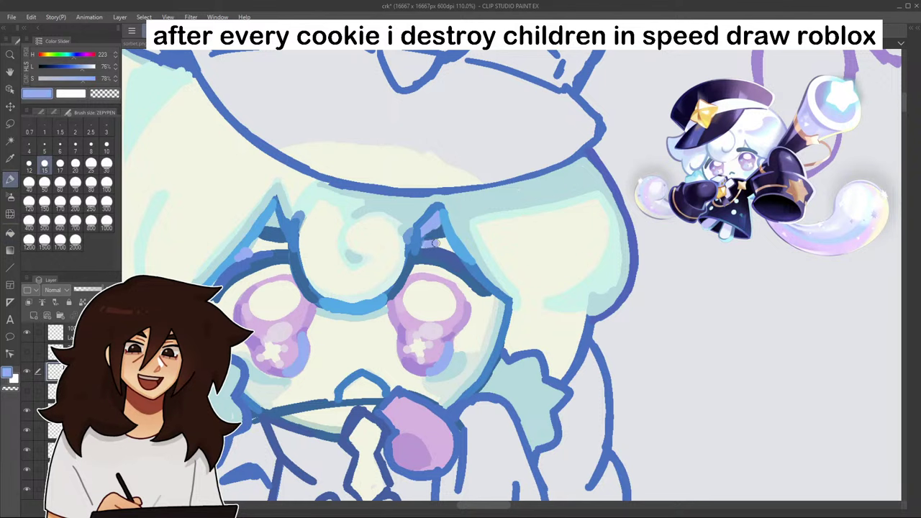
pyautogui.moveTo(446, 244); pyautogui.dragTo(493, 300)
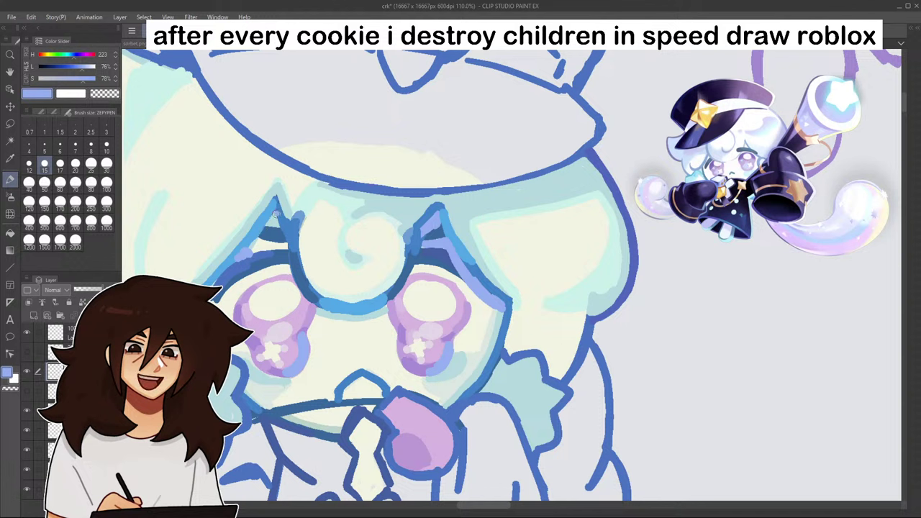
pyautogui.moveTo(275, 207)
pyautogui.mouseDown()
pyautogui.moveTo(248, 251)
pyautogui.moveTo(212, 283)
pyautogui.mouseUp()
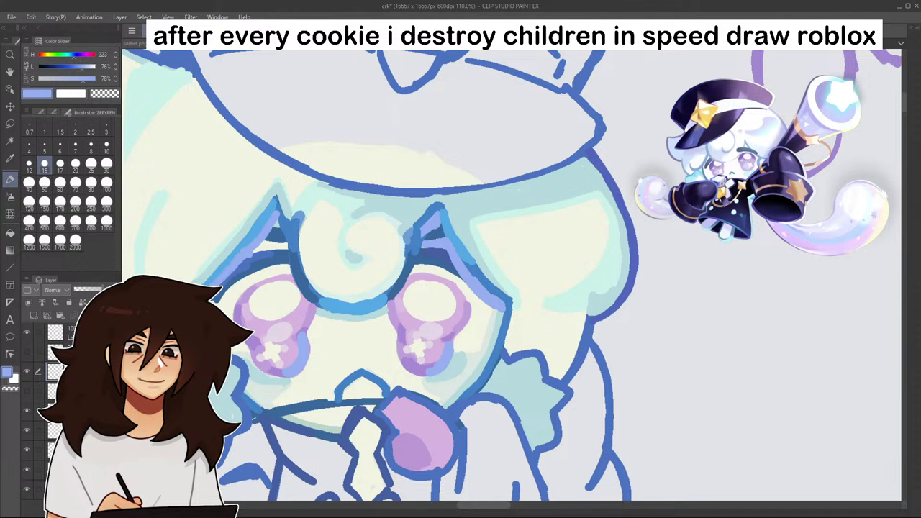
pyautogui.moveTo(277, 213); pyautogui.dragTo(219, 294)
# - Restore the left hair gap's outer edge with sampled light blue and touch up the dark blue stroke inside that gap
pyautogui.keyDown('alt'); pyautogui.click(268, 215); pyautogui.keyUp('alt')
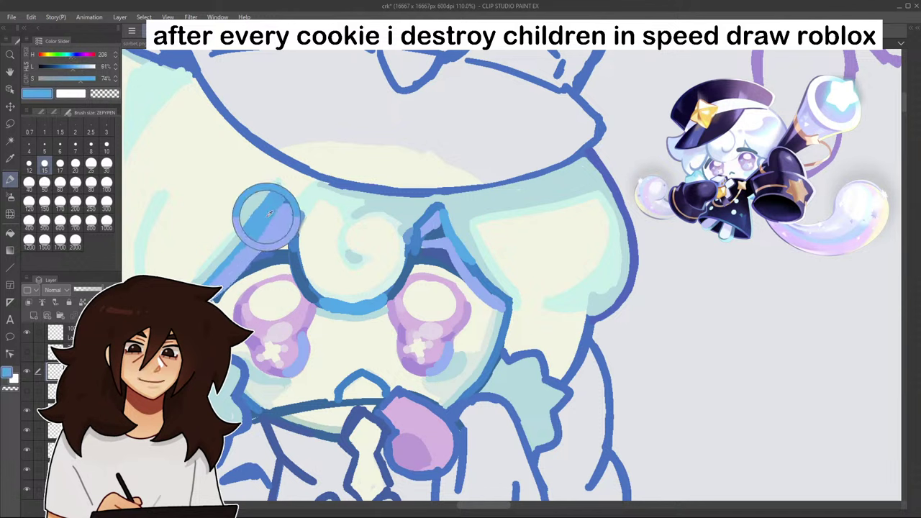
pyautogui.moveTo(274, 208); pyautogui.dragTo(218, 274)
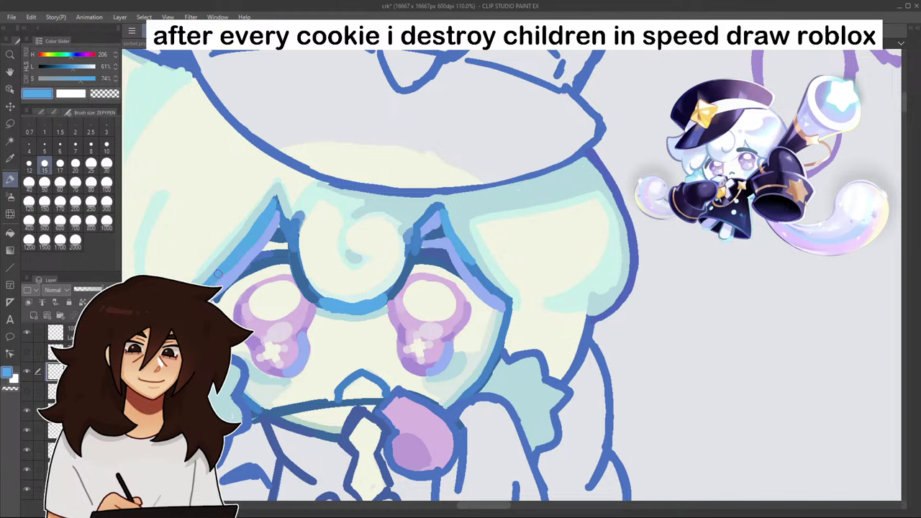
pyautogui.keyDown('alt'); pyautogui.click(288, 220); pyautogui.keyUp('alt')
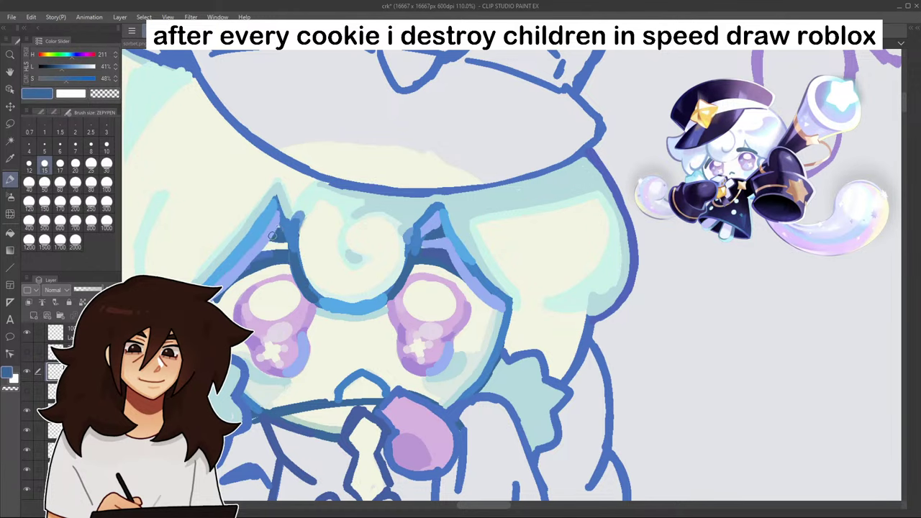
pyautogui.moveTo(273, 232); pyautogui.dragTo(264, 239)
pyautogui.scroll(-7, 361, 250)
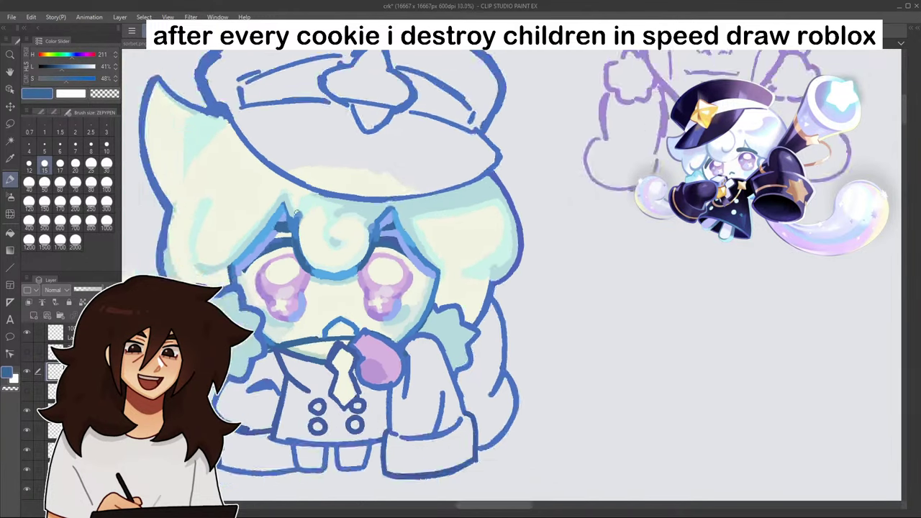
# - Refine the left hair gap with sampled periwinkle and medium blue at its tip, and fill inside it with the sampled cream
pyautogui.scroll(3, 350, 205)
pyautogui.keyDown('alt'); pyautogui.click(309, 279); pyautogui.keyUp('alt')
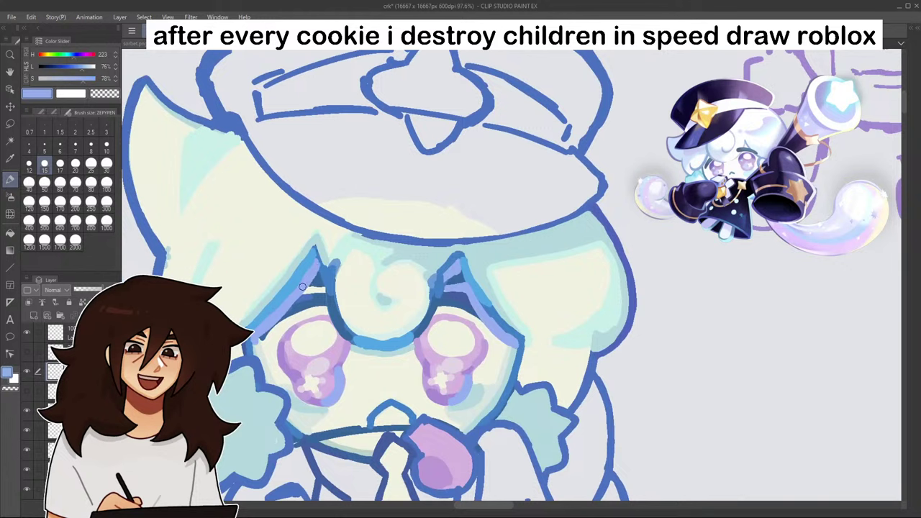
pyautogui.keyDown('alt'); pyautogui.click(317, 251); pyautogui.keyUp('alt')
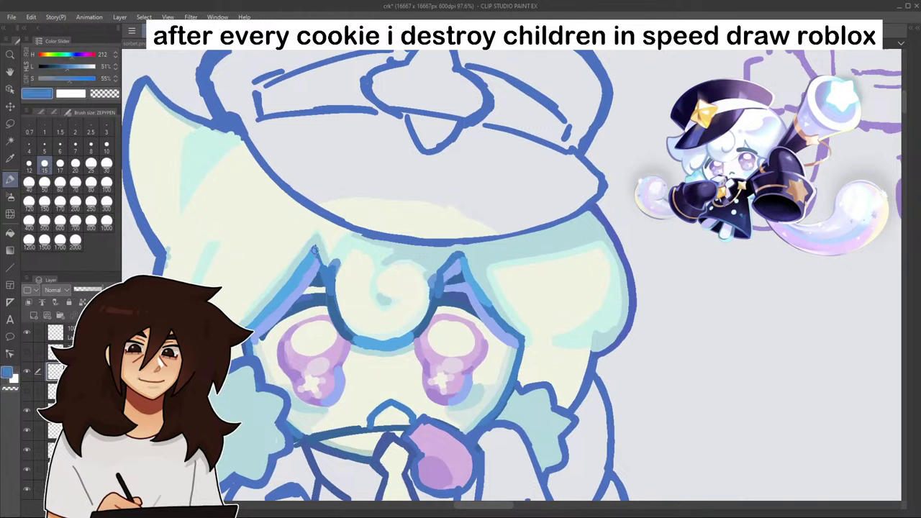
pyautogui.keyDown('alt'); pyautogui.click(322, 279); pyautogui.keyUp('alt')
pyautogui.click(11, 231)
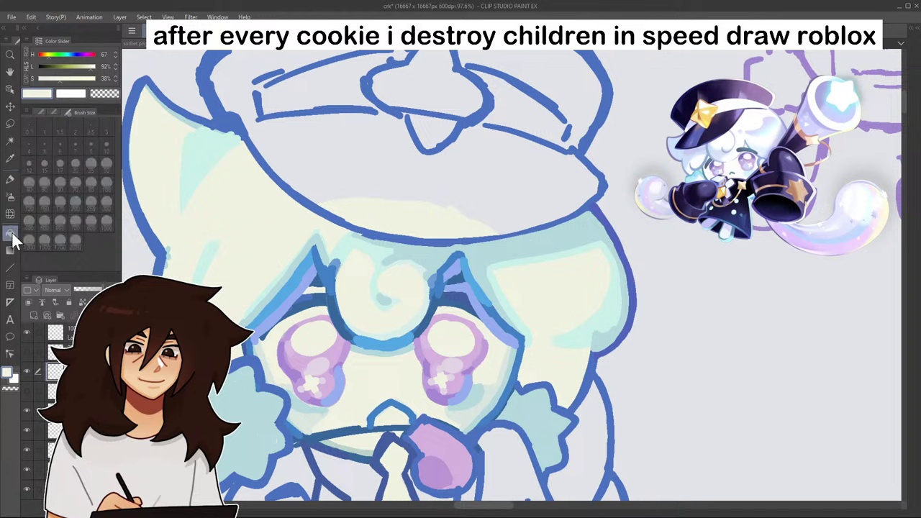
pyautogui.click(11, 178)
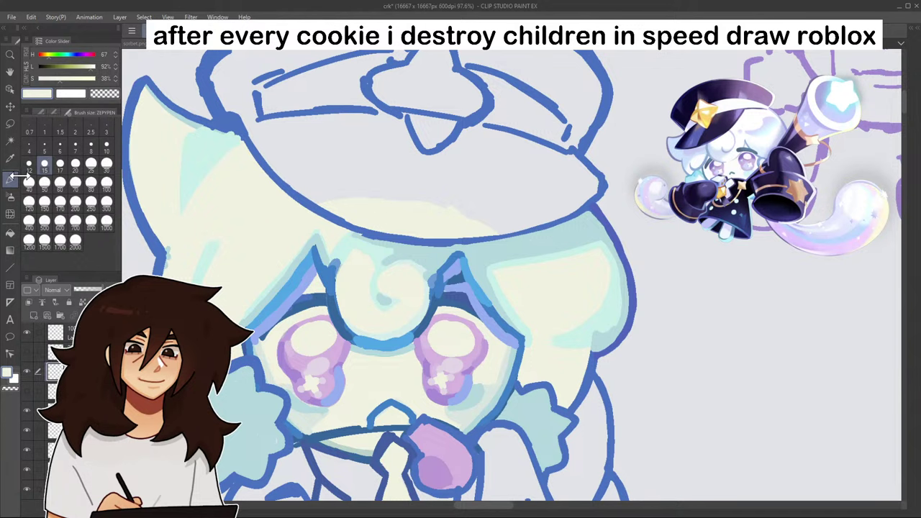
# - Cover the right hair gap with periwinkle, redraw its light blue edge and medium blue tip, and touch up the left gap's lower end
pyautogui.keyDown('alt'); pyautogui.click(451, 273); pyautogui.keyUp('alt')
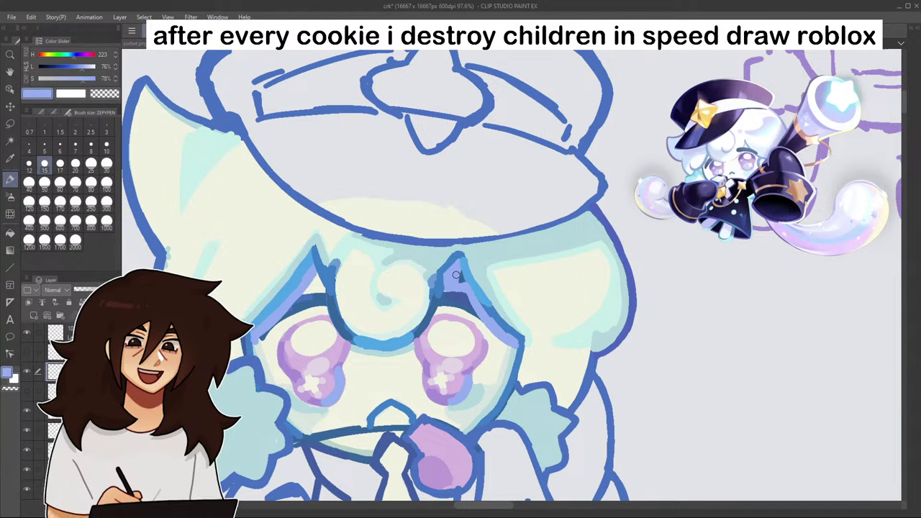
pyautogui.keyDown('alt'); pyautogui.click(464, 263); pyautogui.keyUp('alt')
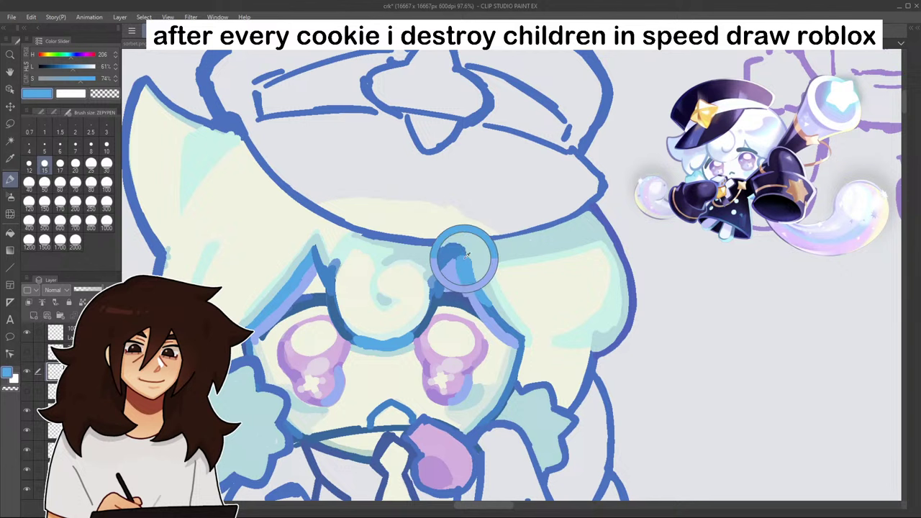
pyautogui.keyDown('alt'); pyautogui.click(455, 250); pyautogui.keyUp('alt')
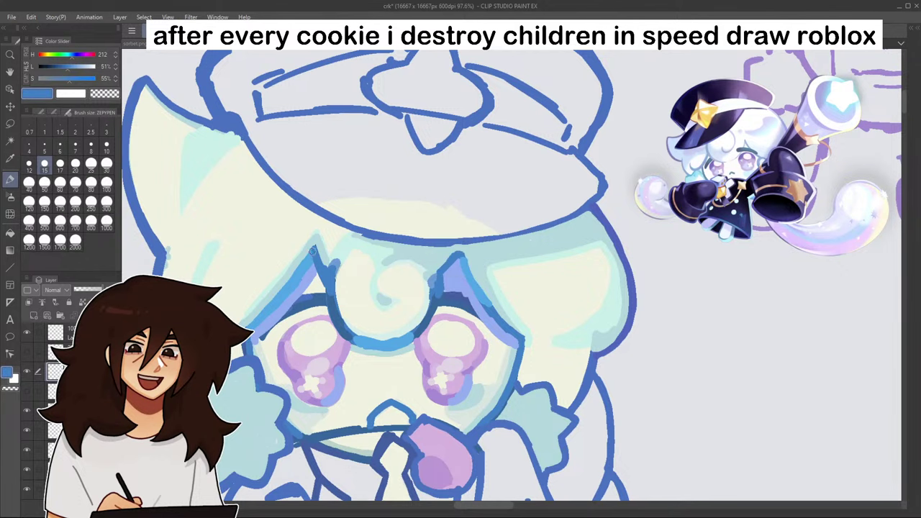
pyautogui.moveTo(253, 326); pyautogui.dragTo(260, 320)
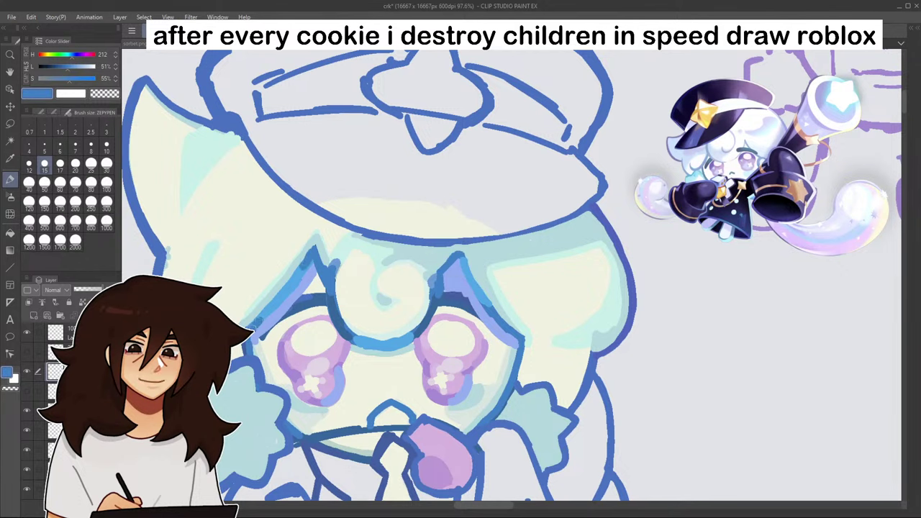
# - Clean up the right hair gap's outer edge with sampled colors and repaint the brow beneath it in dark blue
pyautogui.keyDown('alt'); pyautogui.click(473, 295); pyautogui.keyUp('alt')
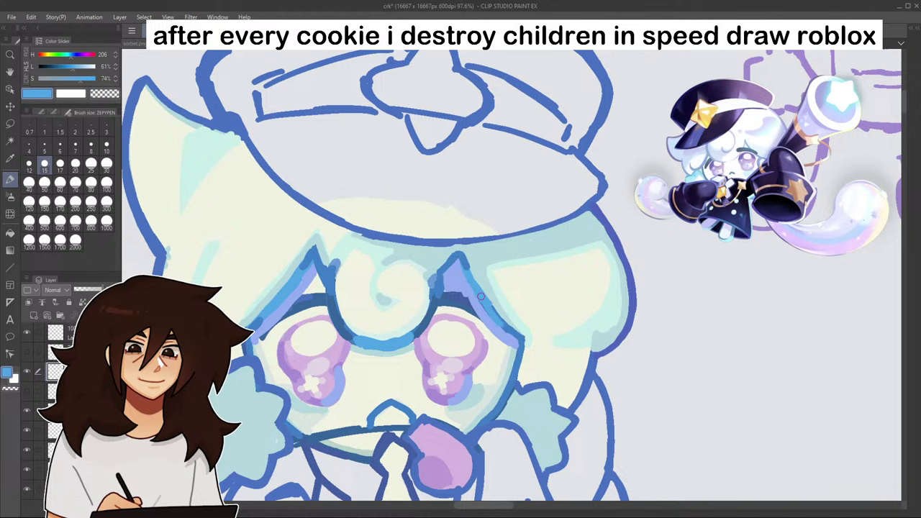
pyautogui.keyDown('alt'); pyautogui.click(477, 278); pyautogui.keyUp('alt')
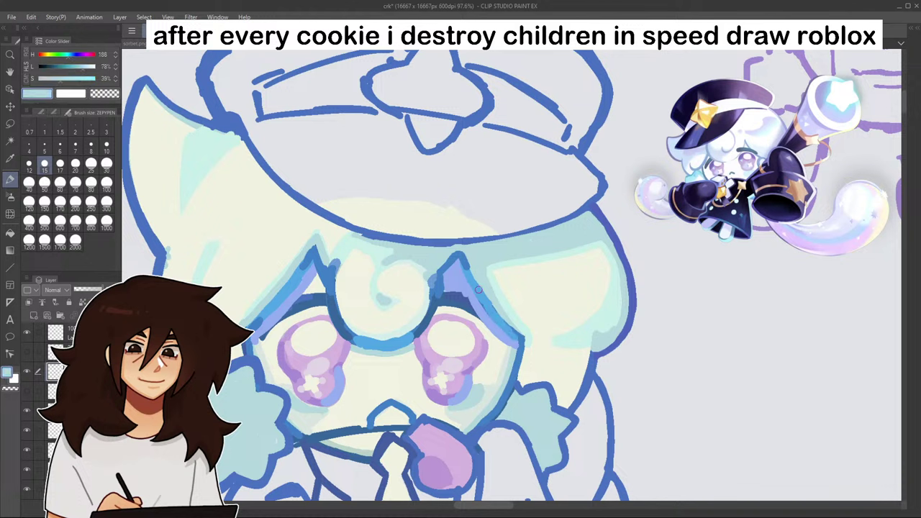
pyautogui.keyDown('alt'); pyautogui.click(467, 294); pyautogui.keyUp('alt')
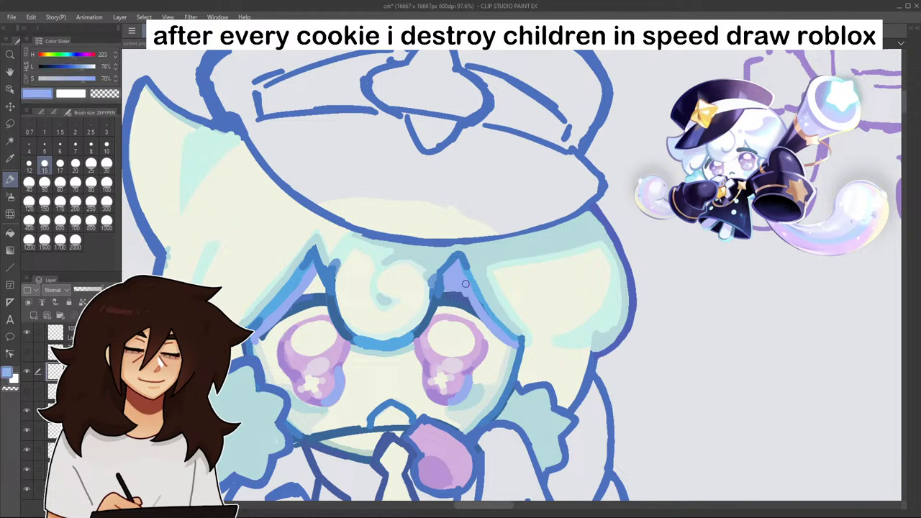
pyautogui.keyDown('alt'); pyautogui.click(463, 297); pyautogui.keyUp('alt')
pyautogui.moveTo(460, 294); pyautogui.dragTo(486, 308)
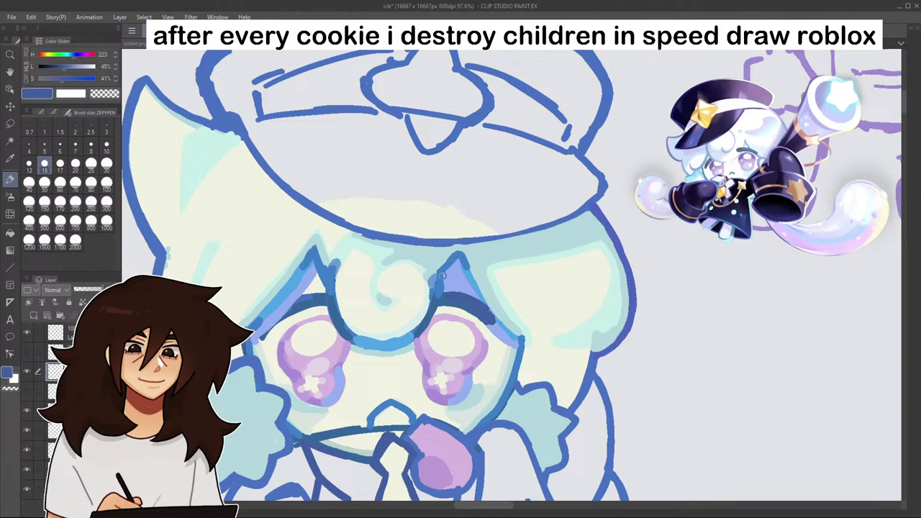
# - Extend the left brow's outer end in dark blue and paint the right hair gap's outer edge with sampled medium blue
pyautogui.moveTo(300, 298)
pyautogui.mouseDown()
pyautogui.moveTo(264, 332)
pyautogui.moveTo(271, 319)
pyautogui.mouseUp()
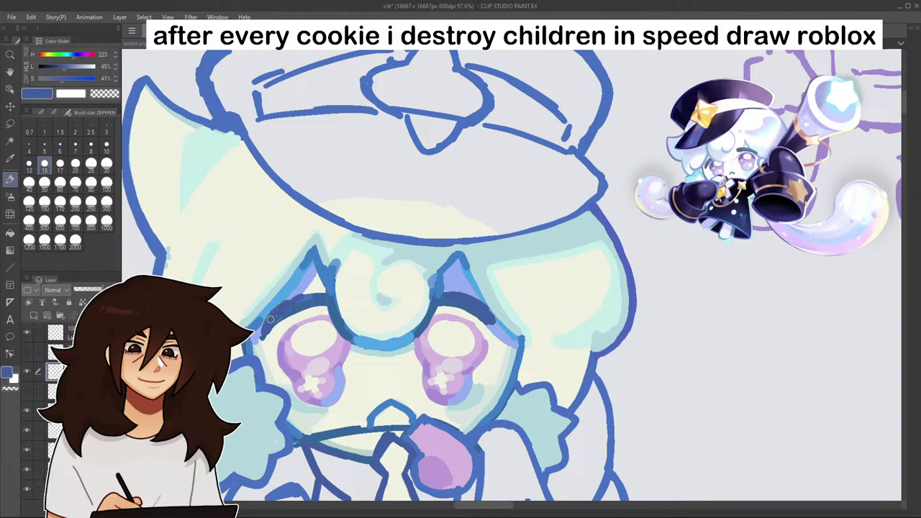
pyautogui.scroll(-3, 267, 315)
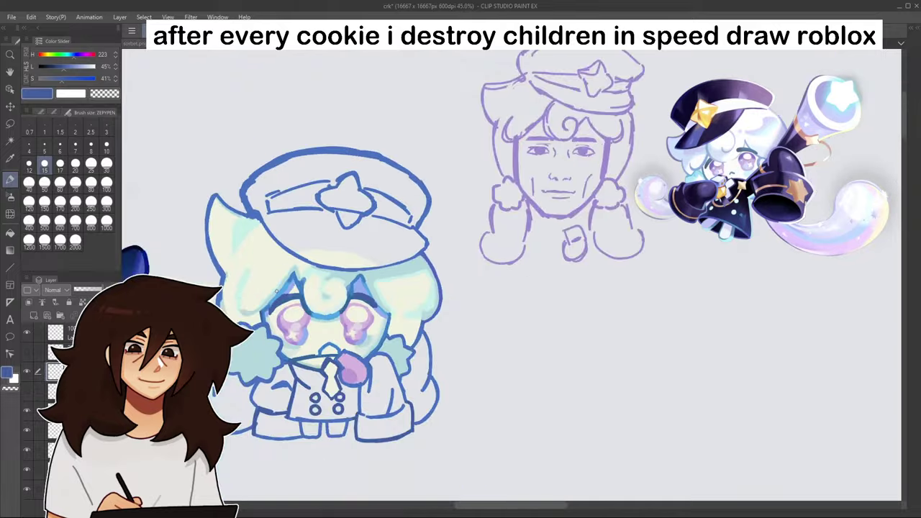
pyautogui.scroll(2, 352, 304)
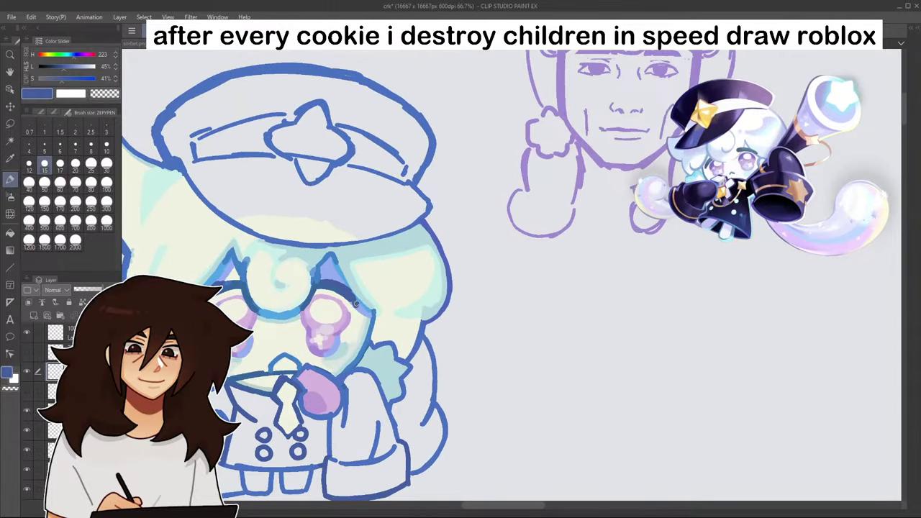
pyautogui.keyDown('alt'); pyautogui.click(344, 280); pyautogui.keyUp('alt')
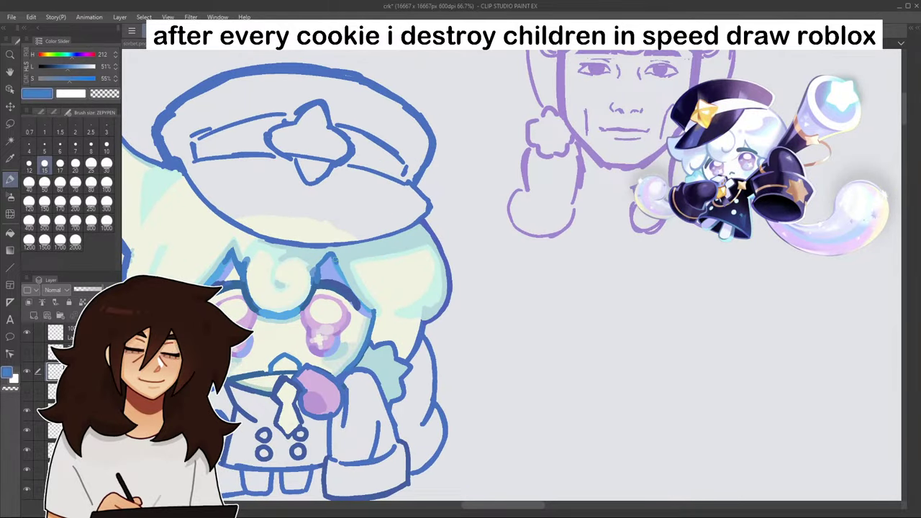
pyautogui.moveTo(345, 282); pyautogui.dragTo(353, 293)
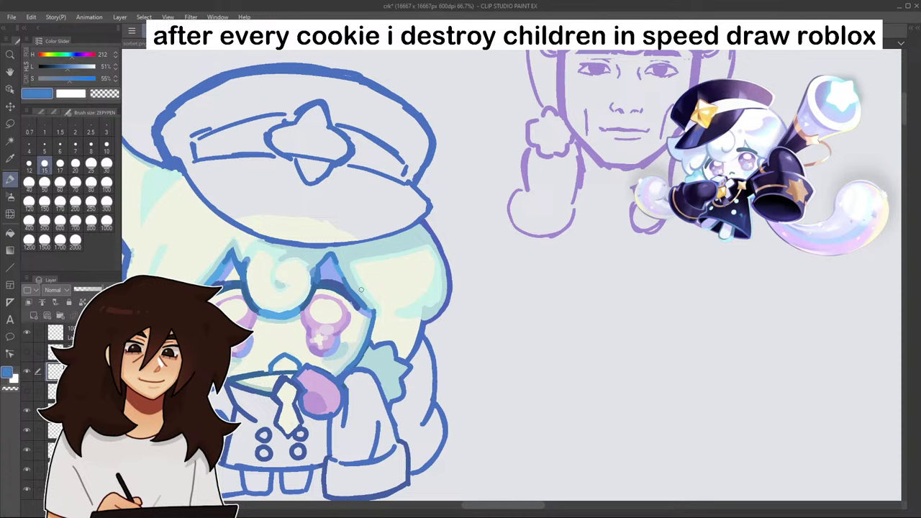
# - Repaint the lower outer edge of the left hair gap in the same medium blue
pyautogui.moveTo(612, 299); pyautogui.dragTo(802, 298)
pyautogui.scroll(6, 426, 287)
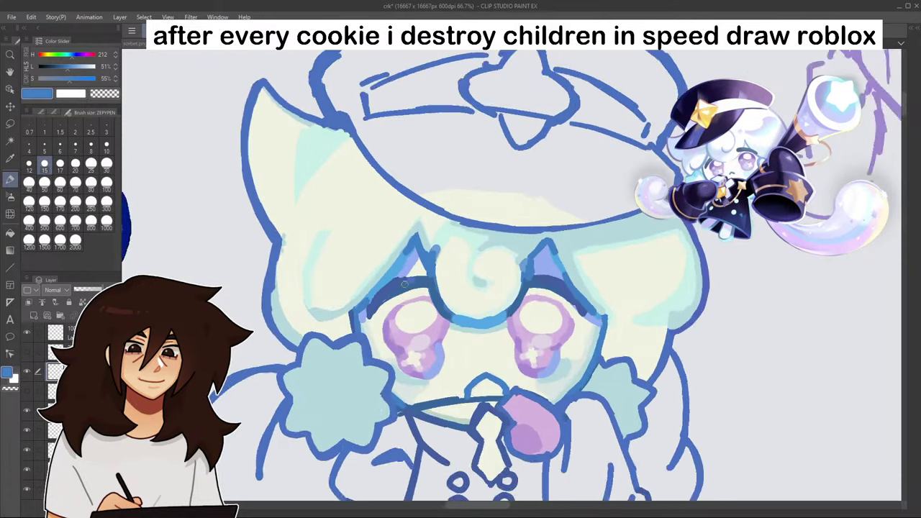
pyautogui.moveTo(390, 270); pyautogui.dragTo(360, 302)
pyautogui.scroll(-10, 460, 288)
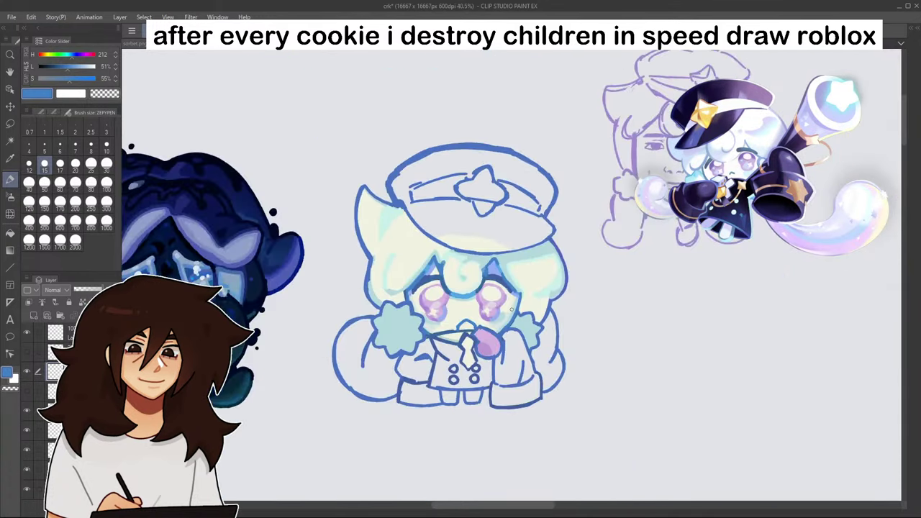
pyautogui.scroll(4, 507, 278)
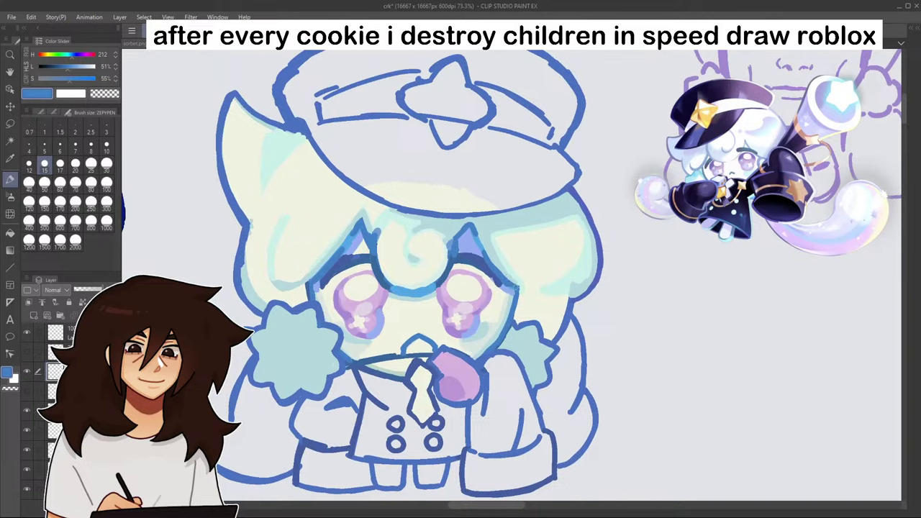
pyautogui.scroll(-2, 465, 315)
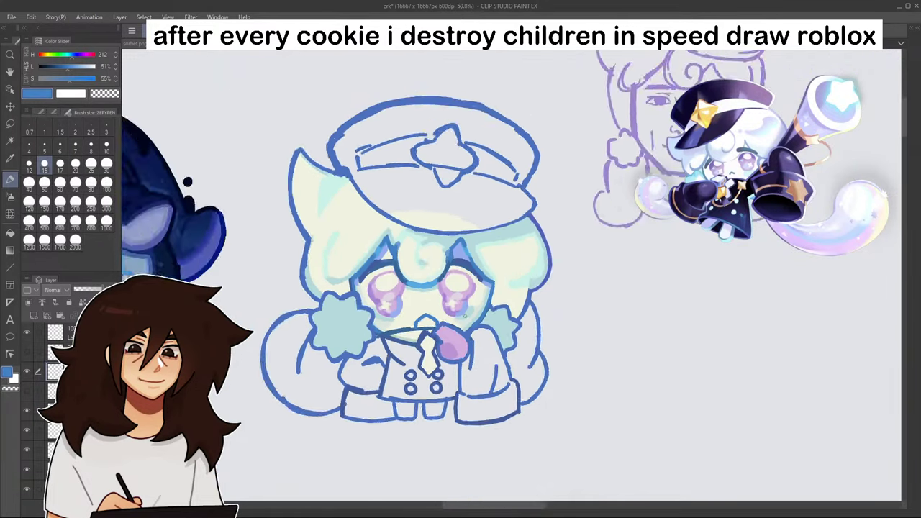
pyautogui.scroll(-2, 461, 345)
# - Touch up the left hair gap's outer edge with light blue and its tip with medium blue
pyautogui.scroll(5, 484, 353)
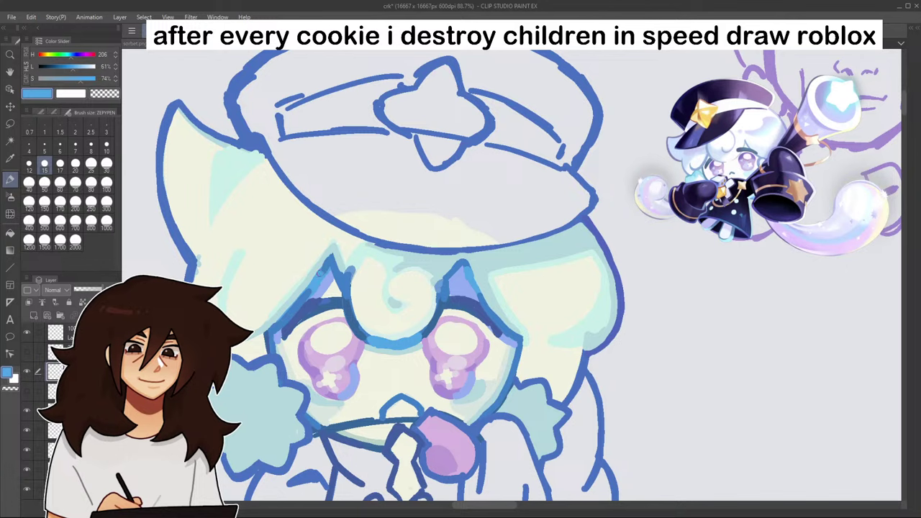
pyautogui.scroll(-3, 321, 271)
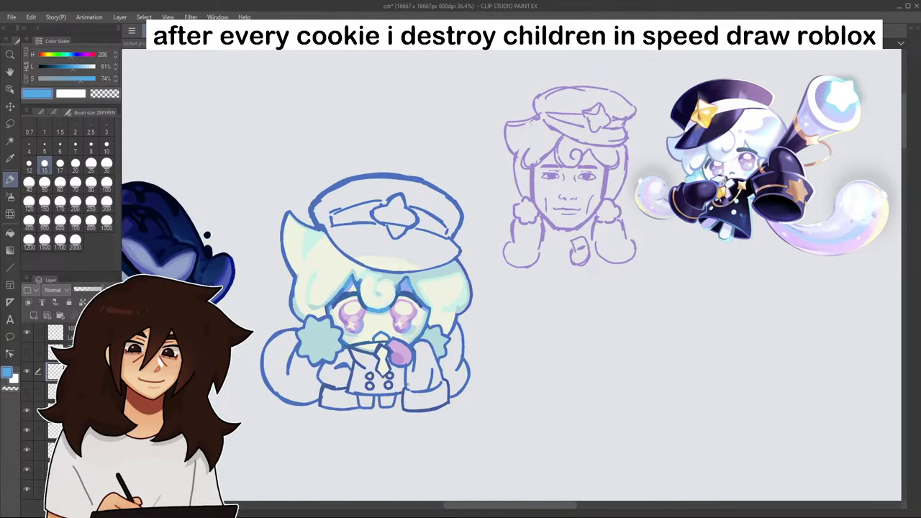
pyautogui.scroll(4, 370, 301)
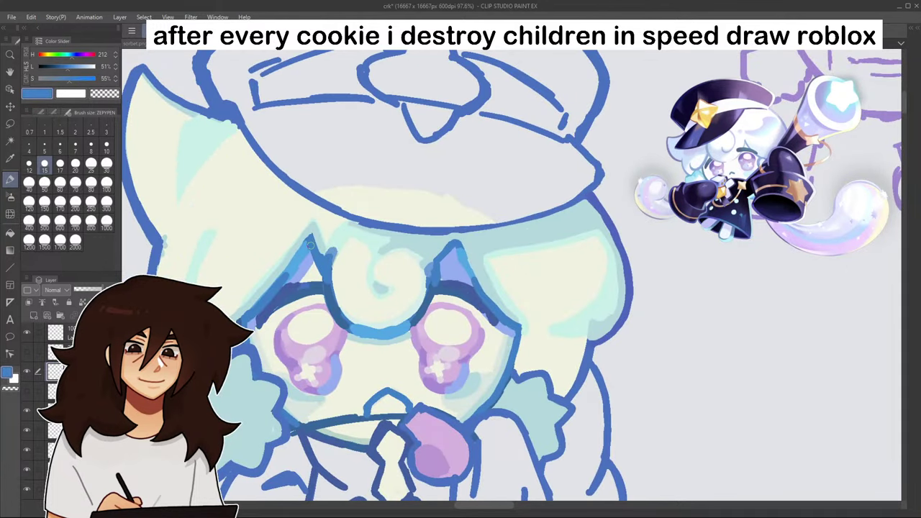
pyautogui.scroll(-4, 309, 242)
pyautogui.scroll(4, 437, 251)
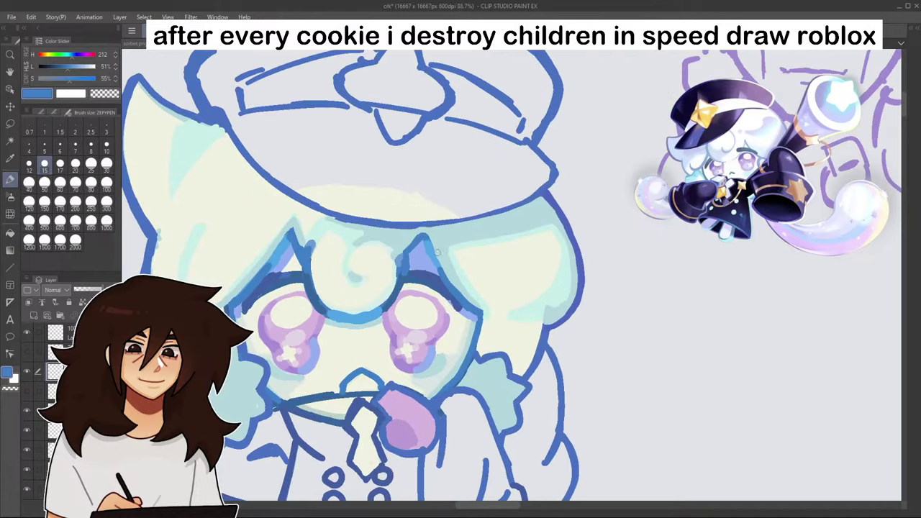
# - Refine the inside of the right hair gap with sampled periwinkle and repaint its outer edge in sampled light blue
pyautogui.keyDown('alt'); pyautogui.click(436, 241); pyautogui.keyUp('alt')
pyautogui.keyDown('alt'); pyautogui.click(422, 253); pyautogui.keyUp('alt')
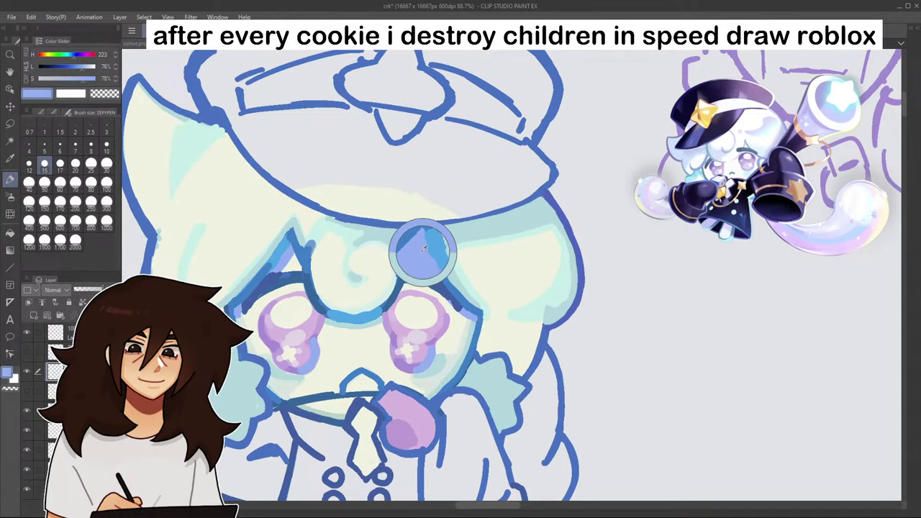
pyautogui.scroll(-4, 427, 259)
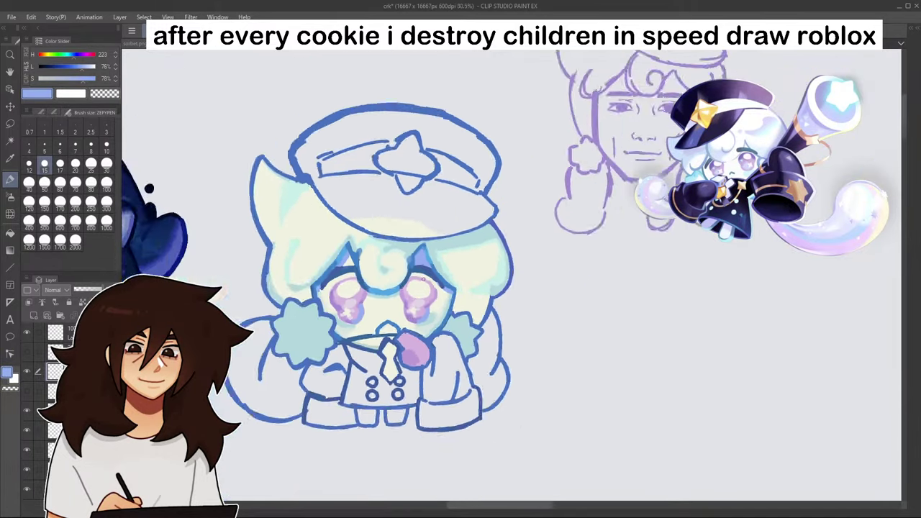
pyautogui.scroll(4, 279, 218)
pyautogui.keyDown('alt'); pyautogui.click(279, 219); pyautogui.keyUp('alt')
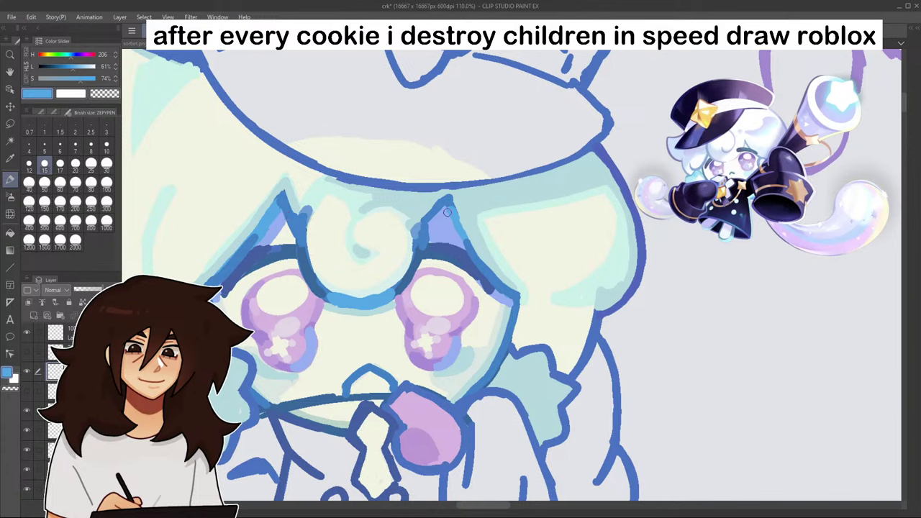
pyautogui.moveTo(447, 212); pyautogui.dragTo(453, 231)
pyautogui.scroll(-4, 458, 239)
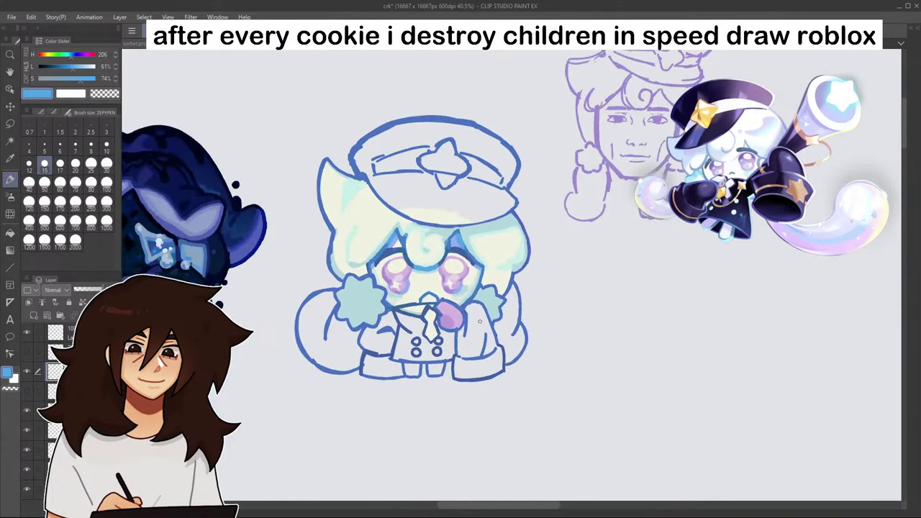
# - Touch up the right hair gap's lower end with a sampled color and tint inside the left gap pale teal
pyautogui.scroll(3, 479, 223)
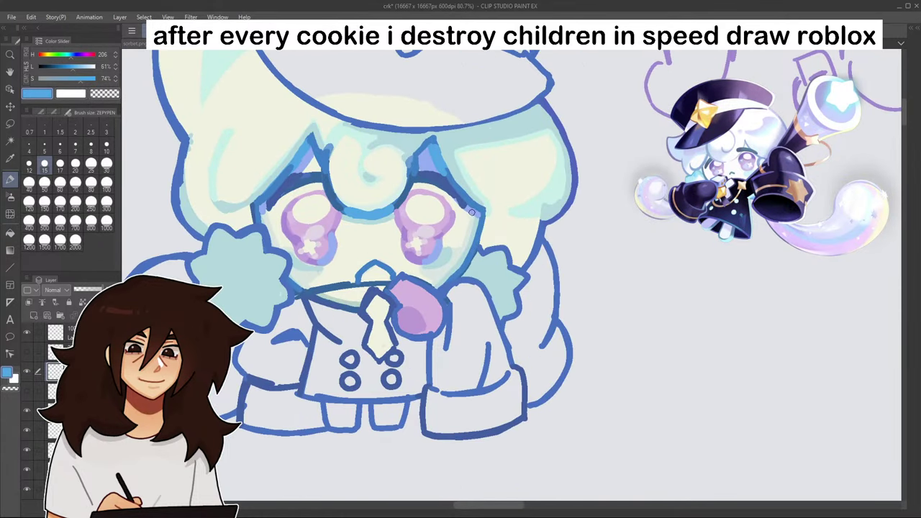
pyautogui.keyDown('alt'); pyautogui.click(471, 213); pyautogui.keyUp('alt')
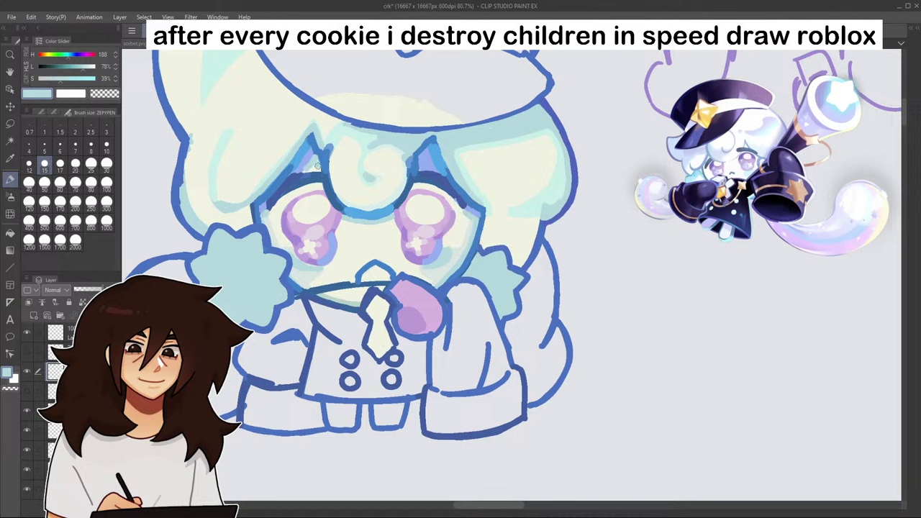
pyautogui.scroll(-3, 366, 178)
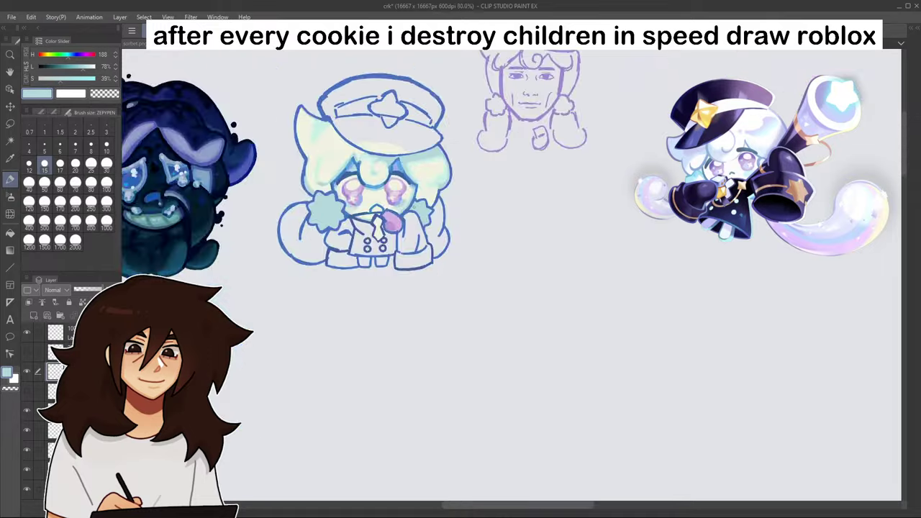
pyautogui.scroll(-1, 429, 194)
pyautogui.scroll(5, 373, 177)
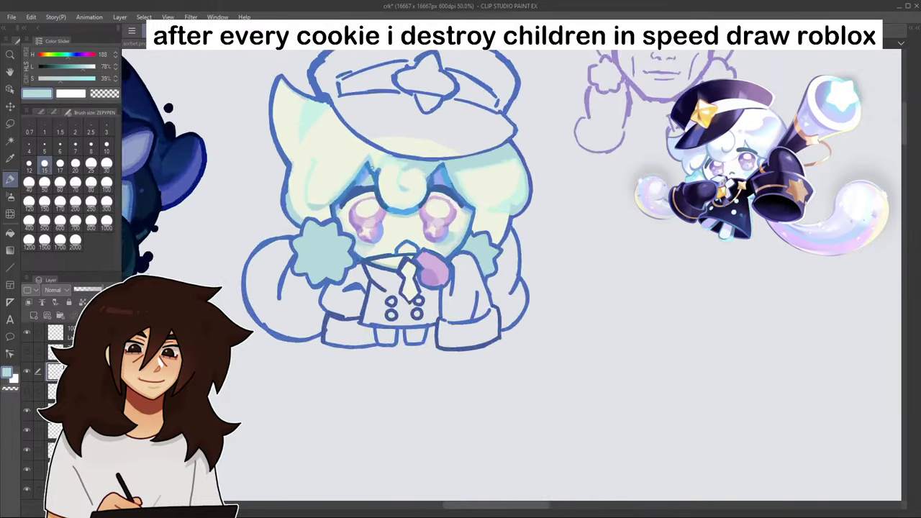
# - Clean up the left hair gap's tip and outer edge with sampled blues and add a periwinkle band along its inner side
pyautogui.keyDown('alt'); pyautogui.click(381, 188); pyautogui.keyUp('alt')
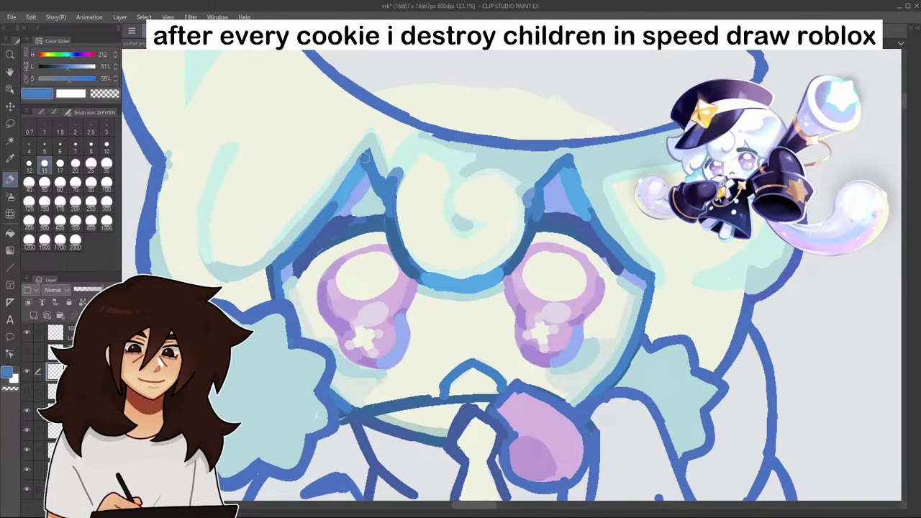
pyautogui.keyDown('alt'); pyautogui.click(352, 193); pyautogui.keyUp('alt')
pyautogui.keyDown('alt'); pyautogui.click(355, 185); pyautogui.keyUp('alt')
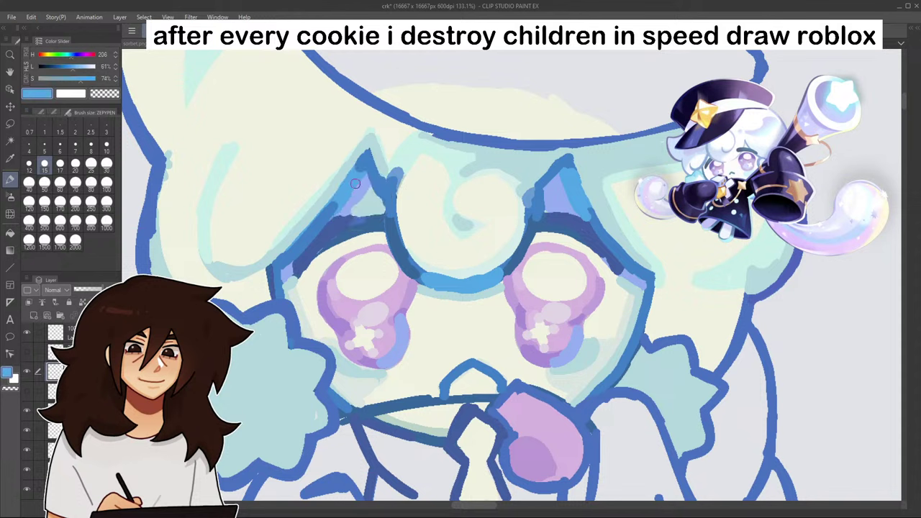
pyautogui.keyDown('alt'); pyautogui.click(367, 176); pyautogui.keyUp('alt')
pyautogui.moveTo(365, 182); pyautogui.dragTo(349, 207)
# - Reshape the left brow's upper edge with sampled pale teal and dark blues, and recolor the brow in the medium outline blue
pyautogui.keyDown('alt'); pyautogui.click(325, 226); pyautogui.keyUp('alt')
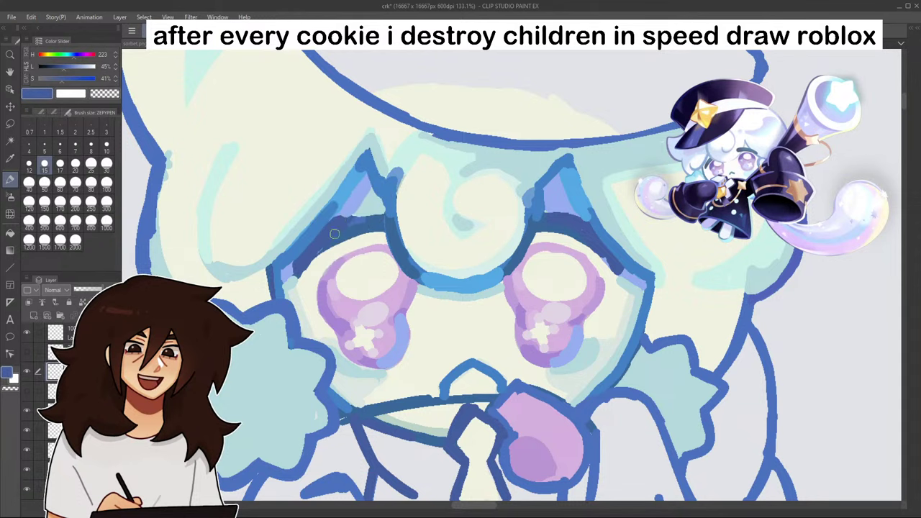
pyautogui.keyDown('alt'); pyautogui.click(360, 219); pyautogui.keyUp('alt')
pyautogui.keyDown('alt'); pyautogui.click(356, 216); pyautogui.keyUp('alt')
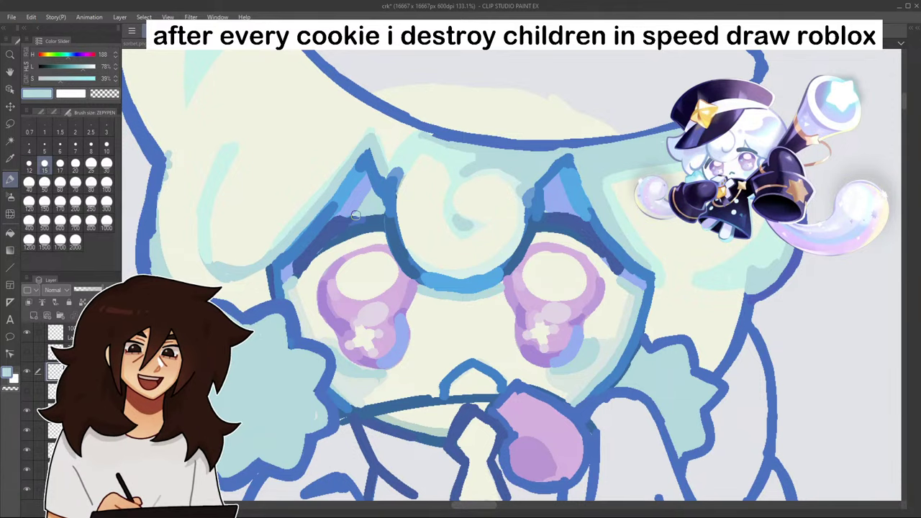
pyautogui.keyDown('alt'); pyautogui.click(355, 222); pyautogui.keyUp('alt')
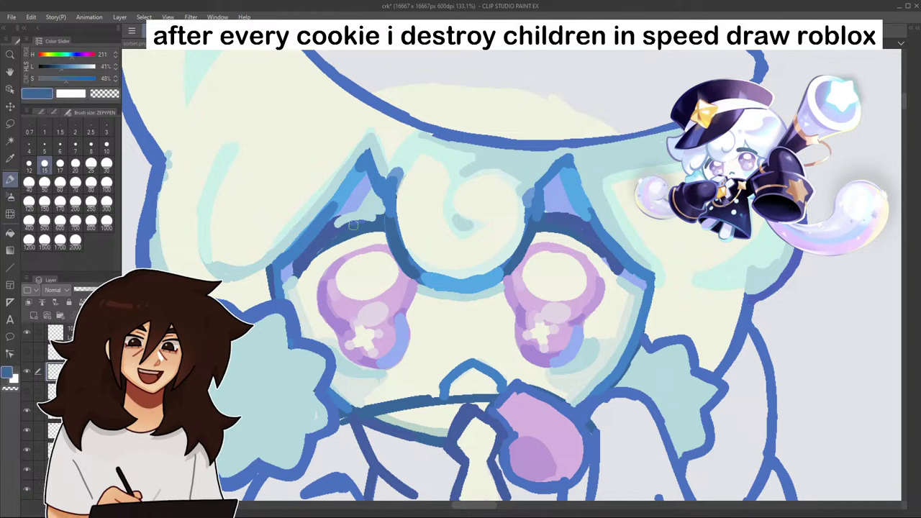
pyautogui.keyDown('alt'); pyautogui.click(355, 222); pyautogui.keyUp('alt')
pyautogui.keyDown('alt'); pyautogui.click(346, 223); pyautogui.keyUp('alt')
pyautogui.keyDown('alt'); pyautogui.click(352, 225); pyautogui.keyUp('alt')
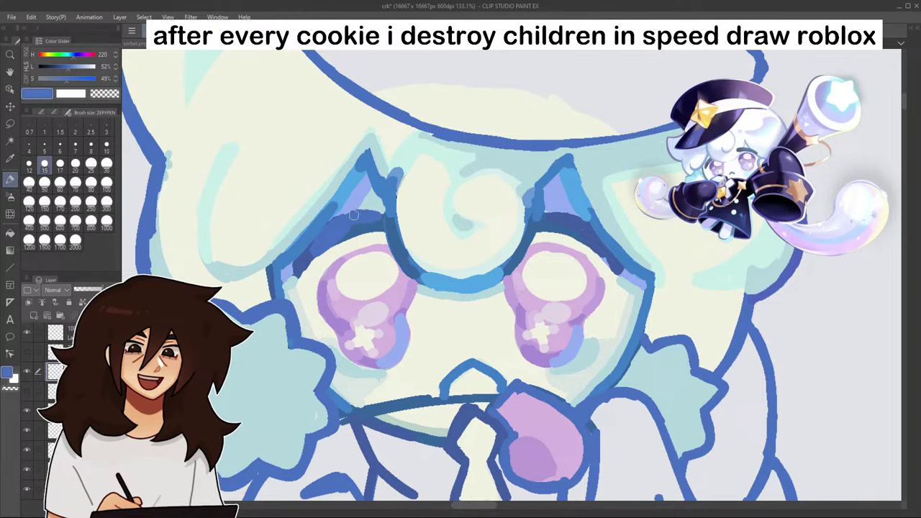
# - Paint over the right brow in the same medium outline blue, from the curl to its outer end
pyautogui.scroll(-11, 376, 219)
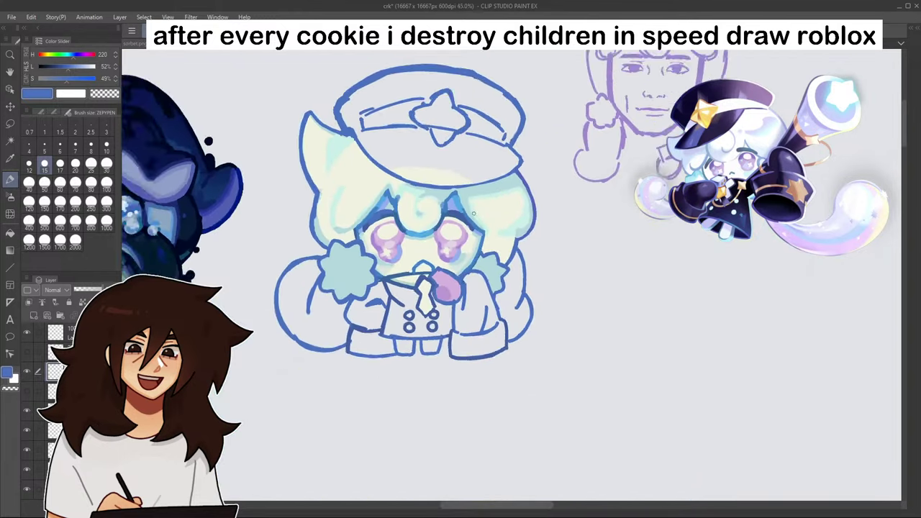
pyautogui.scroll(15, 435, 221)
pyautogui.moveTo(417, 218)
pyautogui.mouseDown()
pyautogui.moveTo(455, 213)
pyautogui.moveTo(423, 219)
pyautogui.moveTo(485, 244)
pyautogui.moveTo(505, 266)
pyautogui.mouseUp()
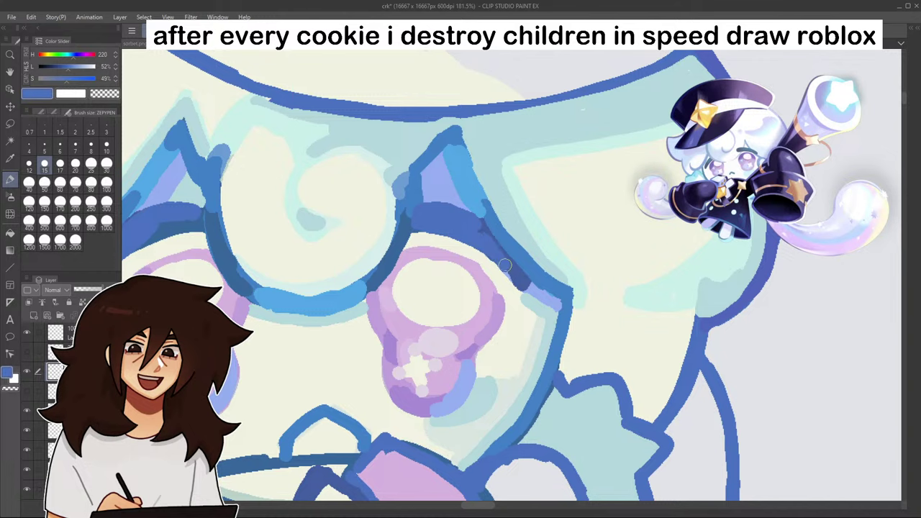
pyautogui.scroll(-6, 485, 232)
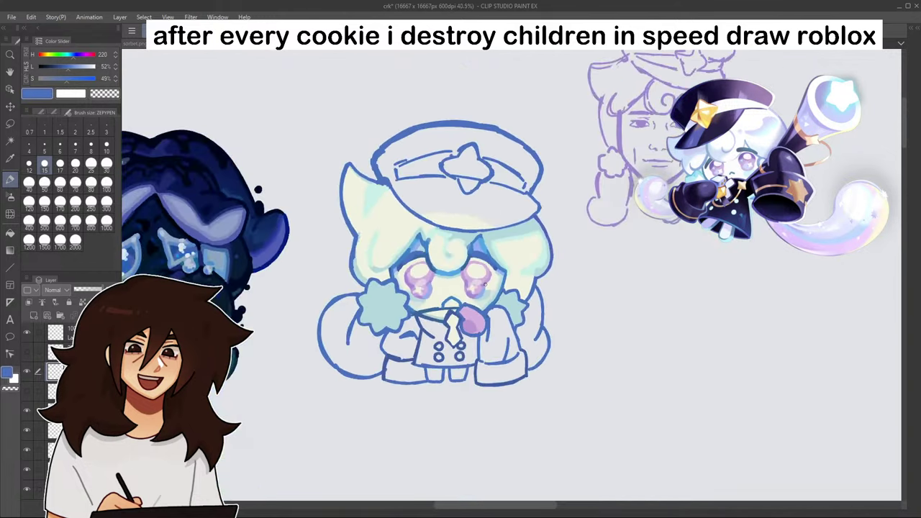
pyautogui.scroll(5, 353, 252)
# - Shade the brows' inner ends beside the central curl with the sampled muted dark blue
pyautogui.keyDown('alt'); pyautogui.click(329, 249); pyautogui.keyUp('alt')
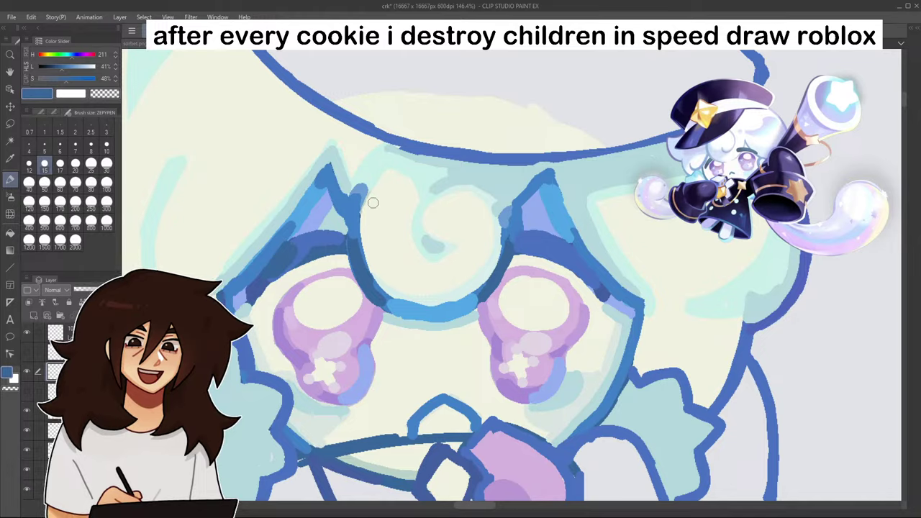
pyautogui.scroll(-5, 272, 272)
pyautogui.scroll(5, 441, 227)
pyautogui.moveTo(435, 223); pyautogui.dragTo(462, 260)
pyautogui.scroll(-5, 463, 261)
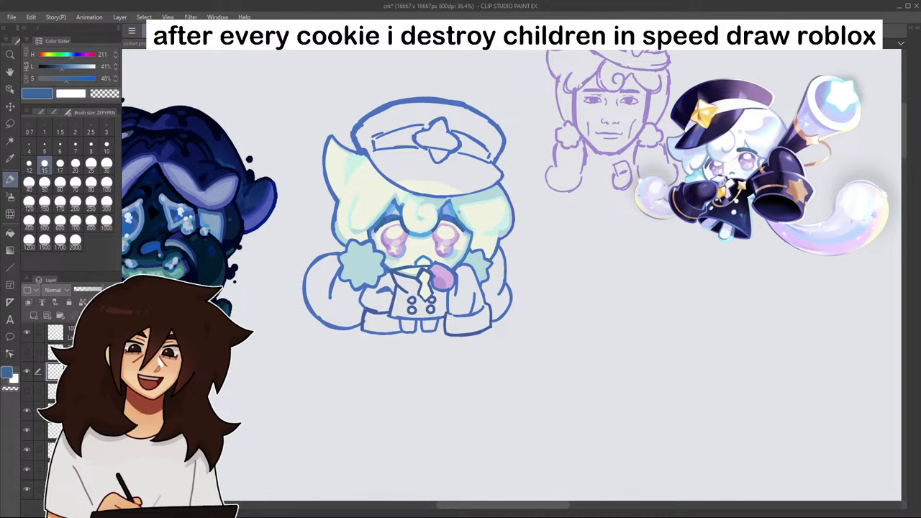
# - Touch up the right hair gap's inner side above the brow with muted dark blue and sampled periwinkle
pyautogui.scroll(5, 459, 211)
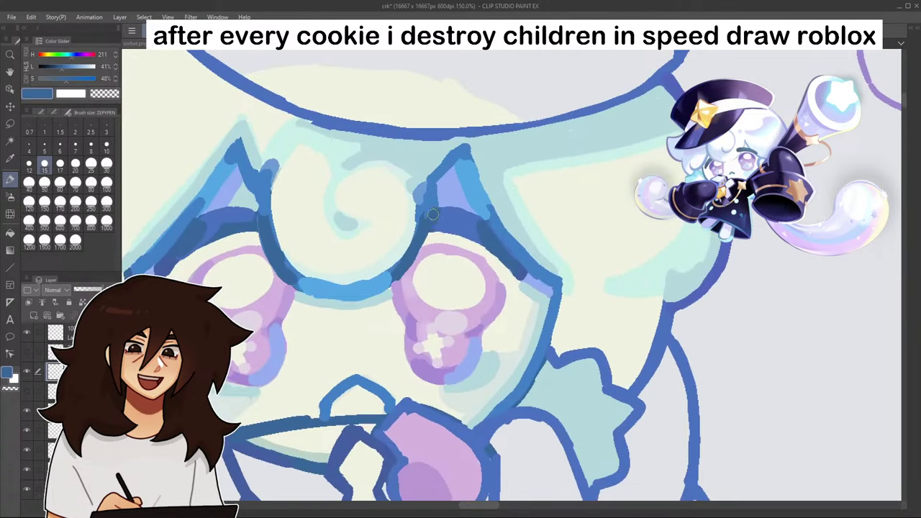
pyautogui.keyDown('alt'); pyautogui.click(442, 185); pyautogui.keyUp('alt')
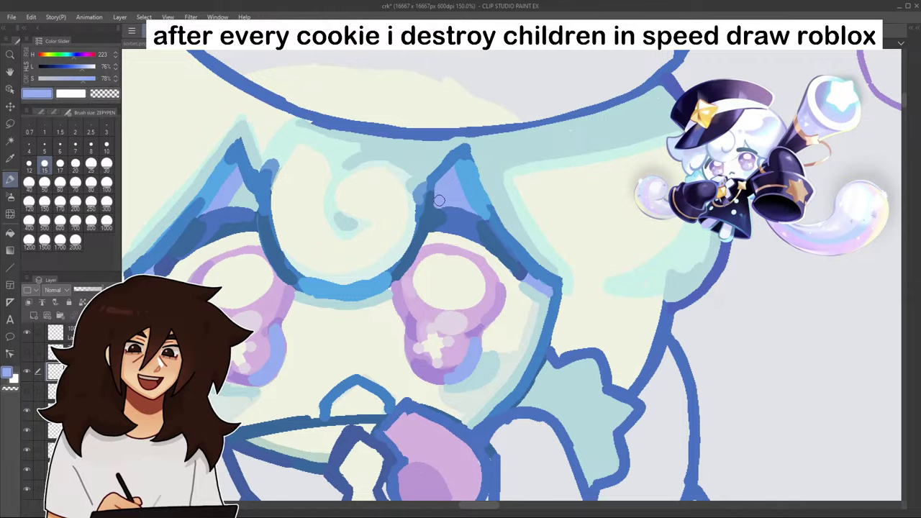
pyautogui.scroll(-5, 439, 200)
pyautogui.scroll(5, 436, 184)
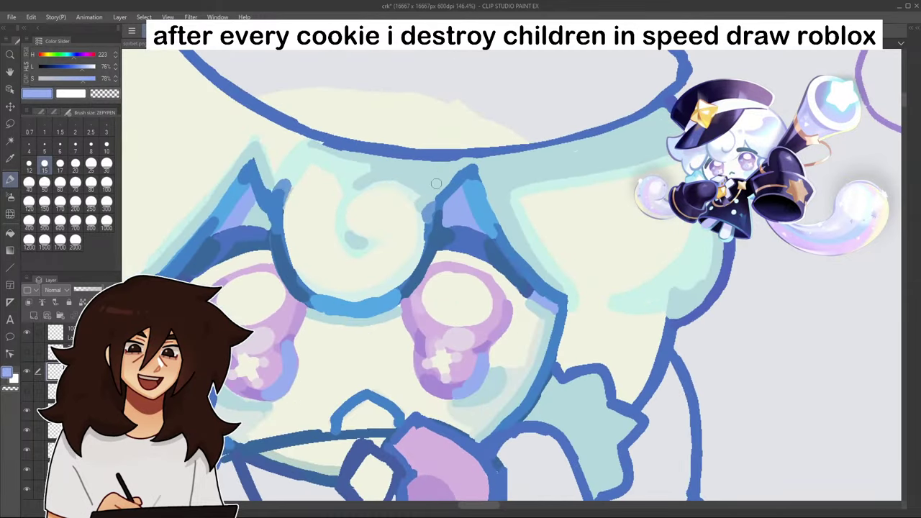
# - Touch up the left hair gap above the brow with sampled periwinkle, pale teal and outline blues
pyautogui.keyDown('alt'); pyautogui.click(273, 195); pyautogui.keyUp('alt')
pyautogui.keyDown('alt'); pyautogui.click(288, 187); pyautogui.keyUp('alt')
pyautogui.moveTo(264, 179)
pyautogui.mouseDown()
pyautogui.moveTo(288, 185)
pyautogui.moveTo(266, 214)
pyautogui.mouseUp()
pyautogui.scroll(1, 271, 176)
pyautogui.keyDown('alt'); pyautogui.click(249, 201); pyautogui.keyUp('alt')
pyautogui.keyDown('alt'); pyautogui.click(267, 198); pyautogui.keyUp('alt')
pyautogui.keyDown('alt'); pyautogui.click(258, 216); pyautogui.keyUp('alt')
pyautogui.keyDown('alt'); pyautogui.click(249, 200); pyautogui.keyUp('alt')
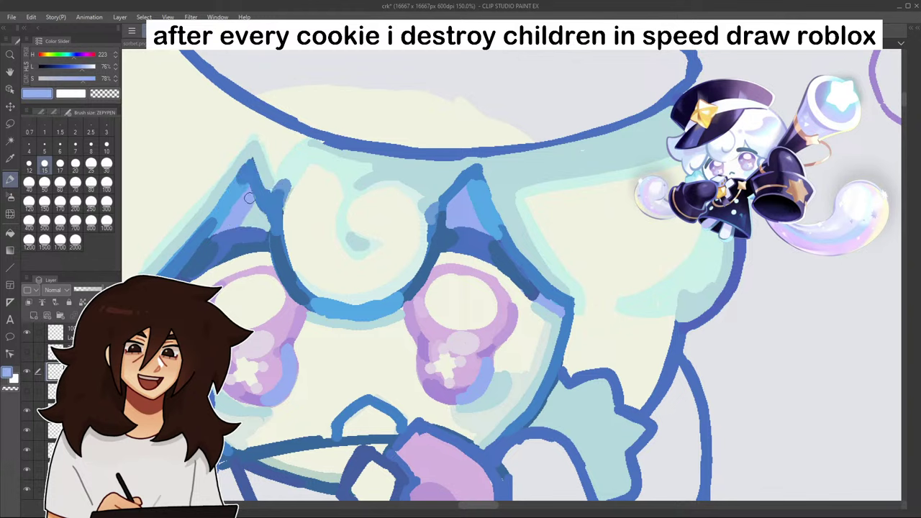
# - Recolor the right hair gap's outer edge with the medium blue sampled beside the central curl
pyautogui.keyDown('alt'); pyautogui.click(269, 194); pyautogui.keyUp('alt')
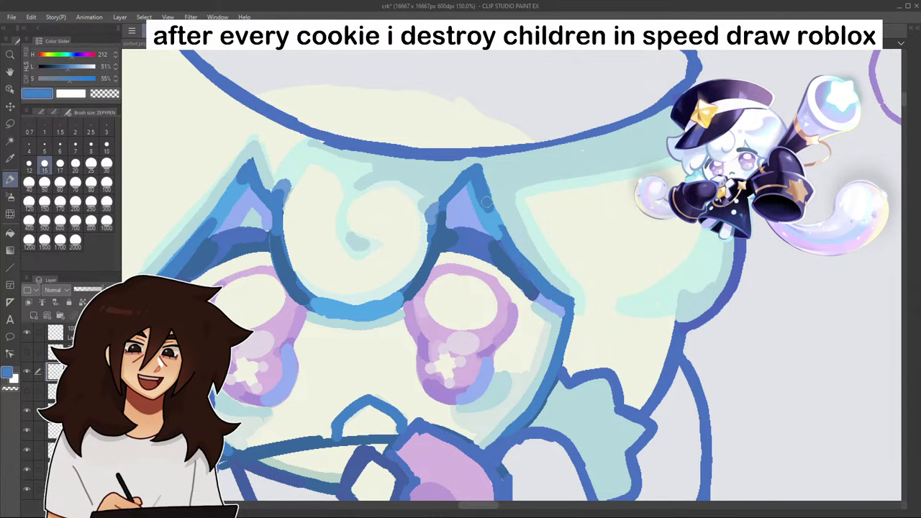
pyautogui.scroll(-10, 490, 208)
pyautogui.scroll(8, 481, 180)
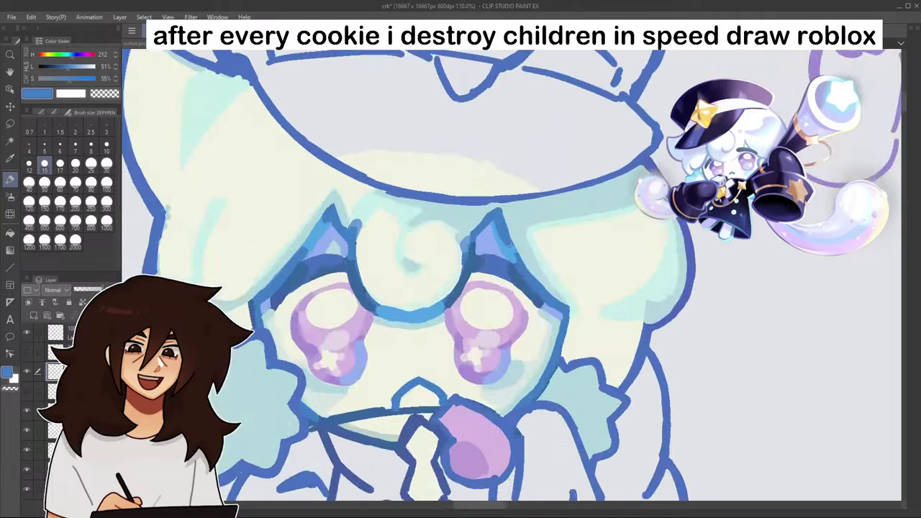
pyautogui.scroll(-5, 509, 245)
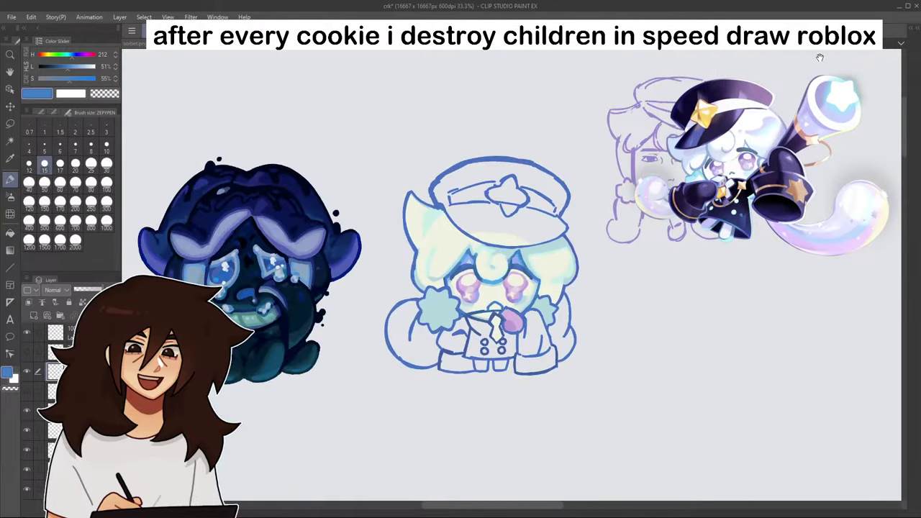
pyautogui.moveTo(820, 57); pyautogui.dragTo(782, 70)
pyautogui.scroll(3, 452, 188)
# - Try filling the hair shadow beneath the cap with a deeper light blue: hue 197, luminosity 71, saturation 45
pyautogui.keyDown('alt'); pyautogui.click(486, 202); pyautogui.keyUp('alt')
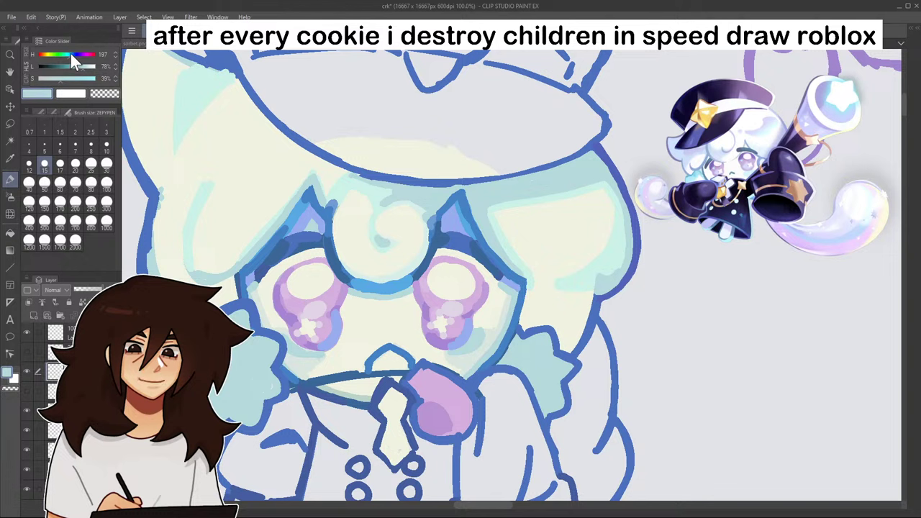
pyautogui.click(10, 233)
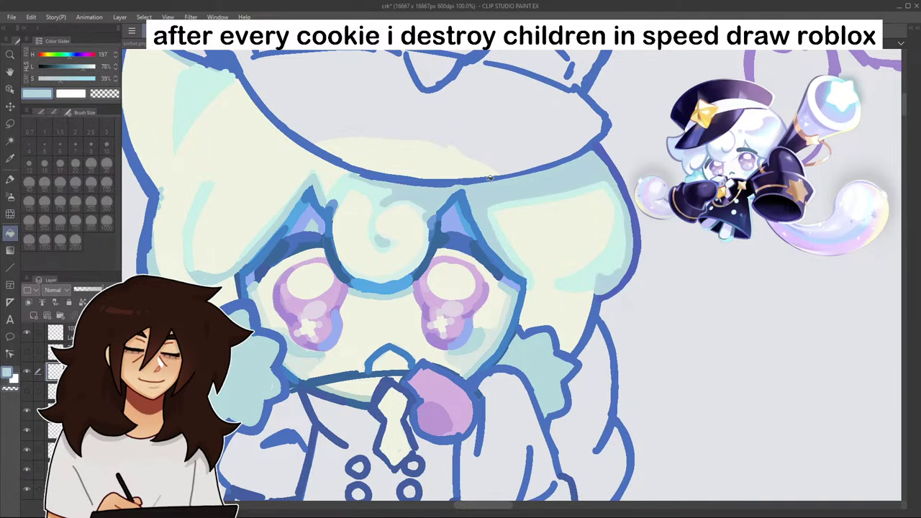
pyautogui.click(77, 69)
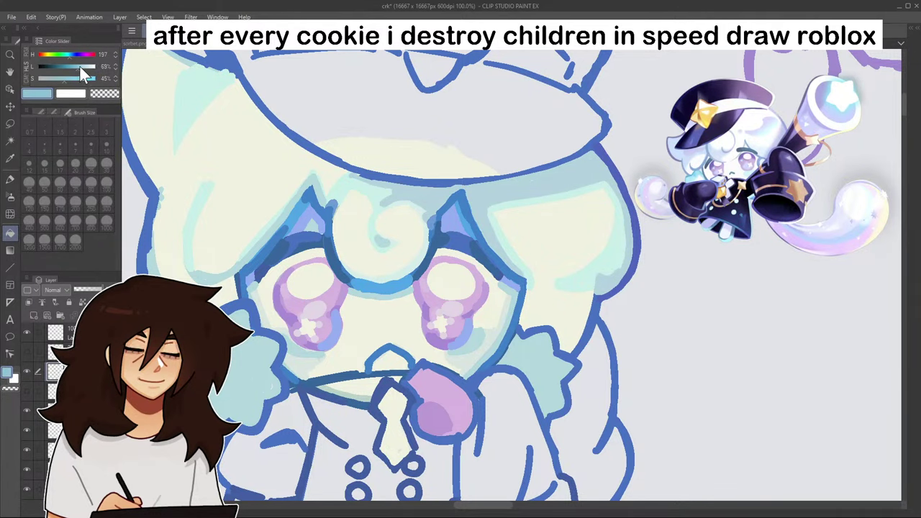
pyautogui.scroll(-2, 525, 180)
pyautogui.scroll(-1, 524, 180)
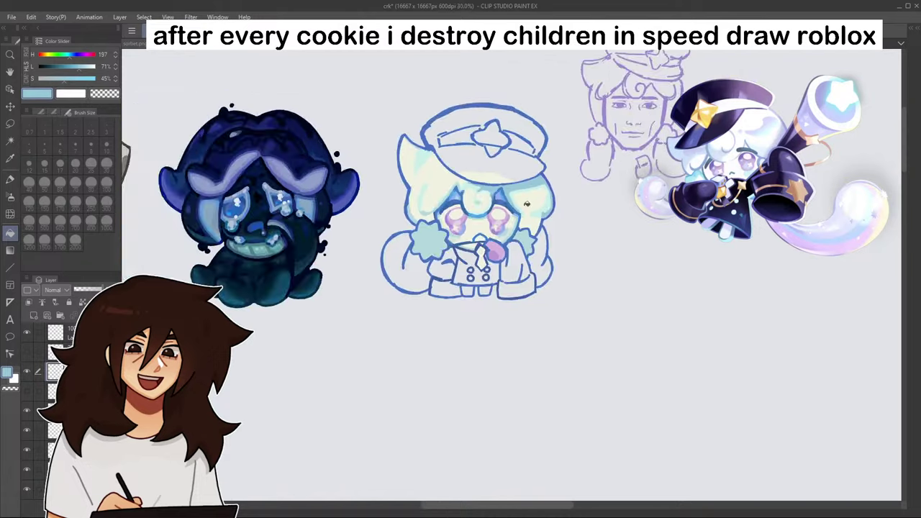
# - Refill the hair shadow beneath the cap with lavender: hue 224, luminosity 81, saturation 35
pyautogui.scroll(4, 526, 191)
pyautogui.moveTo(83, 51); pyautogui.dragTo(96, 67)
pyautogui.click(86, 66)
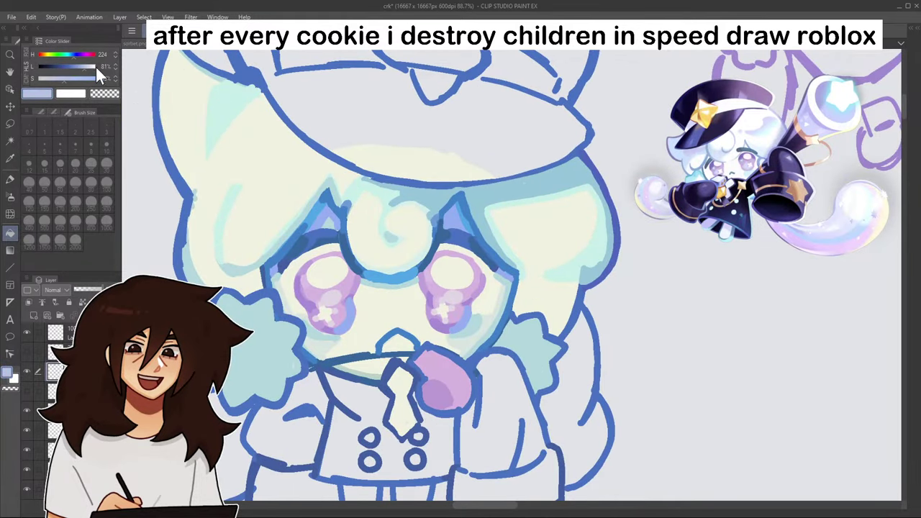
pyautogui.scroll(-3, 446, 195)
pyautogui.scroll(3, 479, 180)
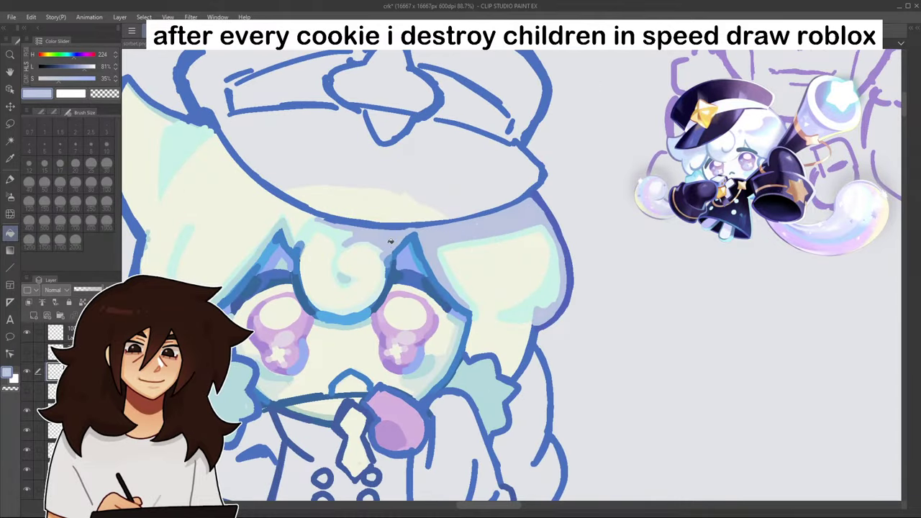
# - Lighten the lavender hair shadow beneath the cap by refilling it at luminosity 87 and saturation 45
pyautogui.scroll(-2, 425, 242)
pyautogui.click(86, 67)
pyautogui.click(64, 78)
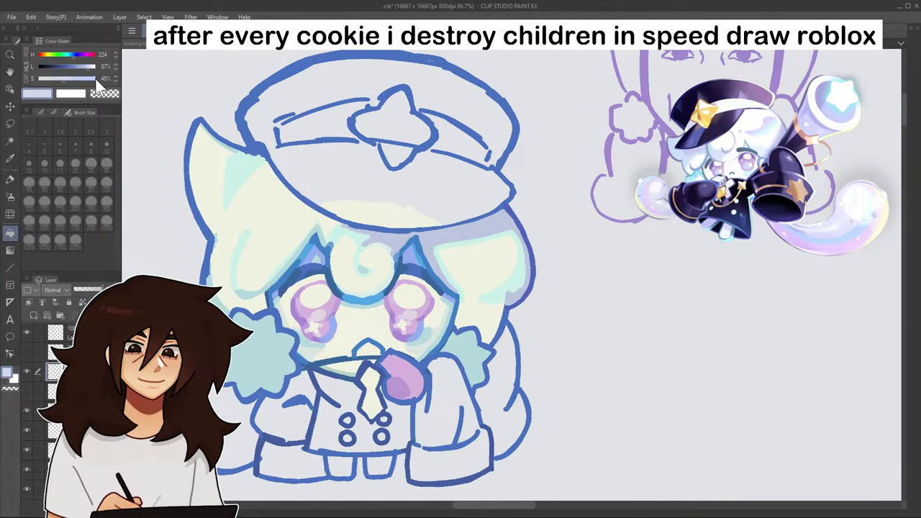
pyautogui.scroll(-4, 433, 234)
pyautogui.scroll(4, 453, 227)
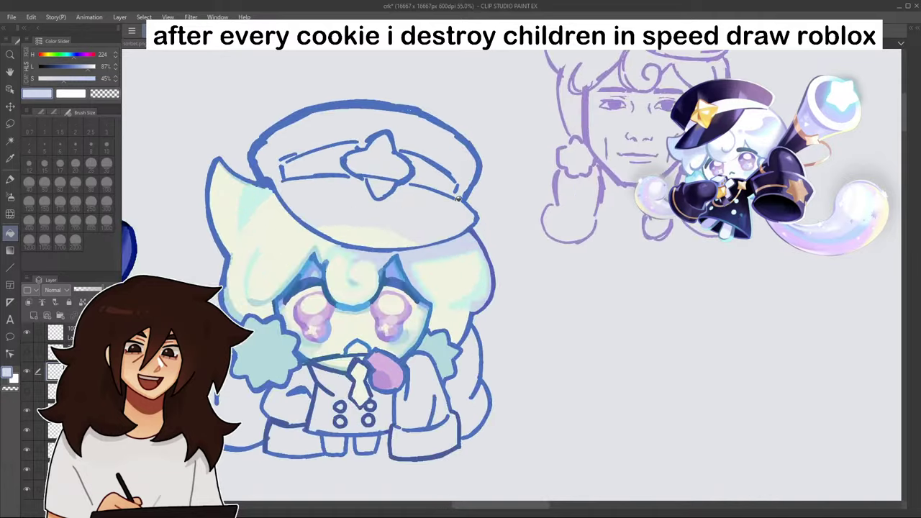
# - Paint the pale lavender shadow along the left bang's inner edge and touch up the adjoining cap brim line in outline blue
pyautogui.click(10, 177)
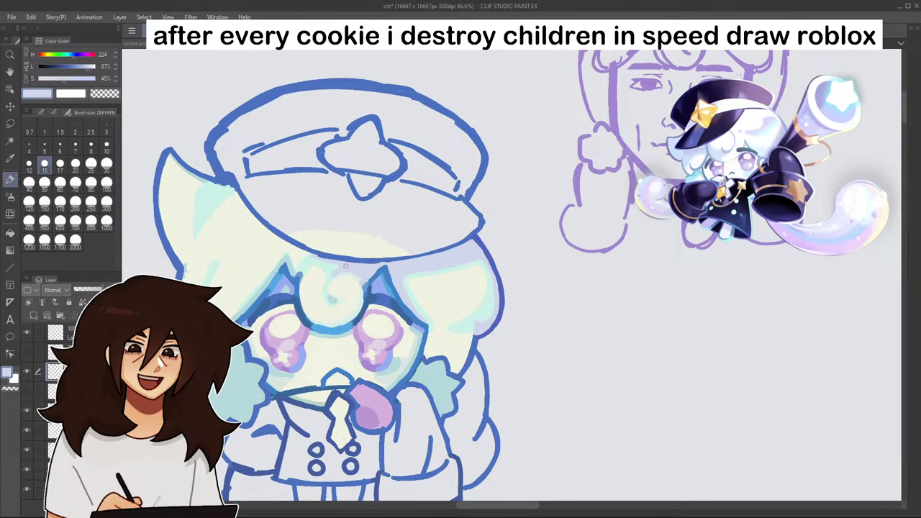
pyautogui.scroll(2, 340, 284)
pyautogui.scroll(-5, 388, 306)
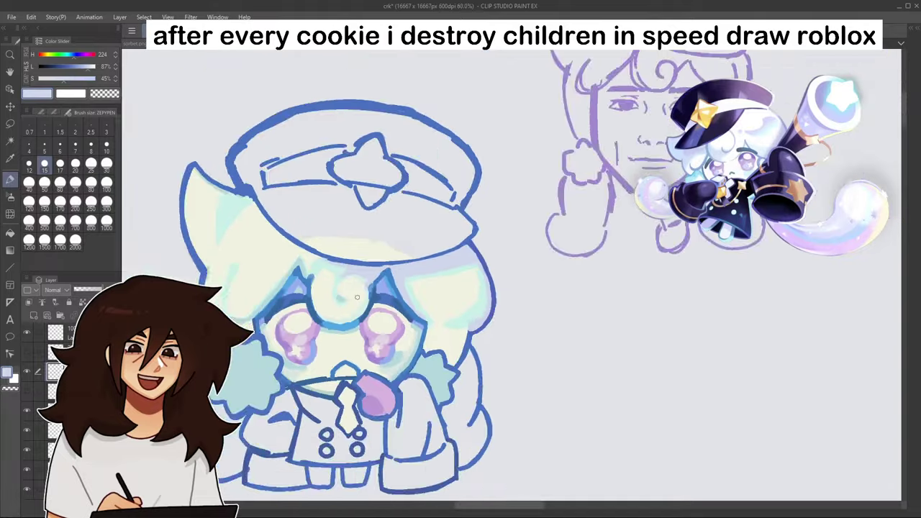
pyautogui.scroll(-1, 404, 307)
pyautogui.scroll(5, 368, 277)
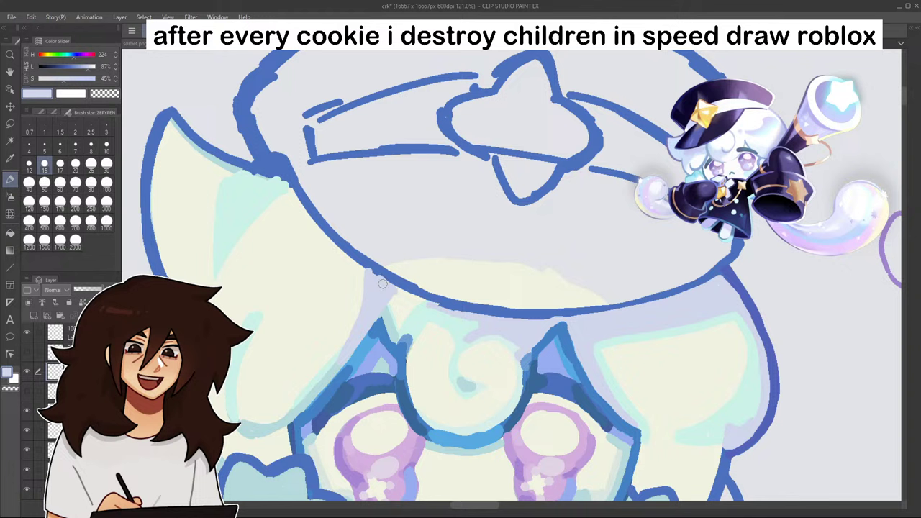
pyautogui.keyDown('alt'); pyautogui.click(375, 270); pyautogui.keyUp('alt')
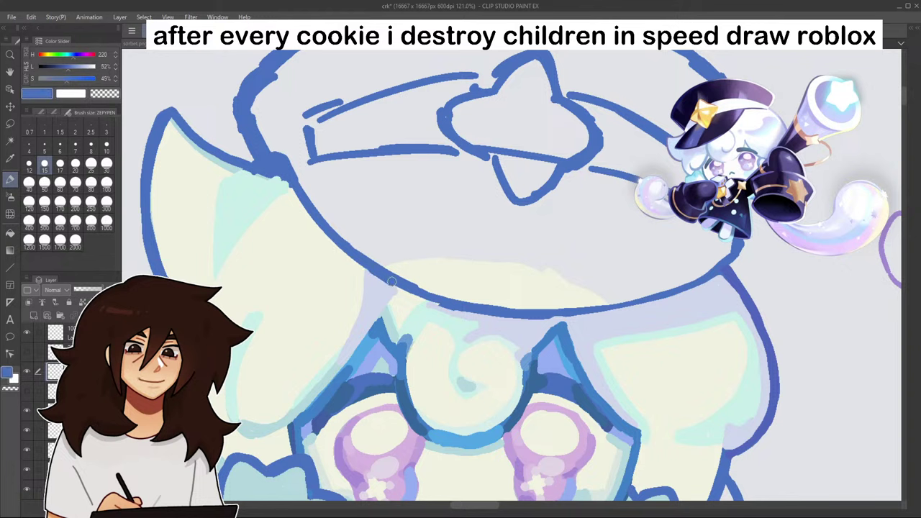
# - Edge the left bang's lavender shadow with sampled pale aqua, from the brim down the lock
pyautogui.keyDown('alt'); pyautogui.click(260, 318); pyautogui.keyUp('alt')
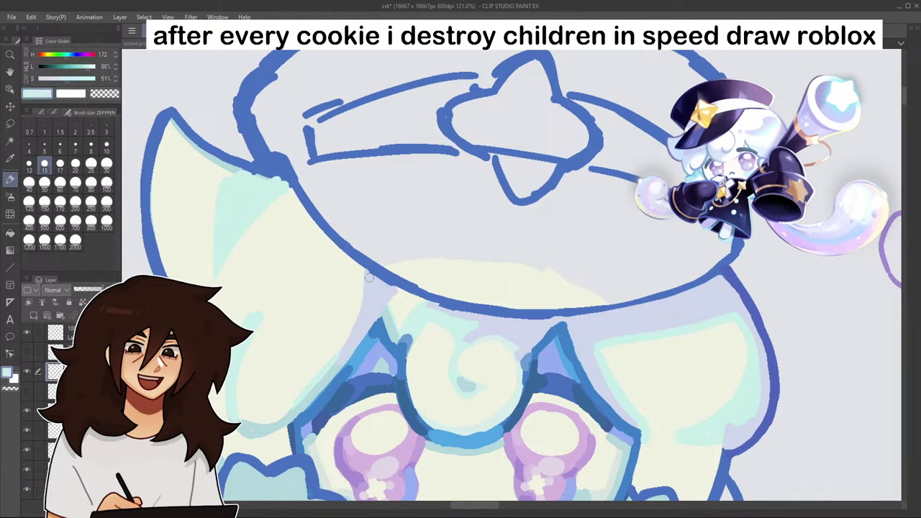
pyautogui.moveTo(368, 277); pyautogui.dragTo(348, 333)
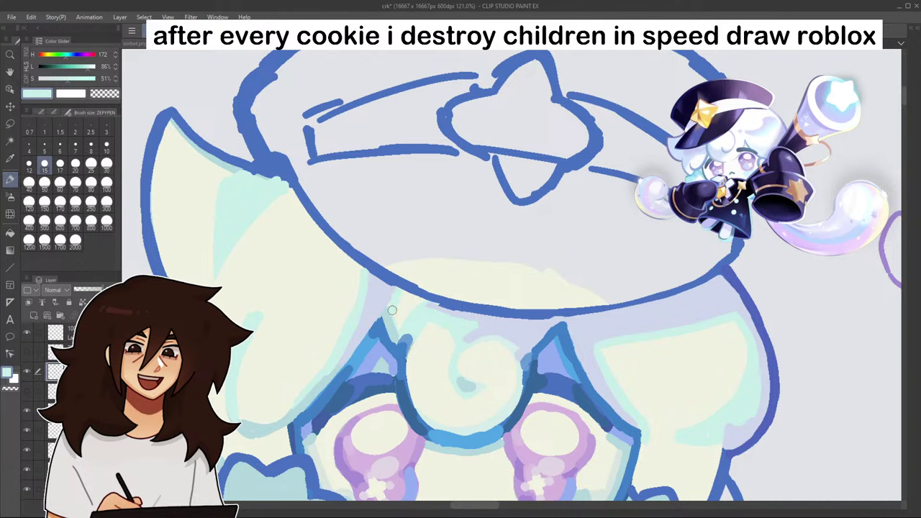
pyautogui.scroll(-3, 452, 282)
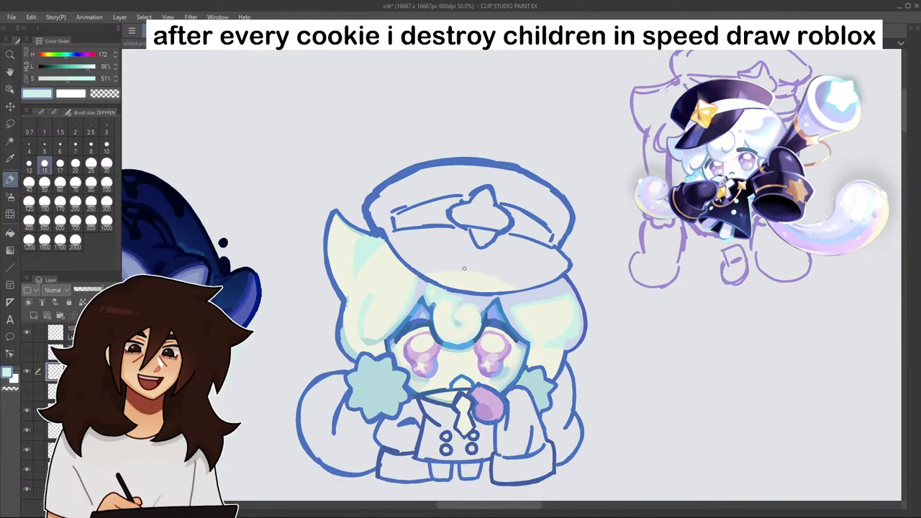
# - Paint a sampled pale lavender strip beneath the cap brim, above the central curl's left side
pyautogui.scroll(5, 483, 293)
pyautogui.keyDown('alt'); pyautogui.click(473, 297); pyautogui.keyUp('alt')
pyautogui.scroll(1, 468, 298)
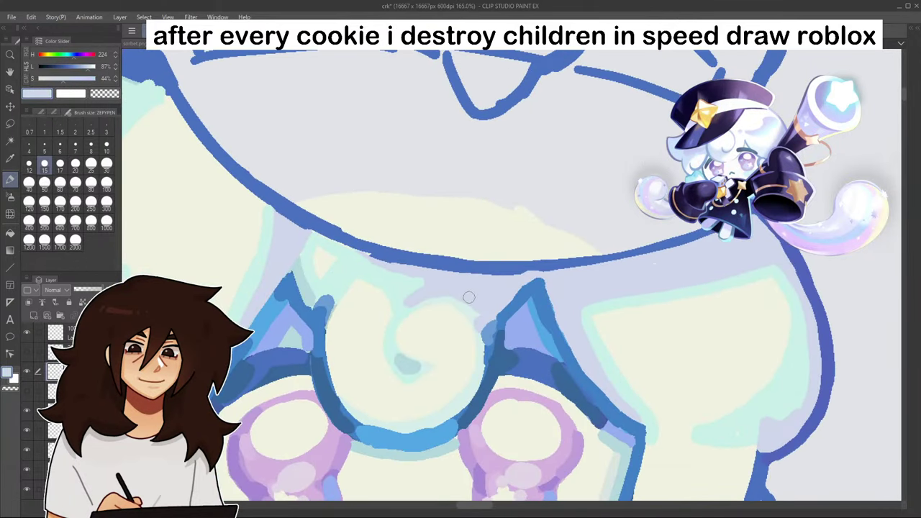
pyautogui.moveTo(308, 226); pyautogui.dragTo(382, 264)
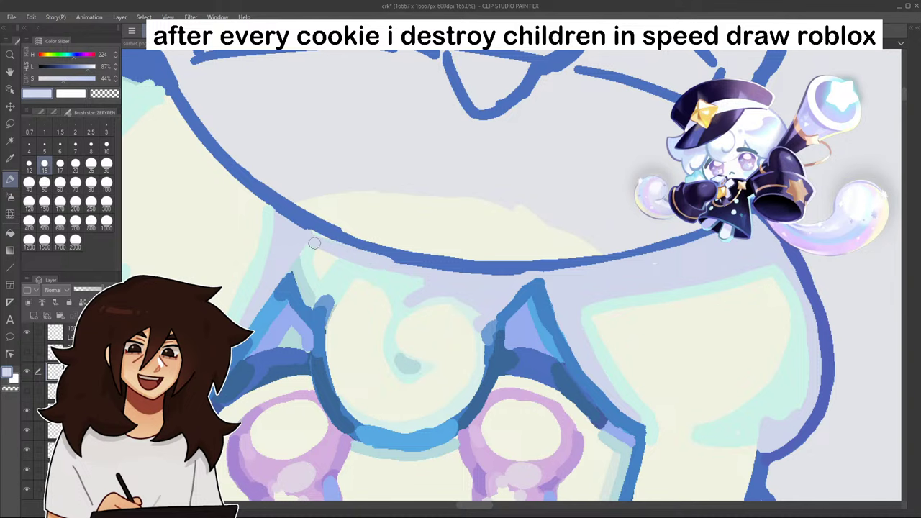
# - Restore the cap brim's lower line above the central curl with the sampled outline blue
pyautogui.keyDown('alt'); pyautogui.click(266, 194); pyautogui.keyUp('alt')
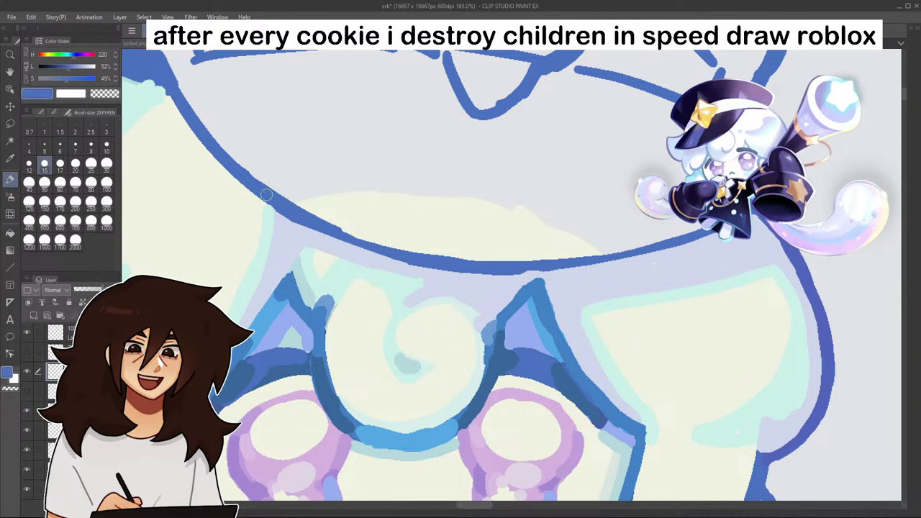
pyautogui.moveTo(297, 216); pyautogui.dragTo(413, 257)
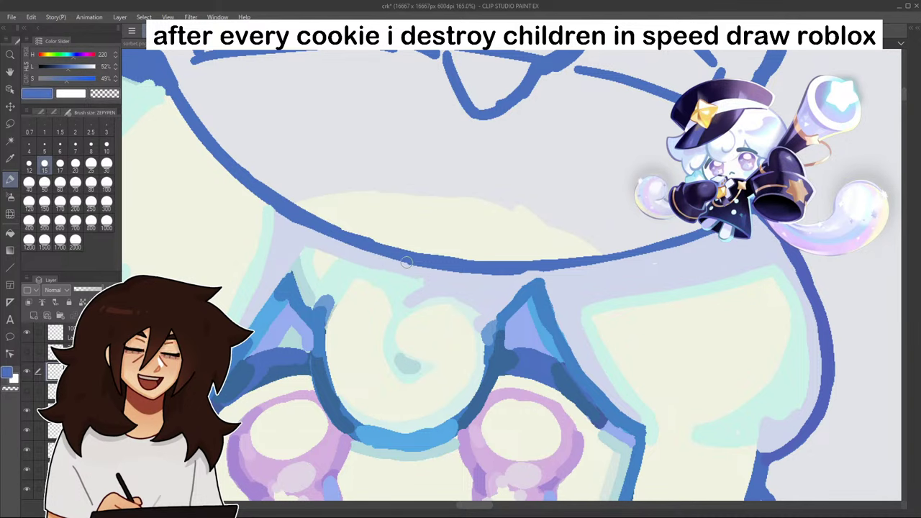
pyautogui.scroll(-6, 405, 262)
pyautogui.scroll(3, 406, 262)
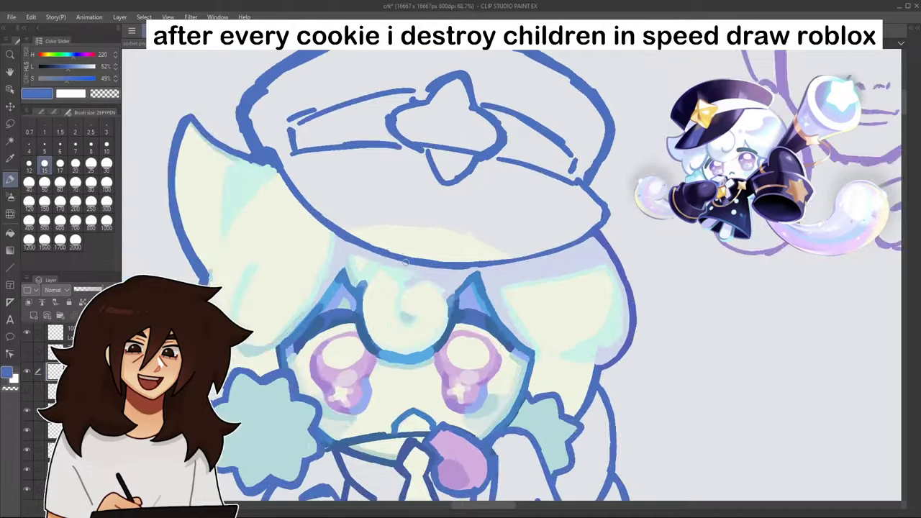
pyautogui.scroll(-3, 406, 262)
pyautogui.scroll(-4, 406, 263)
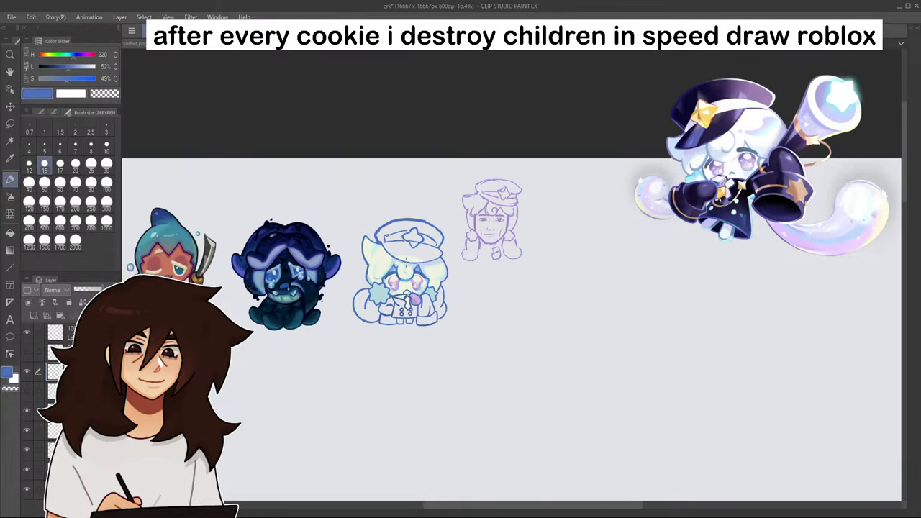
pyautogui.scroll(4, 405, 264)
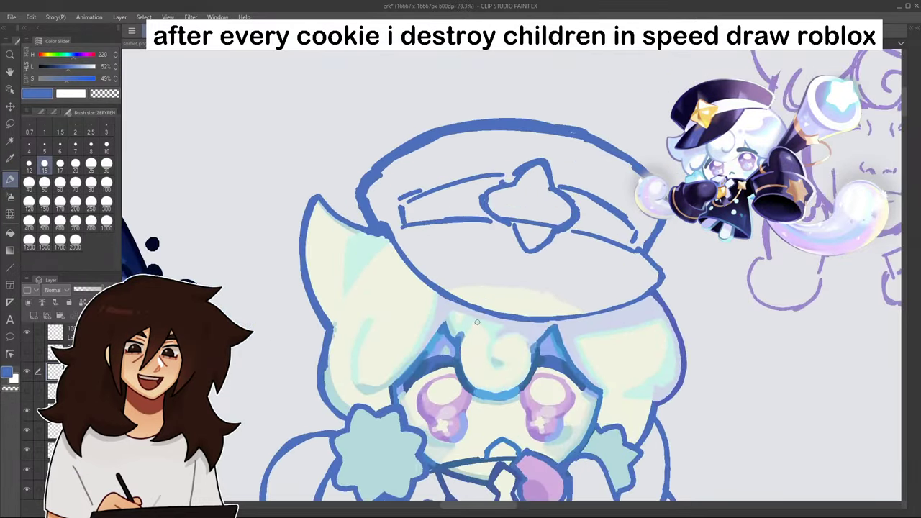
# - Fill the aqua shading patches on the left side of the hair with the sampled pale lavender
pyautogui.keyDown('alt'); pyautogui.click(451, 302); pyautogui.keyUp('alt')
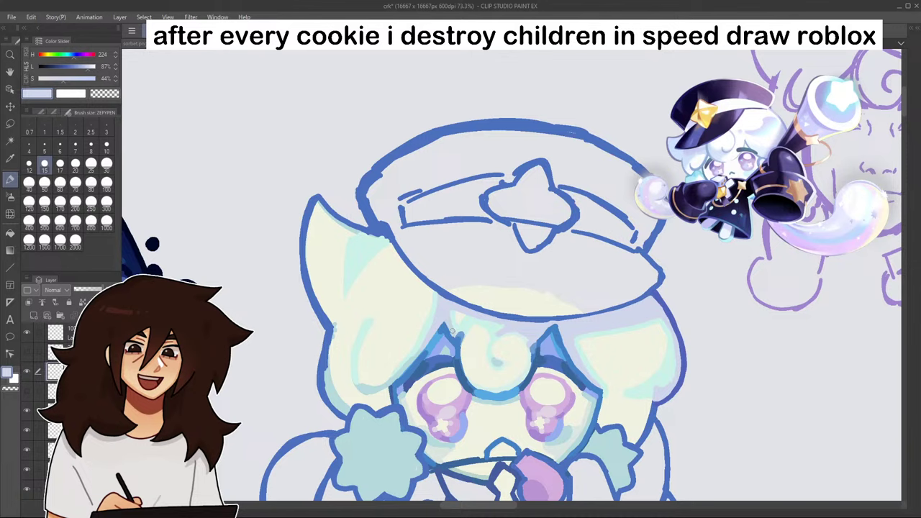
pyautogui.click(10, 234)
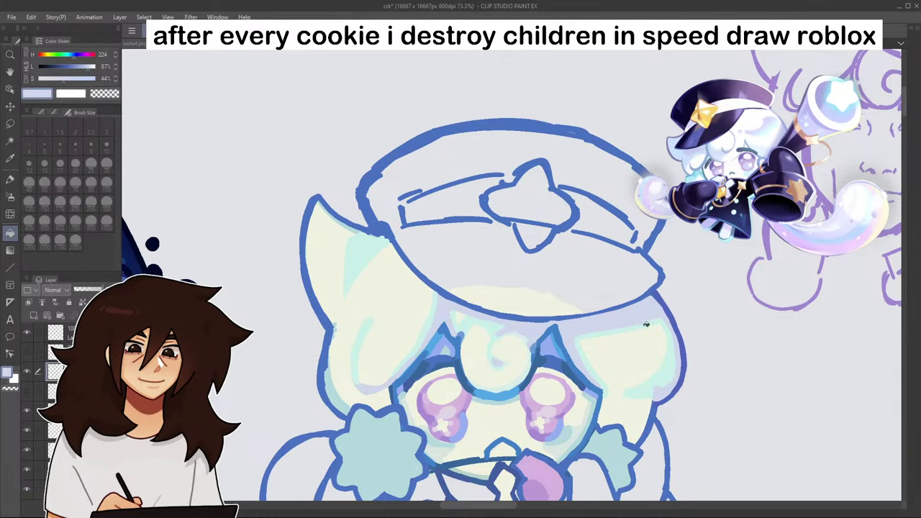
pyautogui.scroll(-5, 646, 325)
pyautogui.scroll(5, 640, 432)
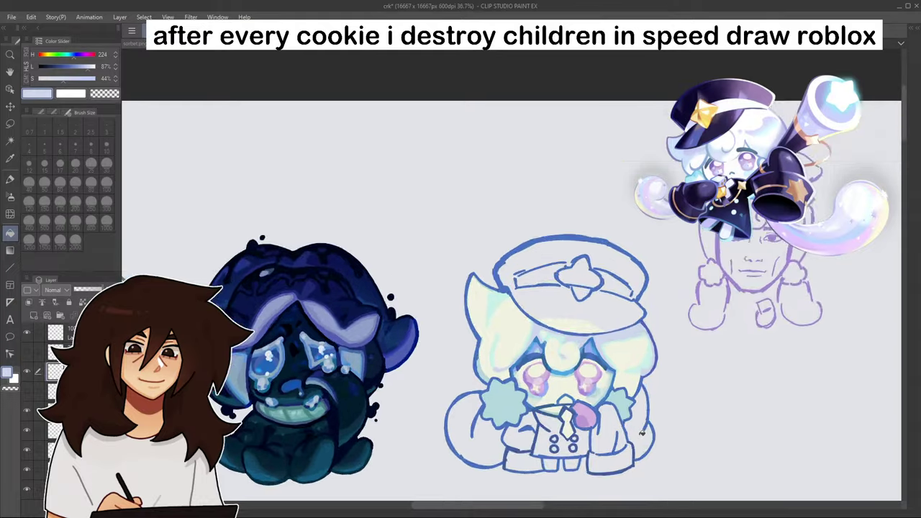
# - Edge the left hair along the cap brim with sampled pale aqua and clean up the brim line in outline blue
pyautogui.click(13, 177)
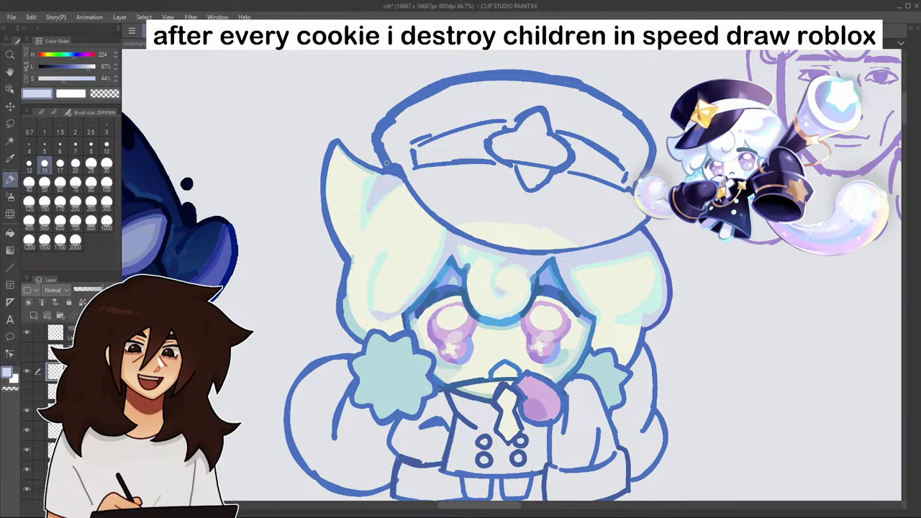
pyautogui.keyDown('alt'); pyautogui.click(364, 215); pyautogui.keyUp('alt')
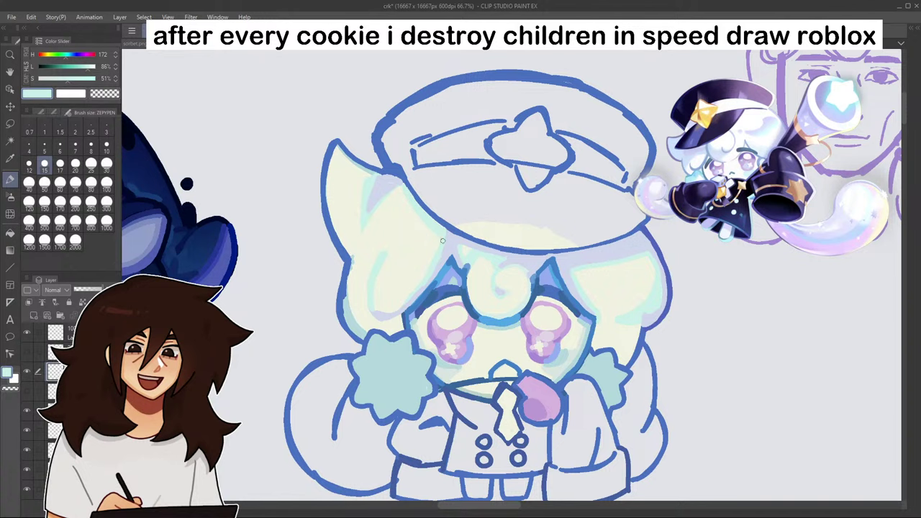
pyautogui.keyDown('alt'); pyautogui.click(393, 178); pyautogui.keyUp('alt')
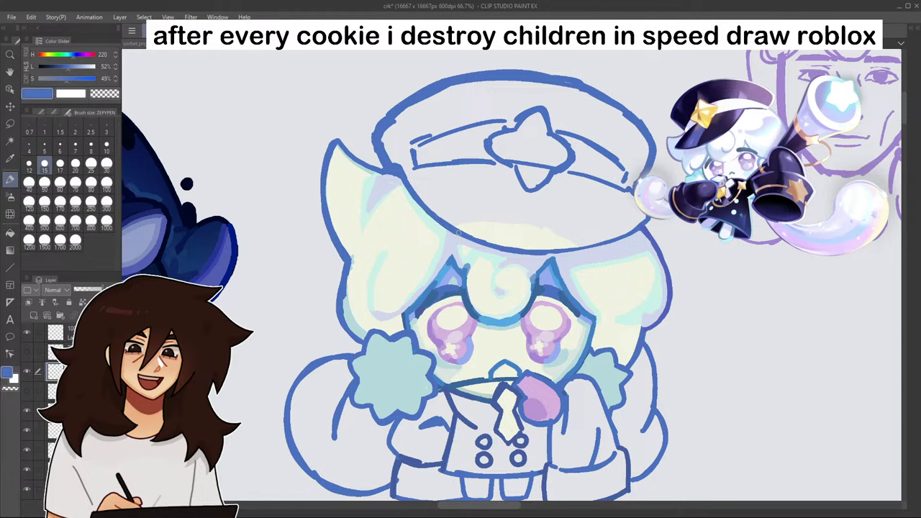
pyautogui.scroll(-6, 487, 278)
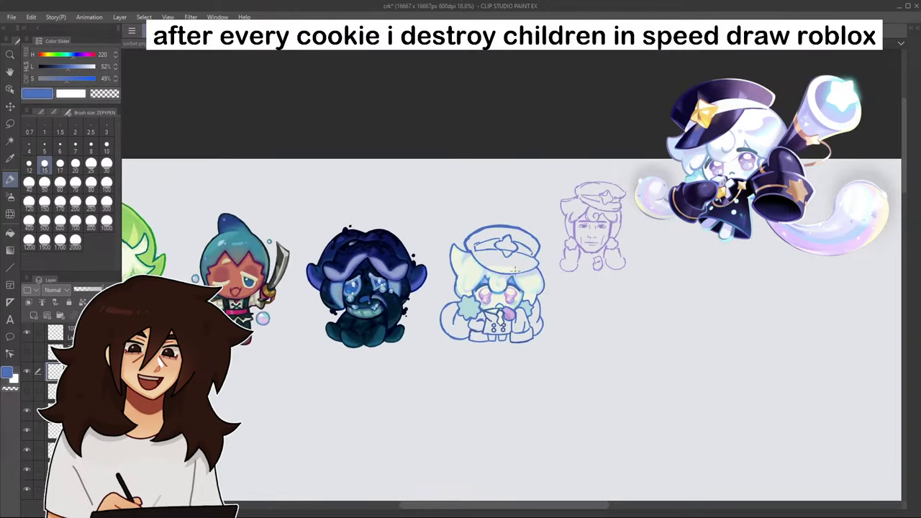
pyautogui.scroll(6, 507, 279)
pyautogui.scroll(3, 494, 309)
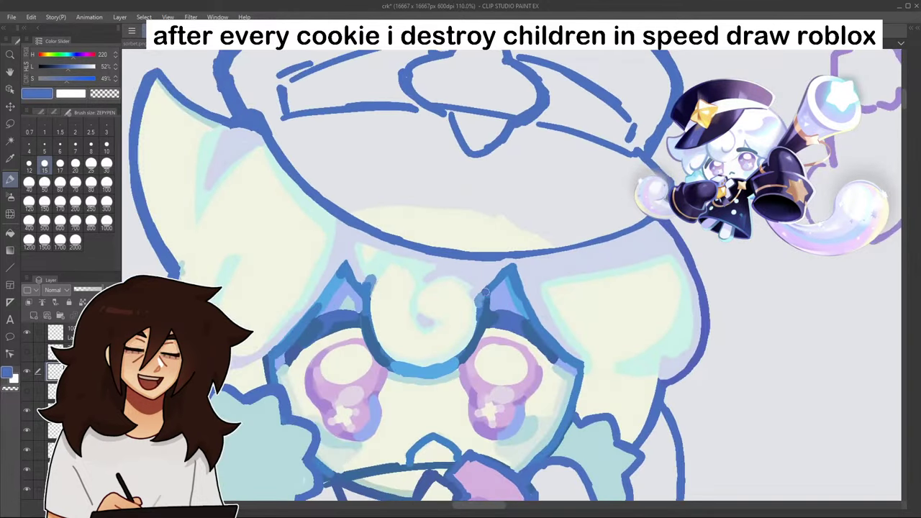
pyautogui.scroll(-4, 511, 268)
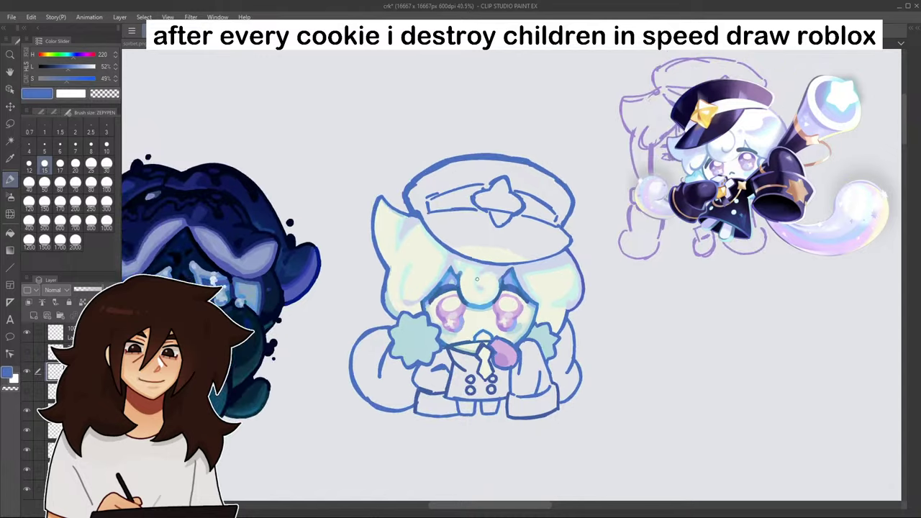
# - Draw a curved line along the lower edge of the right hair lock in the blue sampled from the central curl's outline
pyautogui.scroll(4, 455, 277)
pyautogui.scroll(-4, 456, 279)
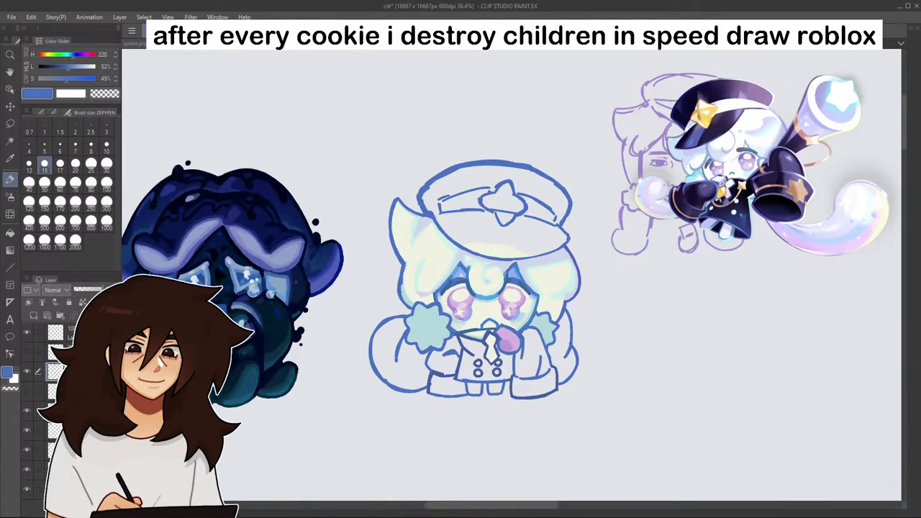
pyautogui.scroll(4, 470, 241)
pyautogui.keyDown('alt'); pyautogui.click(485, 324); pyautogui.keyUp('alt')
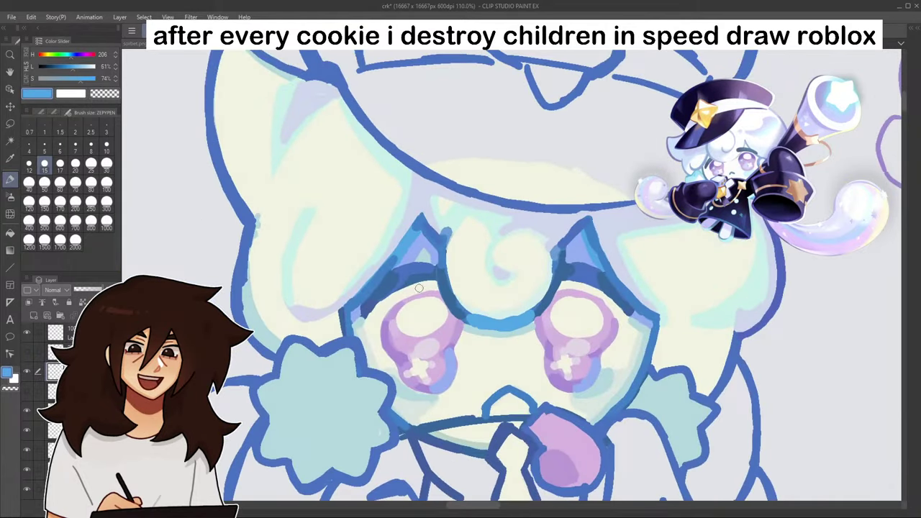
pyautogui.click(12, 234)
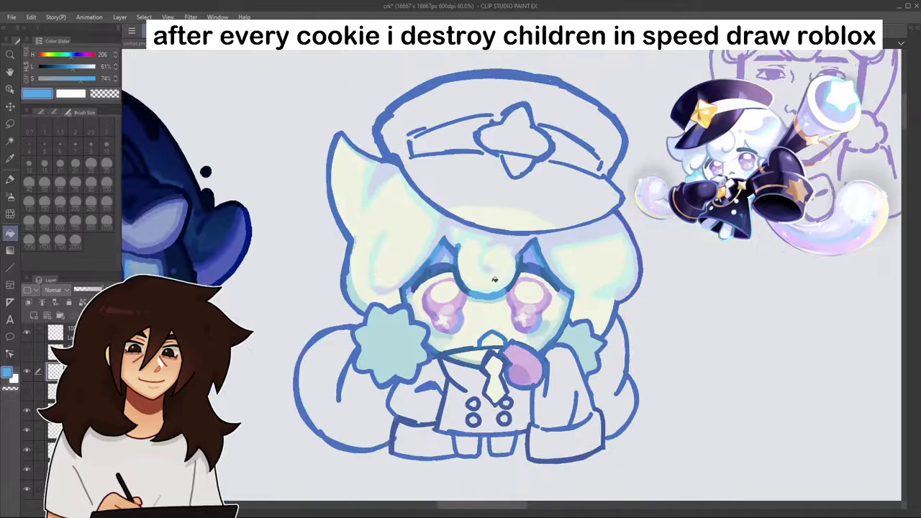
pyautogui.scroll(-4, 454, 224)
pyautogui.scroll(3, 556, 303)
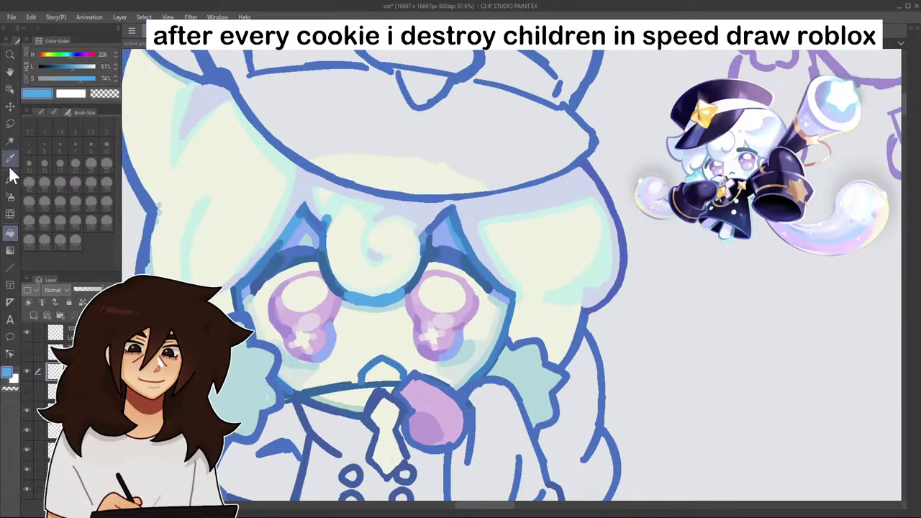
pyautogui.click(10, 179)
pyautogui.click(32, 408)
pyautogui.click(31, 408)
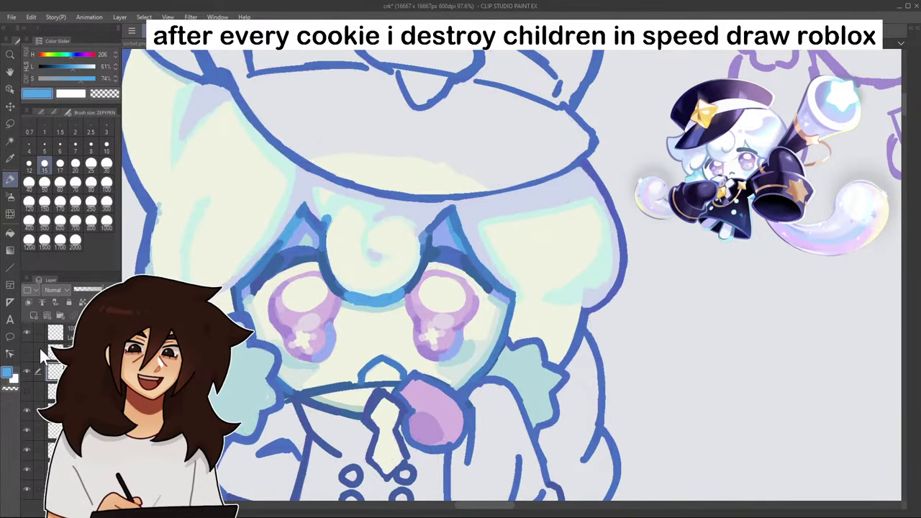
pyautogui.moveTo(517, 295)
pyautogui.mouseDown()
pyautogui.moveTo(569, 285)
pyautogui.moveTo(571, 242)
pyautogui.mouseUp()
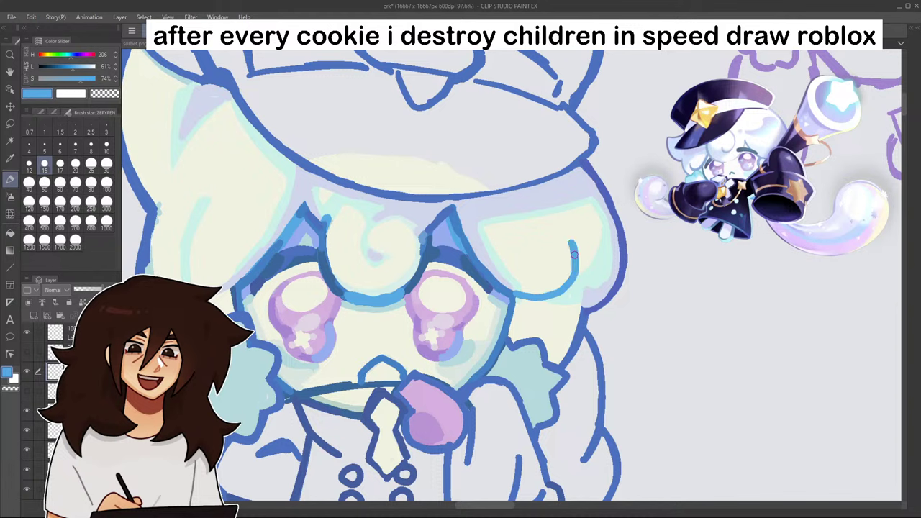
# - Lighten the drawing blue to 72% luminosity and draw a matching curved line around the bottom of the left hair lock
pyautogui.scroll(-5, 543, 262)
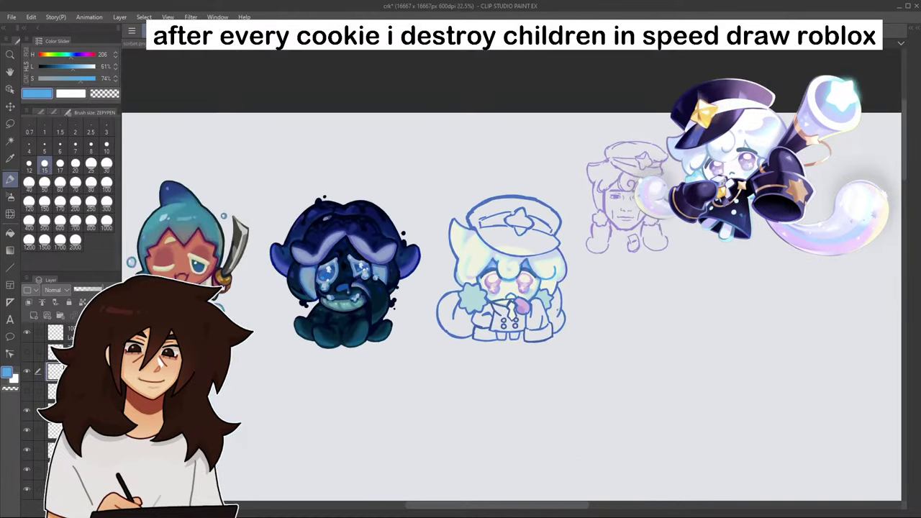
pyautogui.scroll(-2, 460, 288)
pyautogui.scroll(5, 529, 256)
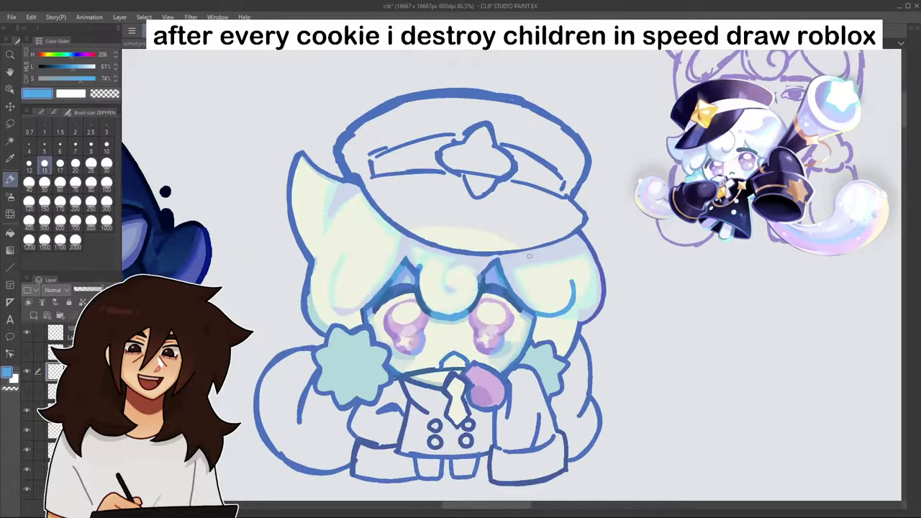
pyautogui.click(79, 65)
pyautogui.moveTo(289, 321); pyautogui.dragTo(286, 336)
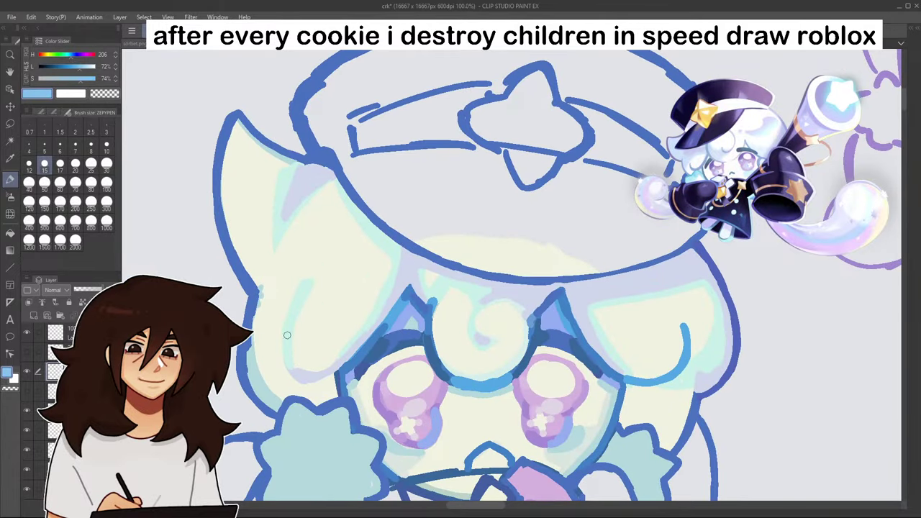
pyautogui.moveTo(303, 377); pyautogui.dragTo(337, 373)
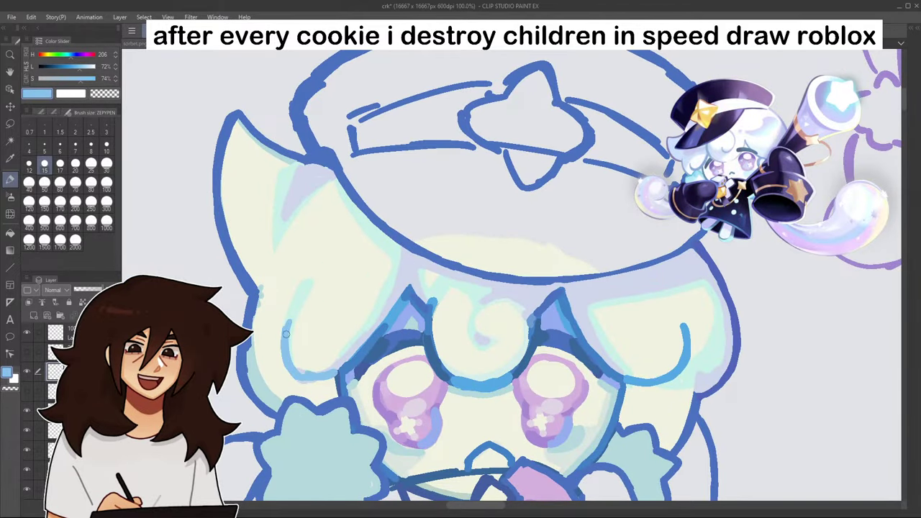
# - Fill the right hair lock's curved line with the lighter blue
pyautogui.click(10, 233)
pyautogui.click(643, 381)
pyautogui.scroll(-10, 816, 62)
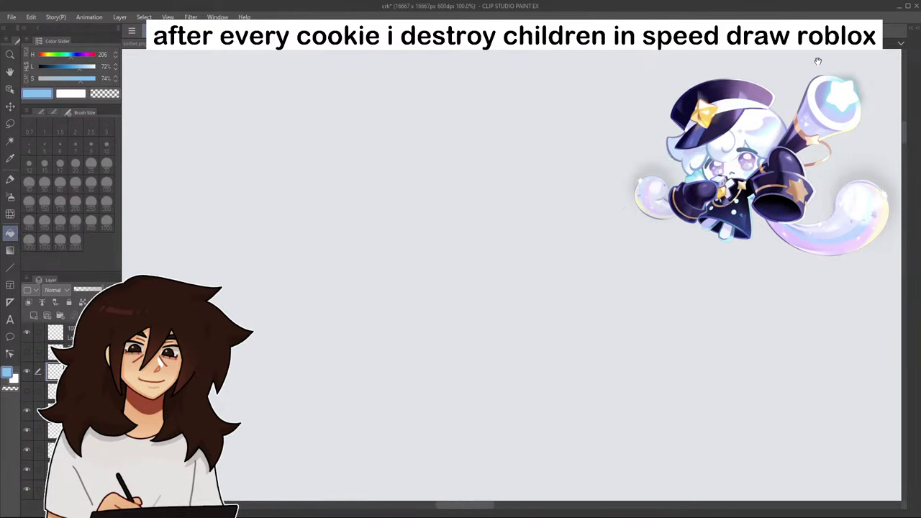
# - Touch up the upper tip of the left lock's curved line with a sampled deeper blue and sample the pale aqua beside it
pyautogui.scroll(9, 818, 57)
pyautogui.click(10, 178)
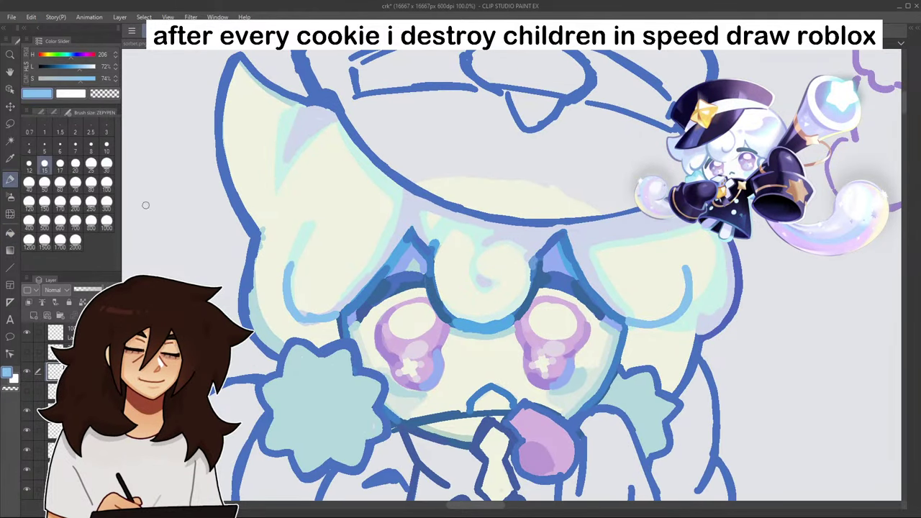
pyautogui.keyDown('alt'); pyautogui.click(349, 310); pyautogui.keyUp('alt')
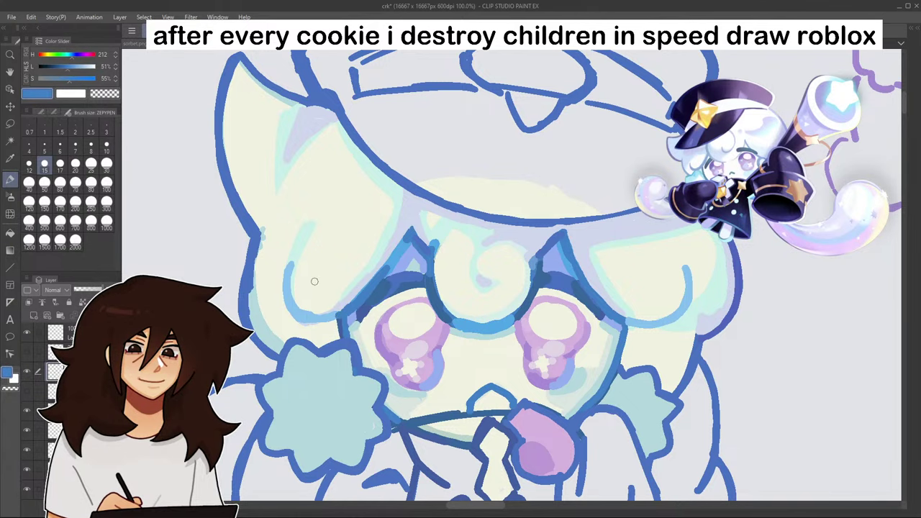
pyautogui.click(293, 264)
pyautogui.scroll(-8, 677, 269)
pyautogui.scroll(1, 677, 270)
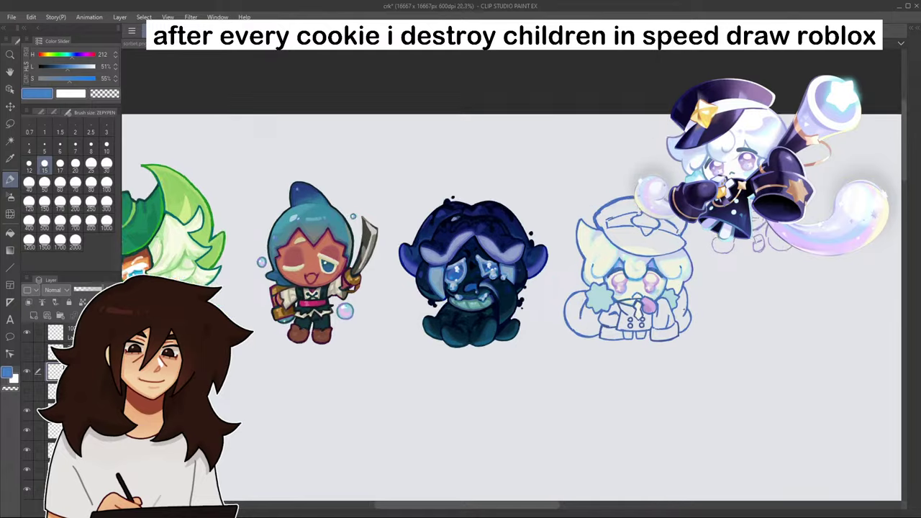
pyautogui.scroll(5, 674, 288)
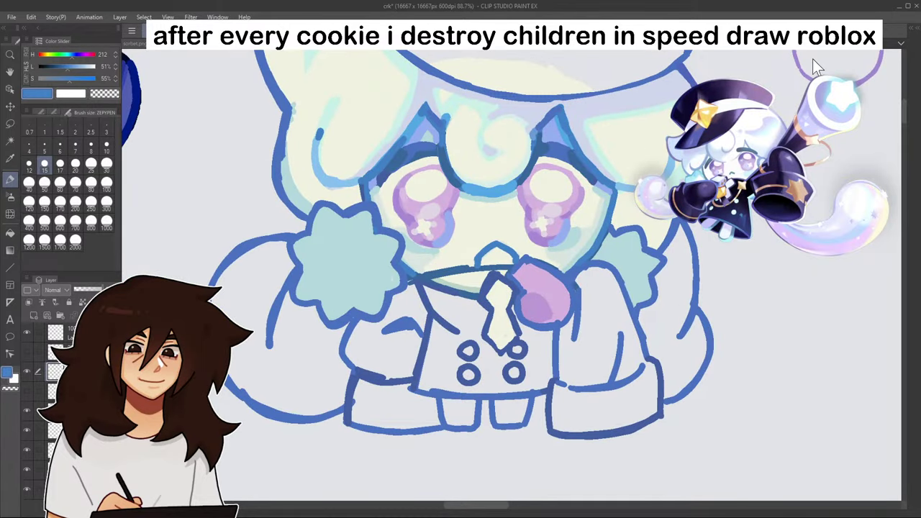
pyautogui.moveTo(323, 109)
pyautogui.mouseDown()
pyautogui.moveTo(545, 178)
pyautogui.moveTo(347, 207)
pyautogui.mouseUp()
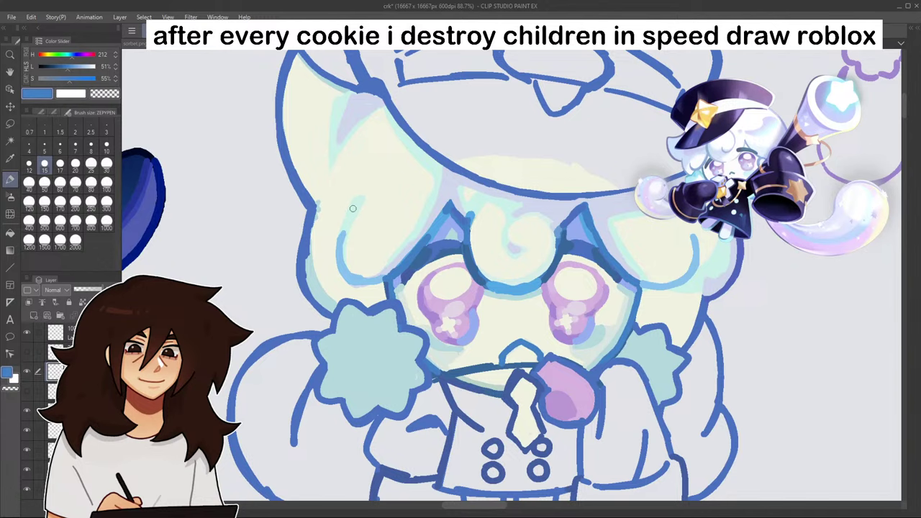
pyautogui.keyDown('alt'); pyautogui.click(350, 196); pyautogui.keyUp('alt')
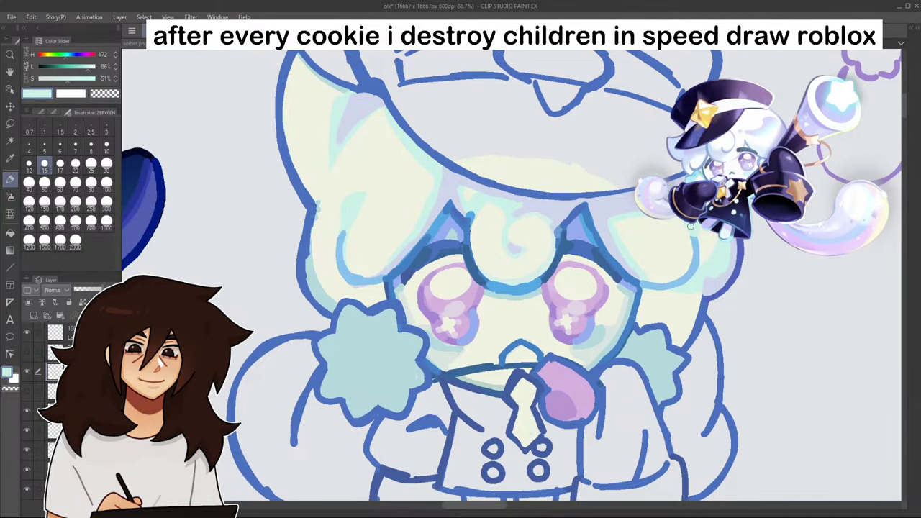
# - Hide and reshow the character's artwork layer to compare it with the sketch underneath
pyautogui.scroll(-5, 693, 232)
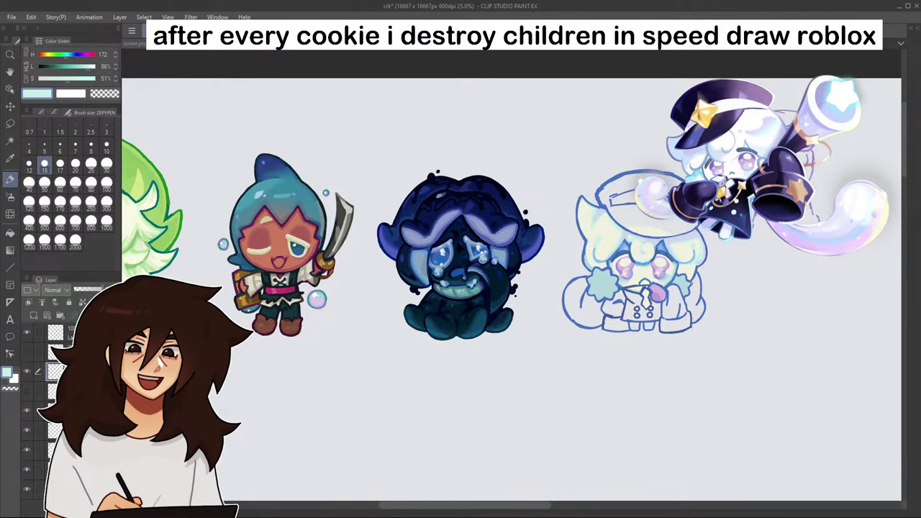
pyautogui.click(28, 369)
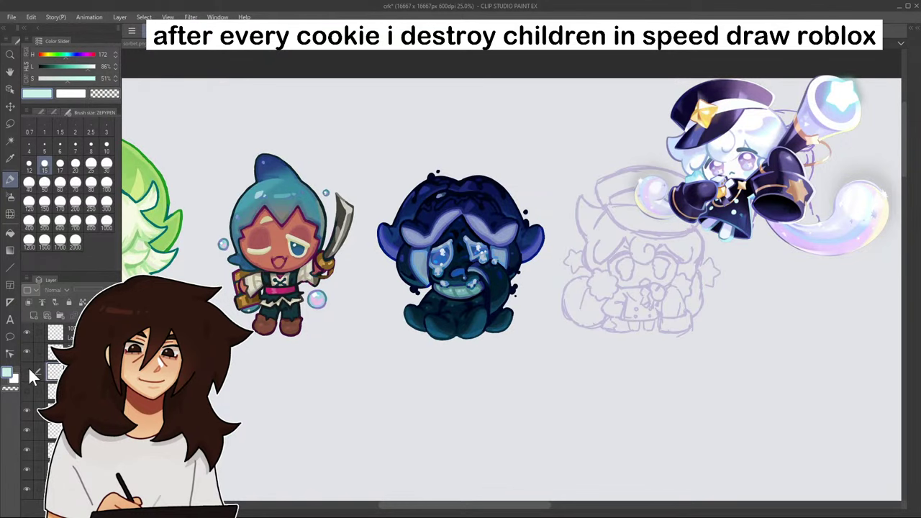
pyautogui.click(27, 369)
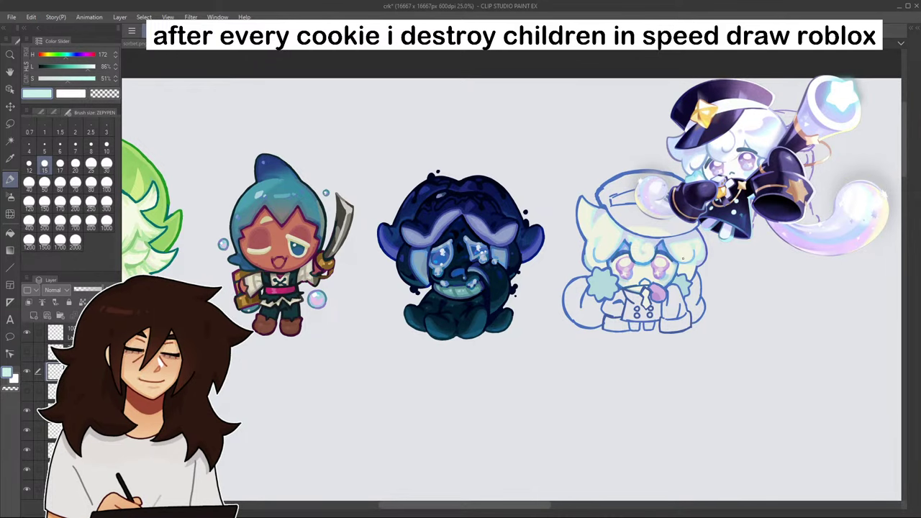
# - Block in shading on the lower left hair in sampled teal, and refill that patch with sampled pale aqua
pyautogui.scroll(10, 685, 244)
pyautogui.keyDown('alt'); pyautogui.click(706, 292); pyautogui.keyUp('alt')
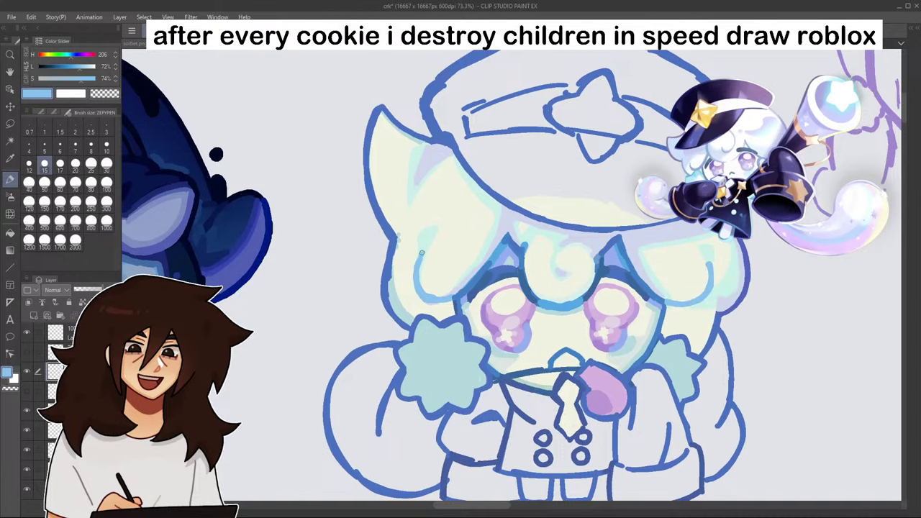
pyautogui.keyDown('alt'); pyautogui.click(392, 289); pyautogui.keyUp('alt')
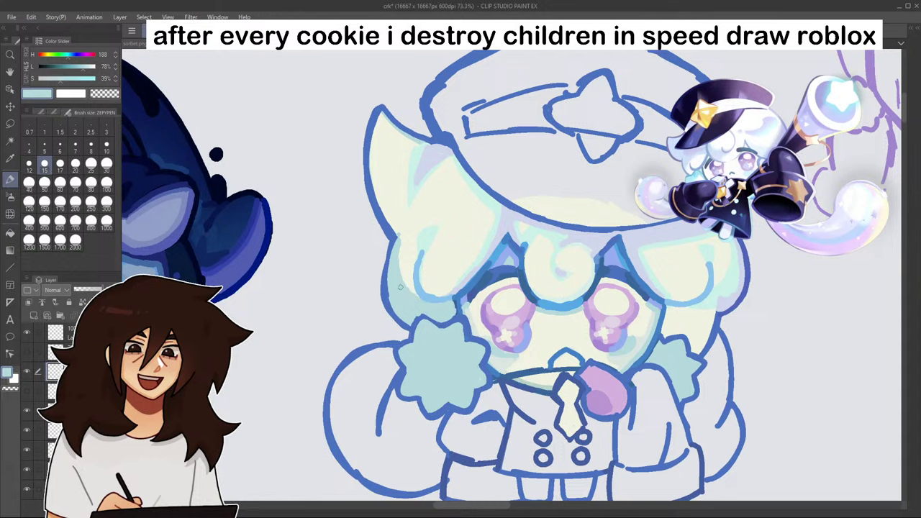
pyautogui.keyDown('alt'); pyautogui.click(424, 239); pyautogui.keyUp('alt')
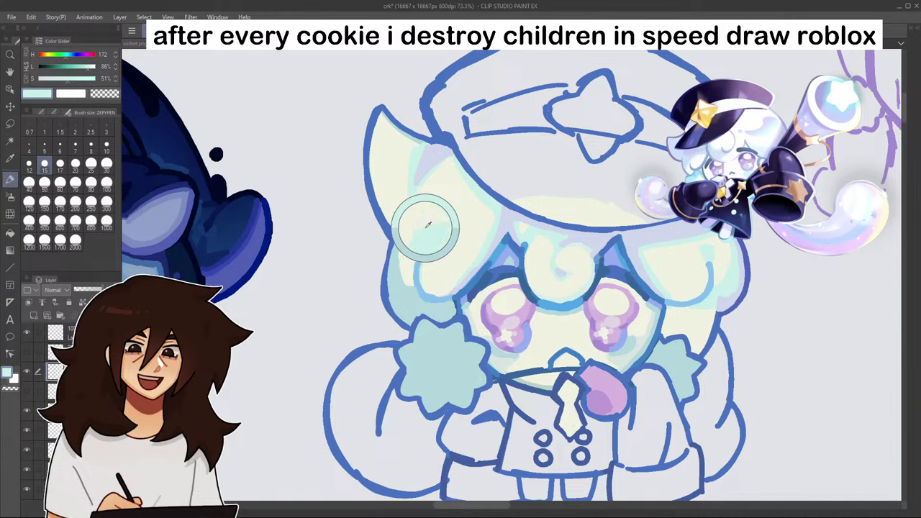
pyautogui.click(10, 234)
pyautogui.click(400, 294)
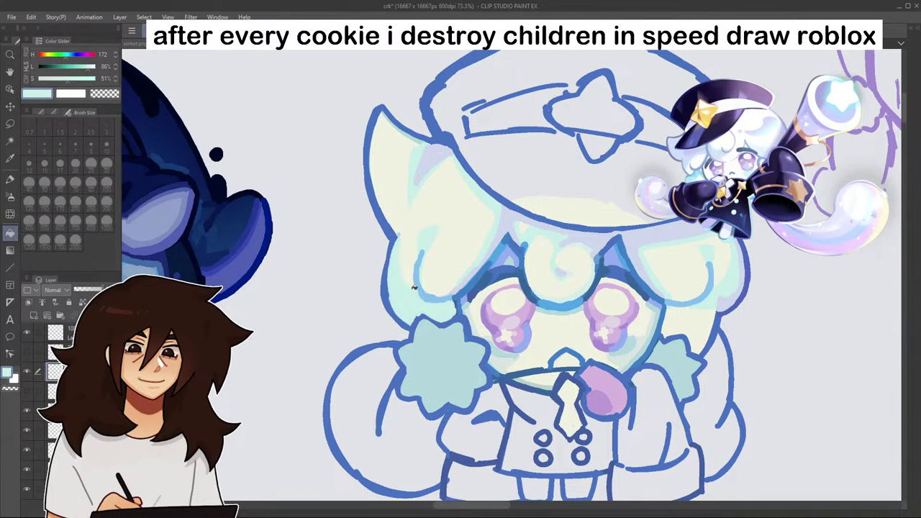
# - Paint sampled pale lavender over the outer part of the lower left hair, keeping a pale aqua inner edge
pyautogui.scroll(-7, 505, 275)
pyautogui.scroll(5, 574, 279)
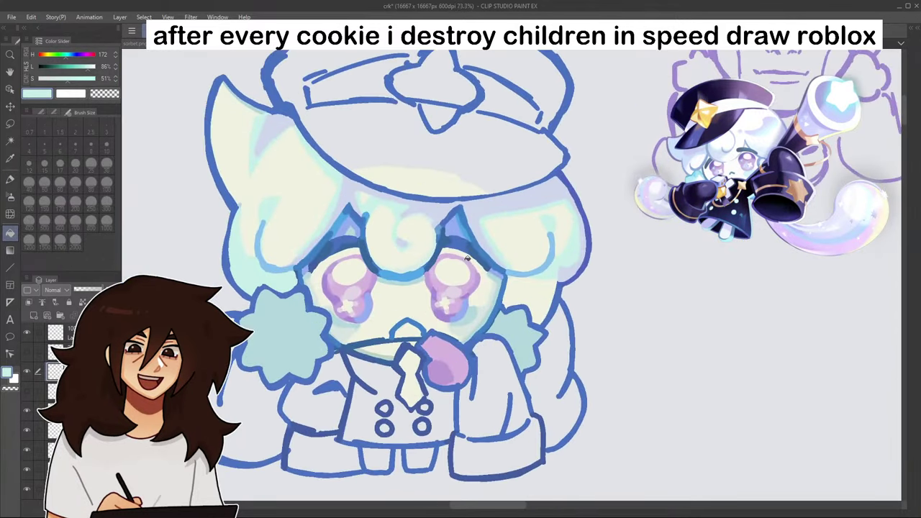
pyautogui.click(16, 181)
pyautogui.keyDown('alt'); pyautogui.click(352, 190); pyautogui.keyUp('alt')
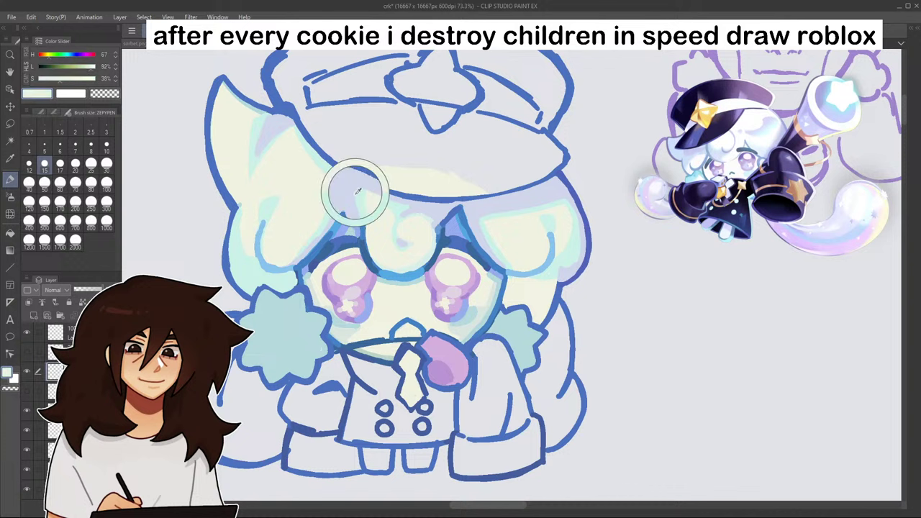
pyautogui.moveTo(233, 239); pyautogui.dragTo(252, 273)
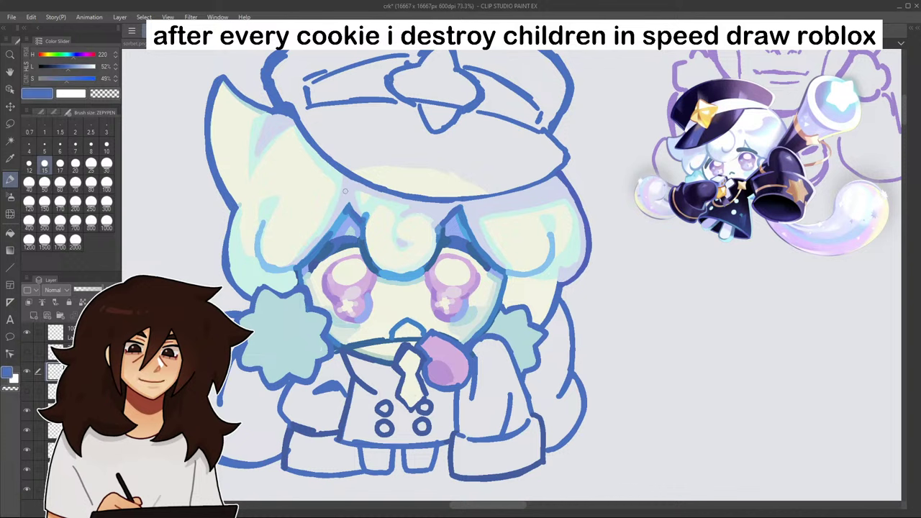
pyautogui.keyDown('alt'); pyautogui.click(347, 190); pyautogui.keyUp('alt')
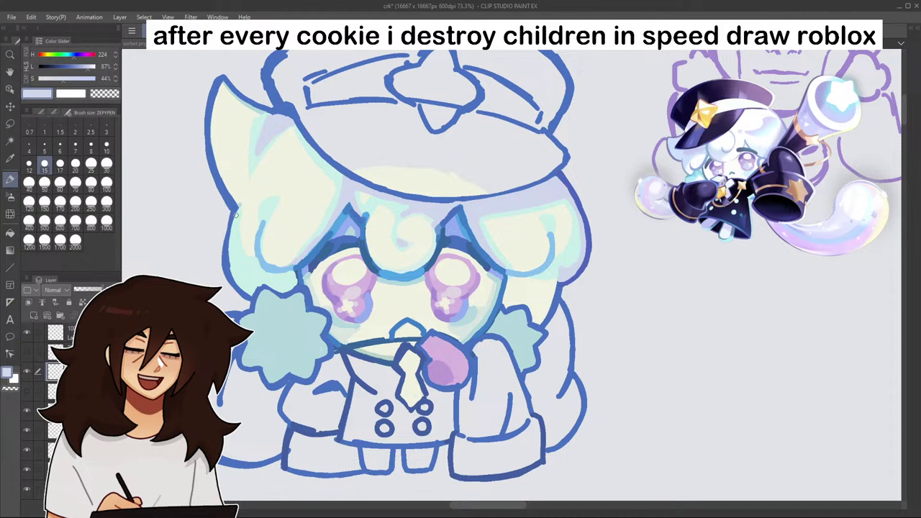
pyautogui.moveTo(232, 235)
pyautogui.mouseDown()
pyautogui.moveTo(252, 273)
pyautogui.moveTo(237, 272)
pyautogui.mouseUp()
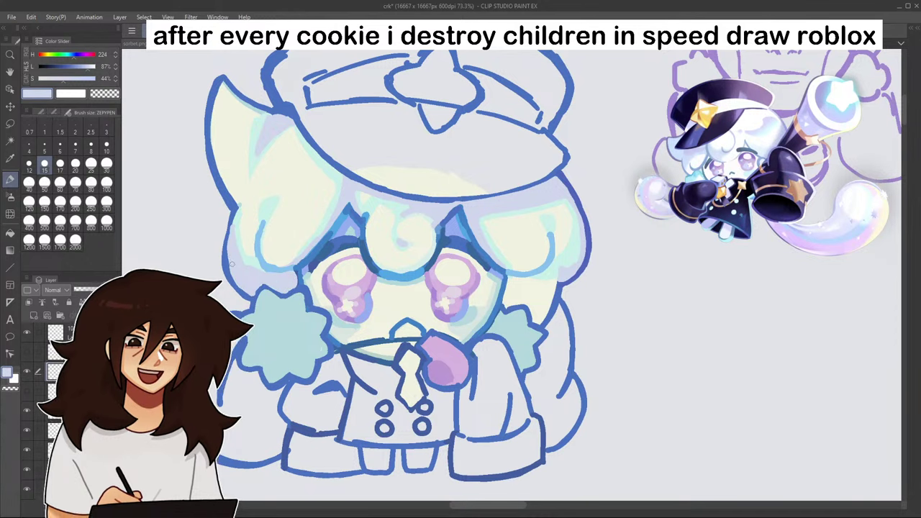
# - Touch up the left hair's outer outline with the sampled outline blue and resample the pale lavender shading
pyautogui.keyDown('alt'); pyautogui.click(231, 215); pyautogui.keyUp('alt')
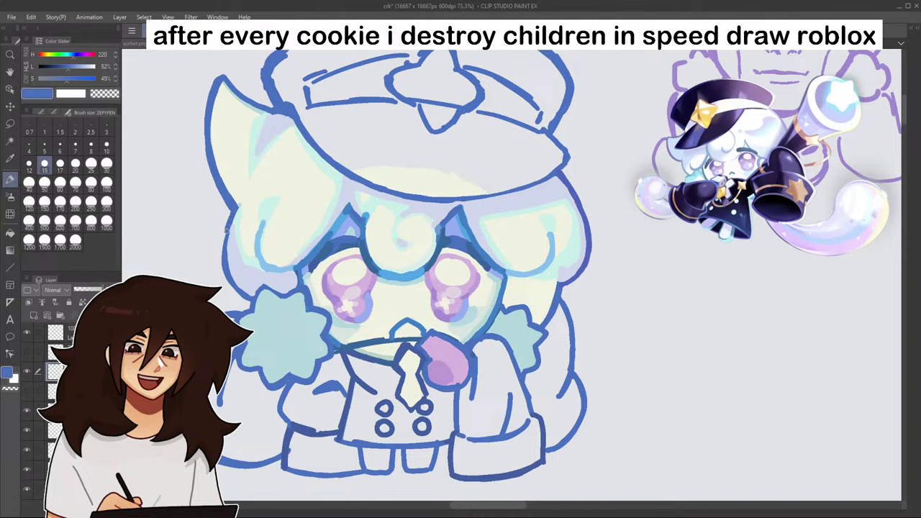
pyautogui.scroll(-3, 232, 215)
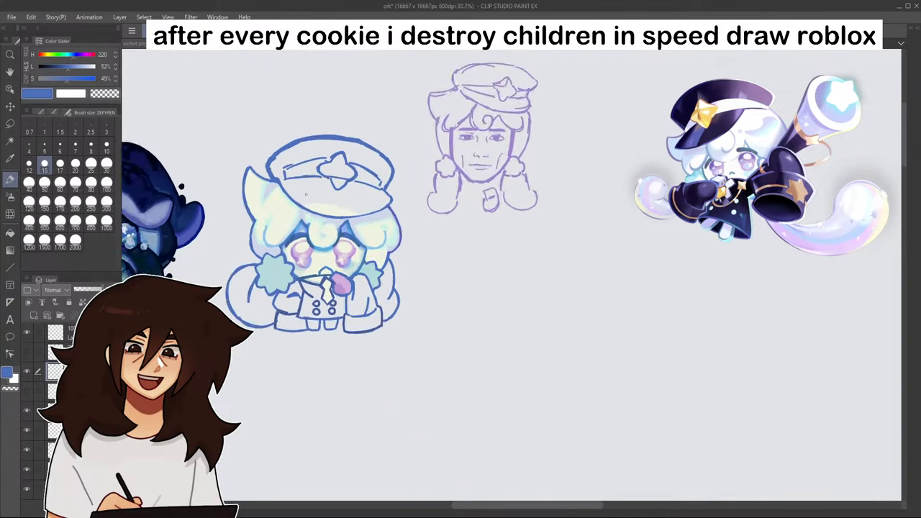
pyautogui.scroll(5, 301, 196)
pyautogui.keyDown('alt'); pyautogui.click(211, 293); pyautogui.keyUp('alt')
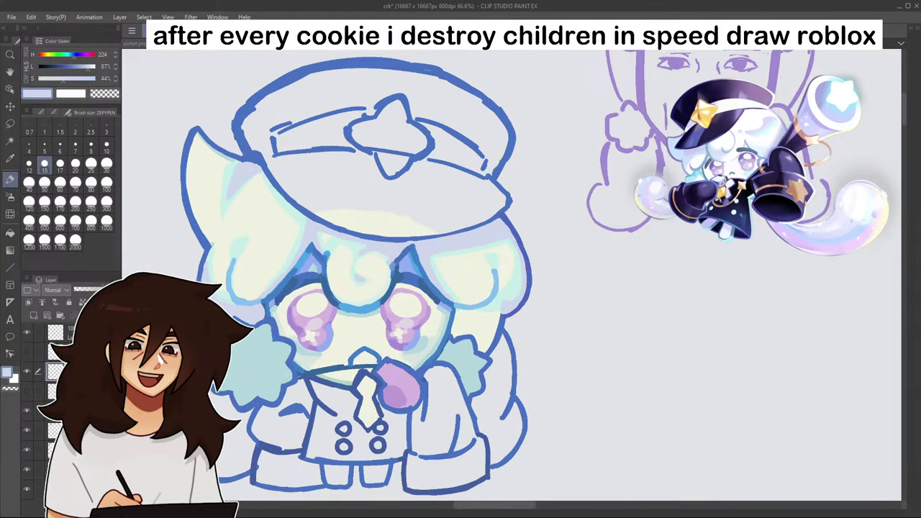
# - Recolour the lower curve of the left hair lobe's outline with the sampled medium blue
pyautogui.scroll(-3, 244, 239)
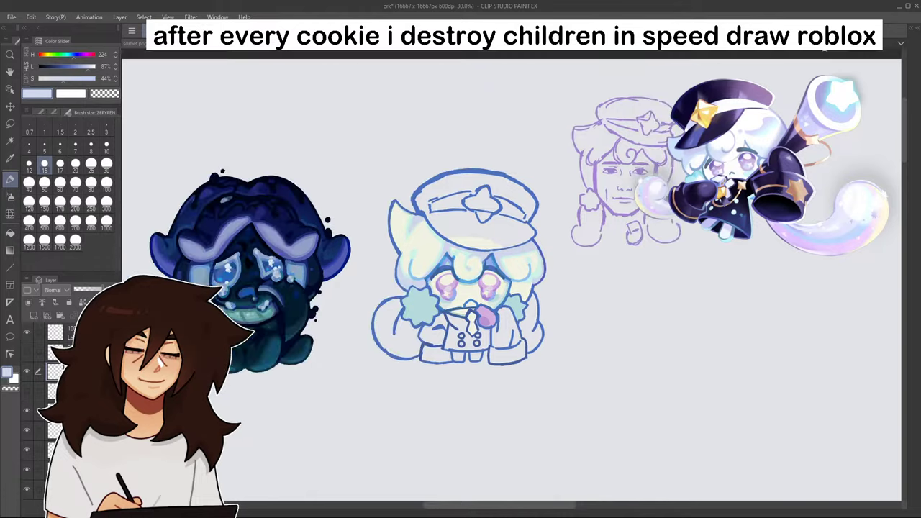
pyautogui.scroll(5, 272, 263)
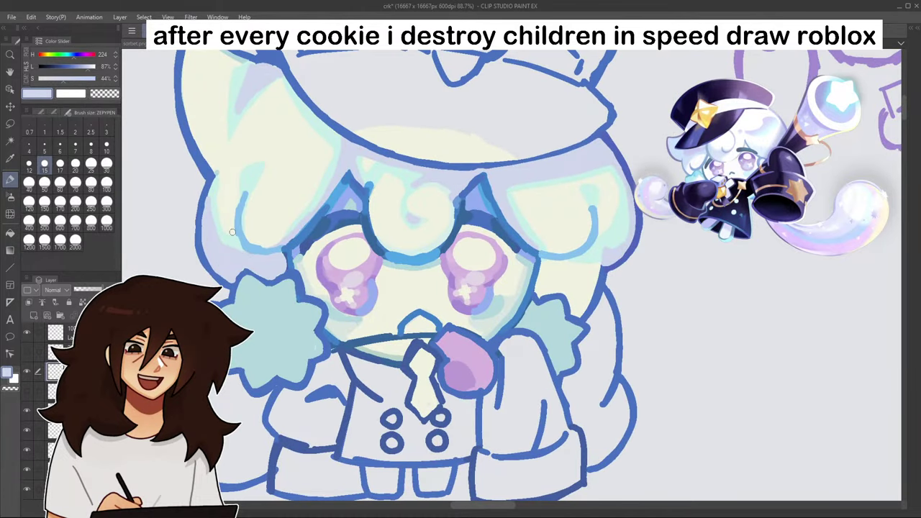
pyautogui.keyDown('alt'); pyautogui.click(238, 236); pyautogui.keyUp('alt')
pyautogui.keyDown('alt'); pyautogui.click(288, 248); pyautogui.keyUp('alt')
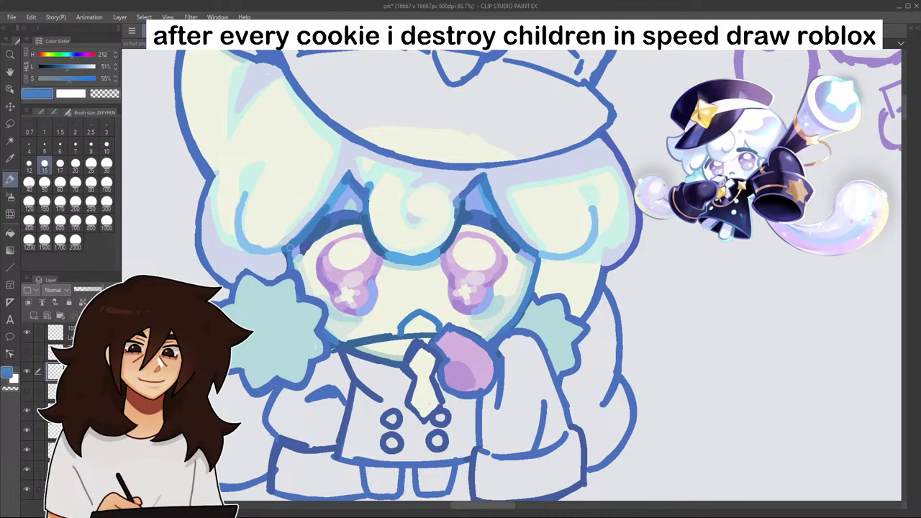
pyautogui.scroll(-7, 288, 248)
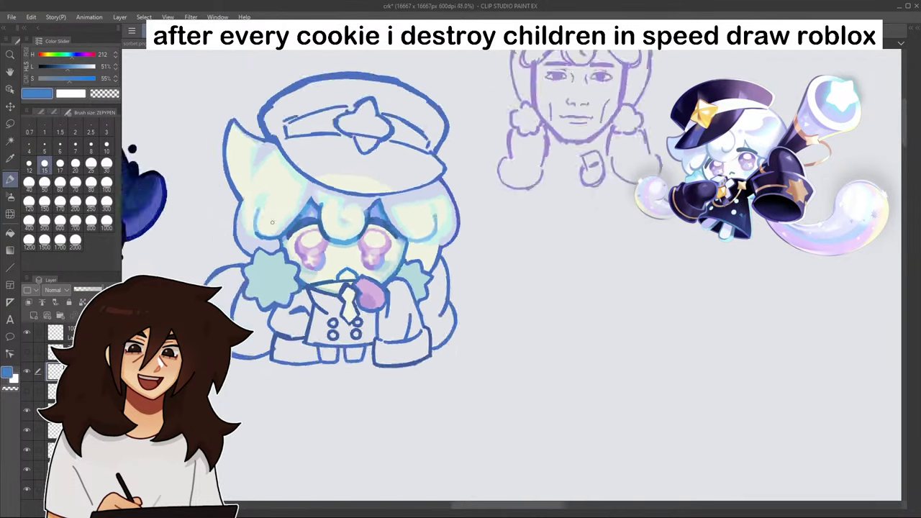
pyautogui.scroll(5, 372, 229)
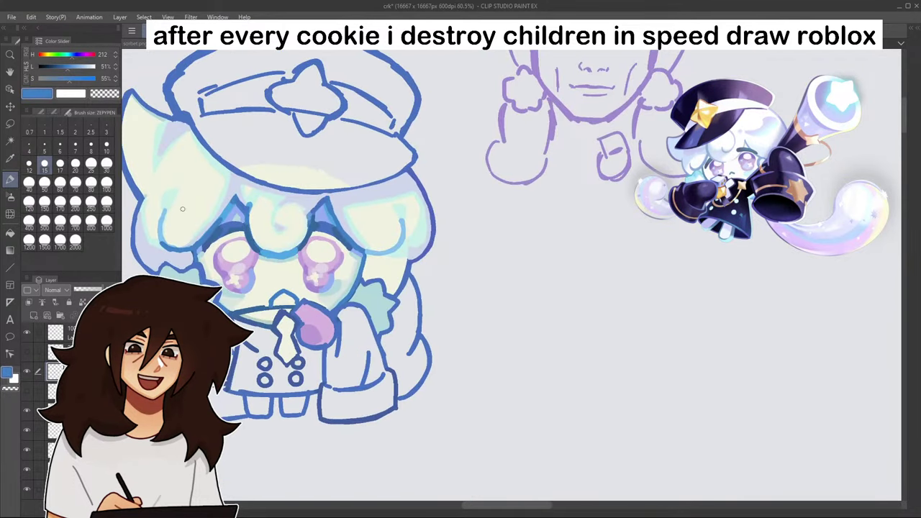
pyautogui.scroll(5, 182, 209)
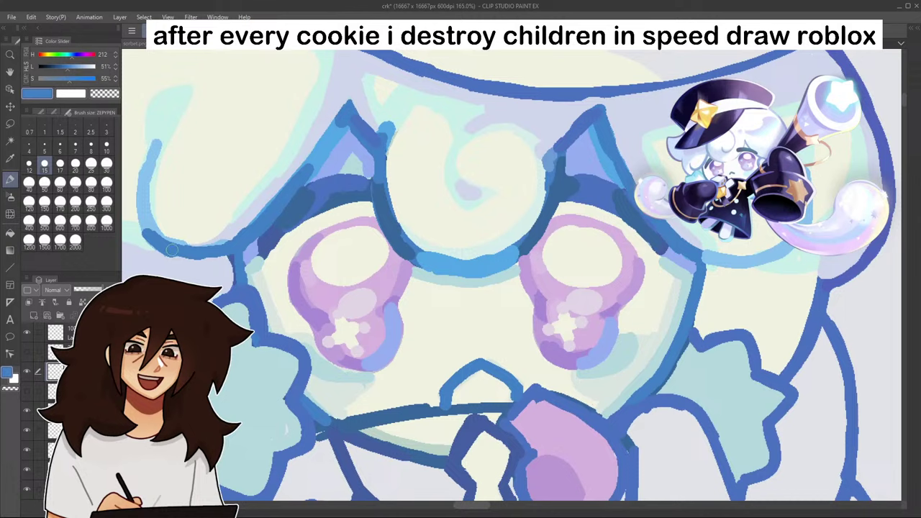
pyautogui.scroll(-5, 317, 229)
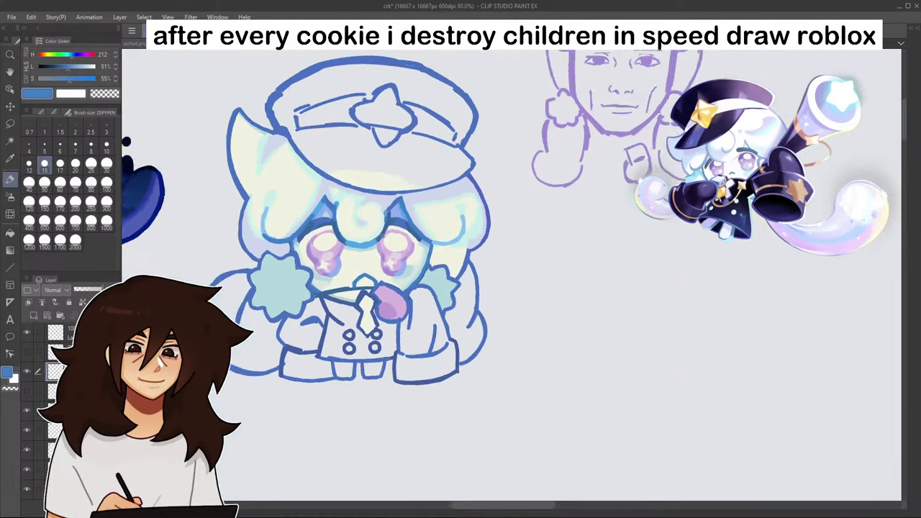
# - Blend the left hair lobe's inner outline using sampled light blue and medium blue
pyautogui.scroll(3, 288, 242)
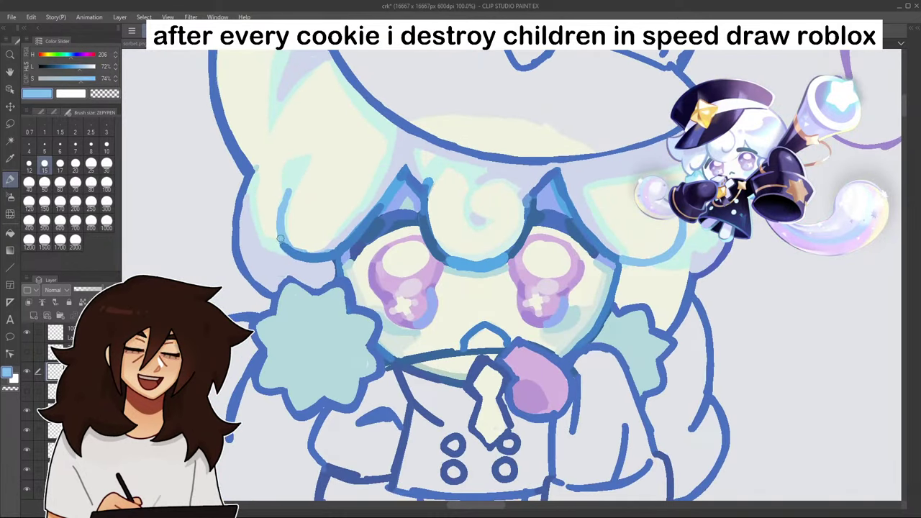
pyautogui.keyDown('alt'); pyautogui.click(281, 247); pyautogui.keyUp('alt')
pyautogui.keyDown('alt'); pyautogui.click(282, 239); pyautogui.keyUp('alt')
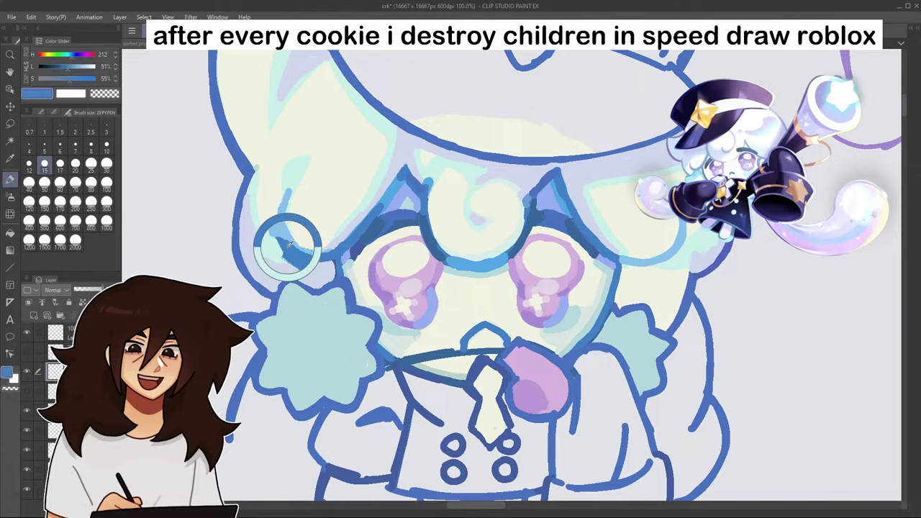
pyautogui.scroll(-3, 292, 216)
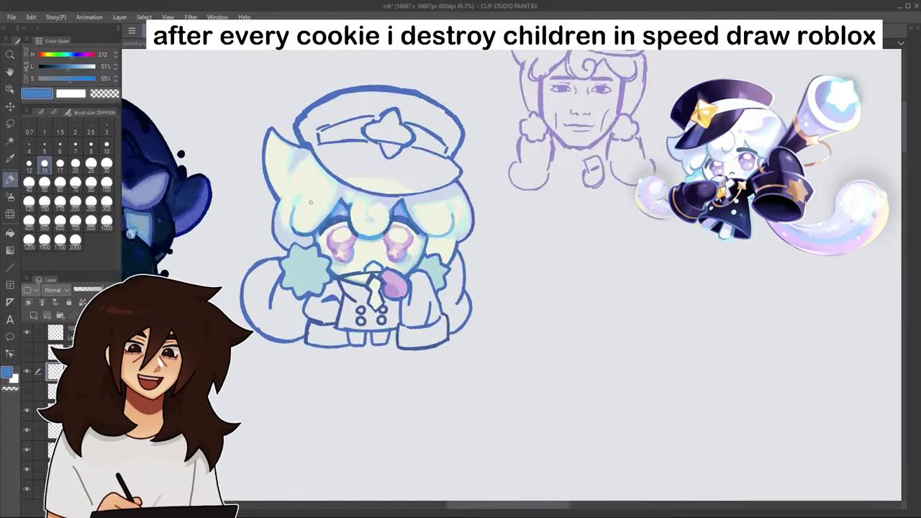
pyautogui.scroll(2, 301, 201)
pyautogui.scroll(-2, 286, 242)
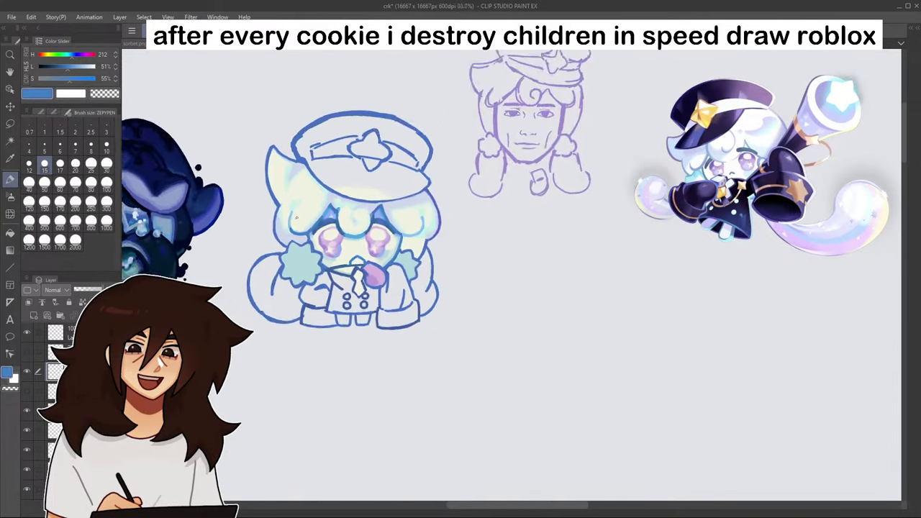
# - Tint the curved outline of the right hair lobe with the sampled bright blue
pyautogui.scroll(5, 321, 248)
pyautogui.moveTo(321, 249)
pyautogui.mouseDown()
pyautogui.moveTo(398, 254)
pyautogui.moveTo(427, 240)
pyautogui.moveTo(446, 196)
pyautogui.mouseUp()
pyautogui.scroll(-2, 446, 194)
pyautogui.scroll(-2, 447, 191)
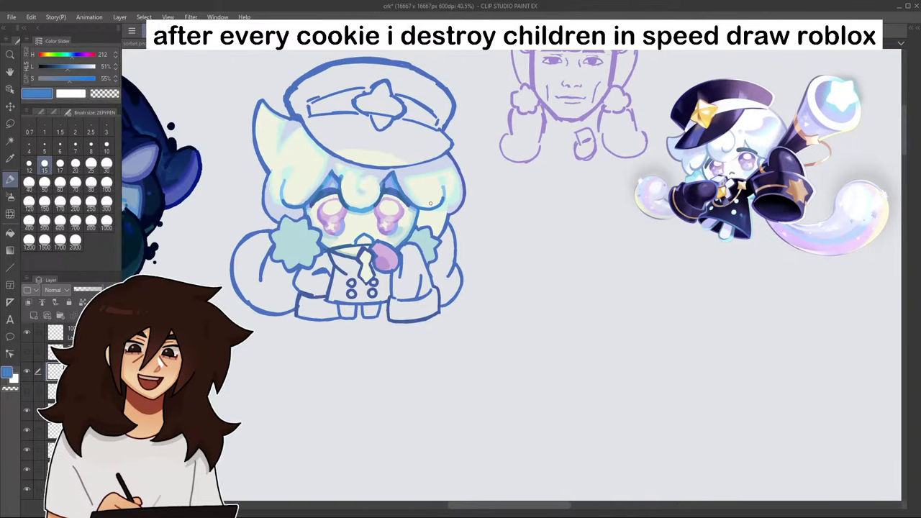
pyautogui.scroll(5, 394, 124)
pyautogui.keyDown('alt'); pyautogui.click(348, 280); pyautogui.keyUp('alt')
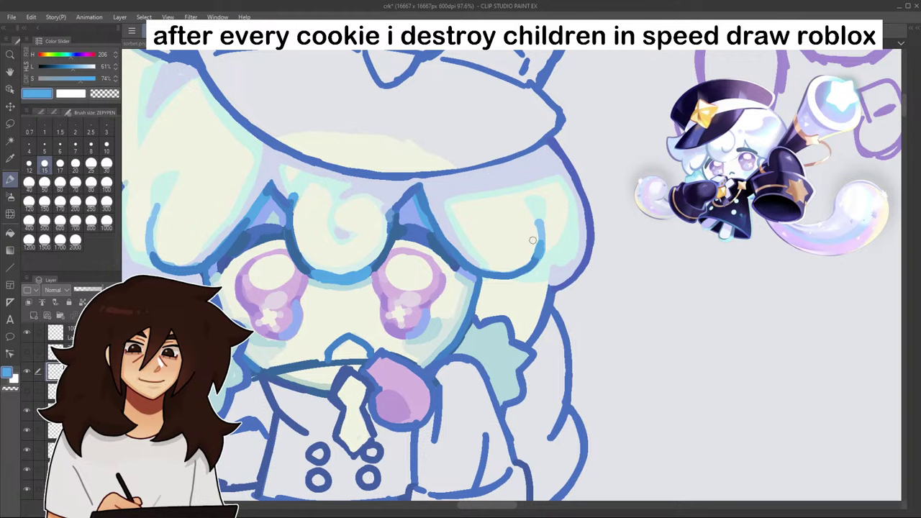
pyautogui.scroll(-5, 156, 254)
pyautogui.scroll(5, 150, 247)
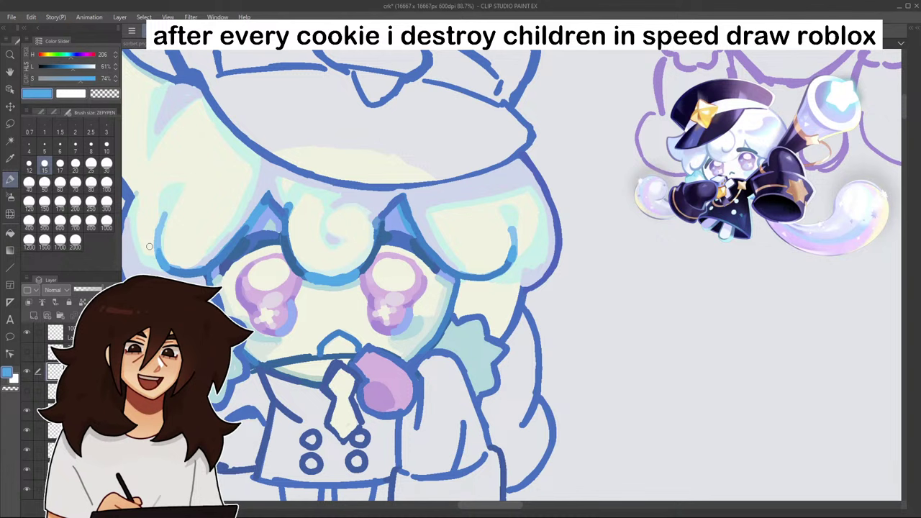
# - Shade inside the left hair lobe's curve with sampled pale lavender and edge the shading with sampled pale aqua
pyautogui.keyDown('alt'); pyautogui.click(224, 240); pyautogui.keyUp('alt')
pyautogui.moveTo(167, 223)
pyautogui.mouseDown()
pyautogui.moveTo(171, 258)
pyautogui.moveTo(165, 247)
pyautogui.moveTo(185, 265)
pyautogui.moveTo(166, 242)
pyautogui.moveTo(186, 261)
pyautogui.mouseUp()
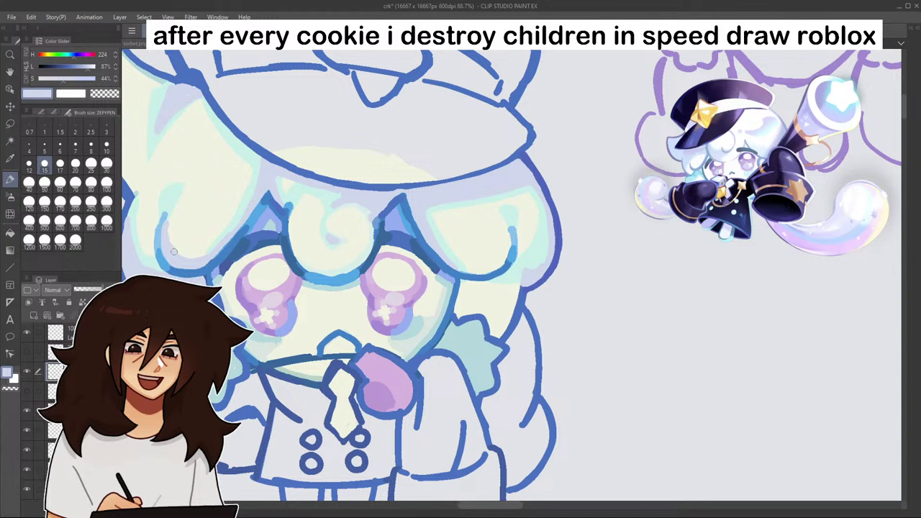
pyautogui.keyDown('alt'); pyautogui.click(235, 240); pyautogui.keyUp('alt')
pyautogui.keyDown('alt'); pyautogui.click(241, 208); pyautogui.keyUp('alt')
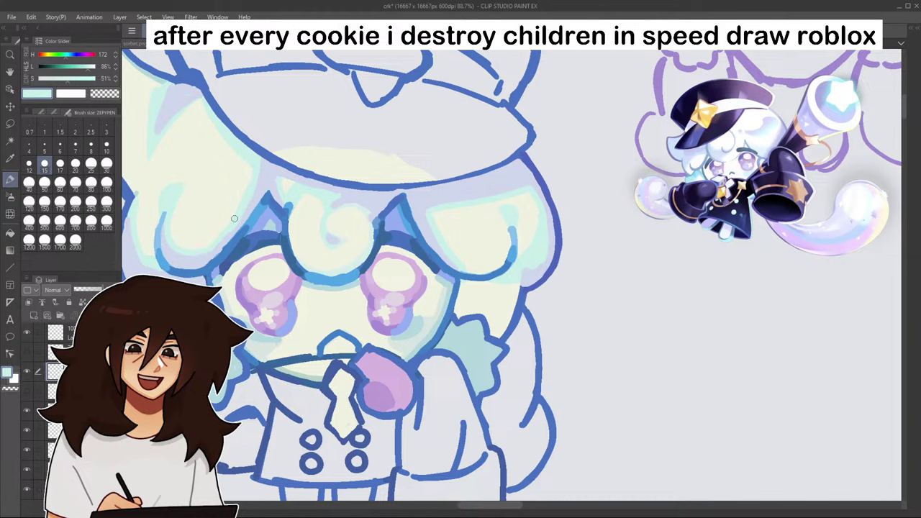
pyautogui.keyDown('alt'); pyautogui.click(166, 211); pyautogui.keyUp('alt')
pyautogui.scroll(-4, 203, 159)
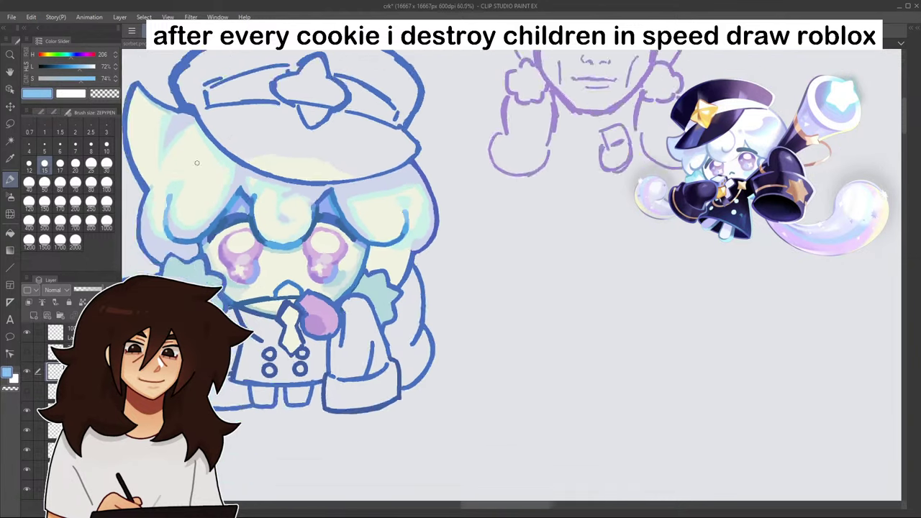
# - Extend the upper end of the right hair lobe's line in light blue and clean around it with sampled aqua and cream
pyautogui.moveTo(203, 160); pyautogui.dragTo(371, 198)
pyautogui.scroll(4, 482, 219)
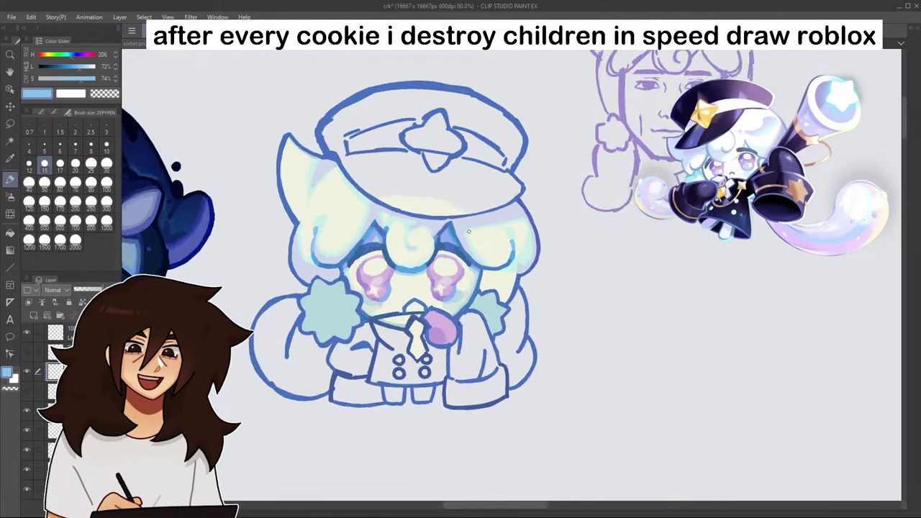
pyautogui.scroll(1, 520, 236)
pyautogui.keyDown('alt'); pyautogui.click(530, 241); pyautogui.keyUp('alt')
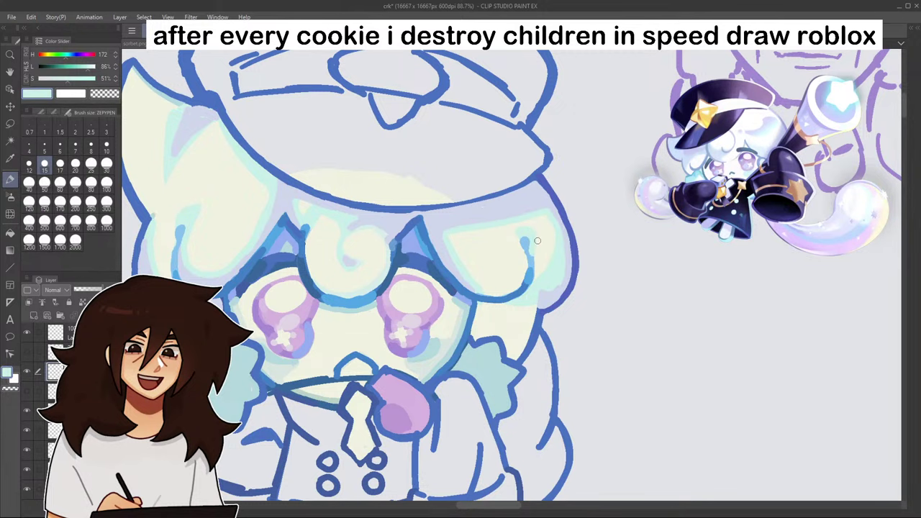
pyautogui.keyDown('alt'); pyautogui.click(537, 256); pyautogui.keyUp('alt')
pyautogui.moveTo(535, 257); pyautogui.dragTo(537, 265)
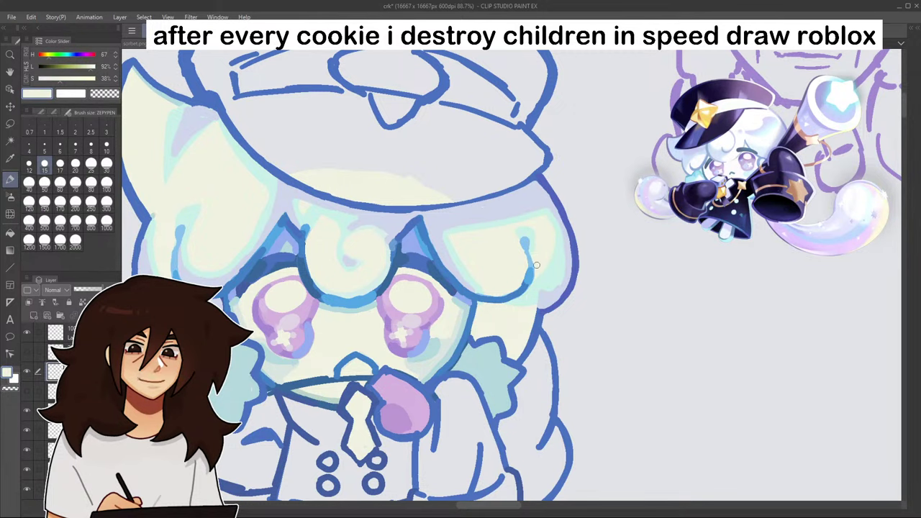
pyautogui.scroll(-4, 535, 254)
pyautogui.scroll(4, 360, 261)
pyautogui.scroll(1, 364, 256)
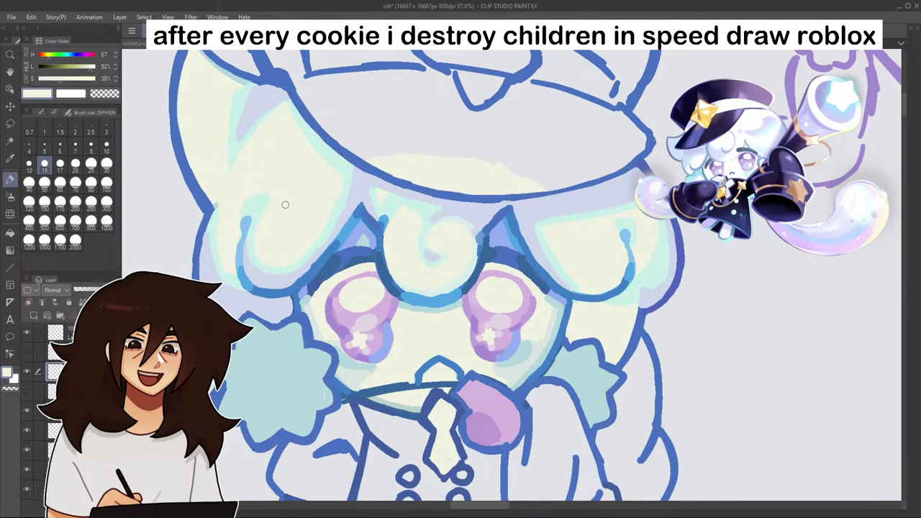
# - Soften the right hair lobe's inner edge with sampled pale aqua and refine its line using sampled light, medium and bright blues
pyautogui.keyDown('alt'); pyautogui.click(464, 277); pyautogui.keyUp('alt')
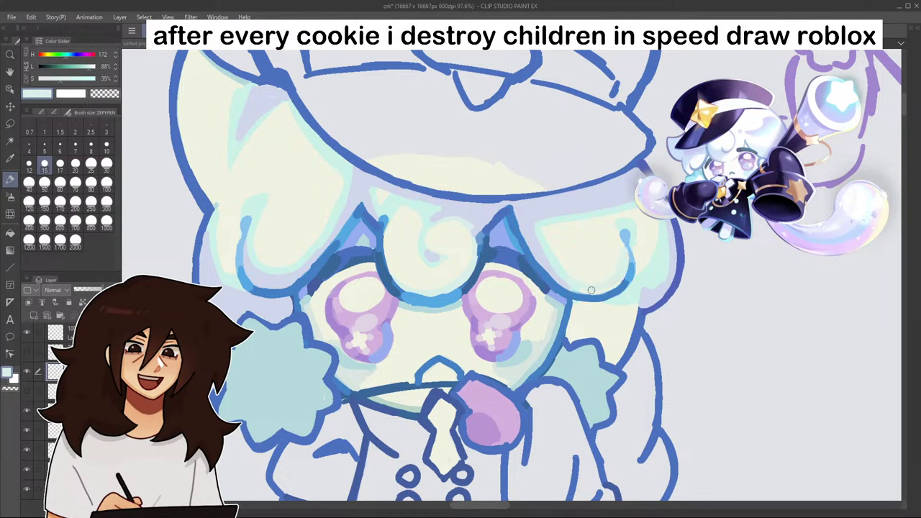
pyautogui.keyDown('alt'); pyautogui.click(627, 237); pyautogui.keyUp('alt')
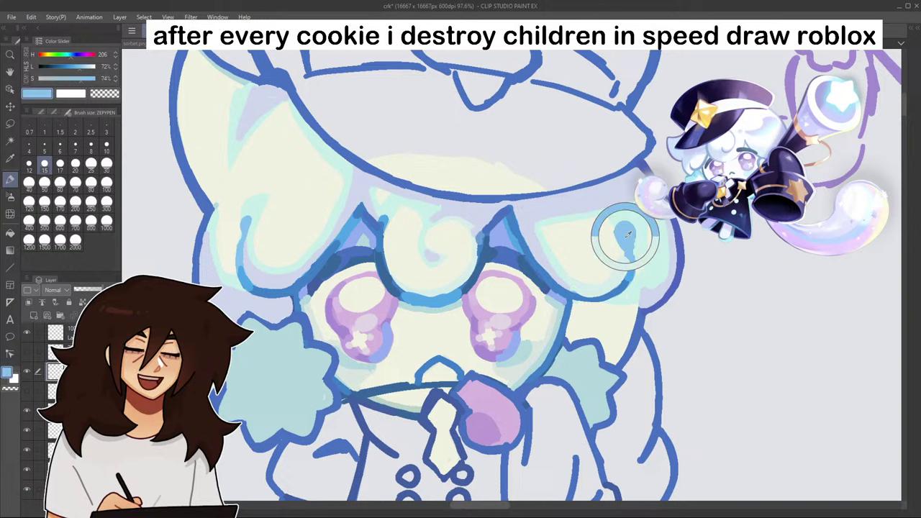
pyautogui.moveTo(625, 236); pyautogui.dragTo(630, 268)
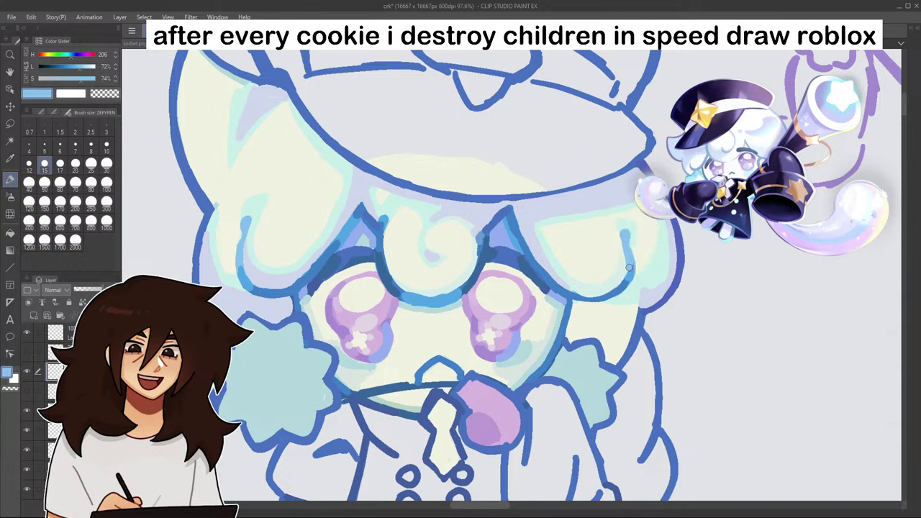
pyautogui.keyDown('alt'); pyautogui.click(566, 294); pyautogui.keyUp('alt')
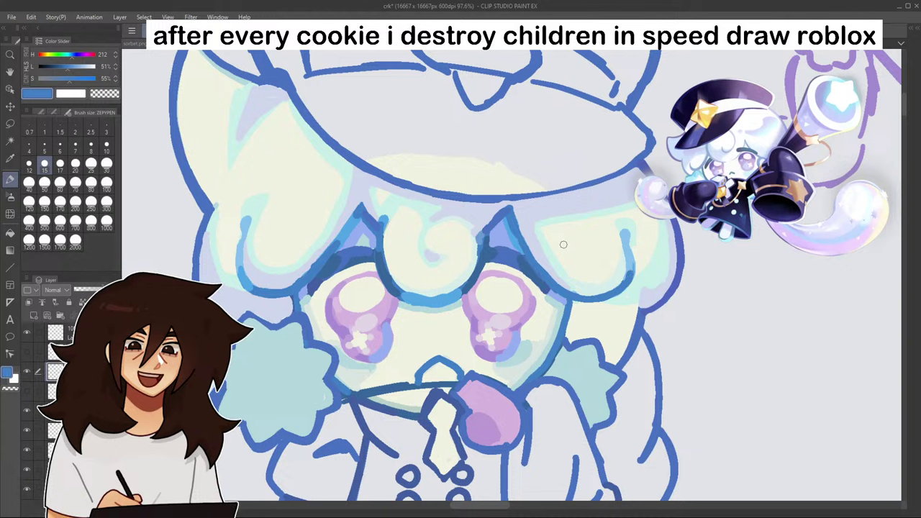
pyautogui.keyDown('alt'); pyautogui.click(244, 278); pyautogui.keyUp('alt')
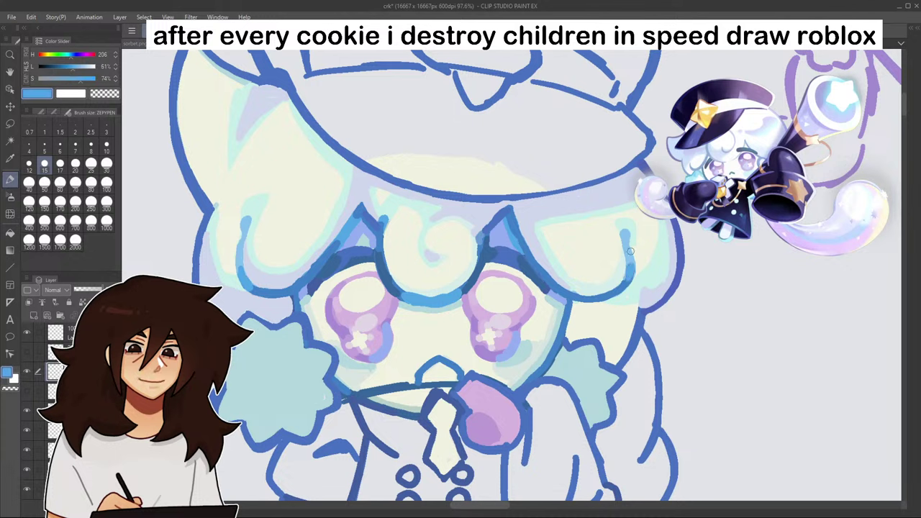
# - Touch up the left hair's outer outline in sampled outline blue and add a light blue accent where the hair meets the cap
pyautogui.keyDown('alt'); pyautogui.click(265, 80); pyautogui.keyUp('alt')
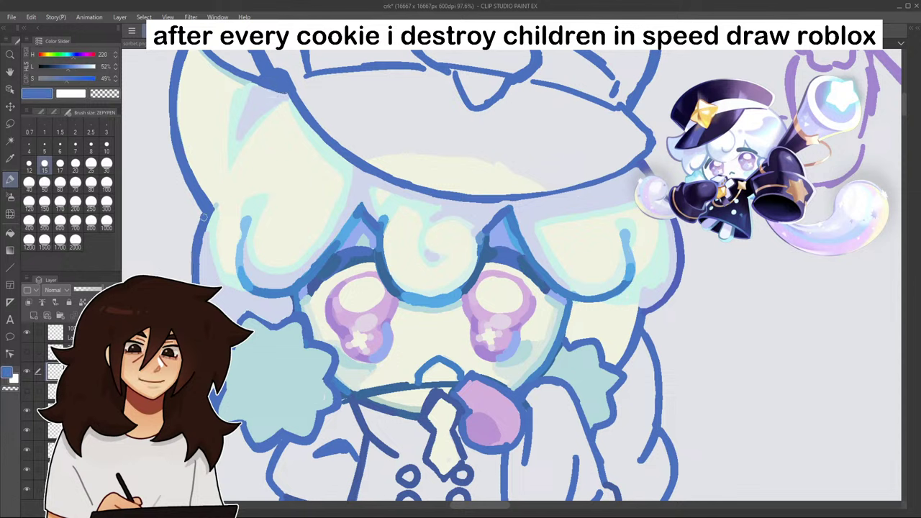
pyautogui.keyDown('alt'); pyautogui.click(242, 219); pyautogui.keyUp('alt')
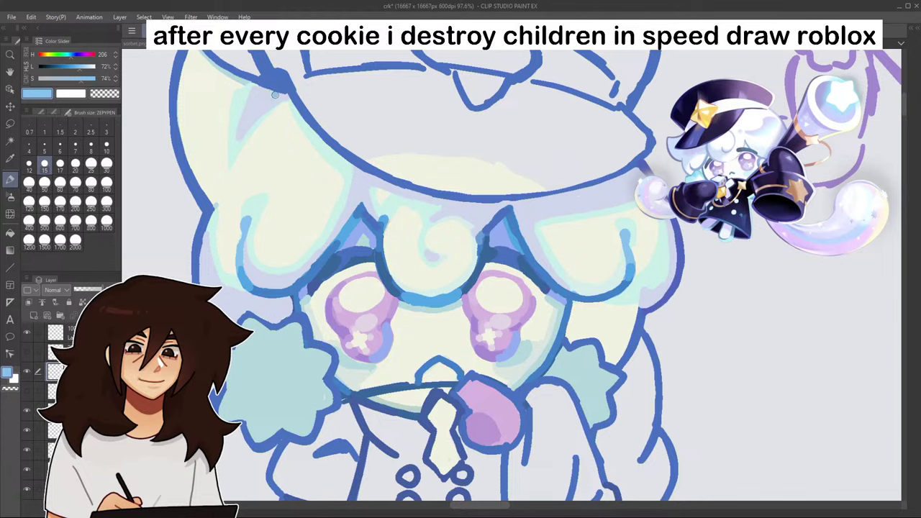
pyautogui.scroll(-9, 318, 85)
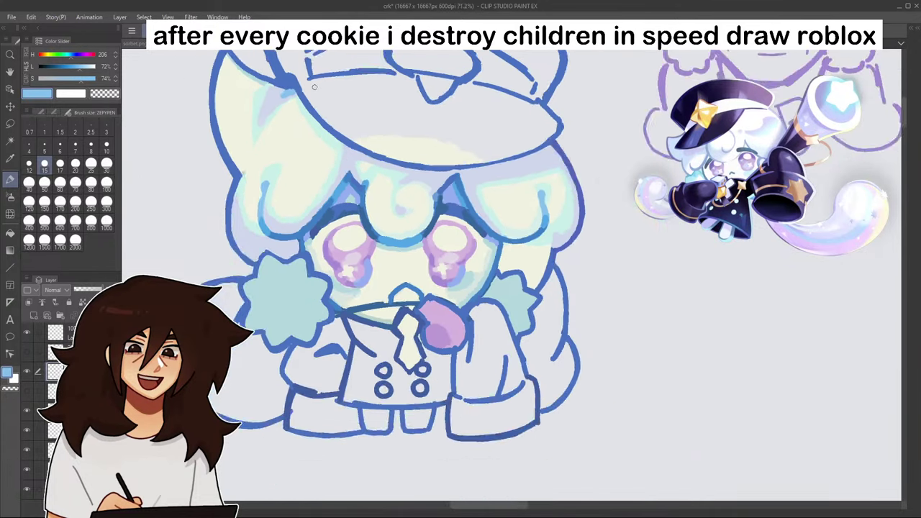
pyautogui.scroll(10, 315, 88)
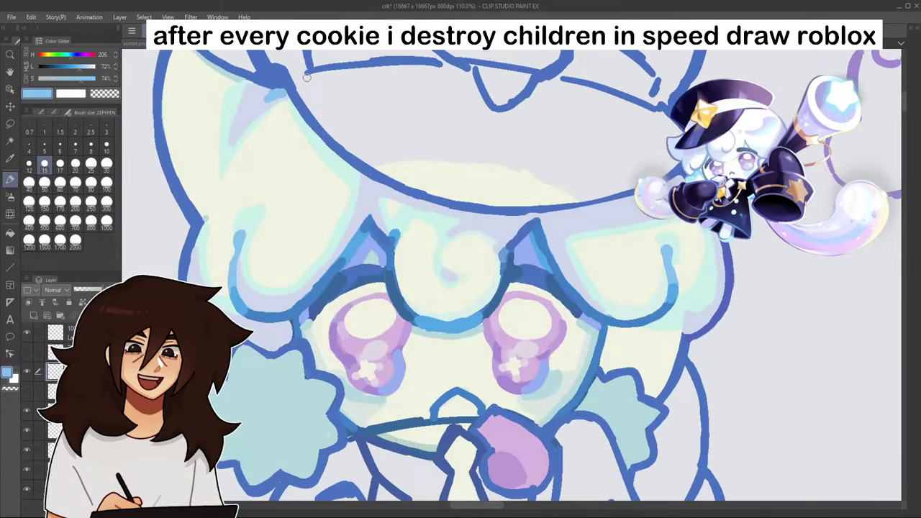
pyautogui.moveTo(518, 216); pyautogui.dragTo(366, 186)
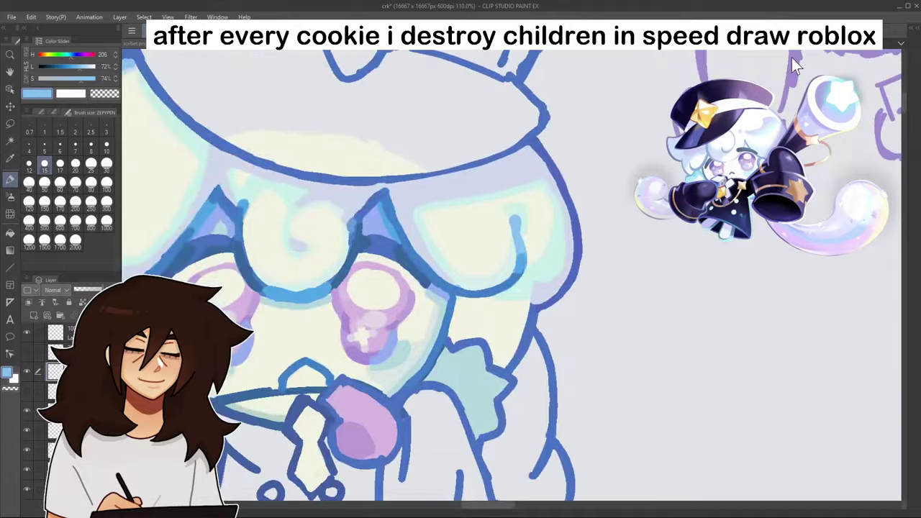
# - Paint light blue along the cap brim's lower left edge beside the hair and resample the outline blue for touch-ups
pyautogui.scroll(-5, 796, 65)
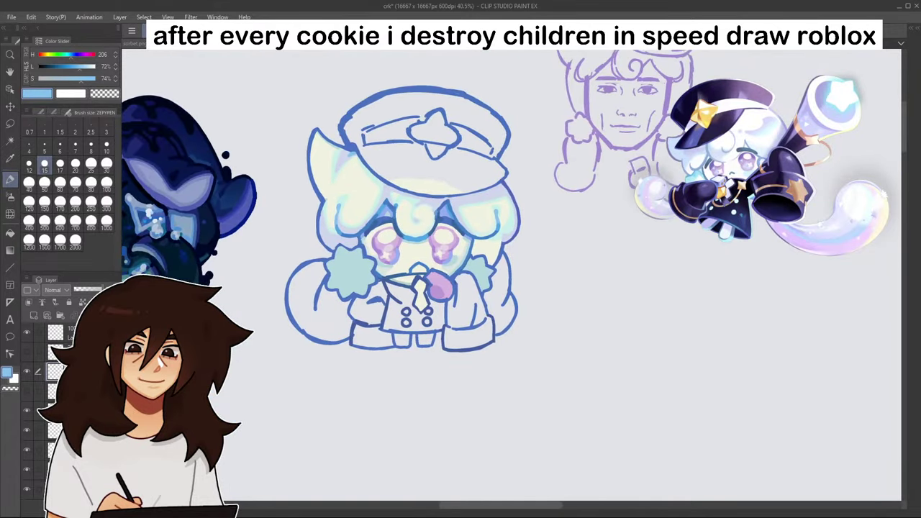
pyautogui.scroll(4, 620, 97)
pyautogui.moveTo(360, 216)
pyautogui.mouseDown()
pyautogui.moveTo(651, 222)
pyautogui.moveTo(628, 167)
pyautogui.mouseUp()
pyautogui.moveTo(311, 177); pyautogui.dragTo(336, 217)
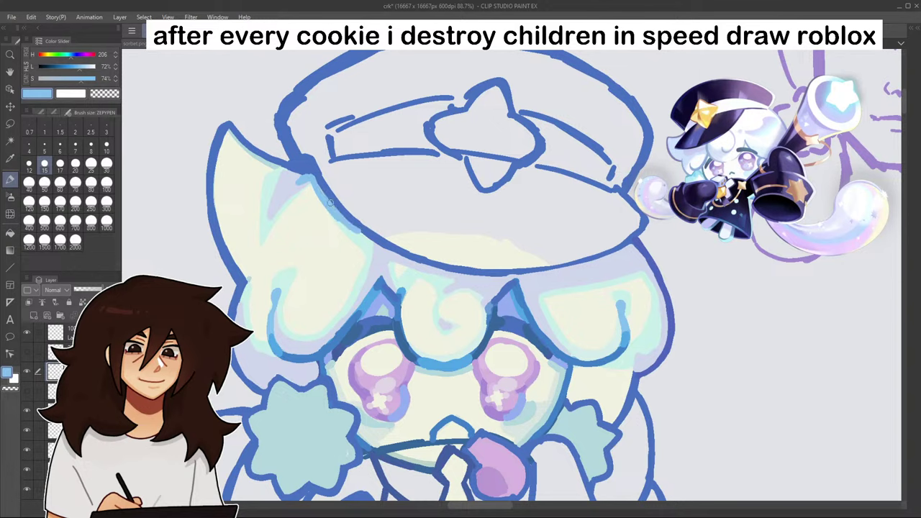
pyautogui.scroll(-6, 379, 242)
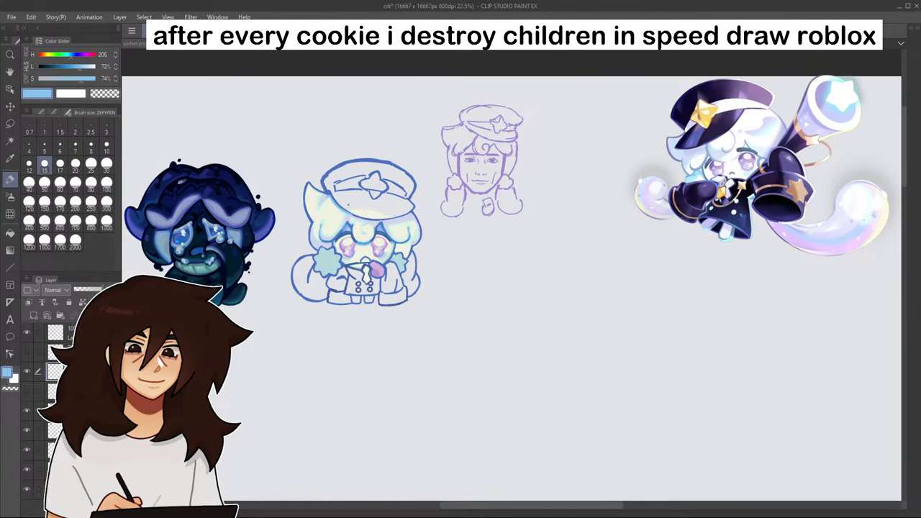
pyautogui.scroll(7, 334, 199)
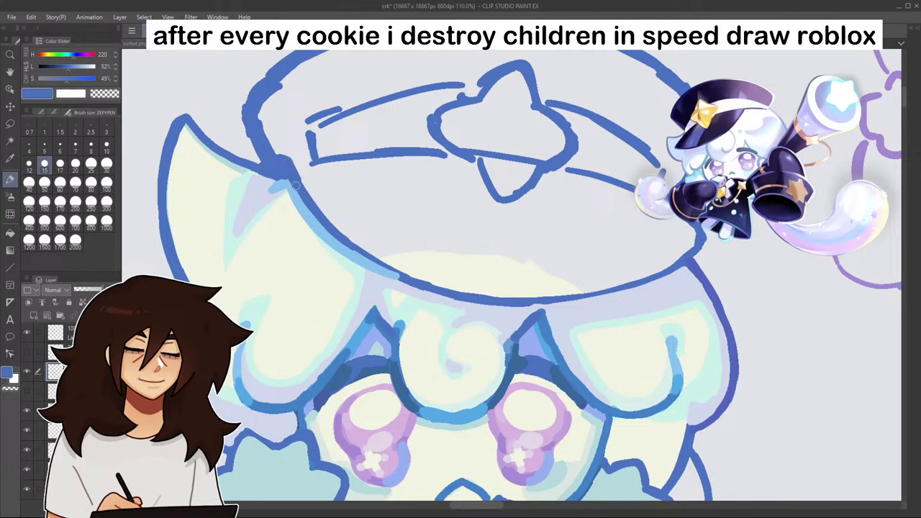
# - Fill the cap's crown, band and brim with the medium blue sampled from the hair shadow above the right eye
pyautogui.scroll(-5, 381, 237)
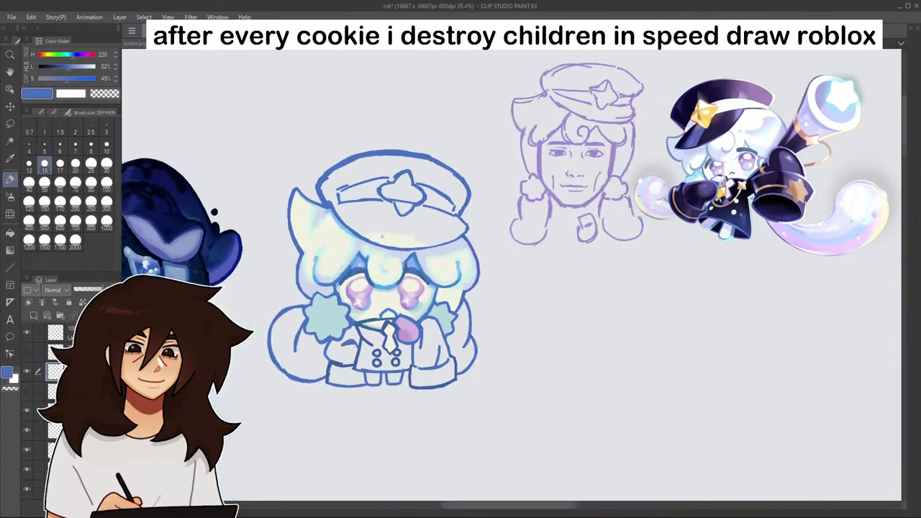
pyautogui.scroll(-4, 382, 236)
pyautogui.scroll(6, 446, 265)
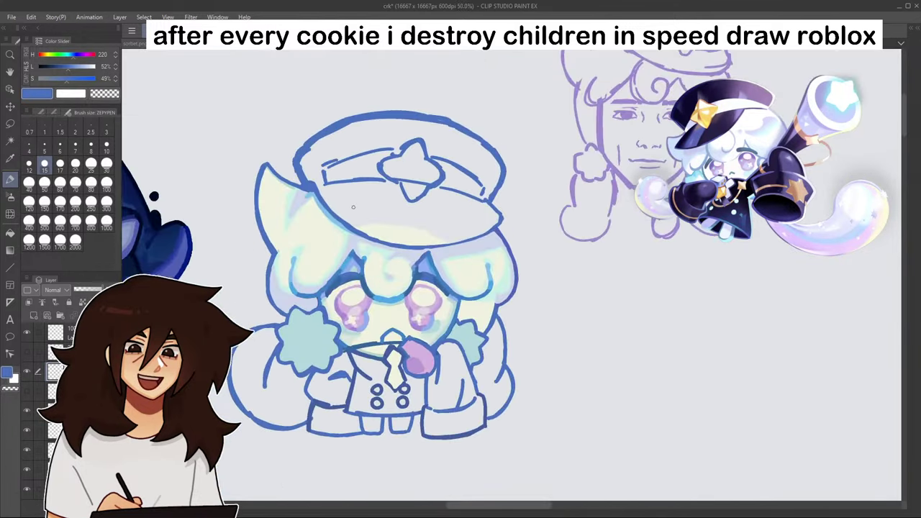
pyautogui.click(10, 232)
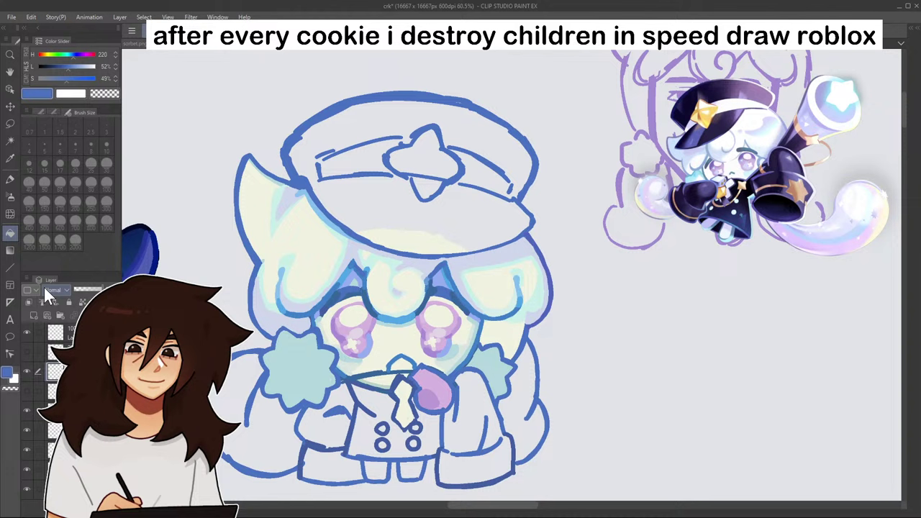
pyautogui.keyDown('alt'); pyautogui.click(435, 289); pyautogui.keyUp('alt')
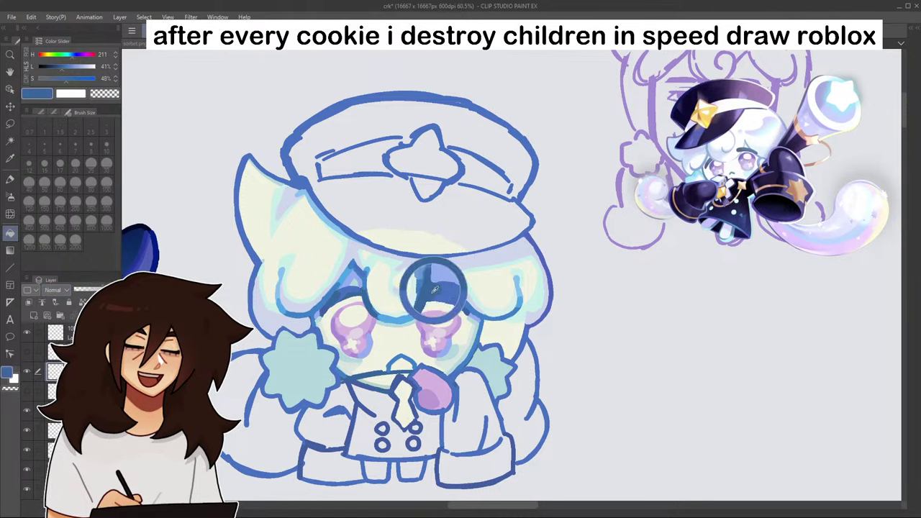
pyautogui.click(477, 223)
pyautogui.click(438, 244)
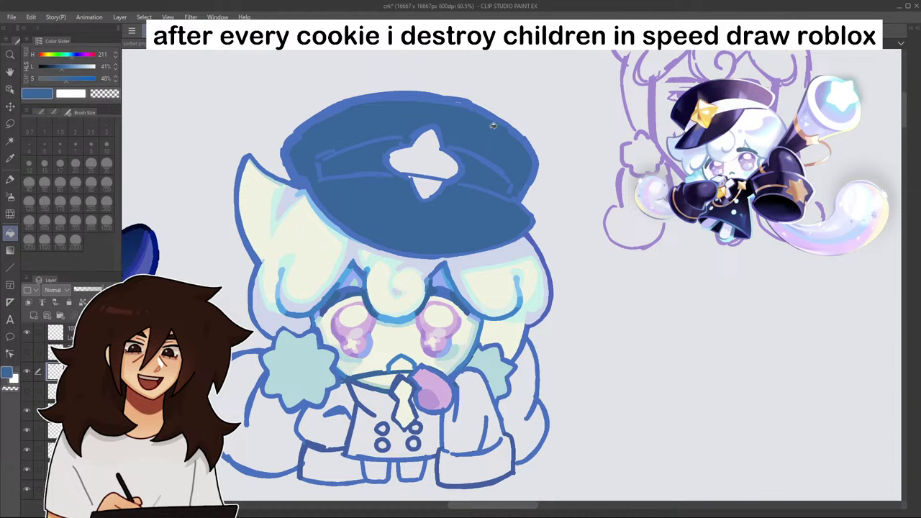
pyautogui.scroll(-5, 471, 184)
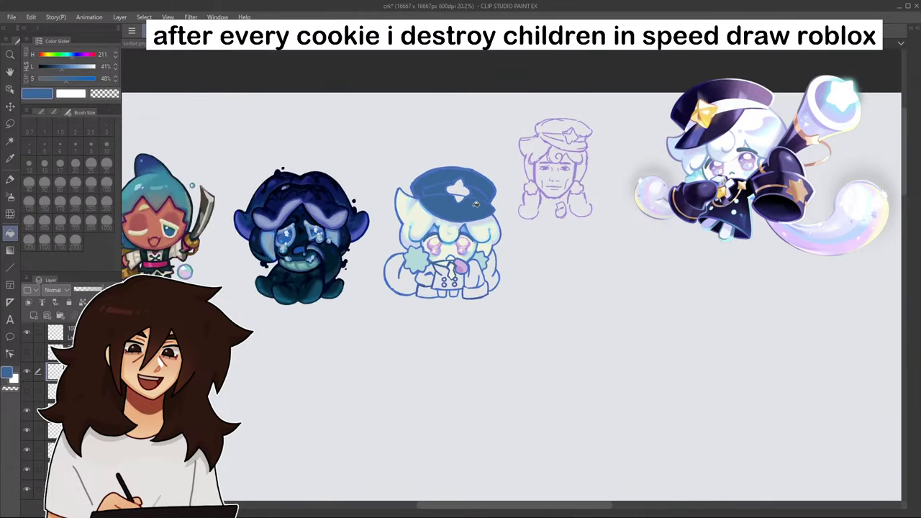
pyautogui.scroll(5, 473, 206)
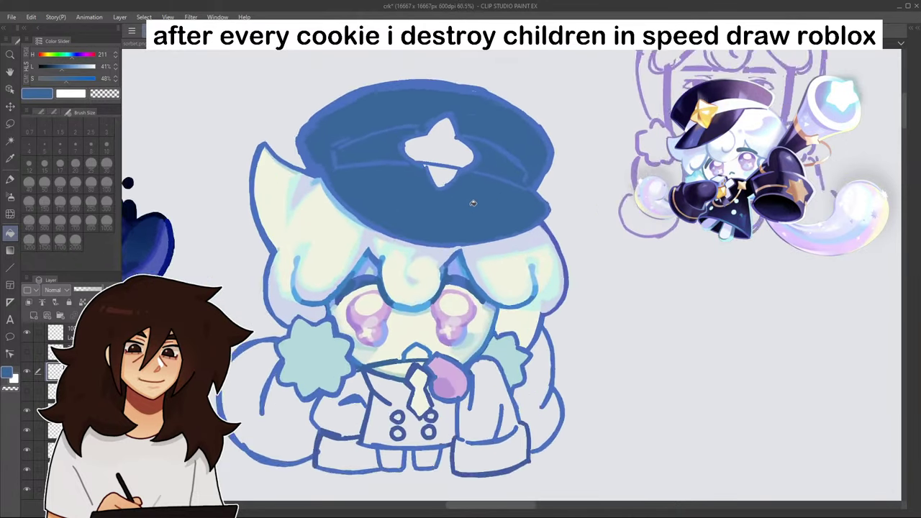
# - Try tracing the left edge of the cap's crown in dark navy
pyautogui.moveTo(284, 134); pyautogui.dragTo(31, 161)
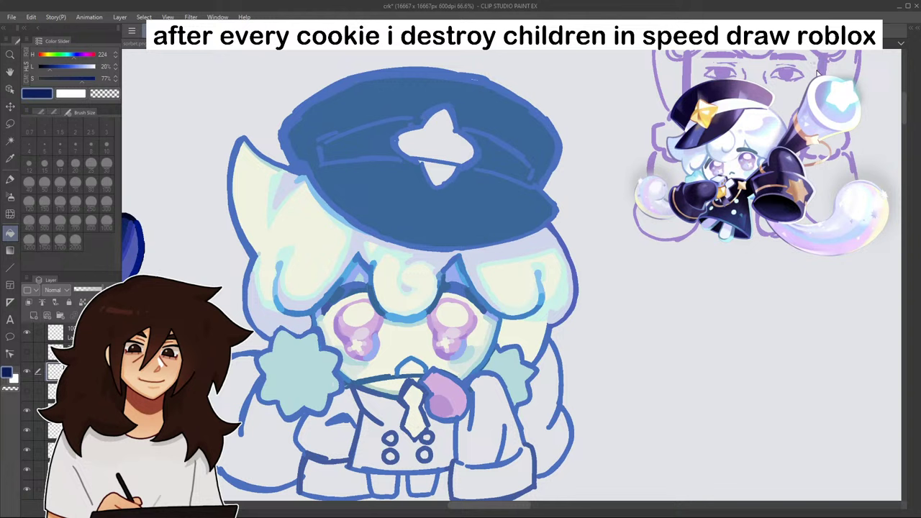
pyautogui.scroll(3, 503, 286)
pyautogui.scroll(-4, 502, 283)
pyautogui.scroll(1, 500, 279)
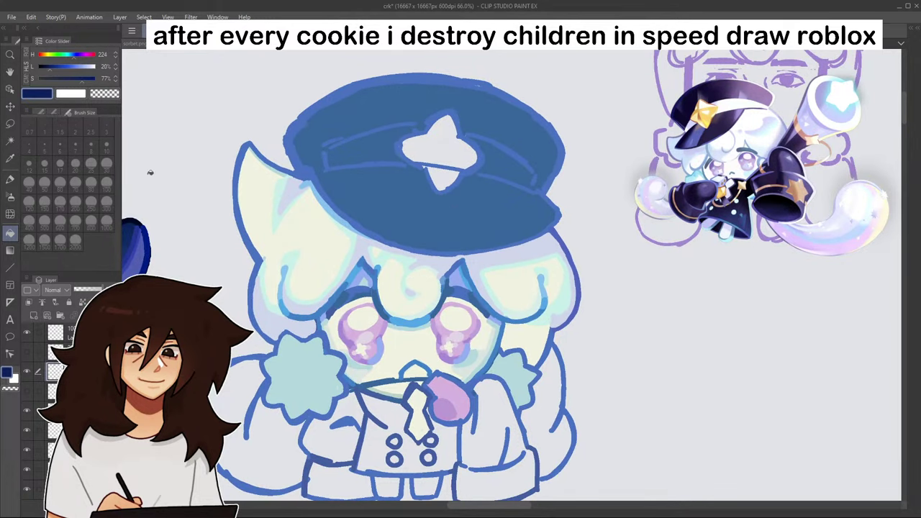
pyautogui.click(10, 179)
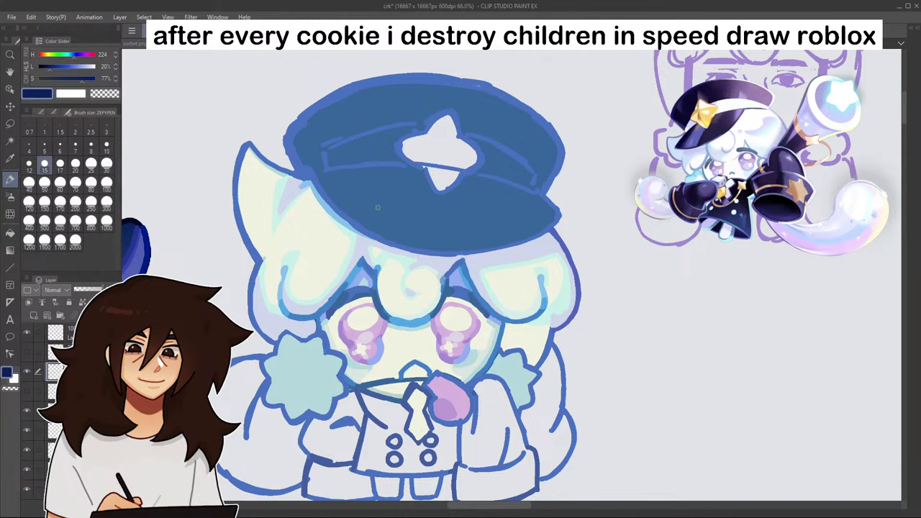
pyautogui.scroll(-7, 768, 64)
pyautogui.scroll(9, 753, 65)
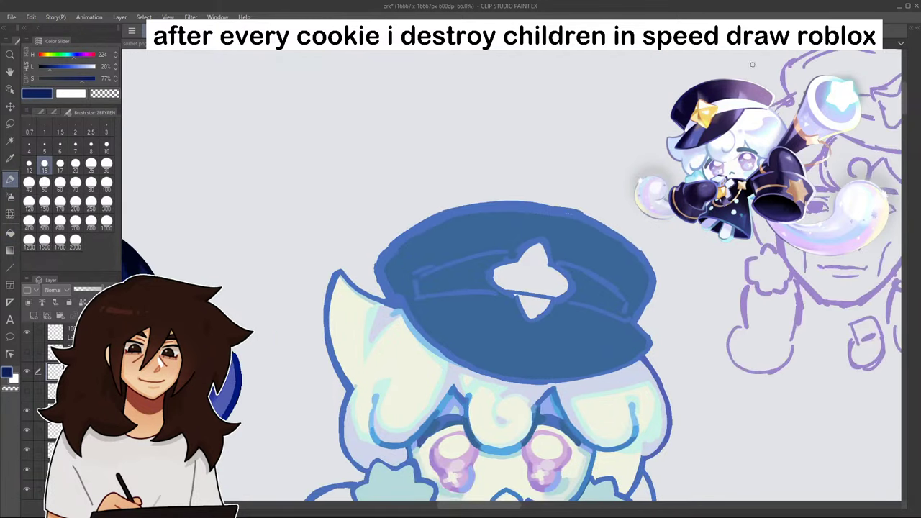
pyautogui.moveTo(377, 271); pyautogui.dragTo(393, 302)
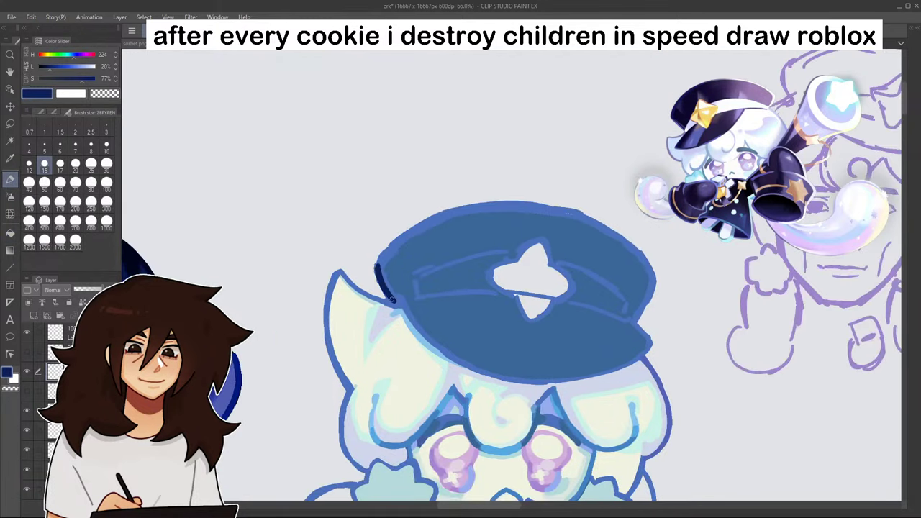
pyautogui.hotkey('ctrl', 'z')
# - Deepen the sampled cap blue to 37% luminosity and 60% saturation, and trace the outer outline of the crown with it
pyautogui.keyDown('alt'); pyautogui.click(422, 257); pyautogui.keyUp('alt')
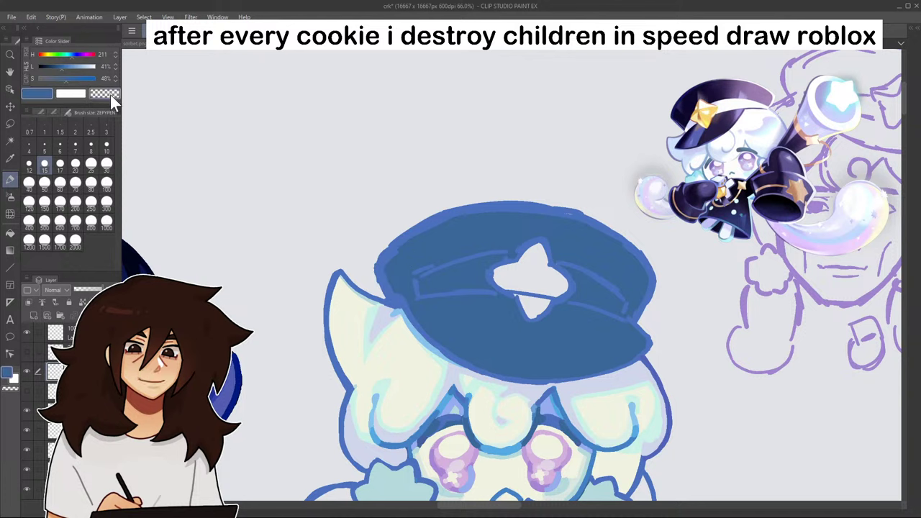
pyautogui.click(59, 66)
pyautogui.moveTo(377, 268); pyautogui.dragTo(393, 302)
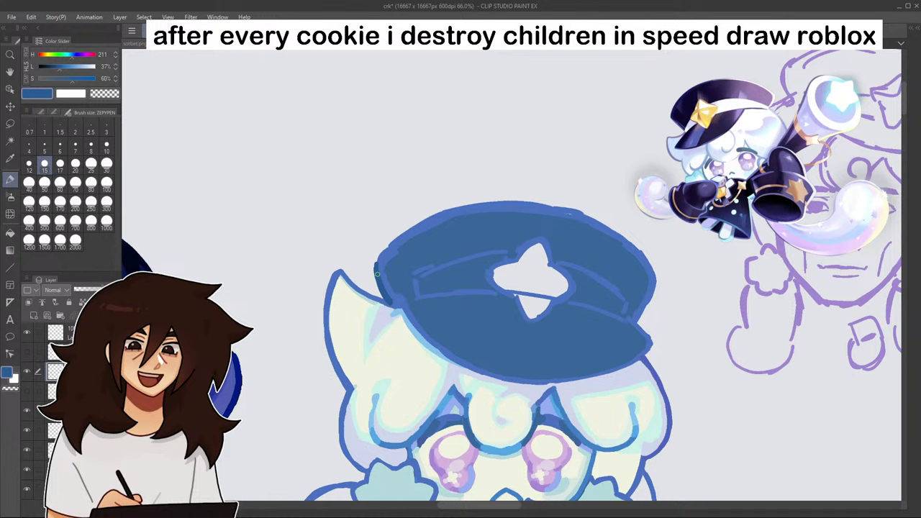
pyautogui.moveTo(380, 251)
pyautogui.mouseDown()
pyautogui.moveTo(444, 213)
pyautogui.moveTo(511, 202)
pyautogui.moveTo(558, 207)
pyautogui.moveTo(445, 215)
pyautogui.mouseUp()
pyautogui.moveTo(376, 252); pyautogui.dragTo(373, 271)
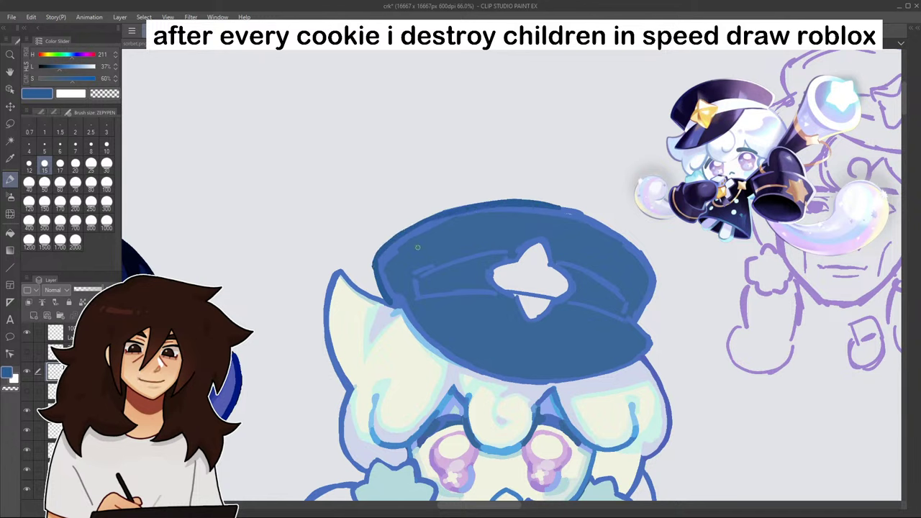
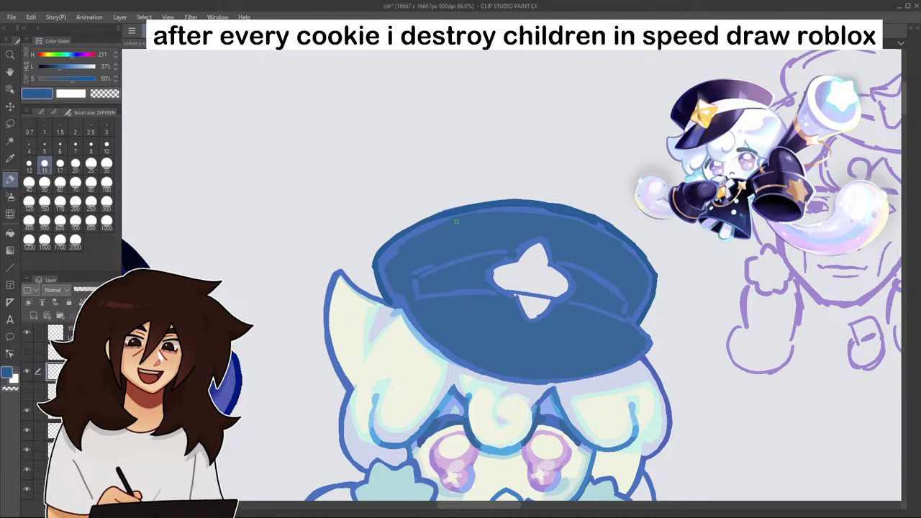
# - Paint the deeper blue over the upper left of the cap's crown, covering the old outline's inner edge
pyautogui.moveTo(498, 211)
pyautogui.mouseDown()
pyautogui.moveTo(436, 228)
pyautogui.moveTo(425, 245)
pyautogui.moveTo(494, 245)
pyautogui.mouseUp()
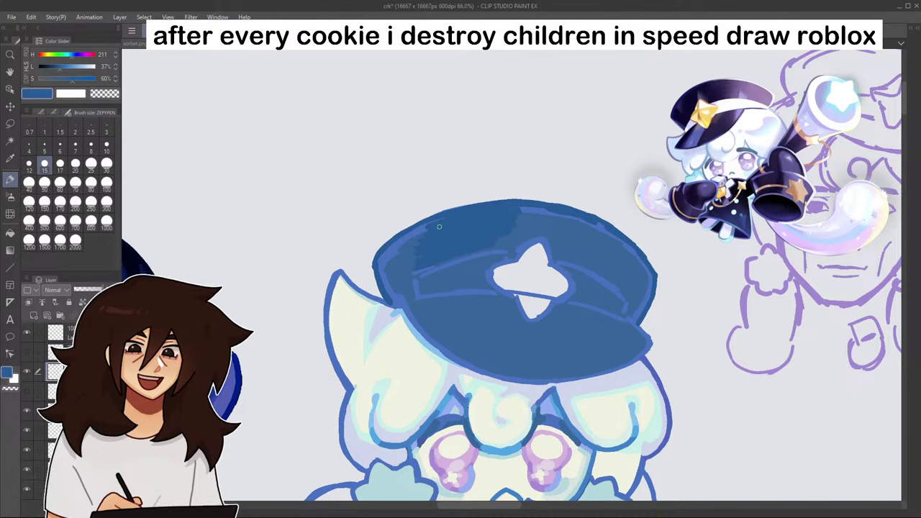
pyautogui.moveTo(412, 234); pyautogui.dragTo(426, 228)
pyautogui.scroll(-5, 623, 242)
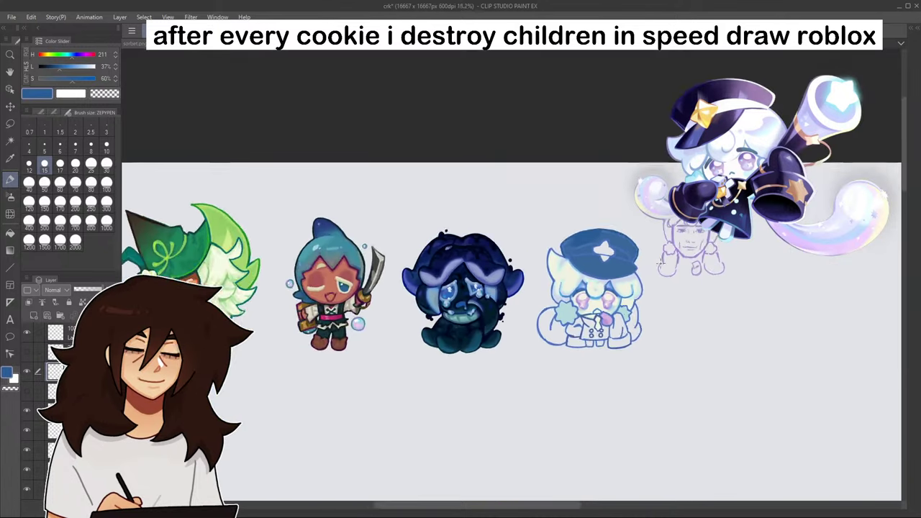
pyautogui.scroll(5, 654, 253)
pyautogui.scroll(1, 664, 231)
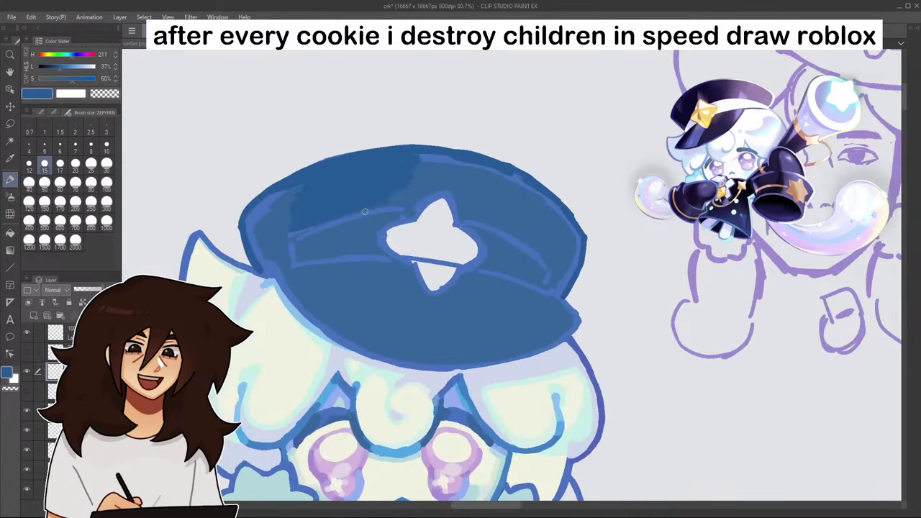
pyautogui.moveTo(310, 223)
pyautogui.mouseDown()
pyautogui.moveTo(329, 186)
pyautogui.moveTo(302, 186)
pyautogui.moveTo(256, 211)
pyautogui.mouseUp()
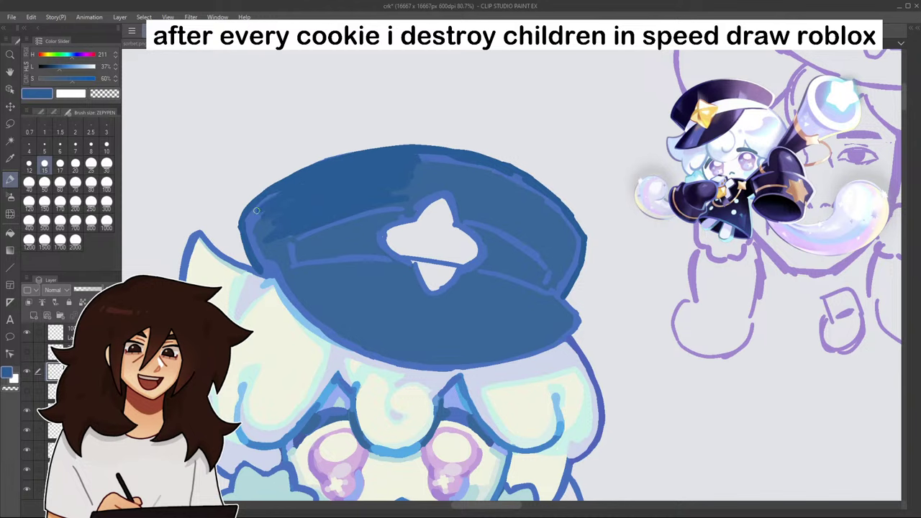
# - Fill the remaining areas of the cap, including the brim, with the same deeper blue
pyautogui.click(10, 234)
pyautogui.click(382, 315)
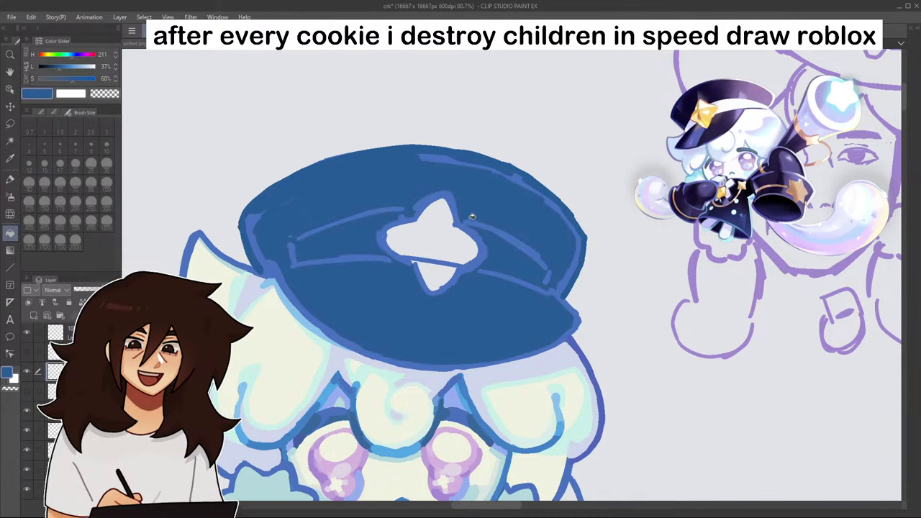
pyautogui.scroll(-4, 519, 303)
pyautogui.scroll(-3, 514, 440)
pyautogui.scroll(3, 522, 457)
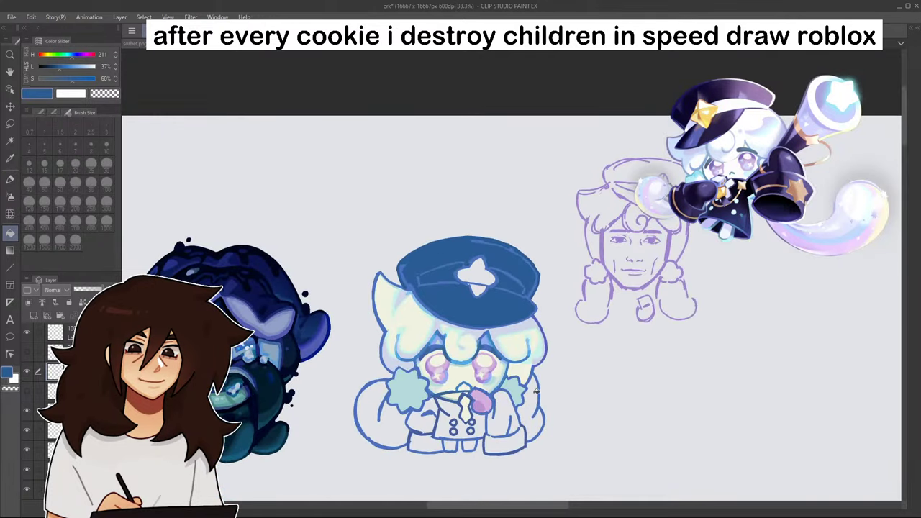
# - Paint a light blue accent, sampled from the left hair curl's line, along the left hair tuft's outer outline
pyautogui.moveTo(584, 163); pyautogui.dragTo(524, 47)
pyautogui.scroll(5, 333, 195)
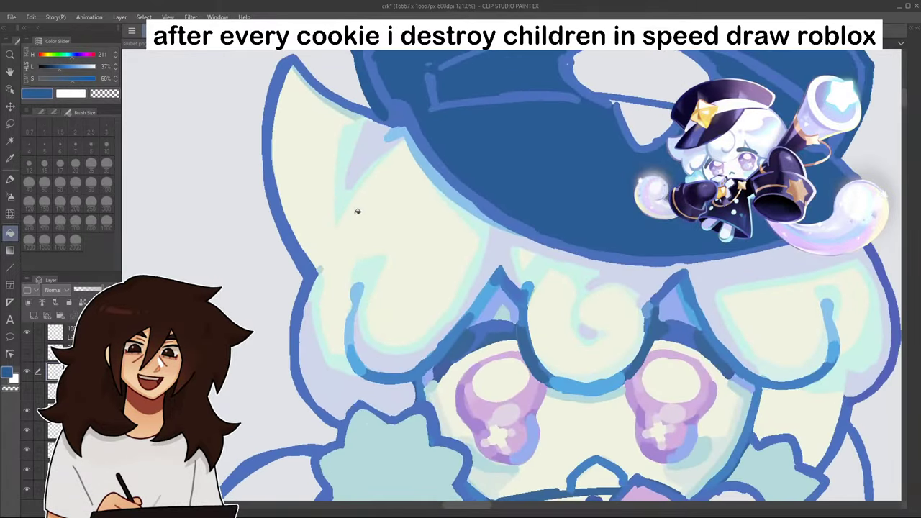
pyautogui.keyDown('alt'); pyautogui.click(358, 296); pyautogui.keyUp('alt')
pyautogui.click(10, 180)
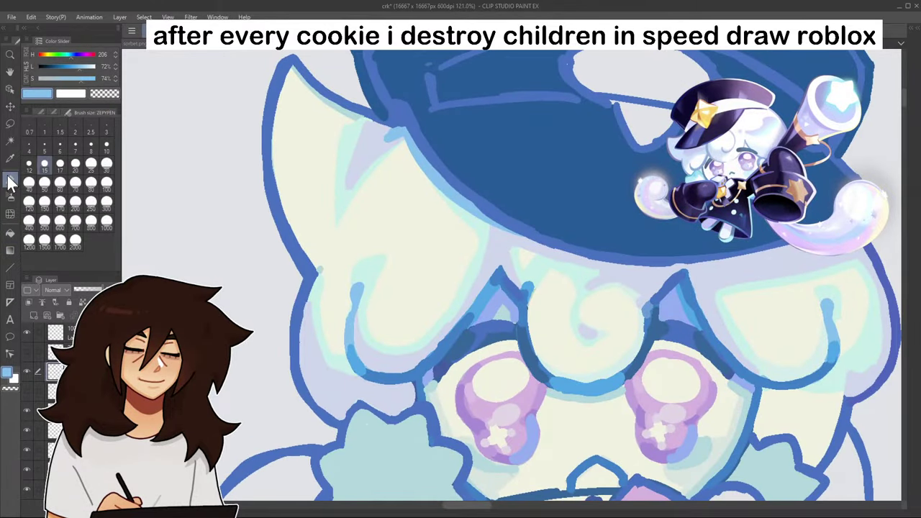
pyautogui.moveTo(267, 124); pyautogui.dragTo(291, 239)
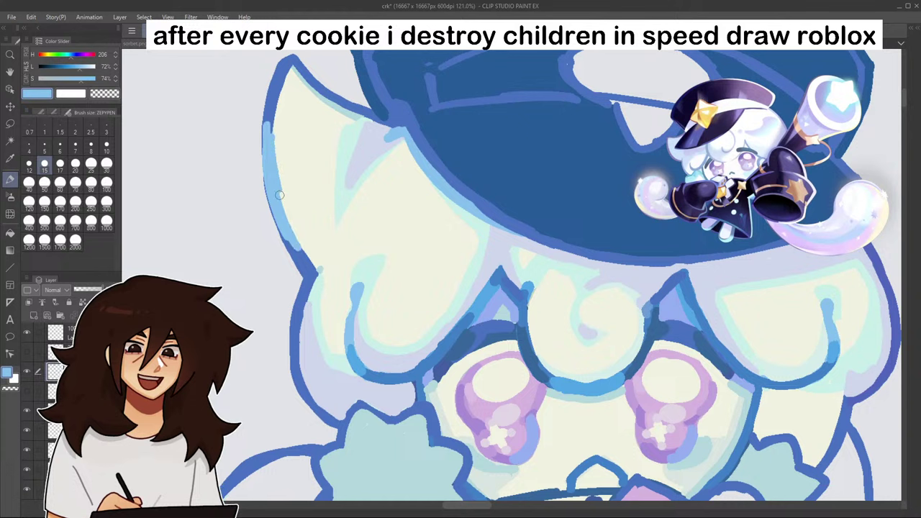
pyautogui.moveTo(269, 135); pyautogui.dragTo(295, 251)
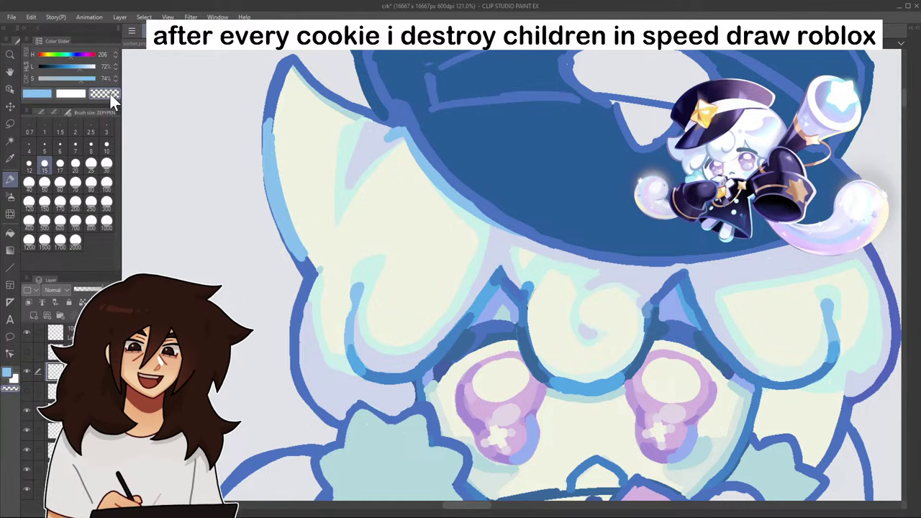
# - Thin the outer edge of the left hair tuft's outline with transparent color
pyautogui.moveTo(263, 144); pyautogui.dragTo(269, 205)
pyautogui.moveTo(261, 101); pyautogui.dragTo(264, 176)
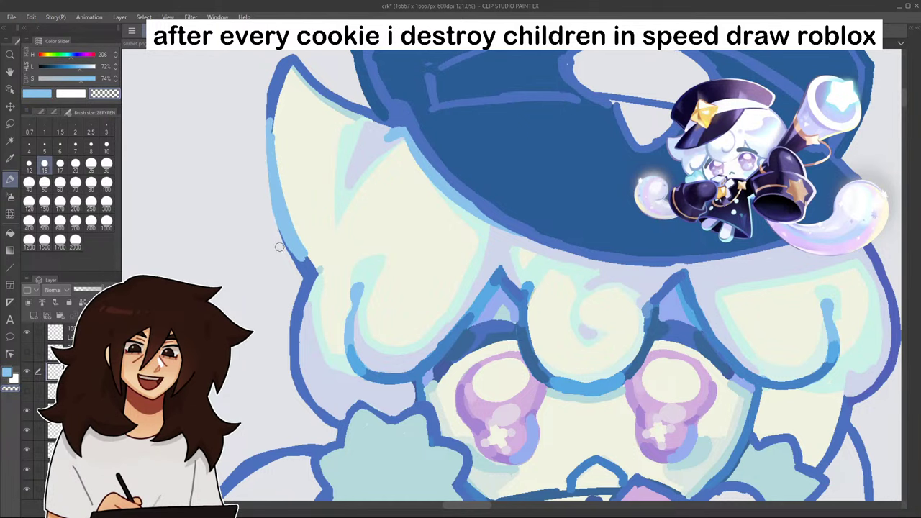
pyautogui.moveTo(276, 67); pyautogui.dragTo(271, 106)
# - Recolor the left hair tuft's outline accent with the periwinkle sampled from the shadow between the bangs
pyautogui.scroll(-6, 254, 165)
pyautogui.moveTo(636, 50); pyautogui.dragTo(804, 60)
pyautogui.scroll(-3, 805, 59)
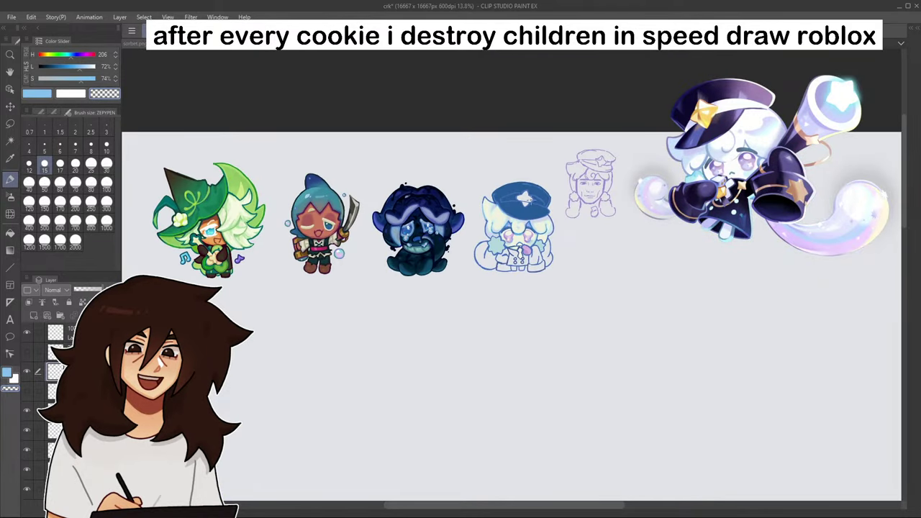
pyautogui.scroll(8, 533, 200)
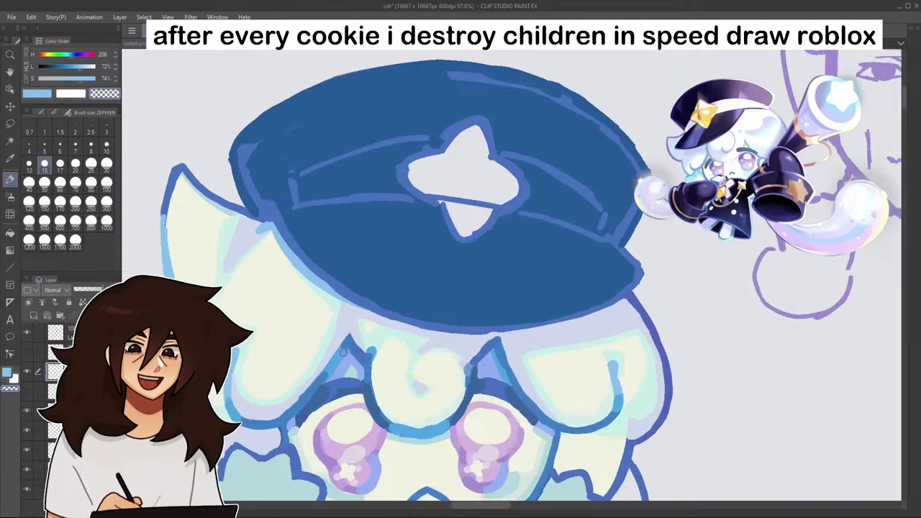
pyautogui.keyDown('alt'); pyautogui.click(343, 352); pyautogui.keyUp('alt')
pyautogui.click(10, 233)
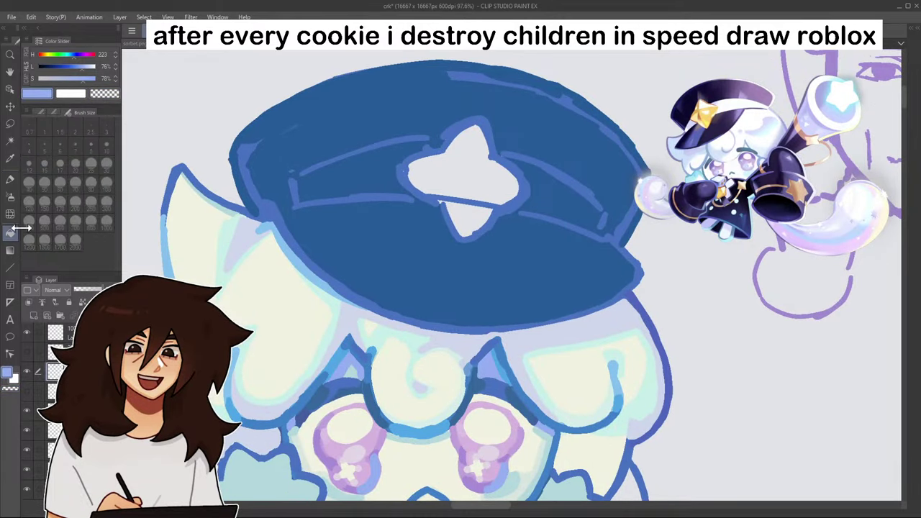
pyautogui.click(169, 225)
pyautogui.hotkey('ctrl', 'z')
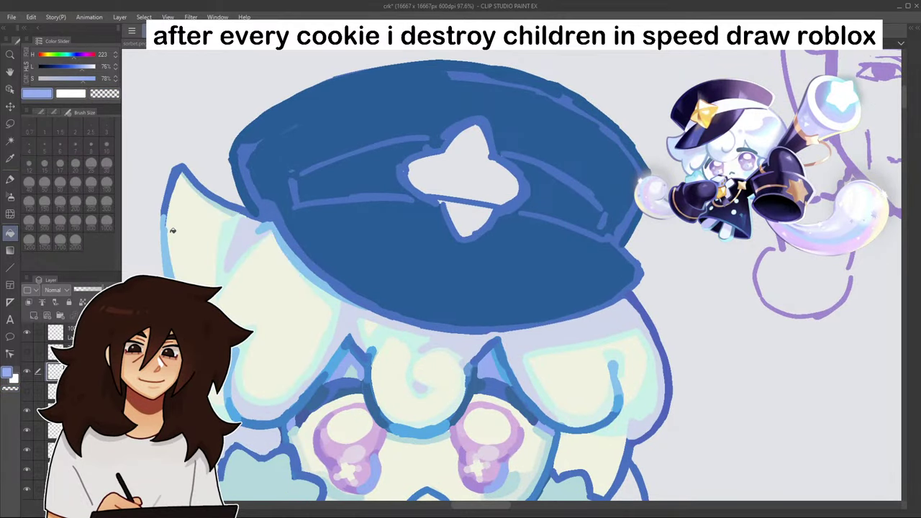
pyautogui.click(10, 180)
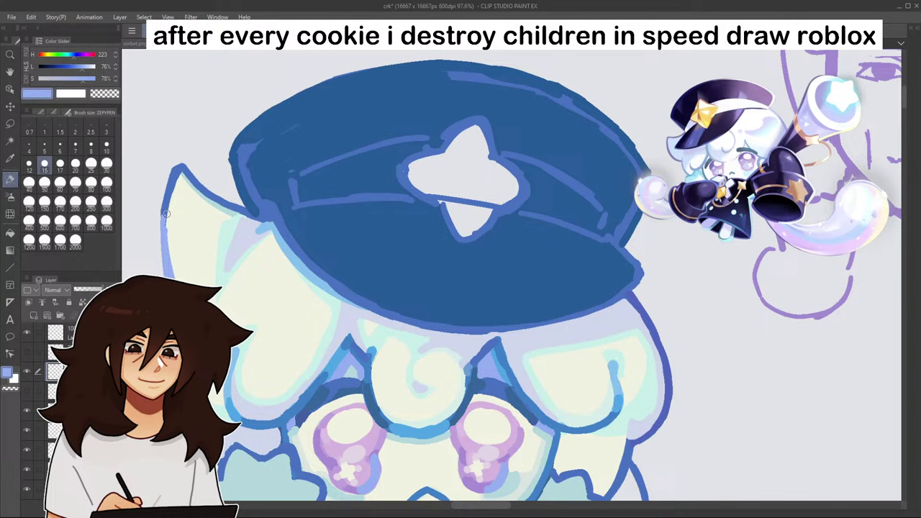
# - Try adding a short periwinkle accent to the right hair's outer outline
pyautogui.moveTo(666, 373); pyautogui.dragTo(668, 391)
pyautogui.scroll(-10, 818, 74)
pyautogui.scroll(10, 816, 63)
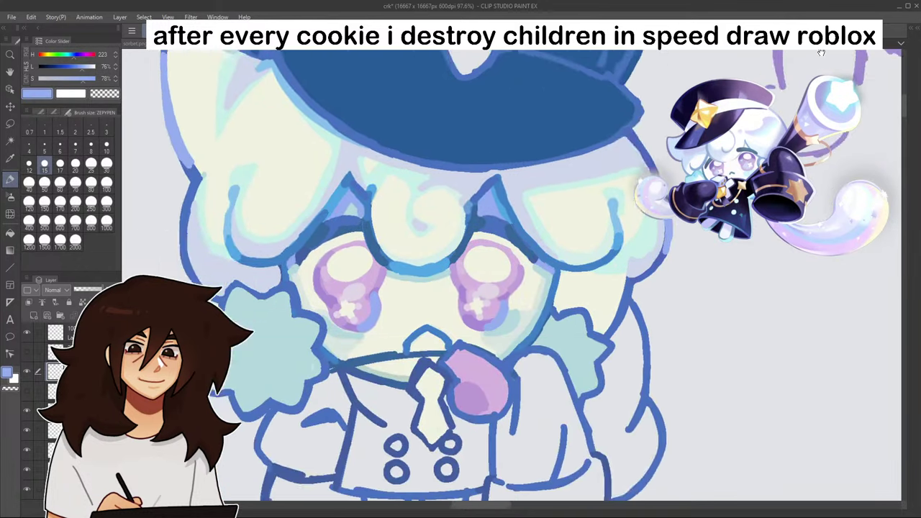
pyautogui.moveTo(718, 287); pyautogui.dragTo(722, 293)
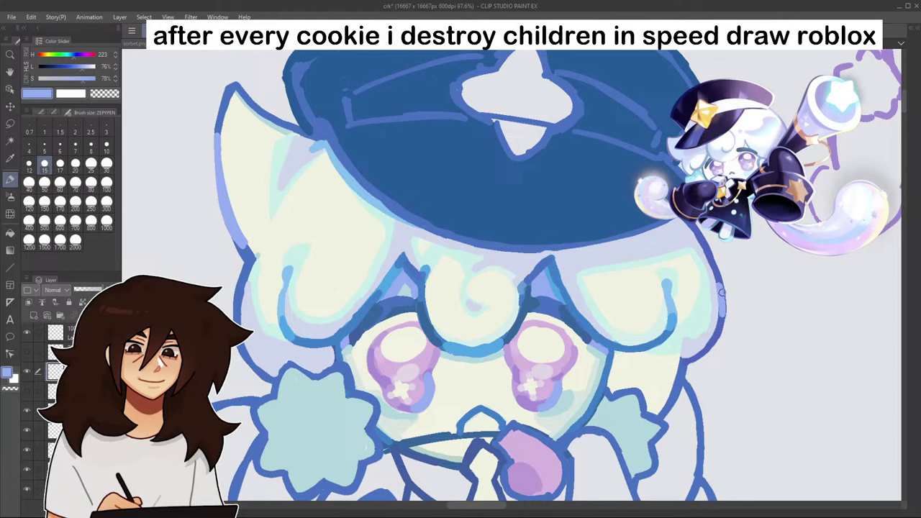
pyautogui.hotkey('ctrl', 'z')
# - Lower the periwinkle to 61% luminosity and fill the left hair tuft's outline accent with it
pyautogui.click(10, 232)
pyautogui.click(72, 66)
pyautogui.click(224, 139)
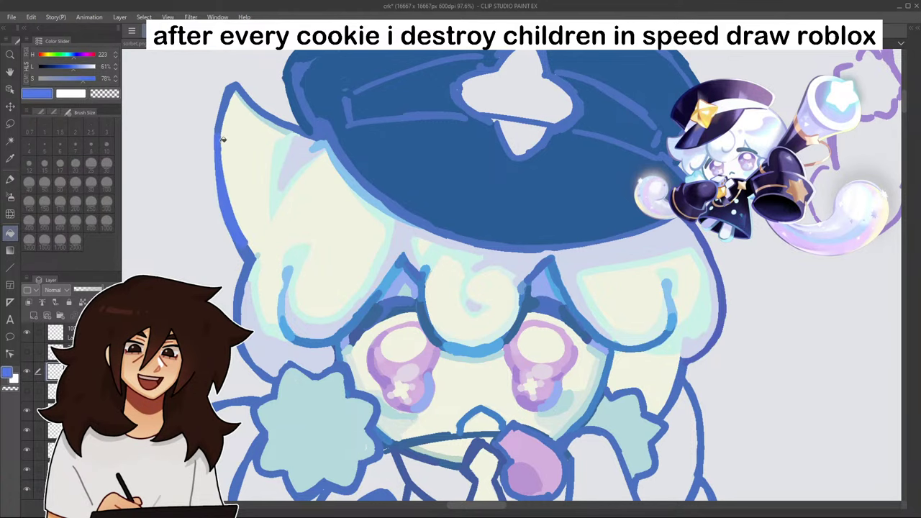
# - Raise the periwinkle to 66% luminosity and refill the left hair tuft's outline accent with it
pyautogui.scroll(-6, 324, 255)
pyautogui.scroll(4, 366, 209)
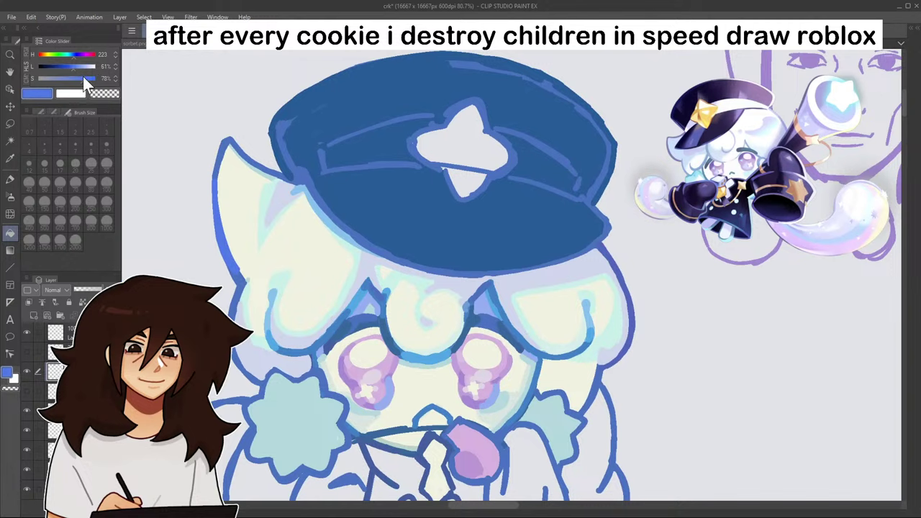
pyautogui.click(76, 67)
pyautogui.click(219, 211)
pyautogui.scroll(-9, 302, 259)
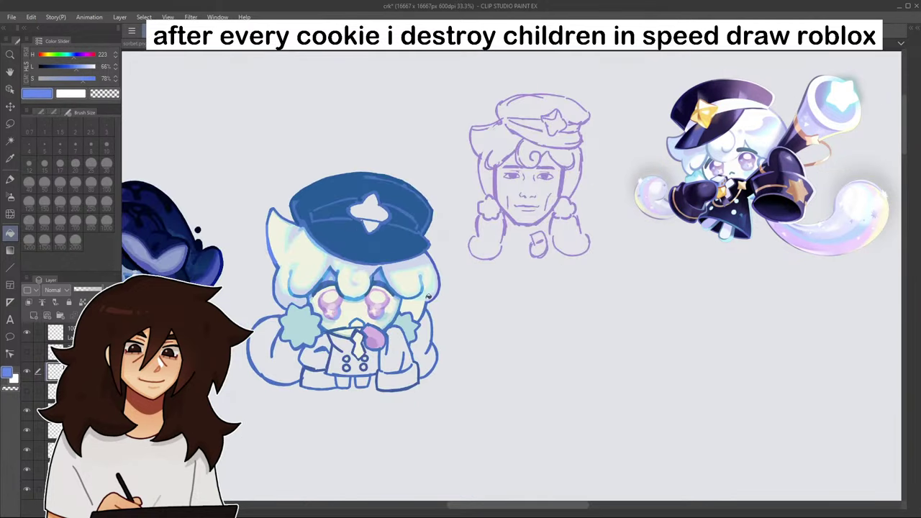
# - Dab the pale lavender sampled from the hair shadow onto the inner end of the line at the left hair tuft's base
pyautogui.scroll(7, 429, 288)
pyautogui.scroll(-5, 407, 279)
pyautogui.scroll(5, 288, 269)
pyautogui.click(10, 180)
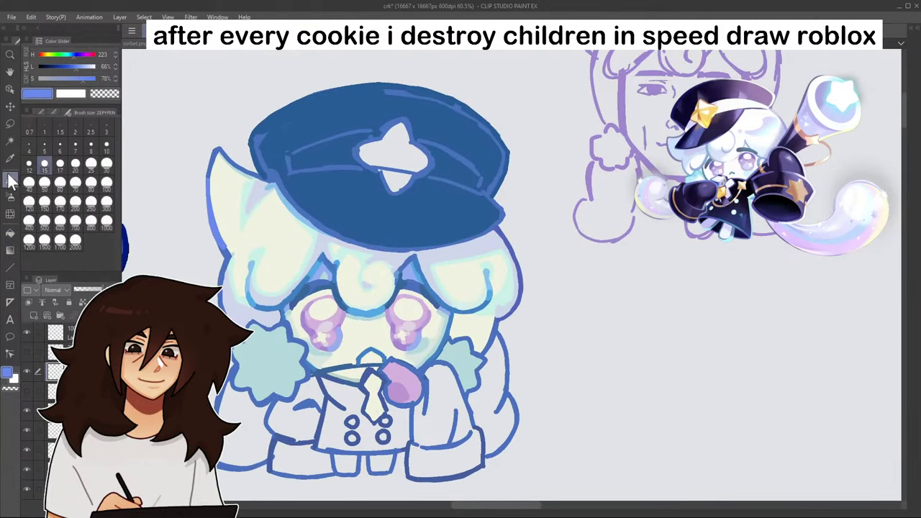
pyautogui.keyDown('alt'); pyautogui.click(251, 198); pyautogui.keyUp('alt')
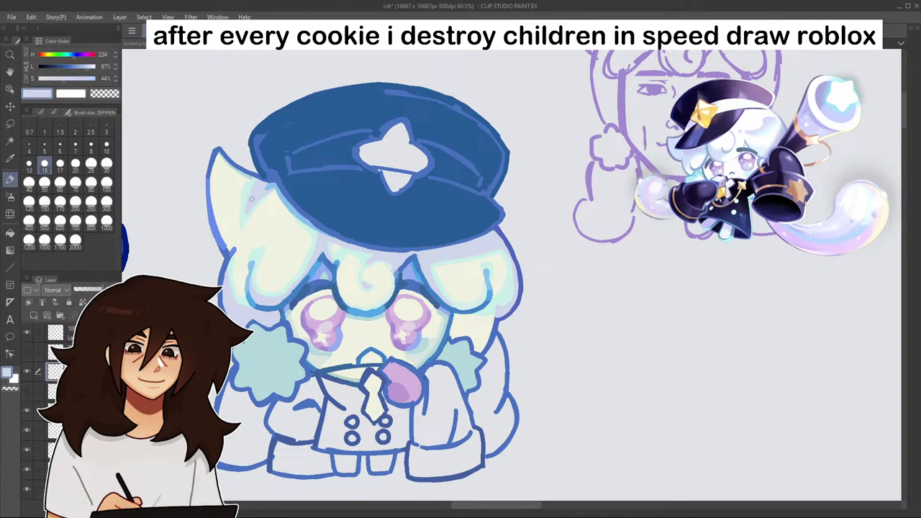
pyautogui.scroll(-5, 268, 216)
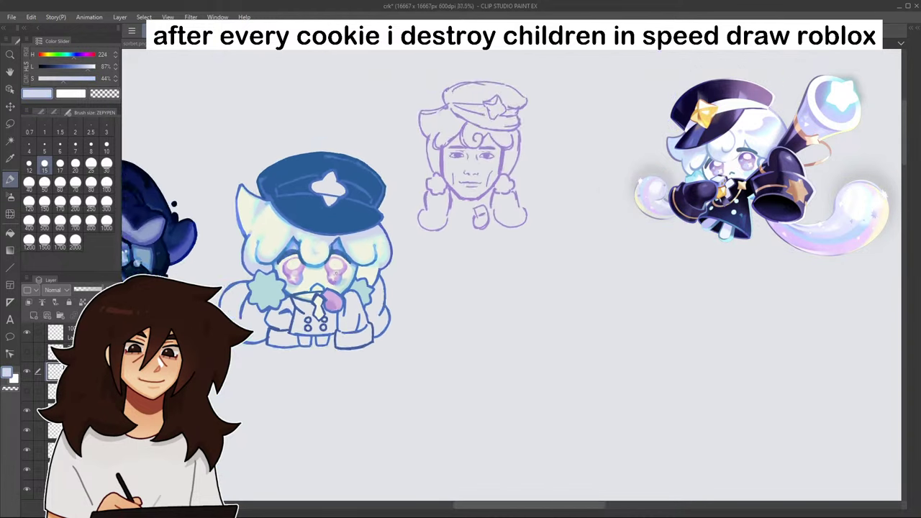
pyautogui.scroll(5, 338, 384)
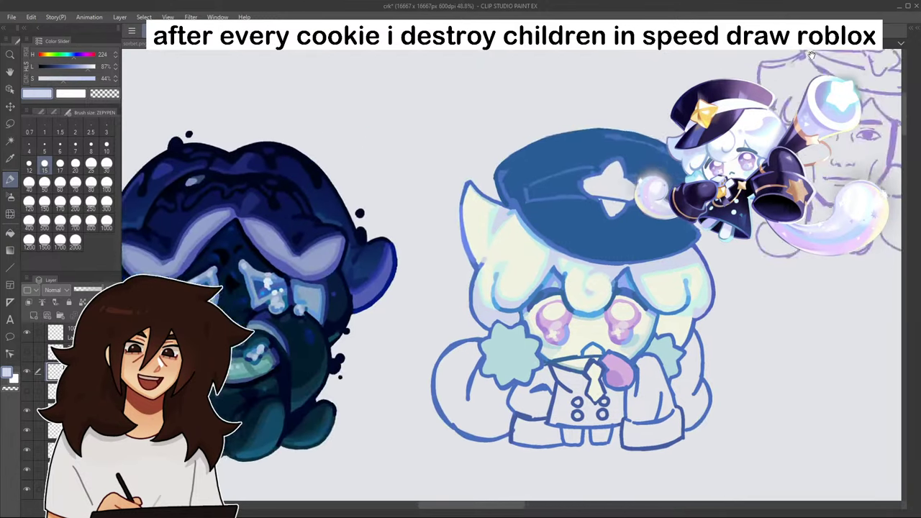
pyautogui.moveTo(812, 56); pyautogui.dragTo(826, 41)
pyautogui.scroll(5, 532, 193)
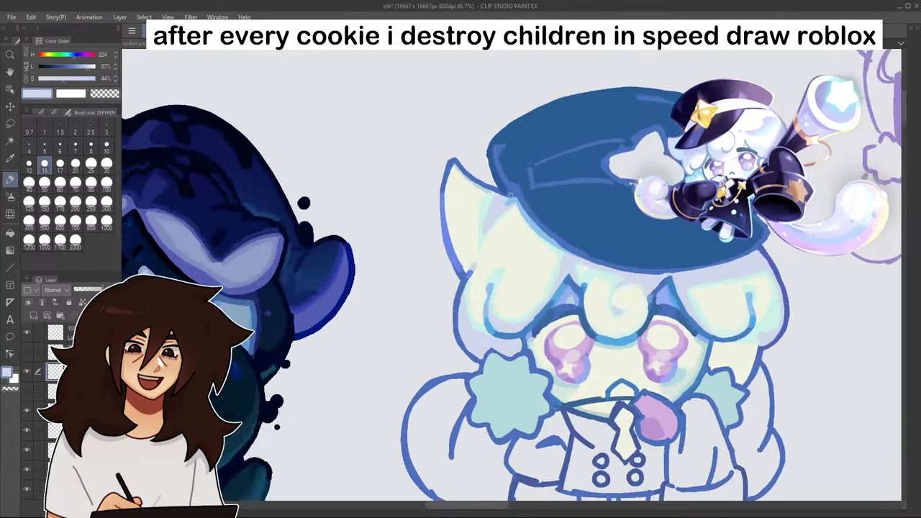
# - Erase the upper edge of the left hair tuft's outline and redraw it in the outline's blue as a deeper curve
pyautogui.click(111, 95)
pyautogui.click(110, 96)
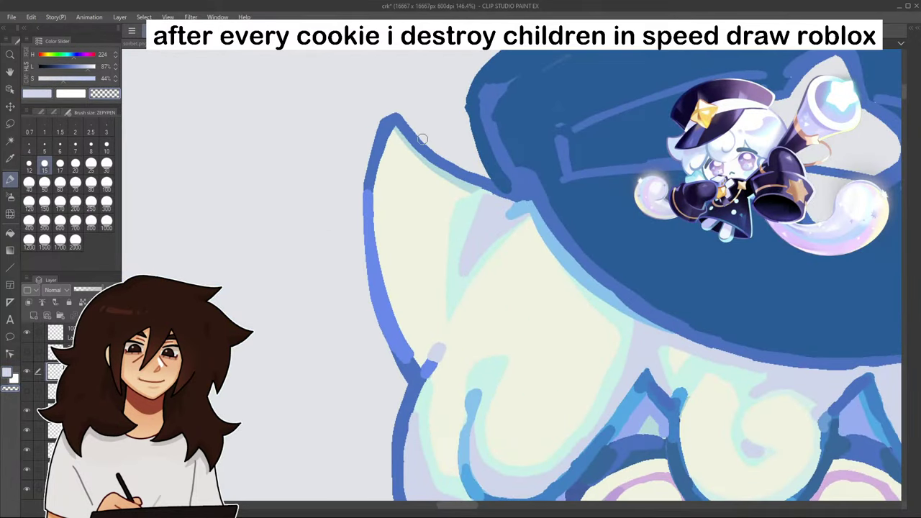
pyautogui.moveTo(421, 138)
pyautogui.mouseDown()
pyautogui.moveTo(434, 165)
pyautogui.moveTo(417, 126)
pyautogui.moveTo(463, 171)
pyautogui.mouseUp()
pyautogui.keyDown('alt'); pyautogui.click(392, 126); pyautogui.keyUp('alt')
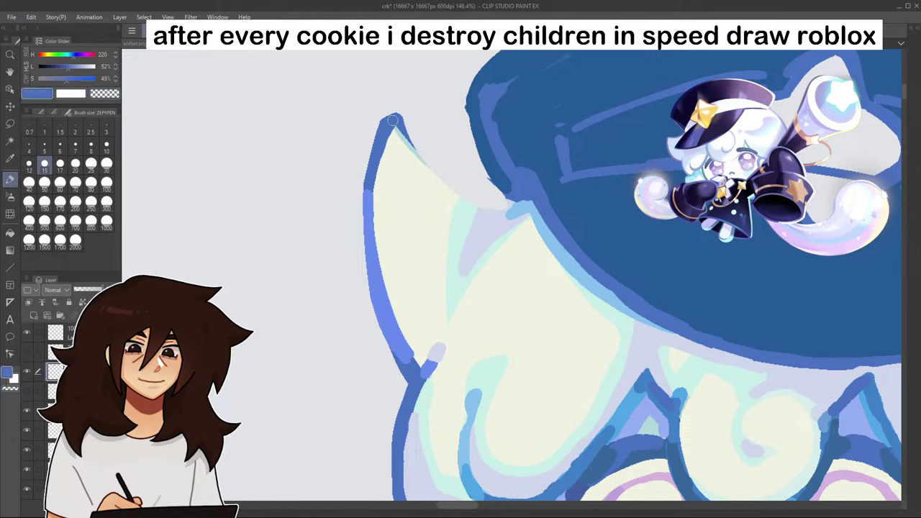
pyautogui.moveTo(400, 126)
pyautogui.mouseDown()
pyautogui.moveTo(442, 180)
pyautogui.moveTo(512, 205)
pyautogui.mouseUp()
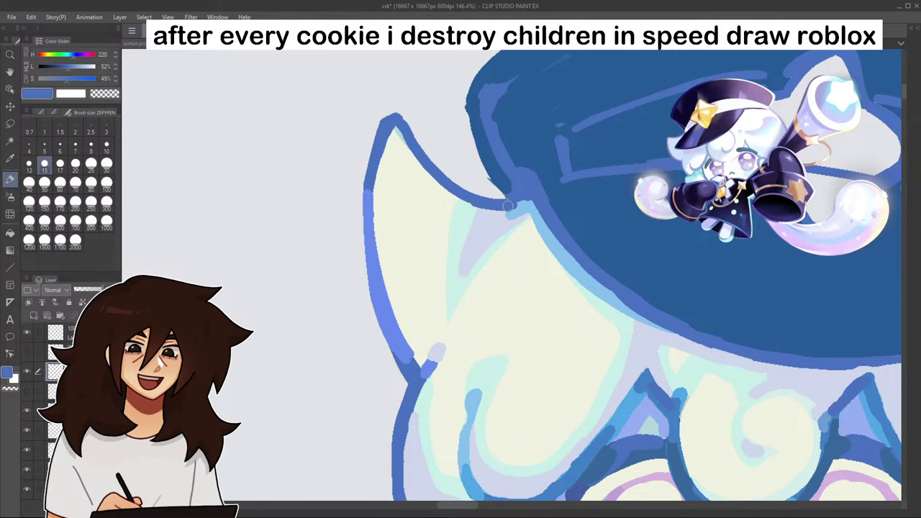
# - Touch up the cap's left edge above the hair tuft with the blue sampled from the cap
pyautogui.keyDown('alt'); pyautogui.click(475, 109); pyautogui.keyUp('alt')
pyautogui.moveTo(472, 111); pyautogui.dragTo(512, 201)
pyautogui.scroll(-8, 485, 143)
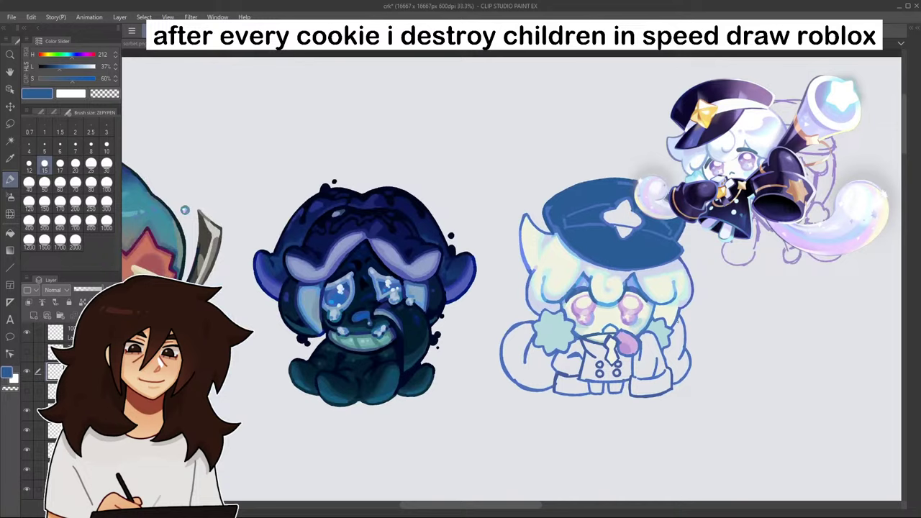
# - Redraw the left hair tuft's outer outline as a wider curve in the periwinkle sampled from its accent and trim its tip
pyautogui.scroll(1, 652, 310)
pyautogui.scroll(4, 522, 212)
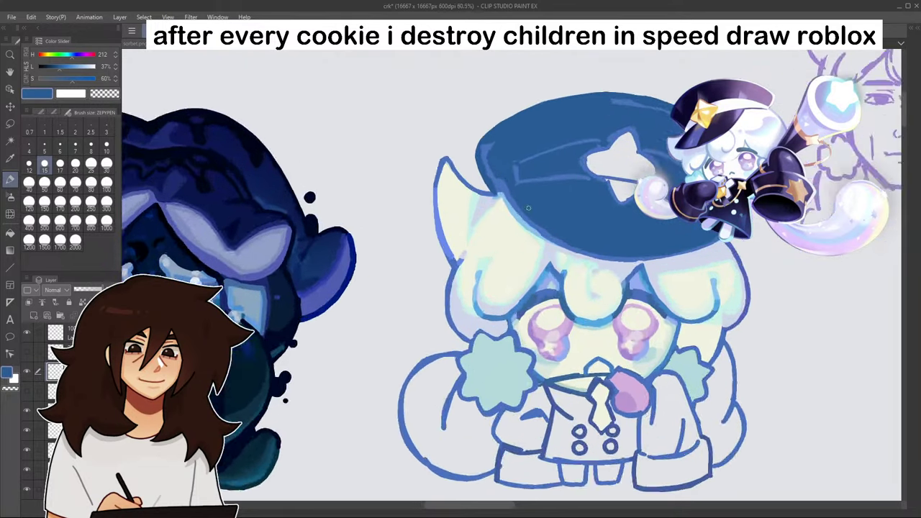
pyautogui.keyDown('alt'); pyautogui.click(403, 215); pyautogui.keyUp('alt')
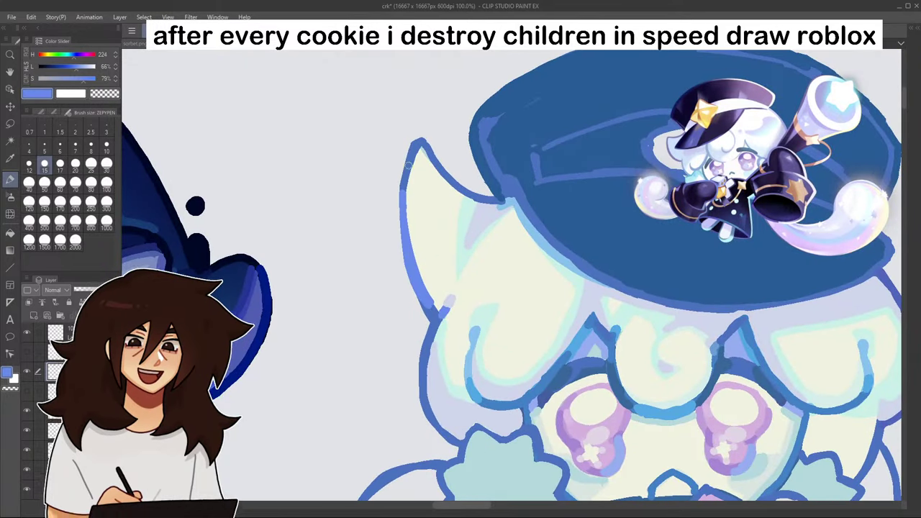
pyautogui.moveTo(411, 162)
pyautogui.mouseDown()
pyautogui.moveTo(393, 255)
pyautogui.moveTo(436, 317)
pyautogui.moveTo(391, 234)
pyautogui.moveTo(421, 153)
pyautogui.moveTo(490, 196)
pyautogui.mouseUp()
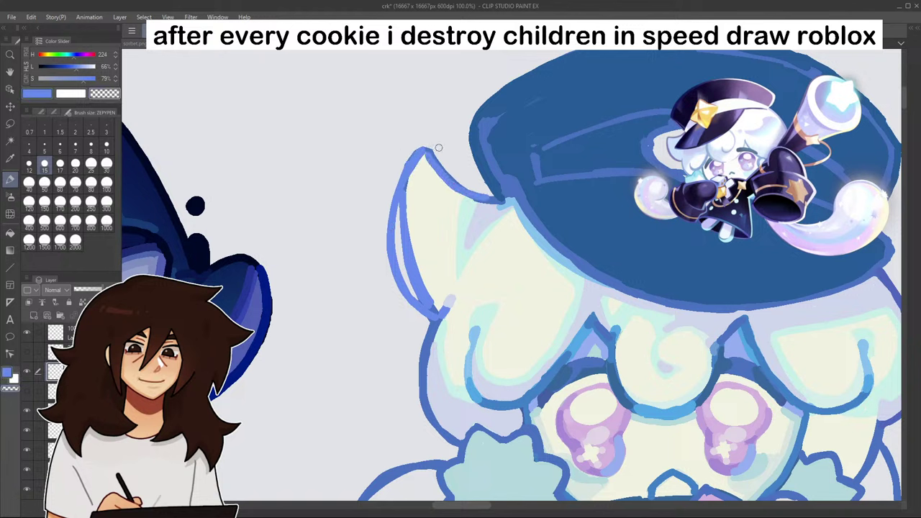
# - Cover the old inner outline of the left hair tuft with the cream sampled from the hair
pyautogui.keyDown('alt'); pyautogui.click(423, 202); pyautogui.keyUp('alt')
pyautogui.moveTo(411, 182); pyautogui.dragTo(404, 245)
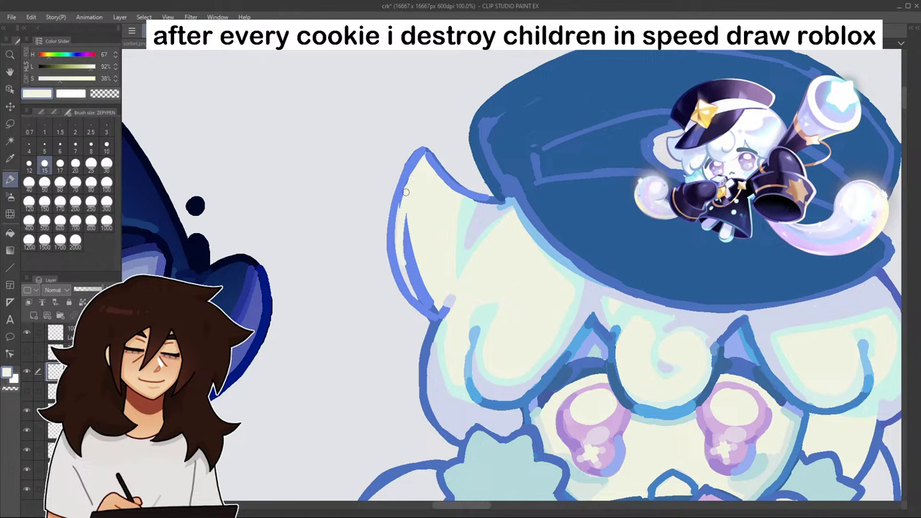
pyautogui.moveTo(406, 208); pyautogui.dragTo(423, 294)
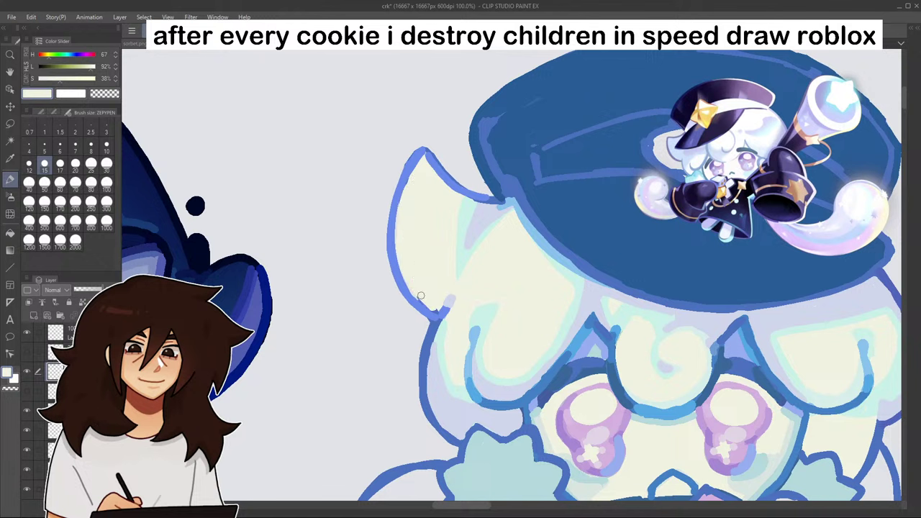
# - Paint a pale aqua rim, sampled from the hair shading, along the inside edges of the left hair tuft
pyautogui.moveTo(467, 215)
pyautogui.keyDown('alt'); pyautogui.mouseDown()
pyautogui.moveTo(436, 181)
pyautogui.moveTo(465, 207)
pyautogui.mouseUp(); pyautogui.keyUp('alt')
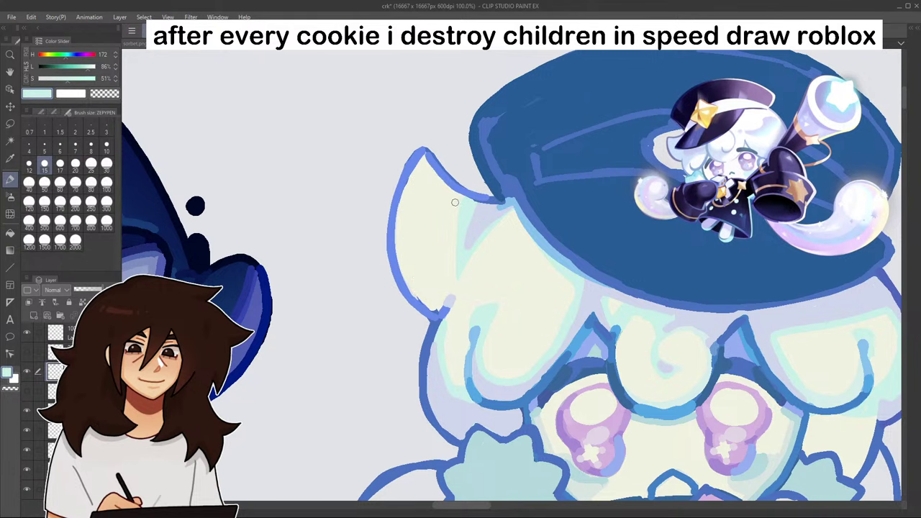
pyautogui.moveTo(424, 157)
pyautogui.mouseDown()
pyautogui.moveTo(400, 245)
pyautogui.moveTo(410, 285)
pyautogui.moveTo(434, 308)
pyautogui.mouseUp()
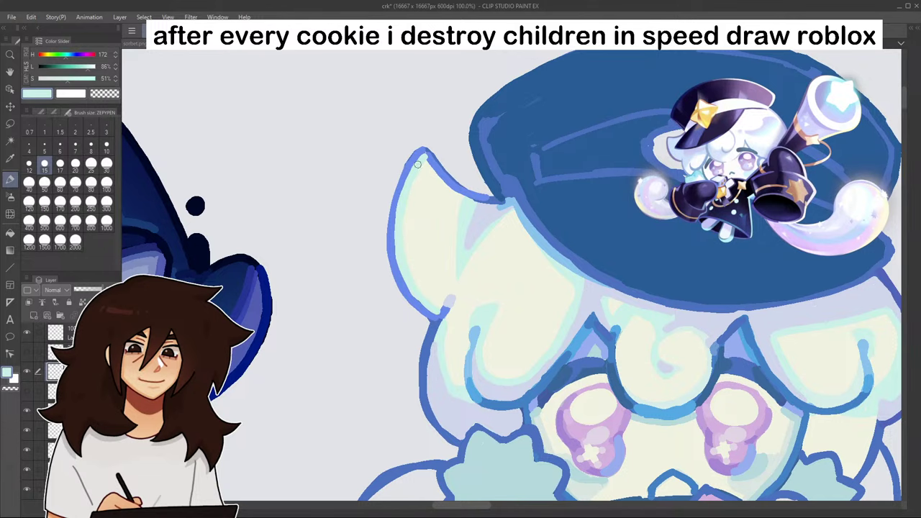
pyautogui.moveTo(418, 164); pyautogui.dragTo(461, 196)
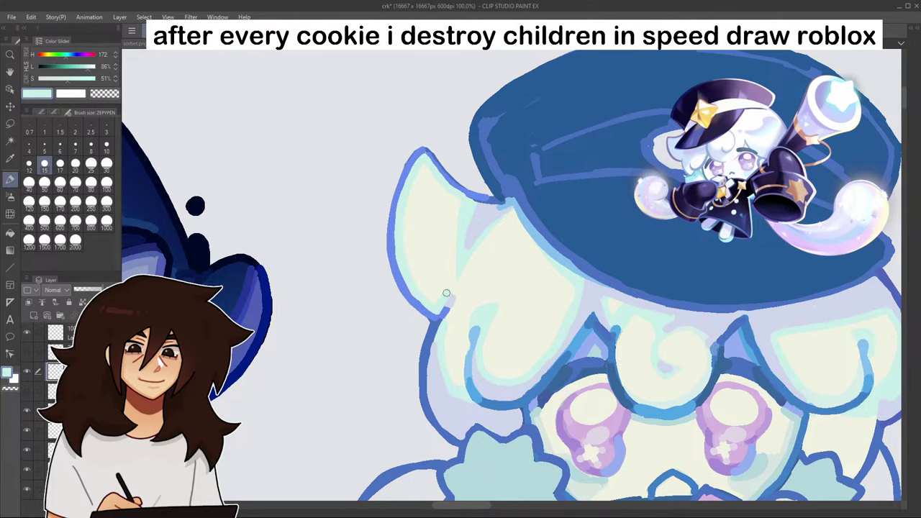
# - Examine the character at a reduced size beside the finished cookie drawings
pyautogui.scroll(-4, 533, 258)
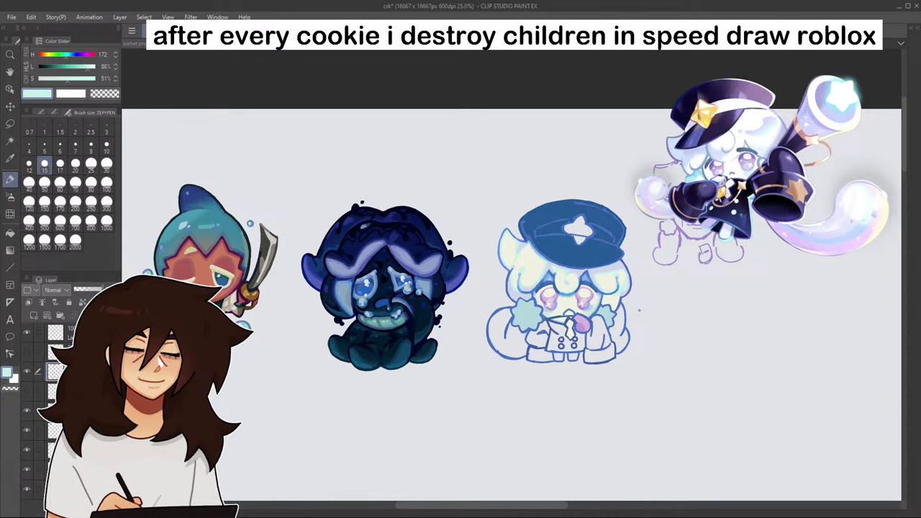
pyautogui.scroll(3, 639, 310)
pyautogui.scroll(-5, 657, 285)
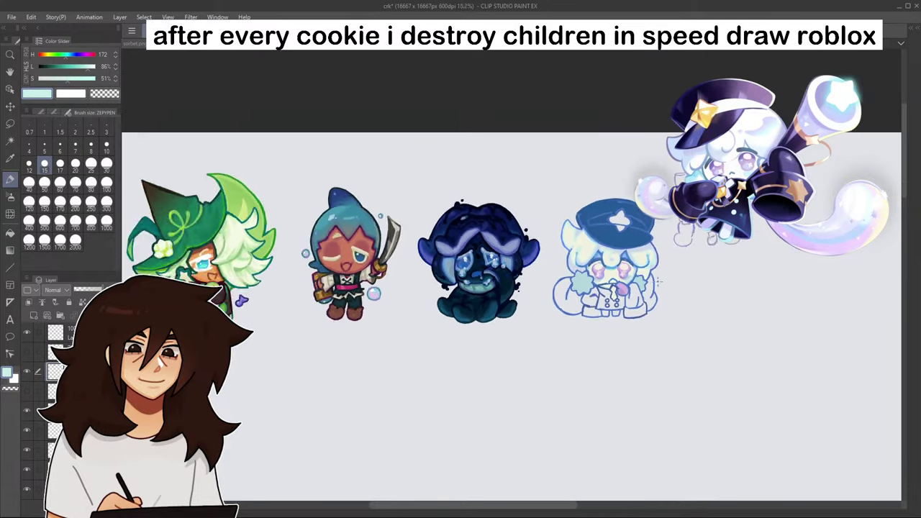
pyautogui.hotkey('ctrl', '-')
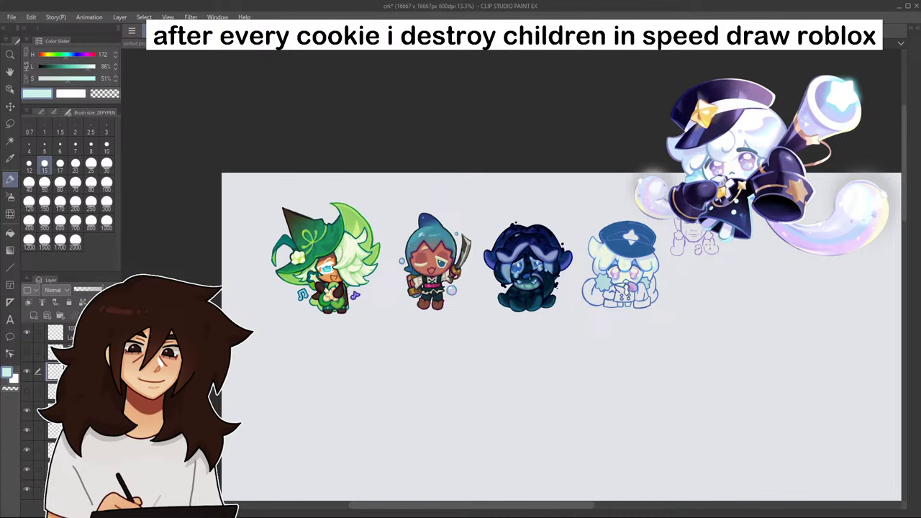
pyautogui.press('h')
pyautogui.press('h')
pyautogui.press('h')
pyautogui.press('h')
# - Try filling the cap with a navy of hue 227, 29% luminosity and 60% saturation
pyautogui.scroll(10, 677, 252)
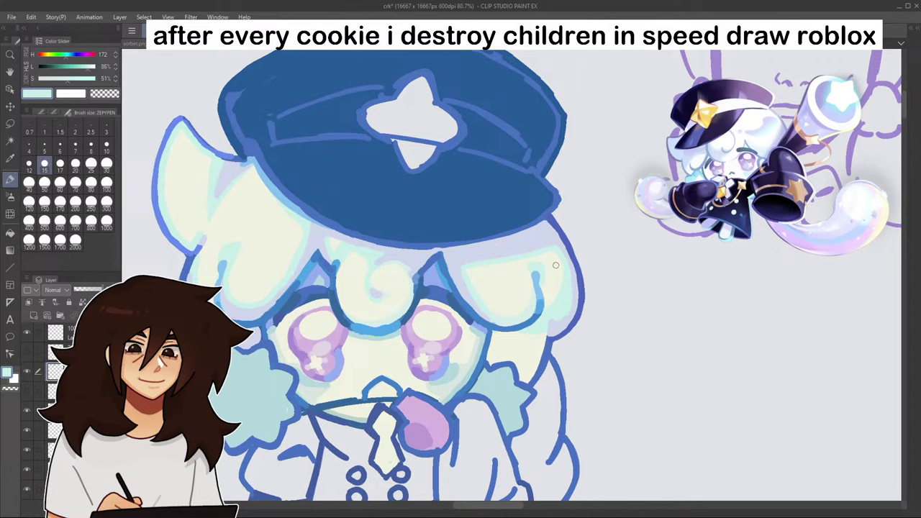
pyautogui.moveTo(594, 346); pyautogui.dragTo(575, 496)
pyautogui.keyDown('alt'); pyautogui.click(270, 245); pyautogui.keyUp('alt')
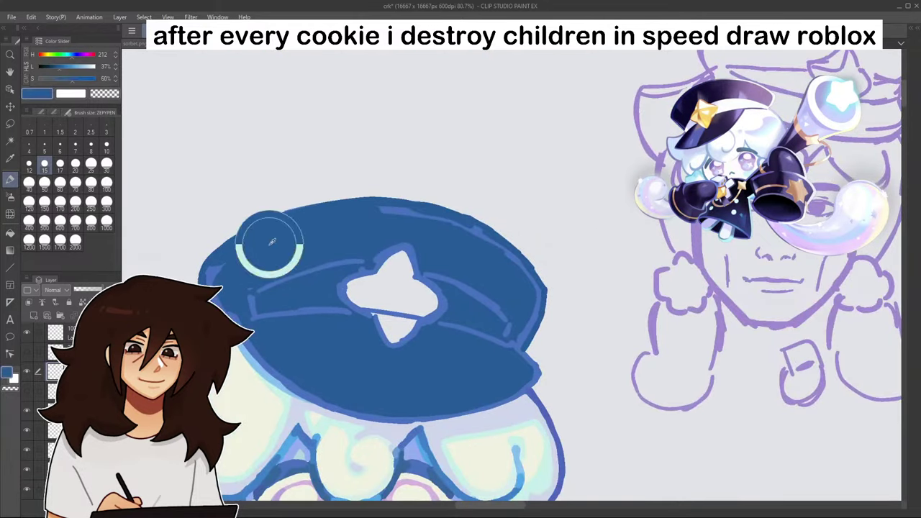
pyautogui.click(10, 233)
pyautogui.moveTo(59, 66); pyautogui.dragTo(75, 55)
pyautogui.click(307, 253)
pyautogui.scroll(-1, 296, 252)
pyautogui.scroll(-5, 446, 388)
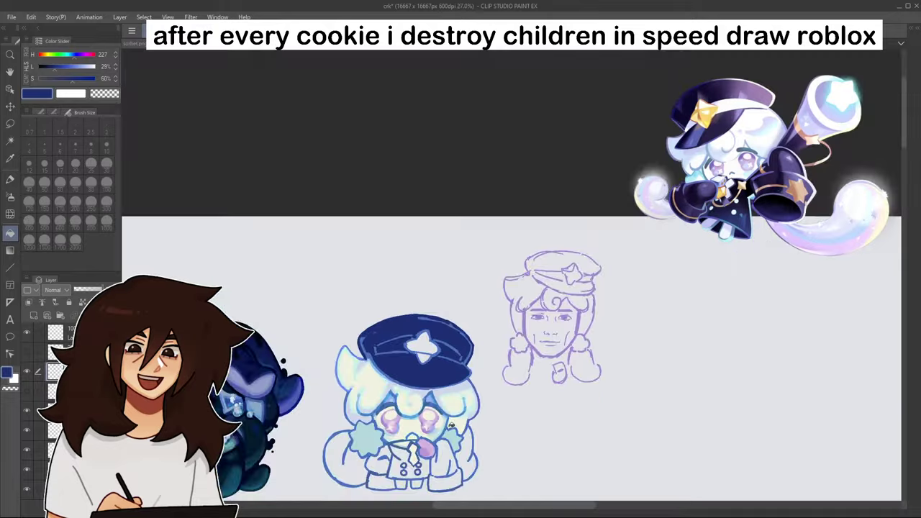
pyautogui.moveTo(773, 203); pyautogui.dragTo(823, 62)
pyautogui.scroll(5, 516, 259)
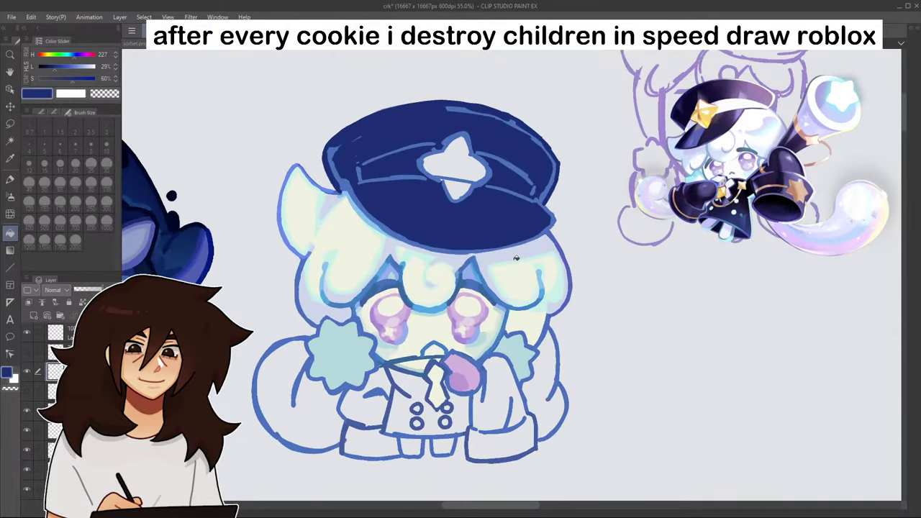
pyautogui.hotkey('ctrl', 'z')
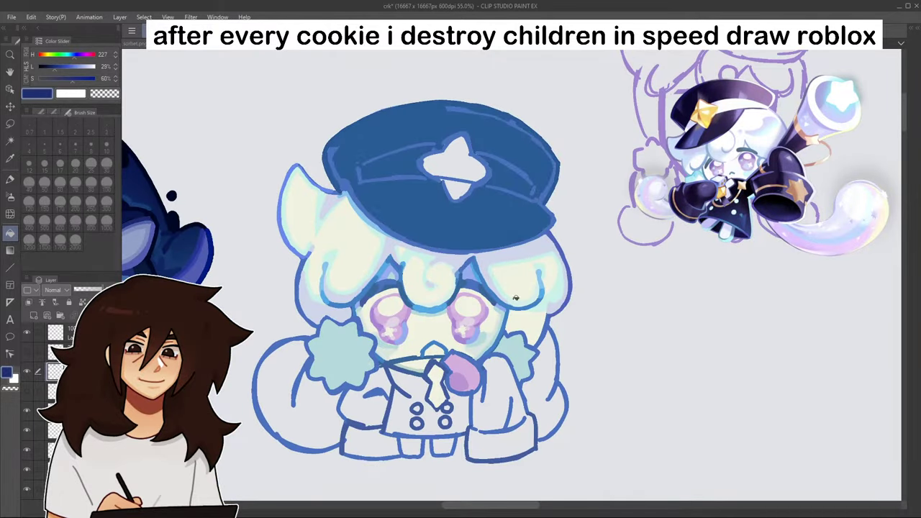
# - Set the navy to 33% luminosity and 68% saturation and fill the cap with it
pyautogui.click(77, 79)
pyautogui.click(57, 67)
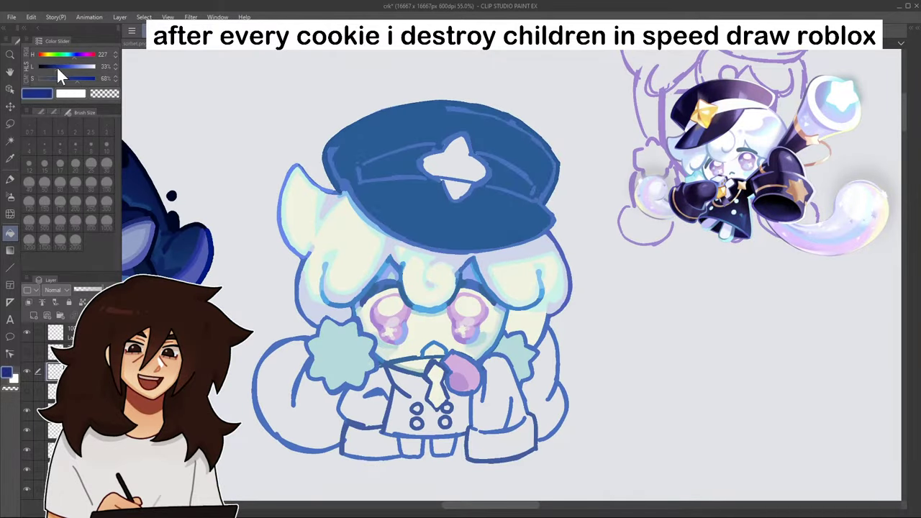
pyautogui.click(399, 194)
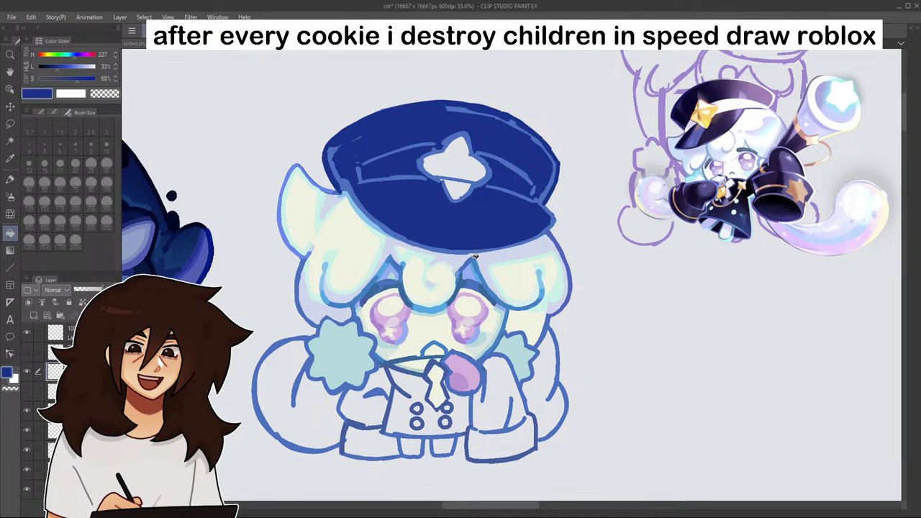
# - Redraw the left hair tuft's upper outer outline in the sampled outline blue and trim its tip to a sharper point
pyautogui.click(10, 179)
pyautogui.keyDown('alt'); pyautogui.click(300, 262); pyautogui.keyUp('alt')
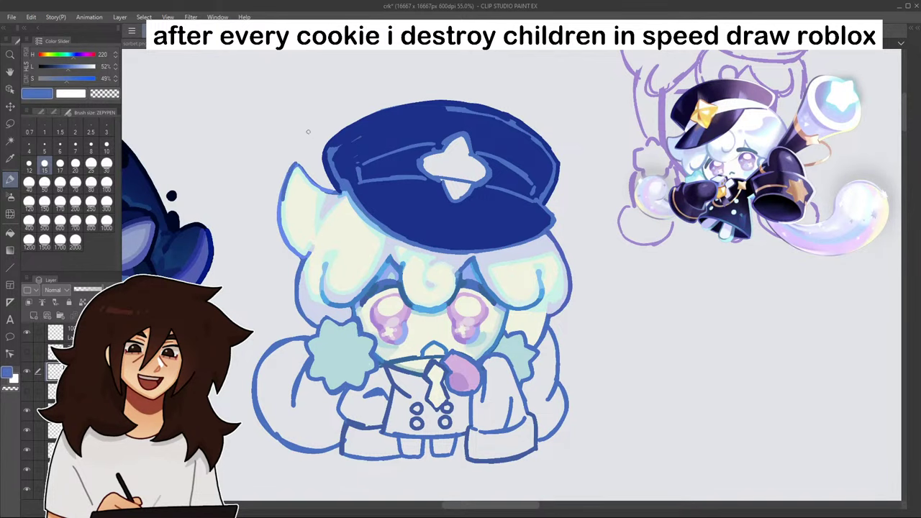
pyautogui.scroll(4, 309, 162)
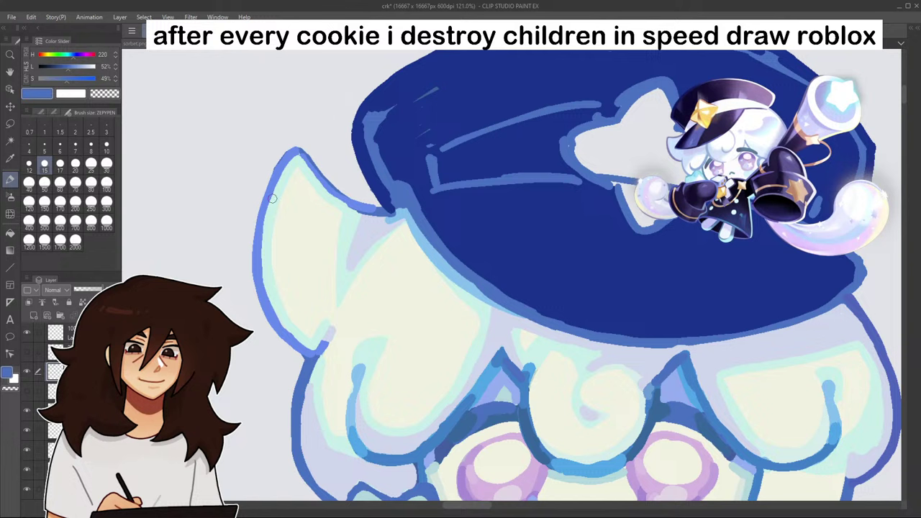
pyautogui.moveTo(273, 198)
pyautogui.mouseDown()
pyautogui.moveTo(296, 153)
pyautogui.moveTo(250, 210)
pyautogui.mouseUp()
pyautogui.press('c')
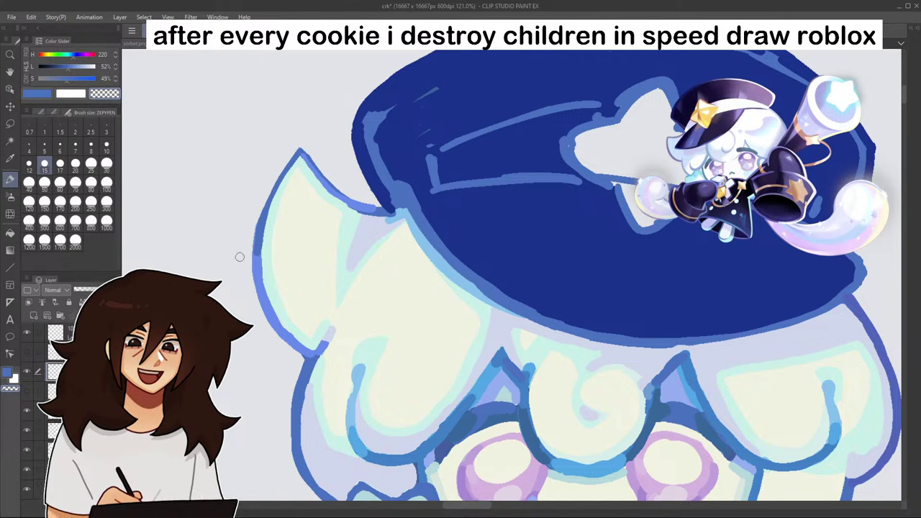
# - Recolor the upper outer outline of the left hair tuft up to its tip with the sampled periwinkle
pyautogui.click(42, 95)
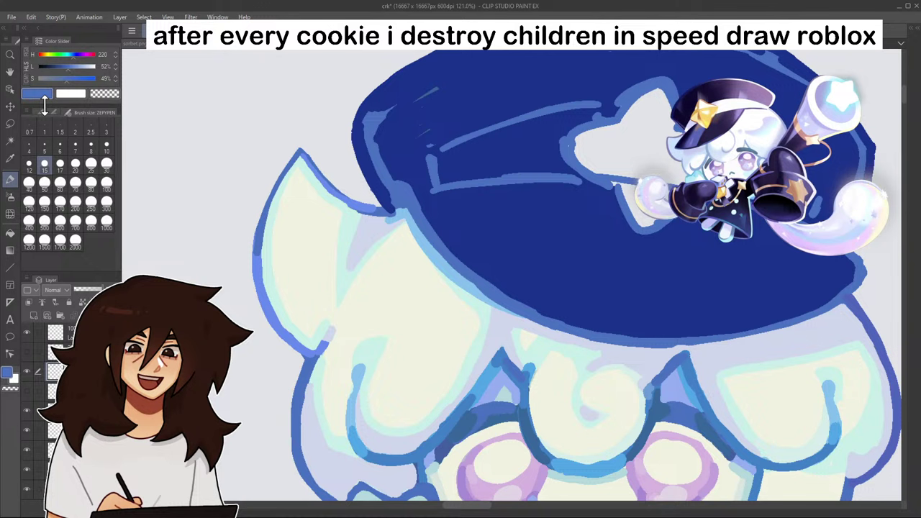
pyautogui.keyDown('alt'); pyautogui.click(258, 274); pyautogui.keyUp('alt')
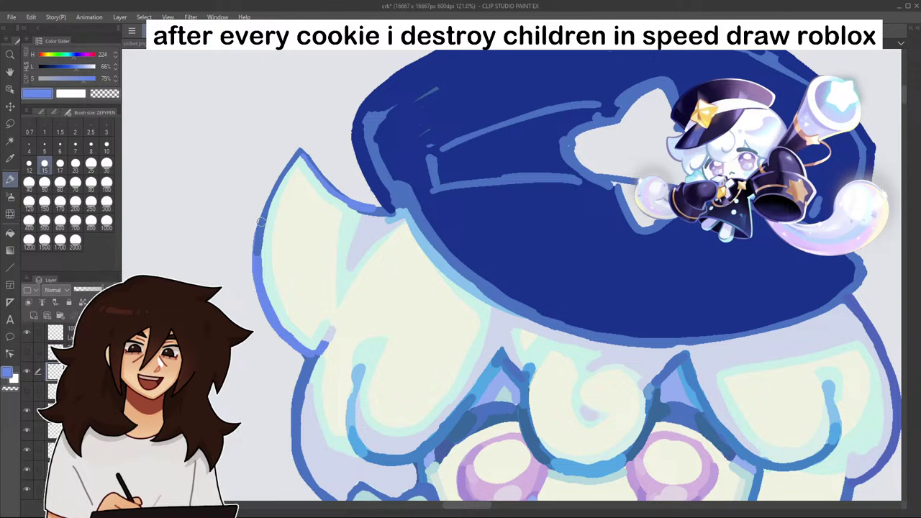
pyautogui.moveTo(260, 227); pyautogui.dragTo(288, 169)
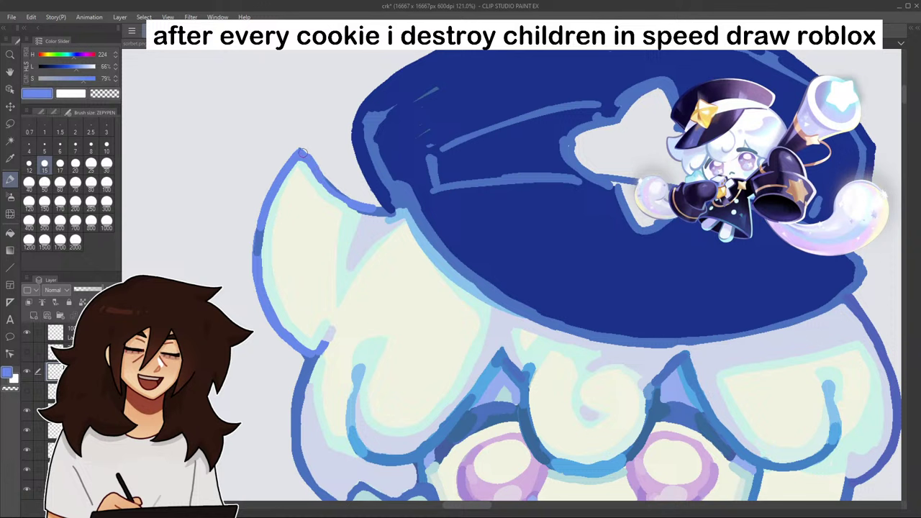
# - Extend the sampled mint into the left hair tuft's tip and redraw its periwinkle outline to a sharp point
pyautogui.keyDown('alt'); pyautogui.click(301, 161); pyautogui.keyUp('alt')
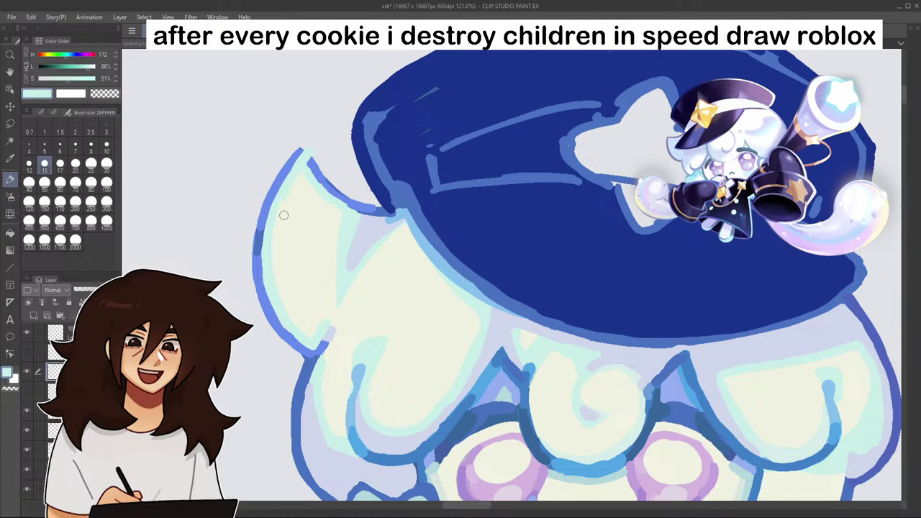
pyautogui.keyDown('alt'); pyautogui.click(307, 145); pyautogui.keyUp('alt')
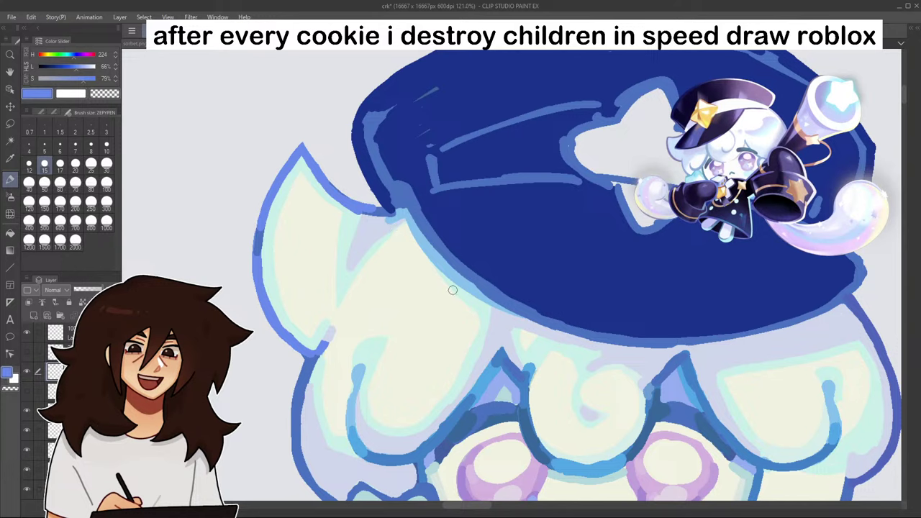
pyautogui.scroll(-5, 453, 290)
pyautogui.moveTo(540, 323); pyautogui.dragTo(811, 58)
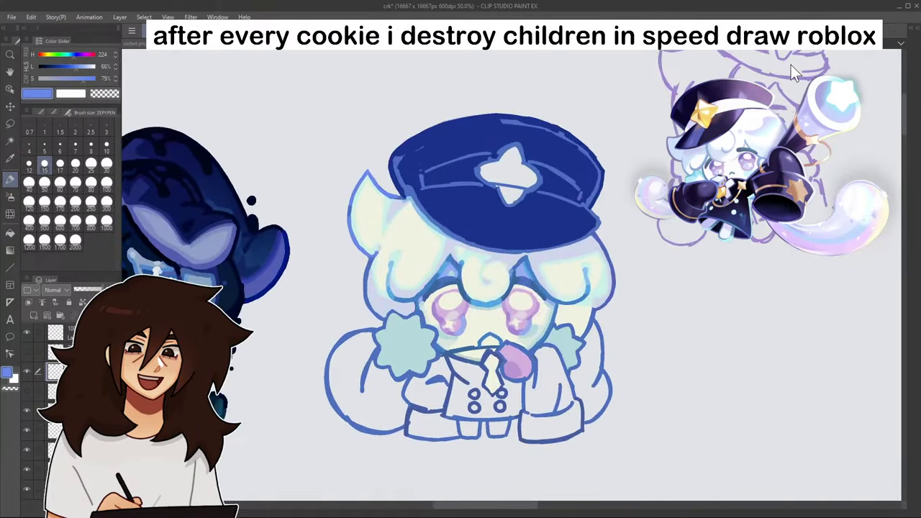
pyautogui.scroll(5, 370, 179)
pyautogui.click(114, 91)
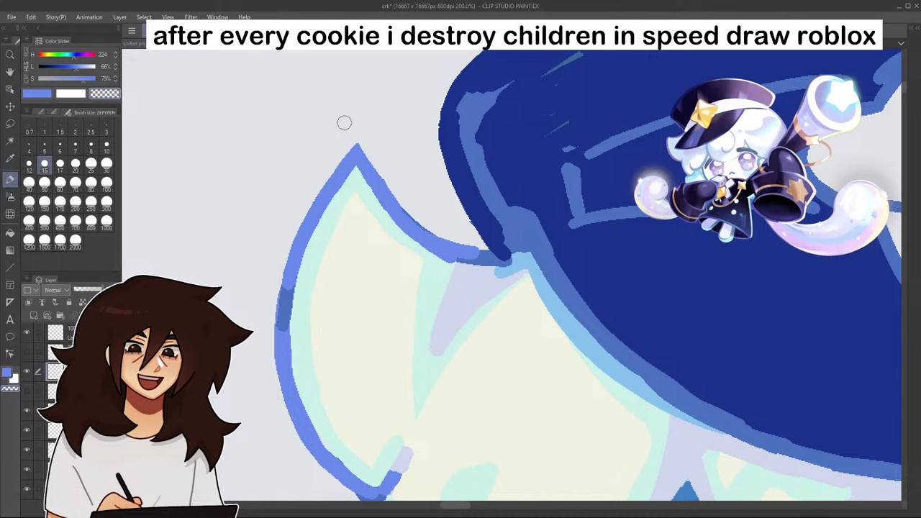
pyautogui.scroll(-5, 372, 144)
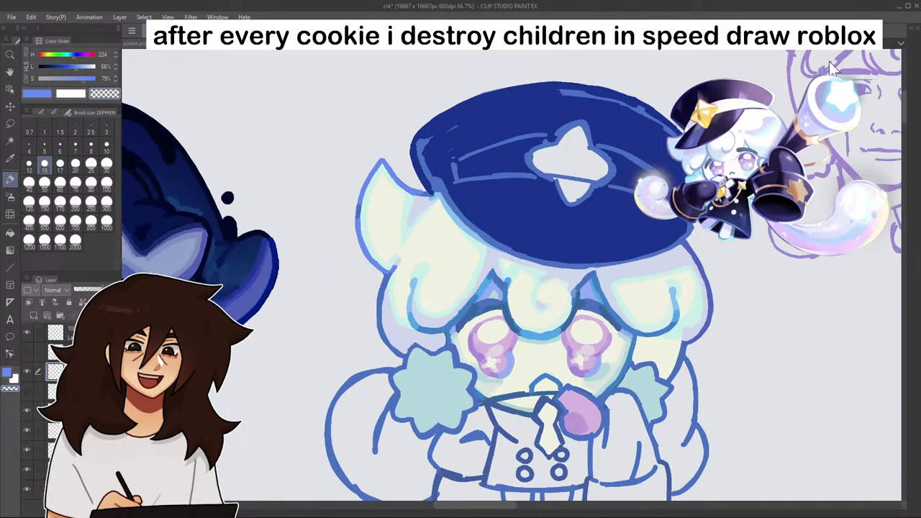
# - Sample the light blue from the bangs' lower outline and fill the character's open mouth with it
pyautogui.moveTo(547, 490); pyautogui.dragTo(475, 490)
pyautogui.keyDown('alt'); pyautogui.click(471, 330); pyautogui.keyUp('alt')
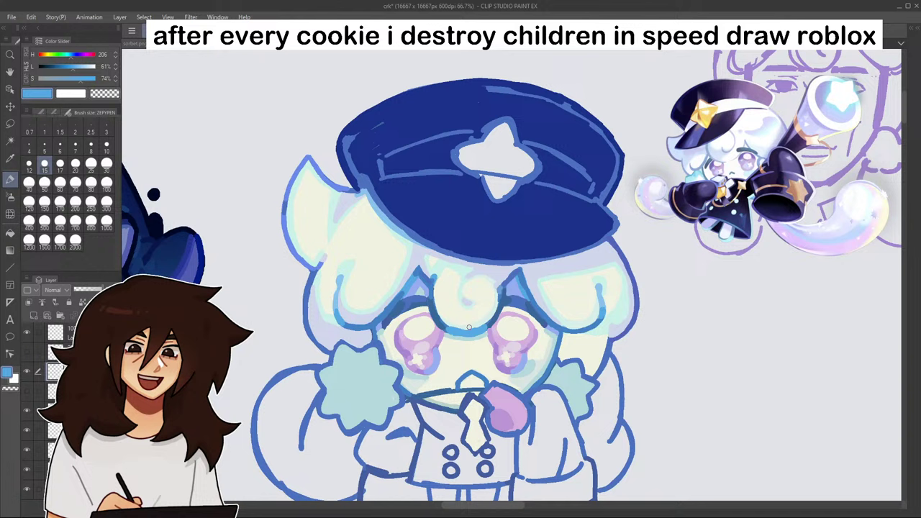
pyautogui.click(10, 233)
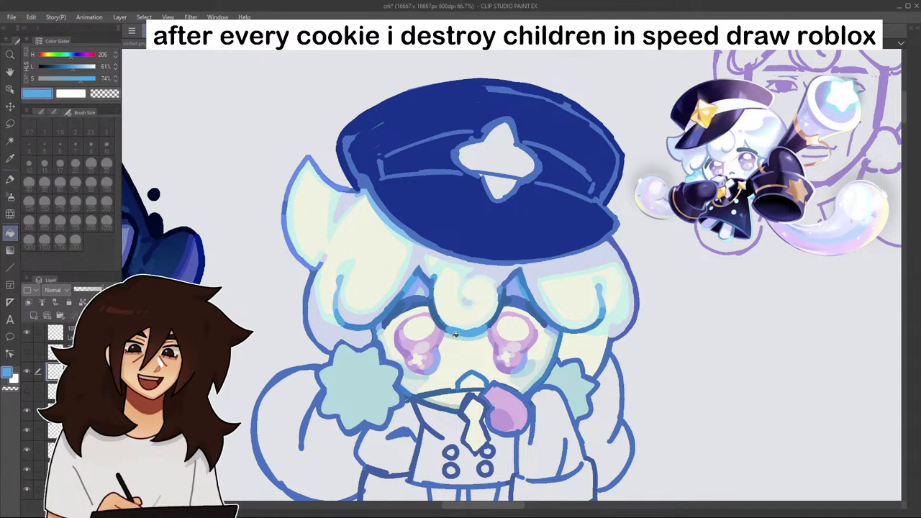
pyautogui.moveTo(462, 382); pyautogui.dragTo(488, 376)
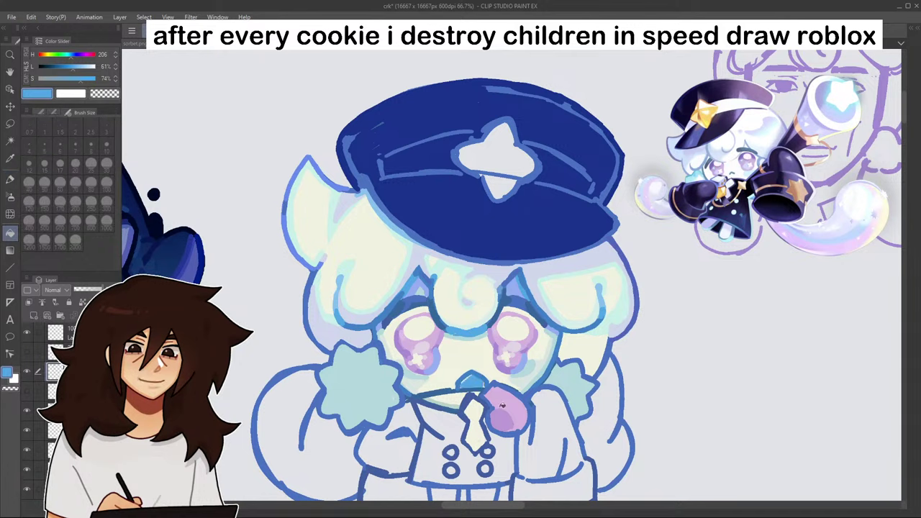
pyautogui.scroll(3, 502, 405)
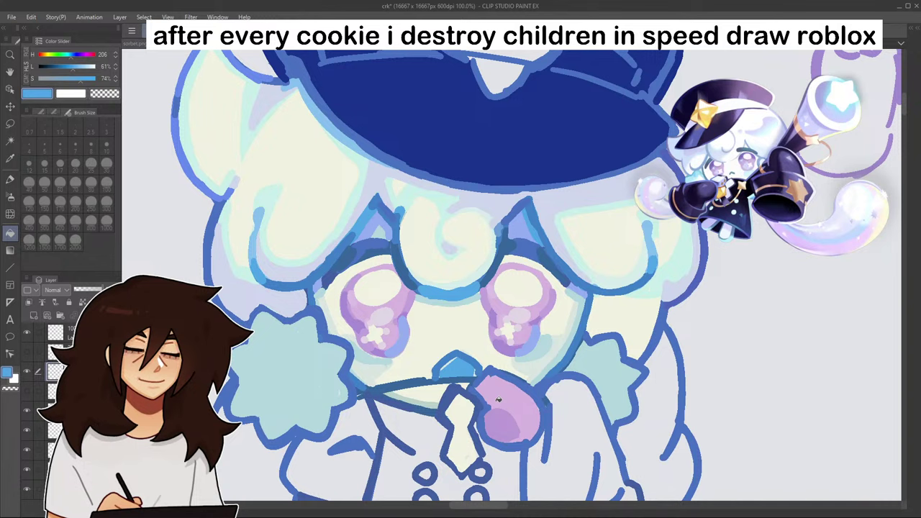
pyautogui.scroll(-3, 518, 415)
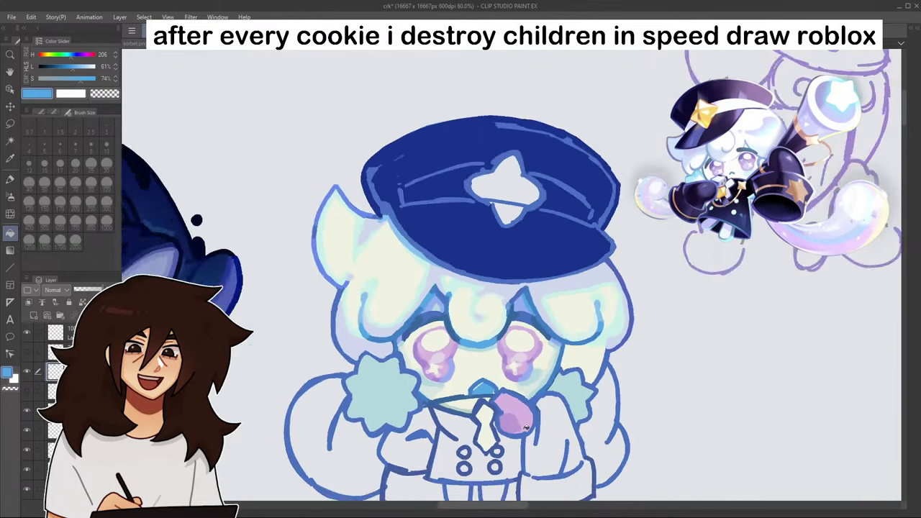
pyautogui.moveTo(848, 270); pyautogui.dragTo(819, 60)
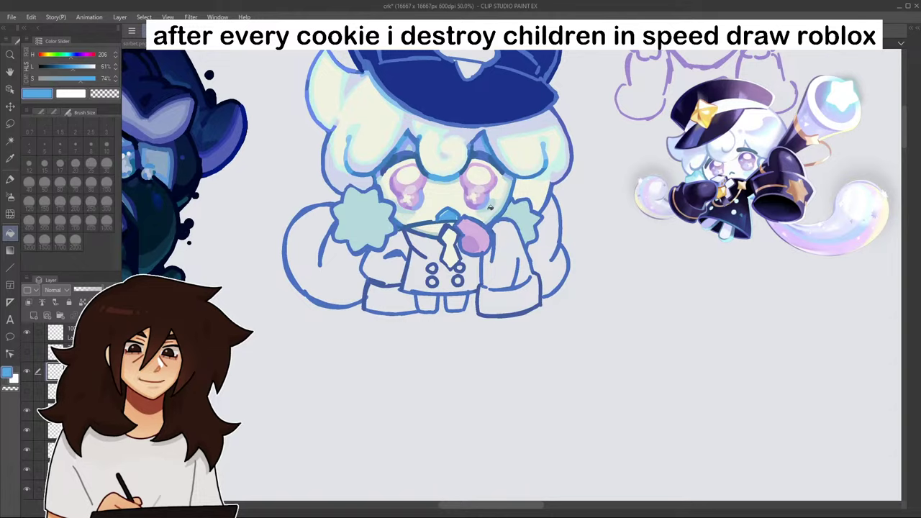
pyautogui.scroll(-4, 493, 215)
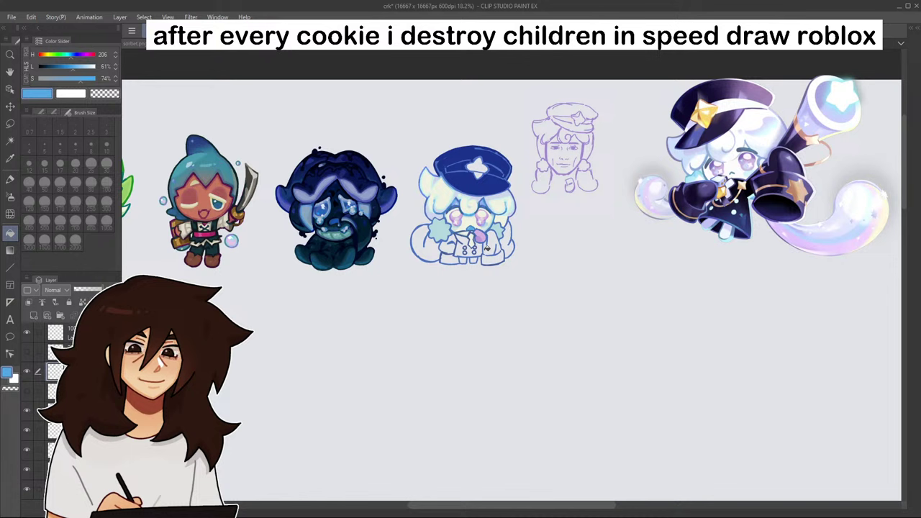
pyautogui.scroll(4, 486, 248)
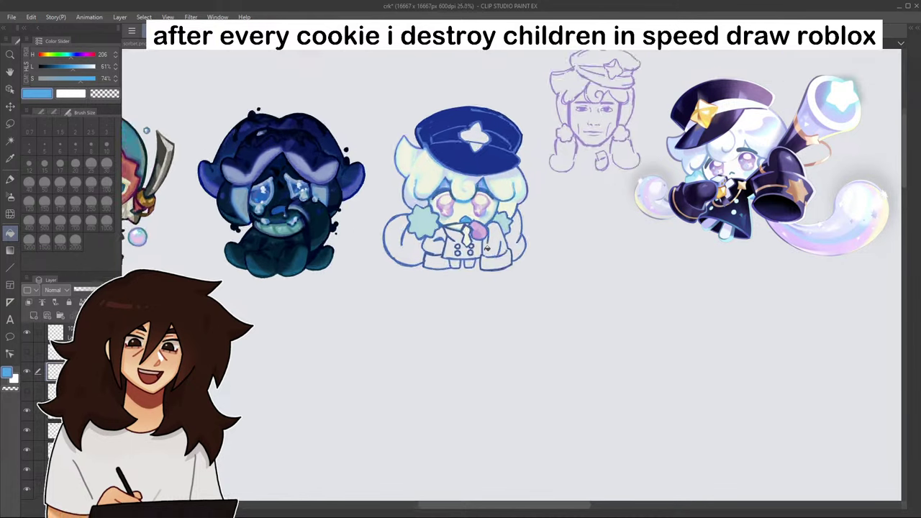
pyautogui.scroll(1, 487, 247)
pyautogui.click(10, 179)
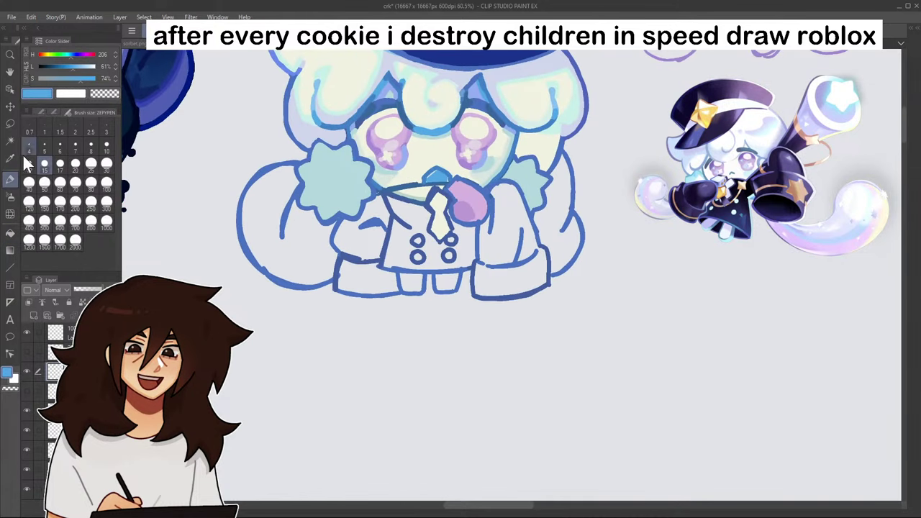
pyautogui.click(47, 76)
pyautogui.moveTo(610, 176)
pyautogui.mouseDown()
pyautogui.moveTo(636, 173)
pyautogui.moveTo(640, 209)
pyautogui.moveTo(614, 215)
pyautogui.moveTo(614, 171)
pyautogui.moveTo(636, 169)
pyautogui.mouseUp()
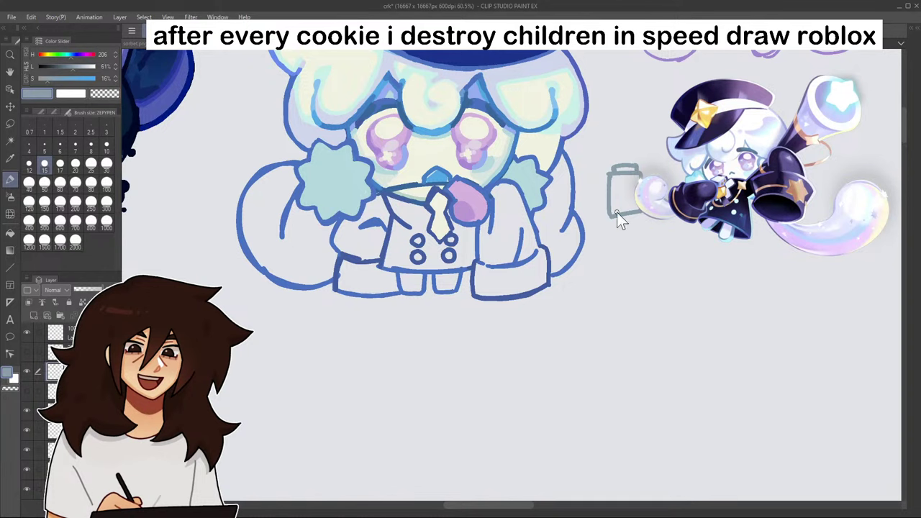
pyautogui.hotkey('ctrl', 'z')
pyautogui.hotkey('ctrl', 'z')
pyautogui.hotkey('ctrl', 'z')
pyautogui.hotkey('ctrl', 'z')
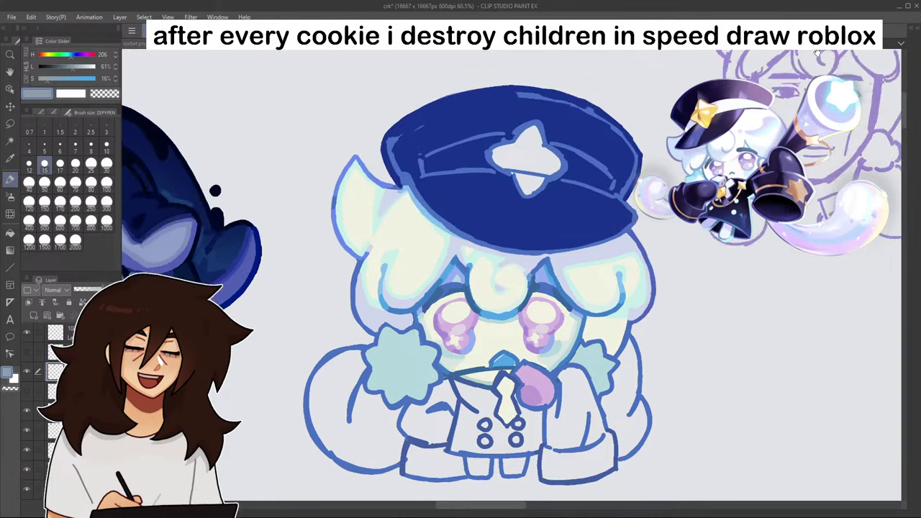
# - Sample the cap's navy and paint over the lighter blue outline and stray marks along the cap's left side
pyautogui.keyDown('alt'); pyautogui.click(424, 87); pyautogui.keyUp('alt')
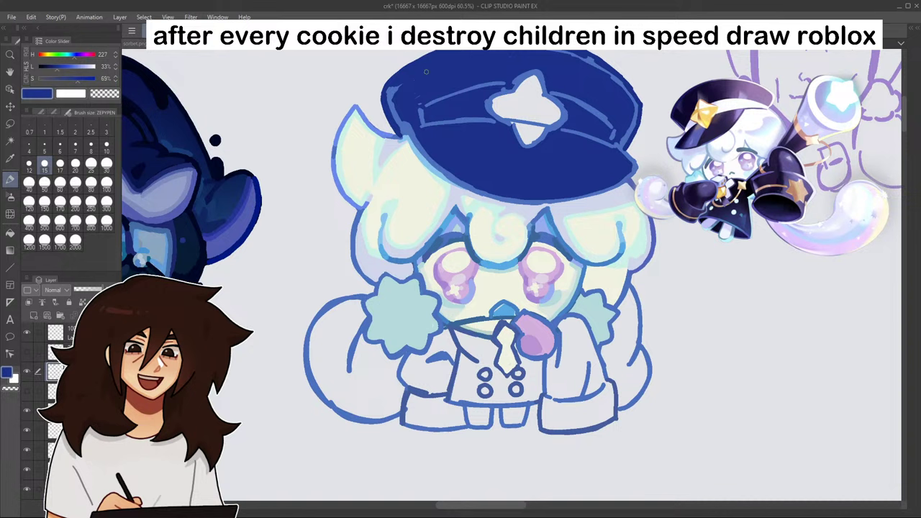
pyautogui.moveTo(398, 82)
pyautogui.mouseDown()
pyautogui.moveTo(397, 115)
pyautogui.moveTo(393, 87)
pyautogui.moveTo(394, 113)
pyautogui.moveTo(389, 94)
pyautogui.moveTo(404, 129)
pyautogui.mouseUp()
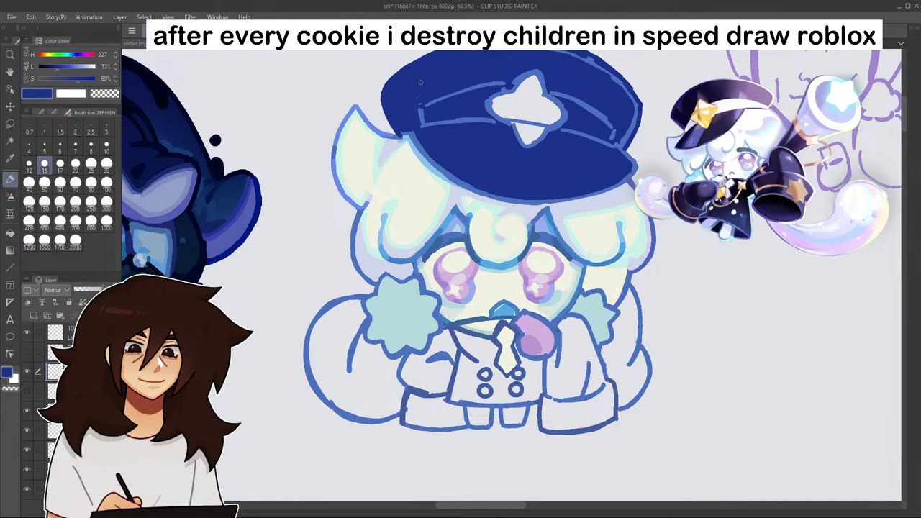
pyautogui.moveTo(490, 122)
pyautogui.mouseDown()
pyautogui.moveTo(740, 57)
pyautogui.moveTo(819, 51)
pyautogui.moveTo(804, 56)
pyautogui.mouseUp()
# - Sample the hair's pale cream and paint a short stroke at each end of the cap's band
pyautogui.keyDown('alt'); pyautogui.click(330, 215); pyautogui.keyUp('alt')
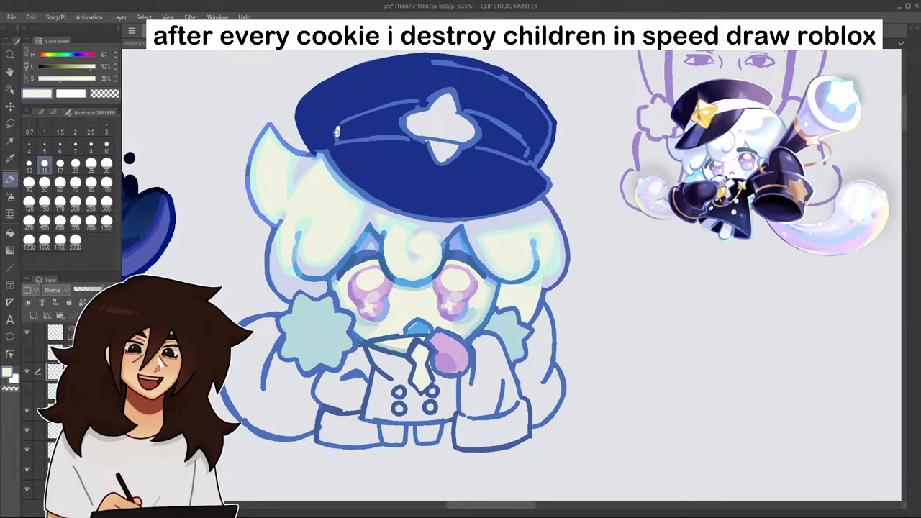
pyautogui.moveTo(336, 132); pyautogui.dragTo(349, 119)
pyautogui.moveTo(527, 146); pyautogui.dragTo(524, 162)
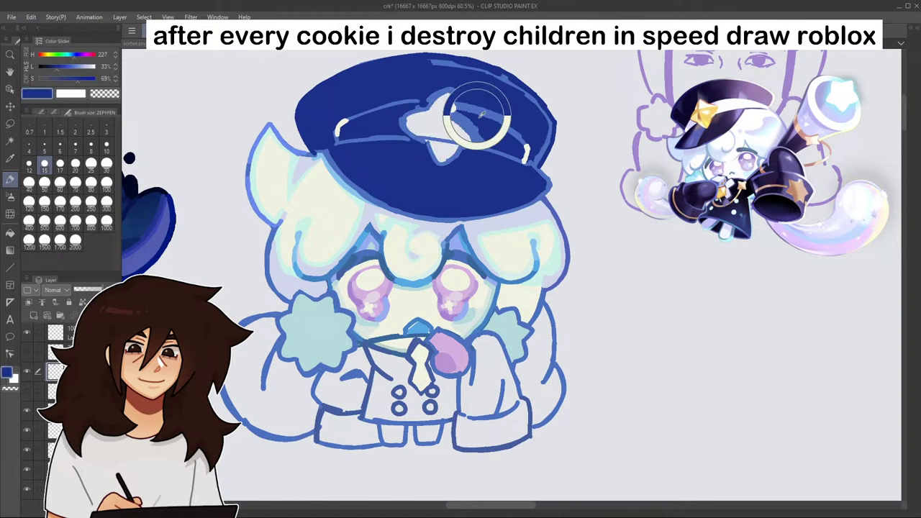
# - Fill both parts of the cap's star emblem with a light gold of hue 42, 73% luminosity and 88% saturation
pyautogui.click(10, 236)
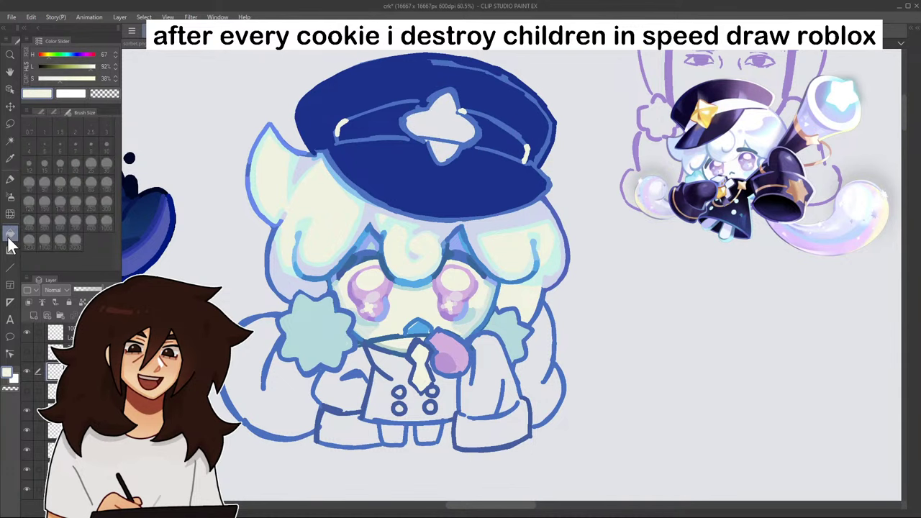
pyautogui.click(43, 54)
pyautogui.click(71, 66)
pyautogui.click(95, 78)
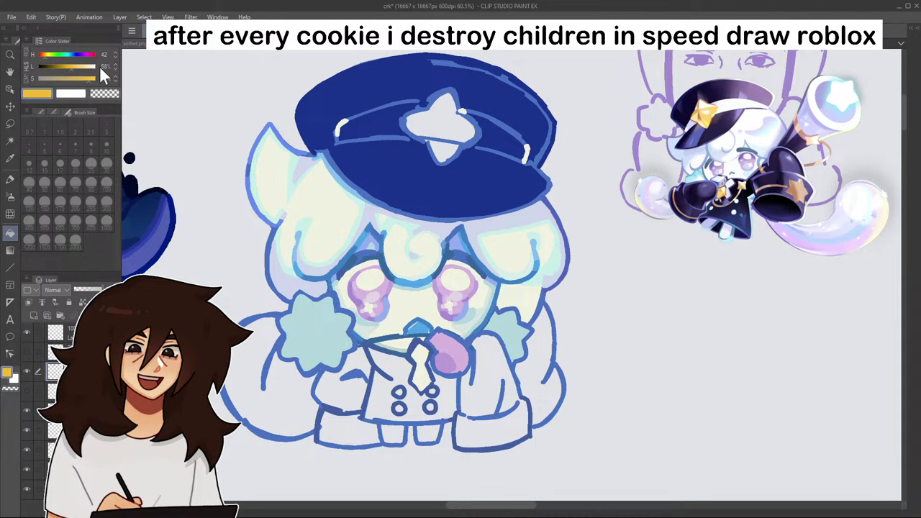
pyautogui.click(447, 126)
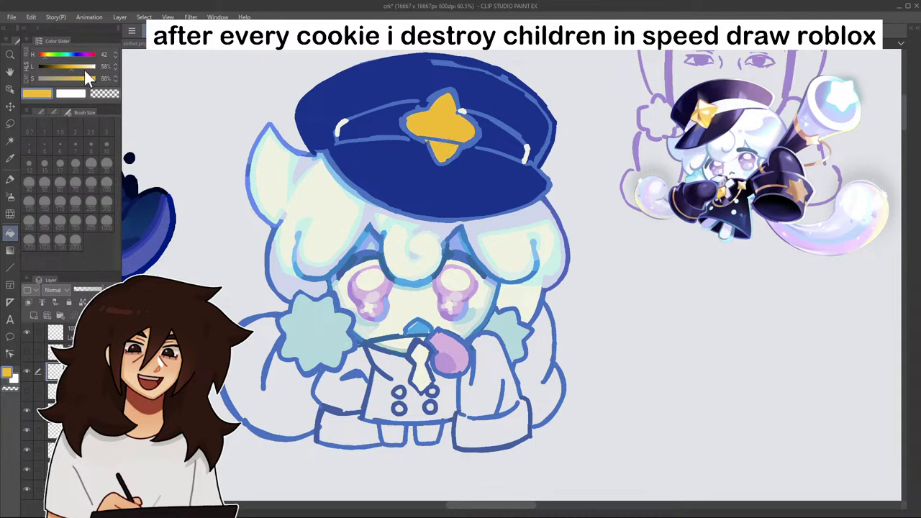
pyautogui.click(80, 66)
pyautogui.click(455, 135)
pyautogui.click(450, 147)
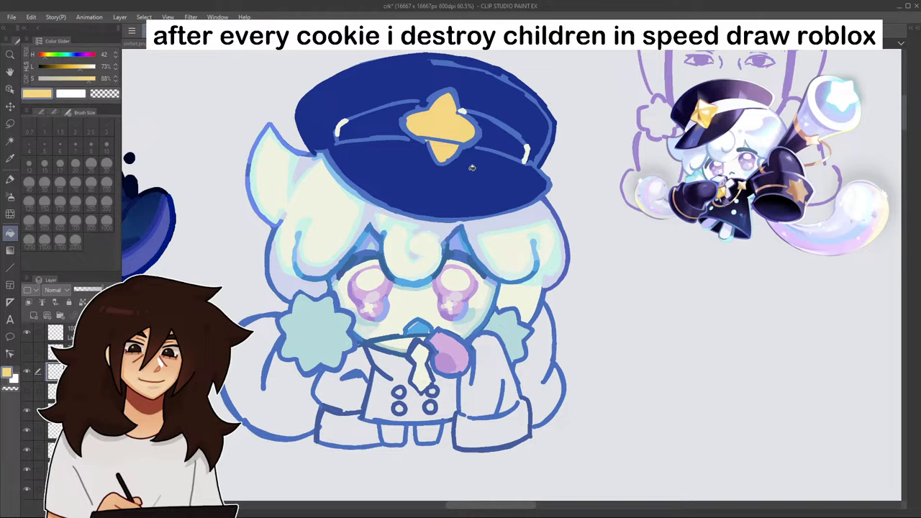
# - Switch back to the pen for detail work on the cap
pyautogui.scroll(-5, 473, 168)
pyautogui.scroll(9, 471, 148)
pyautogui.click(9, 180)
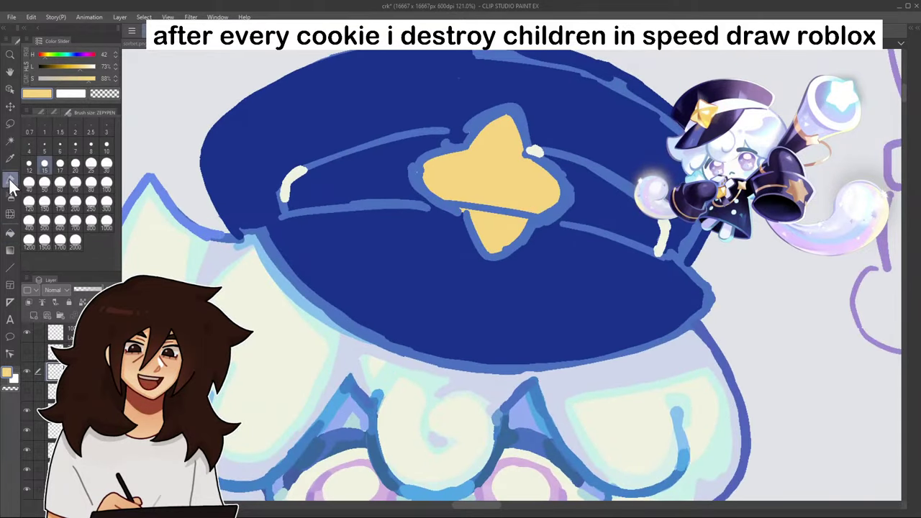
# - Paint the cap's star solid yellow over the line crossing it and clean up its medium-blue outline with colours sampled from the drawing
pyautogui.moveTo(478, 209)
pyautogui.mouseDown()
pyautogui.moveTo(486, 216)
pyautogui.moveTo(533, 195)
pyautogui.moveTo(517, 223)
pyautogui.moveTo(475, 216)
pyautogui.moveTo(464, 205)
pyautogui.moveTo(486, 254)
pyautogui.moveTo(504, 231)
pyautogui.moveTo(476, 231)
pyautogui.moveTo(488, 252)
pyautogui.moveTo(498, 227)
pyautogui.mouseUp()
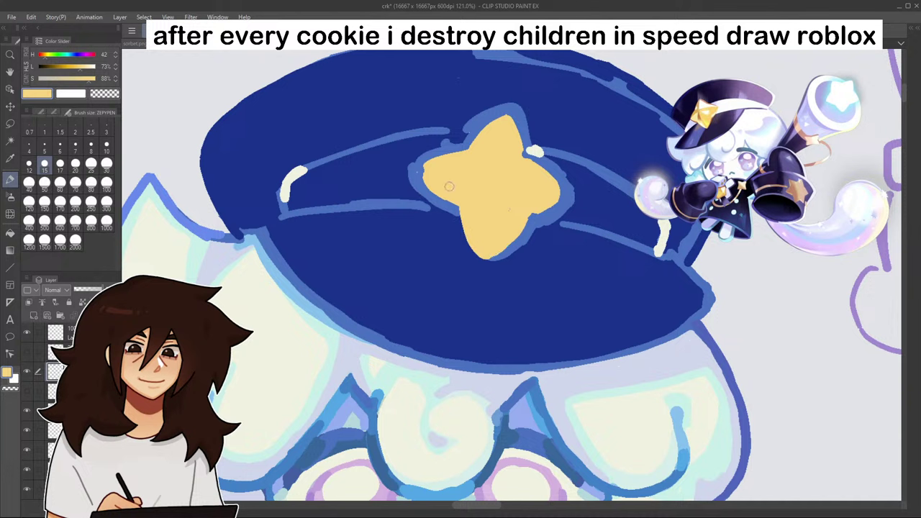
pyautogui.keyDown('alt'); pyautogui.click(444, 205); pyautogui.keyUp('alt')
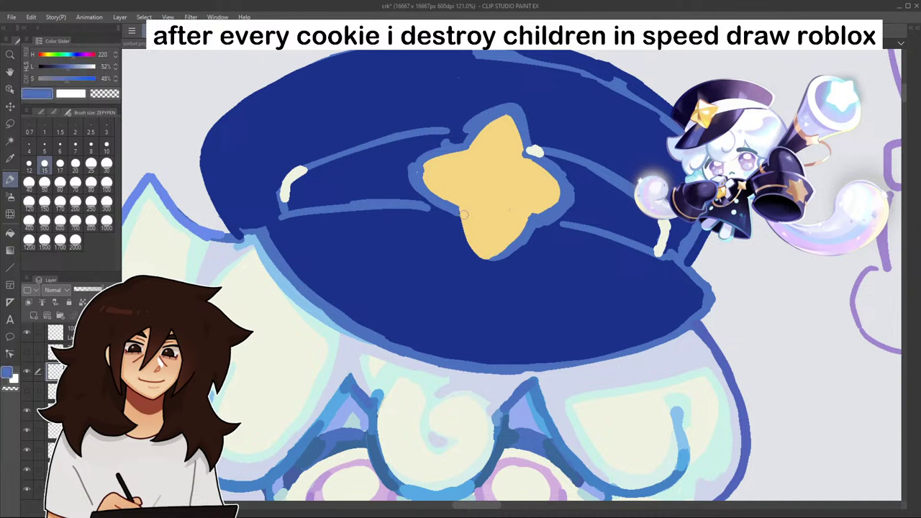
pyautogui.moveTo(468, 217)
pyautogui.mouseDown()
pyautogui.moveTo(465, 237)
pyautogui.moveTo(495, 261)
pyautogui.moveTo(510, 245)
pyautogui.mouseUp()
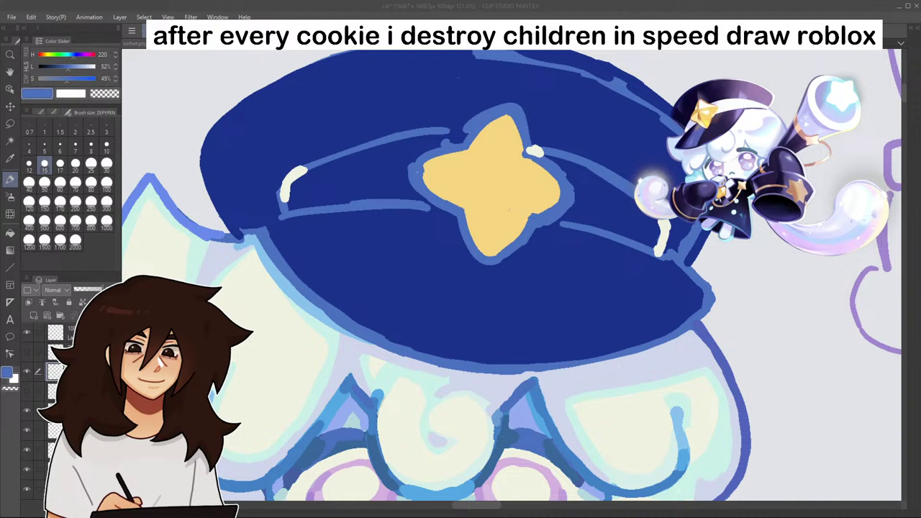
pyautogui.keyDown('alt'); pyautogui.click(432, 173); pyautogui.keyUp('alt')
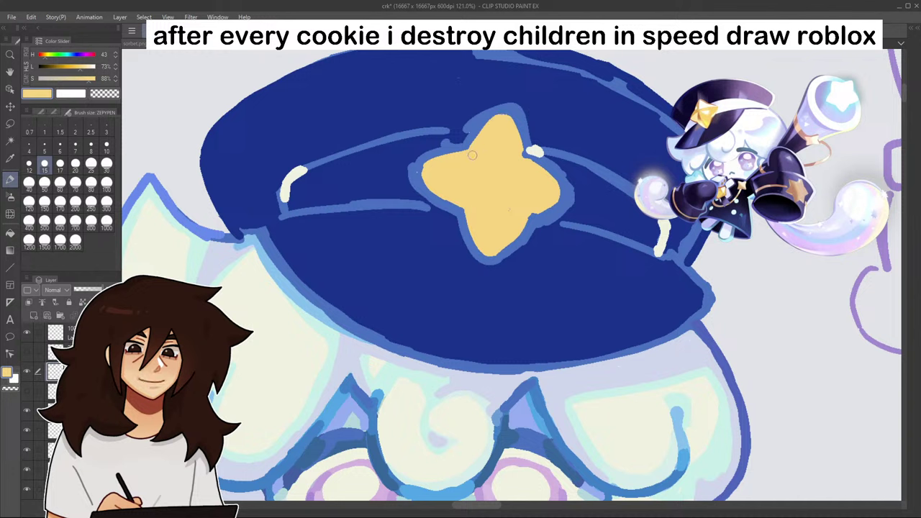
pyautogui.keyDown('alt'); pyautogui.click(524, 109); pyautogui.keyUp('alt')
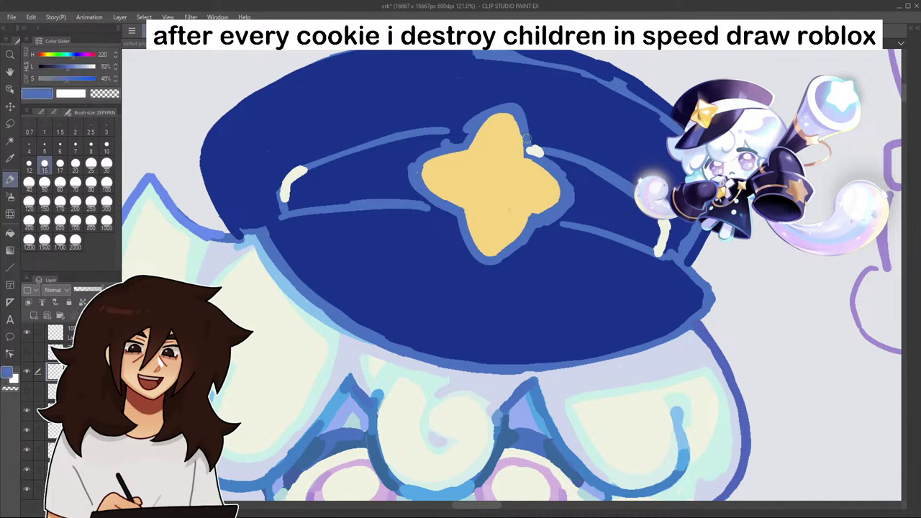
pyautogui.moveTo(527, 149)
pyautogui.mouseDown()
pyautogui.moveTo(553, 172)
pyautogui.moveTo(567, 207)
pyautogui.moveTo(516, 250)
pyautogui.mouseUp()
pyautogui.keyDown('alt'); pyautogui.click(584, 203); pyautogui.keyUp('alt')
# - Compare the blue-capped character with the other characters on the canvas, up close and from a distance
pyautogui.scroll(-6, 565, 318)
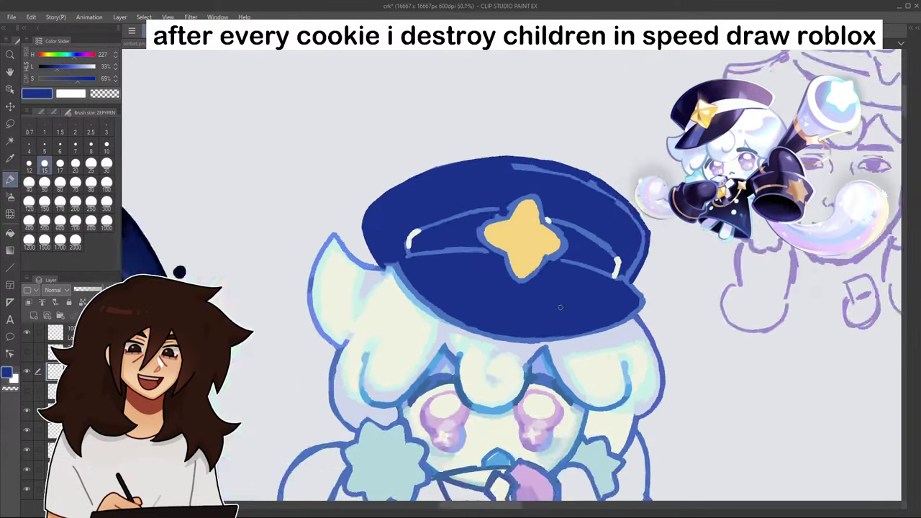
pyautogui.moveTo(349, 137); pyautogui.dragTo(799, 52)
pyautogui.moveTo(497, 72); pyautogui.dragTo(463, 115)
pyautogui.moveTo(801, 51); pyautogui.dragTo(446, 23)
pyautogui.scroll(-2, 603, 368)
pyautogui.scroll(-3, 614, 392)
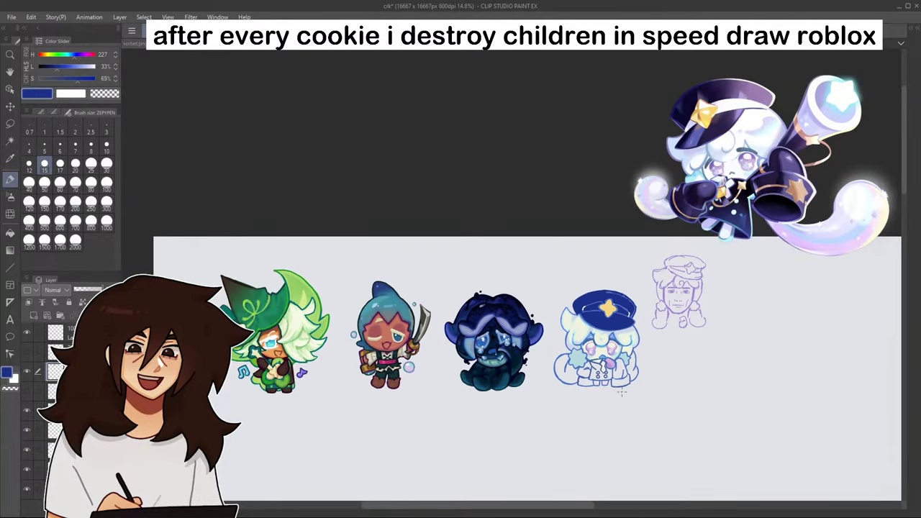
pyautogui.moveTo(761, 211); pyautogui.dragTo(783, 114)
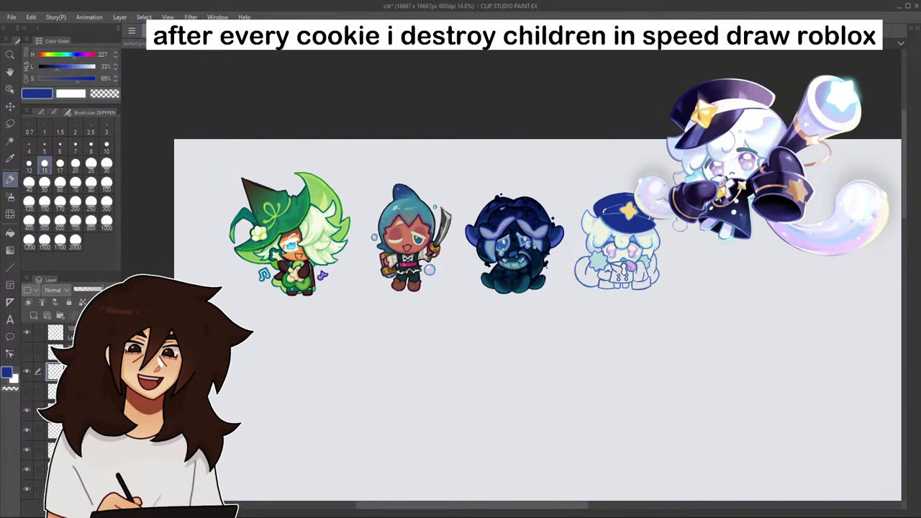
pyautogui.scroll(4, 707, 204)
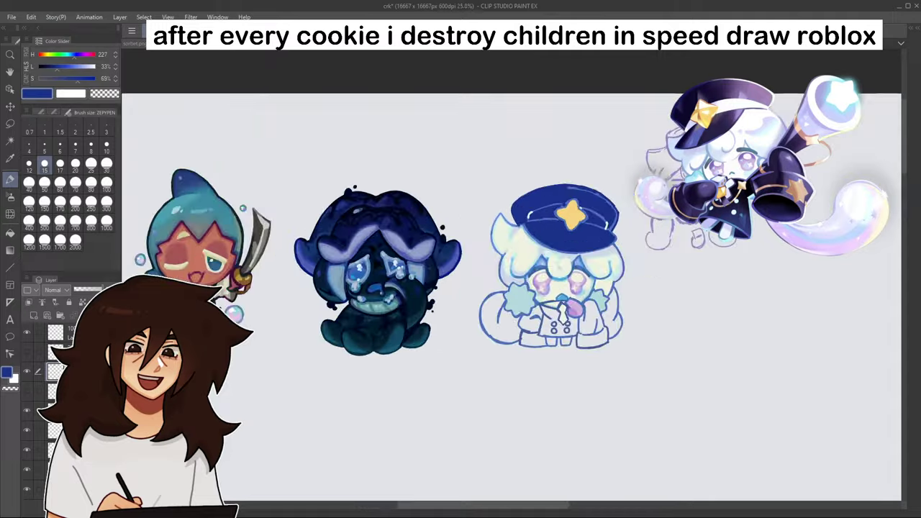
pyautogui.scroll(-4, 653, 316)
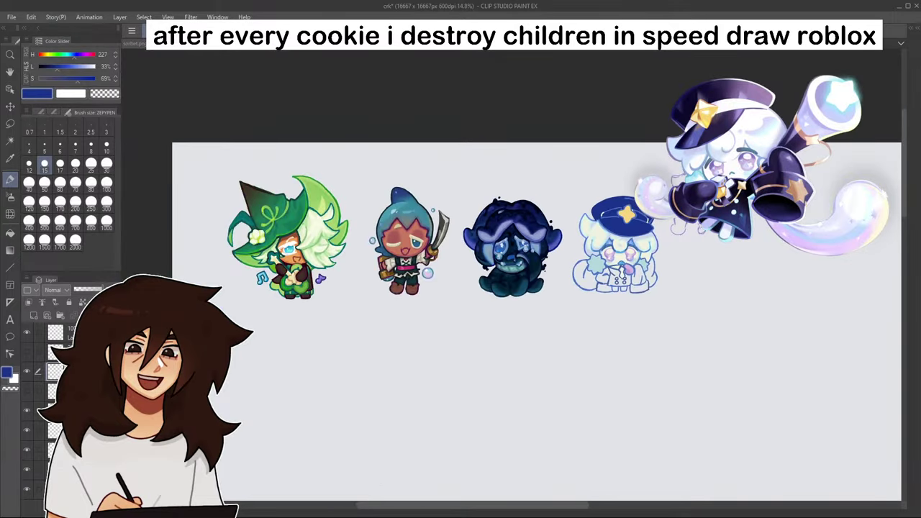
pyautogui.scroll(5, 612, 251)
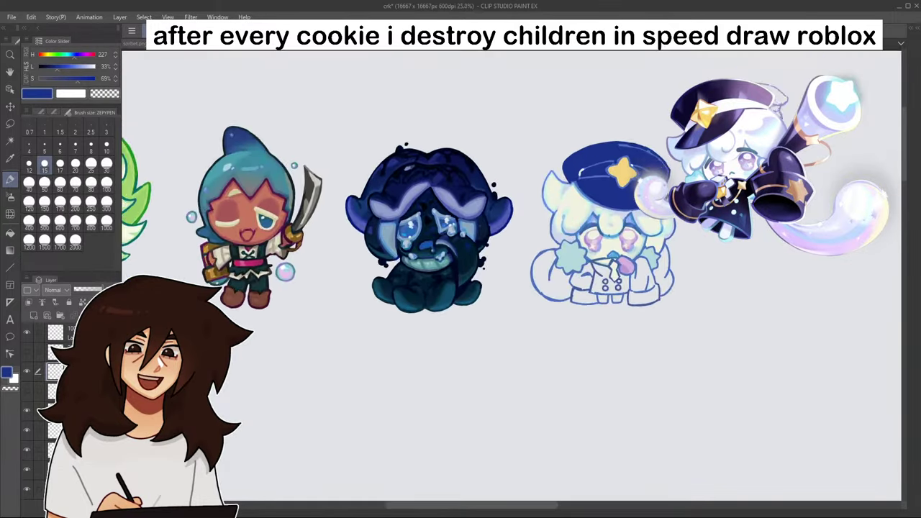
# - Fill the long hair sections on both sides of the coat with pale cream
pyautogui.click(10, 232)
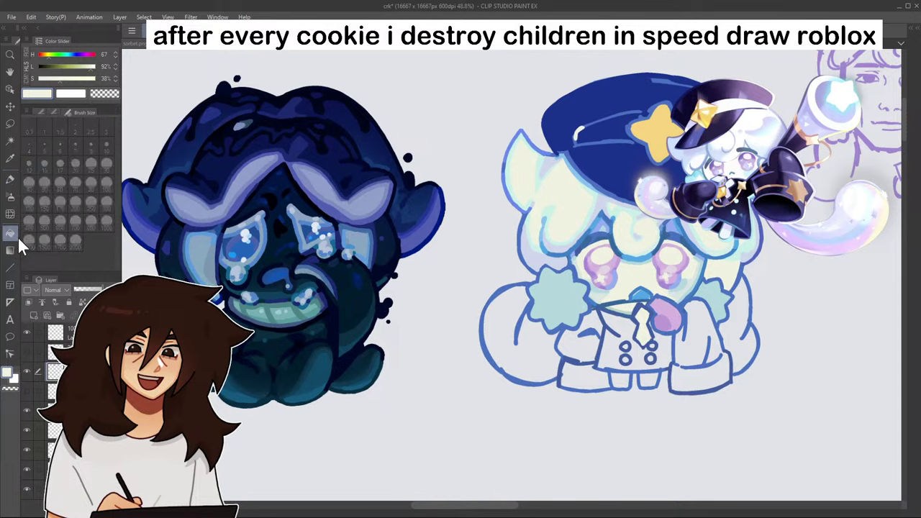
pyautogui.click(518, 353)
pyautogui.click(736, 324)
pyautogui.scroll(3, 582, 190)
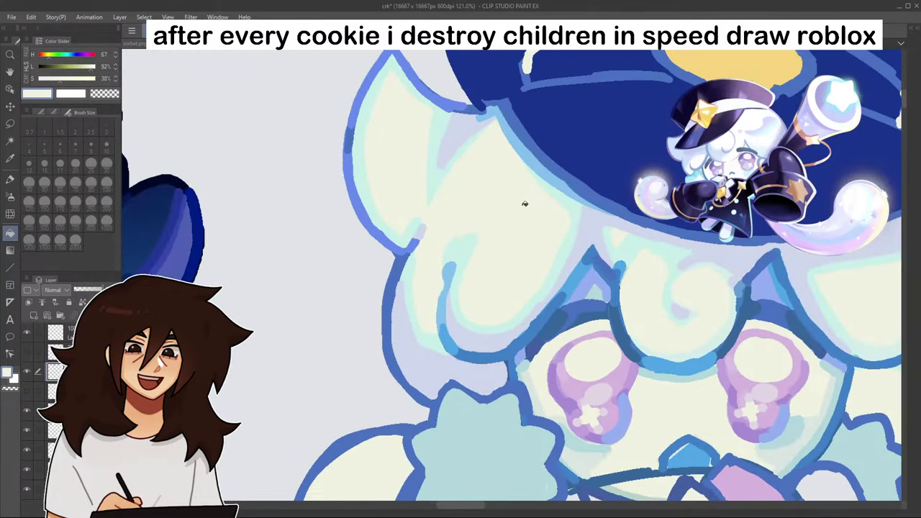
# - Mix a pale pink with hue 318 and luminosity 94, and try it on the large upper highlights of both eyes
pyautogui.scroll(-10, 584, 283)
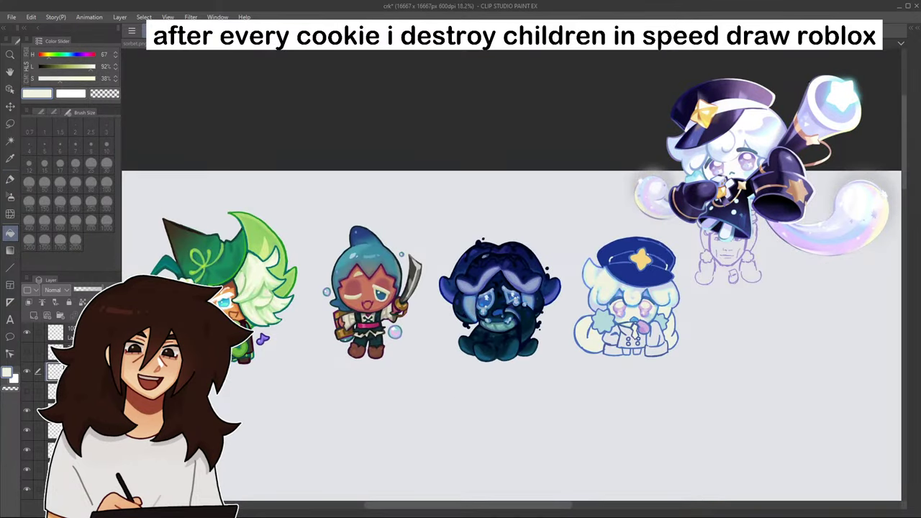
pyautogui.moveTo(810, 64)
pyautogui.mouseDown()
pyautogui.moveTo(802, 65)
pyautogui.moveTo(817, 66)
pyautogui.mouseUp()
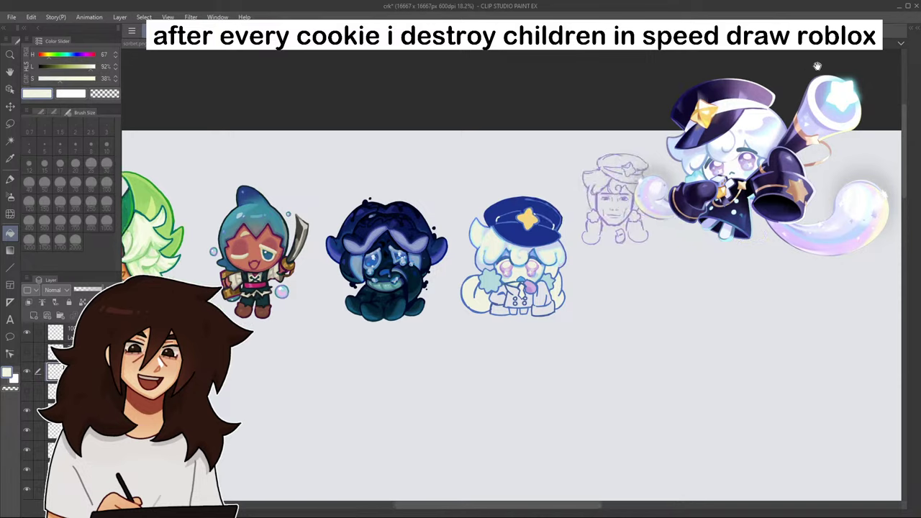
pyautogui.hscroll(-2, 818, 66)
pyautogui.scroll(-1, 818, 67)
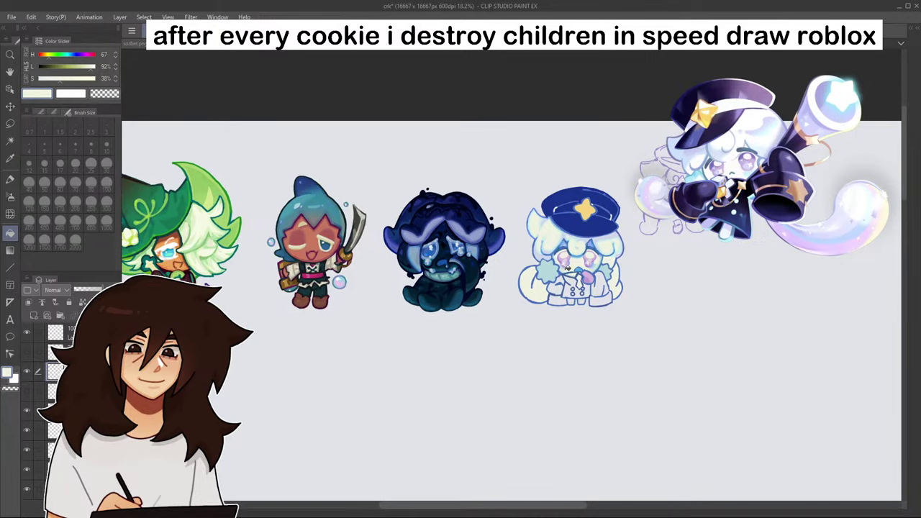
pyautogui.scroll(5, 568, 267)
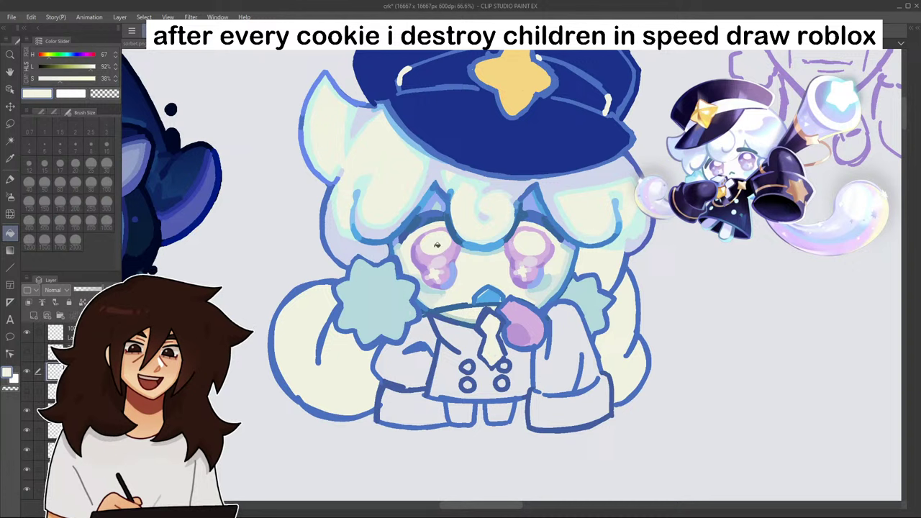
pyautogui.click(93, 67)
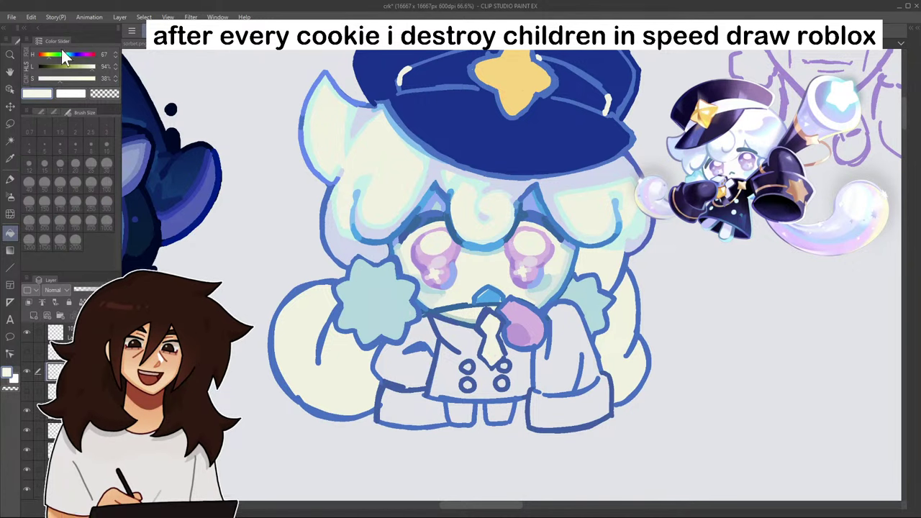
pyautogui.click(89, 54)
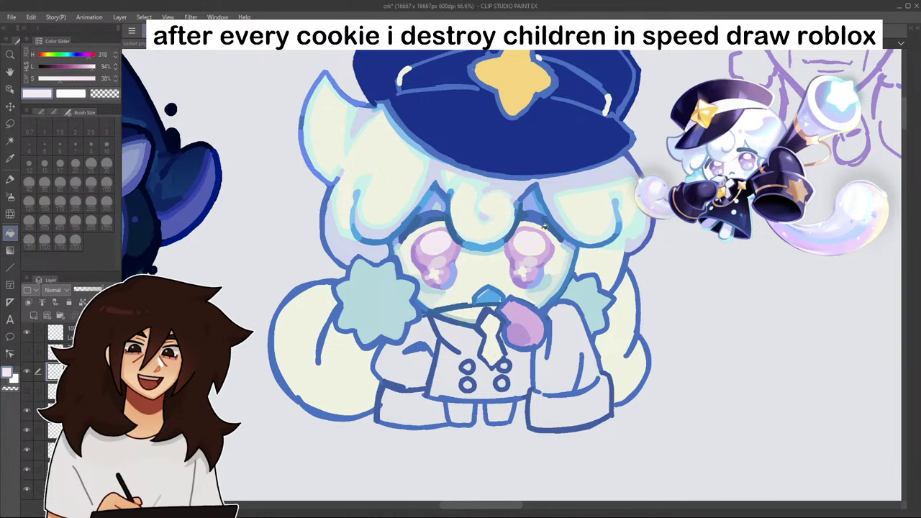
# - Undo the pink fills on the upper eye highlights and fill the smaller oval highlight below in each eye with that pink
pyautogui.scroll(-4, 544, 305)
pyautogui.scroll(6, 545, 308)
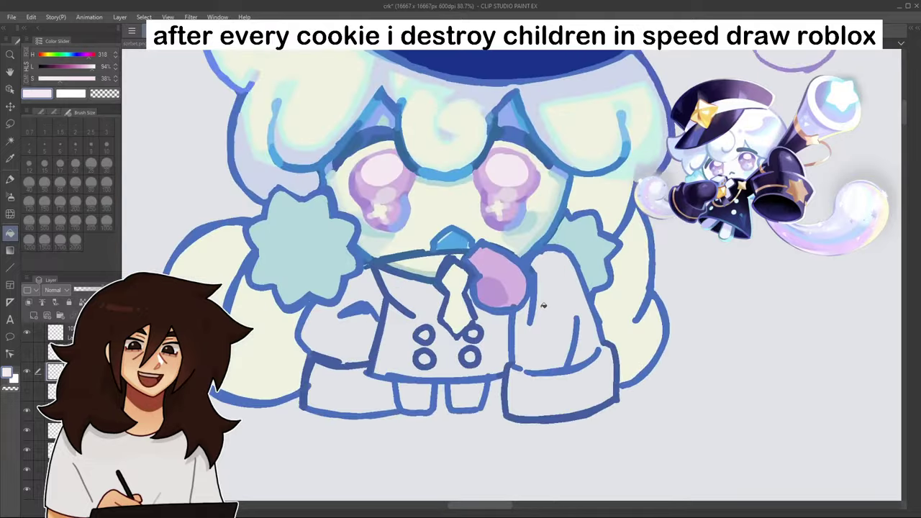
pyautogui.hotkey('ctrl', 'z')
pyautogui.hotkey('ctrl', 'z')
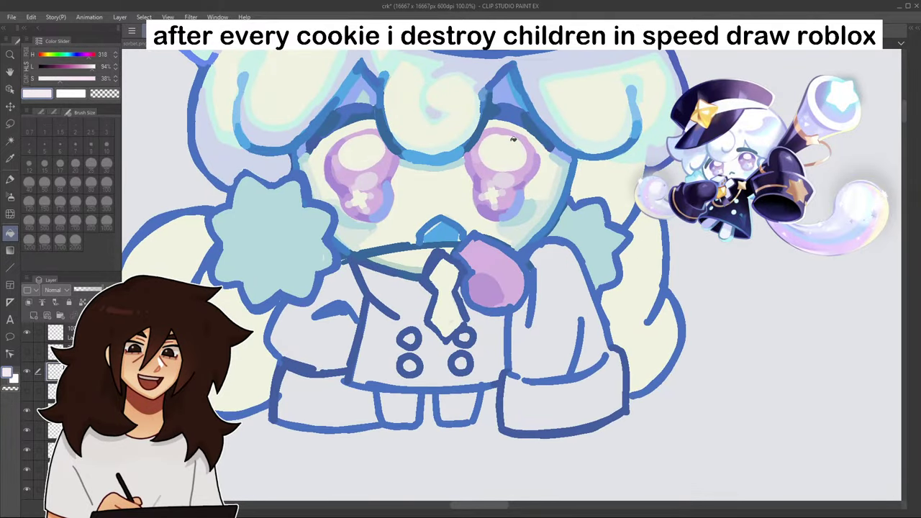
pyautogui.click(370, 180)
pyautogui.moveTo(501, 180); pyautogui.dragTo(508, 182)
# - Lighten the sampled cream to luminosity 97 and saturation 25, and fill the large upper highlights of both eyes with it
pyautogui.keyDown('alt'); pyautogui.click(360, 158); pyautogui.keyUp('alt')
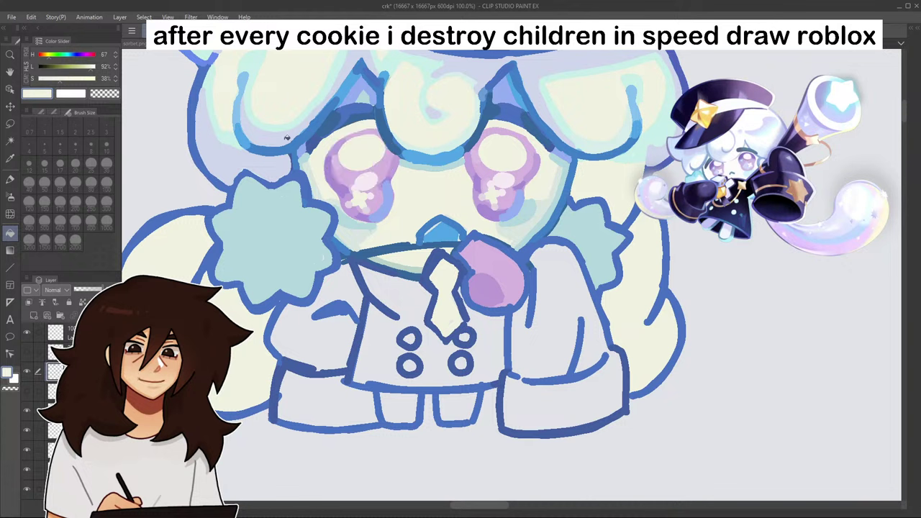
pyautogui.moveTo(75, 79)
pyautogui.mouseDown()
pyautogui.moveTo(64, 79)
pyautogui.moveTo(79, 68)
pyautogui.mouseUp()
pyautogui.click(371, 152)
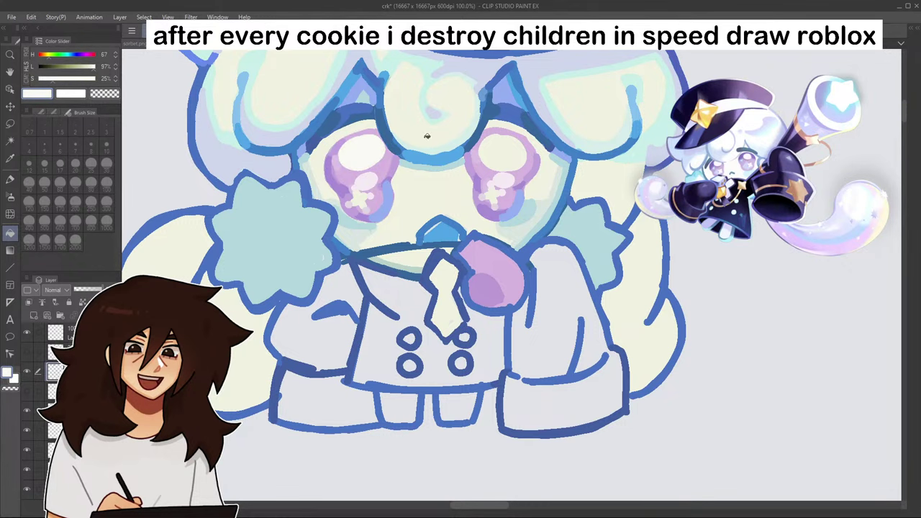
pyautogui.click(501, 147)
# - Examine the eye and hair colours of the capped character from several distances beside the neighbouring characters
pyautogui.scroll(-7, 511, 150)
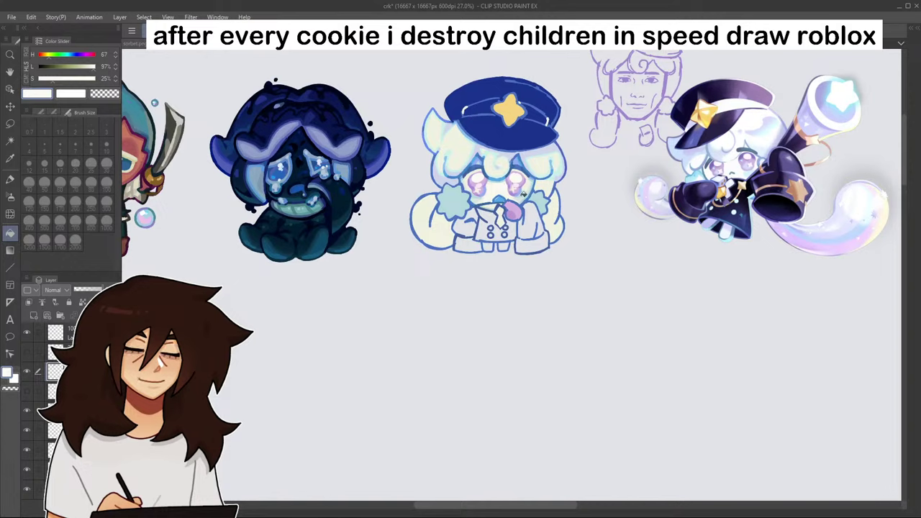
pyautogui.scroll(4, 524, 185)
pyautogui.scroll(-2, 533, 183)
pyautogui.scroll(-1, 550, 170)
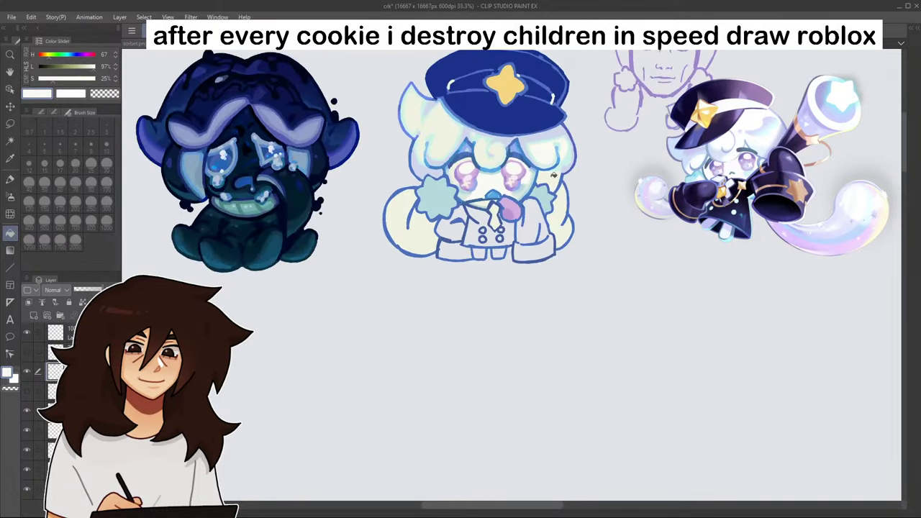
pyautogui.click(563, 212)
pyautogui.scroll(3, 583, 202)
pyautogui.scroll(-4, 621, 162)
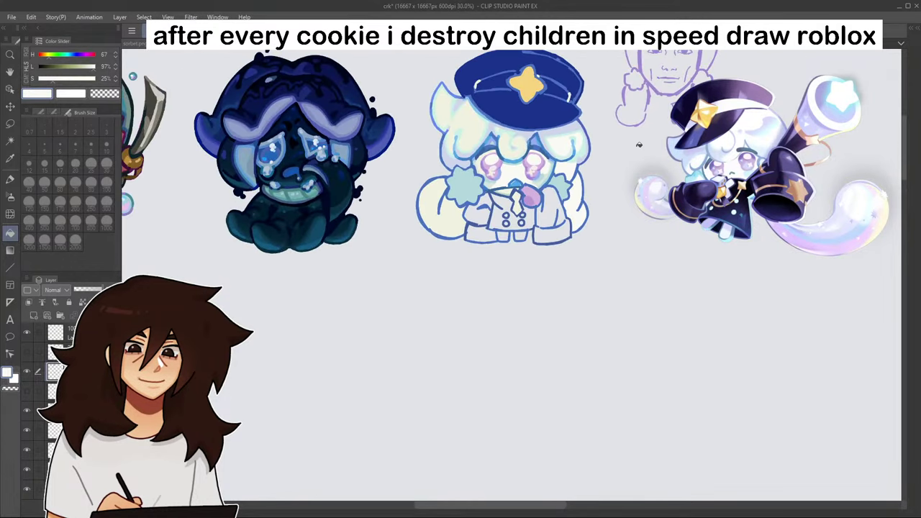
pyautogui.moveTo(707, 112); pyautogui.dragTo(648, 184)
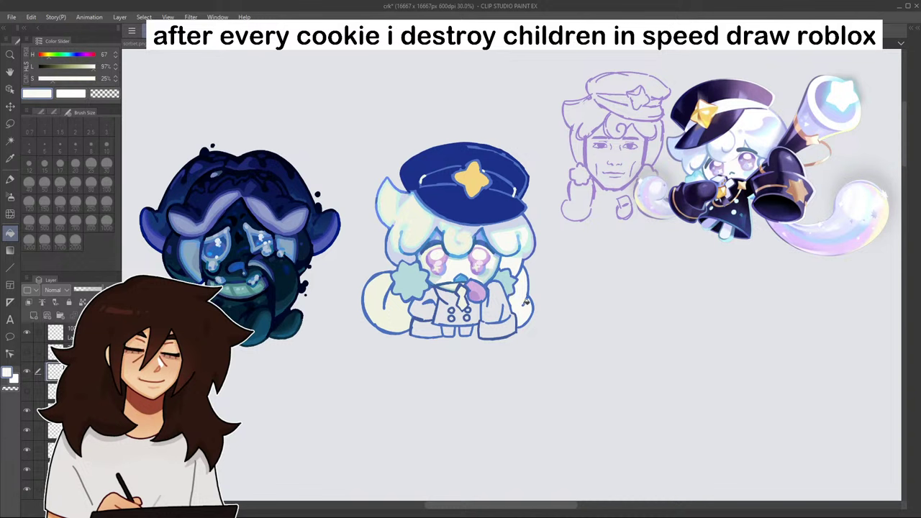
pyautogui.scroll(6, 511, 299)
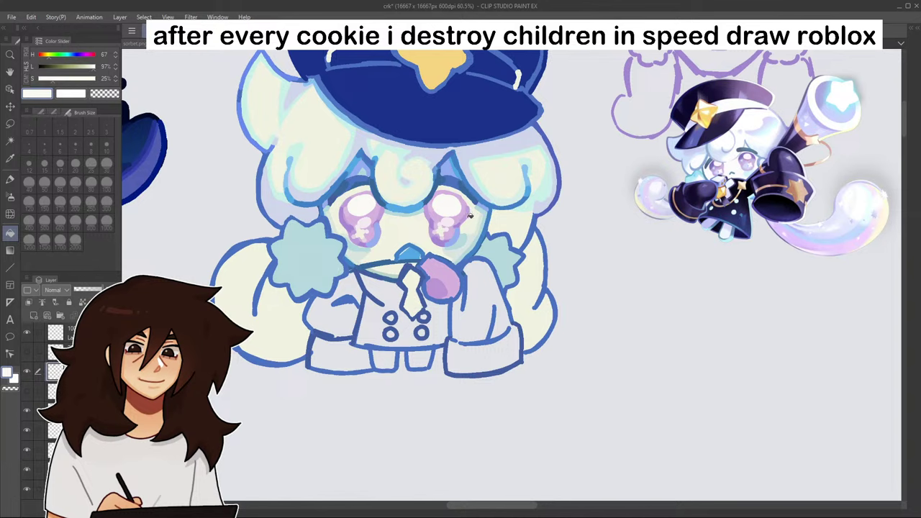
# - Paint a pale mint shadow sampled from the hair along the inner edge of the central fringe curl with the pen
pyautogui.press('p')
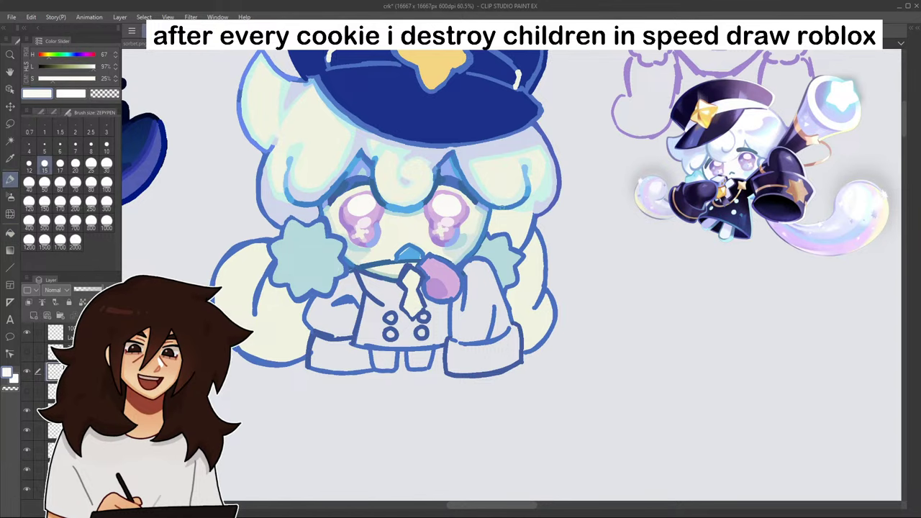
pyautogui.scroll(-5, 507, 209)
pyautogui.scroll(8, 439, 225)
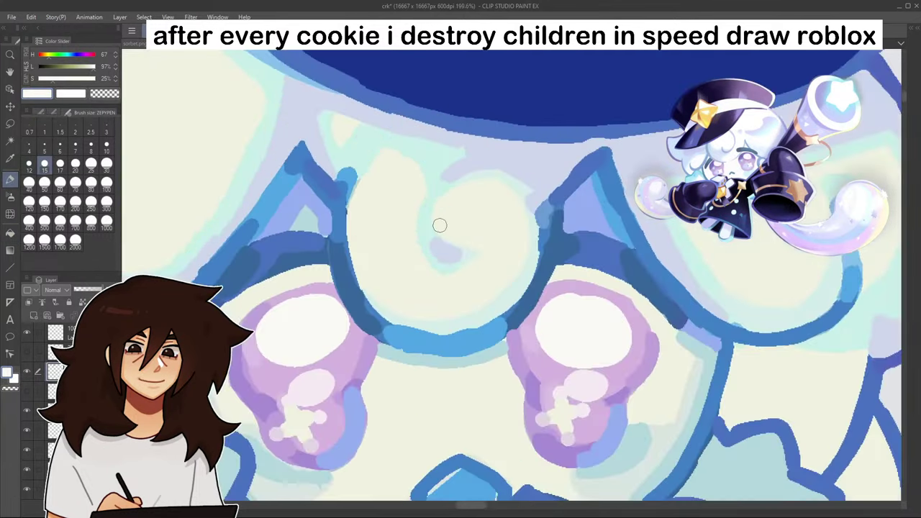
pyautogui.keyDown('alt'); pyautogui.click(428, 240); pyautogui.keyUp('alt')
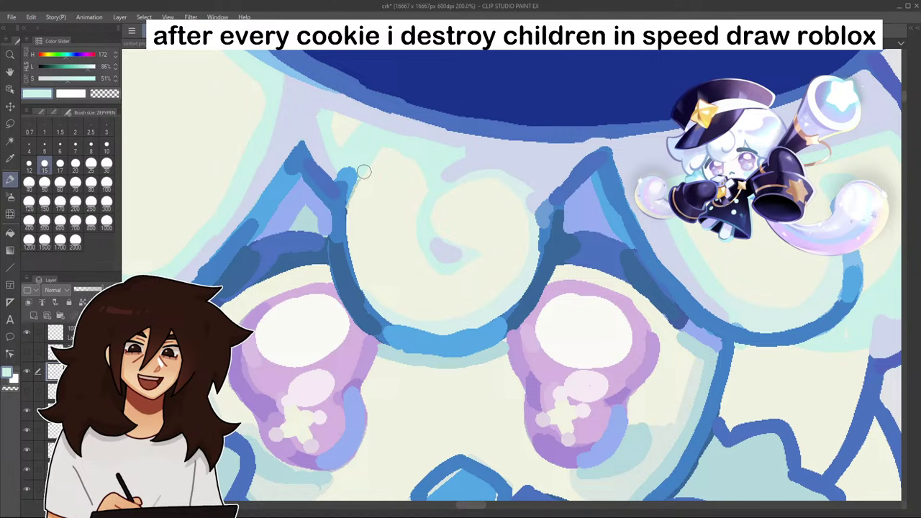
pyautogui.moveTo(354, 172)
pyautogui.mouseDown()
pyautogui.moveTo(353, 252)
pyautogui.moveTo(375, 297)
pyautogui.moveTo(406, 318)
pyautogui.moveTo(471, 323)
pyautogui.mouseUp()
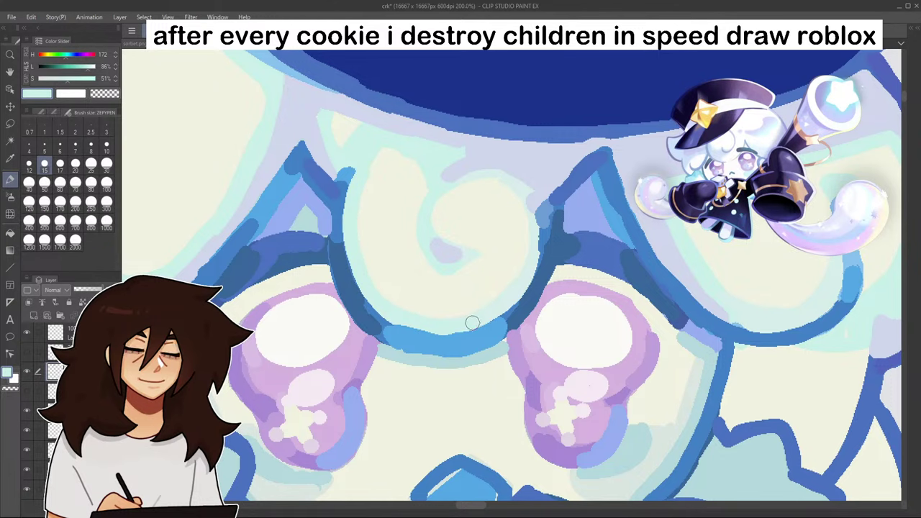
pyautogui.moveTo(537, 239); pyautogui.dragTo(526, 194)
pyautogui.scroll(-8, 524, 198)
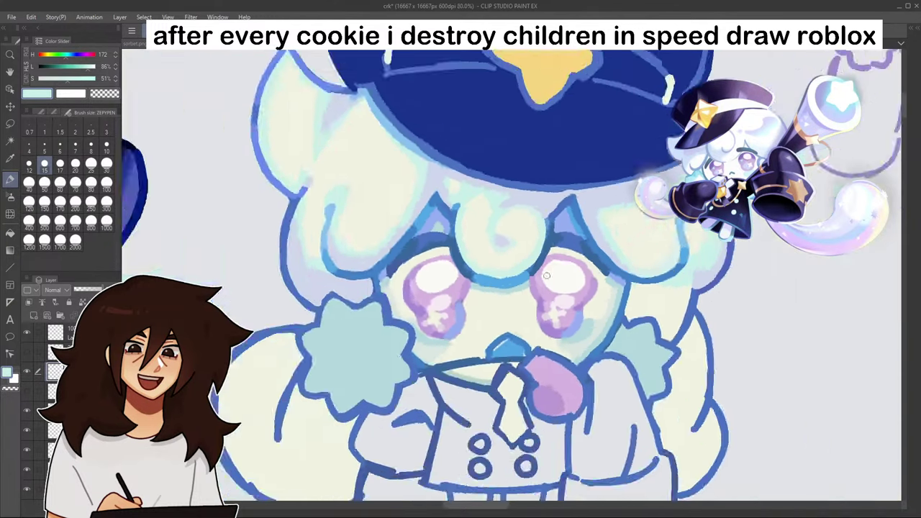
# - Paint periwinkle sampled from the hair gap above the left-hand eye down that gap's inner edge beside the central curl
pyautogui.scroll(2, 518, 257)
pyautogui.scroll(5, 518, 257)
pyautogui.keyDown('alt'); pyautogui.click(506, 320); pyautogui.keyUp('alt')
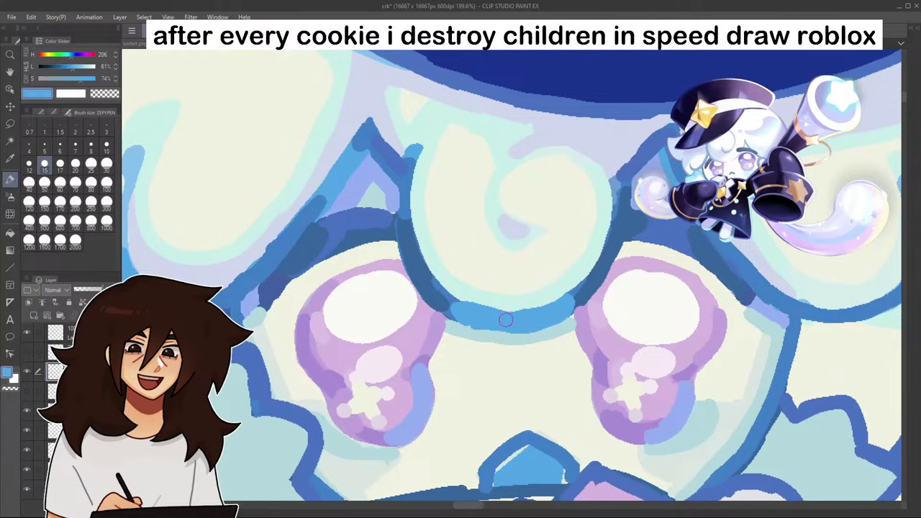
pyautogui.scroll(-6, 514, 326)
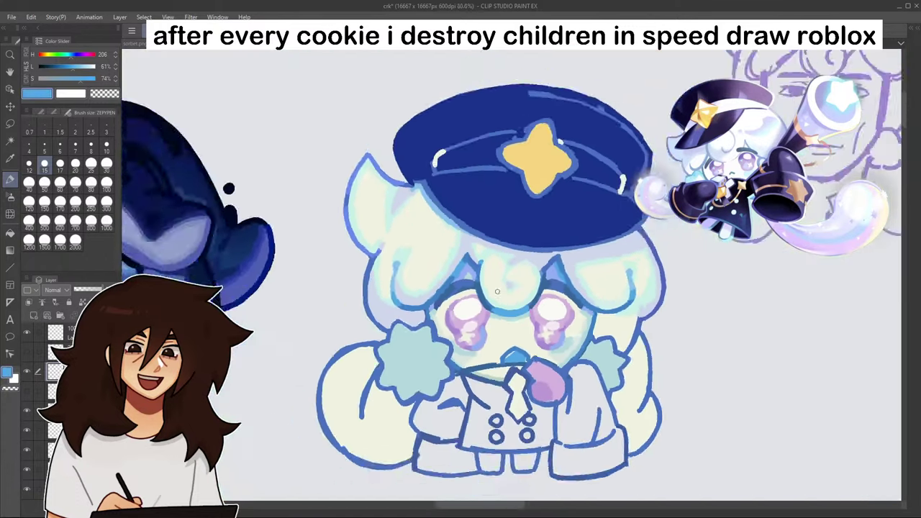
pyautogui.scroll(10, 480, 253)
pyautogui.keyDown('alt'); pyautogui.click(479, 253); pyautogui.keyUp('alt')
pyautogui.moveTo(486, 283); pyautogui.dragTo(488, 273)
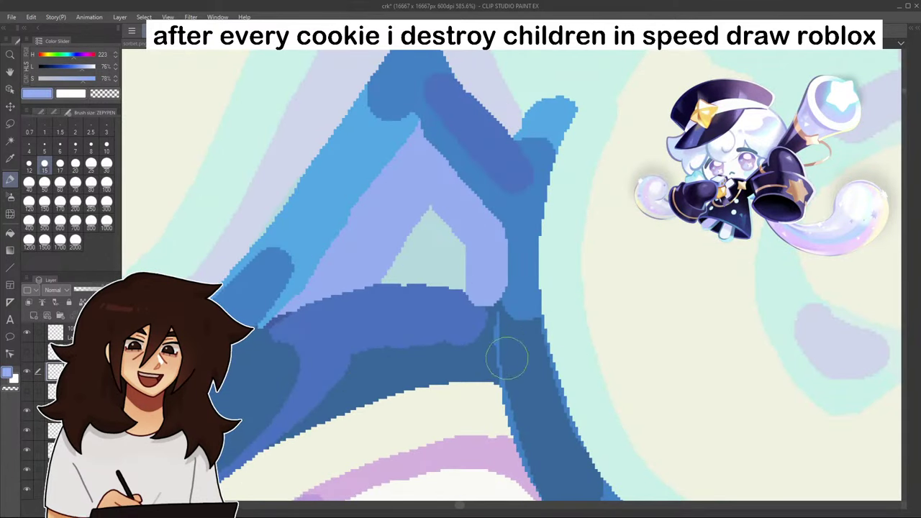
# - Darken the central curl's outline and the left-hand upper lash with the deep muted blue sampled from the linework
pyautogui.keyDown('alt'); pyautogui.click(510, 356); pyautogui.keyUp('alt')
pyautogui.scroll(-3, 514, 347)
pyautogui.moveTo(512, 341); pyautogui.dragTo(522, 382)
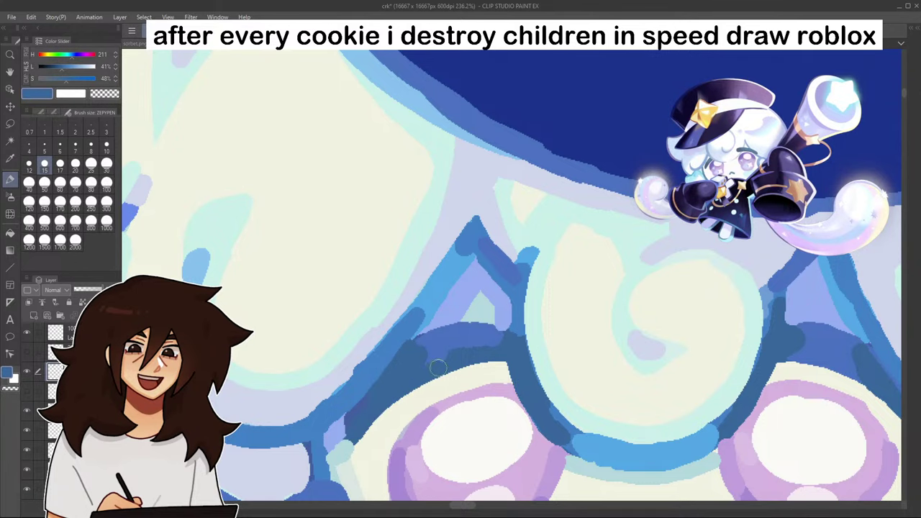
pyautogui.moveTo(438, 368); pyautogui.dragTo(421, 375)
pyautogui.scroll(-6, 478, 336)
# - Repaint the upper lashes of both eyes in solid navy sampled from the cap
pyautogui.keyDown('alt'); pyautogui.click(530, 250); pyautogui.keyUp('alt')
pyautogui.scroll(5, 539, 315)
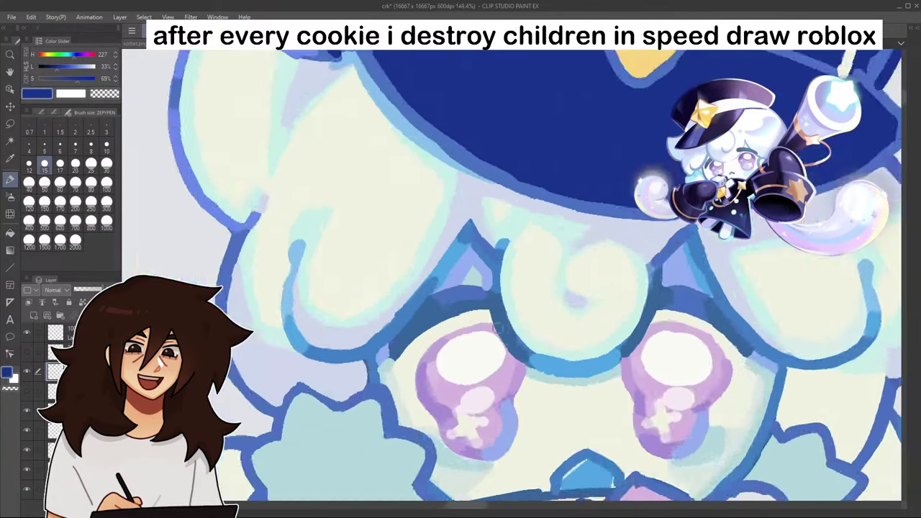
pyautogui.scroll(2, 496, 328)
pyautogui.moveTo(354, 352)
pyautogui.mouseDown()
pyautogui.moveTo(488, 294)
pyautogui.moveTo(387, 326)
pyautogui.moveTo(477, 286)
pyautogui.moveTo(394, 305)
pyautogui.moveTo(473, 278)
pyautogui.moveTo(382, 323)
pyautogui.moveTo(356, 356)
pyautogui.mouseUp()
pyautogui.scroll(-5, 356, 356)
pyautogui.scroll(4, 566, 297)
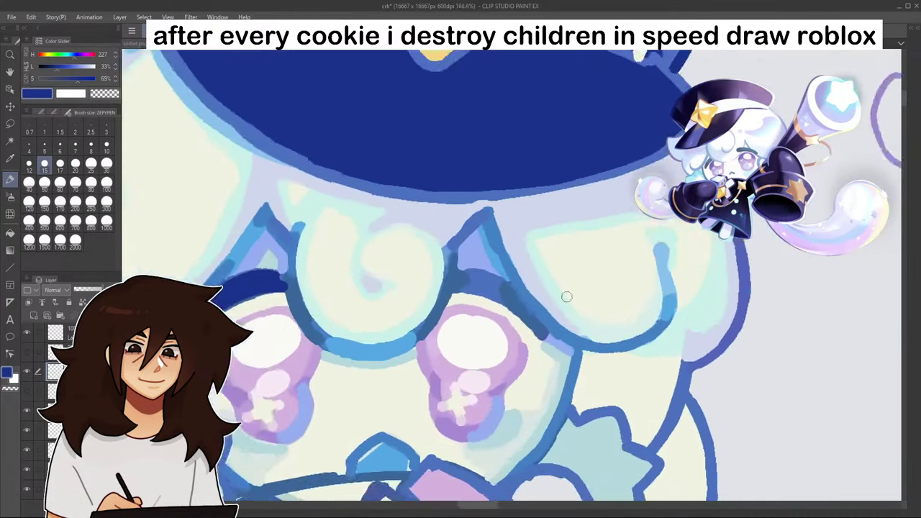
pyautogui.scroll(1, 566, 297)
pyautogui.moveTo(446, 272)
pyautogui.mouseDown()
pyautogui.moveTo(477, 281)
pyautogui.moveTo(467, 288)
pyautogui.moveTo(491, 284)
pyautogui.moveTo(497, 292)
pyautogui.moveTo(482, 289)
pyautogui.moveTo(524, 320)
pyautogui.moveTo(512, 301)
pyautogui.mouseUp()
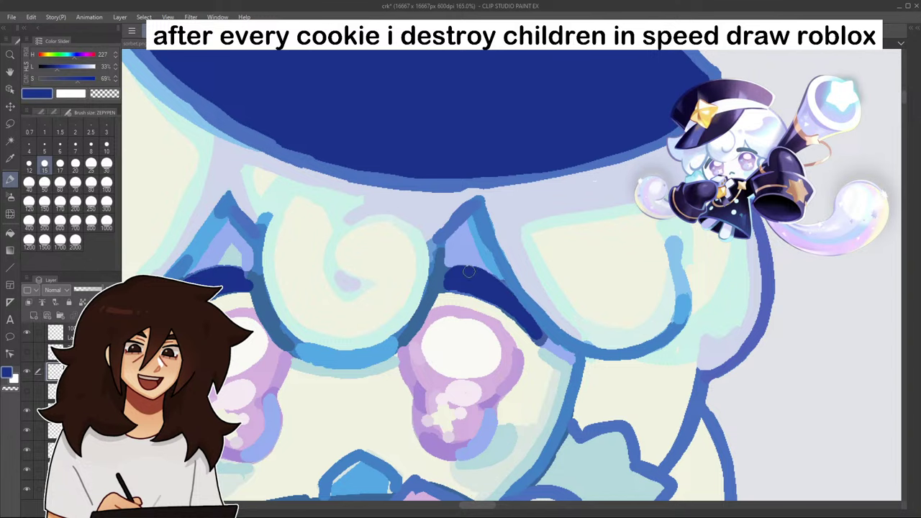
pyautogui.moveTo(469, 272); pyautogui.dragTo(445, 277)
# - Add a rounded muted-blue highlight to the navy upper lash of each eye, using the shade sampled from the curl outline
pyautogui.scroll(-6, 452, 271)
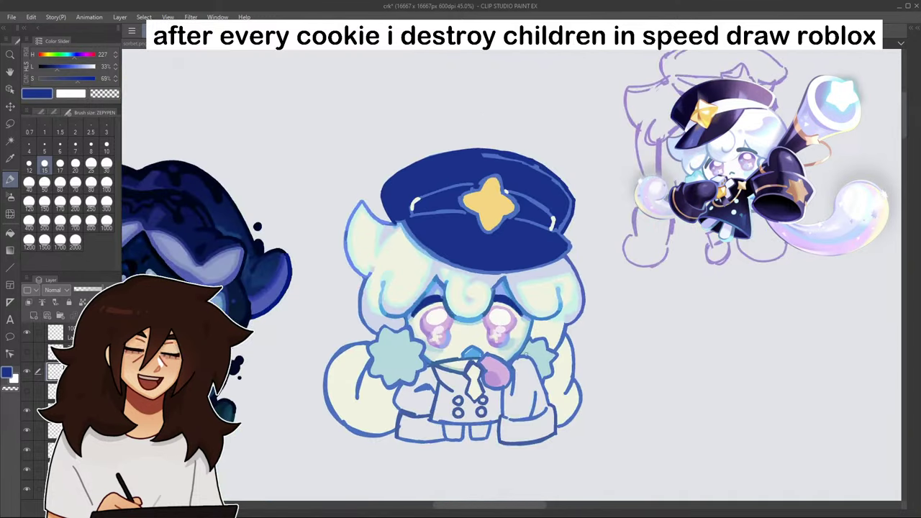
pyautogui.scroll(6, 420, 308)
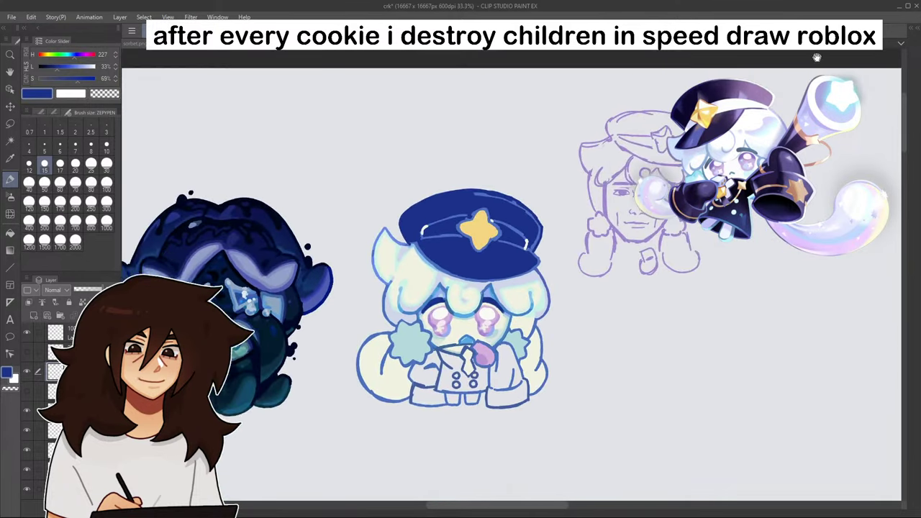
pyautogui.scroll(1, 420, 307)
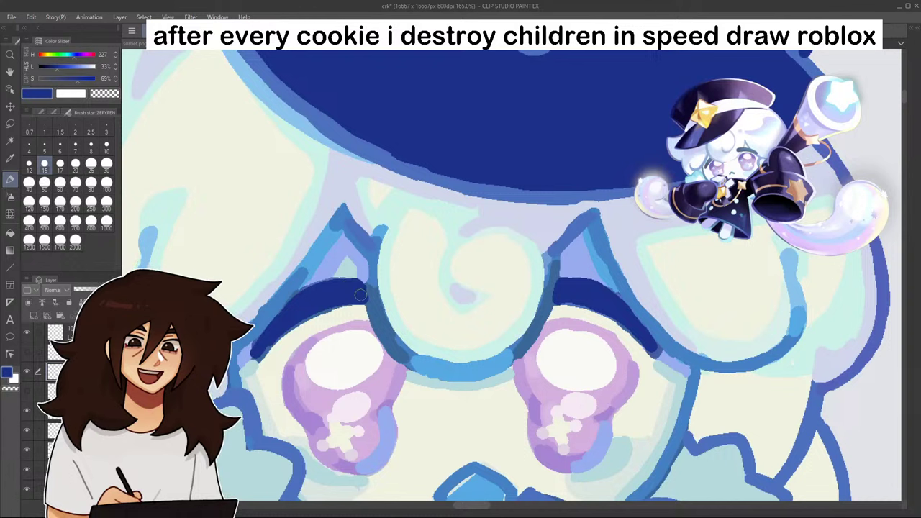
pyautogui.keyDown('alt'); pyautogui.click(339, 265); pyautogui.keyUp('alt')
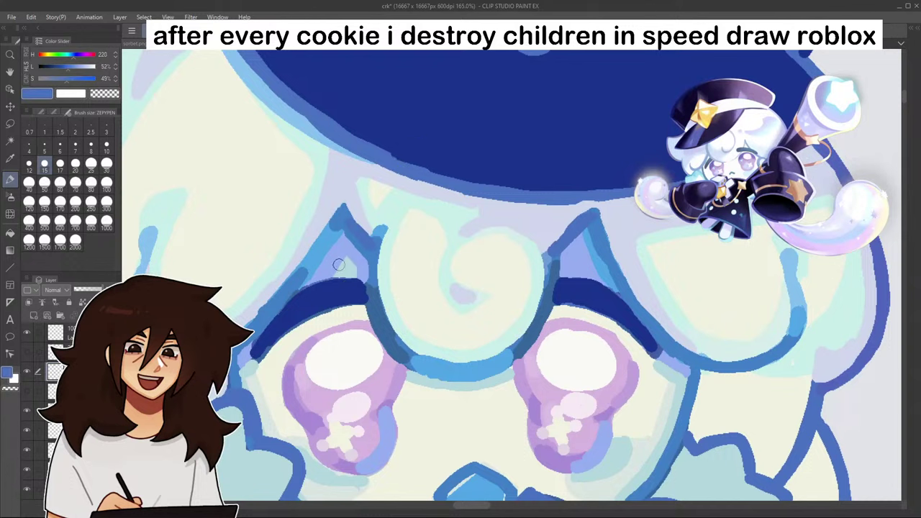
pyautogui.keyDown('alt'); pyautogui.click(546, 296); pyautogui.keyUp('alt')
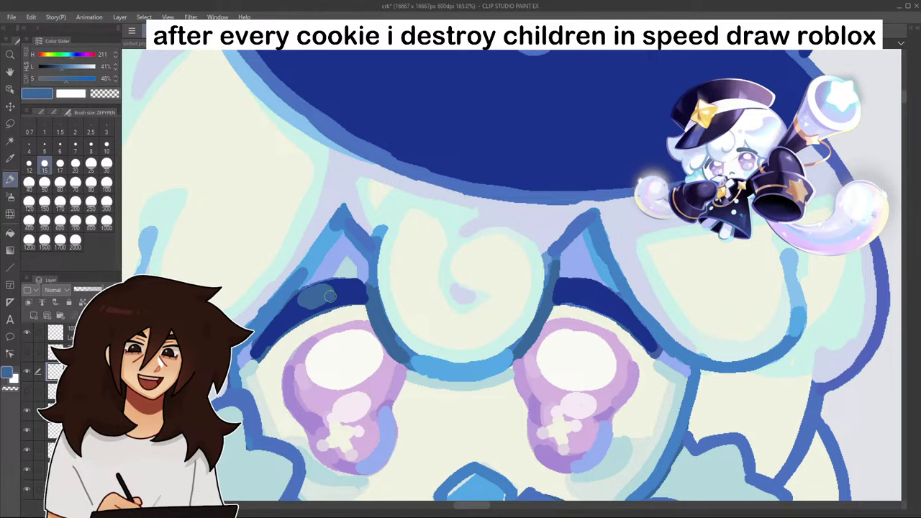
pyautogui.scroll(-8, 316, 301)
pyautogui.scroll(10, 372, 293)
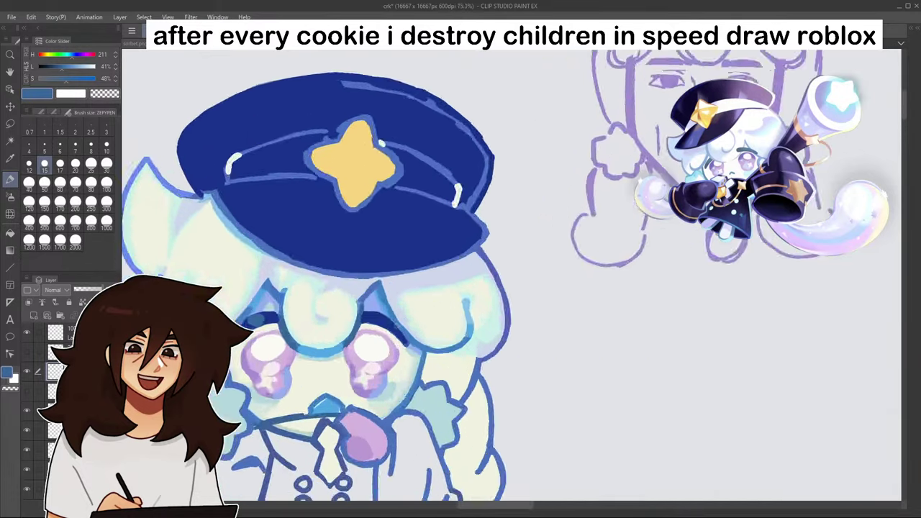
pyautogui.moveTo(373, 294)
pyautogui.mouseDown()
pyautogui.moveTo(389, 306)
pyautogui.moveTo(373, 311)
pyautogui.mouseUp()
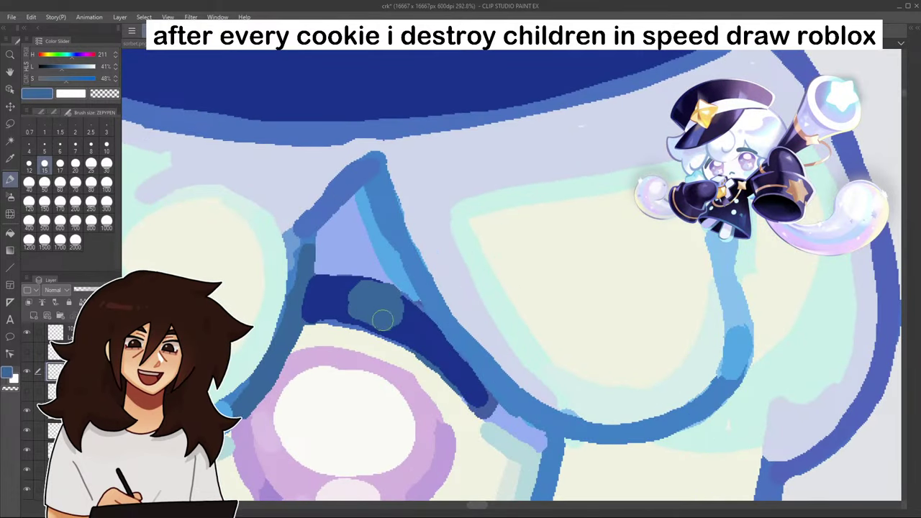
# - Refine the fringe outline beside the right-hand lash with the mid blue and deeper muted blue sampled from the linework
pyautogui.keyDown('alt'); pyautogui.click(412, 258); pyautogui.keyUp('alt')
pyautogui.moveTo(397, 246); pyautogui.dragTo(414, 296)
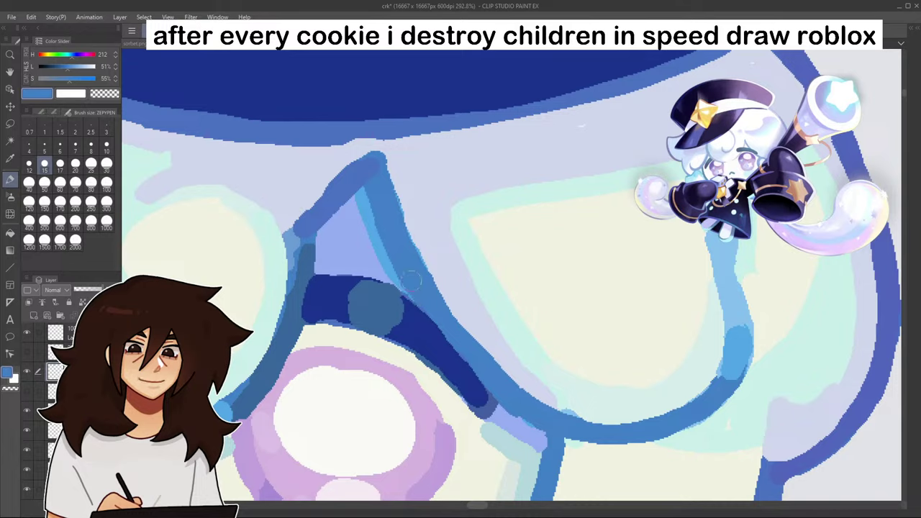
pyautogui.scroll(-10, 420, 288)
pyautogui.scroll(3, 432, 277)
pyautogui.scroll(4, 432, 273)
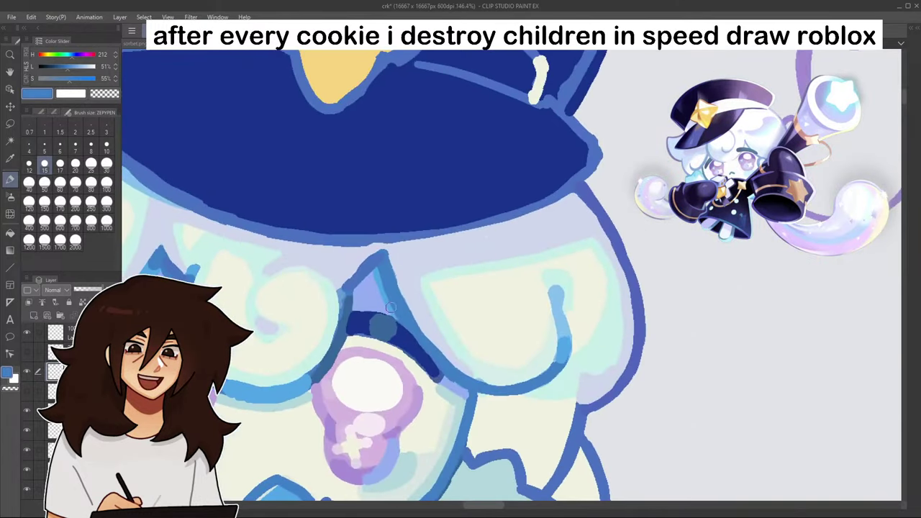
pyautogui.scroll(-2, 401, 299)
pyautogui.keyDown('alt'); pyautogui.click(401, 299); pyautogui.keyUp('alt')
pyautogui.moveTo(387, 316)
pyautogui.mouseDown()
pyautogui.moveTo(422, 353)
pyautogui.moveTo(596, 149)
pyautogui.moveTo(486, 249)
pyautogui.mouseUp()
pyautogui.scroll(-3, 405, 332)
pyautogui.scroll(-3, 407, 332)
pyautogui.scroll(4, 452, 213)
pyautogui.scroll(2, 453, 211)
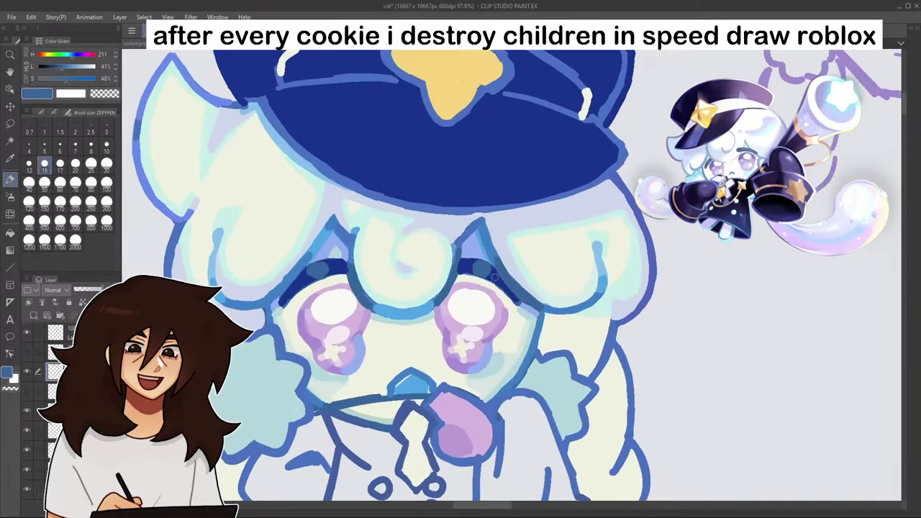
# - Touch up the area between the right-hand lash and the top of its iris with sampled cream and pink
pyautogui.keyDown('alt'); pyautogui.click(495, 276); pyautogui.keyUp('alt')
pyautogui.keyDown('alt'); pyautogui.click(475, 276); pyautogui.keyUp('alt')
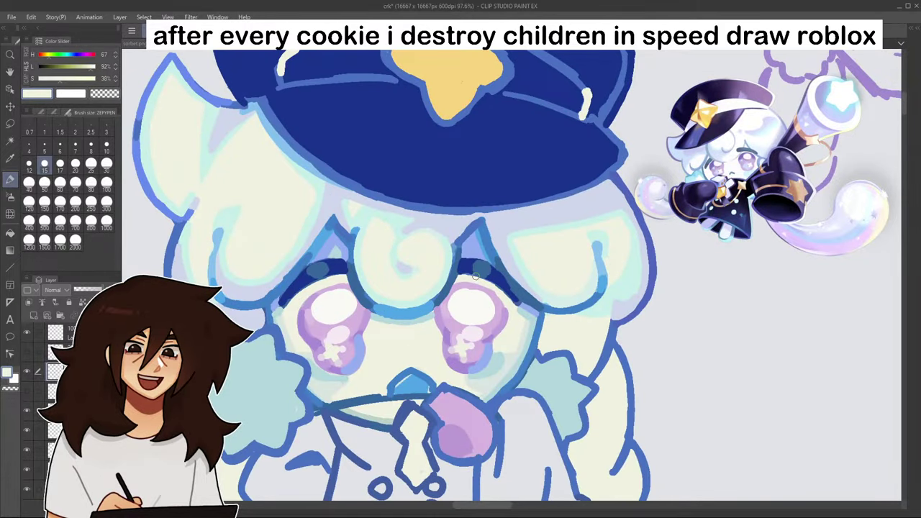
pyautogui.moveTo(488, 290); pyautogui.dragTo(461, 285)
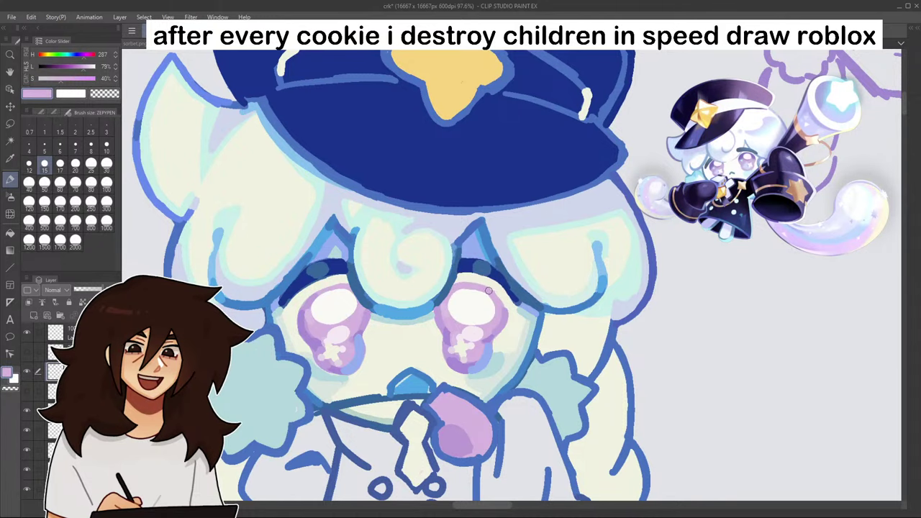
pyautogui.scroll(-5, 501, 306)
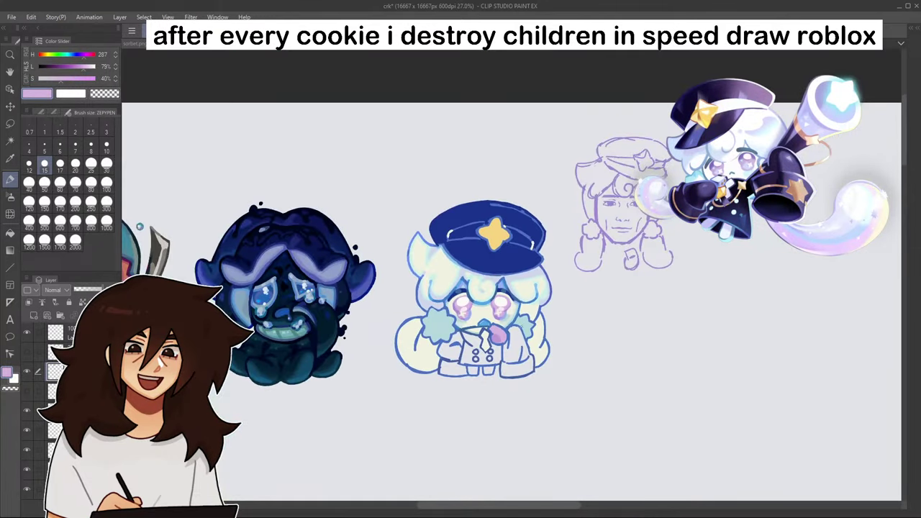
pyautogui.scroll(5, 502, 302)
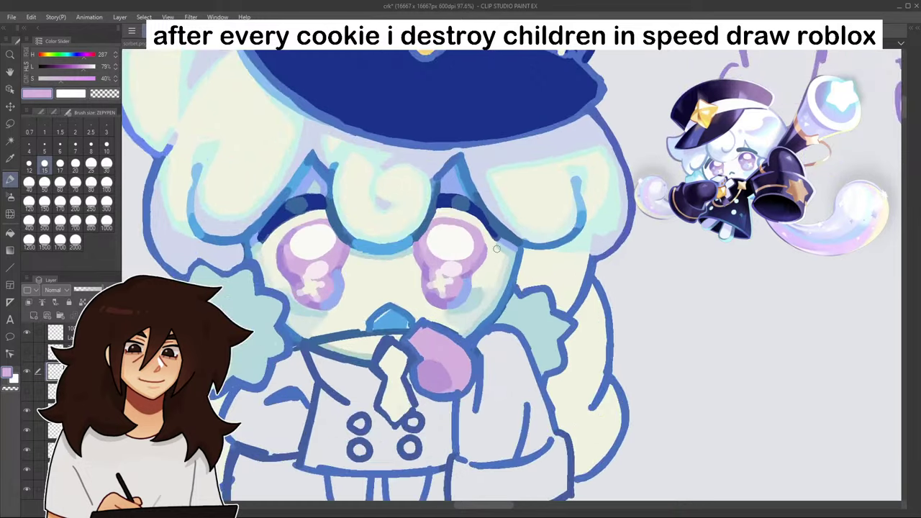
# - Shade under the upper lashes with sampled pale mint and touch up the right-hand lash with its own navy and muted blue
pyautogui.keyDown('alt'); pyautogui.click(506, 265); pyautogui.keyUp('alt')
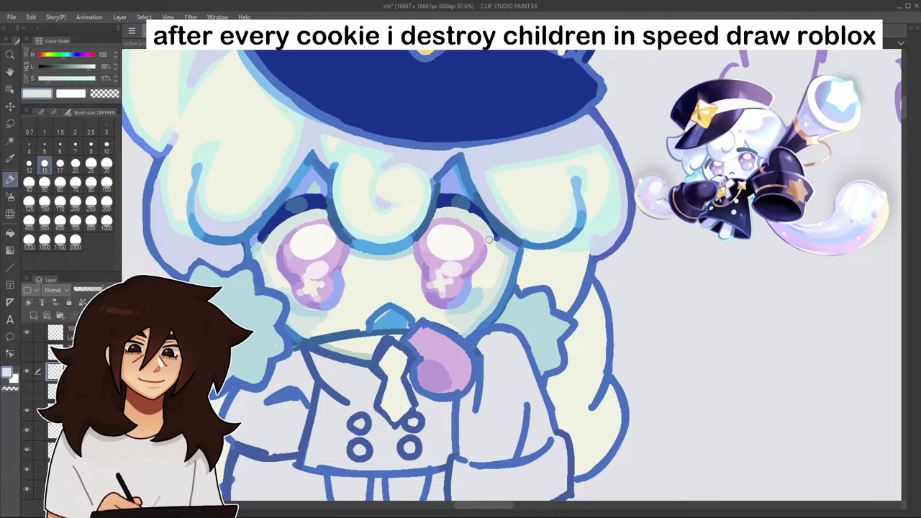
pyautogui.keyDown('alt'); pyautogui.click(473, 233); pyautogui.keyUp('alt')
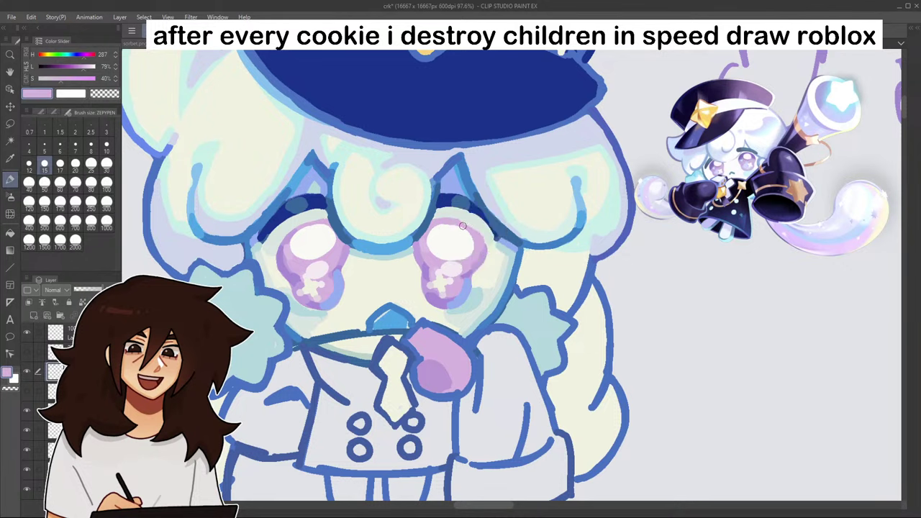
pyautogui.keyDown('alt'); pyautogui.click(473, 213); pyautogui.keyUp('alt')
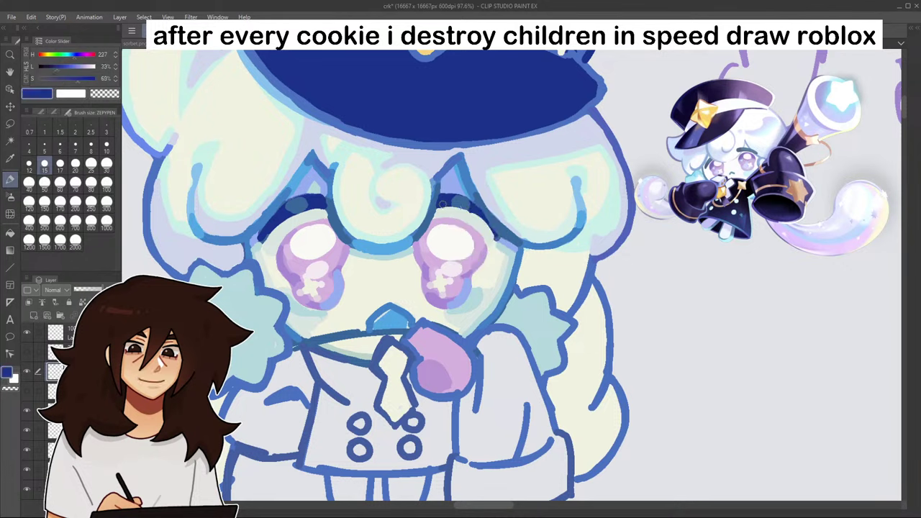
pyautogui.keyDown('alt'); pyautogui.click(463, 200); pyautogui.keyUp('alt')
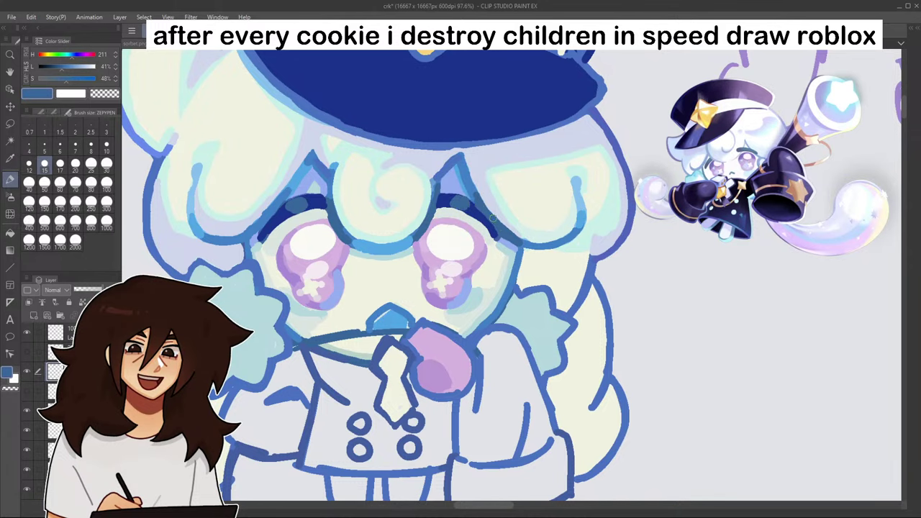
# - Paint a bright blue accent sampled from the linework on the strand outline beside the right-hand hair gap
pyautogui.scroll(-14, 493, 287)
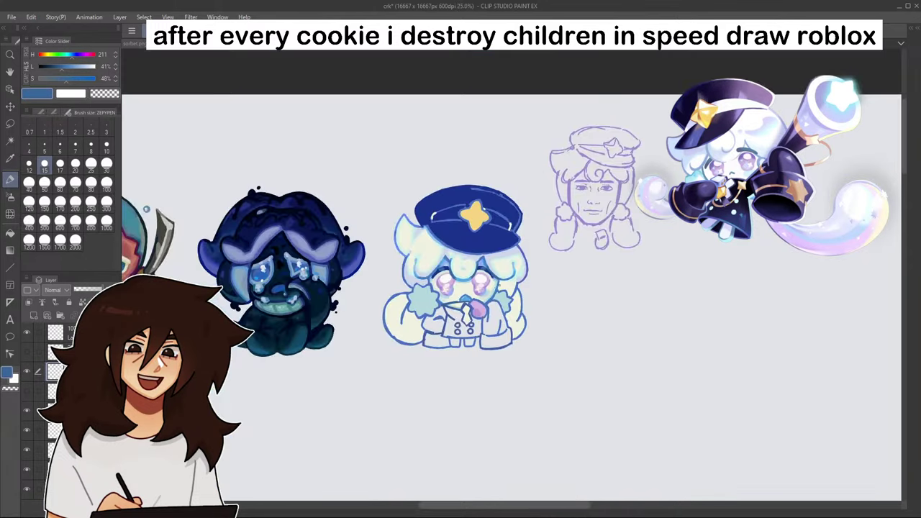
pyautogui.scroll(12, 490, 285)
pyautogui.keyDown('alt'); pyautogui.click(475, 278); pyautogui.keyUp('alt')
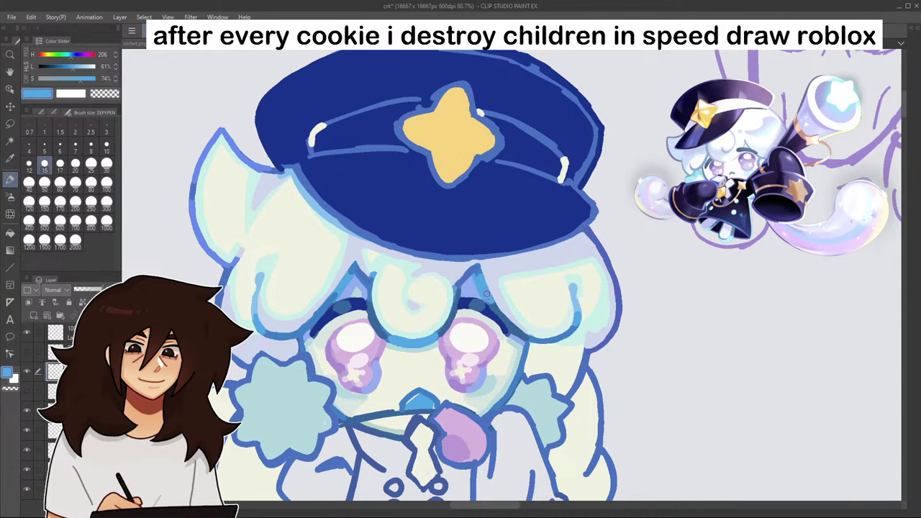
pyautogui.moveTo(488, 294); pyautogui.dragTo(494, 304)
pyautogui.scroll(-10, 500, 289)
pyautogui.scroll(4, 472, 302)
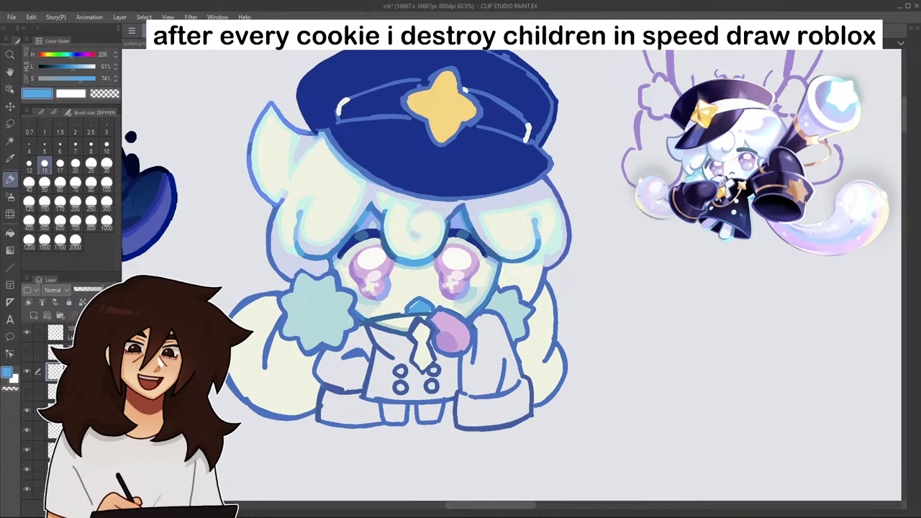
# - Lighten the line of the left-hand fringe curl with a pale sky blue
pyautogui.scroll(5, 297, 209)
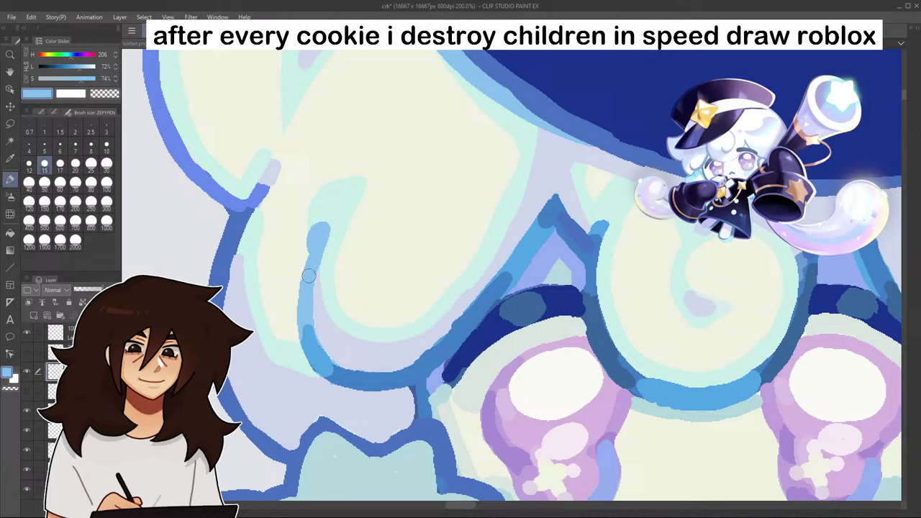
pyautogui.scroll(-6, 308, 276)
pyautogui.scroll(7, 467, 254)
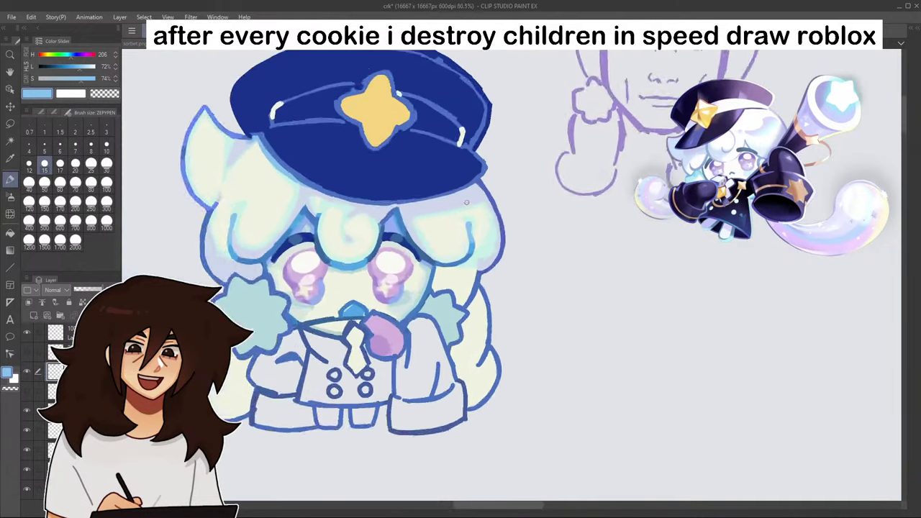
# - Shade around the tip of the right-hand fringe curl with mint and pale lavender sampled from the hair
pyautogui.keyDown('alt'); pyautogui.click(470, 247); pyautogui.keyUp('alt')
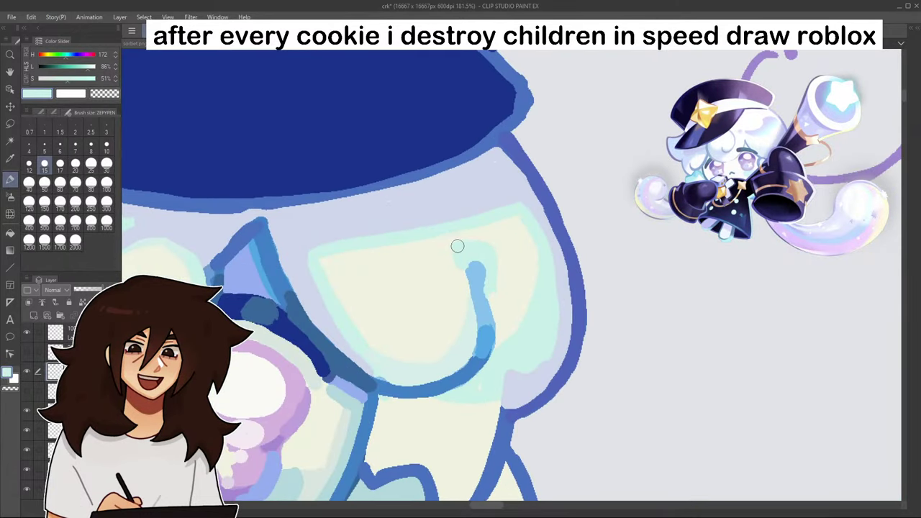
pyautogui.keyDown('alt'); pyautogui.click(465, 205); pyautogui.keyUp('alt')
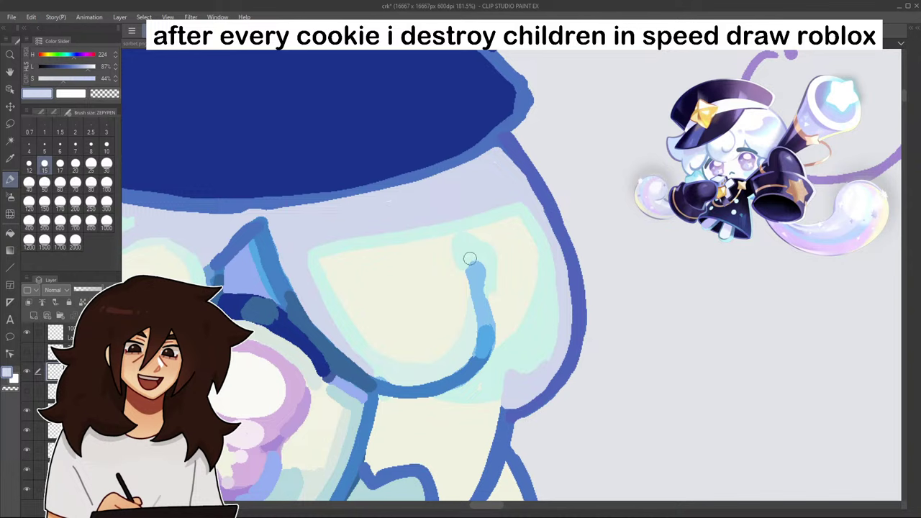
pyautogui.moveTo(469, 259); pyautogui.dragTo(482, 261)
pyautogui.scroll(-6, 482, 260)
pyautogui.scroll(3, 346, 245)
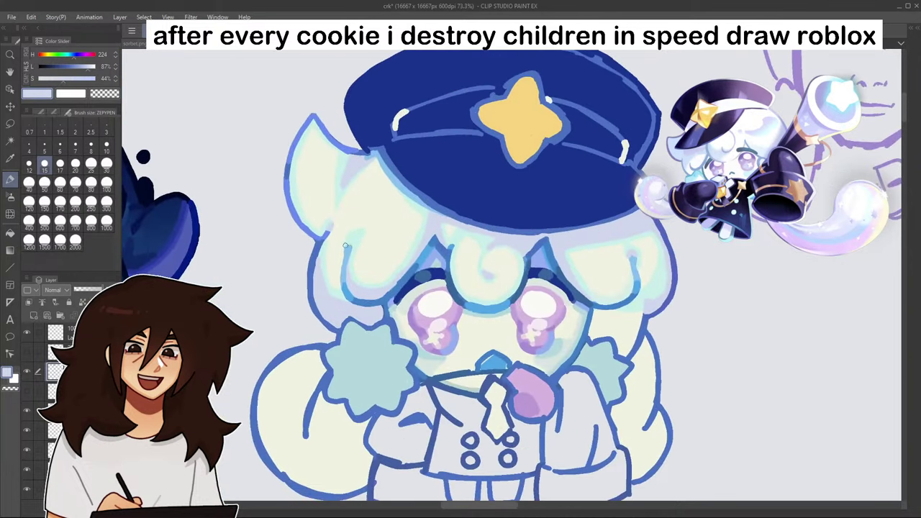
pyautogui.scroll(-5, 352, 244)
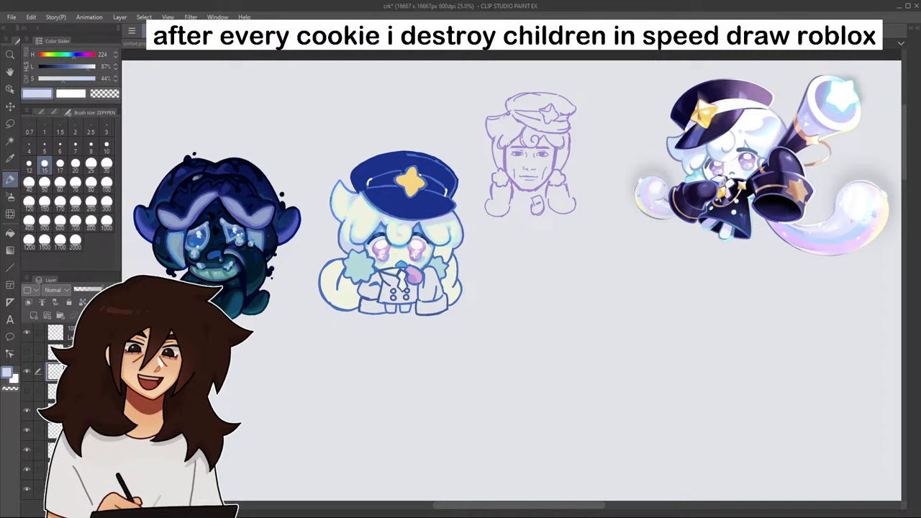
pyautogui.scroll(17, 382, 222)
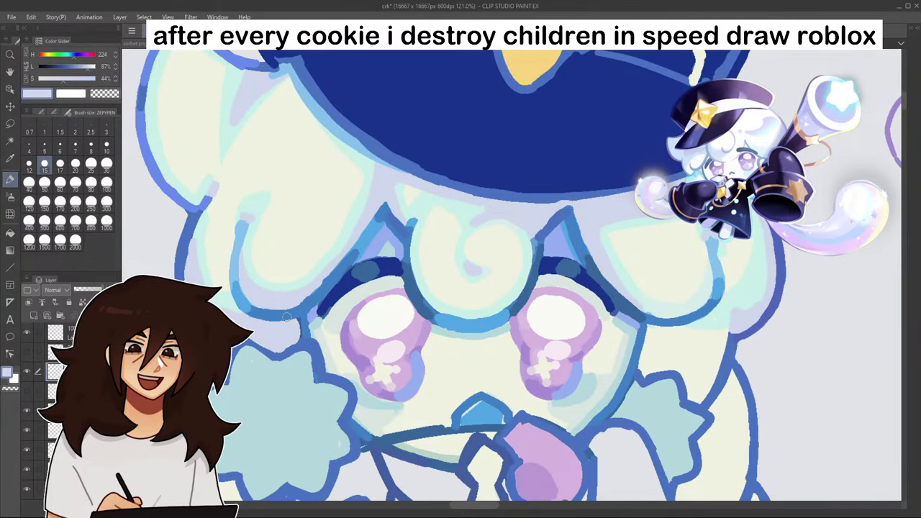
# - Paint a sky blue accent on the outline notch beneath the left-hand hair flick, cleaning its edges with sampled cream and periwinkle blue
pyautogui.keyDown('alt'); pyautogui.click(208, 201); pyautogui.keyUp('alt')
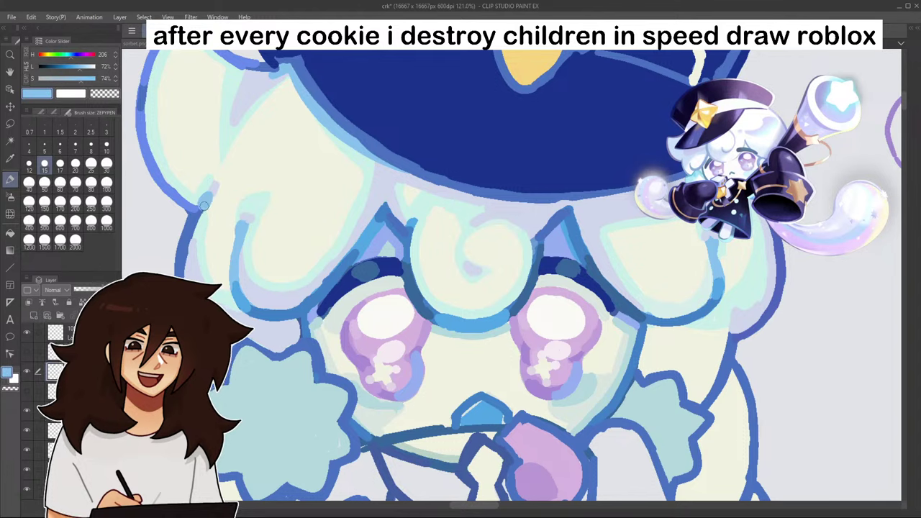
pyautogui.scroll(-5, 277, 199)
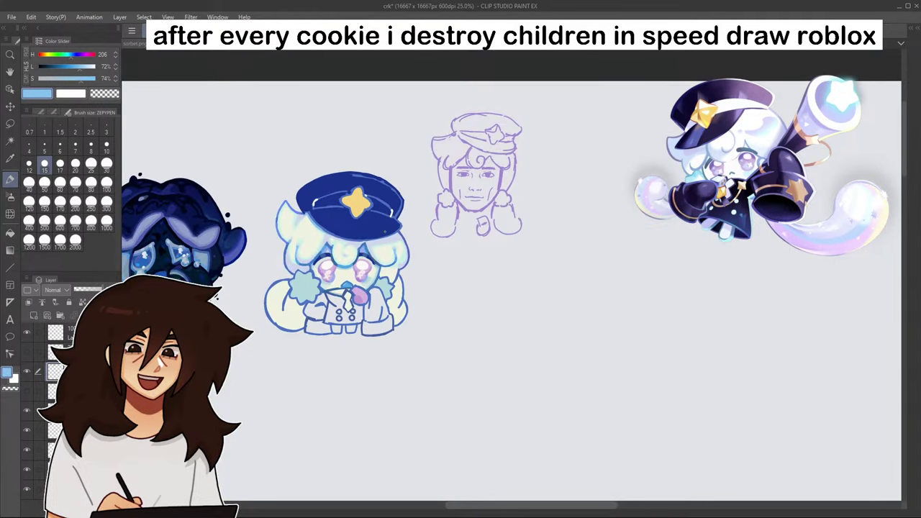
pyautogui.scroll(3, 385, 231)
pyautogui.moveTo(588, 67); pyautogui.dragTo(763, 68)
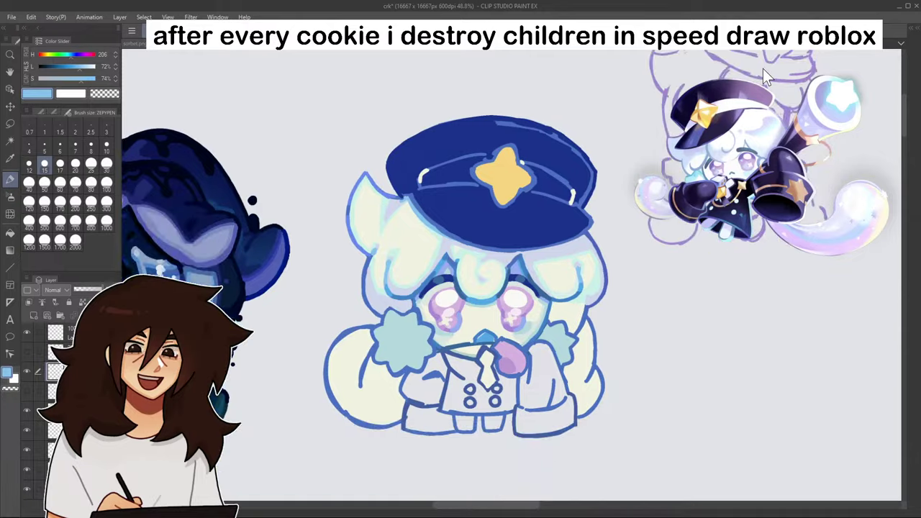
pyautogui.scroll(5, 379, 252)
pyautogui.keyDown('alt'); pyautogui.click(379, 253); pyautogui.keyUp('alt')
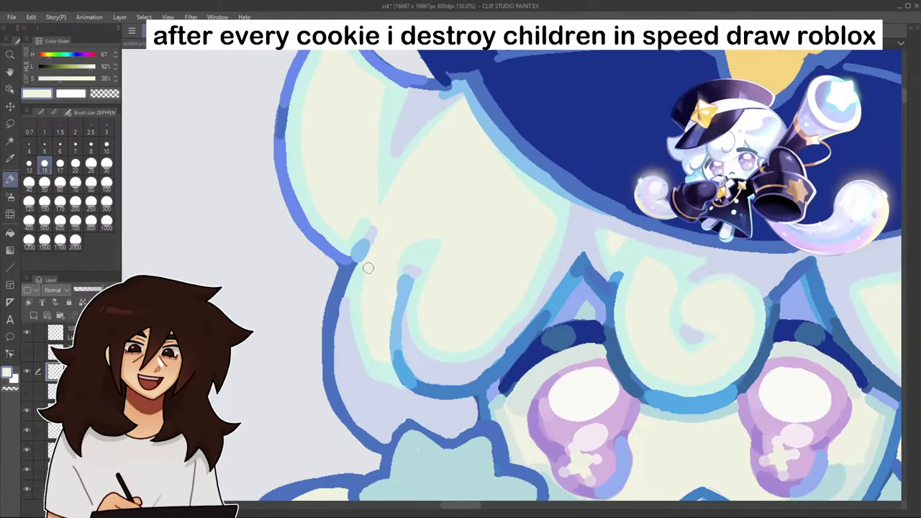
pyautogui.keyDown('alt'); pyautogui.click(360, 249); pyautogui.keyUp('alt')
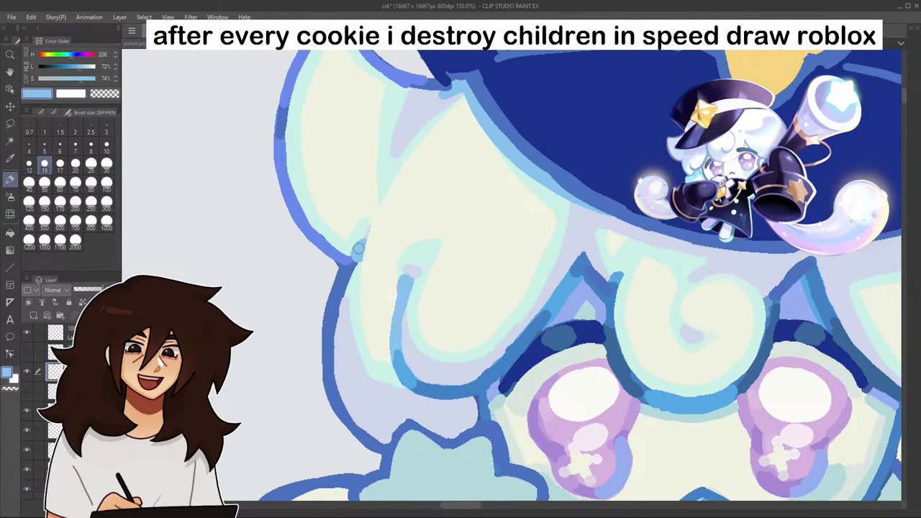
pyautogui.keyDown('alt'); pyautogui.click(338, 256); pyautogui.keyUp('alt')
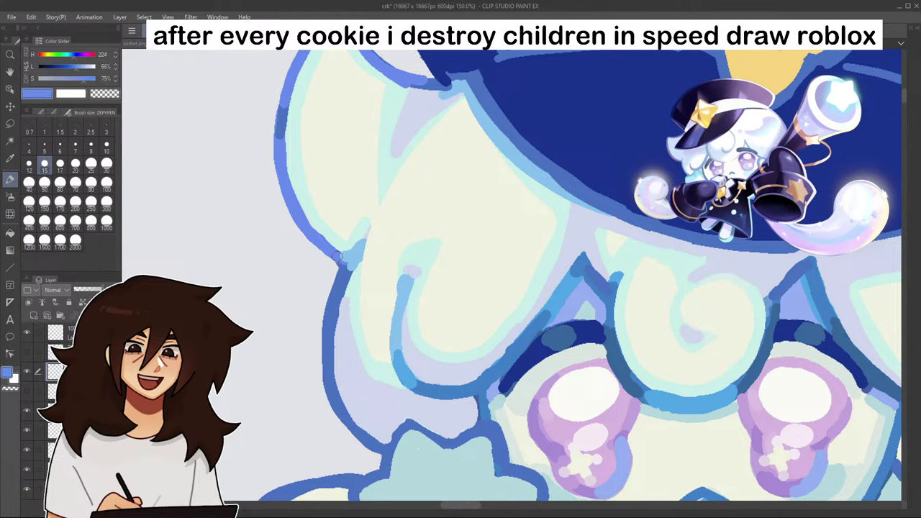
# - Soften the inner tip of the notch beneath the left-hand hair flick with pale lavender and cream sampled from the hair
pyautogui.keyDown('alt'); pyautogui.click(367, 234); pyautogui.keyUp('alt')
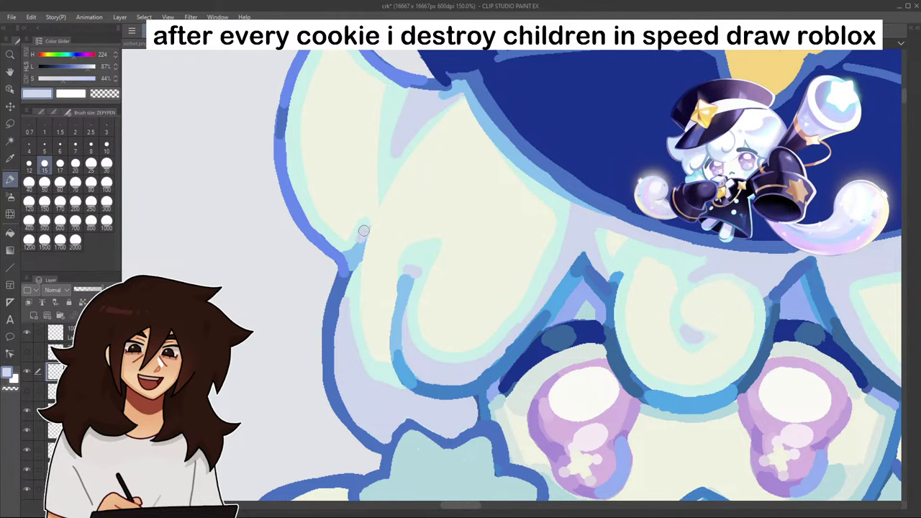
pyautogui.keyDown('alt'); pyautogui.click(383, 233); pyautogui.keyUp('alt')
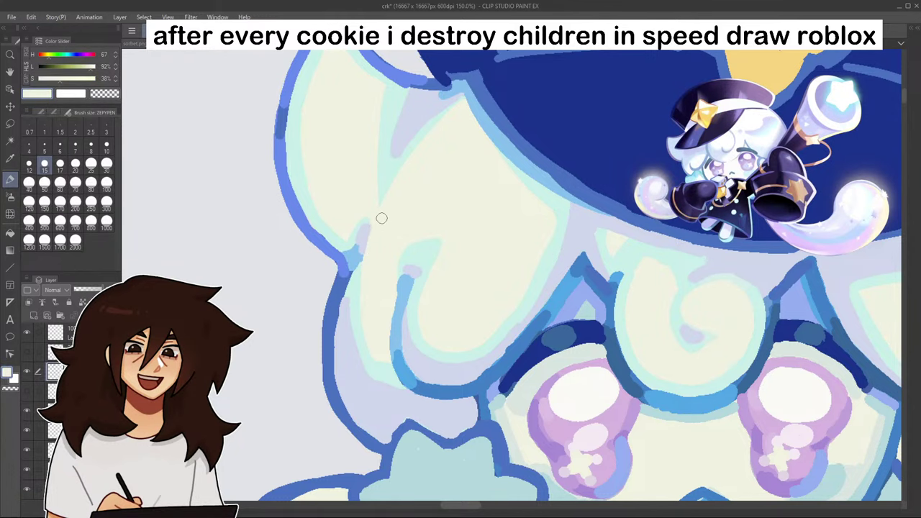
pyautogui.scroll(-6, 414, 265)
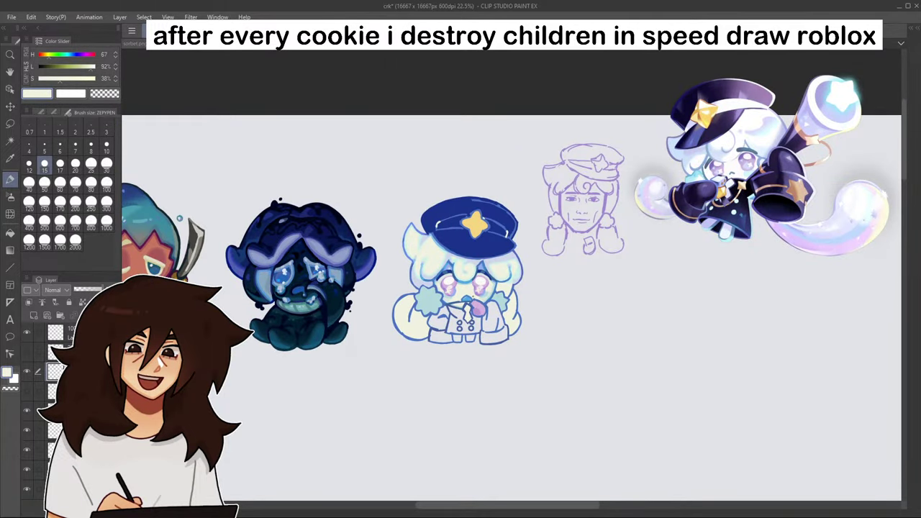
pyautogui.scroll(5, 471, 298)
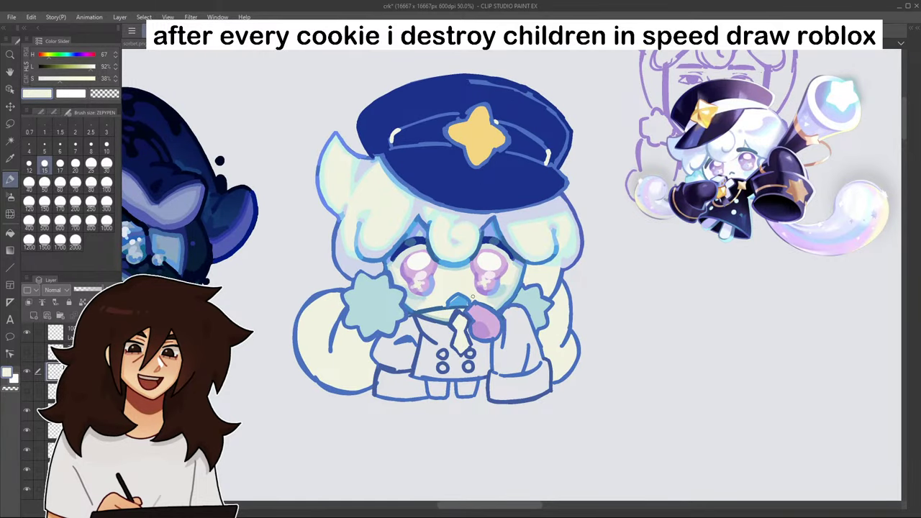
pyautogui.scroll(5, 473, 297)
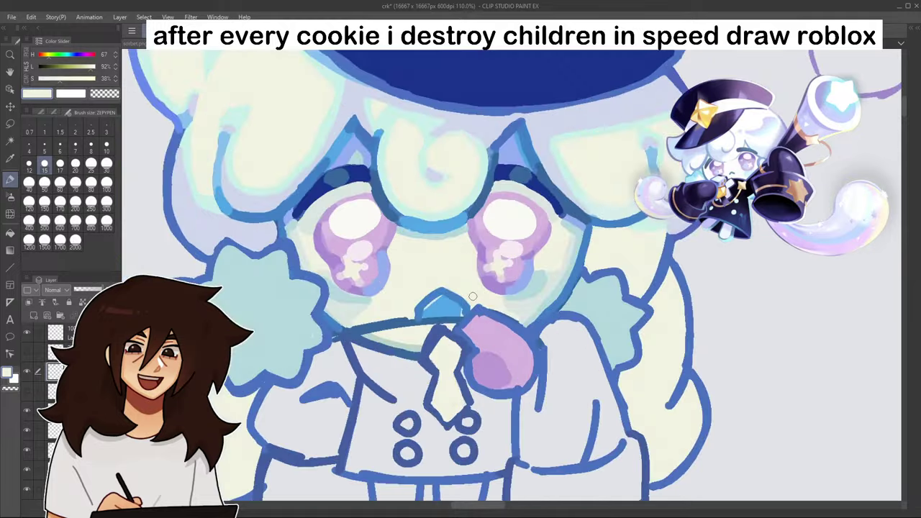
# - Touch up the left-hand side lock just inside its outline with sampled pale lavender and mint
pyautogui.moveTo(341, 404)
pyautogui.mouseDown()
pyautogui.moveTo(816, 65)
pyautogui.moveTo(645, 433)
pyautogui.mouseUp()
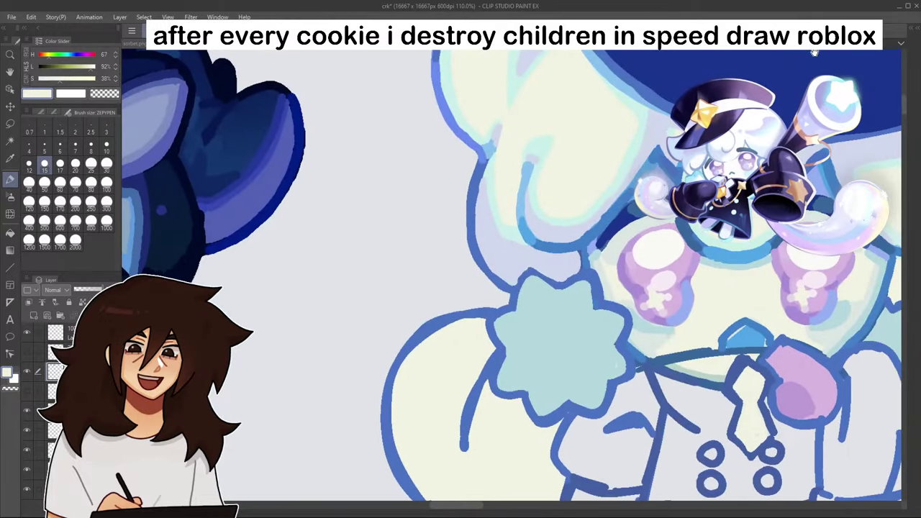
pyautogui.keyDown('alt'); pyautogui.click(483, 196); pyautogui.keyUp('alt')
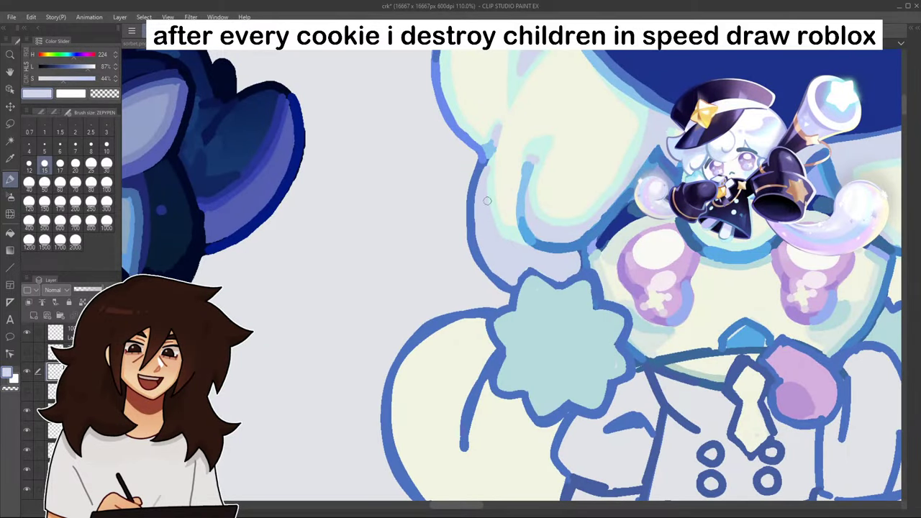
pyautogui.keyDown('alt'); pyautogui.click(489, 168); pyautogui.keyUp('alt')
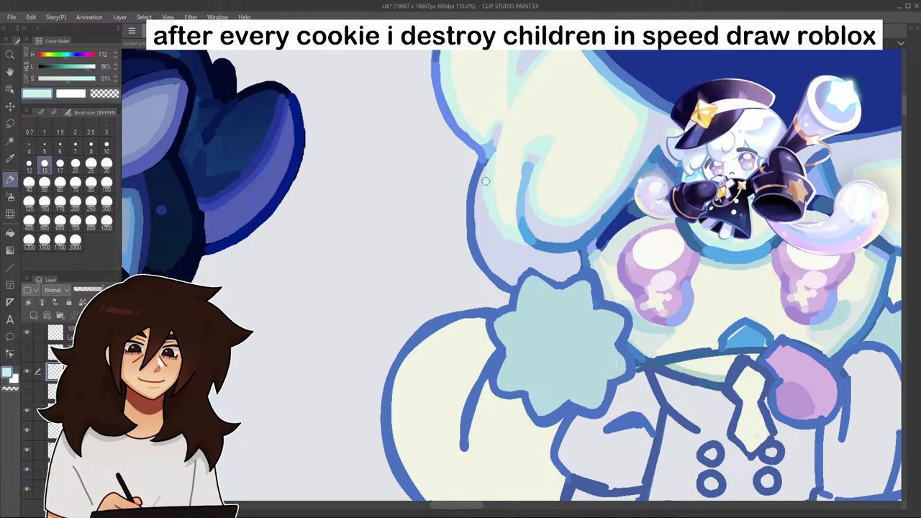
pyautogui.scroll(-4, 635, 147)
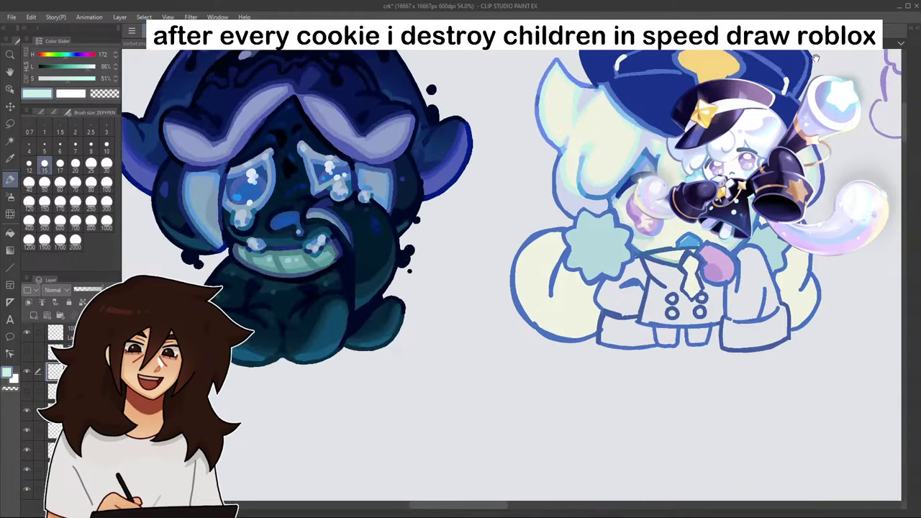
# - Shade the outer side of the left-hand hair flick with mint and add a curved mint strand inside it
pyautogui.moveTo(816, 58); pyautogui.dragTo(636, 119)
pyautogui.scroll(5, 363, 151)
pyautogui.keyDown('alt'); pyautogui.click(401, 264); pyautogui.keyUp('alt')
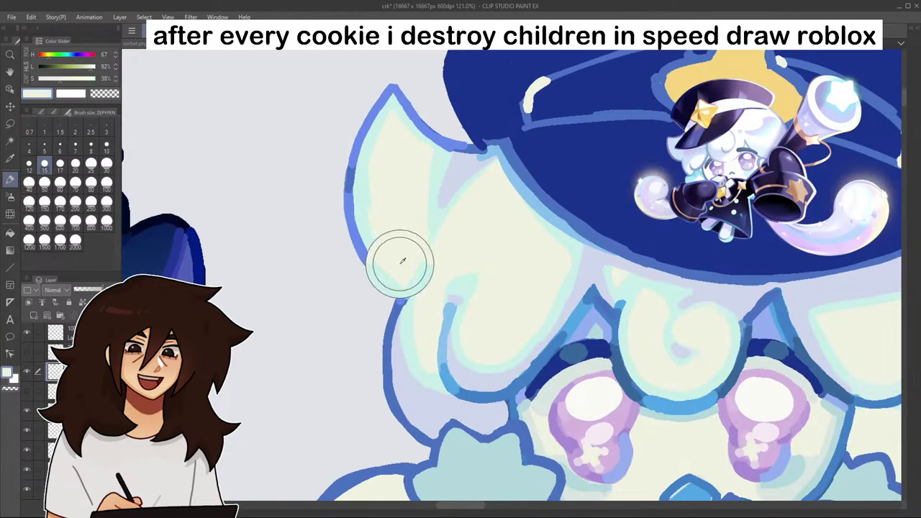
pyautogui.keyDown('alt'); pyautogui.click(361, 183); pyautogui.keyUp('alt')
pyautogui.moveTo(368, 184); pyautogui.dragTo(403, 260)
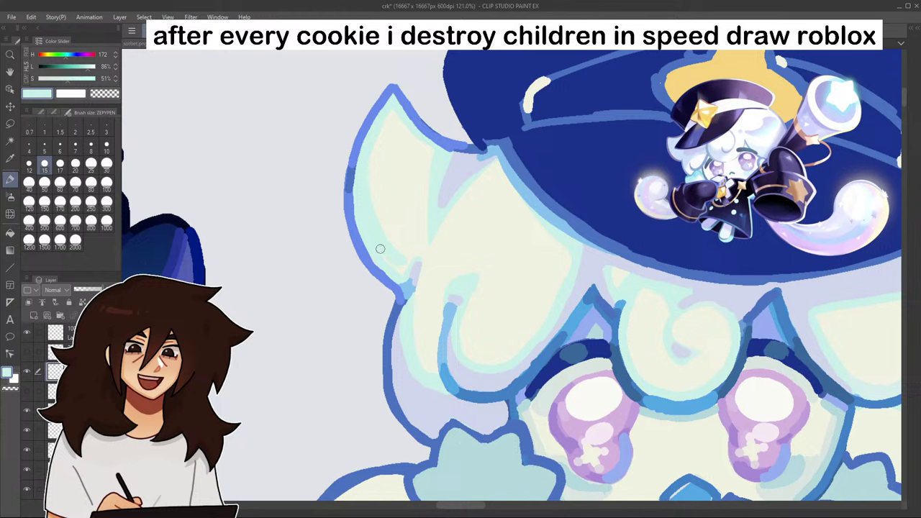
pyautogui.moveTo(378, 127); pyautogui.dragTo(401, 203)
pyautogui.scroll(-5, 374, 166)
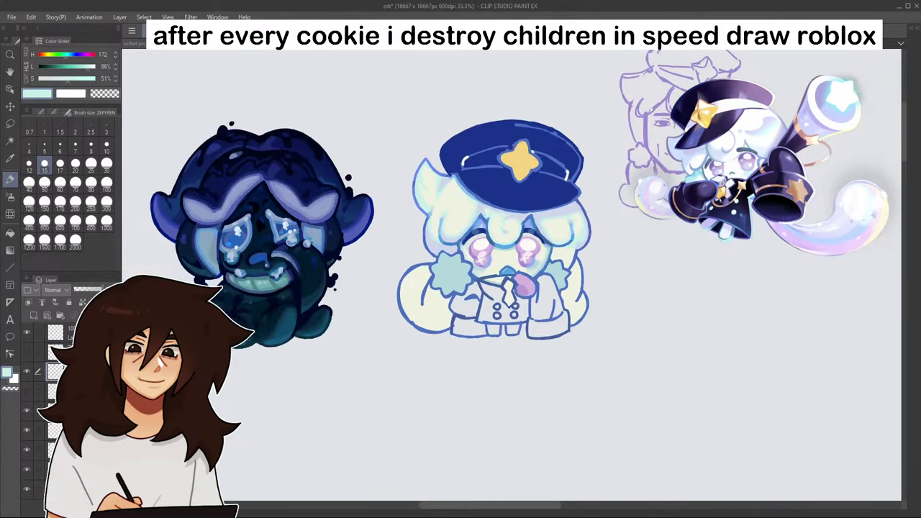
pyautogui.scroll(-4, 536, 123)
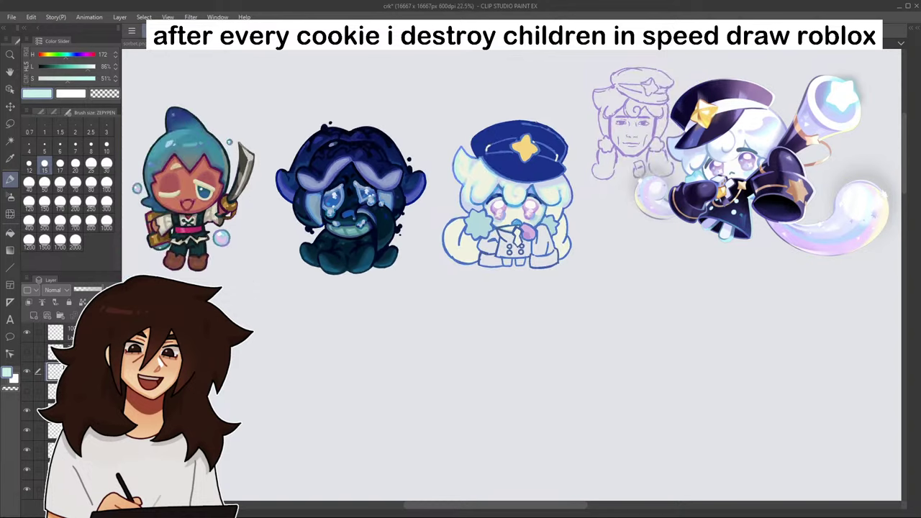
pyautogui.scroll(5, 483, 147)
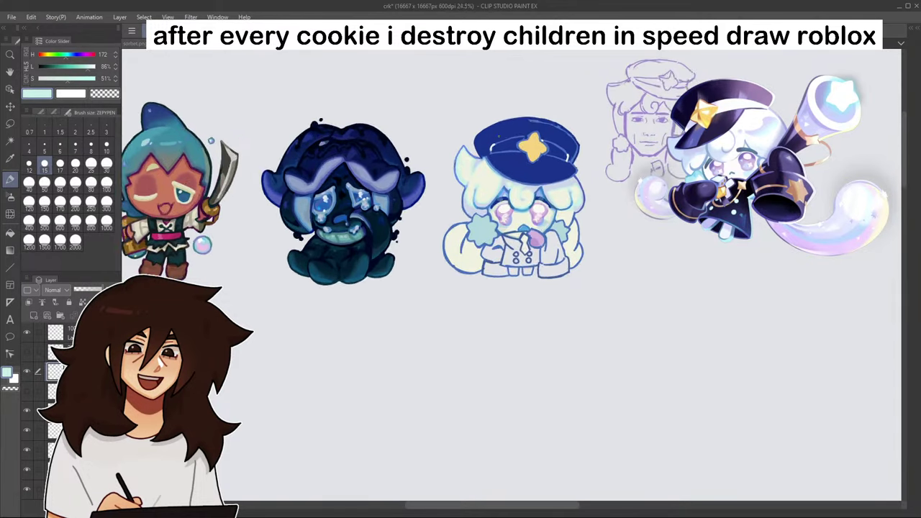
pyautogui.scroll(2, 353, 206)
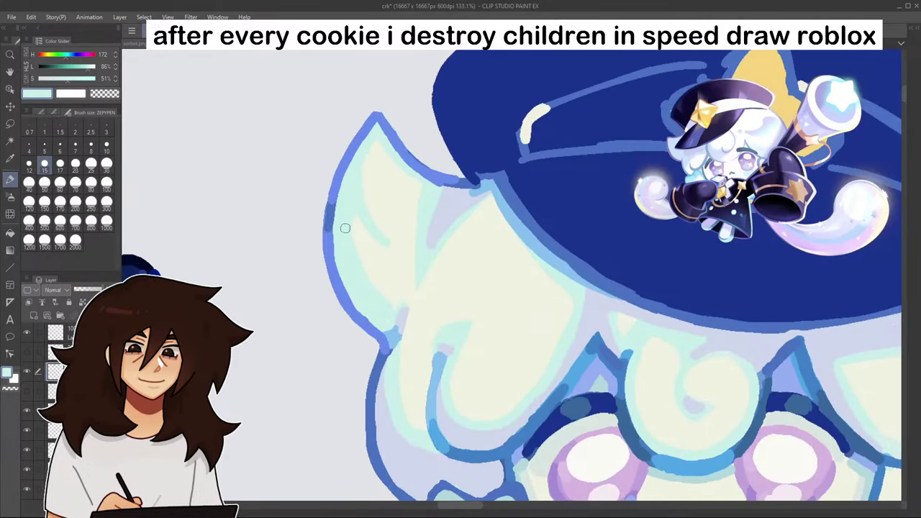
# - Add a pale lavender accent along the hair flick's outer edge, erase the spill and sample the outline's periwinkle blue for touch-ups
pyautogui.scroll(-4, 352, 207)
pyautogui.scroll(6, 410, 201)
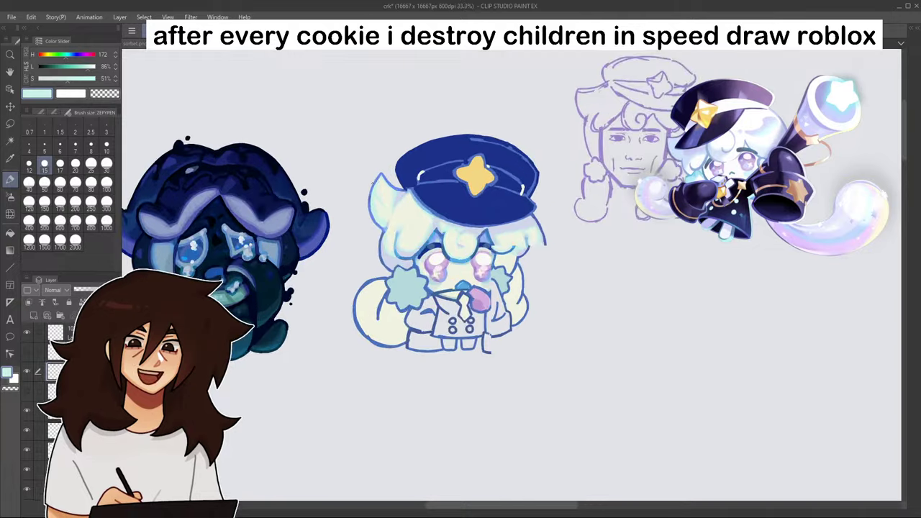
pyautogui.keyDown('alt'); pyautogui.click(411, 225); pyautogui.keyUp('alt')
pyautogui.moveTo(306, 182)
pyautogui.mouseDown()
pyautogui.moveTo(309, 211)
pyautogui.moveTo(298, 185)
pyautogui.moveTo(262, 190)
pyautogui.mouseUp()
pyautogui.click(105, 94)
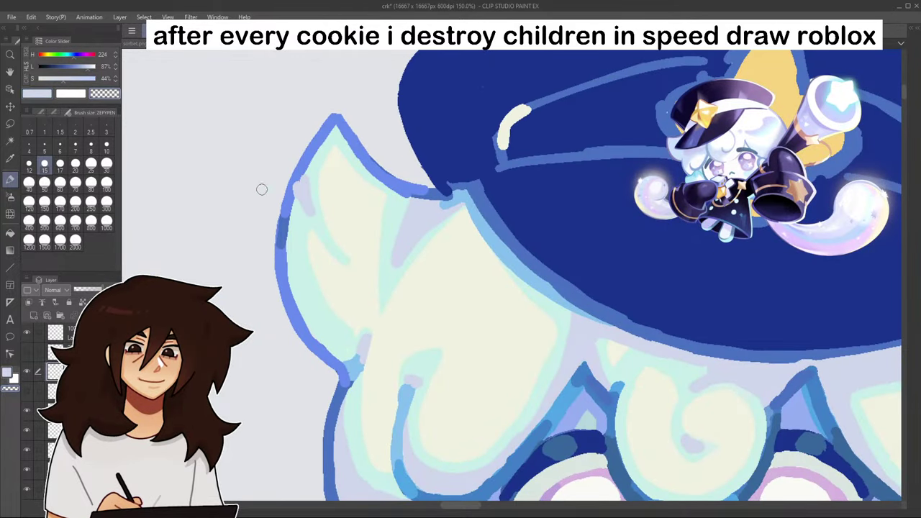
pyautogui.keyDown('alt'); pyautogui.click(308, 156); pyautogui.keyUp('alt')
pyautogui.scroll(-6, 302, 174)
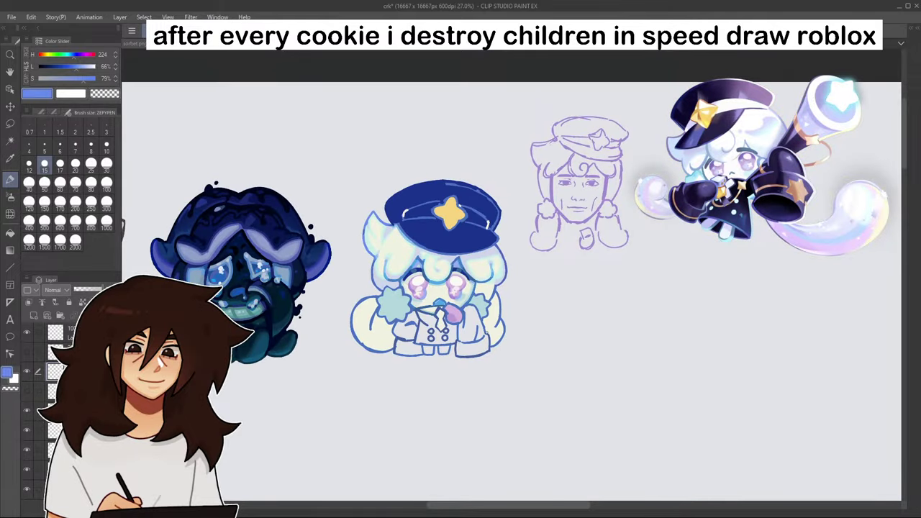
# - Colour the hair strand between the right-hand cheek and its pompom with pale lavender, using the brush and fill tools
pyautogui.scroll(3, 489, 342)
pyautogui.keyDown('alt'); pyautogui.click(490, 196); pyautogui.keyUp('alt')
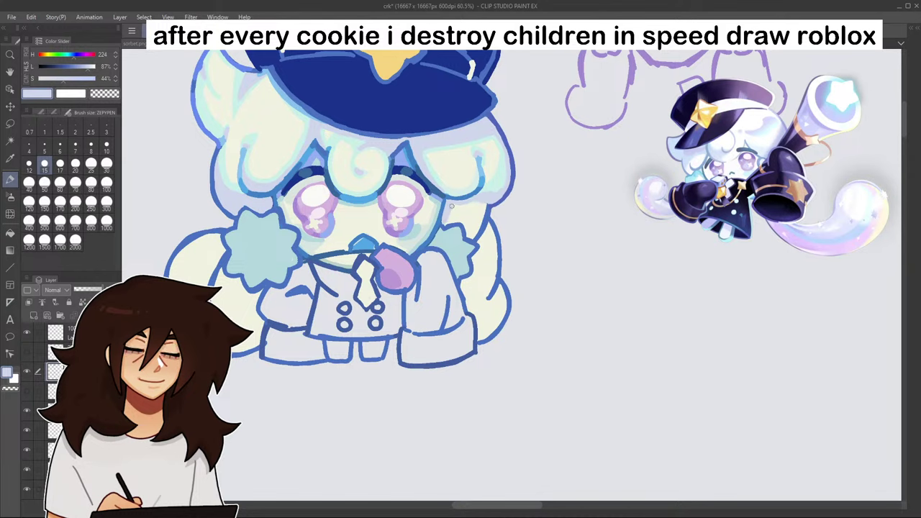
pyautogui.scroll(-3, 469, 195)
pyautogui.hscroll(-3, 469, 195)
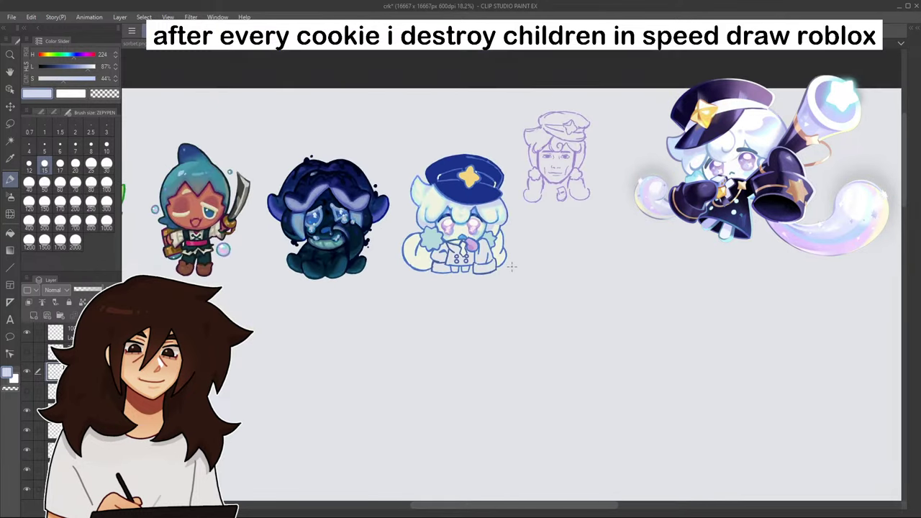
pyautogui.scroll(2, 479, 239)
pyautogui.click(10, 233)
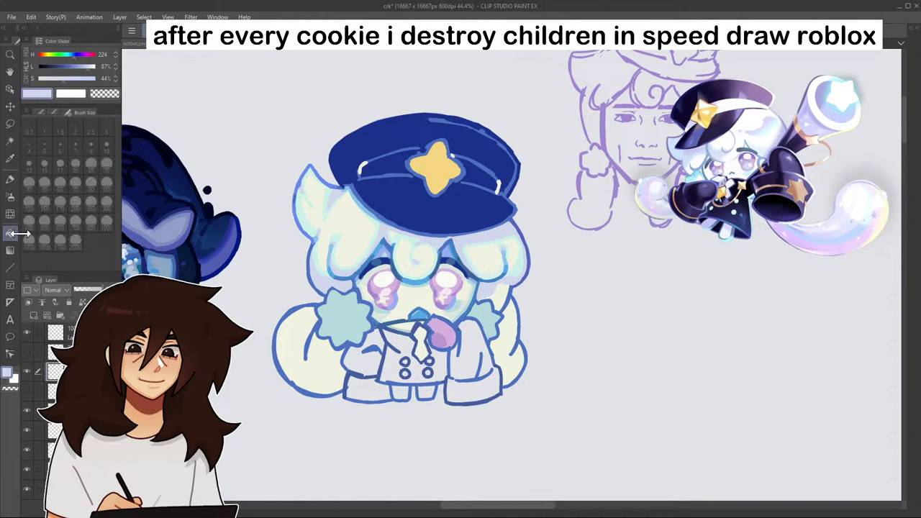
pyautogui.scroll(-2, 507, 290)
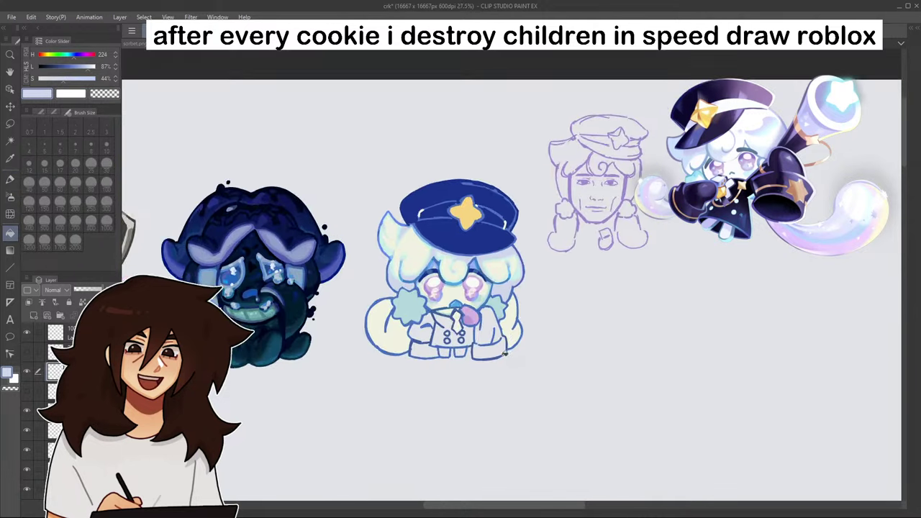
pyautogui.scroll(5, 526, 236)
# - Paint a mint patch inside the lavender strand above the right-hand pompom
pyautogui.keyDown('alt'); pyautogui.click(497, 214); pyautogui.keyUp('alt')
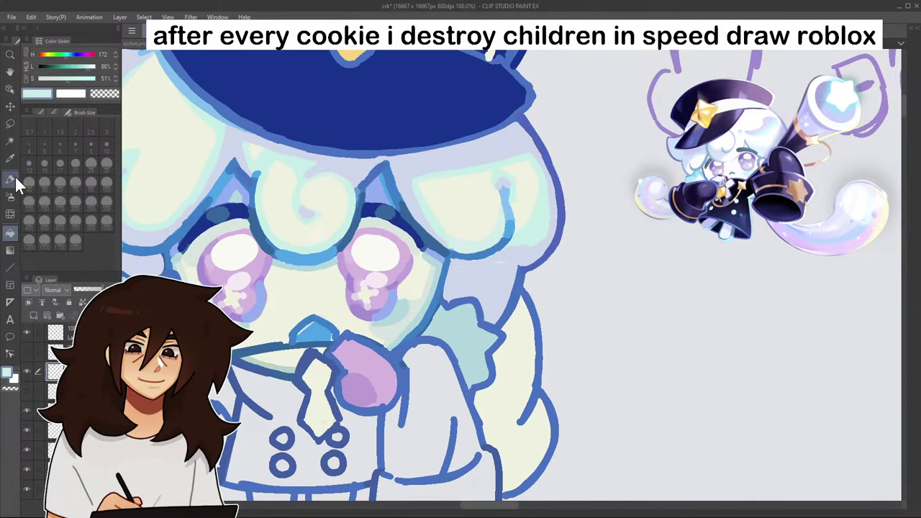
pyautogui.click(10, 178)
pyautogui.moveTo(503, 265)
pyautogui.mouseDown()
pyautogui.moveTo(460, 281)
pyautogui.moveTo(507, 268)
pyautogui.moveTo(486, 319)
pyautogui.moveTo(478, 297)
pyautogui.moveTo(458, 295)
pyautogui.moveTo(460, 283)
pyautogui.moveTo(497, 280)
pyautogui.mouseUp()
pyautogui.scroll(-5, 506, 275)
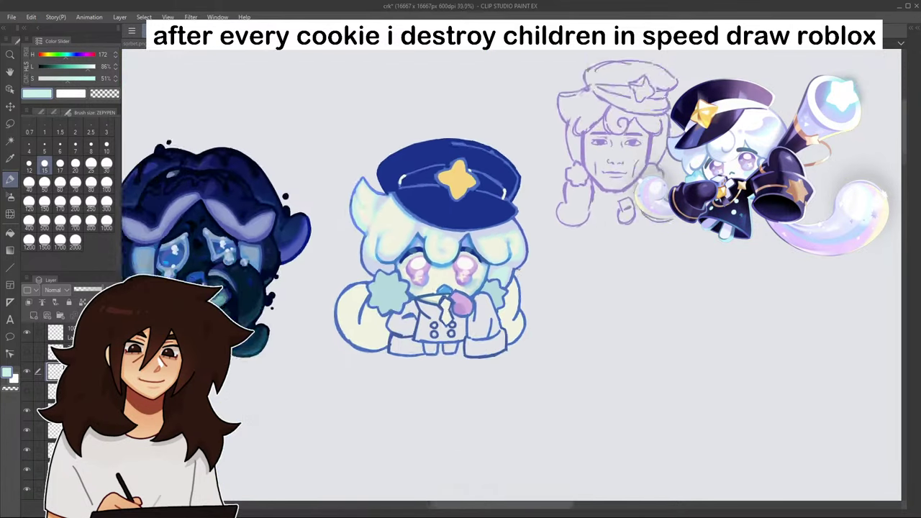
# - Refine the edge of the mint patch above the right-hand pompom with sampled pale lavender
pyautogui.scroll(4, 509, 273)
pyautogui.keyDown('alt'); pyautogui.click(518, 261); pyautogui.keyUp('alt')
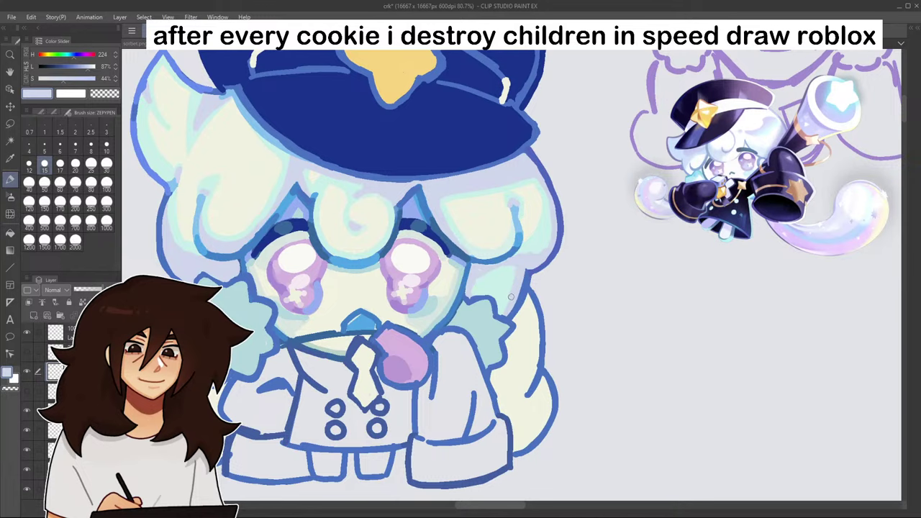
pyautogui.scroll(-4, 525, 303)
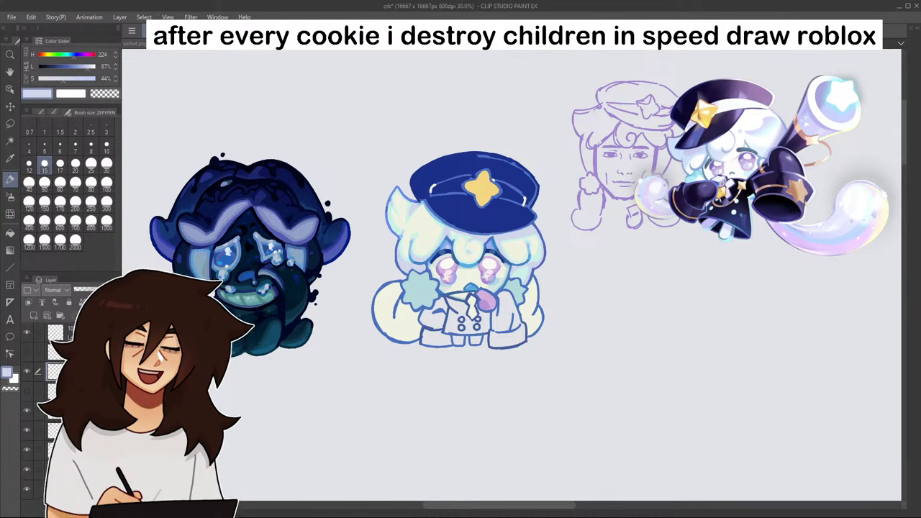
# - Paint a mint and pale lavender streak in the large left-hand hair puff beneath the pompom, trimming it with sampled cream
pyautogui.scroll(8, 455, 241)
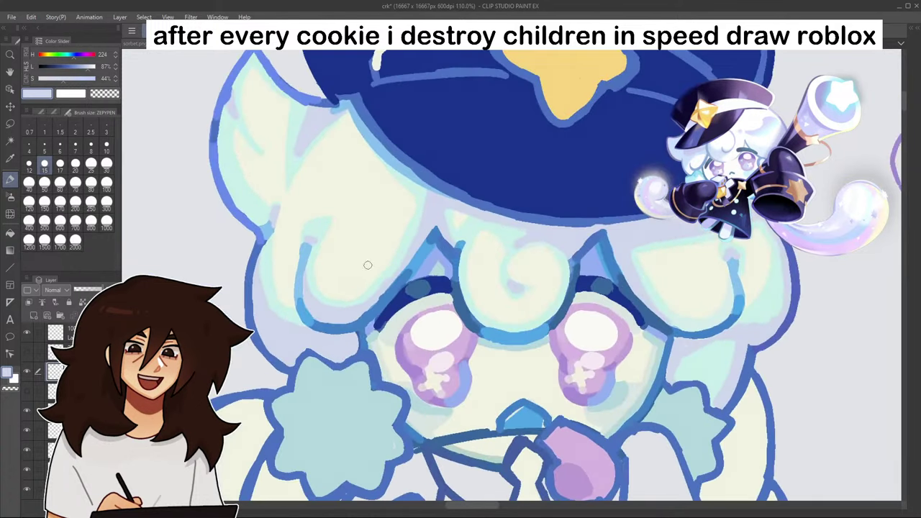
pyautogui.keyDown('alt'); pyautogui.click(349, 301); pyautogui.keyUp('alt')
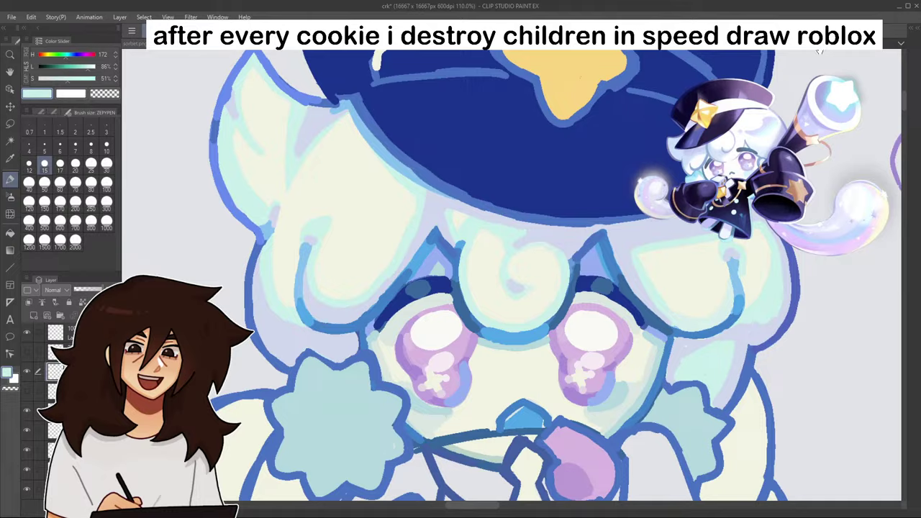
pyautogui.moveTo(819, 51)
pyautogui.mouseDown()
pyautogui.moveTo(823, 22)
pyautogui.moveTo(816, 55)
pyautogui.mouseUp()
pyautogui.moveTo(337, 296); pyautogui.dragTo(337, 362)
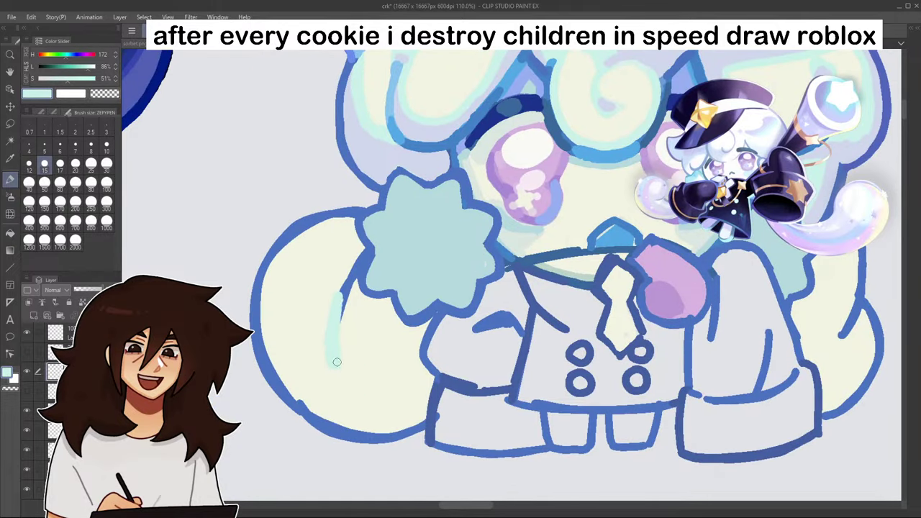
pyautogui.keyDown('alt'); pyautogui.click(408, 124); pyautogui.keyUp('alt')
pyautogui.moveTo(347, 289); pyautogui.dragTo(333, 332)
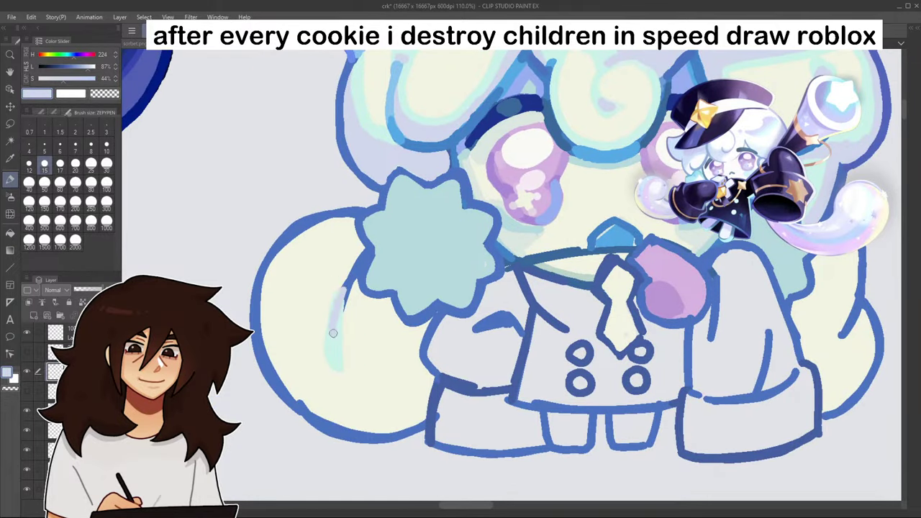
pyautogui.keyDown('alt'); pyautogui.click(338, 276); pyautogui.keyUp('alt')
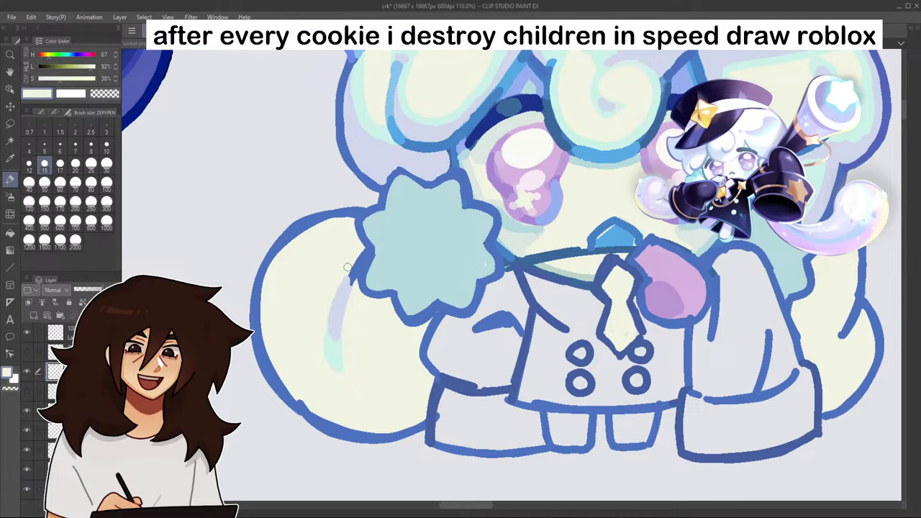
pyautogui.moveTo(347, 275); pyautogui.dragTo(331, 313)
pyautogui.scroll(-5, 310, 310)
pyautogui.scroll(3, 321, 288)
pyautogui.scroll(-4, 322, 259)
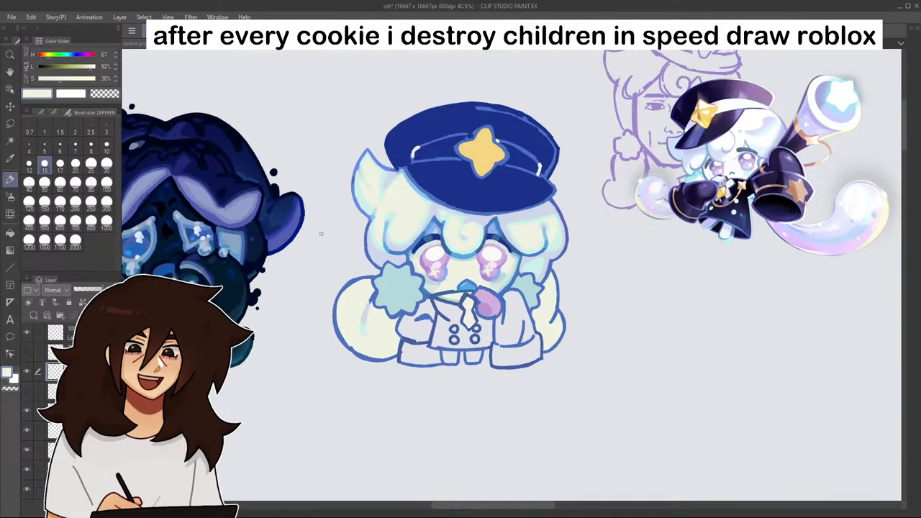
pyautogui.click(68, 56)
pyautogui.moveTo(58, 58)
pyautogui.mouseDown()
pyautogui.moveTo(69, 57)
pyautogui.moveTo(48, 49)
pyautogui.mouseUp()
pyautogui.moveTo(73, 65); pyautogui.dragTo(63, 66)
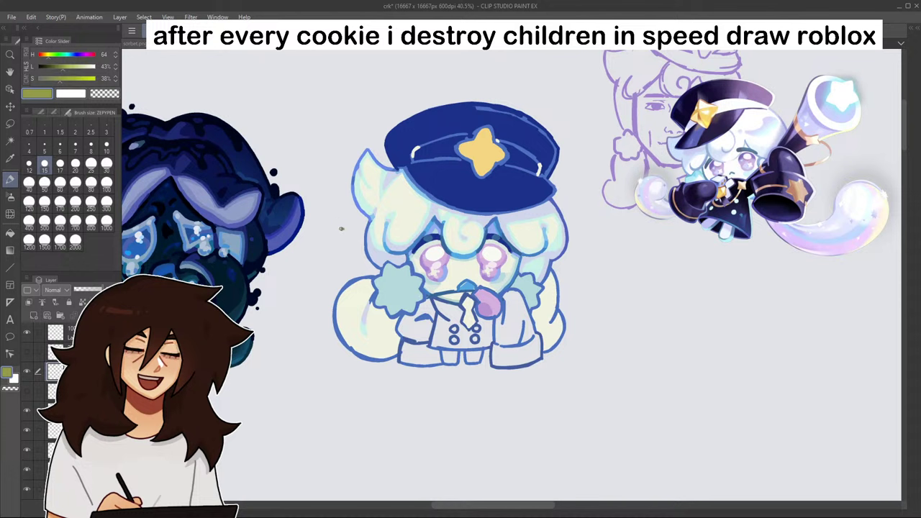
pyautogui.moveTo(342, 242); pyautogui.dragTo(343, 210)
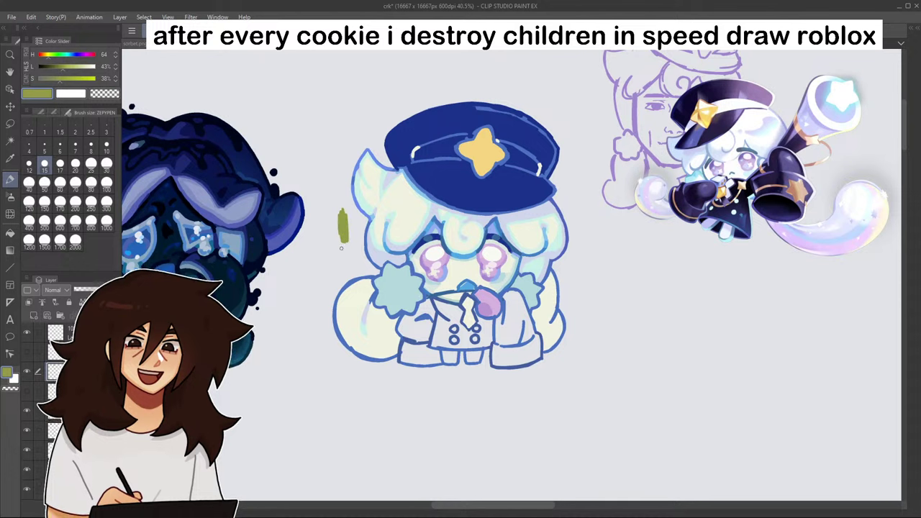
pyautogui.hotkey('ctrl', 'z')
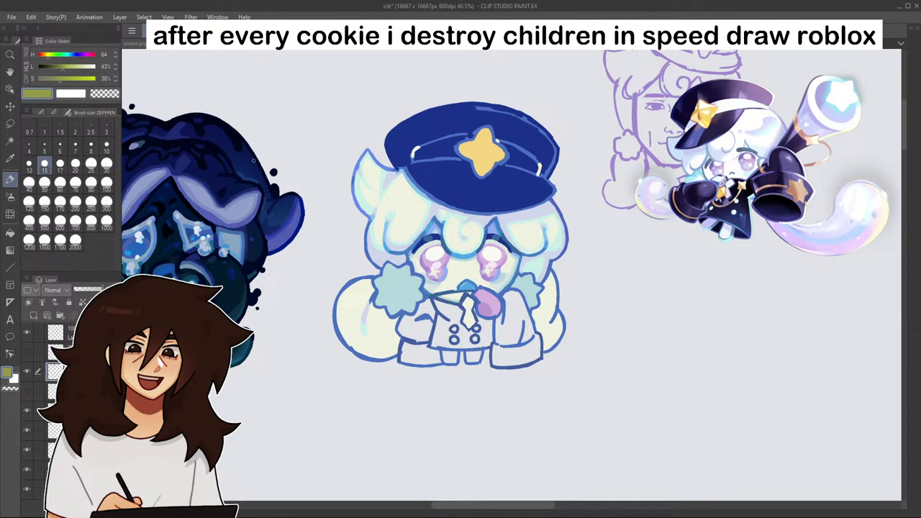
pyautogui.click(86, 78)
pyautogui.click(74, 66)
pyautogui.click(74, 79)
pyautogui.click(50, 53)
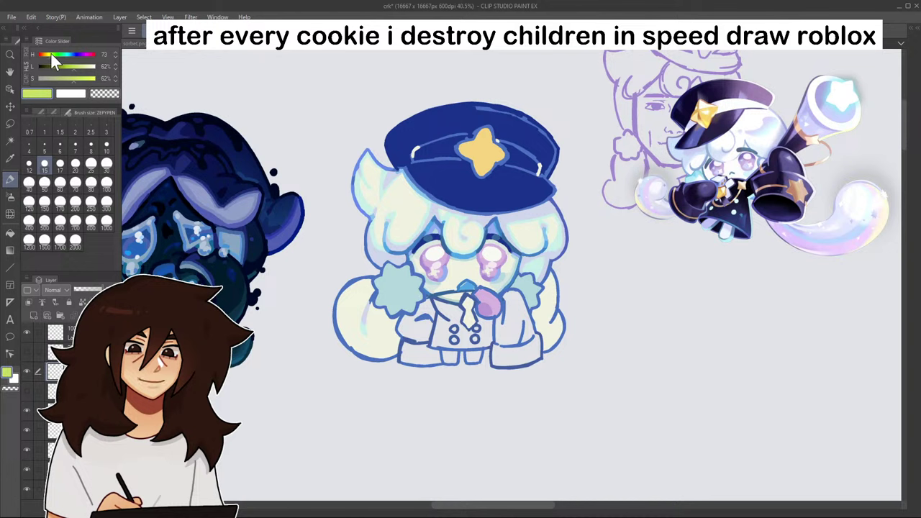
pyautogui.moveTo(340, 263)
pyautogui.mouseDown()
pyautogui.moveTo(337, 233)
pyautogui.moveTo(333, 242)
pyautogui.mouseUp()
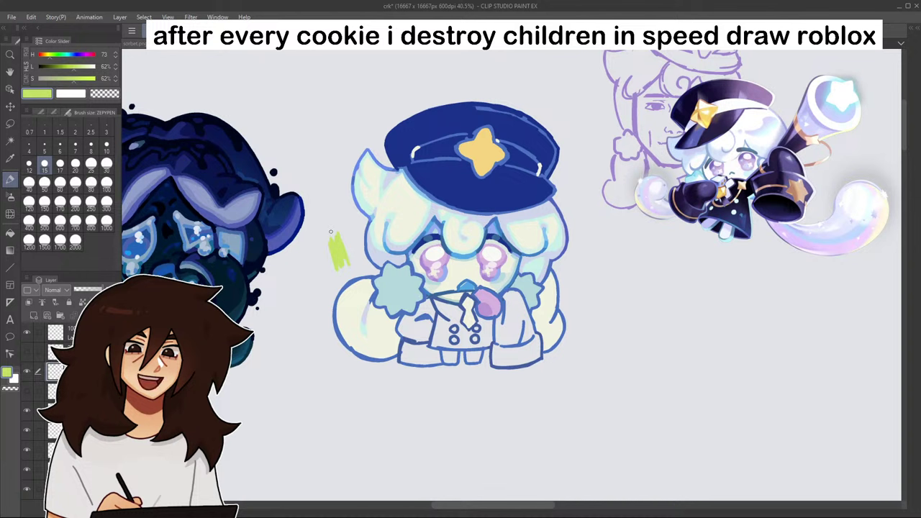
pyautogui.hotkey('ctrl', 'z')
pyautogui.hotkey('ctrl', 'z')
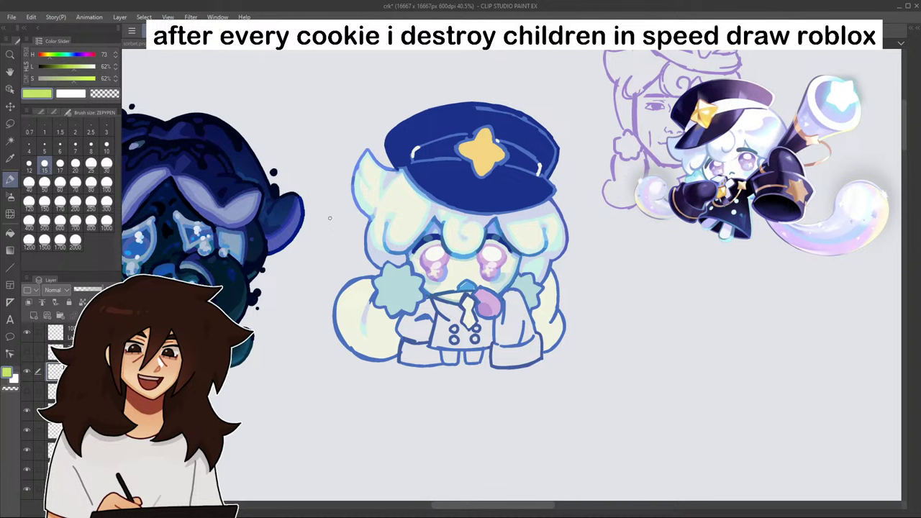
pyautogui.moveTo(40, 55); pyautogui.dragTo(72, 64)
pyautogui.moveTo(72, 78)
pyautogui.mouseDown()
pyautogui.moveTo(53, 78)
pyautogui.moveTo(77, 73)
pyautogui.moveTo(39, 55)
pyautogui.moveTo(82, 55)
pyautogui.moveTo(83, 68)
pyautogui.moveTo(51, 64)
pyautogui.moveTo(67, 65)
pyautogui.mouseUp()
# - Shade the inside of the left-hand hair flick's outer outline with sampled pale lavender
pyautogui.scroll(8, 371, 189)
pyautogui.keyDown('alt'); pyautogui.click(348, 87); pyautogui.keyUp('alt')
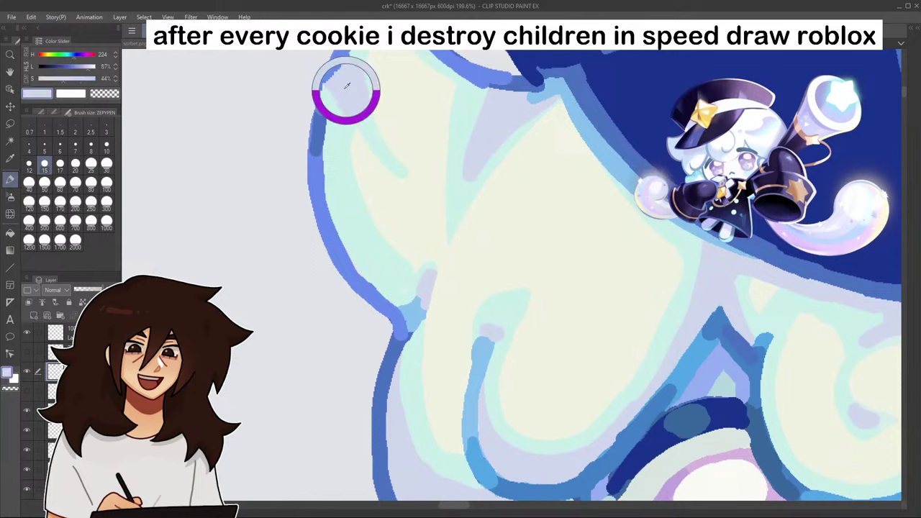
pyautogui.moveTo(341, 88)
pyautogui.mouseDown()
pyautogui.moveTo(330, 188)
pyautogui.moveTo(344, 239)
pyautogui.moveTo(376, 280)
pyautogui.moveTo(399, 295)
pyautogui.mouseUp()
pyautogui.scroll(-8, 399, 295)
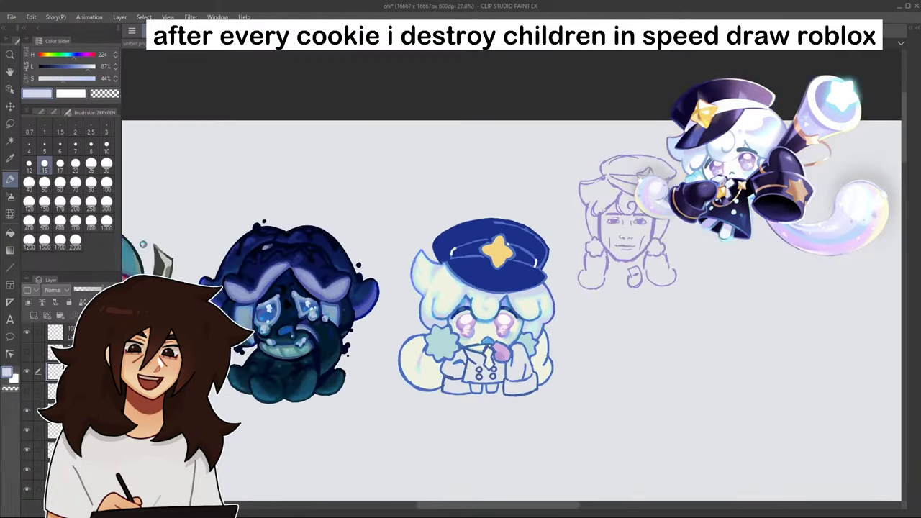
# - Add a sampled light blue accent at the upper end of the streak in the left-hand hair puff
pyautogui.scroll(5, 536, 413)
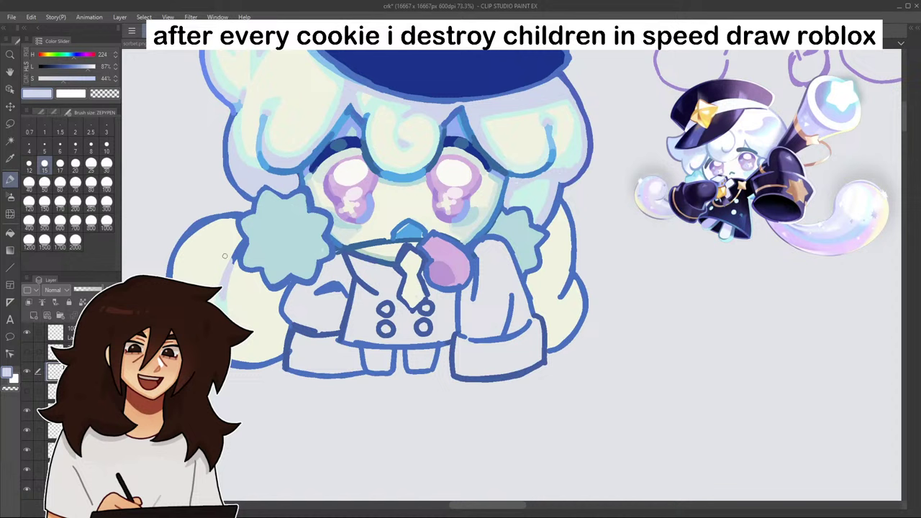
pyautogui.keyDown('alt'); pyautogui.click(258, 131); pyautogui.keyUp('alt')
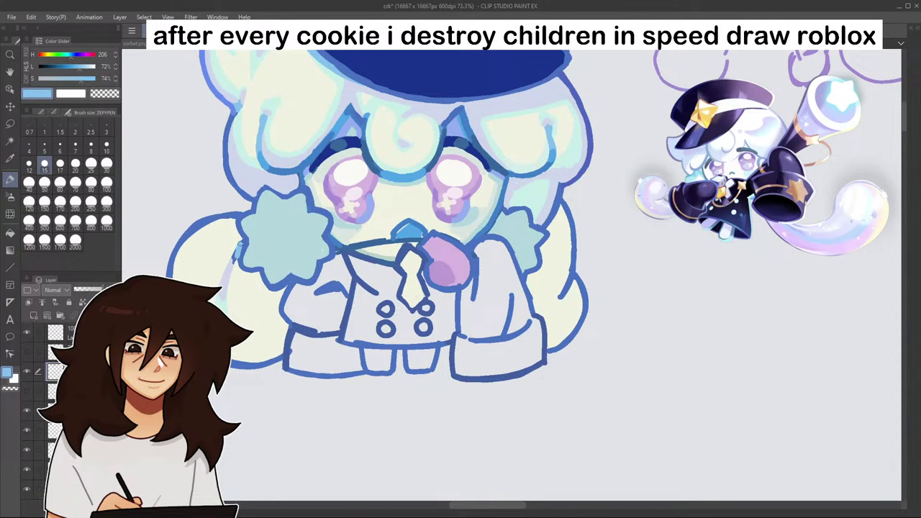
pyautogui.hotkey('ctrl', 'z')
pyautogui.moveTo(235, 259); pyautogui.dragTo(229, 273)
pyautogui.scroll(-6, 264, 173)
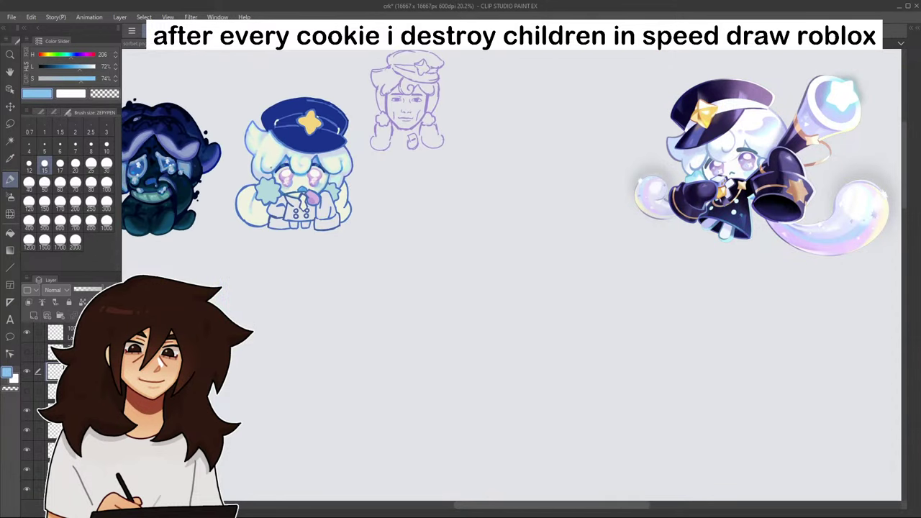
# - Paint a light blue shadow band on the hair beneath the right-hand part of the cap's brim, using the sampled hair blue
pyautogui.moveTo(369, 169); pyautogui.dragTo(504, 247)
pyautogui.scroll(8, 441, 257)
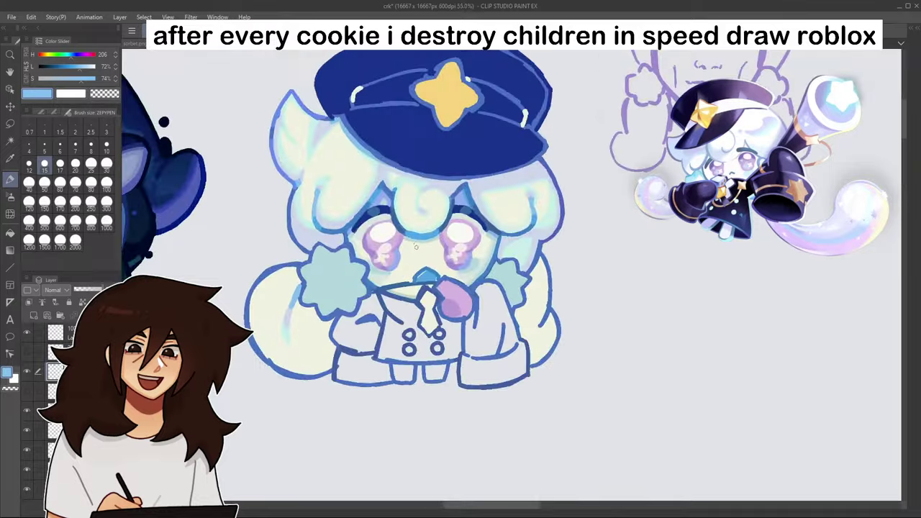
pyautogui.keyDown('alt'); pyautogui.click(401, 154); pyautogui.keyUp('alt')
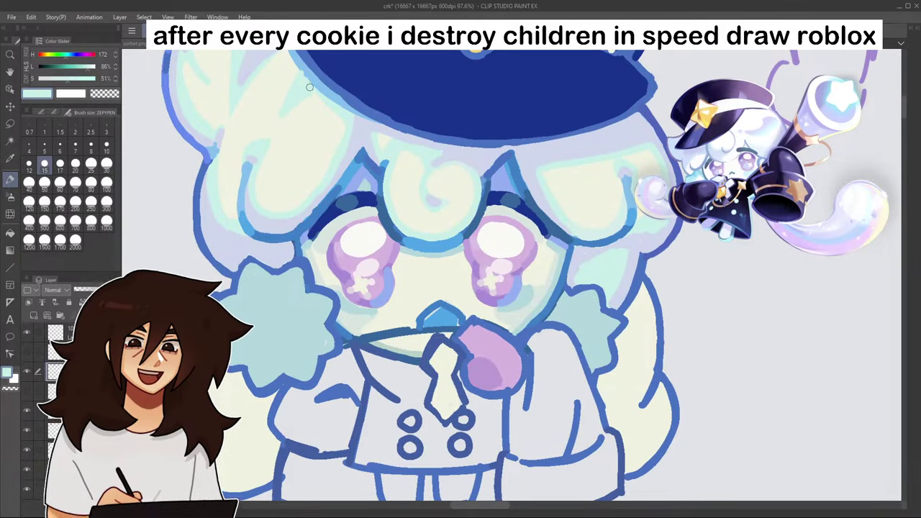
pyautogui.moveTo(676, 489); pyautogui.dragTo(818, 62)
pyautogui.moveTo(518, 72); pyautogui.dragTo(405, 493)
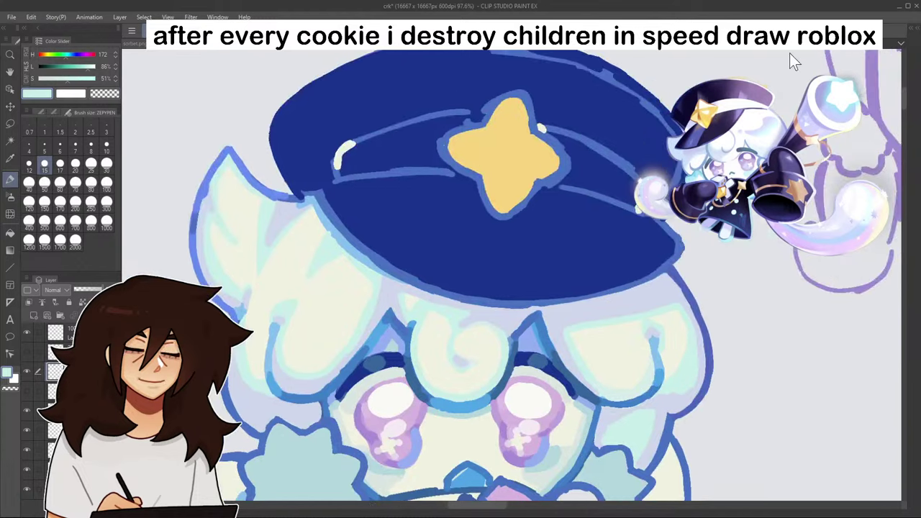
pyautogui.keyDown('alt'); pyautogui.click(316, 207); pyautogui.keyUp('alt')
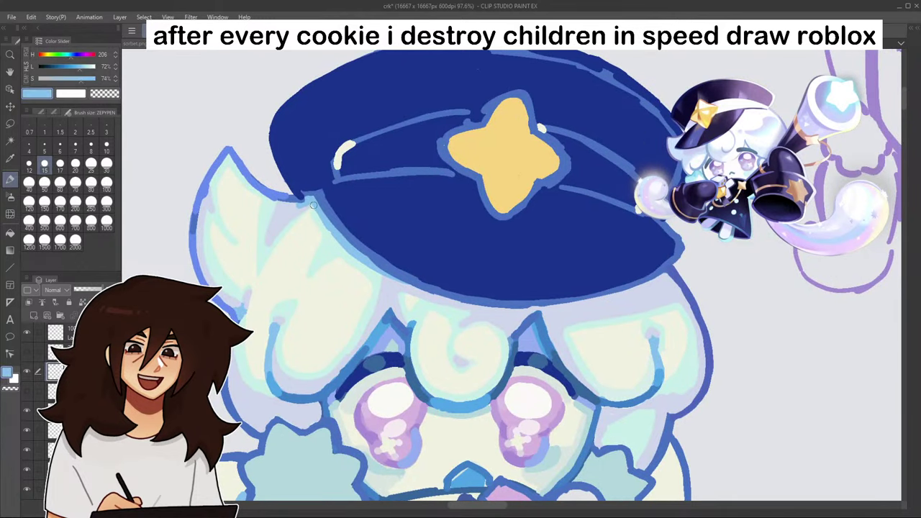
pyautogui.scroll(-8, 368, 263)
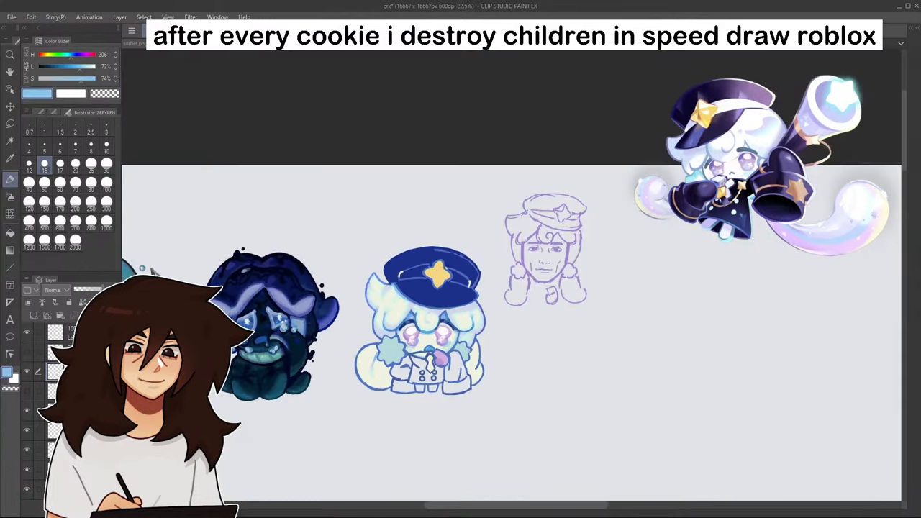
pyautogui.scroll(5, 472, 345)
pyautogui.scroll(3, 472, 345)
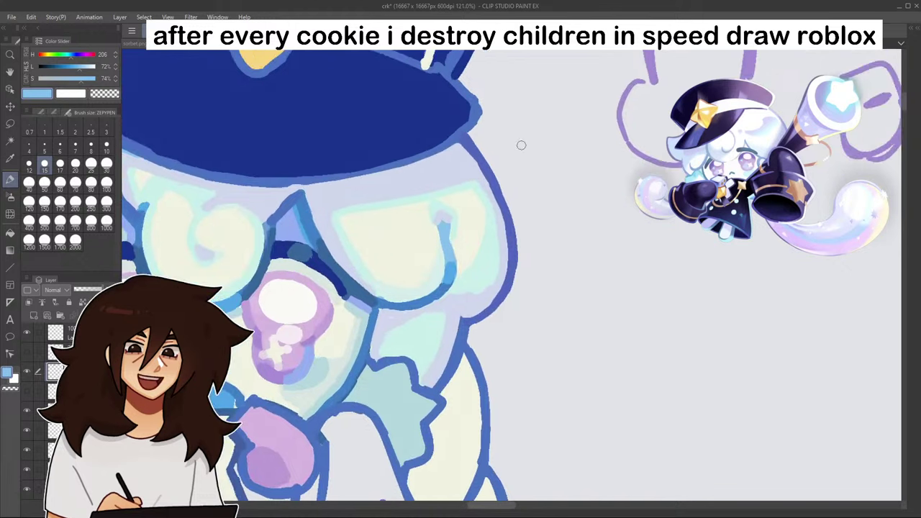
pyautogui.moveTo(283, 185)
pyautogui.mouseDown()
pyautogui.moveTo(370, 179)
pyautogui.moveTo(461, 149)
pyautogui.mouseUp()
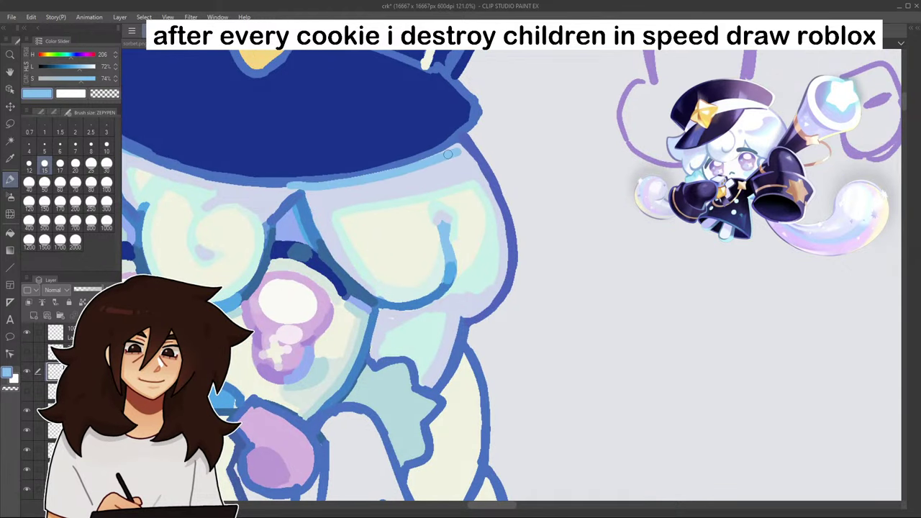
pyautogui.moveTo(311, 186); pyautogui.dragTo(466, 164)
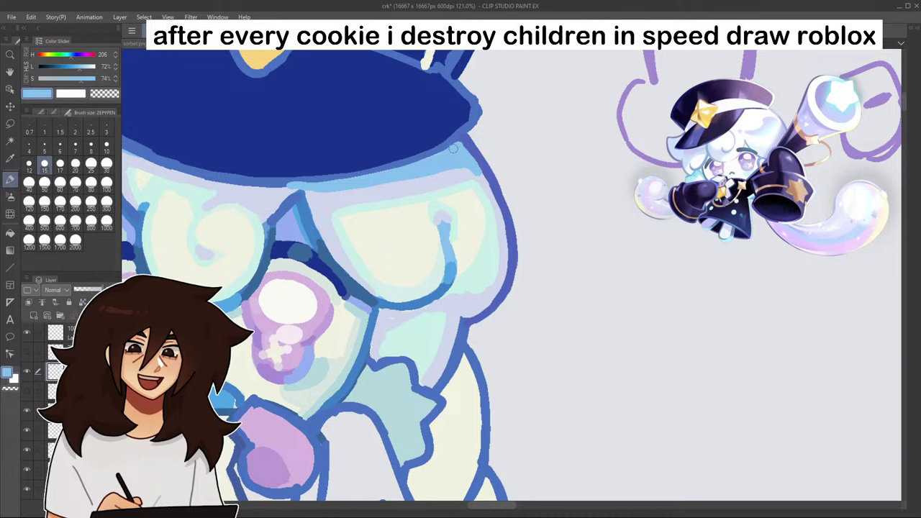
# - Retouch the cap brim's outline above the new shadow with sampled medium blue
pyautogui.keyDown('alt'); pyautogui.click(454, 133); pyautogui.keyUp('alt')
pyautogui.moveTo(455, 133); pyautogui.dragTo(429, 141)
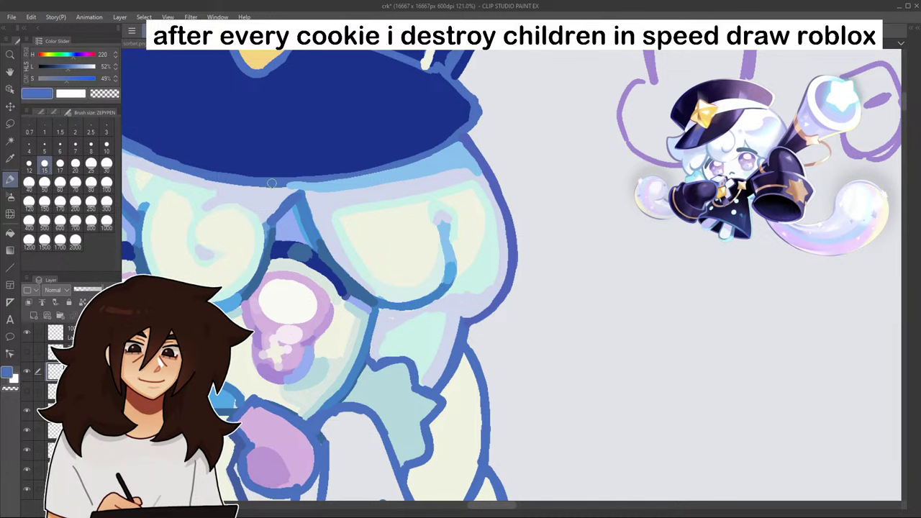
pyautogui.scroll(-4, 464, 134)
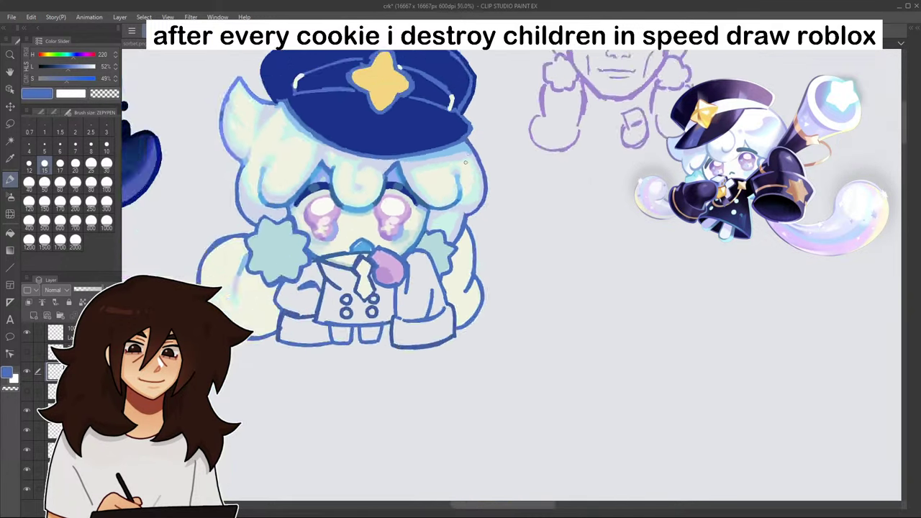
pyautogui.scroll(-2, 465, 162)
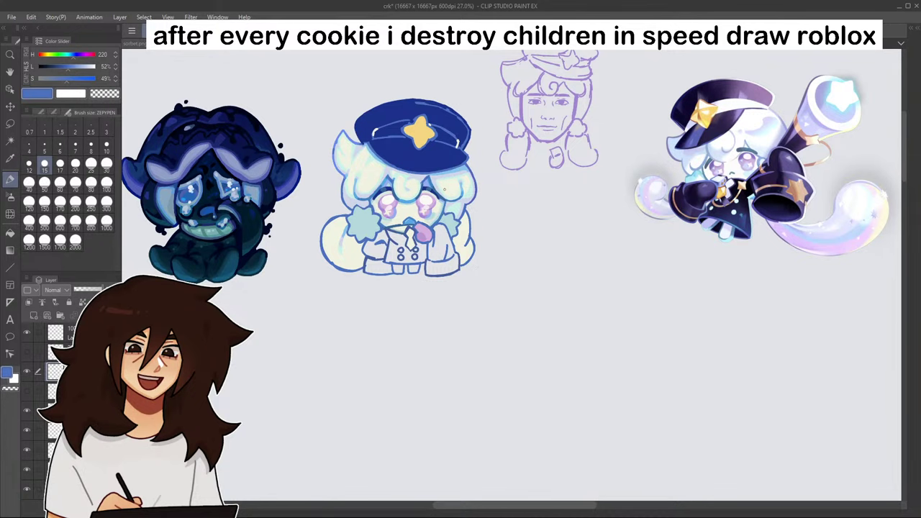
# - Sample the cap's navy, set its saturation to 52% and refill the cap with the muted colour
pyautogui.scroll(9, 408, 228)
pyautogui.scroll(-8, 446, 162)
pyautogui.keyDown('alt'); pyautogui.click(426, 113); pyautogui.keyUp('alt')
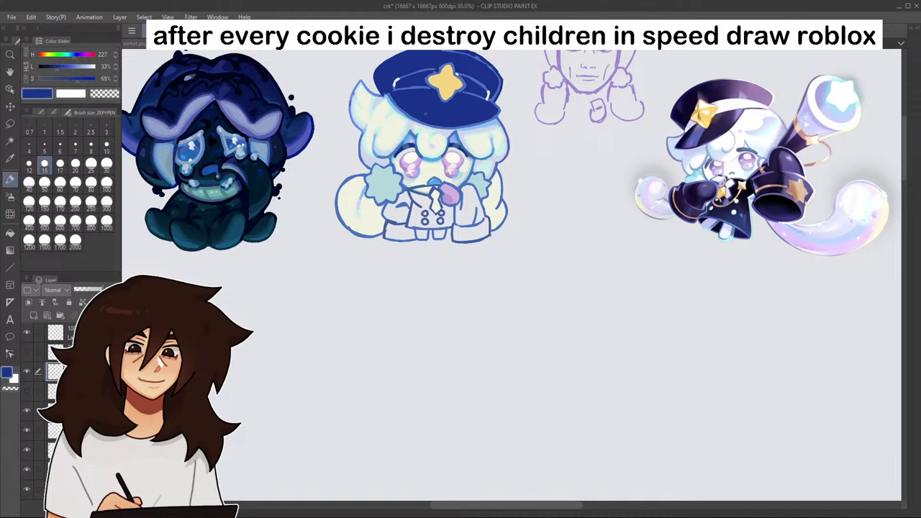
pyautogui.click(10, 233)
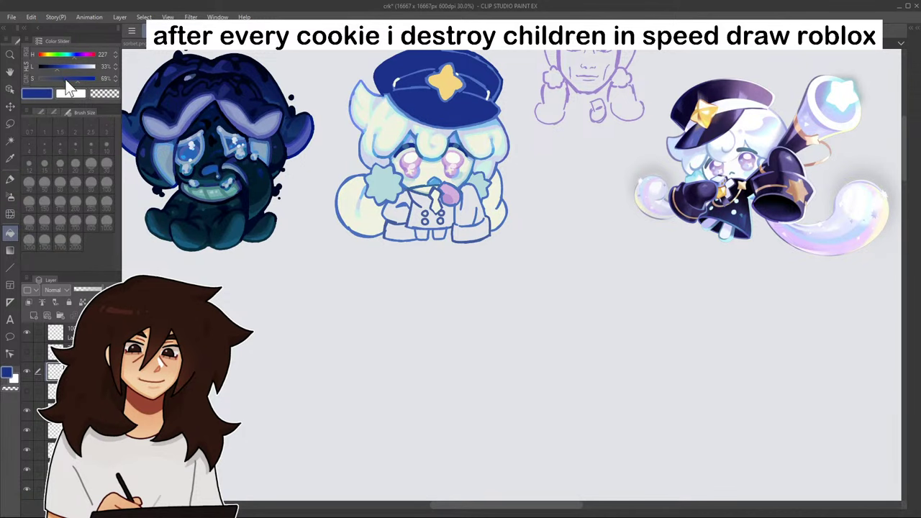
pyautogui.moveTo(65, 83); pyautogui.dragTo(70, 78)
pyautogui.moveTo(794, 75); pyautogui.dragTo(844, 124)
# - Fill the coat's body, both sleeves and both cuffs with the muted navy
pyautogui.click(446, 260)
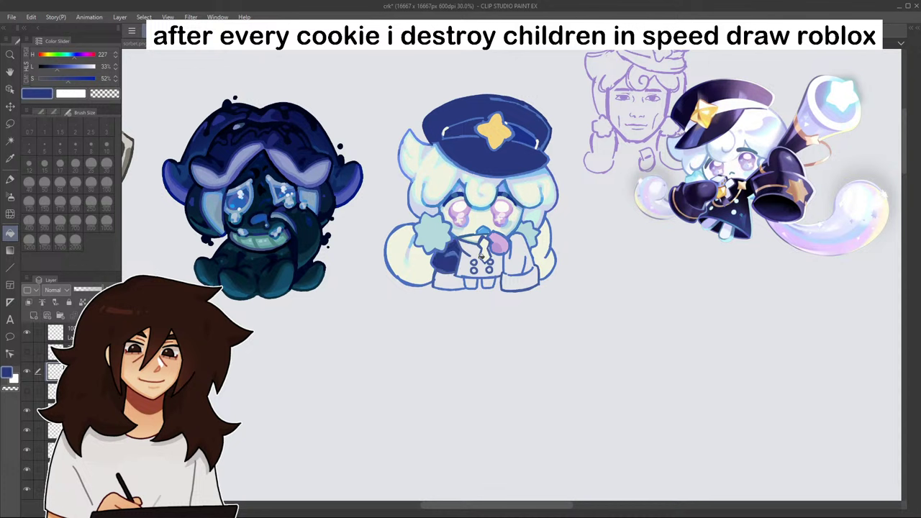
pyautogui.click(452, 278)
pyautogui.click(472, 252)
pyautogui.click(521, 264)
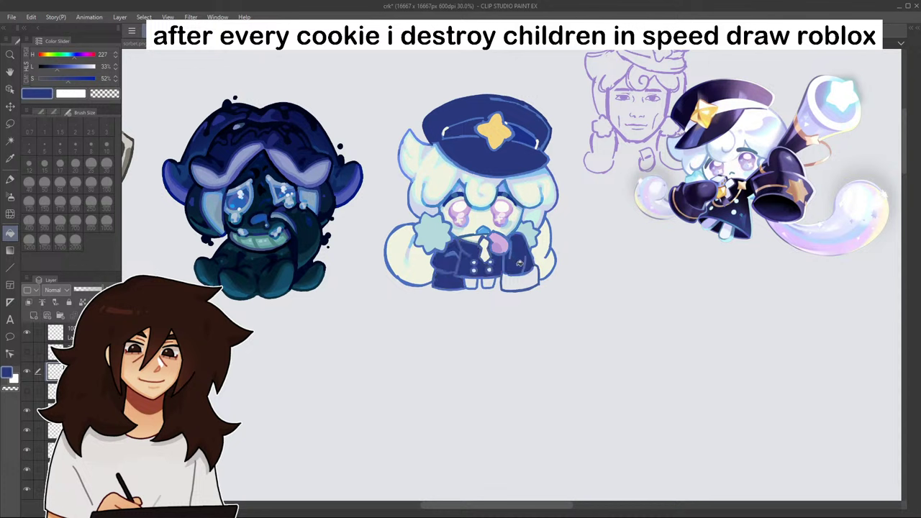
pyautogui.click(524, 277)
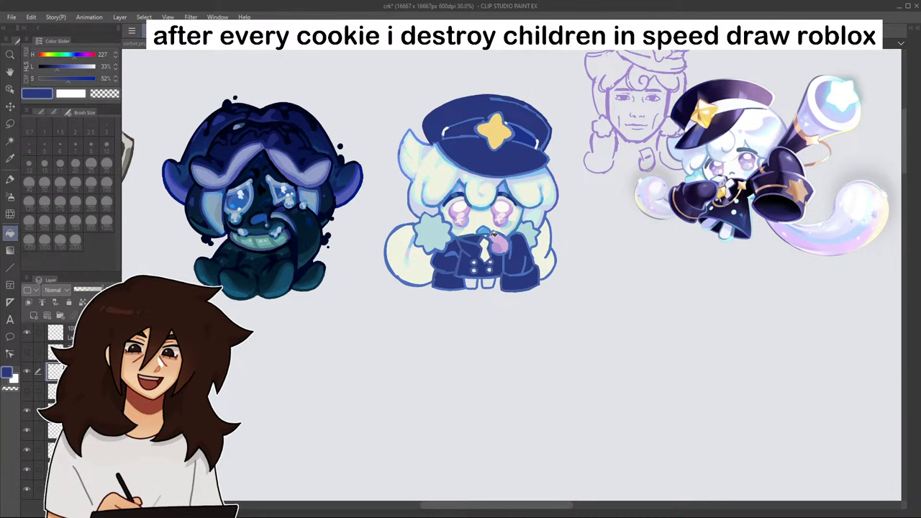
pyautogui.scroll(5, 493, 231)
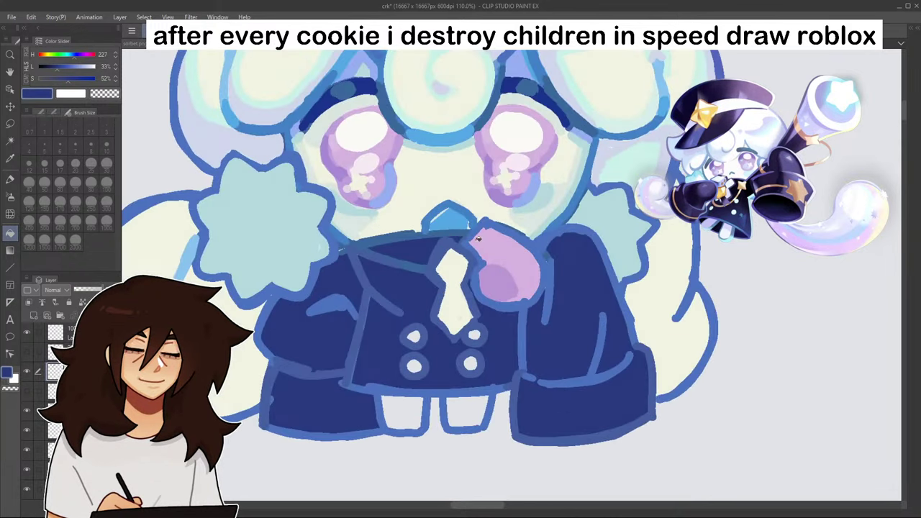
pyautogui.scroll(-5, 477, 238)
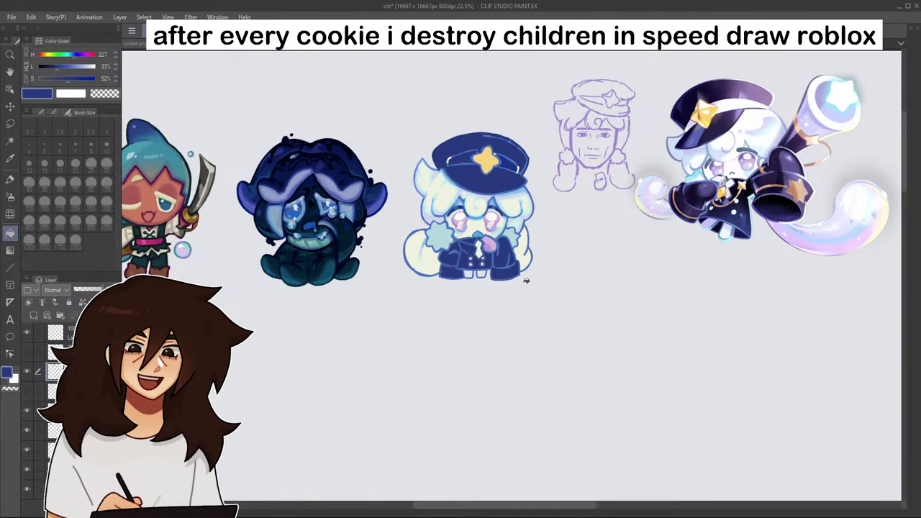
# - Try a larger, rounder outline around the ponytail beneath the big star-shaped pom-pom
pyautogui.scroll(4, 510, 324)
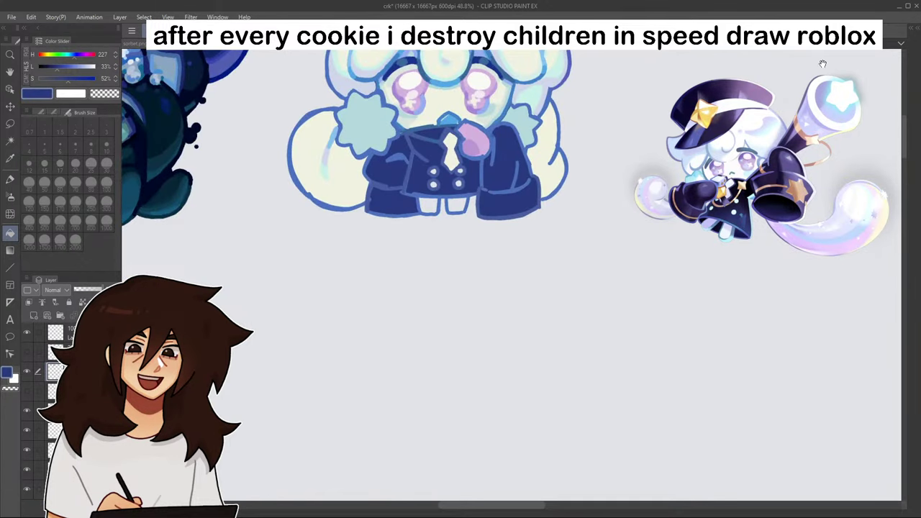
pyautogui.moveTo(823, 62); pyautogui.dragTo(879, 266)
pyautogui.click(11, 124)
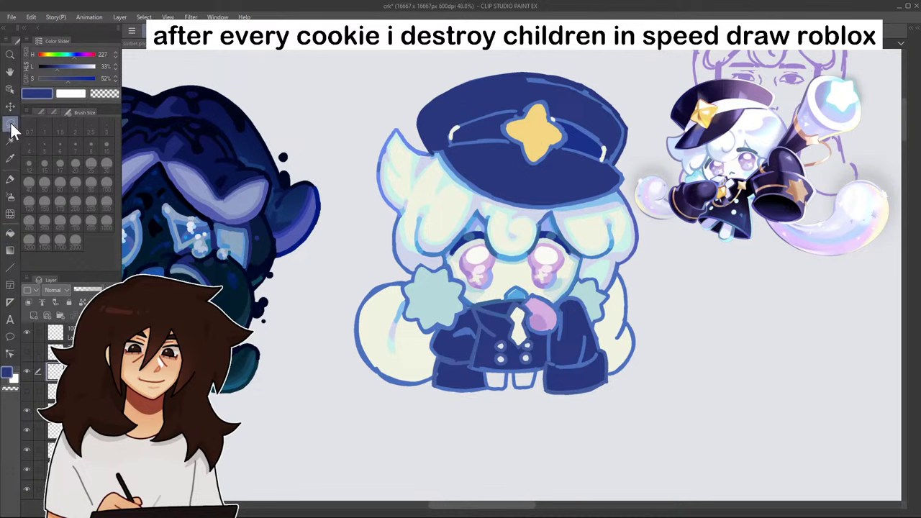
pyautogui.click(10, 178)
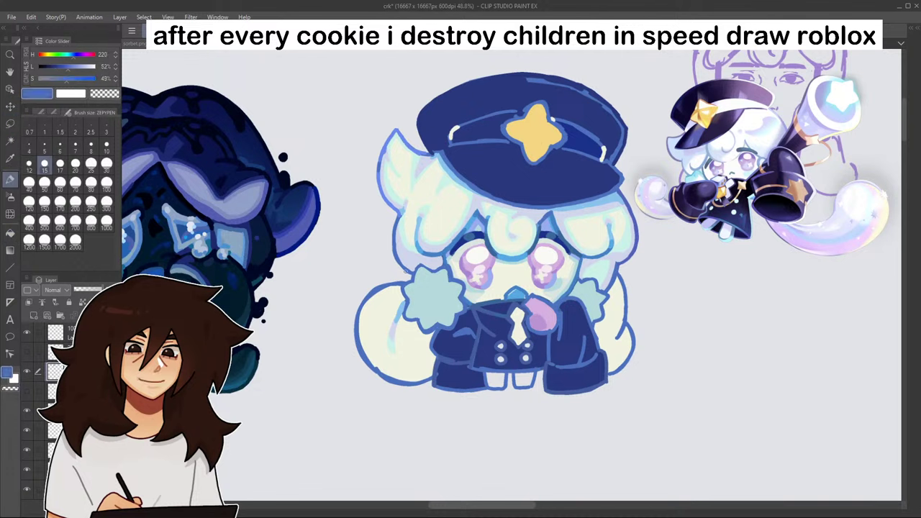
pyautogui.moveTo(407, 273); pyautogui.dragTo(393, 312)
pyautogui.moveTo(406, 269); pyautogui.dragTo(394, 317)
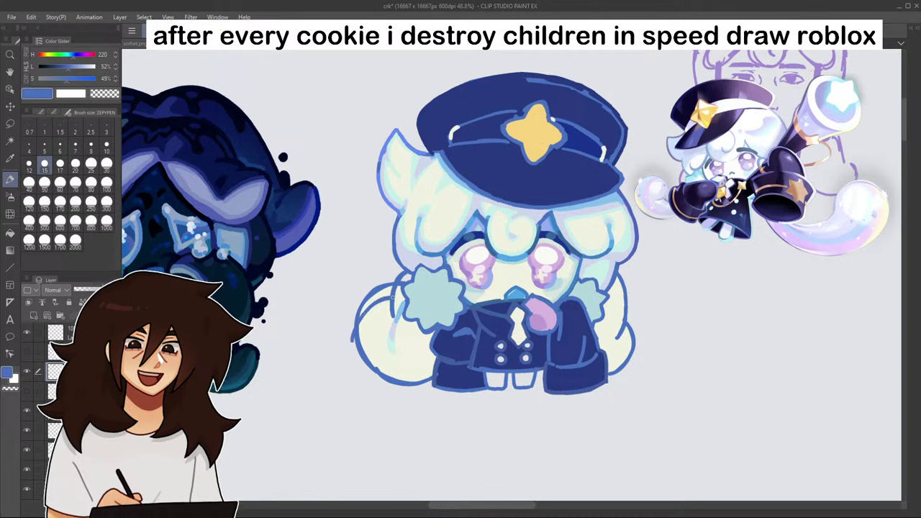
pyautogui.moveTo(350, 348)
pyautogui.mouseDown()
pyautogui.moveTo(354, 375)
pyautogui.moveTo(376, 386)
pyautogui.mouseUp()
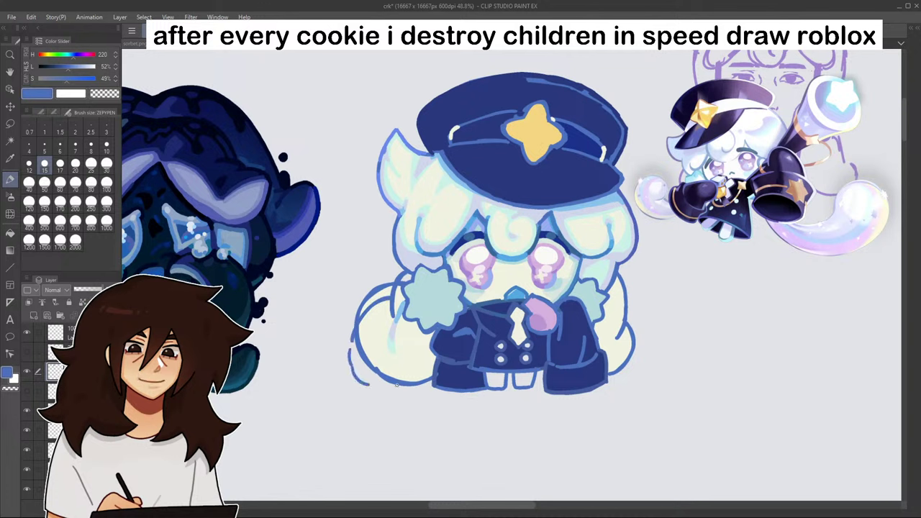
pyautogui.hotkey('ctrl', 'z')
pyautogui.hotkey('ctrl', 'z')
pyautogui.moveTo(360, 324)
pyautogui.mouseDown()
pyautogui.moveTo(390, 298)
pyautogui.moveTo(395, 310)
pyautogui.mouseUp()
pyautogui.hotkey('ctrl', 'z')
pyautogui.hotkey('ctrl', 'z')
# - Try splitting that ponytail into a short upper strand and a rounded lower lobe with blue outlines
pyautogui.moveTo(401, 268); pyautogui.dragTo(394, 287)
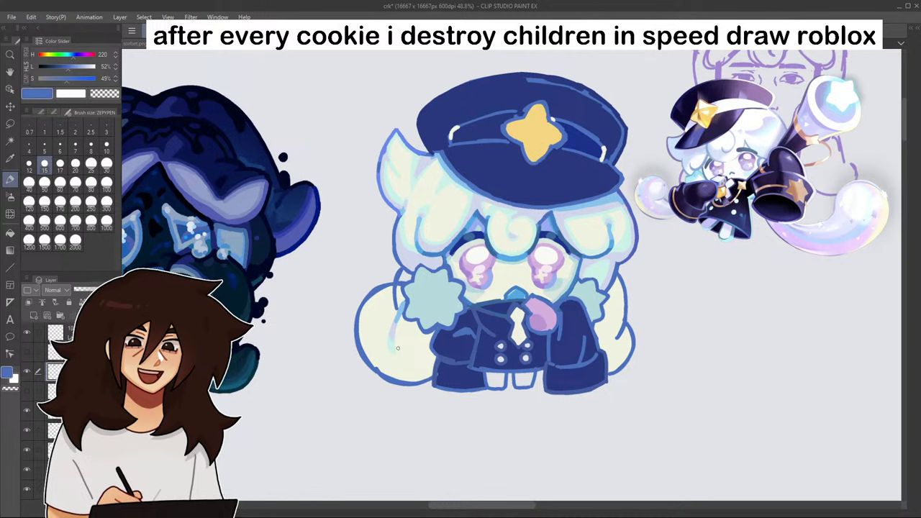
pyautogui.moveTo(388, 319); pyautogui.dragTo(369, 338)
pyautogui.moveTo(362, 360)
pyautogui.mouseDown()
pyautogui.moveTo(393, 389)
pyautogui.moveTo(430, 383)
pyautogui.moveTo(396, 387)
pyautogui.moveTo(373, 330)
pyautogui.moveTo(402, 295)
pyautogui.moveTo(390, 317)
pyautogui.mouseUp()
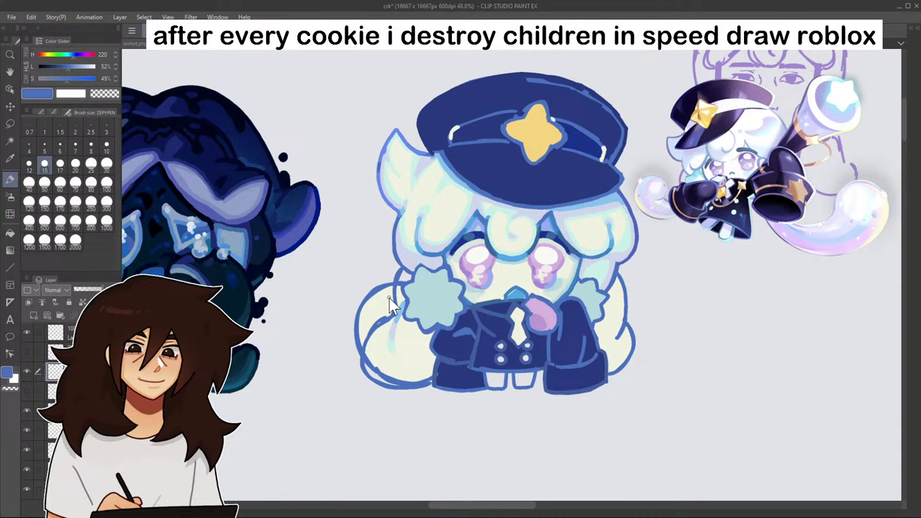
pyautogui.hotkey('ctrl', 'z')
pyautogui.hotkey('ctrl', 'z')
pyautogui.hotkey('ctrl', 'z')
pyautogui.hotkey('ctrl', 'z')
# - Clear the outline and cream fill of the ponytail beneath the big pom-pom using transparent fills
pyautogui.click(115, 95)
pyautogui.click(114, 93)
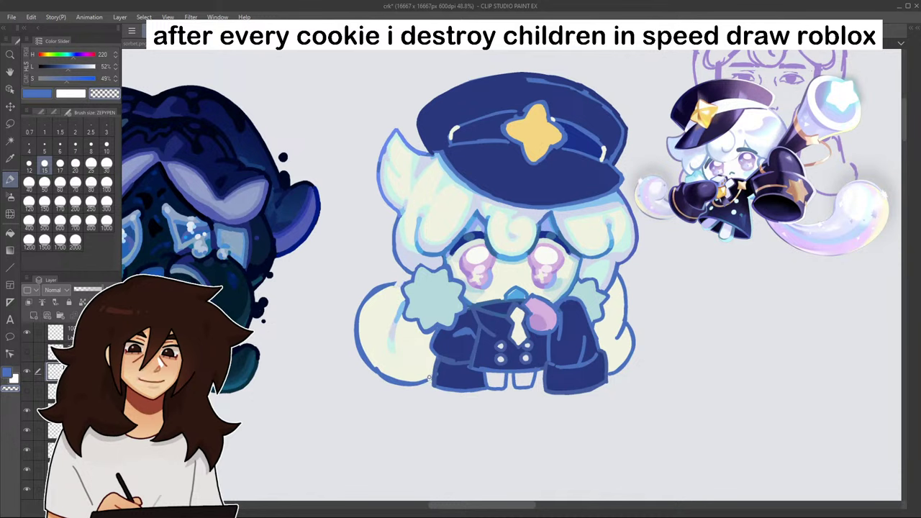
pyautogui.click(13, 235)
pyautogui.click(365, 300)
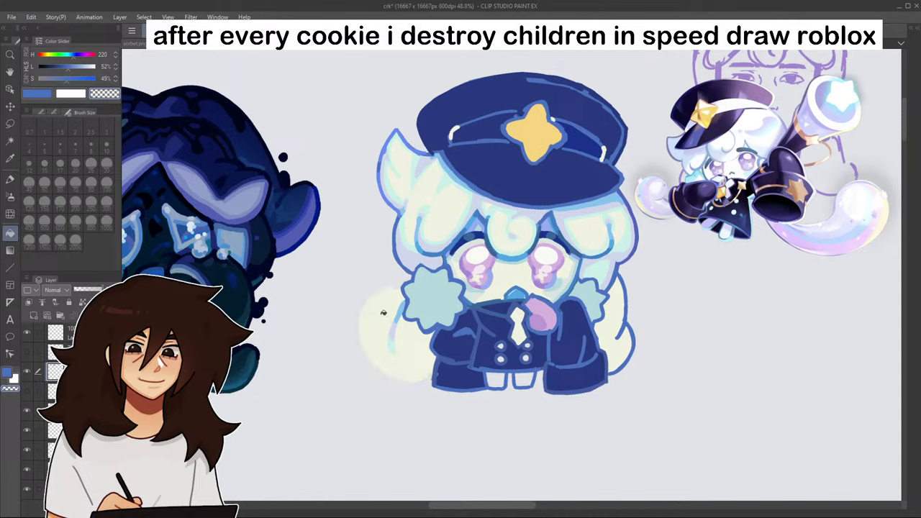
pyautogui.click(384, 314)
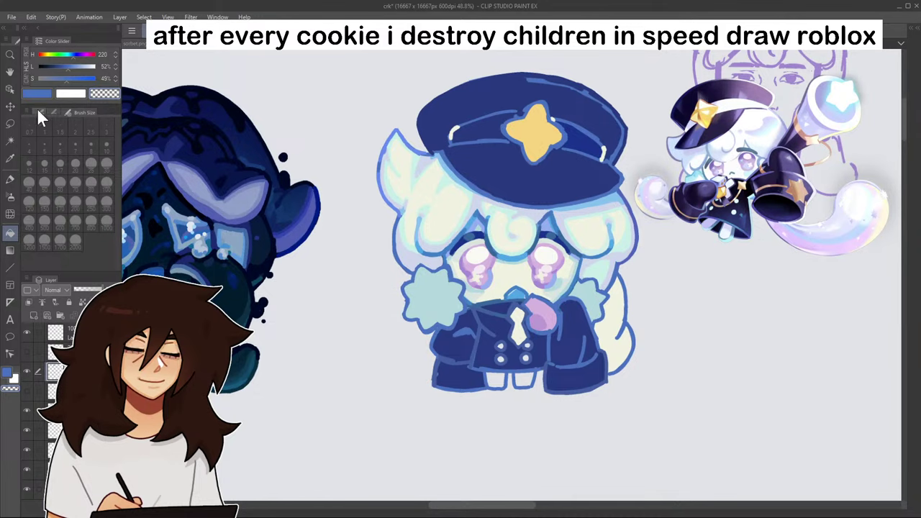
# - Flip the canvas view and retouch the eyes and mouth with sampled lash navy, mouth blue and light periwinkle
pyautogui.press('h')
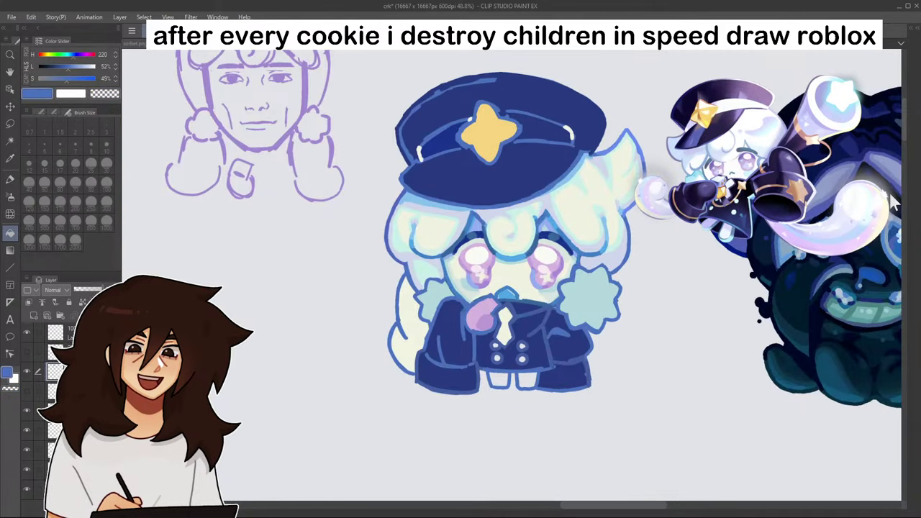
pyautogui.click(13, 181)
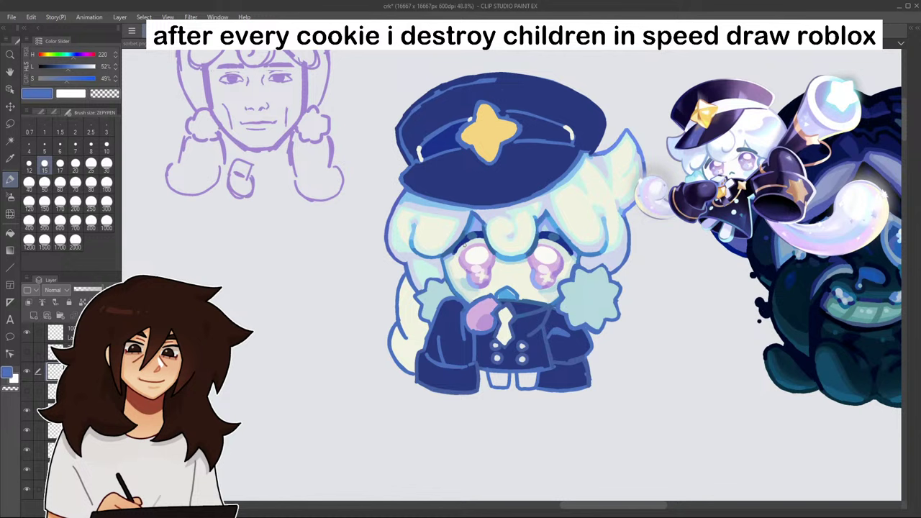
pyautogui.keyDown('alt'); pyautogui.click(460, 246); pyautogui.keyUp('alt')
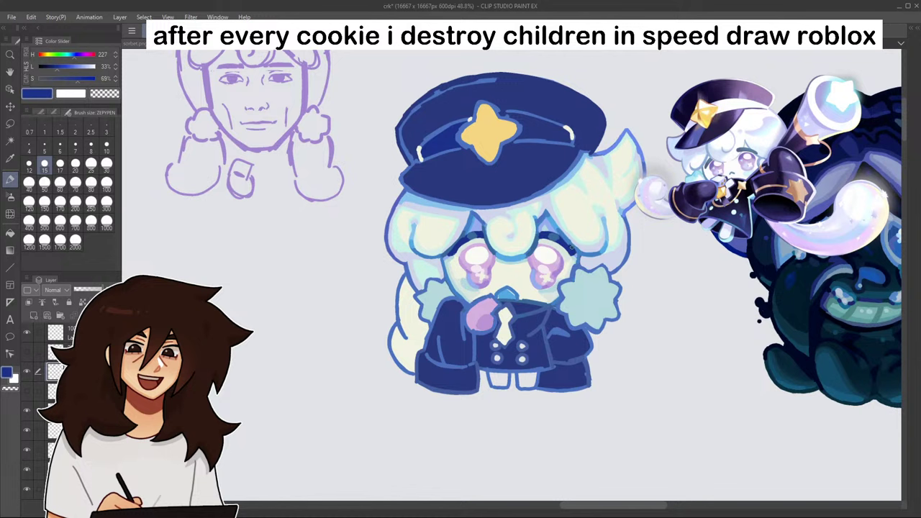
pyautogui.keyDown('alt'); pyautogui.click(505, 294); pyautogui.keyUp('alt')
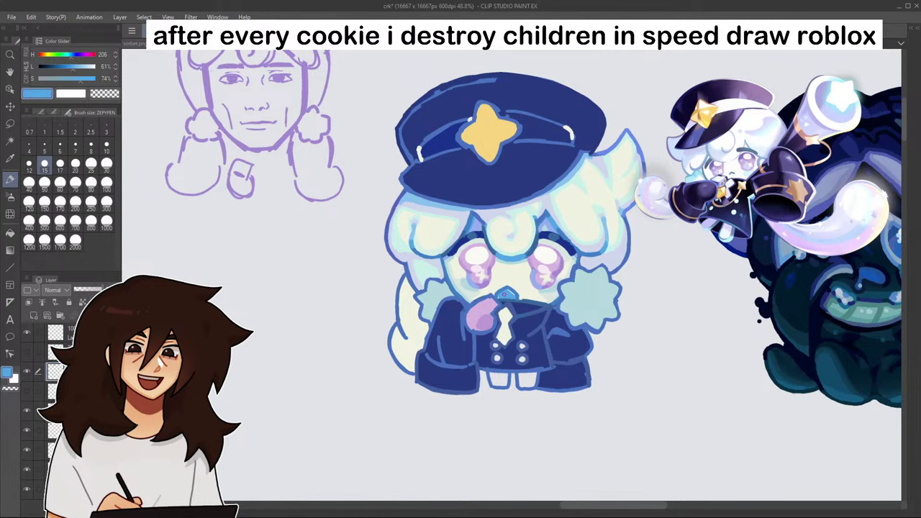
pyautogui.moveTo(463, 267)
pyautogui.mouseDown()
pyautogui.moveTo(468, 277)
pyautogui.moveTo(456, 248)
pyautogui.moveTo(465, 262)
pyautogui.mouseUp()
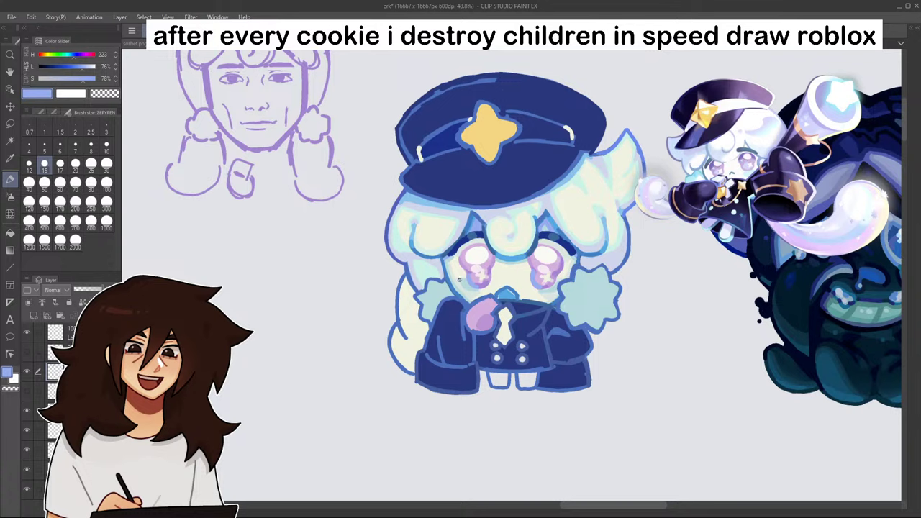
pyautogui.scroll(-3, 493, 257)
pyautogui.scroll(3, 548, 289)
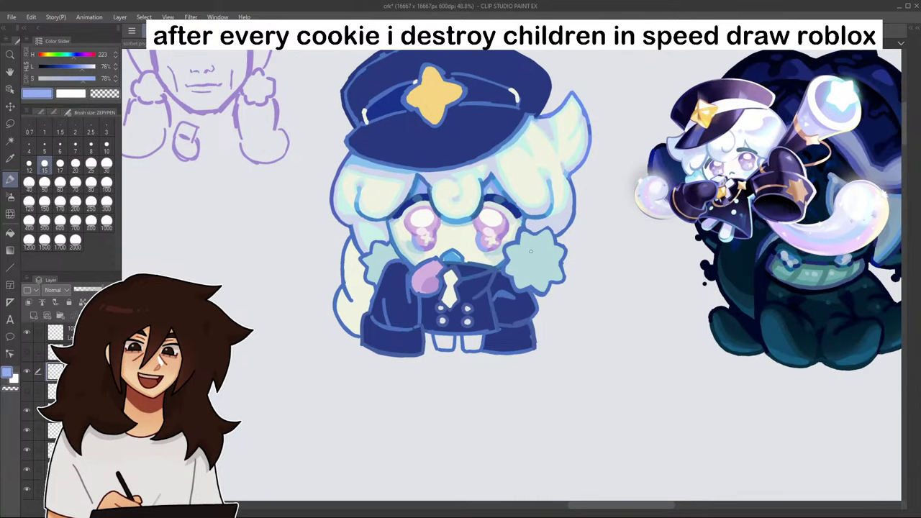
# - Retouch the upper outline of the smaller ponytail with the sampled medium outline blue
pyautogui.keyDown('alt'); pyautogui.click(523, 229); pyautogui.keyUp('alt')
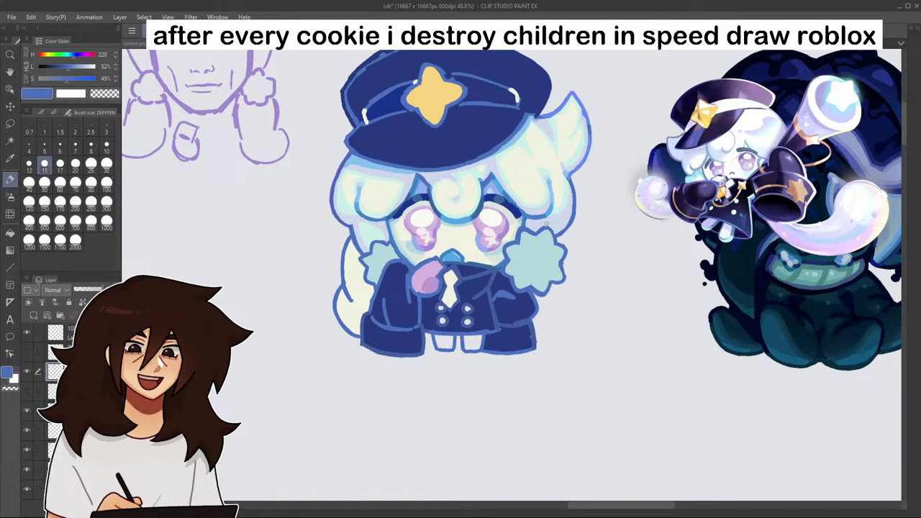
pyautogui.moveTo(748, 50); pyautogui.dragTo(808, 53)
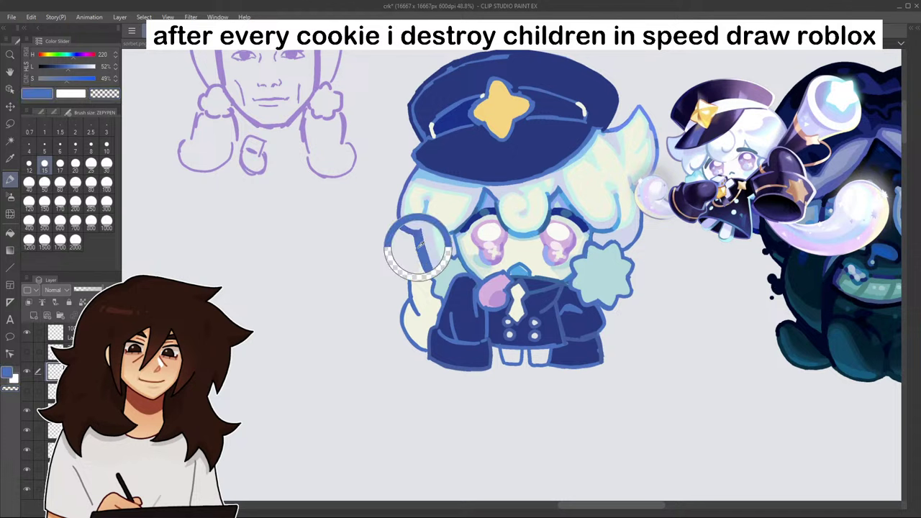
pyautogui.moveTo(413, 263); pyautogui.dragTo(411, 277)
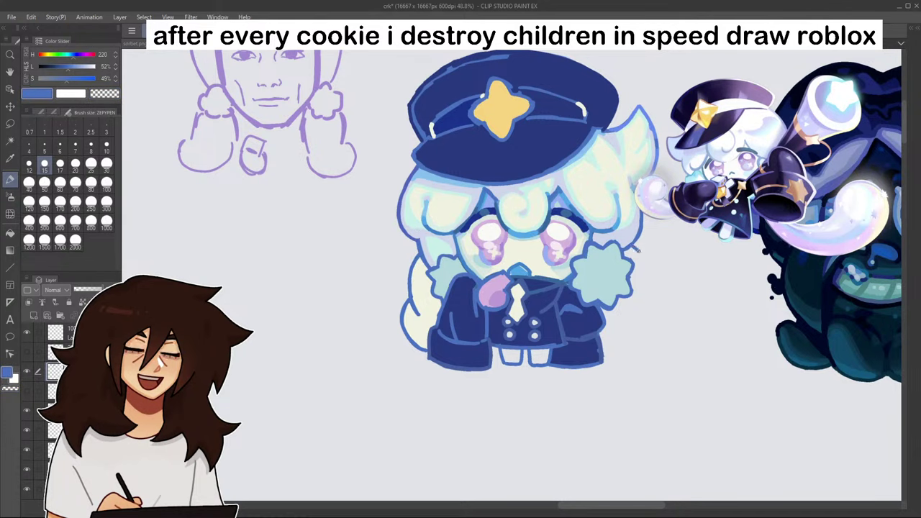
# - Outline a curved upper hair strand behind the big pom-pom and tidy the pom-pom's edge with sampled teal and outline blue
pyautogui.moveTo(638, 250)
pyautogui.mouseDown()
pyautogui.moveTo(648, 294)
pyautogui.moveTo(647, 275)
pyautogui.mouseUp()
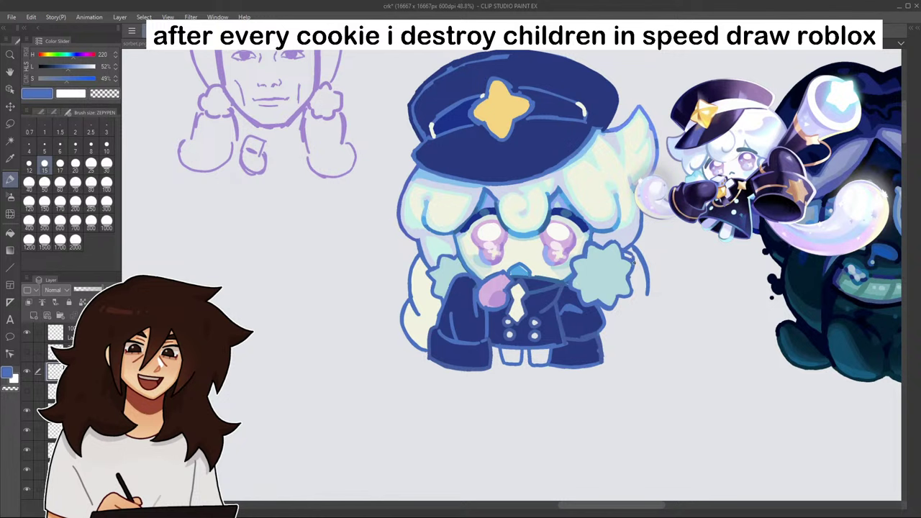
pyautogui.keyDown('alt'); pyautogui.click(632, 265); pyautogui.keyUp('alt')
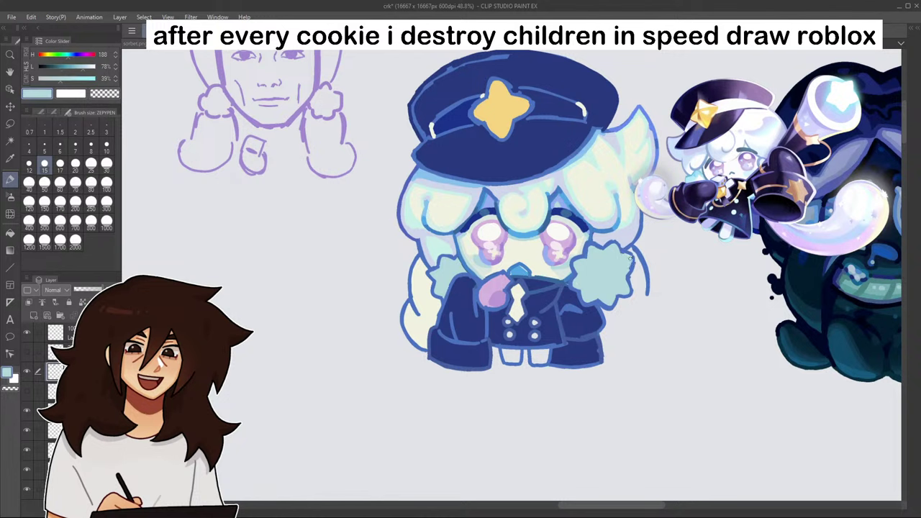
pyautogui.keyDown('alt'); pyautogui.click(630, 276); pyautogui.keyUp('alt')
pyautogui.moveTo(632, 275); pyautogui.dragTo(624, 293)
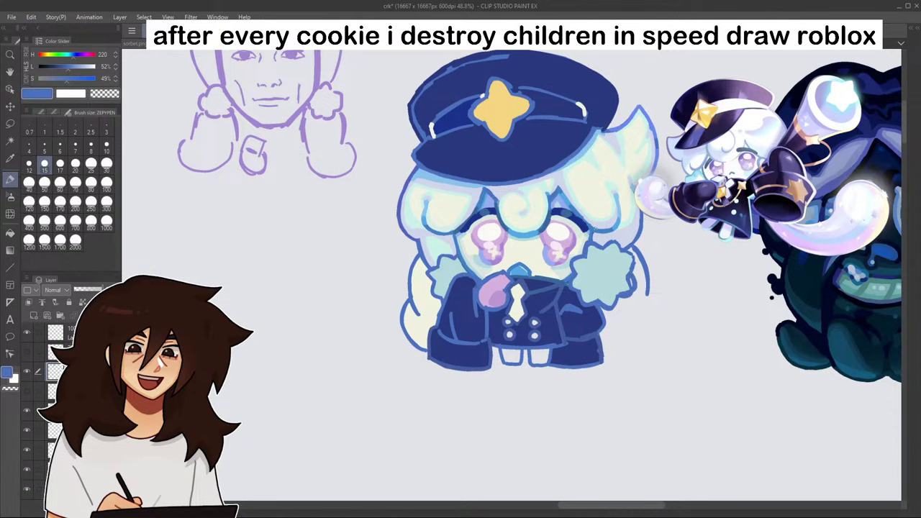
# - Outline a wide rounded lower lobe for the ponytail, from the upper strand around to the coat cuff
pyautogui.moveTo(648, 290)
pyautogui.mouseDown()
pyautogui.moveTo(673, 322)
pyautogui.moveTo(659, 341)
pyautogui.moveTo(606, 356)
pyautogui.mouseUp()
pyautogui.moveTo(607, 356)
pyautogui.mouseDown()
pyautogui.moveTo(648, 355)
pyautogui.moveTo(672, 336)
pyautogui.moveTo(674, 303)
pyautogui.mouseUp()
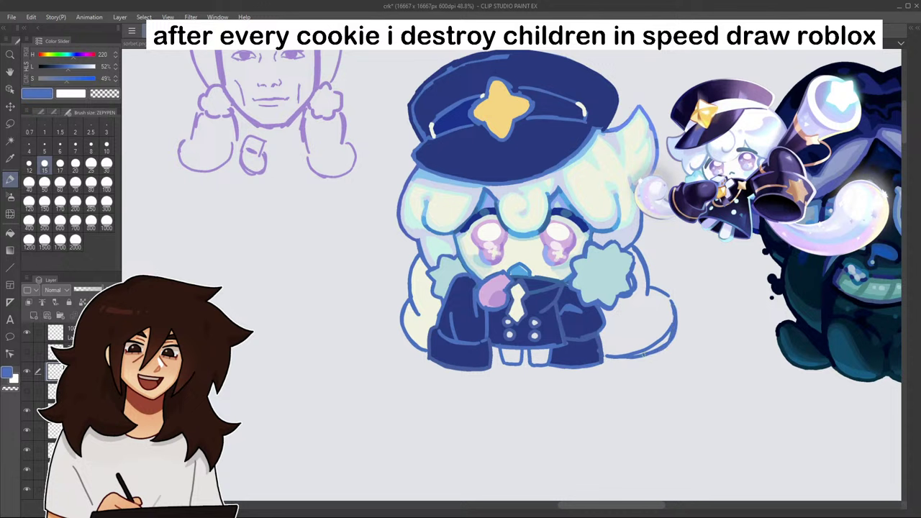
pyautogui.moveTo(643, 354); pyautogui.dragTo(598, 356)
pyautogui.keyDown('alt'); pyautogui.click(589, 351); pyautogui.keyUp('alt')
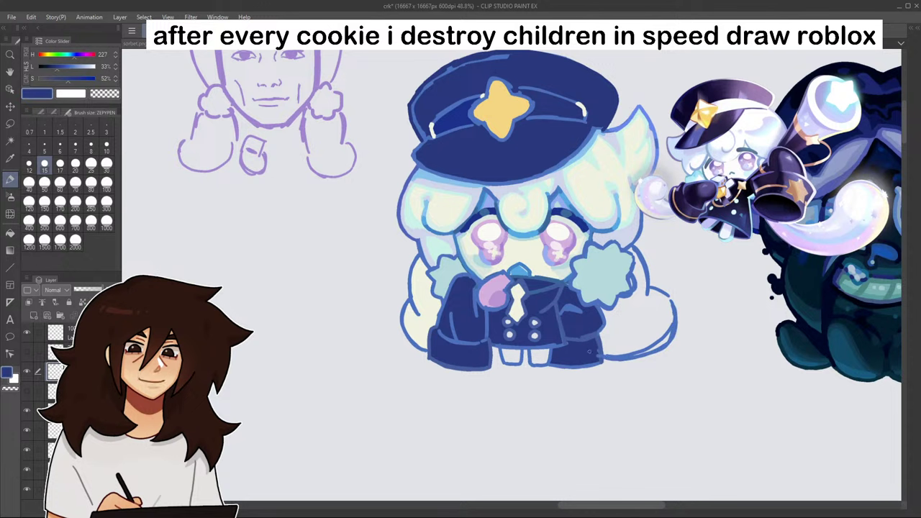
pyautogui.keyDown('alt'); pyautogui.click(628, 284); pyautogui.keyUp('alt')
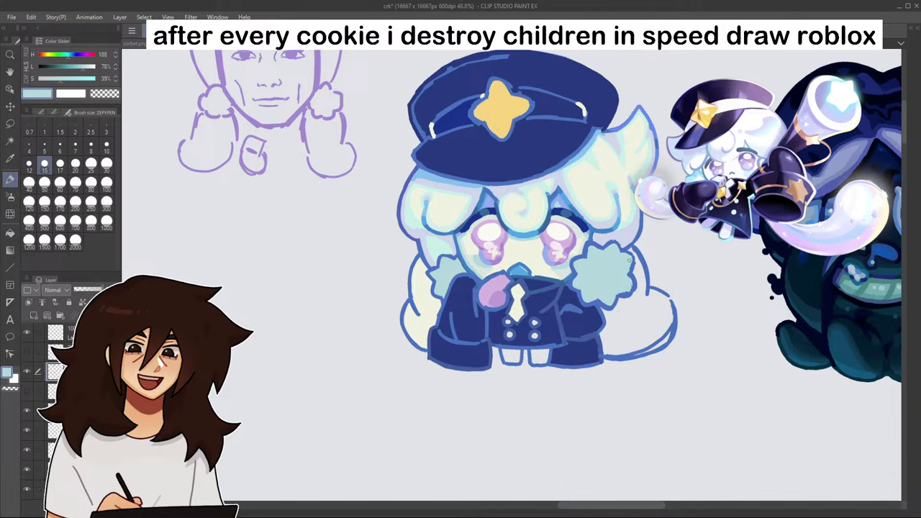
pyautogui.keyDown('alt'); pyautogui.click(634, 263); pyautogui.keyUp('alt')
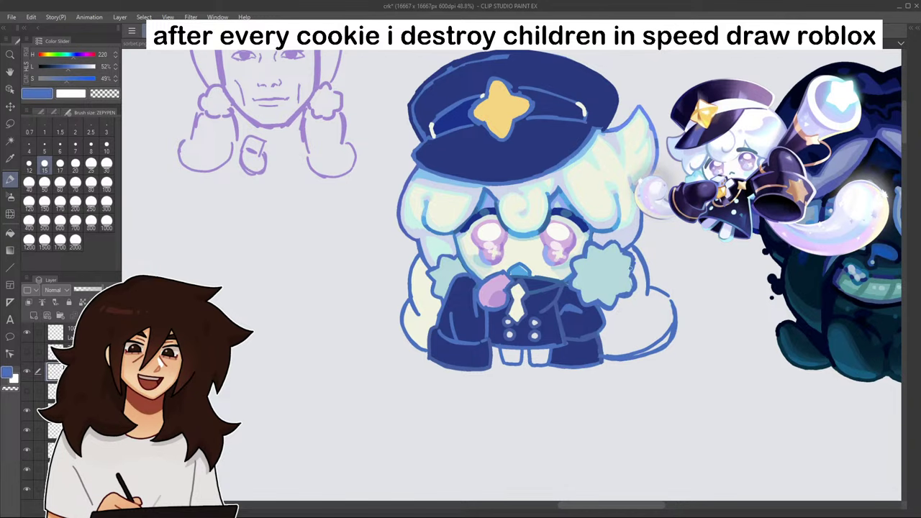
# - Fill the redrawn ponytail with the cream sampled from the smaller ponytail
pyautogui.scroll(-5, 654, 303)
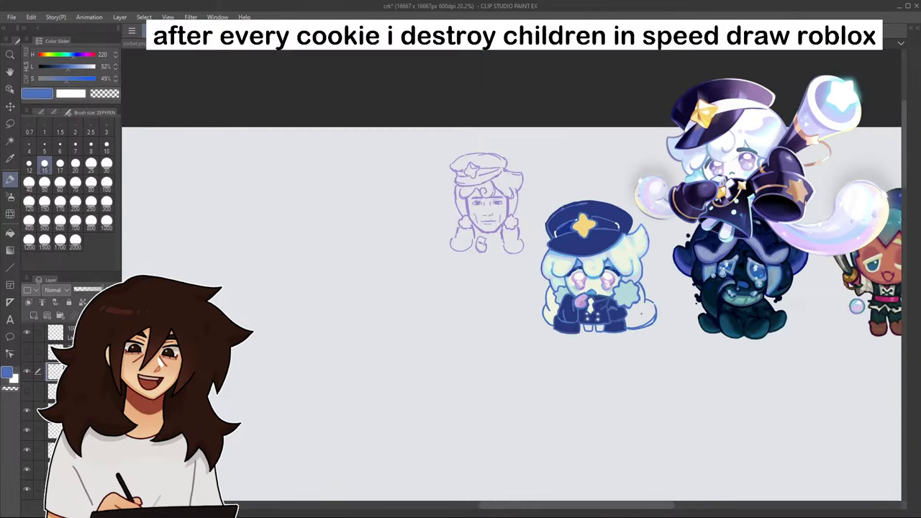
pyautogui.scroll(6, 654, 303)
pyautogui.scroll(2, 654, 302)
pyautogui.keyDown('alt'); pyautogui.click(288, 360); pyautogui.keyUp('alt')
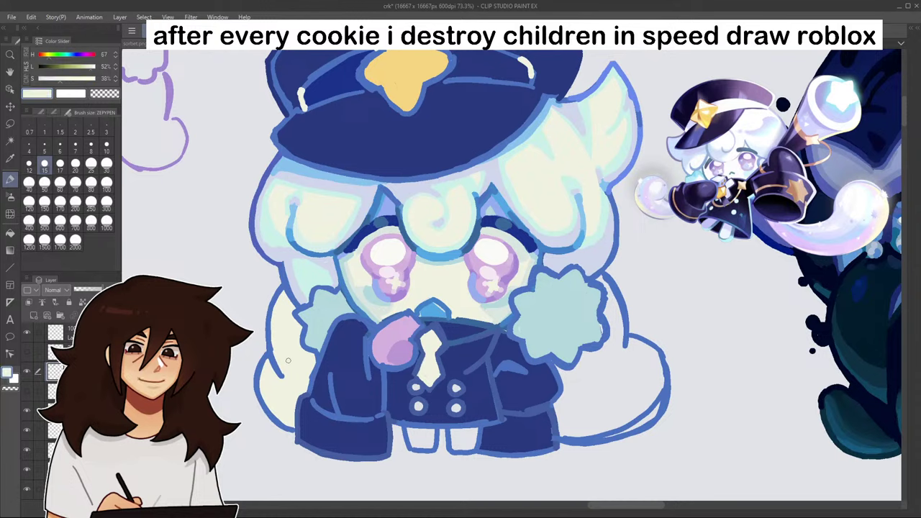
pyautogui.click(11, 234)
pyautogui.click(637, 382)
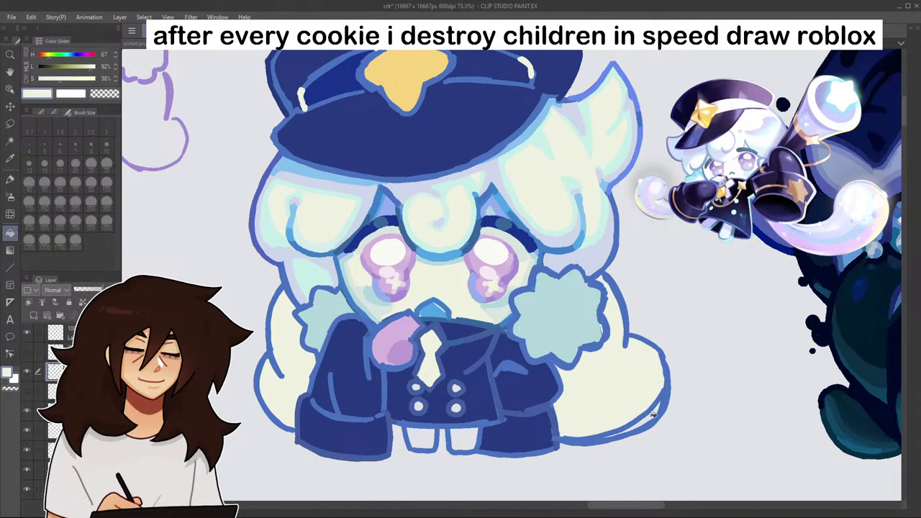
pyautogui.scroll(-2, 656, 414)
pyautogui.scroll(-1, 655, 412)
pyautogui.scroll(3, 650, 429)
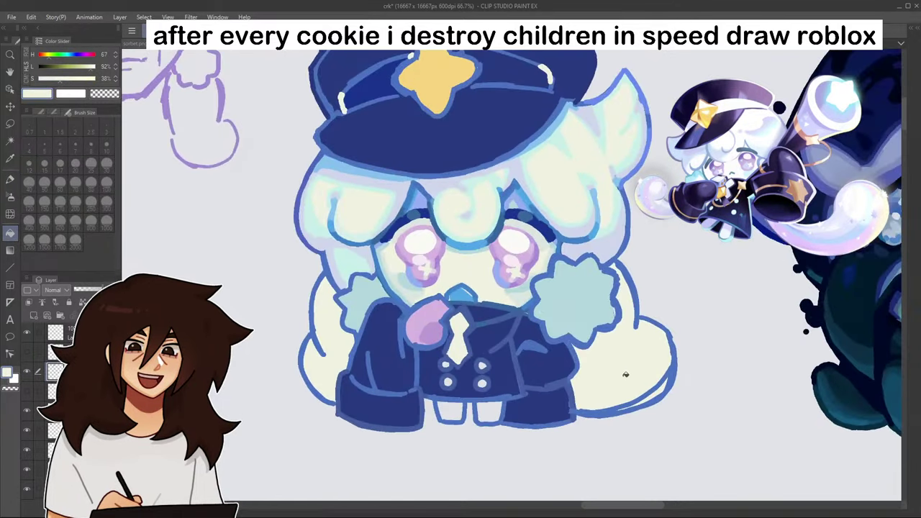
# - Flip the canvas view and paint cream over the doubled inner line along the ponytail lobe's lower edge
pyautogui.press('h')
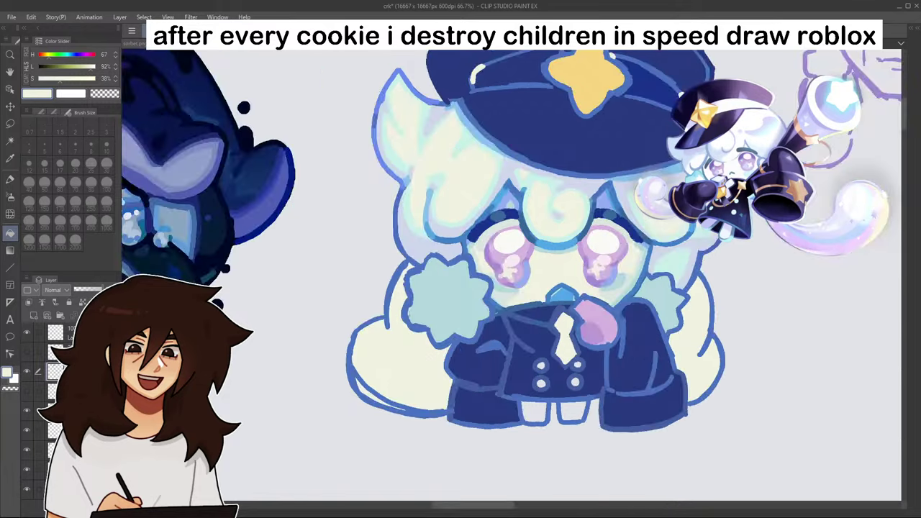
pyautogui.click(10, 179)
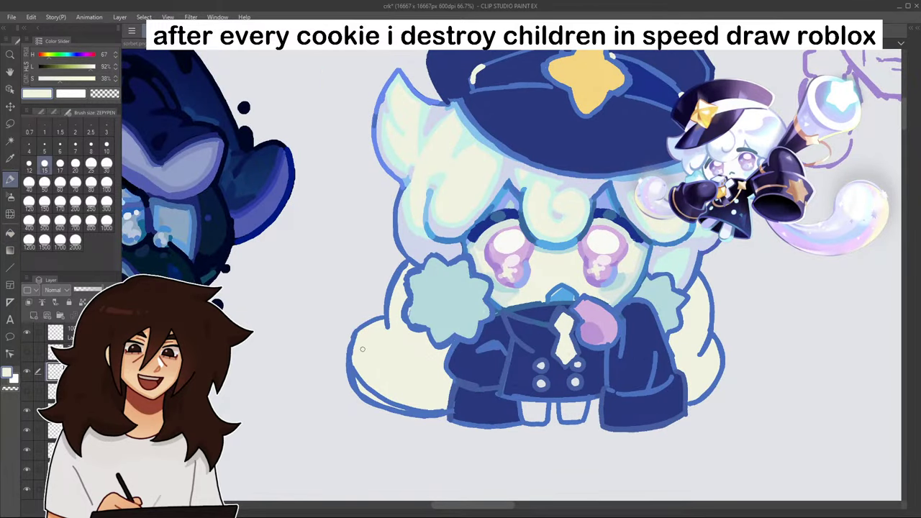
pyautogui.moveTo(358, 369)
pyautogui.mouseDown()
pyautogui.moveTo(370, 392)
pyautogui.moveTo(437, 407)
pyautogui.mouseUp()
# - Flip the canvas view and dab a small cream highlight on the coat beside the sleeve on the big pom-pom's side
pyautogui.scroll(-6, 438, 386)
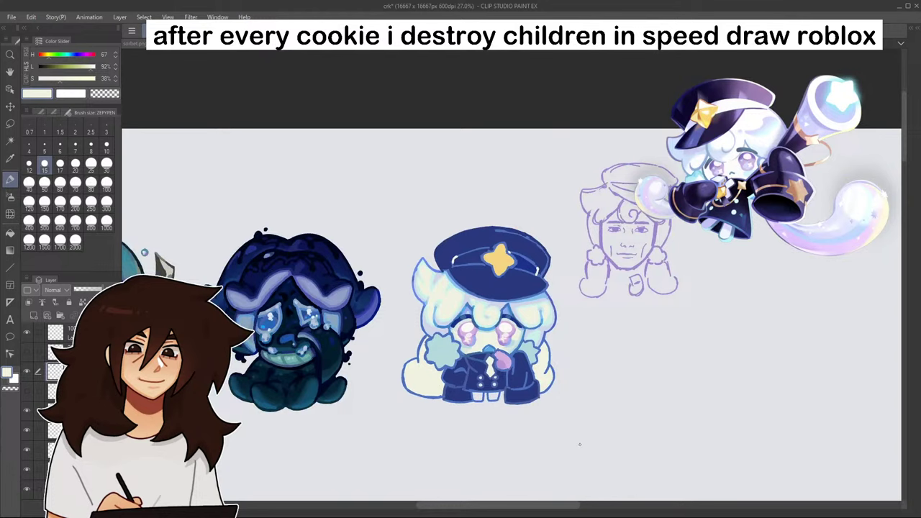
pyautogui.scroll(2, 580, 445)
pyautogui.press('h')
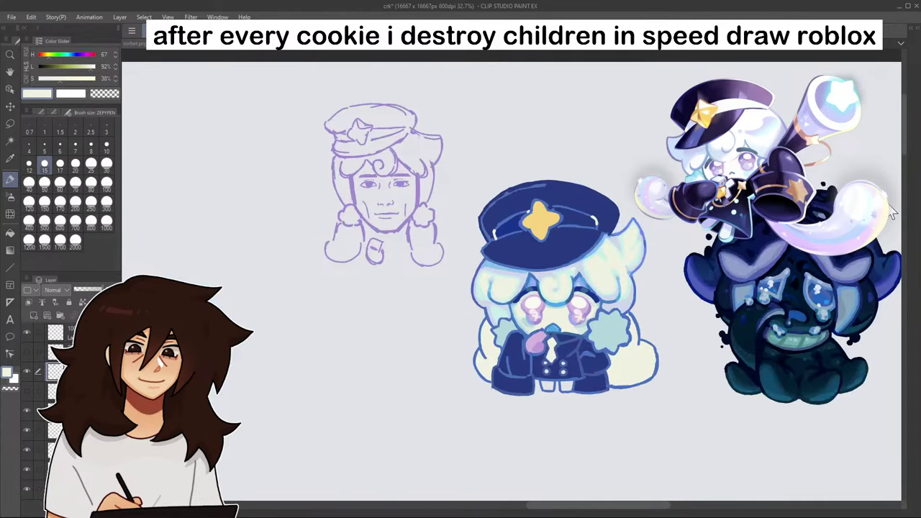
pyautogui.scroll(4, 616, 401)
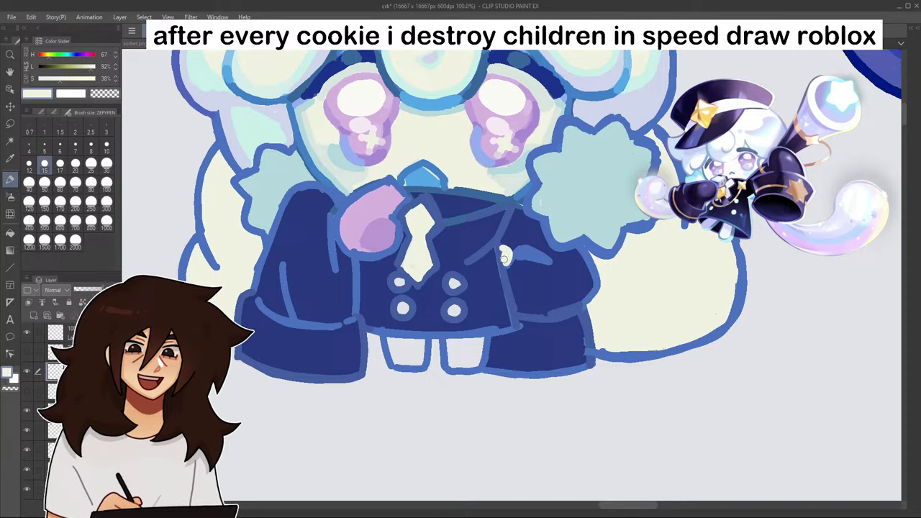
# - Examine the character mirrored and unmirrored, both close up and beside the neighbouring lineup characters
pyautogui.scroll(-3, 569, 304)
pyautogui.scroll(-2, 569, 304)
pyautogui.scroll(3, 562, 288)
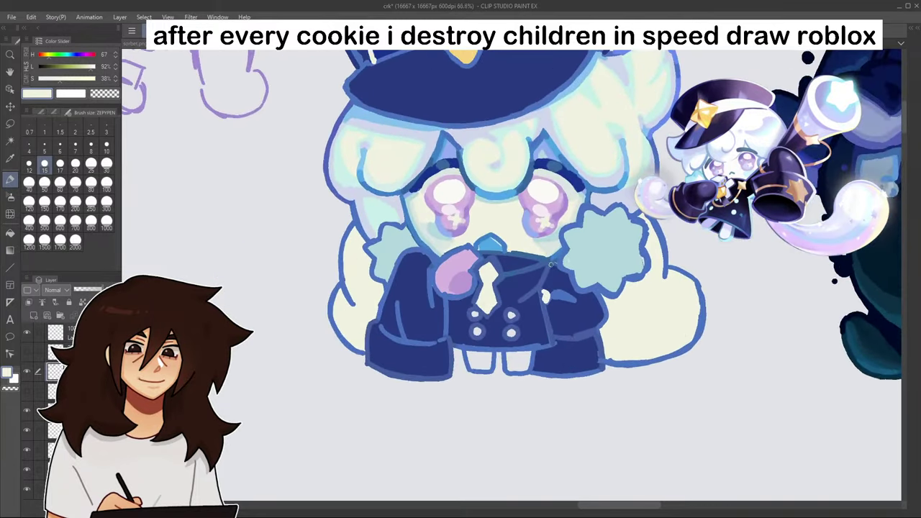
pyautogui.scroll(-1, 554, 269)
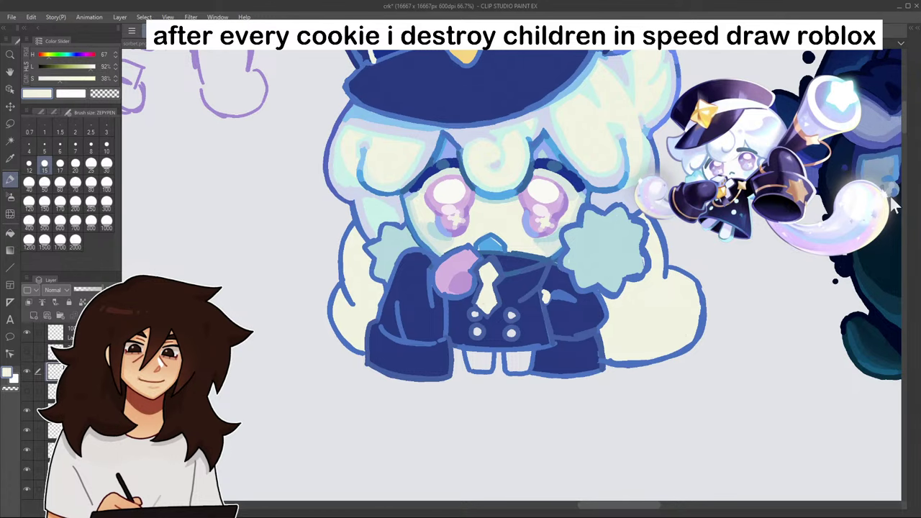
pyautogui.press('h')
pyautogui.scroll(-4, 835, 228)
pyautogui.scroll(-3, 588, 338)
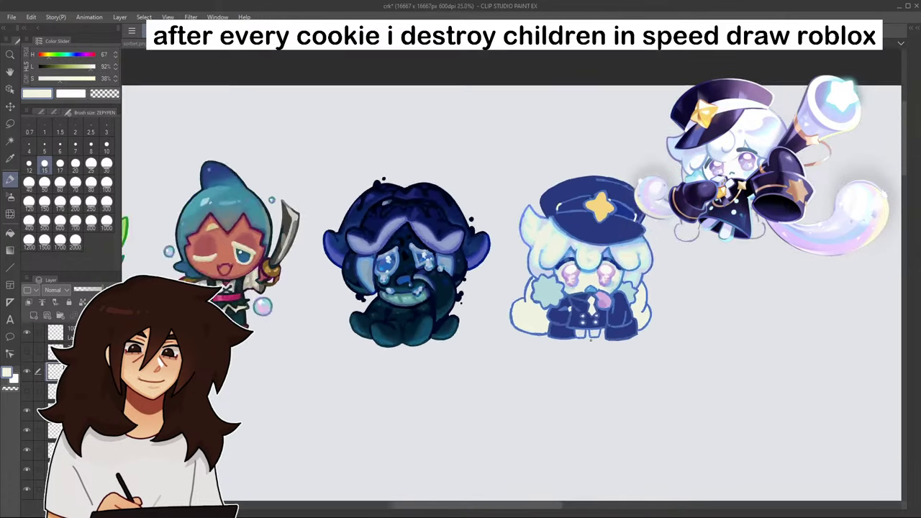
pyautogui.scroll(6, 611, 335)
pyautogui.scroll(1, 612, 334)
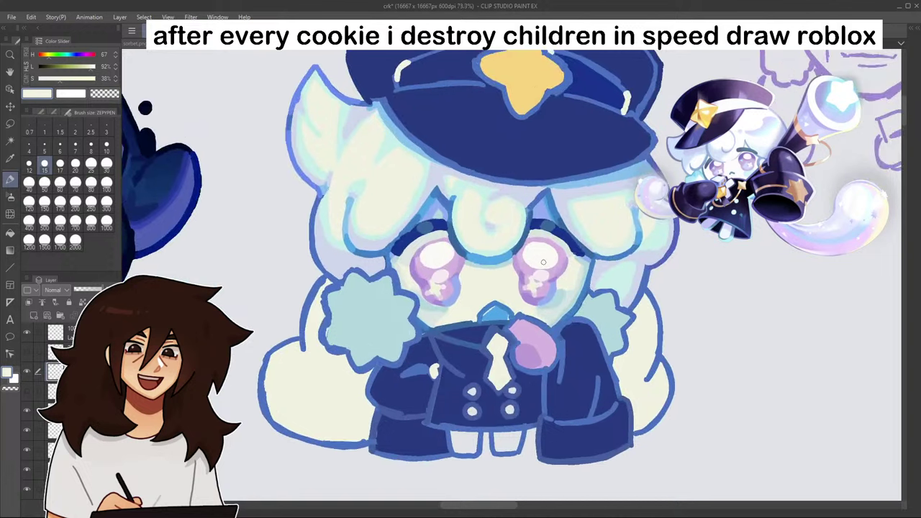
# - Check how the character reads at full-canvas scale and at mid zoom within the lineup
pyautogui.scroll(-8, 475, 388)
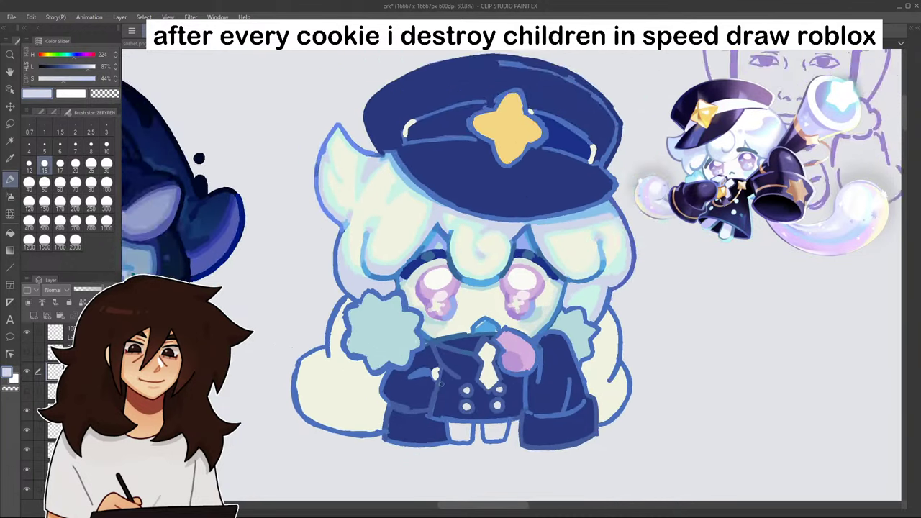
pyautogui.moveTo(491, 416); pyautogui.dragTo(375, 118)
pyautogui.scroll(-4, 597, 295)
pyautogui.scroll(-1, 621, 425)
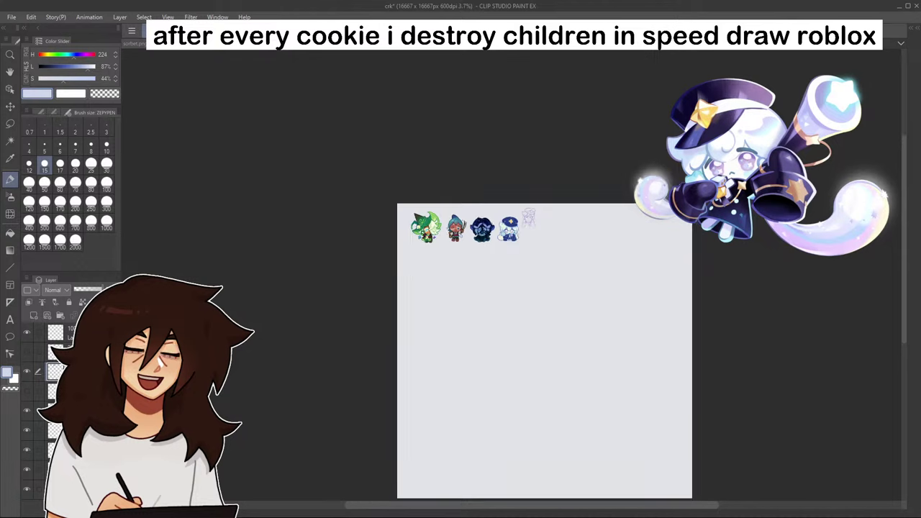
pyautogui.moveTo(622, 432); pyautogui.dragTo(616, 368)
pyautogui.scroll(8, 596, 150)
pyautogui.scroll(4, 516, 150)
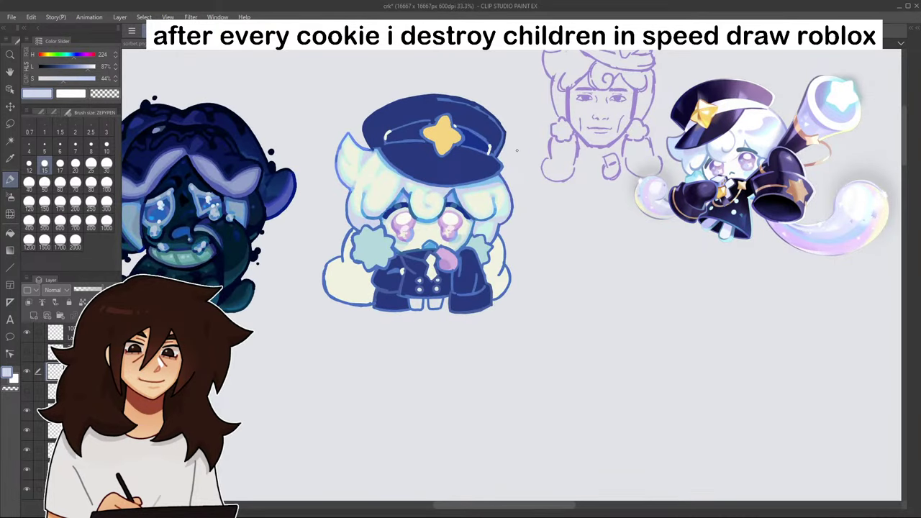
pyautogui.moveTo(517, 151); pyautogui.dragTo(806, 57)
pyautogui.moveTo(324, 61); pyautogui.dragTo(783, 60)
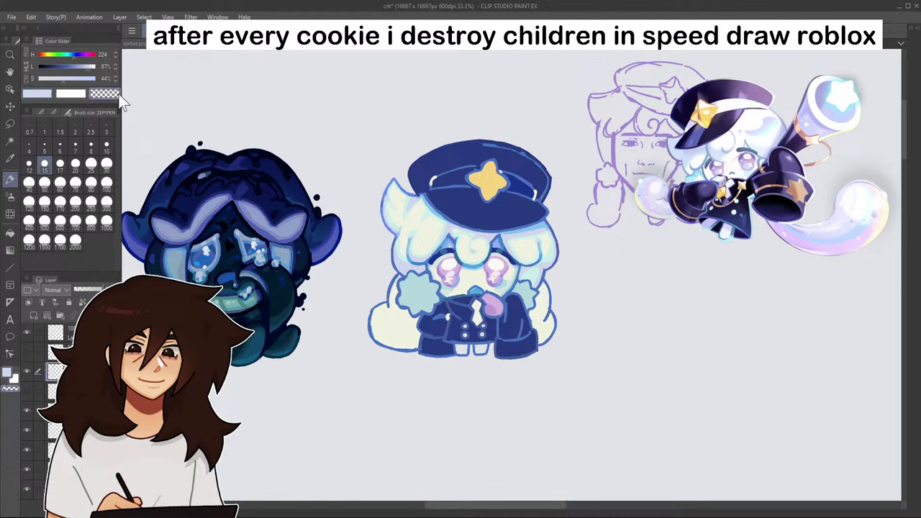
pyautogui.scroll(2, 476, 384)
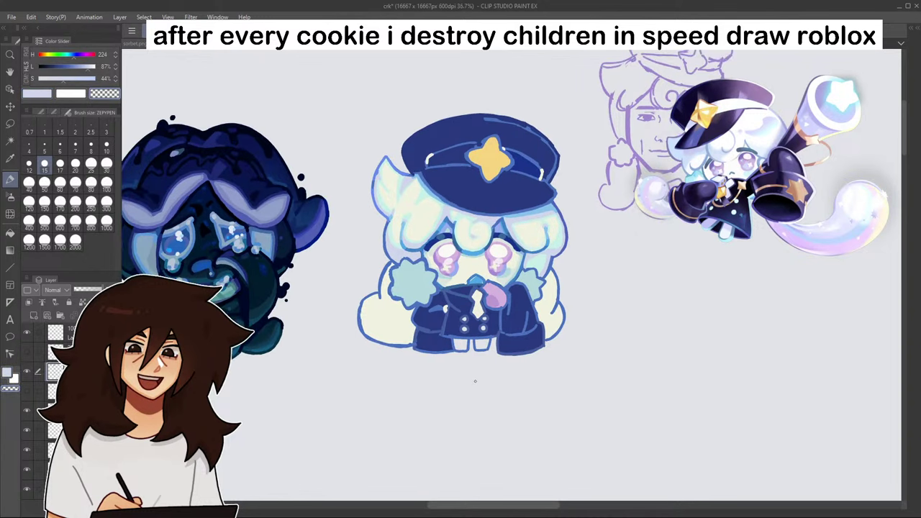
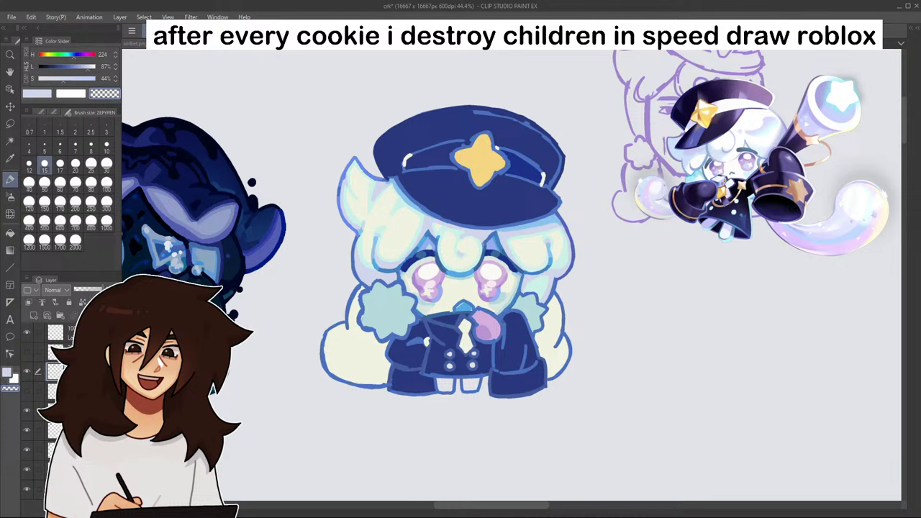
# - Extend the outer end of the lash line over the eye nearer the small pom-pom with sampled navy and outline blue
pyautogui.keyDown('alt'); pyautogui.click(503, 257); pyautogui.keyUp('alt')
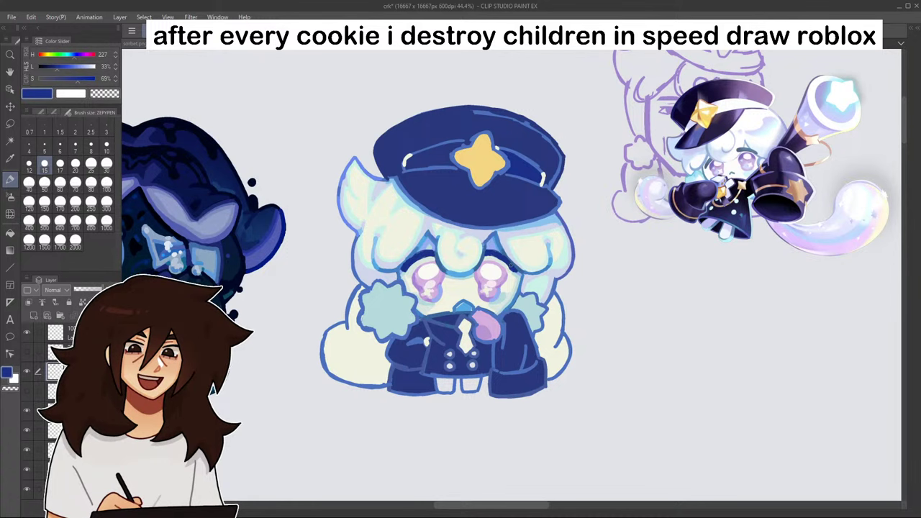
pyautogui.keyDown('alt'); pyautogui.click(525, 267); pyautogui.keyUp('alt')
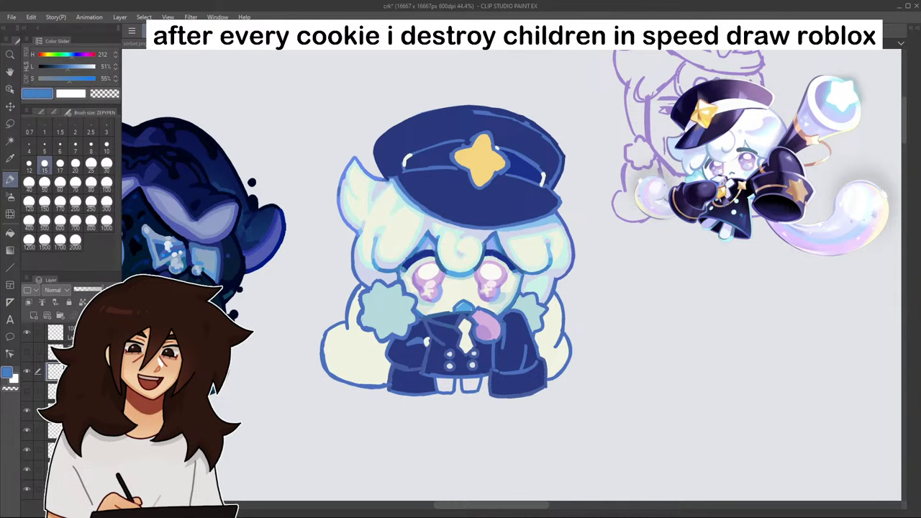
pyautogui.scroll(-6, 524, 270)
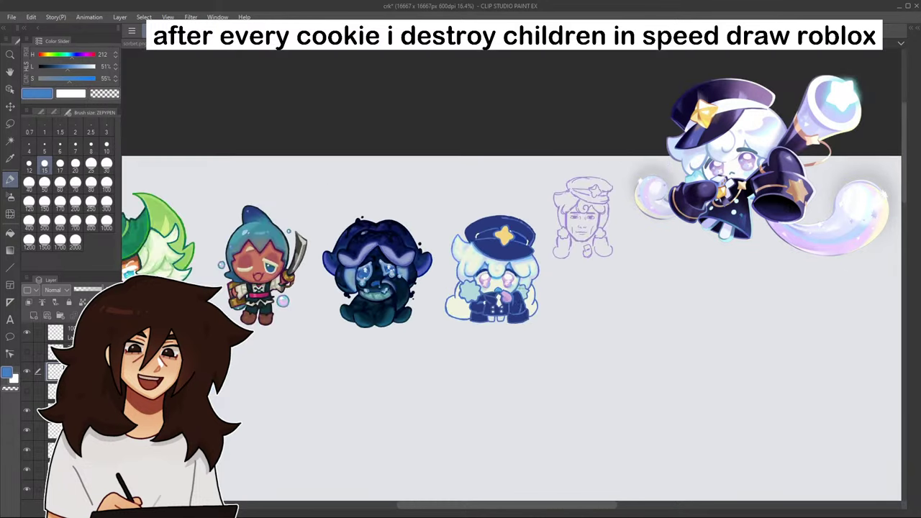
pyautogui.scroll(8, 522, 263)
pyautogui.scroll(8, 519, 265)
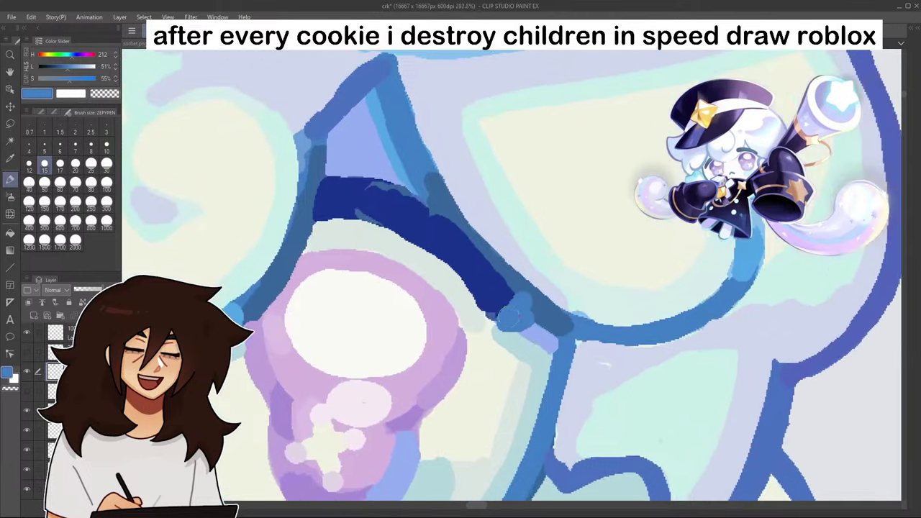
# - Fill the blue patch at the lash line's outer tip with the darker blue sampled from the hair outline
pyautogui.click(10, 234)
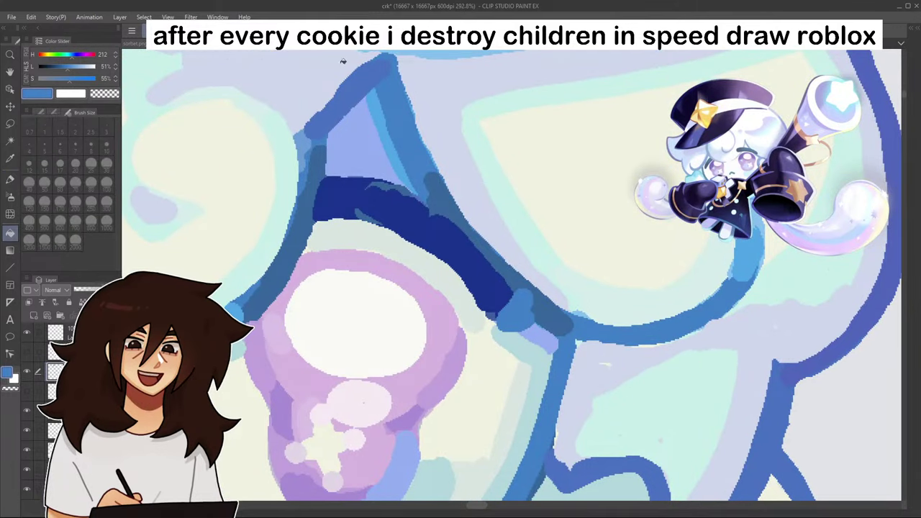
pyautogui.keyDown('alt'); pyautogui.click(319, 157); pyautogui.keyUp('alt')
pyautogui.scroll(-10, 369, 139)
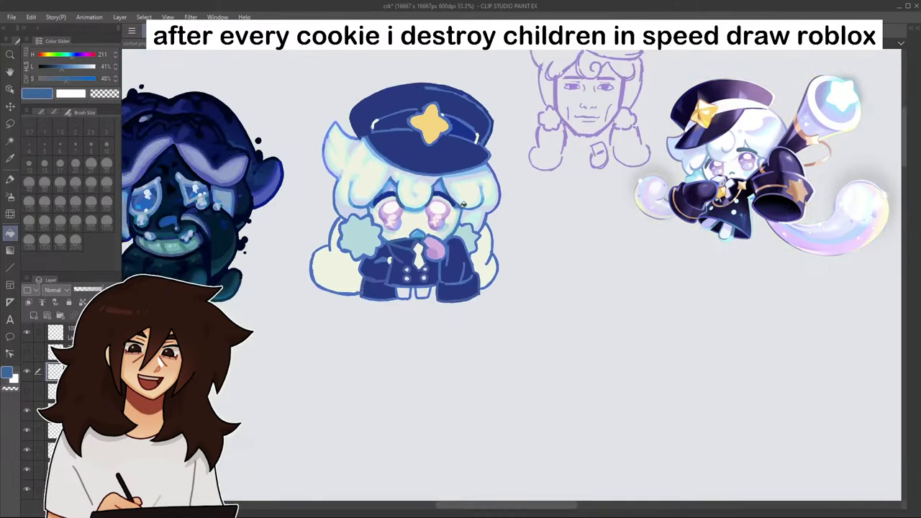
pyautogui.scroll(6, 341, 164)
pyautogui.click(10, 179)
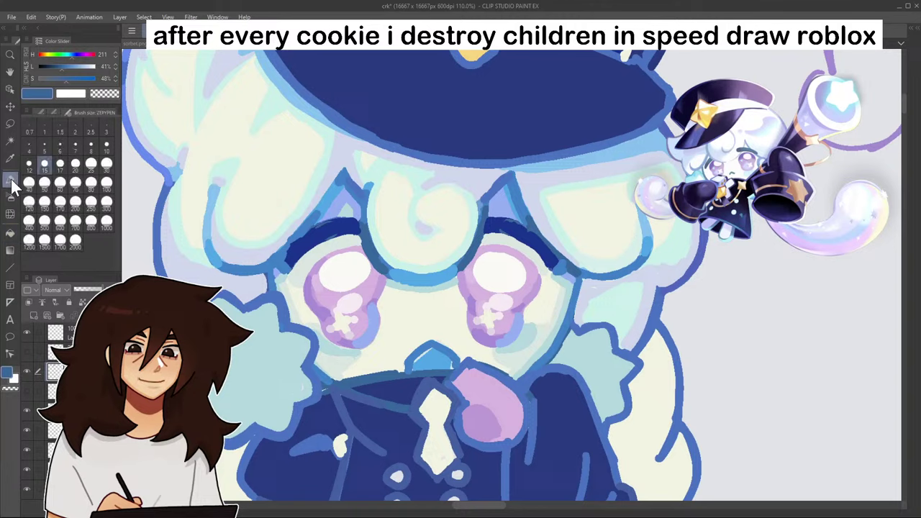
# - Touch up the corner between lash tip and face outline with sampled periwinkle and dark blue
pyautogui.keyDown('alt'); pyautogui.click(566, 274); pyautogui.keyUp('alt')
pyautogui.scroll(-8, 566, 274)
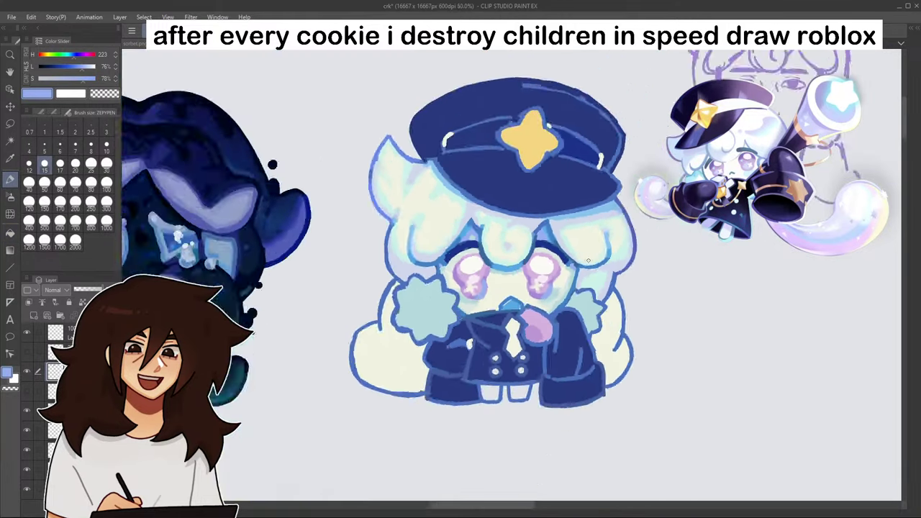
pyautogui.scroll(8, 566, 273)
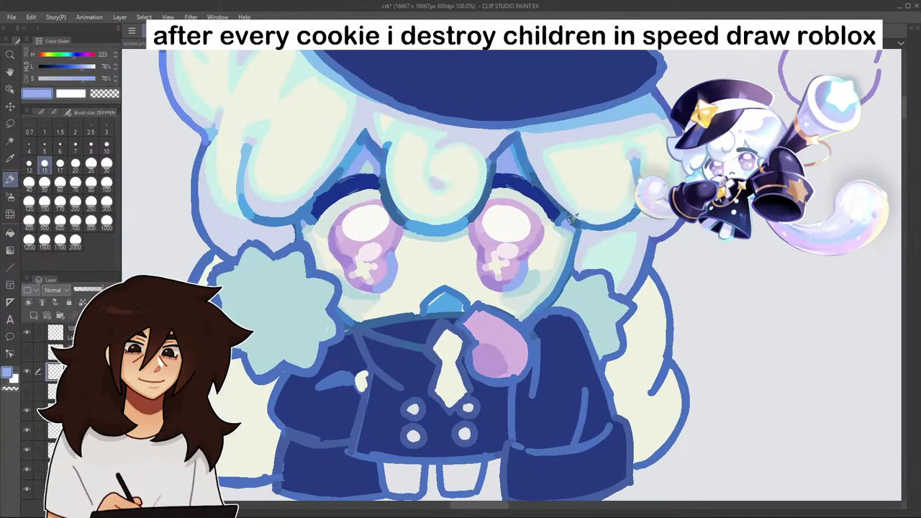
pyautogui.keyDown('alt'); pyautogui.click(566, 218); pyautogui.keyUp('alt')
pyautogui.scroll(-6, 566, 217)
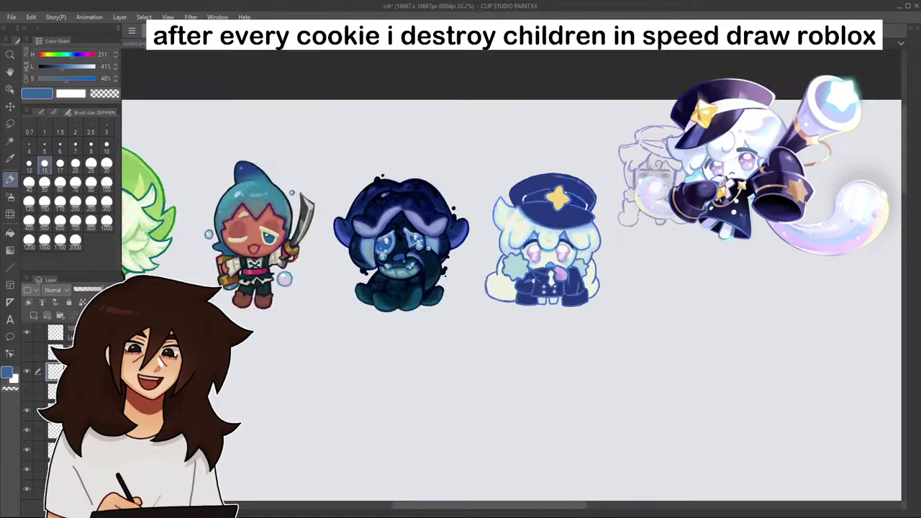
pyautogui.scroll(3, 565, 217)
pyautogui.scroll(2, 566, 255)
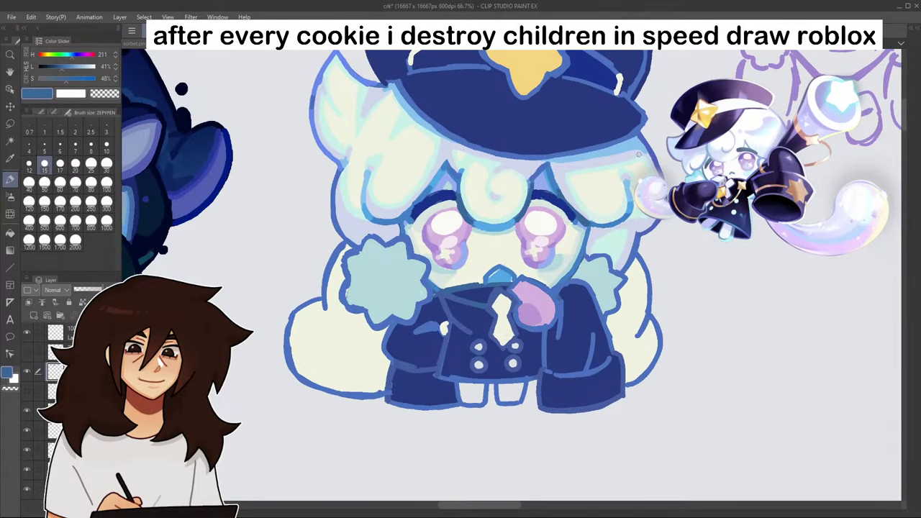
pyautogui.scroll(-4, 570, 228)
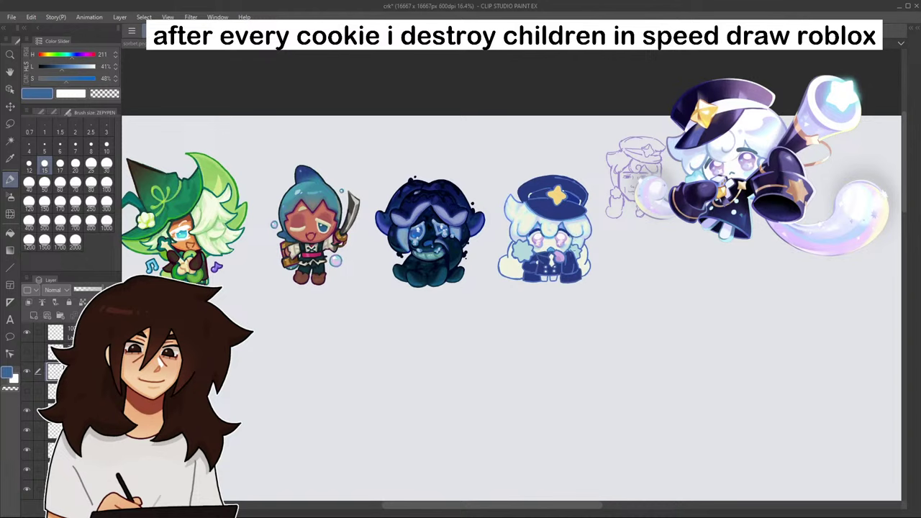
pyautogui.scroll(-3, 550, 232)
pyautogui.scroll(2, 558, 167)
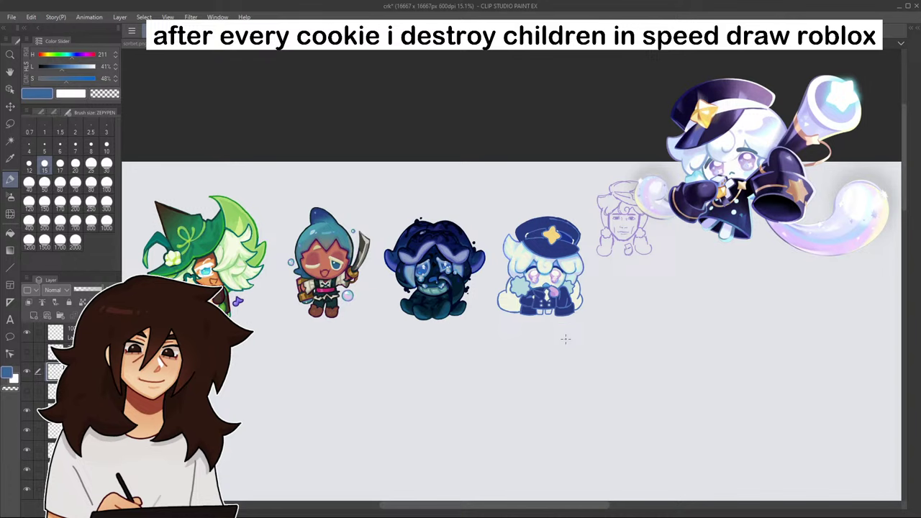
pyautogui.scroll(5, 590, 323)
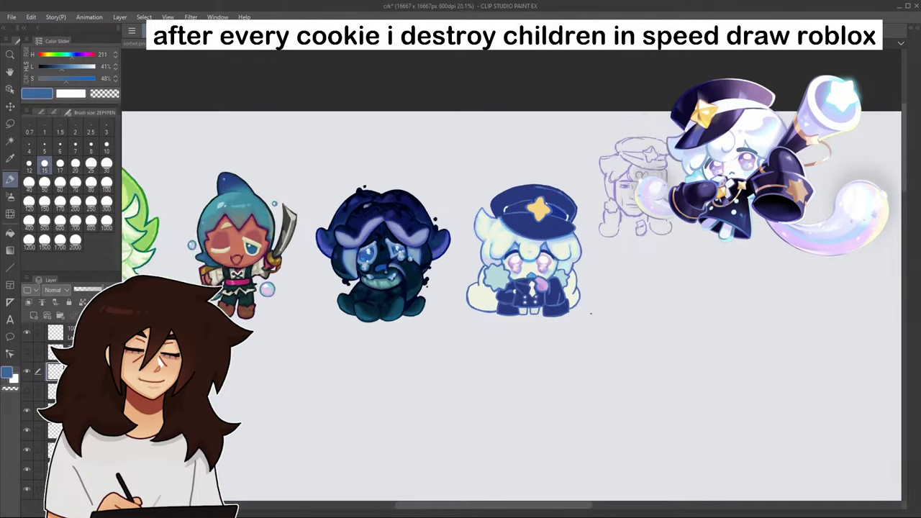
pyautogui.scroll(-1, 609, 184)
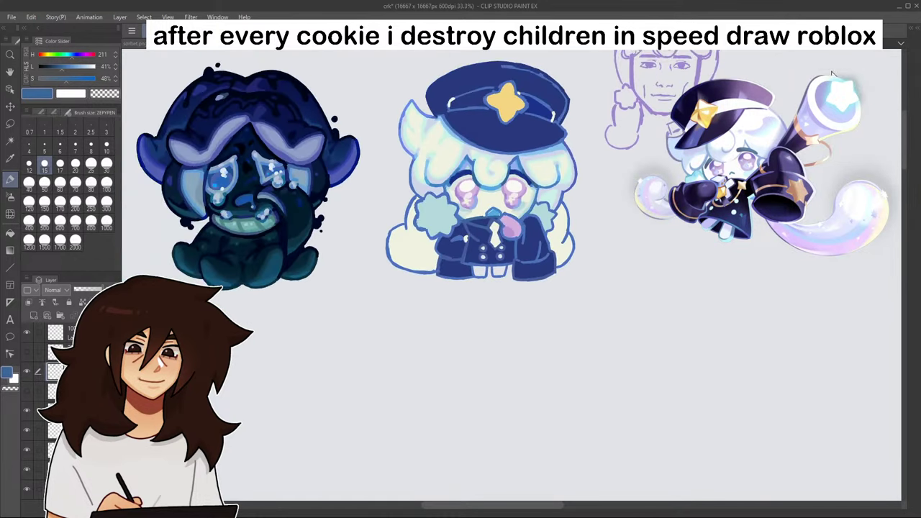
pyautogui.moveTo(726, 108); pyautogui.dragTo(816, 190)
pyautogui.moveTo(829, 94); pyautogui.dragTo(775, 71)
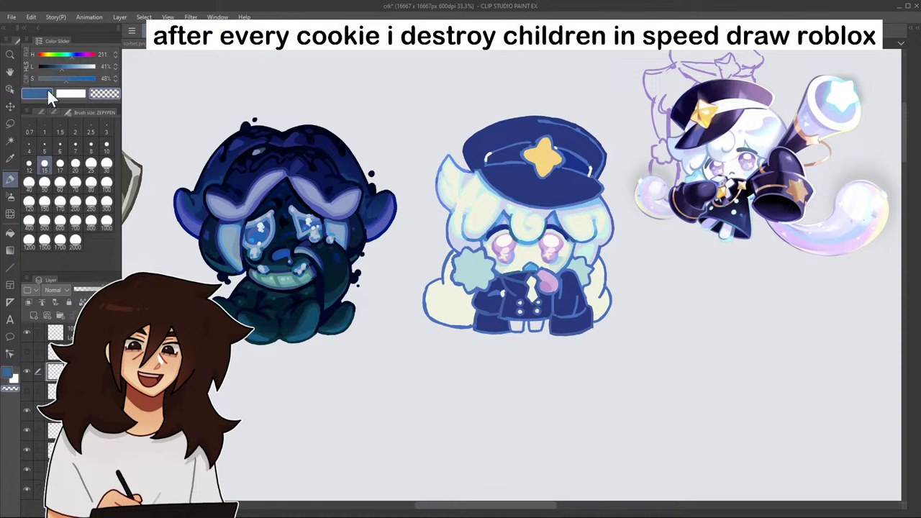
# - On a new layer, outline a longer drooping ponytail with a rounded lower lobe behind the big pom-pom in sampled outline blue
pyautogui.click(475, 266)
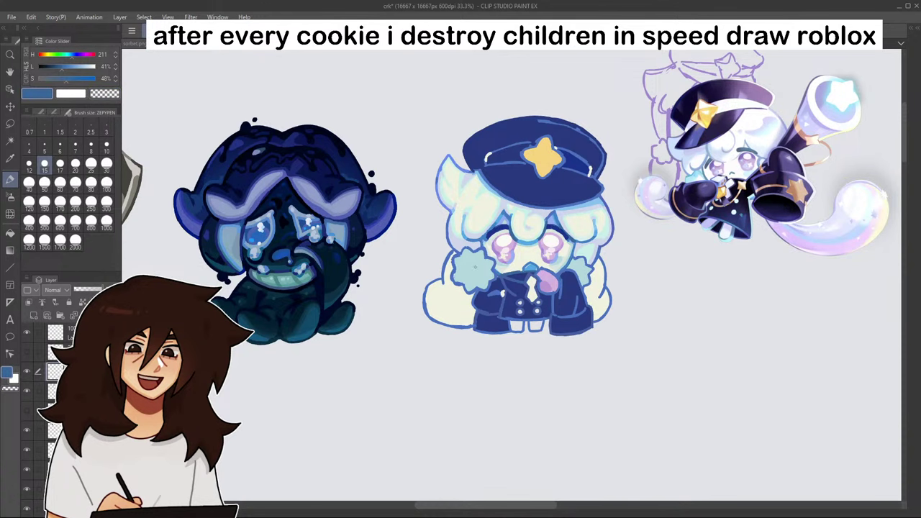
pyautogui.moveTo(445, 272)
pyautogui.mouseDown()
pyautogui.moveTo(461, 351)
pyautogui.moveTo(644, 333)
pyautogui.mouseUp()
pyautogui.keyDown('alt'); pyautogui.click(453, 252); pyautogui.keyUp('alt')
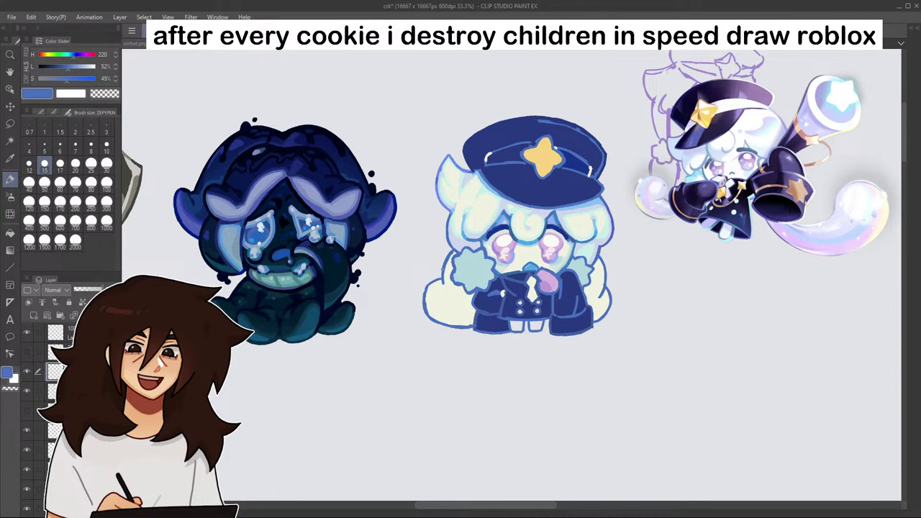
pyautogui.moveTo(455, 266)
pyautogui.mouseDown()
pyautogui.moveTo(453, 324)
pyautogui.moveTo(536, 346)
pyautogui.mouseUp()
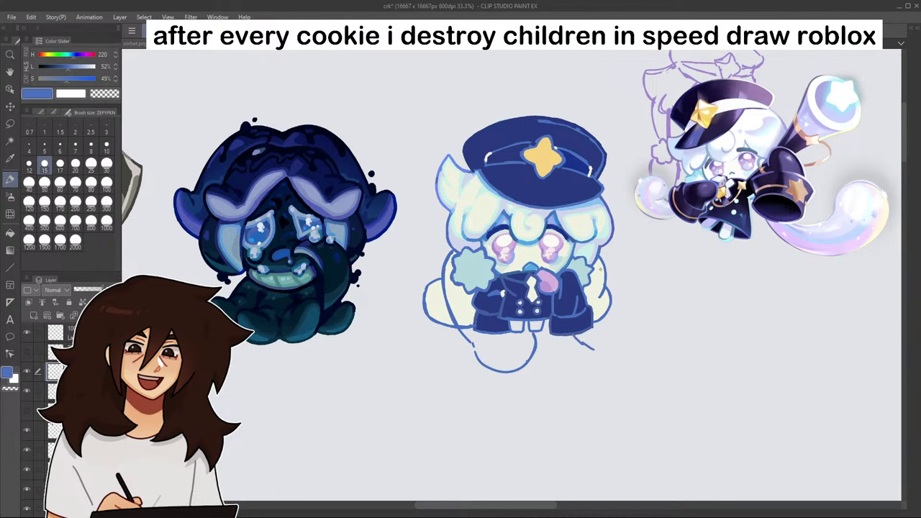
# - Outline a matching drooping ponytail with a rounded lower lobe on the small pom-pom's side of the character
pyautogui.moveTo(600, 260)
pyautogui.mouseDown()
pyautogui.moveTo(626, 313)
pyautogui.moveTo(647, 324)
pyautogui.moveTo(617, 359)
pyautogui.moveTo(593, 352)
pyautogui.mouseUp()
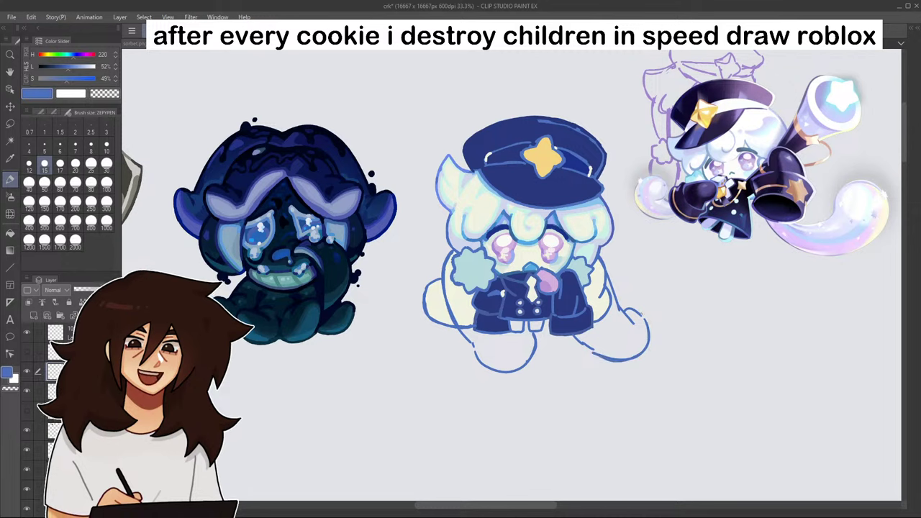
pyautogui.scroll(-4, 678, 337)
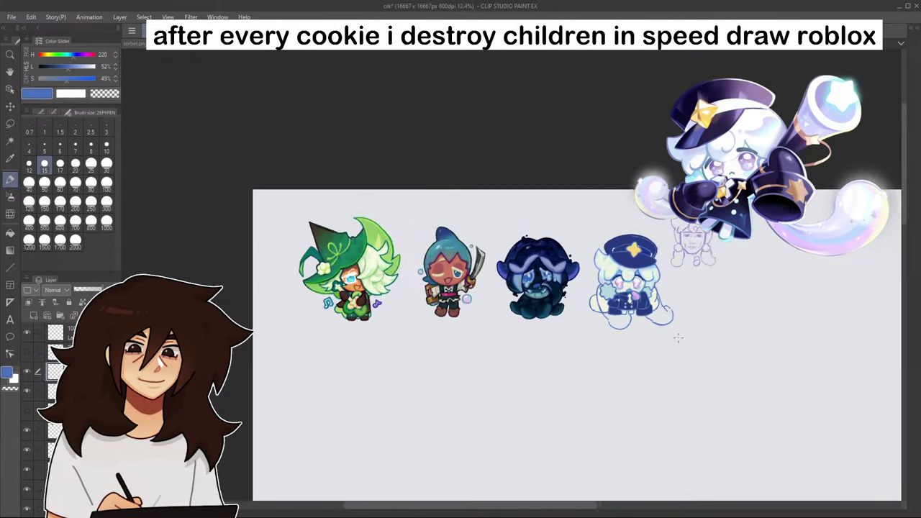
pyautogui.scroll(4, 679, 337)
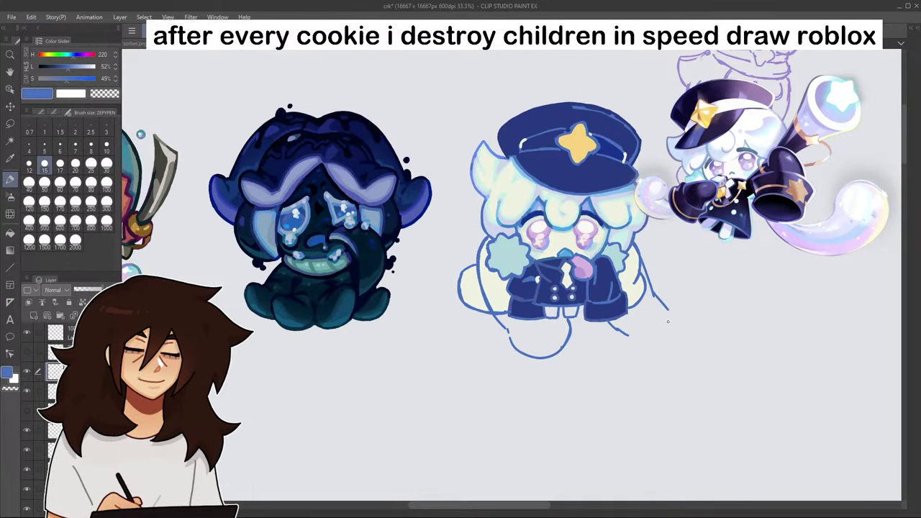
# - Undo both drooping ponytail outlines, restore them once for comparison, and undo them again
pyautogui.hotkey('ctrl', 'z')
pyautogui.hotkey('ctrl', 'z')
pyautogui.hotkey('ctrl', 'z')
pyautogui.hotkey('ctrl', 'z')
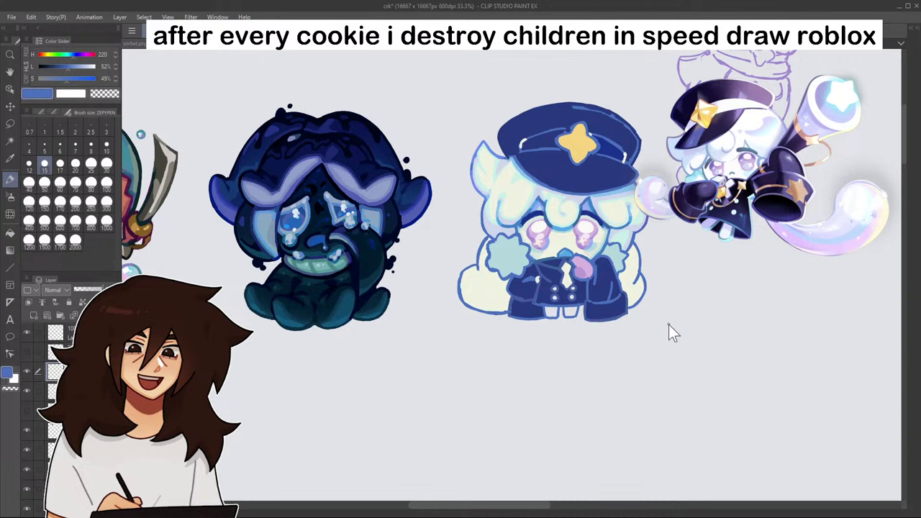
pyautogui.hotkey('ctrl', 'y')
pyautogui.hotkey('ctrl', 'y')
pyautogui.hotkey('ctrl', 'y')
pyautogui.hotkey('ctrl', 'y')
pyautogui.hotkey('ctrl', 'z')
pyautogui.hotkey('ctrl', 'z')
pyautogui.hotkey('ctrl', 'z')
pyautogui.hotkey('ctrl', 'z')
# - Try a short raised ponytail curve outside the existing hair behind the big pom-pom, and undo it
pyautogui.moveTo(485, 240); pyautogui.dragTo(455, 313)
pyautogui.moveTo(446, 271); pyautogui.dragTo(438, 293)
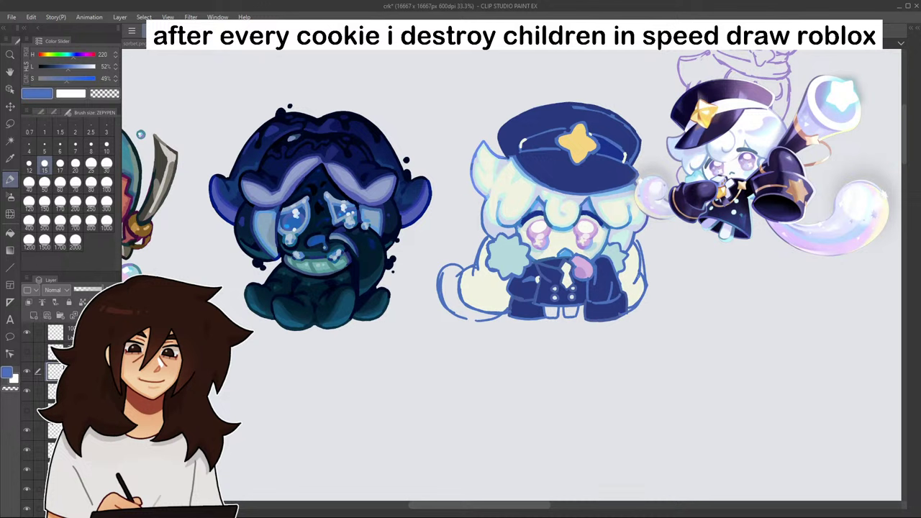
pyautogui.hotkey('ctrl', 'z')
pyautogui.hotkey('ctrl', 'z')
pyautogui.hotkey('ctrl', 'z')
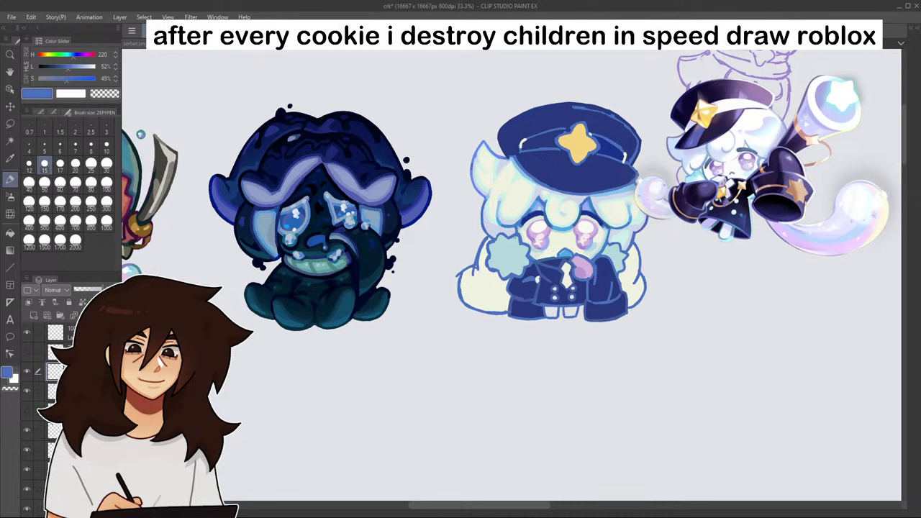
# - Outline long upward-curling ponytails on both sides of the character in blue, with inner and outer curves
pyautogui.moveTo(513, 238); pyautogui.dragTo(442, 246)
pyautogui.moveTo(658, 295); pyautogui.dragTo(681, 243)
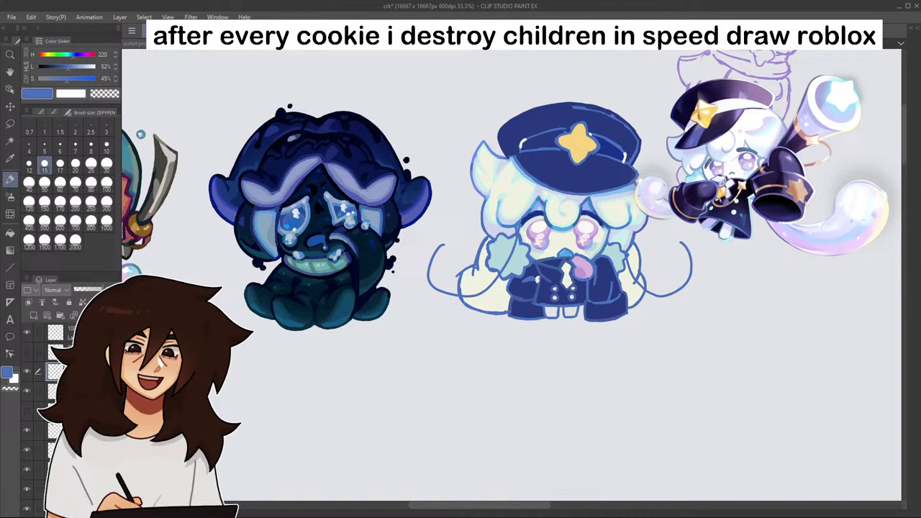
pyautogui.moveTo(474, 255); pyautogui.dragTo(422, 281)
pyautogui.moveTo(426, 291)
pyautogui.mouseDown()
pyautogui.moveTo(444, 302)
pyautogui.moveTo(506, 292)
pyautogui.mouseUp()
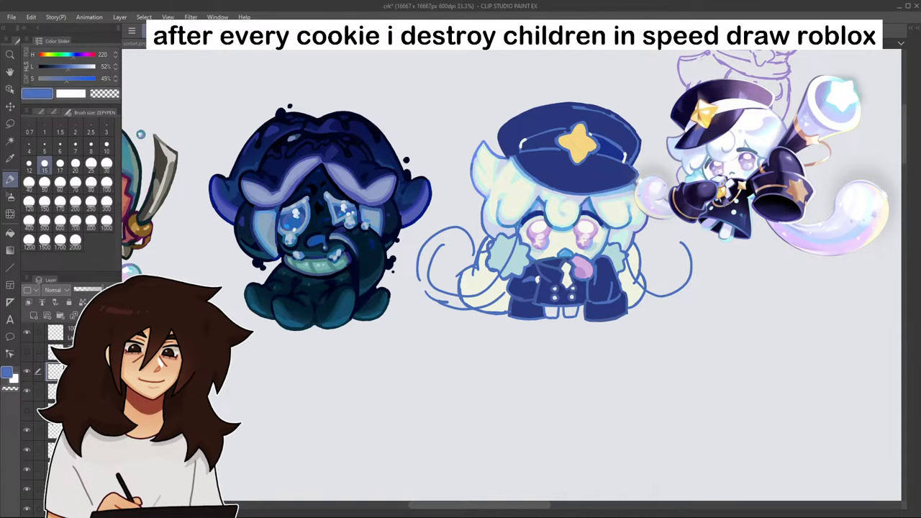
pyautogui.moveTo(653, 254)
pyautogui.mouseDown()
pyautogui.moveTo(707, 253)
pyautogui.moveTo(641, 309)
pyautogui.moveTo(658, 309)
pyautogui.mouseUp()
# - Examine the upward-curling ponytail outlines against the whole character lineup, toggling their layer's visibility
pyautogui.scroll(-5, 669, 296)
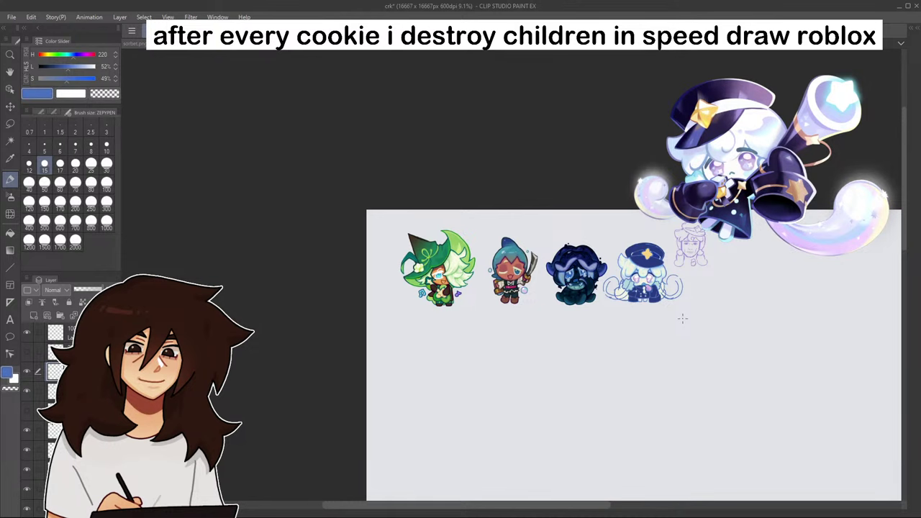
pyautogui.scroll(4, 682, 316)
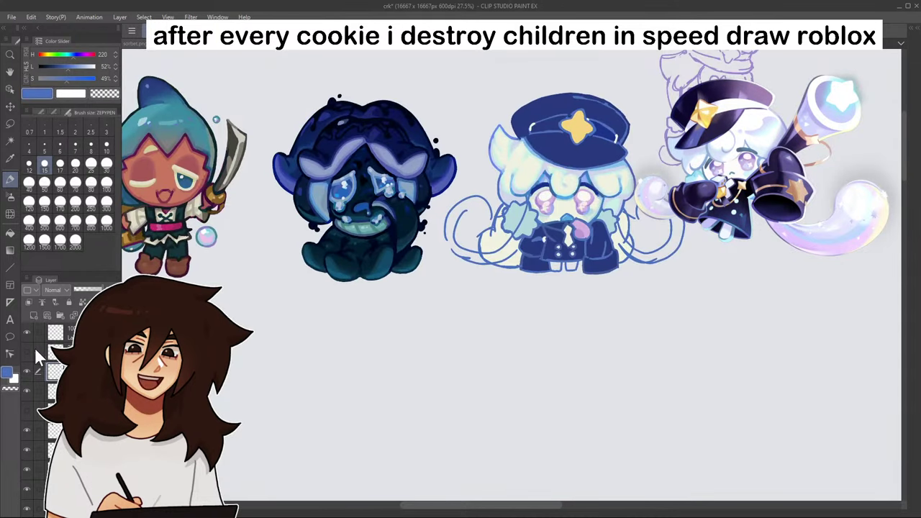
pyautogui.click(26, 369)
pyautogui.click(26, 370)
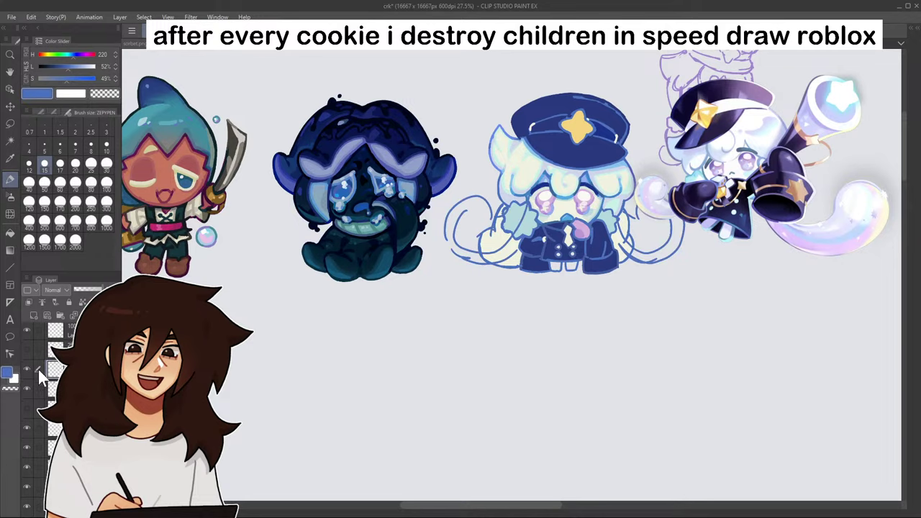
pyautogui.scroll(-4, 360, 310)
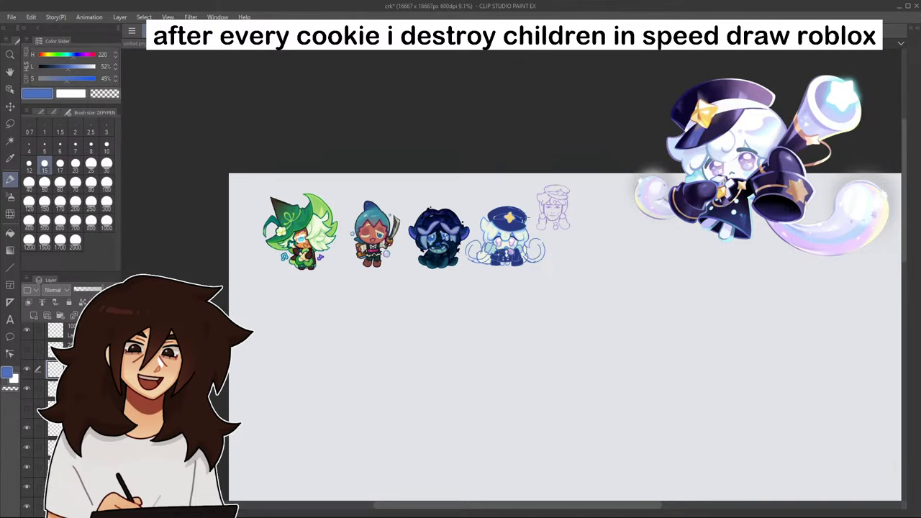
pyautogui.hotkey('ctrl', '+')
pyautogui.hotkey('ctrl', '+')
pyautogui.hotkey('ctrl', '+')
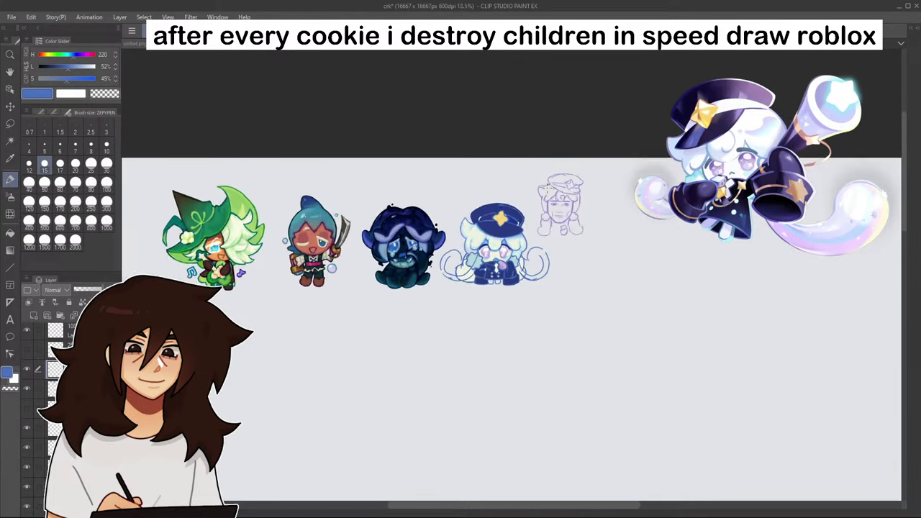
pyautogui.scroll(1, 431, 217)
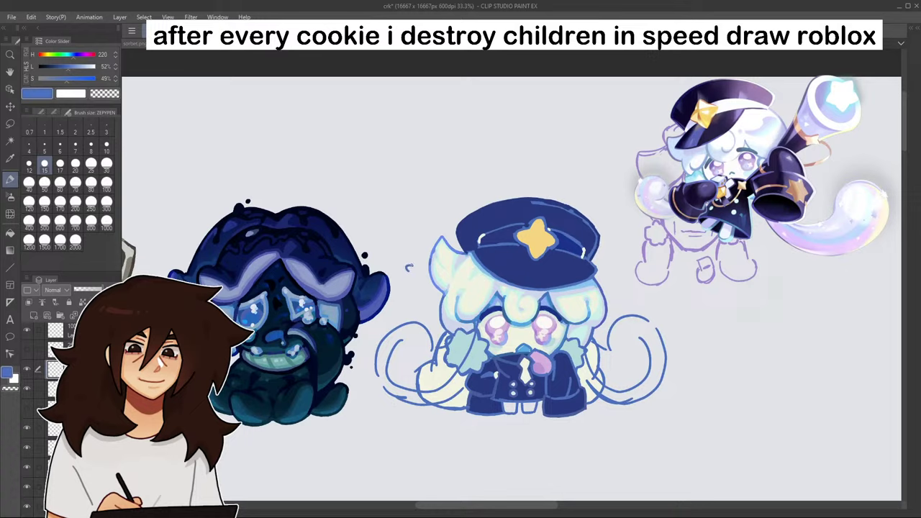
pyautogui.scroll(-6, 450, 234)
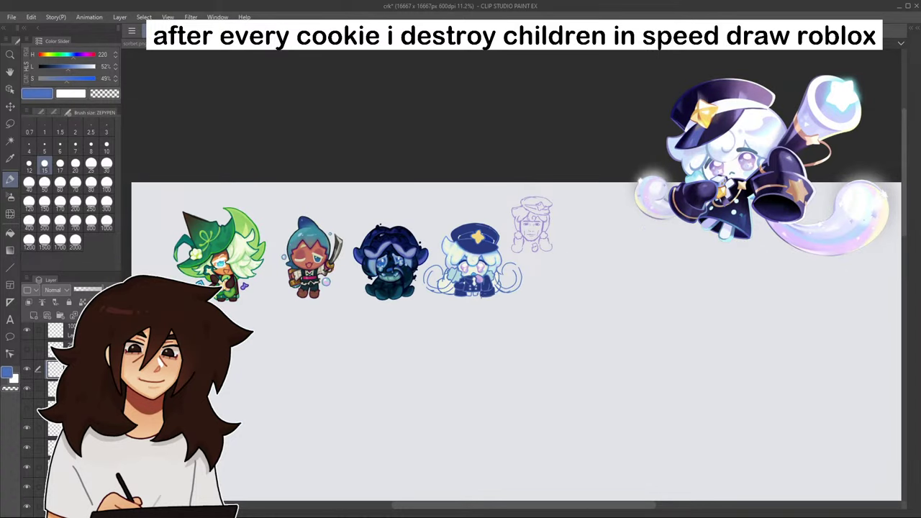
pyautogui.moveTo(464, 240); pyautogui.dragTo(573, 183)
pyautogui.scroll(3, 530, 185)
pyautogui.moveTo(823, 75); pyautogui.dragTo(785, 68)
pyautogui.scroll(3, 625, 233)
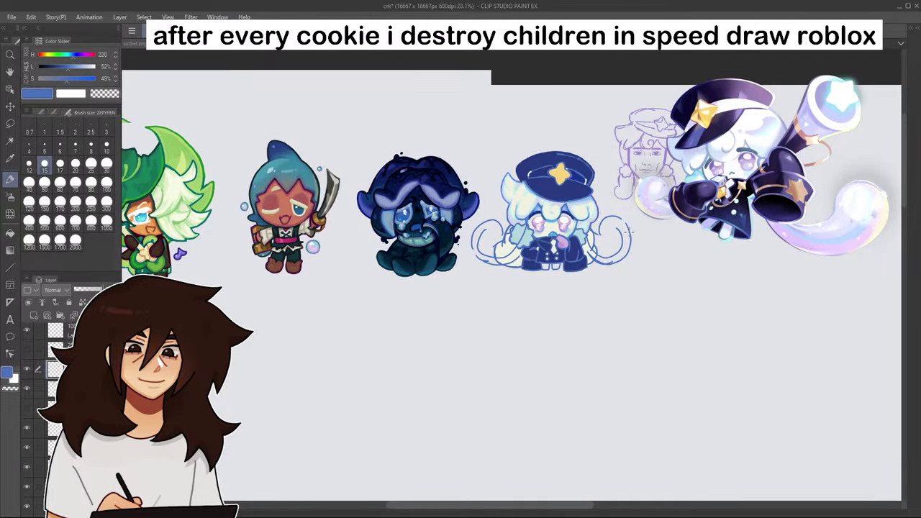
# - Lasso the ponytail outline on the big pom-pom's side, move it closer to the body, and deselect it
pyautogui.click(11, 124)
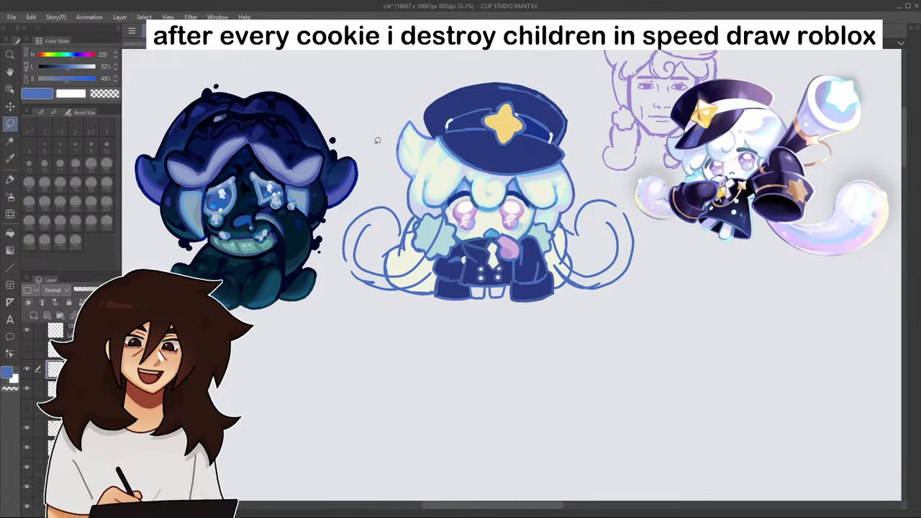
pyautogui.moveTo(397, 110)
pyautogui.mouseDown()
pyautogui.moveTo(453, 349)
pyautogui.moveTo(489, 149)
pyautogui.mouseUp()
pyautogui.click(439, 392)
pyautogui.moveTo(444, 354)
pyautogui.mouseDown()
pyautogui.moveTo(482, 357)
pyautogui.moveTo(495, 342)
pyautogui.mouseUp()
pyautogui.click(465, 395)
pyautogui.hotkey('ctrl', 't')
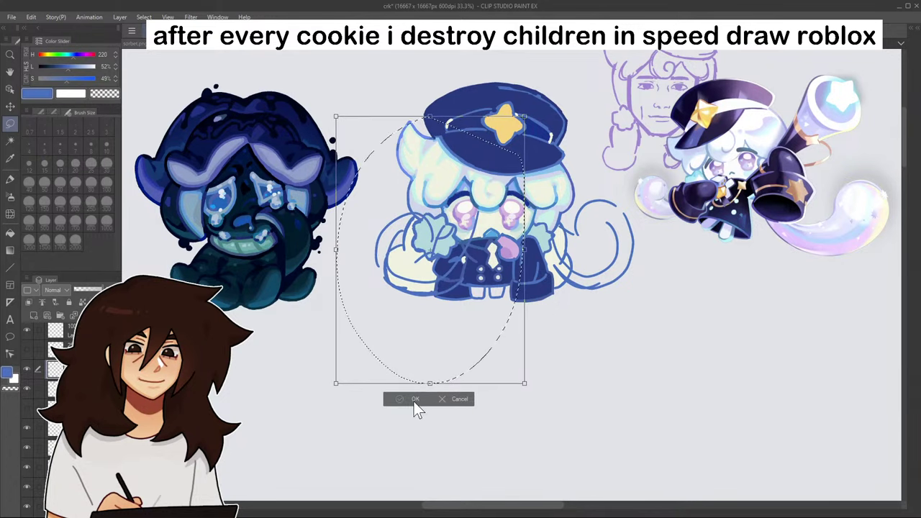
pyautogui.click(415, 400)
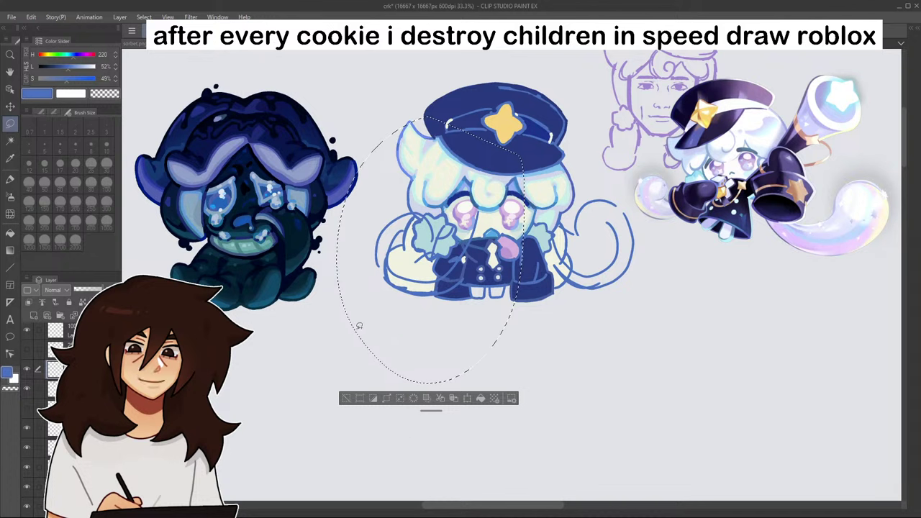
pyautogui.click(347, 398)
# - Move the whole ponytail outline layer slightly toward the dark blue crying character to centre both curls around the body
pyautogui.click(10, 106)
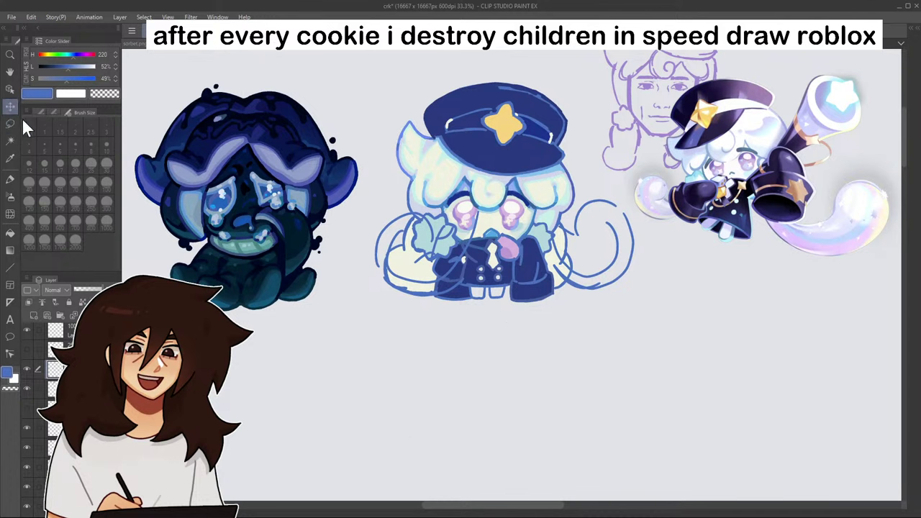
pyautogui.moveTo(621, 350)
pyautogui.mouseDown()
pyautogui.moveTo(609, 362)
pyautogui.moveTo(592, 356)
pyautogui.moveTo(603, 355)
pyautogui.mouseUp()
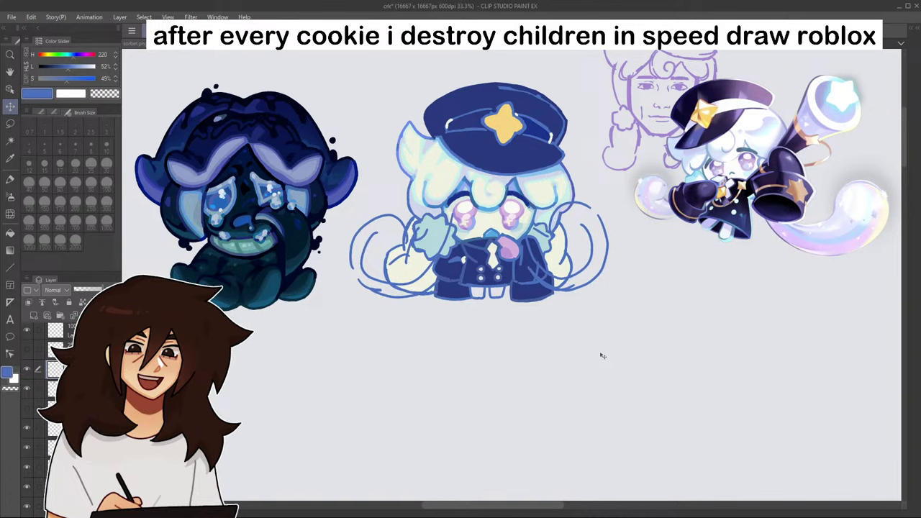
pyautogui.scroll(-5, 542, 345)
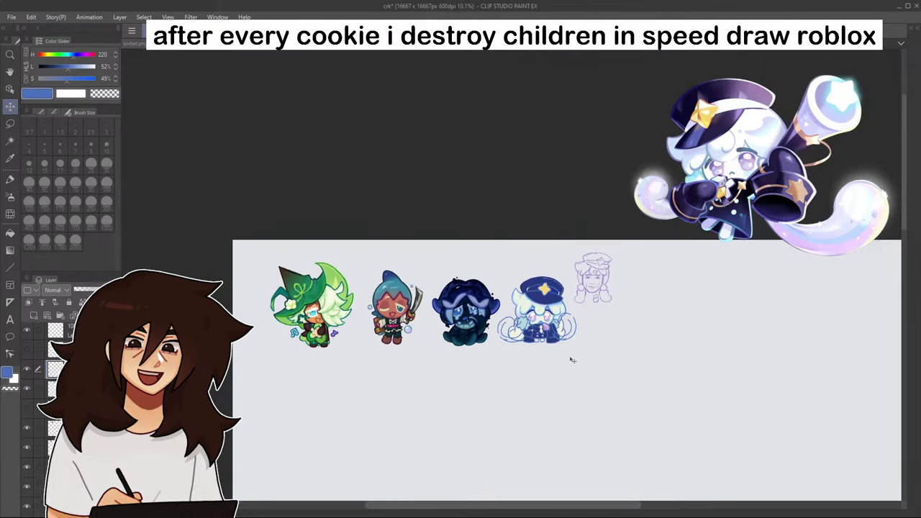
pyautogui.scroll(2, 573, 359)
pyautogui.scroll(-1, 573, 359)
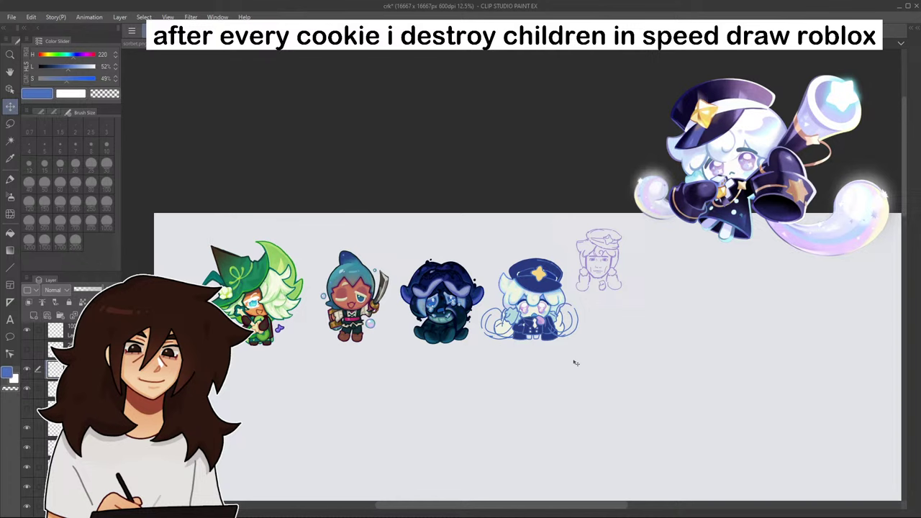
pyautogui.scroll(1, 575, 363)
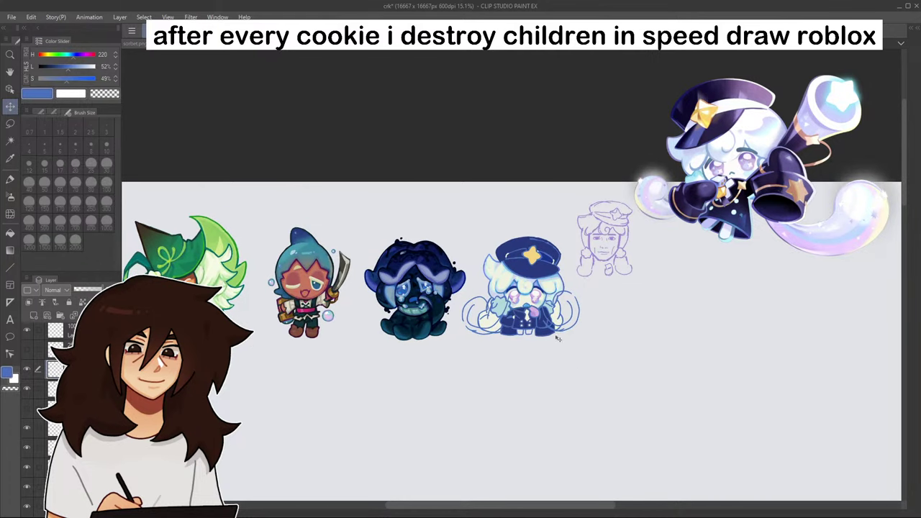
pyautogui.scroll(-2, 544, 305)
pyautogui.moveTo(799, 144); pyautogui.dragTo(785, 94)
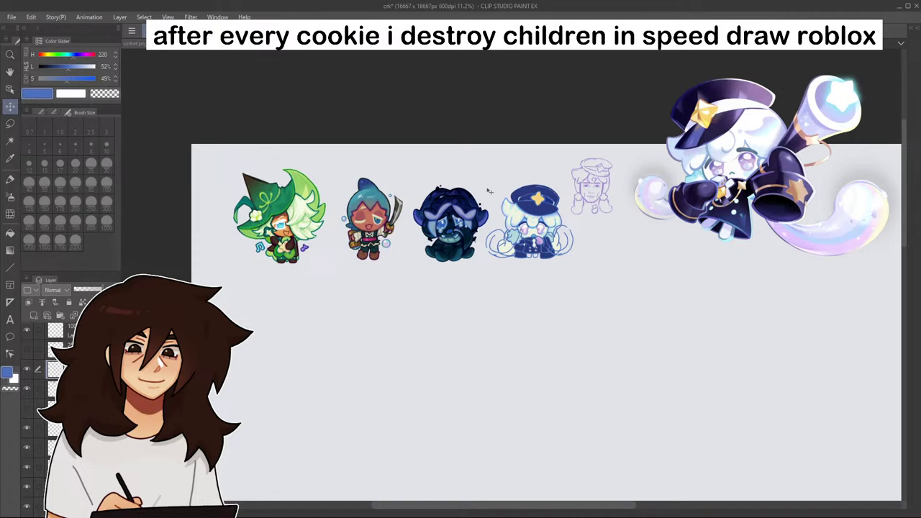
pyautogui.scroll(4, 488, 191)
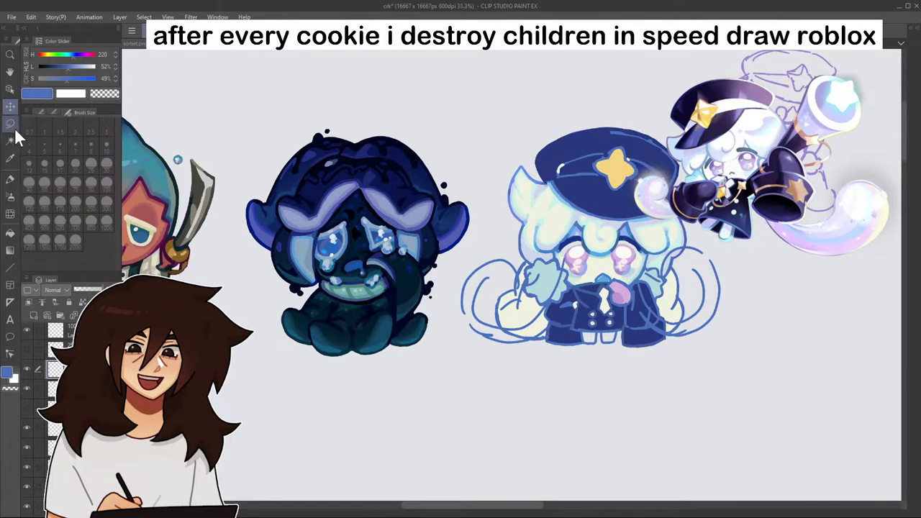
pyautogui.click(10, 124)
pyautogui.moveTo(612, 284)
pyautogui.mouseDown()
pyautogui.moveTo(454, 324)
pyautogui.moveTo(558, 369)
pyautogui.moveTo(588, 370)
pyautogui.moveTo(601, 357)
pyautogui.mouseUp()
pyautogui.click(567, 397)
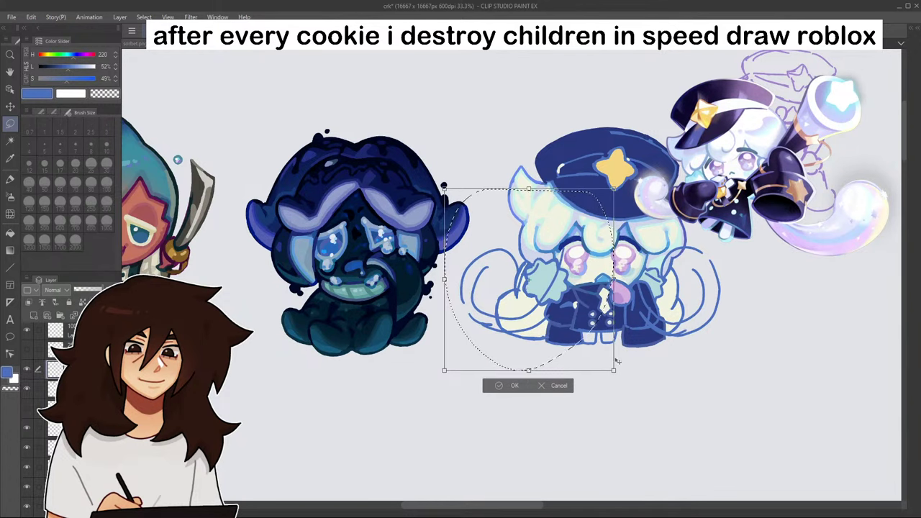
pyautogui.click(555, 386)
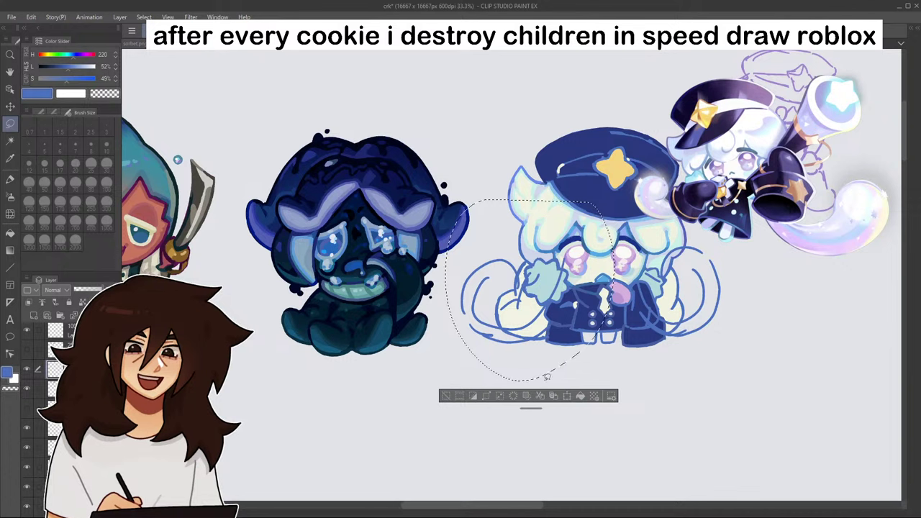
pyautogui.click(448, 397)
pyautogui.moveTo(684, 223)
pyautogui.mouseDown()
pyautogui.moveTo(622, 345)
pyautogui.moveTo(737, 240)
pyautogui.mouseUp()
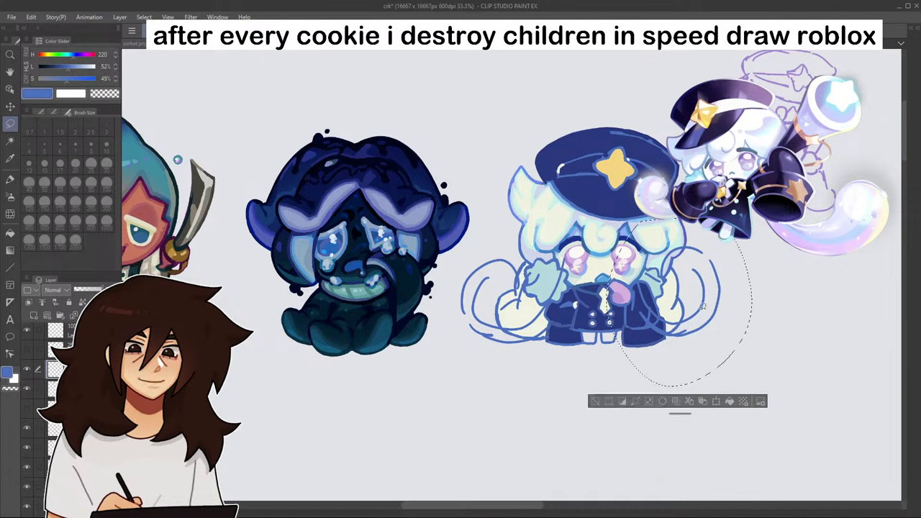
pyautogui.click(718, 403)
pyautogui.moveTo(721, 365); pyautogui.dragTo(717, 373)
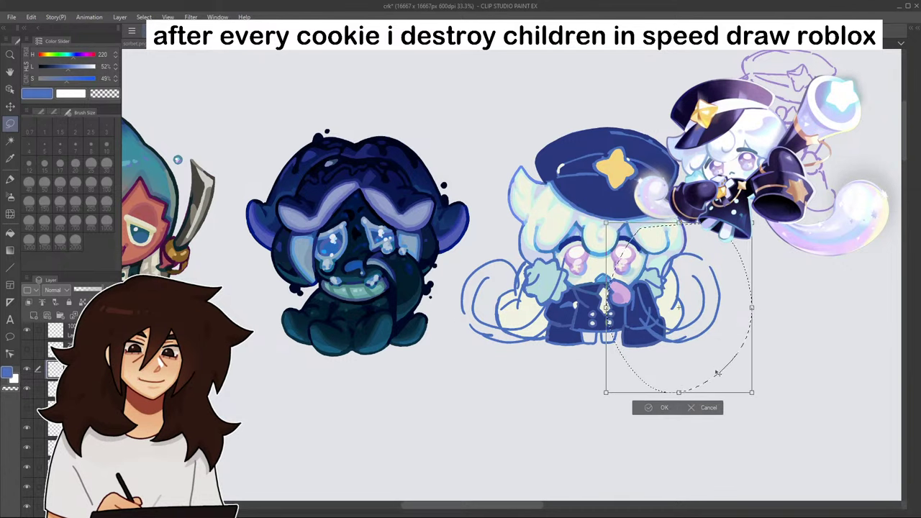
pyautogui.click(710, 407)
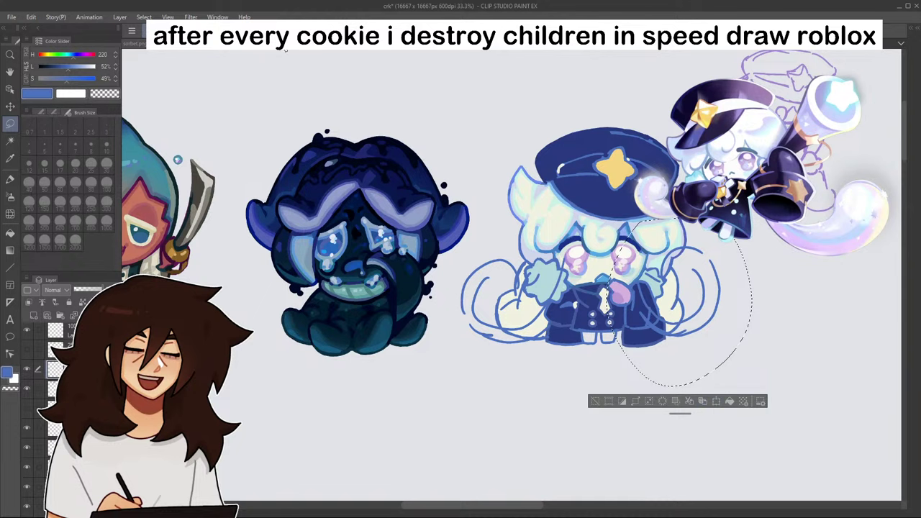
pyautogui.hotkey('ctrl', 'd')
# - Lasso the ponytail outline on the small pom-pom's side, nudge it slightly downward, and deselect it
pyautogui.moveTo(676, 222)
pyautogui.mouseDown()
pyautogui.moveTo(753, 267)
pyautogui.moveTo(709, 215)
pyautogui.mouseUp()
pyautogui.click(709, 399)
pyautogui.moveTo(713, 355); pyautogui.dragTo(704, 375)
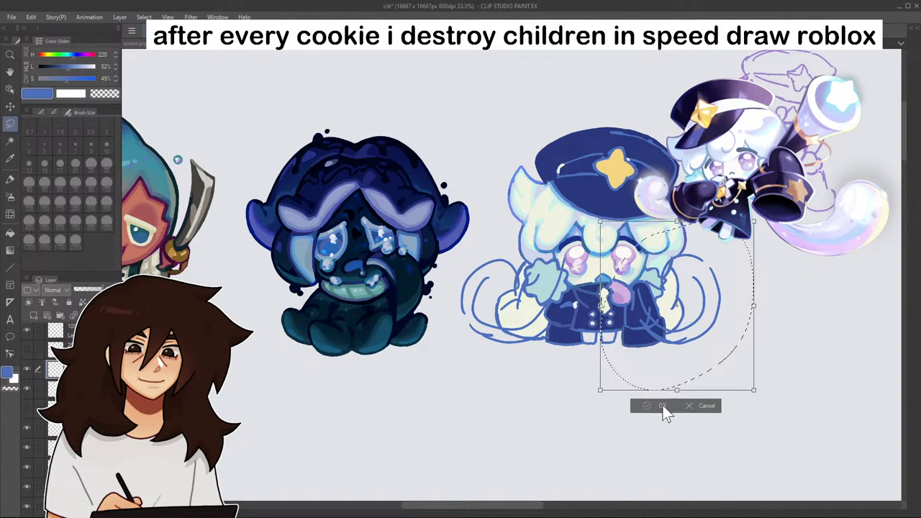
pyautogui.click(662, 406)
pyautogui.click(592, 412)
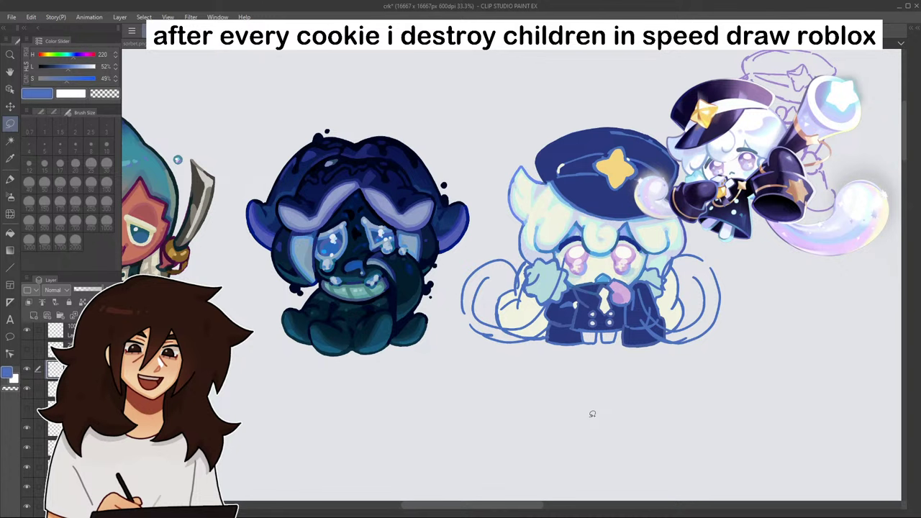
# - Thicken the outer edge of the small pom-pom side's ponytail sketch with the pen, and lower the sketch layer's opacity
pyautogui.click(10, 178)
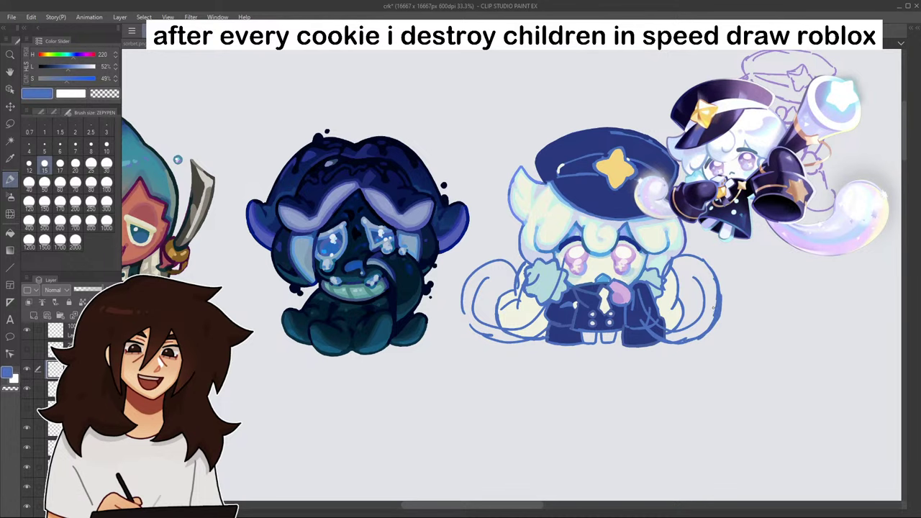
pyautogui.scroll(-9, 714, 309)
pyautogui.scroll(10, 715, 299)
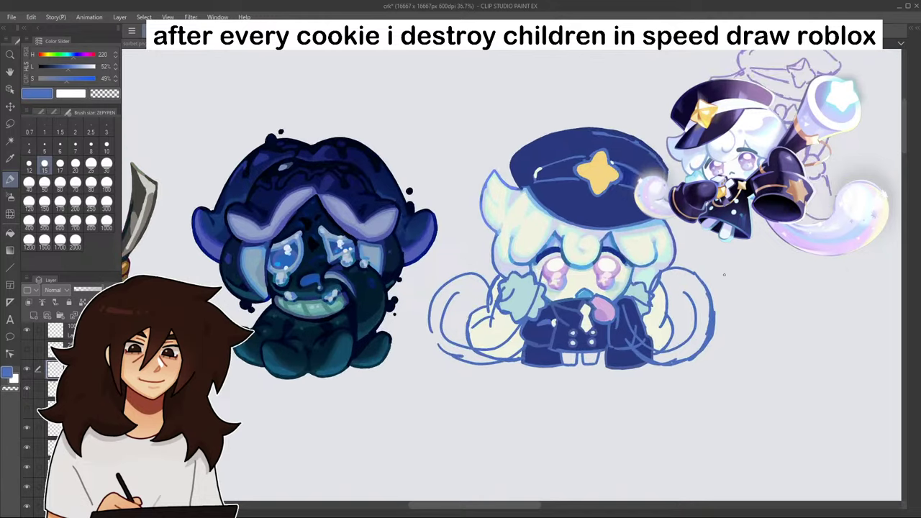
pyautogui.scroll(1, 725, 274)
pyautogui.click(85, 289)
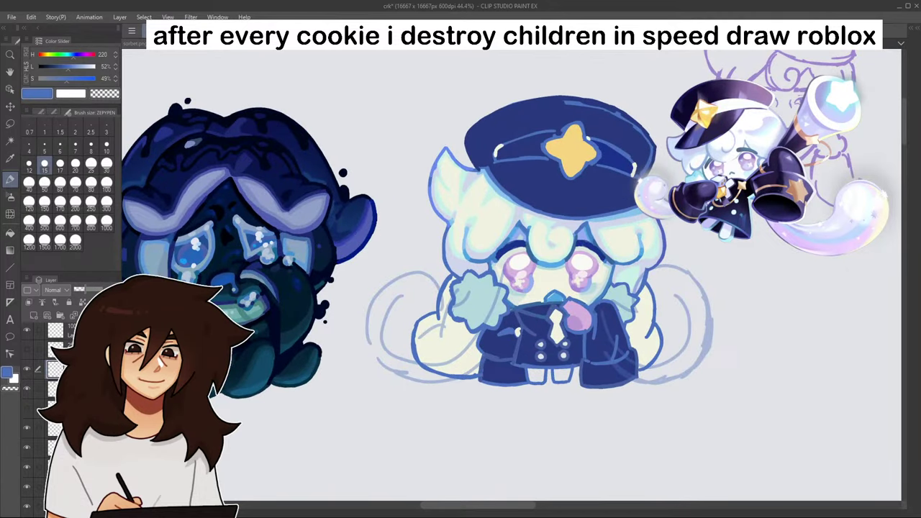
# - On the line art layer, trace the curled ponytail on the big pom-pom's side in the sampled outline blue
pyautogui.click(63, 389)
pyautogui.click(27, 390)
pyautogui.click(27, 390)
pyautogui.keyDown('alt'); pyautogui.click(449, 280); pyautogui.keyUp('alt')
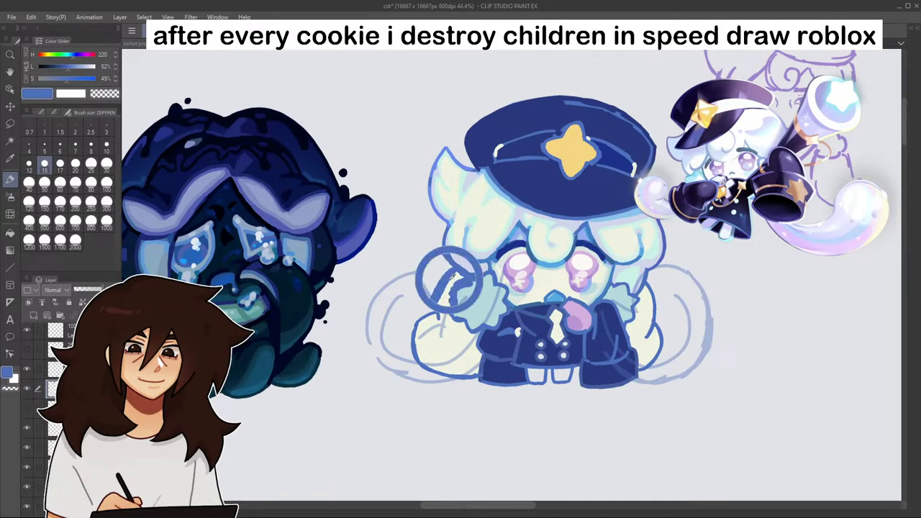
pyautogui.moveTo(442, 287); pyautogui.dragTo(393, 282)
pyautogui.keyDown('alt'); pyautogui.click(373, 323); pyautogui.keyUp('alt')
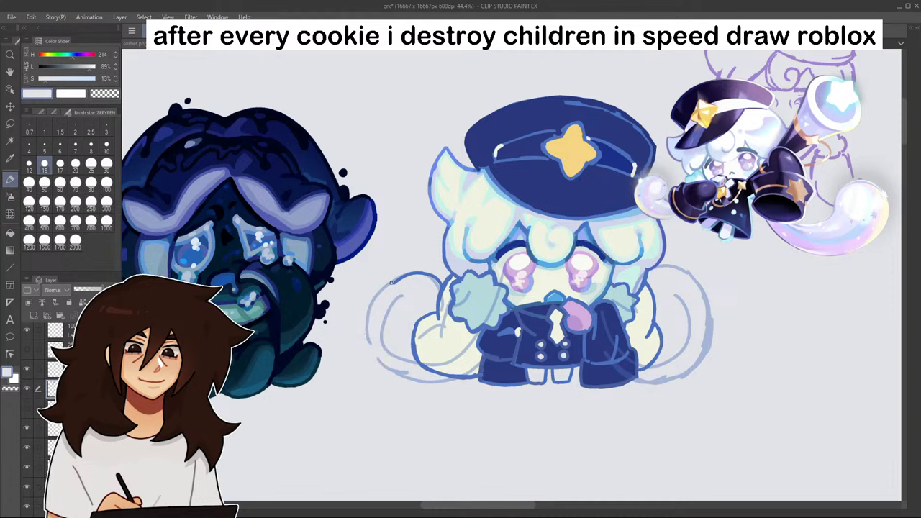
pyautogui.keyDown('alt'); pyautogui.click(448, 280); pyautogui.keyUp('alt')
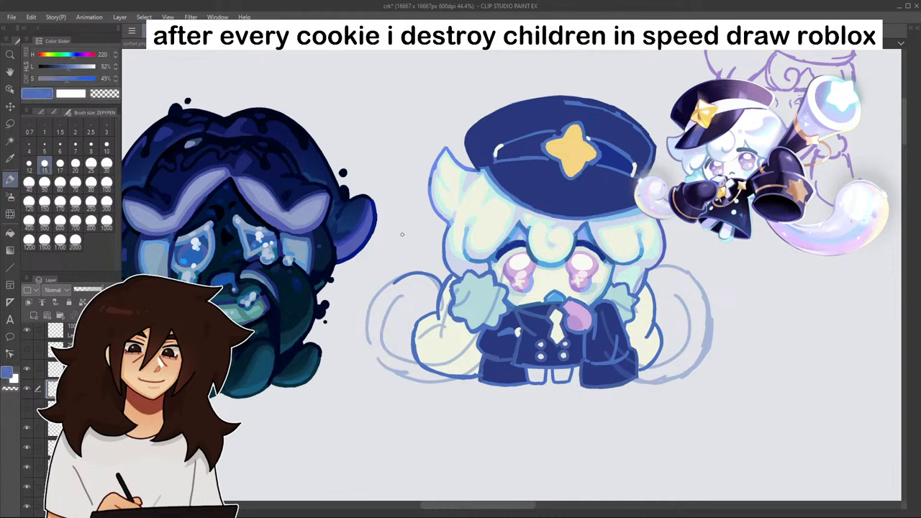
pyautogui.hotkey('ctrl', 'z')
pyautogui.moveTo(454, 276); pyautogui.dragTo(439, 291)
pyautogui.moveTo(368, 299)
pyautogui.mouseDown()
pyautogui.moveTo(366, 339)
pyautogui.moveTo(380, 365)
pyautogui.moveTo(434, 383)
pyautogui.mouseUp()
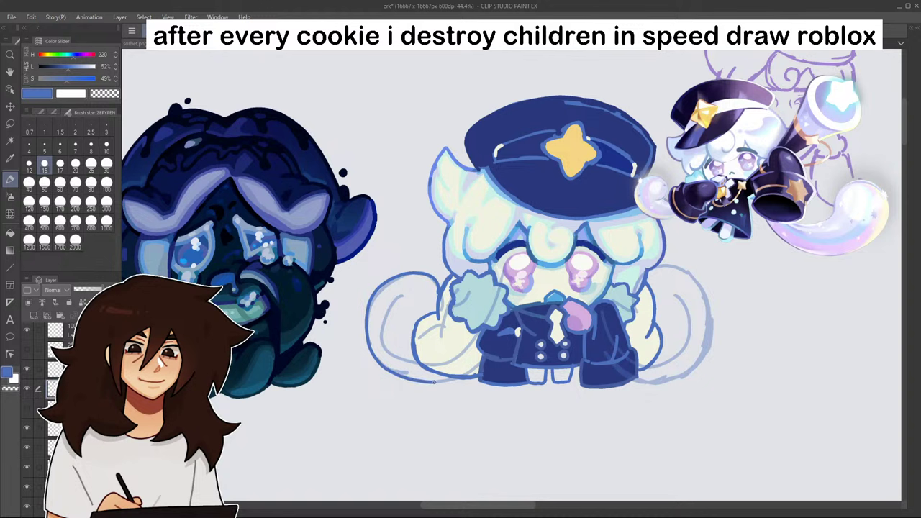
pyautogui.moveTo(371, 303)
pyautogui.mouseDown()
pyautogui.moveTo(398, 272)
pyautogui.moveTo(441, 286)
pyautogui.mouseUp()
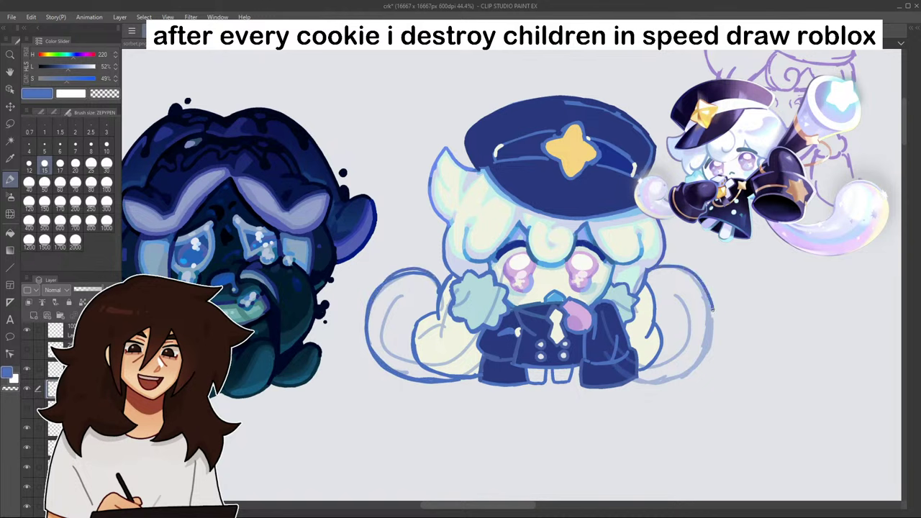
# - Trace the outer curl of the ponytail on the small pom-pom's side and add inner strand lines to the ponytails
pyautogui.moveTo(666, 266); pyautogui.dragTo(688, 369)
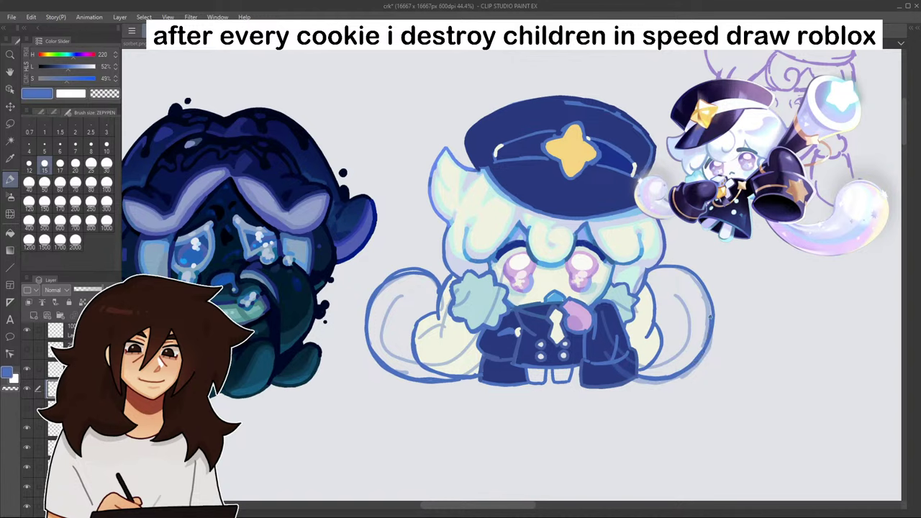
pyautogui.scroll(-6, 700, 302)
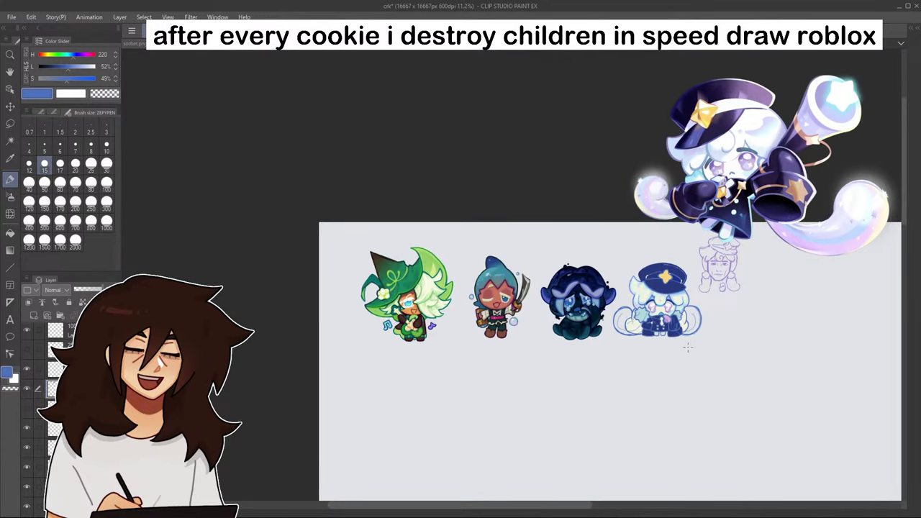
pyautogui.scroll(8, 690, 355)
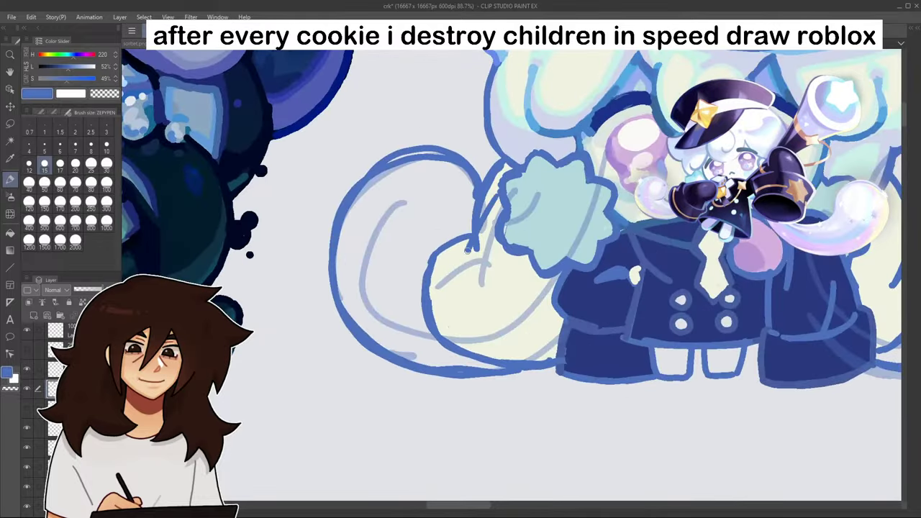
pyautogui.moveTo(493, 195); pyautogui.dragTo(481, 218)
pyautogui.moveTo(390, 288)
pyautogui.mouseDown()
pyautogui.moveTo(454, 242)
pyautogui.moveTo(464, 250)
pyautogui.mouseUp()
pyautogui.scroll(-4, 469, 238)
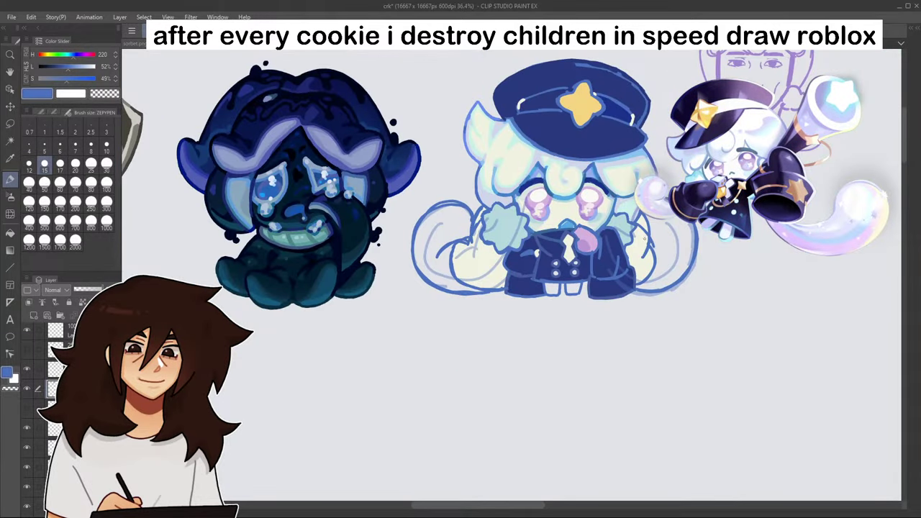
# - Hide the ponytail sketch layer and fill both traced curls with the sampled pale cream hair colour
pyautogui.click(27, 370)
pyautogui.scroll(-4, 644, 252)
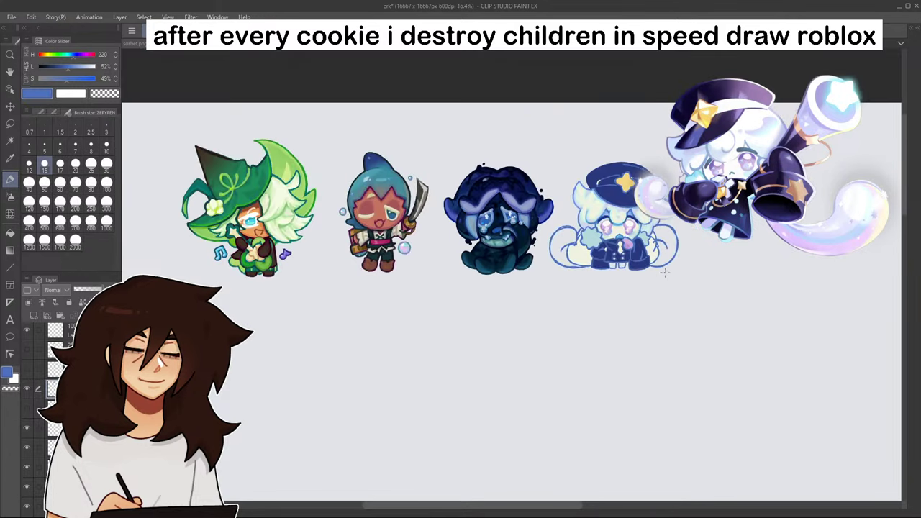
pyautogui.scroll(4, 626, 216)
pyautogui.keyDown('alt'); pyautogui.click(478, 307); pyautogui.keyUp('alt')
pyautogui.press('g')
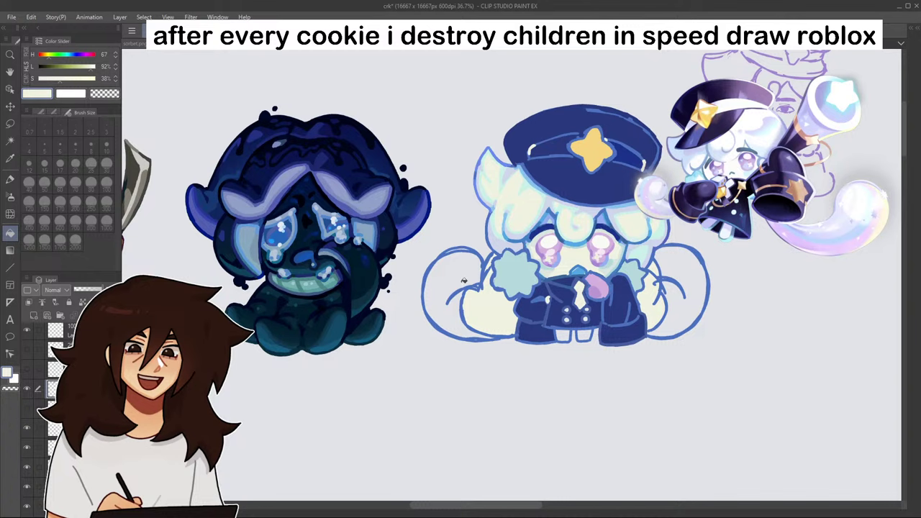
pyautogui.click(478, 266)
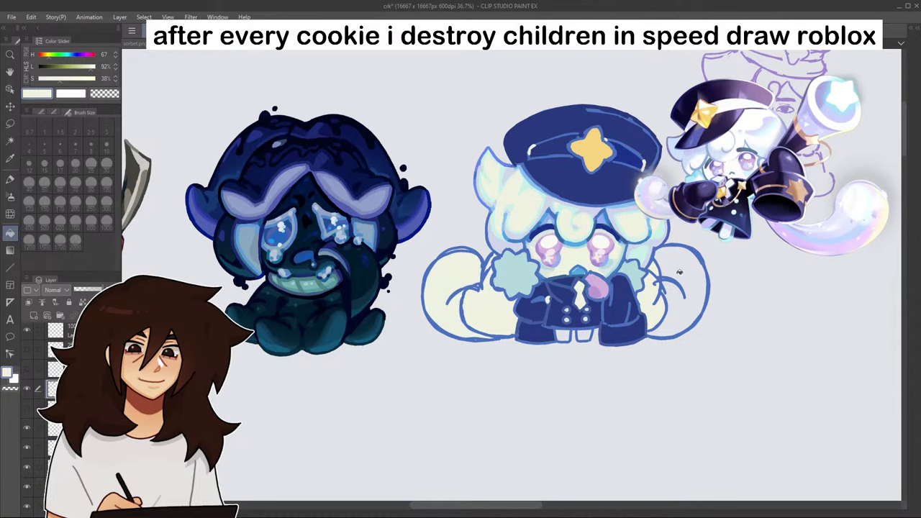
pyautogui.click(680, 272)
# - Examine the filled ponytail curls against the whole character lineup, including in a mirrored canvas view
pyautogui.scroll(-5, 680, 273)
pyautogui.scroll(-1, 684, 341)
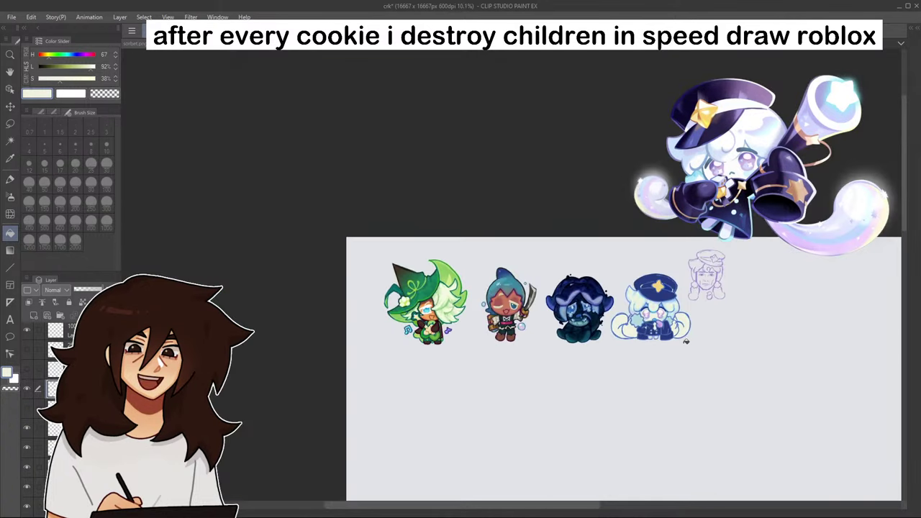
pyautogui.scroll(6, 689, 345)
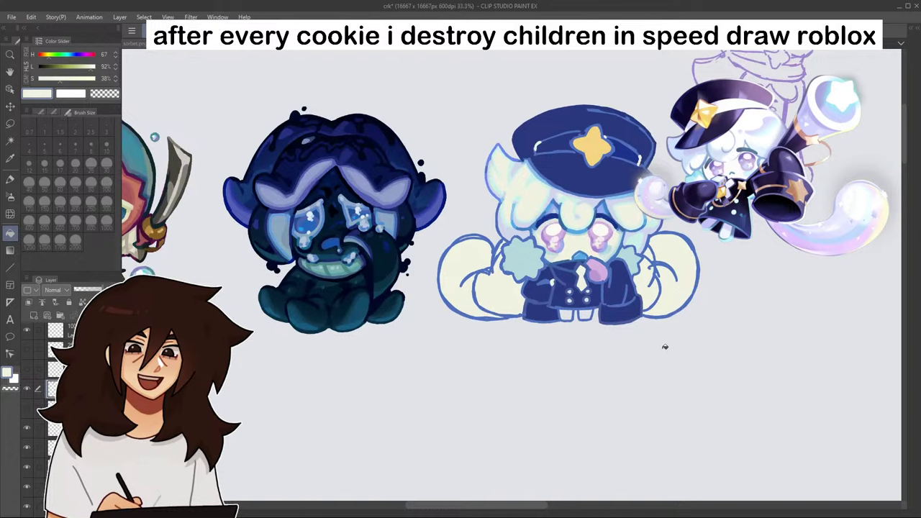
pyautogui.scroll(-4, 665, 347)
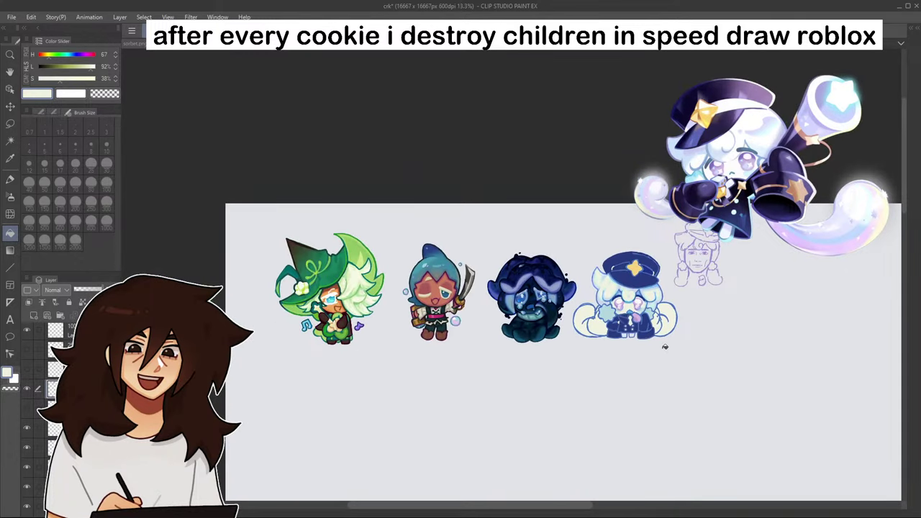
pyautogui.press('h')
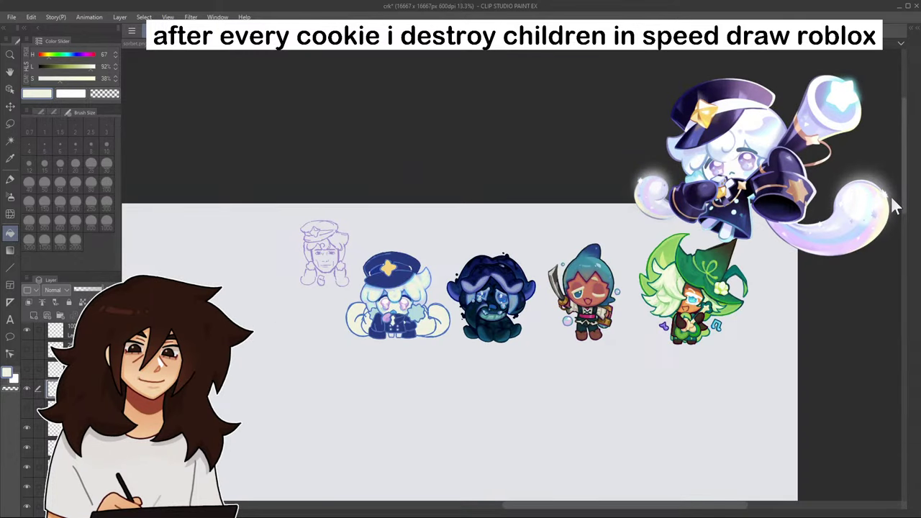
pyautogui.press('h')
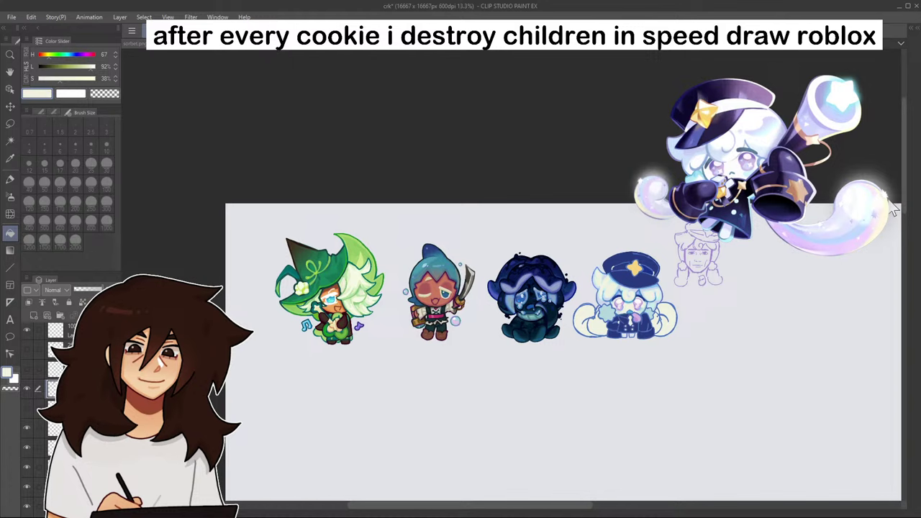
pyautogui.scroll(3, 586, 328)
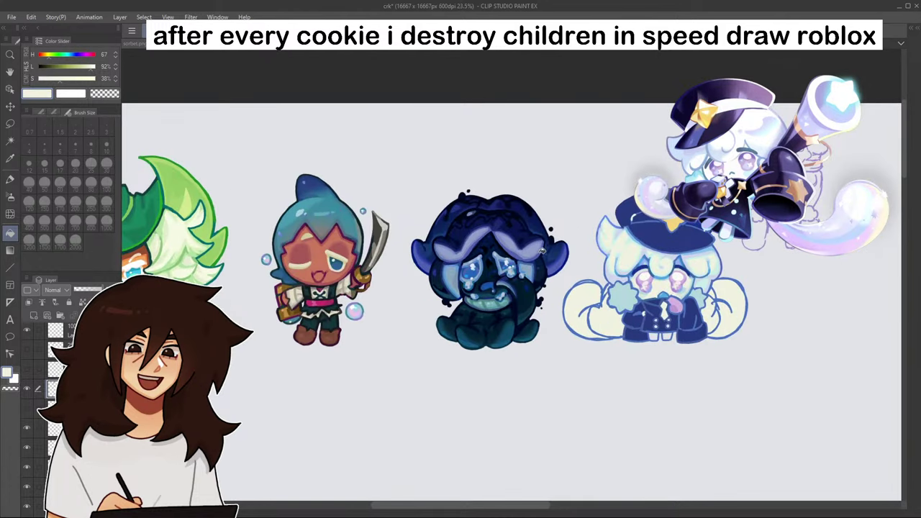
pyautogui.scroll(1, 542, 261)
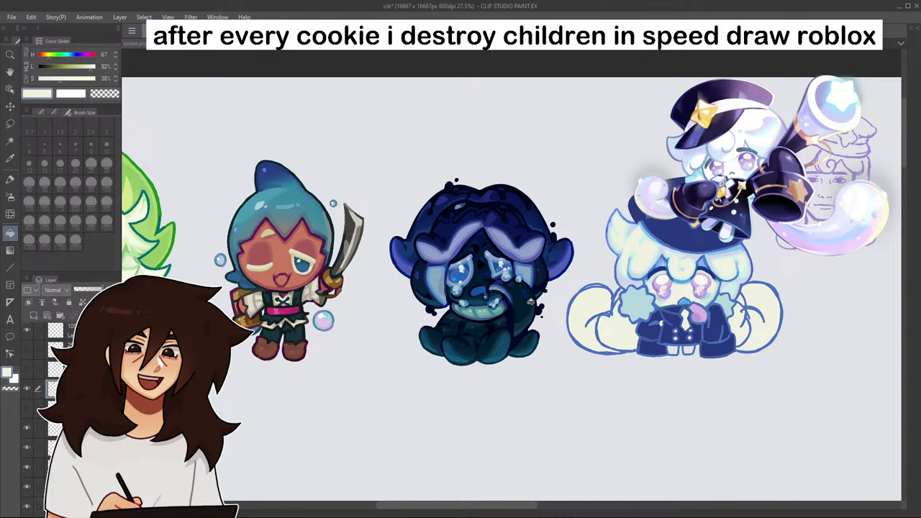
pyautogui.scroll(5, 553, 307)
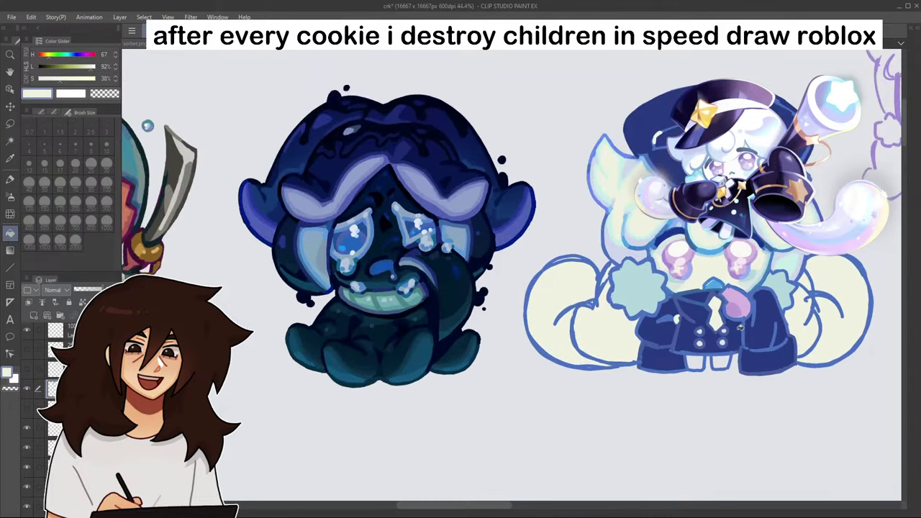
pyautogui.moveTo(740, 328); pyautogui.dragTo(567, 375)
pyautogui.scroll(-4, 569, 360)
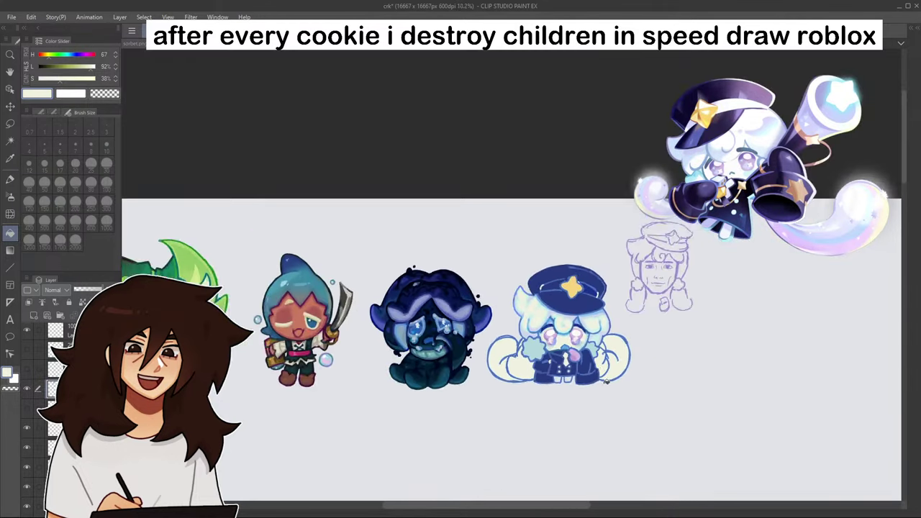
pyautogui.scroll(4, 612, 398)
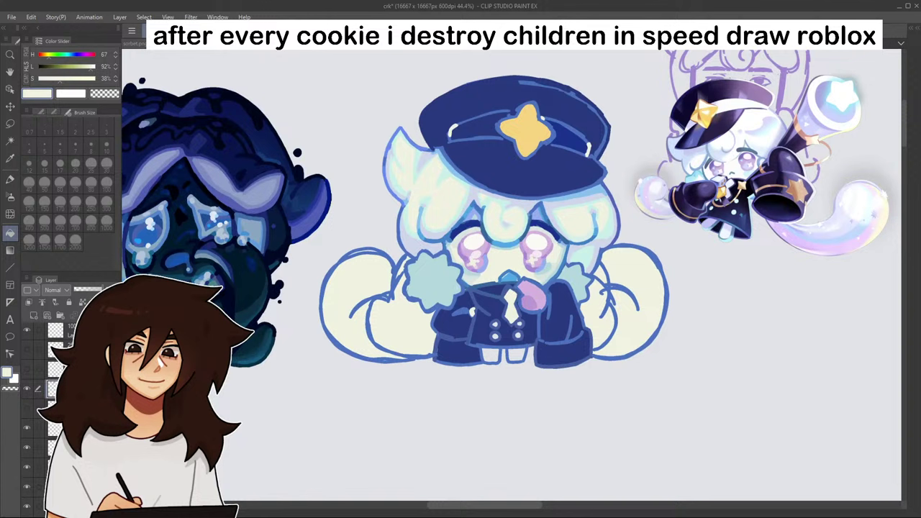
# - Undo the cream fills and the blue line art of both curled ponytails
pyautogui.hotkey('ctrl', 'z')
pyautogui.hotkey('ctrl', 'z')
pyautogui.hotkey('ctrl', 'z')
pyautogui.hotkey('ctrl', 'z')
pyautogui.hotkey('ctrl', 'z')
pyautogui.hotkey('ctrl', 'z')
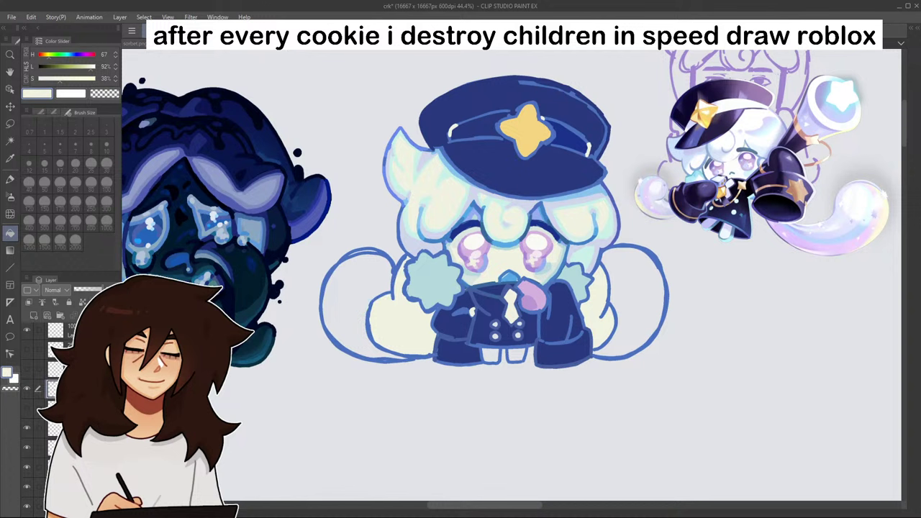
pyautogui.hotkey('ctrl', 'z')
pyautogui.hotkey('ctrl', 'z')
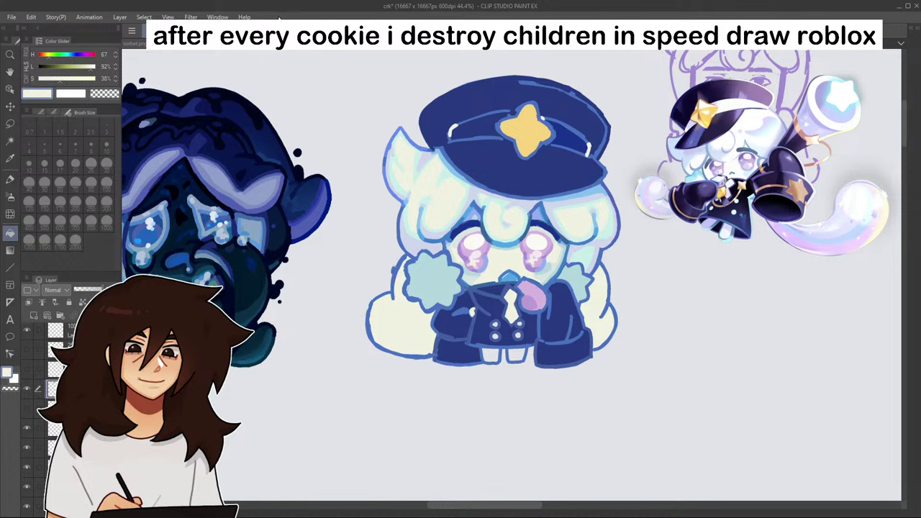
# - Compare the character with and without the faded ponytail sketch, leaving the sketch layer visible and selected
pyautogui.click(28, 365)
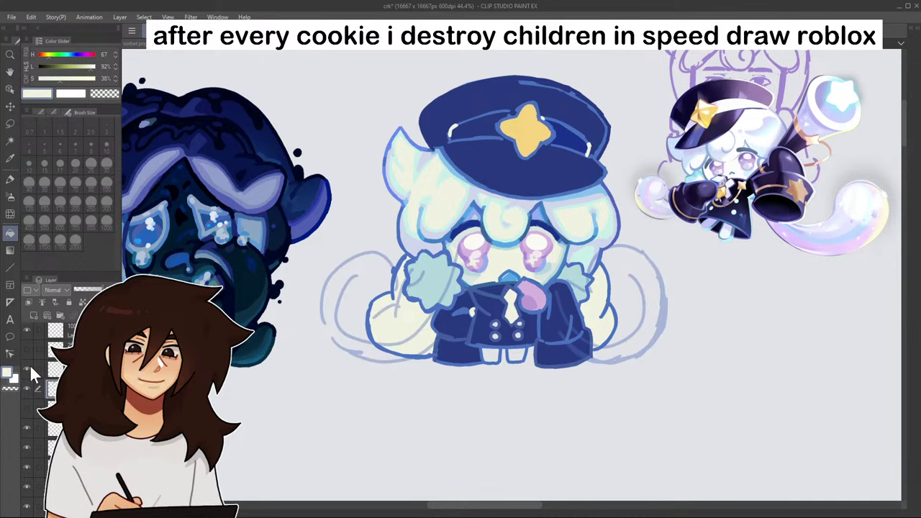
pyautogui.click(30, 369)
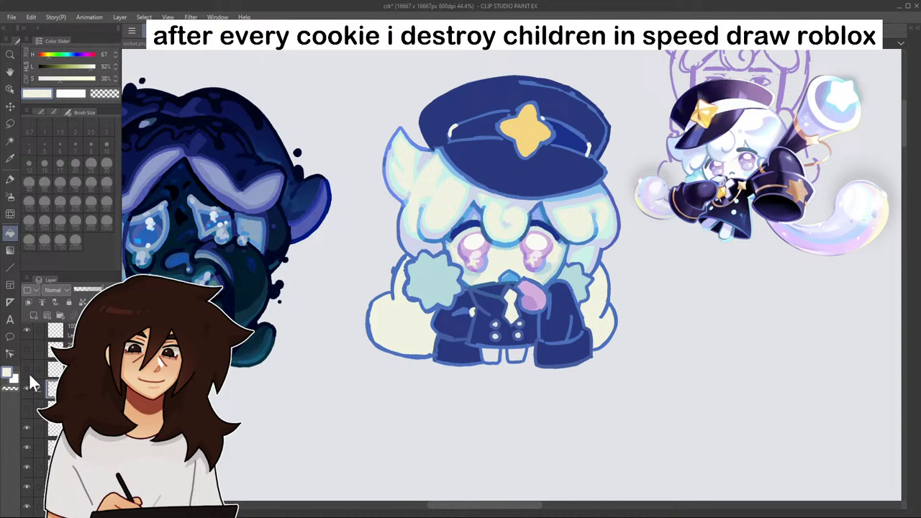
pyautogui.click(27, 369)
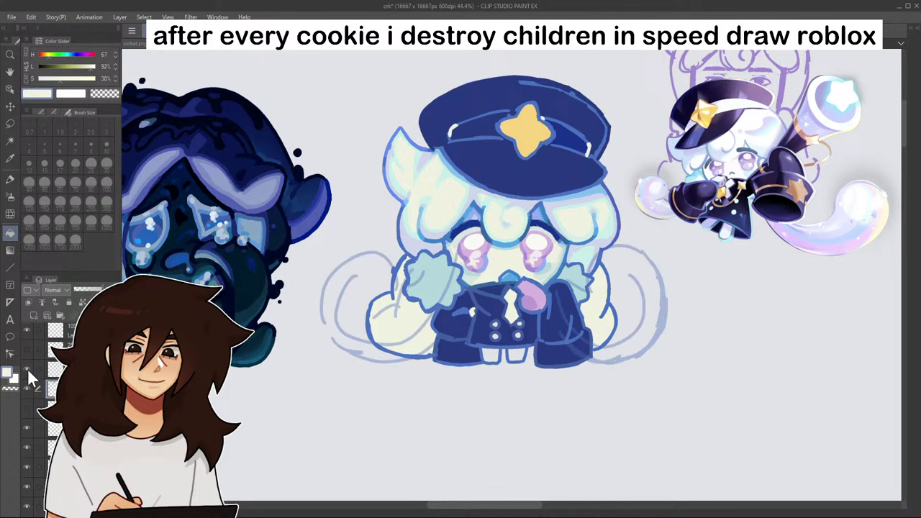
pyautogui.click(27, 372)
pyautogui.click(27, 371)
pyautogui.click(27, 371)
pyautogui.click(26, 372)
pyautogui.click(27, 371)
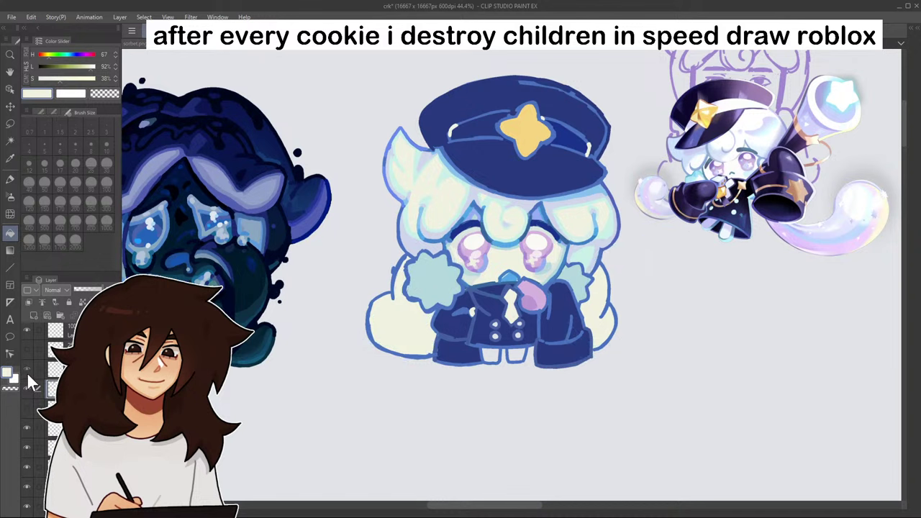
pyautogui.click(27, 372)
pyautogui.click(72, 369)
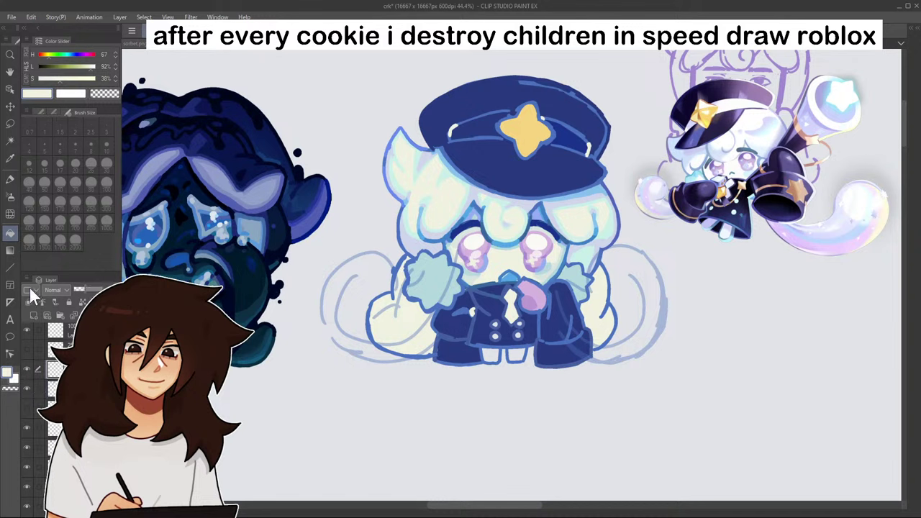
pyautogui.click(10, 124)
pyautogui.moveTo(467, 173)
pyautogui.mouseDown()
pyautogui.moveTo(443, 416)
pyautogui.moveTo(477, 393)
pyautogui.moveTo(484, 398)
pyautogui.moveTo(478, 409)
pyautogui.mouseUp()
pyautogui.click(440, 439)
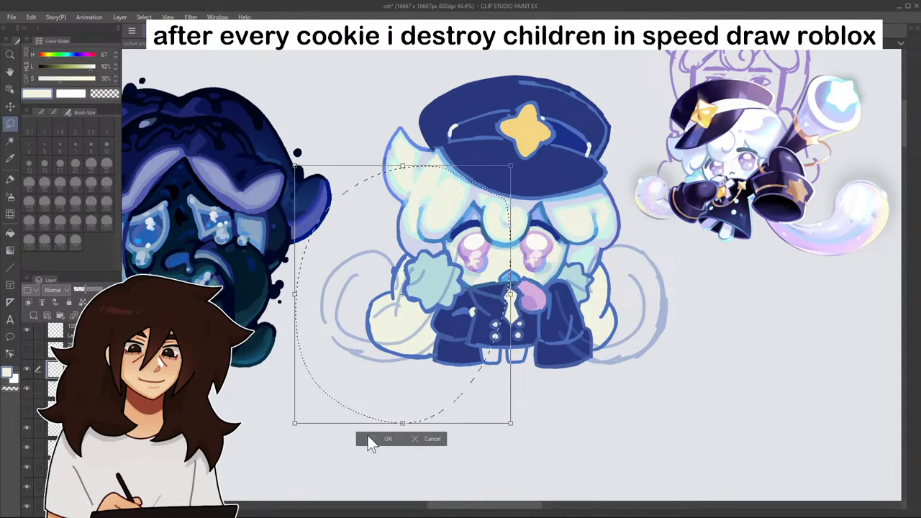
pyautogui.click(368, 442)
pyautogui.click(324, 439)
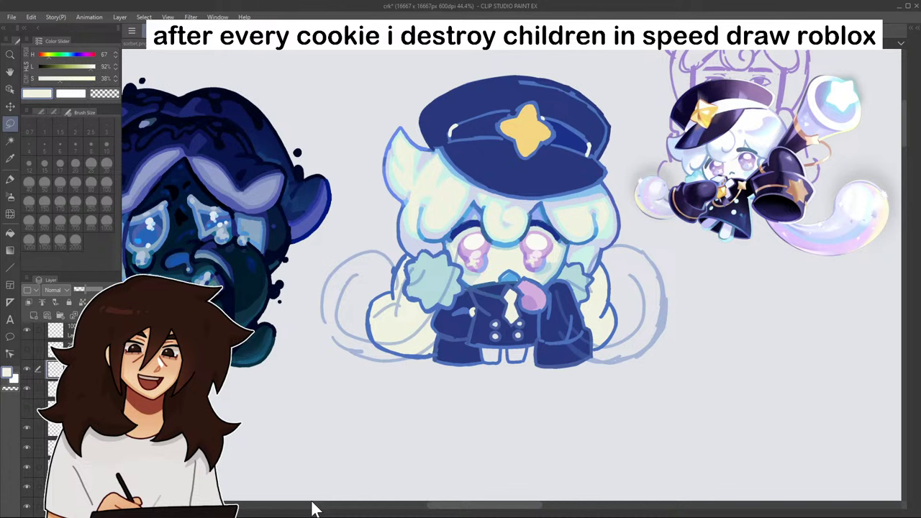
# - Lasso the faded ponytail sketch, squash it slightly in height and clear the selection
pyautogui.moveTo(375, 203)
pyautogui.mouseDown()
pyautogui.moveTo(288, 288)
pyautogui.moveTo(683, 244)
pyautogui.moveTo(360, 204)
pyautogui.mouseUp()
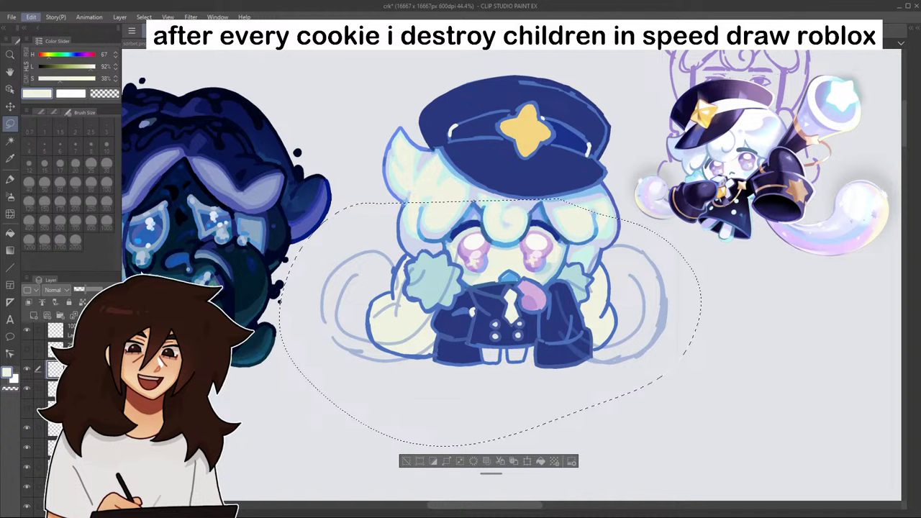
pyautogui.hotkey('ctrl', 't')
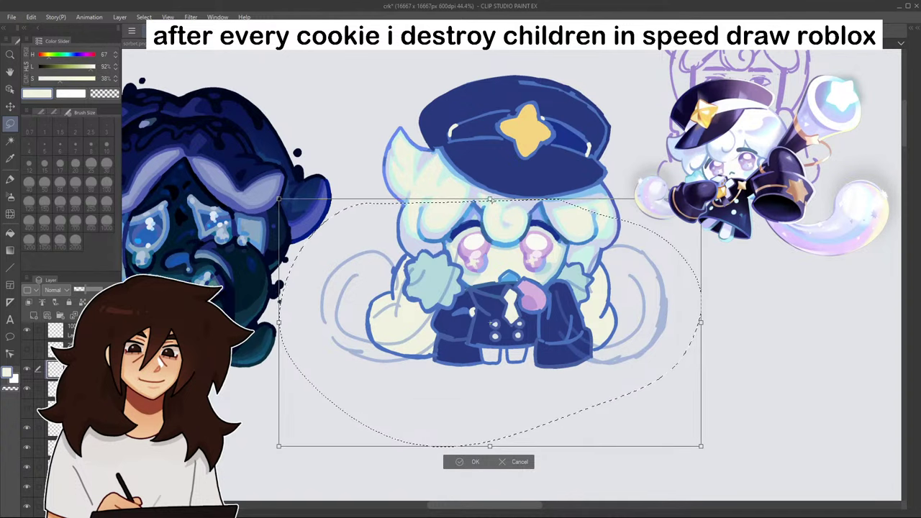
pyautogui.moveTo(492, 212); pyautogui.dragTo(493, 234)
pyautogui.moveTo(586, 396); pyautogui.dragTo(593, 406)
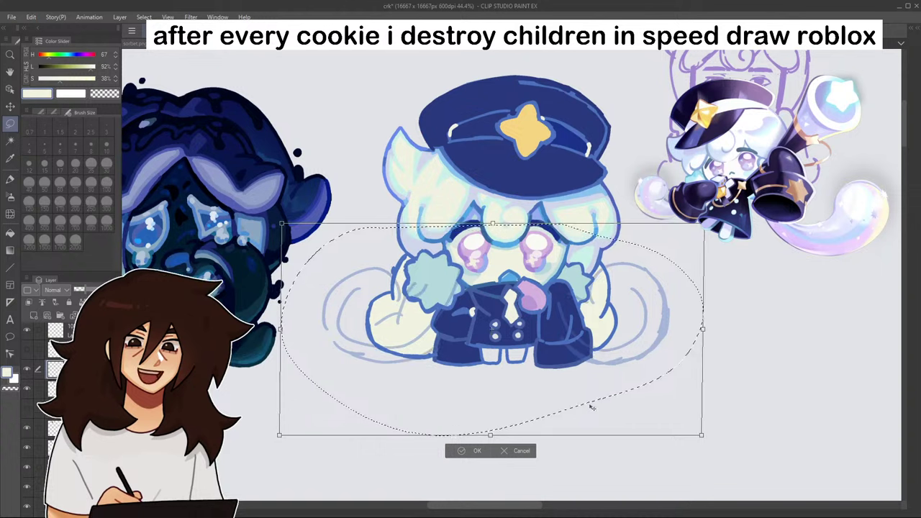
pyautogui.click(476, 451)
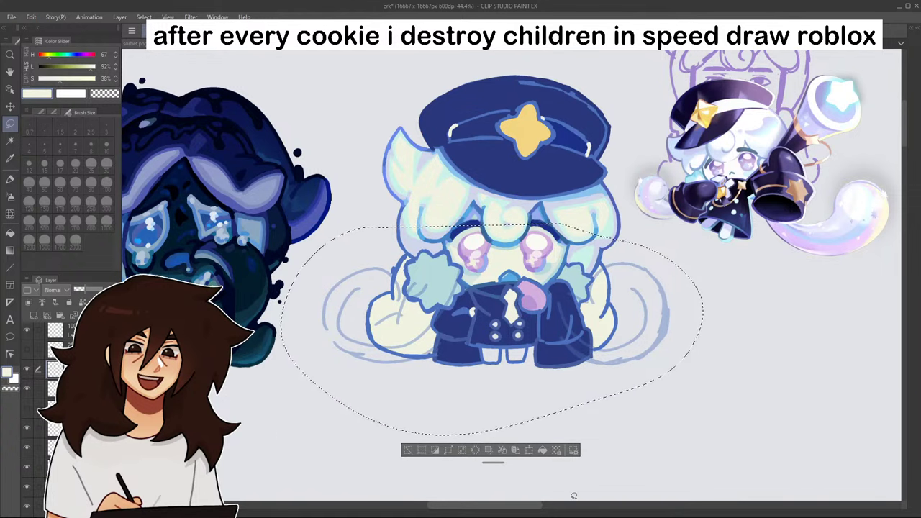
pyautogui.click(408, 450)
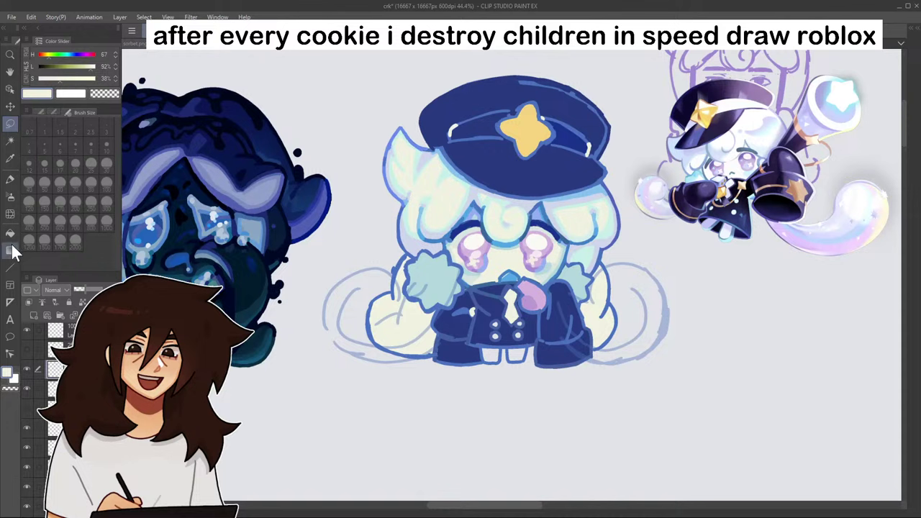
# - On the character layer, trace the sketched loop of the ponytail under the smaller pom-pom in the sampled blue outline colour
pyautogui.click(10, 180)
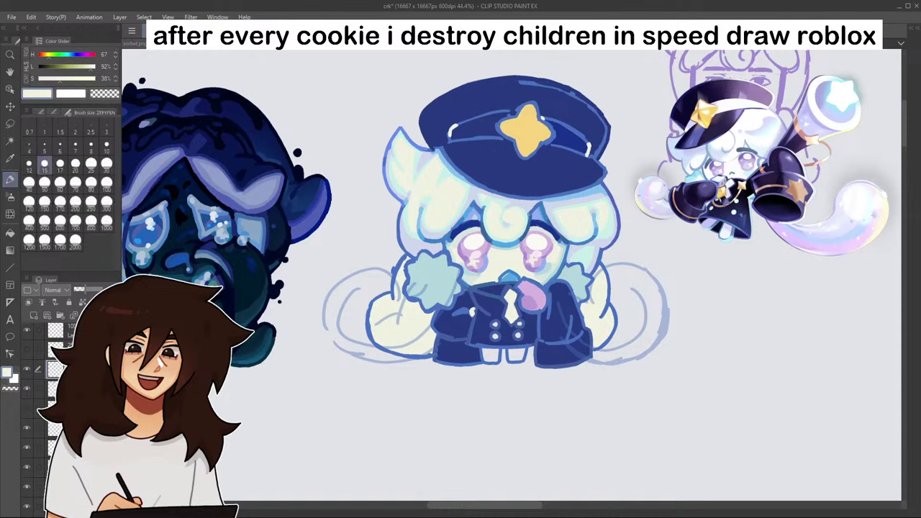
pyautogui.click(55, 389)
pyautogui.keyDown('alt'); pyautogui.click(402, 261); pyautogui.keyUp('alt')
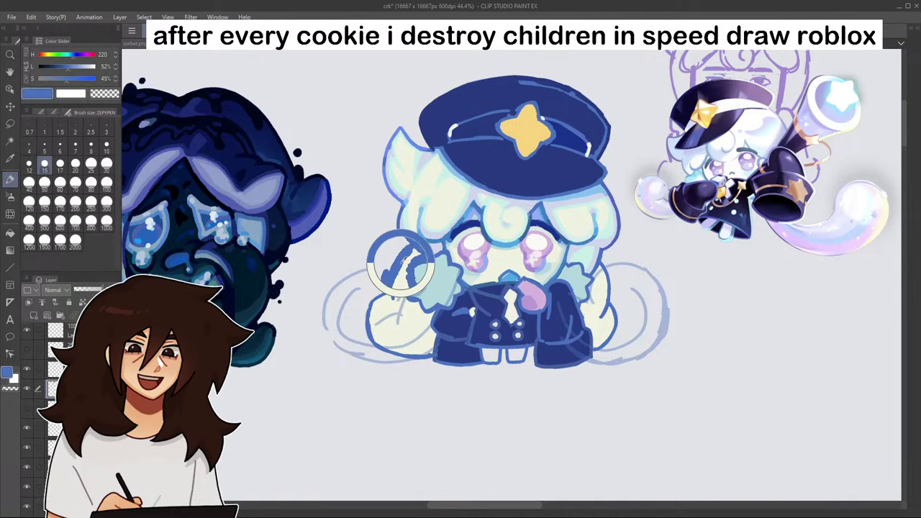
pyautogui.moveTo(406, 291); pyautogui.dragTo(394, 321)
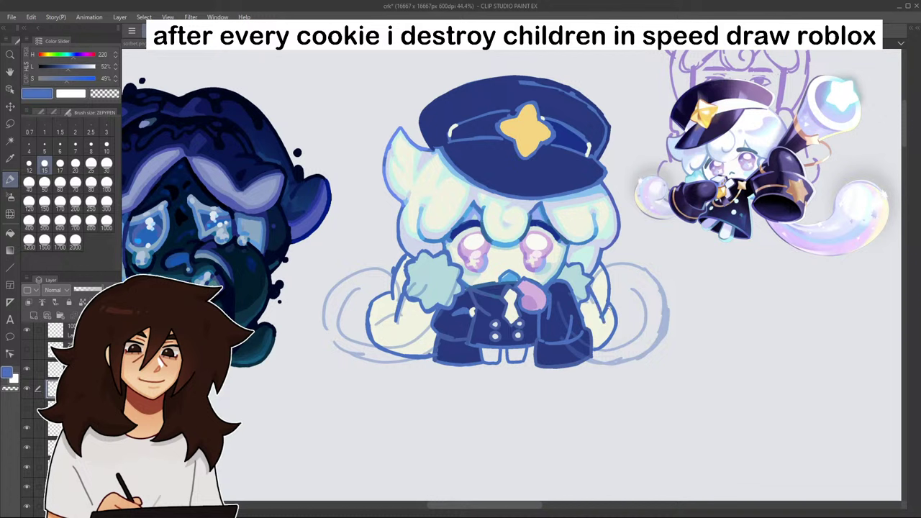
pyautogui.moveTo(594, 287)
pyautogui.mouseDown()
pyautogui.moveTo(663, 294)
pyautogui.moveTo(599, 280)
pyautogui.mouseUp()
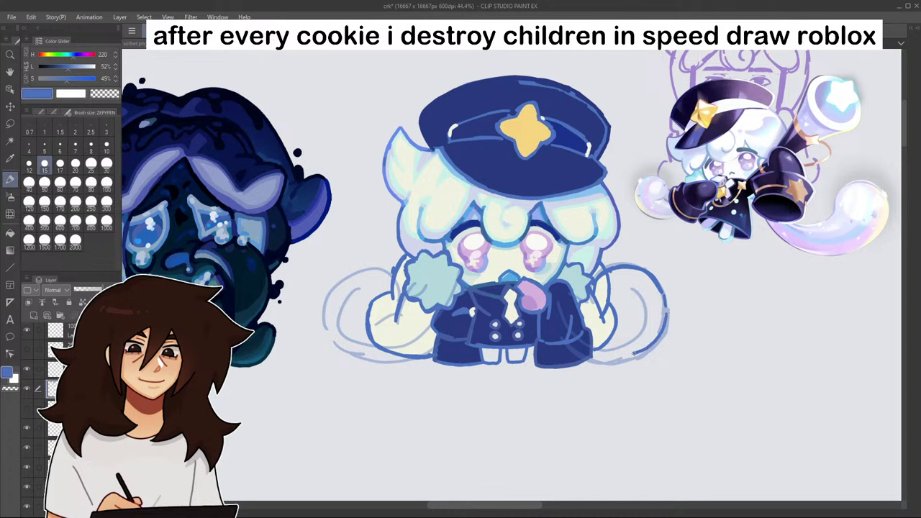
pyautogui.moveTo(595, 356)
pyautogui.mouseDown()
pyautogui.moveTo(621, 360)
pyautogui.moveTo(651, 346)
pyautogui.moveTo(663, 305)
pyautogui.mouseUp()
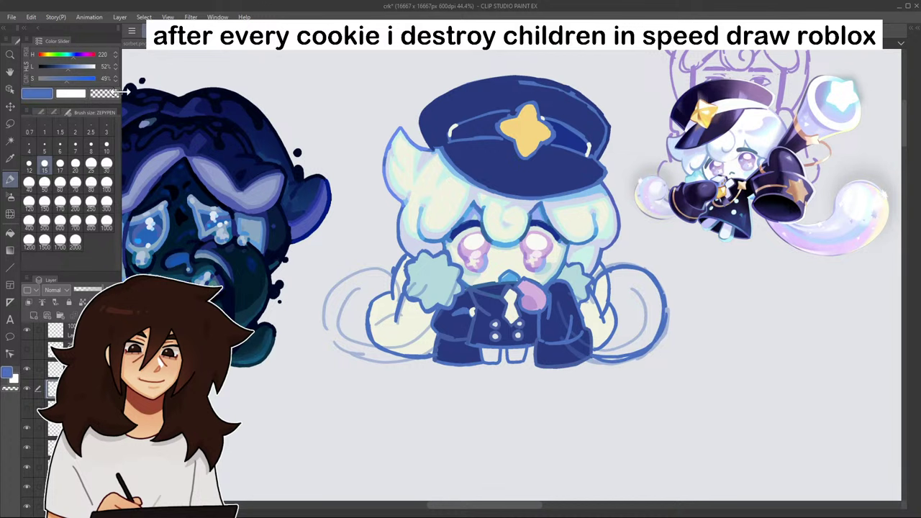
# - Mirror the canvas and trace the other sketched ponytail loop beside the larger pom-pom in the same blue
pyautogui.press('h')
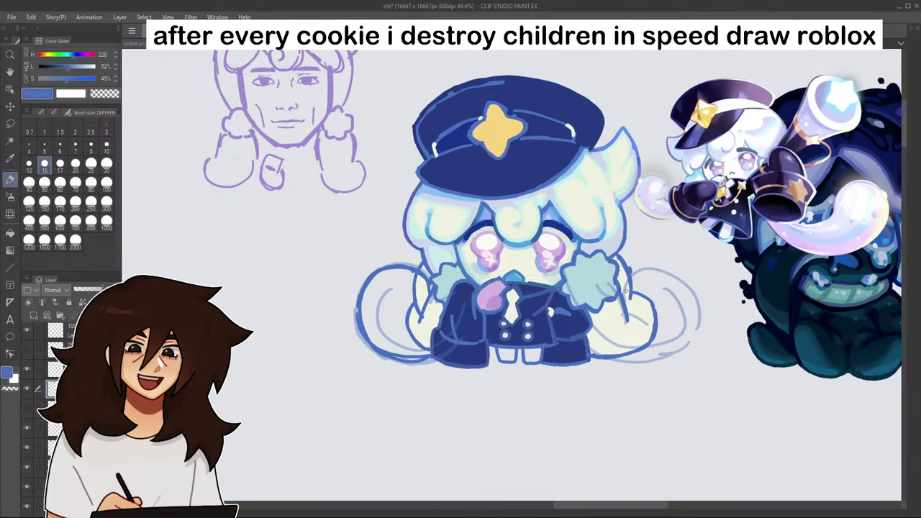
pyautogui.moveTo(624, 295)
pyautogui.mouseDown()
pyautogui.moveTo(677, 272)
pyautogui.moveTo(669, 276)
pyautogui.moveTo(693, 301)
pyautogui.moveTo(688, 333)
pyautogui.moveTo(665, 355)
pyautogui.moveTo(614, 357)
pyautogui.moveTo(626, 359)
pyautogui.moveTo(660, 355)
pyautogui.moveTo(687, 334)
pyautogui.moveTo(691, 298)
pyautogui.mouseUp()
pyautogui.moveTo(661, 270)
pyautogui.mouseDown()
pyautogui.moveTo(689, 295)
pyautogui.moveTo(697, 326)
pyautogui.moveTo(695, 293)
pyautogui.moveTo(634, 275)
pyautogui.moveTo(627, 286)
pyautogui.mouseUp()
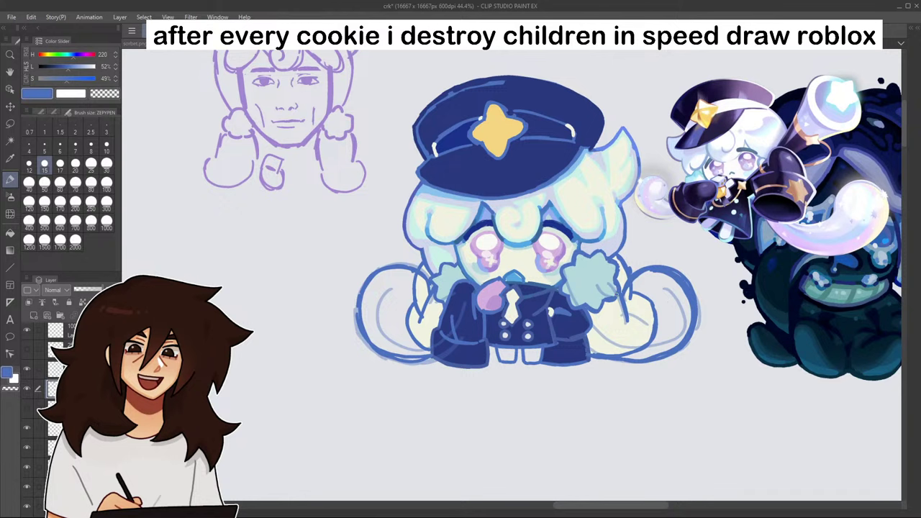
# - Hide the ponytail sketch and fill both new ponytail loops with the sampled pale cream hair colour
pyautogui.click(25, 369)
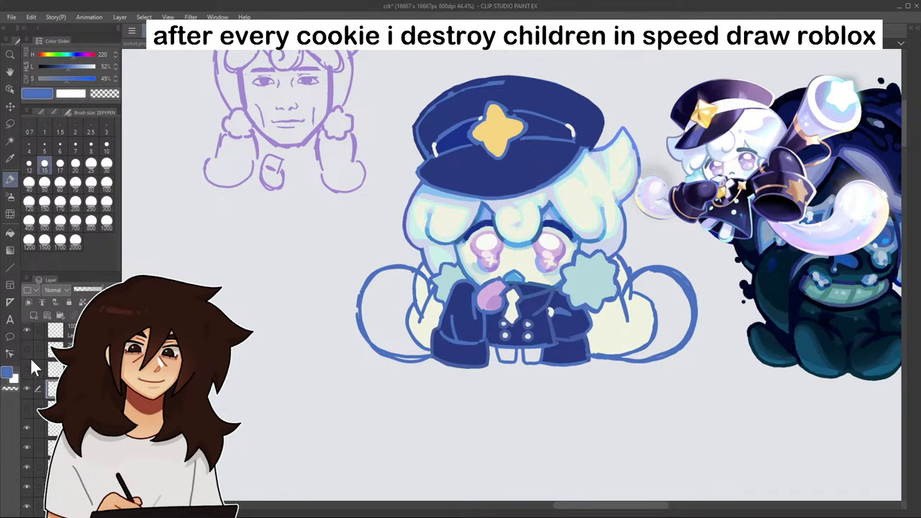
pyautogui.click(10, 233)
pyautogui.keyDown('alt'); pyautogui.click(428, 323); pyautogui.keyUp('alt')
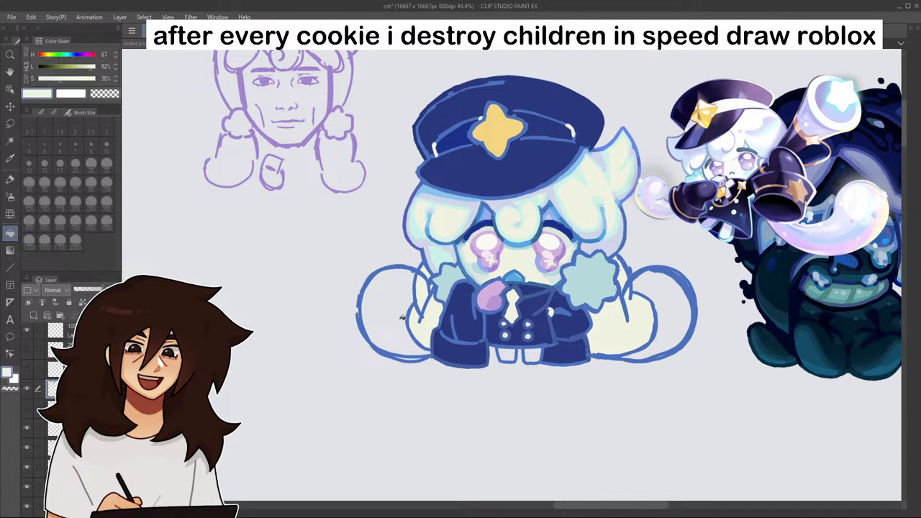
pyautogui.click(402, 315)
pyautogui.click(666, 291)
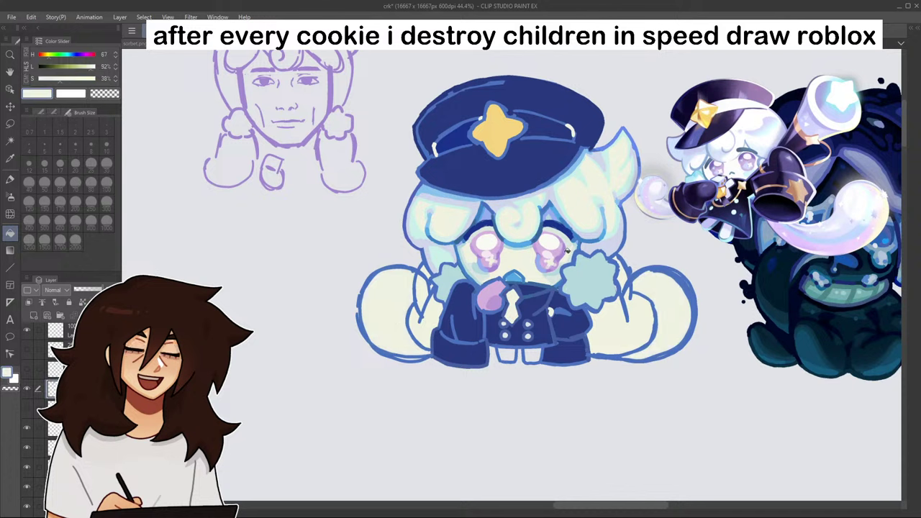
# - Erase the stray line fragments beside the larger pom-pom and redraw the ponytail's blue edge there
pyautogui.click(11, 180)
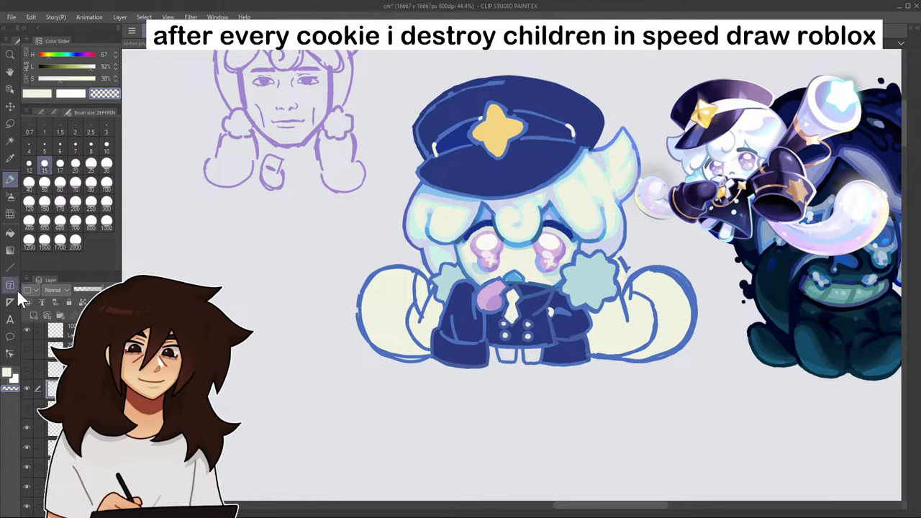
pyautogui.click(10, 236)
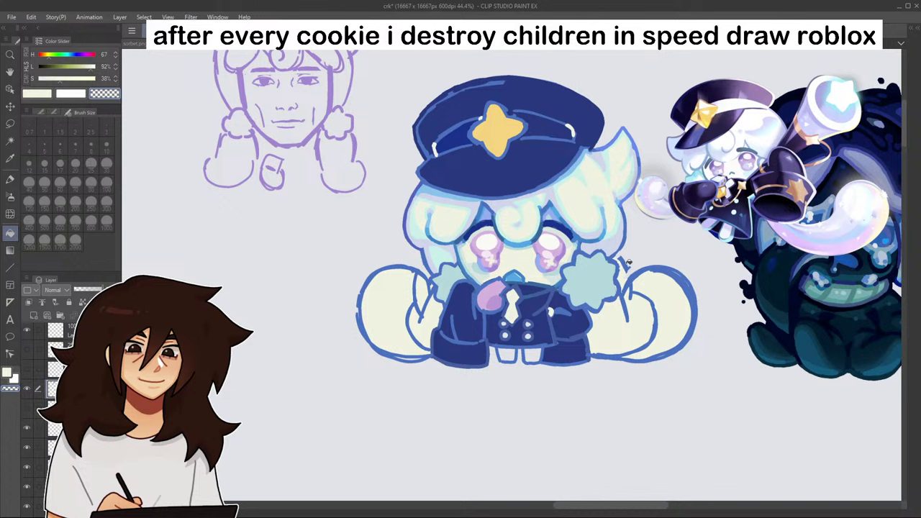
pyautogui.scroll(5, 623, 293)
pyautogui.keyDown('alt'); pyautogui.click(622, 300); pyautogui.keyUp('alt')
pyautogui.click(10, 180)
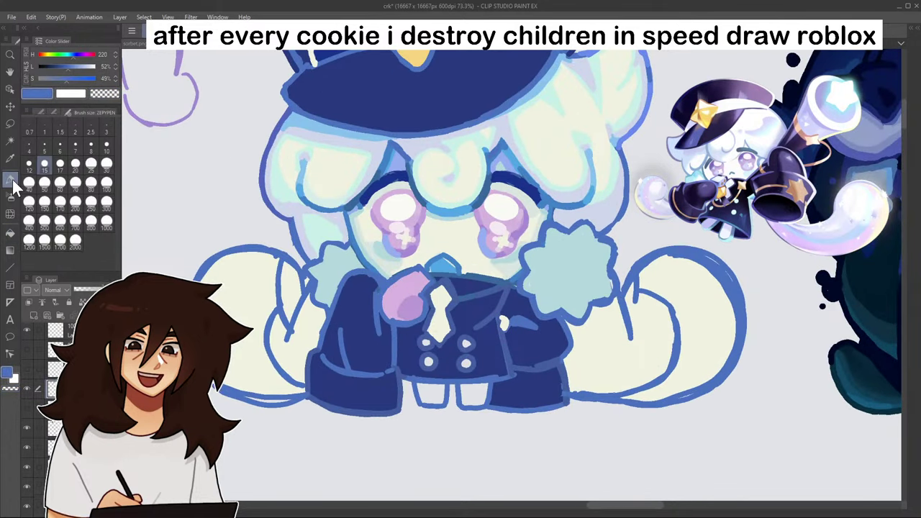
pyautogui.moveTo(614, 267); pyautogui.dragTo(633, 327)
# - Paint over the old inner ponytail outlines on both sides with the sampled pale cream colour
pyautogui.moveTo(629, 277)
pyautogui.mouseDown()
pyautogui.moveTo(614, 257)
pyautogui.moveTo(625, 322)
pyautogui.moveTo(675, 352)
pyautogui.mouseUp()
pyautogui.keyDown('alt'); pyautogui.click(637, 343); pyautogui.keyUp('alt')
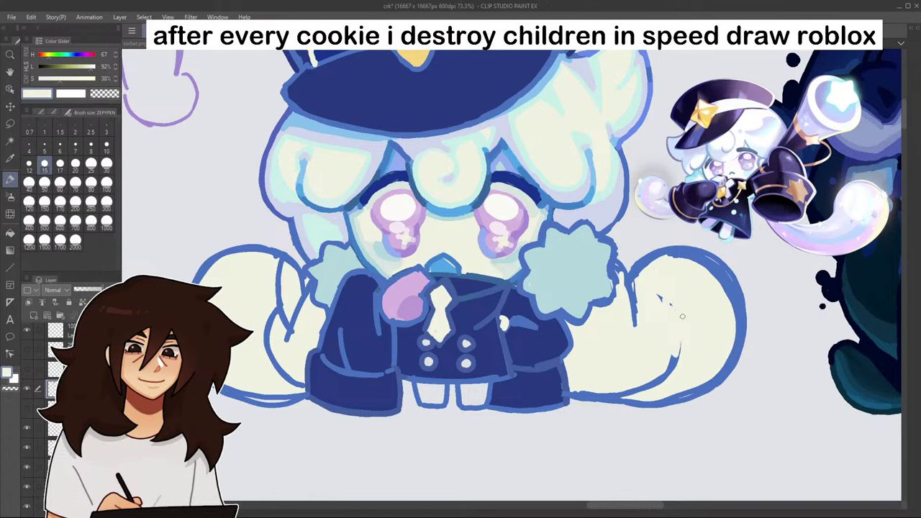
pyautogui.moveTo(616, 395); pyautogui.dragTo(658, 374)
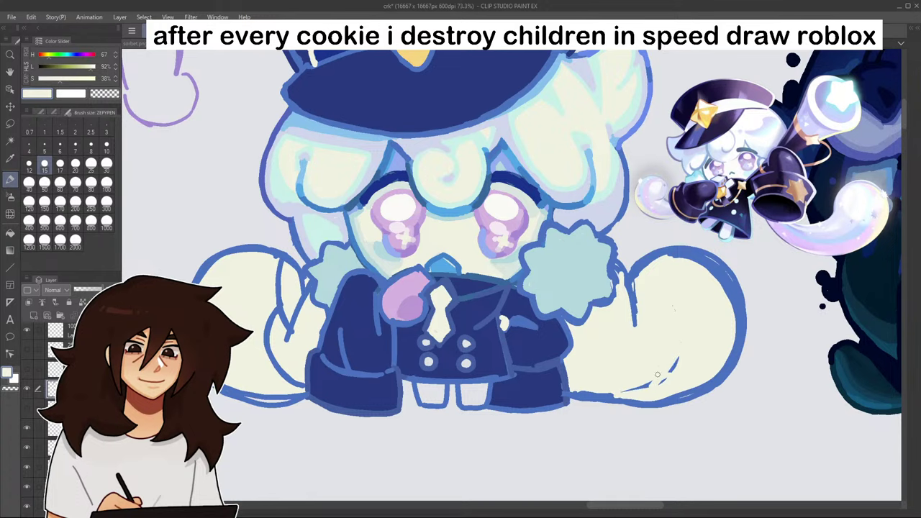
pyautogui.scroll(-5, 632, 393)
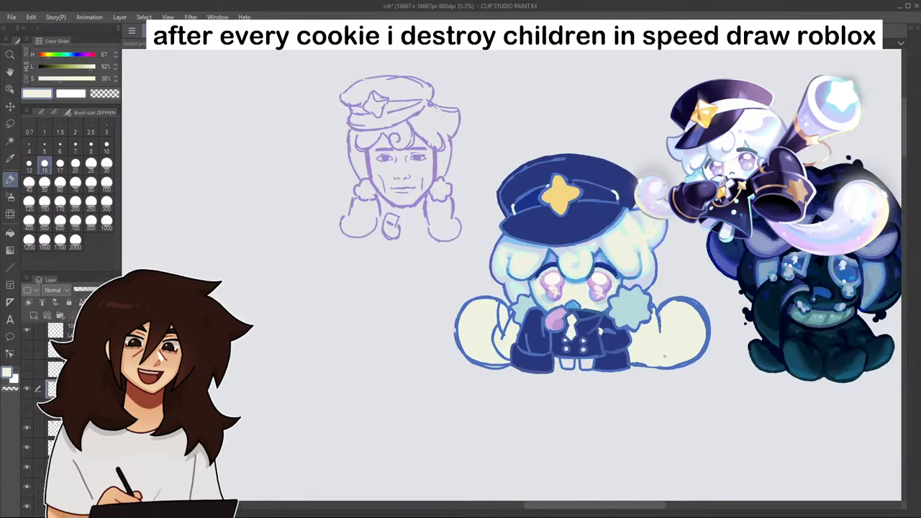
pyautogui.scroll(5, 661, 336)
pyautogui.scroll(3, 535, 329)
pyautogui.moveTo(234, 272)
pyautogui.mouseDown()
pyautogui.moveTo(232, 243)
pyautogui.moveTo(219, 308)
pyautogui.mouseUp()
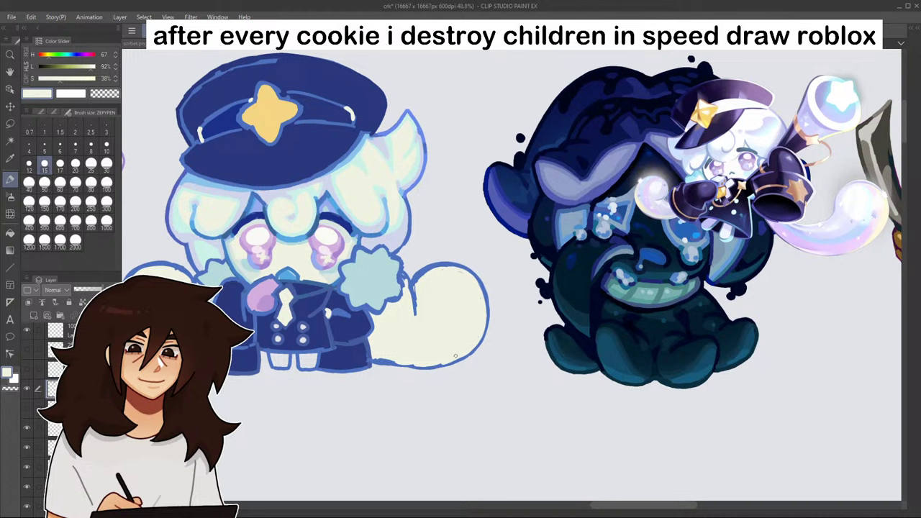
# - Try a curved blue fold line inside the ponytail beside the larger pom-pom, and undo it
pyautogui.moveTo(415, 280)
pyautogui.mouseDown()
pyautogui.moveTo(423, 269)
pyautogui.moveTo(446, 321)
pyautogui.mouseUp()
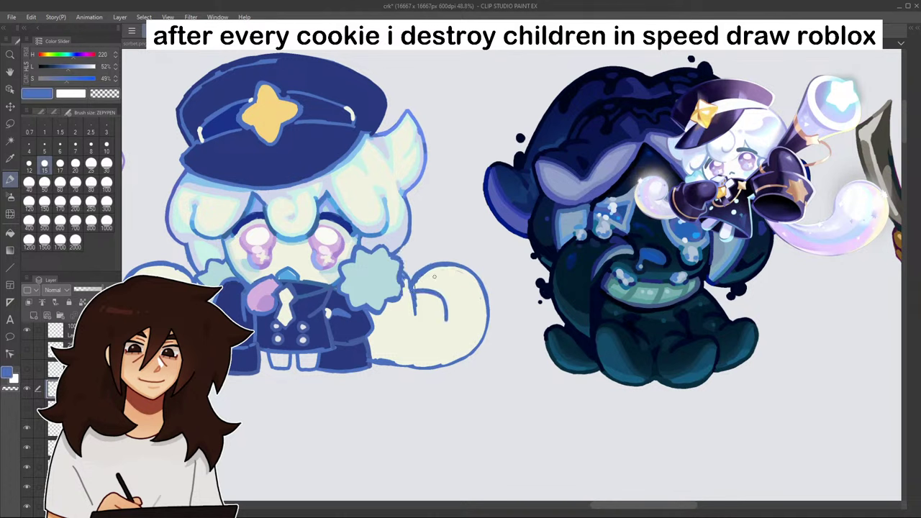
pyautogui.hotkey('ctrl', 'z')
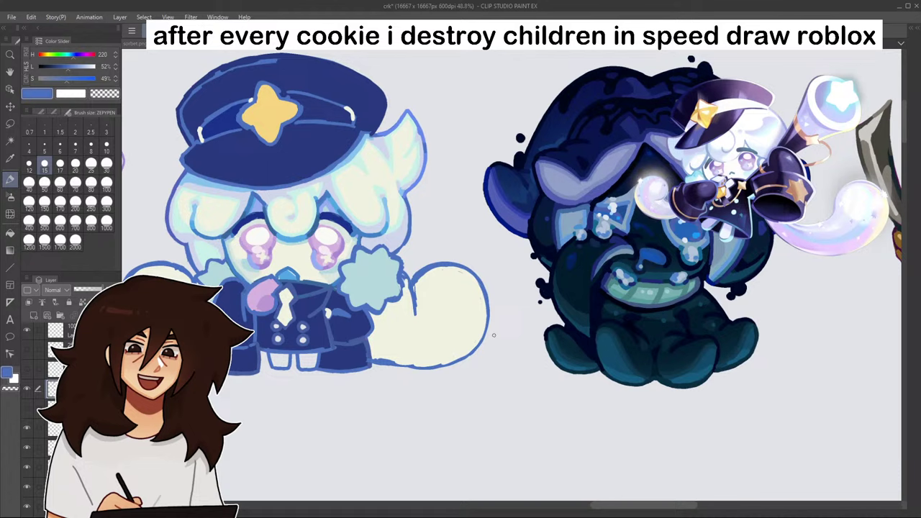
pyautogui.moveTo(809, 61); pyautogui.dragTo(835, 60)
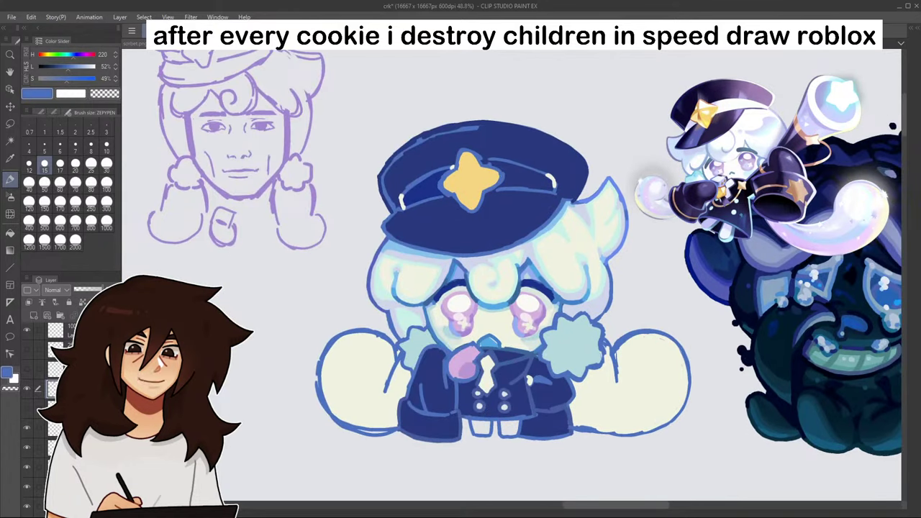
# - Flip the canvas back and examine the rounded ponytails up close and against the whole character lineup
pyautogui.press('h')
pyautogui.scroll(-3, 688, 345)
pyautogui.scroll(-3, 642, 373)
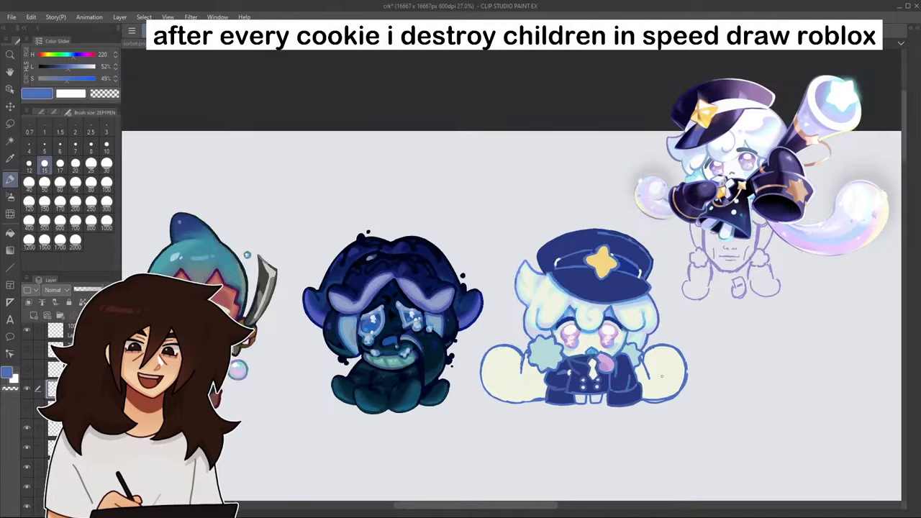
pyautogui.moveTo(642, 375); pyautogui.dragTo(583, 375)
pyautogui.scroll(6, 583, 375)
pyautogui.scroll(2, 402, 346)
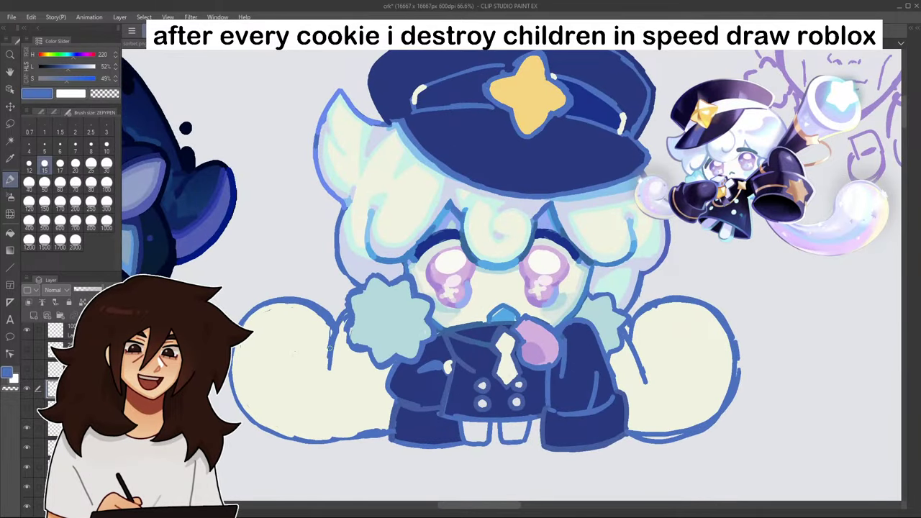
pyautogui.scroll(-7, 414, 347)
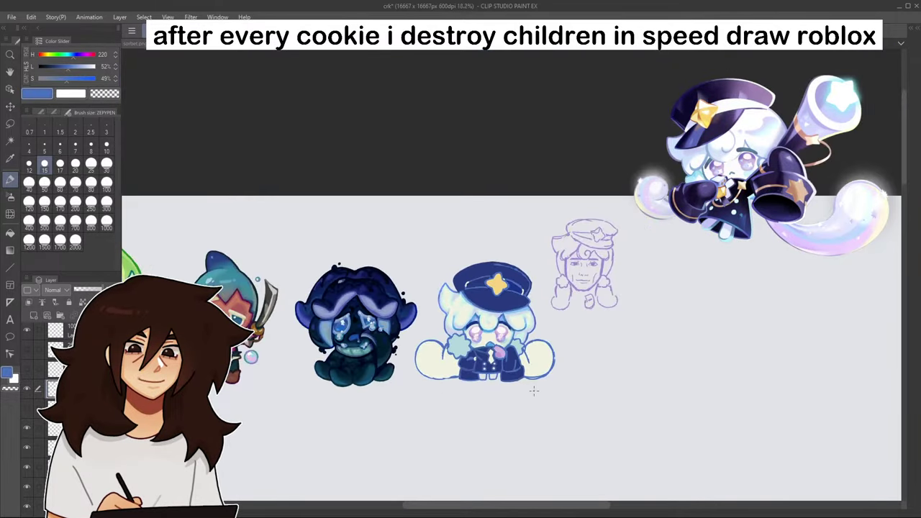
pyautogui.scroll(4, 536, 371)
pyautogui.scroll(1, 534, 343)
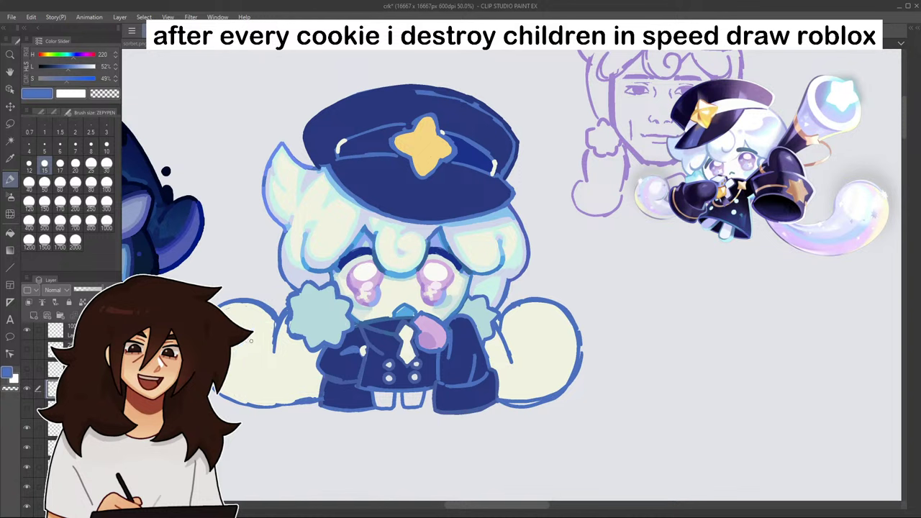
# - Draw short curved blue fold lines inside both ponytails where they meet the pom-poms
pyautogui.moveTo(502, 324); pyautogui.dragTo(534, 337)
pyautogui.moveTo(500, 318)
pyautogui.mouseDown()
pyautogui.moveTo(530, 332)
pyautogui.moveTo(502, 325)
pyautogui.mouseUp()
pyautogui.keyDown('alt'); pyautogui.click(512, 333); pyautogui.keyUp('alt')
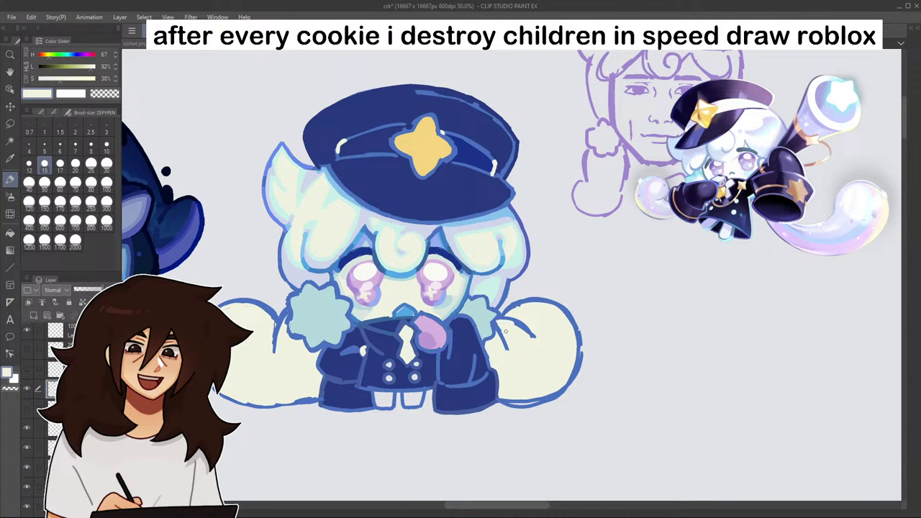
pyautogui.keyDown('alt'); pyautogui.click(276, 321); pyautogui.keyUp('alt')
pyautogui.moveTo(275, 325); pyautogui.dragTo(241, 357)
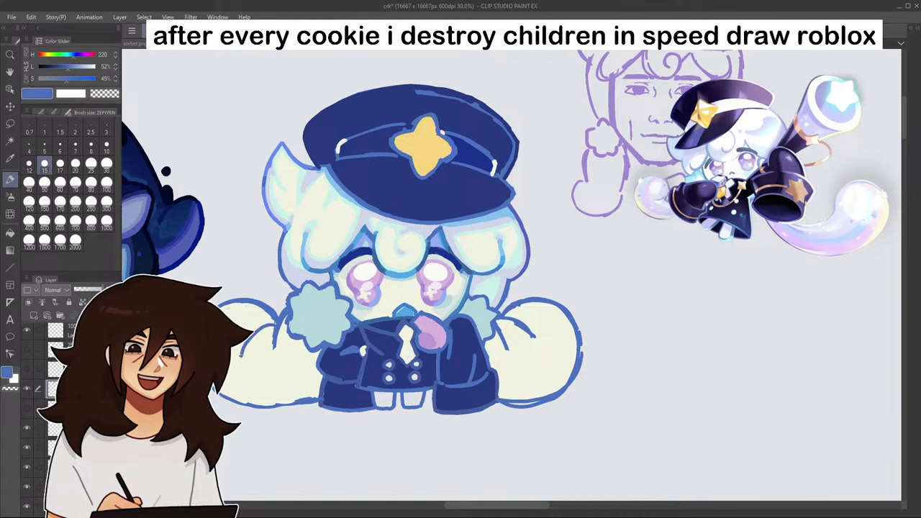
# - Erase along the lower outer outline of the ponytail beside the larger pom-pom to clean its edge
pyautogui.scroll(-6, 497, 385)
pyautogui.scroll(3, 490, 410)
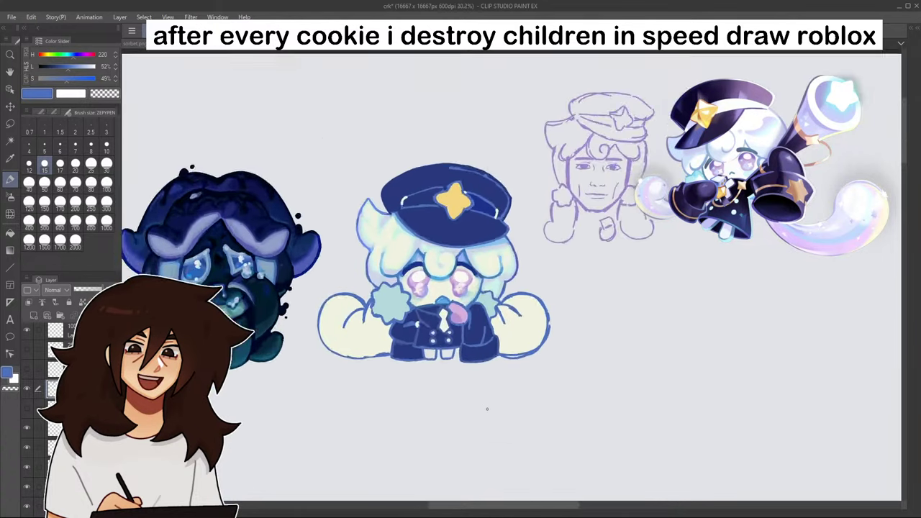
pyautogui.scroll(2, 487, 409)
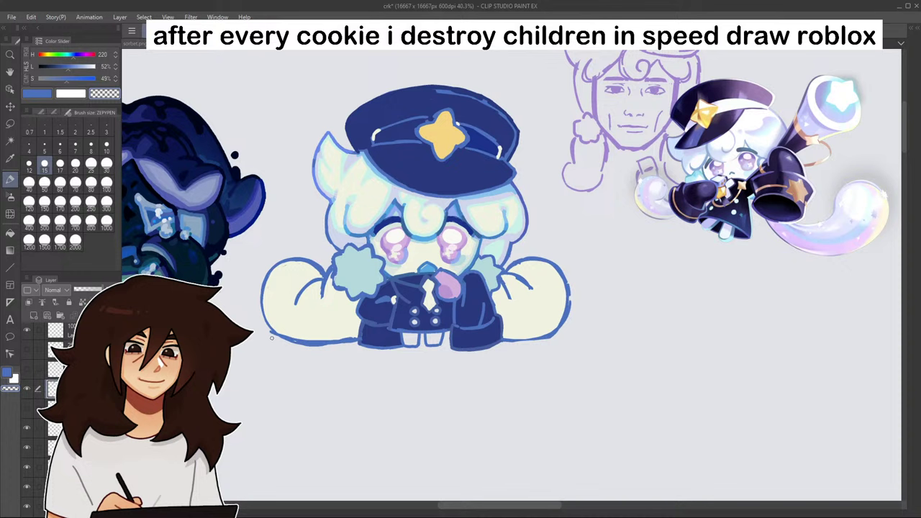
pyautogui.moveTo(275, 335); pyautogui.dragTo(339, 344)
# - Reshape the inner edge of the ponytail beside the smaller pom-pom with a blue outline and erase the excess around it
pyautogui.scroll(-5, 453, 375)
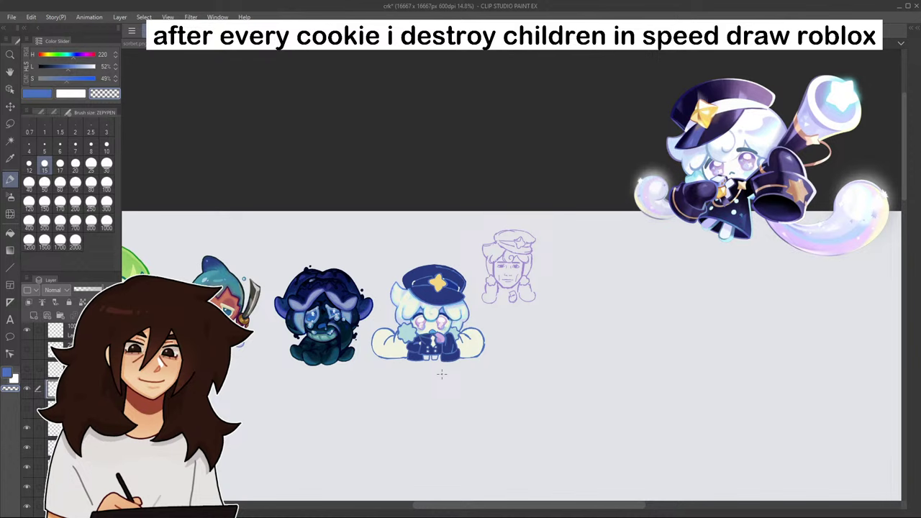
pyautogui.scroll(5, 442, 374)
pyautogui.keyDown('alt'); pyautogui.click(494, 276); pyautogui.keyUp('alt')
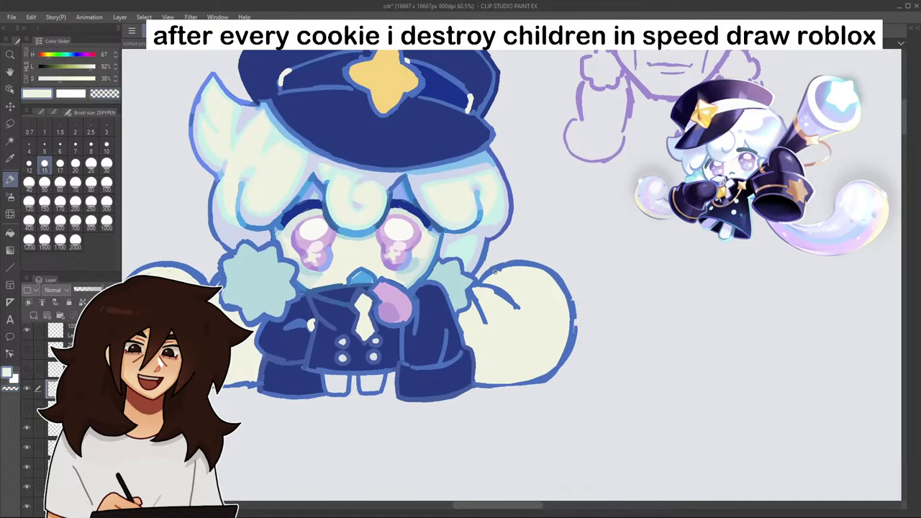
pyautogui.moveTo(493, 269); pyautogui.dragTo(485, 302)
pyautogui.keyDown('alt'); pyautogui.click(498, 267); pyautogui.keyUp('alt')
pyautogui.hotkey('ctrl', 'z')
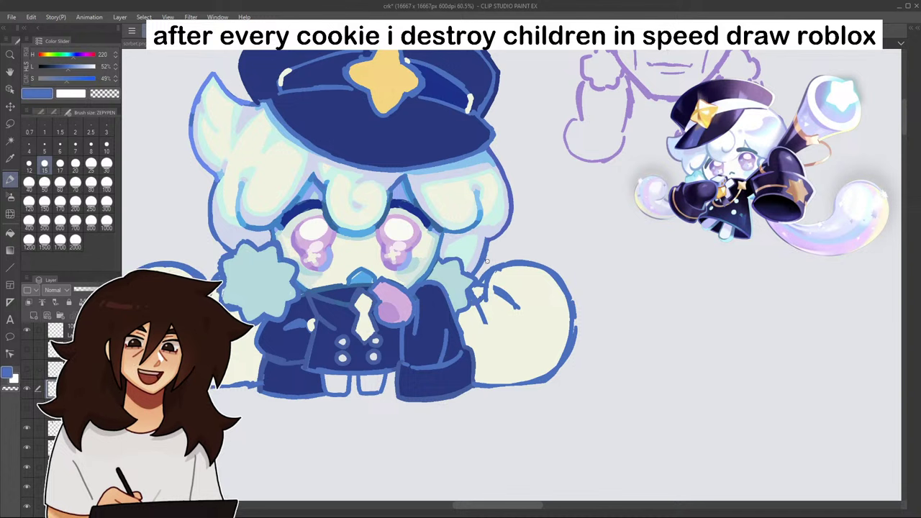
pyautogui.click(105, 94)
pyautogui.moveTo(484, 271); pyautogui.dragTo(481, 288)
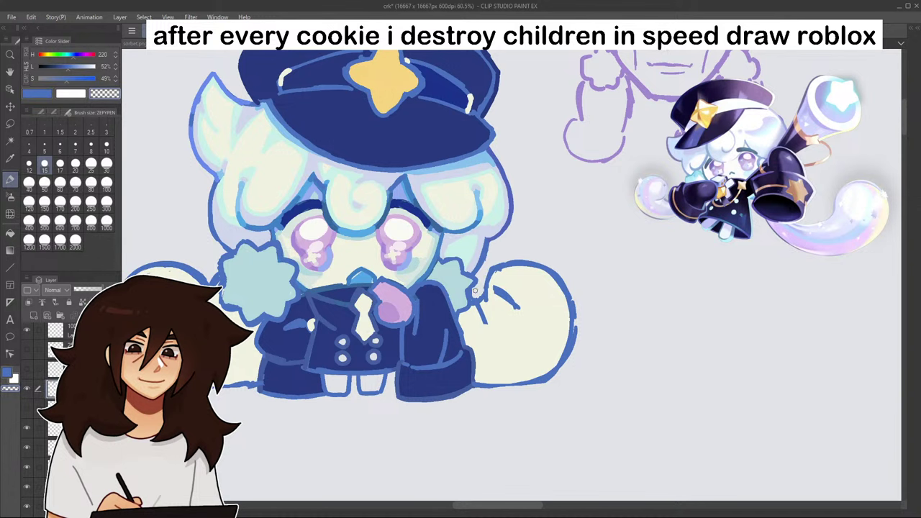
# - Examine the reshaped ponytail outlines up close and against the whole character lineup
pyautogui.scroll(-3, 561, 294)
pyautogui.scroll(2, 423, 300)
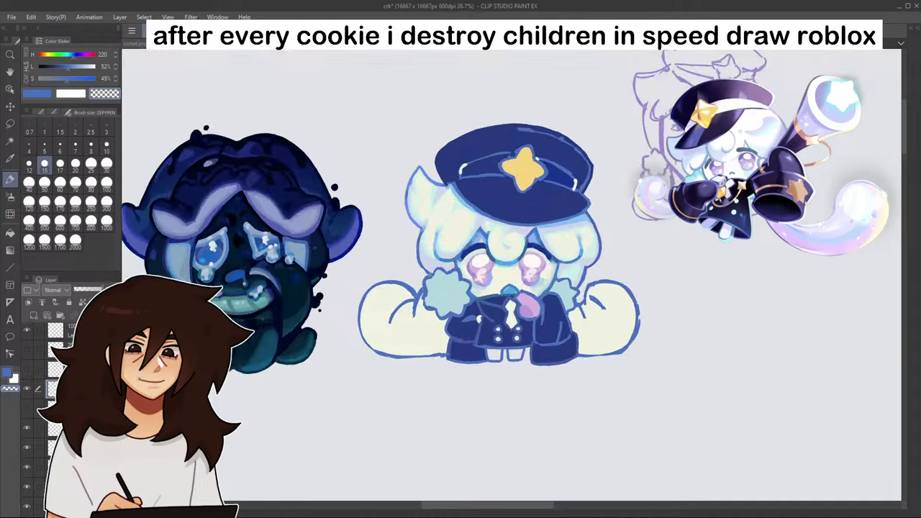
pyautogui.scroll(4, 421, 301)
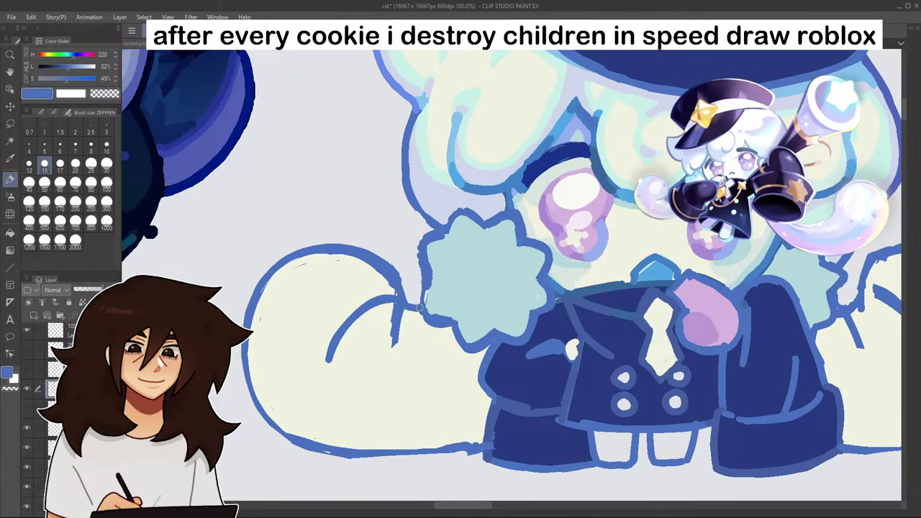
pyautogui.scroll(-5, 417, 284)
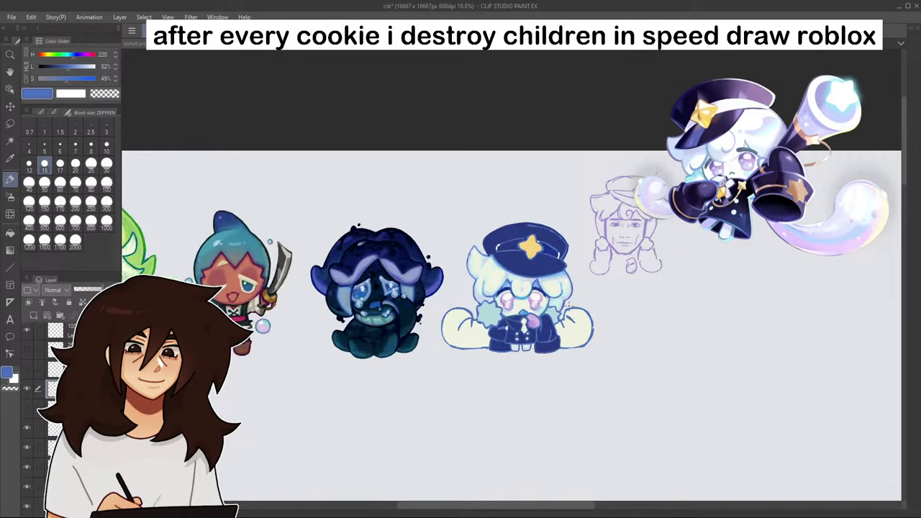
pyautogui.scroll(3, 568, 353)
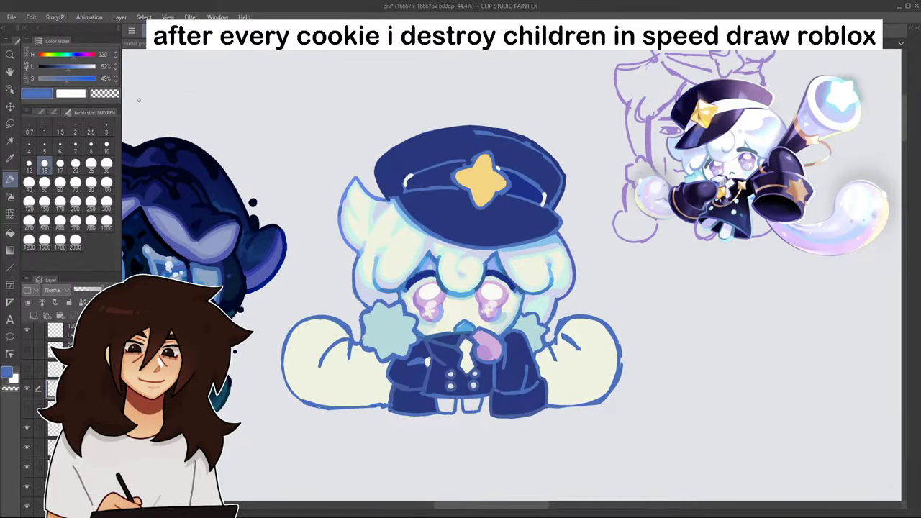
pyautogui.press('c')
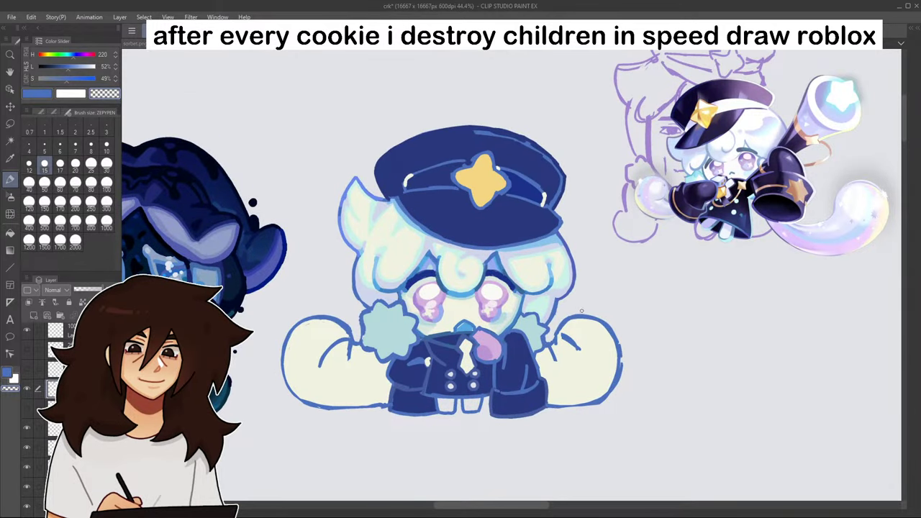
pyautogui.scroll(-4, 581, 311)
pyautogui.scroll(-1, 582, 386)
pyautogui.scroll(1, 582, 386)
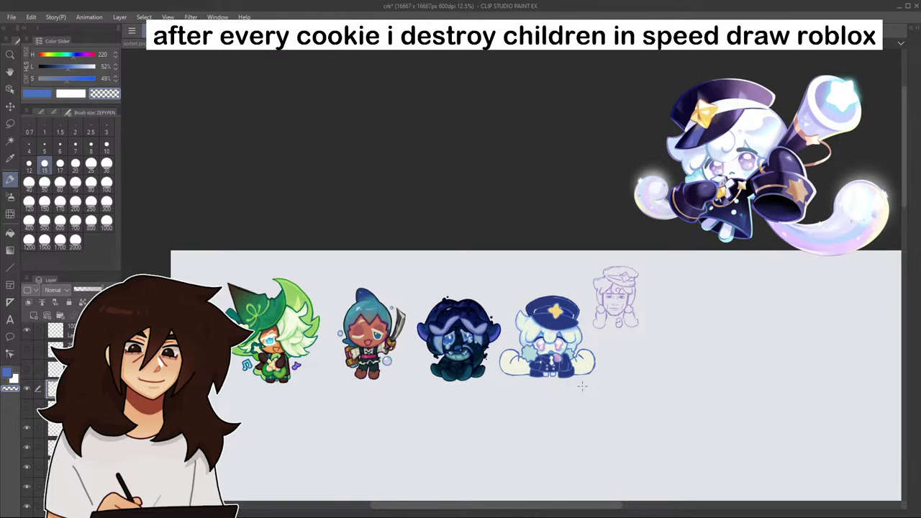
# - Paint over the blue fold lines inside both ponytails with the ponytails' cream fill colour
pyautogui.scroll(4, 581, 387)
pyautogui.keyDown('alt'); pyautogui.click(347, 316); pyautogui.keyUp('alt')
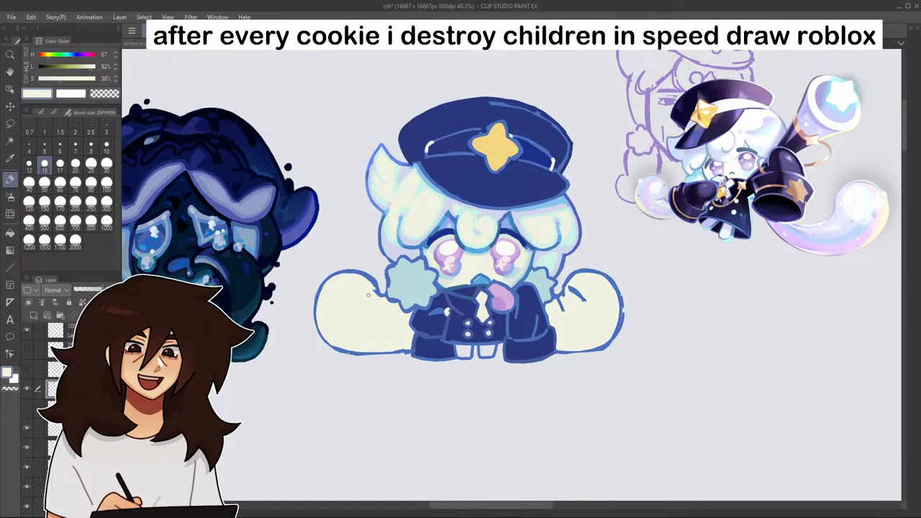
pyautogui.moveTo(575, 289)
pyautogui.mouseDown()
pyautogui.moveTo(581, 293)
pyautogui.moveTo(562, 309)
pyautogui.moveTo(587, 302)
pyautogui.mouseUp()
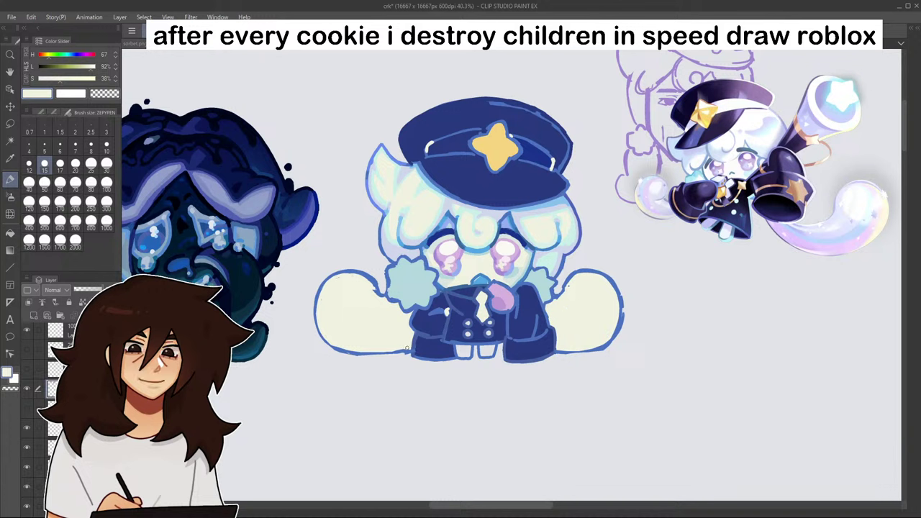
# - Round off the lower outlines of both ponytails in blue where they meet the coat sleeves
pyautogui.keyDown('alt'); pyautogui.click(412, 352); pyautogui.keyUp('alt')
pyautogui.moveTo(387, 354); pyautogui.dragTo(413, 331)
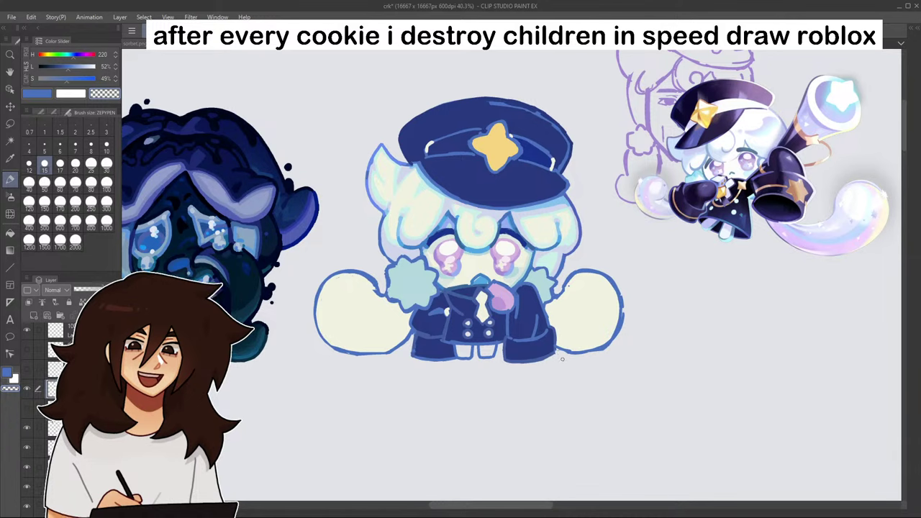
pyautogui.scroll(-4, 539, 406)
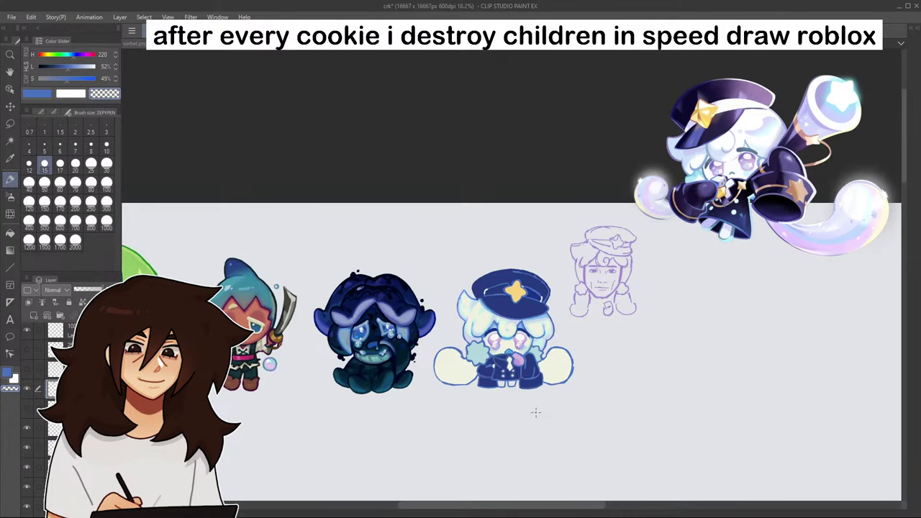
# - Shade the ponytail beside the larger pom-pom with pale mint, adding an inner swirl and curved strokes along its outer and lower edges
pyautogui.scroll(5, 535, 412)
pyautogui.keyDown('alt'); pyautogui.click(393, 163); pyautogui.keyUp('alt')
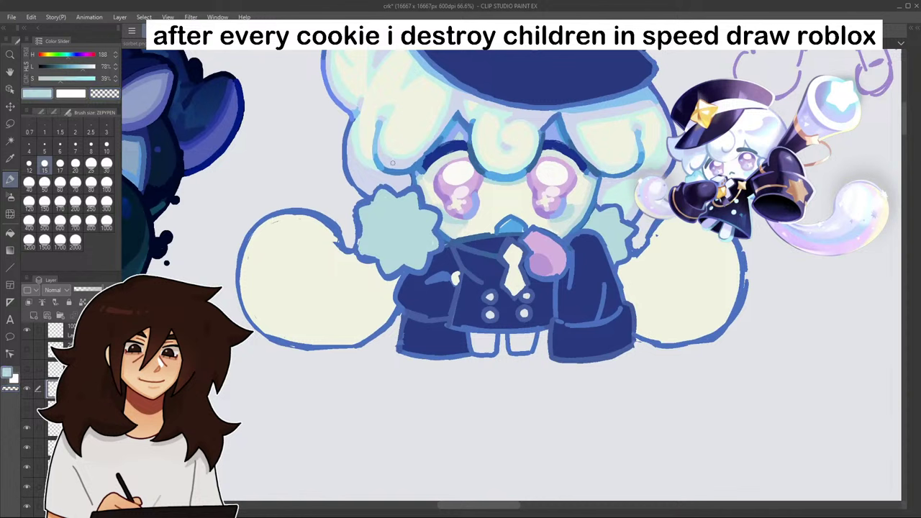
pyautogui.keyDown('alt'); pyautogui.click(386, 113); pyautogui.keyUp('alt')
pyautogui.moveTo(295, 251); pyautogui.dragTo(349, 259)
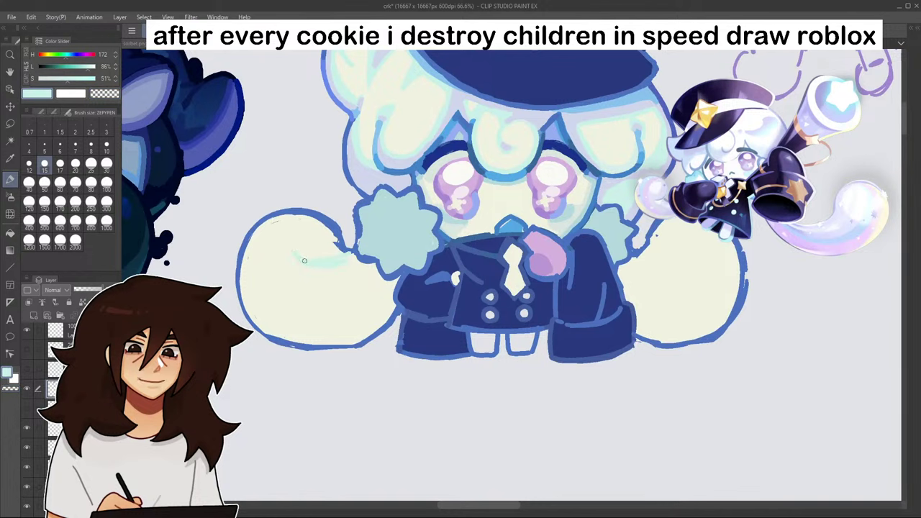
pyautogui.moveTo(319, 226); pyautogui.dragTo(334, 251)
pyautogui.moveTo(252, 238); pyautogui.dragTo(249, 289)
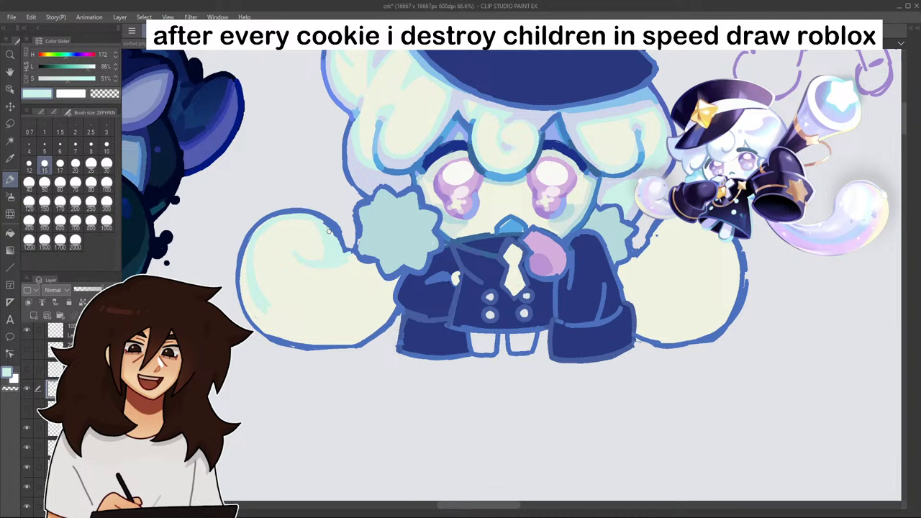
pyautogui.moveTo(272, 316)
pyautogui.mouseDown()
pyautogui.moveTo(347, 320)
pyautogui.moveTo(391, 291)
pyautogui.mouseUp()
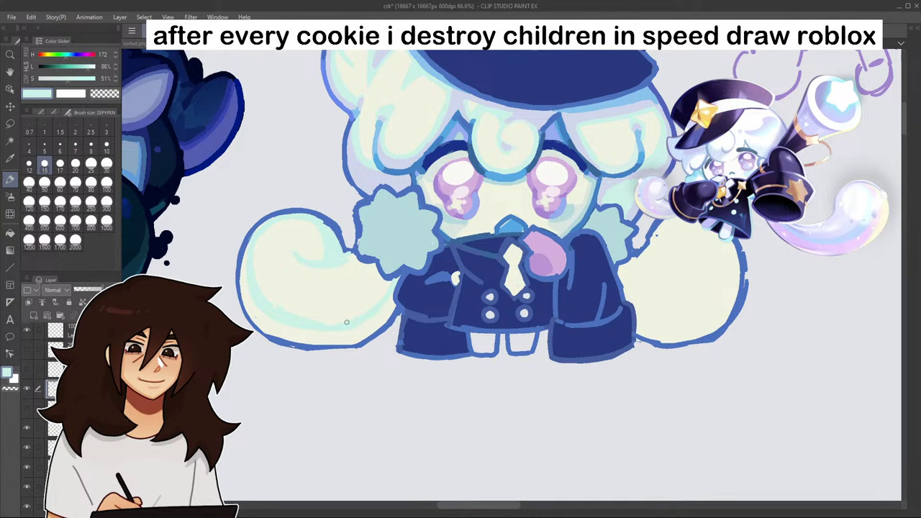
# - Shade the ponytail beside the smaller pom-pom with a pale mint swirl and mint along its upper inner edge
pyautogui.scroll(-3, 380, 303)
pyautogui.scroll(2, 517, 313)
pyautogui.scroll(3, 516, 313)
pyautogui.moveTo(381, 247)
pyautogui.mouseDown()
pyautogui.moveTo(418, 259)
pyautogui.moveTo(441, 230)
pyautogui.moveTo(444, 250)
pyautogui.moveTo(396, 261)
pyautogui.moveTo(387, 251)
pyautogui.moveTo(417, 244)
pyautogui.moveTo(427, 202)
pyautogui.moveTo(416, 258)
pyautogui.mouseUp()
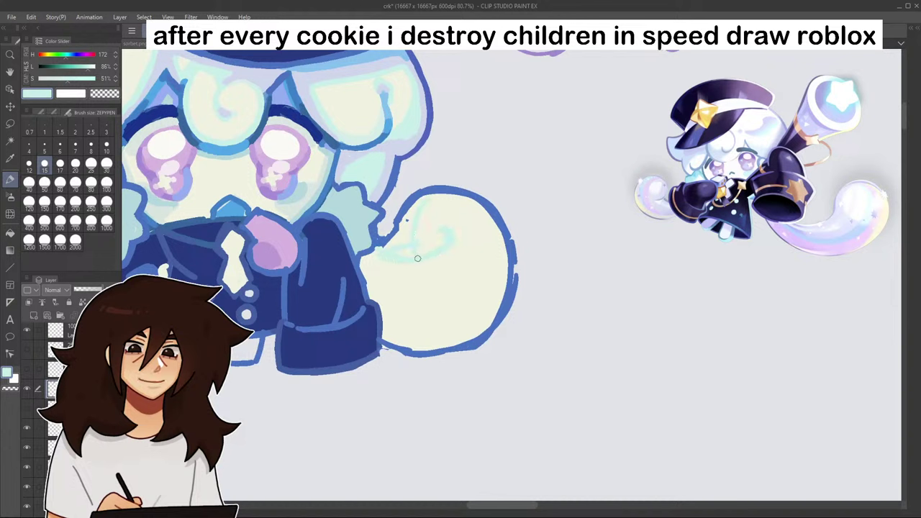
pyautogui.moveTo(428, 203); pyautogui.dragTo(391, 253)
pyautogui.moveTo(414, 206)
pyautogui.mouseDown()
pyautogui.moveTo(451, 193)
pyautogui.moveTo(462, 200)
pyautogui.mouseUp()
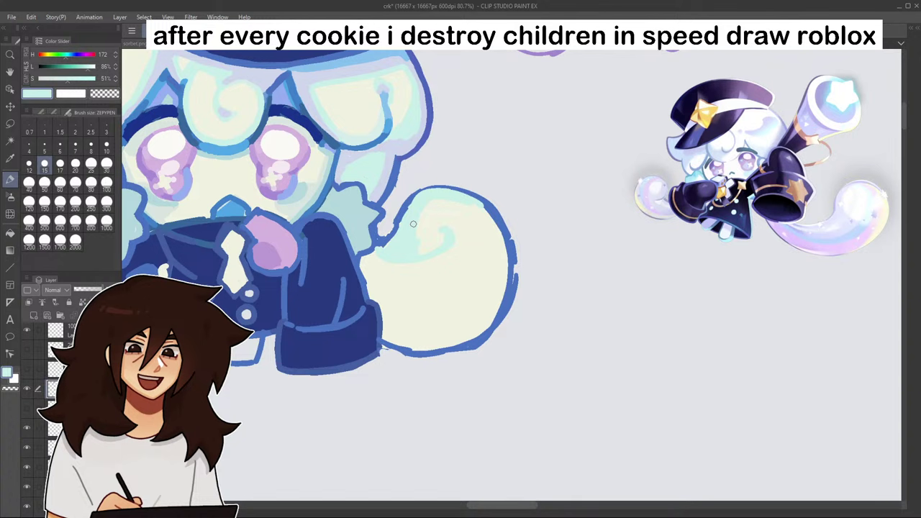
# - Refine the blue outlines of both ponytails and the larger pom-pom
pyautogui.keyDown('alt'); pyautogui.click(404, 206); pyautogui.keyUp('alt')
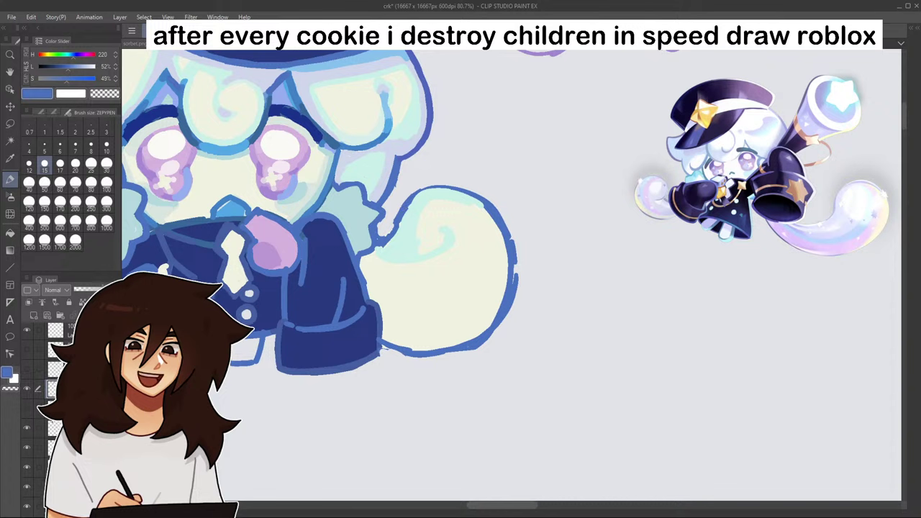
pyautogui.moveTo(394, 226); pyautogui.dragTo(436, 188)
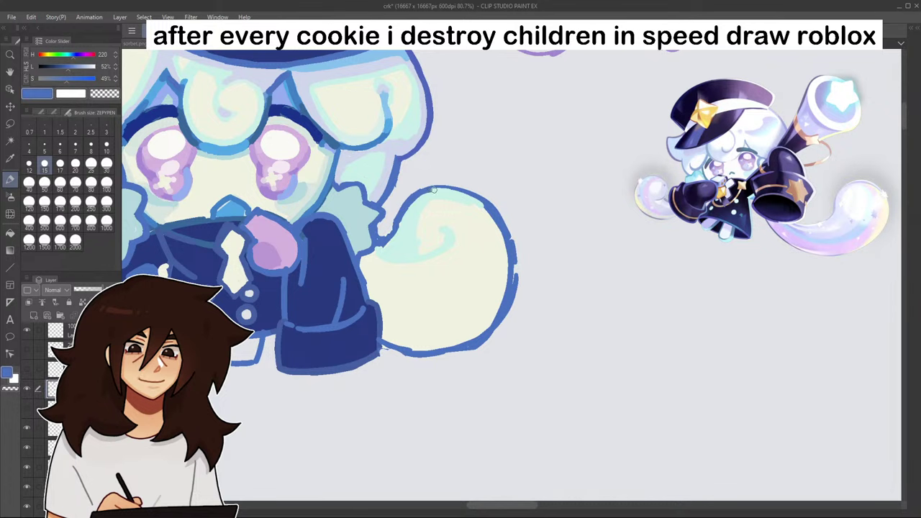
pyautogui.moveTo(472, 126); pyautogui.dragTo(809, 56)
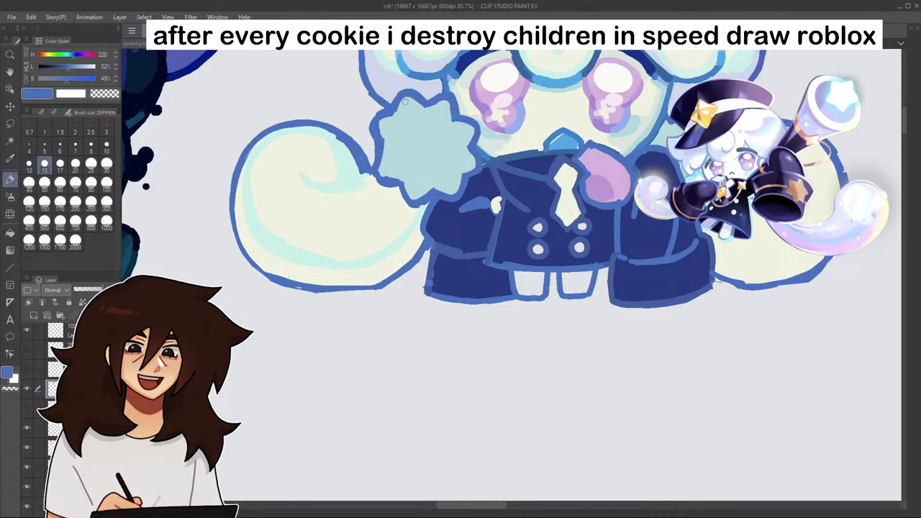
pyautogui.moveTo(825, 57)
pyautogui.mouseDown()
pyautogui.moveTo(887, 360)
pyautogui.moveTo(812, 57)
pyautogui.mouseUp()
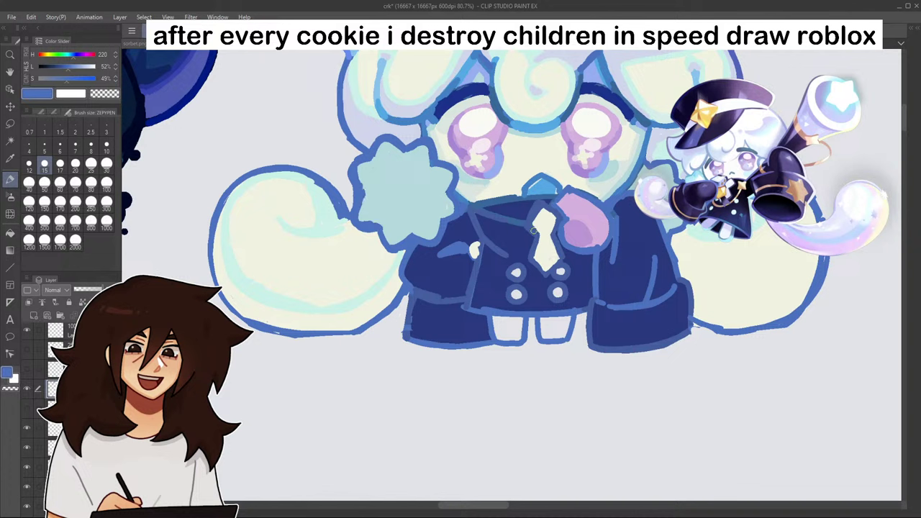
# - Touch up the scalloped edge of the larger pom-pom with its teal fill and the blue outline colour
pyautogui.keyDown('alt'); pyautogui.click(371, 201); pyautogui.keyUp('alt')
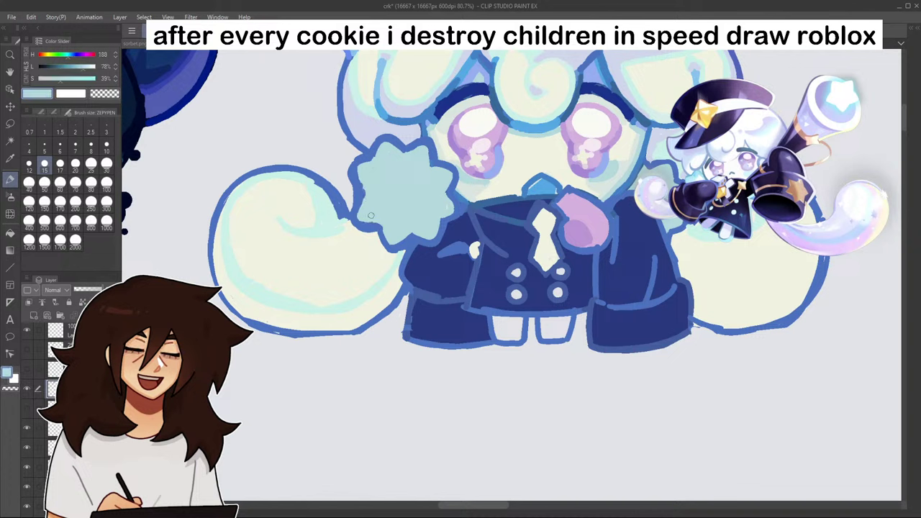
pyautogui.moveTo(359, 169); pyautogui.dragTo(361, 182)
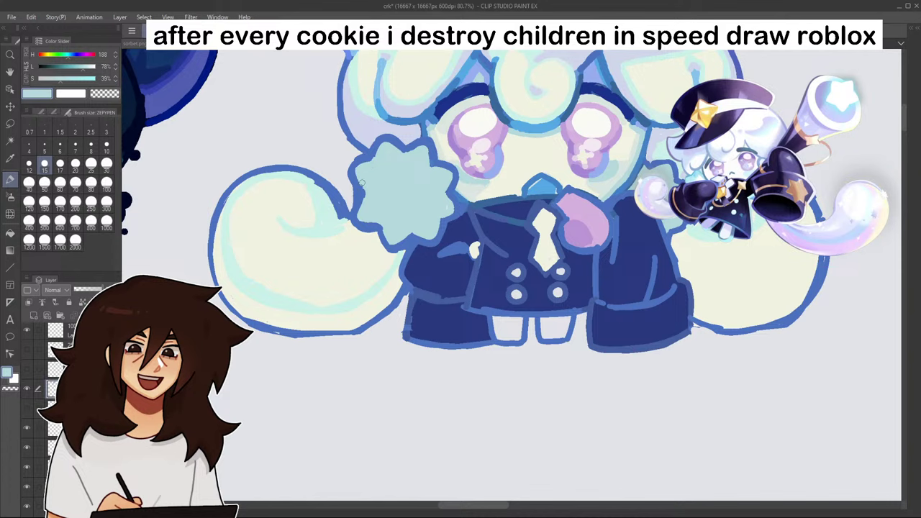
pyautogui.keyDown('alt'); pyautogui.click(365, 158); pyautogui.keyUp('alt')
pyautogui.scroll(-3, 352, 164)
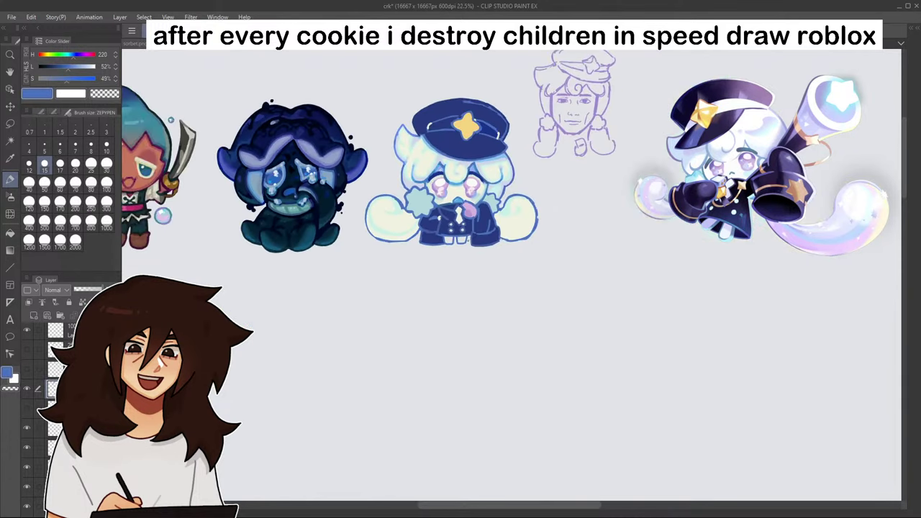
pyautogui.scroll(3, 450, 150)
pyautogui.scroll(2, 451, 149)
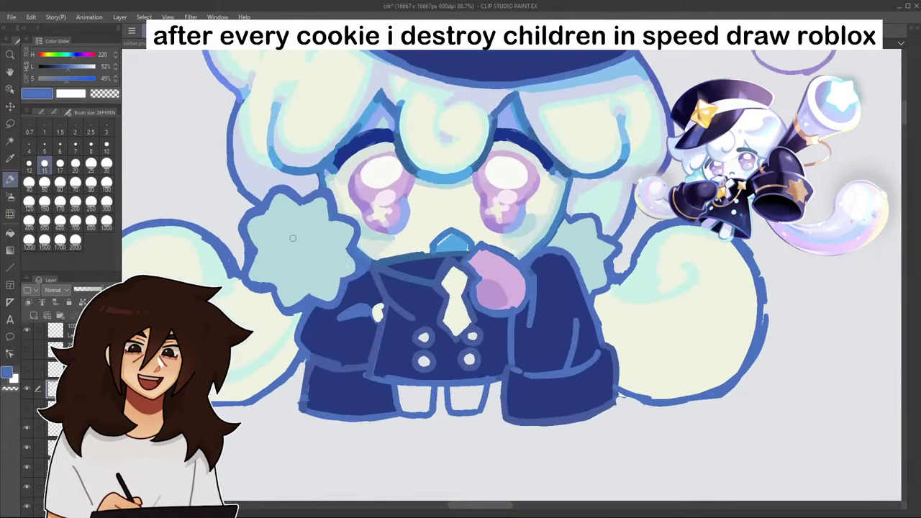
pyautogui.keyDown('alt'); pyautogui.click(284, 220); pyautogui.keyUp('alt')
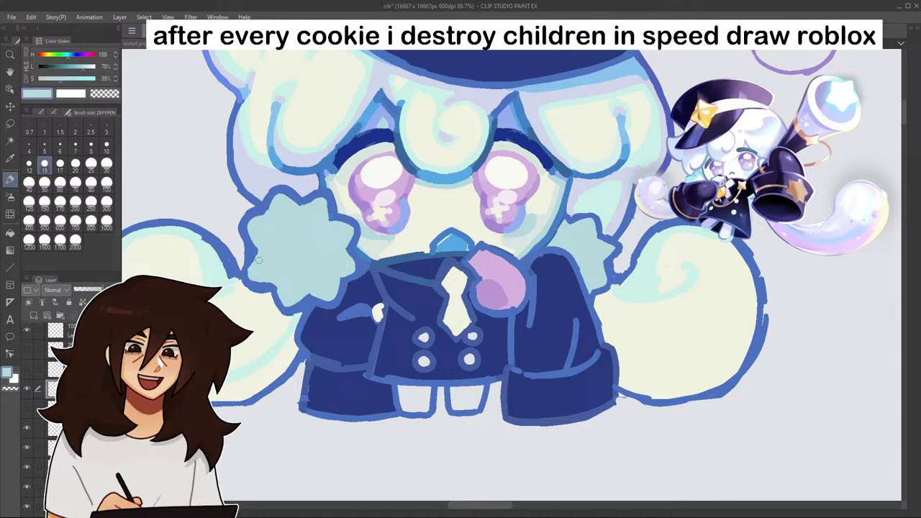
pyautogui.scroll(-3, 270, 255)
pyautogui.scroll(4, 266, 241)
pyautogui.keyDown('alt'); pyautogui.click(293, 270); pyautogui.keyUp('alt')
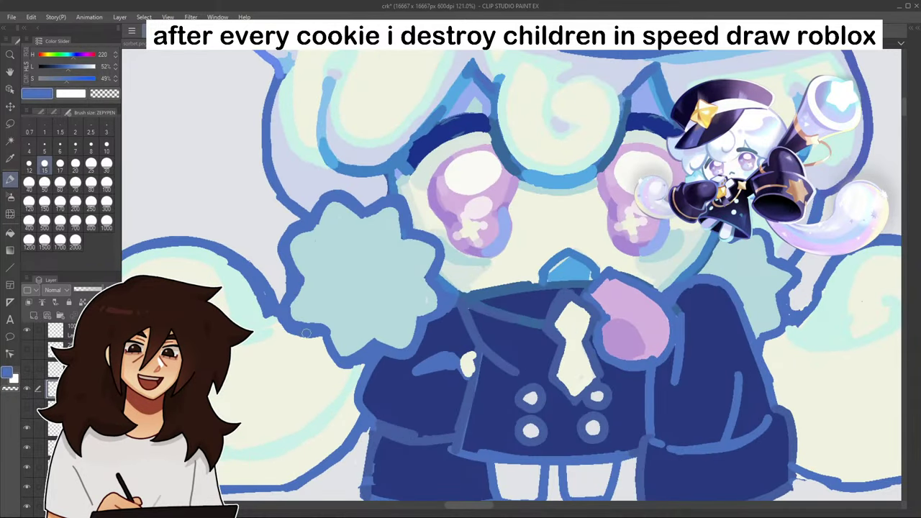
# - Examine the shaded ponytails, pom-poms and coat up close and at full-figure size
pyautogui.scroll(-5, 319, 334)
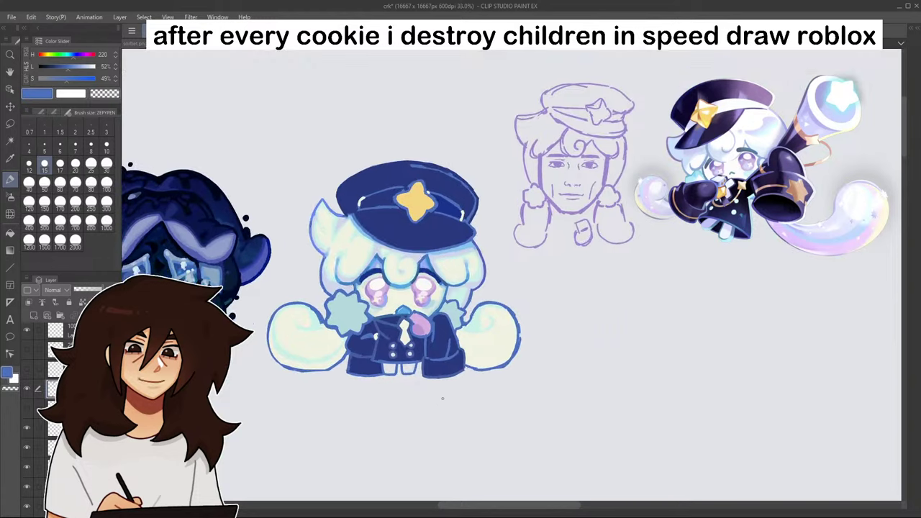
pyautogui.scroll(4, 443, 398)
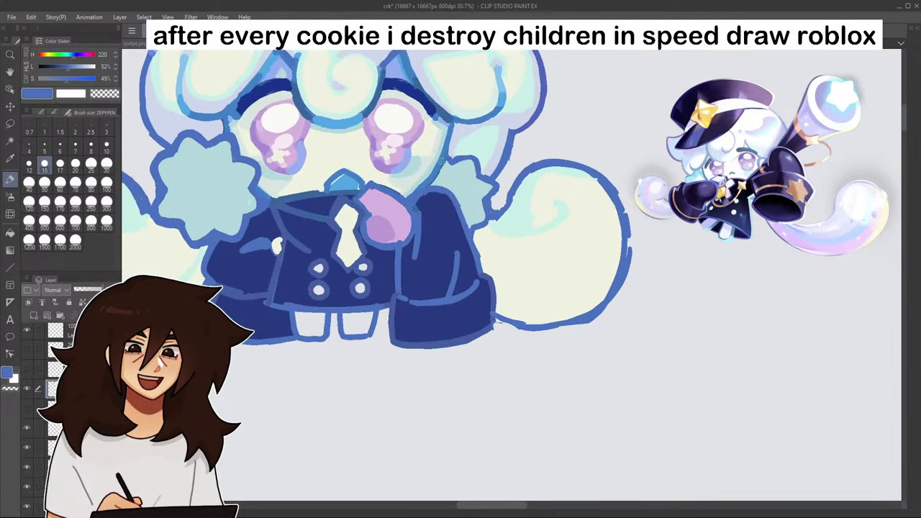
pyautogui.scroll(-3, 463, 154)
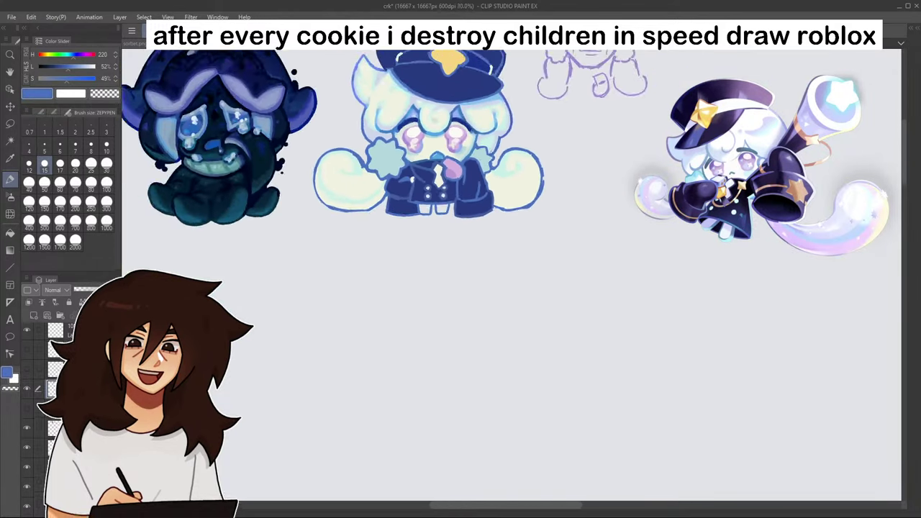
pyautogui.scroll(6, 471, 191)
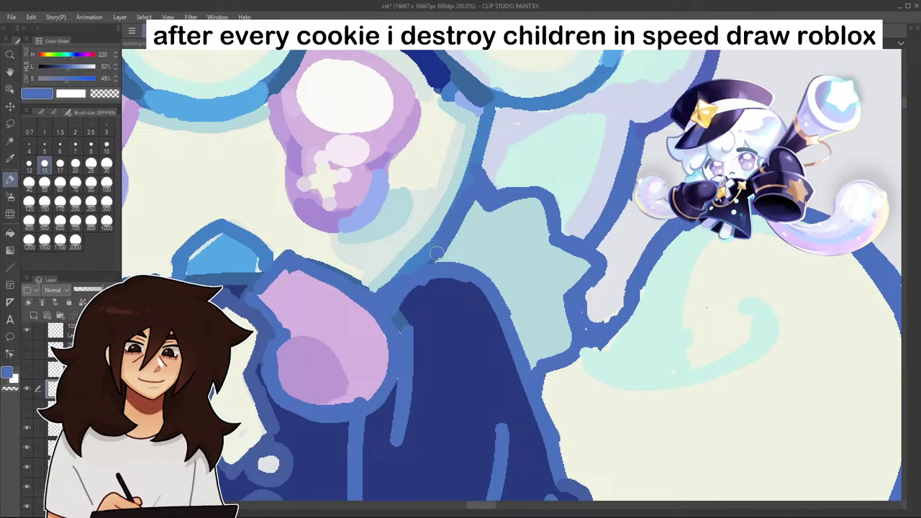
pyautogui.scroll(-6, 470, 191)
pyautogui.scroll(8, 420, 197)
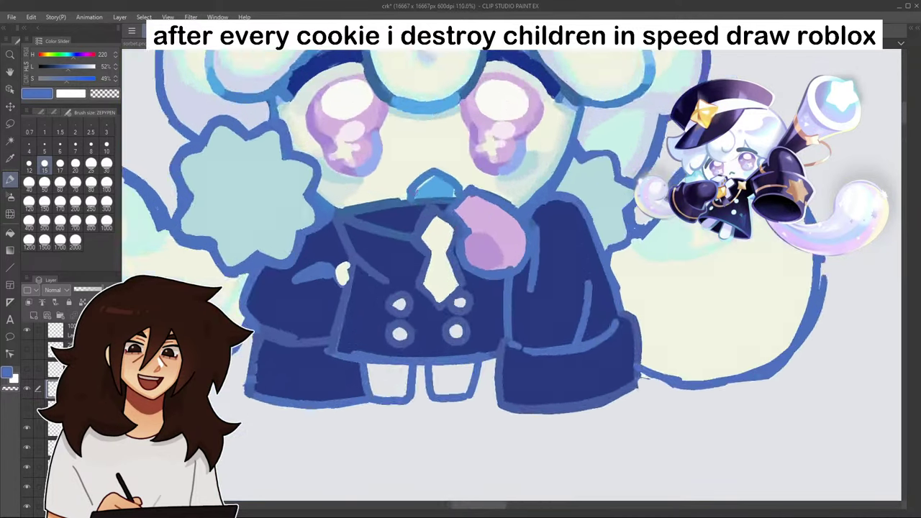
# - Touch up the small blue mouth above the coat collar with its brighter blue fill colour
pyautogui.keyDown('alt'); pyautogui.click(446, 205); pyautogui.keyUp('alt')
pyautogui.moveTo(436, 185)
pyautogui.mouseDown()
pyautogui.moveTo(465, 162)
pyautogui.moveTo(395, 229)
pyautogui.moveTo(418, 196)
pyautogui.moveTo(491, 180)
pyautogui.moveTo(533, 223)
pyautogui.mouseUp()
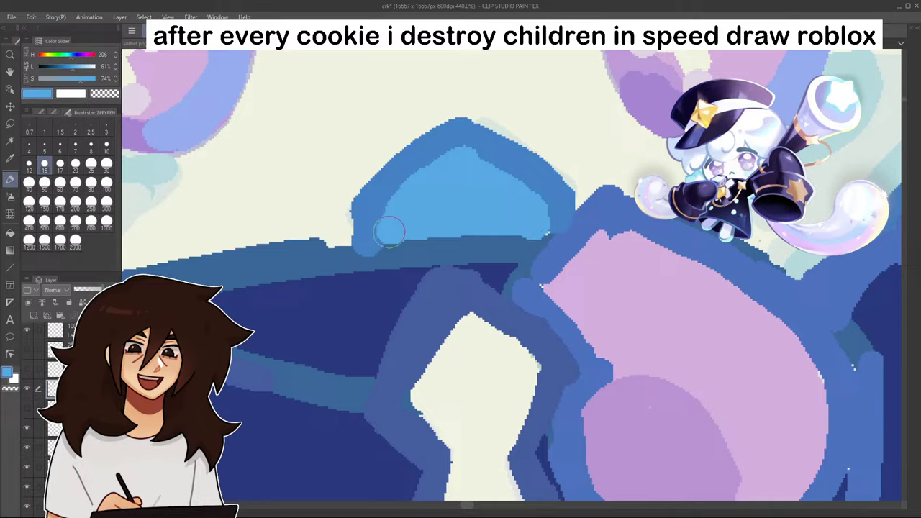
pyautogui.scroll(-6, 430, 236)
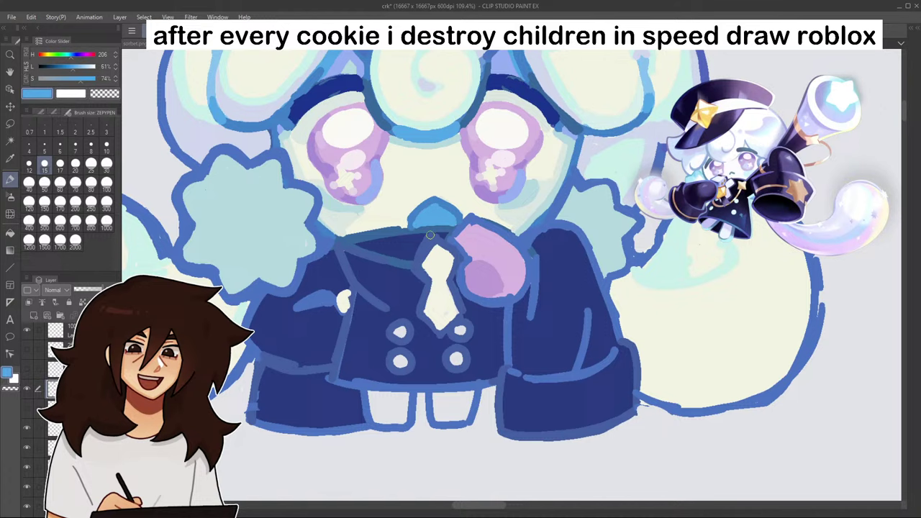
pyautogui.scroll(4, 440, 234)
pyautogui.scroll(-8, 450, 218)
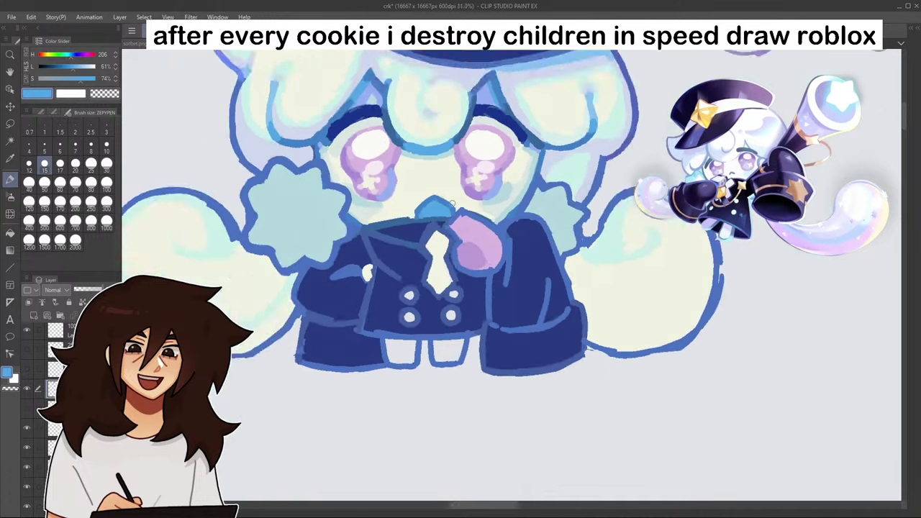
pyautogui.moveTo(465, 209); pyautogui.dragTo(455, 184)
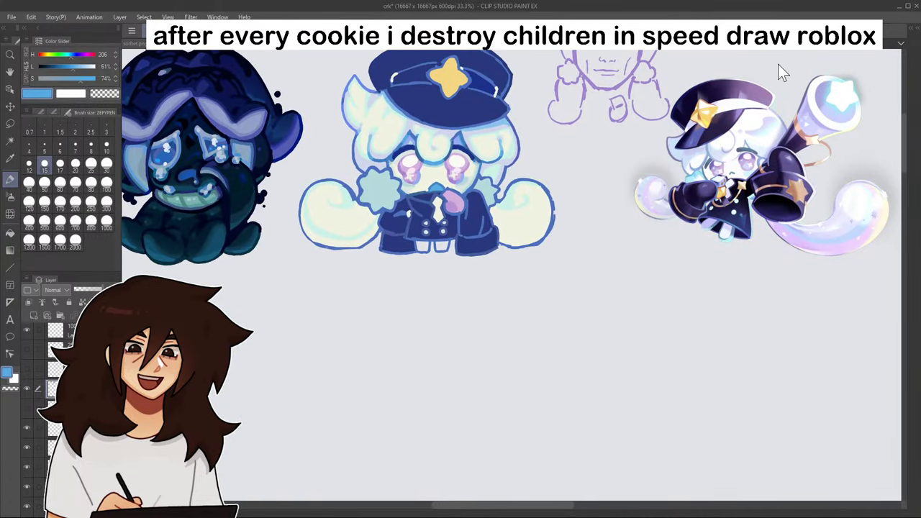
# - Paint pale lavender shadows sampled from the hair along the inner swirls of both ponytails
pyautogui.scroll(8, 374, 214)
pyautogui.keyDown('alt'); pyautogui.click(379, 117); pyautogui.keyUp('alt')
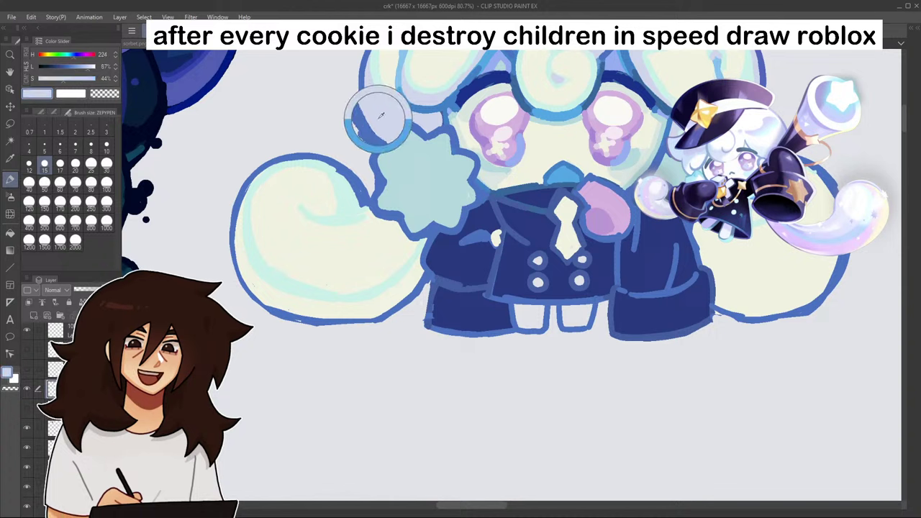
pyautogui.moveTo(367, 209)
pyautogui.mouseDown()
pyautogui.moveTo(332, 220)
pyautogui.moveTo(364, 215)
pyautogui.mouseUp()
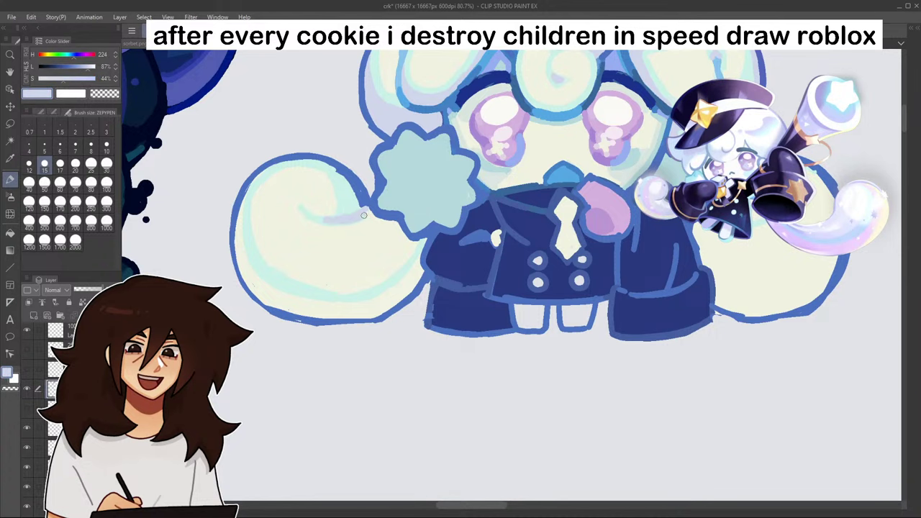
pyautogui.scroll(-5, 314, 185)
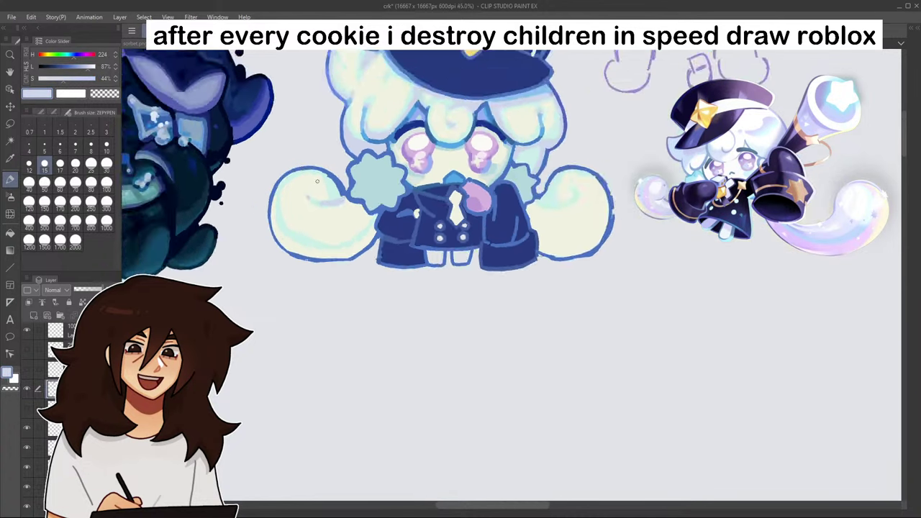
pyautogui.scroll(6, 407, 224)
pyautogui.scroll(2, 407, 224)
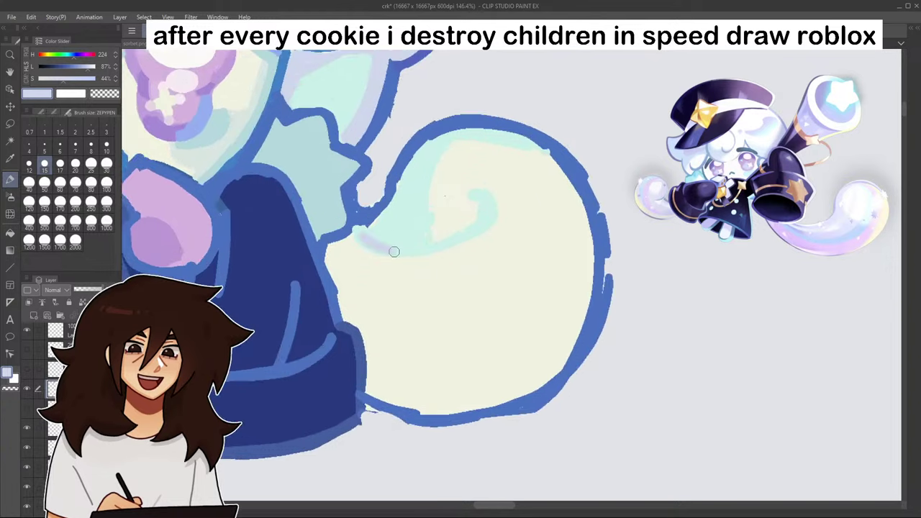
pyautogui.moveTo(446, 245); pyautogui.dragTo(356, 232)
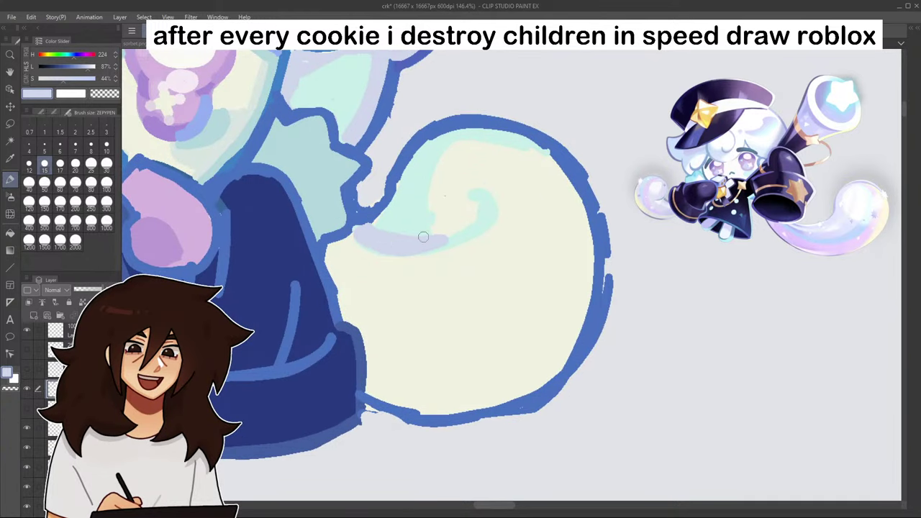
# - Draw a mint curve along the lower and outer edge of the ponytail beside the smaller pom-pom and refine its blue outline
pyautogui.scroll(-5, 422, 233)
pyautogui.scroll(3, 434, 205)
pyautogui.keyDown('alt'); pyautogui.click(433, 205); pyautogui.keyUp('alt')
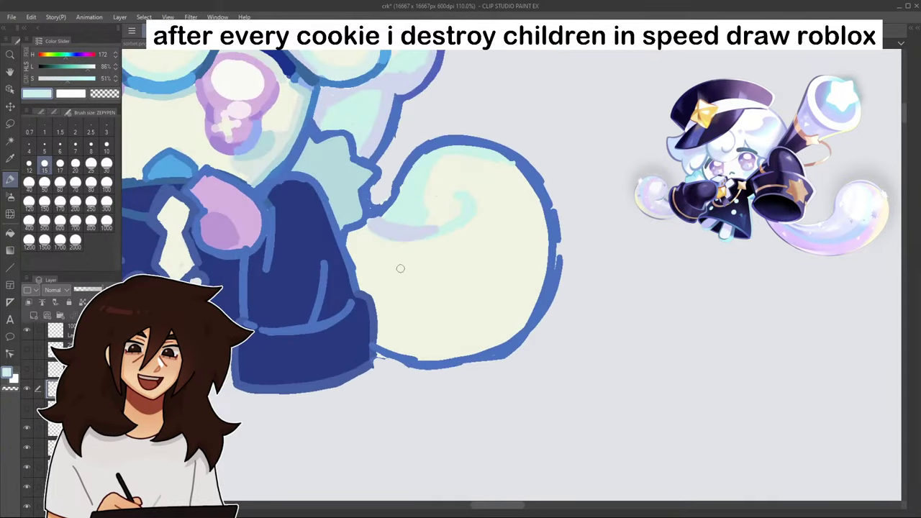
pyautogui.moveTo(376, 317)
pyautogui.mouseDown()
pyautogui.moveTo(466, 311)
pyautogui.moveTo(535, 252)
pyautogui.mouseUp()
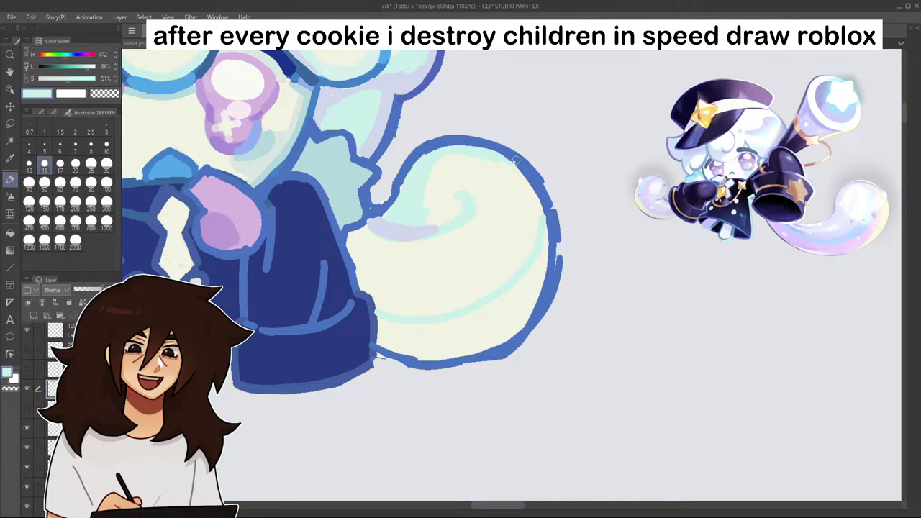
pyautogui.moveTo(515, 160); pyautogui.dragTo(547, 218)
pyautogui.keyDown('alt'); pyautogui.click(546, 179); pyautogui.keyUp('alt')
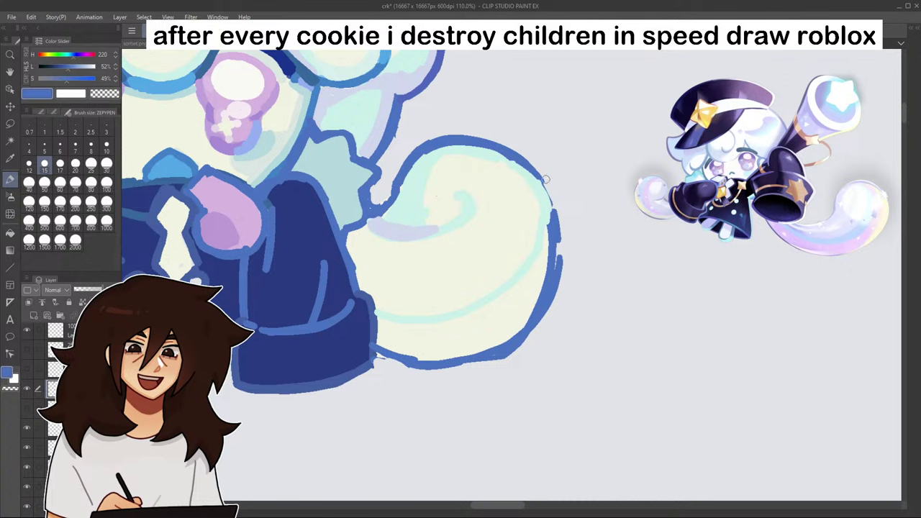
pyautogui.keyDown('alt'); pyautogui.click(412, 232); pyautogui.keyUp('alt')
pyautogui.keyDown('alt'); pyautogui.click(360, 251); pyautogui.keyUp('alt')
pyautogui.keyDown('alt'); pyautogui.click(333, 256); pyautogui.keyUp('alt')
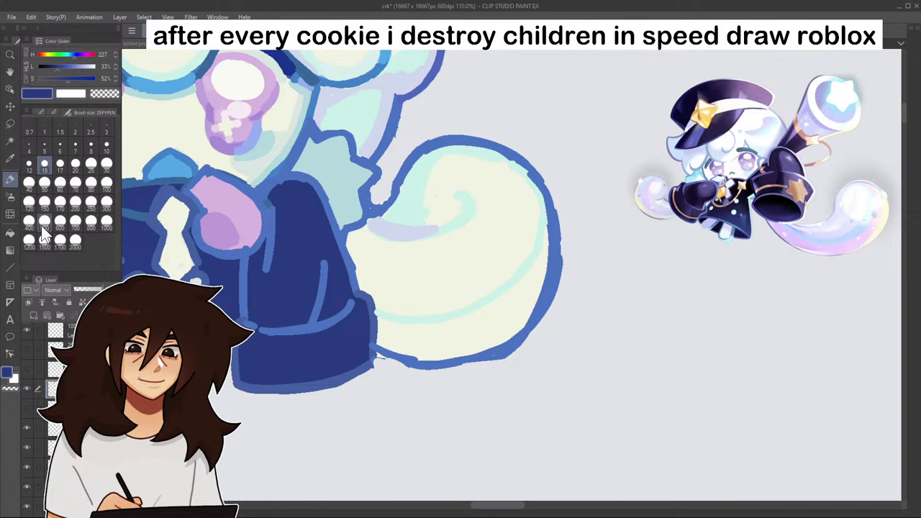
# - Fill the areas below the mint curves of both ponytails with the pale lavender shadow colour
pyautogui.keyDown('alt'); pyautogui.click(418, 232); pyautogui.keyUp('alt')
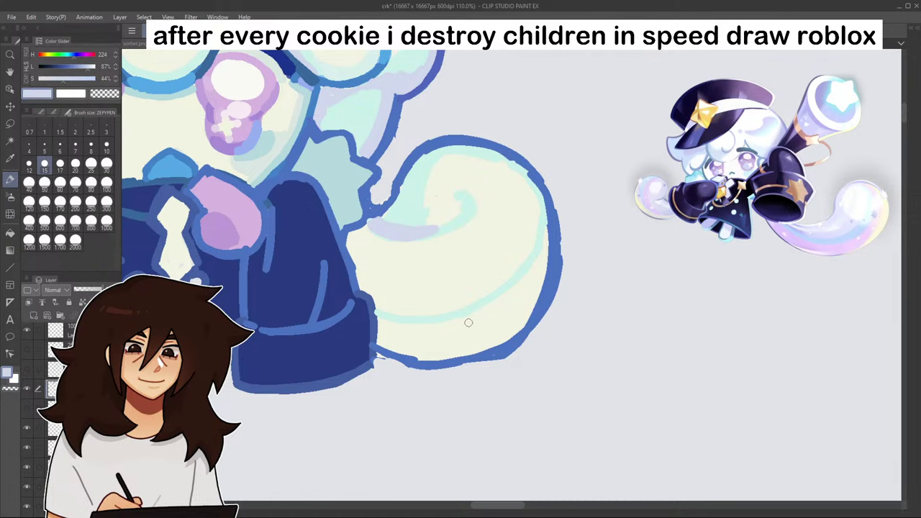
pyautogui.press('g')
pyautogui.click(446, 340)
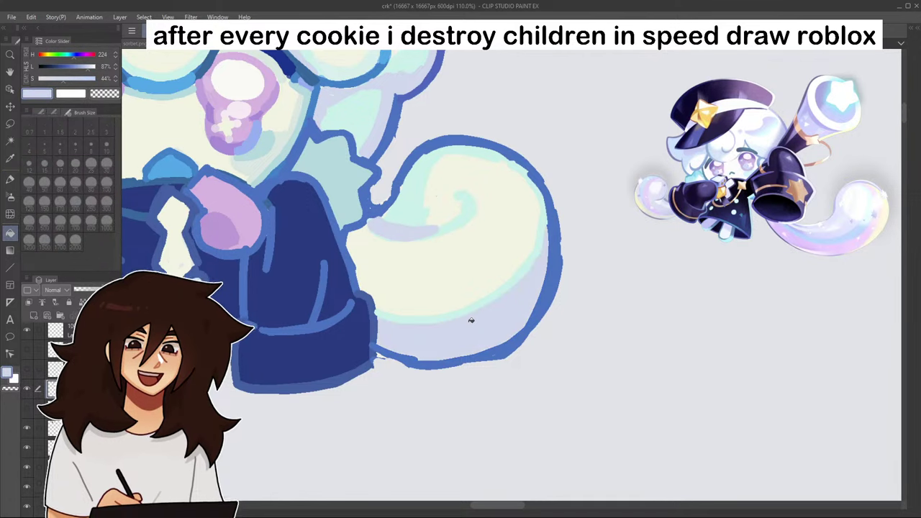
pyautogui.moveTo(516, 66)
pyautogui.mouseDown()
pyautogui.moveTo(816, 58)
pyautogui.moveTo(820, 65)
pyautogui.mouseUp()
pyautogui.click(254, 322)
pyautogui.scroll(-8, 255, 323)
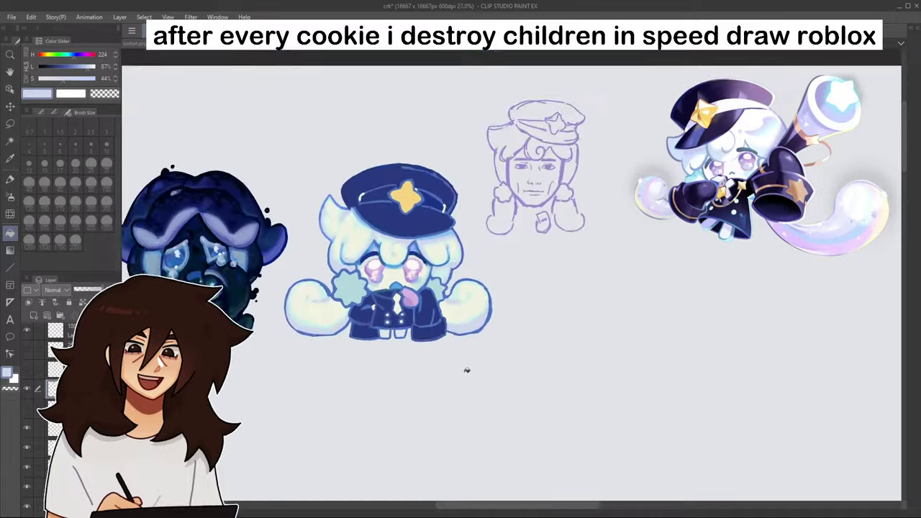
pyautogui.scroll(-4, 467, 370)
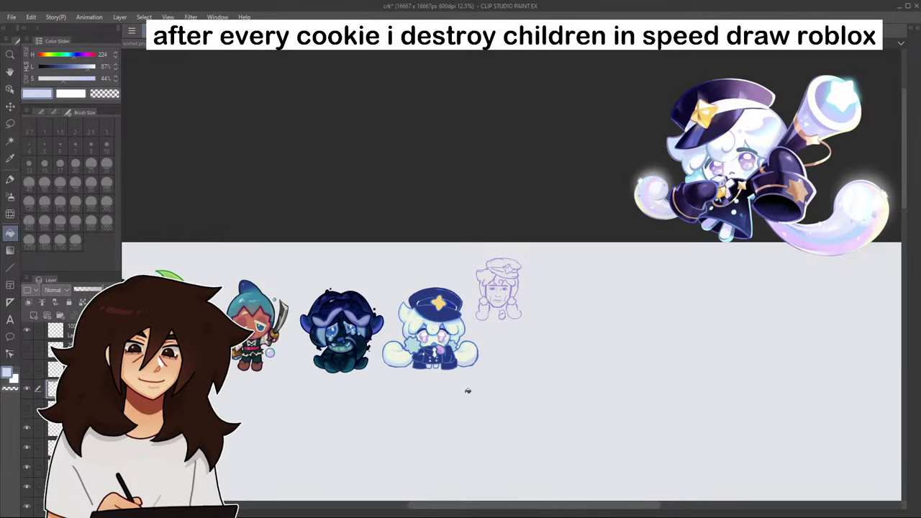
pyautogui.scroll(3, 468, 391)
pyautogui.moveTo(826, 67); pyautogui.dragTo(812, 51)
pyautogui.scroll(5, 580, 239)
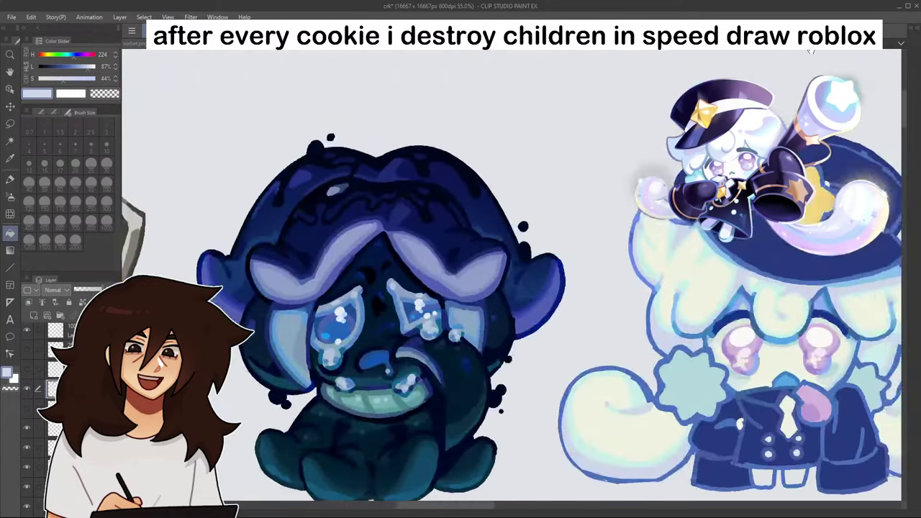
# - Paint a curved pale pink band, hue 293, across the lower part of the ponytail beside the smaller pom-pom
pyautogui.click(10, 180)
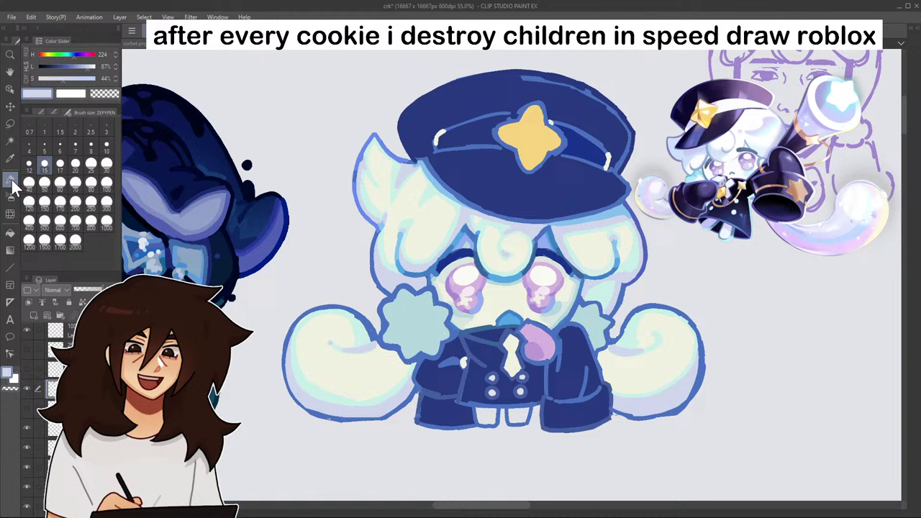
pyautogui.click(11, 179)
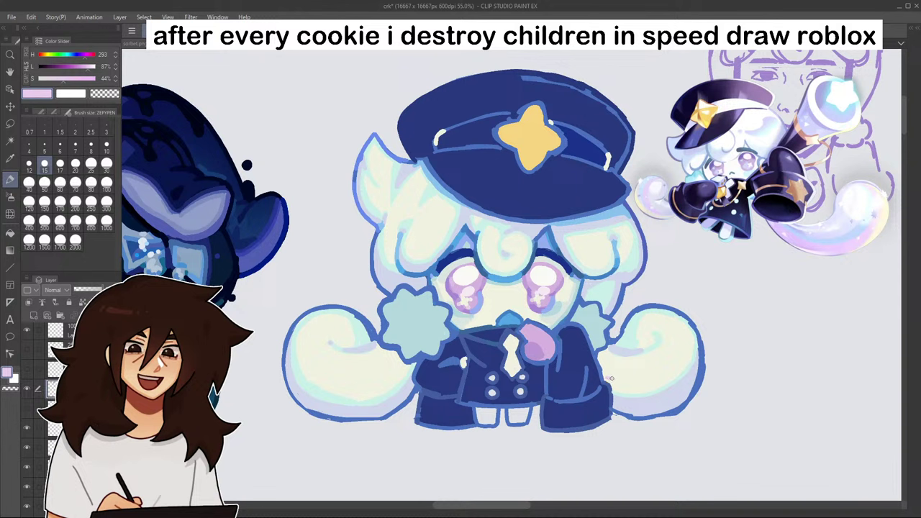
pyautogui.moveTo(612, 378); pyautogui.dragTo(676, 371)
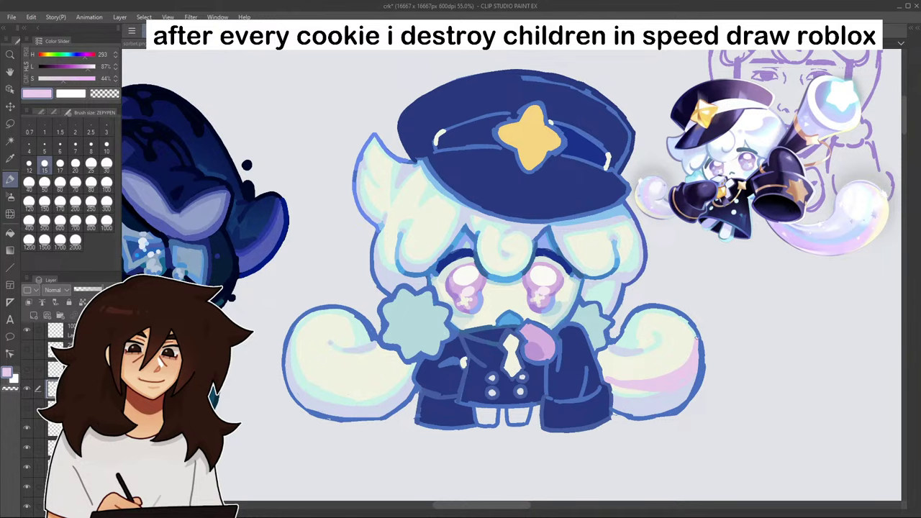
pyautogui.scroll(-5, 655, 430)
pyautogui.scroll(4, 689, 387)
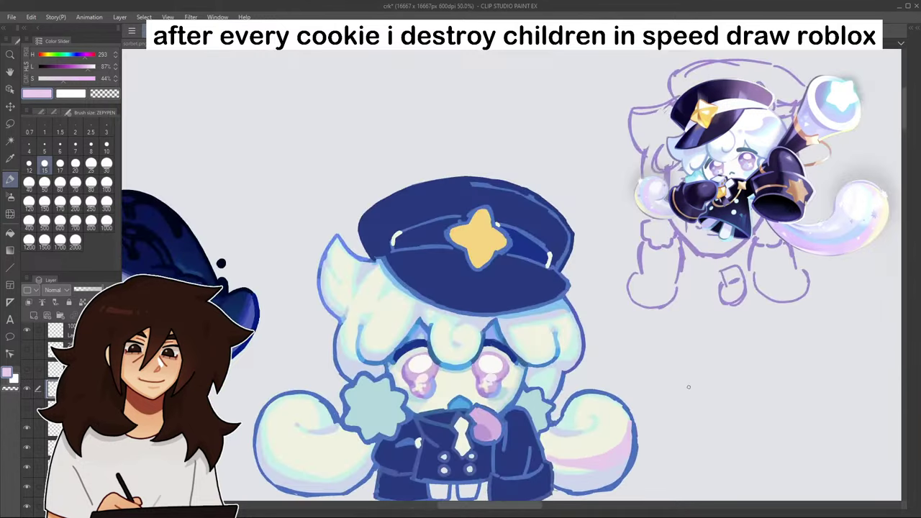
pyautogui.scroll(-4, 815, 79)
# - Paint a matching broad pale pink band across the lower part of the ponytail beside the larger pom-pom
pyautogui.scroll(8, 641, 267)
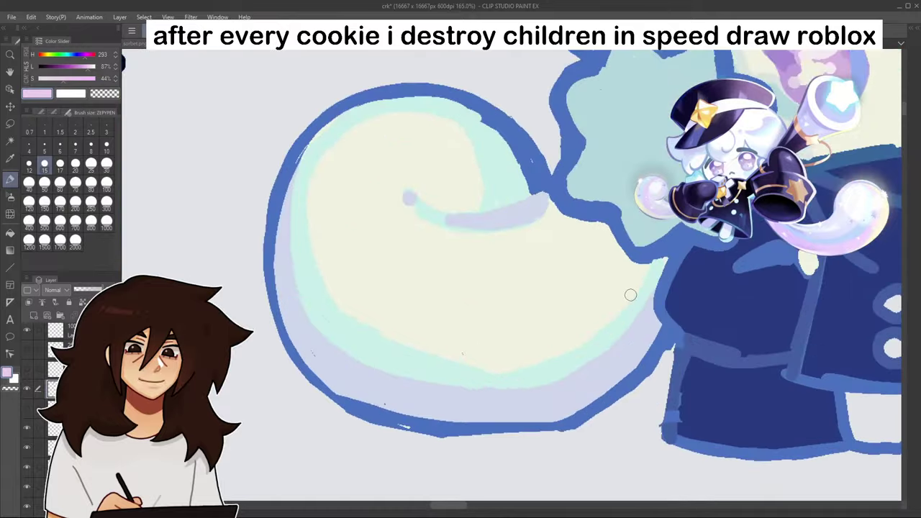
pyautogui.moveTo(630, 265)
pyautogui.mouseDown()
pyautogui.moveTo(482, 318)
pyautogui.moveTo(316, 276)
pyautogui.moveTo(285, 219)
pyautogui.mouseUp()
pyautogui.moveTo(282, 287)
pyautogui.mouseDown()
pyautogui.moveTo(353, 346)
pyautogui.moveTo(465, 352)
pyautogui.moveTo(607, 292)
pyautogui.mouseUp()
pyautogui.moveTo(644, 263)
pyautogui.mouseDown()
pyautogui.moveTo(504, 330)
pyautogui.moveTo(371, 311)
pyautogui.moveTo(290, 256)
pyautogui.moveTo(291, 274)
pyautogui.moveTo(328, 329)
pyautogui.moveTo(338, 303)
pyautogui.moveTo(360, 329)
pyautogui.moveTo(397, 337)
pyautogui.moveTo(361, 331)
pyautogui.moveTo(475, 336)
pyautogui.mouseUp()
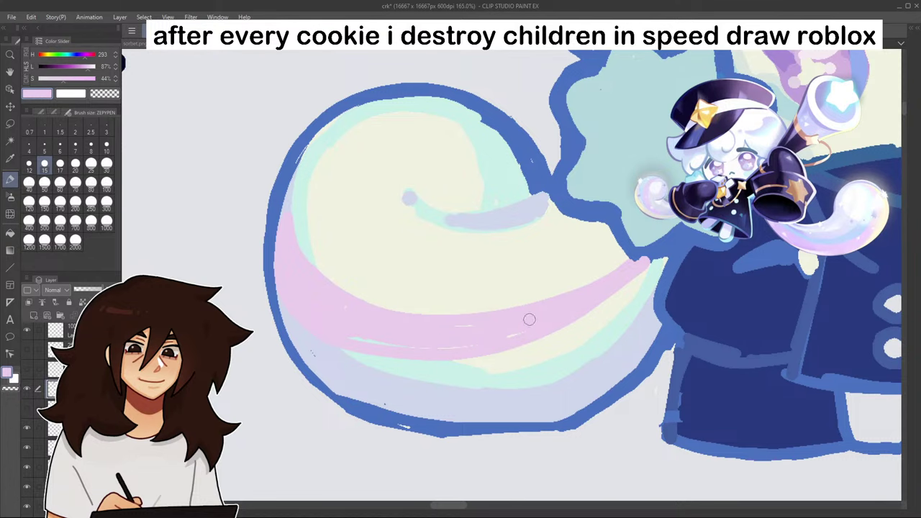
pyautogui.scroll(-10, 538, 304)
# - Widen the pink band on the ponytail beside the smaller pom-pom where it meets the coat sleeve
pyautogui.scroll(6, 523, 303)
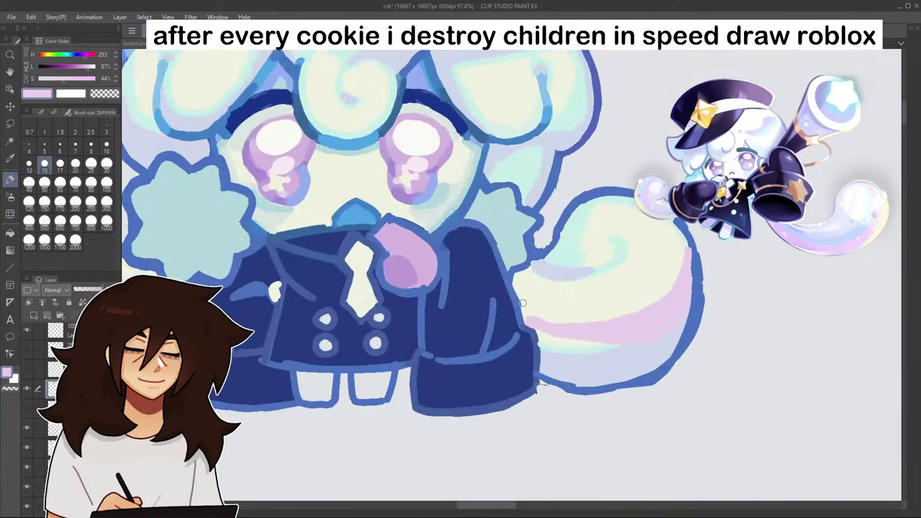
pyautogui.moveTo(523, 303); pyautogui.dragTo(570, 325)
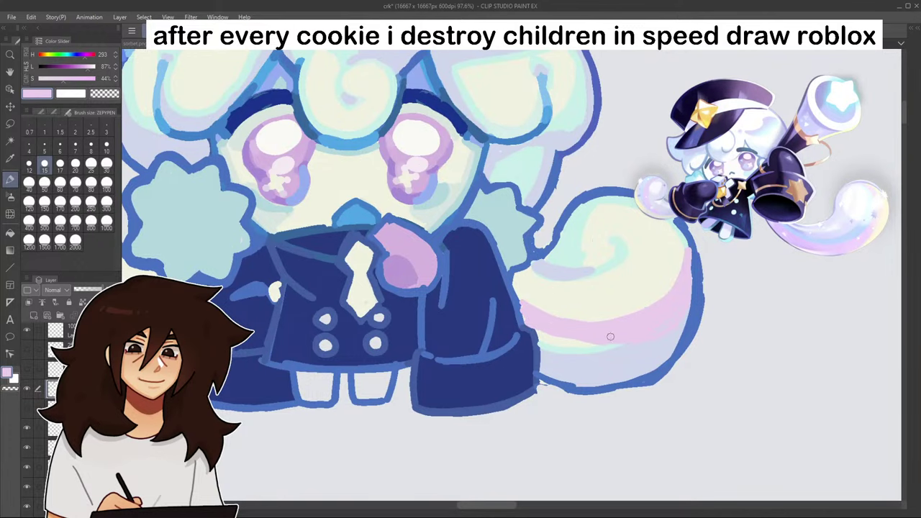
pyautogui.scroll(-6, 638, 335)
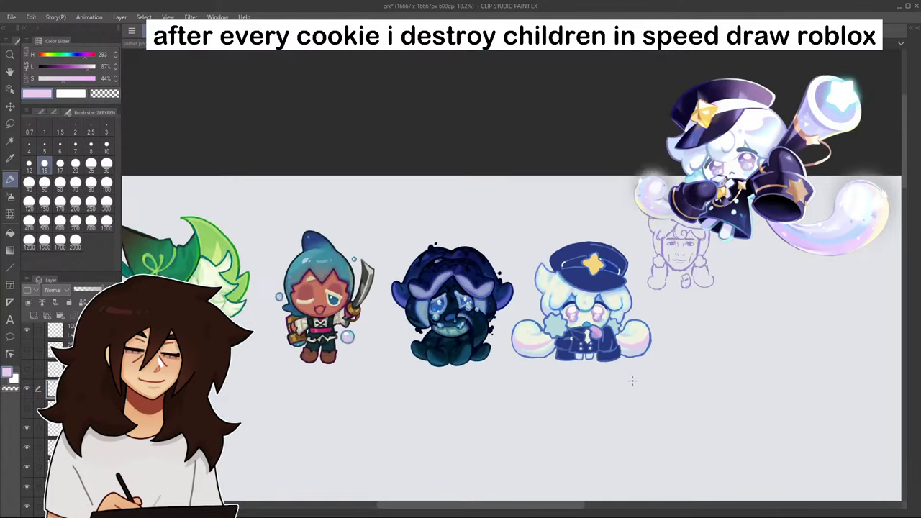
pyautogui.scroll(4, 567, 294)
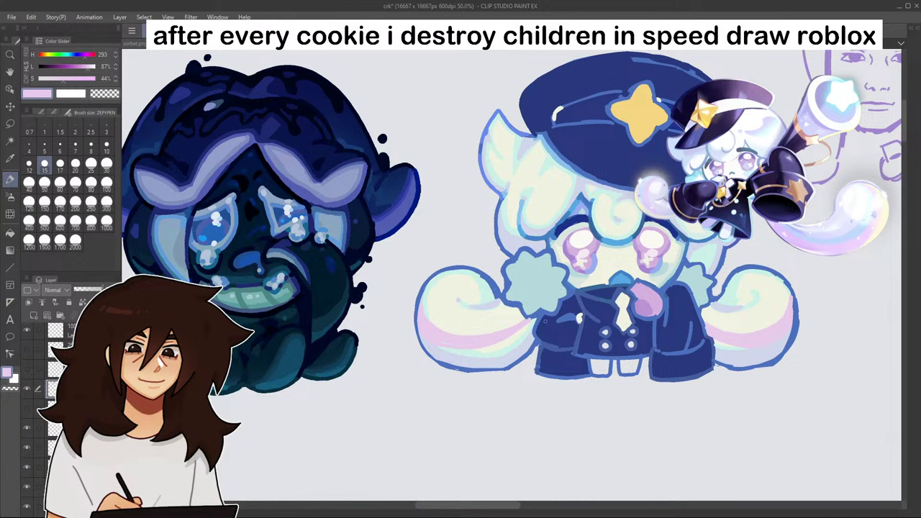
pyautogui.moveTo(719, 24); pyautogui.dragTo(815, 52)
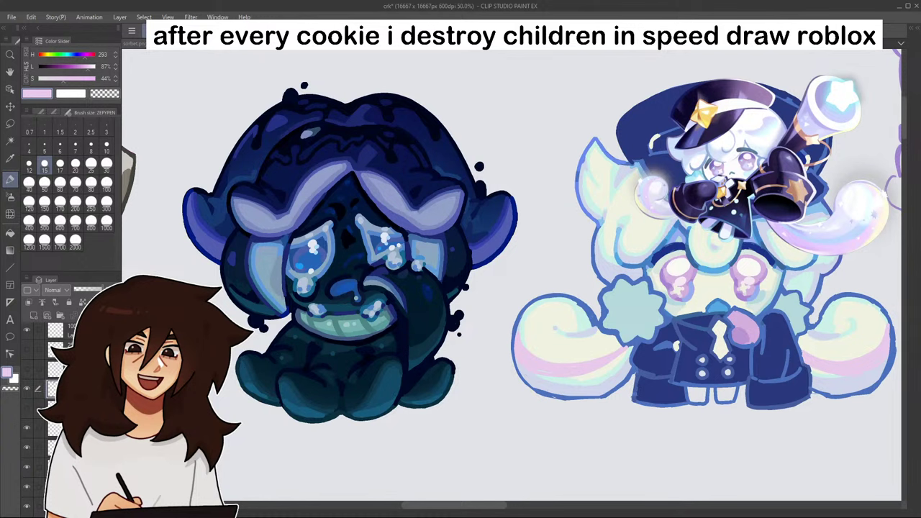
# - Refine the blue outline of the pointed hair tuft and of the hair edge beneath the cap brim with sampled blues
pyautogui.scroll(8, 582, 160)
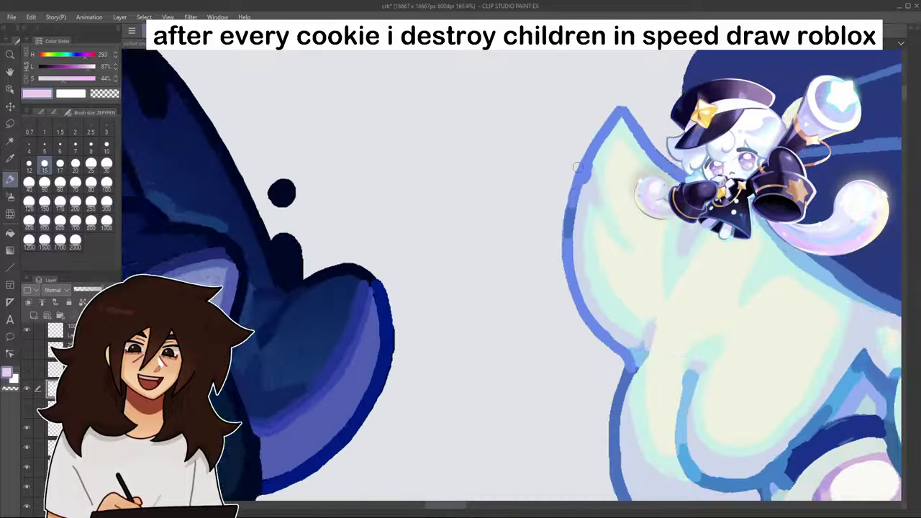
pyautogui.keyDown('alt'); pyautogui.click(570, 220); pyautogui.keyUp('alt')
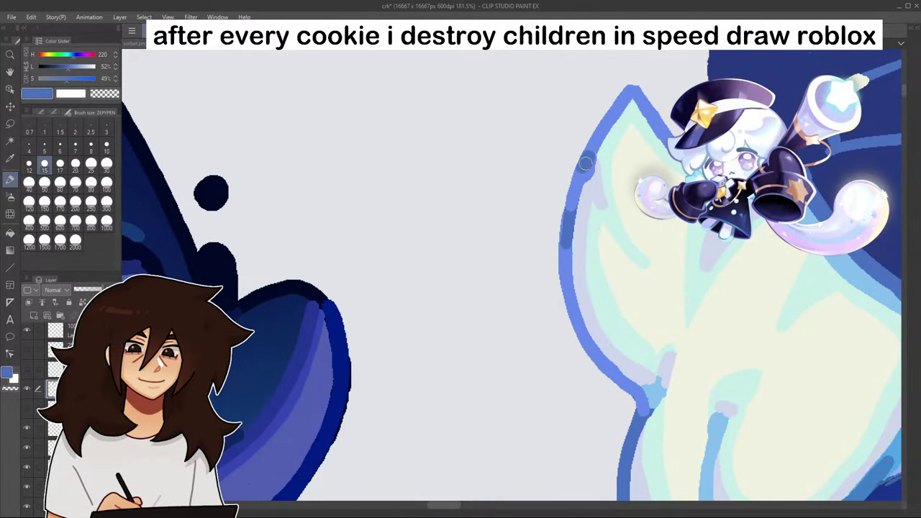
pyautogui.scroll(-8, 585, 159)
pyautogui.moveTo(802, 62); pyautogui.dragTo(655, 64)
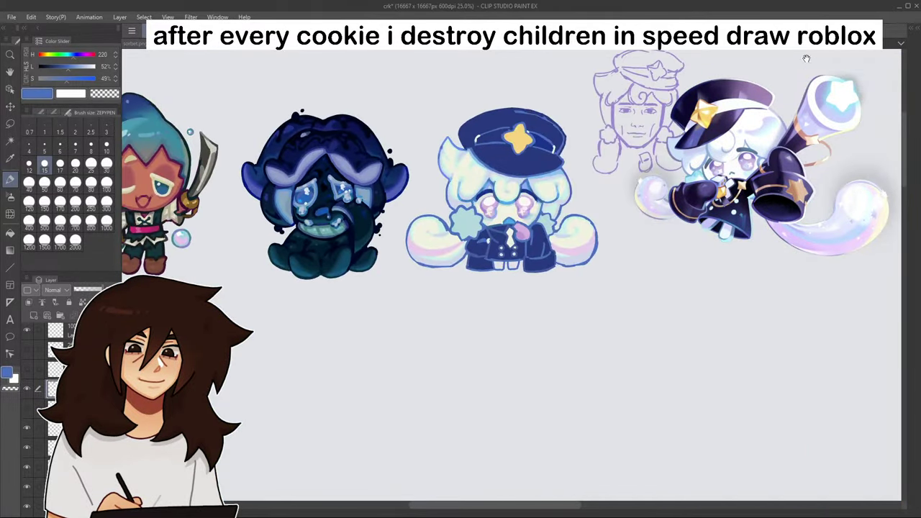
pyautogui.scroll(8, 557, 154)
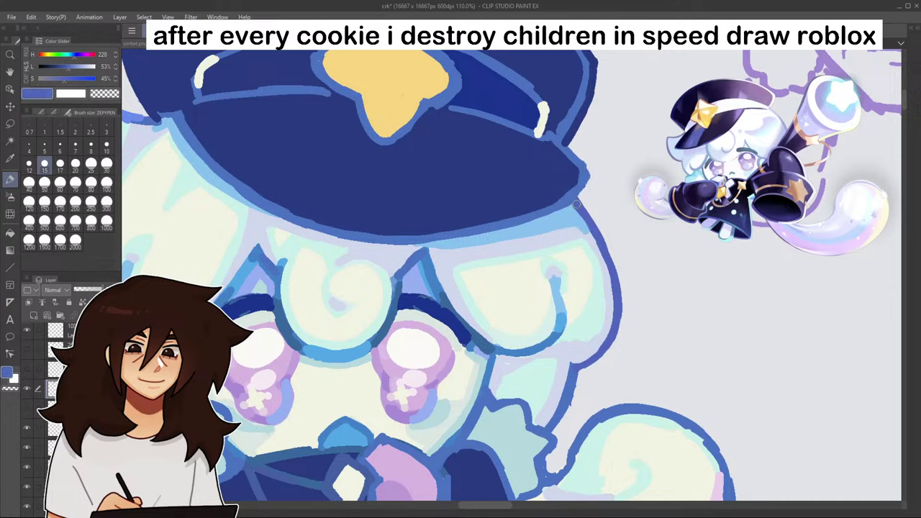
pyautogui.scroll(-5, 576, 205)
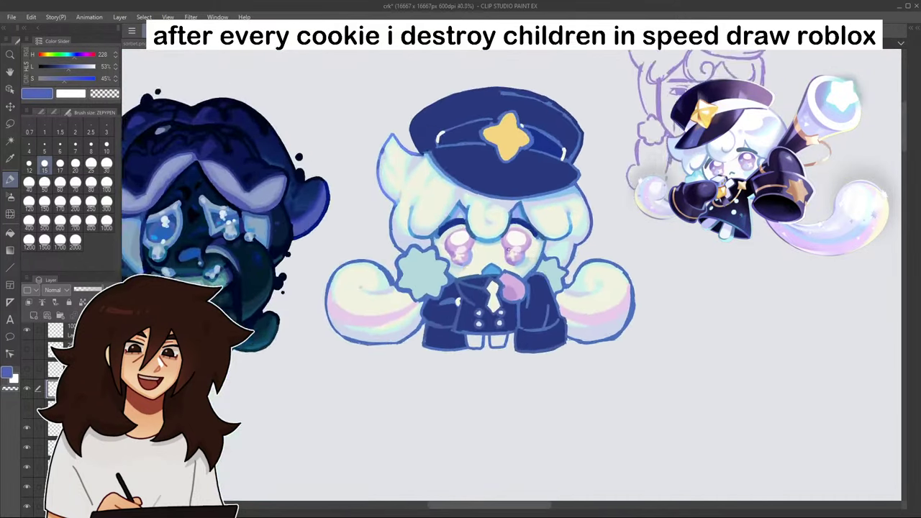
pyautogui.scroll(5, 466, 224)
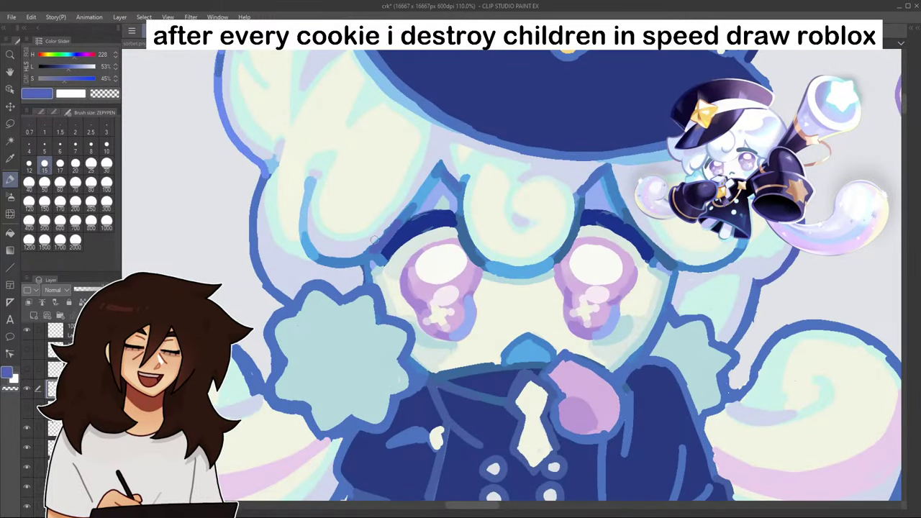
pyautogui.scroll(-5, 380, 244)
pyautogui.scroll(4, 434, 244)
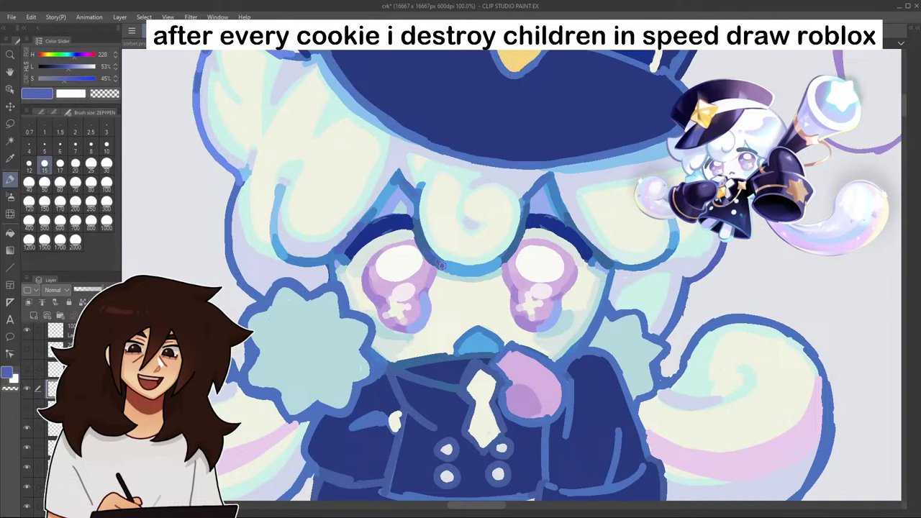
pyautogui.scroll(-5, 508, 236)
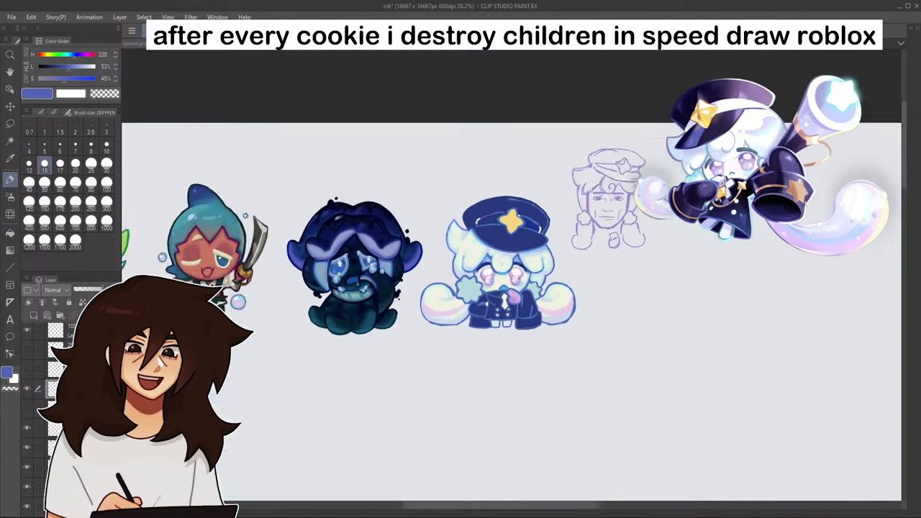
pyautogui.scroll(2, 508, 236)
pyautogui.scroll(-2, 541, 298)
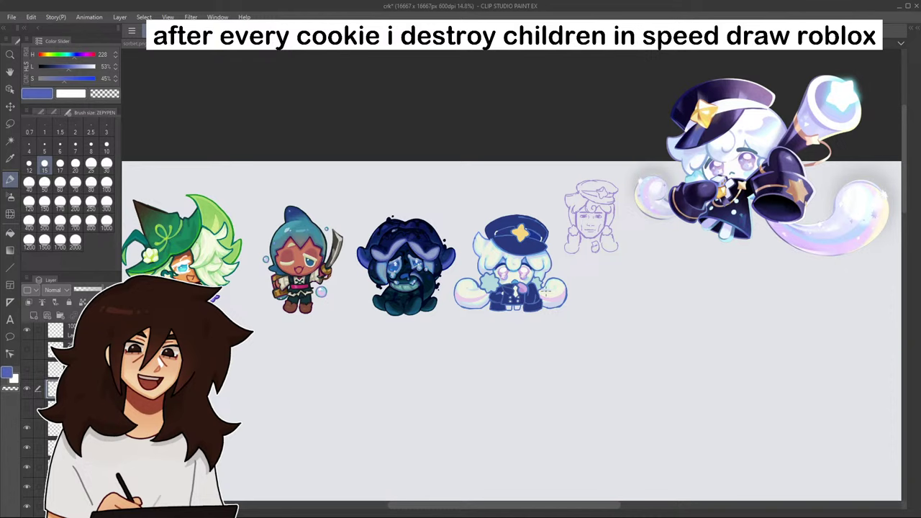
# - Touch up the outline of the left curled tail with blue sampled from its existing line
pyautogui.scroll(10, 468, 288)
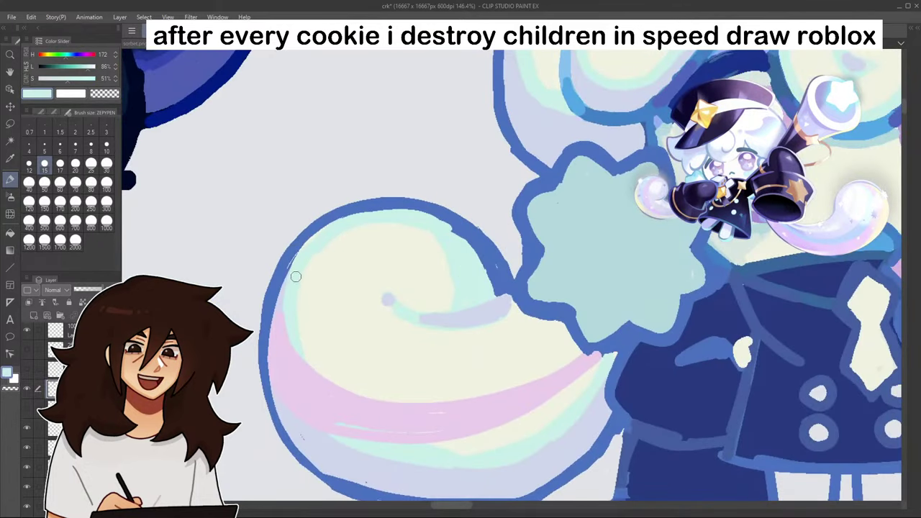
pyautogui.keyDown('alt'); pyautogui.click(282, 263); pyautogui.keyUp('alt')
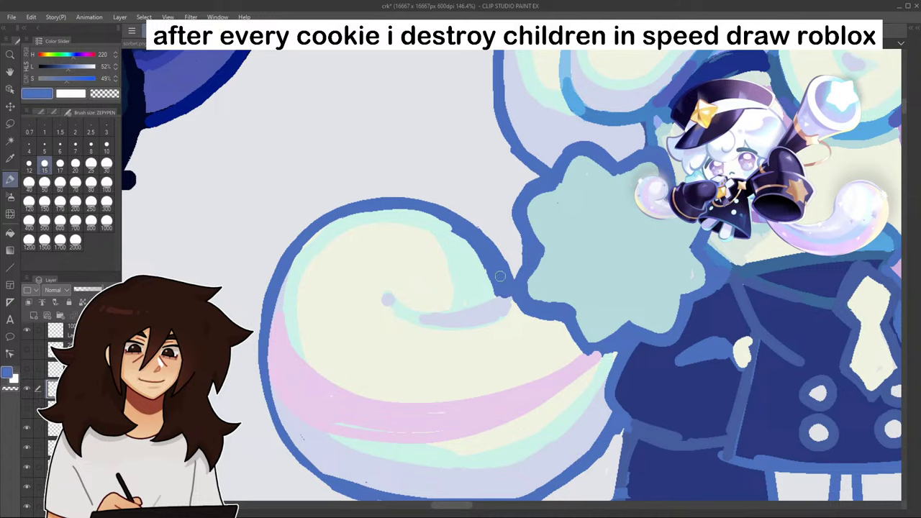
pyautogui.scroll(-2, 504, 279)
# - Sample a light blue and recolour the outline where the right tail meets the coat sleeve
pyautogui.keyDown('alt'); pyautogui.click(571, 96); pyautogui.keyUp('alt')
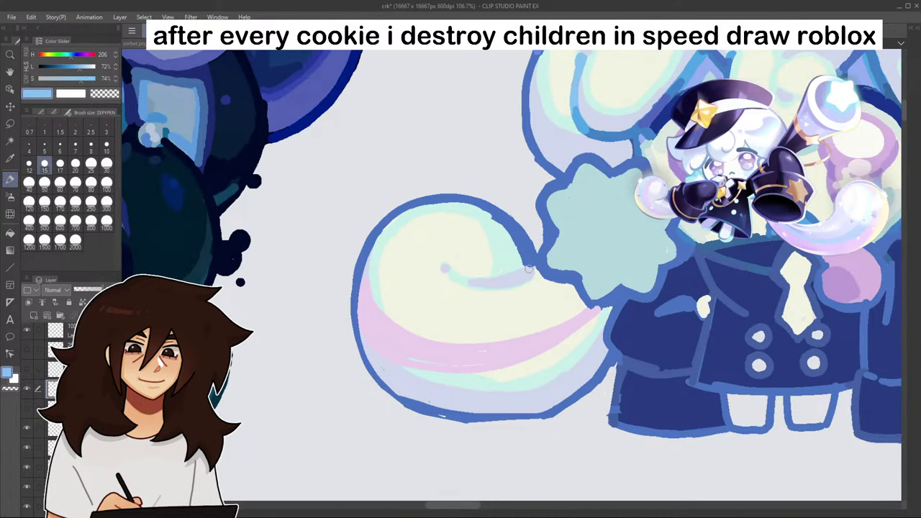
pyautogui.scroll(-5, 592, 258)
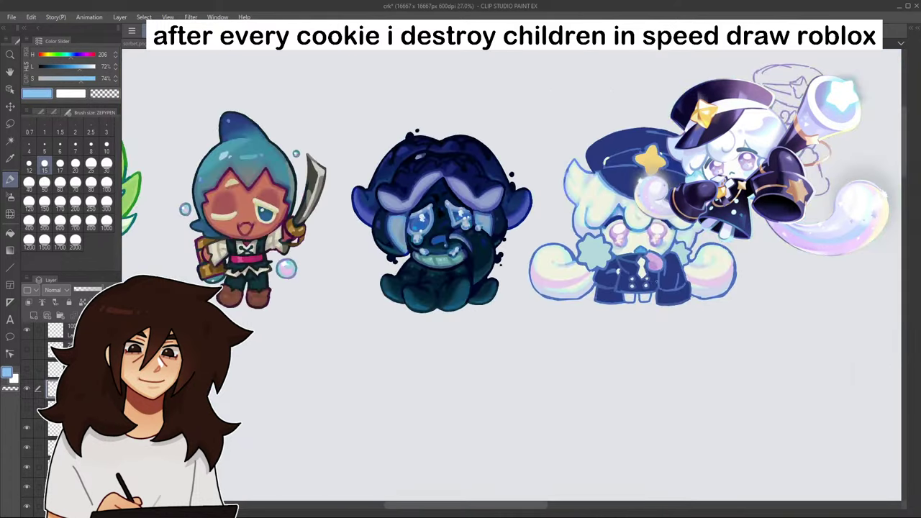
pyautogui.scroll(5, 691, 256)
pyautogui.moveTo(663, 276)
pyautogui.mouseDown()
pyautogui.moveTo(716, 286)
pyautogui.moveTo(662, 279)
pyautogui.moveTo(644, 289)
pyautogui.moveTo(643, 303)
pyautogui.mouseUp()
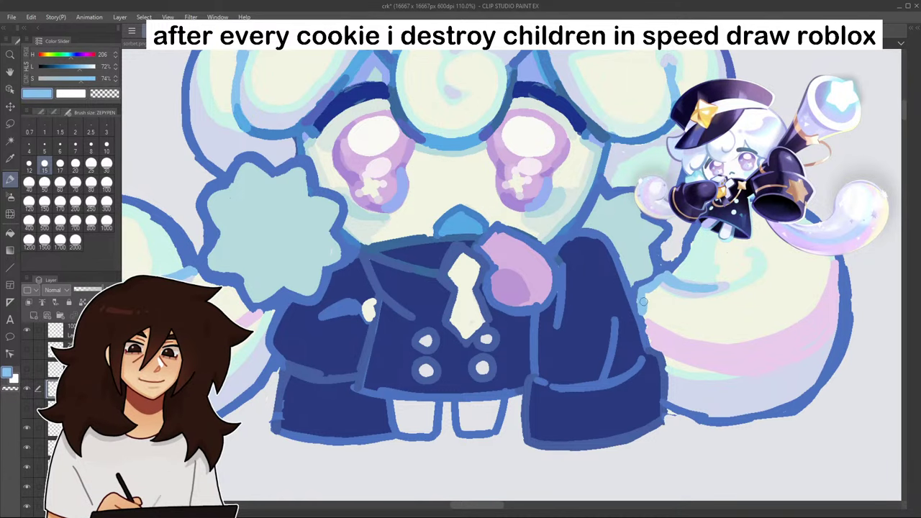
# - Recolour the left tail's inner swirl line and its outline along the pom-pom and sleeve in light blue
pyautogui.scroll(-4, 655, 346)
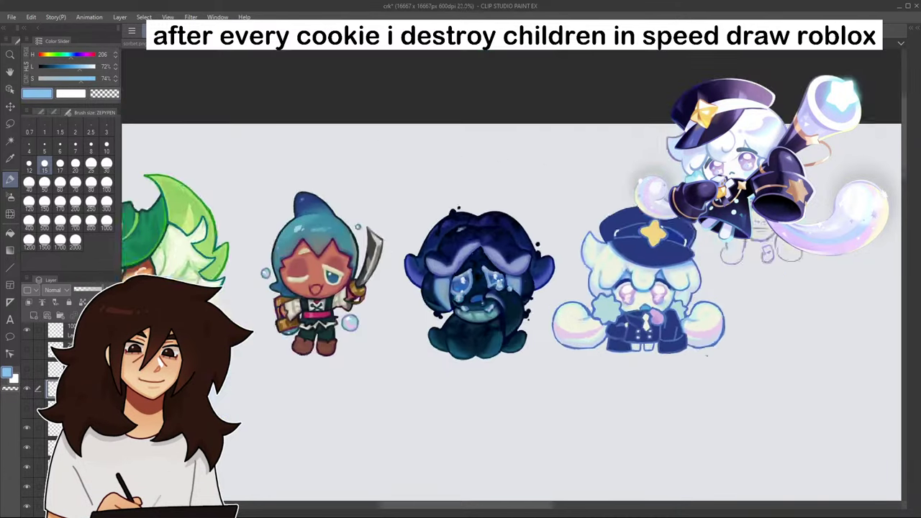
pyautogui.scroll(6, 485, 254)
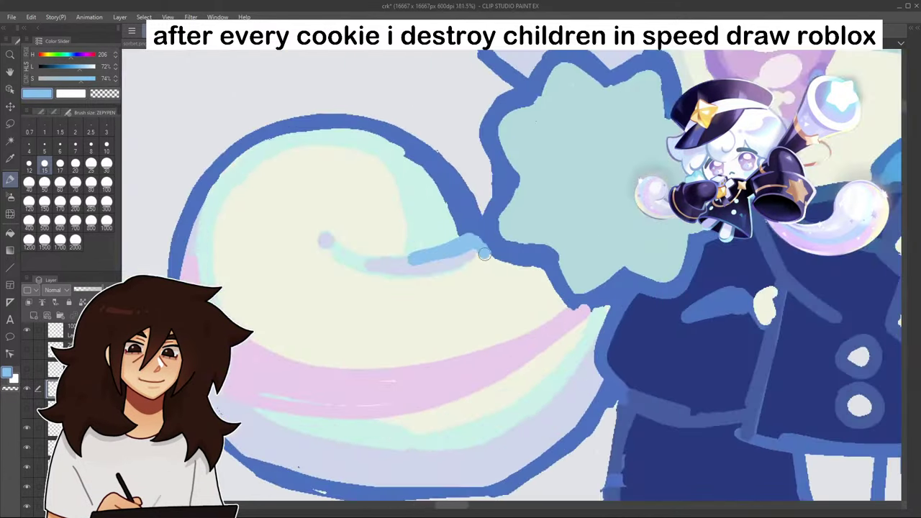
pyautogui.moveTo(484, 254)
pyautogui.mouseDown()
pyautogui.moveTo(542, 268)
pyautogui.moveTo(577, 308)
pyautogui.moveTo(555, 298)
pyautogui.moveTo(573, 320)
pyautogui.moveTo(605, 309)
pyautogui.moveTo(595, 384)
pyautogui.mouseUp()
pyautogui.keyDown('alt'); pyautogui.click(555, 291); pyautogui.keyUp('alt')
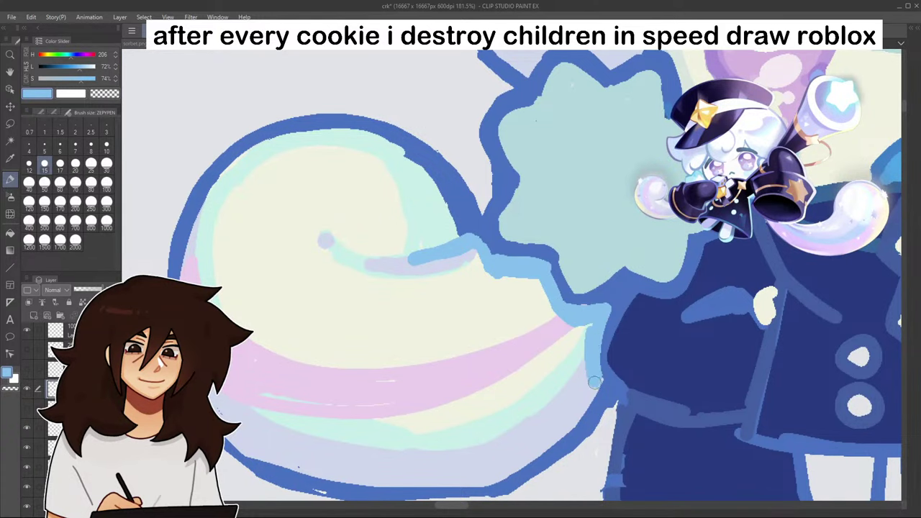
# - Blend the light-blue tail outlines into the surrounding lines near both pom-poms with the sampled medium outline blue
pyautogui.scroll(-6, 594, 341)
pyautogui.moveTo(800, 289)
pyautogui.mouseDown()
pyautogui.moveTo(815, 61)
pyautogui.moveTo(638, 265)
pyautogui.mouseUp()
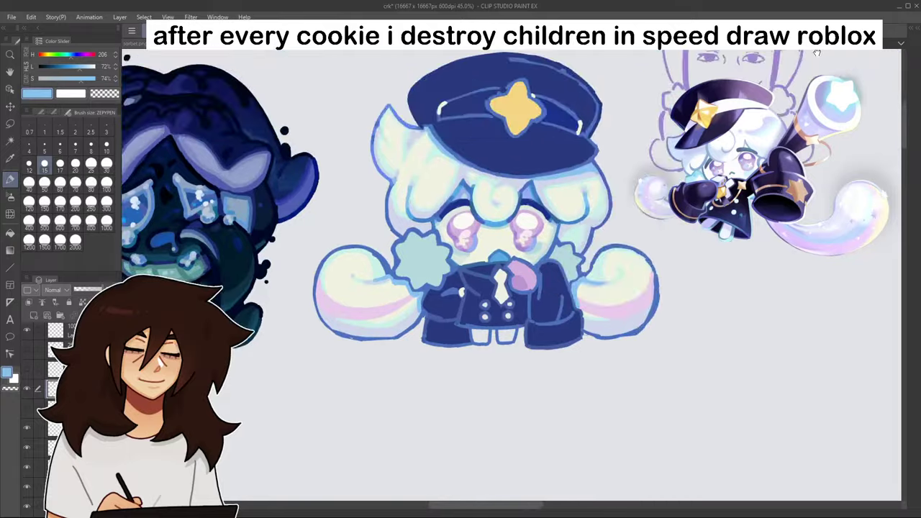
pyautogui.scroll(5, 580, 267)
pyautogui.keyDown('alt'); pyautogui.click(577, 270); pyautogui.keyUp('alt')
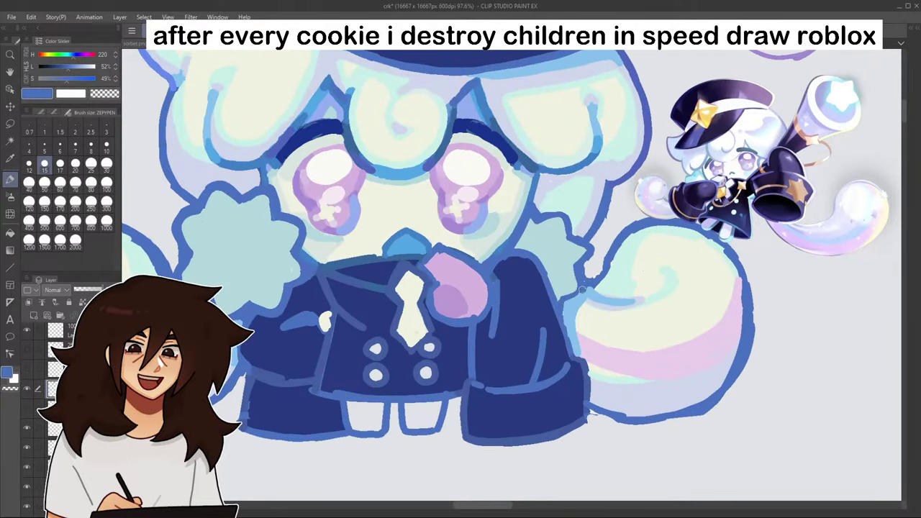
pyautogui.scroll(-3, 297, 279)
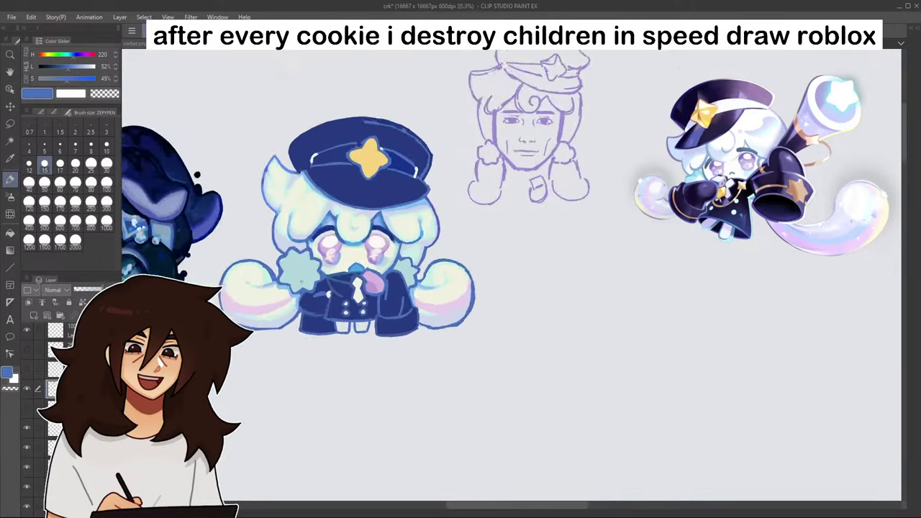
pyautogui.scroll(5, 281, 295)
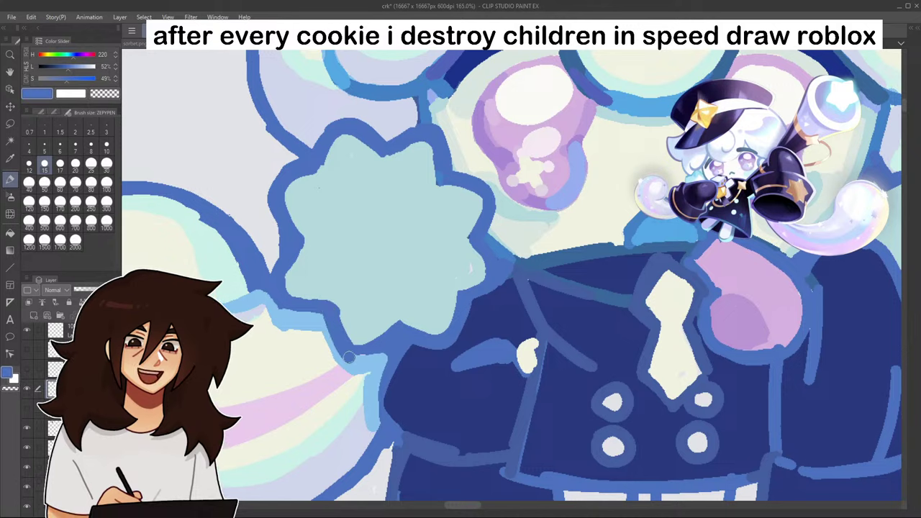
pyautogui.scroll(-5, 372, 353)
pyautogui.scroll(-3, 423, 251)
# - Clean up the stray highlight and outlines beside the cap's star using the sampled navy and outline blue
pyautogui.scroll(6, 426, 241)
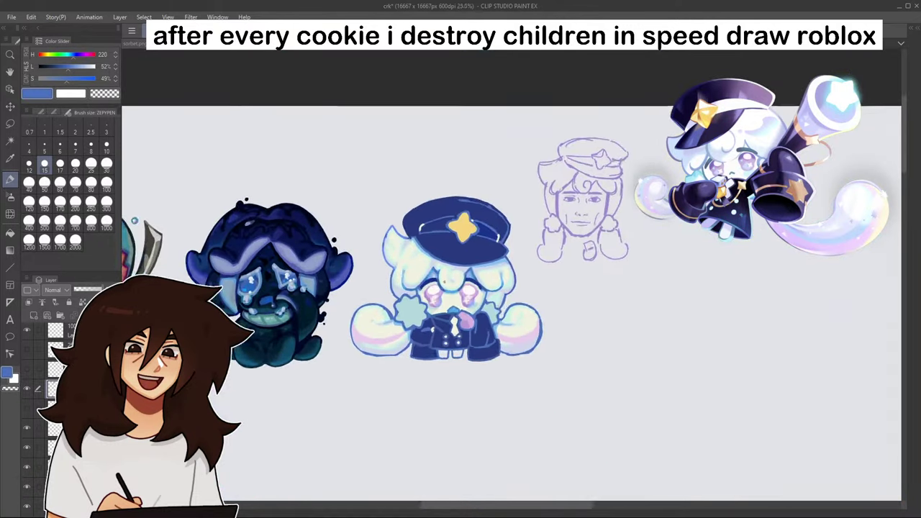
pyautogui.keyDown('alt'); pyautogui.click(568, 409); pyautogui.keyUp('alt')
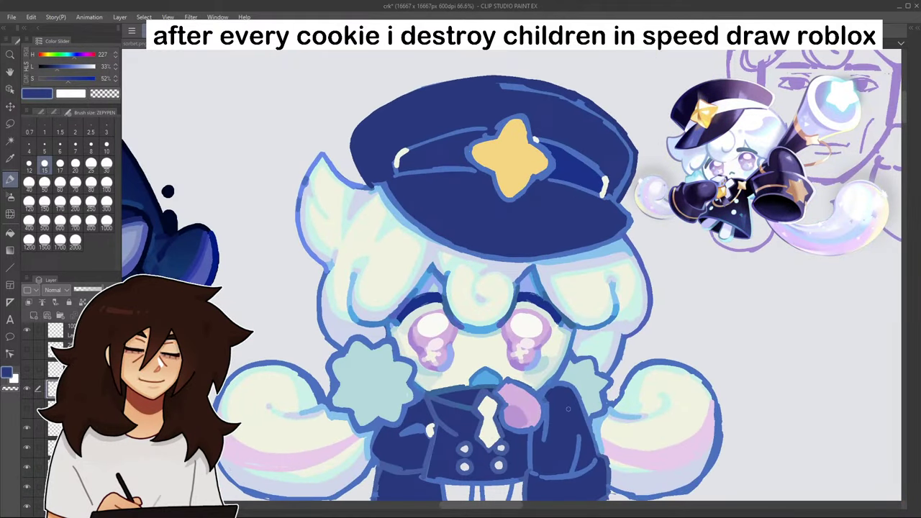
pyautogui.keyDown('alt'); pyautogui.click(540, 141); pyautogui.keyUp('alt')
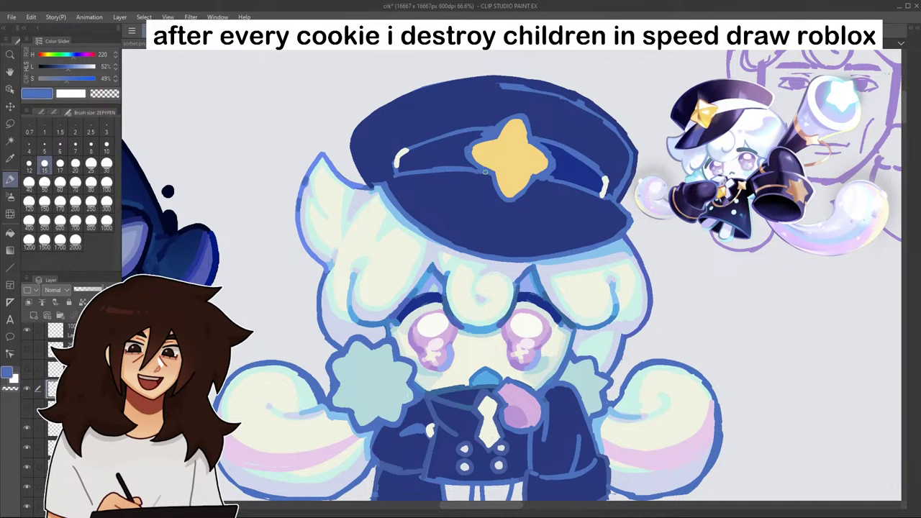
# - Fill the cap's band on both sides of the star with cream sampled from the hair
pyautogui.keyDown('alt'); pyautogui.click(406, 247); pyautogui.keyUp('alt')
pyautogui.click(11, 234)
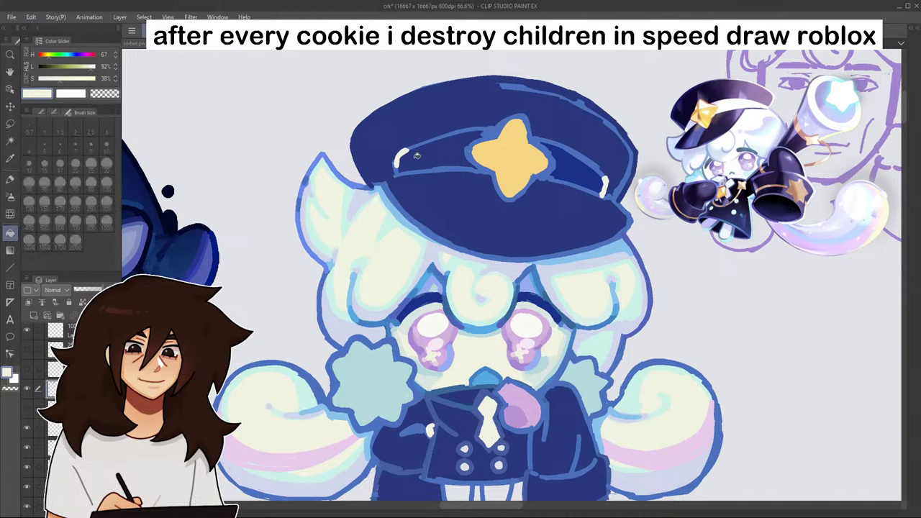
pyautogui.click(445, 153)
pyautogui.click(576, 165)
pyautogui.scroll(-3, 613, 288)
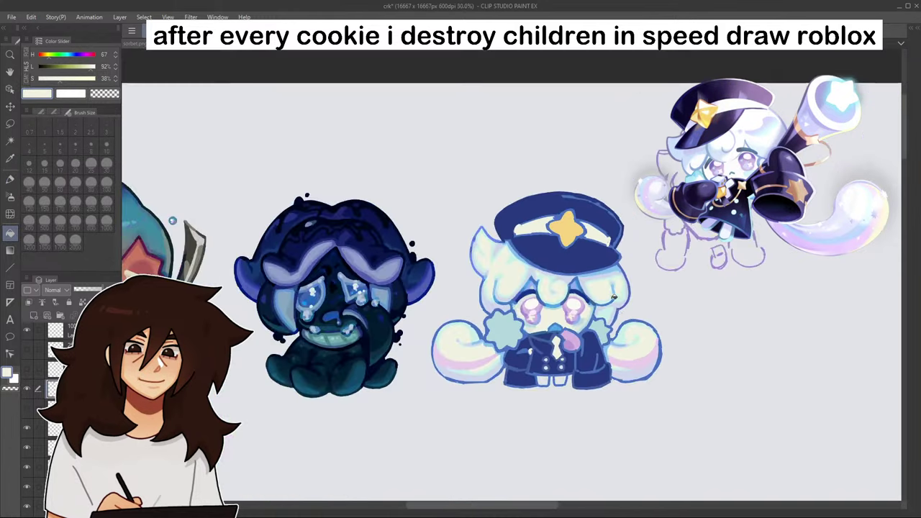
pyautogui.moveTo(692, 147); pyautogui.dragTo(635, 58)
# - Return to the pen and touch up both upper eyelashes with navy sampled from the lashes
pyautogui.scroll(4, 550, 184)
pyautogui.scroll(1, 545, 160)
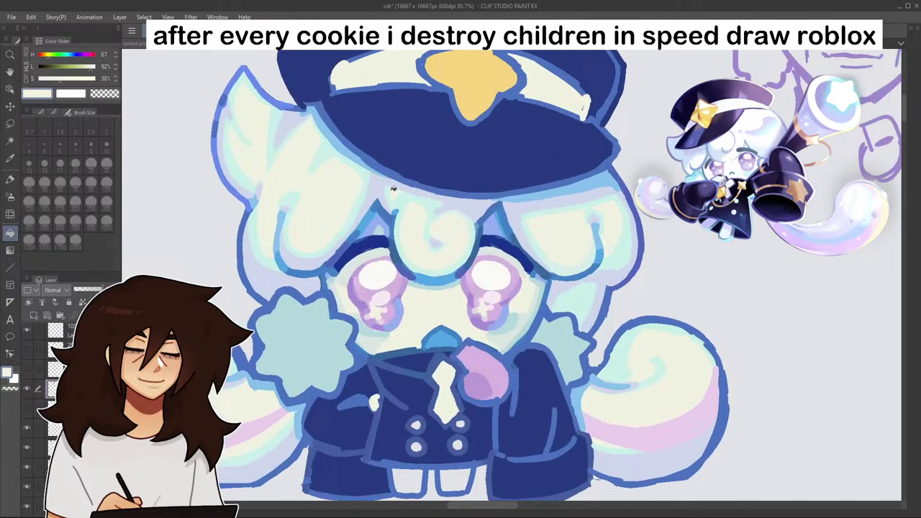
pyautogui.click(10, 179)
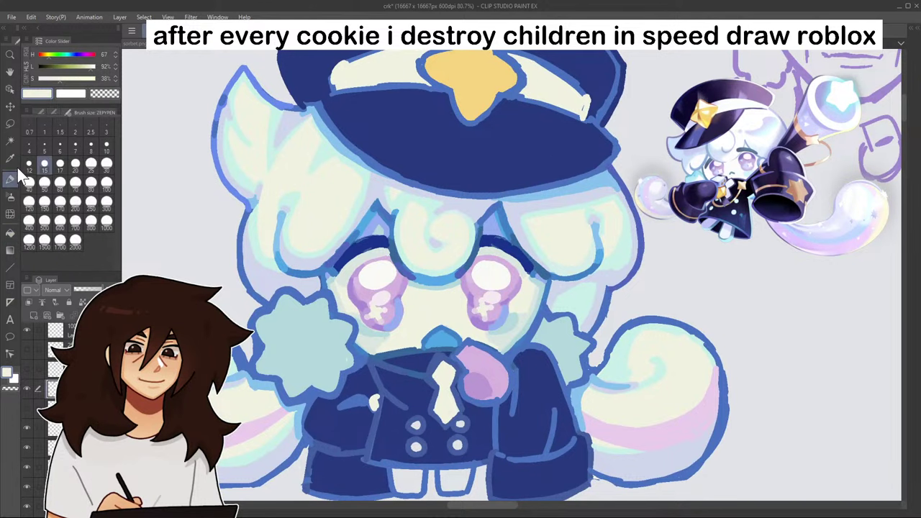
pyautogui.keyDown('alt'); pyautogui.click(357, 253); pyautogui.keyUp('alt')
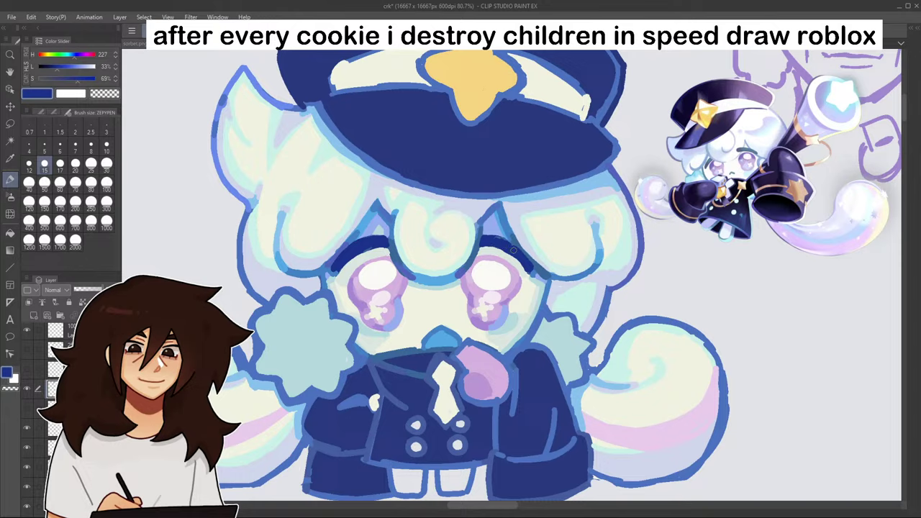
pyautogui.scroll(-5, 513, 251)
pyautogui.scroll(8, 506, 257)
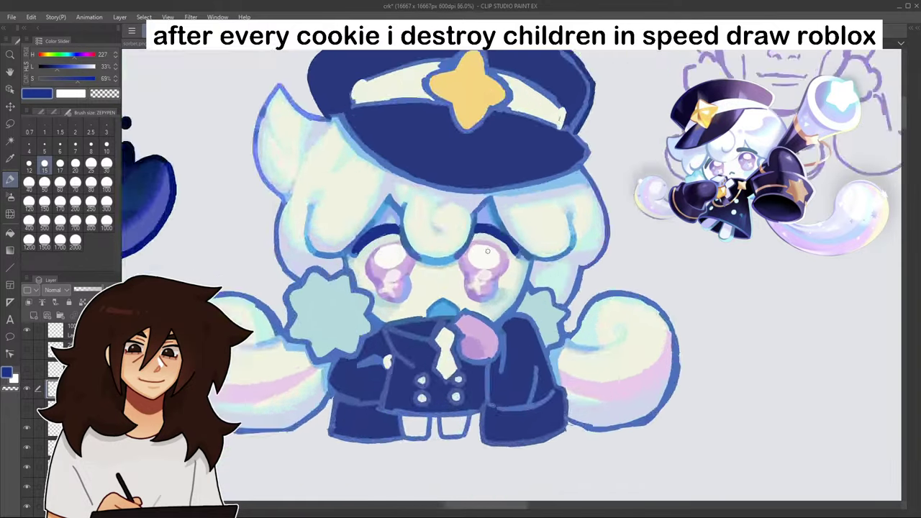
pyautogui.moveTo(247, 225)
pyautogui.mouseDown()
pyautogui.moveTo(257, 212)
pyautogui.moveTo(306, 208)
pyautogui.mouseUp()
pyautogui.moveTo(521, 210); pyautogui.dragTo(564, 216)
pyautogui.scroll(-8, 564, 216)
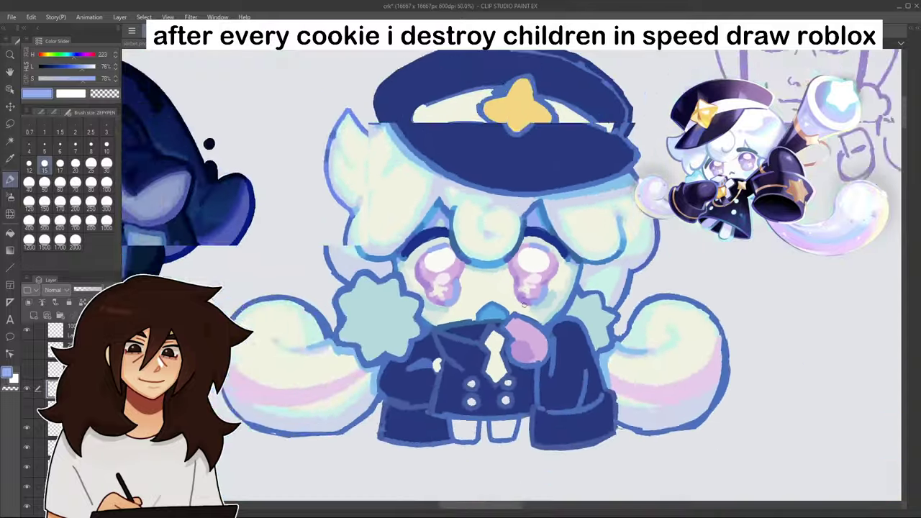
pyautogui.scroll(6, 498, 193)
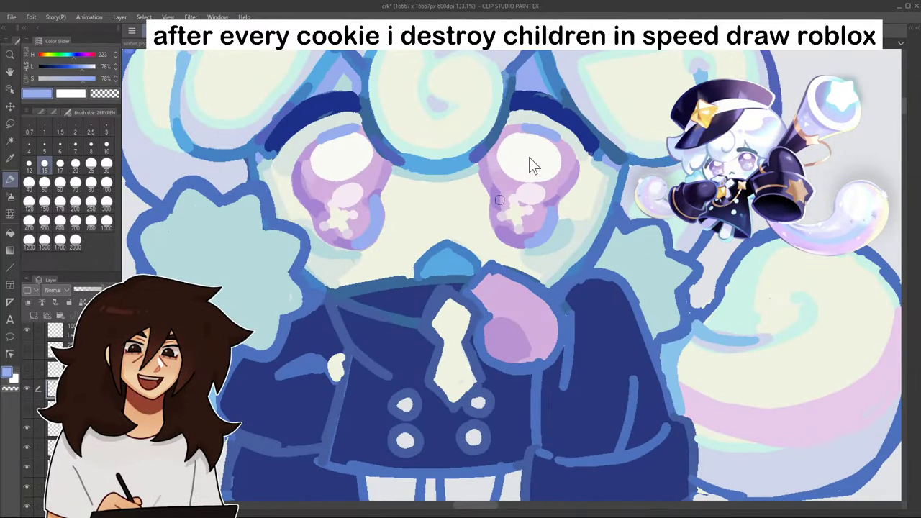
pyautogui.hotkey('ctrl', 'z')
pyautogui.hotkey('ctrl', 'z')
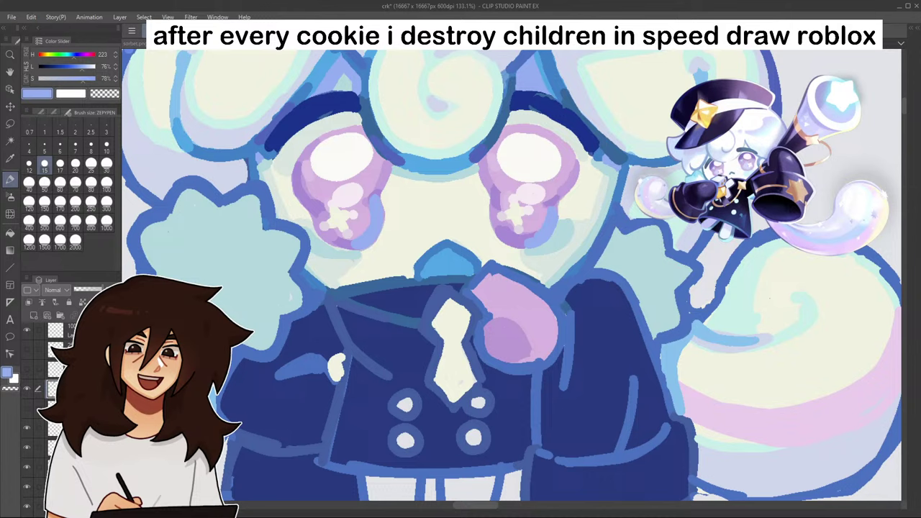
# - Lighten the periwinkle drawing colour to luminosity 86% and saturation 56% for tinting the tops of the eyes
pyautogui.moveTo(77, 76); pyautogui.dragTo(72, 76)
pyautogui.click(87, 66)
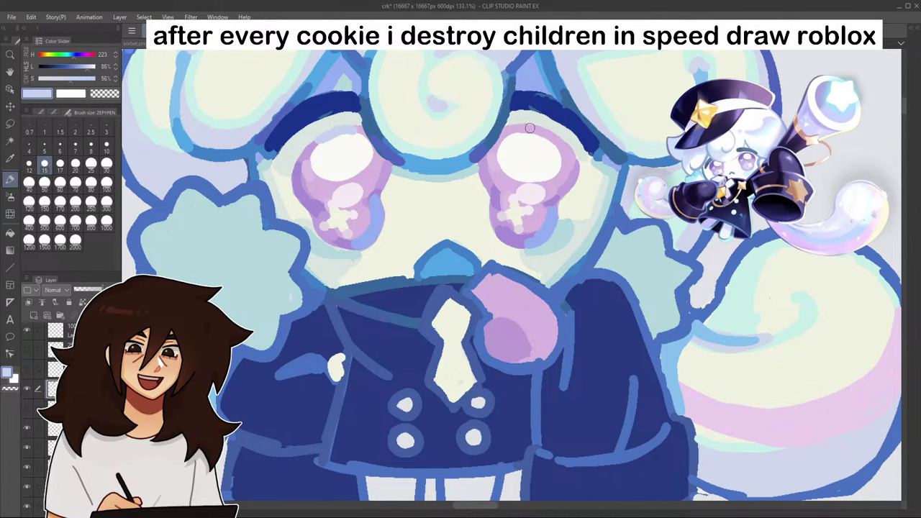
pyautogui.scroll(-6, 537, 132)
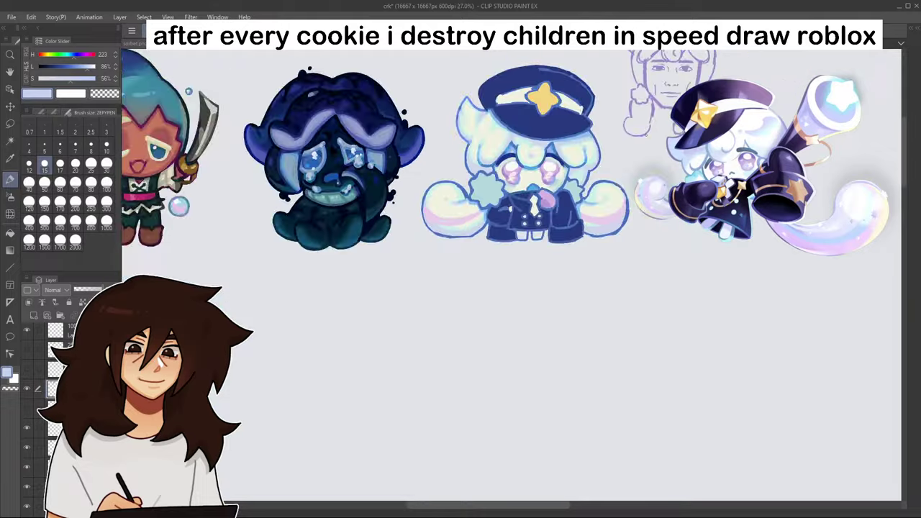
pyautogui.moveTo(812, 62); pyautogui.dragTo(789, 56)
pyautogui.scroll(-3, 789, 57)
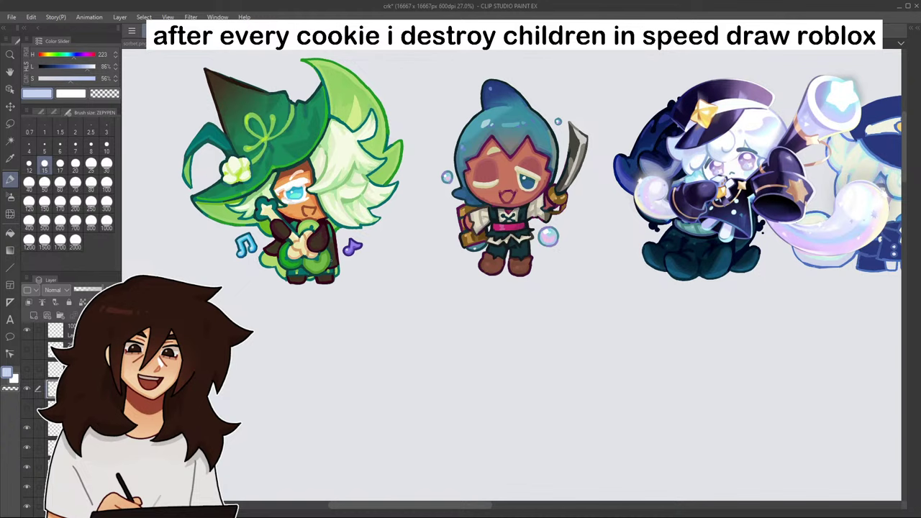
pyautogui.moveTo(824, 71); pyautogui.dragTo(795, 68)
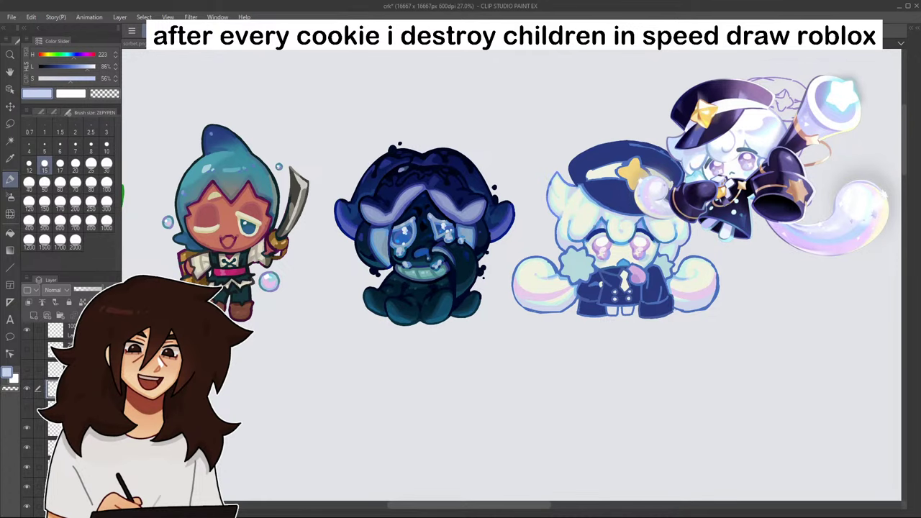
# - Paint light-blue accents along the outer outline of the left hair tuft
pyautogui.scroll(4, 611, 213)
pyautogui.scroll(4, 572, 167)
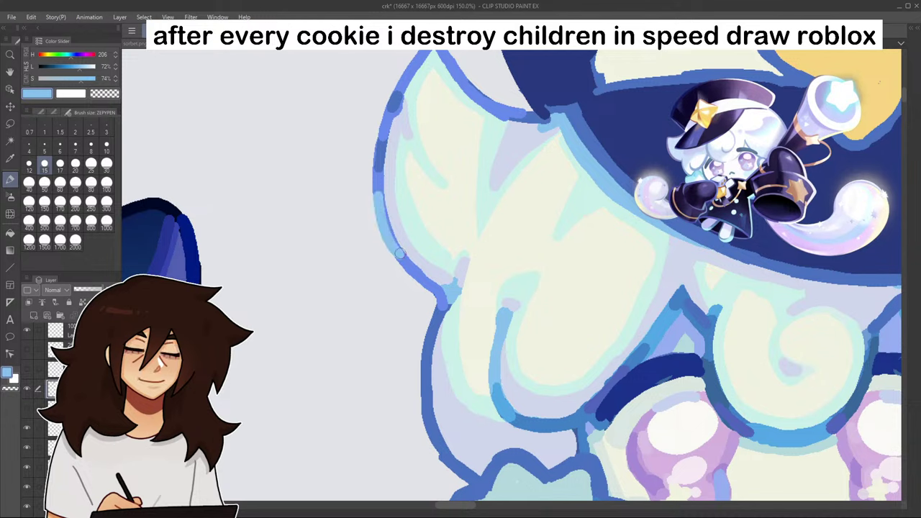
pyautogui.scroll(-8, 382, 196)
pyautogui.scroll(3, 499, 322)
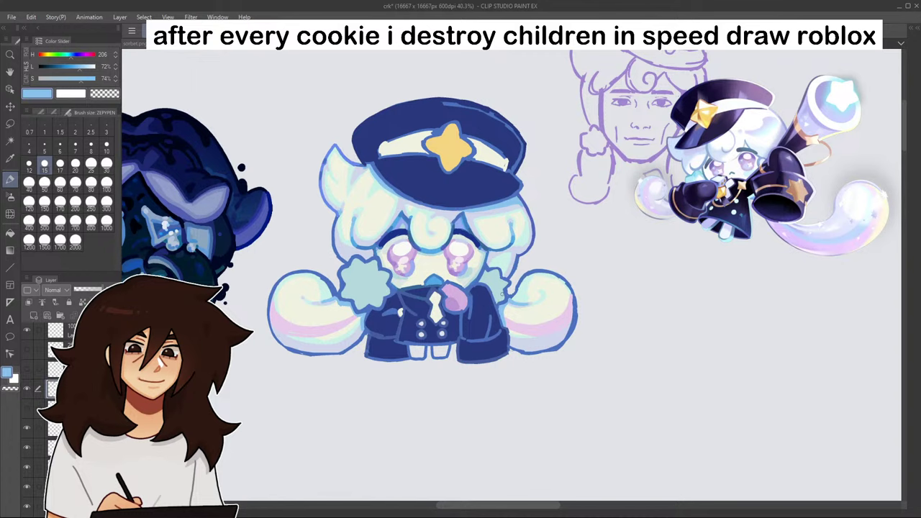
pyautogui.scroll(2, 551, 225)
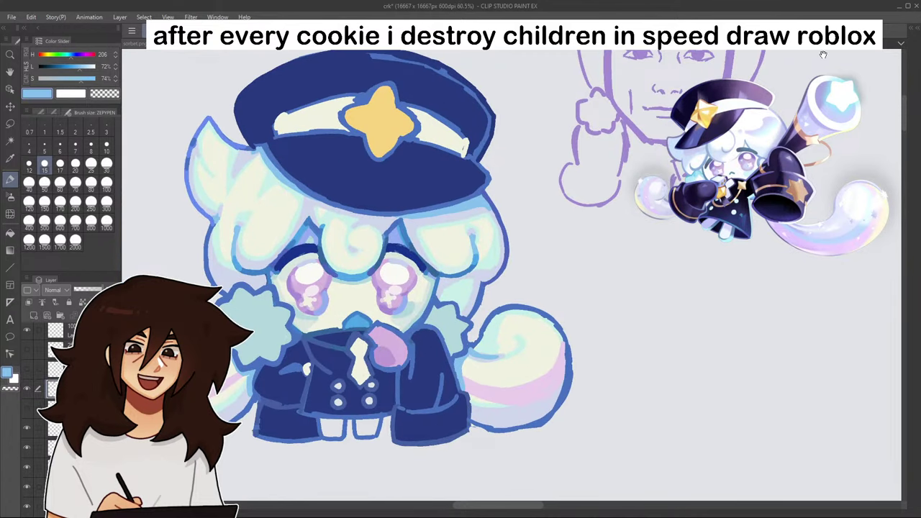
# - Touch up the outline beneath the central forehead curl with bright blue at hue 206, luminosity 61% and saturation 74%
pyautogui.moveTo(345, 275); pyautogui.dragTo(494, 239)
pyautogui.scroll(1, 494, 239)
pyautogui.keyDown('alt'); pyautogui.click(494, 243); pyautogui.keyUp('alt')
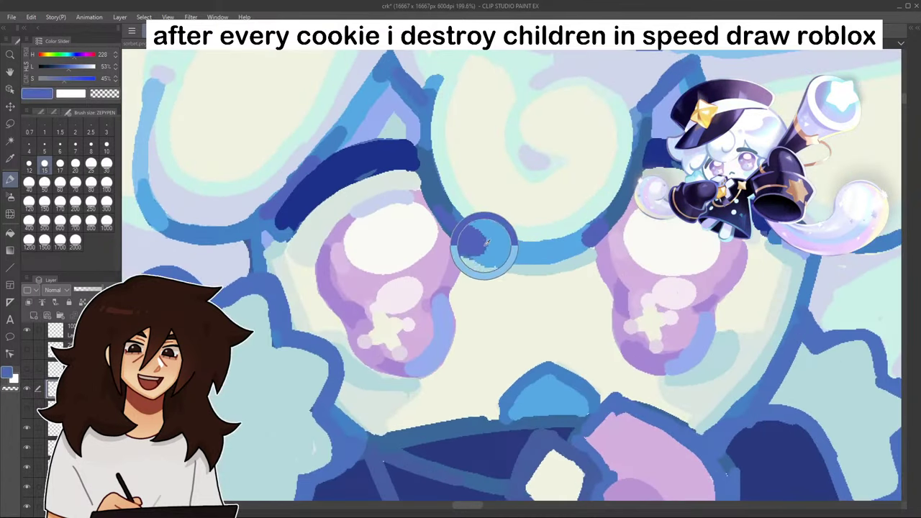
pyautogui.moveTo(476, 238); pyautogui.dragTo(481, 247)
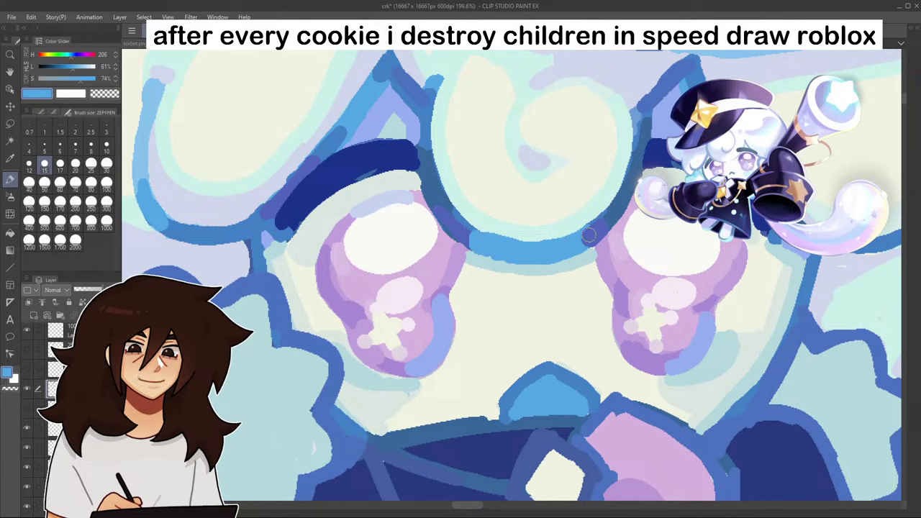
# - Fill both flower-shaped ornaments beside the face with a stronger cyan based on their own colour, at luminosity 73% and saturation 61%
pyautogui.scroll(-8, 585, 238)
pyautogui.scroll(-2, 633, 302)
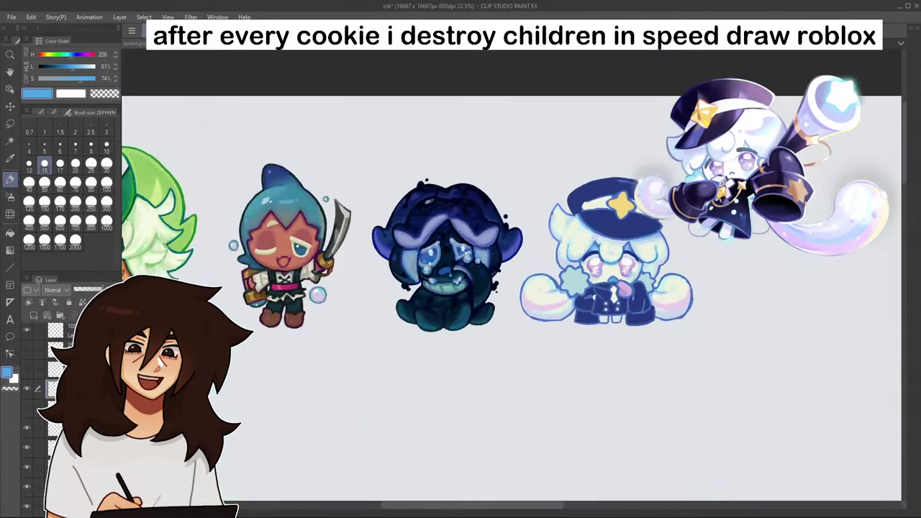
pyautogui.scroll(6, 633, 302)
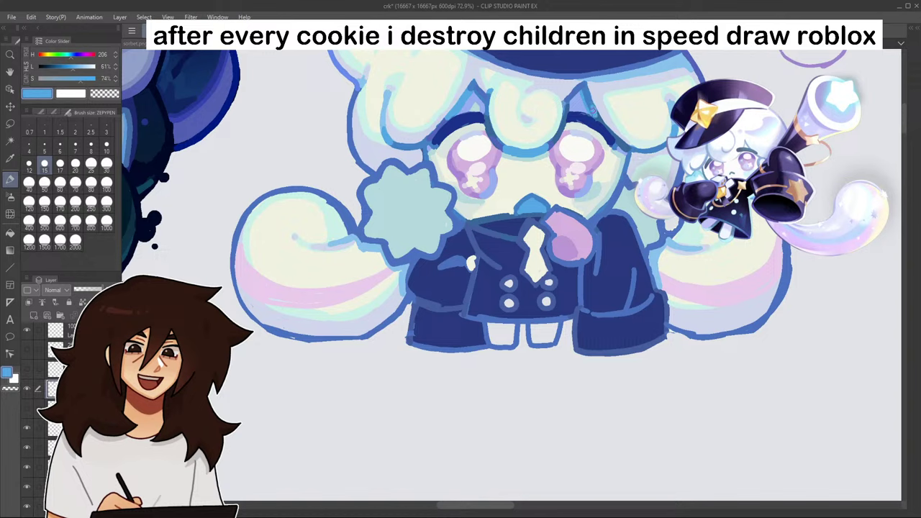
pyautogui.scroll(-2, 626, 137)
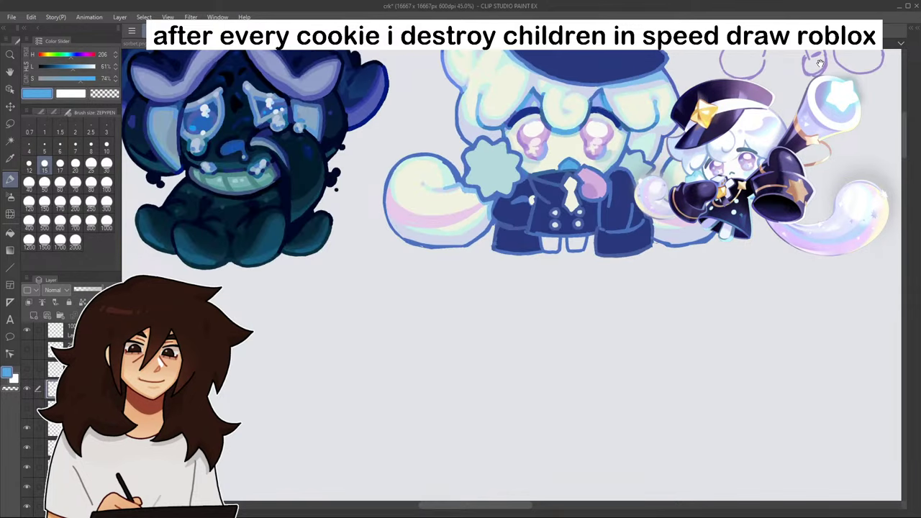
pyautogui.scroll(2, 820, 63)
pyautogui.scroll(2, 568, 274)
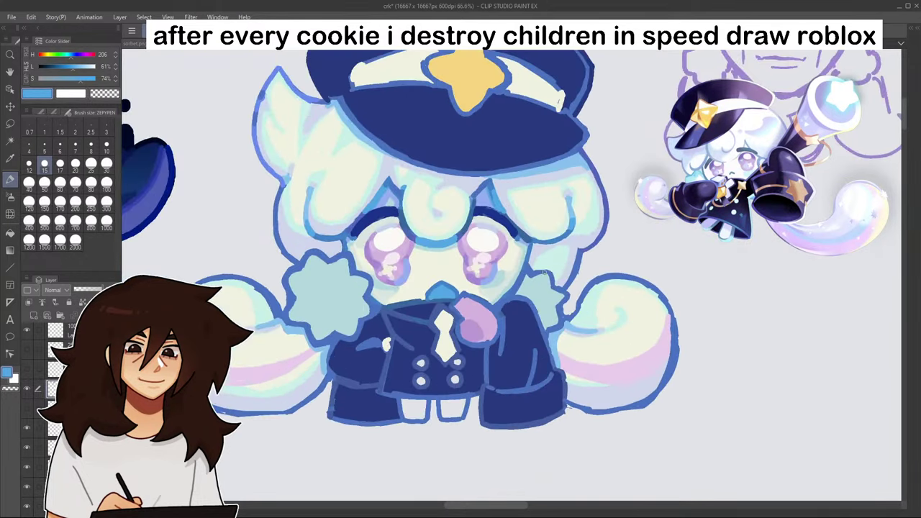
pyautogui.keyDown('alt'); pyautogui.click(540, 283); pyautogui.keyUp('alt')
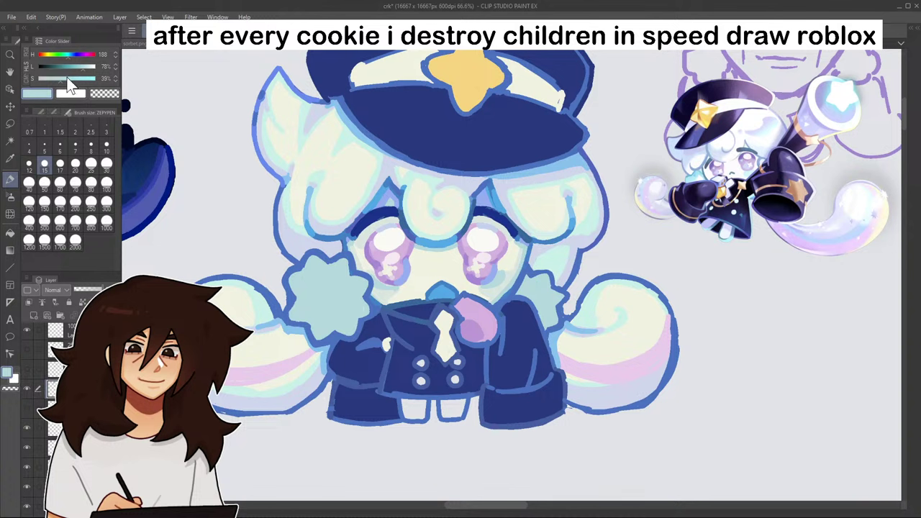
pyautogui.click(10, 233)
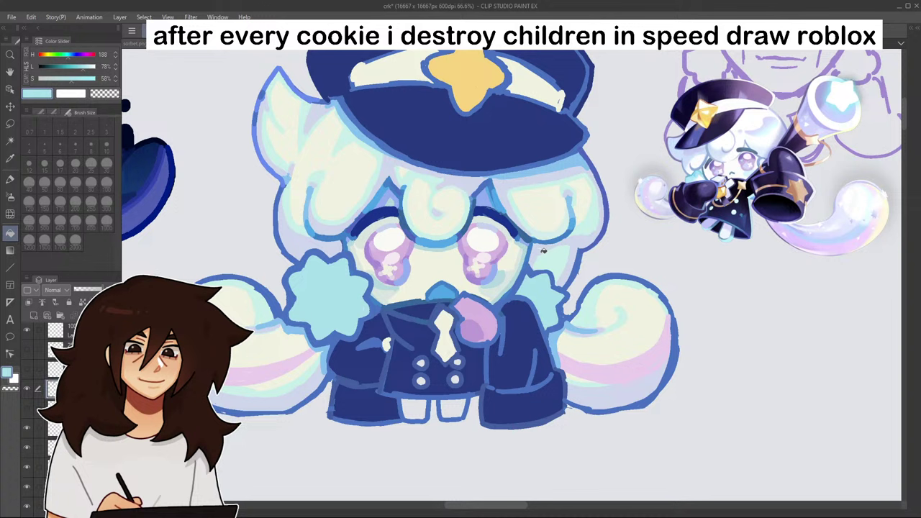
pyautogui.click(80, 68)
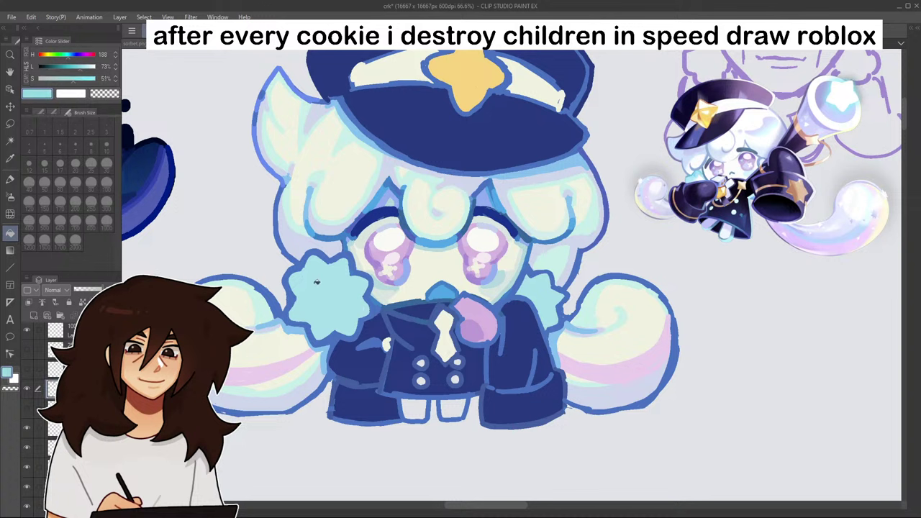
pyautogui.click(320, 292)
pyautogui.click(549, 291)
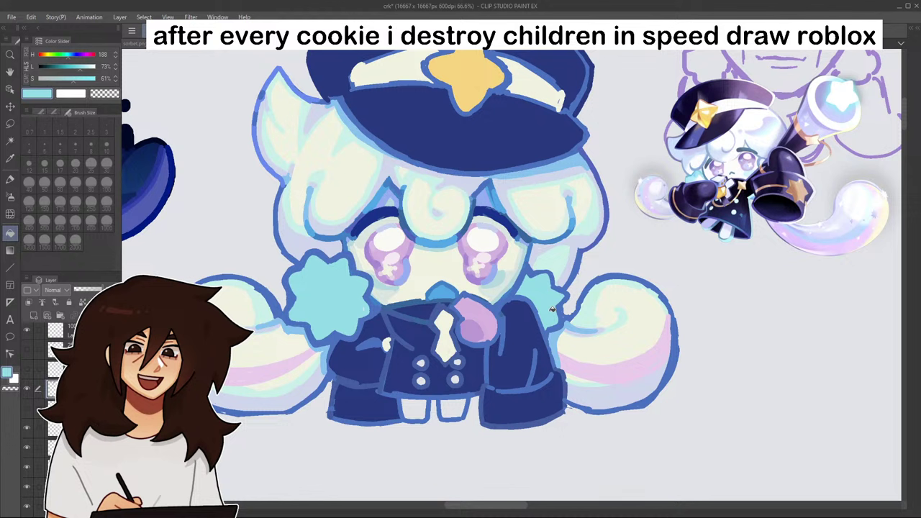
# - Try pen shading on the left flower in blue at hue 215, luminosity 67% and saturation 76%, and undo it
pyautogui.click(13, 180)
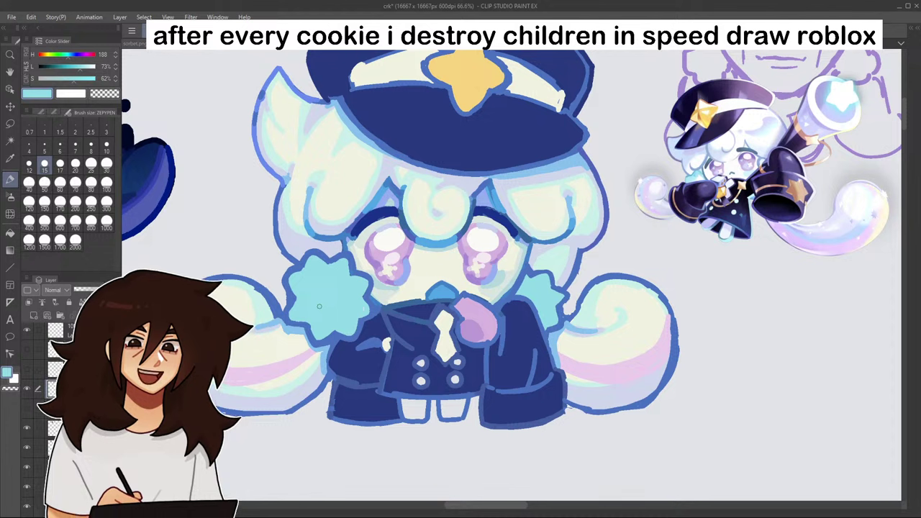
pyautogui.click(77, 69)
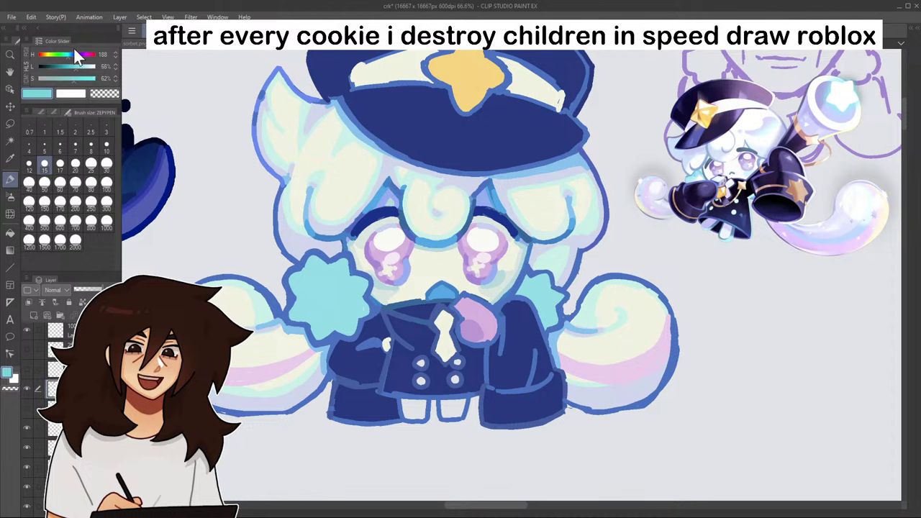
pyautogui.click(73, 54)
pyautogui.click(78, 68)
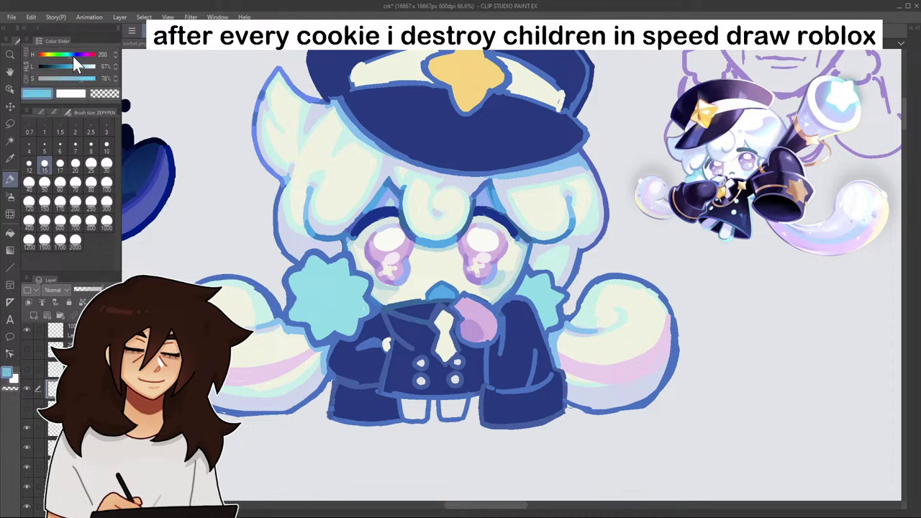
pyautogui.click(73, 55)
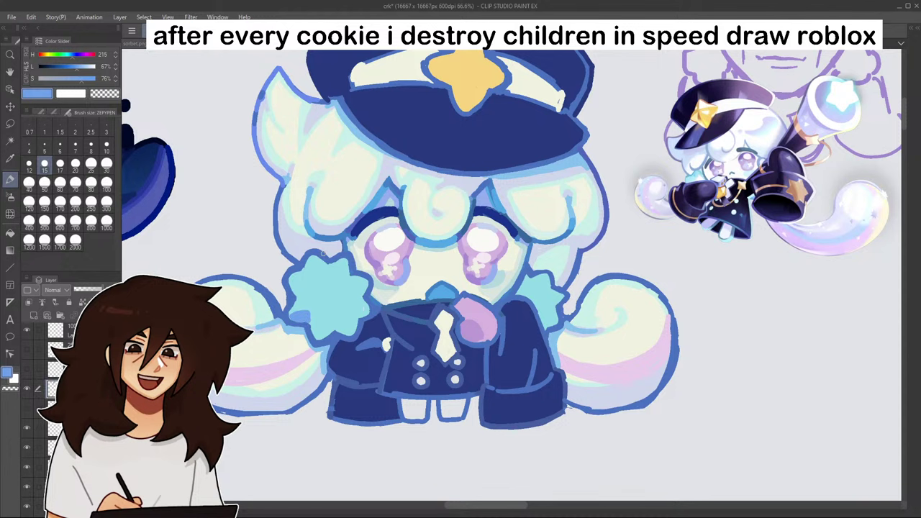
pyautogui.hotkey('ctrl', 'z')
pyautogui.keyDown('alt'); pyautogui.click(323, 291); pyautogui.keyUp('alt')
pyautogui.keyDown('alt'); pyautogui.click(223, 185); pyautogui.keyUp('alt')
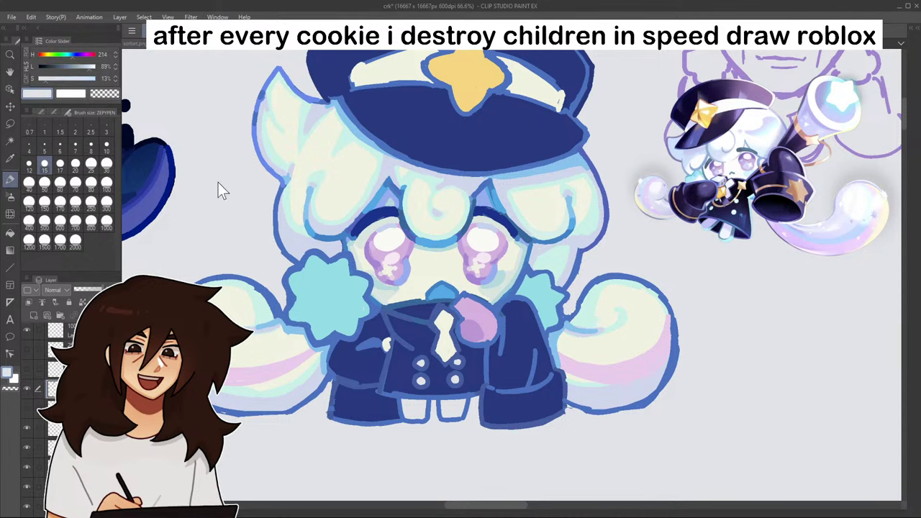
# - Sample the flower's cyan, lighten it to luminosity 82%, and refill both flowers with it
pyautogui.keyDown('alt'); pyautogui.click(328, 287); pyautogui.keyUp('alt')
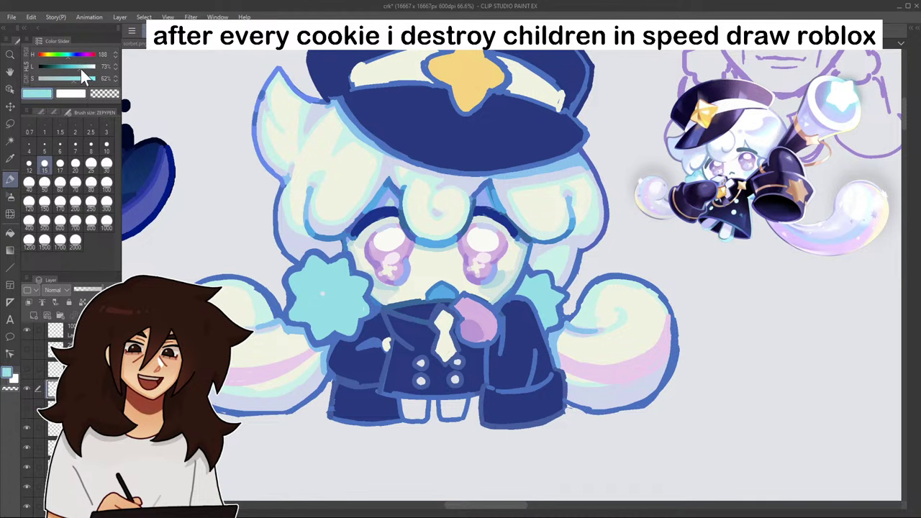
pyautogui.click(85, 66)
pyautogui.click(10, 233)
pyautogui.click(331, 286)
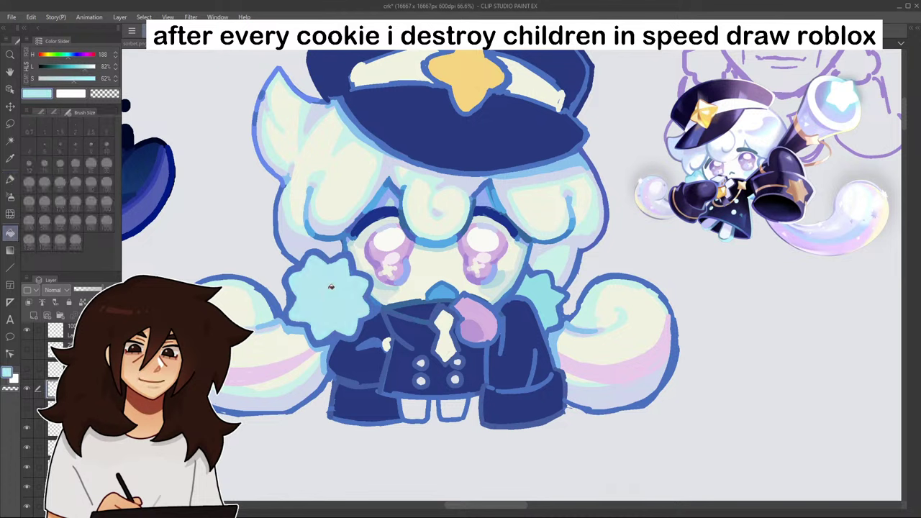
pyautogui.click(542, 296)
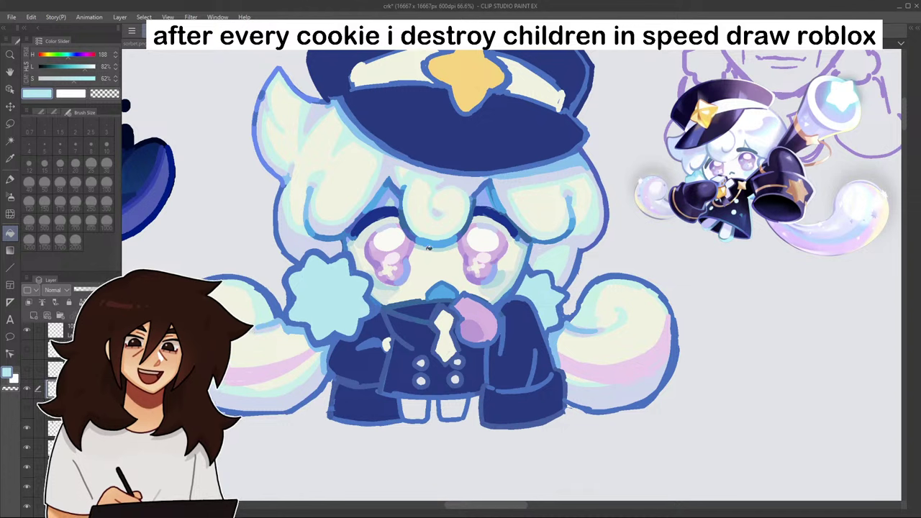
# - Draw a rounded petal shape inside the left flower and fill it with pale lilac at hue 269 and luminosity 93%
pyautogui.click(10, 178)
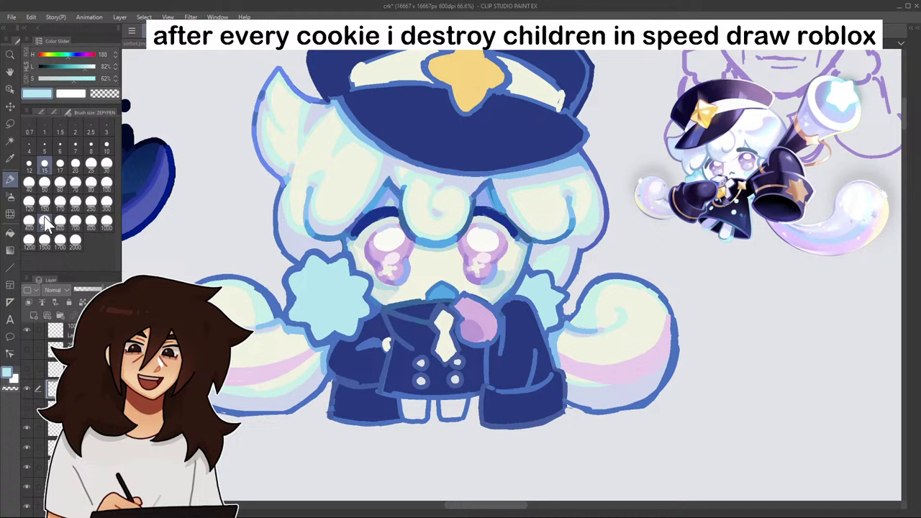
pyautogui.click(83, 56)
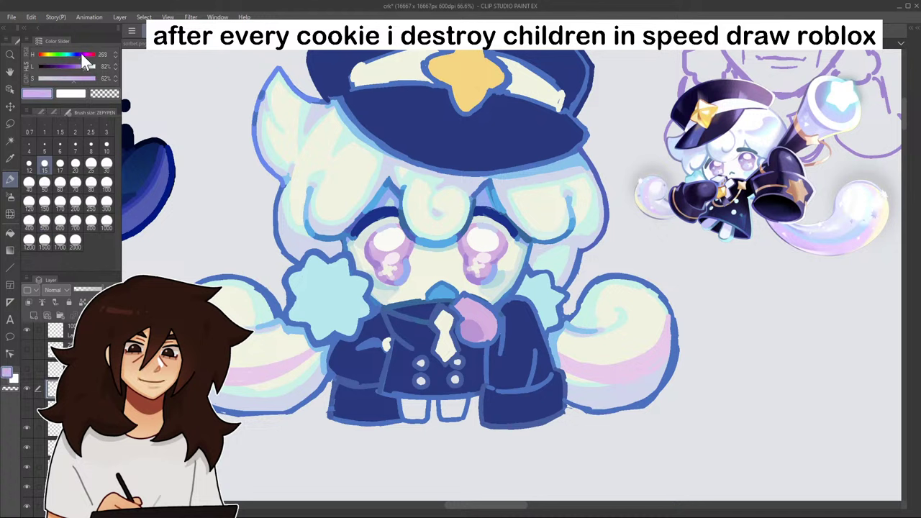
pyautogui.moveTo(325, 276); pyautogui.dragTo(322, 308)
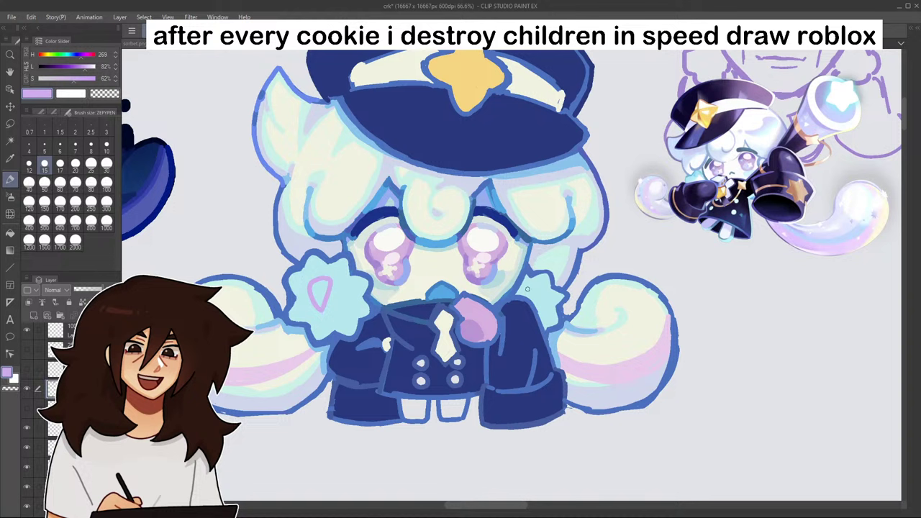
pyautogui.click(10, 233)
pyautogui.click(320, 292)
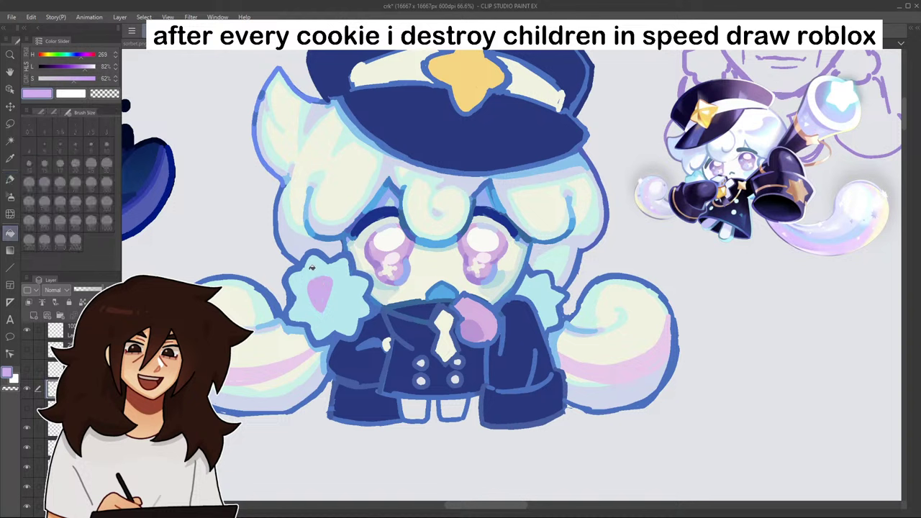
pyautogui.moveTo(92, 66); pyautogui.dragTo(98, 66)
pyautogui.click(320, 291)
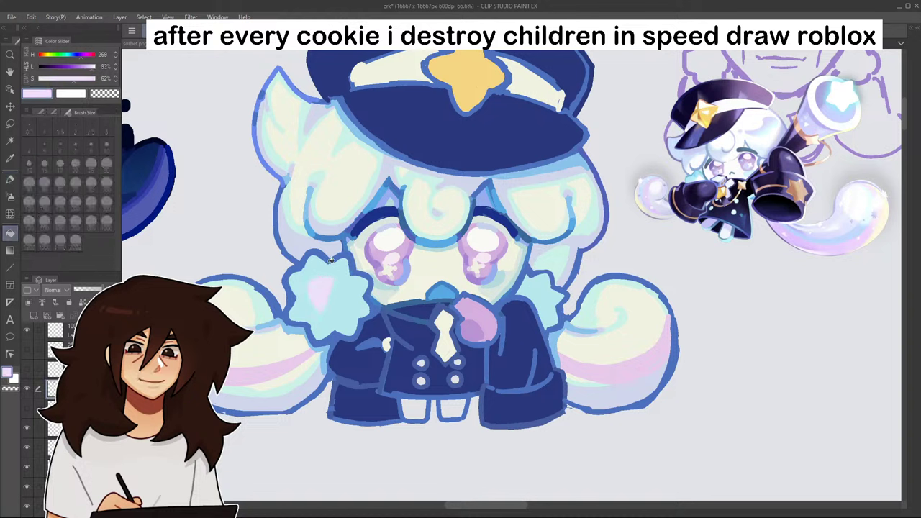
# - Paint a small cream petal below the lilac one in the left flower, at hue 42 and luminosity 88%
pyautogui.click(10, 180)
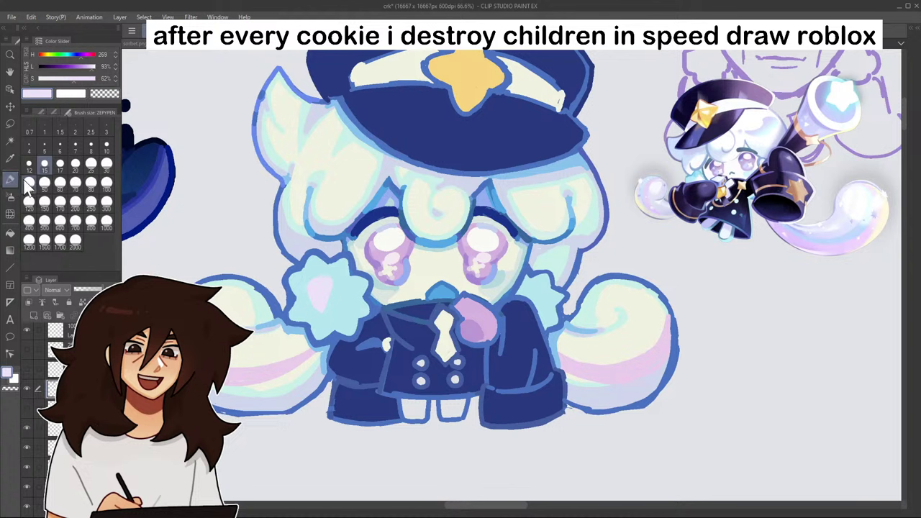
pyautogui.click(46, 53)
pyautogui.click(86, 65)
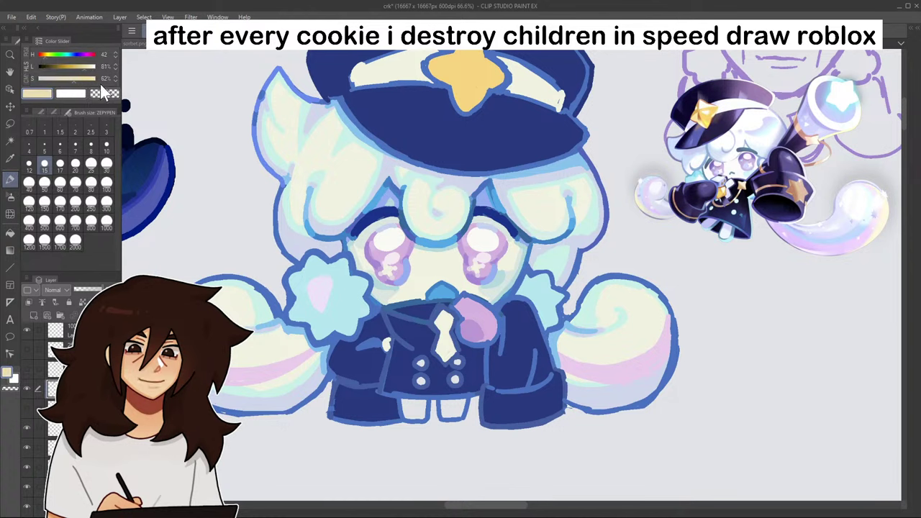
pyautogui.moveTo(329, 296); pyautogui.dragTo(326, 311)
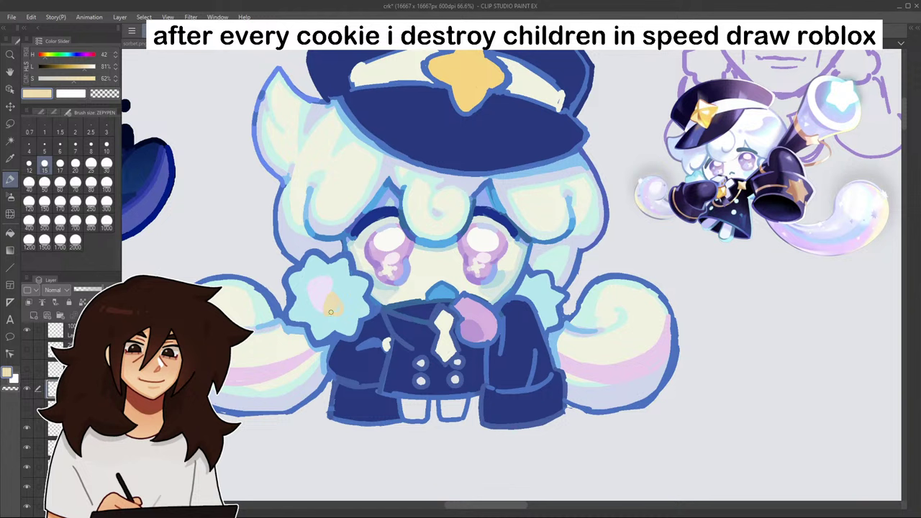
pyautogui.click(90, 67)
pyautogui.click(10, 233)
pyautogui.moveTo(335, 297); pyautogui.dragTo(329, 270)
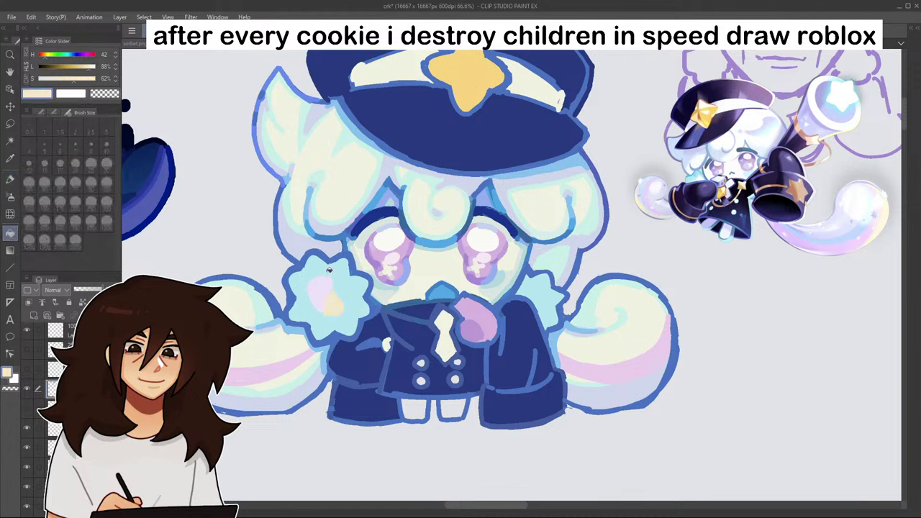
# - Paint a third, periwinkle petal above the cream one in the left flower, at hue 248 and luminosity 89%
pyautogui.click(10, 179)
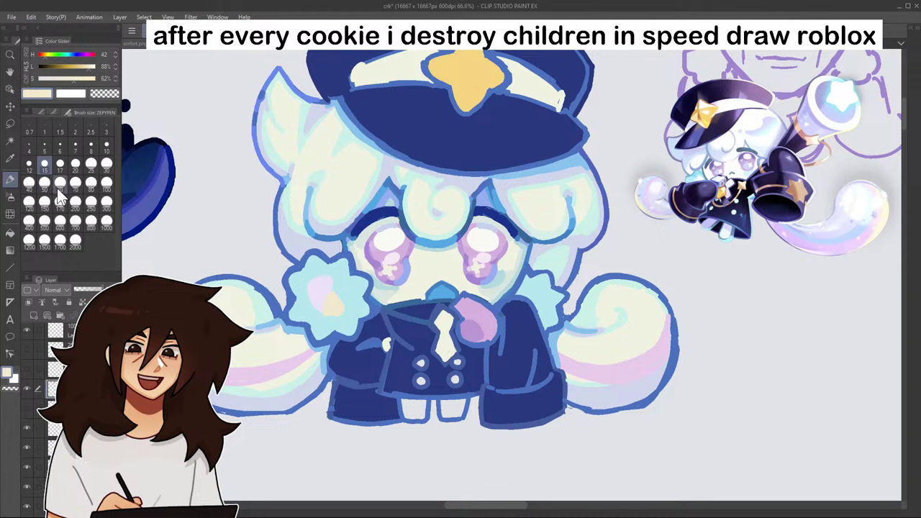
pyautogui.keyDown('alt'); pyautogui.click(265, 368); pyautogui.keyUp('alt')
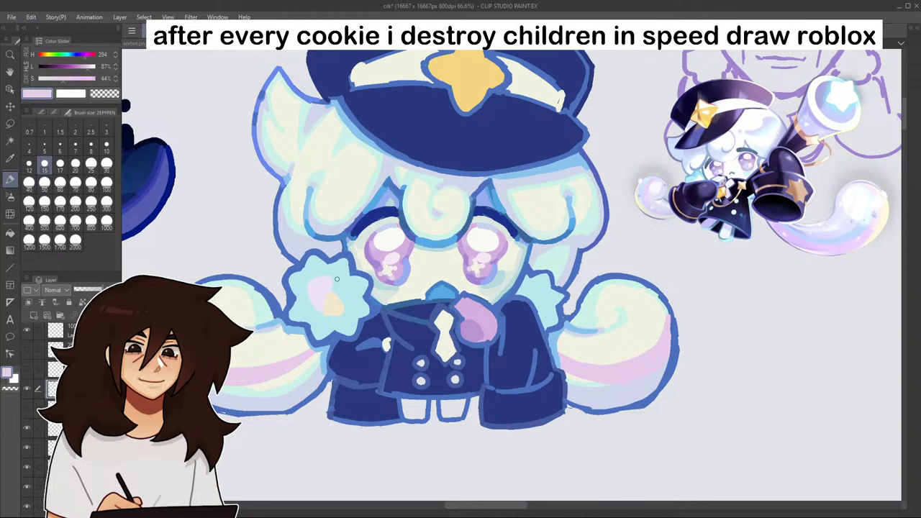
pyautogui.keyDown('alt'); pyautogui.click(314, 290); pyautogui.keyUp('alt')
pyautogui.click(84, 66)
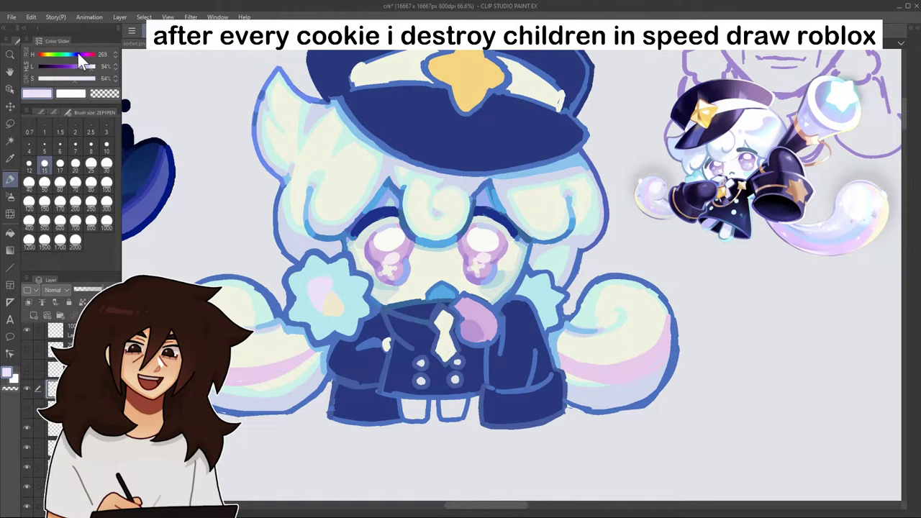
pyautogui.click(78, 54)
pyautogui.moveTo(82, 66); pyautogui.dragTo(87, 68)
pyautogui.moveTo(330, 281); pyautogui.dragTo(343, 298)
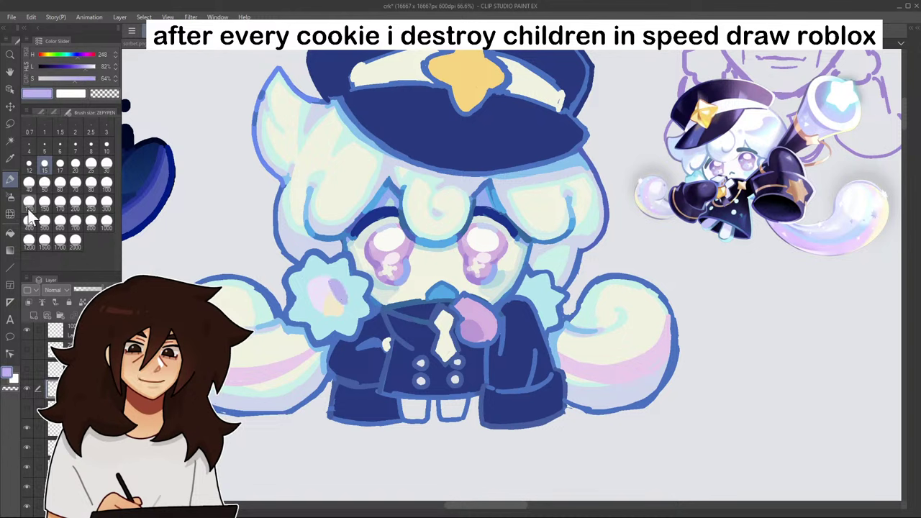
pyautogui.click(10, 233)
pyautogui.click(90, 66)
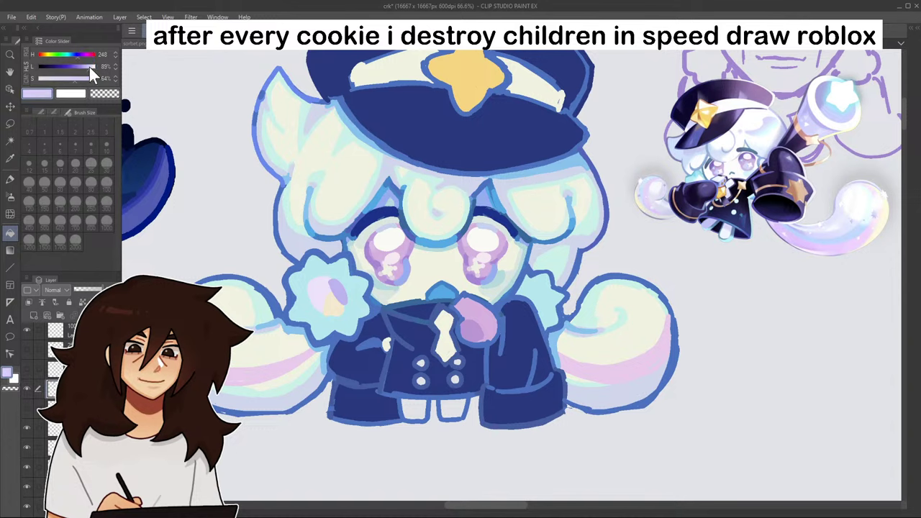
pyautogui.click(340, 286)
# - Refill the left flower's periwinkle petal with a paler tint at luminosity 96% and saturation 82%
pyautogui.scroll(-3, 461, 395)
pyautogui.scroll(-2, 461, 395)
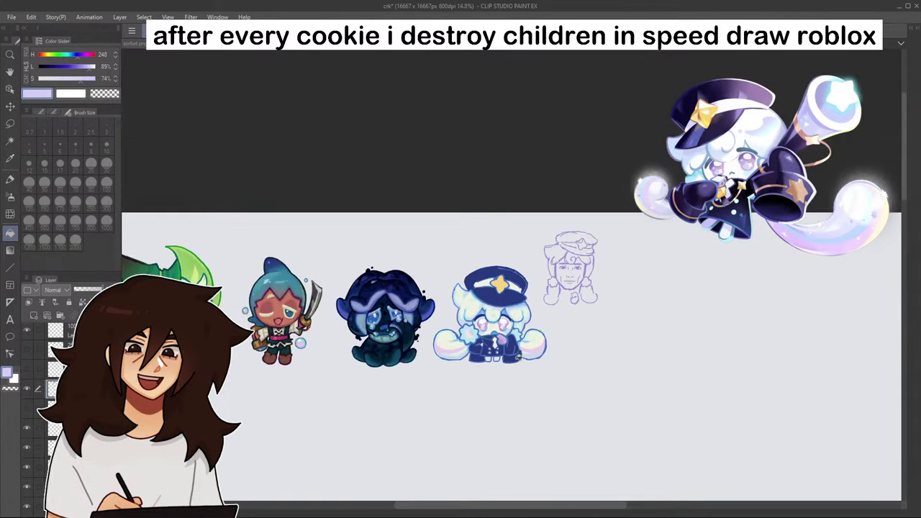
pyautogui.scroll(2, 465, 308)
pyautogui.scroll(8, 443, 322)
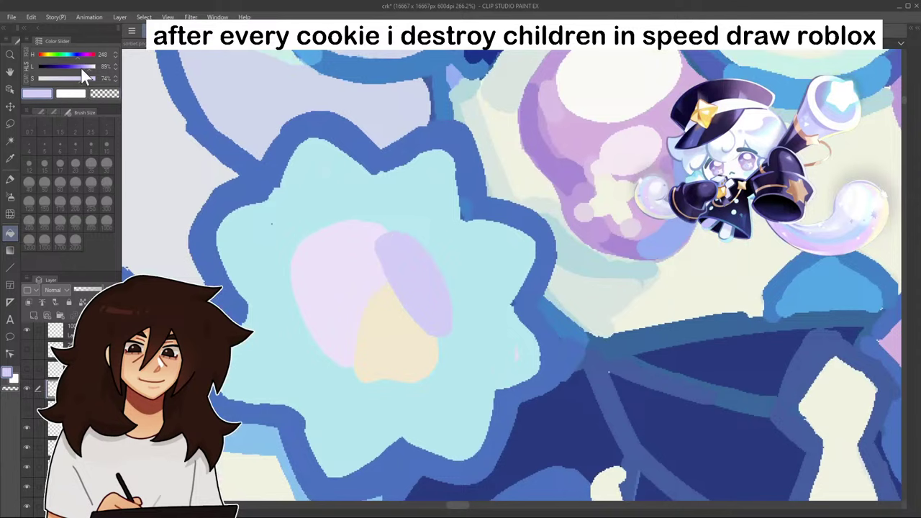
pyautogui.click(85, 79)
pyautogui.click(93, 67)
pyautogui.click(403, 255)
pyautogui.scroll(-7, 440, 292)
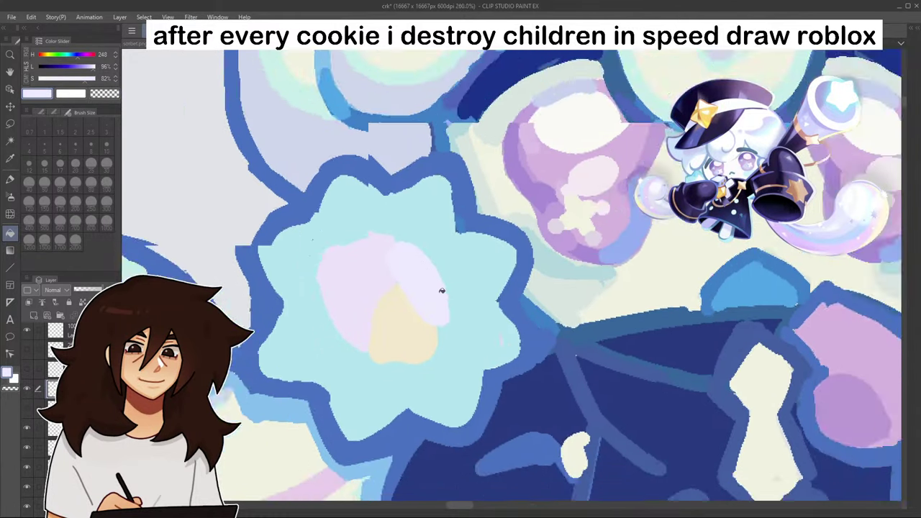
# - Refill the left flower's upper periwinkle petal with a deeper tint at hue 248, luminosity 87% and saturation 82%
pyautogui.scroll(3, 460, 314)
pyautogui.click(88, 67)
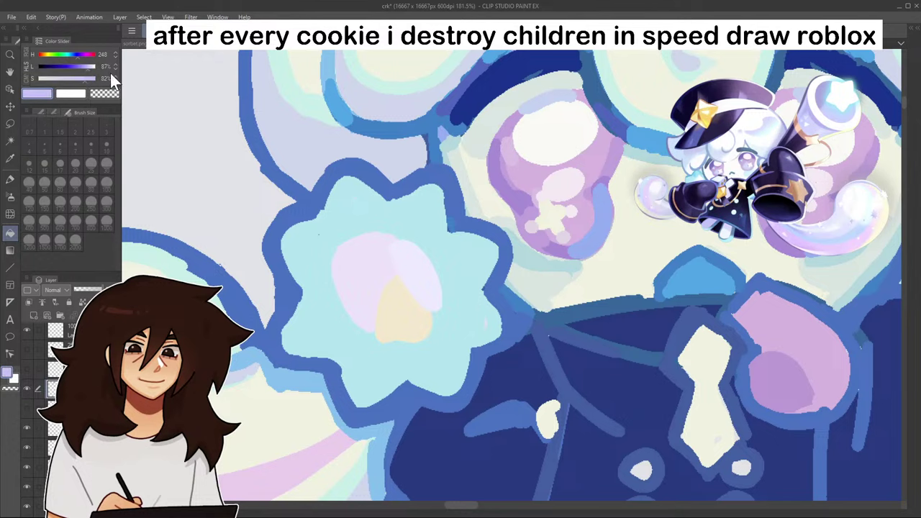
pyautogui.click(432, 276)
pyautogui.scroll(-7, 456, 294)
pyautogui.scroll(8, 492, 297)
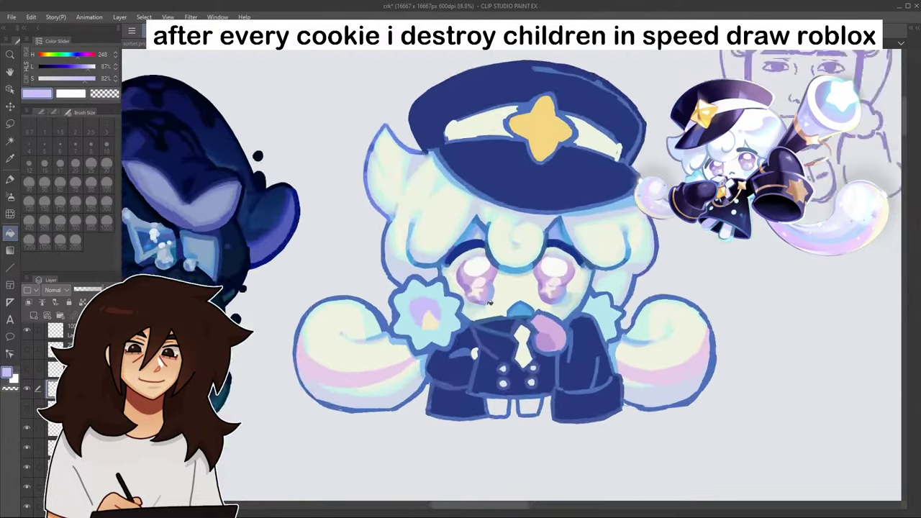
pyautogui.moveTo(345, 306)
pyautogui.mouseDown()
pyautogui.moveTo(391, 319)
pyautogui.moveTo(380, 332)
pyautogui.mouseUp()
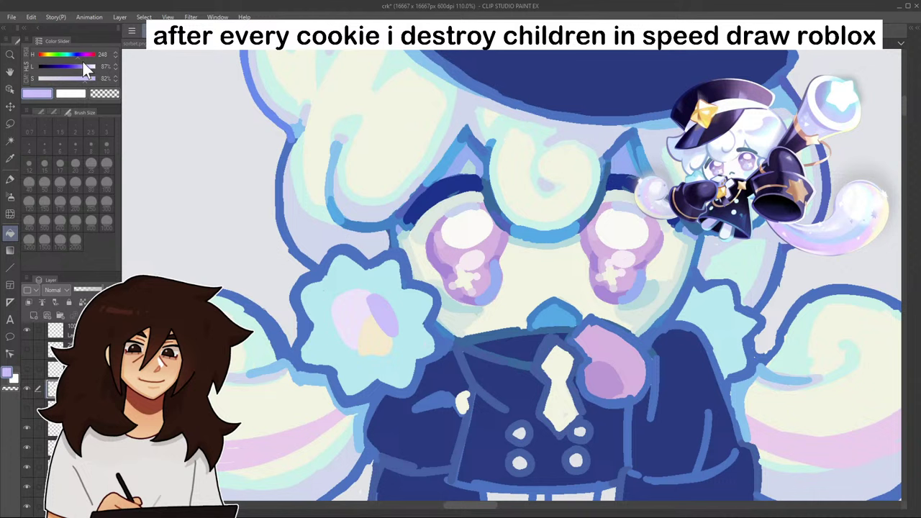
# - Try refilling the left flower's upper petal at luminosity 93% and saturation 60%
pyautogui.click(73, 78)
pyautogui.click(92, 67)
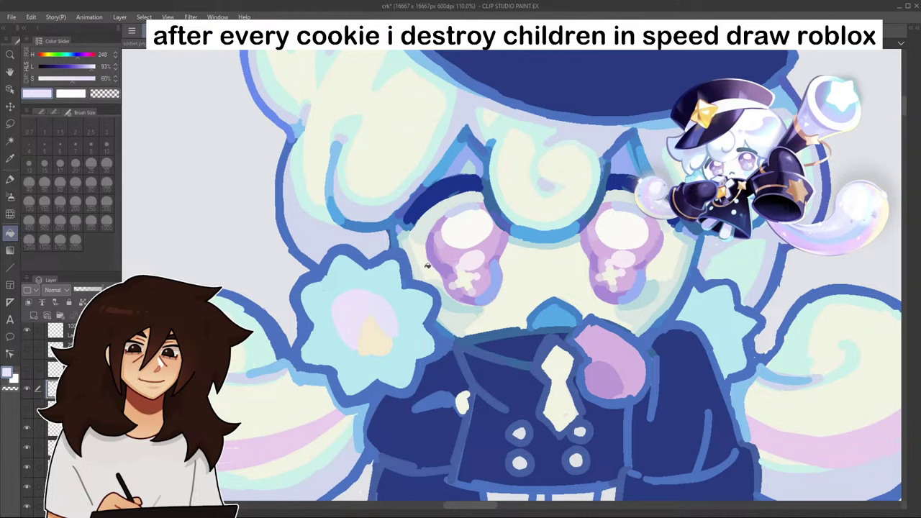
pyautogui.hotkey('ctrl', 'z')
pyautogui.scroll(-6, 423, 265)
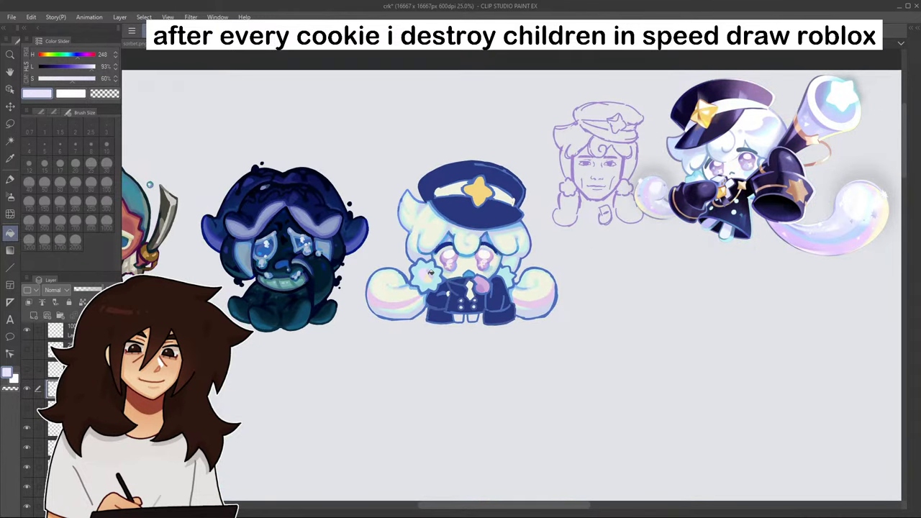
pyautogui.scroll(7, 431, 272)
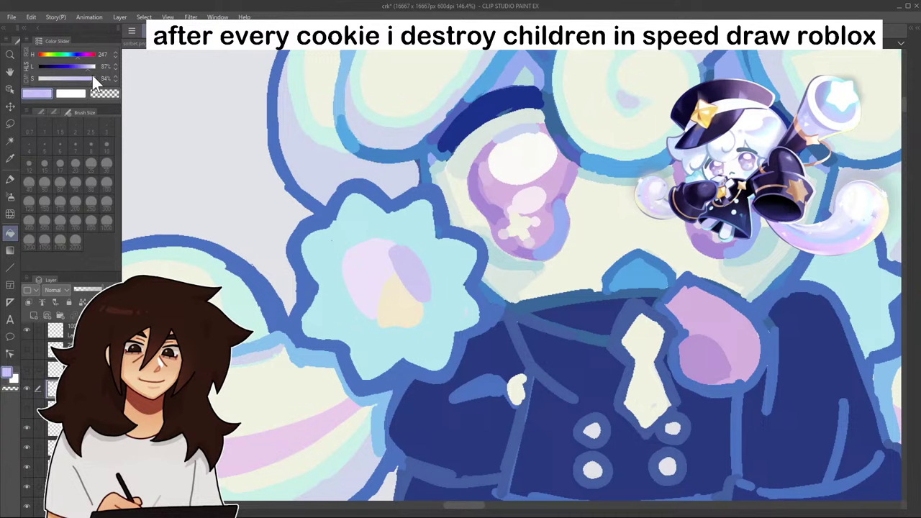
# - Recolour the left flower's upper petal with a 94% saturated periwinkle at hue 247, and lighten its fill to luminosity 97%
pyautogui.moveTo(409, 269); pyautogui.dragTo(422, 261)
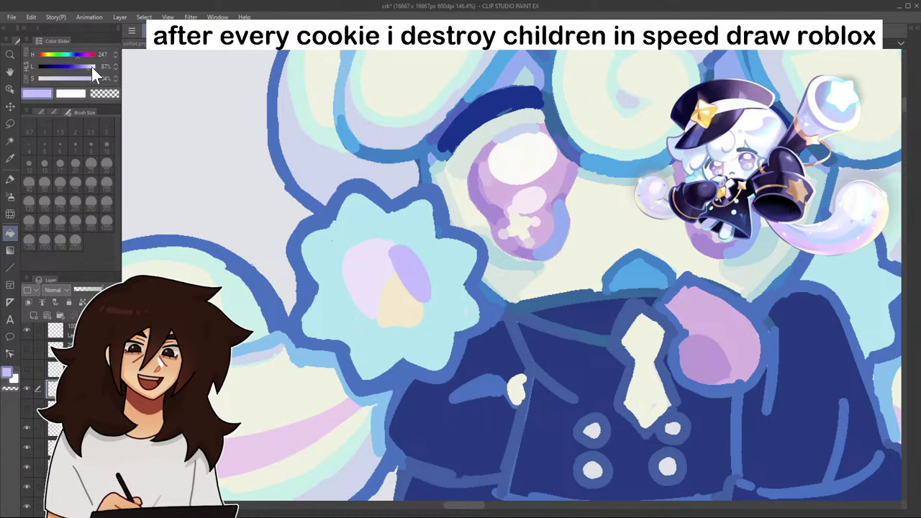
pyautogui.moveTo(91, 67); pyautogui.dragTo(96, 67)
pyautogui.moveTo(400, 248); pyautogui.dragTo(414, 268)
pyautogui.scroll(-12, 435, 269)
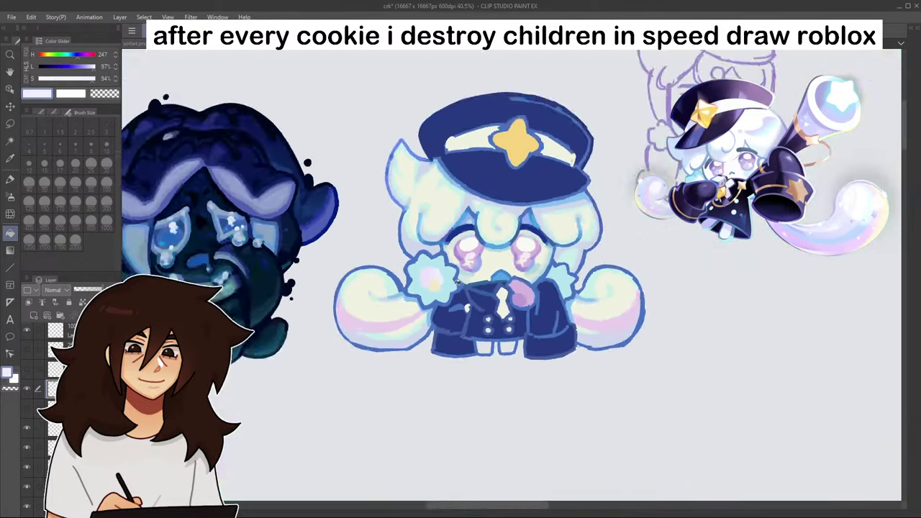
pyautogui.scroll(10, 431, 266)
# - Refill the left flower's large lilac petal with a deeper tint at hue 269, luminosity 87% and saturation 64%
pyautogui.keyDown('alt'); pyautogui.click(436, 309); pyautogui.keyUp('alt')
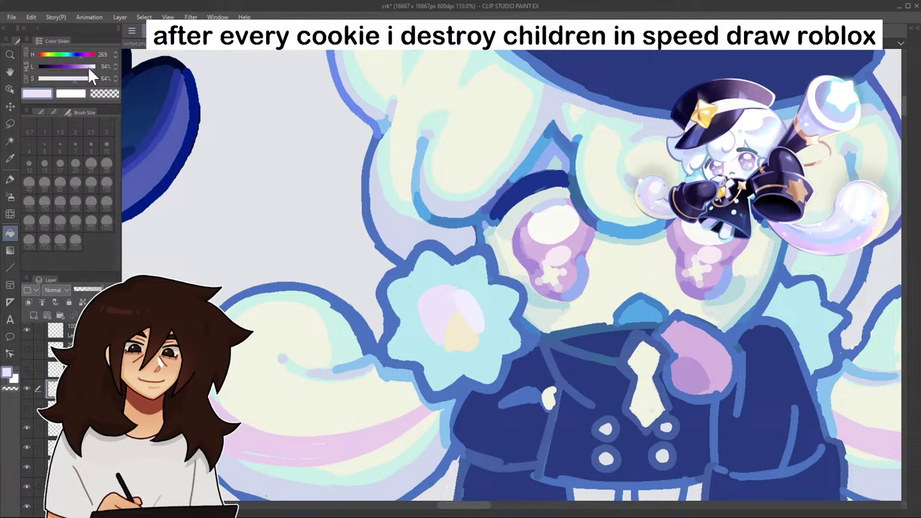
pyautogui.click(88, 66)
pyautogui.scroll(-8, 437, 296)
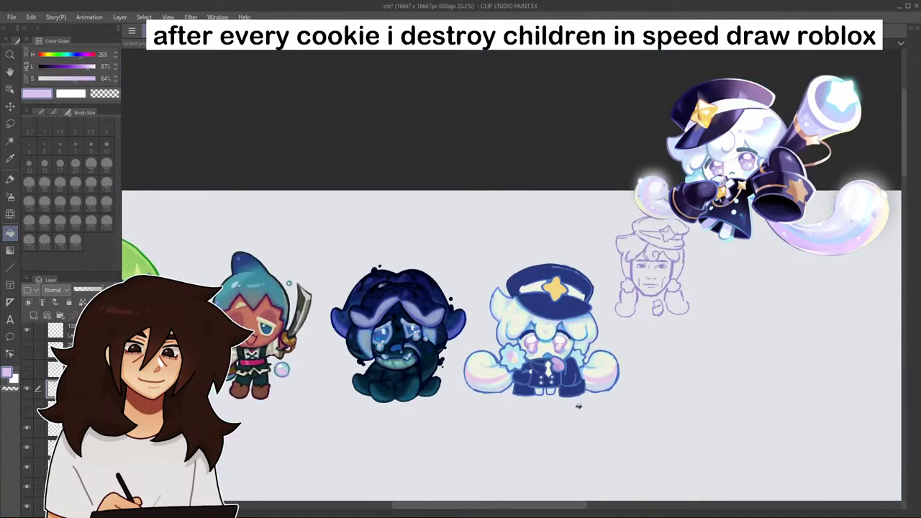
pyautogui.scroll(9, 514, 372)
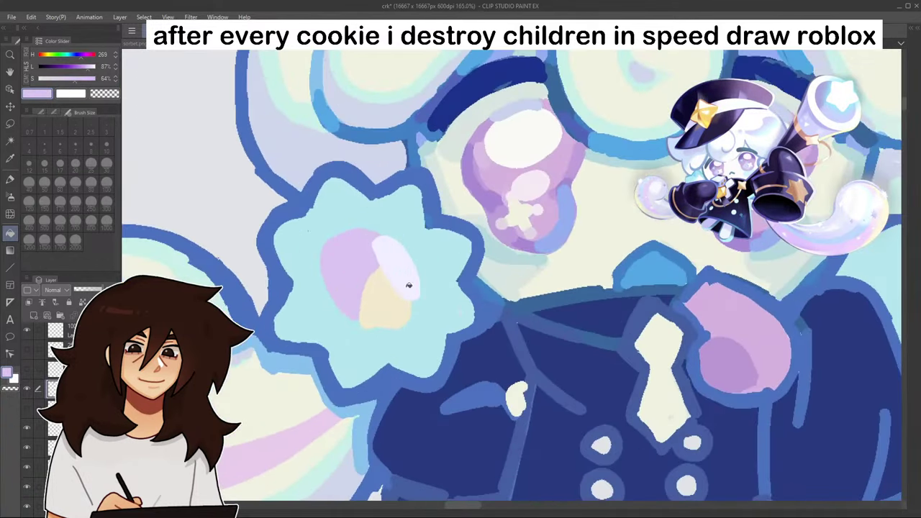
# - Paint a cream accent on the left flower's lower-right petal tip with the pen, sampling the colour from the cream petal
pyautogui.keyDown('alt'); pyautogui.click(404, 280); pyautogui.keyUp('alt')
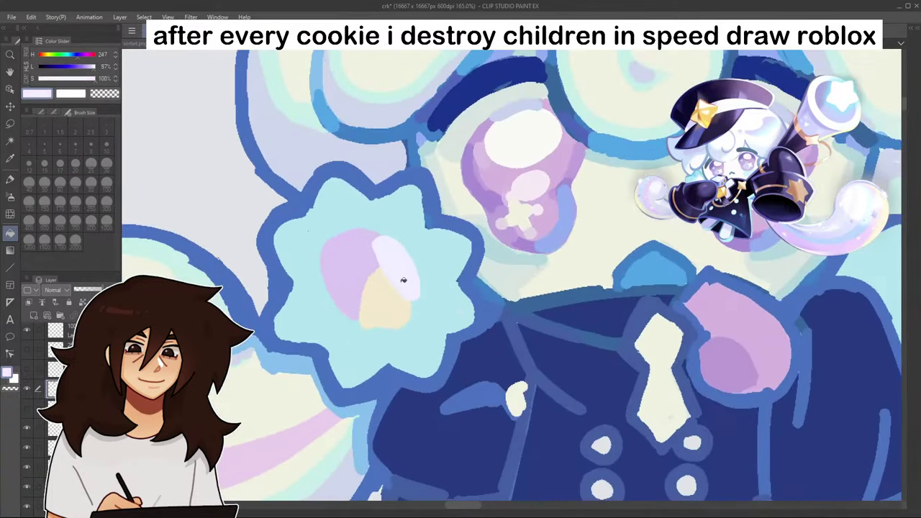
pyautogui.keyDown('alt'); pyautogui.click(394, 298); pyautogui.keyUp('alt')
pyautogui.click(10, 179)
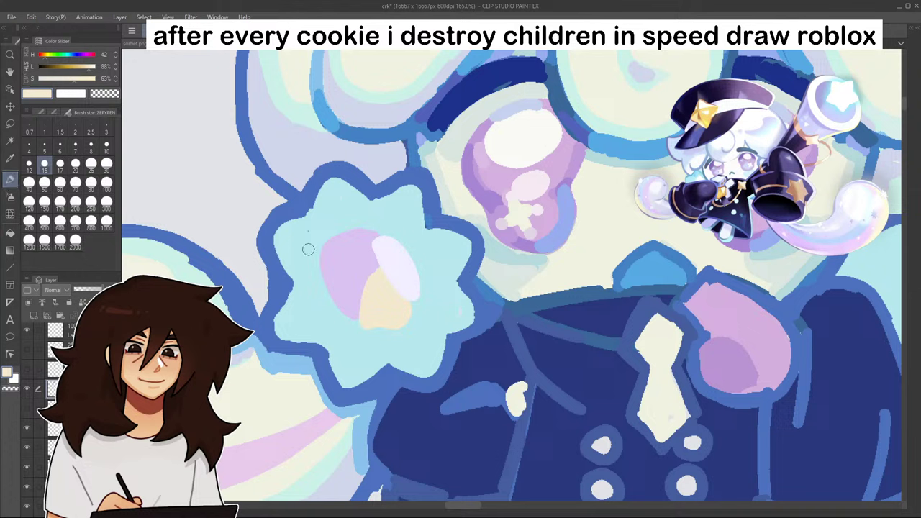
pyautogui.moveTo(387, 353); pyautogui.dragTo(411, 362)
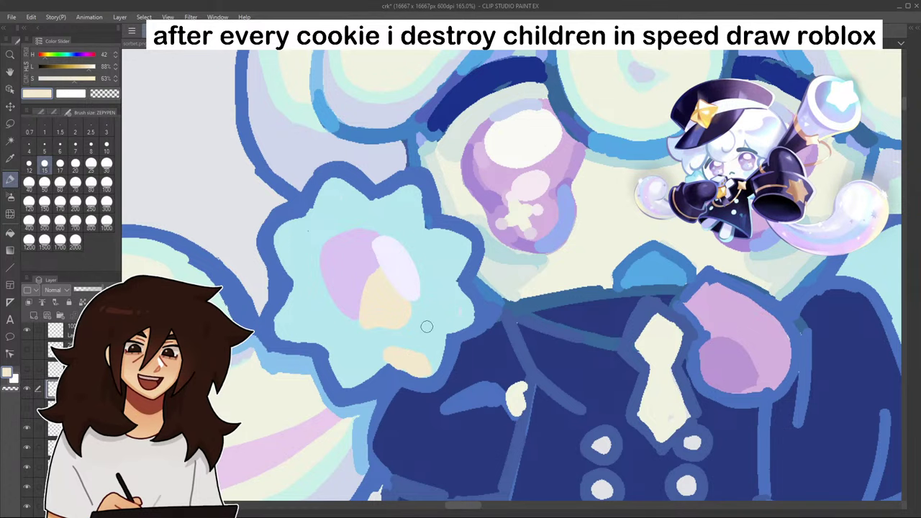
# - Paint a blue accent on the petal above the lower cream patch at hue 215, luminosity 74% and saturation 71%
pyautogui.keyDown('alt'); pyautogui.click(427, 327); pyautogui.keyUp('alt')
pyautogui.click(72, 53)
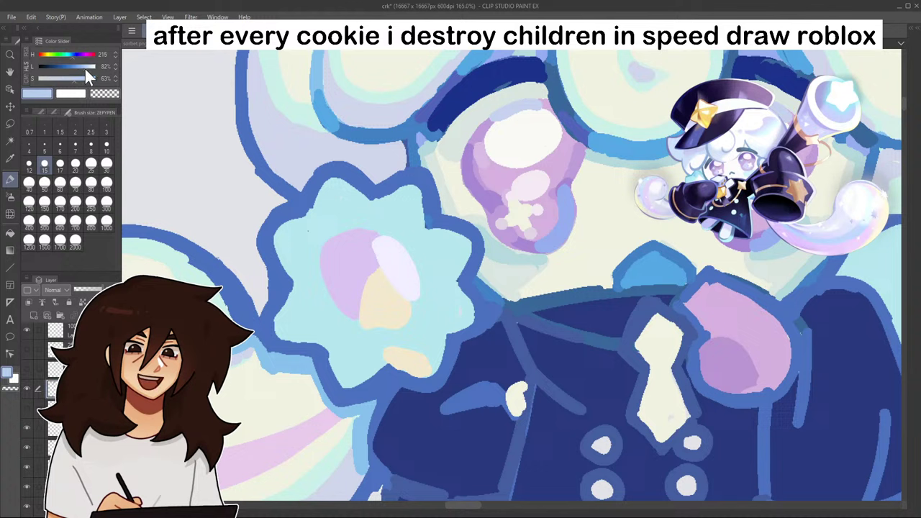
pyautogui.moveTo(85, 69); pyautogui.dragTo(80, 68)
pyautogui.click(78, 79)
pyautogui.moveTo(429, 313)
pyautogui.mouseDown()
pyautogui.moveTo(442, 332)
pyautogui.moveTo(439, 312)
pyautogui.moveTo(468, 321)
pyautogui.moveTo(442, 320)
pyautogui.mouseUp()
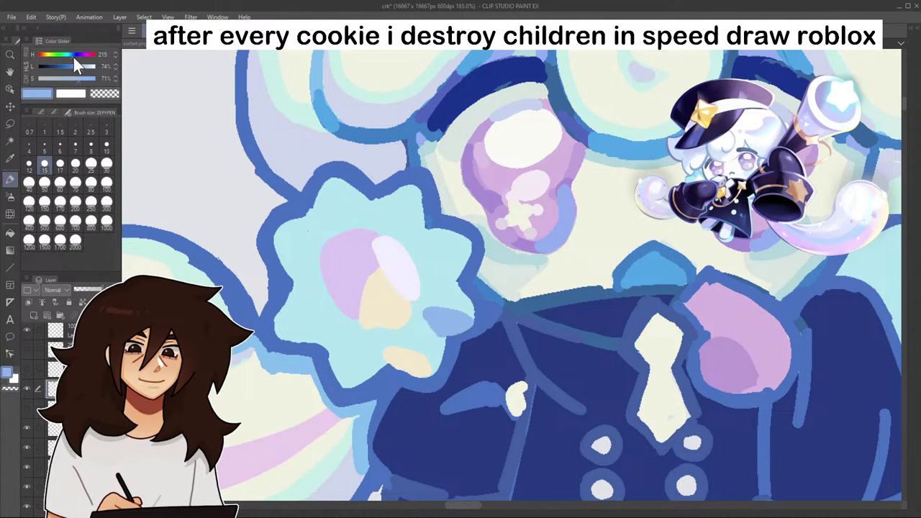
# - Refill the left flower's blue edge accent with pale periwinkle at hue 227 and luminosity 87%
pyautogui.click(73, 55)
pyautogui.click(86, 66)
pyautogui.click(9, 234)
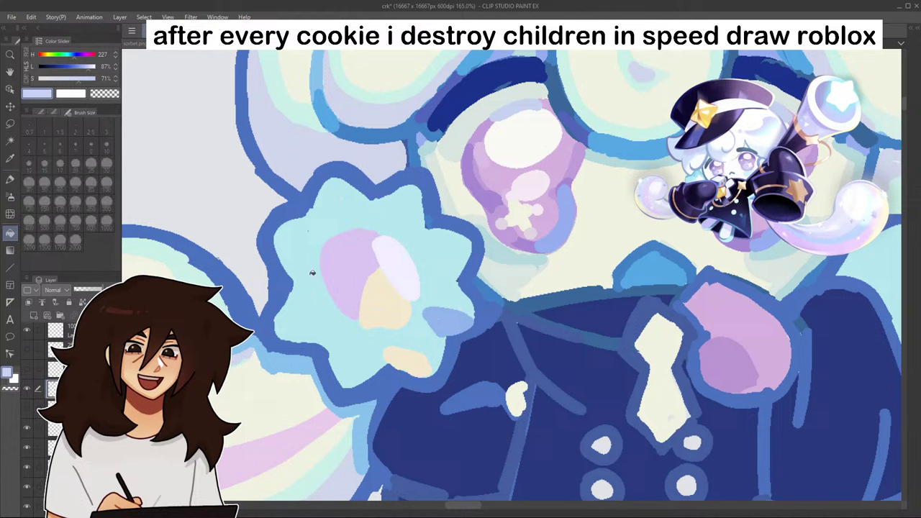
pyautogui.moveTo(435, 327); pyautogui.dragTo(468, 316)
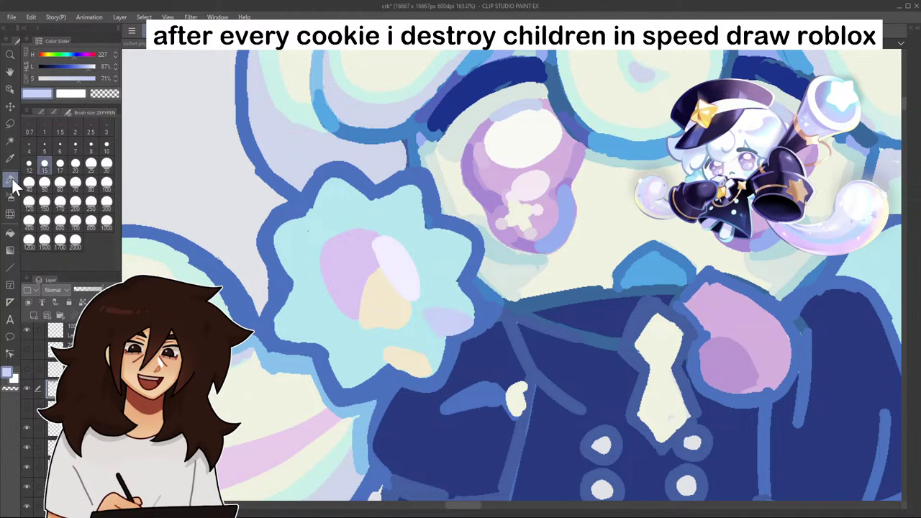
# - Fill the left flower's lilac, cream and periwinkle central petals with its sampled aqua base colour
pyautogui.click(10, 179)
pyautogui.keyDown('alt'); pyautogui.click(425, 253); pyautogui.keyUp('alt')
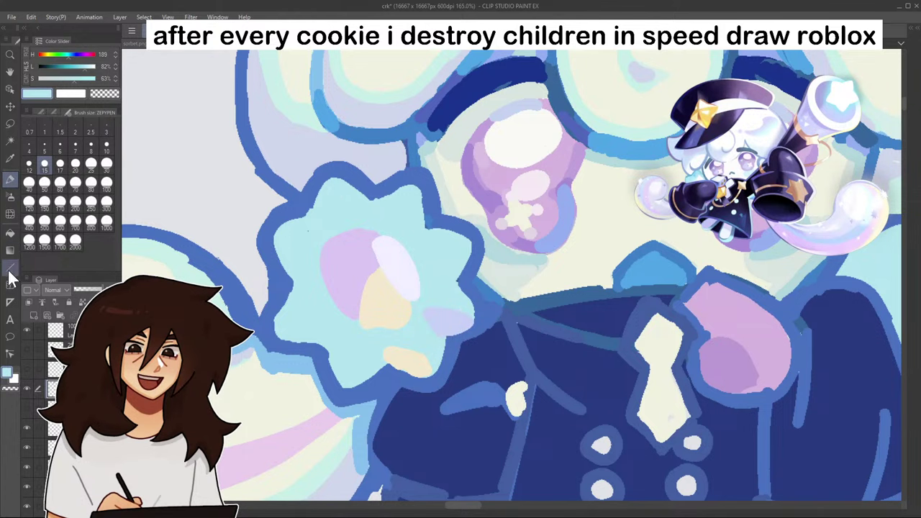
pyautogui.click(10, 234)
pyautogui.click(354, 260)
pyautogui.click(386, 294)
pyautogui.moveTo(411, 277); pyautogui.dragTo(394, 268)
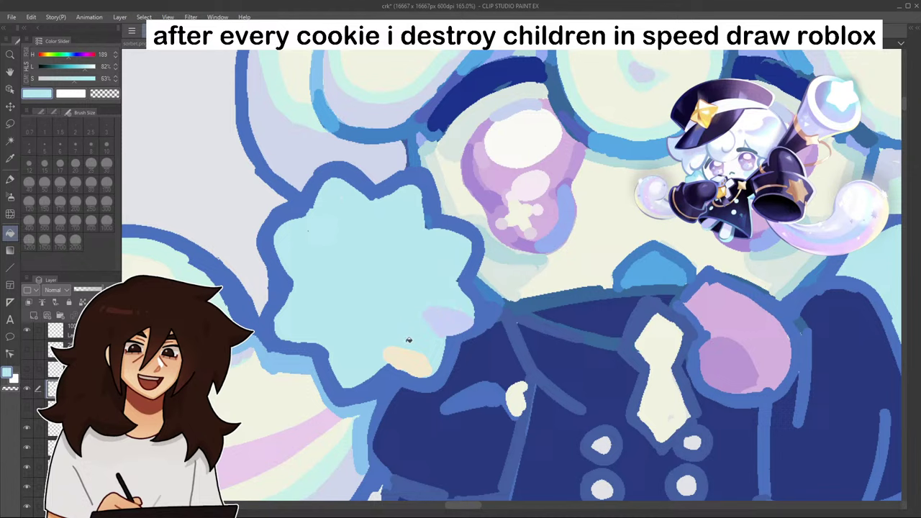
# - Paint two cream patches on the left flower, one on its upper petal tip and one above its centre
pyautogui.keyDown('alt'); pyautogui.click(410, 350); pyautogui.keyUp('alt')
pyautogui.click(10, 180)
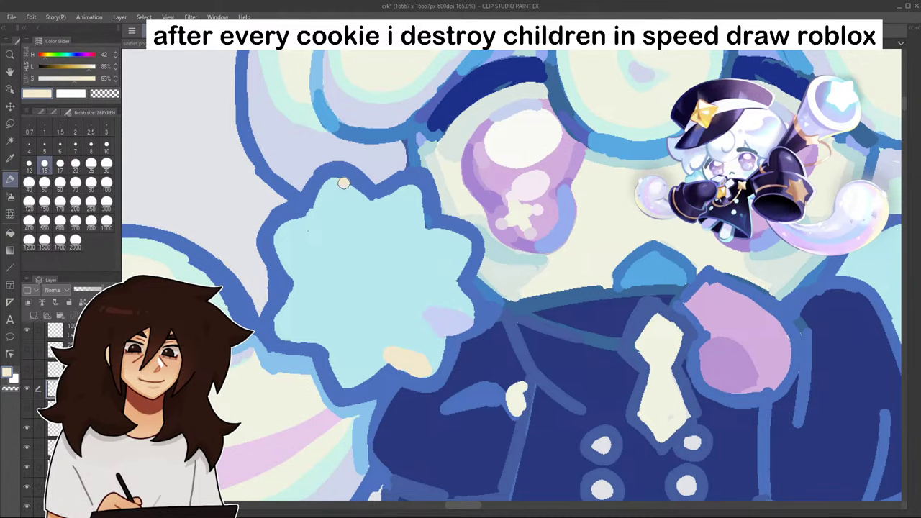
pyautogui.moveTo(341, 181); pyautogui.dragTo(360, 196)
pyautogui.moveTo(355, 253)
pyautogui.mouseDown()
pyautogui.moveTo(336, 249)
pyautogui.moveTo(365, 243)
pyautogui.moveTo(350, 264)
pyautogui.mouseUp()
pyautogui.scroll(-10, 429, 284)
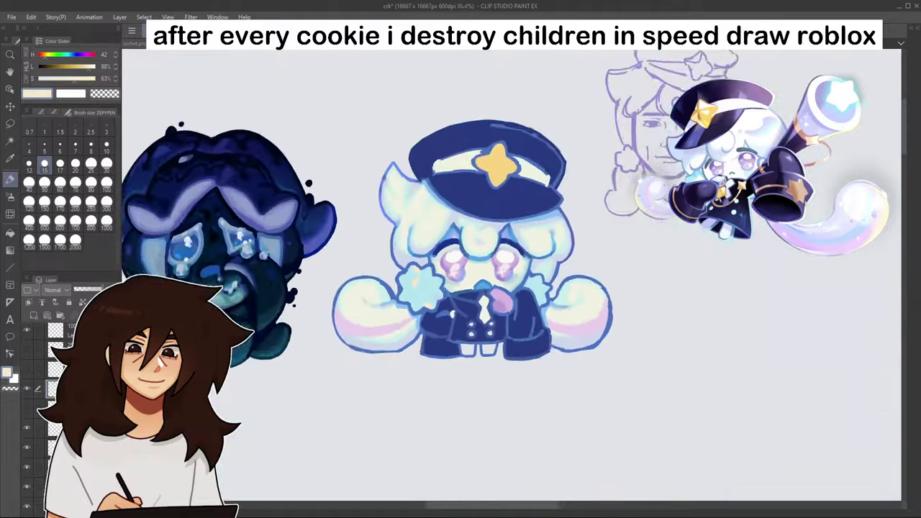
pyautogui.scroll(10, 511, 268)
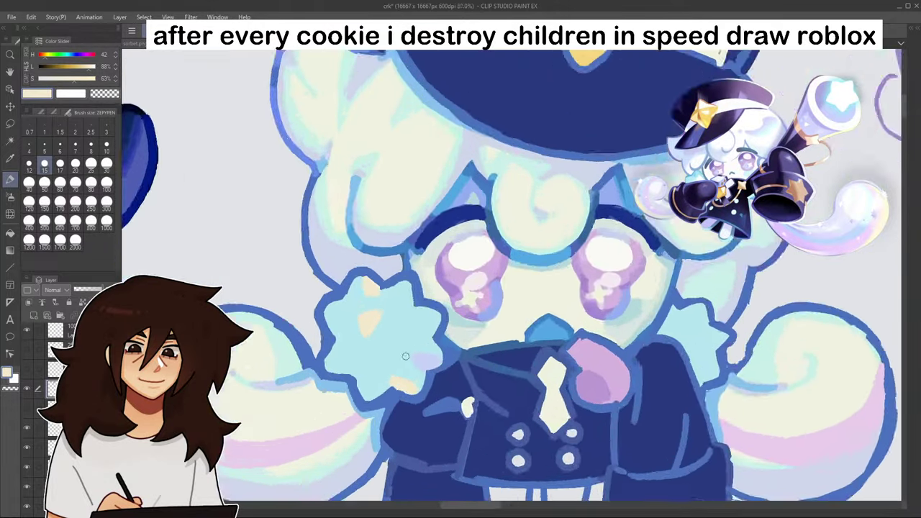
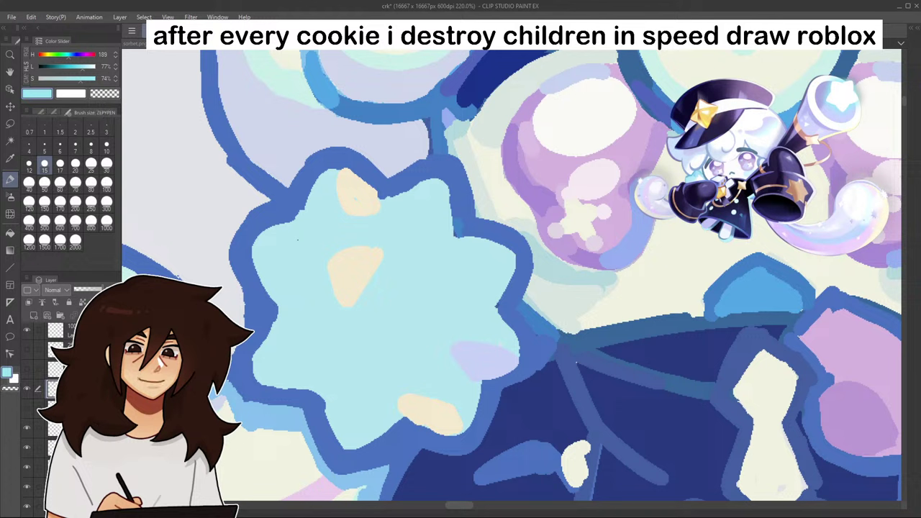
# - Paint a sky-blue accent beside the upper cream patch and fill it at hue 197, luminosity 71% and saturation 76%
pyautogui.moveTo(312, 208)
pyautogui.mouseDown()
pyautogui.moveTo(321, 183)
pyautogui.moveTo(309, 210)
pyautogui.mouseUp()
pyautogui.click(80, 67)
pyautogui.click(69, 55)
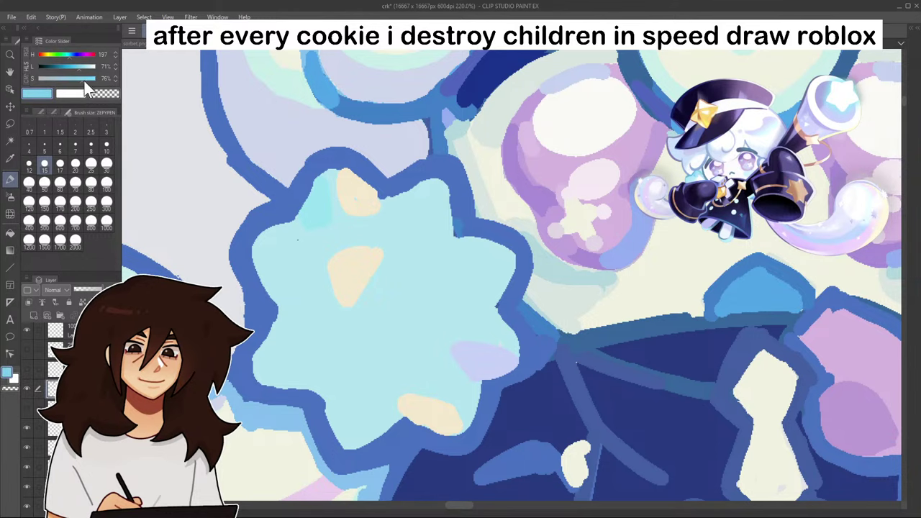
pyautogui.click(10, 232)
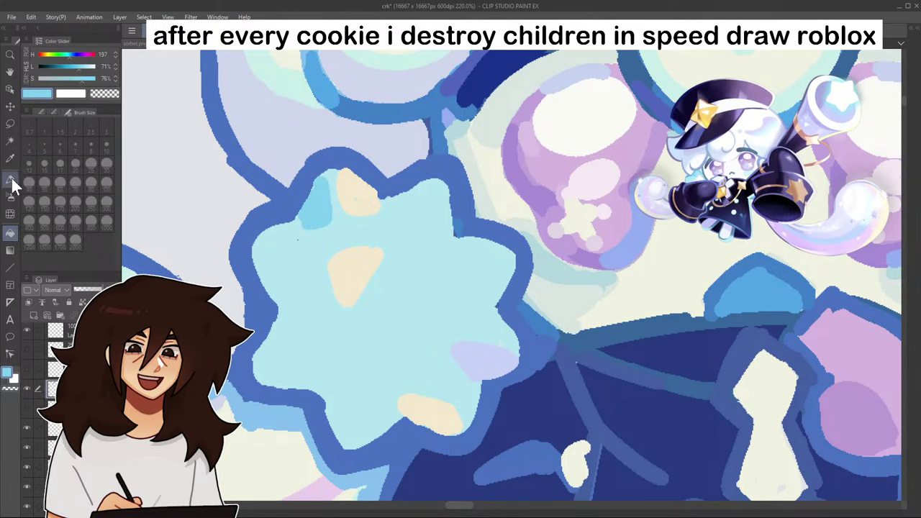
pyautogui.click(12, 178)
pyautogui.scroll(-10, 603, 241)
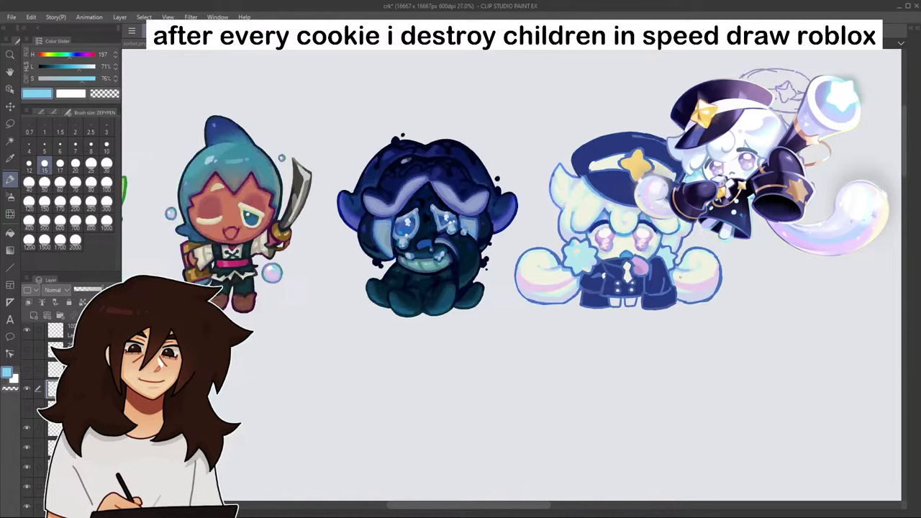
pyautogui.scroll(10, 504, 247)
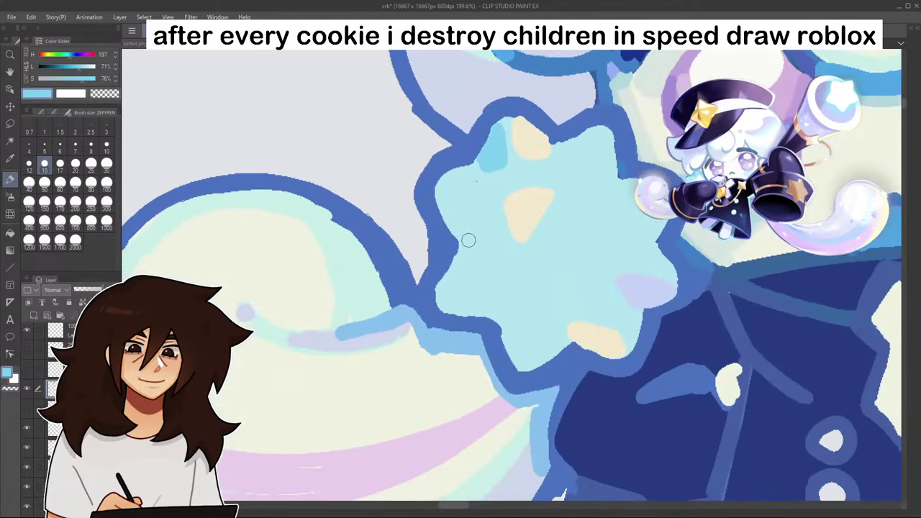
# - Check the left flower's accents and outline up close and against the whole character
pyautogui.moveTo(467, 250)
pyautogui.mouseDown()
pyautogui.moveTo(444, 276)
pyautogui.moveTo(449, 304)
pyautogui.mouseUp()
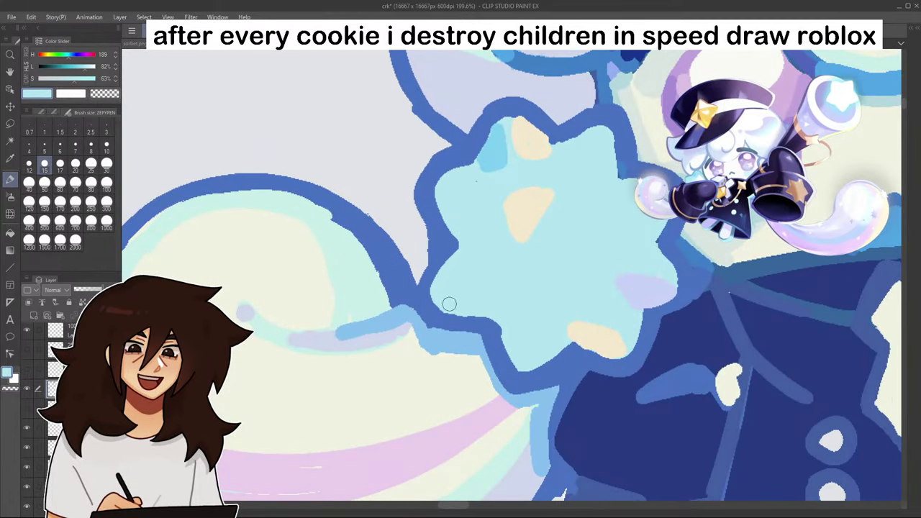
pyautogui.scroll(-8, 522, 260)
pyautogui.scroll(6, 521, 243)
pyautogui.scroll(1, 423, 245)
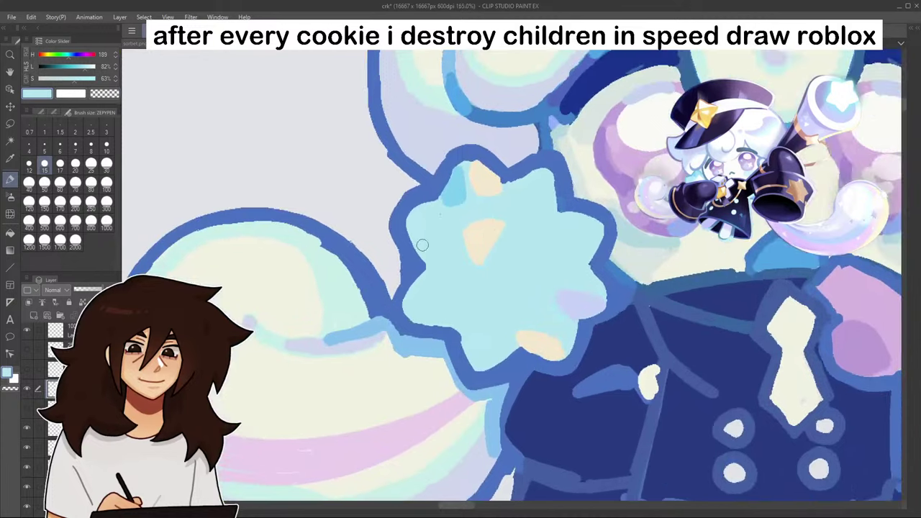
pyautogui.scroll(-8, 430, 277)
pyautogui.scroll(8, 428, 267)
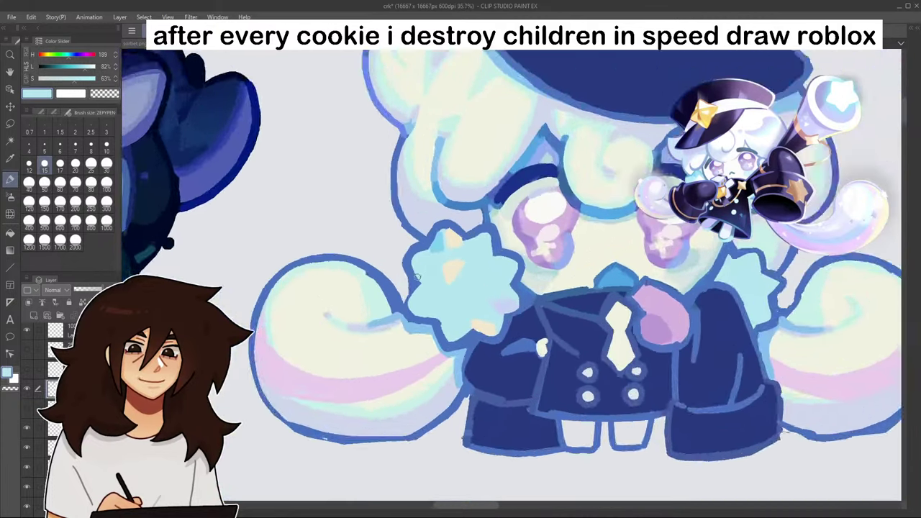
pyautogui.keyDown('alt'); pyautogui.click(414, 285); pyautogui.keyUp('alt')
pyautogui.scroll(-5, 416, 287)
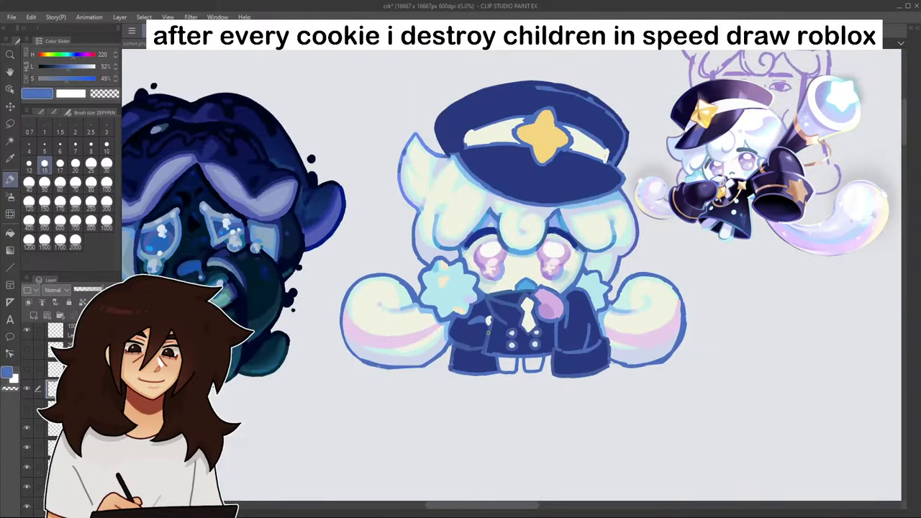
pyautogui.moveTo(447, 330); pyautogui.dragTo(411, 232)
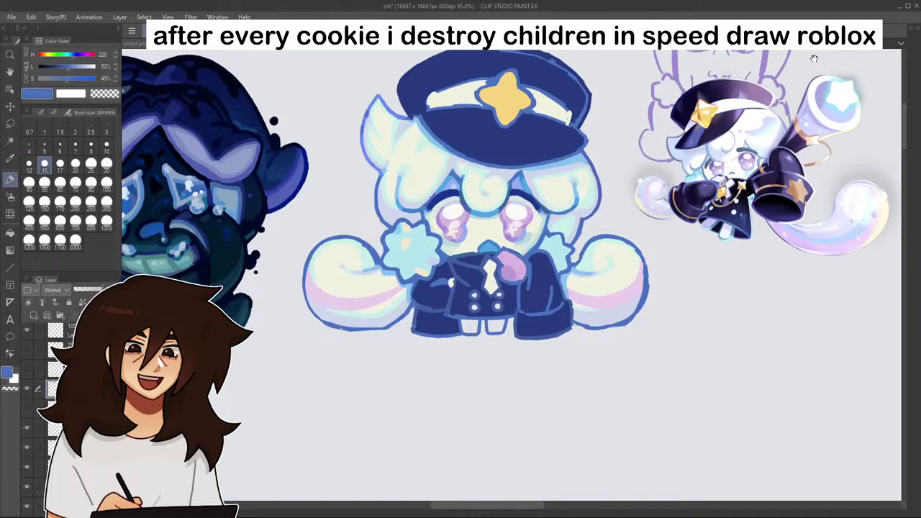
# - Paint lilac patches on the left flower's lower-right and lower-left petals and at its centre, using the sampled light periwinkle
pyautogui.scroll(8, 411, 233)
pyautogui.keyDown('alt'); pyautogui.click(514, 315); pyautogui.keyUp('alt')
pyautogui.moveTo(498, 311); pyautogui.dragTo(514, 323)
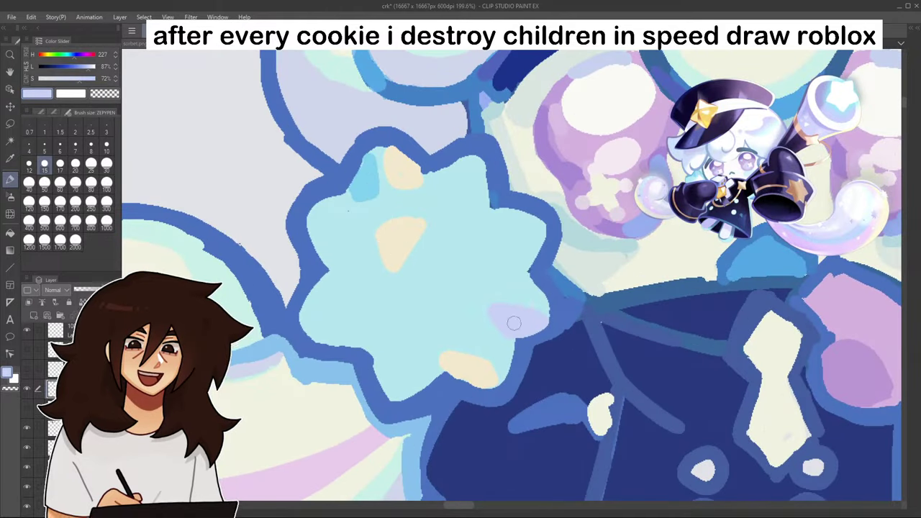
pyautogui.moveTo(319, 331); pyautogui.dragTo(364, 326)
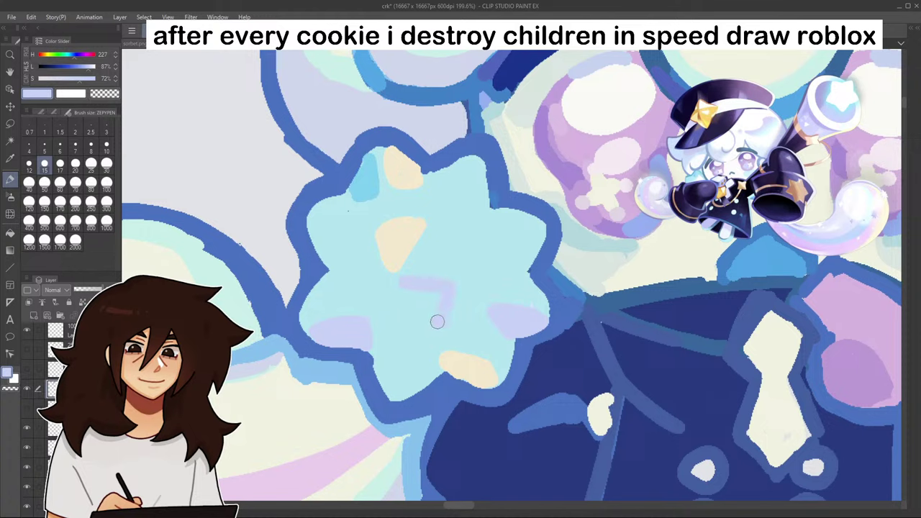
# - Paint a sky-blue wedge beside the left flower's central lilac patch, using the colour sampled from its upper petal
pyautogui.keyDown('alt'); pyautogui.click(368, 188); pyautogui.keyUp('alt')
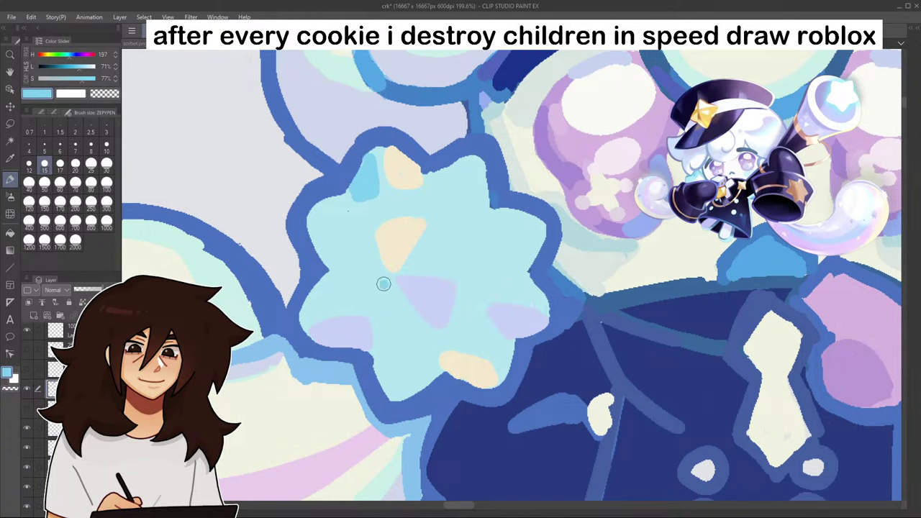
pyautogui.moveTo(383, 284)
pyautogui.mouseDown()
pyautogui.moveTo(408, 309)
pyautogui.moveTo(394, 306)
pyautogui.mouseUp()
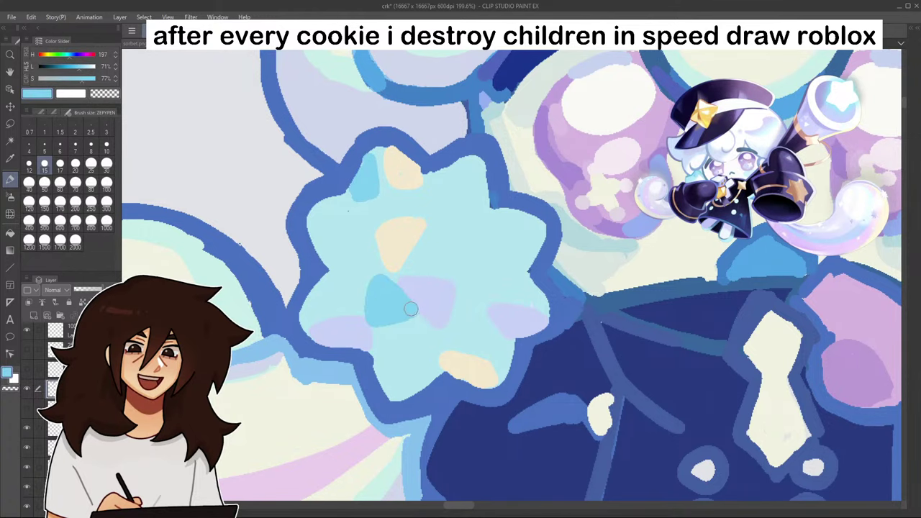
pyautogui.scroll(-8, 389, 308)
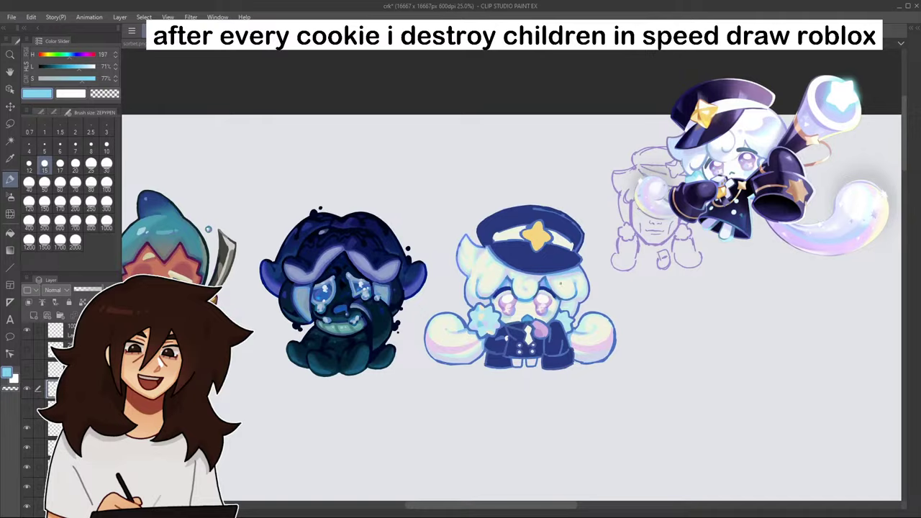
# - Paint pale cream patches on the left flower's upper-right petal and right of its centre, using the hair's sampled cream
pyautogui.scroll(7, 486, 308)
pyautogui.keyDown('alt'); pyautogui.click(484, 326); pyautogui.keyUp('alt')
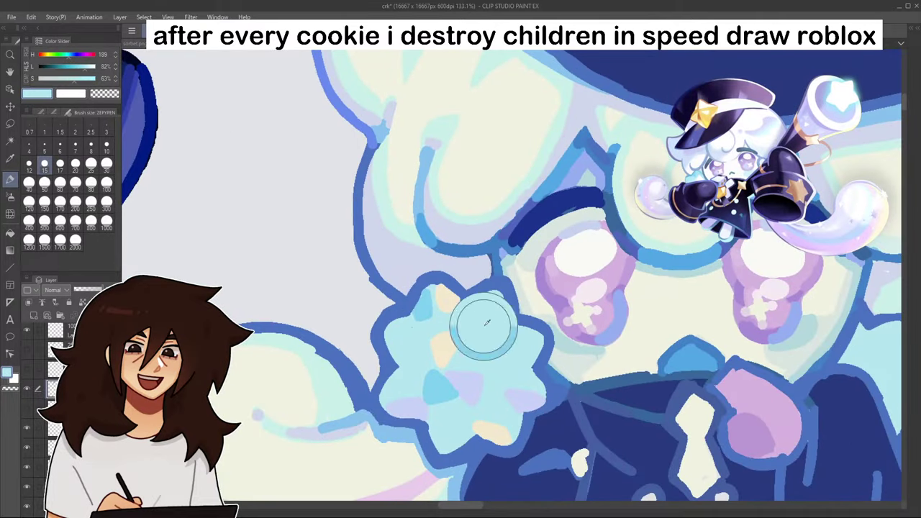
pyautogui.keyDown('alt'); pyautogui.click(481, 201); pyautogui.keyUp('alt')
pyautogui.moveTo(496, 303)
pyautogui.mouseDown()
pyautogui.moveTo(501, 326)
pyautogui.moveTo(395, 243)
pyautogui.moveTo(360, 281)
pyautogui.moveTo(349, 278)
pyautogui.moveTo(363, 283)
pyautogui.mouseUp()
pyautogui.scroll(-16, 368, 284)
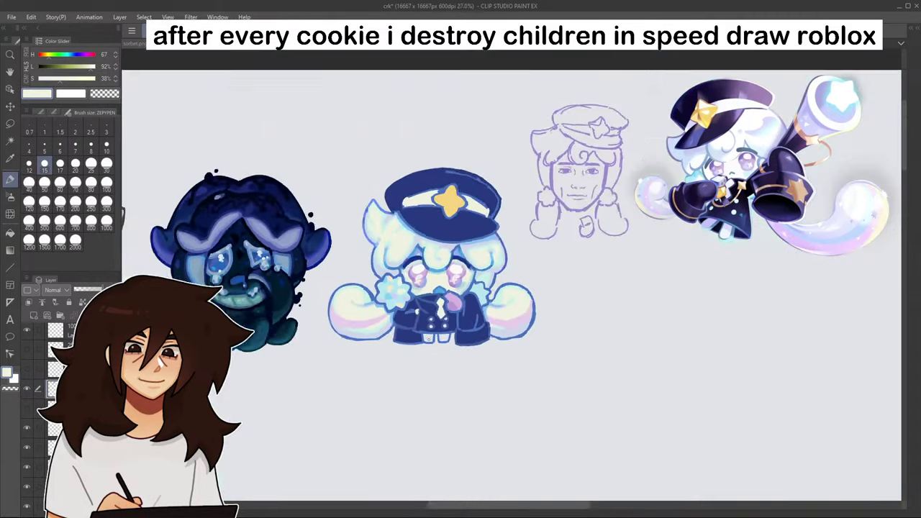
pyautogui.scroll(6, 413, 318)
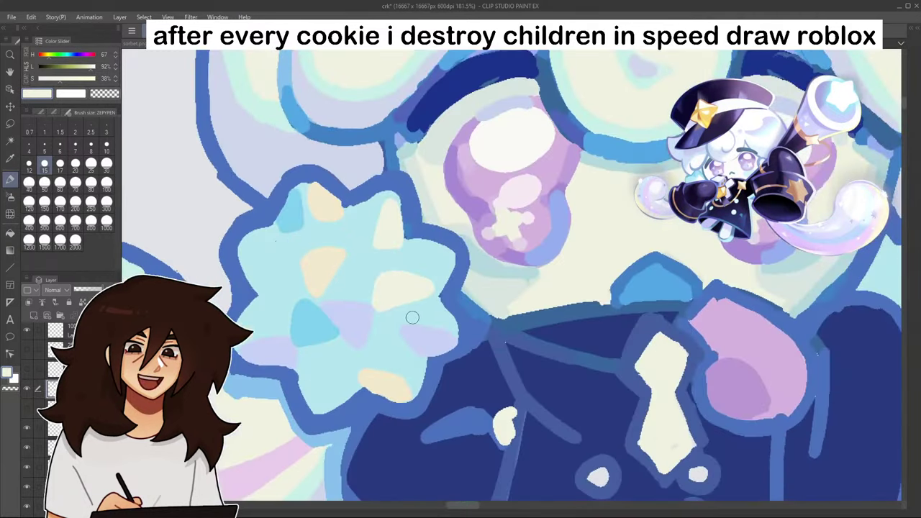
# - Undo and rework the pale cream patch right of the left flower's centre, checking it against the whole character
pyautogui.hotkey('ctrl', 'z')
pyautogui.moveTo(375, 304)
pyautogui.mouseDown()
pyautogui.moveTo(392, 280)
pyautogui.moveTo(379, 302)
pyautogui.moveTo(395, 282)
pyautogui.moveTo(416, 288)
pyautogui.mouseUp()
pyautogui.hotkey('ctrl', 'z')
pyautogui.scroll(-3, 422, 286)
pyautogui.scroll(-5, 426, 321)
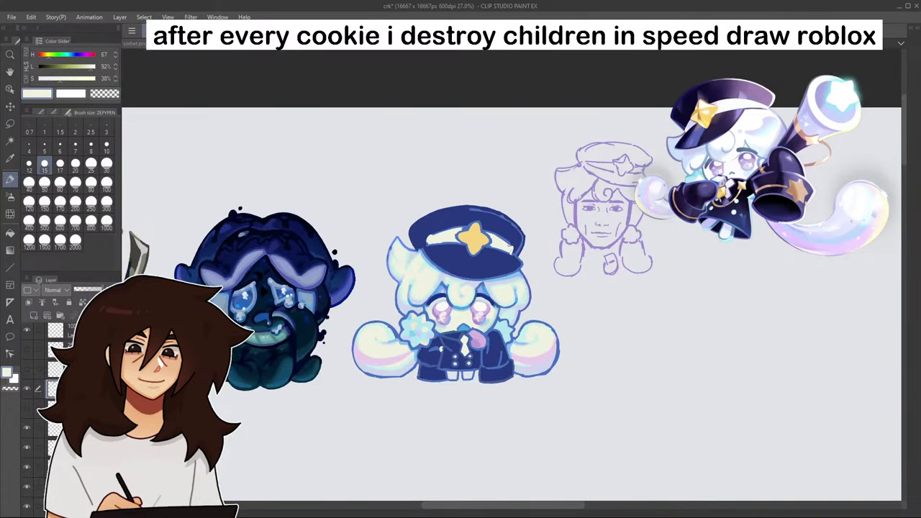
pyautogui.moveTo(820, 138); pyautogui.dragTo(859, 54)
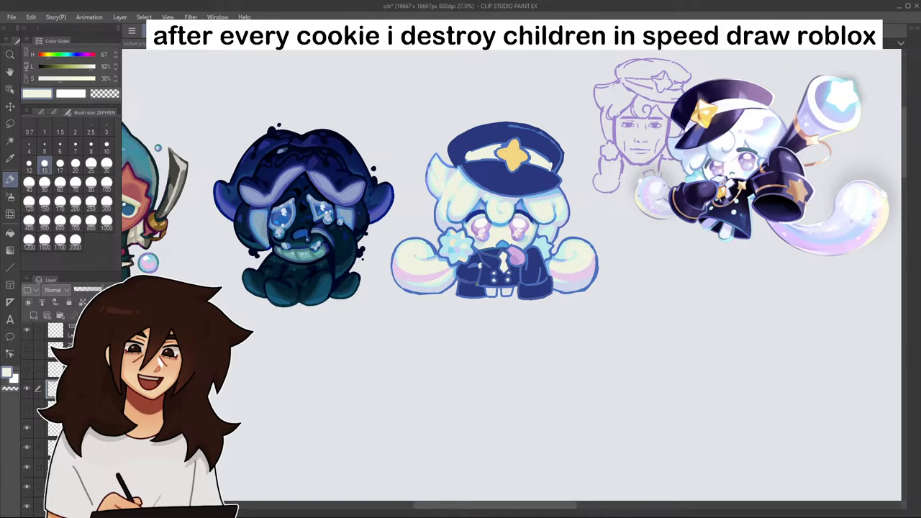
# - Shade the hair above the left flower and along its outer edge in periwinkle at hue 224, luminosity 76% and saturation 59%
pyautogui.scroll(6, 463, 228)
pyautogui.keyDown('alt'); pyautogui.click(414, 209); pyautogui.keyUp('alt')
pyautogui.moveTo(425, 206); pyautogui.dragTo(441, 226)
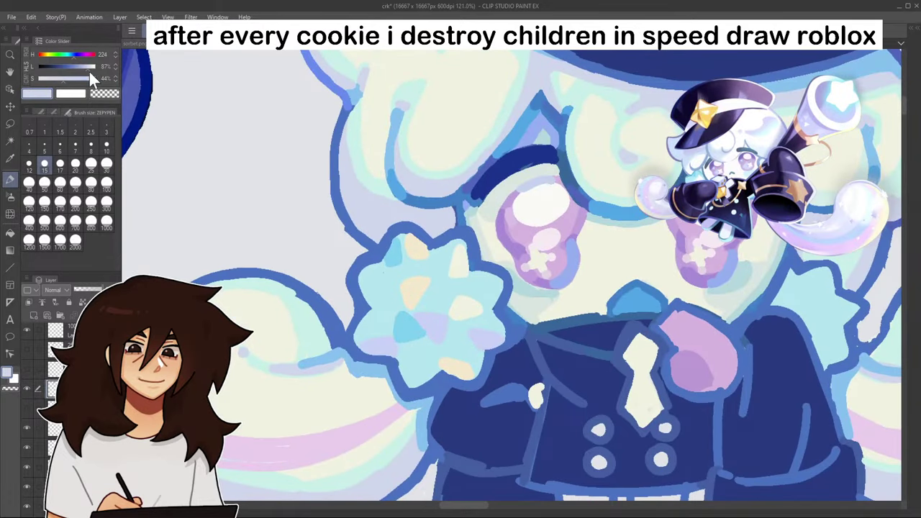
pyautogui.moveTo(90, 72); pyautogui.dragTo(77, 70)
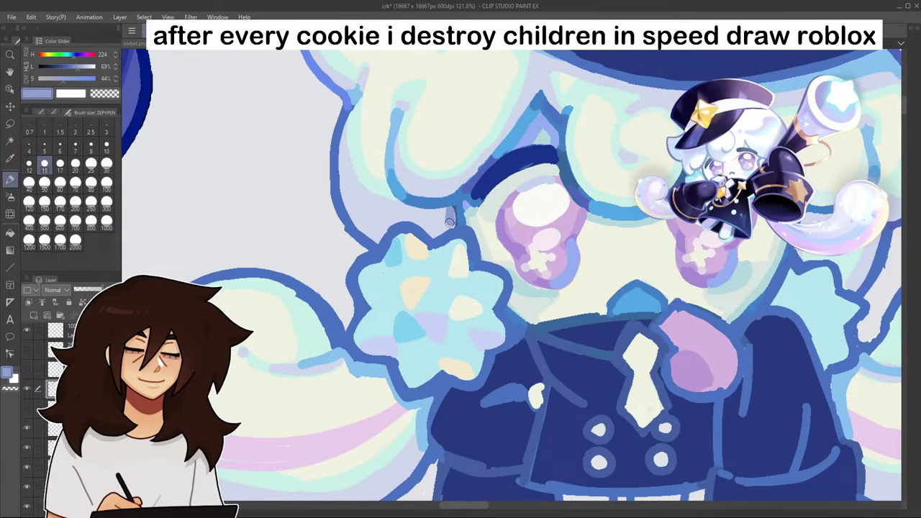
pyautogui.click(73, 80)
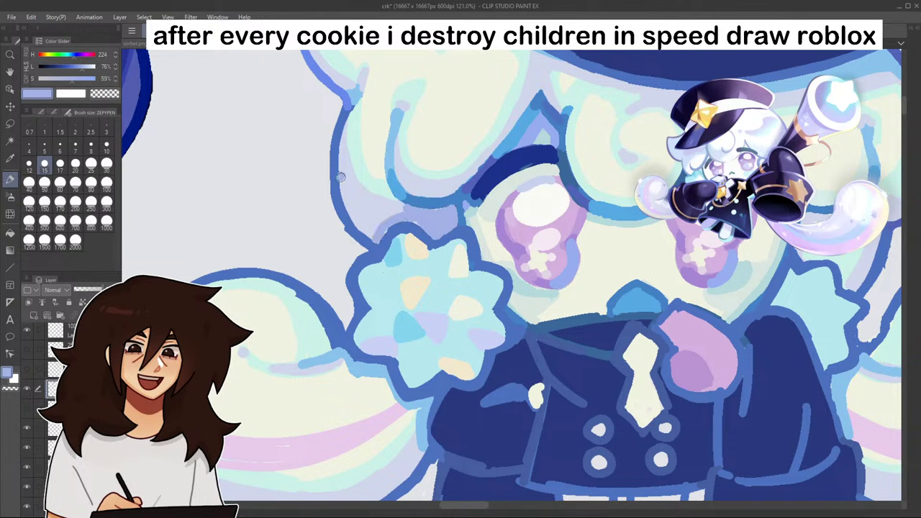
pyautogui.moveTo(341, 177); pyautogui.dragTo(371, 236)
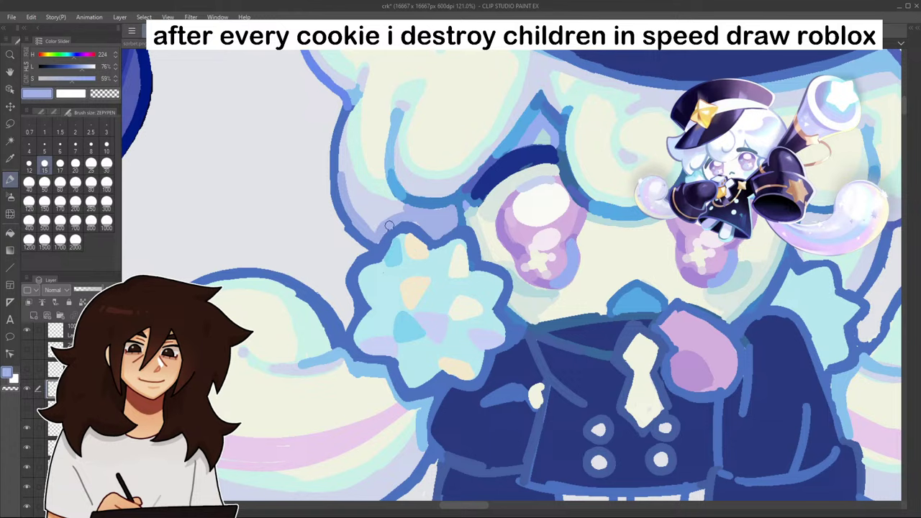
pyautogui.scroll(-6, 421, 222)
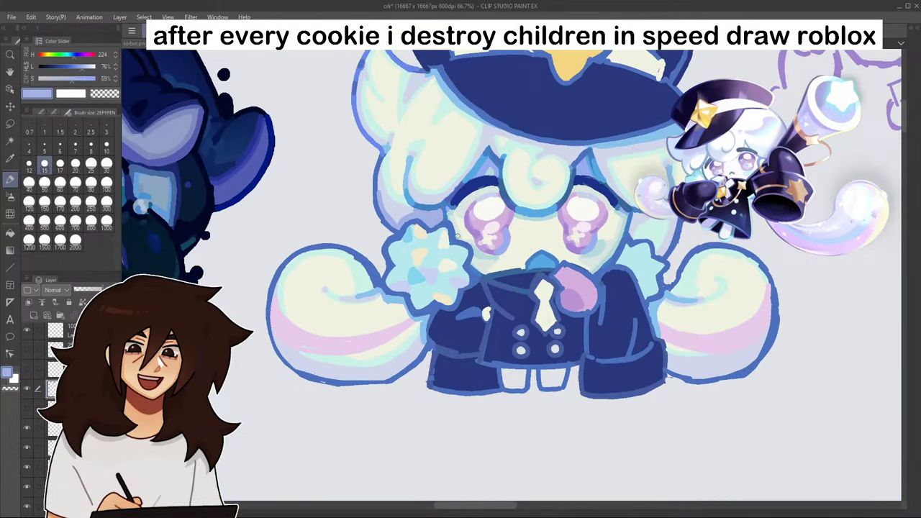
# - Touch up the outline between the left flower and coat collar with the sampled outline blue and coat navy
pyautogui.scroll(5, 488, 303)
pyautogui.scroll(3, 489, 302)
pyautogui.keyDown('alt'); pyautogui.click(470, 274); pyautogui.keyUp('alt')
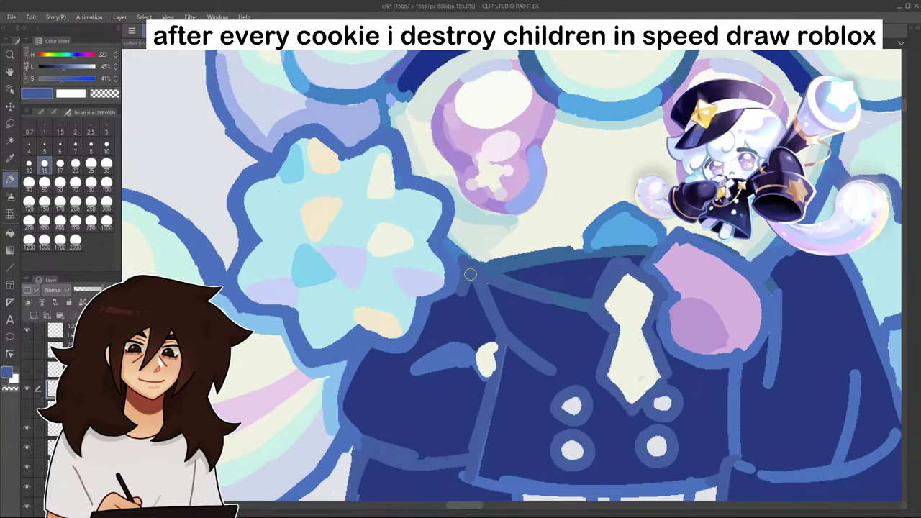
pyautogui.scroll(-5, 464, 285)
pyautogui.scroll(5, 489, 274)
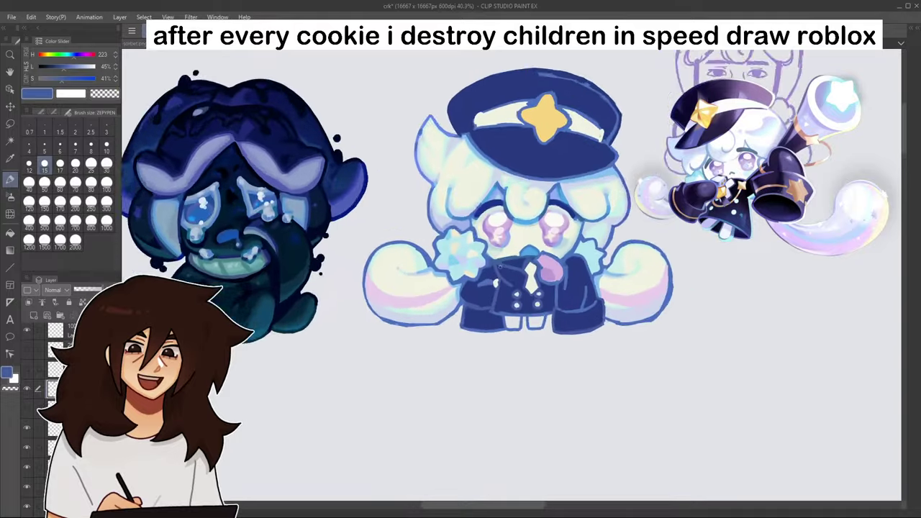
pyautogui.keyDown('alt'); pyautogui.click(489, 274); pyautogui.keyUp('alt')
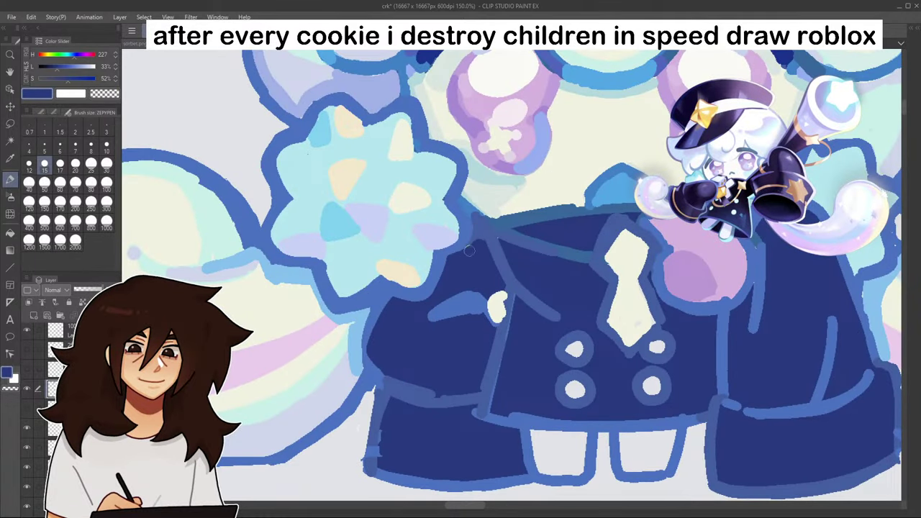
# - Cover the cream mark on the coat's left sleeve seam with the sampled outline blue
pyautogui.keyDown('alt'); pyautogui.click(461, 292); pyautogui.keyUp('alt')
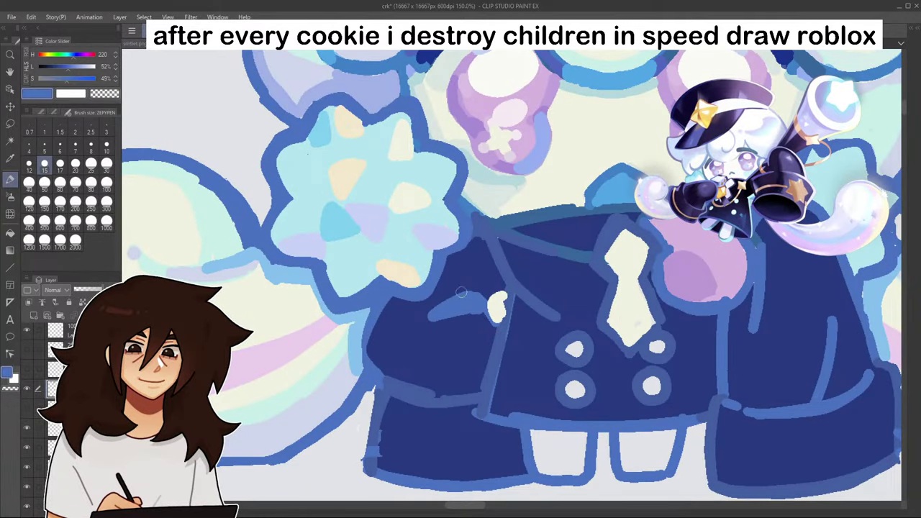
pyautogui.moveTo(498, 298); pyautogui.dragTo(493, 317)
pyautogui.scroll(-5, 501, 313)
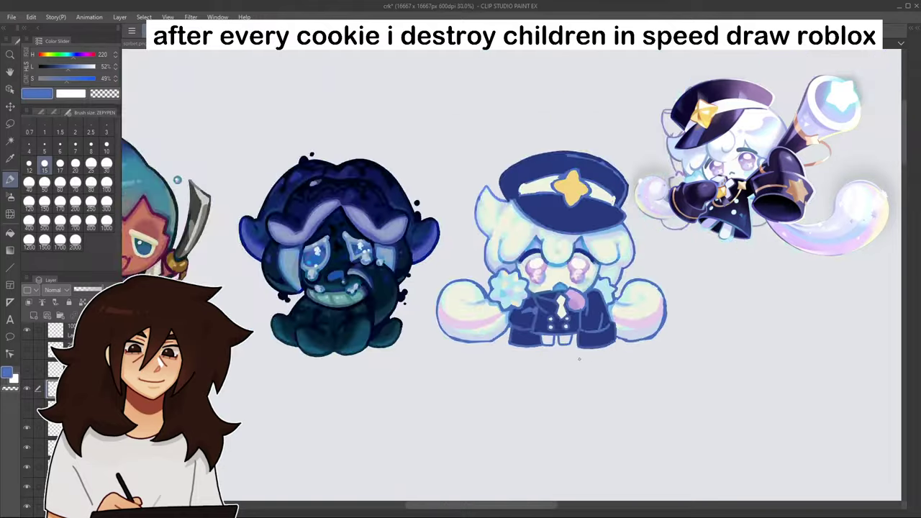
# - Repaint the darker patches on the upper-left hair outline with the brighter blue sampled from the same line
pyautogui.scroll(7, 506, 295)
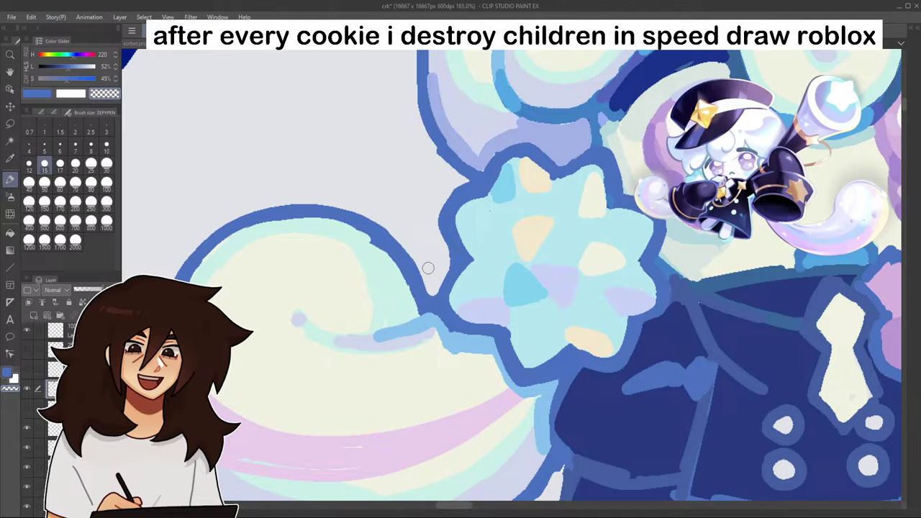
pyautogui.scroll(-8, 428, 268)
pyautogui.scroll(10, 605, 288)
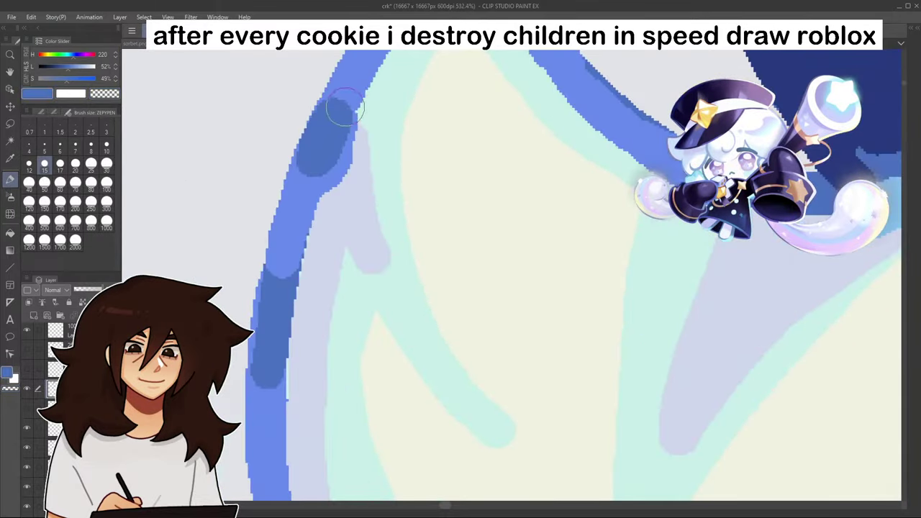
pyautogui.keyDown('alt'); pyautogui.click(351, 85); pyautogui.keyUp('alt')
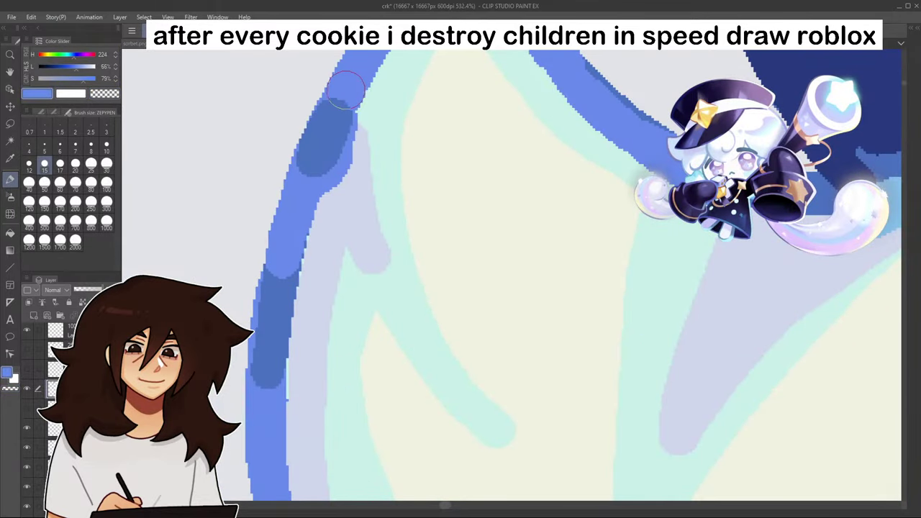
pyautogui.moveTo(348, 88); pyautogui.dragTo(332, 126)
pyautogui.scroll(-10, 332, 126)
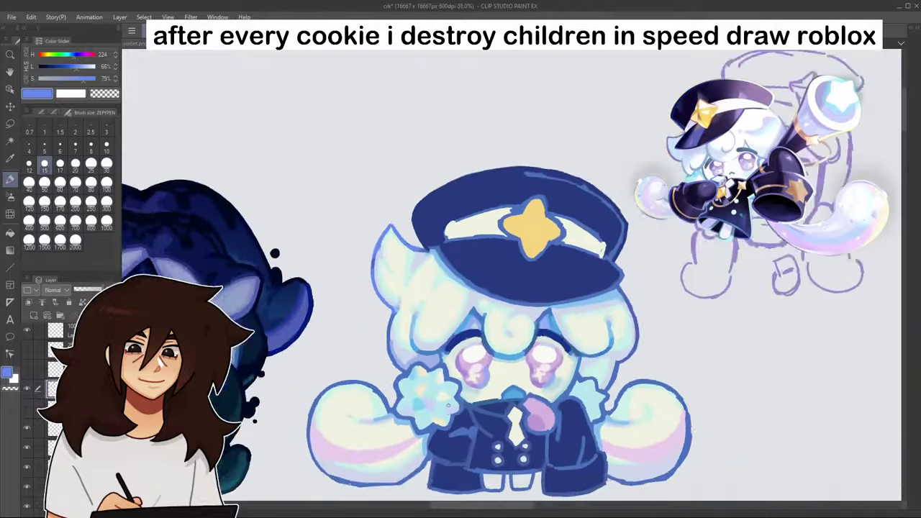
# - Recolour the lower-left outline of the left hair tail with the same brighter blue
pyautogui.scroll(4, 396, 464)
pyautogui.scroll(2, 396, 464)
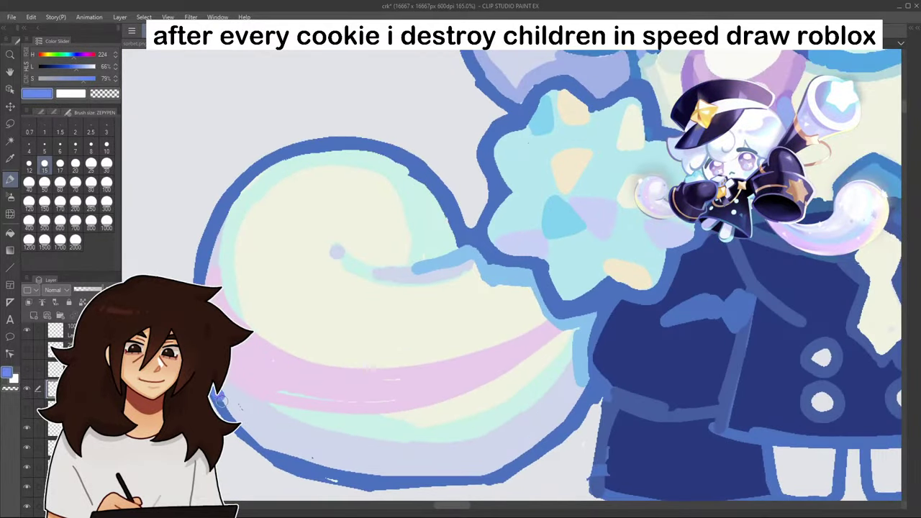
pyautogui.moveTo(220, 398)
pyautogui.mouseDown()
pyautogui.moveTo(263, 452)
pyautogui.moveTo(246, 436)
pyautogui.moveTo(292, 466)
pyautogui.moveTo(252, 437)
pyautogui.mouseUp()
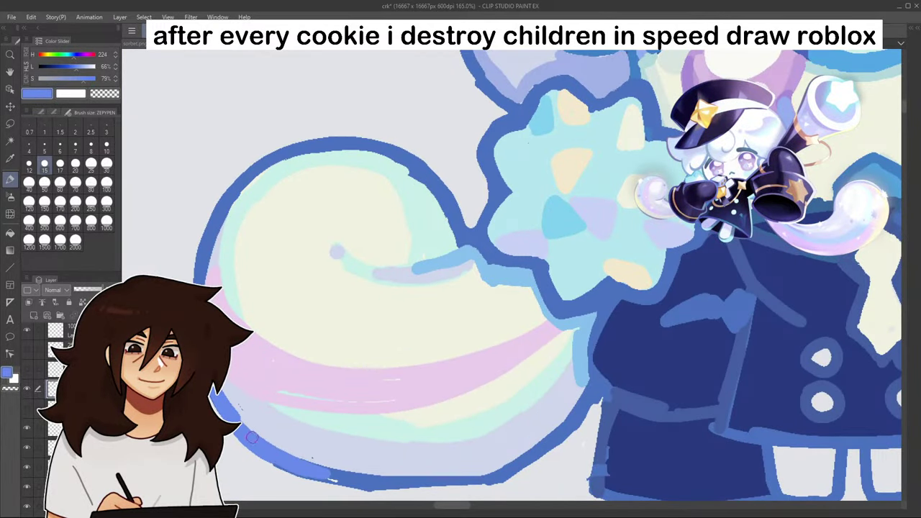
# - Thin the left hair tail's lower outline by erasing along its outer edge with transparent colour
pyautogui.keyDown('alt'); pyautogui.click(247, 401); pyautogui.keyUp('alt')
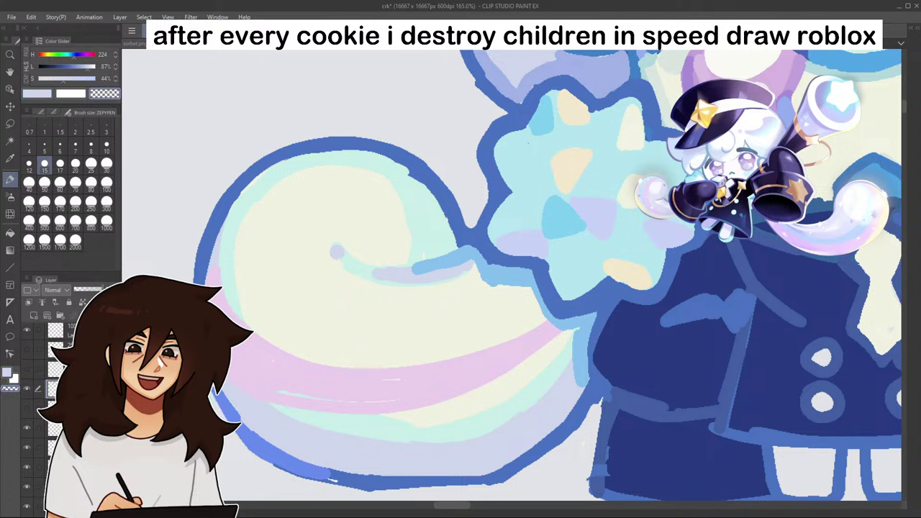
pyautogui.moveTo(238, 431)
pyautogui.mouseDown()
pyautogui.moveTo(292, 479)
pyautogui.moveTo(355, 494)
pyautogui.moveTo(292, 476)
pyautogui.moveTo(392, 489)
pyautogui.mouseUp()
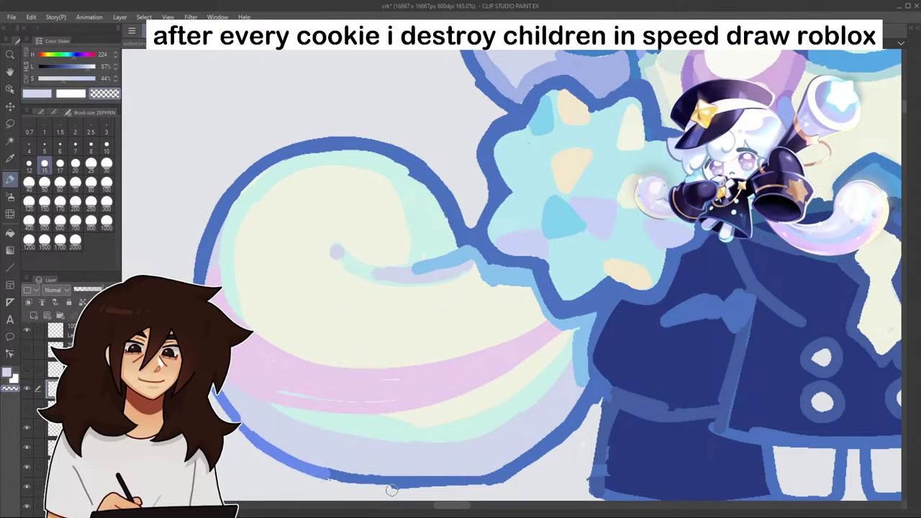
pyautogui.moveTo(317, 483); pyautogui.dragTo(429, 492)
pyautogui.scroll(-10, 471, 488)
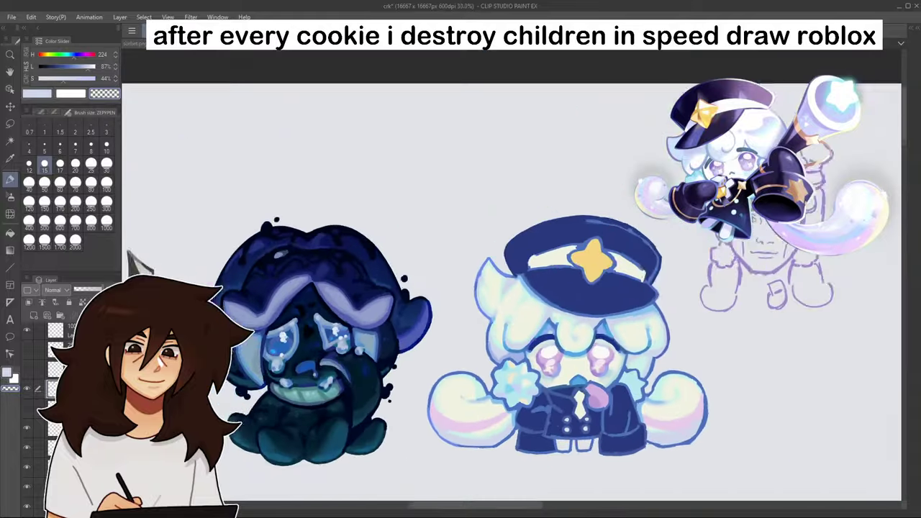
# - Undo the last stroke and recolour the right hair tail's outer outline with the brighter blue sampled from the left tail
pyautogui.scroll(2, 471, 487)
pyautogui.scroll(3, 434, 278)
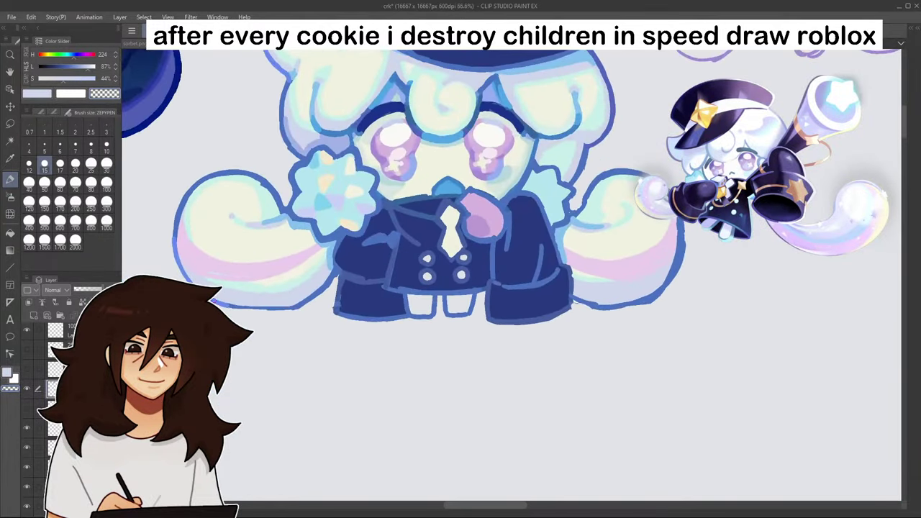
pyautogui.hotkey('ctrl', 'z')
pyautogui.keyDown('alt'); pyautogui.click(247, 302); pyautogui.keyUp('alt')
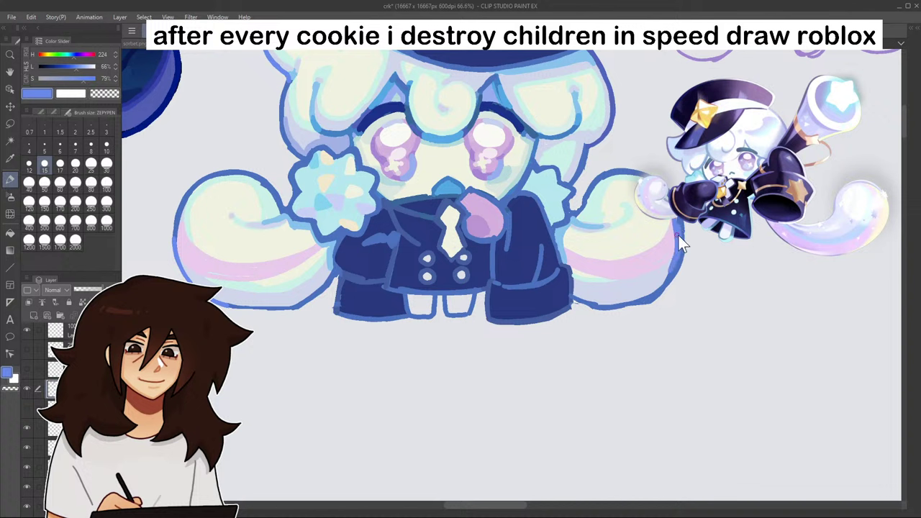
pyautogui.moveTo(681, 219); pyautogui.dragTo(671, 272)
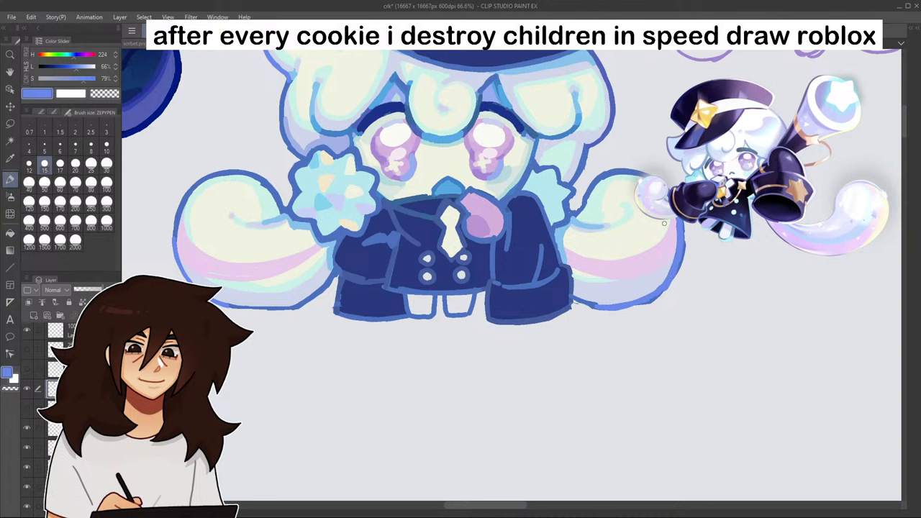
# - Thin the right hair tail's outer outline by erasing along its edge, and retouch its lower line in the brighter blue
pyautogui.click(111, 94)
pyautogui.moveTo(640, 307)
pyautogui.mouseDown()
pyautogui.moveTo(623, 308)
pyautogui.moveTo(661, 303)
pyautogui.mouseUp()
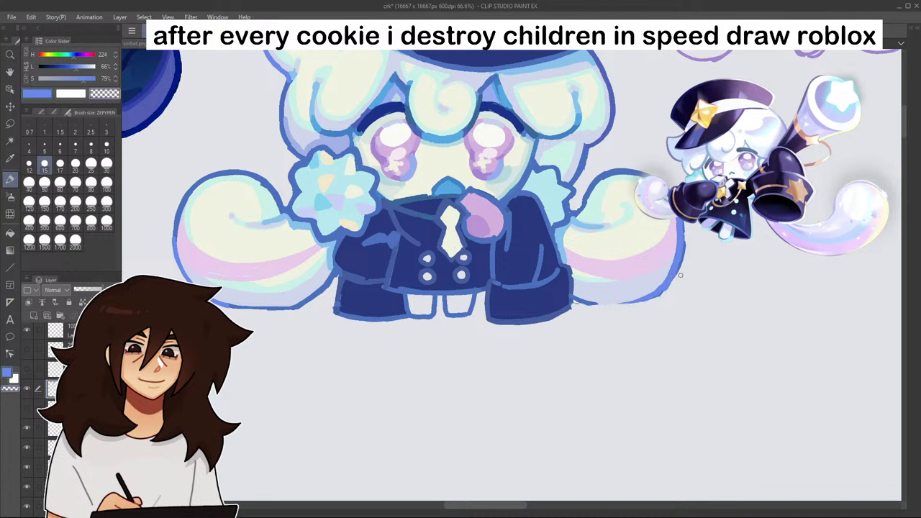
pyautogui.moveTo(685, 226); pyautogui.dragTo(678, 274)
pyautogui.click(57, 94)
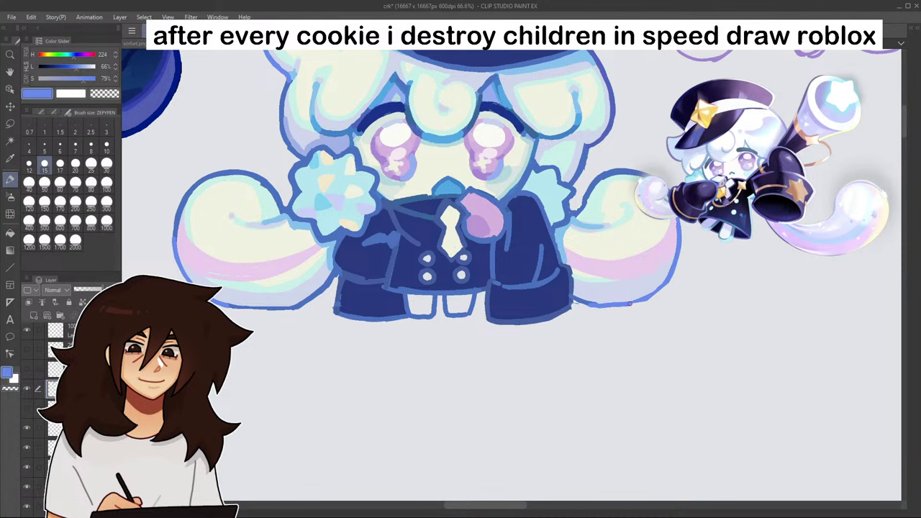
pyautogui.scroll(-4, 653, 302)
pyautogui.scroll(1, 612, 343)
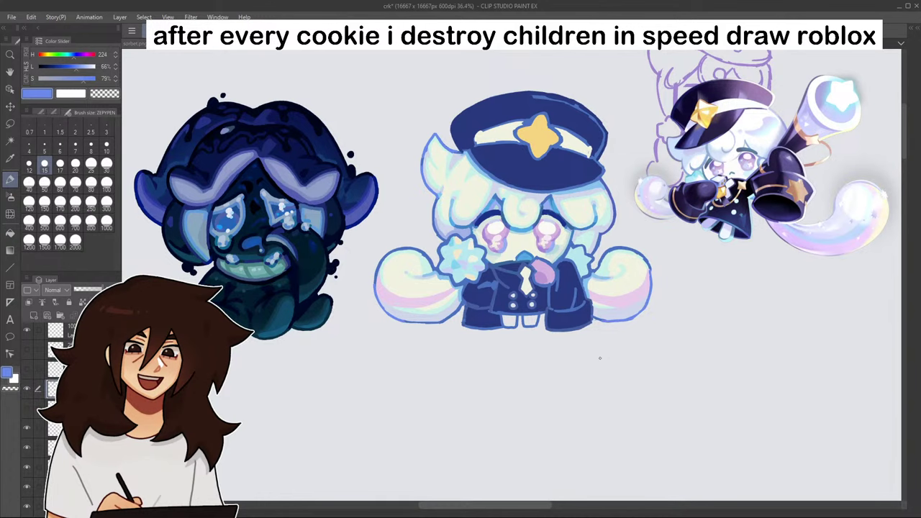
# - Sample the flower ornament's lavender and paint another lavender facet along the upper-left edge of the left ornament
pyautogui.scroll(8, 648, 277)
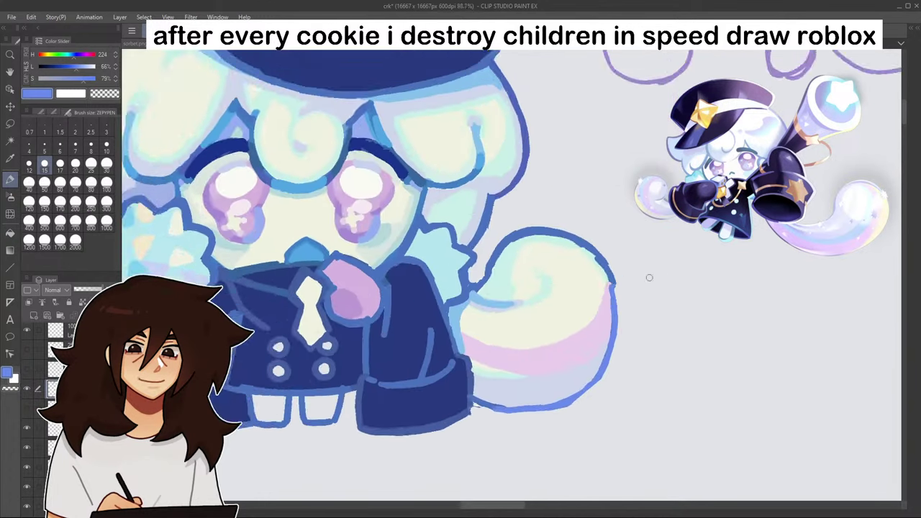
pyautogui.scroll(-8, 625, 315)
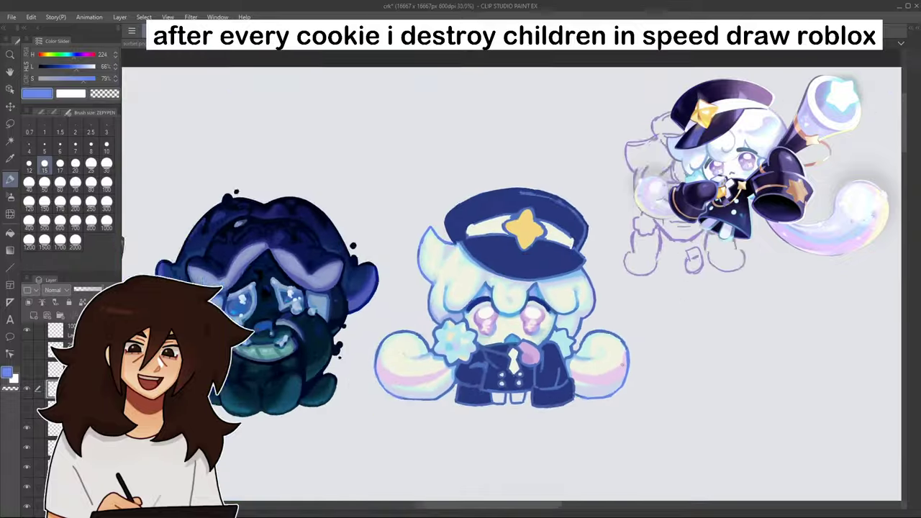
pyautogui.scroll(5, 312, 346)
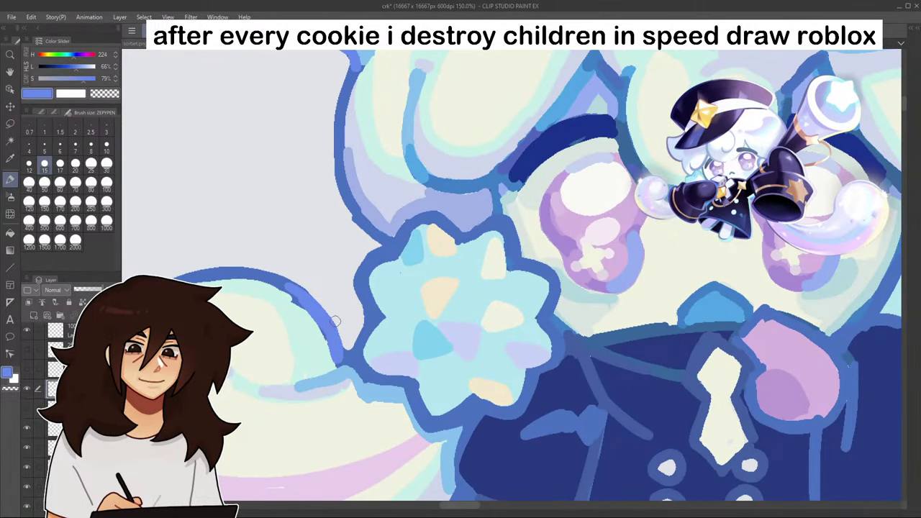
pyautogui.keyDown('alt'); pyautogui.click(466, 250); pyautogui.keyUp('alt')
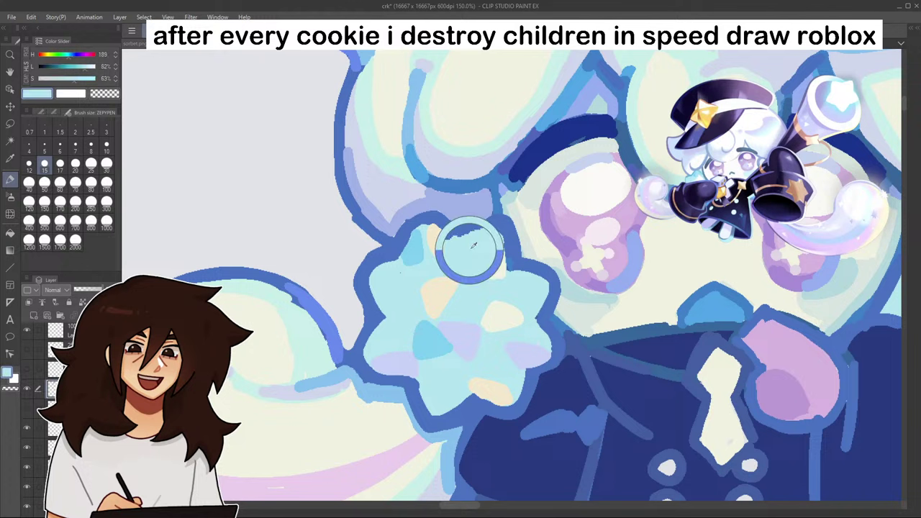
pyautogui.keyDown('alt'); pyautogui.click(457, 325); pyautogui.keyUp('alt')
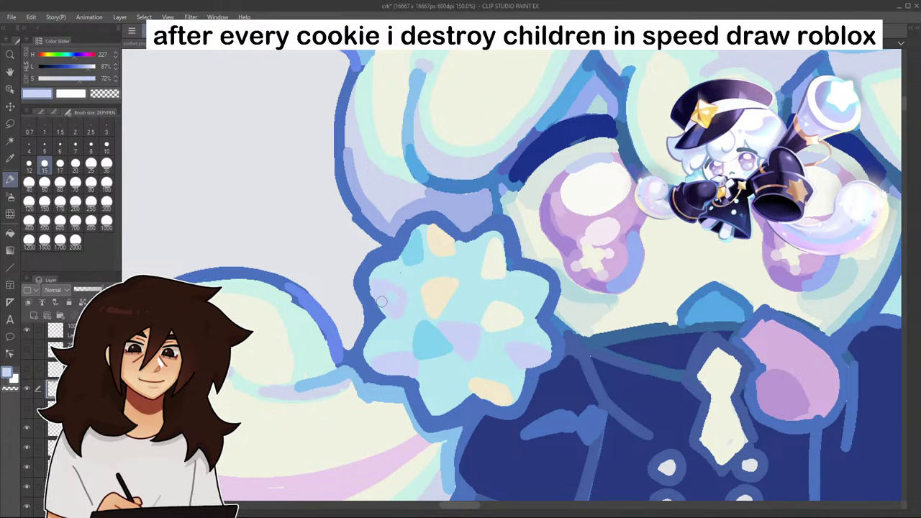
pyautogui.hotkey('ctrl', '0')
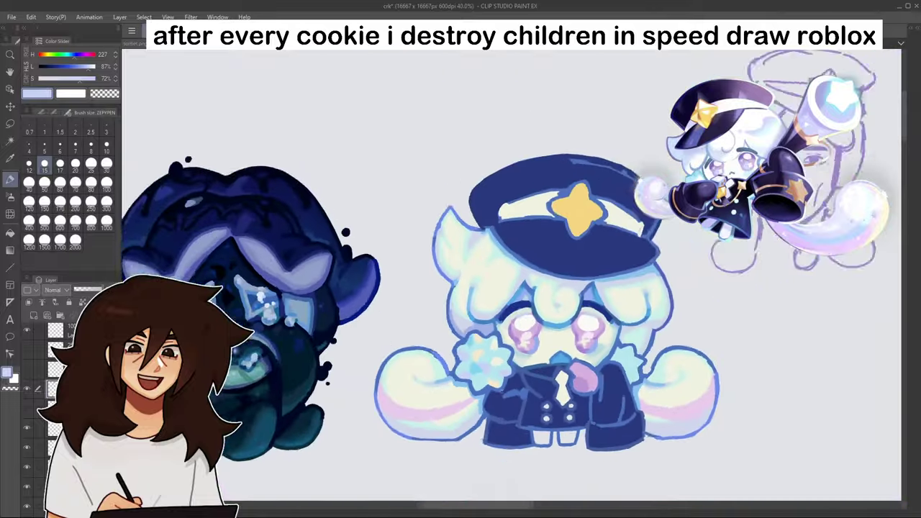
pyautogui.moveTo(533, 365); pyautogui.dragTo(495, 180)
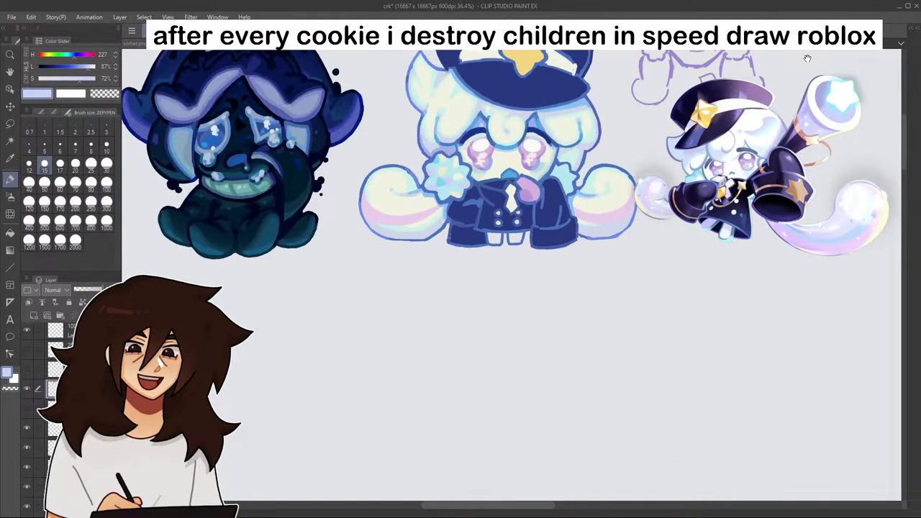
# - Sample the flower ornament's sky blue and paint facets on the bottom and right petal tips of the left ornament
pyautogui.scroll(2, 458, 180)
pyautogui.scroll(5, 457, 180)
pyautogui.keyDown('alt'); pyautogui.click(406, 210); pyautogui.keyUp('alt')
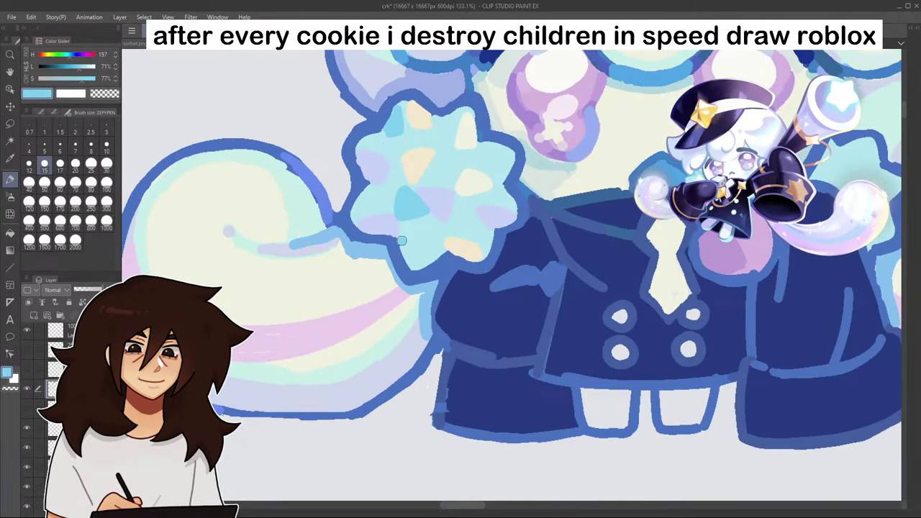
pyautogui.moveTo(402, 241); pyautogui.dragTo(415, 266)
pyautogui.scroll(-5, 408, 255)
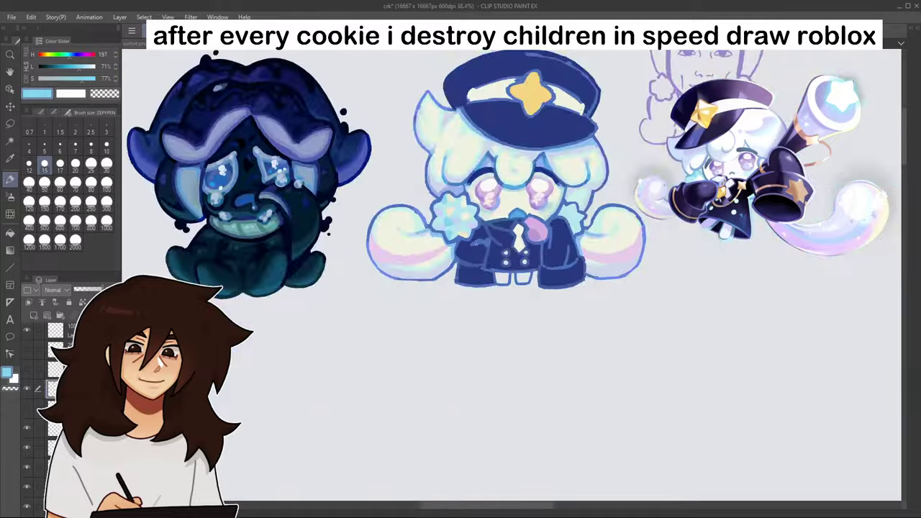
pyautogui.scroll(6, 486, 218)
pyautogui.moveTo(487, 217); pyautogui.dragTo(475, 224)
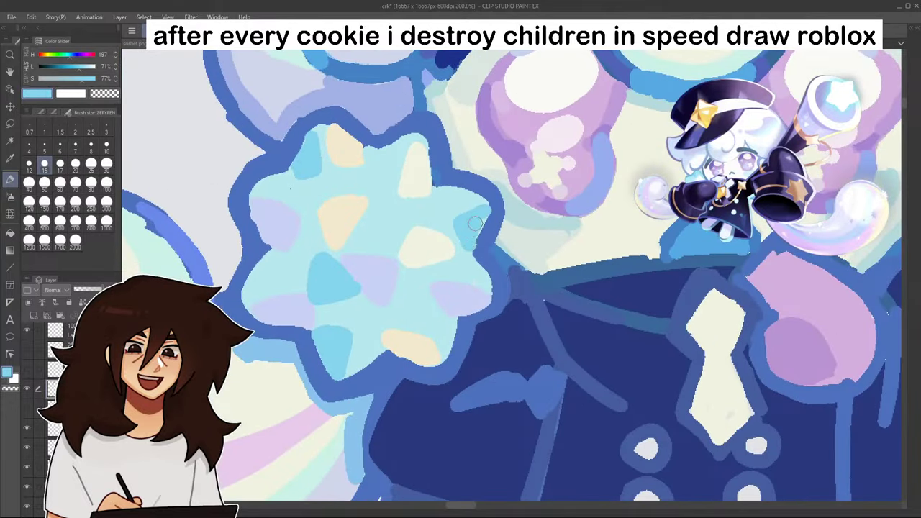
pyautogui.scroll(-5, 475, 213)
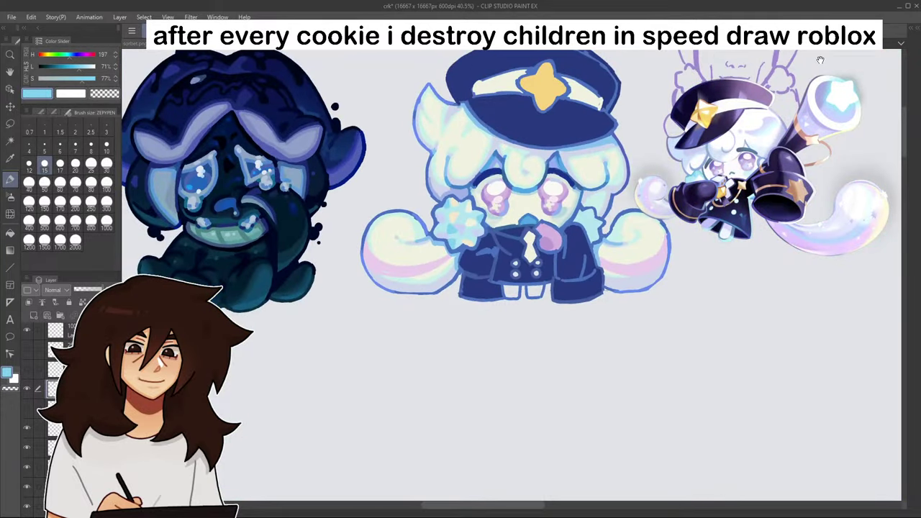
# - Sample the mint shade and paint a short curl accent inside the left hair tail's spiral
pyautogui.scroll(5, 421, 244)
pyautogui.scroll(1, 422, 244)
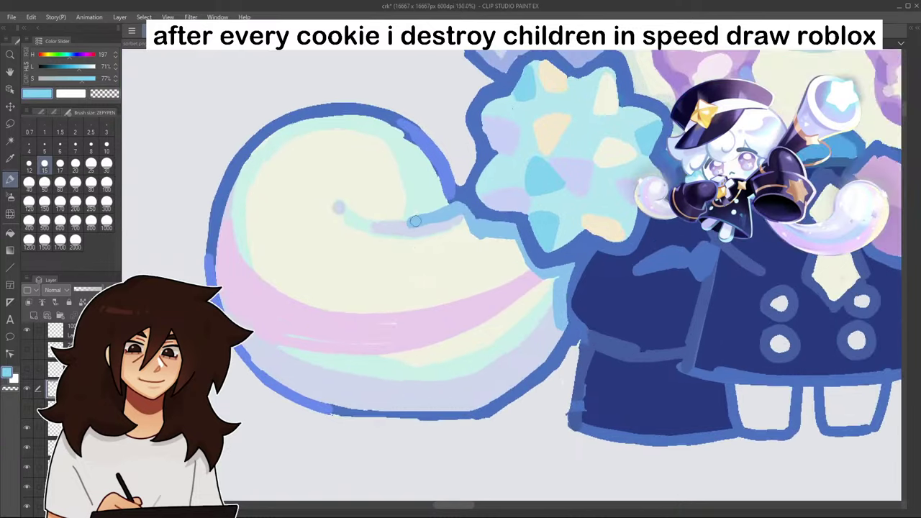
pyautogui.keyDown('alt'); pyautogui.click(413, 208); pyautogui.keyUp('alt')
pyautogui.keyDown('alt'); pyautogui.click(399, 151); pyautogui.keyUp('alt')
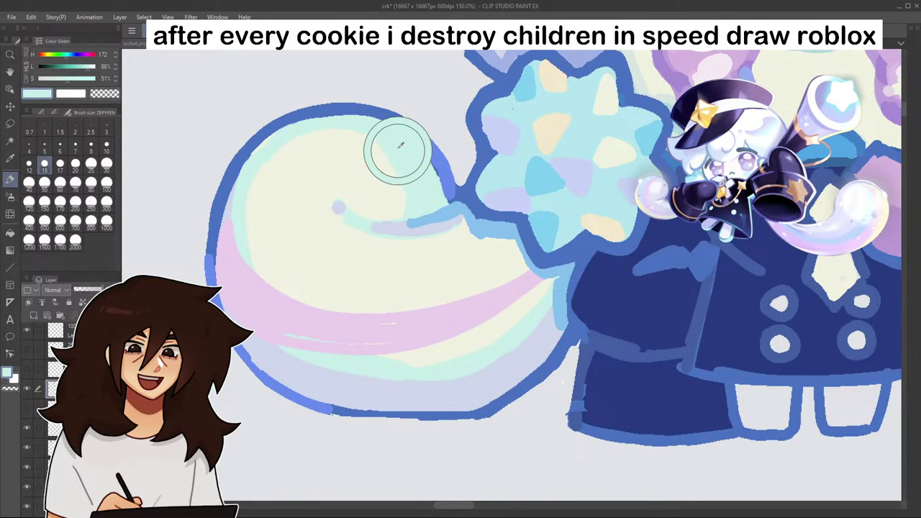
pyautogui.moveTo(401, 139); pyautogui.dragTo(412, 148)
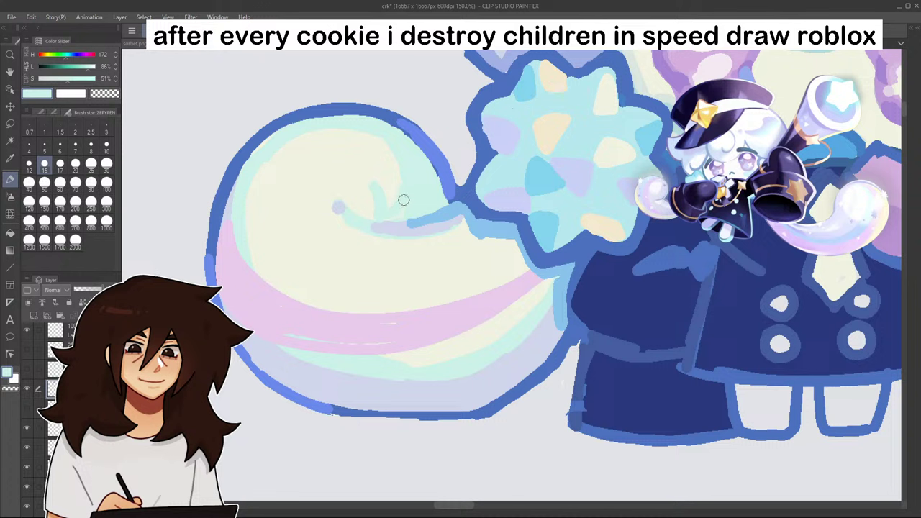
# - Sample the tail's pink stripe and paint a pink band along the inner right edge of the left hair tail's curl
pyautogui.keyDown('alt'); pyautogui.click(376, 329); pyautogui.keyUp('alt')
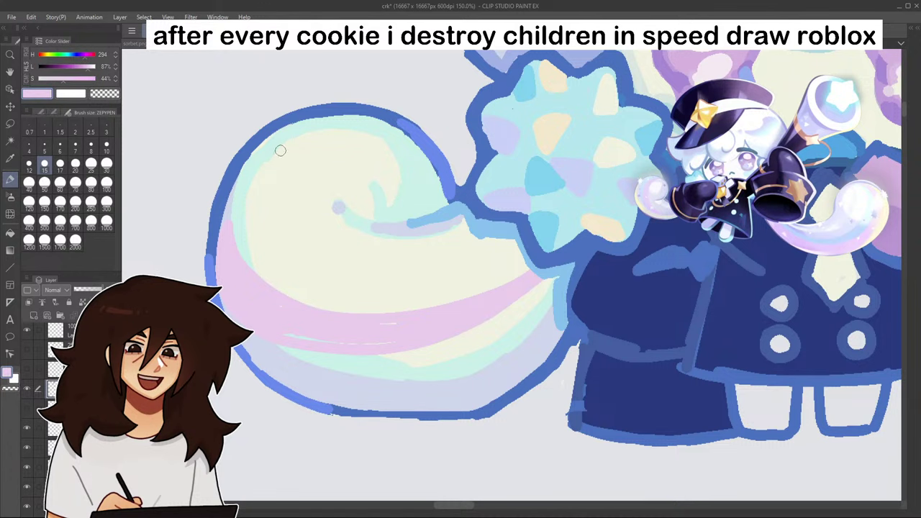
pyautogui.moveTo(414, 142)
pyautogui.mouseDown()
pyautogui.moveTo(422, 201)
pyautogui.moveTo(432, 179)
pyautogui.moveTo(427, 207)
pyautogui.mouseUp()
pyautogui.scroll(-4, 465, 213)
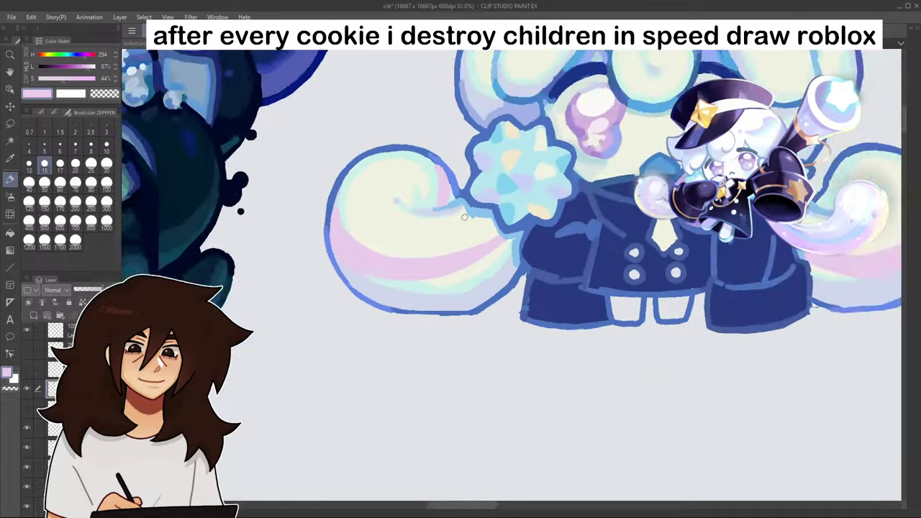
pyautogui.scroll(-2, 543, 299)
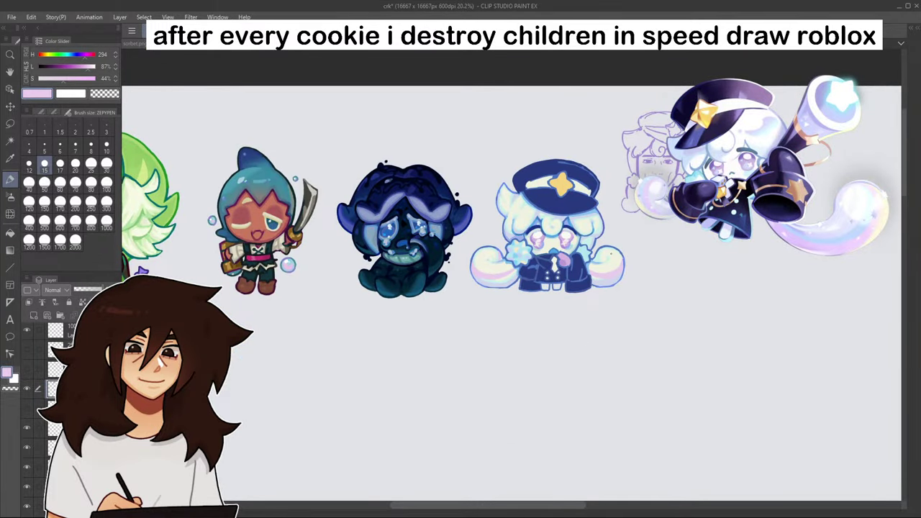
pyautogui.scroll(5, 599, 253)
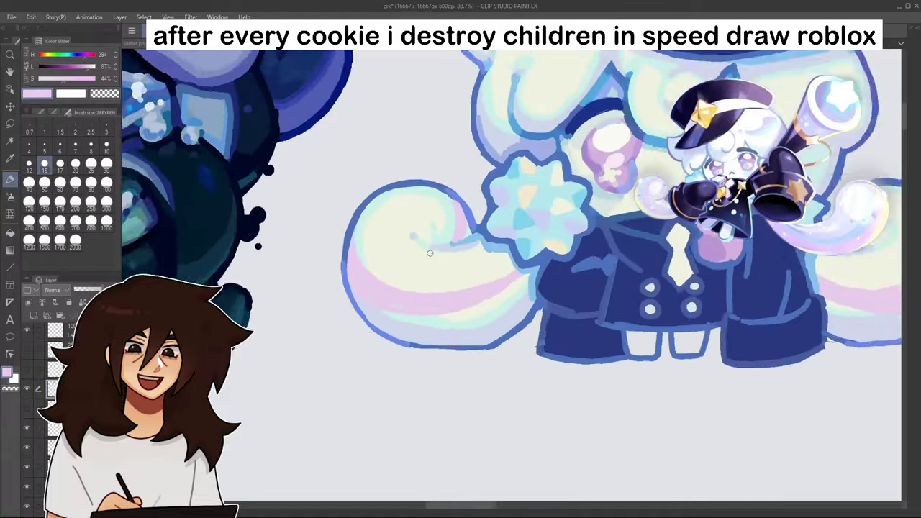
pyautogui.scroll(2, 431, 254)
# - Sample the tail's cream, shift it to hue 48, and paint a yellow band above the left hair tail's pink stripe
pyautogui.keyDown('alt'); pyautogui.click(426, 254); pyautogui.keyUp('alt')
pyautogui.keyDown('alt'); pyautogui.click(419, 267); pyautogui.keyUp('alt')
pyautogui.click(85, 66)
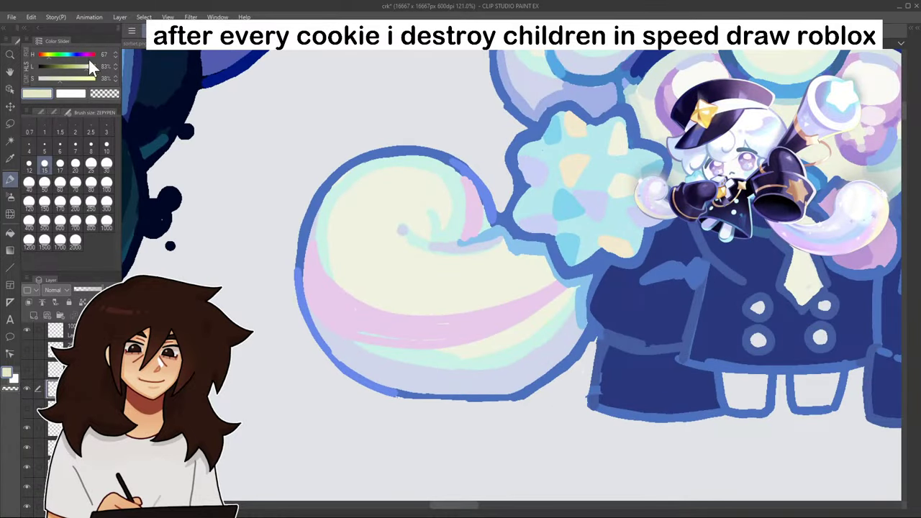
pyautogui.click(46, 54)
pyautogui.moveTo(352, 183)
pyautogui.mouseDown()
pyautogui.moveTo(388, 297)
pyautogui.moveTo(531, 289)
pyautogui.moveTo(410, 311)
pyautogui.moveTo(371, 295)
pyautogui.mouseUp()
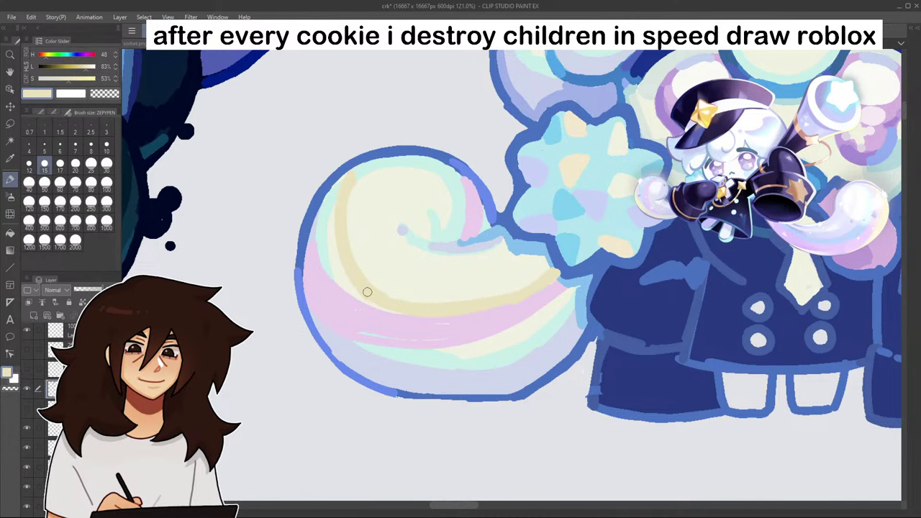
pyautogui.scroll(-5, 421, 288)
pyautogui.scroll(7, 621, 334)
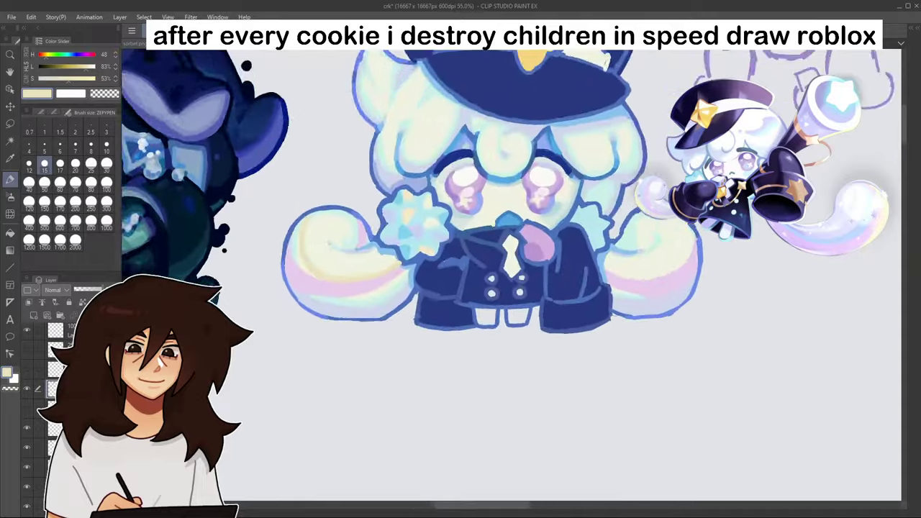
# - Widen the left hair tail's yellow band and extend it over the top of the curl
pyautogui.moveTo(239, 311)
pyautogui.mouseDown()
pyautogui.moveTo(270, 193)
pyautogui.moveTo(292, 185)
pyautogui.mouseUp()
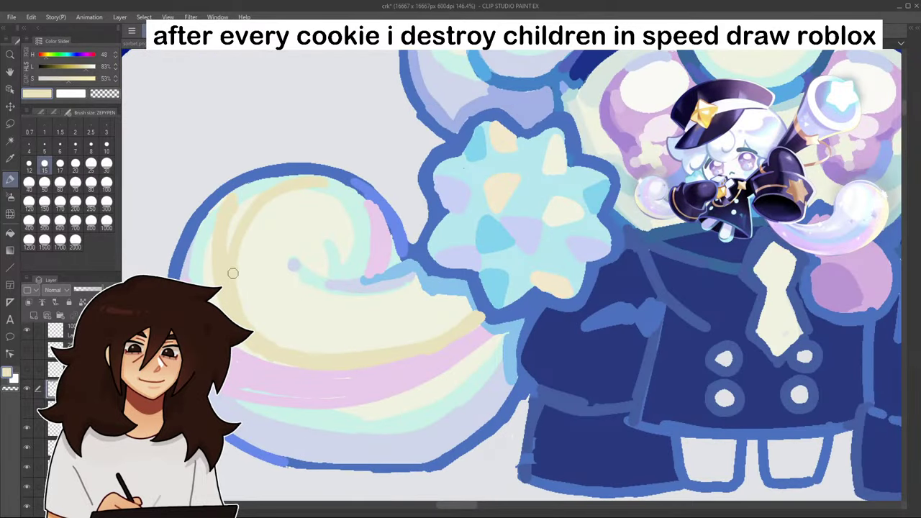
pyautogui.moveTo(241, 251); pyautogui.dragTo(233, 227)
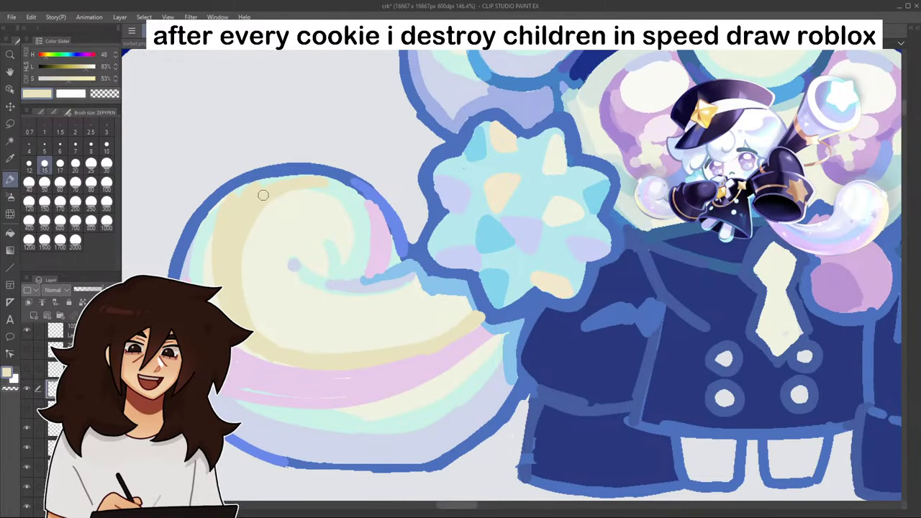
pyautogui.moveTo(274, 182)
pyautogui.mouseDown()
pyautogui.moveTo(295, 178)
pyautogui.moveTo(329, 180)
pyautogui.mouseUp()
pyautogui.scroll(-8, 418, 225)
pyautogui.scroll(2, 623, 195)
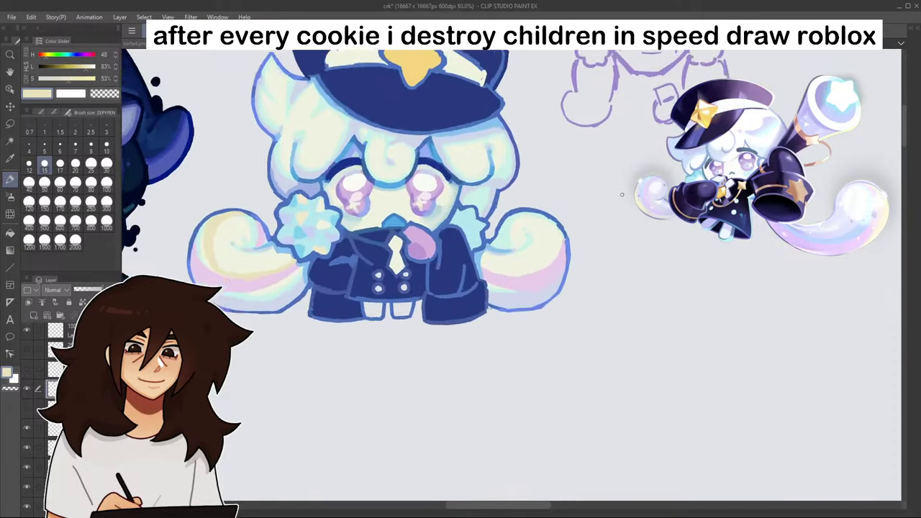
pyautogui.scroll(-2, 622, 195)
pyautogui.scroll(12, 283, 269)
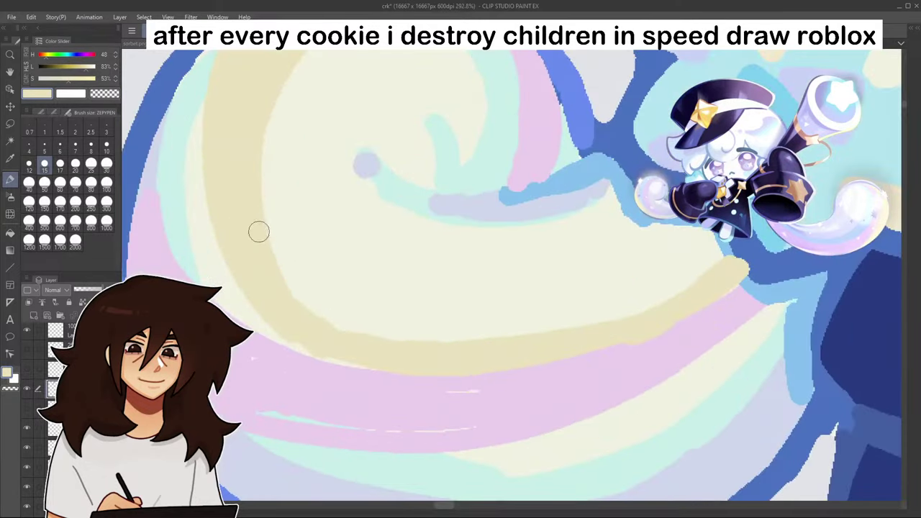
# - Smooth and thicken the inner edge of the left hair tail's yellow band where it bends
pyautogui.moveTo(259, 231)
pyautogui.mouseDown()
pyautogui.moveTo(327, 326)
pyautogui.moveTo(419, 352)
pyautogui.mouseUp()
pyautogui.moveTo(367, 340)
pyautogui.mouseDown()
pyautogui.moveTo(267, 218)
pyautogui.moveTo(257, 87)
pyautogui.mouseUp()
pyautogui.moveTo(314, 295); pyautogui.dragTo(408, 350)
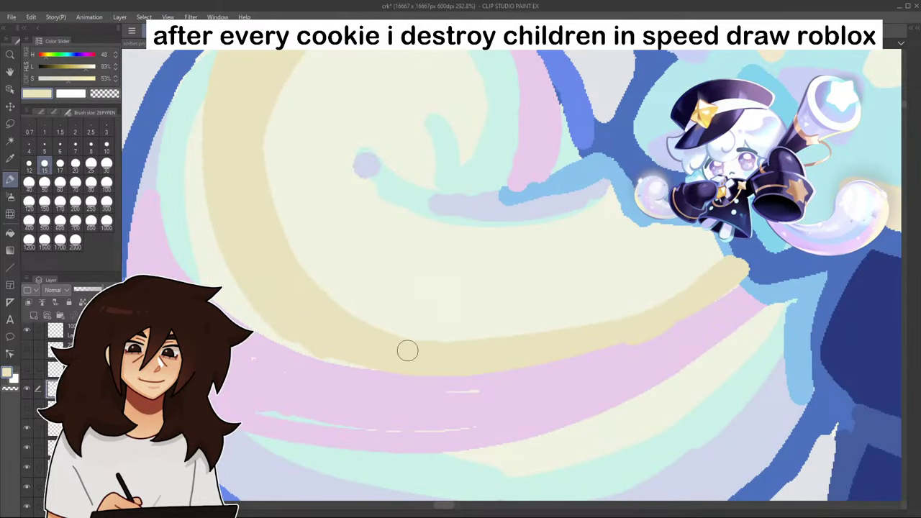
pyautogui.scroll(-7, 607, 319)
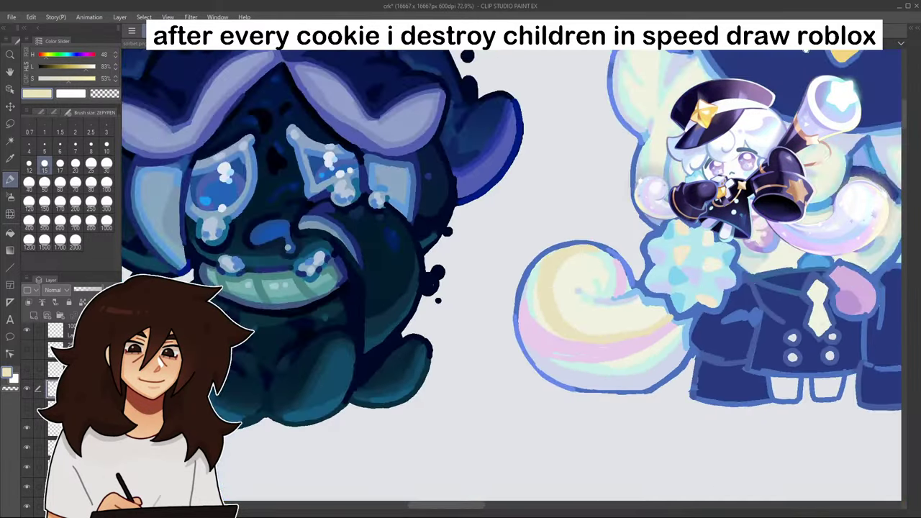
# - Paint a matching yellow band along the curl of the right hair tail, above its pink stripe
pyautogui.moveTo(809, 58); pyautogui.dragTo(843, 43)
pyautogui.scroll(6, 540, 197)
pyautogui.moveTo(354, 128)
pyautogui.mouseDown()
pyautogui.moveTo(400, 208)
pyautogui.moveTo(368, 320)
pyautogui.moveTo(283, 373)
pyautogui.moveTo(224, 387)
pyautogui.moveTo(282, 389)
pyautogui.moveTo(389, 315)
pyautogui.moveTo(432, 222)
pyautogui.moveTo(400, 153)
pyautogui.moveTo(362, 133)
pyautogui.moveTo(414, 186)
pyautogui.moveTo(418, 214)
pyautogui.mouseUp()
pyautogui.scroll(-3, 411, 192)
pyautogui.scroll(-4, 409, 277)
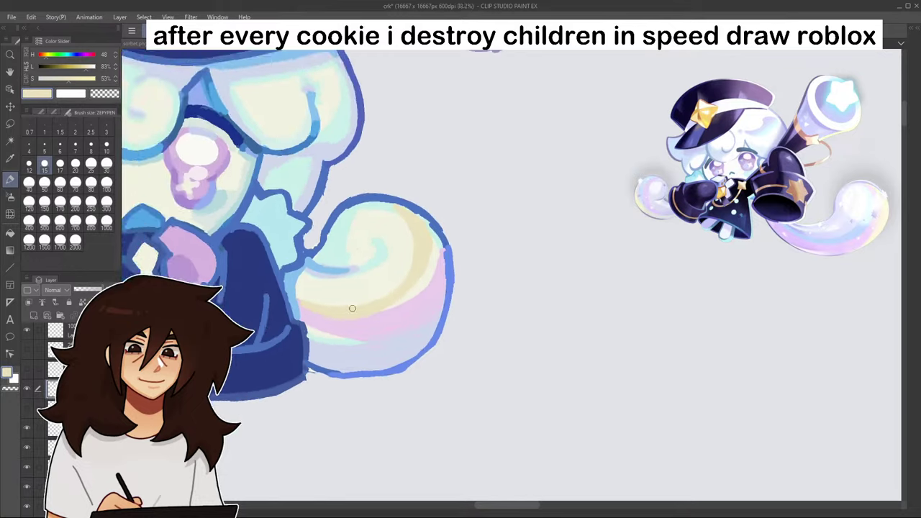
pyautogui.scroll(5, 352, 308)
pyautogui.scroll(-5, 455, 242)
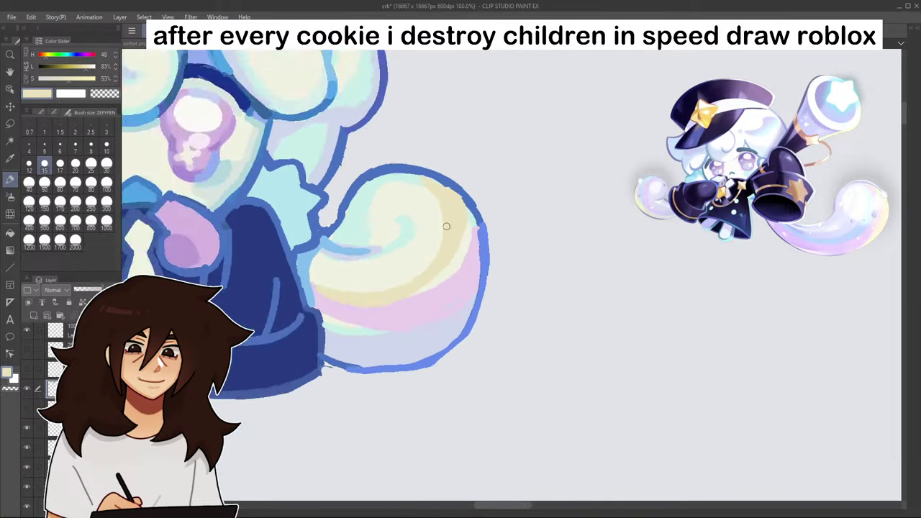
pyautogui.scroll(3, 406, 233)
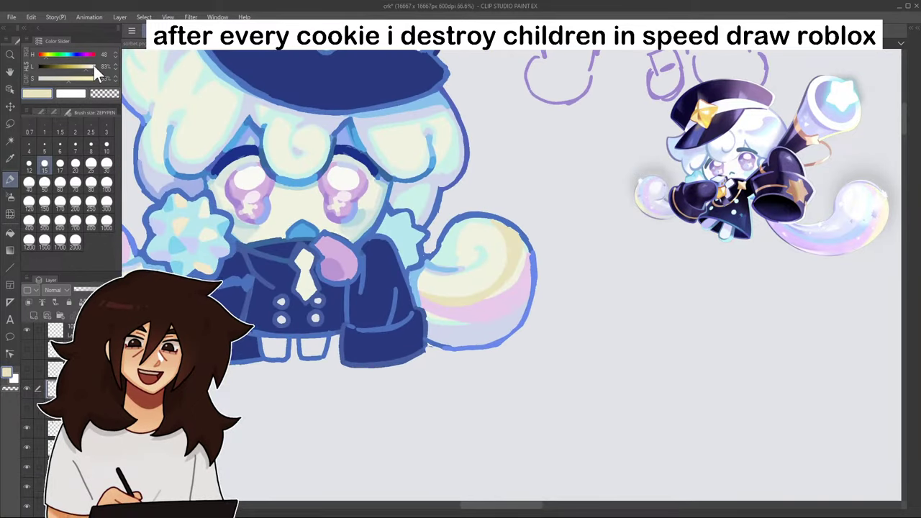
# - Try filling the yellow bands on both hair tails with a lighter yellow at luminosity 90%
pyautogui.click(90, 66)
pyautogui.click(10, 233)
pyautogui.moveTo(828, 66); pyautogui.dragTo(821, 55)
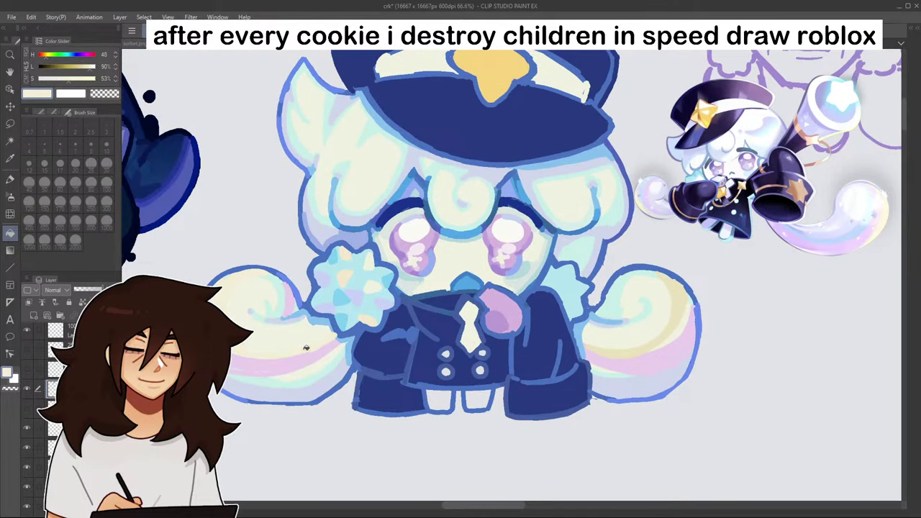
pyautogui.scroll(-2, 677, 358)
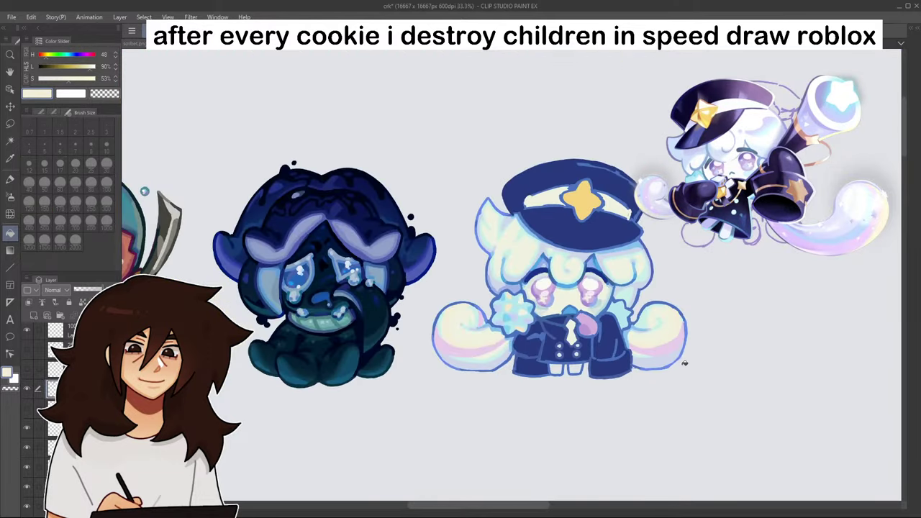
pyautogui.scroll(-2, 685, 366)
pyautogui.scroll(4, 684, 365)
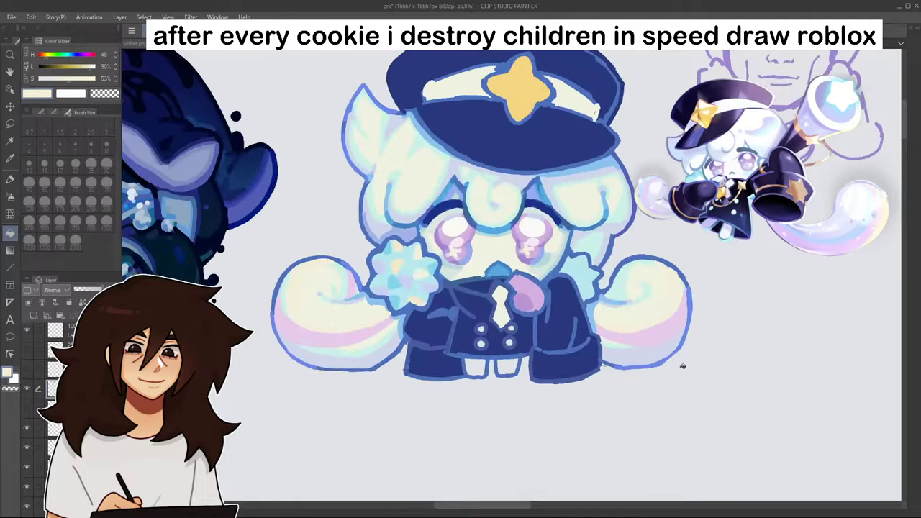
# - Undo the lighter fills and refill both hair tails' yellow bands with the yellow at luminosity 87%
pyautogui.hotkey('ctrl', 'z')
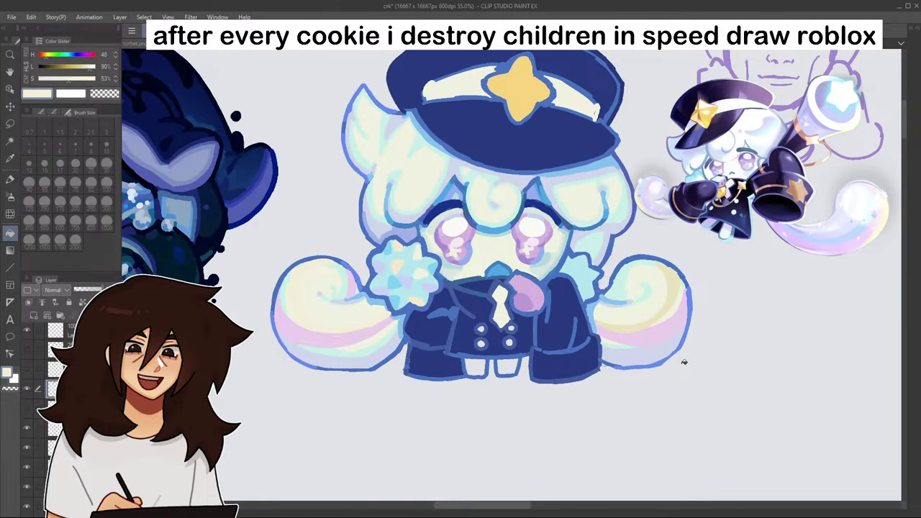
pyautogui.hotkey('ctrl', 'z')
pyautogui.scroll(-5, 673, 374)
pyautogui.scroll(5, 675, 383)
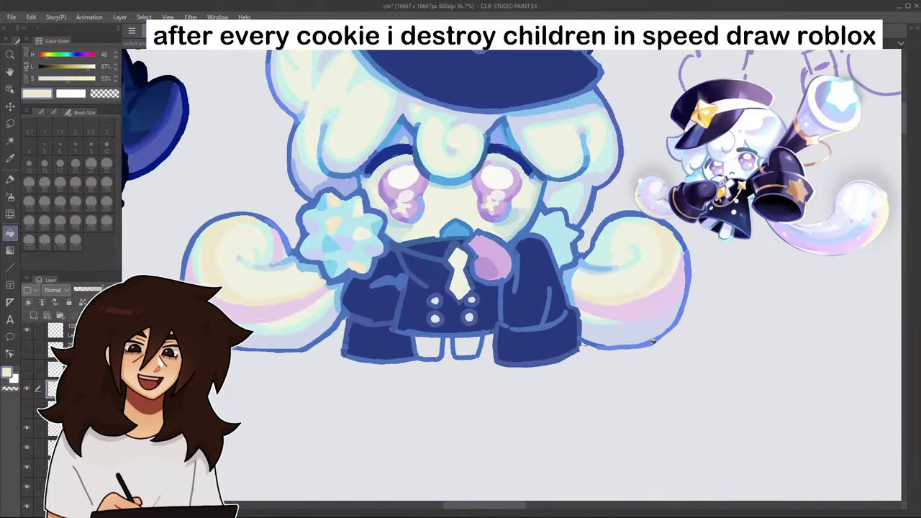
# - Touch up the outline between the right flower ornament and the right hair tail with the sampled outline blue
pyautogui.click(10, 179)
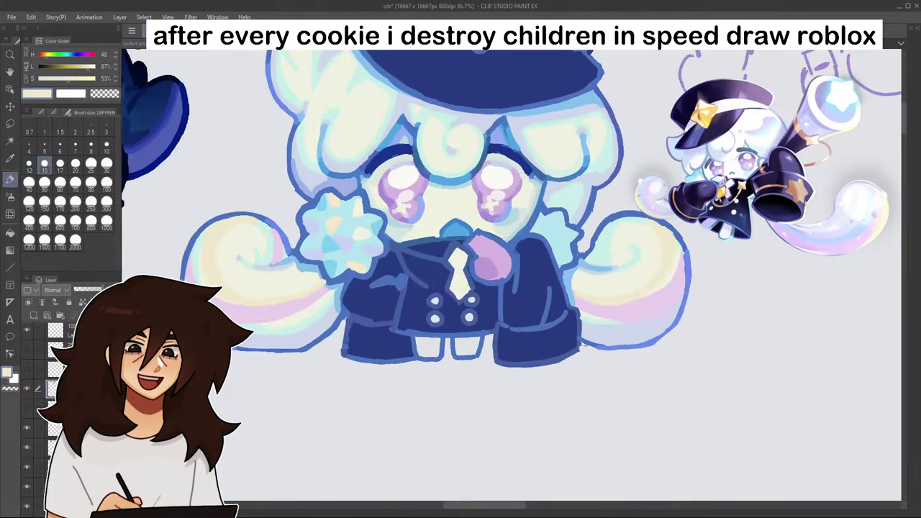
pyautogui.keyDown('alt'); pyautogui.click(305, 177); pyautogui.keyUp('alt')
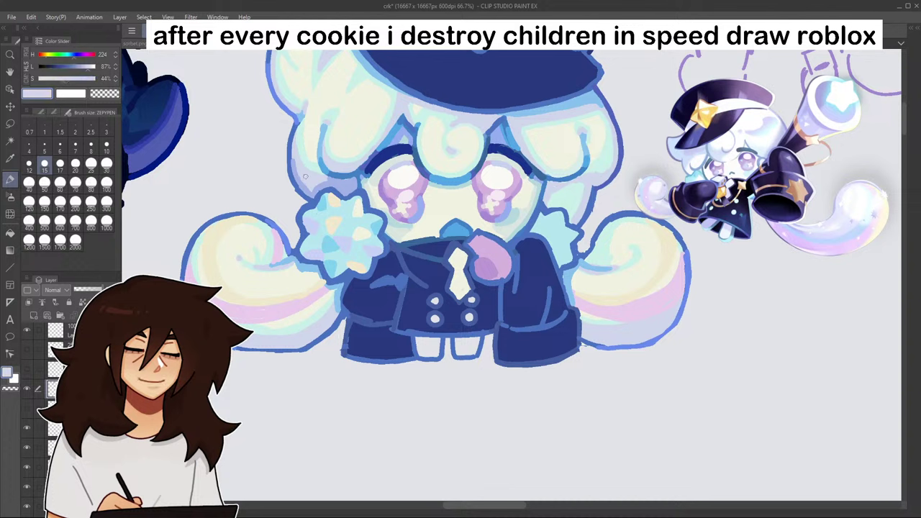
pyautogui.keyDown('alt'); pyautogui.click(289, 143); pyautogui.keyUp('alt')
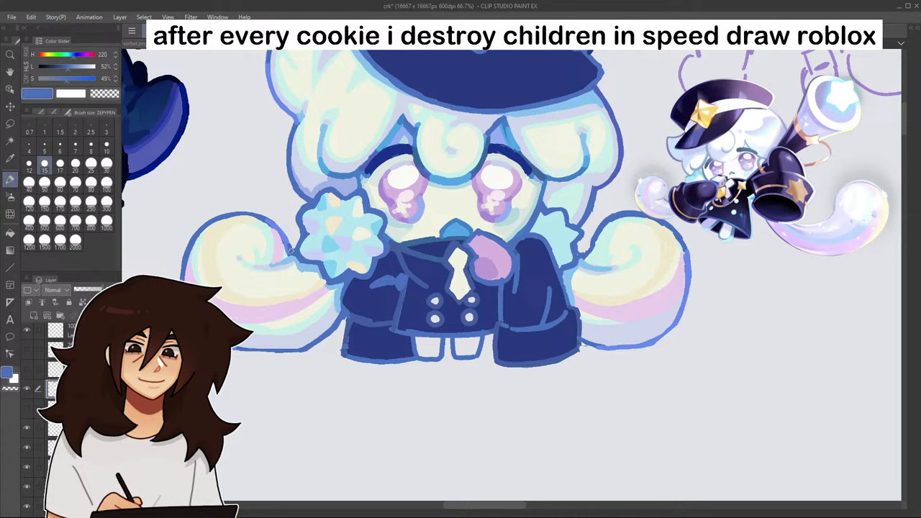
pyautogui.scroll(-2, 290, 251)
pyautogui.scroll(4, 346, 237)
pyautogui.scroll(-1, 668, 257)
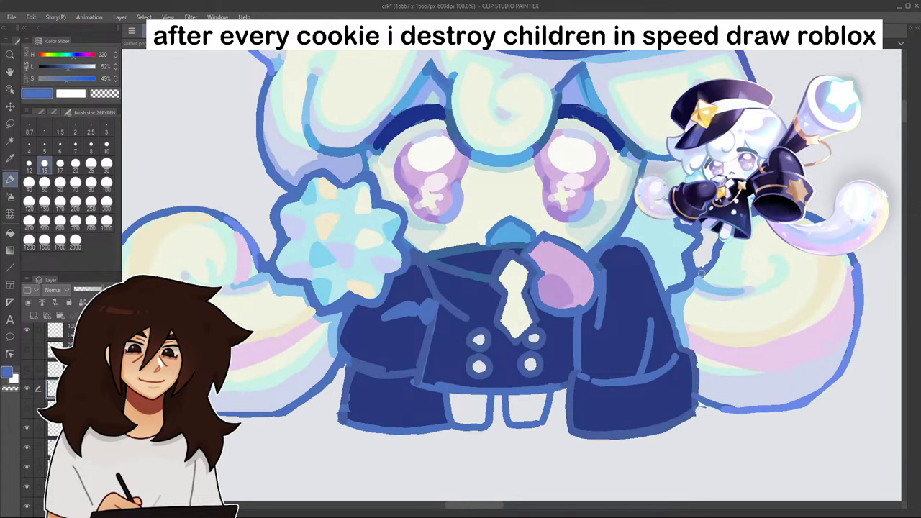
pyautogui.moveTo(718, 249); pyautogui.dragTo(705, 271)
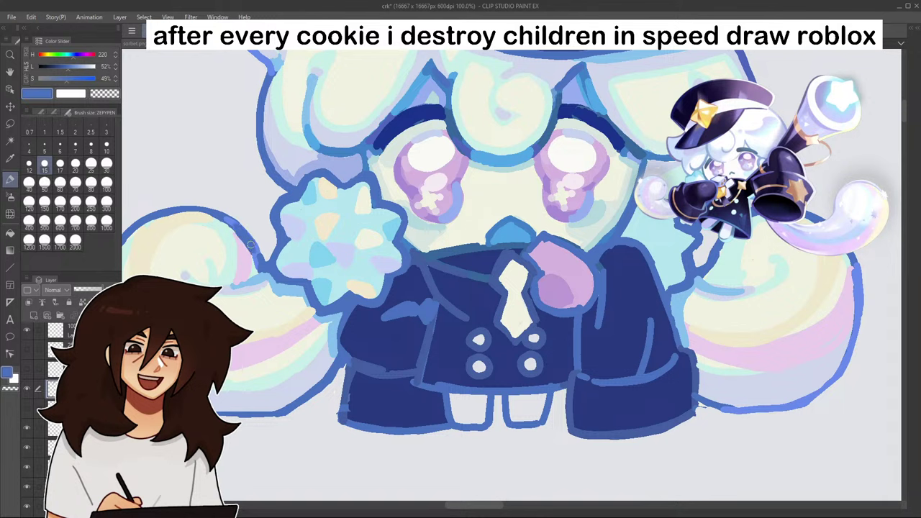
# - Repaint the outline where the left side of the hair meets the face in the medium blue sampled there
pyautogui.keyDown('alt'); pyautogui.click(268, 278); pyautogui.keyUp('alt')
pyautogui.scroll(-2, 266, 254)
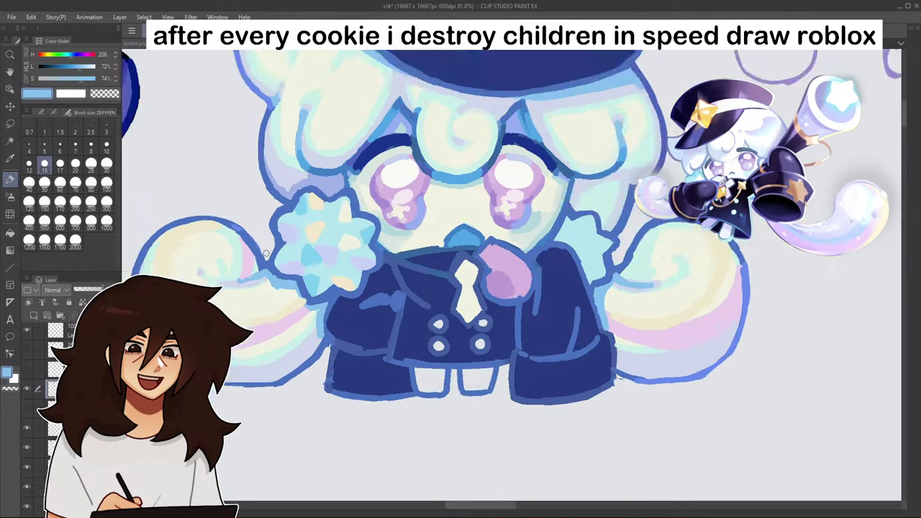
pyautogui.scroll(-4, 264, 254)
pyautogui.scroll(3, 307, 257)
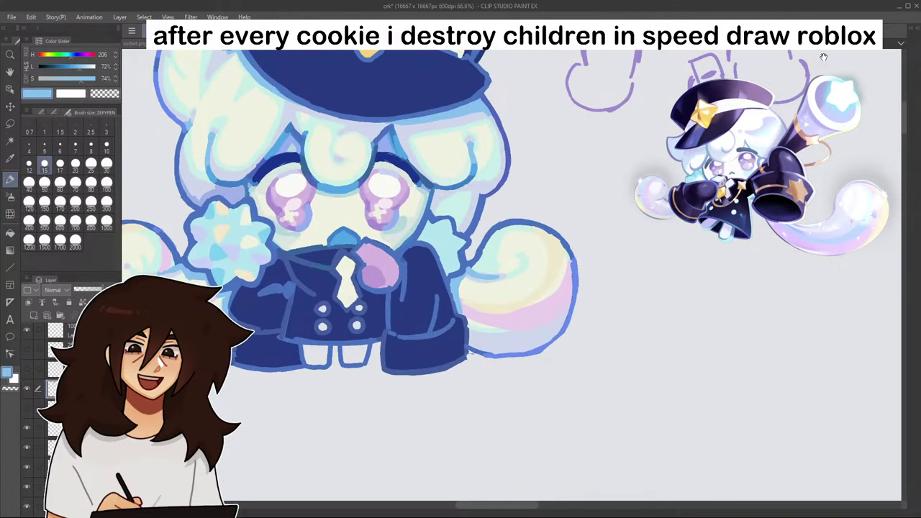
pyautogui.scroll(3, 305, 241)
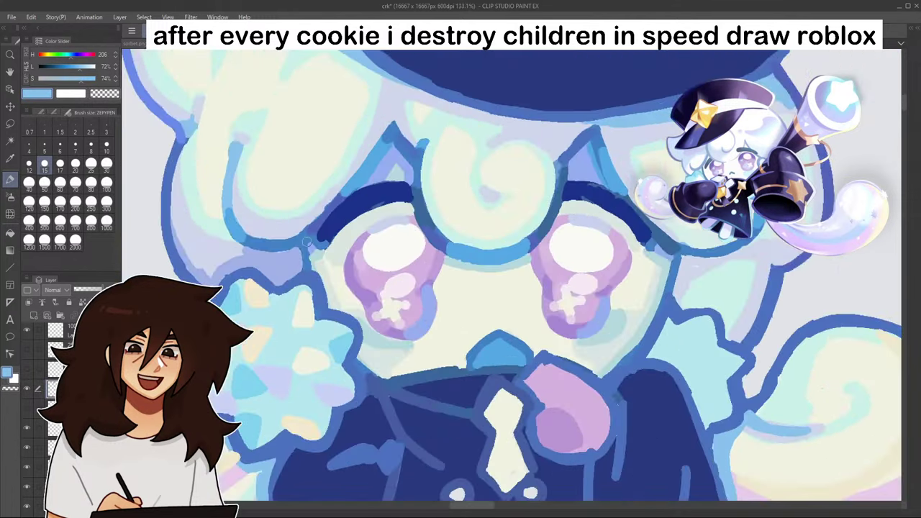
pyautogui.keyDown('alt'); pyautogui.click(305, 242); pyautogui.keyUp('alt')
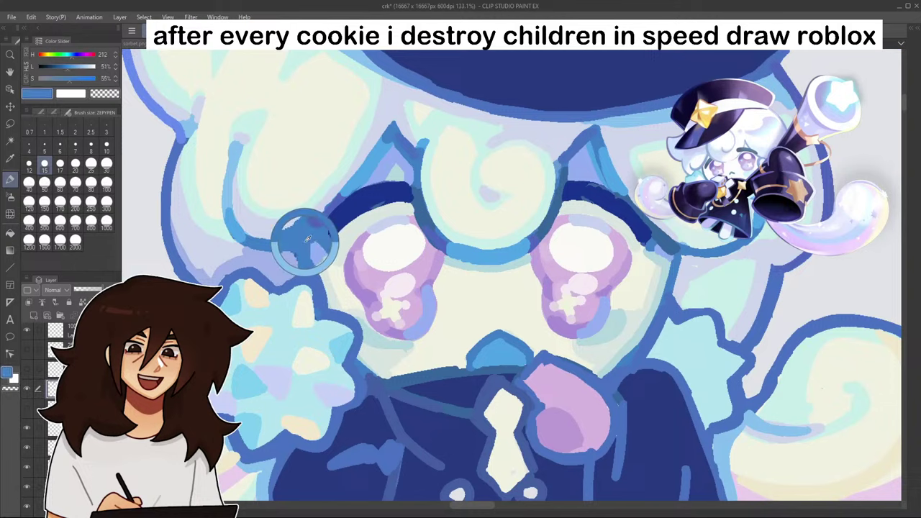
pyautogui.moveTo(303, 245)
pyautogui.mouseDown()
pyautogui.moveTo(344, 217)
pyautogui.moveTo(458, 238)
pyautogui.moveTo(484, 229)
pyautogui.moveTo(366, 252)
pyautogui.moveTo(351, 239)
pyautogui.moveTo(388, 250)
pyautogui.moveTo(452, 242)
pyautogui.moveTo(514, 210)
pyautogui.mouseUp()
# - Cover the stray pale mark on the right hair lock beside the face with the surrounding lavender
pyautogui.scroll(-4, 344, 218)
pyautogui.scroll(5, 432, 227)
pyautogui.scroll(1, 419, 242)
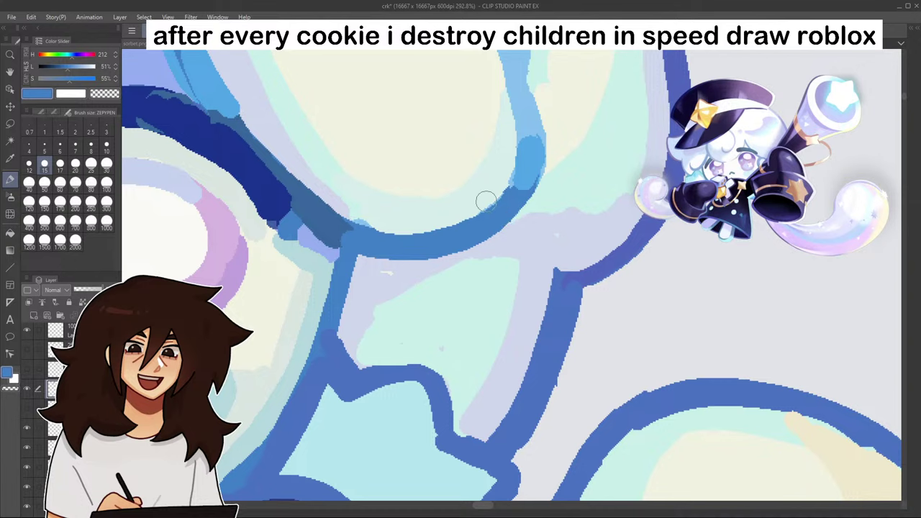
pyautogui.keyDown('alt'); pyautogui.click(372, 281); pyautogui.keyUp('alt')
pyautogui.moveTo(382, 273); pyautogui.dragTo(391, 272)
pyautogui.scroll(-10, 411, 301)
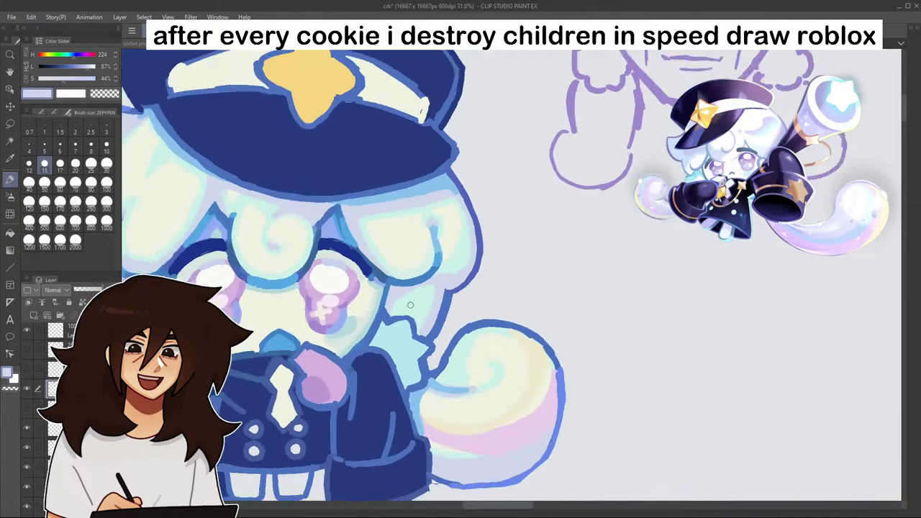
# - Paint deeper periwinkle shadows on the hair locks directly beside the face, using hue 224, luminosity 77%, saturation 60%
pyautogui.scroll(-2, 411, 305)
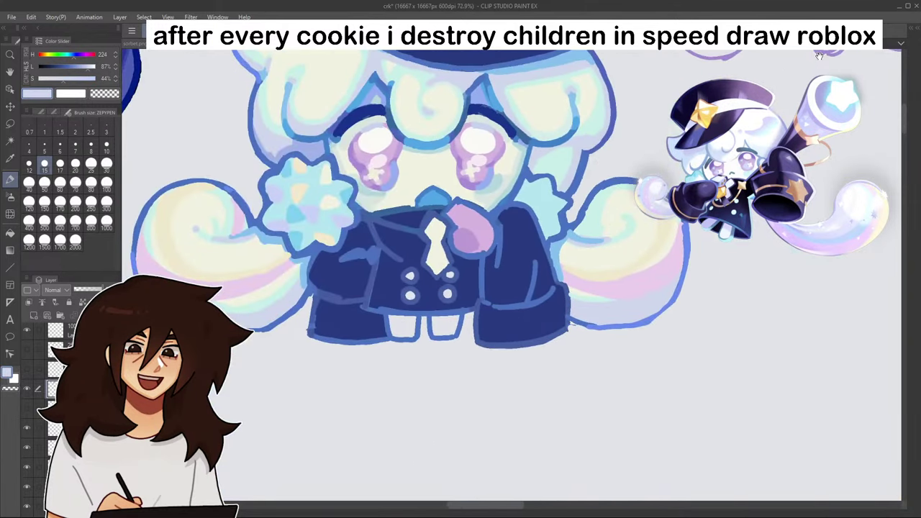
pyautogui.scroll(2, 581, 124)
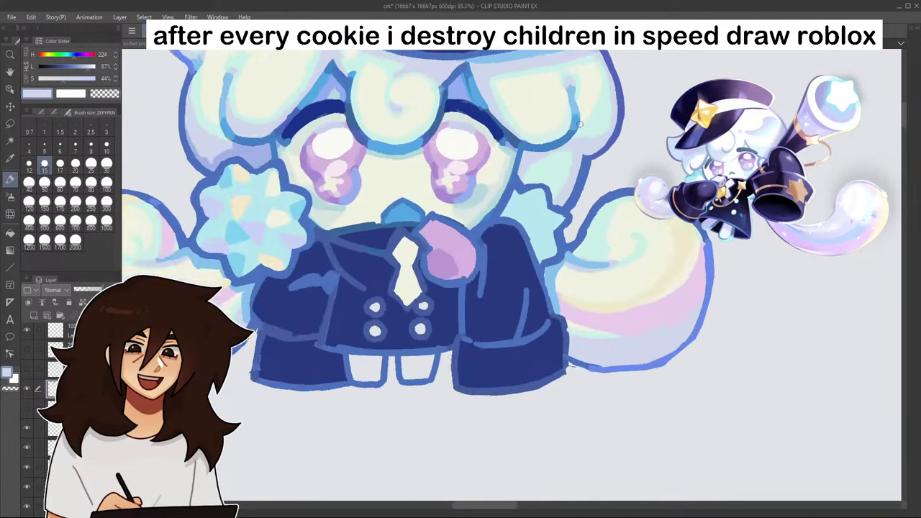
pyautogui.scroll(4, 580, 124)
pyautogui.moveTo(486, 158)
pyautogui.mouseDown()
pyautogui.moveTo(494, 207)
pyautogui.moveTo(472, 185)
pyautogui.moveTo(474, 217)
pyautogui.moveTo(534, 217)
pyautogui.moveTo(559, 247)
pyautogui.moveTo(566, 274)
pyautogui.mouseUp()
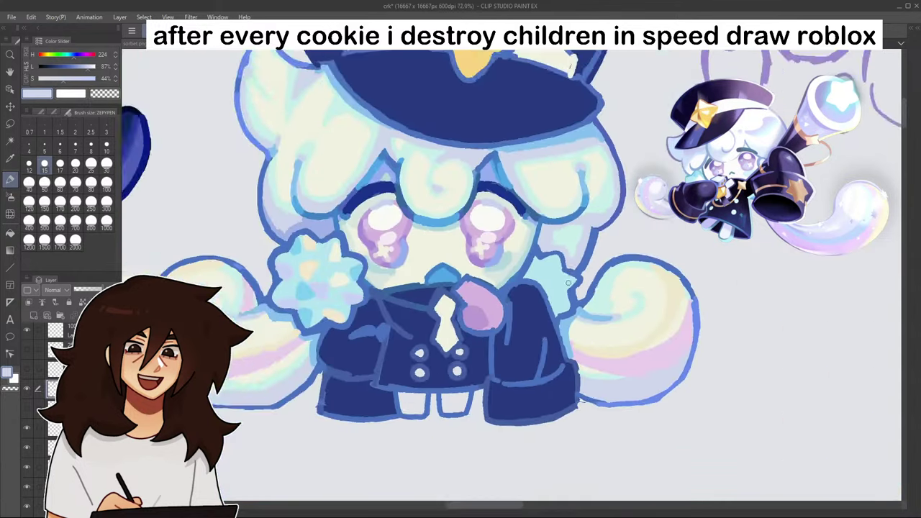
pyautogui.scroll(-2, 569, 283)
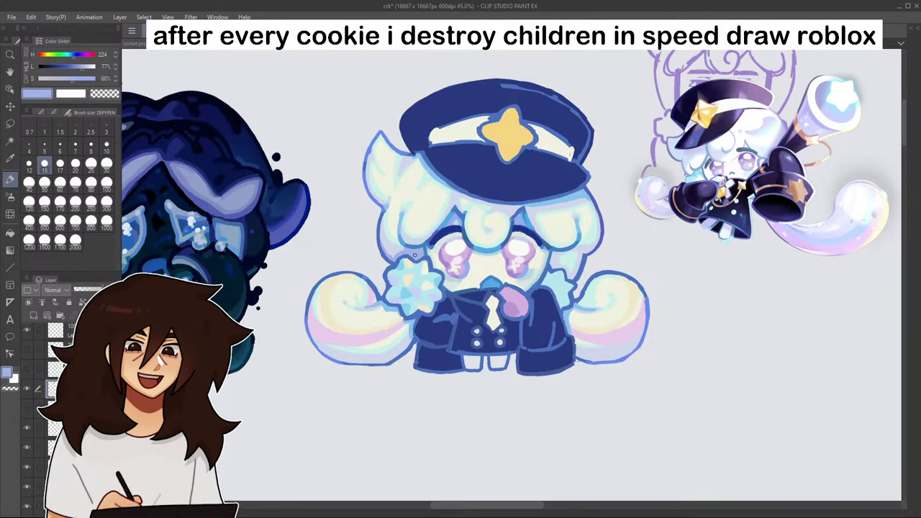
pyautogui.scroll(6, 554, 259)
pyautogui.moveTo(590, 260)
pyautogui.mouseDown()
pyautogui.moveTo(572, 260)
pyautogui.moveTo(566, 279)
pyautogui.moveTo(579, 261)
pyautogui.moveTo(598, 260)
pyautogui.moveTo(561, 307)
pyautogui.moveTo(561, 276)
pyautogui.moveTo(559, 297)
pyautogui.mouseUp()
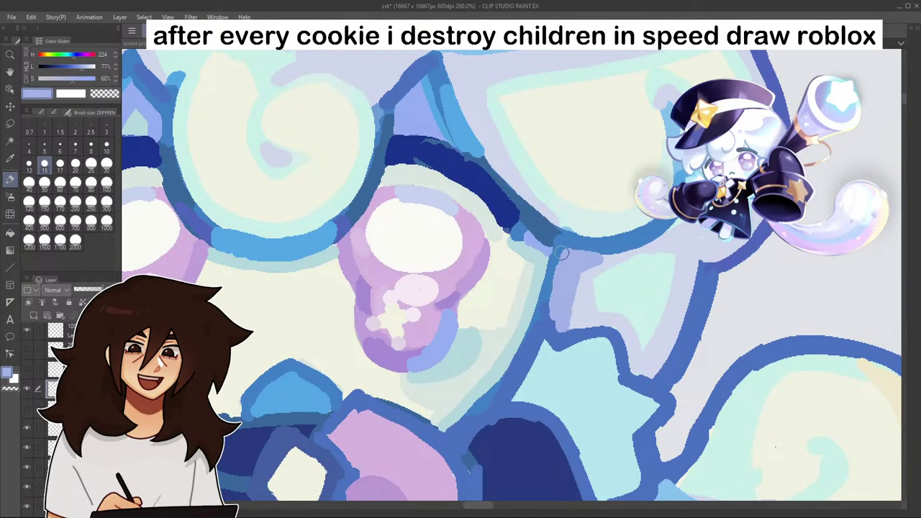
# - Redraw the medium blue face outline on both sides next to the new hair shadows
pyautogui.keyDown('alt'); pyautogui.click(560, 248); pyautogui.keyUp('alt')
pyautogui.moveTo(564, 239); pyautogui.dragTo(547, 311)
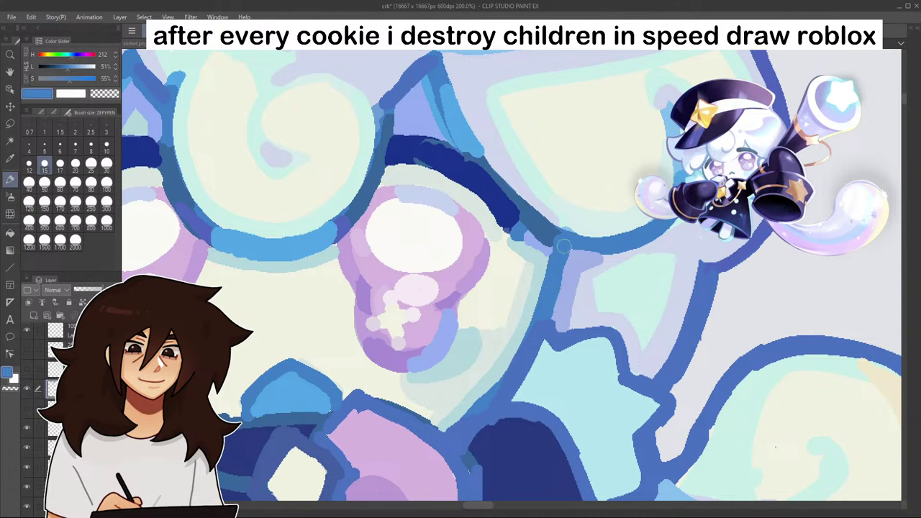
pyautogui.scroll(-1, 645, 226)
pyautogui.scroll(-7, 636, 258)
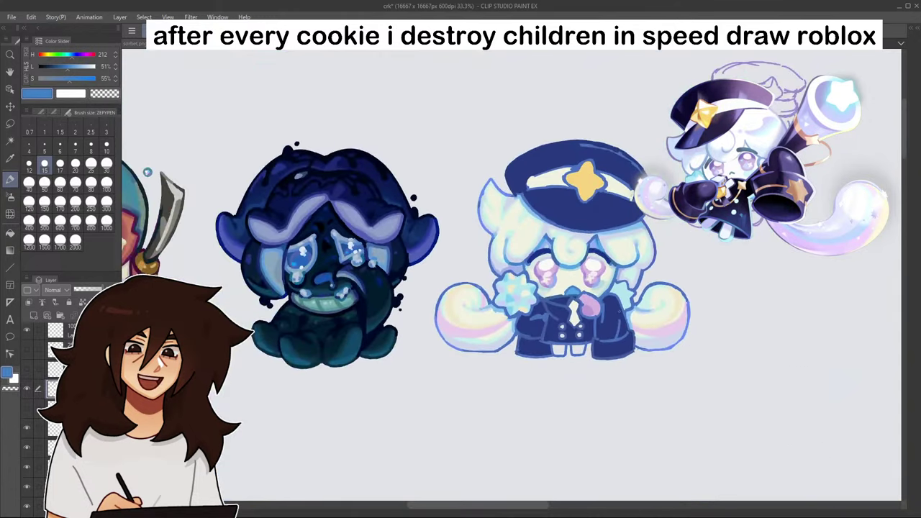
pyautogui.scroll(4, 534, 259)
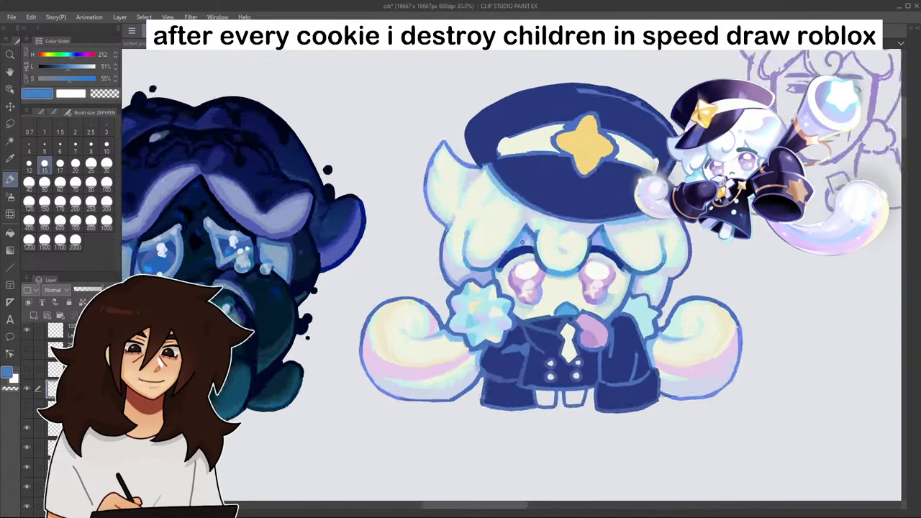
pyautogui.moveTo(472, 284); pyautogui.dragTo(474, 302)
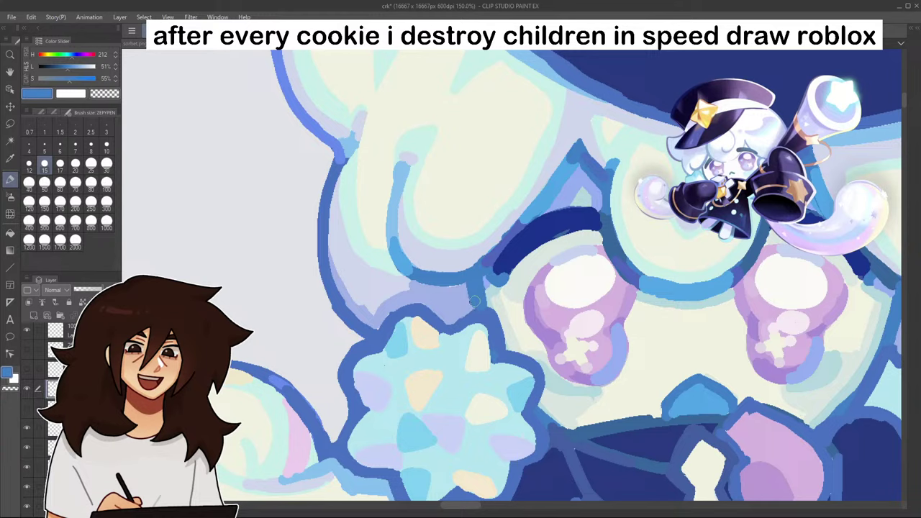
# - Rework the left hair tail's outer and lower outline with the brighter blue sampled from the right tail's outline
pyautogui.scroll(-5, 476, 266)
pyautogui.scroll(3, 526, 301)
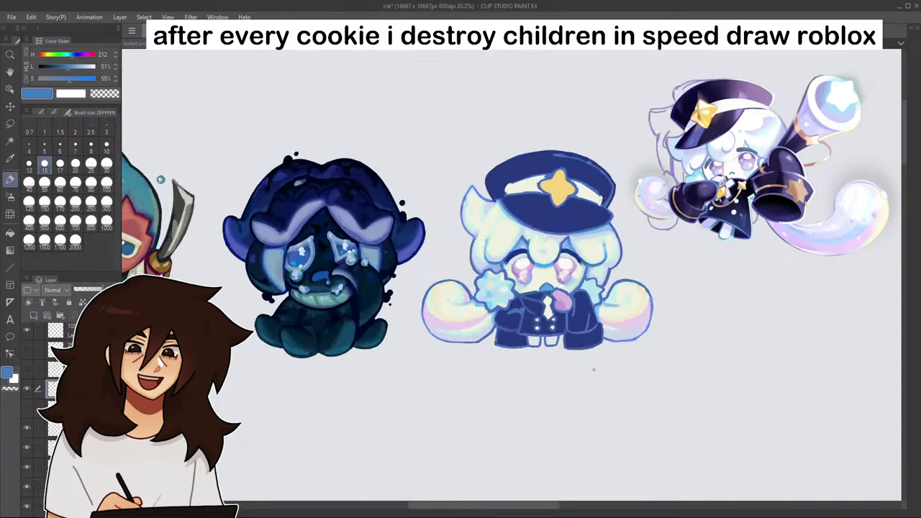
pyautogui.keyDown('alt'); pyautogui.click(364, 149); pyautogui.keyUp('alt')
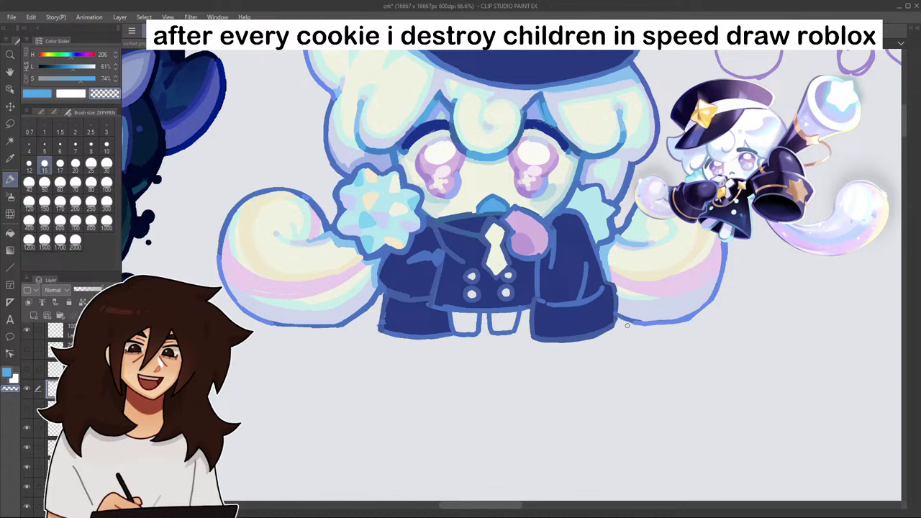
pyautogui.keyDown('alt'); pyautogui.click(724, 243); pyautogui.keyUp('alt')
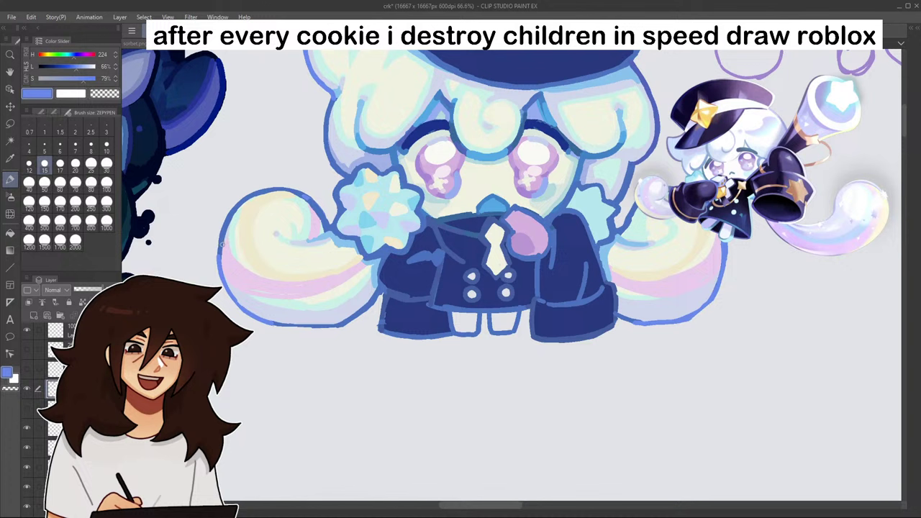
pyautogui.keyDown('alt'); pyautogui.click(258, 319); pyautogui.keyUp('alt')
pyautogui.moveTo(242, 308); pyautogui.dragTo(278, 324)
pyautogui.keyDown('alt'); pyautogui.click(258, 321); pyautogui.keyUp('alt')
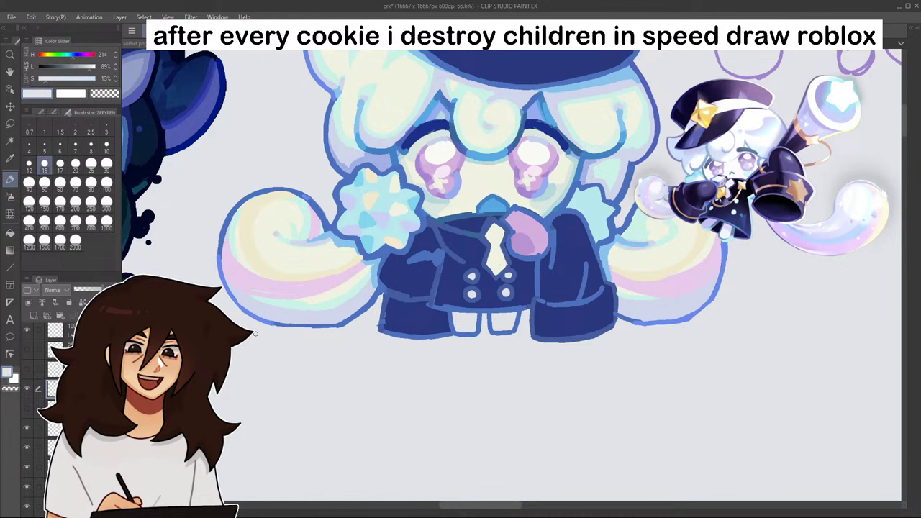
# - Extend the brighter blue along the bottom of the left hair tail's outline to the bend near the sleeve
pyautogui.keyDown('alt'); pyautogui.click(687, 319); pyautogui.keyUp('alt')
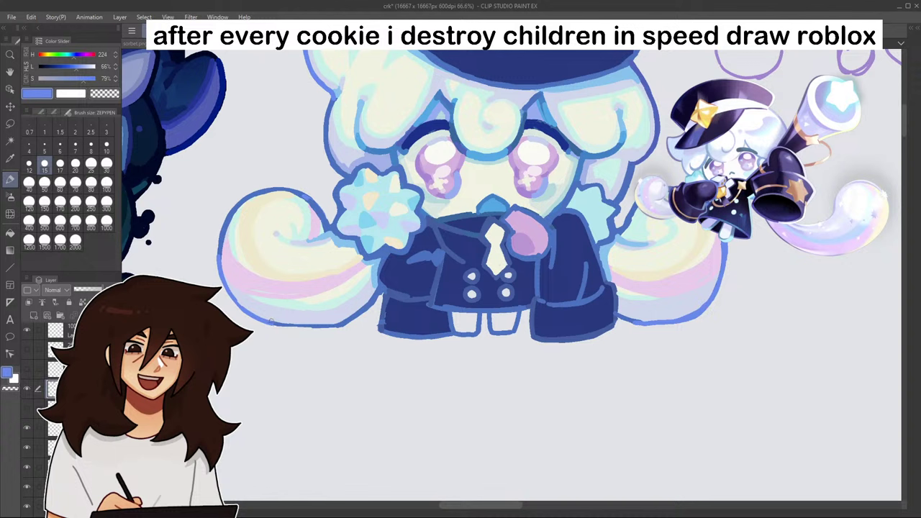
pyautogui.moveTo(305, 326); pyautogui.dragTo(334, 327)
pyautogui.scroll(-13, 458, 375)
pyautogui.scroll(8, 455, 394)
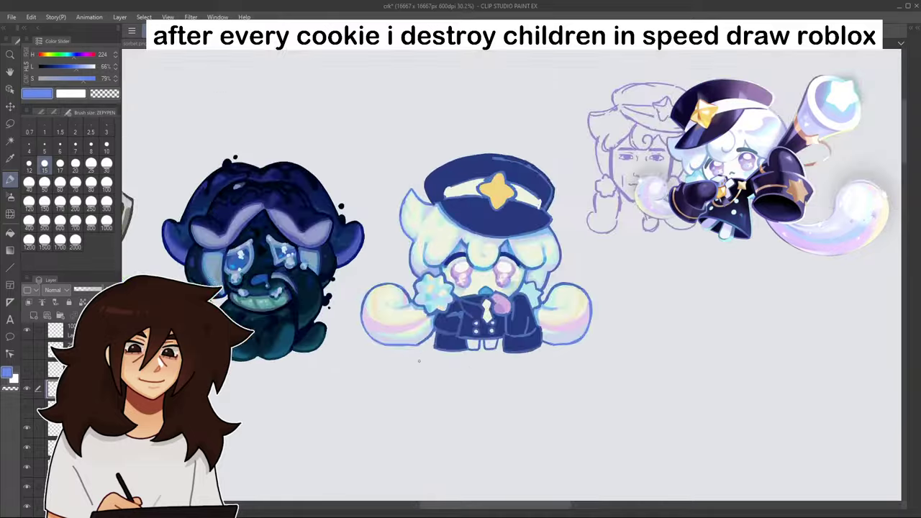
pyautogui.scroll(12, 420, 361)
pyautogui.moveTo(350, 317); pyautogui.dragTo(423, 311)
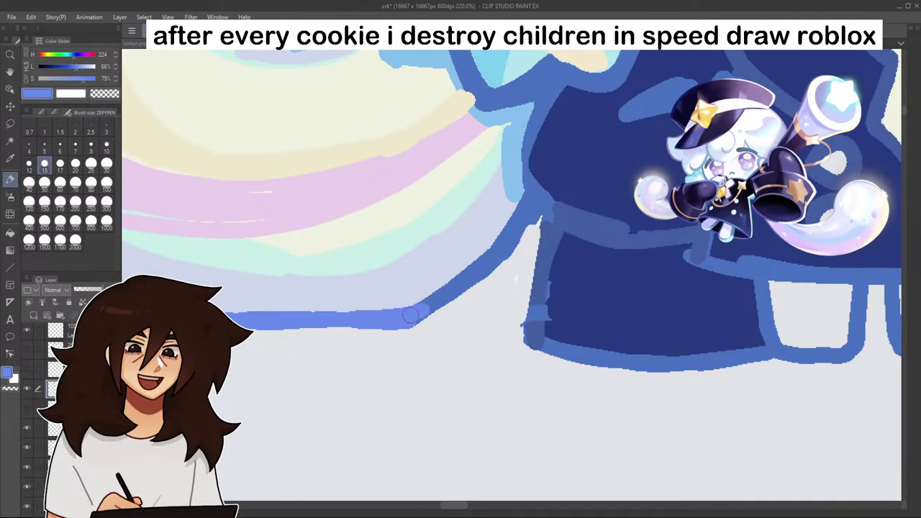
# - Shade the tops of both legs beneath the coat hem with a band of the same bright blue
pyautogui.scroll(-9, 425, 315)
pyautogui.scroll(8, 617, 355)
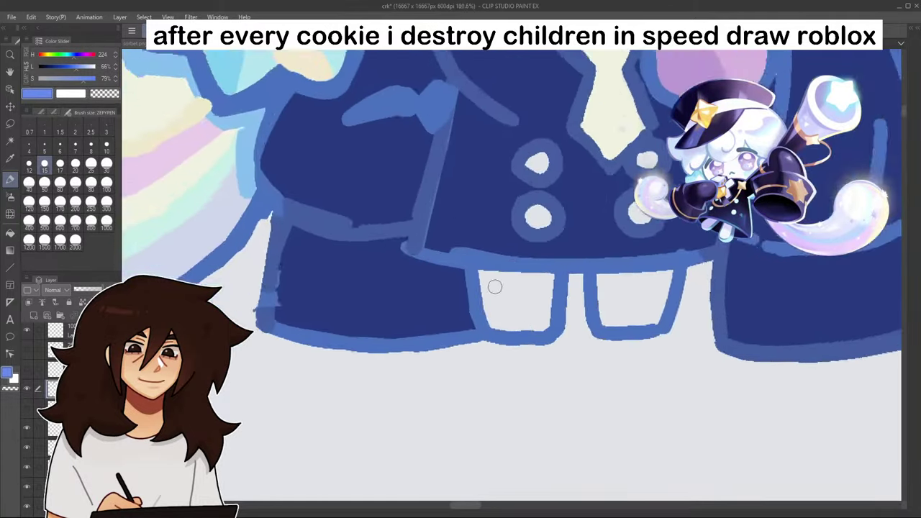
pyautogui.scroll(3, 495, 287)
pyautogui.moveTo(479, 283); pyautogui.dragTo(583, 272)
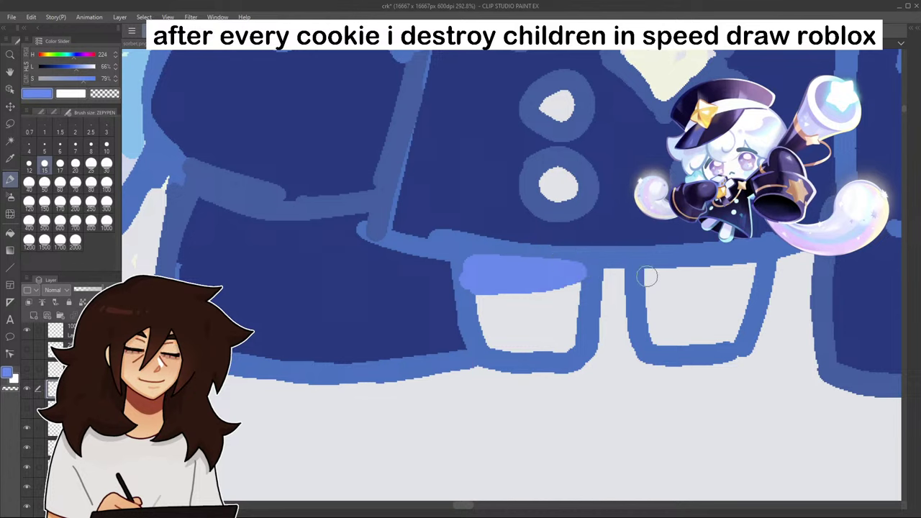
pyautogui.moveTo(647, 276)
pyautogui.mouseDown()
pyautogui.moveTo(717, 283)
pyautogui.moveTo(762, 265)
pyautogui.mouseUp()
# - Add a pale lavender band below the blue shading on both legs
pyautogui.scroll(-5, 762, 265)
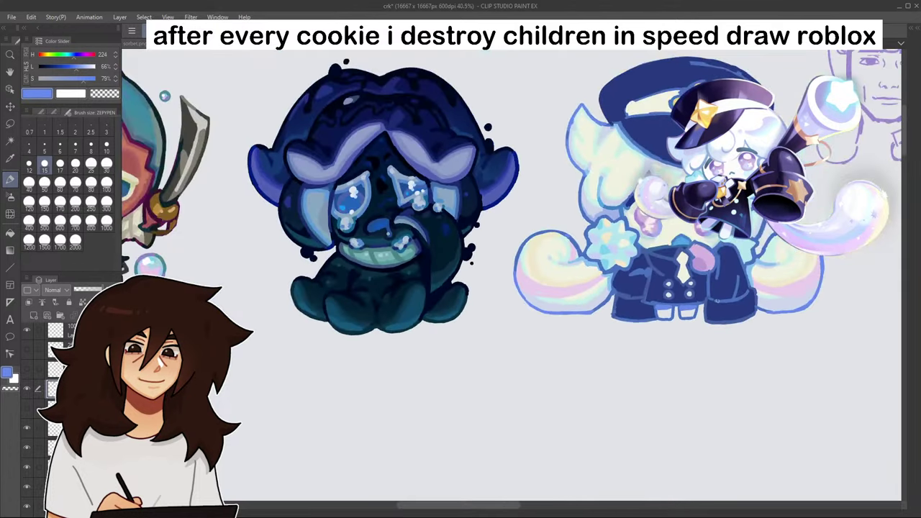
pyautogui.scroll(5, 387, 228)
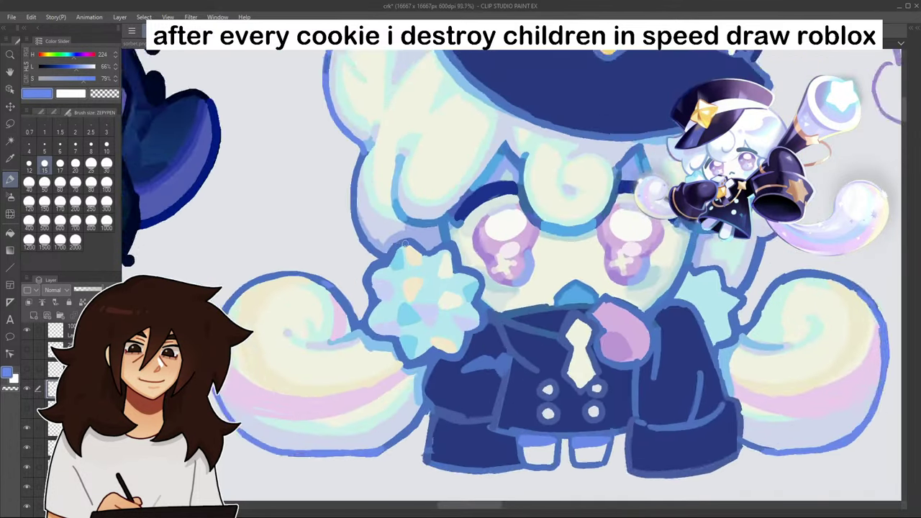
pyautogui.moveTo(540, 468); pyautogui.dragTo(627, 463)
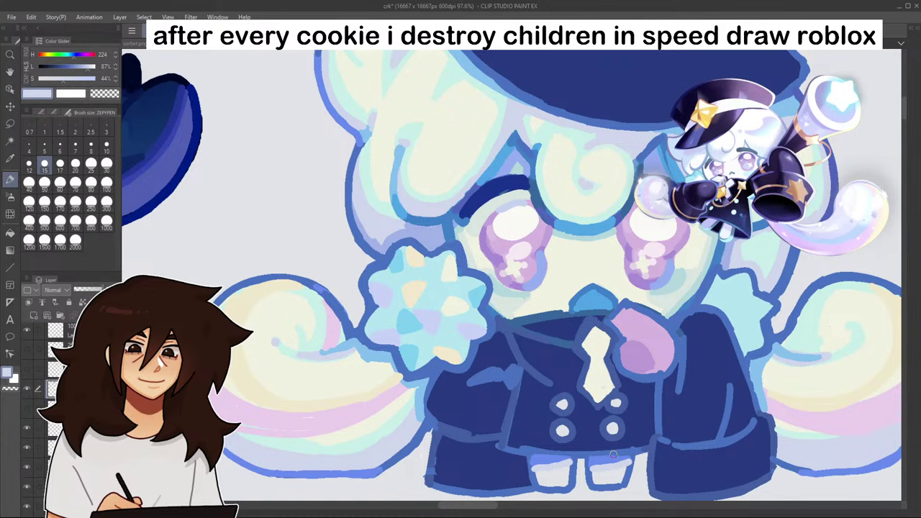
# - Outline the pink ornament beside the tie in violet (H 245, L 54, S 46) and paint a short violet bar inside its upper part
pyautogui.scroll(-10, 613, 454)
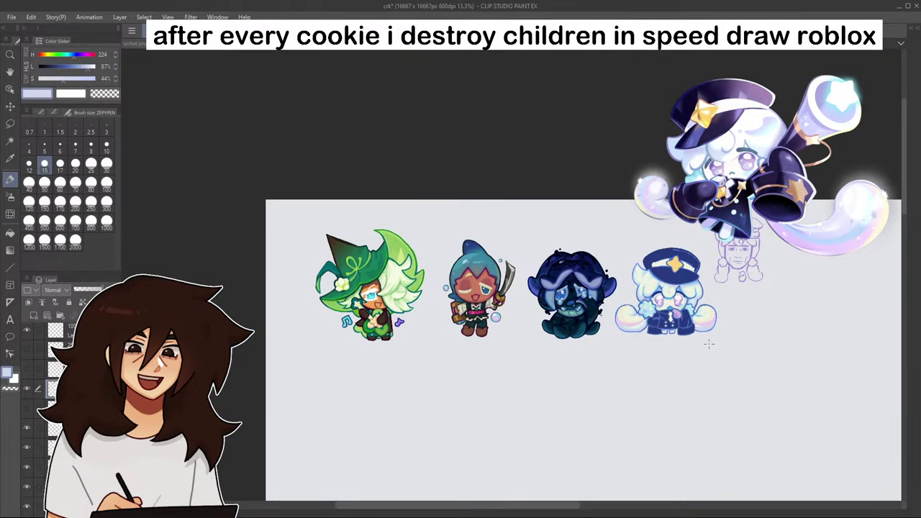
pyautogui.scroll(12, 697, 328)
pyautogui.keyDown('alt'); pyautogui.click(565, 253); pyautogui.keyUp('alt')
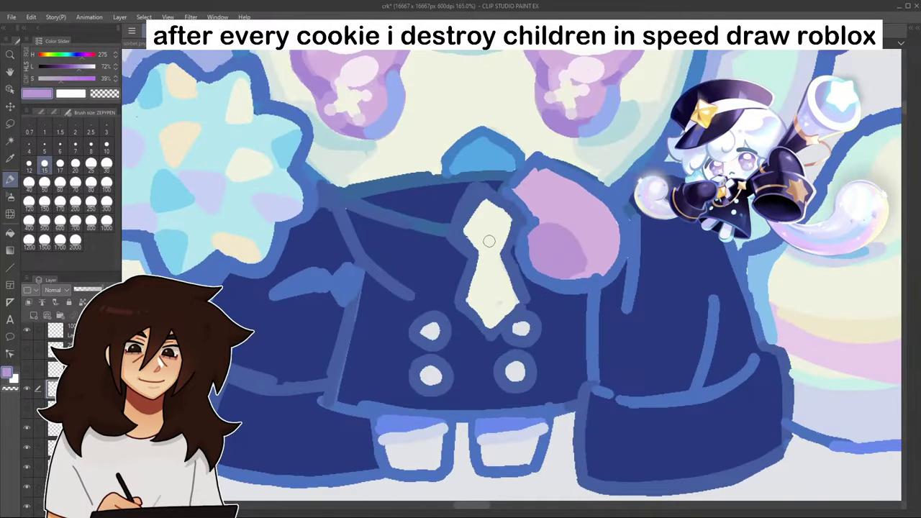
pyautogui.click(70, 67)
pyautogui.click(65, 79)
pyautogui.click(77, 54)
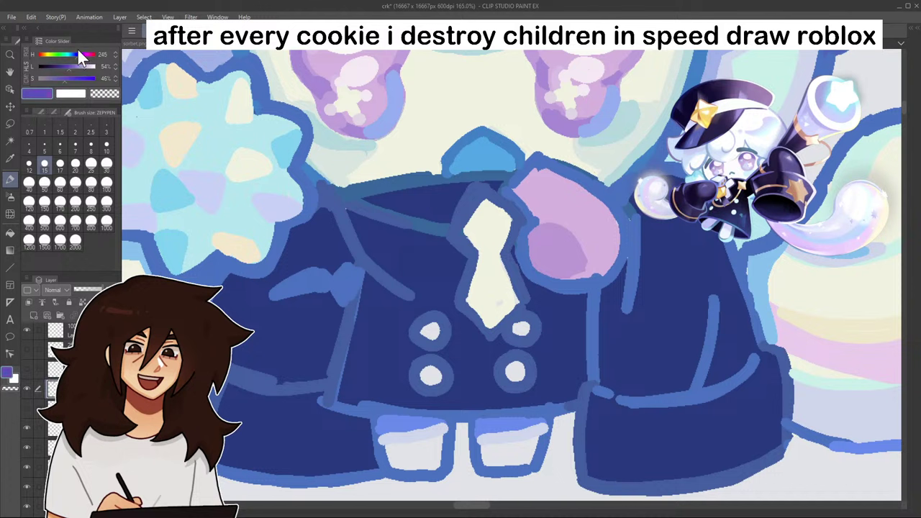
pyautogui.moveTo(535, 216)
pyautogui.mouseDown()
pyautogui.moveTo(530, 266)
pyautogui.moveTo(547, 281)
pyautogui.moveTo(579, 286)
pyautogui.moveTo(619, 263)
pyautogui.moveTo(623, 231)
pyautogui.moveTo(610, 201)
pyautogui.moveTo(579, 180)
pyautogui.moveTo(539, 165)
pyautogui.moveTo(513, 189)
pyautogui.moveTo(531, 215)
pyautogui.mouseUp()
pyautogui.moveTo(569, 190)
pyautogui.mouseDown()
pyautogui.moveTo(555, 209)
pyautogui.moveTo(581, 188)
pyautogui.moveTo(553, 198)
pyautogui.moveTo(568, 176)
pyautogui.mouseUp()
# - Add a cream highlight beside the ornament's violet bar, and navy accents on the bar and on parts of the ornament's outline
pyautogui.keyDown('alt'); pyautogui.click(574, 137); pyautogui.keyUp('alt')
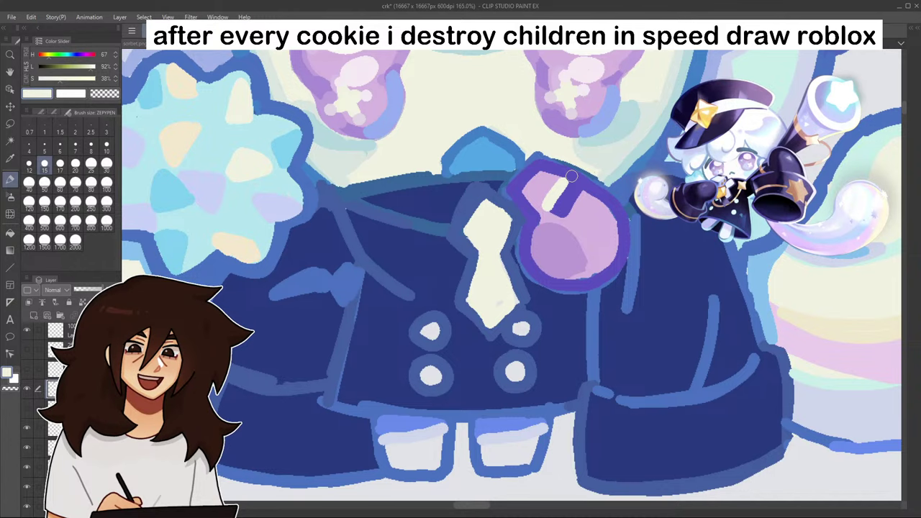
pyautogui.moveTo(573, 186); pyautogui.dragTo(568, 200)
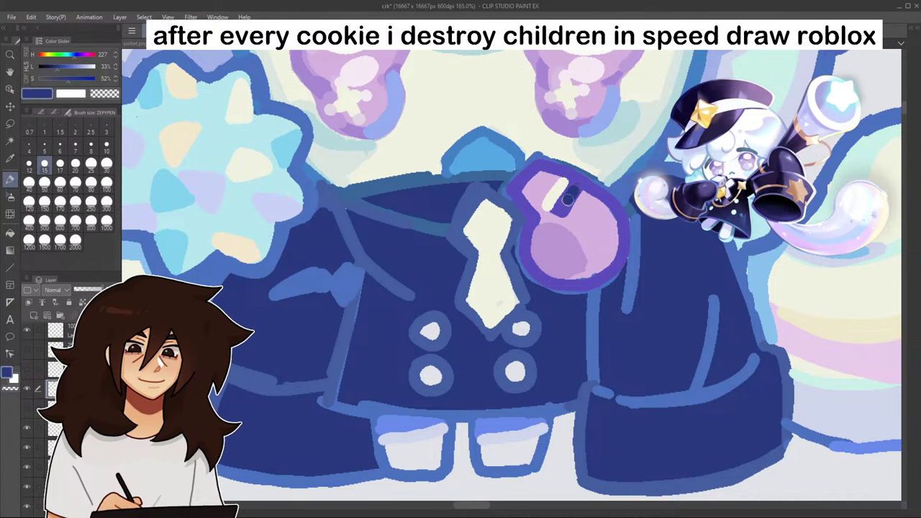
pyautogui.scroll(-6, 605, 274)
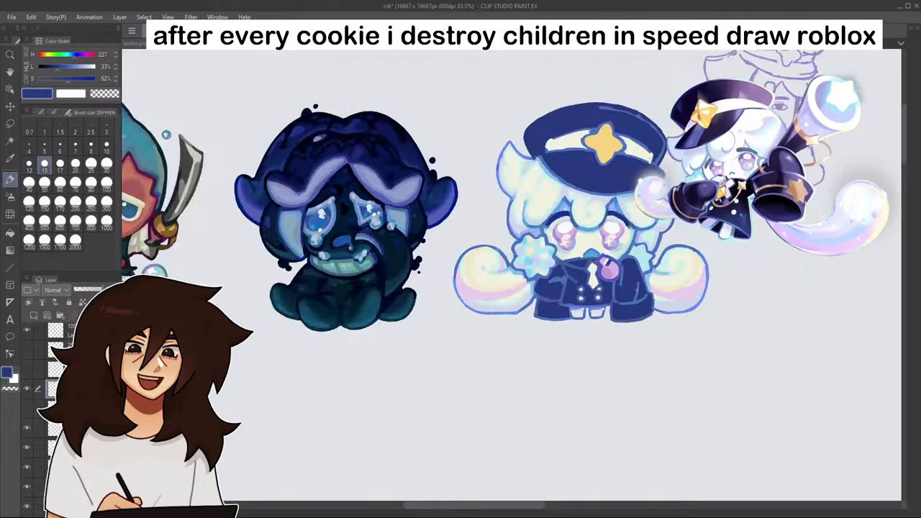
pyautogui.scroll(4, 594, 201)
pyautogui.scroll(3, 595, 200)
pyautogui.moveTo(543, 310); pyautogui.dragTo(542, 330)
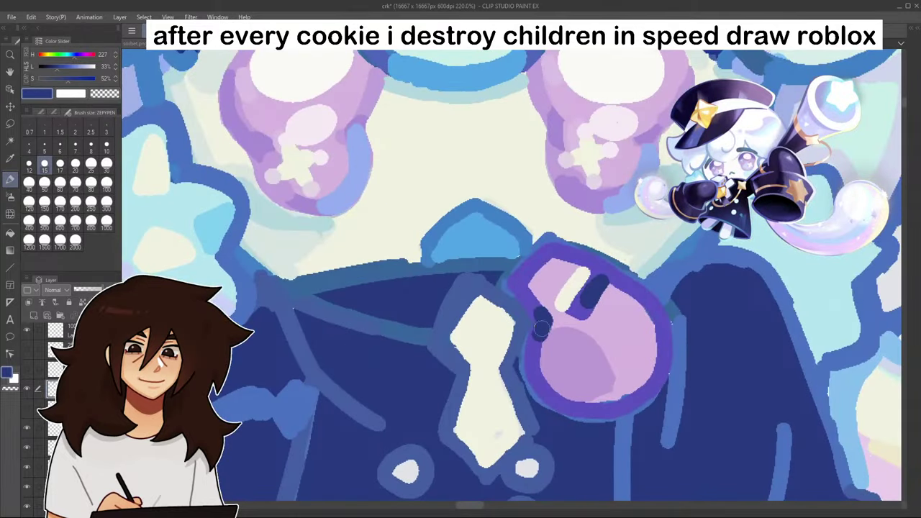
pyautogui.moveTo(661, 370)
pyautogui.mouseDown()
pyautogui.moveTo(642, 398)
pyautogui.moveTo(611, 415)
pyautogui.mouseUp()
# - Repaint the shadow on the ornament's lower left with a cooler lavender (H 257, L 74, S 39)
pyautogui.keyDown('alt'); pyautogui.click(579, 358); pyautogui.keyUp('alt')
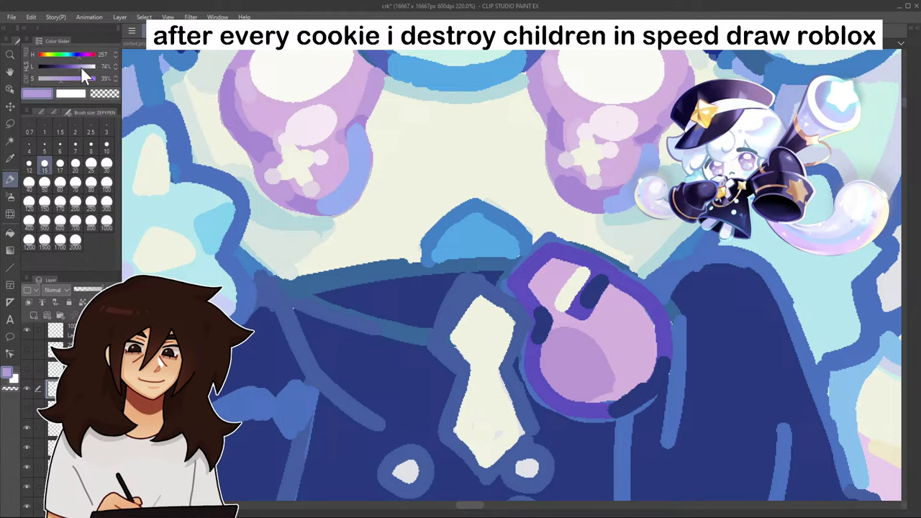
pyautogui.moveTo(556, 336); pyautogui.dragTo(553, 382)
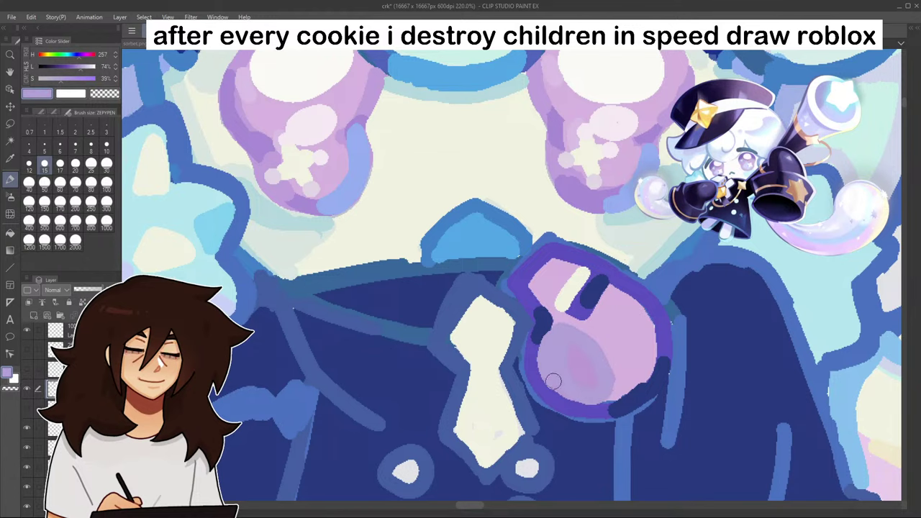
pyautogui.moveTo(608, 399); pyautogui.dragTo(592, 356)
pyautogui.scroll(-10, 612, 363)
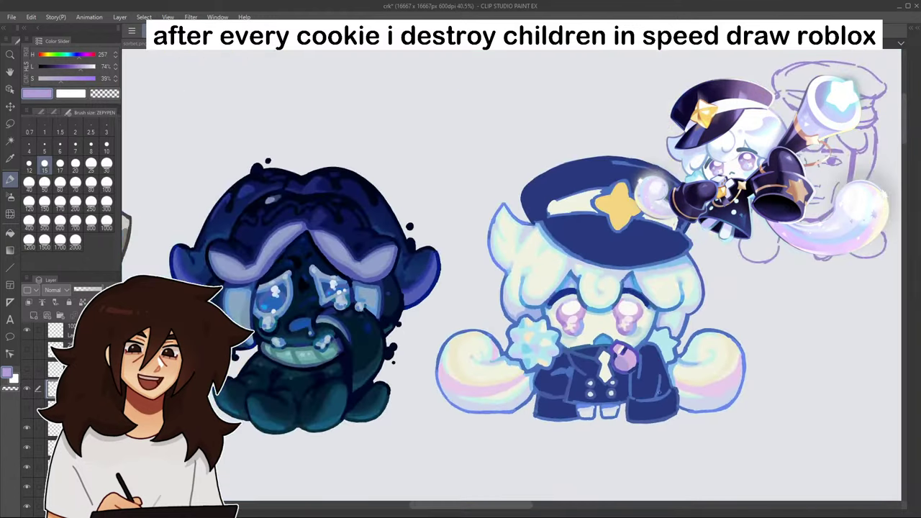
pyautogui.moveTo(812, 69); pyautogui.dragTo(819, 53)
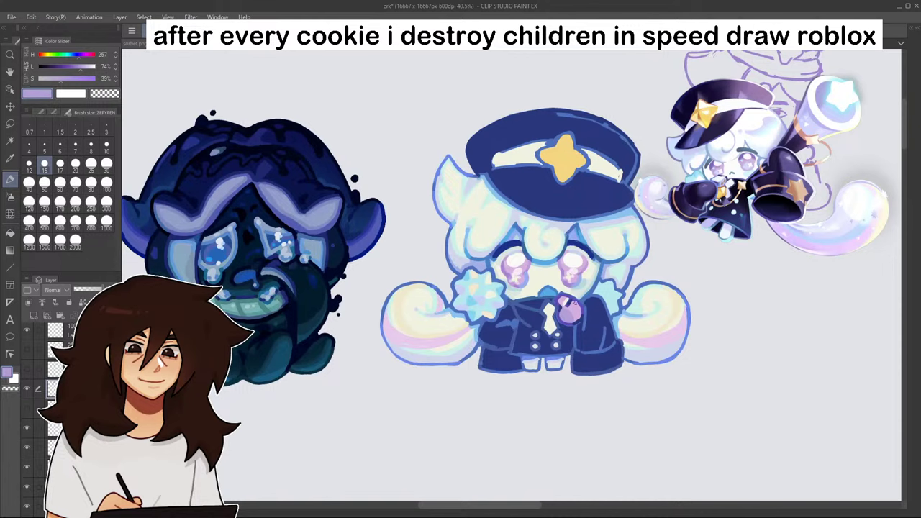
pyautogui.scroll(-3, 605, 360)
# - Rework the ornament's left and lower outline with the navy sampled from its dark accents, up to its upper-left corner
pyautogui.scroll(12, 586, 335)
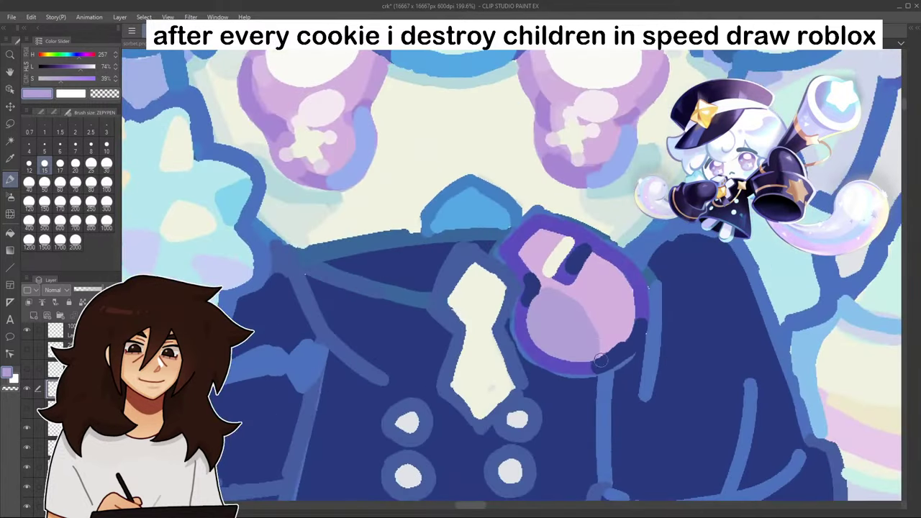
pyautogui.keyDown('alt'); pyautogui.click(601, 362); pyautogui.keyUp('alt')
pyautogui.moveTo(504, 250)
pyautogui.mouseDown()
pyautogui.moveTo(524, 290)
pyautogui.moveTo(517, 326)
pyautogui.moveTo(518, 310)
pyautogui.moveTo(530, 355)
pyautogui.moveTo(607, 370)
pyautogui.mouseUp()
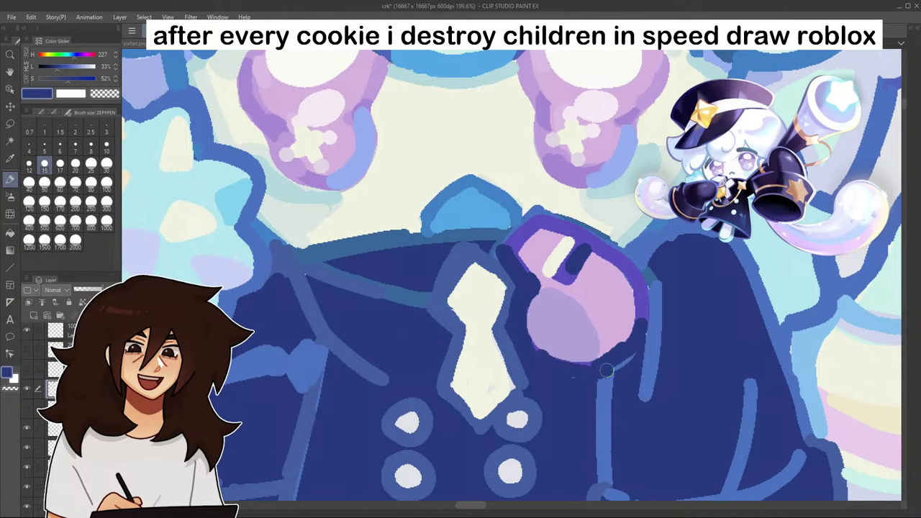
pyautogui.keyDown('alt'); pyautogui.click(547, 329); pyautogui.keyUp('alt')
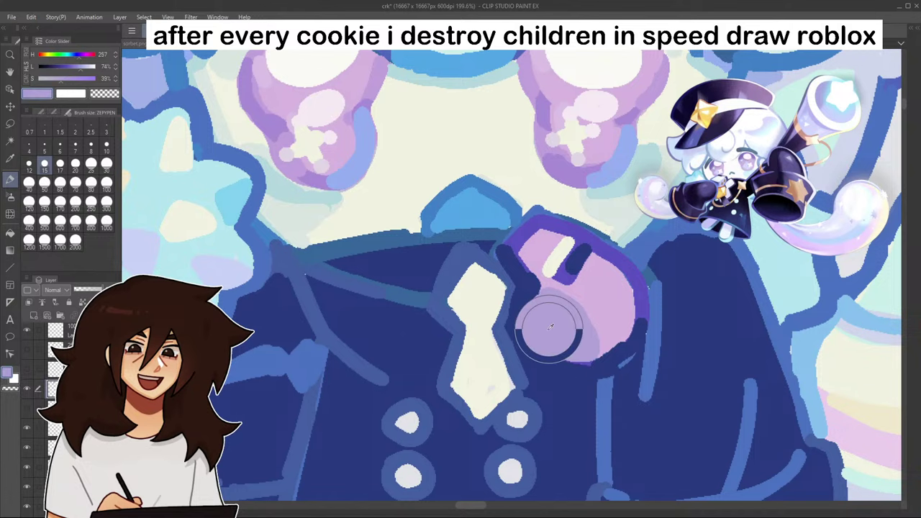
pyautogui.keyDown('alt'); pyautogui.click(507, 254); pyautogui.keyUp('alt')
pyautogui.moveTo(503, 252); pyautogui.dragTo(520, 230)
pyautogui.scroll(-3, 566, 221)
pyautogui.scroll(-10, 576, 252)
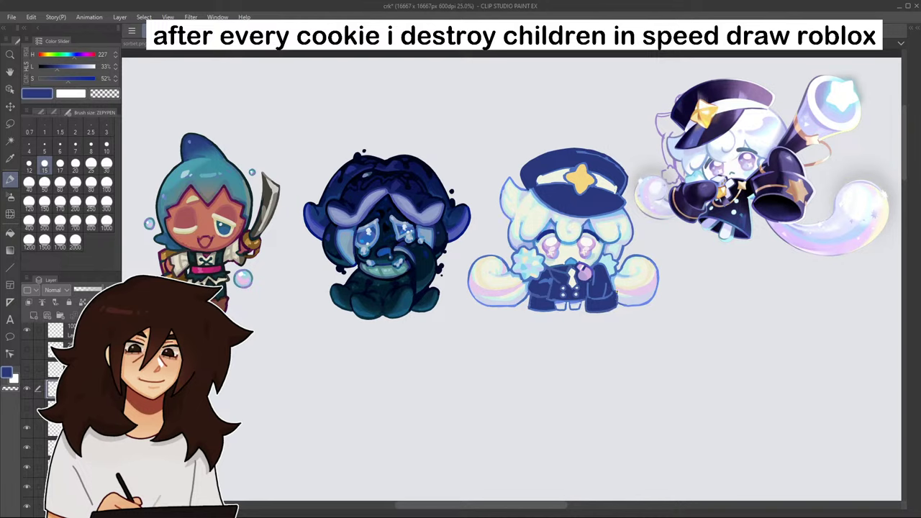
# - Try recolouring the upper outline of the left pompom with the lighter blue sampled from the fringe outline
pyautogui.scroll(9, 571, 230)
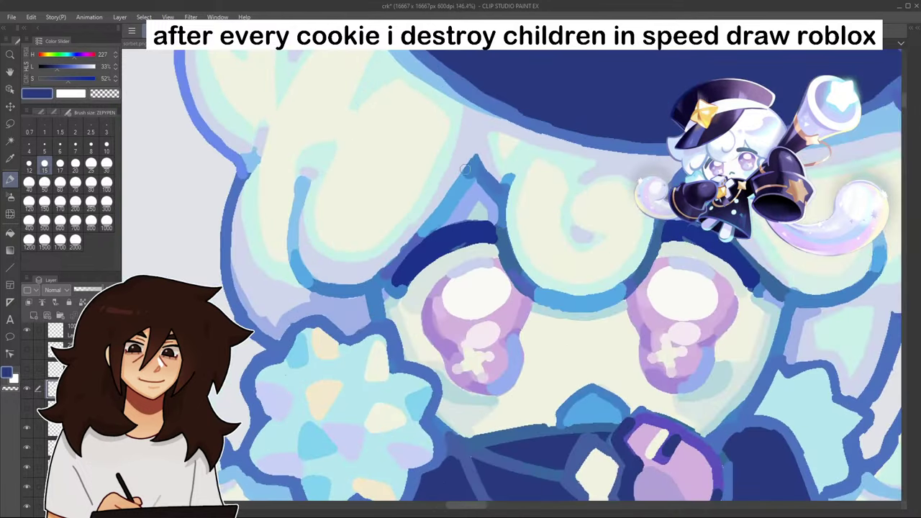
pyautogui.keyDown('alt'); pyautogui.click(465, 170); pyautogui.keyUp('alt')
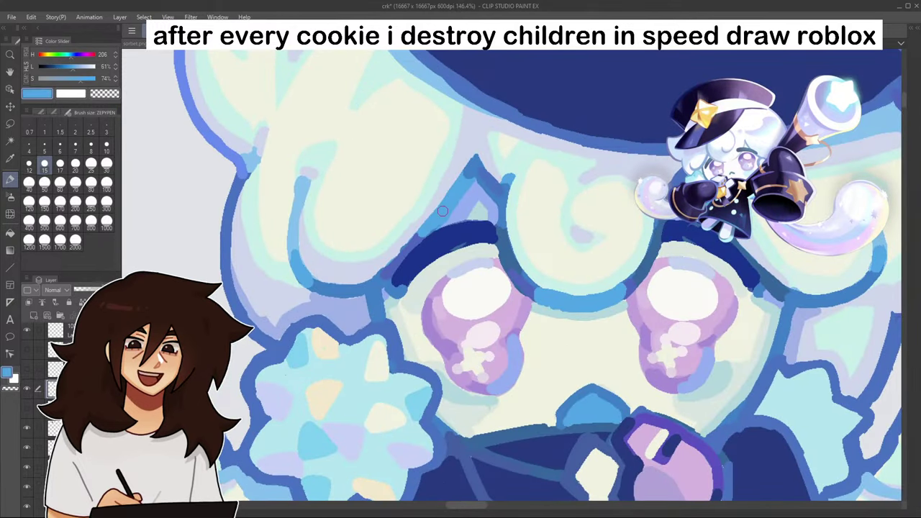
pyautogui.scroll(-4, 469, 324)
pyautogui.scroll(5, 469, 323)
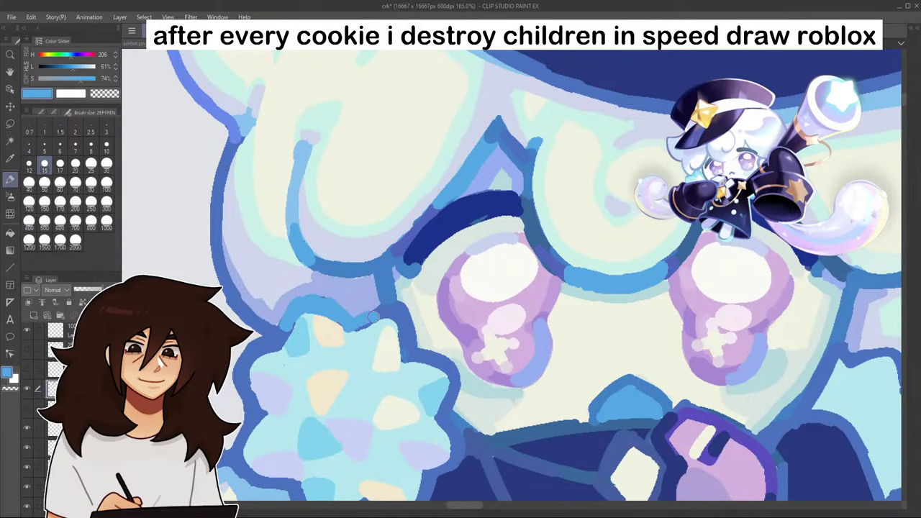
pyautogui.scroll(-9, 375, 324)
pyautogui.scroll(8, 405, 271)
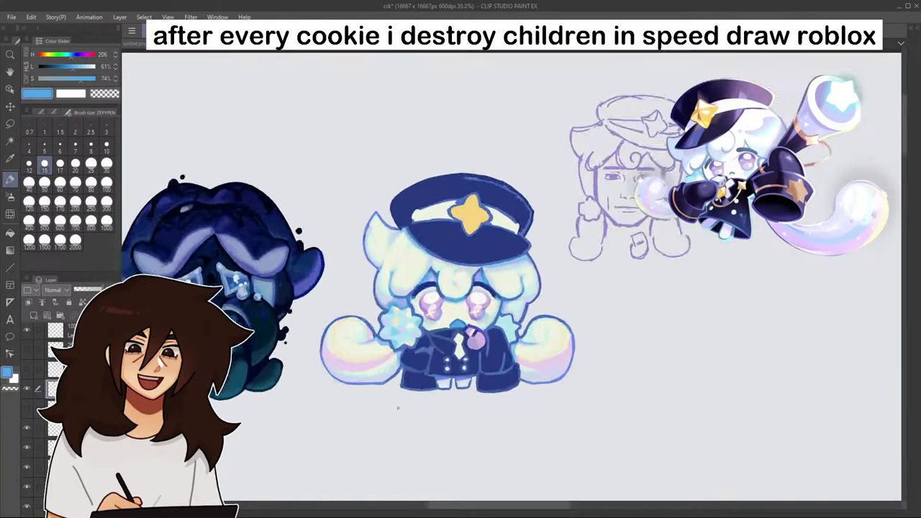
pyautogui.hotkey('ctrl', 'z')
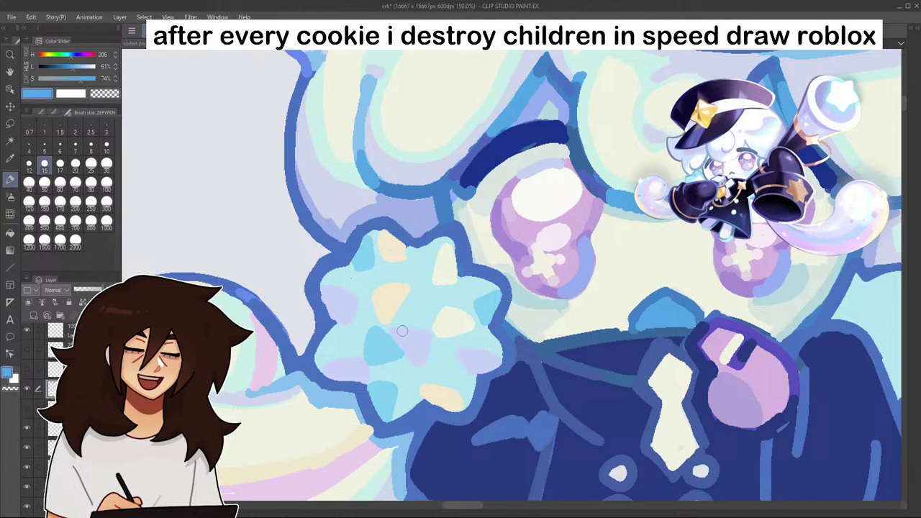
# - Paint periwinkle facets (H 224, L 78, S 76) in the centre and lower middle of the left pompom
pyautogui.keyDown('alt'); pyautogui.click(420, 306); pyautogui.keyUp('alt')
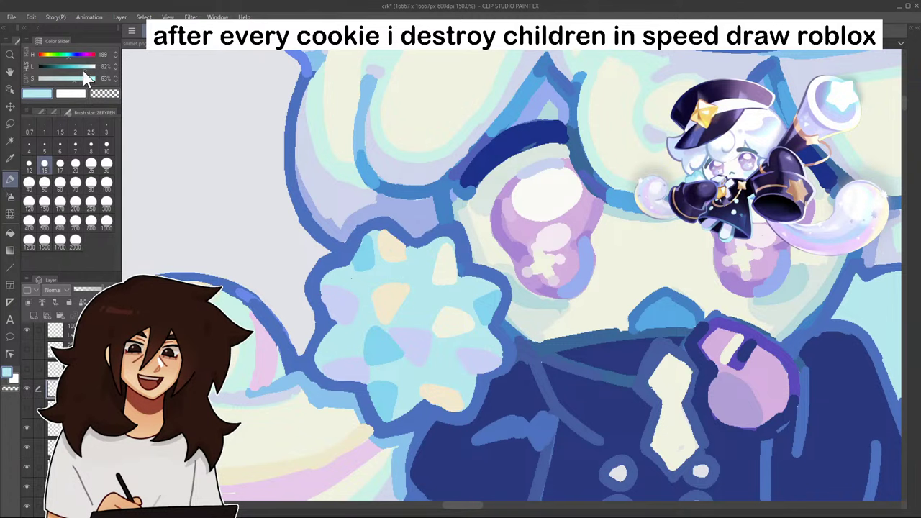
pyautogui.click(79, 56)
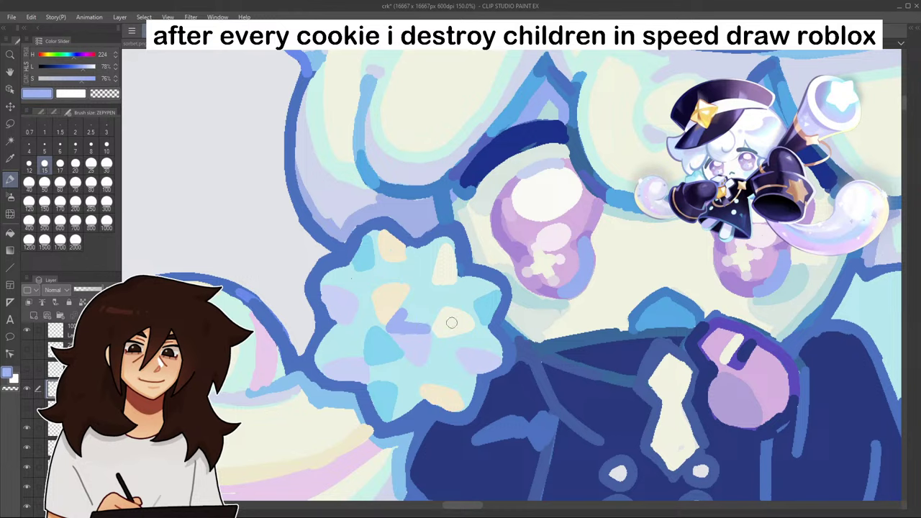
pyautogui.moveTo(435, 334); pyautogui.dragTo(430, 364)
pyautogui.moveTo(430, 332); pyautogui.dragTo(449, 339)
pyautogui.scroll(-18, 481, 367)
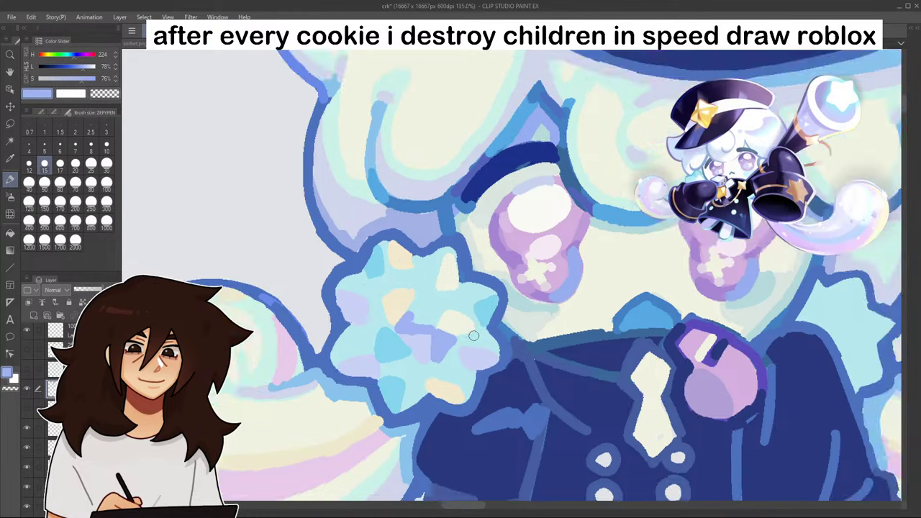
pyautogui.scroll(10, 460, 298)
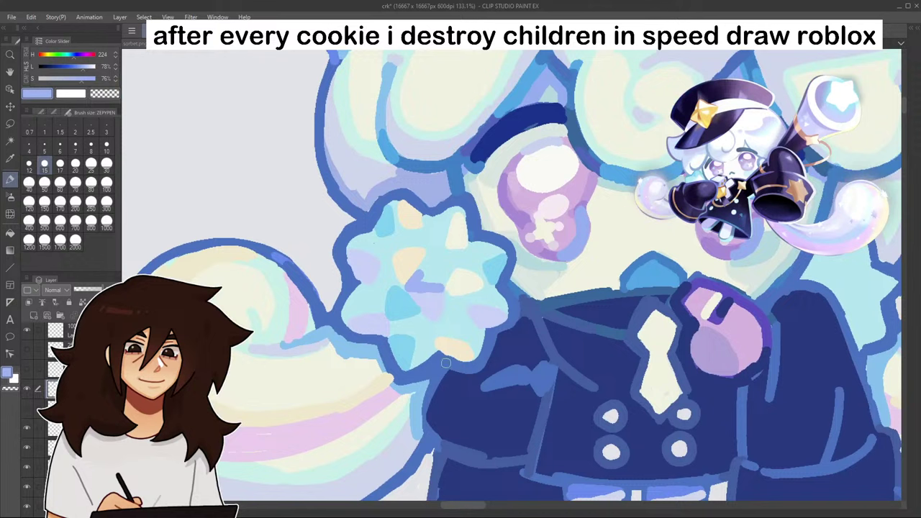
pyautogui.moveTo(441, 319)
pyautogui.mouseDown()
pyautogui.moveTo(445, 297)
pyautogui.moveTo(458, 304)
pyautogui.moveTo(406, 321)
pyautogui.moveTo(415, 337)
pyautogui.moveTo(435, 326)
pyautogui.moveTo(409, 320)
pyautogui.moveTo(435, 350)
pyautogui.moveTo(414, 367)
pyautogui.mouseUp()
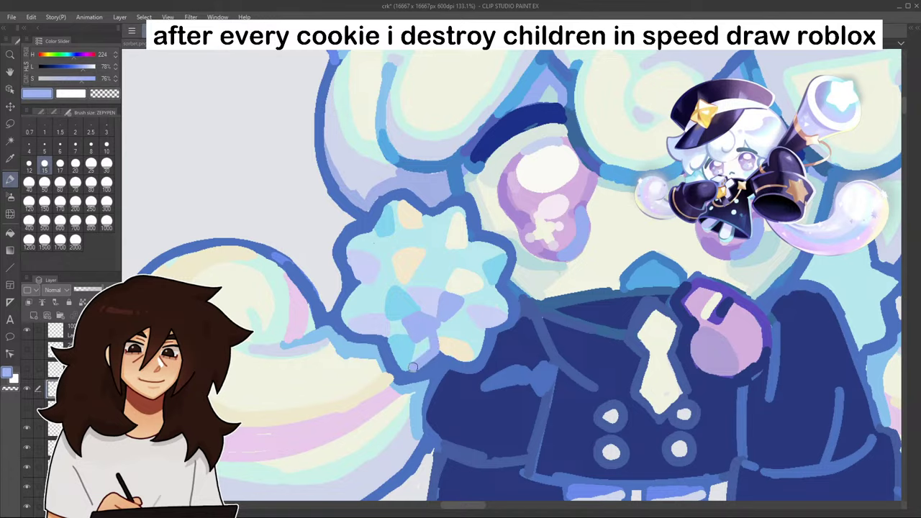
# - Edge the pompom's lower-right spike with periwinkle around the cream facet, and add a periwinkle facet on the pompom's left side
pyautogui.scroll(-12, 475, 357)
pyautogui.scroll(18, 465, 353)
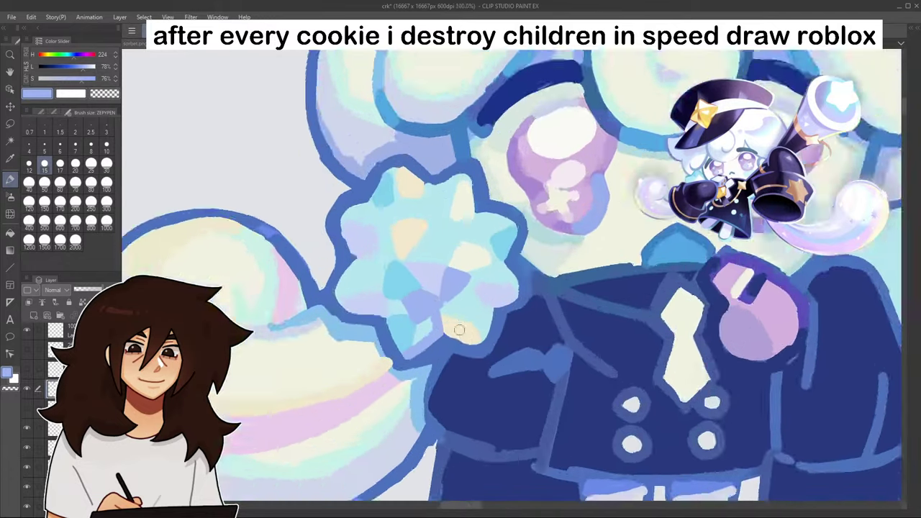
pyautogui.scroll(-7, 508, 323)
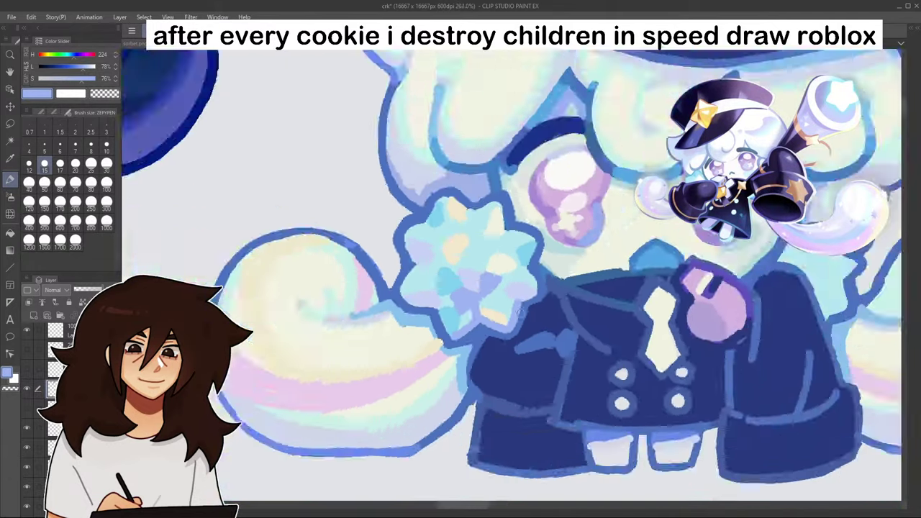
pyautogui.scroll(6, 508, 318)
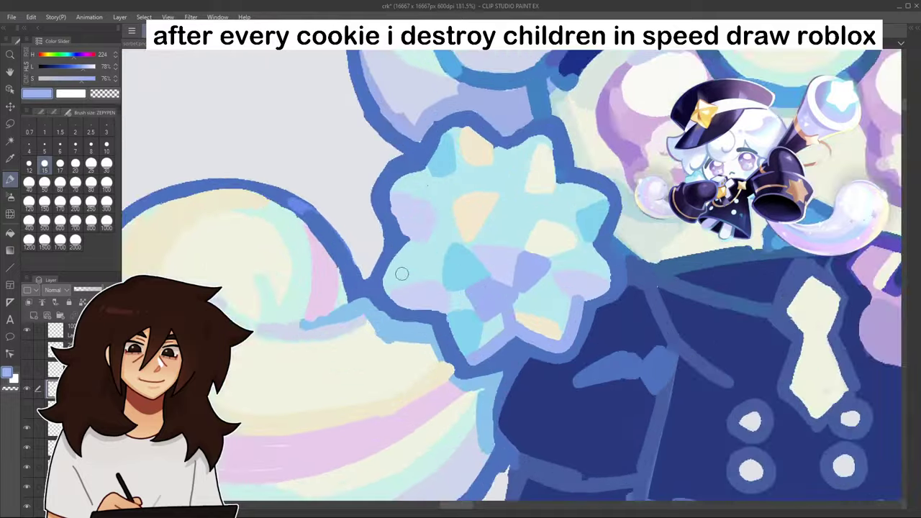
pyautogui.moveTo(382, 275)
pyautogui.mouseDown()
pyautogui.moveTo(422, 261)
pyautogui.moveTo(392, 268)
pyautogui.moveTo(417, 253)
pyautogui.mouseUp()
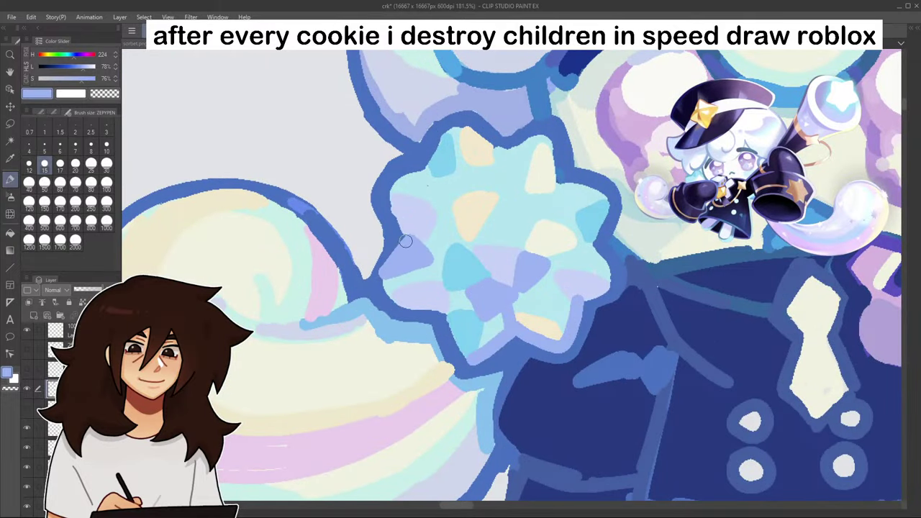
pyautogui.scroll(-4, 406, 242)
pyautogui.scroll(4, 447, 259)
# - Sample the blue of the pompom's outline, and examine the whole character and the area where the pompom meets the hair
pyautogui.keyDown('alt'); pyautogui.click(457, 273); pyautogui.keyUp('alt')
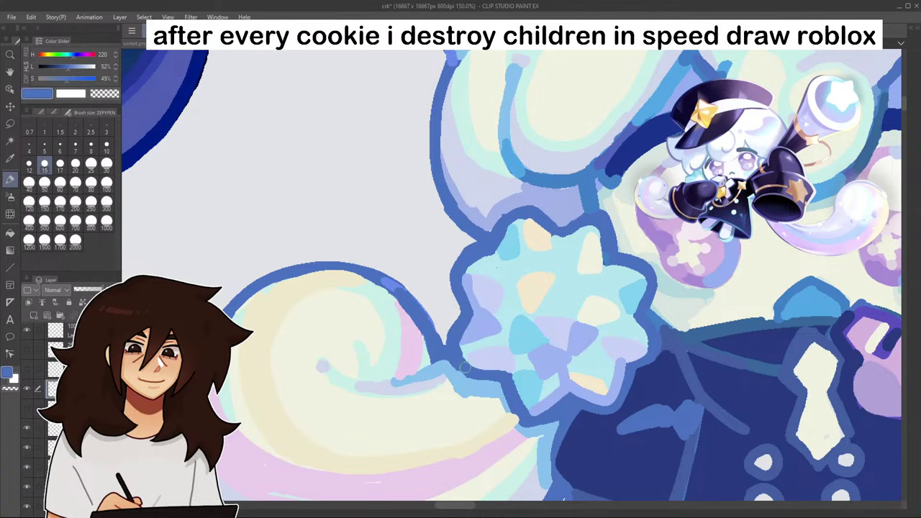
pyautogui.scroll(-5, 493, 375)
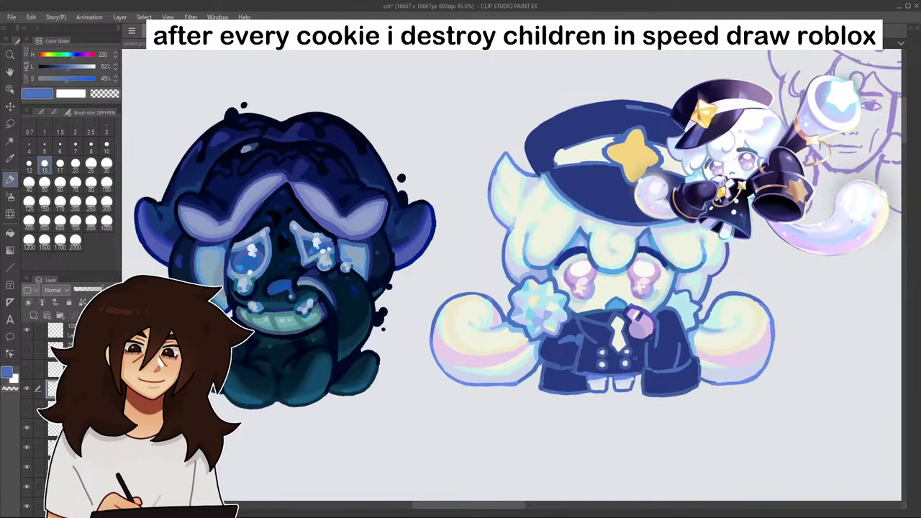
pyautogui.scroll(-1, 641, 367)
pyautogui.moveTo(612, 288); pyautogui.dragTo(490, 216)
pyautogui.scroll(1, 533, 335)
pyautogui.scroll(-3, 534, 335)
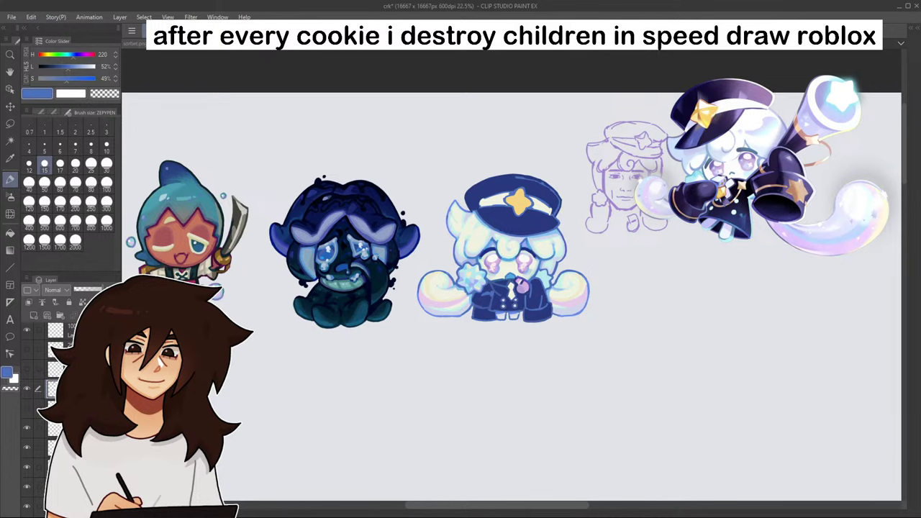
pyautogui.scroll(4, 535, 260)
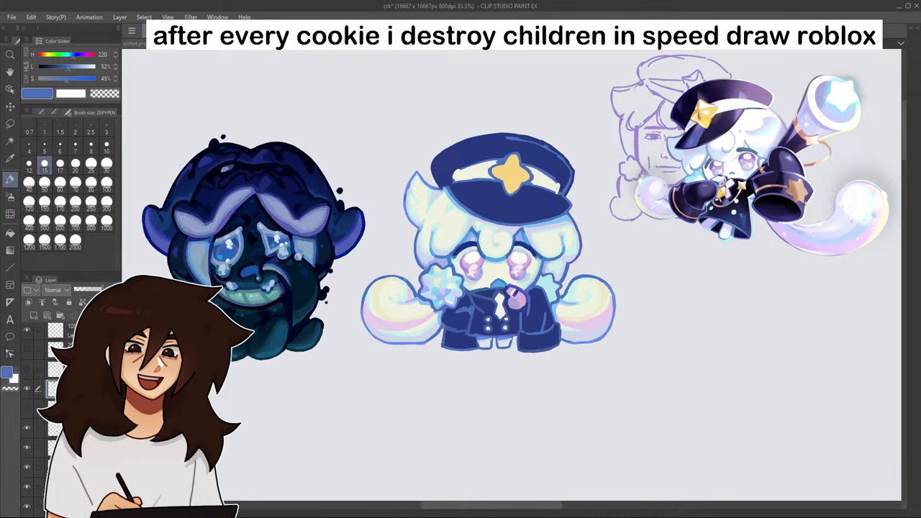
pyautogui.scroll(6, 416, 267)
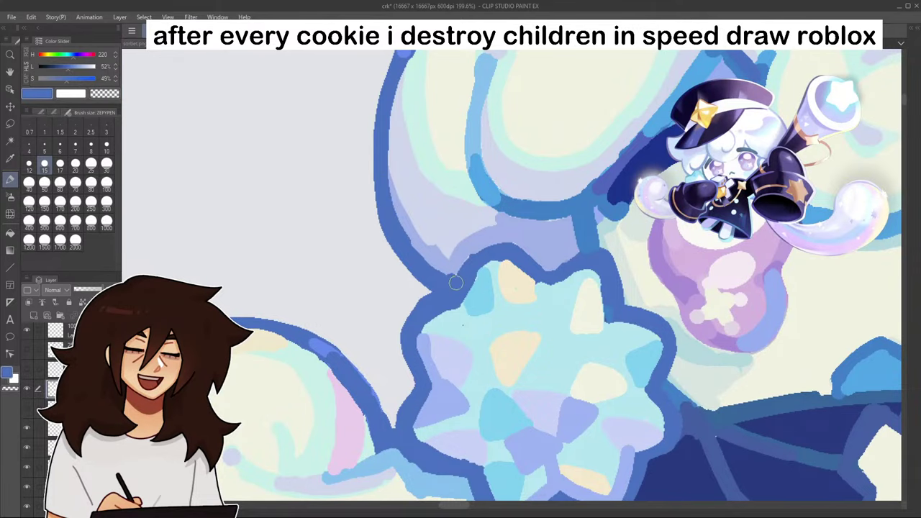
pyautogui.scroll(-5, 452, 276)
pyautogui.scroll(5, 468, 248)
pyautogui.scroll(-4, 468, 248)
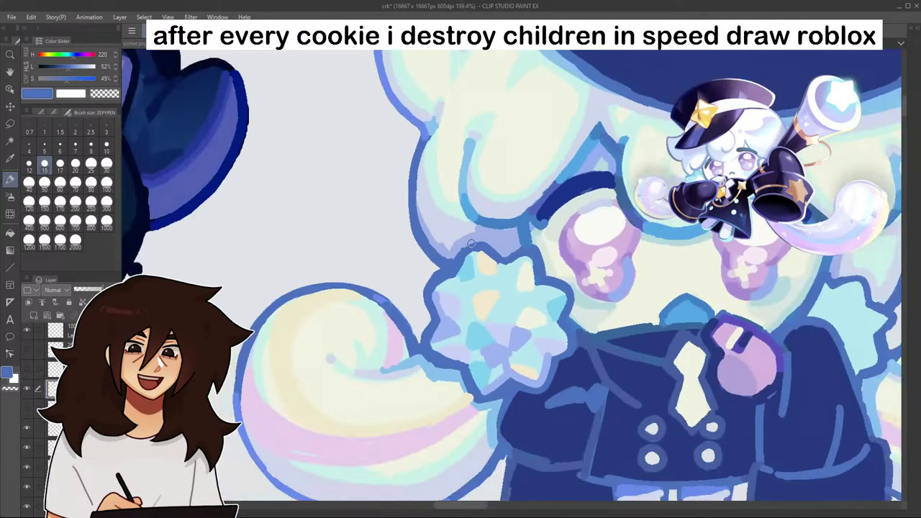
# - Paint periwinkle (H 224, L 78, S 77) over the outline joint where the left tail meets the pompom, and resample the outline blue
pyautogui.scroll(5, 443, 236)
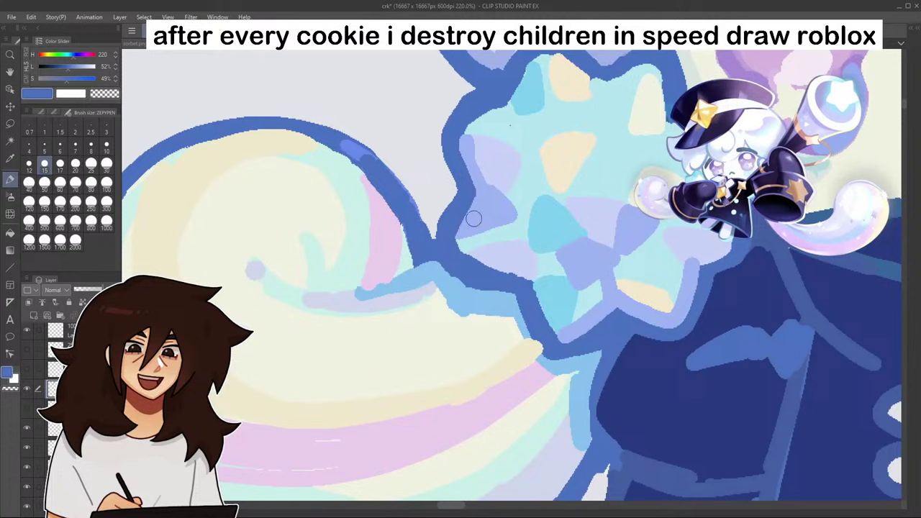
pyautogui.keyDown('alt'); pyautogui.click(470, 223); pyautogui.keyUp('alt')
pyautogui.moveTo(423, 267)
pyautogui.mouseDown()
pyautogui.moveTo(437, 267)
pyautogui.moveTo(434, 277)
pyautogui.mouseUp()
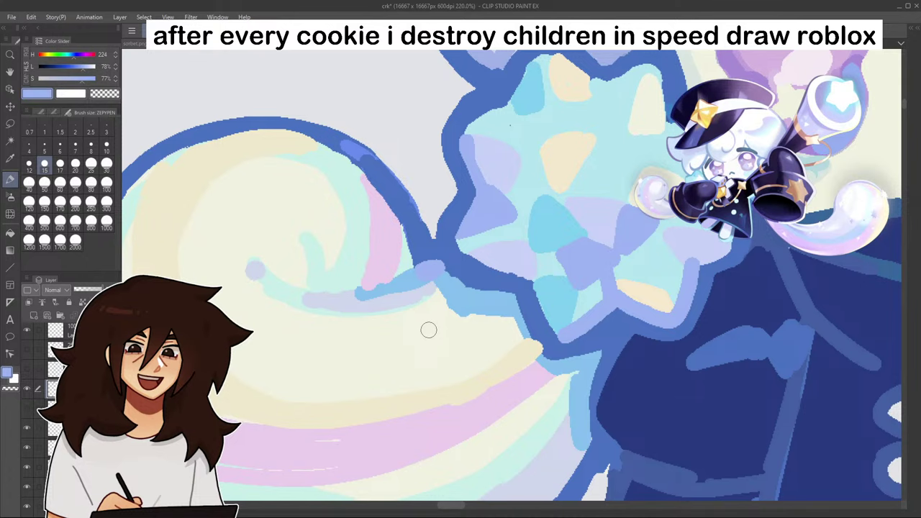
pyautogui.keyDown('alt'); pyautogui.click(421, 245); pyautogui.keyUp('alt')
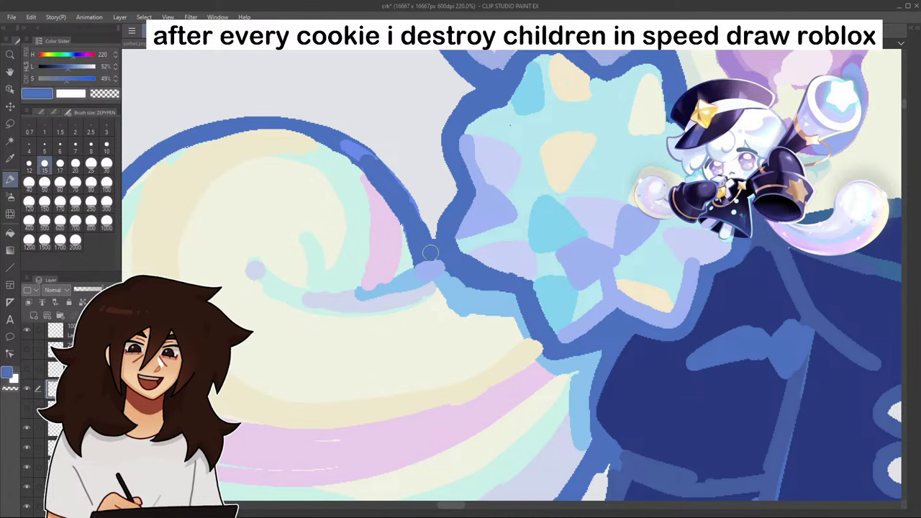
pyautogui.scroll(-8, 479, 241)
pyautogui.scroll(5, 647, 219)
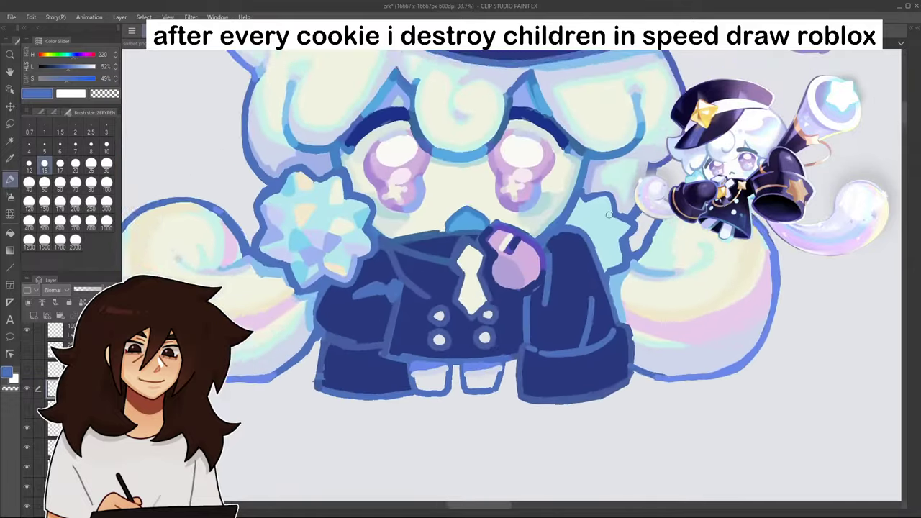
# - Paint sky-blue (H 197, L 71, S 77) and periwinkle (H 224, L 78, S 77) facets in the upper part of the right pompom
pyautogui.keyDown('alt'); pyautogui.click(281, 203); pyautogui.keyUp('alt')
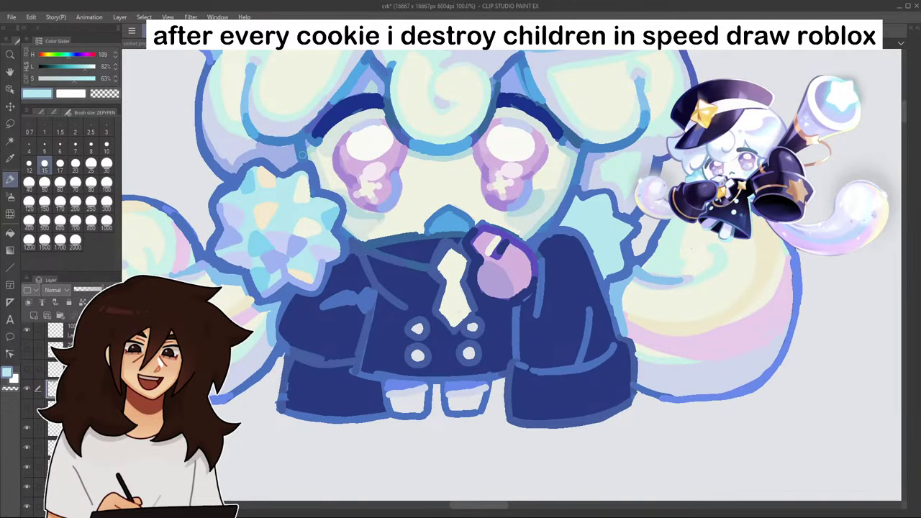
pyautogui.keyDown('alt'); pyautogui.click(310, 149); pyautogui.keyUp('alt')
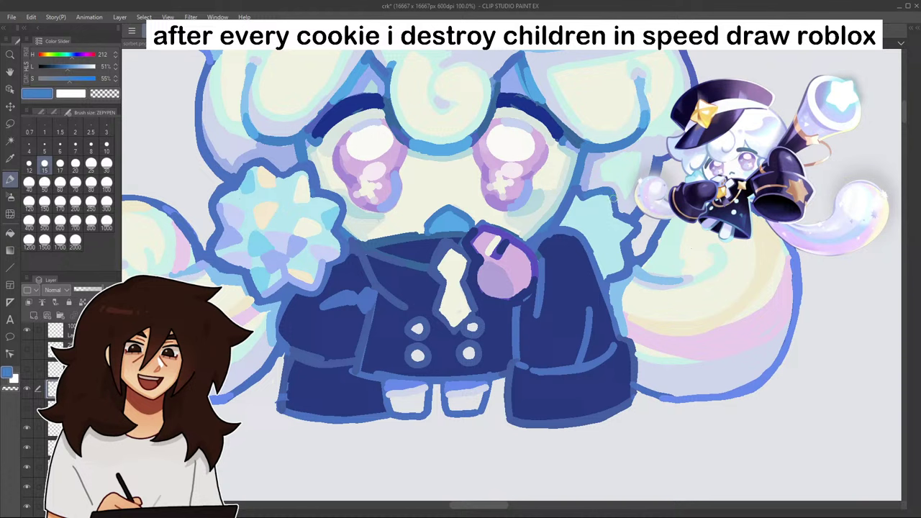
pyautogui.keyDown('alt'); pyautogui.click(334, 213); pyautogui.keyUp('alt')
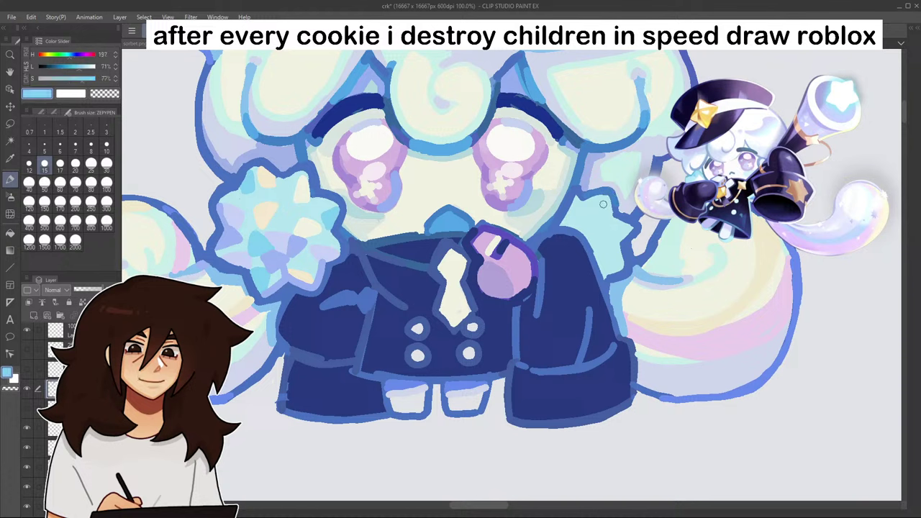
pyautogui.keyDown('alt'); pyautogui.click(306, 235); pyautogui.keyUp('alt')
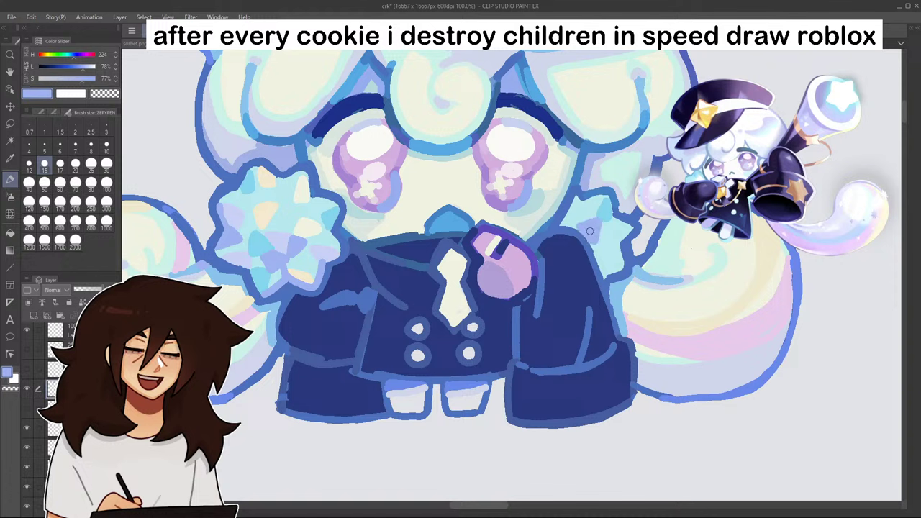
pyautogui.keyDown('alt'); pyautogui.click(303, 228); pyautogui.keyUp('alt')
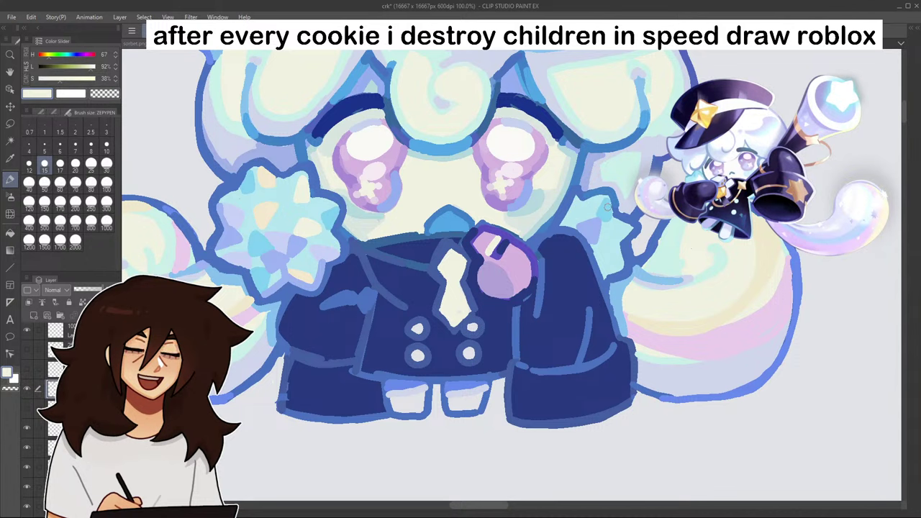
# - Shade the face side of the right pompom with periwinkle and refine its edge with the sampled outline blue (H 220, L 52, S 49)
pyautogui.keyDown('alt'); pyautogui.click(600, 209); pyautogui.keyUp('alt')
pyautogui.keyDown('alt'); pyautogui.click(321, 269); pyautogui.keyUp('alt')
pyautogui.keyDown('alt'); pyautogui.click(578, 200); pyautogui.keyUp('alt')
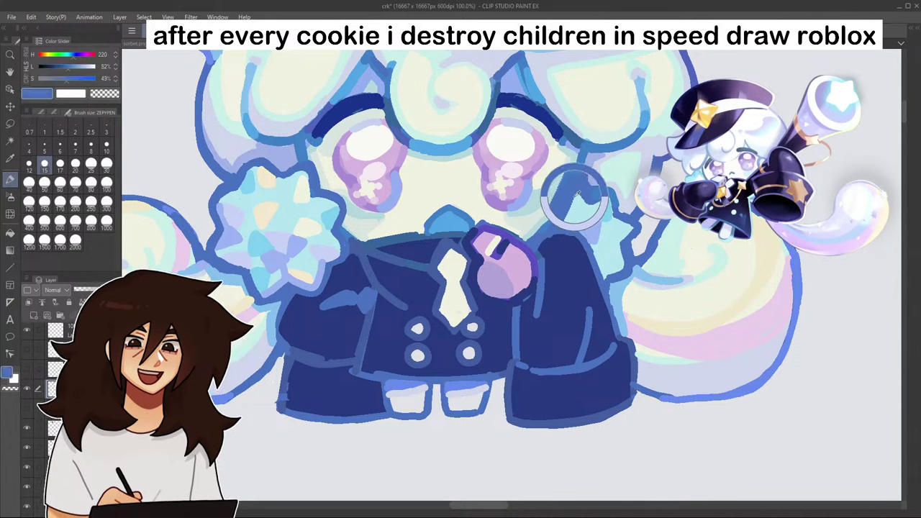
pyautogui.keyDown('alt'); pyautogui.click(599, 229); pyautogui.keyUp('alt')
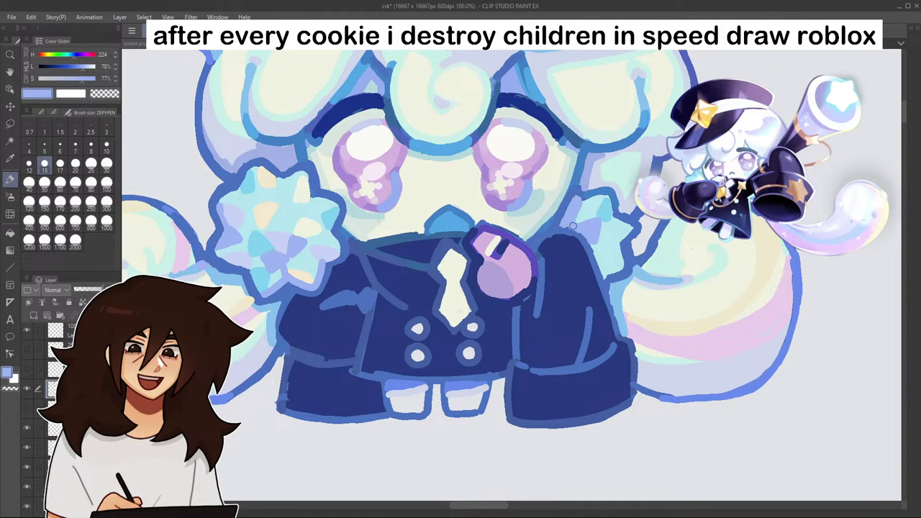
pyautogui.keyDown('alt'); pyautogui.click(576, 194); pyautogui.keyUp('alt')
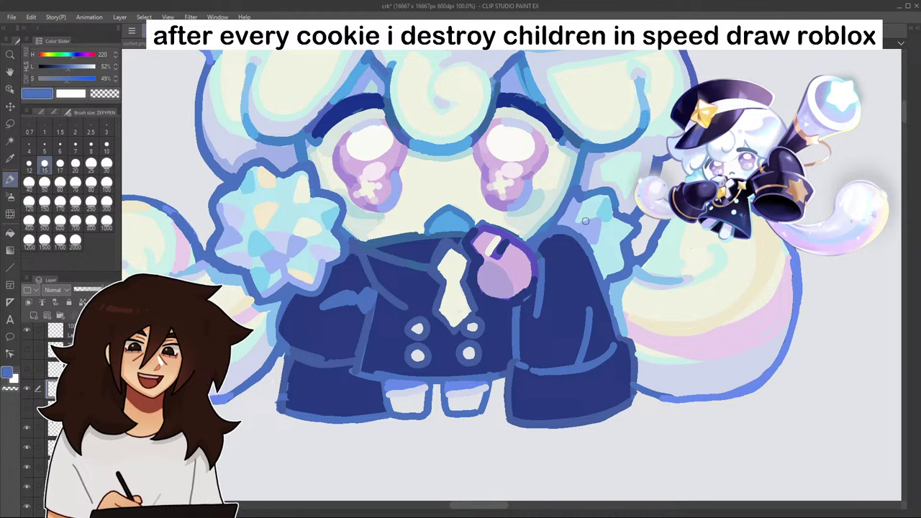
# - Add cream, peach (H 42, L 88, S 63) and lavender (H 227, L 87, S 72) facets to the right pompom, and check the whole character
pyautogui.keyDown('alt'); pyautogui.click(344, 214); pyautogui.keyUp('alt')
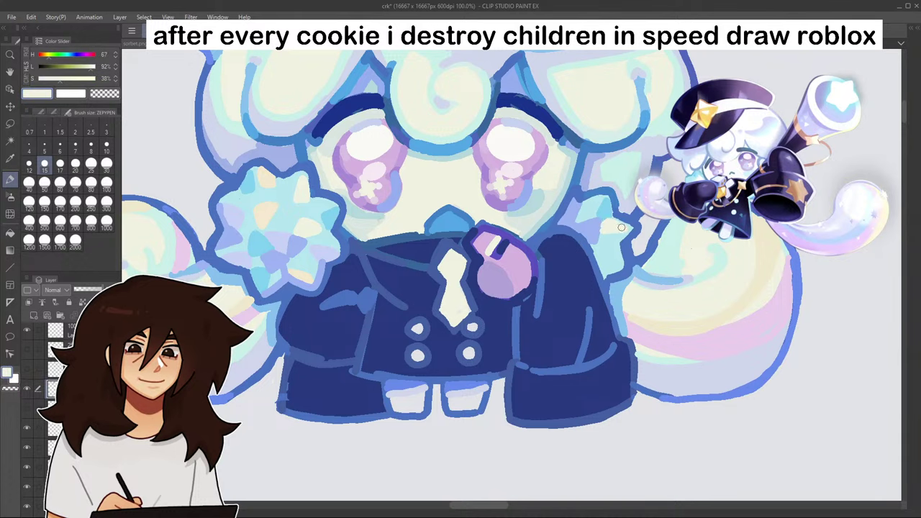
pyautogui.keyDown('alt'); pyautogui.click(266, 212); pyautogui.keyUp('alt')
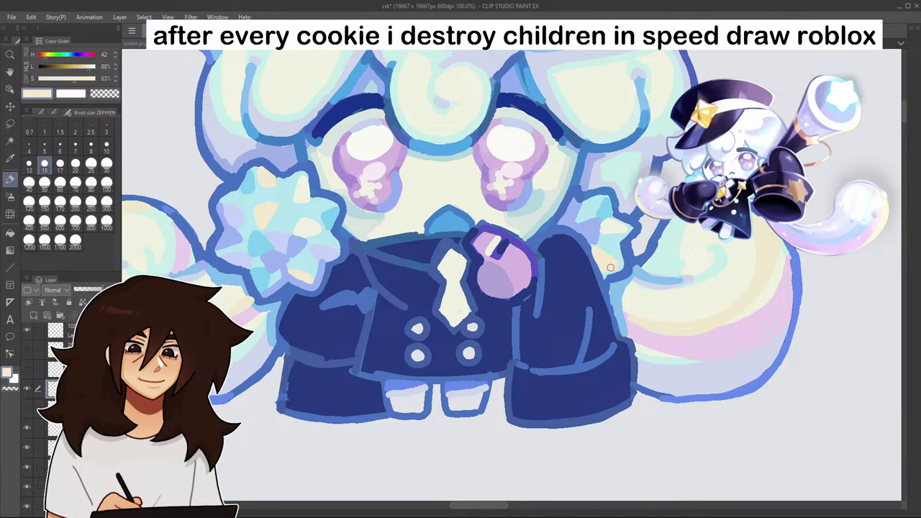
pyautogui.scroll(-10, 611, 268)
pyautogui.scroll(9, 609, 218)
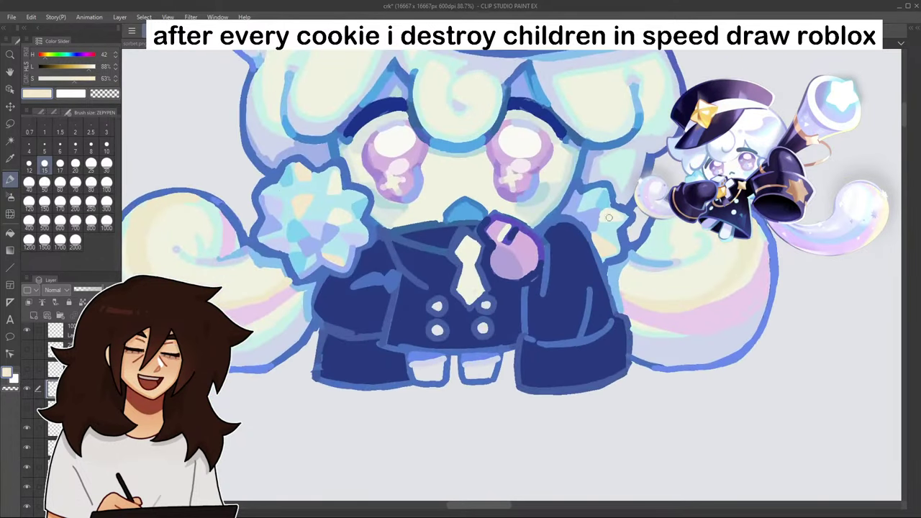
pyautogui.keyDown('alt'); pyautogui.click(623, 217); pyautogui.keyUp('alt')
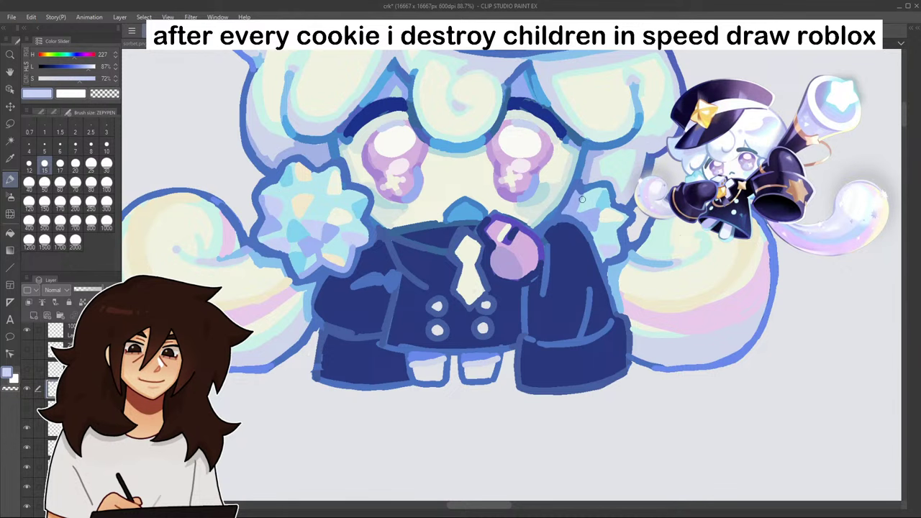
pyautogui.scroll(-5, 619, 215)
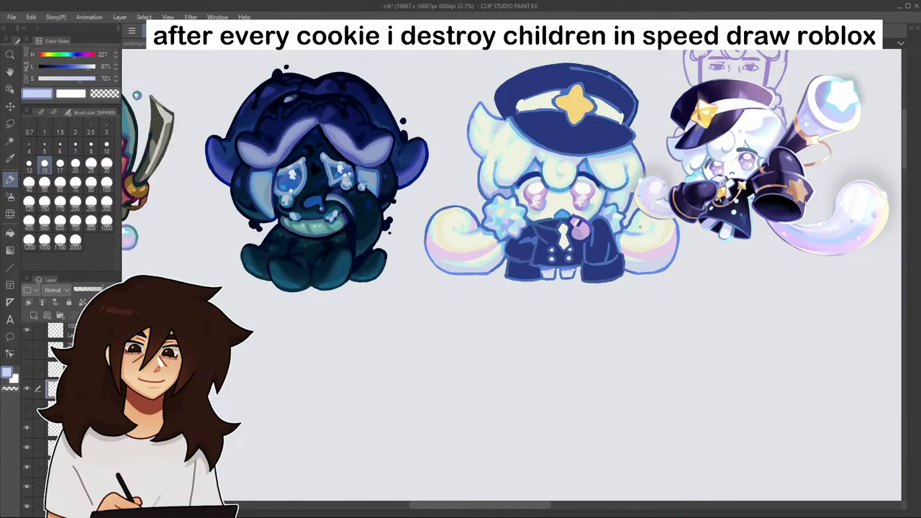
pyautogui.moveTo(810, 77); pyautogui.dragTo(817, 52)
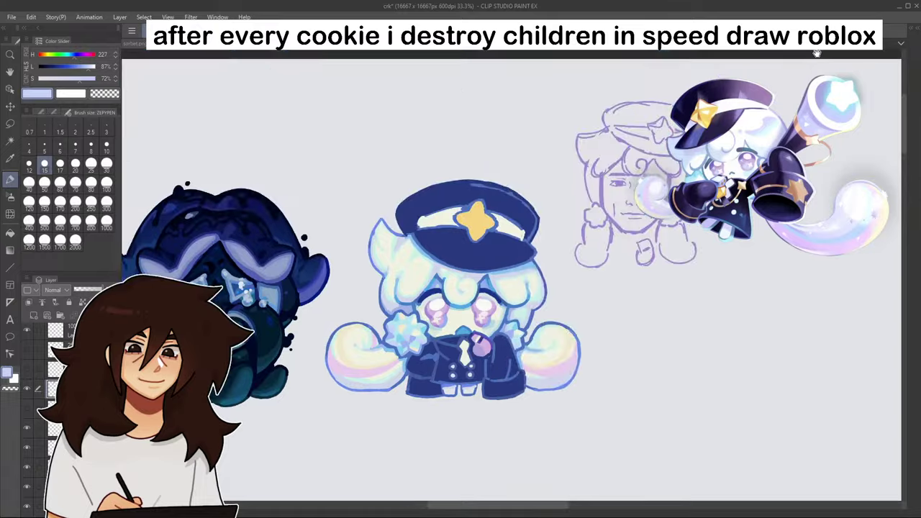
pyautogui.scroll(4, 518, 348)
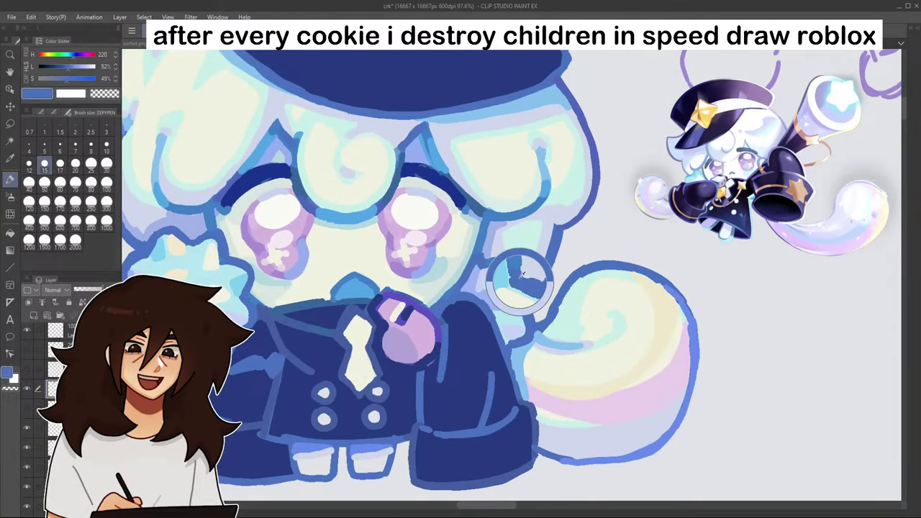
pyautogui.scroll(-3, 266, 317)
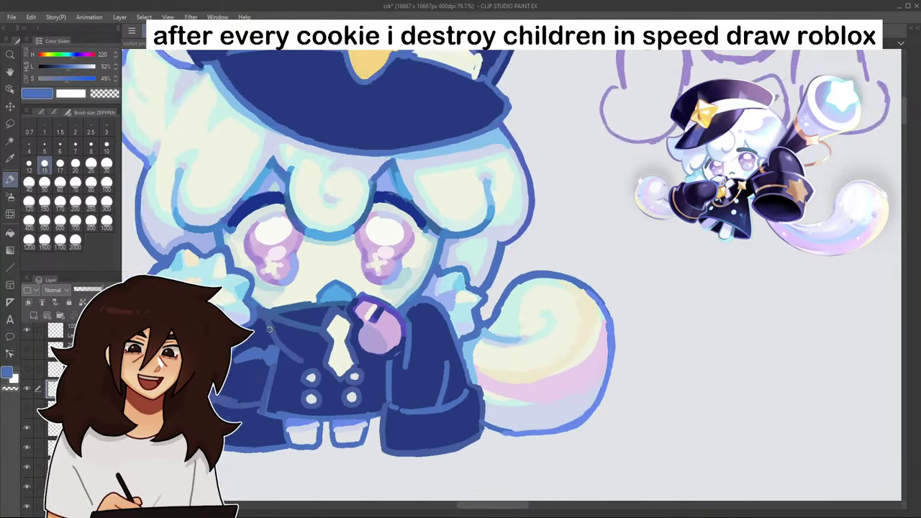
# - Recolour the upper outline of the left pompom below the hair with a blue-violet (H 224, L 62, S 68)
pyautogui.moveTo(806, 73); pyautogui.dragTo(815, 54)
pyautogui.scroll(5, 428, 293)
pyautogui.keyDown('alt'); pyautogui.click(440, 264); pyautogui.keyUp('alt')
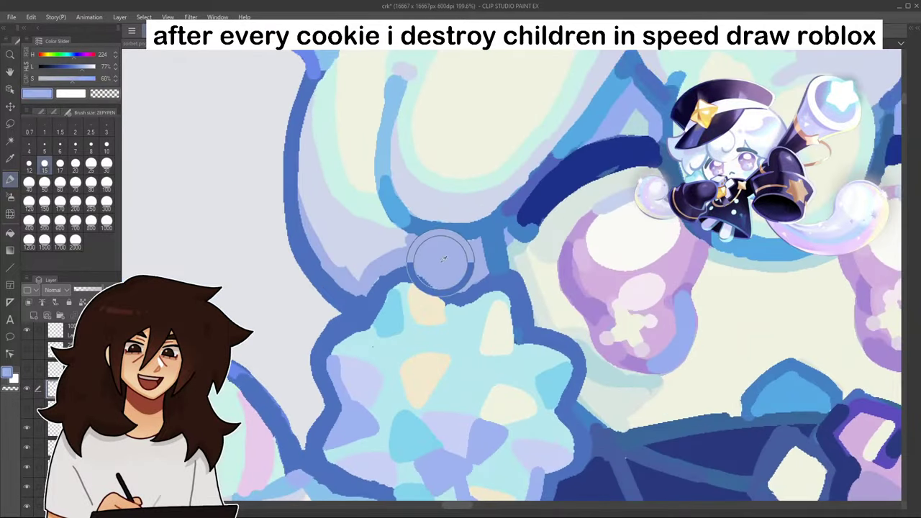
pyautogui.click(76, 72)
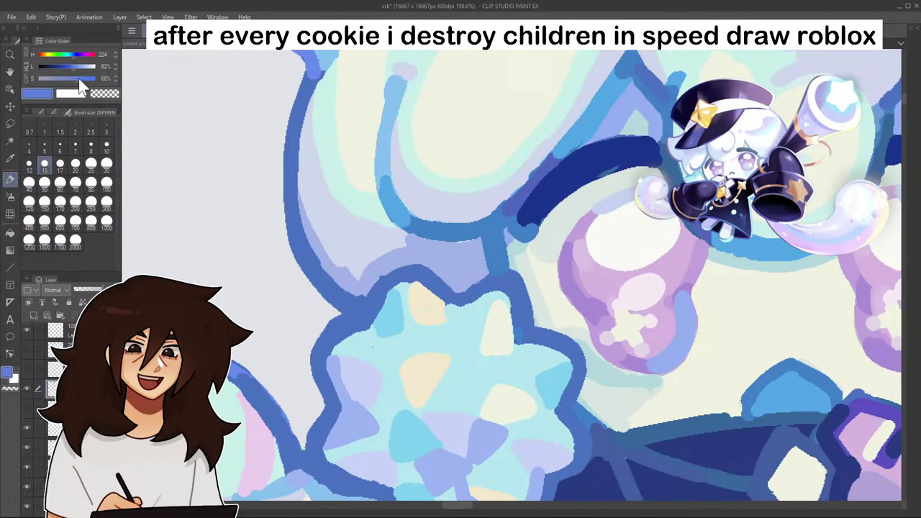
pyautogui.moveTo(376, 299)
pyautogui.mouseDown()
pyautogui.moveTo(411, 269)
pyautogui.moveTo(461, 302)
pyautogui.moveTo(488, 273)
pyautogui.mouseUp()
# - Trim the left pompom's upper outline with the hair's periwinkle shadow colour, and extend the blue-violet over the spike nearest the face
pyautogui.keyDown('alt'); pyautogui.click(452, 247); pyautogui.keyUp('alt')
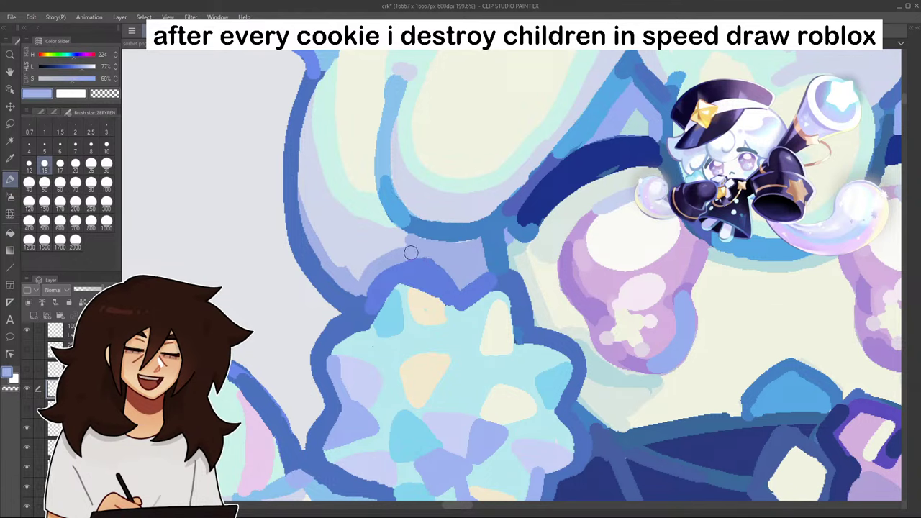
pyautogui.moveTo(411, 253)
pyautogui.mouseDown()
pyautogui.moveTo(444, 280)
pyautogui.moveTo(432, 283)
pyautogui.moveTo(513, 282)
pyautogui.moveTo(522, 311)
pyautogui.mouseUp()
pyautogui.keyDown('alt'); pyautogui.click(434, 284); pyautogui.keyUp('alt')
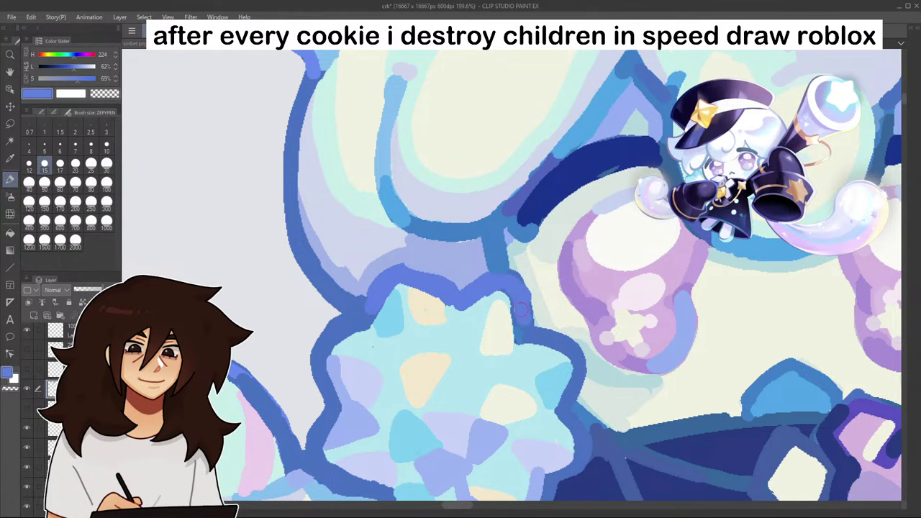
pyautogui.scroll(-8, 521, 324)
pyautogui.scroll(7, 593, 377)
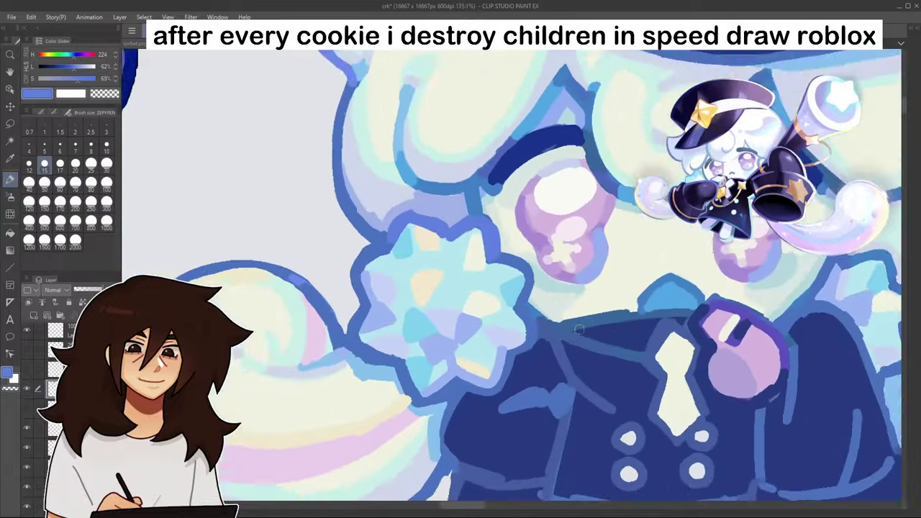
# - Recolour the outline between the left pompom and the face bright blue (H 206, L 61, S 74), and thin it with the sampled face colours
pyautogui.keyDown('alt'); pyautogui.click(656, 159); pyautogui.keyUp('alt')
pyautogui.moveTo(445, 196)
pyautogui.mouseDown()
pyautogui.moveTo(467, 242)
pyautogui.moveTo(498, 255)
pyautogui.moveTo(501, 289)
pyautogui.mouseUp()
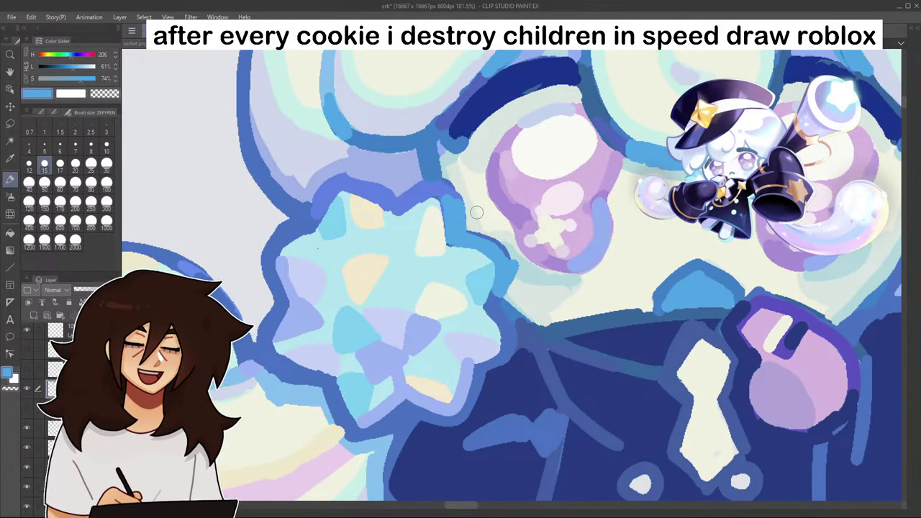
pyautogui.keyDown('alt'); pyautogui.click(477, 212); pyautogui.keyUp('alt')
pyautogui.moveTo(452, 177)
pyautogui.mouseDown()
pyautogui.moveTo(465, 223)
pyautogui.moveTo(514, 254)
pyautogui.moveTo(510, 290)
pyautogui.moveTo(530, 272)
pyautogui.moveTo(515, 252)
pyautogui.mouseUp()
pyautogui.keyDown('alt'); pyautogui.click(541, 280); pyautogui.keyUp('alt')
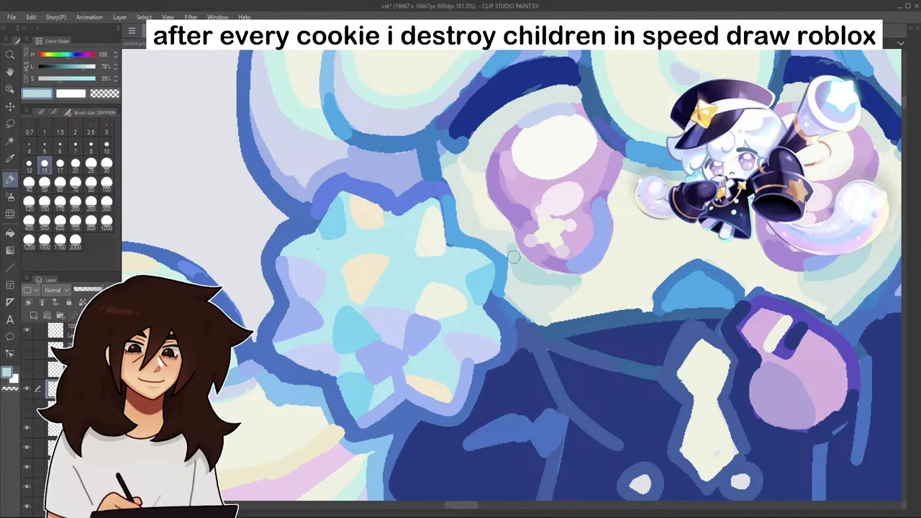
pyautogui.scroll(-3, 535, 258)
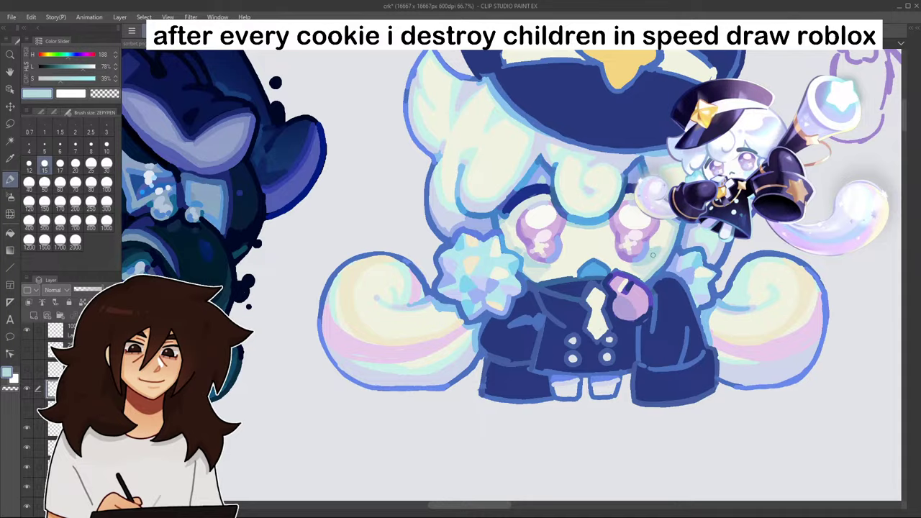
# - Outline the mouth with a deeper blue (H 212, L 51, S 55)
pyautogui.scroll(-3, 653, 255)
pyautogui.scroll(6, 653, 254)
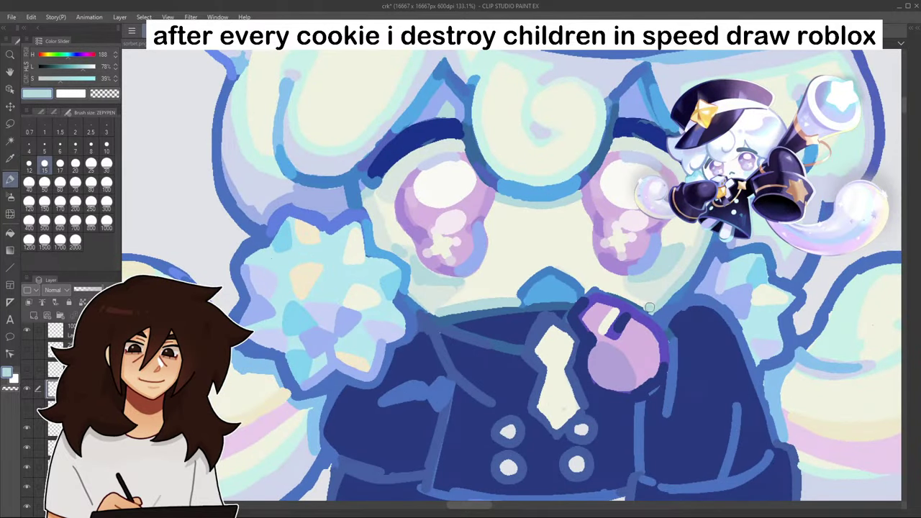
pyautogui.scroll(-6, 649, 308)
pyautogui.scroll(8, 651, 308)
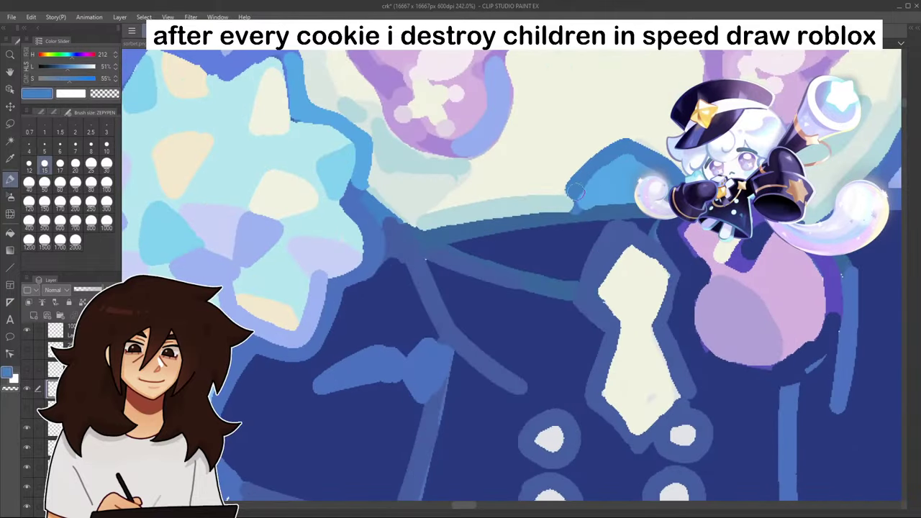
pyautogui.moveTo(576, 191); pyautogui.dragTo(603, 189)
pyautogui.scroll(-6, 616, 166)
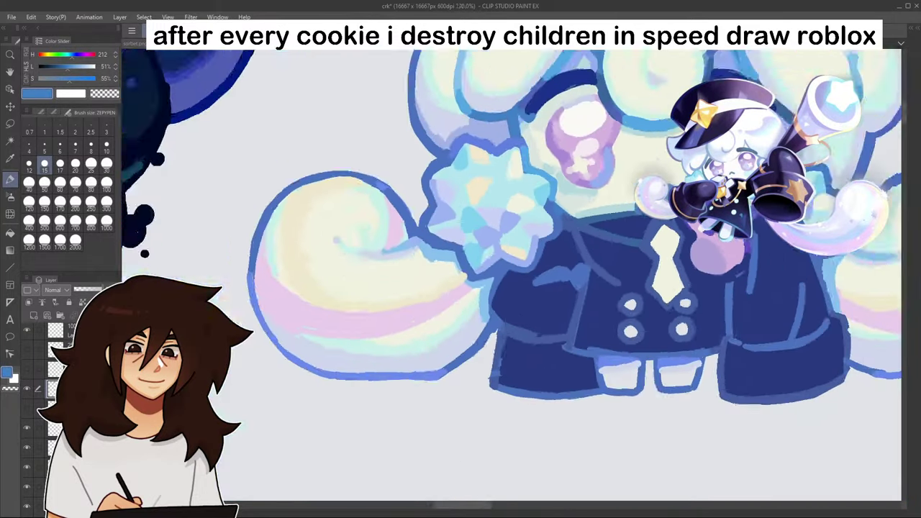
pyautogui.scroll(5, 727, 180)
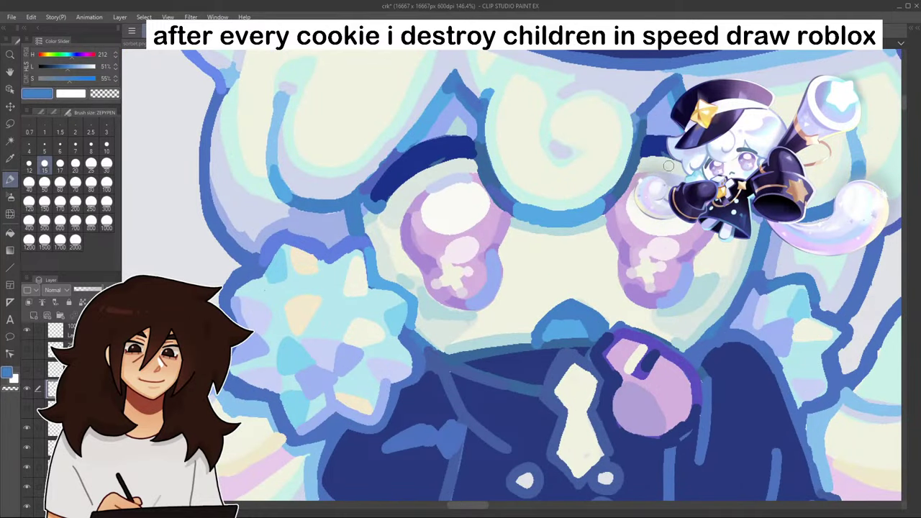
# - Darken the upper outline of the mouth, add a small pale blue dot inside it, and sample the pale teal face shading
pyautogui.keyDown('alt'); pyautogui.click(580, 326); pyautogui.keyUp('alt')
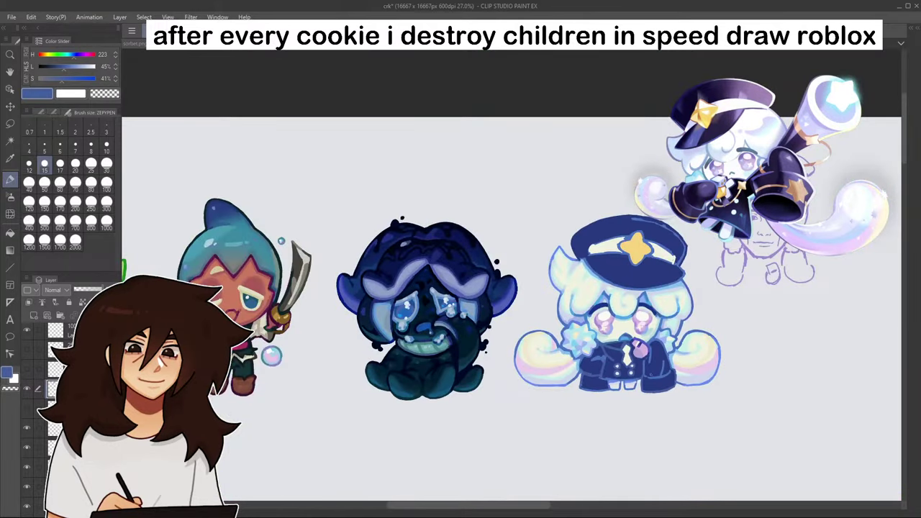
pyautogui.scroll(8, 642, 343)
pyautogui.keyDown('alt'); pyautogui.click(513, 353); pyautogui.keyUp('alt')
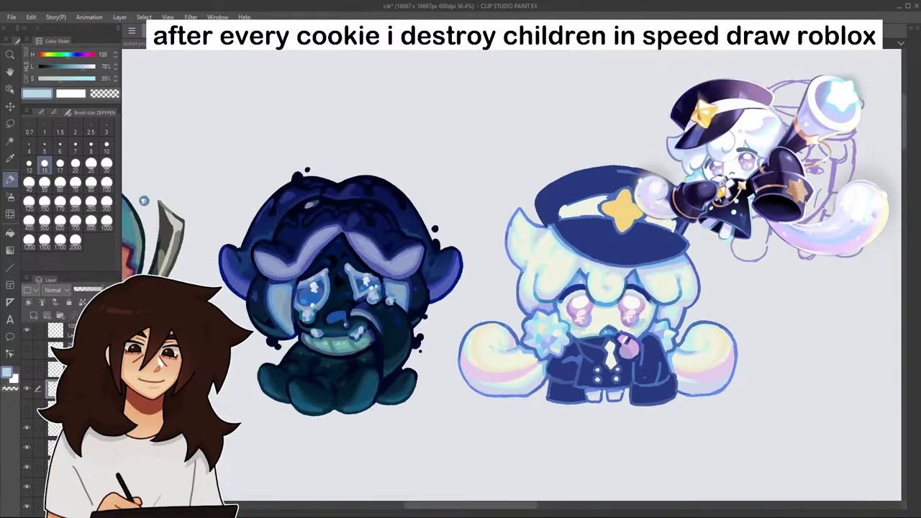
pyautogui.scroll(5, 582, 329)
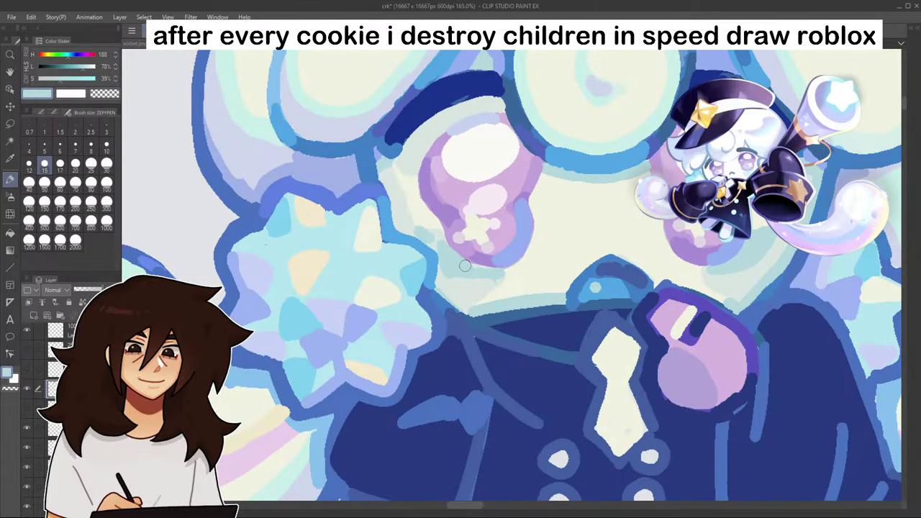
# - Sample the pink of the left tail's stripe (H 294, L 87, S 44) and touch up that stripe with it
pyautogui.scroll(-5, 599, 277)
pyautogui.scroll(3, 625, 306)
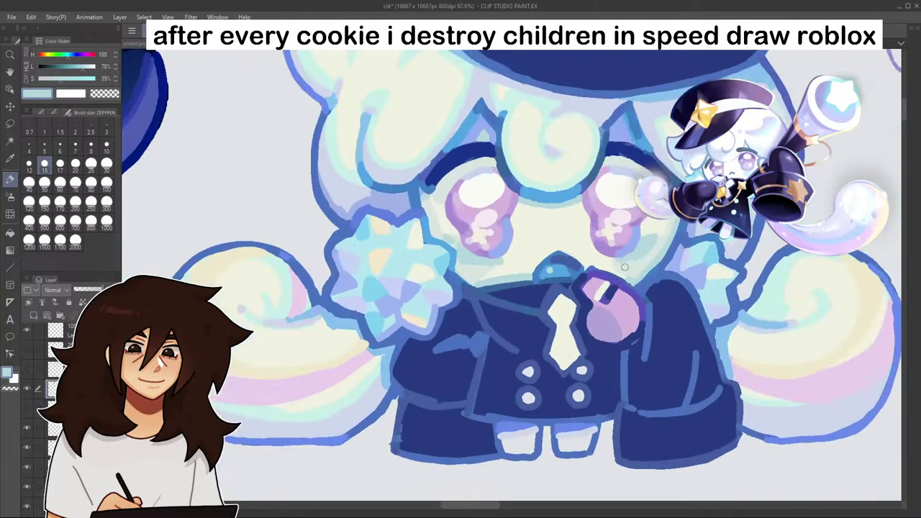
pyautogui.scroll(-6, 606, 260)
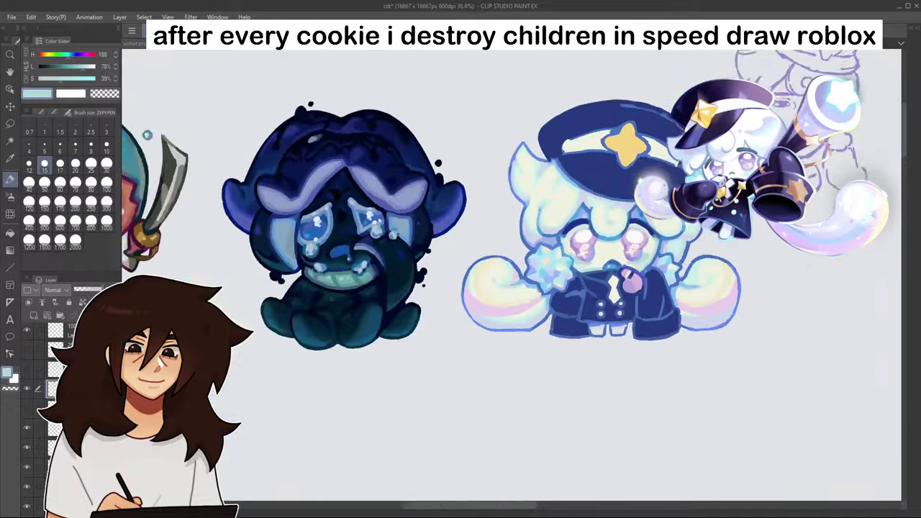
pyautogui.scroll(3, 606, 261)
pyautogui.scroll(4, 612, 288)
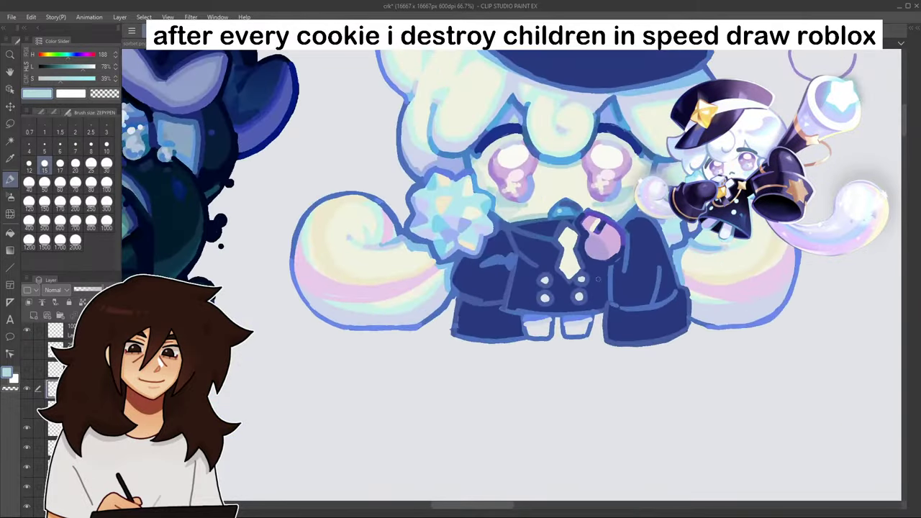
pyautogui.keyDown('alt'); pyautogui.click(562, 170); pyautogui.keyUp('alt')
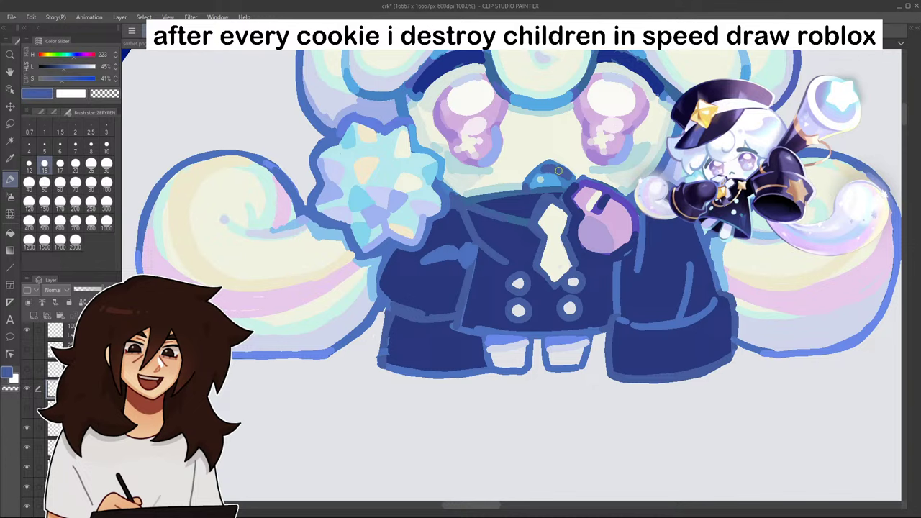
pyautogui.keyDown('alt'); pyautogui.click(208, 297); pyautogui.keyUp('alt')
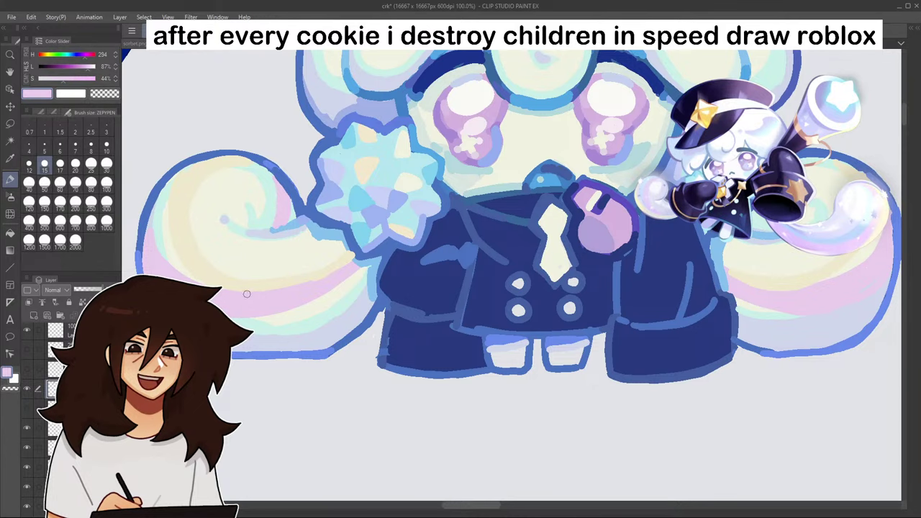
pyautogui.scroll(-5, 476, 266)
pyautogui.scroll(3, 529, 254)
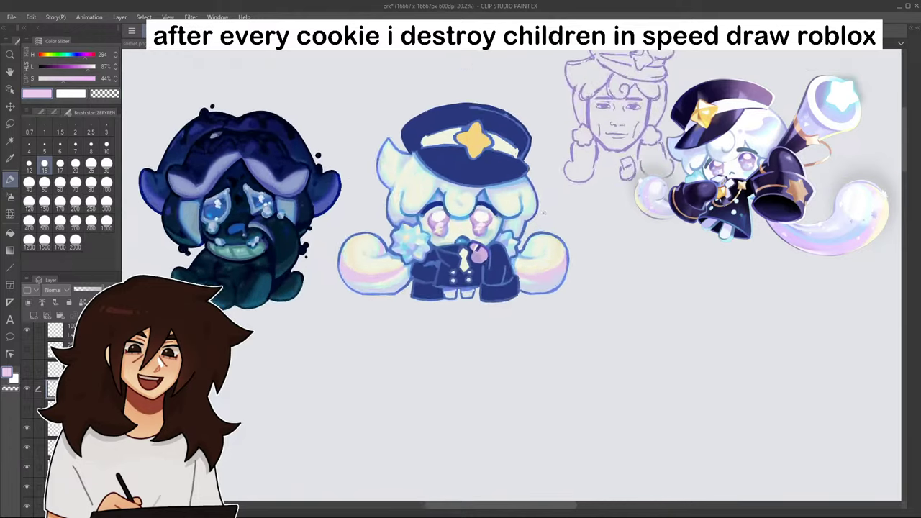
pyautogui.scroll(4, 527, 254)
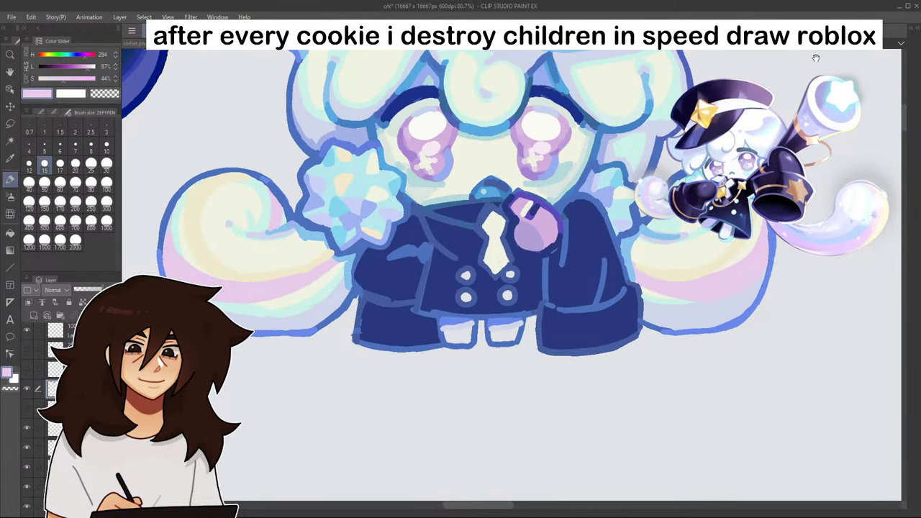
# - Smooth the left tail's lower outline with its sampled blue-violet (H 224, L 66, S 79), erasing the excess along the outer edge
pyautogui.moveTo(316, 299); pyautogui.dragTo(383, 431)
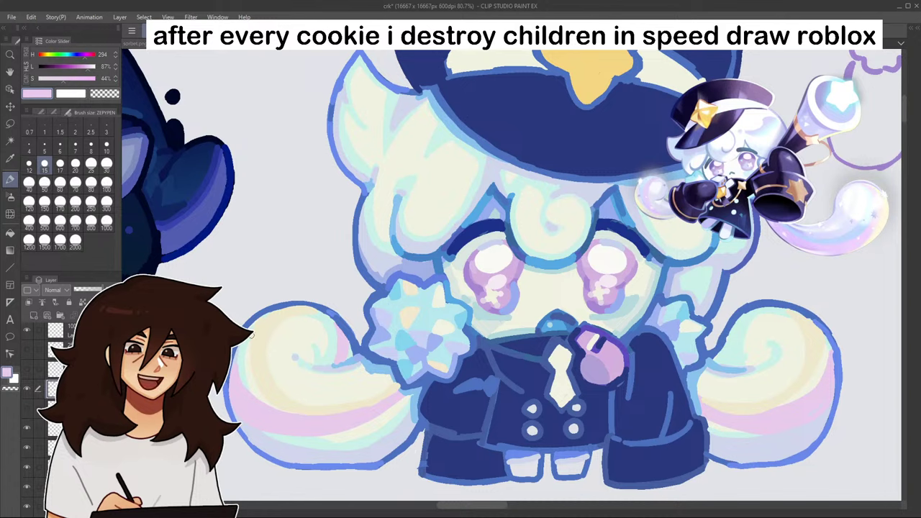
pyautogui.keyDown('alt'); pyautogui.click(229, 400); pyautogui.keyUp('alt')
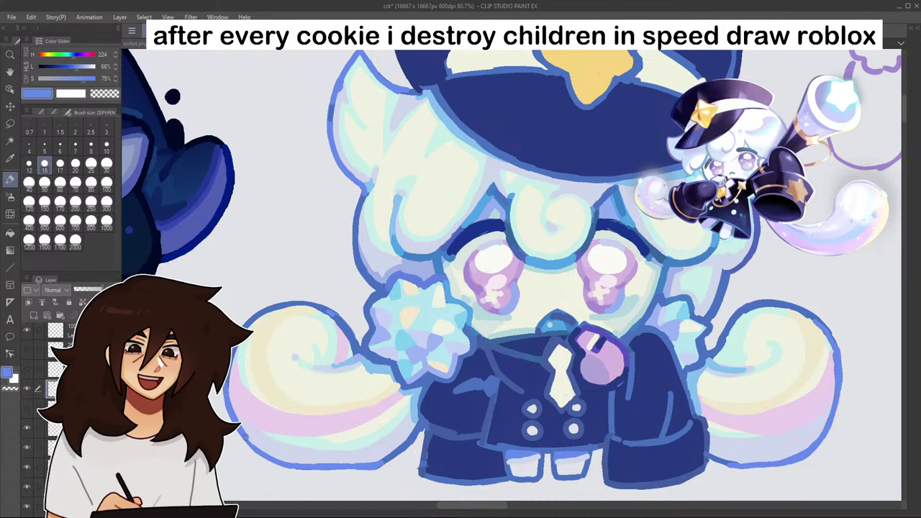
pyautogui.scroll(-5, 302, 463)
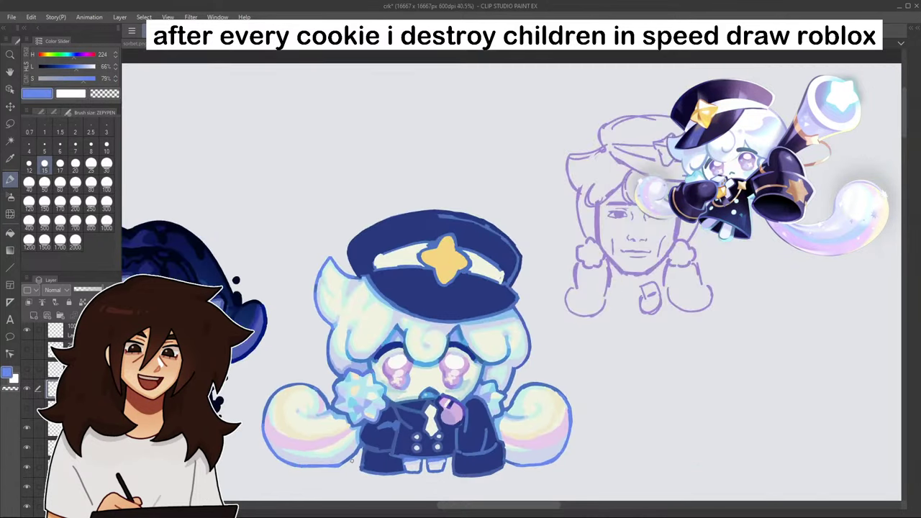
pyautogui.scroll(4, 351, 461)
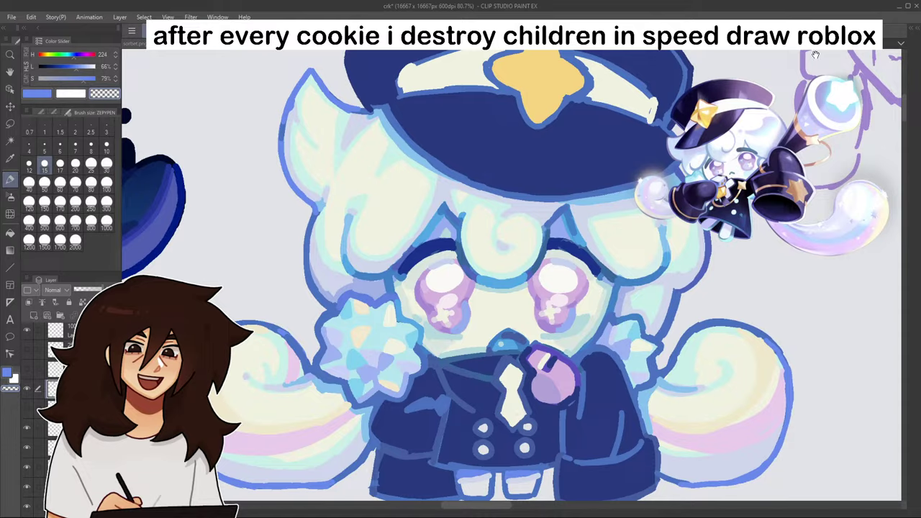
pyautogui.moveTo(721, 265); pyautogui.dragTo(810, 66)
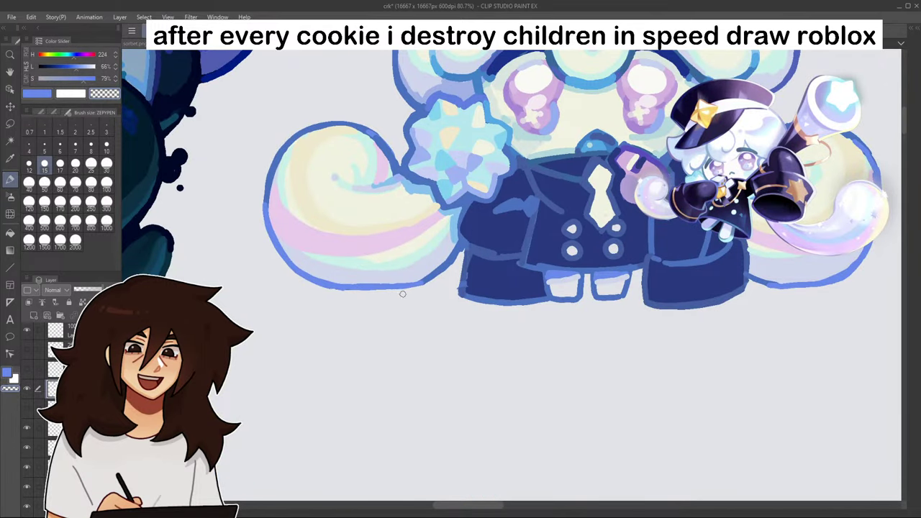
pyautogui.click(42, 93)
pyautogui.scroll(-3, 575, 185)
# - Touch up the outlines of the left foot and the left tail's upper curve with medium blue (H 220, L 52, S 49)
pyautogui.scroll(6, 648, 215)
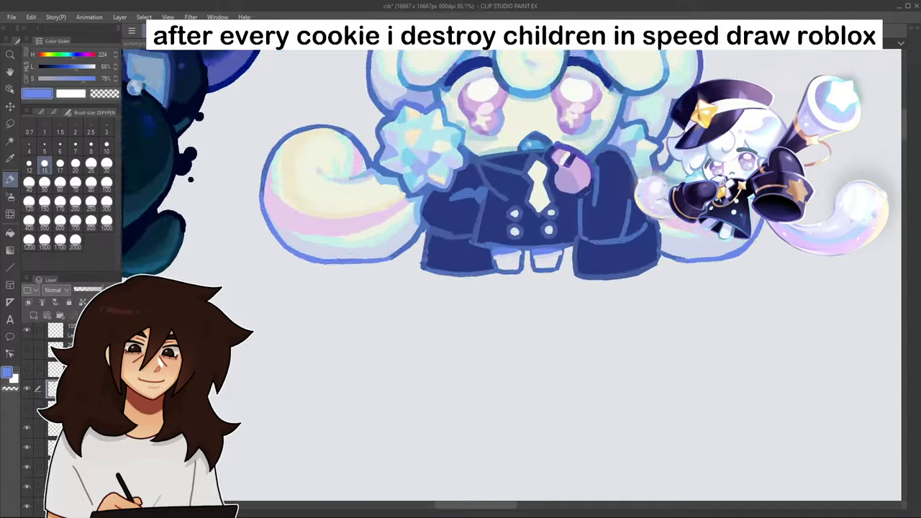
pyautogui.scroll(4, 507, 281)
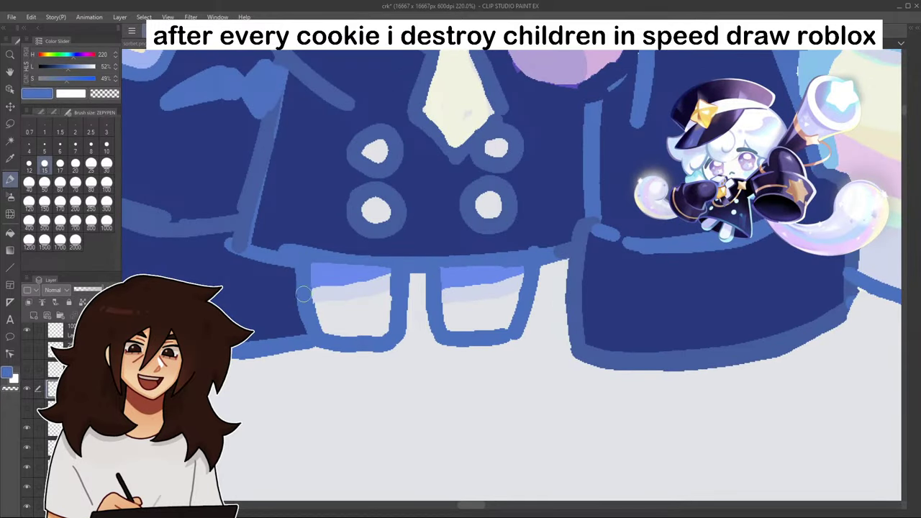
pyautogui.scroll(-5, 308, 255)
pyautogui.scroll(-3, 317, 257)
pyautogui.moveTo(520, 247); pyautogui.dragTo(666, 278)
pyautogui.moveTo(836, 65); pyautogui.dragTo(833, 59)
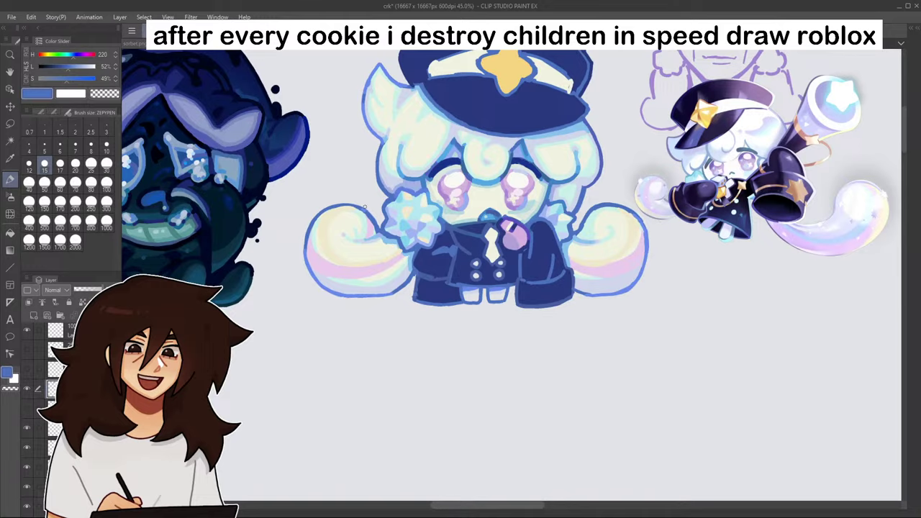
pyautogui.scroll(8, 365, 207)
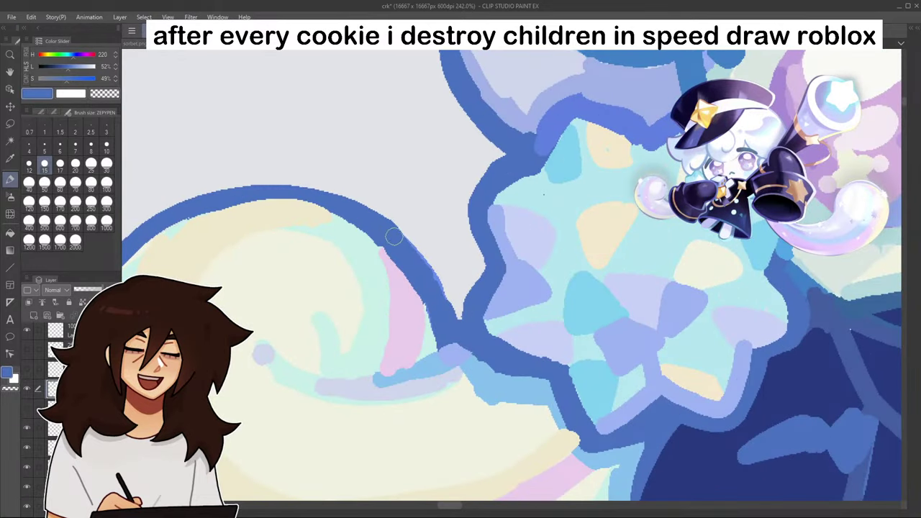
pyautogui.scroll(-6, 394, 237)
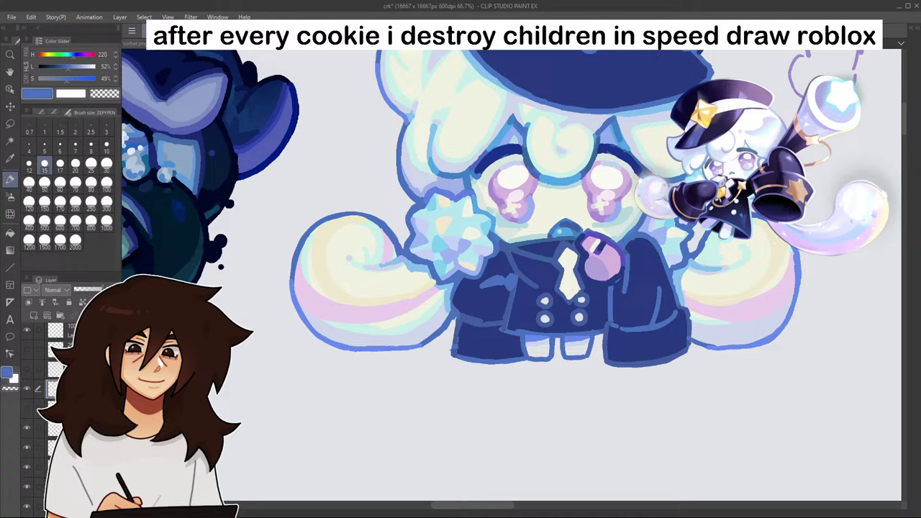
# - Square off the left end of the cap's cream band with the blue outline, and trim its outer edge with sampled navy (H 227, L 33, S 52)
pyautogui.moveTo(490, 331); pyautogui.dragTo(524, 514)
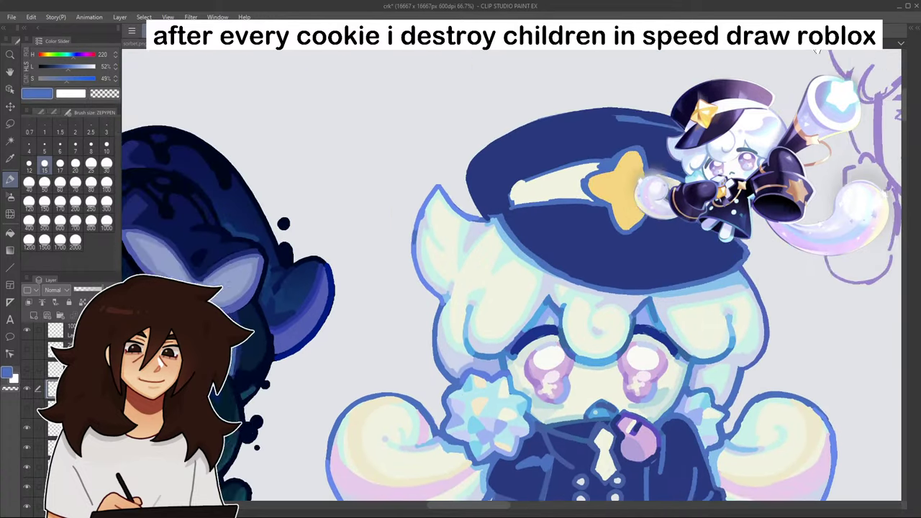
pyautogui.moveTo(534, 168)
pyautogui.mouseDown()
pyautogui.moveTo(440, 27)
pyautogui.moveTo(458, 74)
pyautogui.moveTo(425, 130)
pyautogui.mouseUp()
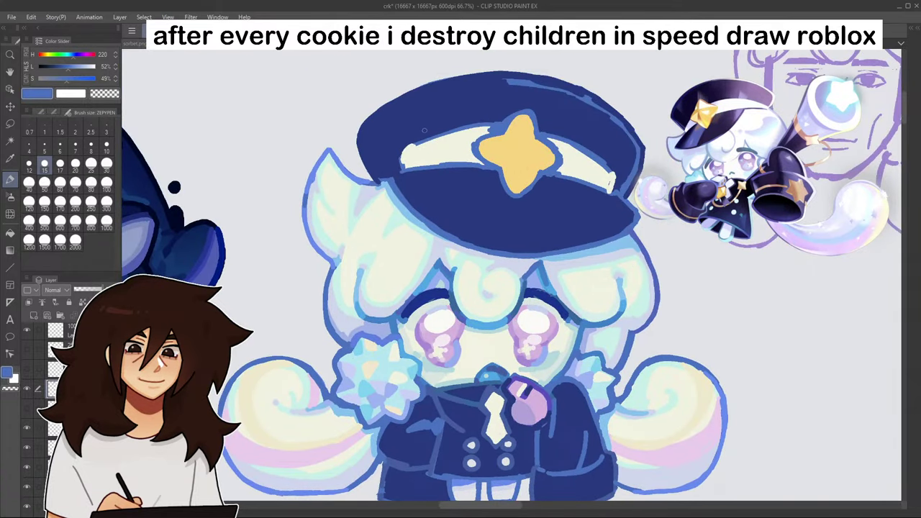
pyautogui.scroll(3, 425, 130)
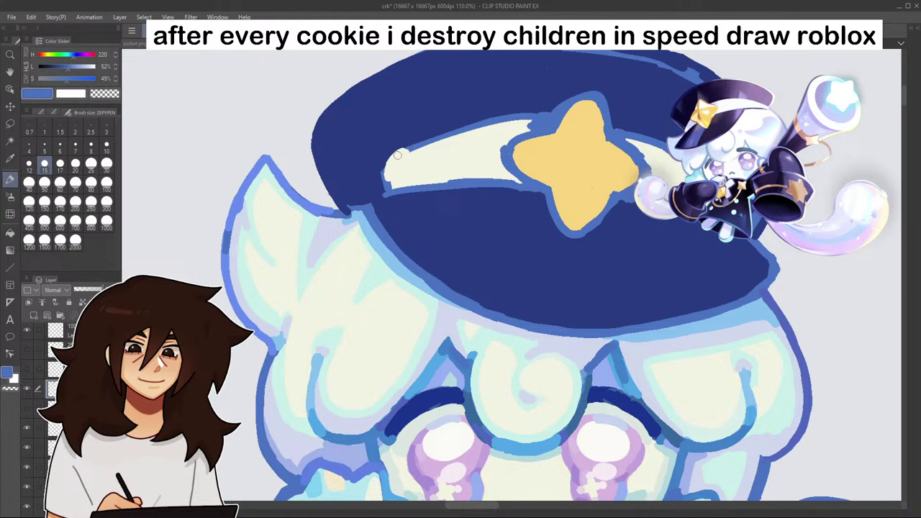
pyautogui.moveTo(397, 156); pyautogui.dragTo(385, 186)
pyautogui.keyDown('alt'); pyautogui.click(399, 139); pyautogui.keyUp('alt')
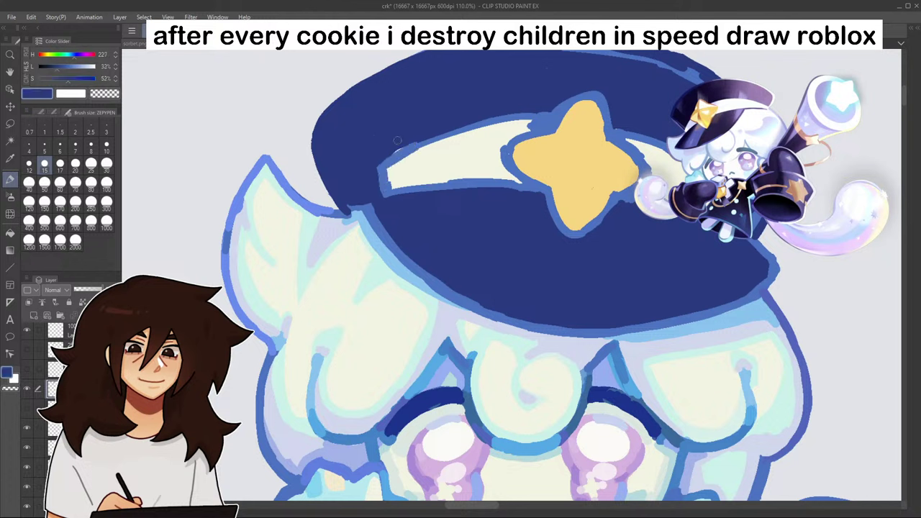
pyautogui.moveTo(430, 140); pyautogui.dragTo(378, 166)
pyautogui.keyDown('alt'); pyautogui.click(722, 254); pyautogui.keyUp('alt')
# - Paint the navy (H 227, L 33, S 52) over the outline around the pink ornament on the coat
pyautogui.scroll(-6, 724, 224)
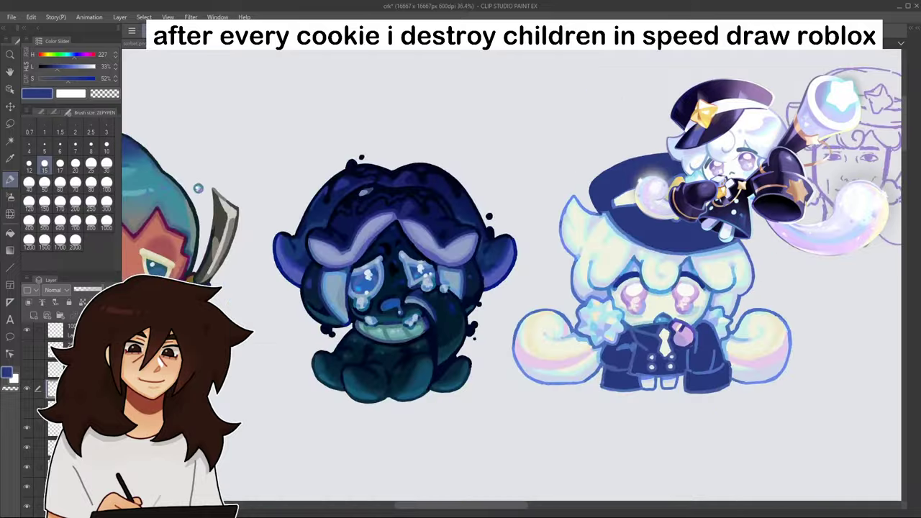
pyautogui.moveTo(763, 360); pyautogui.dragTo(641, 310)
pyautogui.scroll(-4, 637, 311)
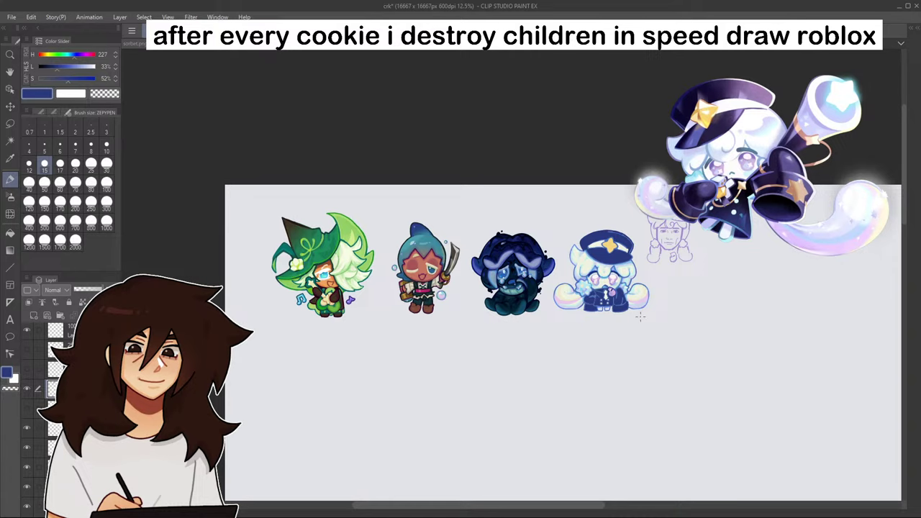
pyautogui.scroll(8, 640, 316)
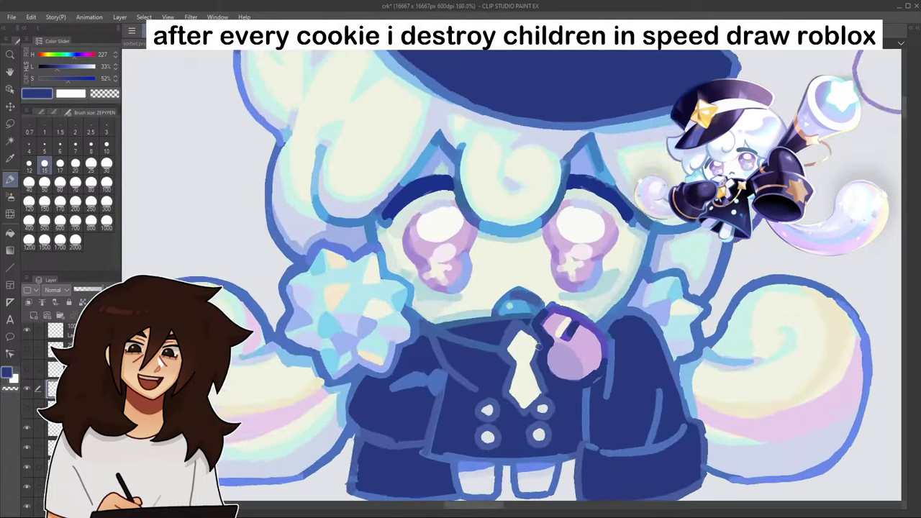
pyautogui.scroll(3, 538, 347)
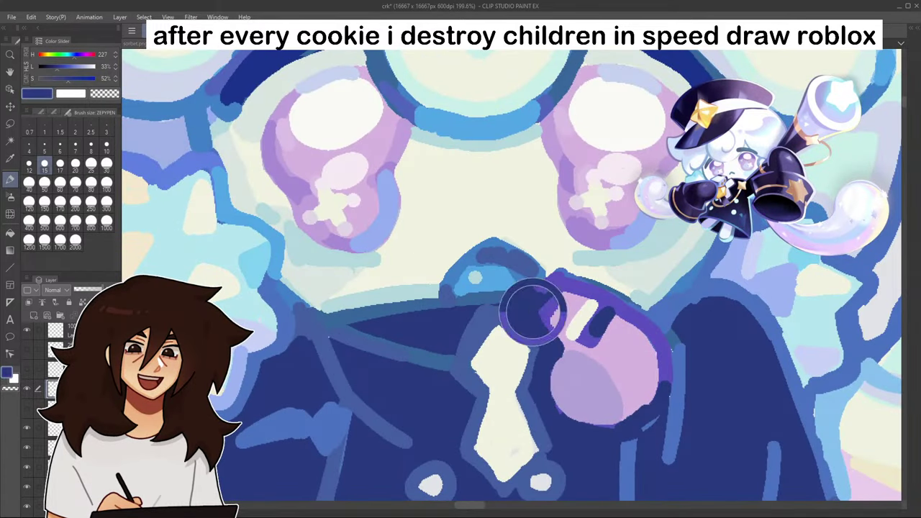
pyautogui.moveTo(534, 313)
pyautogui.mouseDown()
pyautogui.moveTo(559, 278)
pyautogui.moveTo(608, 285)
pyautogui.moveTo(659, 348)
pyautogui.moveTo(666, 342)
pyautogui.moveTo(666, 397)
pyautogui.moveTo(637, 435)
pyautogui.mouseUp()
pyautogui.scroll(-4, 655, 391)
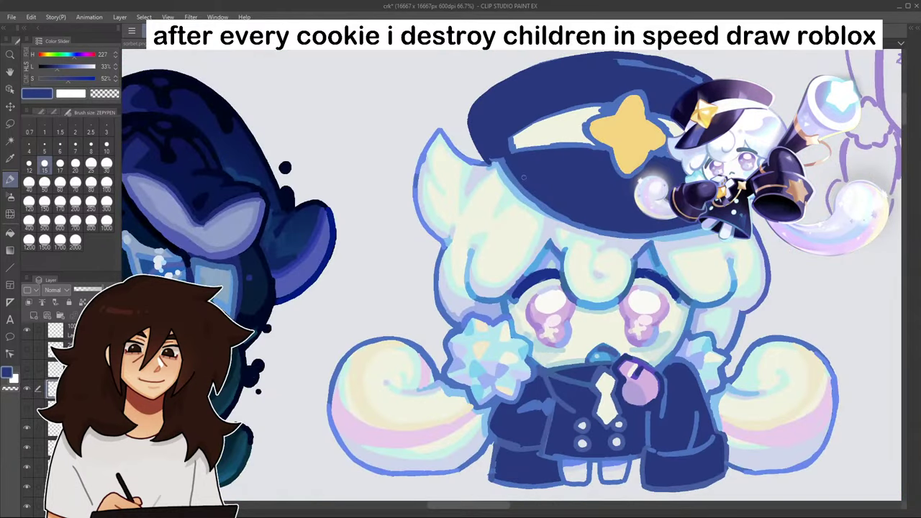
# - Shade the left side of the cap's crown with a darker navy (H 227, L 26, S 48)
pyautogui.click(55, 68)
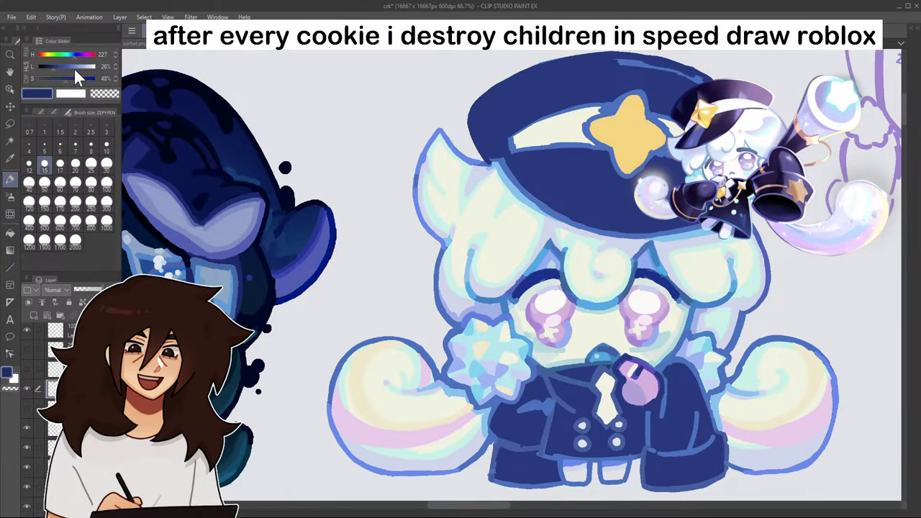
pyautogui.moveTo(619, 346); pyautogui.dragTo(459, 380)
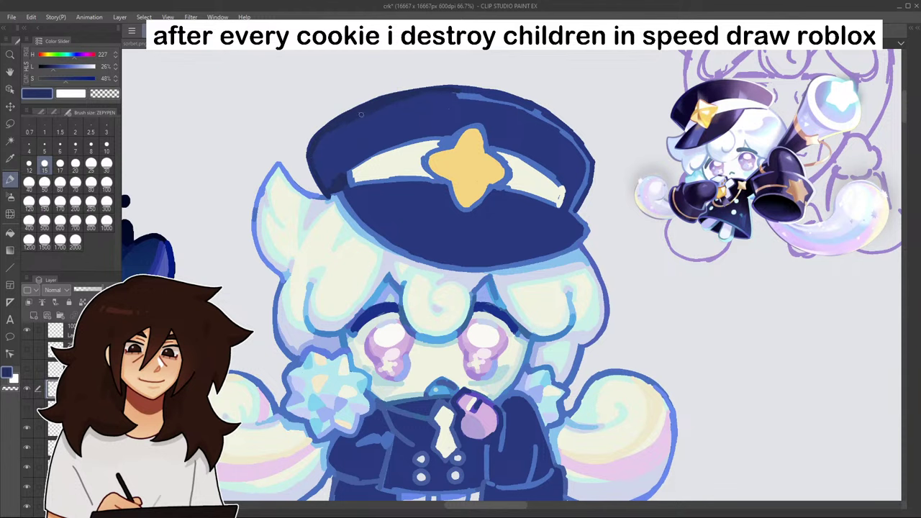
pyautogui.moveTo(338, 141)
pyautogui.mouseDown()
pyautogui.moveTo(375, 129)
pyautogui.moveTo(339, 162)
pyautogui.mouseUp()
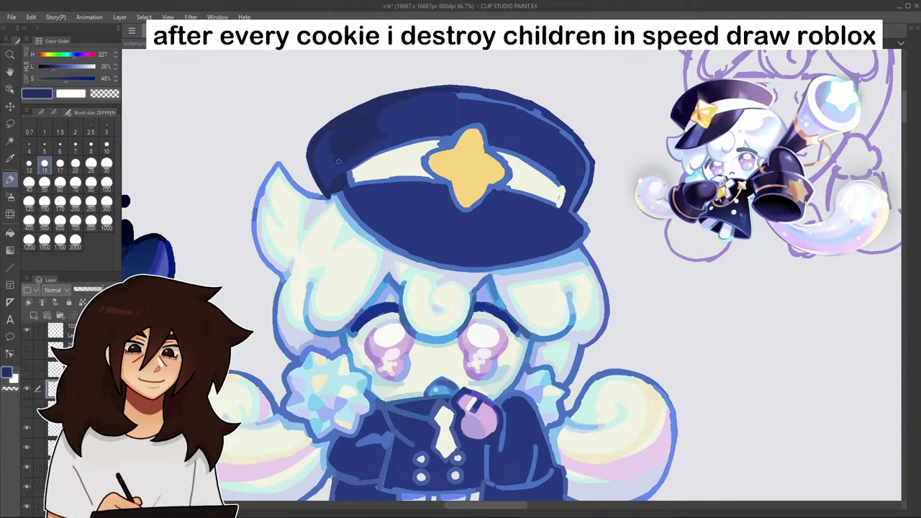
# - Block in a dark navy shadow on the cap's visor below the star, reaching down to the visor's lower edge
pyautogui.scroll(-4, 377, 143)
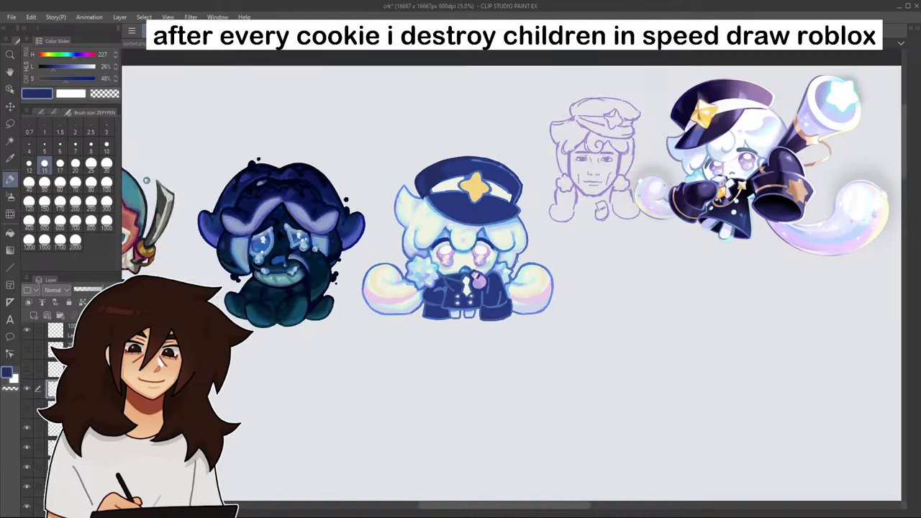
pyautogui.scroll(4, 520, 264)
pyautogui.scroll(-3, 521, 263)
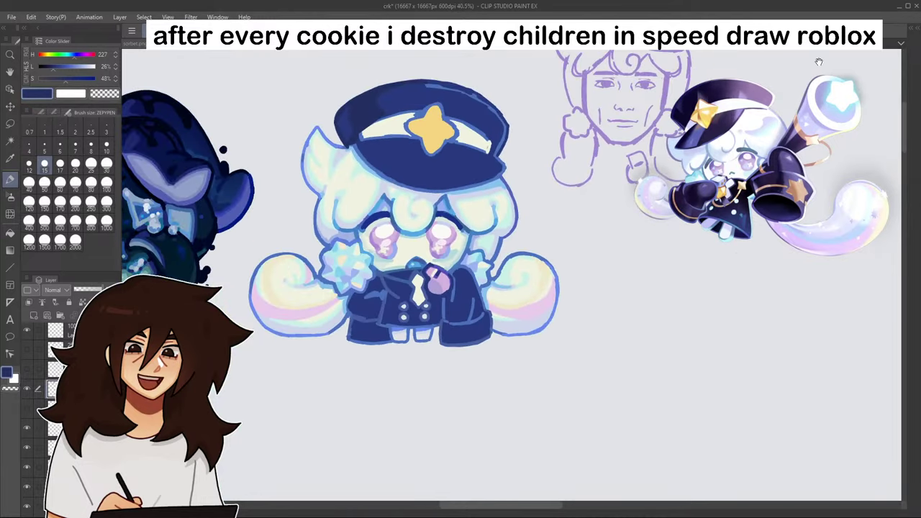
pyautogui.moveTo(819, 62); pyautogui.dragTo(780, 21)
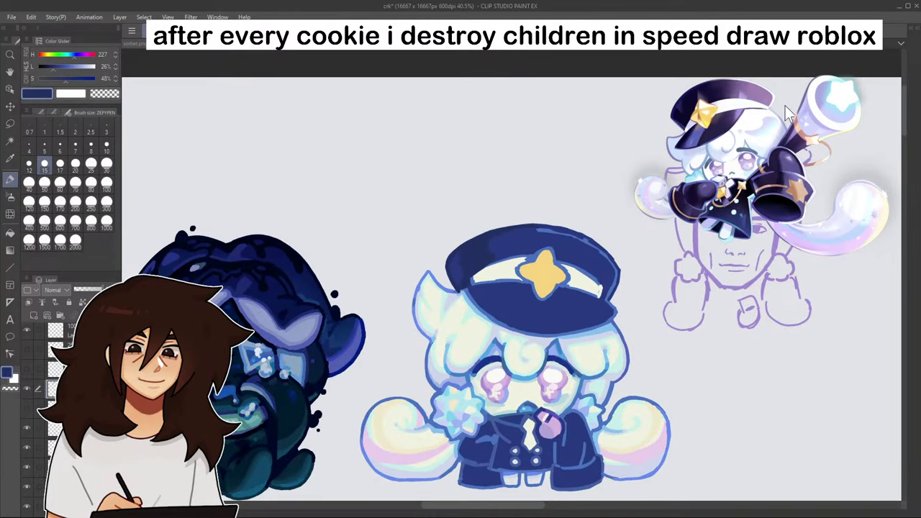
pyautogui.scroll(3, 565, 312)
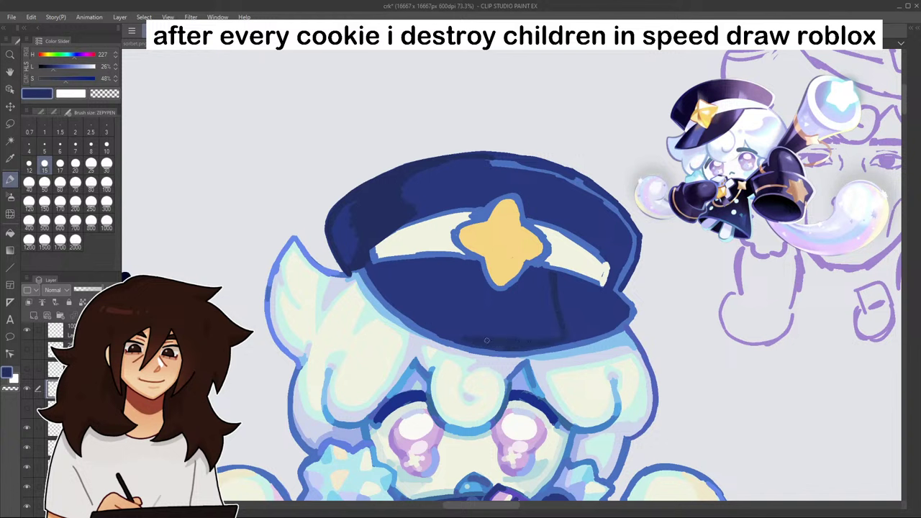
pyautogui.moveTo(524, 329)
pyautogui.mouseDown()
pyautogui.moveTo(477, 318)
pyautogui.moveTo(535, 312)
pyautogui.moveTo(482, 296)
pyautogui.mouseUp()
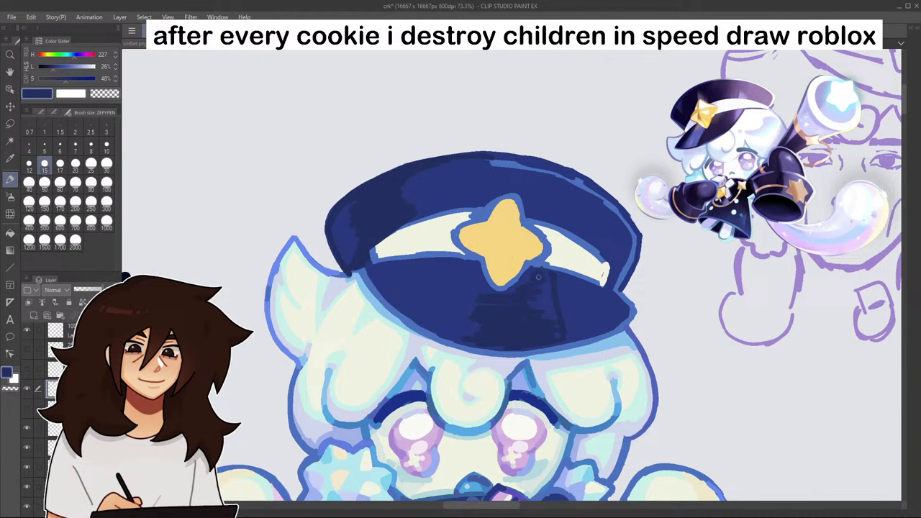
pyautogui.moveTo(545, 287); pyautogui.dragTo(551, 309)
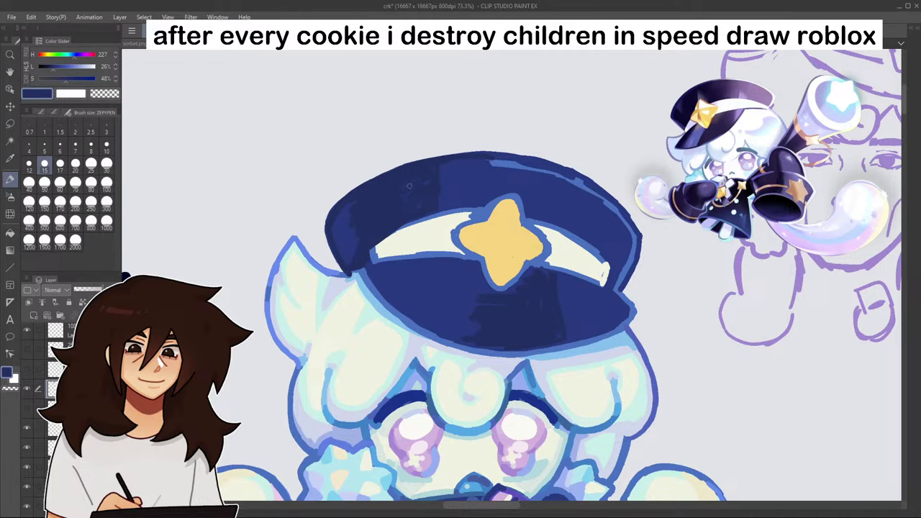
# - Paint a lighter blue (H 220, L 52, S 49) highlight on the right part of the cap's visor
pyautogui.scroll(-5, 487, 216)
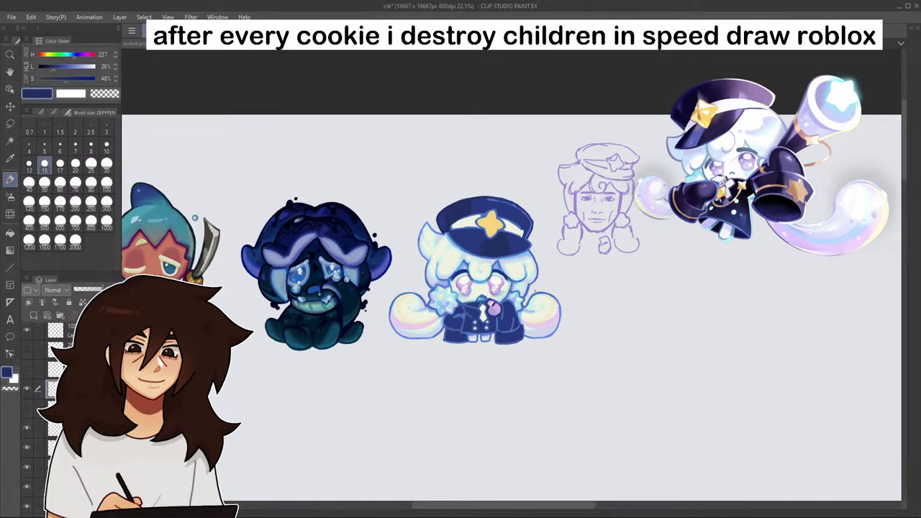
pyautogui.scroll(5, 532, 241)
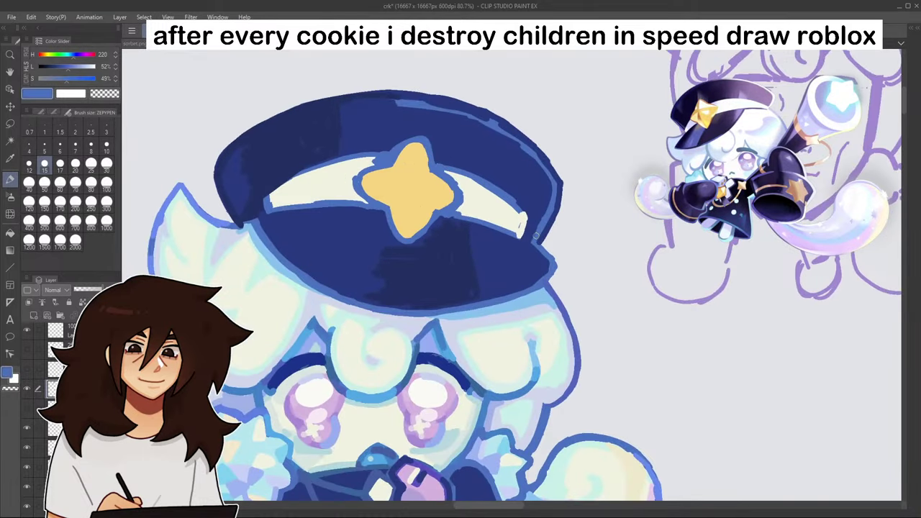
pyautogui.moveTo(475, 224)
pyautogui.mouseDown()
pyautogui.moveTo(481, 282)
pyautogui.moveTo(498, 288)
pyautogui.mouseUp()
pyautogui.moveTo(504, 231)
pyautogui.mouseDown()
pyautogui.moveTo(527, 279)
pyautogui.moveTo(521, 245)
pyautogui.moveTo(538, 268)
pyautogui.mouseUp()
pyautogui.scroll(-5, 533, 252)
pyautogui.scroll(-2, 563, 250)
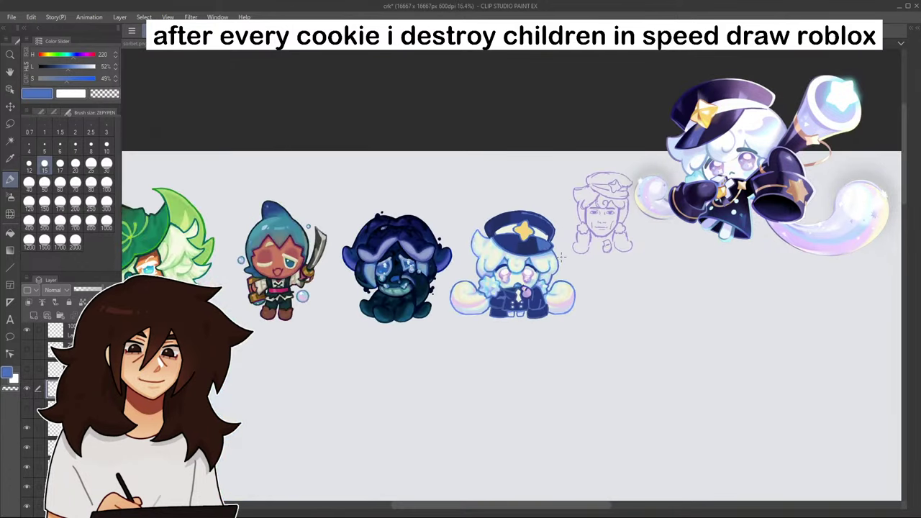
# - Trim the inner edge of the visor's blue highlight into a clean diagonal with dark navy (H 227, L 26, S 48)
pyautogui.scroll(8, 546, 246)
pyautogui.keyDown('alt'); pyautogui.click(479, 235); pyautogui.keyUp('alt')
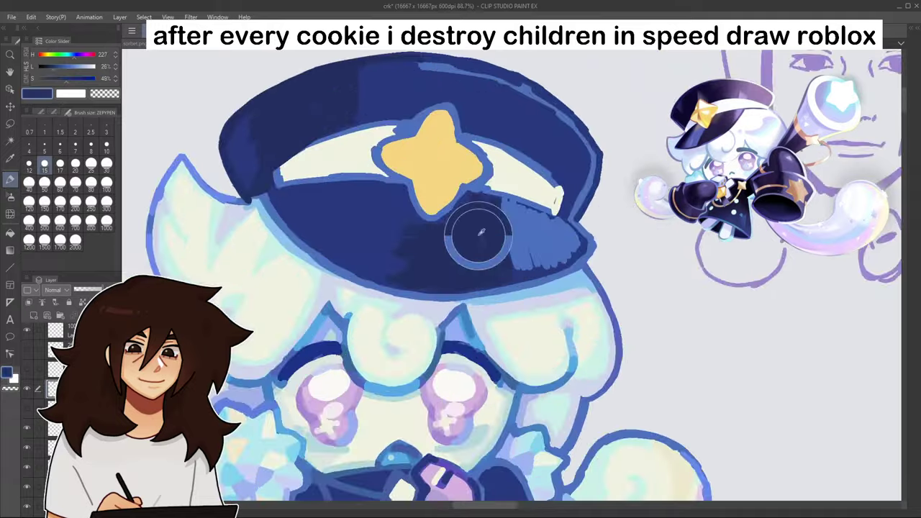
pyautogui.moveTo(504, 209)
pyautogui.mouseDown()
pyautogui.moveTo(520, 274)
pyautogui.moveTo(507, 237)
pyautogui.moveTo(528, 257)
pyautogui.mouseUp()
pyautogui.scroll(-6, 528, 257)
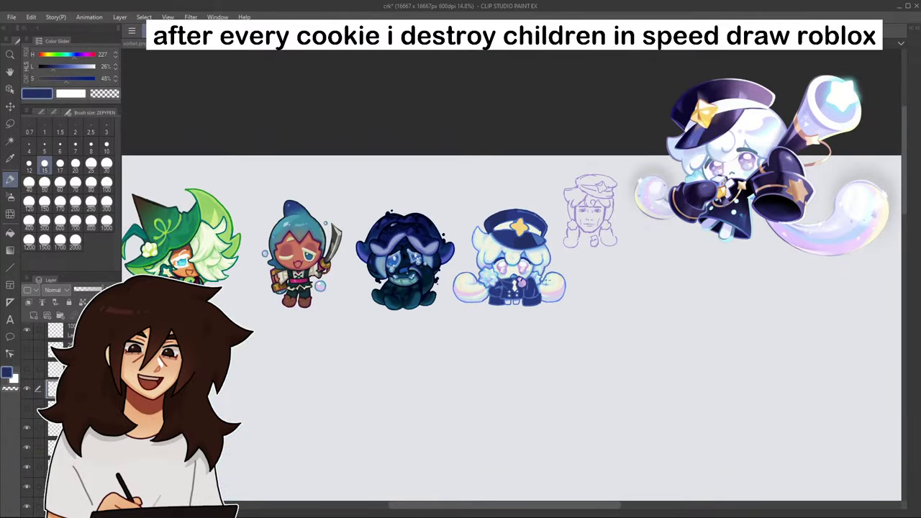
# - Add a blue (H 220, L 52, S 49) highlight along the right side of the cap's crown
pyautogui.scroll(7, 541, 234)
pyautogui.keyDown('alt'); pyautogui.click(522, 284); pyautogui.keyUp('alt')
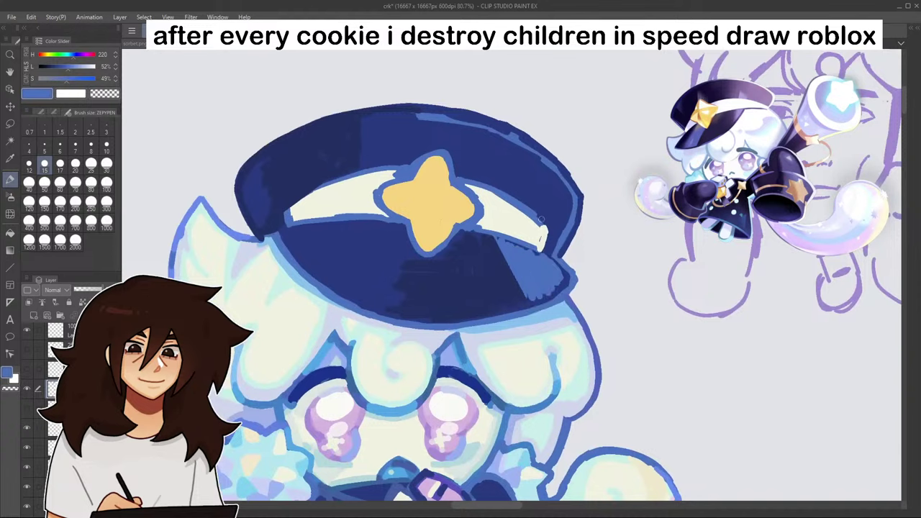
pyautogui.moveTo(558, 175); pyautogui.dragTo(557, 246)
pyautogui.scroll(-6, 582, 210)
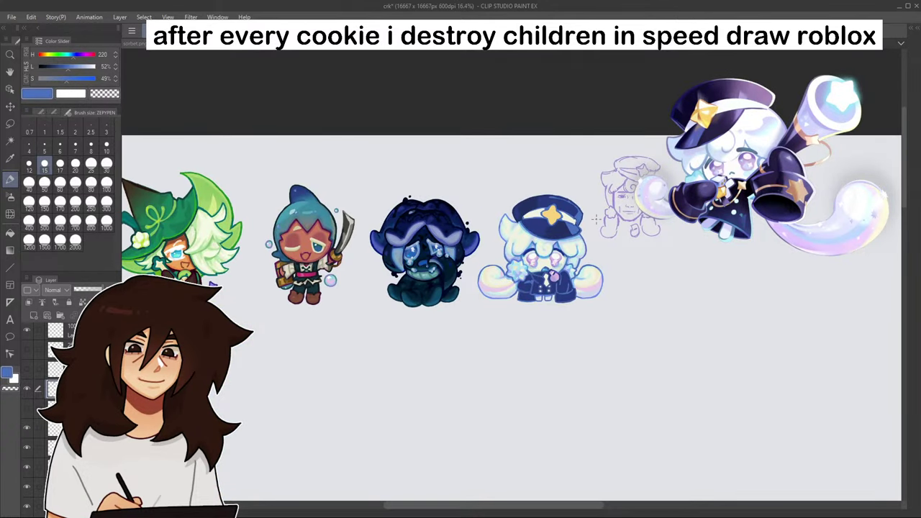
# - Cut back the crown's right-side highlight to a thin edge accent using the base navy (H 227, L 33, S 52)
pyautogui.scroll(6, 573, 205)
pyautogui.keyDown('alt'); pyautogui.click(516, 198); pyautogui.keyUp('alt')
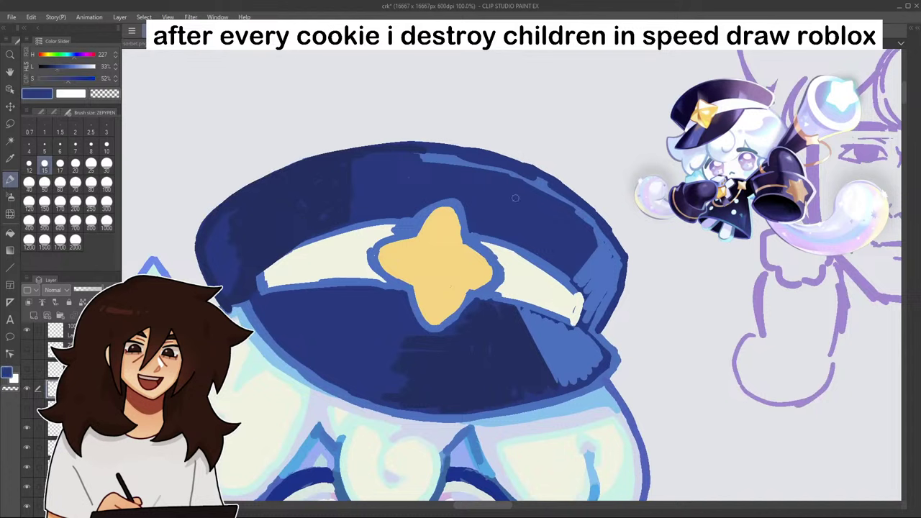
pyautogui.moveTo(593, 244)
pyautogui.mouseDown()
pyautogui.moveTo(603, 269)
pyautogui.moveTo(586, 299)
pyautogui.mouseUp()
pyautogui.moveTo(608, 264); pyautogui.dragTo(606, 311)
# - Brush soft highlights in a lighter navy (H 227, S 52) across the cap's crown, above and right of the star
pyautogui.click(64, 66)
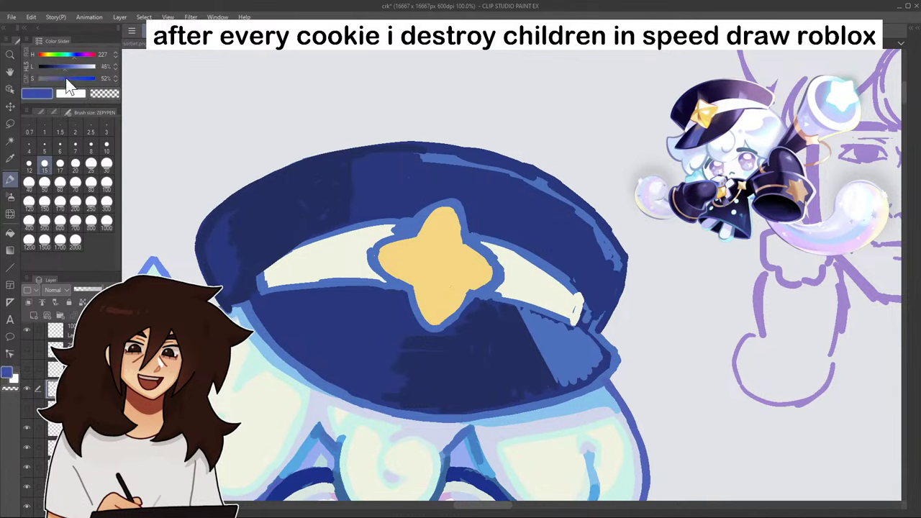
pyautogui.moveTo(64, 67); pyautogui.dragTo(62, 67)
pyautogui.moveTo(427, 174)
pyautogui.mouseDown()
pyautogui.moveTo(447, 169)
pyautogui.moveTo(508, 207)
pyautogui.moveTo(534, 236)
pyautogui.moveTo(542, 218)
pyautogui.mouseUp()
pyautogui.keyDown('alt'); pyautogui.click(522, 201); pyautogui.keyUp('alt')
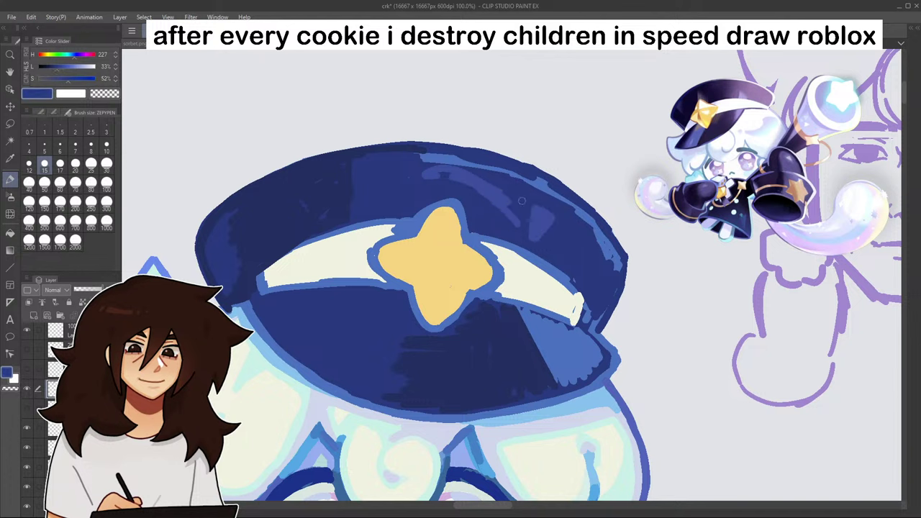
# - Paint a curved dark navy (H 227, L 26, S 48) fold shadow across the crown above the star
pyautogui.keyDown('alt'); pyautogui.click(340, 198); pyautogui.keyUp('alt')
pyautogui.moveTo(352, 207)
pyautogui.mouseDown()
pyautogui.moveTo(375, 176)
pyautogui.moveTo(391, 211)
pyautogui.moveTo(401, 194)
pyautogui.moveTo(437, 194)
pyautogui.moveTo(411, 190)
pyautogui.moveTo(501, 197)
pyautogui.moveTo(500, 211)
pyautogui.moveTo(526, 245)
pyautogui.mouseUp()
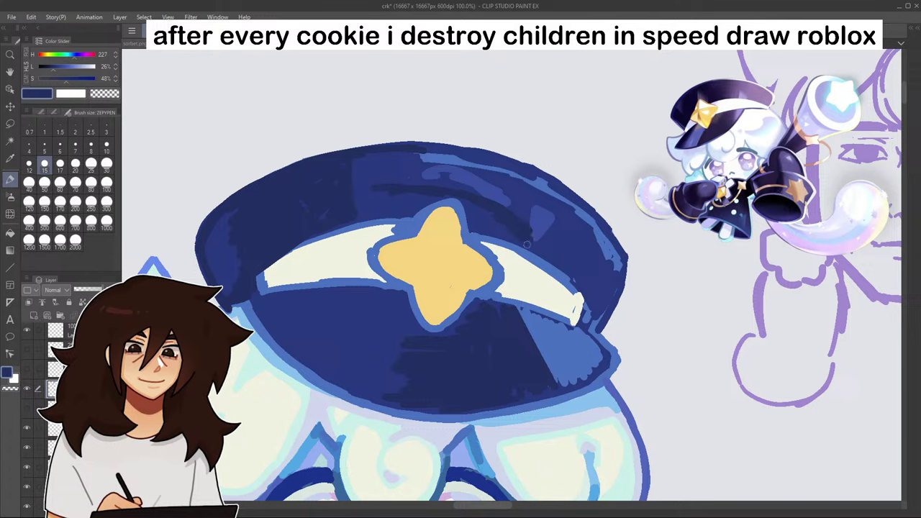
pyautogui.scroll(-5, 528, 245)
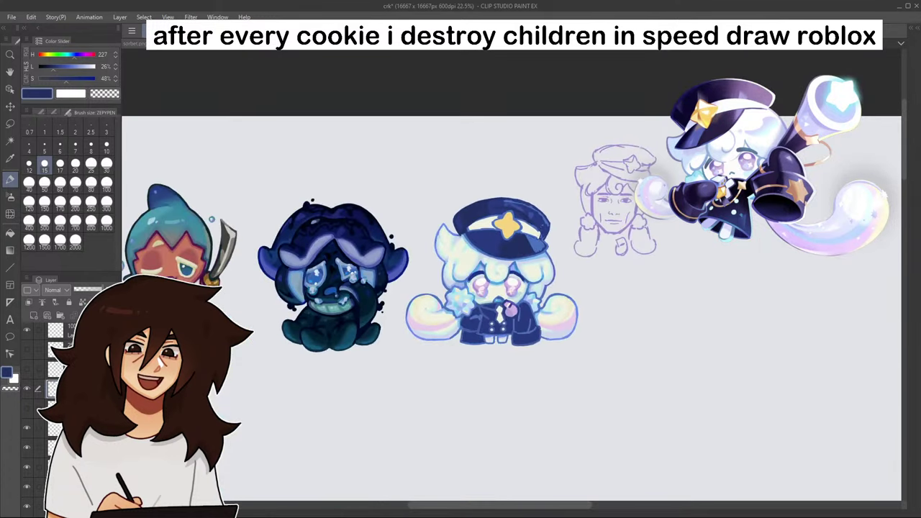
pyautogui.scroll(5, 501, 210)
pyautogui.scroll(-2, 514, 196)
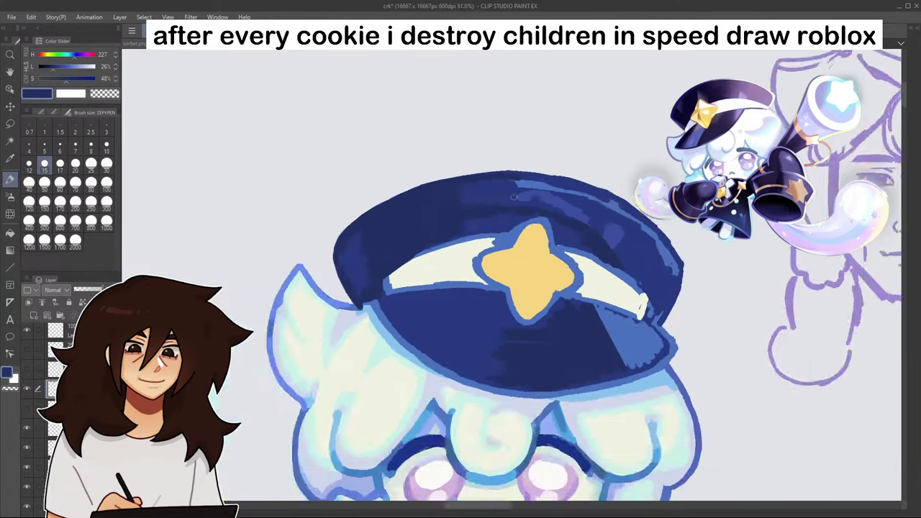
pyautogui.scroll(-4, 514, 196)
pyautogui.scroll(3, 580, 253)
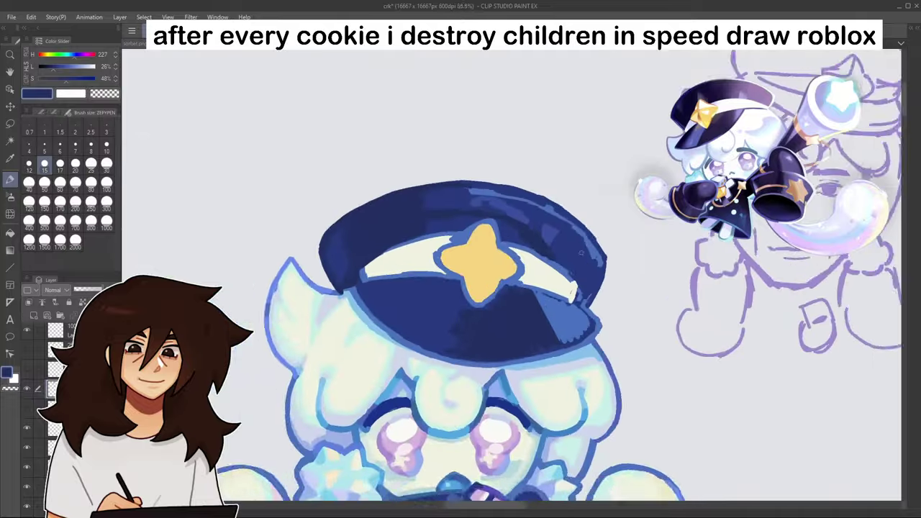
pyautogui.scroll(2, 581, 253)
pyautogui.scroll(-3, 556, 242)
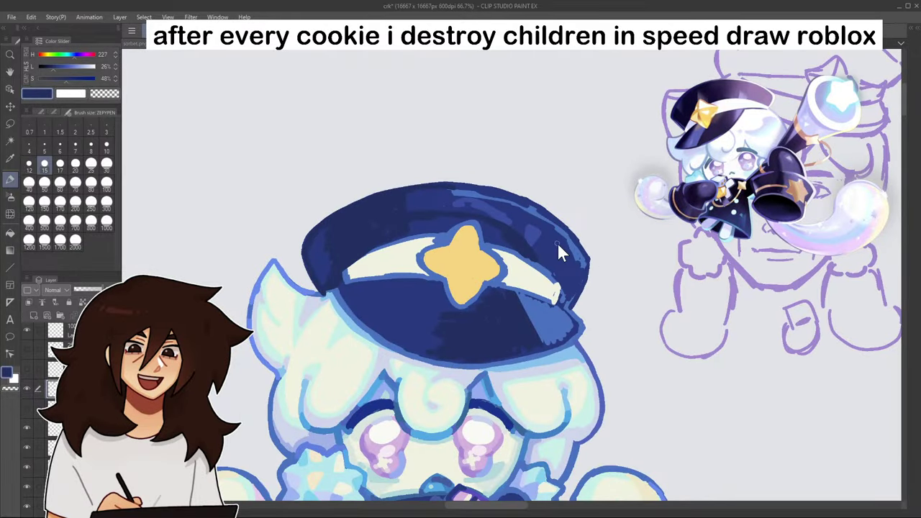
pyautogui.moveTo(498, 225)
pyautogui.mouseDown()
pyautogui.moveTo(525, 256)
pyautogui.moveTo(472, 216)
pyautogui.mouseUp()
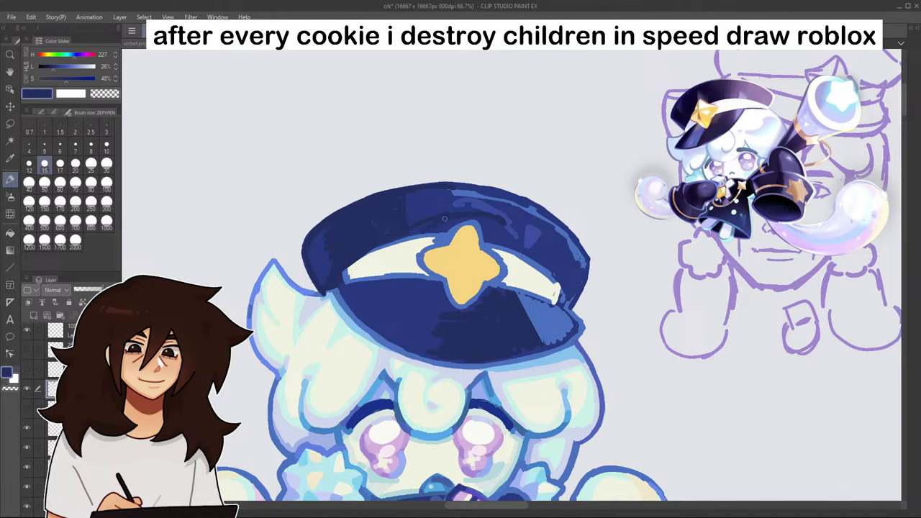
pyautogui.scroll(-6, 515, 297)
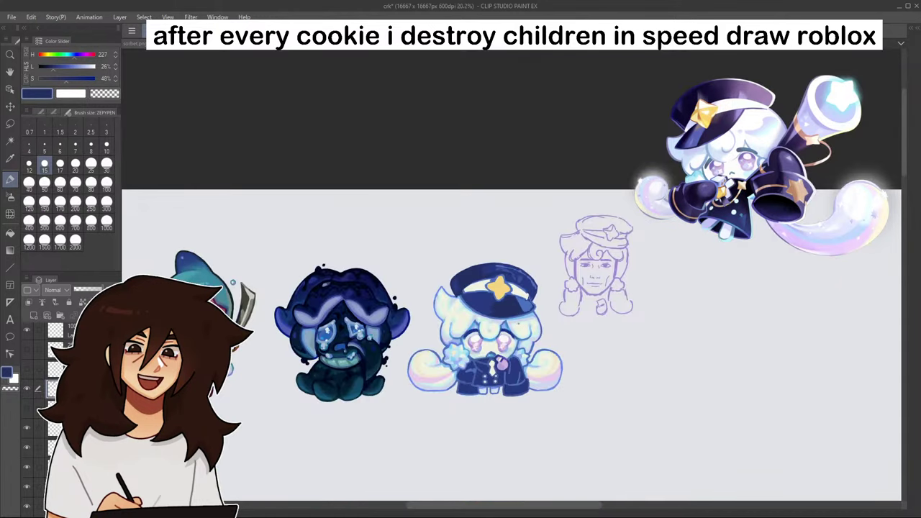
# - Add a narrow blue (H 220, L 52, S 49) reflected highlight near the left edge of the cap's crown
pyautogui.scroll(9, 497, 299)
pyautogui.keyDown('alt'); pyautogui.click(324, 306); pyautogui.keyUp('alt')
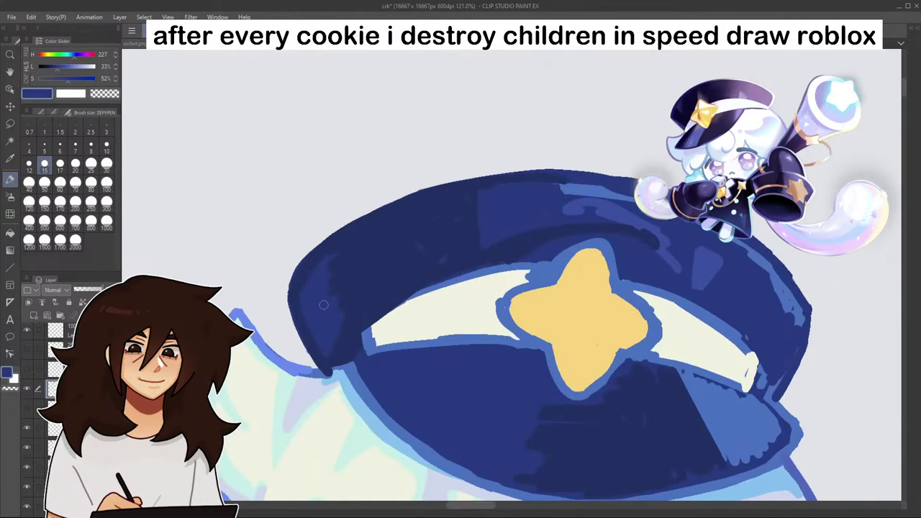
pyautogui.keyDown('alt'); pyautogui.click(350, 376); pyautogui.keyUp('alt')
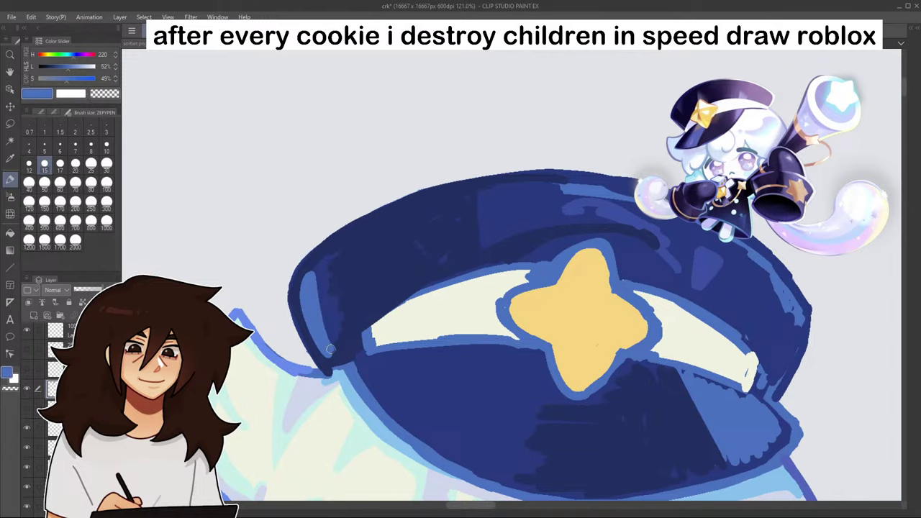
pyautogui.scroll(-4, 314, 307)
pyautogui.scroll(-4, 373, 322)
pyautogui.moveTo(755, 183); pyautogui.dragTo(827, 63)
pyautogui.scroll(4, 481, 189)
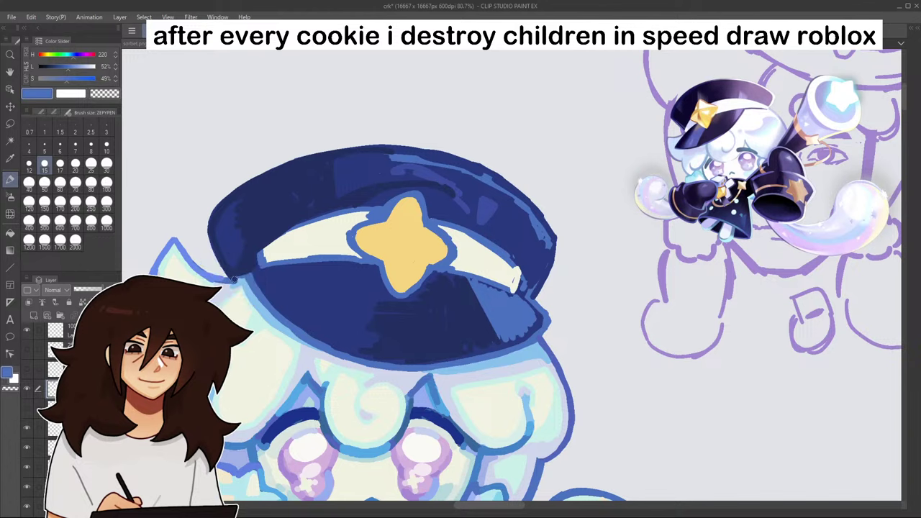
pyautogui.scroll(-3, 288, 273)
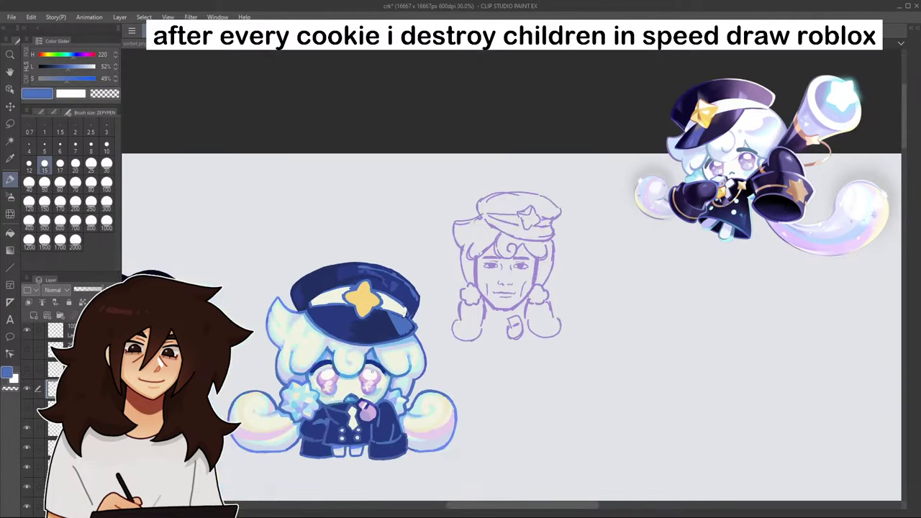
pyautogui.moveTo(288, 489); pyautogui.dragTo(390, 345)
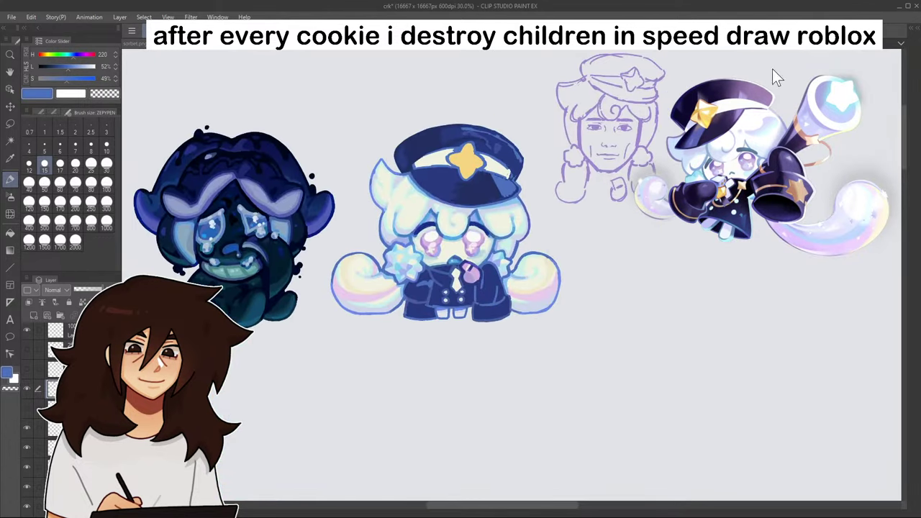
pyautogui.scroll(2, 504, 152)
pyautogui.scroll(6, 504, 230)
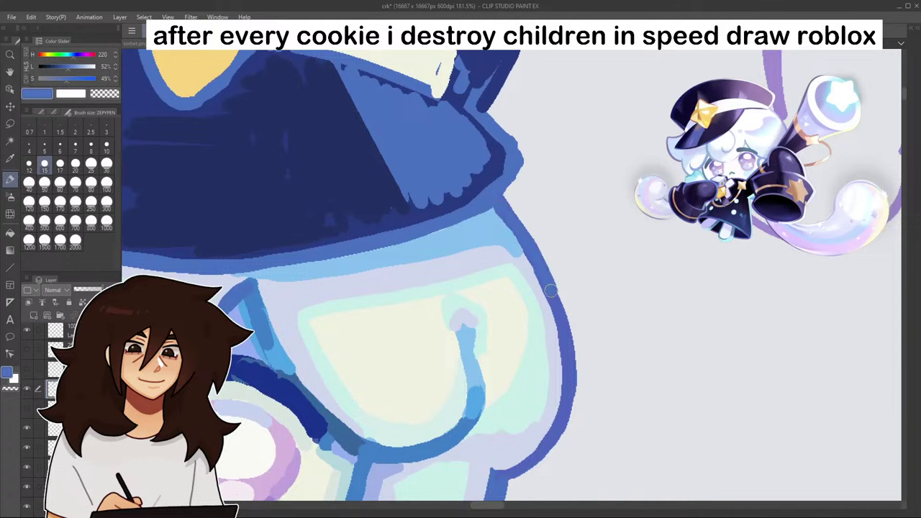
pyautogui.scroll(-8, 563, 325)
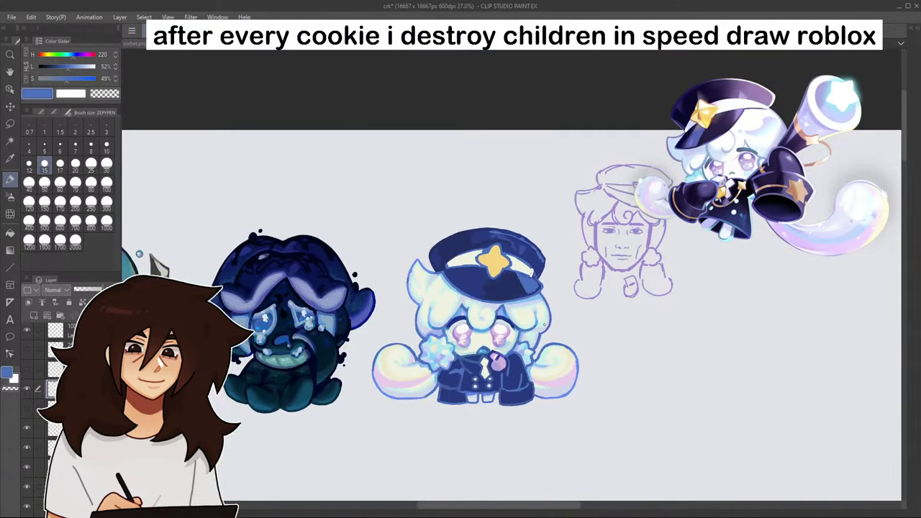
# - Recolour the left snowflake ornament's lower-left outline light blue (H 206, L 61, S 74), with a paler blue (H 206, L 72) shadow on the tail beneath
pyautogui.scroll(6, 543, 327)
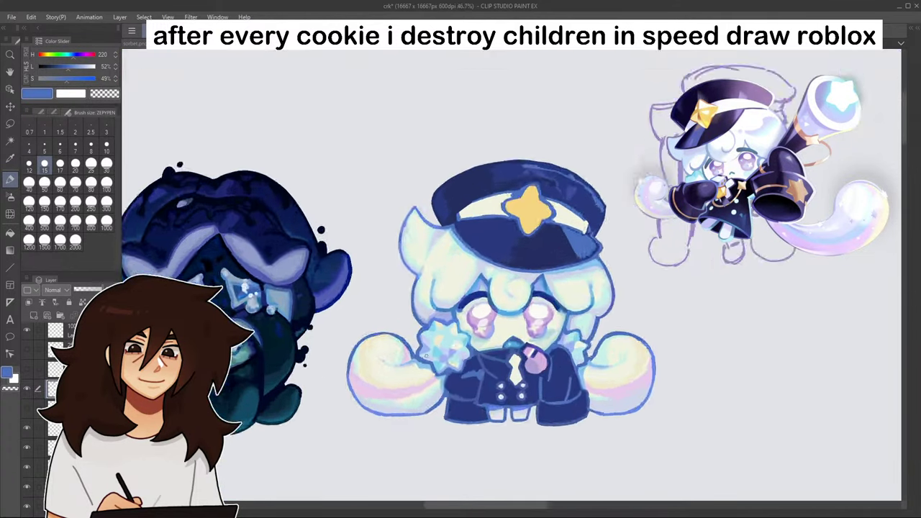
pyautogui.keyDown('alt'); pyautogui.click(479, 287); pyautogui.keyUp('alt')
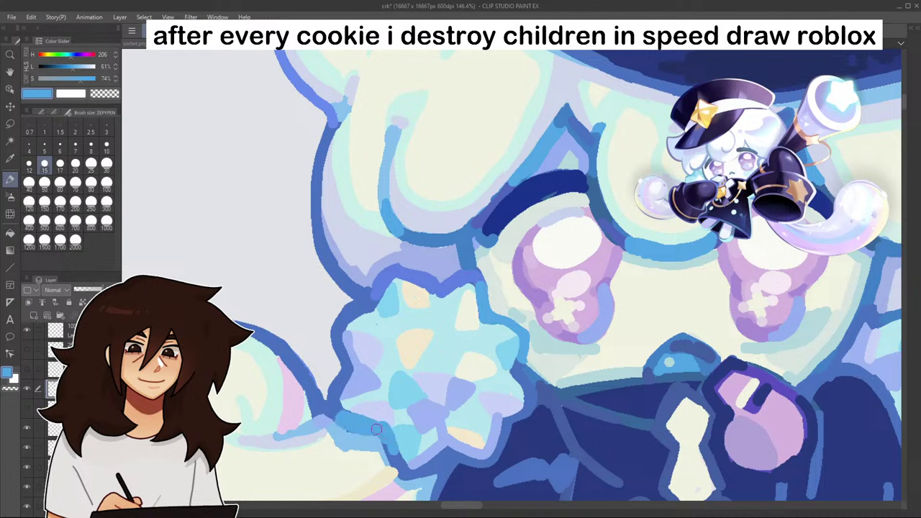
pyautogui.moveTo(376, 429); pyautogui.dragTo(394, 473)
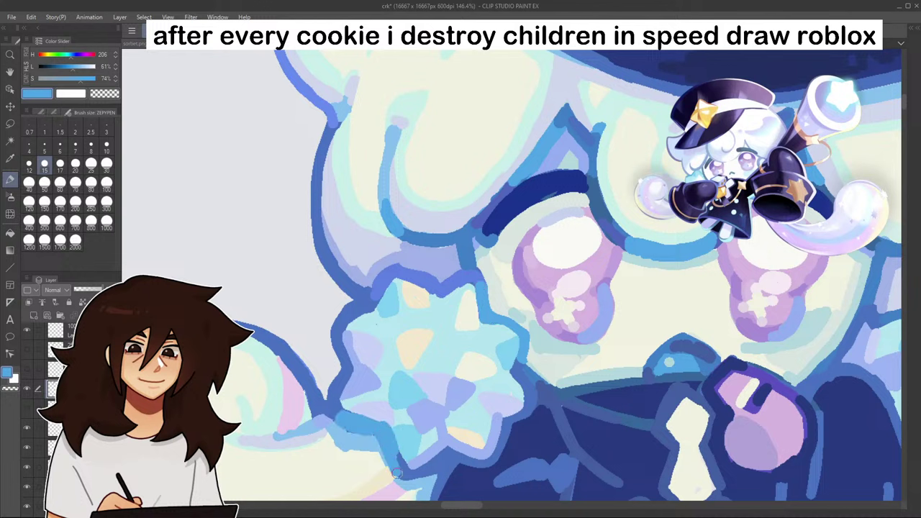
pyautogui.keyDown('alt'); pyautogui.click(352, 440); pyautogui.keyUp('alt')
pyautogui.moveTo(342, 431)
pyautogui.mouseDown()
pyautogui.moveTo(373, 439)
pyautogui.moveTo(384, 458)
pyautogui.mouseUp()
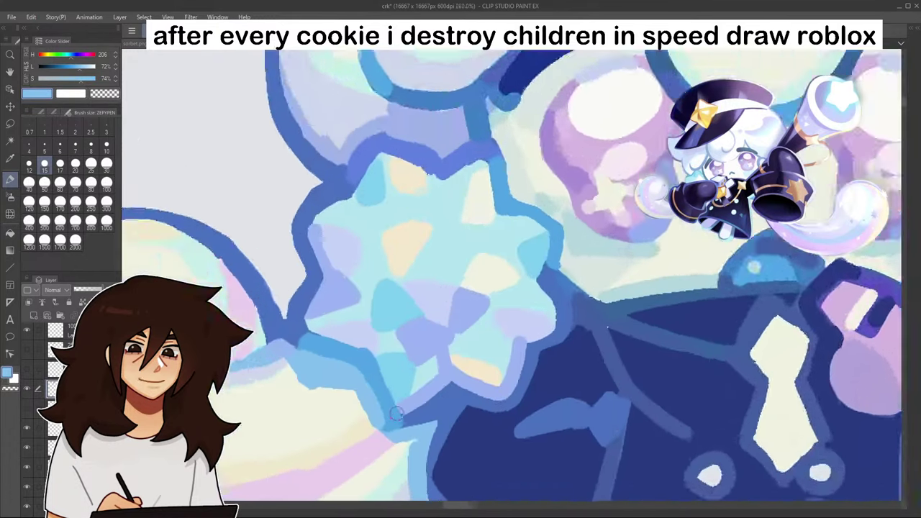
# - Extend the light blue (H 206, L 61, S 74) outline along the bottom of the left snowflake ornament toward the sleeve
pyautogui.keyDown('alt'); pyautogui.click(395, 416); pyautogui.keyUp('alt')
pyautogui.moveTo(395, 418)
pyautogui.mouseDown()
pyautogui.moveTo(461, 391)
pyautogui.moveTo(451, 418)
pyautogui.mouseUp()
pyautogui.scroll(-6, 455, 373)
pyautogui.scroll(-5, 475, 370)
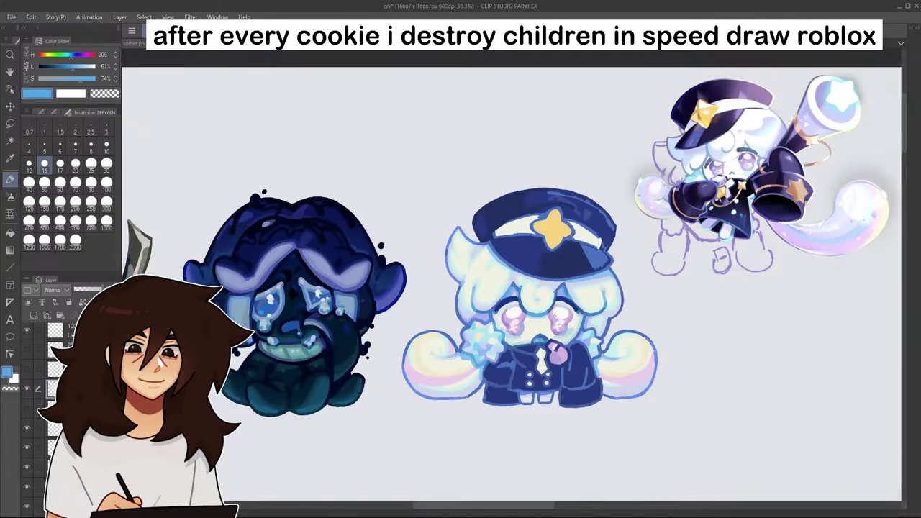
pyautogui.scroll(12, 472, 389)
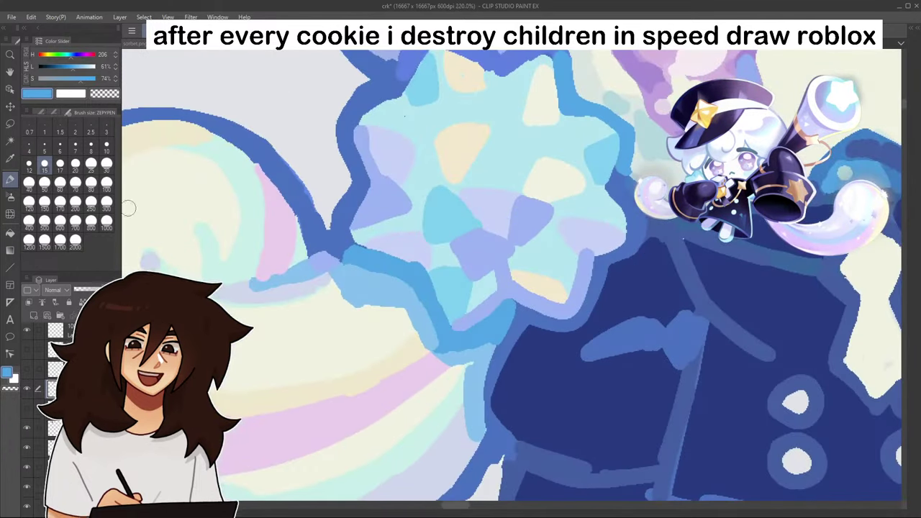
pyautogui.click(65, 66)
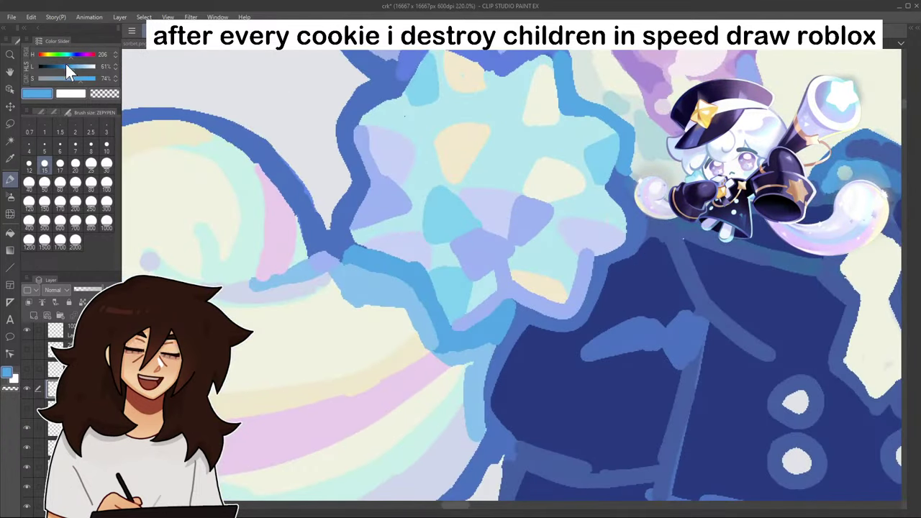
pyautogui.click(76, 54)
pyautogui.moveTo(510, 306); pyautogui.dragTo(461, 337)
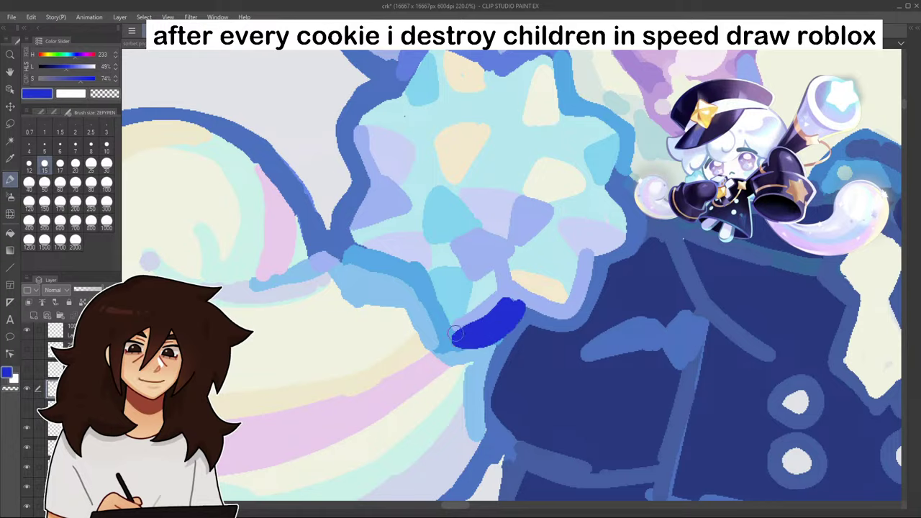
pyautogui.scroll(-10, 468, 331)
pyautogui.scroll(10, 557, 309)
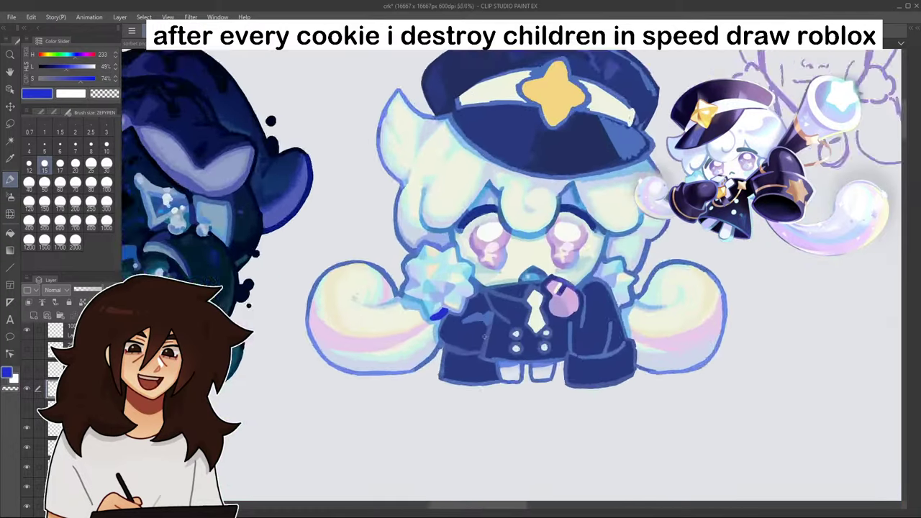
pyautogui.hotkey('ctrl', 'z')
# - Touch up the outline under the left snowflake ornament beside the sleeve with bright indigo (H 233, L 62, S 74)
pyautogui.click(75, 66)
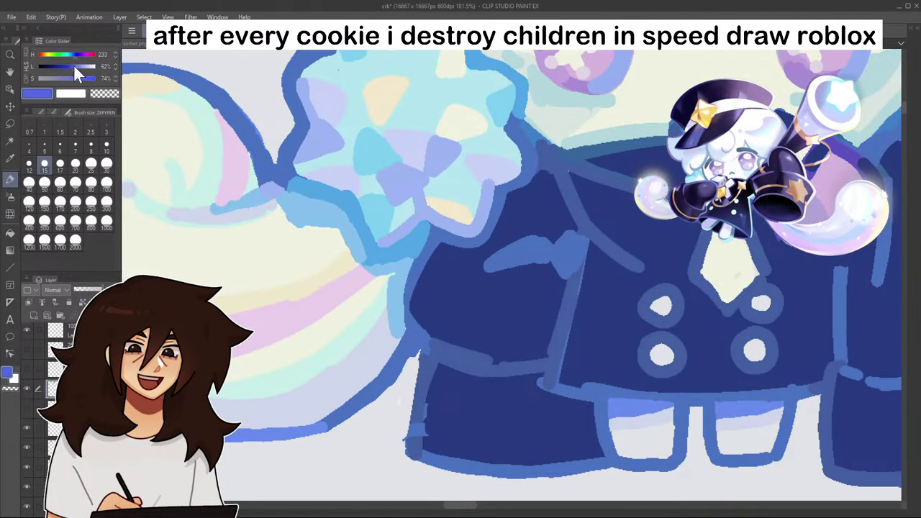
pyautogui.moveTo(409, 248)
pyautogui.mouseDown()
pyautogui.moveTo(432, 220)
pyautogui.moveTo(416, 258)
pyautogui.mouseUp()
pyautogui.scroll(-8, 416, 252)
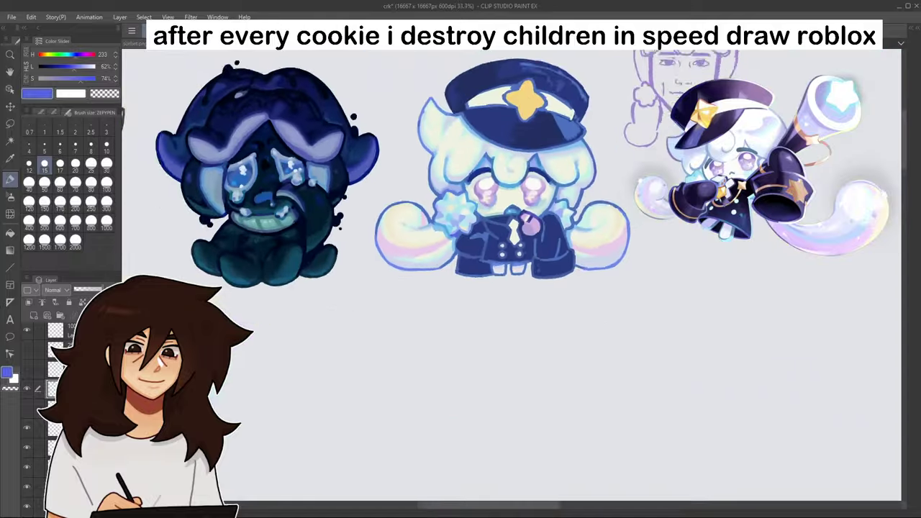
# - Save the illustration with the latest outline touch-ups on the star-cap character
pyautogui.moveTo(807, 57)
pyautogui.mouseDown()
pyautogui.moveTo(817, 54)
pyautogui.moveTo(826, 72)
pyautogui.mouseUp()
pyautogui.scroll(2, 626, 209)
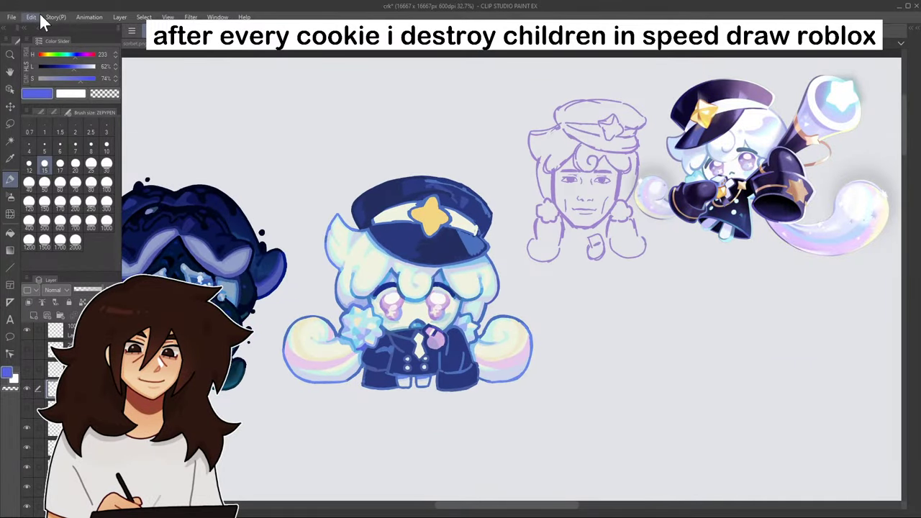
pyautogui.click(38, 16)
pyautogui.hotkey('ctrl', 's')
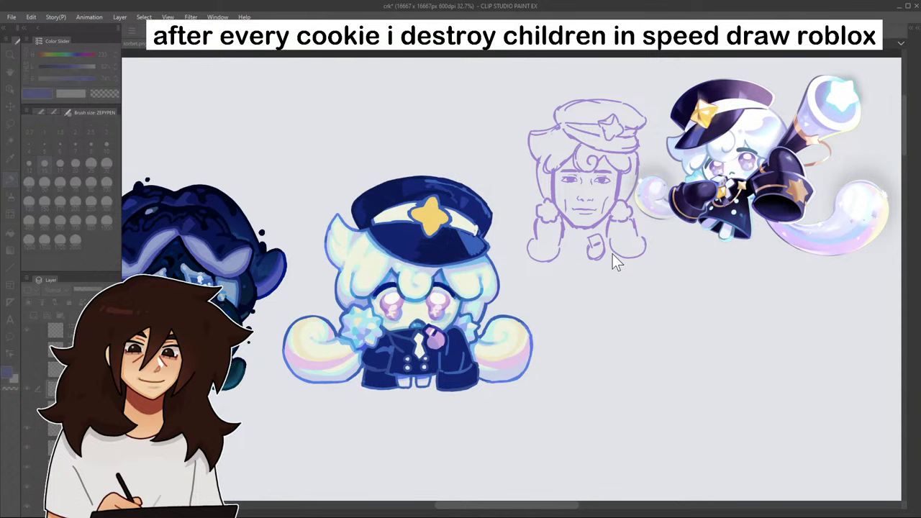
pyautogui.moveTo(636, 157); pyautogui.dragTo(635, 191)
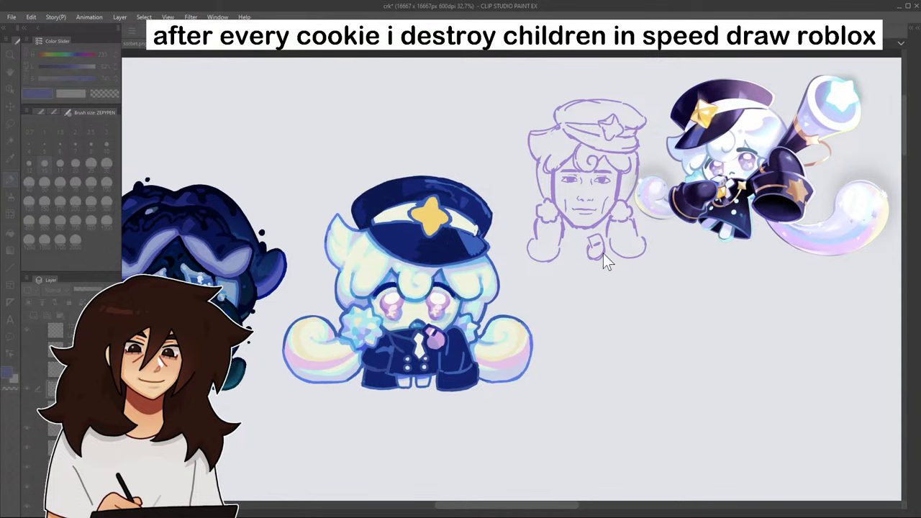
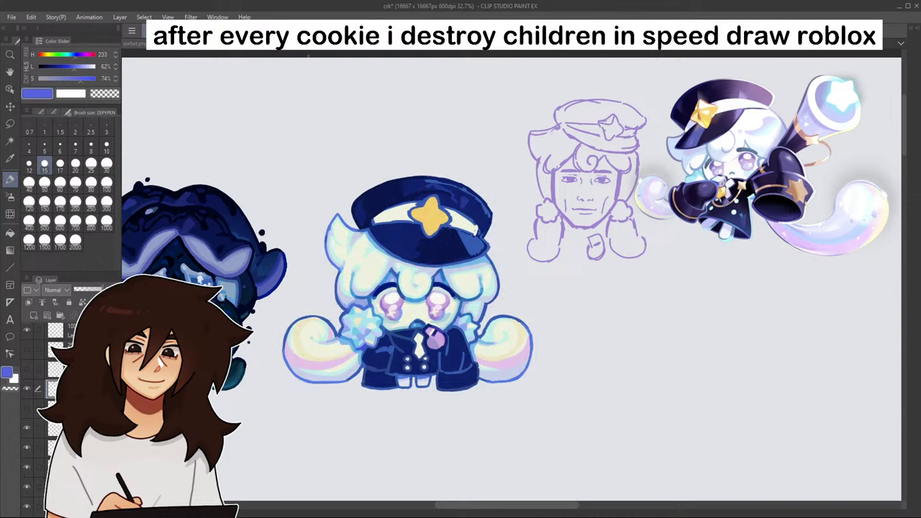
# - Touch up the outline notch between the two left hair locks with medium blue (H 220, L 45)
pyautogui.scroll(-8, 409, 254)
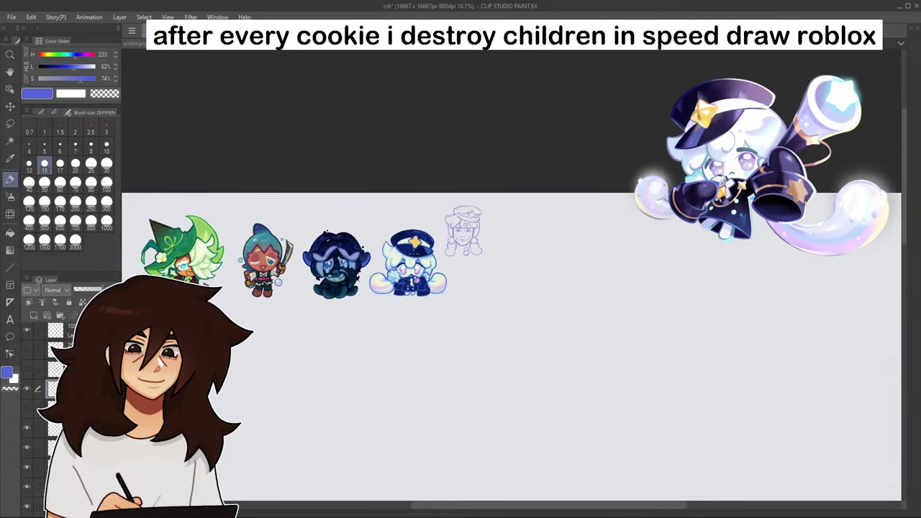
pyautogui.scroll(1, 416, 252)
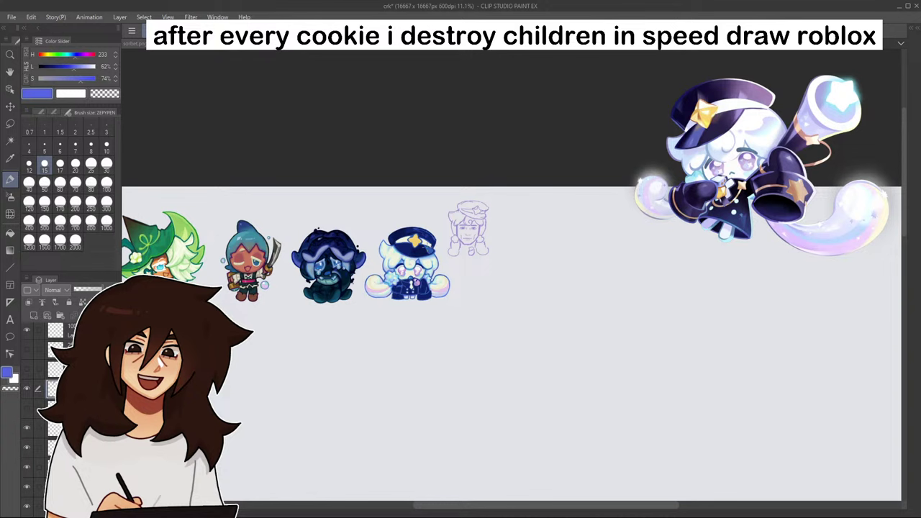
pyautogui.scroll(20, 386, 263)
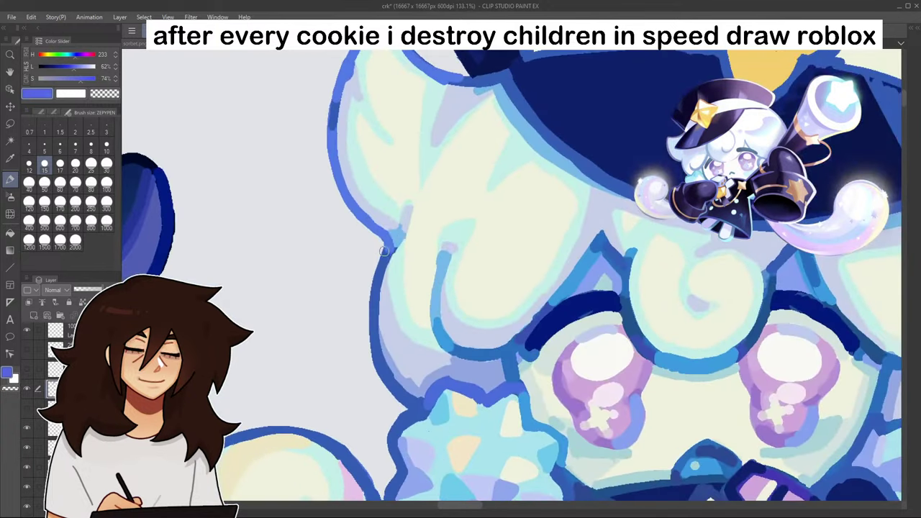
pyautogui.keyDown('alt'); pyautogui.click(386, 243); pyautogui.keyUp('alt')
pyautogui.keyDown('alt'); pyautogui.click(384, 266); pyautogui.keyUp('alt')
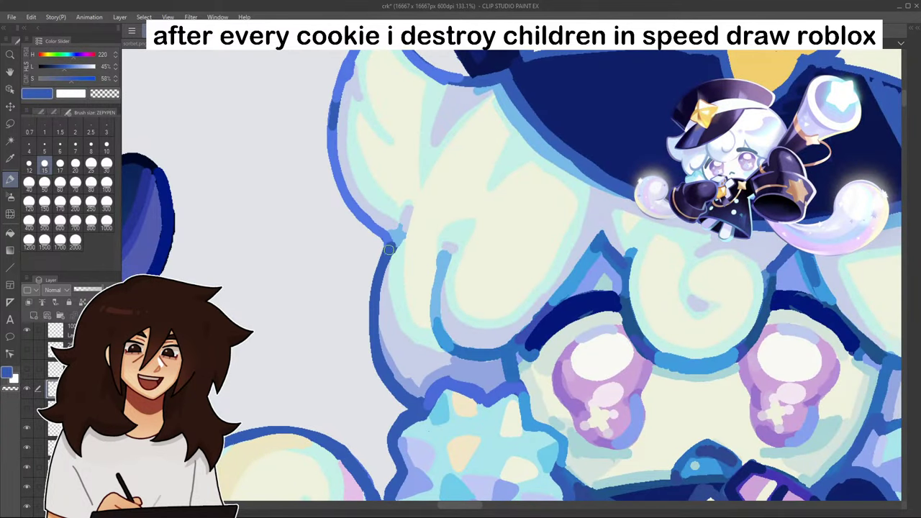
pyautogui.keyDown('alt'); pyautogui.click(439, 332); pyautogui.keyUp('alt')
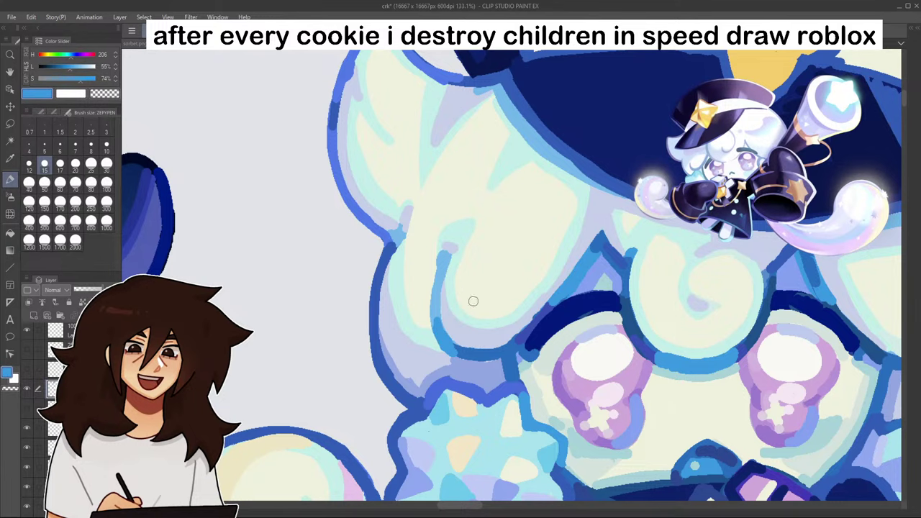
# - Paint a short light blue (H 206, L 68, S 74) line inward from the left hair outline's notch
pyautogui.scroll(-5, 473, 300)
pyautogui.scroll(10, 442, 259)
pyautogui.keyDown('alt'); pyautogui.click(441, 258); pyautogui.keyUp('alt')
pyautogui.moveTo(432, 263); pyautogui.dragTo(451, 234)
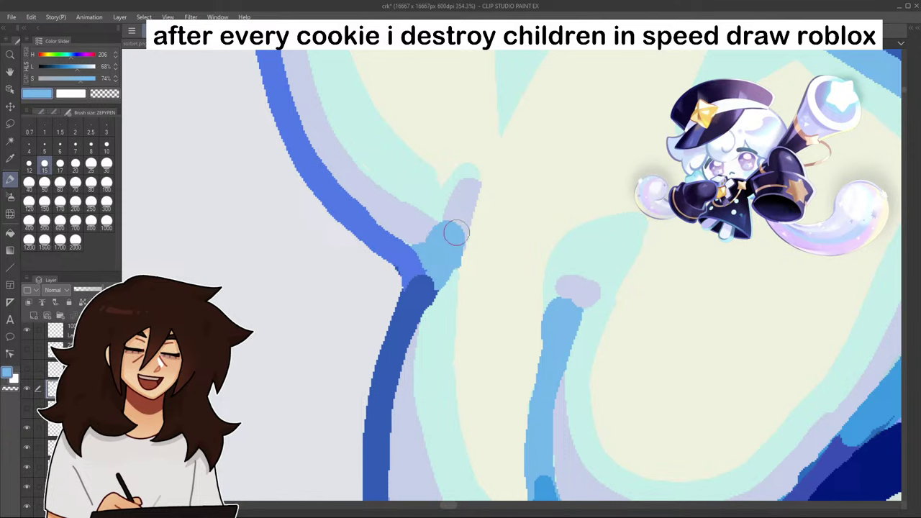
pyautogui.keyDown('alt'); pyautogui.click(472, 213); pyautogui.keyUp('alt')
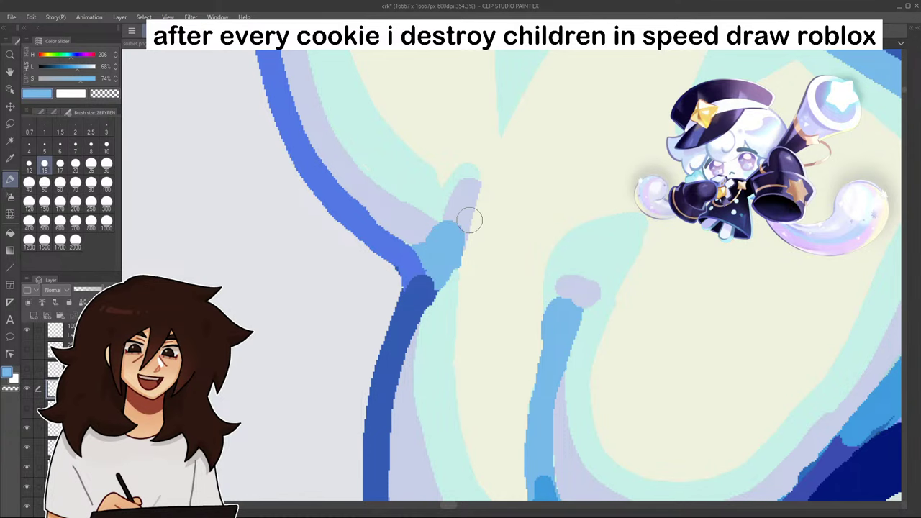
pyautogui.scroll(-8, 458, 259)
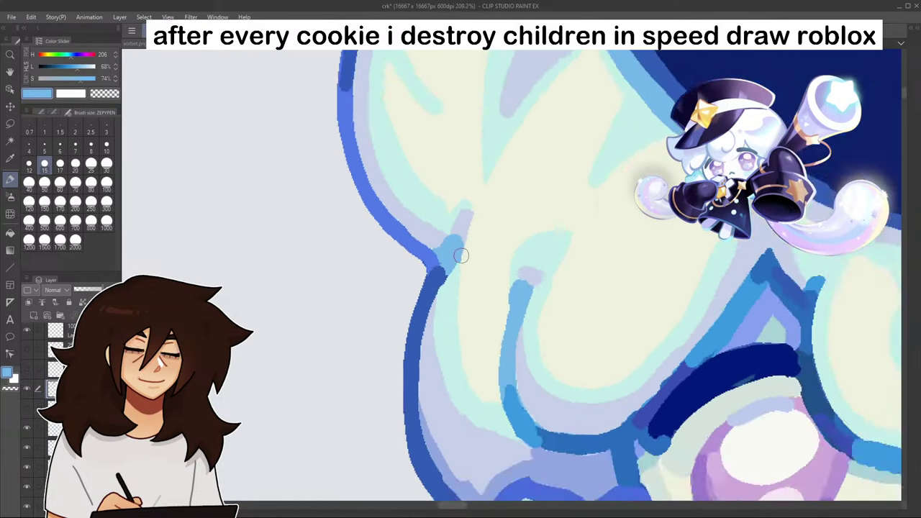
pyautogui.scroll(-1, 461, 264)
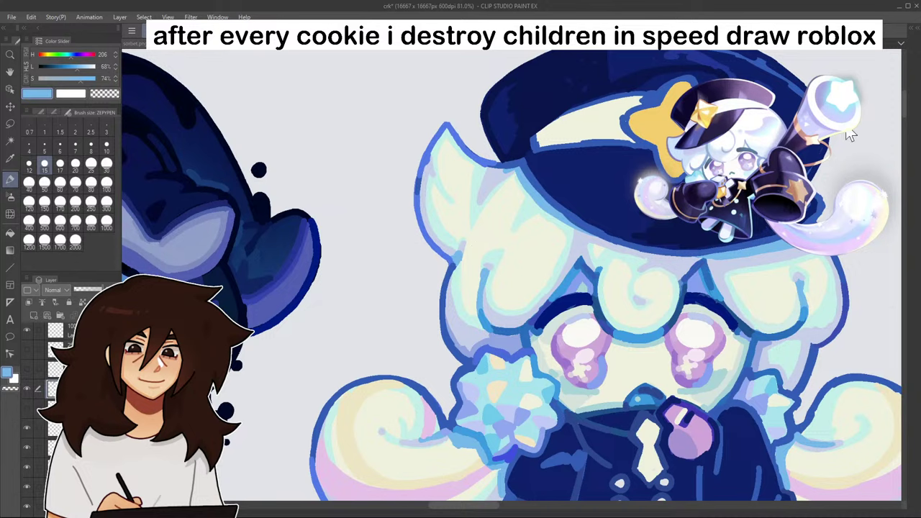
# - Fill the outline junction between the left tail and the snowflake ornament with medium blue (H 220, L 45, S 56)
pyautogui.scroll(-5, 804, 81)
pyautogui.moveTo(816, 74); pyautogui.dragTo(815, 57)
pyautogui.scroll(2, 816, 57)
pyautogui.scroll(13, 425, 265)
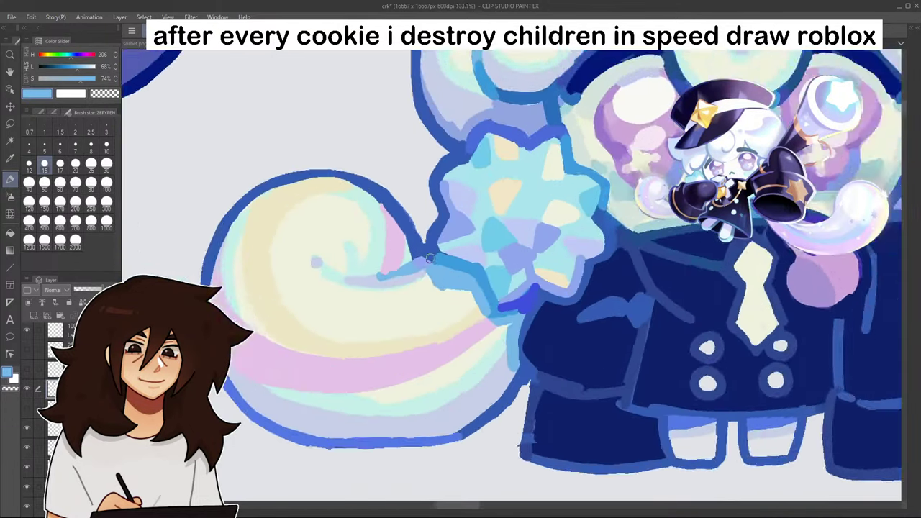
pyautogui.keyDown('alt'); pyautogui.click(423, 251); pyautogui.keyUp('alt')
pyautogui.keyDown('alt'); pyautogui.click(430, 254); pyautogui.keyUp('alt')
pyautogui.scroll(-3, 558, 388)
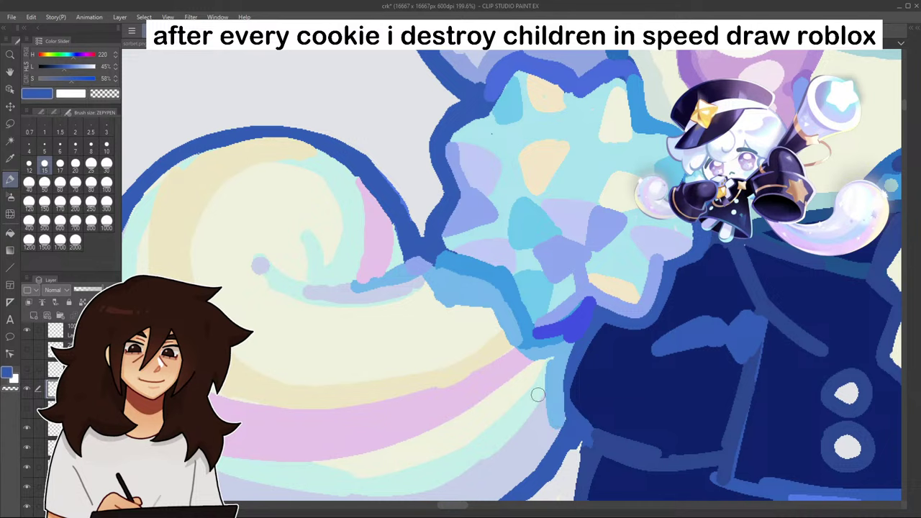
pyautogui.scroll(-3, 413, 259)
pyautogui.scroll(3, 477, 337)
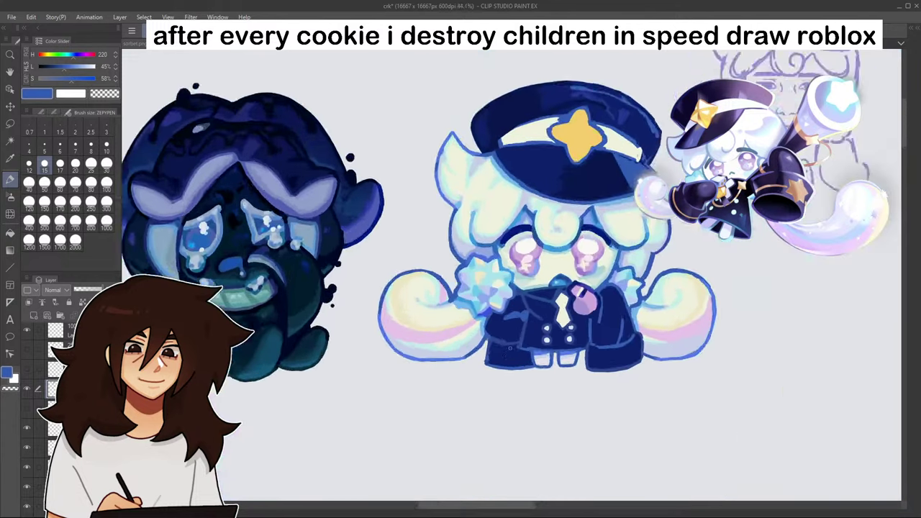
# - Darken the outline corners where the left snowflake ornament meets the tail and the hair with navy (H 227, L 24, S 77)
pyautogui.keyDown('alt'); pyautogui.click(447, 368); pyautogui.keyUp('alt')
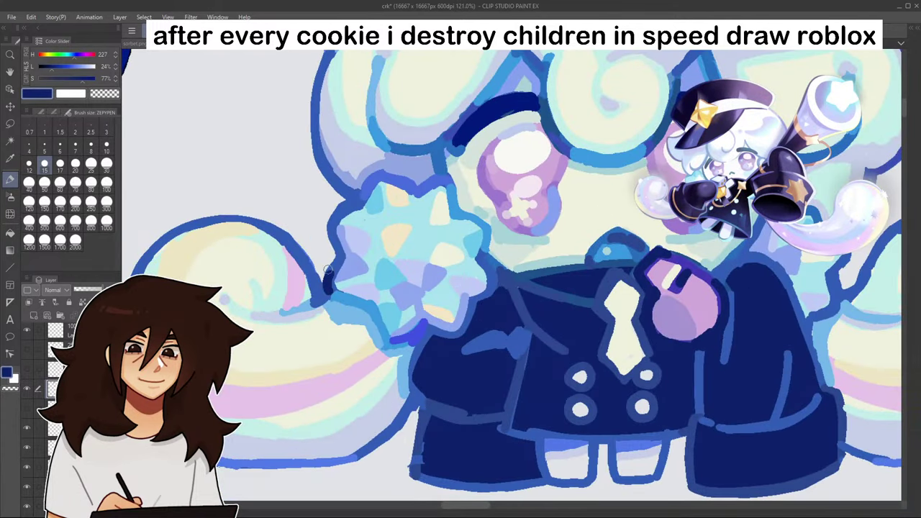
pyautogui.scroll(-5, 350, 203)
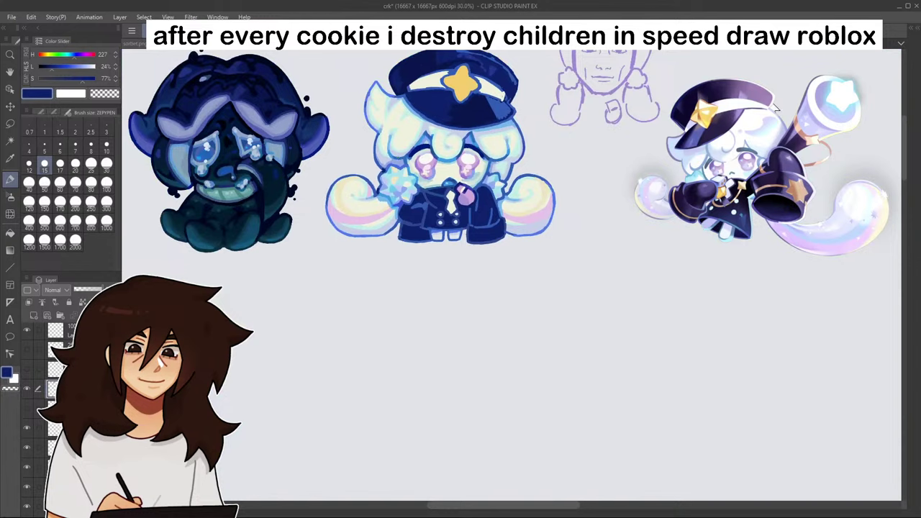
pyautogui.moveTo(813, 70)
pyautogui.mouseDown()
pyautogui.moveTo(812, 62)
pyautogui.moveTo(765, 82)
pyautogui.mouseUp()
pyautogui.scroll(5, 471, 186)
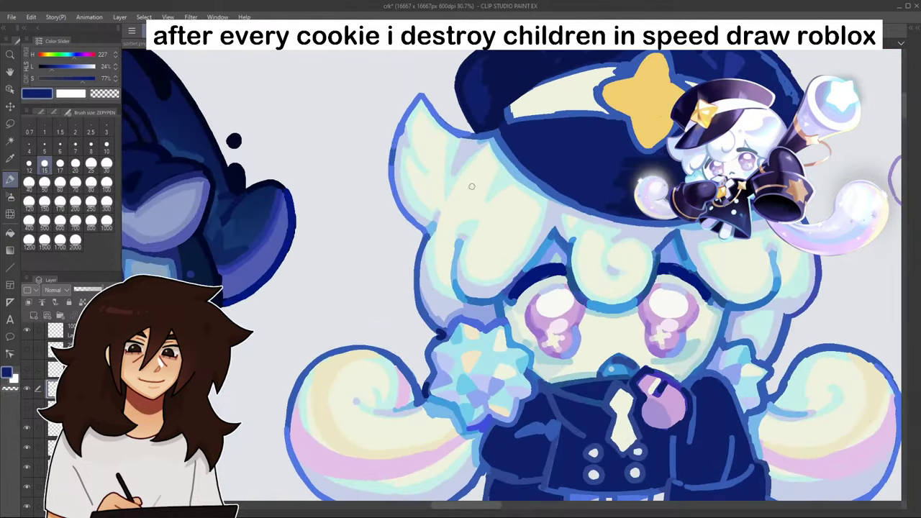
# - Add navy (H 227, L 24, S 77) accents to the outline corners of the right hair lock and beneath the cap's left edge
pyautogui.scroll(-5, 471, 216)
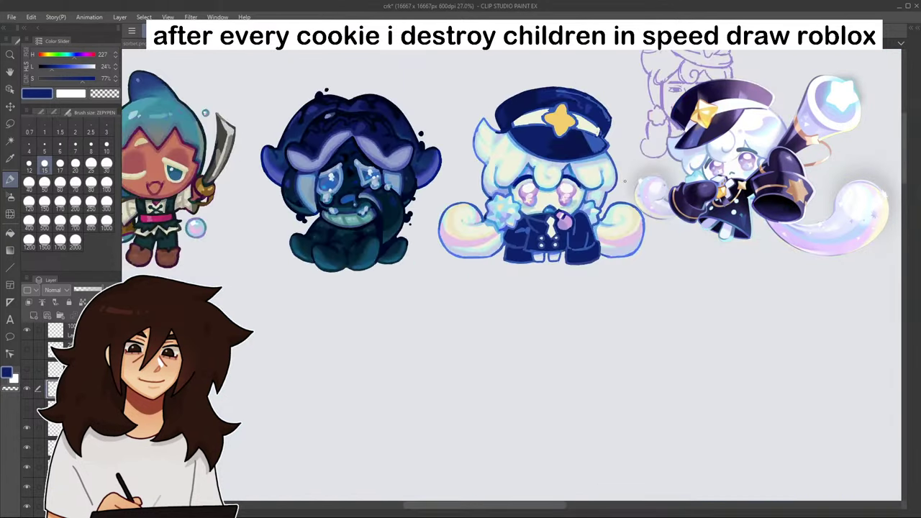
pyautogui.scroll(5, 431, 252)
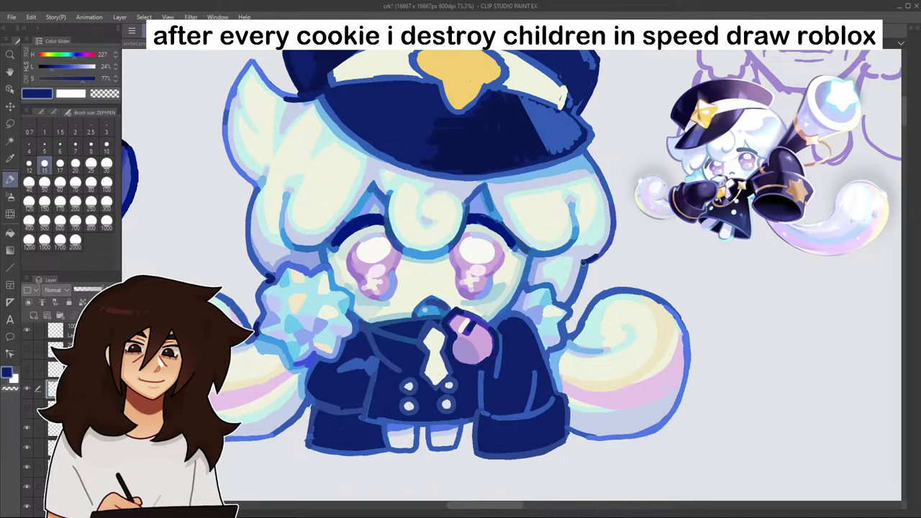
pyautogui.scroll(-6, 585, 264)
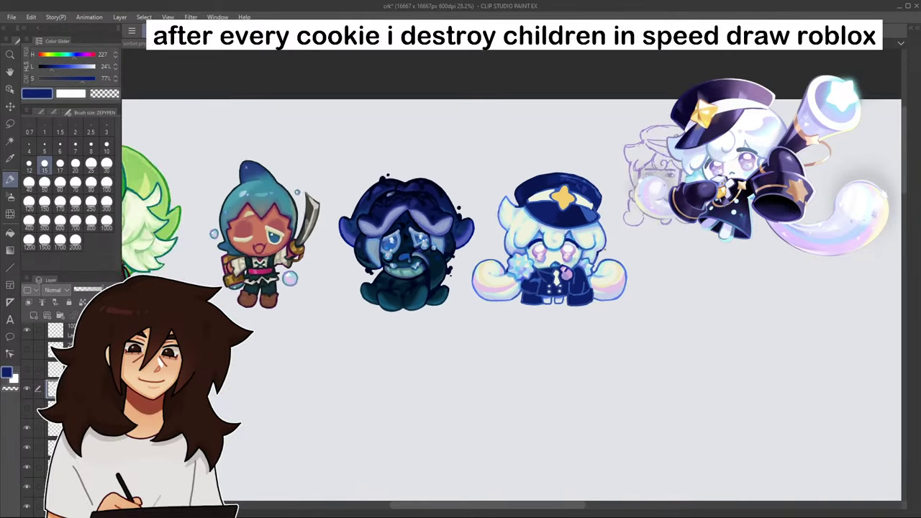
pyautogui.scroll(-2, 619, 281)
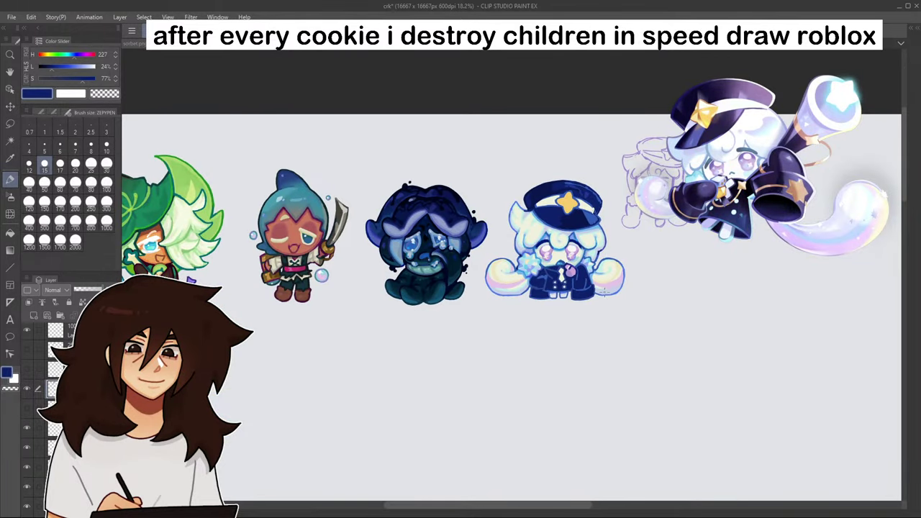
pyautogui.scroll(9, 614, 217)
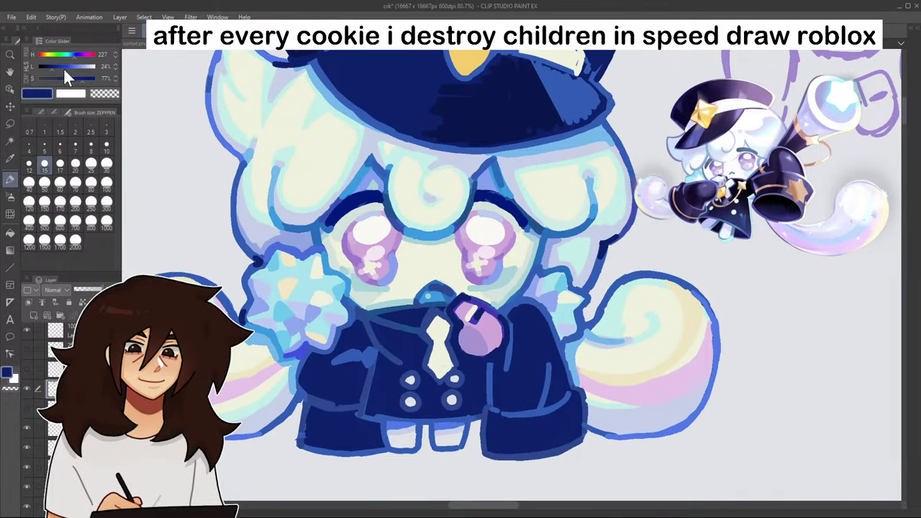
# - Try filling the dark outline stroke where the cap meets the hair with a lighter blue at 38% lightness, then undo it
pyautogui.click(60, 67)
pyautogui.click(10, 235)
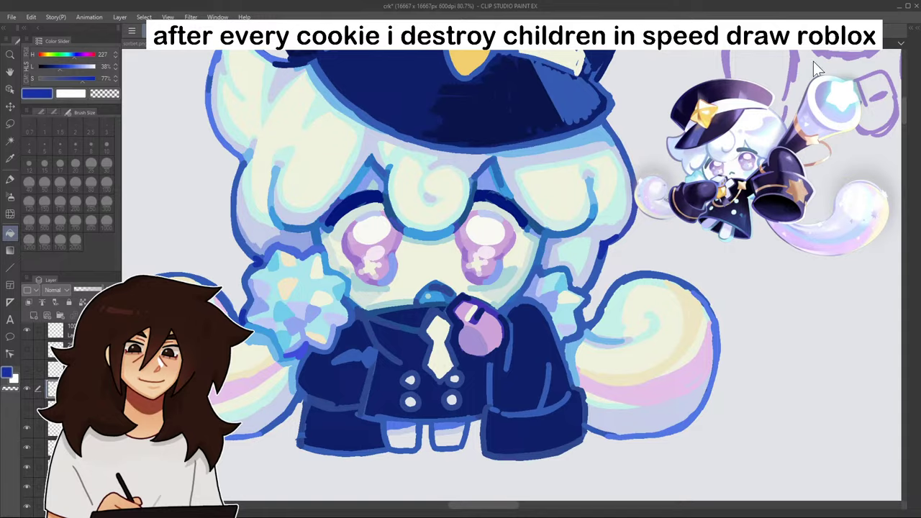
pyautogui.moveTo(814, 62)
pyautogui.mouseDown()
pyautogui.moveTo(790, 474)
pyautogui.moveTo(701, 364)
pyautogui.moveTo(815, 54)
pyautogui.mouseUp()
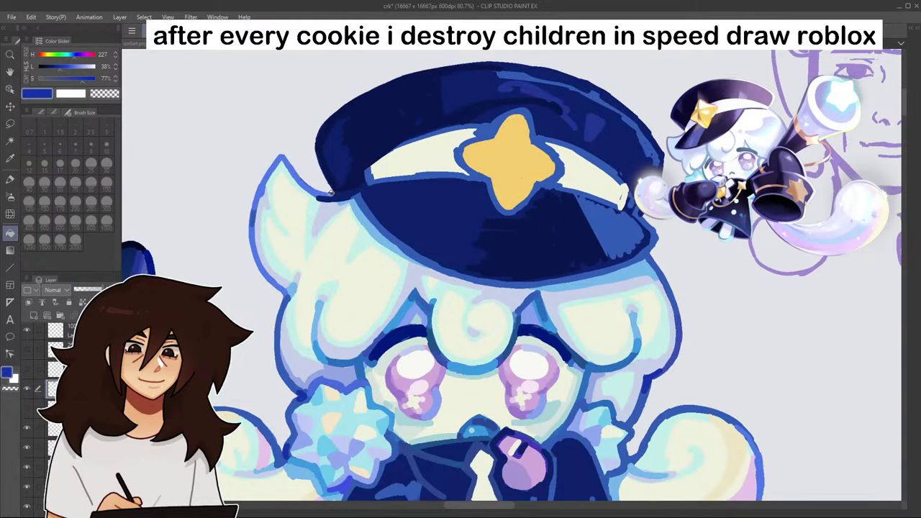
pyautogui.click(330, 192)
pyautogui.scroll(-6, 340, 173)
pyautogui.scroll(-3, 404, 296)
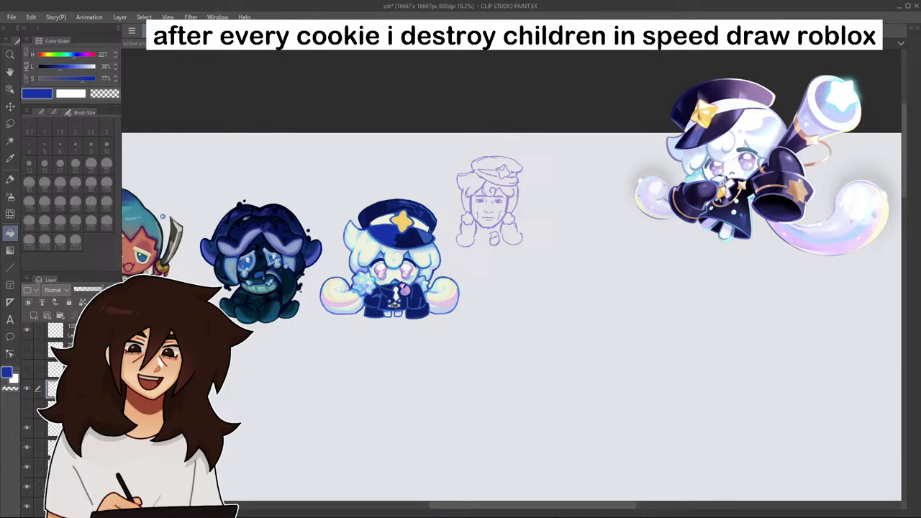
pyautogui.scroll(4, 394, 304)
pyautogui.moveTo(822, 61); pyautogui.dragTo(883, 152)
pyautogui.hotkey('ctrl', 'z')
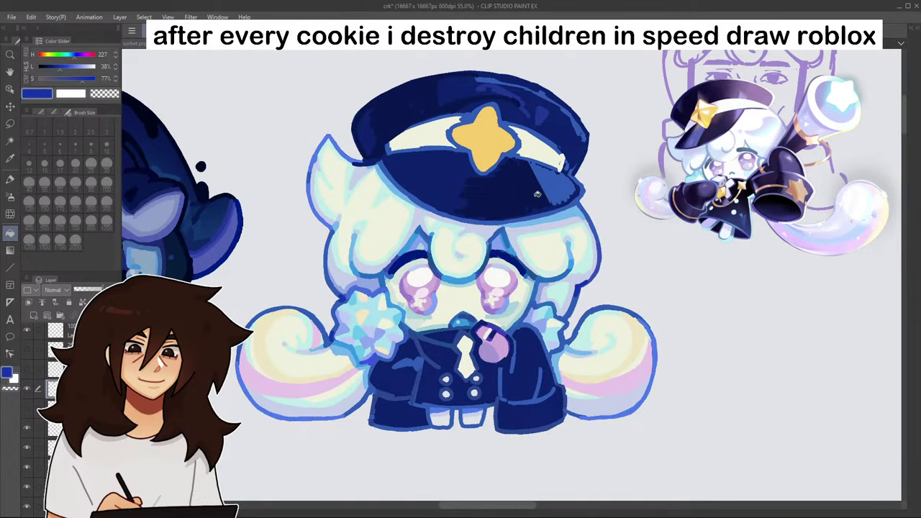
# - Paint light blue shading (H 206, L 68, S 74) on the hair directly beneath the cap's edge
pyautogui.press('p')
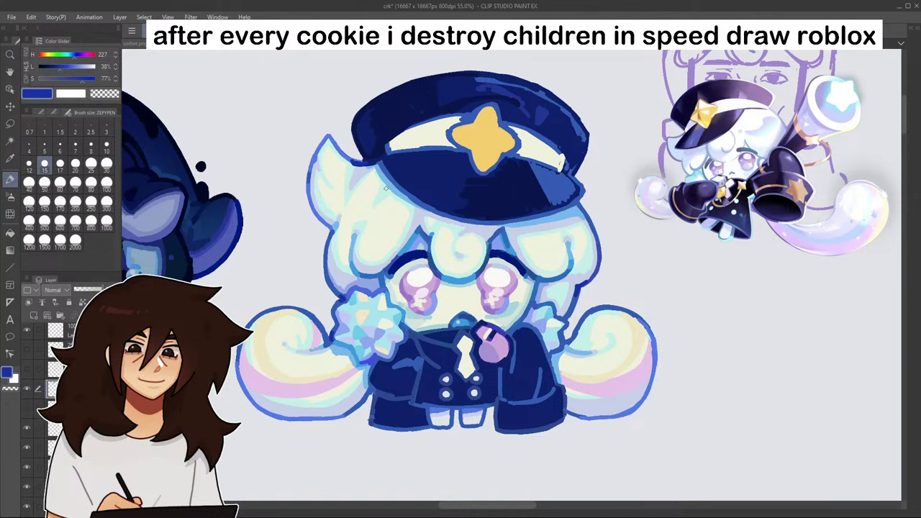
pyautogui.keyDown('alt'); pyautogui.click(361, 174); pyautogui.keyUp('alt')
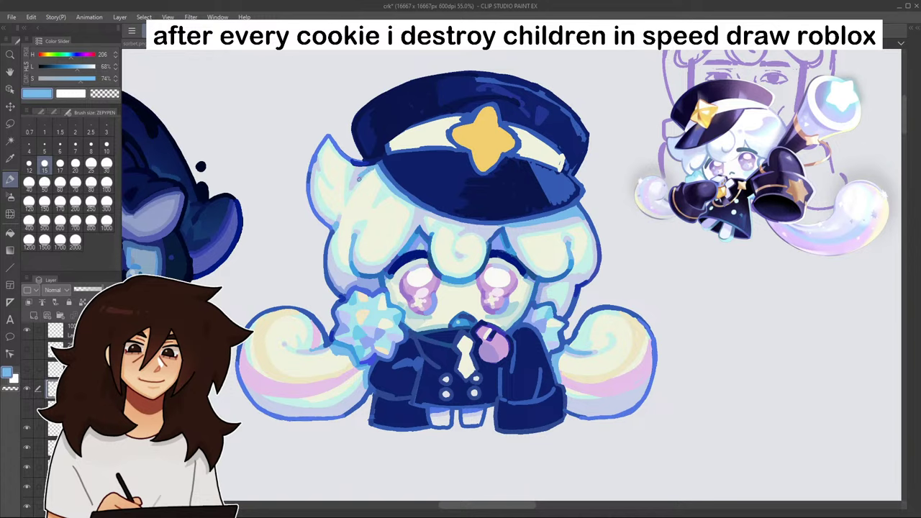
pyautogui.scroll(-5, 358, 179)
pyautogui.scroll(7, 354, 193)
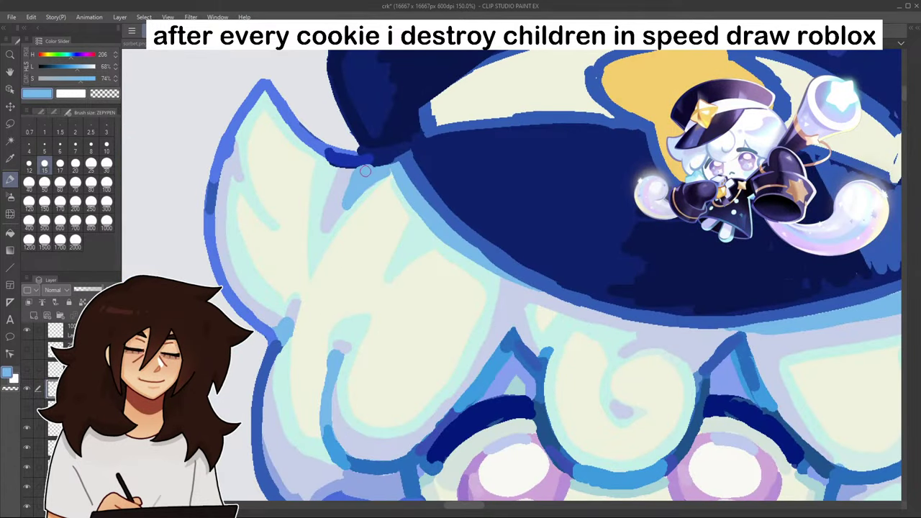
pyautogui.moveTo(349, 171); pyautogui.dragTo(341, 170)
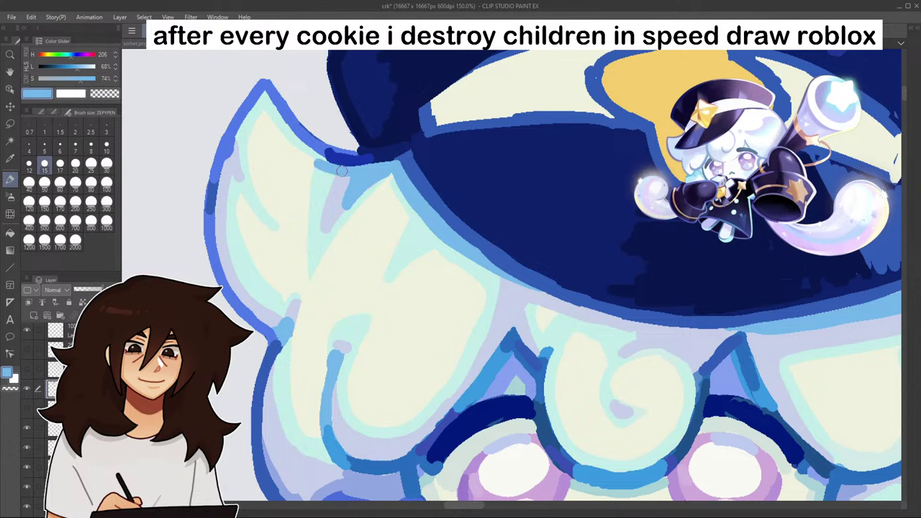
pyautogui.scroll(-7, 324, 163)
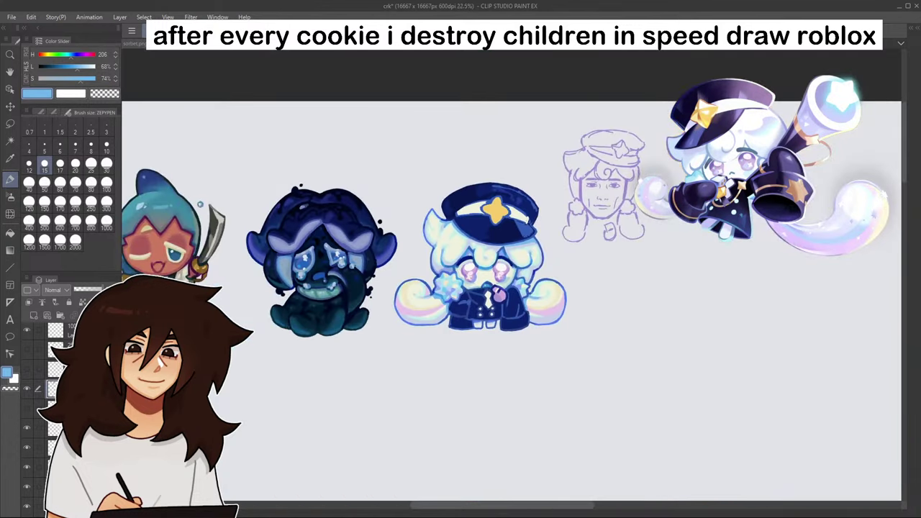
# - Sample the periwinkle from the hair gap above the right eyebrow and touch up the face edge beside that eye
pyautogui.scroll(6, 506, 301)
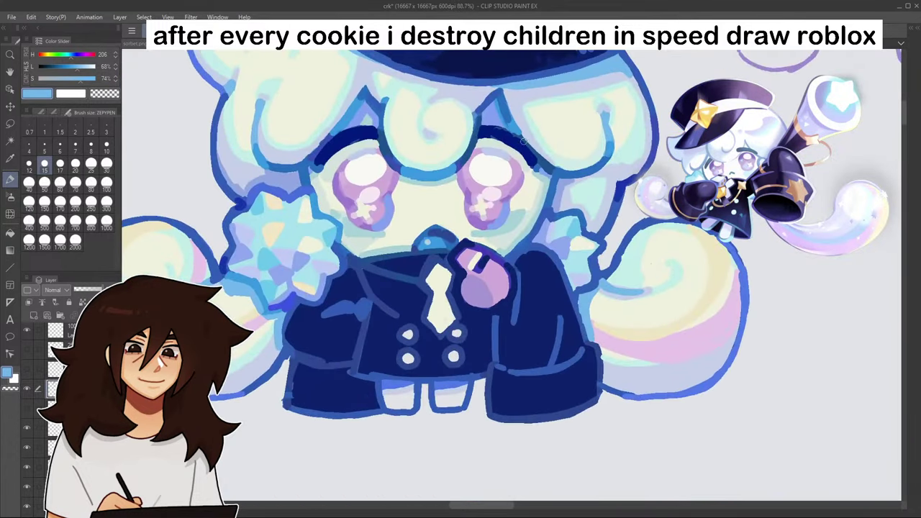
pyautogui.keyDown('alt'); pyautogui.click(493, 121); pyautogui.keyUp('alt')
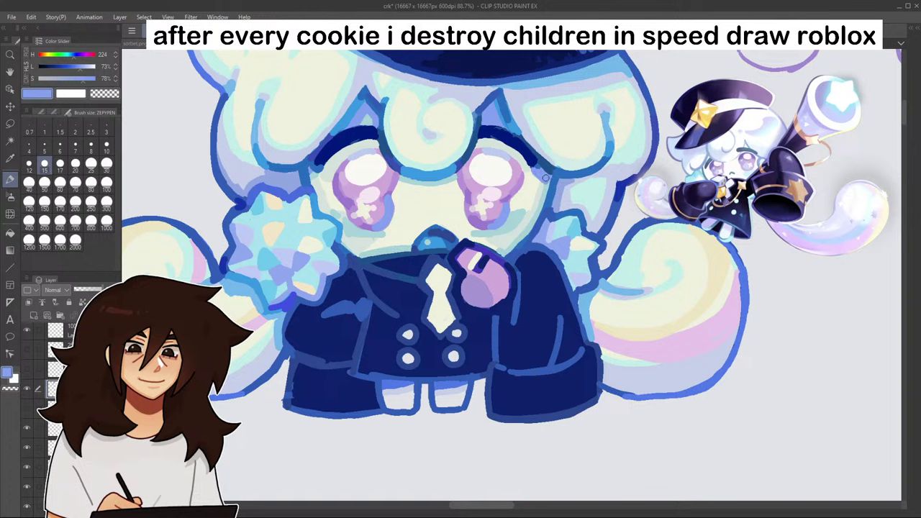
pyautogui.scroll(-4, 316, 173)
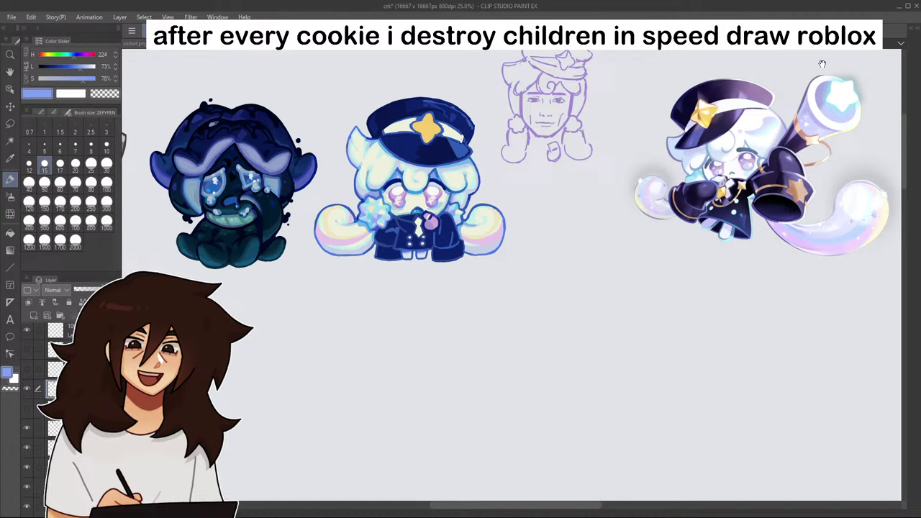
# - Paint light blue shading (H 206, L 68, S 74) along the inner swirl line of the left hair curl
pyautogui.scroll(6, 367, 270)
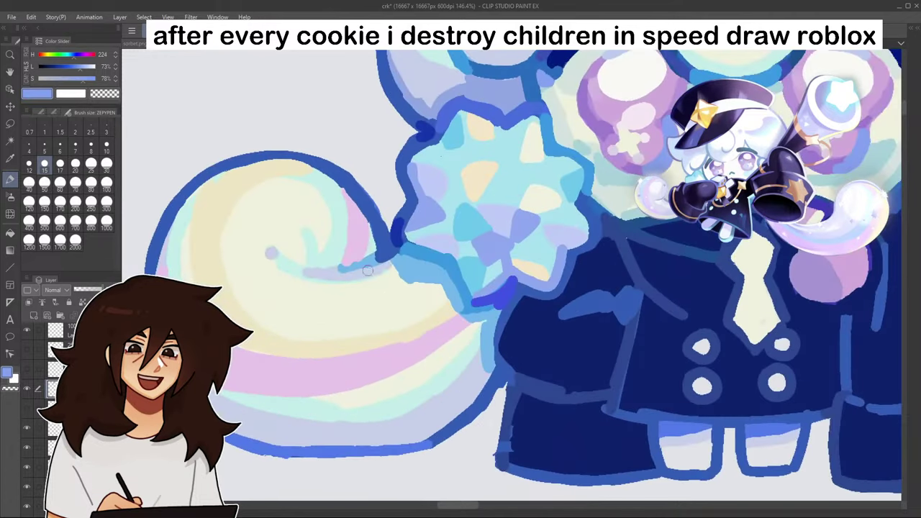
pyautogui.keyDown('alt'); pyautogui.click(368, 270); pyautogui.keyUp('alt')
pyautogui.moveTo(392, 252); pyautogui.dragTo(352, 270)
pyautogui.scroll(-4, 339, 269)
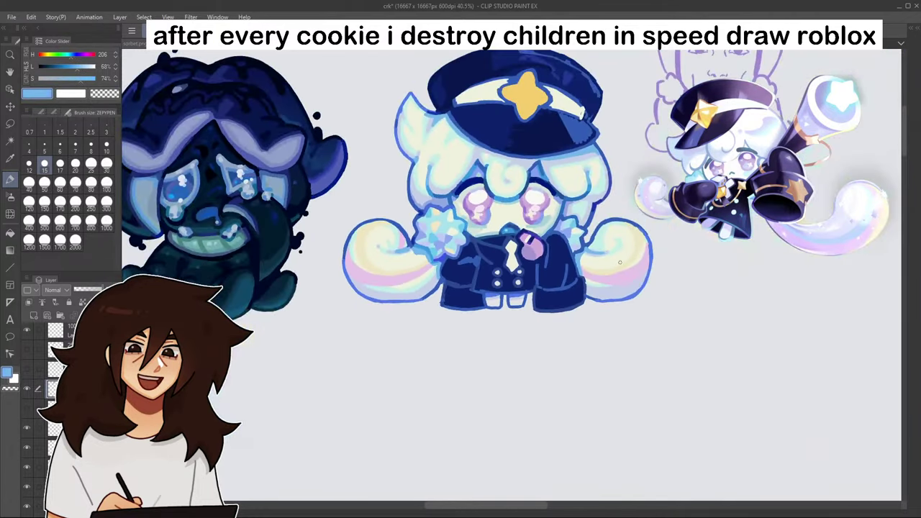
# - Shade the base of the right hair curl's swirl line with a deeper blue (H 206, L 55, S 74)
pyautogui.keyDown('alt'); pyautogui.click(586, 151); pyautogui.keyUp('alt')
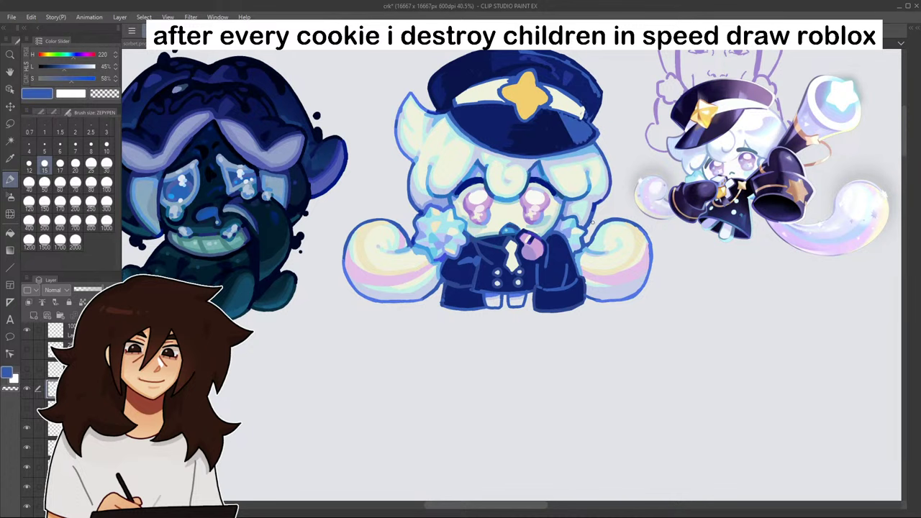
pyautogui.keyDown('alt'); pyautogui.click(588, 186); pyautogui.keyUp('alt')
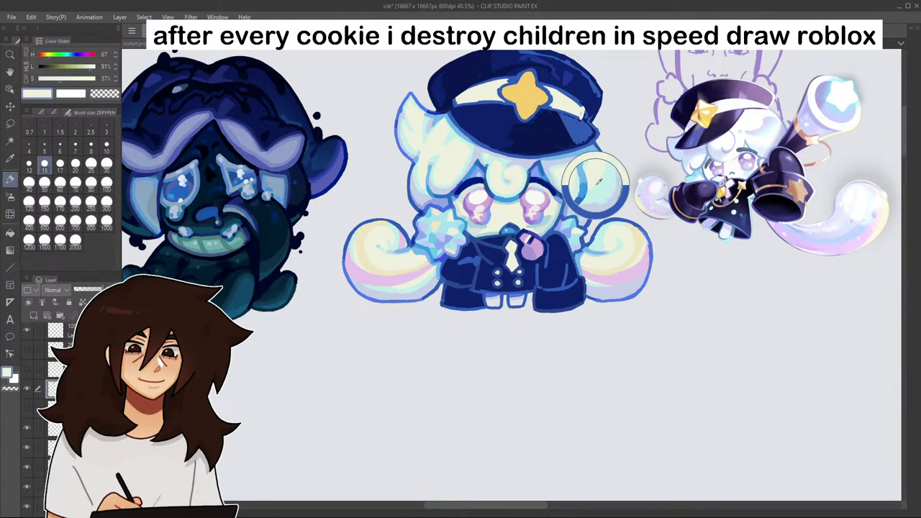
pyautogui.scroll(6, 589, 259)
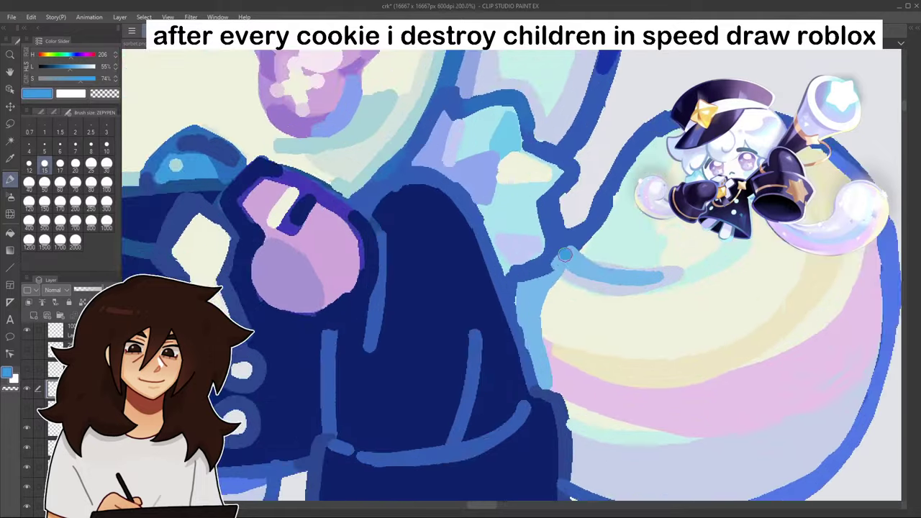
pyautogui.scroll(-5, 573, 267)
pyautogui.scroll(4, 366, 257)
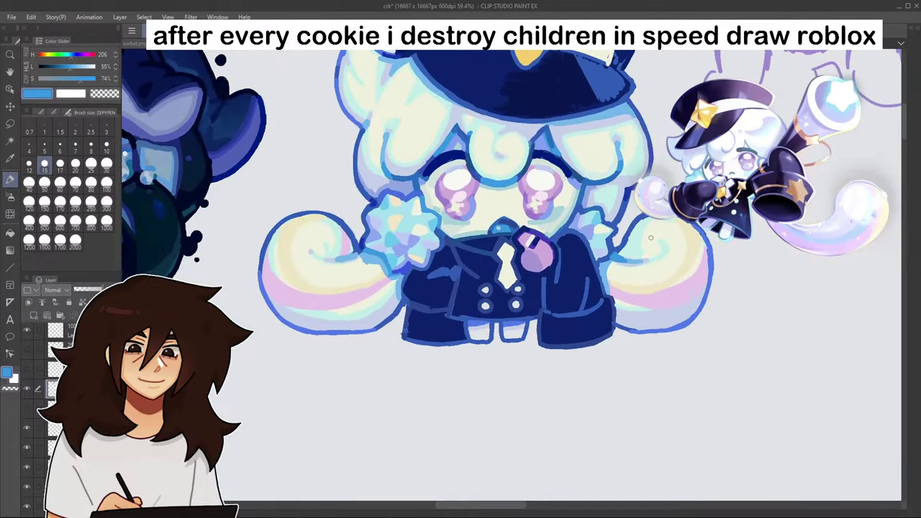
# - Extend the mint stripe (H 171, L 84, S 52) beneath the pink band of the right hair curl
pyautogui.scroll(-6, 365, 256)
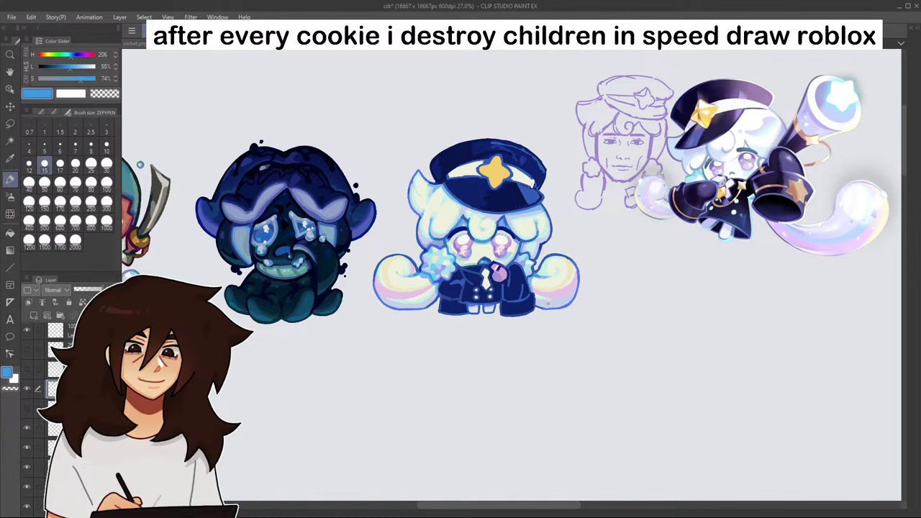
pyautogui.scroll(2, 538, 331)
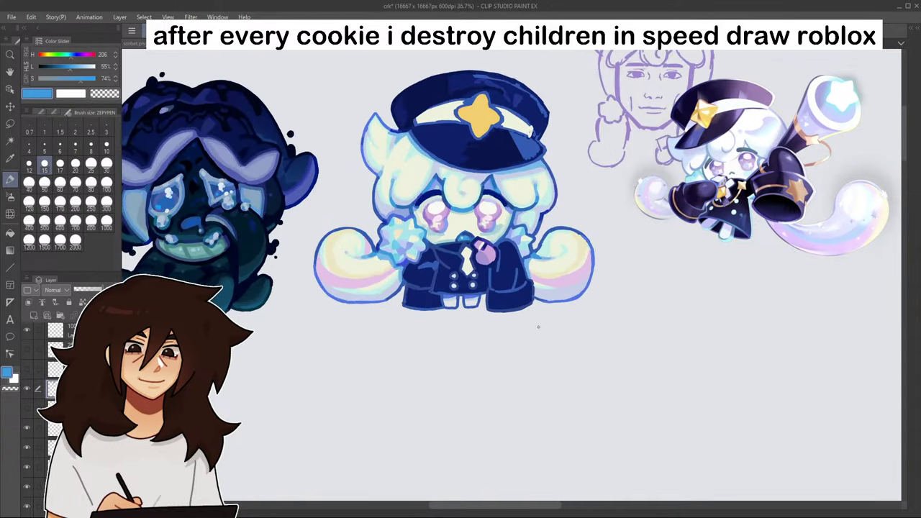
pyautogui.scroll(5, 564, 289)
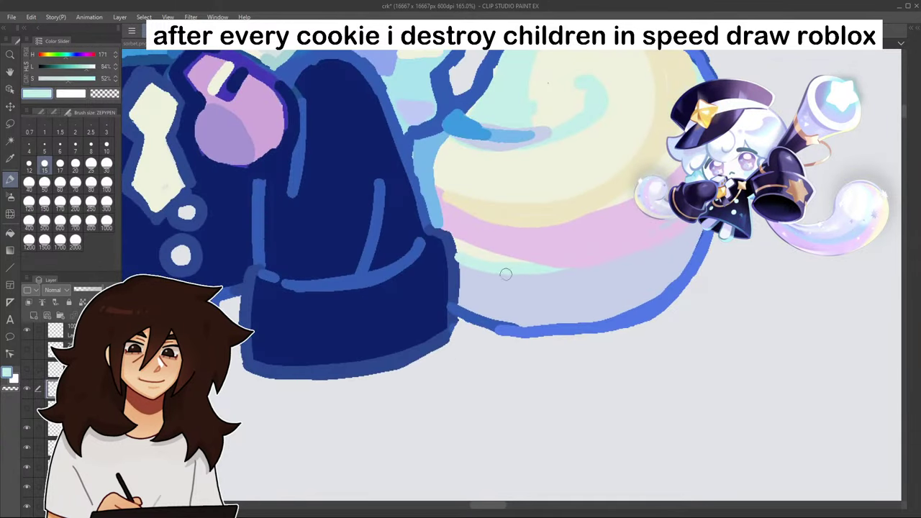
pyautogui.moveTo(484, 276)
pyautogui.mouseDown()
pyautogui.moveTo(578, 283)
pyautogui.moveTo(683, 229)
pyautogui.moveTo(627, 259)
pyautogui.moveTo(510, 272)
pyautogui.moveTo(544, 280)
pyautogui.mouseUp()
pyautogui.scroll(-5, 494, 387)
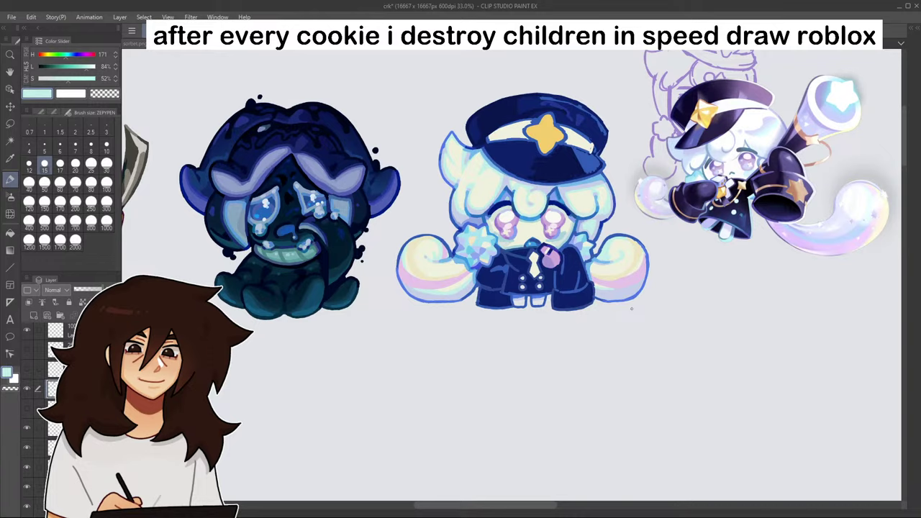
# - Paint a pale blue highlight (H 222, L 92, S 44) along the lower edge of the right hair curl
pyautogui.scroll(5, 628, 314)
pyautogui.scroll(3, 517, 312)
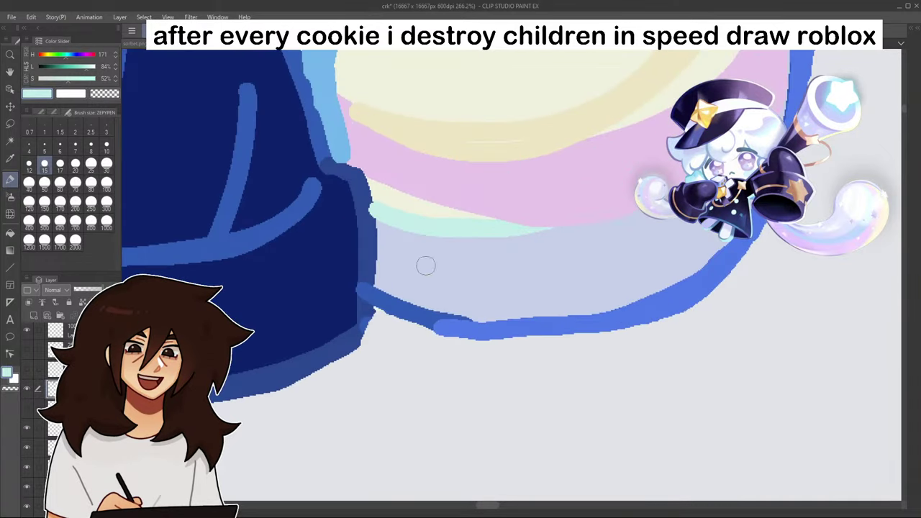
pyautogui.keyDown('alt'); pyautogui.click(429, 277); pyautogui.keyUp('alt')
pyautogui.click(91, 67)
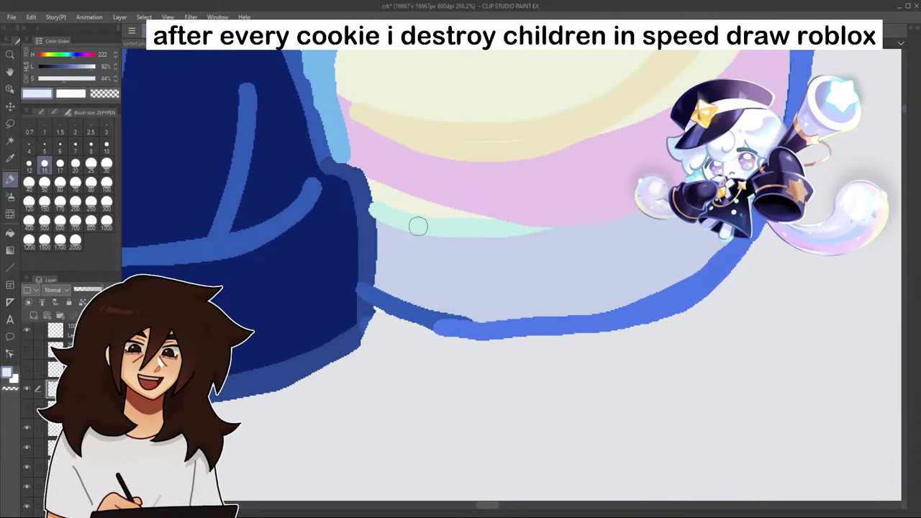
pyautogui.moveTo(395, 276)
pyautogui.mouseDown()
pyautogui.moveTo(592, 280)
pyautogui.moveTo(714, 236)
pyautogui.moveTo(677, 272)
pyautogui.moveTo(518, 305)
pyautogui.moveTo(394, 286)
pyautogui.moveTo(479, 313)
pyautogui.moveTo(613, 302)
pyautogui.mouseUp()
pyautogui.moveTo(702, 245); pyautogui.dragTo(558, 296)
pyautogui.scroll(-8, 535, 295)
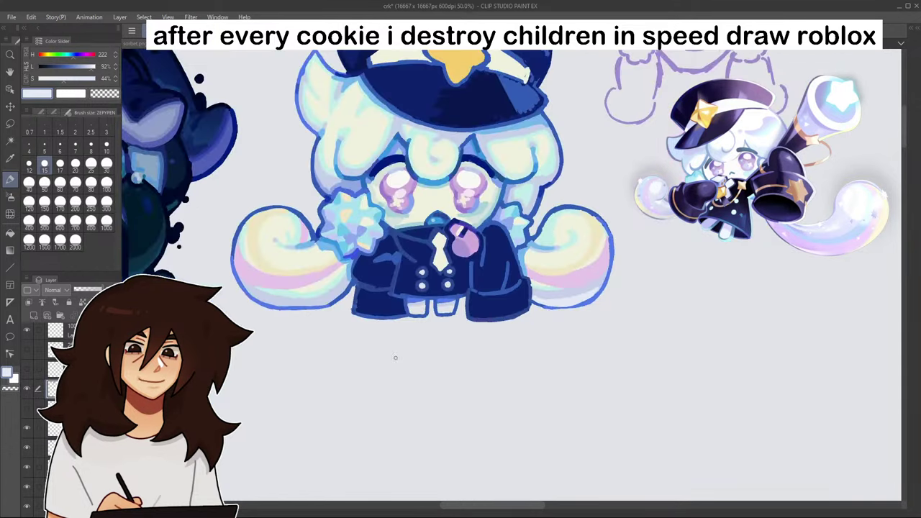
# - Paint the same pale blue highlight along the lower edge of the left hair curl
pyautogui.scroll(6, 267, 263)
pyautogui.moveTo(238, 364)
pyautogui.mouseDown()
pyautogui.moveTo(475, 360)
pyautogui.moveTo(302, 363)
pyautogui.mouseUp()
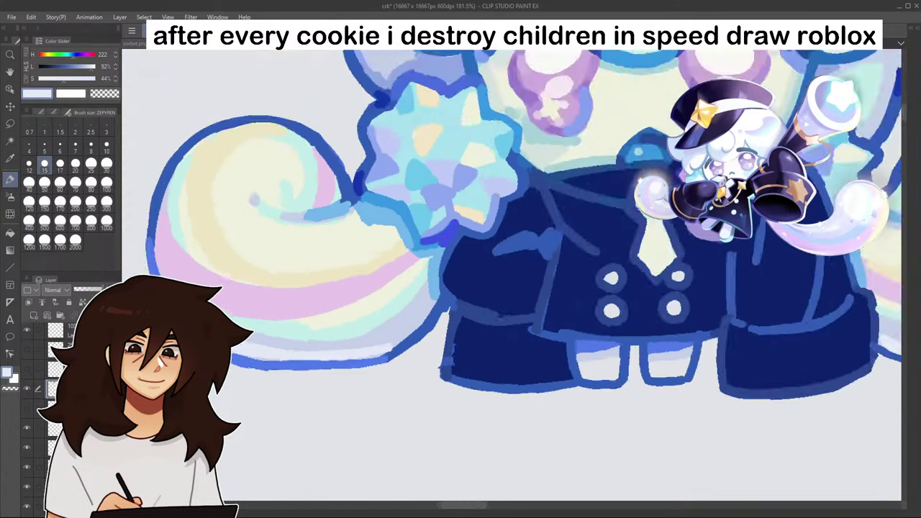
pyautogui.scroll(-8, 476, 364)
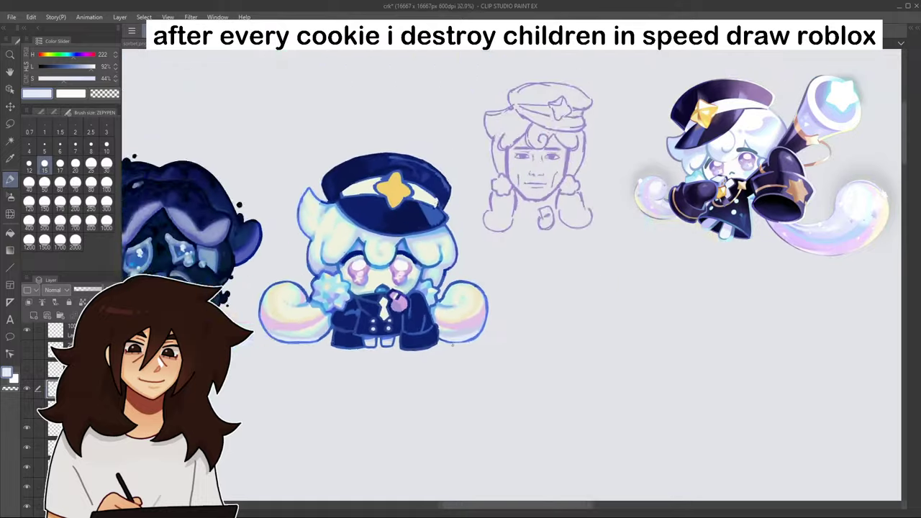
# - Trim the upper edge of the right curl's pale highlight with the lavender-blue base colour (H 223, L 85, S 44)
pyautogui.scroll(10, 464, 385)
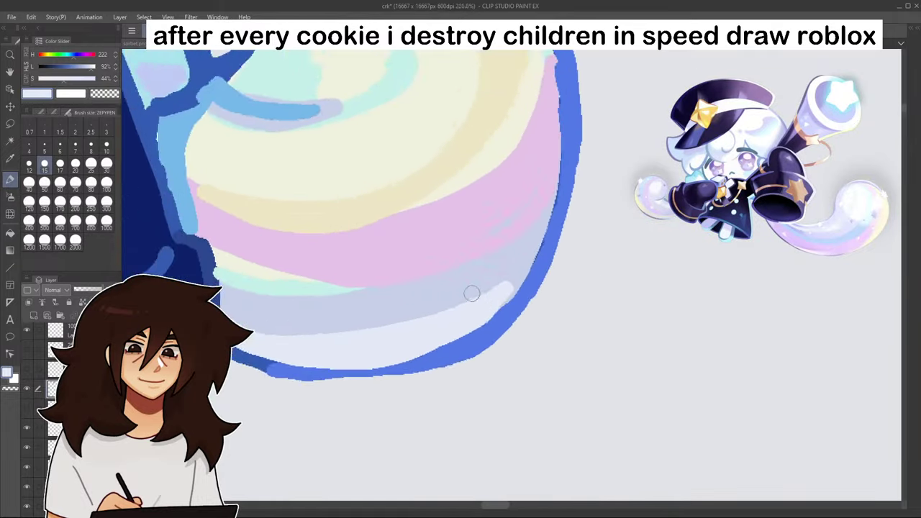
pyautogui.moveTo(301, 296); pyautogui.dragTo(350, 288)
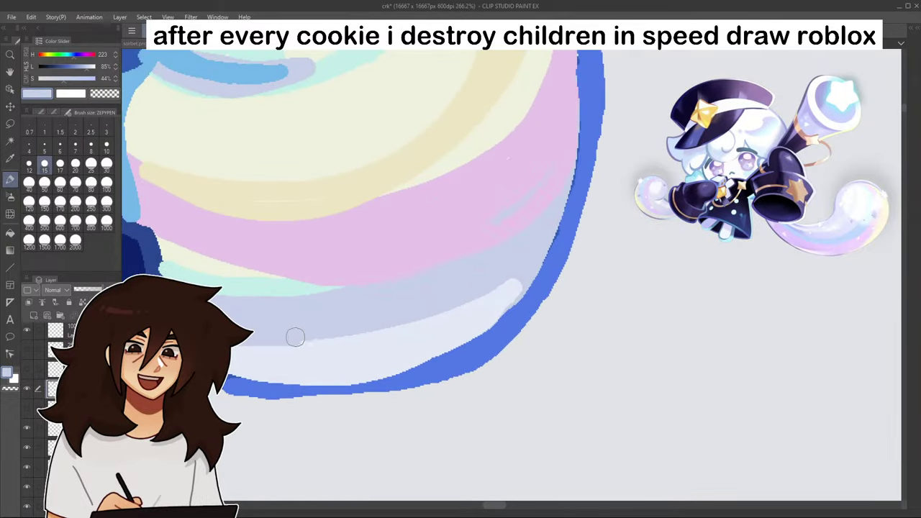
pyautogui.moveTo(494, 285)
pyautogui.mouseDown()
pyautogui.moveTo(287, 346)
pyautogui.moveTo(409, 317)
pyautogui.moveTo(504, 272)
pyautogui.mouseUp()
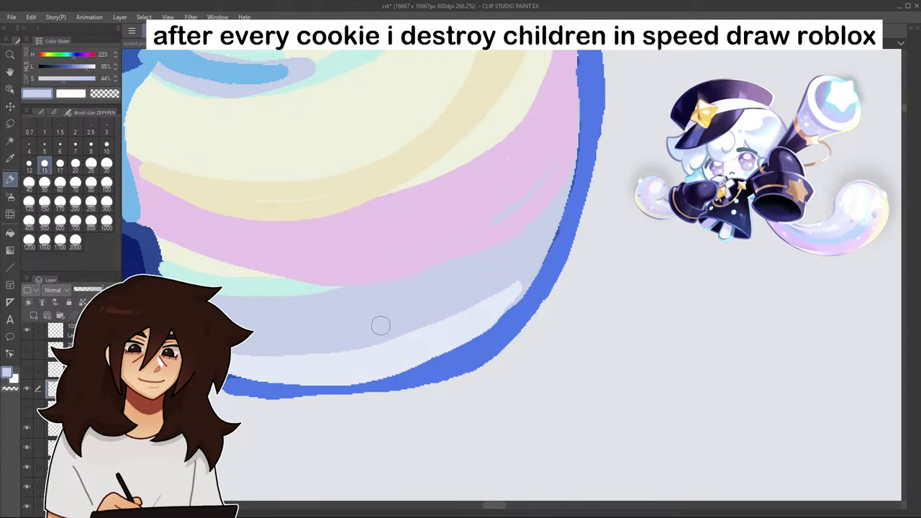
pyautogui.scroll(-8, 418, 351)
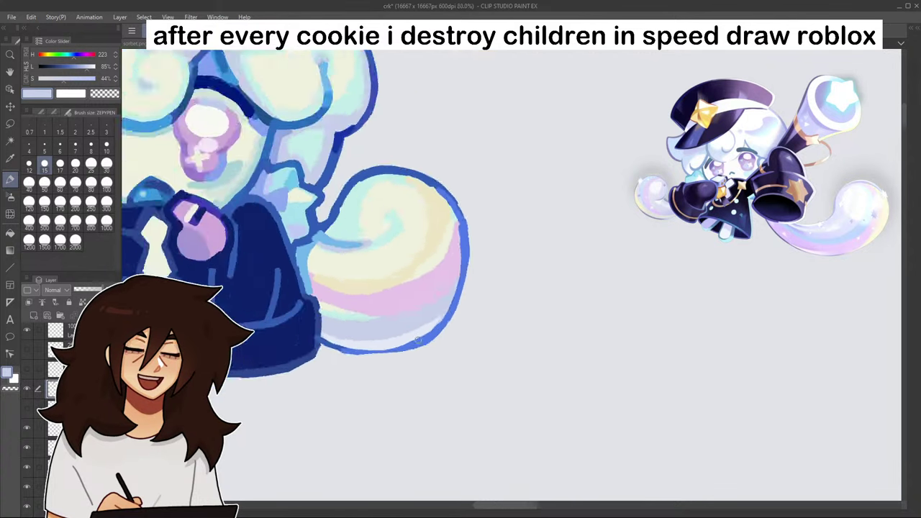
pyautogui.scroll(8, 417, 350)
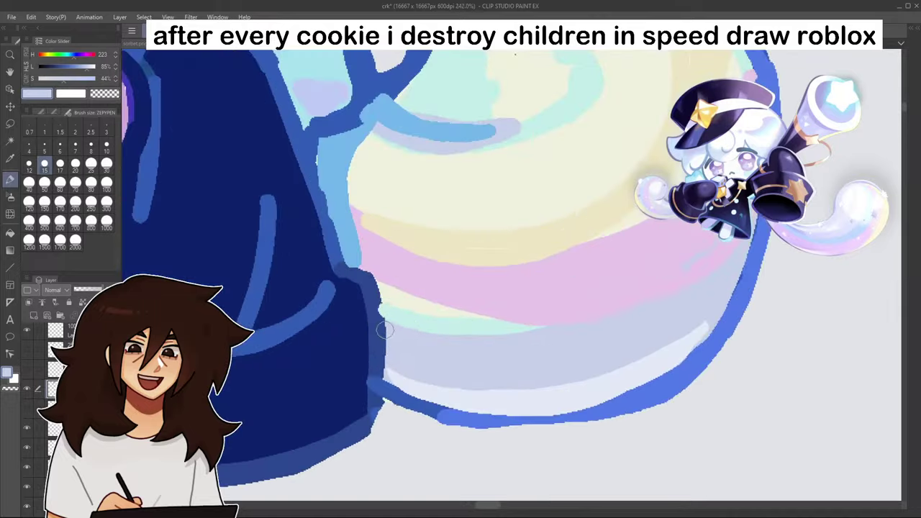
# - Repaint the right sleeve cuff's outline in dark blue and the adjoining hair curl's lower outline in brighter blue (H 224, L 62, S 79)
pyautogui.moveTo(375, 317); pyautogui.dragTo(373, 395)
pyautogui.moveTo(378, 350); pyautogui.dragTo(375, 391)
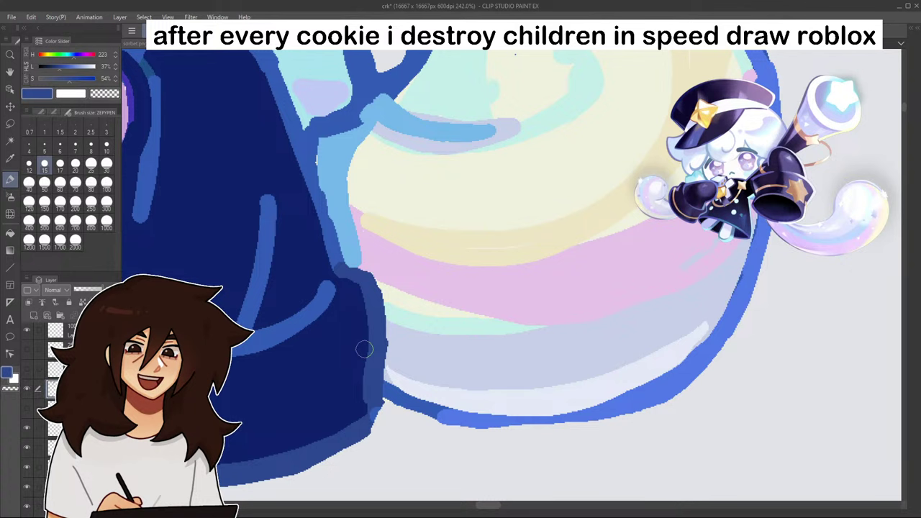
pyautogui.keyDown('alt'); pyautogui.click(463, 422); pyautogui.keyUp('alt')
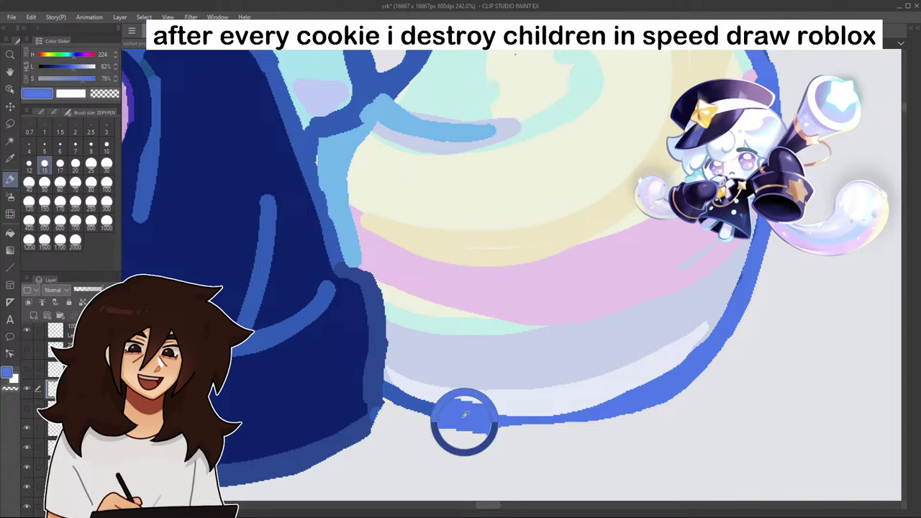
pyautogui.moveTo(472, 421)
pyautogui.mouseDown()
pyautogui.moveTo(453, 420)
pyautogui.moveTo(565, 417)
pyautogui.moveTo(641, 395)
pyautogui.mouseUp()
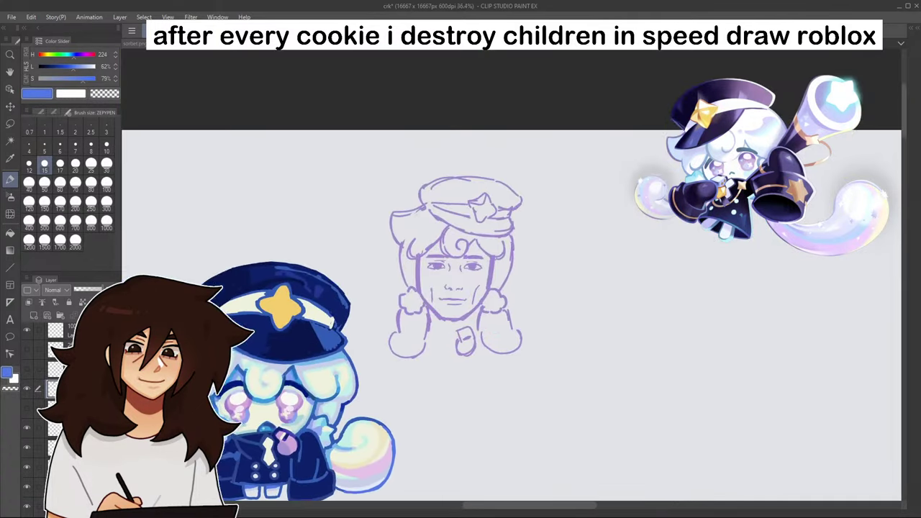
# - Try a cream highlight stripe (H 67, L 91, S 37) curving down across the pink whistle
pyautogui.scroll(-2, 485, 278)
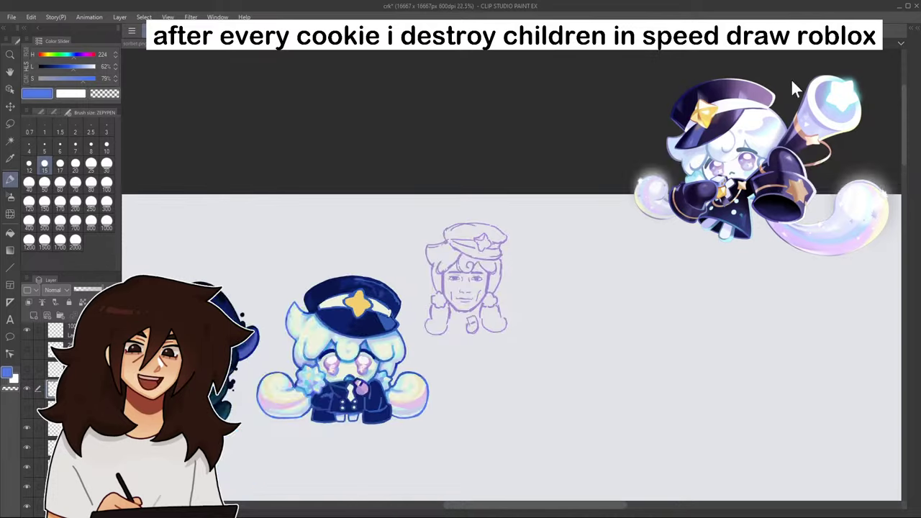
pyautogui.moveTo(791, 78)
pyautogui.mouseDown()
pyautogui.moveTo(804, 62)
pyautogui.moveTo(780, 61)
pyautogui.moveTo(813, 60)
pyautogui.mouseUp()
pyautogui.scroll(7, 412, 281)
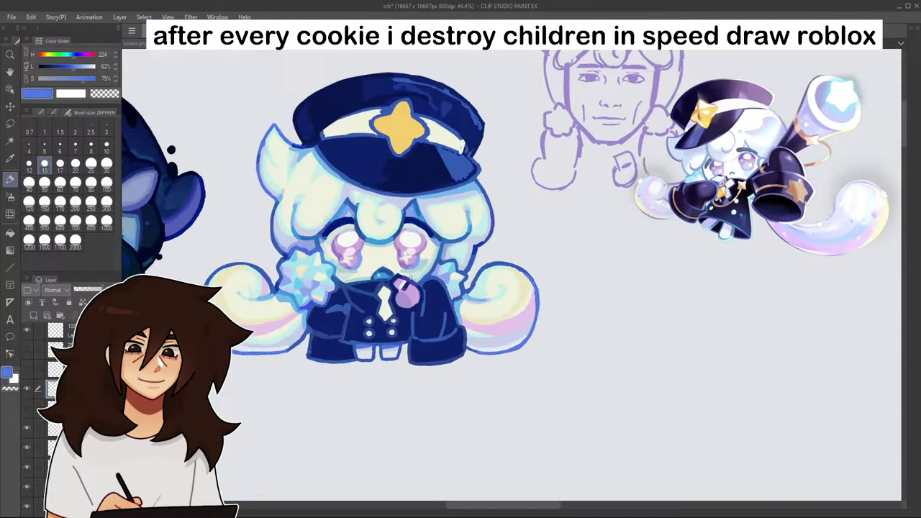
pyautogui.keyDown('alt'); pyautogui.click(389, 290); pyautogui.keyUp('alt')
pyautogui.keyDown('alt'); pyautogui.click(407, 287); pyautogui.keyUp('alt')
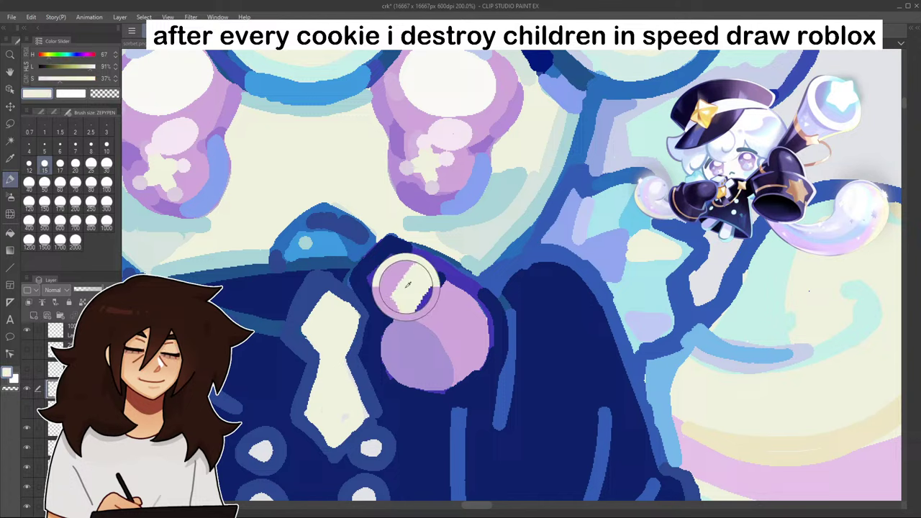
pyautogui.moveTo(380, 290)
pyautogui.mouseDown()
pyautogui.moveTo(456, 352)
pyautogui.moveTo(459, 372)
pyautogui.mouseUp()
pyautogui.scroll(-8, 458, 372)
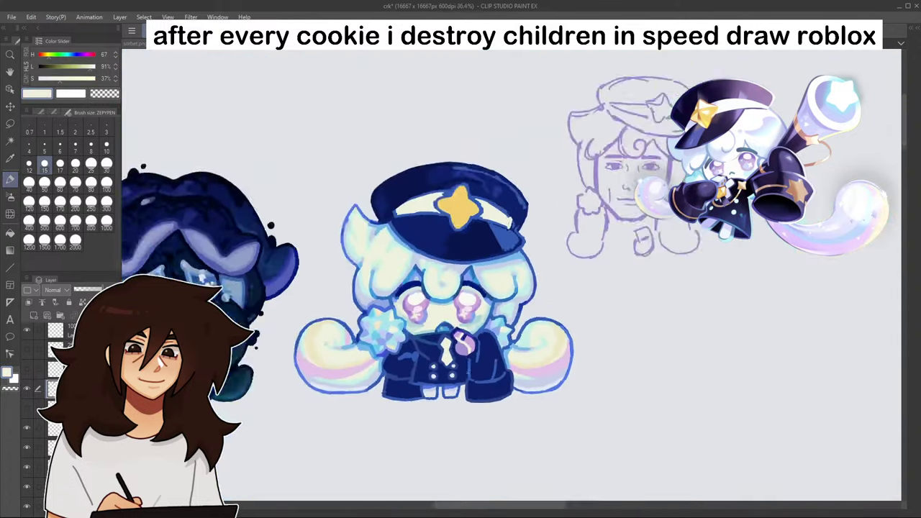
pyautogui.scroll(7, 435, 301)
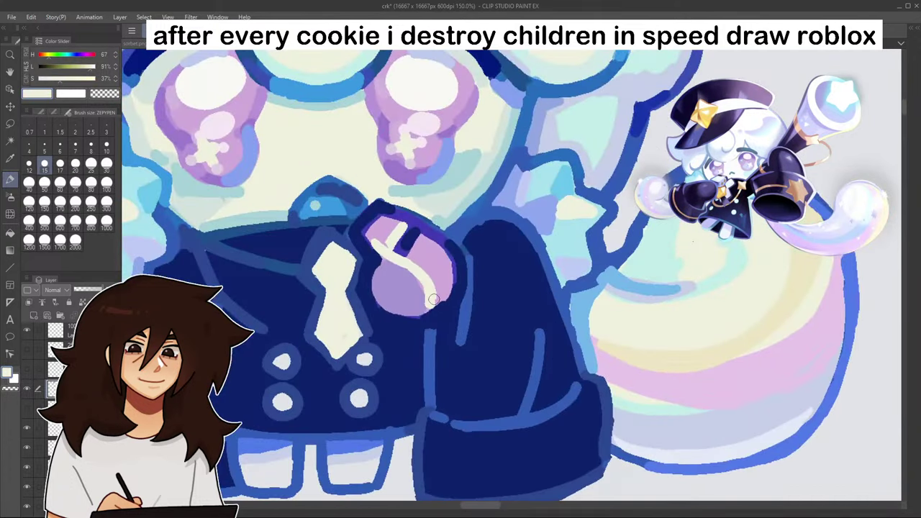
pyautogui.hotkey('ctrl', 'z')
pyautogui.hotkey('ctrl', 'z')
# - Paint a pale pink highlight stripe (H 318, L 94, S 39) from the whistle's mouthpiece down across its round body
pyautogui.keyDown('alt'); pyautogui.click(422, 125); pyautogui.keyUp('alt')
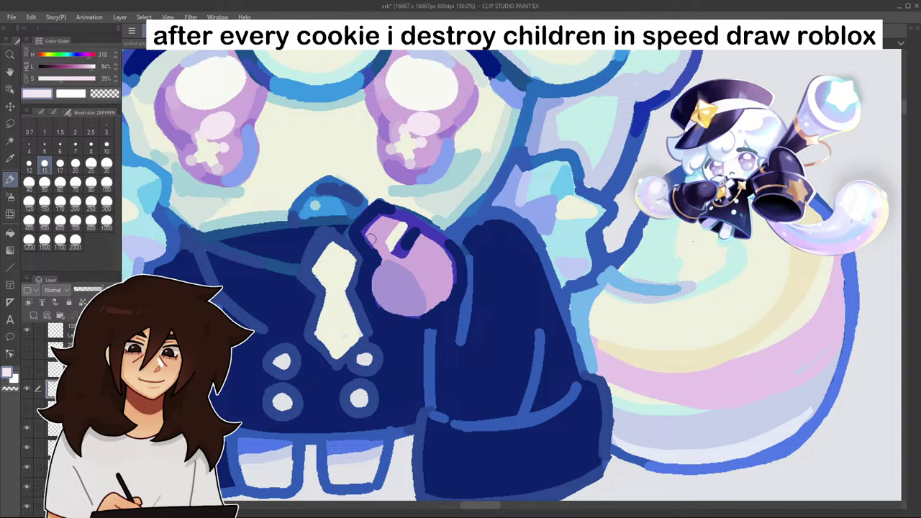
pyautogui.moveTo(368, 237); pyautogui.dragTo(404, 262)
pyautogui.scroll(-7, 388, 238)
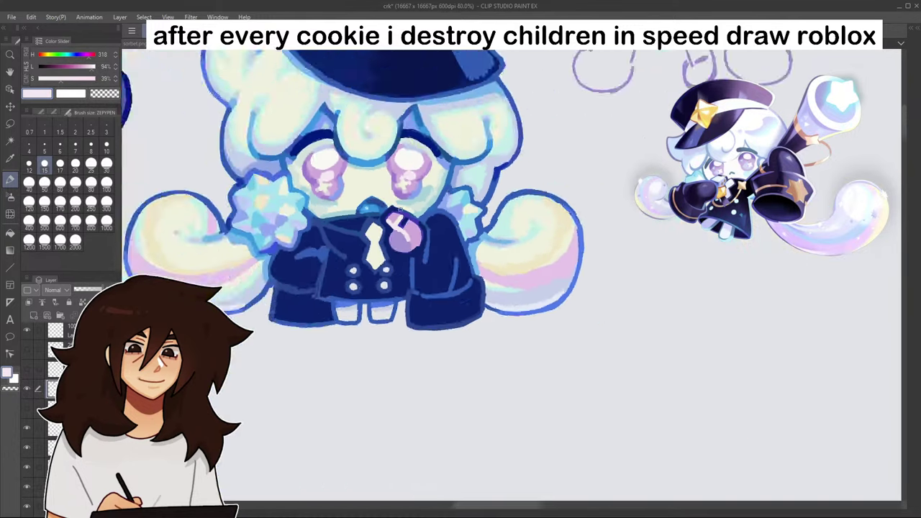
pyautogui.scroll(7, 415, 193)
pyautogui.scroll(1, 415, 193)
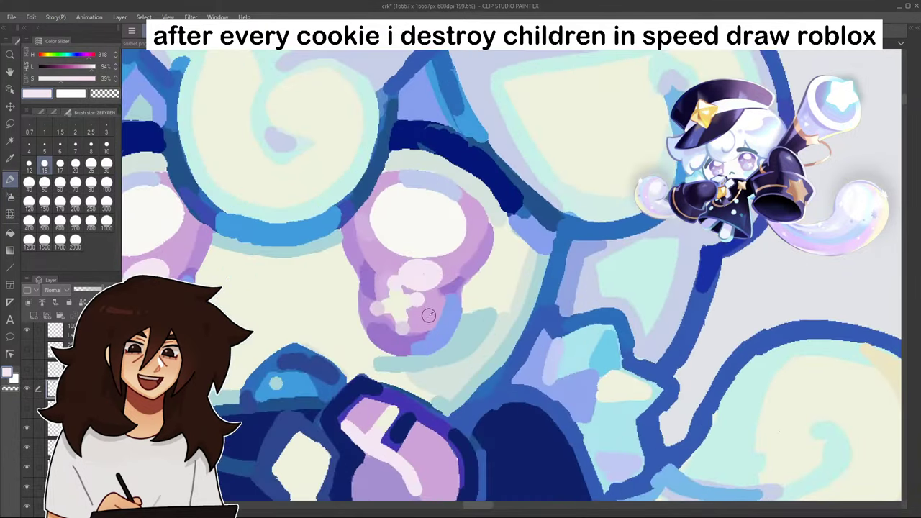
# - Fill the whistle's pink areas with a more saturated pink-purple (H 287, L 76, S 55)
pyautogui.keyDown('alt'); pyautogui.click(429, 315); pyautogui.keyUp('alt')
pyautogui.scroll(-6, 430, 315)
pyautogui.scroll(11, 409, 403)
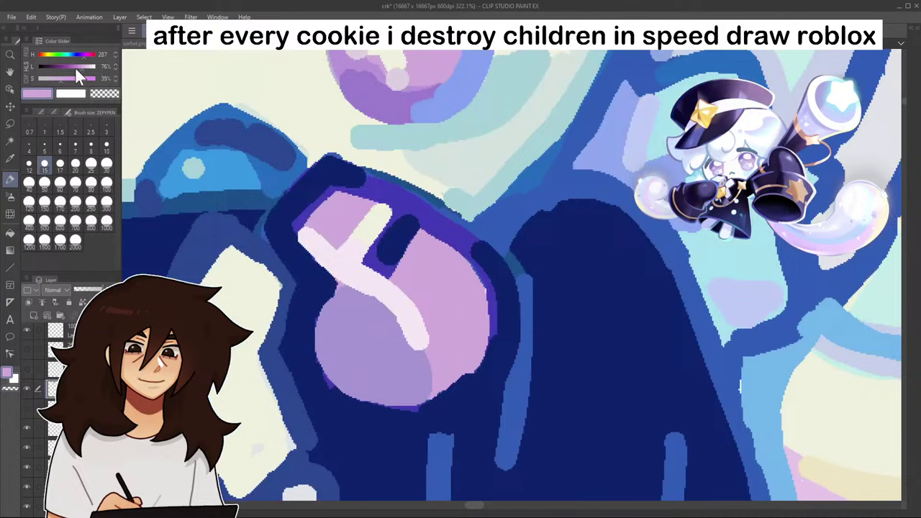
pyautogui.click(70, 77)
pyautogui.click(11, 235)
pyautogui.scroll(-6, 346, 211)
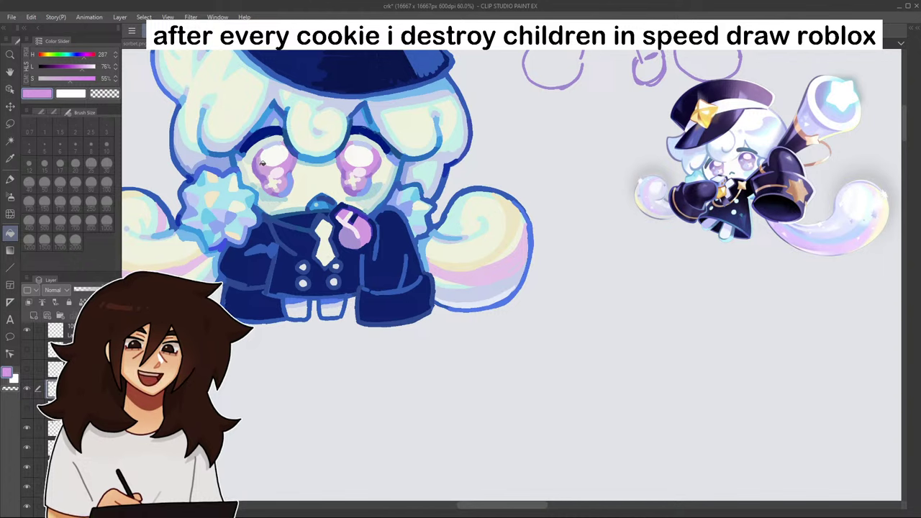
pyautogui.scroll(-4, 291, 166)
pyautogui.moveTo(292, 165); pyautogui.dragTo(386, 218)
pyautogui.scroll(2, 436, 265)
pyautogui.scroll(10, 438, 247)
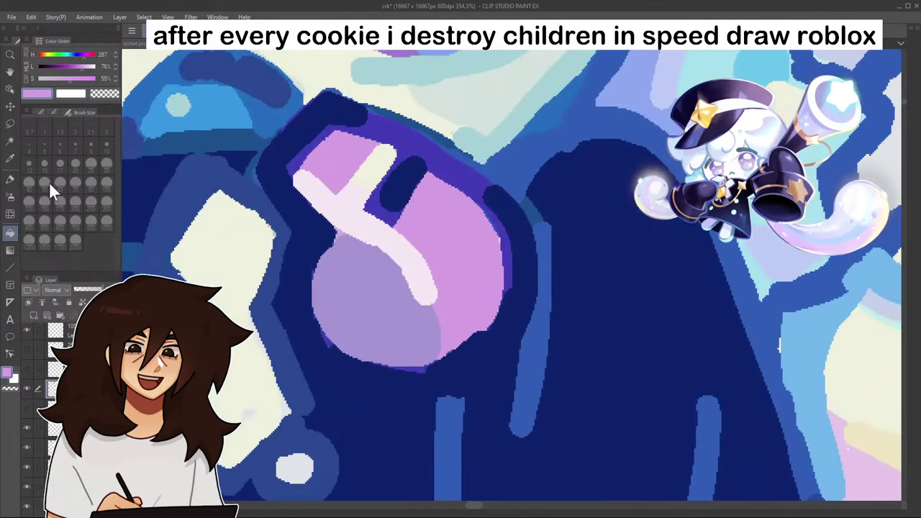
# - Recolour the whistle's pale stripe and cream mark with soft pink-purple (H 287, L 79, S 52)
pyautogui.click(11, 179)
pyautogui.moveTo(81, 66); pyautogui.dragTo(83, 66)
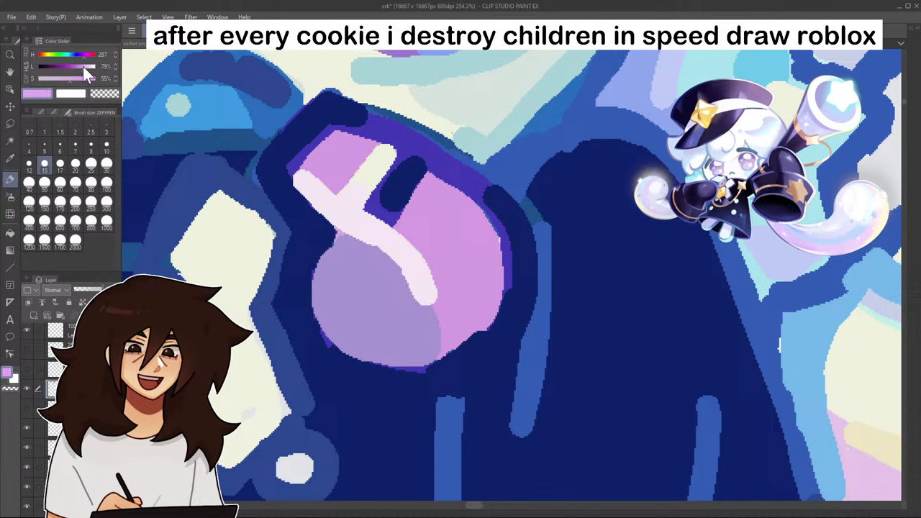
pyautogui.moveTo(382, 234)
pyautogui.mouseDown()
pyautogui.moveTo(425, 287)
pyautogui.moveTo(445, 345)
pyautogui.mouseUp()
pyautogui.moveTo(377, 215)
pyautogui.mouseDown()
pyautogui.moveTo(341, 187)
pyautogui.moveTo(388, 151)
pyautogui.moveTo(379, 166)
pyautogui.moveTo(366, 149)
pyautogui.mouseUp()
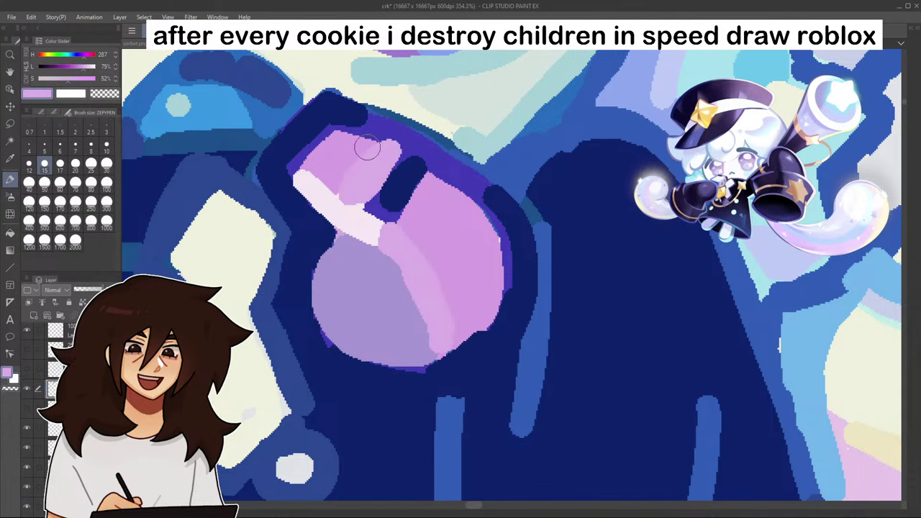
pyautogui.click(10, 233)
pyautogui.click(340, 193)
pyautogui.press('p')
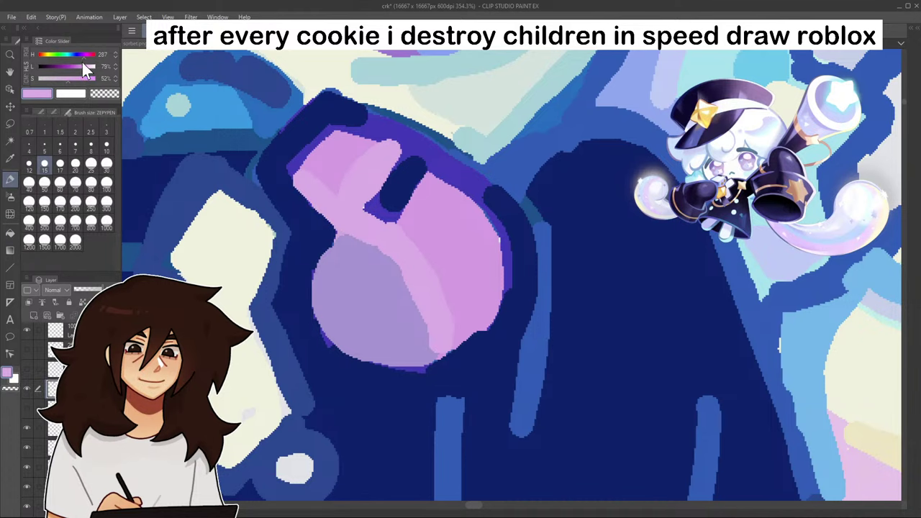
# - Add lighter pink highlights (H 287, L 85, S 58) at the whistle's middle and on its upper mark
pyautogui.click(85, 67)
pyautogui.moveTo(340, 209); pyautogui.dragTo(359, 223)
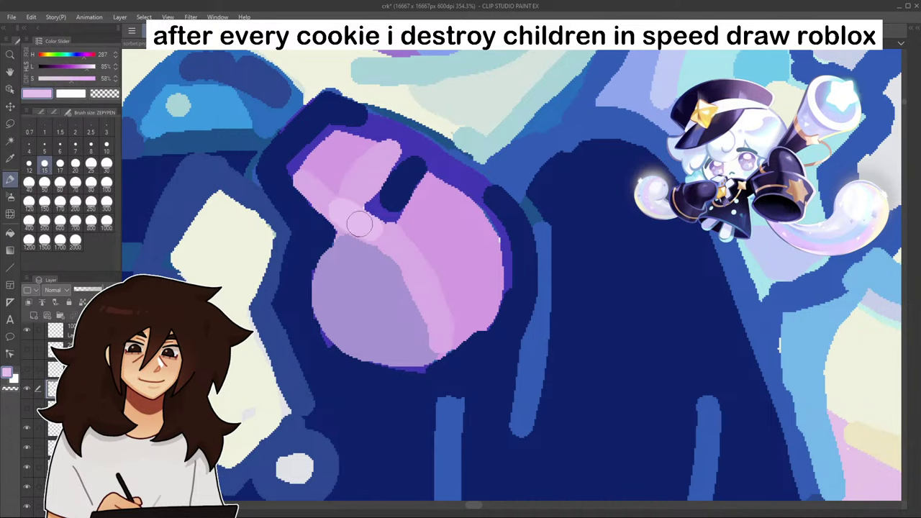
pyautogui.moveTo(365, 173); pyautogui.dragTo(385, 159)
pyautogui.scroll(-3, 401, 143)
pyautogui.scroll(-6, 403, 142)
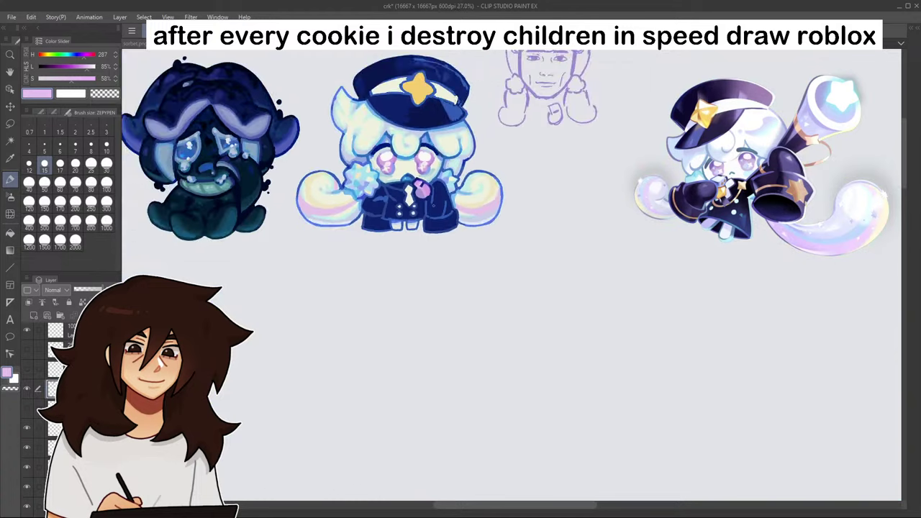
pyautogui.scroll(4, 407, 162)
pyautogui.scroll(4, 404, 162)
# - Touch up the whistle's upper edge with the indigo outline colour (H 245, L 47, S 51)
pyautogui.keyDown('alt'); pyautogui.click(408, 207); pyautogui.keyUp('alt')
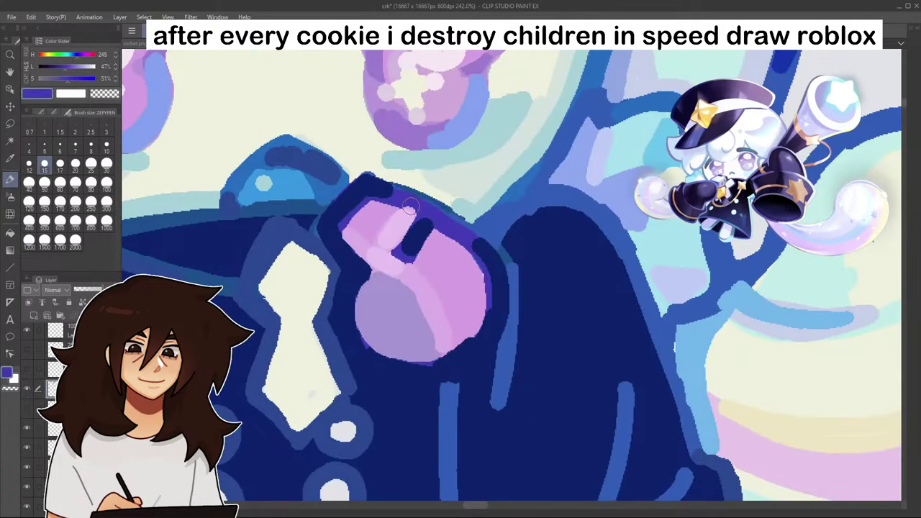
pyautogui.scroll(-5, 425, 223)
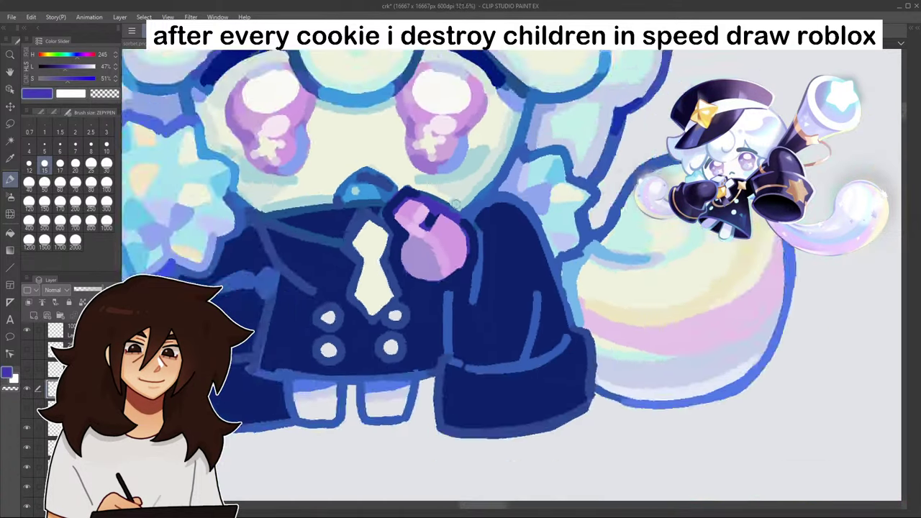
pyautogui.scroll(-2, 471, 269)
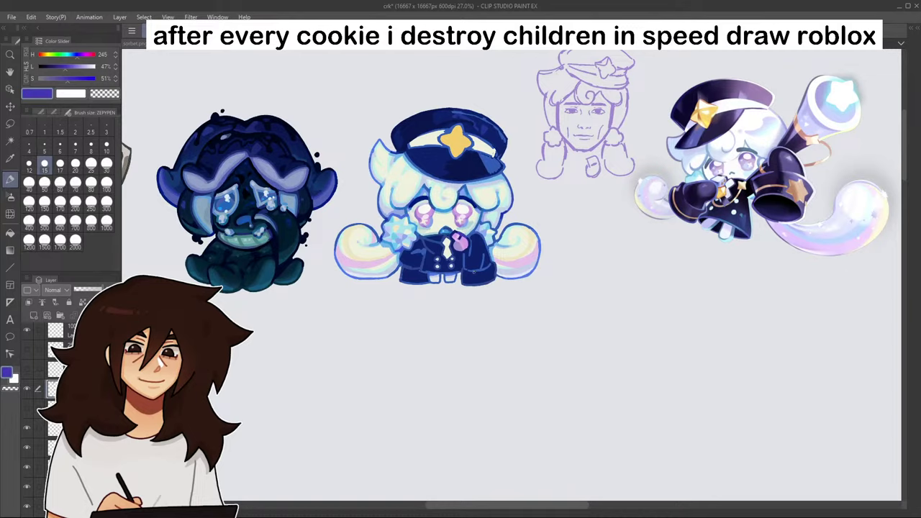
pyautogui.scroll(5, 453, 231)
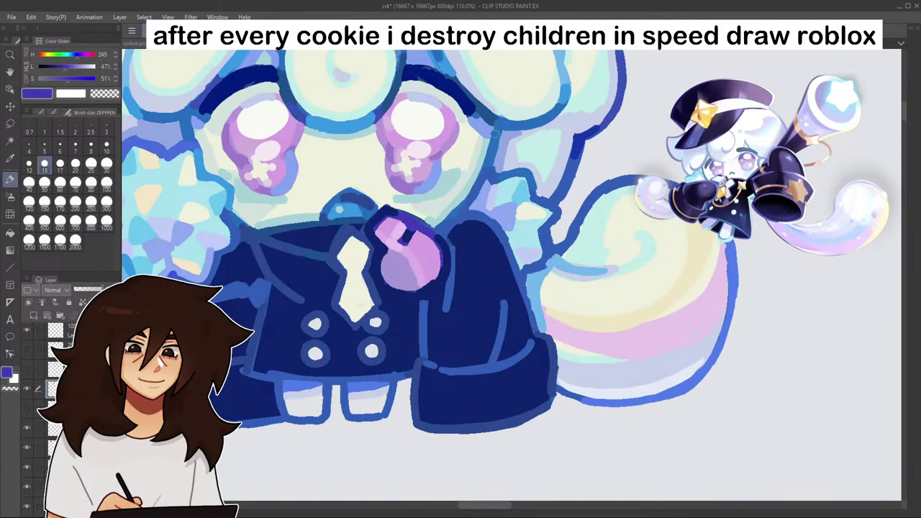
# - Repaint the right sleeve's inner outline, the fold beside the whistle and the shoulder line in dark navy (H 227, L 17, S 79)
pyautogui.scroll(-4, 495, 133)
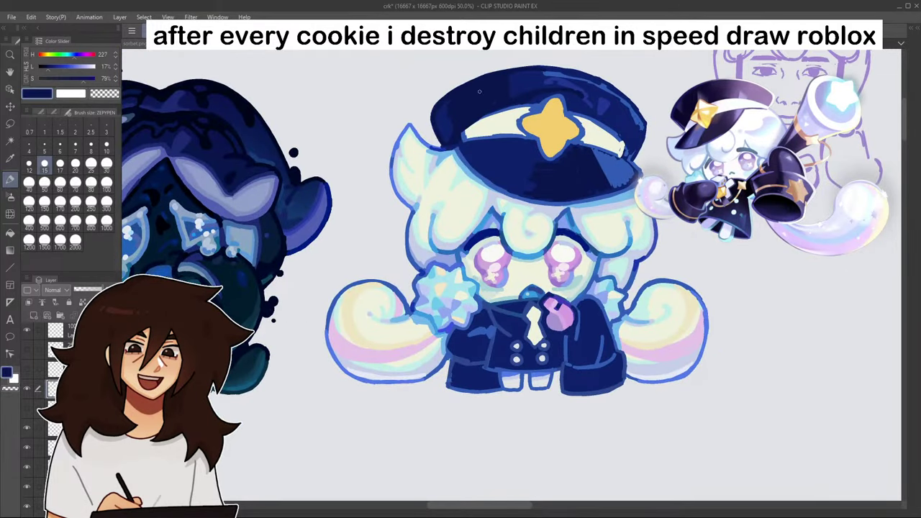
pyautogui.scroll(5, 576, 360)
pyautogui.moveTo(512, 274)
pyautogui.mouseDown()
pyautogui.moveTo(514, 369)
pyautogui.moveTo(525, 269)
pyautogui.mouseUp()
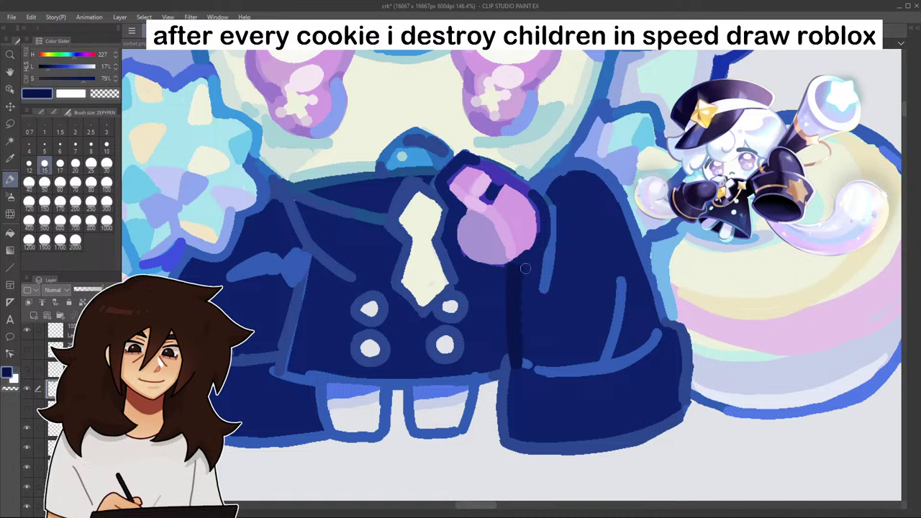
pyautogui.moveTo(555, 209); pyautogui.dragTo(548, 312)
pyautogui.moveTo(547, 244); pyautogui.dragTo(545, 276)
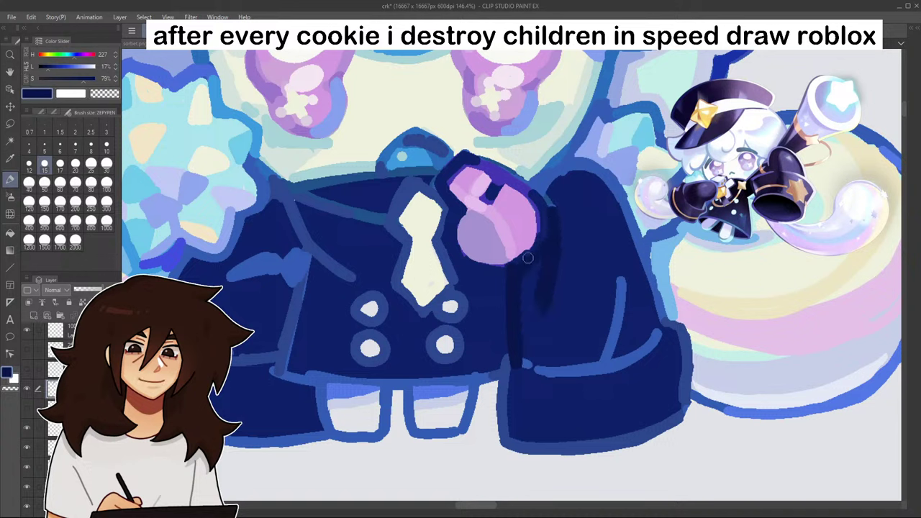
pyautogui.moveTo(550, 206); pyautogui.dragTo(565, 169)
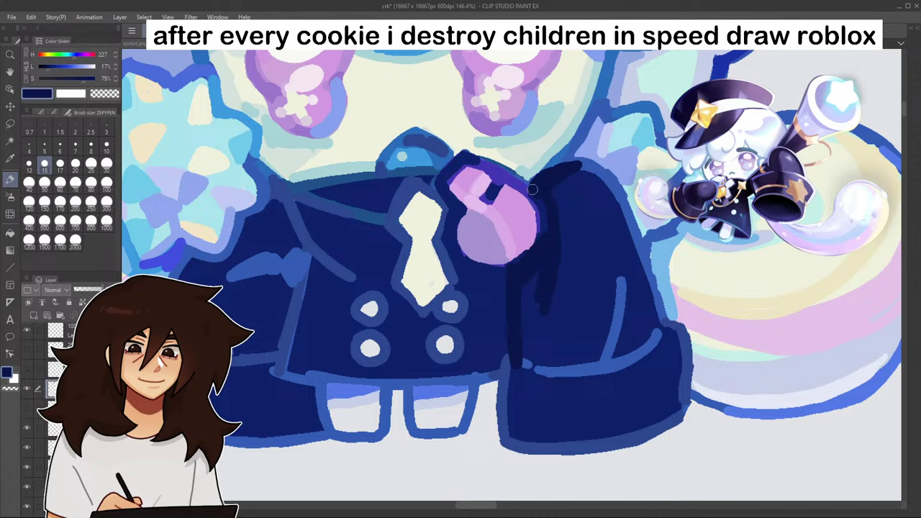
pyautogui.scroll(-5, 502, 272)
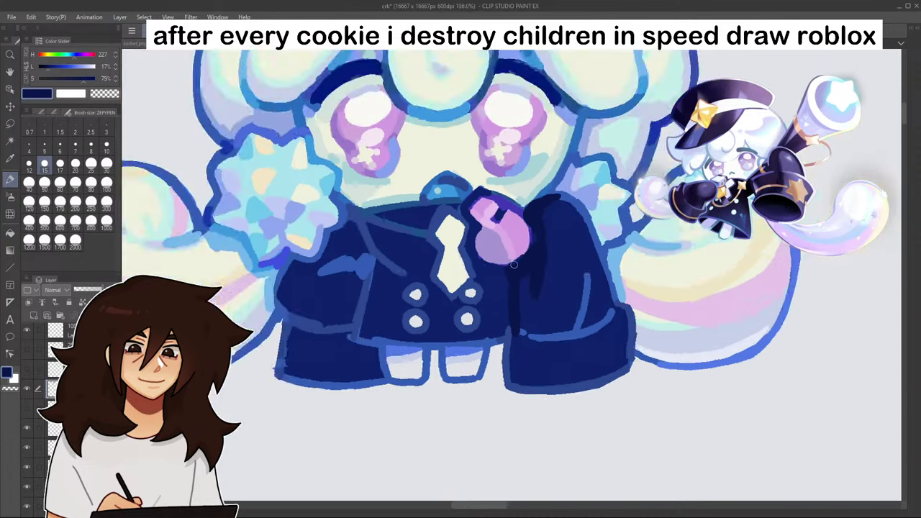
# - Repaint the right sleeve's outer outline, lower crease and the cuff's upper line in the same dark navy
pyautogui.scroll(4, 545, 234)
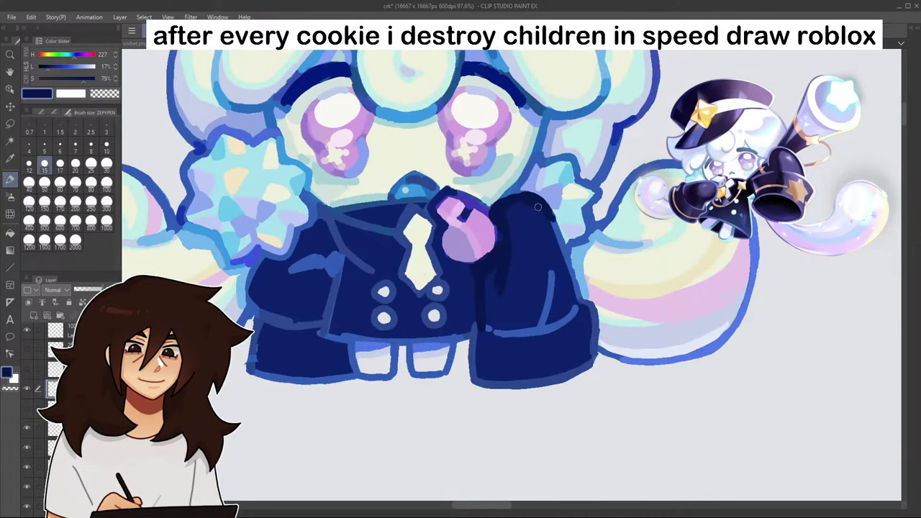
pyautogui.moveTo(538, 208); pyautogui.dragTo(569, 271)
pyautogui.moveTo(546, 321); pyautogui.dragTo(552, 275)
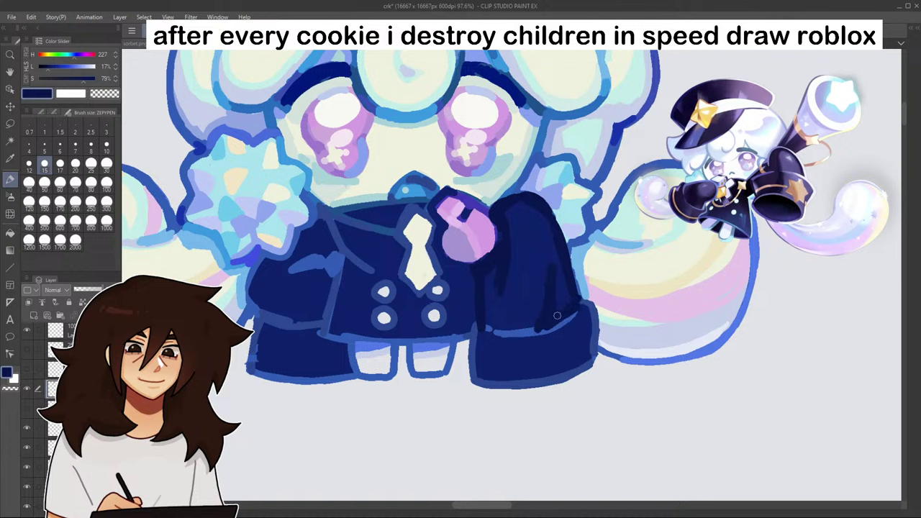
pyautogui.moveTo(566, 316); pyautogui.dragTo(488, 331)
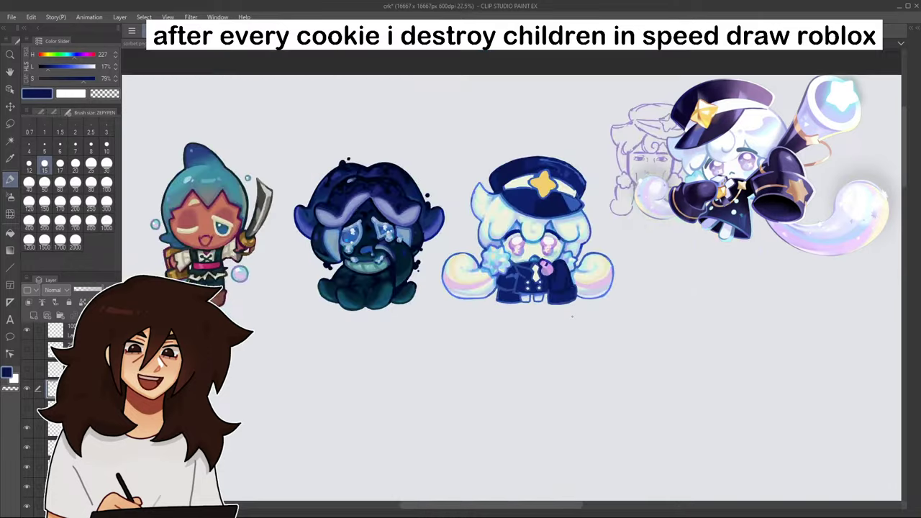
# - Paint a gold star on the right cuff's outer side using the cap star's colour (H 42, L 69, S 89)
pyautogui.scroll(3, 511, 209)
pyautogui.keyDown('alt'); pyautogui.click(519, 135); pyautogui.keyUp('alt')
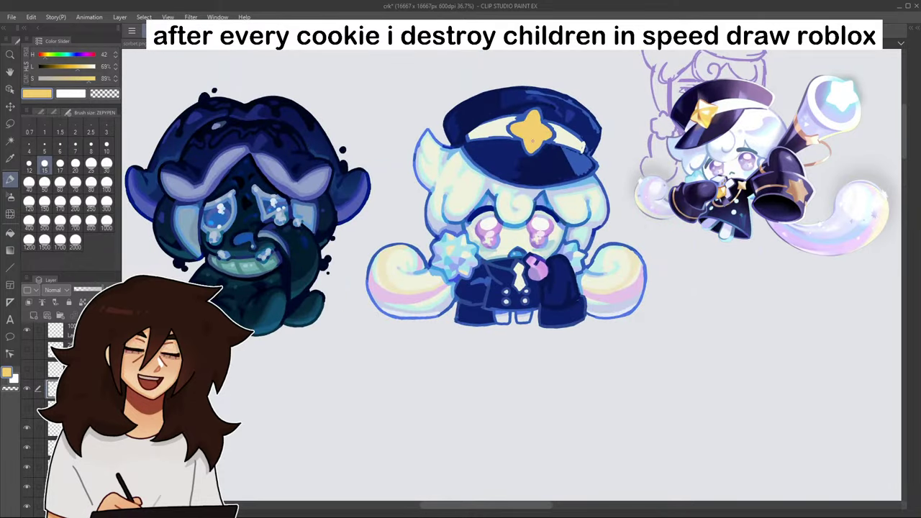
pyautogui.scroll(8, 537, 140)
pyautogui.moveTo(501, 137); pyautogui.dragTo(507, 175)
pyautogui.scroll(-10, 507, 174)
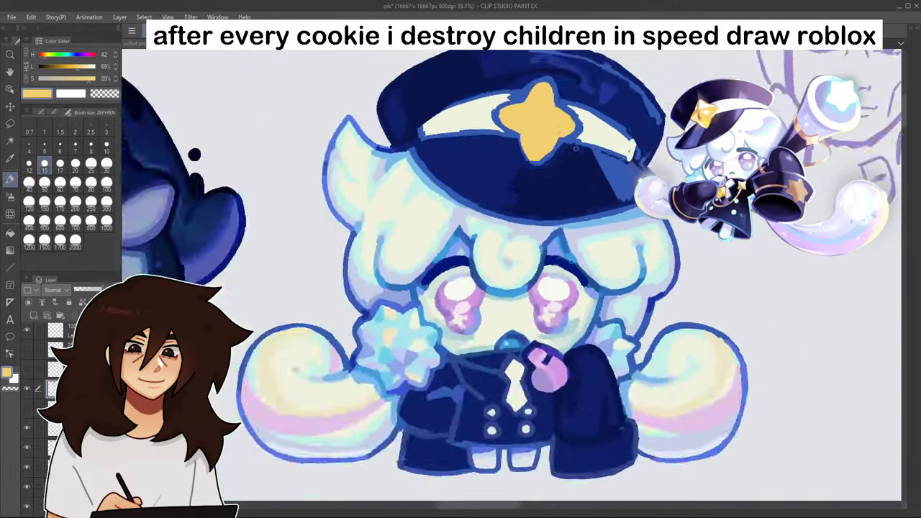
pyautogui.scroll(8, 624, 347)
pyautogui.scroll(1, 624, 348)
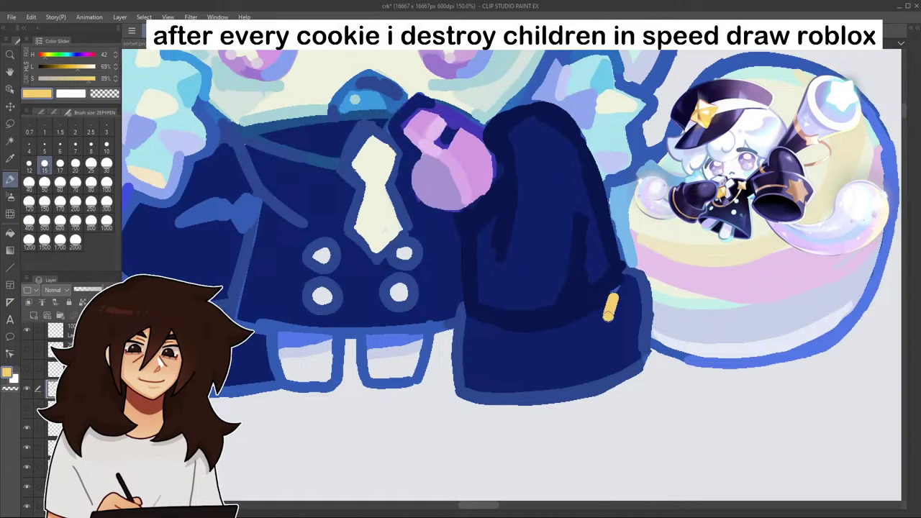
pyautogui.moveTo(609, 322)
pyautogui.mouseDown()
pyautogui.moveTo(598, 367)
pyautogui.moveTo(620, 355)
pyautogui.moveTo(629, 365)
pyautogui.moveTo(617, 343)
pyautogui.moveTo(620, 306)
pyautogui.mouseUp()
pyautogui.moveTo(623, 338); pyautogui.dragTo(629, 366)
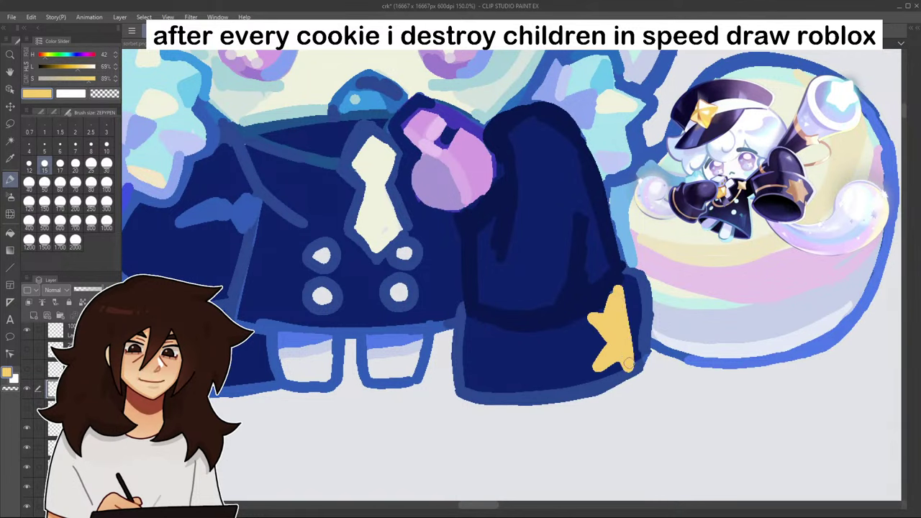
pyautogui.moveTo(636, 303)
pyautogui.mouseDown()
pyautogui.moveTo(632, 328)
pyautogui.moveTo(643, 352)
pyautogui.mouseUp()
pyautogui.scroll(-4, 646, 333)
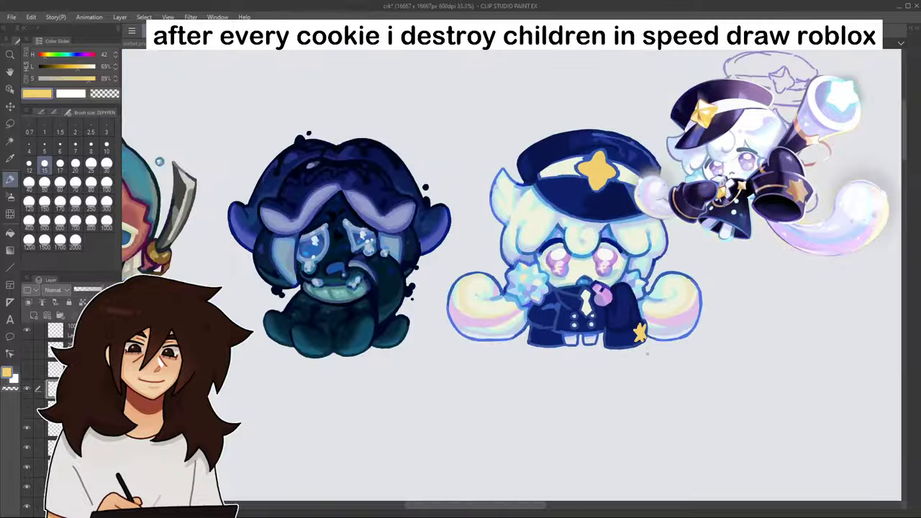
# - Paint a gold trim stripe across the right cuff from its inner edge towards the star
pyautogui.scroll(4, 643, 395)
pyautogui.moveTo(519, 318); pyautogui.dragTo(621, 316)
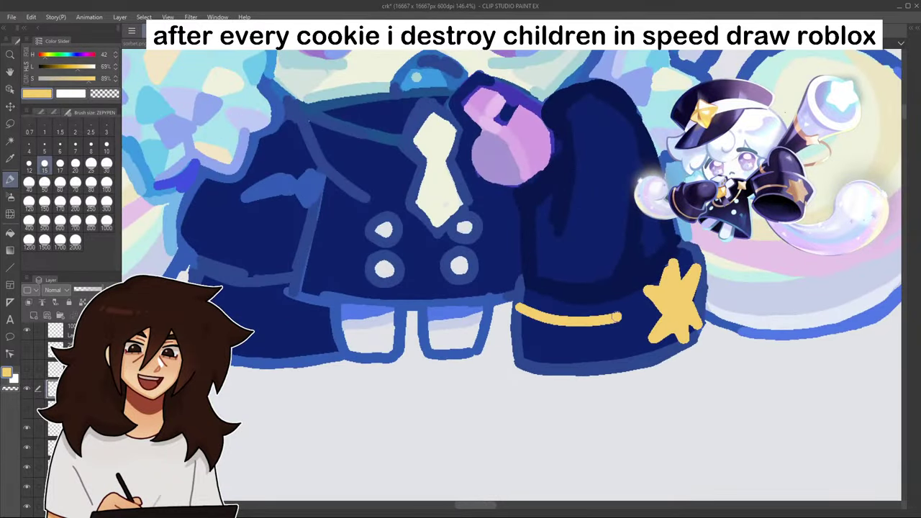
pyautogui.scroll(-2, 620, 317)
pyautogui.scroll(-2, 650, 343)
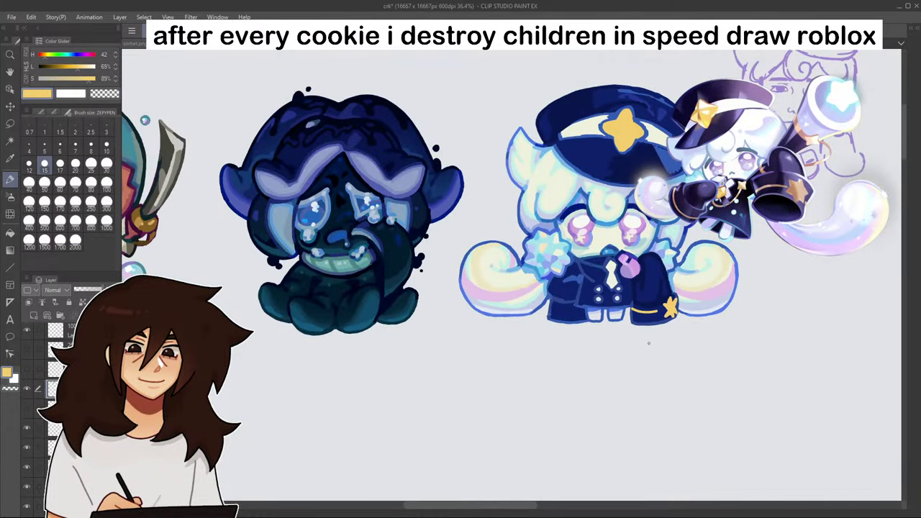
pyautogui.scroll(-2, 648, 342)
pyautogui.scroll(3, 651, 336)
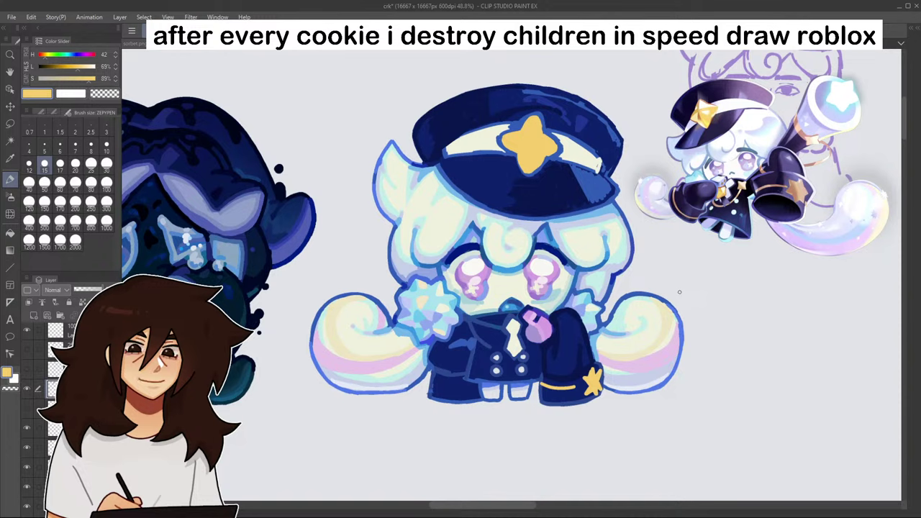
pyautogui.scroll(2, 383, 311)
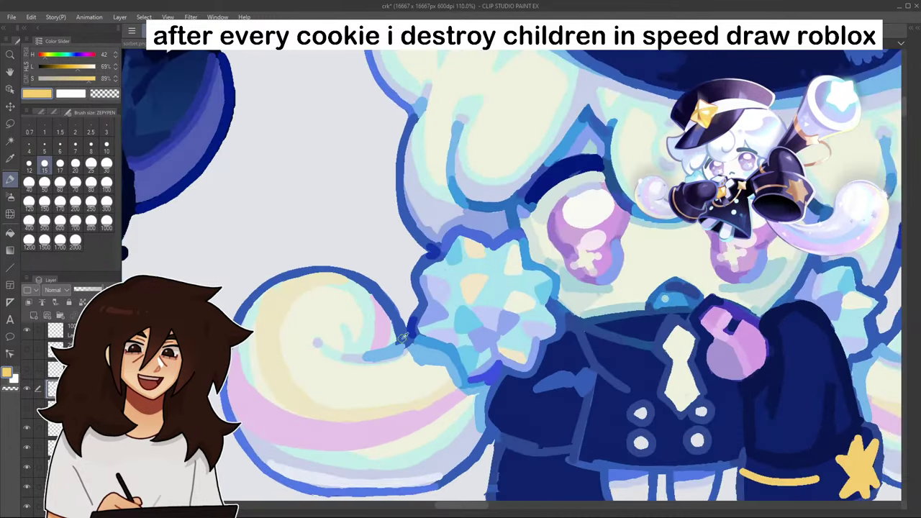
pyautogui.keyDown('alt'); pyautogui.click(401, 337); pyautogui.keyUp('alt')
pyautogui.scroll(-5, 401, 344)
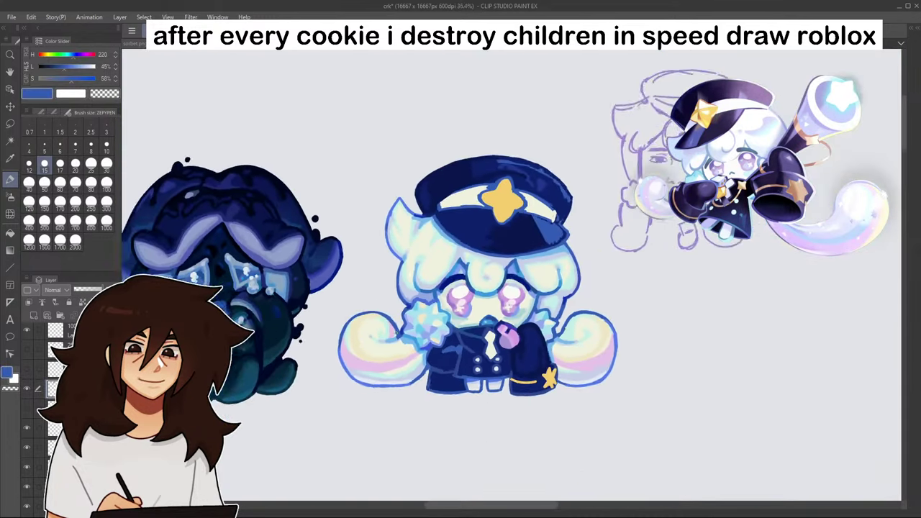
pyautogui.scroll(5, 496, 333)
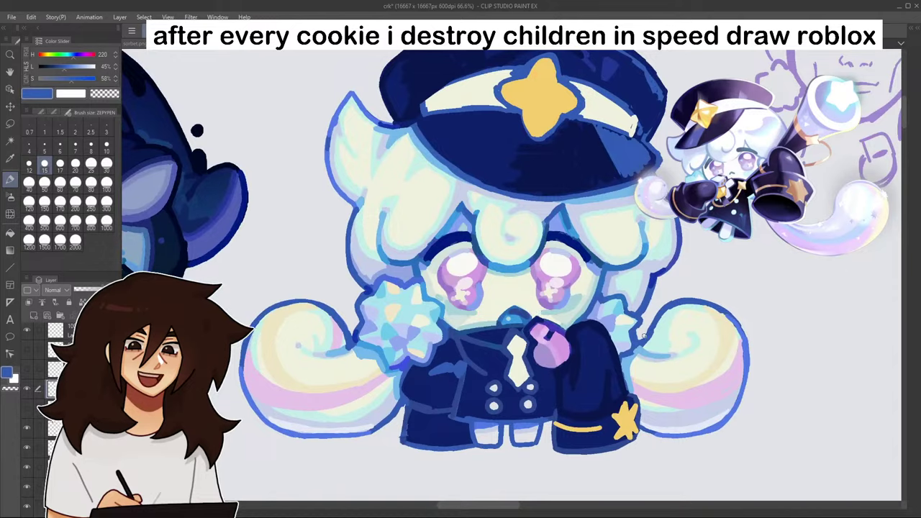
pyautogui.scroll(-3, 639, 350)
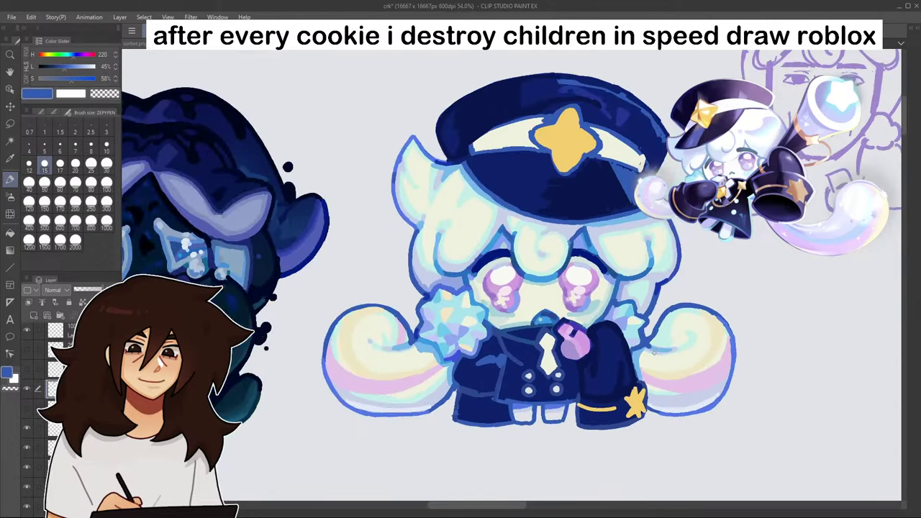
pyautogui.scroll(4, 626, 367)
# - Sample the right sleeve's navy, lighten it to L 22, and shade the area between the sleeve's folds
pyautogui.keyDown('alt'); pyautogui.click(623, 378); pyautogui.keyUp('alt')
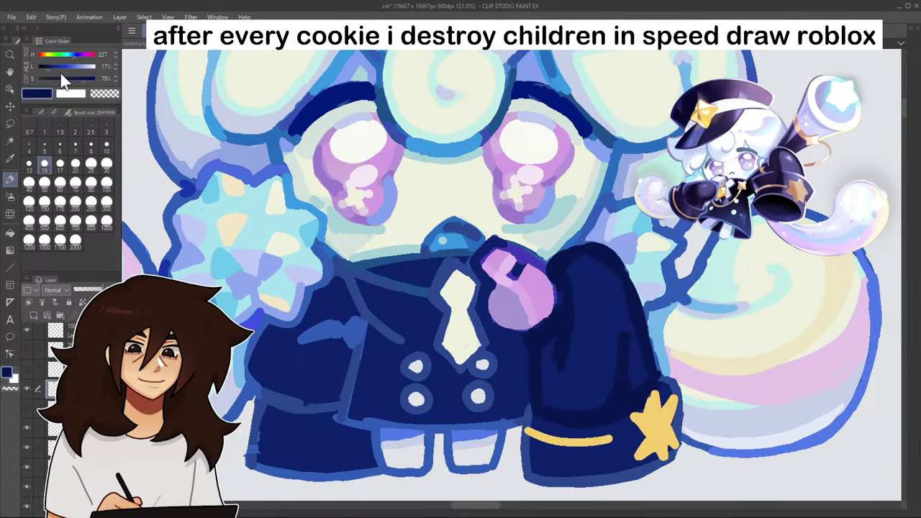
pyautogui.click(51, 66)
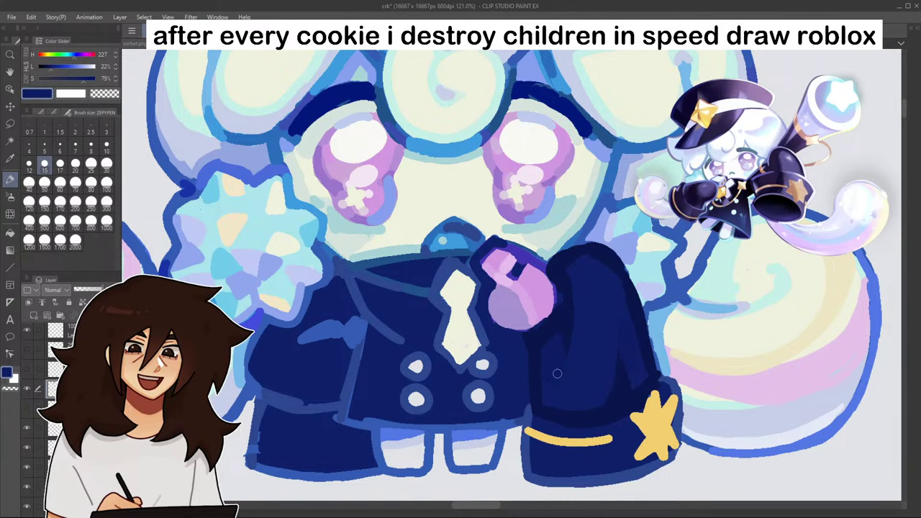
pyautogui.scroll(-7, 565, 332)
pyautogui.scroll(8, 620, 398)
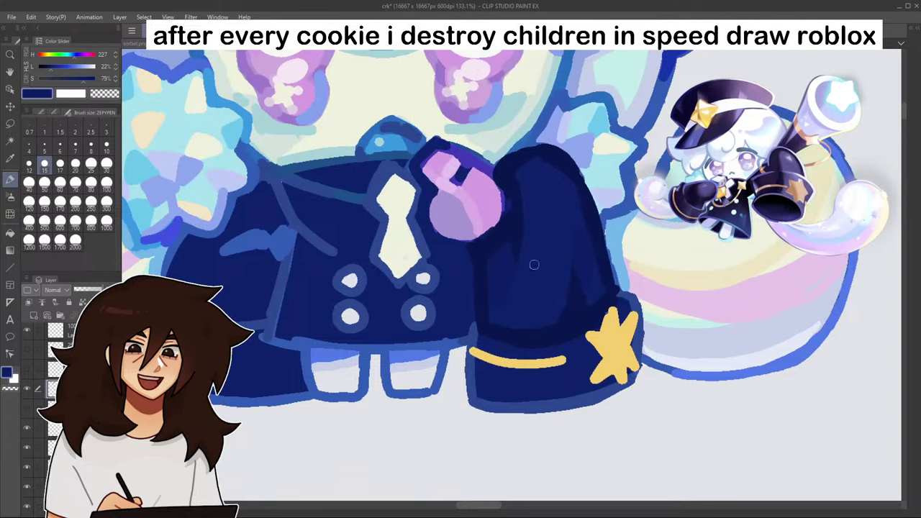
pyautogui.scroll(-5, 572, 253)
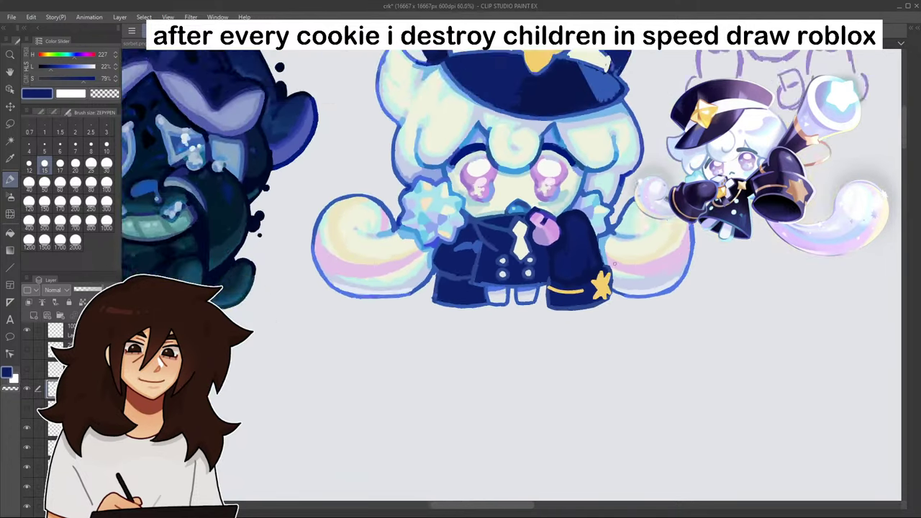
pyautogui.scroll(5, 533, 237)
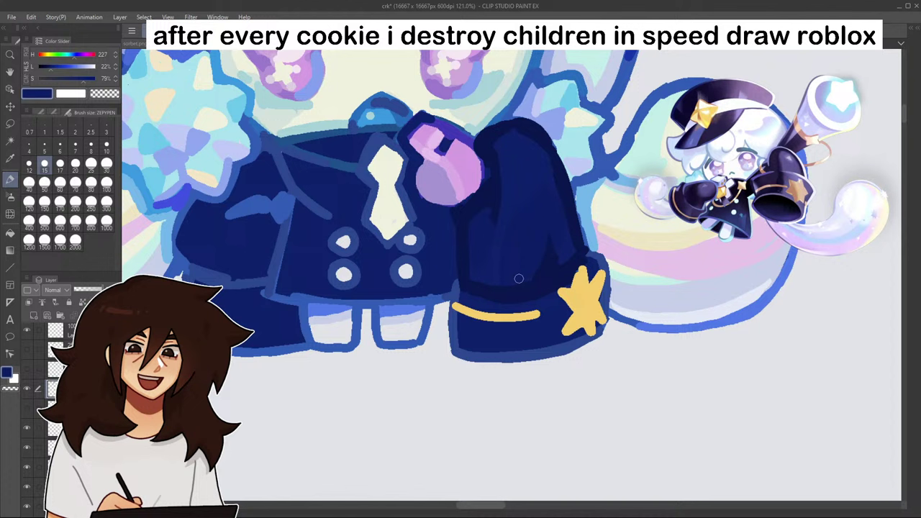
# - Repaint the right cuff's inner, lower and outer outlines in the sleeve outline's dark navy (H 227, L 17, S 79)
pyautogui.keyDown('alt'); pyautogui.click(469, 267); pyautogui.keyUp('alt')
pyautogui.moveTo(463, 280)
pyautogui.mouseDown()
pyautogui.moveTo(458, 350)
pyautogui.moveTo(466, 300)
pyautogui.moveTo(457, 348)
pyautogui.mouseUp()
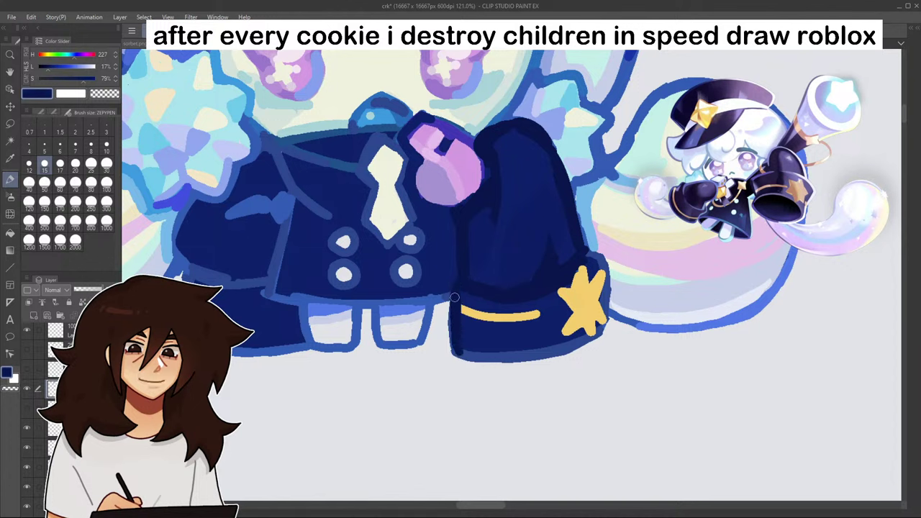
pyautogui.moveTo(455, 296)
pyautogui.mouseDown()
pyautogui.moveTo(473, 346)
pyautogui.moveTo(458, 350)
pyautogui.moveTo(491, 362)
pyautogui.moveTo(540, 359)
pyautogui.moveTo(609, 333)
pyautogui.mouseUp()
pyautogui.moveTo(558, 353); pyautogui.dragTo(610, 332)
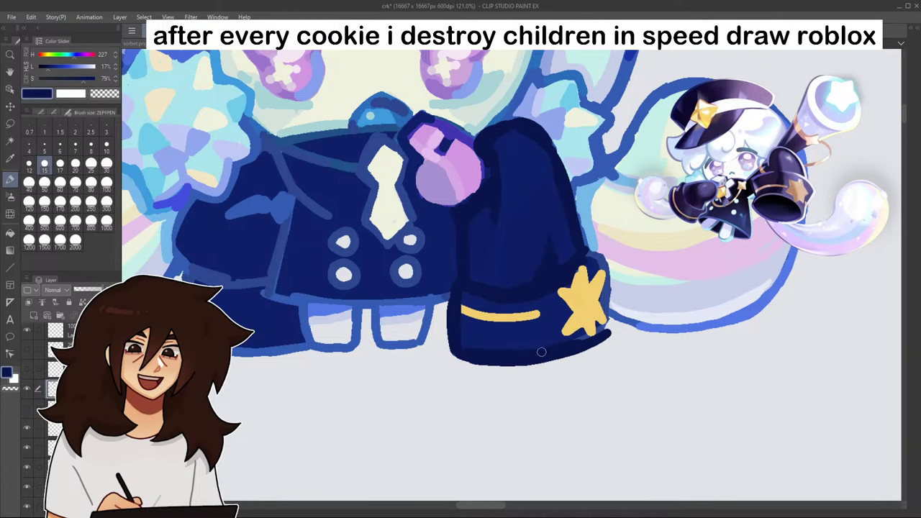
pyautogui.moveTo(588, 265)
pyautogui.mouseDown()
pyautogui.moveTo(607, 248)
pyautogui.moveTo(609, 313)
pyautogui.mouseUp()
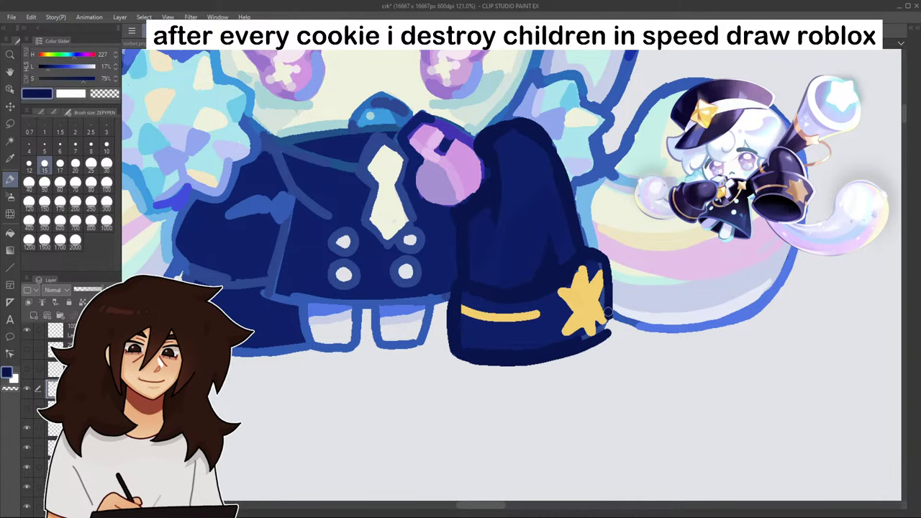
pyautogui.scroll(-11, 602, 257)
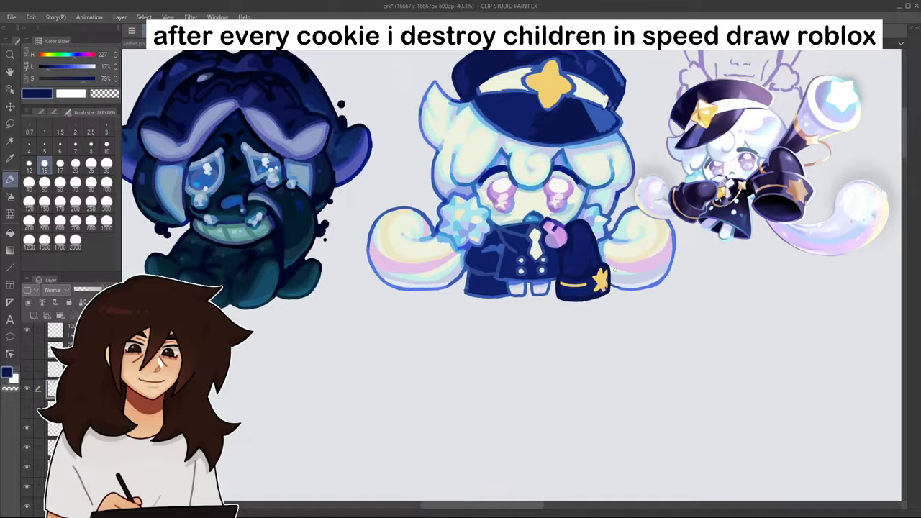
# - Blend the folds inside the right sleeve with an intermediate navy (H 227, L 19, S 80)
pyautogui.scroll(11, 603, 251)
pyautogui.scroll(2, 583, 265)
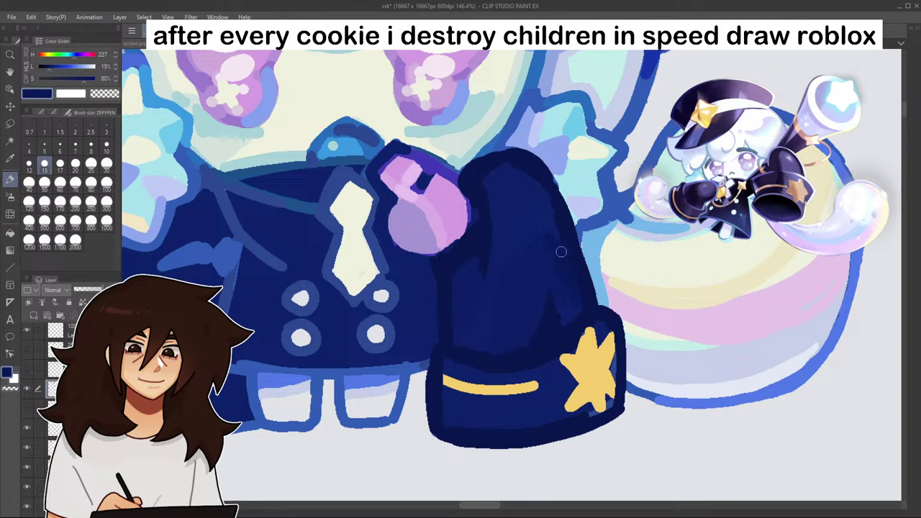
pyautogui.scroll(-3, 555, 295)
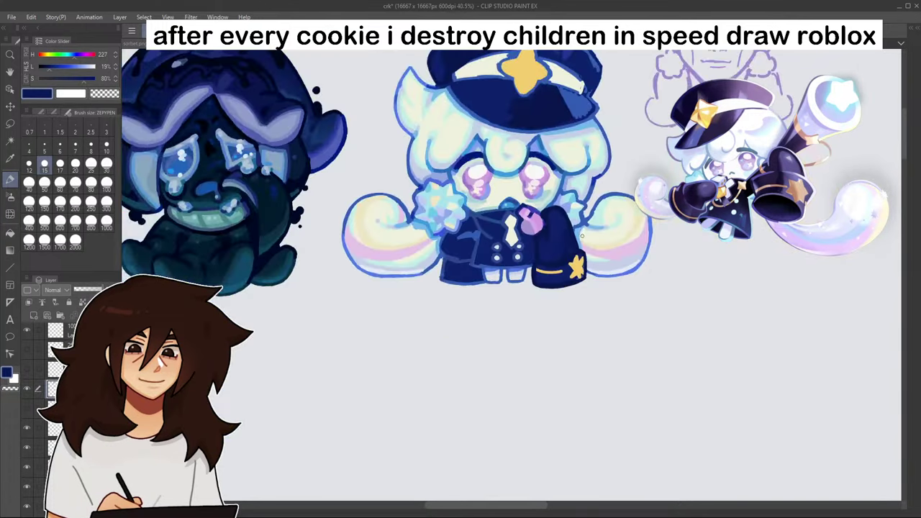
pyautogui.scroll(5, 471, 237)
pyautogui.scroll(-3, 472, 230)
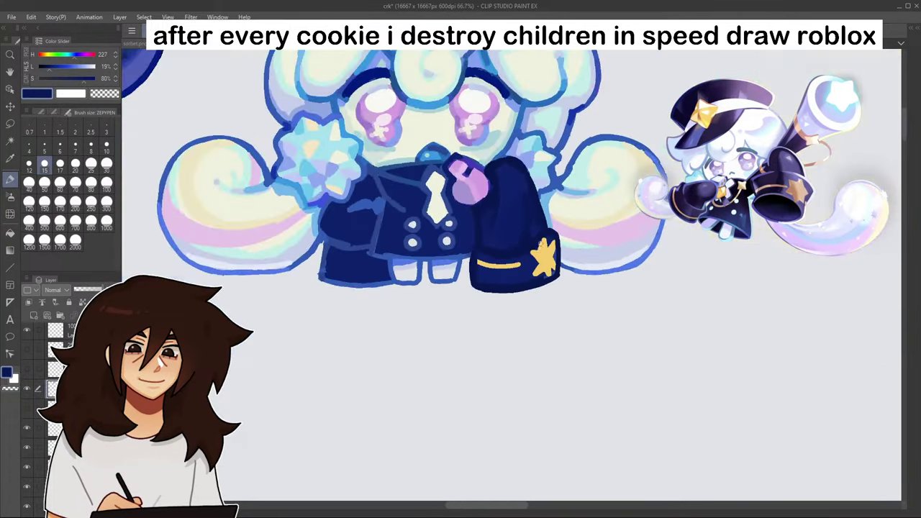
pyautogui.scroll(4, 455, 174)
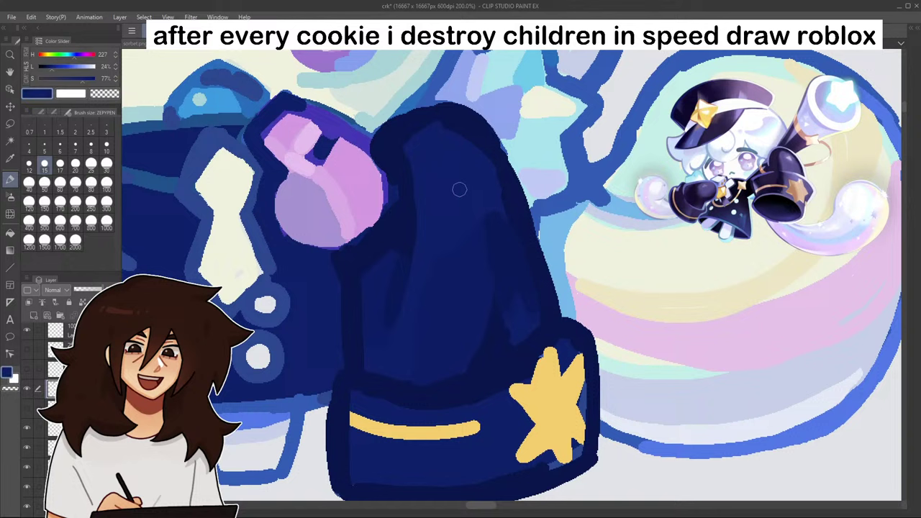
# - Paint a lighter navy highlight (H 227, L 29, S 77) on the right sleeve's shoulder and a streak running down from it
pyautogui.click(56, 66)
pyautogui.moveTo(414, 137)
pyautogui.mouseDown()
pyautogui.moveTo(457, 129)
pyautogui.moveTo(437, 134)
pyautogui.moveTo(462, 144)
pyautogui.mouseUp()
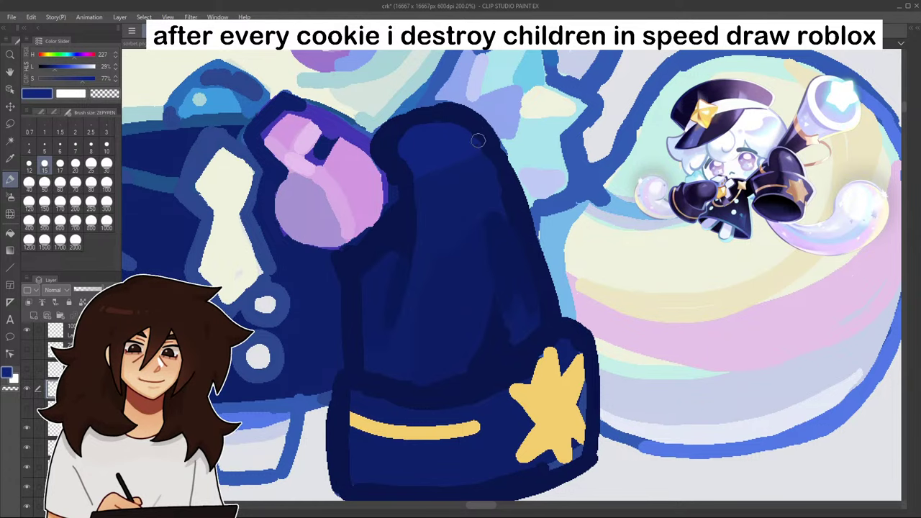
pyautogui.scroll(-5, 461, 177)
pyautogui.scroll(5, 463, 186)
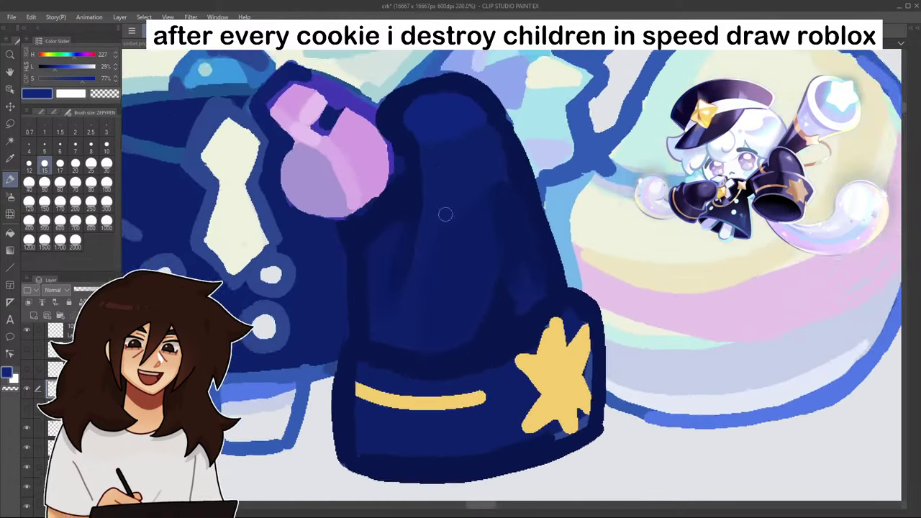
pyautogui.scroll(1, 445, 215)
pyautogui.moveTo(428, 237); pyautogui.dragTo(444, 158)
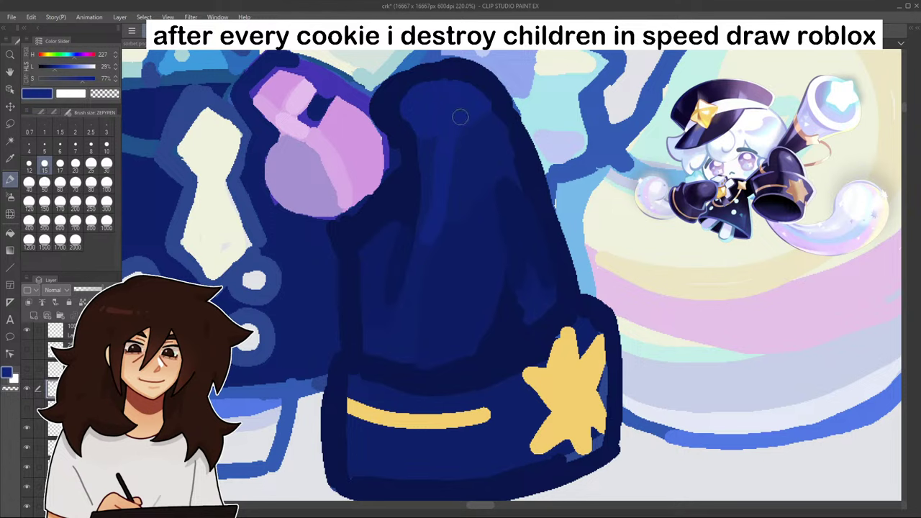
pyautogui.scroll(-6, 436, 92)
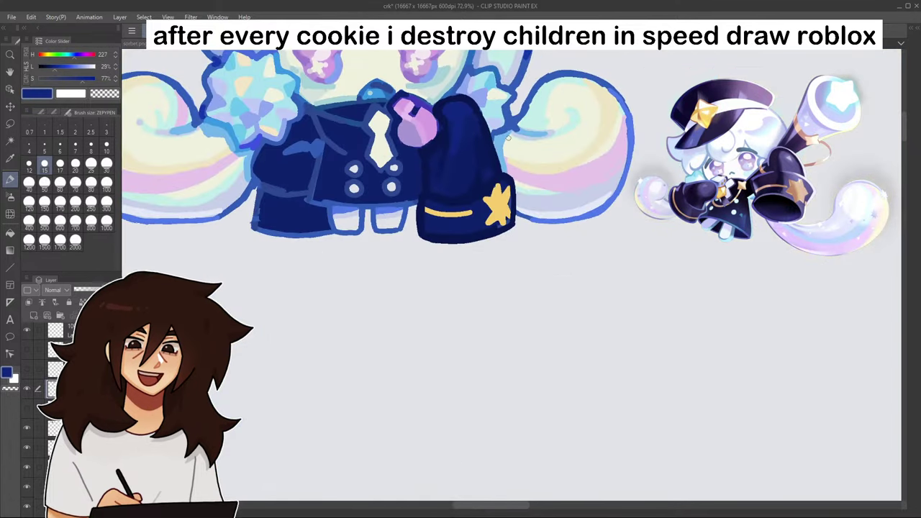
# - Widen the lighter navy highlight down the middle of the right sleeve
pyautogui.moveTo(216, 64)
pyautogui.mouseDown()
pyautogui.moveTo(805, 56)
pyautogui.moveTo(508, 214)
pyautogui.mouseUp()
pyautogui.moveTo(806, 288); pyautogui.dragTo(332, 236)
pyautogui.scroll(1, 483, 288)
pyautogui.scroll(-6, 483, 308)
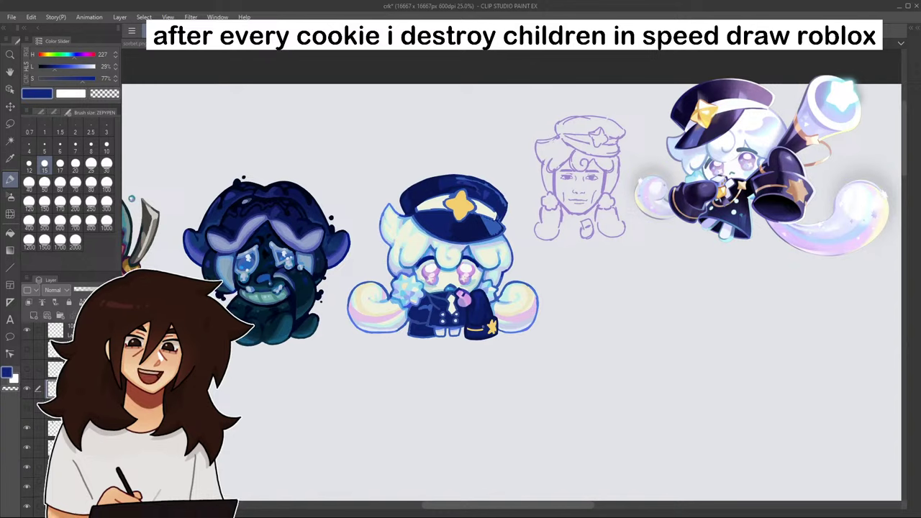
pyautogui.scroll(2, 477, 317)
pyautogui.scroll(7, 474, 305)
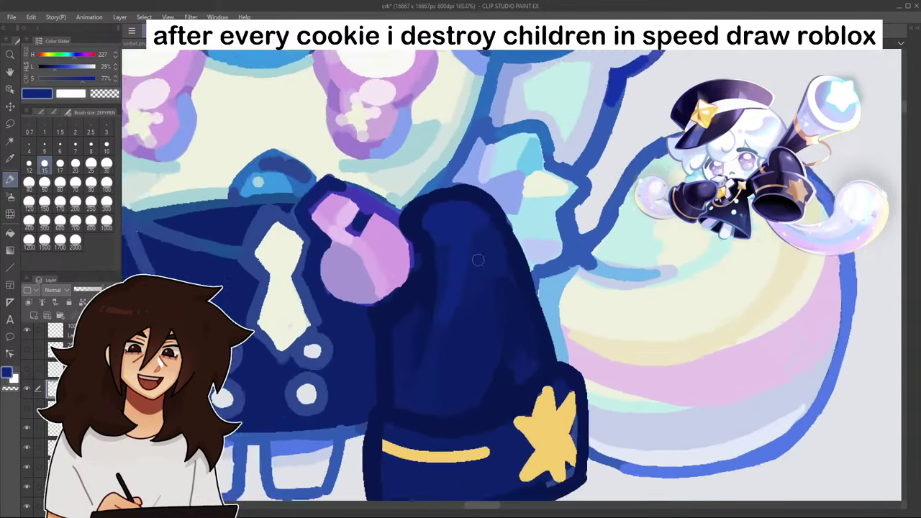
pyautogui.scroll(-5, 437, 328)
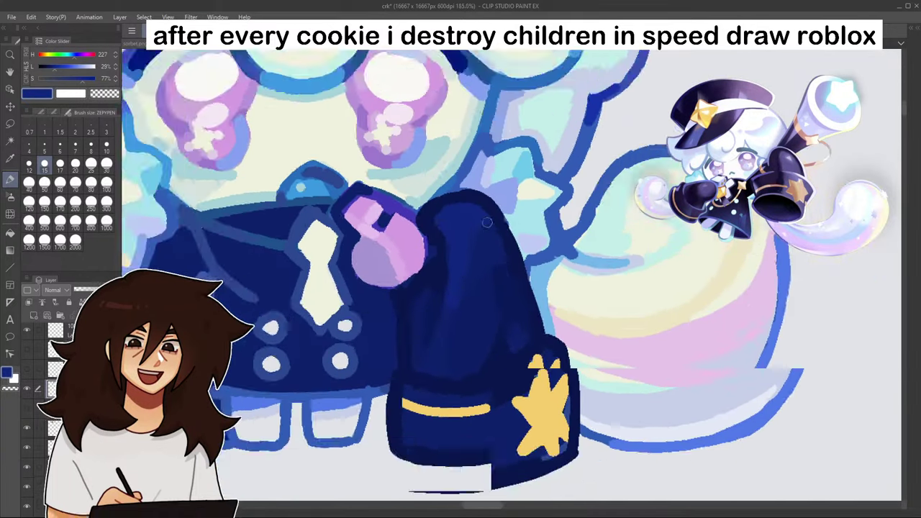
pyautogui.scroll(2, 496, 284)
pyautogui.scroll(2, 497, 284)
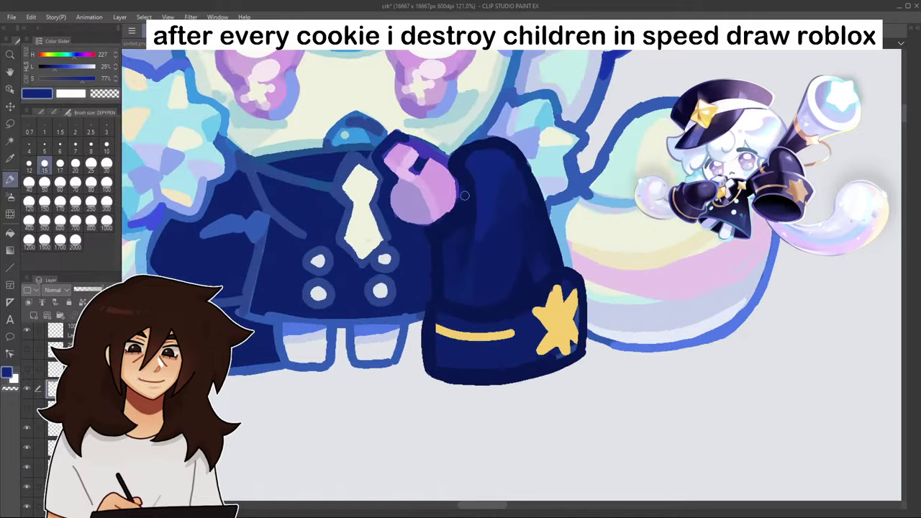
# - Repaint the left sleeve's outer edge, inner edge and lower crease in dark navy (H 227, L 17, S 79)
pyautogui.keyDown('alt'); pyautogui.click(466, 196); pyautogui.keyUp('alt')
pyautogui.moveTo(153, 270)
pyautogui.mouseDown()
pyautogui.moveTo(161, 226)
pyautogui.moveTo(147, 270)
pyautogui.mouseUp()
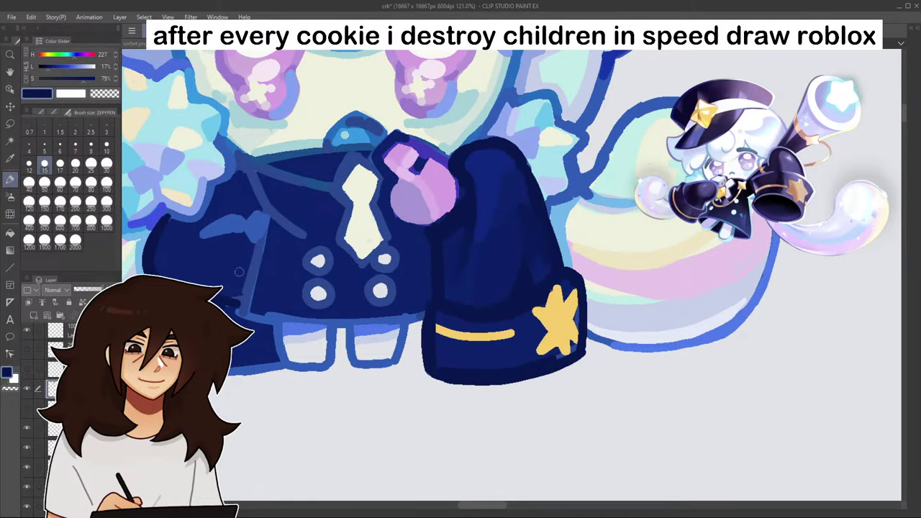
pyautogui.moveTo(247, 314)
pyautogui.mouseDown()
pyautogui.moveTo(254, 259)
pyautogui.moveTo(239, 309)
pyautogui.moveTo(277, 327)
pyautogui.mouseUp()
pyautogui.scroll(-5, 331, 295)
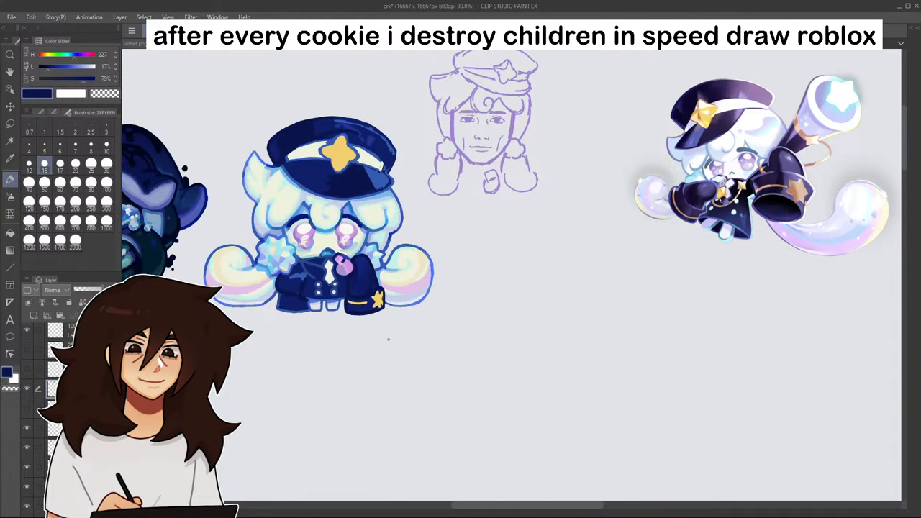
pyautogui.moveTo(811, 63)
pyautogui.mouseDown()
pyautogui.moveTo(882, 70)
pyautogui.moveTo(881, 47)
pyautogui.mouseUp()
# - Repaint the left cuff's outer, lower and inner outlines in the same dark navy as the sleeve
pyautogui.scroll(5, 360, 279)
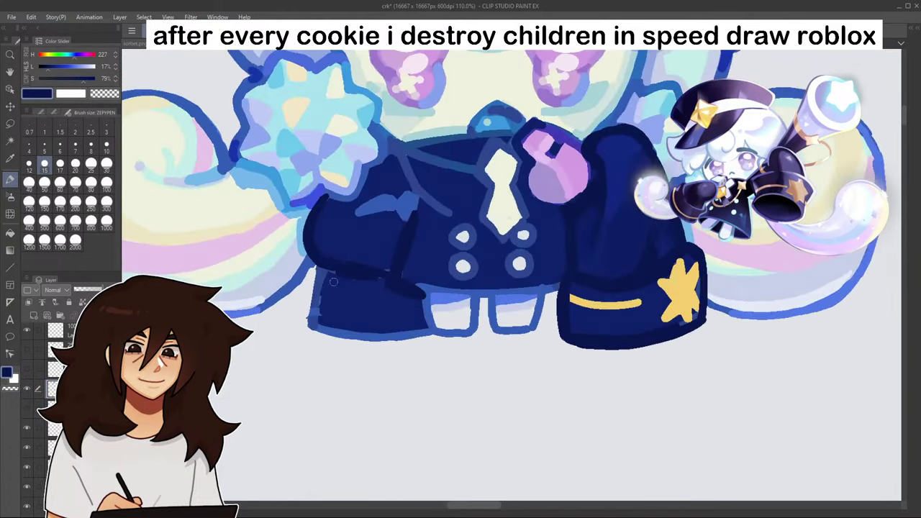
pyautogui.moveTo(309, 329); pyautogui.dragTo(316, 271)
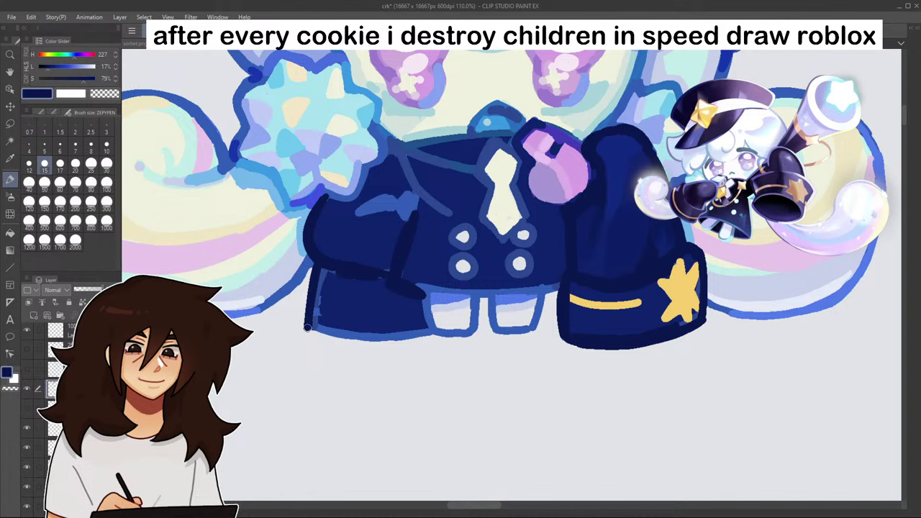
pyautogui.moveTo(307, 327)
pyautogui.mouseDown()
pyautogui.moveTo(389, 343)
pyautogui.moveTo(431, 338)
pyautogui.moveTo(318, 331)
pyautogui.mouseUp()
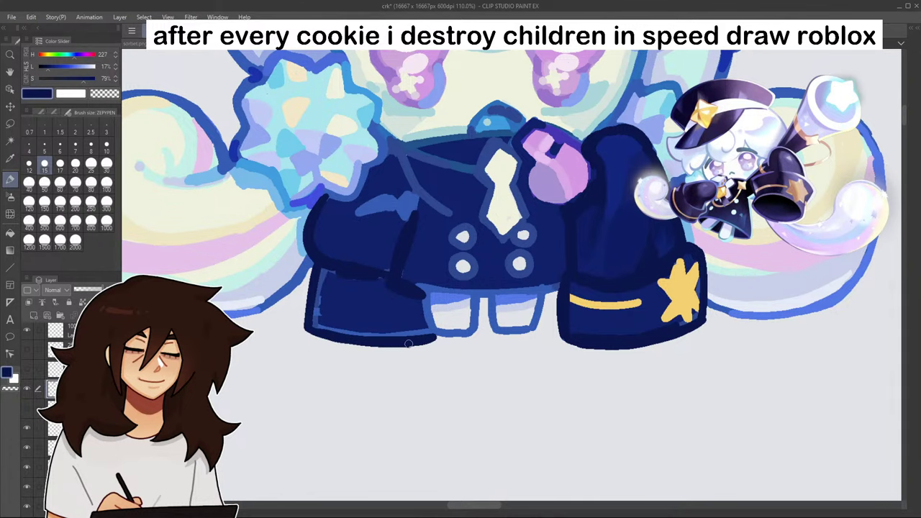
pyautogui.moveTo(409, 344); pyautogui.dragTo(435, 336)
pyautogui.moveTo(424, 302); pyautogui.dragTo(435, 334)
pyautogui.moveTo(392, 277)
pyautogui.mouseDown()
pyautogui.moveTo(410, 338)
pyautogui.moveTo(418, 319)
pyautogui.mouseUp()
pyautogui.scroll(-5, 417, 319)
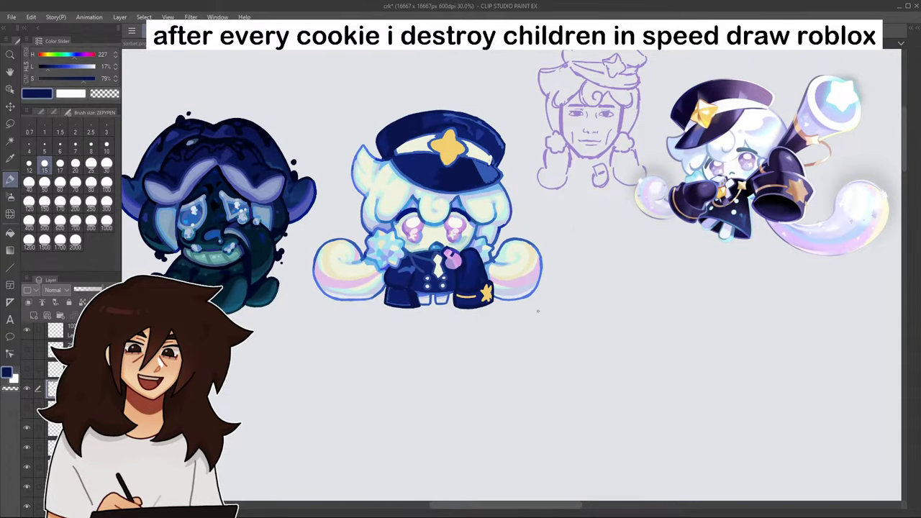
# - Touch up the lower shading of the whistle with its own lavender (H 257, L 70, S 39)
pyautogui.scroll(6, 452, 265)
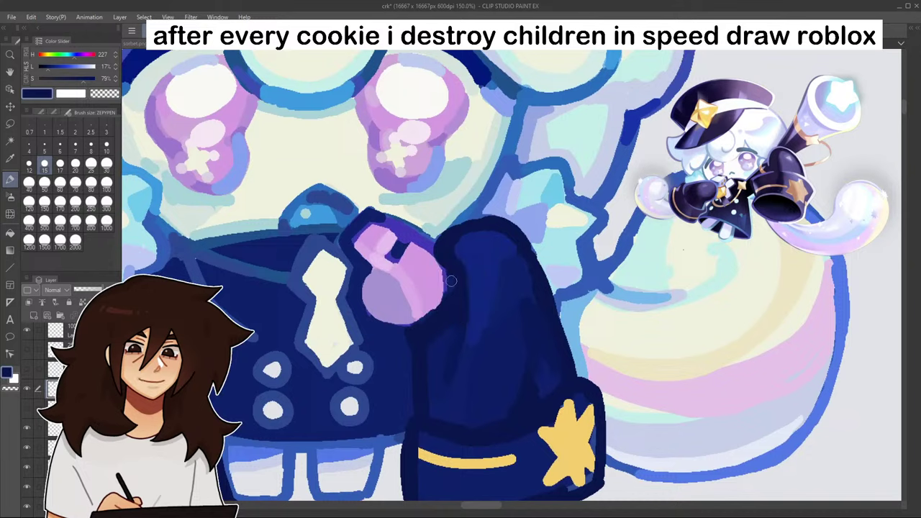
pyautogui.keyDown('alt'); pyautogui.click(392, 315); pyautogui.keyUp('alt')
pyautogui.moveTo(405, 311)
pyautogui.mouseDown()
pyautogui.moveTo(438, 277)
pyautogui.moveTo(422, 311)
pyautogui.moveTo(439, 294)
pyautogui.mouseUp()
pyautogui.scroll(-6, 439, 293)
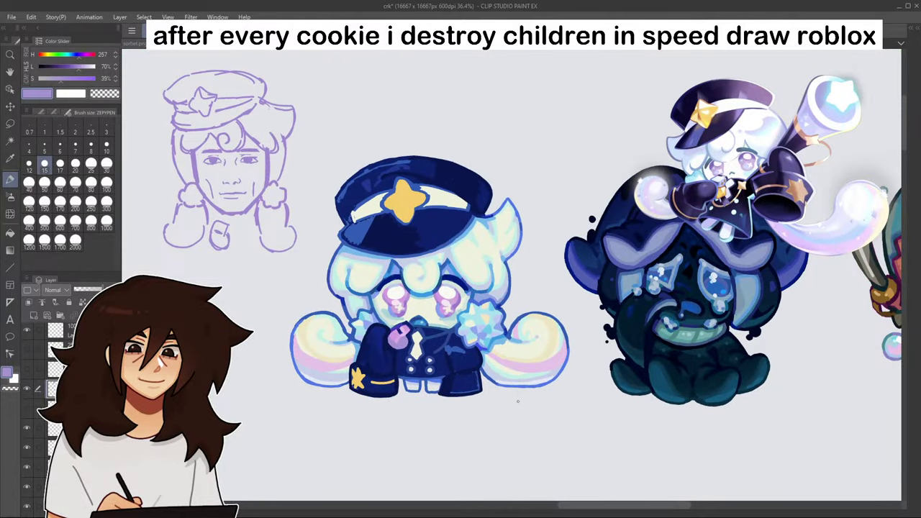
pyautogui.scroll(8, 523, 364)
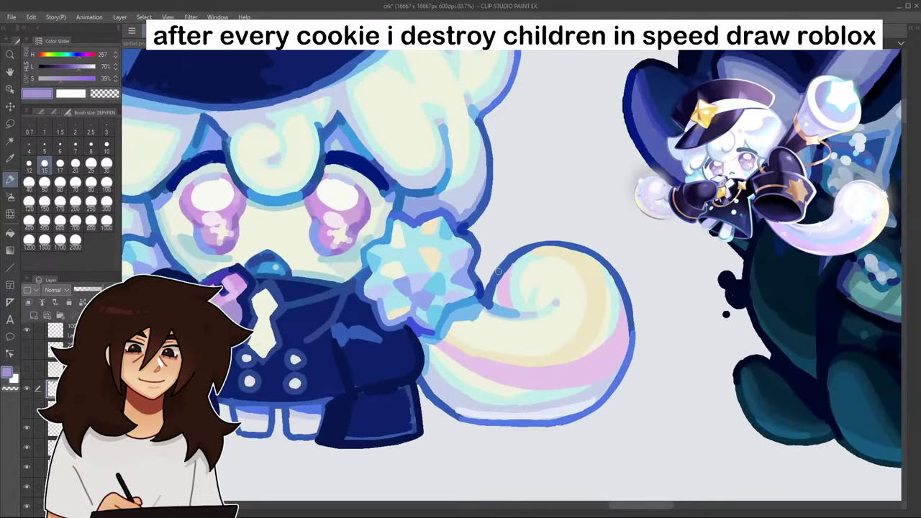
# - Reshape the blue outline at the inner top of the curled ponytail beside the pom-pom, filling behind it with mint (H 171, L 84, S 52)
pyautogui.keyDown('alt'); pyautogui.click(500, 269); pyautogui.keyUp('alt')
pyautogui.moveTo(486, 293); pyautogui.dragTo(525, 246)
pyautogui.keyDown('alt'); pyautogui.click(499, 288); pyautogui.keyUp('alt')
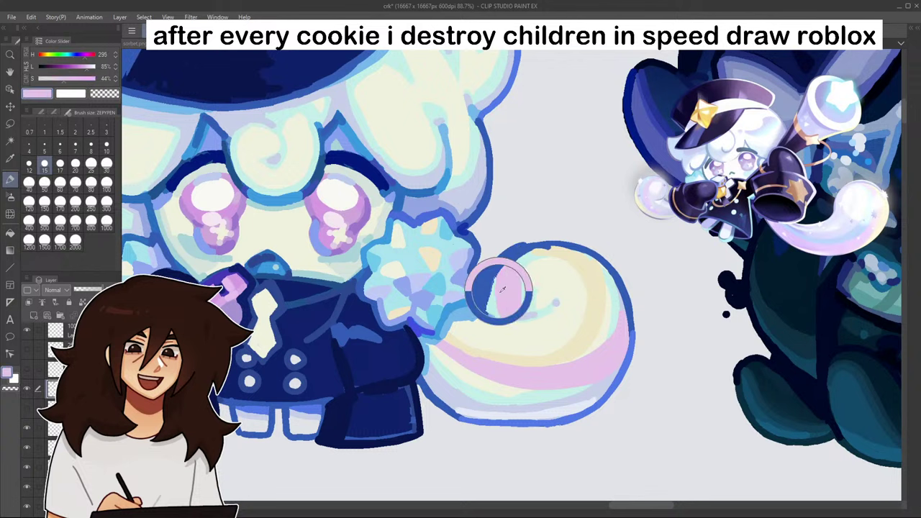
pyautogui.keyDown('alt'); pyautogui.click(496, 298); pyautogui.keyUp('alt')
pyautogui.moveTo(493, 297)
pyautogui.mouseDown()
pyautogui.moveTo(504, 267)
pyautogui.moveTo(531, 250)
pyautogui.moveTo(513, 262)
pyautogui.mouseUp()
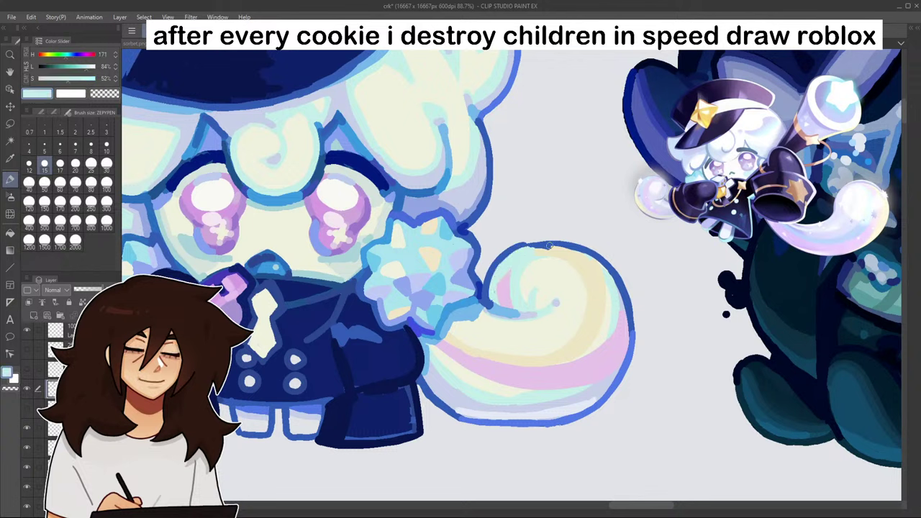
# - Lower the same ponytail's bottom outline in periwinkle blue (H 224, L 62, S 79) and fill the underside with pale blue (H 222, L 93, S 46)
pyautogui.keyDown('alt'); pyautogui.click(526, 423); pyautogui.keyUp('alt')
pyautogui.moveTo(461, 417)
pyautogui.mouseDown()
pyautogui.moveTo(512, 427)
pyautogui.moveTo(573, 420)
pyautogui.mouseUp()
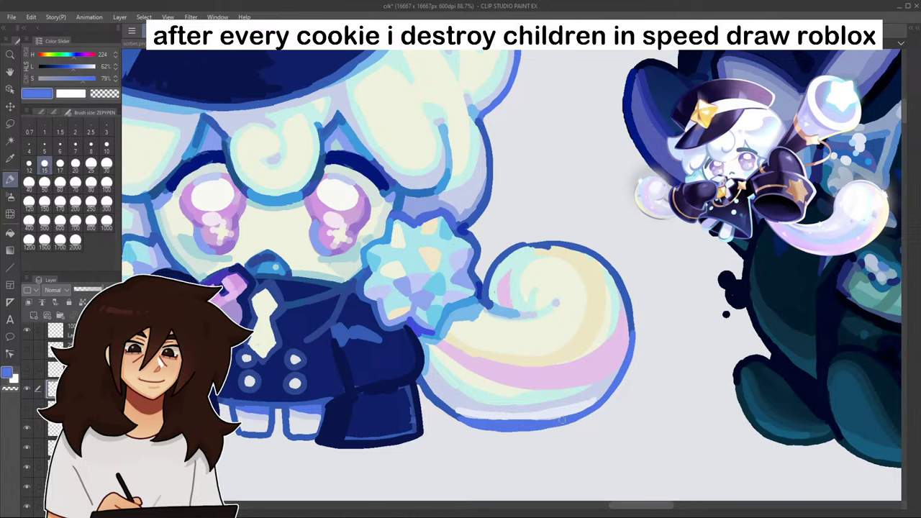
pyautogui.keyDown('alt'); pyautogui.click(526, 417); pyautogui.keyUp('alt')
pyautogui.moveTo(470, 418)
pyautogui.mouseDown()
pyautogui.moveTo(567, 414)
pyautogui.moveTo(502, 421)
pyautogui.mouseUp()
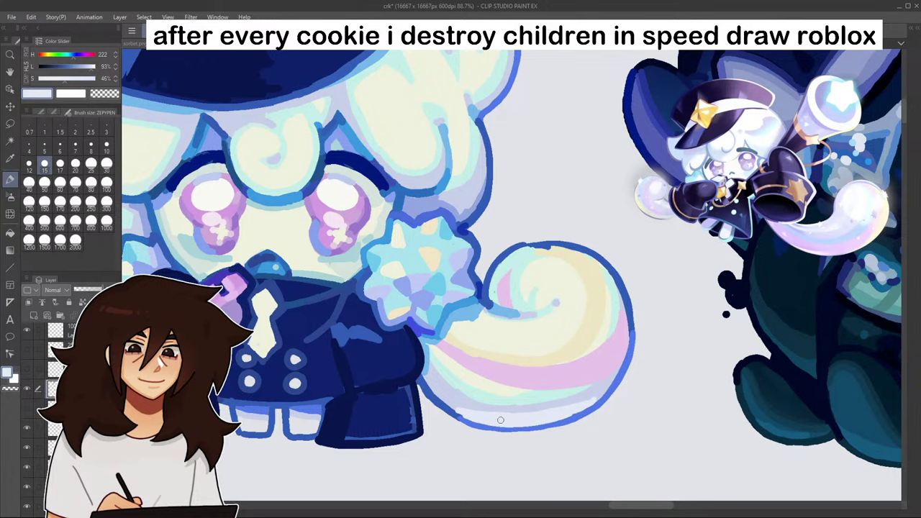
# - Flip the canvas back and extend the left ponytail's lower outline to the cuff in periwinkle blue, filling inside with pale lavender (H 223, L 85, S 44)
pyautogui.press('h')
pyautogui.scroll(-4, 693, 350)
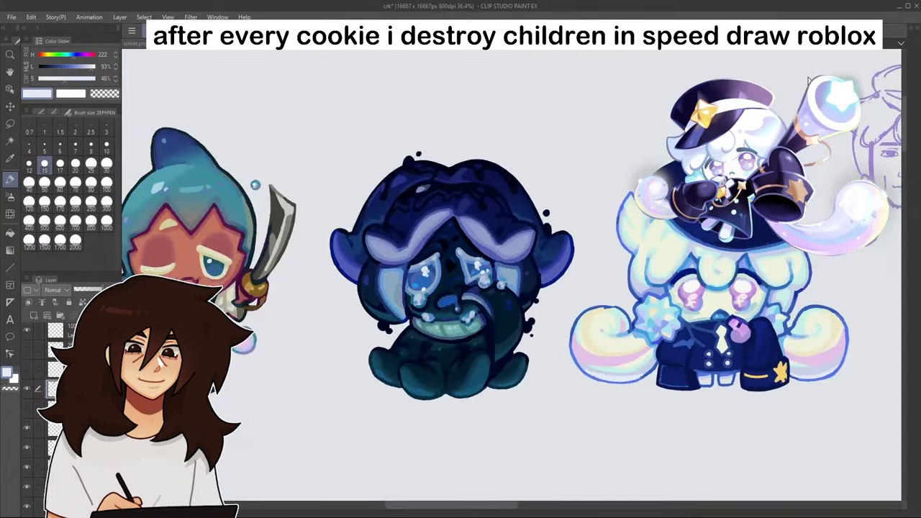
pyautogui.moveTo(878, 281); pyautogui.dragTo(820, 288)
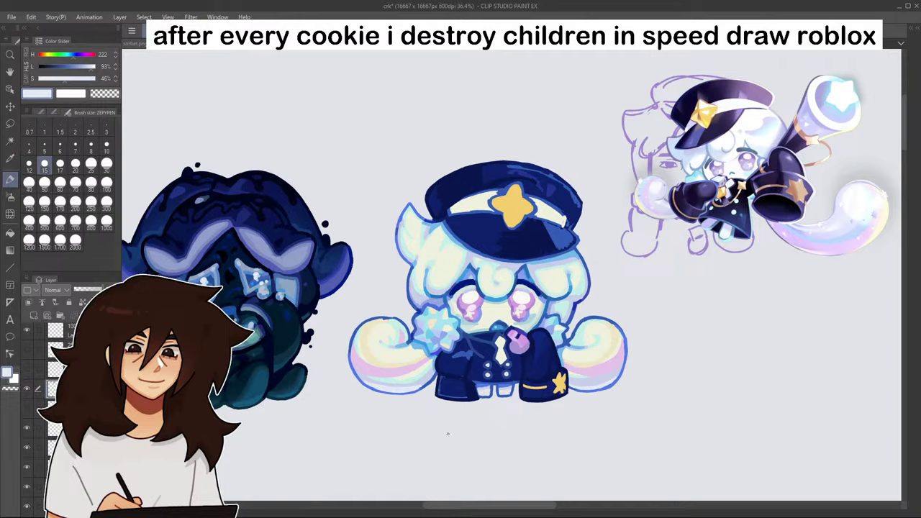
pyautogui.scroll(5, 448, 433)
pyautogui.keyDown('alt'); pyautogui.click(392, 365); pyautogui.keyUp('alt')
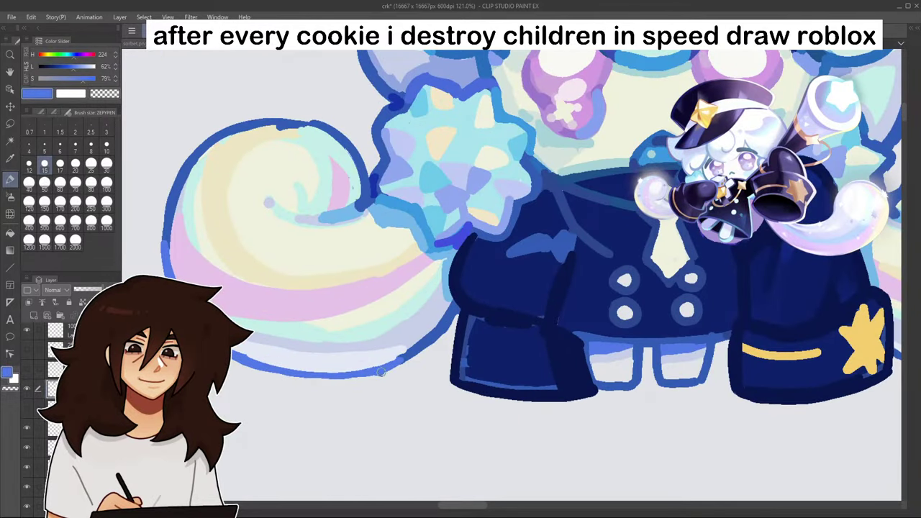
pyautogui.moveTo(382, 372)
pyautogui.mouseDown()
pyautogui.moveTo(449, 353)
pyautogui.moveTo(419, 330)
pyautogui.moveTo(431, 340)
pyautogui.moveTo(422, 353)
pyautogui.moveTo(447, 317)
pyautogui.mouseUp()
pyautogui.keyDown('alt'); pyautogui.click(416, 331); pyautogui.keyUp('alt')
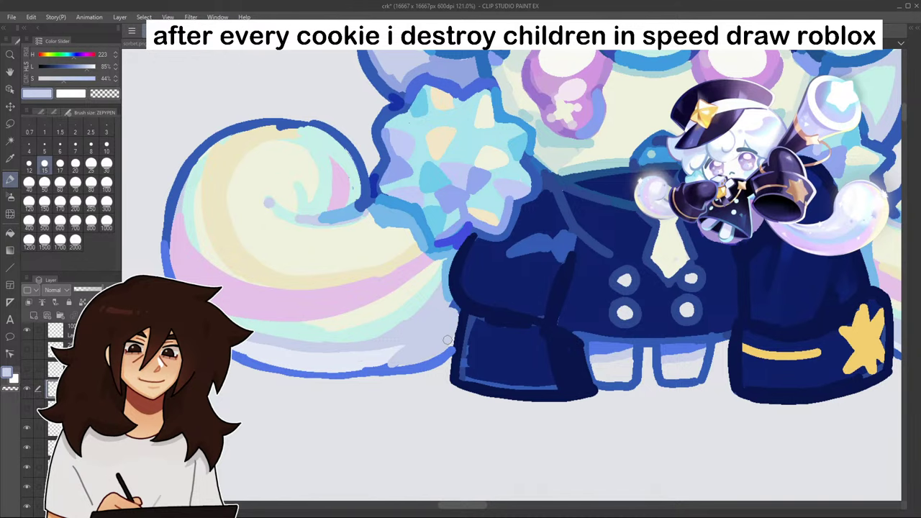
# - Examine the whole character at several sizes against the reference artwork and the neighbouring figures
pyautogui.scroll(-5, 422, 357)
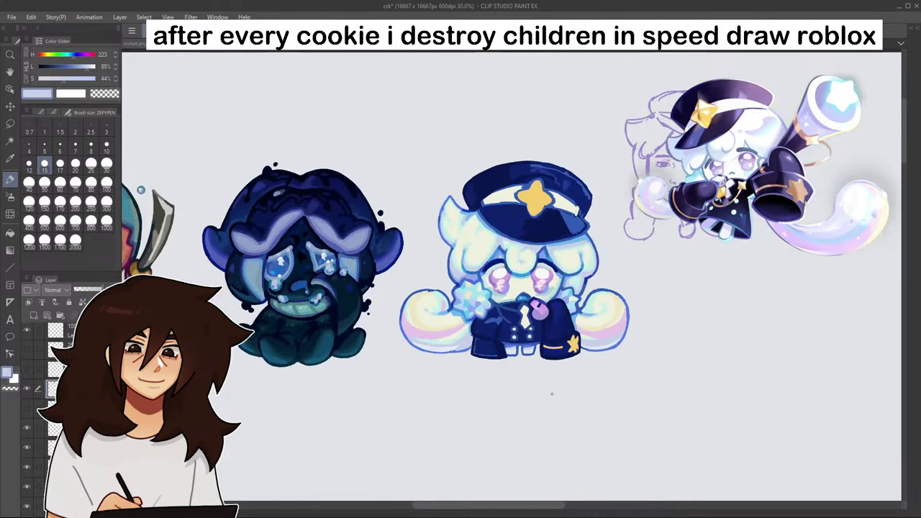
pyautogui.scroll(-3, 552, 394)
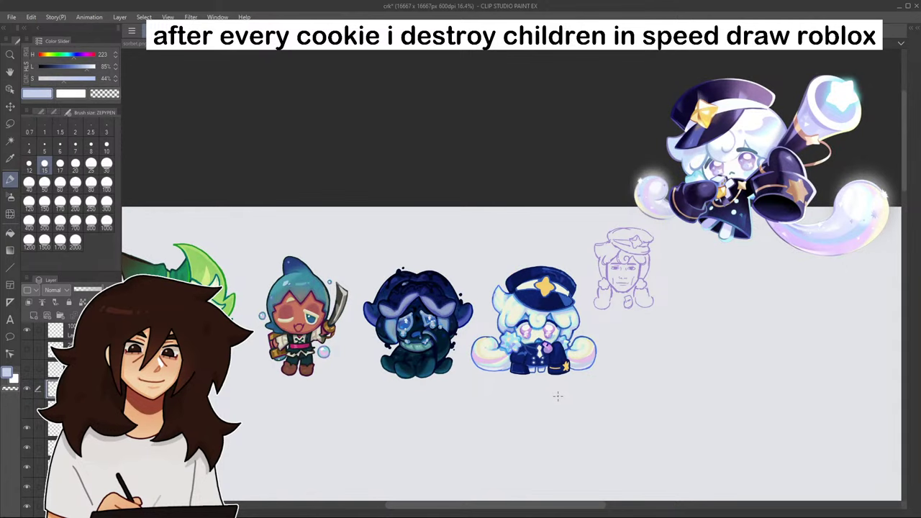
pyautogui.scroll(3, 557, 396)
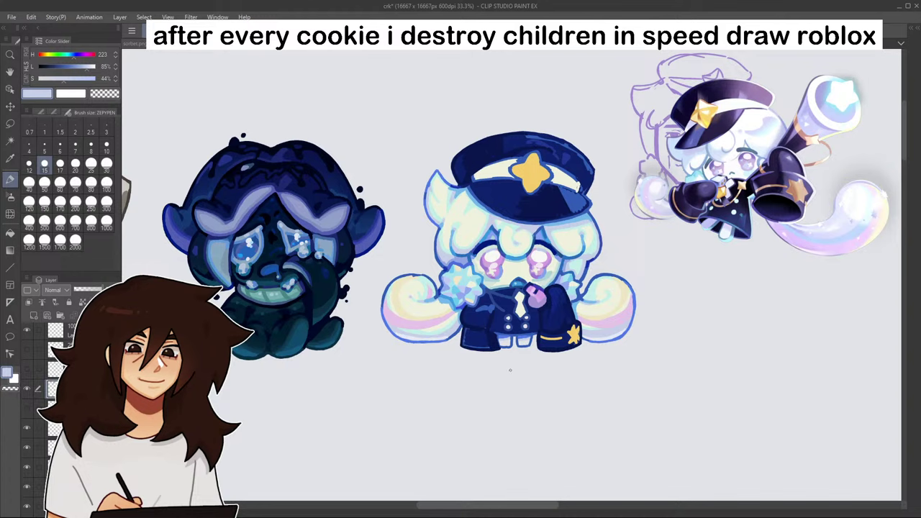
pyautogui.scroll(-3, 590, 430)
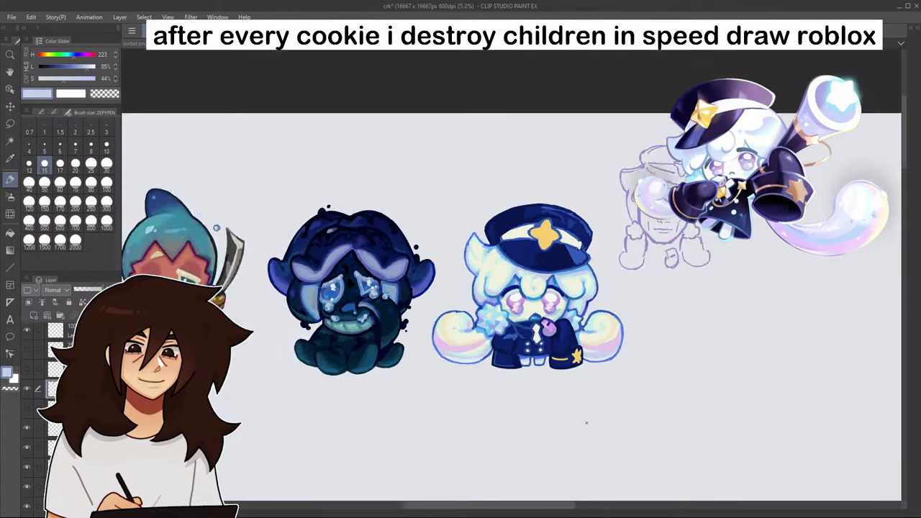
pyautogui.scroll(5, 578, 341)
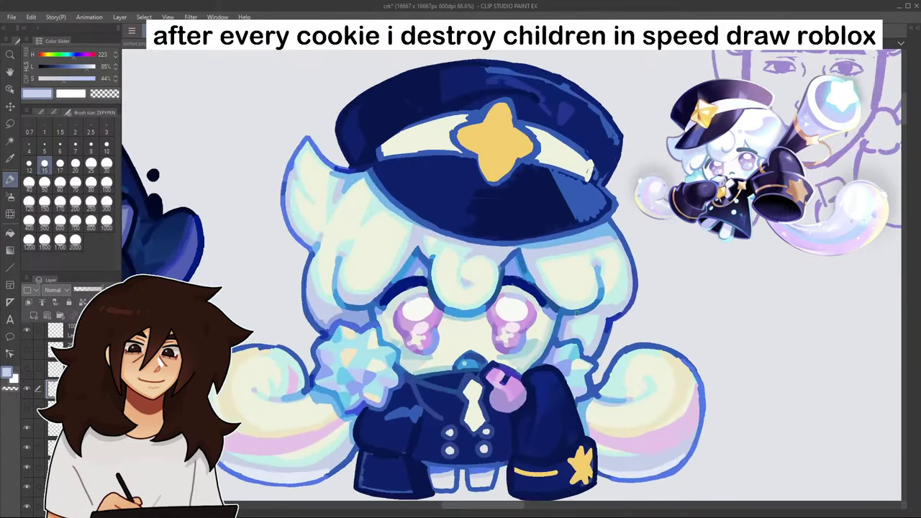
pyautogui.keyDown('alt'); pyautogui.click(260, 350); pyautogui.keyUp('alt')
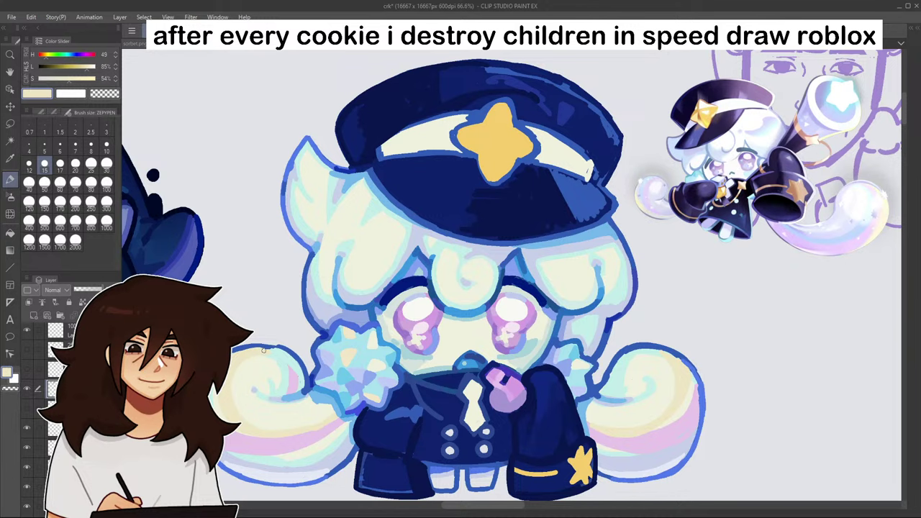
pyautogui.scroll(-1, 333, 287)
pyautogui.moveTo(333, 287)
pyautogui.mouseDown()
pyautogui.moveTo(820, 52)
pyautogui.moveTo(549, 259)
pyautogui.moveTo(533, 490)
pyautogui.mouseUp()
pyautogui.moveTo(821, 52); pyautogui.dragTo(838, 51)
pyautogui.scroll(5, 489, 378)
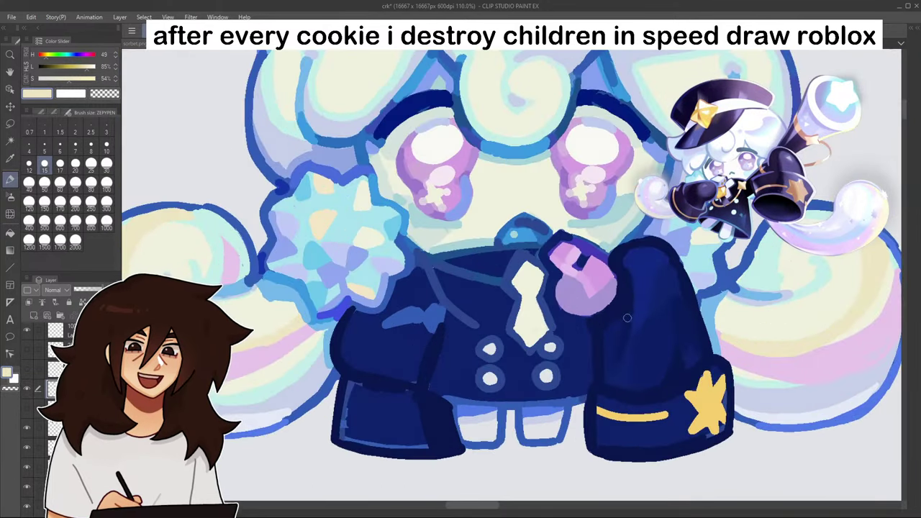
# - Repaint the coat's left armhole, sleeve fold, lapel and collar lines in dark navy (H 227, L 17, S 79)
pyautogui.keyDown('alt'); pyautogui.click(621, 312); pyautogui.keyUp('alt')
pyautogui.moveTo(434, 333)
pyautogui.mouseDown()
pyautogui.moveTo(421, 308)
pyautogui.moveTo(379, 335)
pyautogui.moveTo(415, 316)
pyautogui.moveTo(429, 331)
pyautogui.moveTo(401, 322)
pyautogui.moveTo(427, 305)
pyautogui.moveTo(438, 320)
pyautogui.moveTo(439, 300)
pyautogui.moveTo(441, 323)
pyautogui.mouseUp()
pyautogui.moveTo(435, 274)
pyautogui.mouseDown()
pyautogui.moveTo(424, 257)
pyautogui.moveTo(469, 326)
pyautogui.moveTo(440, 293)
pyautogui.mouseUp()
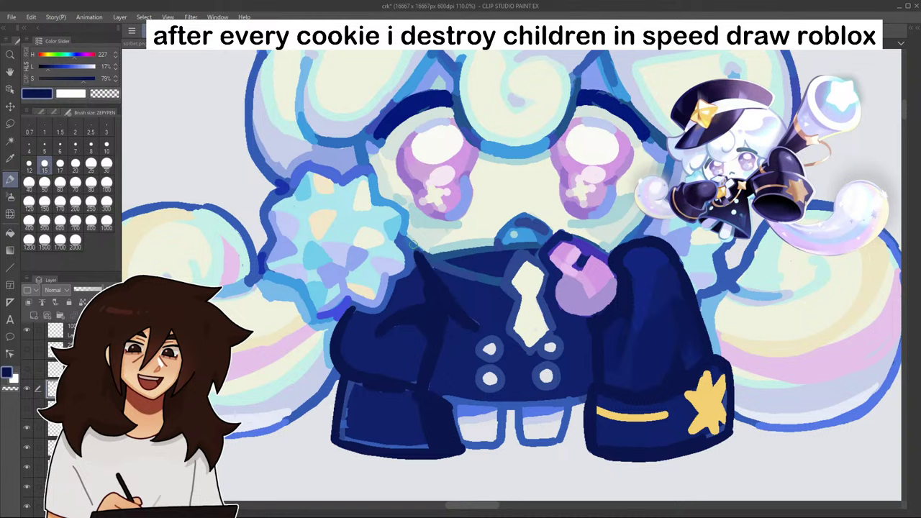
pyautogui.moveTo(426, 261)
pyautogui.mouseDown()
pyautogui.moveTo(542, 244)
pyautogui.moveTo(432, 264)
pyautogui.moveTo(413, 245)
pyautogui.moveTo(484, 241)
pyautogui.moveTo(493, 257)
pyautogui.moveTo(442, 265)
pyautogui.moveTo(431, 264)
pyautogui.moveTo(516, 256)
pyautogui.moveTo(453, 271)
pyautogui.moveTo(493, 288)
pyautogui.mouseUp()
pyautogui.keyDown('alt'); pyautogui.click(493, 267); pyautogui.keyUp('alt')
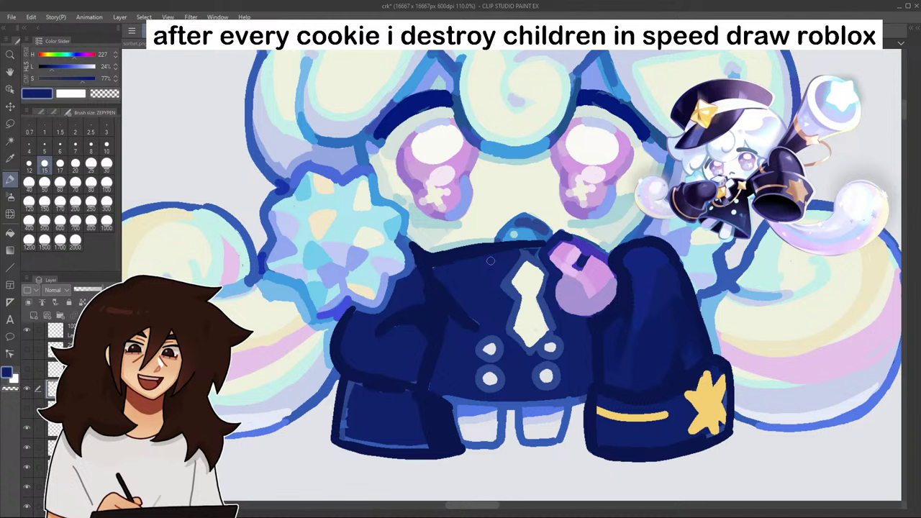
# - Paint a small star on the coat's left lapel and a chain running towards the tie in gold (H 42, L 69, S 89)
pyautogui.keyDown('alt'); pyautogui.click(695, 396); pyautogui.keyUp('alt')
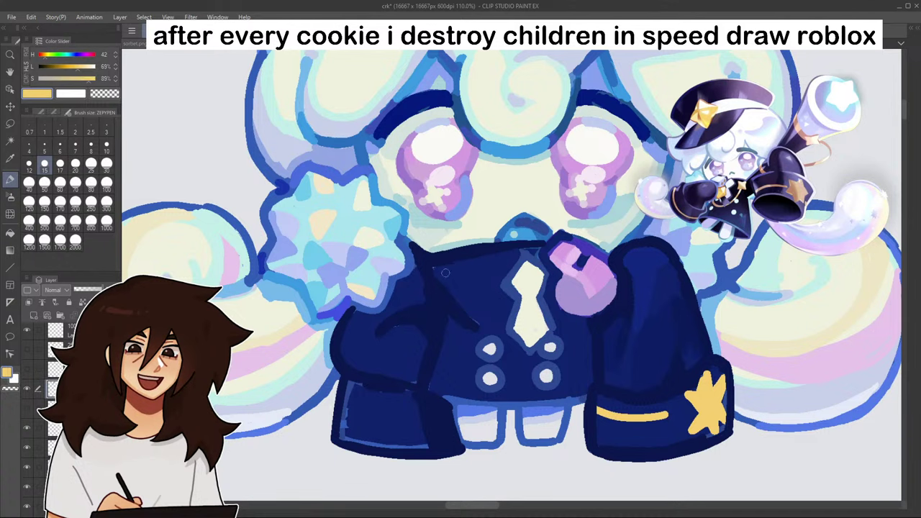
pyautogui.moveTo(445, 272); pyautogui.dragTo(452, 301)
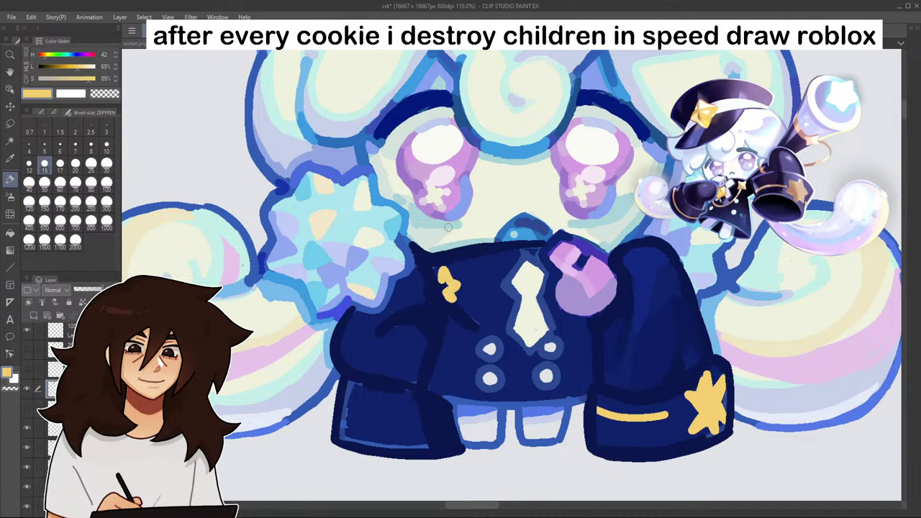
pyautogui.hotkey('ctrl', 'z')
pyautogui.hotkey('ctrl', 'z')
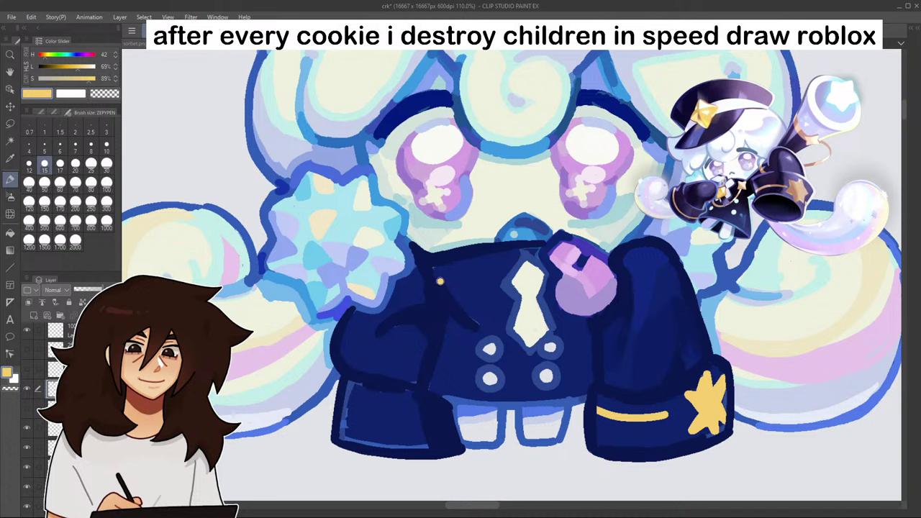
pyautogui.moveTo(439, 272); pyautogui.dragTo(451, 285)
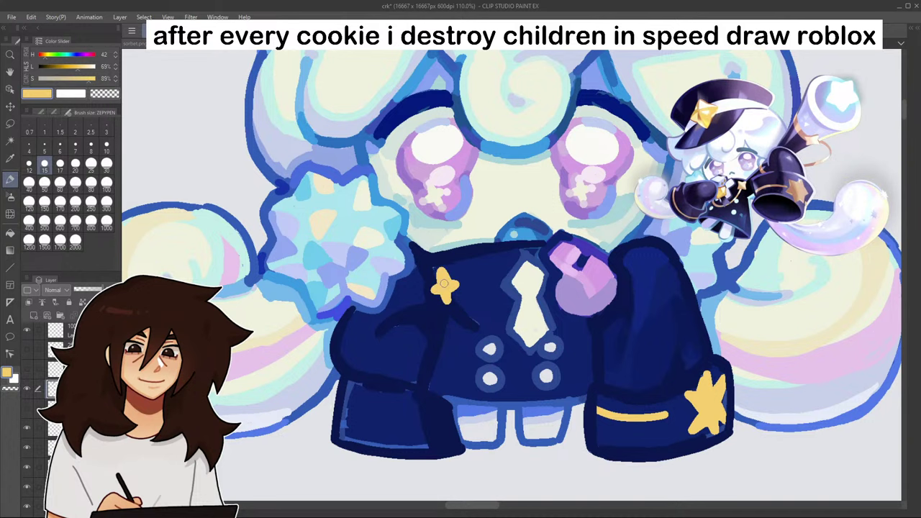
pyautogui.moveTo(449, 293)
pyautogui.mouseDown()
pyautogui.moveTo(491, 321)
pyautogui.moveTo(508, 320)
pyautogui.mouseUp()
# - Paint a gold star at the outer edge of the left cuff and a short gold stripe beside it
pyautogui.scroll(-7, 584, 290)
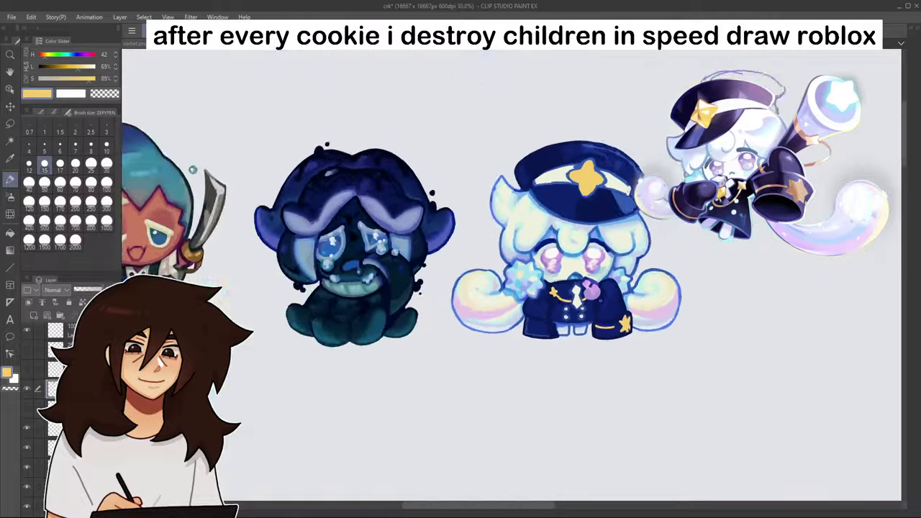
pyautogui.scroll(2, 624, 303)
pyautogui.scroll(7, 594, 311)
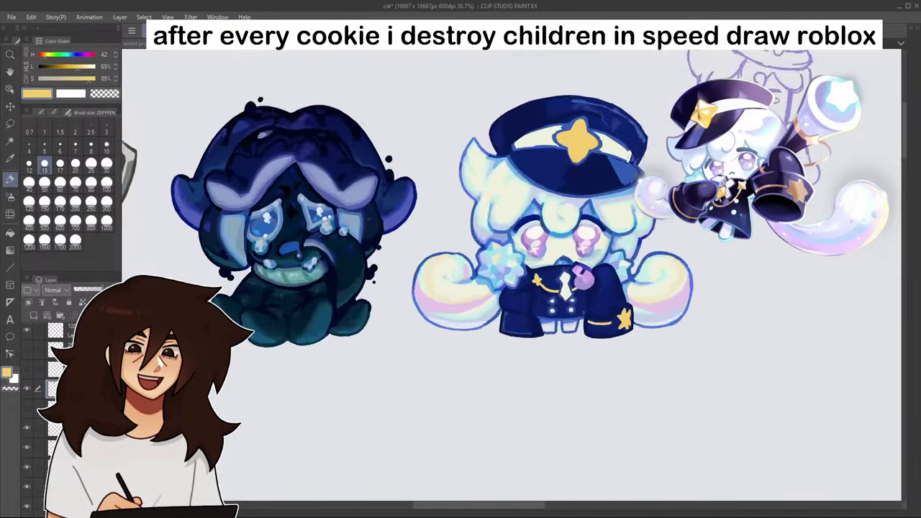
pyautogui.moveTo(422, 336)
pyautogui.mouseDown()
pyautogui.moveTo(444, 337)
pyautogui.moveTo(434, 346)
pyautogui.moveTo(440, 362)
pyautogui.moveTo(419, 350)
pyautogui.mouseUp()
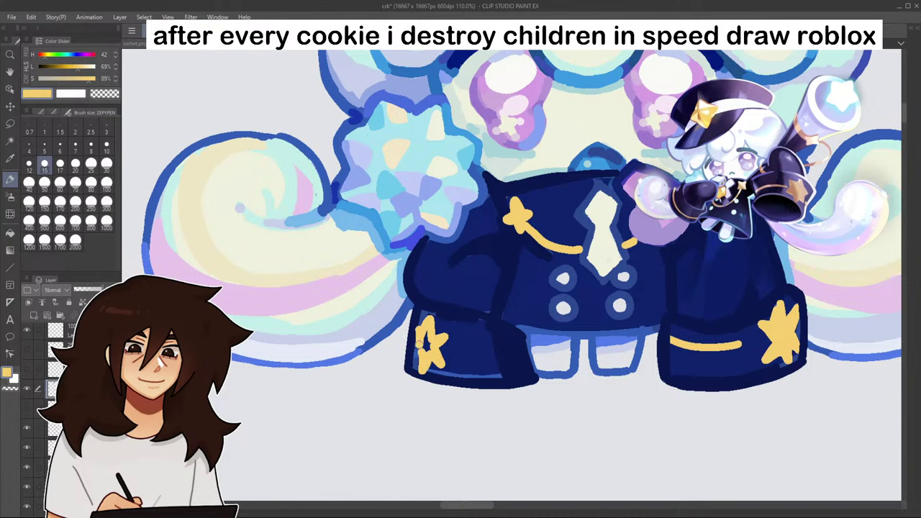
pyautogui.scroll(-5, 427, 334)
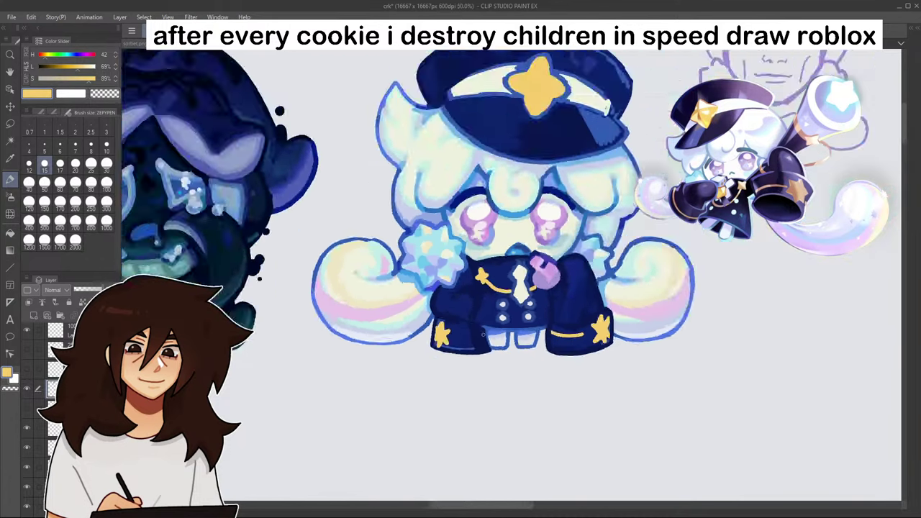
pyautogui.scroll(5, 462, 344)
pyautogui.moveTo(441, 373); pyautogui.dragTo(505, 376)
# - Smooth and thicken the outline along the top of the left ponytail curl in blue (H 220, L 45, S 58)
pyautogui.scroll(-6, 548, 376)
pyautogui.moveTo(779, 140)
pyautogui.mouseDown()
pyautogui.moveTo(816, 66)
pyautogui.moveTo(706, 97)
pyautogui.mouseUp()
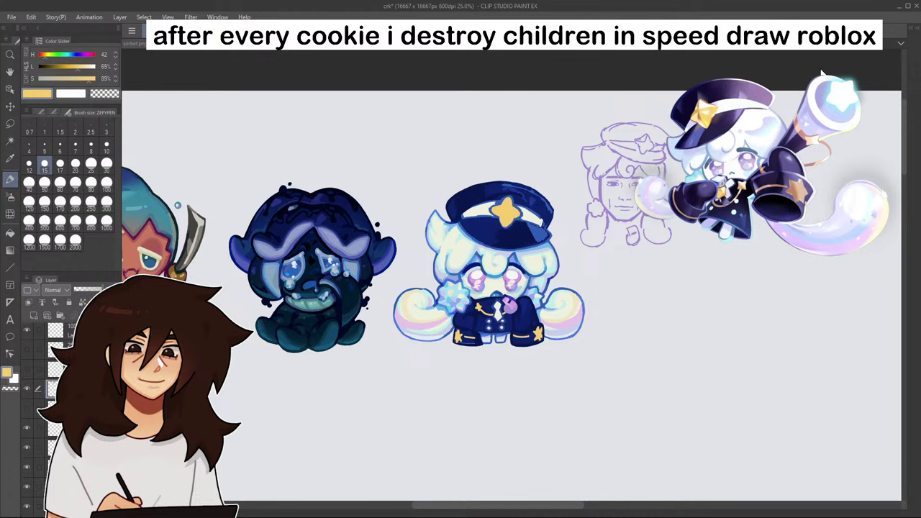
pyautogui.scroll(10, 427, 285)
pyautogui.keyDown('alt'); pyautogui.click(427, 284); pyautogui.keyUp('alt')
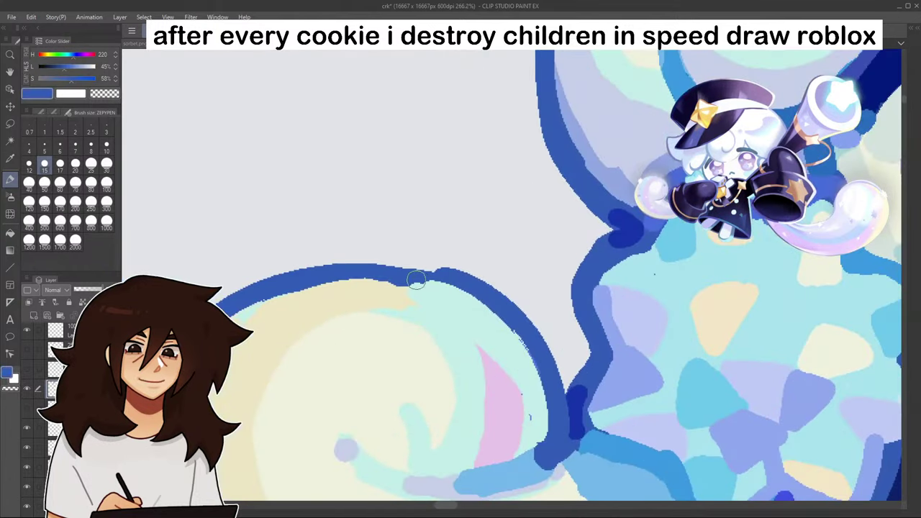
pyautogui.moveTo(400, 275)
pyautogui.mouseDown()
pyautogui.moveTo(483, 300)
pyautogui.moveTo(532, 356)
pyautogui.mouseUp()
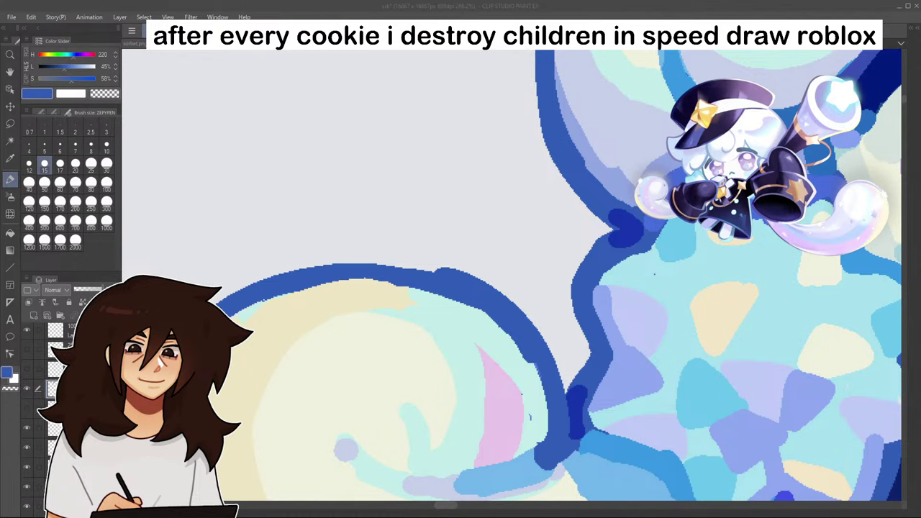
pyautogui.keyDown('alt'); pyautogui.click(452, 279); pyautogui.keyUp('alt')
pyautogui.moveTo(313, 276); pyautogui.dragTo(450, 283)
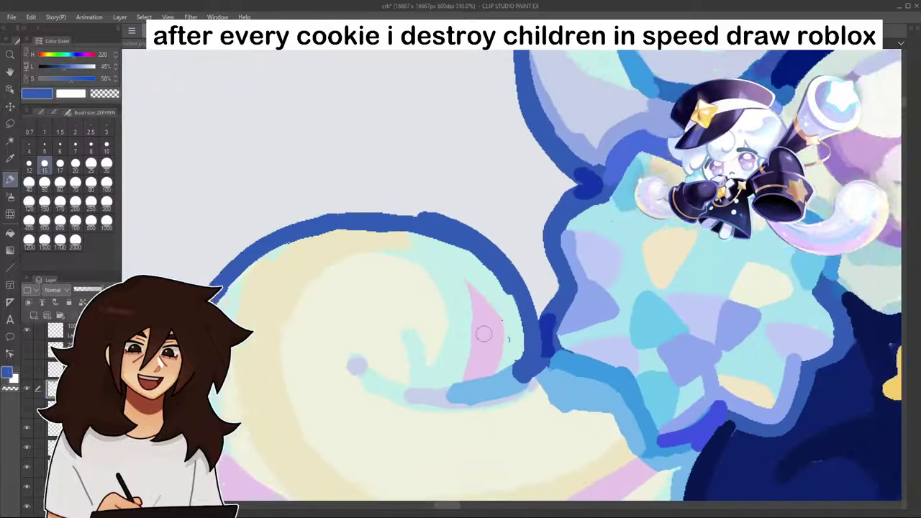
# - Brighten the outer outline of the hair on the right side with periwinkle blue (H 224, L 62, S 79)
pyautogui.scroll(2, 484, 333)
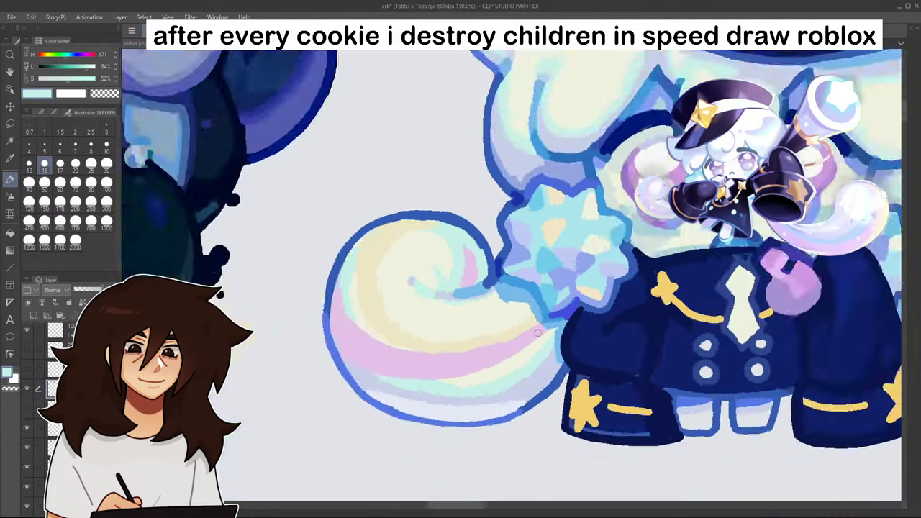
pyautogui.scroll(6, 666, 302)
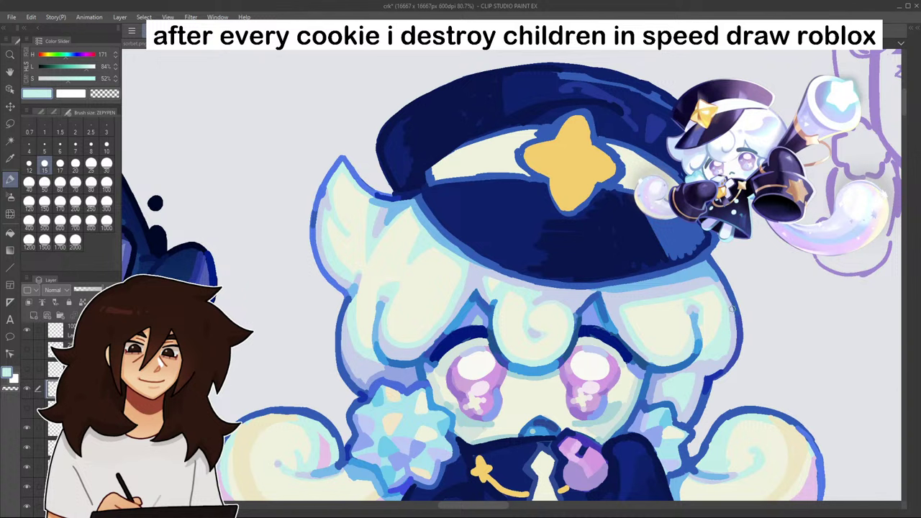
pyautogui.moveTo(738, 334); pyautogui.dragTo(736, 311)
pyautogui.keyDown('alt'); pyautogui.click(326, 275); pyautogui.keyUp('alt')
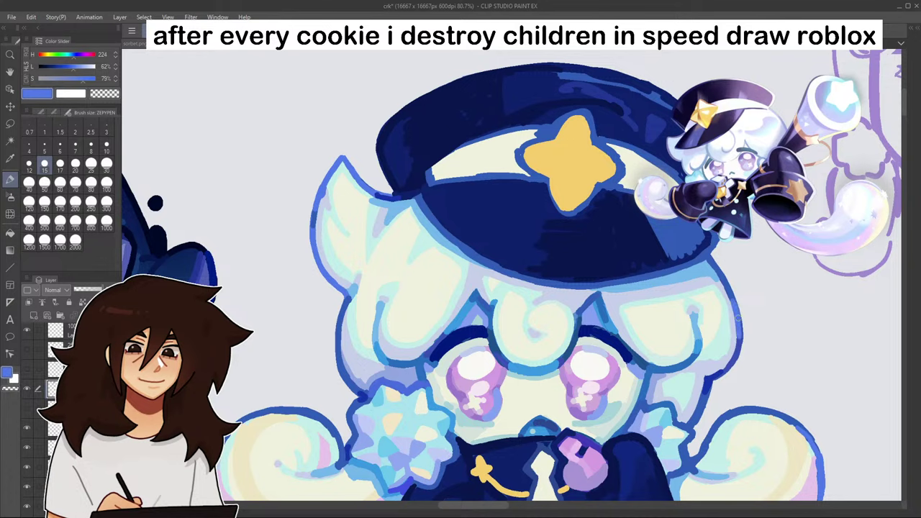
# - Paint a brighter blue highlight (H 227, L 39, S 78) along the coat's upper edge, just below the face
pyautogui.scroll(-6, 719, 314)
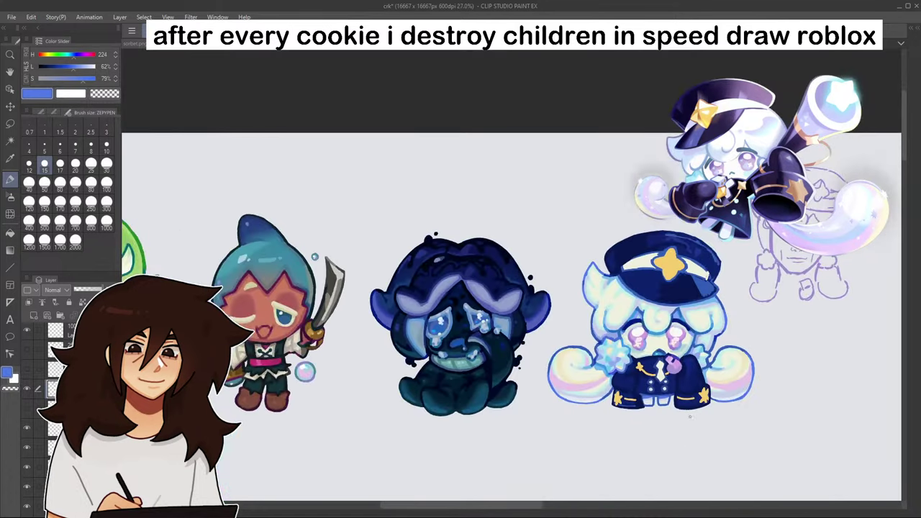
pyautogui.scroll(7, 708, 424)
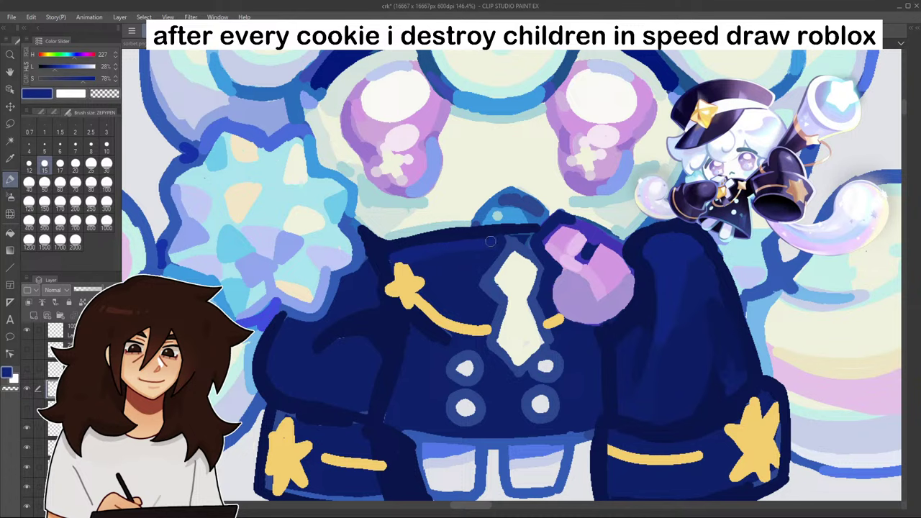
pyautogui.click(64, 67)
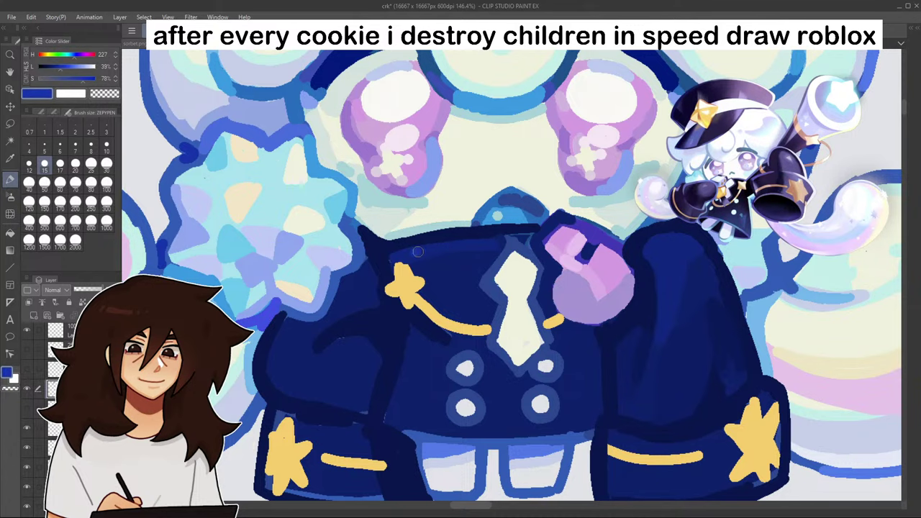
pyautogui.moveTo(418, 252); pyautogui.dragTo(500, 243)
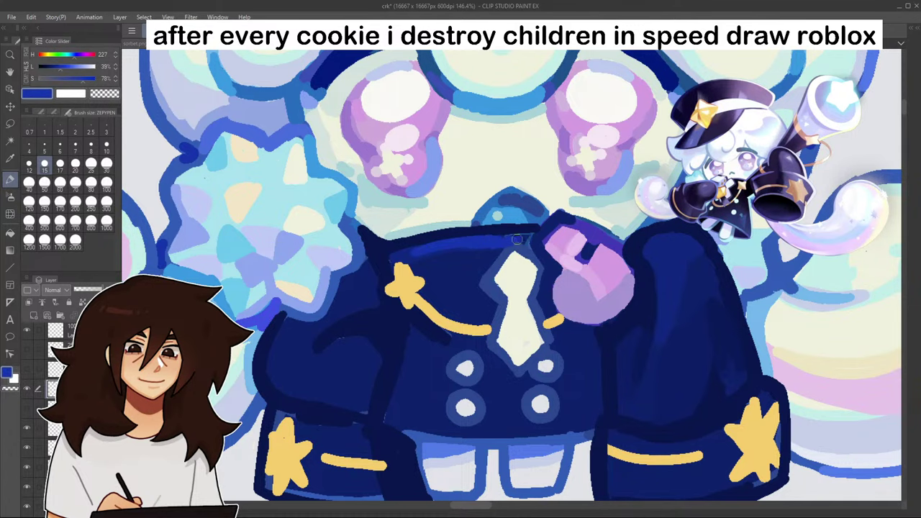
pyautogui.scroll(-6, 558, 229)
pyautogui.scroll(2, 601, 298)
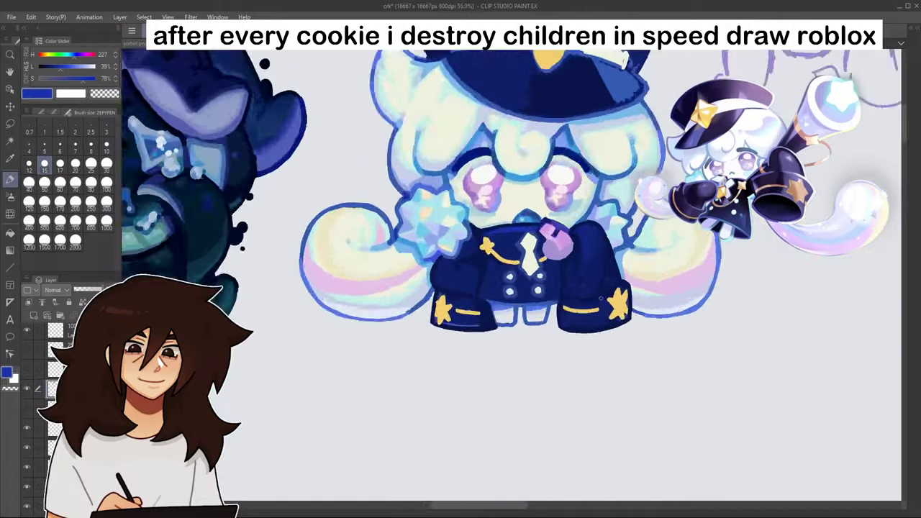
# - Repaint the rings of the left two and upper-right coat buttons navy (H 227, L 17, S 79) and round the left centres in pale grey
pyautogui.scroll(4, 601, 297)
pyautogui.keyDown('alt'); pyautogui.click(529, 232); pyautogui.keyUp('alt')
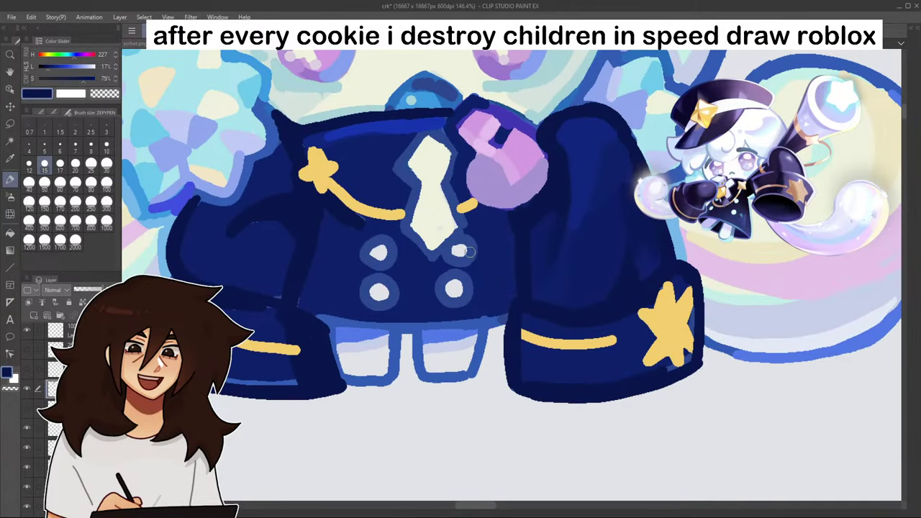
pyautogui.moveTo(470, 252)
pyautogui.mouseDown()
pyautogui.moveTo(450, 266)
pyautogui.moveTo(446, 244)
pyautogui.moveTo(458, 264)
pyautogui.moveTo(471, 241)
pyautogui.moveTo(449, 240)
pyautogui.mouseUp()
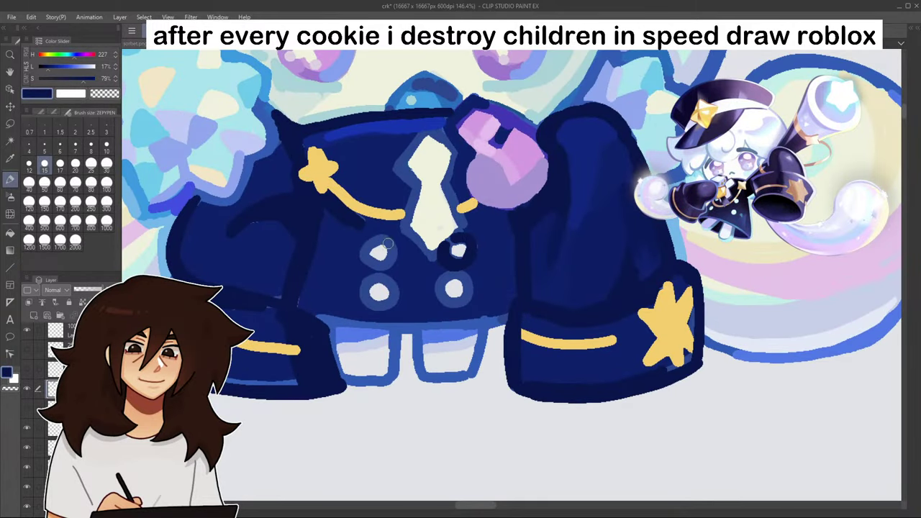
pyautogui.moveTo(389, 243)
pyautogui.mouseDown()
pyautogui.moveTo(380, 264)
pyautogui.moveTo(366, 256)
pyautogui.moveTo(395, 253)
pyautogui.mouseUp()
pyautogui.moveTo(382, 292)
pyautogui.mouseDown()
pyautogui.moveTo(395, 303)
pyautogui.moveTo(367, 305)
pyautogui.moveTo(382, 275)
pyautogui.moveTo(397, 284)
pyautogui.moveTo(377, 236)
pyautogui.moveTo(395, 243)
pyautogui.moveTo(382, 249)
pyautogui.mouseUp()
pyautogui.keyDown('alt'); pyautogui.click(380, 249); pyautogui.keyUp('alt')
pyautogui.keyDown('alt'); pyautogui.click(382, 280); pyautogui.keyUp('alt')
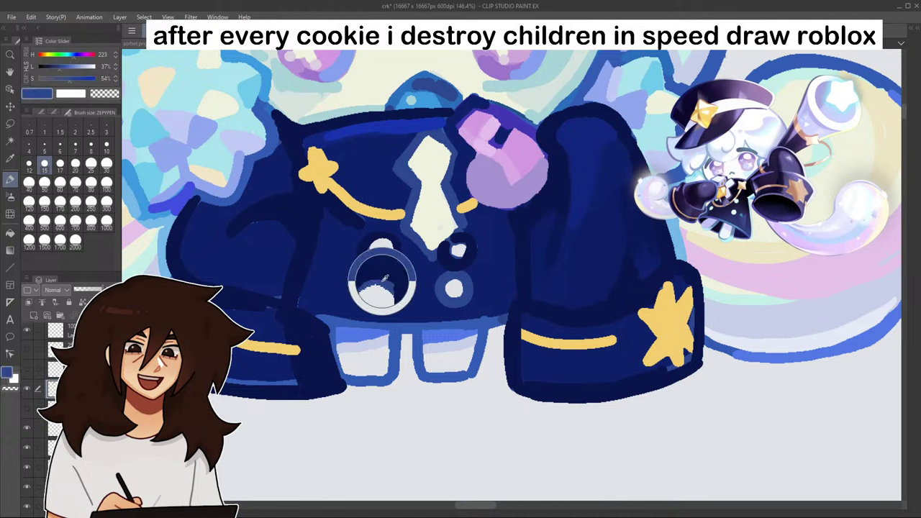
pyautogui.keyDown('alt'); pyautogui.click(380, 292); pyautogui.keyUp('alt')
pyautogui.moveTo(372, 279)
pyautogui.mouseDown()
pyautogui.moveTo(393, 283)
pyautogui.moveTo(380, 294)
pyautogui.moveTo(386, 291)
pyautogui.mouseUp()
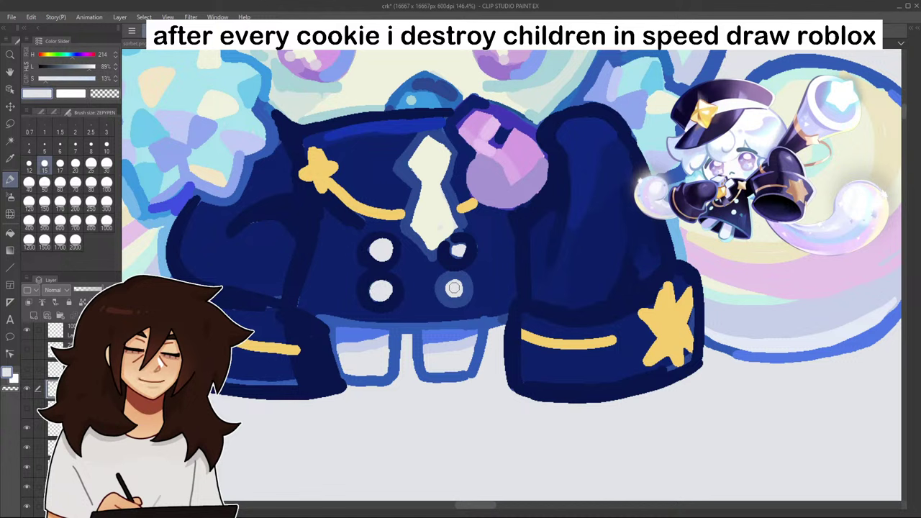
# - Darken the ring around the lower-right coat button with navy and tidy the pale centres of the right-hand buttons
pyautogui.keyDown('alt'); pyautogui.click(452, 265); pyautogui.keyUp('alt')
pyautogui.moveTo(451, 272)
pyautogui.mouseDown()
pyautogui.moveTo(443, 287)
pyautogui.moveTo(463, 301)
pyautogui.moveTo(458, 277)
pyautogui.moveTo(456, 291)
pyautogui.mouseUp()
pyautogui.keyDown('alt'); pyautogui.click(450, 288); pyautogui.keyUp('alt')
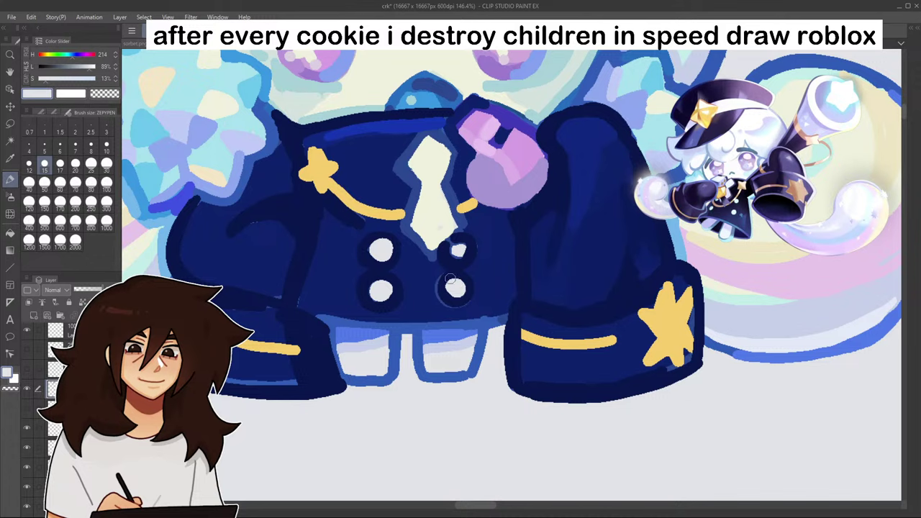
pyautogui.keyDown('alt'); pyautogui.click(432, 277); pyautogui.keyUp('alt')
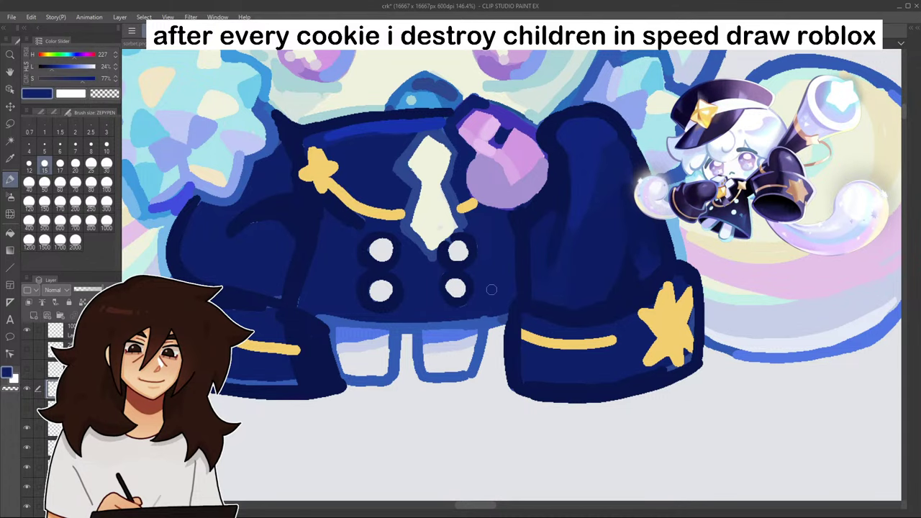
pyautogui.scroll(-8, 488, 261)
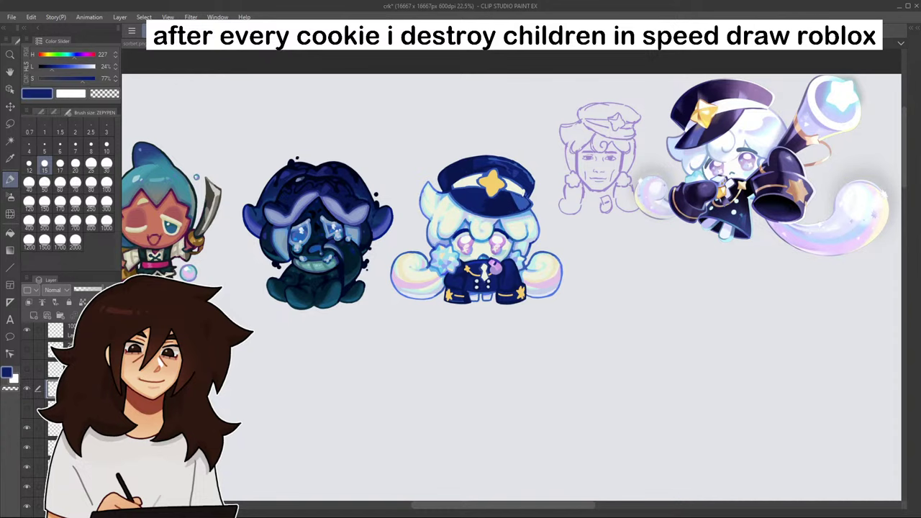
# - Fill the centres of all four coat buttons with periwinkle blue (H 224, L 73, S 78) sampled from the hair shading
pyautogui.scroll(8, 504, 245)
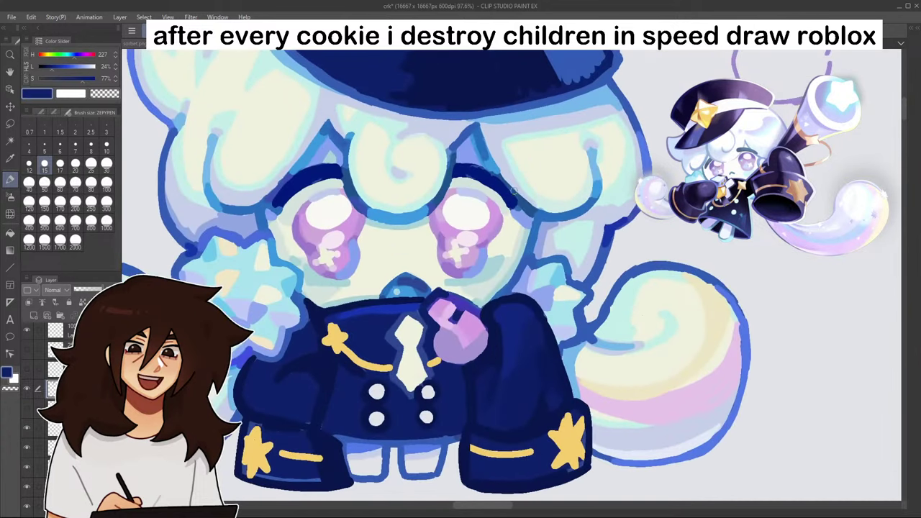
pyautogui.keyDown('alt'); pyautogui.click(469, 149); pyautogui.keyUp('alt')
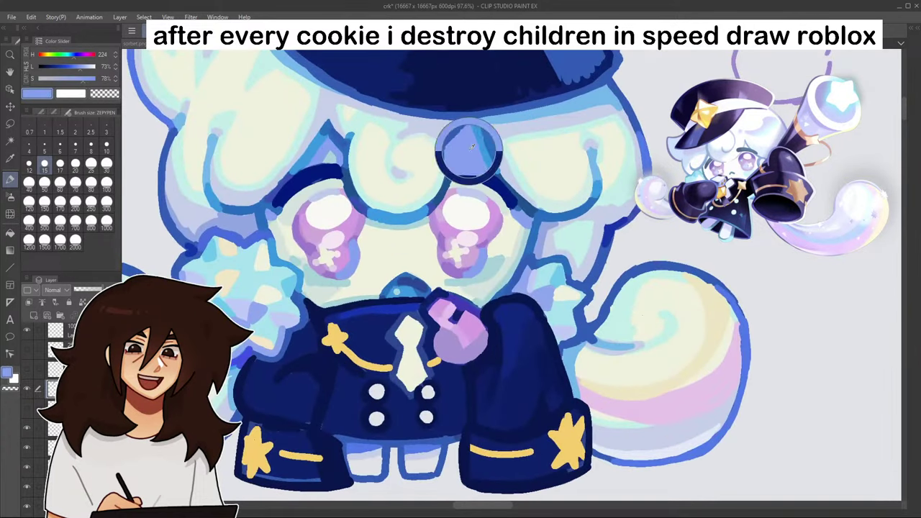
pyautogui.click(10, 233)
pyautogui.click(377, 418)
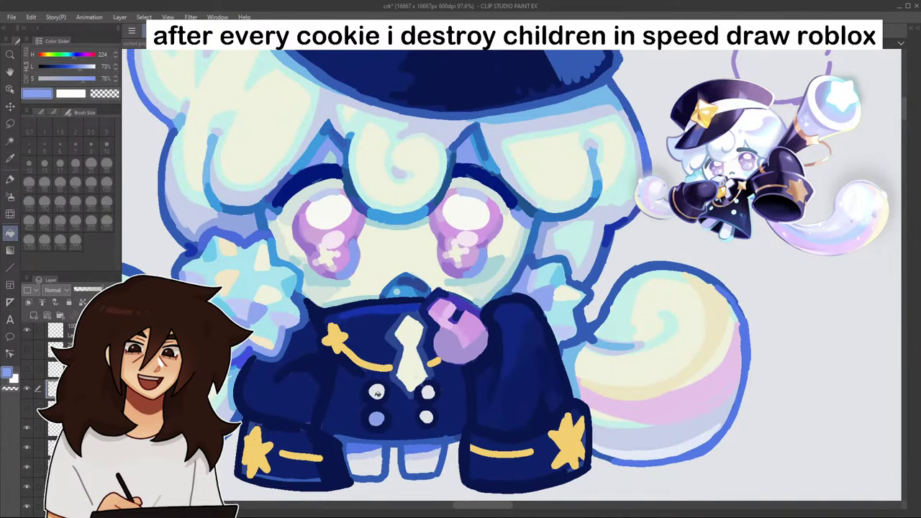
pyautogui.scroll(-4, 403, 396)
pyautogui.scroll(2, 464, 406)
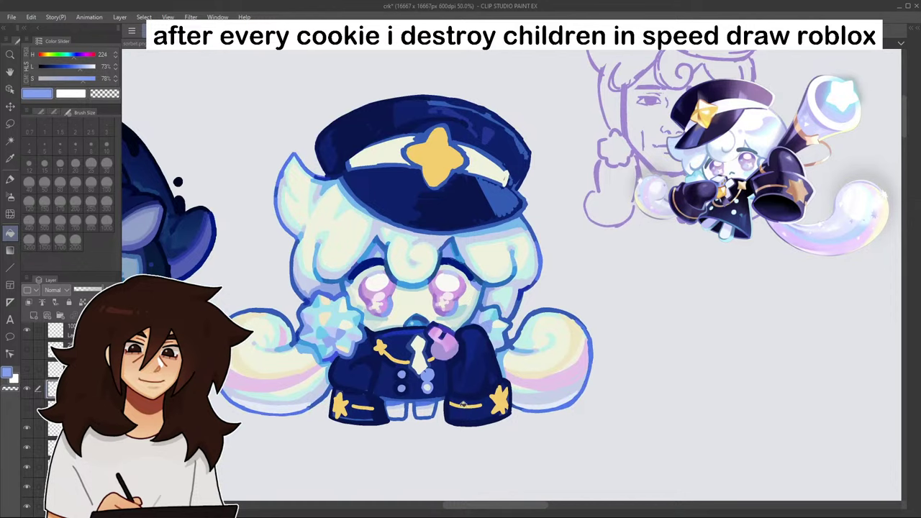
pyautogui.scroll(-4, 475, 403)
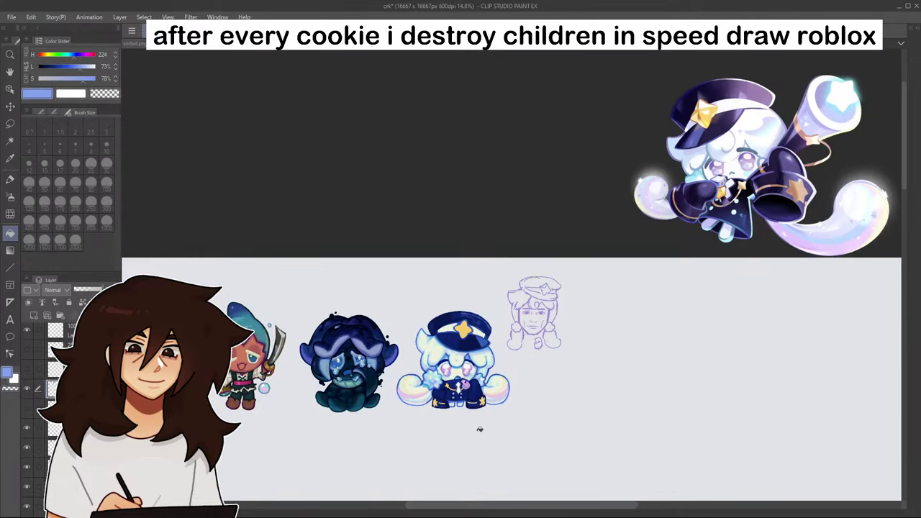
# - Reshape the right-hand coat buttons, correcting their periwinkle centres and navy rings (H 227, L 17, S 79)
pyautogui.scroll(8, 481, 429)
pyautogui.press('p')
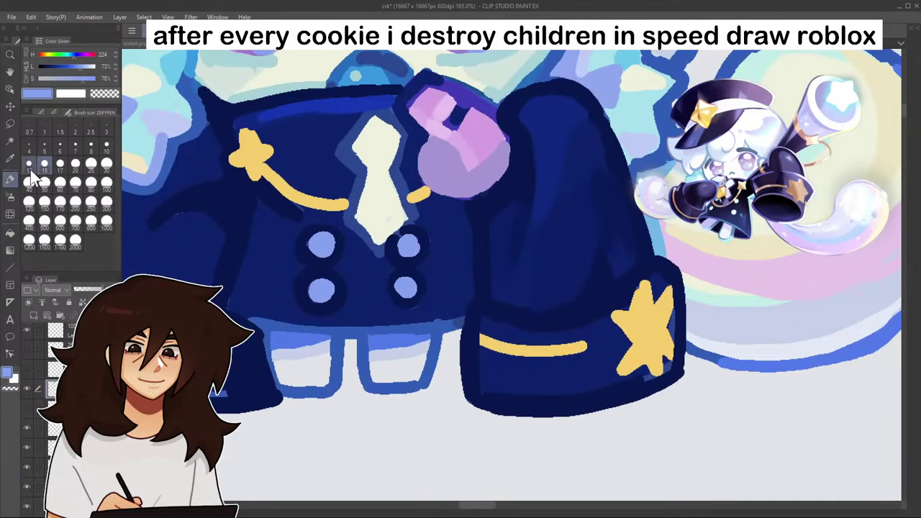
pyautogui.keyDown('alt'); pyautogui.click(404, 267); pyautogui.keyUp('alt')
pyautogui.moveTo(405, 292)
pyautogui.mouseDown()
pyautogui.moveTo(406, 244)
pyautogui.moveTo(417, 291)
pyautogui.moveTo(400, 269)
pyautogui.moveTo(394, 285)
pyautogui.moveTo(418, 305)
pyautogui.mouseUp()
pyautogui.keyDown('alt'); pyautogui.click(406, 244); pyautogui.keyUp('alt')
pyautogui.keyDown('alt'); pyautogui.click(401, 270); pyautogui.keyUp('alt')
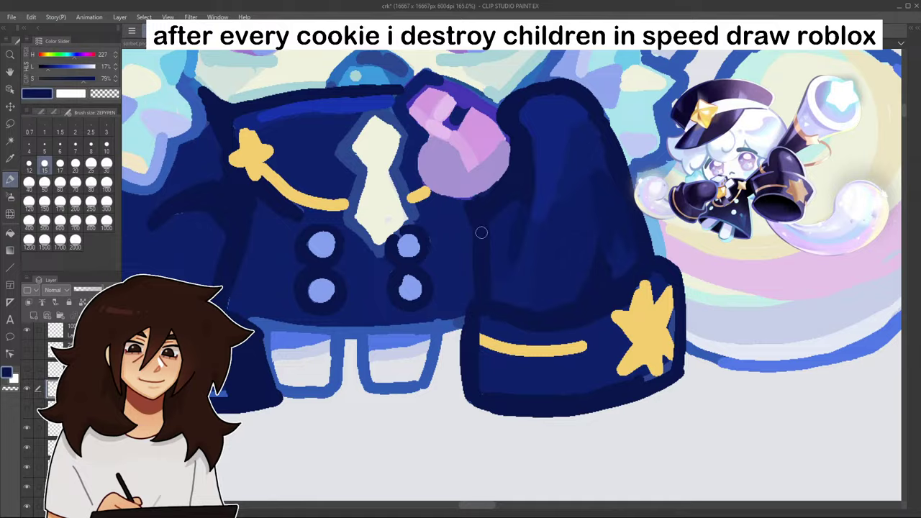
pyautogui.scroll(-15, 482, 232)
# - Repaint the outline along the coat's lower hem in dark navy (H 227, L 17, S 79)
pyautogui.scroll(13, 464, 201)
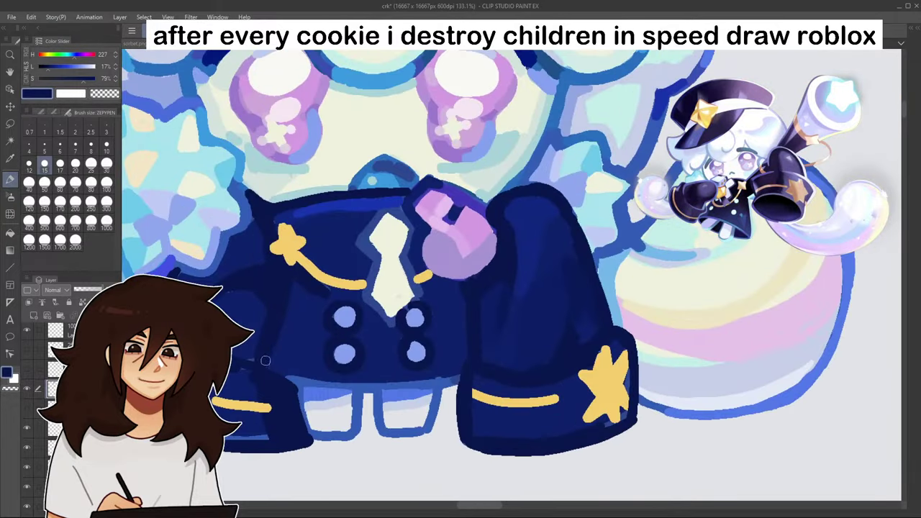
pyautogui.moveTo(265, 361)
pyautogui.mouseDown()
pyautogui.moveTo(337, 386)
pyautogui.moveTo(296, 378)
pyautogui.moveTo(456, 380)
pyautogui.mouseUp()
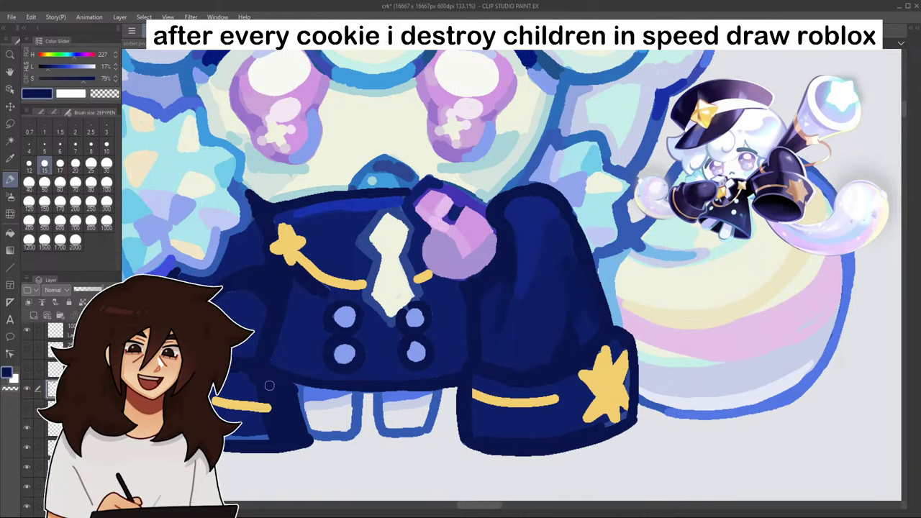
pyautogui.scroll(-10, 269, 385)
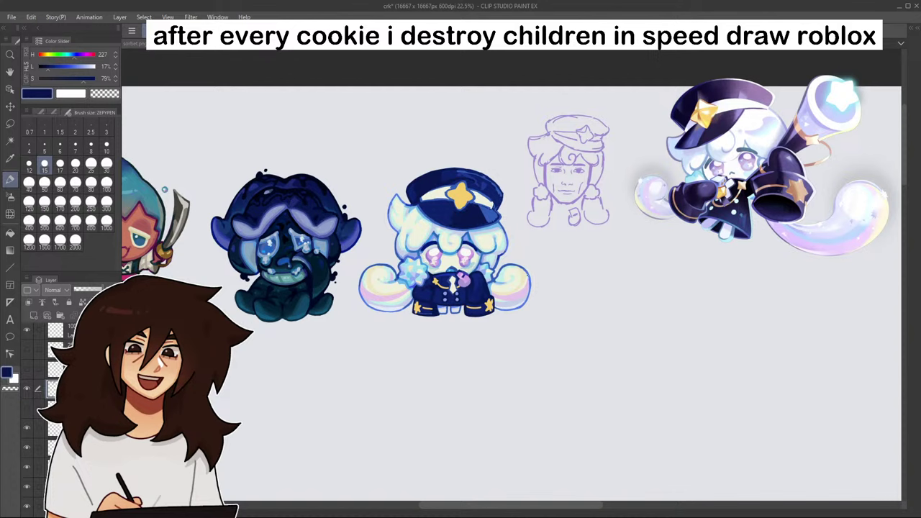
pyautogui.scroll(-4, 461, 211)
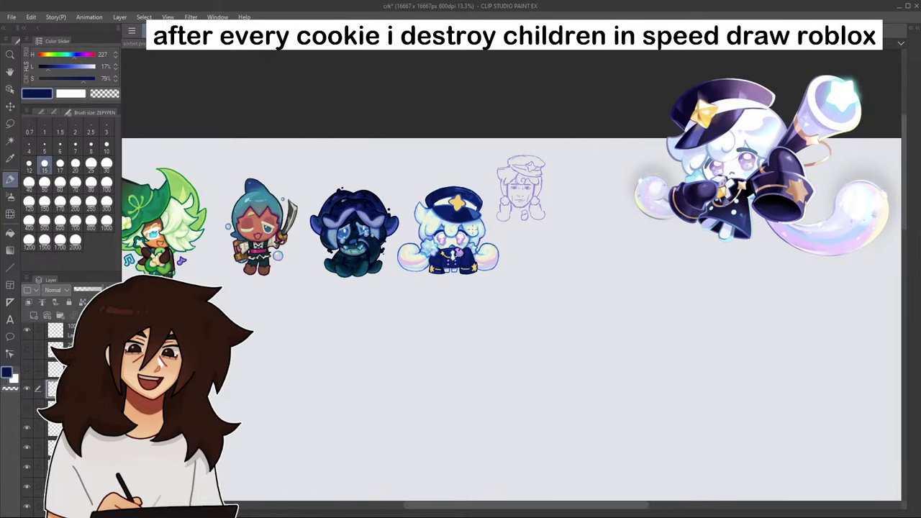
# - Shade the lower rim of the central fringe curl in pale blue (H 223, L 85, S 44) and sample its outline blue (H 212, L 33, S 66)
pyautogui.scroll(5, 466, 214)
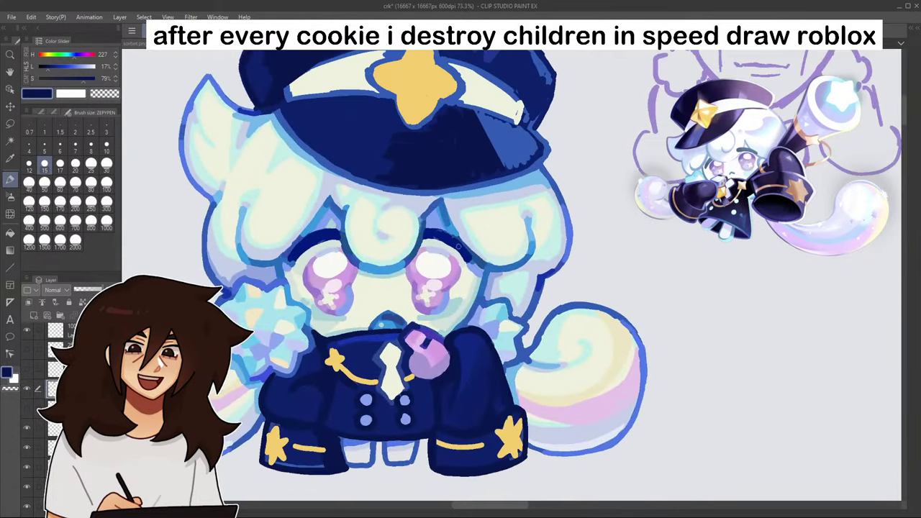
pyautogui.scroll(-1, 466, 223)
pyautogui.scroll(1, 466, 227)
pyautogui.scroll(4, 553, 181)
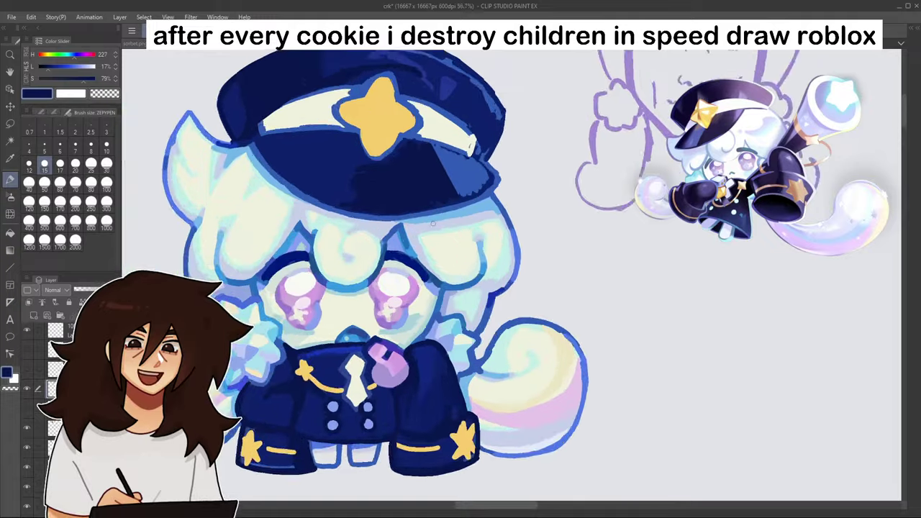
pyautogui.keyDown('alt'); pyautogui.click(348, 231); pyautogui.keyUp('alt')
pyautogui.keyDown('alt'); pyautogui.click(347, 285); pyautogui.keyUp('alt')
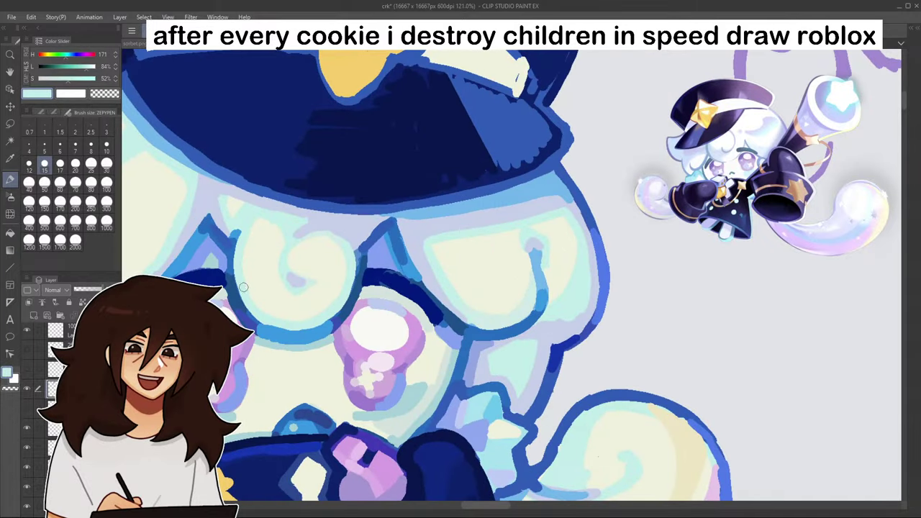
pyautogui.keyDown('alt'); pyautogui.click(345, 226); pyautogui.keyUp('alt')
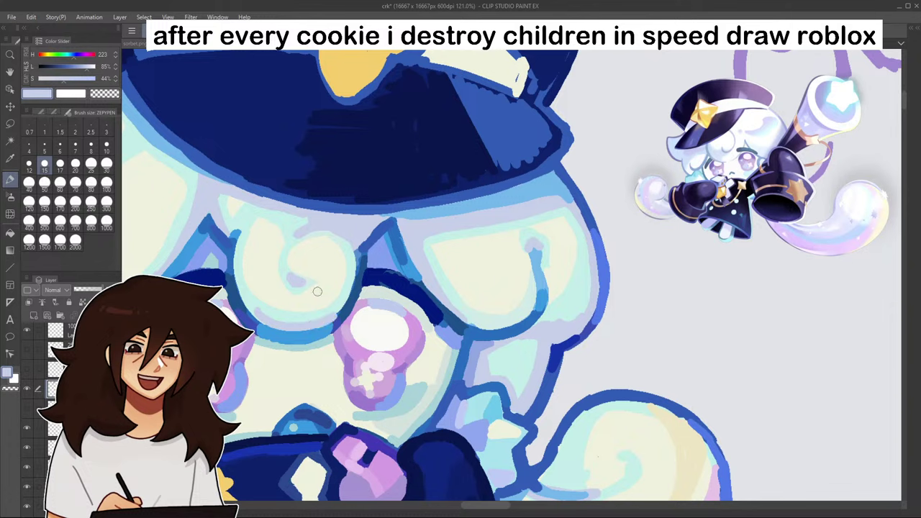
pyautogui.hotkey('ctrl', 'z')
pyautogui.moveTo(251, 309)
pyautogui.mouseDown()
pyautogui.moveTo(267, 324)
pyautogui.moveTo(309, 327)
pyautogui.moveTo(334, 317)
pyautogui.mouseUp()
pyautogui.scroll(-8, 347, 272)
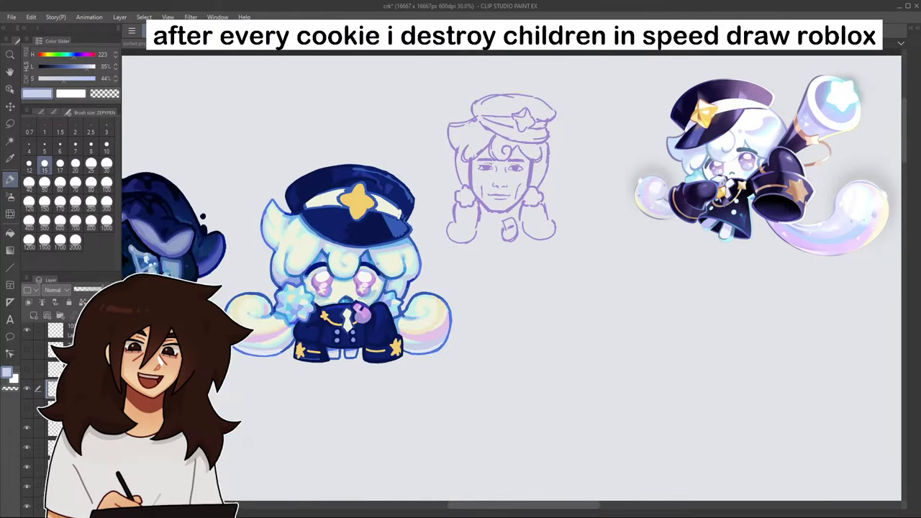
pyautogui.scroll(5, 328, 288)
pyautogui.keyDown('alt'); pyautogui.click(367, 220); pyautogui.keyUp('alt')
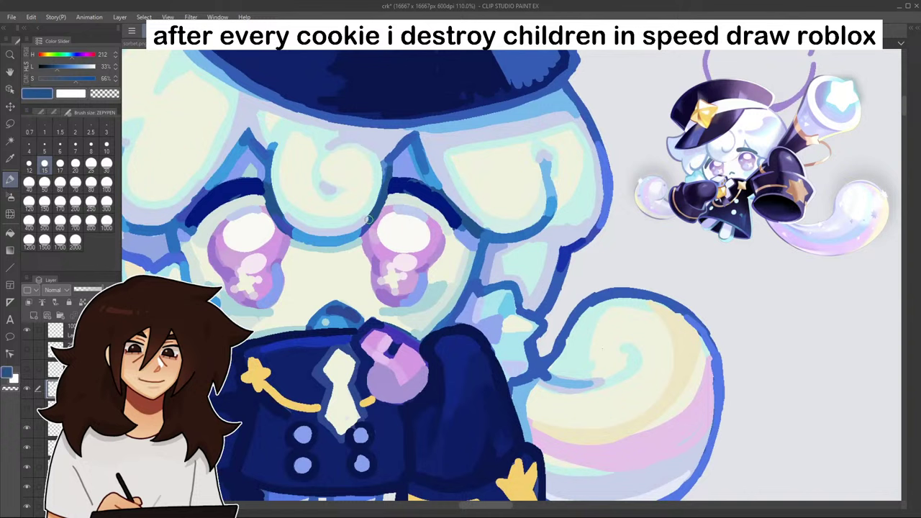
pyautogui.scroll(-4, 368, 221)
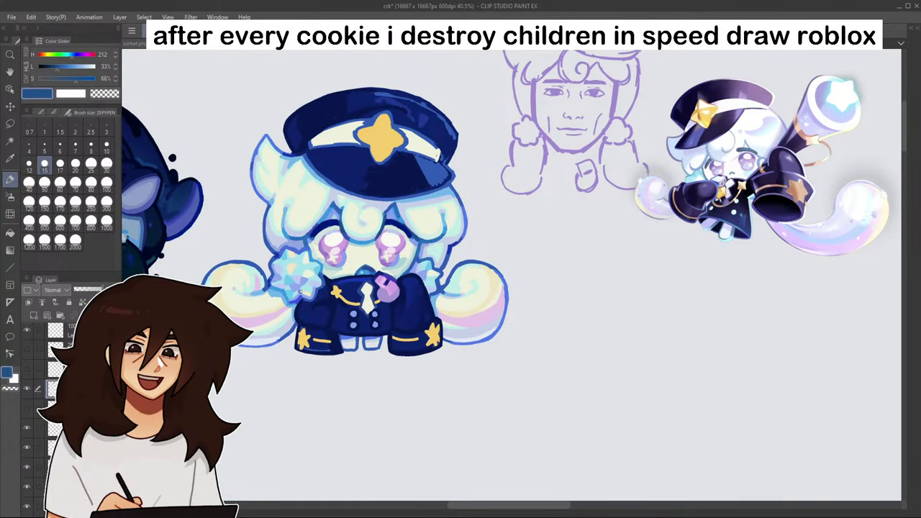
# - Paint dark navy (H 227, L 17, S 79) under the coat hem, between the legs and beside the right leg
pyautogui.scroll(3, 348, 339)
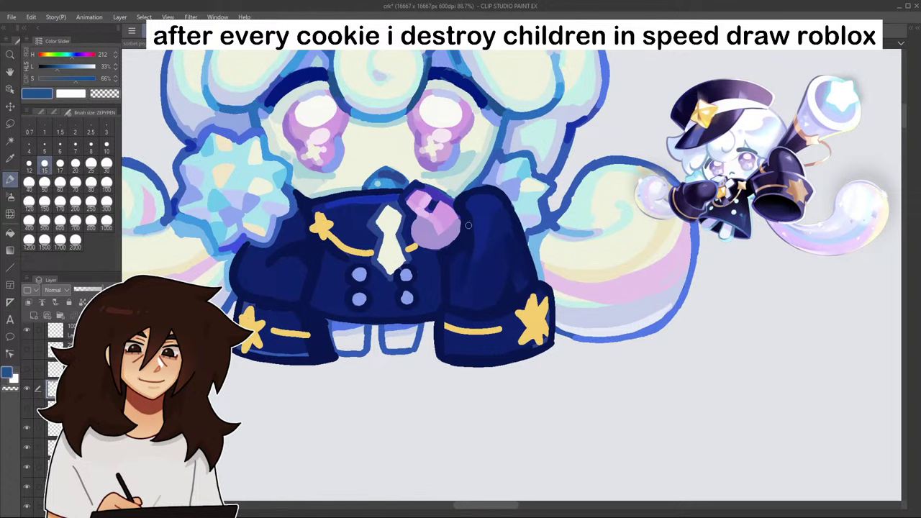
pyautogui.keyDown('alt'); pyautogui.click(387, 323); pyautogui.keyUp('alt')
pyautogui.moveTo(372, 326)
pyautogui.mouseDown()
pyautogui.moveTo(393, 311)
pyautogui.moveTo(432, 326)
pyautogui.mouseUp()
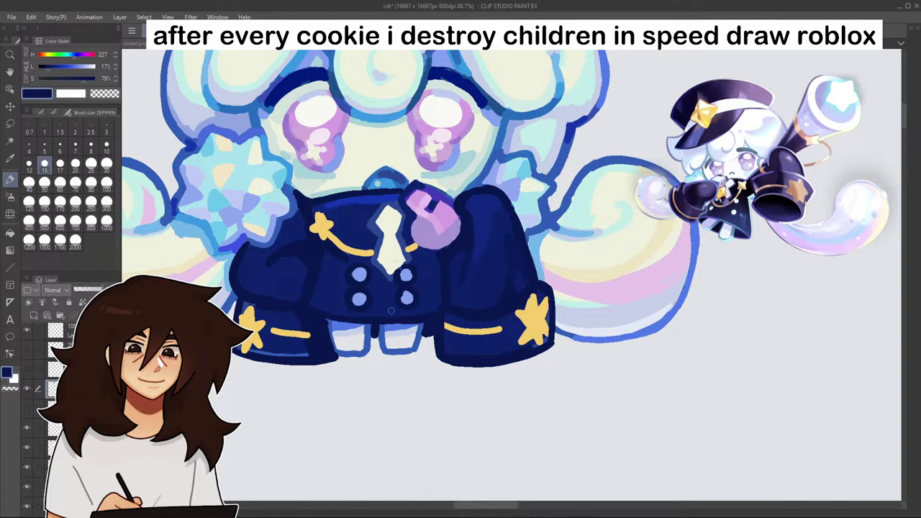
pyautogui.scroll(-5, 391, 311)
pyautogui.scroll(4, 449, 332)
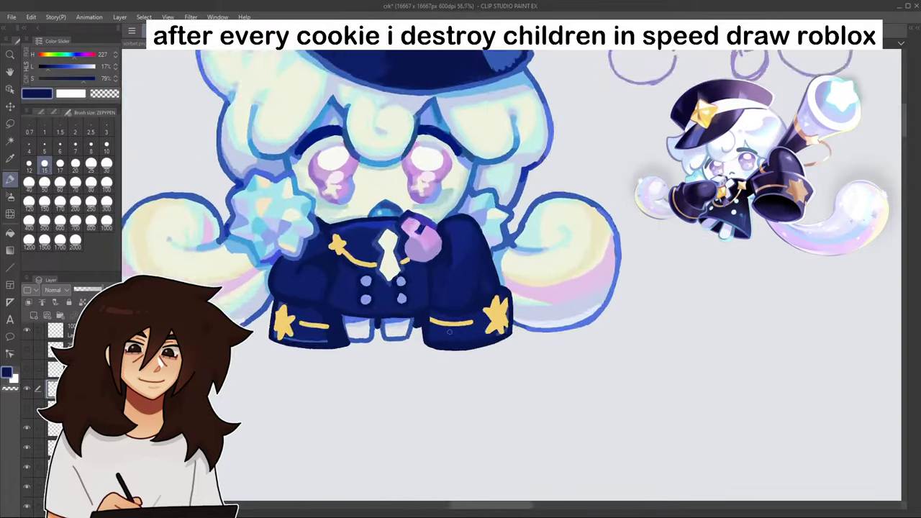
# - Clean up the bottom edge of the left leg by erasing the excess and redrawing its outline in blue (H 220, L 45, S 58)
pyautogui.scroll(6, 393, 325)
pyautogui.keyDown('alt'); pyautogui.click(317, 368); pyautogui.keyUp('alt')
pyautogui.moveTo(270, 353)
pyautogui.mouseDown()
pyautogui.moveTo(312, 363)
pyautogui.moveTo(272, 369)
pyautogui.moveTo(322, 369)
pyautogui.mouseUp()
pyautogui.click(106, 96)
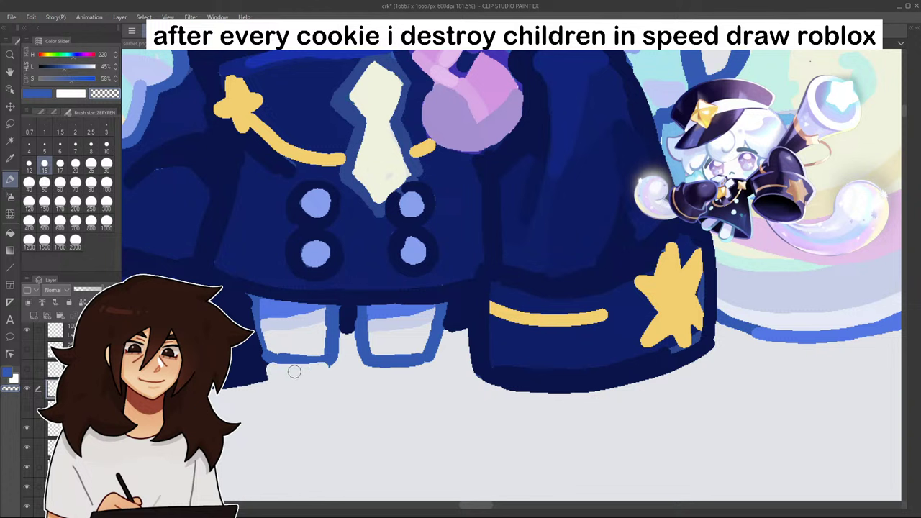
pyautogui.keyDown('alt'); pyautogui.click(287, 357); pyautogui.keyUp('alt')
pyautogui.moveTo(263, 354); pyautogui.dragTo(322, 360)
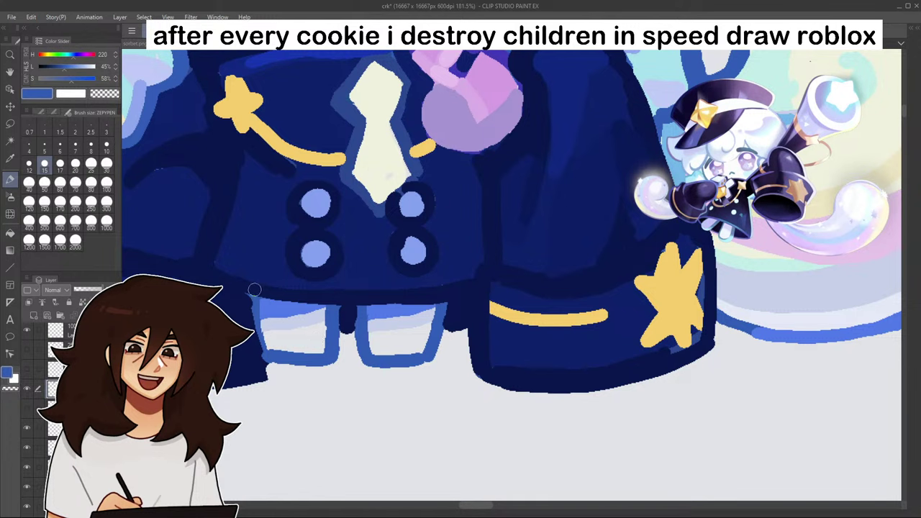
# - Examine the finished legs and coat hem up close and as part of the whole character
pyautogui.scroll(-3, 268, 342)
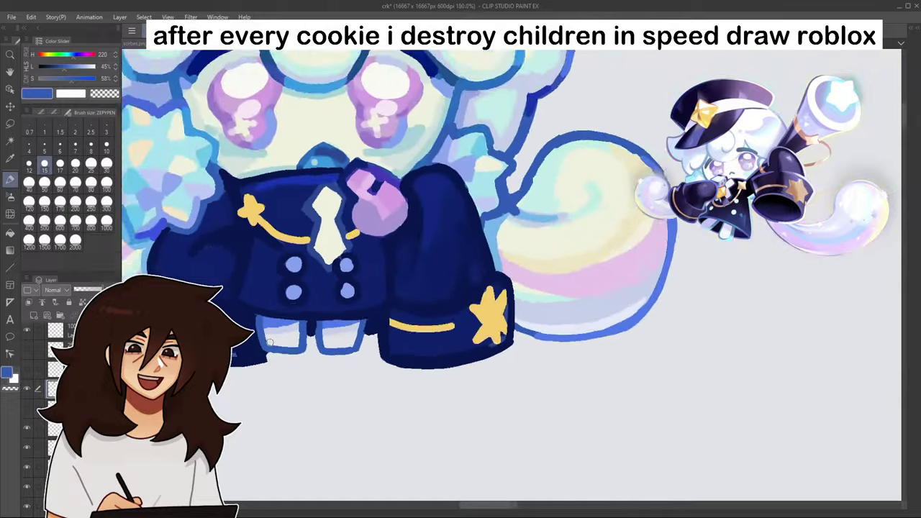
pyautogui.scroll(-4, 269, 344)
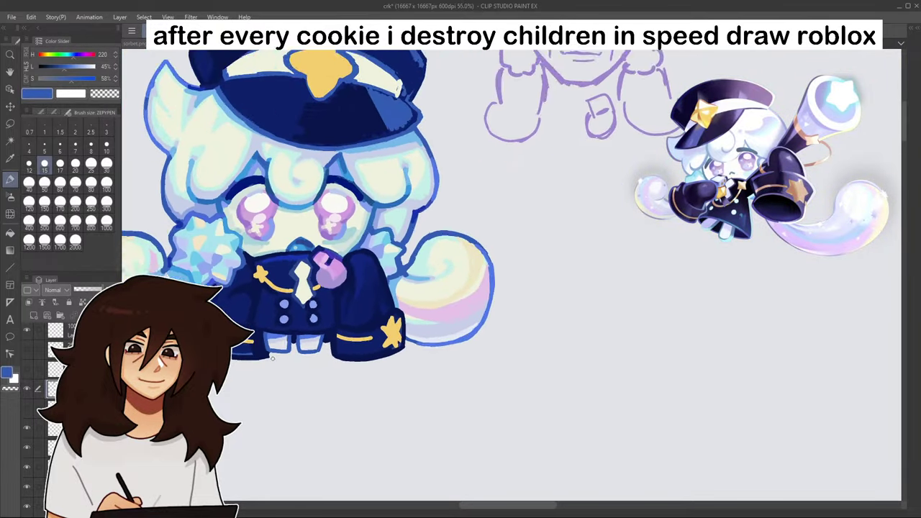
pyautogui.scroll(2, 272, 358)
pyautogui.scroll(-2, 272, 359)
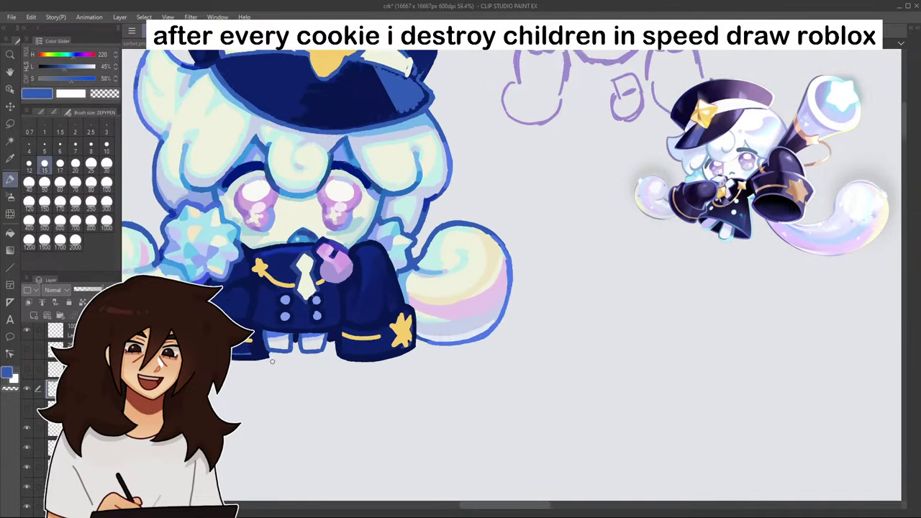
pyautogui.scroll(1, 272, 360)
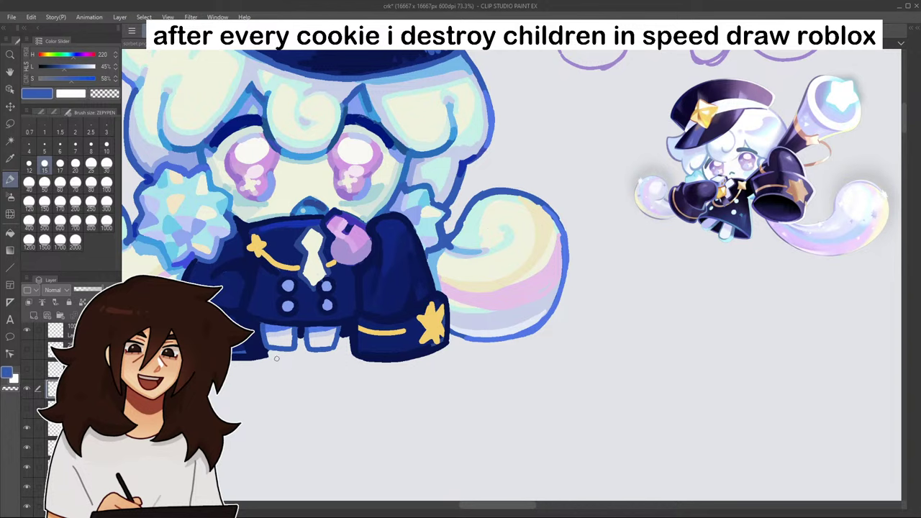
pyautogui.scroll(3, 286, 336)
pyautogui.scroll(-4, 295, 309)
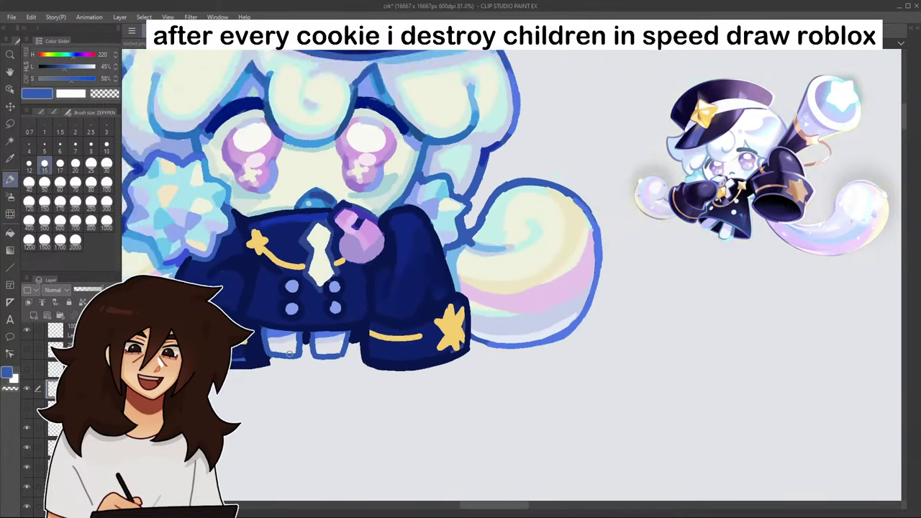
# - Sample the muted blue (H 223, L 37, S 54) and darken the upper ends of the leg outlines beneath the hem
pyautogui.scroll(2, 315, 255)
pyautogui.scroll(1, 316, 244)
pyautogui.keyDown('alt'); pyautogui.click(331, 164); pyautogui.keyUp('alt')
pyautogui.keyDown('alt'); pyautogui.click(288, 232); pyautogui.keyUp('alt')
pyautogui.keyDown('alt'); pyautogui.click(253, 327); pyautogui.keyUp('alt')
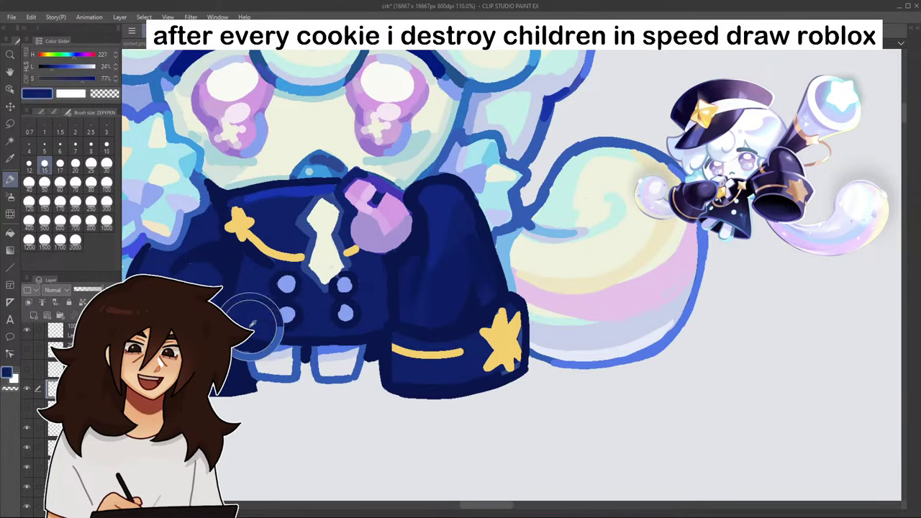
pyautogui.keyDown('alt'); pyautogui.click(331, 160); pyautogui.keyUp('alt')
pyautogui.moveTo(331, 160)
pyautogui.mouseDown()
pyautogui.moveTo(253, 331)
pyautogui.moveTo(337, 168)
pyautogui.mouseUp()
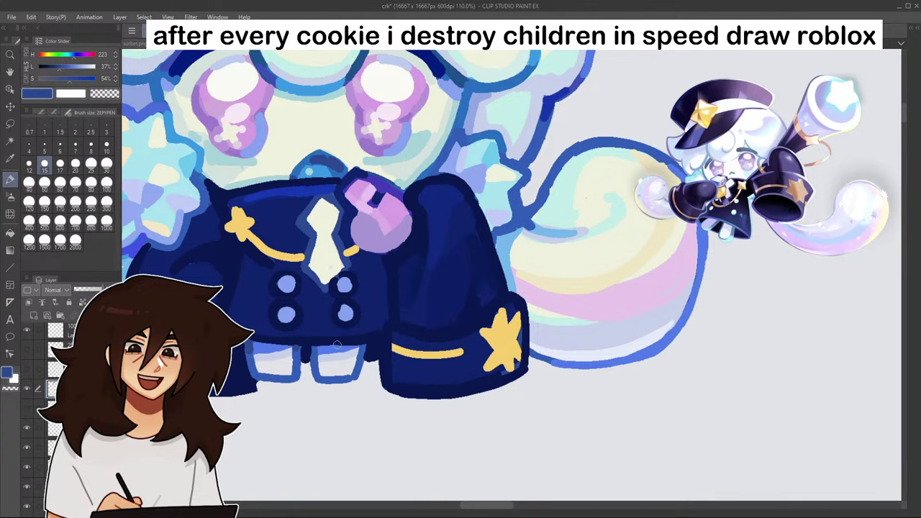
# - Sample the outline blue (H 220, L 45, S 58) and touch up the lower outline of the left hair curl
pyautogui.scroll(-5, 362, 349)
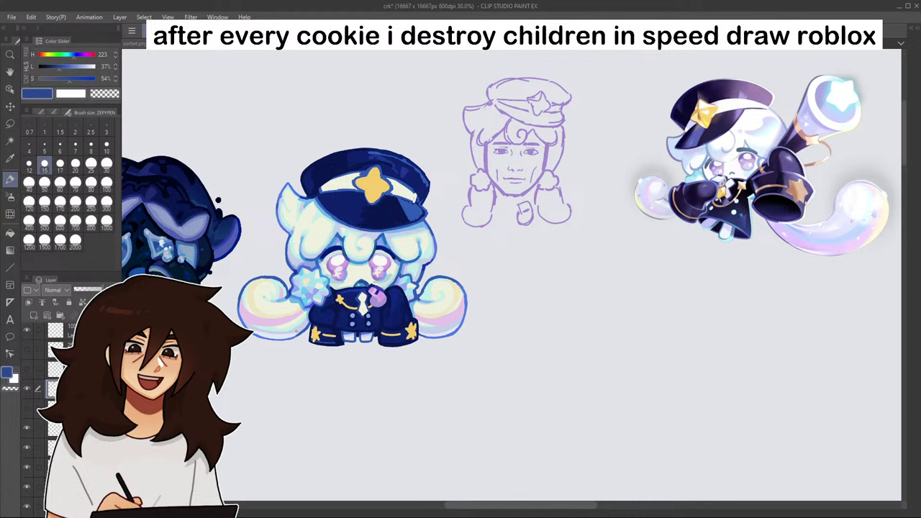
pyautogui.scroll(3, 296, 331)
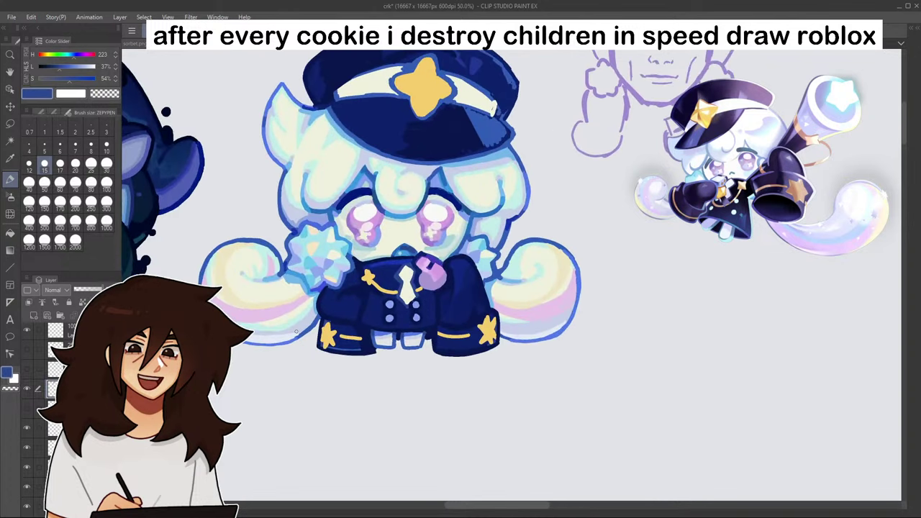
pyautogui.scroll(2, 296, 331)
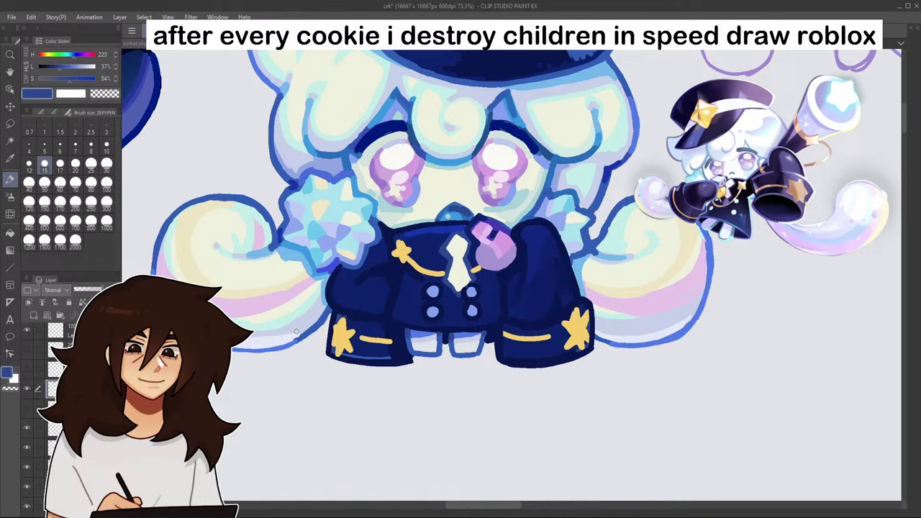
pyautogui.scroll(4, 296, 331)
pyautogui.keyDown('alt'); pyautogui.click(305, 353); pyautogui.keyUp('alt')
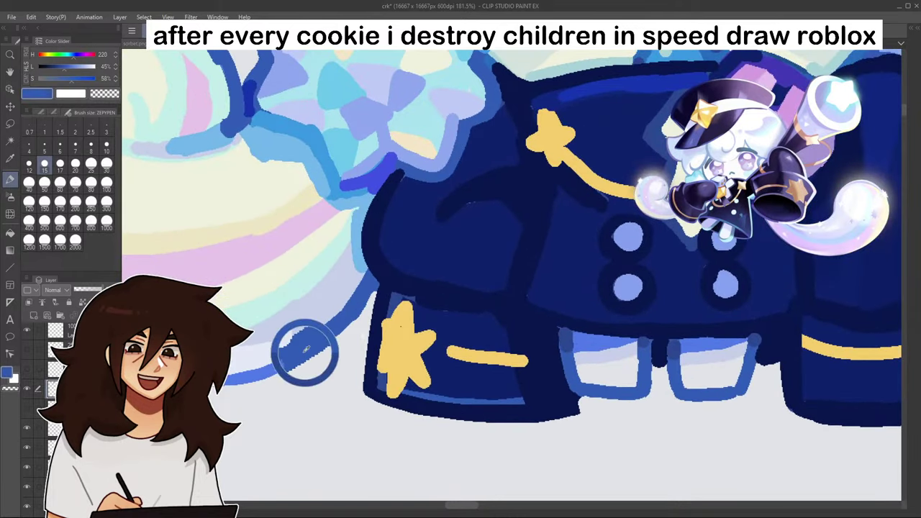
pyautogui.moveTo(300, 349); pyautogui.dragTo(291, 358)
# - Paint dark navy (H 227, L 17, S 79) around the chest's gold star and along both sides of its gold cord
pyautogui.scroll(-2, 363, 299)
pyautogui.scroll(-4, 390, 288)
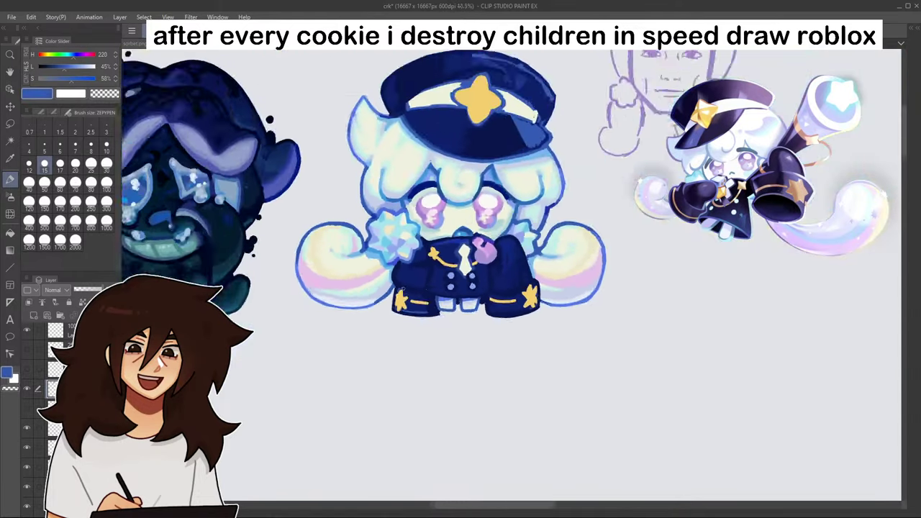
pyautogui.scroll(6, 467, 167)
pyautogui.scroll(2, 467, 168)
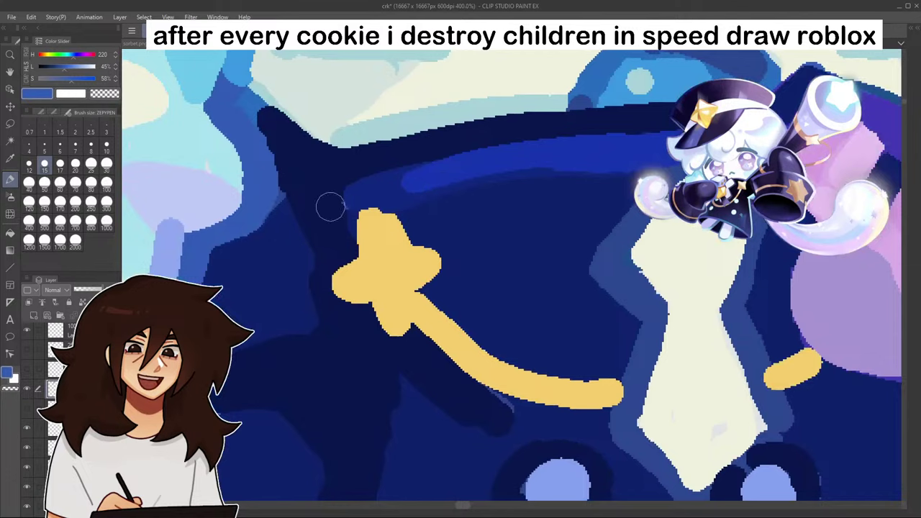
pyautogui.keyDown('alt'); pyautogui.click(329, 206); pyautogui.keyUp('alt')
pyautogui.moveTo(331, 209)
pyautogui.mouseDown()
pyautogui.moveTo(339, 236)
pyautogui.moveTo(366, 196)
pyautogui.moveTo(395, 206)
pyautogui.moveTo(415, 236)
pyautogui.moveTo(444, 243)
pyautogui.mouseUp()
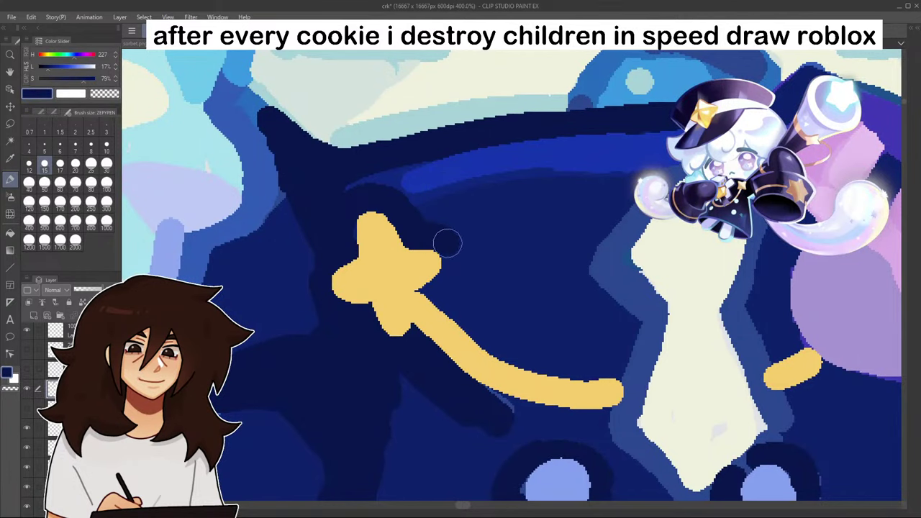
pyautogui.moveTo(439, 281)
pyautogui.mouseDown()
pyautogui.moveTo(490, 341)
pyautogui.moveTo(533, 357)
pyautogui.moveTo(613, 356)
pyautogui.mouseUp()
pyautogui.scroll(-6, 612, 355)
pyautogui.scroll(-2, 657, 333)
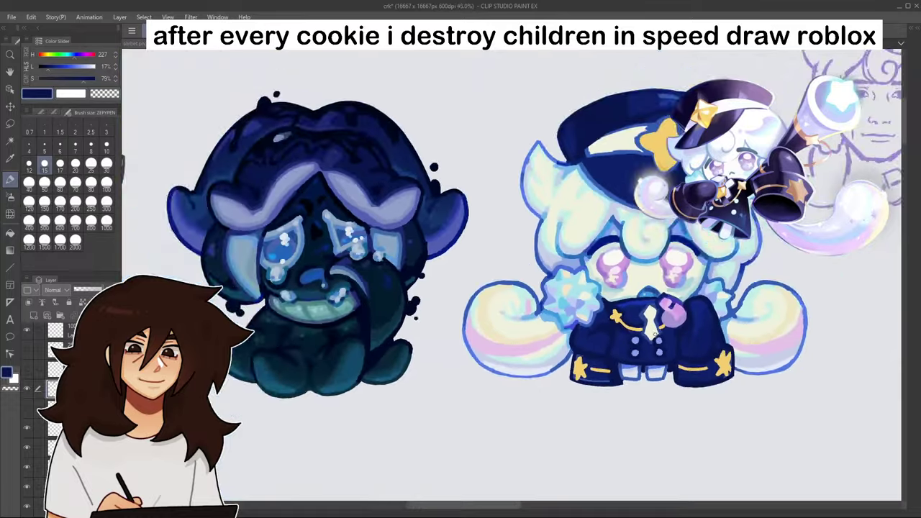
pyautogui.scroll(5, 634, 324)
pyautogui.scroll(-1, 588, 308)
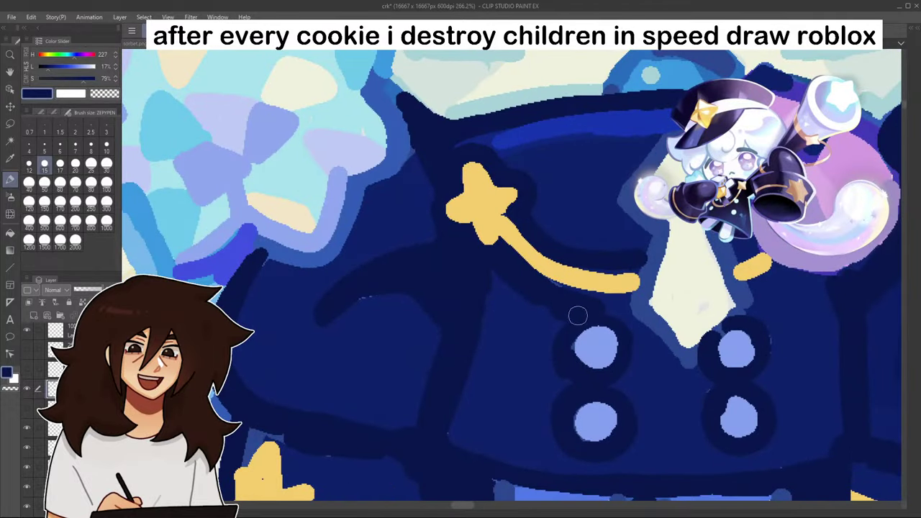
# - Paint a dark navy fold (H 227, L 17, S 79) near the shoulder of the right sleeve
pyautogui.scroll(-12, 498, 270)
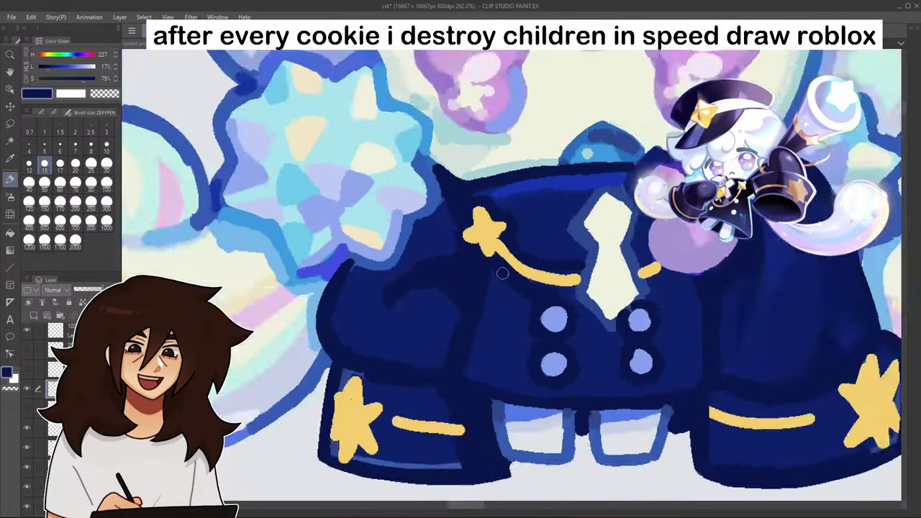
pyautogui.scroll(14, 564, 290)
pyautogui.scroll(-20, 551, 289)
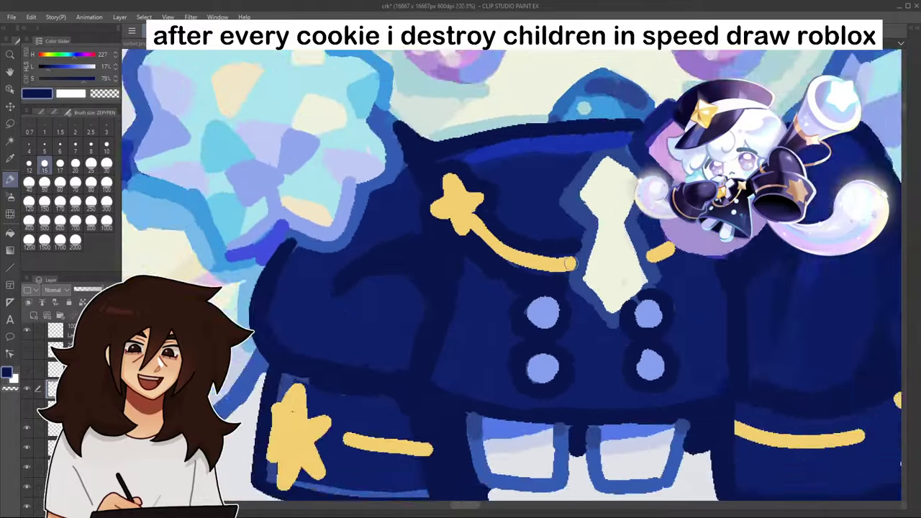
pyautogui.scroll(7, 644, 281)
pyautogui.scroll(3, 643, 280)
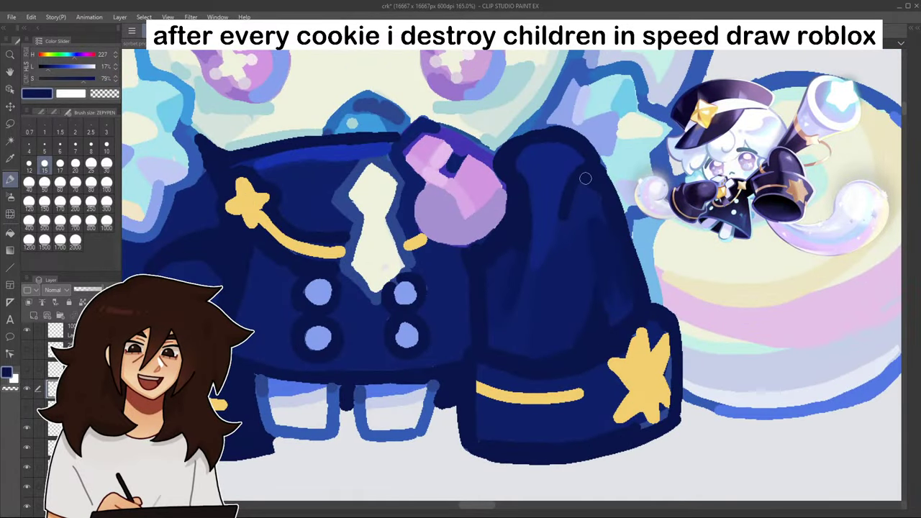
pyautogui.scroll(-6, 611, 208)
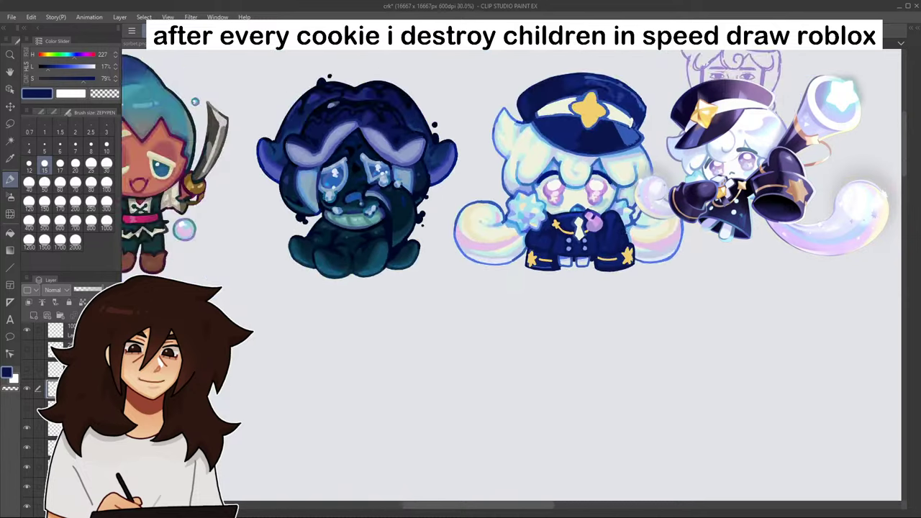
# - Paint highlights on the sleeves in blue (H 227, L 28, S 78) and sample the brighter blue (H 227, L 39, S 79)
pyautogui.scroll(3, 611, 221)
pyautogui.scroll(2, 611, 221)
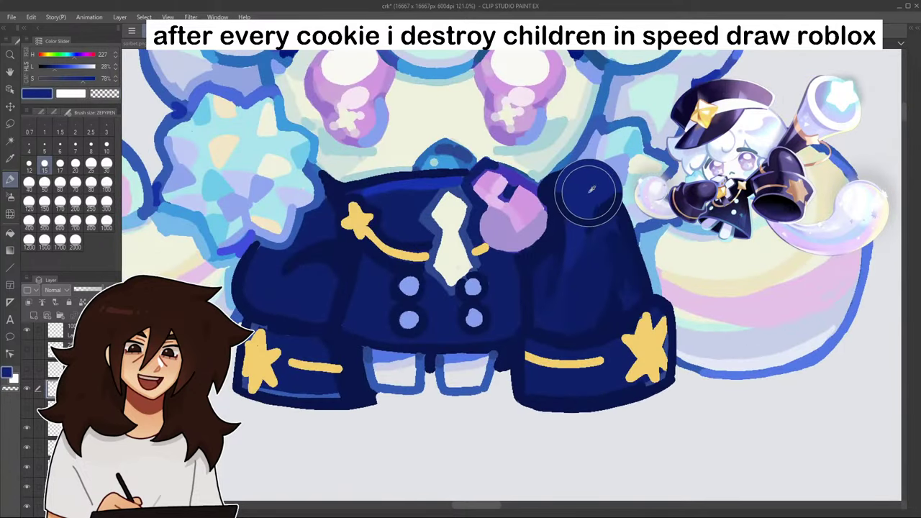
pyautogui.scroll(-5, 590, 197)
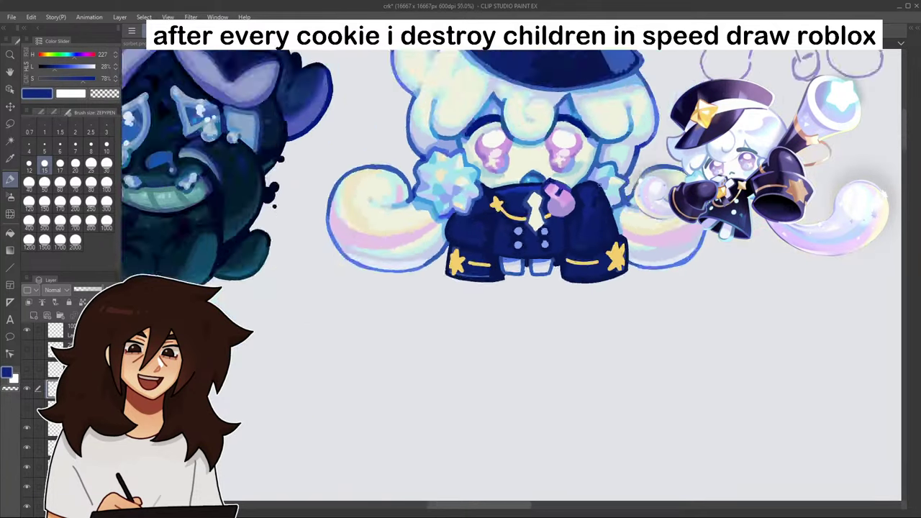
pyautogui.scroll(4, 519, 184)
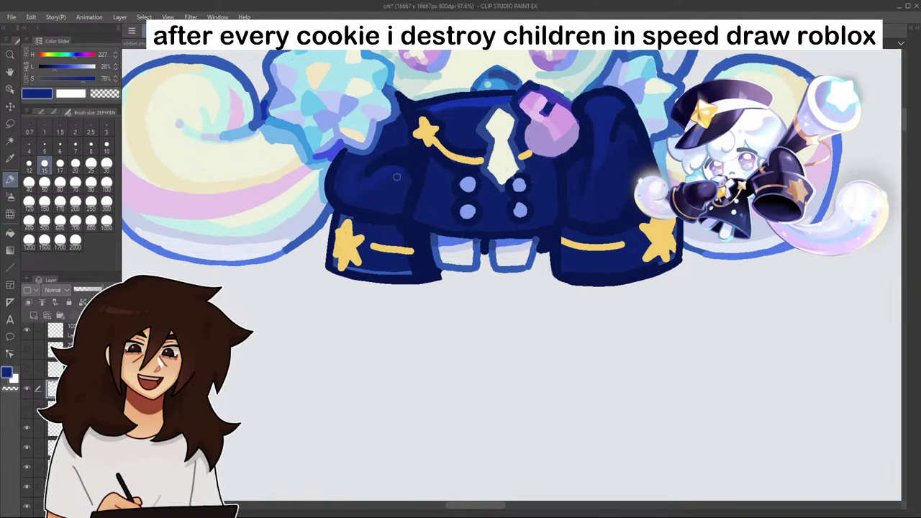
pyautogui.scroll(-6, 431, 151)
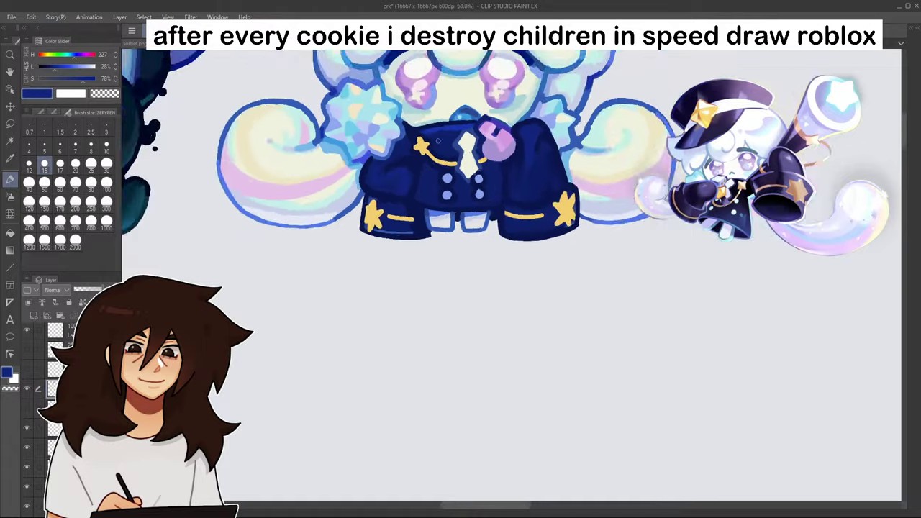
pyautogui.moveTo(701, 170); pyautogui.dragTo(640, 345)
pyautogui.scroll(5, 391, 353)
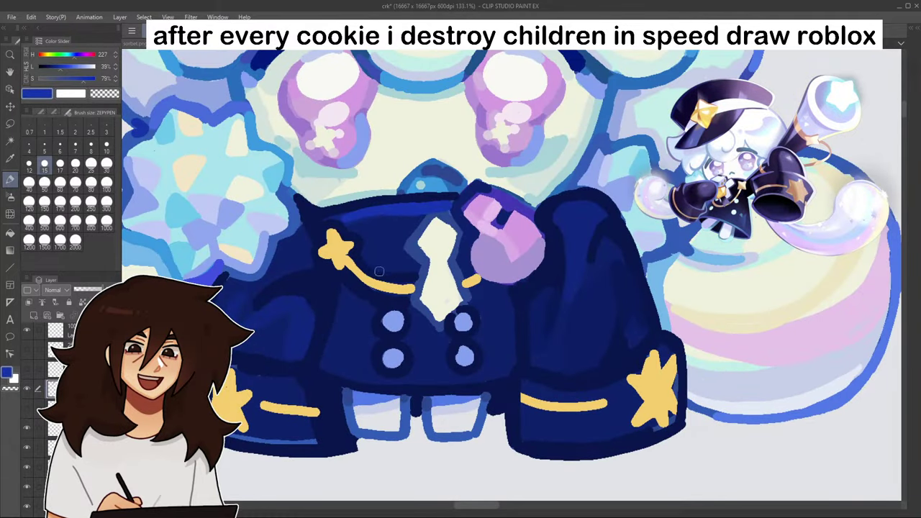
# - Fill the left shoulder area beside the pompom with dark navy (H 227, L 17, S 79)
pyautogui.keyDown('alt'); pyautogui.click(319, 290); pyautogui.keyUp('alt')
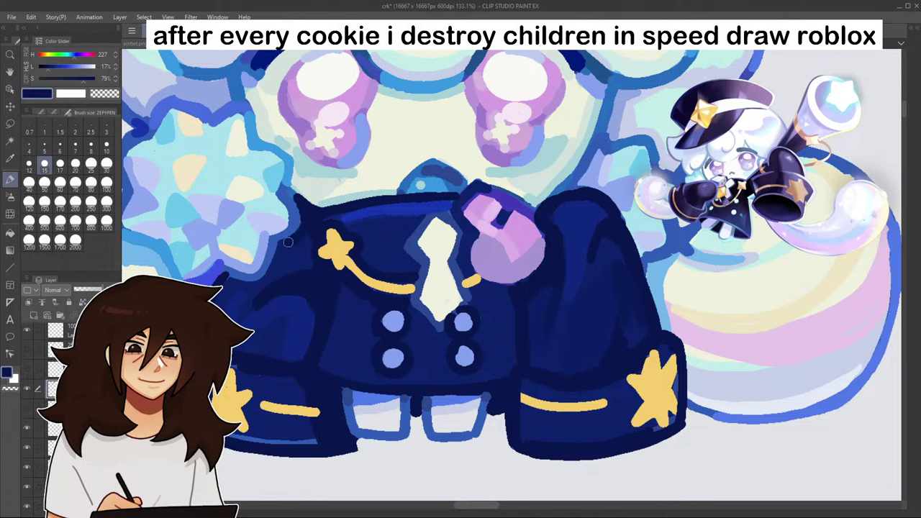
pyautogui.moveTo(285, 252)
pyautogui.mouseDown()
pyautogui.moveTo(304, 242)
pyautogui.moveTo(300, 269)
pyautogui.mouseUp()
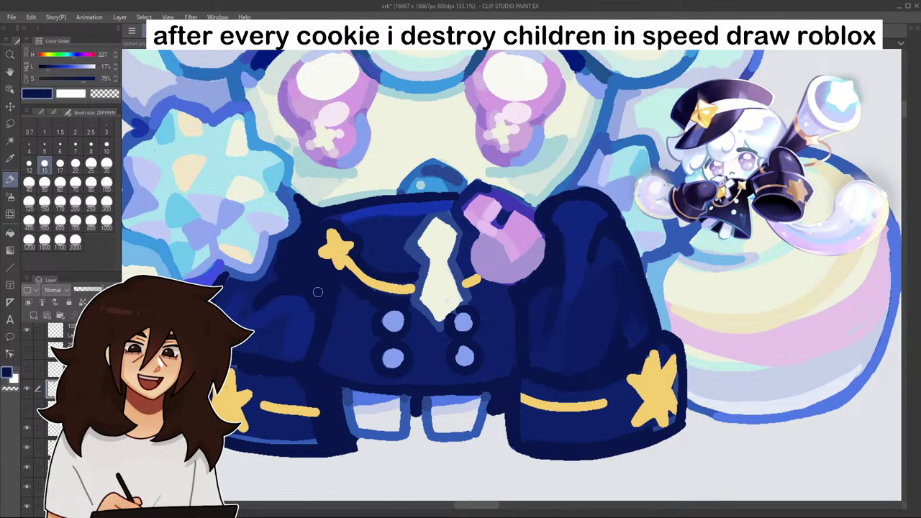
pyautogui.scroll(-12, 413, 228)
# - Shade the coat front around the right-hand buttons and toward the right sleeve in dark navy (H 227, L 17, S 79)
pyautogui.scroll(9, 441, 241)
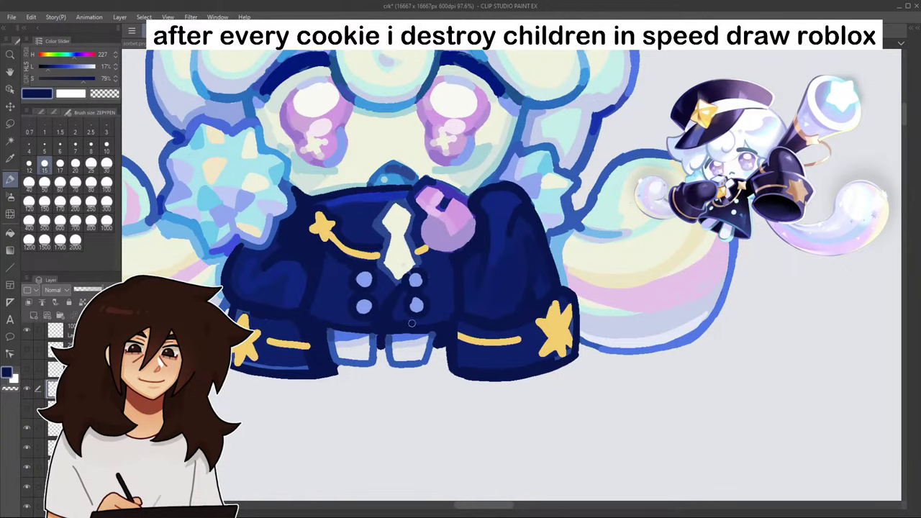
pyautogui.scroll(-5, 447, 315)
pyautogui.scroll(5, 424, 282)
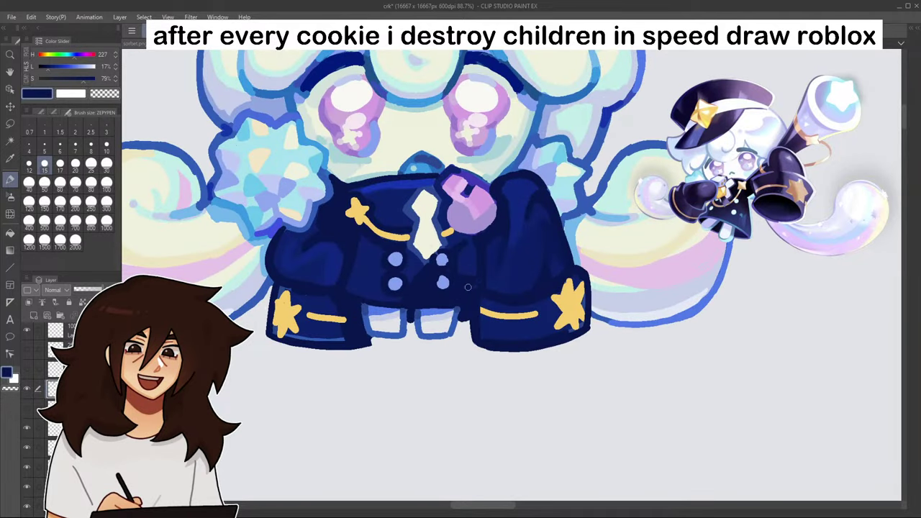
pyautogui.scroll(-5, 478, 271)
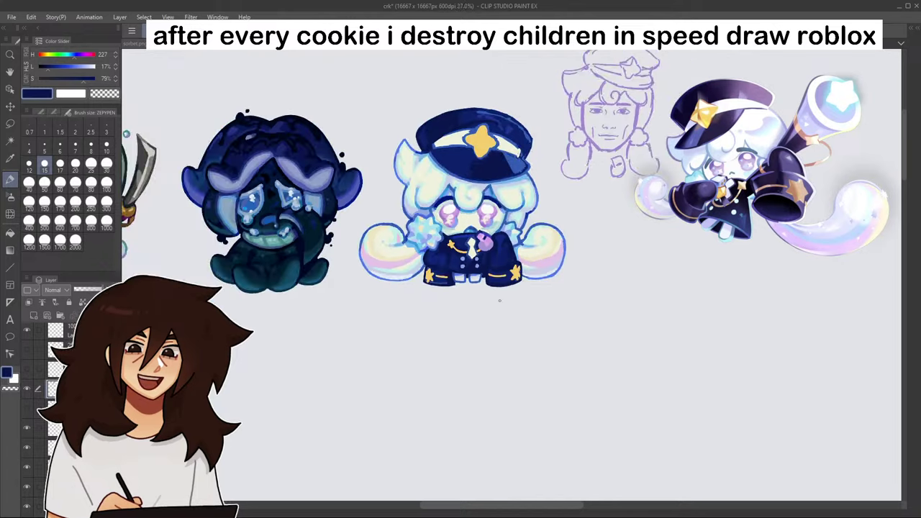
pyautogui.scroll(6, 455, 256)
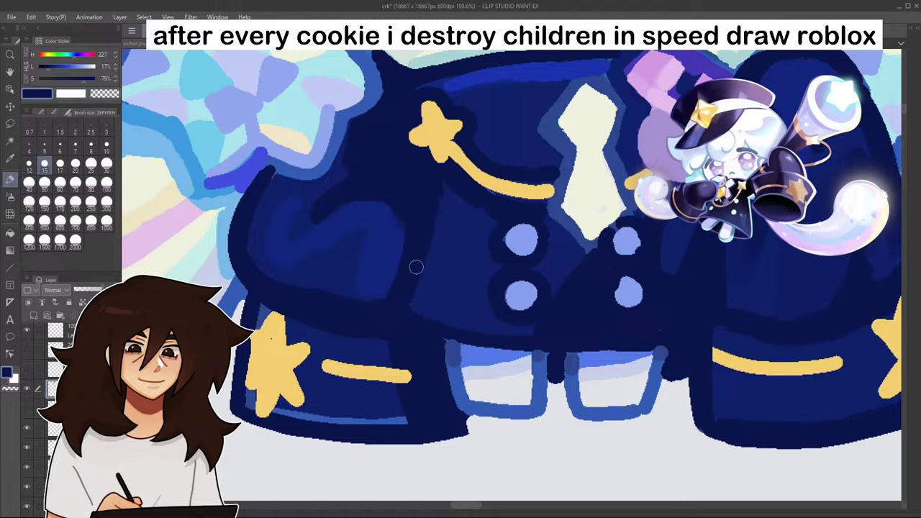
pyautogui.scroll(-6, 424, 270)
pyautogui.scroll(3, 500, 268)
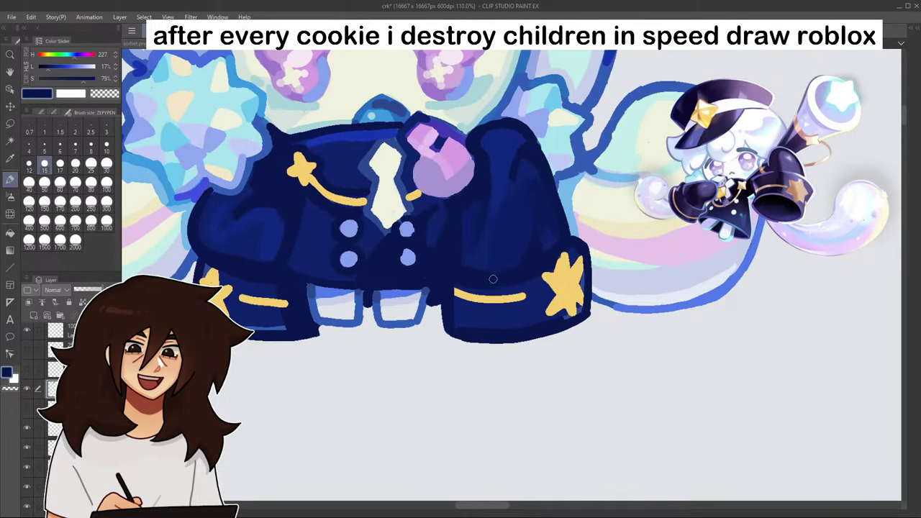
pyautogui.scroll(-2, 481, 272)
pyautogui.scroll(3, 482, 266)
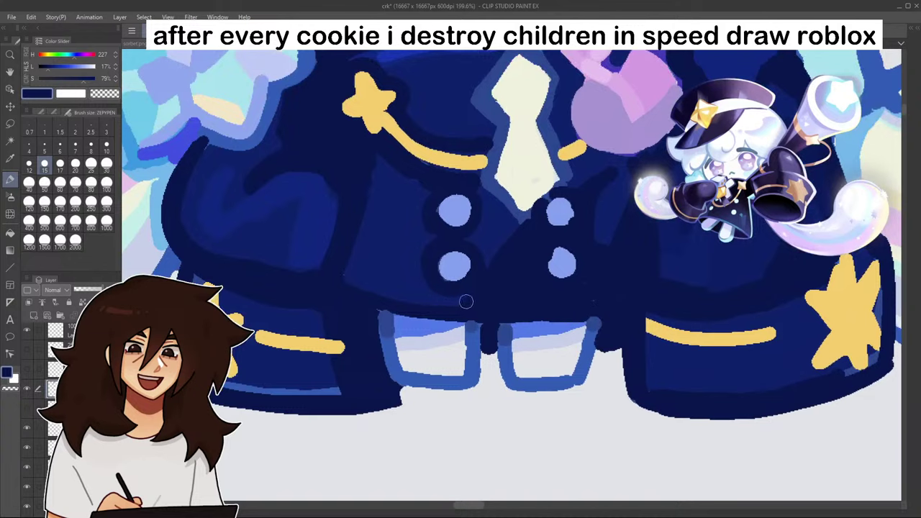
pyautogui.scroll(-4, 467, 298)
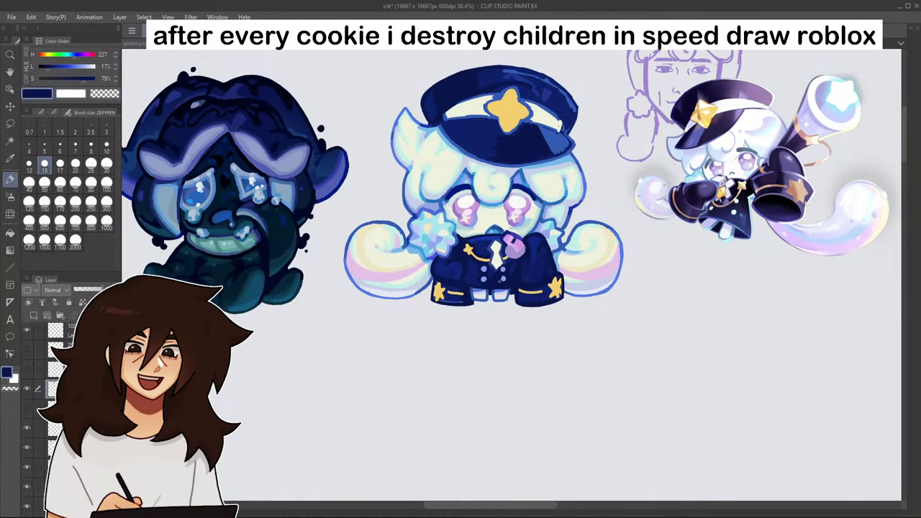
# - Repaint the shadow across the top of both legs in blue (H 224, L 62, S 79)
pyautogui.scroll(4, 402, 317)
pyautogui.moveTo(365, 325); pyautogui.dragTo(439, 330)
pyautogui.moveTo(478, 294)
pyautogui.mouseDown()
pyautogui.moveTo(527, 329)
pyautogui.moveTo(590, 332)
pyautogui.mouseUp()
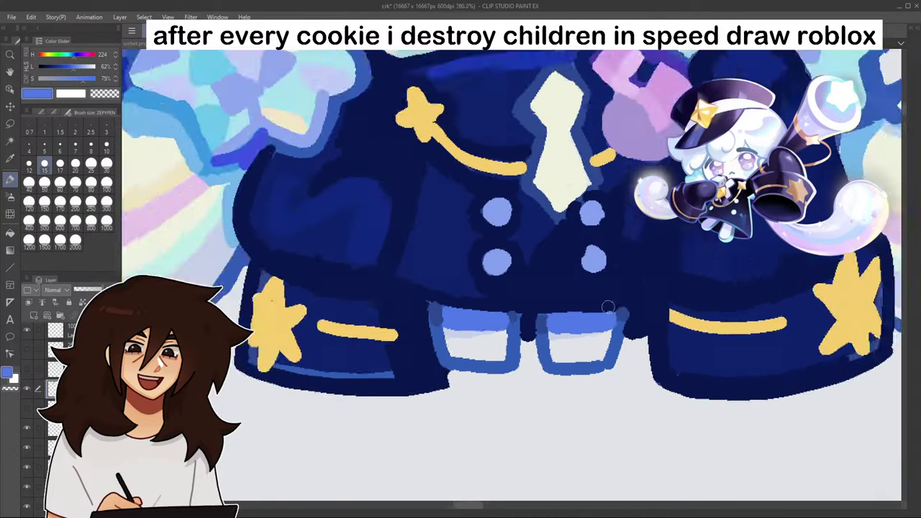
# - Recolour the left leg's outer outline and the upper ends of the remaining leg outlines in darker blue (H 212, L 33, S 66)
pyautogui.scroll(-5, 609, 307)
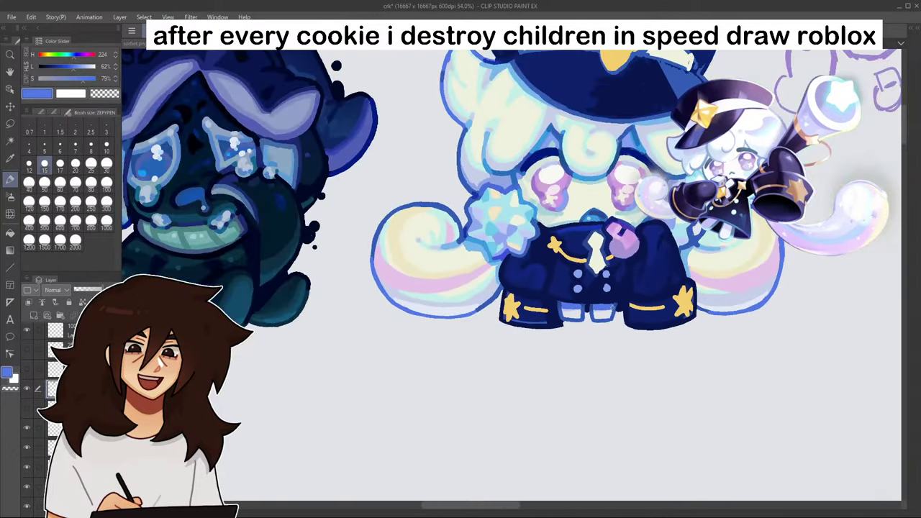
pyautogui.scroll(3, 606, 306)
pyautogui.scroll(-1, 599, 291)
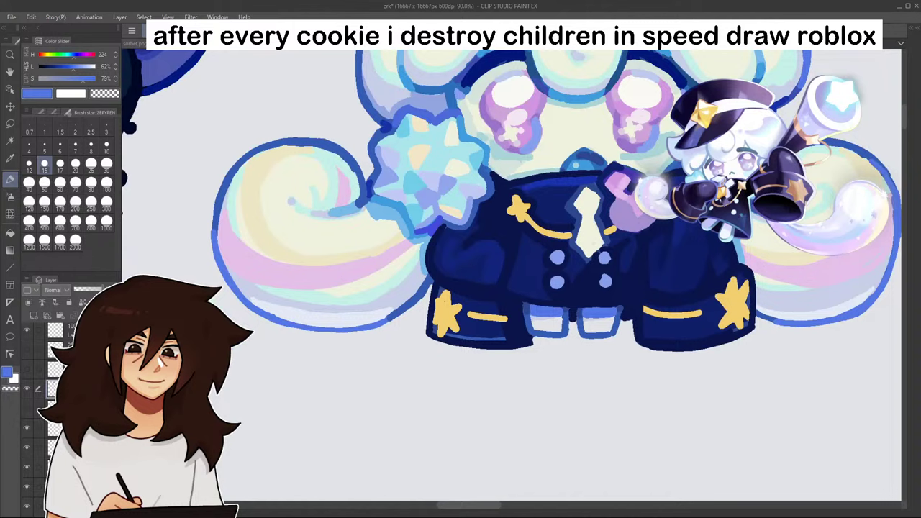
pyautogui.keyDown('alt'); pyautogui.click(689, 82); pyautogui.keyUp('alt')
pyautogui.scroll(5, 540, 350)
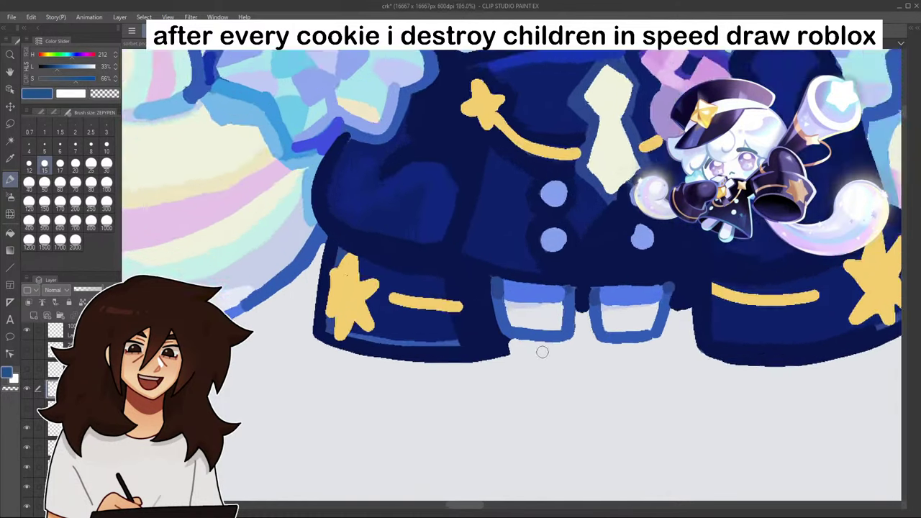
pyautogui.moveTo(480, 247); pyautogui.dragTo(497, 327)
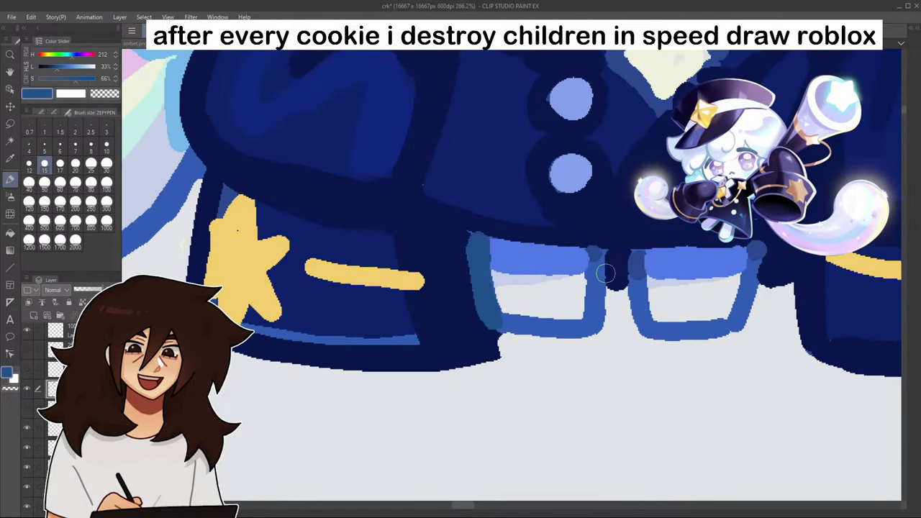
pyautogui.moveTo(605, 273); pyautogui.dragTo(595, 267)
pyautogui.scroll(-5, 633, 267)
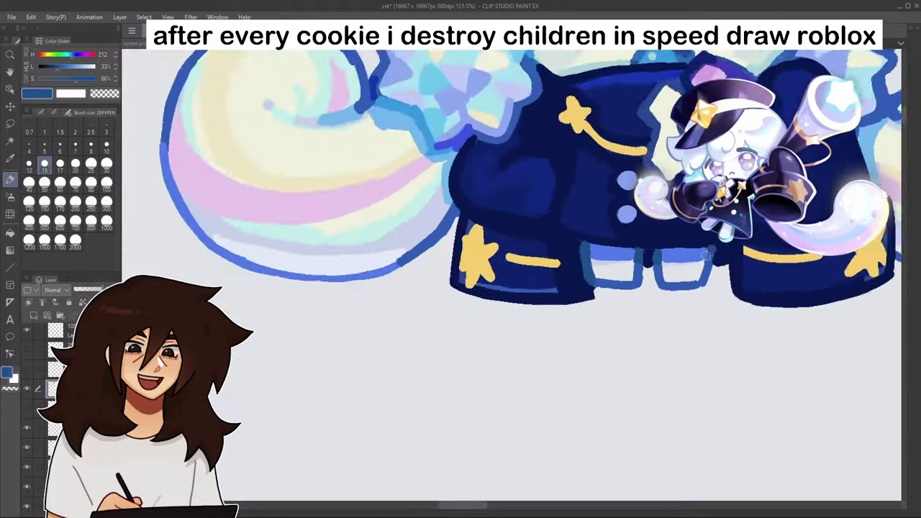
pyautogui.scroll(1, 707, 255)
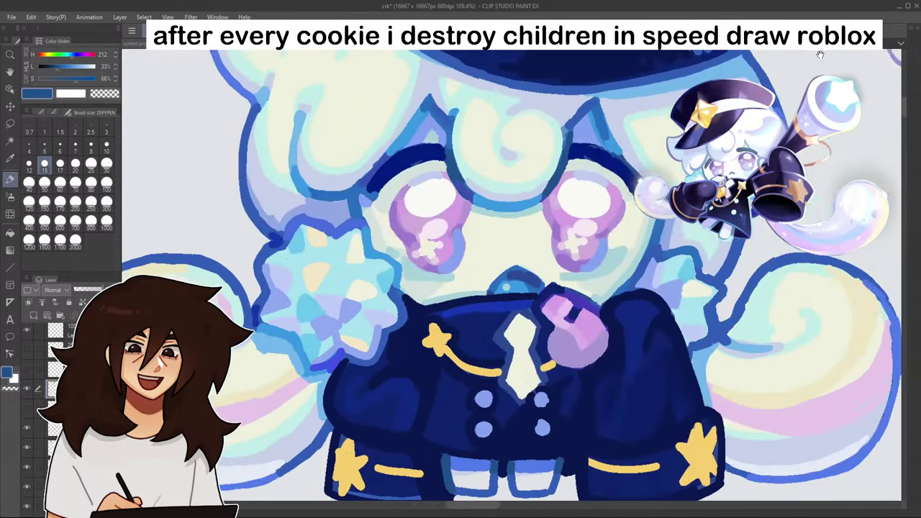
# - Paint a pale teal band (H 188, L 75, S 39) across both legs just beneath the blue shadow
pyautogui.scroll(-6, 797, 56)
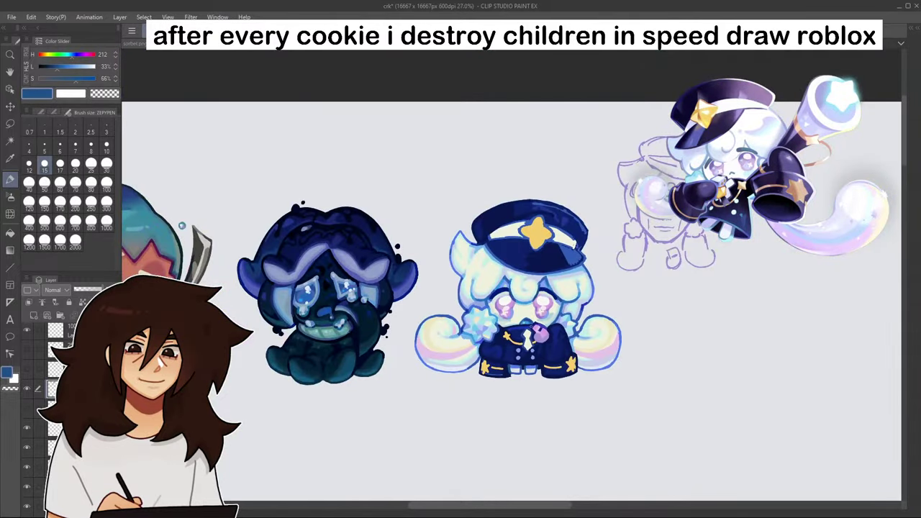
pyautogui.scroll(4, 545, 352)
pyautogui.keyDown('alt'); pyautogui.click(538, 342); pyautogui.keyUp('alt')
pyautogui.keyDown('alt'); pyautogui.click(570, 281); pyautogui.keyUp('alt')
pyautogui.scroll(5, 534, 330)
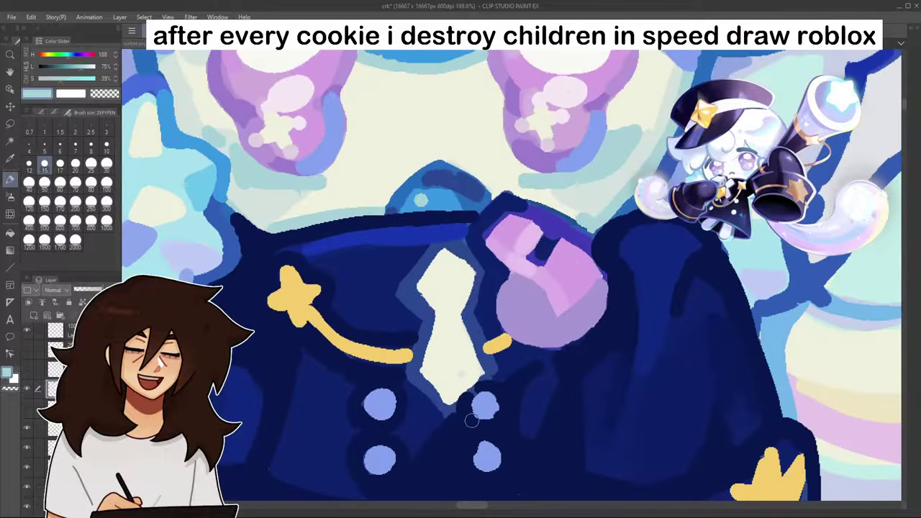
pyautogui.scroll(-3, 827, 55)
pyautogui.hscroll(-7, 817, 55)
pyautogui.hscroll(7, 813, 56)
pyautogui.scroll(-4, 799, 58)
pyautogui.scroll(2, 774, 74)
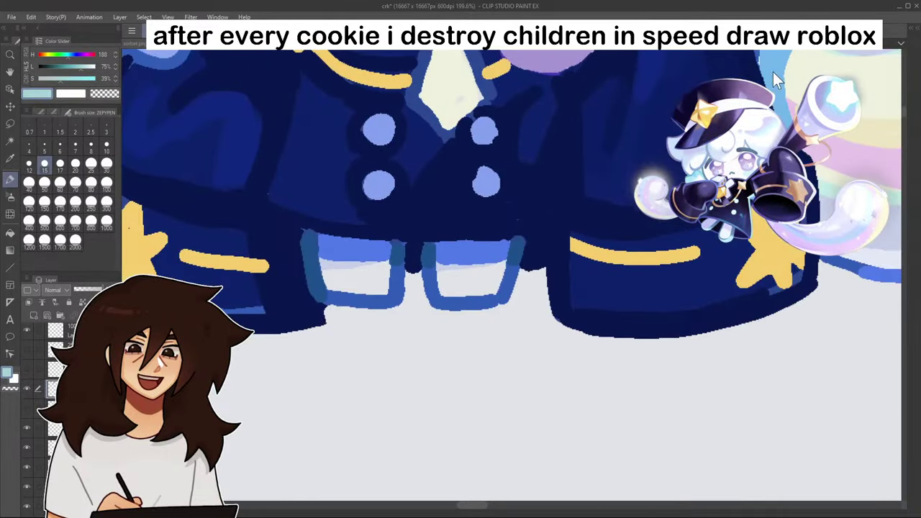
pyautogui.moveTo(324, 262); pyautogui.dragTo(488, 268)
pyautogui.scroll(-8, 488, 268)
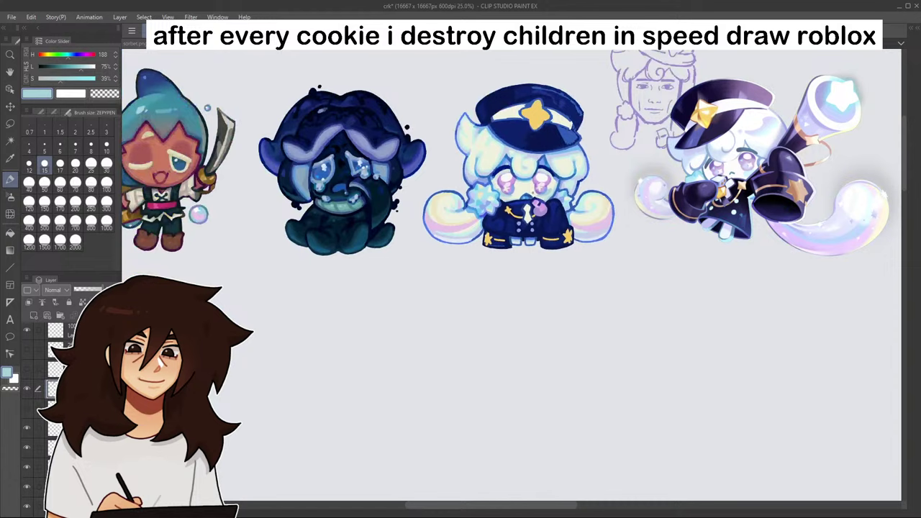
pyautogui.scroll(8, 526, 180)
pyautogui.keyDown('alt'); pyautogui.click(476, 180); pyautogui.keyUp('alt')
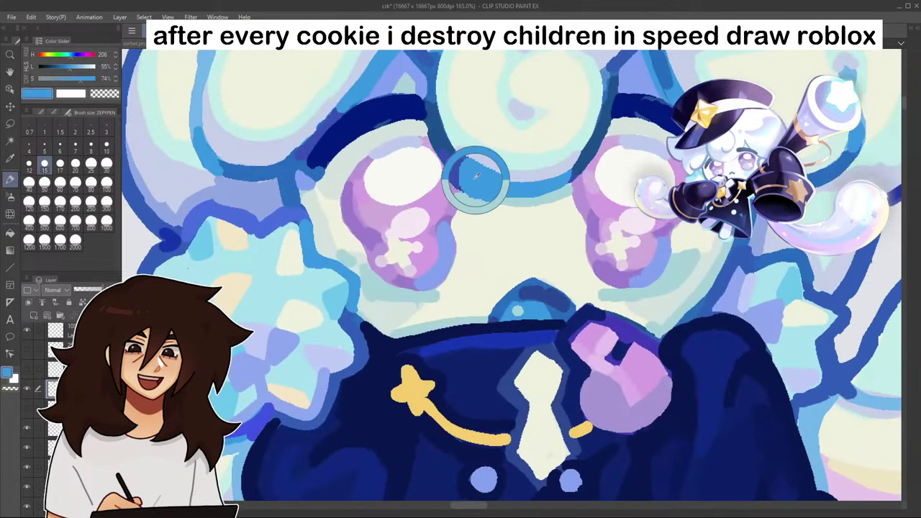
pyautogui.scroll(-1, 472, 180)
pyautogui.scroll(-4, 472, 180)
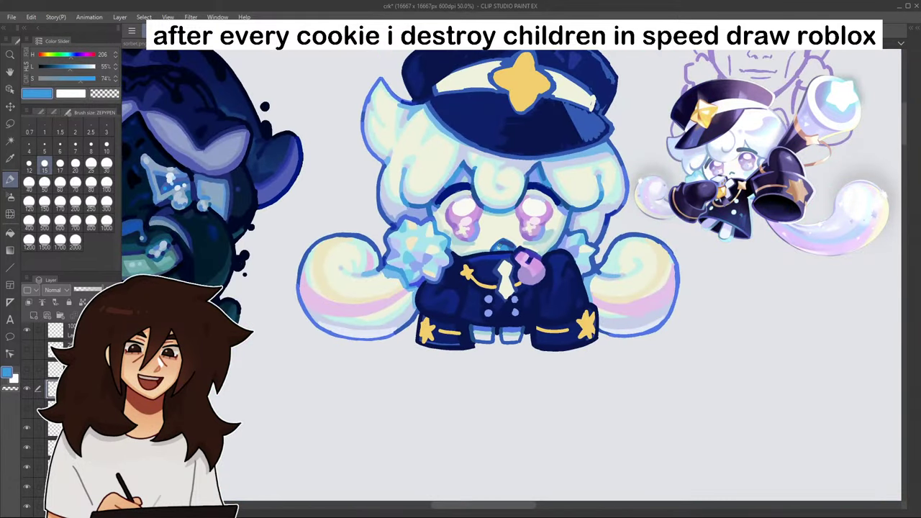
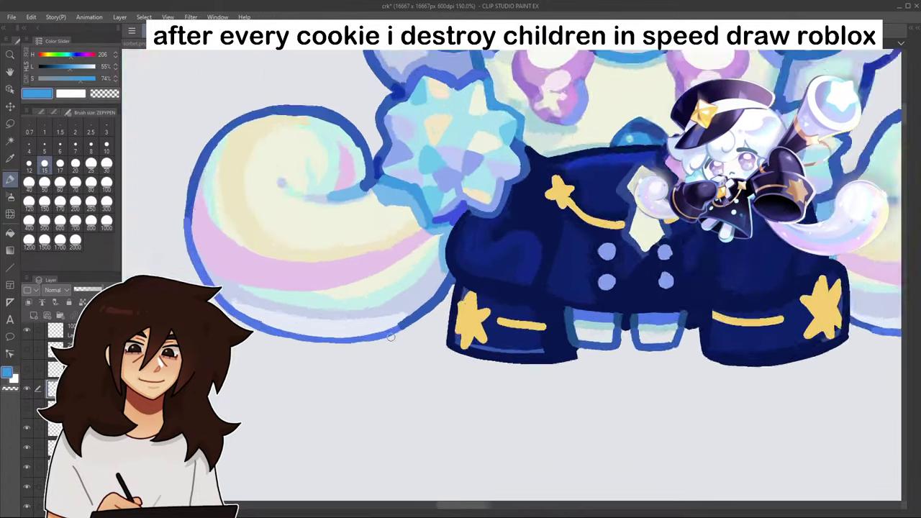
pyautogui.scroll(3, 392, 329)
pyautogui.keyDown('alt'); pyautogui.click(392, 329); pyautogui.keyUp('alt')
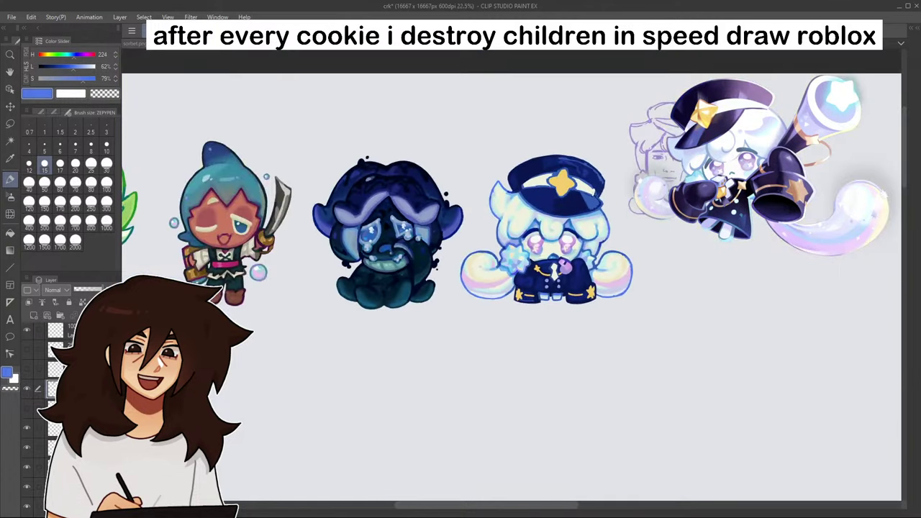
pyautogui.scroll(3, 569, 288)
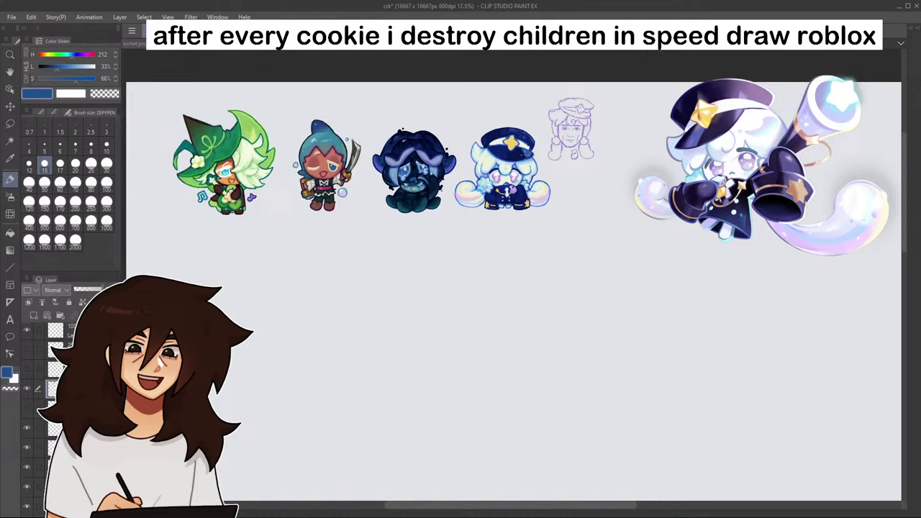
# - Extend the darker blue (H 212, L 33, S 66) down the left leg's inner outline and touch up the hem above in dark navy
pyautogui.scroll(15, 463, 231)
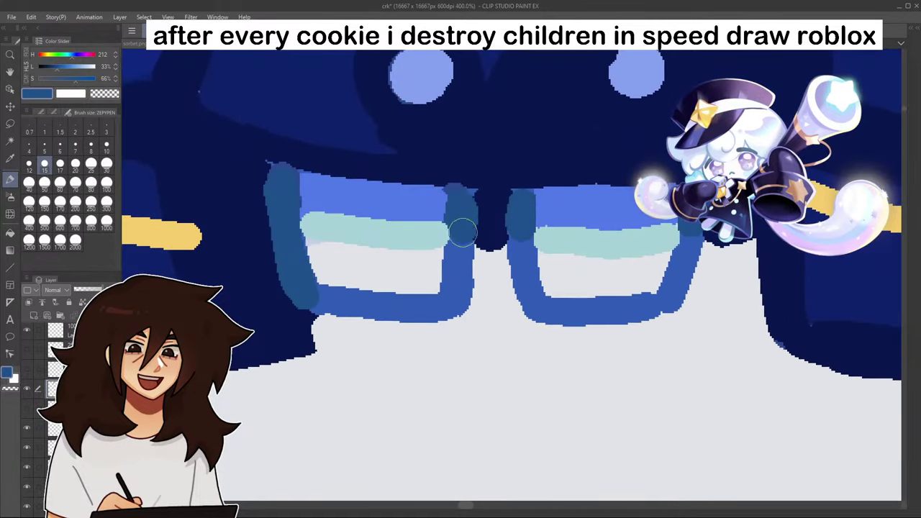
pyautogui.moveTo(463, 233)
pyautogui.mouseDown()
pyautogui.moveTo(463, 209)
pyautogui.moveTo(457, 231)
pyautogui.mouseUp()
pyautogui.moveTo(280, 179); pyautogui.dragTo(281, 199)
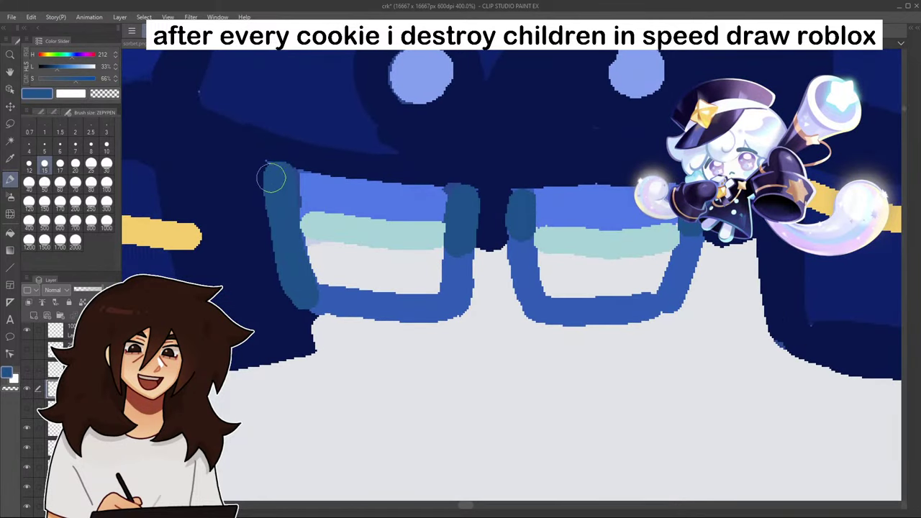
pyautogui.keyDown('alt'); pyautogui.click(263, 148); pyautogui.keyUp('alt')
pyautogui.moveTo(262, 150); pyautogui.dragTo(288, 153)
pyautogui.scroll(-4, 302, 141)
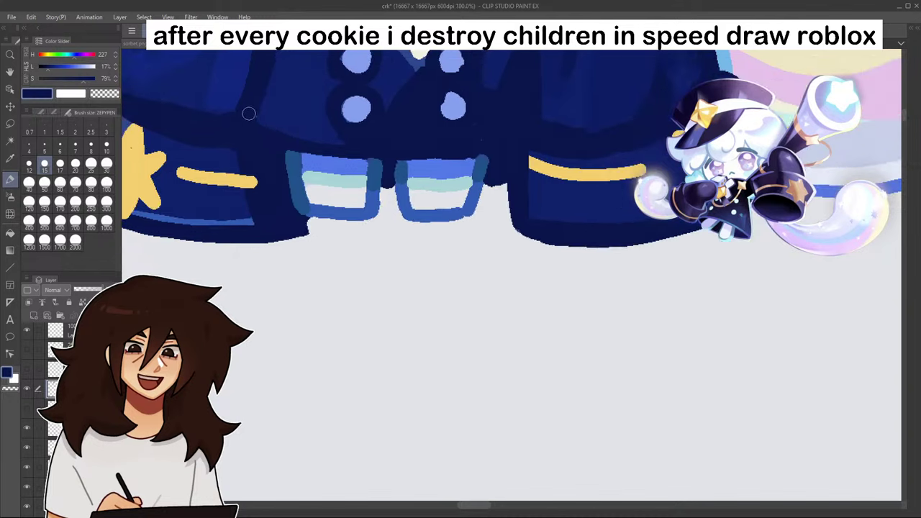
# - Cover the outline below the tie's tip in dark navy and shade the lower part of the tie knot in pale teal (H 188, L 75, S 39)
pyautogui.moveTo(821, 55); pyautogui.dragTo(920, 204)
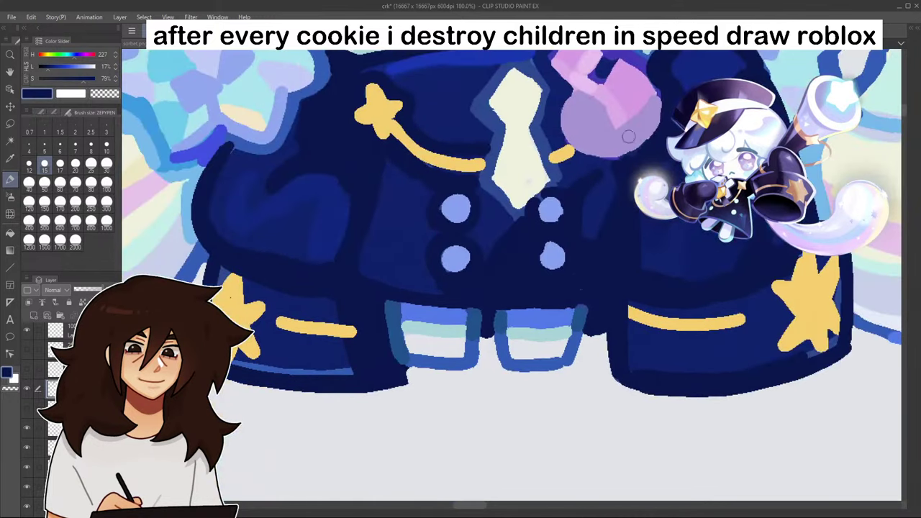
pyautogui.keyDown('alt'); pyautogui.click(508, 245); pyautogui.keyUp('alt')
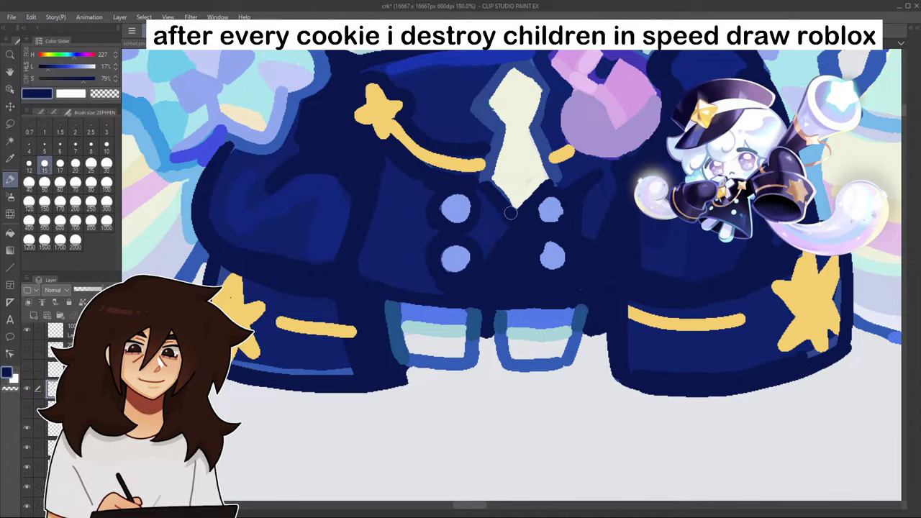
pyautogui.keyDown('alt'); pyautogui.click(442, 329); pyautogui.keyUp('alt')
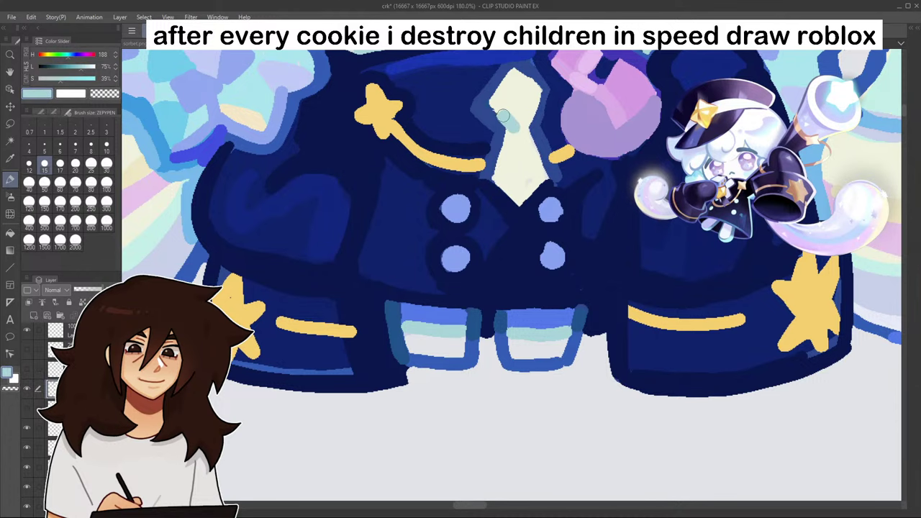
pyautogui.moveTo(502, 116); pyautogui.dragTo(531, 105)
pyautogui.keyDown('alt'); pyautogui.click(504, 92); pyautogui.keyUp('alt')
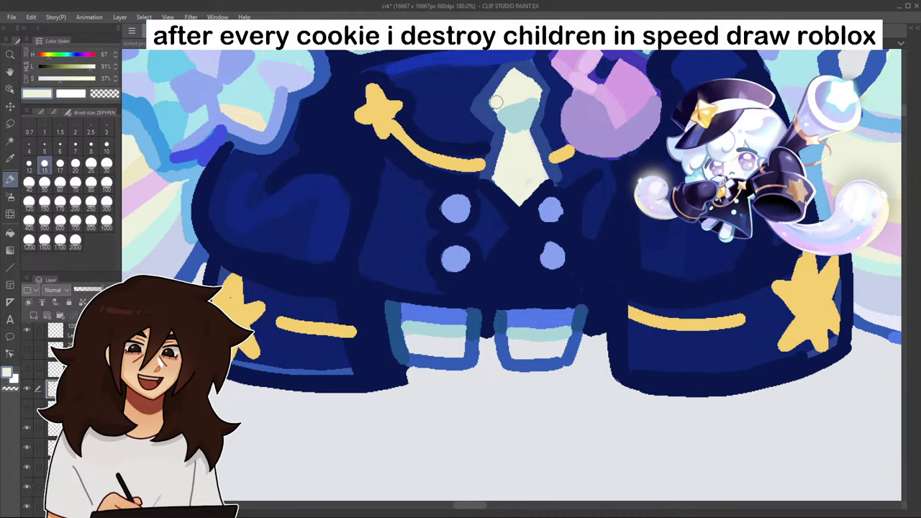
pyautogui.scroll(2, 461, 129)
# - Paint dark navy (H 227, L 17, S 79) fold shadows on the coat's chest between the gold star and the tie
pyautogui.keyDown('alt'); pyautogui.click(381, 189); pyautogui.keyUp('alt')
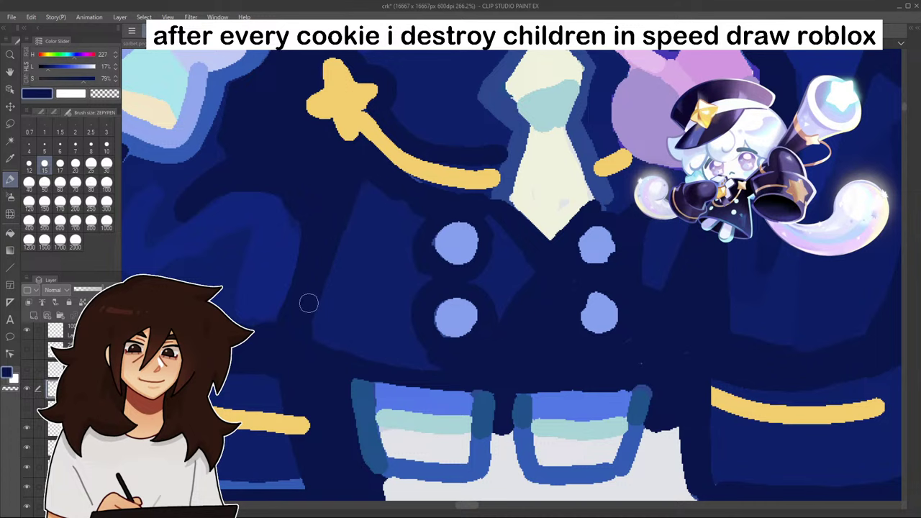
pyautogui.keyDown('alt'); pyautogui.click(253, 256); pyautogui.keyUp('alt')
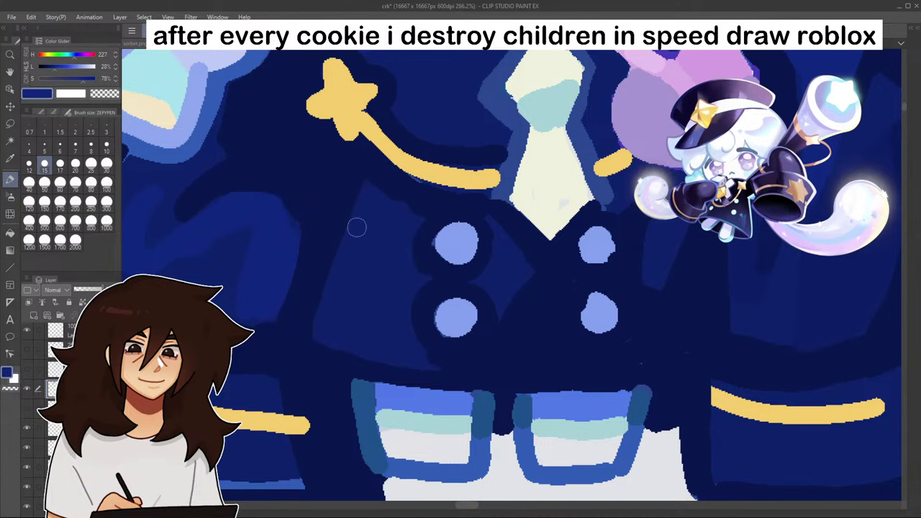
pyautogui.scroll(-10, 508, 344)
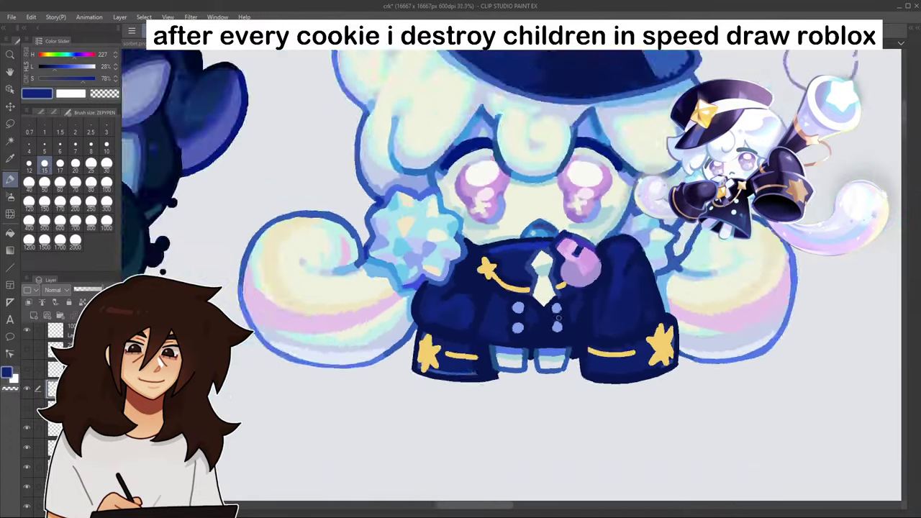
pyautogui.scroll(8, 570, 325)
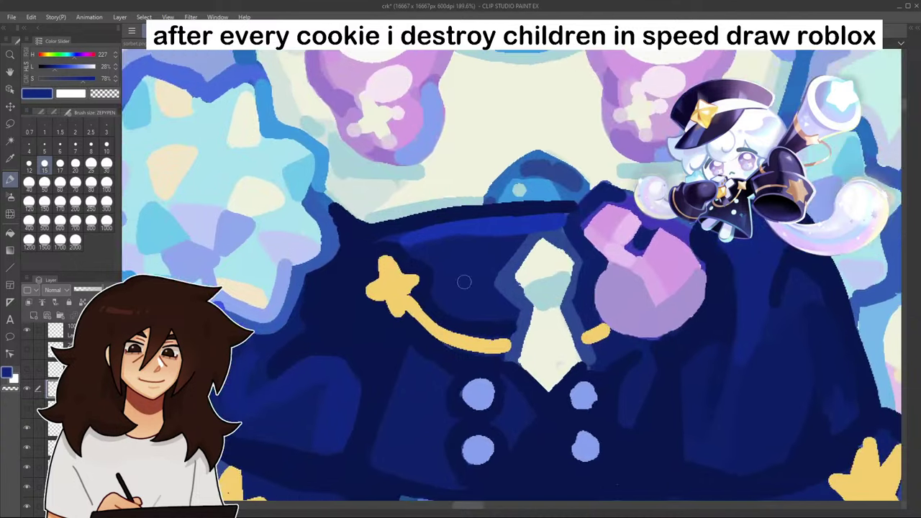
pyautogui.keyDown('alt'); pyautogui.click(428, 288); pyautogui.keyUp('alt')
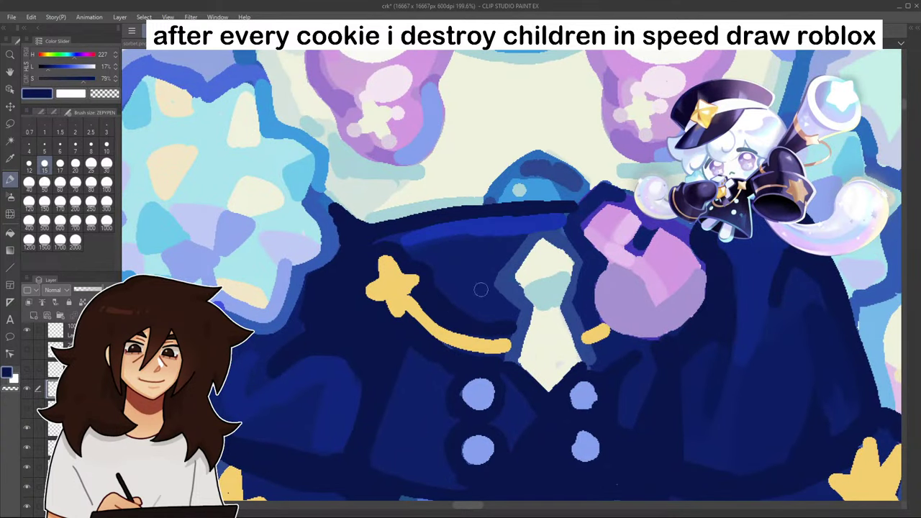
pyautogui.moveTo(443, 286)
pyautogui.mouseDown()
pyautogui.moveTo(469, 283)
pyautogui.moveTo(444, 288)
pyautogui.moveTo(499, 323)
pyautogui.mouseUp()
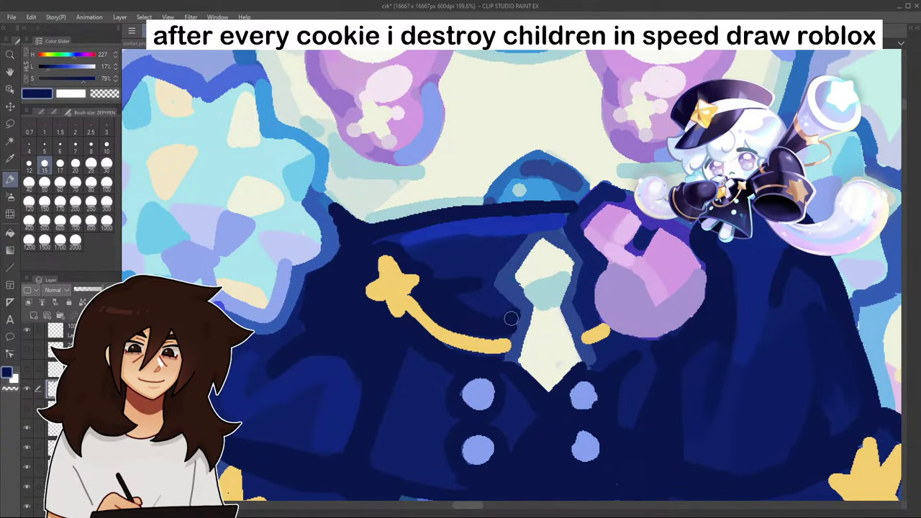
# - Paint over the gold chain on both sides of the tie with dark navy (H 227, L 17, S 79), keeping the star
pyautogui.scroll(-8, 505, 292)
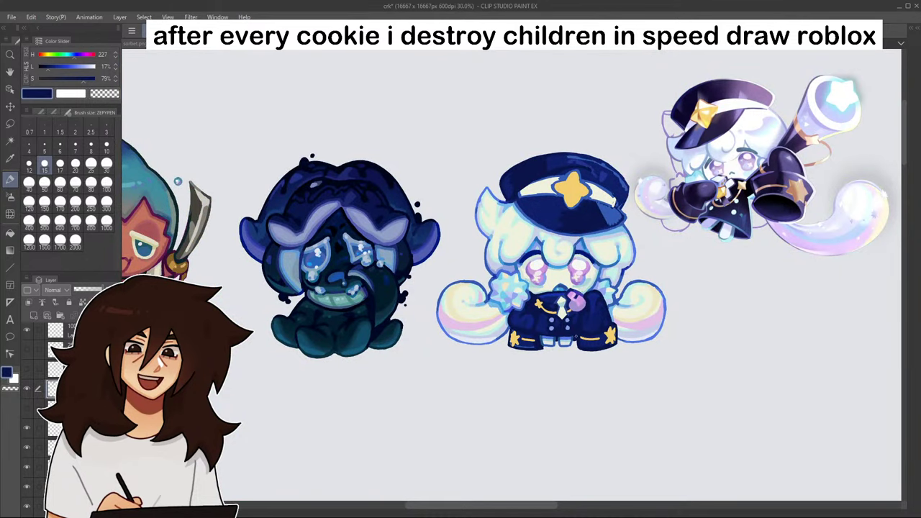
pyautogui.scroll(8, 485, 297)
pyautogui.moveTo(464, 291)
pyautogui.mouseDown()
pyautogui.moveTo(453, 315)
pyautogui.moveTo(492, 321)
pyautogui.moveTo(485, 319)
pyautogui.moveTo(512, 341)
pyautogui.moveTo(529, 322)
pyautogui.moveTo(476, 313)
pyautogui.moveTo(505, 342)
pyautogui.mouseUp()
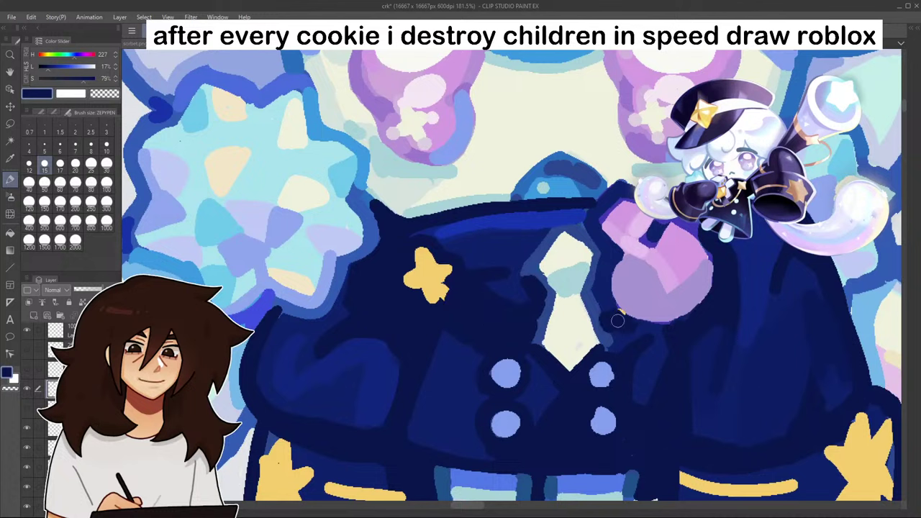
# - Try a longer gold chain (H 42, L 69, S 89) curving from the star across the upper buttons to below the whistle
pyautogui.keyDown('alt'); pyautogui.click(428, 273); pyautogui.keyUp('alt')
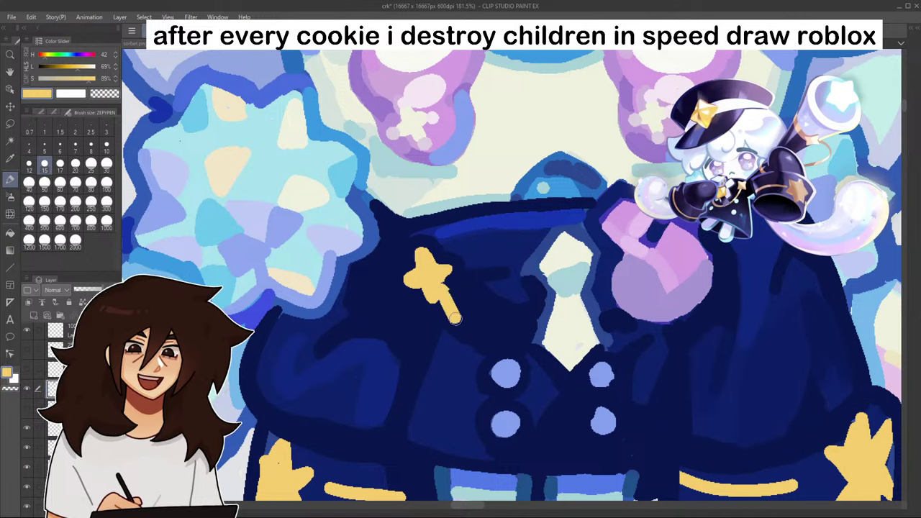
pyautogui.moveTo(435, 284)
pyautogui.mouseDown()
pyautogui.moveTo(530, 377)
pyautogui.moveTo(640, 349)
pyautogui.moveTo(650, 328)
pyautogui.mouseUp()
pyautogui.scroll(-10, 648, 330)
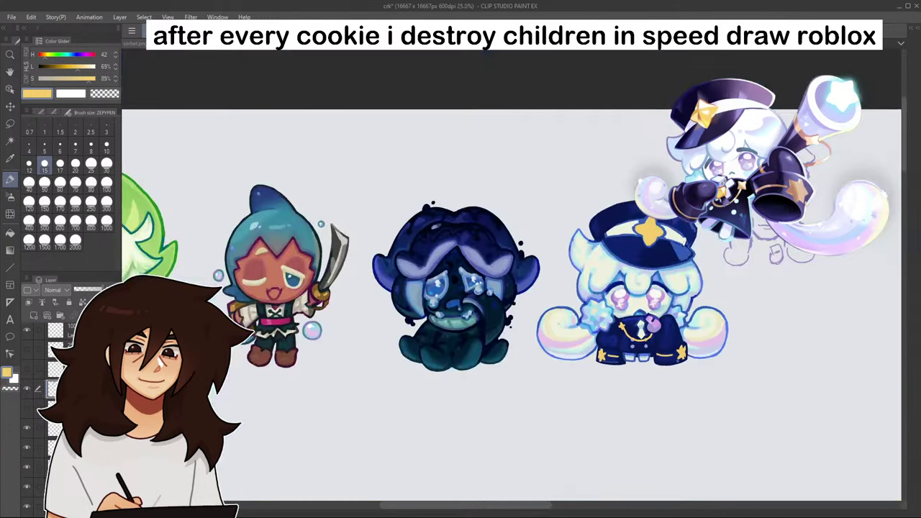
pyautogui.scroll(2, 671, 364)
pyautogui.scroll(4, 660, 363)
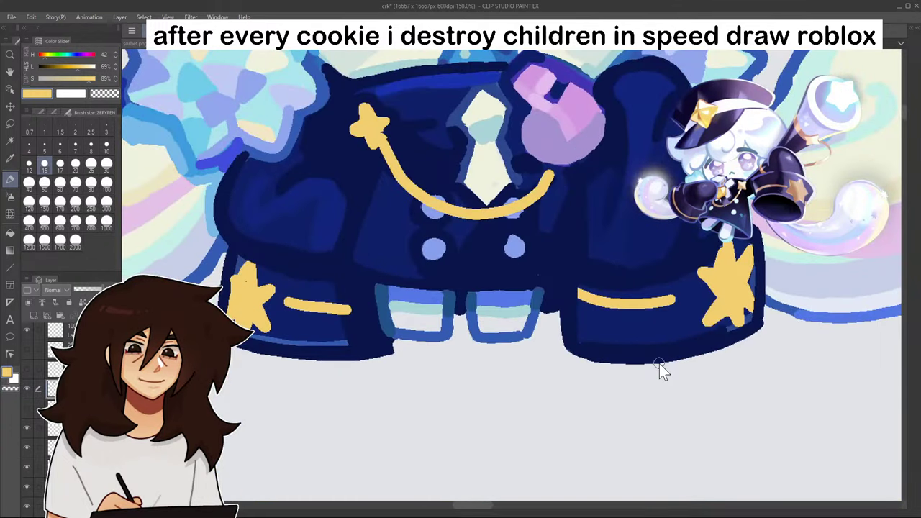
pyautogui.hotkey('ctrl', 'z')
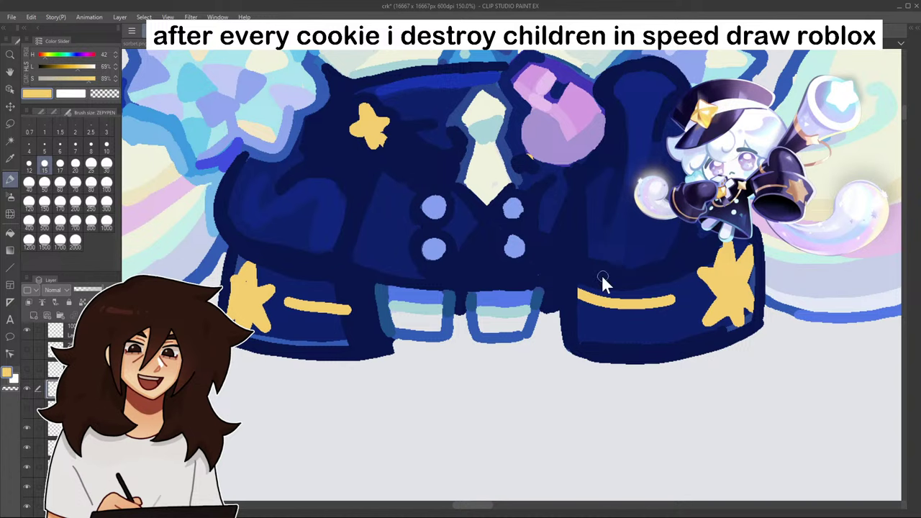
pyautogui.hotkey('ctrl', 'y')
pyautogui.scroll(-13, 534, 267)
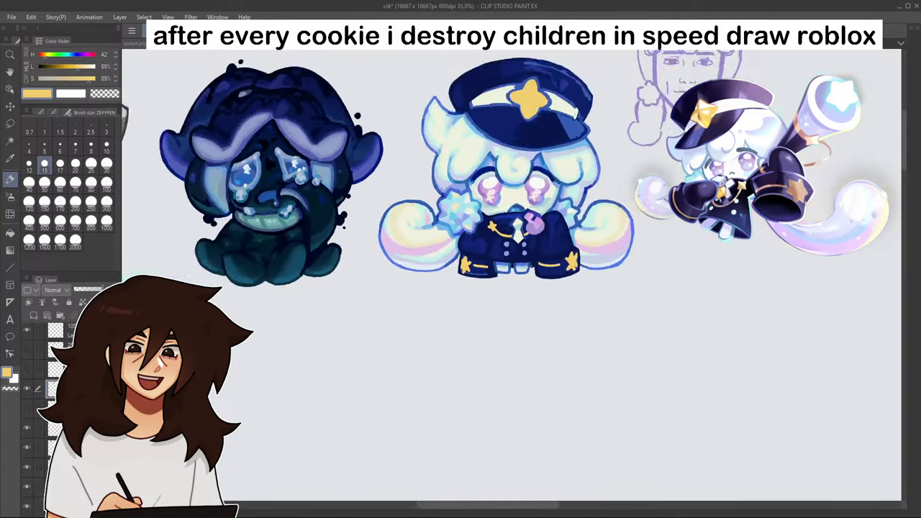
# - Thicken the gold chain (H 42, L 69, S 89) between the chest star and the tie
pyautogui.scroll(6, 555, 205)
pyautogui.scroll(8, 466, 367)
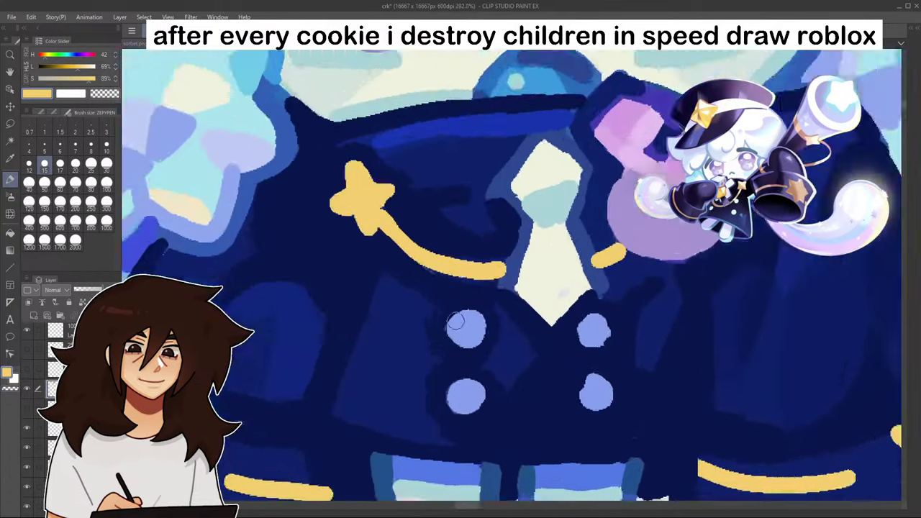
pyautogui.keyDown('alt'); pyautogui.click(403, 272); pyautogui.keyUp('alt')
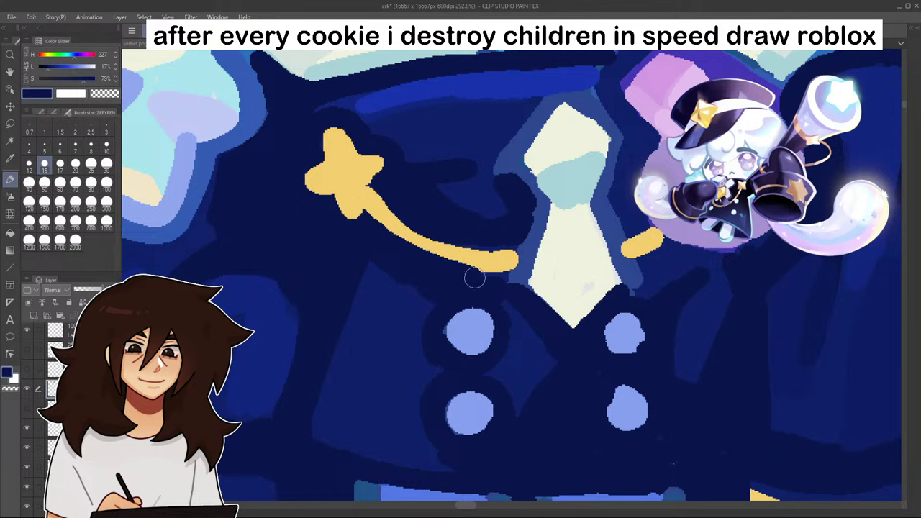
pyautogui.keyDown('alt'); pyautogui.click(448, 253); pyautogui.keyUp('alt')
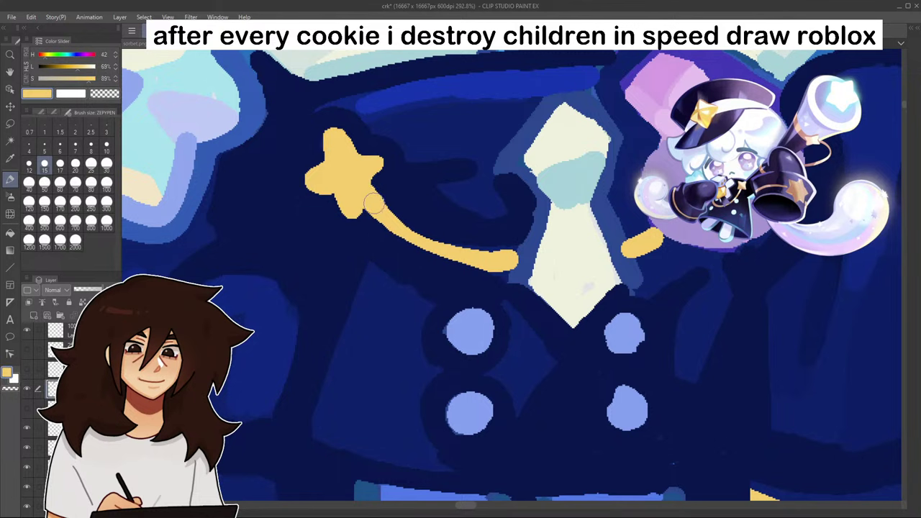
pyautogui.moveTo(374, 204)
pyautogui.mouseDown()
pyautogui.moveTo(461, 252)
pyautogui.moveTo(512, 257)
pyautogui.mouseUp()
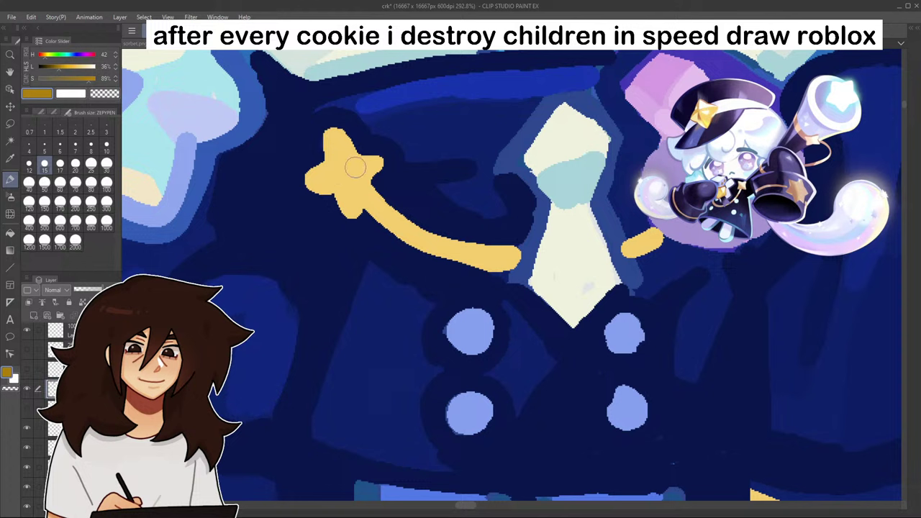
# - Shade the star's outer half and the chain's tie end in dark gold (H 42, L 36, S 89), trimming the chain's lower edge with dark navy
pyautogui.moveTo(355, 167)
pyautogui.mouseDown()
pyautogui.moveTo(335, 187)
pyautogui.moveTo(349, 162)
pyautogui.moveTo(335, 136)
pyautogui.moveTo(337, 167)
pyautogui.moveTo(326, 185)
pyautogui.mouseUp()
pyautogui.moveTo(401, 231); pyautogui.dragTo(508, 258)
pyautogui.keyDown('alt'); pyautogui.click(489, 229); pyautogui.keyUp('alt')
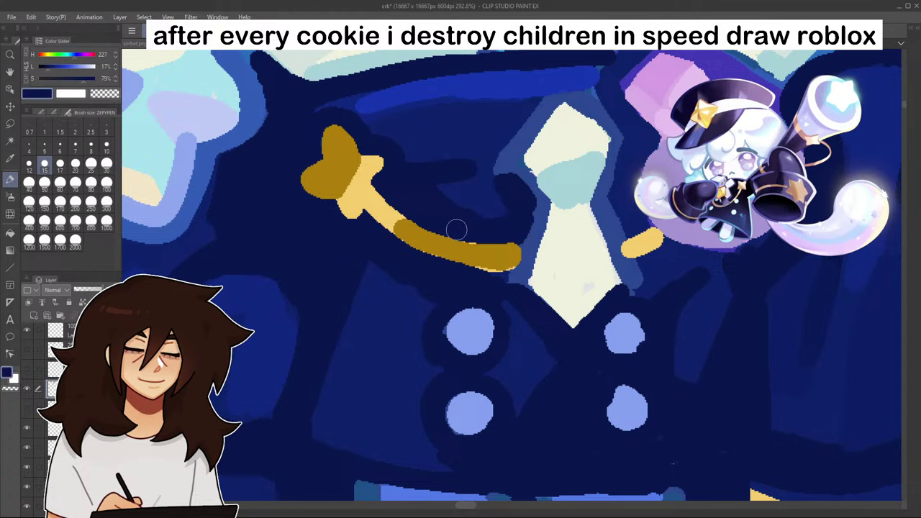
pyautogui.moveTo(457, 269); pyautogui.dragTo(502, 272)
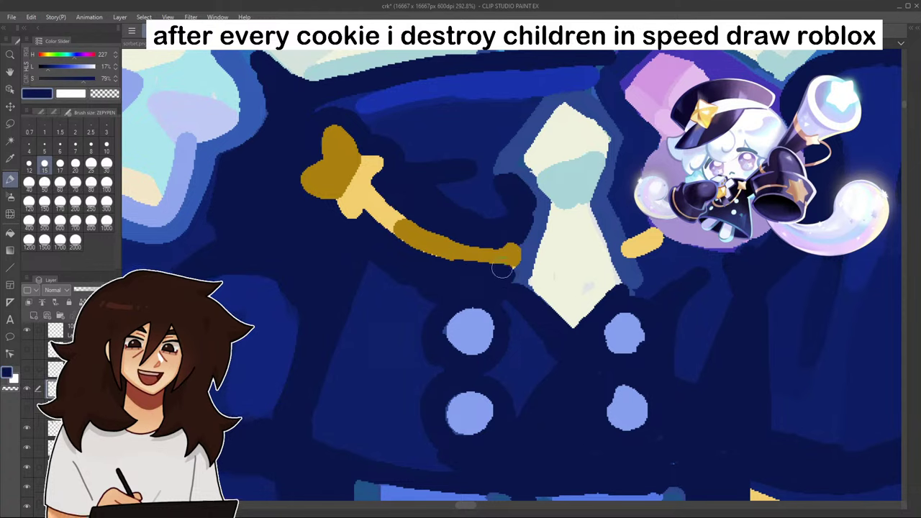
# - Recolour the short chain piece between tie and whistle in dark gold (H 42, L 36, S 89) and touch up the tie's blue outline (H 223, L 37, S 54)
pyautogui.scroll(-10, 520, 265)
pyautogui.scroll(1, 547, 180)
pyautogui.scroll(5, 512, 265)
pyautogui.keyDown('alt'); pyautogui.click(481, 267); pyautogui.keyUp('alt')
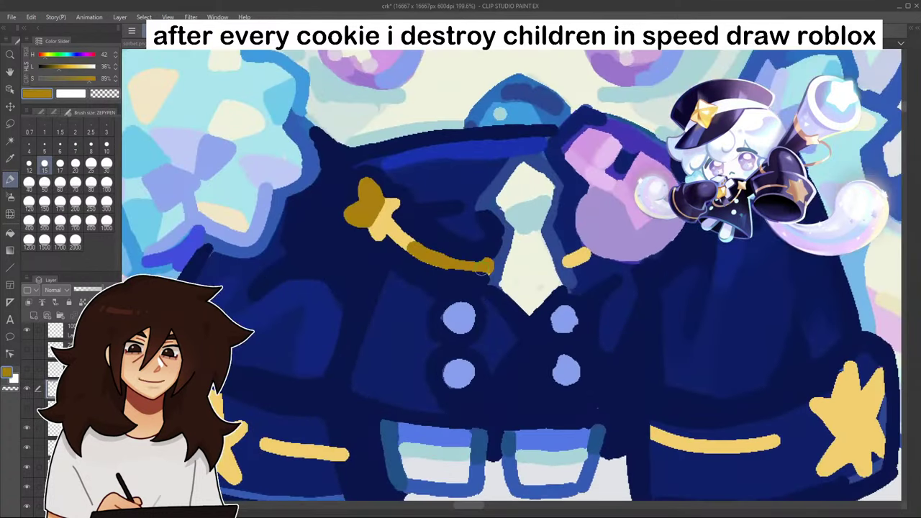
pyautogui.moveTo(570, 261)
pyautogui.mouseDown()
pyautogui.moveTo(586, 254)
pyautogui.moveTo(570, 271)
pyautogui.mouseUp()
pyautogui.keyDown('alt'); pyautogui.click(557, 251); pyautogui.keyUp('alt')
pyautogui.scroll(-3, 560, 245)
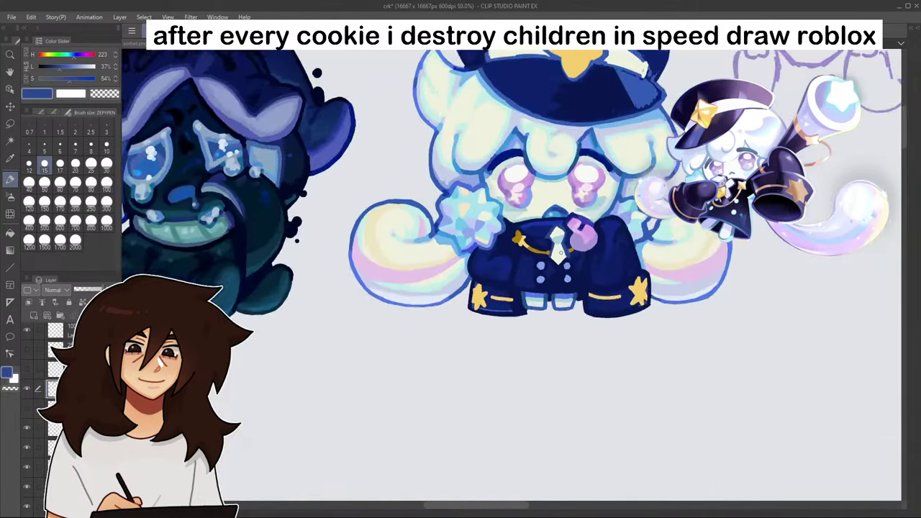
# - Shade the tie's edges in pale teal (H 188, L 75, S 39), leaving cream highlights in the centre of the knot and blade
pyautogui.scroll(3, 560, 242)
pyautogui.scroll(3, 545, 238)
pyautogui.keyDown('alt'); pyautogui.click(524, 231); pyautogui.keyUp('alt')
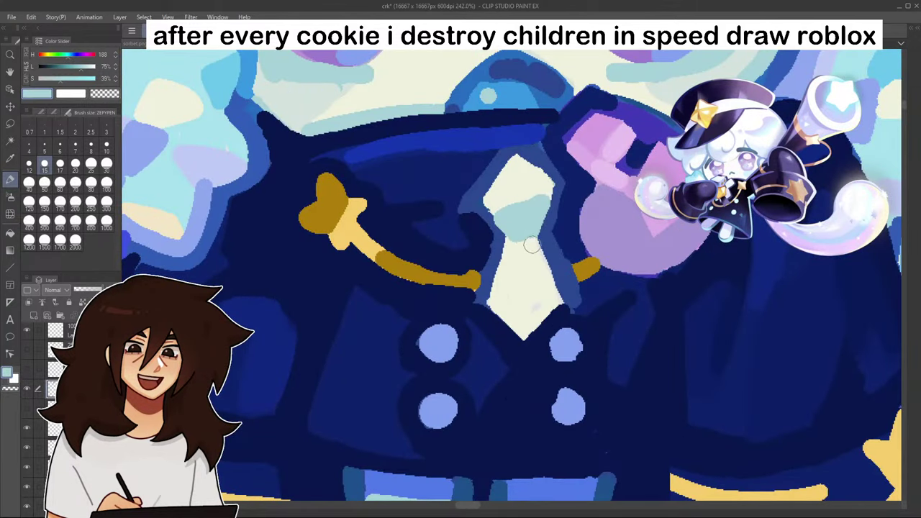
pyautogui.moveTo(531, 243); pyautogui.dragTo(558, 298)
pyautogui.scroll(-10, 542, 335)
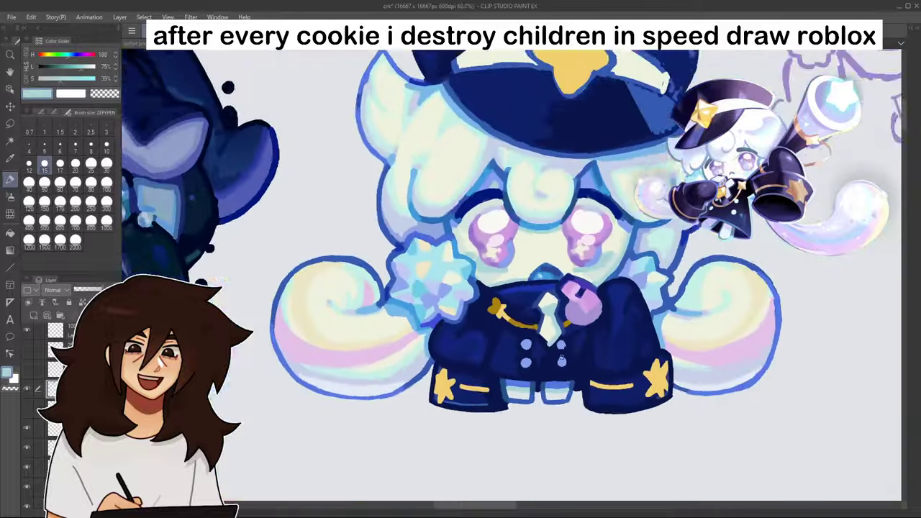
pyautogui.scroll(8, 556, 332)
pyautogui.scroll(-1, 528, 377)
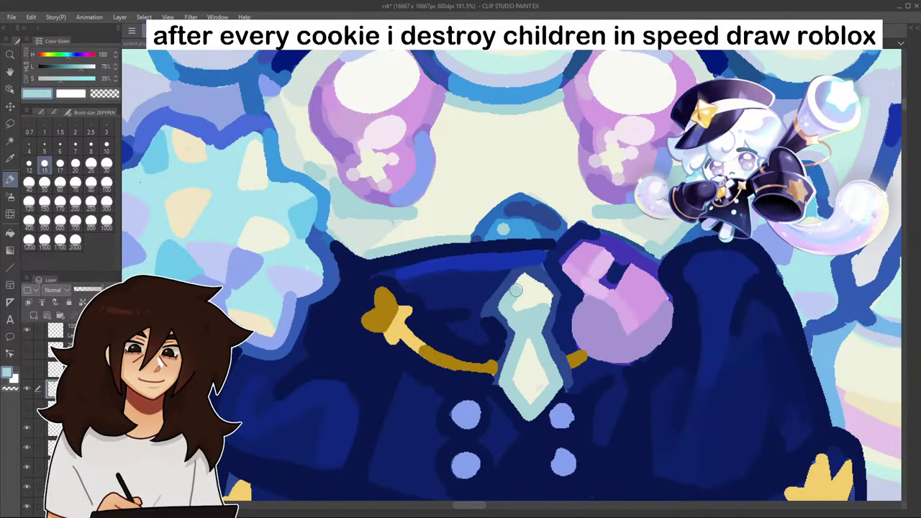
pyautogui.scroll(-10, 547, 294)
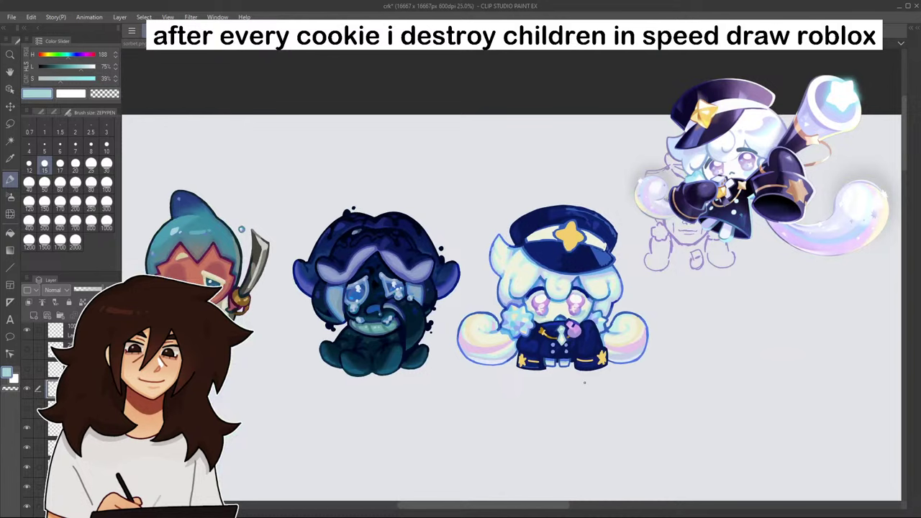
# - Paint dark navy (H 227, L 17, S 79) gaps between the tie and the chain ends on both sides
pyautogui.scroll(10, 557, 342)
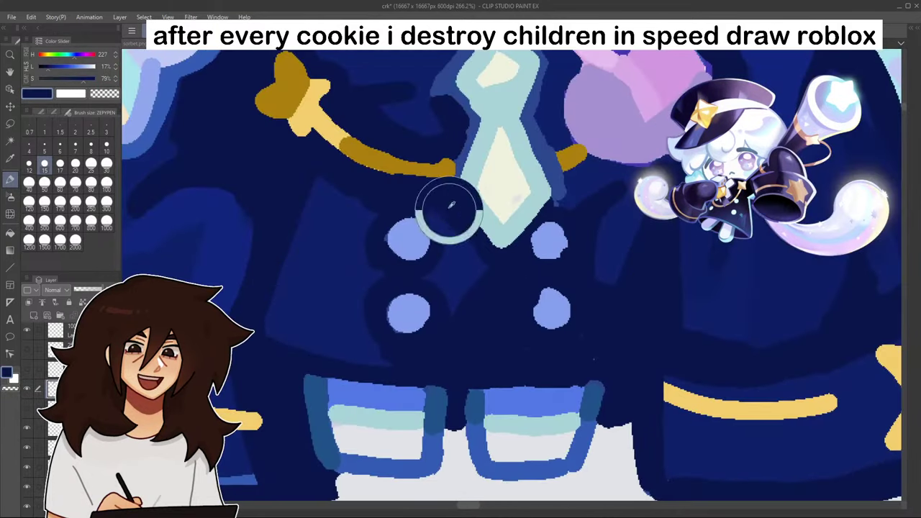
pyautogui.moveTo(448, 153); pyautogui.dragTo(447, 168)
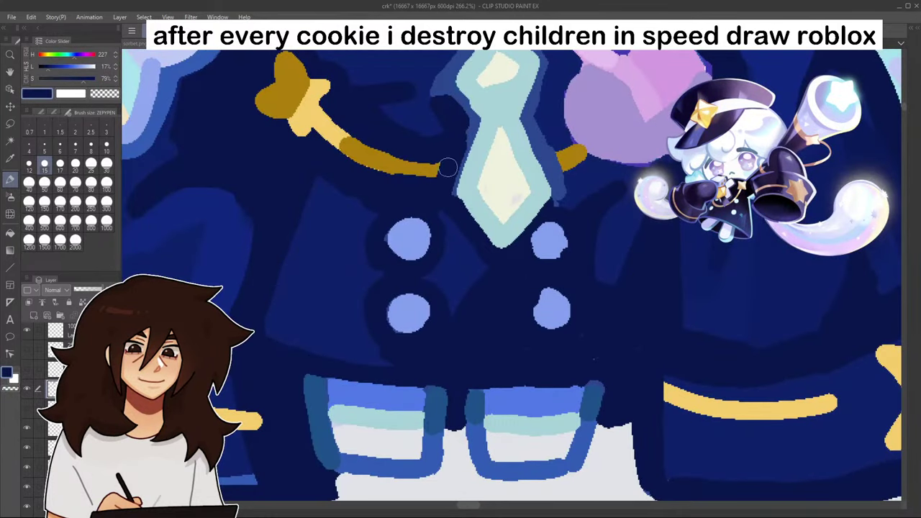
pyautogui.moveTo(556, 152); pyautogui.dragTo(560, 180)
pyautogui.scroll(-10, 560, 180)
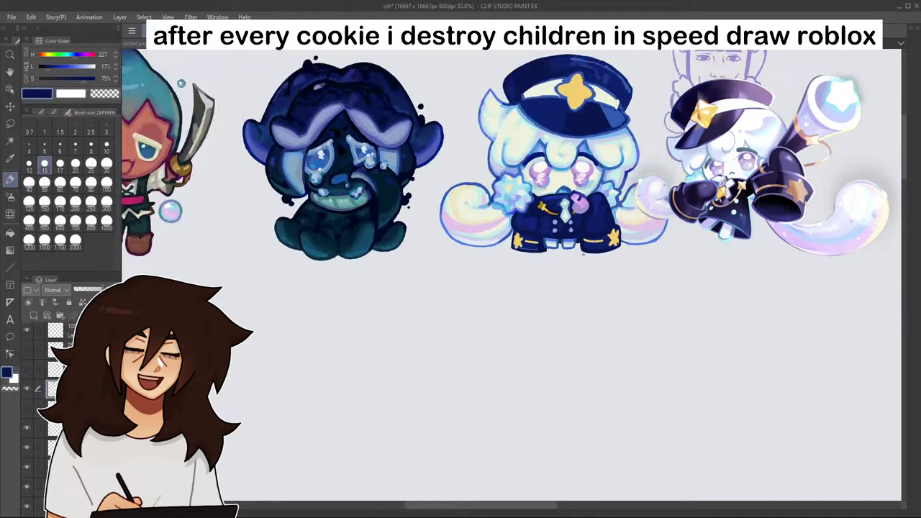
# - Add brown-gold (H 42, L 26, S 89) spots on the middle of the chain and beside the whistle, covering the excess chain there with navy
pyautogui.scroll(8, 577, 221)
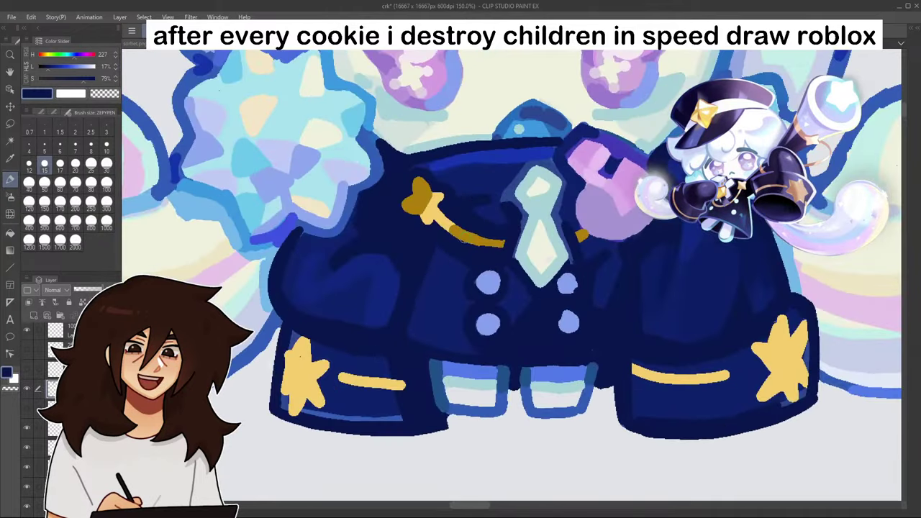
pyautogui.keyDown('alt'); pyautogui.click(425, 192); pyautogui.keyUp('alt')
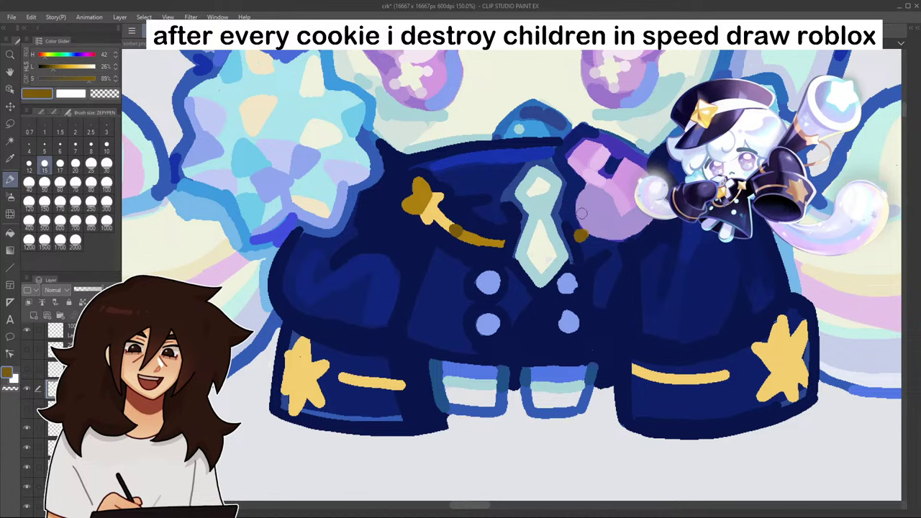
pyautogui.keyDown('alt'); pyautogui.click(566, 215); pyautogui.keyUp('alt')
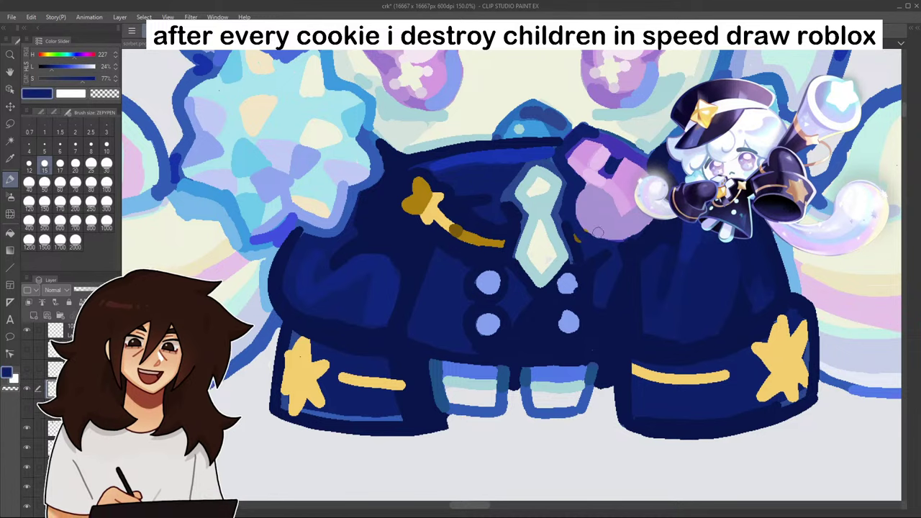
pyautogui.scroll(-3, 619, 238)
pyautogui.scroll(5, 550, 233)
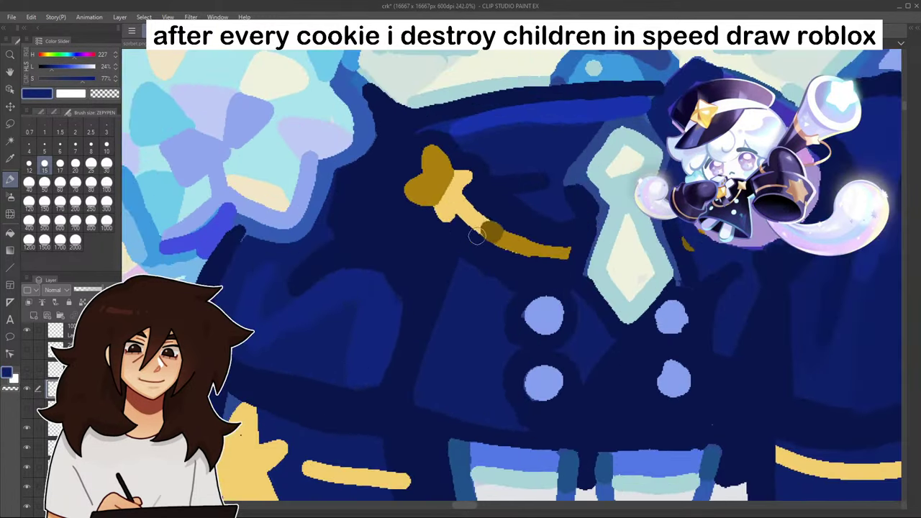
pyautogui.keyDown('alt'); pyautogui.click(487, 230); pyautogui.keyUp('alt')
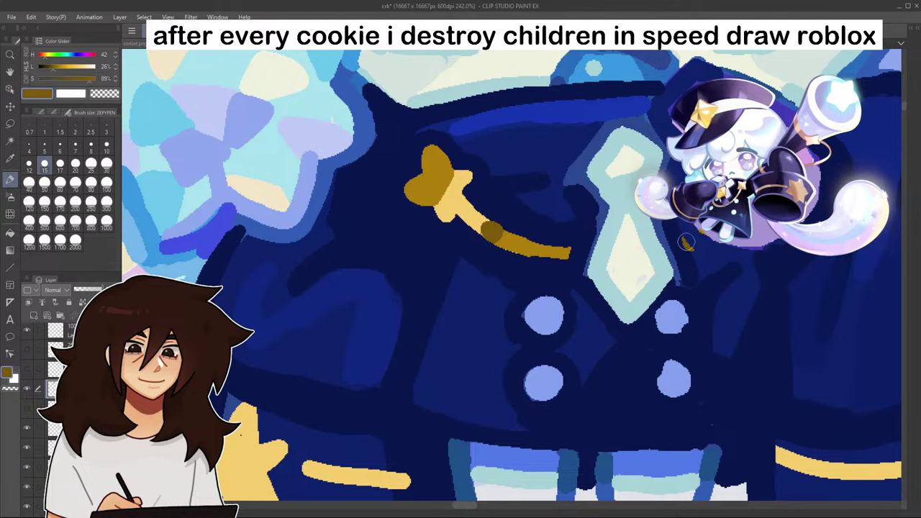
pyautogui.scroll(-6, 687, 245)
pyautogui.scroll(8, 619, 302)
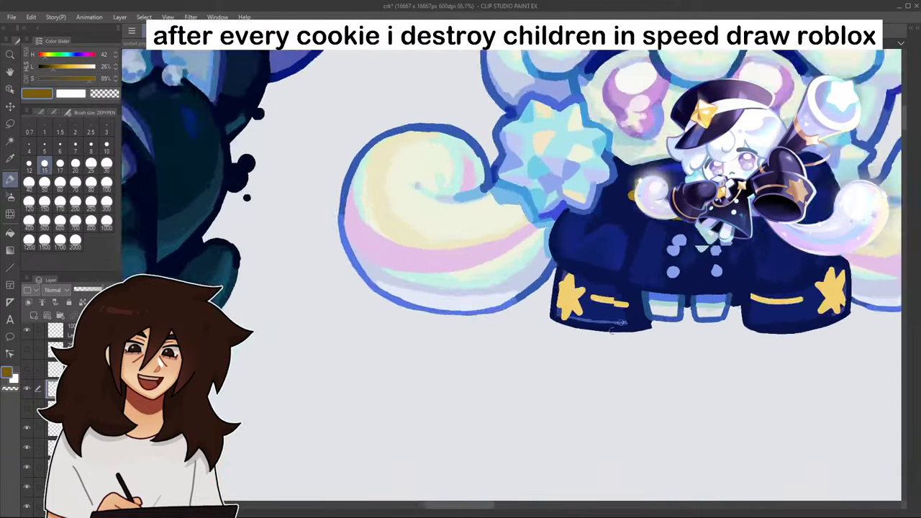
# - Dab brown-gold (H 42, L 26, S 89) shadows on the inner ends of the gold bands on both cuffs
pyautogui.moveTo(687, 245); pyautogui.dragTo(676, 231)
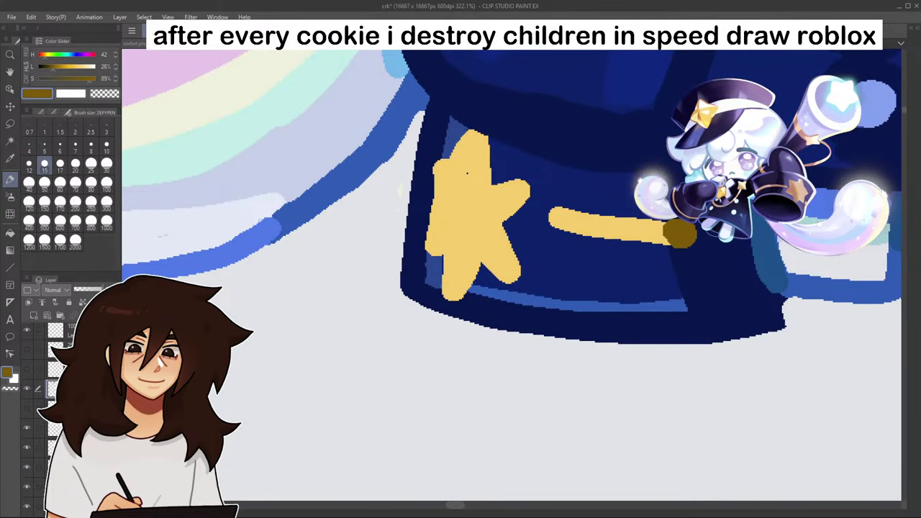
pyautogui.scroll(-3, 752, 239)
pyautogui.moveTo(817, 53); pyautogui.dragTo(314, 154)
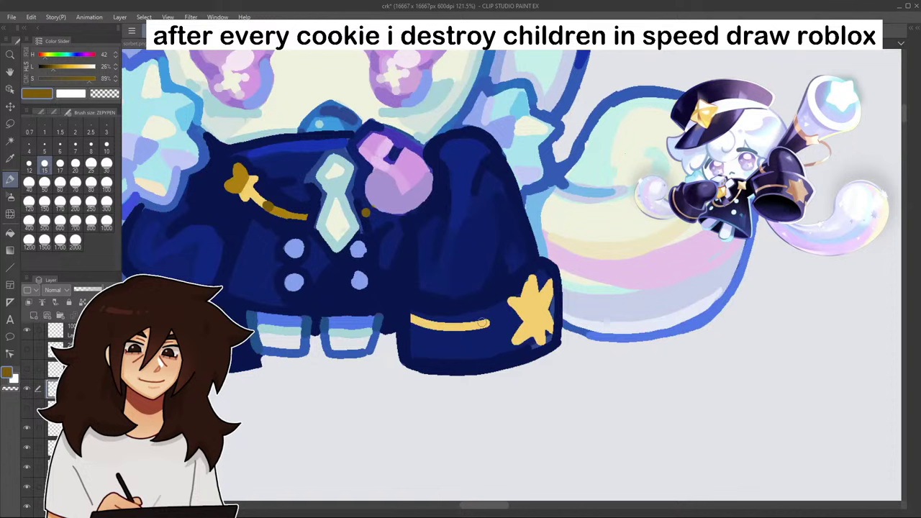
# - Cover the whistle-side cuff's gold band with navy (H 227, L 24, S 77) and redraw it as a gently curved gold line (H 42, L 69, S 89)
pyautogui.keyDown('alt'); pyautogui.click(435, 324); pyautogui.keyUp('alt')
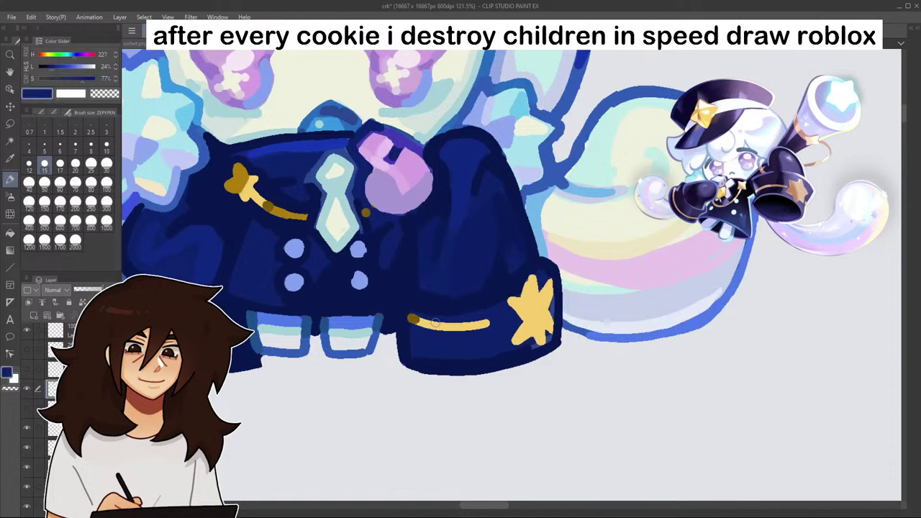
pyautogui.moveTo(470, 314)
pyautogui.mouseDown()
pyautogui.moveTo(432, 325)
pyautogui.moveTo(487, 324)
pyautogui.moveTo(472, 326)
pyautogui.mouseUp()
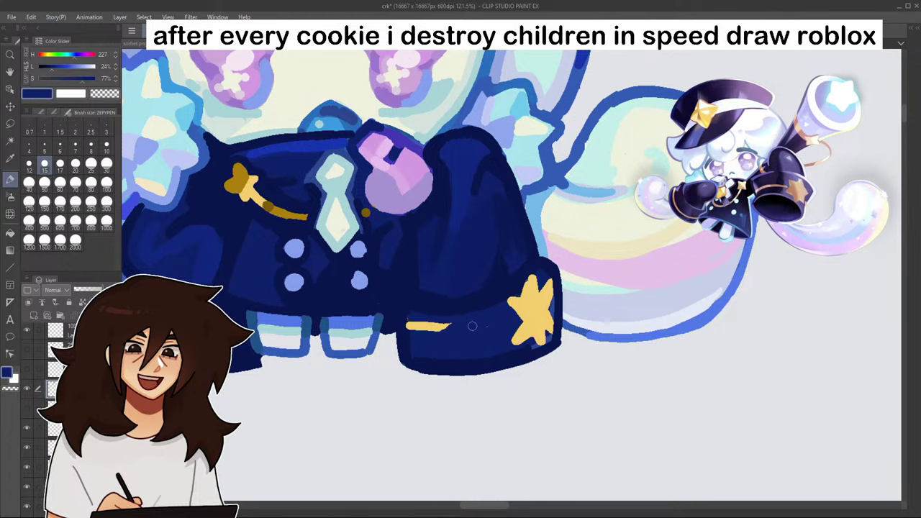
pyautogui.moveTo(413, 325); pyautogui.dragTo(452, 323)
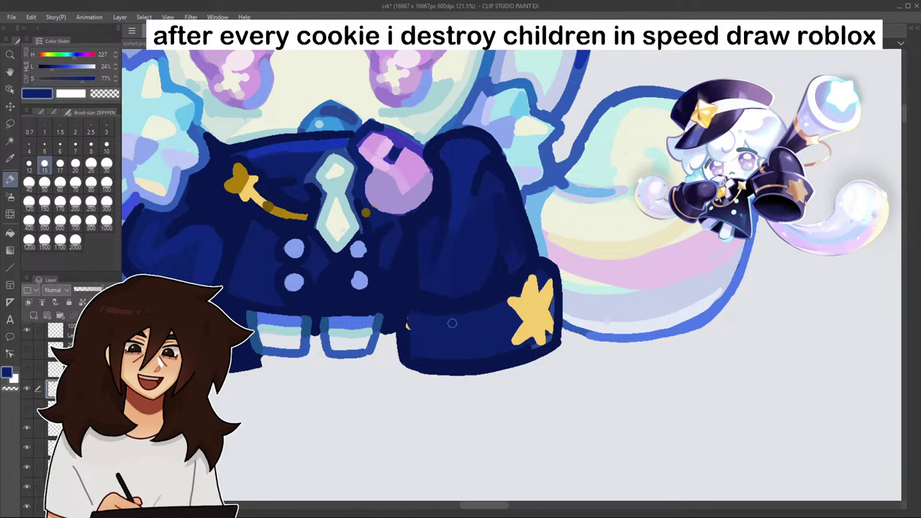
pyautogui.keyDown('alt'); pyautogui.click(403, 316); pyautogui.keyUp('alt')
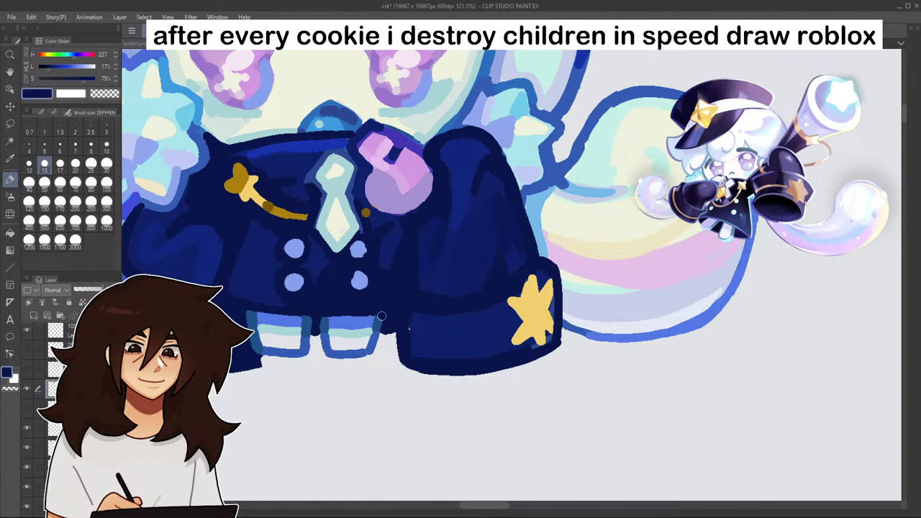
pyautogui.scroll(-3, 381, 315)
pyautogui.scroll(2, 412, 340)
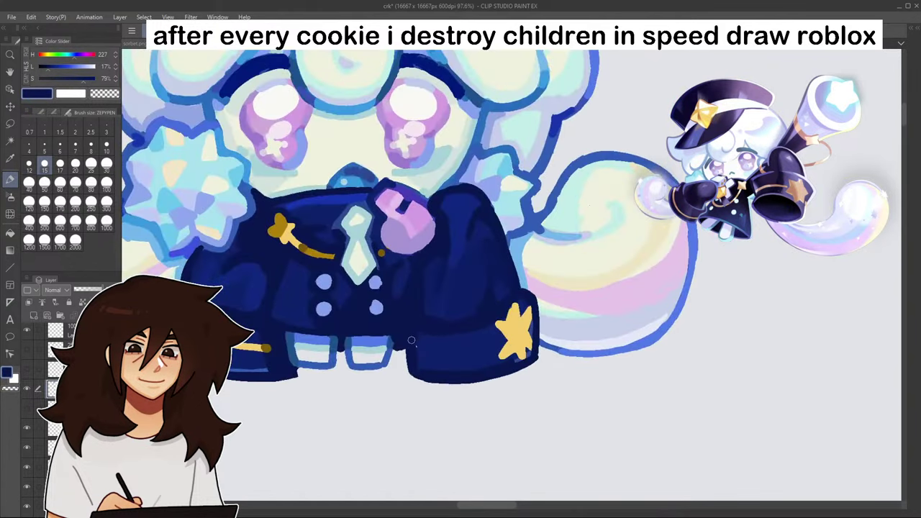
pyautogui.keyDown('alt'); pyautogui.click(515, 333); pyautogui.keyUp('alt')
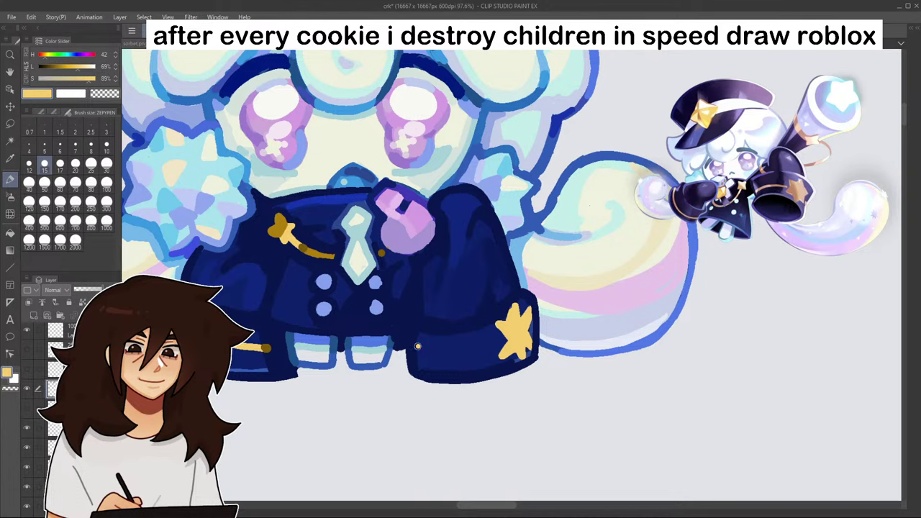
pyautogui.moveTo(446, 351); pyautogui.dragTo(497, 349)
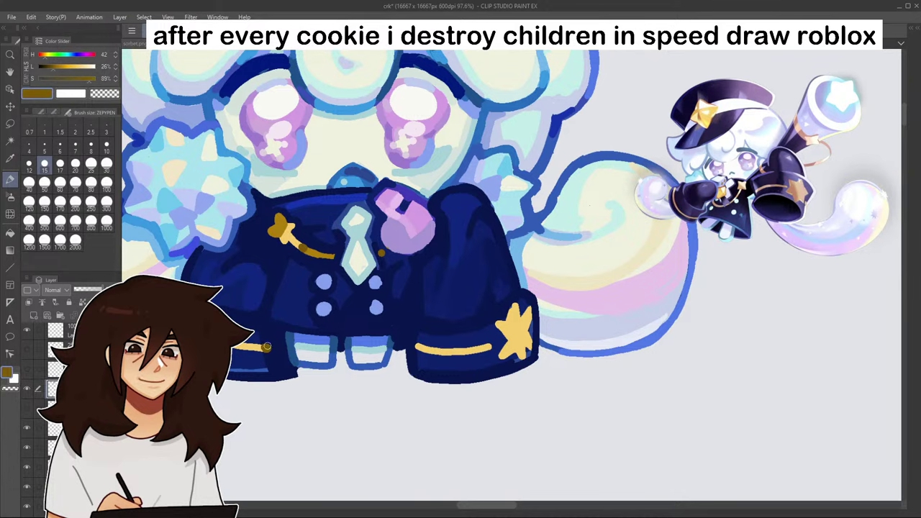
# - Shade the upper-left points and lower-right part of the whistle-side cuff's star in dark gold (H 42, L 36, S 89)
pyautogui.keyDown('alt'); pyautogui.click(276, 225); pyautogui.keyUp('alt')
pyautogui.scroll(5, 490, 276)
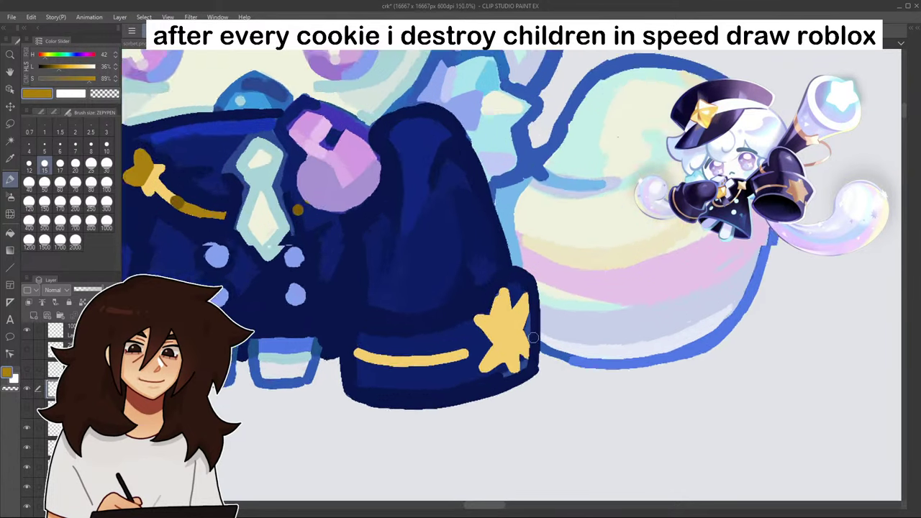
pyautogui.moveTo(464, 306)
pyautogui.mouseDown()
pyautogui.moveTo(485, 246)
pyautogui.moveTo(490, 276)
pyautogui.moveTo(460, 365)
pyautogui.moveTo(431, 339)
pyautogui.moveTo(453, 328)
pyautogui.mouseUp()
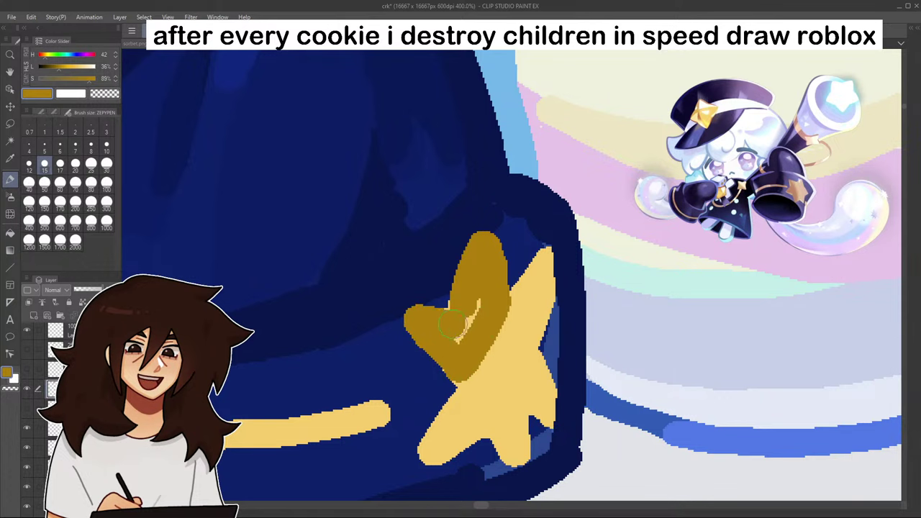
pyautogui.moveTo(538, 358); pyautogui.dragTo(509, 452)
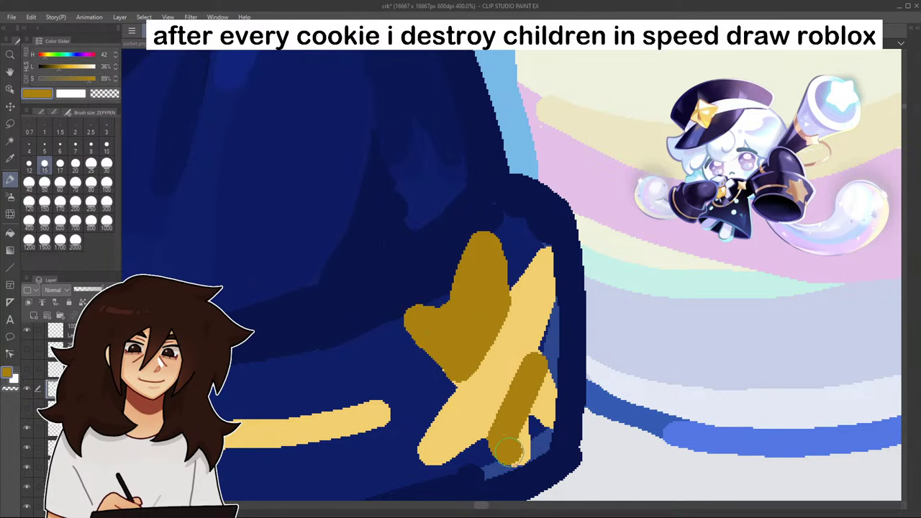
pyautogui.moveTo(518, 411)
pyautogui.mouseDown()
pyautogui.moveTo(544, 414)
pyautogui.moveTo(546, 392)
pyautogui.mouseUp()
pyautogui.scroll(-13, 545, 405)
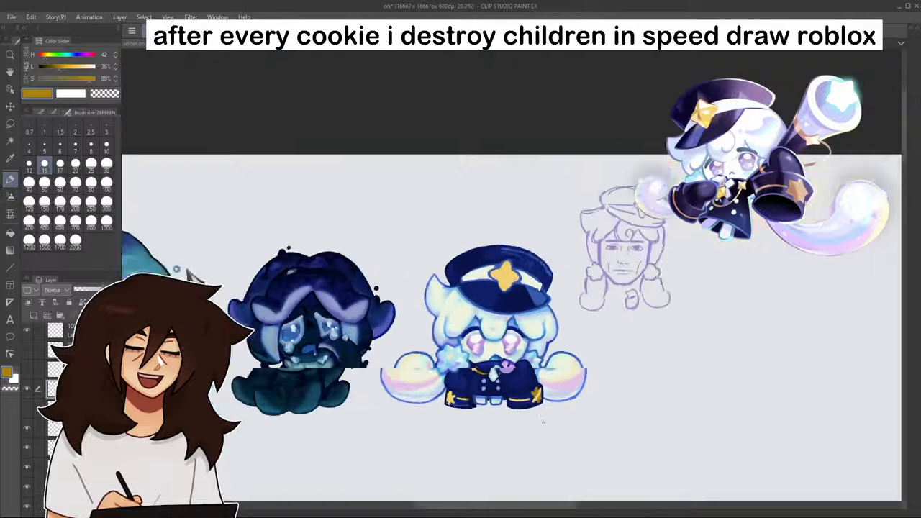
pyautogui.scroll(8, 550, 439)
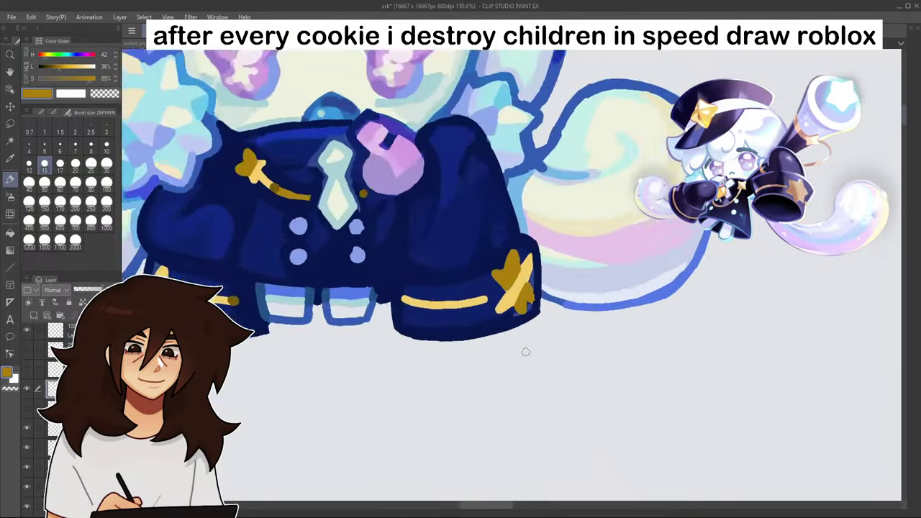
# - Undo the last dark-gold stroke on the whistle-side cuff's star and shade the outer part of that cuff's band in dark gold (H 42, L 36, S 89)
pyautogui.hotkey('ctrl', 'z')
pyautogui.scroll(-6, 540, 303)
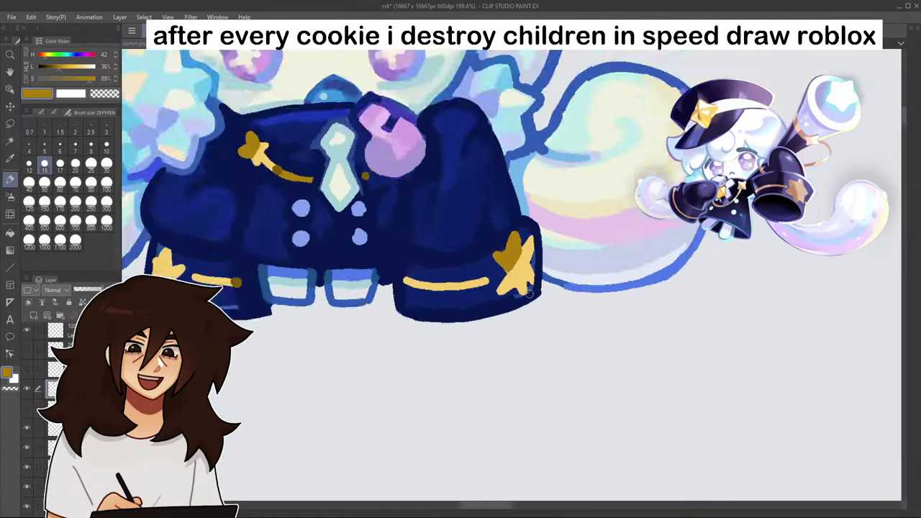
pyautogui.scroll(-2, 544, 307)
pyautogui.scroll(8, 552, 319)
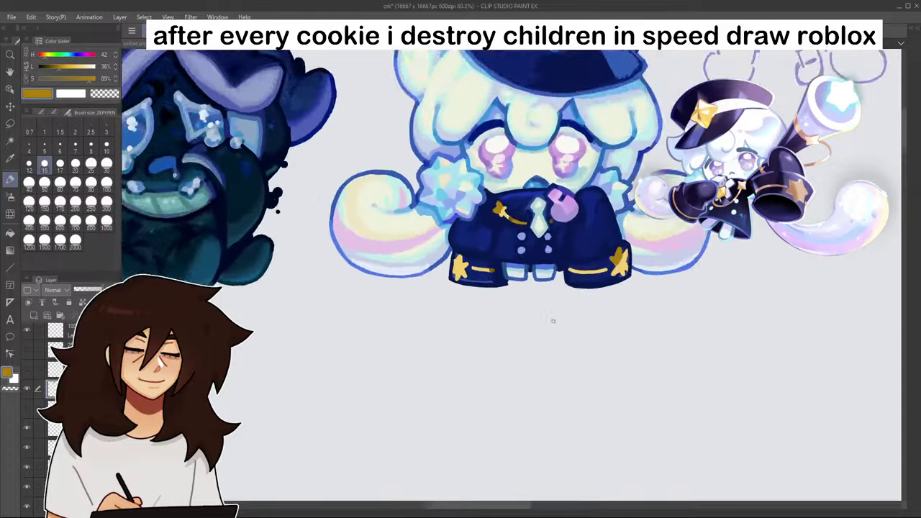
pyautogui.scroll(2, 626, 253)
pyautogui.moveTo(558, 215)
pyautogui.mouseDown()
pyautogui.moveTo(505, 235)
pyautogui.moveTo(403, 245)
pyautogui.mouseUp()
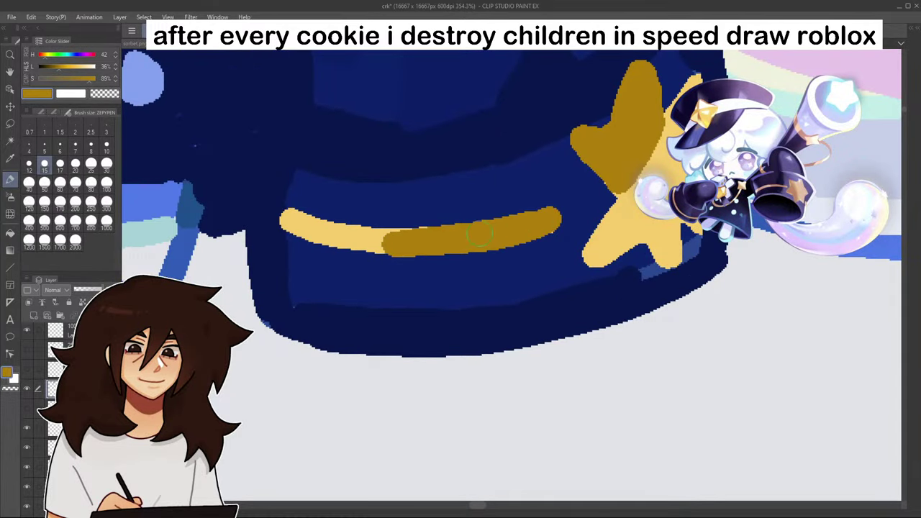
pyautogui.scroll(-5, 478, 234)
# - Shade the outer points of the star on the cuff opposite the whistle in dark gold (H 42, L 36, S 89)
pyautogui.scroll(3, 477, 216)
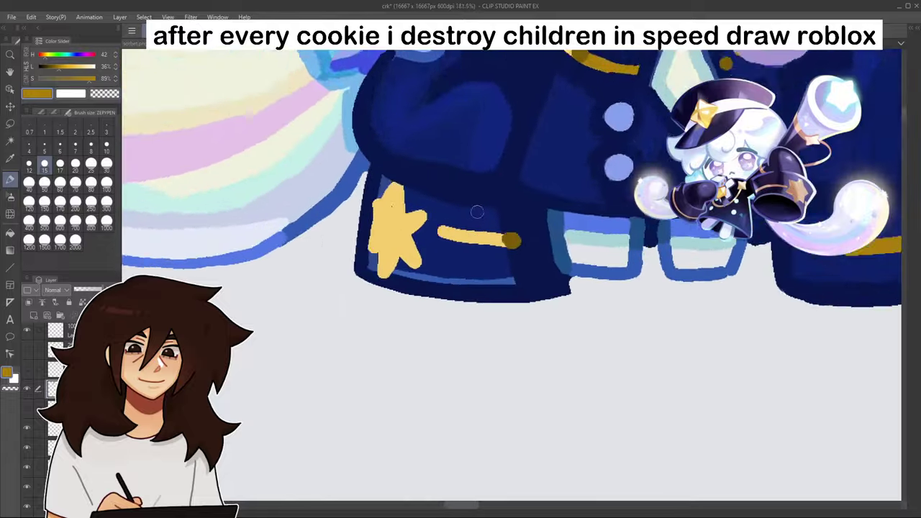
pyautogui.scroll(5, 477, 212)
pyautogui.moveTo(290, 170)
pyautogui.mouseDown()
pyautogui.moveTo(207, 269)
pyautogui.moveTo(213, 288)
pyautogui.moveTo(229, 249)
pyautogui.moveTo(216, 249)
pyautogui.moveTo(225, 173)
pyautogui.moveTo(272, 128)
pyautogui.moveTo(282, 155)
pyautogui.mouseUp()
pyautogui.scroll(-8, 271, 255)
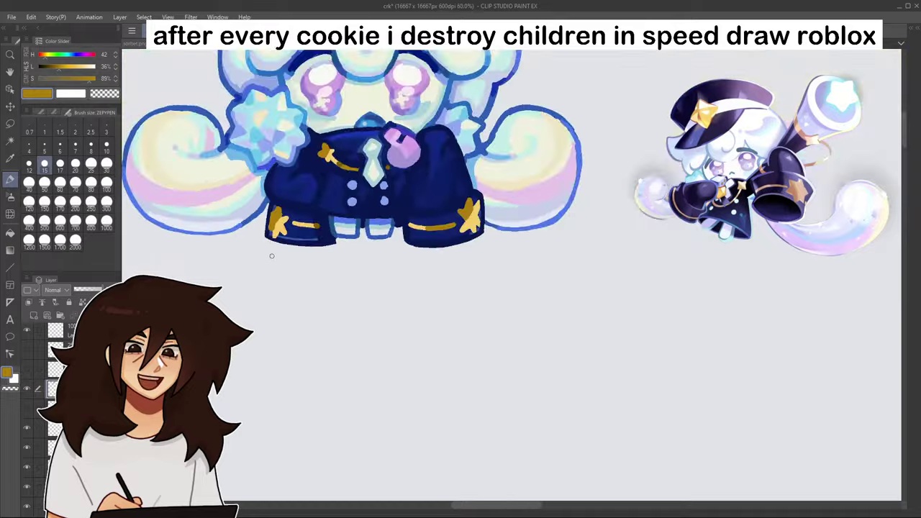
# - Check the shaded gold details on both cuffs up close and against the whole character
pyautogui.scroll(-4, 273, 258)
pyautogui.scroll(-4, 407, 252)
pyautogui.scroll(1, 405, 279)
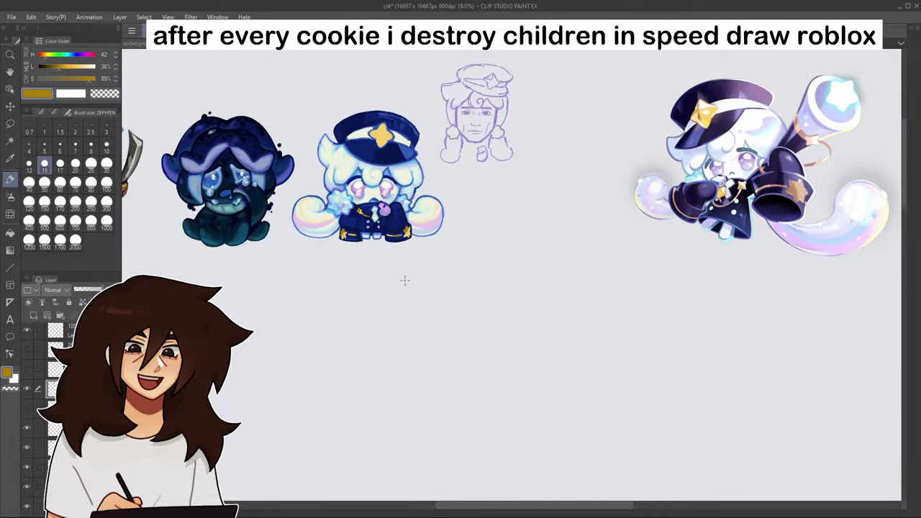
pyautogui.scroll(3, 405, 281)
pyautogui.scroll(2, 814, 65)
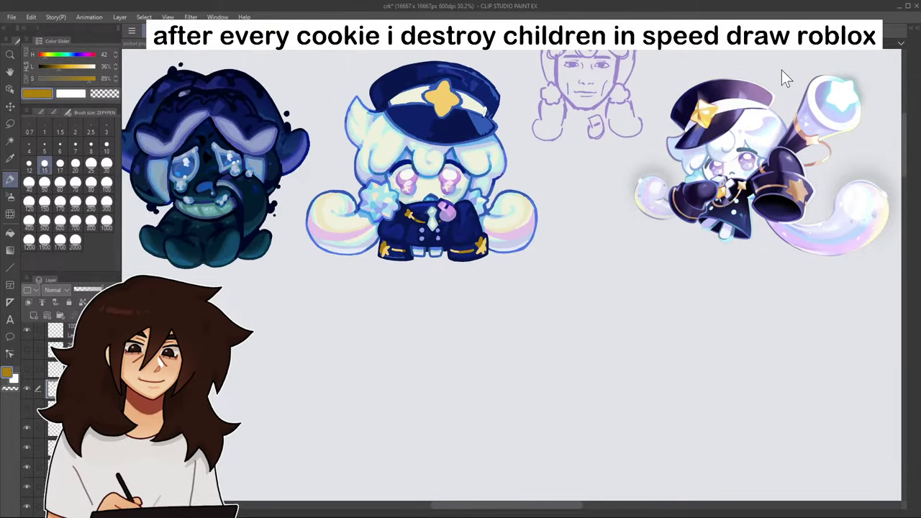
pyautogui.scroll(10, 397, 251)
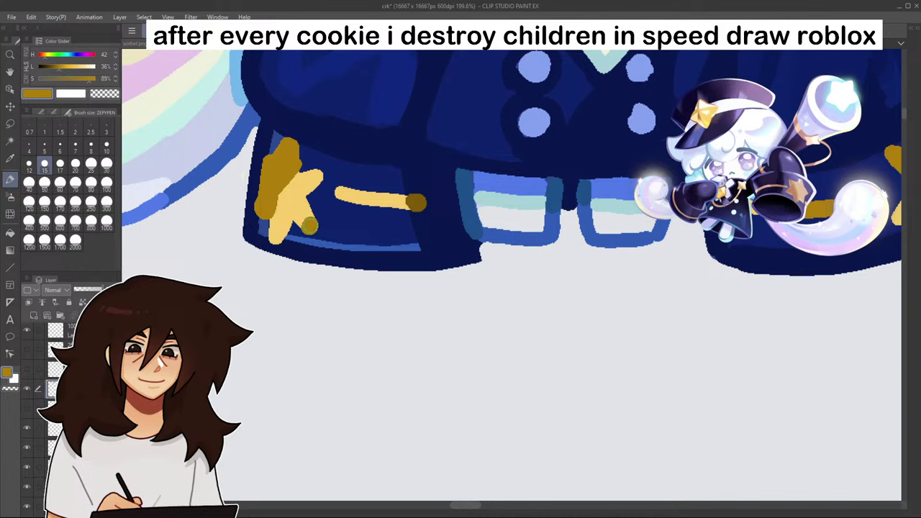
pyautogui.scroll(-8, 277, 239)
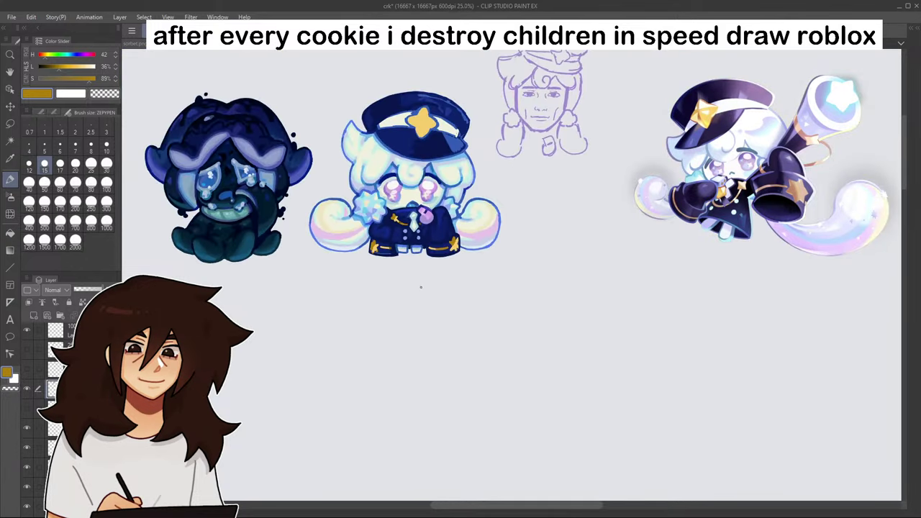
pyautogui.scroll(7, 415, 288)
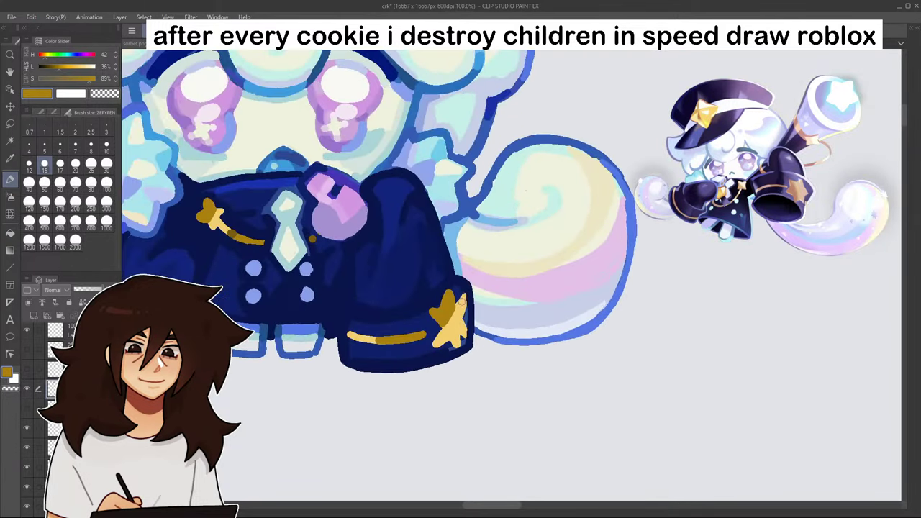
pyautogui.scroll(-4, 465, 305)
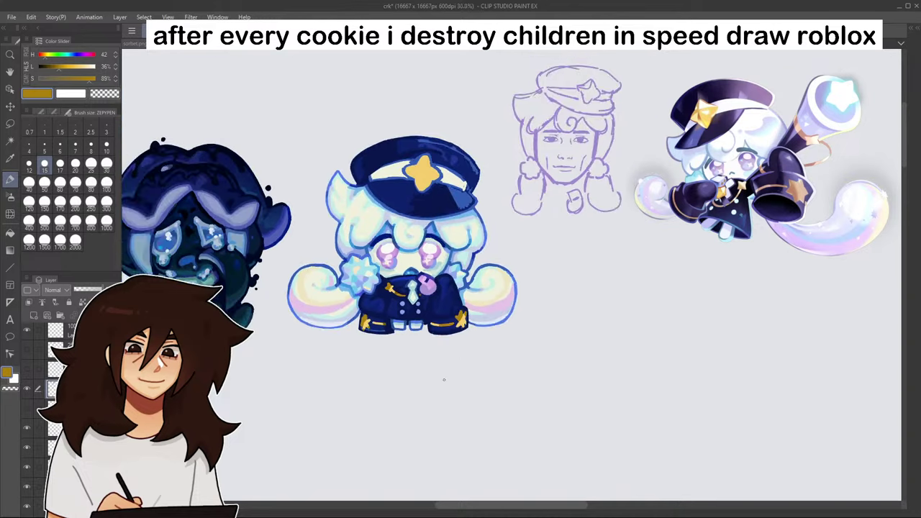
# - Darken the inner leg outlines beneath the coat with deep blue (H 228, L 38, S 77) and sample dark navy (H 227, L 17, S 79)
pyautogui.scroll(3, 402, 338)
pyautogui.scroll(2, 402, 338)
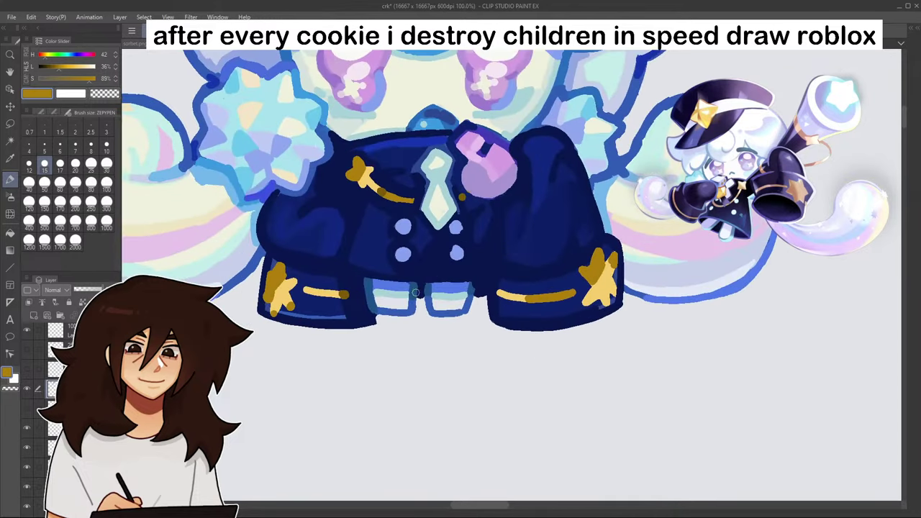
pyautogui.keyDown('alt'); pyautogui.click(367, 280); pyautogui.keyUp('alt')
pyautogui.keyDown('alt'); pyautogui.click(324, 131); pyautogui.keyUp('alt')
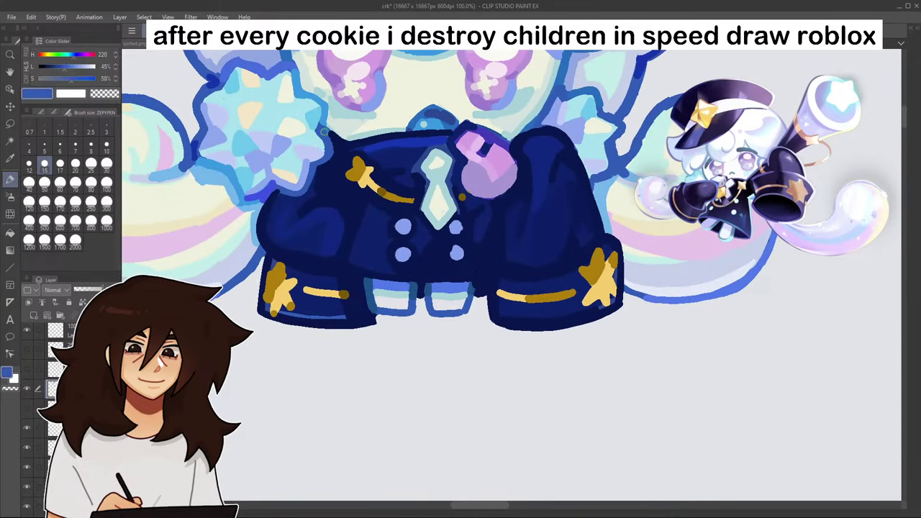
pyautogui.keyDown('alt'); pyautogui.click(195, 150); pyautogui.keyUp('alt')
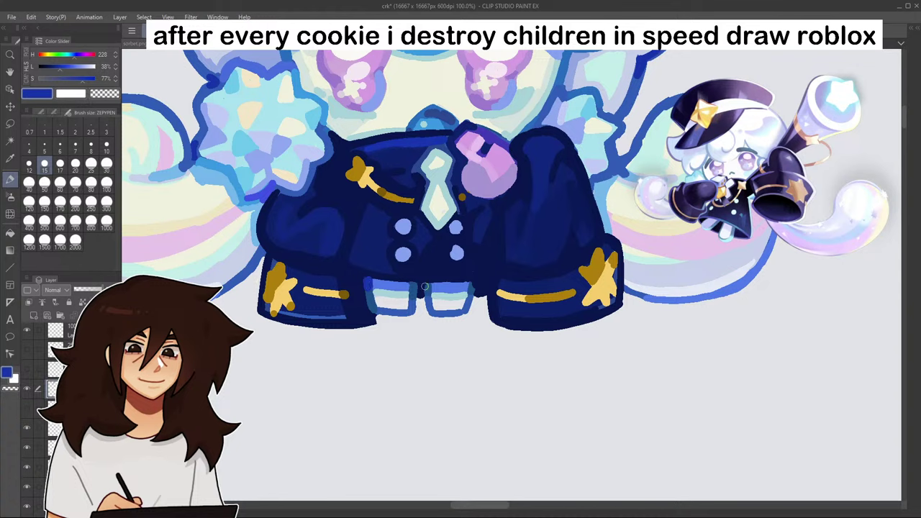
pyautogui.keyDown('alt'); pyautogui.click(421, 289); pyautogui.keyUp('alt')
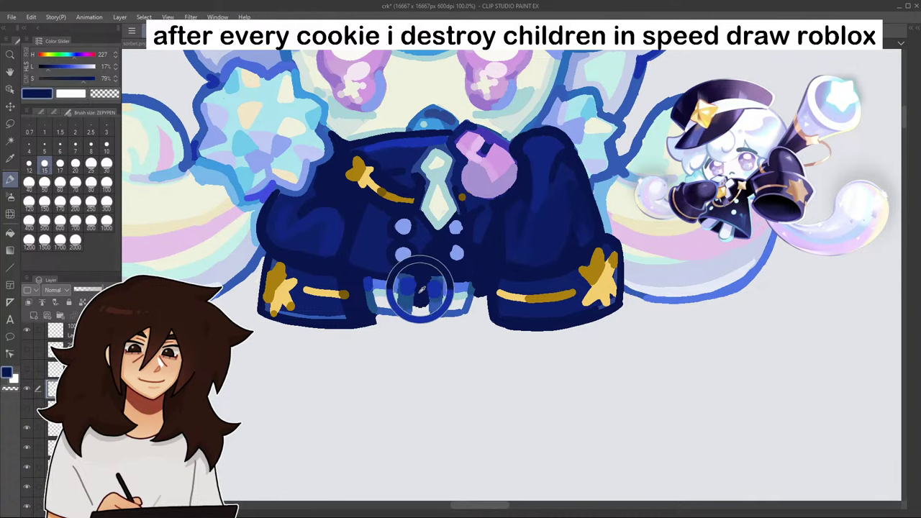
pyautogui.scroll(-5, 463, 272)
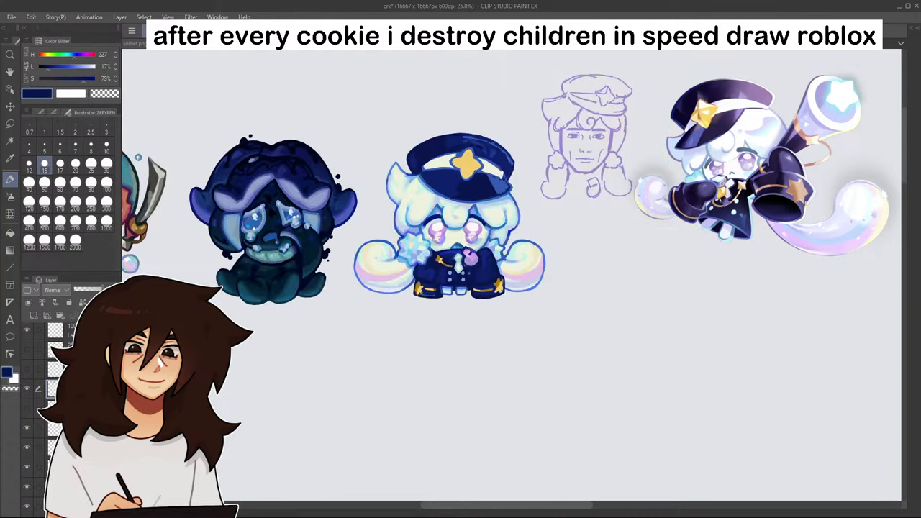
# - Touch up the whistle-side coat buttons with the sampled light blue (H 224, L 73, S 78)
pyautogui.scroll(7, 454, 271)
pyautogui.keyDown('alt'); pyautogui.click(450, 272); pyautogui.keyUp('alt')
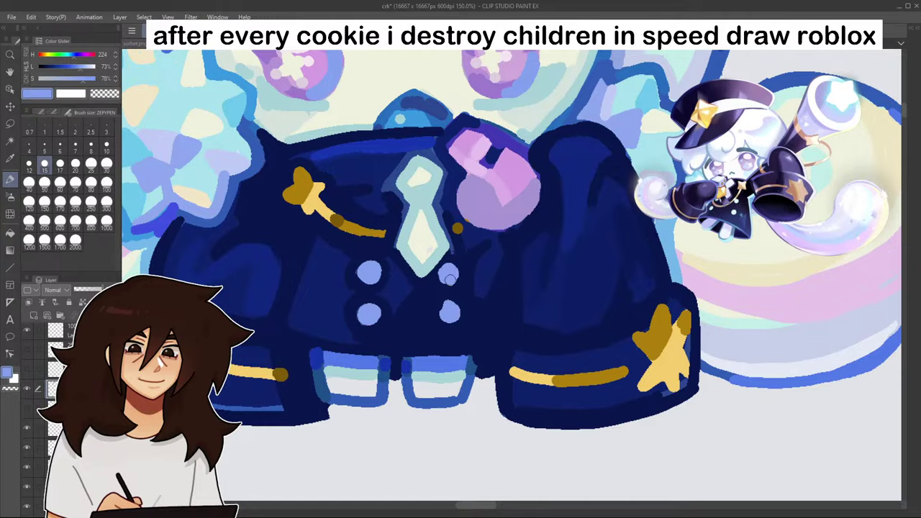
pyautogui.scroll(-6, 450, 280)
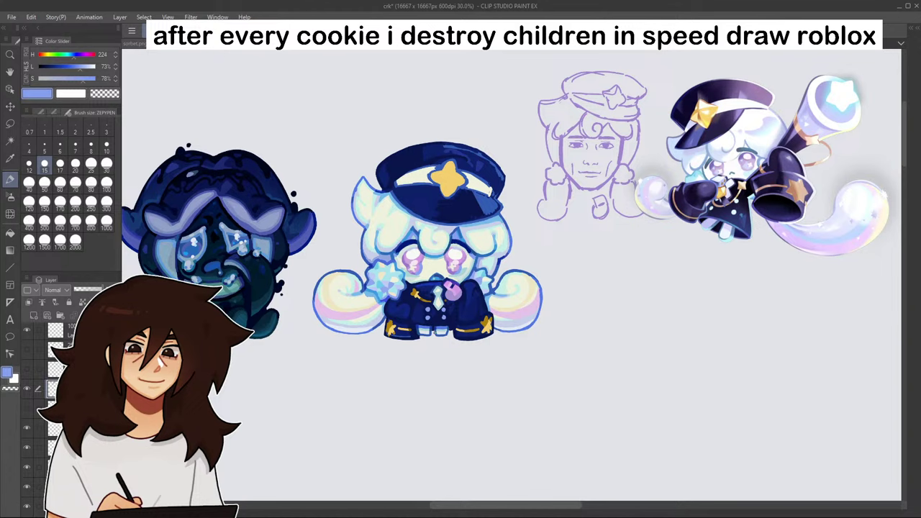
# - Paint a dark-gold (H 42, L 36, S 89) shadow between the lower and right points of the cap's star
pyautogui.scroll(6, 427, 276)
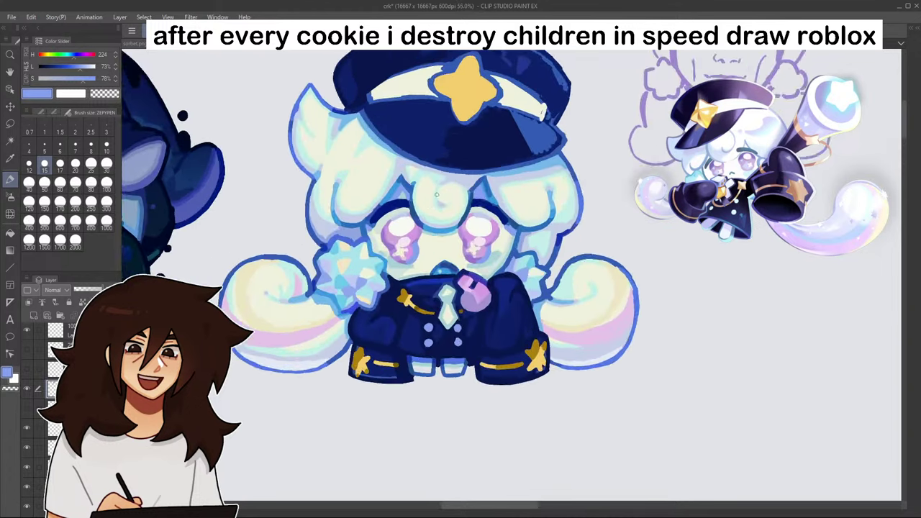
pyautogui.keyDown('alt'); pyautogui.click(391, 316); pyautogui.keyUp('alt')
pyautogui.click(481, 349)
pyautogui.moveTo(550, 171)
pyautogui.mouseDown()
pyautogui.moveTo(427, 407)
pyautogui.moveTo(552, 357)
pyautogui.mouseUp()
pyautogui.scroll(3, 491, 180)
pyautogui.moveTo(506, 205)
pyautogui.mouseDown()
pyautogui.moveTo(540, 198)
pyautogui.moveTo(512, 211)
pyautogui.moveTo(498, 256)
pyautogui.moveTo(545, 215)
pyautogui.mouseUp()
pyautogui.scroll(-8, 508, 203)
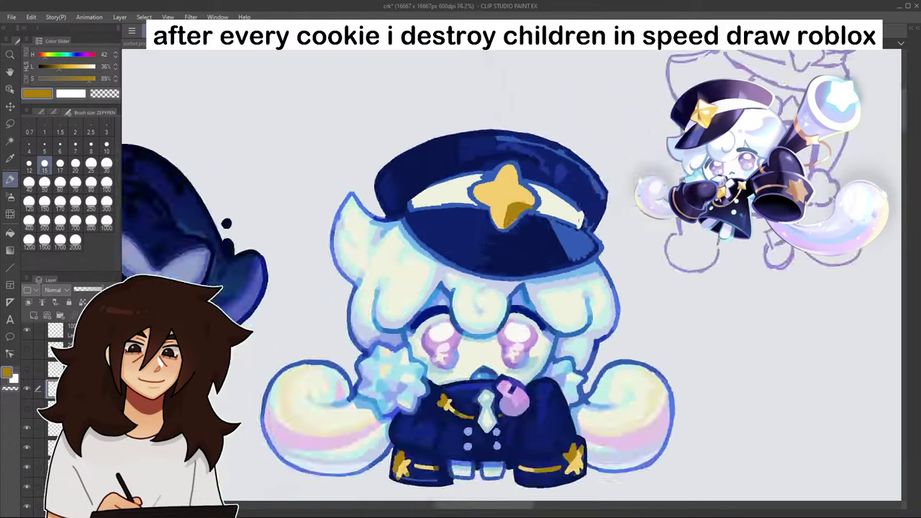
# - Fill the cap star's shadow with a brighter gold (H 42, L 47, S 89)
pyautogui.scroll(7, 558, 353)
pyautogui.scroll(2, 550, 353)
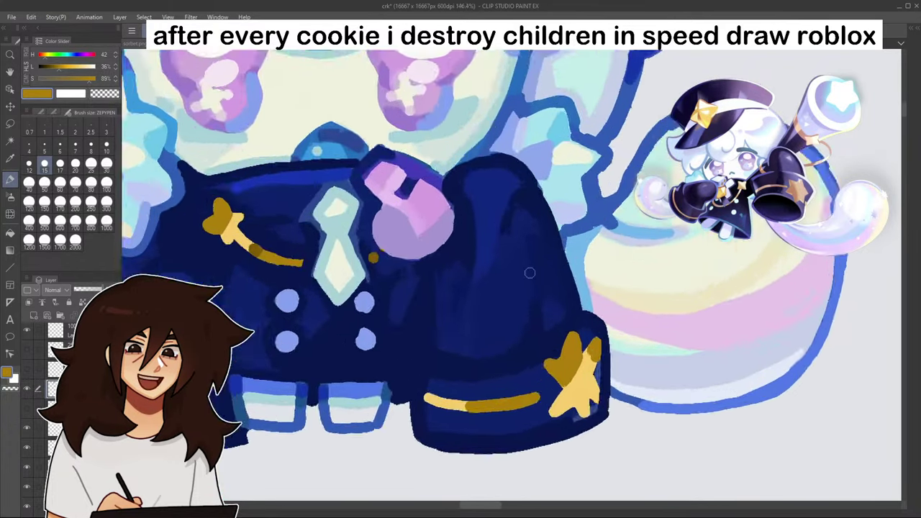
pyautogui.scroll(-10, 464, 123)
pyautogui.moveTo(799, 67); pyautogui.dragTo(807, 259)
pyautogui.scroll(8, 461, 245)
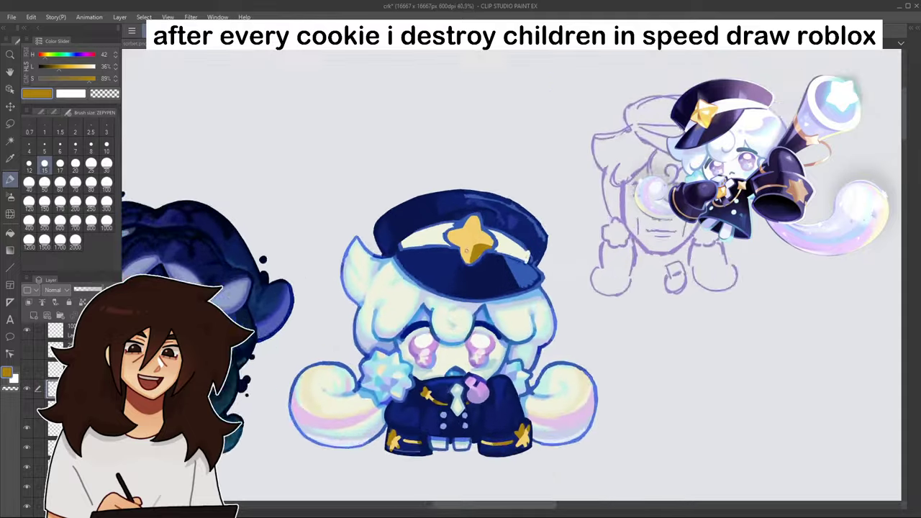
pyautogui.click(10, 234)
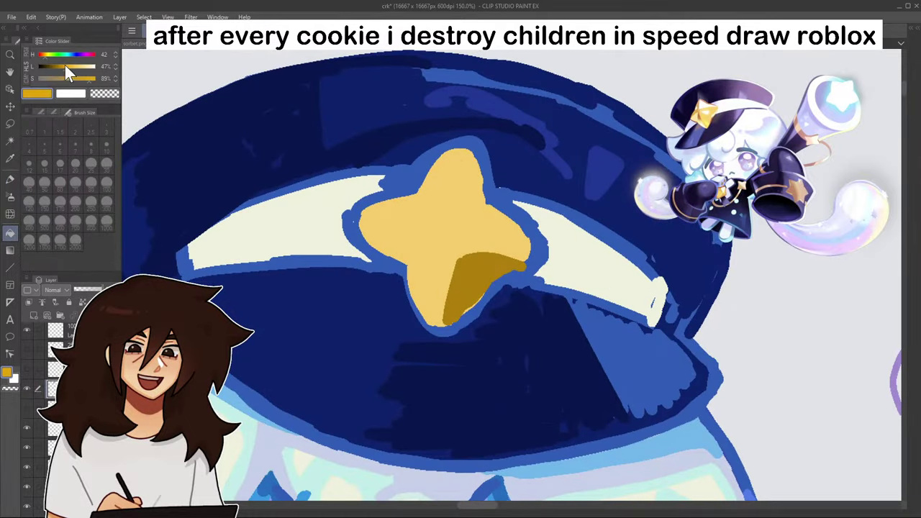
pyautogui.click(483, 266)
# - Paint a pale-gold (H 42, L 87, S 89) highlight on the upper point of the cap's star with the pen
pyautogui.click(10, 179)
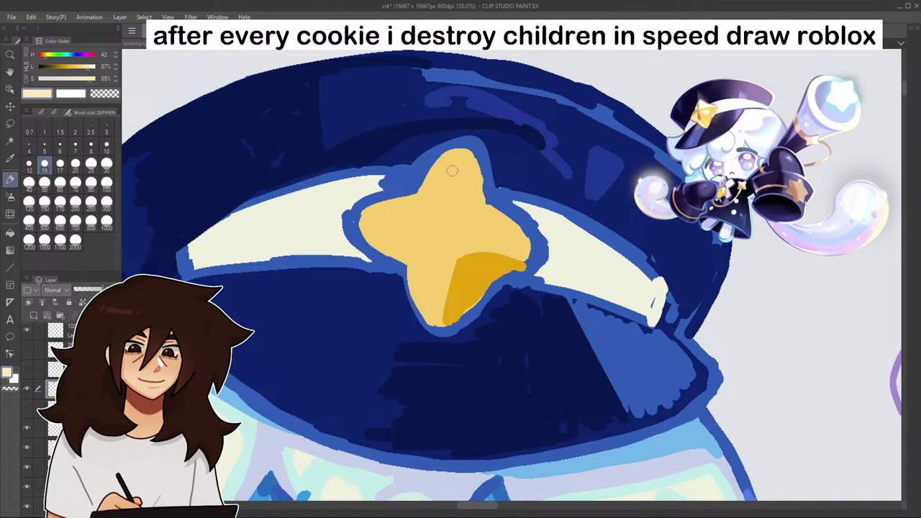
pyautogui.moveTo(452, 170)
pyautogui.mouseDown()
pyautogui.moveTo(440, 207)
pyautogui.moveTo(422, 193)
pyautogui.moveTo(442, 197)
pyautogui.mouseUp()
pyautogui.scroll(-8, 491, 209)
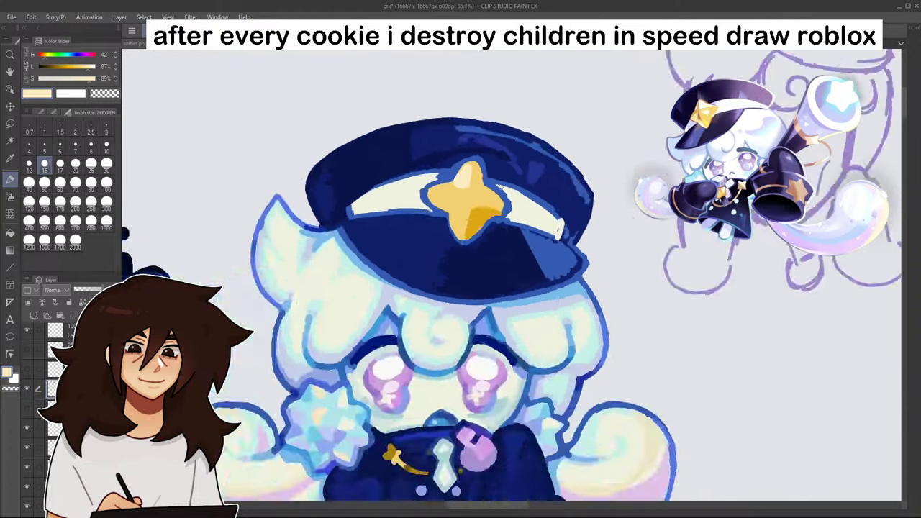
pyautogui.scroll(4, 497, 229)
# - Fill the cap star's highlight with a near-white cream (H 42, L 95, S 89) and return to the pen
pyautogui.scroll(5, 481, 214)
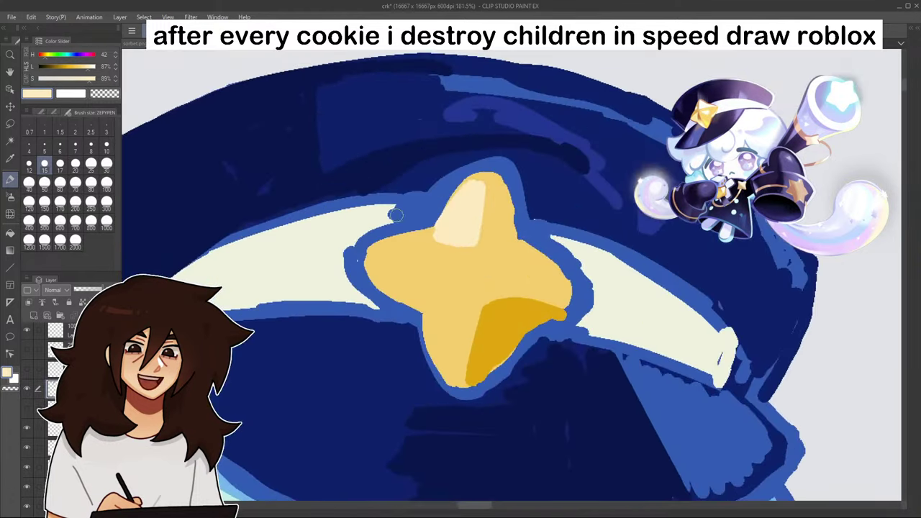
pyautogui.click(91, 66)
pyautogui.click(10, 232)
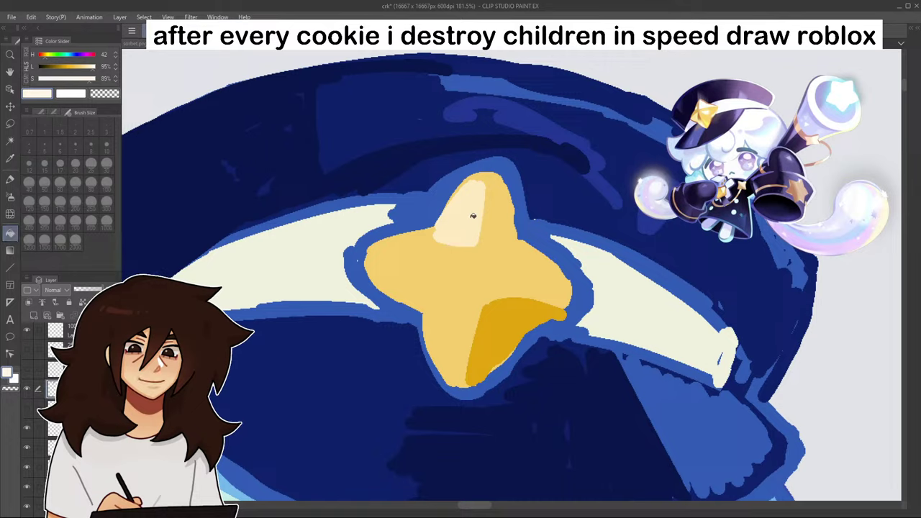
pyautogui.click(471, 212)
pyautogui.click(11, 183)
pyautogui.scroll(-3, 424, 267)
pyautogui.scroll(-3, 460, 280)
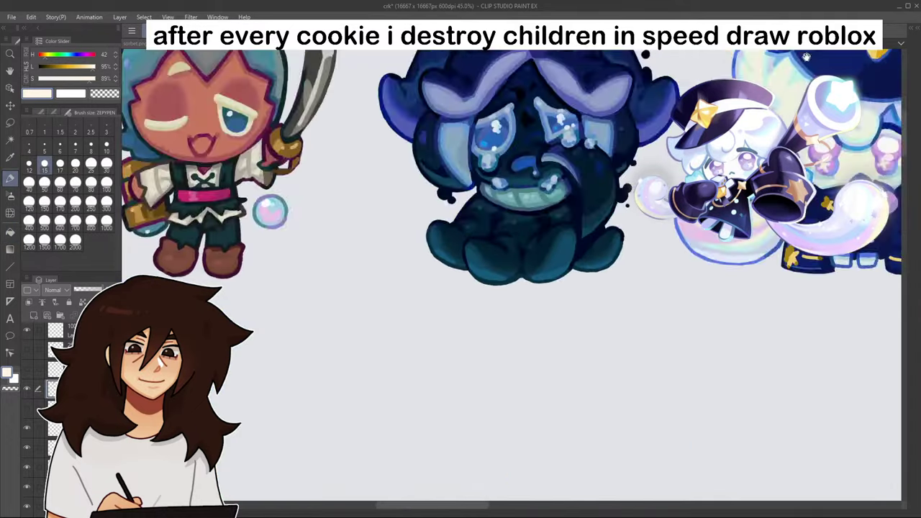
# - Shade the underside of the cap star's left point in gold (H 42, L 47, S 89) and sample the star's base gold (H 42, L 69, S 89)
pyautogui.scroll(3, 461, 281)
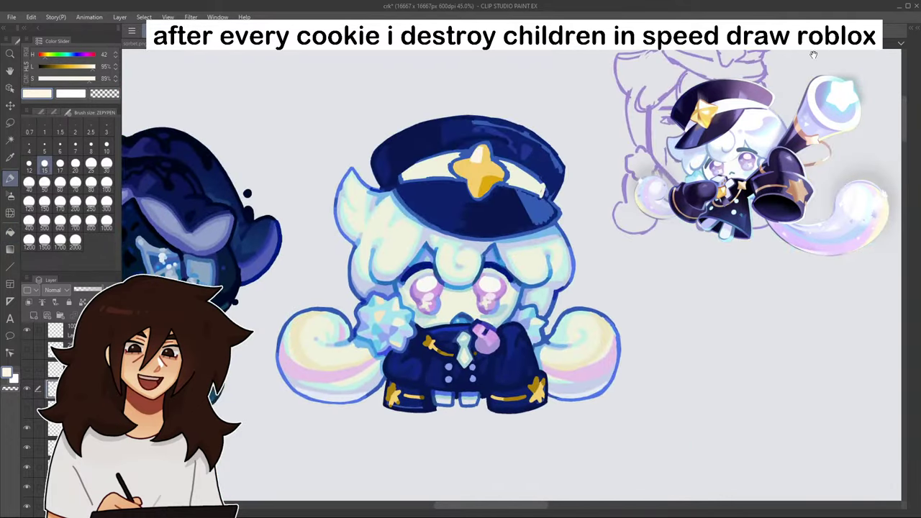
pyautogui.scroll(5, 460, 209)
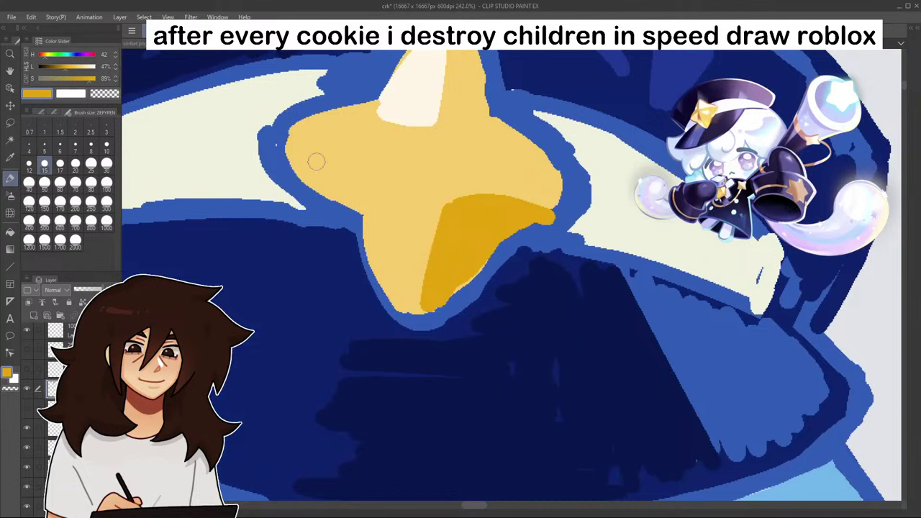
pyautogui.moveTo(295, 153)
pyautogui.mouseDown()
pyautogui.moveTo(357, 176)
pyautogui.moveTo(373, 194)
pyautogui.moveTo(363, 206)
pyautogui.moveTo(304, 169)
pyautogui.moveTo(370, 193)
pyautogui.mouseUp()
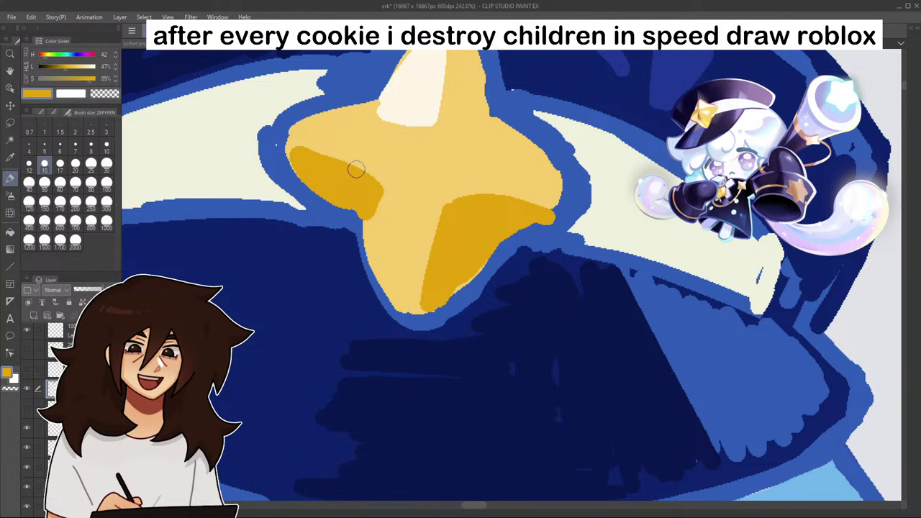
pyautogui.keyDown('alt'); pyautogui.click(479, 155); pyautogui.keyUp('alt')
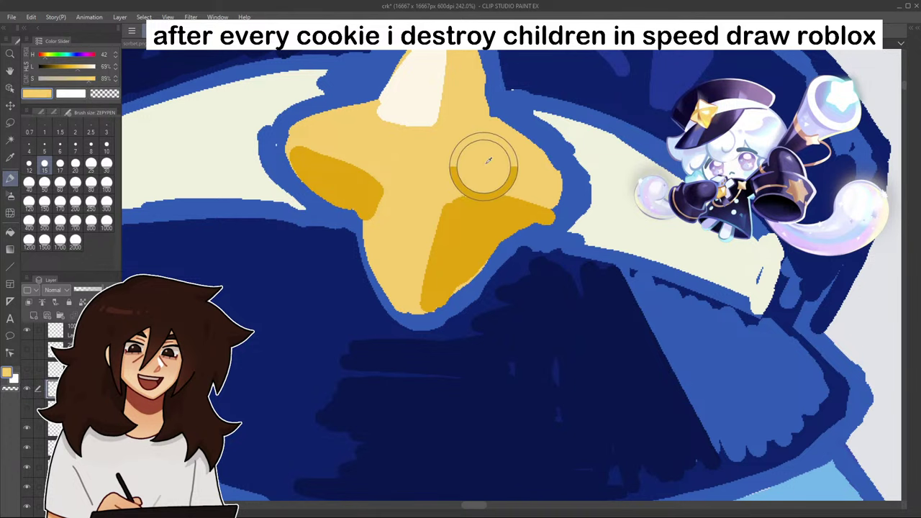
# - Redraw the outline around the cap star's lower point and under its right point in dark navy (H 227, L 17, S 79)
pyautogui.keyDown('alt'); pyautogui.click(352, 222); pyautogui.keyUp('alt')
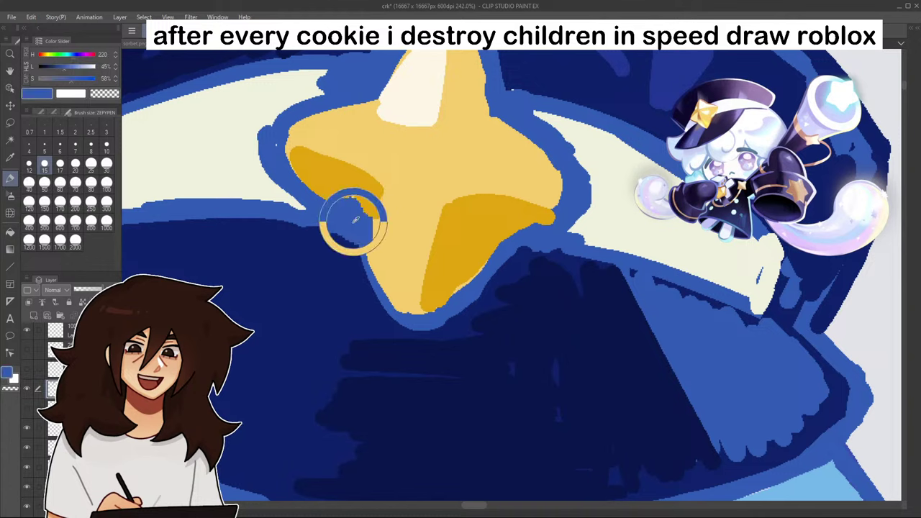
pyautogui.moveTo(353, 215)
pyautogui.mouseDown()
pyautogui.moveTo(401, 322)
pyautogui.moveTo(360, 244)
pyautogui.moveTo(384, 291)
pyautogui.mouseUp()
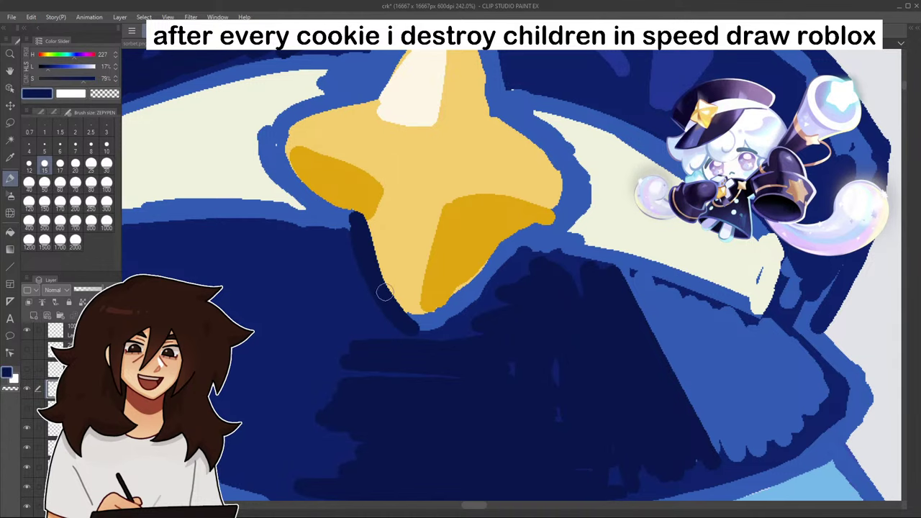
pyautogui.moveTo(421, 320)
pyautogui.mouseDown()
pyautogui.moveTo(449, 313)
pyautogui.moveTo(484, 280)
pyautogui.moveTo(454, 311)
pyautogui.moveTo(501, 248)
pyautogui.moveTo(452, 304)
pyautogui.moveTo(539, 255)
pyautogui.mouseUp()
pyautogui.scroll(-10, 539, 255)
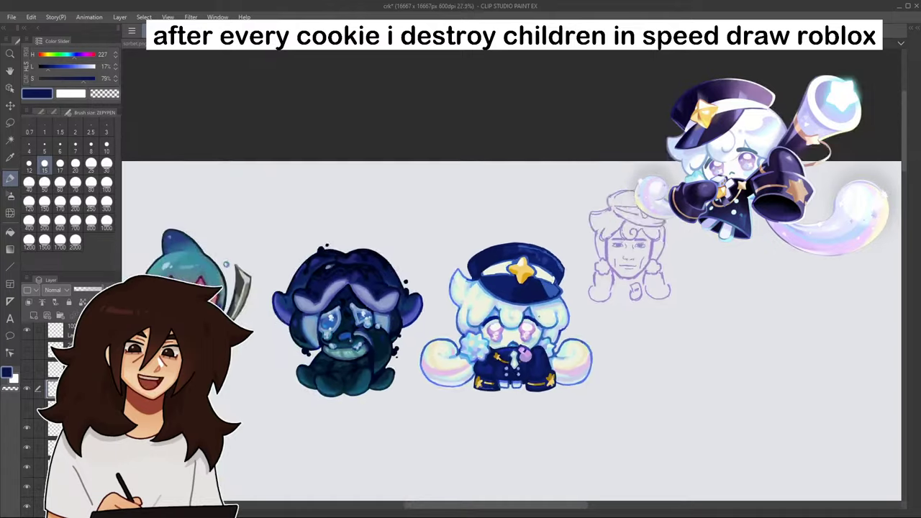
# - Outline the cap star's right and upper points in deep blue (H 228, L 25, S 98)
pyautogui.scroll(8, 535, 317)
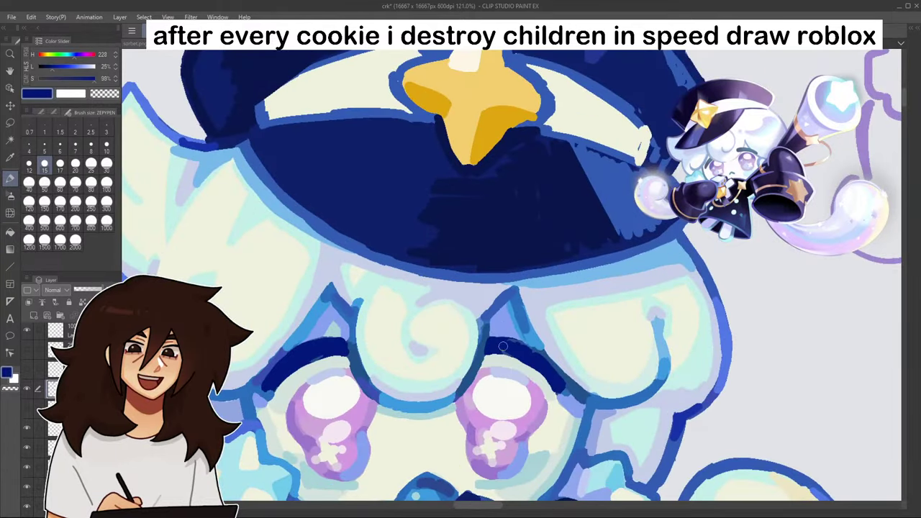
pyautogui.moveTo(550, 86); pyautogui.dragTo(548, 110)
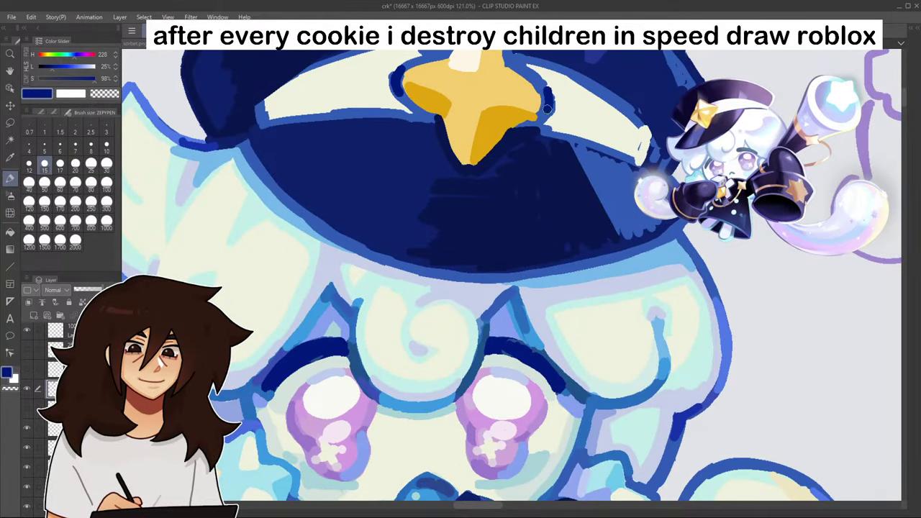
pyautogui.scroll(-8, 534, 120)
pyautogui.scroll(10, 496, 72)
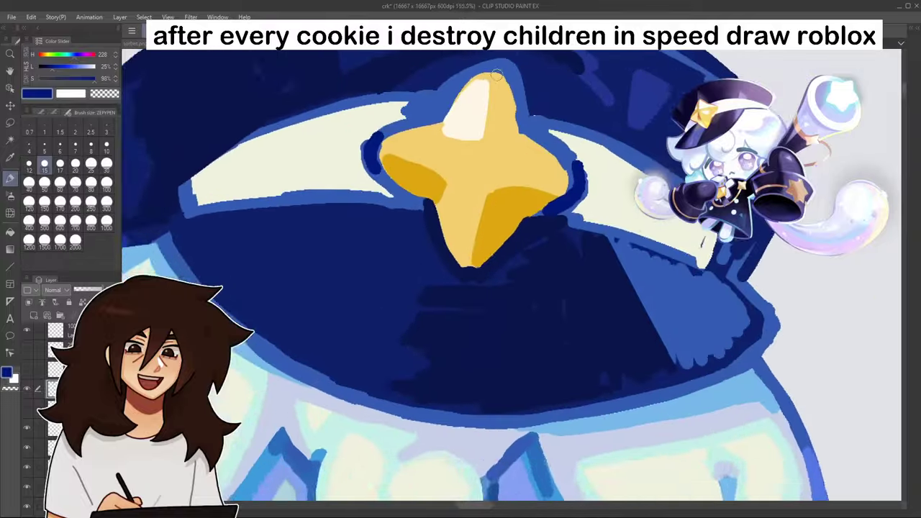
pyautogui.moveTo(489, 63); pyautogui.dragTo(505, 66)
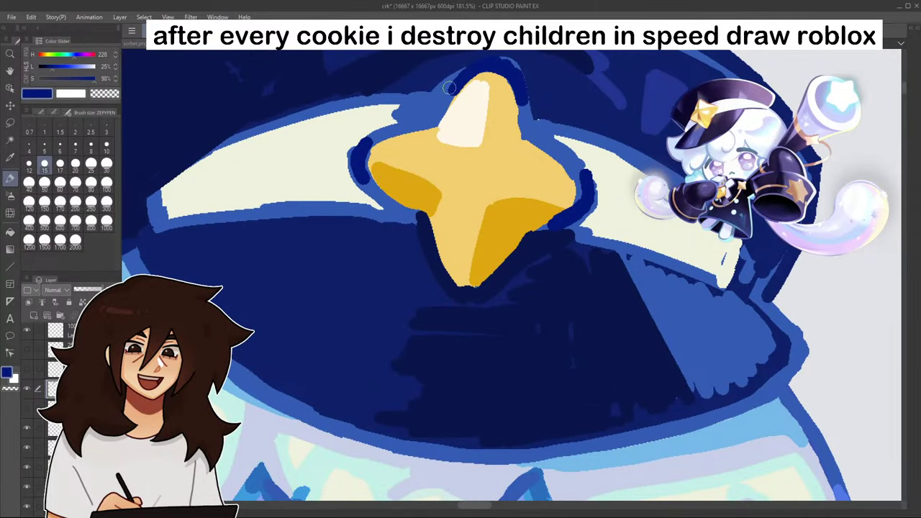
pyautogui.moveTo(435, 119)
pyautogui.mouseDown()
pyautogui.moveTo(479, 67)
pyautogui.moveTo(463, 85)
pyautogui.moveTo(515, 77)
pyautogui.moveTo(525, 113)
pyautogui.mouseUp()
pyautogui.scroll(-6, 524, 114)
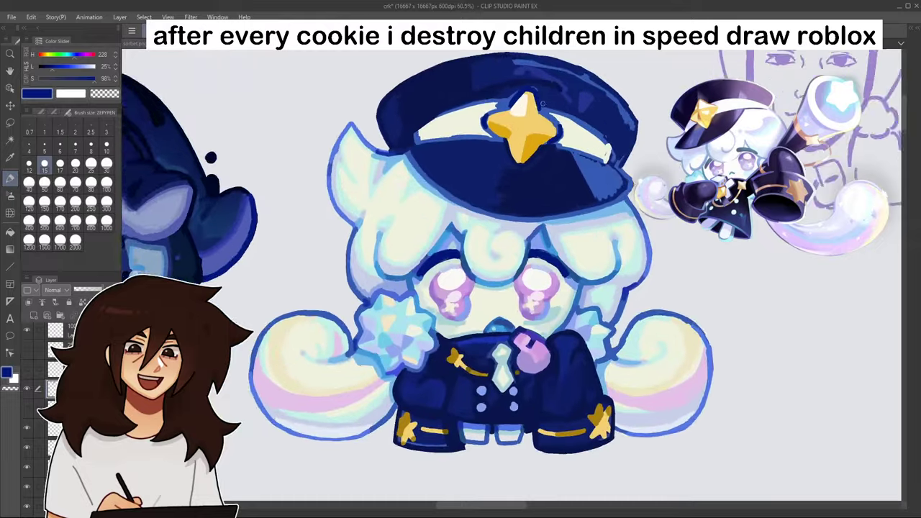
# - Paint a pale-gold (H 42, L 86, S 89) highlight on the upper side of the cap star's right point
pyautogui.scroll(6, 543, 103)
pyautogui.keyDown('alt'); pyautogui.click(506, 137); pyautogui.keyUp('alt')
pyautogui.click(89, 66)
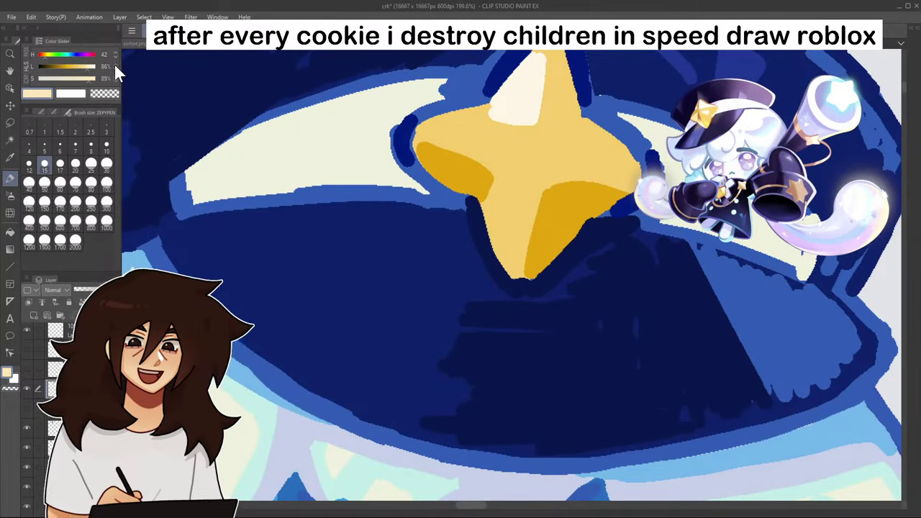
pyautogui.moveTo(629, 156); pyautogui.dragTo(594, 265)
pyautogui.moveTo(511, 232)
pyautogui.mouseDown()
pyautogui.moveTo(557, 249)
pyautogui.moveTo(525, 262)
pyautogui.moveTo(537, 243)
pyautogui.mouseUp()
pyautogui.scroll(-10, 581, 223)
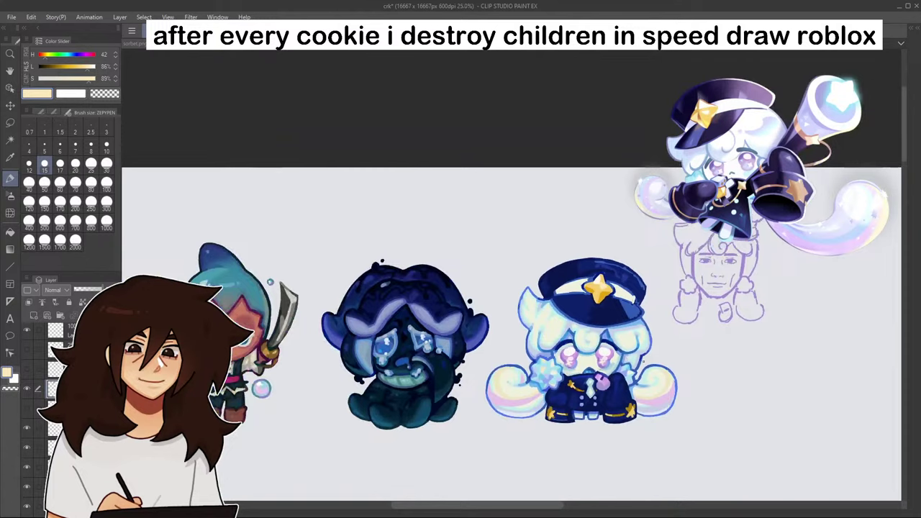
# - Undo the last highlight stroke and repaint the pale-gold highlight along the upper edge of the cap star's right point
pyautogui.scroll(2, 608, 292)
pyautogui.scroll(1, 615, 292)
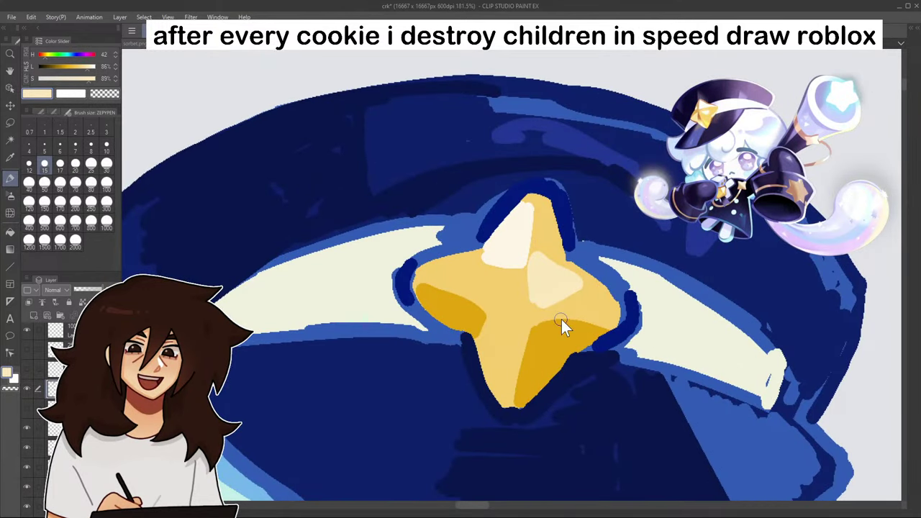
pyautogui.hotkey('ctrl', 'z')
pyautogui.moveTo(547, 262)
pyautogui.mouseDown()
pyautogui.moveTo(536, 277)
pyautogui.moveTo(598, 296)
pyautogui.moveTo(587, 281)
pyautogui.mouseUp()
pyautogui.scroll(-6, 586, 281)
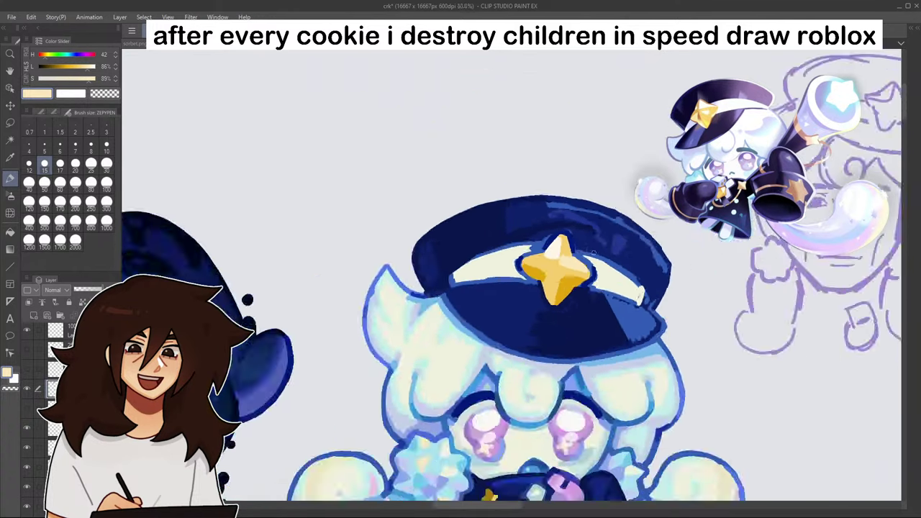
# - Touch up the area between the cap star's two highlights with its base gold (H 42, L 69, S 89)
pyautogui.scroll(6, 595, 298)
pyautogui.keyDown('alt'); pyautogui.click(568, 265); pyautogui.keyUp('alt')
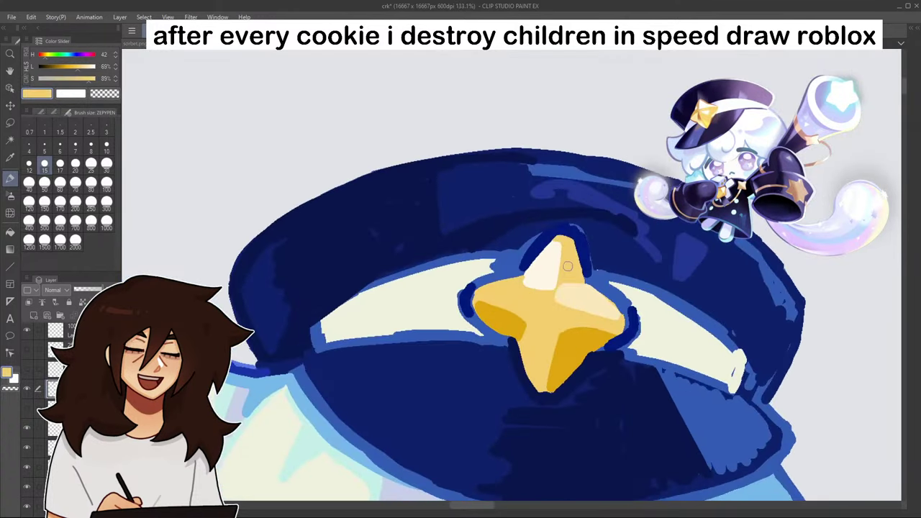
pyautogui.moveTo(575, 284); pyautogui.dragTo(567, 287)
pyautogui.scroll(-1, 599, 257)
pyautogui.scroll(-3, 624, 237)
pyautogui.moveTo(795, 432); pyautogui.dragTo(821, 388)
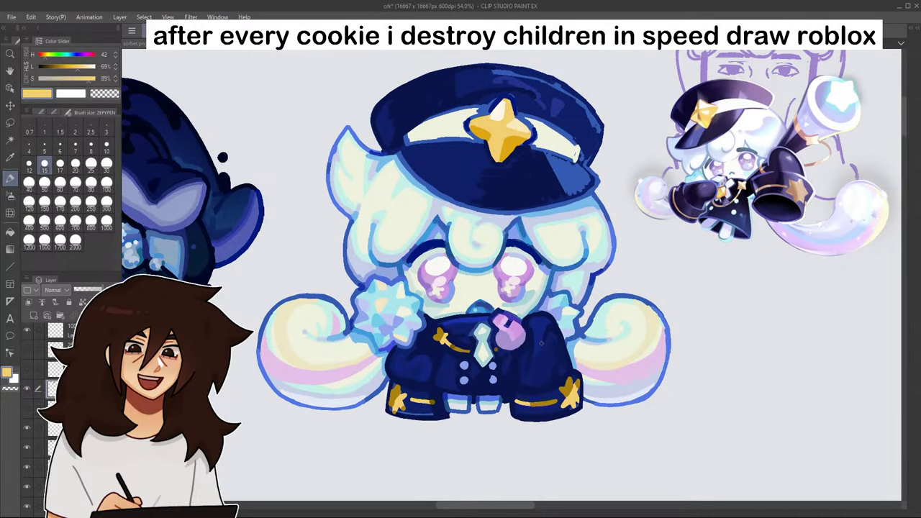
# - Touch up the lower facets of the spiky hair ornament with light cyan (H 190, L 79, S 64)
pyautogui.scroll(5, 395, 340)
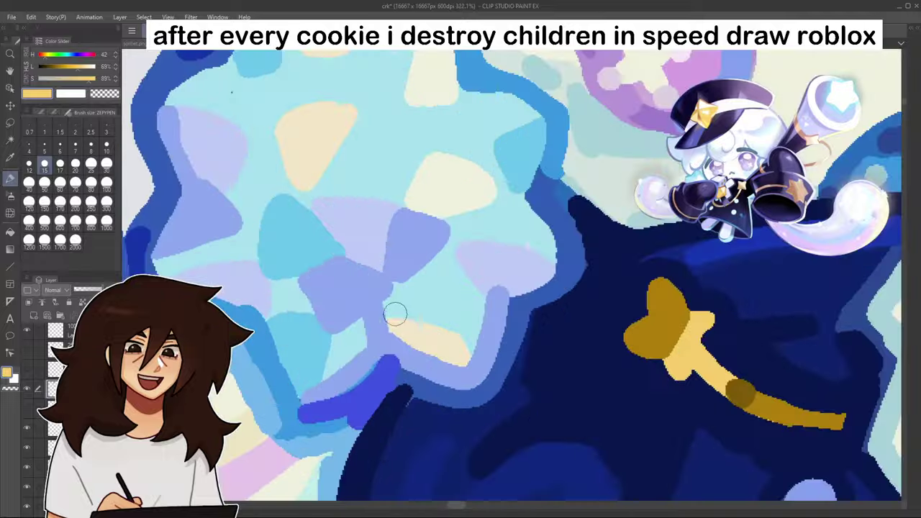
pyautogui.keyDown('alt'); pyautogui.click(400, 314); pyautogui.keyUp('alt')
pyautogui.moveTo(403, 311)
pyautogui.mouseDown()
pyautogui.moveTo(374, 324)
pyautogui.moveTo(396, 304)
pyautogui.mouseUp()
pyautogui.scroll(-2, 421, 277)
pyautogui.scroll(-6, 446, 283)
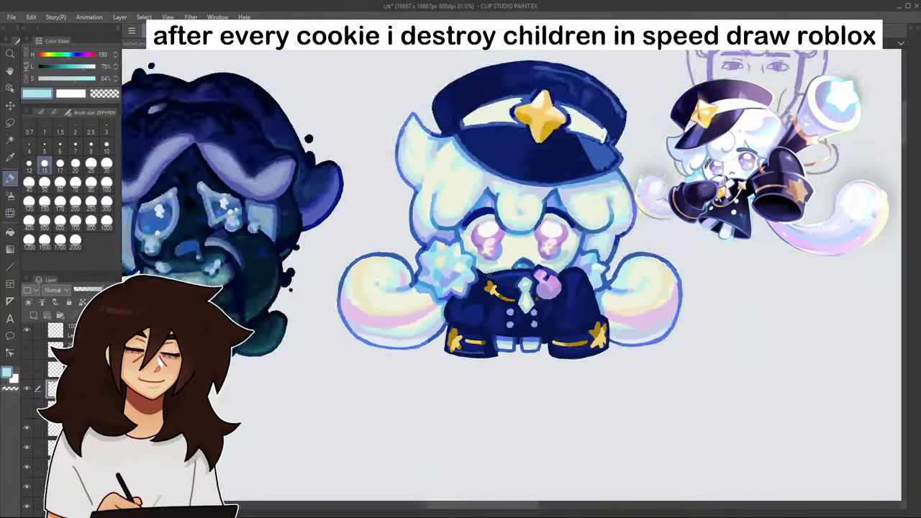
# - Add sky blue (H 197, L 67, S 77) shading to the lower part of the spiky hair ornament
pyautogui.scroll(6, 481, 310)
pyautogui.scroll(1, 482, 311)
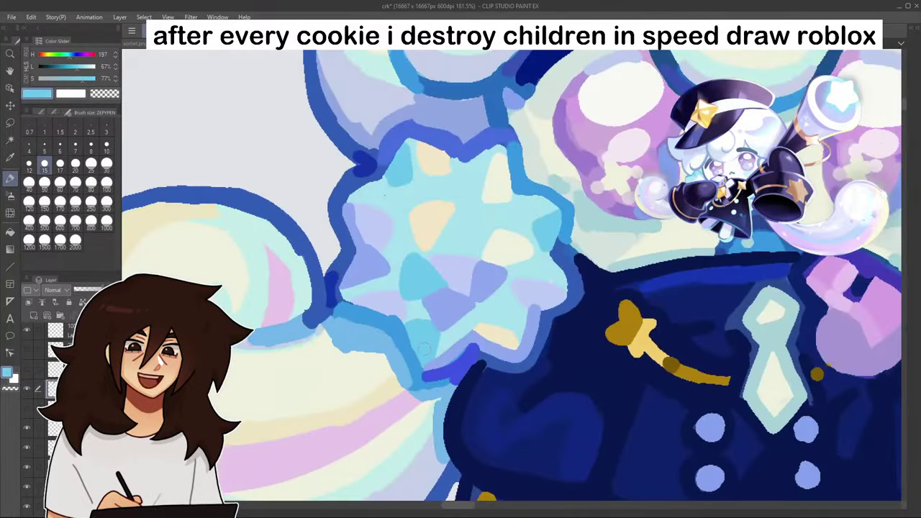
pyautogui.keyDown('alt'); pyautogui.click(429, 333); pyautogui.keyUp('alt')
pyautogui.moveTo(469, 322); pyautogui.dragTo(481, 307)
pyautogui.scroll(-6, 478, 298)
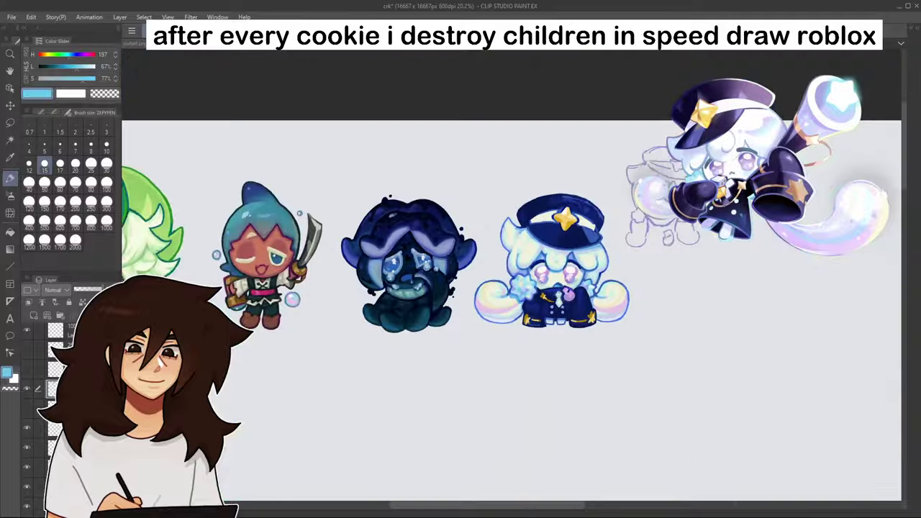
# - Redraw the outline around the cap star's left point and along the notches beside its upper point in dark navy (H 227, L 17, S 79)
pyautogui.scroll(6, 569, 216)
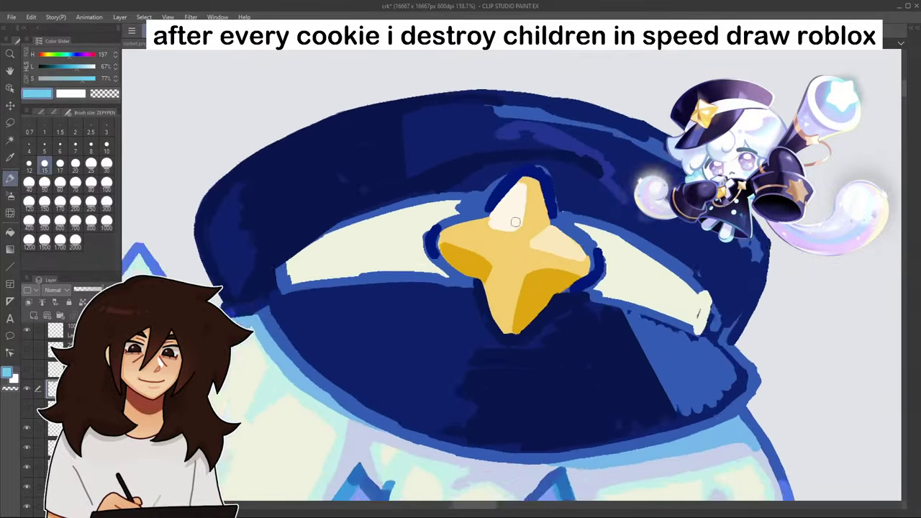
pyautogui.scroll(1, 516, 221)
pyautogui.keyDown('alt'); pyautogui.click(473, 288); pyautogui.keyUp('alt')
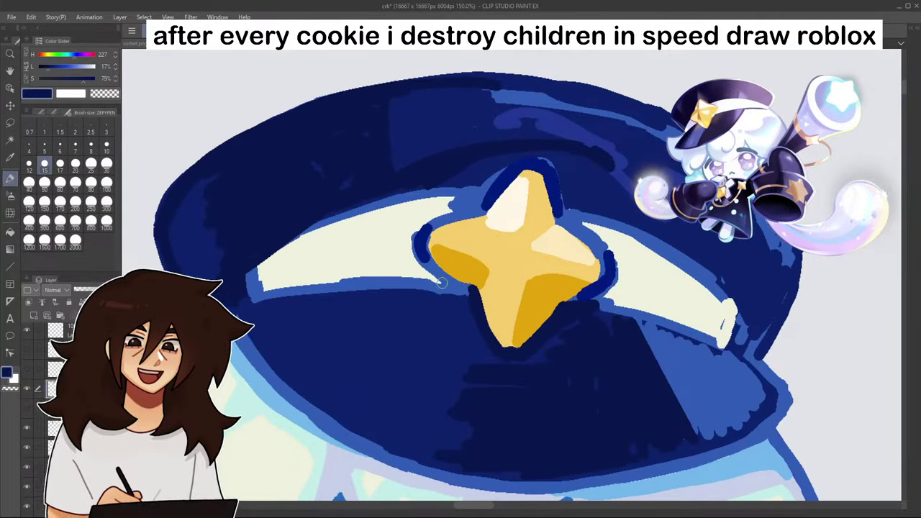
pyautogui.moveTo(441, 284); pyautogui.dragTo(456, 282)
pyautogui.scroll(-5, 437, 257)
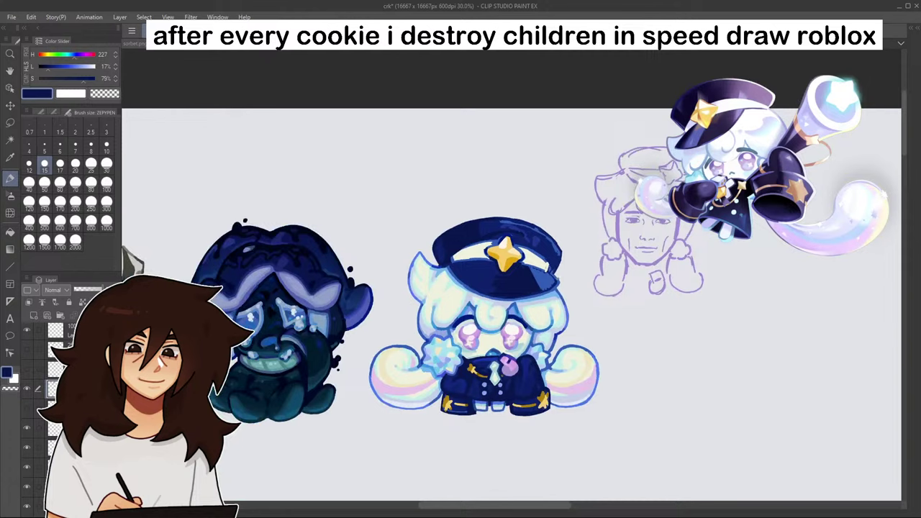
pyautogui.scroll(6, 507, 248)
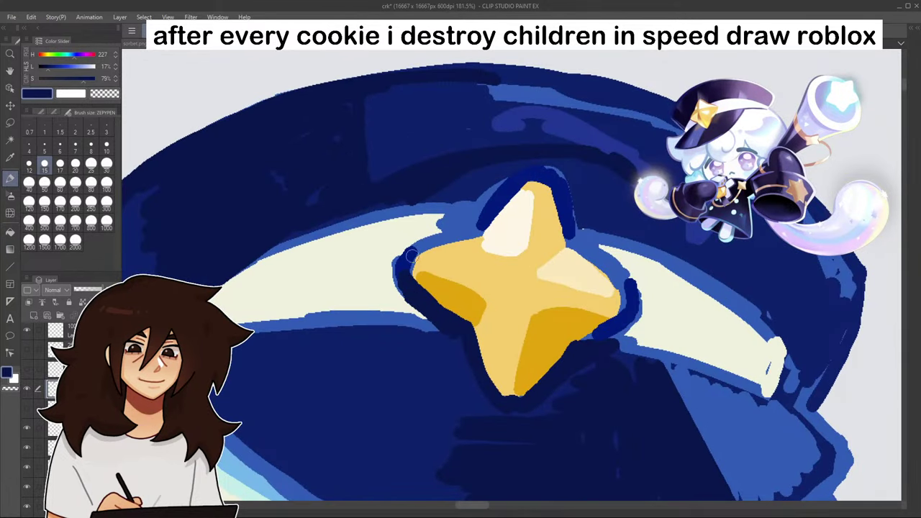
pyautogui.moveTo(411, 256)
pyautogui.mouseDown()
pyautogui.moveTo(480, 225)
pyautogui.moveTo(453, 238)
pyautogui.moveTo(502, 203)
pyautogui.mouseUp()
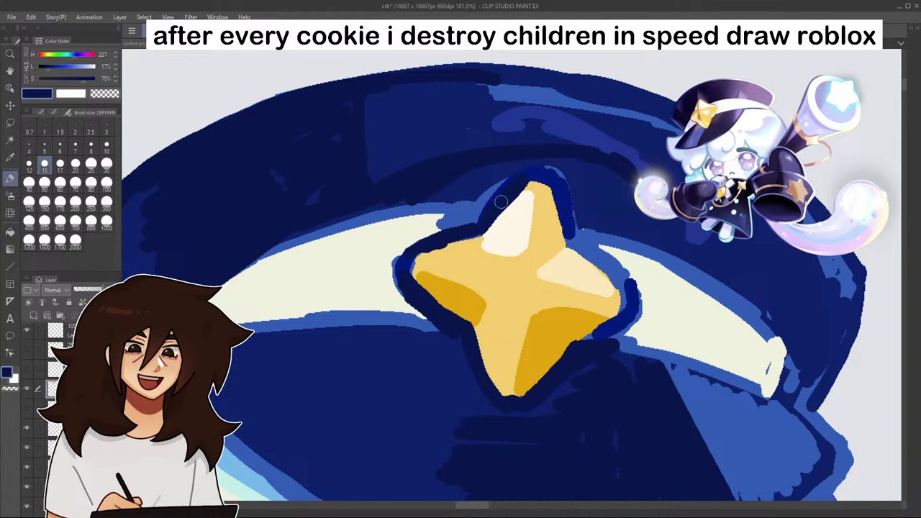
pyautogui.moveTo(592, 257); pyautogui.dragTo(588, 342)
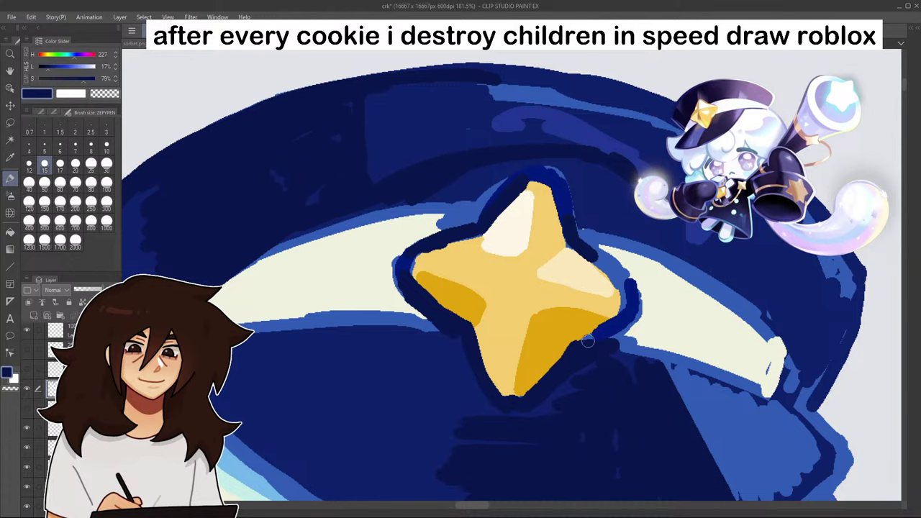
pyautogui.scroll(-4, 571, 345)
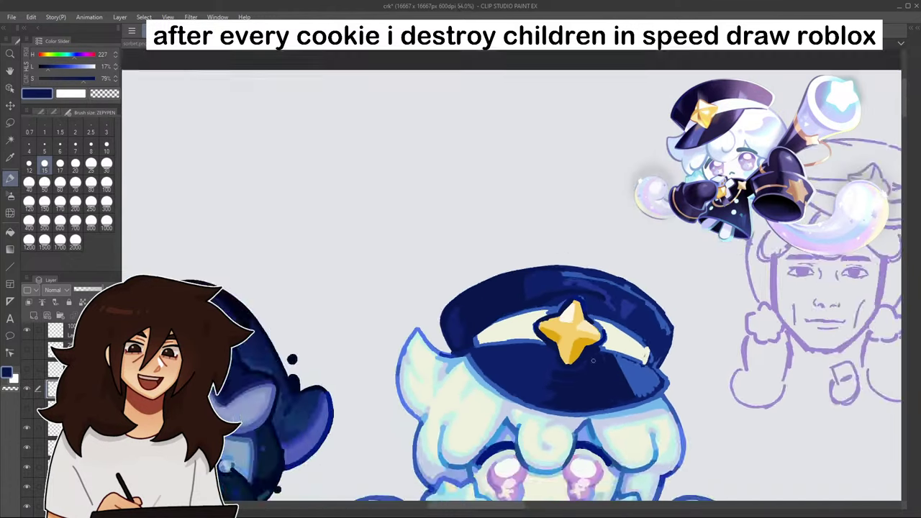
# - Shade the underside of the cap star's right point in burnt orange (H 30, L 43, S 89)
pyautogui.scroll(4, 566, 352)
pyautogui.keyDown('alt'); pyautogui.click(553, 312); pyautogui.keyUp('alt')
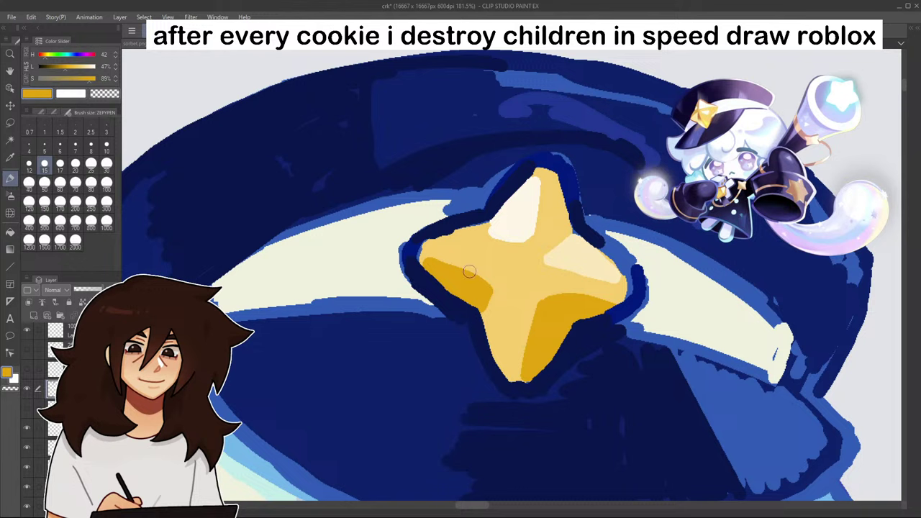
pyautogui.click(63, 67)
pyautogui.click(87, 79)
pyautogui.moveTo(45, 54); pyautogui.dragTo(44, 54)
pyautogui.click(43, 53)
pyautogui.moveTo(550, 310)
pyautogui.mouseDown()
pyautogui.moveTo(609, 306)
pyautogui.moveTo(563, 319)
pyautogui.mouseUp()
pyautogui.scroll(-6, 618, 321)
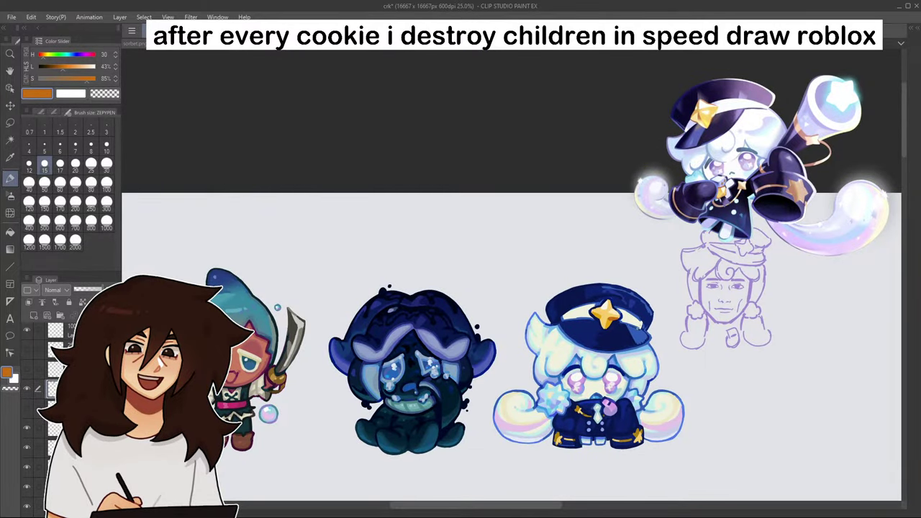
# - Recolour the cap star's upper and left points with a deeper gold (H 42, L 62, S 89), filling the area
pyautogui.scroll(8, 617, 318)
pyautogui.keyDown('alt'); pyautogui.click(551, 318); pyautogui.keyUp('alt')
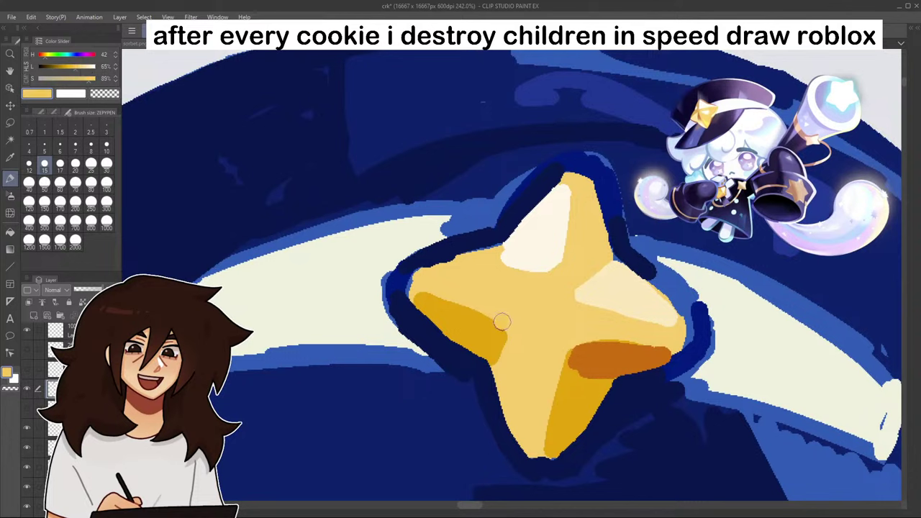
pyautogui.click(11, 234)
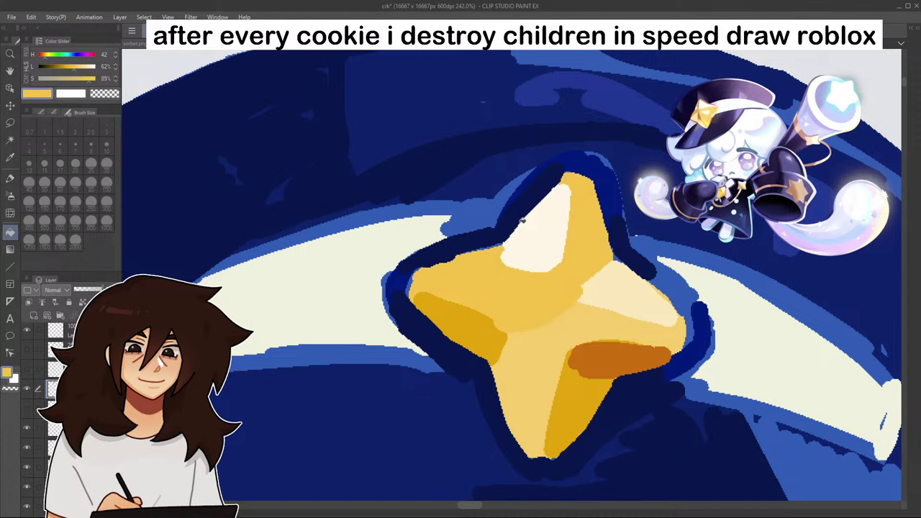
# - Shade the left edge of the cap star's lower point in gold (H 42, L 47, S 89) and fill the orange patch with it
pyautogui.click(10, 178)
pyautogui.keyDown('alt'); pyautogui.click(530, 329); pyautogui.keyUp('alt')
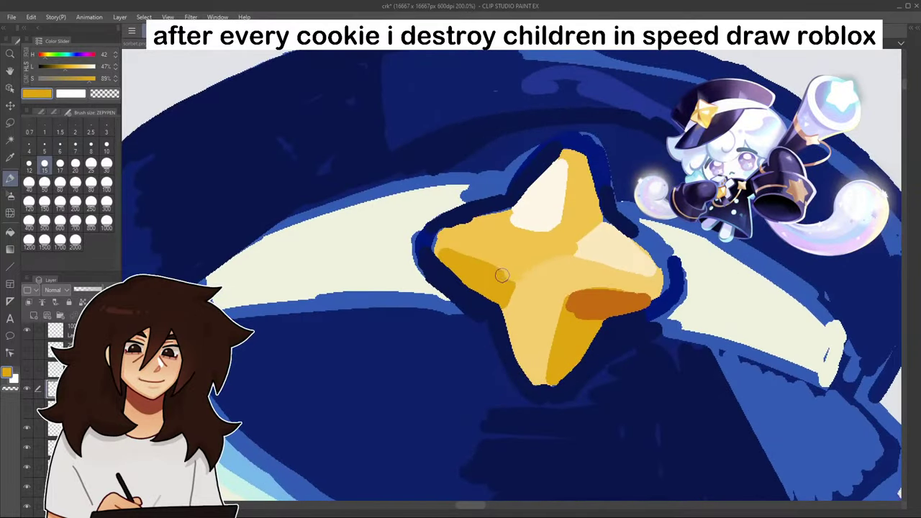
pyautogui.moveTo(502, 276)
pyautogui.mouseDown()
pyautogui.moveTo(518, 344)
pyautogui.moveTo(520, 309)
pyautogui.moveTo(530, 369)
pyautogui.mouseUp()
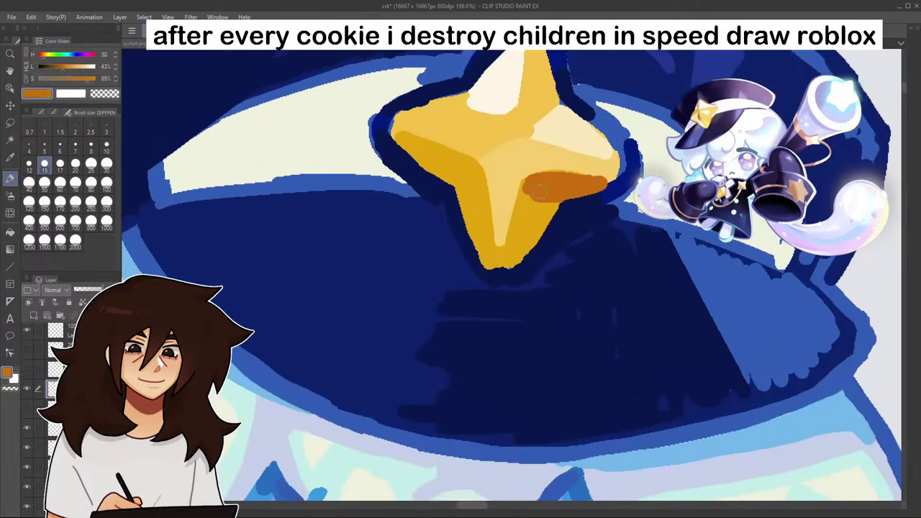
pyautogui.click(10, 232)
pyautogui.click(541, 180)
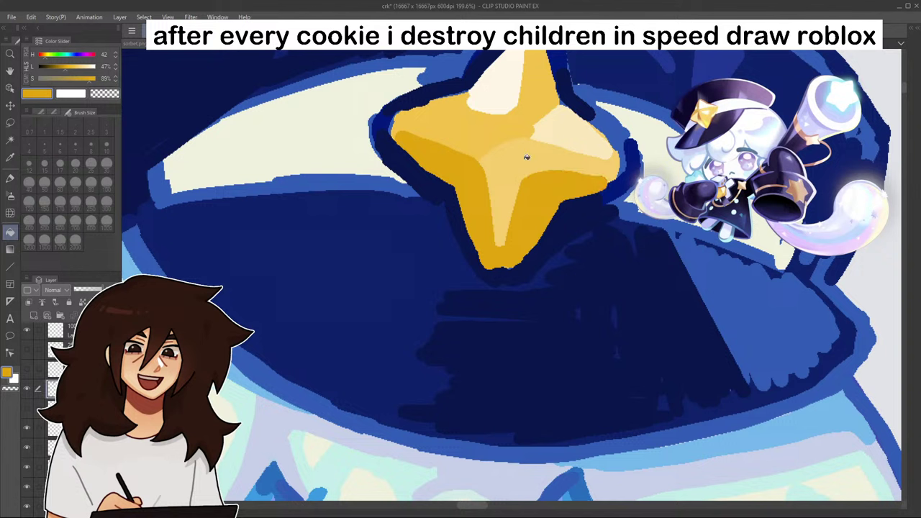
# - Darken the underside of the cap star's left point with a deeper gold (H 42, L 43, S 87) using the pen
pyautogui.click(10, 177)
pyautogui.click(64, 67)
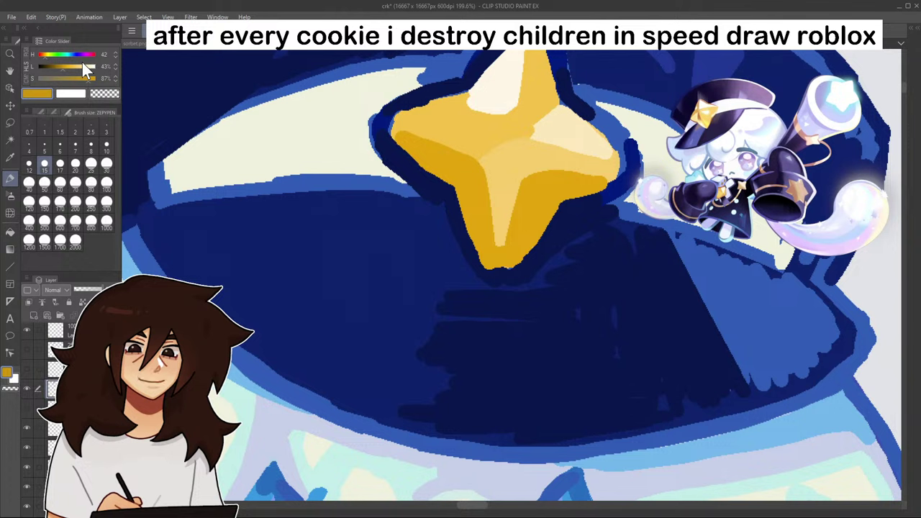
pyautogui.moveTo(398, 136)
pyautogui.mouseDown()
pyautogui.moveTo(442, 171)
pyautogui.moveTo(433, 146)
pyautogui.moveTo(463, 168)
pyautogui.mouseUp()
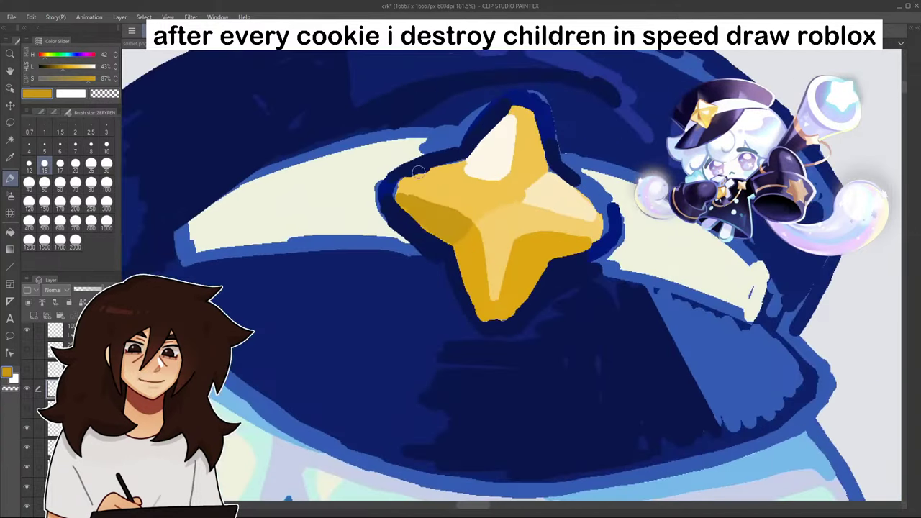
# - Shade the upper edge of the cap star's left point in gold (H 42, L 47, S 89) and add a pale-gold (L 86) highlight below it
pyautogui.keyDown('alt'); pyautogui.click(469, 250); pyautogui.keyUp('alt')
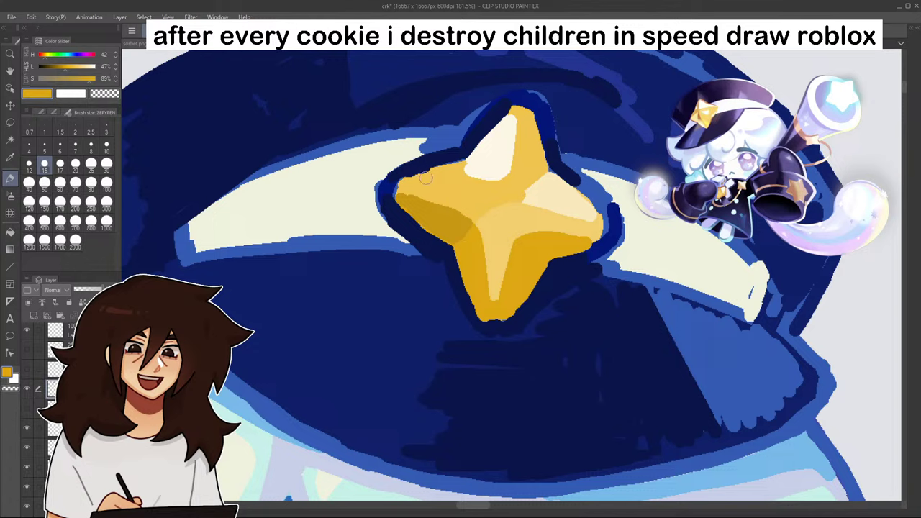
pyautogui.moveTo(425, 178)
pyautogui.mouseDown()
pyautogui.moveTo(471, 183)
pyautogui.moveTo(465, 167)
pyautogui.moveTo(417, 180)
pyautogui.moveTo(481, 182)
pyautogui.mouseUp()
pyautogui.scroll(-10, 473, 167)
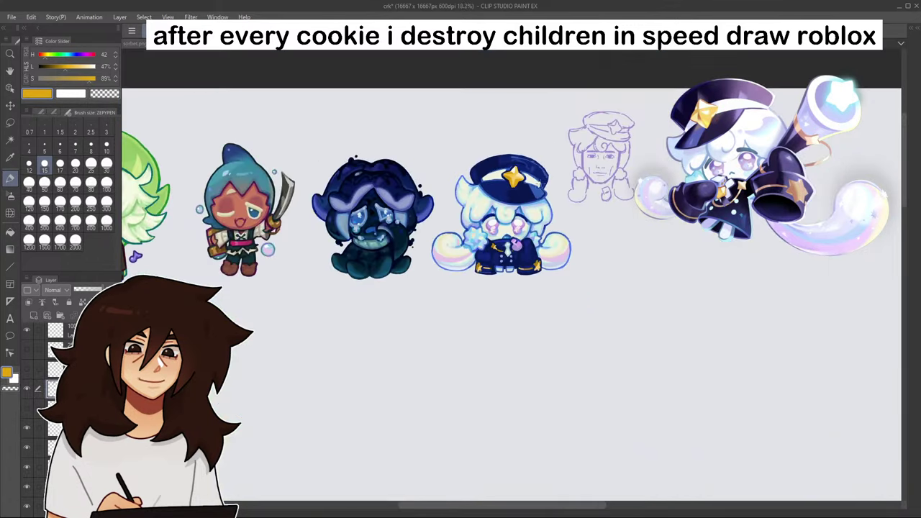
pyautogui.scroll(10, 527, 145)
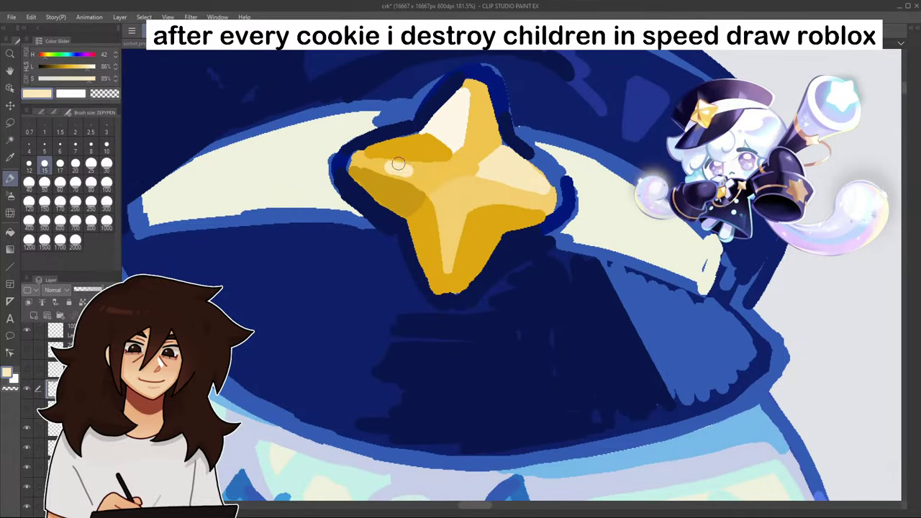
pyautogui.scroll(-10, 481, 172)
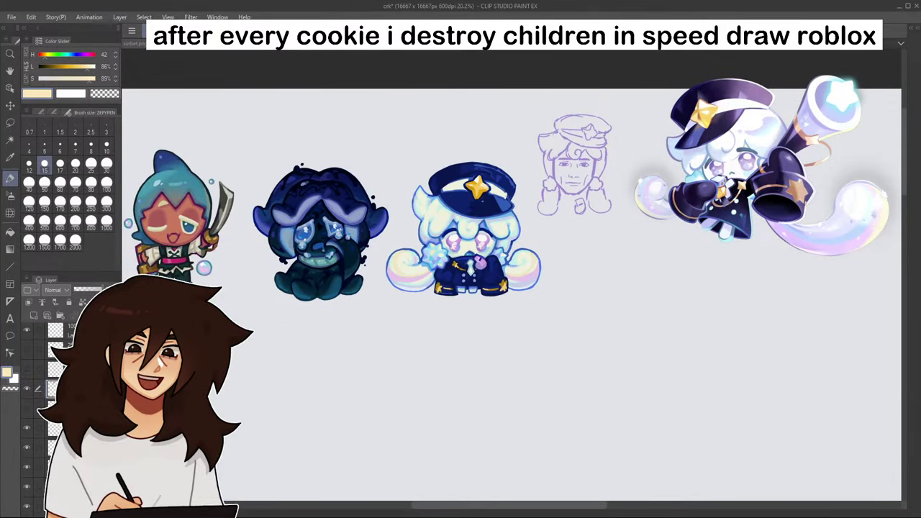
# - Extend the pale-gold highlight on the cap star's lower point and shade that point's other edge in dark gold (H 42, L 43, S 88)
pyautogui.scroll(10, 477, 189)
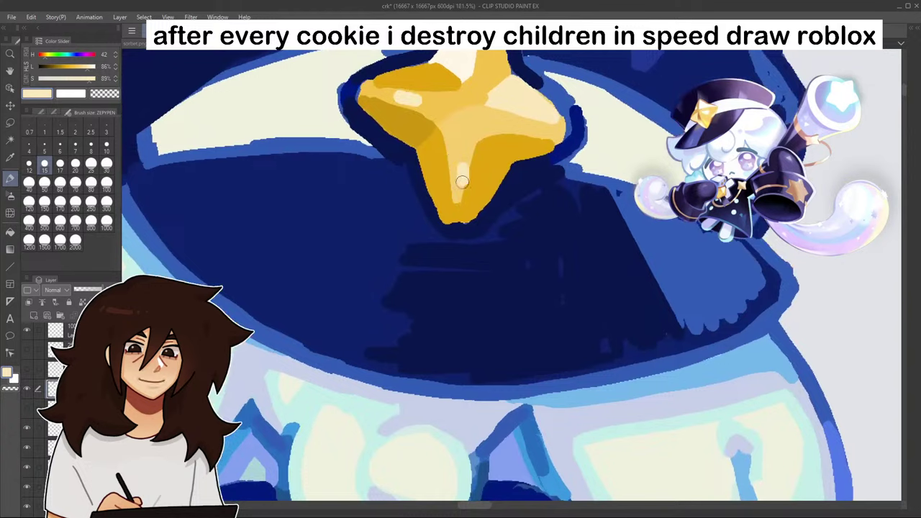
pyautogui.keyDown('alt'); pyautogui.click(511, 175); pyautogui.keyUp('alt')
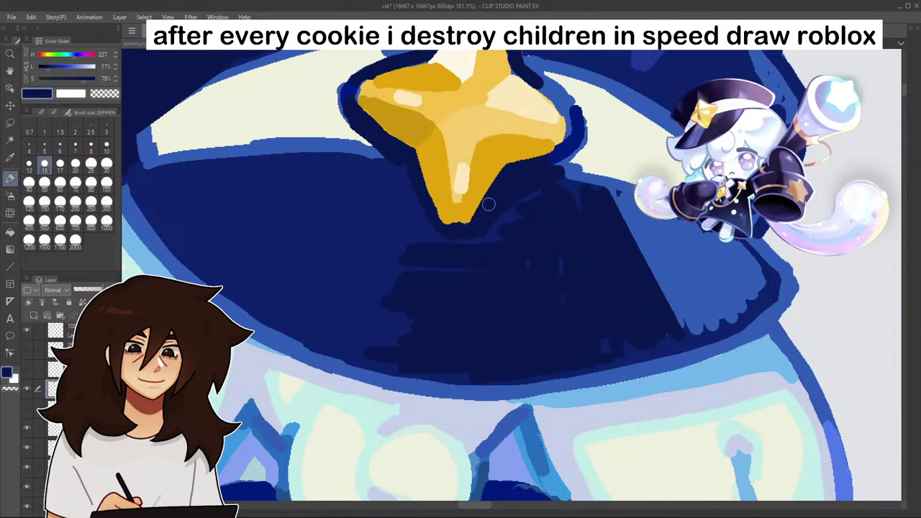
pyautogui.scroll(-5, 466, 229)
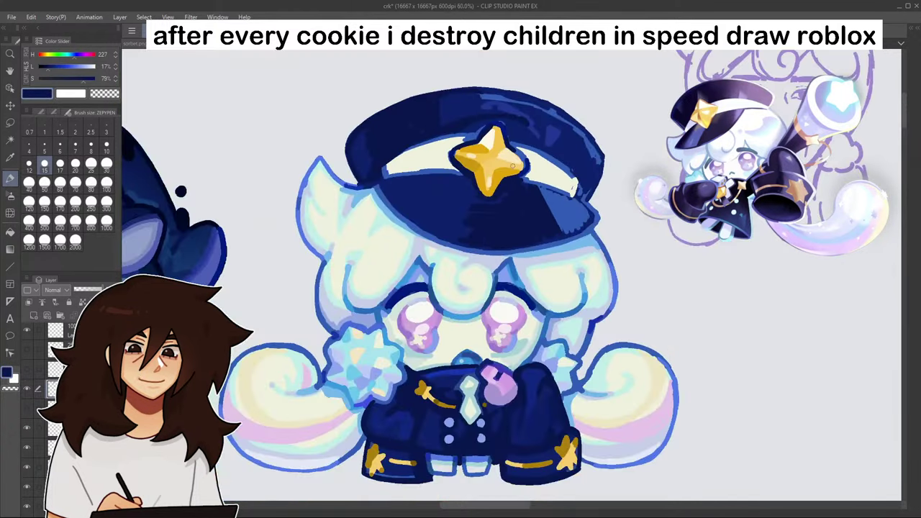
pyautogui.scroll(5, 432, 180)
pyautogui.keyDown('alt'); pyautogui.click(411, 139); pyautogui.keyUp('alt')
pyautogui.moveTo(481, 157)
pyautogui.mouseDown()
pyautogui.moveTo(471, 180)
pyautogui.moveTo(491, 159)
pyautogui.moveTo(469, 211)
pyautogui.mouseUp()
pyautogui.scroll(-8, 489, 187)
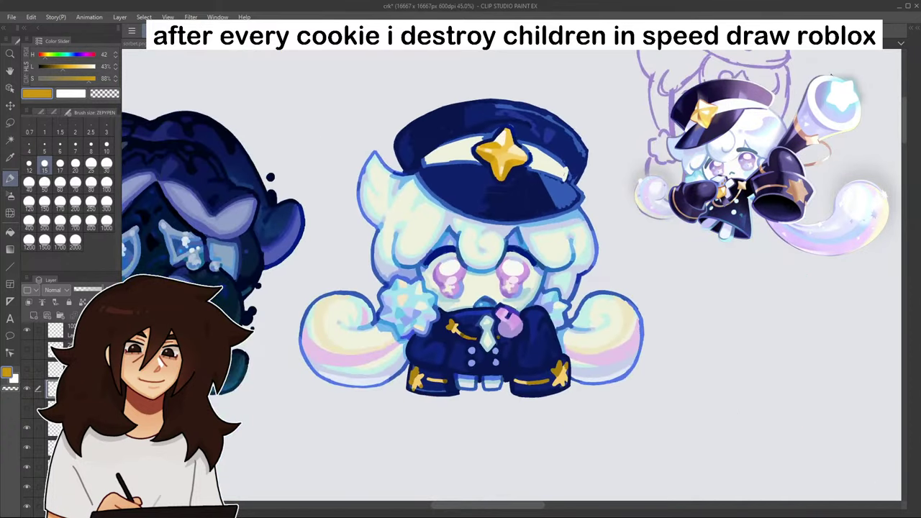
# - Edge the cap's cream band in light blue (H 206, L 68, S 74) on both sides of the star and along its lower left edge
pyautogui.moveTo(816, 53); pyautogui.dragTo(784, 127)
pyautogui.scroll(-6, 788, 54)
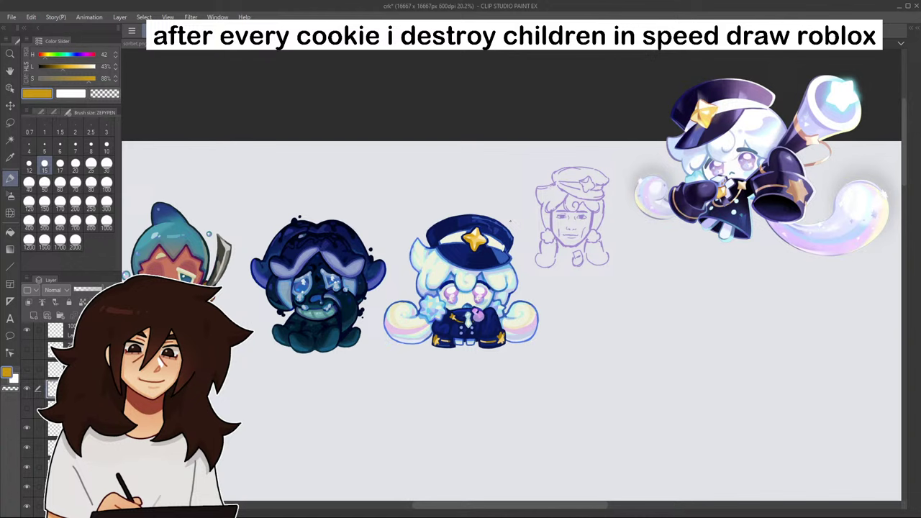
pyautogui.scroll(6, 468, 241)
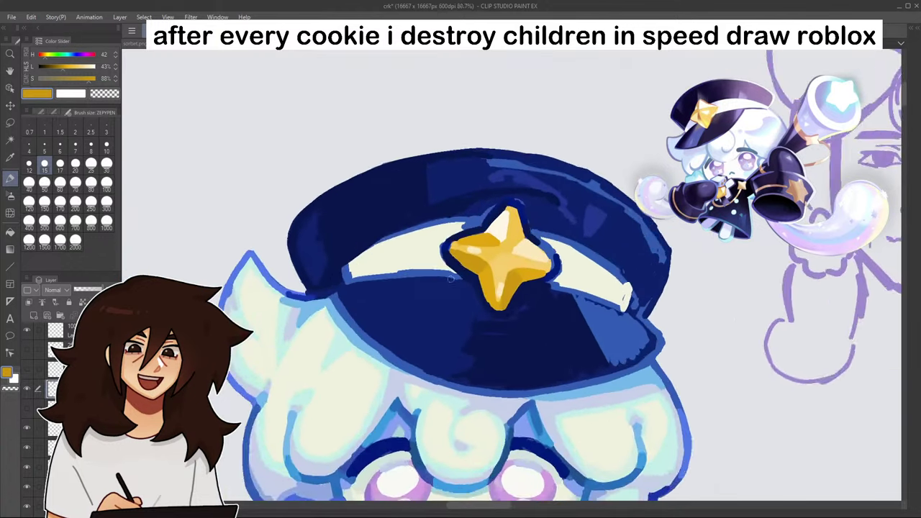
pyautogui.moveTo(387, 382); pyautogui.dragTo(365, 373)
pyautogui.moveTo(463, 204)
pyautogui.mouseDown()
pyautogui.moveTo(455, 234)
pyautogui.moveTo(458, 206)
pyautogui.moveTo(478, 200)
pyautogui.mouseUp()
pyautogui.moveTo(596, 218); pyautogui.dragTo(609, 234)
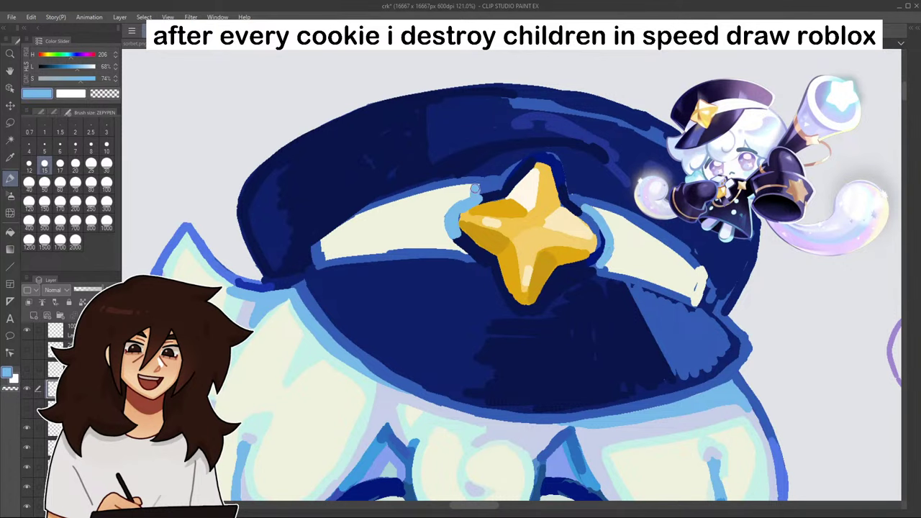
pyautogui.moveTo(324, 246); pyautogui.dragTo(455, 250)
pyautogui.scroll(-20, 546, 250)
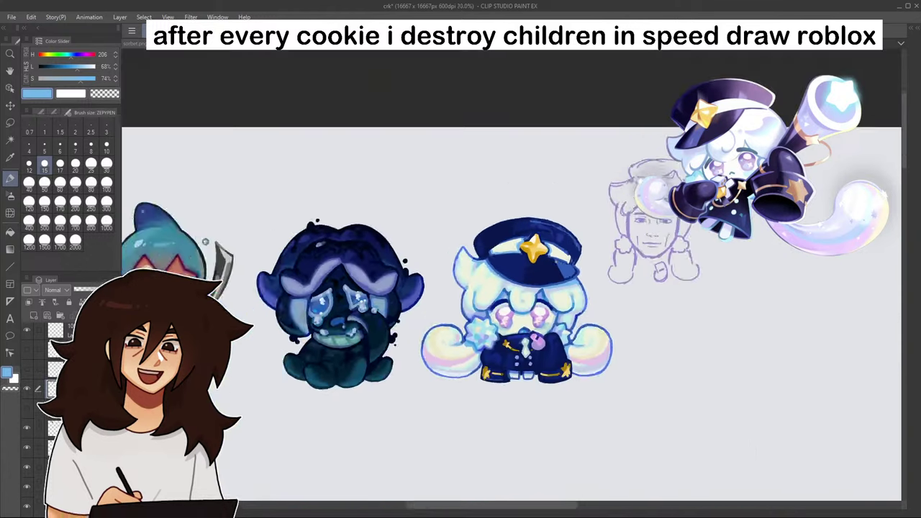
# - Repaint the outline around the cap star's right point and beside its upper left edge in medium blue (H 220, L 45, S 58)
pyautogui.scroll(10, 538, 222)
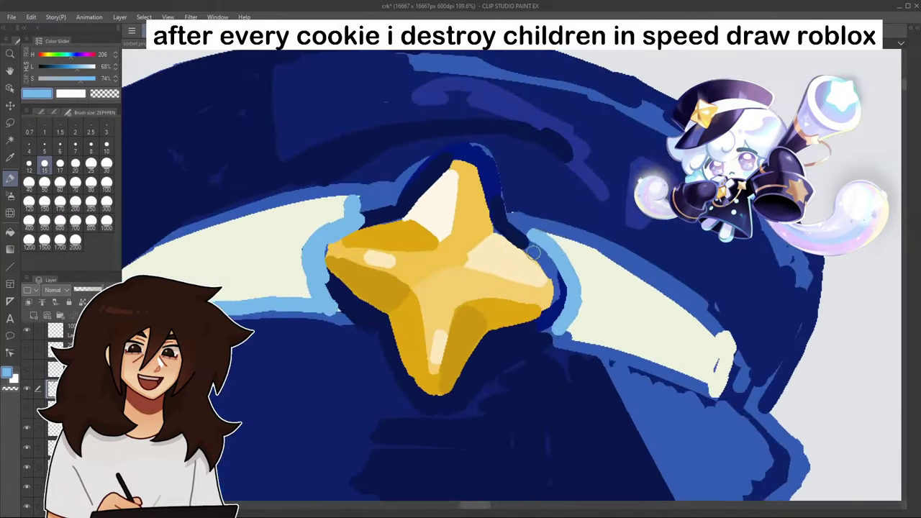
pyautogui.keyDown('alt'); pyautogui.click(536, 254); pyautogui.keyUp('alt')
pyautogui.moveTo(508, 225)
pyautogui.mouseDown()
pyautogui.moveTo(563, 279)
pyautogui.moveTo(541, 254)
pyautogui.moveTo(556, 308)
pyautogui.moveTo(537, 328)
pyautogui.mouseUp()
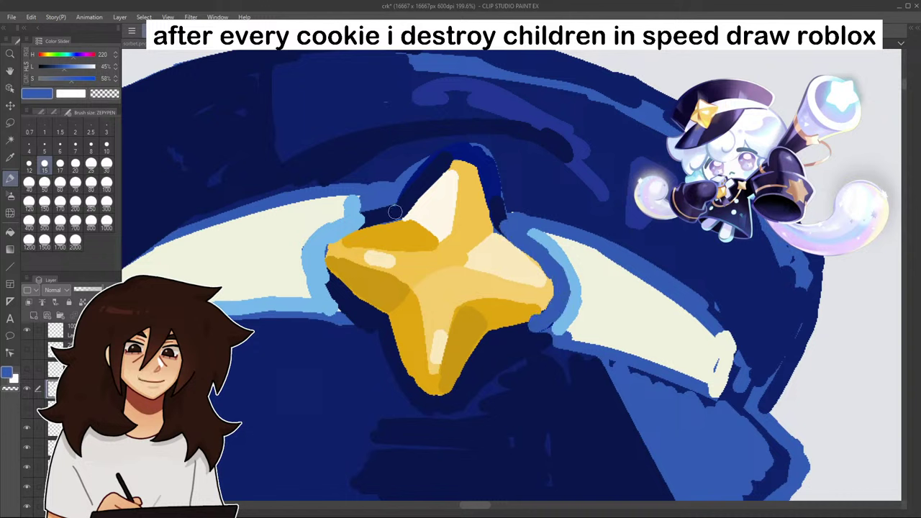
pyautogui.moveTo(394, 211)
pyautogui.mouseDown()
pyautogui.moveTo(357, 222)
pyautogui.moveTo(331, 242)
pyautogui.moveTo(324, 278)
pyautogui.moveTo(363, 307)
pyautogui.moveTo(341, 306)
pyautogui.moveTo(315, 280)
pyautogui.moveTo(332, 306)
pyautogui.moveTo(309, 262)
pyautogui.moveTo(340, 222)
pyautogui.moveTo(311, 244)
pyautogui.moveTo(317, 293)
pyautogui.moveTo(357, 201)
pyautogui.mouseUp()
pyautogui.keyDown('alt'); pyautogui.click(311, 282); pyautogui.keyUp('alt')
pyautogui.scroll(-6, 391, 217)
pyautogui.scroll(-3, 440, 282)
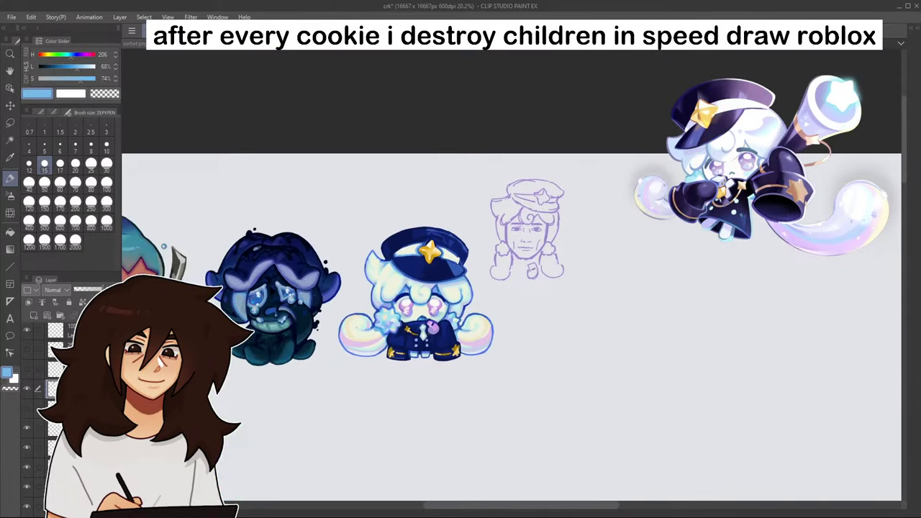
# - Try a pale-green shade (H 76, L 80, S 42) on the left part of the cap's cream band
pyautogui.scroll(5, 444, 268)
pyautogui.keyDown('alt'); pyautogui.click(452, 185); pyautogui.keyUp('alt')
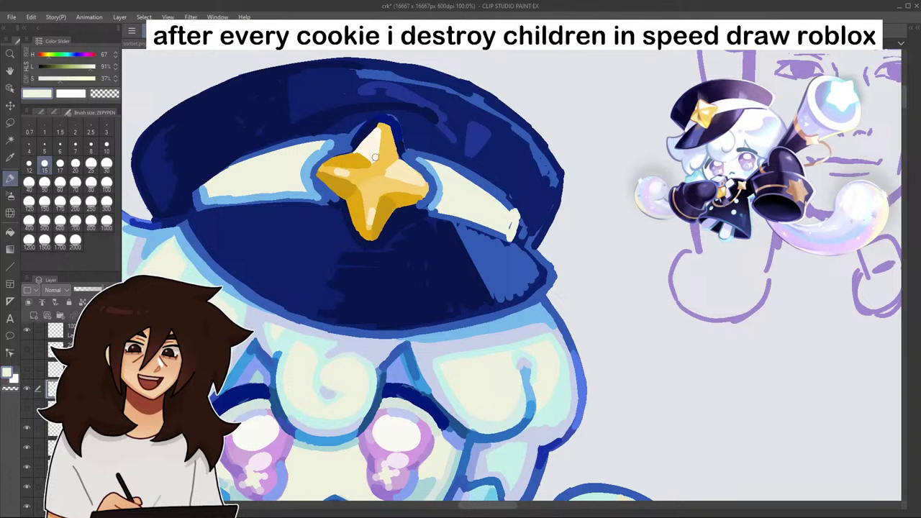
pyautogui.click(83, 68)
pyautogui.click(63, 80)
pyautogui.click(88, 67)
pyautogui.click(82, 66)
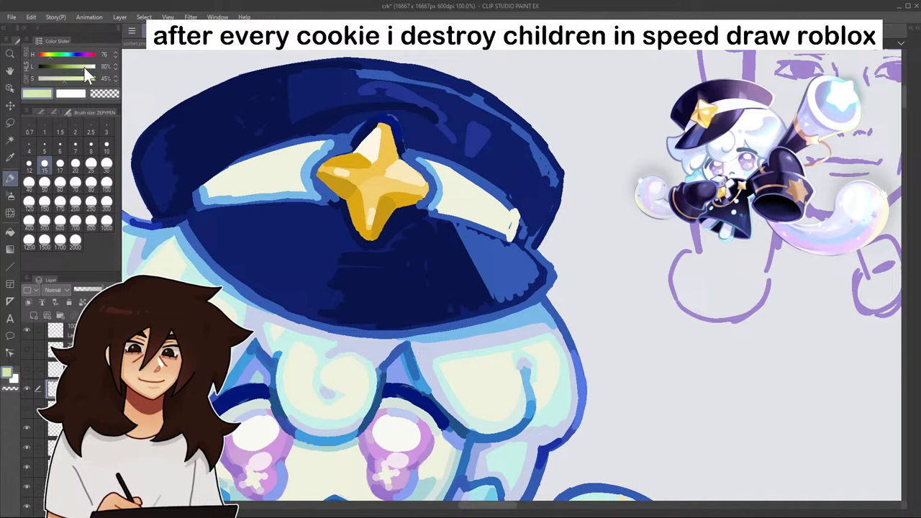
pyautogui.moveTo(64, 80); pyautogui.dragTo(63, 80)
pyautogui.moveTo(222, 177)
pyautogui.mouseDown()
pyautogui.moveTo(243, 164)
pyautogui.moveTo(233, 173)
pyautogui.moveTo(263, 181)
pyautogui.mouseUp()
pyautogui.scroll(-7, 326, 198)
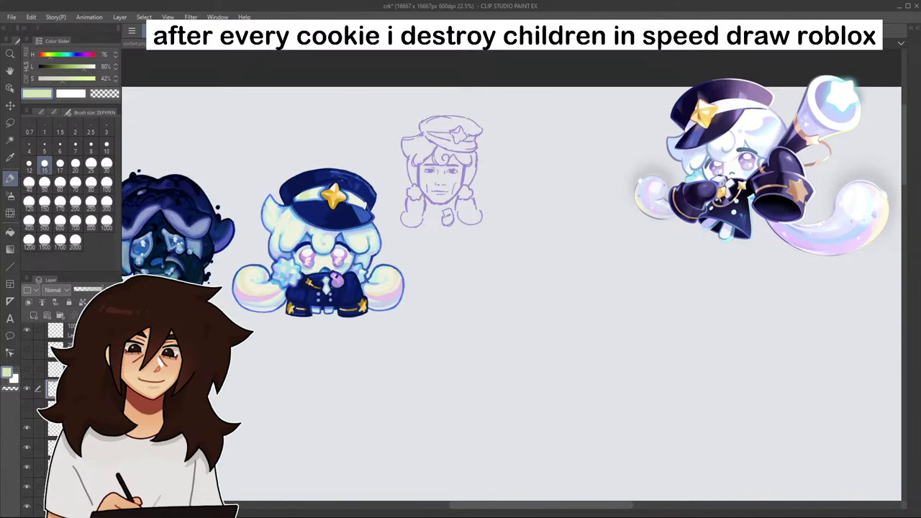
pyautogui.scroll(5, 328, 181)
pyautogui.scroll(2, 328, 180)
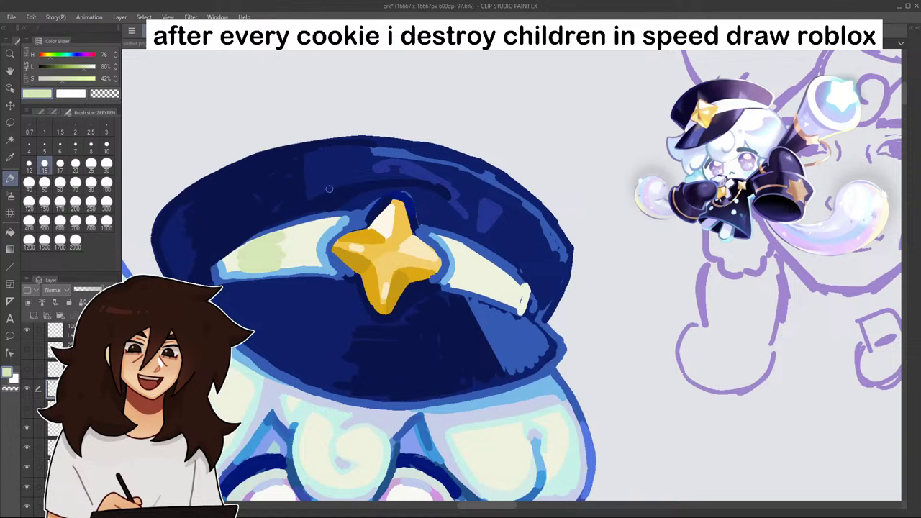
pyautogui.hotkey('ctrl', 'z')
# - Paint a pale-aqua patch (H 178, L 80, S 42) on the left part of the cap's cream band
pyautogui.click(53, 56)
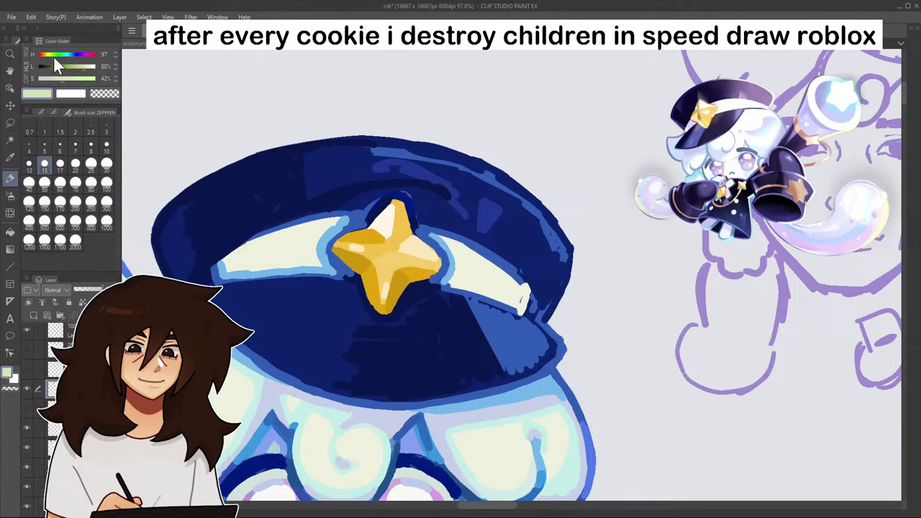
pyautogui.click(65, 54)
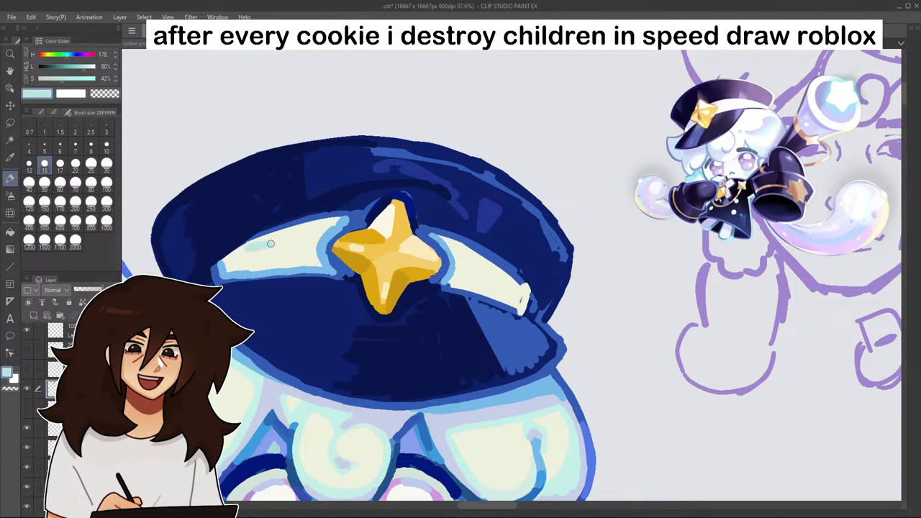
pyautogui.moveTo(271, 244); pyautogui.dragTo(270, 255)
# - Outline the underside of the cap star's right point in medium blue (H 220, L 45, S 58) and its left tip in navy (H 228, L 25, S 98)
pyautogui.keyDown('alt'); pyautogui.click(418, 229); pyautogui.keyUp('alt')
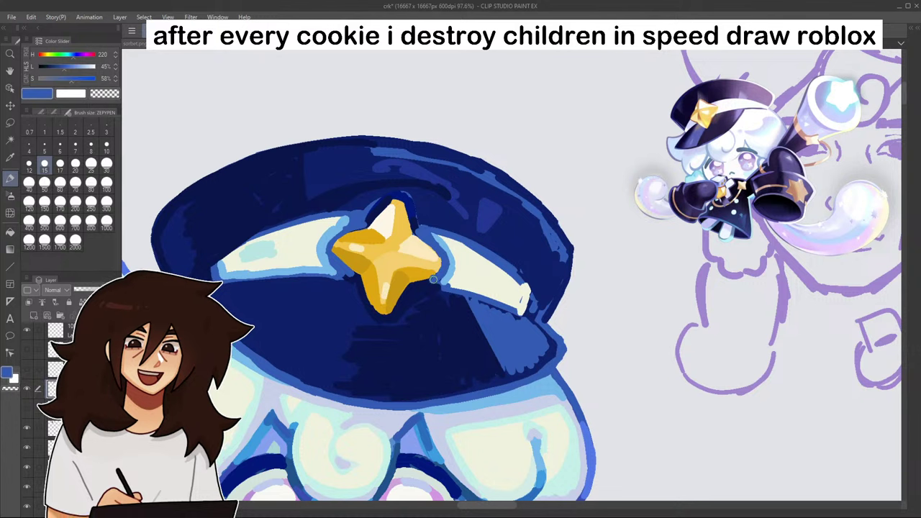
pyautogui.scroll(-6, 448, 251)
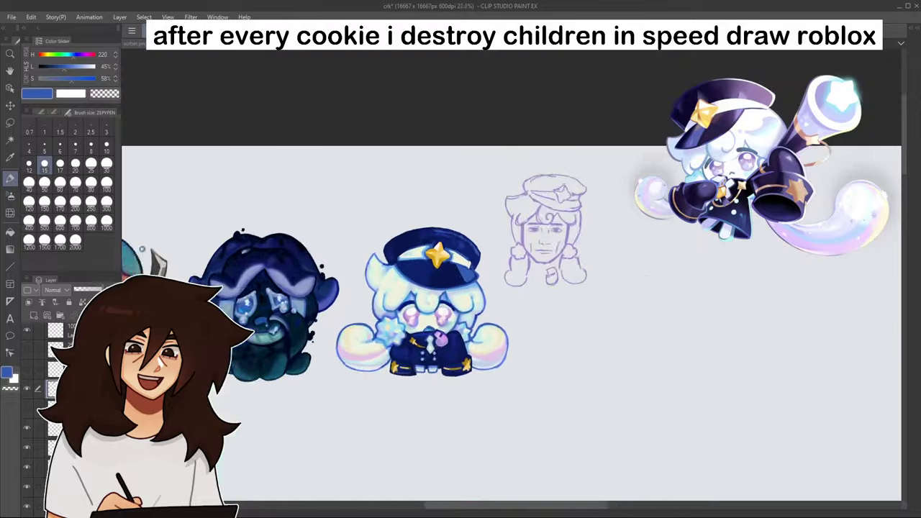
pyautogui.scroll(8, 442, 248)
pyautogui.keyDown('alt'); pyautogui.click(396, 234); pyautogui.keyUp('alt')
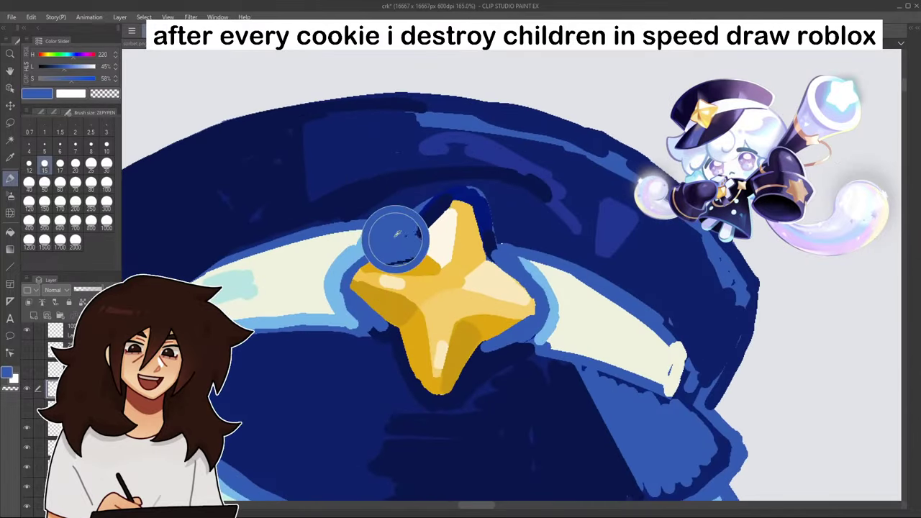
pyautogui.keyDown('alt'); pyautogui.click(353, 249); pyautogui.keyUp('alt')
pyautogui.moveTo(346, 286); pyautogui.dragTo(356, 314)
pyautogui.keyDown('alt'); pyautogui.click(410, 229); pyautogui.keyUp('alt')
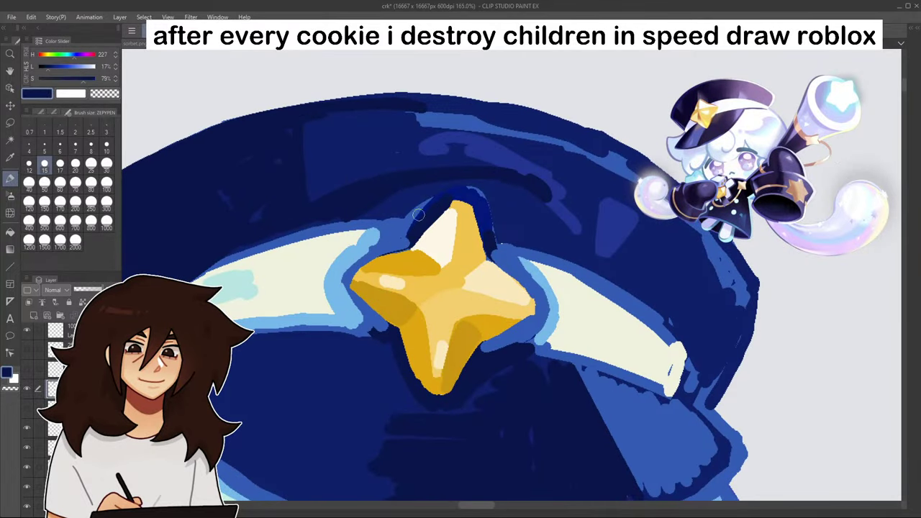
pyautogui.moveTo(372, 252)
pyautogui.mouseDown()
pyautogui.moveTo(347, 279)
pyautogui.moveTo(358, 314)
pyautogui.mouseUp()
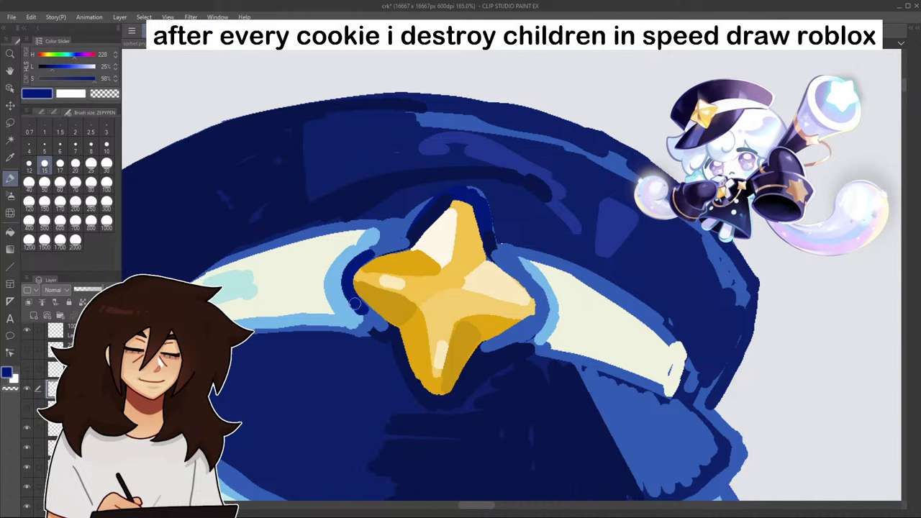
# - Paint a dark blue outline around the edges of the gold star on the hat
pyautogui.moveTo(529, 279); pyautogui.dragTo(533, 326)
pyautogui.scroll(-5, 563, 311)
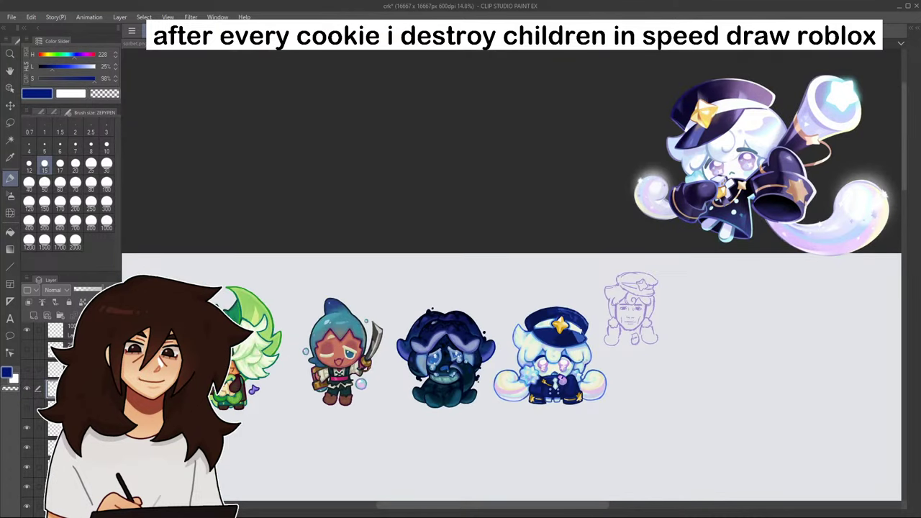
pyautogui.scroll(10, 576, 349)
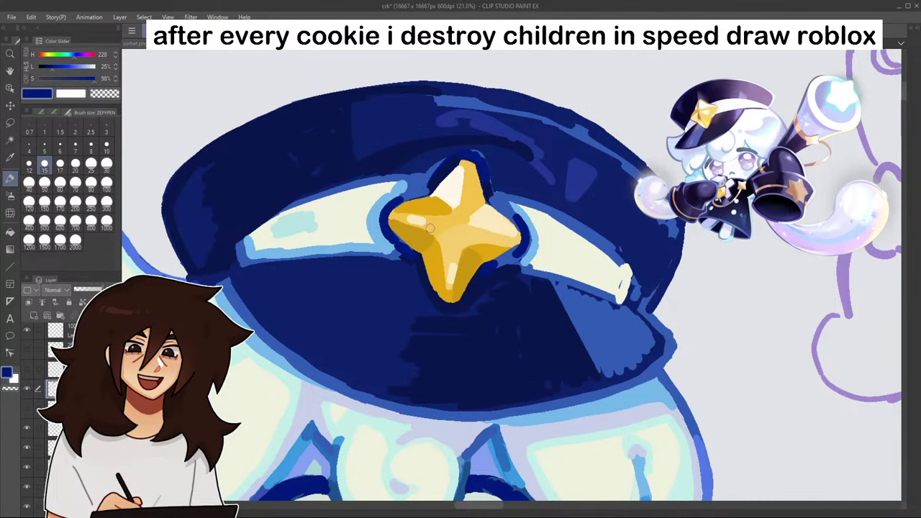
pyautogui.scroll(-3, 497, 262)
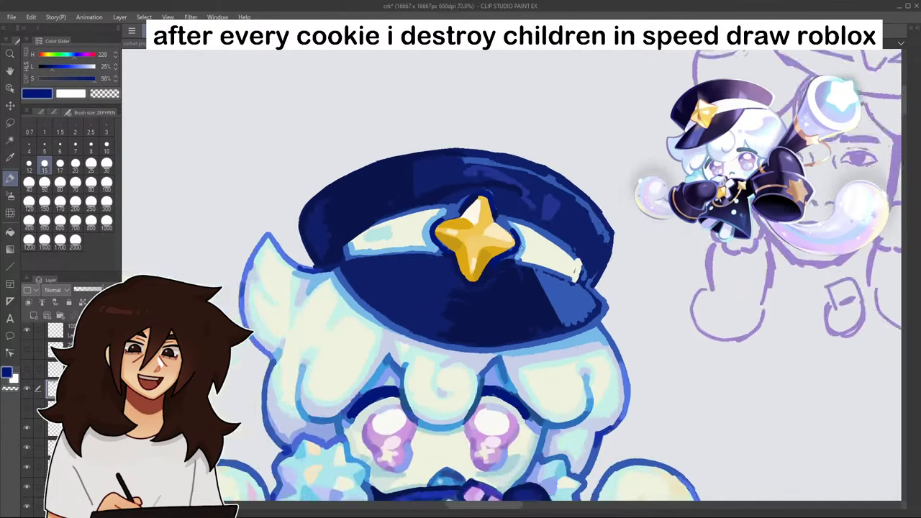
# - Paint medium blue along the collar edge above the pink pin, and clean up the adjoining face edge with sampled cream and pale teal
pyautogui.scroll(5, 493, 245)
pyautogui.keyDown('alt'); pyautogui.click(488, 234); pyautogui.keyUp('alt')
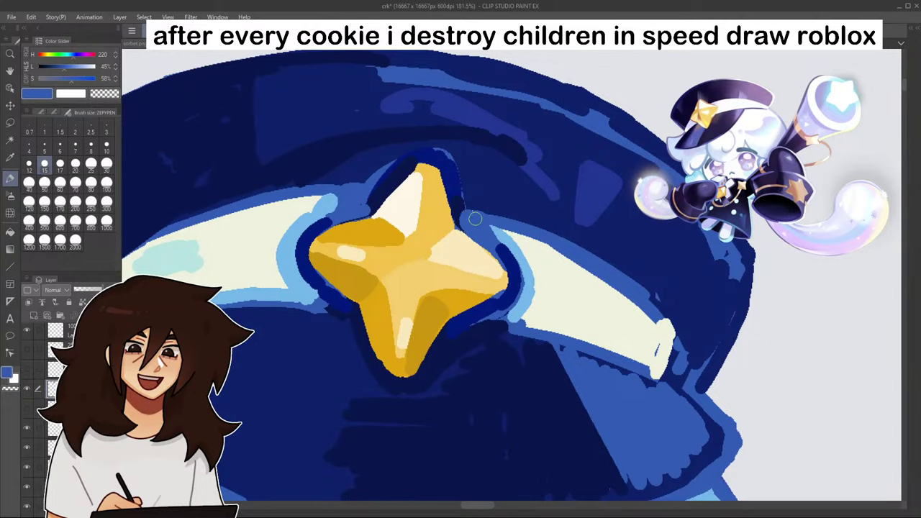
pyautogui.scroll(-10, 467, 220)
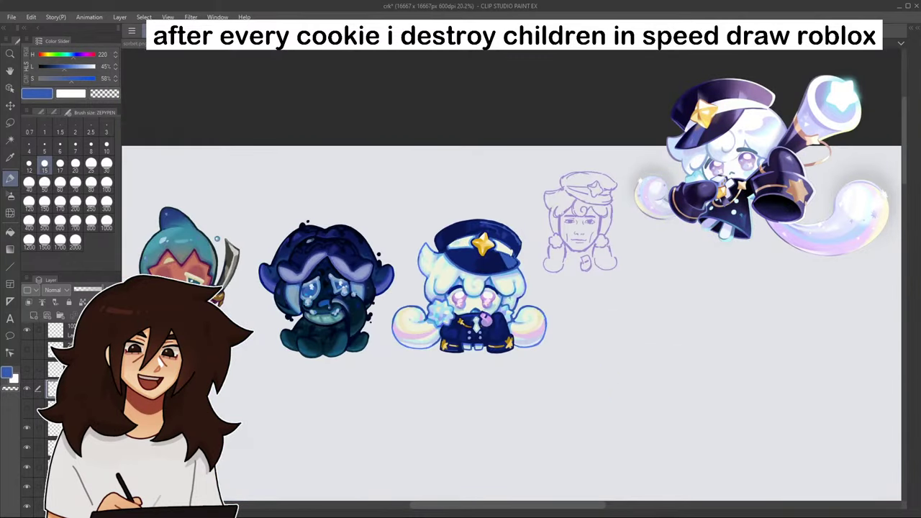
pyautogui.scroll(12, 488, 348)
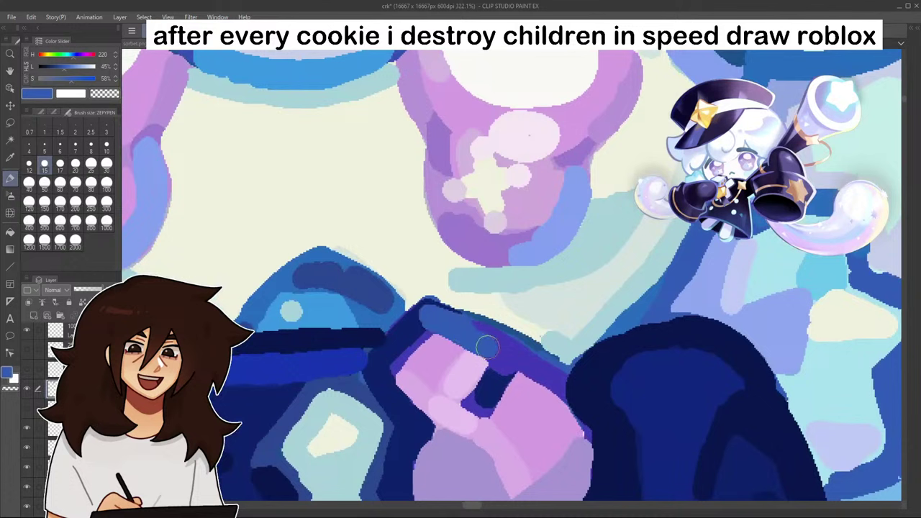
pyautogui.keyDown('alt'); pyautogui.click(428, 279); pyautogui.keyUp('alt')
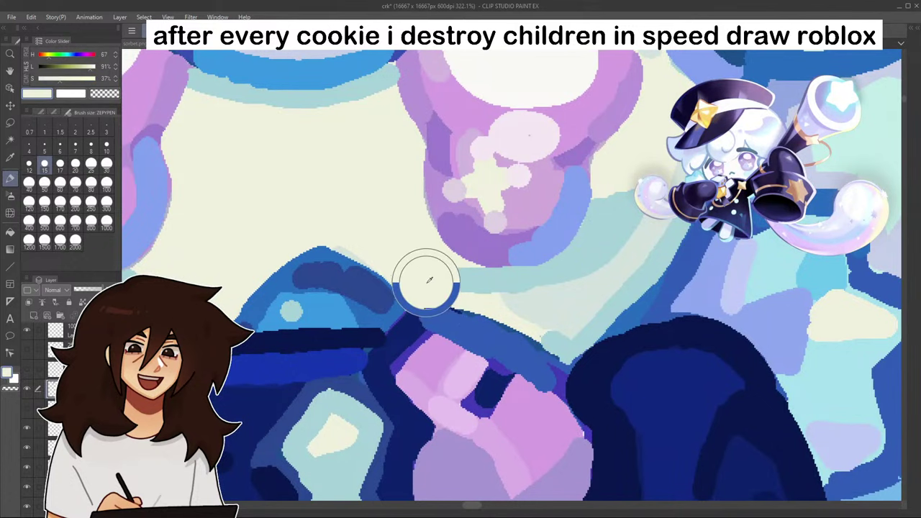
pyautogui.moveTo(428, 279)
pyautogui.mouseDown()
pyautogui.moveTo(509, 310)
pyautogui.moveTo(463, 303)
pyautogui.moveTo(530, 339)
pyautogui.mouseUp()
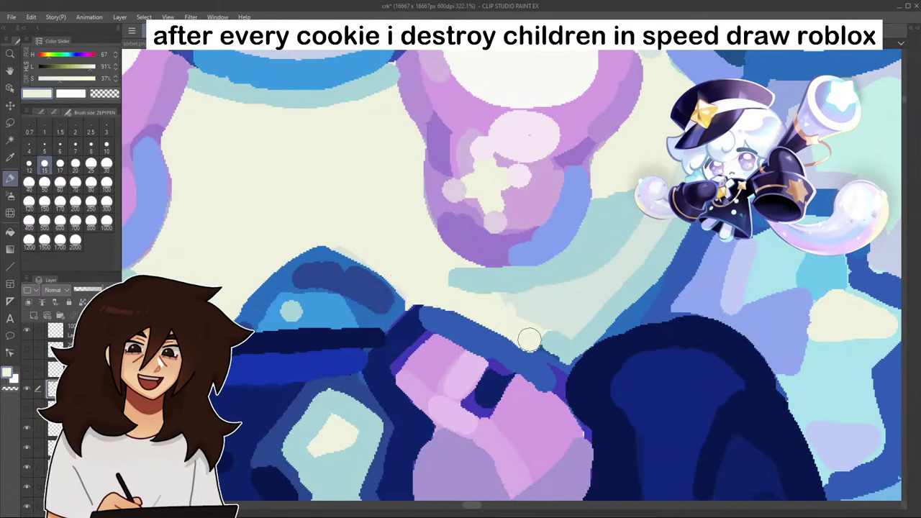
pyautogui.keyDown('alt'); pyautogui.click(556, 343); pyautogui.keyUp('alt')
pyautogui.moveTo(436, 304)
pyautogui.mouseDown()
pyautogui.moveTo(418, 298)
pyautogui.moveTo(570, 362)
pyautogui.mouseUp()
pyautogui.scroll(-10, 577, 342)
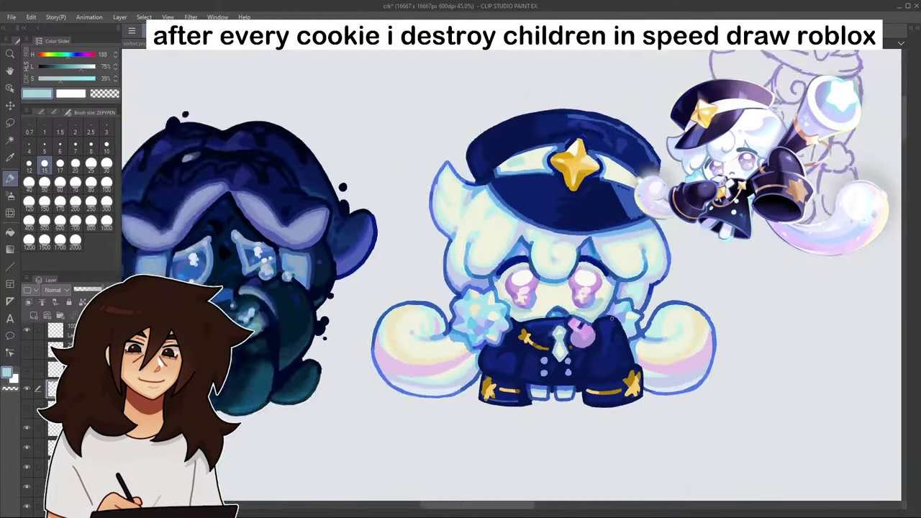
# - Touch up the coat edge beside the pink pin with sampled dark navy
pyautogui.scroll(4, 613, 318)
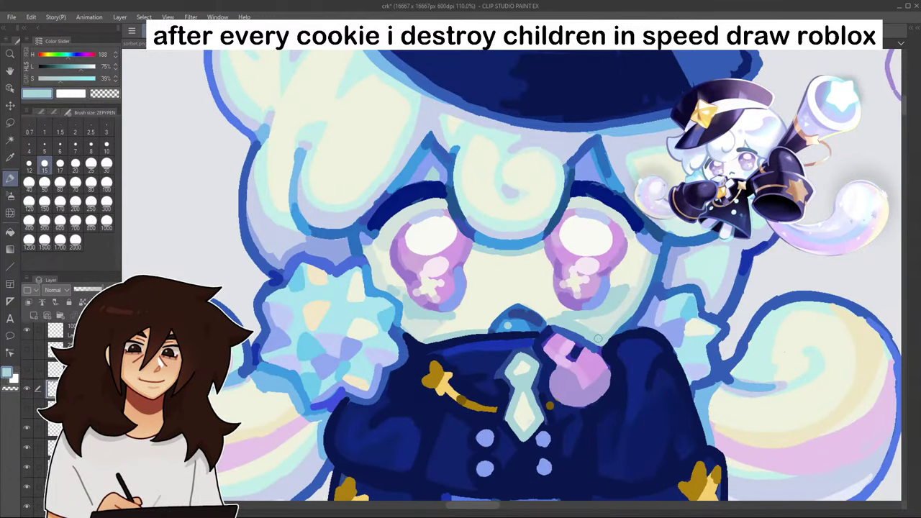
pyautogui.keyDown('alt'); pyautogui.click(617, 333); pyautogui.keyUp('alt')
pyautogui.keyDown('alt'); pyautogui.click(619, 334); pyautogui.keyUp('alt')
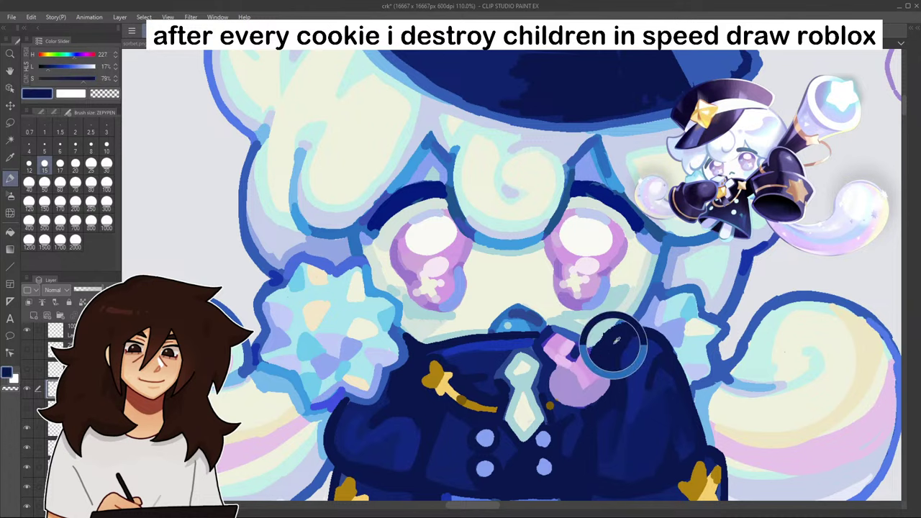
pyautogui.moveTo(609, 342); pyautogui.dragTo(605, 348)
pyautogui.scroll(-8, 644, 347)
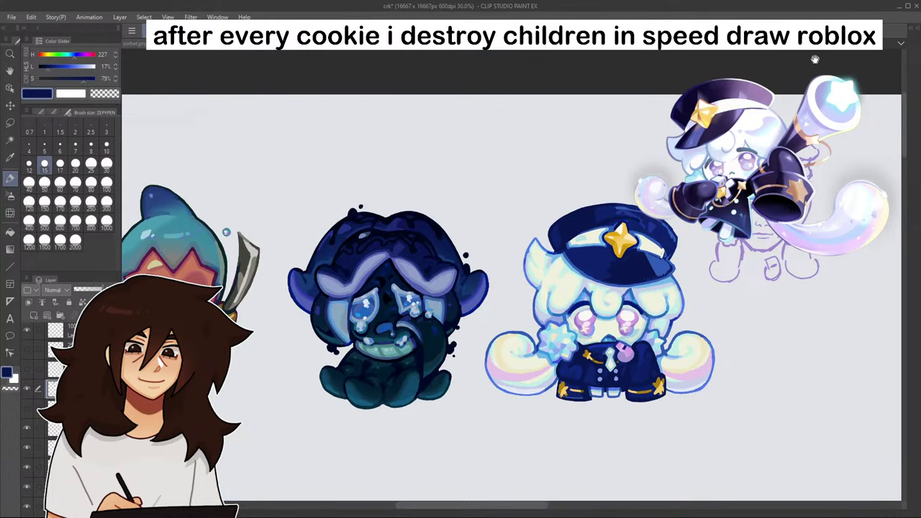
# - Shade the outer ends of the white hat band with its sampled teal, lightened to luminosity 83% and saturation 28%
pyautogui.moveTo(876, 76); pyautogui.dragTo(818, 59)
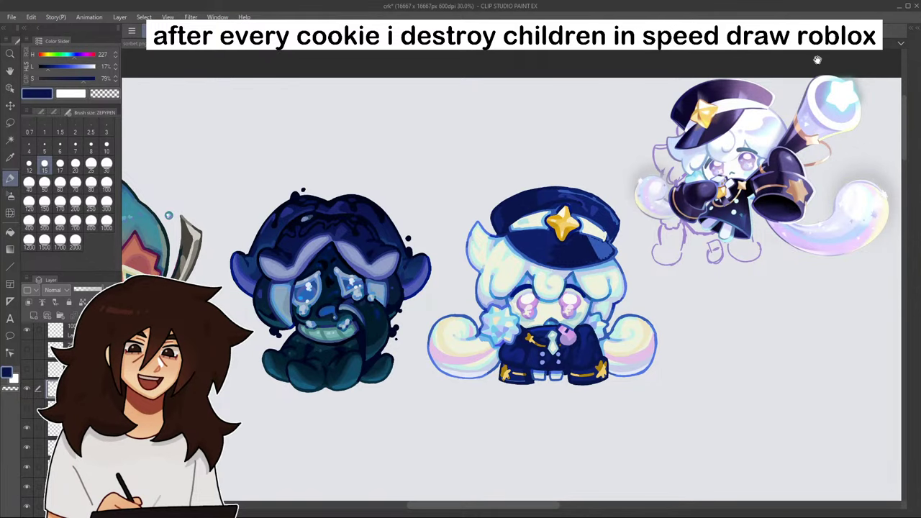
pyautogui.scroll(-5, 590, 313)
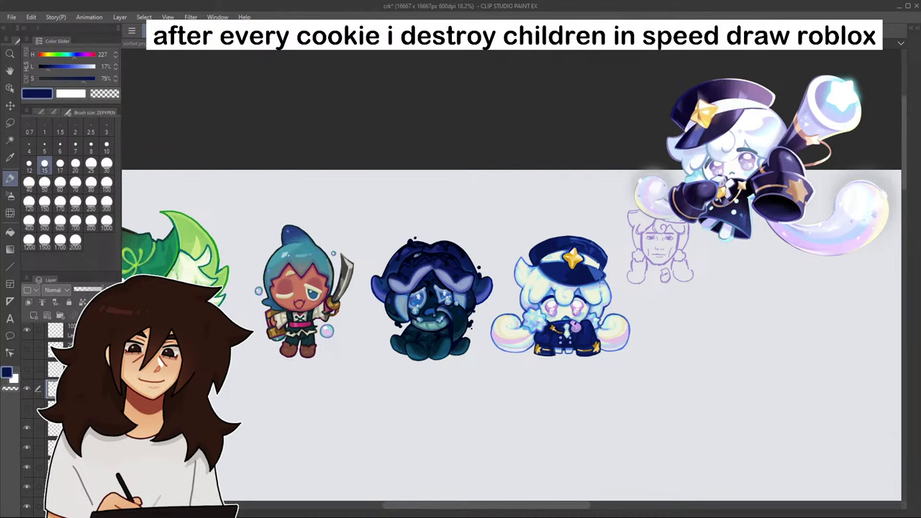
pyautogui.scroll(8, 594, 237)
pyautogui.scroll(4, 571, 248)
pyautogui.keyDown('alt'); pyautogui.click(395, 315); pyautogui.keyUp('alt')
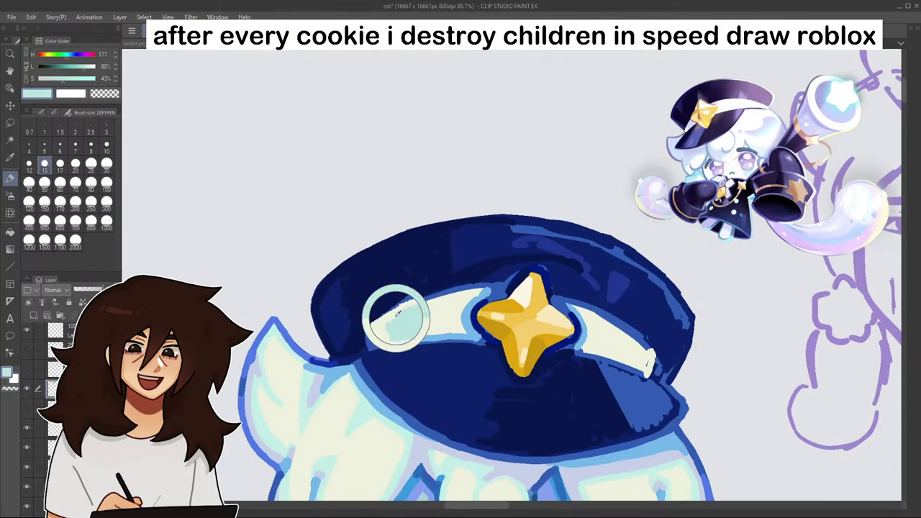
pyautogui.click(85, 66)
pyautogui.click(54, 79)
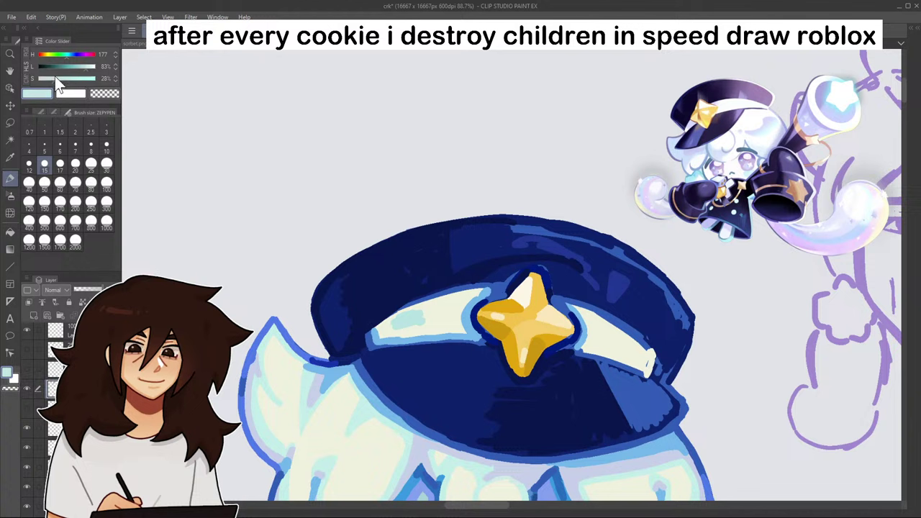
pyautogui.moveTo(400, 311)
pyautogui.mouseDown()
pyautogui.moveTo(424, 310)
pyautogui.moveTo(392, 330)
pyautogui.mouseUp()
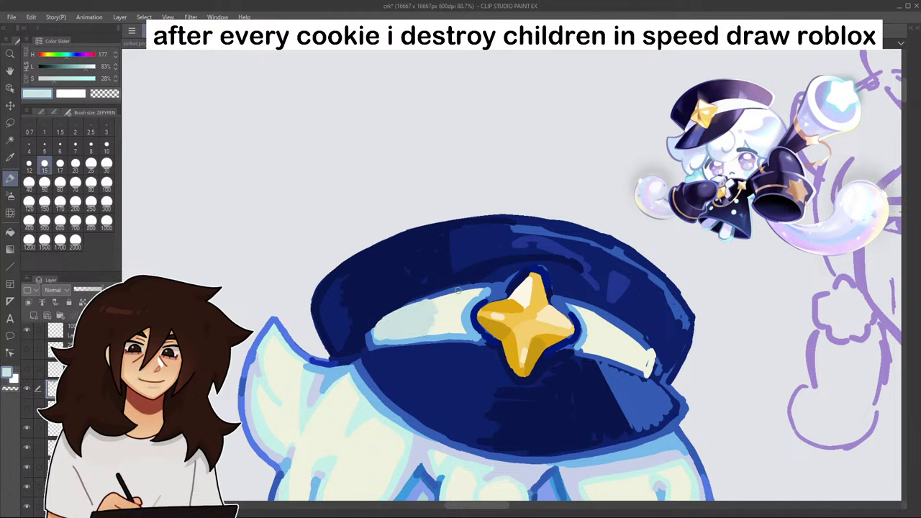
pyautogui.moveTo(628, 338)
pyautogui.mouseDown()
pyautogui.moveTo(632, 356)
pyautogui.moveTo(637, 350)
pyautogui.mouseUp()
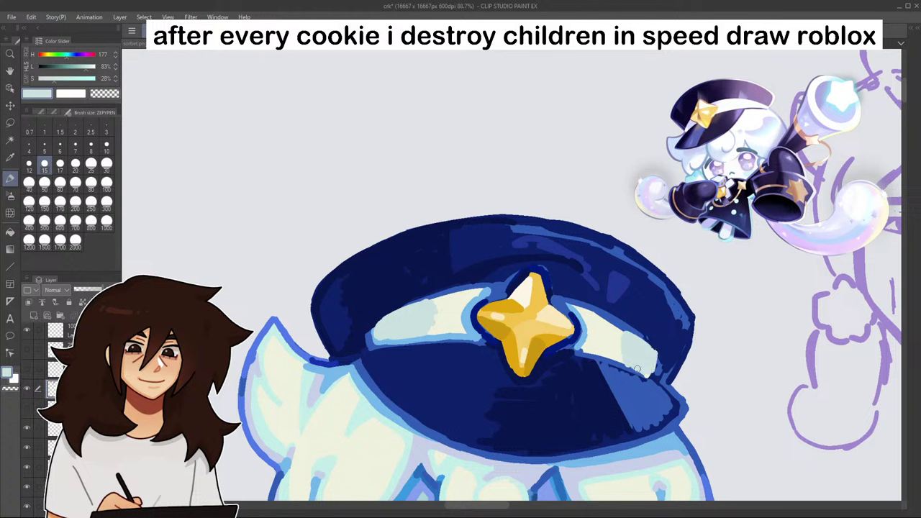
pyautogui.moveTo(616, 324); pyautogui.dragTo(574, 307)
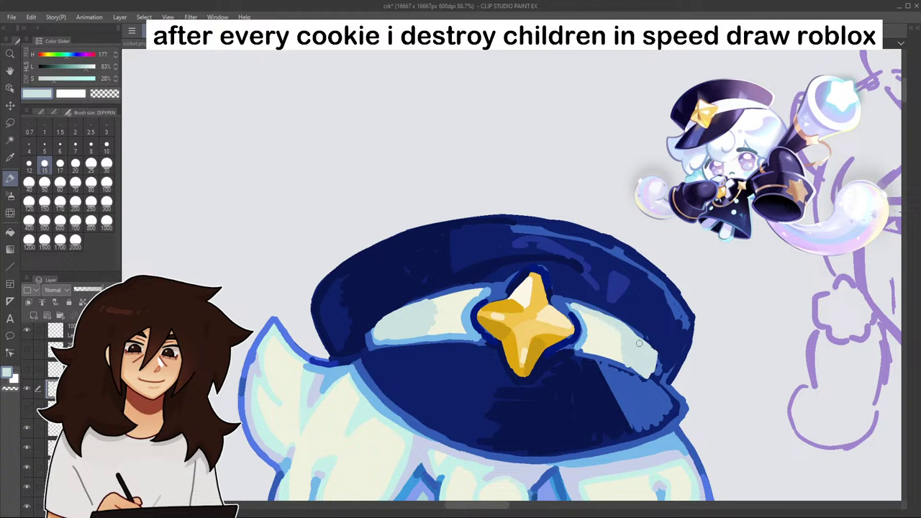
pyautogui.moveTo(442, 300); pyautogui.dragTo(424, 303)
# - Outline the hat band in sampled medium blue and retouch the shading on its right section with pale teal
pyautogui.keyDown('alt'); pyautogui.click(471, 286); pyautogui.keyUp('alt')
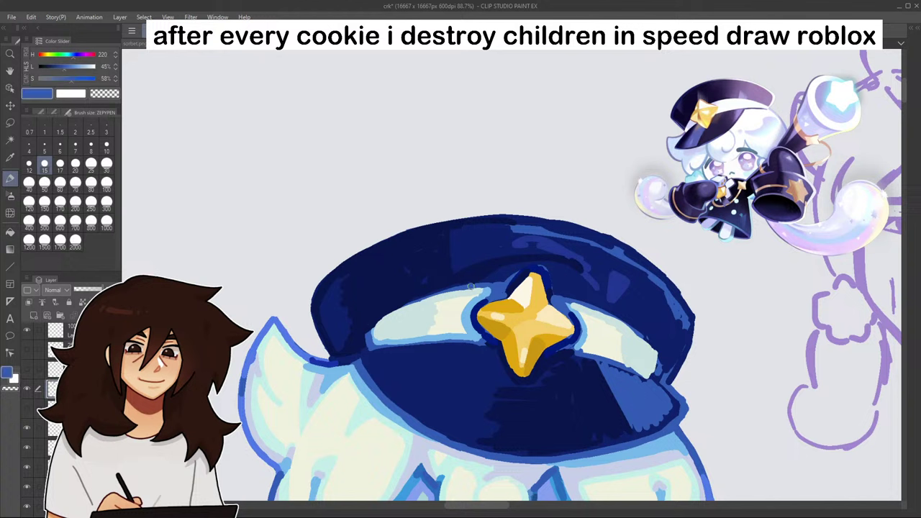
pyautogui.moveTo(368, 334)
pyautogui.mouseDown()
pyautogui.moveTo(419, 295)
pyautogui.moveTo(387, 313)
pyautogui.moveTo(497, 280)
pyautogui.mouseUp()
pyautogui.moveTo(568, 302)
pyautogui.mouseDown()
pyautogui.moveTo(661, 353)
pyautogui.moveTo(656, 361)
pyautogui.moveTo(655, 321)
pyautogui.moveTo(665, 344)
pyautogui.moveTo(649, 373)
pyautogui.moveTo(650, 338)
pyautogui.moveTo(647, 371)
pyautogui.mouseUp()
pyautogui.keyDown('alt'); pyautogui.click(658, 337); pyautogui.keyUp('alt')
pyautogui.keyDown('alt'); pyautogui.click(646, 331); pyautogui.keyUp('alt')
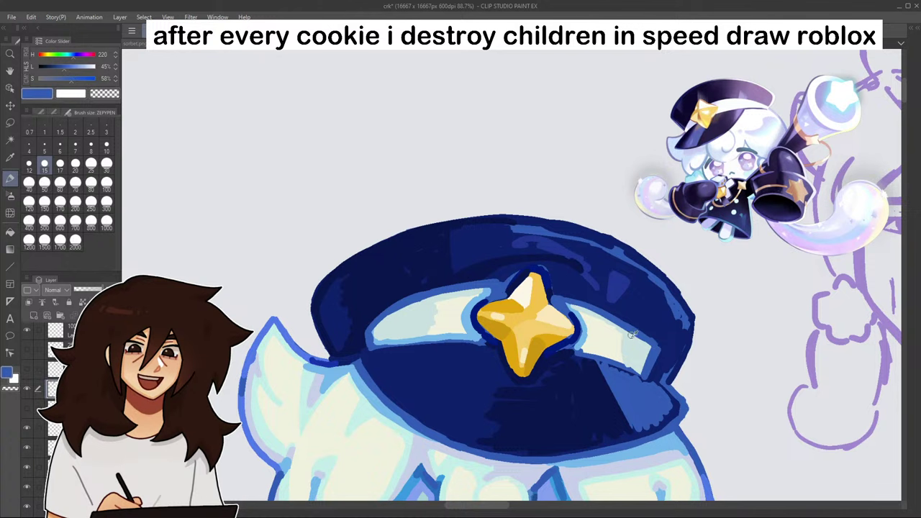
pyautogui.keyDown('alt'); pyautogui.click(630, 340); pyautogui.keyUp('alt')
pyautogui.moveTo(570, 305); pyautogui.dragTo(613, 321)
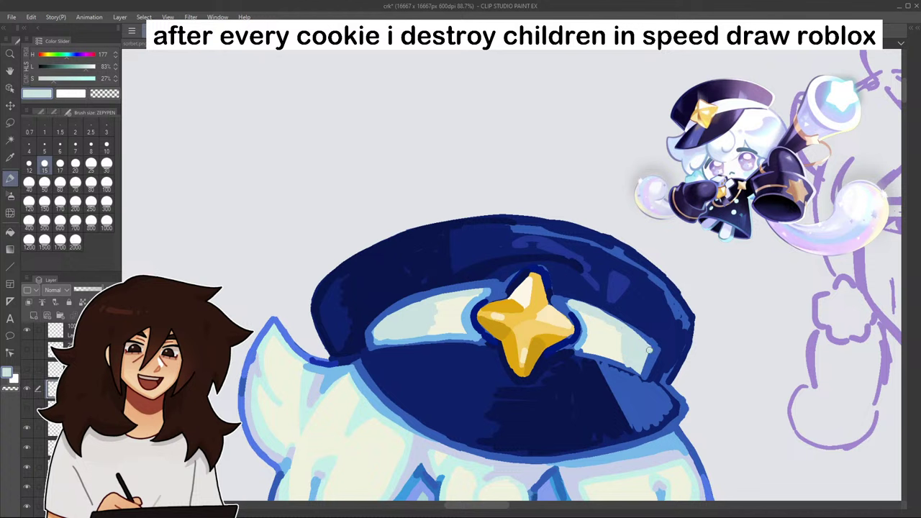
# - Cover the dark outline at the sides of the gold star with medium blue and paint a dark navy shadow under the band beside it
pyautogui.keyDown('alt'); pyautogui.click(556, 294); pyautogui.keyUp('alt')
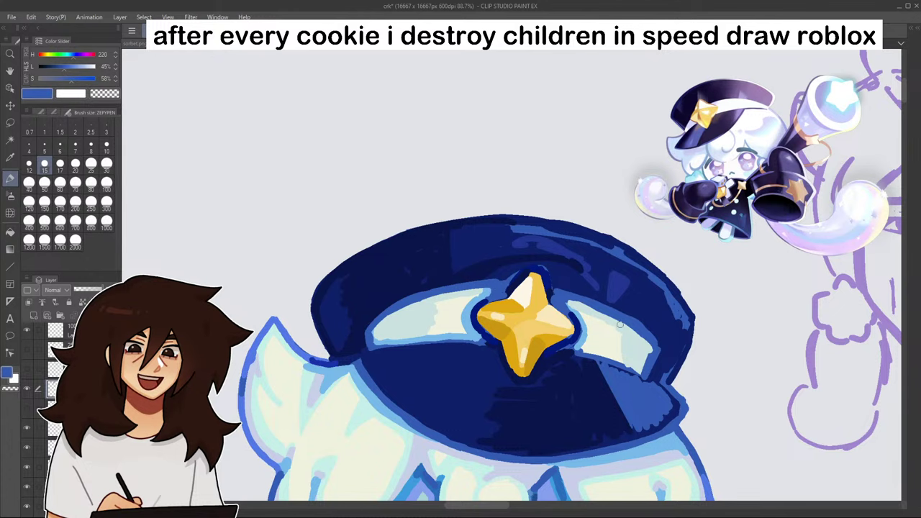
pyautogui.scroll(-5, 635, 334)
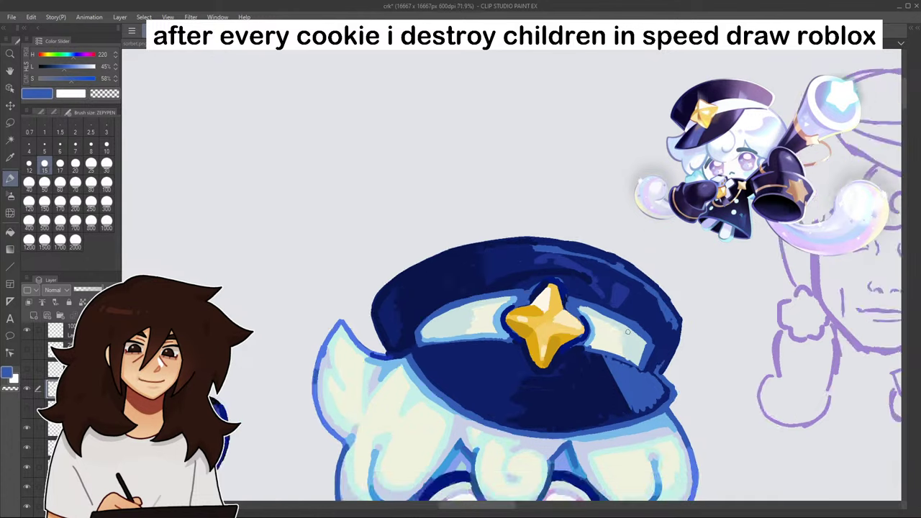
pyautogui.scroll(9, 602, 360)
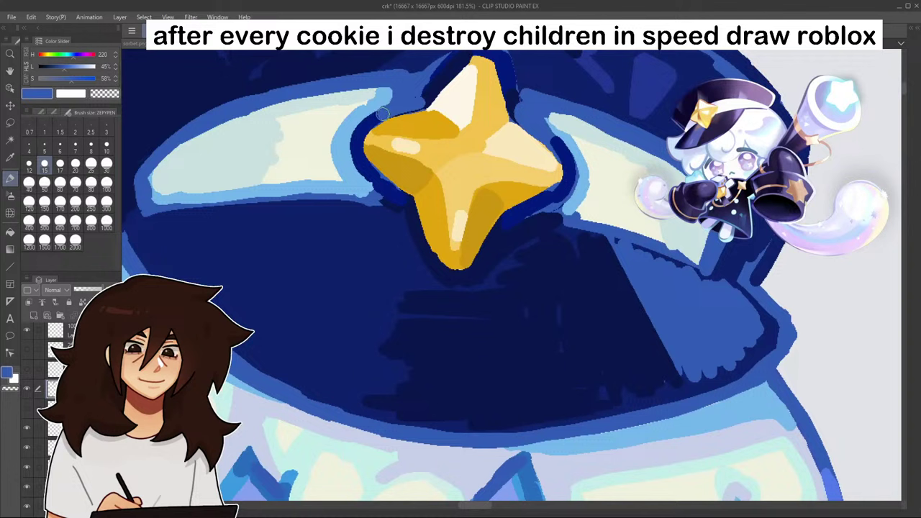
pyautogui.moveTo(384, 114)
pyautogui.mouseDown()
pyautogui.moveTo(361, 128)
pyautogui.moveTo(359, 160)
pyautogui.moveTo(372, 177)
pyautogui.moveTo(357, 150)
pyautogui.moveTo(400, 202)
pyautogui.mouseUp()
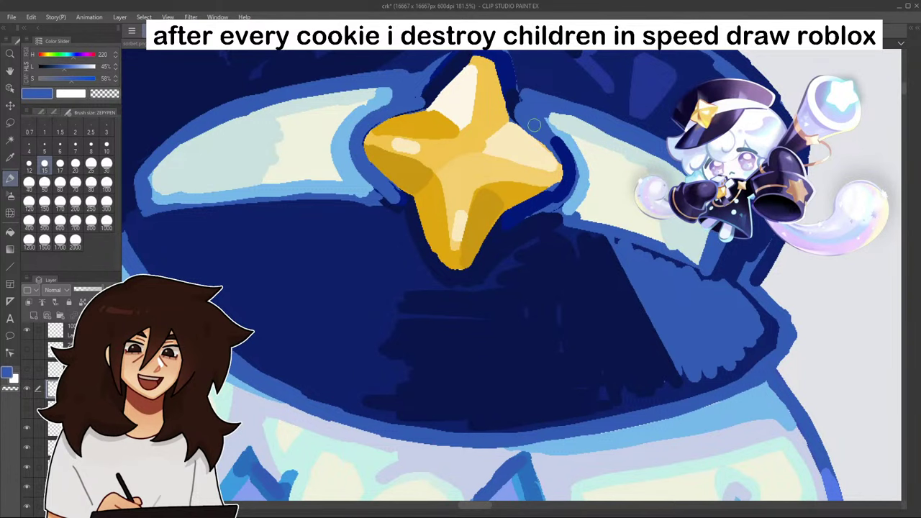
pyautogui.moveTo(535, 126)
pyautogui.mouseDown()
pyautogui.moveTo(567, 169)
pyautogui.moveTo(549, 205)
pyautogui.moveTo(516, 211)
pyautogui.moveTo(562, 212)
pyautogui.mouseUp()
pyautogui.keyDown('alt'); pyautogui.click(513, 231); pyautogui.keyUp('alt')
pyautogui.moveTo(396, 205); pyautogui.dragTo(355, 203)
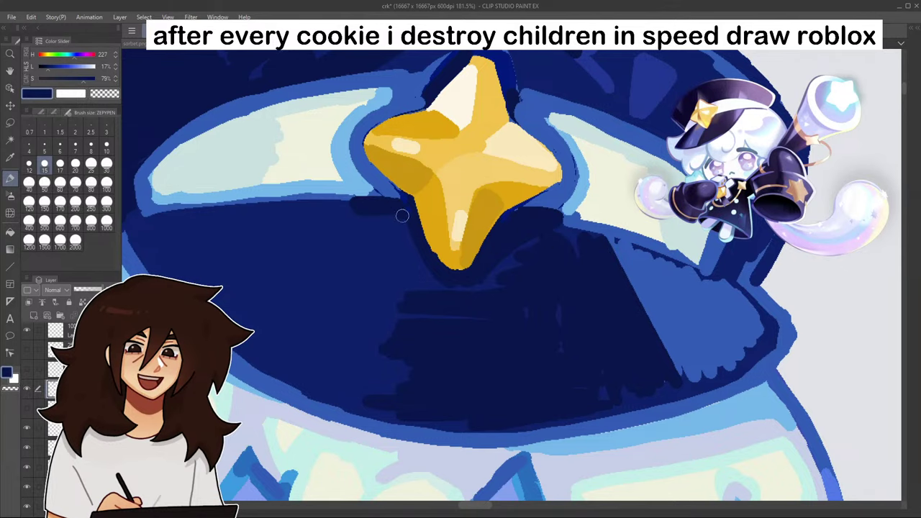
# - Paint a light blue rim along the inside borders of both hat band sections, including the edges beside the star
pyautogui.scroll(-8, 402, 215)
pyautogui.scroll(8, 460, 218)
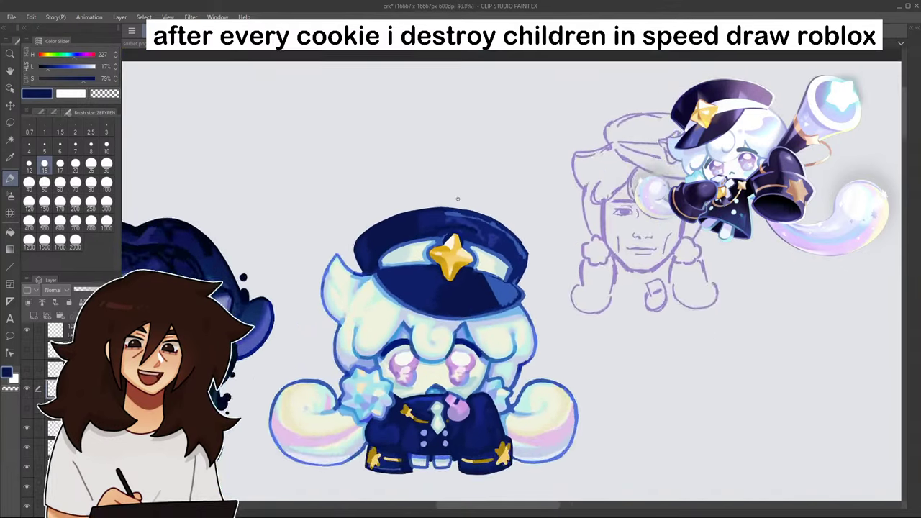
pyautogui.keyDown('alt'); pyautogui.click(505, 306); pyautogui.keyUp('alt')
pyautogui.moveTo(514, 317); pyautogui.dragTo(497, 294)
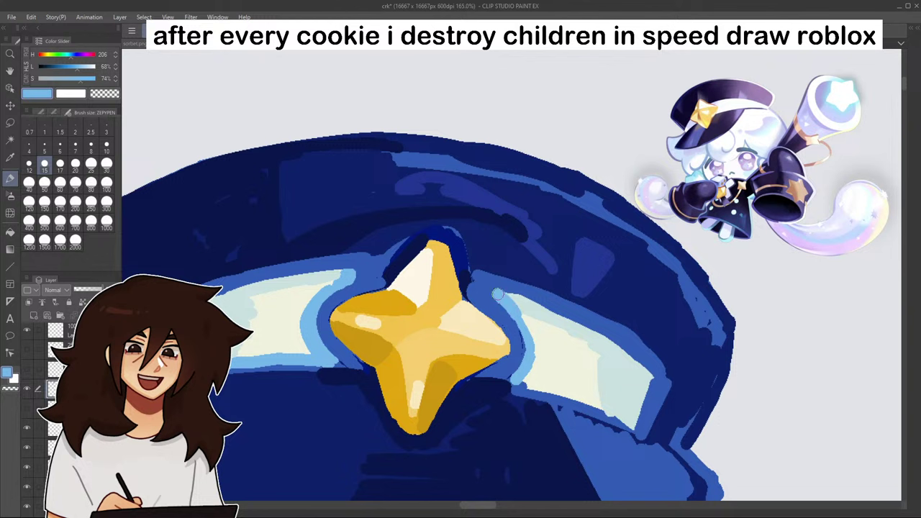
pyautogui.moveTo(345, 272); pyautogui.dragTo(308, 323)
pyautogui.keyDown('alt'); pyautogui.click(314, 346); pyautogui.keyUp('alt')
pyautogui.moveTo(224, 298)
pyautogui.mouseDown()
pyautogui.moveTo(338, 274)
pyautogui.moveTo(222, 295)
pyautogui.mouseUp()
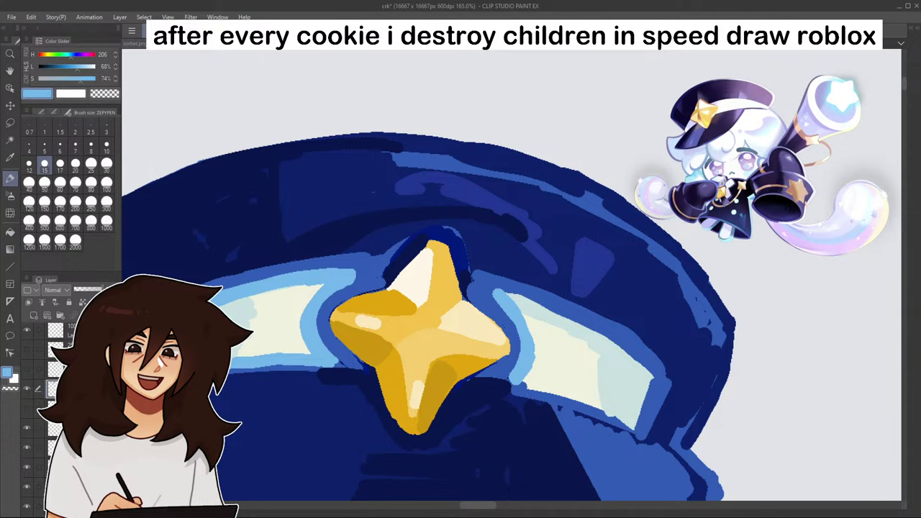
pyautogui.moveTo(510, 297)
pyautogui.mouseDown()
pyautogui.moveTo(642, 358)
pyautogui.moveTo(654, 369)
pyautogui.moveTo(641, 424)
pyautogui.mouseUp()
pyautogui.moveTo(517, 384); pyautogui.dragTo(627, 419)
pyautogui.scroll(-8, 636, 417)
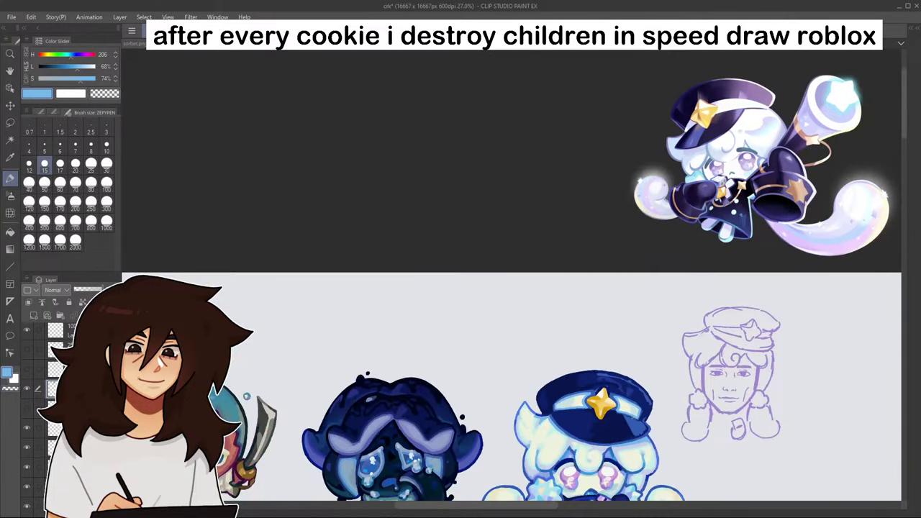
# - Paint cream highlights along the upper edges of both hat band sections
pyautogui.scroll(1, 633, 418)
pyautogui.scroll(8, 625, 384)
pyautogui.keyDown('alt'); pyautogui.click(626, 384); pyautogui.keyUp('alt')
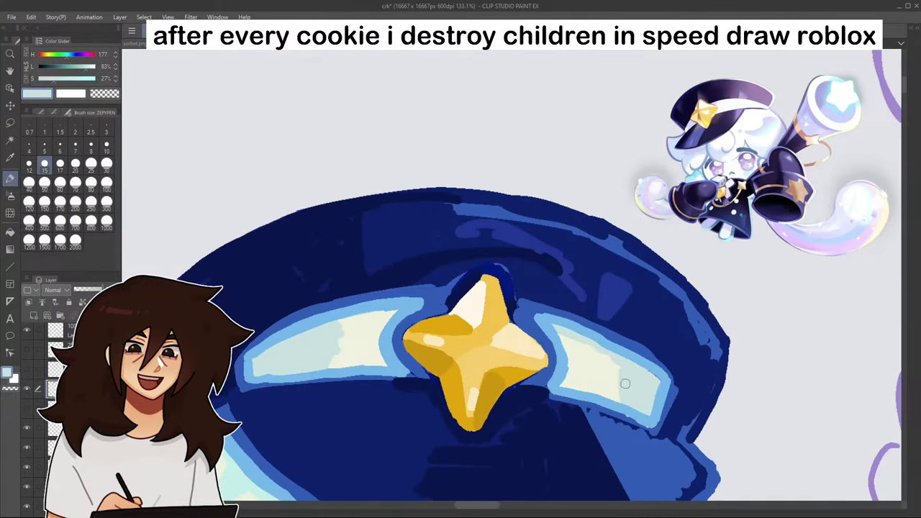
pyautogui.keyDown('alt'); pyautogui.click(352, 326); pyautogui.keyUp('alt')
pyautogui.moveTo(254, 358)
pyautogui.mouseDown()
pyautogui.moveTo(341, 314)
pyautogui.moveTo(282, 338)
pyautogui.moveTo(415, 303)
pyautogui.mouseUp()
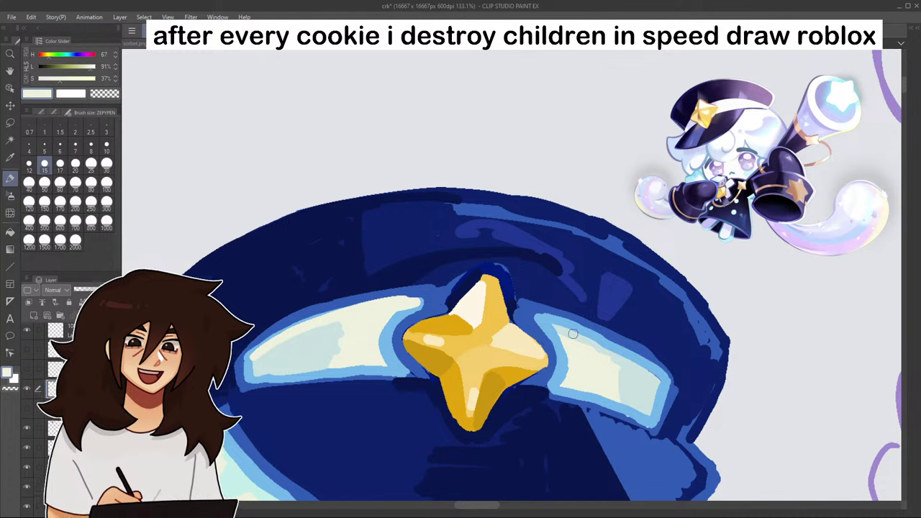
pyautogui.moveTo(557, 326)
pyautogui.mouseDown()
pyautogui.moveTo(658, 377)
pyautogui.moveTo(553, 326)
pyautogui.mouseUp()
pyautogui.scroll(-3, 572, 381)
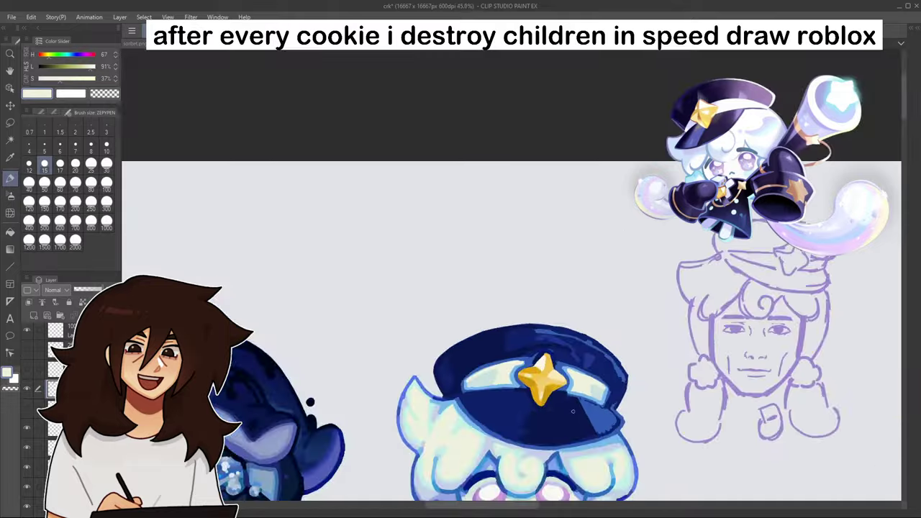
pyautogui.moveTo(569, 432); pyautogui.dragTo(438, 217)
pyautogui.moveTo(826, 53); pyautogui.dragTo(835, 98)
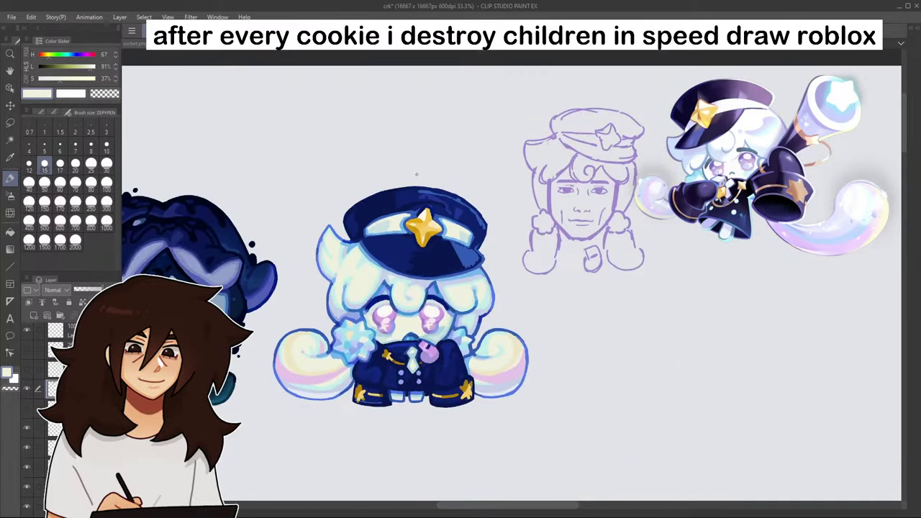
# - Paint the area around the upper tip of the gold hat star with saturated navy sampled beside it
pyautogui.scroll(5, 432, 208)
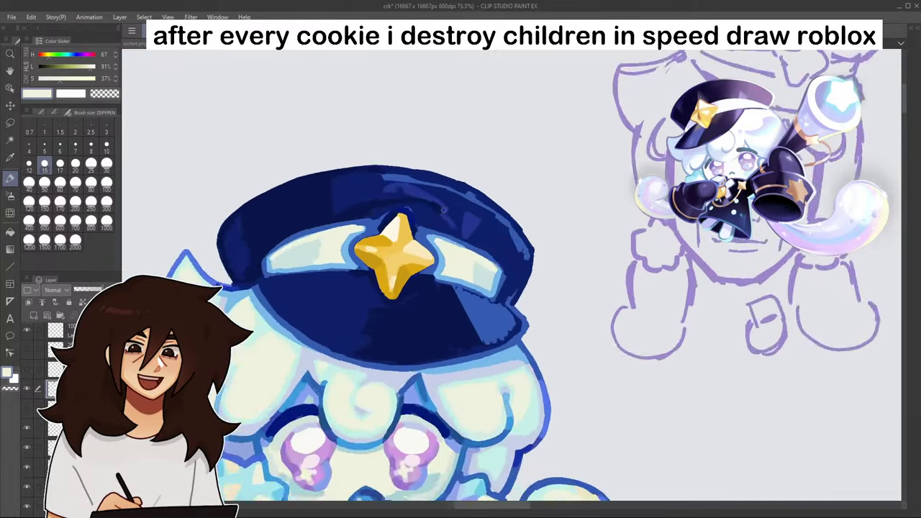
pyautogui.keyDown('alt'); pyautogui.click(398, 208); pyautogui.keyUp('alt')
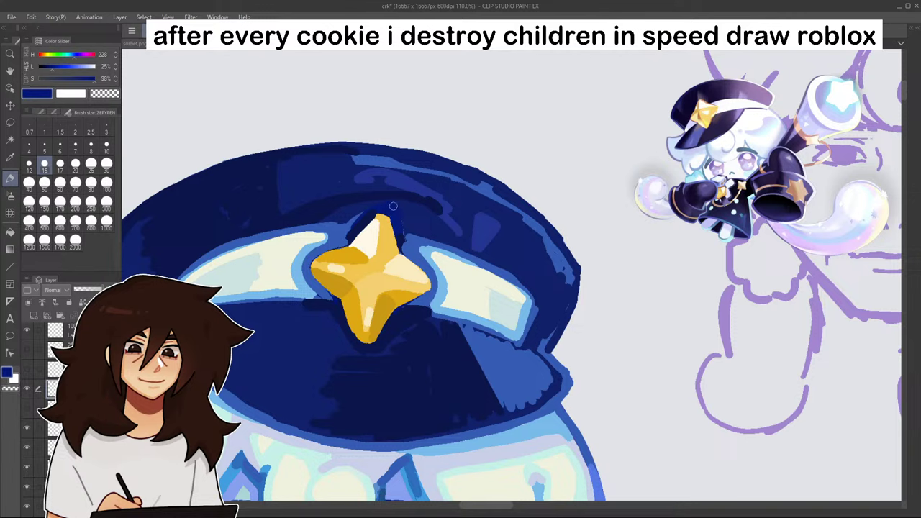
pyautogui.scroll(-6, 393, 207)
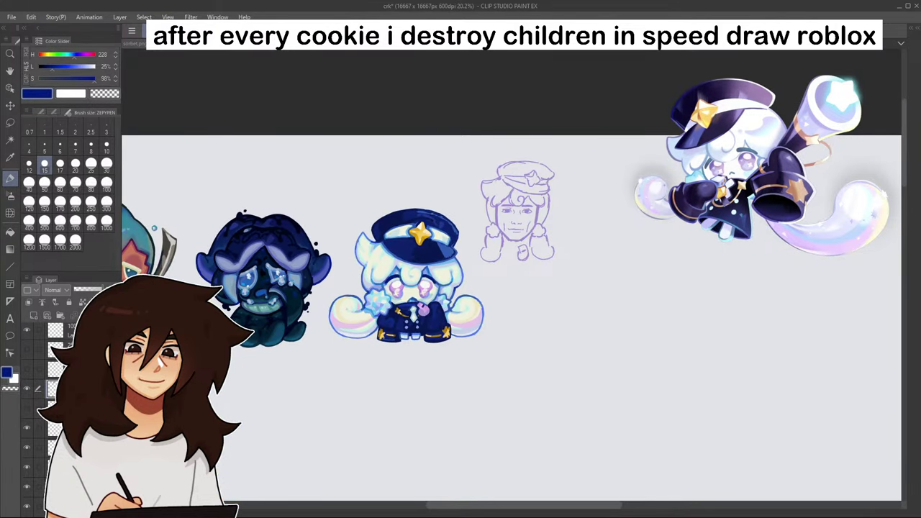
# - Cover the lighter blue streaks and patches on the right side of the hat crown with navy sampled from the crown
pyautogui.scroll(5, 432, 200)
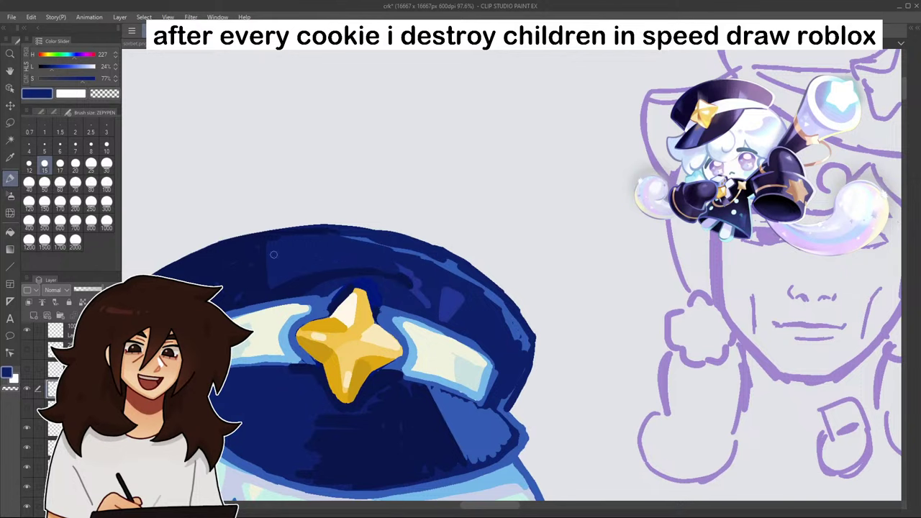
pyautogui.keyDown('alt'); pyautogui.click(244, 264); pyautogui.keyUp('alt')
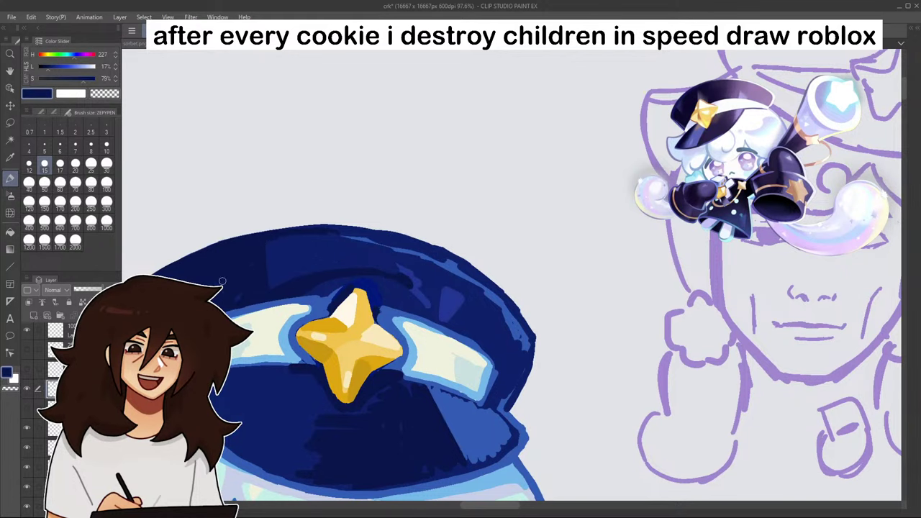
pyautogui.keyDown('alt'); pyautogui.click(292, 249); pyautogui.keyUp('alt')
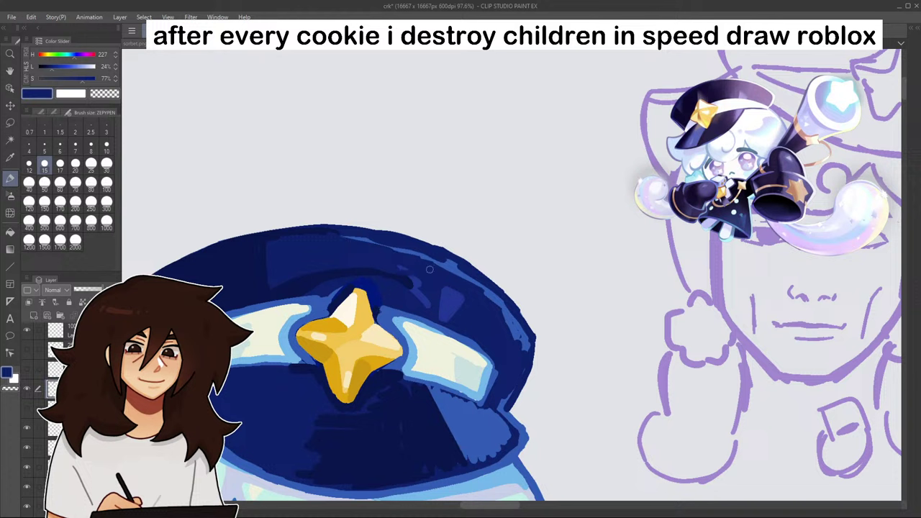
pyautogui.moveTo(430, 269)
pyautogui.mouseDown()
pyautogui.moveTo(389, 243)
pyautogui.moveTo(471, 280)
pyautogui.mouseUp()
pyautogui.moveTo(408, 276)
pyautogui.mouseDown()
pyautogui.moveTo(426, 306)
pyautogui.moveTo(396, 258)
pyautogui.moveTo(433, 302)
pyautogui.moveTo(428, 308)
pyautogui.moveTo(457, 323)
pyautogui.moveTo(435, 288)
pyautogui.moveTo(463, 308)
pyautogui.mouseUp()
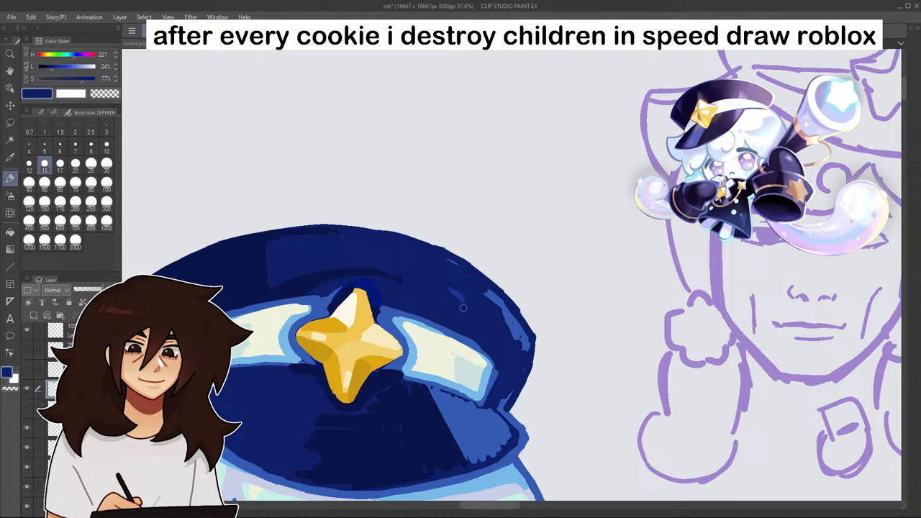
pyautogui.moveTo(465, 275); pyautogui.dragTo(516, 334)
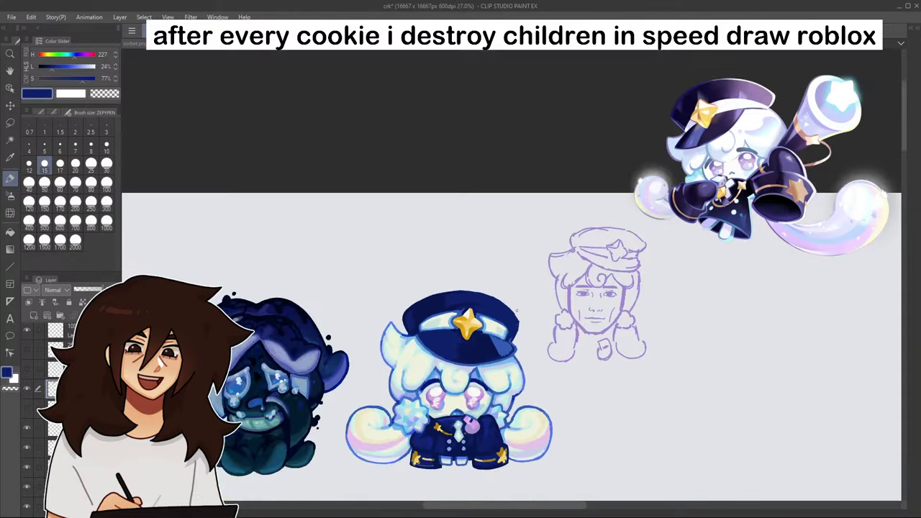
pyautogui.scroll(3, 516, 311)
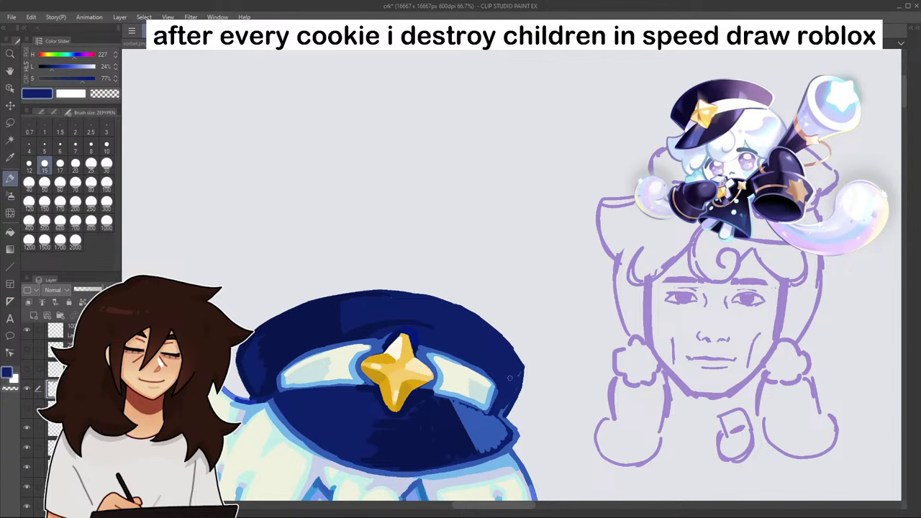
pyautogui.scroll(-4, 533, 362)
pyautogui.scroll(4, 530, 361)
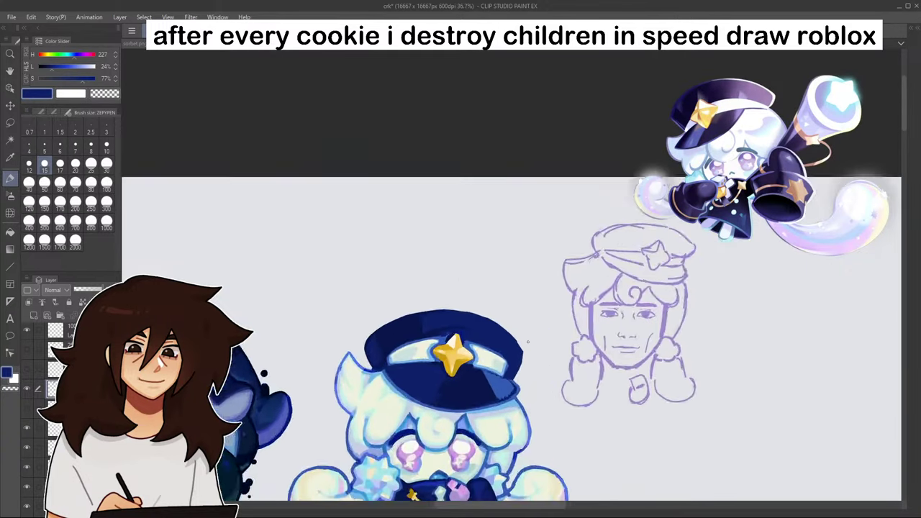
# - Extend the right end of the hat band using sampled medium blue, light blue and pale teal
pyautogui.keyDown('alt'); pyautogui.click(496, 391); pyautogui.keyUp('alt')
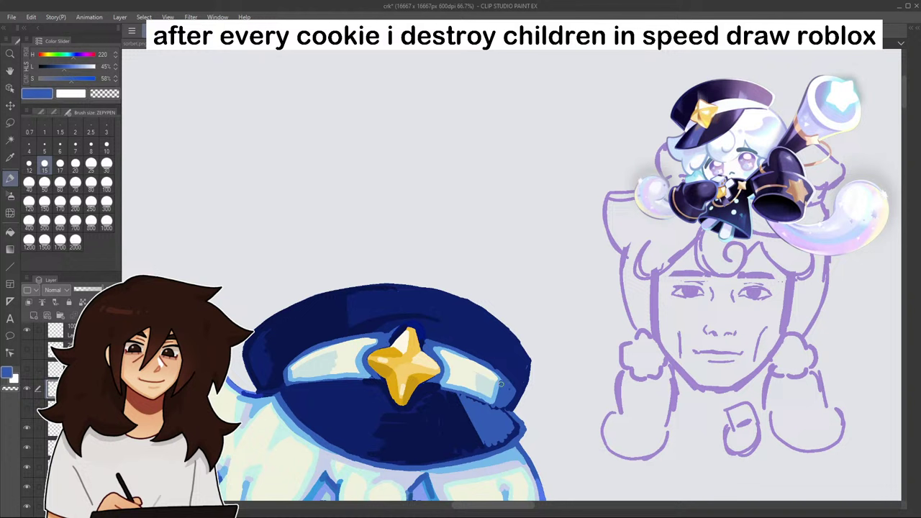
pyautogui.keyDown('alt'); pyautogui.click(496, 388); pyautogui.keyUp('alt')
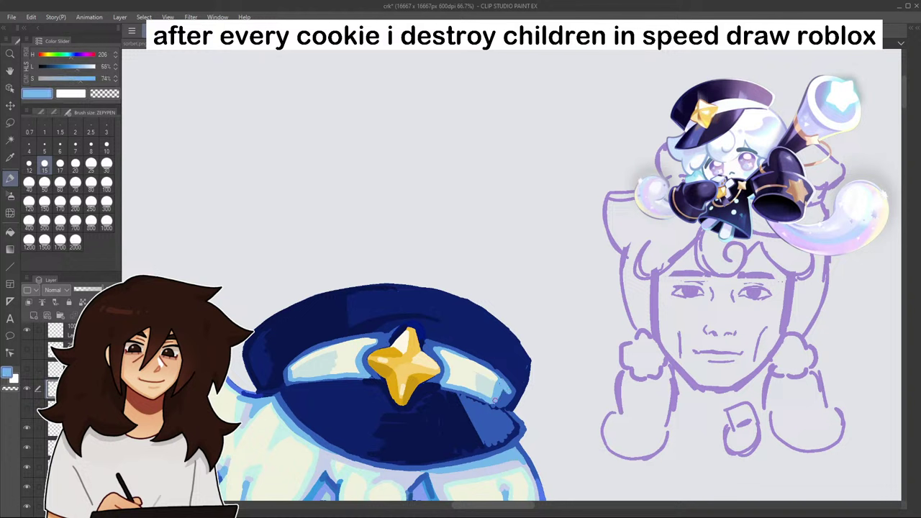
pyautogui.keyDown('alt'); pyautogui.click(495, 384); pyautogui.keyUp('alt')
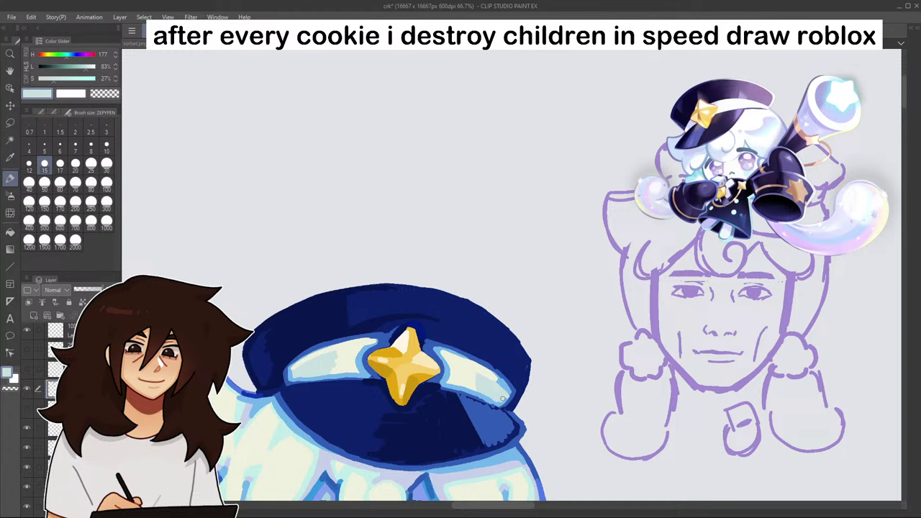
pyautogui.scroll(-2, 507, 375)
pyautogui.scroll(5, 508, 371)
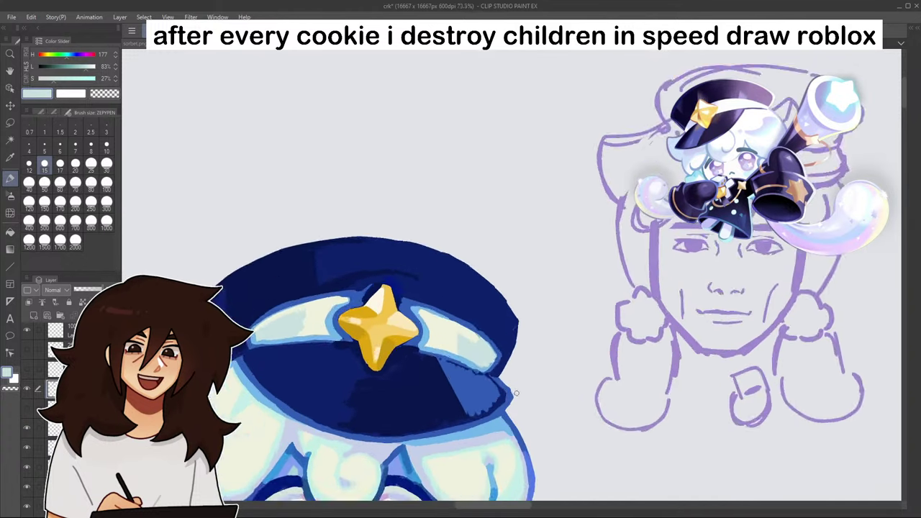
# - Outline the band's right end in medium blue and erase the paint overlapping the background beside the crown and visor
pyautogui.keyDown('alt'); pyautogui.click(470, 314); pyautogui.keyUp('alt')
pyautogui.keyDown('alt'); pyautogui.click(476, 315); pyautogui.keyUp('alt')
pyautogui.moveTo(473, 313)
pyautogui.mouseDown()
pyautogui.moveTo(457, 347)
pyautogui.moveTo(460, 297)
pyautogui.moveTo(537, 305)
pyautogui.moveTo(490, 320)
pyautogui.moveTo(468, 360)
pyautogui.mouseUp()
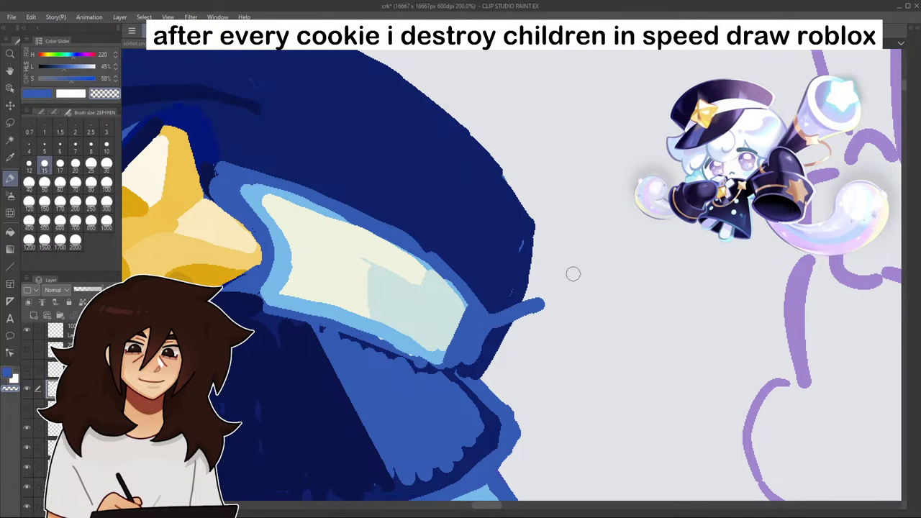
pyautogui.moveTo(550, 311); pyautogui.dragTo(509, 327)
pyautogui.moveTo(553, 295)
pyautogui.mouseDown()
pyautogui.moveTo(477, 340)
pyautogui.moveTo(479, 381)
pyautogui.moveTo(489, 385)
pyautogui.moveTo(482, 362)
pyautogui.moveTo(483, 387)
pyautogui.moveTo(514, 412)
pyautogui.moveTo(522, 434)
pyautogui.moveTo(514, 459)
pyautogui.mouseUp()
pyautogui.scroll(-10, 543, 394)
pyautogui.scroll(1, 550, 432)
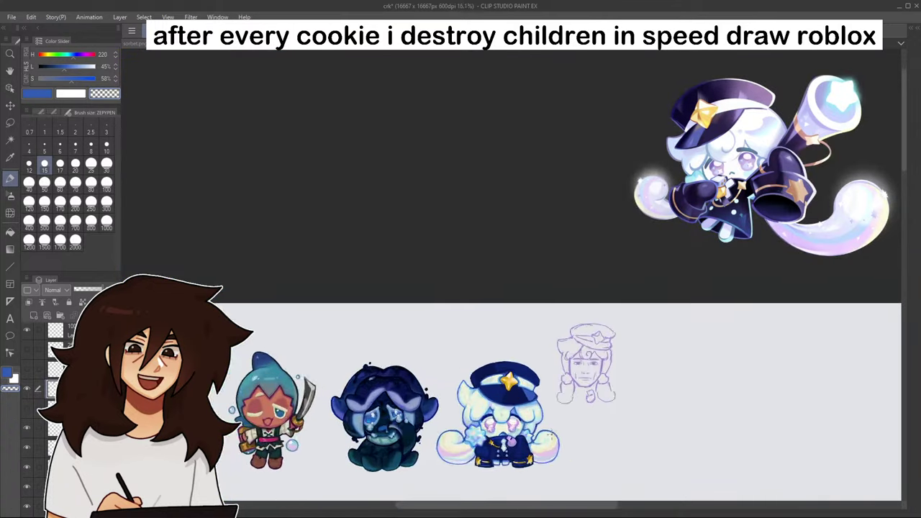
# - Smooth the right edge of the hat crown with sampled navy
pyautogui.scroll(6, 533, 381)
pyautogui.keyDown('alt'); pyautogui.click(515, 328); pyautogui.keyUp('alt')
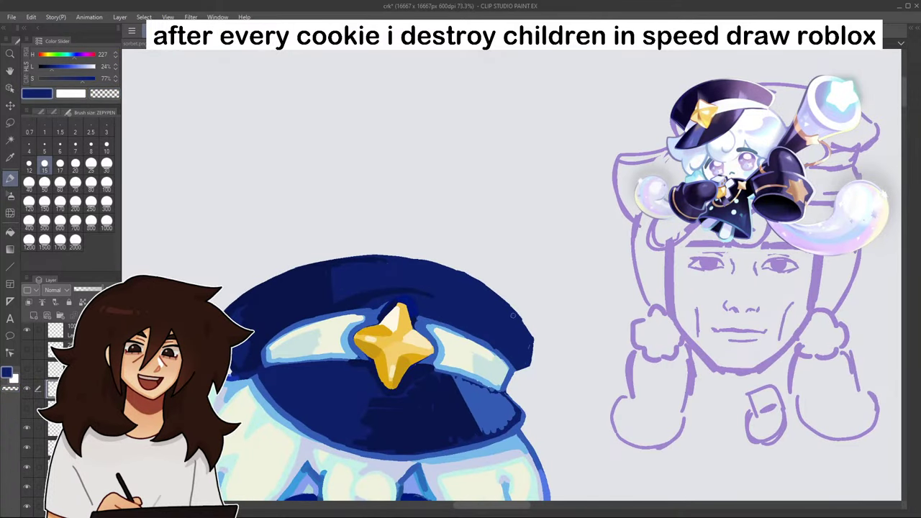
pyautogui.scroll(-5, 531, 351)
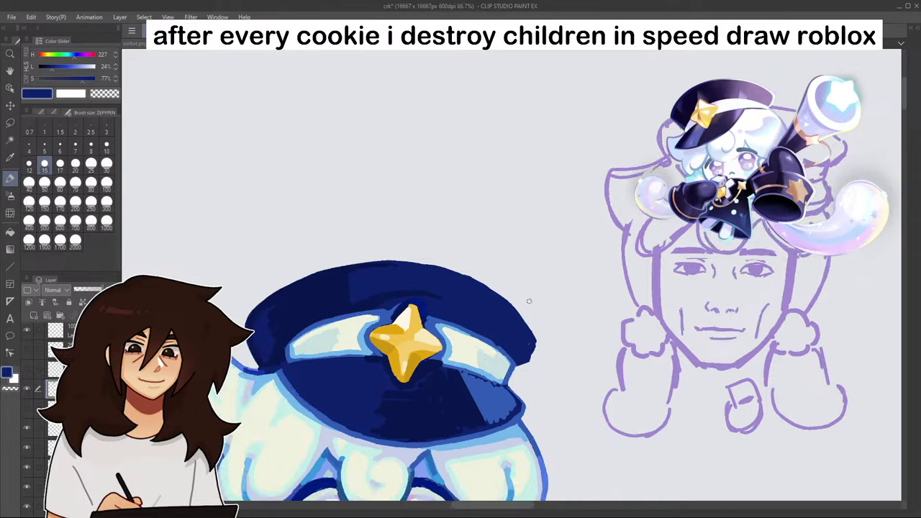
pyautogui.scroll(3, 531, 350)
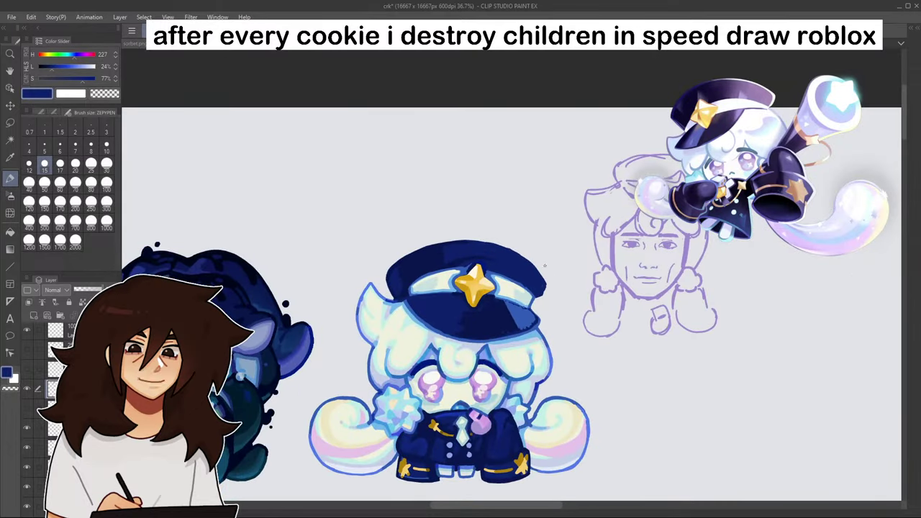
pyautogui.scroll(2, 540, 262)
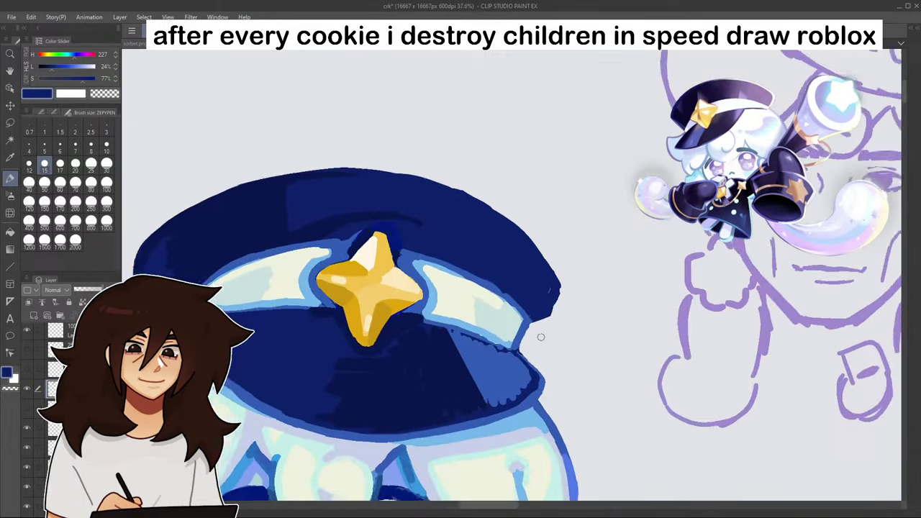
pyautogui.scroll(-4, 547, 360)
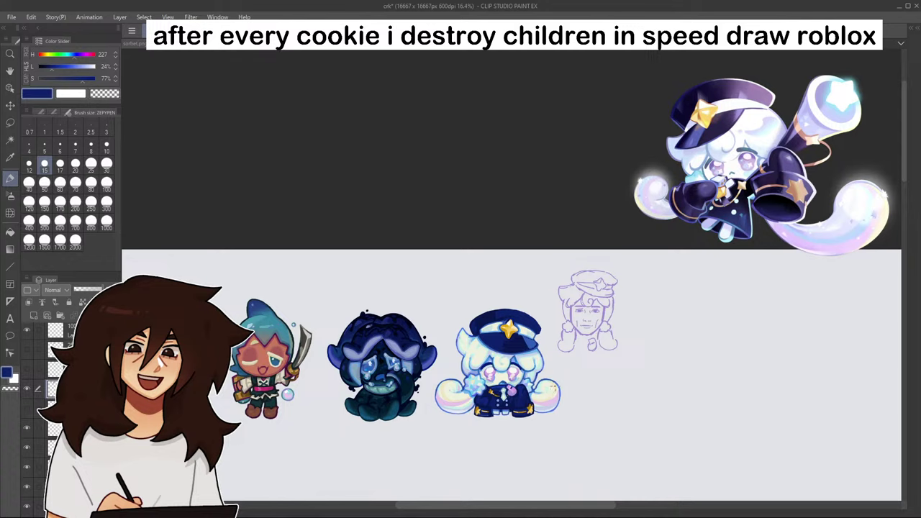
pyautogui.scroll(5, 534, 383)
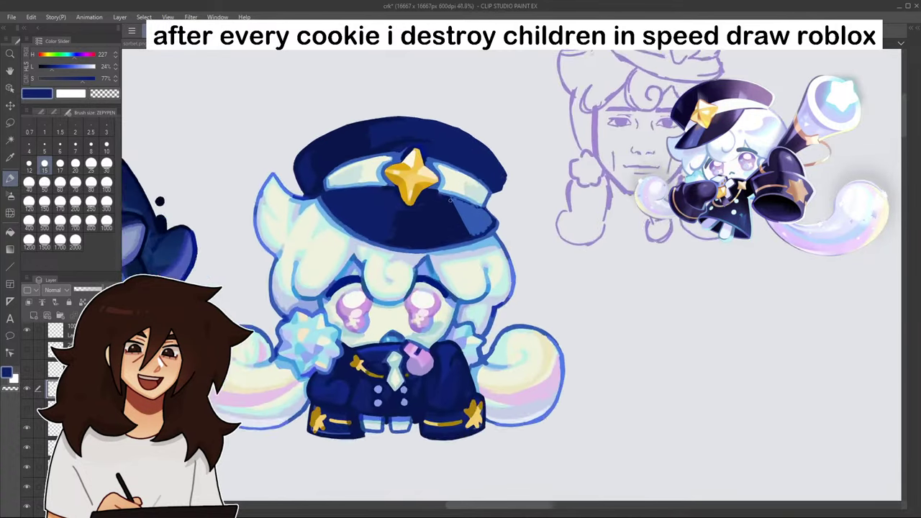
# - Round out the crown's right side in navy and fill the gap between the crown and the band's right end
pyautogui.moveTo(490, 143)
pyautogui.mouseDown()
pyautogui.moveTo(528, 184)
pyautogui.moveTo(520, 185)
pyautogui.mouseUp()
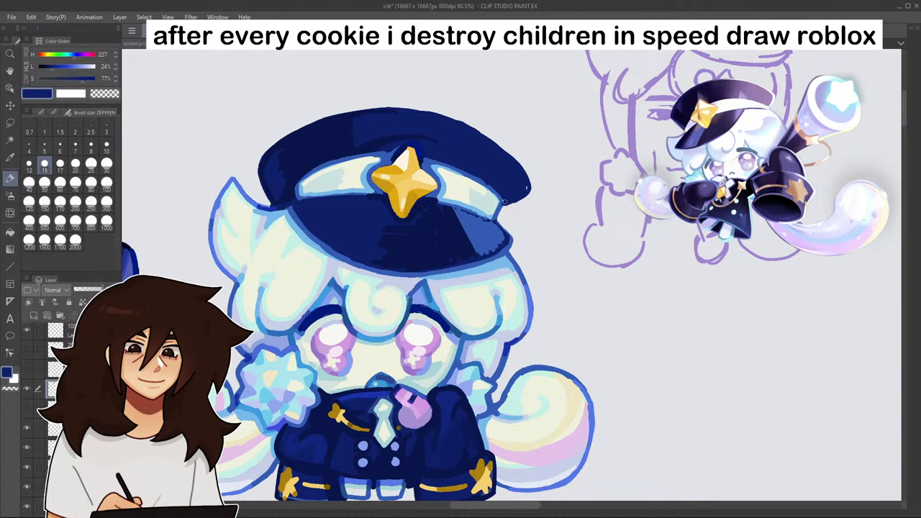
pyautogui.moveTo(504, 205); pyautogui.dragTo(501, 216)
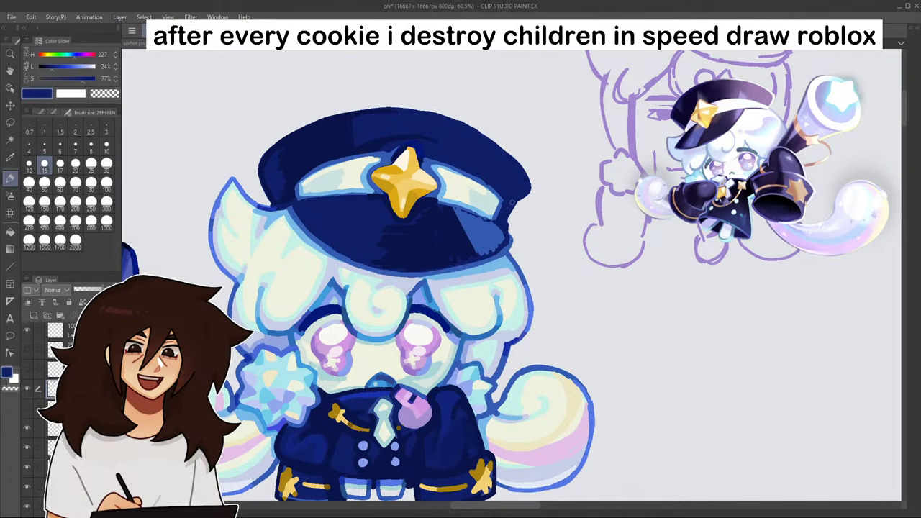
pyautogui.scroll(-5, 514, 204)
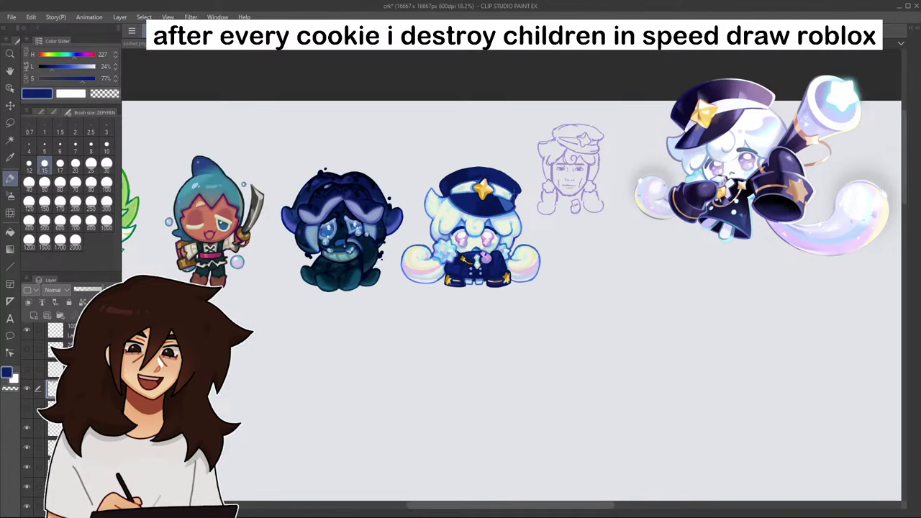
pyautogui.scroll(5, 515, 185)
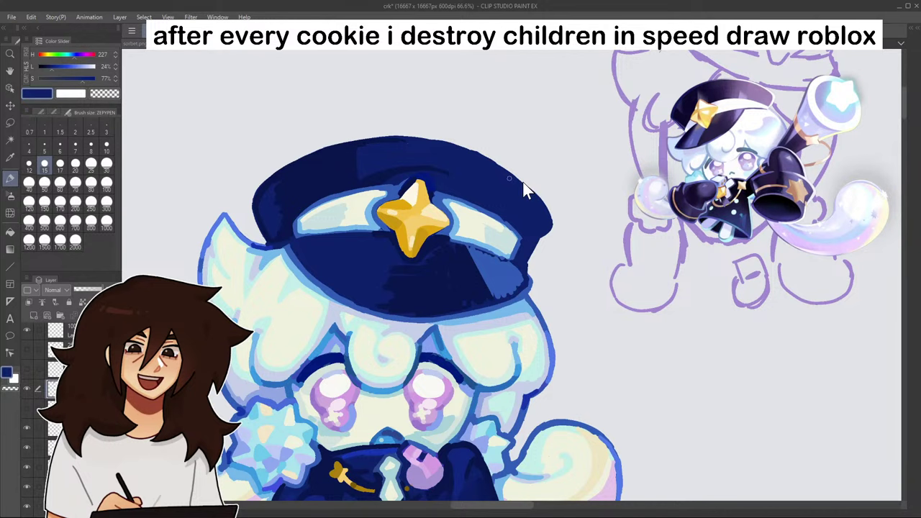
pyautogui.moveTo(524, 189); pyautogui.dragTo(536, 273)
pyautogui.scroll(-8, 538, 230)
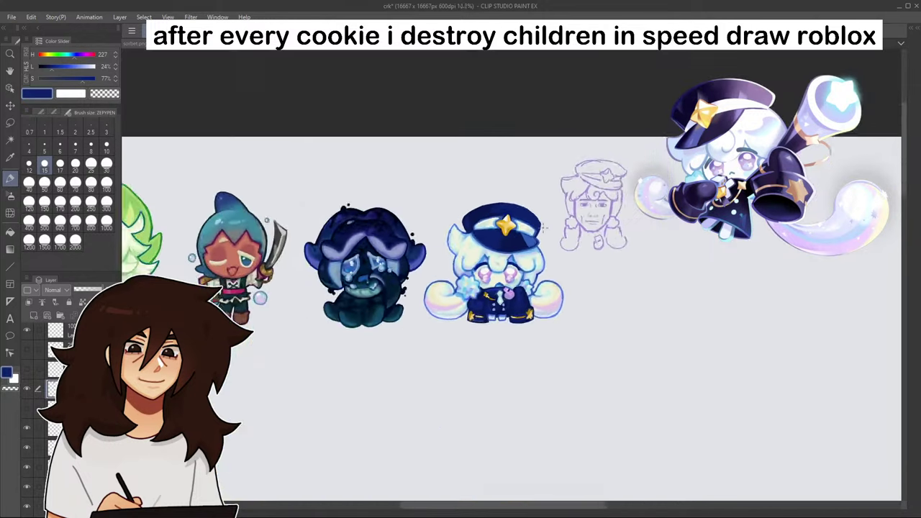
# - Mirror the canvas view, undo the crown-widening strokes, trim the crown's outer edge to a smoother curve, and restore the view
pyautogui.scroll(6, 547, 226)
pyautogui.press('h')
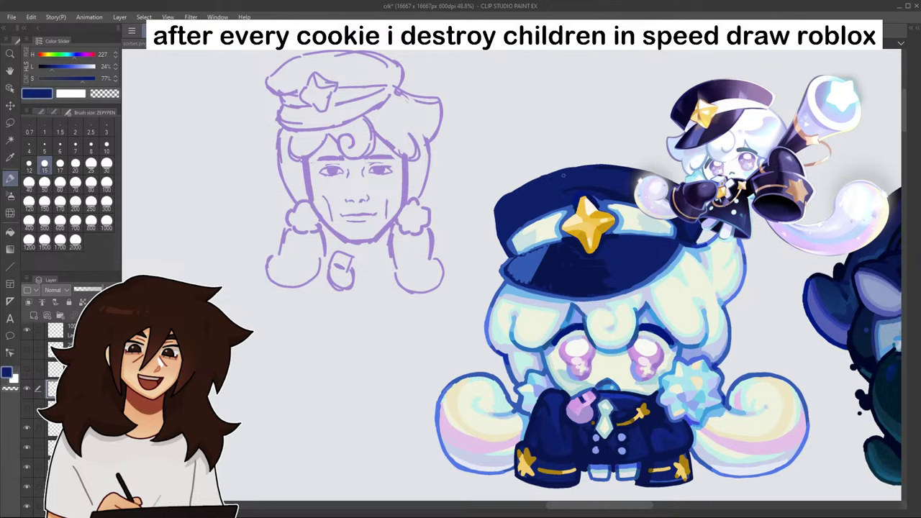
pyautogui.moveTo(512, 192); pyautogui.dragTo(493, 210)
pyautogui.scroll(-5, 534, 164)
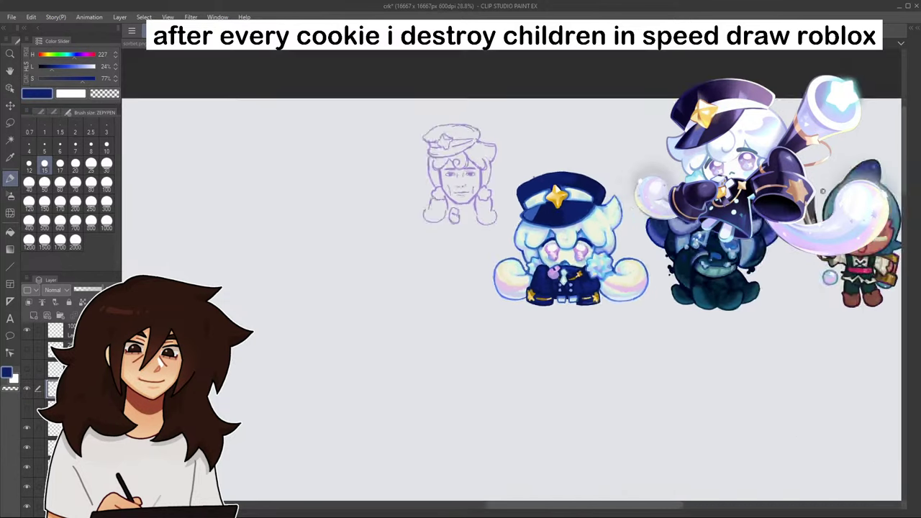
pyautogui.scroll(6, 534, 163)
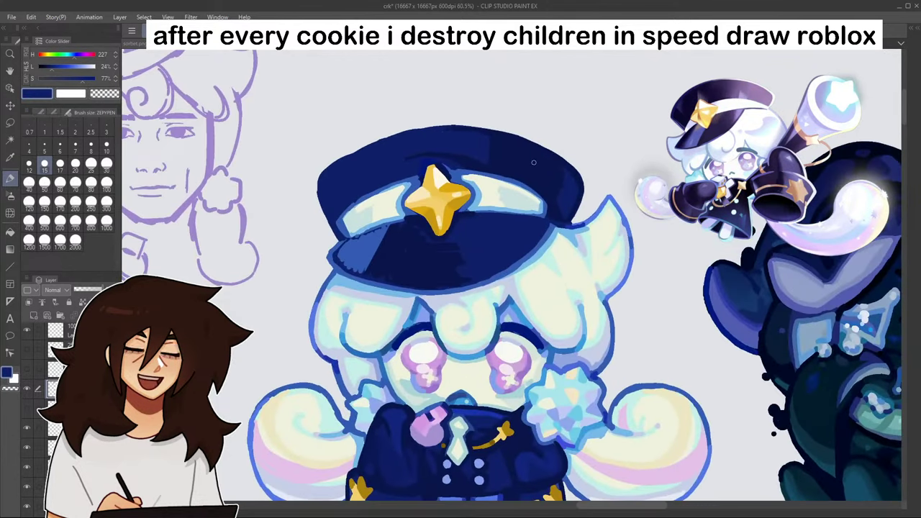
pyautogui.hotkey('ctrl', 'z')
pyautogui.hotkey('ctrl', 'z')
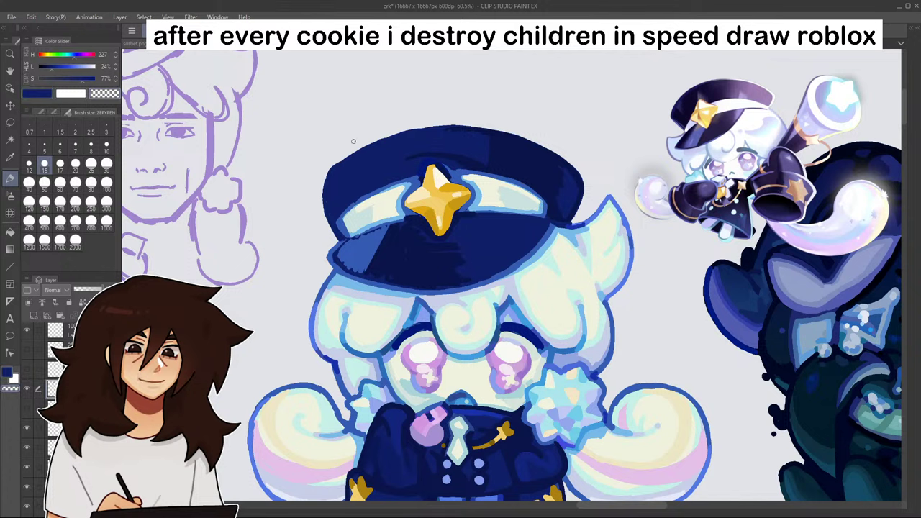
pyautogui.moveTo(332, 172); pyautogui.dragTo(351, 150)
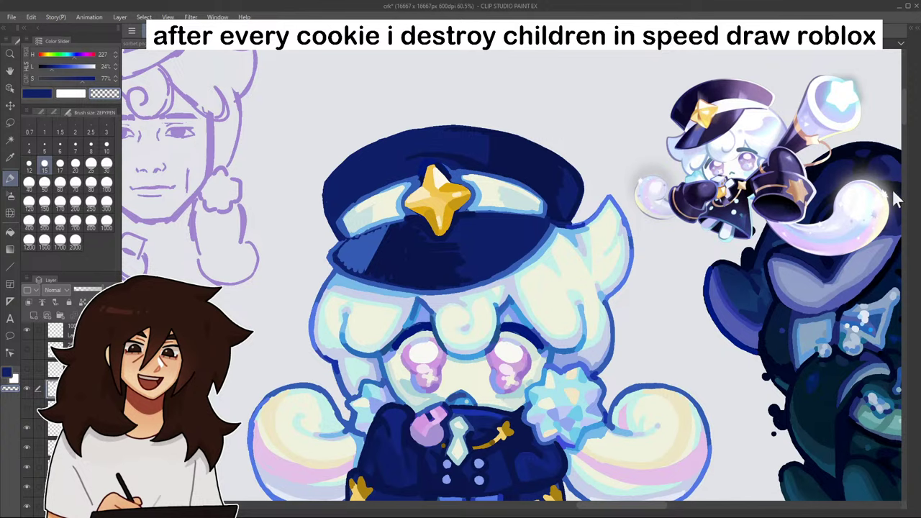
pyautogui.press('h')
pyautogui.scroll(-12, 850, 223)
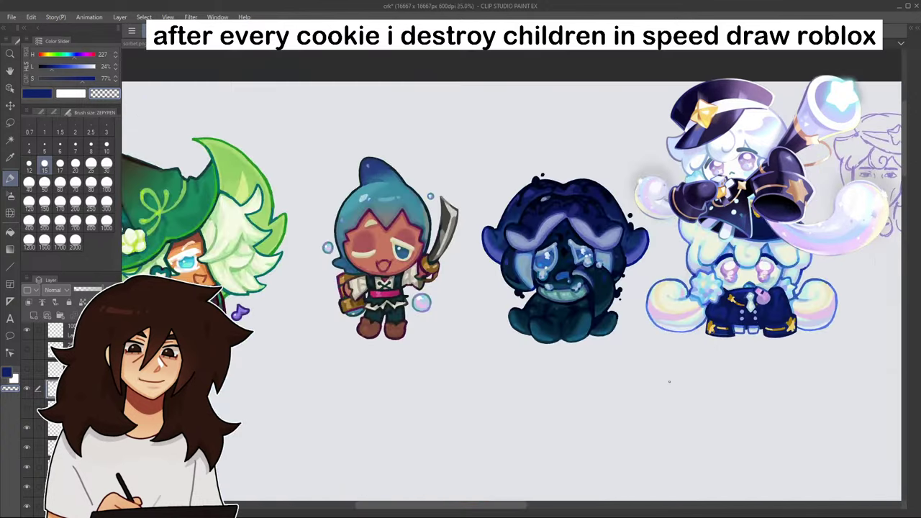
# - Widen the hair's right side by painting a new outer outline below the visor in sampled medium blue
pyautogui.scroll(11, 781, 295)
pyautogui.moveTo(817, 52); pyautogui.dragTo(588, 175)
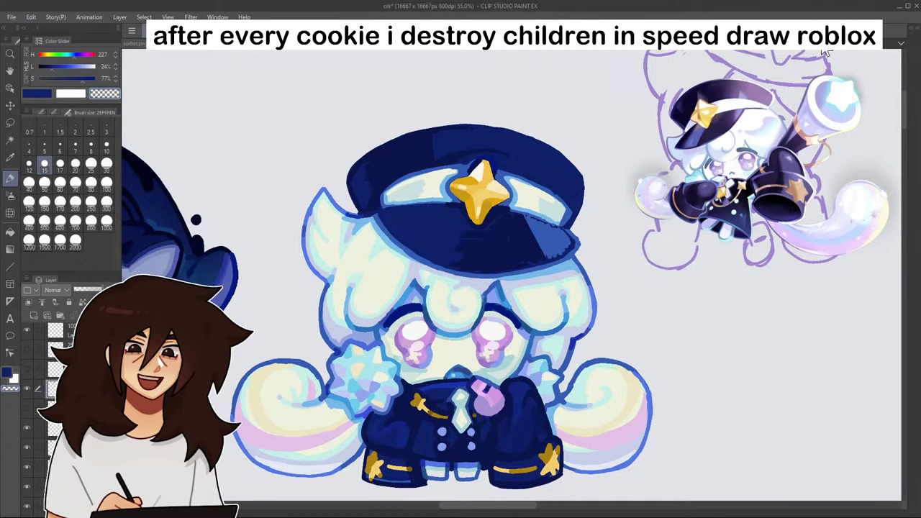
pyautogui.keyDown('alt'); pyautogui.click(340, 209); pyautogui.keyUp('alt')
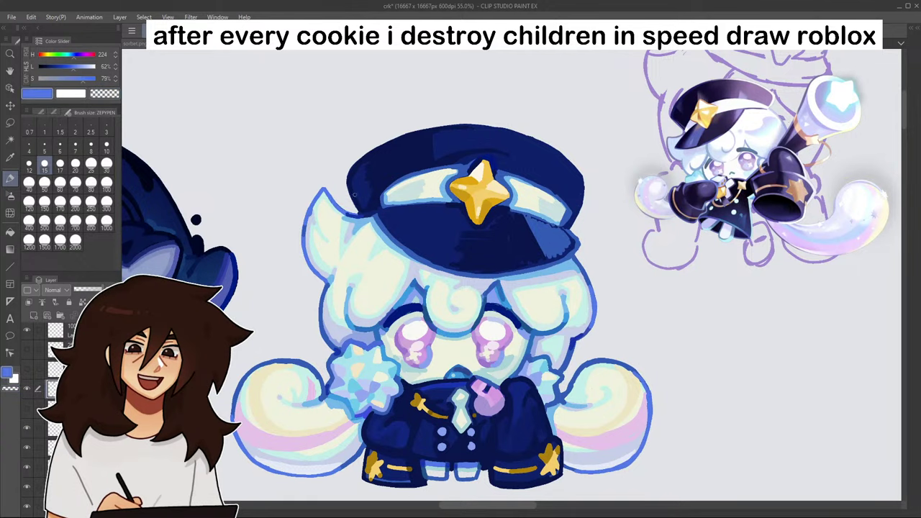
pyautogui.moveTo(574, 259)
pyautogui.mouseDown()
pyautogui.moveTo(598, 290)
pyautogui.moveTo(600, 312)
pyautogui.moveTo(587, 334)
pyautogui.mouseUp()
pyautogui.moveTo(598, 314); pyautogui.dragTo(590, 277)
# - Fill the widened right side of the hair with sampled light blue, lavender, mint and cream shading
pyautogui.keyDown('alt'); pyautogui.click(572, 267); pyautogui.keyUp('alt')
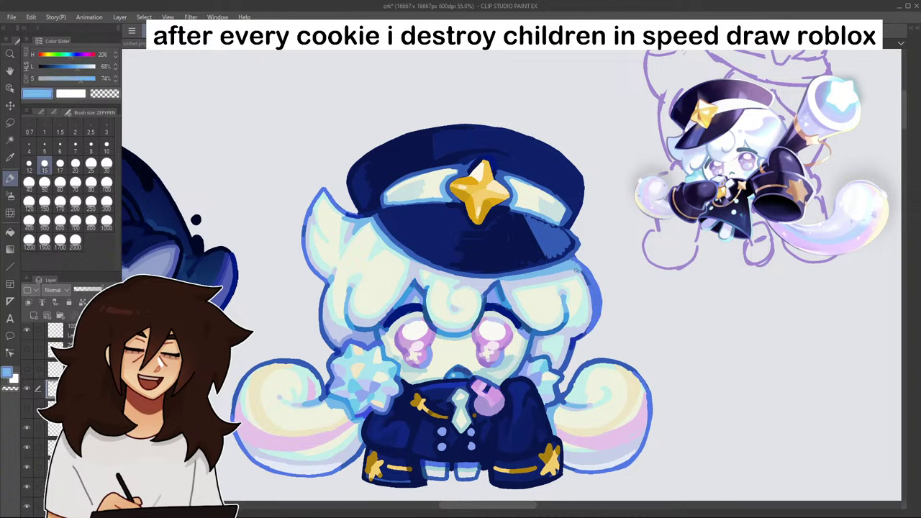
pyautogui.keyDown('alt'); pyautogui.click(567, 275); pyautogui.keyUp('alt')
pyautogui.moveTo(575, 272); pyautogui.dragTo(591, 289)
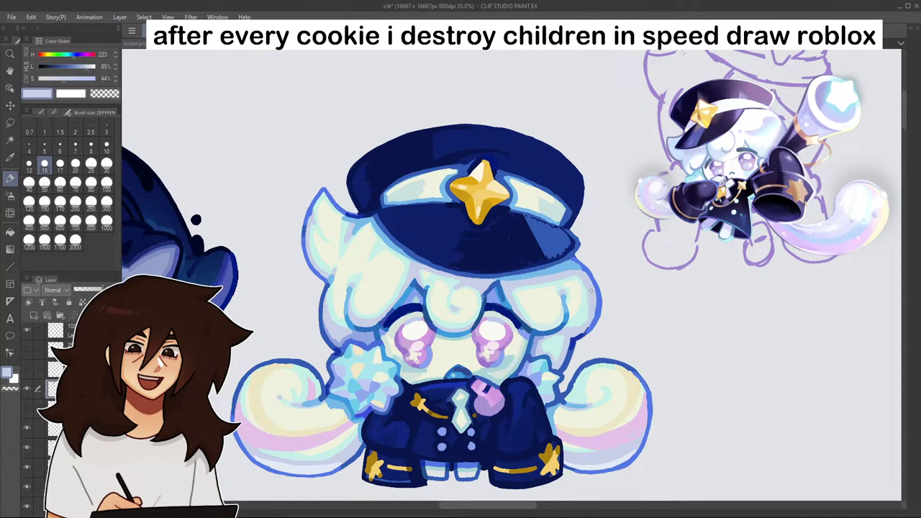
pyautogui.keyDown('alt'); pyautogui.click(580, 291); pyautogui.keyUp('alt')
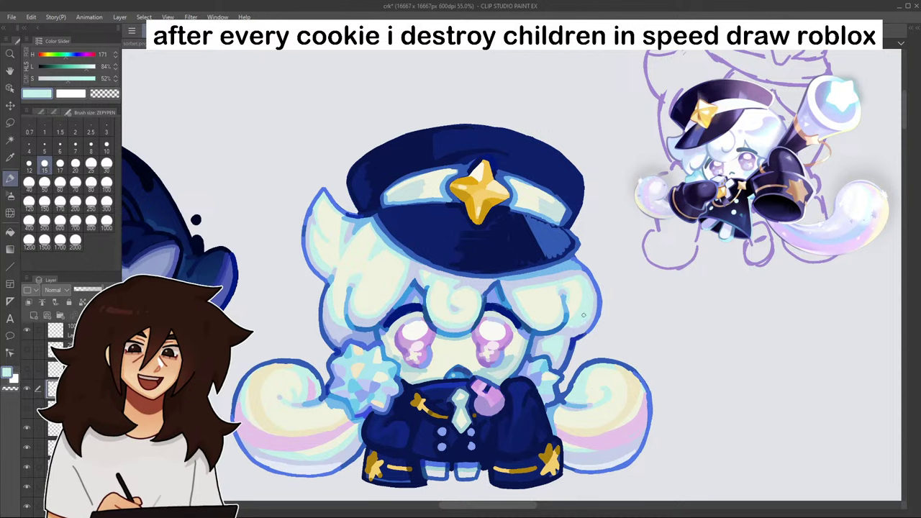
pyautogui.keyDown('alt'); pyautogui.click(575, 291); pyautogui.keyUp('alt')
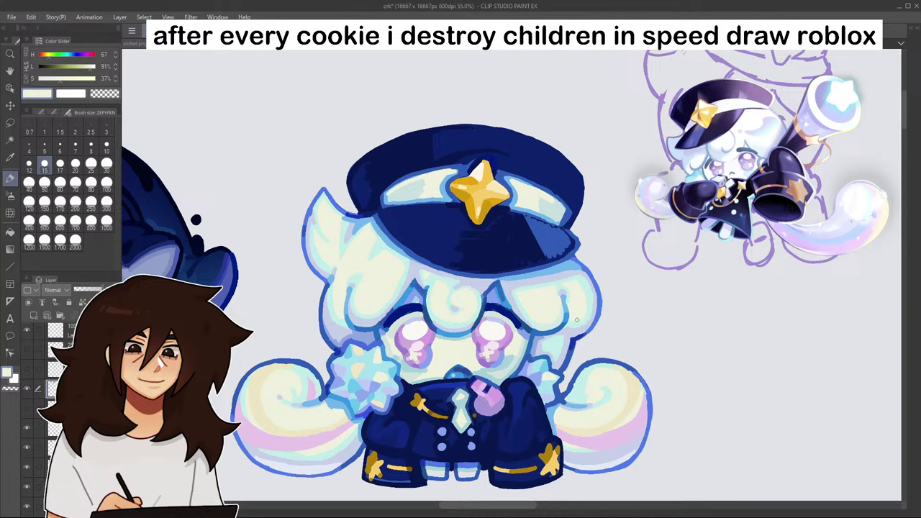
pyautogui.scroll(-3, 597, 336)
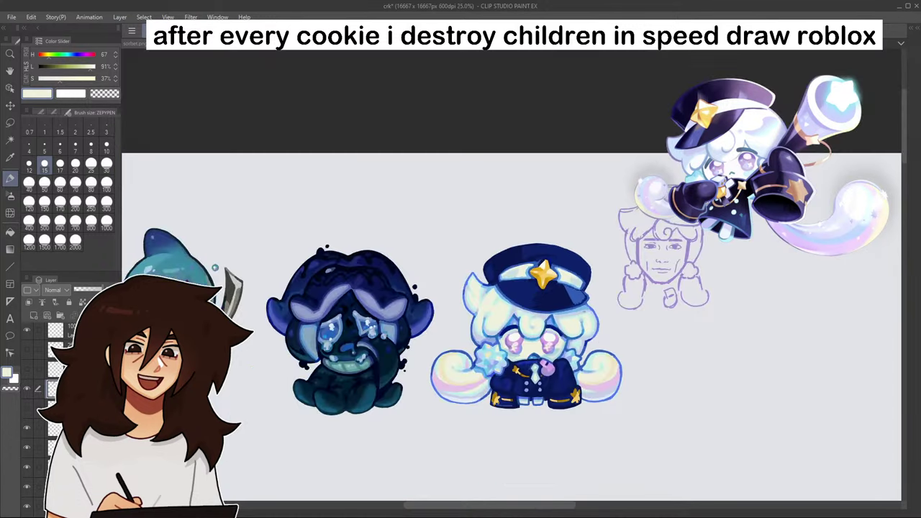
pyautogui.scroll(5, 592, 325)
pyautogui.keyDown('alt'); pyautogui.click(608, 329); pyautogui.keyUp('alt')
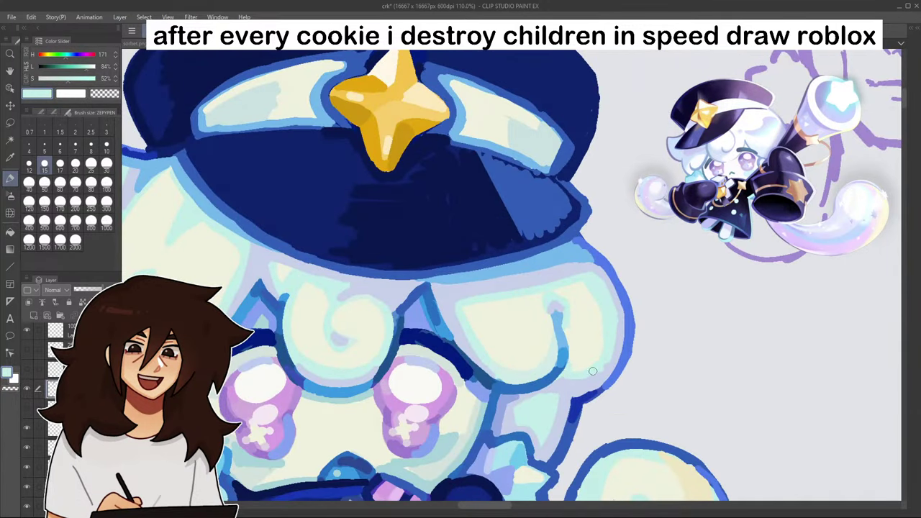
pyautogui.scroll(-4, 610, 315)
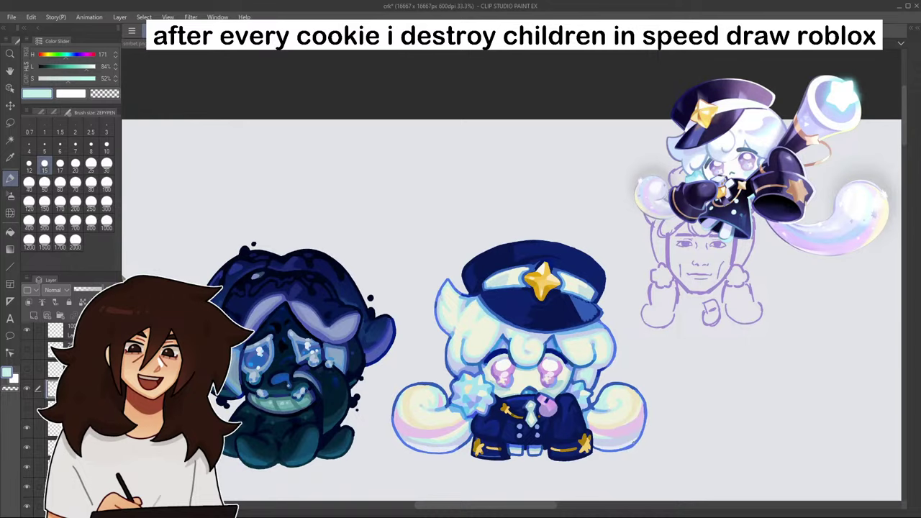
# - Repaint the upper outline of the icy hair ornament on the character's right-hand side of the canvas in sampled brighter blue
pyautogui.scroll(4, 545, 325)
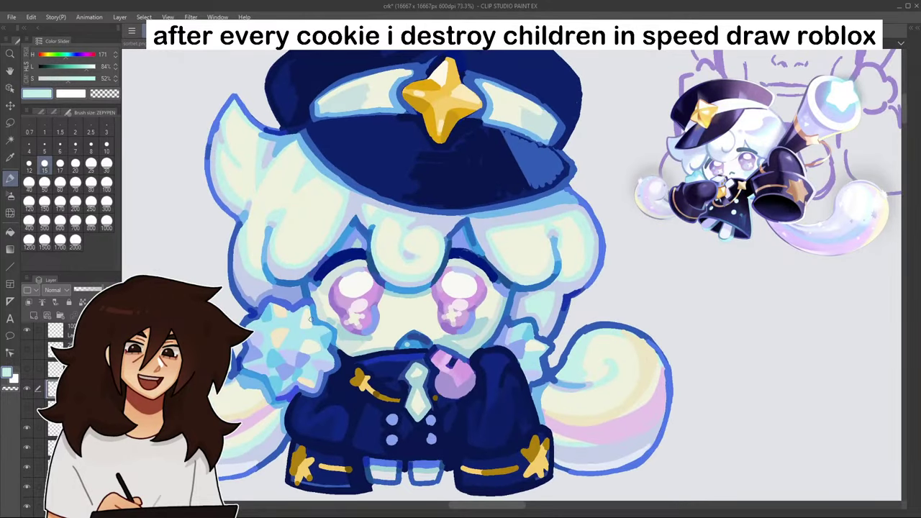
pyautogui.keyDown('alt'); pyautogui.click(311, 320); pyautogui.keyUp('alt')
pyautogui.scroll(4, 347, 318)
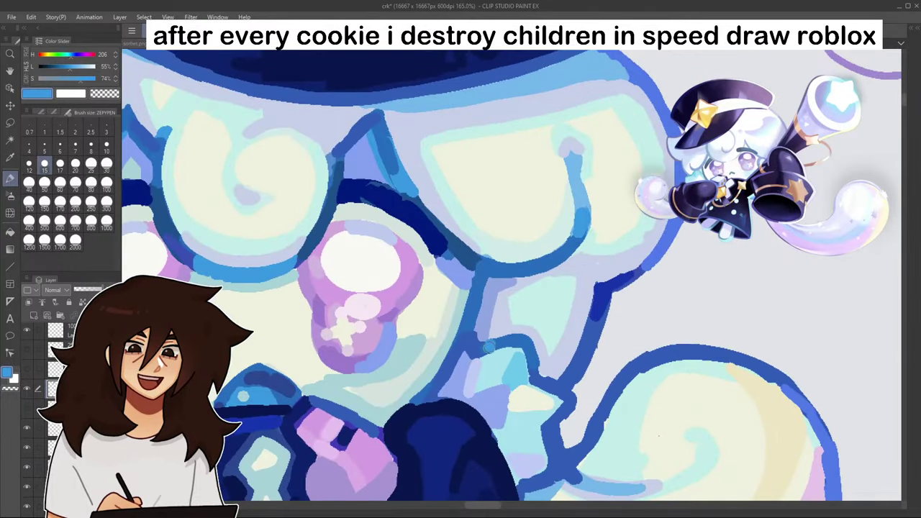
pyautogui.moveTo(489, 348)
pyautogui.mouseDown()
pyautogui.moveTo(522, 341)
pyautogui.moveTo(542, 379)
pyautogui.mouseUp()
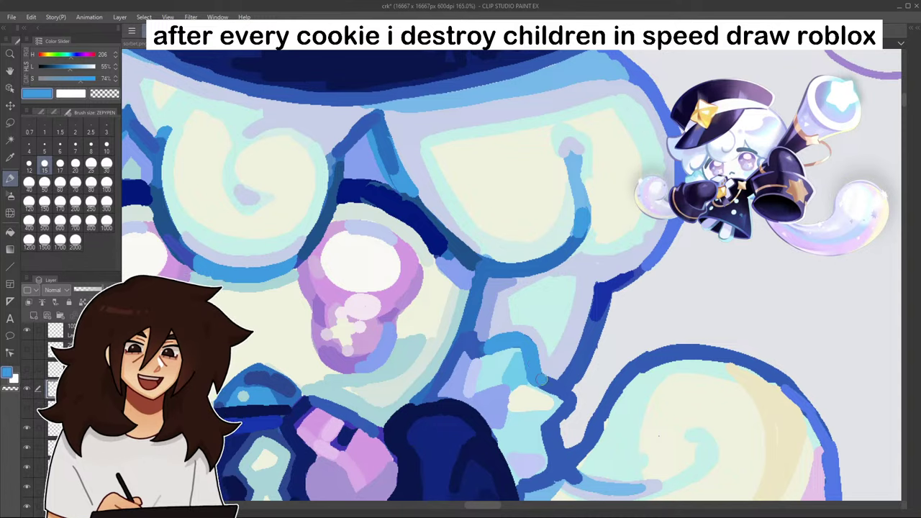
pyautogui.scroll(-5, 541, 380)
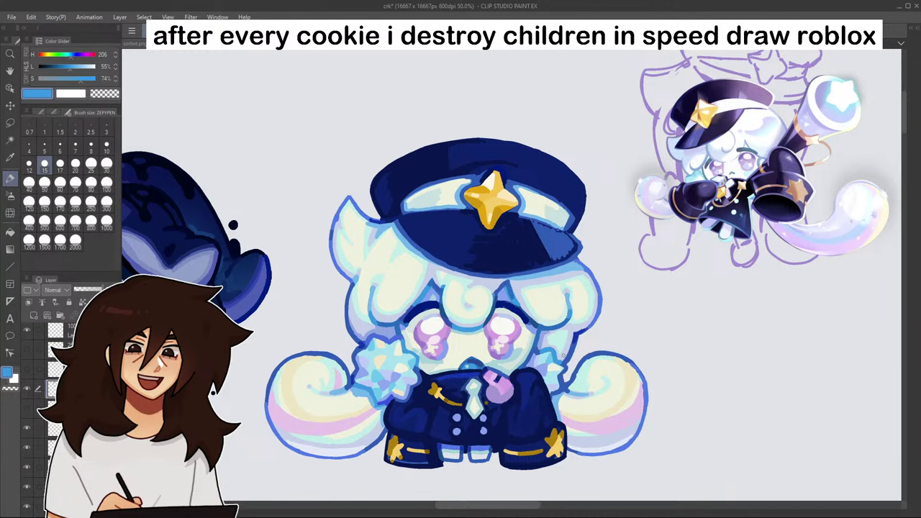
# - Recolour the central forehead curl's outline with brighter blue along its lower edge and sampled deeper blue beside the eyes
pyautogui.scroll(5, 499, 278)
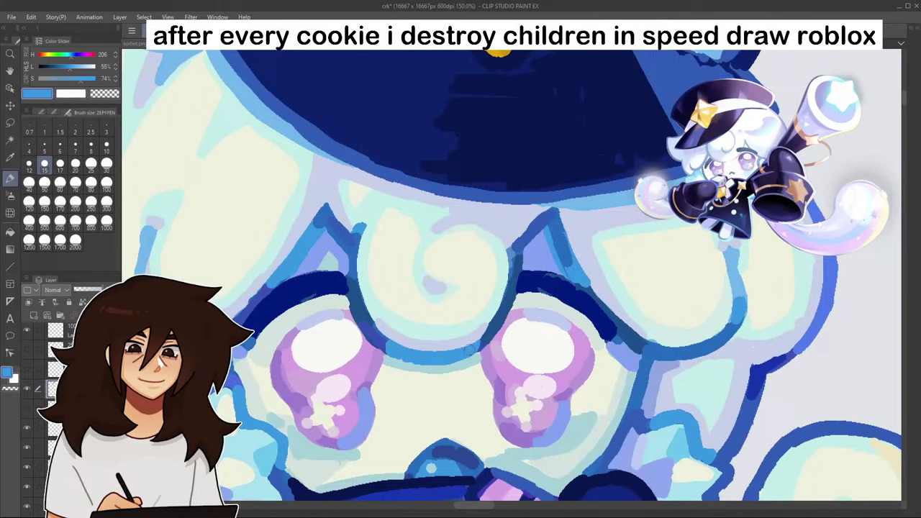
pyautogui.scroll(-5, 511, 298)
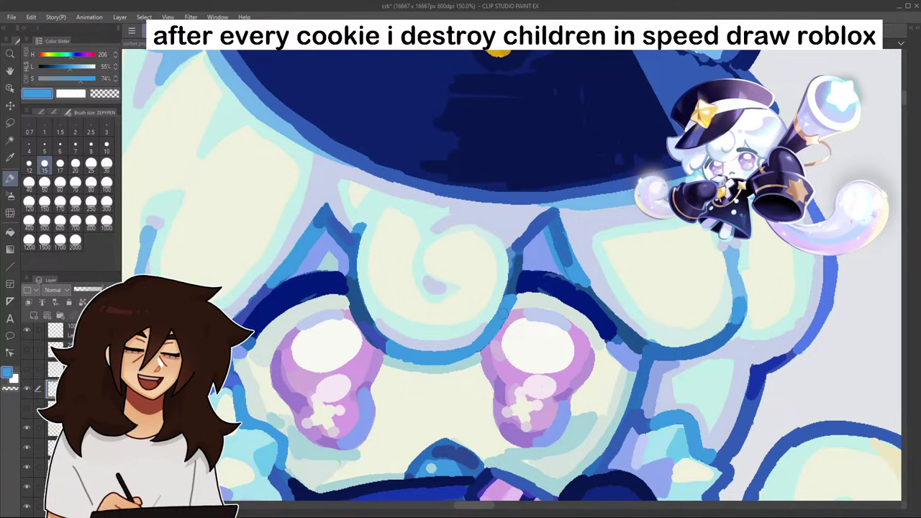
pyautogui.scroll(5, 430, 310)
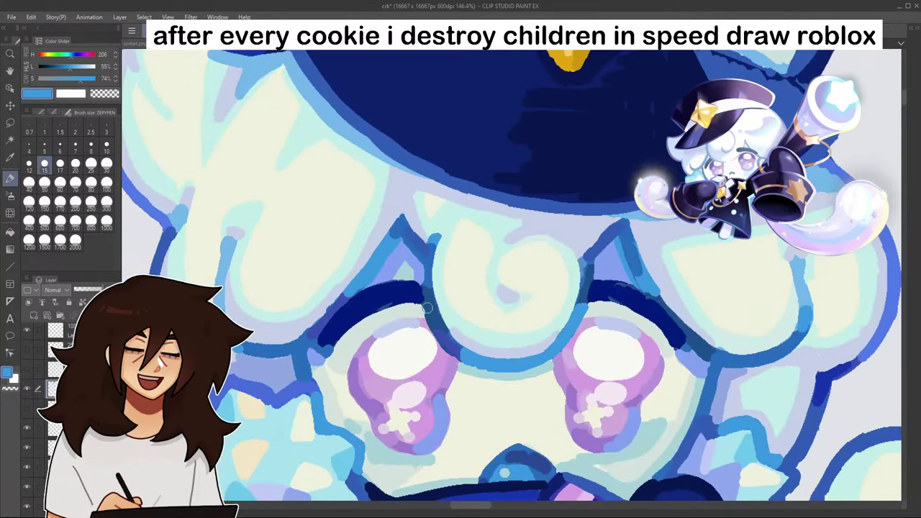
pyautogui.scroll(-6, 431, 308)
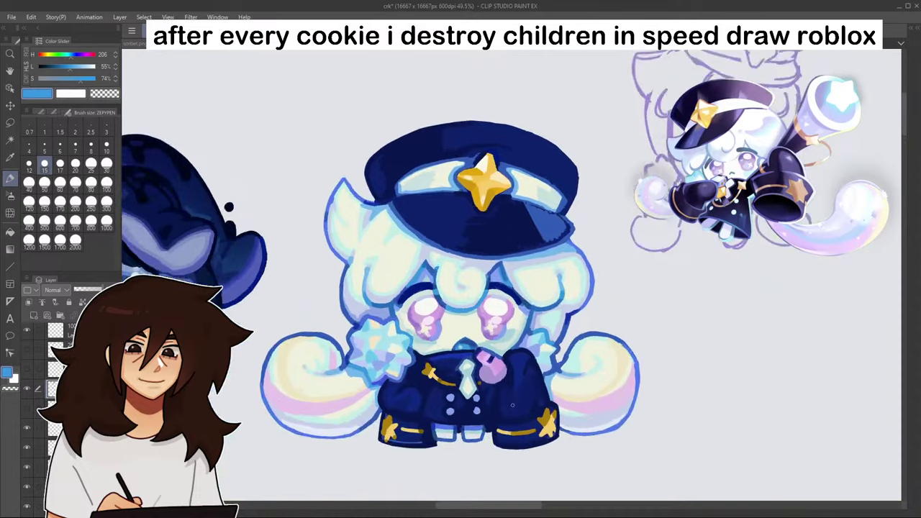
pyautogui.scroll(5, 486, 330)
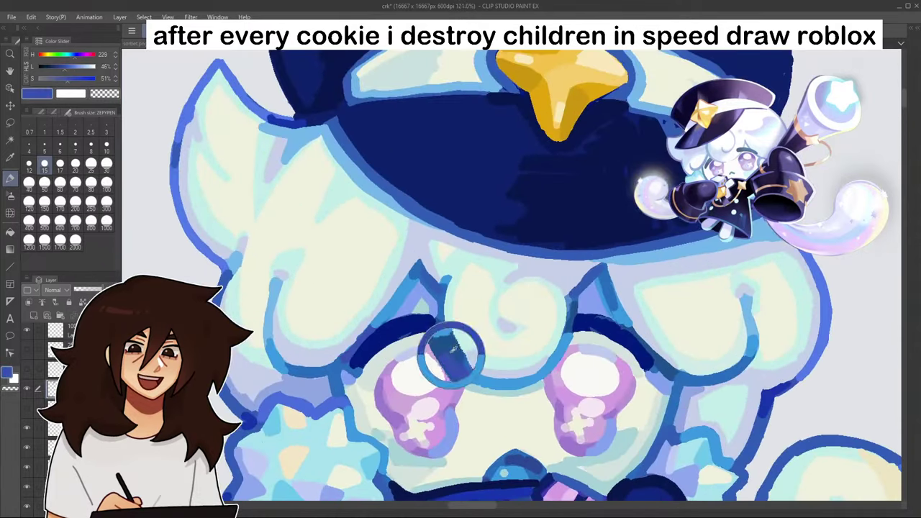
pyautogui.moveTo(546, 370); pyautogui.dragTo(563, 350)
pyautogui.scroll(-3, 558, 370)
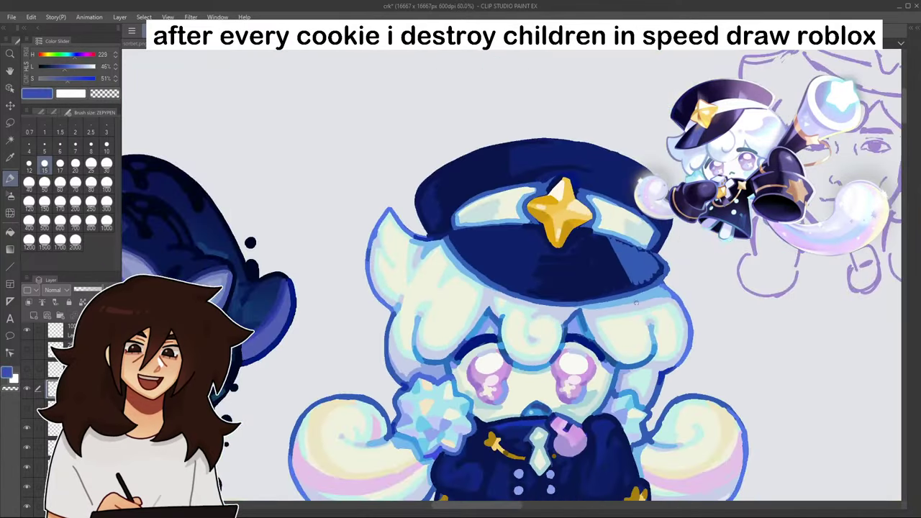
# - Touch up the outline at the band's right end in medium blue and redraw the visor's upper right edge in navy
pyautogui.moveTo(887, 353)
pyautogui.mouseDown()
pyautogui.moveTo(822, 57)
pyautogui.moveTo(788, 253)
pyautogui.mouseUp()
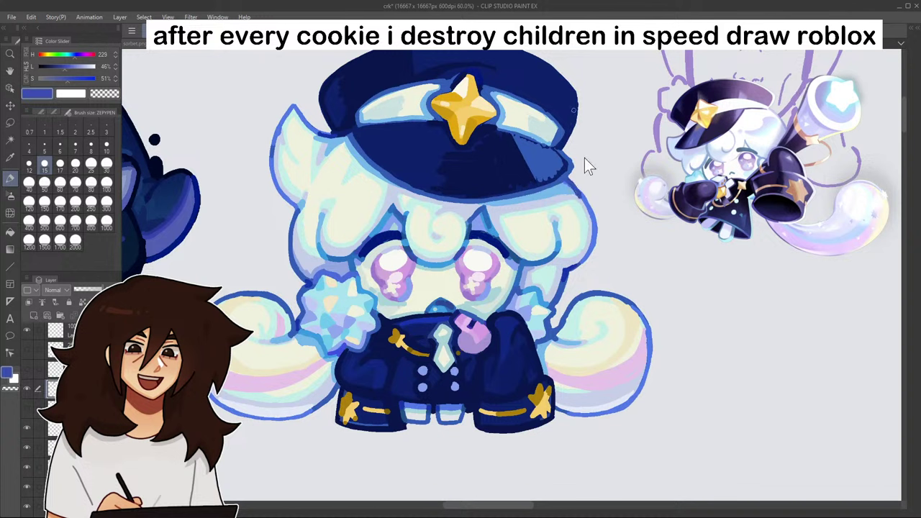
pyautogui.keyDown('alt'); pyautogui.click(563, 145); pyautogui.keyUp('alt')
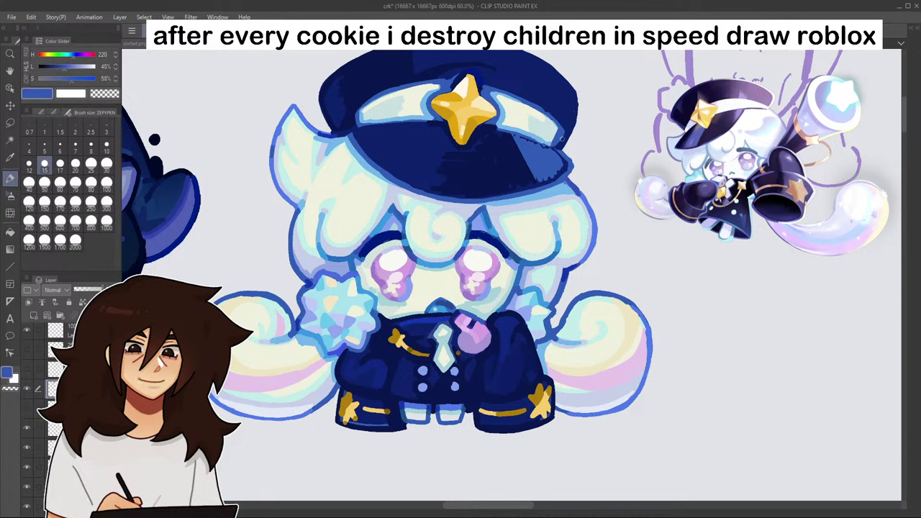
pyautogui.keyDown('alt'); pyautogui.click(564, 147); pyautogui.keyUp('alt')
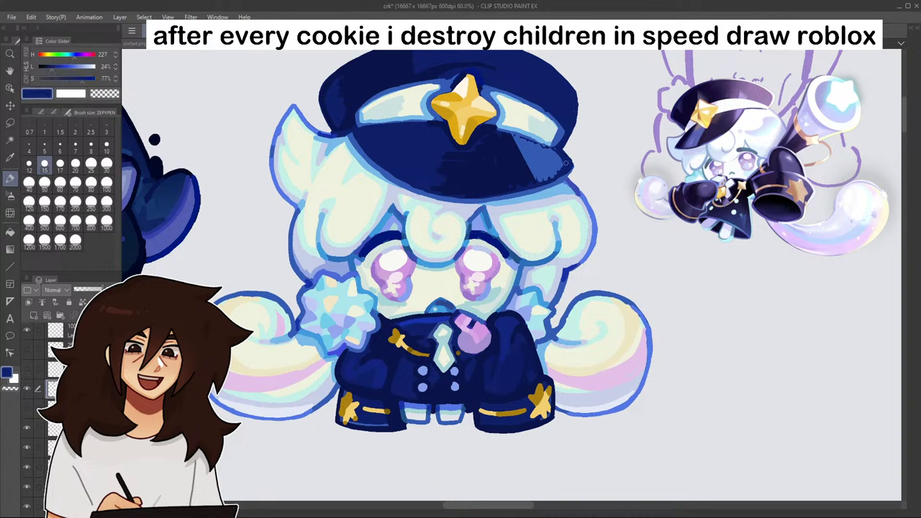
pyautogui.moveTo(496, 128); pyautogui.dragTo(541, 140)
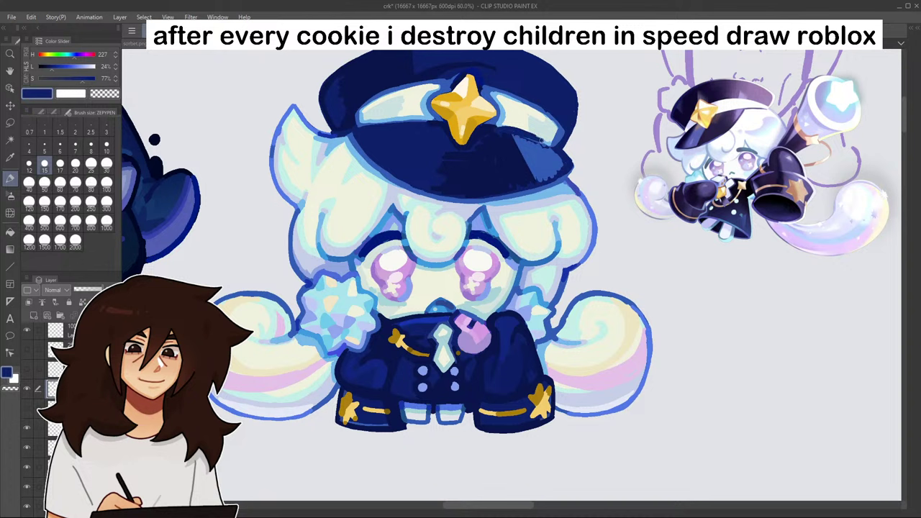
pyautogui.hotkey('ctrl', 'z')
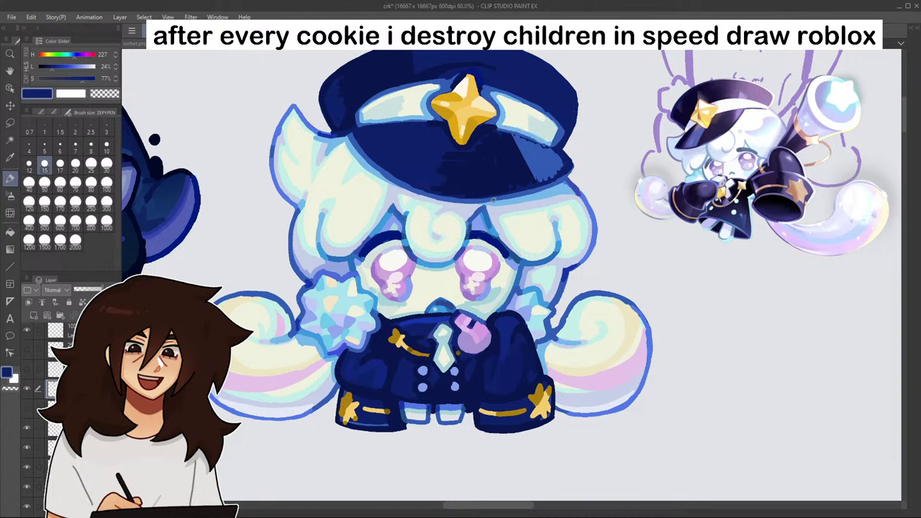
pyautogui.moveTo(497, 129); pyautogui.dragTo(548, 146)
# - Smooth the ragged edges of the visor highlight using its medium blue and the surrounding navy
pyautogui.scroll(-6, 571, 171)
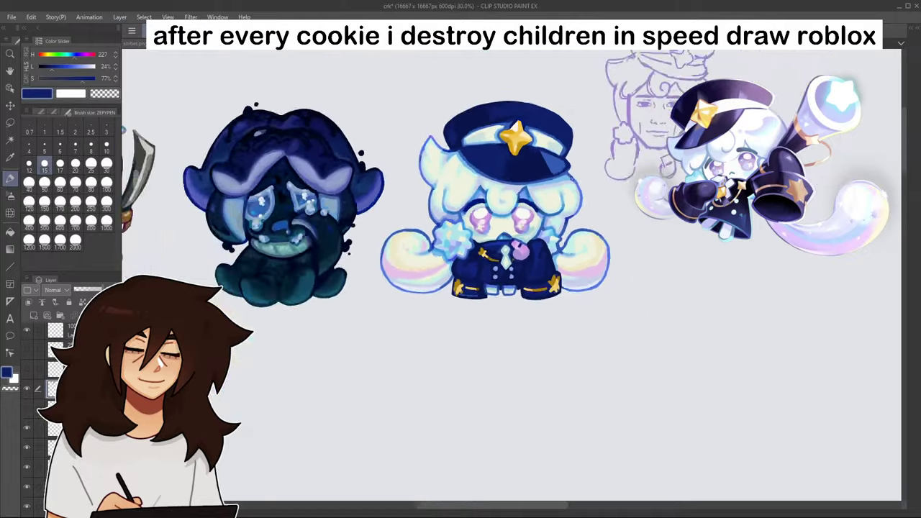
pyautogui.scroll(6, 581, 142)
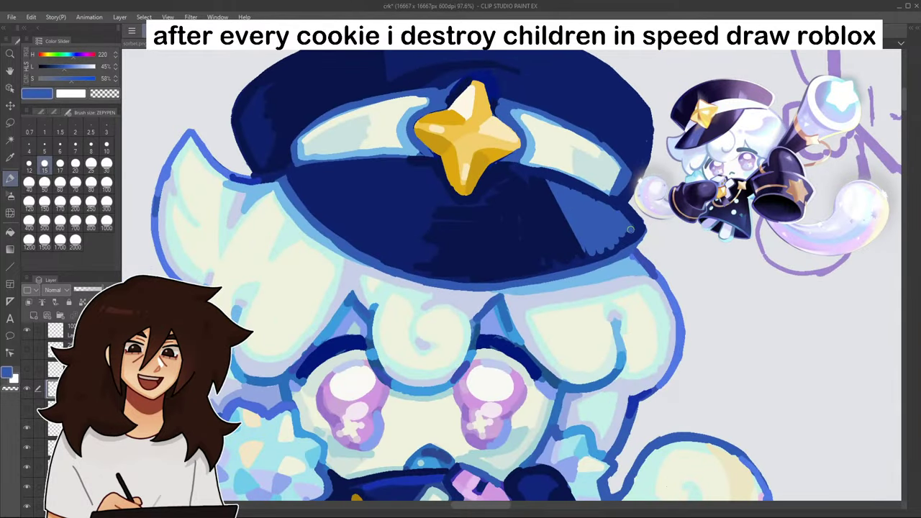
pyautogui.moveTo(630, 229); pyautogui.dragTo(602, 247)
pyautogui.keyDown('alt'); pyautogui.click(562, 248); pyautogui.keyUp('alt')
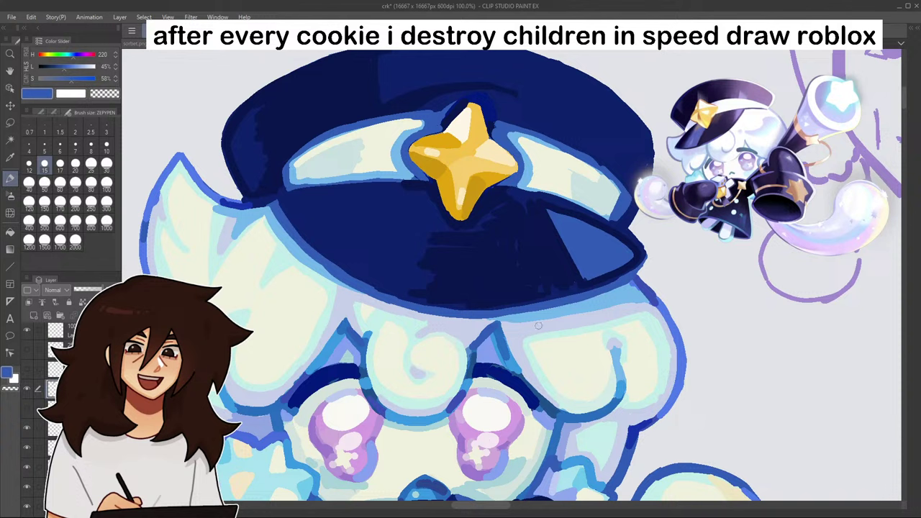
# - Try sampled light blue on the visor highlight, first as a stroke along its inner edge and then as a fill
pyautogui.keyDown('alt'); pyautogui.click(492, 306); pyautogui.keyUp('alt')
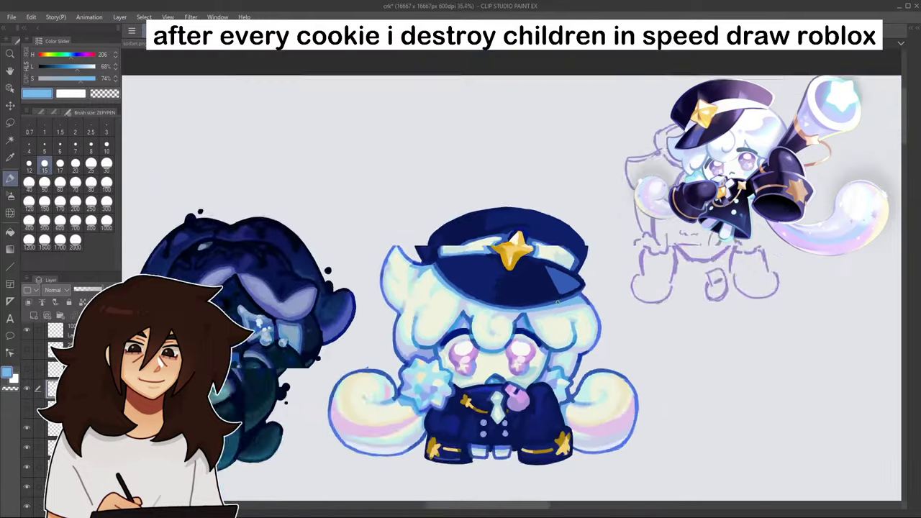
pyautogui.scroll(-3, 560, 303)
pyautogui.scroll(3, 573, 324)
pyautogui.scroll(-5, 576, 333)
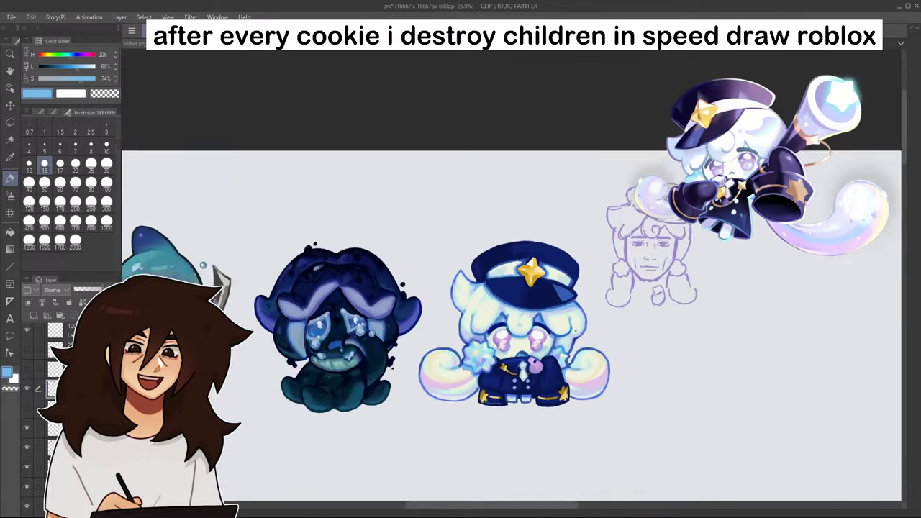
pyautogui.scroll(8, 573, 325)
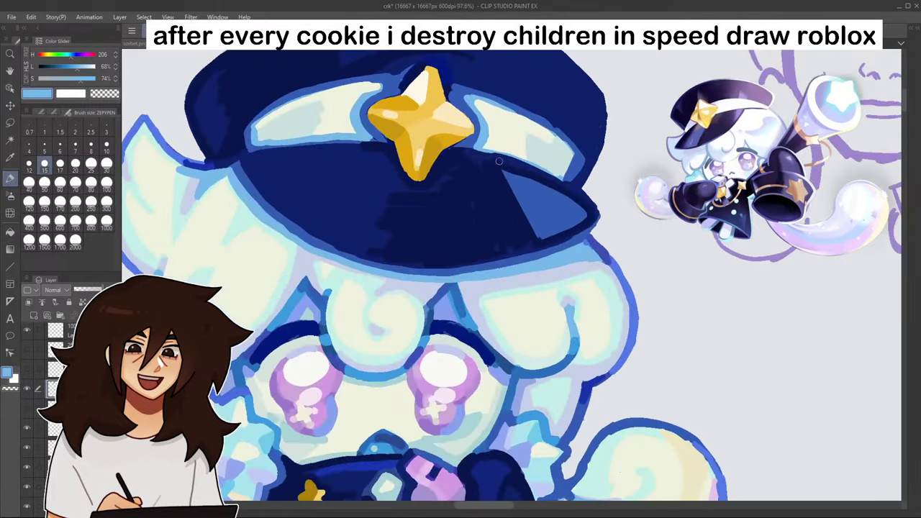
pyautogui.moveTo(504, 172); pyautogui.dragTo(539, 237)
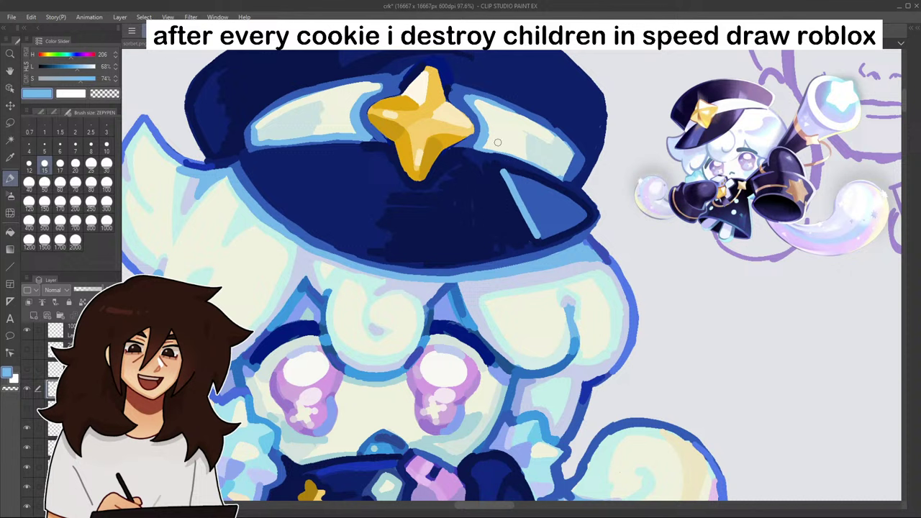
pyautogui.hotkey('ctrl', 'z')
pyautogui.moveTo(517, 177)
pyautogui.mouseDown()
pyautogui.moveTo(548, 226)
pyautogui.moveTo(522, 178)
pyautogui.moveTo(583, 212)
pyautogui.moveTo(556, 229)
pyautogui.moveTo(536, 206)
pyautogui.moveTo(569, 213)
pyautogui.mouseUp()
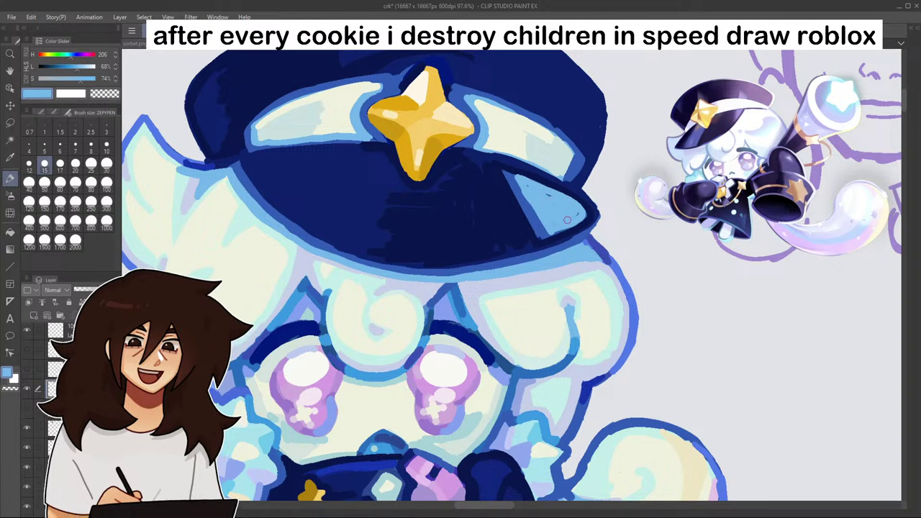
pyautogui.scroll(-6, 536, 196)
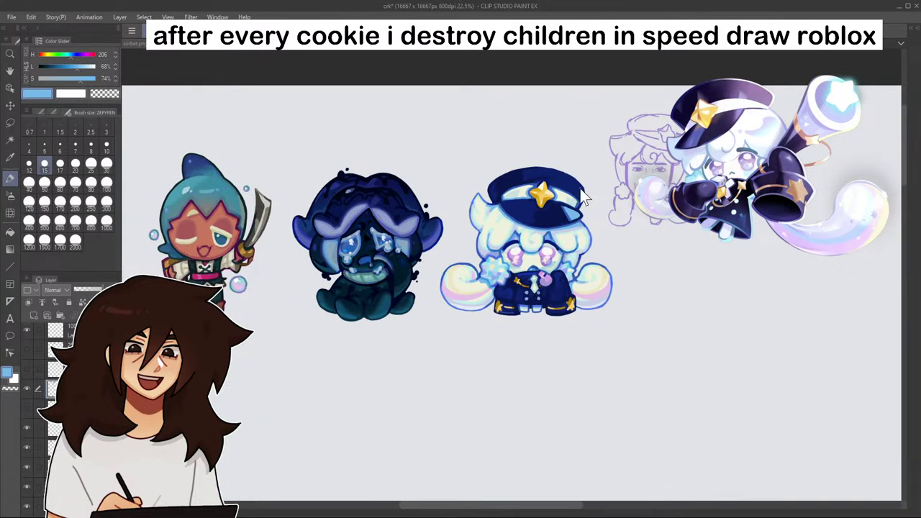
# - Paint a strip of sampled navy along the inner edge of the blue visor highlight
pyautogui.scroll(7, 554, 176)
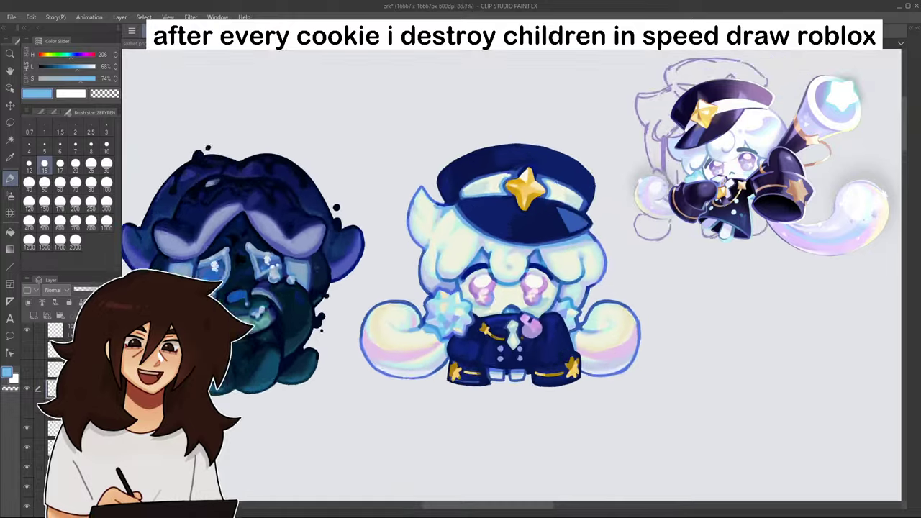
pyautogui.keyDown('alt'); pyautogui.click(398, 406); pyautogui.keyUp('alt')
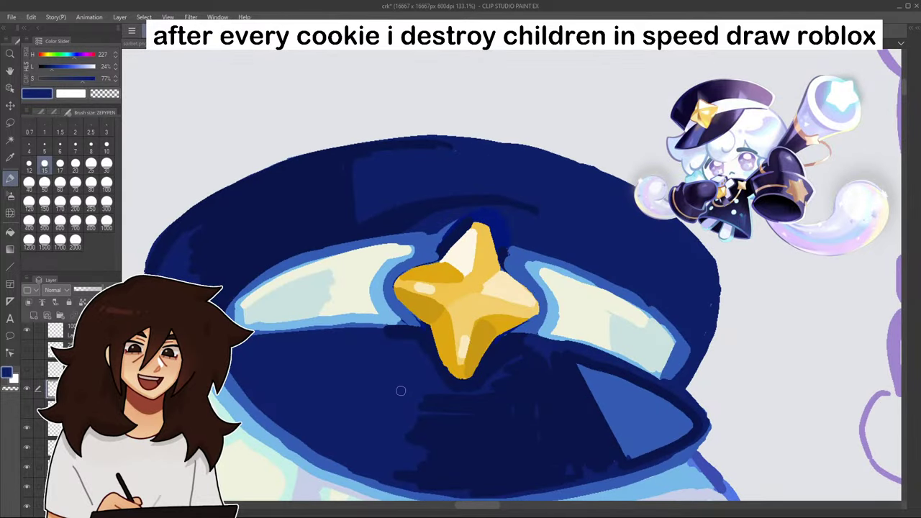
pyautogui.moveTo(589, 371); pyautogui.dragTo(628, 458)
pyautogui.scroll(-3, 608, 423)
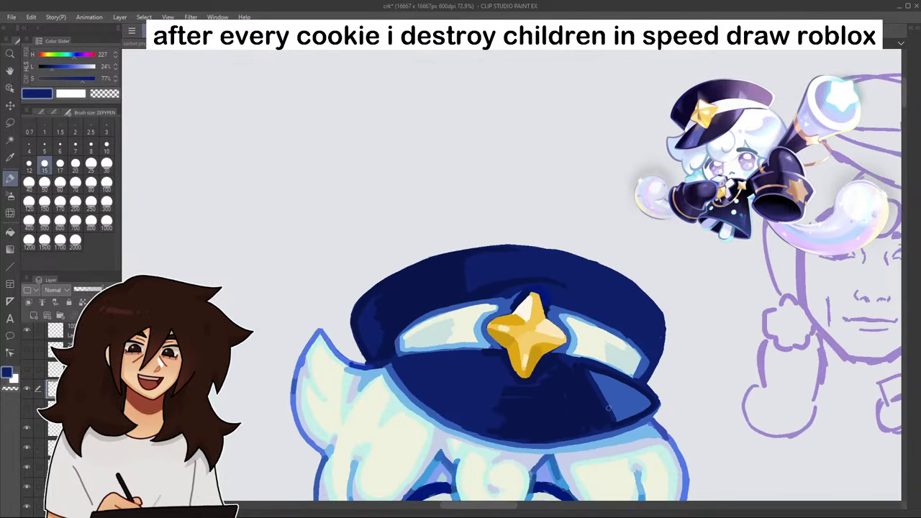
pyautogui.scroll(4, 540, 313)
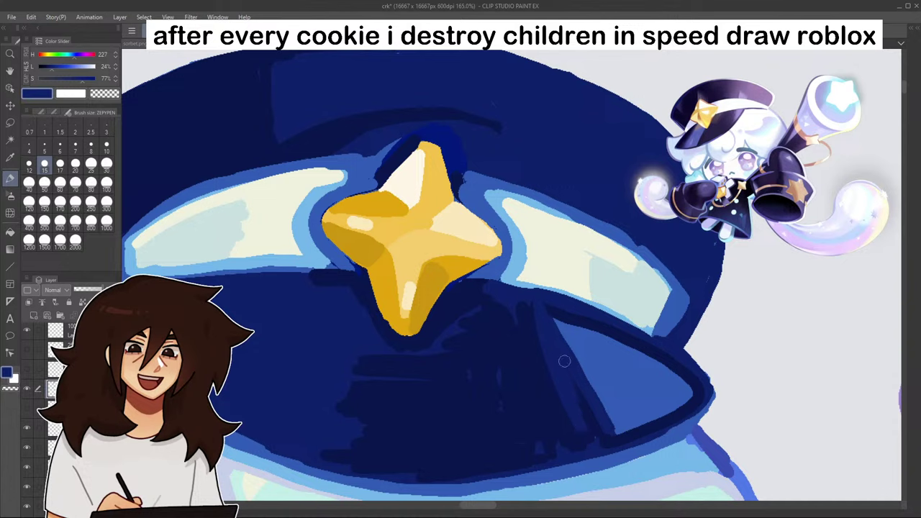
pyautogui.scroll(-4, 598, 435)
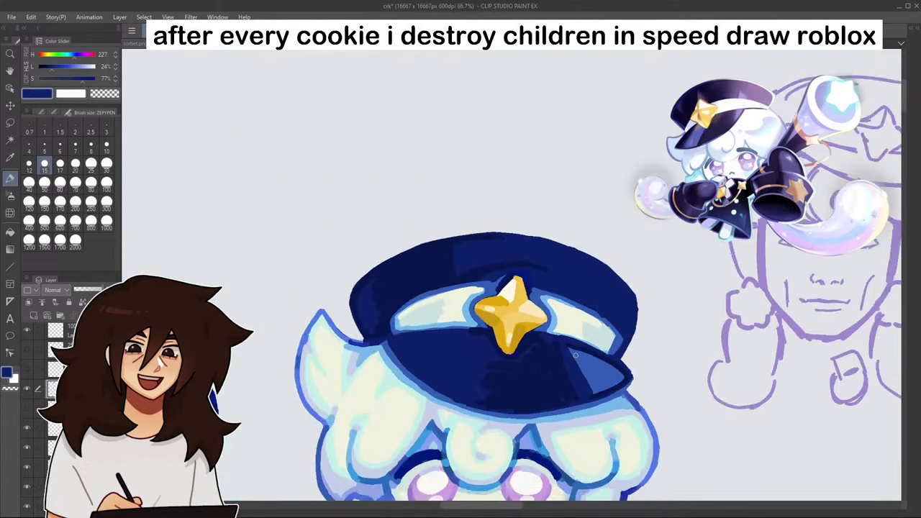
pyautogui.scroll(3, 581, 389)
pyautogui.scroll(-1, 582, 388)
# - Sample the visor highlight's medium blue and paint a rim light along the visor's lower edge up to the highlight
pyautogui.keyDown('alt'); pyautogui.click(581, 389); pyautogui.keyUp('alt')
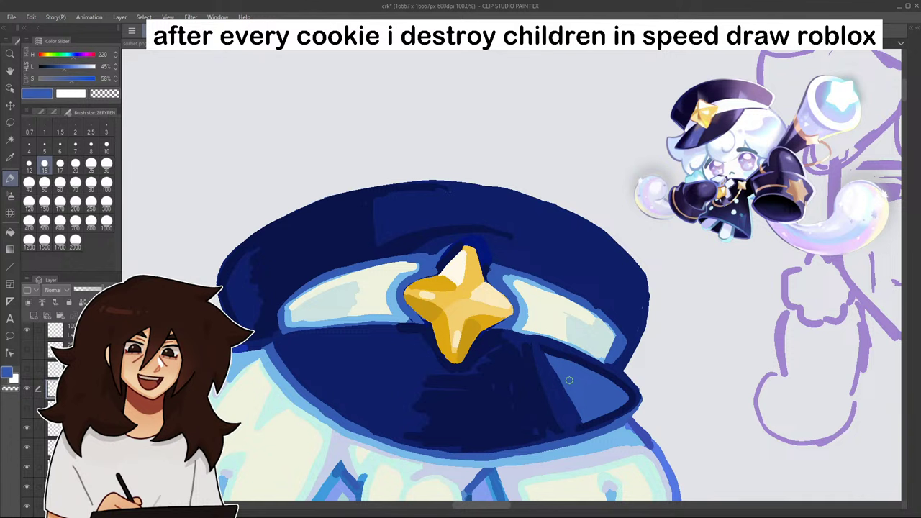
pyautogui.moveTo(288, 350)
pyautogui.mouseDown()
pyautogui.moveTo(355, 408)
pyautogui.moveTo(332, 398)
pyautogui.moveTo(342, 406)
pyautogui.moveTo(450, 442)
pyautogui.moveTo(394, 429)
pyautogui.moveTo(416, 438)
pyautogui.moveTo(514, 436)
pyautogui.moveTo(480, 445)
pyautogui.moveTo(575, 424)
pyautogui.mouseUp()
pyautogui.moveTo(504, 440); pyautogui.dragTo(574, 427)
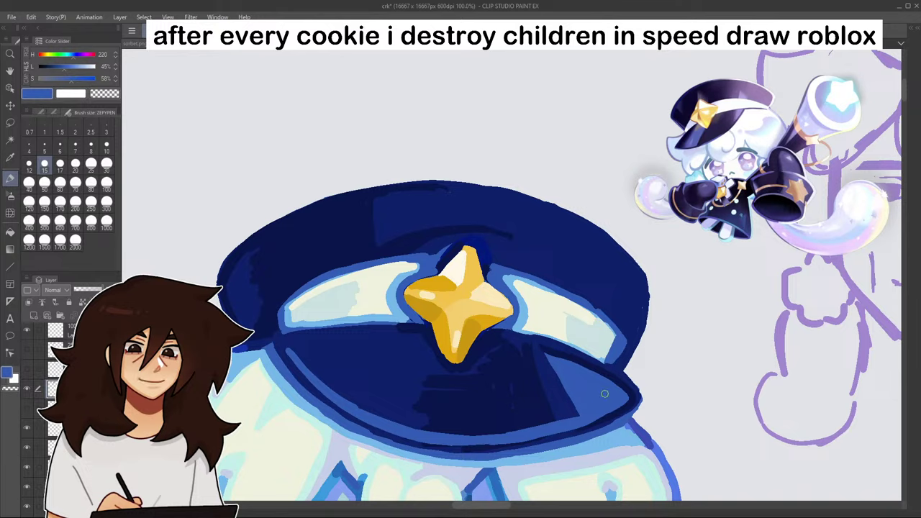
pyautogui.scroll(-4, 605, 395)
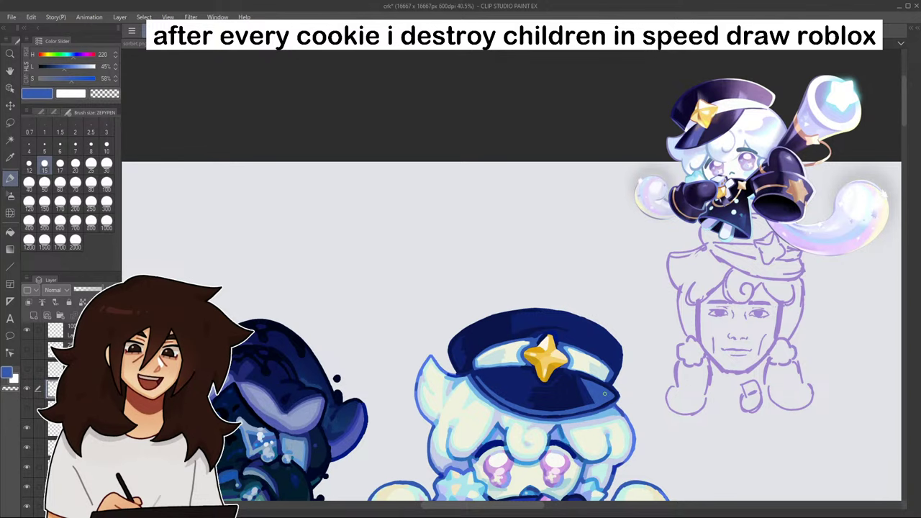
# - Add dark navy shadow shapes to the right side of the hat's crown, sampling the colour from the crown's shaded side
pyautogui.keyDown('alt'); pyautogui.click(492, 336); pyautogui.keyUp('alt')
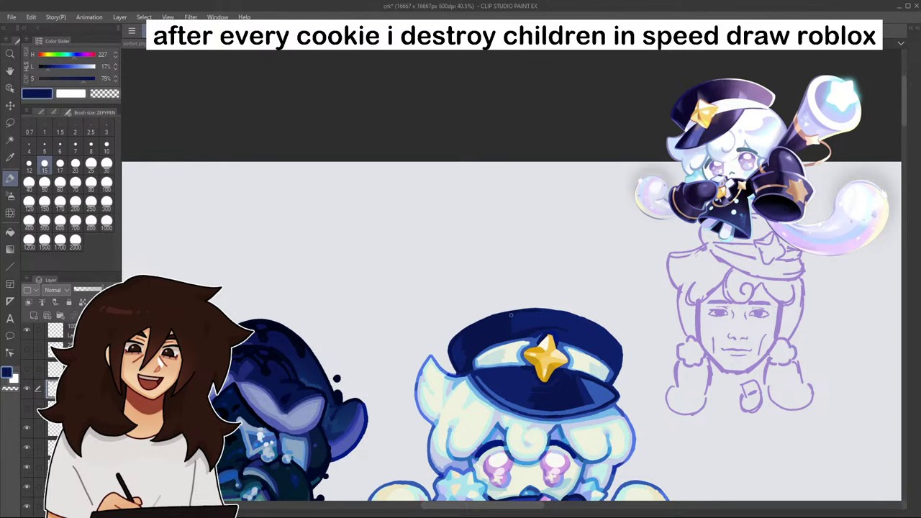
pyautogui.scroll(-1, 588, 339)
pyautogui.scroll(9, 587, 339)
pyautogui.moveTo(588, 351)
pyautogui.mouseDown()
pyautogui.moveTo(608, 333)
pyautogui.moveTo(617, 362)
pyautogui.moveTo(600, 347)
pyautogui.moveTo(604, 359)
pyautogui.moveTo(606, 352)
pyautogui.mouseUp()
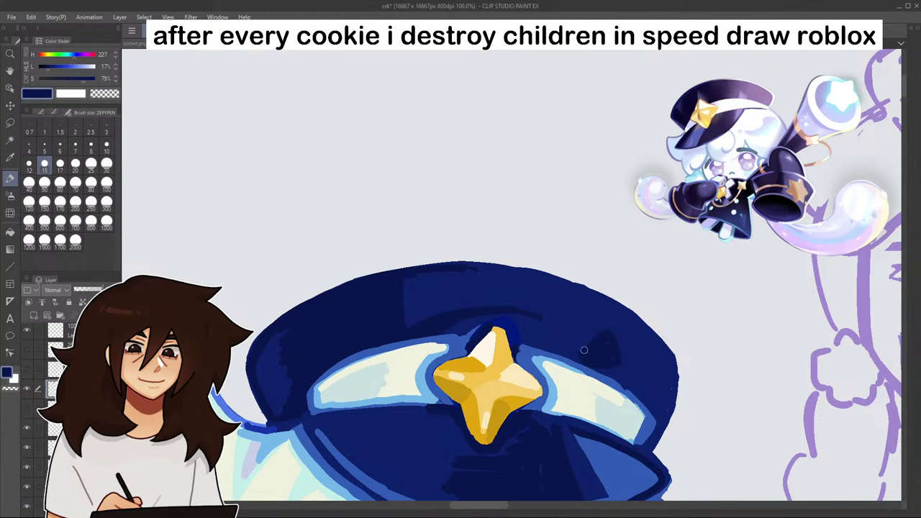
pyautogui.scroll(-5, 578, 358)
pyautogui.scroll(4, 598, 358)
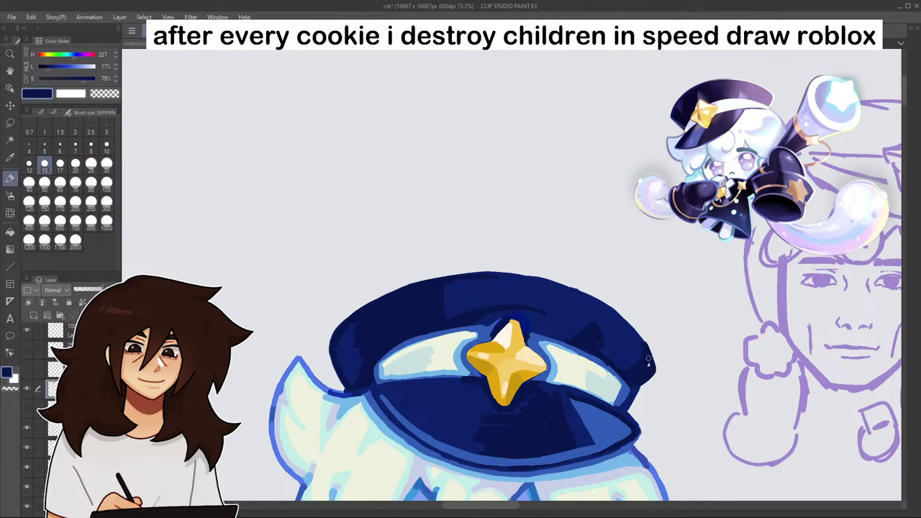
pyautogui.scroll(-5, 633, 374)
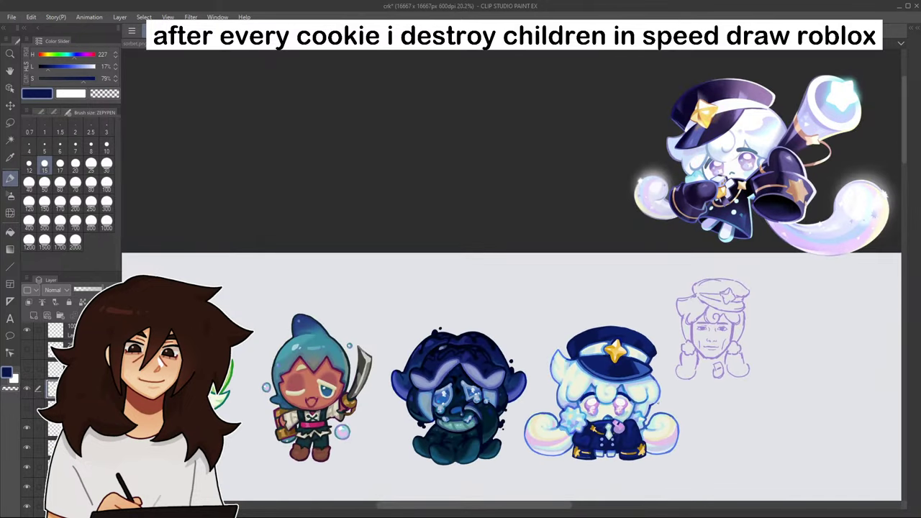
# - Sample the band outline's medium blue and paint a rim highlight just inside the crown's right edge, redoing unsatisfactory strokes
pyautogui.moveTo(643, 405); pyautogui.dragTo(597, 270)
pyautogui.scroll(4, 601, 214)
pyautogui.scroll(3, 603, 167)
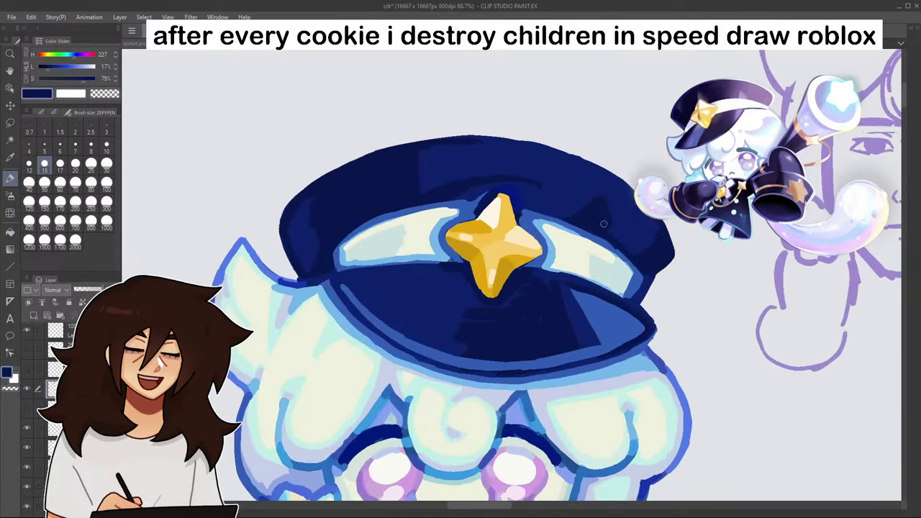
pyautogui.keyDown('alt'); pyautogui.click(571, 229); pyautogui.keyUp('alt')
pyautogui.moveTo(517, 141); pyautogui.dragTo(587, 168)
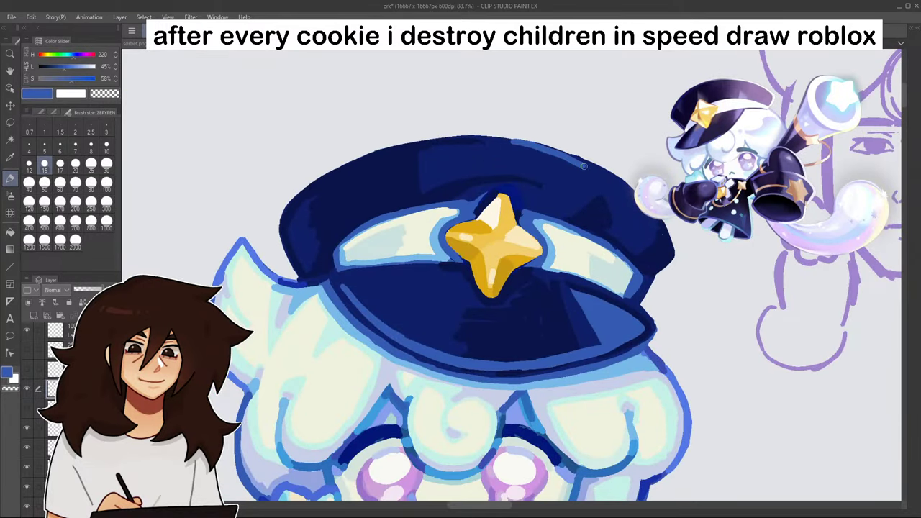
pyautogui.hotkey('ctrl', 'z')
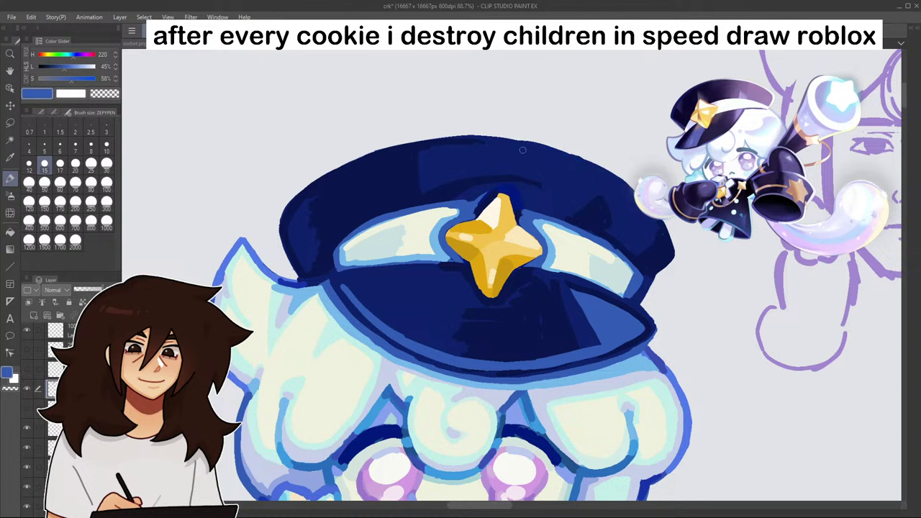
pyautogui.moveTo(517, 151); pyautogui.dragTo(625, 211)
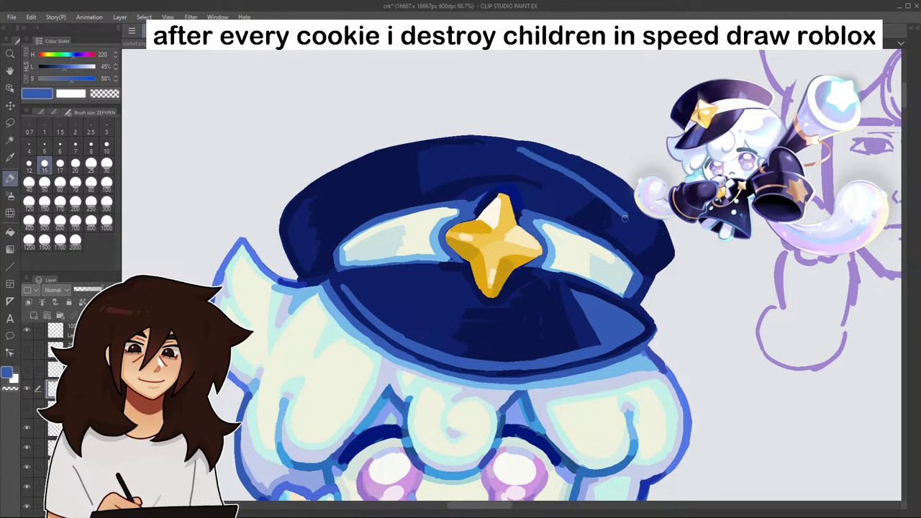
pyautogui.hotkey('ctrl', 'z')
pyautogui.moveTo(576, 159); pyautogui.dragTo(604, 175)
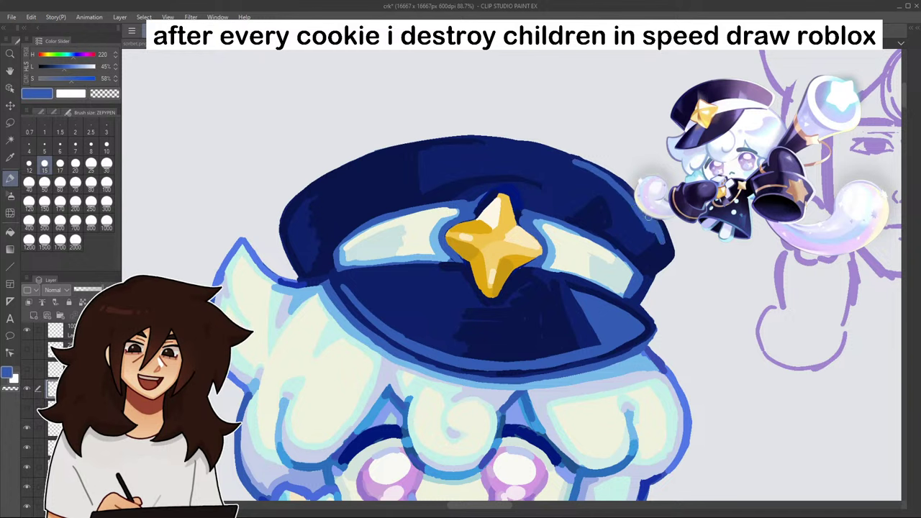
pyautogui.moveTo(597, 173); pyautogui.dragTo(641, 223)
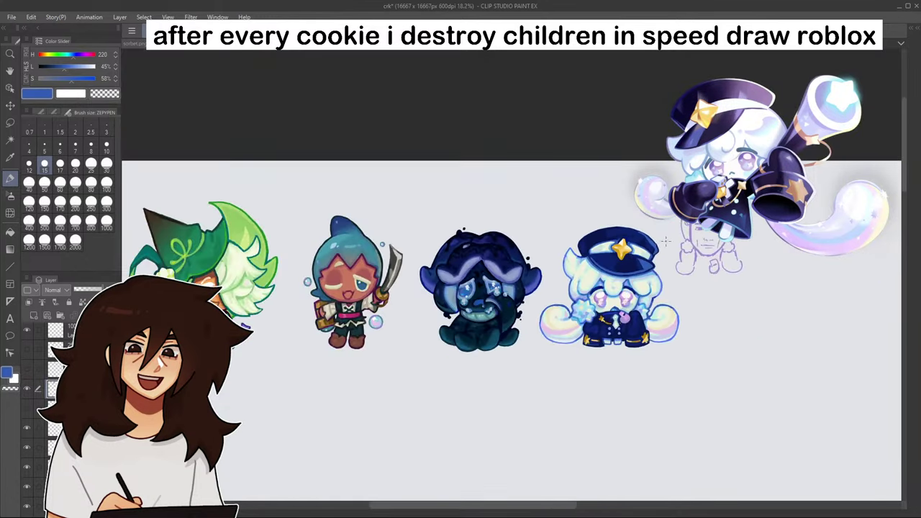
# - Widen and smooth the upper end of the crown's rim highlight in medium blue
pyautogui.scroll(20, 645, 226)
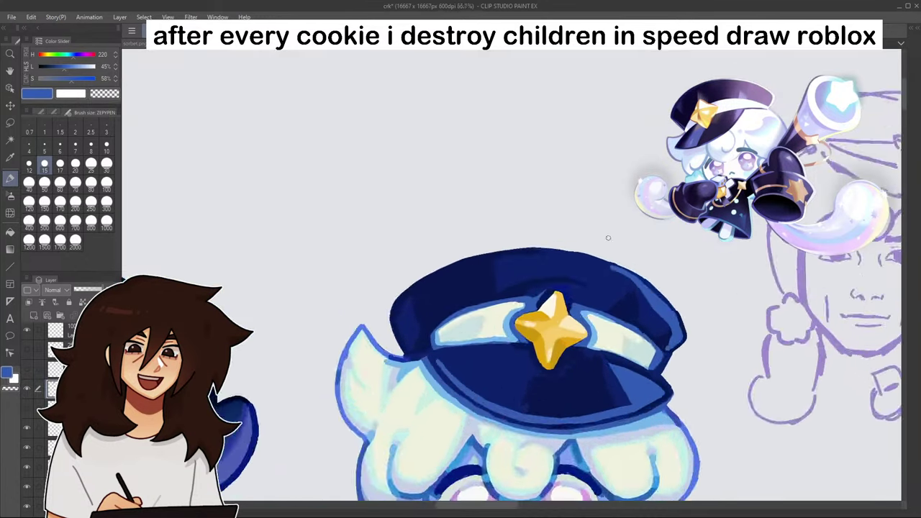
pyautogui.keyDown('alt'); pyautogui.click(578, 272); pyautogui.keyUp('alt')
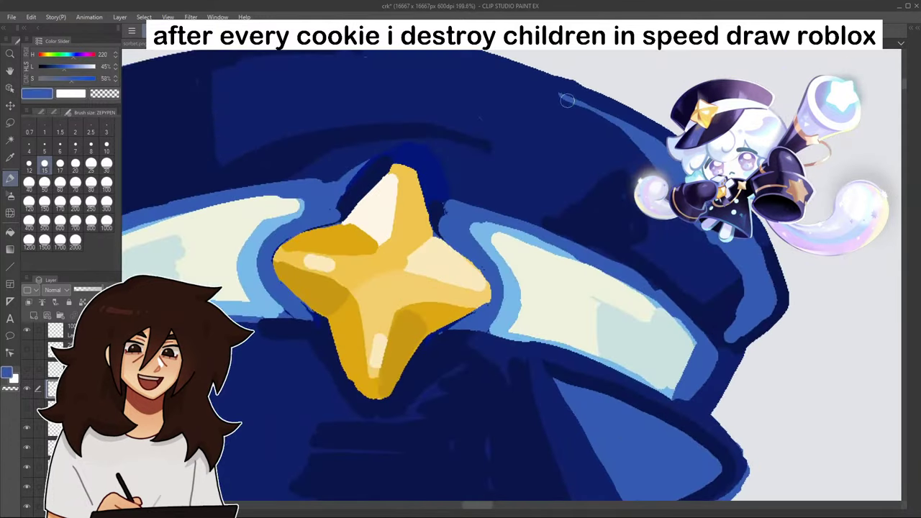
pyautogui.moveTo(567, 100)
pyautogui.mouseDown()
pyautogui.moveTo(627, 149)
pyautogui.moveTo(595, 116)
pyautogui.moveTo(622, 134)
pyautogui.mouseUp()
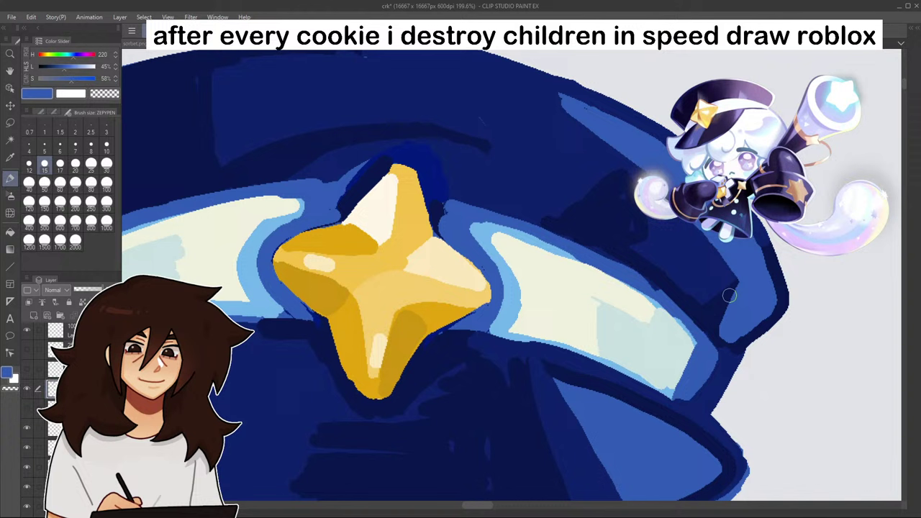
# - Clean up the band outline around the gold star's upper right and left points in sampled medium blue
pyautogui.keyDown('alt'); pyautogui.click(443, 188); pyautogui.keyUp('alt')
pyautogui.keyDown('alt'); pyautogui.click(451, 215); pyautogui.keyUp('alt')
pyautogui.moveTo(439, 191); pyautogui.dragTo(445, 210)
pyautogui.moveTo(327, 232)
pyautogui.mouseDown()
pyautogui.moveTo(336, 226)
pyautogui.moveTo(291, 242)
pyautogui.moveTo(295, 231)
pyautogui.mouseUp()
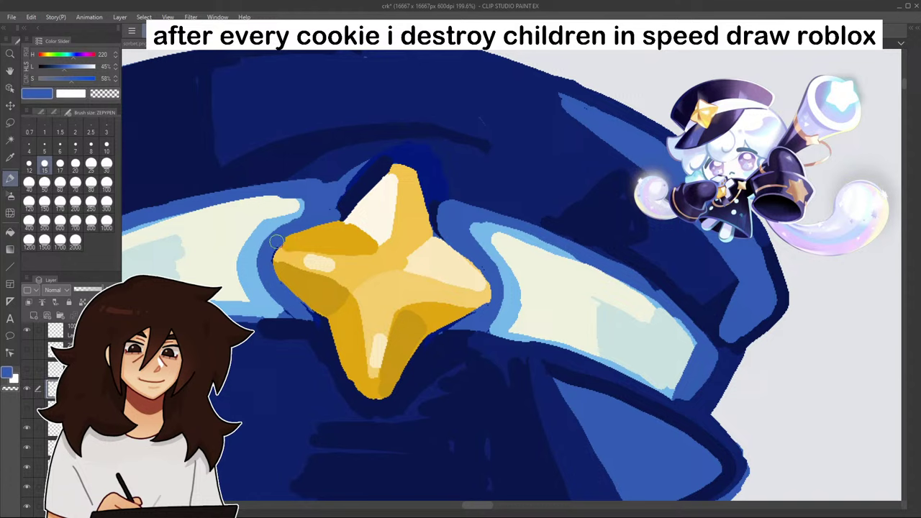
pyautogui.moveTo(272, 284)
pyautogui.mouseDown()
pyautogui.moveTo(273, 247)
pyautogui.moveTo(326, 218)
pyautogui.mouseUp()
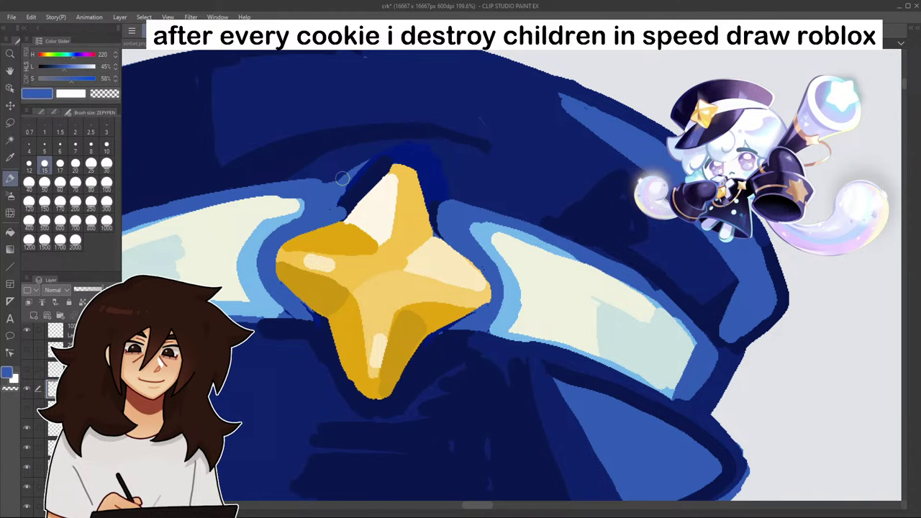
pyautogui.scroll(-12, 381, 234)
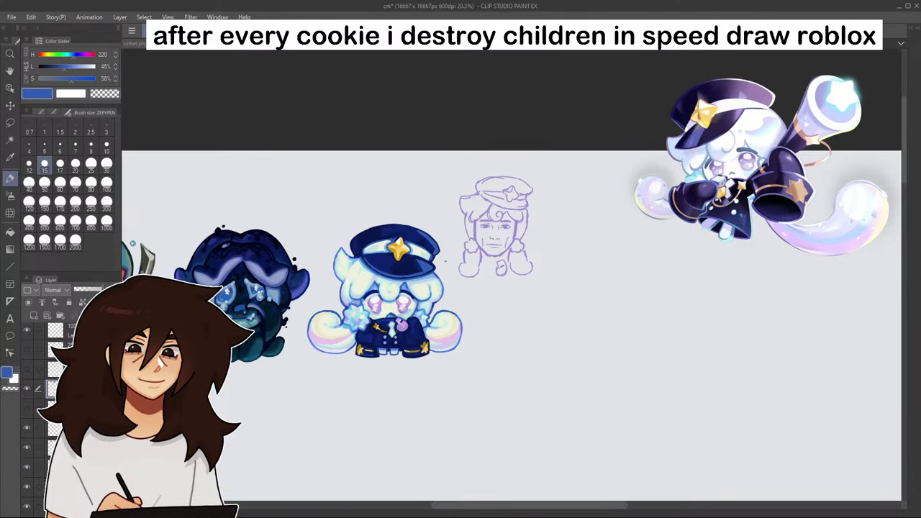
# - Trim the inner edge of the crown's rim highlight with sampled navy
pyautogui.scroll(8, 412, 222)
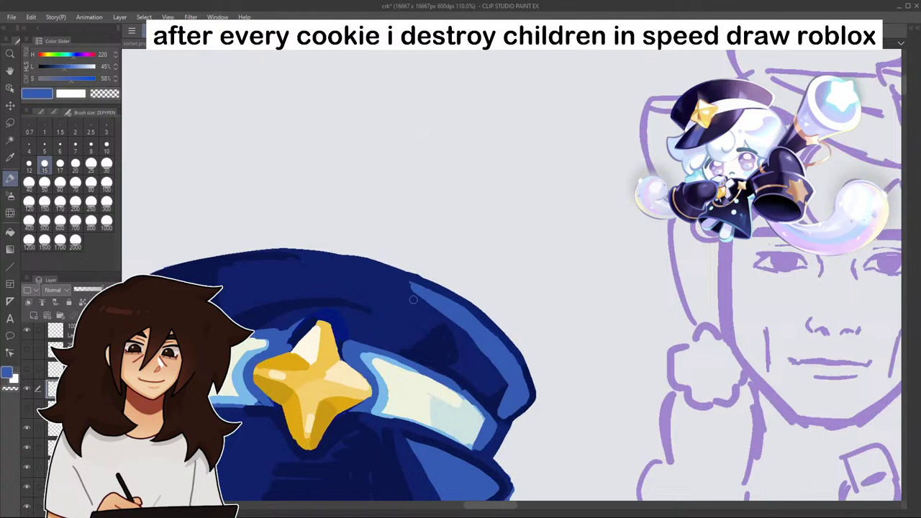
pyautogui.keyDown('alt'); pyautogui.click(414, 300); pyautogui.keyUp('alt')
pyautogui.moveTo(440, 311)
pyautogui.mouseDown()
pyautogui.moveTo(409, 290)
pyautogui.moveTo(498, 365)
pyautogui.moveTo(500, 405)
pyautogui.mouseUp()
pyautogui.scroll(-5, 501, 396)
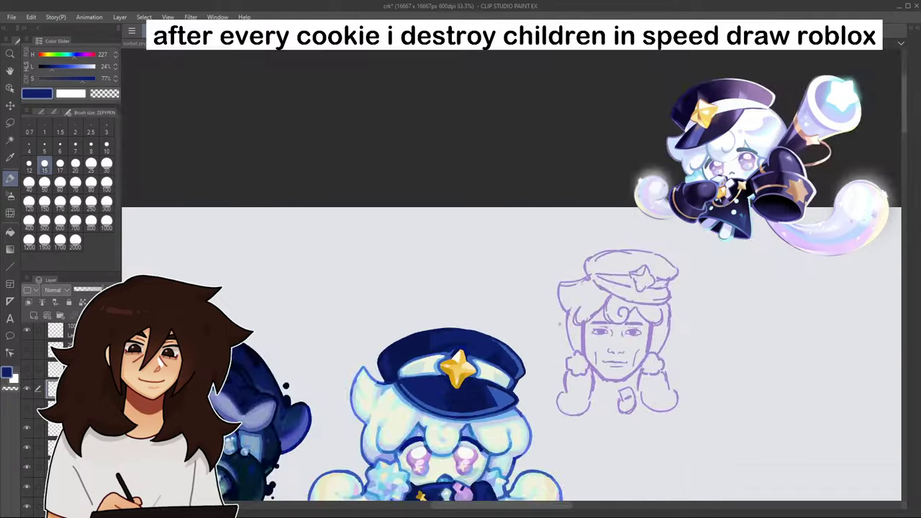
# - Sample the visor's dark navy shadow and darken the visor's top edge beneath the band's left half
pyautogui.moveTo(799, 331); pyautogui.dragTo(816, 173)
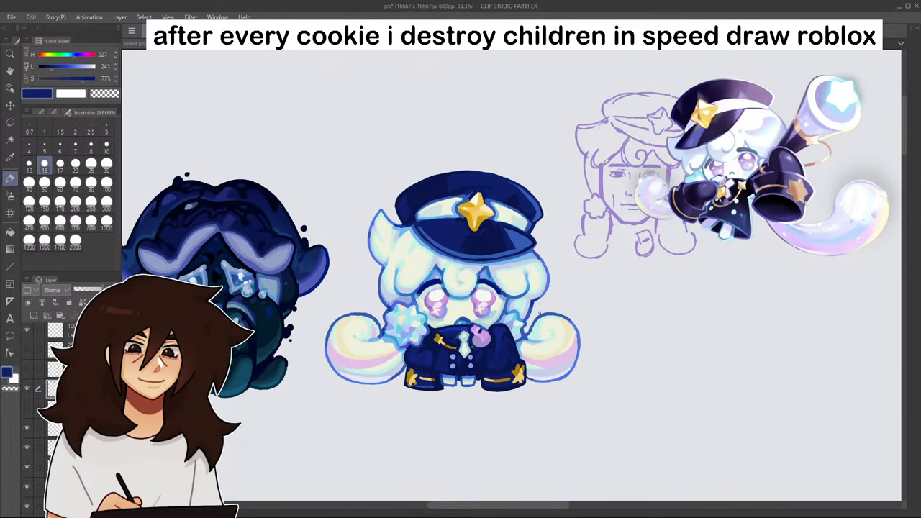
pyautogui.scroll(-3, 539, 314)
pyautogui.scroll(6, 503, 285)
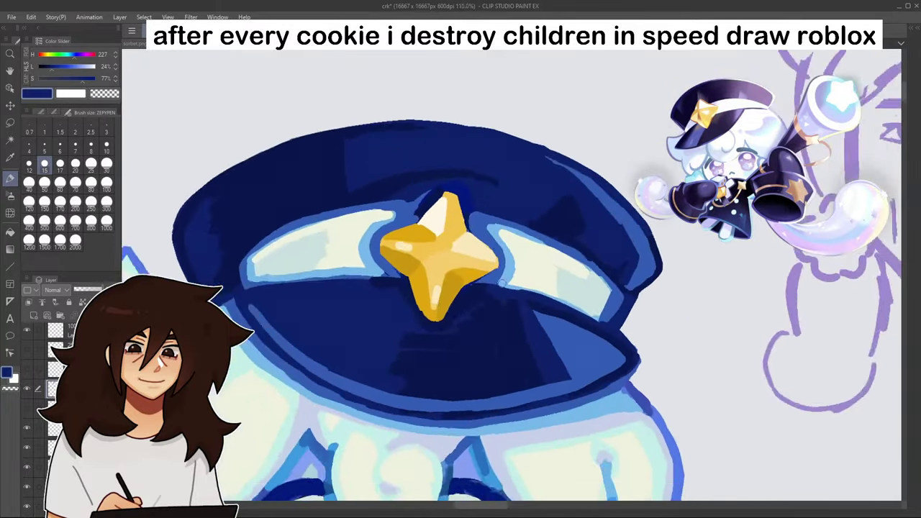
pyautogui.scroll(1, 502, 285)
pyautogui.keyDown('alt'); pyautogui.click(479, 328); pyautogui.keyUp('alt')
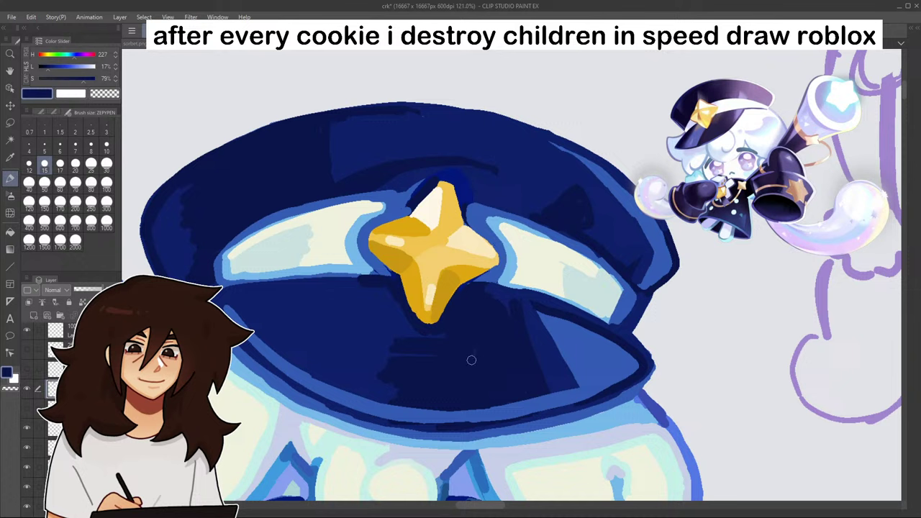
pyautogui.moveTo(223, 292); pyautogui.dragTo(361, 281)
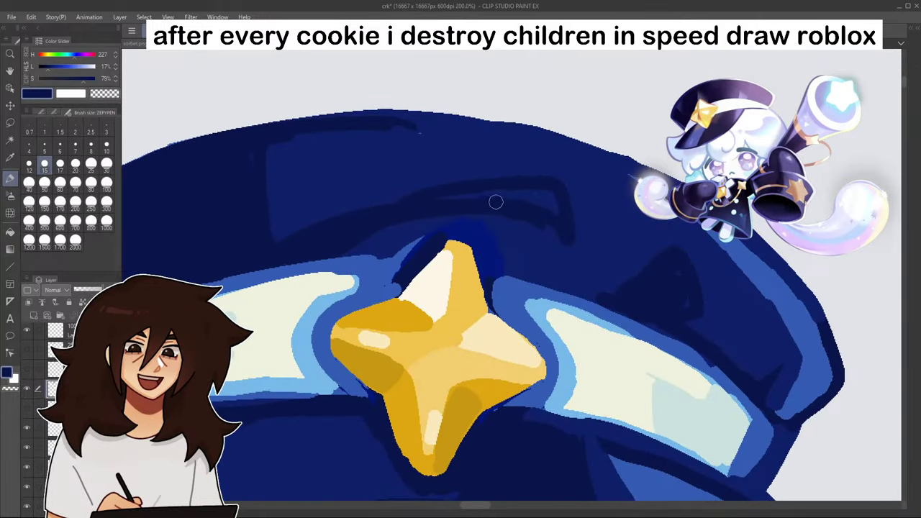
# - Fill in the curved dark navy shadow above the star and line the crown's top edge in the same colour
pyautogui.moveTo(496, 202)
pyautogui.mouseDown()
pyautogui.moveTo(386, 210)
pyautogui.moveTo(345, 227)
pyautogui.moveTo(555, 197)
pyautogui.moveTo(543, 198)
pyautogui.moveTo(562, 214)
pyautogui.mouseUp()
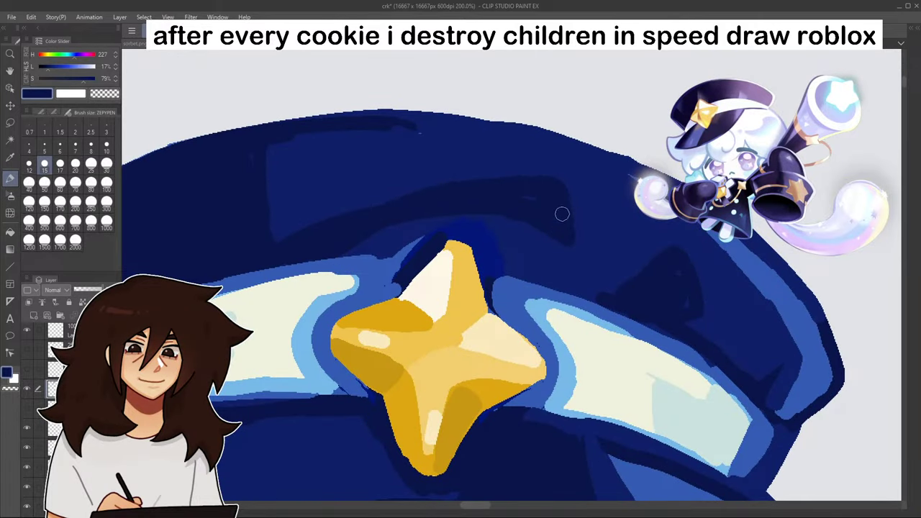
pyautogui.moveTo(281, 137)
pyautogui.mouseDown()
pyautogui.moveTo(448, 123)
pyautogui.moveTo(598, 158)
pyautogui.mouseUp()
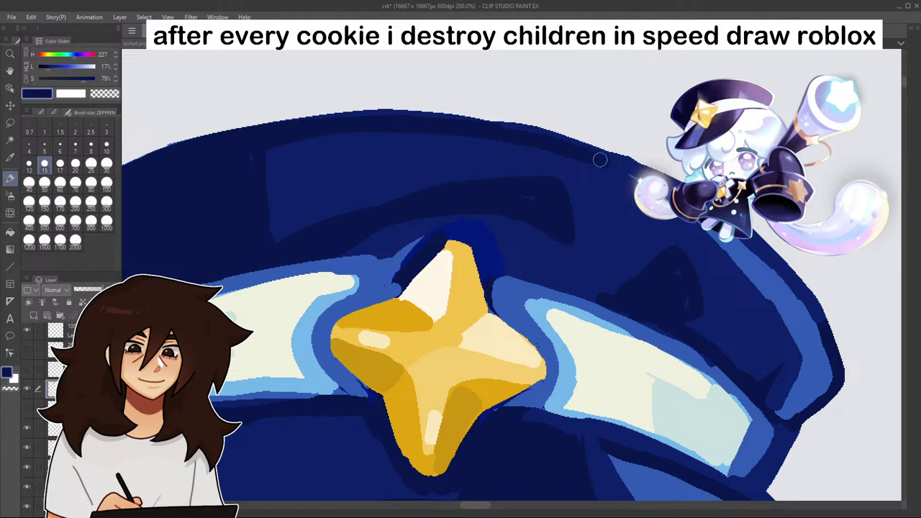
pyautogui.scroll(-4, 617, 158)
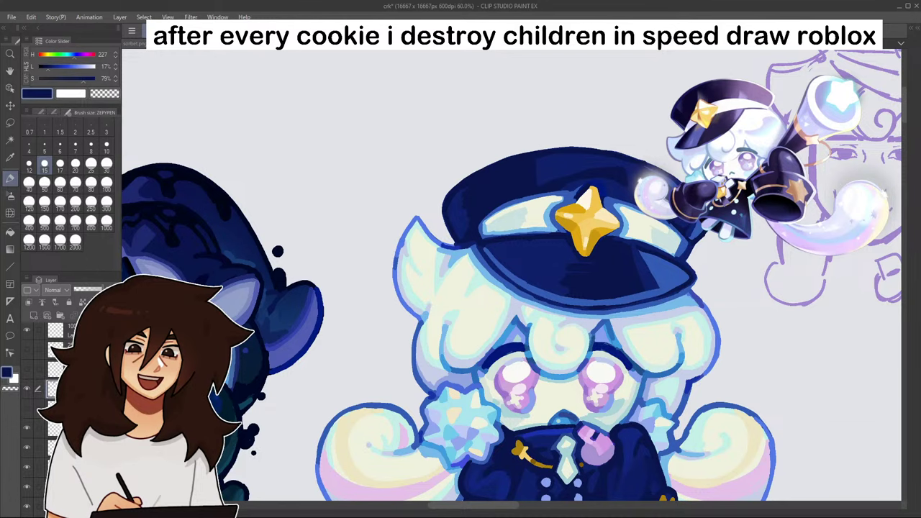
pyautogui.scroll(5, 700, 224)
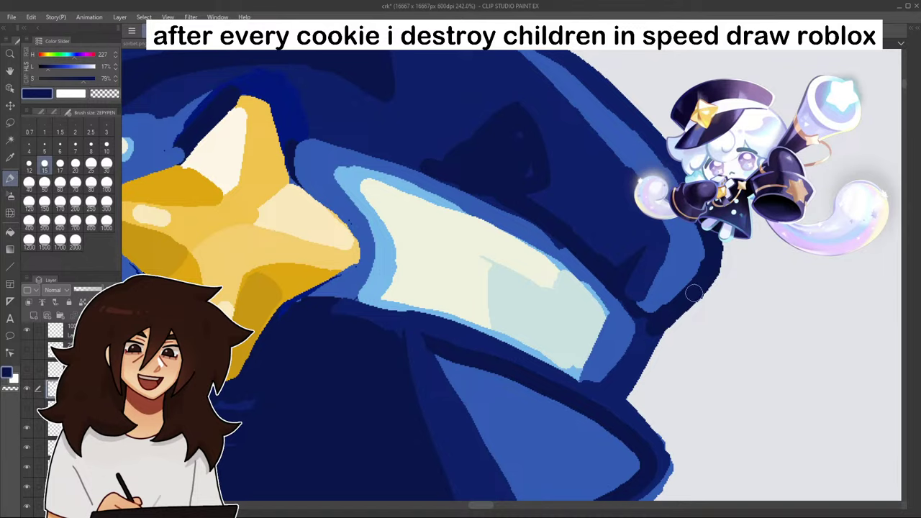
pyautogui.scroll(-7, 705, 280)
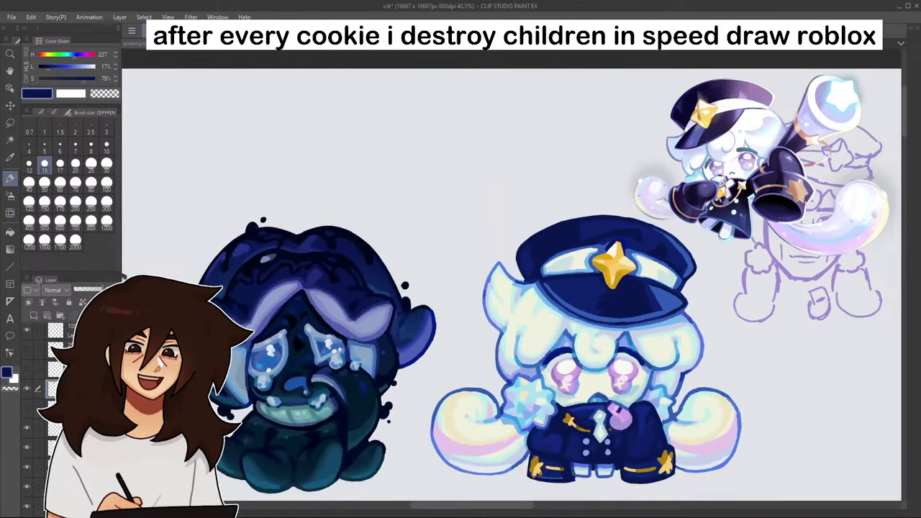
# - Sample the hair's pale lavender and fill the lower shading bands of both curled pigtails down to their outlines
pyautogui.moveTo(818, 67); pyautogui.dragTo(802, 78)
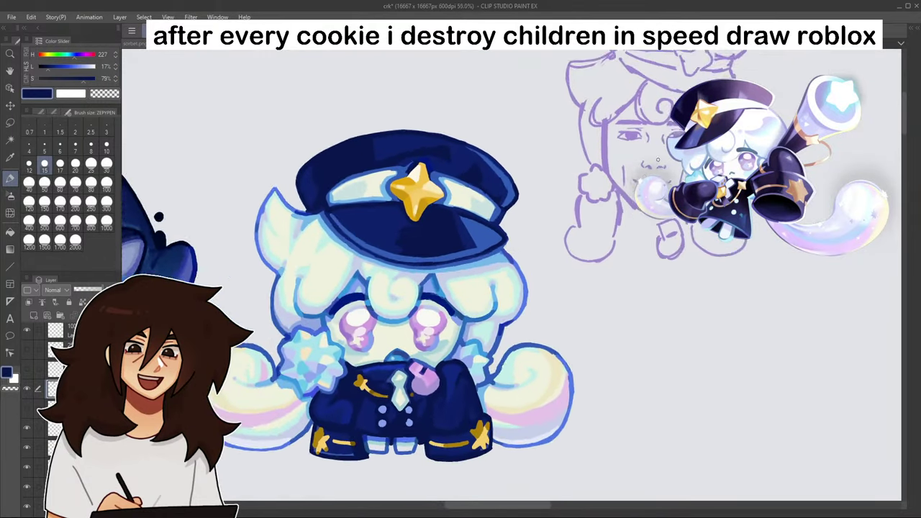
pyautogui.scroll(5, 603, 202)
pyautogui.keyDown('alt'); pyautogui.click(376, 356); pyautogui.keyUp('alt')
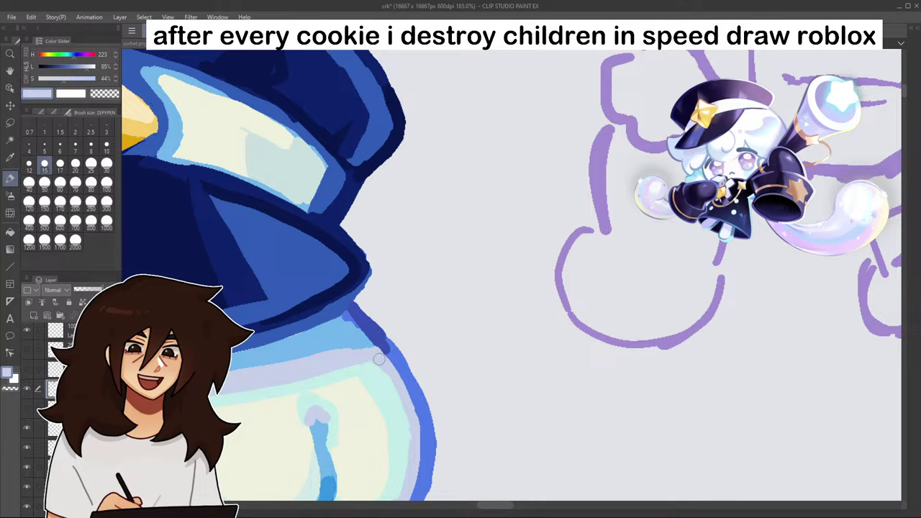
pyautogui.scroll(-5, 379, 359)
pyautogui.moveTo(775, 106); pyautogui.dragTo(822, 63)
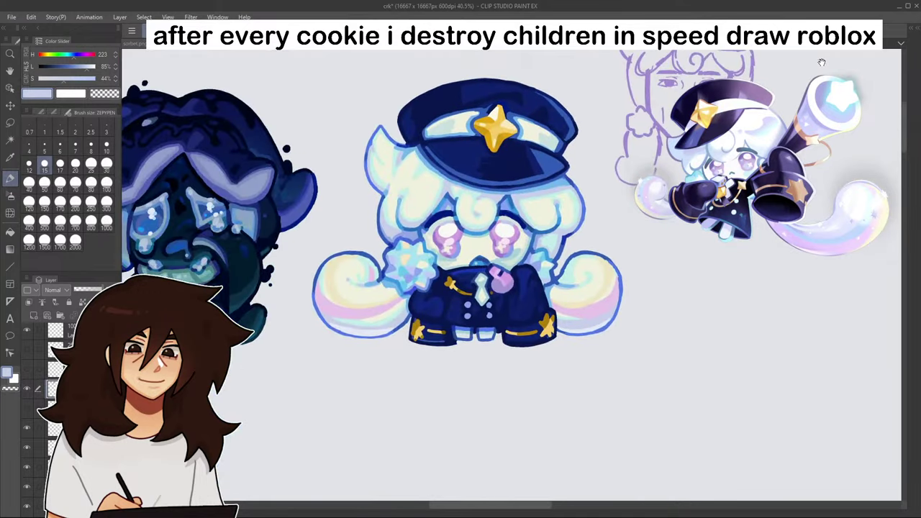
pyautogui.scroll(-5, 823, 62)
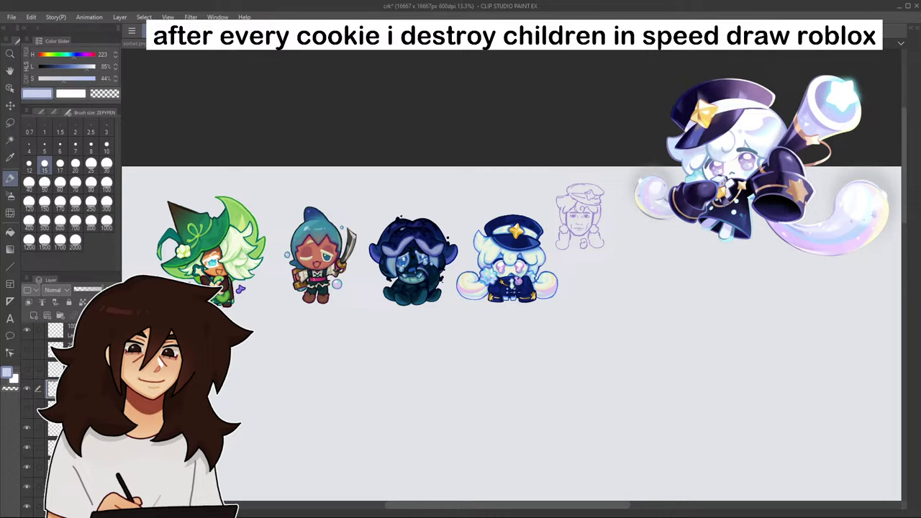
pyautogui.scroll(8, 522, 298)
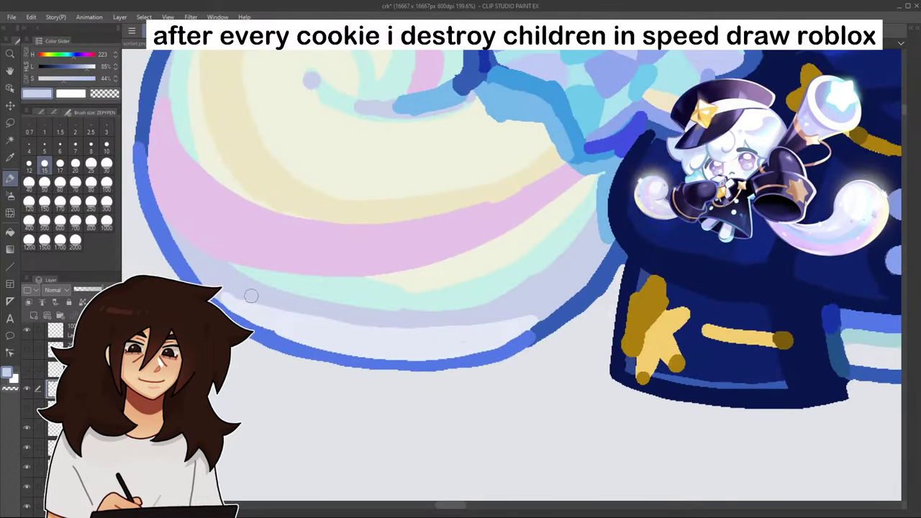
pyautogui.scroll(-2, 555, 294)
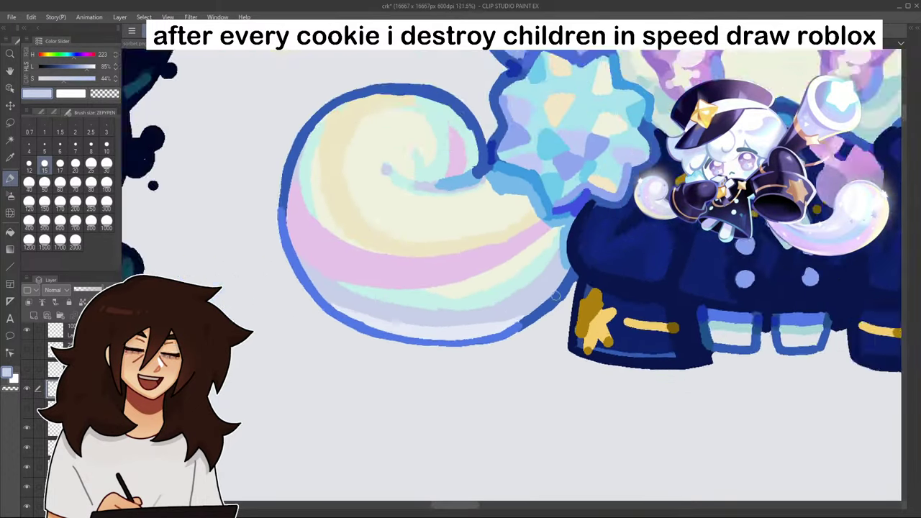
pyautogui.scroll(-5, 674, 317)
pyautogui.scroll(7, 756, 331)
pyautogui.scroll(-4, 799, 313)
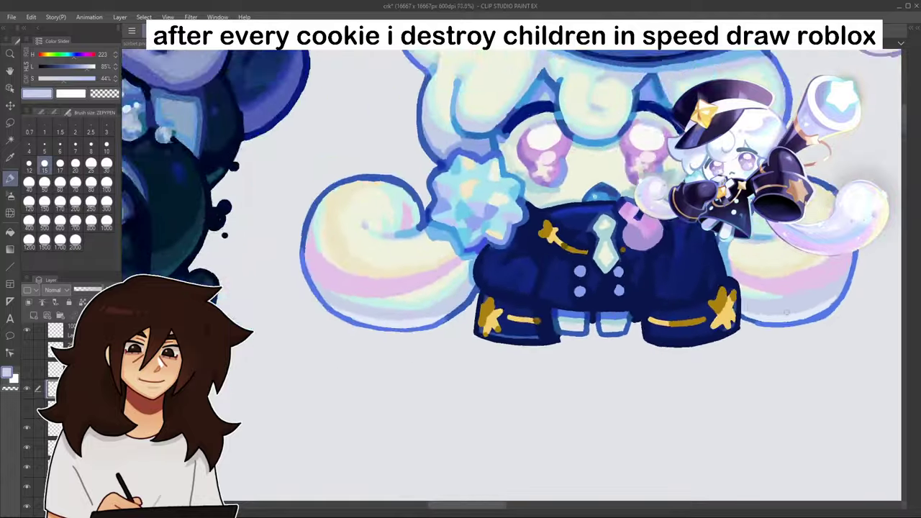
pyautogui.scroll(-3, 504, 216)
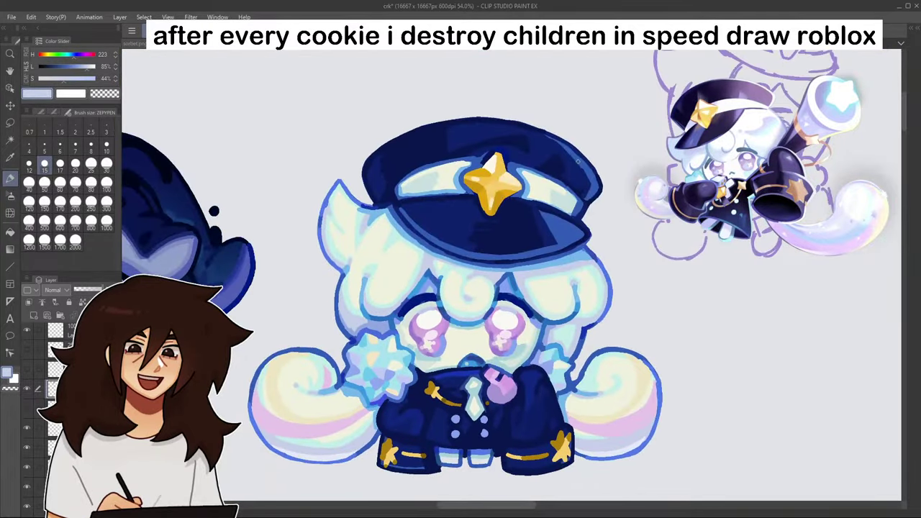
# - Trim the hat band's outline beside the star's upper point in sampled navy, and shade the crown above it in dark navy
pyautogui.scroll(5, 488, 161)
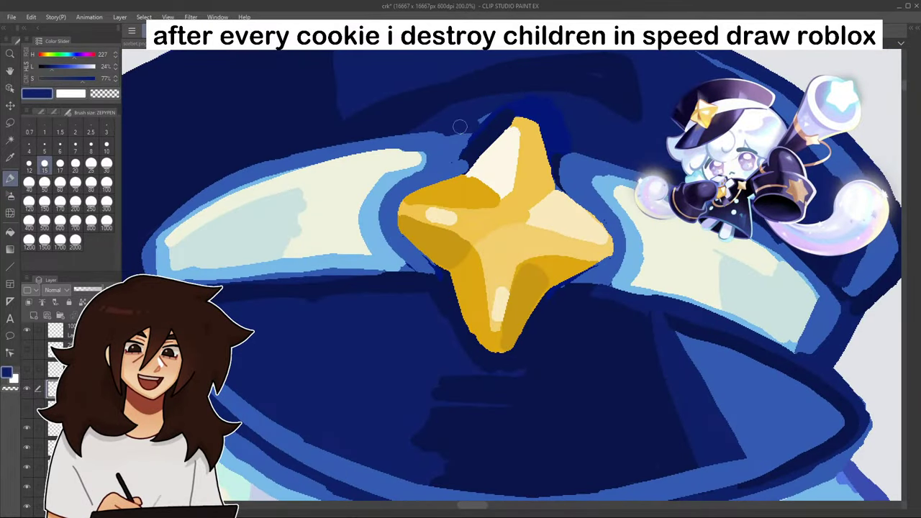
pyautogui.moveTo(460, 126); pyautogui.dragTo(478, 120)
pyautogui.keyDown('alt'); pyautogui.click(311, 136); pyautogui.keyUp('alt')
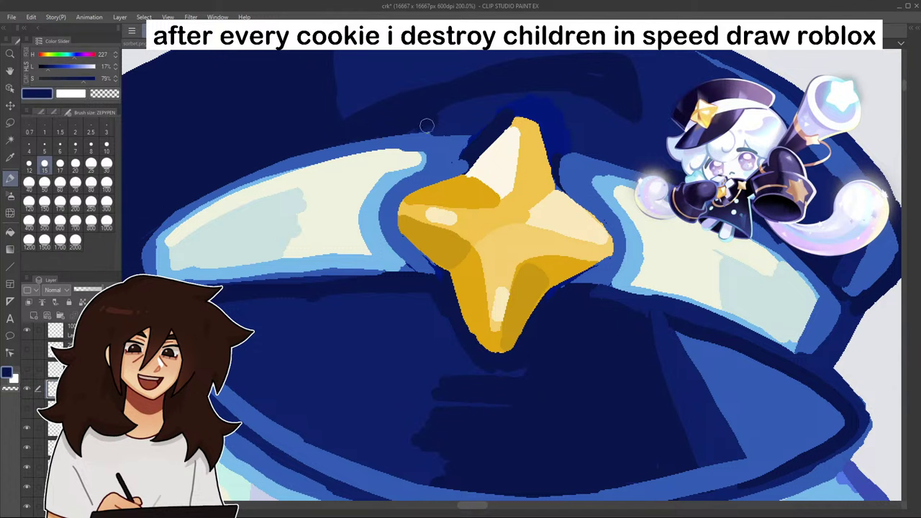
pyautogui.moveTo(427, 125); pyautogui.dragTo(465, 131)
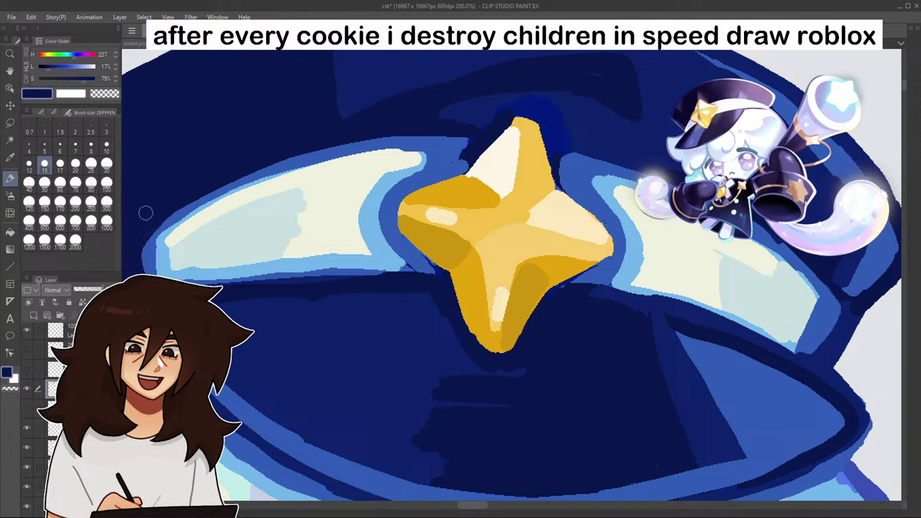
# - Paint a dark navy edge down the right end of the hat band, joining the crown to the visor
pyautogui.scroll(-9, 142, 250)
pyautogui.scroll(5, 407, 282)
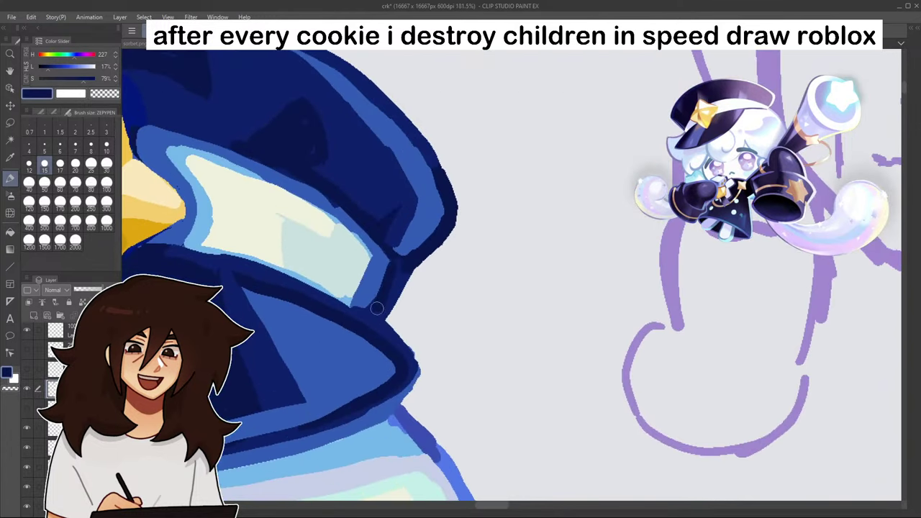
pyautogui.moveTo(389, 259); pyautogui.dragTo(371, 316)
pyautogui.scroll(-3, 423, 222)
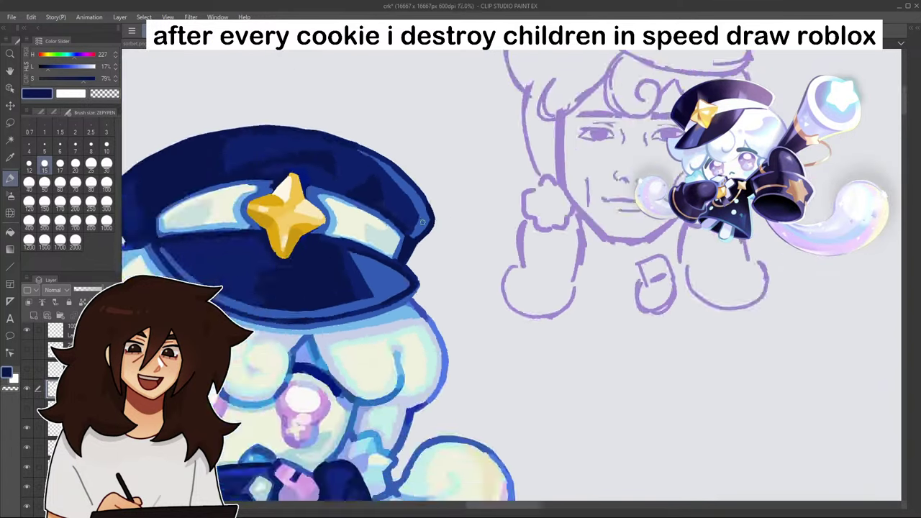
pyautogui.scroll(-5, 423, 223)
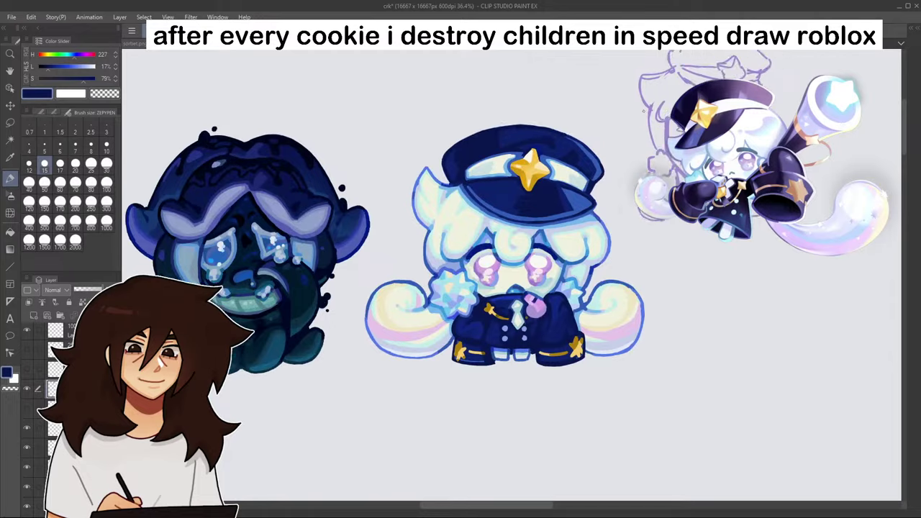
# - Add navy contour shadows beside the gold star's upper, left and right points where they overlap the hat band
pyautogui.scroll(8, 531, 169)
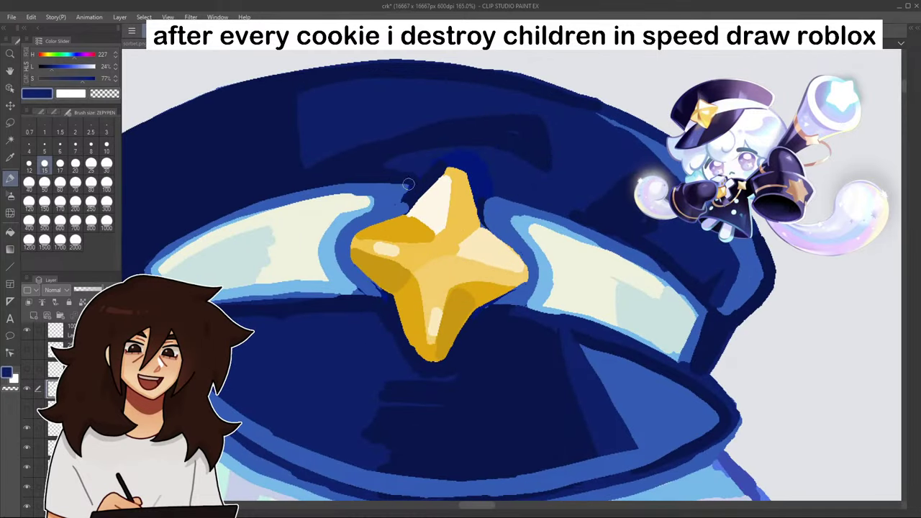
pyautogui.scroll(-8, 399, 209)
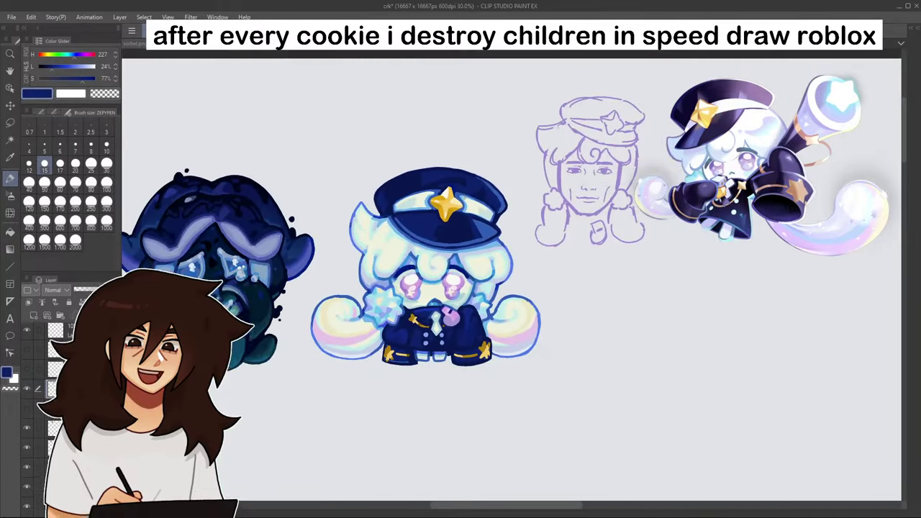
pyautogui.scroll(3, 466, 180)
pyautogui.scroll(5, 466, 180)
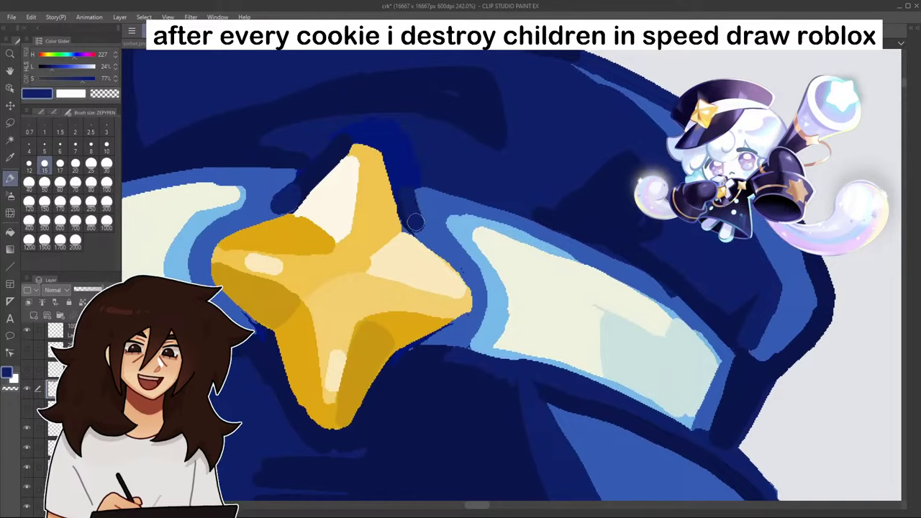
pyautogui.scroll(-6, 432, 205)
pyautogui.scroll(-5, 451, 208)
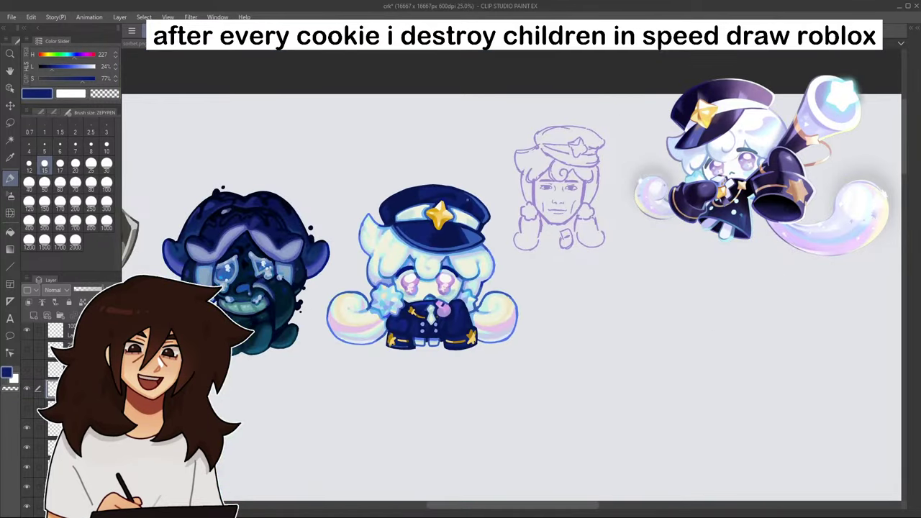
pyautogui.scroll(6, 379, 232)
pyautogui.scroll(4, 376, 233)
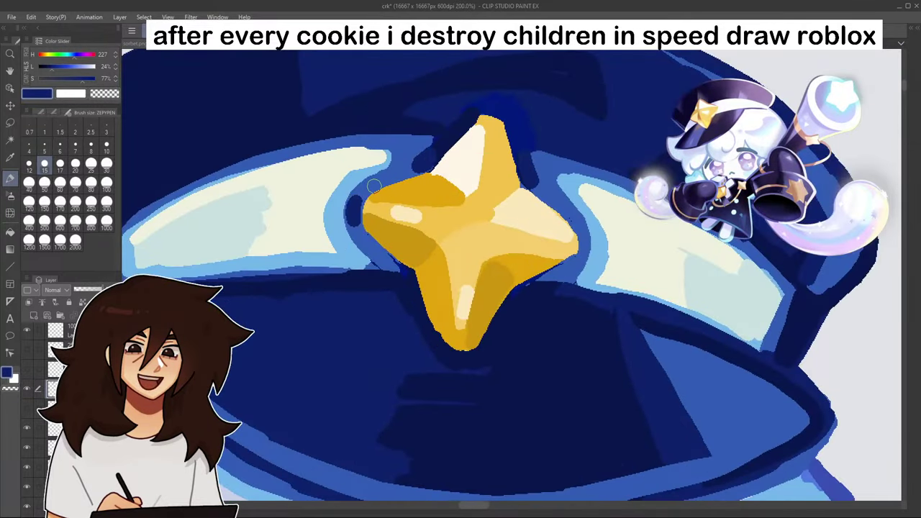
pyautogui.scroll(-6, 577, 230)
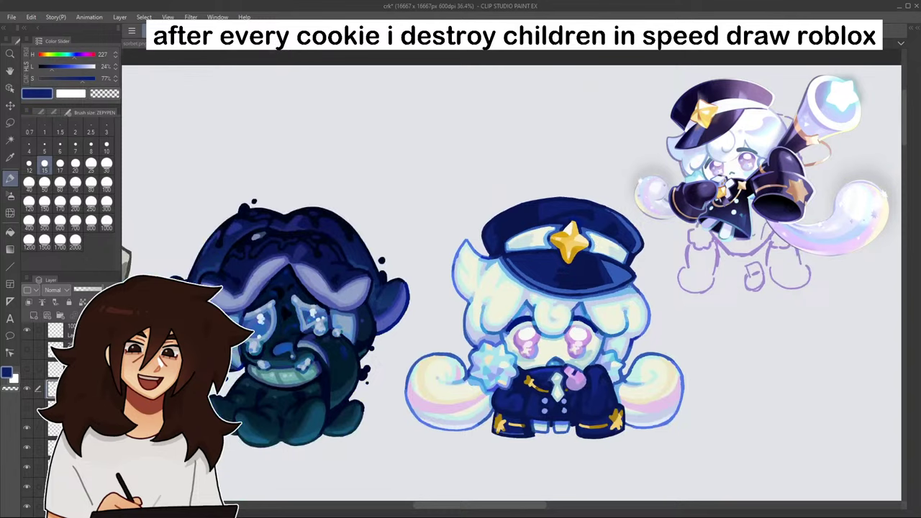
pyautogui.scroll(4, 638, 292)
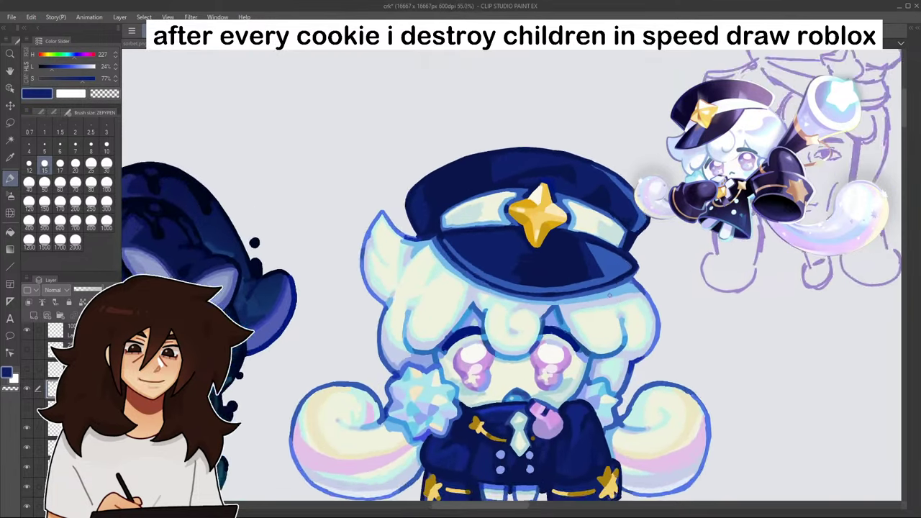
# - Sample the blues of the hair outline and touch up the outline junctions around the face and above the hair puff
pyautogui.scroll(1, 593, 383)
pyautogui.keyDown('alt'); pyautogui.click(581, 404); pyautogui.keyUp('alt')
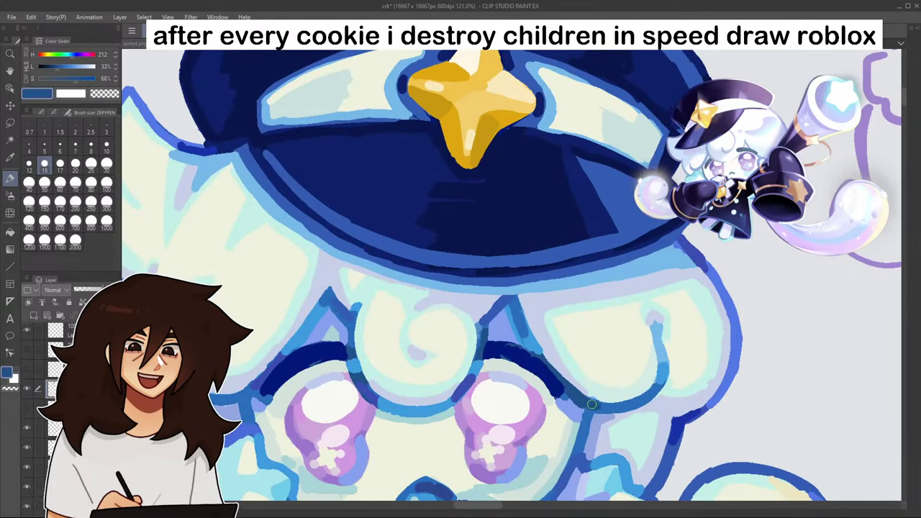
pyautogui.keyDown('alt'); pyautogui.click(697, 258); pyautogui.keyUp('alt')
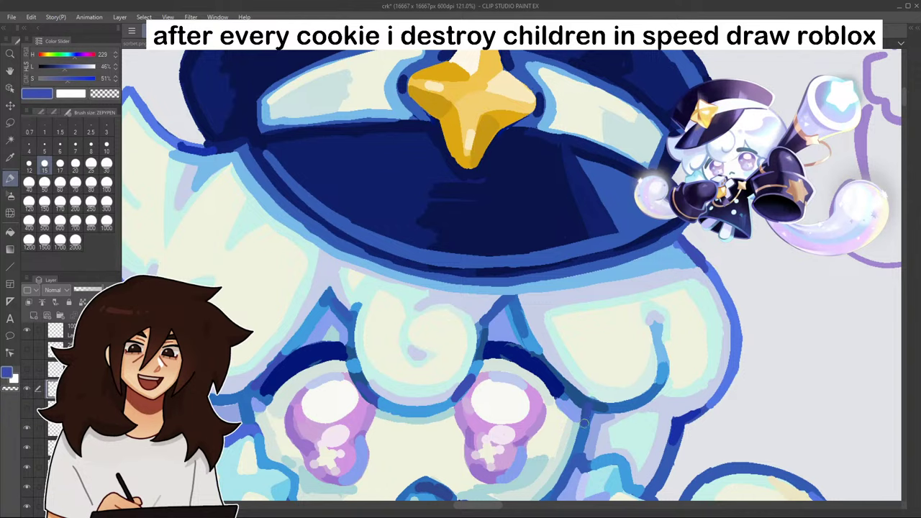
pyautogui.scroll(-1, 619, 378)
pyautogui.scroll(-5, 624, 373)
pyautogui.scroll(6, 547, 387)
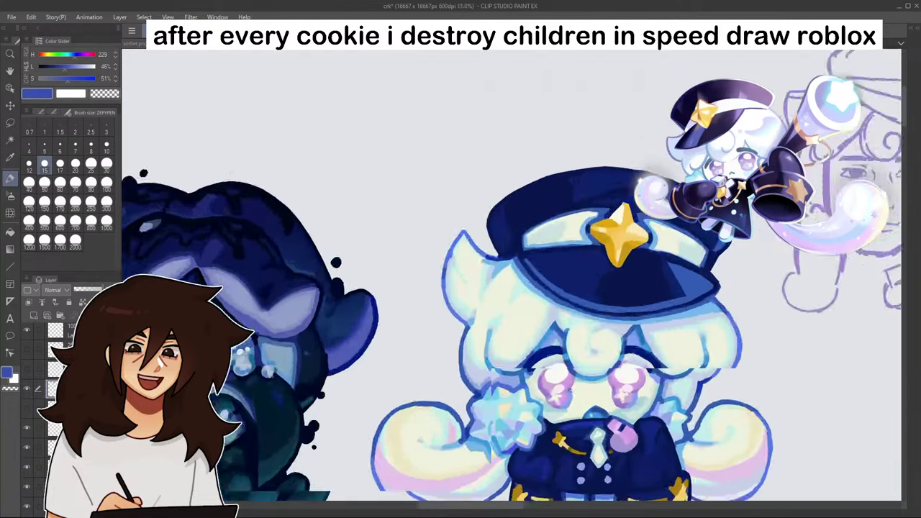
pyautogui.moveTo(497, 393); pyautogui.dragTo(510, 388)
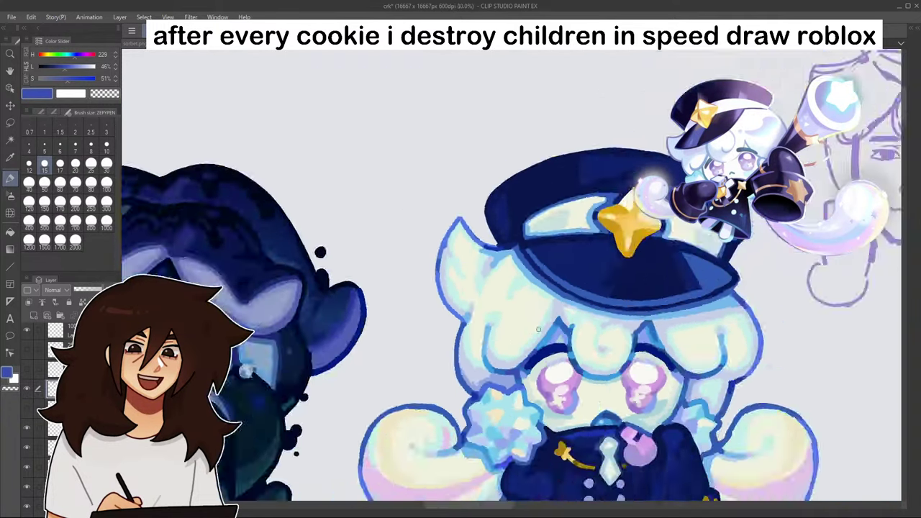
# - Sample the left pigtail's outline blue and retouch the outline where it meets the sleeve cuff
pyautogui.scroll(-7, 632, 335)
pyautogui.moveTo(867, 321); pyautogui.dragTo(775, 128)
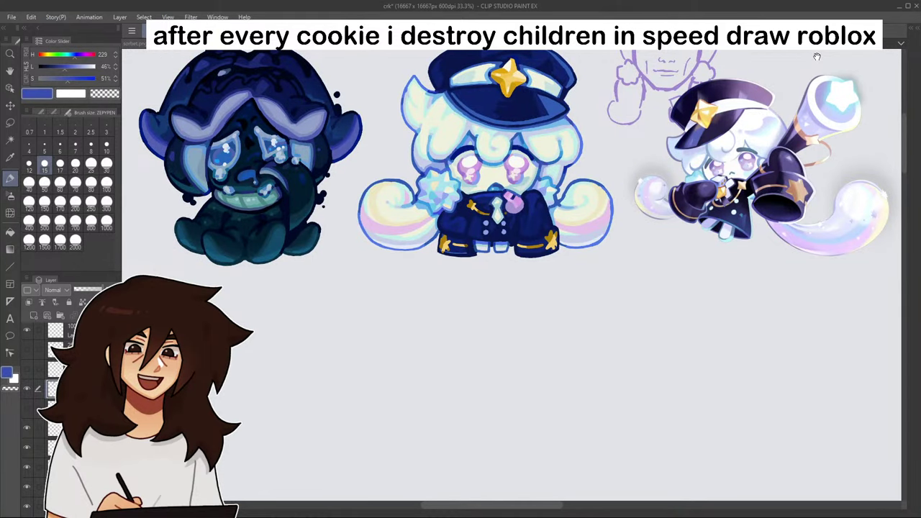
pyautogui.moveTo(491, 170); pyautogui.dragTo(590, 171)
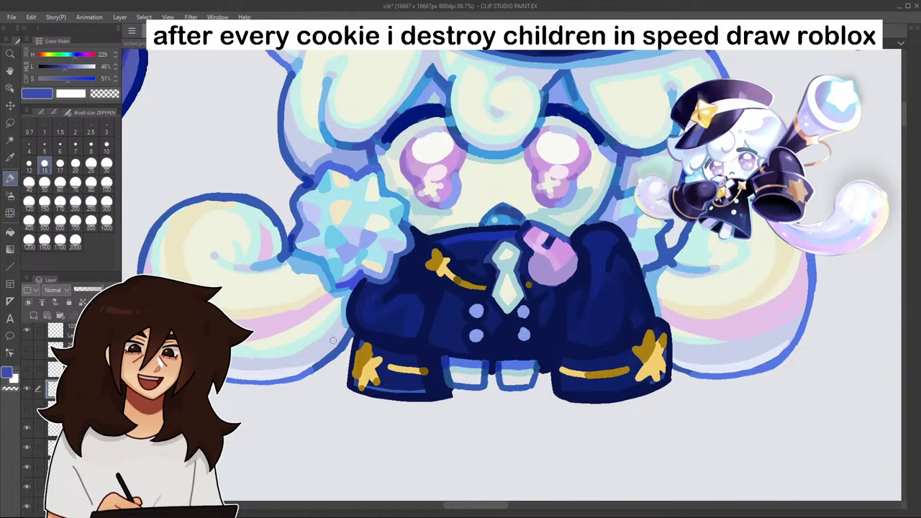
pyautogui.keyDown('alt'); pyautogui.click(341, 344); pyautogui.keyUp('alt')
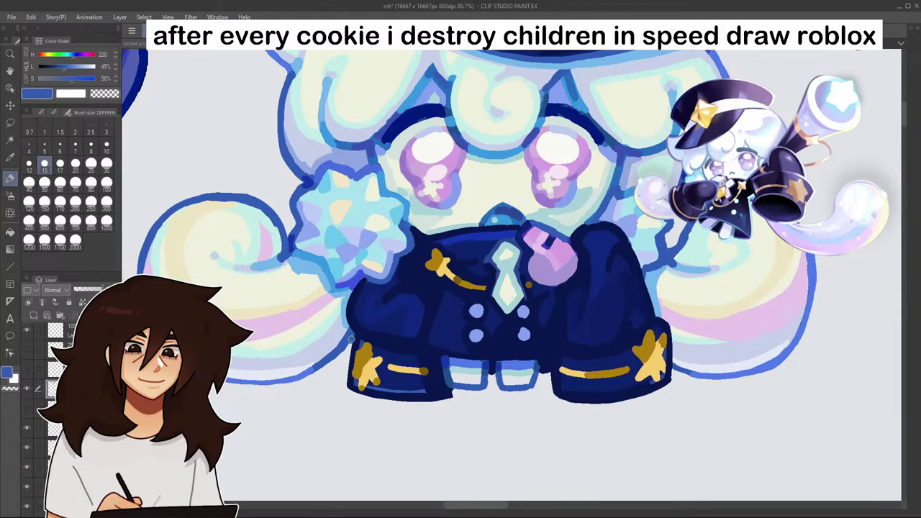
pyautogui.scroll(-5, 352, 339)
pyautogui.scroll(5, 347, 317)
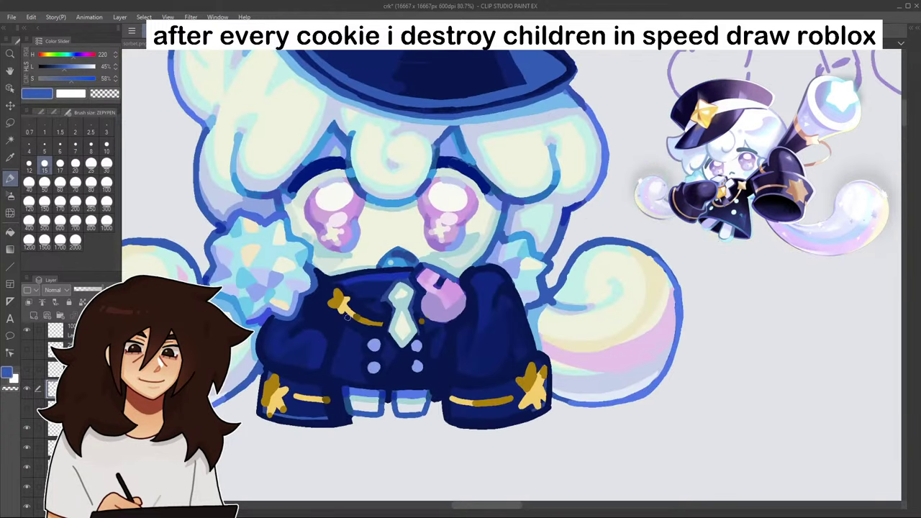
# - Sample the jacket's dark navy and shade the left end of the visor beneath the hat band
pyautogui.keyDown('alt'); pyautogui.click(268, 368); pyautogui.keyUp('alt')
pyautogui.scroll(-5, 265, 356)
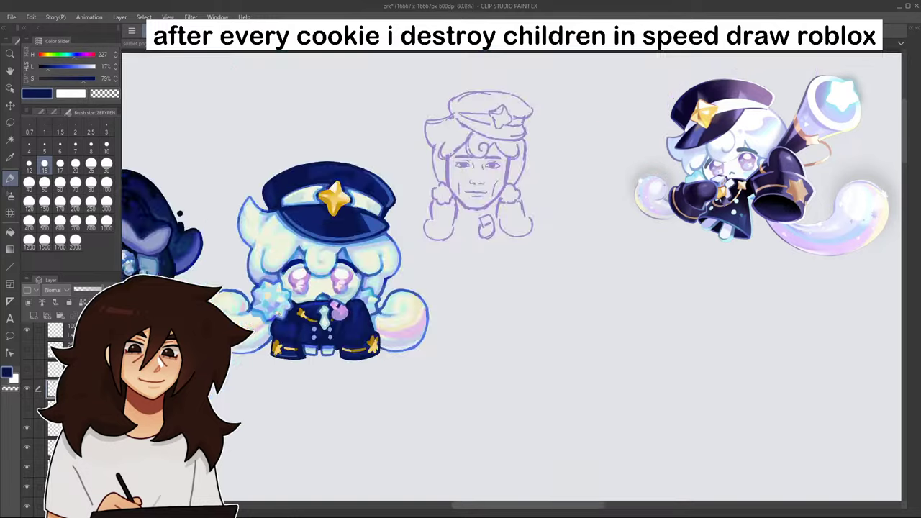
pyautogui.scroll(5, 346, 193)
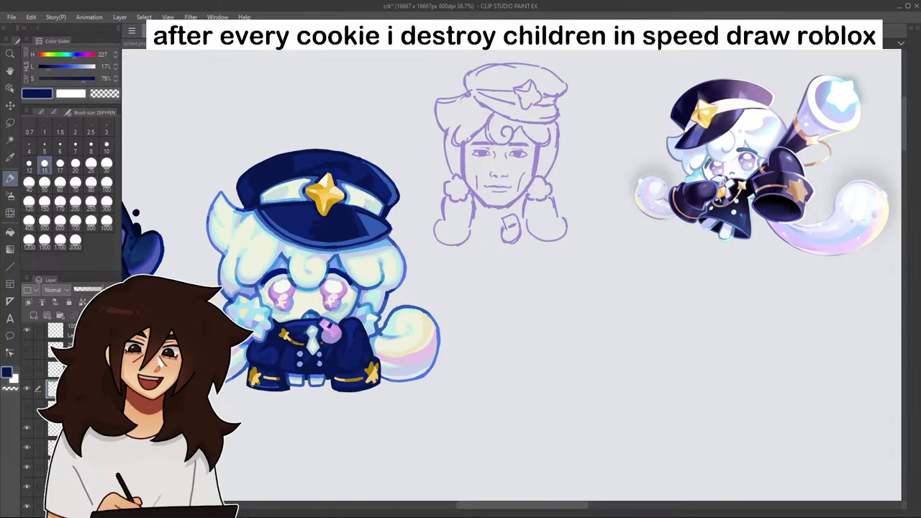
pyautogui.scroll(-2, 411, 257)
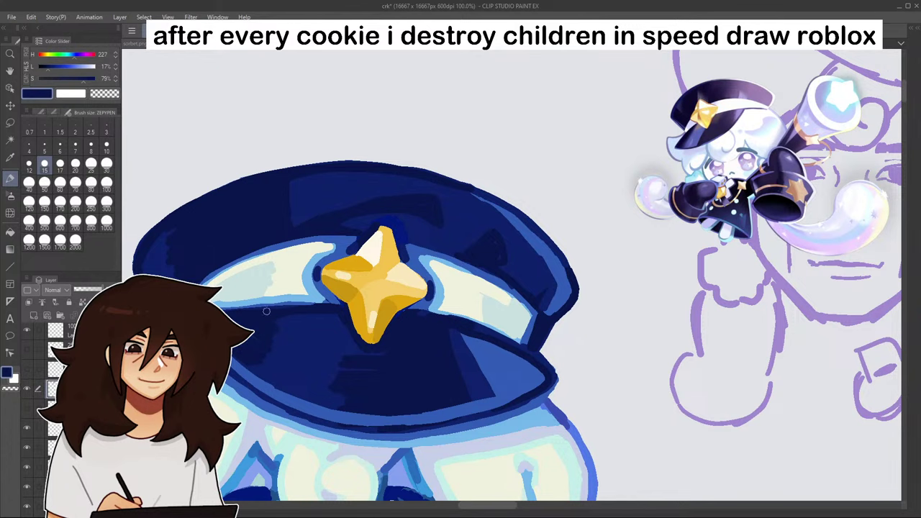
pyautogui.scroll(-6, 375, 288)
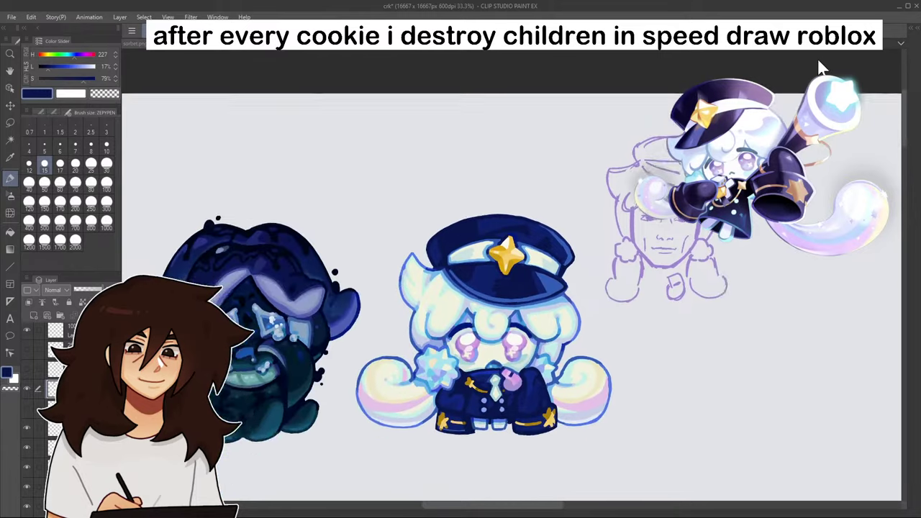
pyautogui.scroll(-3, 823, 67)
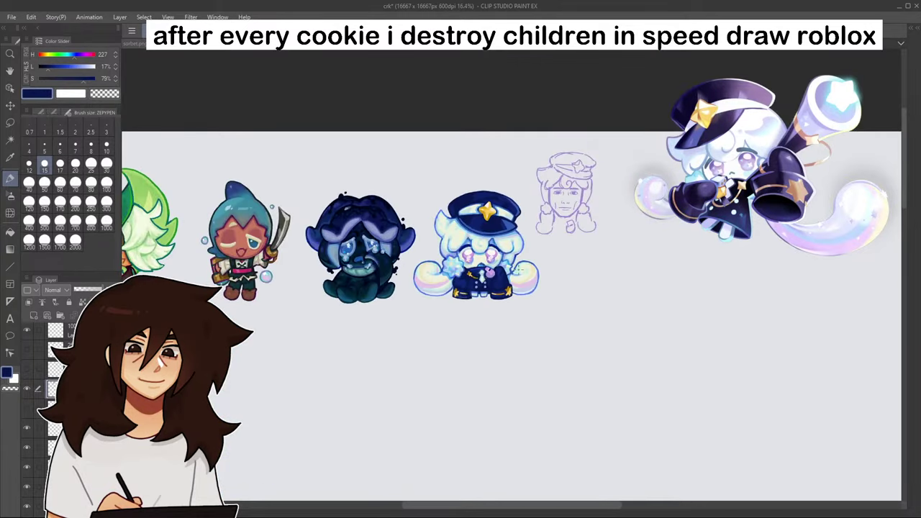
pyautogui.scroll(6, 447, 253)
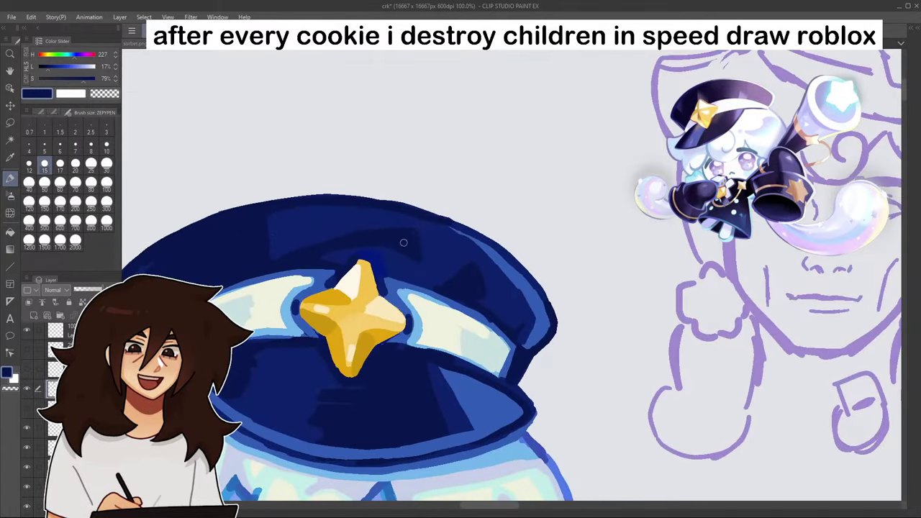
# - Paint navy shading along the right side of the hat crown to narrow its blue edge highlight
pyautogui.moveTo(455, 233)
pyautogui.mouseDown()
pyautogui.moveTo(500, 280)
pyautogui.moveTo(494, 311)
pyautogui.moveTo(509, 291)
pyautogui.moveTo(502, 314)
pyautogui.mouseUp()
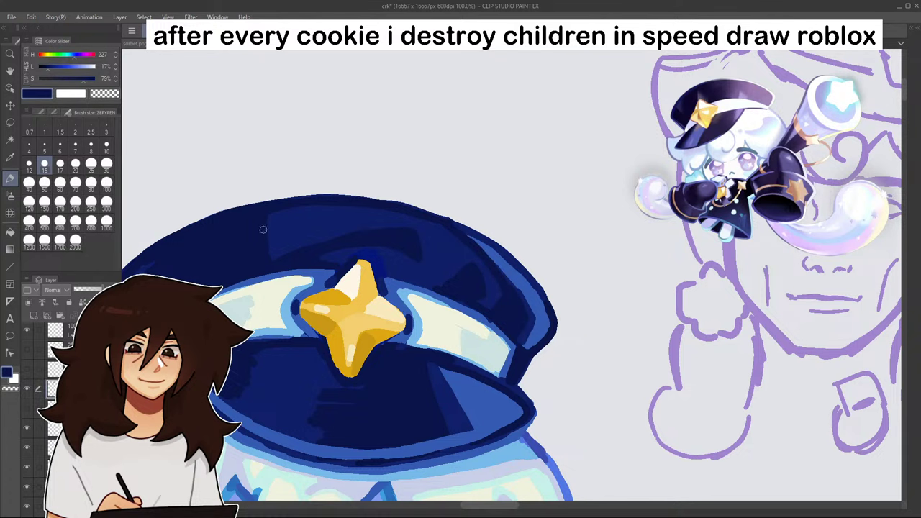
pyautogui.scroll(-3, 159, 279)
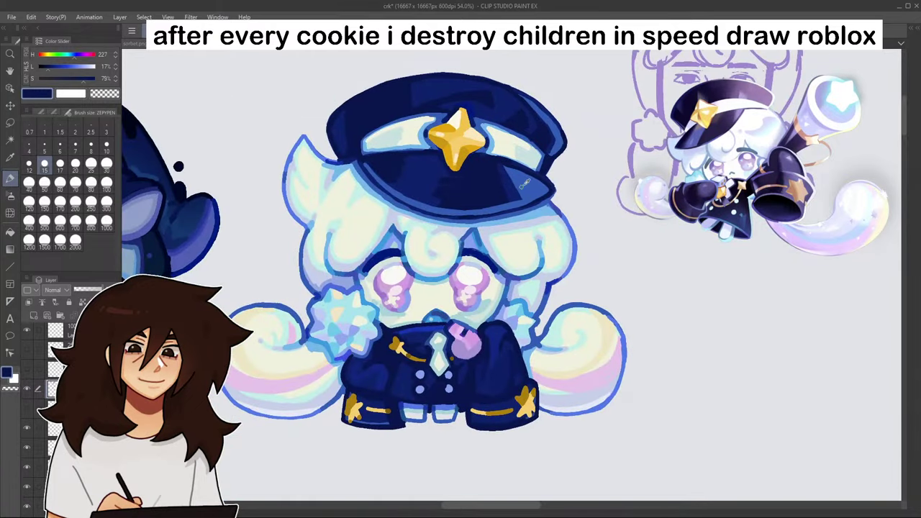
# - Sample the visor highlight's blue, raise its luminosity to 65%, repaint the highlight lighter and restore the visor rim along its lower edge
pyautogui.keyDown('alt'); pyautogui.click(521, 185); pyautogui.keyUp('alt')
pyautogui.scroll(4, 503, 172)
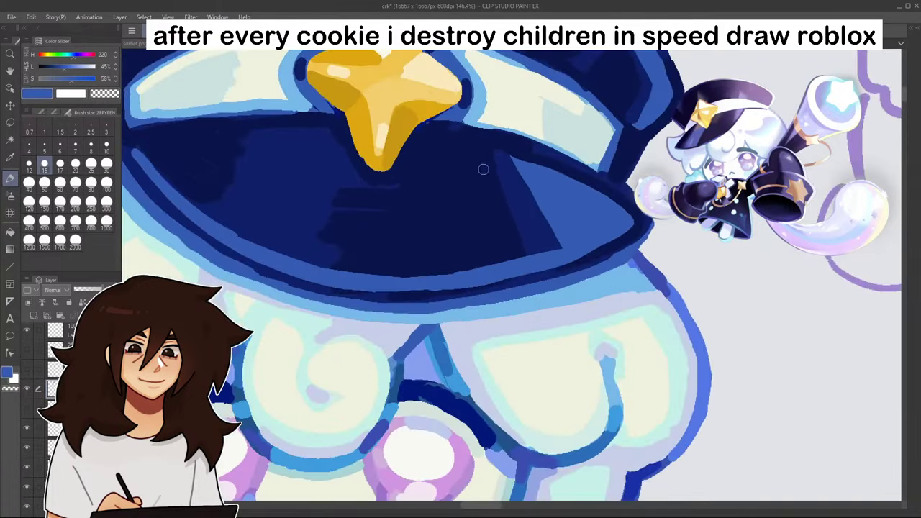
pyautogui.moveTo(83, 61); pyautogui.dragTo(73, 64)
pyautogui.moveTo(514, 157)
pyautogui.mouseDown()
pyautogui.moveTo(555, 234)
pyautogui.moveTo(527, 173)
pyautogui.moveTo(560, 232)
pyautogui.moveTo(550, 217)
pyautogui.moveTo(585, 245)
pyautogui.moveTo(573, 252)
pyautogui.moveTo(624, 228)
pyautogui.moveTo(624, 217)
pyautogui.moveTo(534, 170)
pyautogui.moveTo(611, 209)
pyautogui.moveTo(586, 191)
pyautogui.moveTo(549, 197)
pyautogui.moveTo(581, 242)
pyautogui.moveTo(581, 229)
pyautogui.moveTo(597, 224)
pyautogui.moveTo(599, 240)
pyautogui.moveTo(573, 242)
pyautogui.mouseUp()
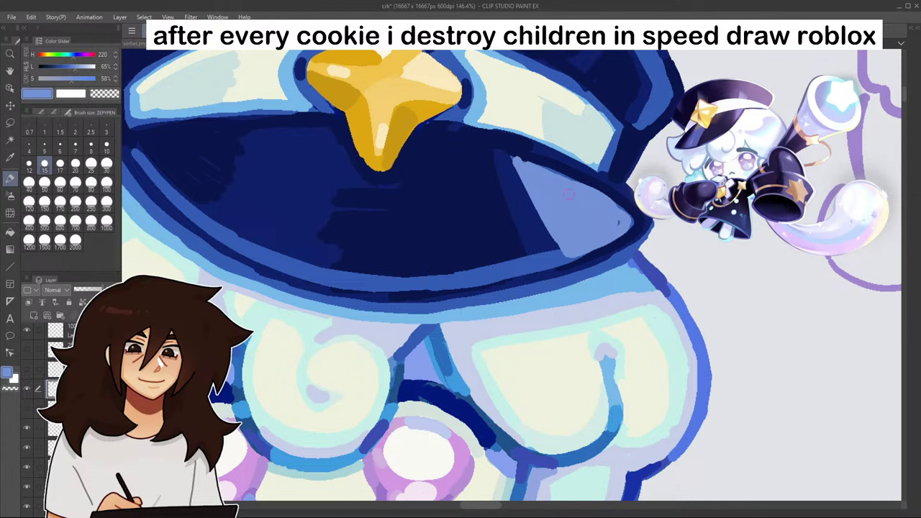
pyautogui.keyDown('alt'); pyautogui.click(543, 262); pyautogui.keyUp('alt')
pyautogui.moveTo(556, 256)
pyautogui.mouseDown()
pyautogui.moveTo(635, 225)
pyautogui.moveTo(566, 260)
pyautogui.mouseUp()
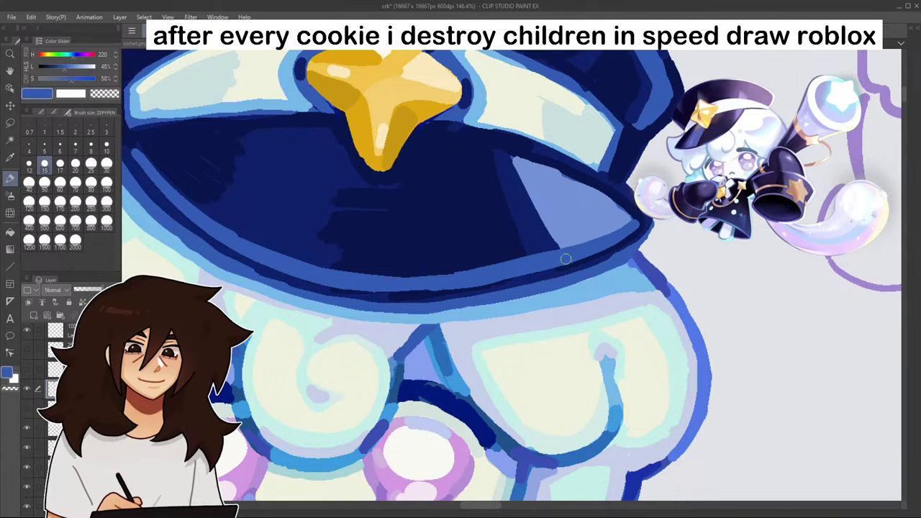
pyautogui.scroll(-6, 566, 258)
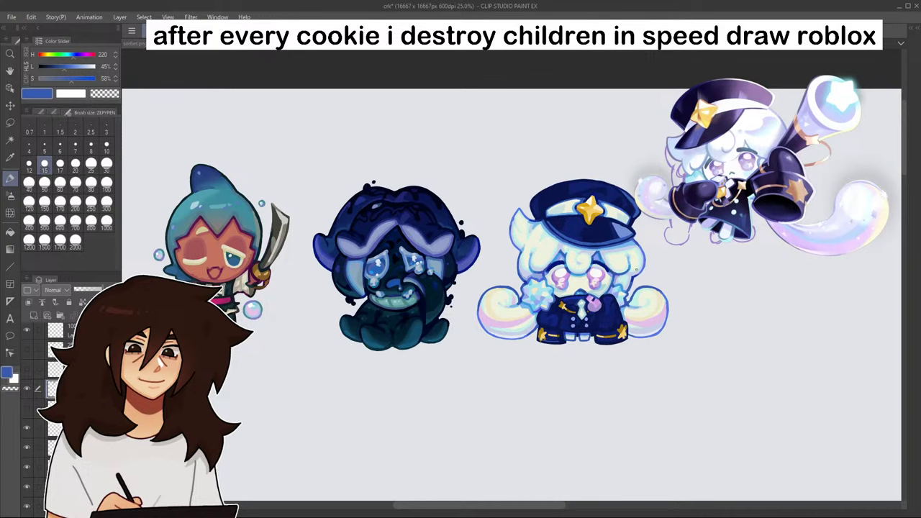
# - Sample the lighter blue from the visor highlight and add two short glints along the visor's blue rim
pyautogui.scroll(1, 637, 216)
pyautogui.scroll(15, 629, 226)
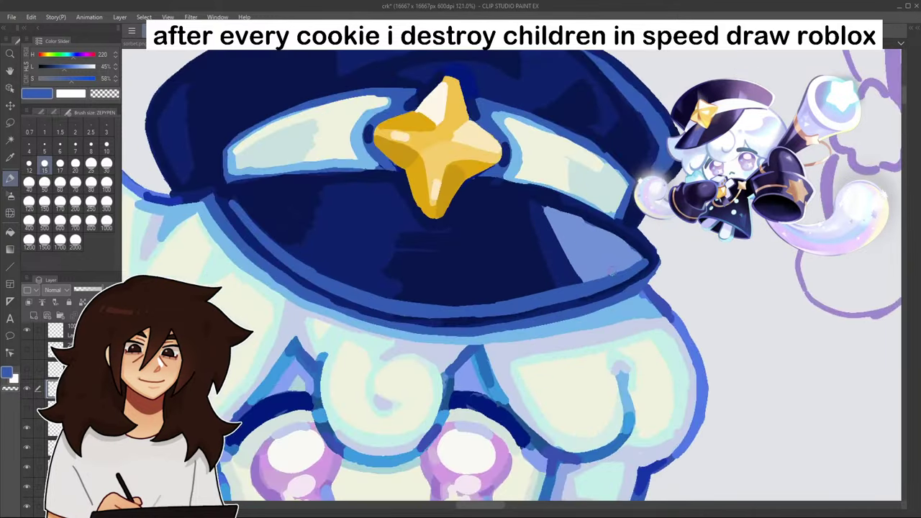
pyautogui.keyDown('alt'); pyautogui.click(605, 272); pyautogui.keyUp('alt')
pyautogui.moveTo(535, 294); pyautogui.dragTo(553, 305)
pyautogui.scroll(-8, 592, 311)
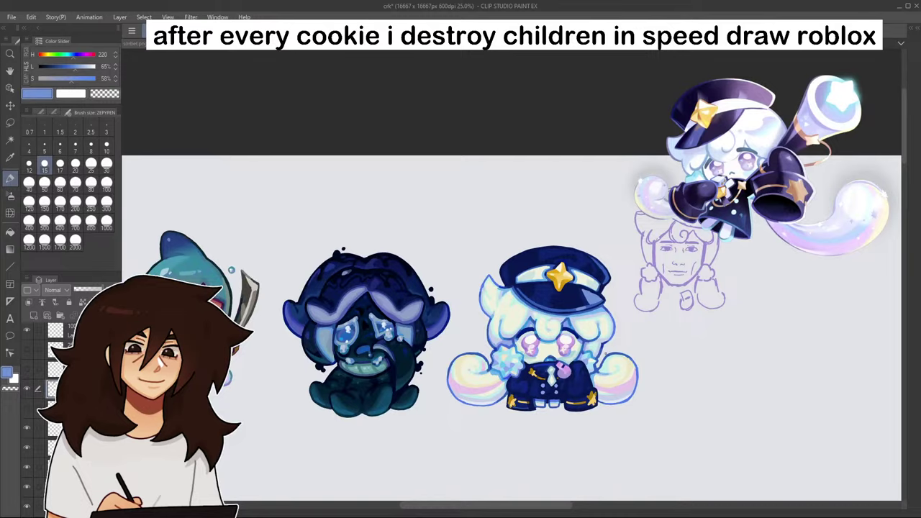
pyautogui.scroll(5, 605, 350)
pyautogui.moveTo(400, 210); pyautogui.dragTo(420, 211)
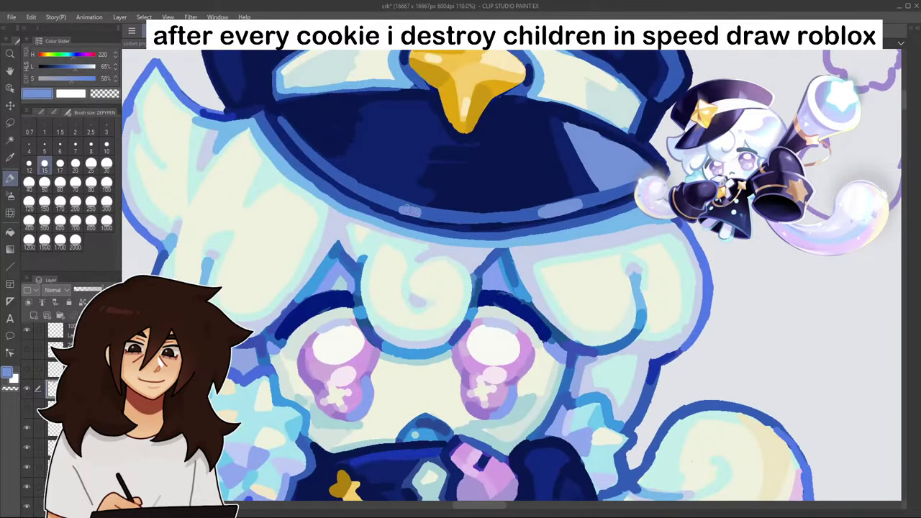
# - Sample the visor's navy and go over the dark line beneath the blue rim along its lower edge
pyautogui.keyDown('alt'); pyautogui.click(385, 211); pyautogui.keyUp('alt')
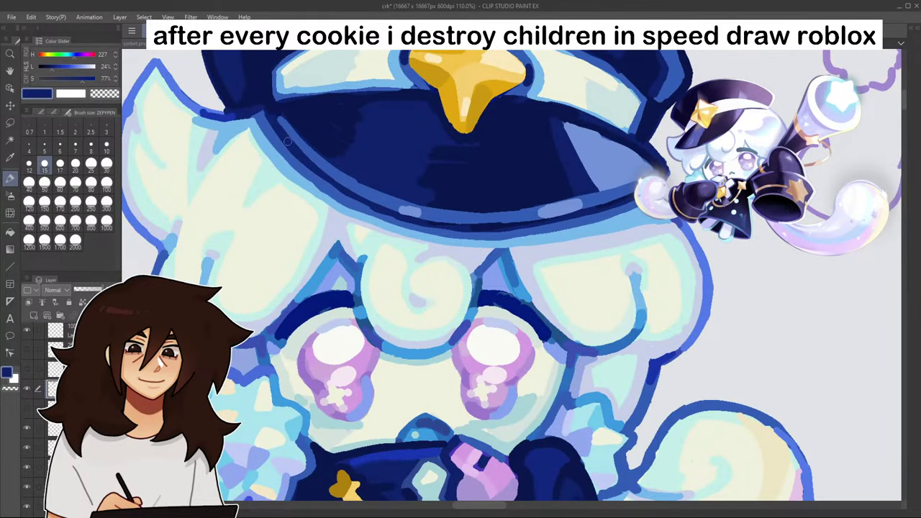
pyautogui.moveTo(393, 215)
pyautogui.mouseDown()
pyautogui.moveTo(494, 230)
pyautogui.moveTo(612, 211)
pyautogui.mouseUp()
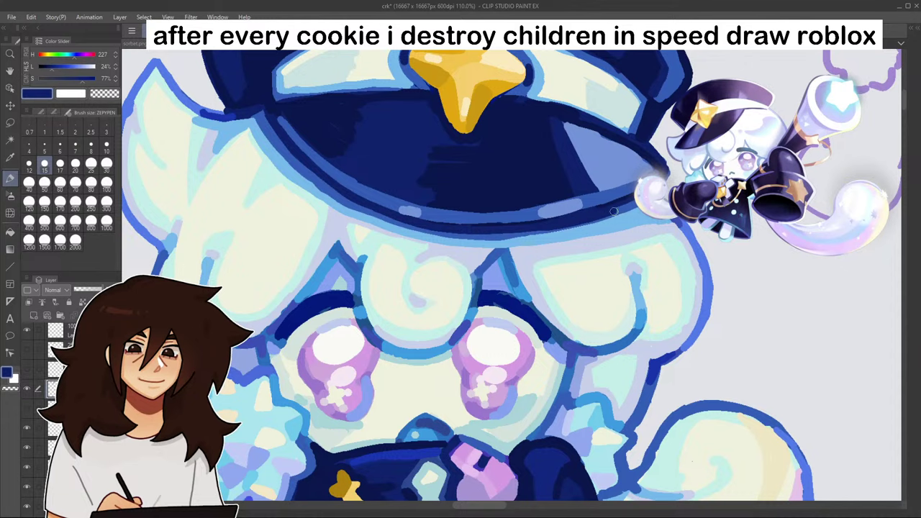
pyautogui.scroll(-5, 659, 166)
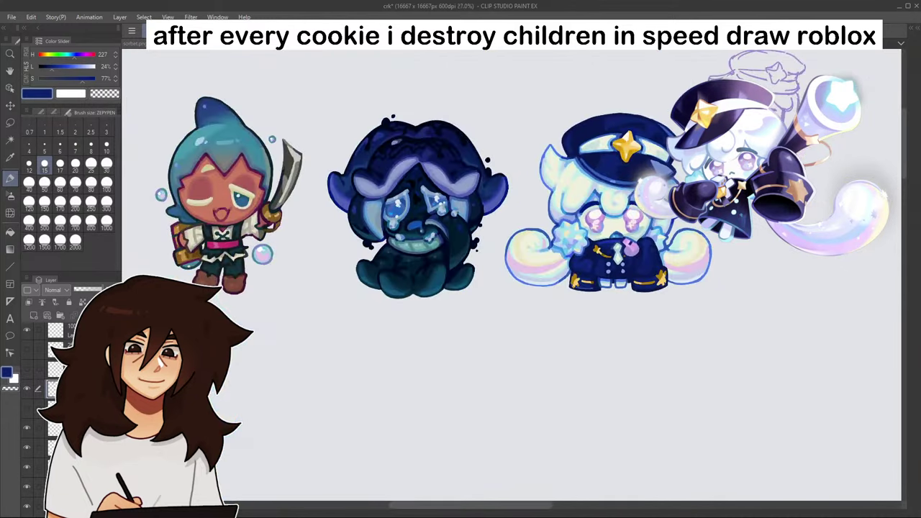
# - Sample the visor rim's medium blue and paint it along the visor's underside where it meets the hair
pyautogui.scroll(7, 656, 168)
pyautogui.keyDown('alt'); pyautogui.click(678, 175); pyautogui.keyUp('alt')
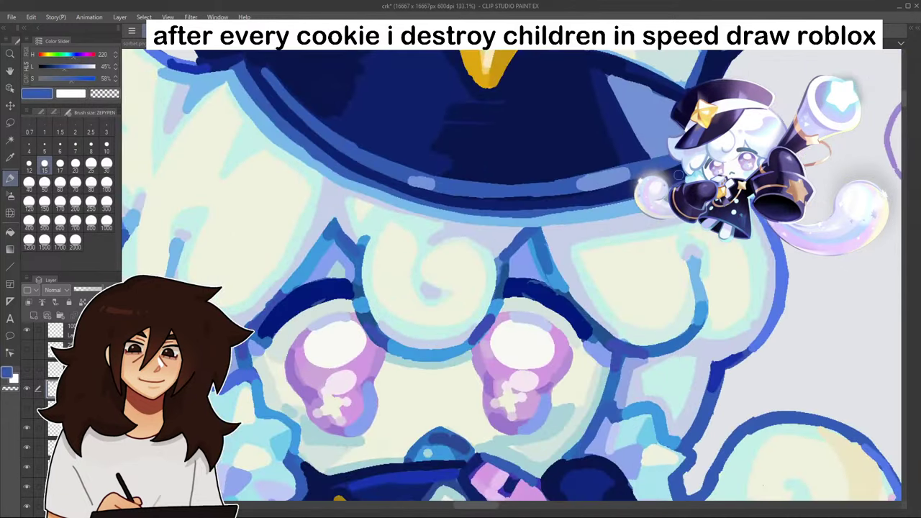
pyautogui.keyDown('alt'); pyautogui.click(307, 159); pyautogui.keyUp('alt')
pyautogui.keyDown('alt'); pyautogui.click(536, 214); pyautogui.keyUp('alt')
pyautogui.moveTo(524, 214); pyautogui.dragTo(638, 202)
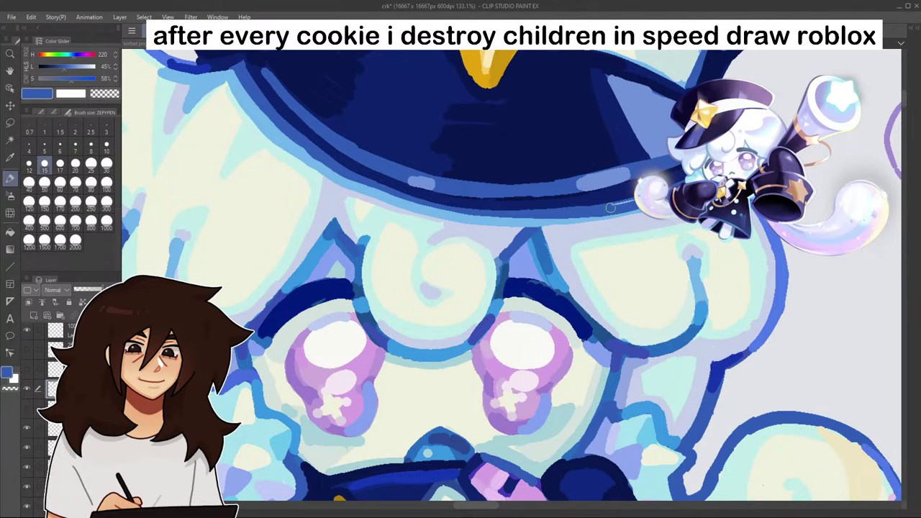
pyautogui.scroll(-15, 767, 173)
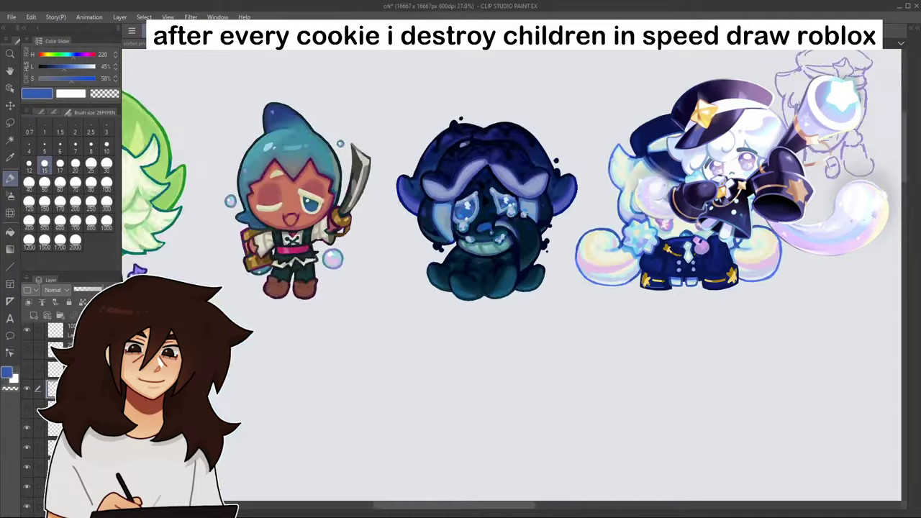
# - Sample the outline and shading blues of the pointed left hair tuft and touch up its outer edge
pyautogui.moveTo(814, 54); pyautogui.dragTo(611, 78)
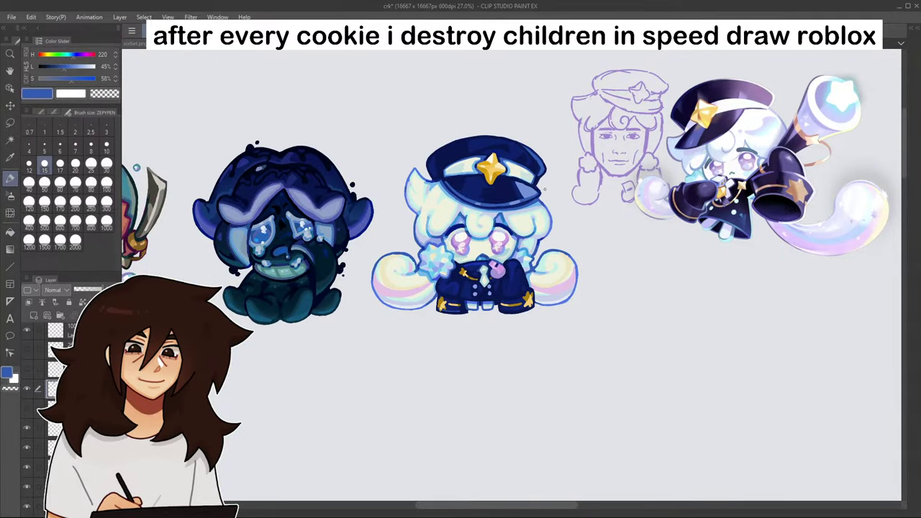
pyautogui.scroll(10, 544, 189)
pyautogui.keyDown('alt'); pyautogui.click(531, 180); pyautogui.keyUp('alt')
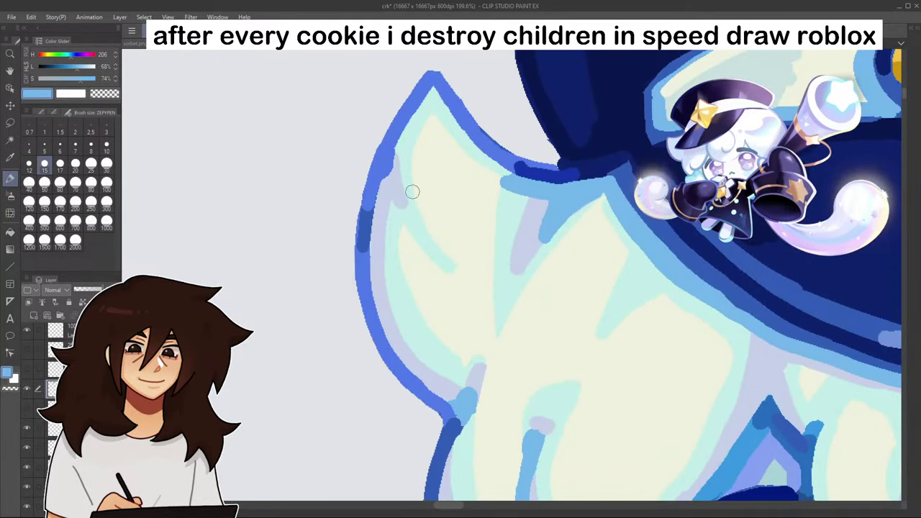
pyautogui.scroll(-10, 388, 172)
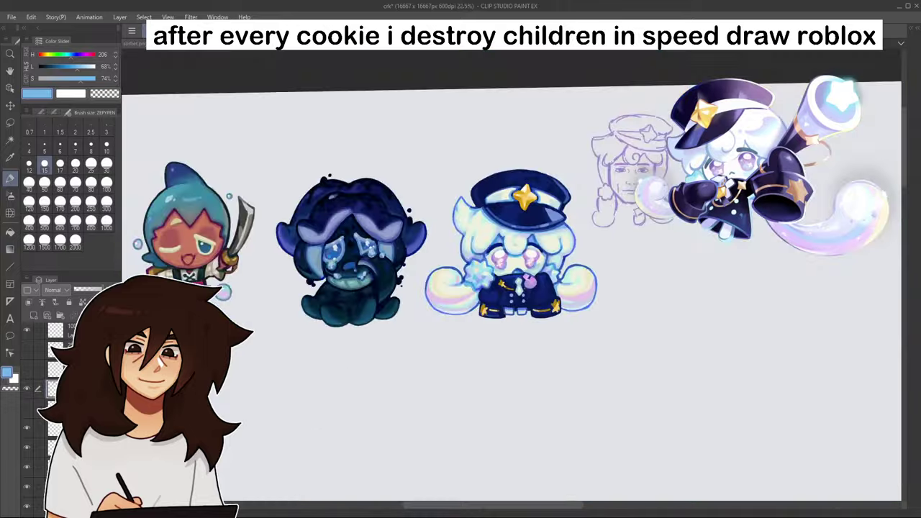
pyautogui.scroll(9, 482, 215)
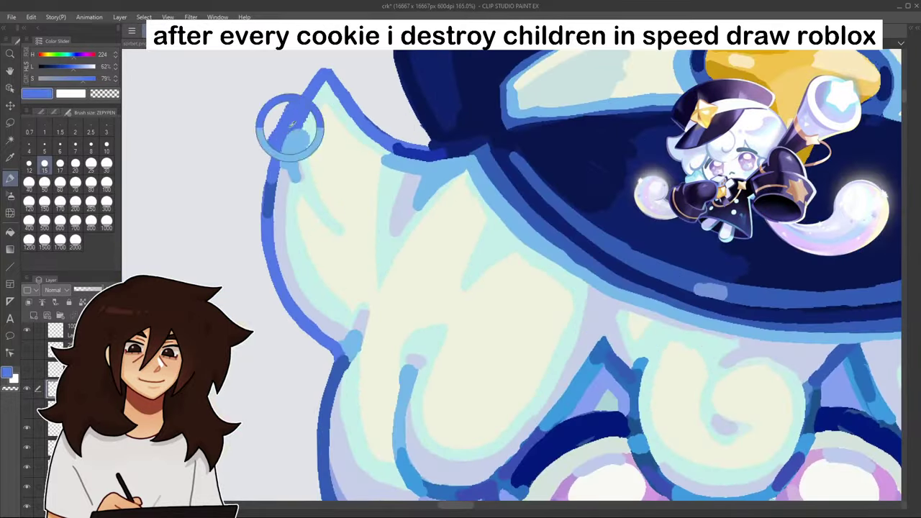
pyautogui.moveTo(291, 124); pyautogui.dragTo(274, 160)
pyautogui.keyDown('alt'); pyautogui.click(293, 157); pyautogui.keyUp('alt')
pyautogui.keyDown('alt'); pyautogui.click(312, 185); pyautogui.keyUp('alt')
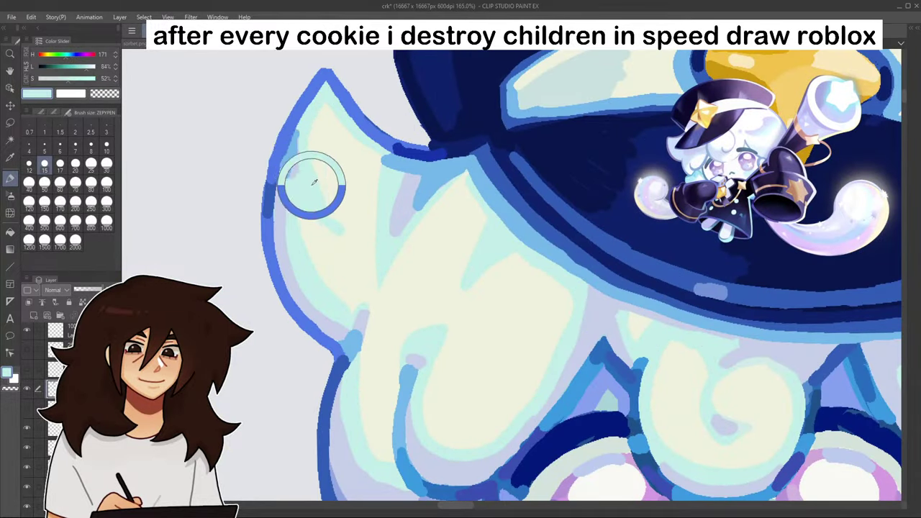
pyautogui.keyDown('alt'); pyautogui.click(302, 165); pyautogui.keyUp('alt')
pyautogui.keyDown('alt'); pyautogui.click(293, 165); pyautogui.keyUp('alt')
pyautogui.scroll(-8, 465, 256)
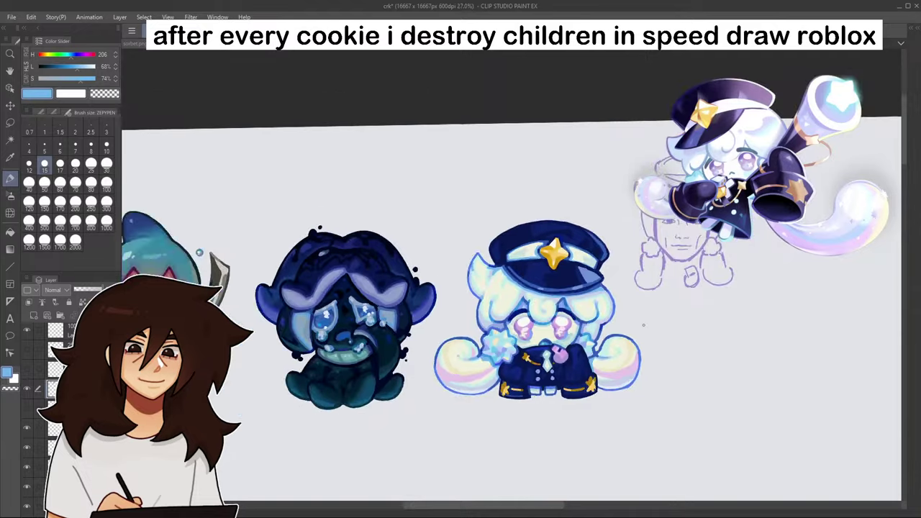
# - Sample the whistle's pinks and clean up its upper edges where they meet the blue outline
pyautogui.scroll(3, 627, 313)
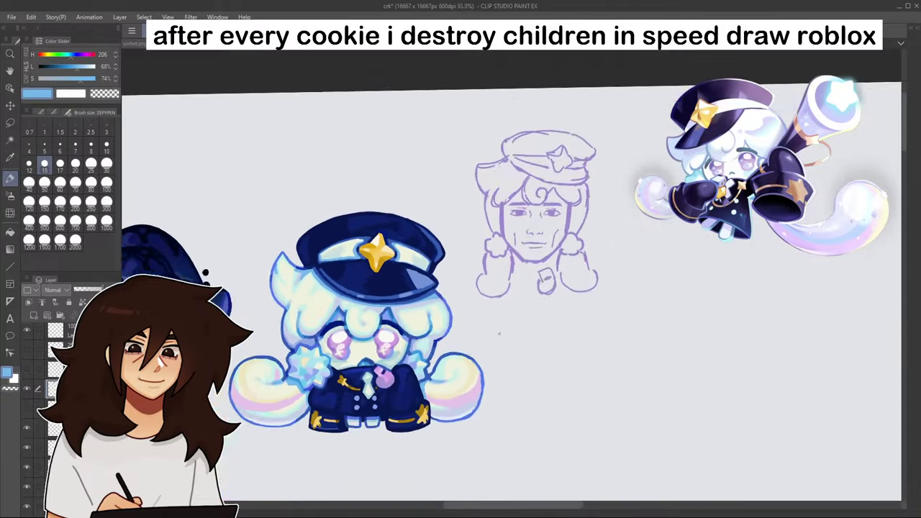
pyautogui.scroll(-1, 500, 334)
pyautogui.moveTo(454, 378); pyautogui.dragTo(538, 301)
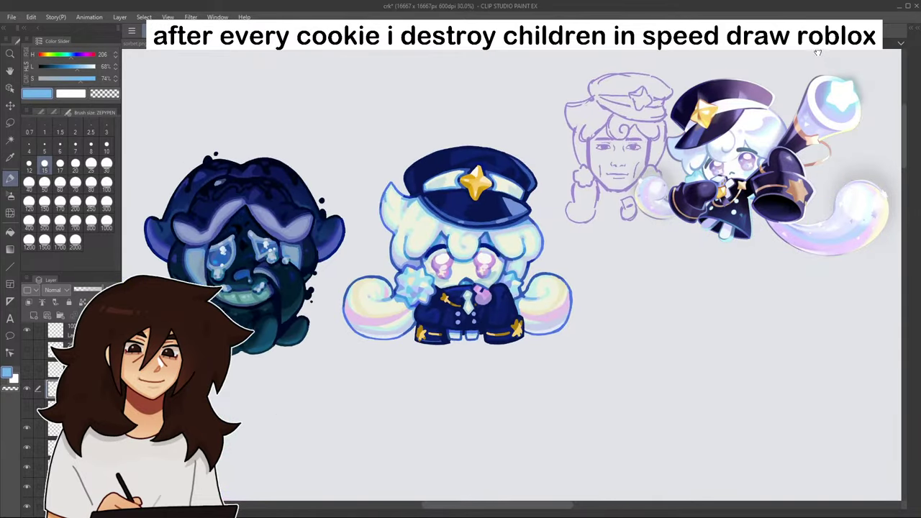
pyautogui.scroll(16, 513, 307)
pyautogui.keyDown('alt'); pyautogui.click(334, 206); pyautogui.keyUp('alt')
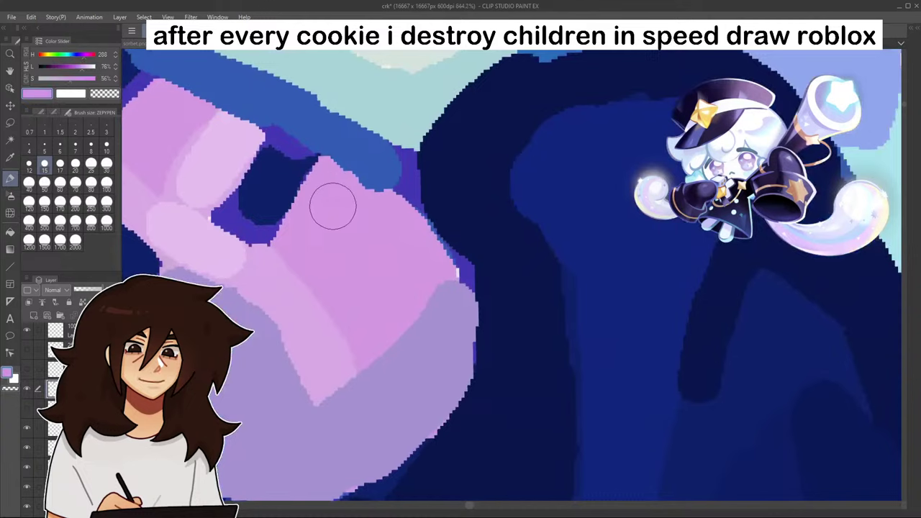
pyautogui.keyDown('alt'); pyautogui.click(289, 177); pyautogui.keyUp('alt')
pyautogui.keyDown('alt'); pyautogui.click(350, 185); pyautogui.keyUp('alt')
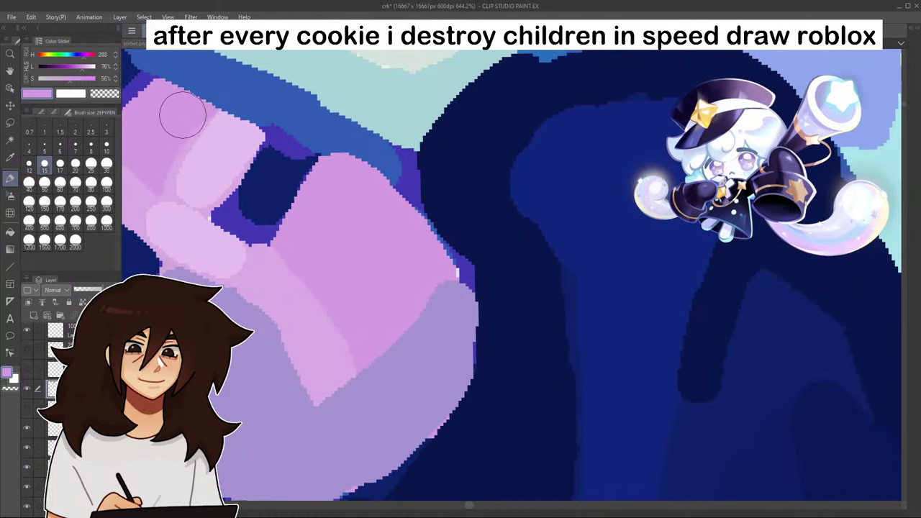
pyautogui.moveTo(181, 108)
pyautogui.mouseDown()
pyautogui.moveTo(245, 119)
pyautogui.moveTo(217, 105)
pyautogui.moveTo(245, 120)
pyautogui.mouseUp()
pyautogui.keyDown('alt'); pyautogui.click(223, 156); pyautogui.keyUp('alt')
pyautogui.scroll(-20, 231, 95)
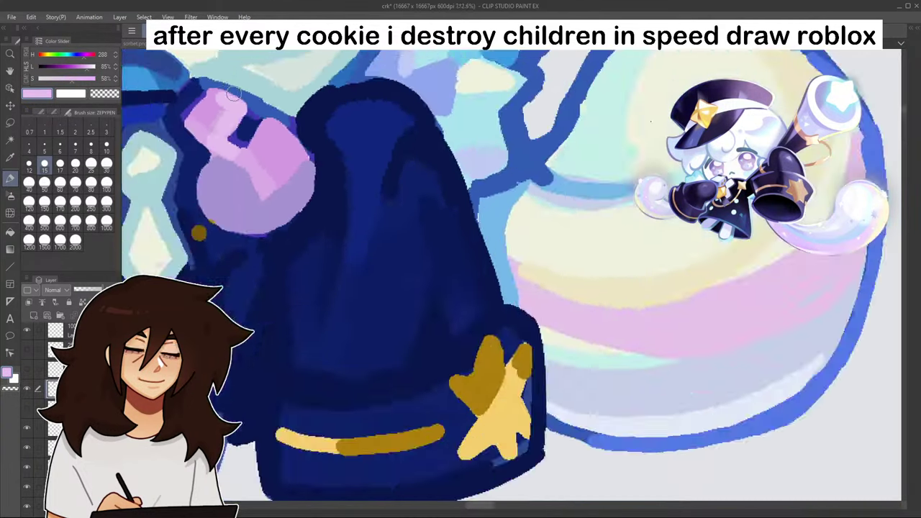
pyautogui.moveTo(819, 54); pyautogui.dragTo(815, 50)
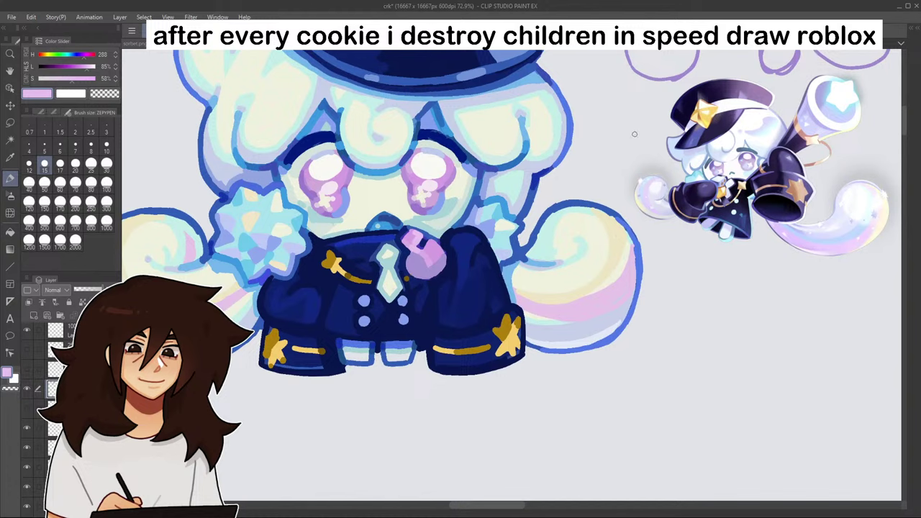
pyautogui.keyDown('alt'); pyautogui.click(410, 225); pyautogui.keyUp('alt')
pyautogui.keyDown('alt'); pyautogui.click(411, 227); pyautogui.keyUp('alt')
pyautogui.keyDown('alt'); pyautogui.click(418, 152); pyautogui.keyUp('alt')
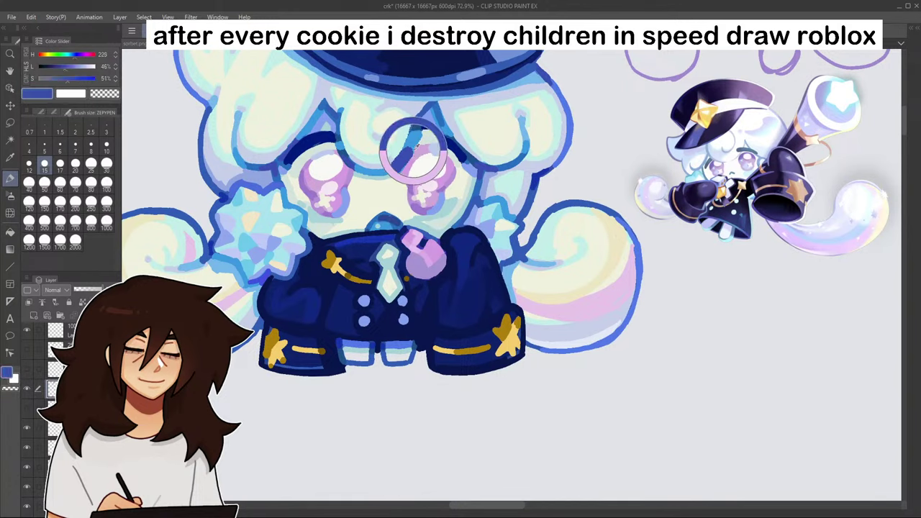
pyautogui.keyDown('alt'); pyautogui.click(412, 147); pyautogui.keyUp('alt')
pyautogui.scroll(-5, 432, 237)
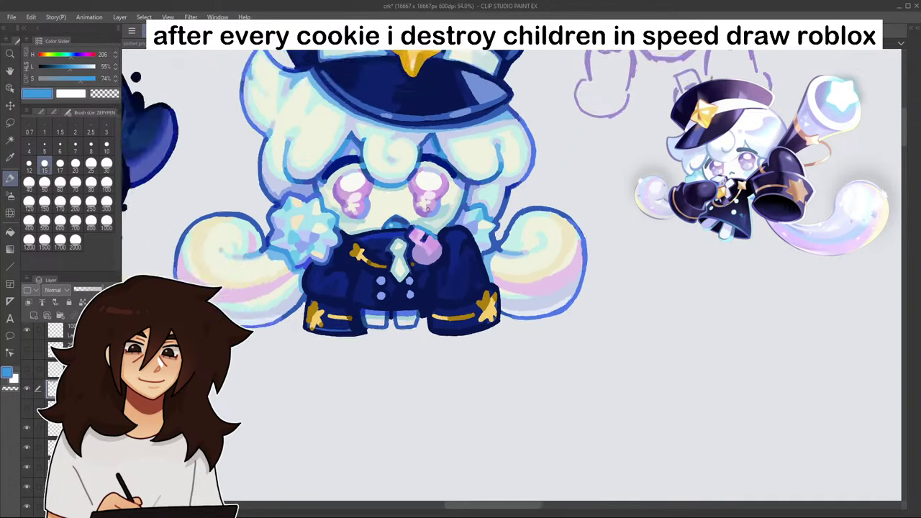
pyautogui.scroll(3, 449, 211)
pyautogui.scroll(6, 397, 232)
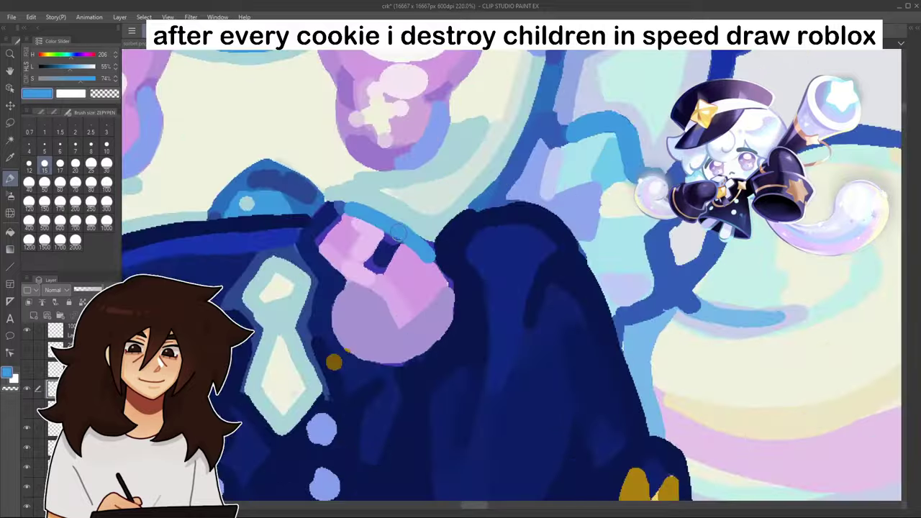
pyautogui.hotkey('ctrl', 'z')
# - Sample the darker blue from the mouth's outline and retouch the outline above the pink whistle
pyautogui.keyDown('alt'); pyautogui.click(309, 208); pyautogui.keyUp('alt')
pyautogui.keyDown('alt'); pyautogui.click(308, 199); pyautogui.keyUp('alt')
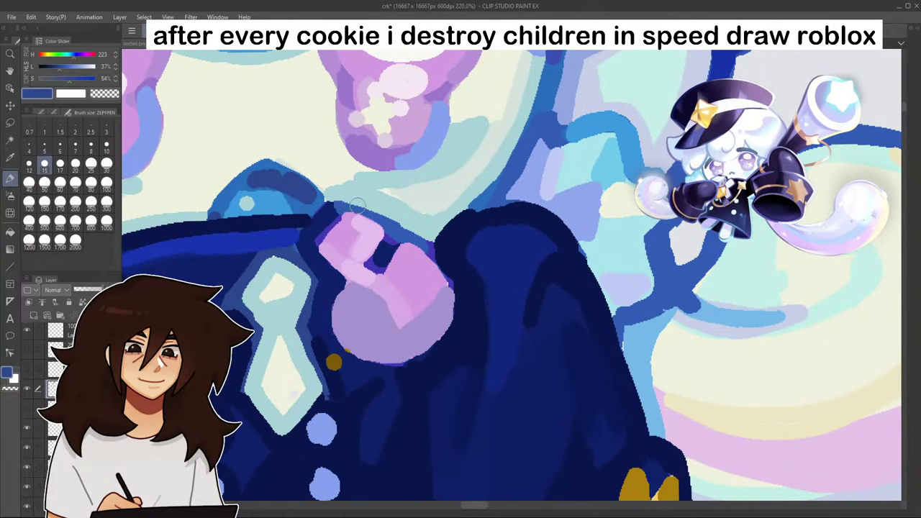
pyautogui.moveTo(347, 206); pyautogui.dragTo(365, 215)
pyautogui.scroll(-4, 365, 213)
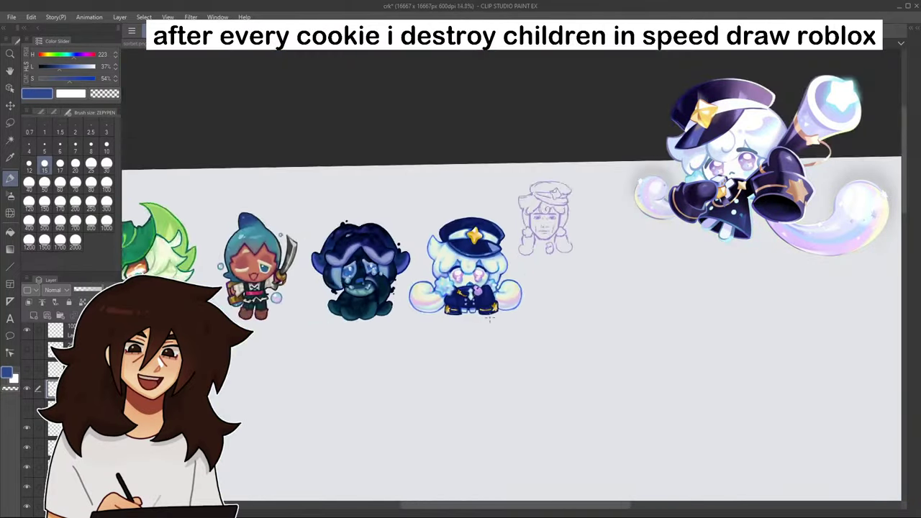
# - Sample the iris purple, adjust it to 61% luminosity and 62% saturation, and paint it along the side edges of both eyes
pyautogui.scroll(10, 489, 319)
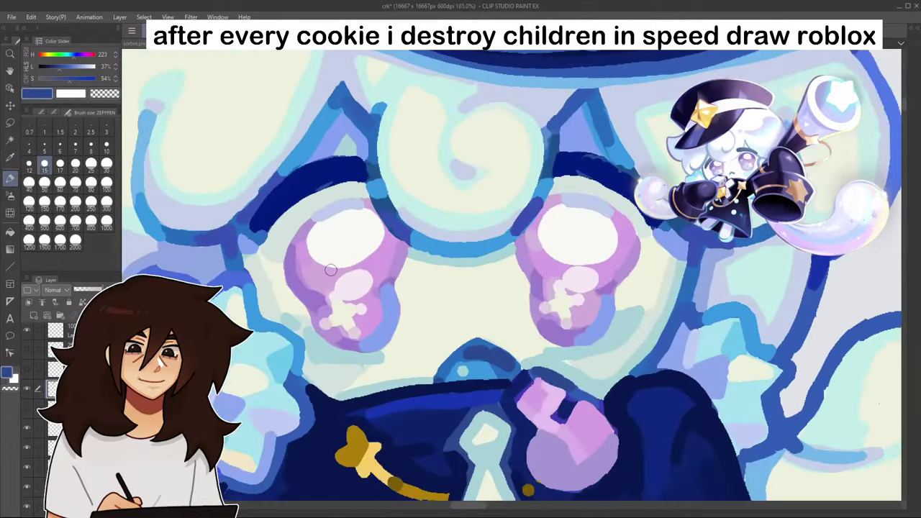
pyautogui.keyDown('alt'); pyautogui.click(315, 302); pyautogui.keyUp('alt')
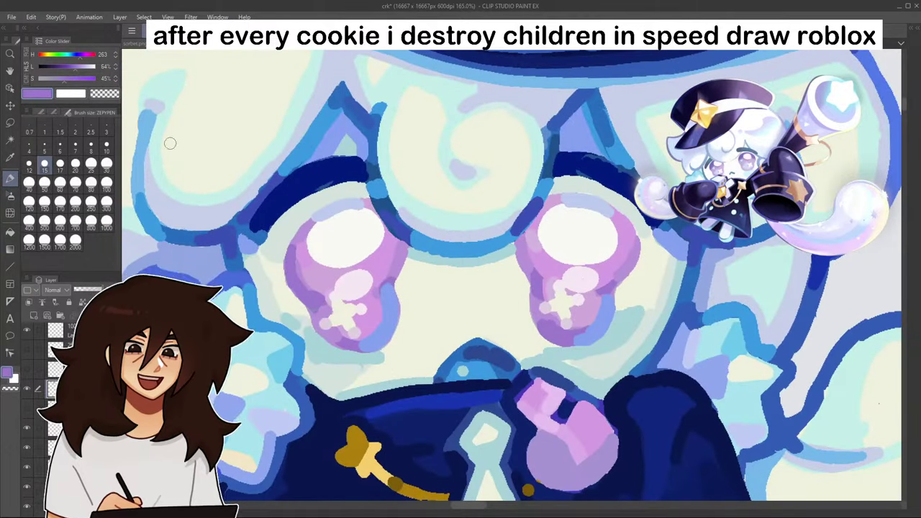
pyautogui.click(73, 79)
pyautogui.click(73, 67)
pyautogui.moveTo(295, 268); pyautogui.dragTo(311, 303)
pyautogui.moveTo(381, 290); pyautogui.dragTo(396, 247)
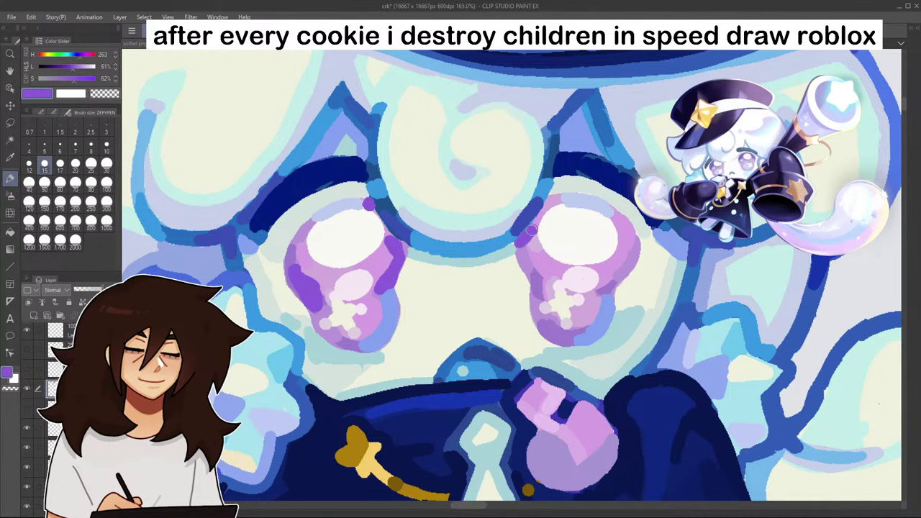
pyautogui.moveTo(531, 233)
pyautogui.mouseDown()
pyautogui.moveTo(551, 198)
pyautogui.moveTo(522, 263)
pyautogui.moveTo(539, 290)
pyautogui.mouseUp()
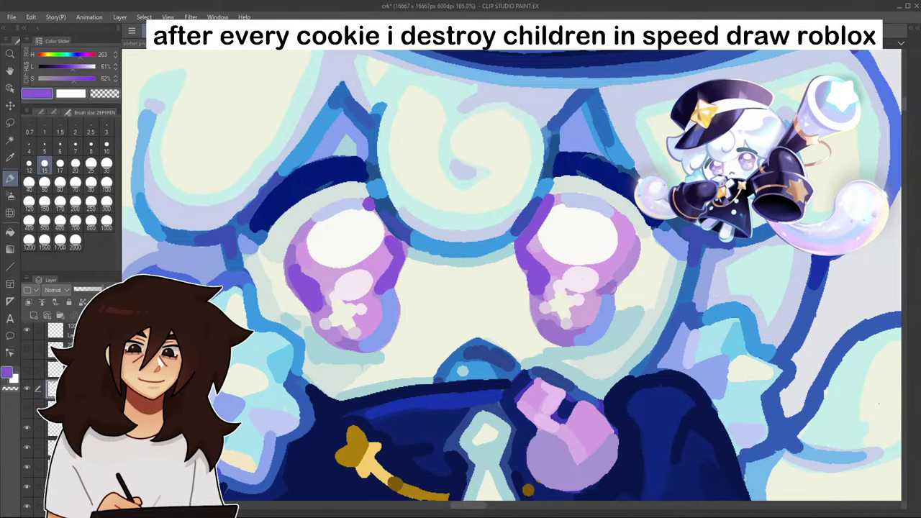
pyautogui.moveTo(601, 292)
pyautogui.mouseDown()
pyautogui.moveTo(612, 299)
pyautogui.moveTo(627, 277)
pyautogui.moveTo(632, 237)
pyautogui.mouseUp()
# - Shade the lower tips of both irises with the same saturated purple
pyautogui.scroll(-2, 632, 234)
pyautogui.scroll(-17, 632, 235)
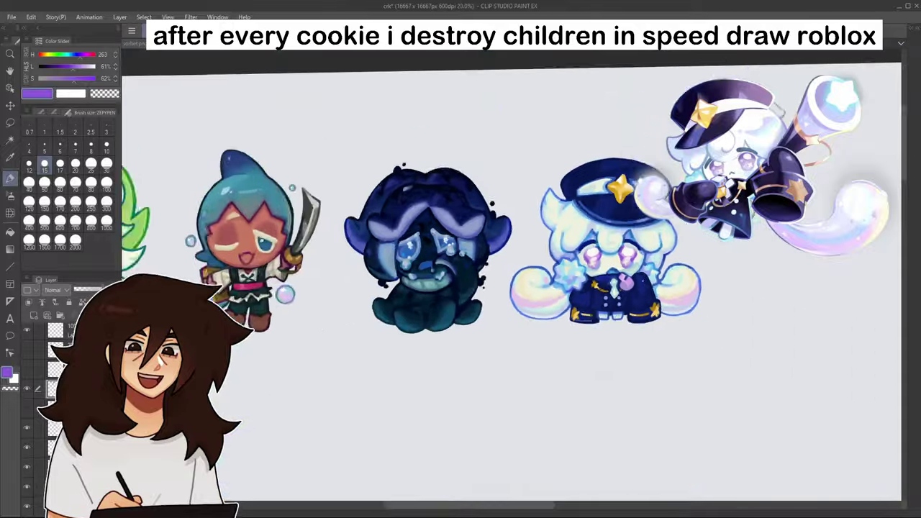
pyautogui.scroll(16, 645, 248)
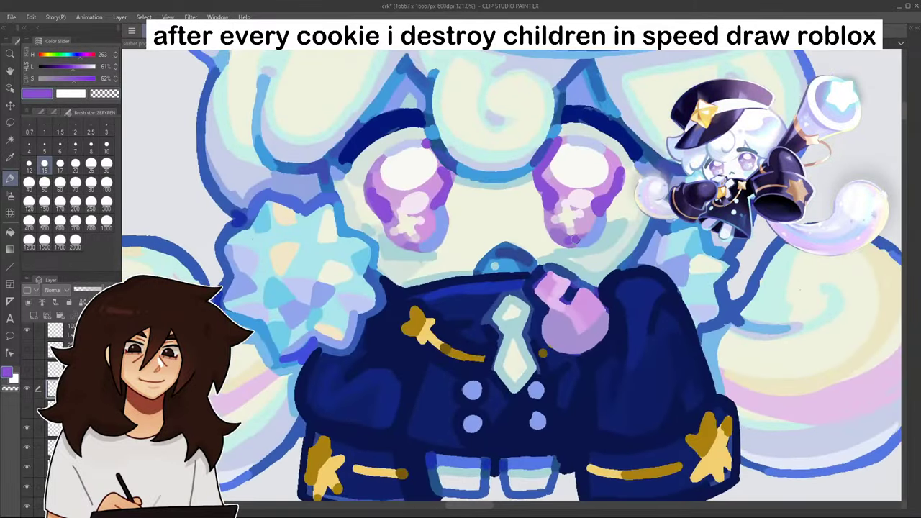
pyautogui.moveTo(575, 240); pyautogui.dragTo(581, 236)
pyautogui.moveTo(412, 247); pyautogui.dragTo(424, 247)
# - Repaint the cross-shaped sparkles in both eyes with the hair's pale aqua, and sample the light periwinkle shade from the hair
pyautogui.keyDown('alt'); pyautogui.click(408, 226); pyautogui.keyUp('alt')
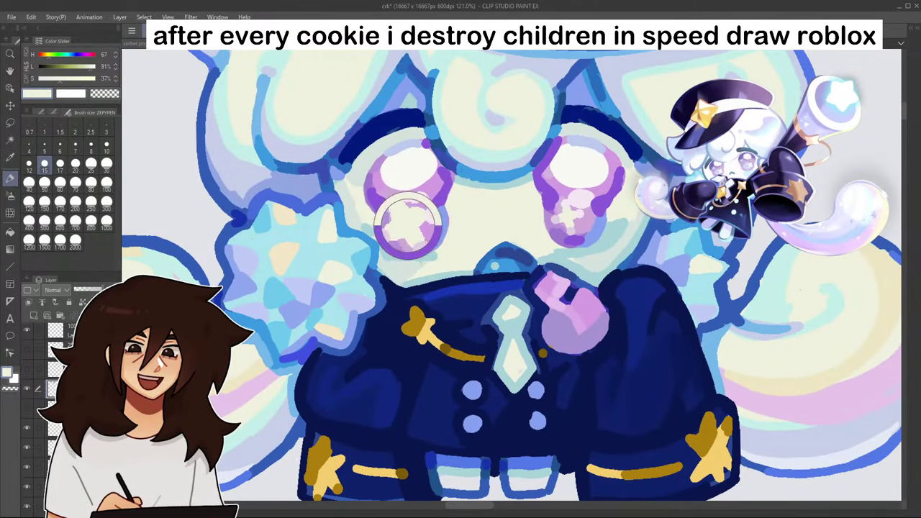
pyautogui.keyDown('alt'); pyautogui.click(470, 151); pyautogui.keyUp('alt')
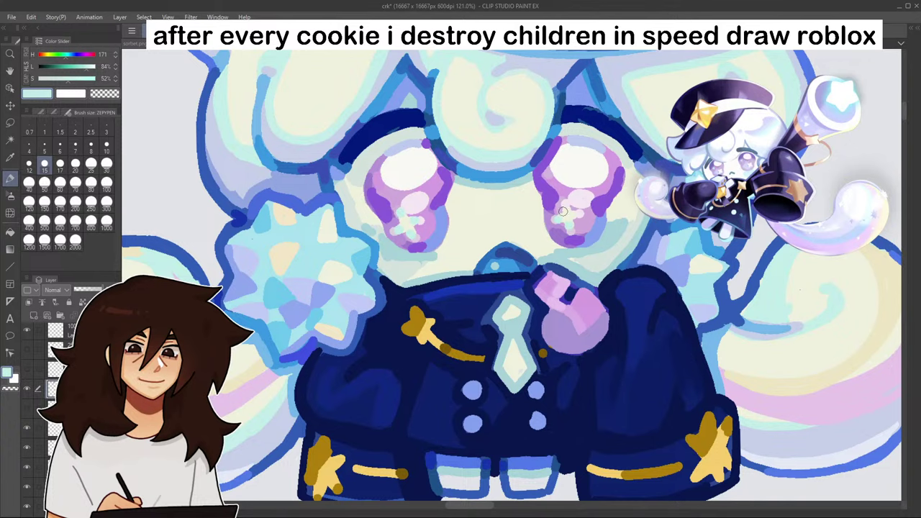
pyautogui.scroll(-8, 563, 211)
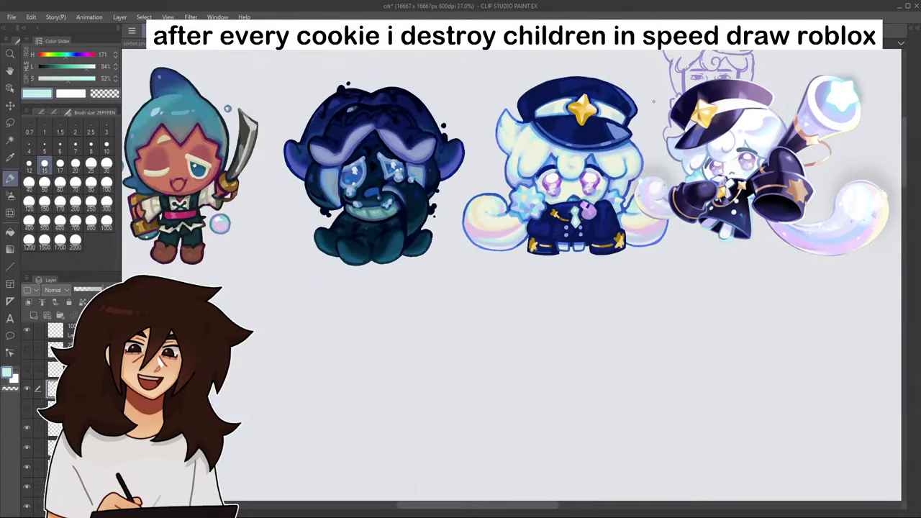
pyautogui.scroll(5, 653, 102)
pyautogui.keyDown('alt'); pyautogui.click(479, 240); pyautogui.keyUp('alt')
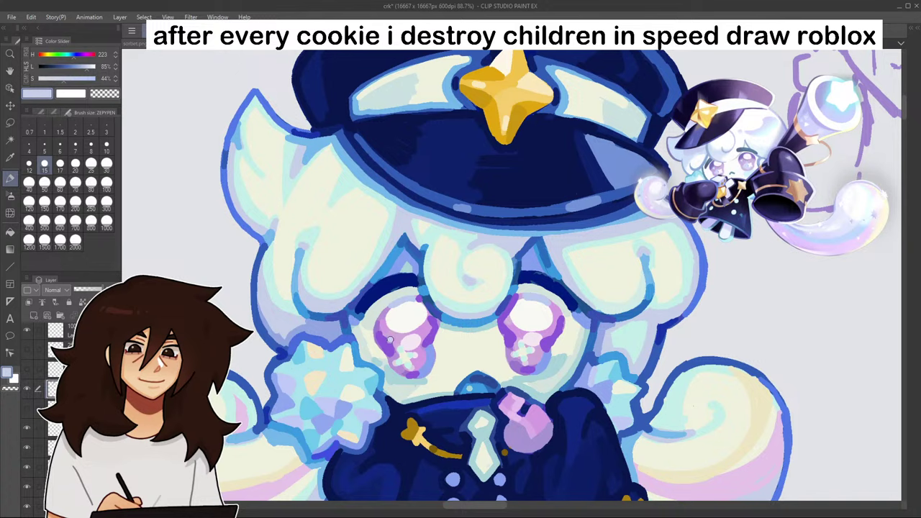
# - Examine the whole painted character beside its sketch and the neighbouring cookie to judge the eyes and overall colours
pyautogui.scroll(-6, 514, 332)
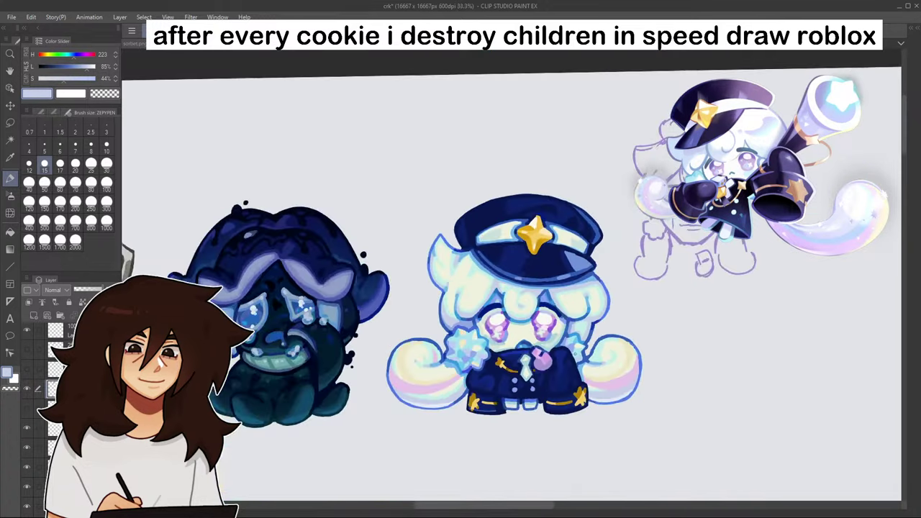
pyautogui.scroll(3, 595, 376)
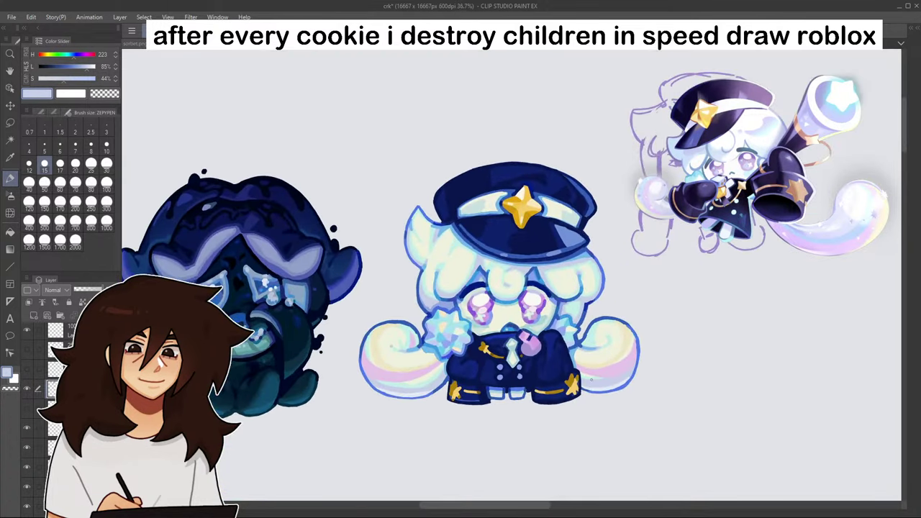
pyautogui.scroll(-2, 612, 322)
pyautogui.moveTo(578, 369); pyautogui.dragTo(505, 286)
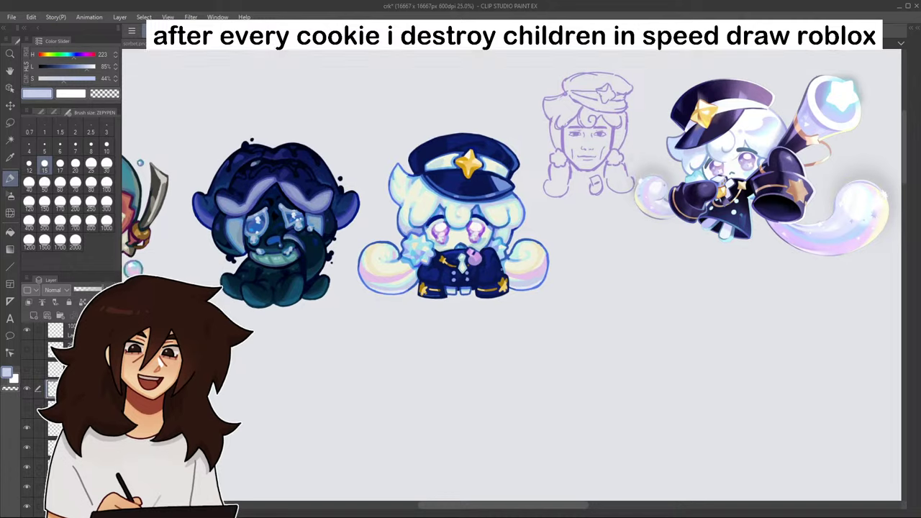
pyautogui.scroll(-3, 501, 290)
pyautogui.scroll(3, 504, 286)
pyautogui.scroll(5, 505, 284)
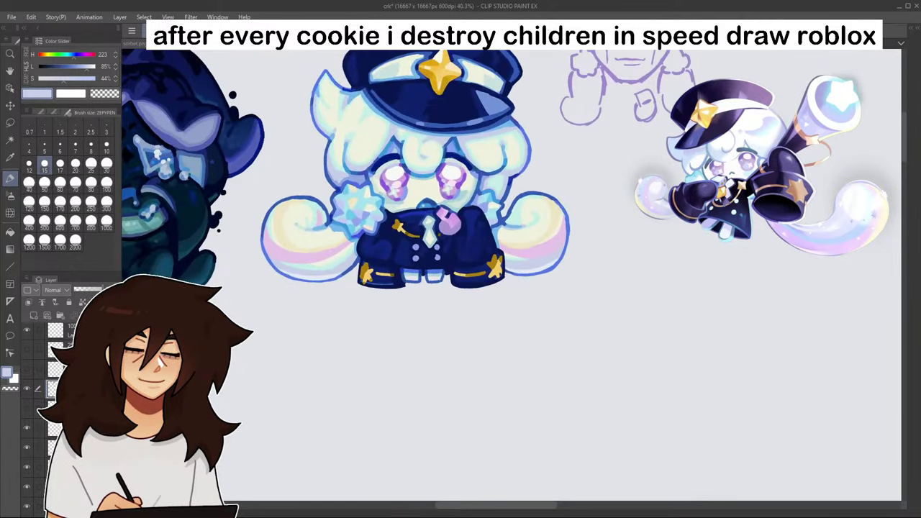
pyautogui.scroll(-4, 822, 52)
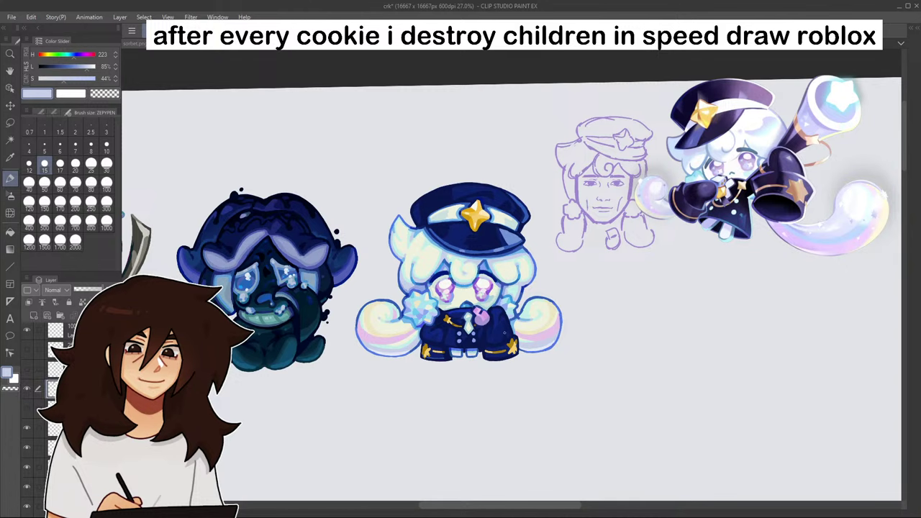
# - Sample the cream and pale aqua of the pointed left hair tuft and touch up the shading inside its outer edge
pyautogui.scroll(10, 407, 229)
pyautogui.keyDown('alt'); pyautogui.click(409, 232); pyautogui.keyUp('alt')
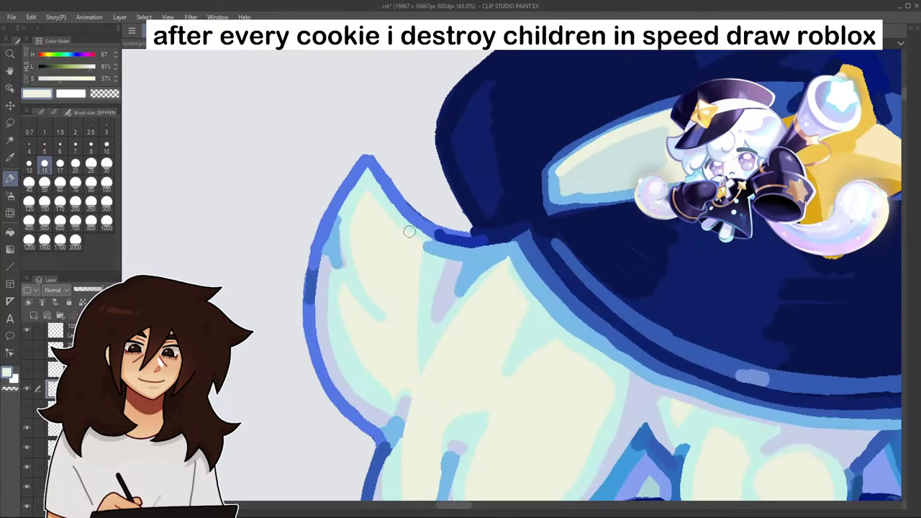
pyautogui.keyDown('alt'); pyautogui.click(429, 251); pyautogui.keyUp('alt')
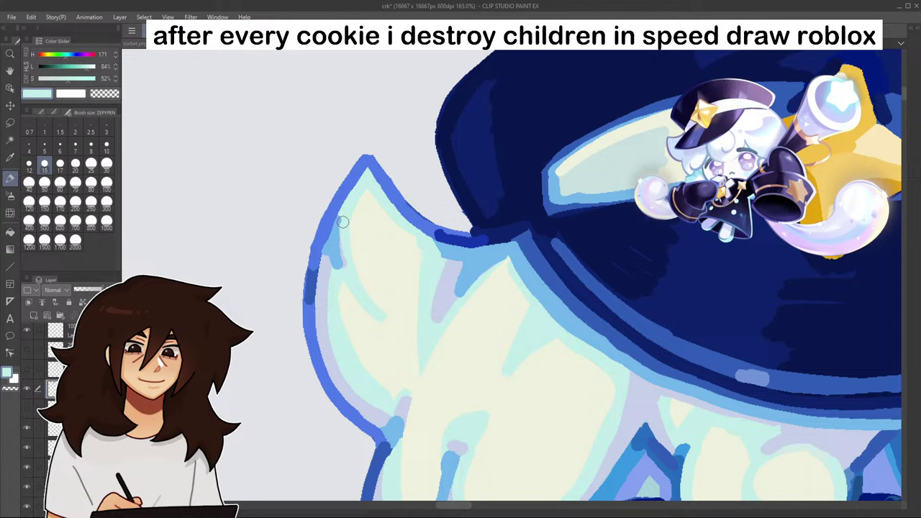
pyautogui.moveTo(342, 223); pyautogui.dragTo(347, 270)
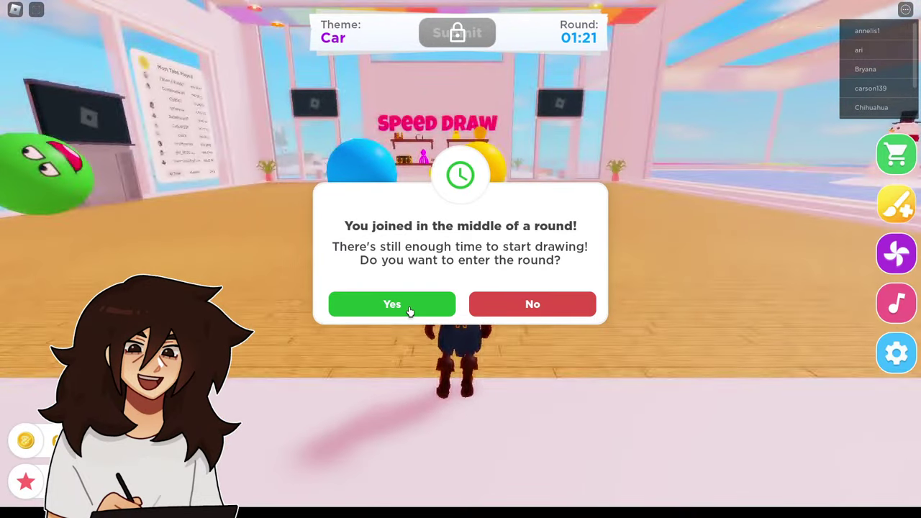
# - Switch to Speed Draw in Roblox, enter the running Car round, and draw a filled pinkish-red car body across the canvas centre
pyautogui.click(339, 347)
pyautogui.click(405, 489)
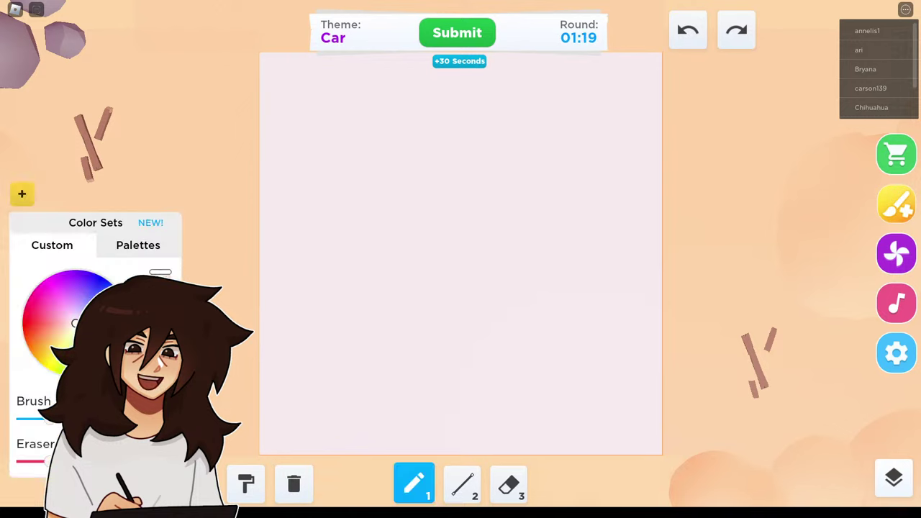
pyautogui.click(43, 319)
pyautogui.moveTo(344, 209)
pyautogui.mouseDown()
pyautogui.moveTo(554, 230)
pyautogui.moveTo(557, 270)
pyautogui.moveTo(590, 283)
pyautogui.moveTo(604, 313)
pyautogui.moveTo(375, 309)
pyautogui.moveTo(347, 267)
pyautogui.moveTo(341, 227)
pyautogui.moveTo(382, 219)
pyautogui.moveTo(518, 229)
pyautogui.mouseUp()
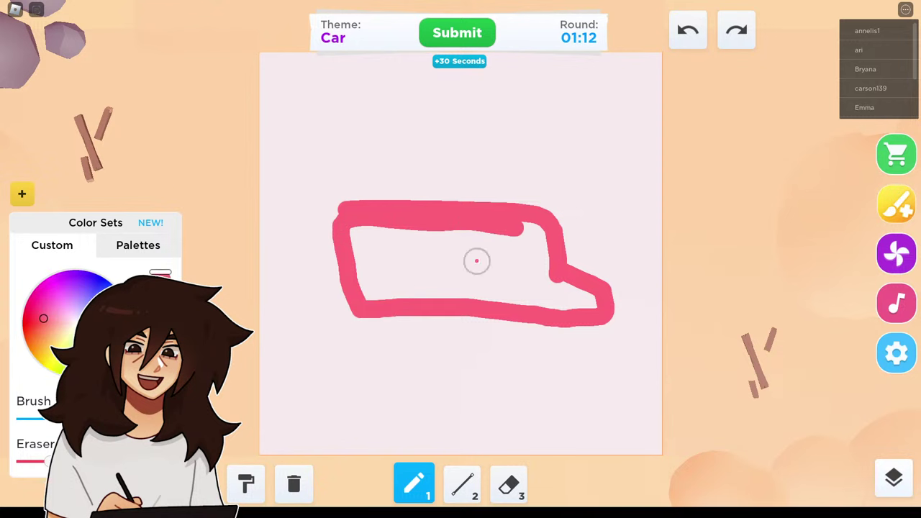
pyautogui.moveTo(367, 236)
pyautogui.mouseDown()
pyautogui.moveTo(368, 298)
pyautogui.moveTo(587, 293)
pyautogui.moveTo(546, 298)
pyautogui.moveTo(588, 300)
pyautogui.moveTo(541, 270)
pyautogui.moveTo(527, 228)
pyautogui.moveTo(549, 270)
pyautogui.moveTo(536, 251)
pyautogui.moveTo(495, 244)
pyautogui.moveTo(529, 257)
pyautogui.moveTo(453, 243)
pyautogui.moveTo(398, 240)
pyautogui.moveTo(381, 250)
pyautogui.moveTo(503, 277)
pyautogui.moveTo(430, 246)
pyautogui.moveTo(419, 306)
pyautogui.moveTo(519, 307)
pyautogui.moveTo(458, 317)
pyautogui.mouseUp()
# - Add two dark maroon wheels beneath the car body and a long near-white window on its upper half
pyautogui.click(160, 320)
pyautogui.moveTo(573, 335)
pyautogui.mouseDown()
pyautogui.moveTo(584, 325)
pyautogui.moveTo(558, 339)
pyautogui.mouseUp()
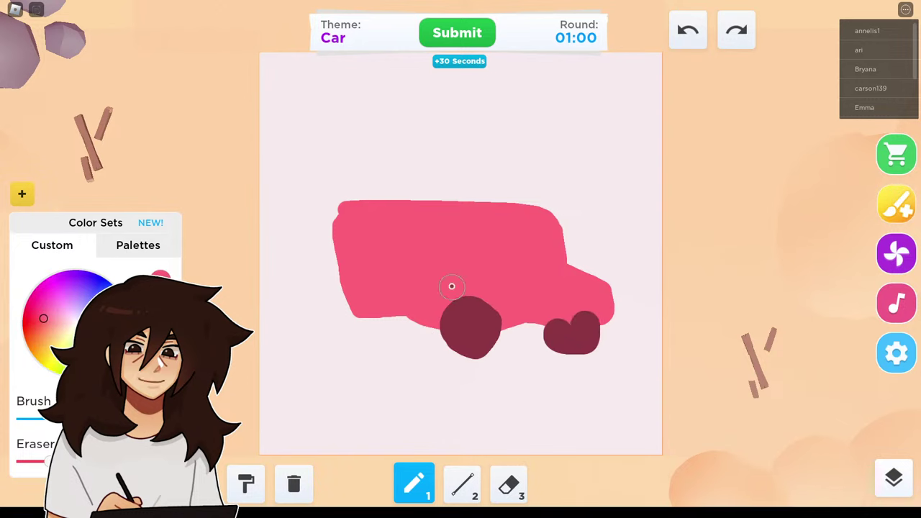
pyautogui.click(75, 321)
pyautogui.click(161, 277)
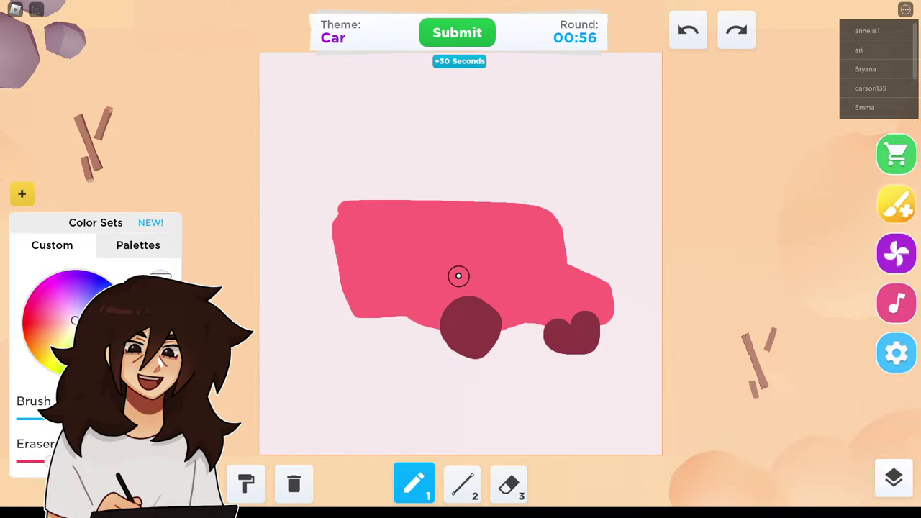
pyautogui.moveTo(430, 229)
pyautogui.mouseDown()
pyautogui.moveTo(472, 257)
pyautogui.moveTo(552, 252)
pyautogui.moveTo(481, 237)
pyautogui.moveTo(418, 240)
pyautogui.moveTo(442, 244)
pyautogui.moveTo(441, 253)
pyautogui.moveTo(430, 238)
pyautogui.moveTo(421, 243)
pyautogui.moveTo(423, 263)
pyautogui.moveTo(419, 240)
pyautogui.moveTo(431, 222)
pyautogui.moveTo(501, 243)
pyautogui.mouseUp()
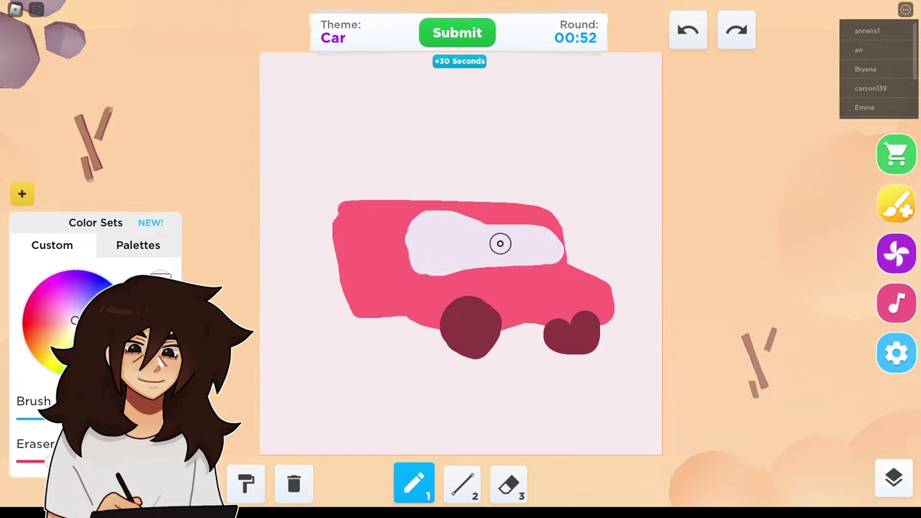
# - Paint a yellow number 75 on the rear of the car and set the brush colour to pinkish red
pyautogui.click(48, 355)
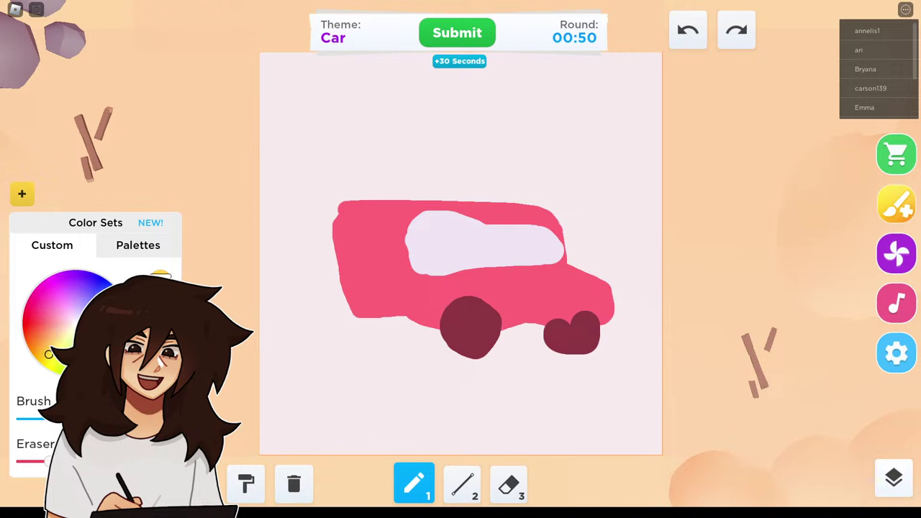
pyautogui.moveTo(354, 275); pyautogui.dragTo(355, 326)
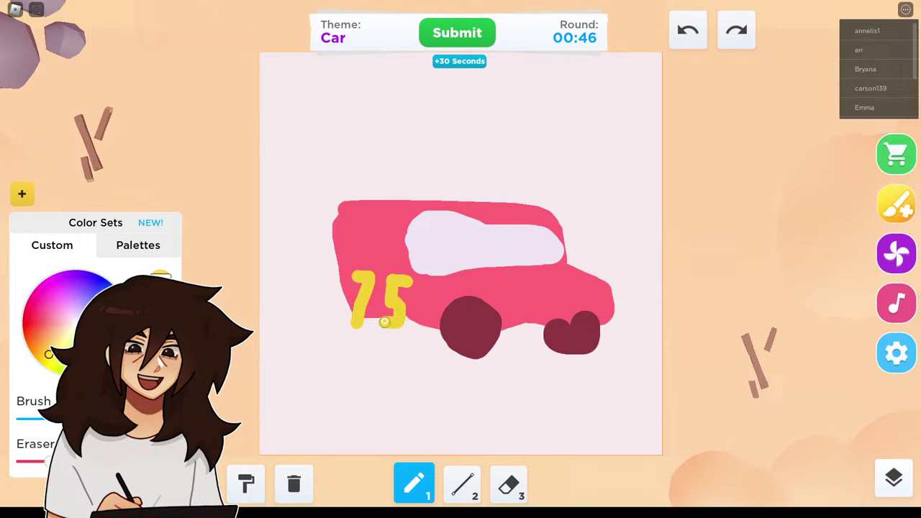
pyautogui.click(42, 324)
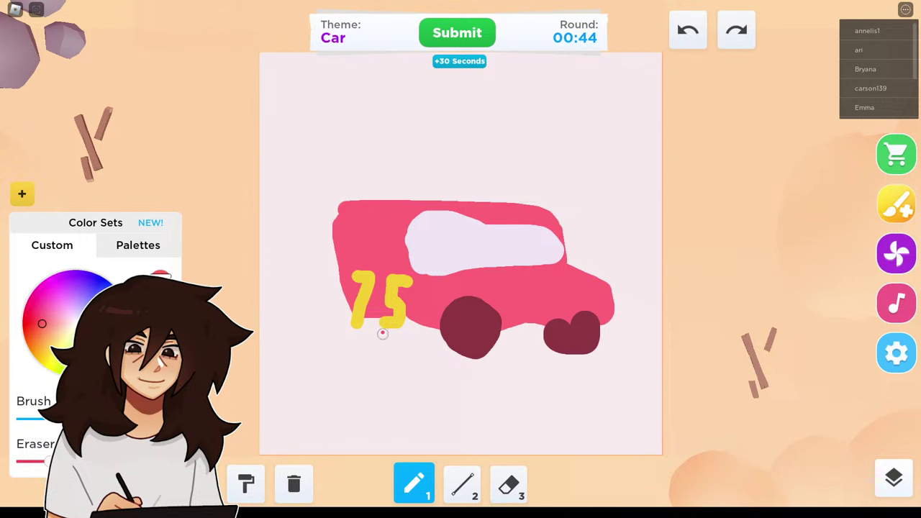
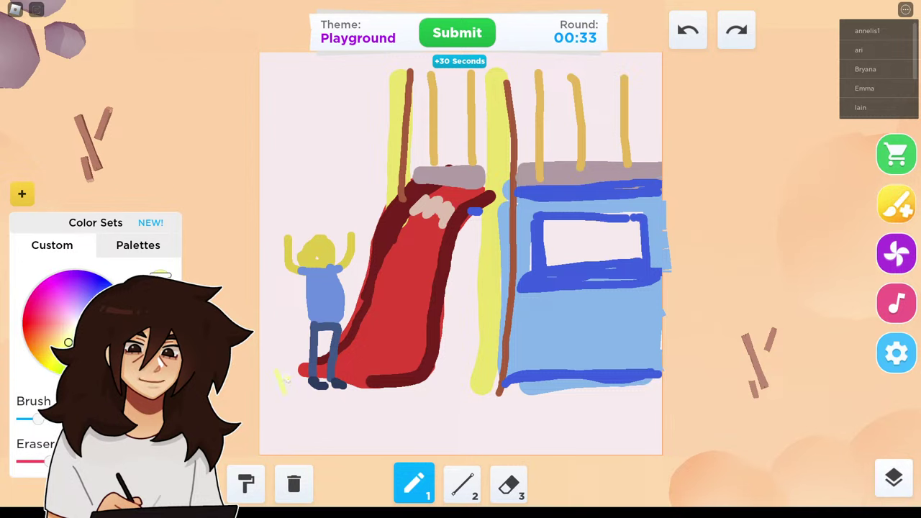
# - Draw yellow-green grass tufts beside the child, at the base of the yellow post, and below the blue playhouse
pyautogui.moveTo(278, 372); pyautogui.dragTo(296, 411)
pyautogui.click(71, 344)
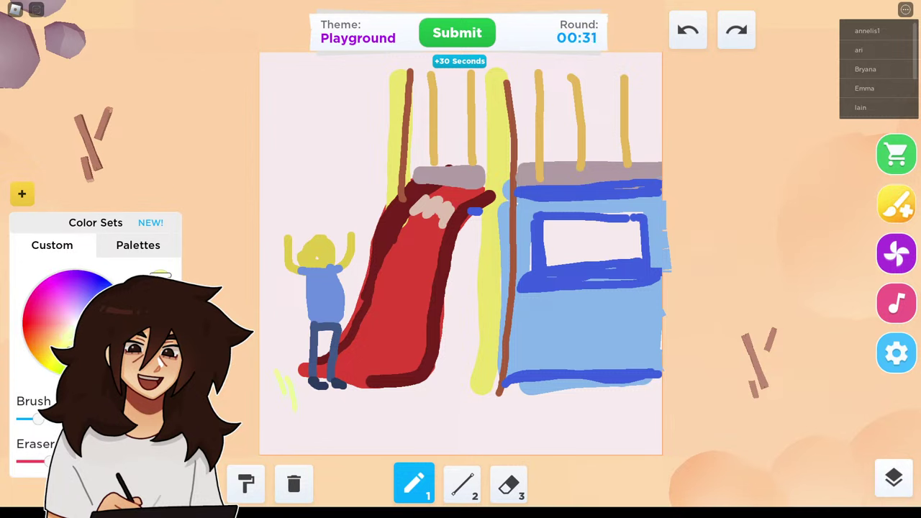
pyautogui.moveTo(268, 381)
pyautogui.mouseDown()
pyautogui.moveTo(288, 406)
pyautogui.moveTo(306, 393)
pyautogui.moveTo(297, 415)
pyautogui.mouseUp()
pyautogui.moveTo(451, 370); pyautogui.dragTo(480, 403)
pyautogui.moveTo(570, 402)
pyautogui.mouseDown()
pyautogui.moveTo(581, 423)
pyautogui.moveTo(594, 424)
pyautogui.mouseUp()
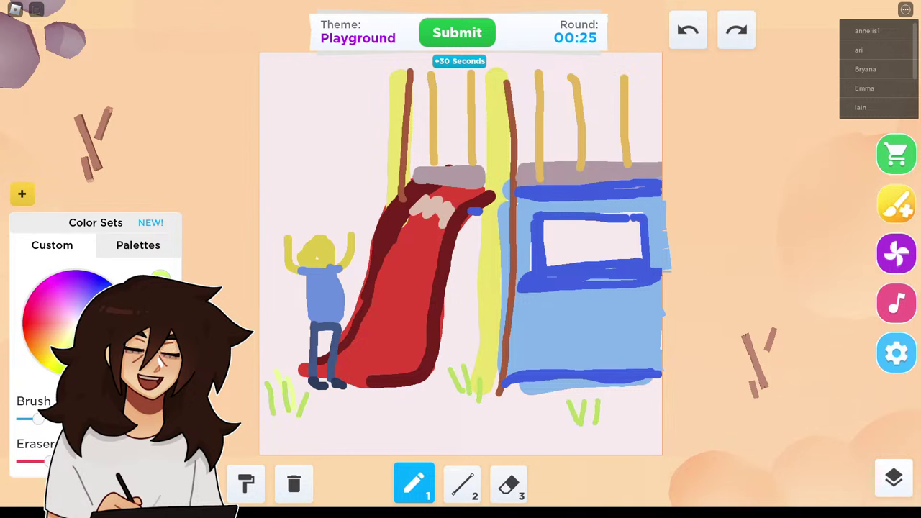
# - Give the yellow-headed child by the slide two dark eyes and an open smile
pyautogui.click(310, 250)
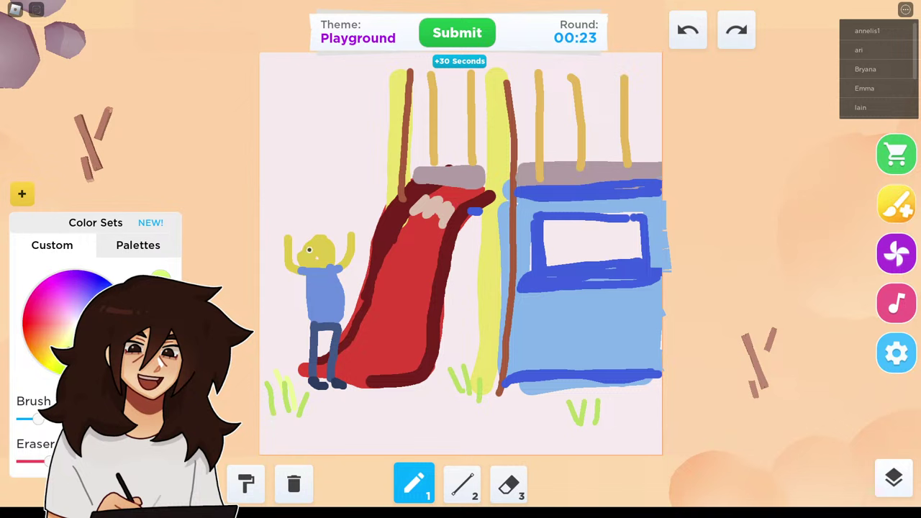
pyautogui.click(322, 246)
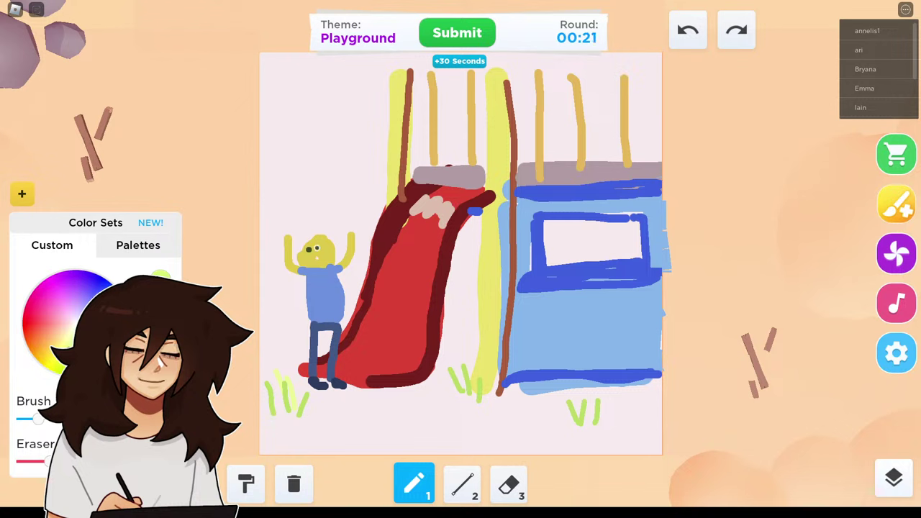
pyautogui.moveTo(324, 250)
pyautogui.mouseDown()
pyautogui.moveTo(308, 256)
pyautogui.moveTo(326, 260)
pyautogui.mouseUp()
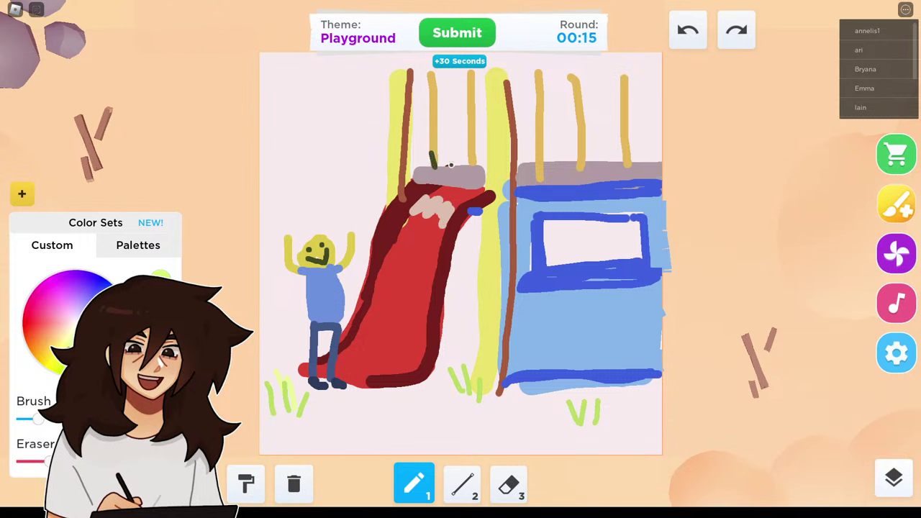
# - Outline the grey platforms above the slide and playhouse and the edges of the playhouse window in dark green
pyautogui.moveTo(446, 164)
pyautogui.mouseDown()
pyautogui.moveTo(481, 168)
pyautogui.moveTo(488, 194)
pyautogui.mouseUp()
pyautogui.moveTo(517, 164)
pyautogui.mouseDown()
pyautogui.moveTo(523, 189)
pyautogui.moveTo(560, 161)
pyautogui.moveTo(651, 161)
pyautogui.mouseUp()
pyautogui.moveTo(525, 190); pyautogui.dragTo(640, 184)
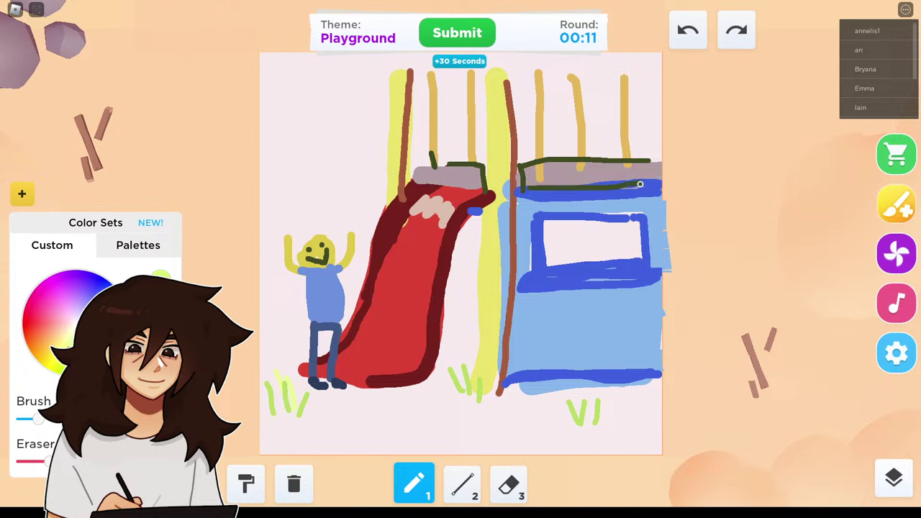
pyautogui.moveTo(533, 220); pyautogui.dragTo(543, 234)
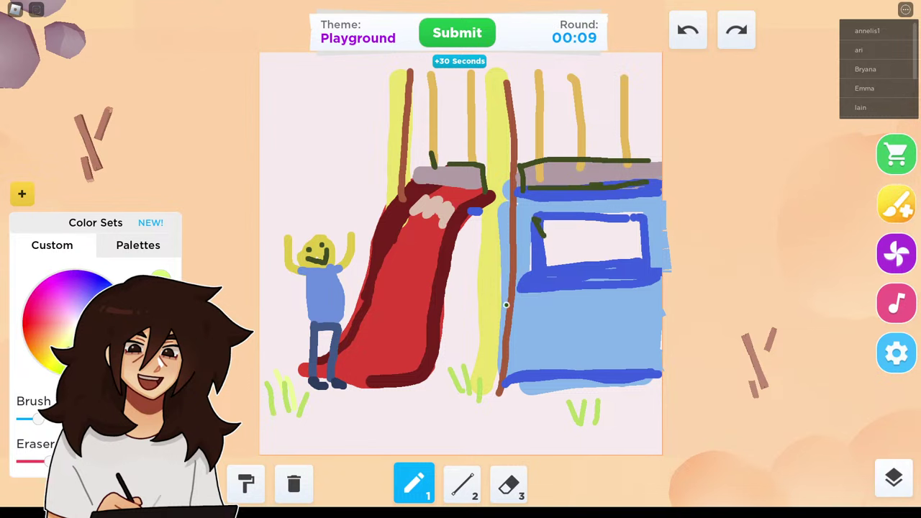
pyautogui.moveTo(634, 214)
pyautogui.mouseDown()
pyautogui.moveTo(643, 239)
pyautogui.moveTo(627, 266)
pyautogui.mouseUp()
pyautogui.moveTo(545, 272); pyautogui.dragTo(546, 278)
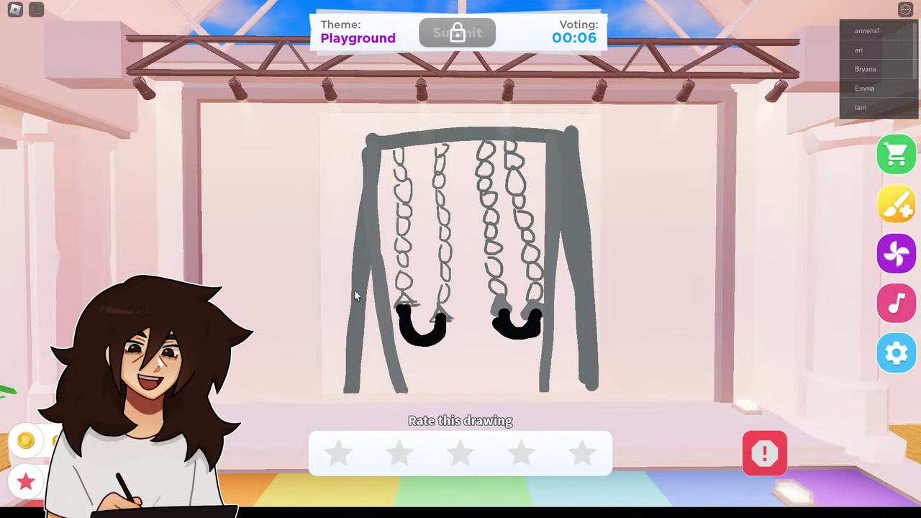
# - Rate the Playground drawings: four stars for the swings, two for the "Oh." slide, four for the loose line sketch, three for the black grid
pyautogui.click(465, 448)
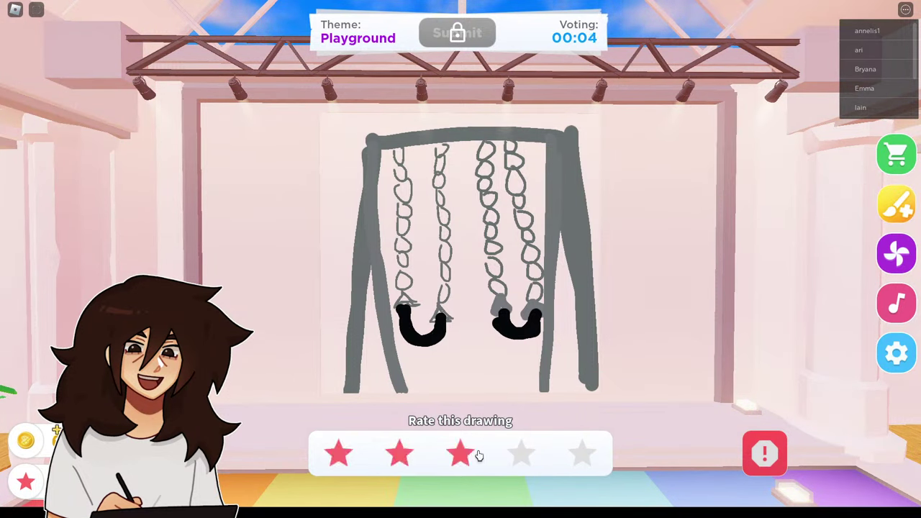
pyautogui.click(521, 450)
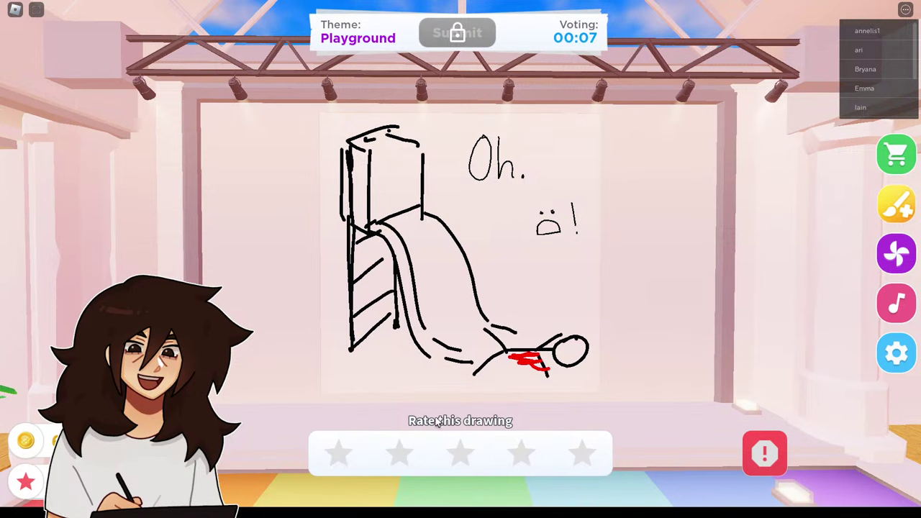
pyautogui.click(387, 455)
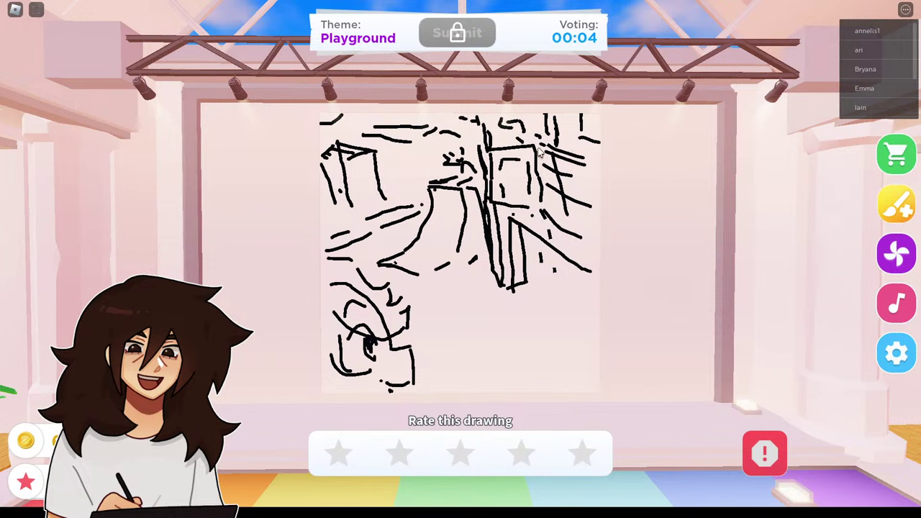
pyautogui.click(523, 455)
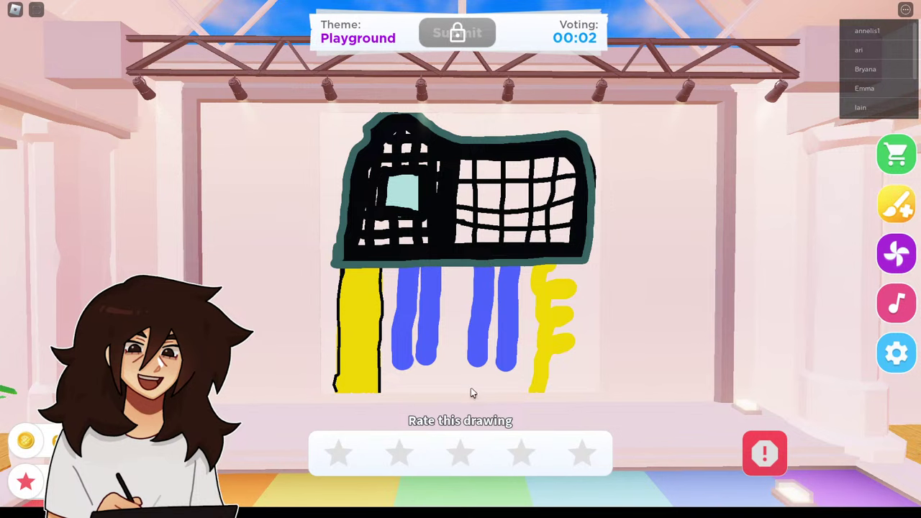
pyautogui.click(458, 455)
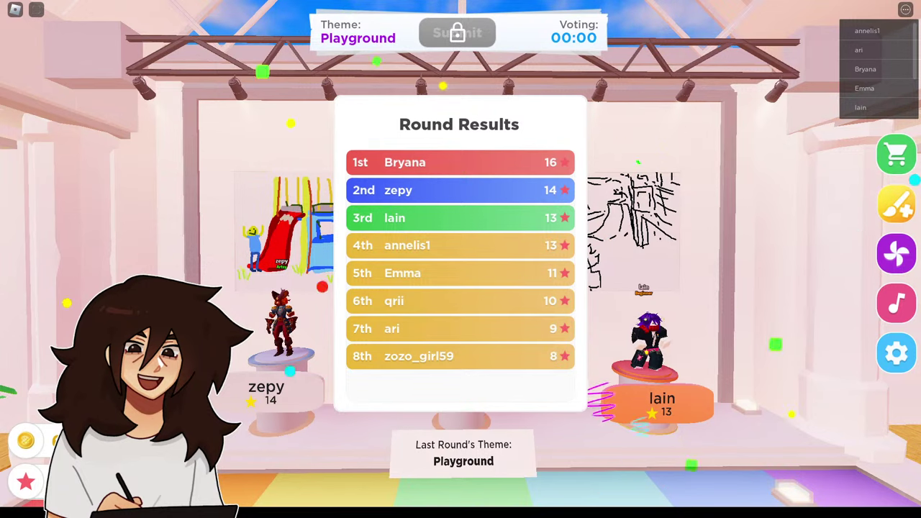
# - Close Roblox and return to the row of cookie drawings in Clip Studio Paint
pyautogui.click(908, 5)
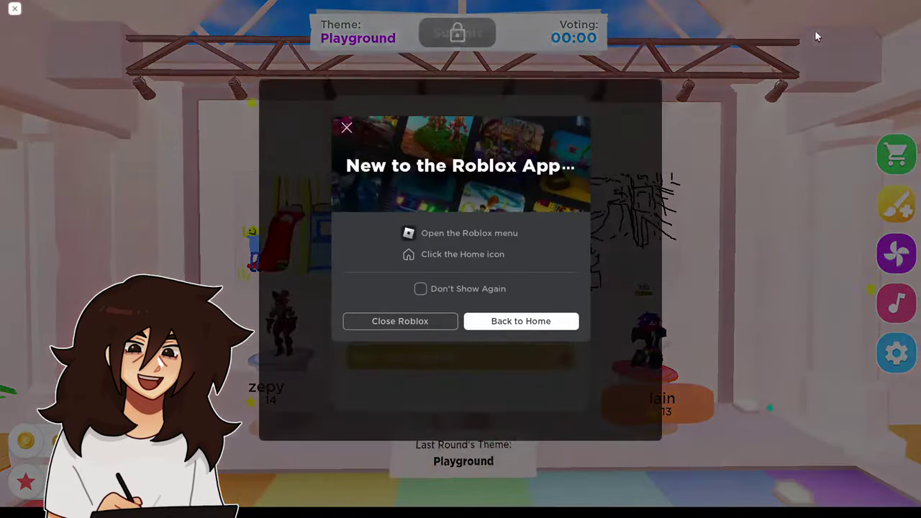
pyautogui.click(404, 322)
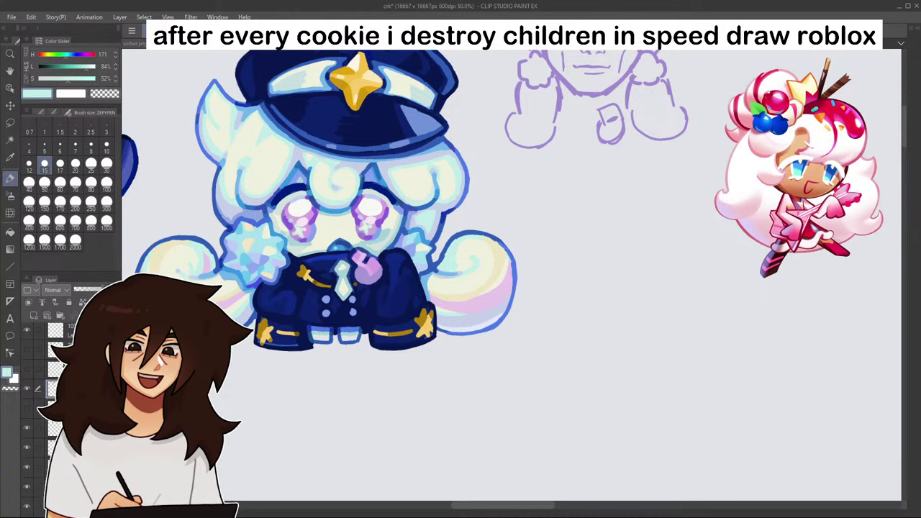
pyautogui.scroll(-6, 571, 207)
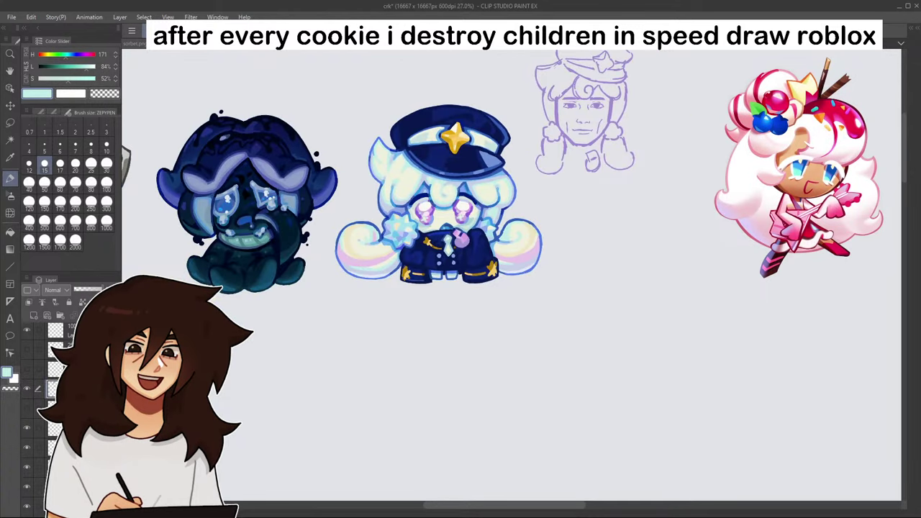
pyautogui.moveTo(596, 168); pyautogui.dragTo(666, 217)
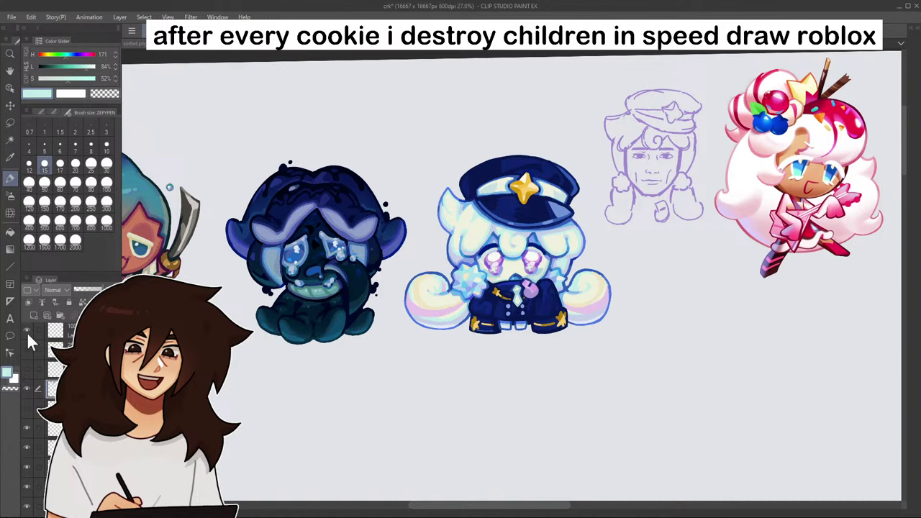
# - Select the purple head sketch's layer and move the sketch to just above and left of the navy-capped cookie
pyautogui.click(28, 331)
pyautogui.click(28, 331)
pyautogui.click(66, 331)
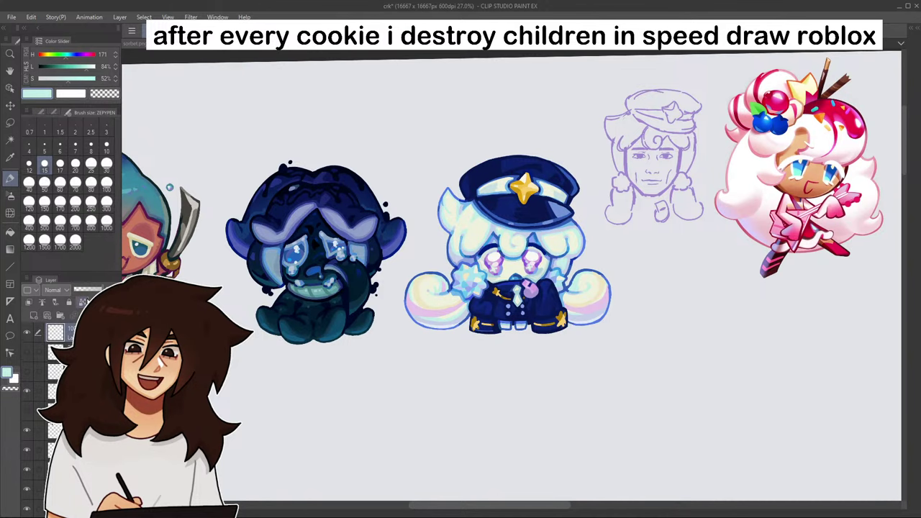
pyautogui.click(12, 106)
pyautogui.moveTo(723, 310)
pyautogui.mouseDown()
pyautogui.moveTo(491, 285)
pyautogui.moveTo(658, 274)
pyautogui.moveTo(706, 303)
pyautogui.moveTo(699, 294)
pyautogui.mouseUp()
pyautogui.scroll(-2, 666, 350)
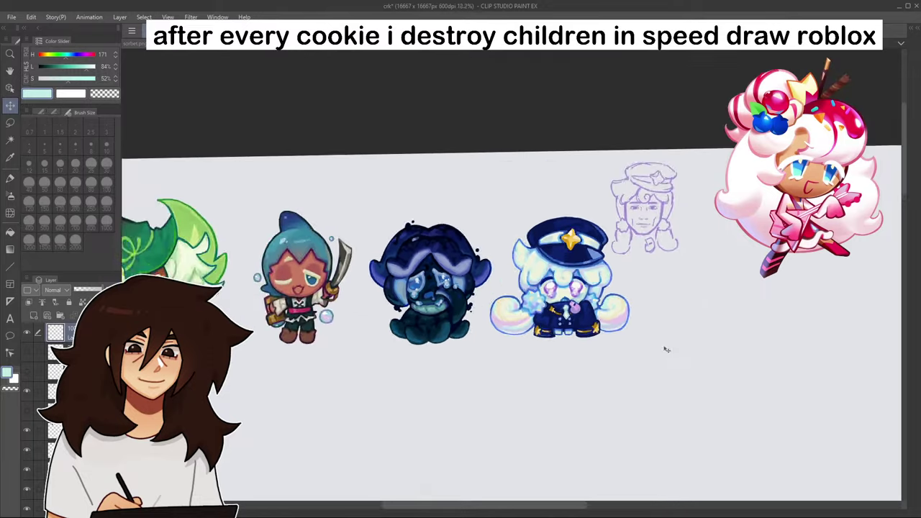
pyautogui.scroll(-2, 669, 351)
pyautogui.scroll(-1, 713, 379)
pyautogui.scroll(2, 842, 239)
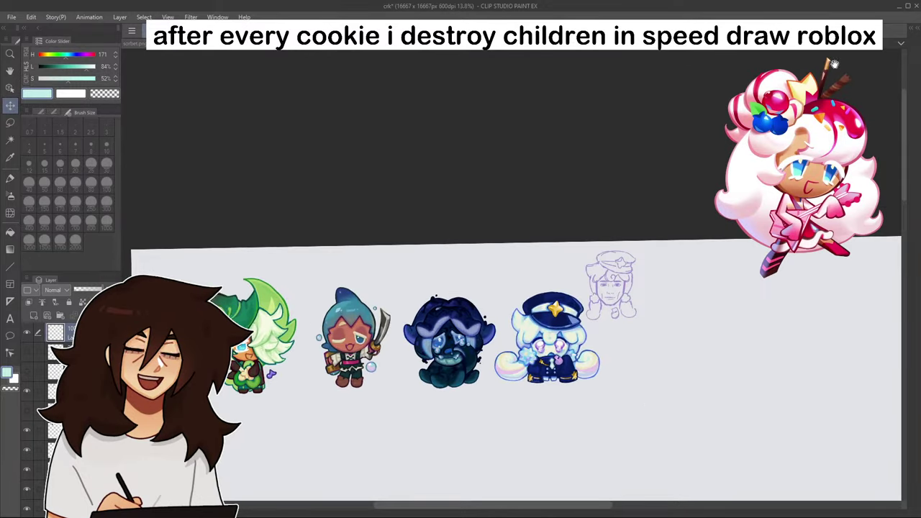
pyautogui.moveTo(787, 164); pyautogui.dragTo(825, 90)
pyautogui.moveTo(691, 323); pyautogui.dragTo(592, 320)
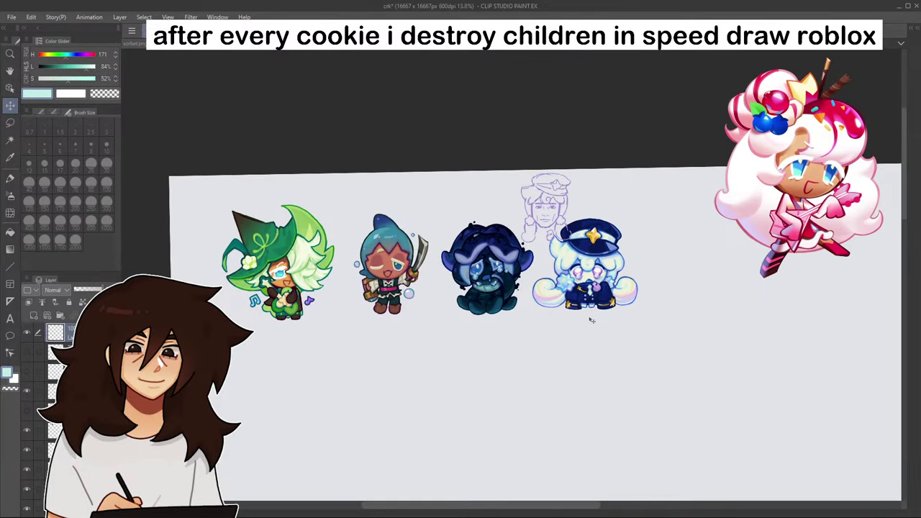
pyautogui.hotkey('ctrl', 't')
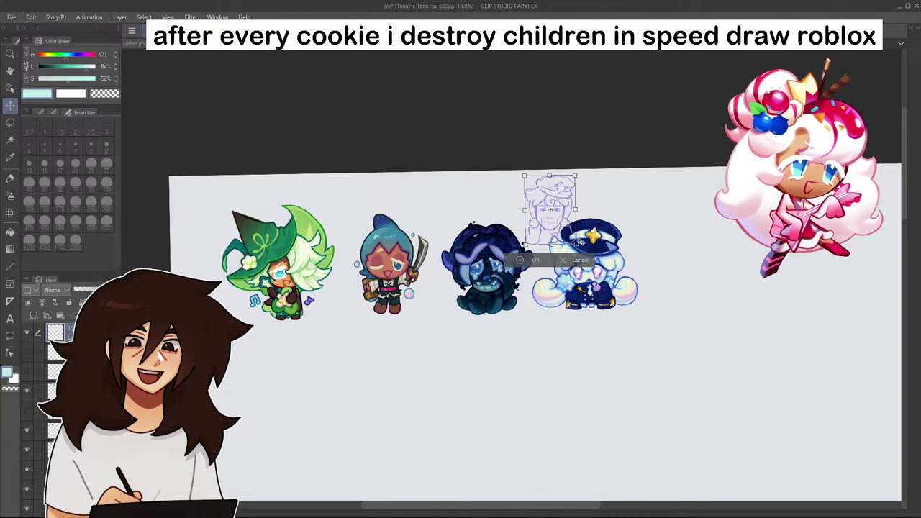
pyautogui.moveTo(575, 243); pyautogui.dragTo(557, 223)
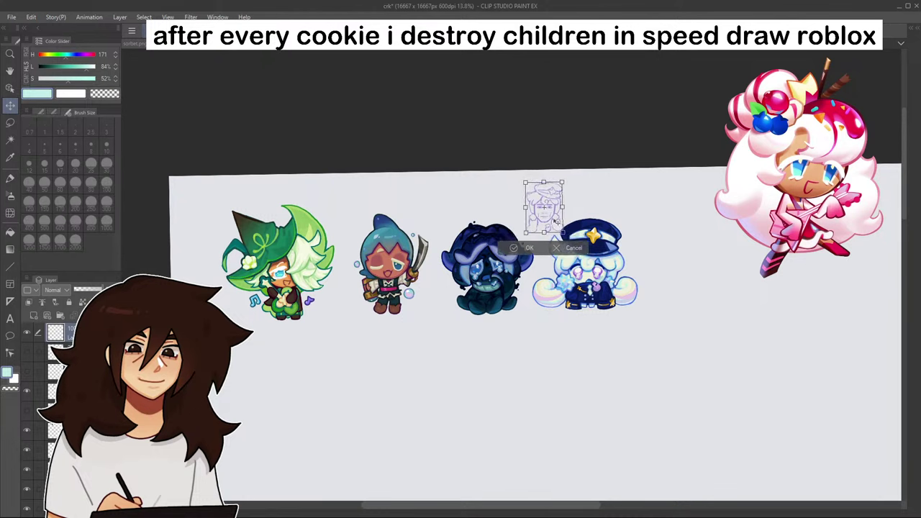
pyautogui.click(568, 249)
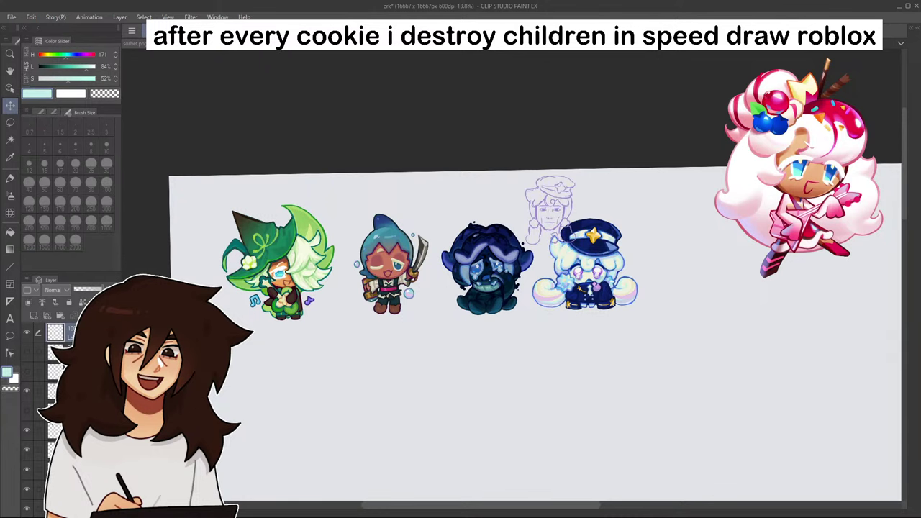
# - Scale down the purple head sketch and place it in the gap above the dark blue cookie and the navy-capped cookie
pyautogui.hotkey('ctrl', 't')
pyautogui.moveTo(577, 244); pyautogui.dragTo(563, 229)
pyautogui.click(529, 246)
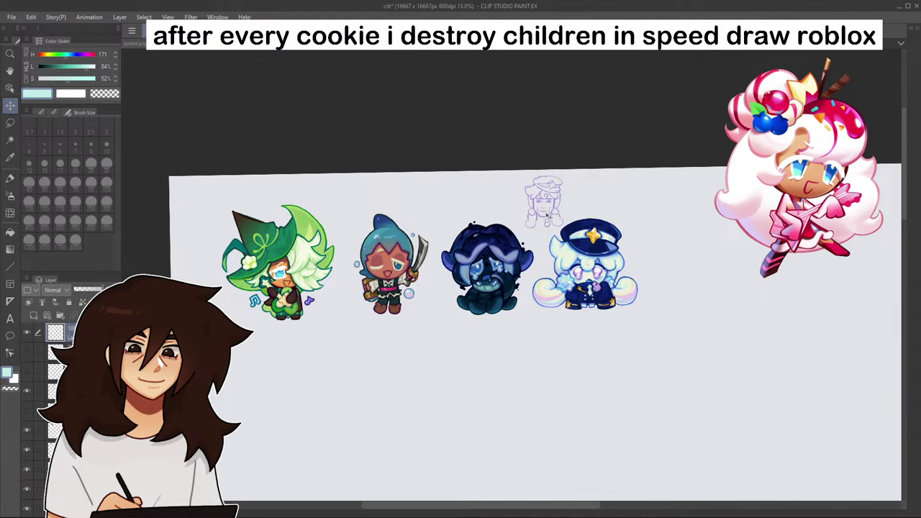
pyautogui.moveTo(635, 332)
pyautogui.mouseDown()
pyautogui.moveTo(627, 338)
pyautogui.moveTo(631, 329)
pyautogui.mouseUp()
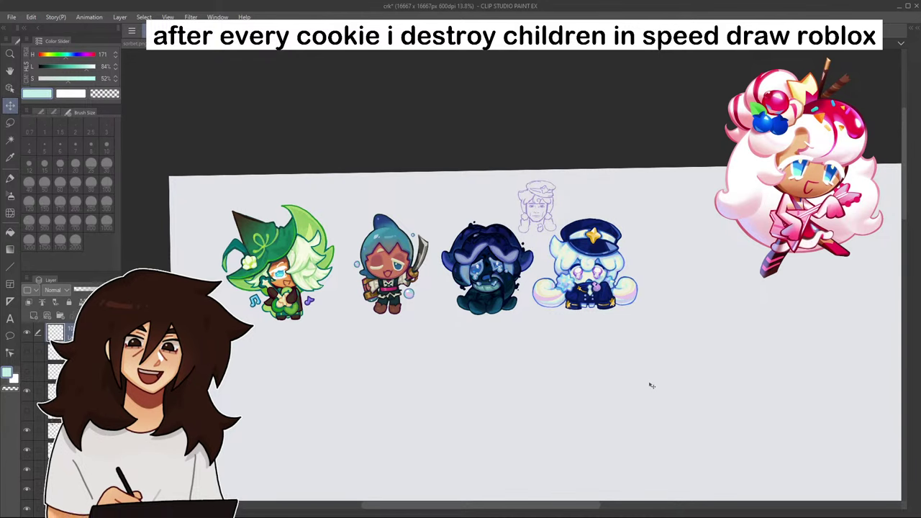
# - Delete two surplus layers below the head sketch's layer and make the remaining hidden layer visible
pyautogui.scroll(5, 627, 319)
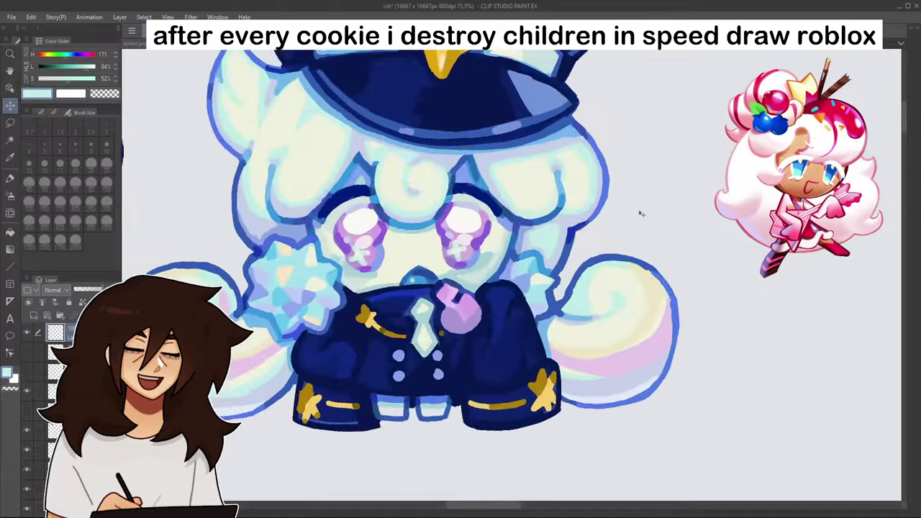
pyautogui.scroll(-6, 641, 214)
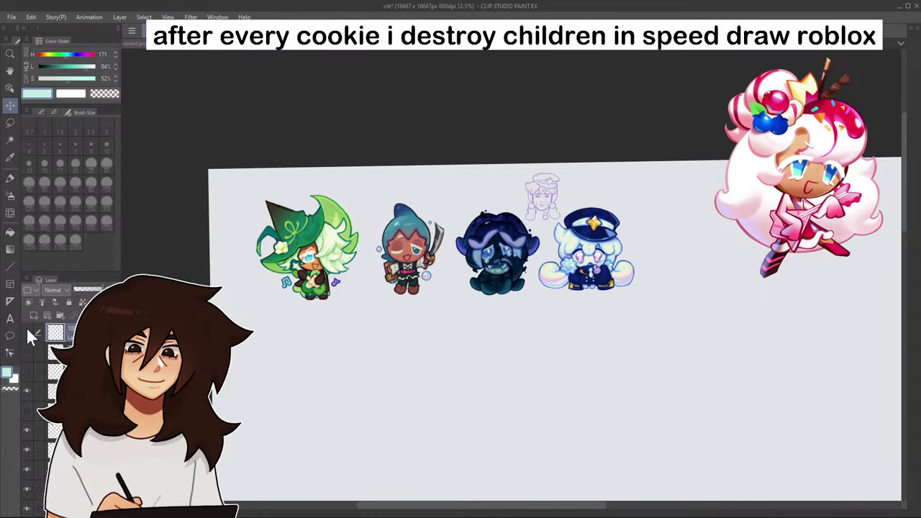
pyautogui.click(27, 331)
pyautogui.click(27, 331)
pyautogui.click(79, 352)
pyautogui.click(113, 315)
pyautogui.click(113, 316)
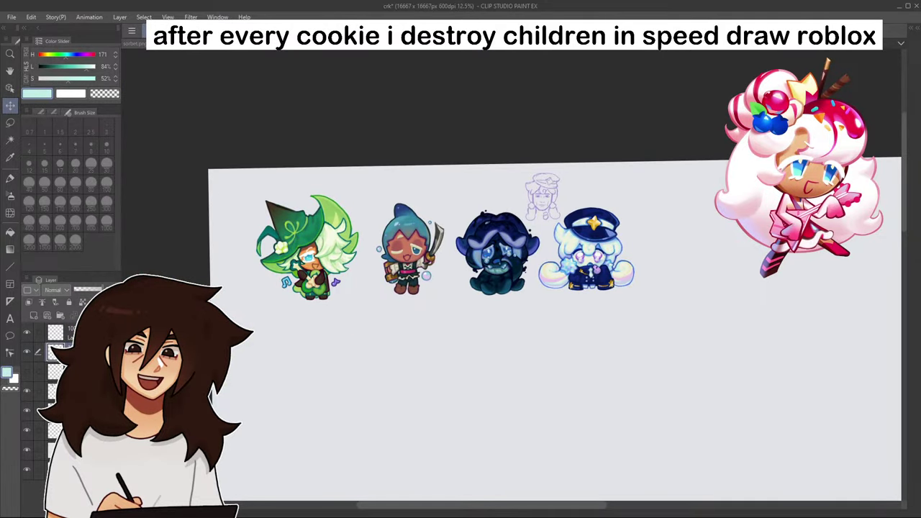
pyautogui.click(28, 368)
pyautogui.click(56, 352)
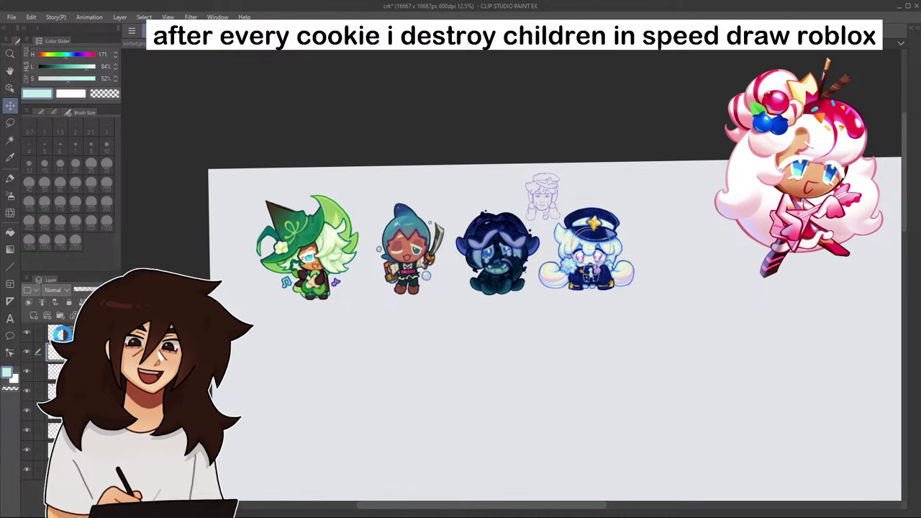
# - Check which artwork each layer holds by hiding and reshowing the layers one at a time
pyautogui.click(26, 352)
pyautogui.click(26, 352)
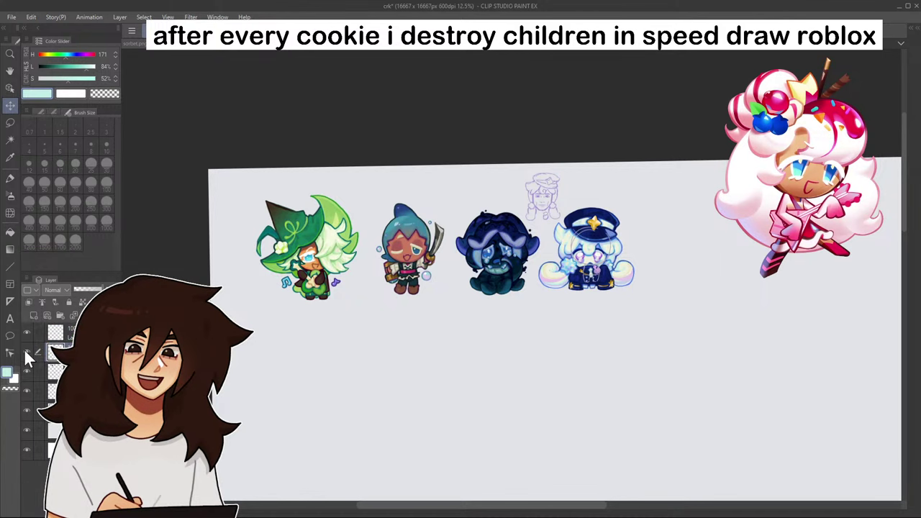
pyautogui.hotkey('ctrl', 'z')
pyautogui.click(27, 351)
pyautogui.click(27, 352)
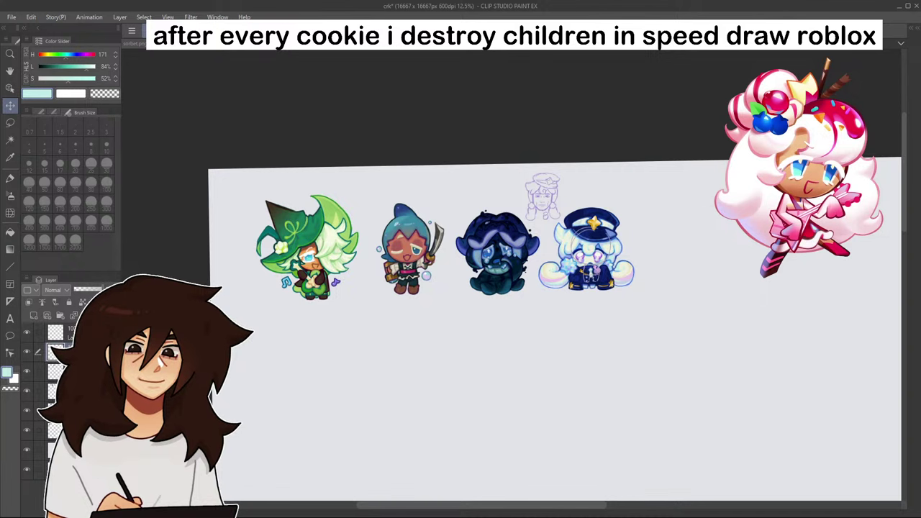
pyautogui.click(26, 371)
pyautogui.click(27, 371)
pyautogui.click(25, 334)
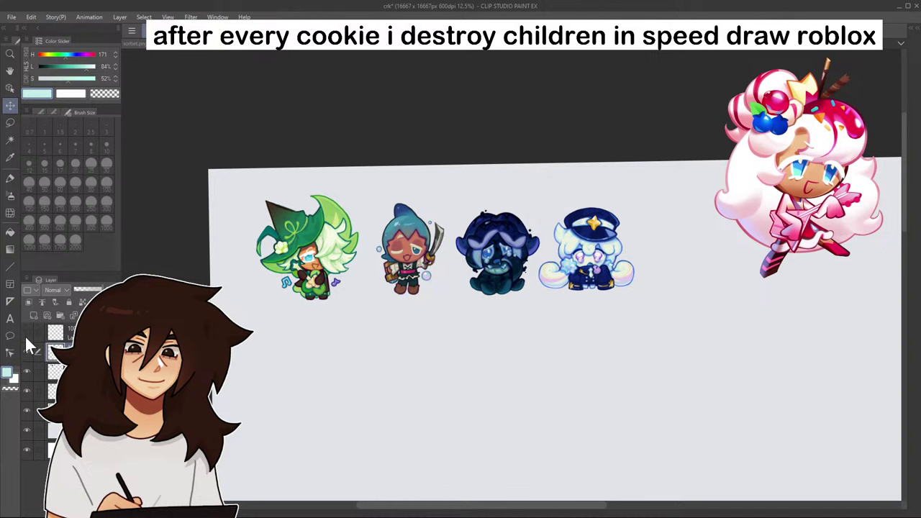
pyautogui.click(25, 335)
pyautogui.click(28, 375)
pyautogui.click(27, 375)
pyautogui.click(27, 387)
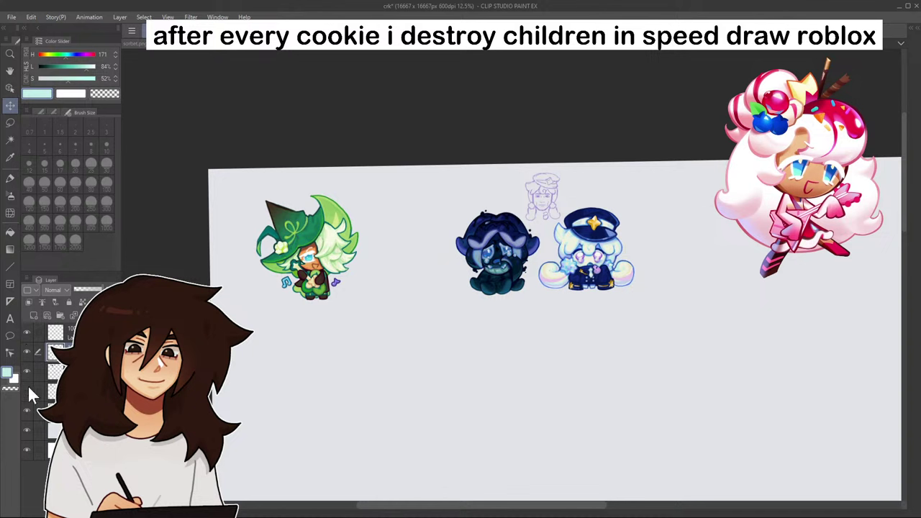
pyautogui.click(29, 390)
pyautogui.click(29, 408)
pyautogui.click(29, 408)
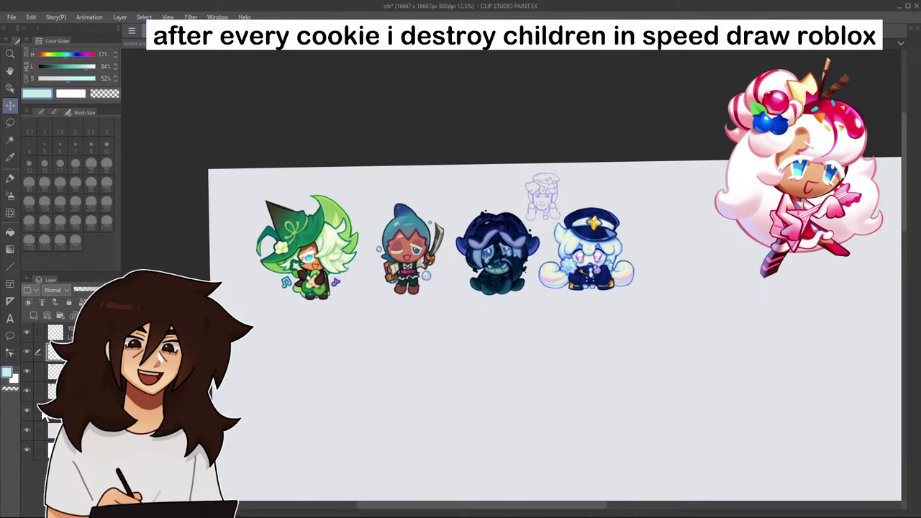
# - Select the purple head sketch's layer and add a new raster layer above it
pyautogui.moveTo(820, 53); pyautogui.dragTo(712, 25)
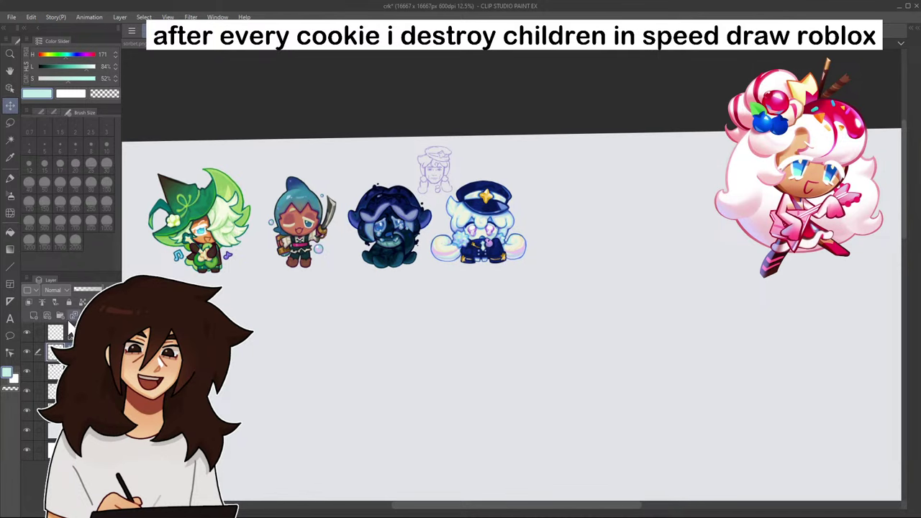
pyautogui.click(68, 330)
pyautogui.click(27, 332)
pyautogui.click(27, 332)
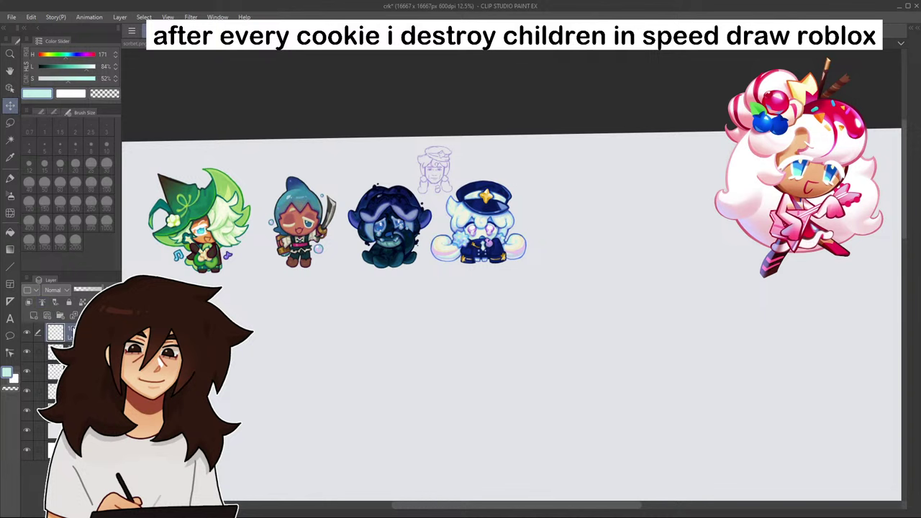
pyautogui.moveTo(71, 420); pyautogui.dragTo(70, 421)
pyautogui.click(70, 328)
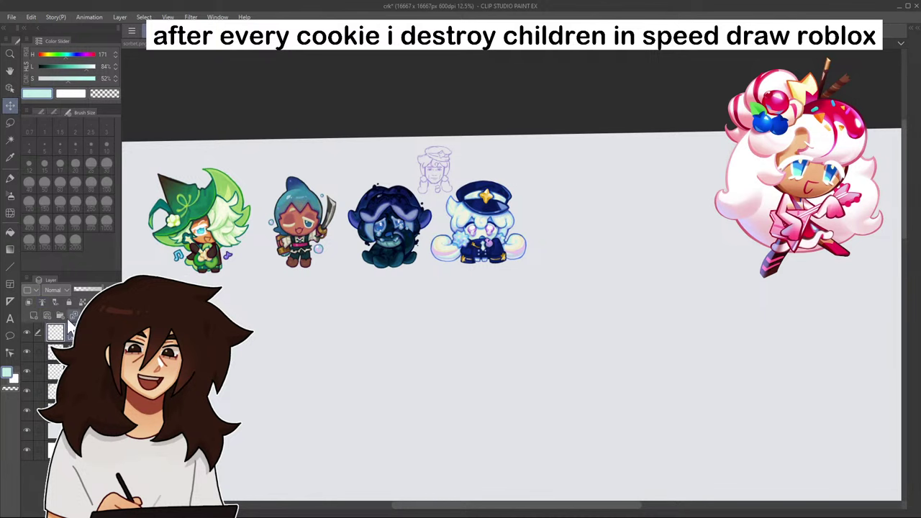
pyautogui.click(34, 316)
# - Set the drawing colour to pink with hue 324 and saturation 63%, and activate the pen for the empty canvas area
pyautogui.scroll(4, 597, 181)
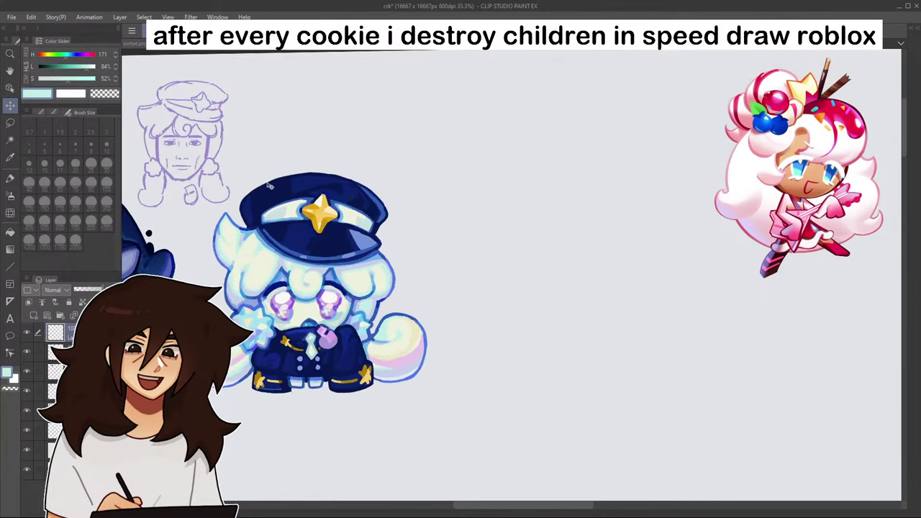
pyautogui.click(87, 54)
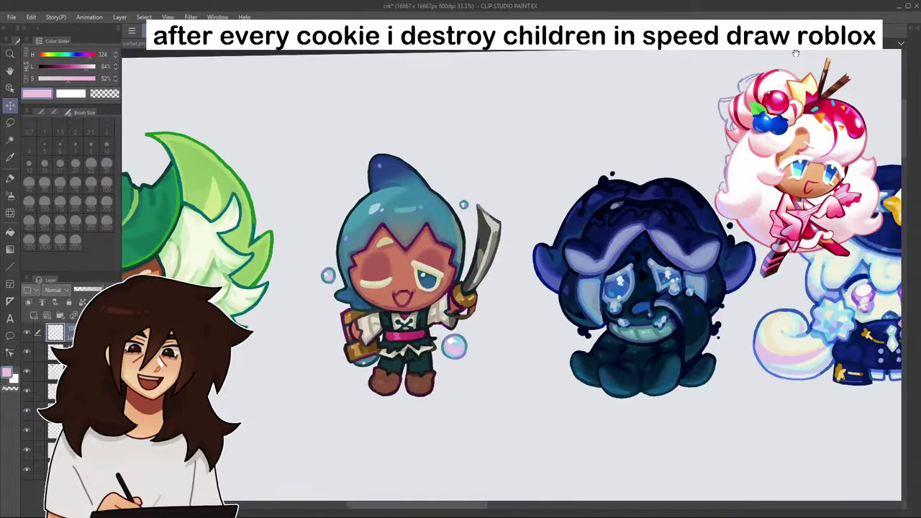
pyautogui.moveTo(796, 53); pyautogui.dragTo(784, 55)
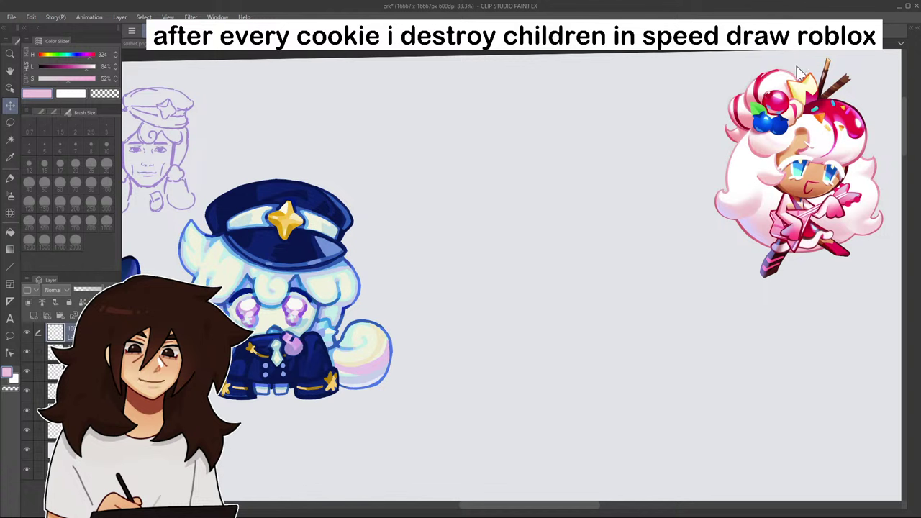
pyautogui.click(75, 78)
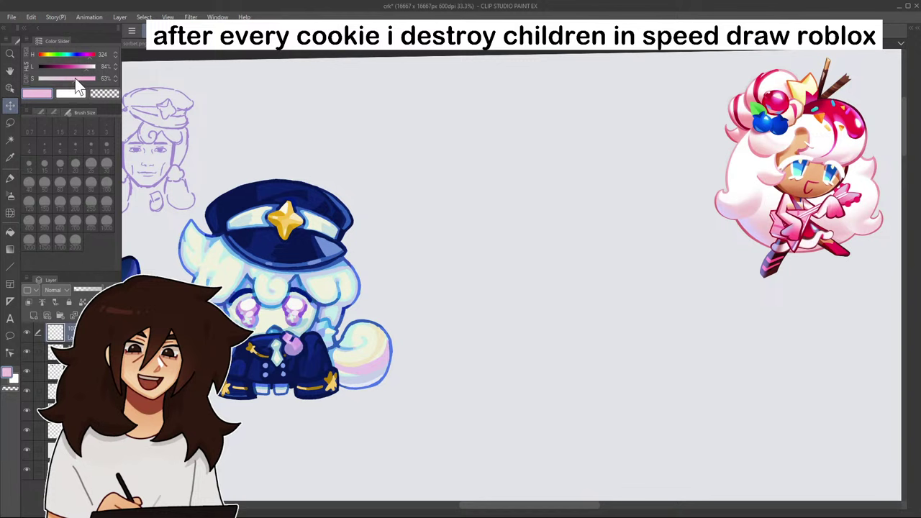
pyautogui.click(14, 179)
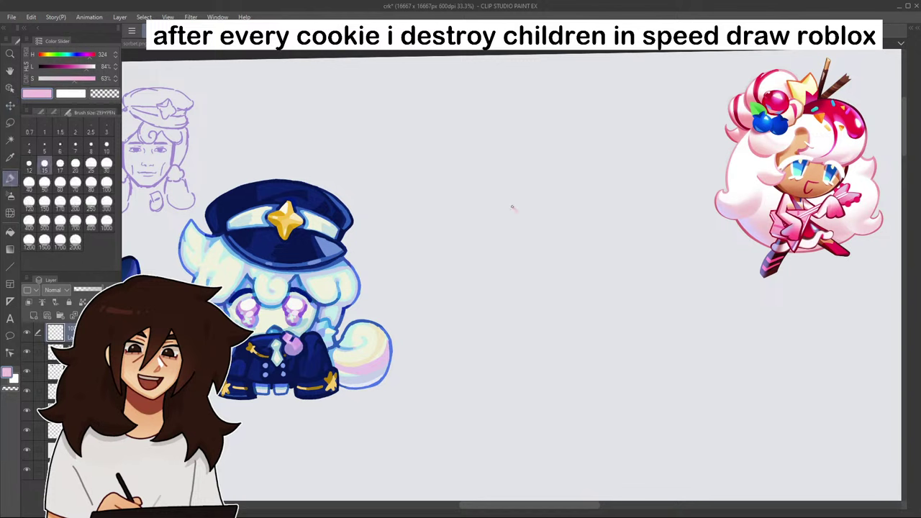
pyautogui.moveTo(512, 207); pyautogui.dragTo(504, 302)
pyautogui.hotkey('ctrl', 'z')
pyautogui.moveTo(546, 200)
pyautogui.mouseDown()
pyautogui.moveTo(506, 297)
pyautogui.moveTo(573, 200)
pyautogui.mouseUp()
pyautogui.hotkey('ctrl', 'z')
pyautogui.hotkey('ctrl', 'z')
# - Sketch a round pink head outline in the empty area beside the police-hat cookie and close its gaps
pyautogui.moveTo(466, 242)
pyautogui.mouseDown()
pyautogui.moveTo(438, 324)
pyautogui.moveTo(524, 261)
pyautogui.moveTo(534, 289)
pyautogui.moveTo(525, 316)
pyautogui.mouseUp()
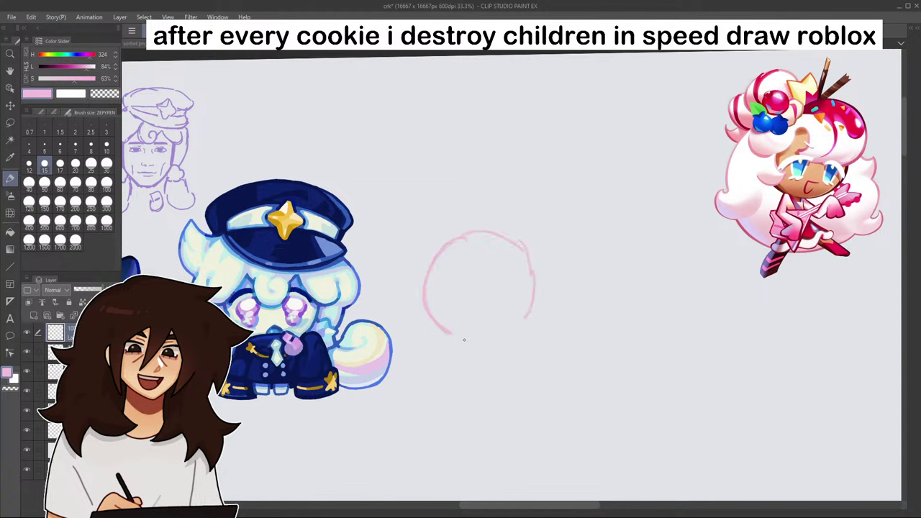
pyautogui.moveTo(465, 340)
pyautogui.mouseDown()
pyautogui.moveTo(490, 343)
pyautogui.moveTo(523, 325)
pyautogui.moveTo(535, 268)
pyautogui.moveTo(519, 329)
pyautogui.mouseUp()
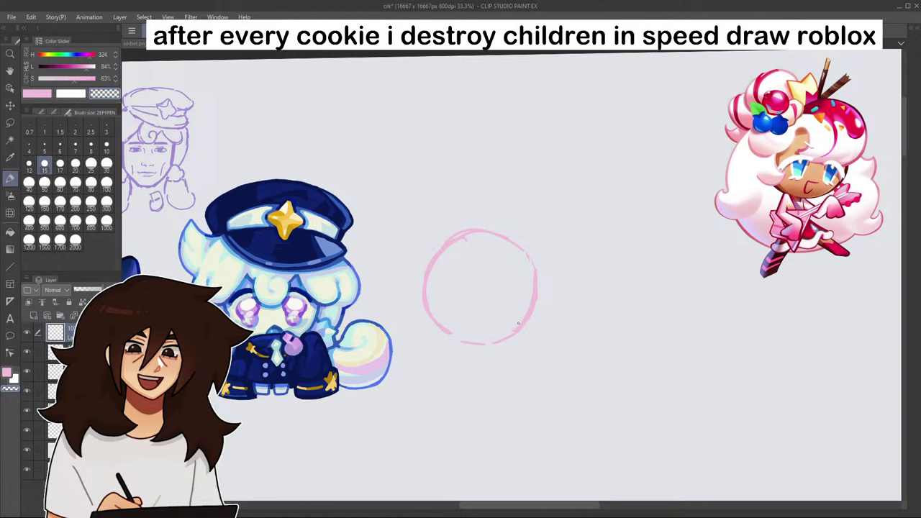
pyautogui.click(30, 95)
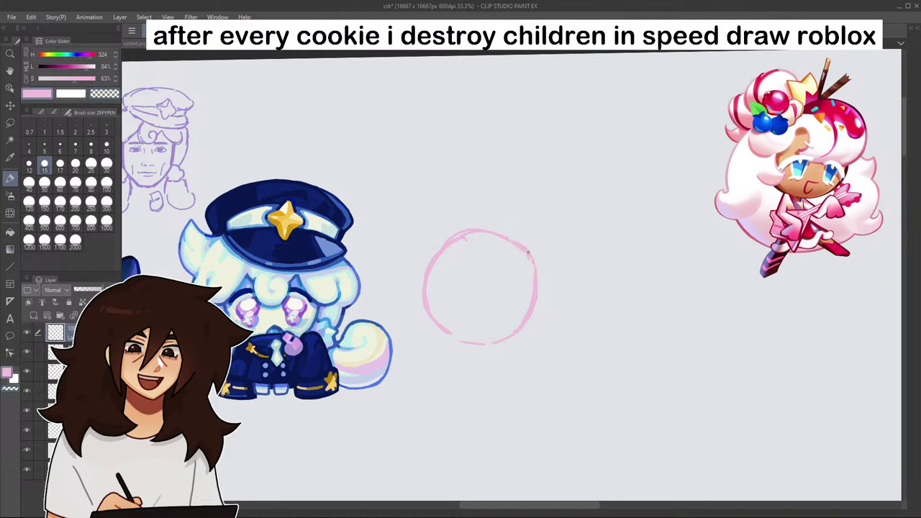
pyautogui.moveTo(450, 335); pyautogui.dragTo(477, 346)
pyautogui.click(10, 105)
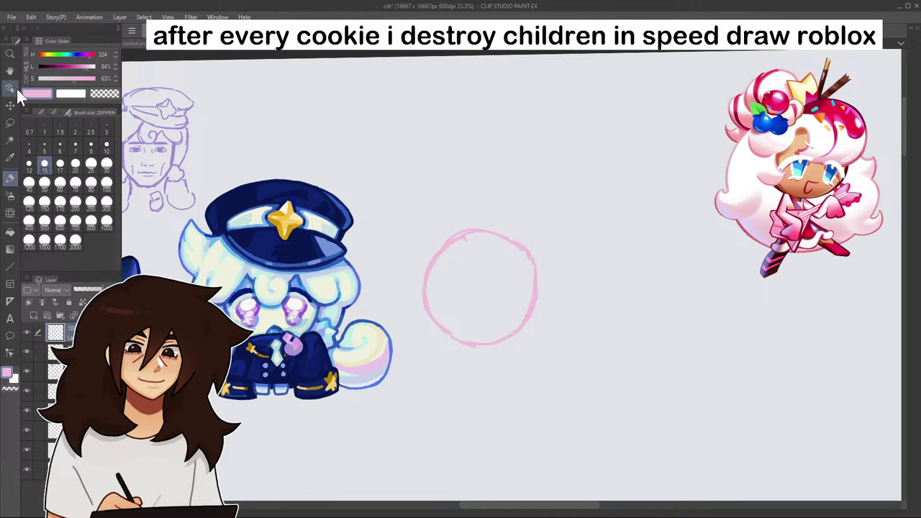
pyautogui.moveTo(605, 309)
pyautogui.mouseDown()
pyautogui.moveTo(633, 278)
pyautogui.moveTo(662, 285)
pyautogui.mouseUp()
pyautogui.click(10, 178)
pyautogui.scroll(-6, 471, 302)
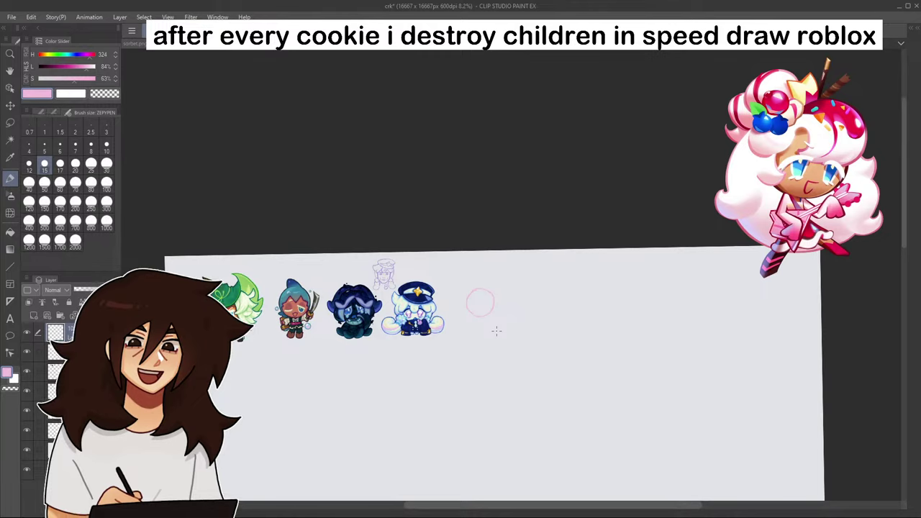
pyautogui.scroll(7, 496, 329)
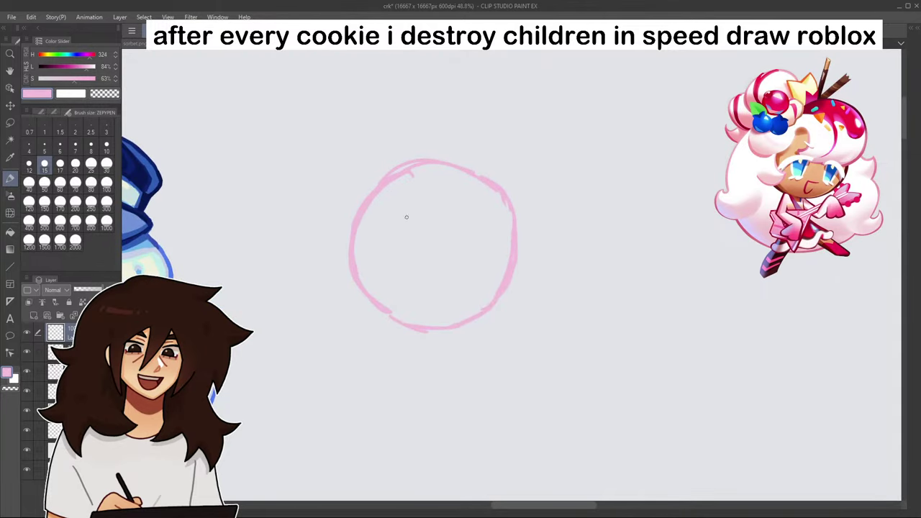
pyautogui.moveTo(373, 274)
pyautogui.mouseDown()
pyautogui.moveTo(415, 257)
pyautogui.moveTo(375, 279)
pyautogui.moveTo(408, 261)
pyautogui.moveTo(430, 278)
pyautogui.mouseUp()
pyautogui.hotkey('ctrl', 'z')
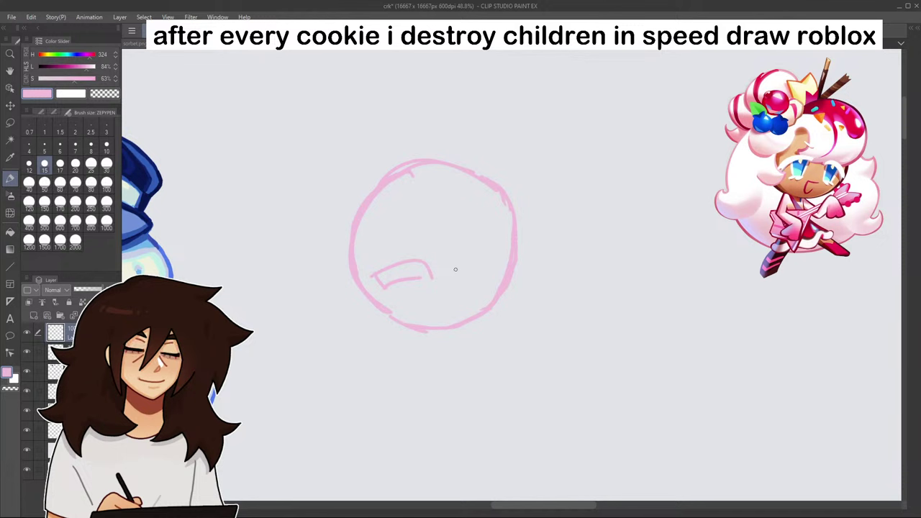
pyautogui.hotkey('ctrl', 'z')
pyautogui.hotkey('ctrl', 'z')
# - Sketch a narrow eye and a taller, boxier eye with iris lines in the lower half of the head circle
pyautogui.moveTo(366, 271)
pyautogui.mouseDown()
pyautogui.moveTo(395, 262)
pyautogui.moveTo(419, 270)
pyautogui.moveTo(415, 276)
pyautogui.moveTo(447, 268)
pyautogui.moveTo(465, 246)
pyautogui.moveTo(502, 252)
pyautogui.mouseUp()
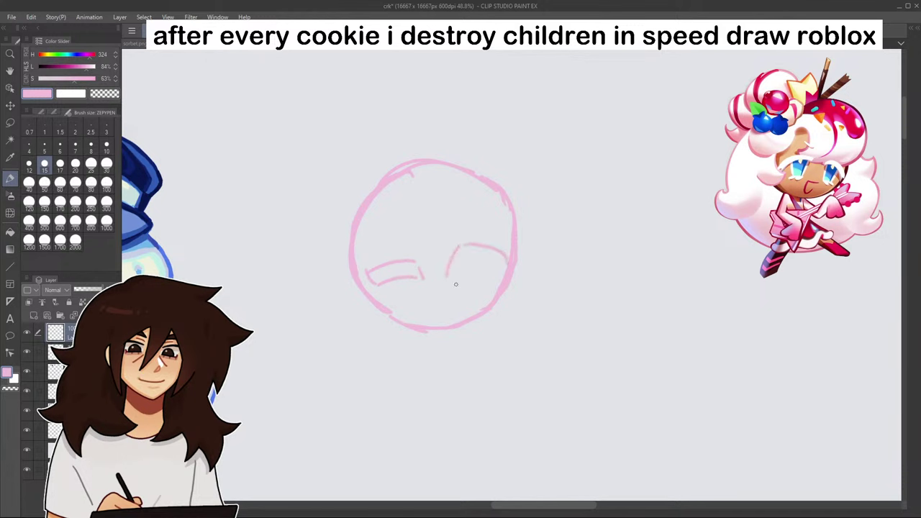
pyautogui.moveTo(454, 285); pyautogui.dragTo(486, 286)
pyautogui.moveTo(497, 265); pyautogui.dragTo(498, 284)
pyautogui.moveTo(456, 253); pyautogui.dragTo(448, 287)
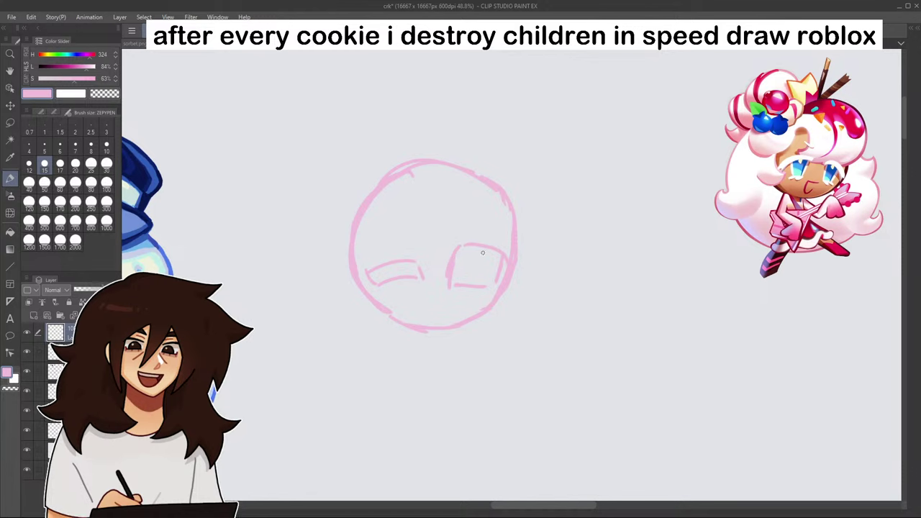
pyautogui.moveTo(462, 251); pyautogui.dragTo(454, 281)
pyautogui.moveTo(492, 249); pyautogui.dragTo(486, 272)
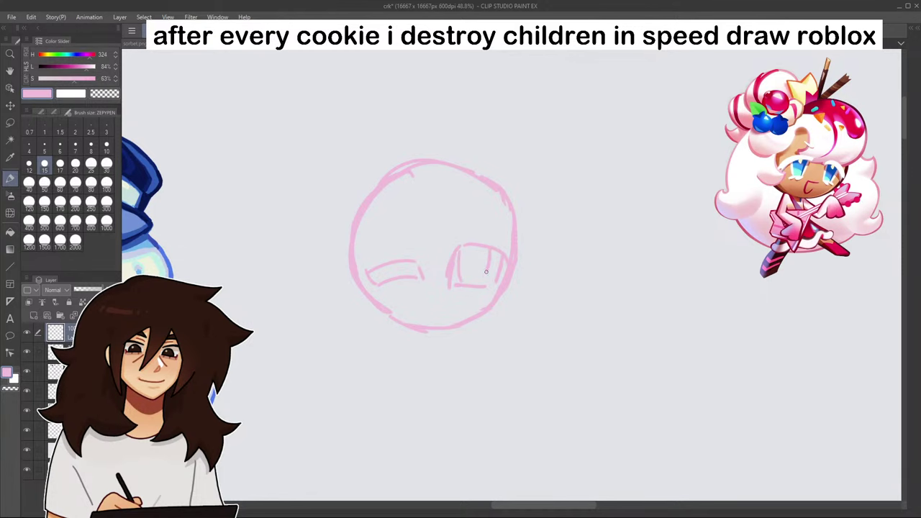
# - Add an eyelid line over the taller eye and a small arched brow above the narrow eye
pyautogui.scroll(-4, 514, 270)
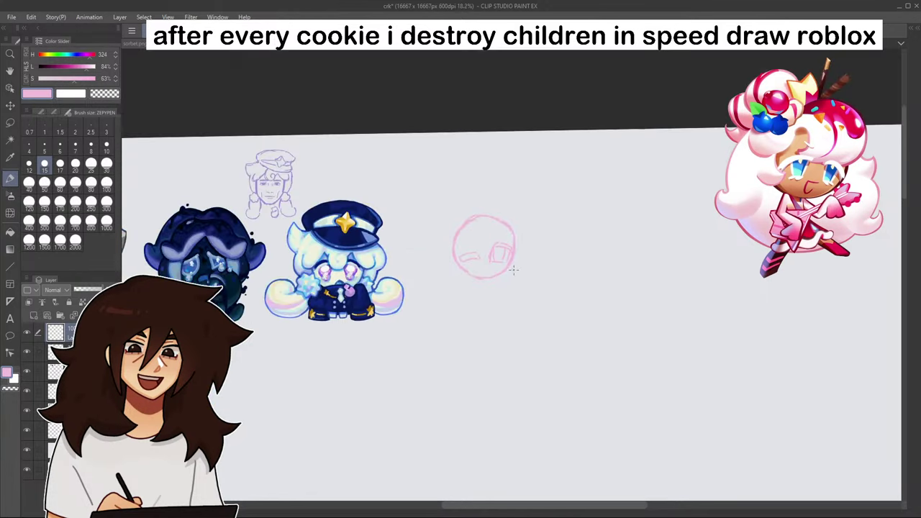
pyautogui.scroll(5, 513, 293)
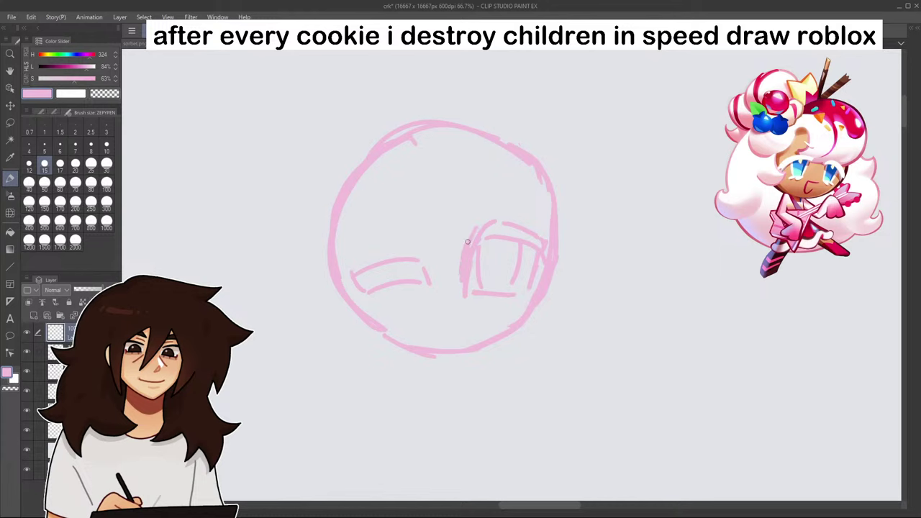
pyautogui.scroll(-3, 542, 201)
pyautogui.scroll(-3, 542, 201)
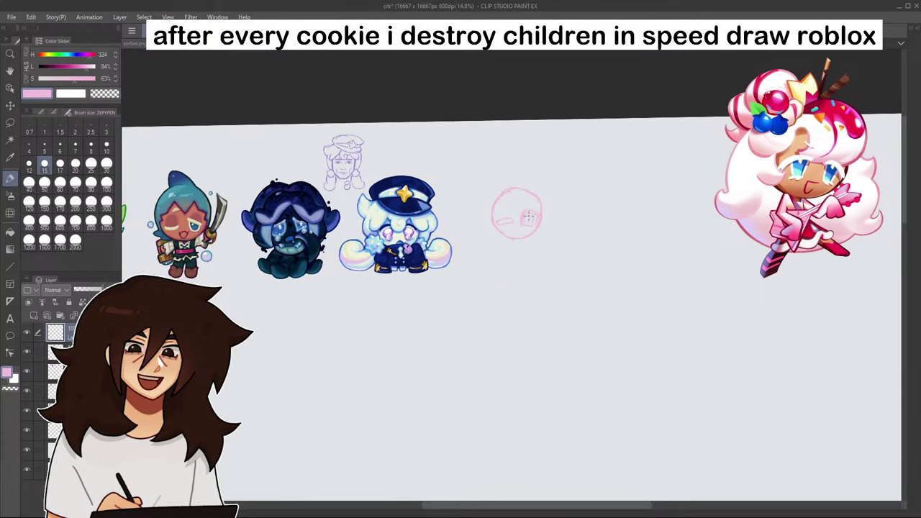
pyautogui.scroll(7, 528, 215)
pyautogui.moveTo(401, 257)
pyautogui.mouseDown()
pyautogui.moveTo(426, 238)
pyautogui.moveTo(457, 256)
pyautogui.mouseUp()
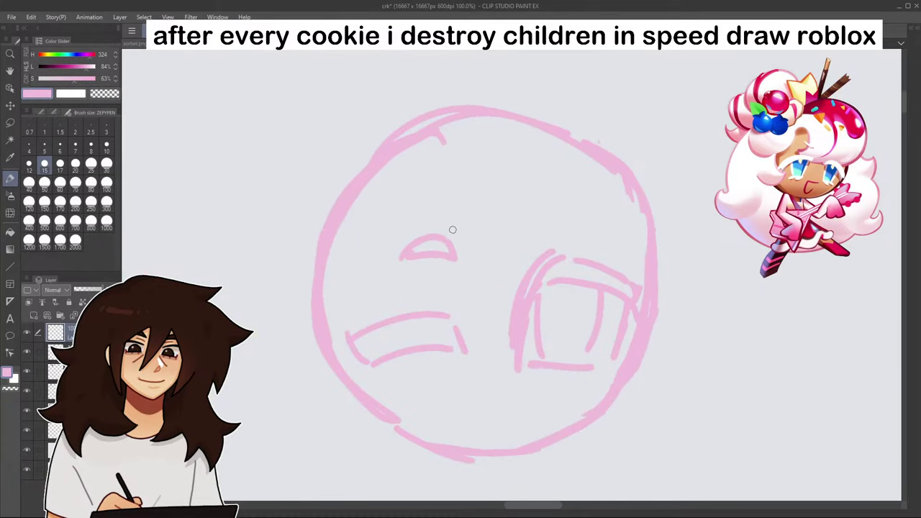
# - Undo the small brow, the added eyelid line and the iris strokes of the taller eye
pyautogui.scroll(-5, 461, 231)
pyautogui.scroll(4, 538, 239)
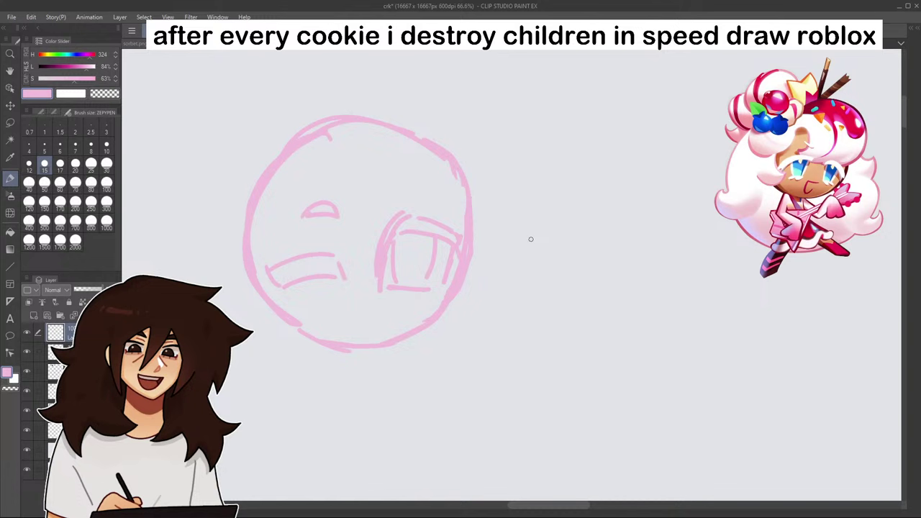
pyautogui.hotkey('ctrl', 'z')
pyautogui.hotkey('ctrl', 'z')
pyautogui.hotkey('ctrl', 'z')
pyautogui.hotkey('ctrl', 'z')
pyautogui.hotkey('ctrl', 'z')
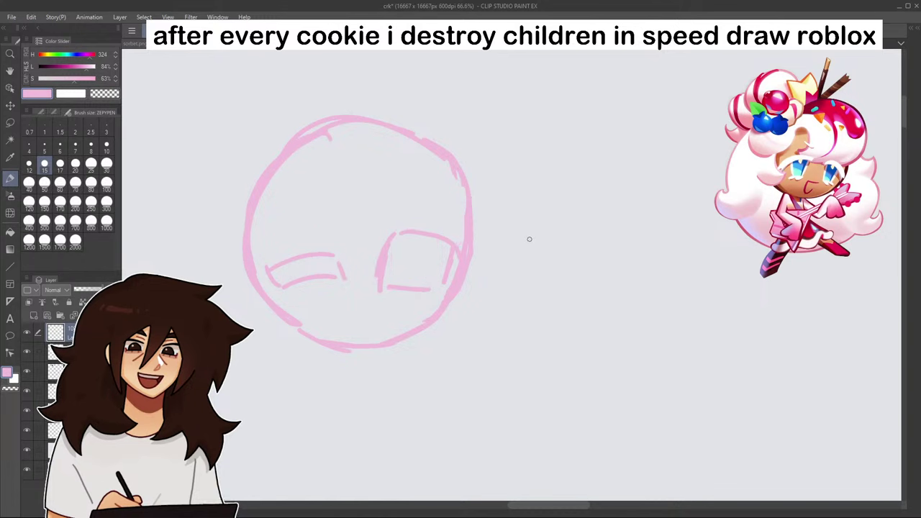
# - Rework the taller eye with a thicker upper lid and a boxed iris below it
pyautogui.moveTo(386, 252)
pyautogui.mouseDown()
pyautogui.moveTo(403, 245)
pyautogui.moveTo(452, 260)
pyautogui.mouseUp()
pyautogui.moveTo(400, 249)
pyautogui.mouseDown()
pyautogui.moveTo(419, 253)
pyautogui.moveTo(393, 294)
pyautogui.mouseUp()
pyautogui.hotkey('ctrl', 'z')
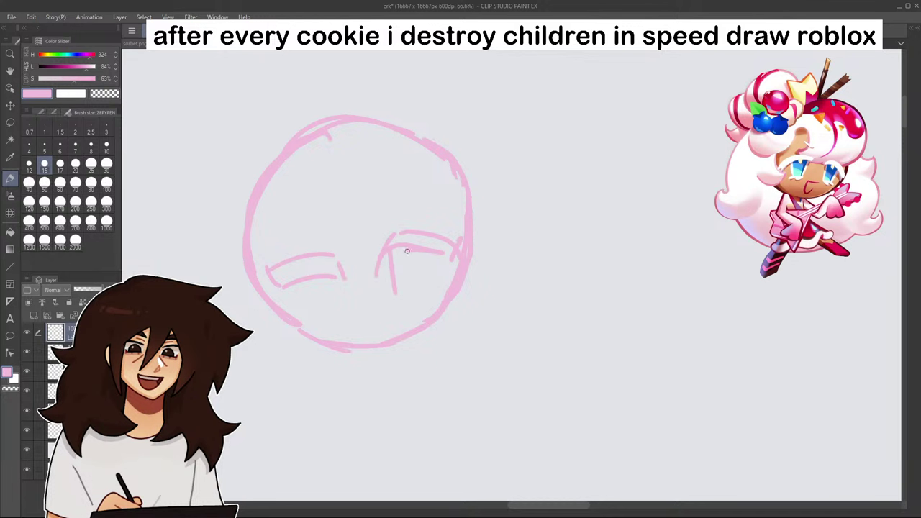
pyautogui.hotkey('ctrl', 'z')
pyautogui.moveTo(391, 252); pyautogui.dragTo(391, 291)
pyautogui.moveTo(427, 253)
pyautogui.mouseDown()
pyautogui.moveTo(429, 292)
pyautogui.moveTo(393, 297)
pyautogui.moveTo(428, 297)
pyautogui.mouseUp()
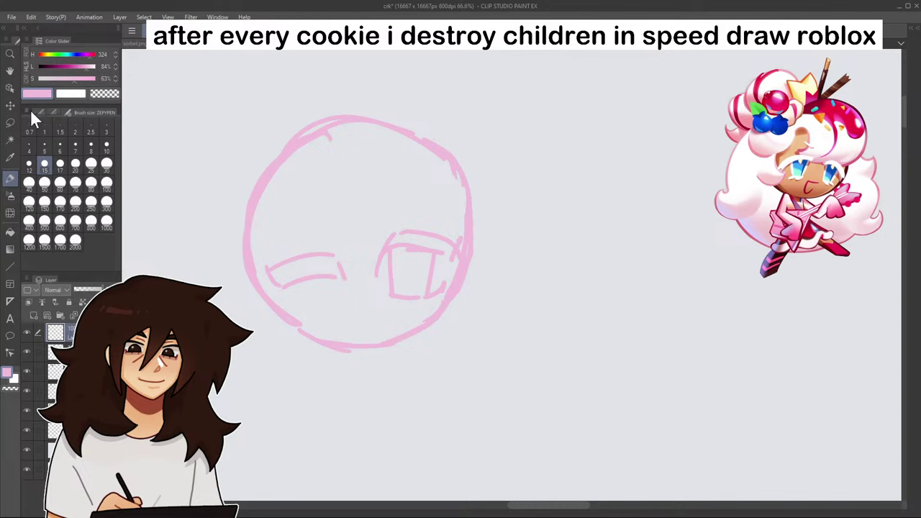
# - Lasso the narrow eye, move it slightly down towards the edge of the face, and clear the selection
pyautogui.press('m')
pyautogui.moveTo(270, 247)
pyautogui.mouseDown()
pyautogui.moveTo(323, 222)
pyautogui.moveTo(263, 254)
pyautogui.mouseUp()
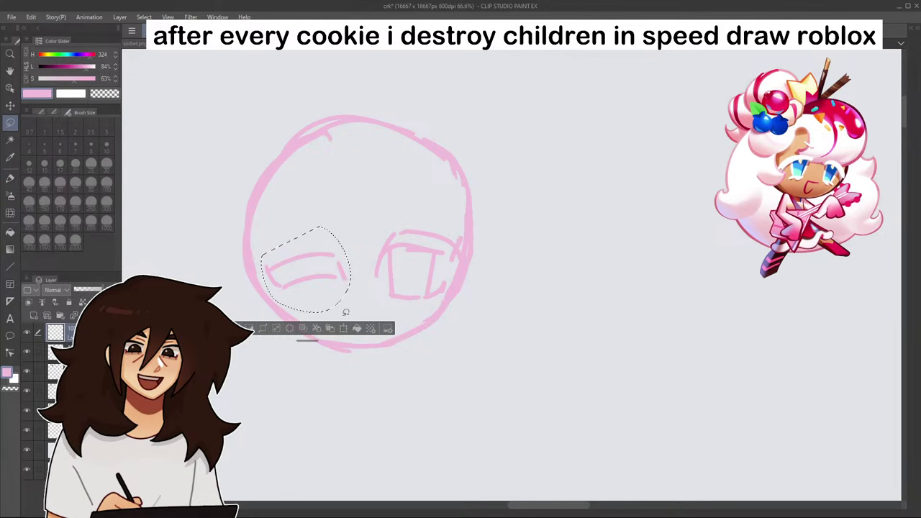
pyautogui.click(343, 329)
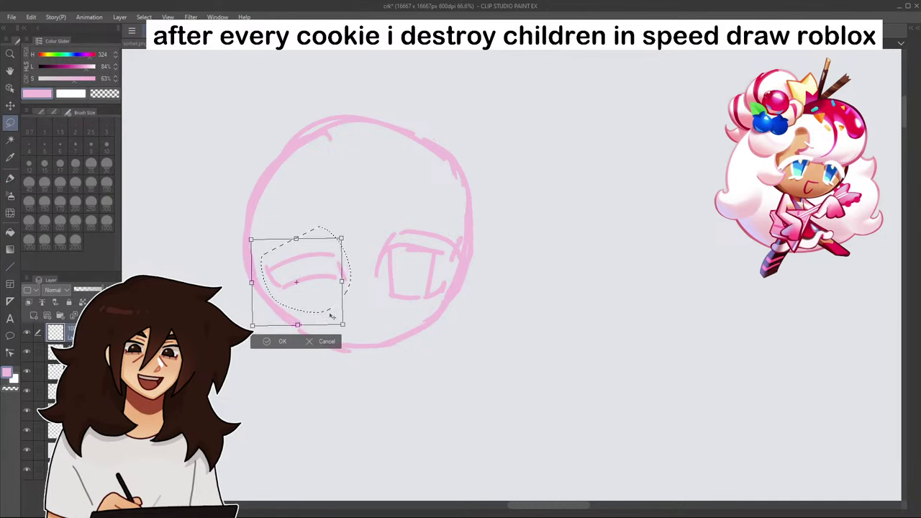
pyautogui.moveTo(332, 316); pyautogui.dragTo(335, 316)
pyautogui.click(280, 344)
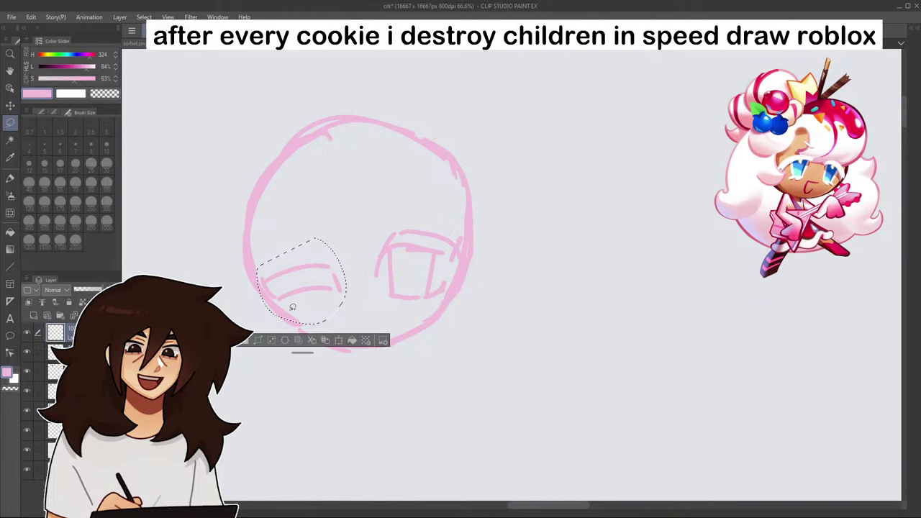
pyautogui.press('p')
pyautogui.hotkey('ctrl', 'd')
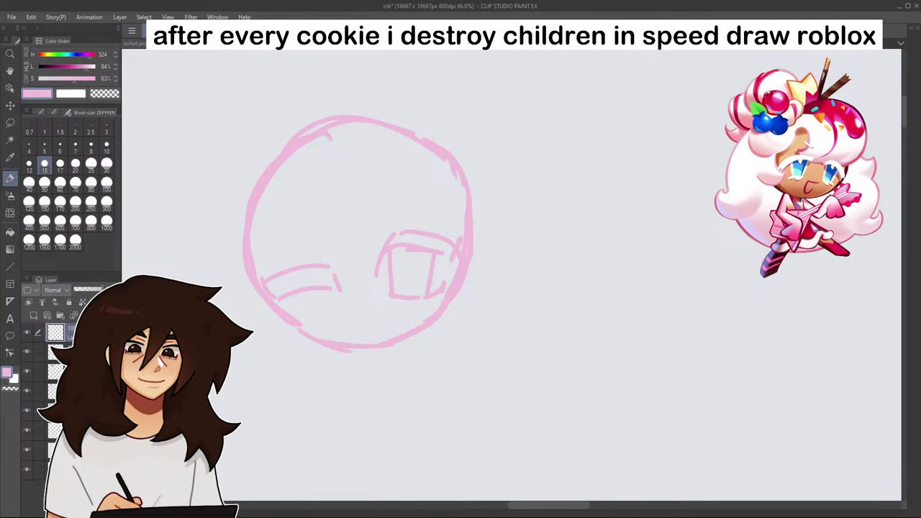
# - Sketch a curled lock and a sweeping fringe line across the forehead, checking them against the finished cookies
pyautogui.moveTo(305, 158)
pyautogui.mouseDown()
pyautogui.moveTo(341, 184)
pyautogui.moveTo(307, 241)
pyautogui.mouseUp()
pyautogui.moveTo(338, 151)
pyautogui.mouseDown()
pyautogui.moveTo(339, 219)
pyautogui.moveTo(380, 252)
pyautogui.mouseUp()
pyautogui.moveTo(396, 235); pyautogui.dragTo(416, 210)
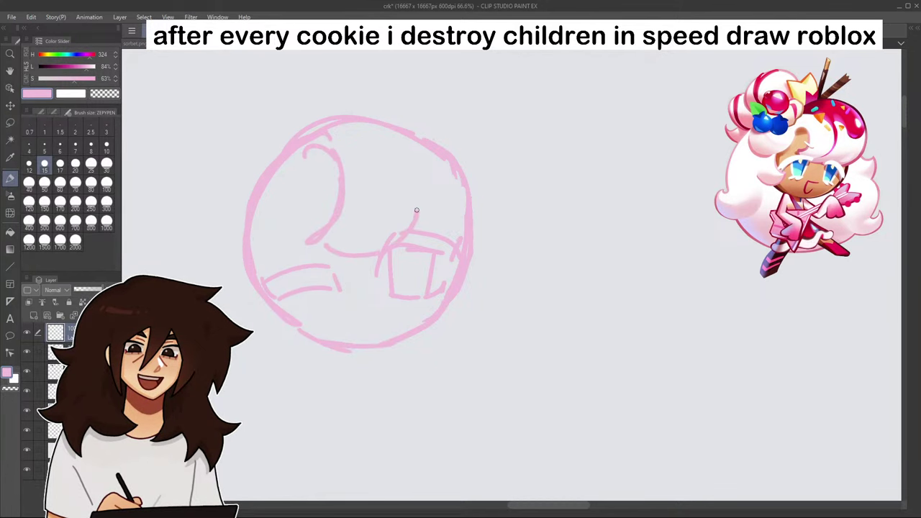
pyautogui.scroll(-6, 425, 210)
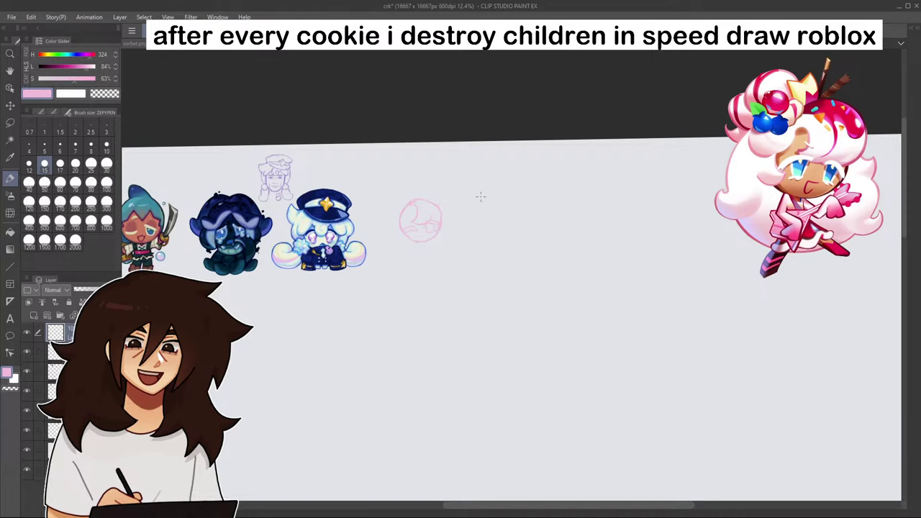
pyautogui.moveTo(576, 52); pyautogui.dragTo(799, 62)
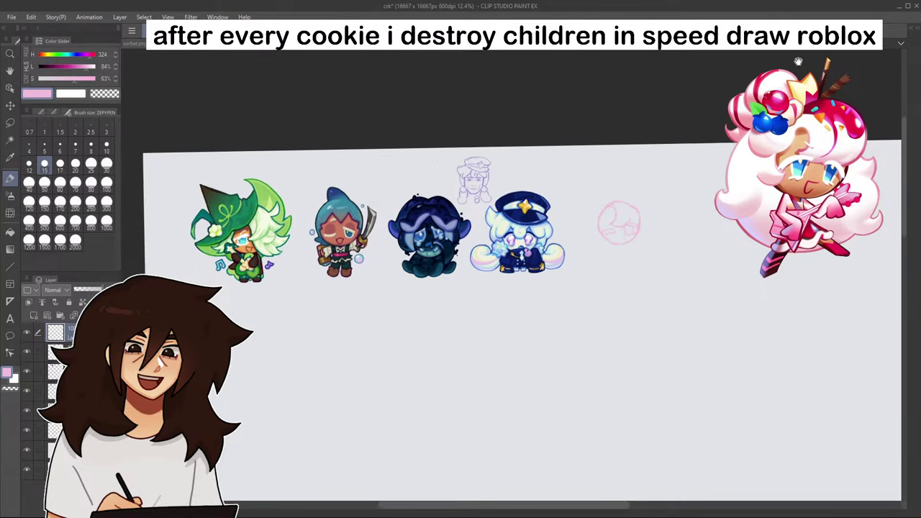
pyautogui.scroll(5, 464, 169)
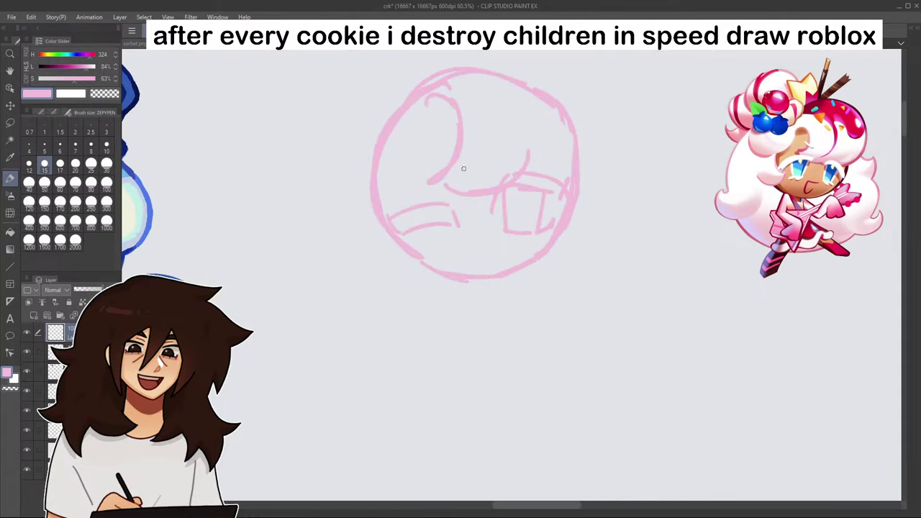
# - Undo the fringe lines and both eyes back to the plain head circle
pyautogui.scroll(-3, 420, 258)
pyautogui.hotkey('ctrl', 'z')
pyautogui.hotkey('ctrl', 'z')
pyautogui.hotkey('ctrl', 'z')
pyautogui.hotkey('ctrl', 'z')
pyautogui.hotkey('ctrl', 'z')
pyautogui.hotkey('ctrl', 'z')
pyautogui.hotkey('ctrl', 'z')
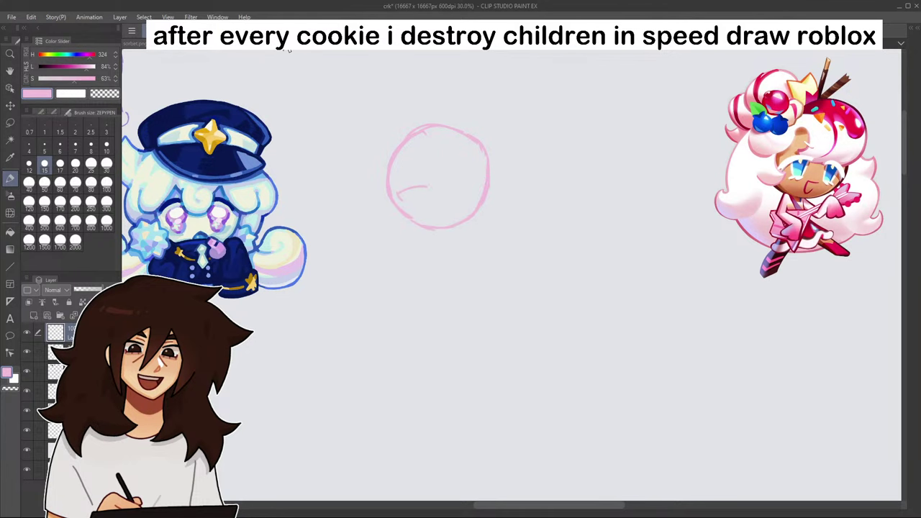
pyautogui.hotkey('ctrl', 'z')
pyautogui.hotkey('ctrl', 'z')
# - Sketch a curved vertical face guideline inside the head and a small boxy torso beneath it
pyautogui.moveTo(425, 139)
pyautogui.mouseDown()
pyautogui.moveTo(432, 224)
pyautogui.moveTo(423, 253)
pyautogui.moveTo(464, 259)
pyautogui.mouseUp()
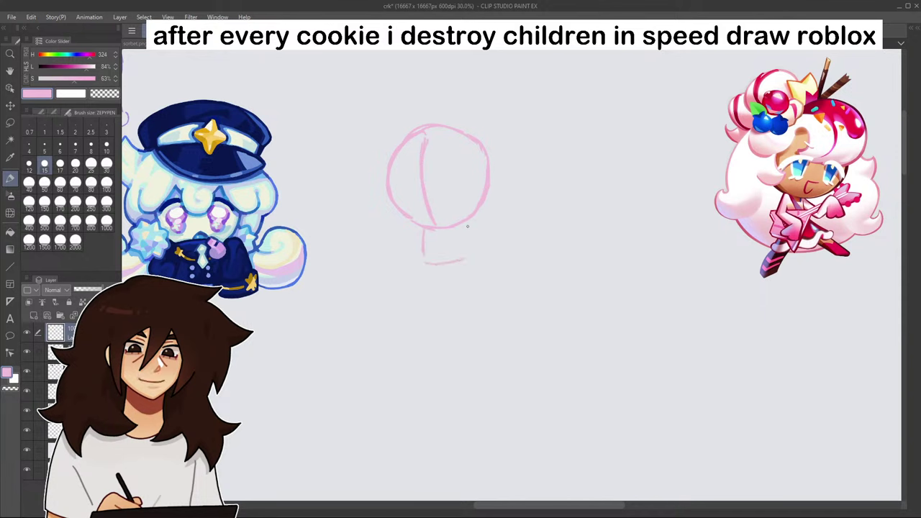
pyautogui.moveTo(468, 226); pyautogui.dragTo(470, 257)
pyautogui.hotkey('ctrl', 'z')
pyautogui.hotkey('ctrl', 'z')
pyautogui.moveTo(464, 224); pyautogui.dragTo(467, 265)
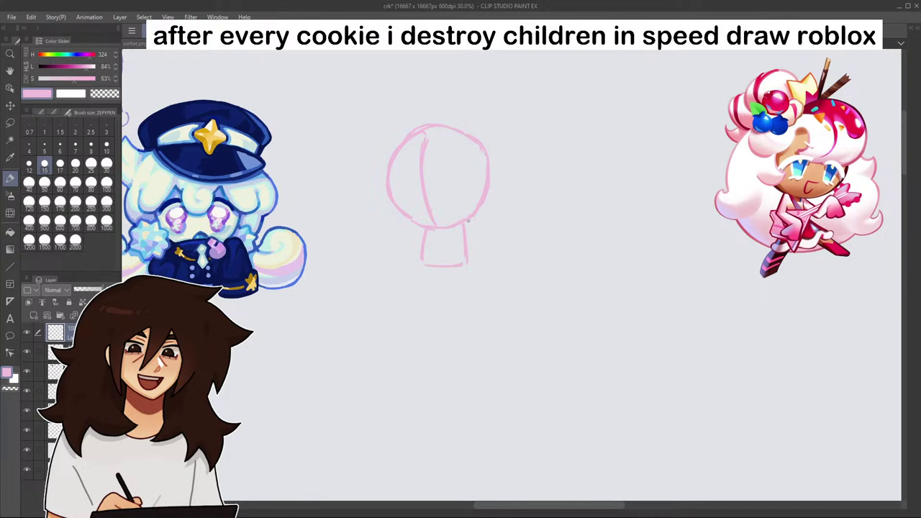
# - Lasso the guidelines inside the head circle, delete them and clear the selection
pyautogui.moveTo(397, 191); pyautogui.dragTo(470, 193)
pyautogui.click(10, 122)
pyautogui.moveTo(431, 132)
pyautogui.mouseDown()
pyautogui.moveTo(426, 218)
pyautogui.moveTo(462, 216)
pyautogui.moveTo(469, 160)
pyautogui.mouseUp()
pyautogui.click(425, 240)
pyautogui.click(357, 239)
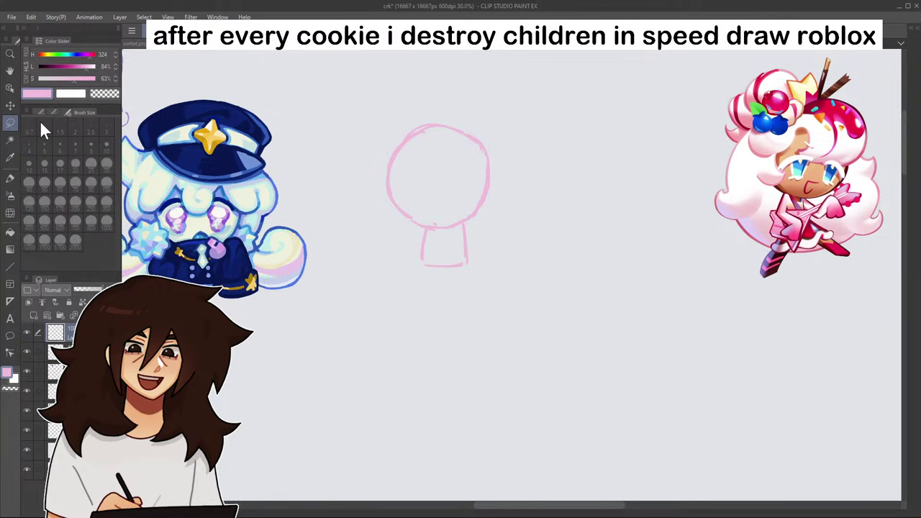
# - Lasso the boxy torso, nudge it slightly up and sideways beneath the head, deselect it and return to the pen
pyautogui.moveTo(432, 229)
pyautogui.mouseDown()
pyautogui.moveTo(484, 260)
pyautogui.moveTo(469, 226)
pyautogui.mouseUp()
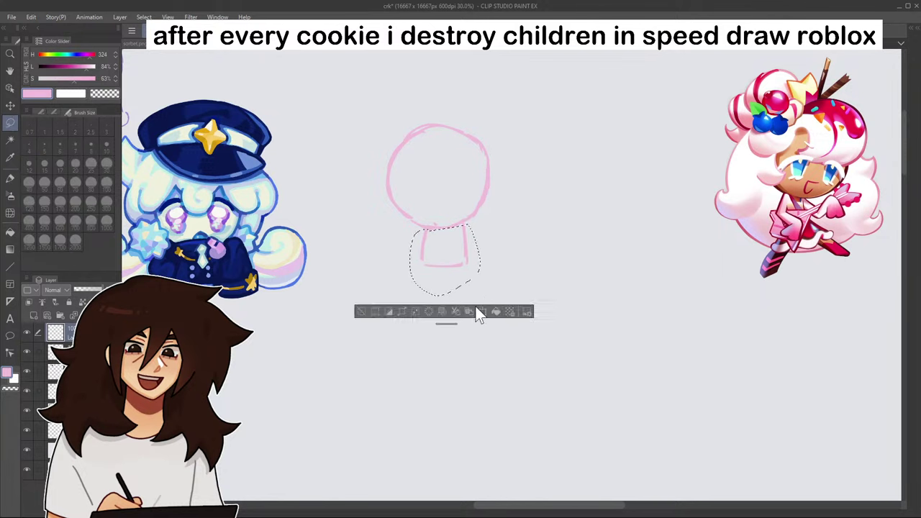
pyautogui.click(481, 312)
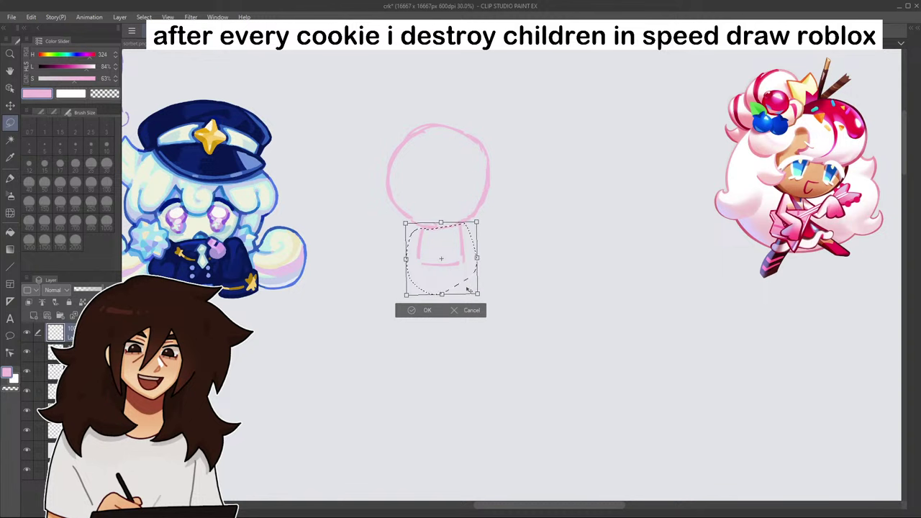
pyautogui.click(477, 312)
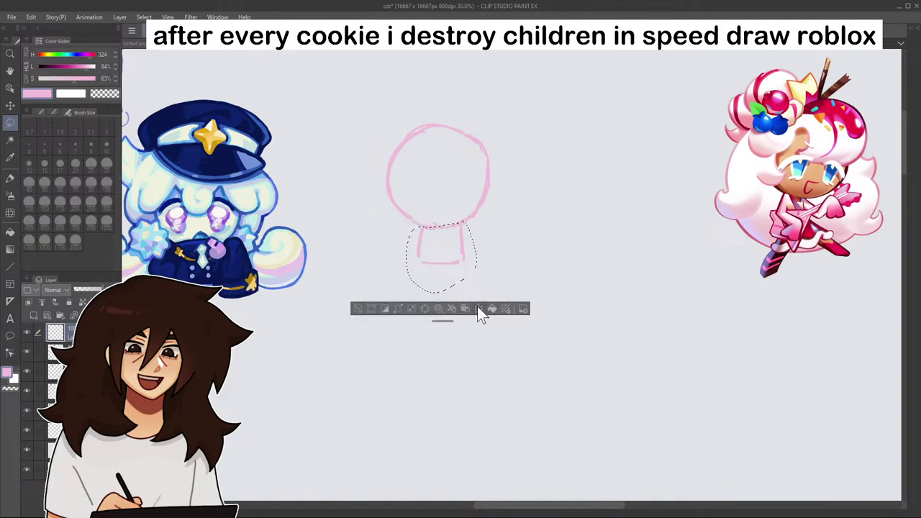
pyautogui.click(481, 311)
pyautogui.click(467, 309)
pyautogui.click(478, 309)
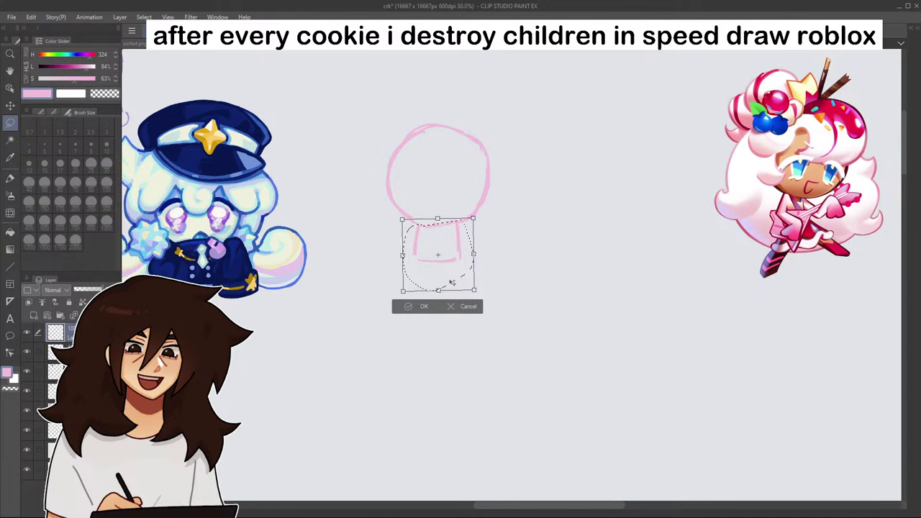
pyautogui.click(416, 306)
pyautogui.click(360, 313)
pyautogui.press('p')
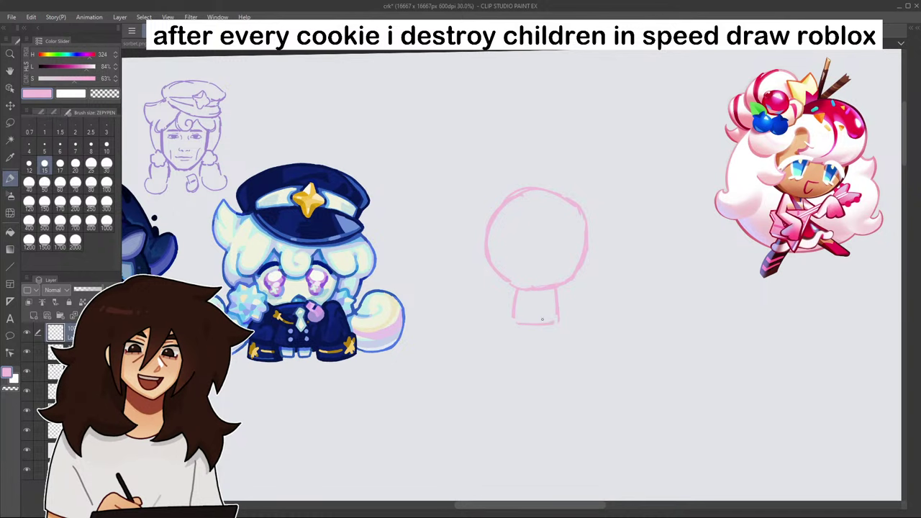
# - Sketch two short splayed legs beneath the torso and lasso away the extra hem line where they meet it
pyautogui.moveTo(546, 341); pyautogui.dragTo(553, 357)
pyautogui.moveTo(558, 325)
pyautogui.mouseDown()
pyautogui.moveTo(567, 355)
pyautogui.moveTo(512, 330)
pyautogui.moveTo(511, 355)
pyautogui.mouseUp()
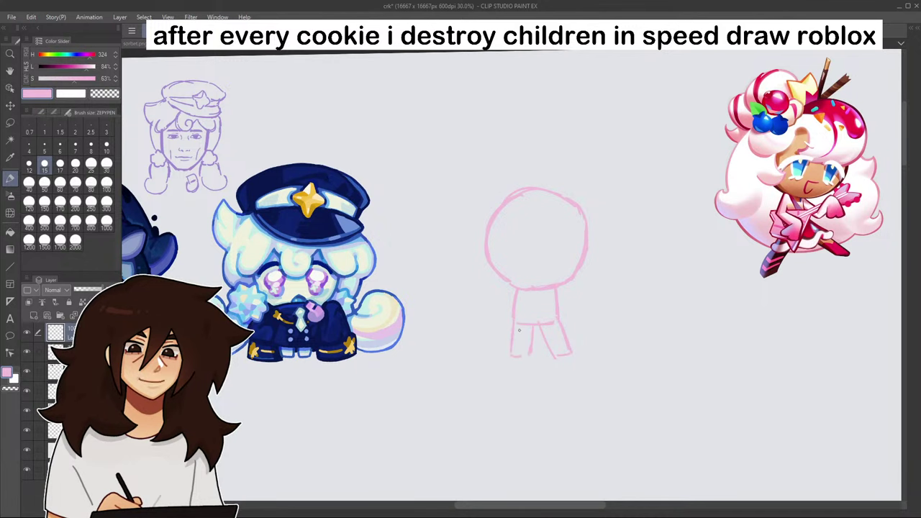
pyautogui.click(10, 123)
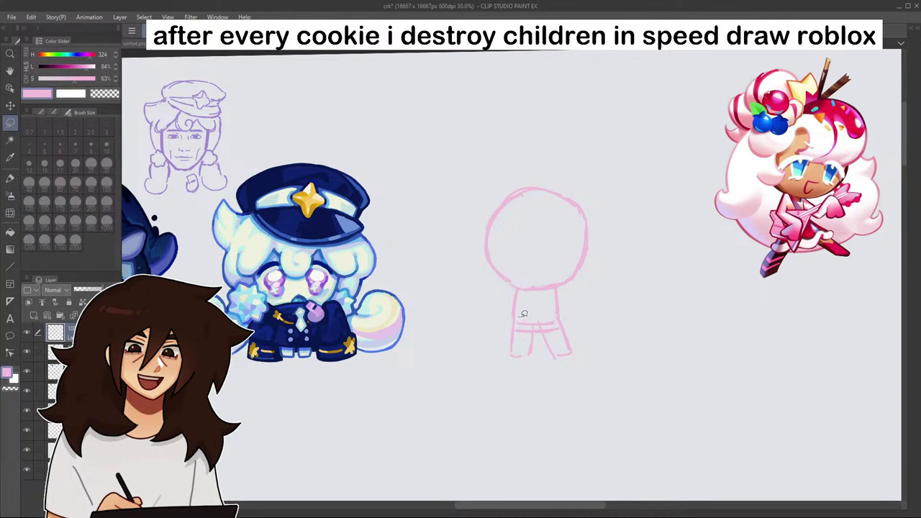
pyautogui.moveTo(523, 315)
pyautogui.mouseDown()
pyautogui.moveTo(547, 328)
pyautogui.moveTo(553, 308)
pyautogui.moveTo(531, 315)
pyautogui.mouseUp()
pyautogui.click(521, 344)
pyautogui.click(452, 344)
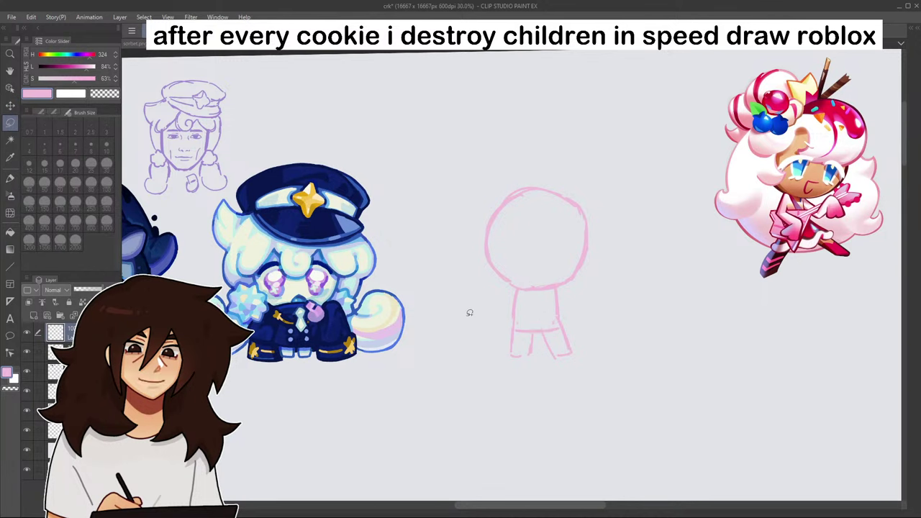
# - Sketch a raised arm and a diagonal line across the chest, and clear the overlapping torso lines with a lasso selection
pyautogui.press('p')
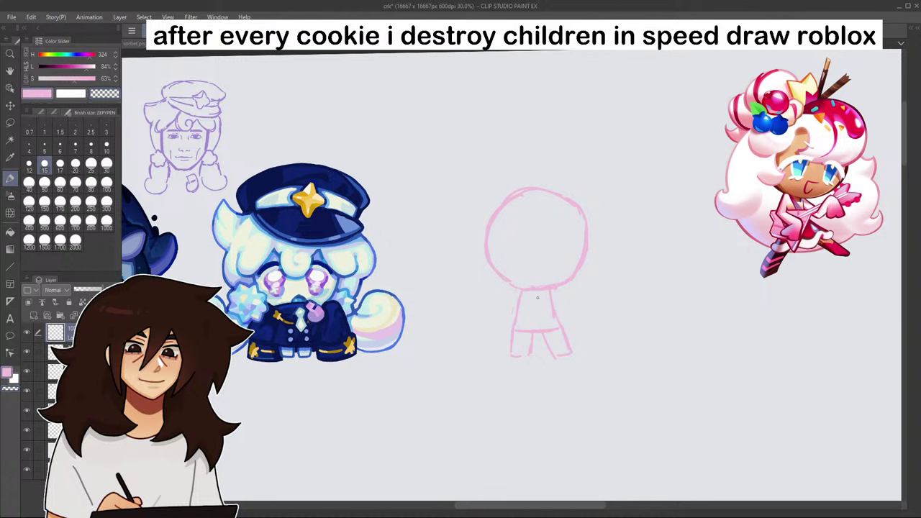
pyautogui.moveTo(482, 268)
pyautogui.mouseDown()
pyautogui.moveTo(502, 296)
pyautogui.moveTo(504, 276)
pyautogui.moveTo(517, 294)
pyautogui.mouseUp()
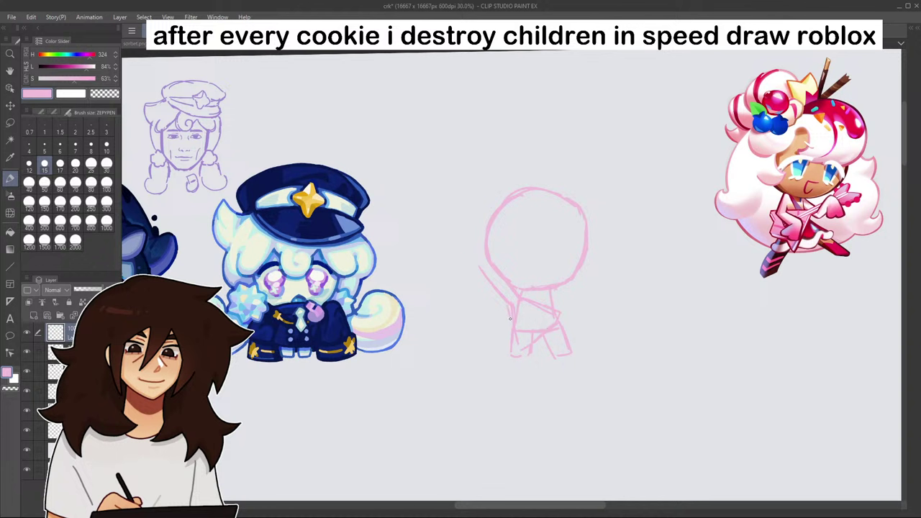
pyautogui.click(11, 122)
pyautogui.moveTo(508, 297); pyautogui.dragTo(525, 343)
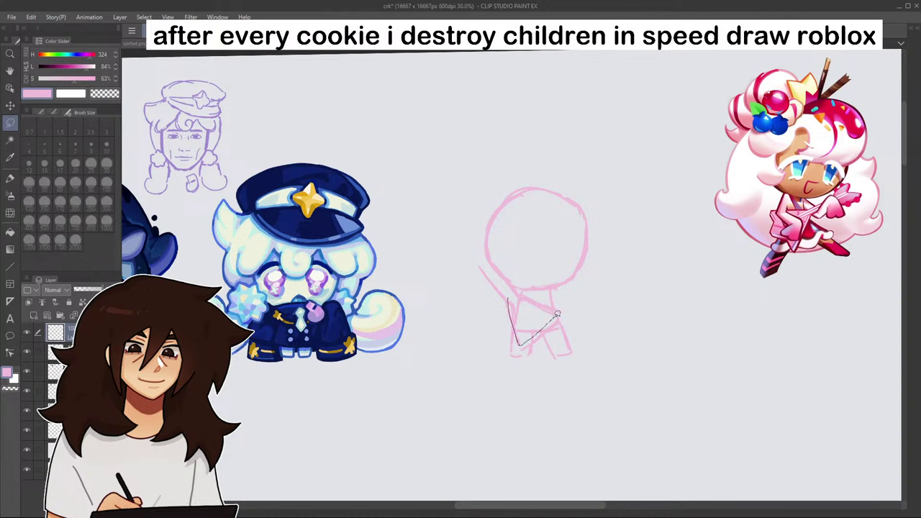
pyautogui.moveTo(557, 315); pyautogui.dragTo(543, 301)
pyautogui.click(520, 362)
pyautogui.click(447, 363)
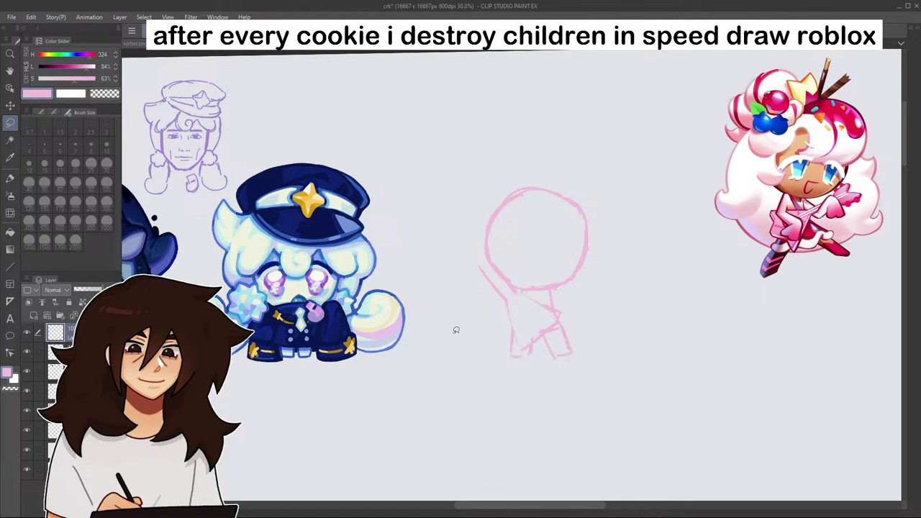
# - Clean up the torso hem and raised arm's cuff, and replace the opposite arm with a lowered one ending in a boxy sleeve
pyautogui.click(10, 178)
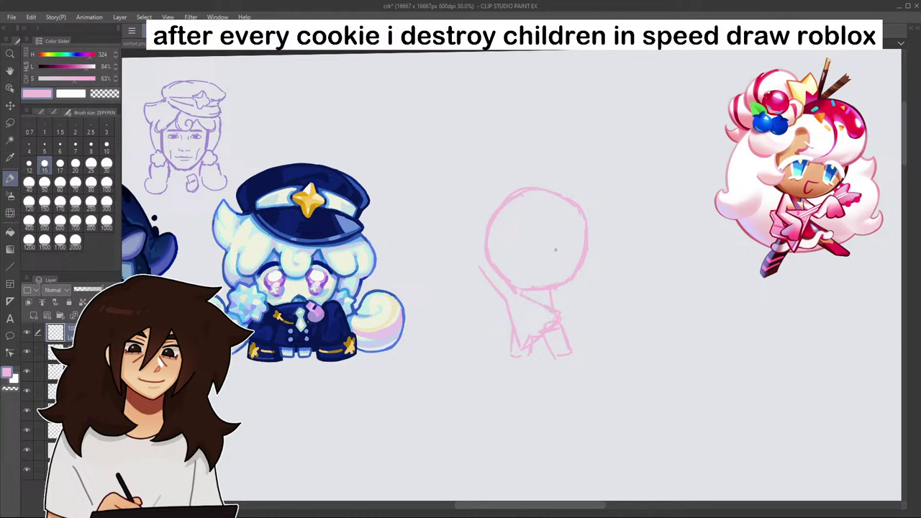
pyautogui.click(108, 95)
pyautogui.moveTo(532, 343)
pyautogui.mouseDown()
pyautogui.moveTo(526, 349)
pyautogui.moveTo(548, 332)
pyautogui.mouseUp()
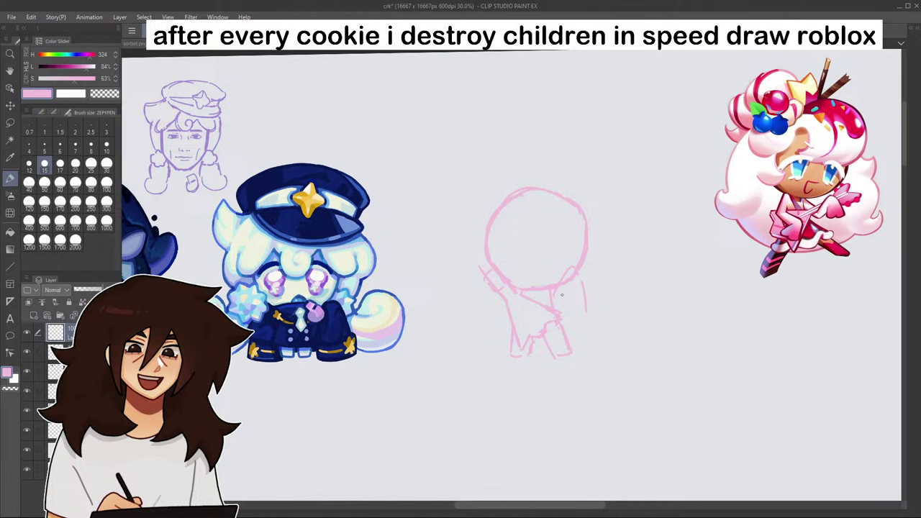
pyautogui.hotkey('ctrl', 'z')
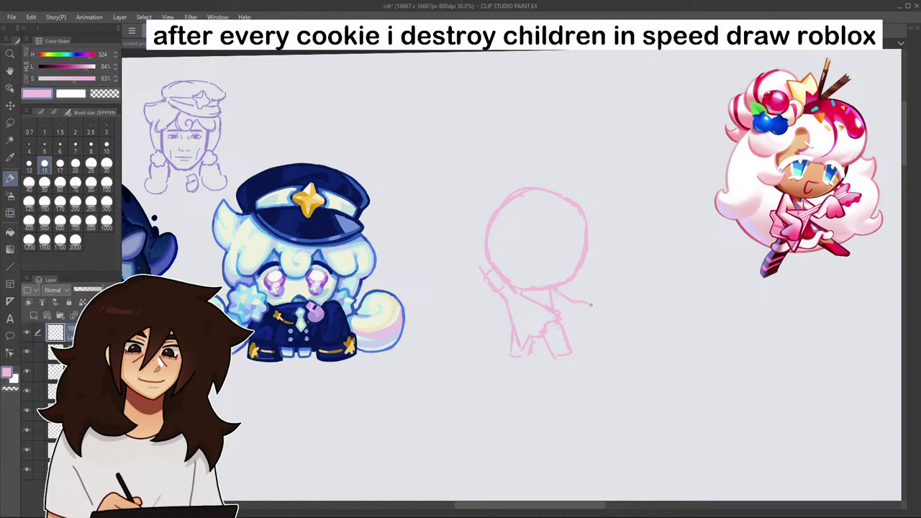
pyautogui.moveTo(576, 308); pyautogui.dragTo(575, 334)
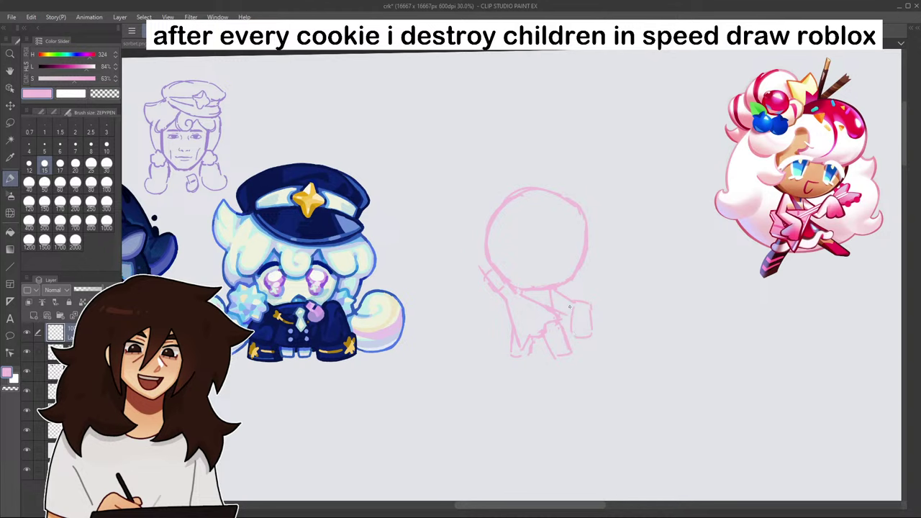
# - Examine the new sketch's size, pose and spacing against the row of finished cookies
pyautogui.scroll(-3, 584, 292)
pyautogui.scroll(3, 432, 334)
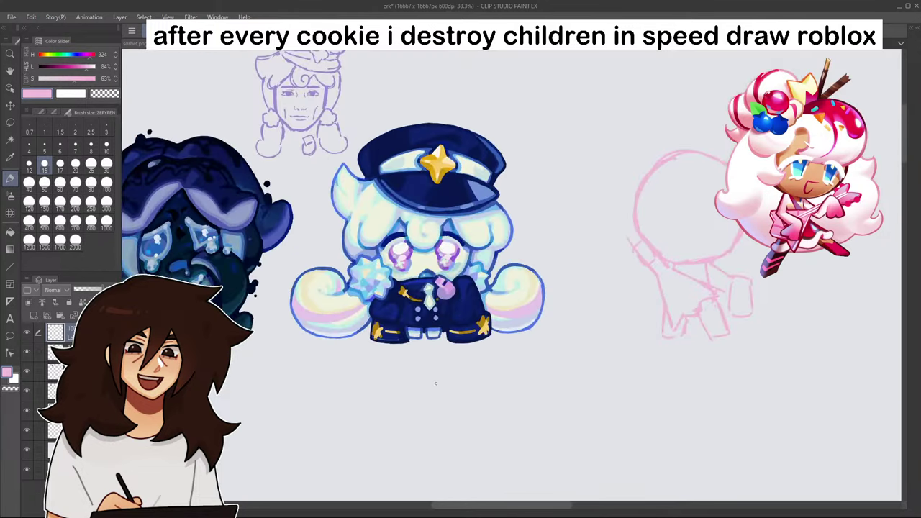
pyautogui.scroll(-4, 478, 344)
pyautogui.moveTo(541, 235); pyautogui.dragTo(856, 47)
pyautogui.moveTo(828, 461); pyautogui.dragTo(650, 252)
pyautogui.scroll(-4, 650, 254)
pyautogui.scroll(1, 645, 255)
pyautogui.scroll(4, 648, 252)
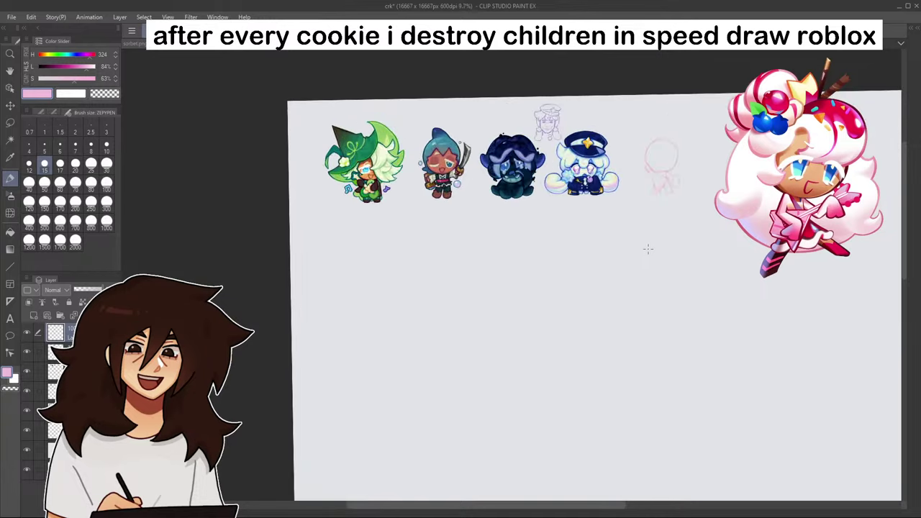
pyautogui.scroll(-3, 640, 245)
pyautogui.moveTo(804, 70)
pyautogui.mouseDown()
pyautogui.moveTo(822, 61)
pyautogui.moveTo(754, 98)
pyautogui.mouseUp()
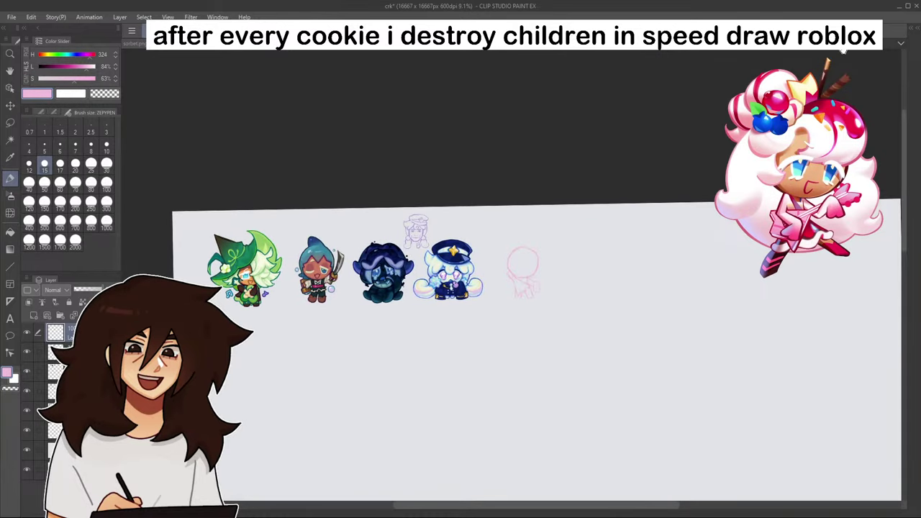
pyautogui.scroll(4, 529, 272)
pyautogui.scroll(-2, 529, 274)
pyautogui.scroll(-1, 530, 273)
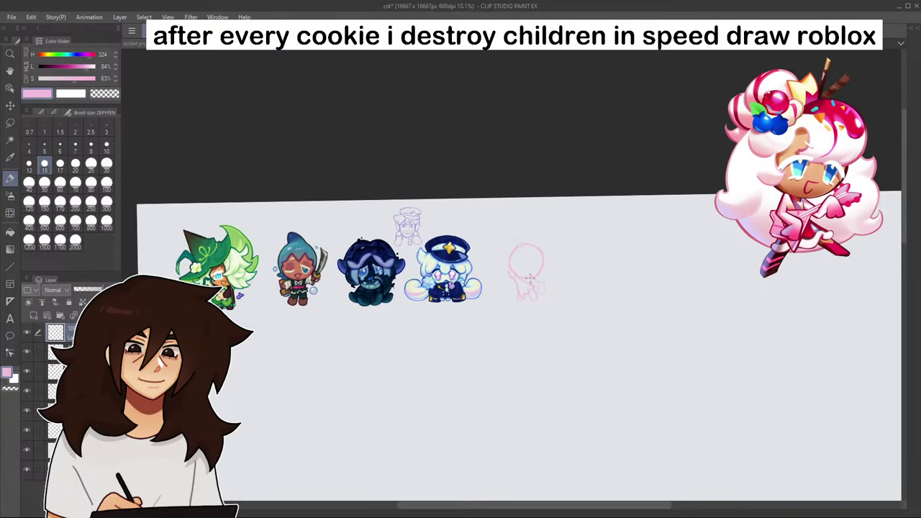
pyautogui.scroll(5, 534, 287)
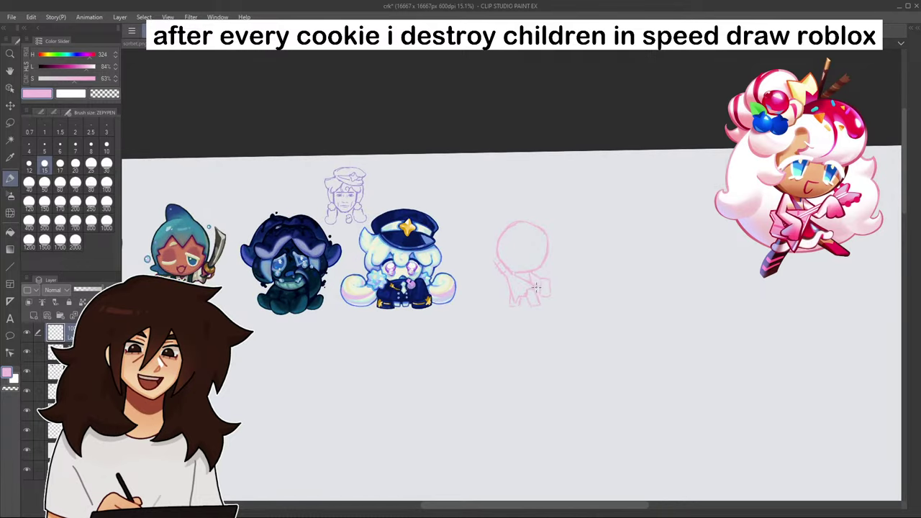
pyautogui.scroll(3, 535, 287)
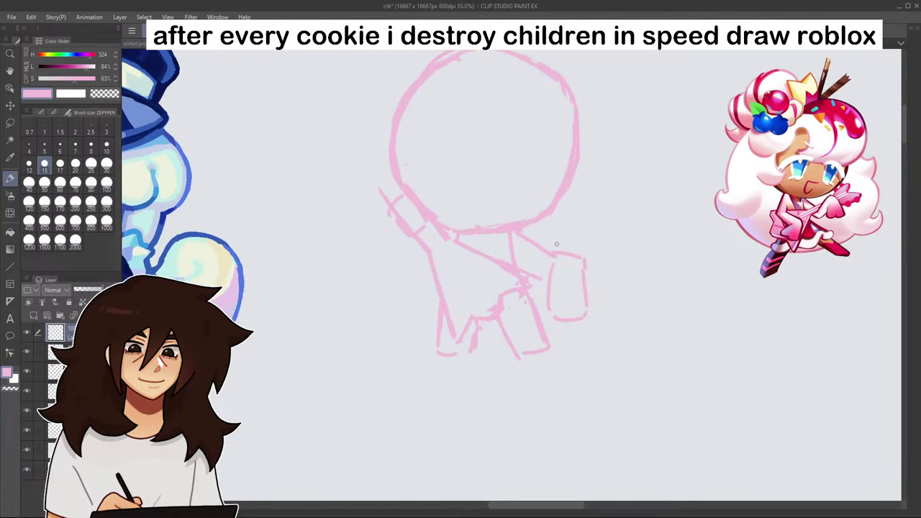
# - Sketch a small eye near the head's raised-arm edge and a wider arched eye with a lower line toward the other side
pyautogui.moveTo(605, 403); pyautogui.dragTo(593, 438)
pyautogui.moveTo(391, 194); pyautogui.dragTo(430, 209)
pyautogui.moveTo(393, 194); pyautogui.dragTo(406, 219)
pyautogui.moveTo(467, 193); pyautogui.dragTo(527, 181)
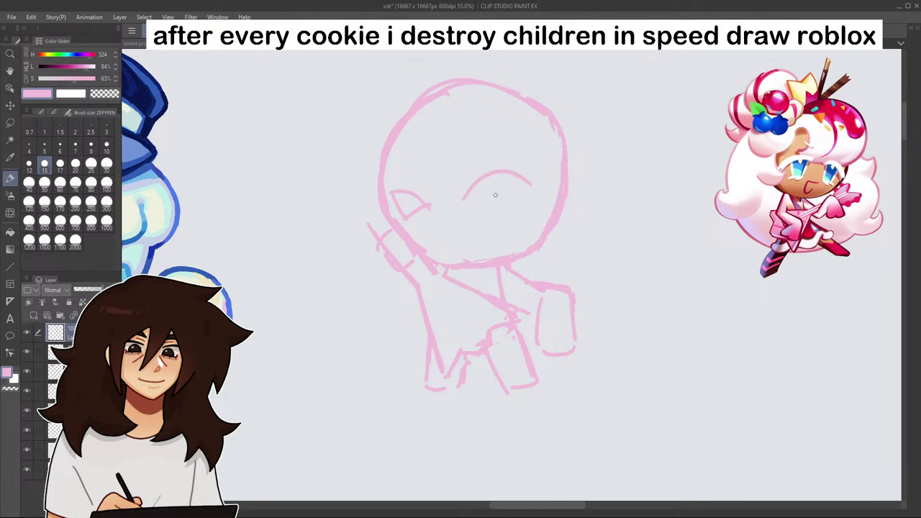
pyautogui.moveTo(469, 214); pyautogui.dragTo(520, 222)
# - Undo both eye sketches back to the plain head circle
pyautogui.scroll(-7, 519, 243)
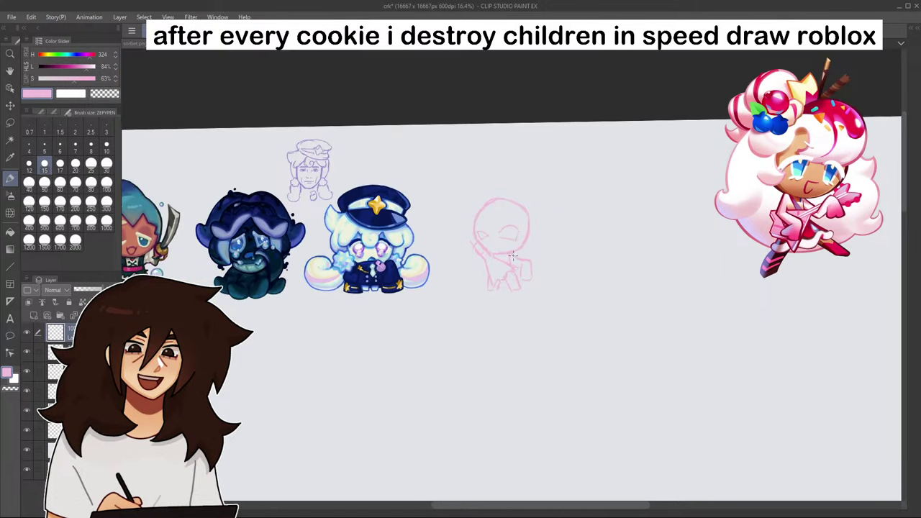
pyautogui.scroll(5, 518, 244)
pyautogui.hotkey('ctrl', 'z')
pyautogui.hotkey('ctrl', 'z')
pyautogui.hotkey('ctrl', 'z')
pyautogui.hotkey('ctrl', 'z')
pyautogui.hotkey('ctrl', 'z')
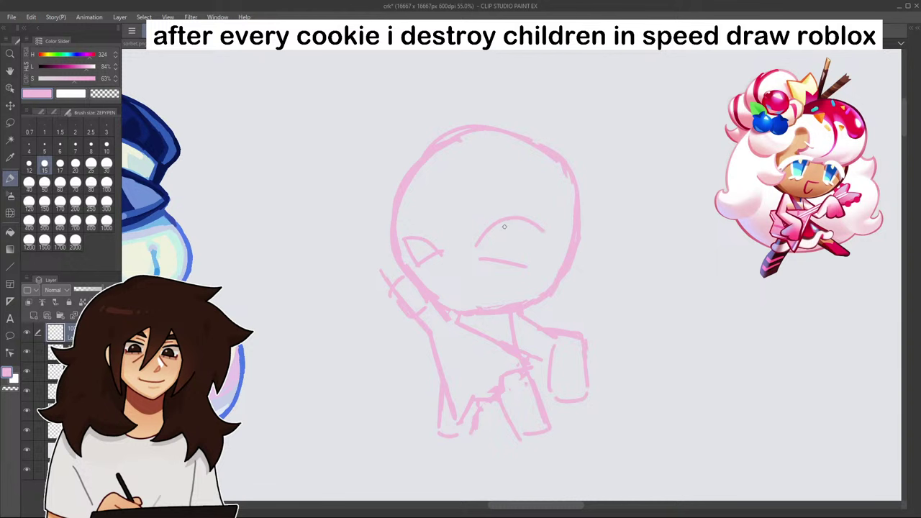
# - Sketch a narrow eye near the head's right edge, a wide curved closed eye on the left, and a small open mouth between them
pyautogui.moveTo(525, 264)
pyautogui.mouseDown()
pyautogui.moveTo(551, 234)
pyautogui.moveTo(561, 255)
pyautogui.mouseUp()
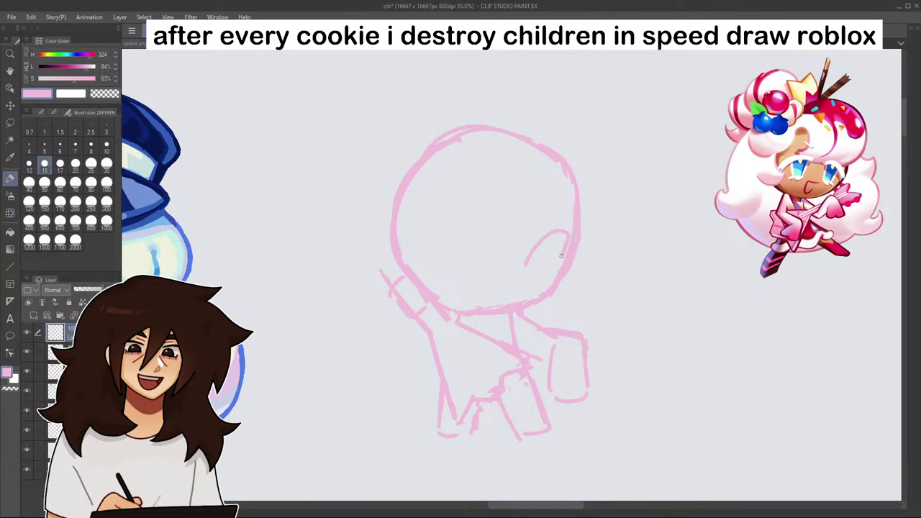
pyautogui.moveTo(488, 243)
pyautogui.mouseDown()
pyautogui.moveTo(456, 220)
pyautogui.moveTo(419, 246)
pyautogui.moveTo(491, 251)
pyautogui.mouseUp()
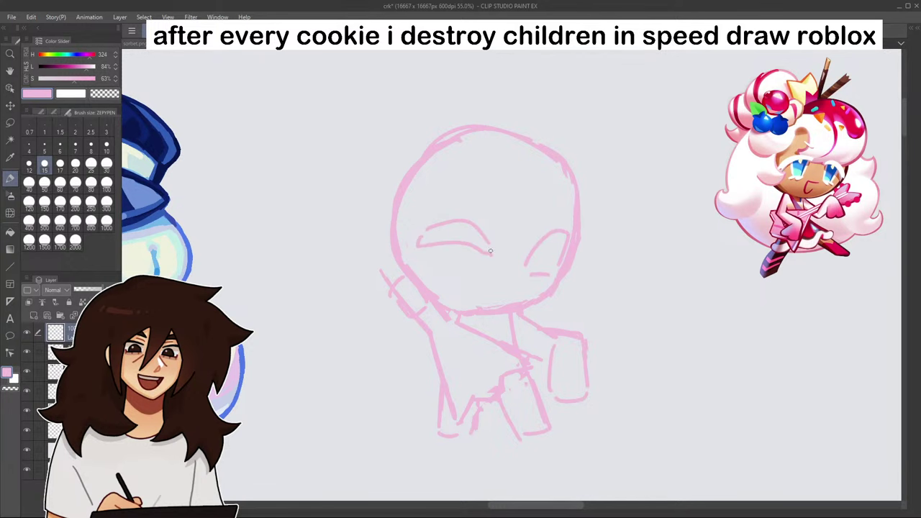
pyautogui.scroll(-8, 559, 234)
pyautogui.scroll(10, 536, 263)
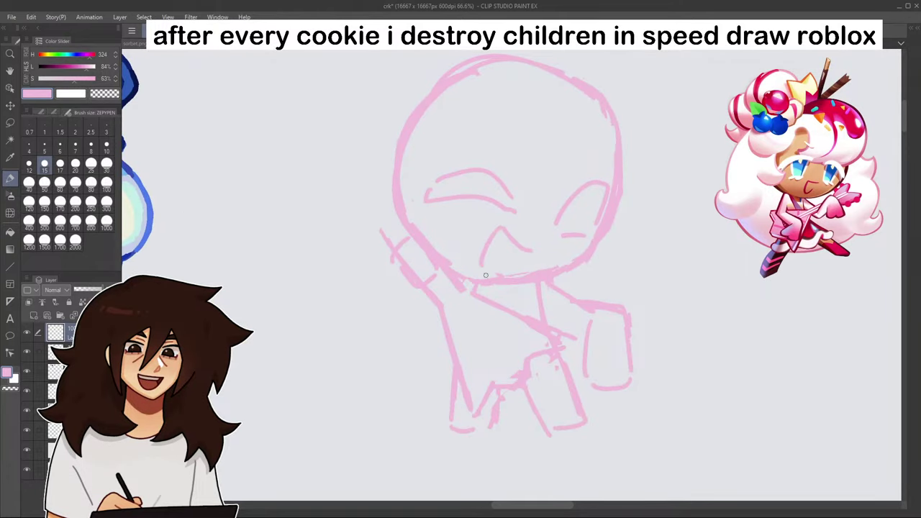
pyautogui.scroll(-4, 593, 202)
pyautogui.scroll(4, 593, 202)
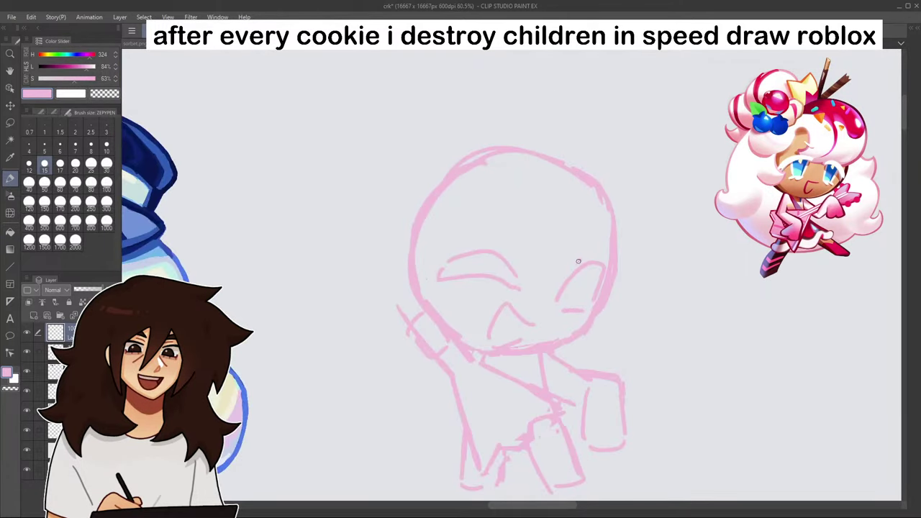
# - Widen the outline of the open eye and add an upright iris oval with small detail lines inside it
pyautogui.moveTo(580, 262); pyautogui.dragTo(549, 308)
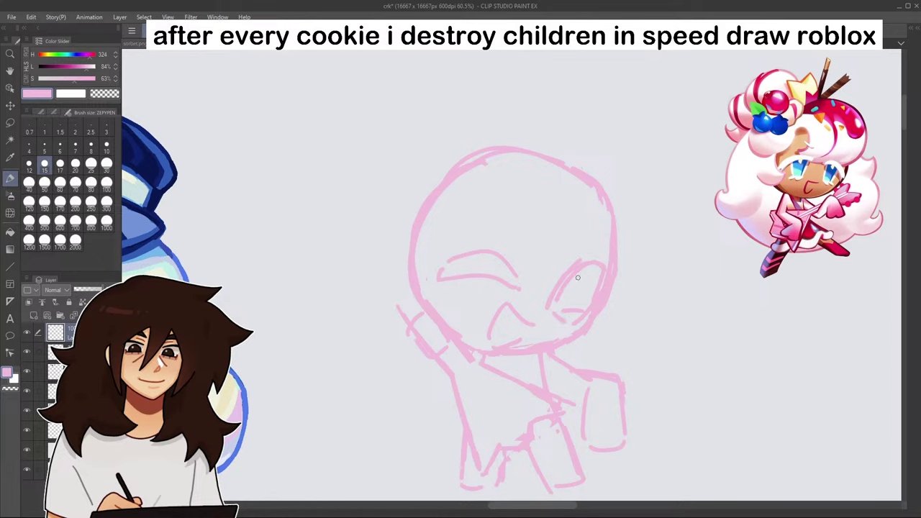
pyautogui.scroll(-4, 577, 277)
pyautogui.scroll(3, 584, 286)
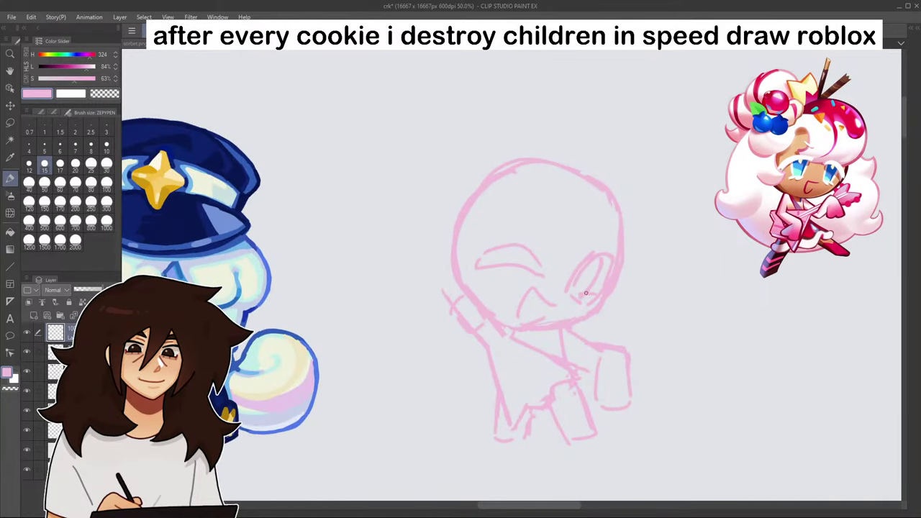
pyautogui.scroll(-4, 586, 293)
pyautogui.scroll(4, 615, 283)
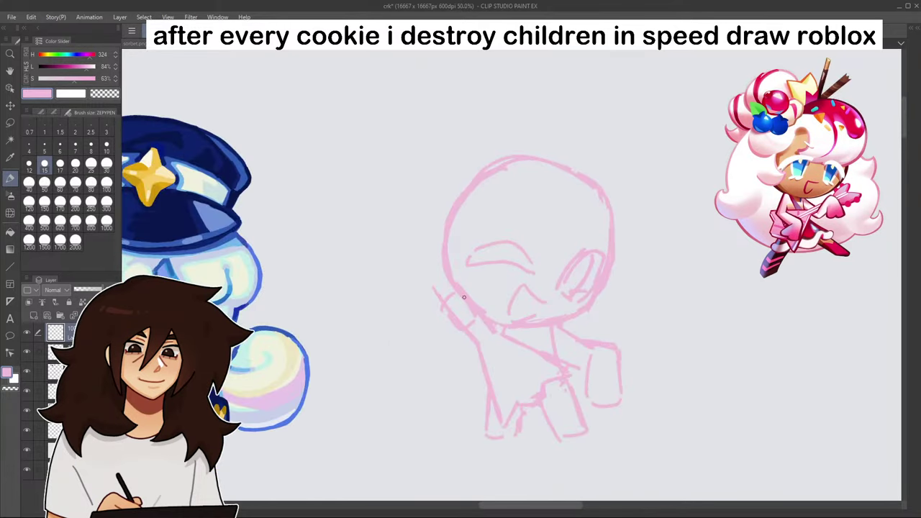
pyautogui.scroll(-4, 586, 202)
pyautogui.scroll(4, 586, 209)
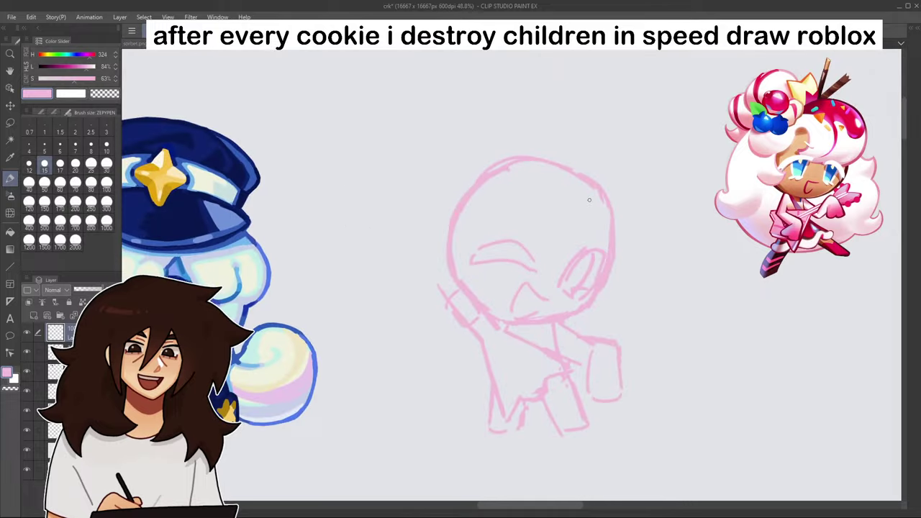
# - Lasso the head with its face, shift it slightly right over the body, deselect it and return to the pen
pyautogui.click(10, 122)
pyautogui.moveTo(435, 239)
pyautogui.mouseDown()
pyautogui.moveTo(454, 285)
pyautogui.moveTo(605, 318)
pyautogui.moveTo(428, 157)
pyautogui.mouseUp()
pyautogui.click(595, 345)
pyautogui.moveTo(599, 307); pyautogui.dragTo(621, 308)
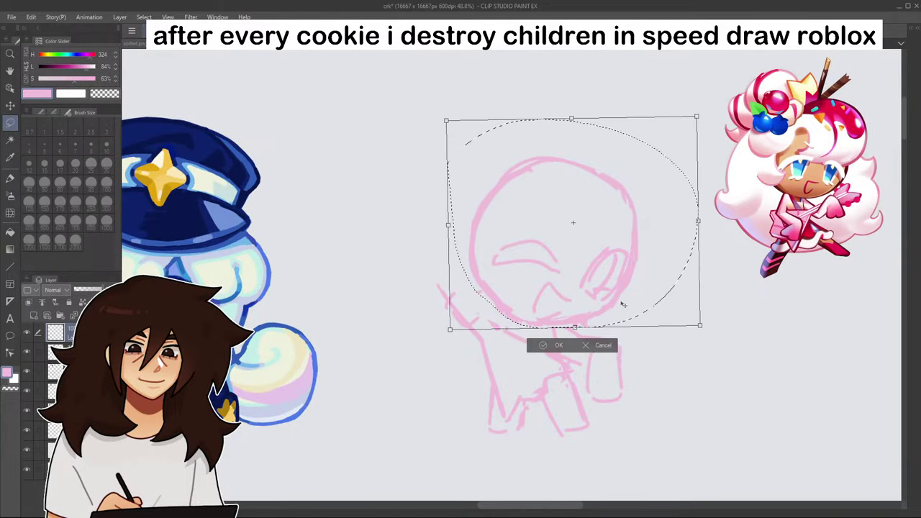
pyautogui.click(597, 346)
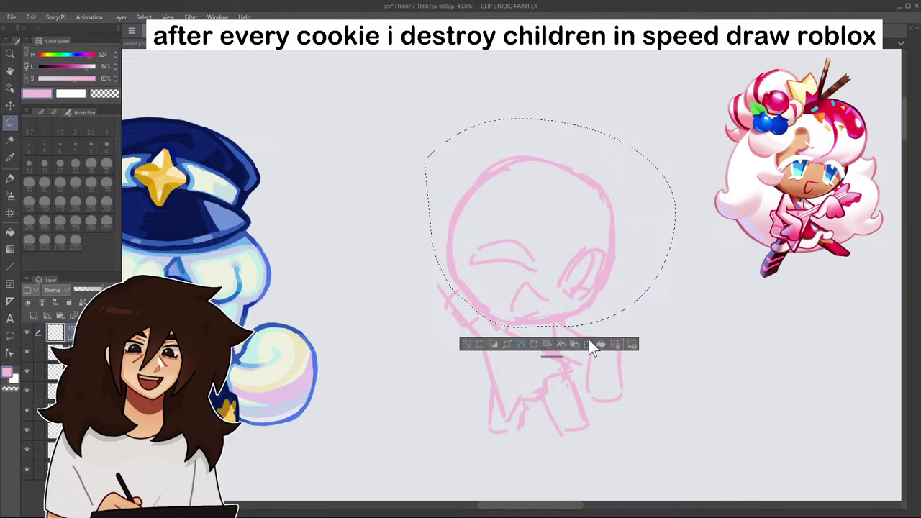
pyautogui.click(595, 344)
pyautogui.moveTo(614, 311); pyautogui.dragTo(637, 312)
pyautogui.click(560, 345)
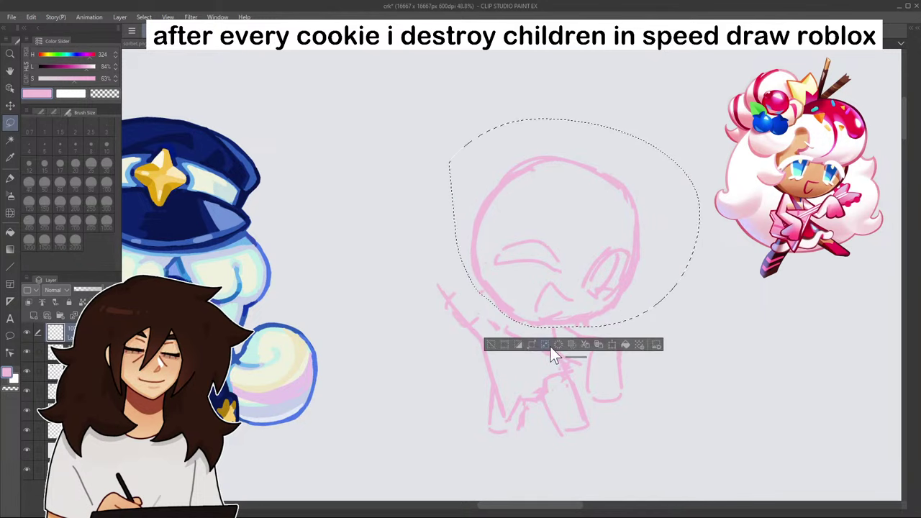
pyautogui.click(491, 346)
pyautogui.click(10, 179)
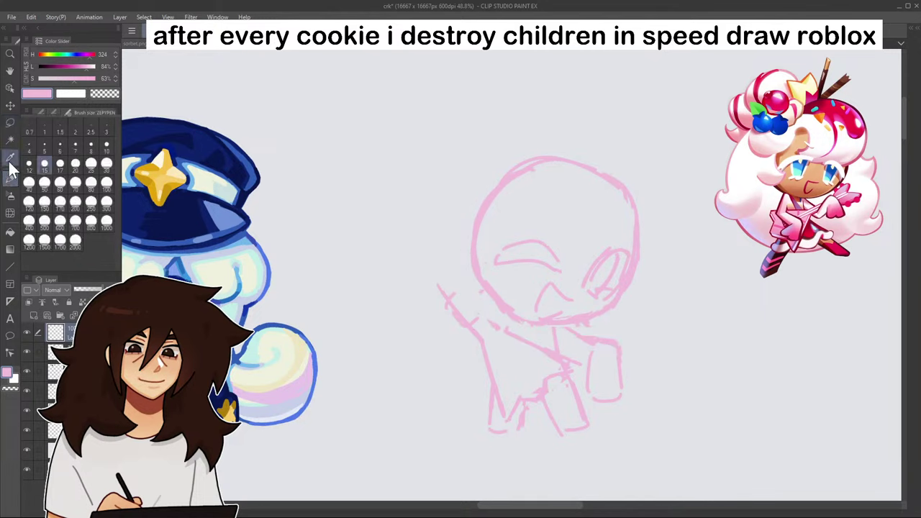
# - Sketch the long flowing hair outline down the raised-arm side, curling outward in a rounded lock near the feet
pyautogui.moveTo(438, 216); pyautogui.dragTo(428, 349)
pyautogui.moveTo(417, 266)
pyautogui.mouseDown()
pyautogui.moveTo(431, 357)
pyautogui.moveTo(423, 387)
pyautogui.moveTo(456, 391)
pyautogui.mouseUp()
pyautogui.moveTo(413, 379)
pyautogui.mouseDown()
pyautogui.moveTo(493, 412)
pyautogui.moveTo(467, 404)
pyautogui.mouseUp()
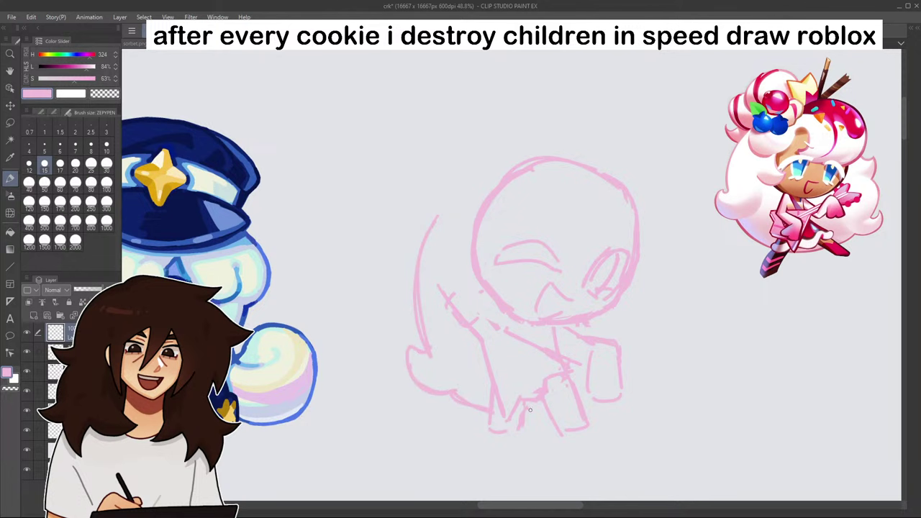
# - Continue the hair outline behind the legs and up the opposite side, with curled locks rising to the cheek
pyautogui.moveTo(529, 411); pyautogui.dragTo(549, 416)
pyautogui.moveTo(584, 408); pyautogui.dragTo(590, 404)
pyautogui.moveTo(652, 321)
pyautogui.mouseDown()
pyautogui.moveTo(672, 305)
pyautogui.moveTo(676, 350)
pyautogui.moveTo(634, 373)
pyautogui.mouseUp()
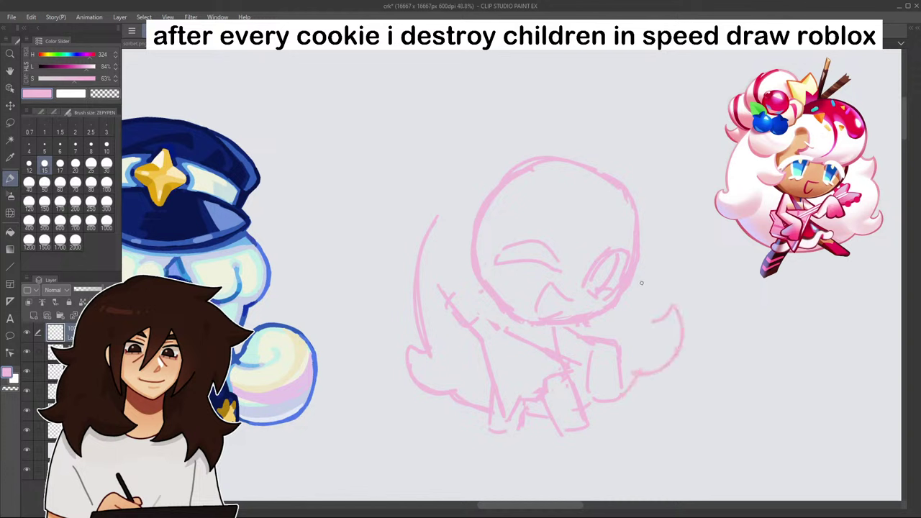
pyautogui.moveTo(647, 280)
pyautogui.mouseDown()
pyautogui.moveTo(664, 298)
pyautogui.moveTo(642, 323)
pyautogui.moveTo(646, 346)
pyautogui.mouseUp()
pyautogui.scroll(-3, 650, 330)
pyautogui.scroll(3, 646, 313)
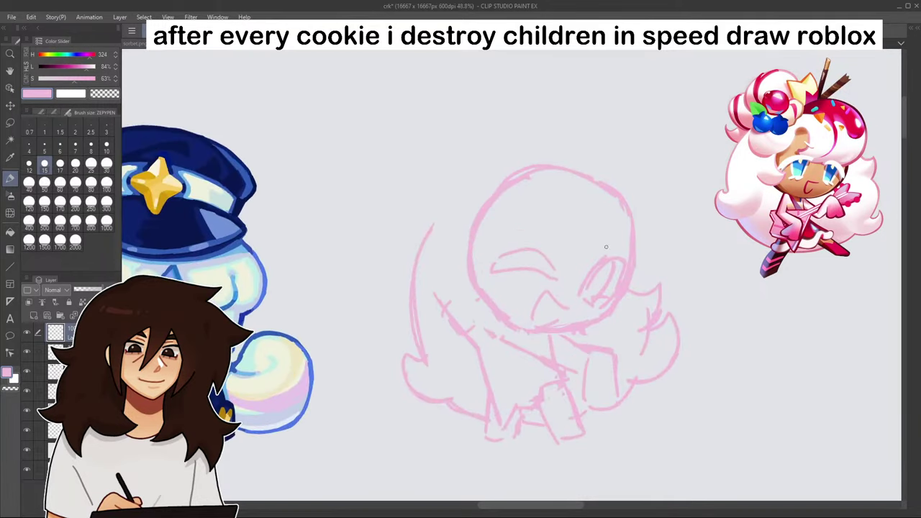
# - Sketch a swept fringe lock curving across the forehead and a short strand curling beside the open-eye cheek
pyautogui.moveTo(542, 195)
pyautogui.mouseDown()
pyautogui.moveTo(538, 241)
pyautogui.moveTo(545, 191)
pyautogui.moveTo(525, 215)
pyautogui.mouseUp()
pyautogui.moveTo(538, 256); pyautogui.dragTo(596, 247)
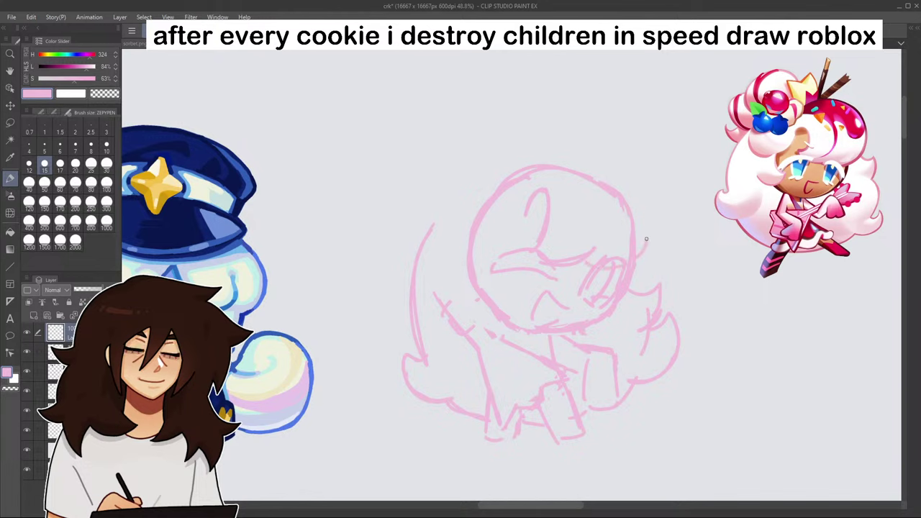
pyautogui.scroll(-1, 631, 252)
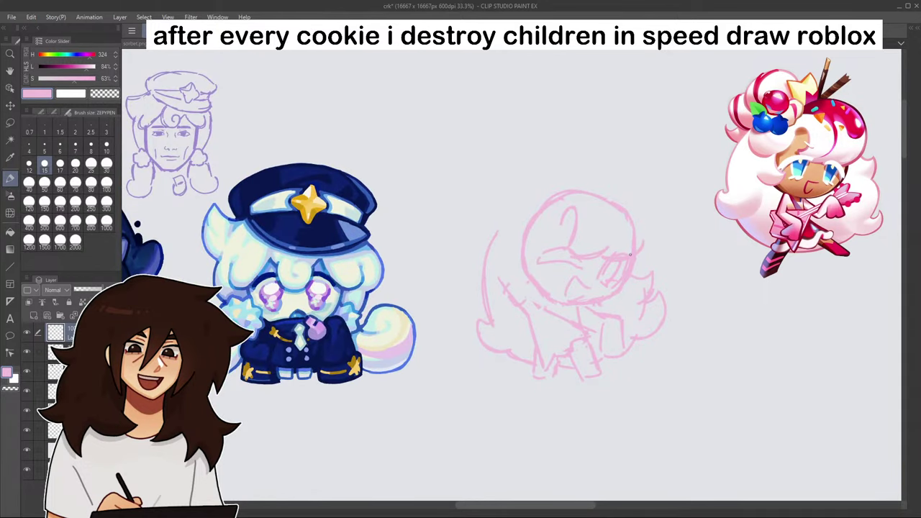
pyautogui.scroll(-1, 639, 243)
pyautogui.scroll(2, 648, 205)
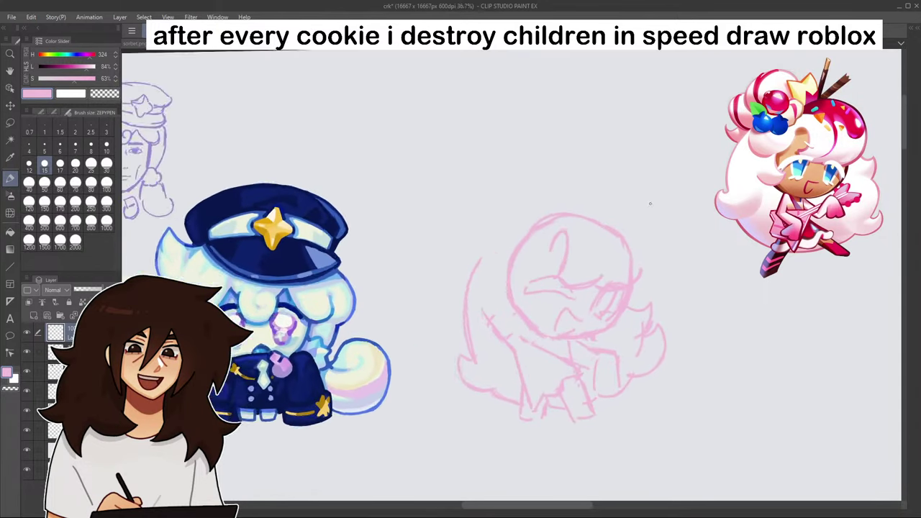
pyautogui.moveTo(548, 229)
pyautogui.mouseDown()
pyautogui.moveTo(534, 274)
pyautogui.moveTo(602, 270)
pyautogui.moveTo(537, 272)
pyautogui.moveTo(604, 289)
pyautogui.moveTo(590, 286)
pyautogui.moveTo(614, 303)
pyautogui.mouseUp()
pyautogui.moveTo(652, 261); pyautogui.dragTo(632, 300)
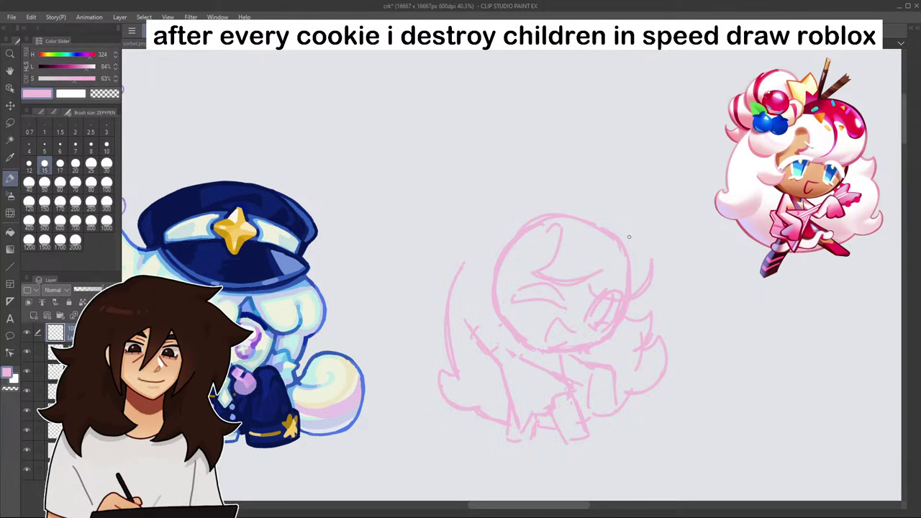
# - Sketch the hair volume over the head, with a rounded puff beside the open eye and a small curl on the opposite side
pyautogui.moveTo(582, 196)
pyautogui.mouseDown()
pyautogui.moveTo(659, 263)
pyautogui.moveTo(632, 302)
pyautogui.mouseUp()
pyautogui.moveTo(662, 260); pyautogui.dragTo(642, 302)
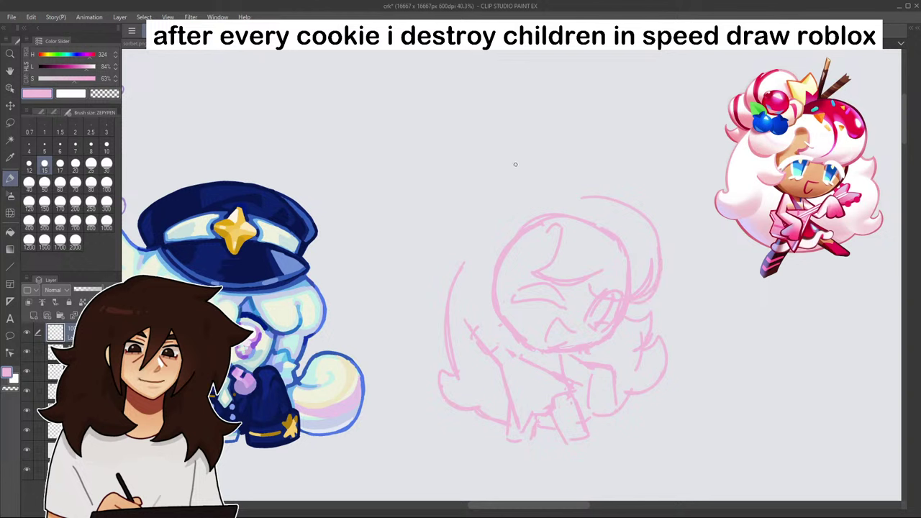
pyautogui.moveTo(469, 209)
pyautogui.mouseDown()
pyautogui.moveTo(462, 267)
pyautogui.moveTo(478, 231)
pyautogui.moveTo(558, 204)
pyautogui.mouseUp()
pyautogui.moveTo(480, 232); pyautogui.dragTo(463, 264)
pyautogui.moveTo(508, 209)
pyautogui.mouseDown()
pyautogui.moveTo(456, 285)
pyautogui.moveTo(572, 203)
pyautogui.mouseUp()
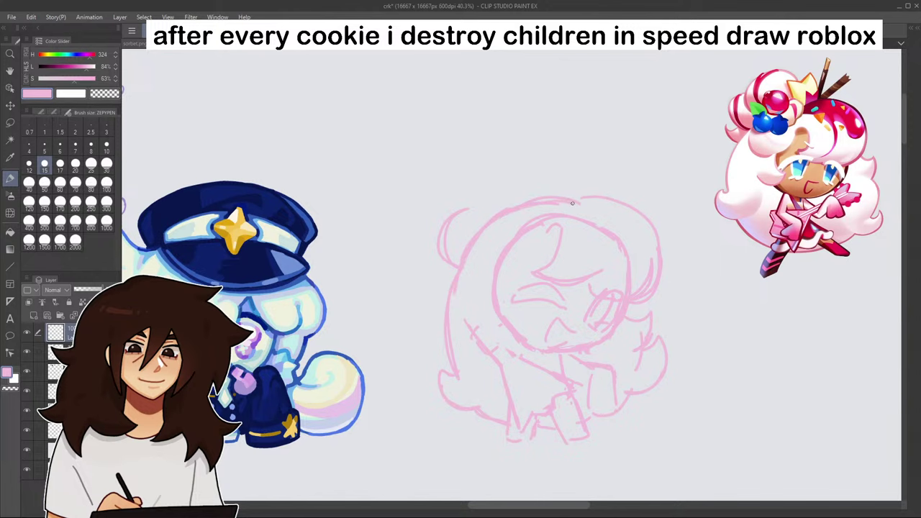
pyautogui.scroll(-4, 615, 201)
pyautogui.scroll(6, 609, 223)
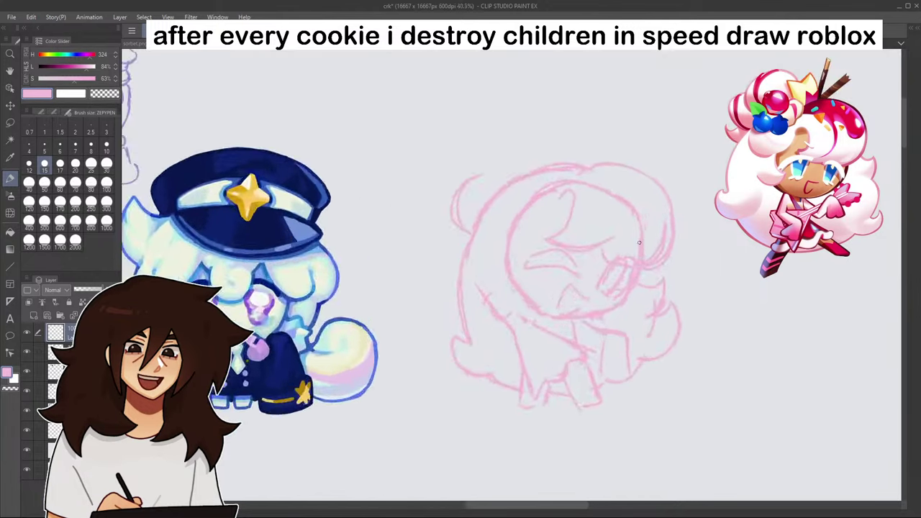
# - Lasso both eyes with the adjoining fringe stroke and erase them from the face, keeping the mouth
pyautogui.scroll(-4, 586, 270)
pyautogui.scroll(3, 587, 270)
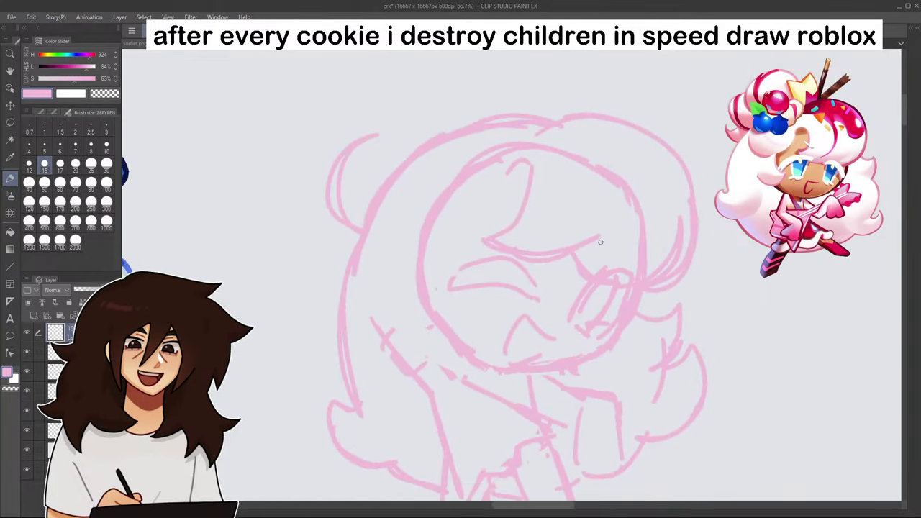
pyautogui.click(10, 122)
pyautogui.moveTo(543, 268)
pyautogui.mouseDown()
pyautogui.moveTo(529, 302)
pyautogui.moveTo(543, 273)
pyautogui.mouseUp()
pyautogui.moveTo(601, 267)
pyautogui.mouseDown()
pyautogui.moveTo(588, 336)
pyautogui.moveTo(636, 246)
pyautogui.moveTo(560, 311)
pyautogui.mouseUp()
pyautogui.click(517, 357)
pyautogui.click(482, 298)
pyautogui.click(468, 331)
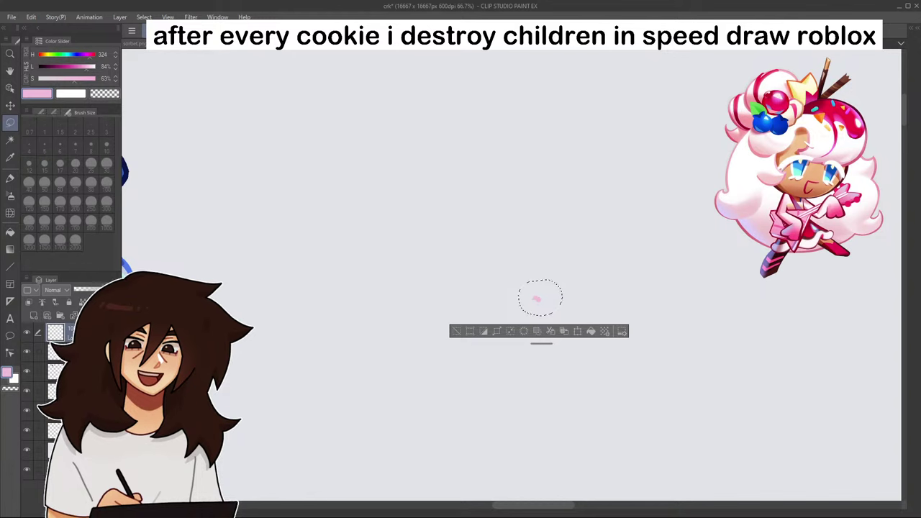
pyautogui.hotkey('ctrl', 'z')
pyautogui.click(468, 331)
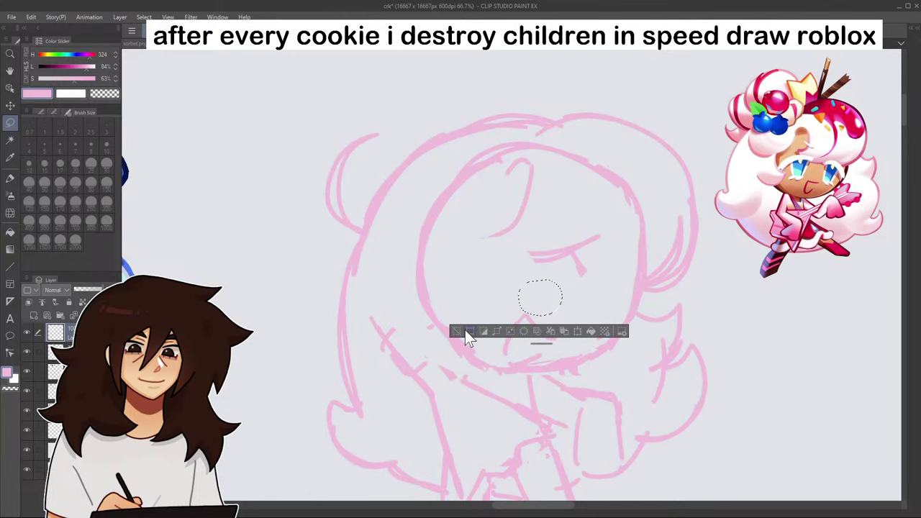
pyautogui.click(466, 331)
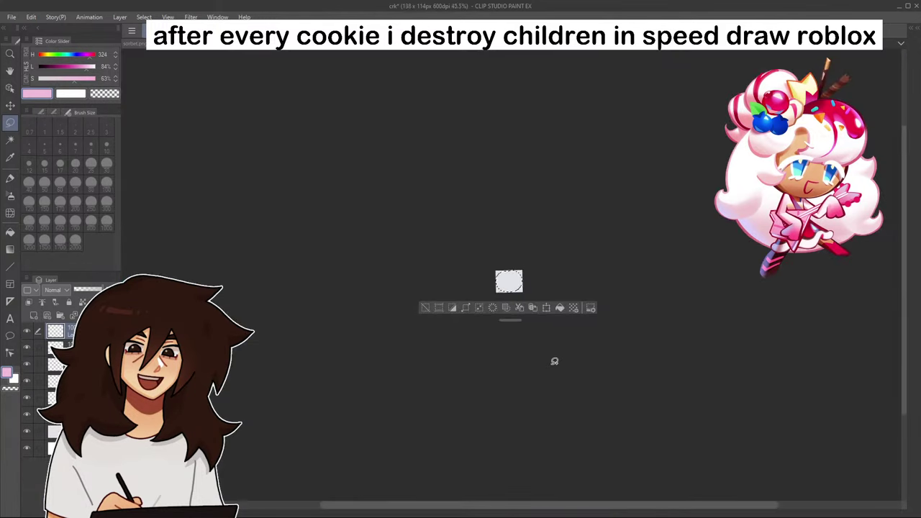
pyautogui.scroll(3, 515, 283)
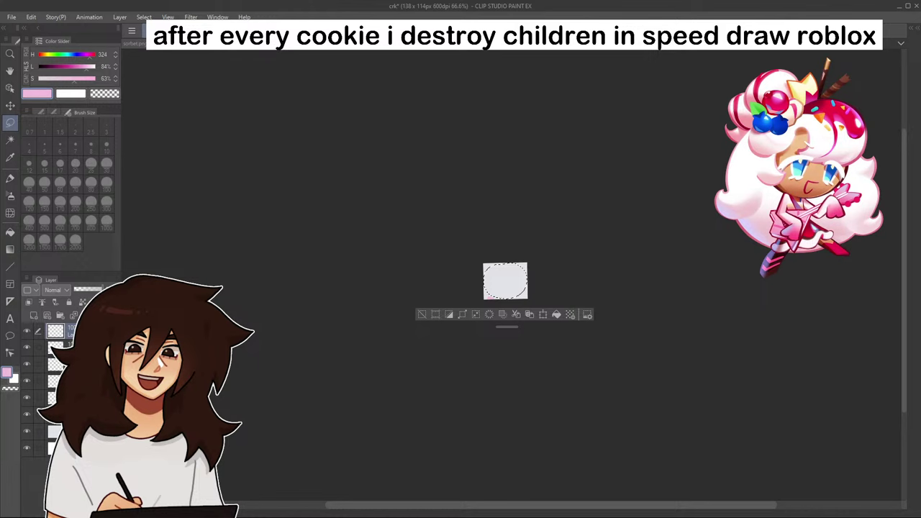
pyautogui.hotkey('ctrl', 'z')
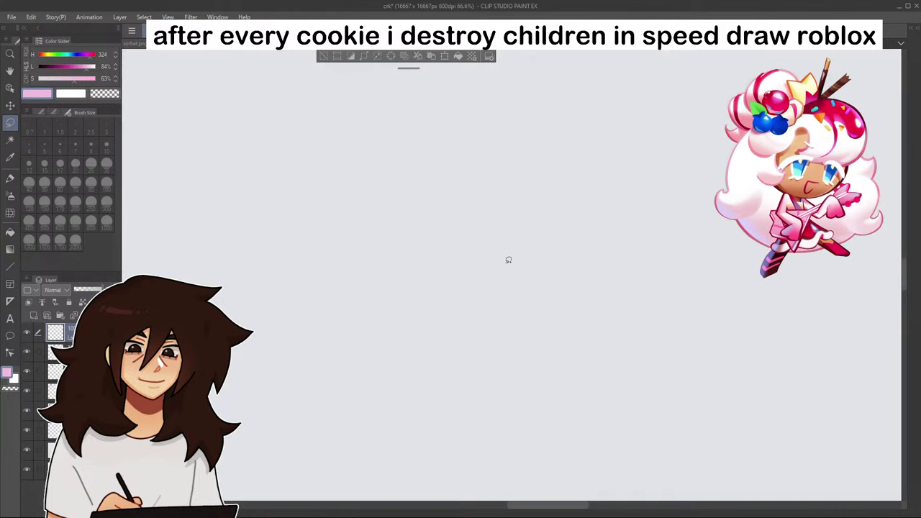
# - Return to the pen, mirror the canvas view and thicken the hair outline over the top of the head
pyautogui.scroll(6, 583, 216)
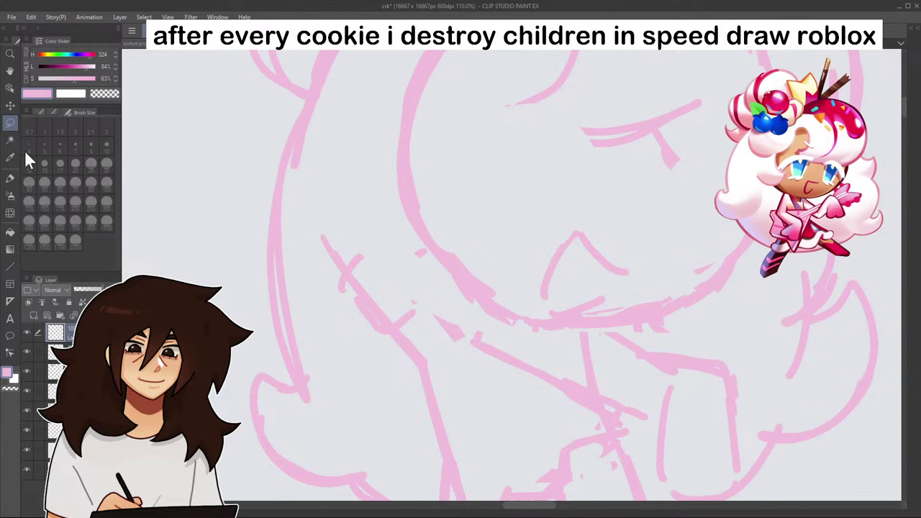
pyautogui.click(10, 179)
pyautogui.press('h')
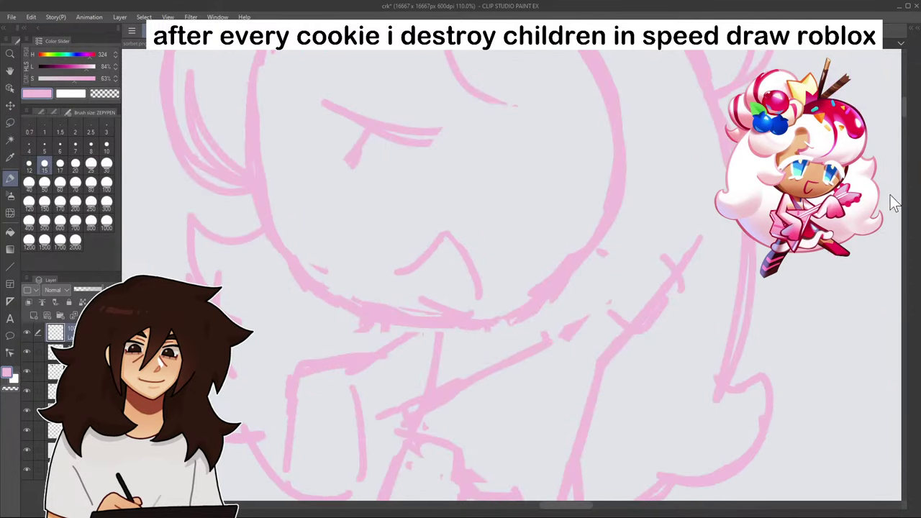
pyautogui.scroll(-5, 536, 165)
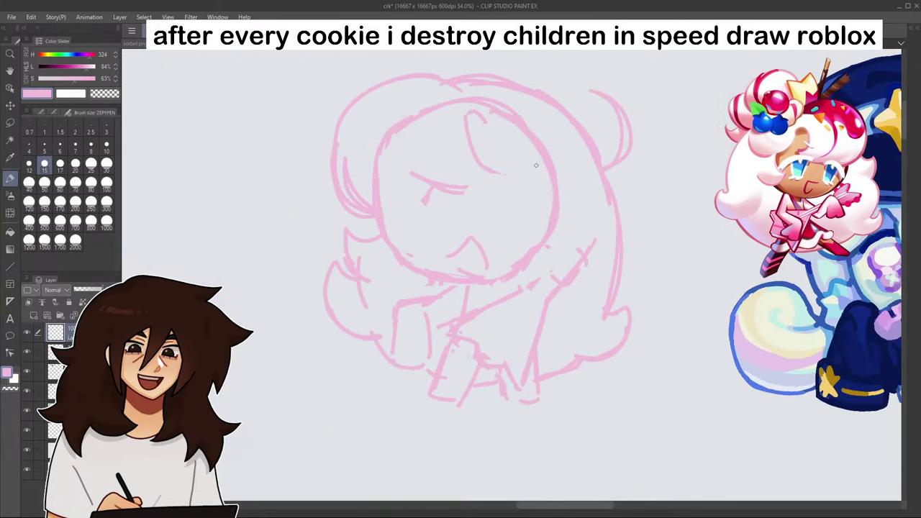
pyautogui.moveTo(536, 166); pyautogui.dragTo(506, 225)
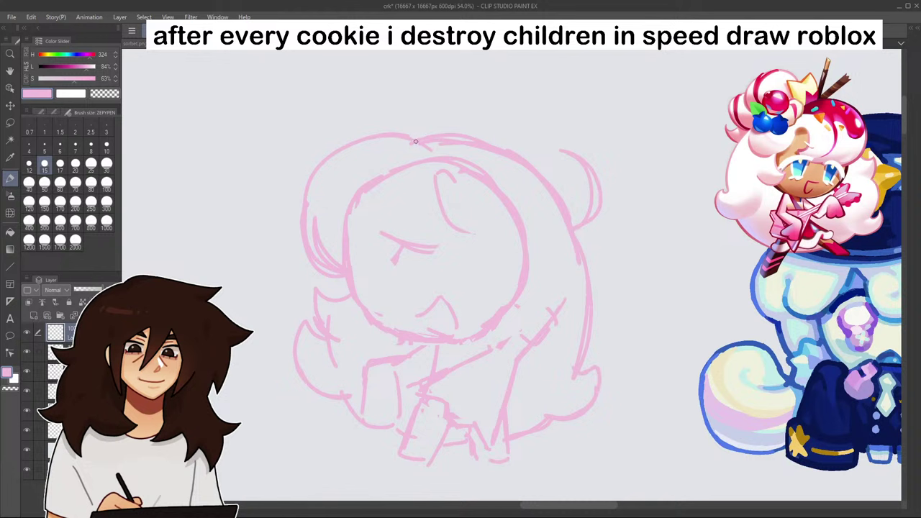
pyautogui.moveTo(415, 141)
pyautogui.mouseDown()
pyautogui.moveTo(526, 164)
pyautogui.moveTo(545, 177)
pyautogui.mouseUp()
pyautogui.moveTo(489, 140); pyautogui.dragTo(562, 199)
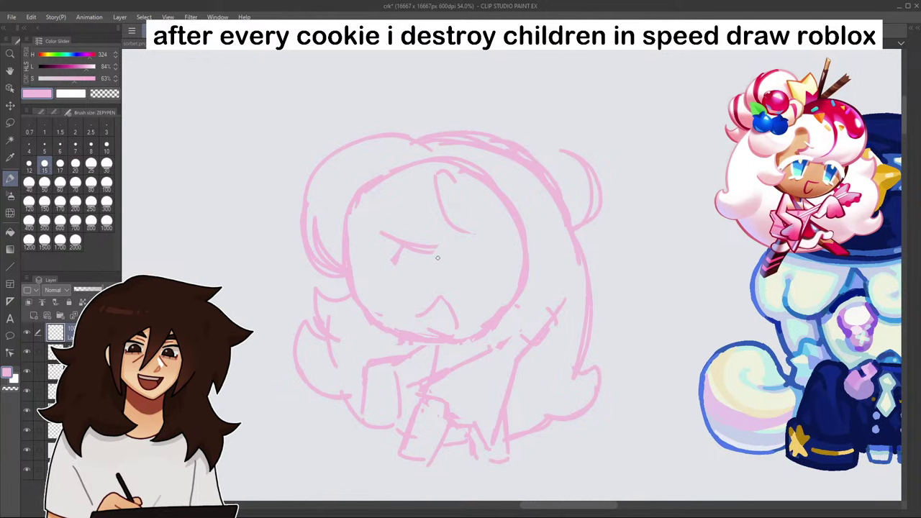
# - Draw a large open eye with an oval iris under the fringe lock and a small winking eye across the mouth
pyautogui.moveTo(442, 232)
pyautogui.mouseDown()
pyautogui.moveTo(491, 256)
pyautogui.moveTo(458, 281)
pyautogui.moveTo(491, 268)
pyautogui.mouseUp()
pyautogui.moveTo(460, 237); pyautogui.dragTo(469, 276)
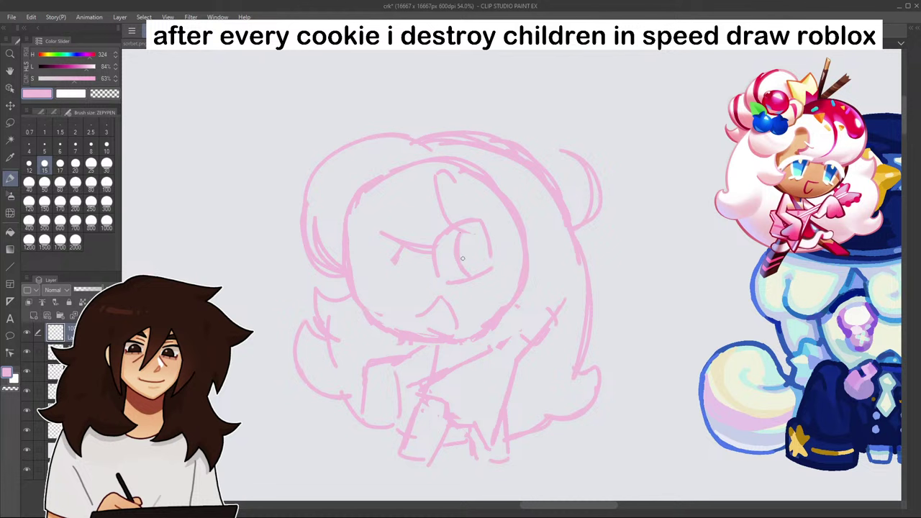
pyautogui.moveTo(457, 236); pyautogui.dragTo(467, 276)
pyautogui.scroll(-6, 468, 289)
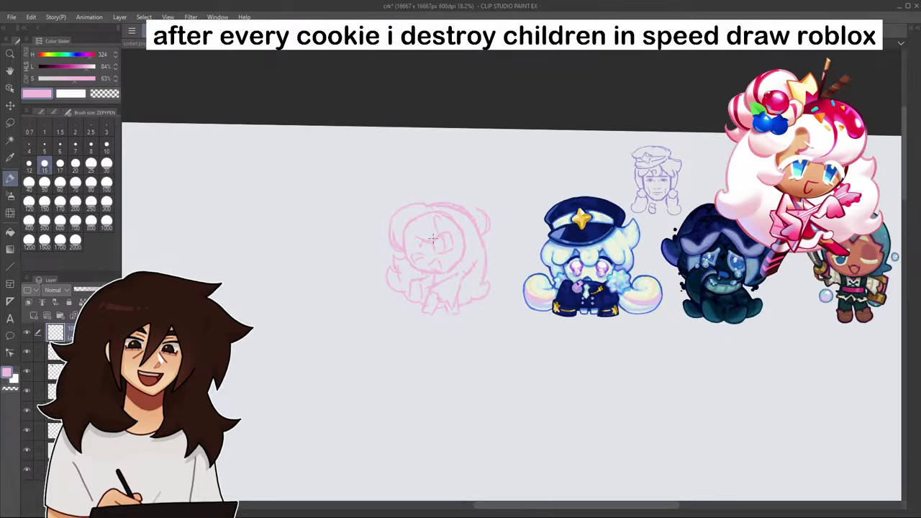
pyautogui.scroll(5, 468, 289)
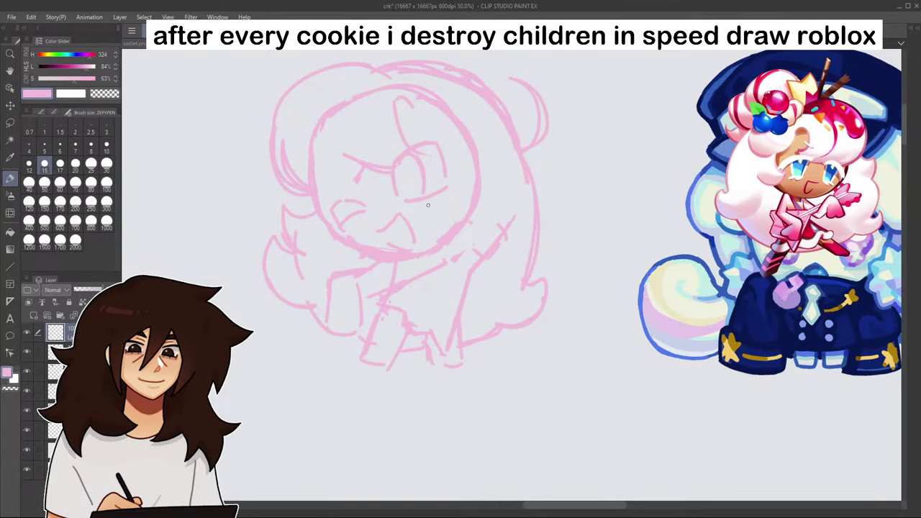
# - Flip the canvas view back and check the whole sketch beside the finished cookies
pyautogui.moveTo(824, 58)
pyautogui.mouseDown()
pyautogui.moveTo(792, 193)
pyautogui.moveTo(760, 99)
pyautogui.mouseUp()
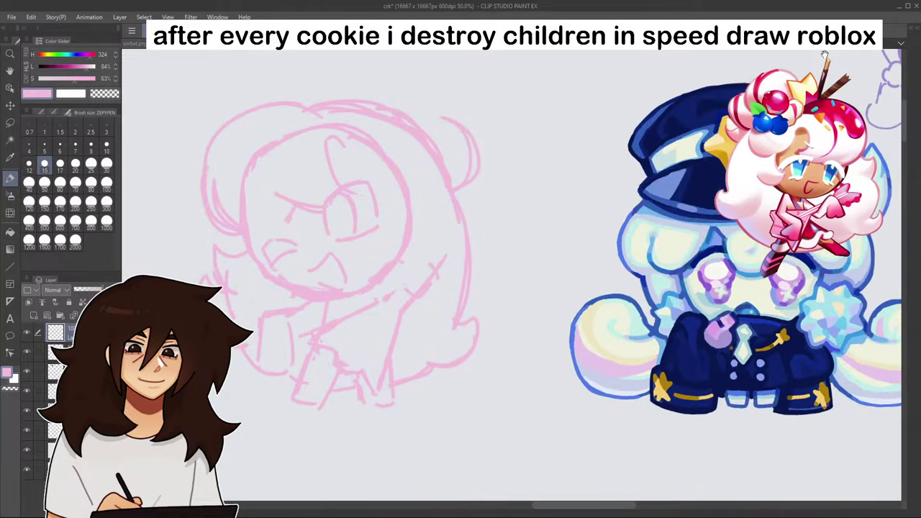
pyautogui.press('h')
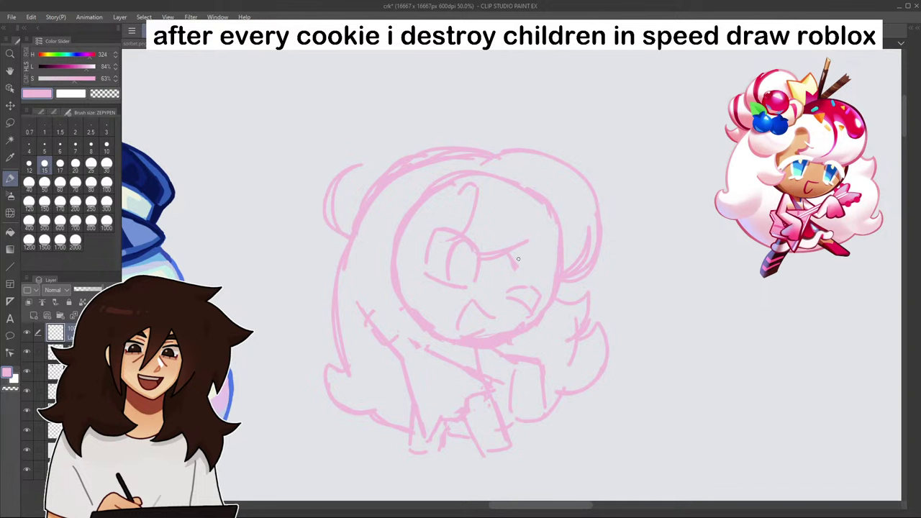
pyautogui.scroll(-5, 589, 263)
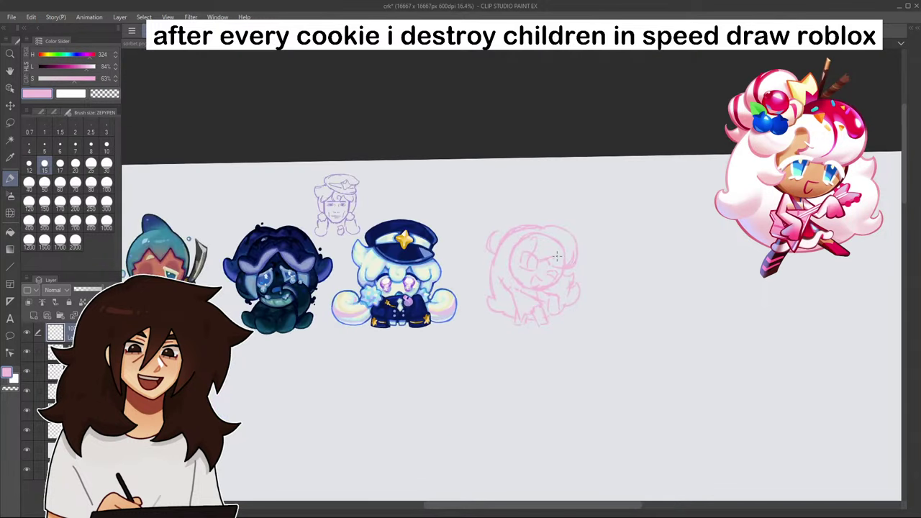
pyautogui.scroll(5, 560, 257)
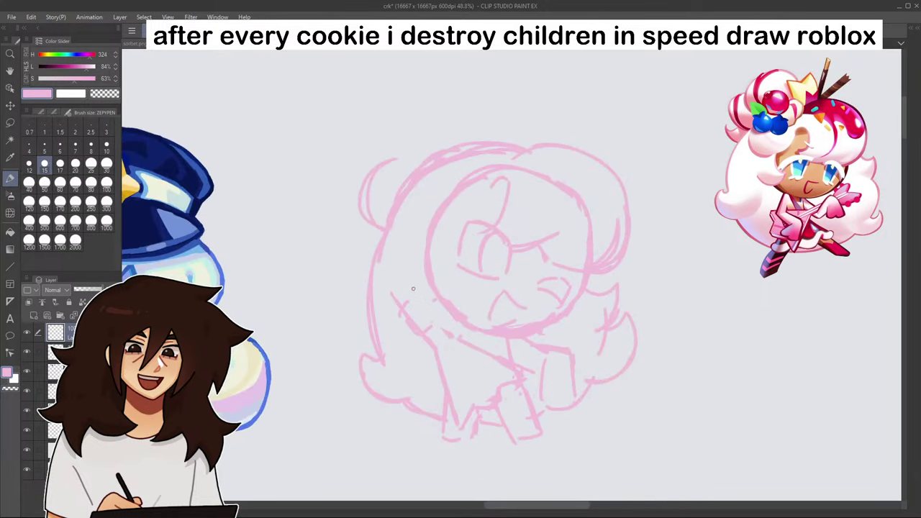
# - Sketch the character's raised arm and mitten-like hand beside the face in light pink
pyautogui.moveTo(413, 289); pyautogui.dragTo(439, 330)
pyautogui.moveTo(396, 259); pyautogui.dragTo(413, 290)
pyautogui.scroll(-5, 406, 265)
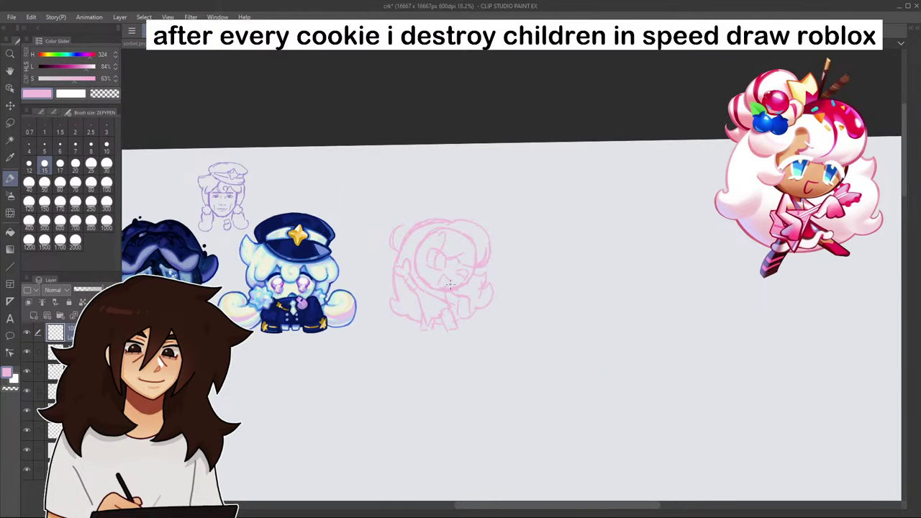
# - Sketch the large round hair bun on top of the character's head
pyautogui.scroll(5, 450, 284)
pyautogui.moveTo(393, 216); pyautogui.dragTo(441, 159)
pyautogui.moveTo(488, 193)
pyautogui.mouseDown()
pyautogui.moveTo(441, 142)
pyautogui.moveTo(394, 219)
pyautogui.mouseUp()
pyautogui.scroll(-5, 488, 123)
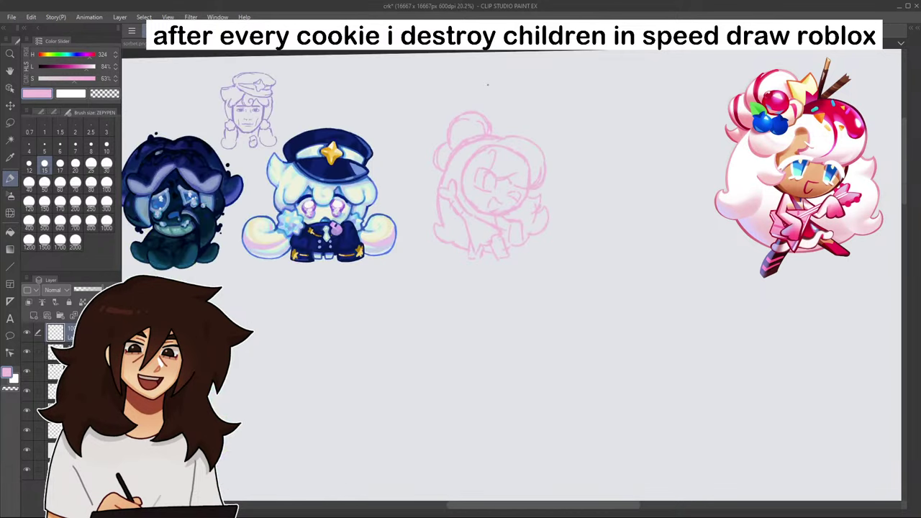
# - Add the small curled hair tuft on the side of the head below the bun
pyautogui.scroll(5, 389, 174)
pyautogui.moveTo(372, 245)
pyautogui.mouseDown()
pyautogui.moveTo(352, 234)
pyautogui.moveTo(383, 278)
pyautogui.mouseUp()
pyautogui.scroll(-4, 458, 160)
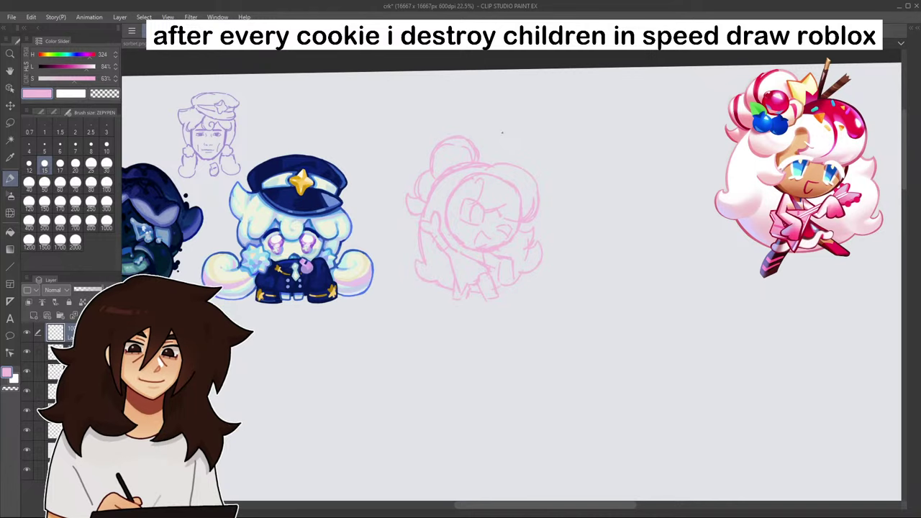
# - Sketch the small crown and the two stick ornaments on top of the head beside the bun
pyautogui.scroll(4, 501, 135)
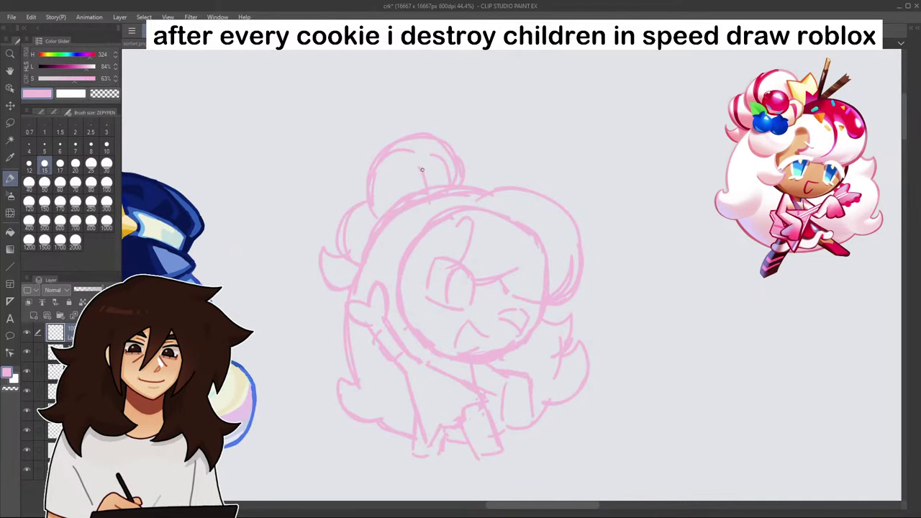
pyautogui.moveTo(422, 170)
pyautogui.mouseDown()
pyautogui.moveTo(457, 178)
pyautogui.moveTo(474, 153)
pyautogui.moveTo(488, 190)
pyautogui.mouseUp()
pyautogui.moveTo(489, 181)
pyautogui.mouseDown()
pyautogui.moveTo(529, 126)
pyautogui.moveTo(497, 183)
pyautogui.moveTo(549, 171)
pyautogui.mouseUp()
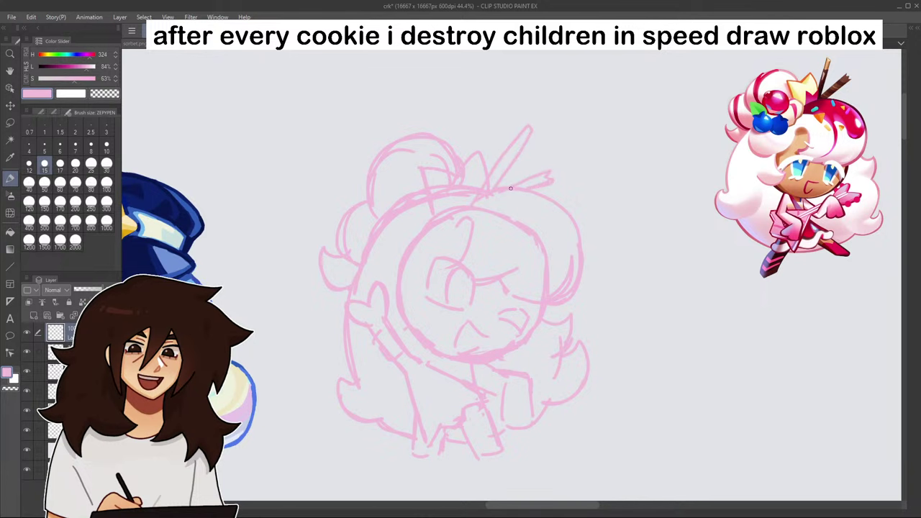
# - Draw the cluster of round berry ornaments at the base of the hair bun
pyautogui.moveTo(379, 216)
pyautogui.mouseDown()
pyautogui.moveTo(416, 208)
pyautogui.moveTo(381, 213)
pyautogui.moveTo(416, 181)
pyautogui.mouseUp()
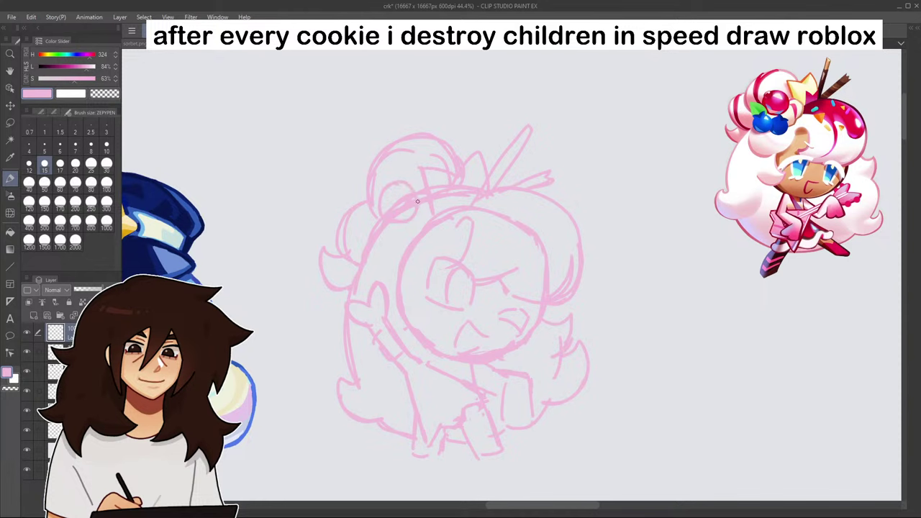
pyautogui.moveTo(375, 220)
pyautogui.mouseDown()
pyautogui.moveTo(391, 252)
pyautogui.moveTo(411, 214)
pyautogui.moveTo(409, 245)
pyautogui.mouseUp()
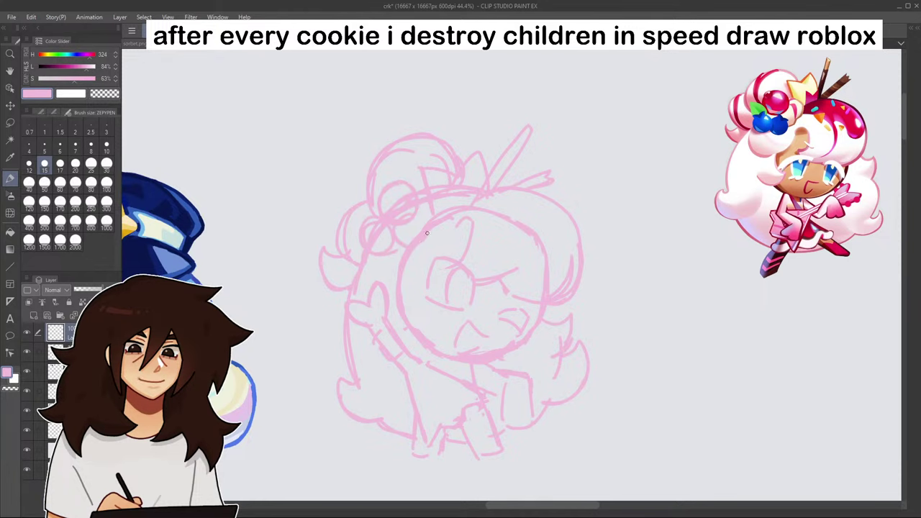
pyautogui.moveTo(417, 209); pyautogui.dragTo(428, 223)
pyautogui.scroll(-10, 436, 201)
pyautogui.scroll(9, 507, 213)
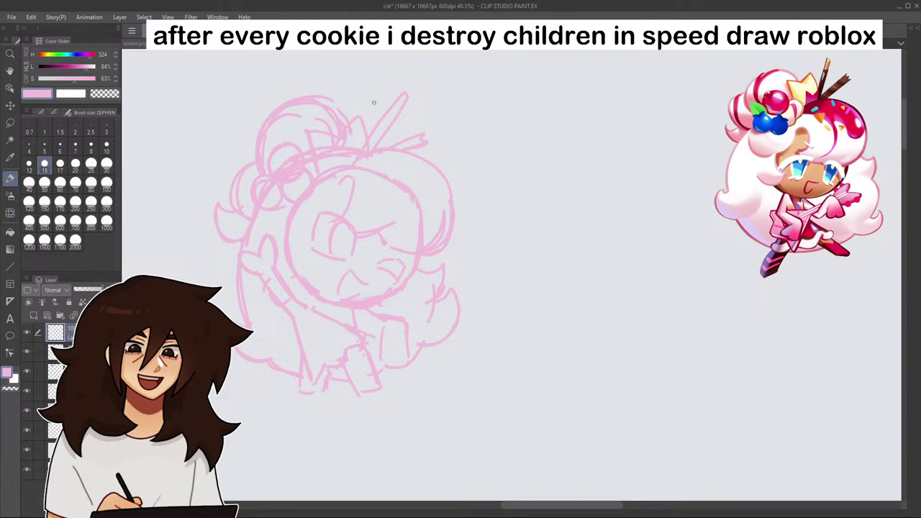
# - Check the sketch mirrored, draw the iris and pupil of the open eye, and touch up the lines at the lap in pink
pyautogui.press('h')
pyautogui.press('h')
pyautogui.moveTo(328, 217); pyautogui.dragTo(323, 255)
pyautogui.moveTo(318, 244)
pyautogui.mouseDown()
pyautogui.moveTo(335, 216)
pyautogui.moveTo(332, 251)
pyautogui.mouseUp()
pyautogui.press('c')
pyautogui.scroll(-3, 350, 240)
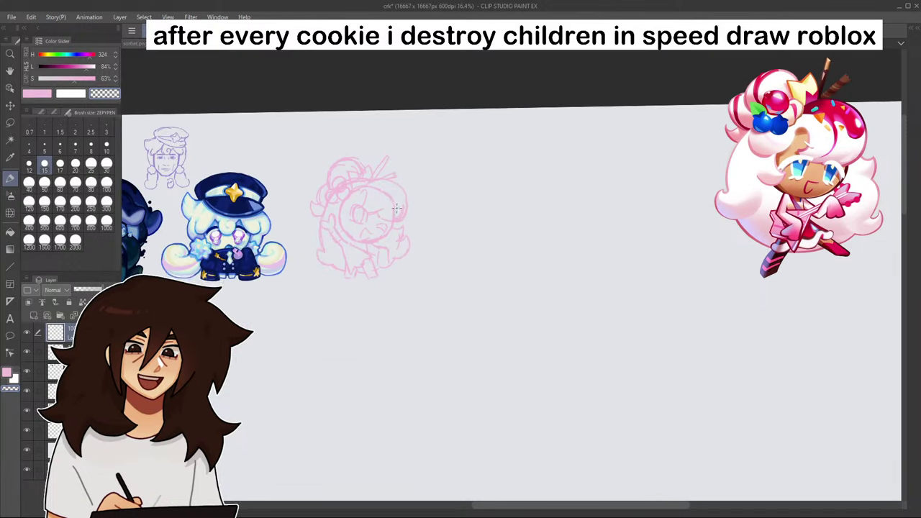
pyautogui.scroll(4, 356, 191)
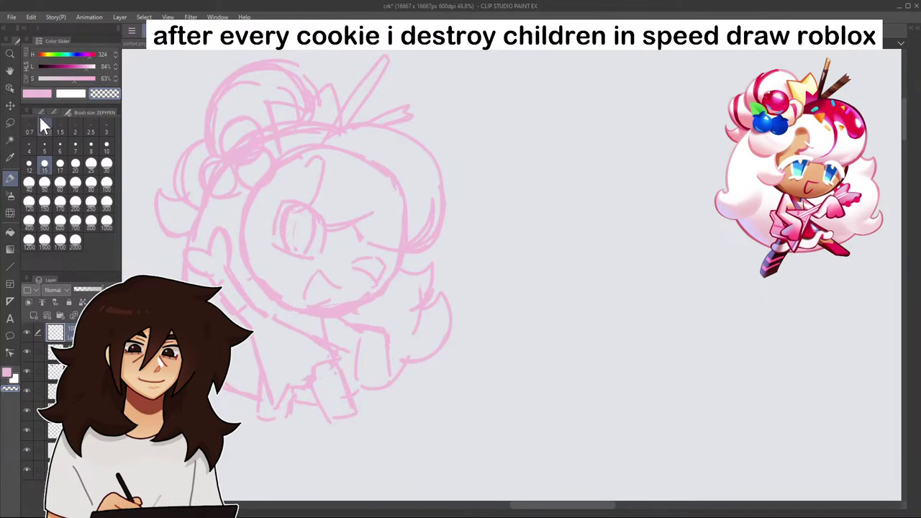
pyautogui.click(39, 94)
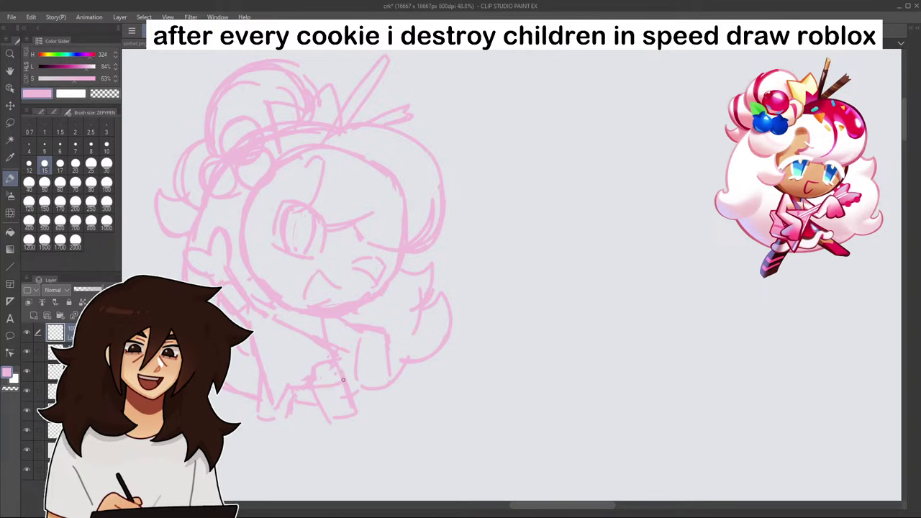
pyautogui.scroll(-5, 382, 321)
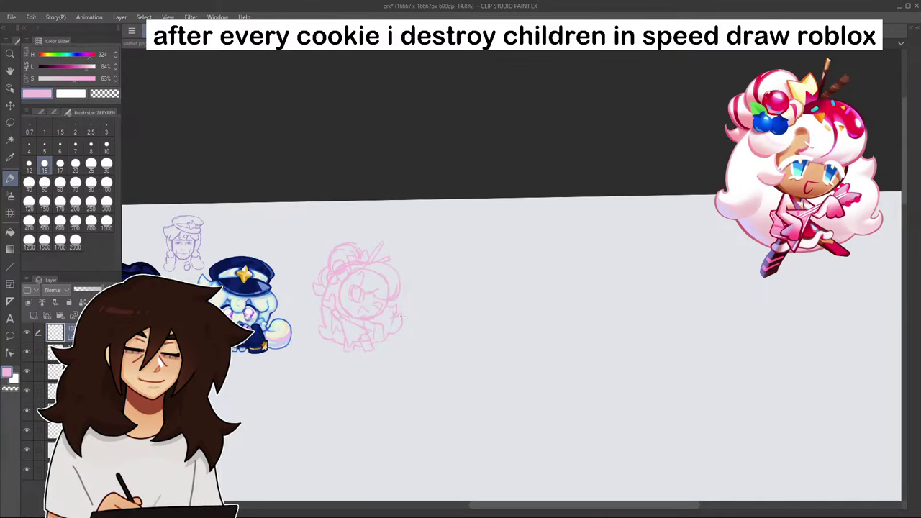
pyautogui.scroll(5, 401, 315)
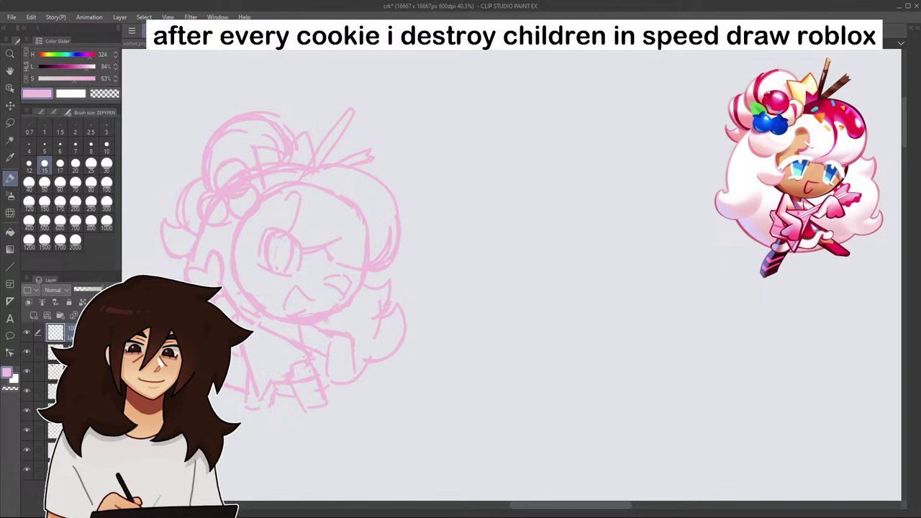
# - Lasso the face with its features, move it slightly towards the raised arm, and clear the selection
pyautogui.click(11, 123)
pyautogui.moveTo(246, 305)
pyautogui.mouseDown()
pyautogui.moveTo(331, 325)
pyautogui.moveTo(367, 201)
pyautogui.moveTo(230, 274)
pyautogui.mouseUp()
pyautogui.click(346, 350)
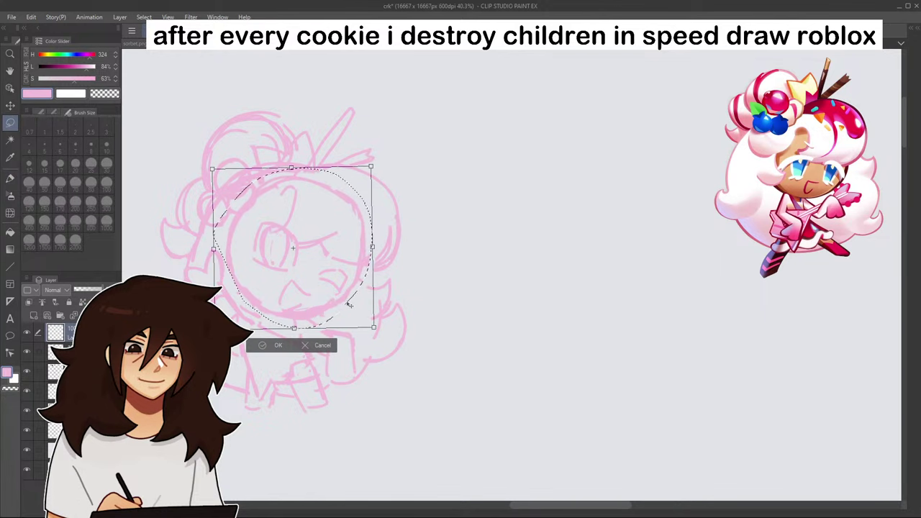
pyautogui.click(329, 343)
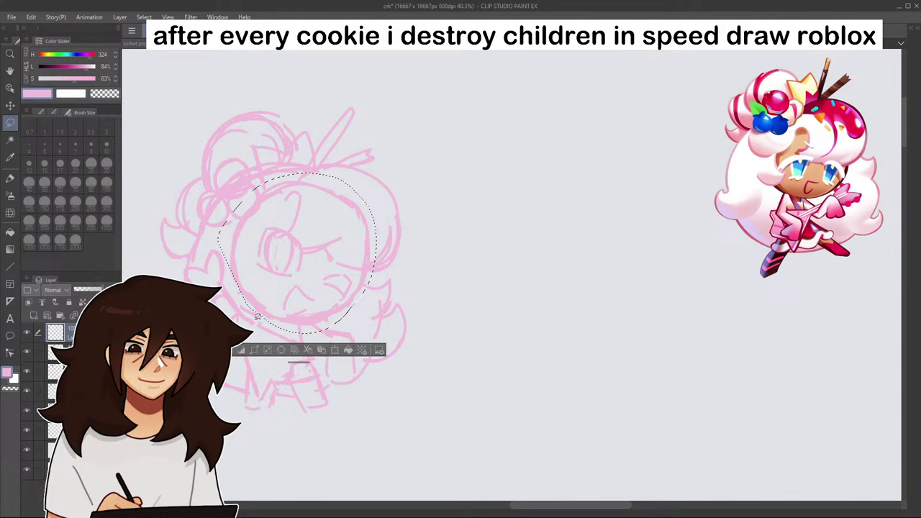
pyautogui.click(336, 351)
pyautogui.moveTo(353, 309); pyautogui.dragTo(322, 312)
pyautogui.press('Return')
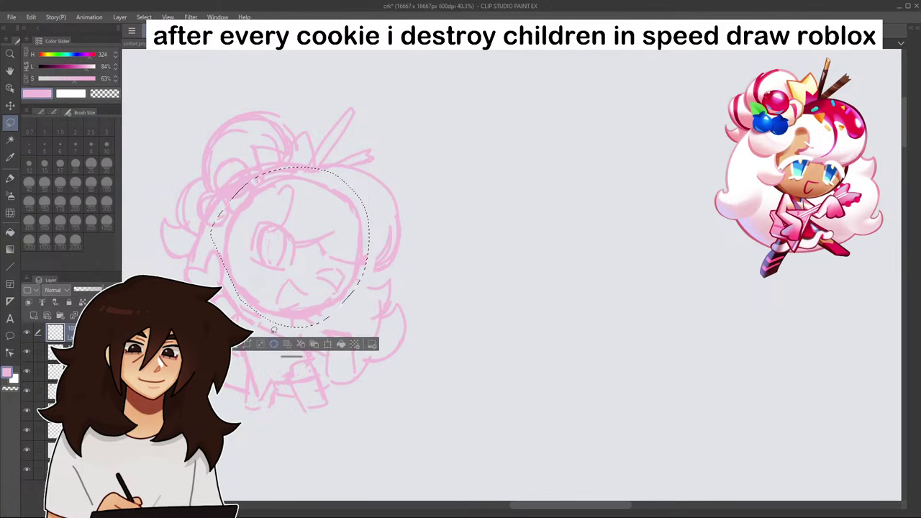
pyautogui.hotkey('ctrl', 'd')
# - Return to the pen and sketch the fringe lock on the forehead and the hairline stroke beside the open eye
pyautogui.scroll(-3, 398, 341)
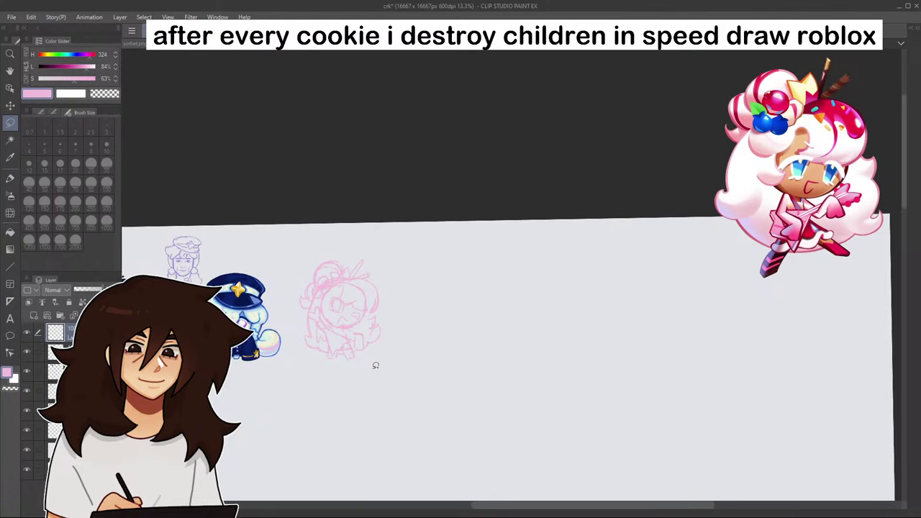
pyautogui.scroll(1, 375, 366)
pyautogui.moveTo(540, 88)
pyautogui.mouseDown()
pyautogui.moveTo(715, 139)
pyautogui.moveTo(835, 83)
pyautogui.moveTo(747, 29)
pyautogui.moveTo(584, 16)
pyautogui.mouseUp()
pyautogui.scroll(3, 389, 191)
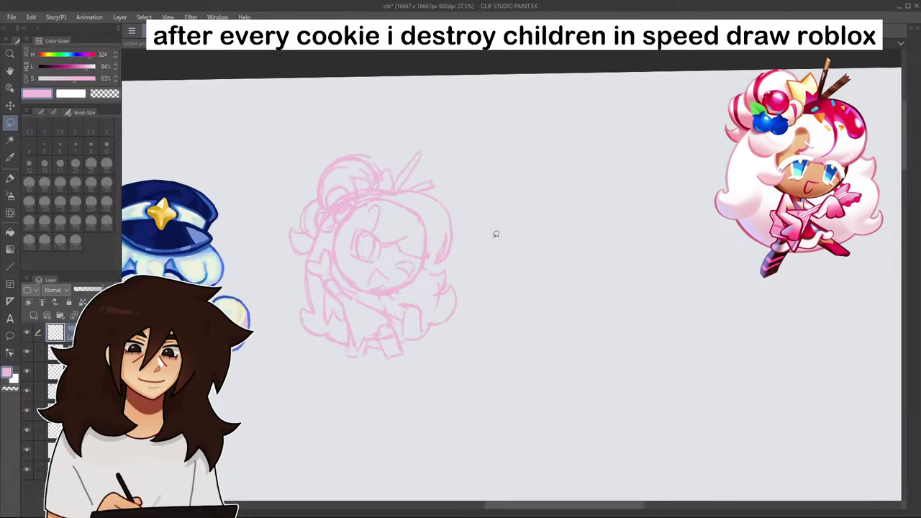
pyautogui.scroll(1, 496, 234)
pyautogui.click(9, 180)
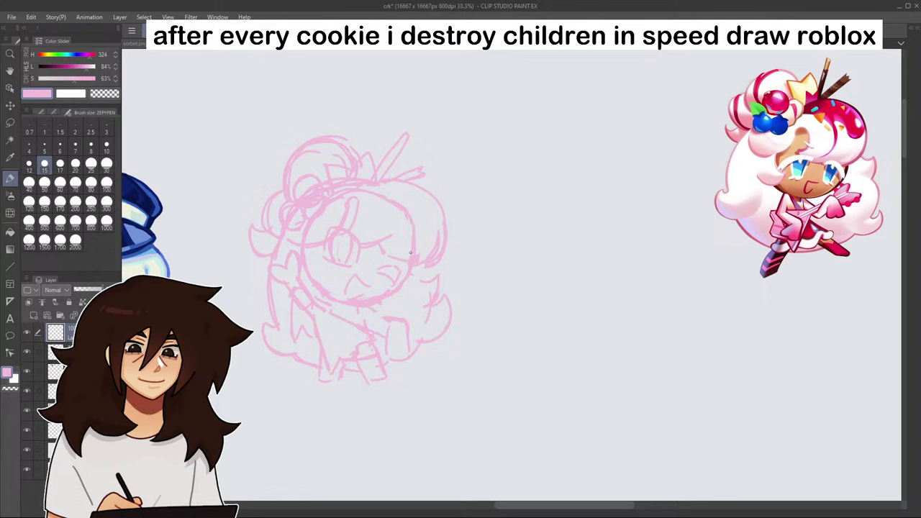
# - Lasso both eyes, delete their lines, and clear the selection
pyautogui.scroll(3, 411, 252)
pyautogui.click(10, 121)
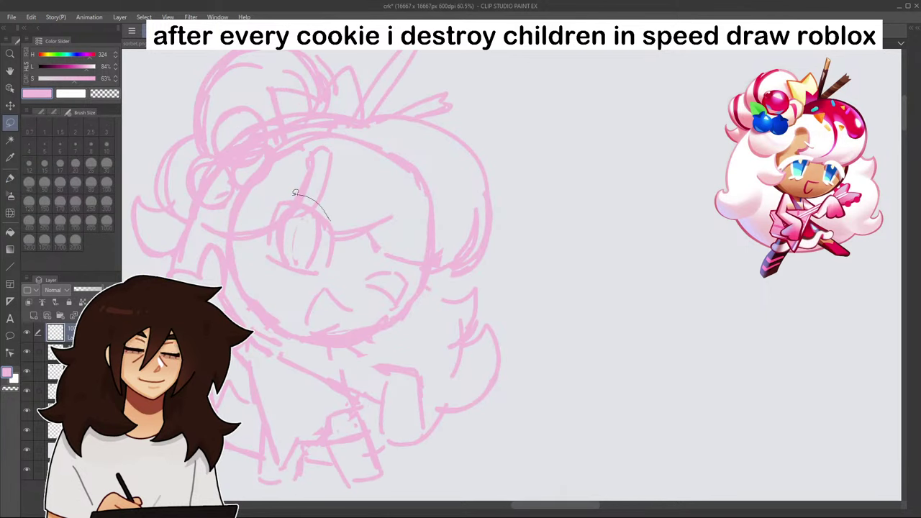
pyautogui.moveTo(295, 193)
pyautogui.mouseDown()
pyautogui.moveTo(284, 275)
pyautogui.moveTo(343, 267)
pyautogui.mouseUp()
pyautogui.moveTo(379, 257)
pyautogui.mouseDown()
pyautogui.moveTo(359, 291)
pyautogui.moveTo(408, 260)
pyautogui.mouseUp()
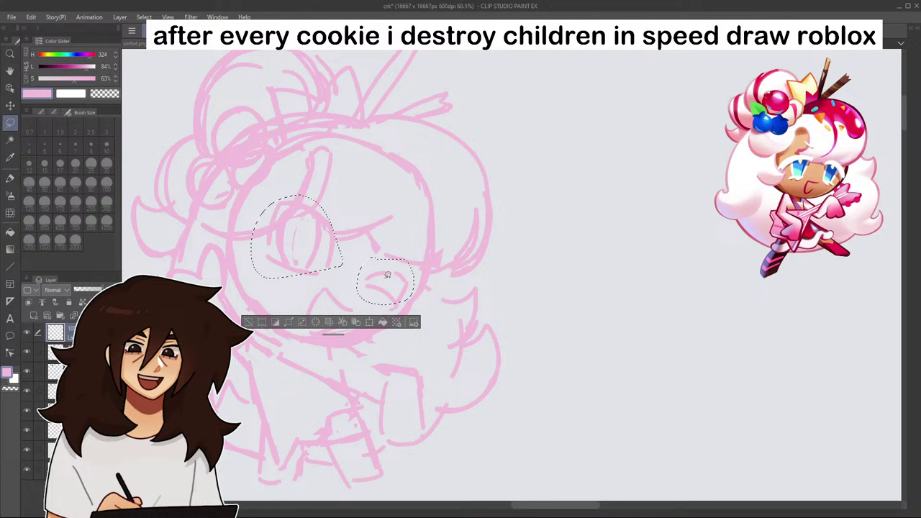
pyautogui.click(318, 324)
pyautogui.click(249, 323)
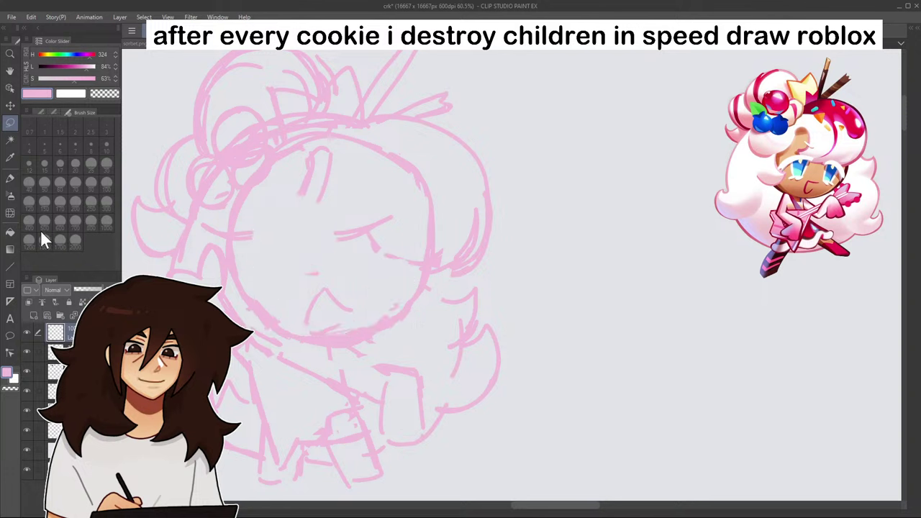
# - Extend the open mouth and redraw the winking eye and the large open eye with its lash line and iris
pyautogui.click(10, 178)
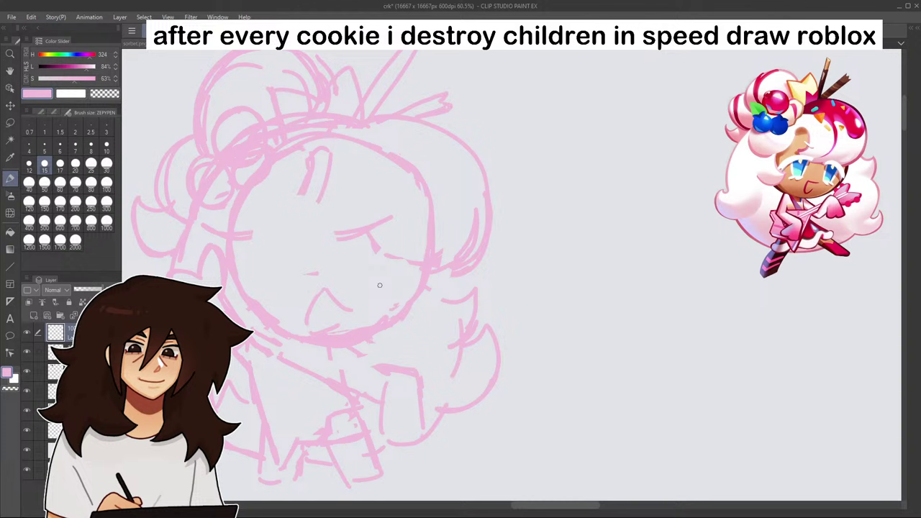
pyautogui.moveTo(318, 298); pyautogui.dragTo(310, 334)
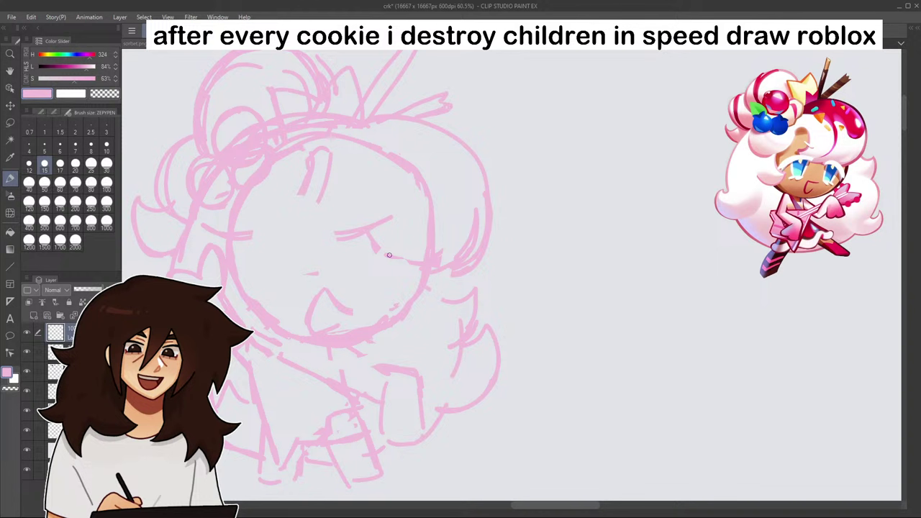
pyautogui.moveTo(372, 283)
pyautogui.mouseDown()
pyautogui.moveTo(405, 271)
pyautogui.moveTo(398, 291)
pyautogui.moveTo(404, 284)
pyautogui.mouseUp()
pyautogui.moveTo(333, 262)
pyautogui.mouseDown()
pyautogui.moveTo(328, 209)
pyautogui.moveTo(299, 207)
pyautogui.moveTo(337, 247)
pyautogui.mouseUp()
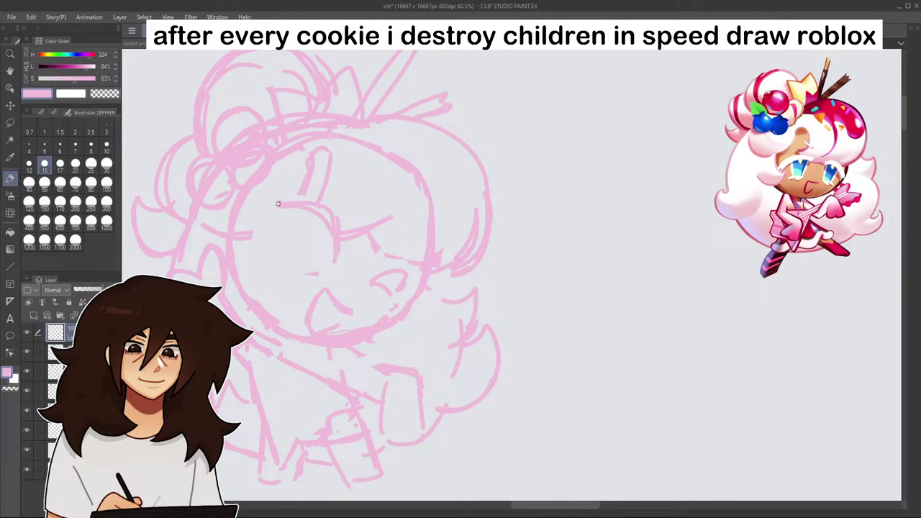
pyautogui.moveTo(278, 204); pyautogui.dragTo(272, 257)
pyautogui.moveTo(272, 263)
pyautogui.mouseDown()
pyautogui.moveTo(298, 253)
pyautogui.moveTo(308, 241)
pyautogui.moveTo(276, 259)
pyautogui.moveTo(301, 210)
pyautogui.mouseUp()
pyautogui.moveTo(325, 225)
pyautogui.mouseDown()
pyautogui.moveTo(327, 240)
pyautogui.moveTo(329, 221)
pyautogui.mouseUp()
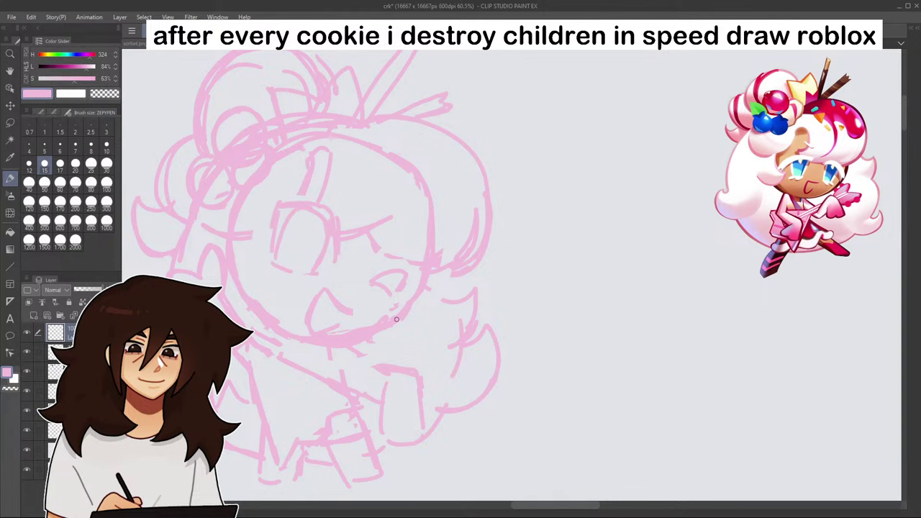
# - Add a crease above the winking eye and curved fringe strokes over the open eye
pyautogui.scroll(-5, 396, 319)
pyautogui.scroll(5, 426, 307)
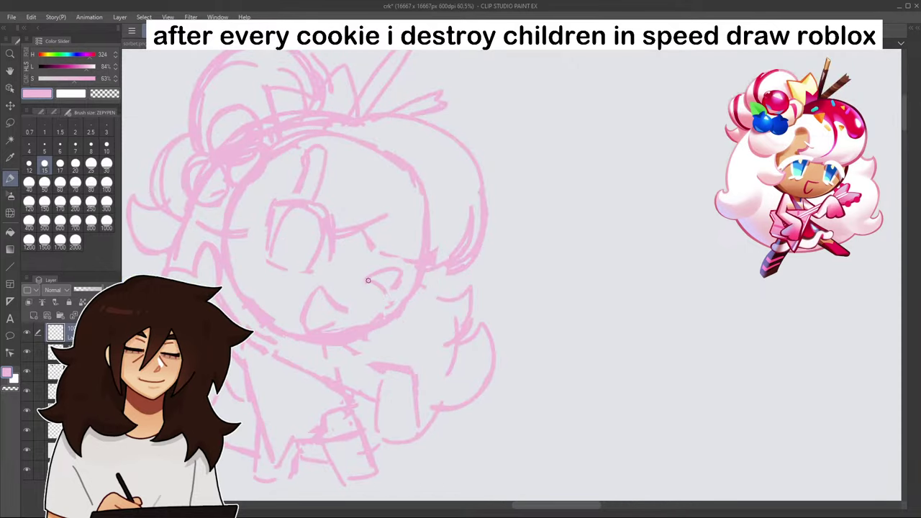
pyautogui.moveTo(364, 269)
pyautogui.mouseDown()
pyautogui.moveTo(387, 247)
pyautogui.moveTo(403, 253)
pyautogui.mouseUp()
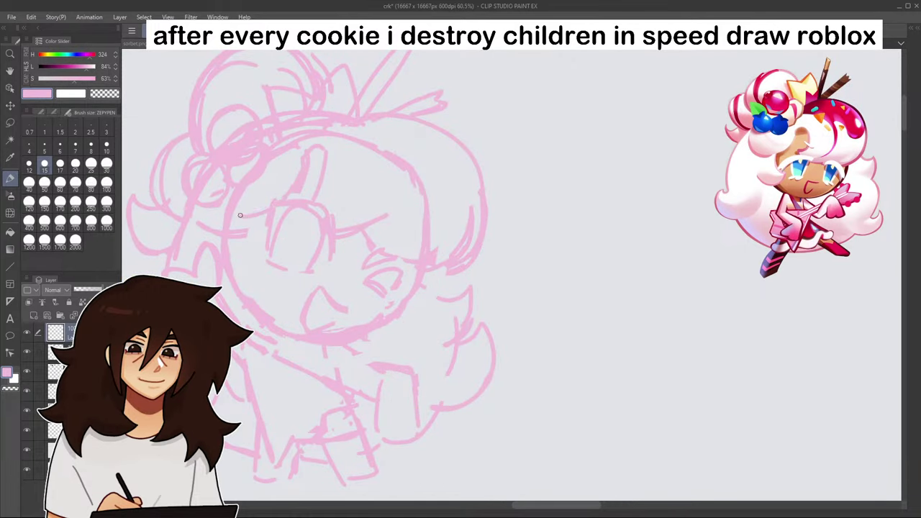
pyautogui.moveTo(301, 179); pyautogui.dragTo(238, 215)
pyautogui.moveTo(326, 154); pyautogui.dragTo(327, 195)
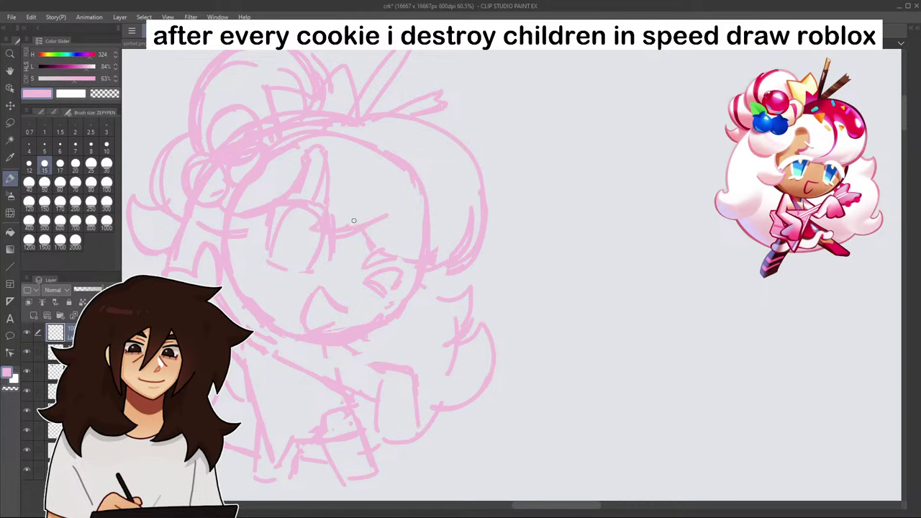
# - Undo the redrawn eyes and the latest fringe strokes to return to the face without eyes
pyautogui.scroll(-4, 433, 155)
pyautogui.scroll(1, 437, 183)
pyautogui.scroll(3, 436, 184)
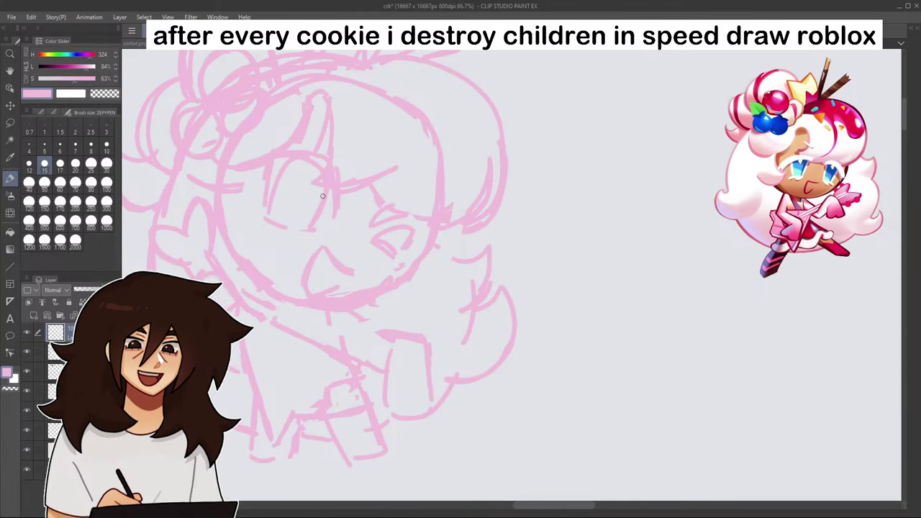
pyautogui.hotkey('ctrl', 'z')
pyautogui.hotkey('ctrl', 'z')
pyautogui.hotkey('ctrl', 'z')
pyautogui.hotkey('ctrl', 'z')
pyautogui.hotkey('ctrl', 'z')
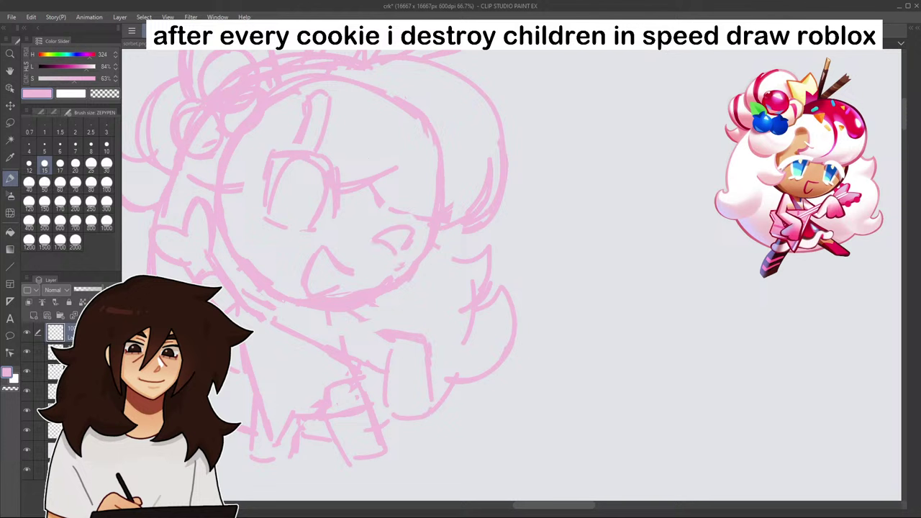
pyautogui.hotkey('ctrl', 'z')
pyautogui.hotkey('ctrl', 'z')
pyautogui.hotkey('ctrl', 'z')
pyautogui.hotkey('ctrl', 'z')
pyautogui.hotkey('ctrl', 'z')
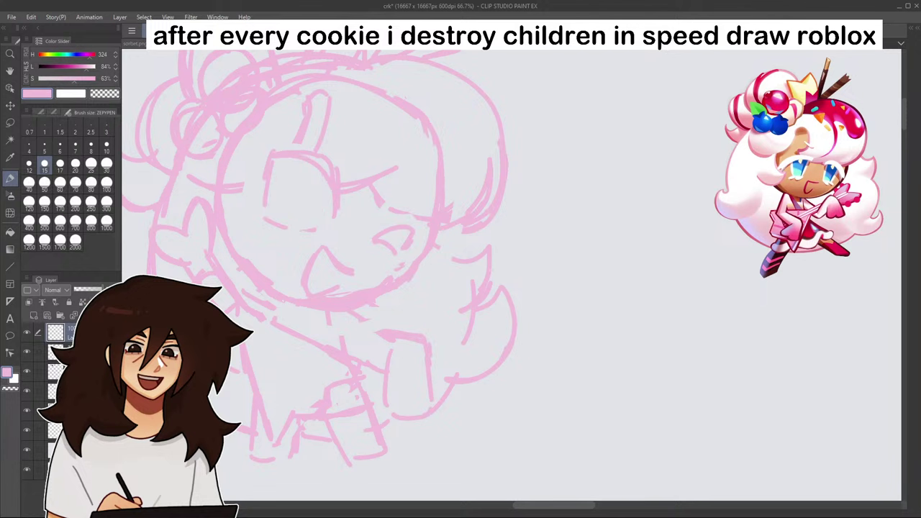
pyautogui.hotkey('ctrl', 'z')
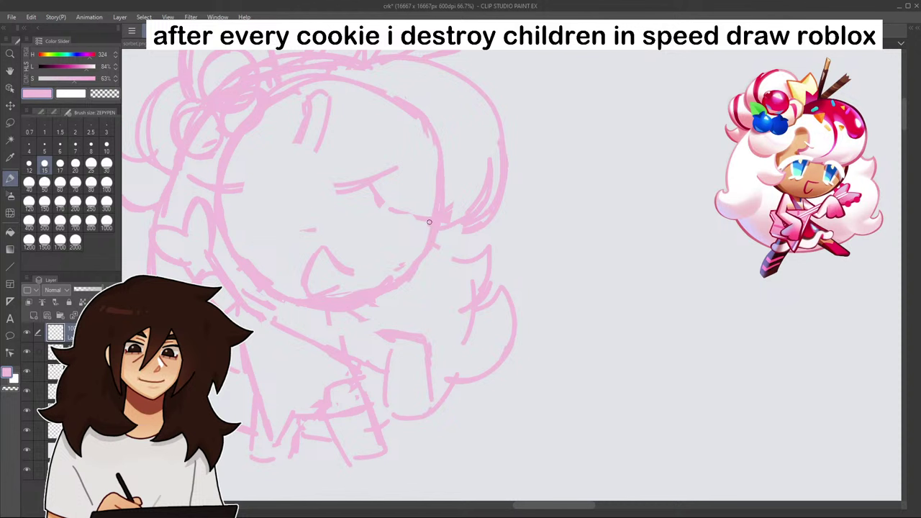
pyautogui.hotkey('ctrl', 'z')
# - Flip the canvas view horizontally to check the head sketch mirrored
pyautogui.click(893, 197)
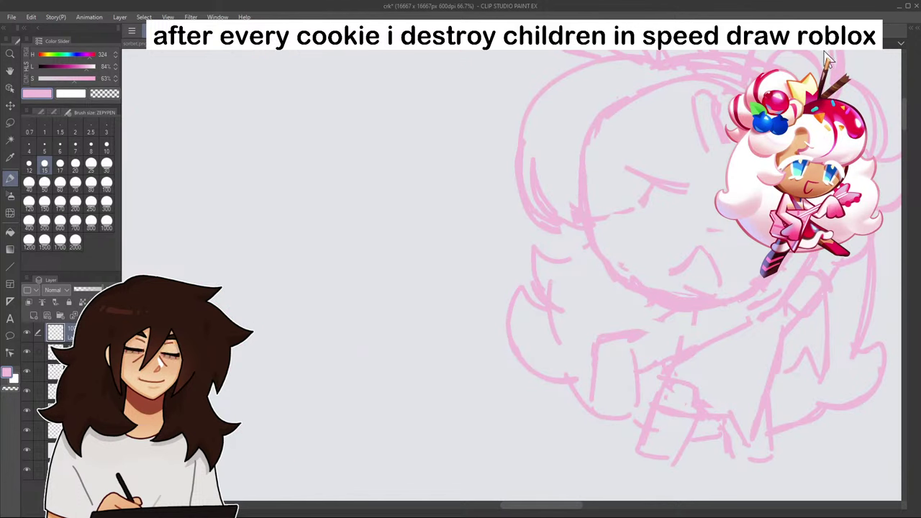
pyautogui.hscroll(10, 828, 61)
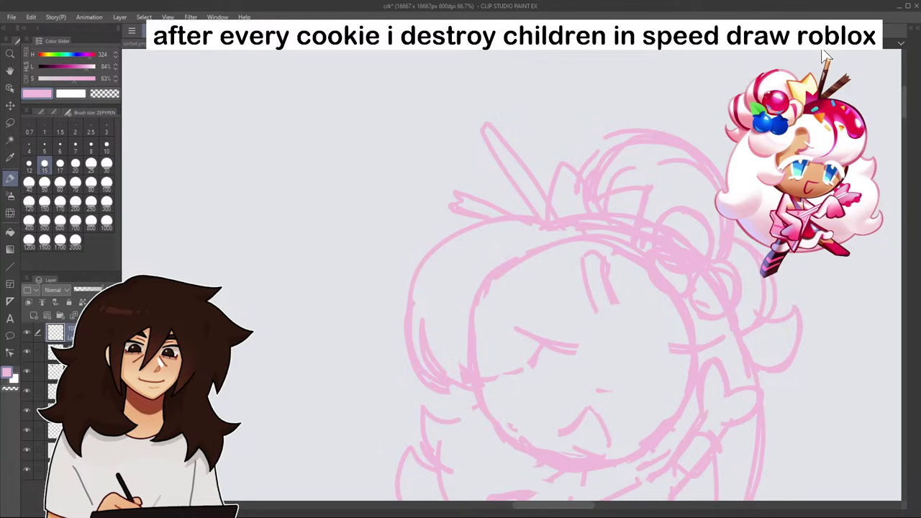
# - Clear the upper arc of the face circle showing through the hair and touch up the outline along the top of the hair
pyautogui.click(10, 122)
pyautogui.moveTo(460, 331)
pyautogui.mouseDown()
pyautogui.moveTo(511, 288)
pyautogui.moveTo(527, 241)
pyautogui.moveTo(457, 345)
pyautogui.mouseUp()
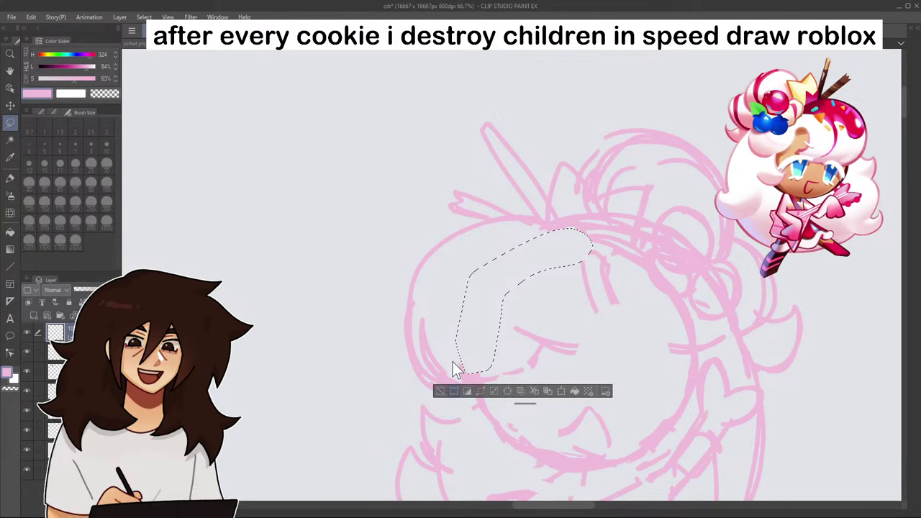
pyautogui.click(441, 391)
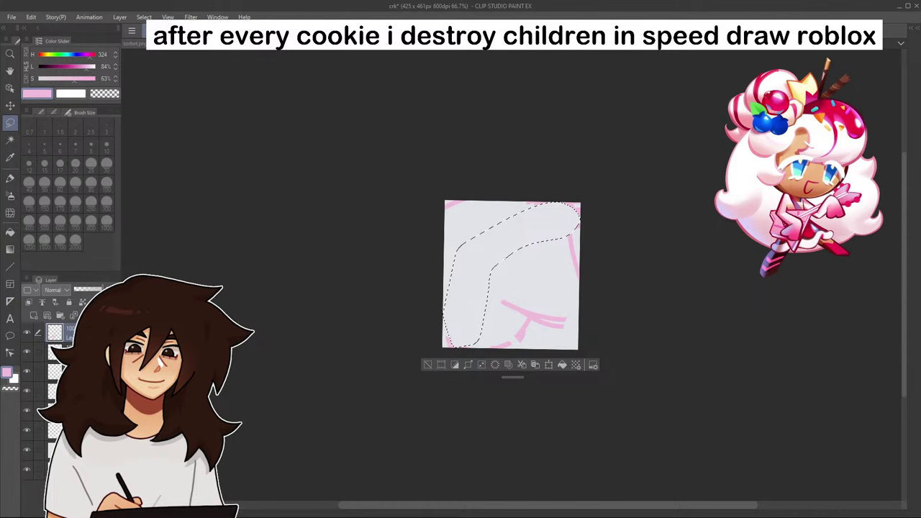
pyautogui.hotkey('ctrl', 'z')
pyautogui.moveTo(559, 318); pyautogui.dragTo(500, 432)
pyautogui.moveTo(499, 180); pyautogui.dragTo(463, 403)
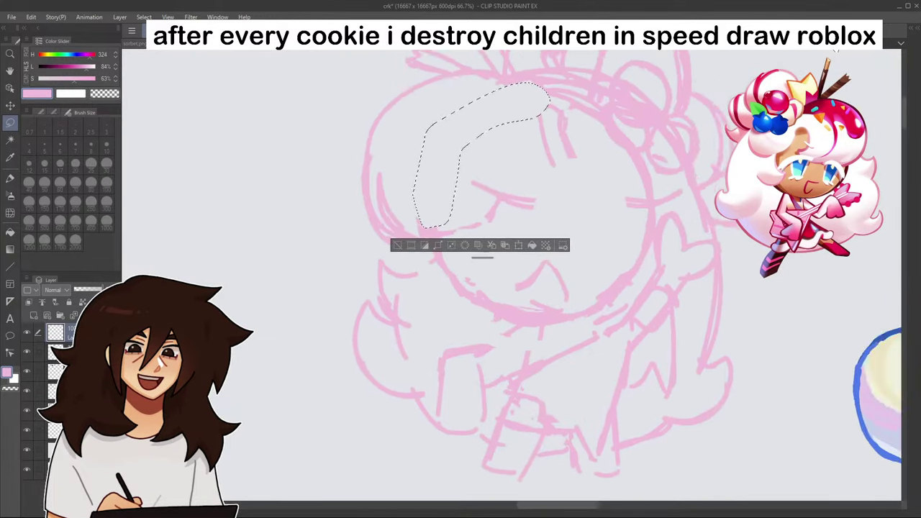
pyautogui.moveTo(462, 288); pyautogui.dragTo(498, 306)
pyautogui.click(433, 264)
pyautogui.moveTo(454, 126)
pyautogui.mouseDown()
pyautogui.moveTo(537, 144)
pyautogui.moveTo(569, 97)
pyautogui.mouseUp()
pyautogui.click(420, 164)
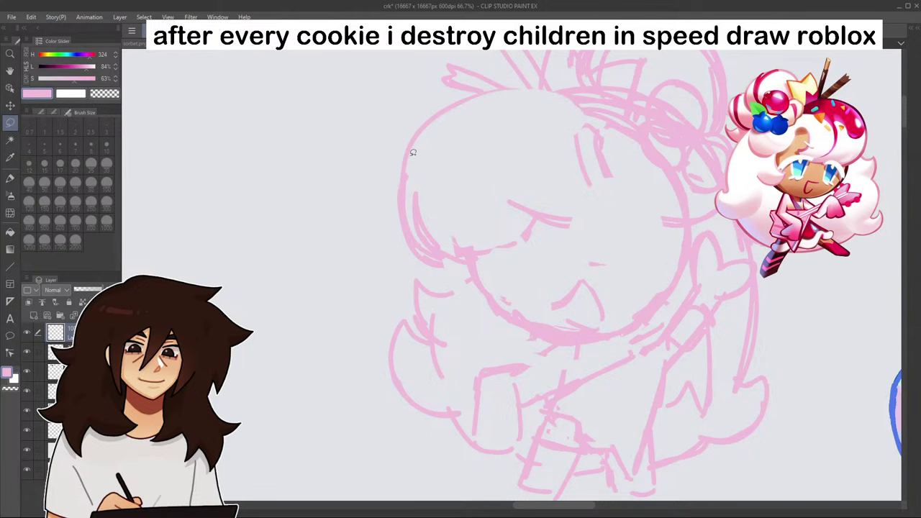
pyautogui.click(10, 178)
pyautogui.moveTo(455, 107)
pyautogui.mouseDown()
pyautogui.moveTo(518, 89)
pyautogui.moveTo(481, 92)
pyautogui.mouseUp()
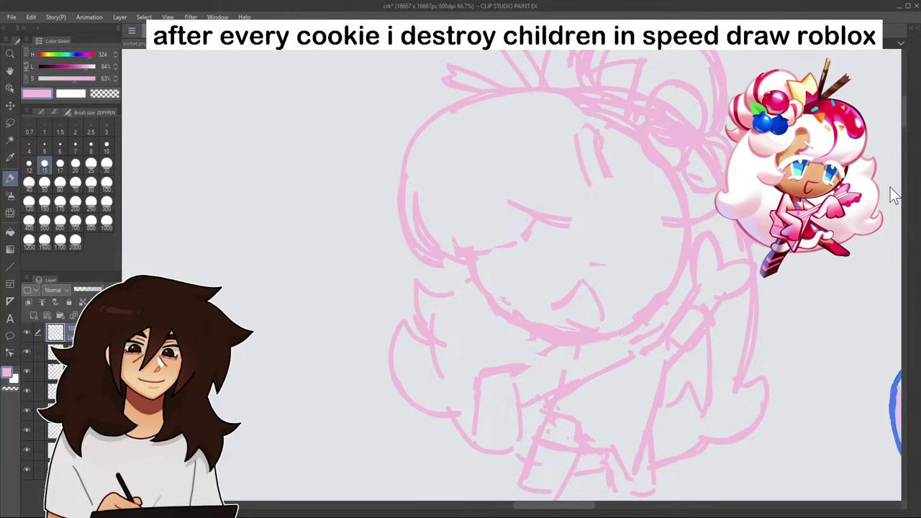
# - Flip the canvas view horizontally and sketch the parted fringe locks across the forehead
pyautogui.press('h')
pyautogui.moveTo(575, 113)
pyautogui.mouseDown()
pyautogui.moveTo(609, 181)
pyautogui.moveTo(588, 135)
pyautogui.moveTo(618, 211)
pyautogui.moveTo(564, 107)
pyautogui.moveTo(615, 219)
pyautogui.mouseUp()
pyautogui.scroll(-6, 618, 199)
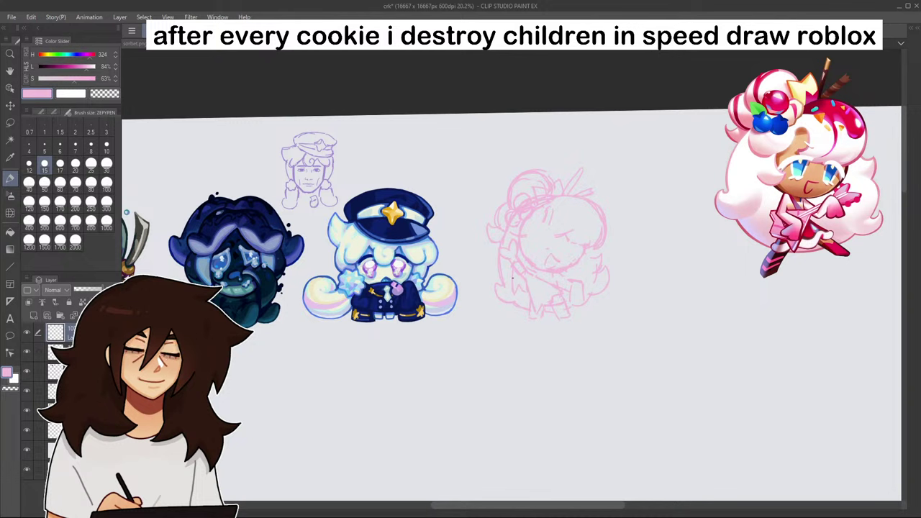
pyautogui.scroll(4, 494, 238)
pyautogui.moveTo(494, 238)
pyautogui.mouseDown()
pyautogui.moveTo(473, 278)
pyautogui.moveTo(511, 274)
pyautogui.moveTo(455, 256)
pyautogui.moveTo(426, 274)
pyautogui.moveTo(466, 249)
pyautogui.mouseUp()
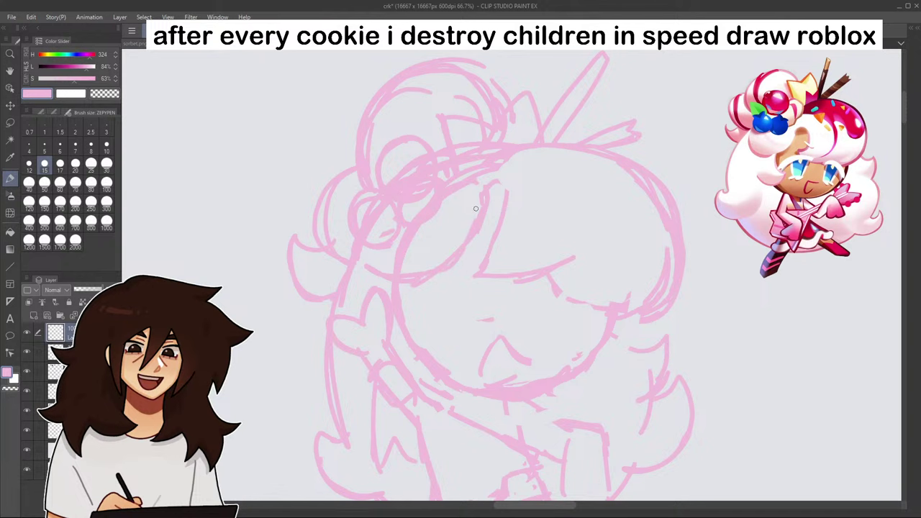
pyautogui.moveTo(493, 200); pyautogui.dragTo(492, 254)
# - Lasso the overlapping hairline strokes between the ornaments and the fringe parting, clear them and deselect
pyautogui.click(10, 121)
pyautogui.moveTo(475, 185)
pyautogui.mouseDown()
pyautogui.moveTo(472, 201)
pyautogui.moveTo(525, 164)
pyautogui.moveTo(450, 167)
pyautogui.moveTo(393, 245)
pyautogui.moveTo(392, 283)
pyautogui.mouseUp()
pyautogui.moveTo(490, 165)
pyautogui.mouseDown()
pyautogui.moveTo(481, 142)
pyautogui.moveTo(508, 180)
pyautogui.moveTo(457, 193)
pyautogui.mouseUp()
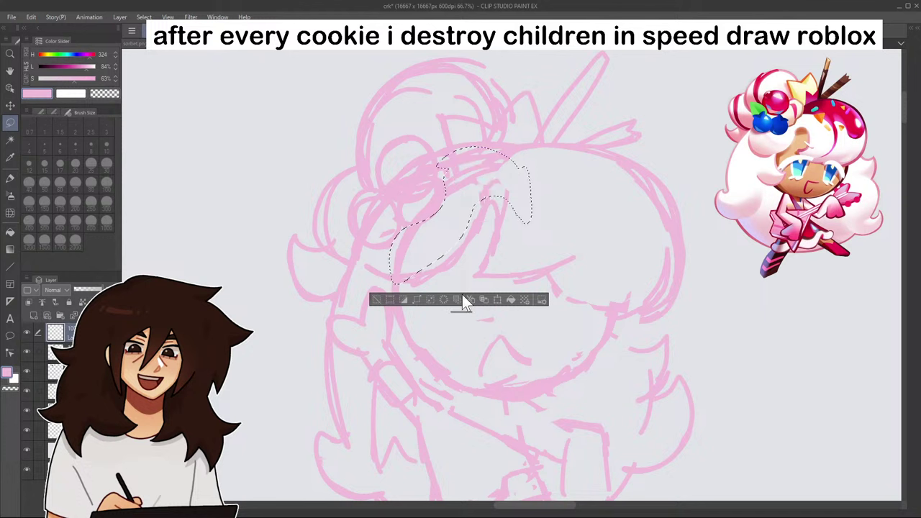
pyautogui.click(443, 300)
pyautogui.moveTo(457, 133)
pyautogui.mouseDown()
pyautogui.moveTo(480, 176)
pyautogui.moveTo(528, 167)
pyautogui.moveTo(539, 128)
pyautogui.moveTo(525, 113)
pyautogui.moveTo(500, 126)
pyautogui.moveTo(464, 135)
pyautogui.mouseUp()
pyautogui.click(451, 299)
pyautogui.click(381, 299)
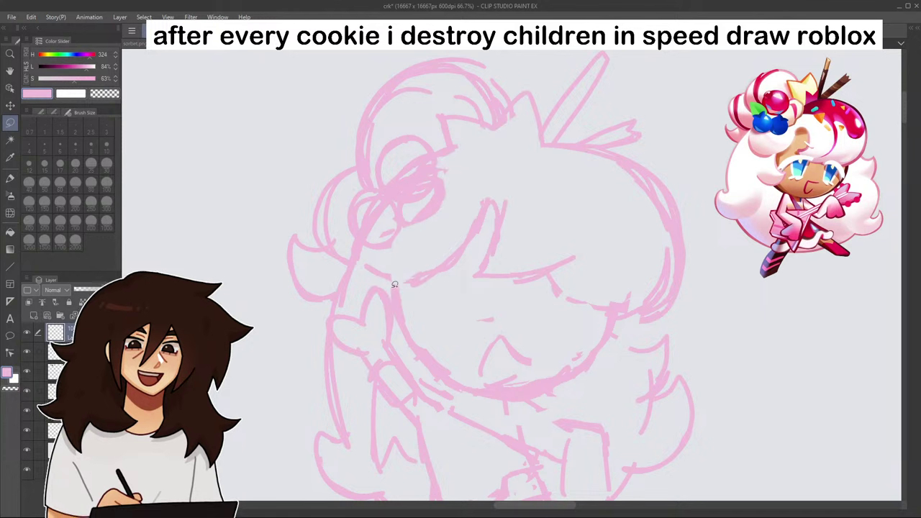
# - Redraw the crown of the hair as one curve from the ornaments to the base of the sticks
pyautogui.click(10, 178)
pyautogui.moveTo(460, 170)
pyautogui.mouseDown()
pyautogui.moveTo(499, 154)
pyautogui.moveTo(568, 149)
pyautogui.mouseUp()
pyautogui.moveTo(443, 180); pyautogui.dragTo(517, 153)
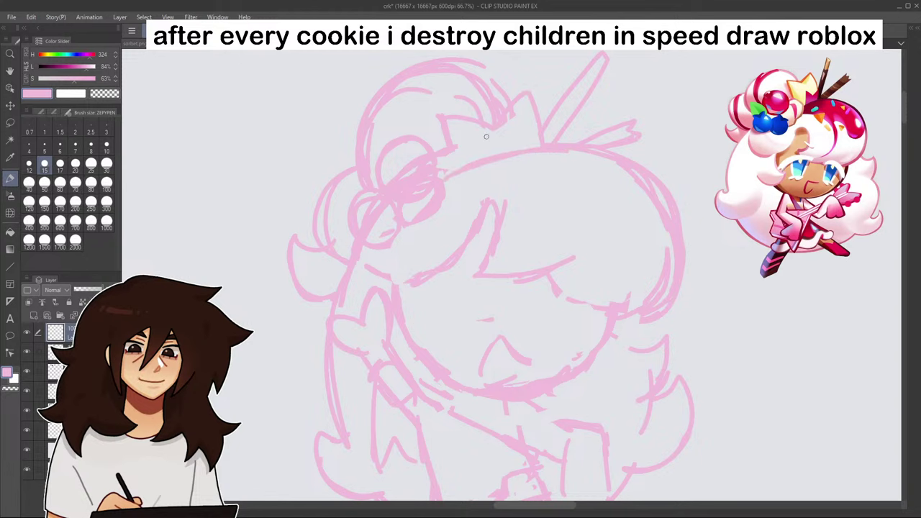
pyautogui.moveTo(452, 150); pyautogui.dragTo(455, 168)
pyautogui.scroll(-9, 538, 142)
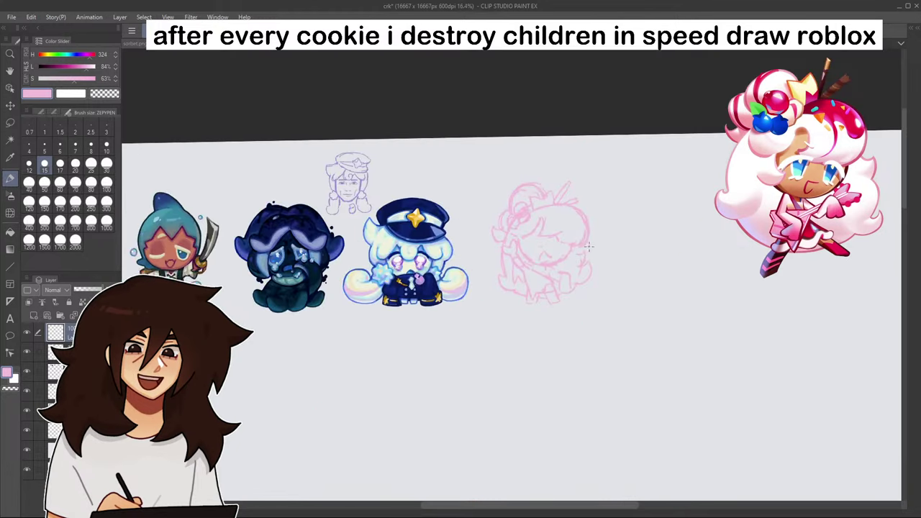
pyautogui.scroll(6, 587, 244)
pyautogui.scroll(1, 587, 244)
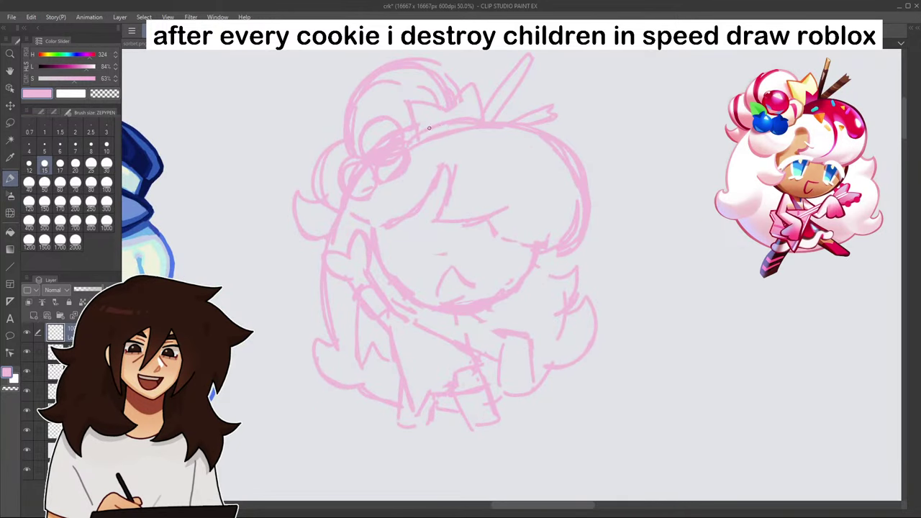
# - Mirror the canvas view, thin out the doubled strokes on the outer side of the hair and retouch that outline in pink
pyautogui.click(896, 195)
pyautogui.click(107, 93)
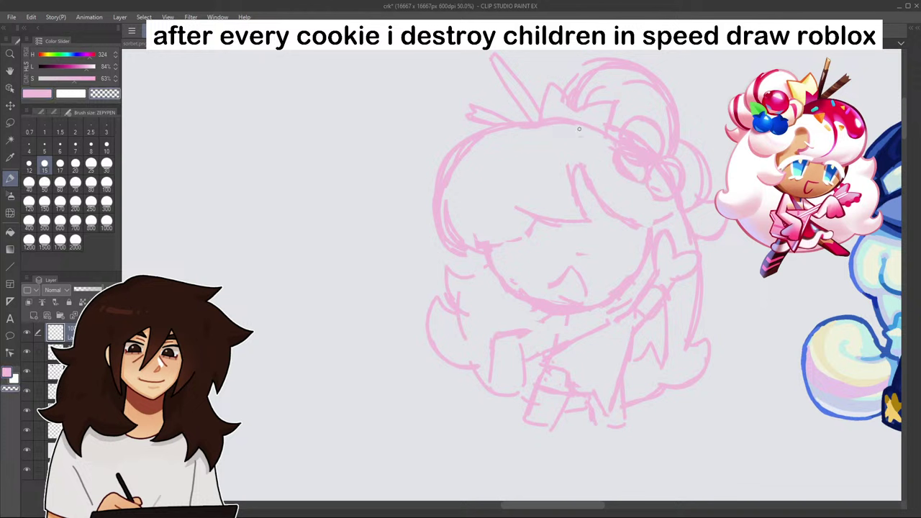
pyautogui.moveTo(442, 160); pyautogui.dragTo(434, 205)
pyautogui.moveTo(477, 143); pyautogui.dragTo(444, 197)
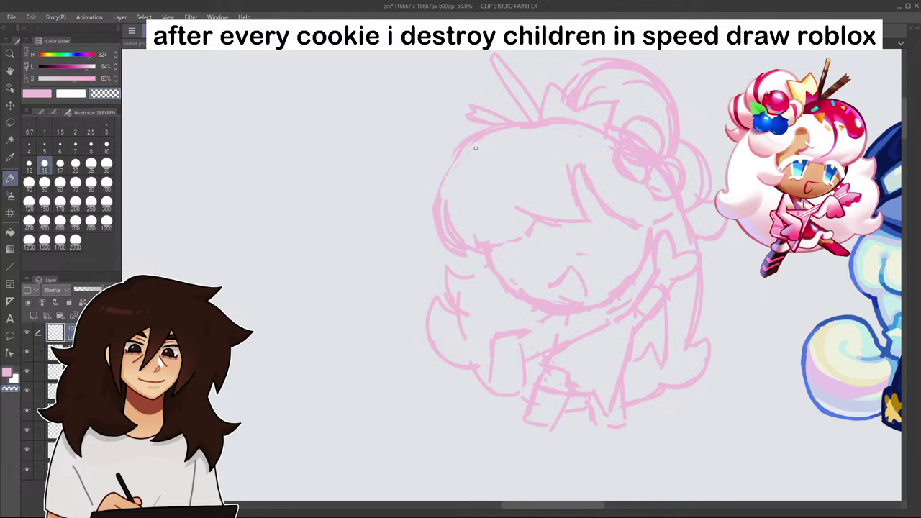
pyautogui.click(70, 95)
pyautogui.moveTo(456, 157)
pyautogui.mouseDown()
pyautogui.moveTo(441, 195)
pyautogui.moveTo(458, 151)
pyautogui.mouseUp()
pyautogui.scroll(-4, 514, 130)
pyautogui.scroll(3, 655, 170)
pyautogui.scroll(2, 663, 158)
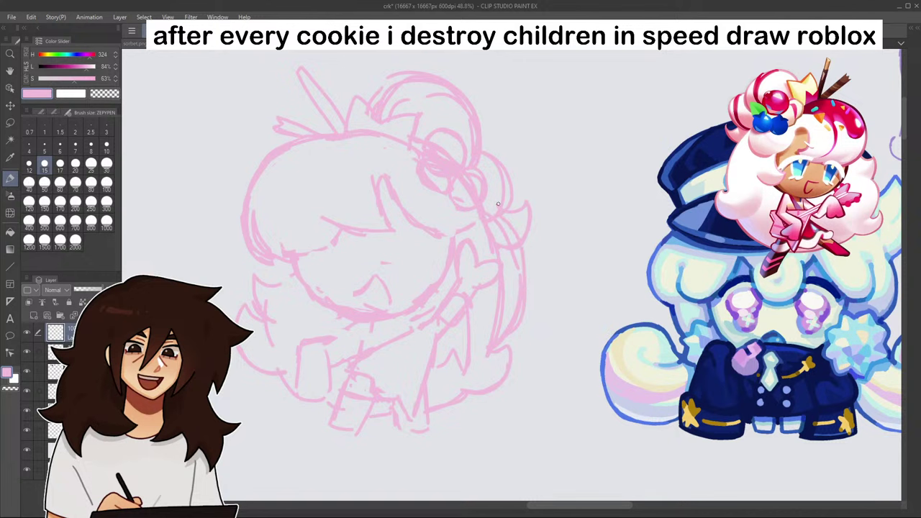
# - Erase the inner hair lines behind the raised hand, between the ornaments and the outer back hair outline
pyautogui.click(117, 95)
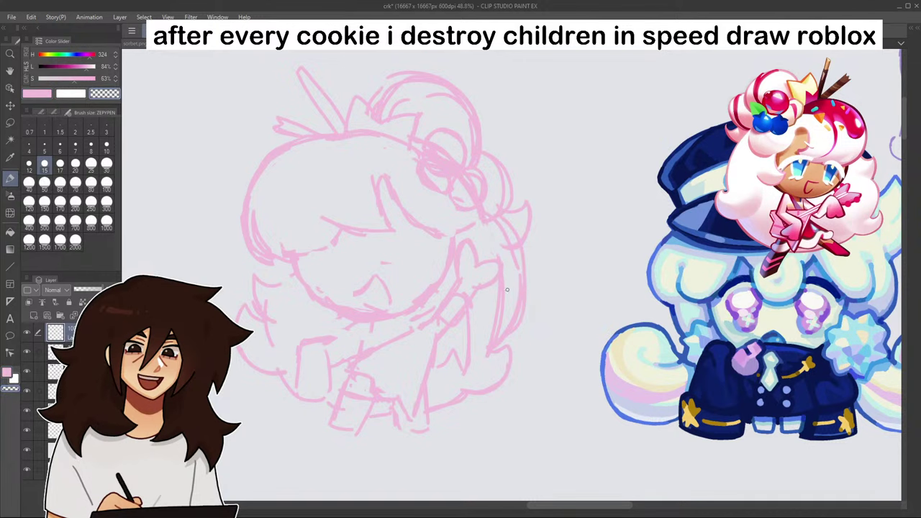
pyautogui.moveTo(505, 277); pyautogui.dragTo(500, 329)
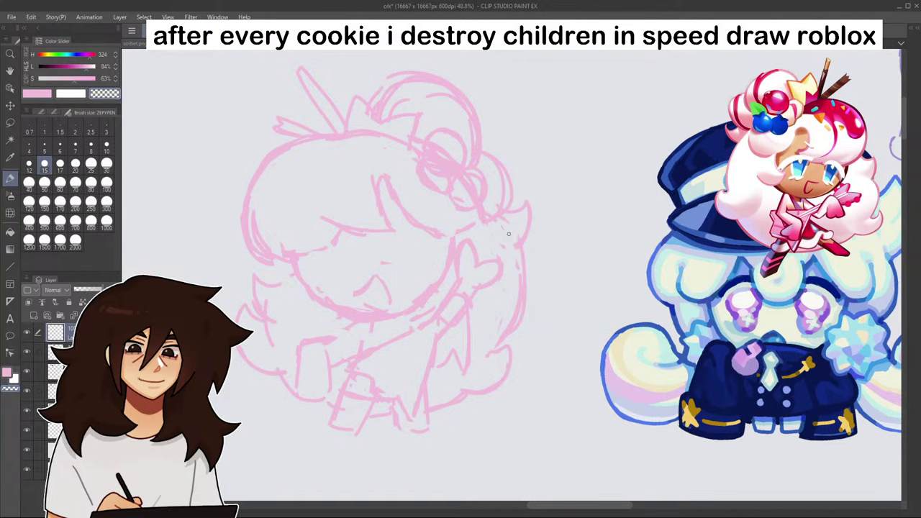
pyautogui.scroll(-3, 545, 220)
pyautogui.scroll(3, 545, 220)
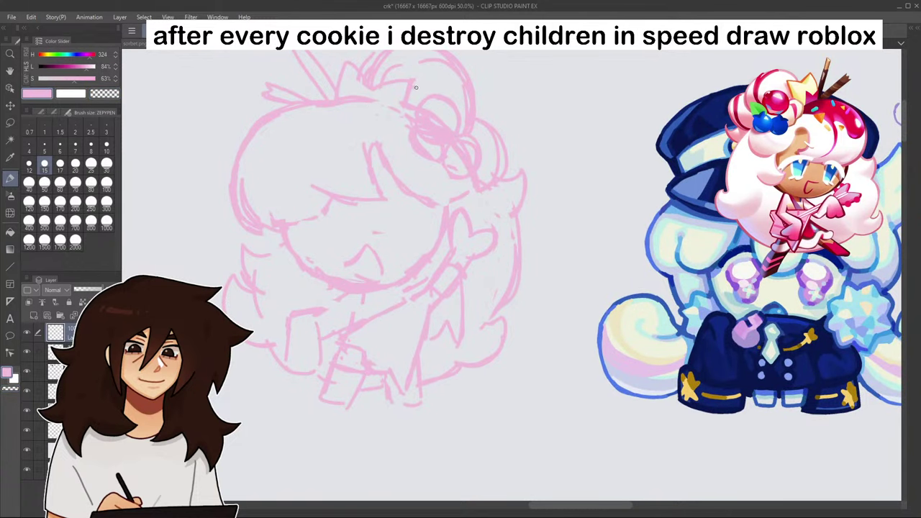
pyautogui.scroll(-3, 475, 163)
pyautogui.scroll(3, 467, 160)
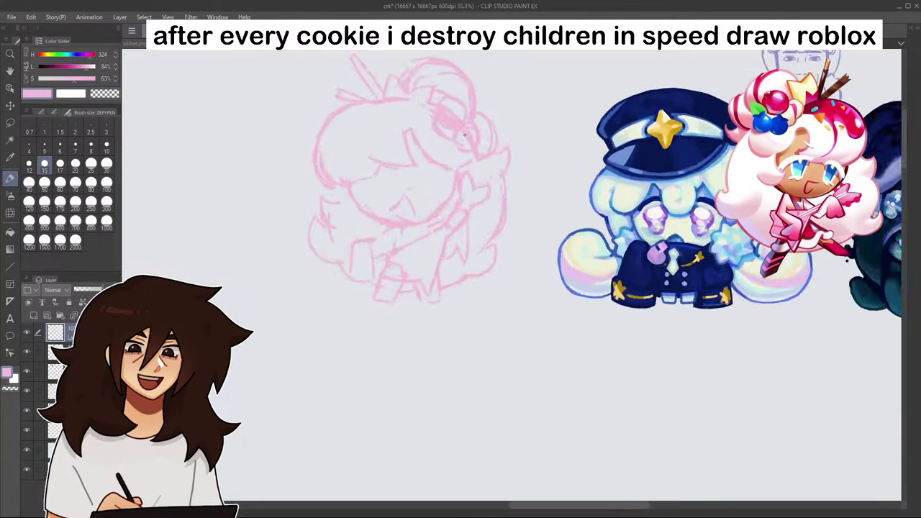
# - Flip the view back, redraw the lowered arm's sleeve and erase the stray strokes inside its shoulder
pyautogui.press('h')
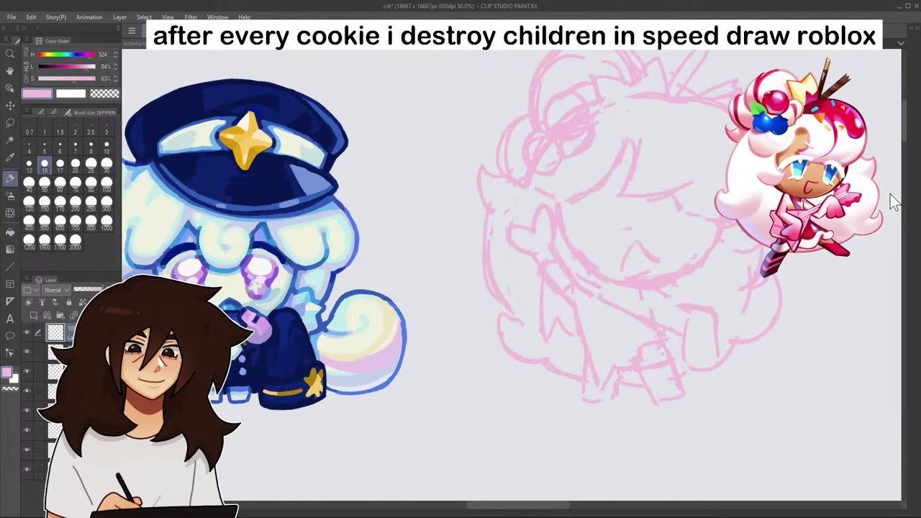
pyautogui.scroll(-3, 701, 314)
pyautogui.scroll(4, 578, 344)
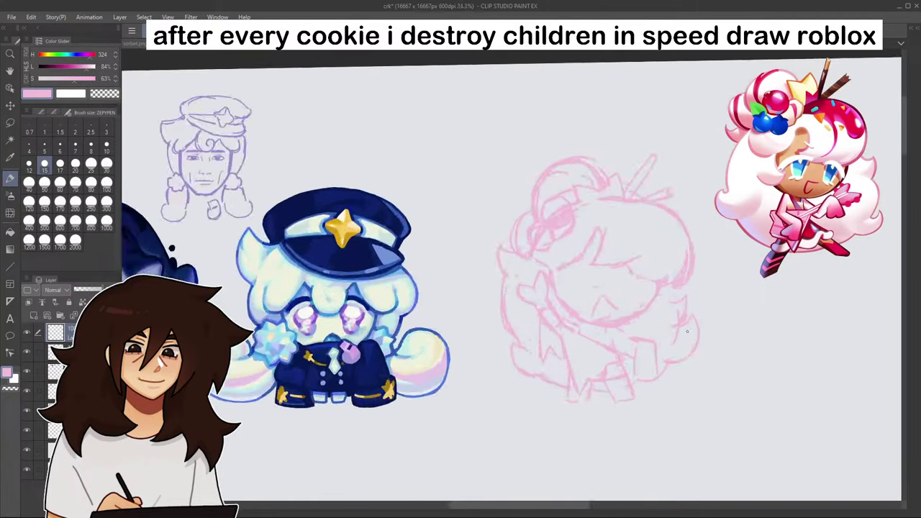
pyautogui.moveTo(570, 338)
pyautogui.mouseDown()
pyautogui.moveTo(609, 332)
pyautogui.moveTo(630, 367)
pyautogui.moveTo(629, 393)
pyautogui.mouseUp()
pyautogui.click(112, 95)
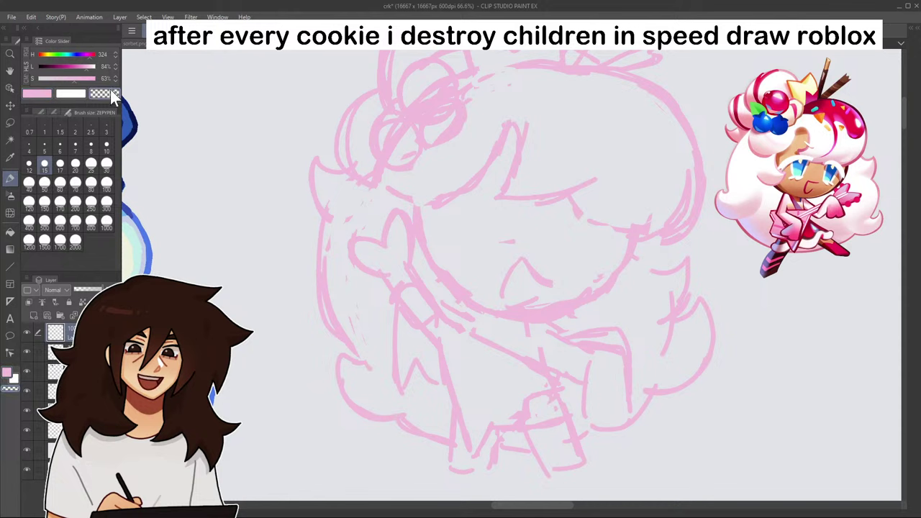
pyautogui.moveTo(573, 349); pyautogui.dragTo(603, 346)
pyautogui.moveTo(607, 338)
pyautogui.mouseDown()
pyautogui.moveTo(564, 343)
pyautogui.moveTo(611, 347)
pyautogui.mouseUp()
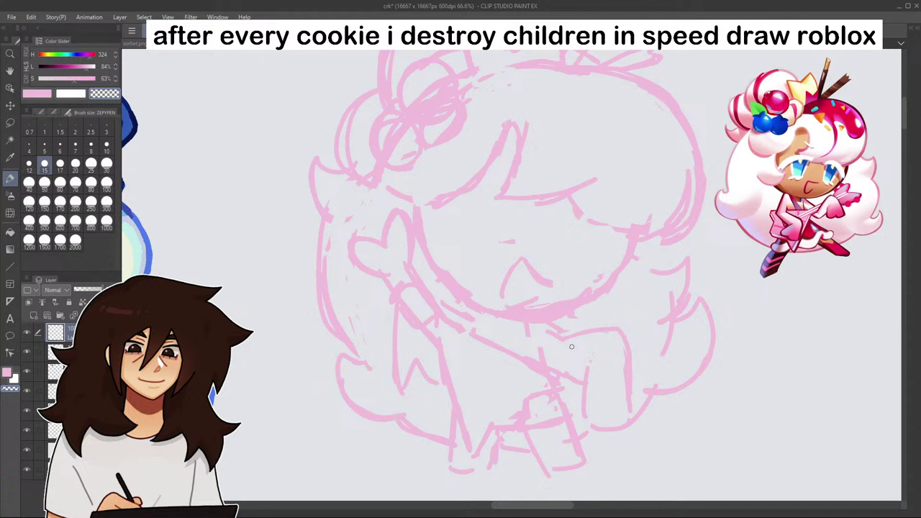
# - Draw a long curved lock sweeping from below the ornaments up the forehead and erase the old fringe strand beside it
pyautogui.moveTo(384, 184)
pyautogui.mouseDown()
pyautogui.moveTo(435, 174)
pyautogui.moveTo(416, 205)
pyautogui.mouseUp()
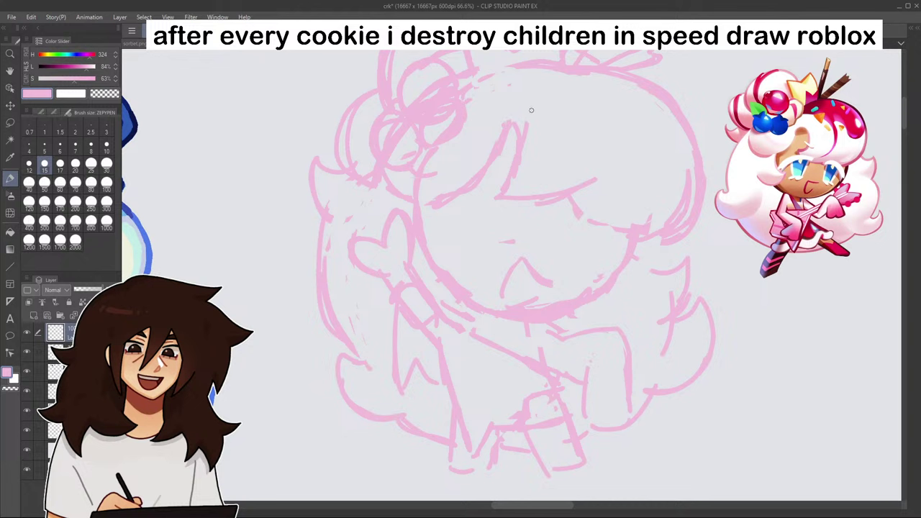
pyautogui.hotkey('ctrl', 'z')
pyautogui.hotkey('ctrl', 'z')
pyautogui.moveTo(500, 101)
pyautogui.mouseDown()
pyautogui.moveTo(497, 147)
pyautogui.moveTo(452, 199)
pyautogui.moveTo(502, 199)
pyautogui.mouseUp()
pyautogui.moveTo(495, 110)
pyautogui.mouseDown()
pyautogui.moveTo(478, 143)
pyautogui.moveTo(414, 198)
pyautogui.moveTo(472, 154)
pyautogui.mouseUp()
pyautogui.click(104, 94)
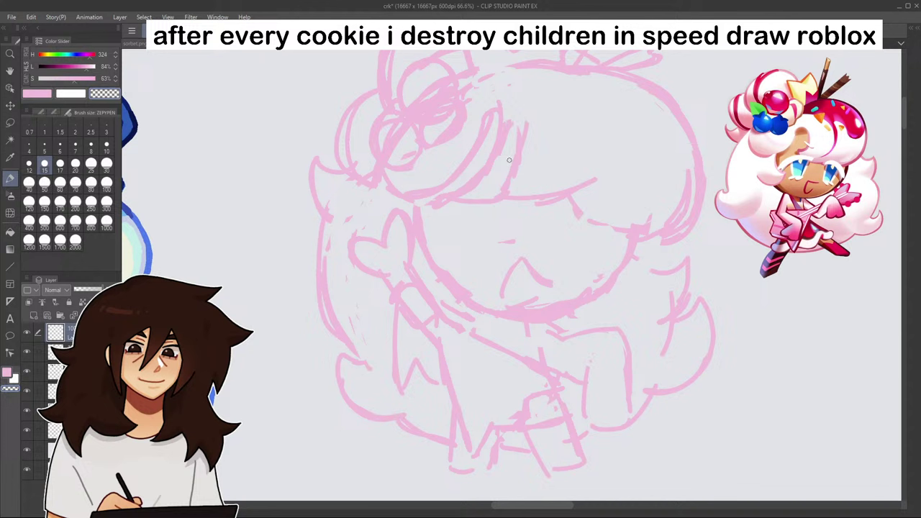
pyautogui.moveTo(510, 121); pyautogui.dragTo(512, 189)
pyautogui.scroll(-5, 533, 164)
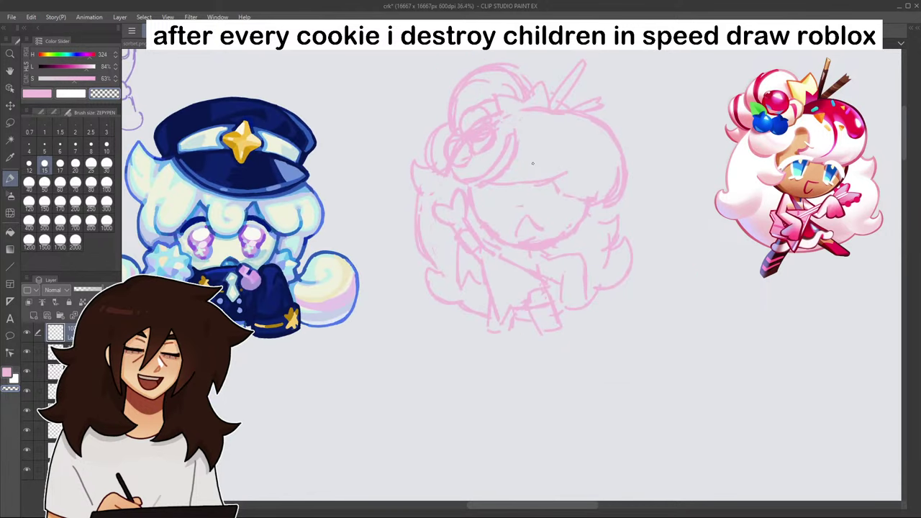
# - Redraw the cheek outline as a straighter line from the fringe to the jaw and check it in the mirrored view
pyautogui.scroll(-2, 533, 163)
pyautogui.scroll(5, 504, 243)
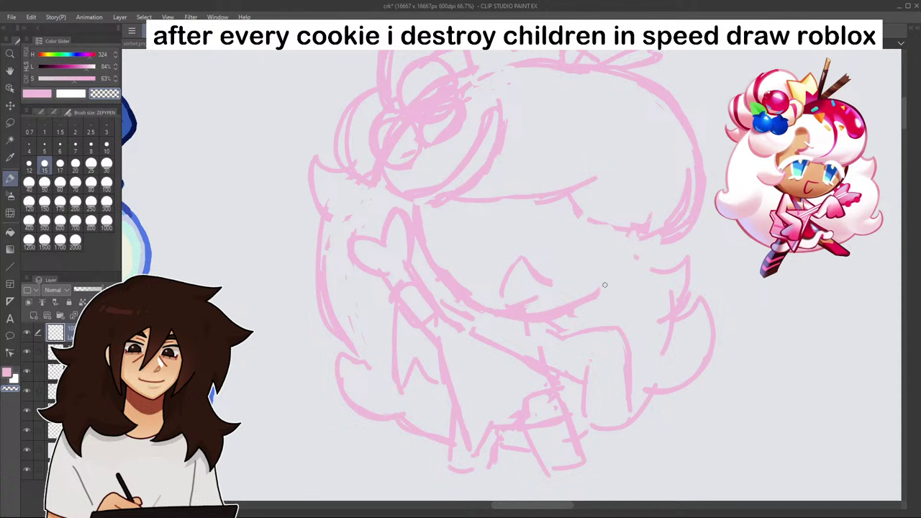
pyautogui.moveTo(636, 232); pyautogui.dragTo(611, 269)
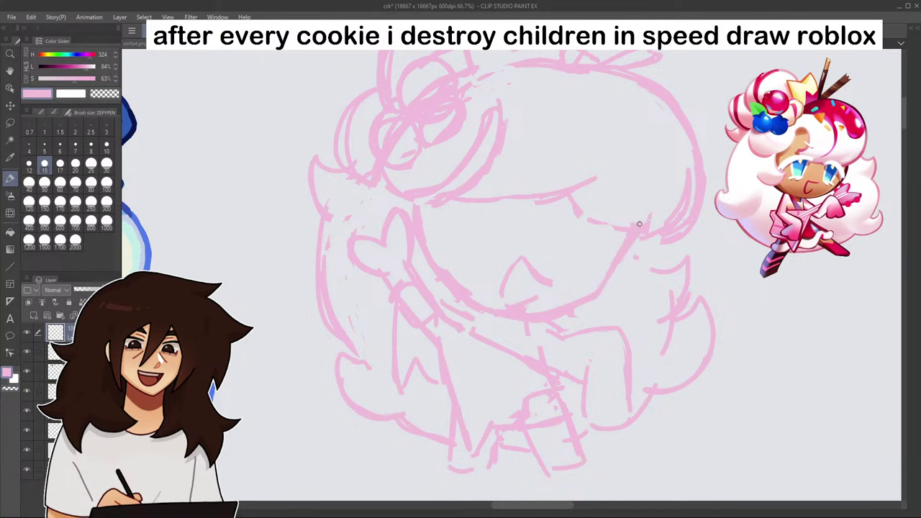
pyautogui.press('h')
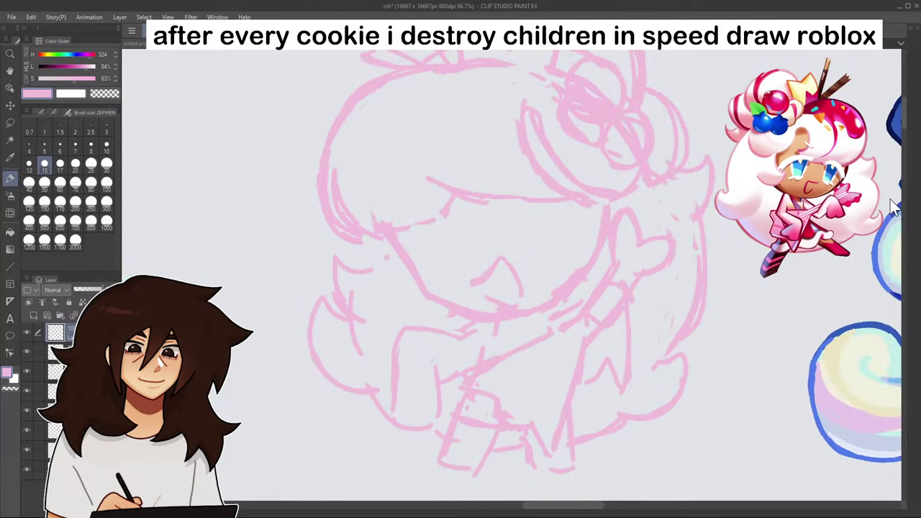
pyautogui.press('h')
pyautogui.press('h')
pyautogui.press('h')
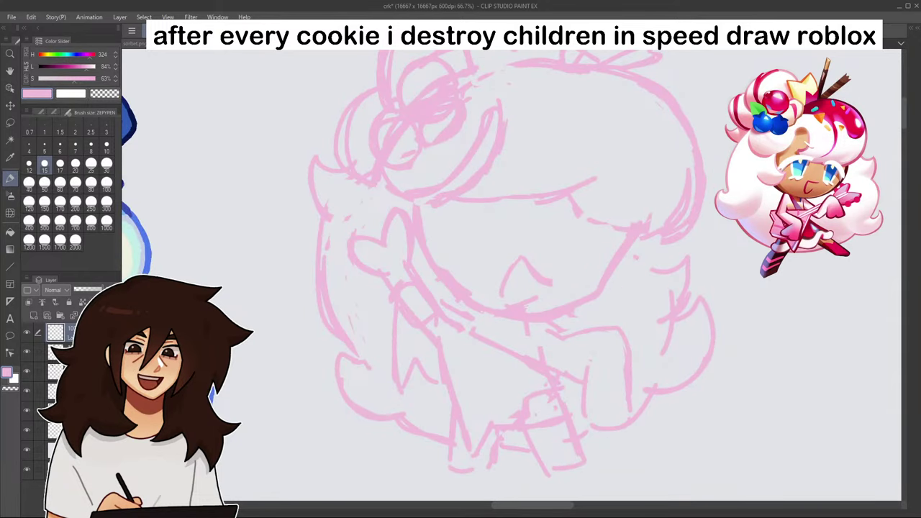
# - Rework the outer curve of the hair and draw a rounder crown line between the ornaments and the sticks
pyautogui.moveTo(599, 74)
pyautogui.mouseDown()
pyautogui.moveTo(641, 103)
pyautogui.moveTo(678, 186)
pyautogui.mouseUp()
pyautogui.scroll(-4, 678, 215)
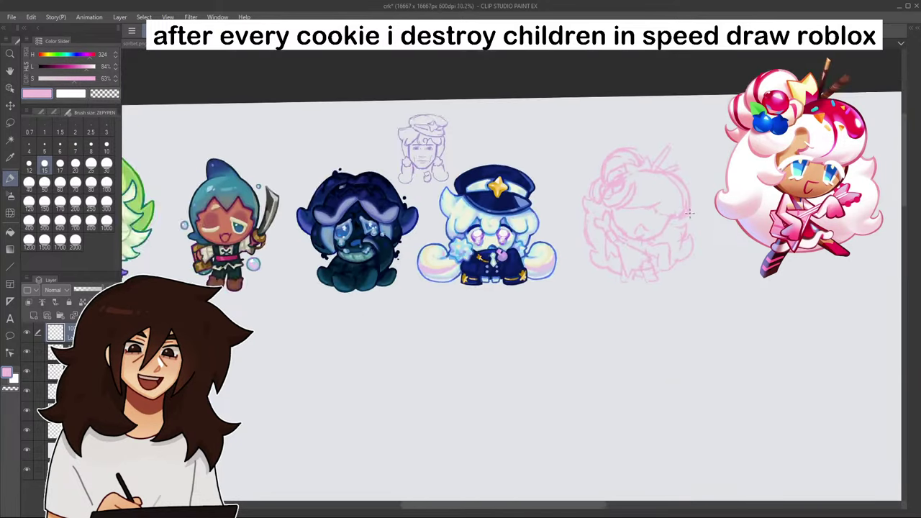
pyautogui.scroll(3, 697, 190)
pyautogui.moveTo(596, 142); pyautogui.dragTo(655, 241)
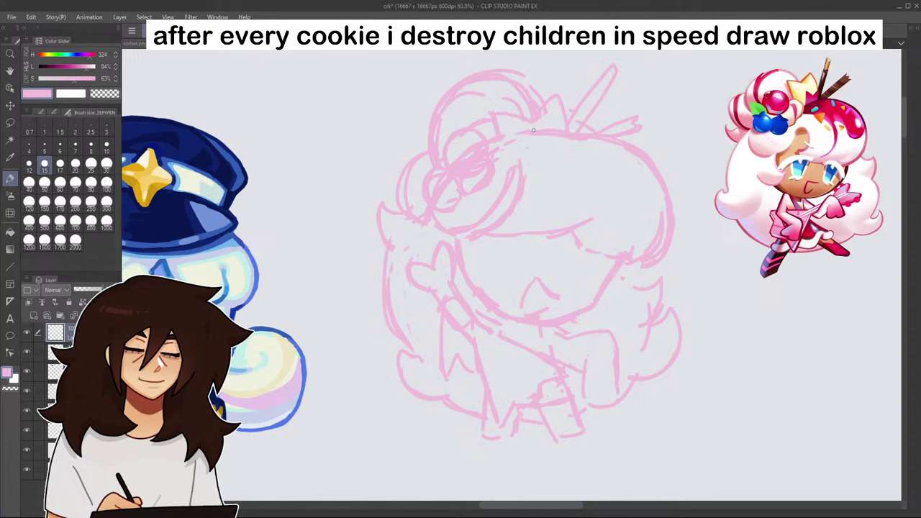
pyautogui.moveTo(507, 135); pyautogui.dragTo(604, 136)
# - Clean up the doubled crown line, erase the old outer hair curve and redraw it from the sticks down towards the fringe
pyautogui.click(101, 95)
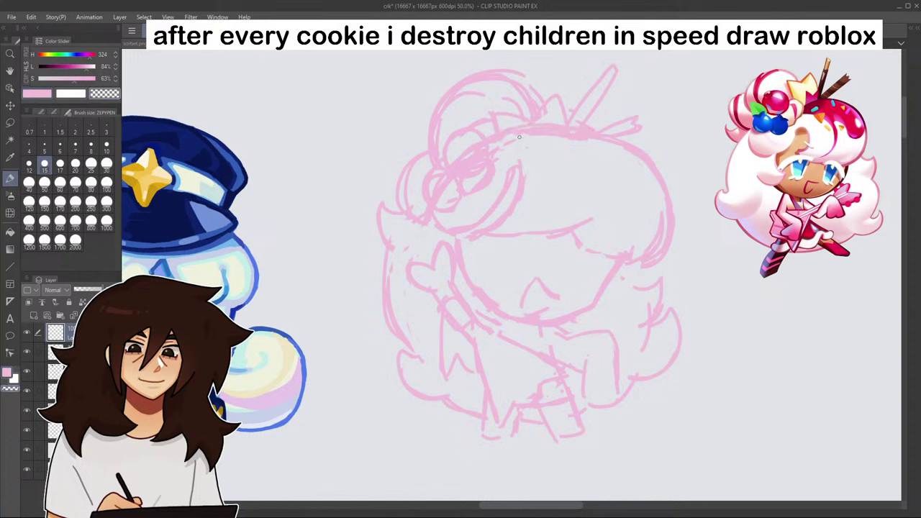
pyautogui.moveTo(522, 137); pyautogui.dragTo(587, 138)
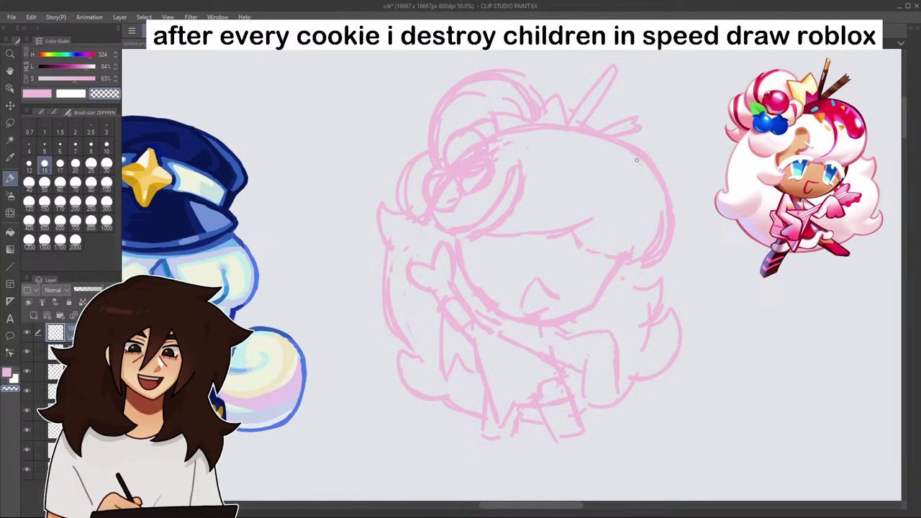
pyautogui.moveTo(657, 152)
pyautogui.mouseDown()
pyautogui.moveTo(685, 212)
pyautogui.moveTo(669, 179)
pyautogui.moveTo(675, 245)
pyautogui.mouseUp()
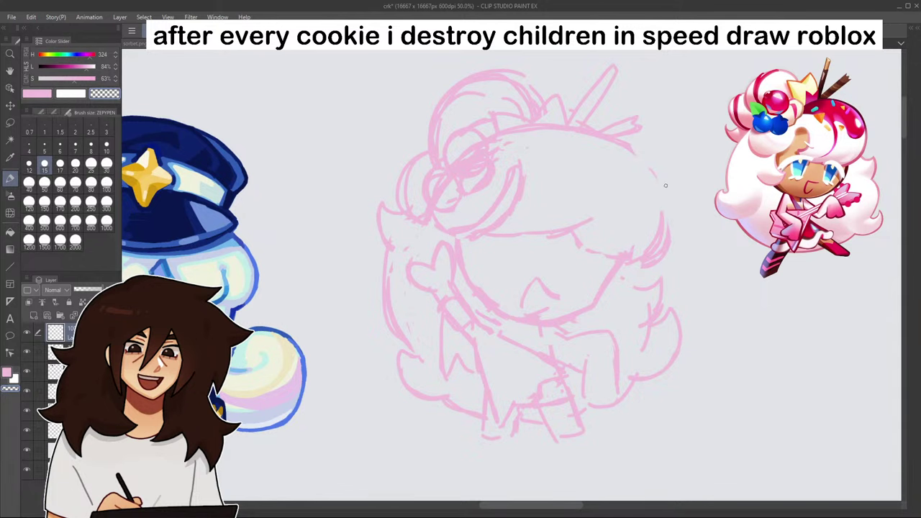
pyautogui.click(48, 92)
pyautogui.moveTo(645, 144); pyautogui.dragTo(613, 167)
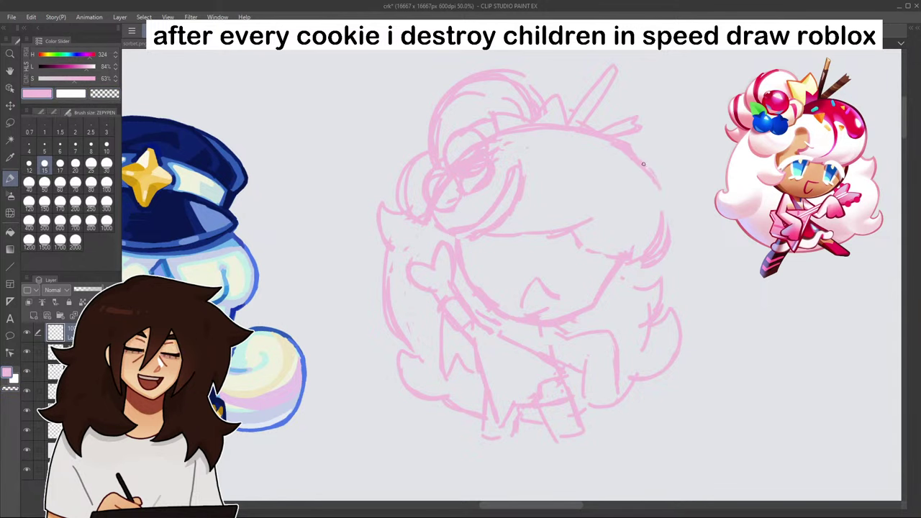
pyautogui.moveTo(665, 208); pyautogui.dragTo(666, 233)
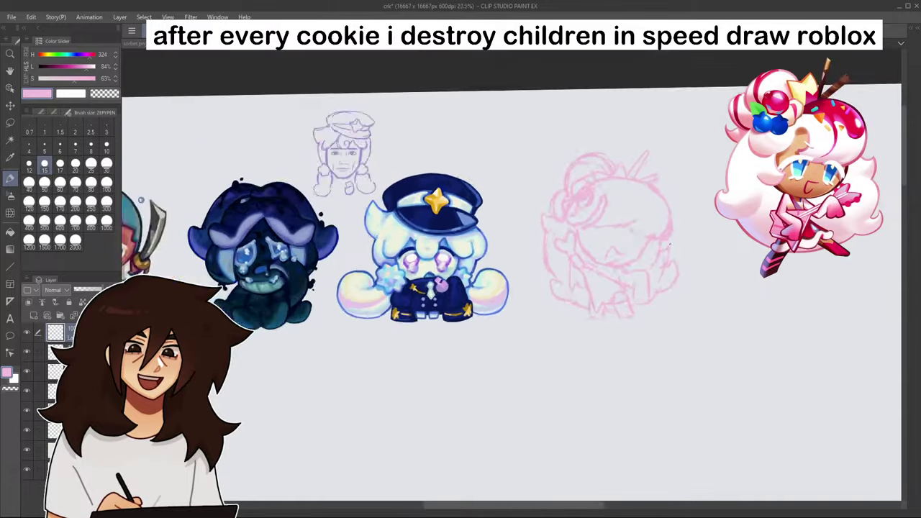
# - Draw a taller pointed crown ornament between the bun and sticks and reinforce the outer hair curve, comparing the sketch with the neighbouring characters
pyautogui.scroll(-2, 671, 246)
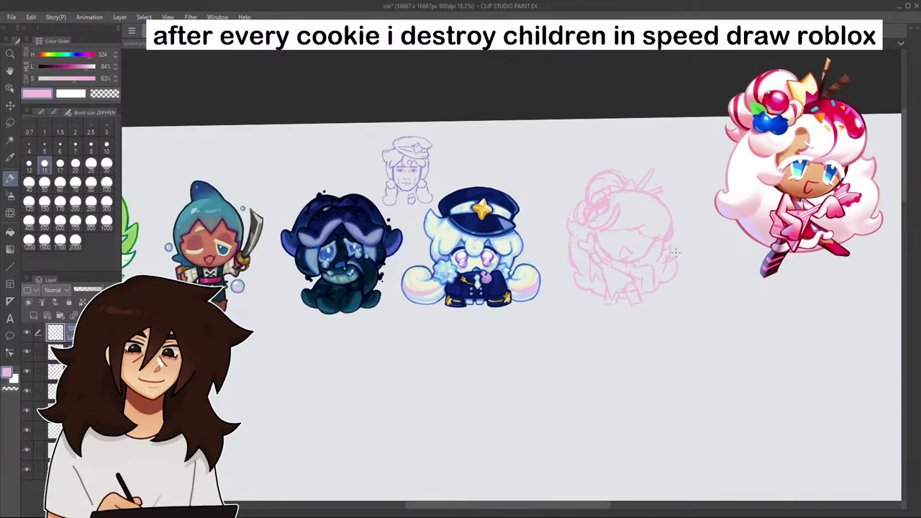
pyautogui.scroll(5, 683, 232)
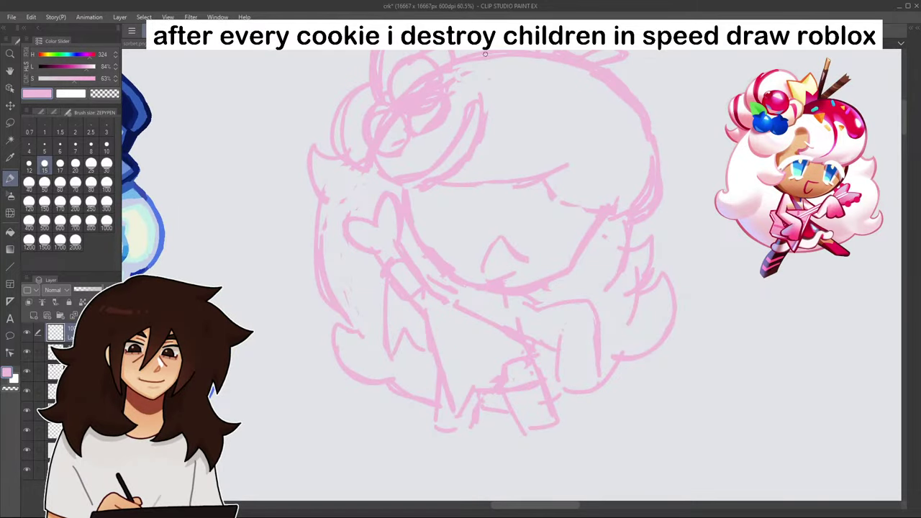
pyautogui.scroll(-4, 447, 56)
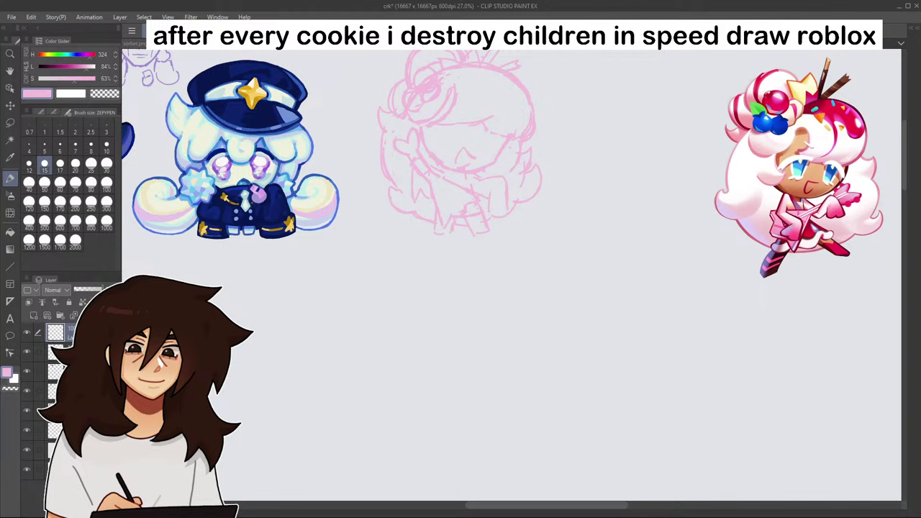
pyautogui.moveTo(614, 65)
pyautogui.mouseDown()
pyautogui.moveTo(786, 288)
pyautogui.moveTo(681, 199)
pyautogui.mouseUp()
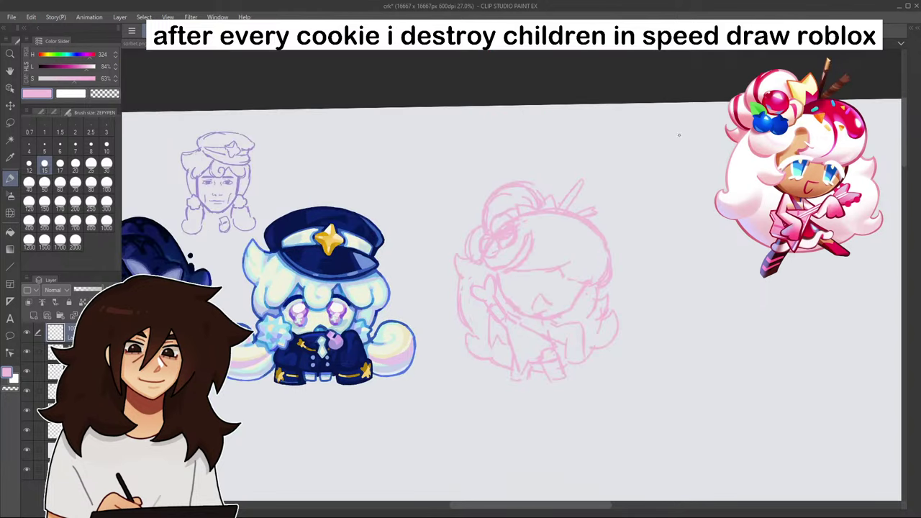
pyautogui.scroll(4, 587, 182)
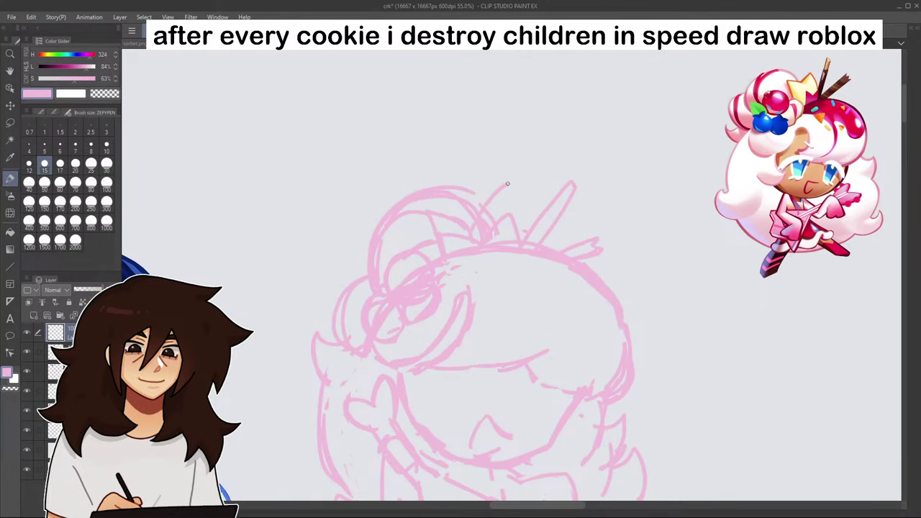
pyautogui.scroll(-4, 560, 191)
pyautogui.scroll(-2, 560, 192)
pyautogui.scroll(4, 601, 232)
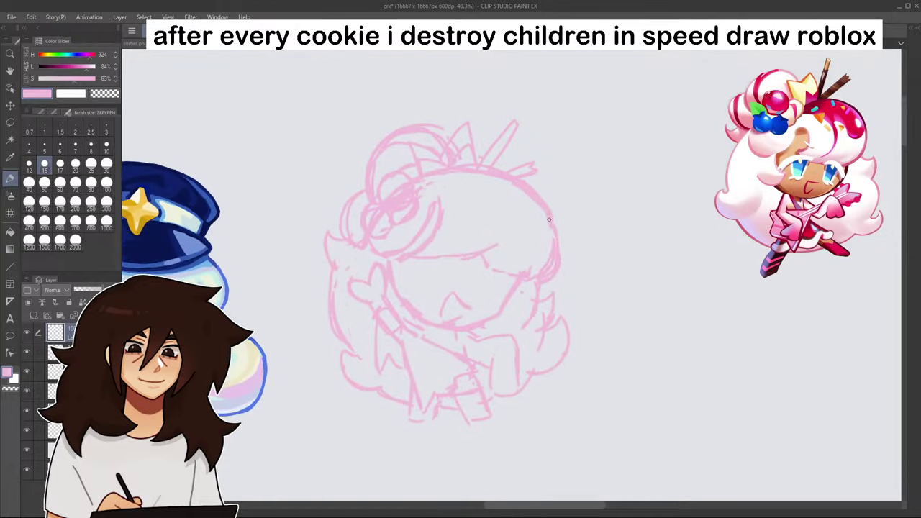
pyautogui.moveTo(517, 185); pyautogui.dragTo(543, 221)
pyautogui.scroll(-3, 554, 187)
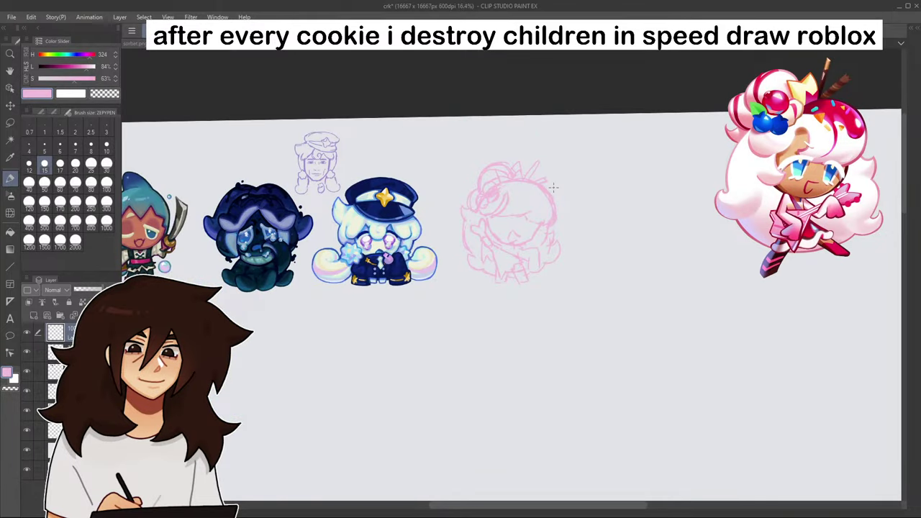
pyautogui.scroll(5, 554, 187)
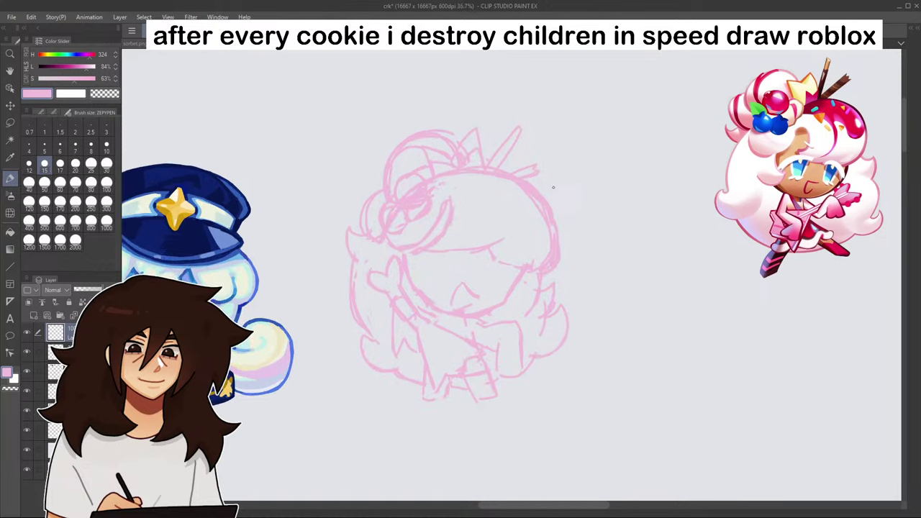
# - Lower the rough sketch layer's opacity until it is barely visible and add a new layer
pyautogui.scroll(1, 554, 187)
pyautogui.click(78, 289)
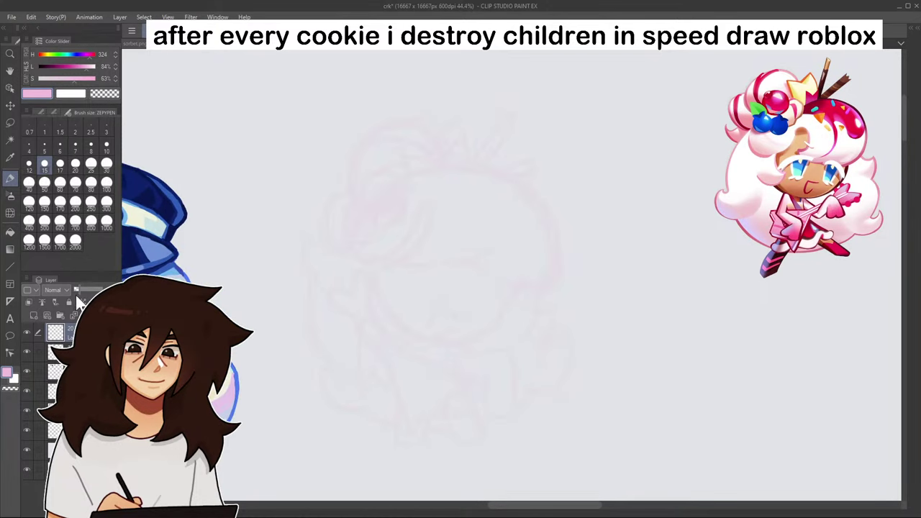
pyautogui.click(33, 315)
# - Trace the cheeks and rounded jaw over the faded sketch in pink, retrying the near cheek's curve
pyautogui.moveTo(517, 288); pyautogui.dragTo(493, 330)
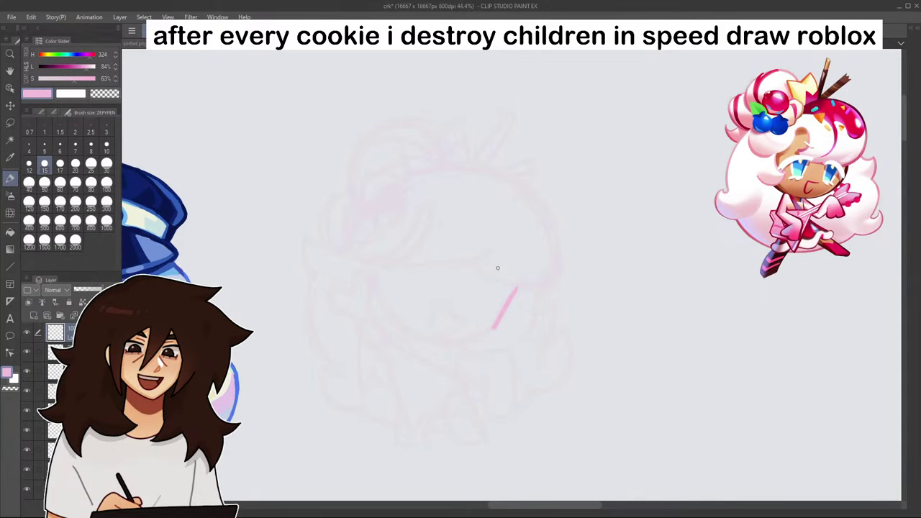
pyautogui.moveTo(368, 274)
pyautogui.mouseDown()
pyautogui.moveTo(401, 328)
pyautogui.moveTo(428, 340)
pyautogui.moveTo(490, 326)
pyautogui.mouseUp()
pyautogui.hotkey('ctrl', 'z')
pyautogui.hotkey('ctrl', 'z')
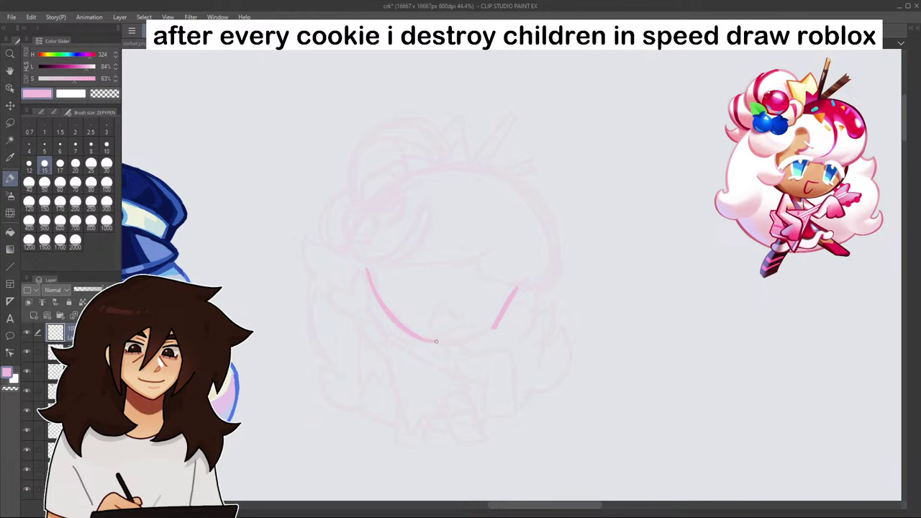
pyautogui.moveTo(436, 341); pyautogui.dragTo(495, 329)
pyautogui.moveTo(477, 336); pyautogui.dragTo(445, 342)
# - Draw the fringe's two scalloped lower edges and the rounded outer curve of the hair above them
pyautogui.moveTo(446, 234)
pyautogui.mouseDown()
pyautogui.moveTo(426, 270)
pyautogui.moveTo(470, 275)
pyautogui.moveTo(423, 270)
pyautogui.moveTo(510, 300)
pyautogui.moveTo(557, 268)
pyautogui.moveTo(470, 280)
pyautogui.mouseUp()
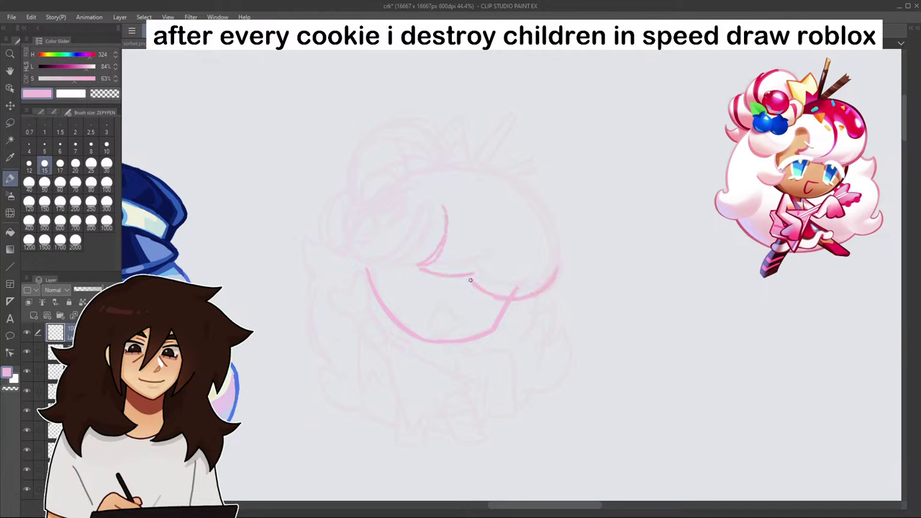
pyautogui.moveTo(495, 170)
pyautogui.mouseDown()
pyautogui.moveTo(556, 242)
pyautogui.moveTo(557, 272)
pyautogui.mouseUp()
pyautogui.moveTo(546, 213); pyautogui.dragTo(557, 270)
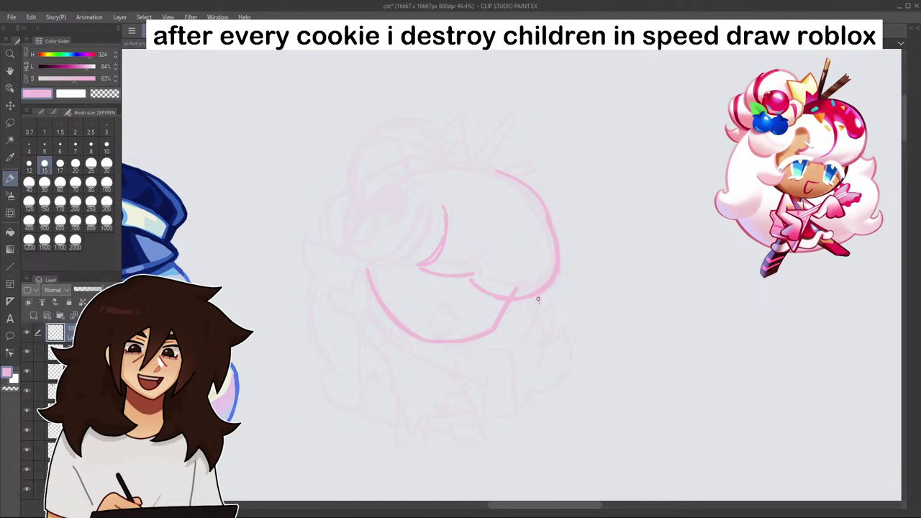
# - Outline the long back hair on both sides of the body with flicked tips and curved lower edges
pyautogui.moveTo(540, 301); pyautogui.dragTo(559, 305)
pyautogui.moveTo(561, 307)
pyautogui.mouseDown()
pyautogui.moveTo(549, 364)
pyautogui.moveTo(546, 394)
pyautogui.mouseUp()
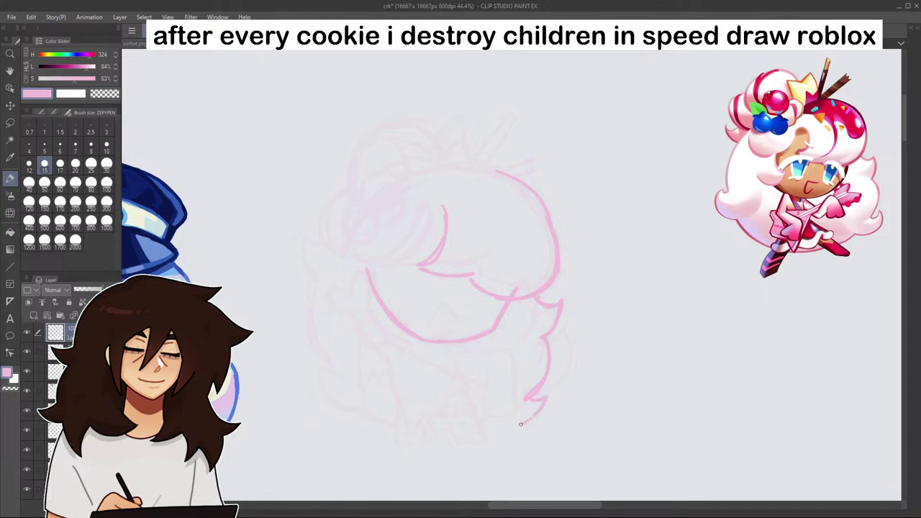
pyautogui.moveTo(491, 427); pyautogui.dragTo(552, 392)
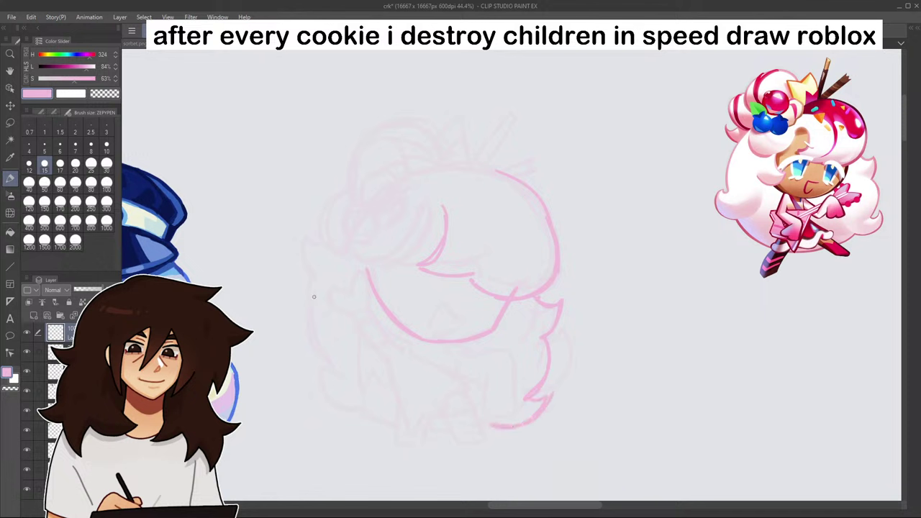
pyautogui.moveTo(331, 274)
pyautogui.mouseDown()
pyautogui.moveTo(329, 377)
pyautogui.moveTo(313, 395)
pyautogui.moveTo(343, 415)
pyautogui.moveTo(352, 408)
pyautogui.moveTo(323, 383)
pyautogui.moveTo(393, 431)
pyautogui.mouseUp()
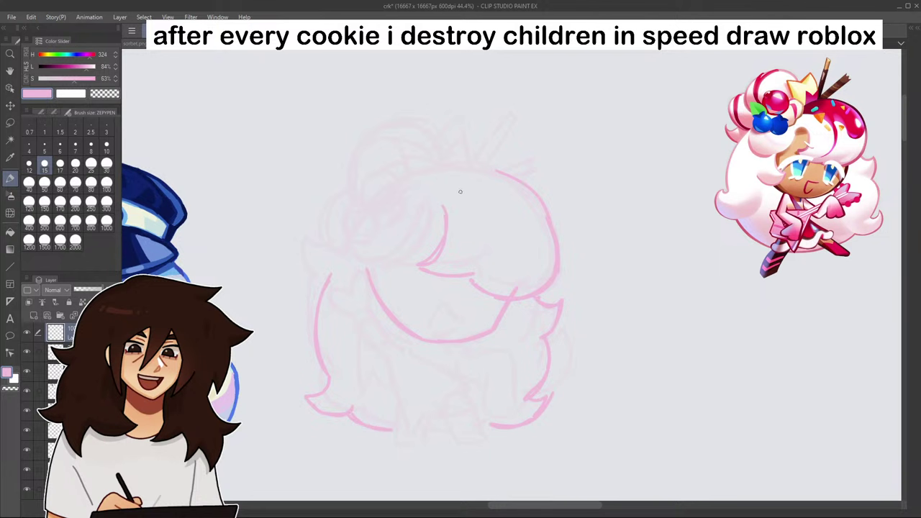
# - Close the narrow lock on the forehead and draw a curled, pointed side lock overlapping the cheek
pyautogui.moveTo(442, 206)
pyautogui.mouseDown()
pyautogui.moveTo(401, 254)
pyautogui.moveTo(386, 257)
pyautogui.moveTo(430, 216)
pyautogui.mouseUp()
pyautogui.moveTo(389, 266)
pyautogui.mouseDown()
pyautogui.moveTo(391, 285)
pyautogui.moveTo(416, 297)
pyautogui.moveTo(371, 319)
pyautogui.mouseUp()
pyautogui.moveTo(372, 320)
pyautogui.mouseDown()
pyautogui.moveTo(403, 310)
pyautogui.moveTo(418, 293)
pyautogui.mouseUp()
pyautogui.moveTo(413, 294); pyautogui.dragTo(389, 265)
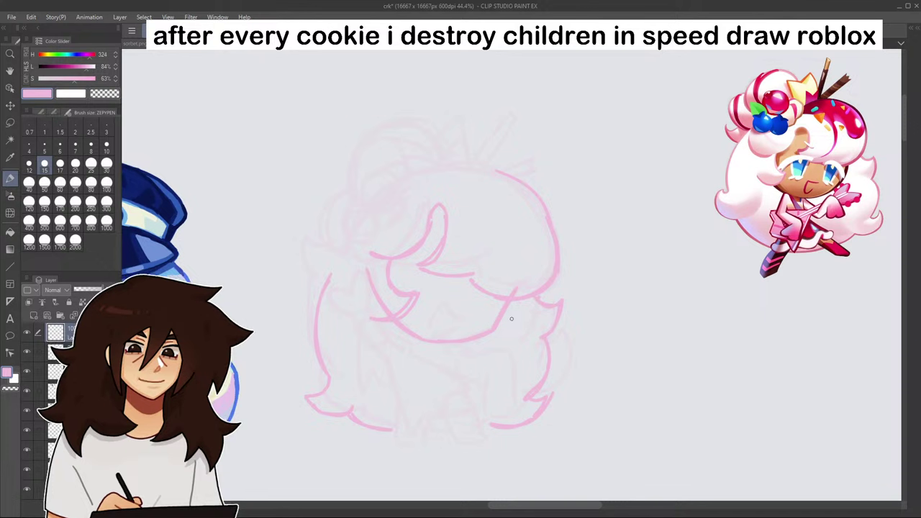
# - Sketch the rounded berry ornament cluster above the forehead lock, redoing its first strokes
pyautogui.moveTo(440, 184)
pyautogui.mouseDown()
pyautogui.moveTo(404, 176)
pyautogui.moveTo(385, 208)
pyautogui.moveTo(392, 238)
pyautogui.mouseUp()
pyautogui.hotkey('ctrl', 'z')
pyautogui.hotkey('ctrl', 'z')
pyautogui.moveTo(414, 170)
pyautogui.mouseDown()
pyautogui.moveTo(381, 185)
pyautogui.moveTo(378, 219)
pyautogui.moveTo(409, 210)
pyautogui.moveTo(439, 179)
pyautogui.moveTo(435, 192)
pyautogui.moveTo(415, 133)
pyautogui.moveTo(398, 219)
pyautogui.moveTo(432, 200)
pyautogui.moveTo(440, 176)
pyautogui.mouseUp()
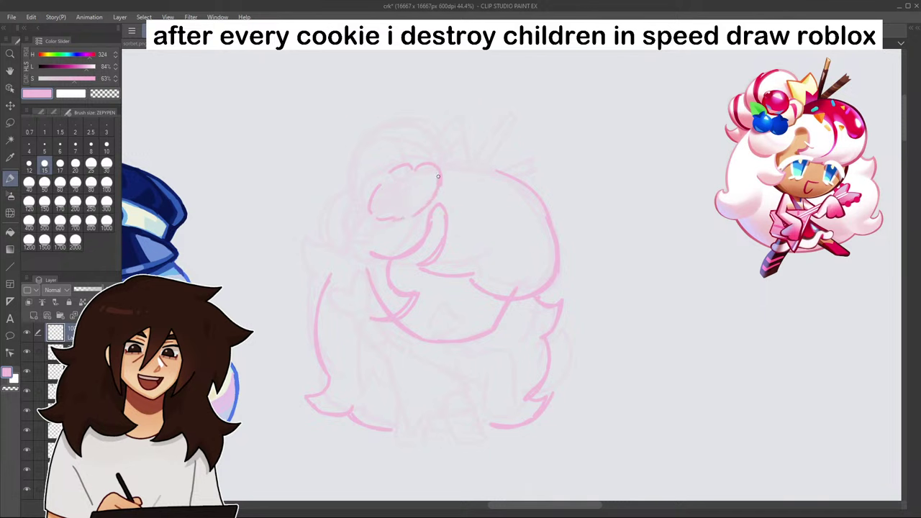
# - Pick the line's pink again and draw the crown line, hair bun, side curls, pointed crown ornament and two sticks
pyautogui.keyDown('alt'); pyautogui.click(448, 184); pyautogui.keyUp('alt')
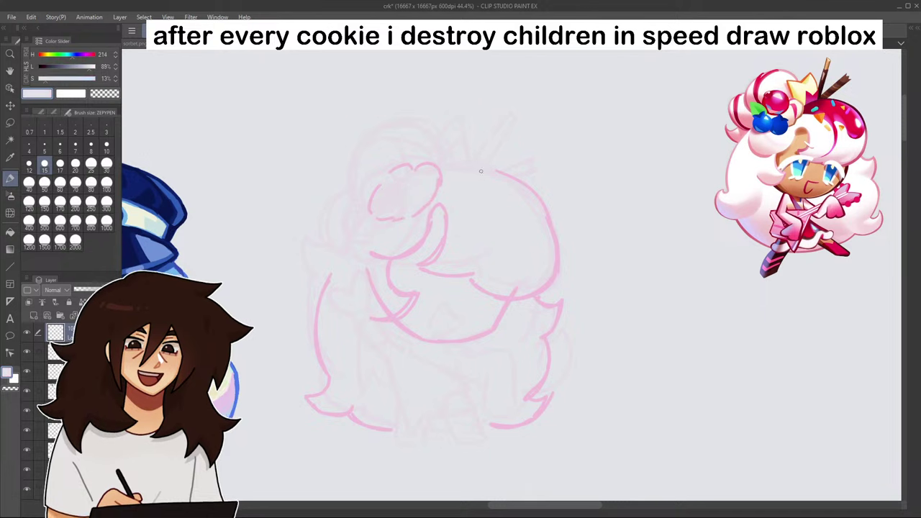
pyautogui.keyDown('alt'); pyautogui.click(440, 177); pyautogui.keyUp('alt')
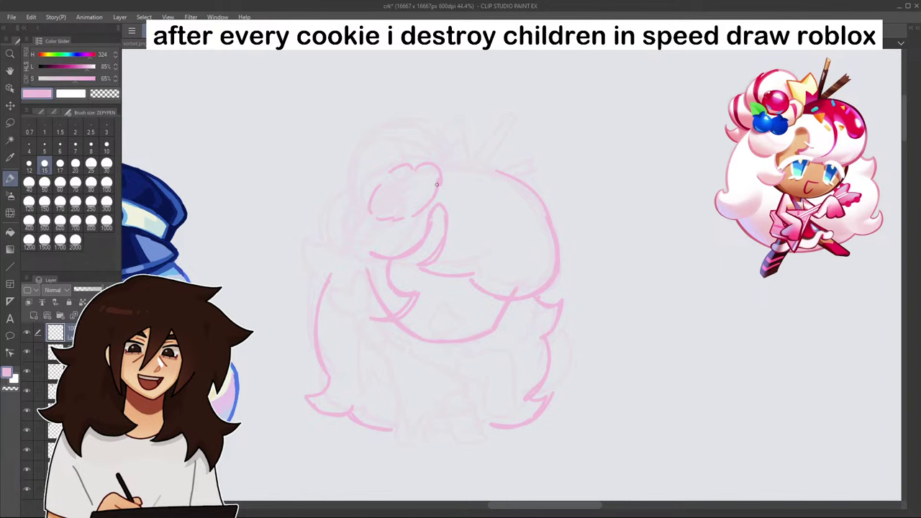
pyautogui.moveTo(451, 175); pyautogui.dragTo(498, 171)
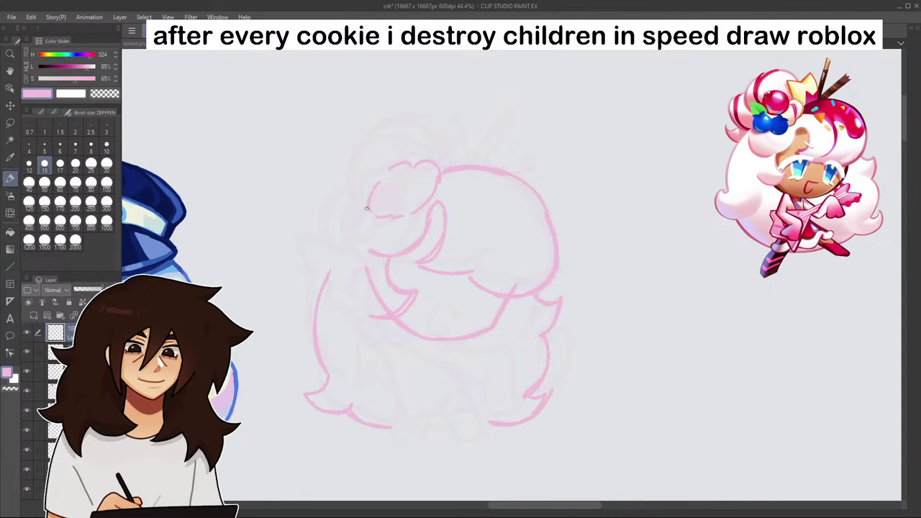
pyautogui.moveTo(355, 203)
pyautogui.mouseDown()
pyautogui.moveTo(347, 263)
pyautogui.moveTo(341, 234)
pyautogui.moveTo(306, 258)
pyautogui.moveTo(344, 174)
pyautogui.moveTo(442, 135)
pyautogui.moveTo(446, 153)
pyautogui.moveTo(411, 138)
pyautogui.moveTo(475, 124)
pyautogui.moveTo(481, 159)
pyautogui.moveTo(512, 123)
pyautogui.moveTo(492, 164)
pyautogui.moveTo(532, 162)
pyautogui.mouseUp()
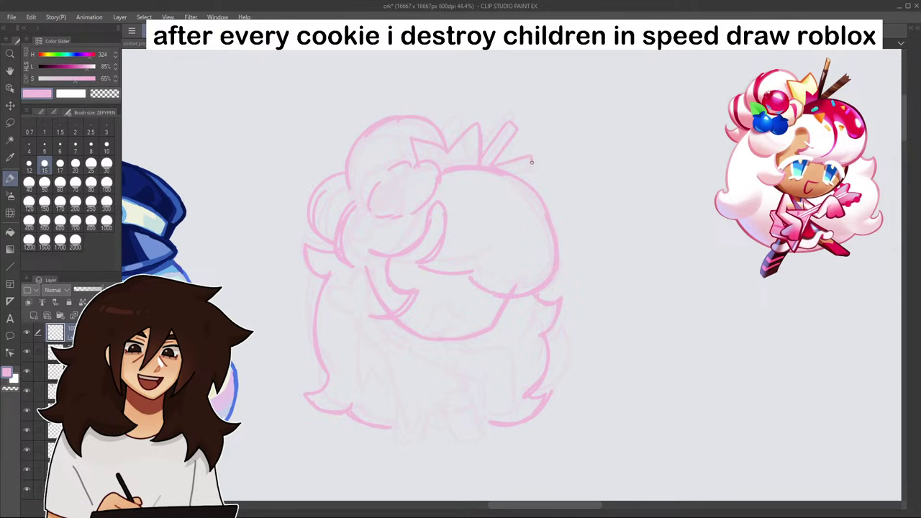
# - Lasso the fringe's lower edge, shift it slightly upward and clear the selection
pyautogui.scroll(-3, 526, 325)
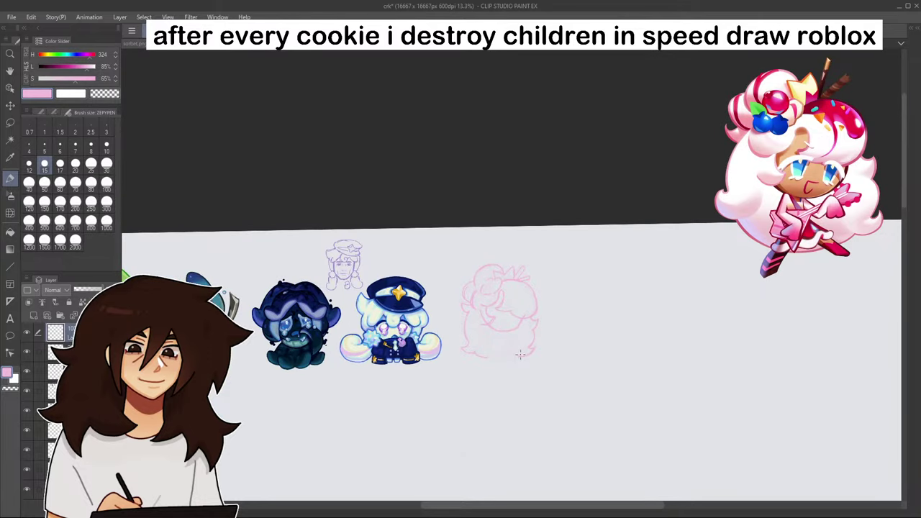
pyautogui.scroll(5, 518, 354)
pyautogui.click(10, 124)
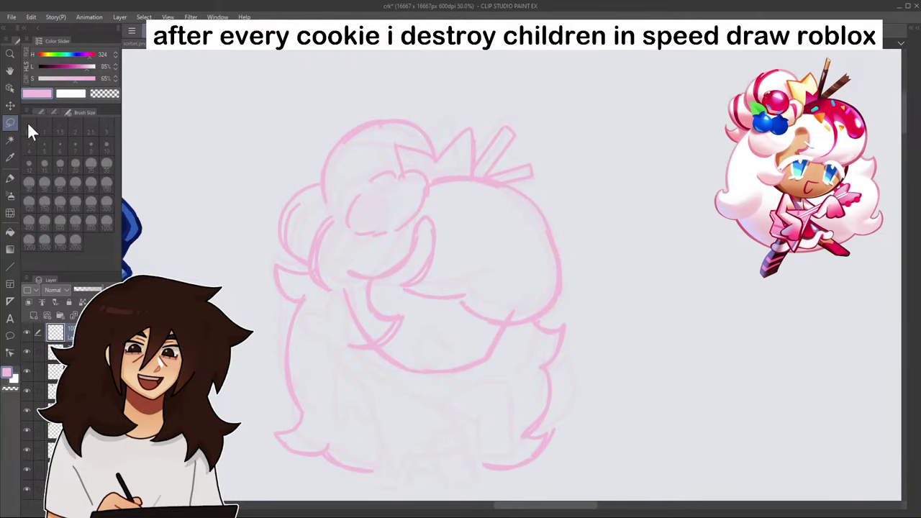
pyautogui.moveTo(412, 273)
pyautogui.mouseDown()
pyautogui.moveTo(473, 324)
pyautogui.moveTo(569, 301)
pyautogui.moveTo(536, 329)
pyautogui.moveTo(536, 321)
pyautogui.mouseUp()
pyautogui.click(524, 349)
pyautogui.click(456, 339)
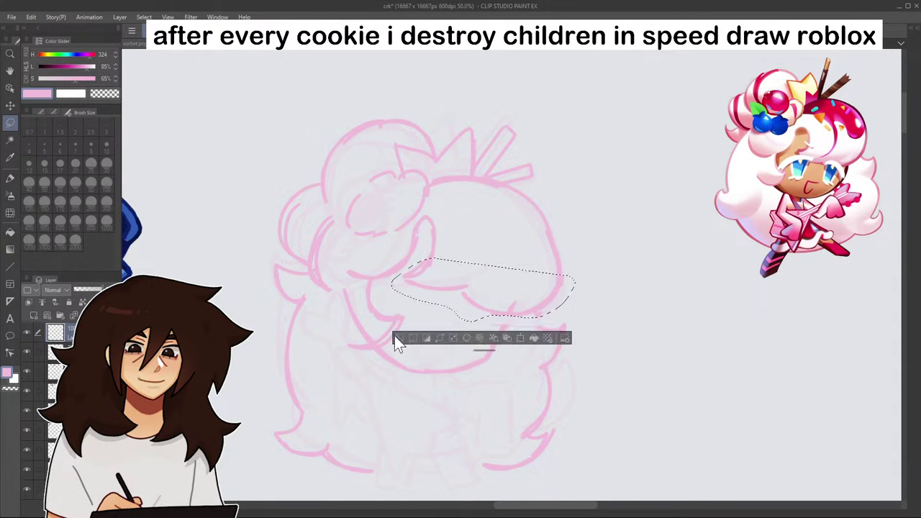
pyautogui.click(394, 336)
# - Mark the side edges of both eyes with slanted pink strokes beneath the fringe and check them from a distance
pyautogui.press('p')
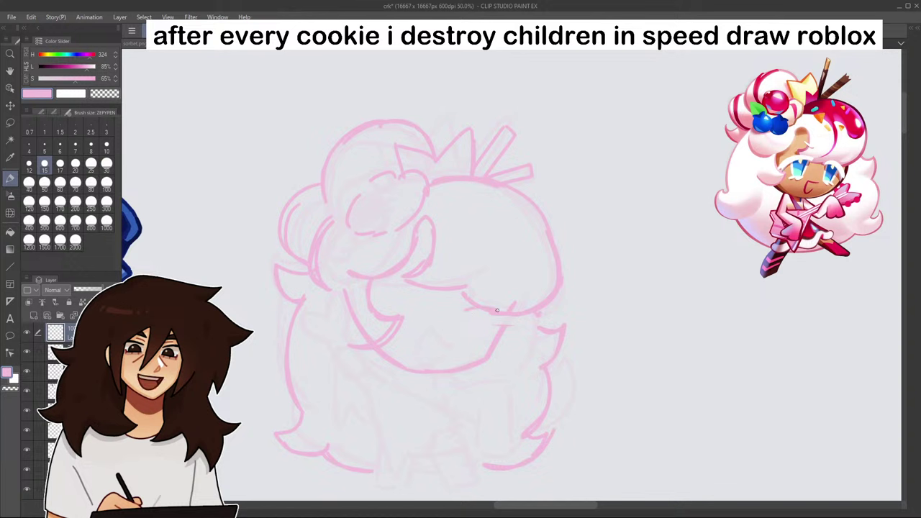
pyautogui.moveTo(467, 310); pyautogui.dragTo(450, 339)
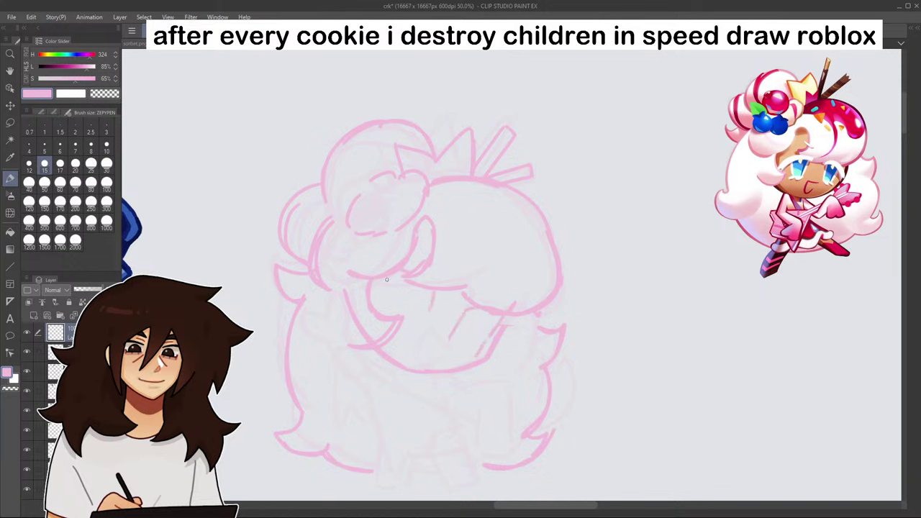
pyautogui.moveTo(406, 284)
pyautogui.mouseDown()
pyautogui.moveTo(389, 313)
pyautogui.moveTo(419, 322)
pyautogui.moveTo(415, 329)
pyautogui.mouseUp()
pyautogui.scroll(-5, 476, 340)
pyautogui.scroll(5, 474, 354)
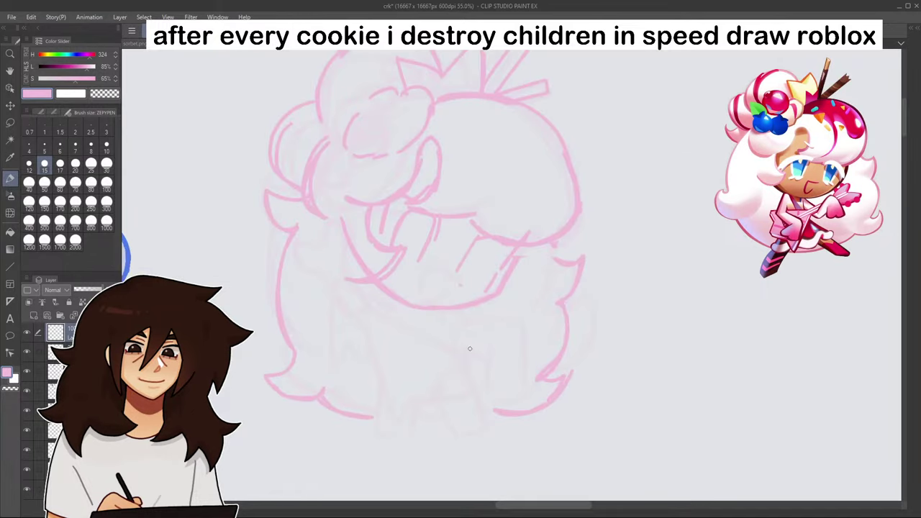
# - Draw the inner eye shapes as narrow slanted boxes below the fringe, redoing the near eye's misplaced stroke
pyautogui.moveTo(390, 204); pyautogui.dragTo(383, 243)
pyautogui.moveTo(424, 215); pyautogui.dragTo(409, 251)
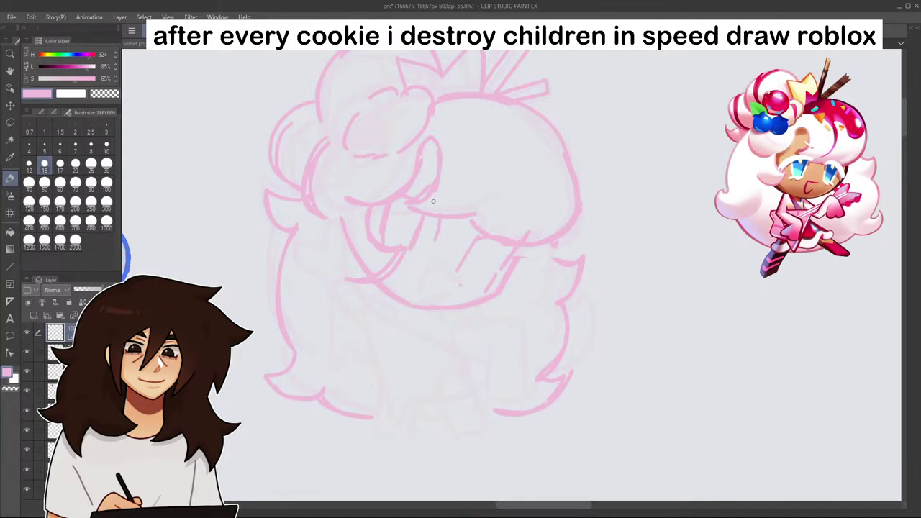
pyautogui.hotkey('ctrl', 'z')
pyautogui.moveTo(400, 205); pyautogui.dragTo(391, 244)
pyautogui.moveTo(432, 217); pyautogui.dragTo(417, 249)
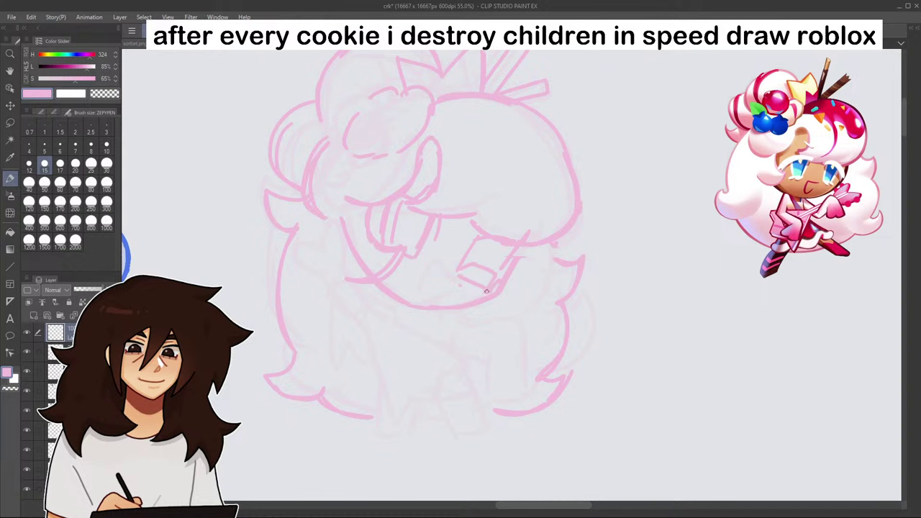
# - Clear the inner eye boxes and retry the inner edges of both eyes, comparing them from a distance
pyautogui.scroll(-5, 469, 275)
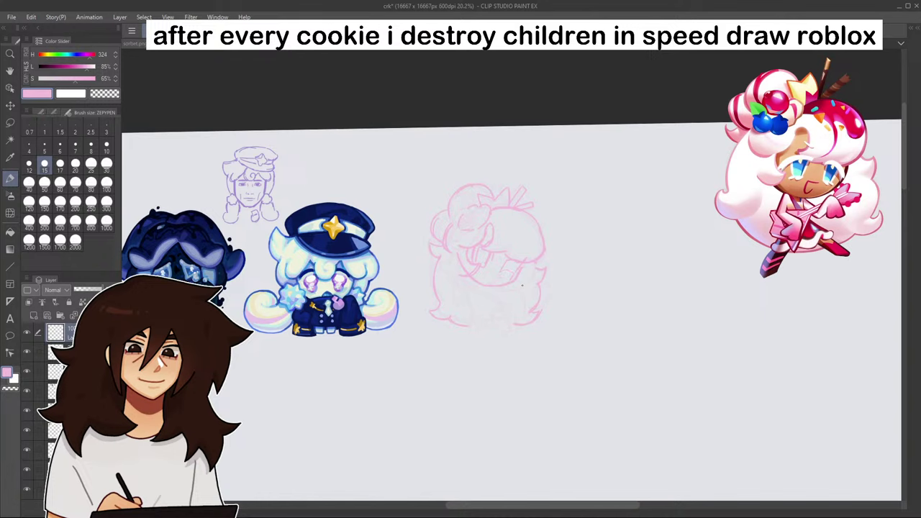
pyautogui.scroll(5, 522, 286)
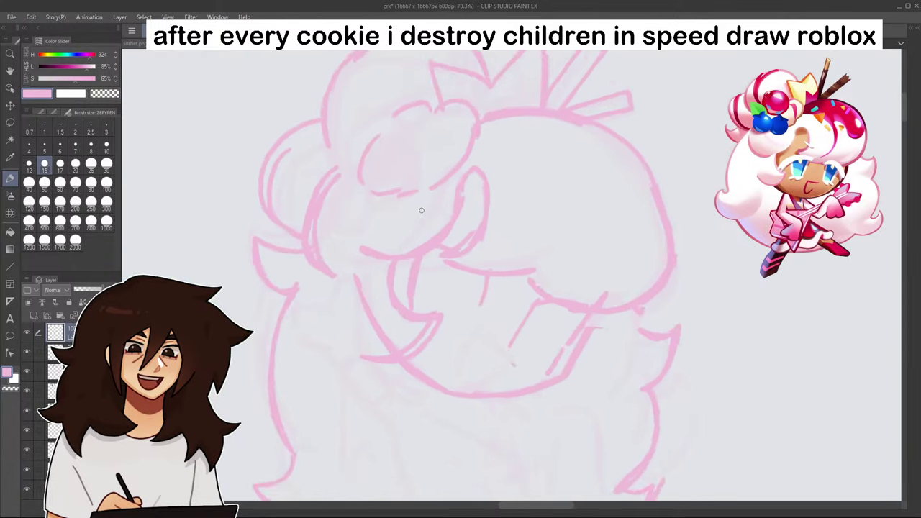
pyautogui.moveTo(420, 268)
pyautogui.mouseDown()
pyautogui.moveTo(478, 280)
pyautogui.moveTo(459, 321)
pyautogui.moveTo(424, 265)
pyautogui.mouseUp()
pyautogui.scroll(-4, 469, 244)
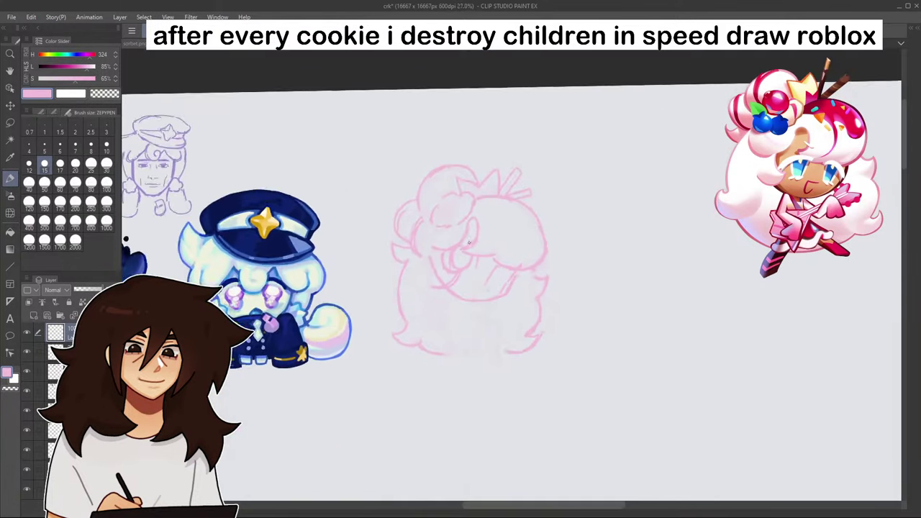
pyautogui.scroll(4, 510, 298)
pyautogui.moveTo(478, 243)
pyautogui.mouseDown()
pyautogui.moveTo(457, 259)
pyautogui.moveTo(508, 262)
pyautogui.mouseUp()
pyautogui.scroll(-6, 509, 262)
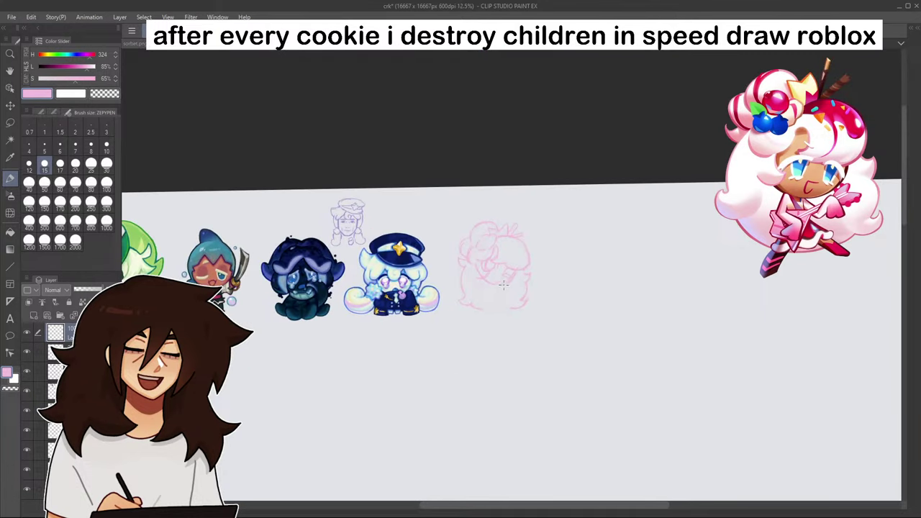
pyautogui.scroll(6, 499, 274)
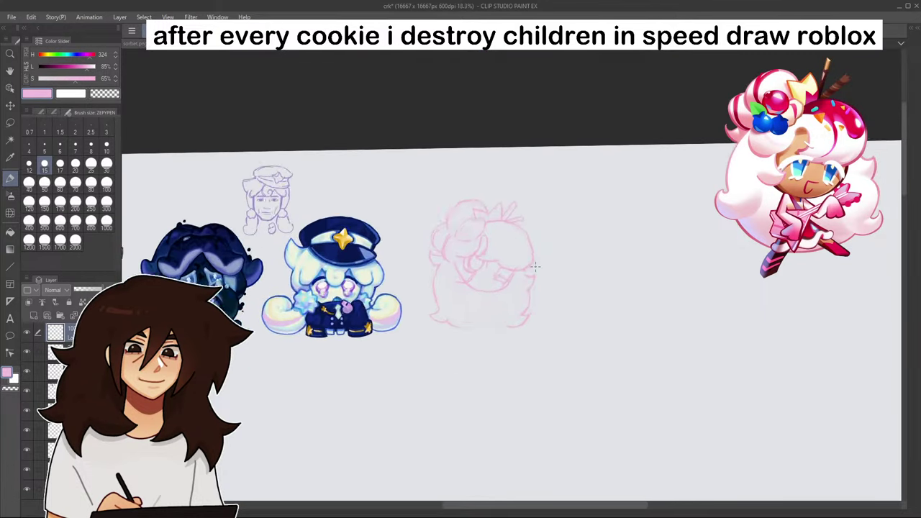
pyautogui.scroll(1, 533, 267)
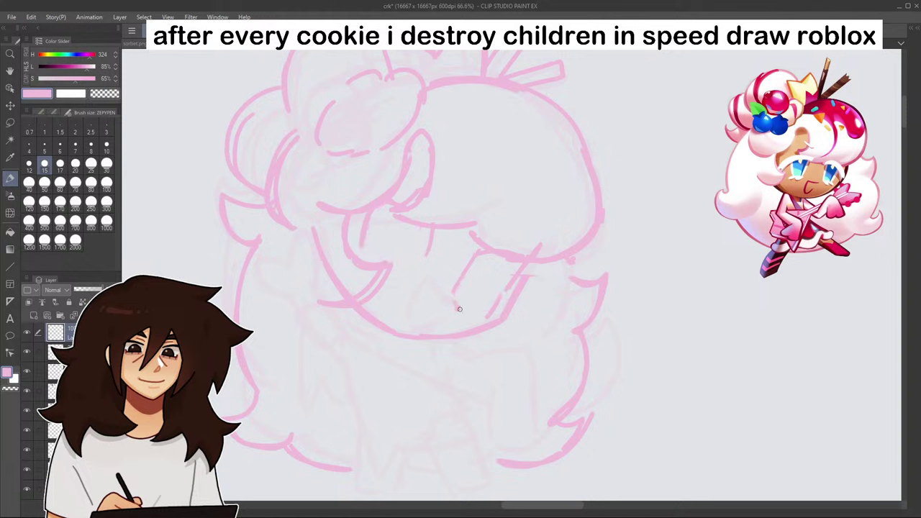
# - Sketch the lower edges of both eyes, the slanted inner edge of one eye and a small pointed mouth
pyautogui.moveTo(459, 309); pyautogui.dragTo(476, 318)
pyautogui.moveTo(417, 272); pyautogui.dragTo(416, 288)
pyautogui.moveTo(432, 229)
pyautogui.mouseDown()
pyautogui.moveTo(416, 283)
pyautogui.moveTo(445, 319)
pyautogui.moveTo(386, 325)
pyautogui.mouseUp()
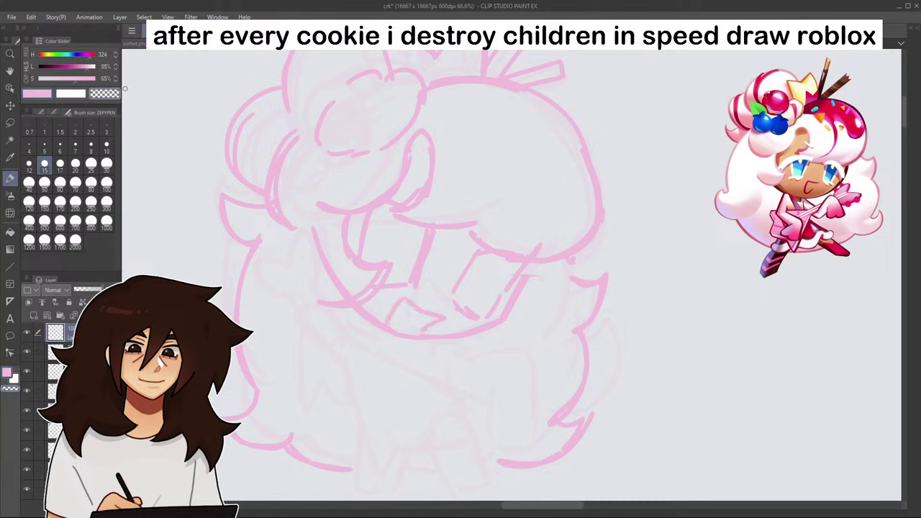
pyautogui.moveTo(434, 234); pyautogui.dragTo(418, 279)
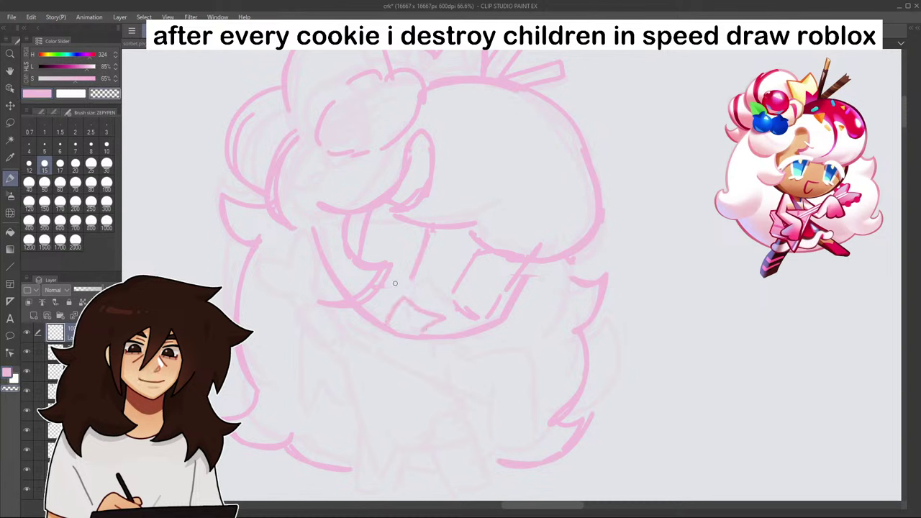
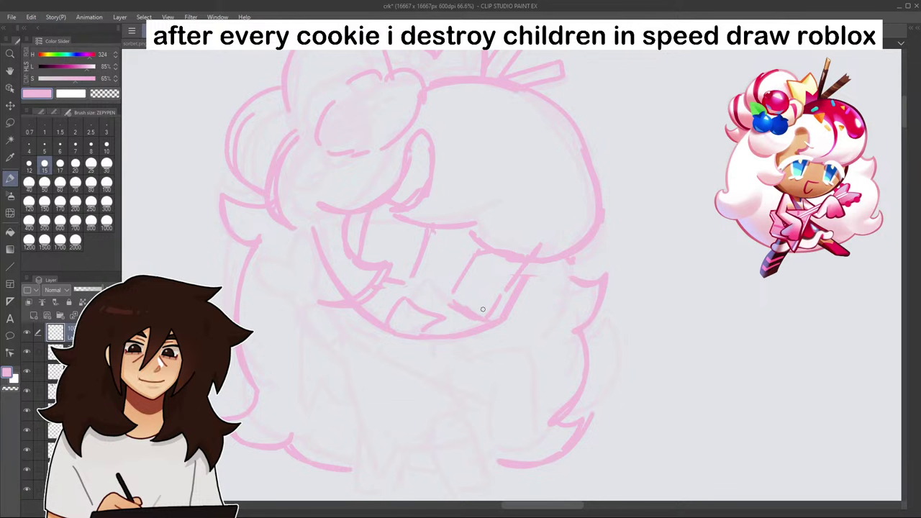
# - Thicken the slanted side edges of both eyes and check the face from a distance
pyautogui.scroll(-3, 483, 310)
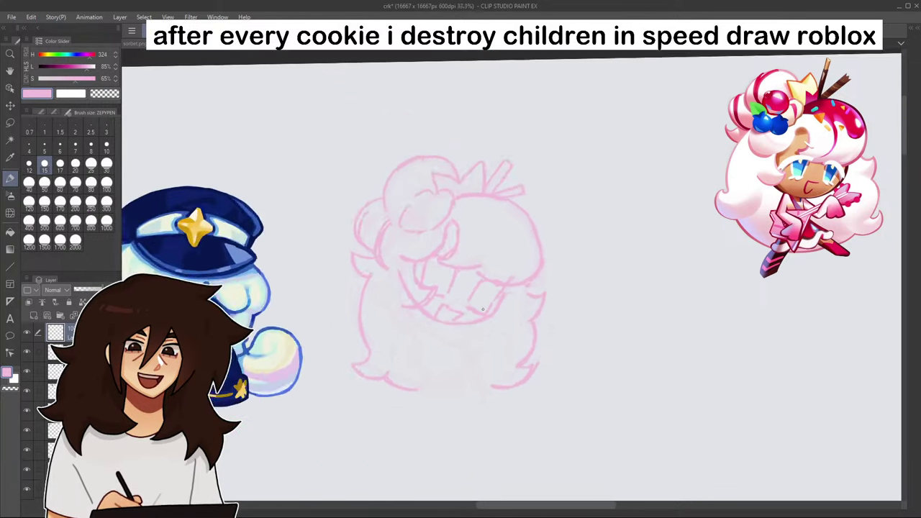
pyautogui.scroll(5, 483, 309)
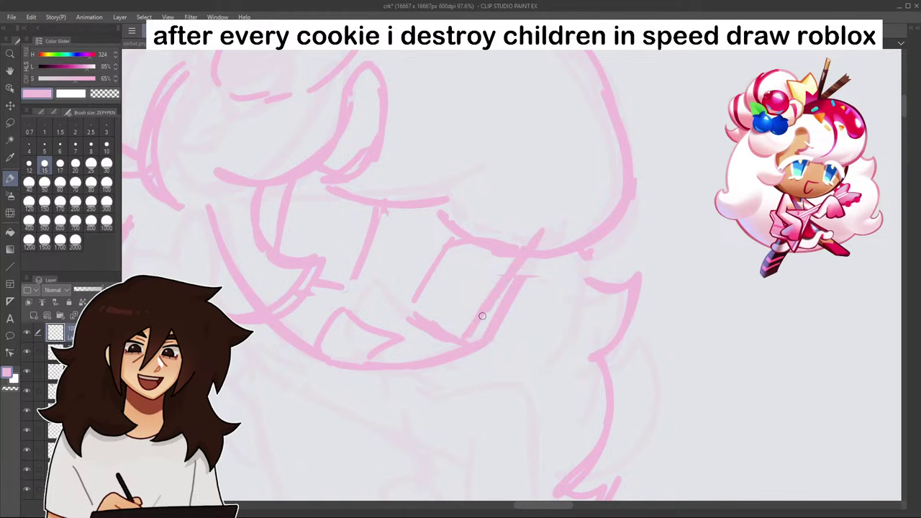
pyautogui.moveTo(410, 315); pyautogui.dragTo(452, 240)
pyautogui.moveTo(375, 214); pyautogui.dragTo(354, 282)
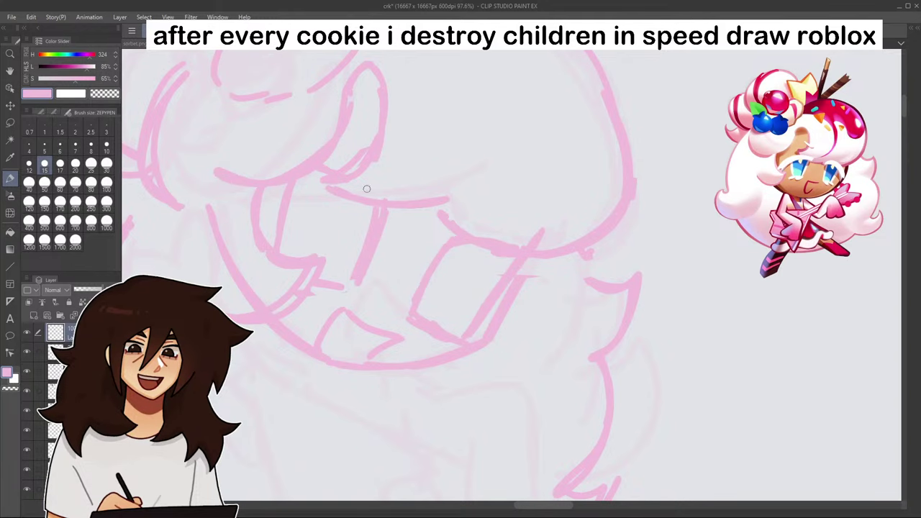
pyautogui.scroll(-4, 327, 164)
pyautogui.scroll(3, 389, 140)
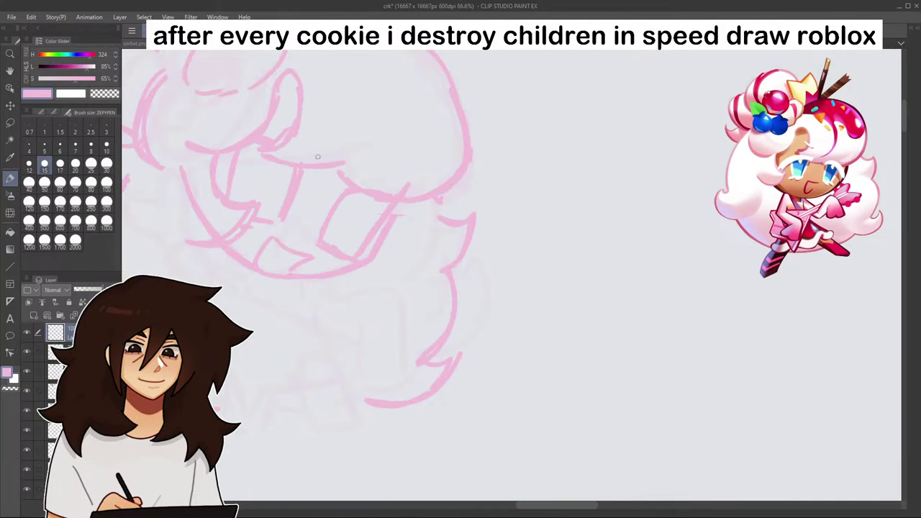
pyautogui.moveTo(237, 149); pyautogui.dragTo(229, 190)
pyautogui.scroll(-3, 238, 146)
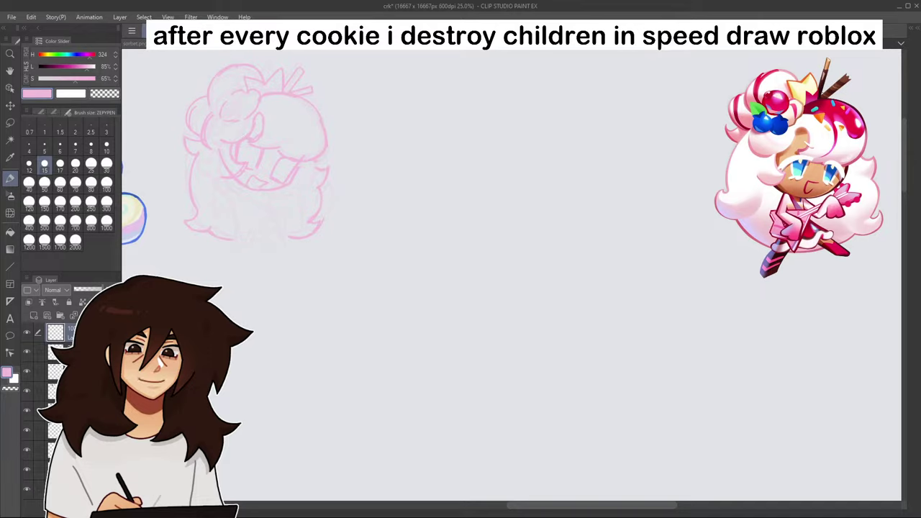
pyautogui.moveTo(534, 55); pyautogui.dragTo(811, 60)
pyautogui.scroll(4, 588, 247)
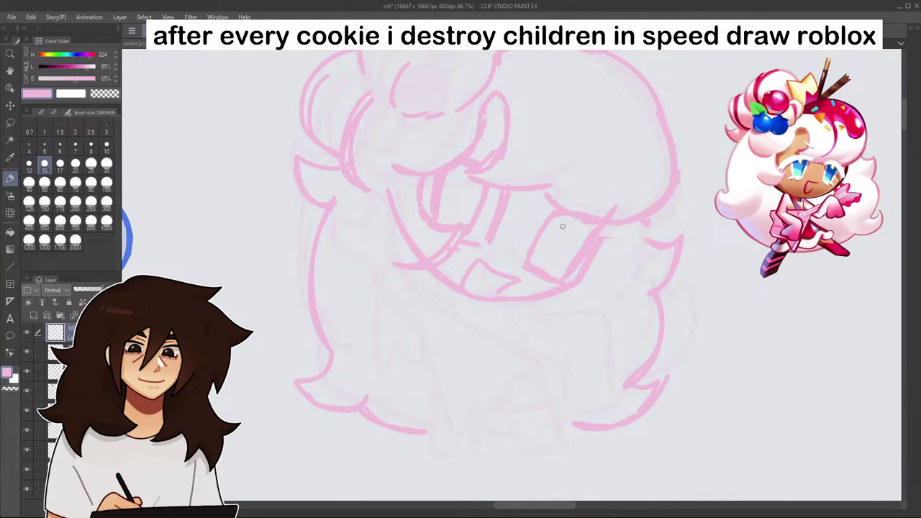
# - Erase both eyes and the mouth with the transparent colour at brush size 100, keeping the face outline
pyautogui.scroll(-6, 577, 217)
pyautogui.scroll(7, 592, 242)
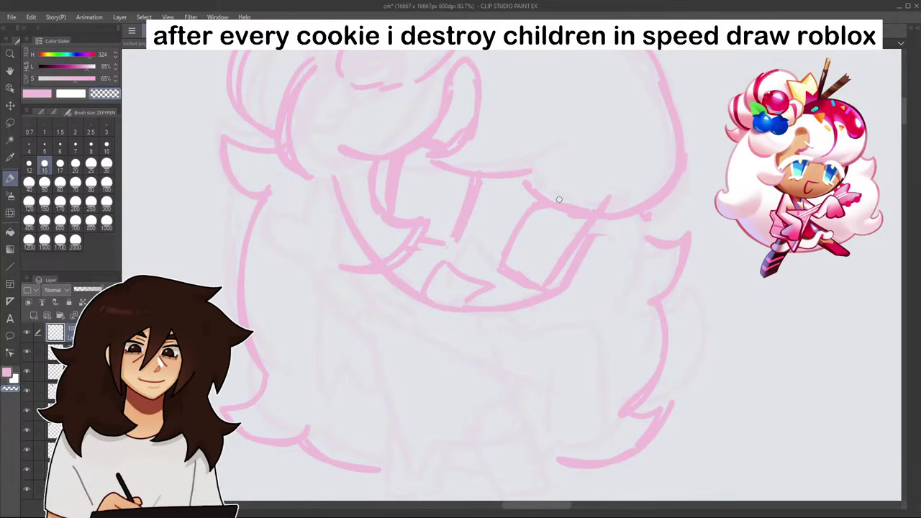
pyautogui.scroll(2, 559, 197)
pyautogui.scroll(-6, 533, 237)
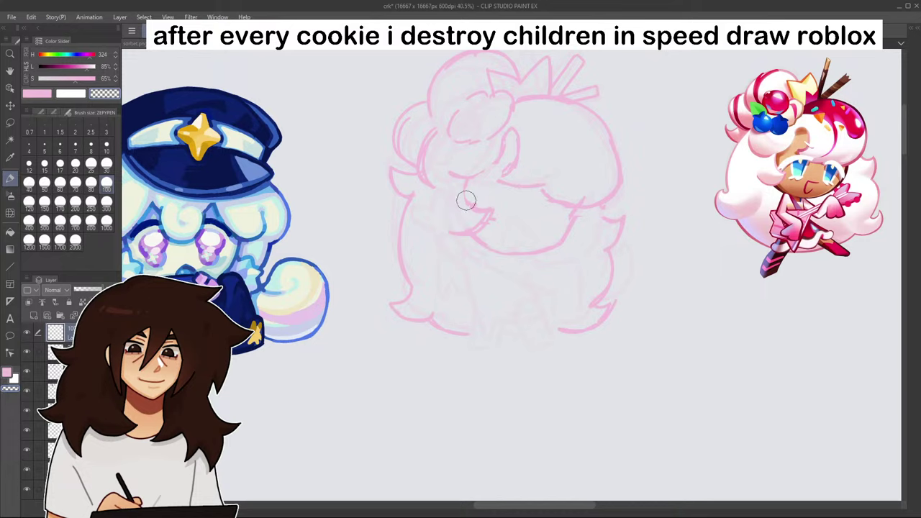
pyautogui.scroll(-3, 464, 209)
pyautogui.moveTo(557, 279); pyautogui.dragTo(551, 221)
pyautogui.scroll(4, 551, 223)
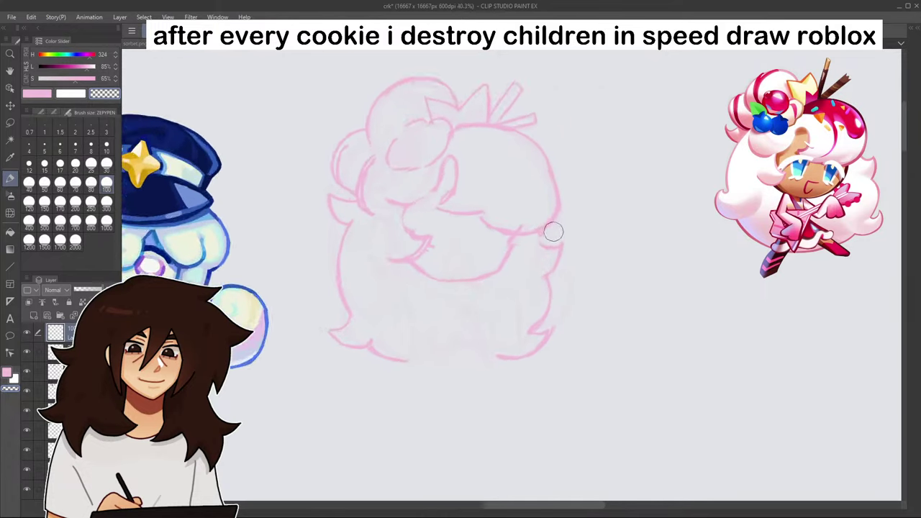
# - Set the pink brush to size 10 and draw the wavy, peaked icing edge across the fringe
pyautogui.click(107, 148)
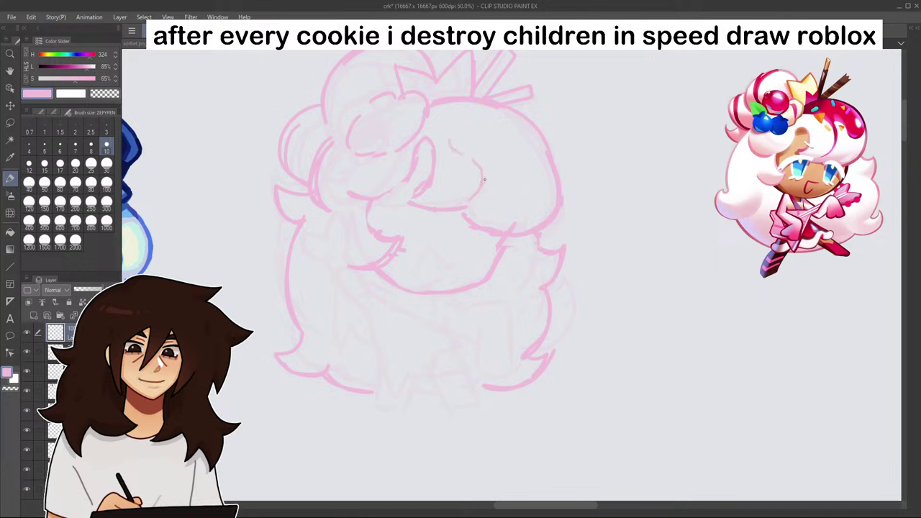
pyautogui.moveTo(481, 201)
pyautogui.mouseDown()
pyautogui.moveTo(509, 164)
pyautogui.moveTo(539, 182)
pyautogui.mouseUp()
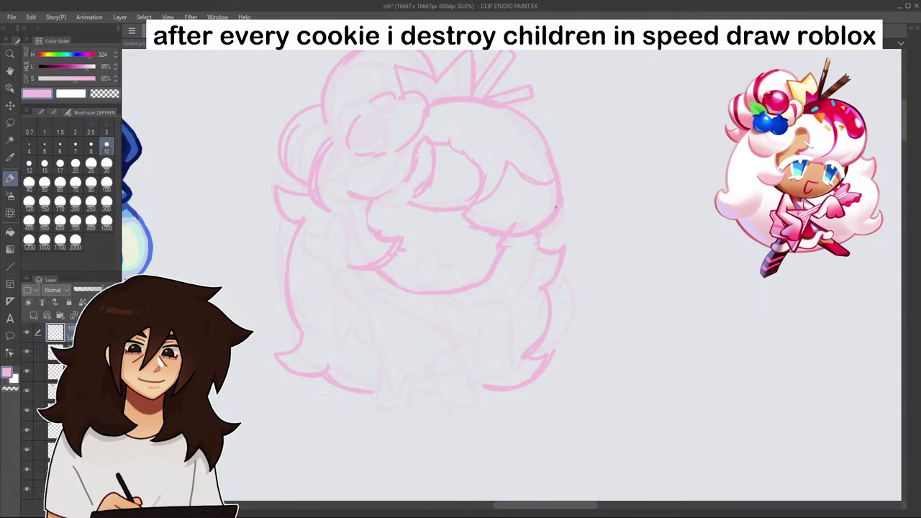
pyautogui.scroll(-5, 554, 211)
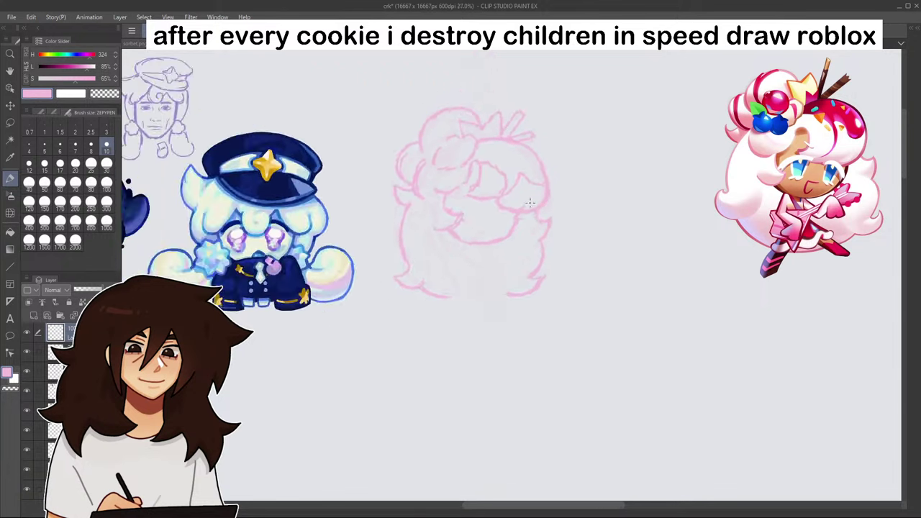
pyautogui.scroll(5, 529, 209)
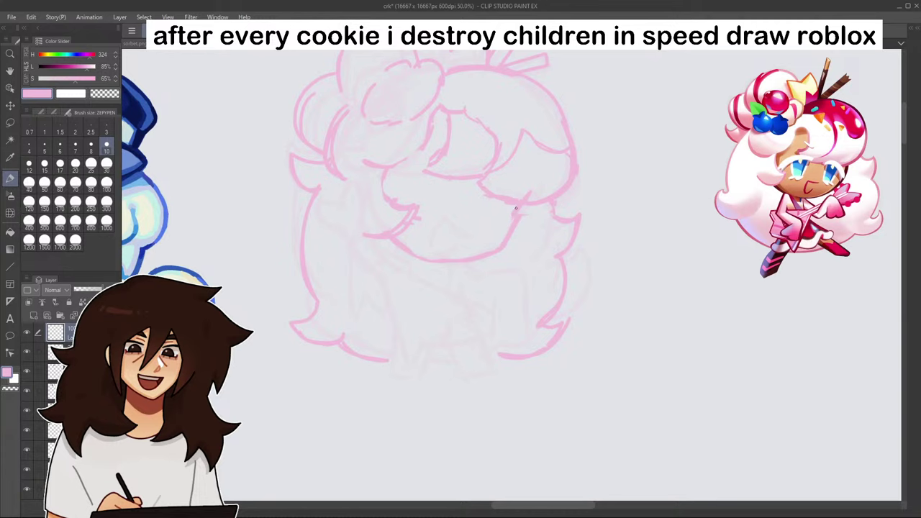
# - Draw curved candy stripes inside the top hair bun and the smaller side bun
pyautogui.scroll(-2, 516, 208)
pyautogui.moveTo(679, 142); pyautogui.dragTo(656, 195)
pyautogui.scroll(3, 413, 131)
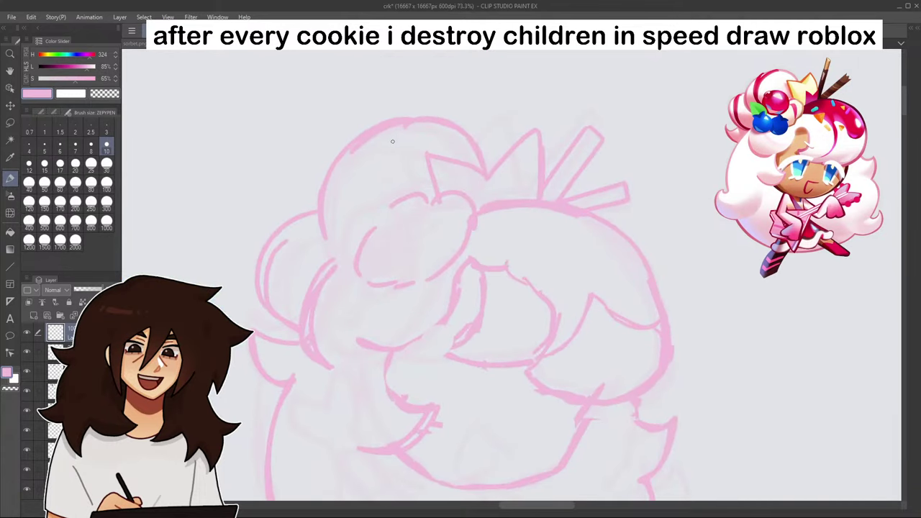
pyautogui.moveTo(373, 147); pyautogui.dragTo(389, 214)
pyautogui.moveTo(364, 141)
pyautogui.mouseDown()
pyautogui.moveTo(360, 199)
pyautogui.moveTo(365, 138)
pyautogui.moveTo(351, 196)
pyautogui.moveTo(360, 200)
pyautogui.moveTo(337, 160)
pyautogui.mouseUp()
pyautogui.moveTo(326, 208); pyautogui.dragTo(373, 229)
pyautogui.scroll(-2, 380, 196)
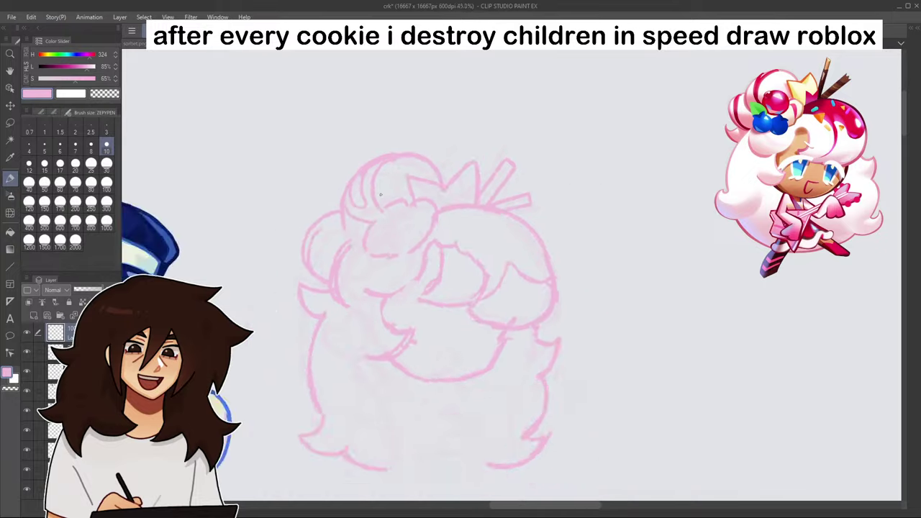
pyautogui.scroll(-4, 381, 194)
pyautogui.scroll(5, 436, 215)
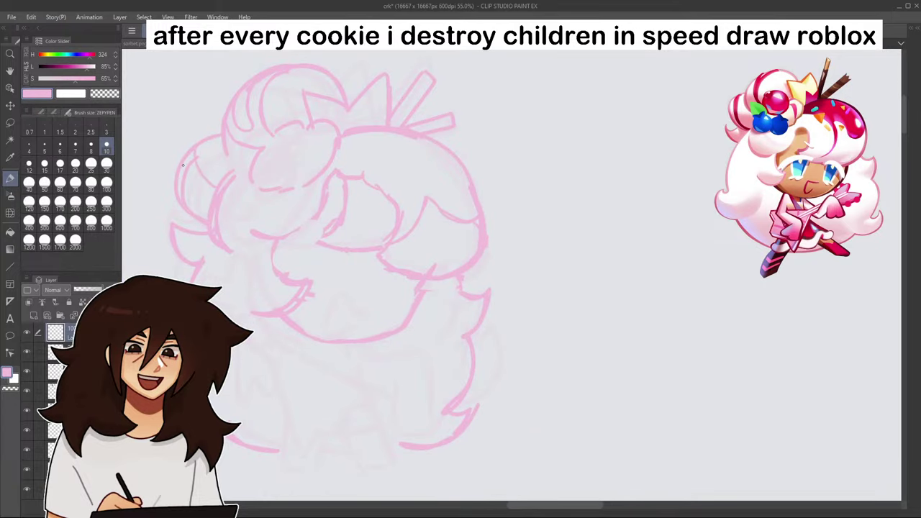
pyautogui.scroll(-2, 225, 178)
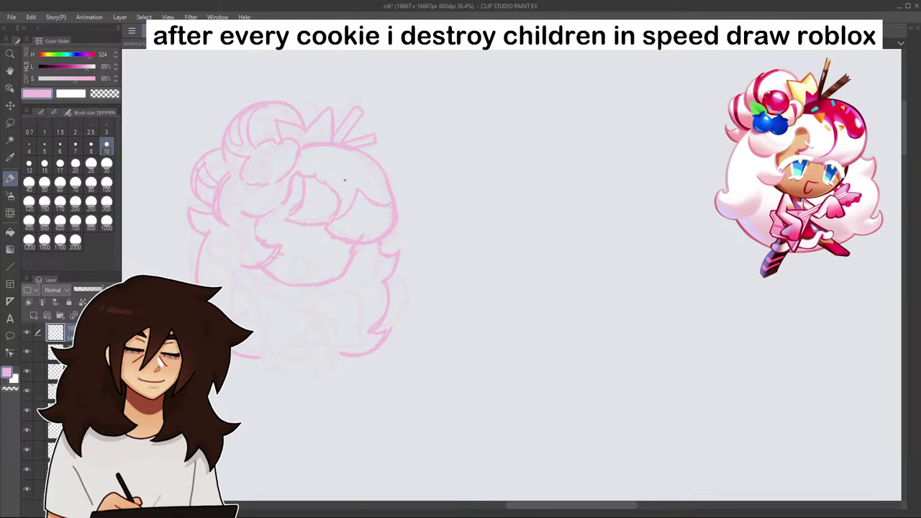
# - Redraw the open pointed mouth and the slanted side edges of the eyes with thinner pink lines
pyautogui.moveTo(525, 265); pyautogui.dragTo(629, 241)
pyautogui.scroll(5, 439, 223)
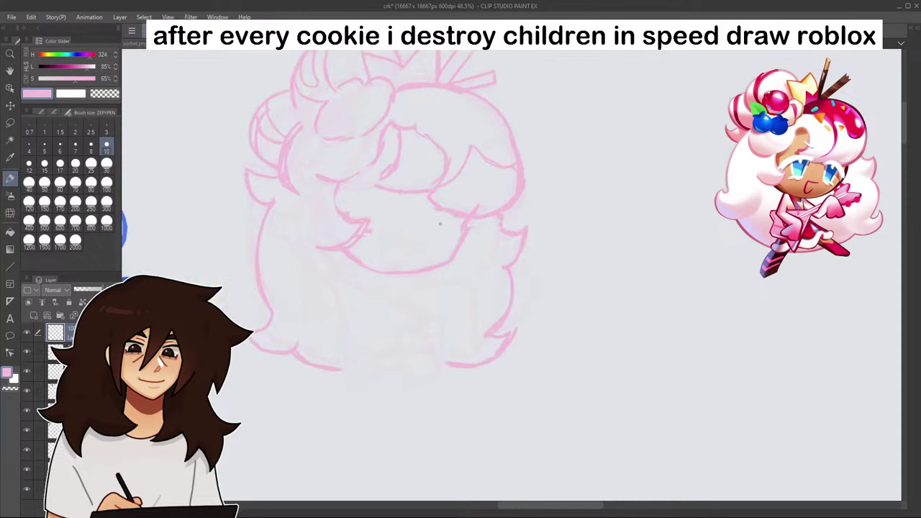
pyautogui.moveTo(360, 247)
pyautogui.mouseDown()
pyautogui.moveTo(391, 271)
pyautogui.moveTo(373, 288)
pyautogui.moveTo(389, 274)
pyautogui.mouseUp()
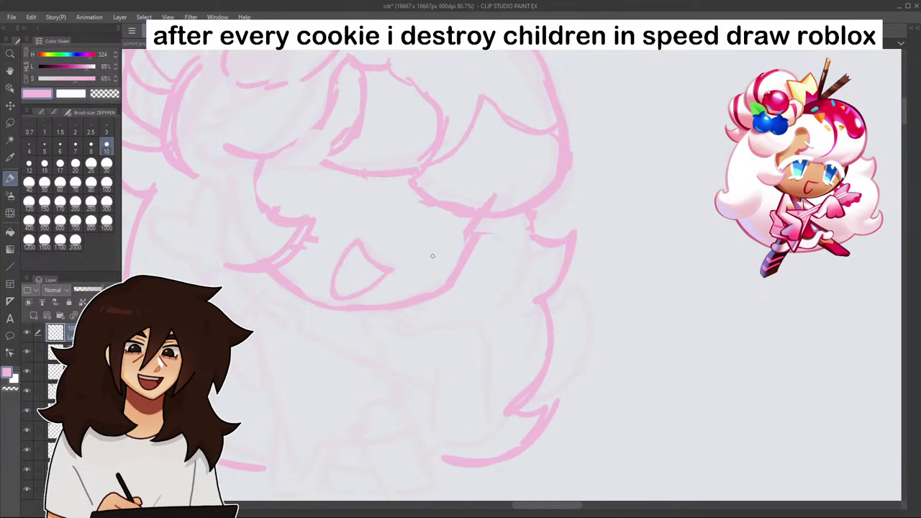
pyautogui.moveTo(439, 210)
pyautogui.mouseDown()
pyautogui.moveTo(420, 228)
pyautogui.moveTo(443, 257)
pyautogui.mouseUp()
pyautogui.scroll(-5, 442, 223)
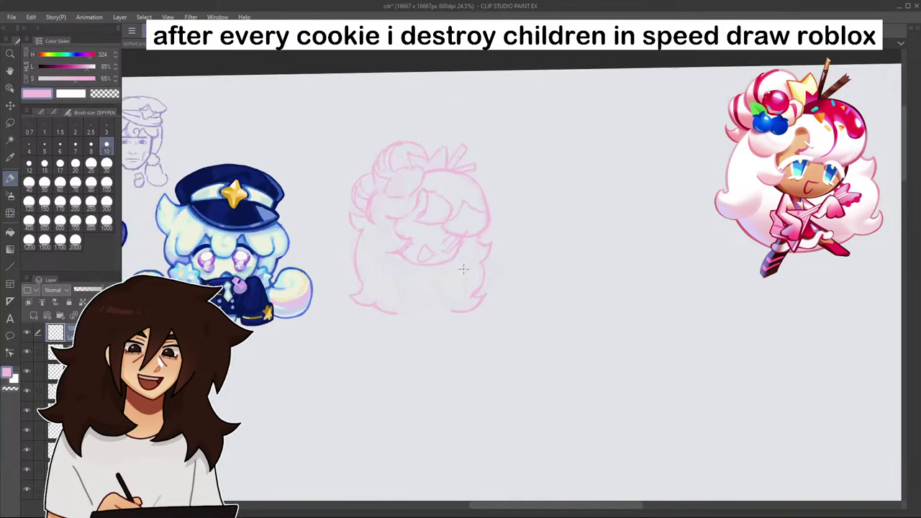
# - Check the face in a mirrored view and add lash lines and small lower-corner details to both eyes
pyautogui.scroll(3, 464, 269)
pyautogui.hscroll(-5, 885, 197)
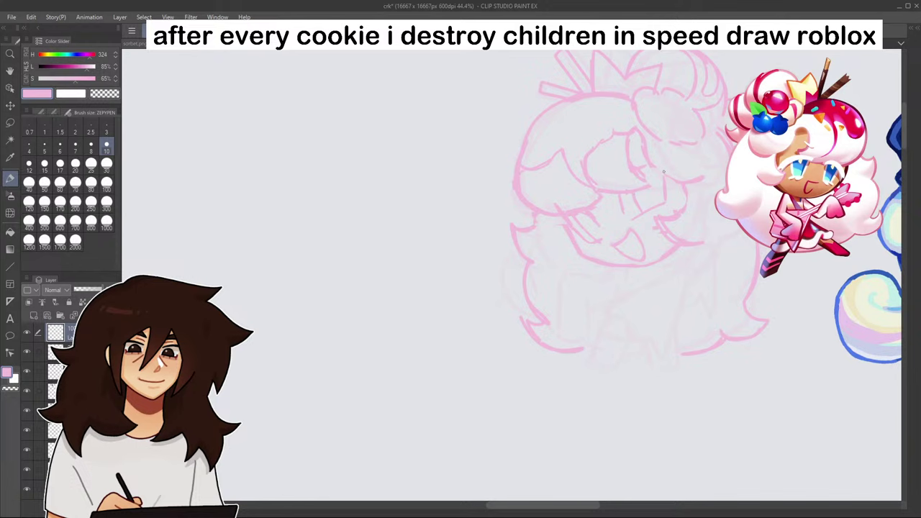
pyautogui.press('h')
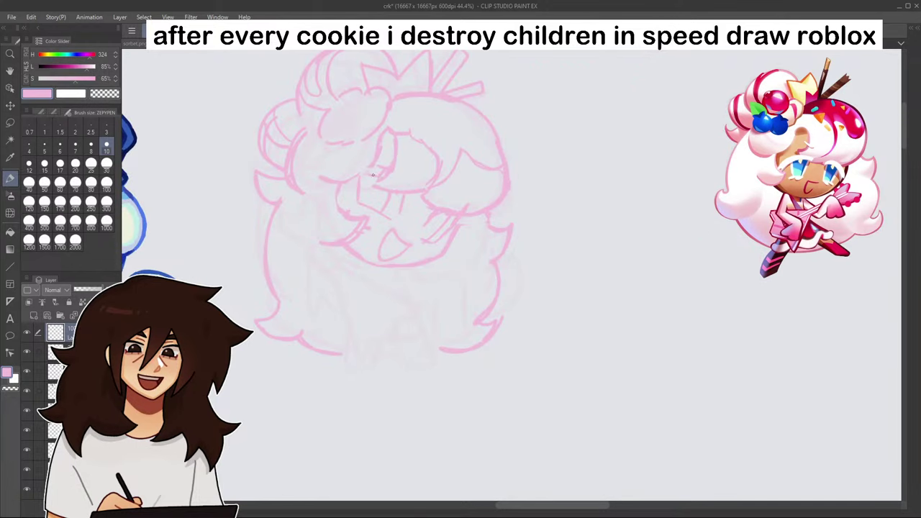
pyautogui.scroll(-3, 446, 219)
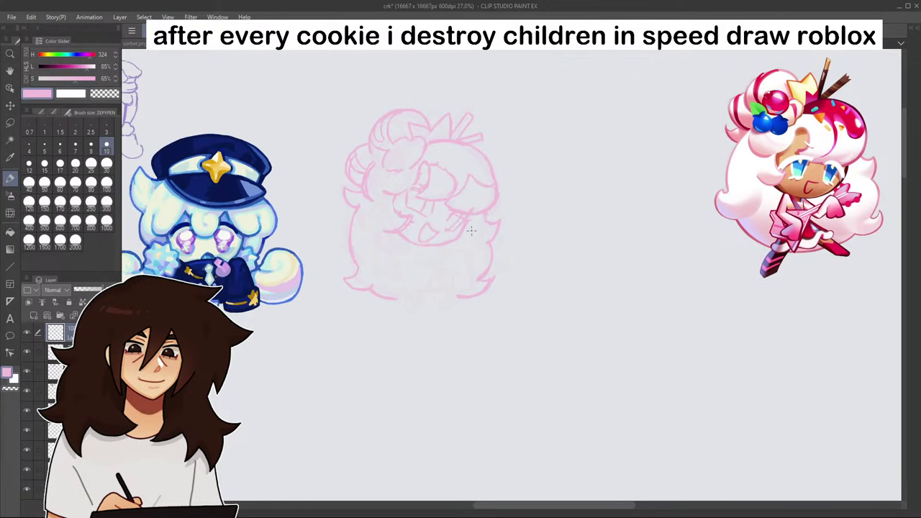
pyautogui.scroll(4, 467, 248)
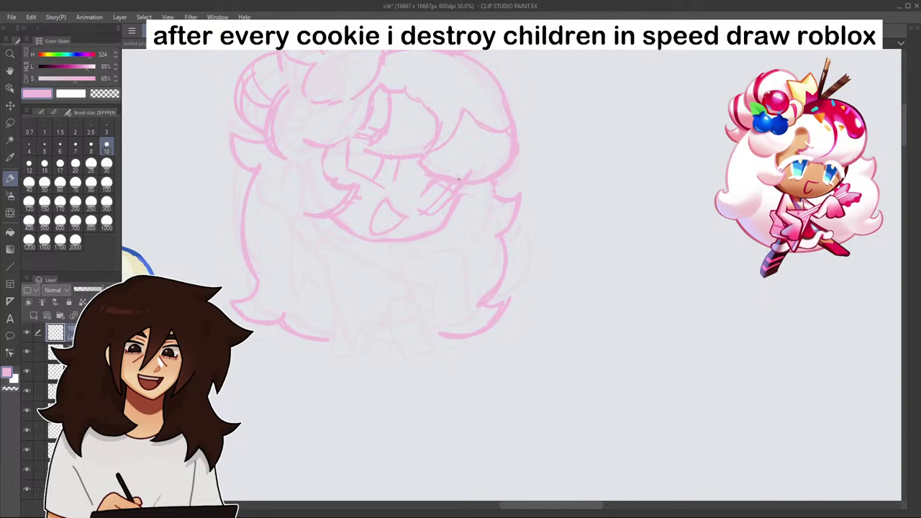
pyautogui.scroll(-7, 459, 191)
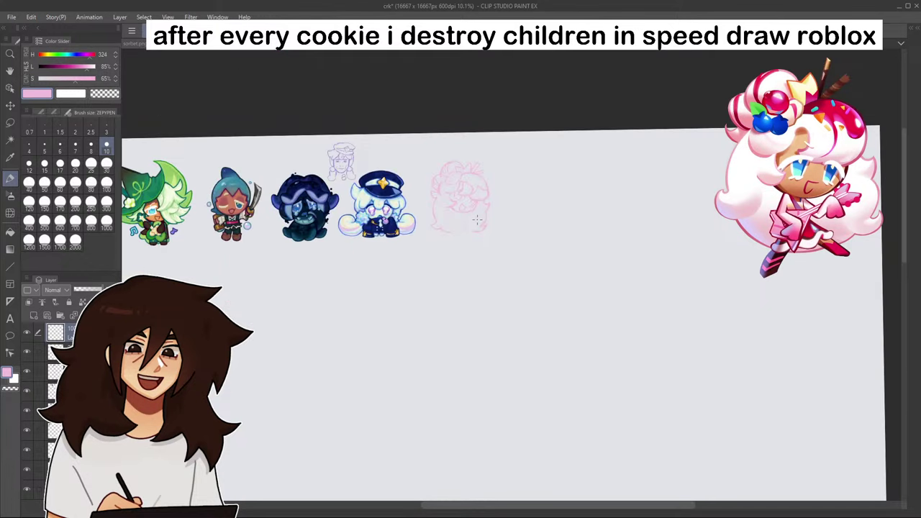
pyautogui.scroll(7, 476, 219)
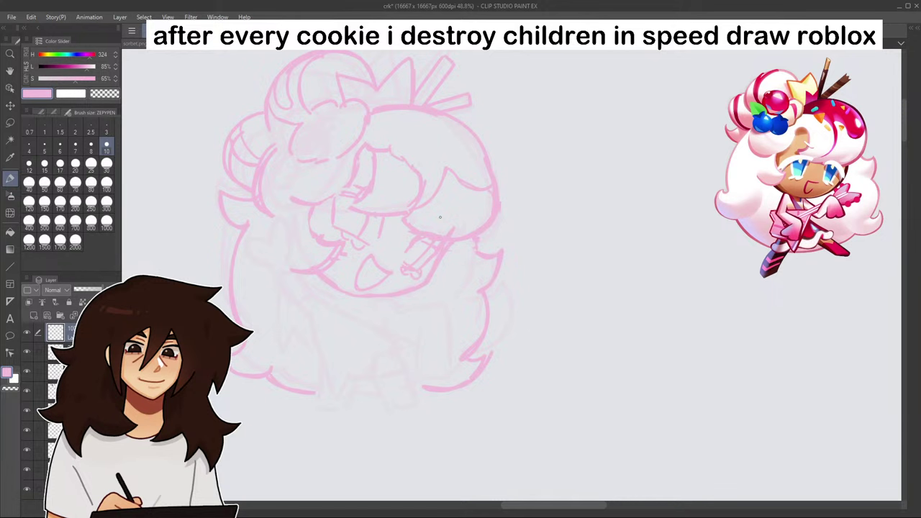
# - Draw the short neck and collar lines below the chin, and the shoulder and outer edge of the bent arm beside them
pyautogui.scroll(-3, 440, 217)
pyautogui.scroll(3, 403, 267)
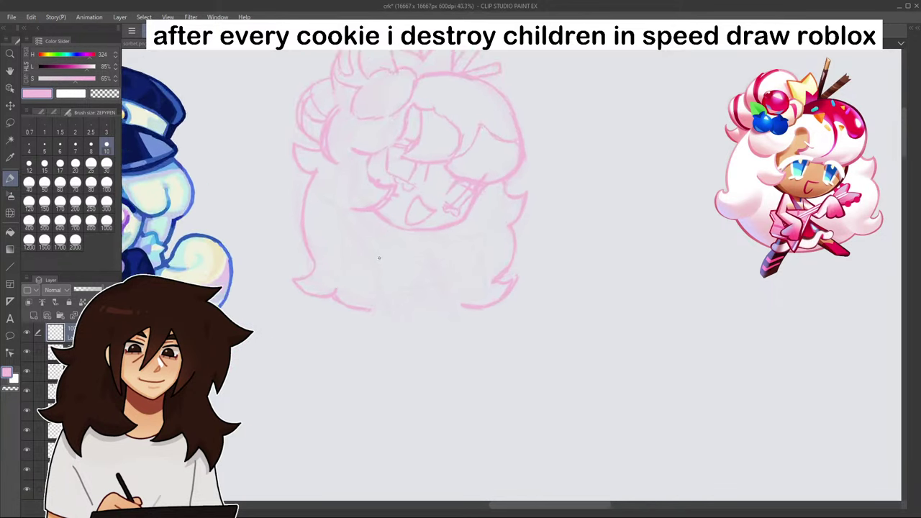
pyautogui.moveTo(461, 216)
pyautogui.mouseDown()
pyautogui.moveTo(497, 327)
pyautogui.moveTo(445, 337)
pyautogui.mouseUp()
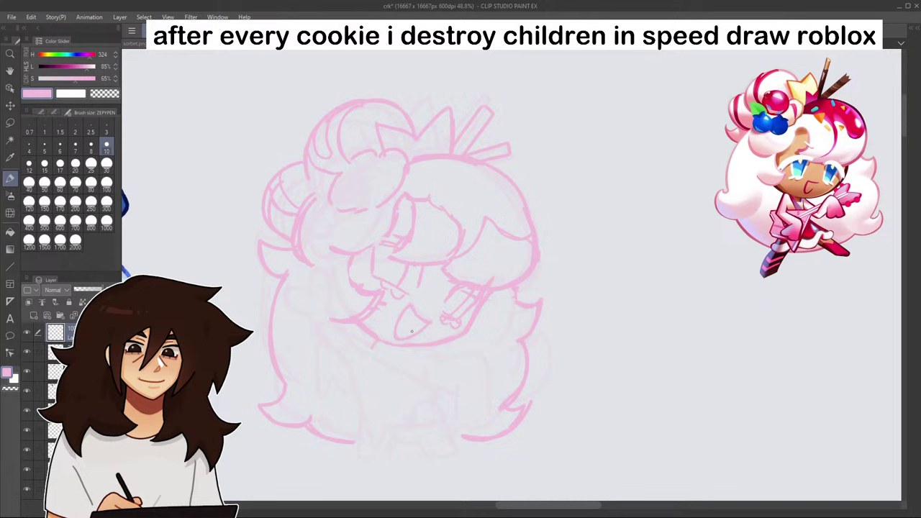
pyautogui.moveTo(411, 348); pyautogui.dragTo(407, 355)
pyautogui.scroll(-3, 473, 310)
pyautogui.scroll(3, 462, 317)
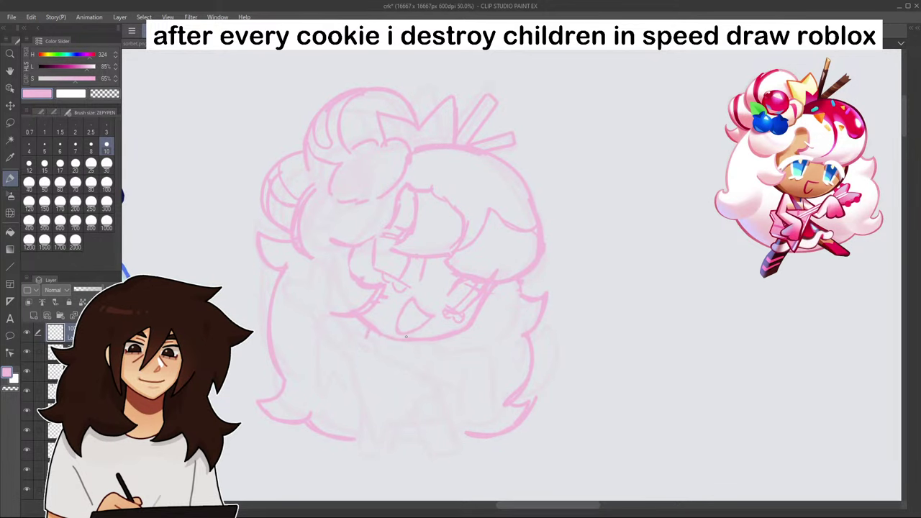
pyautogui.scroll(-3, 486, 338)
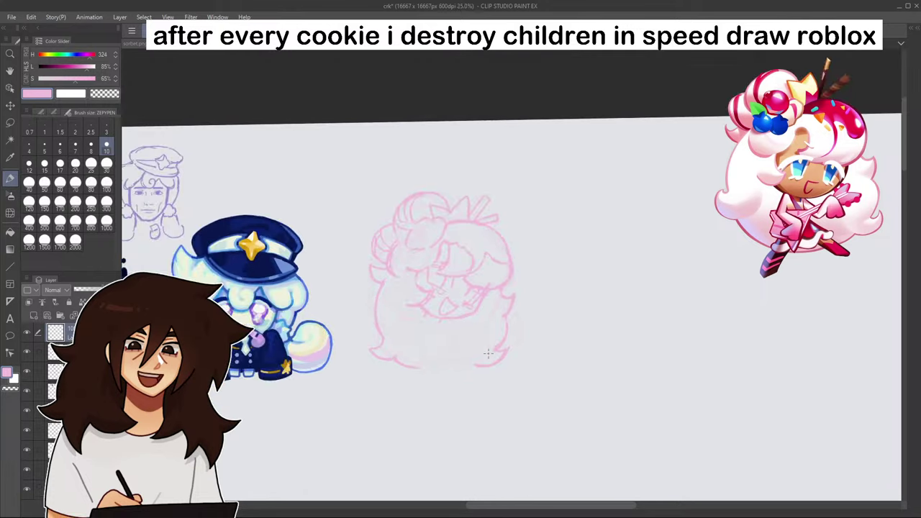
pyautogui.scroll(3, 486, 354)
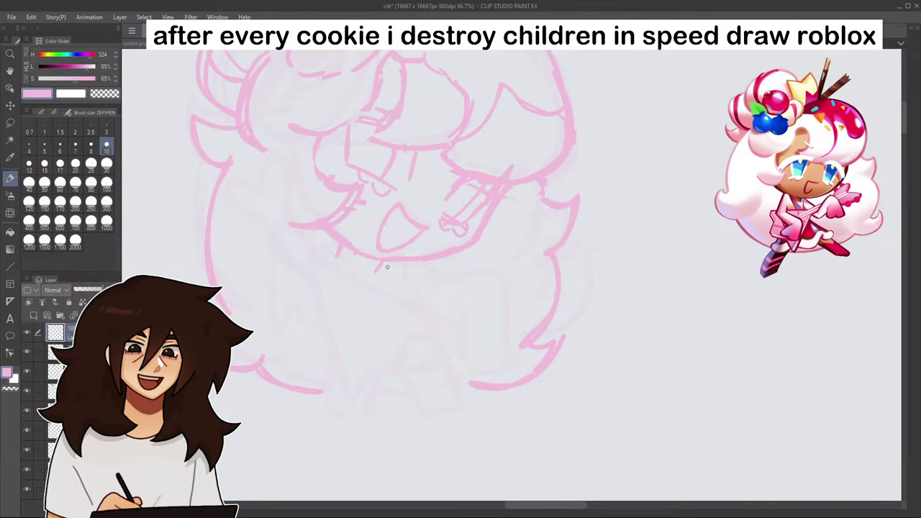
pyautogui.moveTo(390, 288)
pyautogui.mouseDown()
pyautogui.moveTo(386, 268)
pyautogui.moveTo(373, 288)
pyautogui.mouseUp()
pyautogui.moveTo(441, 282)
pyautogui.mouseDown()
pyautogui.moveTo(506, 240)
pyautogui.moveTo(464, 263)
pyautogui.moveTo(509, 258)
pyautogui.moveTo(506, 249)
pyautogui.moveTo(520, 335)
pyautogui.mouseUp()
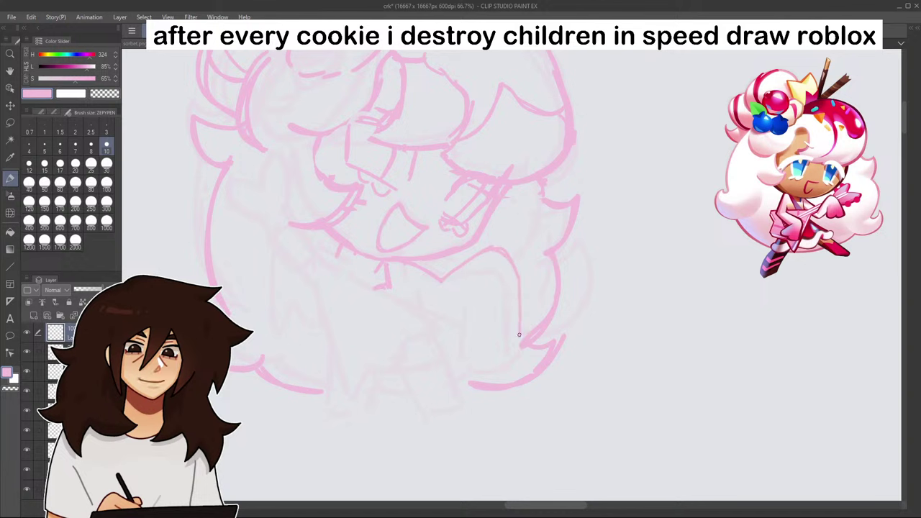
pyautogui.moveTo(466, 300)
pyautogui.mouseDown()
pyautogui.moveTo(455, 342)
pyautogui.moveTo(485, 354)
pyautogui.moveTo(465, 305)
pyautogui.mouseUp()
pyautogui.moveTo(522, 337); pyautogui.dragTo(493, 350)
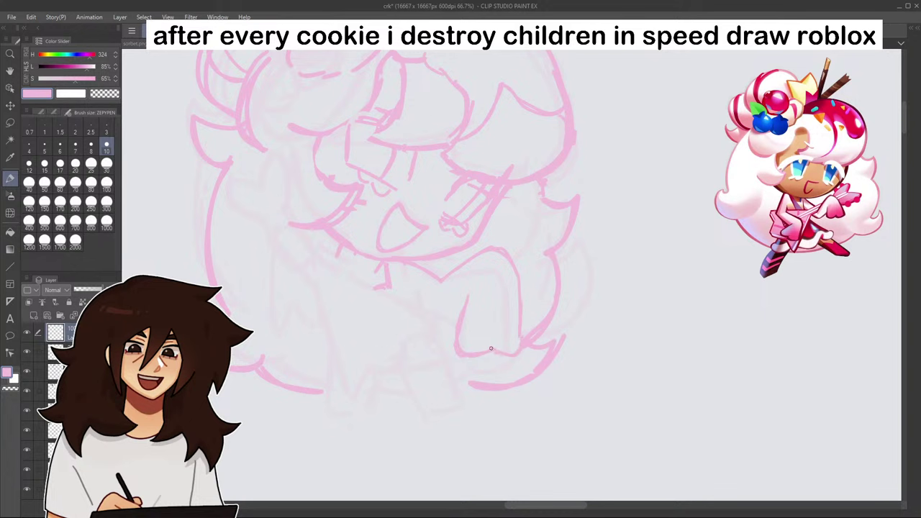
pyautogui.scroll(-5, 545, 328)
pyautogui.scroll(5, 541, 331)
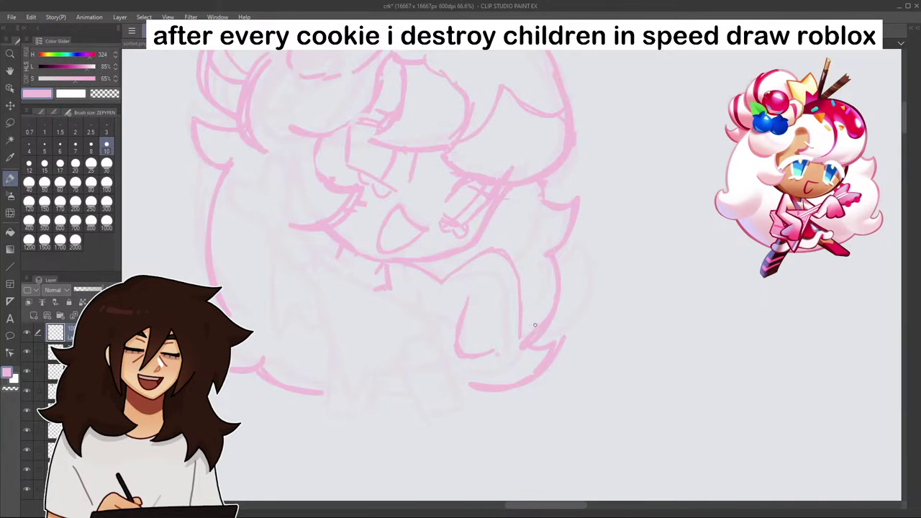
pyautogui.hotkey('ctrl', 'z')
pyautogui.hotkey('ctrl', 'z')
pyautogui.hotkey('ctrl', 'z')
# - Draw a short rounded sleeve end on the bent arm with the slanted line joining it, and clean up the overlap with transparent colour
pyautogui.moveTo(469, 297)
pyautogui.mouseDown()
pyautogui.moveTo(455, 347)
pyautogui.moveTo(472, 343)
pyautogui.moveTo(463, 340)
pyautogui.mouseUp()
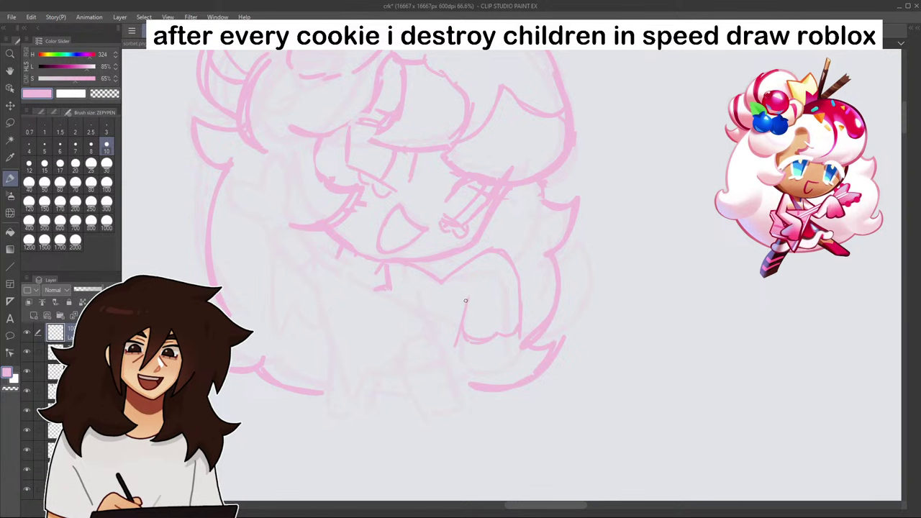
pyautogui.moveTo(460, 323)
pyautogui.mouseDown()
pyautogui.moveTo(420, 302)
pyautogui.moveTo(456, 321)
pyautogui.moveTo(442, 370)
pyautogui.mouseUp()
pyautogui.scroll(-2, 476, 334)
pyautogui.scroll(3, 475, 330)
pyautogui.click(110, 94)
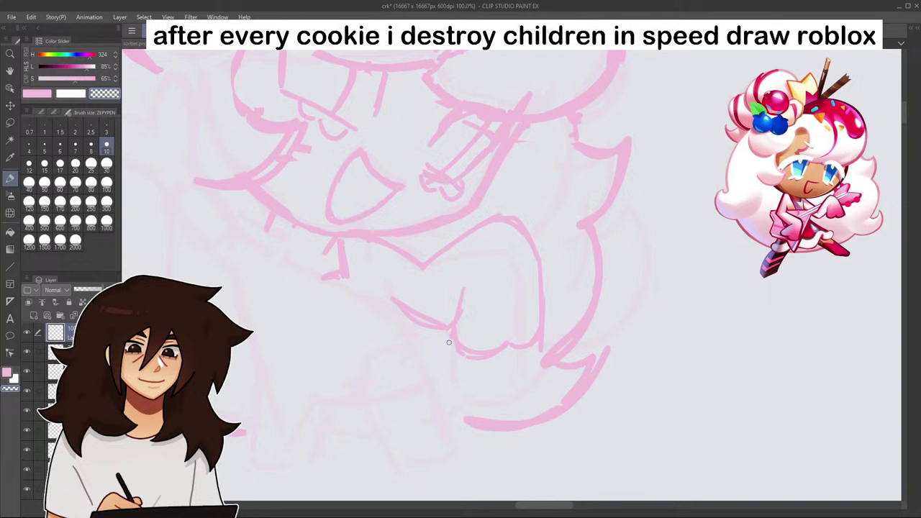
pyautogui.moveTo(542, 328); pyautogui.dragTo(536, 352)
# - Set the pink brush to size 20 and draw the guitar's neck with its heart-shaped head and the long edges of its body
pyautogui.scroll(-4, 544, 341)
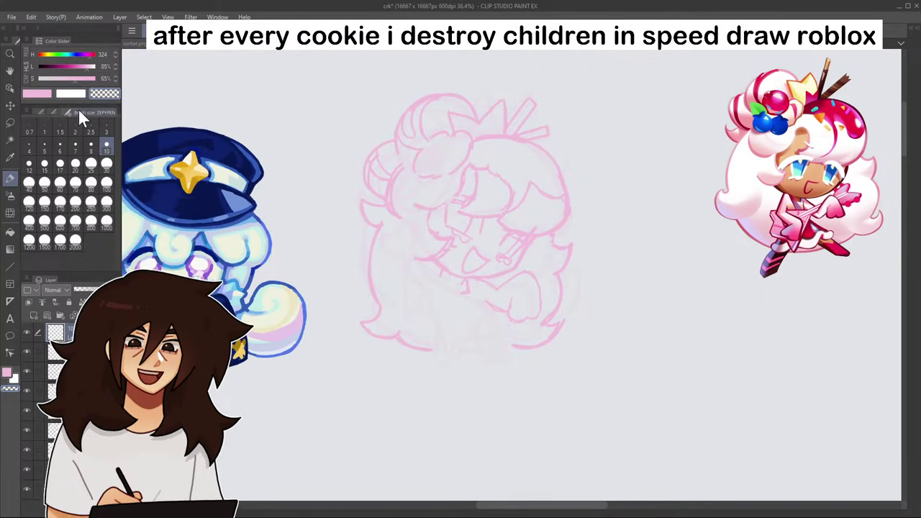
pyautogui.click(75, 164)
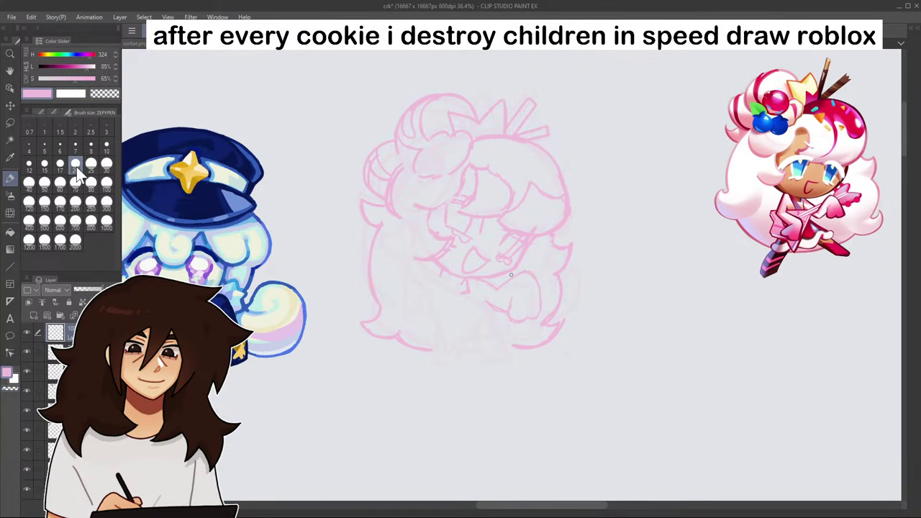
pyautogui.scroll(2, 382, 235)
pyautogui.scroll(2, 382, 235)
pyautogui.moveTo(339, 262); pyautogui.dragTo(417, 363)
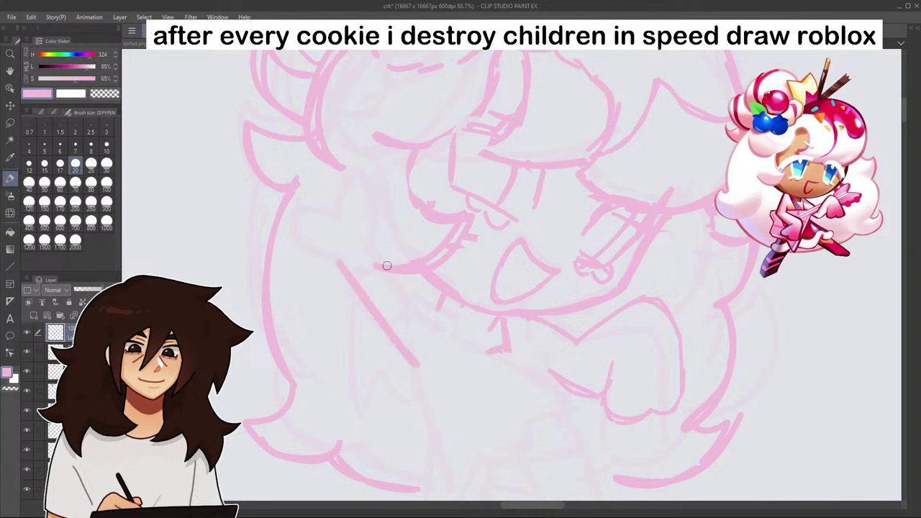
pyautogui.moveTo(375, 270); pyautogui.dragTo(436, 342)
pyautogui.moveTo(372, 239)
pyautogui.mouseDown()
pyautogui.moveTo(334, 226)
pyautogui.moveTo(332, 255)
pyautogui.mouseUp()
pyautogui.moveTo(421, 360); pyautogui.dragTo(441, 485)
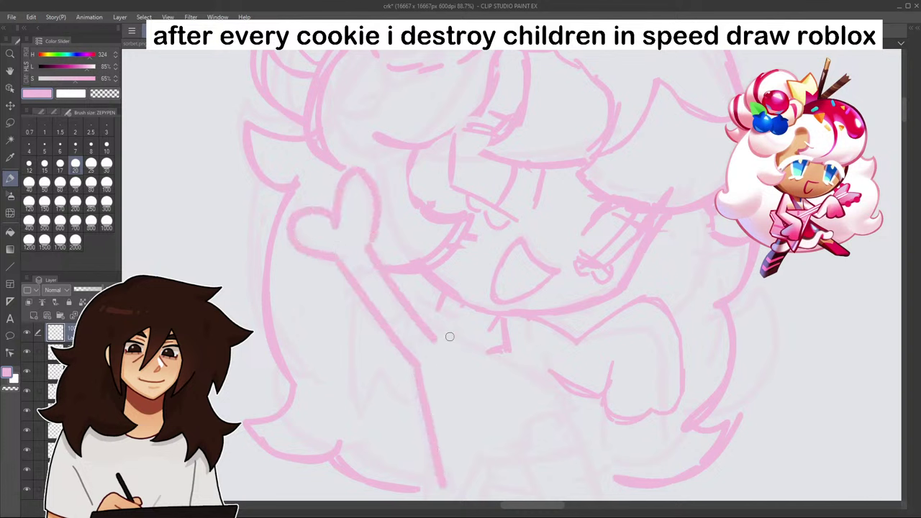
pyautogui.moveTo(432, 332); pyautogui.dragTo(573, 395)
# - Close the guitar body with angular lower edges that run to a sharp point between the legs
pyautogui.scroll(-3, 570, 391)
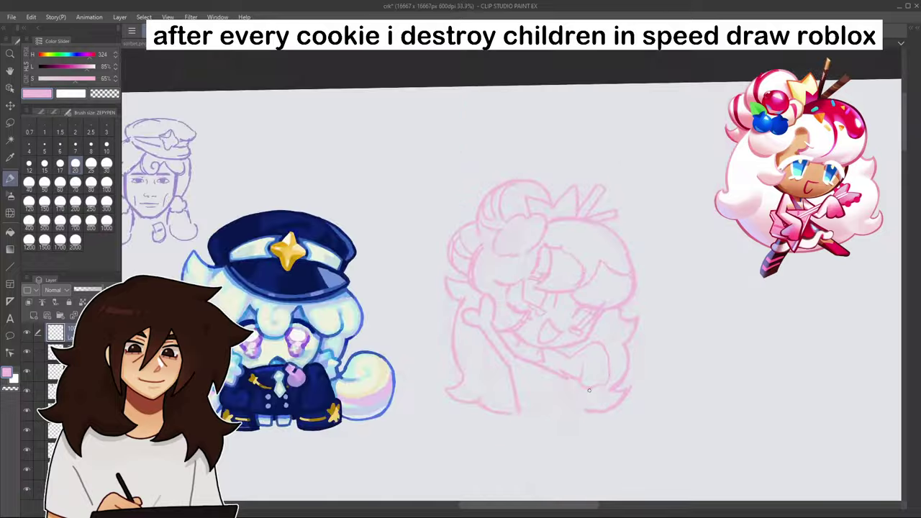
pyautogui.scroll(4, 559, 346)
pyautogui.moveTo(574, 340)
pyautogui.mouseDown()
pyautogui.moveTo(531, 357)
pyautogui.moveTo(514, 407)
pyautogui.moveTo(469, 410)
pyautogui.moveTo(432, 453)
pyautogui.mouseUp()
pyautogui.scroll(-5, 432, 453)
pyautogui.scroll(3, 503, 432)
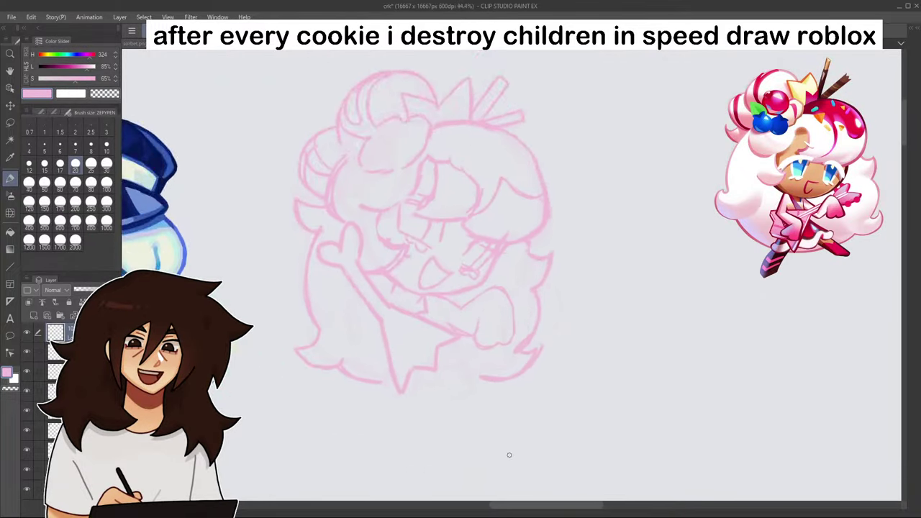
# - Draw the other arm's hanging sleeve with a notched hem beneath the guitar's neck
pyautogui.scroll(2, 506, 454)
pyautogui.scroll(-1, 486, 430)
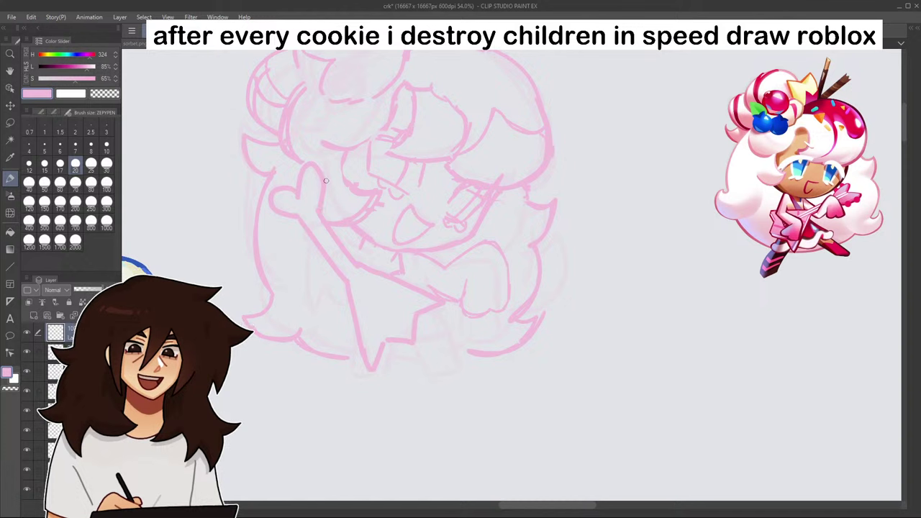
pyautogui.moveTo(308, 231)
pyautogui.mouseDown()
pyautogui.moveTo(332, 236)
pyautogui.moveTo(345, 273)
pyautogui.moveTo(309, 309)
pyautogui.moveTo(341, 309)
pyautogui.mouseUp()
pyautogui.moveTo(344, 280); pyautogui.dragTo(347, 311)
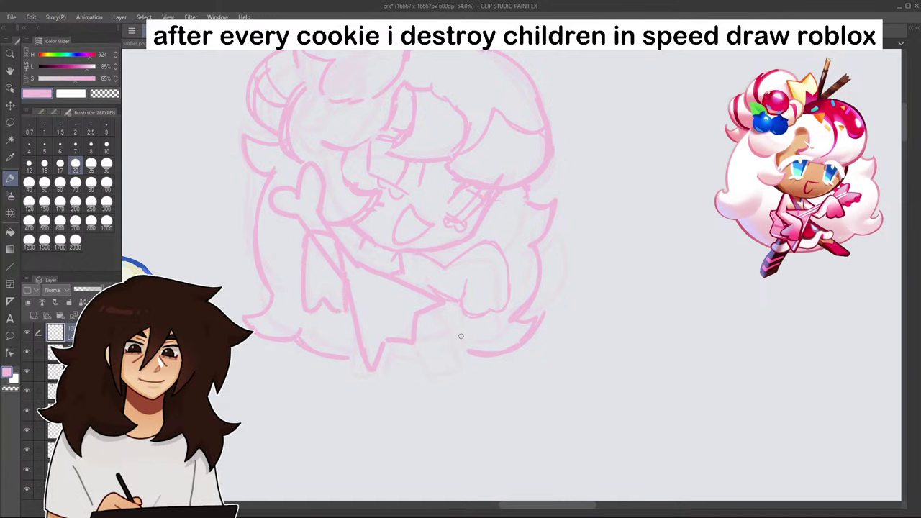
# - Set the brush to size 10 and draw the skirt's side line and rounded hem trim on both sides of the guitar body
pyautogui.click(106, 144)
pyautogui.scroll(-2, 472, 366)
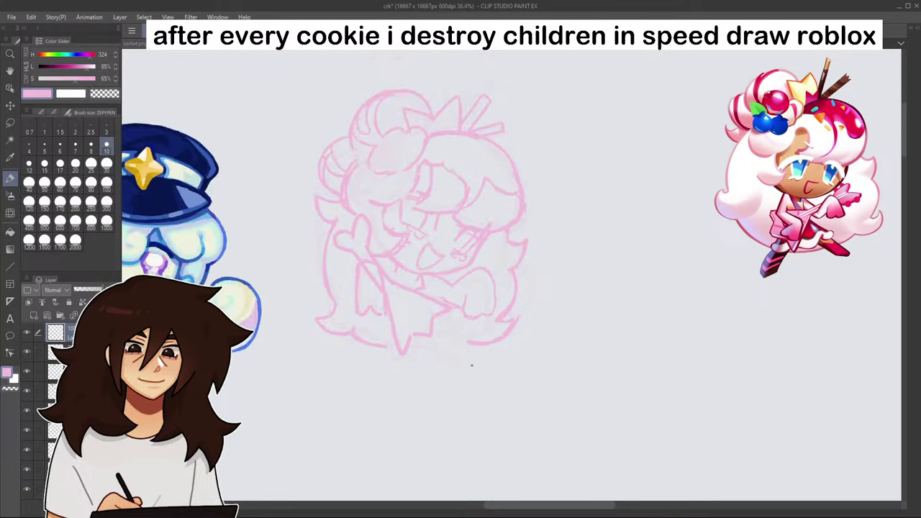
pyautogui.scroll(2, 438, 314)
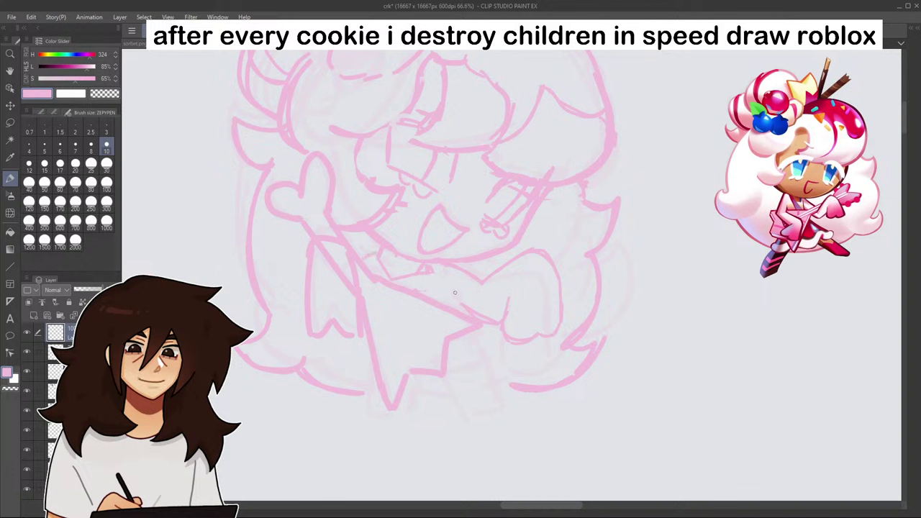
pyautogui.moveTo(468, 334); pyautogui.dragTo(482, 356)
pyautogui.moveTo(367, 362)
pyautogui.mouseDown()
pyautogui.moveTo(477, 352)
pyautogui.moveTo(448, 375)
pyautogui.moveTo(420, 379)
pyautogui.moveTo(489, 370)
pyautogui.moveTo(474, 365)
pyautogui.moveTo(466, 346)
pyautogui.moveTo(474, 372)
pyautogui.moveTo(469, 353)
pyautogui.moveTo(496, 365)
pyautogui.mouseUp()
pyautogui.moveTo(367, 351); pyautogui.dragTo(374, 357)
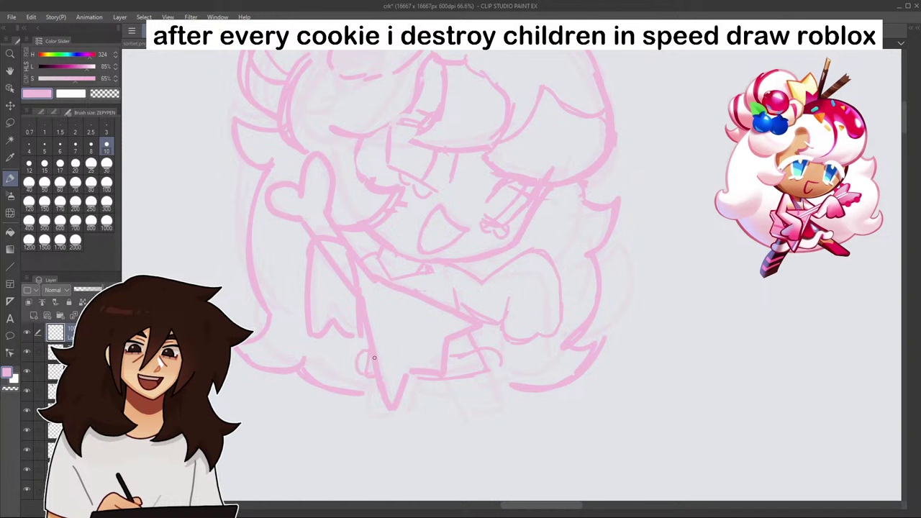
# - Draw the two short splayed legs with rounded feet below the skirt
pyautogui.moveTo(458, 376); pyautogui.dragTo(471, 431)
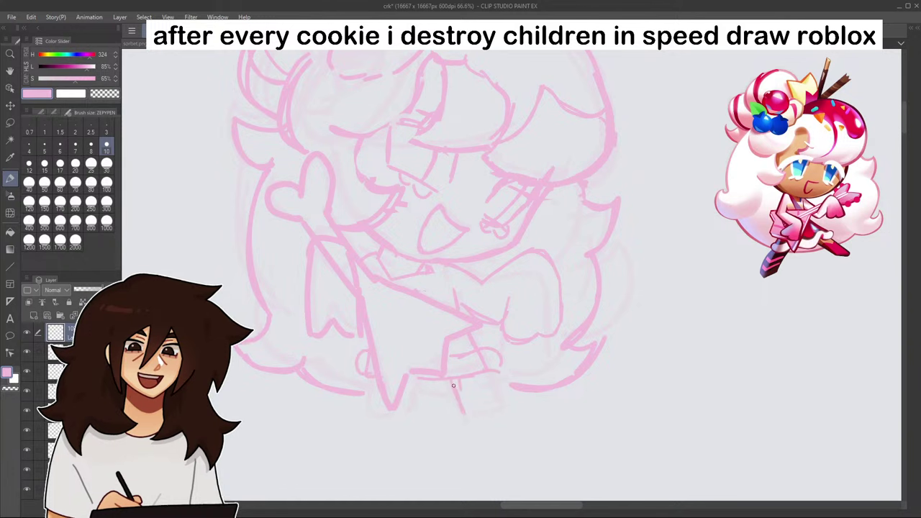
pyautogui.moveTo(487, 373)
pyautogui.mouseDown()
pyautogui.moveTo(507, 424)
pyautogui.moveTo(473, 431)
pyautogui.mouseUp()
pyautogui.moveTo(379, 376)
pyautogui.mouseDown()
pyautogui.moveTo(370, 425)
pyautogui.moveTo(401, 428)
pyautogui.moveTo(419, 382)
pyautogui.mouseUp()
pyautogui.moveTo(381, 430); pyautogui.dragTo(370, 407)
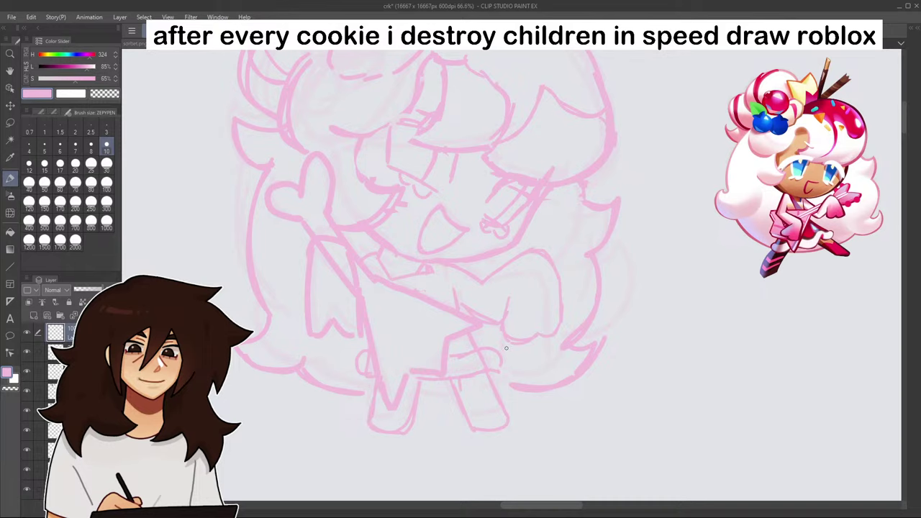
# - Examine the full sketch in a mirrored view and beside the finished cookie characters on the canvas
pyautogui.scroll(-5, 514, 388)
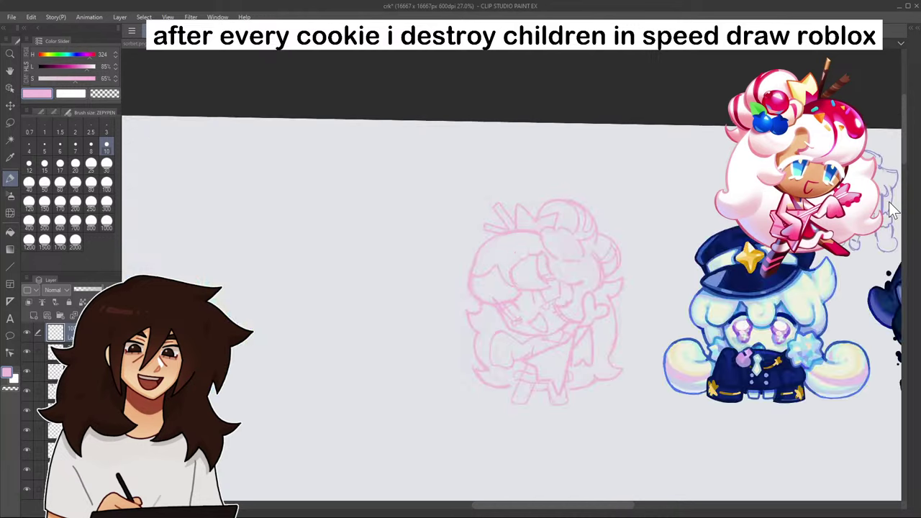
pyautogui.scroll(-6, 867, 205)
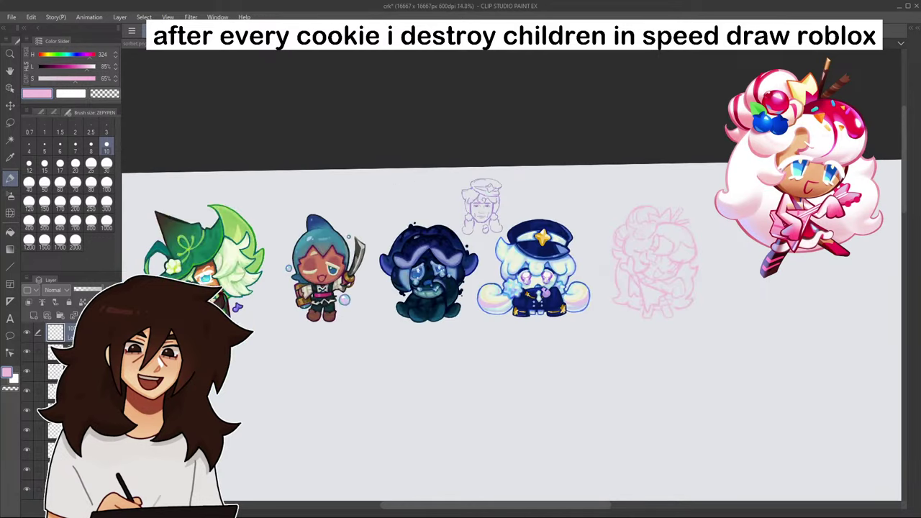
pyautogui.scroll(1, 730, 241)
pyautogui.scroll(2, 728, 250)
pyautogui.scroll(-2, 728, 252)
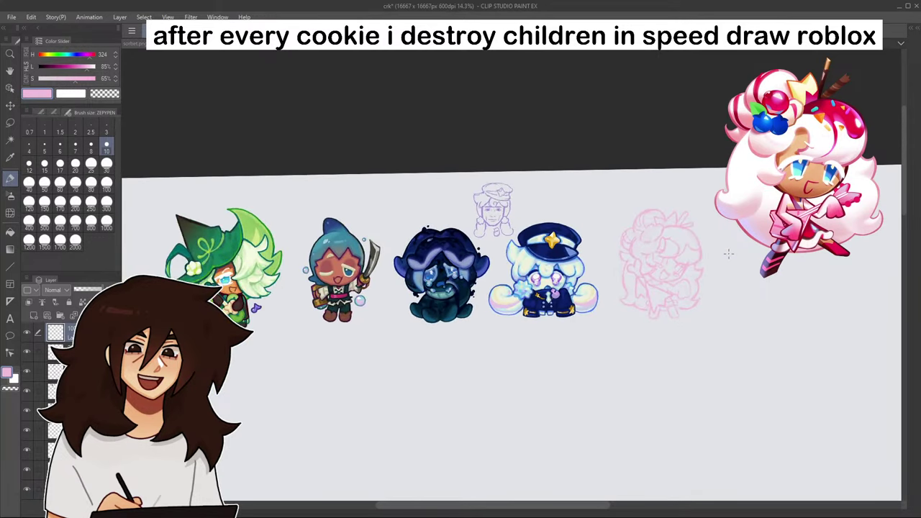
pyautogui.scroll(5, 726, 250)
# - Lasso the eyes and mouth in the mirrored view, and slightly rotate and reposition them within the face
pyautogui.click(10, 122)
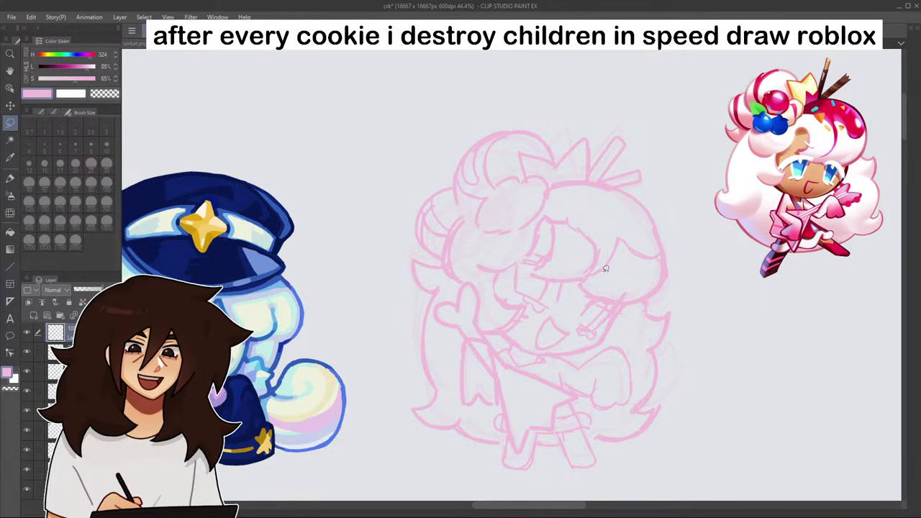
pyautogui.press('h')
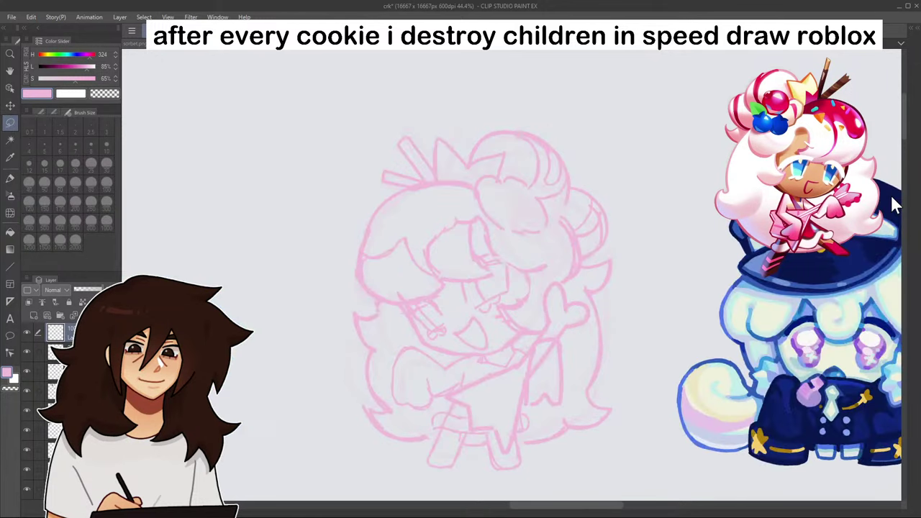
pyautogui.moveTo(435, 298)
pyautogui.mouseDown()
pyautogui.moveTo(414, 310)
pyautogui.moveTo(443, 343)
pyautogui.moveTo(498, 348)
pyautogui.moveTo(493, 319)
pyautogui.moveTo(513, 286)
pyautogui.moveTo(506, 255)
pyautogui.moveTo(494, 256)
pyautogui.moveTo(492, 273)
pyautogui.moveTo(456, 283)
pyautogui.moveTo(555, 311)
pyautogui.moveTo(533, 306)
pyautogui.moveTo(496, 319)
pyautogui.mouseUp()
pyautogui.click(501, 367)
pyautogui.click(492, 375)
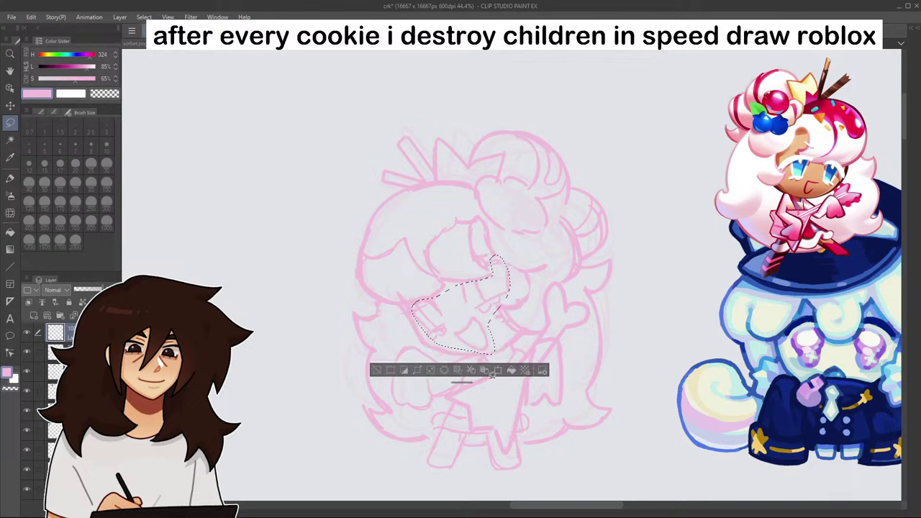
pyautogui.click(501, 368)
pyautogui.moveTo(550, 303); pyautogui.dragTo(550, 313)
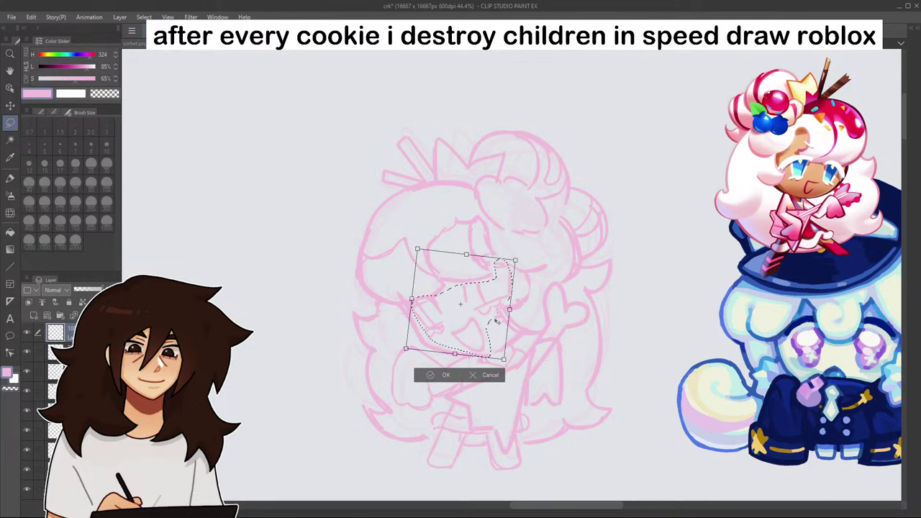
pyautogui.moveTo(494, 319); pyautogui.dragTo(498, 319)
pyautogui.click(441, 375)
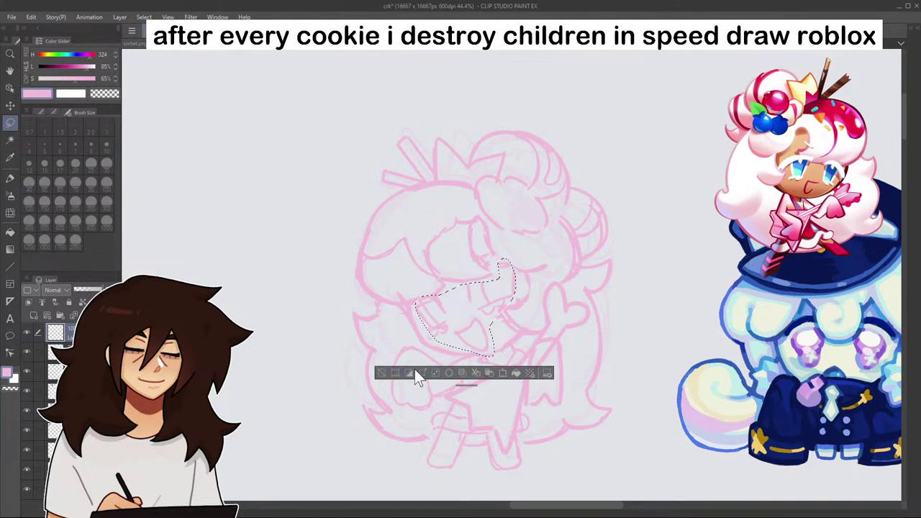
pyautogui.click(390, 373)
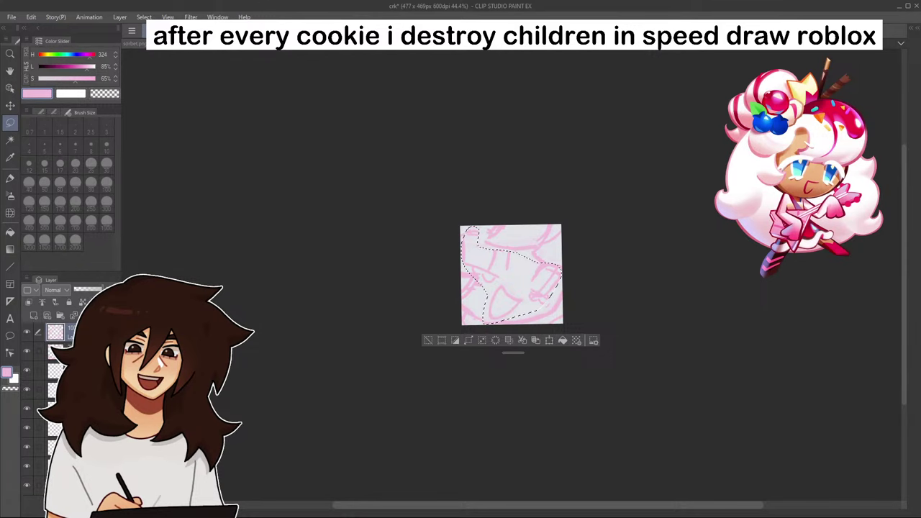
pyautogui.hotkey('ctrl', 'z')
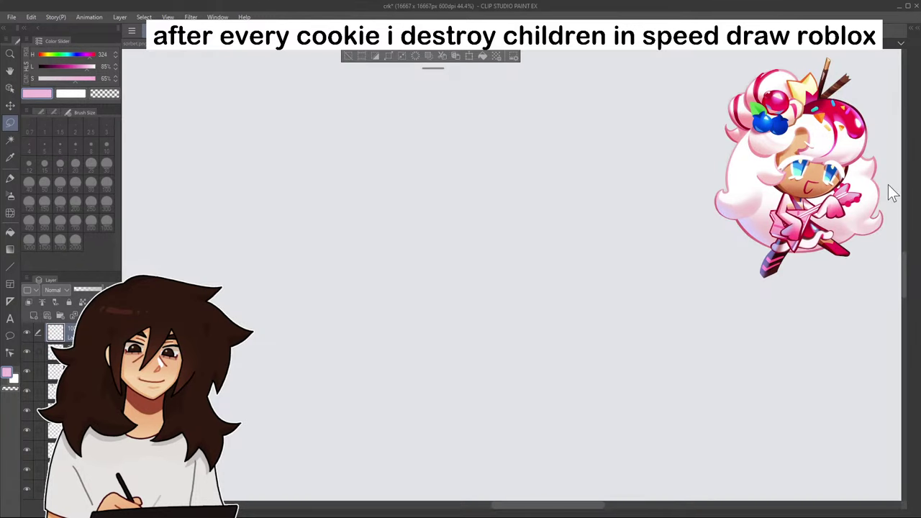
pyautogui.moveTo(832, 56); pyautogui.dragTo(814, 74)
# - Clear the face selection and check the unmirrored sketch as a whole
pyautogui.click(458, 332)
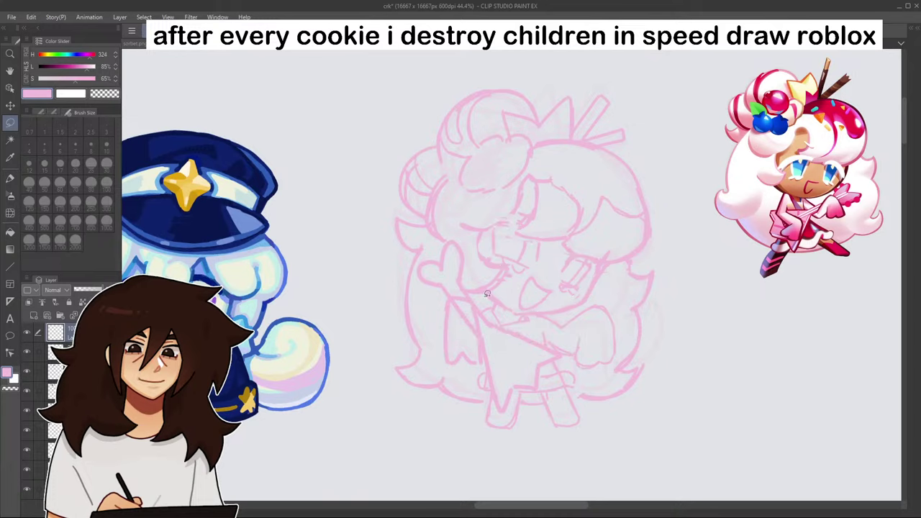
pyautogui.scroll(-5, 597, 293)
pyautogui.scroll(5, 603, 331)
pyautogui.scroll(-2, 603, 261)
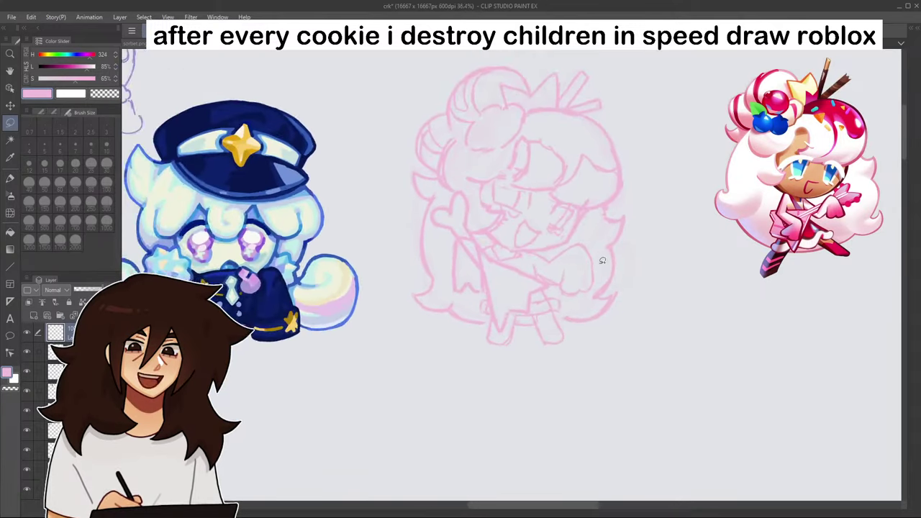
# - Switch back to the pen with brush size 12 for working on the character's head
pyautogui.moveTo(813, 57)
pyautogui.mouseDown()
pyautogui.moveTo(748, 133)
pyautogui.moveTo(798, 72)
pyautogui.mouseUp()
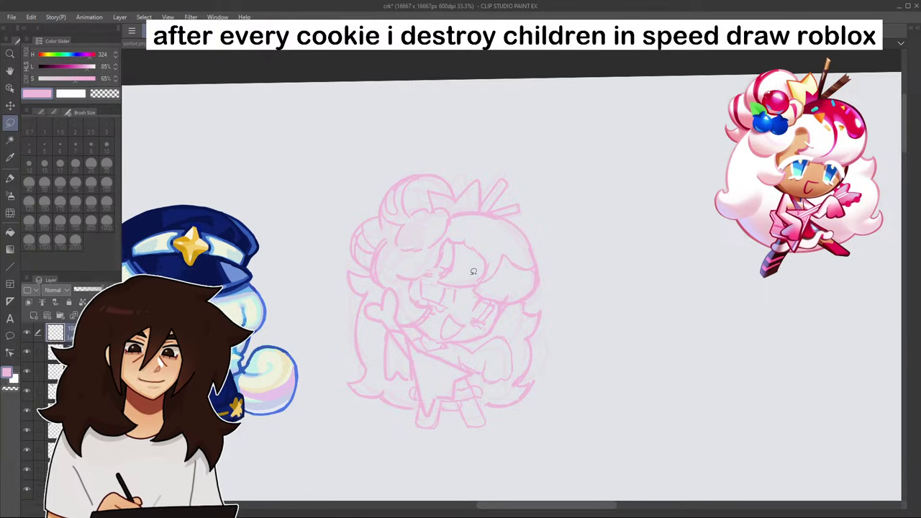
pyautogui.scroll(3, 483, 248)
pyautogui.scroll(1, 488, 236)
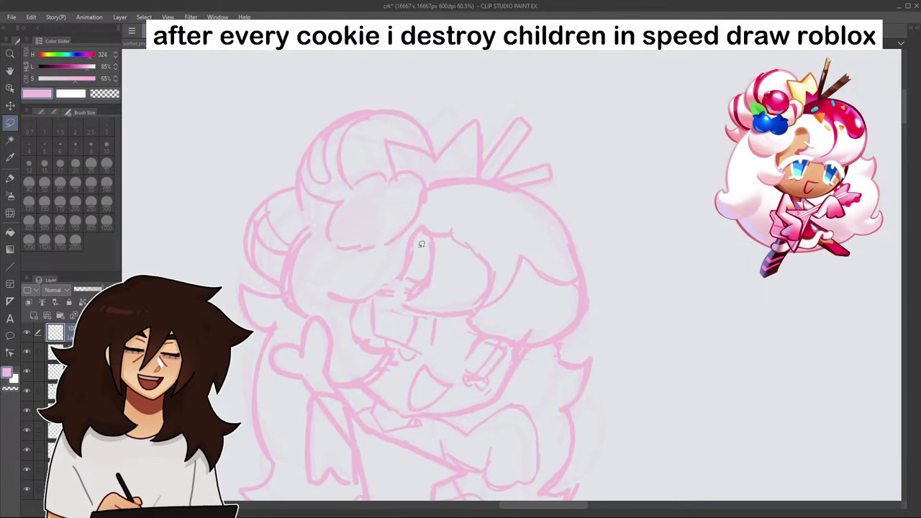
pyautogui.click(10, 178)
pyautogui.click(28, 164)
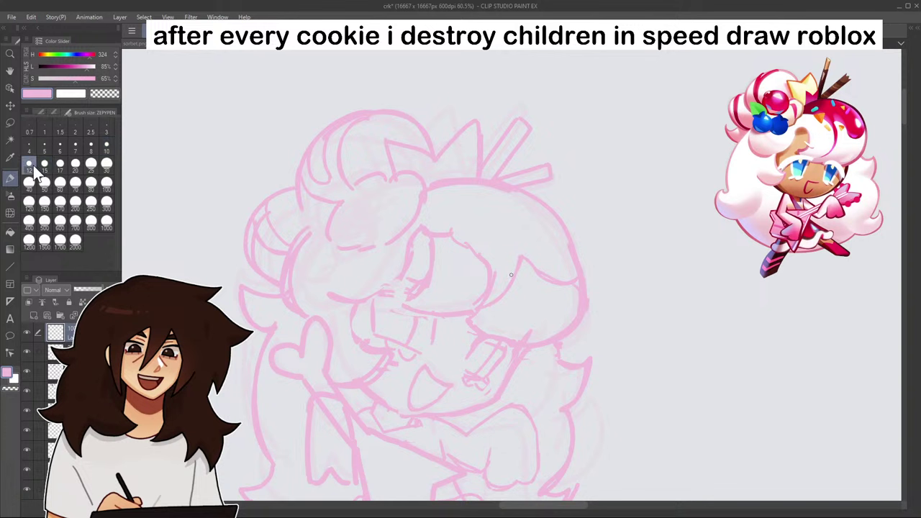
# - Examine the sketch's proportions and head angle up close, as a whole, and beside the finished cookie characters
pyautogui.scroll(-5, 430, 278)
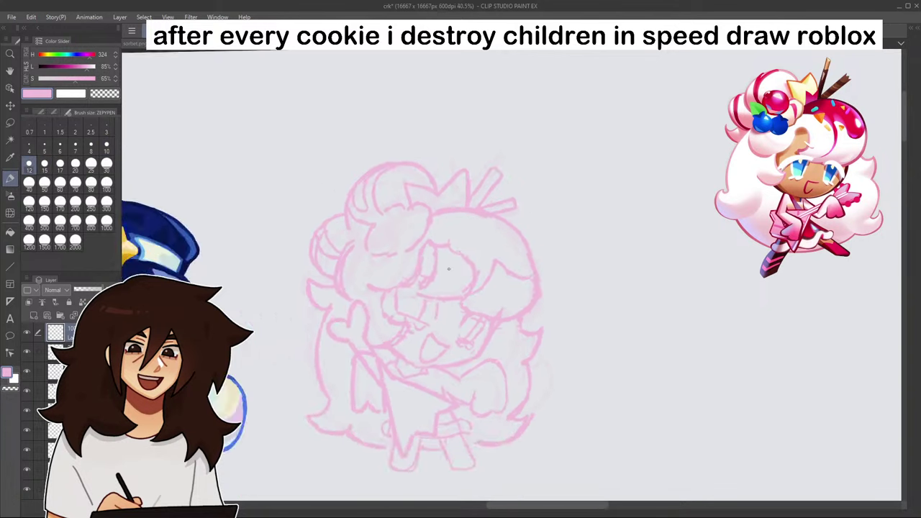
pyautogui.scroll(2, 510, 301)
pyautogui.scroll(4, 497, 276)
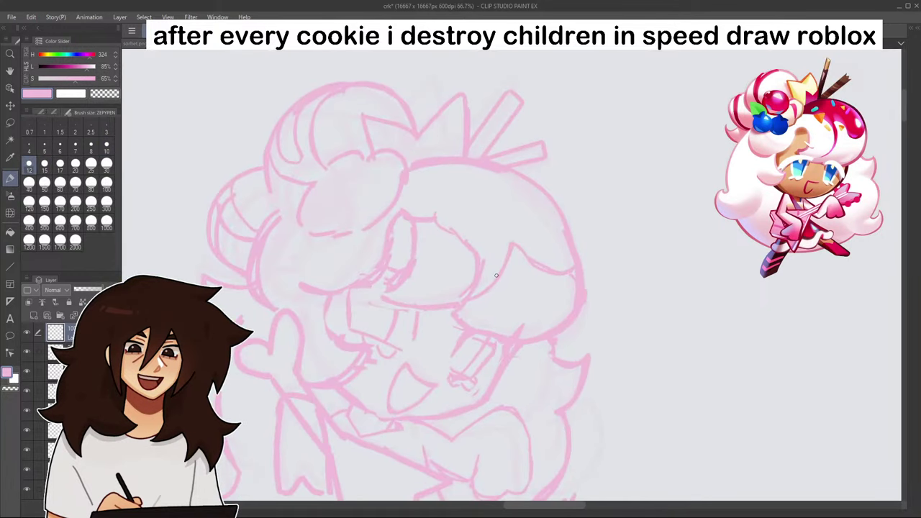
pyautogui.scroll(-3, 496, 275)
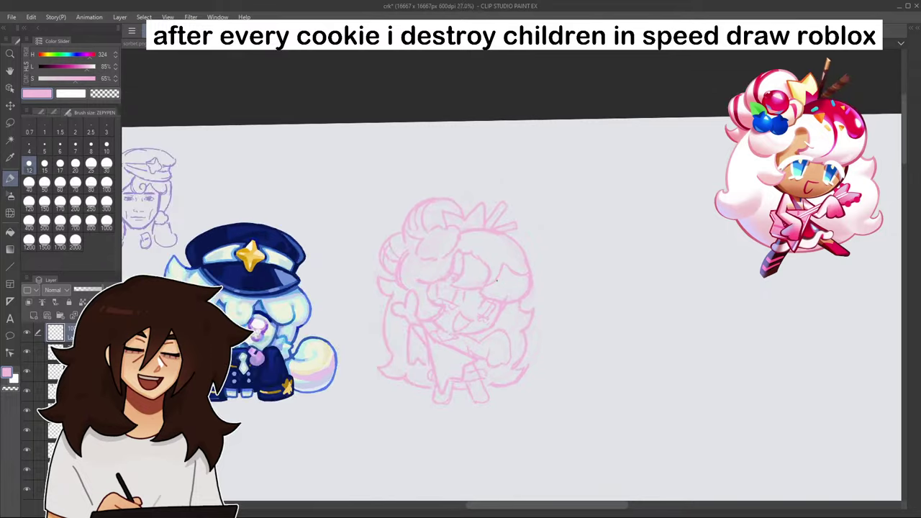
pyautogui.scroll(4, 499, 277)
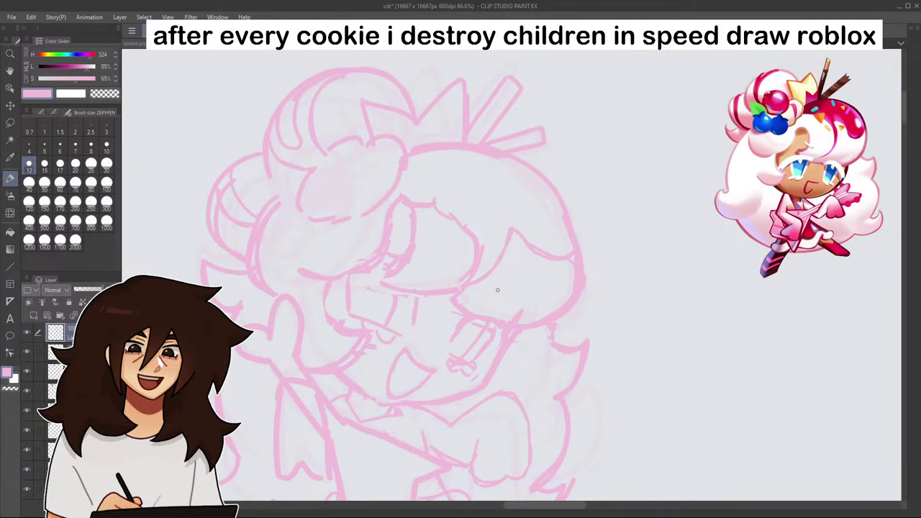
pyautogui.moveTo(499, 277)
pyautogui.mouseDown()
pyautogui.moveTo(443, 195)
pyautogui.moveTo(515, 186)
pyautogui.mouseUp()
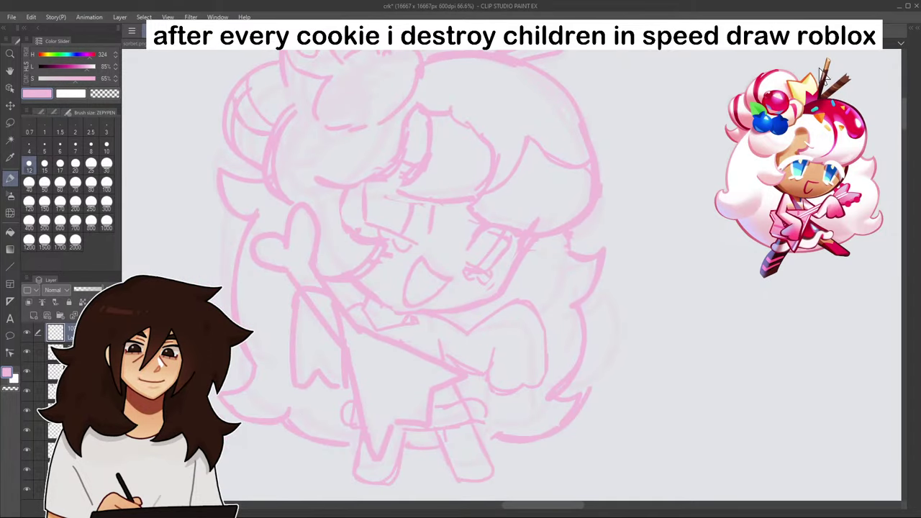
pyautogui.scroll(-4, 507, 261)
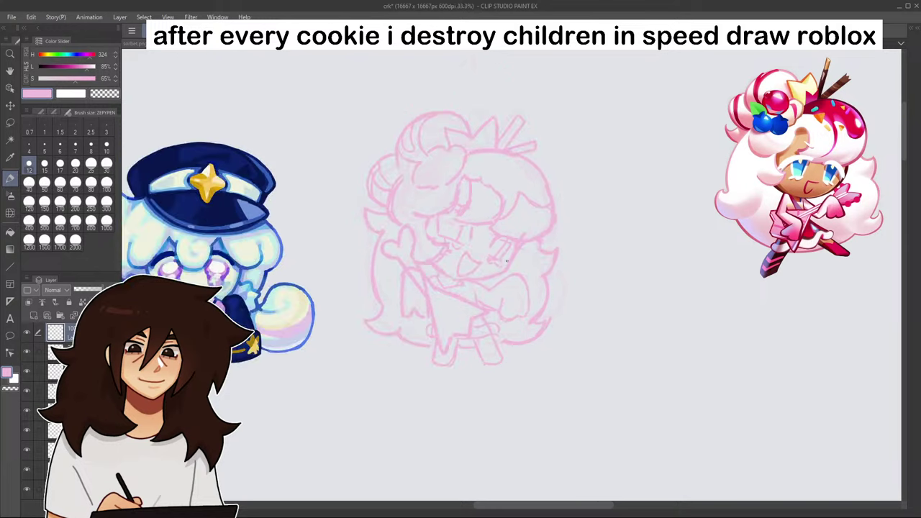
pyautogui.scroll(-3, 508, 263)
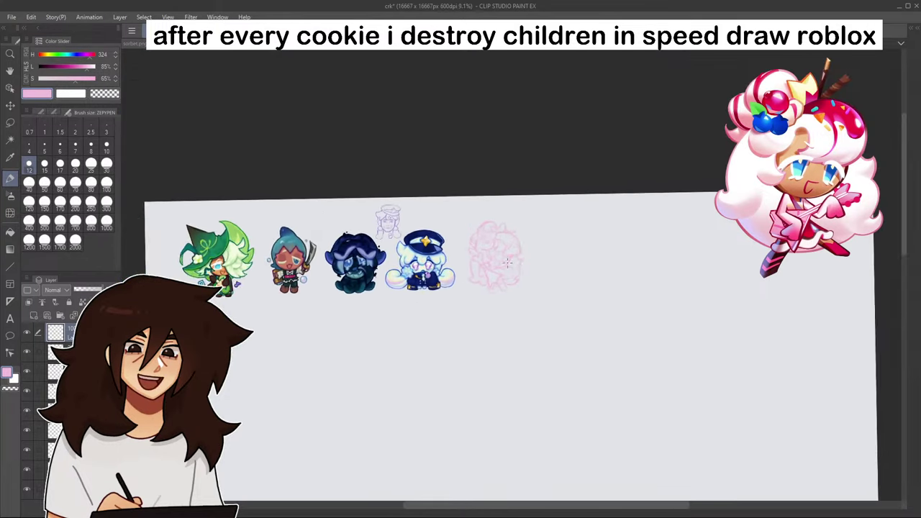
pyautogui.scroll(4, 509, 263)
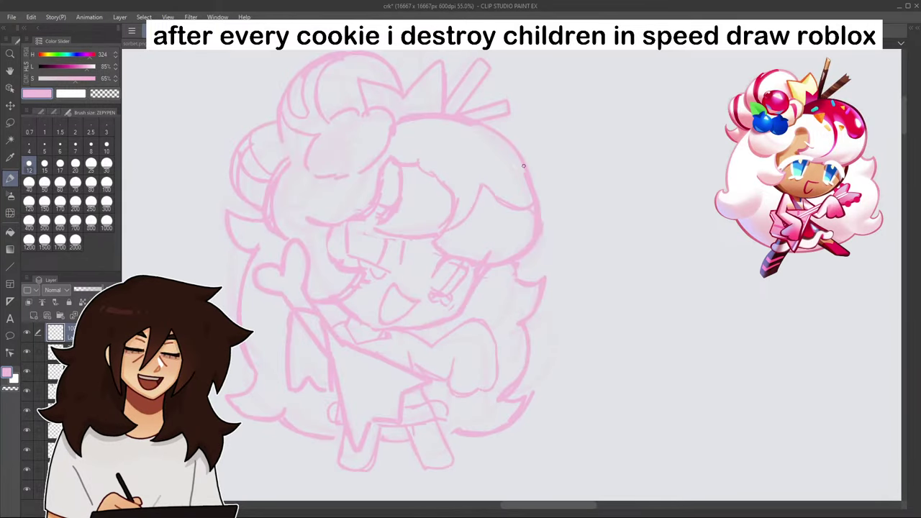
pyautogui.scroll(-5, 511, 270)
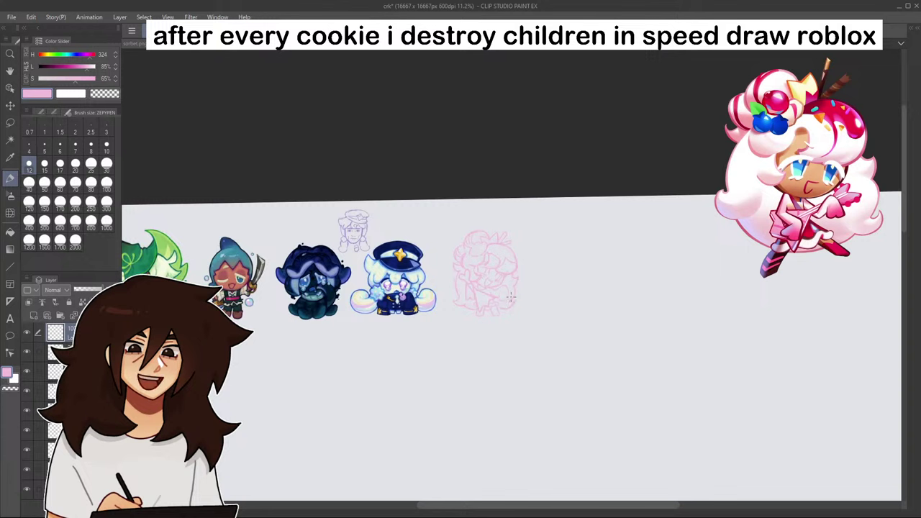
pyautogui.scroll(4, 431, 212)
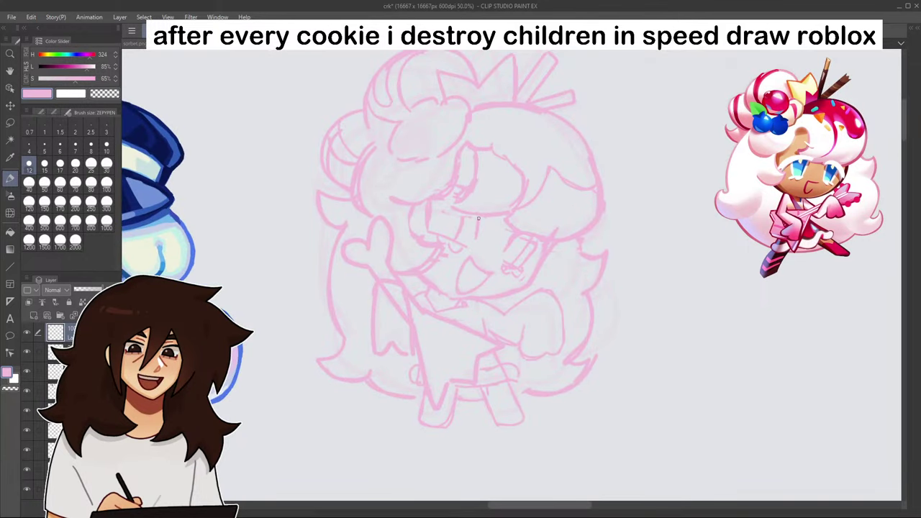
pyautogui.scroll(-3, 488, 211)
pyautogui.scroll(4, 475, 213)
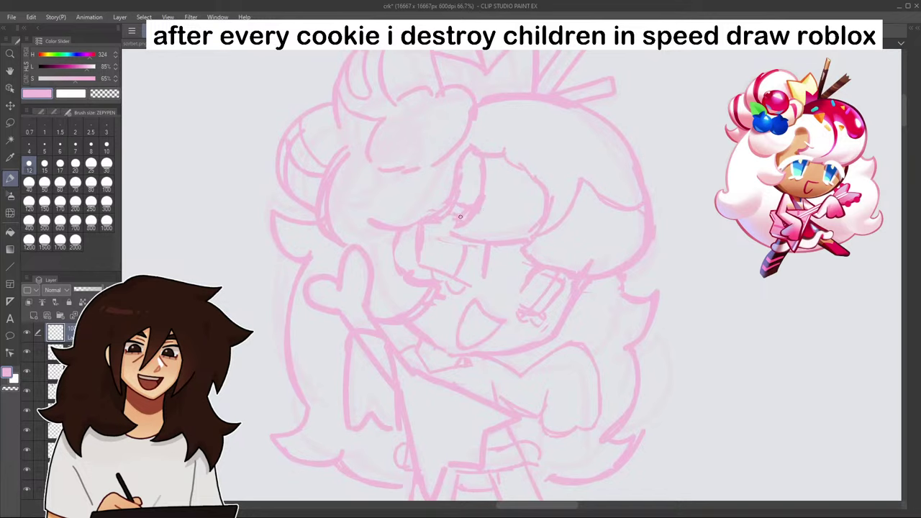
pyautogui.scroll(-2, 504, 213)
pyautogui.scroll(-3, 510, 213)
pyautogui.scroll(3, 533, 259)
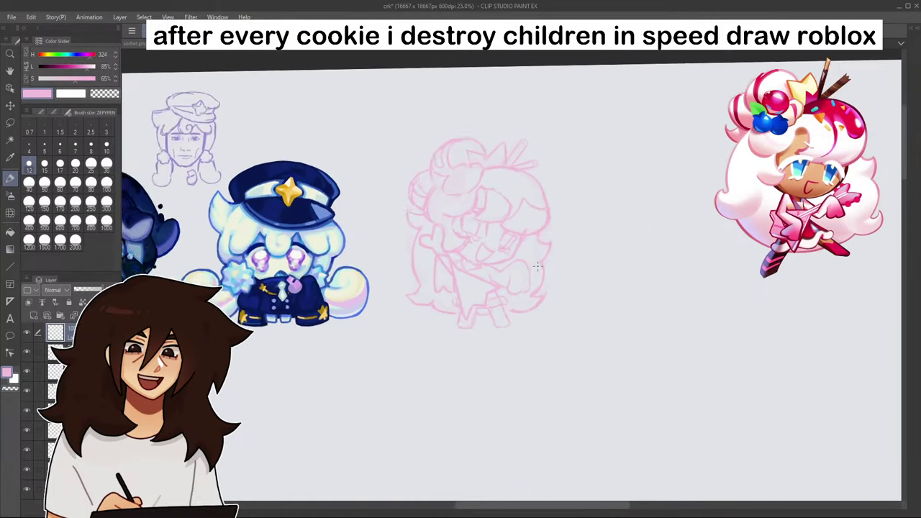
pyautogui.scroll(-2, 539, 263)
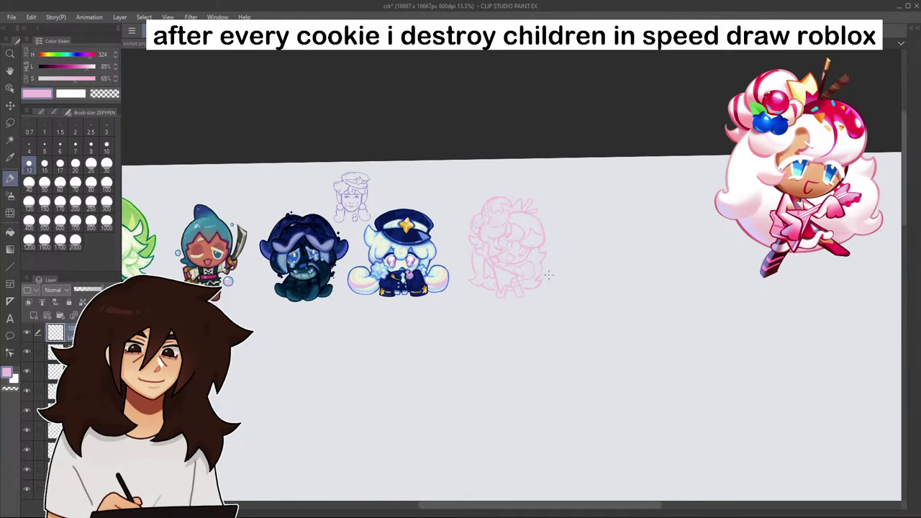
pyautogui.scroll(4, 547, 274)
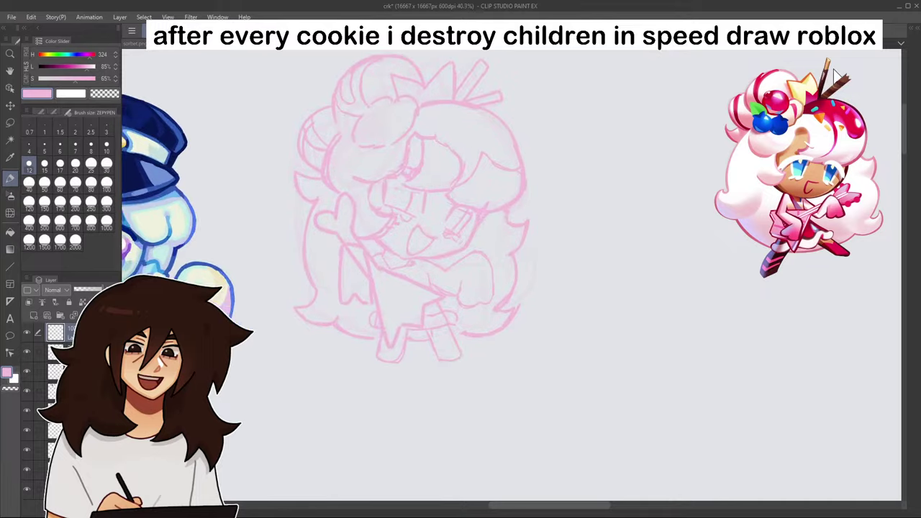
pyautogui.moveTo(596, 51); pyautogui.dragTo(827, 53)
pyautogui.hscroll(5, 828, 54)
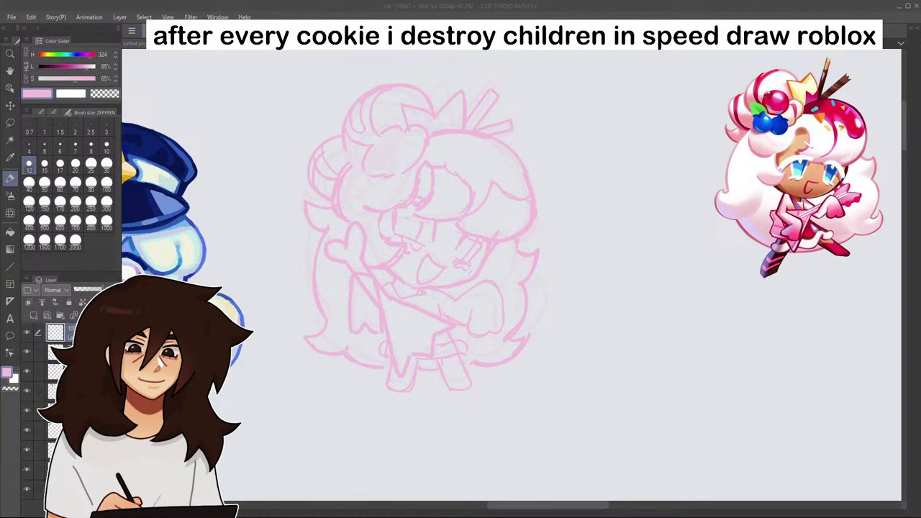
# - Lasso the head with its face, buns and crown, and tilt it slightly counter-clockwise over the body
pyautogui.click(10, 123)
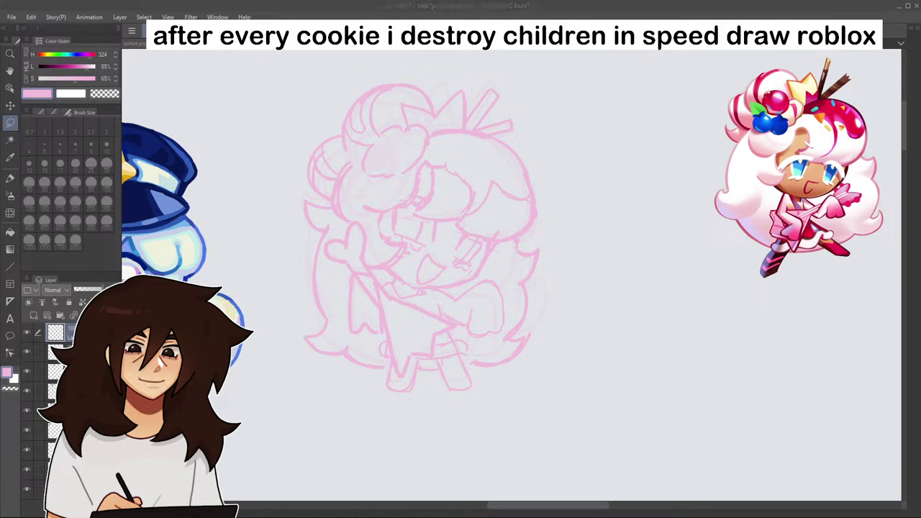
pyautogui.click(26, 331)
pyautogui.click(27, 331)
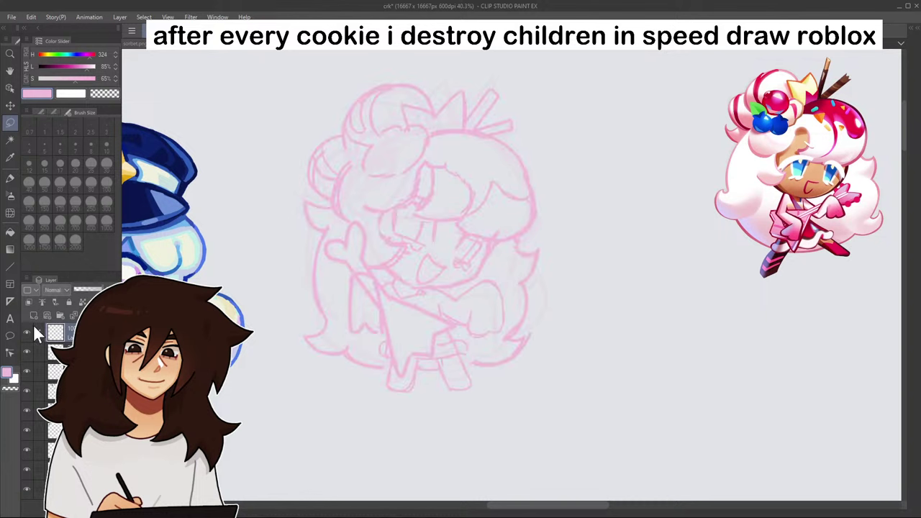
pyautogui.moveTo(382, 253)
pyautogui.mouseDown()
pyautogui.moveTo(419, 289)
pyautogui.moveTo(448, 291)
pyautogui.moveTo(482, 275)
pyautogui.moveTo(511, 241)
pyautogui.moveTo(540, 232)
pyautogui.moveTo(559, 158)
pyautogui.moveTo(521, 70)
pyautogui.moveTo(438, 60)
pyautogui.moveTo(327, 91)
pyautogui.moveTo(286, 162)
pyautogui.moveTo(306, 227)
pyautogui.moveTo(362, 214)
pyautogui.mouseUp()
pyautogui.click(457, 315)
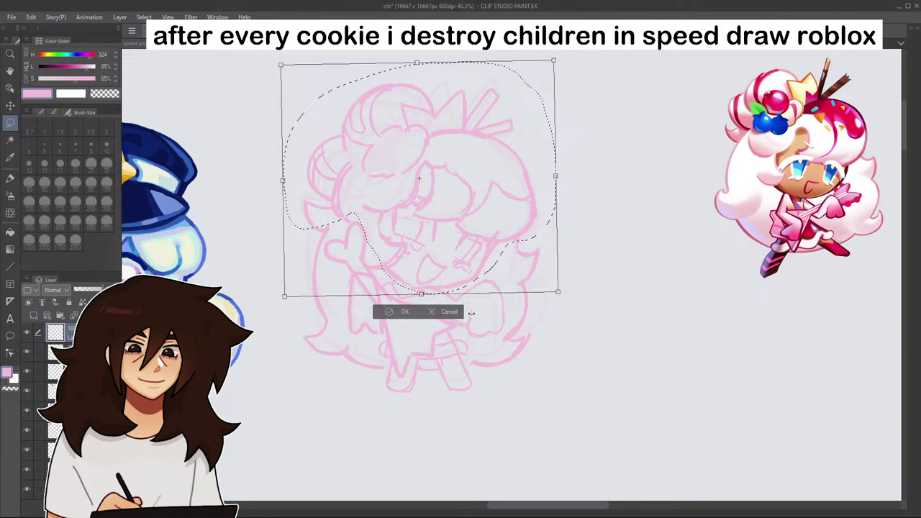
pyautogui.moveTo(588, 282)
pyautogui.mouseDown()
pyautogui.moveTo(576, 259)
pyautogui.moveTo(532, 258)
pyautogui.mouseUp()
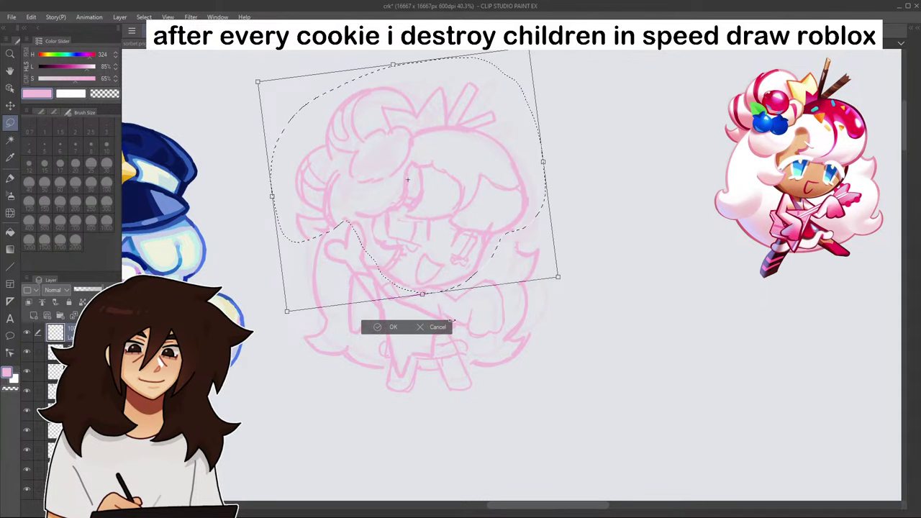
pyautogui.click(381, 326)
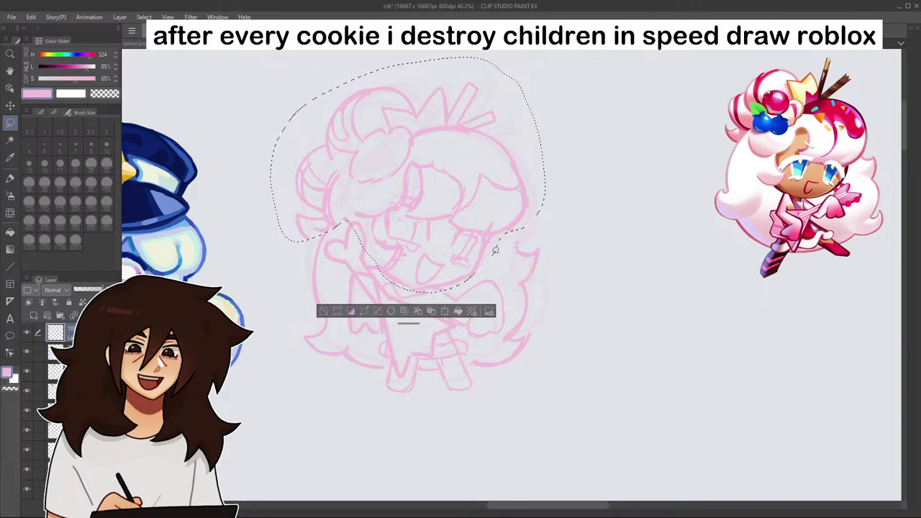
# - Compare the head before and after the tilt, keep the tilted version, and clear the selection
pyautogui.click(322, 314)
pyautogui.hotkey('ctrl', 'z')
pyautogui.hotkey('ctrl', 'z')
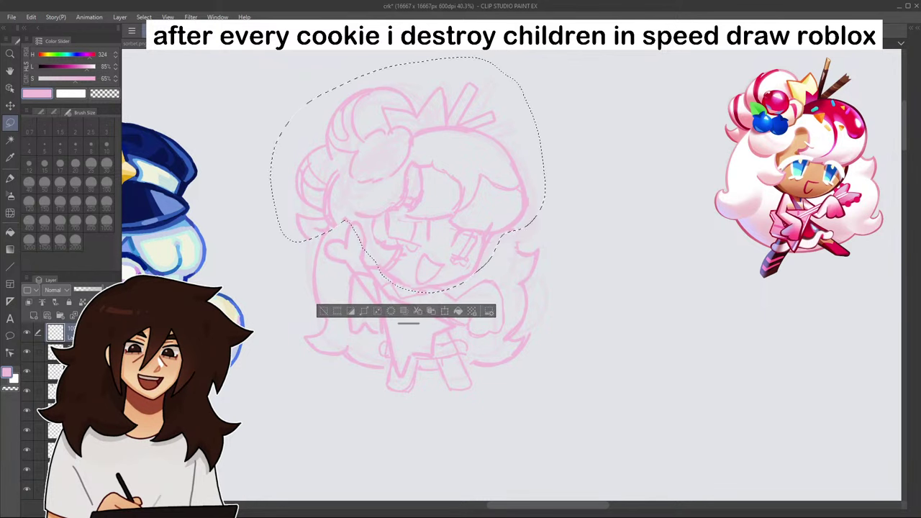
pyautogui.hotkey('ctrl', 'y')
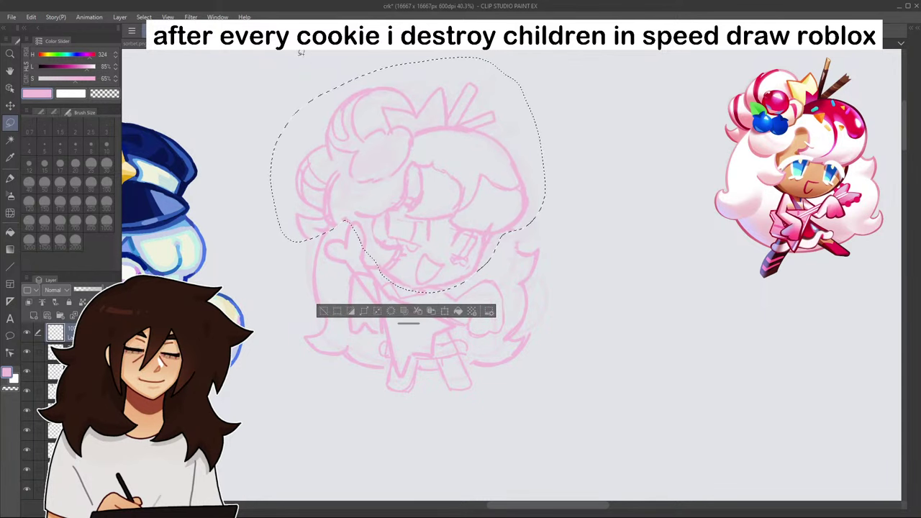
pyautogui.click(323, 308)
# - Reconnect the long hair outline to the tilted head with the pen and check the overall silhouette
pyautogui.scroll(-7, 549, 289)
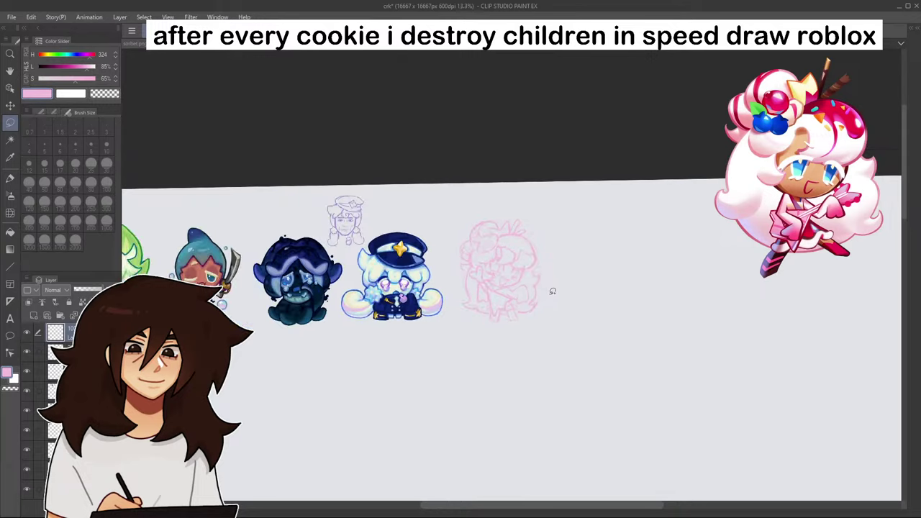
pyautogui.scroll(2, 552, 292)
pyautogui.scroll(4, 514, 225)
pyautogui.click(10, 177)
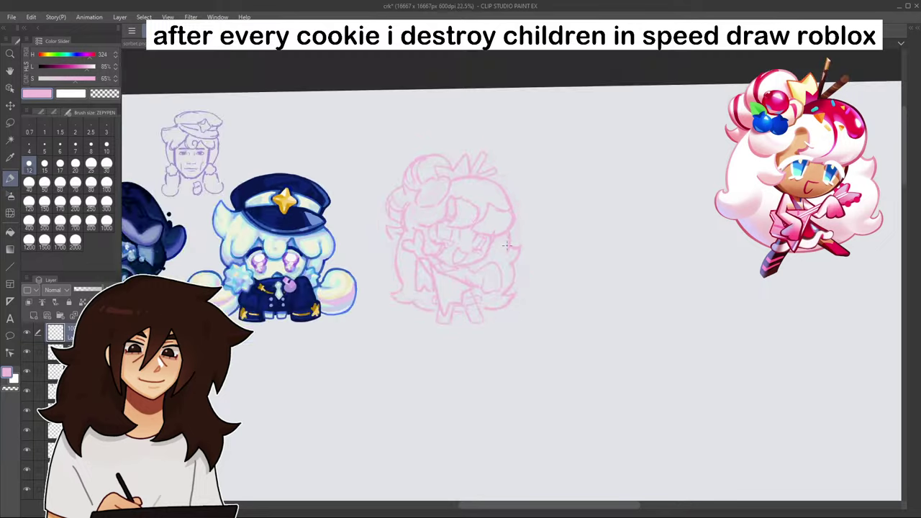
pyautogui.scroll(2, 508, 241)
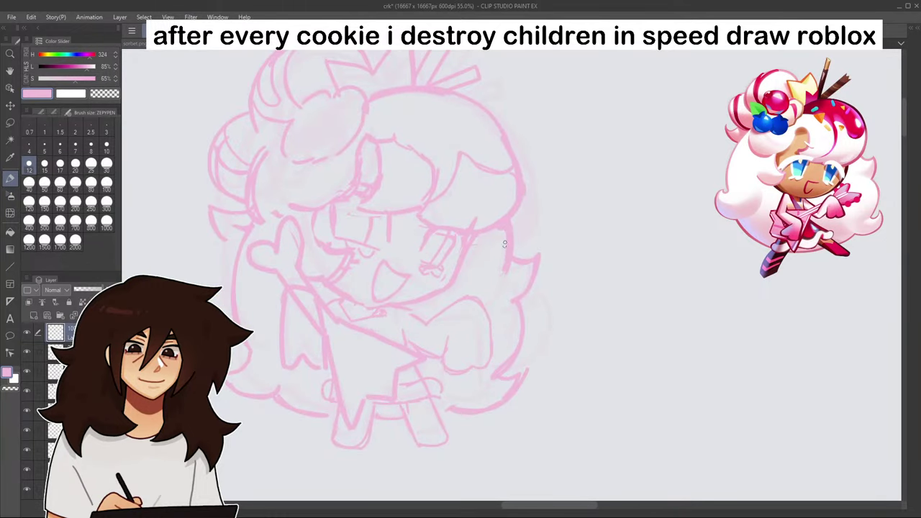
pyautogui.scroll(-2, 507, 234)
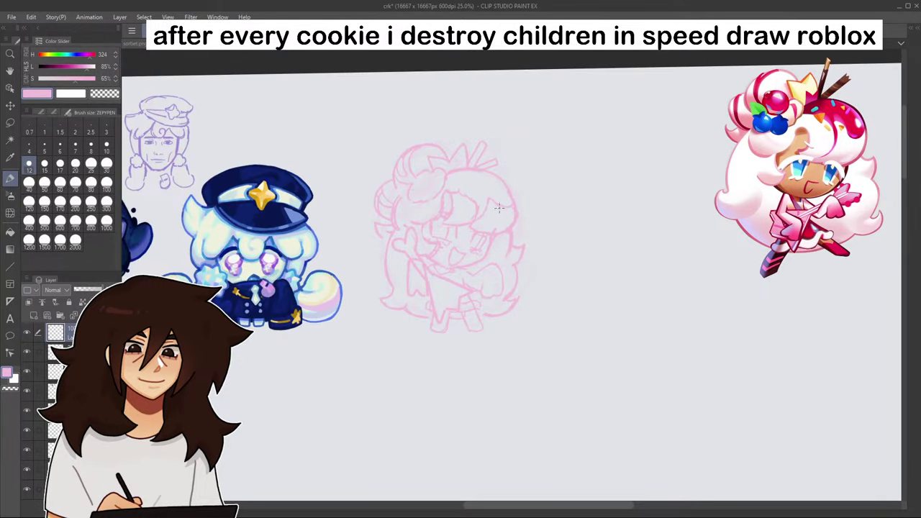
pyautogui.scroll(3, 505, 232)
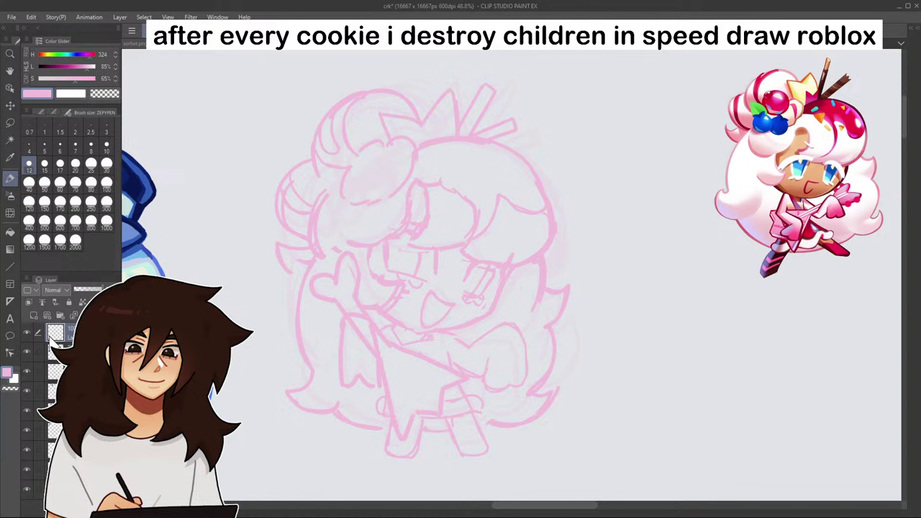
# - Delete the faded rough layer beneath the sketch and check the clean line layer on its own
pyautogui.click(27, 352)
pyautogui.click(57, 353)
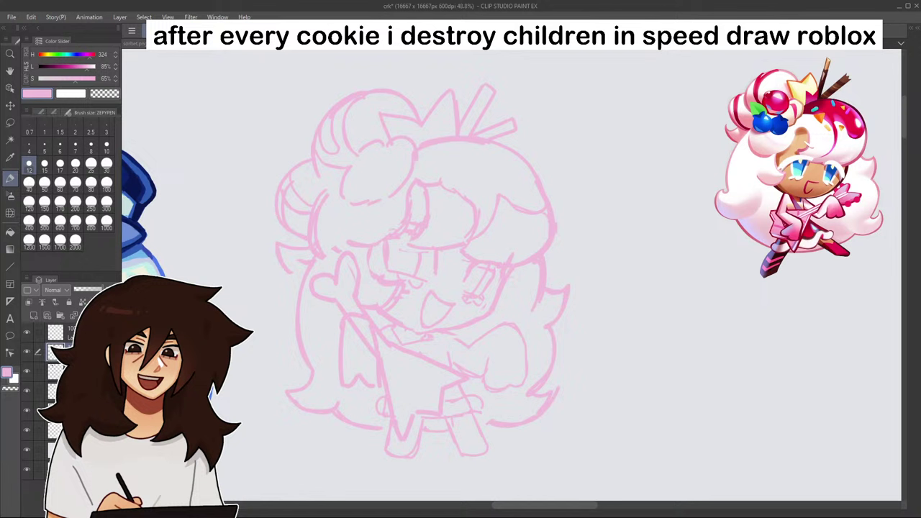
pyautogui.click(26, 329)
pyautogui.click(26, 328)
# - Recolour the whole line sketch to a deeper pink with luminosity 62 and saturation 65
pyautogui.click(55, 331)
pyautogui.moveTo(77, 65); pyautogui.dragTo(93, 65)
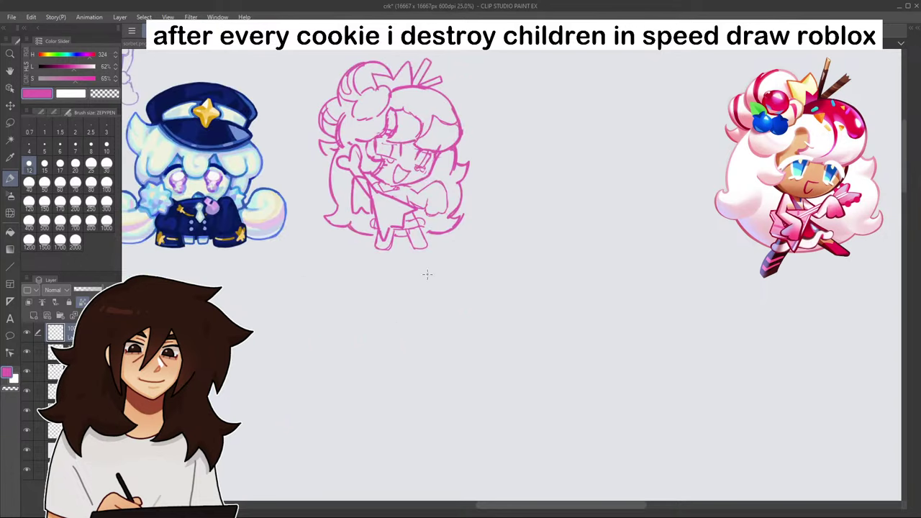
pyautogui.scroll(-3, 428, 274)
pyautogui.scroll(8, 426, 144)
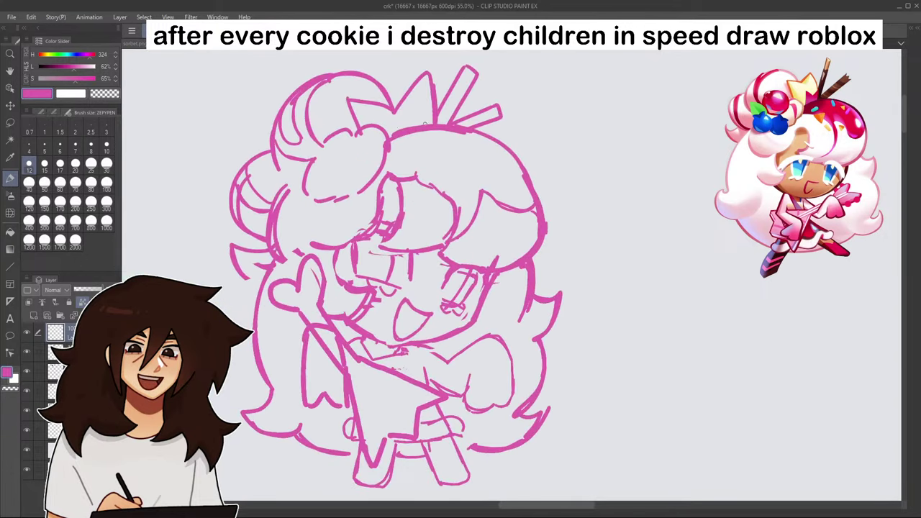
# - Add a layer beneath the line sketch and bridge the gap in the left hair outline with light pink at luminosity 86
pyautogui.click(85, 352)
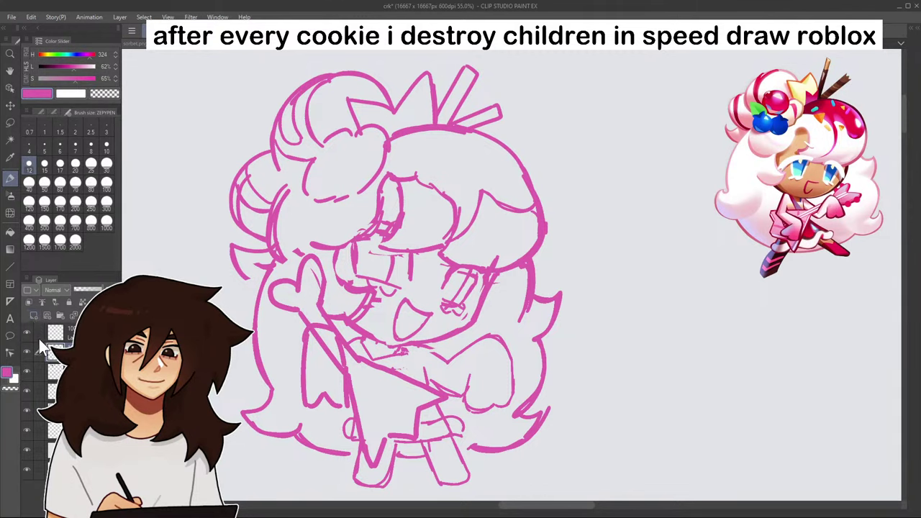
pyautogui.click(88, 67)
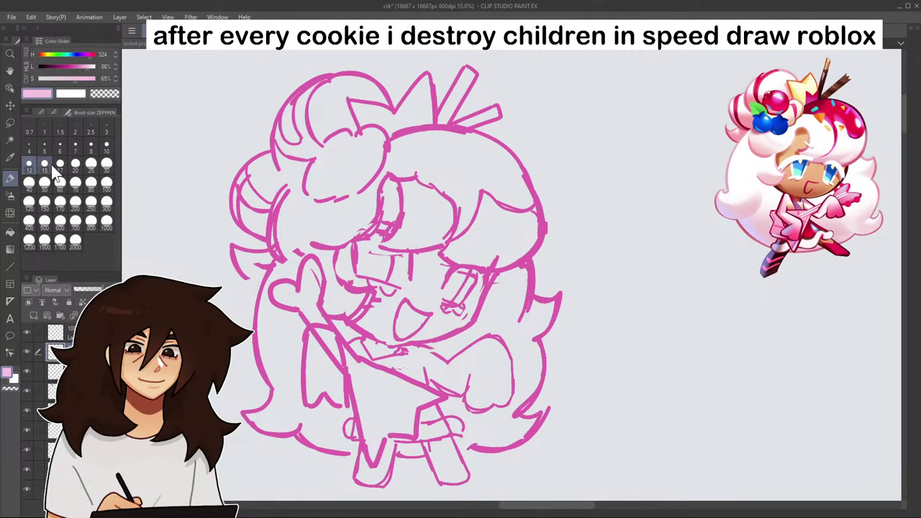
pyautogui.moveTo(245, 278); pyautogui.dragTo(259, 293)
pyautogui.scroll(-3, 240, 241)
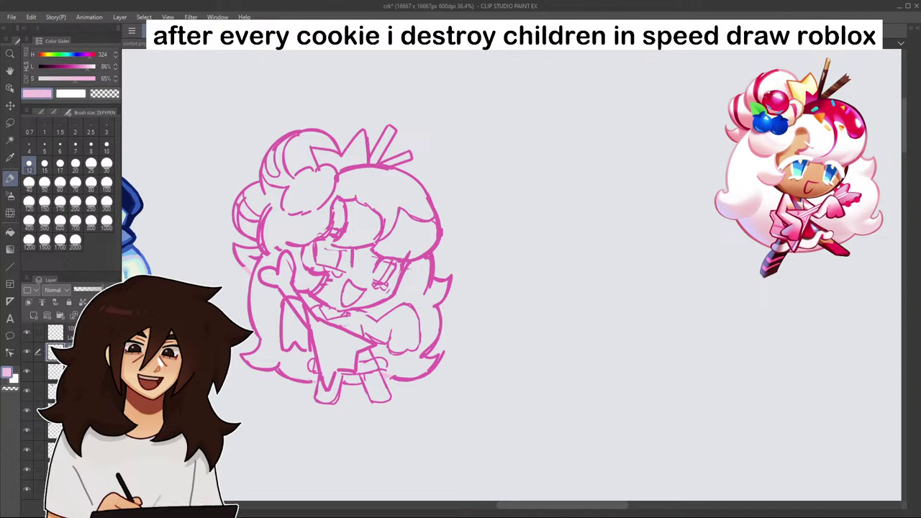
# - Select the character's whole silhouette by inverting a background selection, paint it light pink with the pen at size 1000, and clear the selection
pyautogui.click(10, 140)
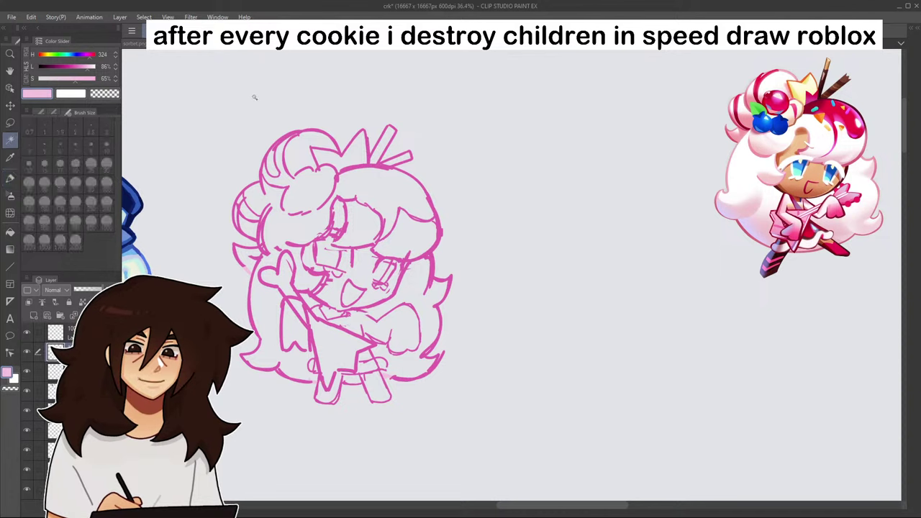
pyautogui.click(497, 427)
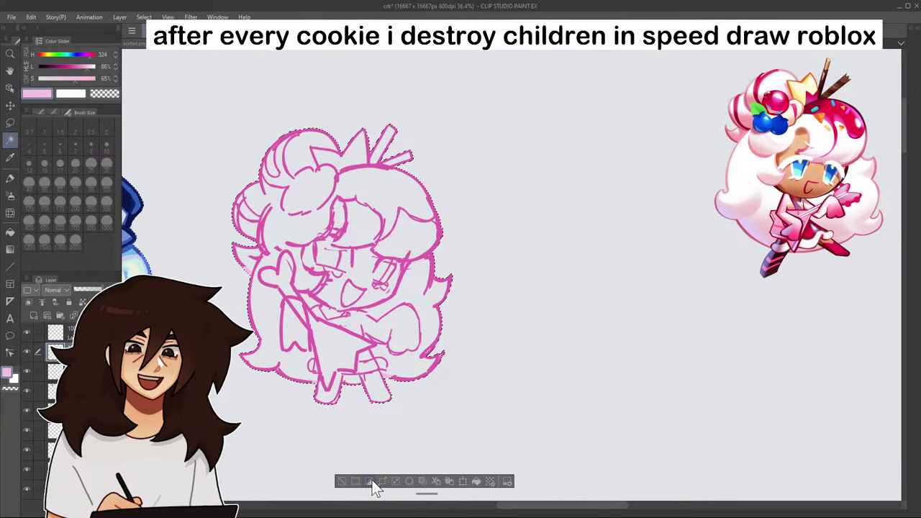
pyautogui.click(372, 481)
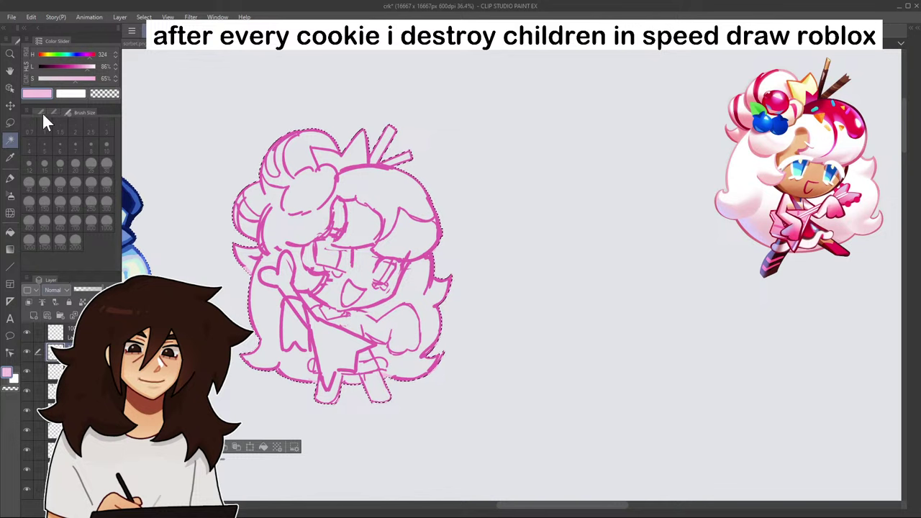
pyautogui.click(10, 179)
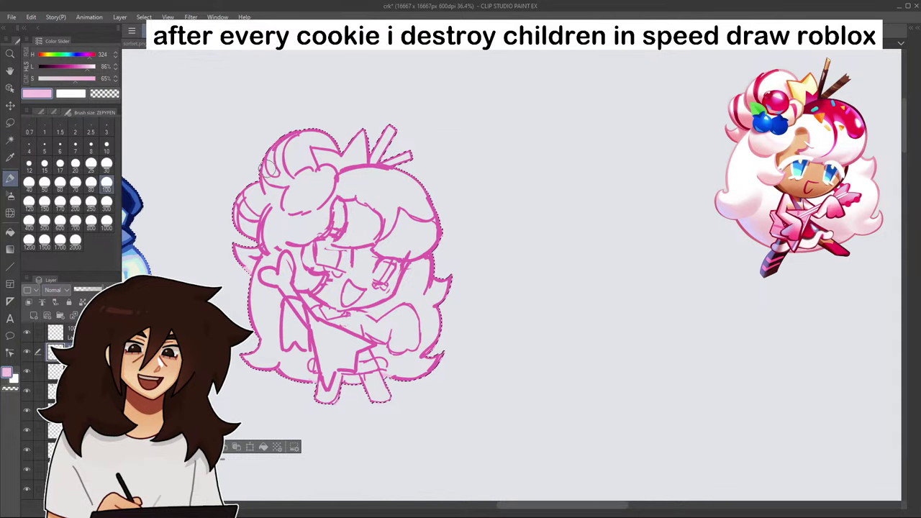
pyautogui.click(107, 226)
pyautogui.moveTo(323, 179)
pyautogui.mouseDown()
pyautogui.moveTo(315, 317)
pyautogui.moveTo(388, 334)
pyautogui.moveTo(393, 159)
pyautogui.moveTo(291, 345)
pyautogui.mouseUp()
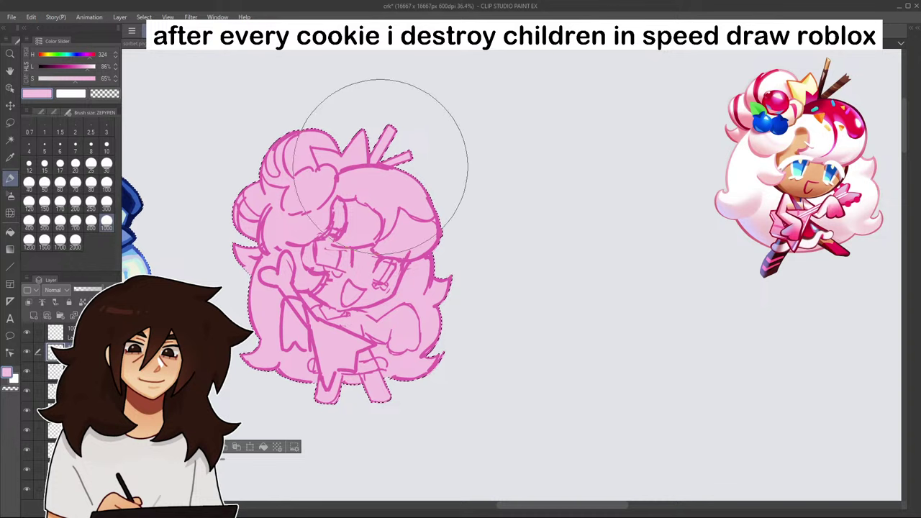
pyautogui.hotkey('ctrl', 'd')
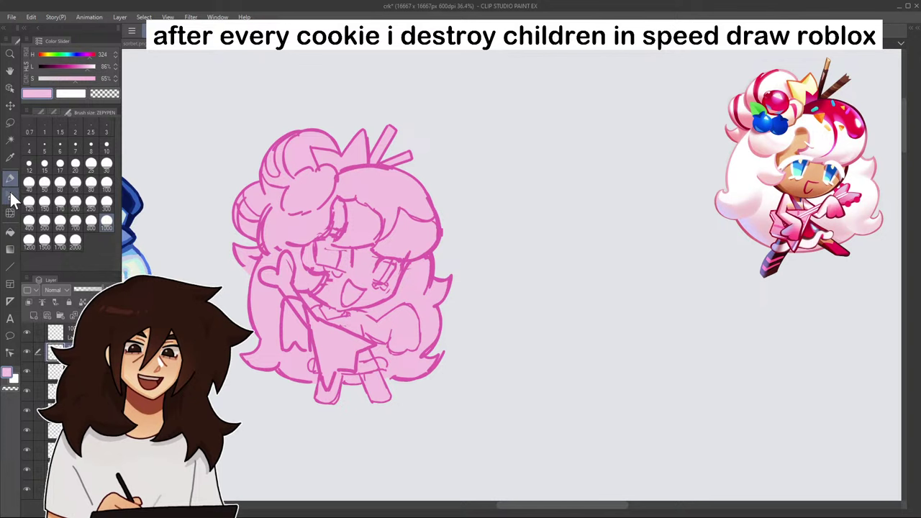
# - Fill the main hair sections with off-white at hue 45, luminosity 89 and saturation 11
pyautogui.click(10, 232)
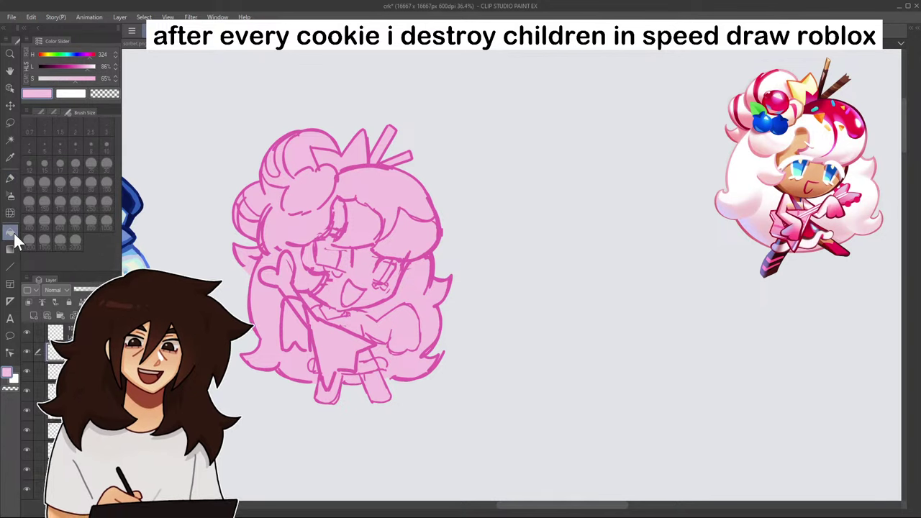
pyautogui.click(45, 79)
pyautogui.moveTo(52, 53); pyautogui.dragTo(45, 56)
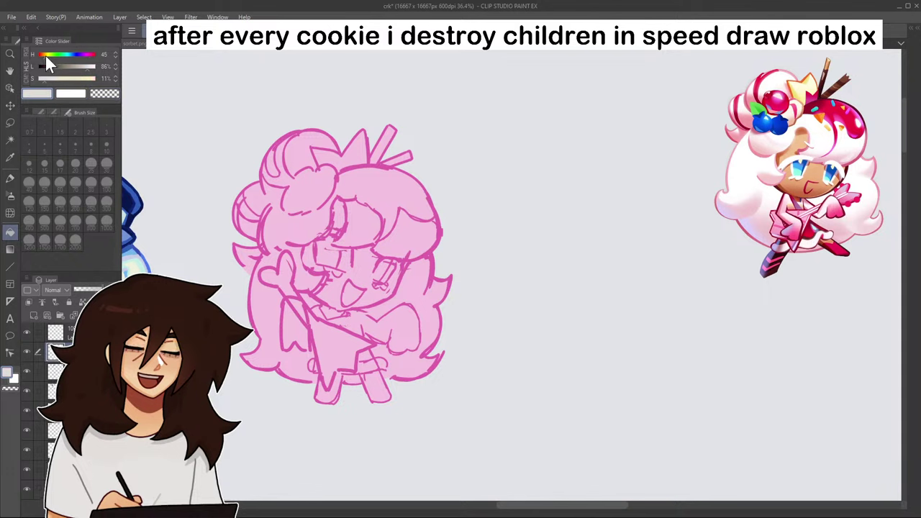
pyautogui.click(89, 66)
pyautogui.click(409, 220)
pyautogui.click(365, 223)
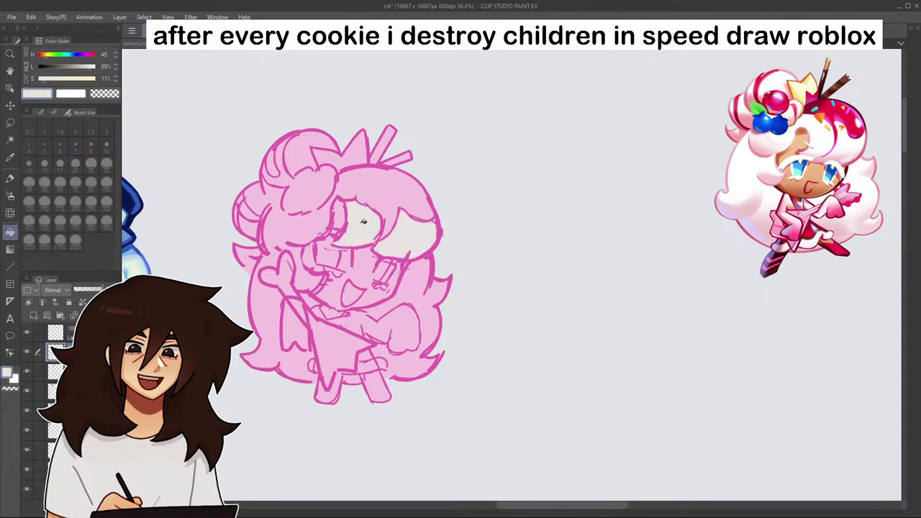
pyautogui.click(274, 299)
pyautogui.click(417, 297)
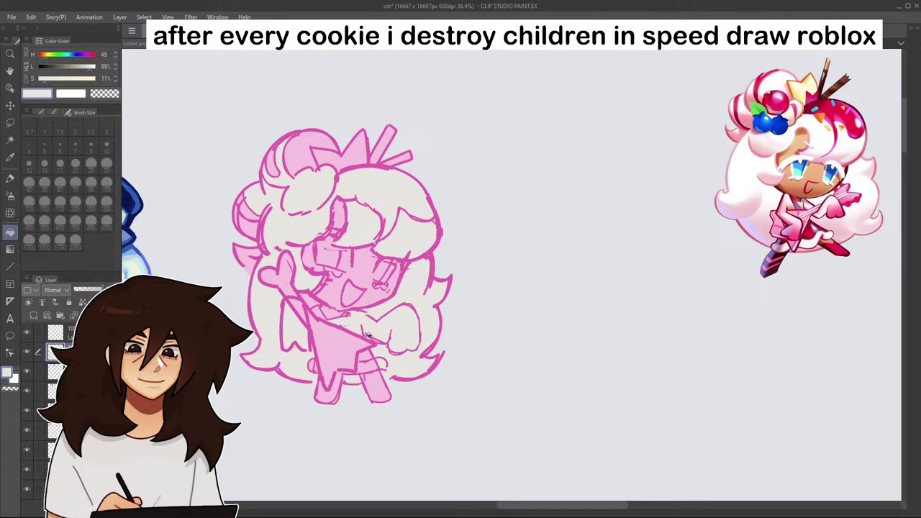
# - Sample the light pink base colour and refill the torso and the right-hand sleeve with it
pyautogui.click(11, 178)
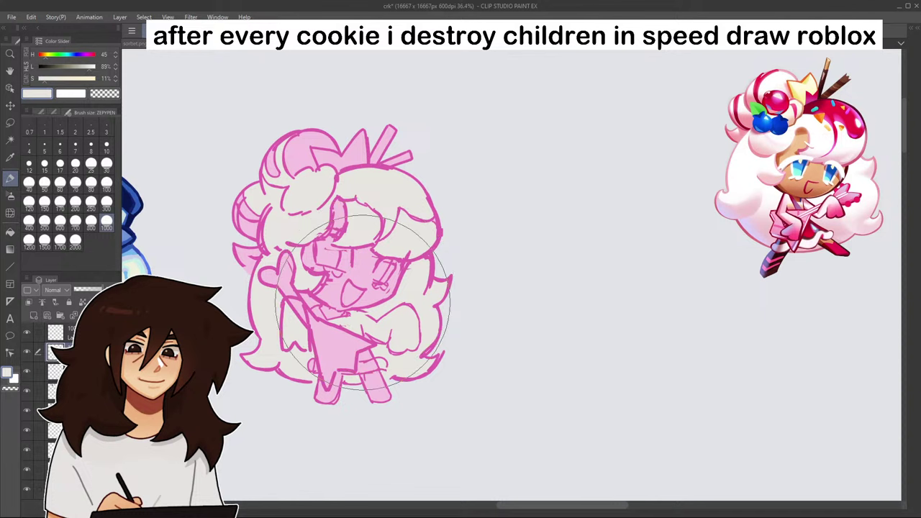
pyautogui.click(76, 148)
pyautogui.click(76, 162)
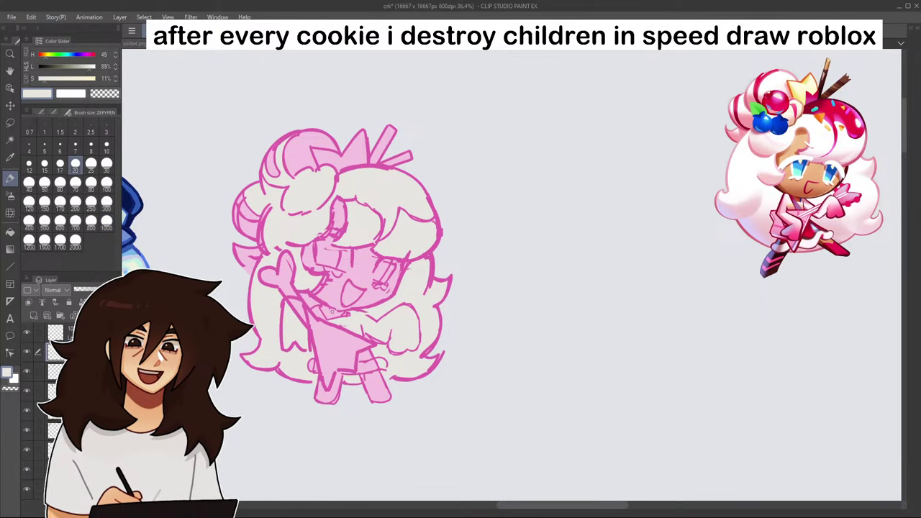
pyautogui.keyDown('alt'); pyautogui.click(334, 314); pyautogui.keyUp('alt')
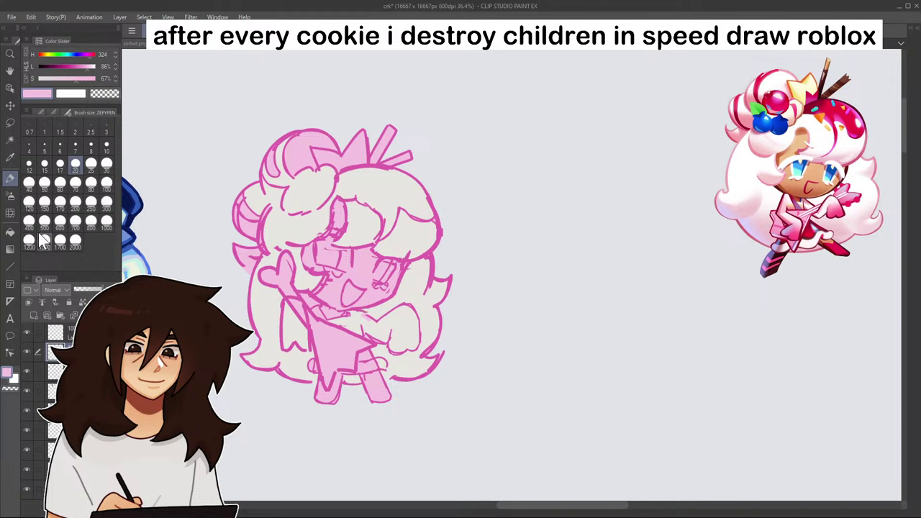
pyautogui.click(10, 232)
pyautogui.click(386, 338)
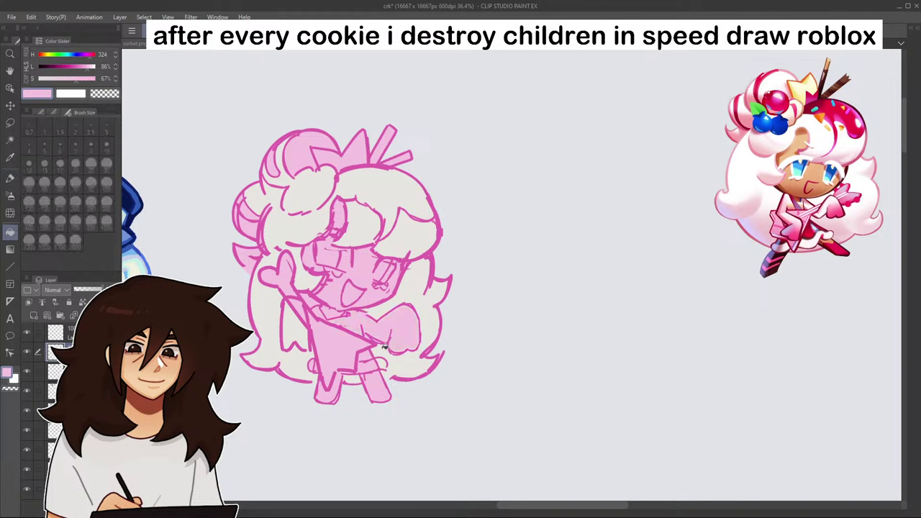
# - Sample the hair's off-white and fill the upper bun, the side bun and the small hair tuft beneath it
pyautogui.click(10, 178)
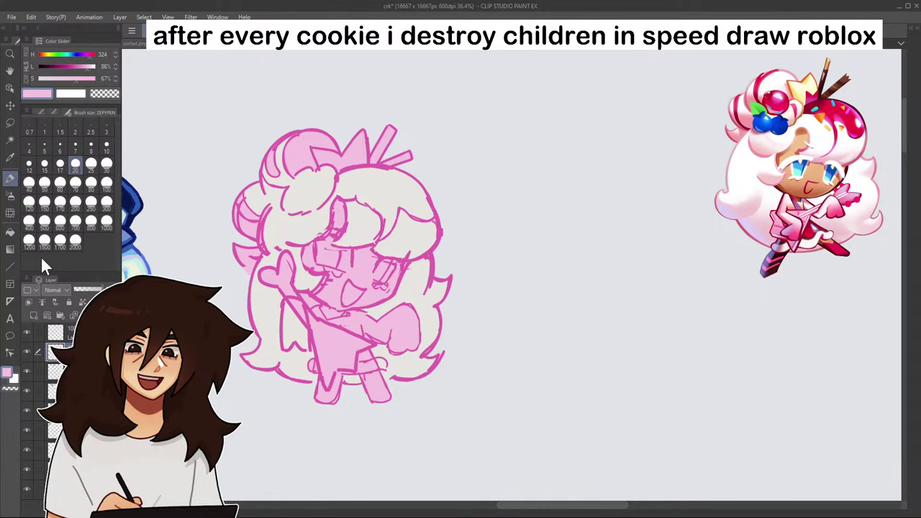
pyautogui.keyDown('alt'); pyautogui.click(306, 184); pyautogui.keyUp('alt')
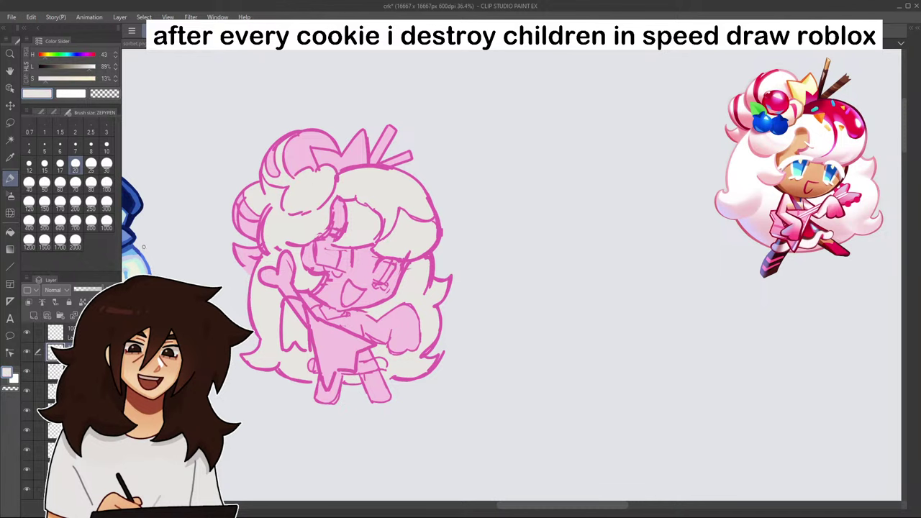
pyautogui.scroll(2, 311, 170)
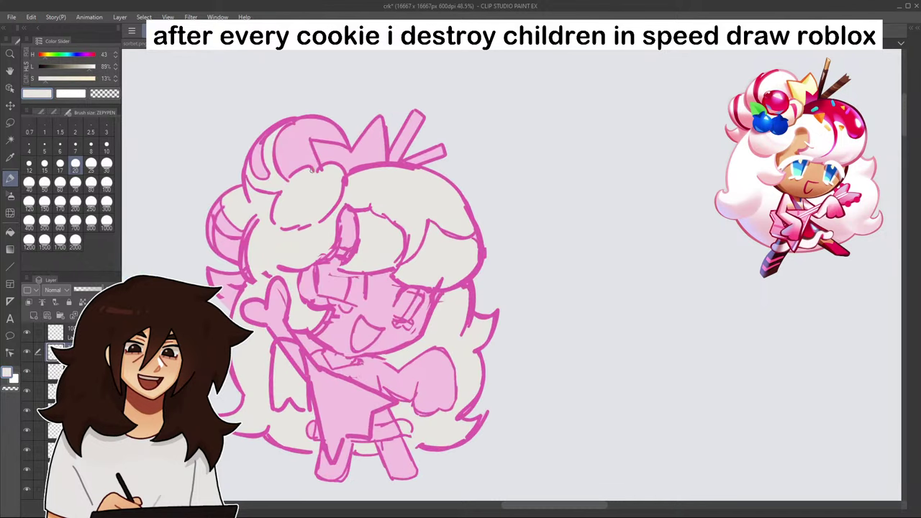
pyautogui.click(10, 231)
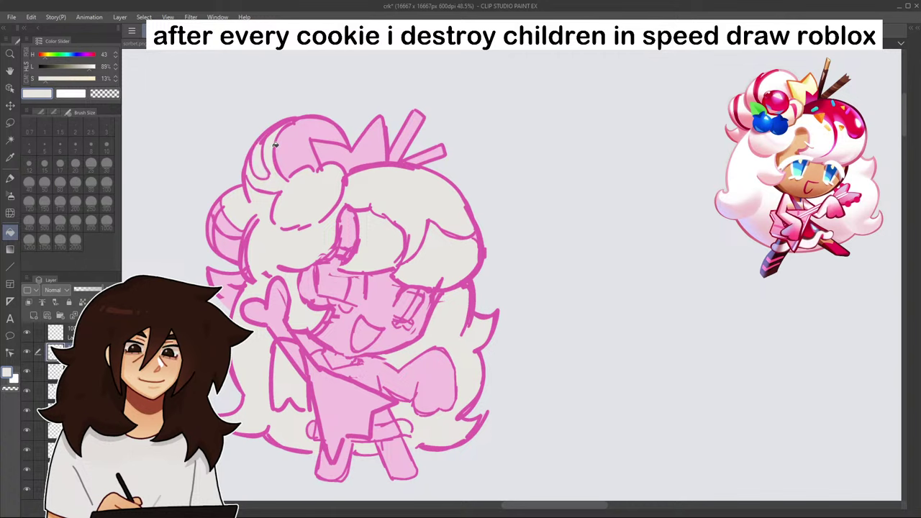
pyautogui.click(276, 144)
pyautogui.click(230, 247)
pyautogui.click(213, 222)
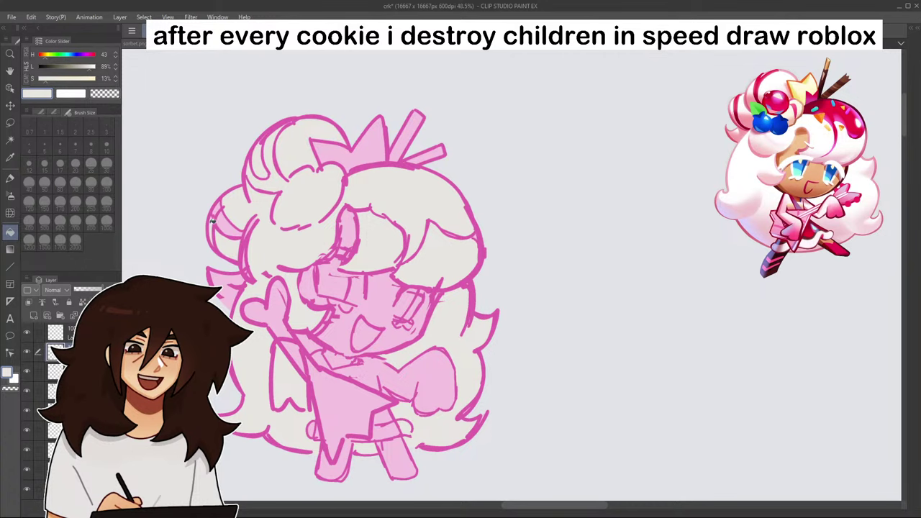
pyautogui.scroll(-2, 249, 175)
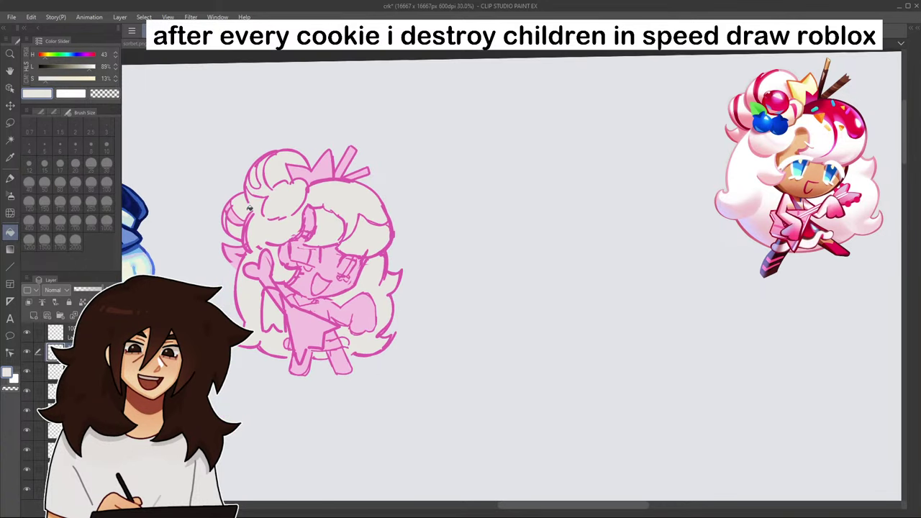
pyautogui.scroll(3, 249, 207)
pyautogui.click(227, 275)
pyautogui.scroll(-3, 231, 259)
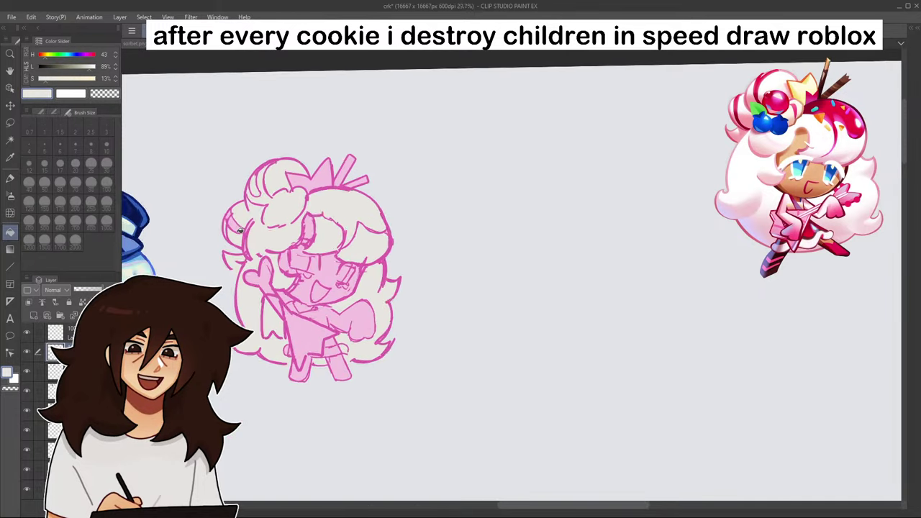
# - Fill the face with a reddish-brown skin colour at hue 12, luminosity 56 and saturation 54
pyautogui.scroll(3, 244, 234)
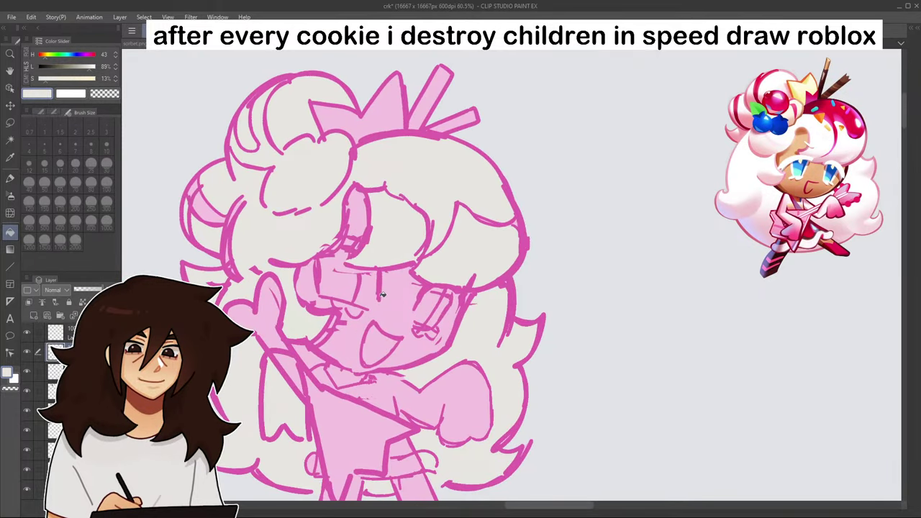
pyautogui.keyDown('alt'); pyautogui.click(389, 294); pyautogui.keyUp('alt')
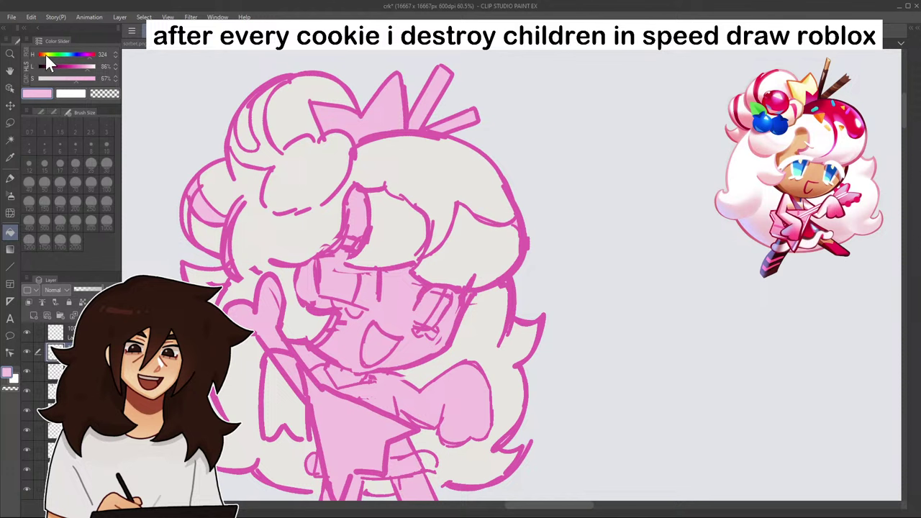
pyautogui.click(45, 55)
pyautogui.moveTo(41, 54); pyautogui.dragTo(42, 54)
pyautogui.click(65, 66)
pyautogui.click(82, 77)
pyautogui.click(68, 66)
pyautogui.click(40, 53)
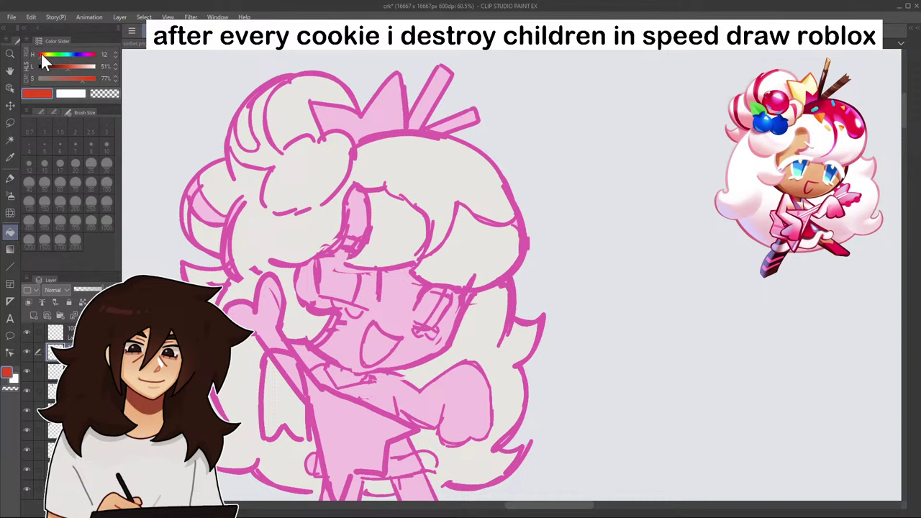
pyautogui.click(79, 78)
pyautogui.click(71, 66)
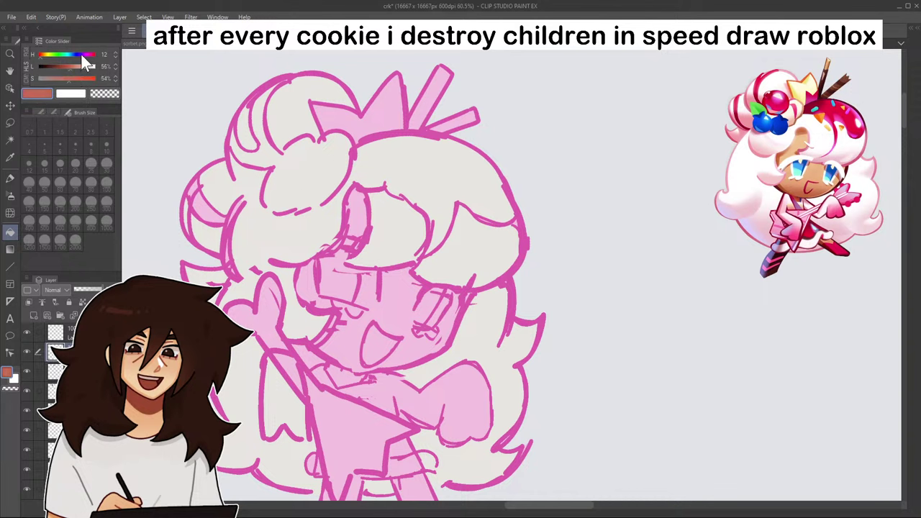
pyautogui.click(408, 293)
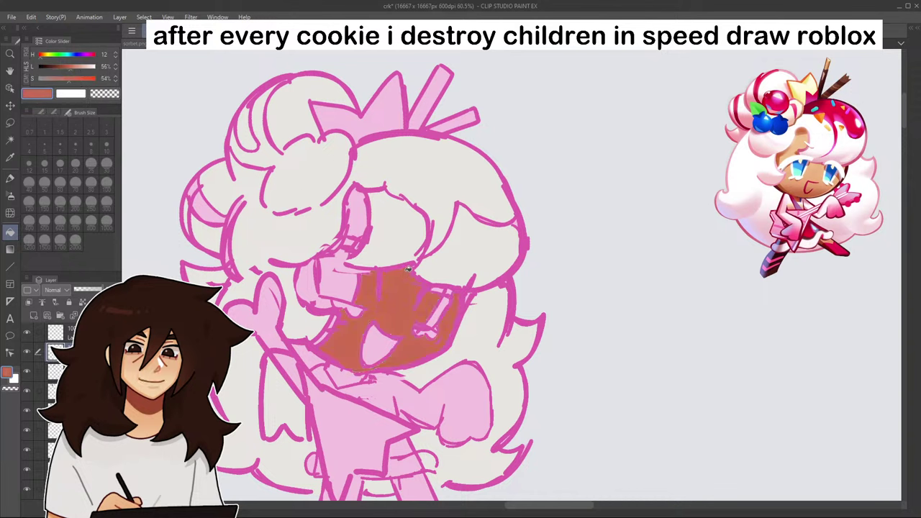
# - Lighten the face's skin colour to luminosity 64 and fill the left eye area, ear and forehead gap with it
pyautogui.click(74, 66)
pyautogui.click(393, 305)
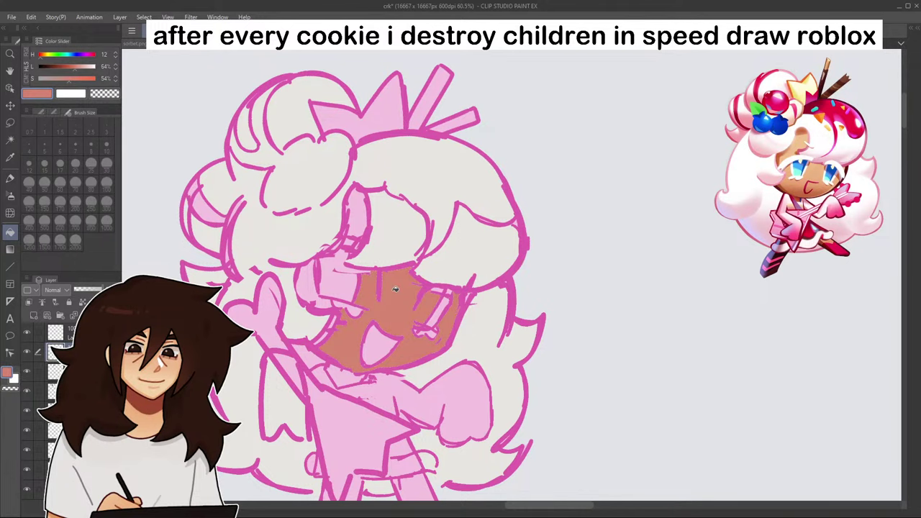
pyautogui.click(329, 277)
pyautogui.click(314, 274)
pyautogui.click(356, 211)
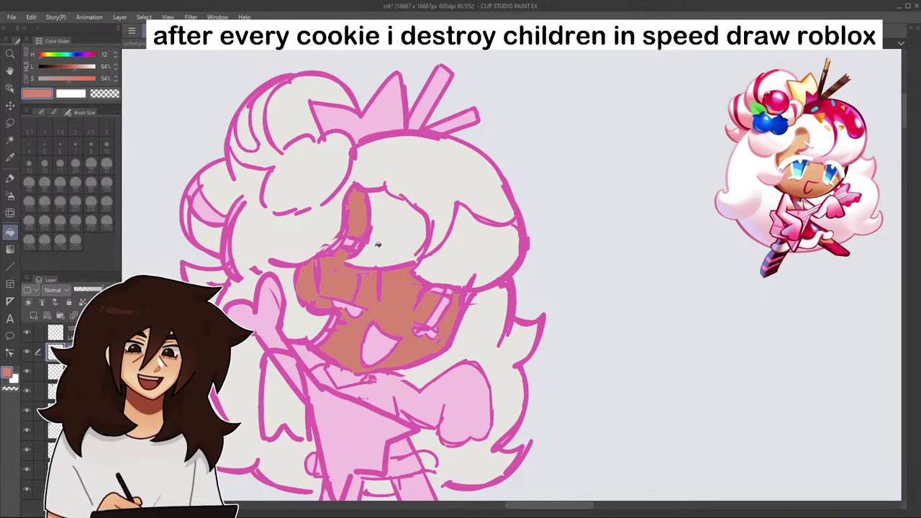
# - Paint the ear and the unfilled area below the left eye in the skin colour with the pen at size 20
pyautogui.scroll(-4, 403, 292)
pyautogui.scroll(6, 412, 299)
pyautogui.scroll(10, 404, 314)
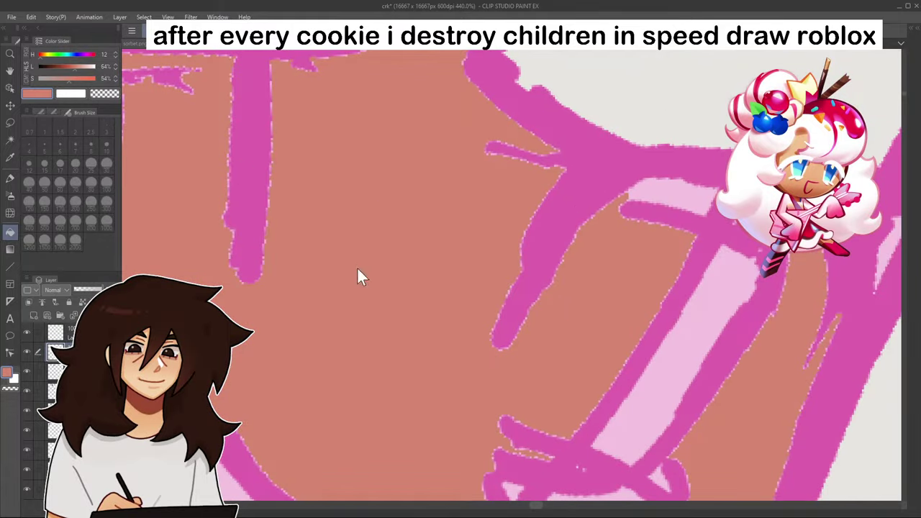
pyautogui.scroll(-7, 362, 264)
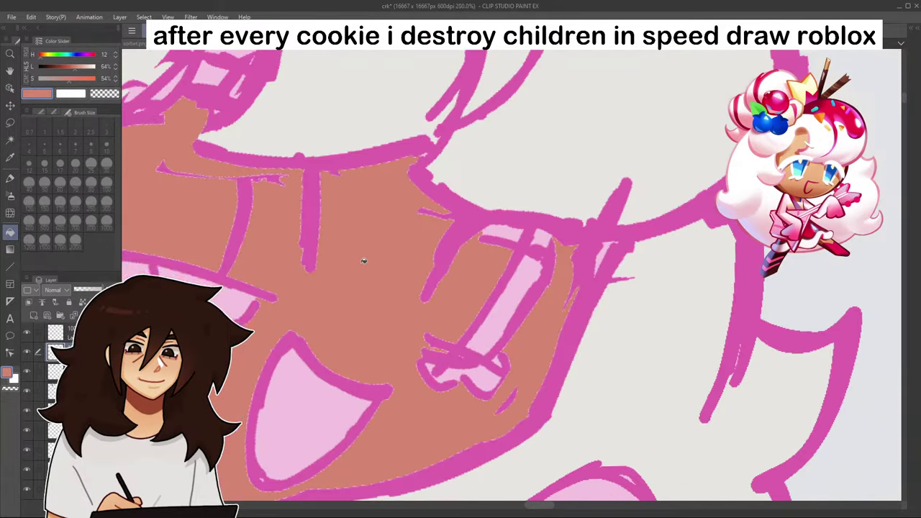
pyautogui.scroll(-2, 363, 263)
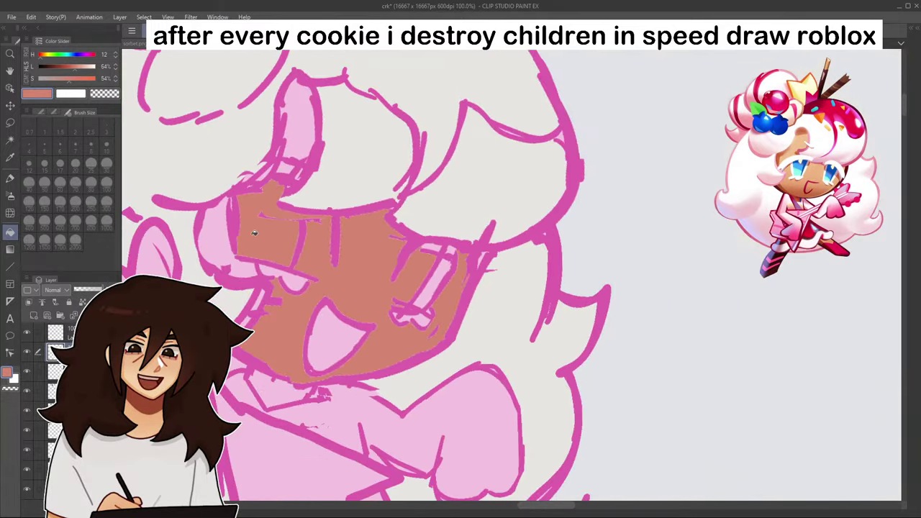
pyautogui.click(10, 178)
pyautogui.moveTo(206, 252)
pyautogui.mouseDown()
pyautogui.moveTo(217, 209)
pyautogui.moveTo(238, 268)
pyautogui.moveTo(226, 201)
pyautogui.mouseUp()
pyautogui.moveTo(226, 266)
pyautogui.mouseDown()
pyautogui.moveTo(297, 287)
pyautogui.moveTo(303, 279)
pyautogui.mouseUp()
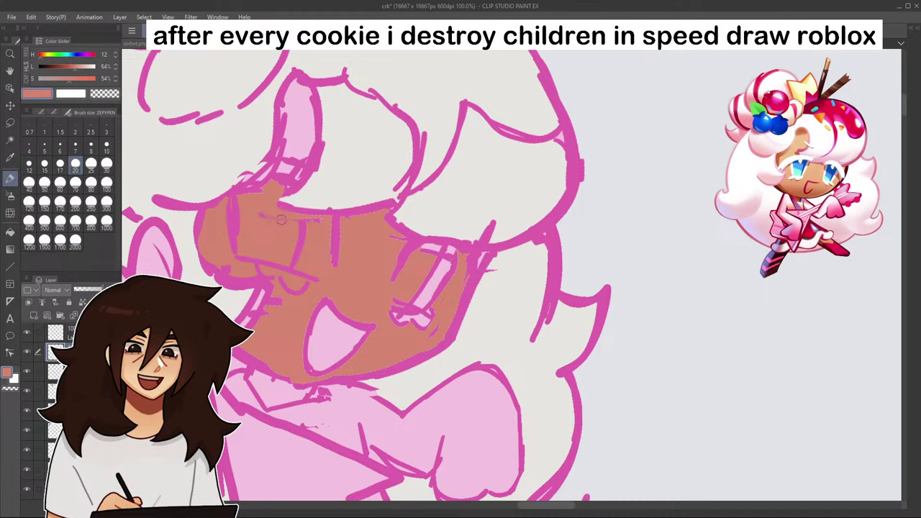
# - Paint the narrow forehead gap, the right eye area, the mouth and the chin edge in the skin colour
pyautogui.moveTo(281, 219)
pyautogui.mouseDown()
pyautogui.moveTo(304, 122)
pyautogui.moveTo(285, 147)
pyautogui.moveTo(295, 85)
pyautogui.moveTo(307, 126)
pyautogui.moveTo(304, 152)
pyautogui.moveTo(289, 170)
pyautogui.moveTo(298, 170)
pyautogui.moveTo(306, 139)
pyautogui.moveTo(296, 95)
pyautogui.mouseUp()
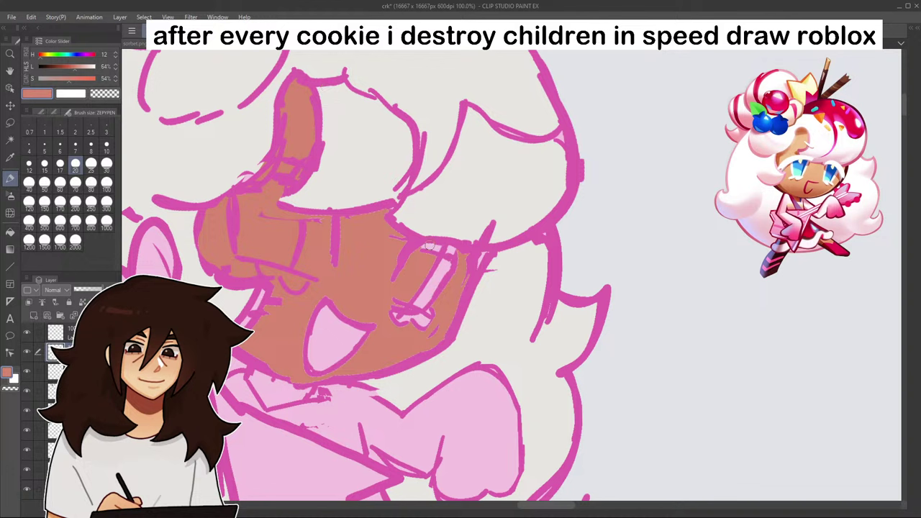
pyautogui.moveTo(434, 259)
pyautogui.mouseDown()
pyautogui.moveTo(430, 249)
pyautogui.moveTo(455, 249)
pyautogui.mouseUp()
pyautogui.moveTo(454, 287)
pyautogui.mouseDown()
pyautogui.moveTo(448, 268)
pyautogui.moveTo(483, 257)
pyautogui.moveTo(424, 318)
pyautogui.mouseUp()
pyautogui.moveTo(439, 266); pyautogui.dragTo(393, 324)
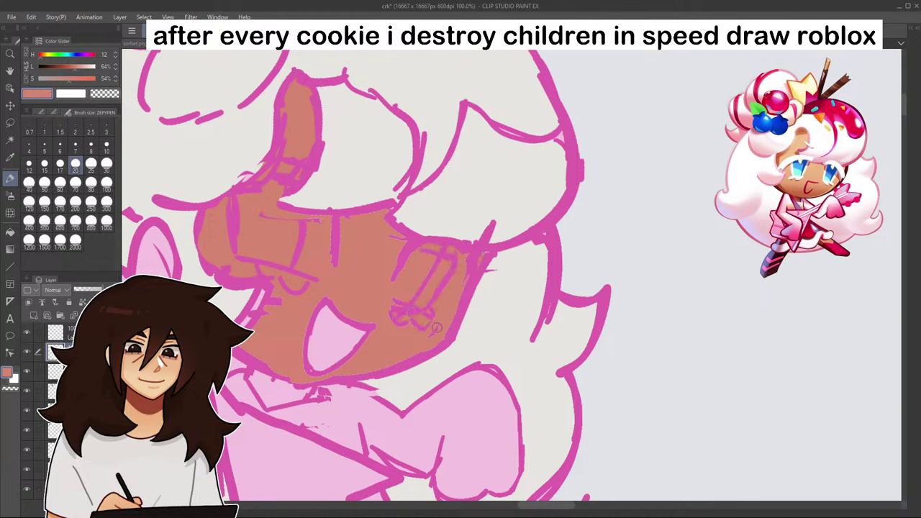
pyautogui.moveTo(291, 383); pyautogui.dragTo(258, 372)
pyautogui.moveTo(324, 294)
pyautogui.mouseDown()
pyautogui.moveTo(316, 360)
pyautogui.moveTo(338, 324)
pyautogui.moveTo(360, 314)
pyautogui.moveTo(357, 358)
pyautogui.mouseUp()
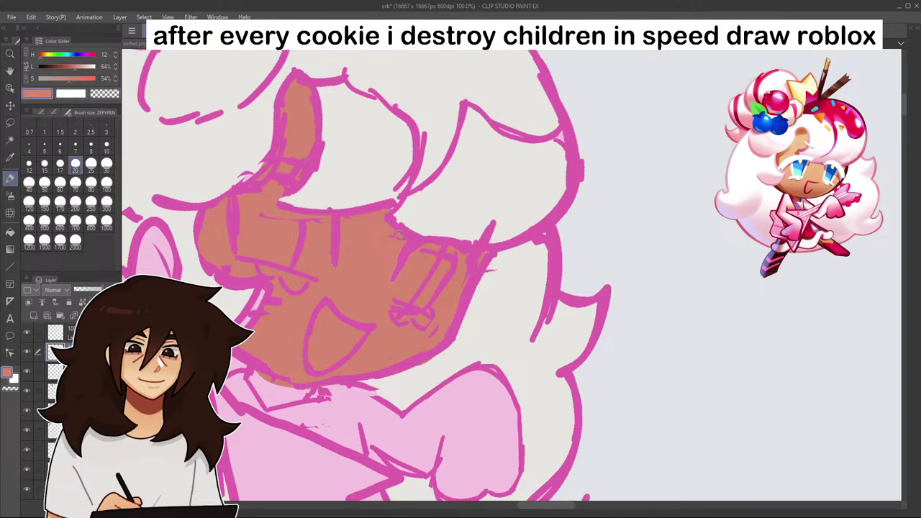
# - Examine the finished cookie characters across the canvas and compare them with the blocked-in colours of the current one
pyautogui.scroll(-2, 494, 230)
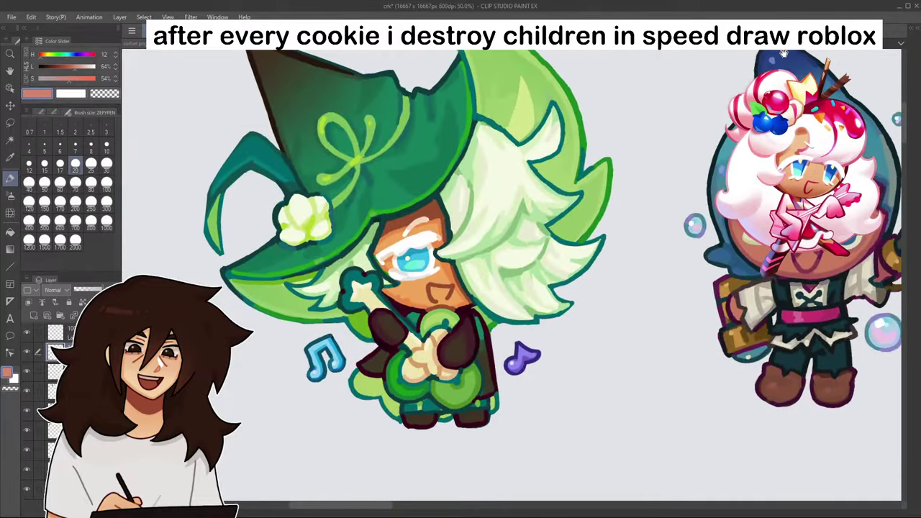
pyautogui.moveTo(784, 52)
pyautogui.mouseDown()
pyautogui.moveTo(770, 26)
pyautogui.moveTo(634, 95)
pyautogui.mouseUp()
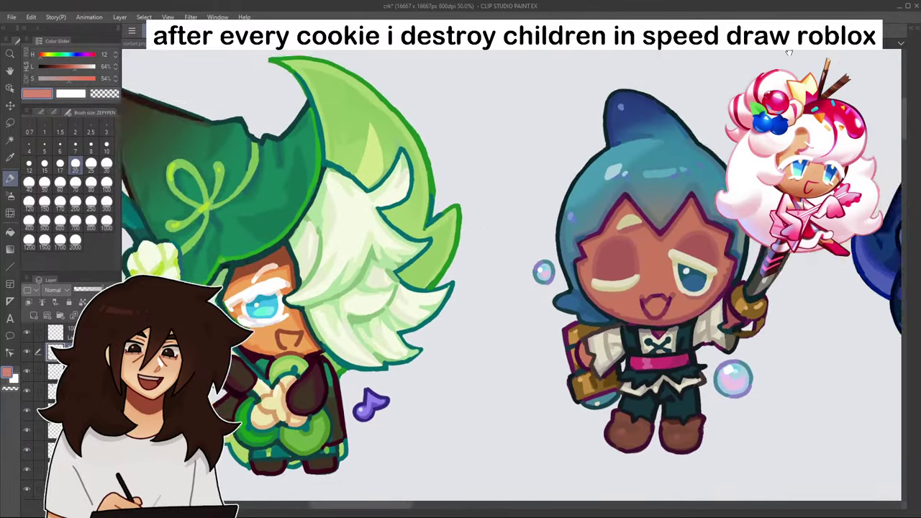
pyautogui.moveTo(813, 86)
pyautogui.mouseDown()
pyautogui.moveTo(194, 119)
pyautogui.moveTo(287, 54)
pyautogui.mouseUp()
pyautogui.moveTo(829, 54); pyautogui.dragTo(627, 45)
pyautogui.moveTo(342, 321); pyautogui.dragTo(627, 311)
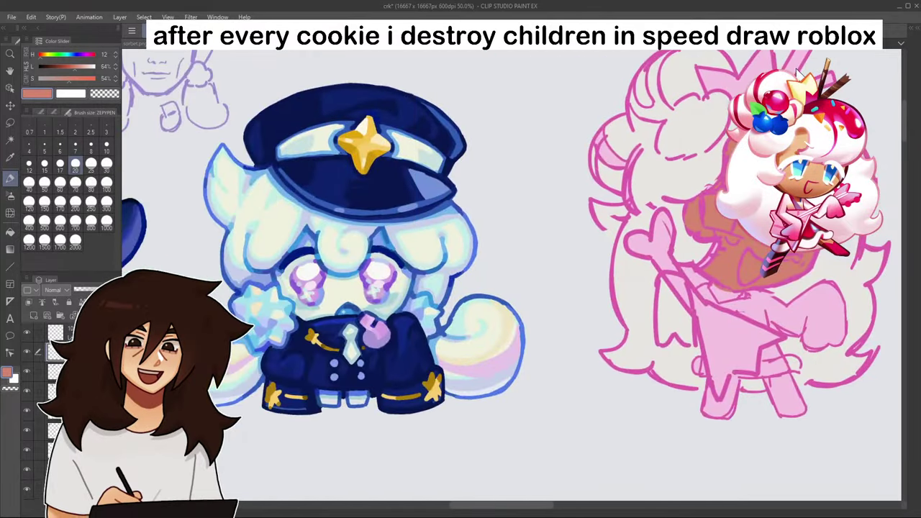
pyautogui.scroll(-5, 626, 314)
pyautogui.scroll(-4, 580, 324)
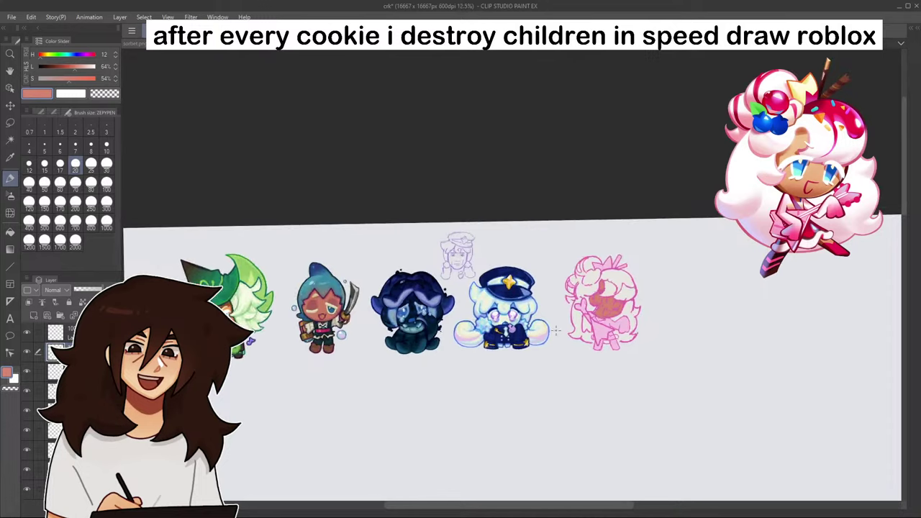
pyautogui.scroll(4, 583, 317)
pyautogui.scroll(5, 576, 274)
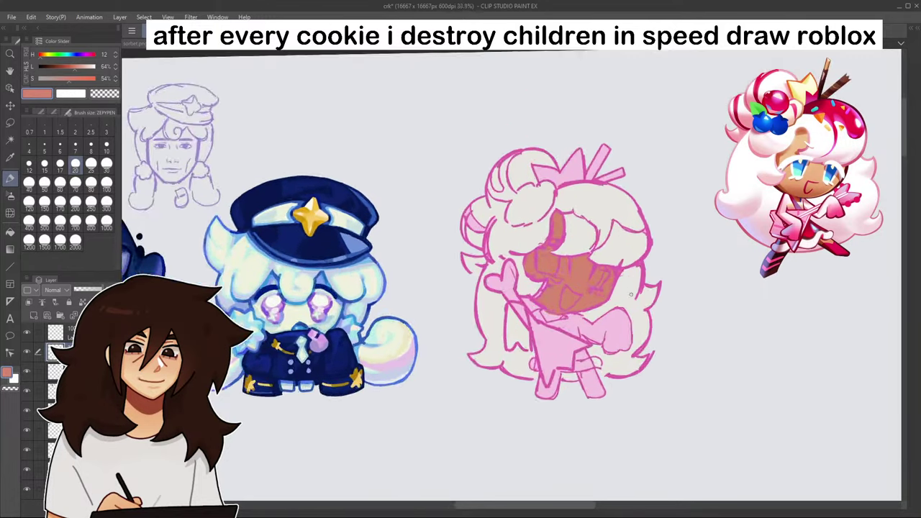
# - Paint the neck in the skin colour and refill the skin with a redder tone at hue 9 and saturation 55
pyautogui.moveTo(515, 318)
pyautogui.mouseDown()
pyautogui.moveTo(526, 327)
pyautogui.moveTo(552, 326)
pyautogui.mouseUp()
pyautogui.keyDown('alt'); pyautogui.click(431, 303); pyautogui.keyUp('alt')
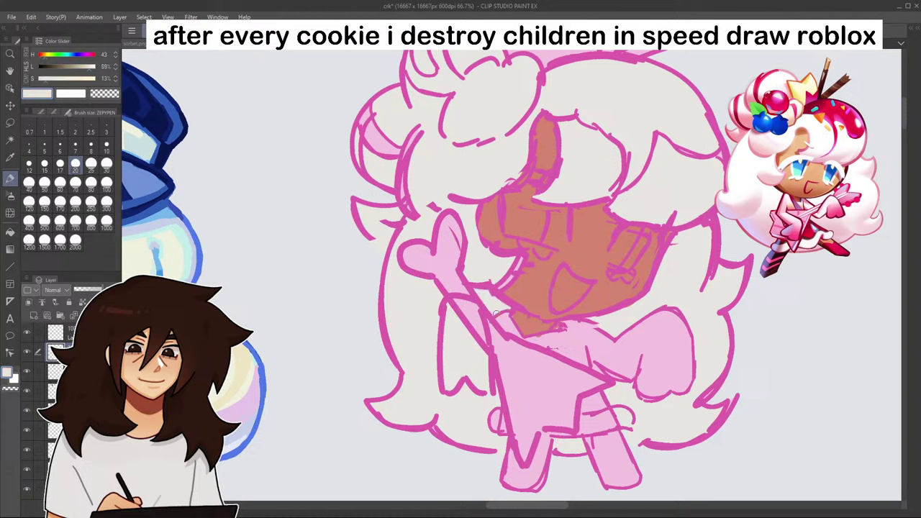
pyautogui.keyDown('alt'); pyautogui.click(540, 285); pyautogui.keyUp('alt')
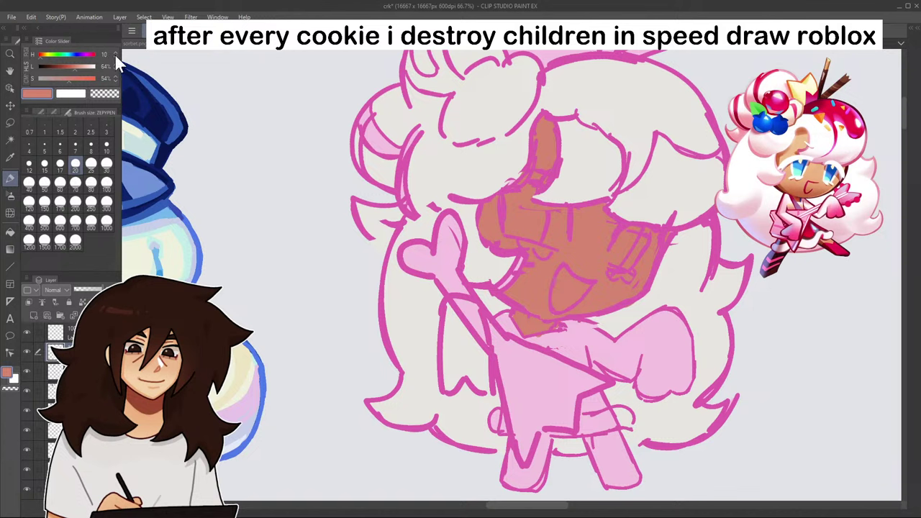
pyautogui.click(115, 55)
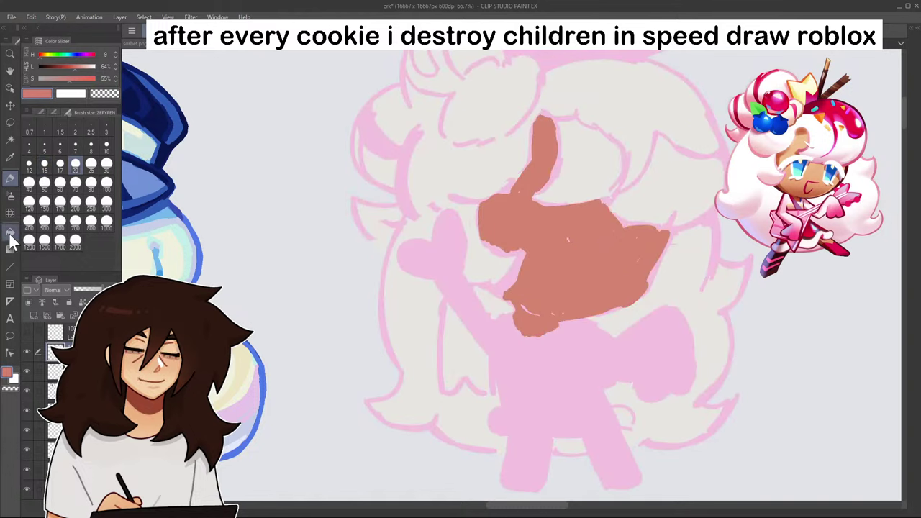
pyautogui.click(11, 232)
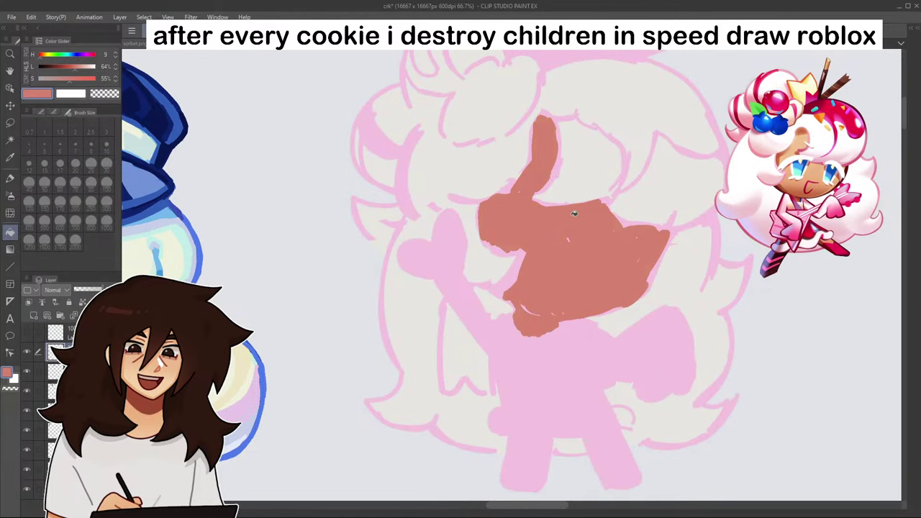
pyautogui.click(27, 332)
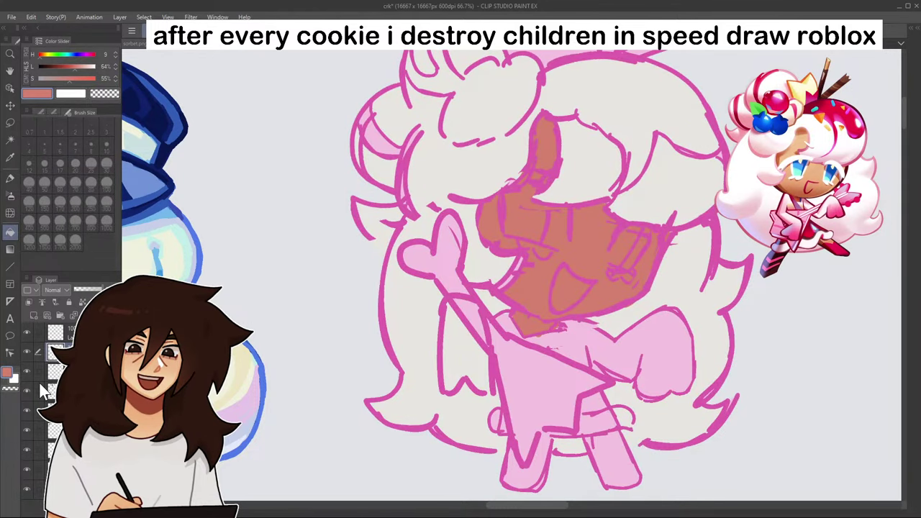
# - Try recolouring the sketch lines purple at hue 306, luminosity 45 and saturation 55
pyautogui.click(75, 66)
pyautogui.click(66, 333)
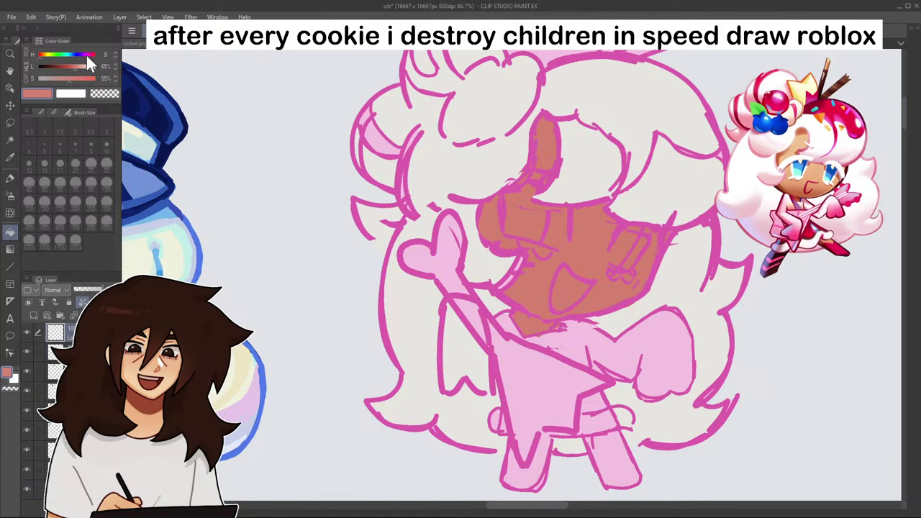
pyautogui.click(86, 56)
pyautogui.click(85, 66)
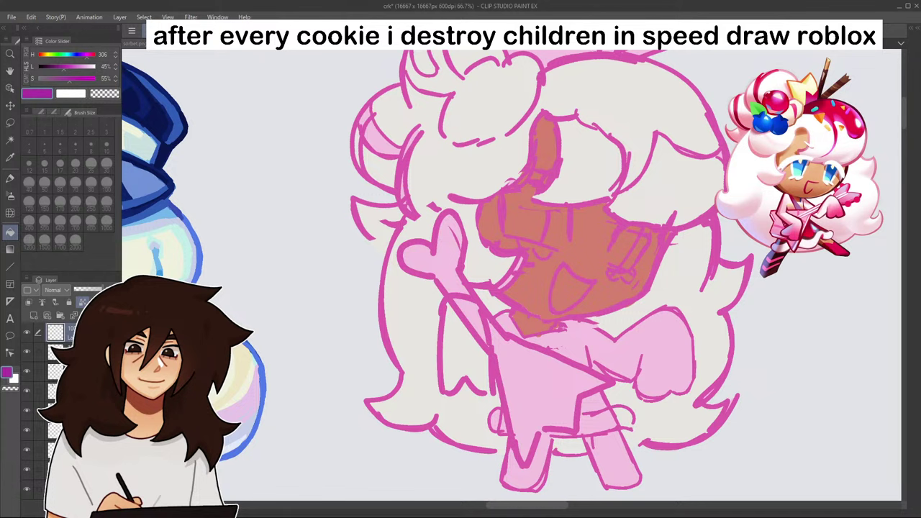
pyautogui.hotkey('alt', 'Delete')
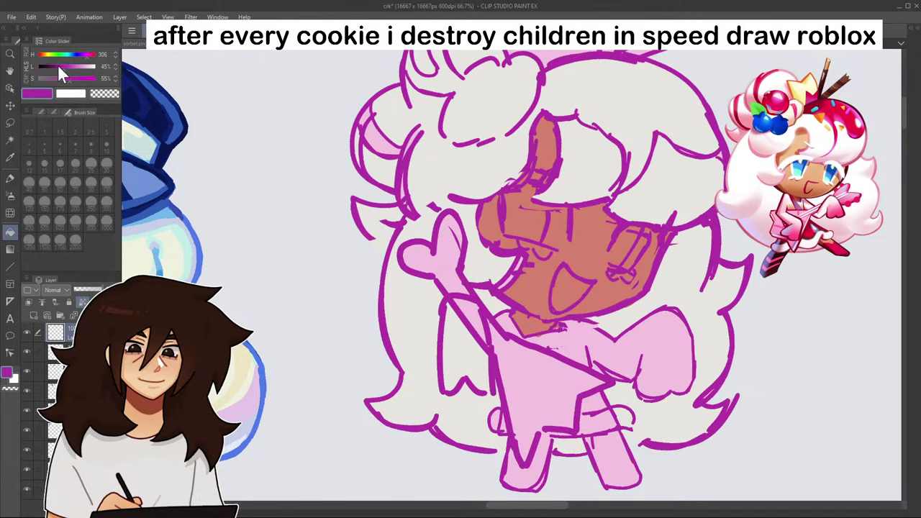
# - Try the sketch lines in dark red at hue 351, luminosity 29 and saturation 68, and undo both line recolourings
pyautogui.click(62, 67)
pyautogui.click(92, 55)
pyautogui.click(671, 241)
pyautogui.scroll(-4, 674, 244)
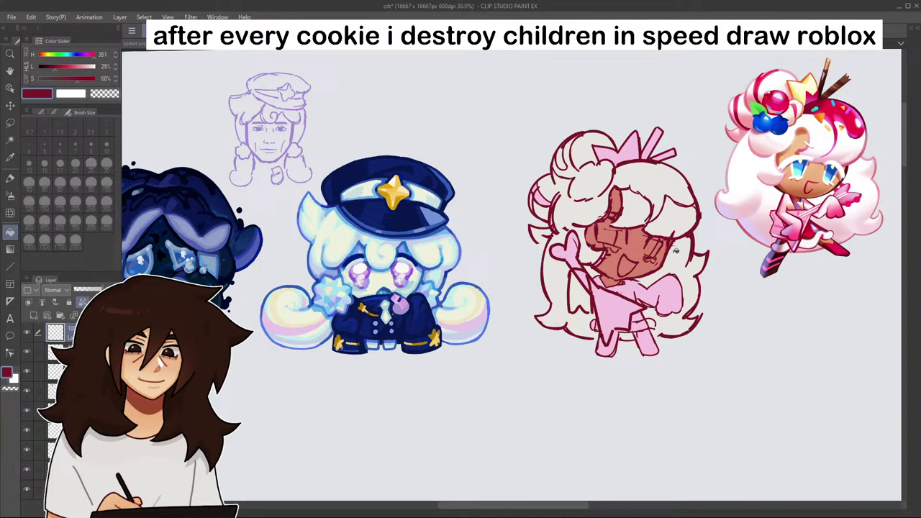
pyautogui.hotkey('ctrl', 'z')
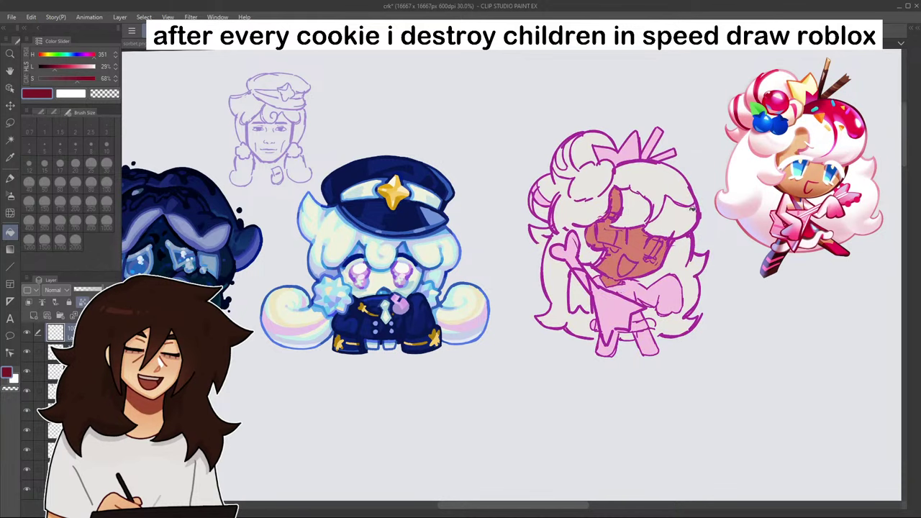
pyautogui.scroll(3, 693, 222)
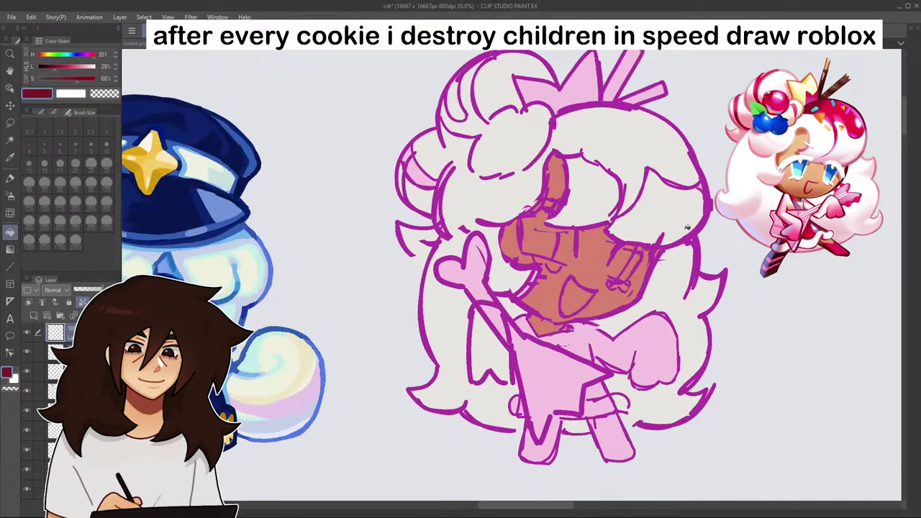
pyautogui.hotkey('ctrl', 'z')
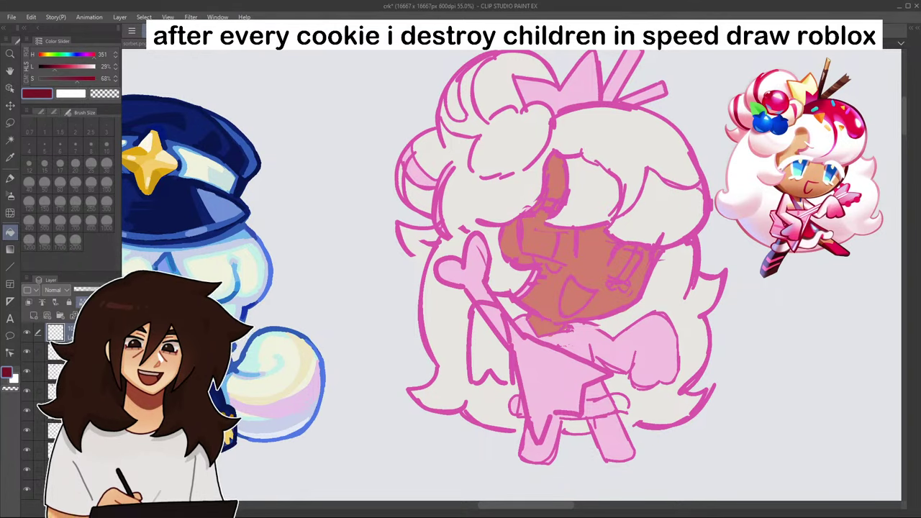
# - Try an off-white stroke across the base of the forehead gap, undo it and return to the flat colour layer
pyautogui.scroll(3, 583, 201)
pyautogui.keyDown('alt'); pyautogui.click(586, 202); pyautogui.keyUp('alt')
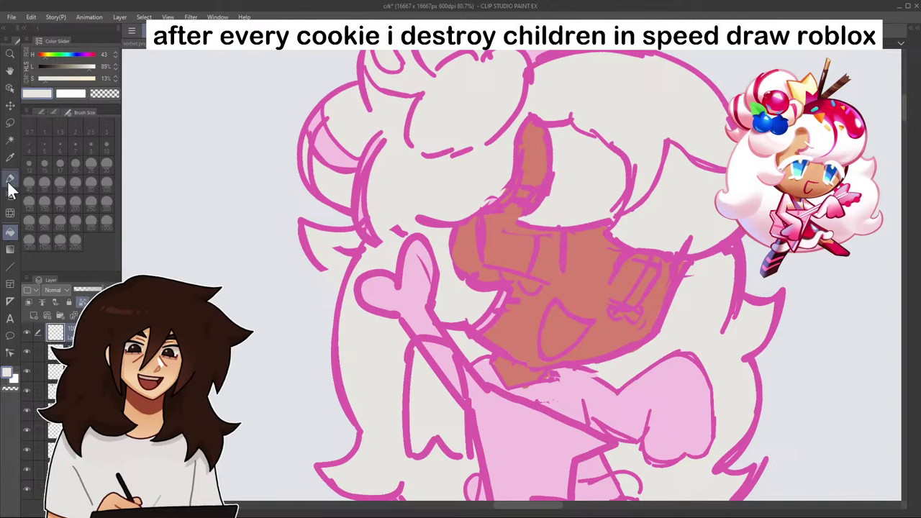
pyautogui.click(10, 178)
pyautogui.moveTo(515, 195); pyautogui.dragTo(541, 198)
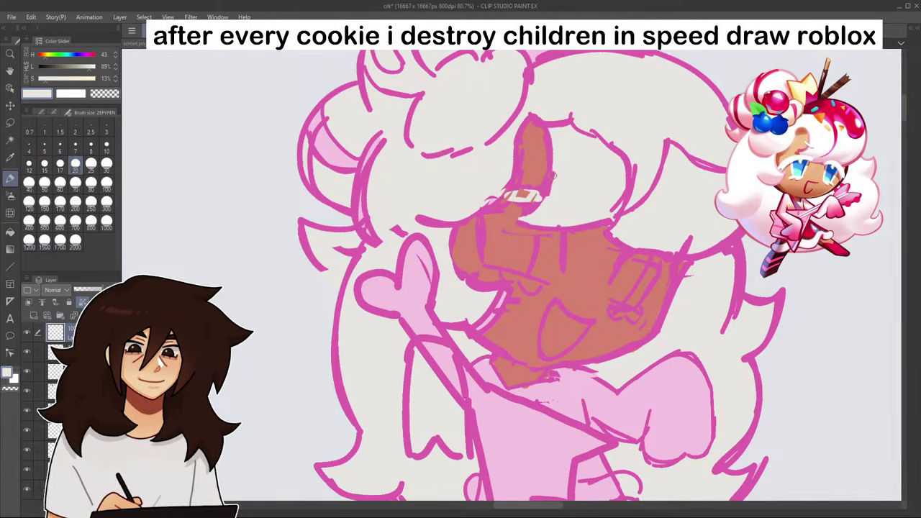
pyautogui.hotkey('ctrl', 'z')
pyautogui.click(80, 352)
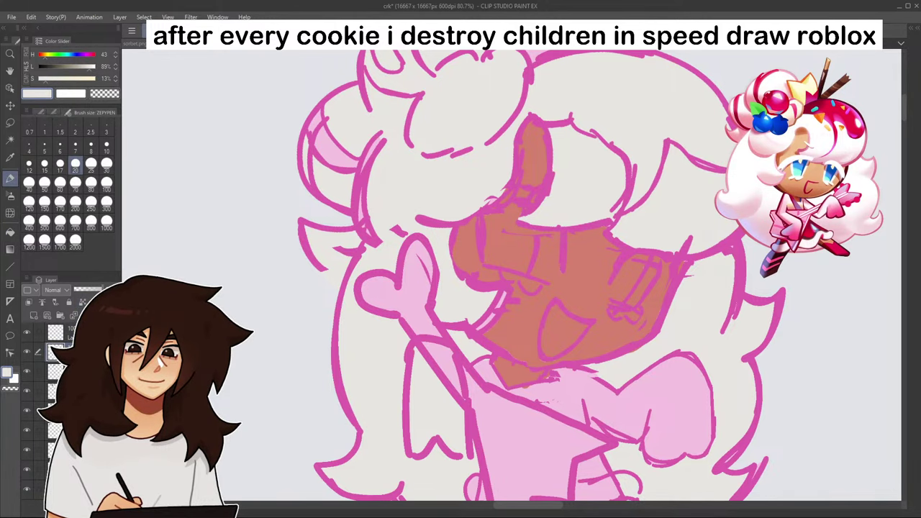
pyautogui.scroll(-3, 583, 275)
pyautogui.scroll(2, 641, 273)
pyautogui.scroll(2, 359, 241)
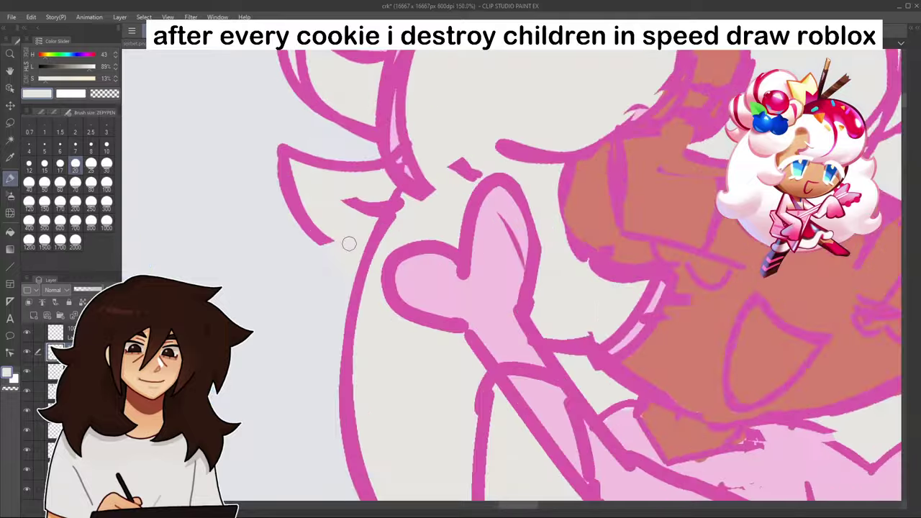
pyautogui.scroll(2, 349, 244)
pyautogui.scroll(-6, 134, 251)
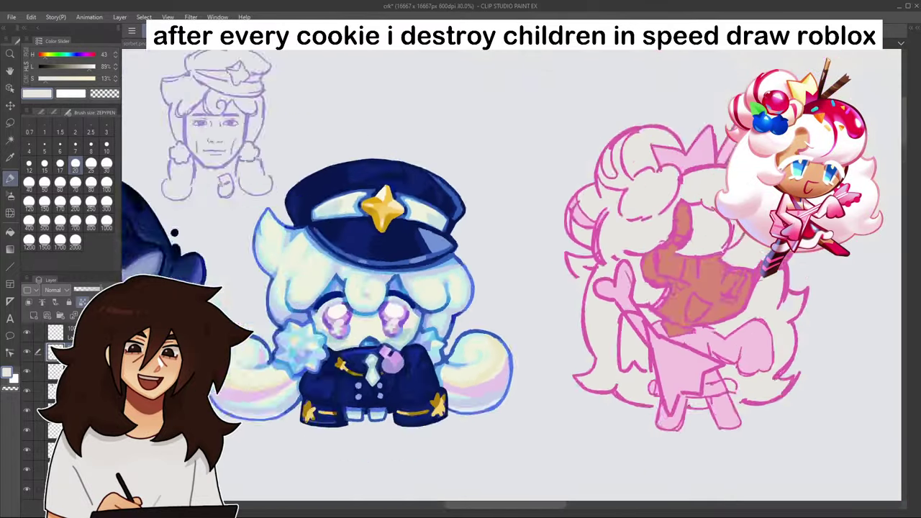
pyautogui.scroll(-1, 728, 229)
pyautogui.moveTo(728, 229); pyautogui.dragTo(540, 193)
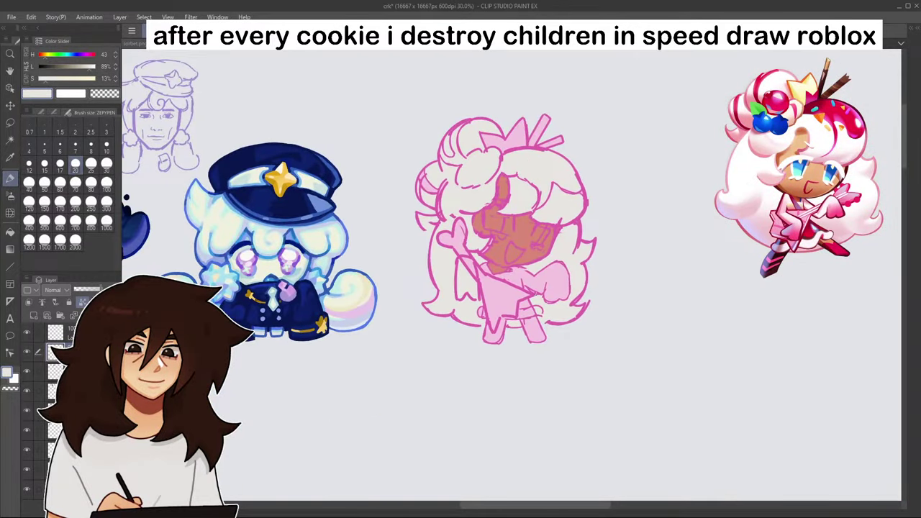
# - Sample the hair's off-white and fill the upper clothing and its large puffy sleeve with it
pyautogui.scroll(4, 509, 297)
pyautogui.keyDown('alt'); pyautogui.click(501, 296); pyautogui.keyUp('alt')
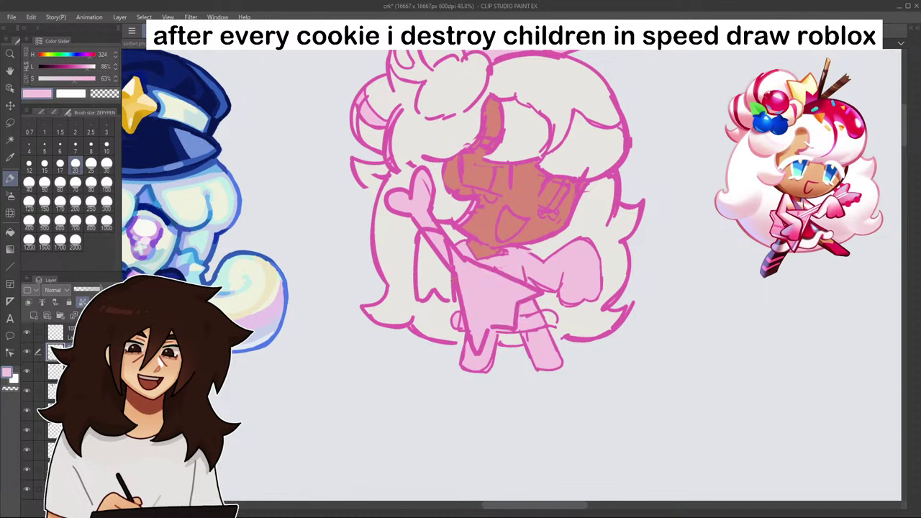
pyautogui.keyDown('alt'); pyautogui.click(411, 274); pyautogui.keyUp('alt')
pyautogui.click(11, 232)
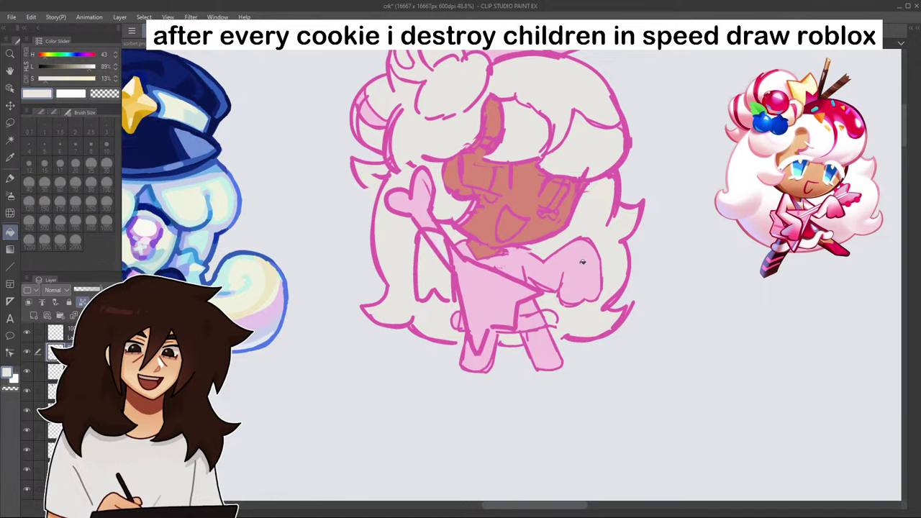
pyautogui.click(582, 262)
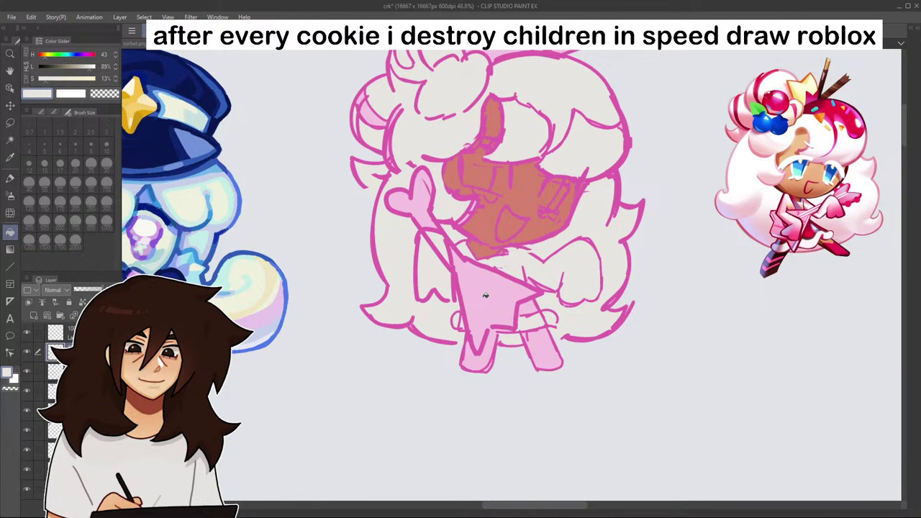
# - Sample the light pink, darken it to luminosity 78 and fill the instrument's heart-shaped head and star-shaped body
pyautogui.keyDown('alt'); pyautogui.click(423, 191); pyautogui.keyUp('alt')
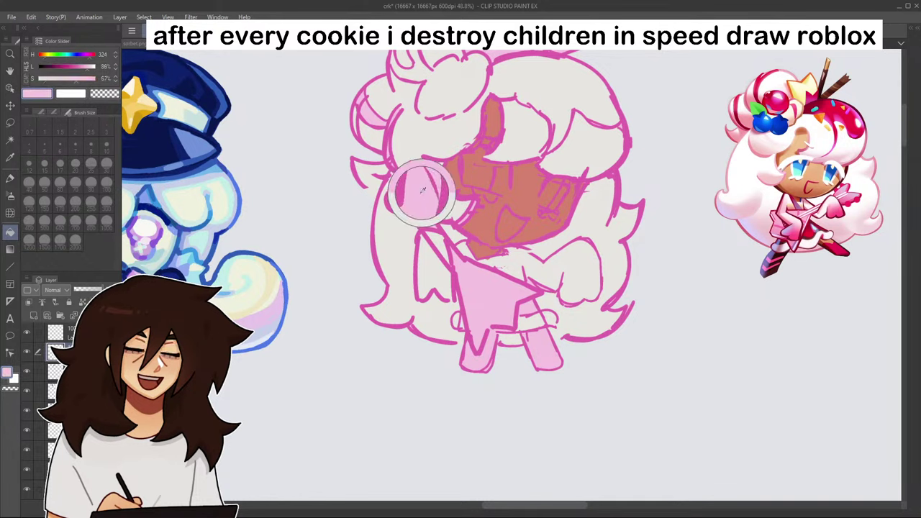
pyautogui.moveTo(422, 191)
pyautogui.mouseDown()
pyautogui.moveTo(414, 189)
pyautogui.moveTo(422, 199)
pyautogui.mouseUp()
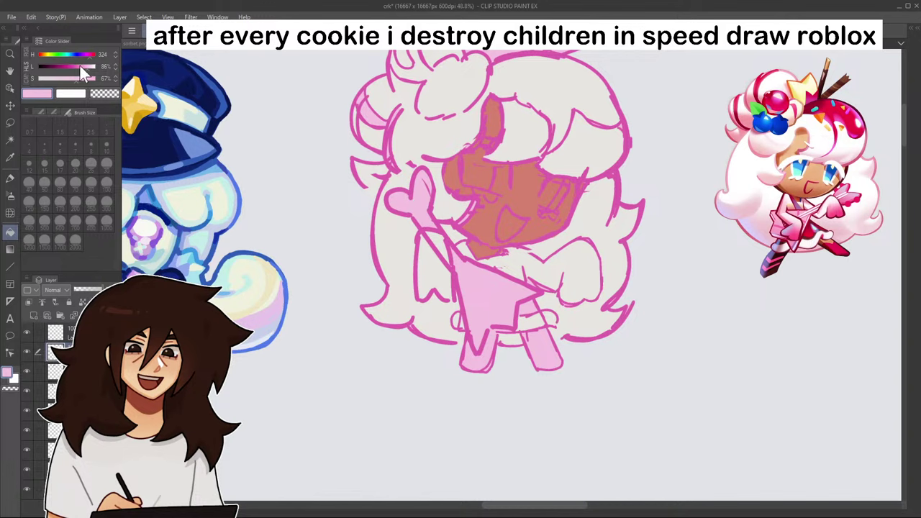
pyautogui.moveTo(80, 66); pyautogui.dragTo(84, 66)
pyautogui.click(422, 203)
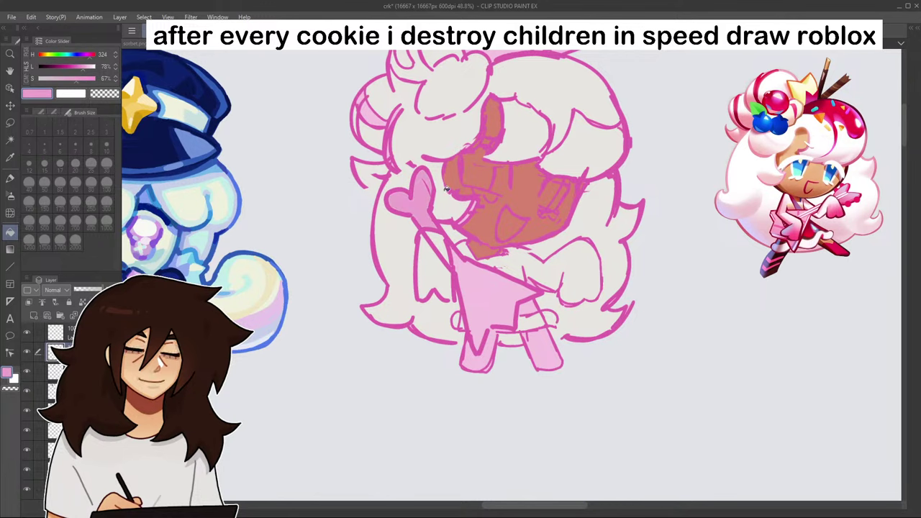
pyautogui.click(493, 294)
pyautogui.scroll(-4, 533, 282)
pyautogui.scroll(8, 543, 276)
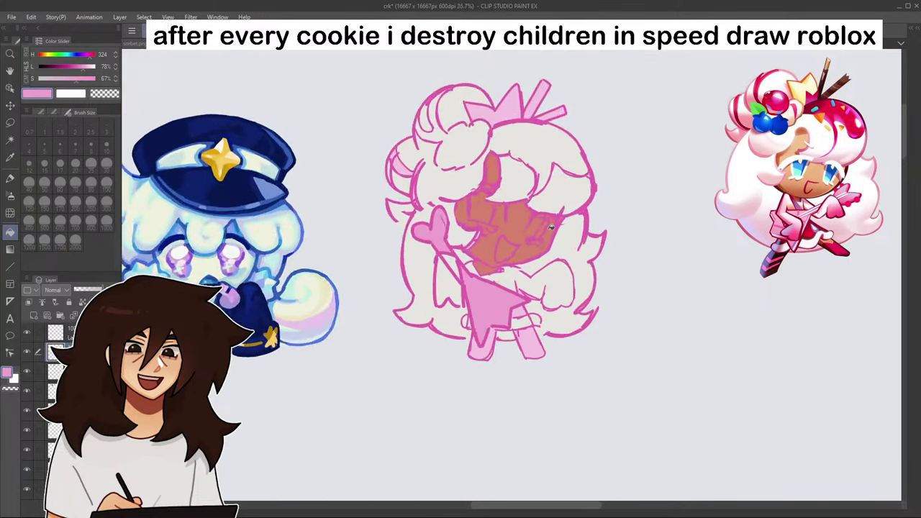
pyautogui.scroll(-5, 544, 233)
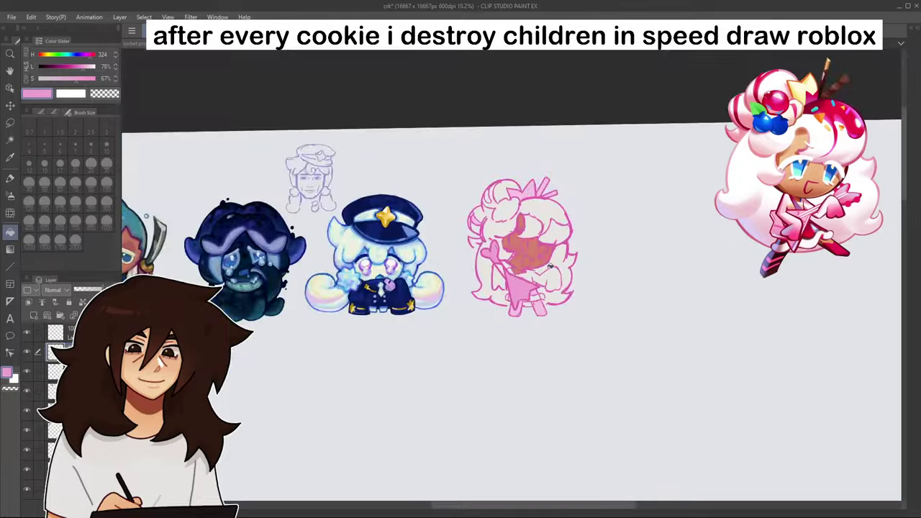
pyautogui.scroll(3, 546, 233)
pyautogui.scroll(2, 548, 233)
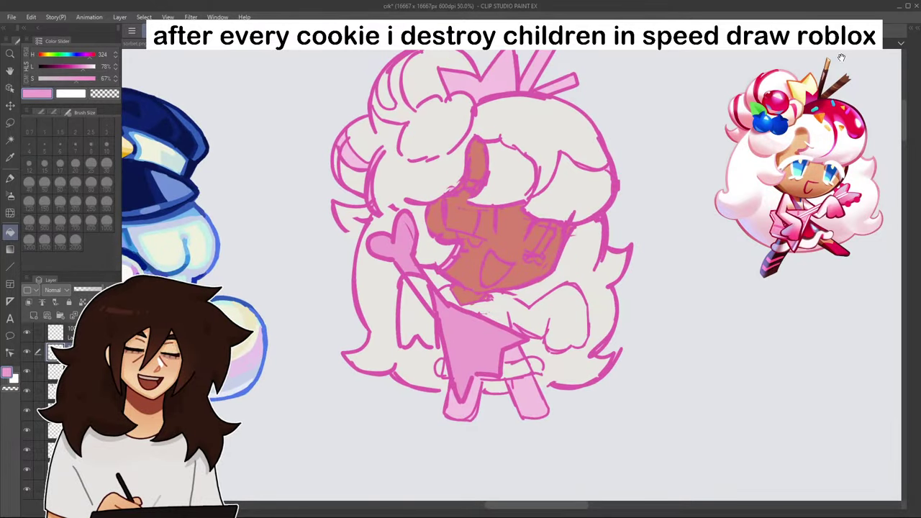
# - Fill the curved stripe on the upper hair bun with the pink used on the instrument
pyautogui.moveTo(504, 238)
pyautogui.mouseDown()
pyautogui.moveTo(720, 367)
pyautogui.moveTo(542, 321)
pyautogui.mouseUp()
pyautogui.click(10, 178)
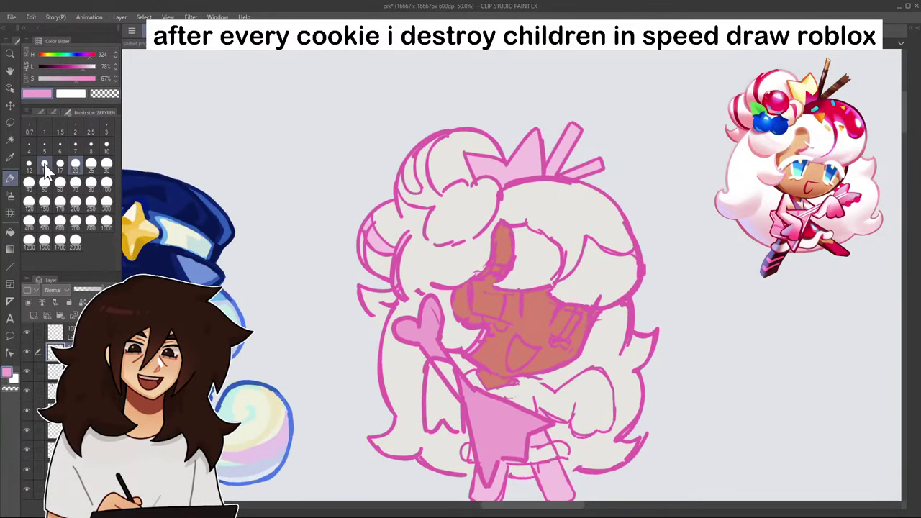
pyautogui.press('g')
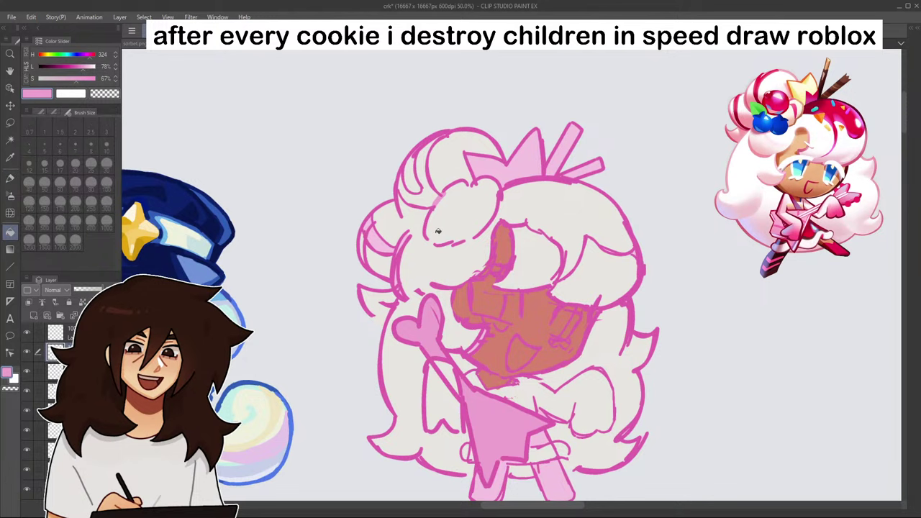
pyautogui.scroll(-5, 441, 192)
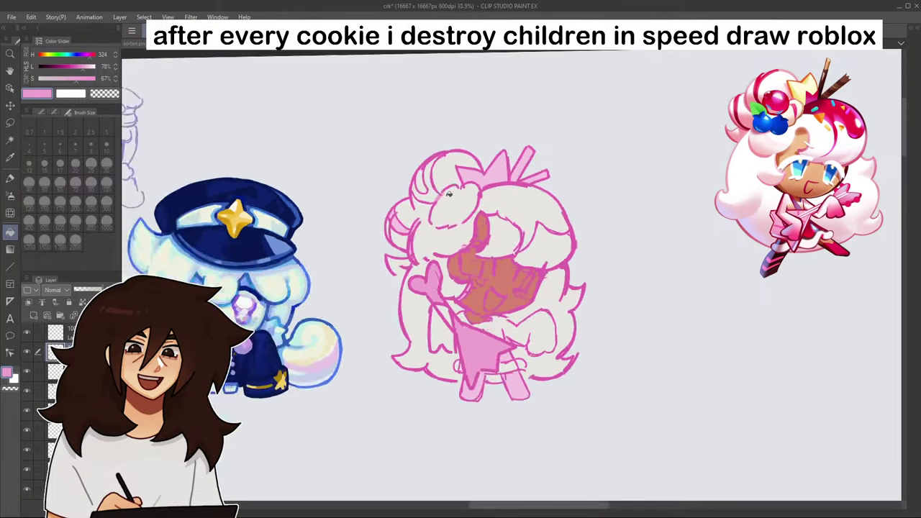
pyautogui.scroll(6, 446, 190)
pyautogui.scroll(-5, 447, 189)
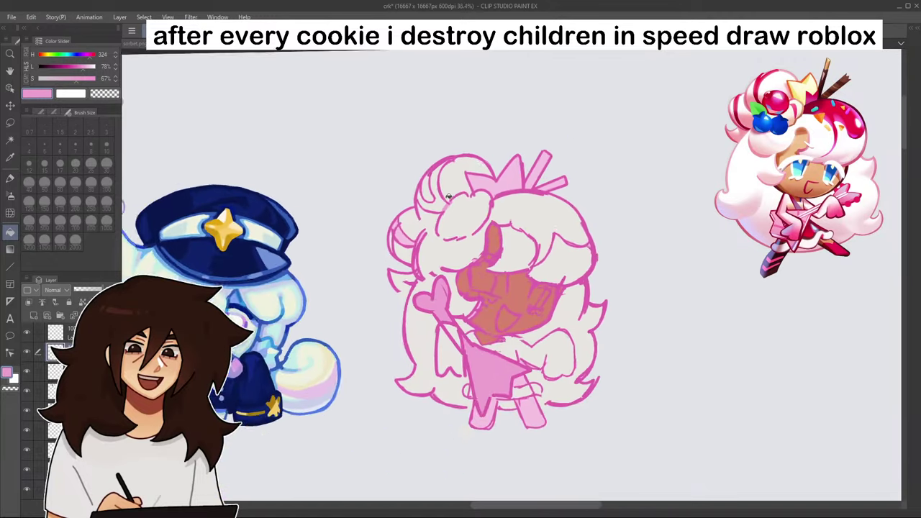
pyautogui.scroll(6, 435, 208)
pyautogui.scroll(-5, 435, 207)
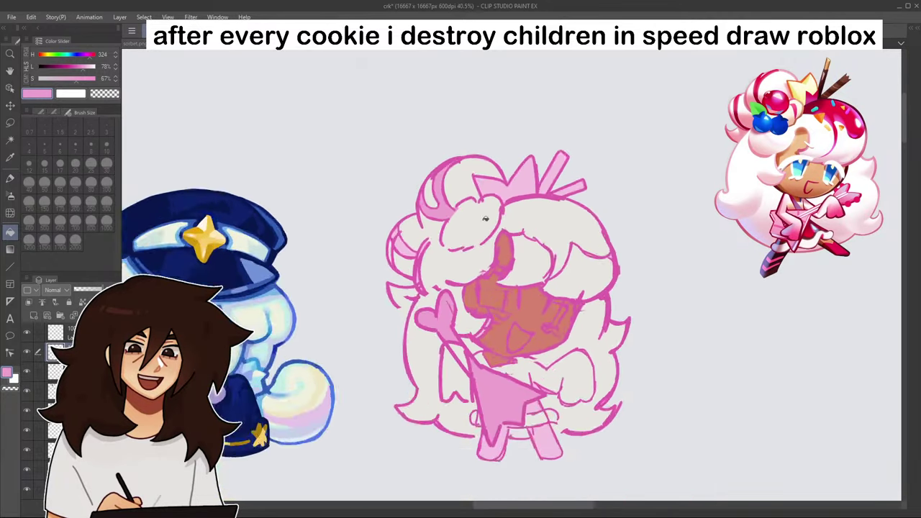
pyautogui.scroll(6, 145, 144)
# - Try a deeper pink at luminosity 64 and saturation 71 on the stripes of both hair buns
pyautogui.moveTo(63, 66); pyautogui.dragTo(74, 67)
pyautogui.click(385, 191)
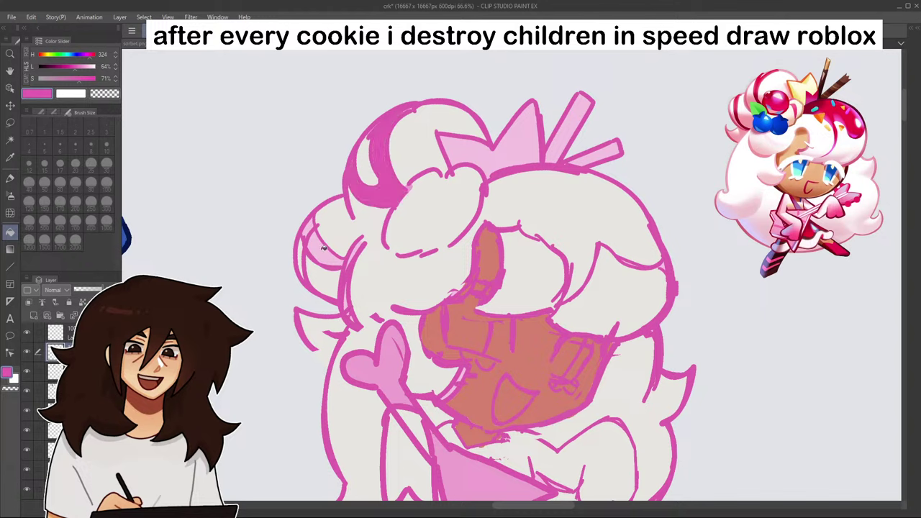
pyautogui.click(324, 248)
pyautogui.click(311, 225)
pyautogui.scroll(-5, 364, 216)
pyautogui.scroll(5, 404, 190)
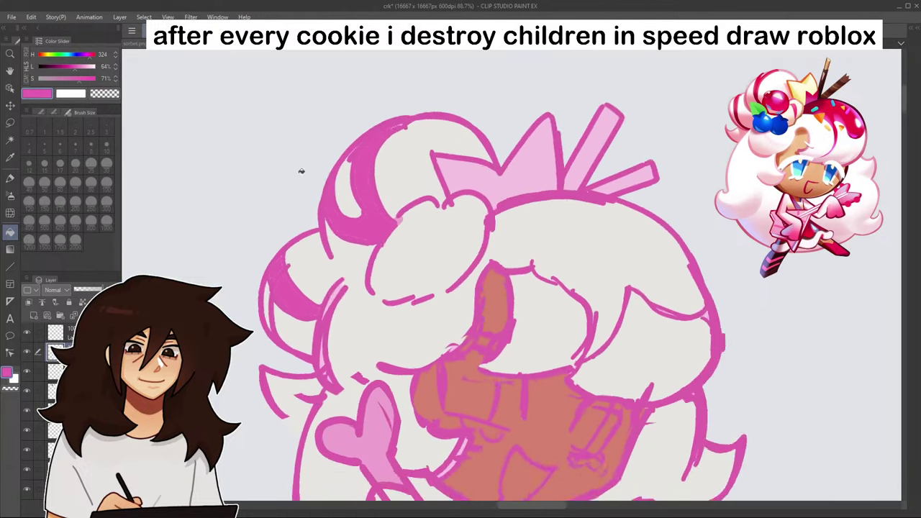
# - Lighten the pink to luminosity 71 and saturation 73 and refill the stripes of both hair buns
pyautogui.click(80, 68)
pyautogui.click(388, 227)
pyautogui.scroll(-3, 378, 248)
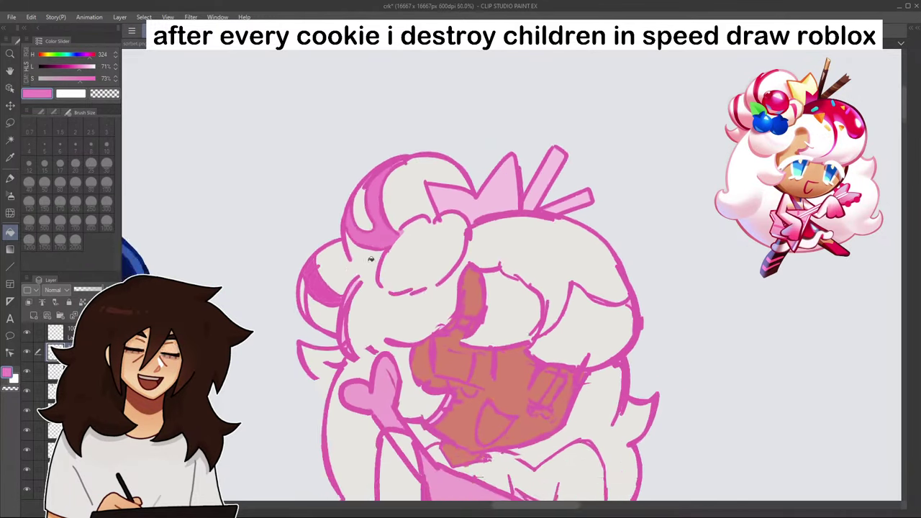
pyautogui.click(329, 286)
pyautogui.scroll(-2, 333, 279)
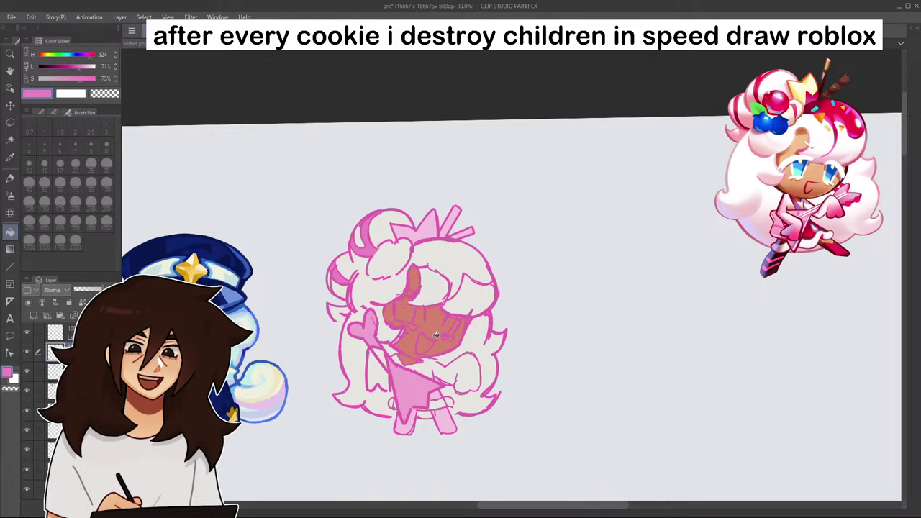
pyautogui.scroll(3, 408, 295)
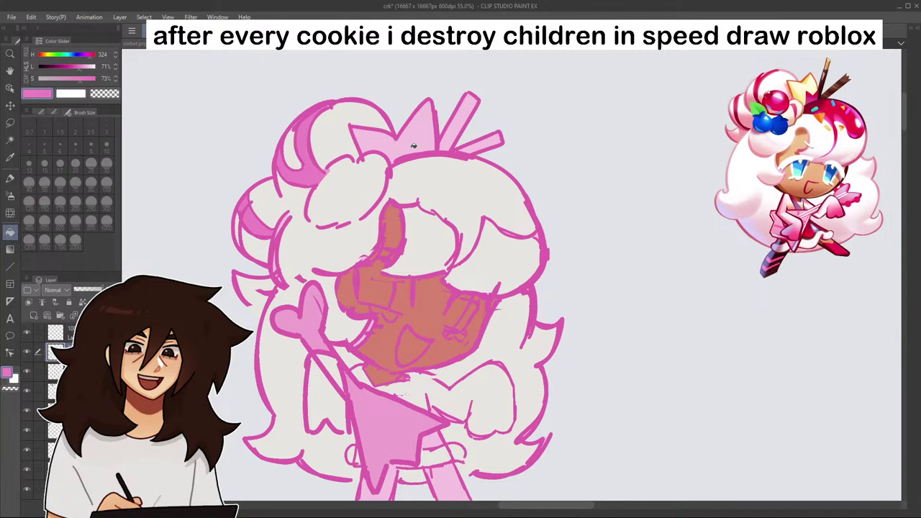
# - Set a deep pink at hue 336, luminosity 62 and saturation 73 and fill the icing on top of the hair
pyautogui.click(11, 177)
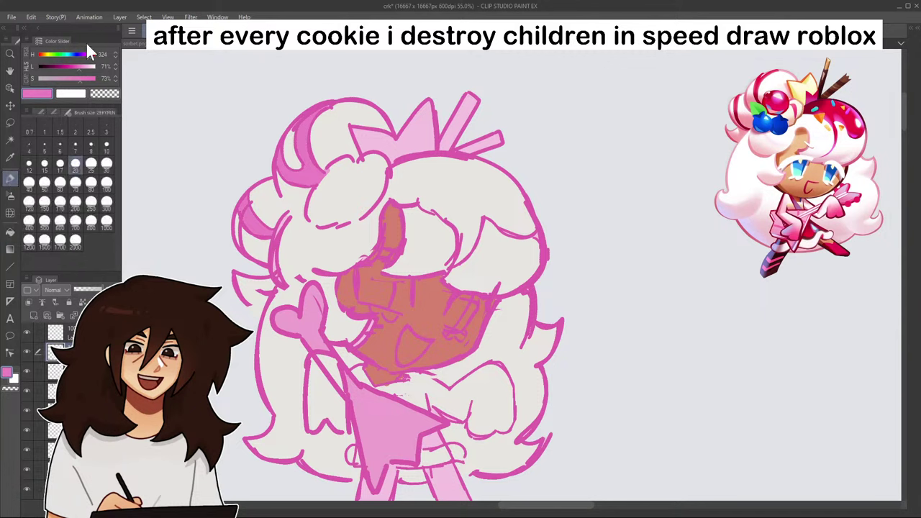
pyautogui.moveTo(91, 65); pyautogui.dragTo(75, 68)
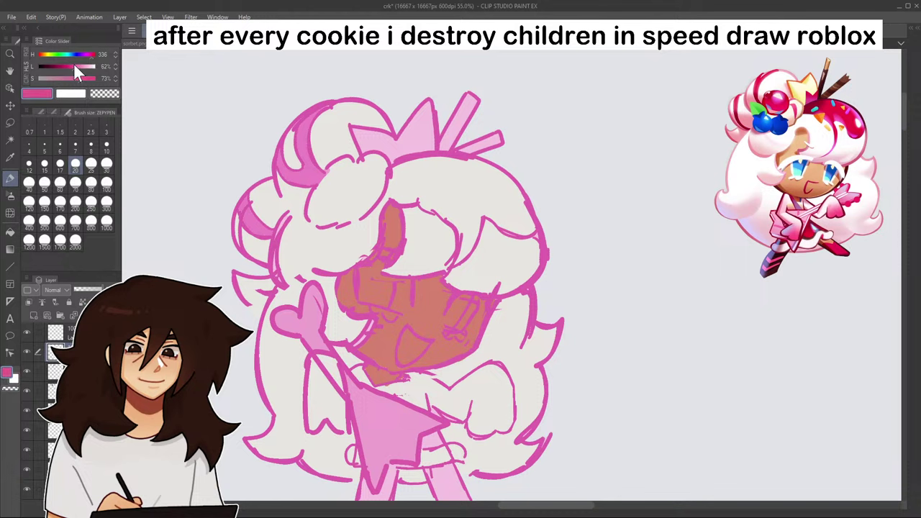
pyautogui.click(10, 232)
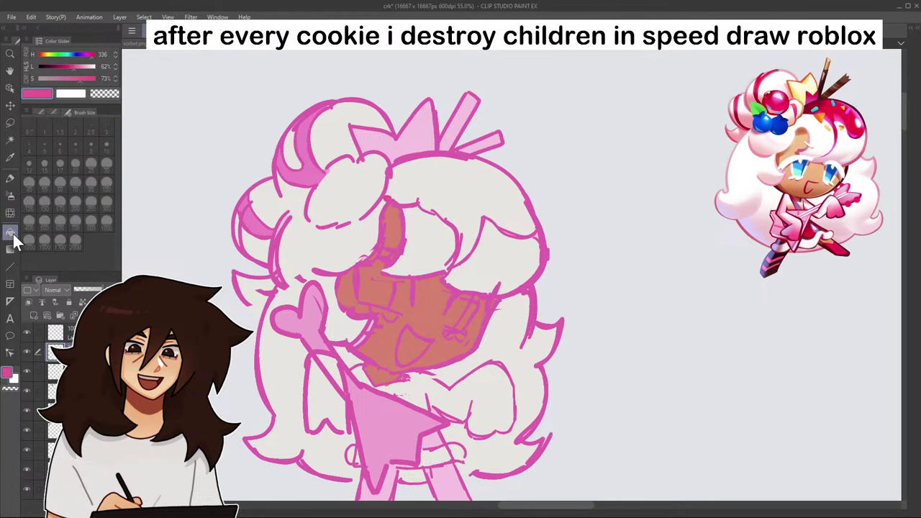
pyautogui.click(430, 185)
pyautogui.scroll(-3, 515, 277)
pyautogui.scroll(4, 517, 282)
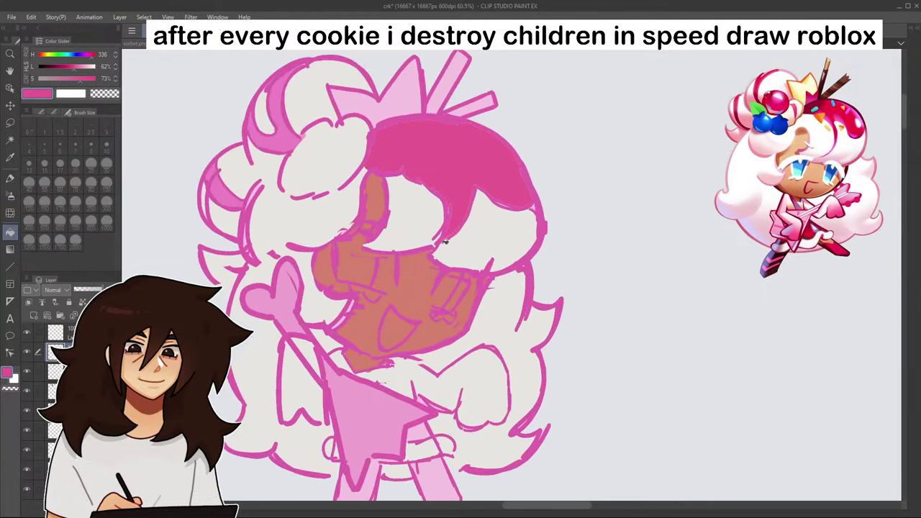
# - Paint over the unfilled gaps along the icing's lower edge and drip with the size 20 pen
pyautogui.click(12, 177)
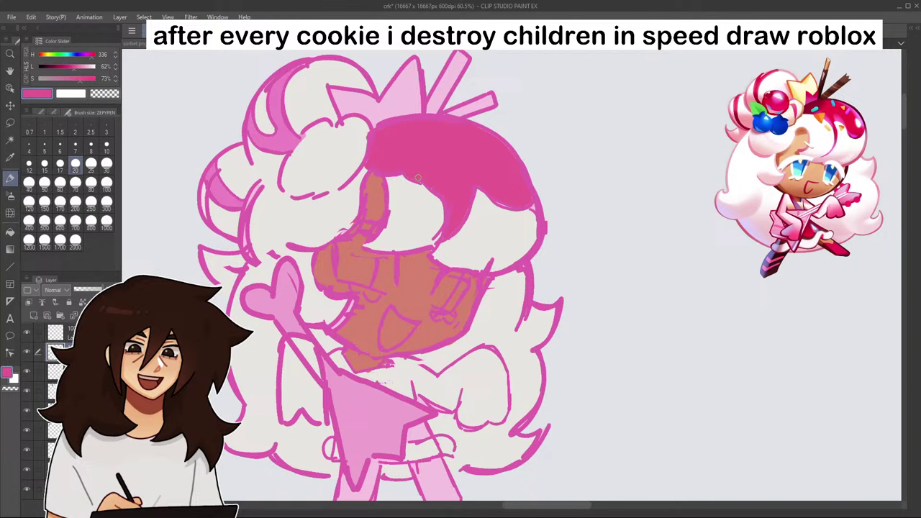
pyautogui.scroll(-1, 523, 185)
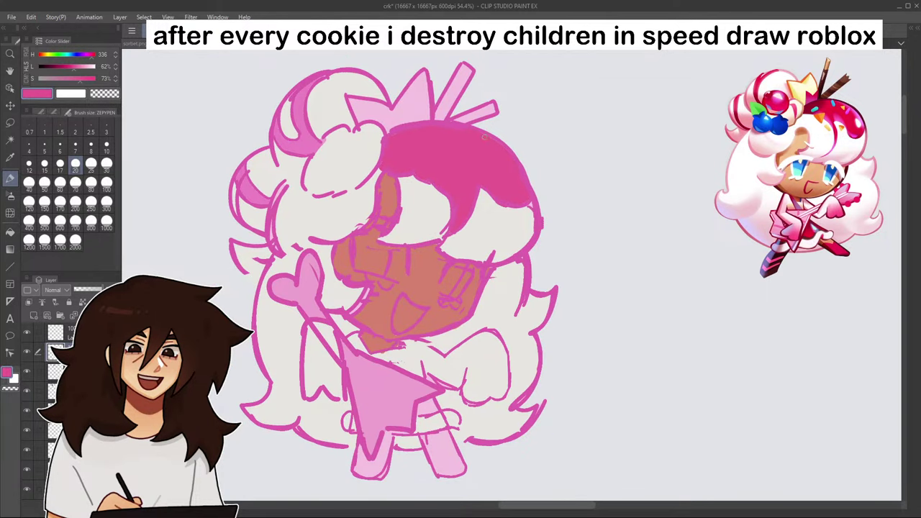
pyautogui.scroll(-6, 520, 180)
pyautogui.scroll(15, 522, 208)
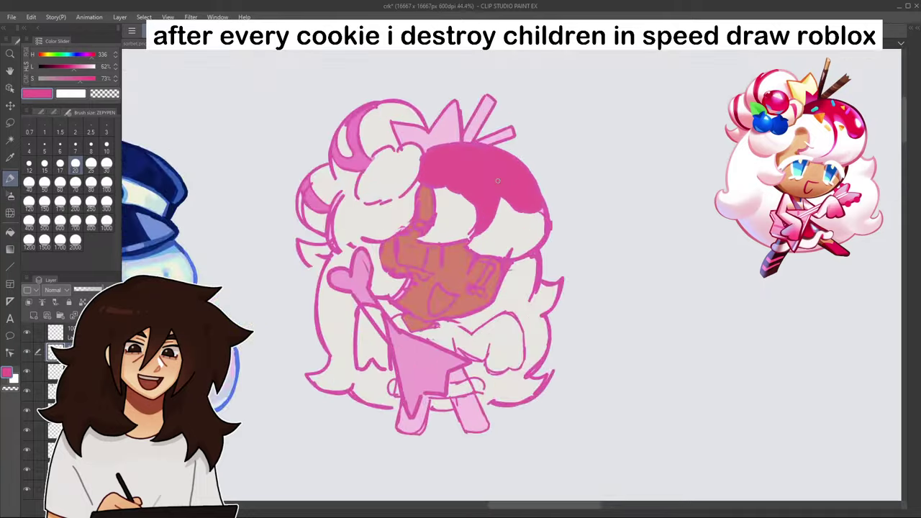
pyautogui.moveTo(472, 220); pyautogui.dragTo(458, 216)
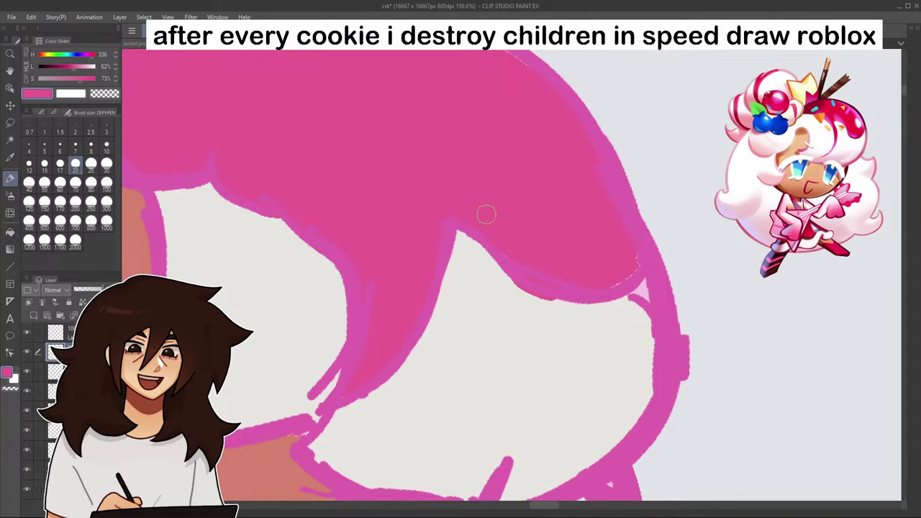
pyautogui.scroll(-6, 619, 267)
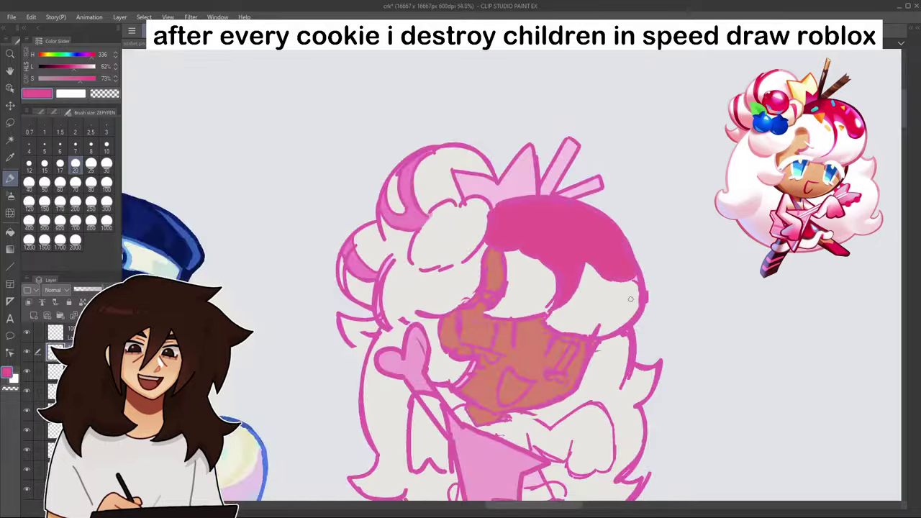
pyautogui.scroll(-3, 635, 312)
pyautogui.scroll(4, 663, 351)
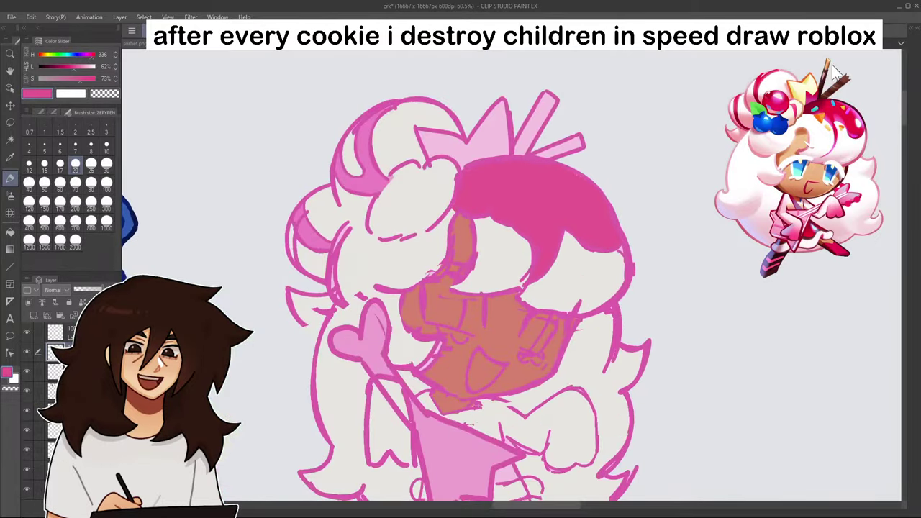
# - Sample the skin tone and the hair's off-white for touching up the flat colours around the face
pyautogui.moveTo(714, 297); pyautogui.dragTo(684, 265)
pyautogui.scroll(-4, 574, 238)
pyautogui.scroll(3, 572, 240)
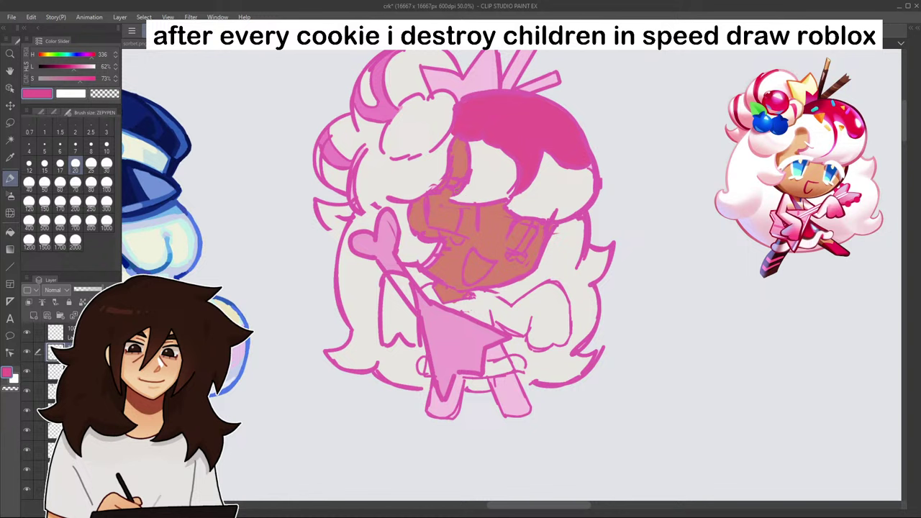
pyautogui.moveTo(833, 57)
pyautogui.mouseDown()
pyautogui.moveTo(914, 51)
pyautogui.moveTo(832, 53)
pyautogui.mouseUp()
pyautogui.keyDown('alt'); pyautogui.click(498, 264); pyautogui.keyUp('alt')
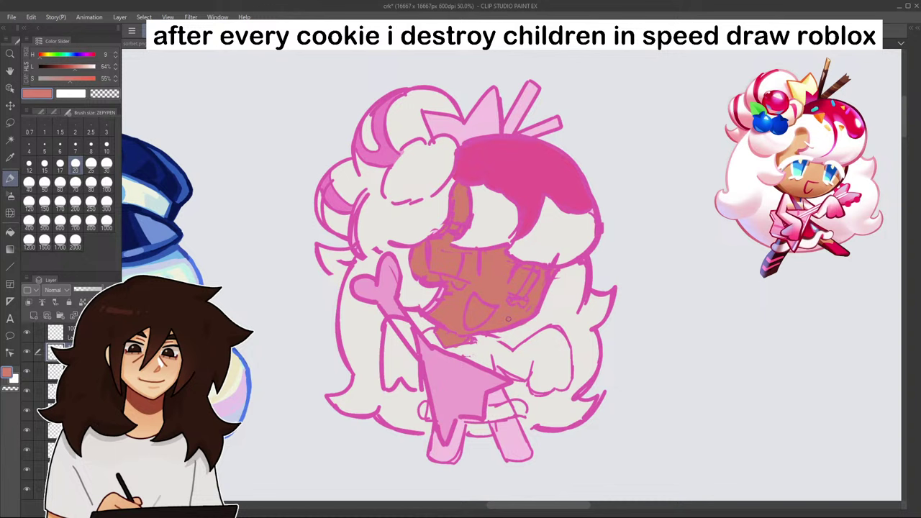
pyautogui.scroll(-1, 515, 340)
pyautogui.scroll(1, 523, 366)
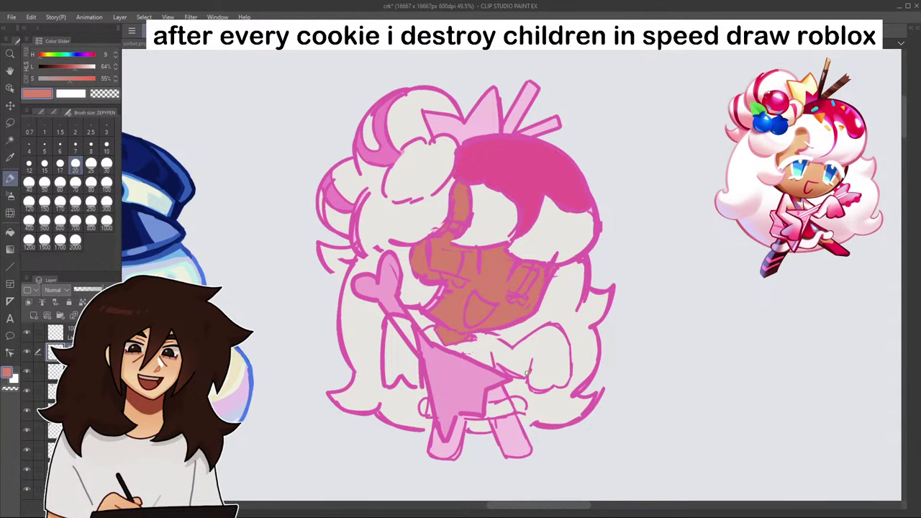
pyautogui.keyDown('alt'); pyautogui.click(426, 290); pyautogui.keyUp('alt')
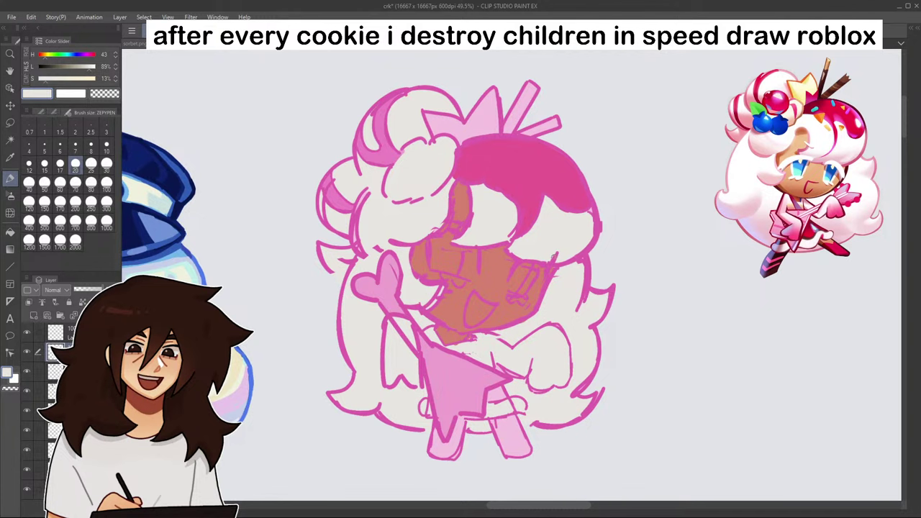
# - Mix a dark brown at hue 18, luminosity 24 and saturation 67 and fill the two sticks above the hair
pyautogui.keyDown('alt'); pyautogui.click(481, 114); pyautogui.keyUp('alt')
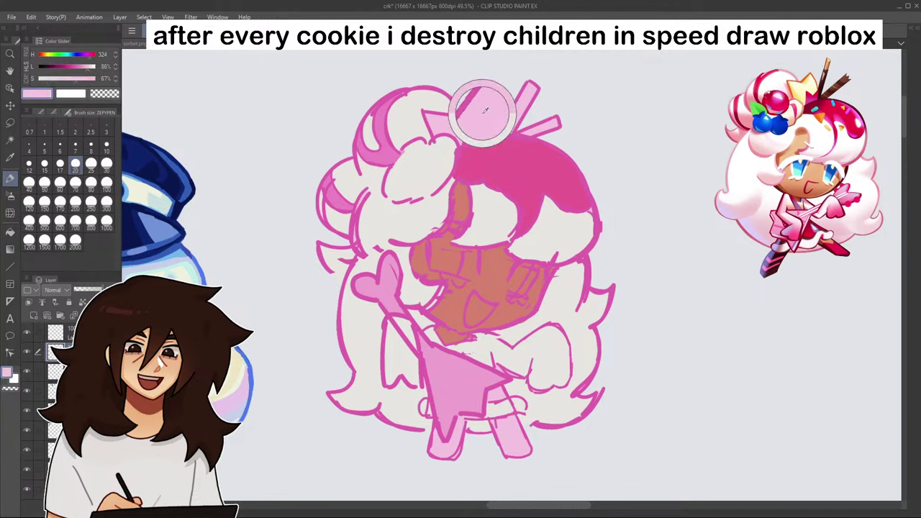
pyautogui.keyDown('alt'); pyautogui.click(339, 149); pyautogui.keyUp('alt')
pyautogui.keyDown('alt'); pyautogui.click(483, 117); pyautogui.keyUp('alt')
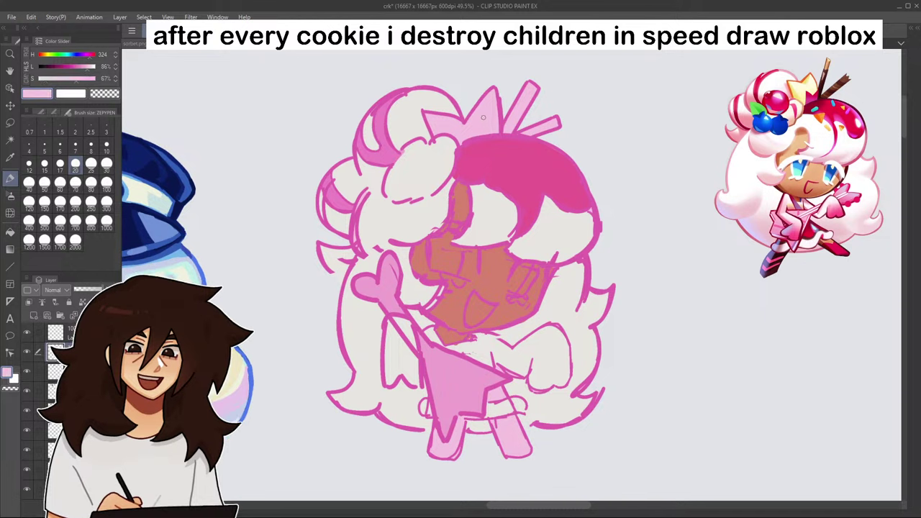
pyautogui.click(42, 55)
pyautogui.moveTo(68, 65); pyautogui.dragTo(52, 67)
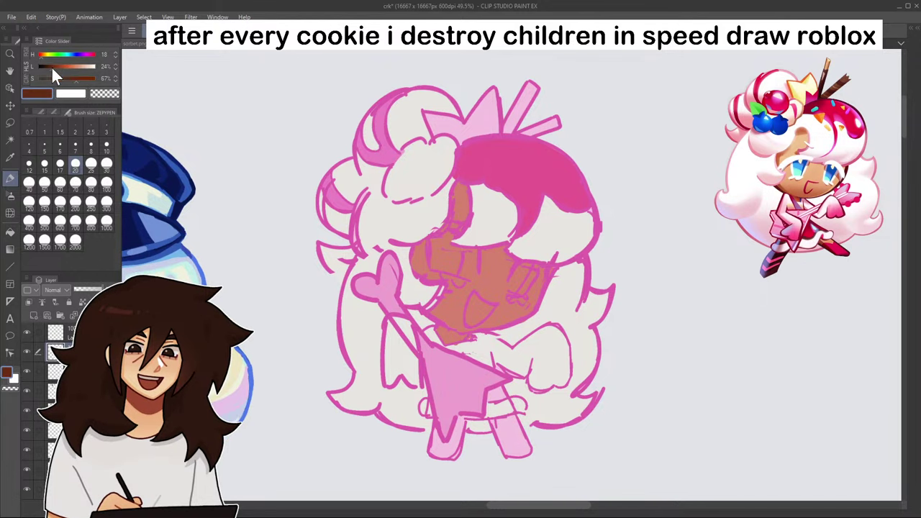
pyautogui.click(10, 231)
pyautogui.click(526, 106)
pyautogui.click(538, 127)
pyautogui.click(555, 121)
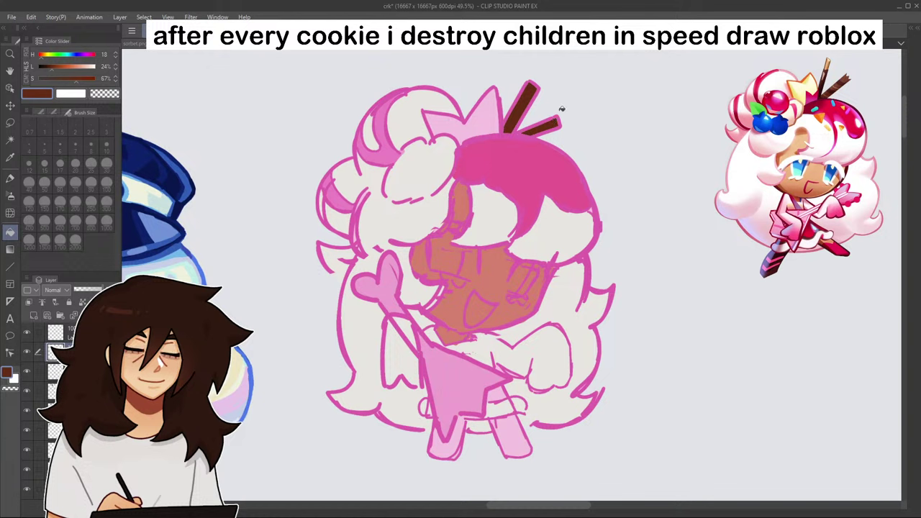
# - Brighten the brown to luminosity 37 and saturation 75 and refill both sticks
pyautogui.click(60, 67)
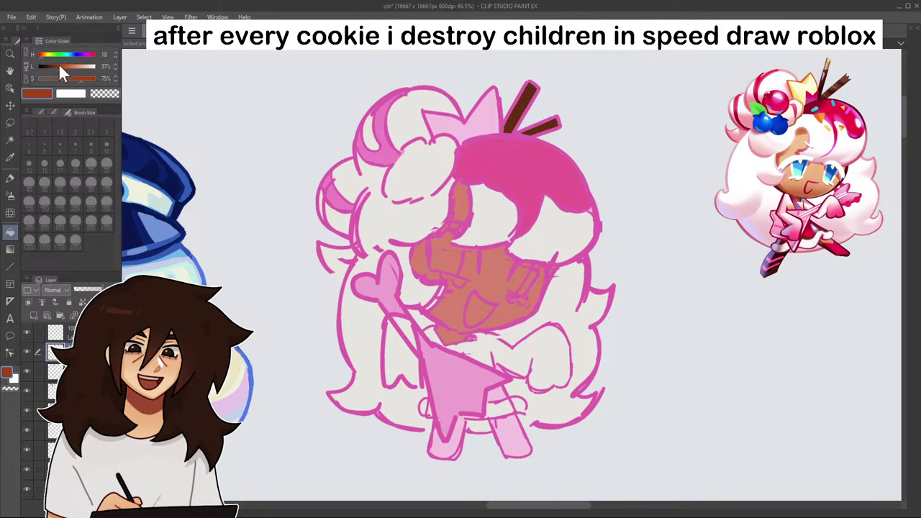
pyautogui.click(527, 97)
pyautogui.click(547, 127)
# - Paint brown over the unfilled gaps along the edges of both sticks with the size 20 pen
pyautogui.scroll(6, 551, 111)
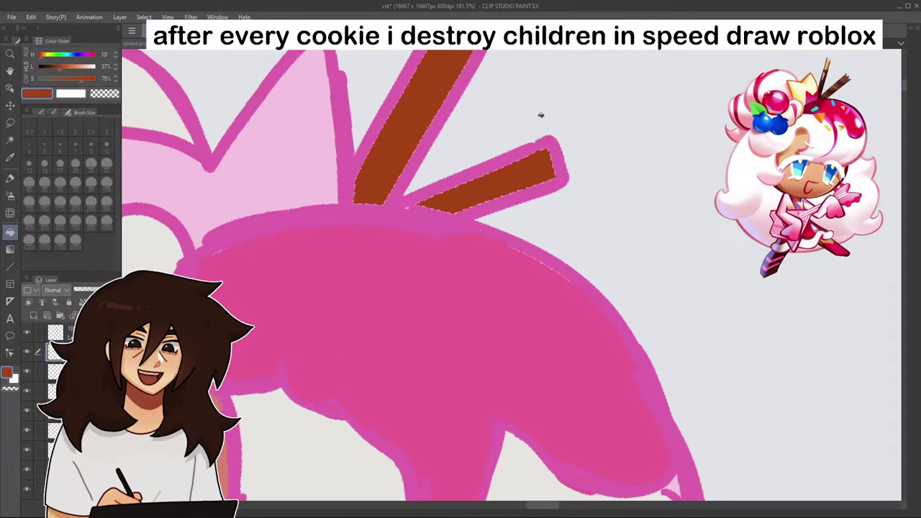
pyautogui.press('p')
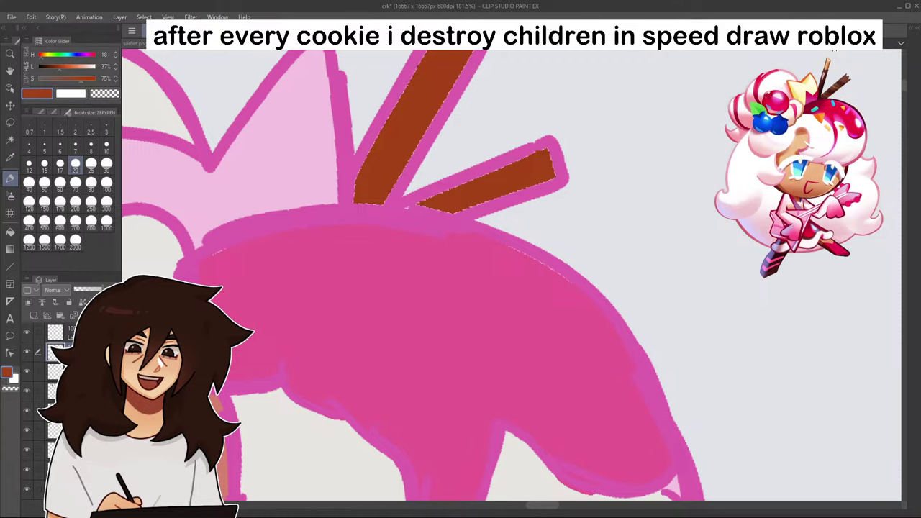
pyautogui.moveTo(519, 68); pyautogui.dragTo(473, 265)
pyautogui.scroll(-2, 473, 262)
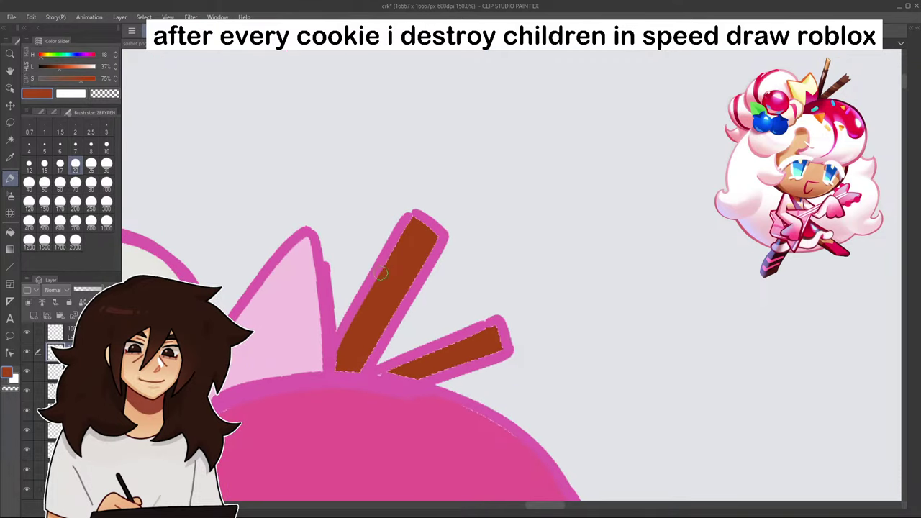
pyautogui.moveTo(382, 273)
pyautogui.mouseDown()
pyautogui.moveTo(420, 225)
pyautogui.moveTo(431, 240)
pyautogui.moveTo(392, 316)
pyautogui.moveTo(365, 359)
pyautogui.moveTo(338, 364)
pyautogui.moveTo(365, 353)
pyautogui.moveTo(412, 369)
pyautogui.moveTo(402, 369)
pyautogui.moveTo(494, 332)
pyautogui.moveTo(495, 348)
pyautogui.moveTo(427, 377)
pyautogui.moveTo(406, 373)
pyautogui.mouseUp()
pyautogui.scroll(-5, 473, 357)
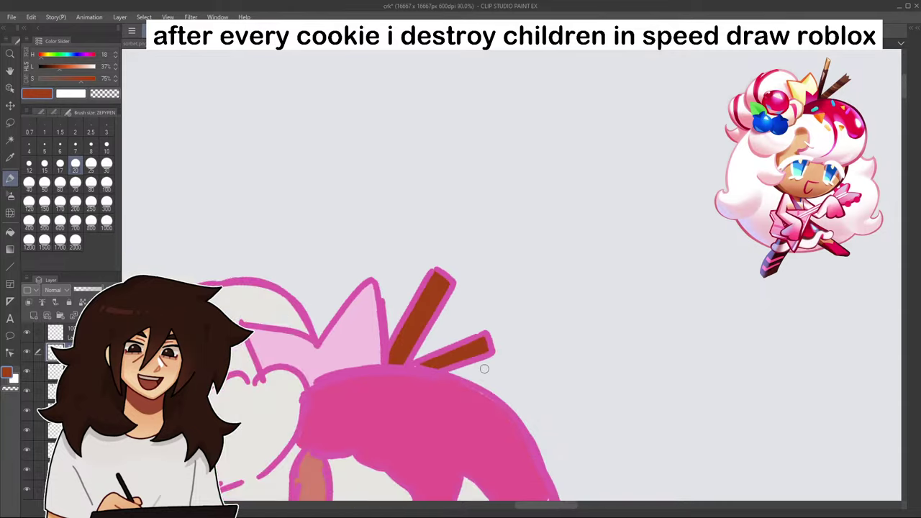
# - Sample the icing's deep pink and touch up the gaps along its outer edge
pyautogui.scroll(-8, 484, 393)
pyautogui.scroll(6, 464, 397)
pyautogui.keyDown('alt'); pyautogui.click(487, 414); pyautogui.keyUp('alt')
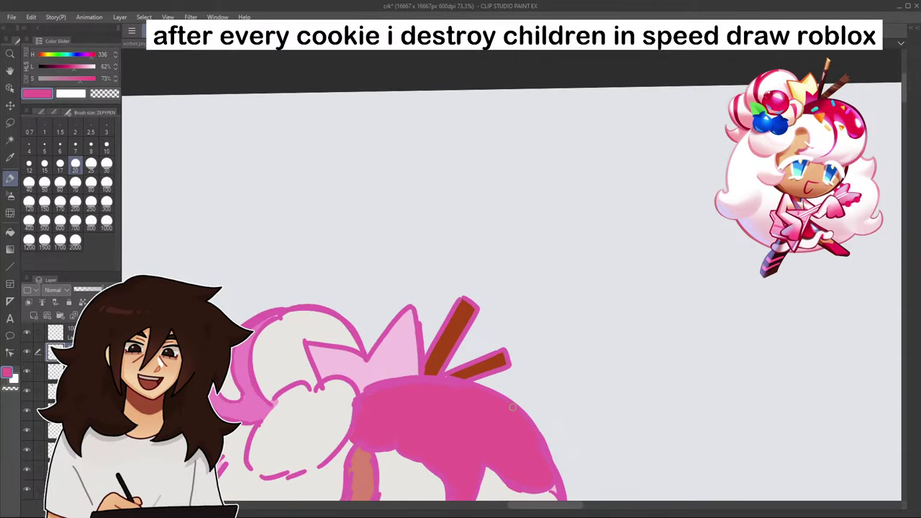
pyautogui.moveTo(700, 317); pyautogui.dragTo(835, 52)
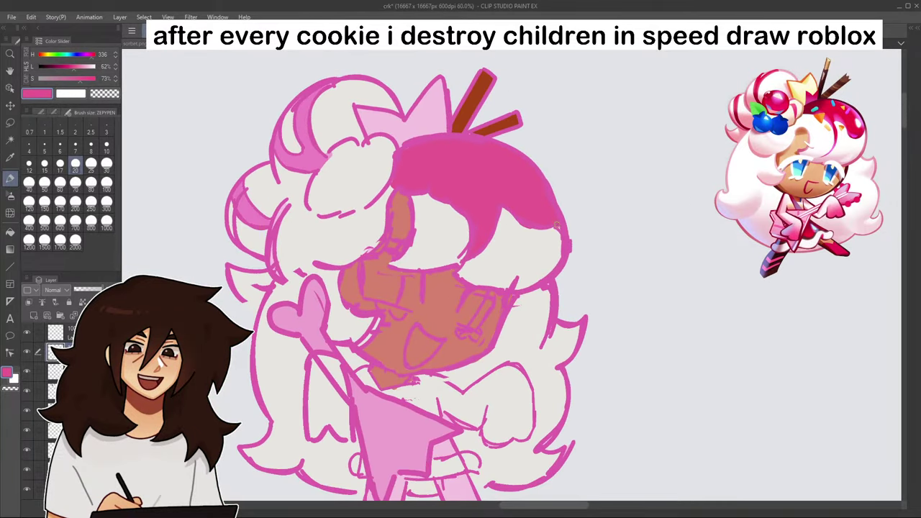
# - Sample the hair's off-white and warm it to hue 27, luminosity 87 and saturation 16 for filling
pyautogui.keyDown('alt'); pyautogui.click(548, 237); pyautogui.keyUp('alt')
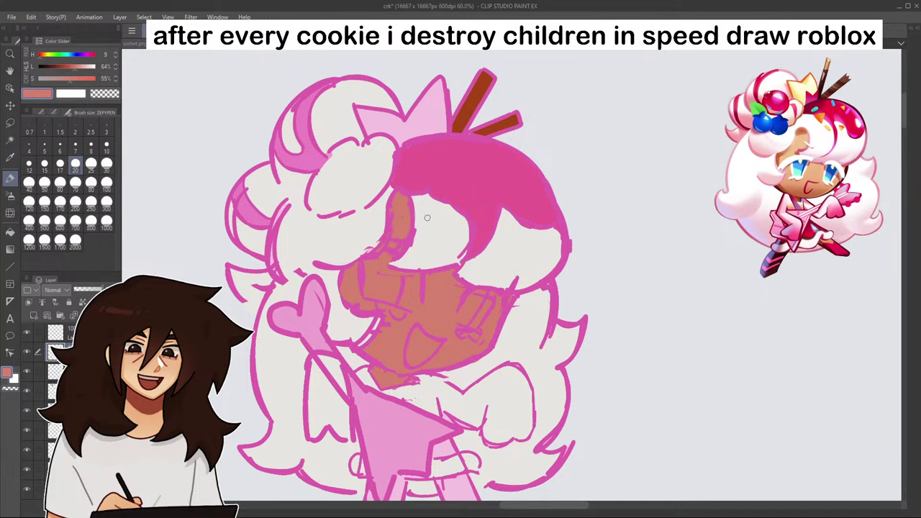
pyautogui.scroll(-3, 453, 237)
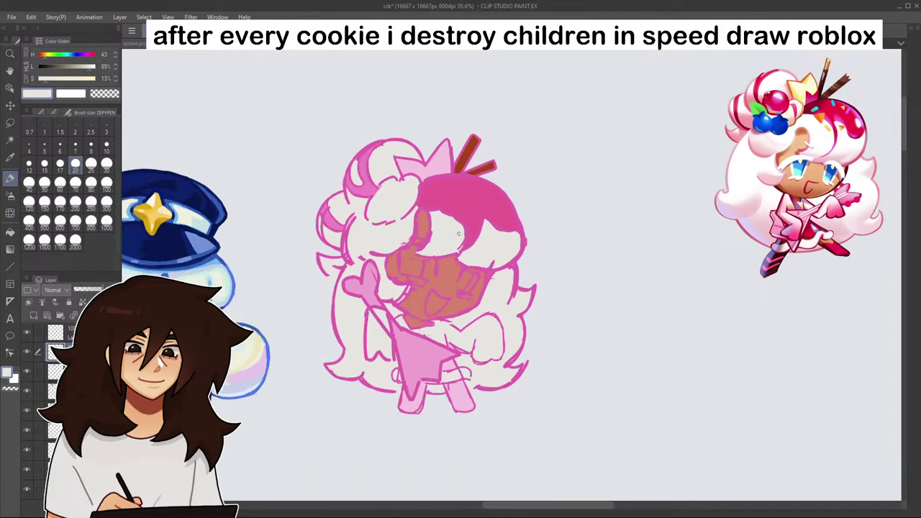
pyautogui.click(43, 54)
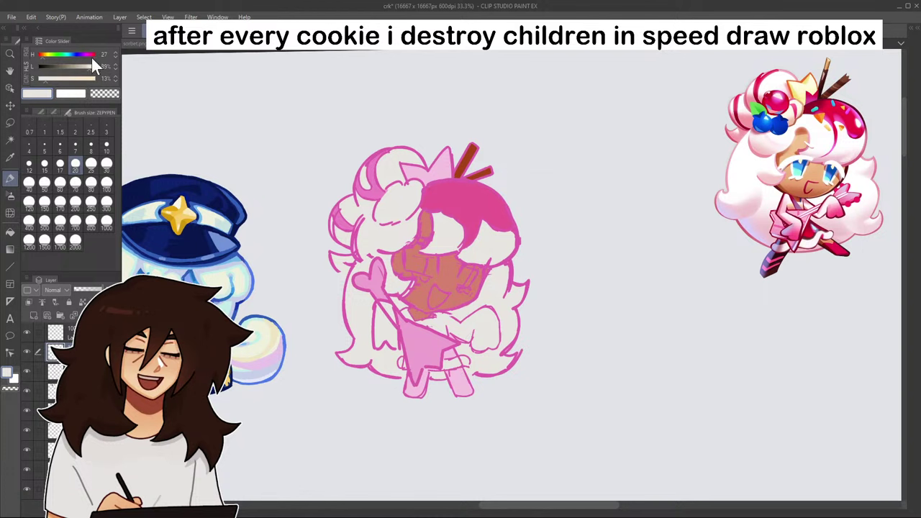
pyautogui.click(48, 79)
pyautogui.click(12, 233)
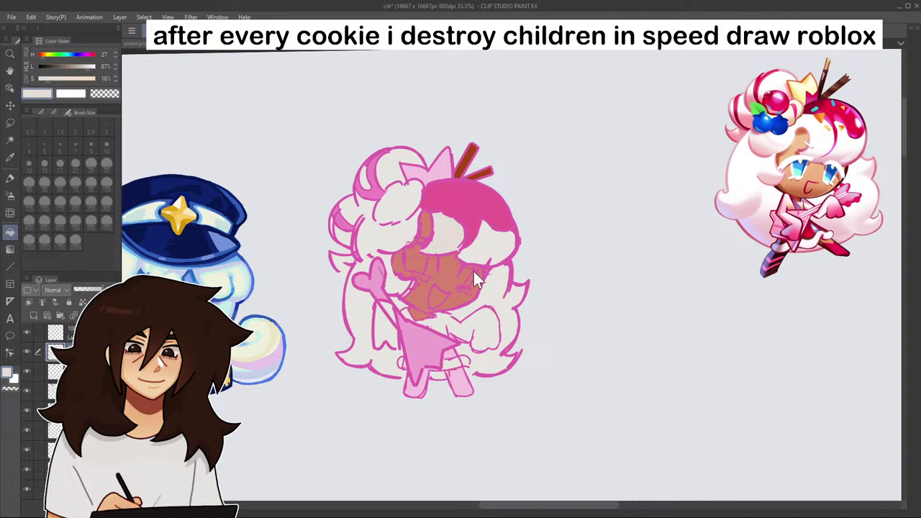
# - Try to fill the hair with a pale pink at hue 324, luminosity 95 and saturation 69 with the sketch hidden
pyautogui.click(447, 175)
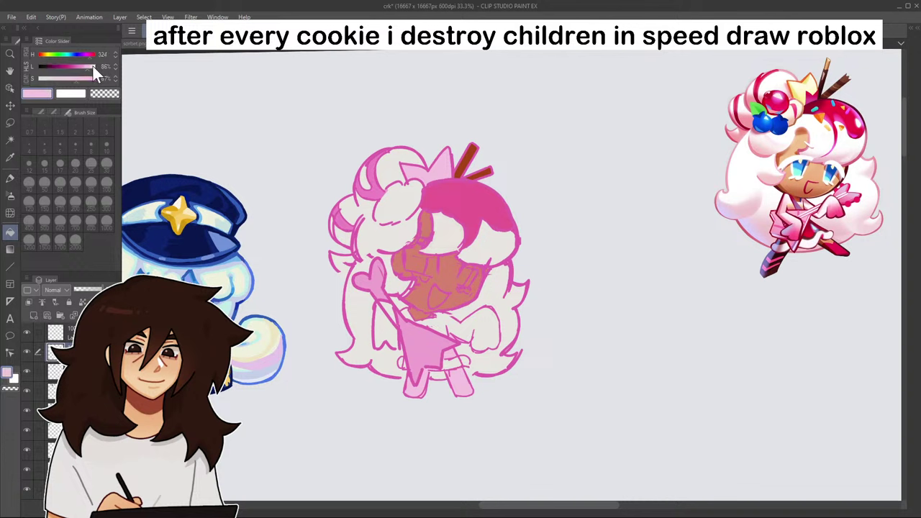
pyautogui.click(93, 66)
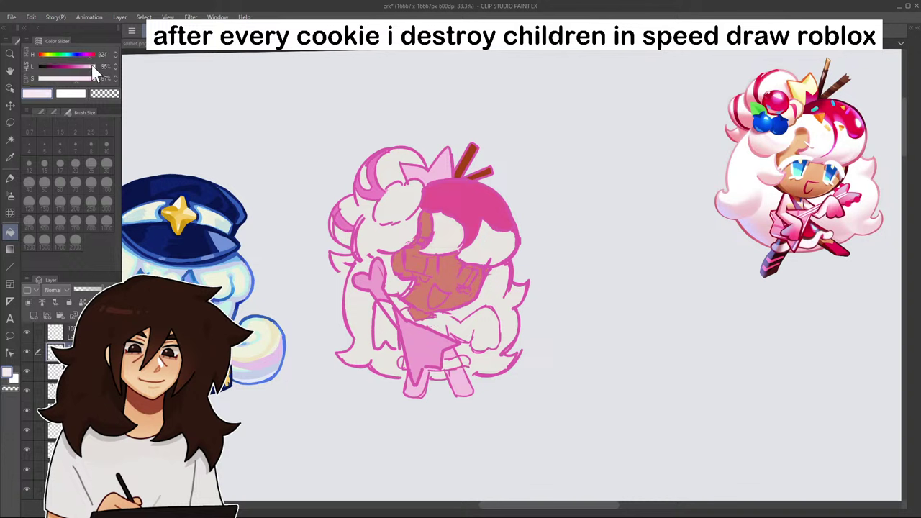
pyautogui.click(26, 332)
pyautogui.click(403, 224)
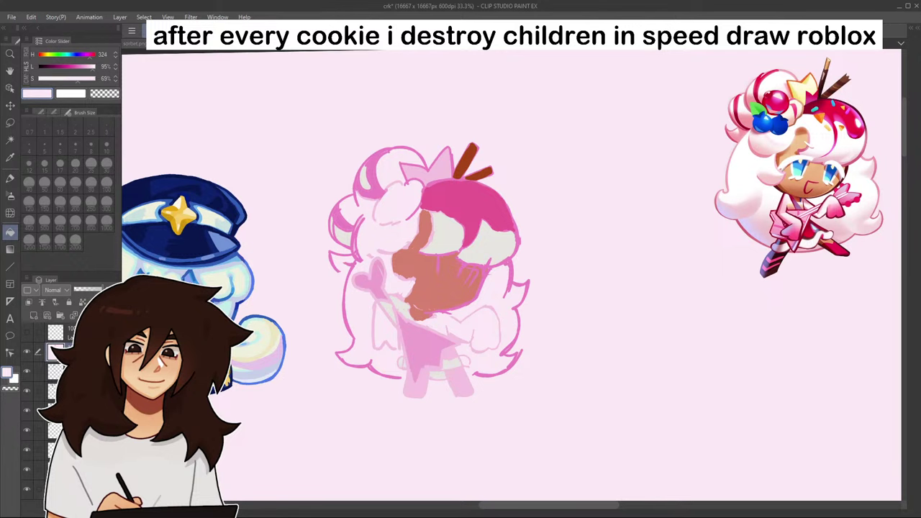
pyautogui.hotkey('ctrl', 'z')
pyautogui.scroll(-2, 474, 355)
pyautogui.scroll(3, 475, 354)
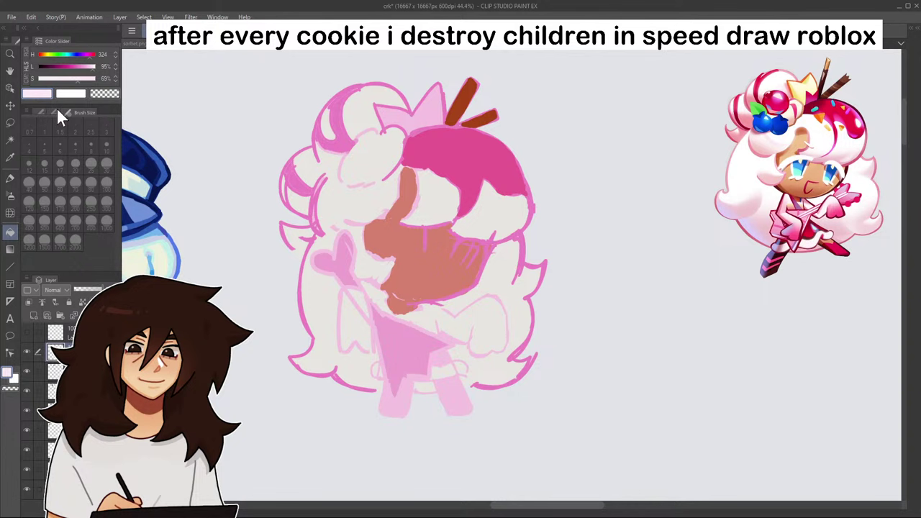
pyautogui.click(354, 200)
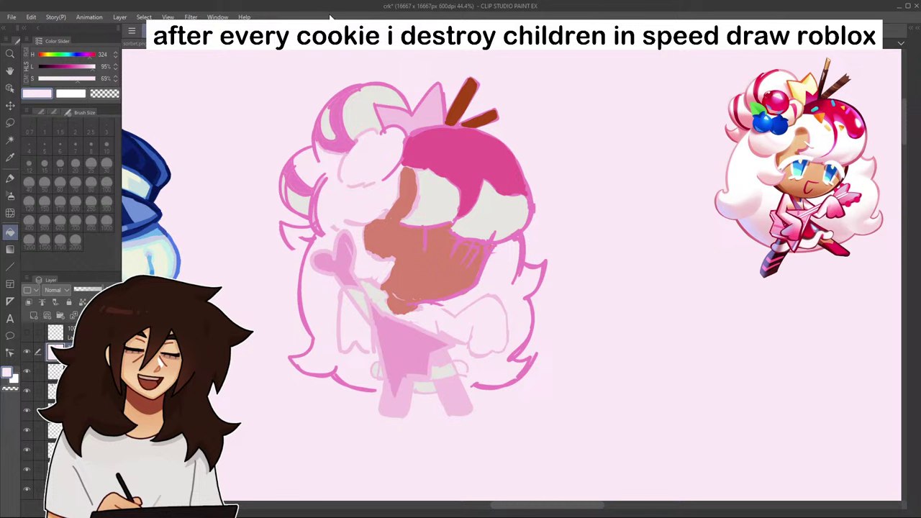
pyautogui.hotkey('ctrl', 'z')
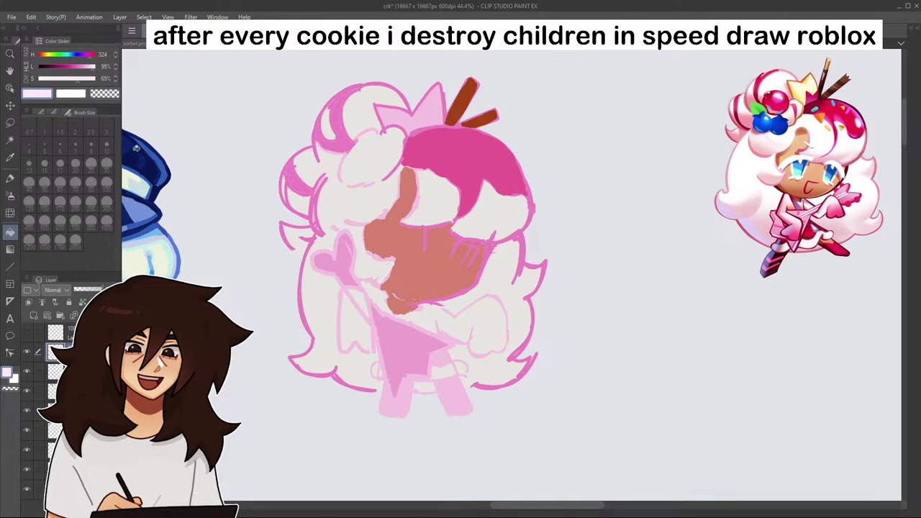
# - Set the fill tolerance to 0 and show the pink line sketch again
pyautogui.click(56, 113)
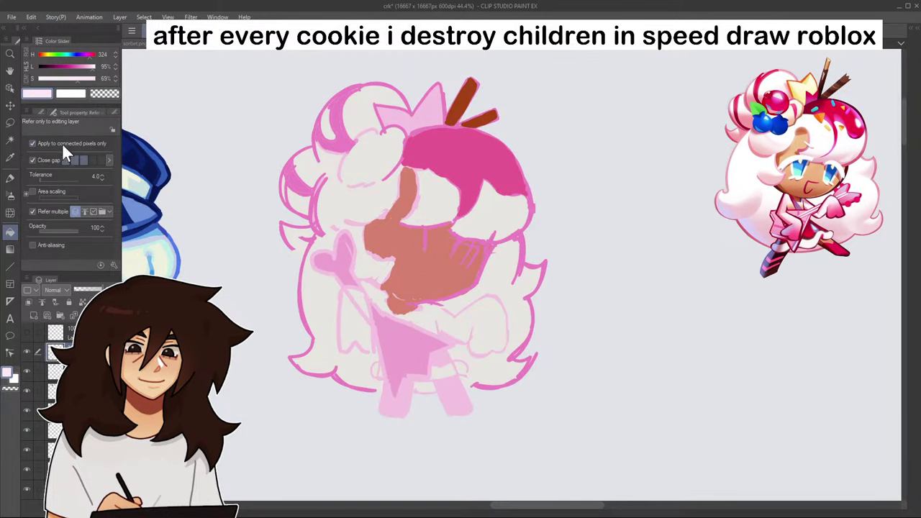
pyautogui.moveTo(43, 177); pyautogui.dragTo(24, 155)
pyautogui.click(27, 349)
pyautogui.click(27, 350)
pyautogui.click(25, 334)
pyautogui.click(23, 334)
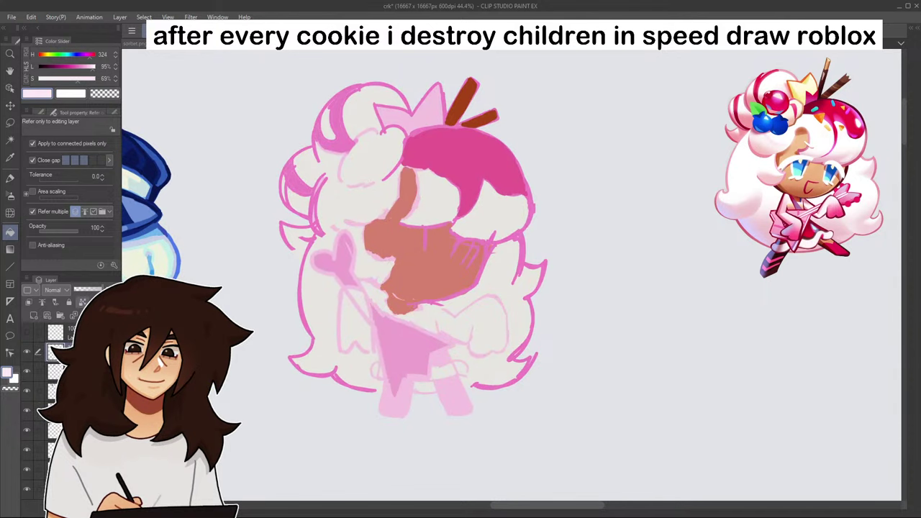
pyautogui.click(29, 334)
# - Try filling the hair and bangs with the pale pink within the visible sketch lines
pyautogui.click(387, 204)
pyautogui.click(441, 198)
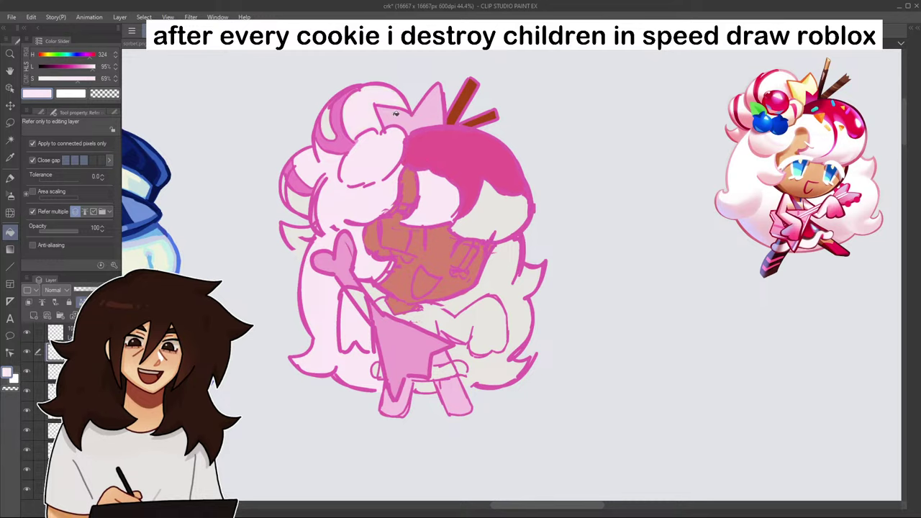
pyautogui.scroll(-5, 438, 191)
pyautogui.scroll(4, 473, 180)
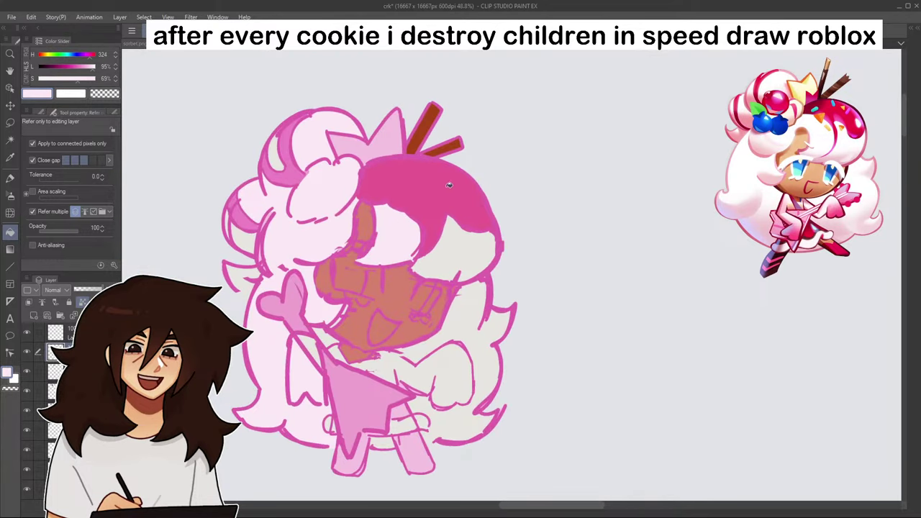
pyautogui.hotkey('ctrl', 'z')
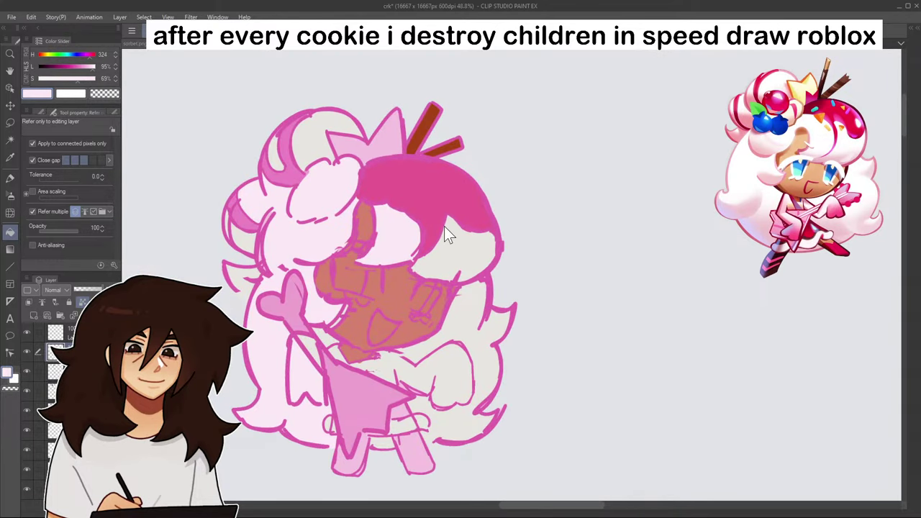
pyautogui.hotkey('ctrl', 'z')
# - Sample the off-white, warm it to hue 36 and saturation 21, and refill all the hair sections with this cream
pyautogui.keyDown('alt'); pyautogui.click(457, 238); pyautogui.keyUp('alt')
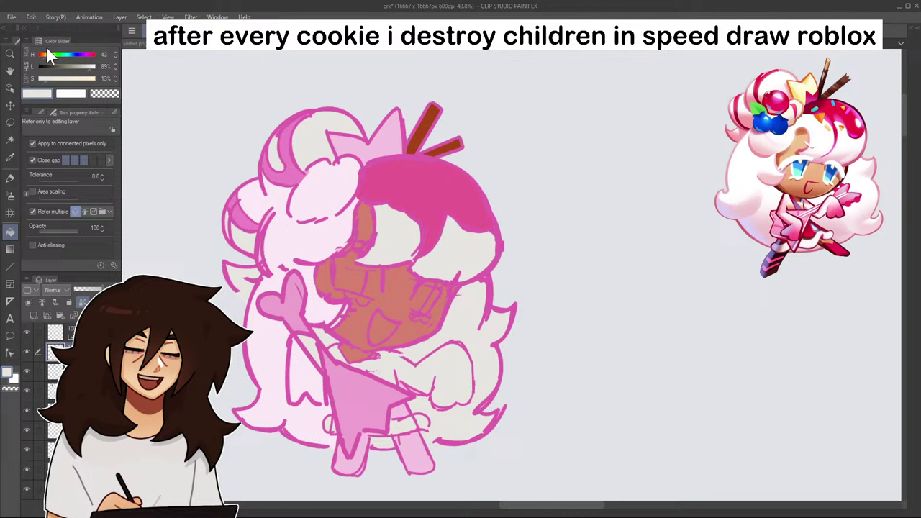
pyautogui.click(44, 54)
pyautogui.click(51, 77)
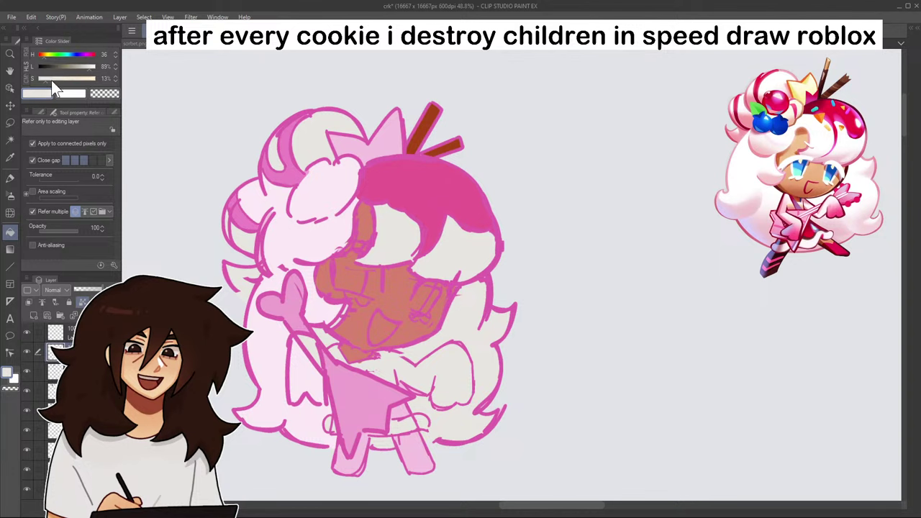
pyautogui.click(319, 200)
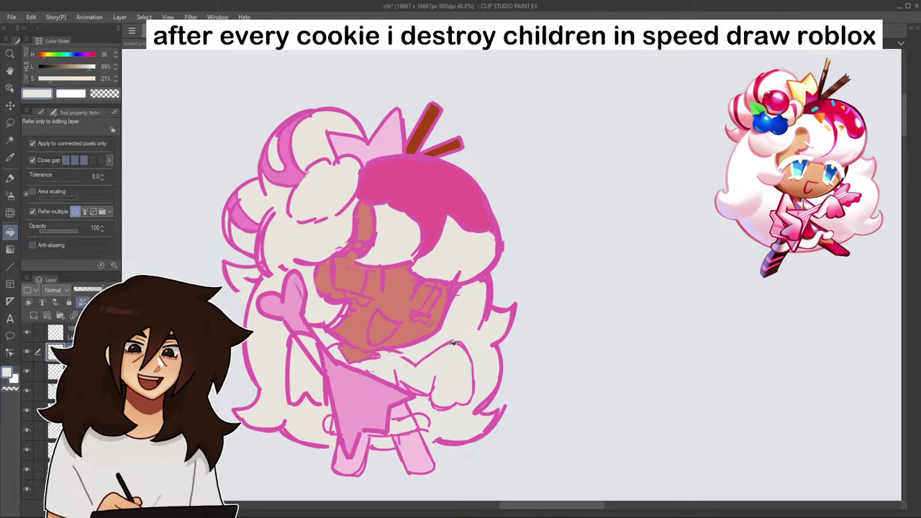
# - Examine the cream hair fill over the whole character with the line sketch hidden and shown
pyautogui.scroll(-5, 443, 356)
pyautogui.scroll(6, 388, 254)
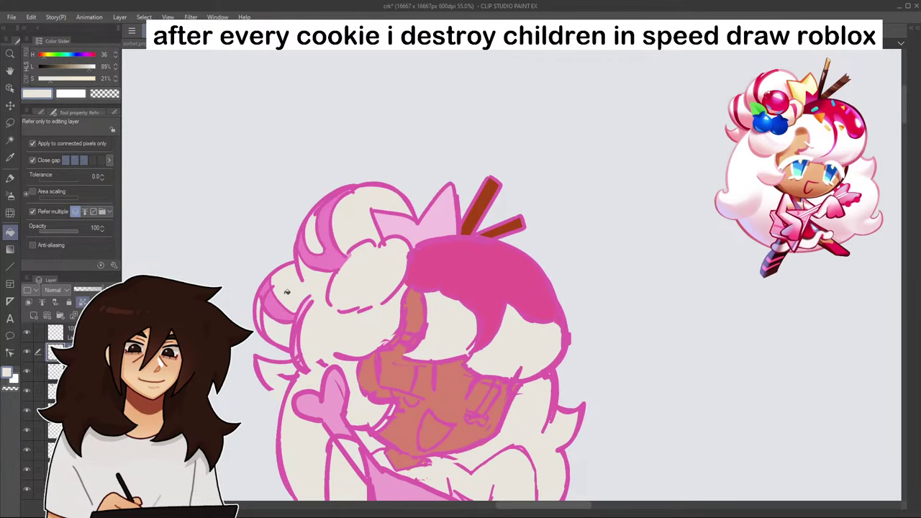
pyautogui.scroll(-2, 279, 449)
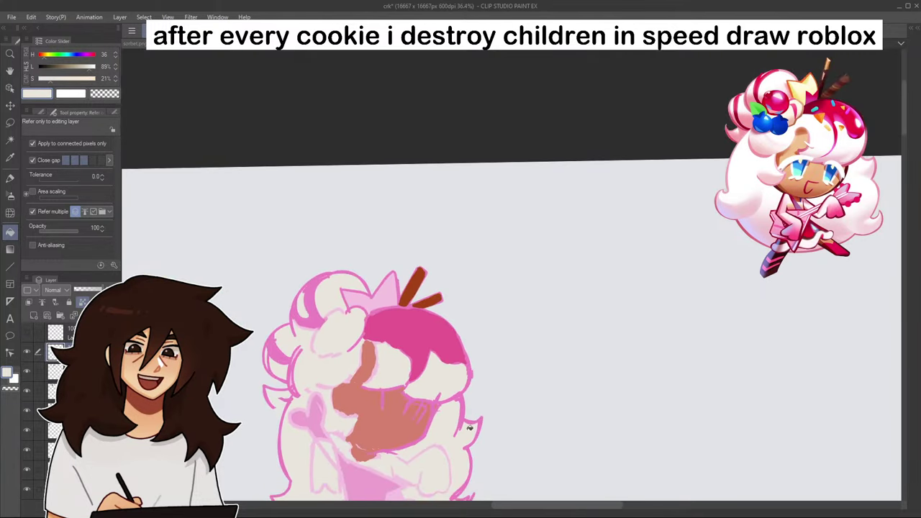
pyautogui.moveTo(784, 294); pyautogui.dragTo(843, 64)
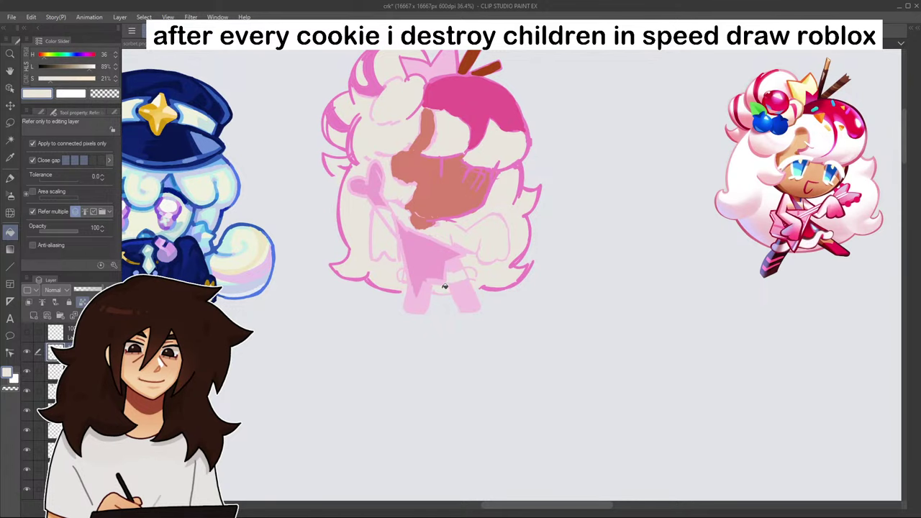
pyautogui.moveTo(449, 110); pyautogui.dragTo(455, 181)
pyautogui.scroll(-4, 497, 262)
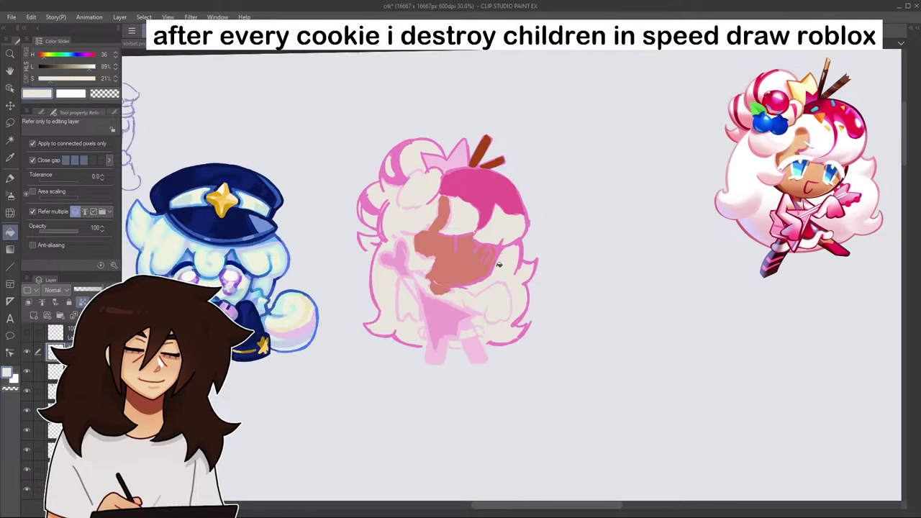
pyautogui.scroll(7, 497, 282)
pyautogui.click(26, 332)
pyautogui.click(71, 332)
pyautogui.scroll(-4, 182, 351)
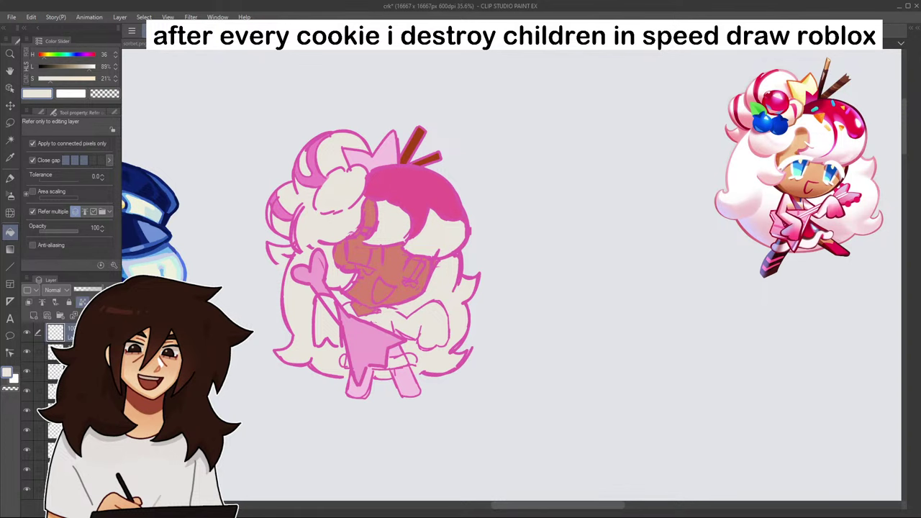
# - Mix a cyan at hue 188, luminosity 51 and saturation 70 and paint the left eye on the colour layer with the size 20 pen
pyautogui.scroll(3, 353, 155)
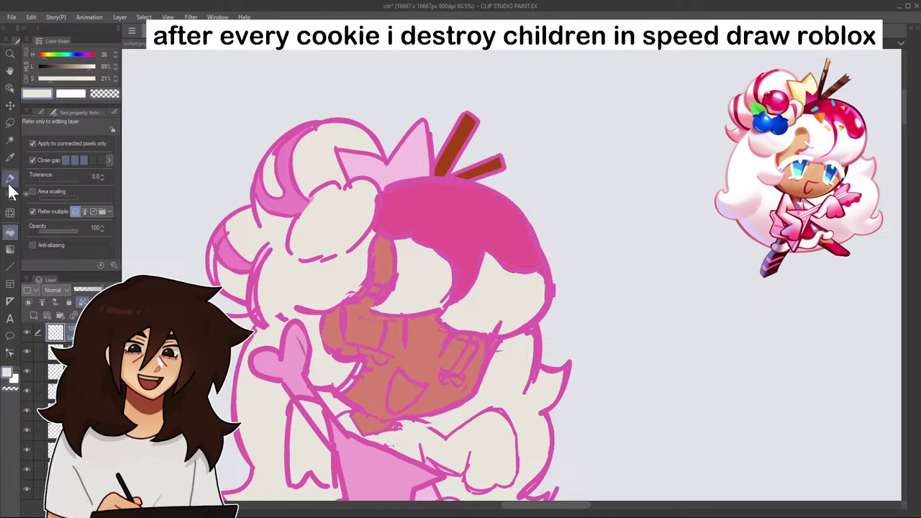
pyautogui.click(14, 179)
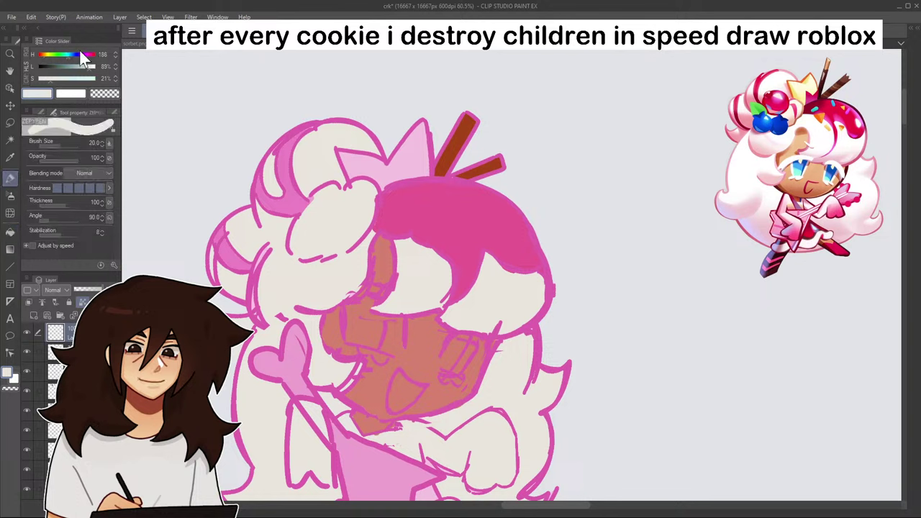
pyautogui.moveTo(351, 305); pyautogui.dragTo(348, 330)
pyautogui.hotkey('ctrl', 'z')
pyautogui.click(82, 352)
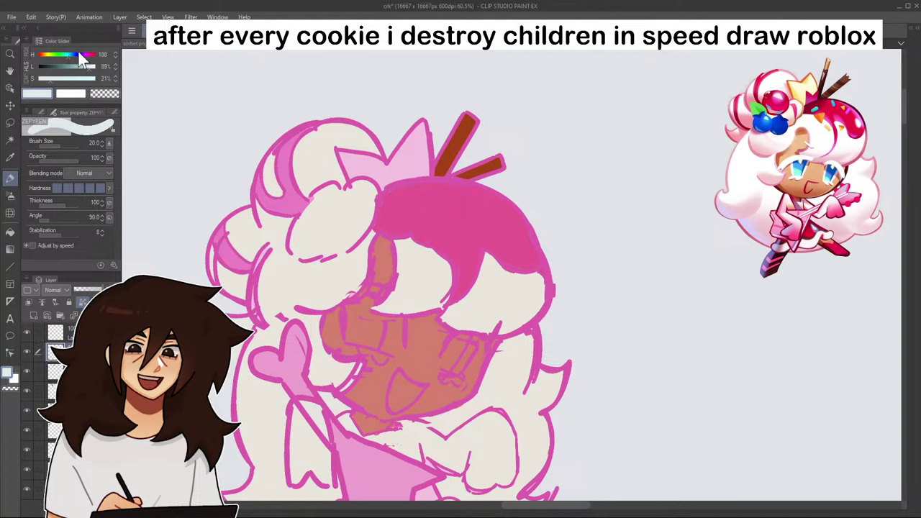
pyautogui.moveTo(89, 67)
pyautogui.mouseDown()
pyautogui.moveTo(68, 67)
pyautogui.moveTo(78, 78)
pyautogui.mouseUp()
pyautogui.moveTo(352, 316)
pyautogui.mouseDown()
pyautogui.moveTo(349, 332)
pyautogui.moveTo(363, 311)
pyautogui.moveTo(368, 338)
pyautogui.moveTo(377, 326)
pyautogui.mouseUp()
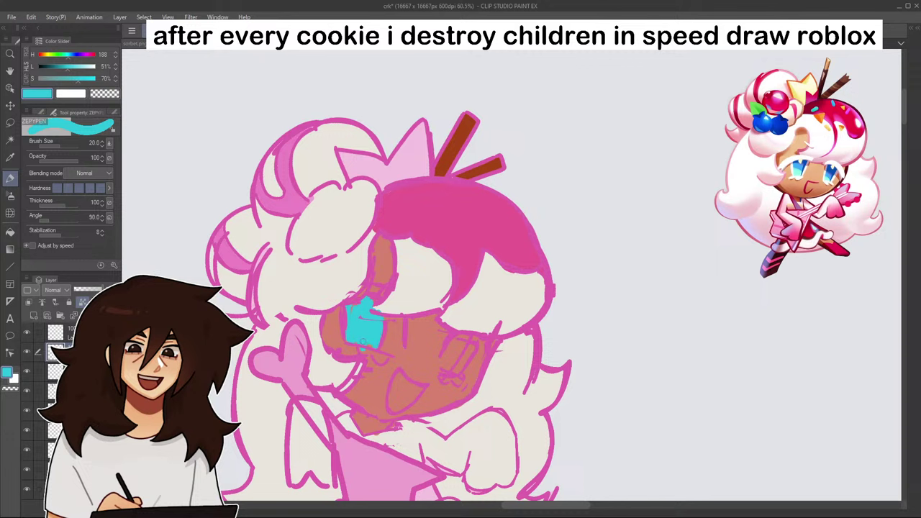
# - Paint cream details around both eyes with the sampled hair colour and block in the right iris in cyan
pyautogui.keyDown('alt'); pyautogui.click(405, 298); pyautogui.keyUp('alt')
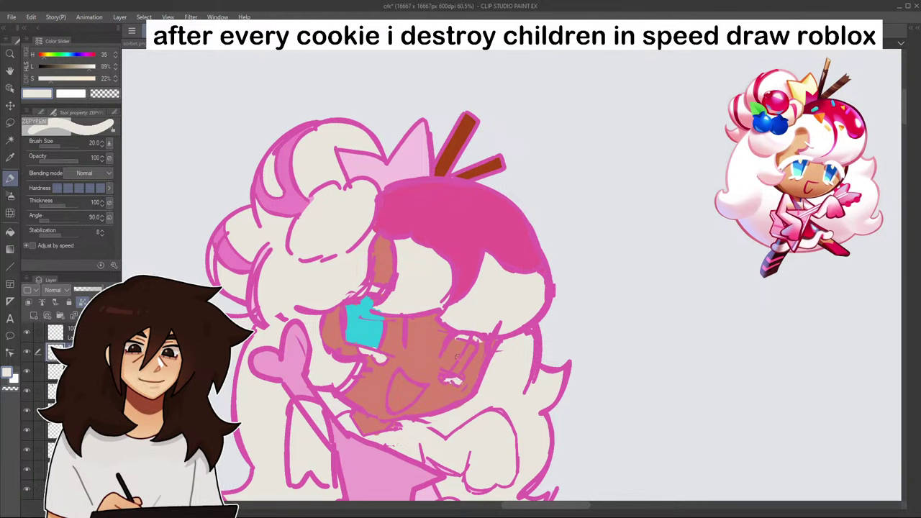
pyautogui.keyDown('alt'); pyautogui.click(362, 325); pyautogui.keyUp('alt')
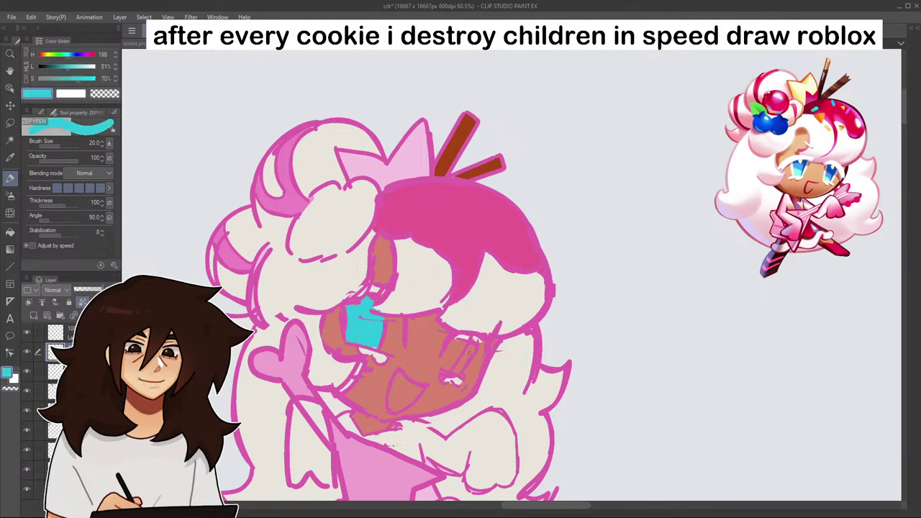
pyautogui.moveTo(454, 344)
pyautogui.mouseDown()
pyautogui.moveTo(444, 357)
pyautogui.moveTo(454, 355)
pyautogui.mouseUp()
pyautogui.scroll(-4, 444, 366)
pyautogui.scroll(4, 461, 381)
# - Darken the sampled cyan to luminosity 44 and saturation 61 and refill both eyes with it
pyautogui.keyDown('alt'); pyautogui.click(489, 286); pyautogui.keyUp('alt')
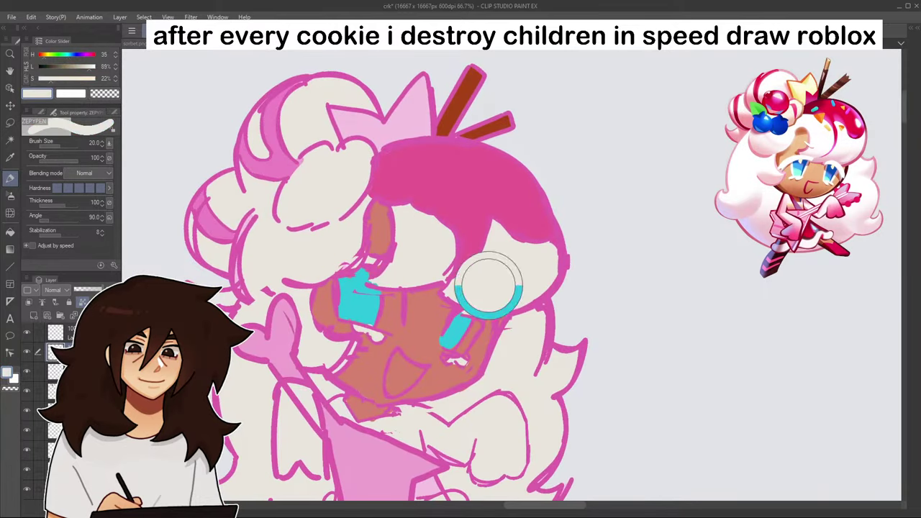
pyautogui.keyDown('alt'); pyautogui.click(360, 307); pyautogui.keyUp('alt')
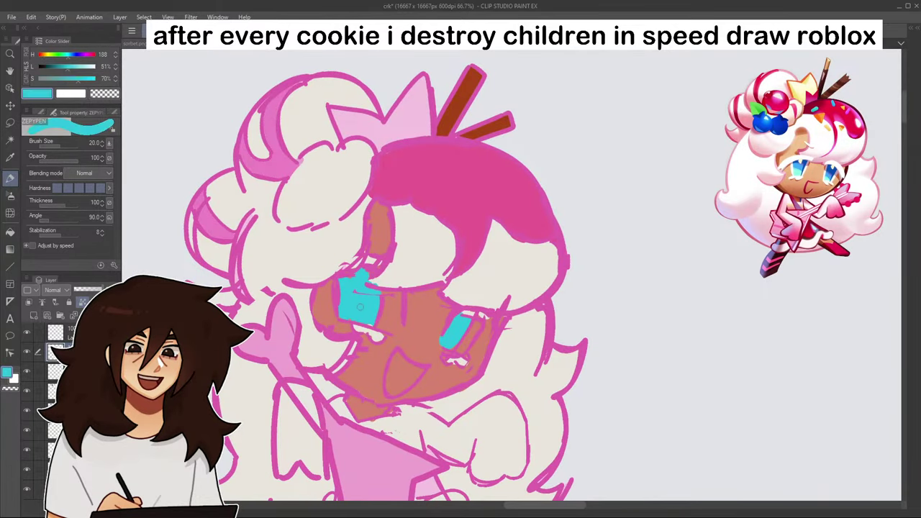
pyautogui.click(63, 67)
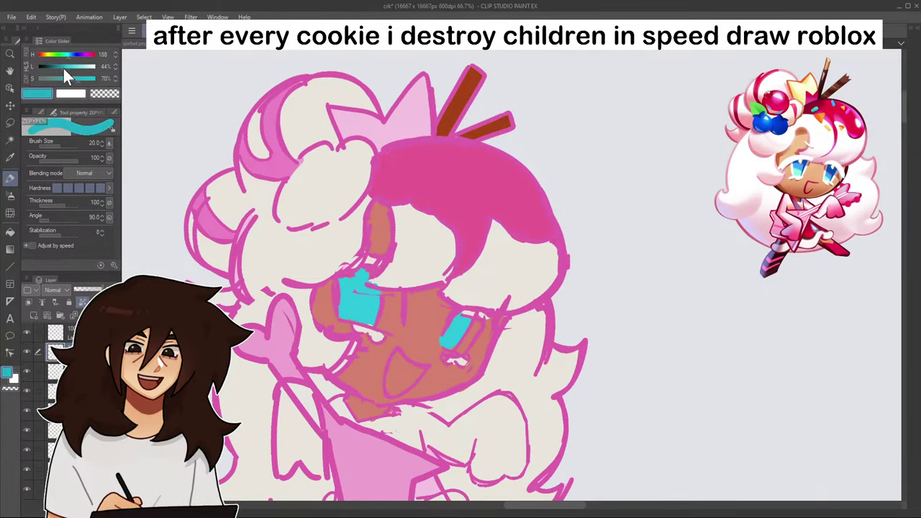
pyautogui.click(10, 231)
pyautogui.scroll(-1, 469, 360)
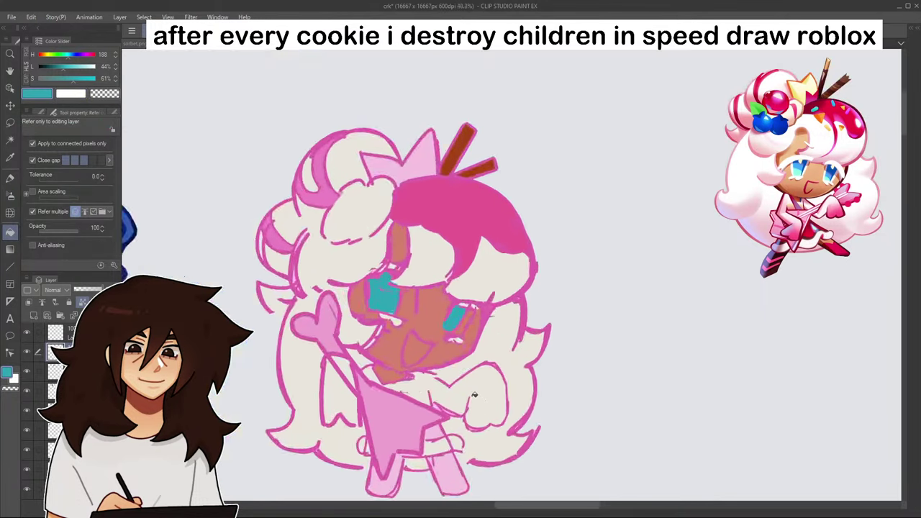
pyautogui.scroll(2, 435, 278)
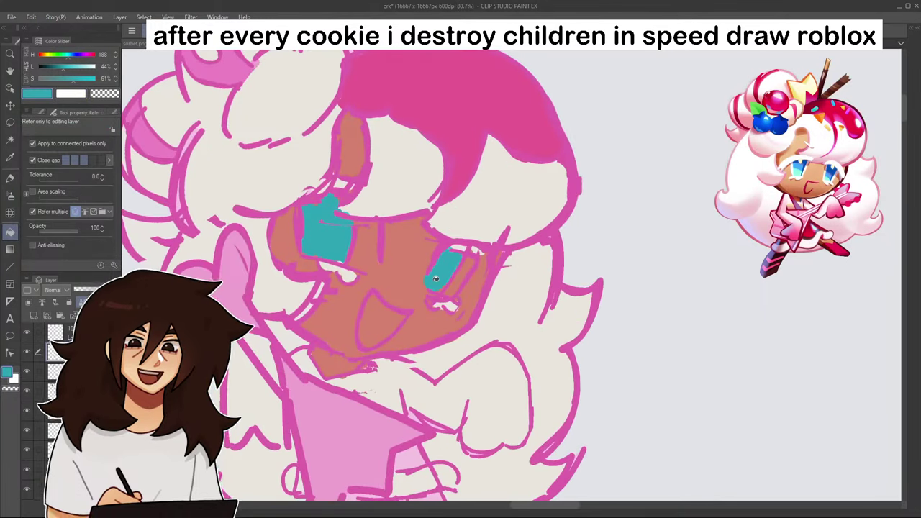
# - Paint a small cream hair strand between the eyes with the size 20 pen in the sampled hair colour
pyautogui.click(10, 177)
pyautogui.keyDown('alt'); pyautogui.click(372, 192); pyautogui.keyUp('alt')
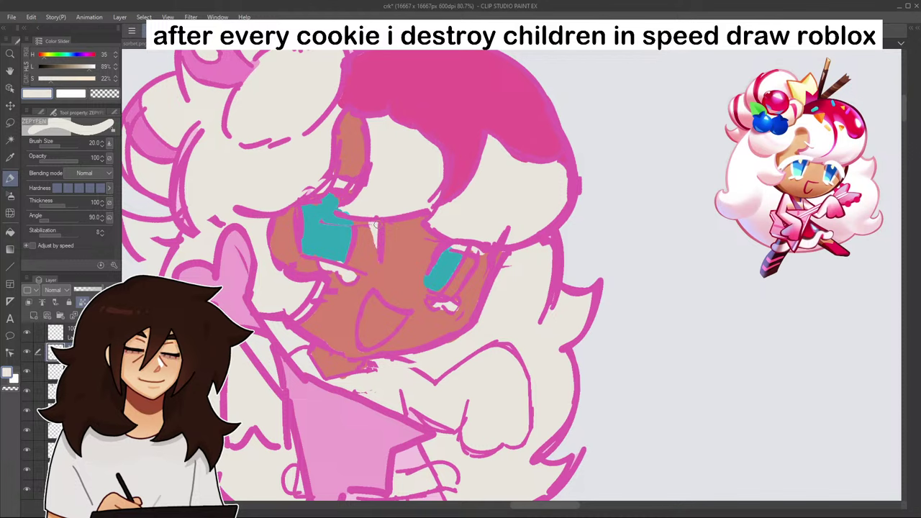
pyautogui.scroll(-2, 461, 252)
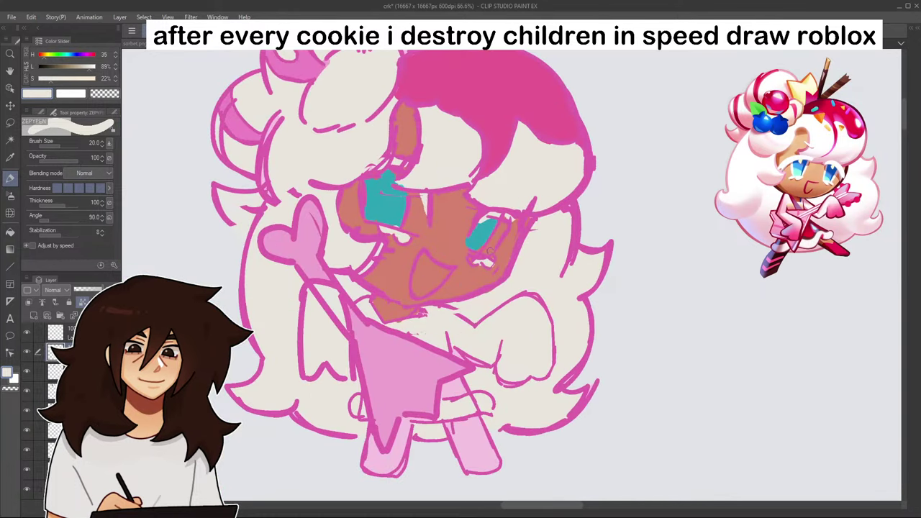
pyautogui.scroll(-6, 491, 251)
pyautogui.scroll(2, 550, 164)
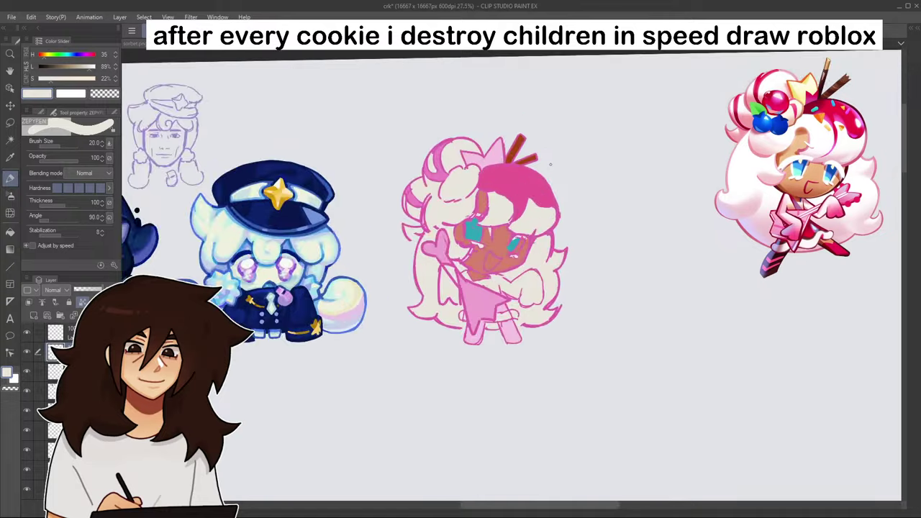
# - Select the character's right-hand sleeve freehand and airbrush the sampled icing pink into its lower end with the Soft brush at size 400
pyautogui.scroll(3, 516, 238)
pyautogui.keyDown('alt'); pyautogui.click(456, 343); pyautogui.keyUp('alt')
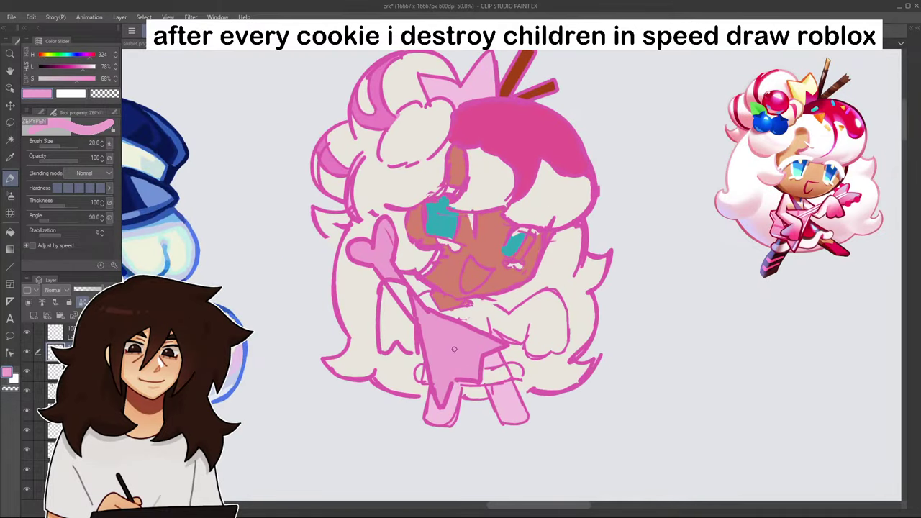
pyautogui.keyDown('alt'); pyautogui.click(536, 307); pyautogui.keyUp('alt')
pyautogui.keyDown('alt'); pyautogui.click(493, 362); pyautogui.keyUp('alt')
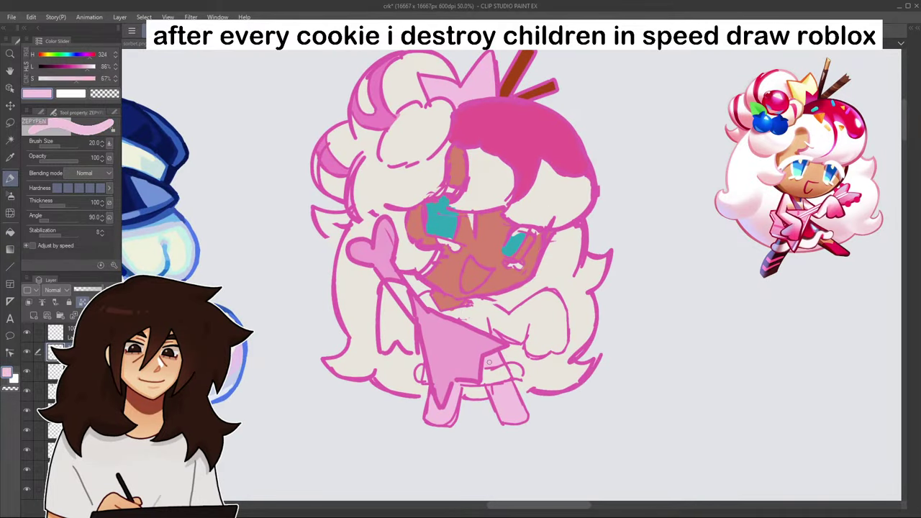
pyautogui.click(11, 123)
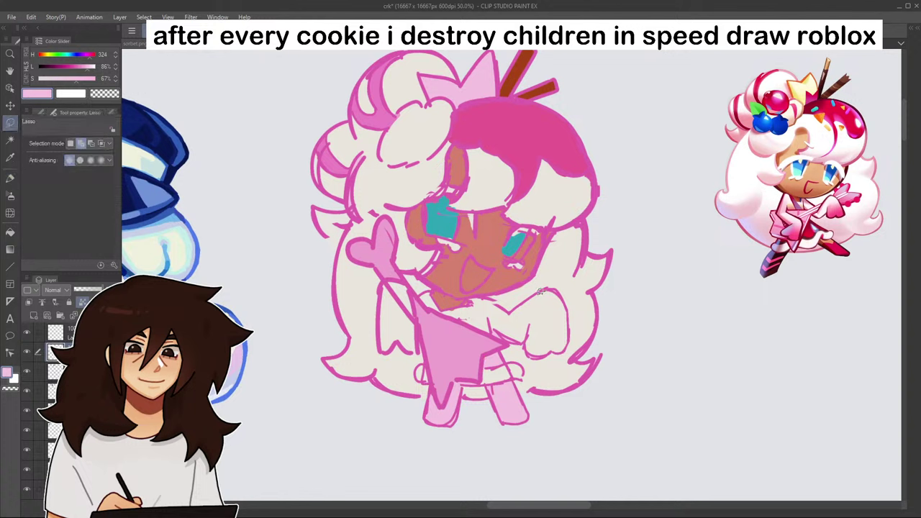
pyautogui.moveTo(541, 291)
pyautogui.mouseDown()
pyautogui.moveTo(520, 343)
pyautogui.moveTo(556, 353)
pyautogui.moveTo(569, 343)
pyautogui.moveTo(561, 294)
pyautogui.moveTo(546, 289)
pyautogui.mouseUp()
pyautogui.keyDown('alt'); pyautogui.click(540, 148); pyautogui.keyUp('alt')
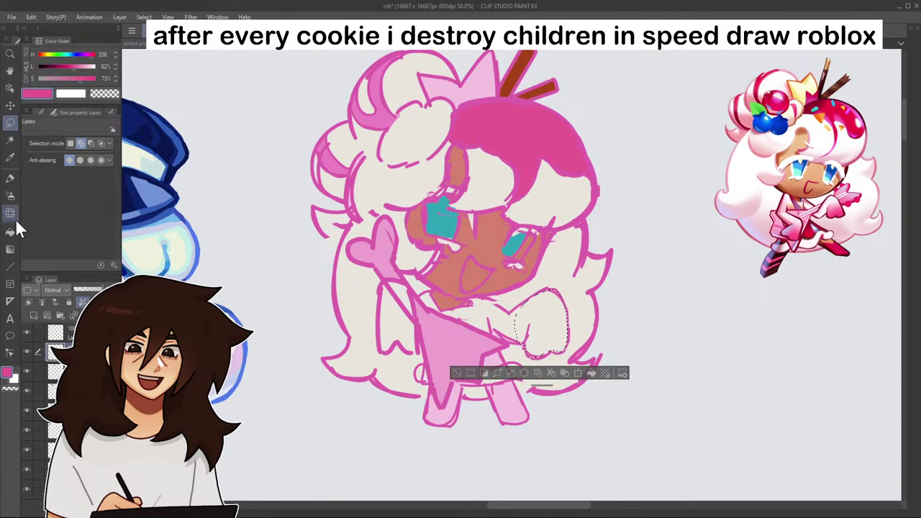
pyautogui.click(10, 196)
pyautogui.moveTo(552, 397)
pyautogui.mouseDown()
pyautogui.moveTo(538, 406)
pyautogui.moveTo(572, 362)
pyautogui.mouseUp()
pyautogui.hotkey('ctrl', 'd')
pyautogui.scroll(-2, 567, 371)
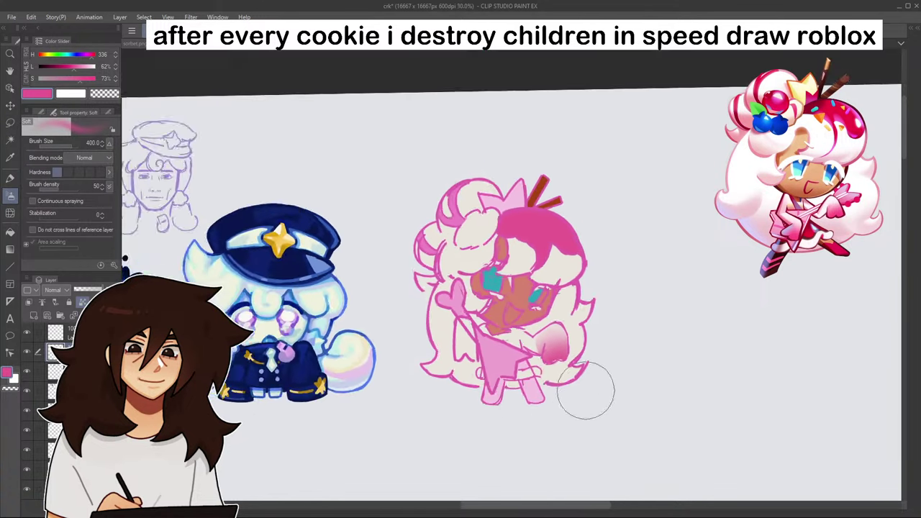
# - Select the sleeve on the instrument's left freehand, airbrush the same dark pink into its lower end and clear the selection
pyautogui.scroll(-1, 587, 388)
pyautogui.scroll(3, 578, 436)
pyautogui.click(10, 122)
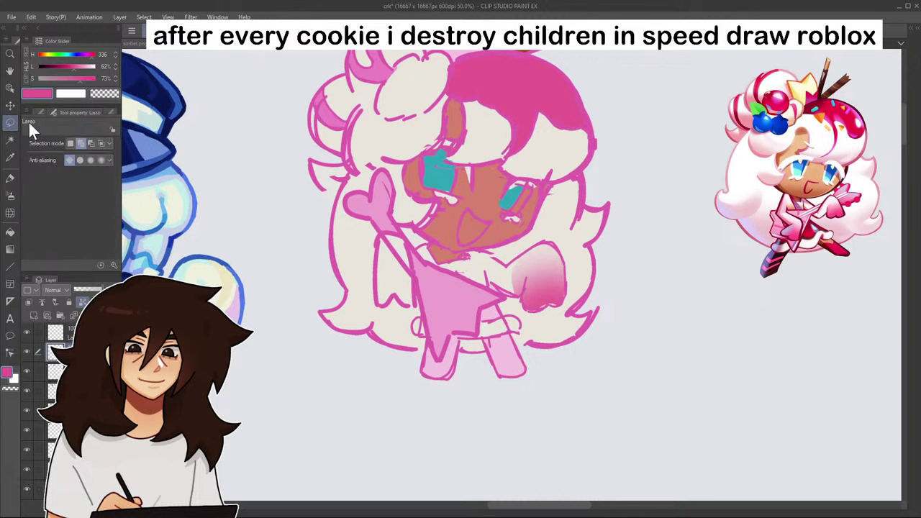
pyautogui.moveTo(383, 255)
pyautogui.mouseDown()
pyautogui.moveTo(383, 304)
pyautogui.moveTo(396, 296)
pyautogui.moveTo(411, 304)
pyautogui.moveTo(412, 249)
pyautogui.moveTo(387, 233)
pyautogui.mouseUp()
pyautogui.click(15, 248)
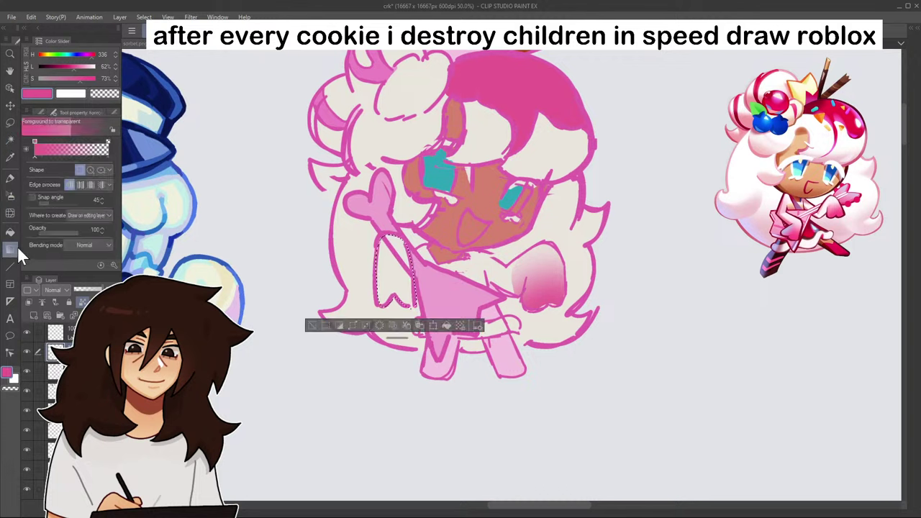
pyautogui.click(10, 195)
pyautogui.moveTo(370, 353)
pyautogui.mouseDown()
pyautogui.moveTo(401, 352)
pyautogui.moveTo(417, 333)
pyautogui.moveTo(405, 304)
pyautogui.mouseUp()
pyautogui.click(314, 326)
pyautogui.scroll(-3, 352, 321)
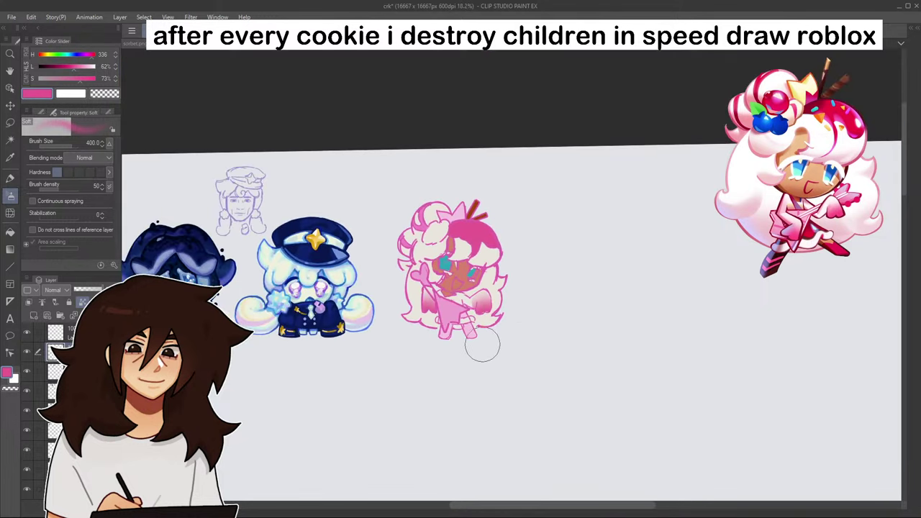
# - Sample the pale pink at luminosity 86 and saturation 67 and shade the left outer edge of the long hair with the size 20 pen
pyautogui.scroll(4, 474, 341)
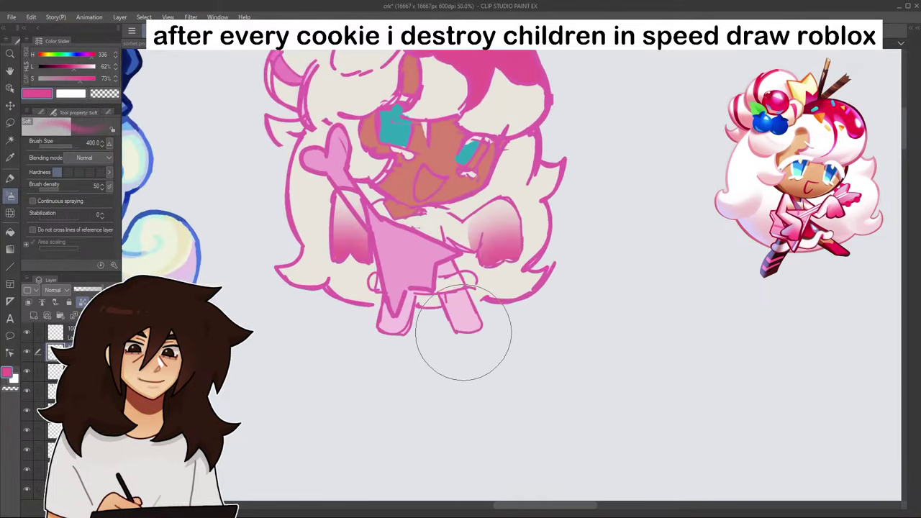
pyautogui.press('p')
pyautogui.moveTo(843, 58)
pyautogui.mouseDown()
pyautogui.moveTo(834, 74)
pyautogui.moveTo(819, 61)
pyautogui.mouseUp()
pyautogui.keyDown('alt'); pyautogui.click(417, 274); pyautogui.keyUp('alt')
pyautogui.keyDown('alt'); pyautogui.click(503, 79); pyautogui.keyUp('alt')
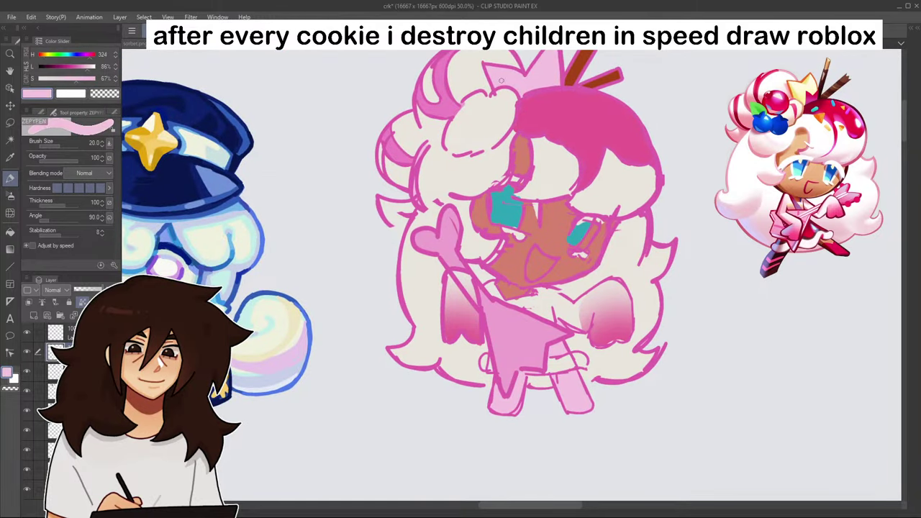
pyautogui.moveTo(401, 267)
pyautogui.mouseDown()
pyautogui.moveTo(424, 313)
pyautogui.moveTo(409, 302)
pyautogui.moveTo(417, 326)
pyautogui.mouseUp()
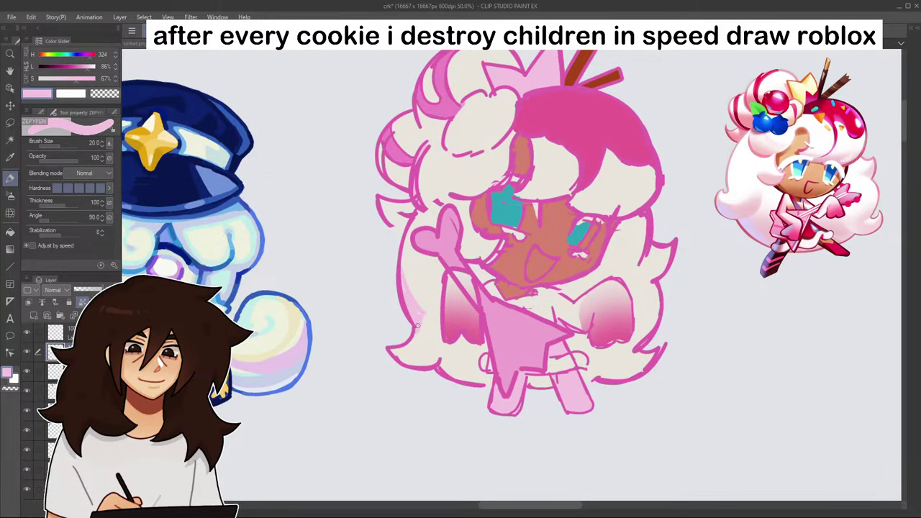
pyautogui.scroll(-4, 419, 315)
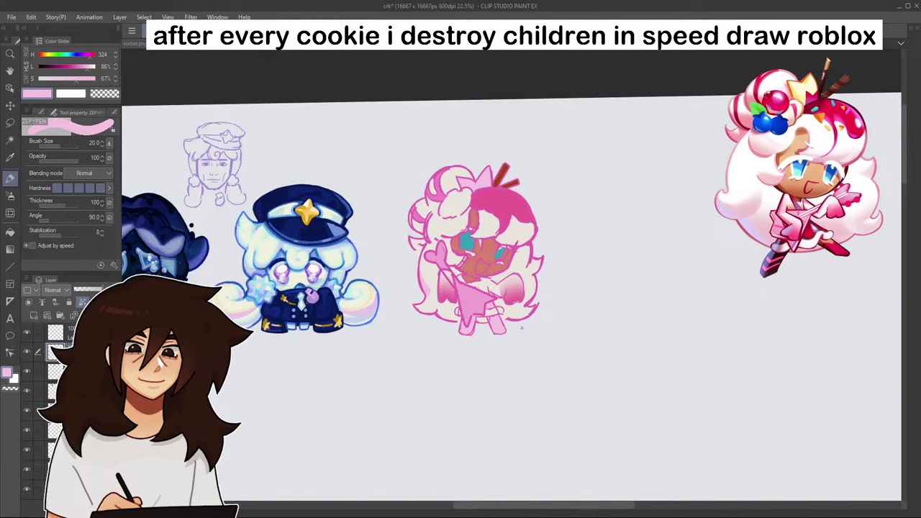
# - Paint pale pink shading on the hair beside and below the face and along the lower hair edges
pyautogui.scroll(3, 517, 311)
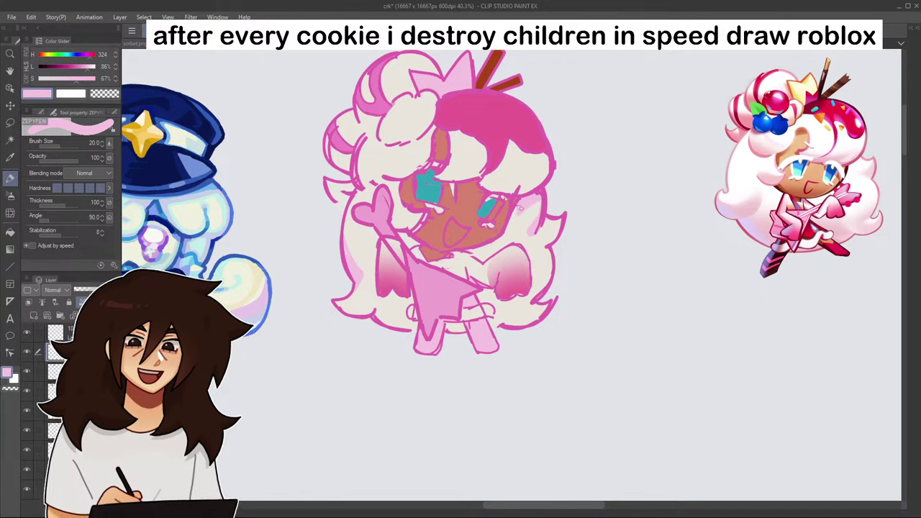
pyautogui.moveTo(515, 217)
pyautogui.mouseDown()
pyautogui.moveTo(505, 237)
pyautogui.moveTo(475, 251)
pyautogui.mouseUp()
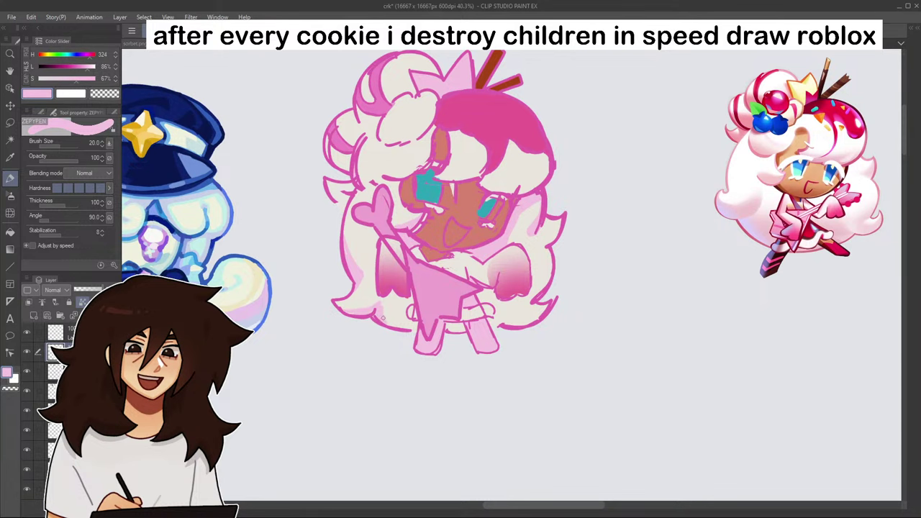
pyautogui.scroll(-4, 479, 288)
pyautogui.scroll(10, 527, 283)
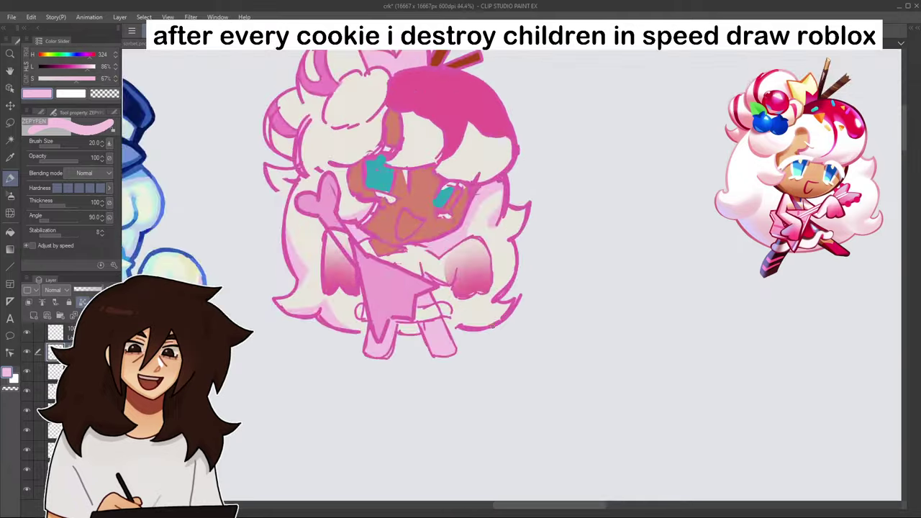
pyautogui.moveTo(429, 305)
pyautogui.mouseDown()
pyautogui.moveTo(461, 342)
pyautogui.moveTo(448, 323)
pyautogui.moveTo(484, 334)
pyautogui.moveTo(509, 306)
pyautogui.mouseUp()
pyautogui.scroll(-6, 444, 318)
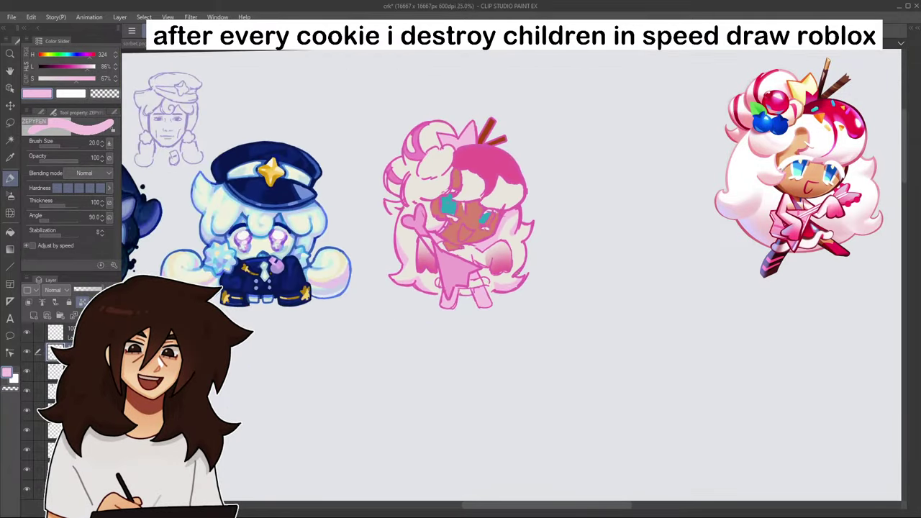
# - Shade the underside of the large hair lock above the left eye in the same pale pink
pyautogui.scroll(2, 514, 273)
pyautogui.moveTo(378, 152)
pyautogui.mouseDown()
pyautogui.moveTo(401, 338)
pyautogui.moveTo(460, 302)
pyautogui.mouseUp()
pyautogui.scroll(4, 425, 306)
pyautogui.moveTo(383, 290)
pyautogui.mouseDown()
pyautogui.moveTo(410, 334)
pyautogui.moveTo(399, 328)
pyautogui.moveTo(425, 343)
pyautogui.mouseUp()
pyautogui.moveTo(435, 284)
pyautogui.mouseDown()
pyautogui.moveTo(461, 315)
pyautogui.moveTo(491, 323)
pyautogui.mouseUp()
pyautogui.scroll(-6, 489, 321)
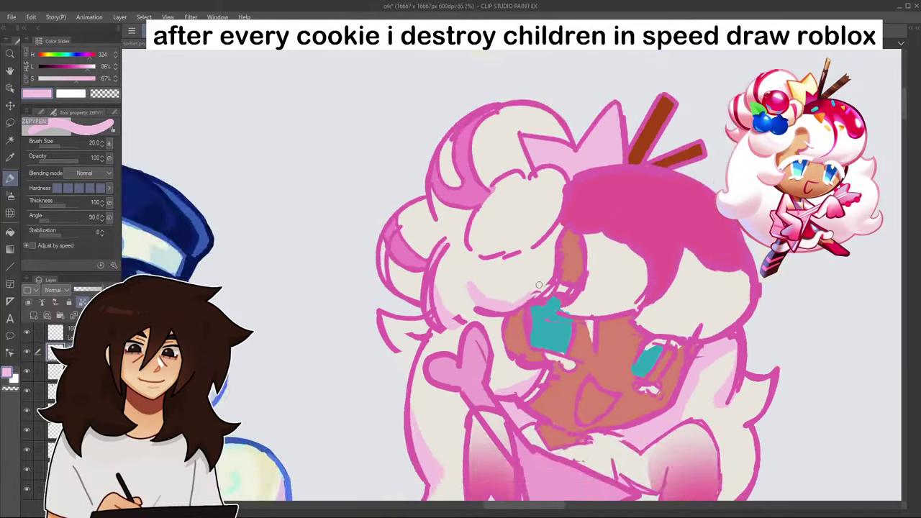
pyautogui.scroll(5, 489, 321)
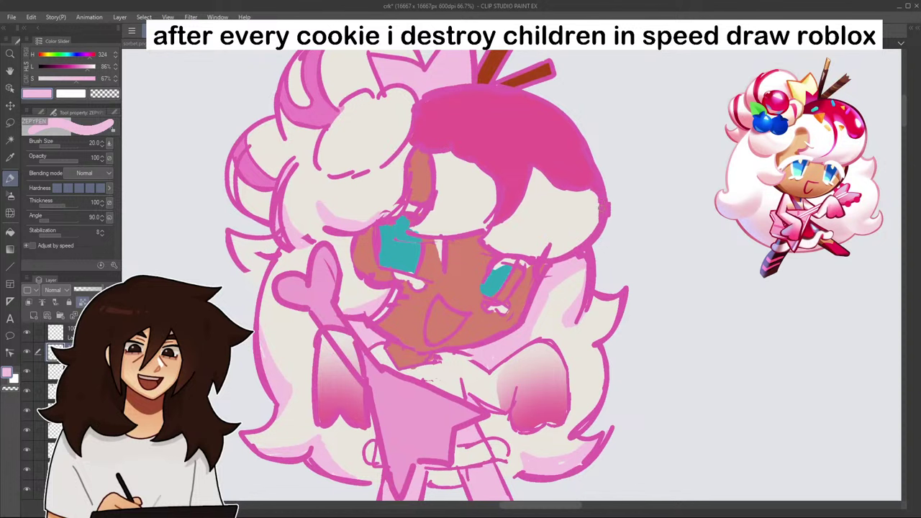
# - Add pale pink shading along the lower edges of the right and middle fringe locks under the icing
pyautogui.moveTo(603, 209)
pyautogui.mouseDown()
pyautogui.moveTo(491, 242)
pyautogui.moveTo(580, 245)
pyautogui.moveTo(598, 219)
pyautogui.mouseUp()
pyautogui.moveTo(491, 242); pyautogui.dragTo(508, 252)
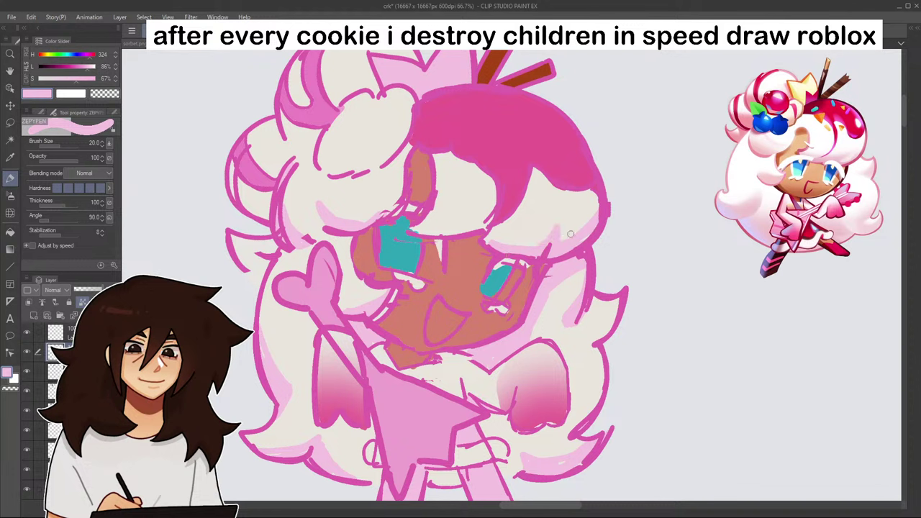
pyautogui.scroll(-3, 583, 239)
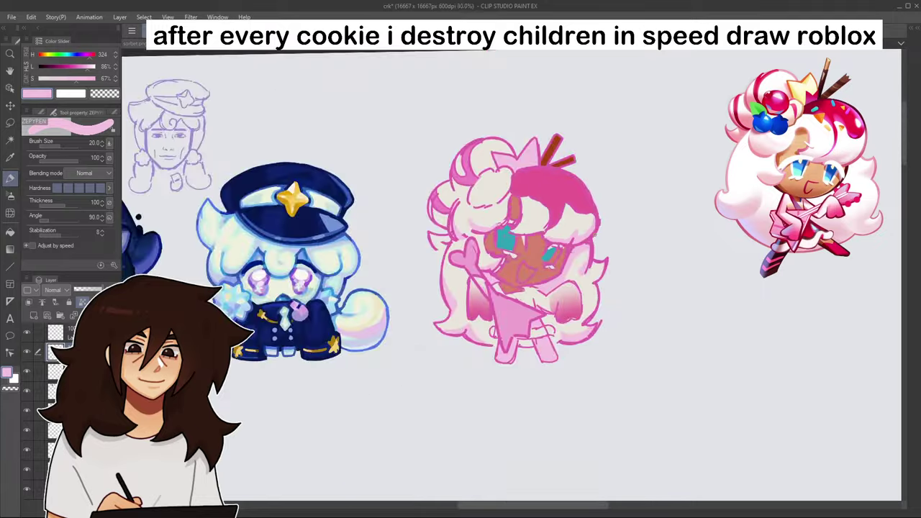
pyautogui.scroll(3, 584, 216)
pyautogui.moveTo(492, 236)
pyautogui.mouseDown()
pyautogui.moveTo(524, 239)
pyautogui.moveTo(562, 222)
pyautogui.moveTo(508, 243)
pyautogui.mouseUp()
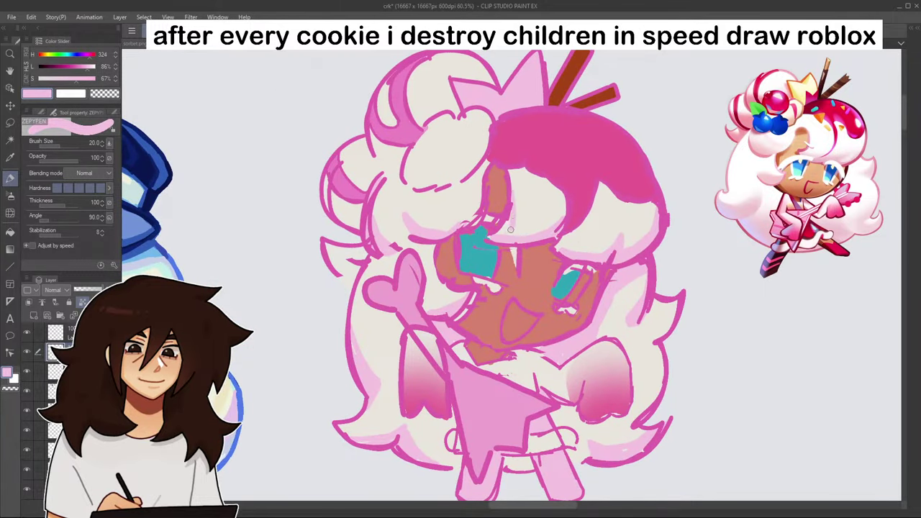
pyautogui.scroll(-5, 504, 227)
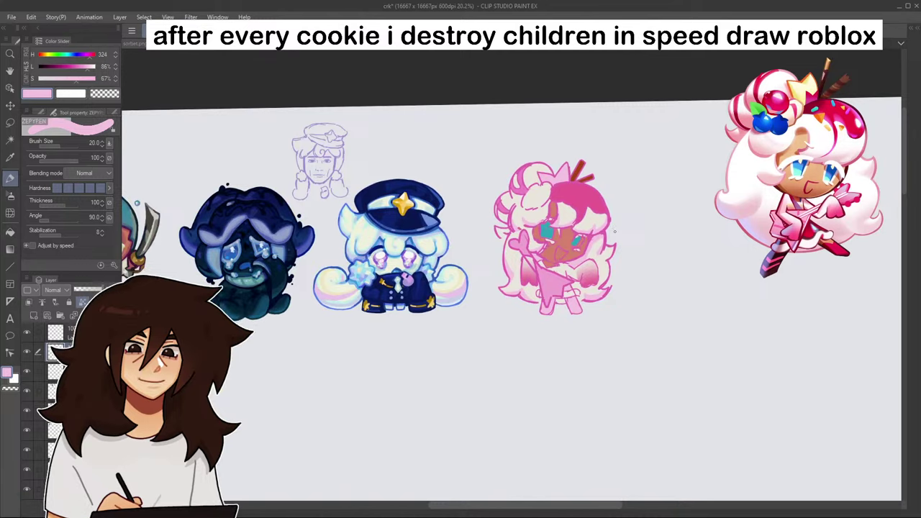
# - Fill both of the pink character's legs with the brown skin tone sampled from the face
pyautogui.scroll(6, 473, 209)
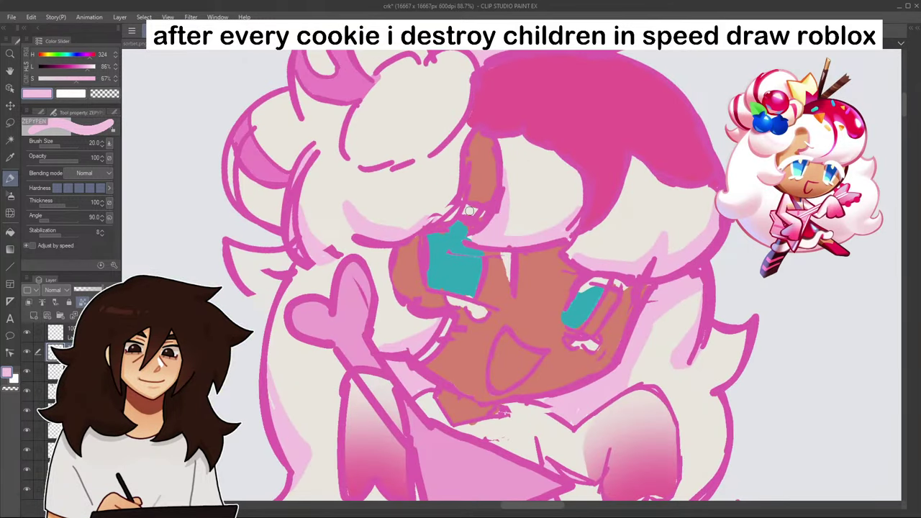
pyautogui.keyDown('alt'); pyautogui.click(468, 209); pyautogui.keyUp('alt')
pyautogui.scroll(-4, 546, 214)
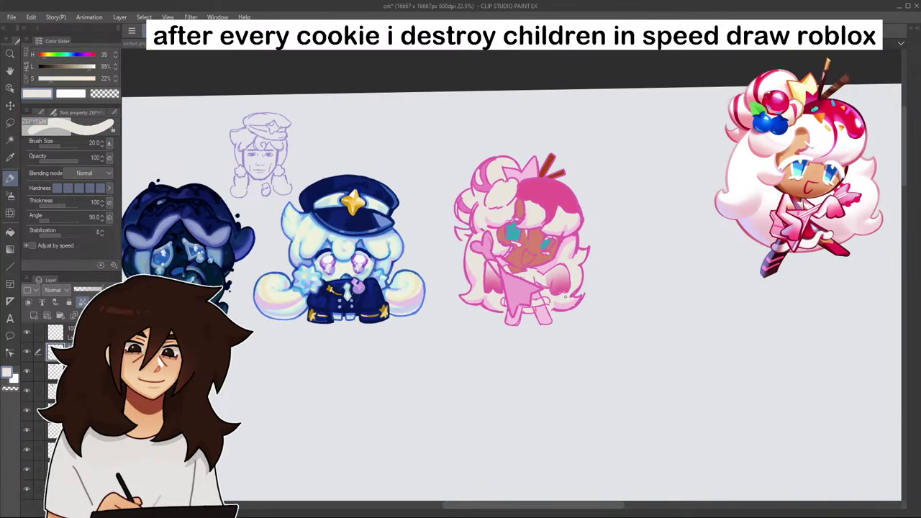
pyautogui.scroll(6, 566, 295)
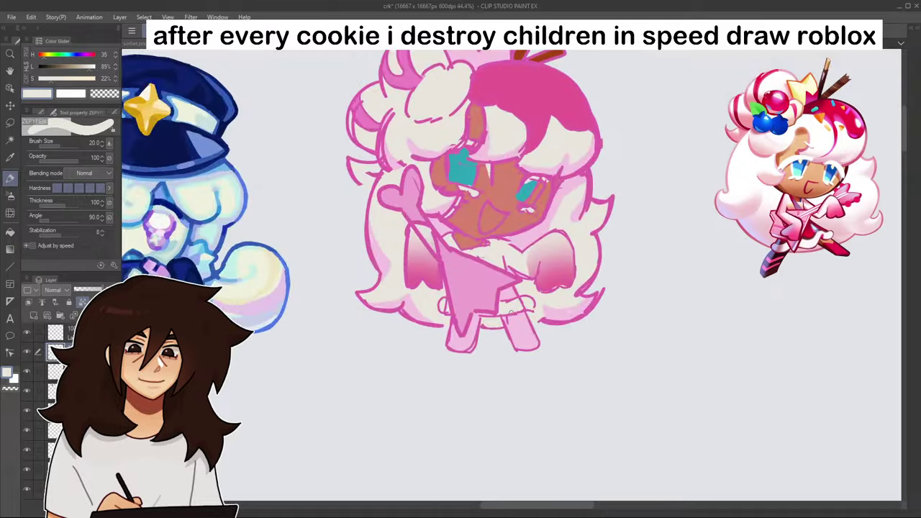
pyautogui.keyDown('alt'); pyautogui.click(483, 126); pyautogui.keyUp('alt')
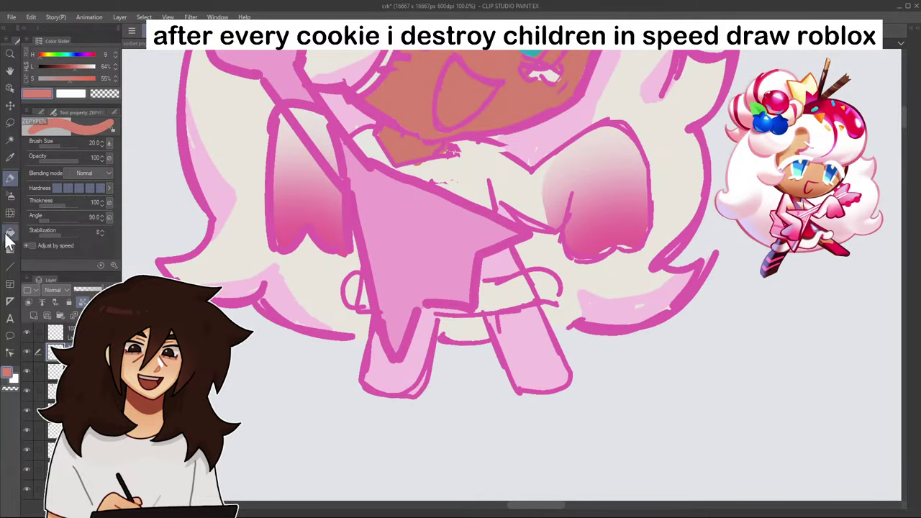
pyautogui.click(10, 232)
pyautogui.click(415, 361)
pyautogui.click(523, 317)
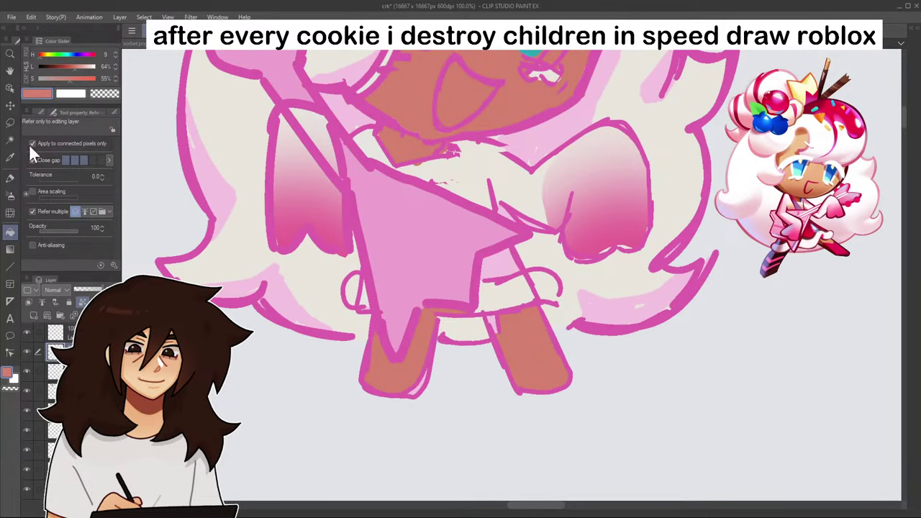
# - Paint the gap between the star-shaped guitar's lower edge and the skirt hem with the cream sampled from the skirt trim
pyautogui.click(10, 178)
pyautogui.keyDown('alt'); pyautogui.click(486, 298); pyautogui.keyUp('alt')
pyautogui.moveTo(466, 311)
pyautogui.mouseDown()
pyautogui.moveTo(427, 313)
pyautogui.moveTo(438, 314)
pyautogui.mouseUp()
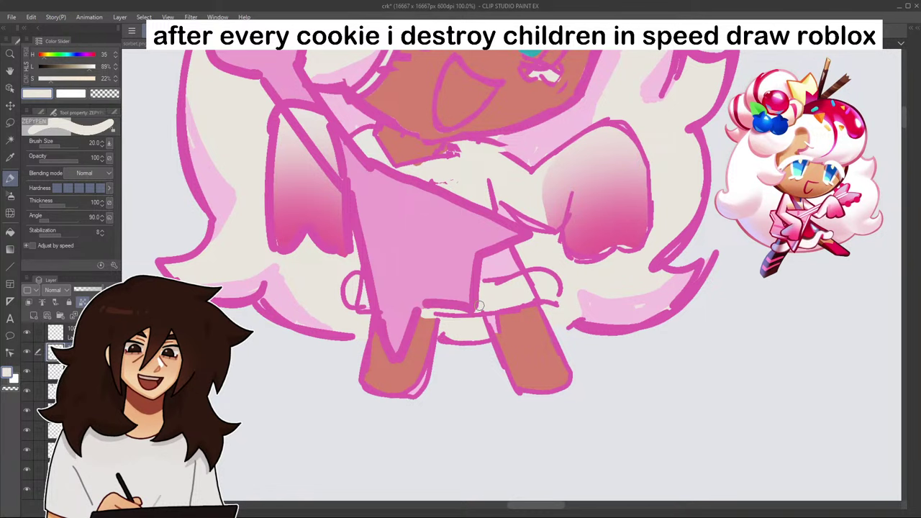
# - Colour the skirt patch beside the guitar and an oval mark on the guitar in the deep pink sampled from the sleeve
pyautogui.keyDown('alt'); pyautogui.click(317, 230); pyautogui.keyUp('alt')
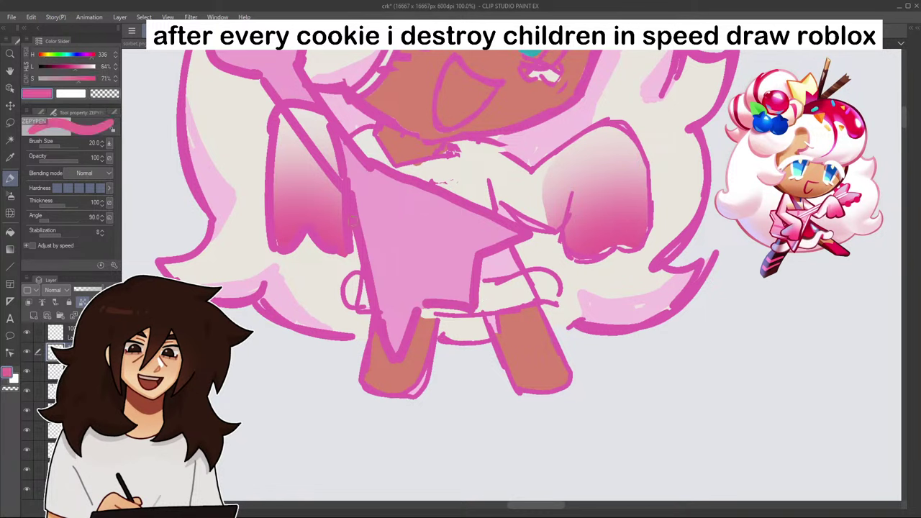
pyautogui.moveTo(488, 254)
pyautogui.mouseDown()
pyautogui.moveTo(499, 269)
pyautogui.moveTo(515, 268)
pyautogui.mouseUp()
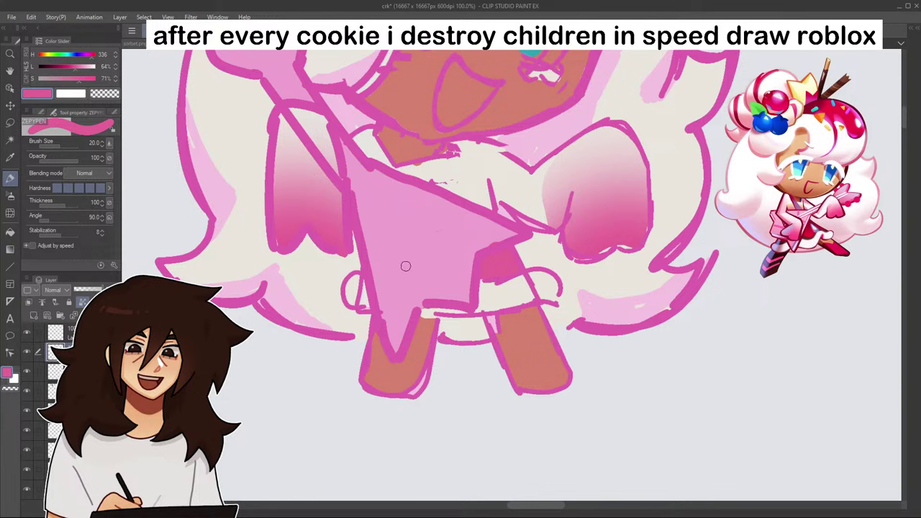
pyautogui.moveTo(405, 263)
pyautogui.mouseDown()
pyautogui.moveTo(446, 235)
pyautogui.moveTo(424, 238)
pyautogui.mouseUp()
pyautogui.scroll(-14, 461, 241)
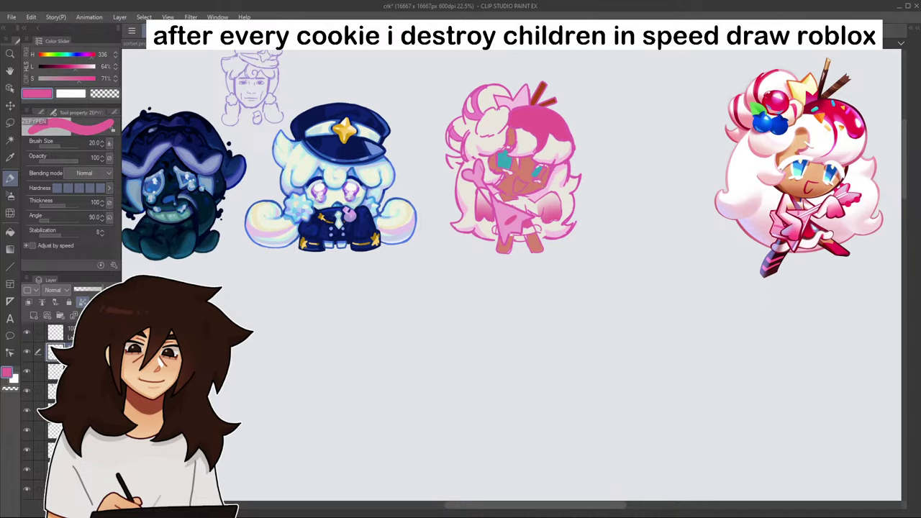
# - Paint a deep pink cherry on the hair bun and add a small cream highlight to it
pyautogui.scroll(-2, 529, 108)
pyautogui.scroll(8, 529, 108)
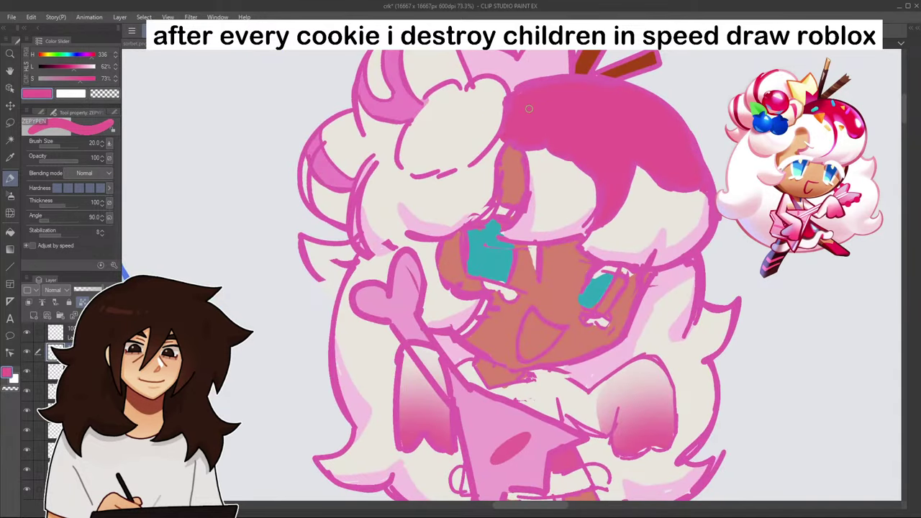
pyautogui.moveTo(440, 101)
pyautogui.mouseDown()
pyautogui.moveTo(434, 137)
pyautogui.moveTo(456, 116)
pyautogui.moveTo(447, 106)
pyautogui.moveTo(420, 113)
pyautogui.moveTo(429, 106)
pyautogui.moveTo(424, 136)
pyautogui.moveTo(437, 142)
pyautogui.moveTo(459, 127)
pyautogui.moveTo(449, 110)
pyautogui.moveTo(438, 127)
pyautogui.moveTo(441, 92)
pyautogui.moveTo(456, 92)
pyautogui.moveTo(475, 110)
pyautogui.moveTo(455, 144)
pyautogui.mouseUp()
pyautogui.keyDown('alt'); pyautogui.click(430, 72); pyautogui.keyUp('alt')
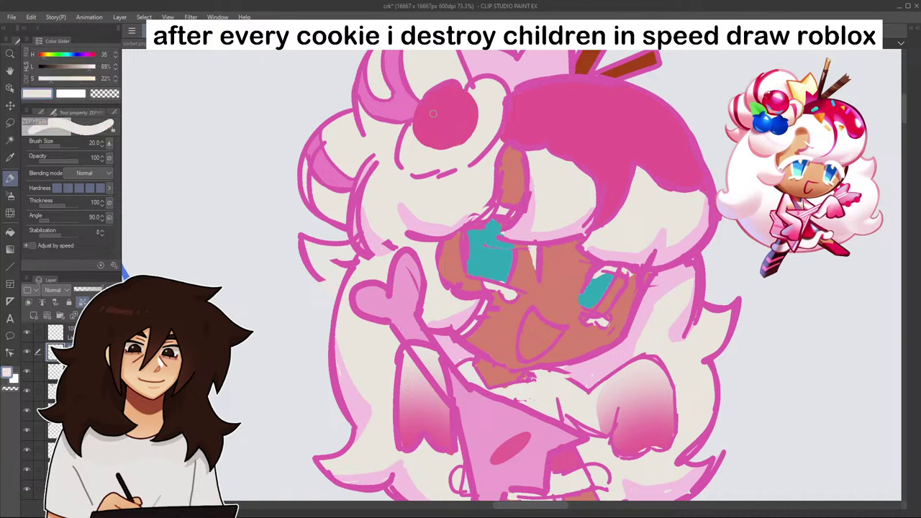
pyautogui.click(432, 114)
pyautogui.keyDown('alt'); pyautogui.click(439, 96); pyautogui.keyUp('alt')
# - Paint a cluster of three blueberries below the cherry in blue with hue 233, luminosity 59 and saturation 62
pyautogui.scroll(-4, 441, 109)
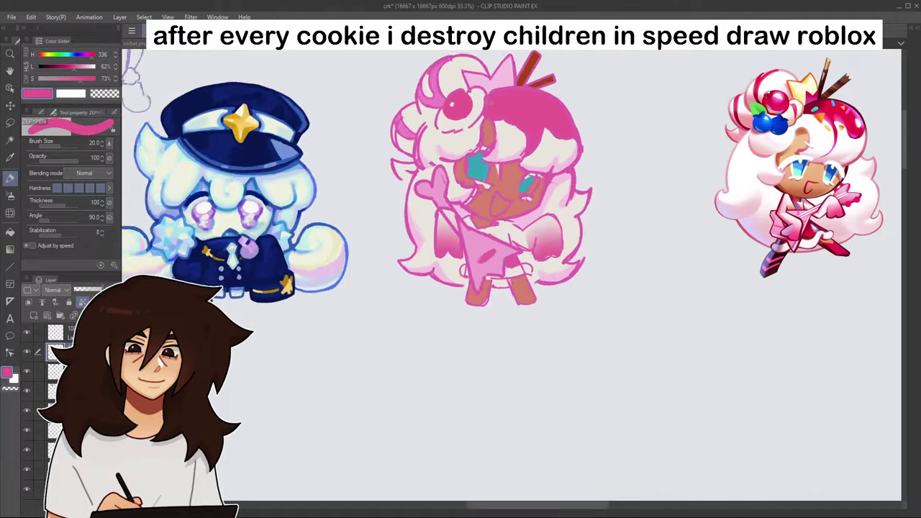
pyautogui.scroll(4, 475, 122)
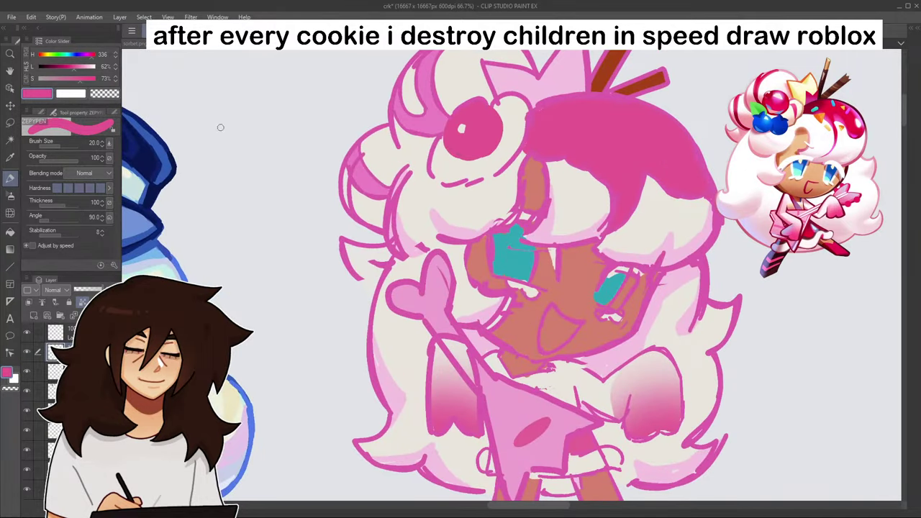
pyautogui.click(79, 54)
pyautogui.click(77, 54)
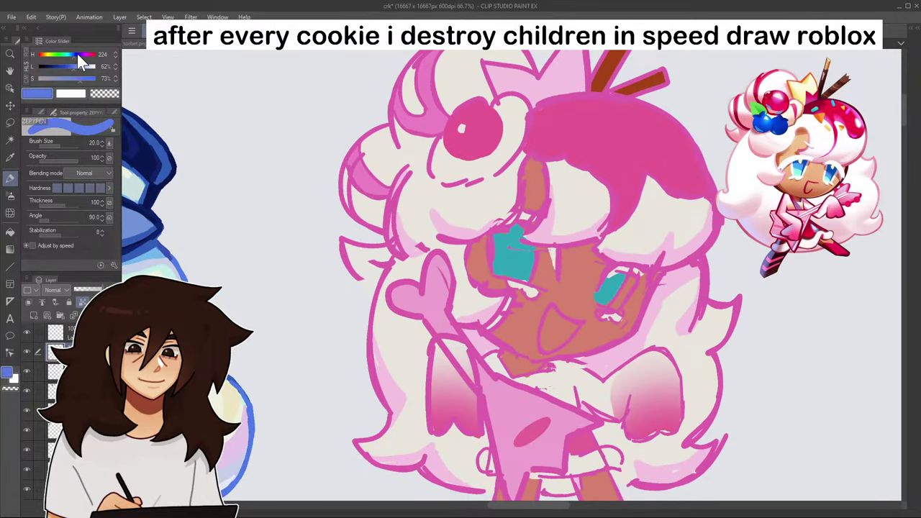
pyautogui.click(76, 54)
pyautogui.click(74, 66)
pyautogui.click(77, 67)
pyautogui.click(75, 78)
pyautogui.click(77, 66)
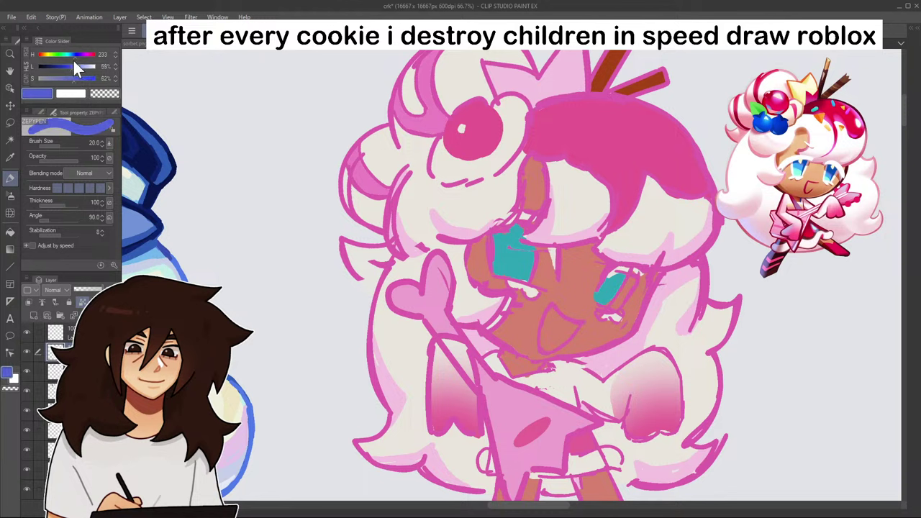
pyautogui.moveTo(455, 158)
pyautogui.mouseDown()
pyautogui.moveTo(432, 160)
pyautogui.moveTo(439, 184)
pyautogui.moveTo(445, 169)
pyautogui.mouseUp()
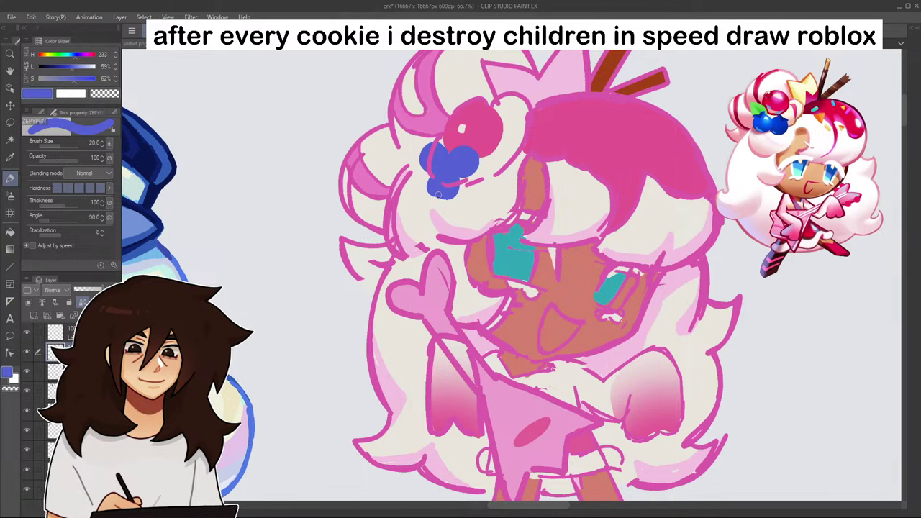
pyautogui.scroll(-4, 451, 172)
pyautogui.scroll(5, 466, 173)
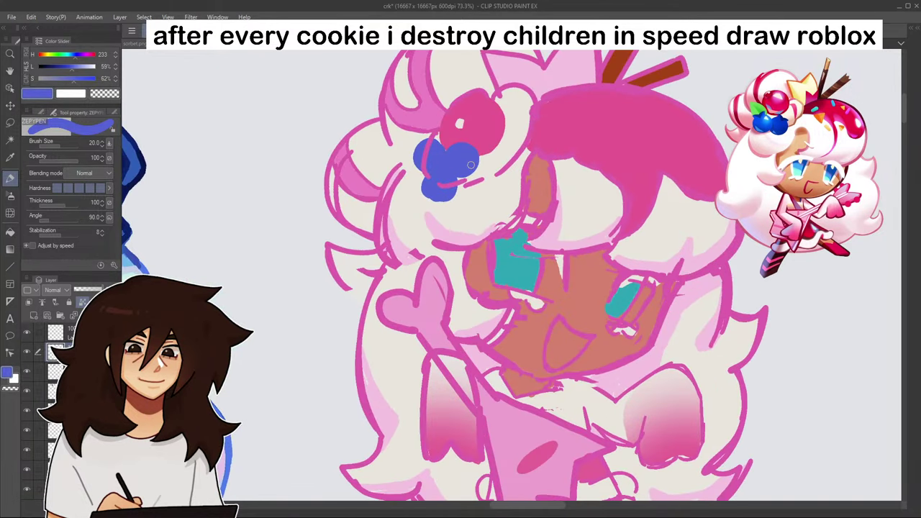
pyautogui.scroll(-3, 471, 165)
pyautogui.scroll(3, 471, 165)
pyautogui.scroll(-5, 471, 165)
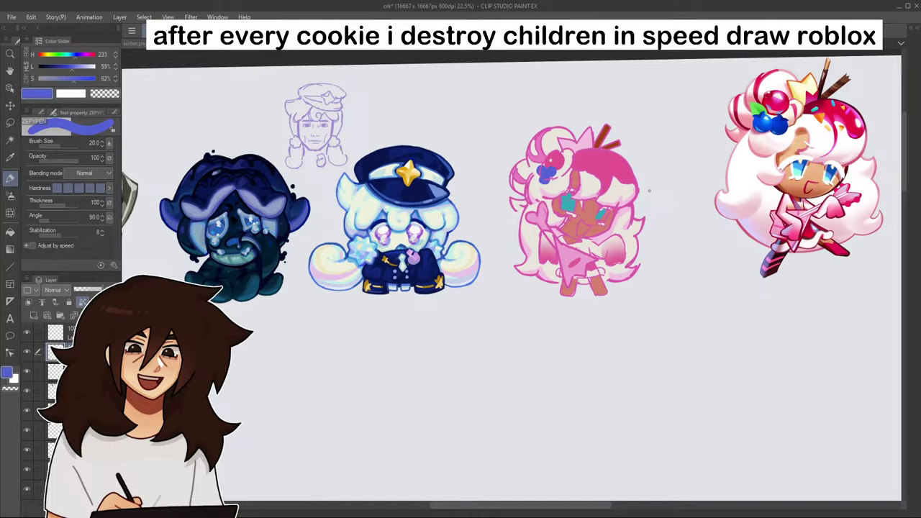
# - Paint a light green leaf beside the cherry and blueberries, using hue 85, luminosity 59 and saturation 62
pyautogui.scroll(6, 649, 191)
pyautogui.click(49, 54)
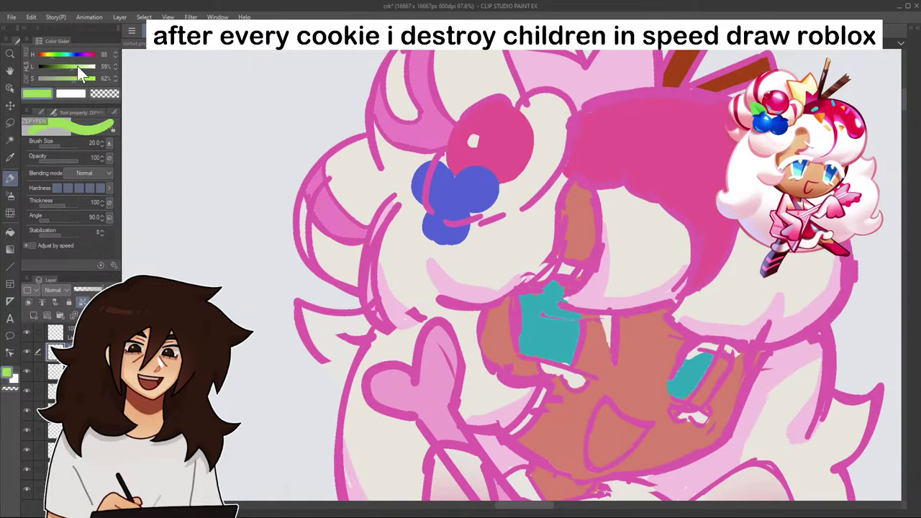
pyautogui.moveTo(440, 145)
pyautogui.mouseDown()
pyautogui.moveTo(384, 161)
pyautogui.moveTo(421, 158)
pyautogui.mouseUp()
pyautogui.scroll(-3, 452, 143)
pyautogui.scroll(-2, 451, 141)
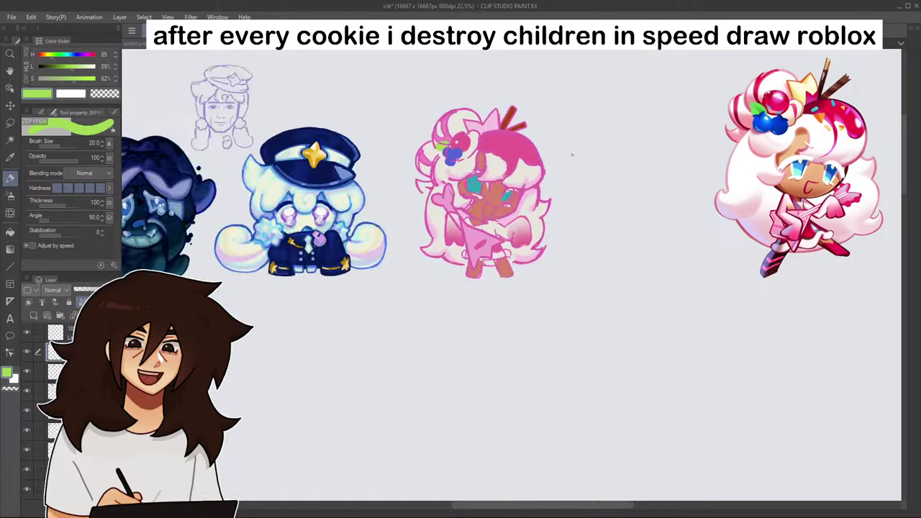
pyautogui.scroll(-1, 536, 162)
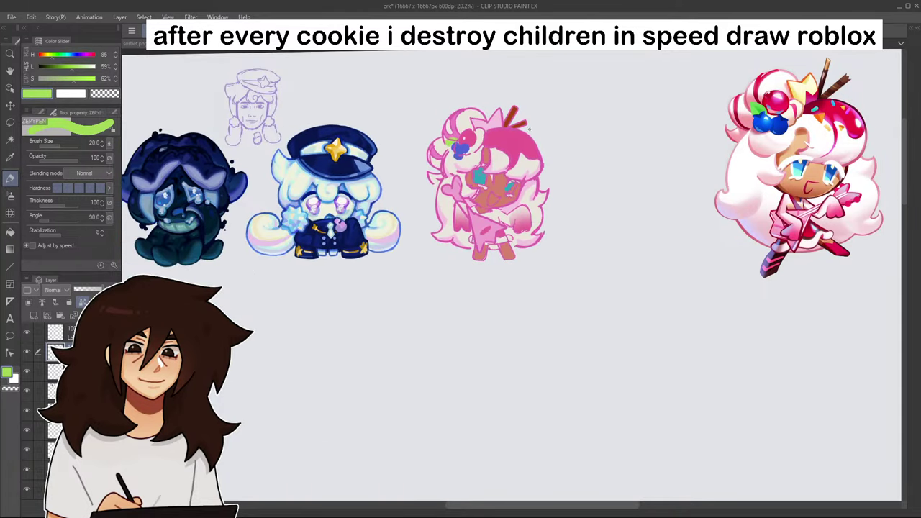
pyautogui.scroll(3, 544, 172)
pyautogui.scroll(-3, 544, 181)
pyautogui.scroll(4, 567, 118)
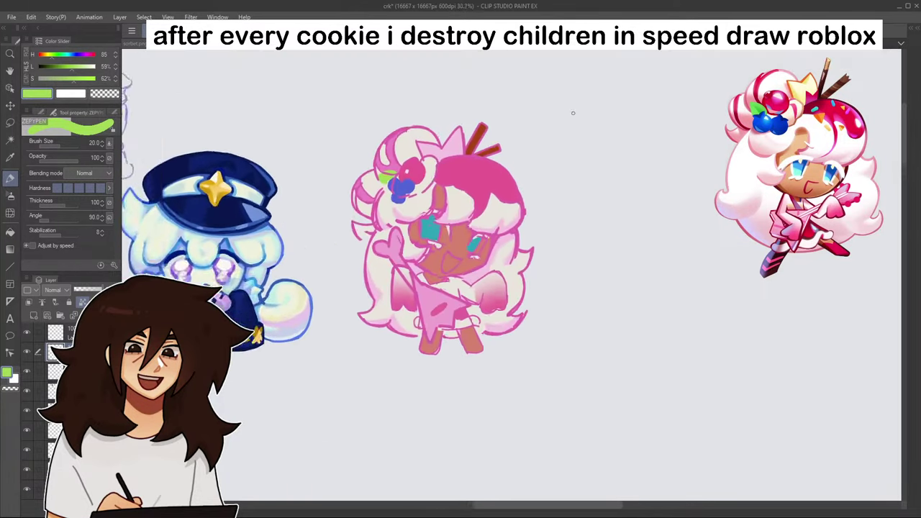
pyautogui.scroll(-2, 567, 118)
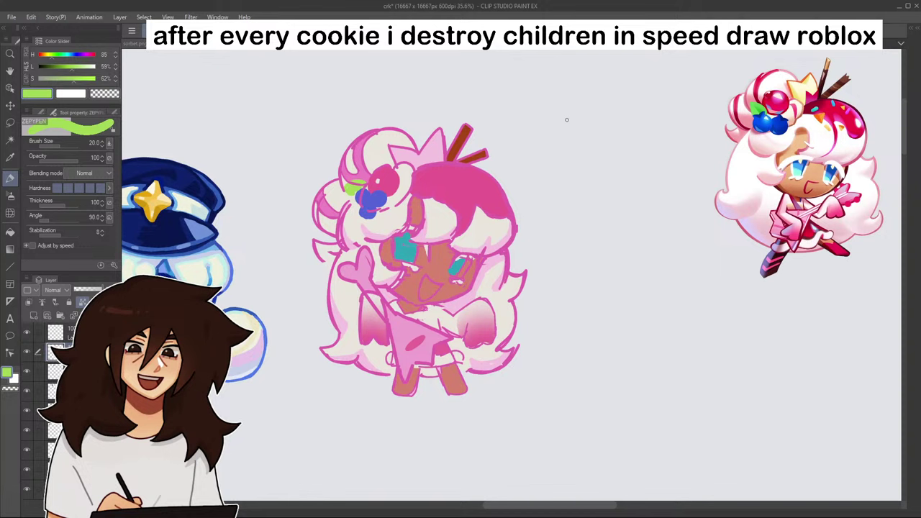
# - Select the topmost layer and toggle its visibility off and back on to check the character artwork it holds
pyautogui.click(56, 332)
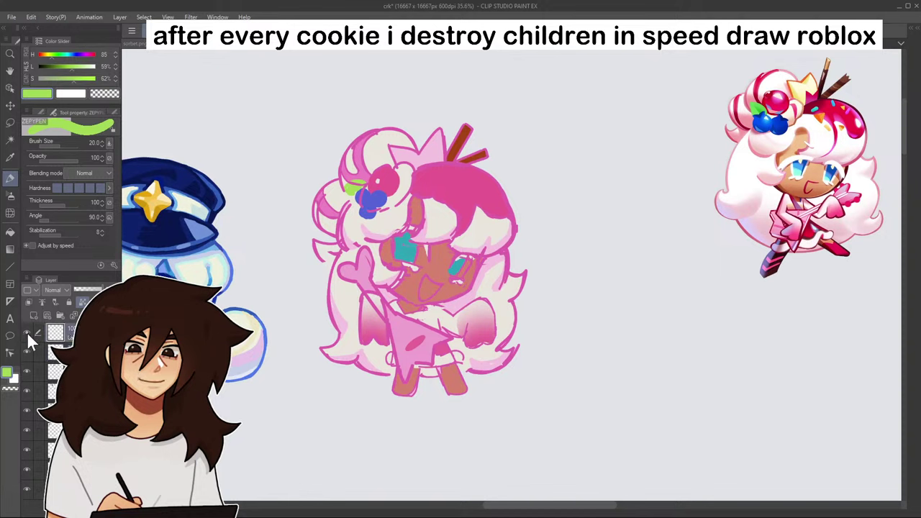
pyautogui.click(27, 332)
pyautogui.click(27, 332)
pyautogui.click(26, 331)
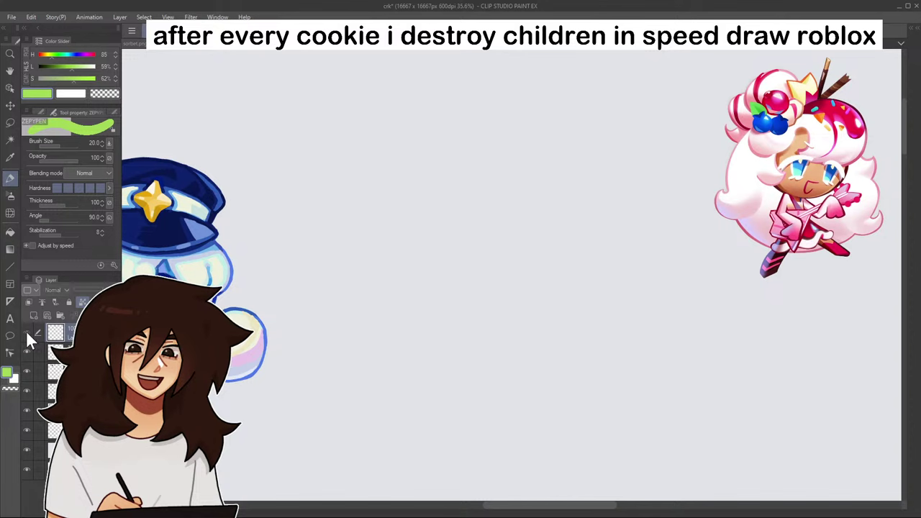
pyautogui.click(26, 331)
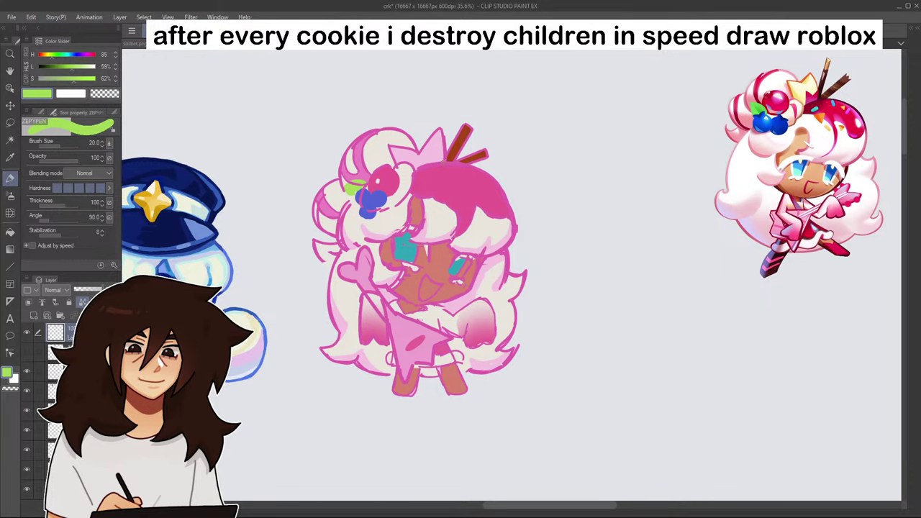
# - Shade the neck with a darker skin tone derived from the face colour, adjusted to hue 3, luminosity 58 and saturation 45
pyautogui.scroll(4, 447, 182)
pyautogui.keyDown('alt'); pyautogui.click(476, 339); pyautogui.keyUp('alt')
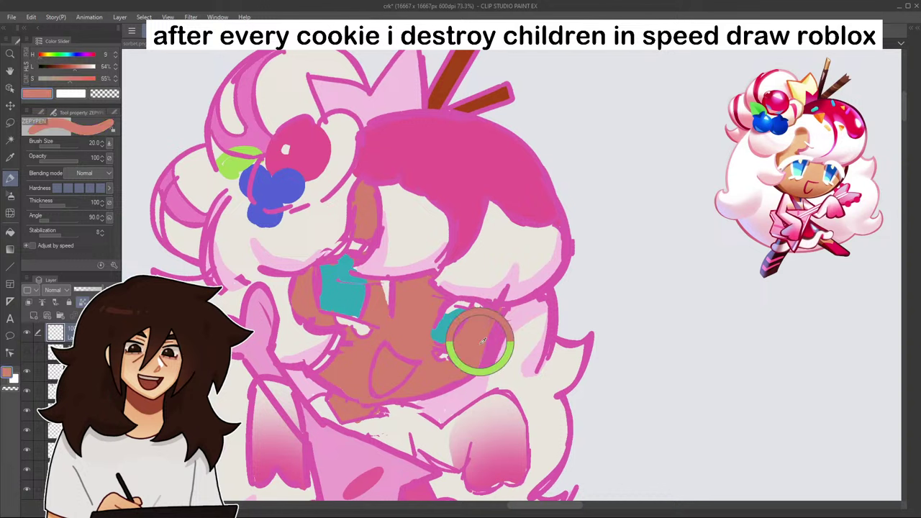
pyautogui.click(69, 64)
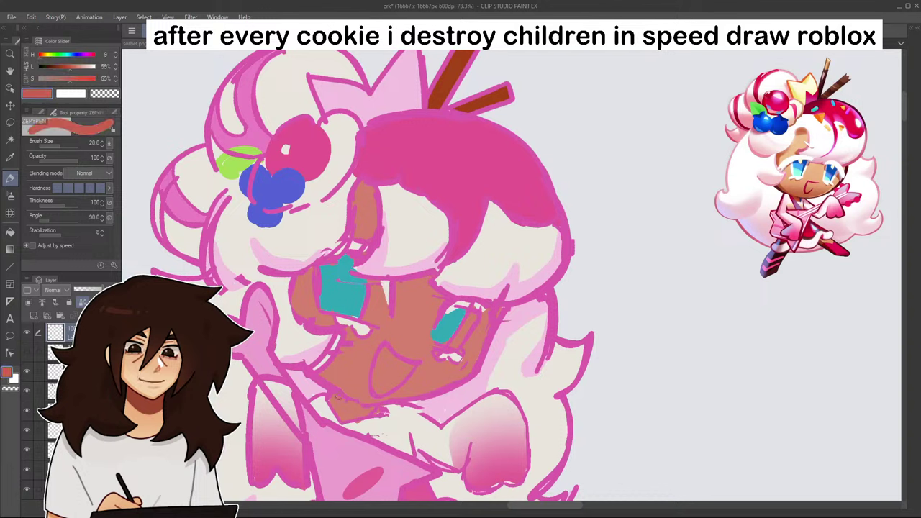
pyautogui.moveTo(333, 396)
pyautogui.mouseDown()
pyautogui.moveTo(336, 414)
pyautogui.moveTo(343, 396)
pyautogui.moveTo(369, 410)
pyautogui.moveTo(355, 419)
pyautogui.mouseUp()
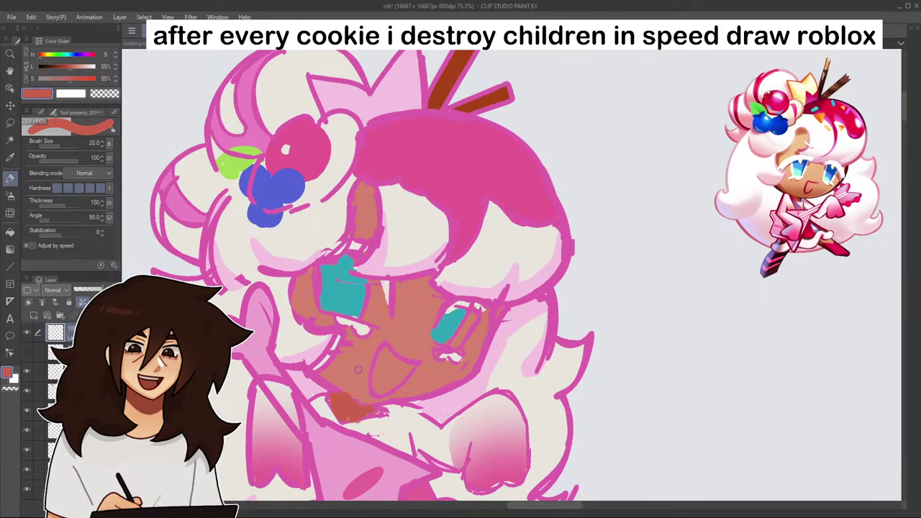
pyautogui.moveTo(39, 52); pyautogui.dragTo(38, 51)
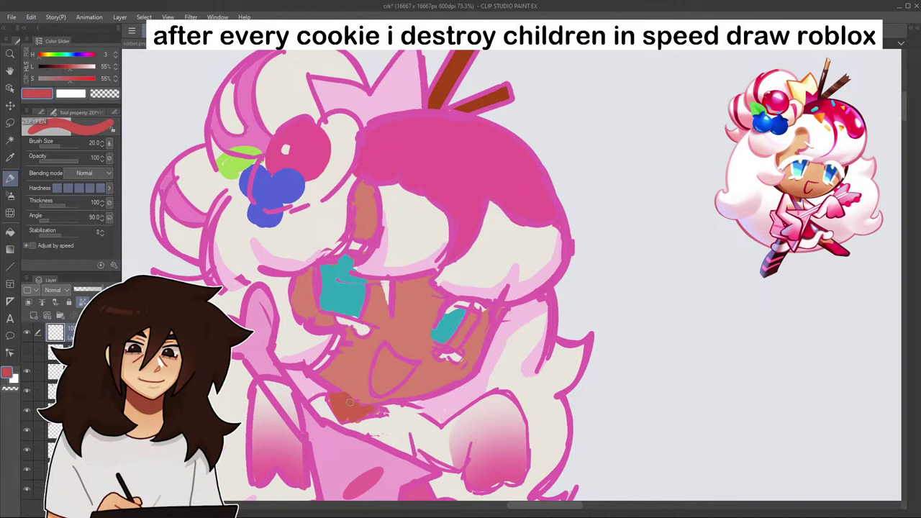
pyautogui.moveTo(350, 403)
pyautogui.mouseDown()
pyautogui.moveTo(336, 402)
pyautogui.moveTo(363, 411)
pyautogui.mouseUp()
pyautogui.click(75, 67)
pyautogui.click(71, 79)
pyautogui.click(72, 68)
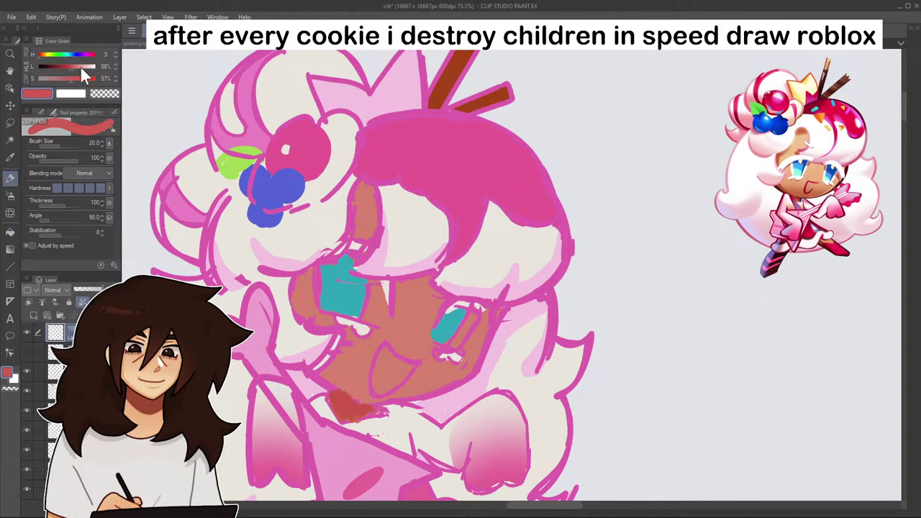
pyautogui.click(71, 67)
pyautogui.click(64, 79)
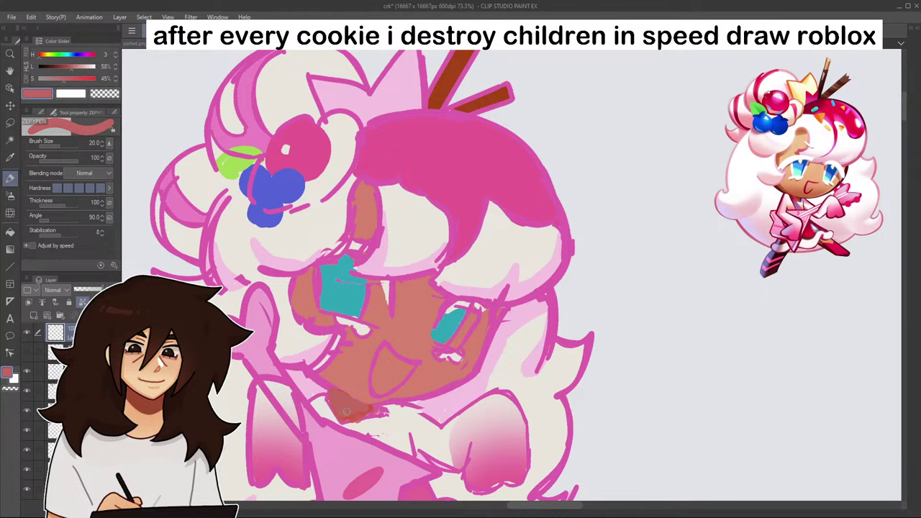
# - Paint over the pink jaw outline along the underside of the face with the darker skin shade
pyautogui.scroll(-1, 369, 399)
pyautogui.scroll(-3, 386, 384)
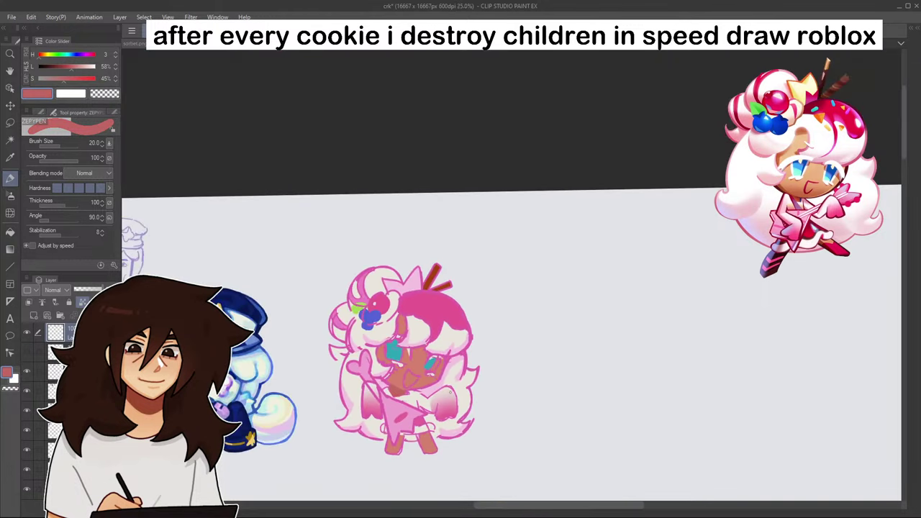
pyautogui.scroll(3, 386, 385)
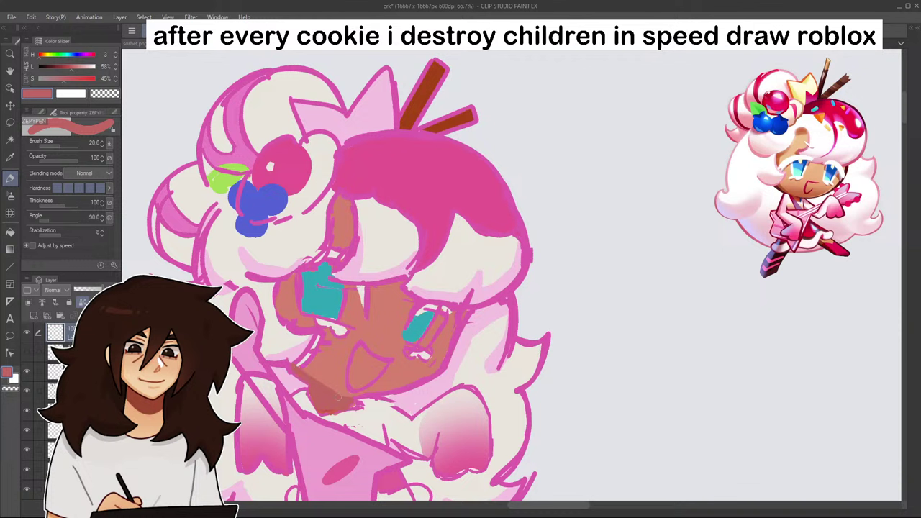
pyautogui.moveTo(348, 400)
pyautogui.mouseDown()
pyautogui.moveTo(412, 390)
pyautogui.moveTo(447, 369)
pyautogui.mouseUp()
pyautogui.moveTo(398, 396); pyautogui.dragTo(377, 398)
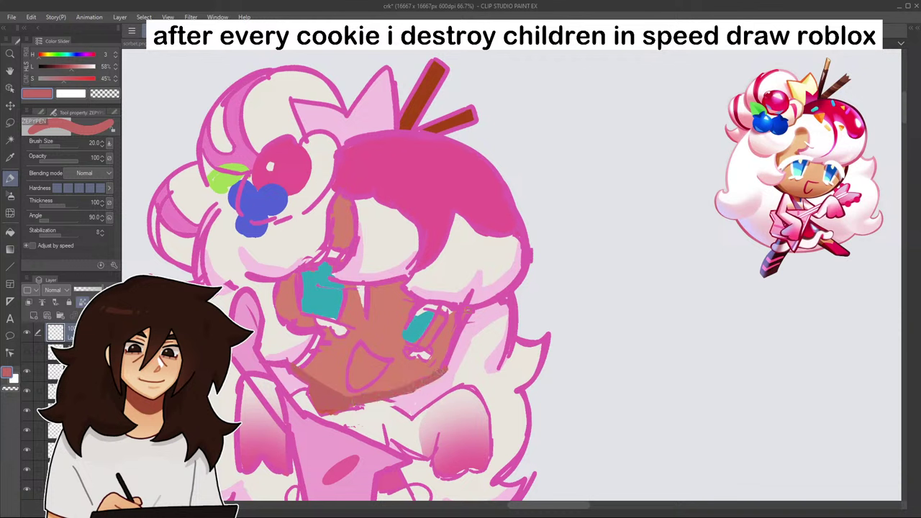
# - Paint over the pink outline up the cheek beside the smaller eye with the darker skin shade
pyautogui.moveTo(444, 372)
pyautogui.mouseDown()
pyautogui.moveTo(468, 313)
pyautogui.moveTo(432, 381)
pyautogui.moveTo(394, 399)
pyautogui.moveTo(426, 372)
pyautogui.mouseUp()
pyautogui.keyDown('alt'); pyautogui.click(476, 326); pyautogui.keyUp('alt')
pyautogui.keyDown('alt'); pyautogui.click(380, 398); pyautogui.keyUp('alt')
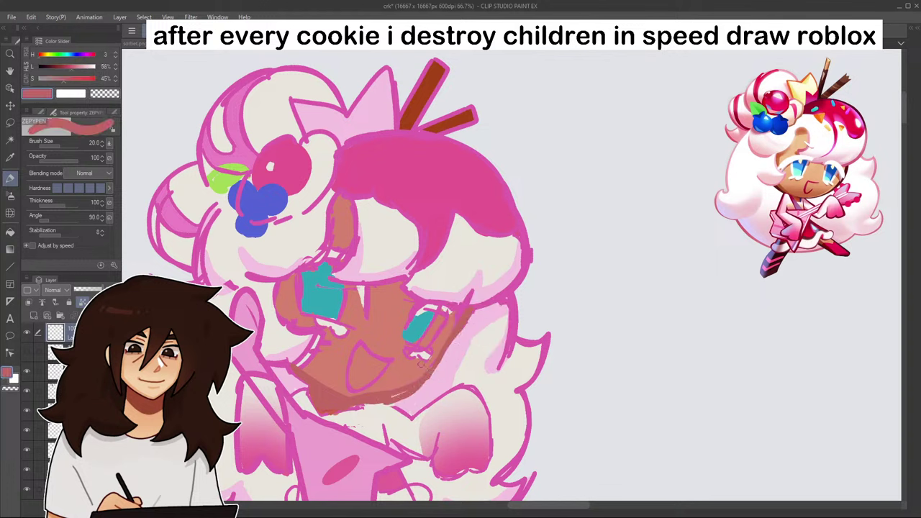
# - Try to refine the jaw shading into a rounder edge with the face colour, and undo those strokes
pyautogui.keyDown('alt'); pyautogui.click(422, 364); pyautogui.keyUp('alt')
pyautogui.moveTo(353, 398)
pyautogui.mouseDown()
pyautogui.moveTo(382, 397)
pyautogui.moveTo(423, 372)
pyautogui.moveTo(374, 391)
pyautogui.mouseUp()
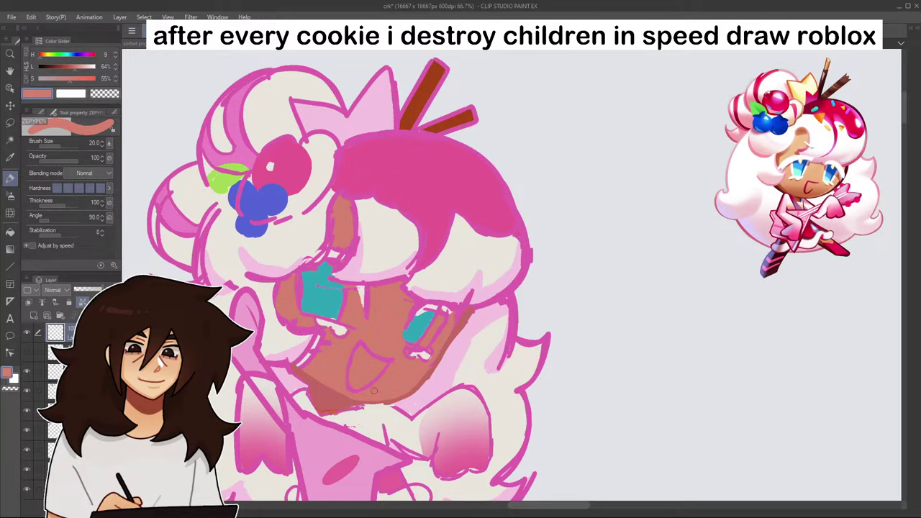
pyautogui.scroll(-4, 442, 354)
pyautogui.scroll(4, 436, 352)
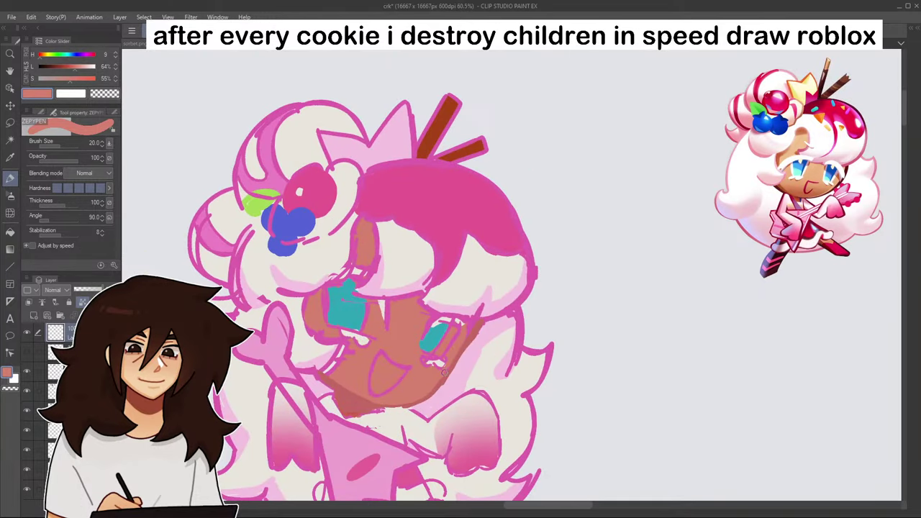
pyautogui.hotkey('ctrl', 'z')
pyautogui.hotkey('ctrl', 'z')
pyautogui.hotkey('ctrl', 'z')
pyautogui.hotkey('ctrl', 'z')
pyautogui.hotkey('ctrl', 'z')
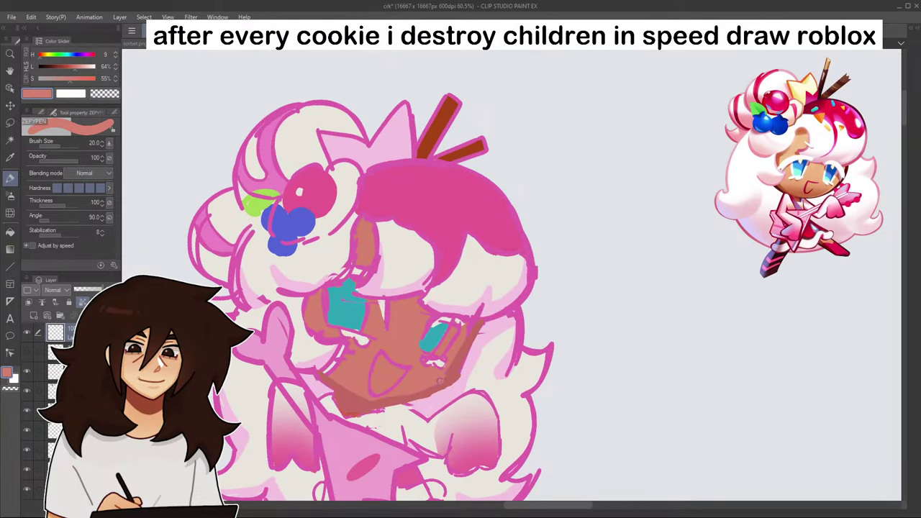
# - Clean up the jaw shading beside the smaller eye, trimming its outer edge with the pale pink hair shade sampled from the hair
pyautogui.keyDown('alt'); pyautogui.click(439, 400); pyautogui.keyUp('alt')
pyautogui.keyDown('alt'); pyautogui.click(445, 381); pyautogui.keyUp('alt')
pyautogui.keyDown('alt'); pyautogui.click(409, 379); pyautogui.keyUp('alt')
pyautogui.keyDown('alt'); pyautogui.click(478, 346); pyautogui.keyUp('alt')
pyautogui.moveTo(480, 334); pyautogui.dragTo(454, 388)
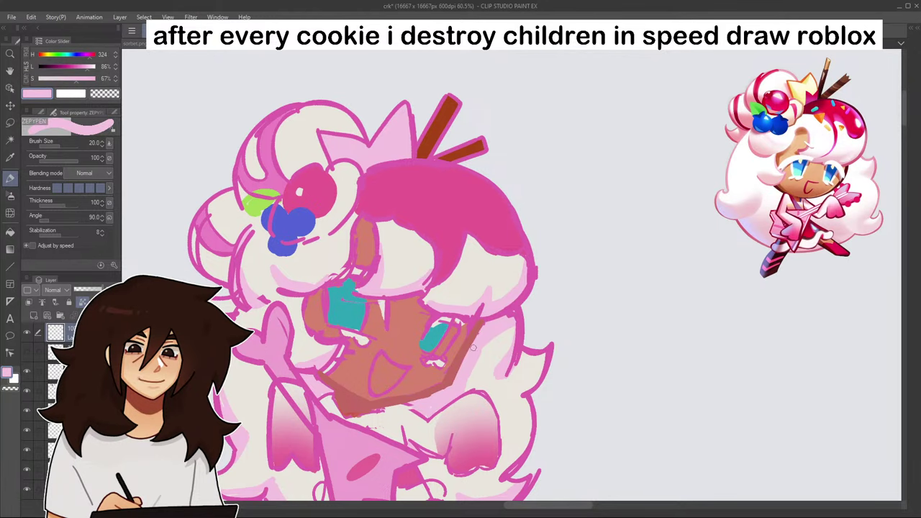
pyautogui.keyDown('alt'); pyautogui.click(419, 386); pyautogui.keyUp('alt')
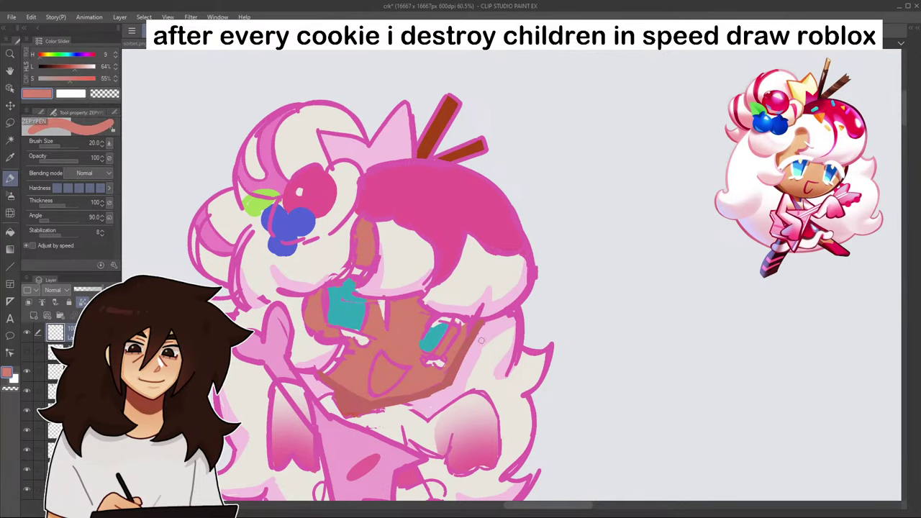
# - Start a dark magenta jaw outline from the cheek near the raised arm, using brush size 15, hue 339, luminosity 38 and saturation 55
pyautogui.scroll(-9, 479, 341)
pyautogui.scroll(13, 467, 374)
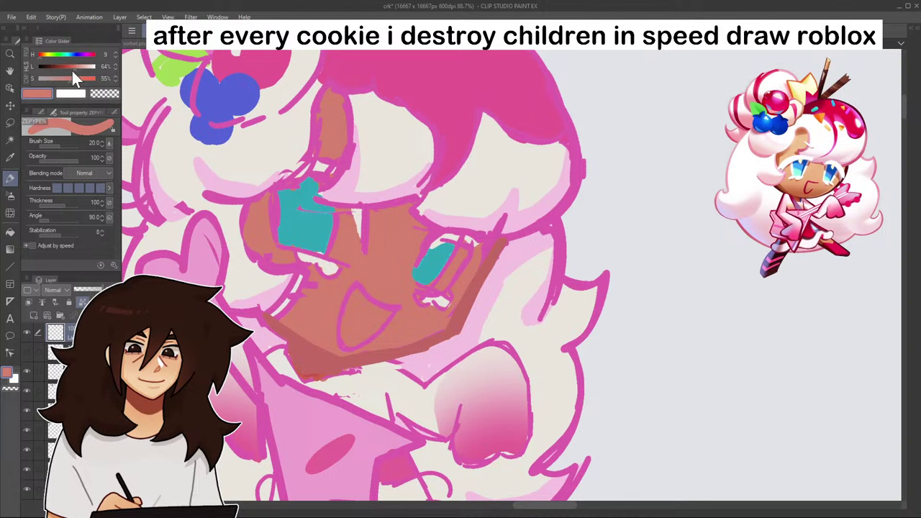
pyautogui.click(69, 67)
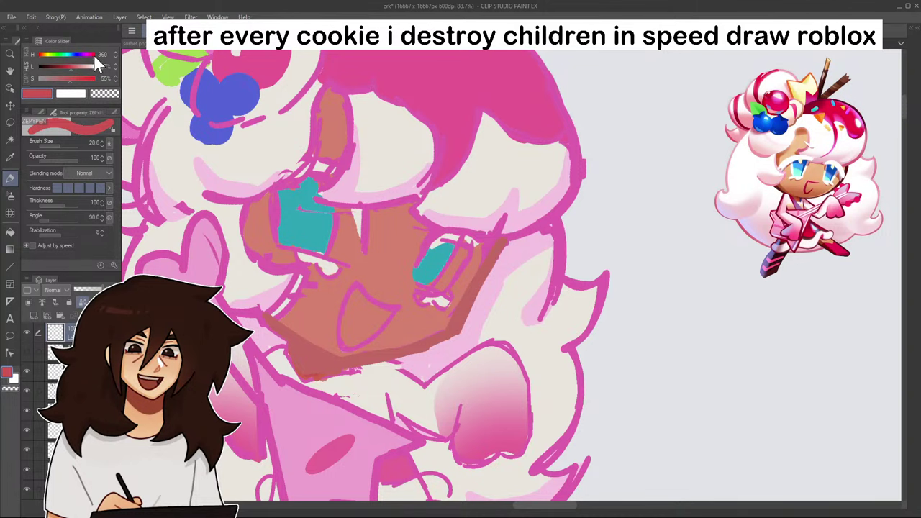
pyautogui.moveTo(94, 55); pyautogui.dragTo(54, 70)
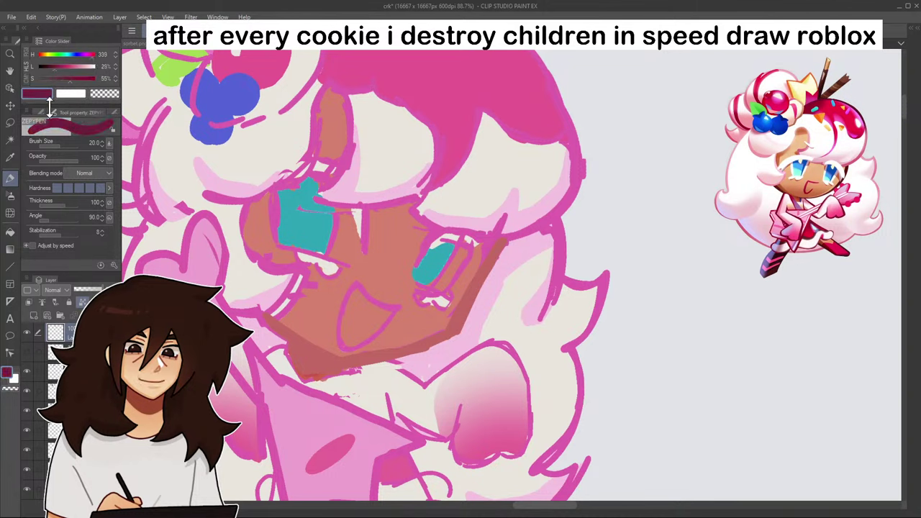
pyautogui.click(67, 113)
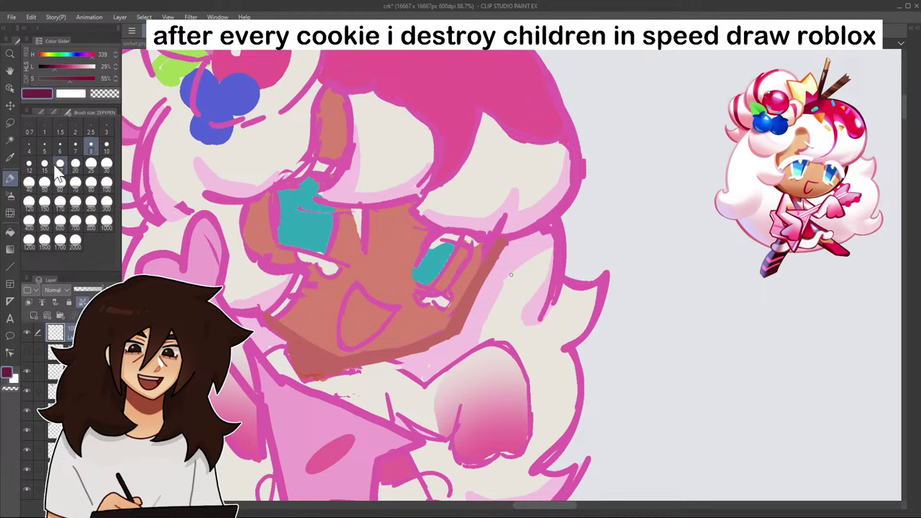
pyautogui.click(55, 166)
pyautogui.click(46, 112)
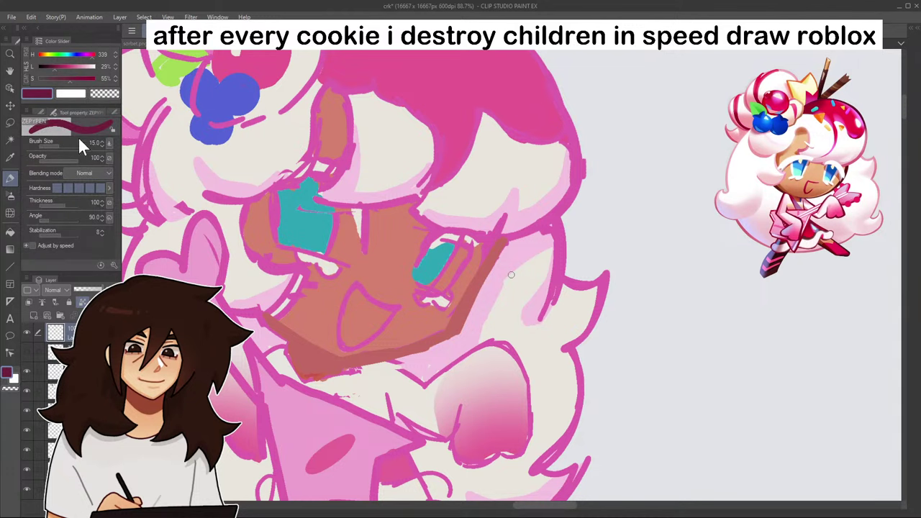
pyautogui.click(62, 67)
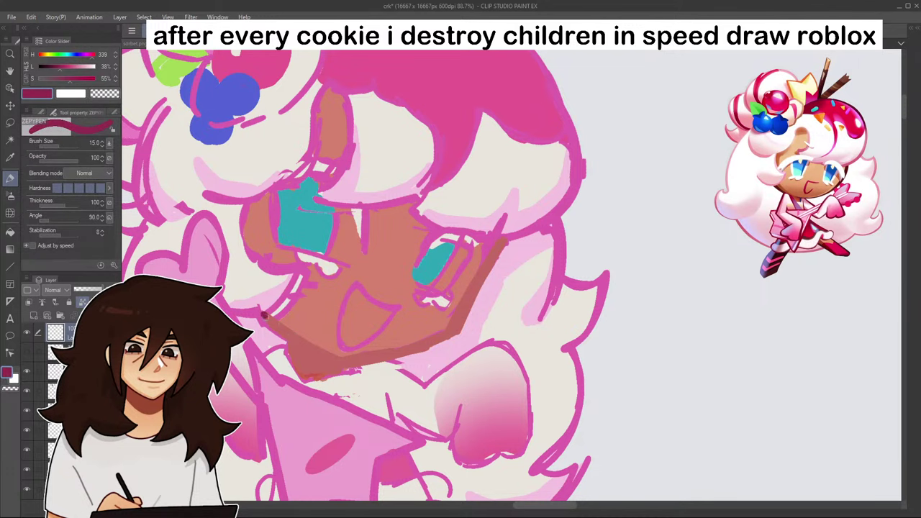
pyautogui.moveTo(265, 315); pyautogui.dragTo(348, 362)
# - Continue the dark magenta outline along the chin and up the cheek beside the smaller eye
pyautogui.scroll(-3, 280, 319)
pyautogui.scroll(2, 277, 319)
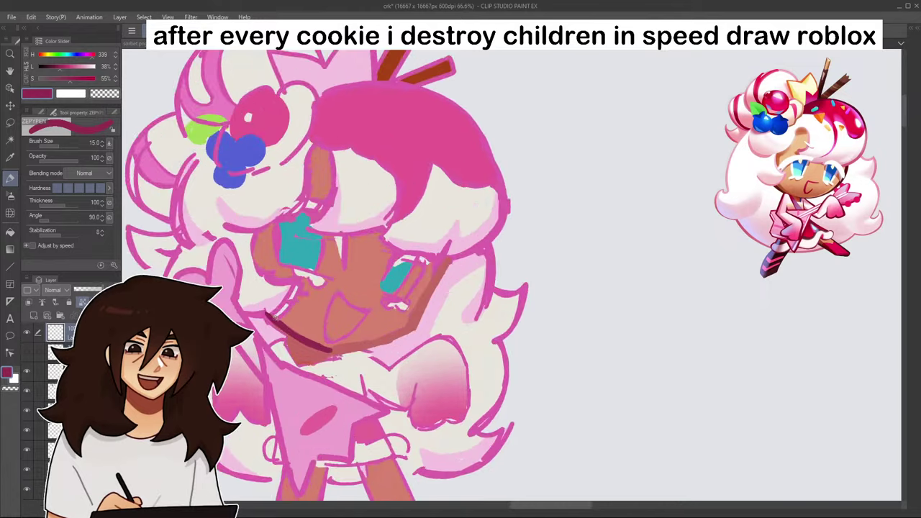
pyautogui.scroll(2, 338, 351)
pyautogui.moveTo(405, 340)
pyautogui.mouseDown()
pyautogui.moveTo(452, 320)
pyautogui.moveTo(328, 356)
pyautogui.mouseUp()
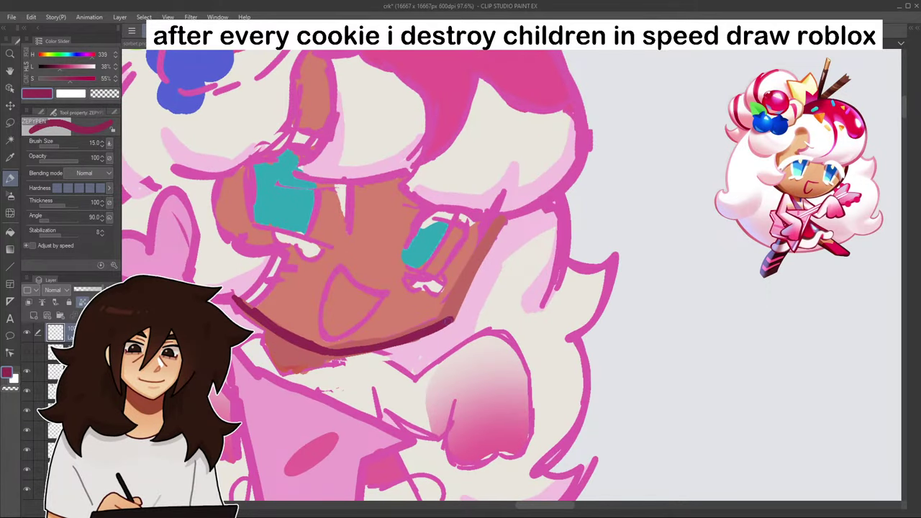
pyautogui.moveTo(507, 220); pyautogui.dragTo(451, 321)
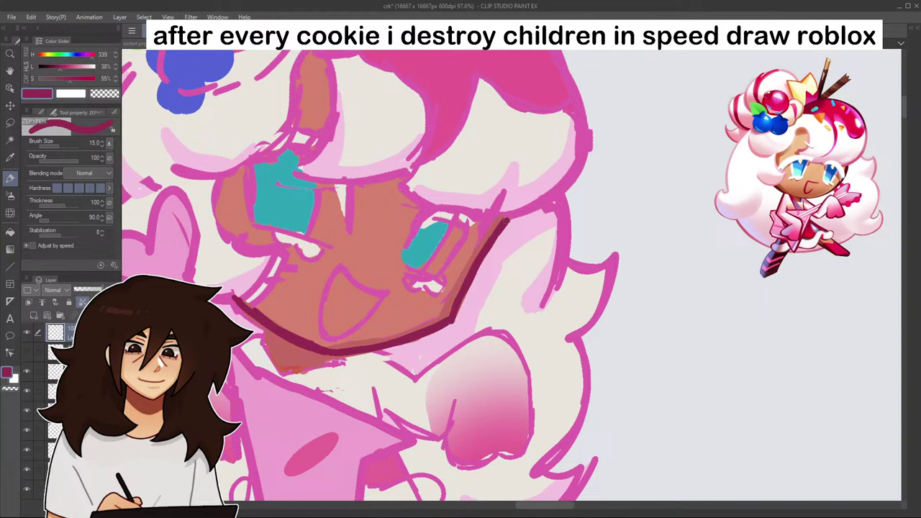
# - Save the drawing and set the pen's brush size to 12
pyautogui.scroll(-5, 510, 232)
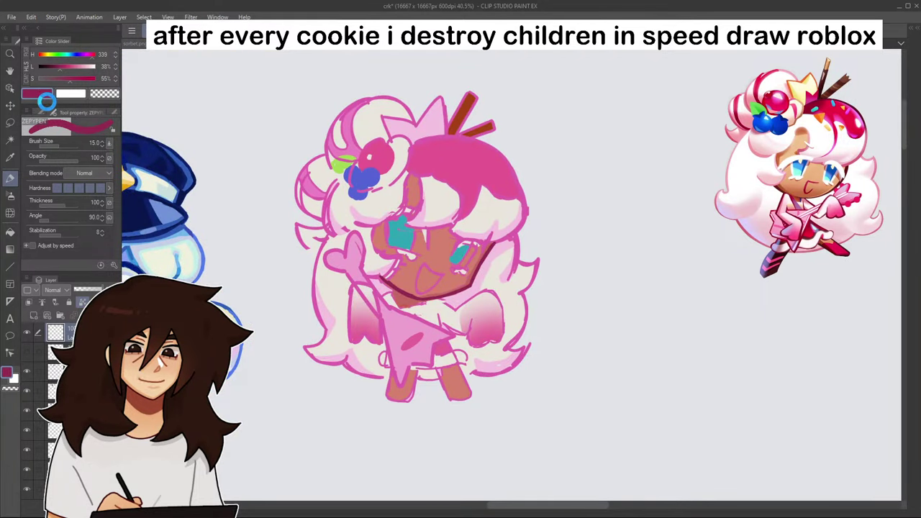
pyautogui.scroll(-6, 498, 286)
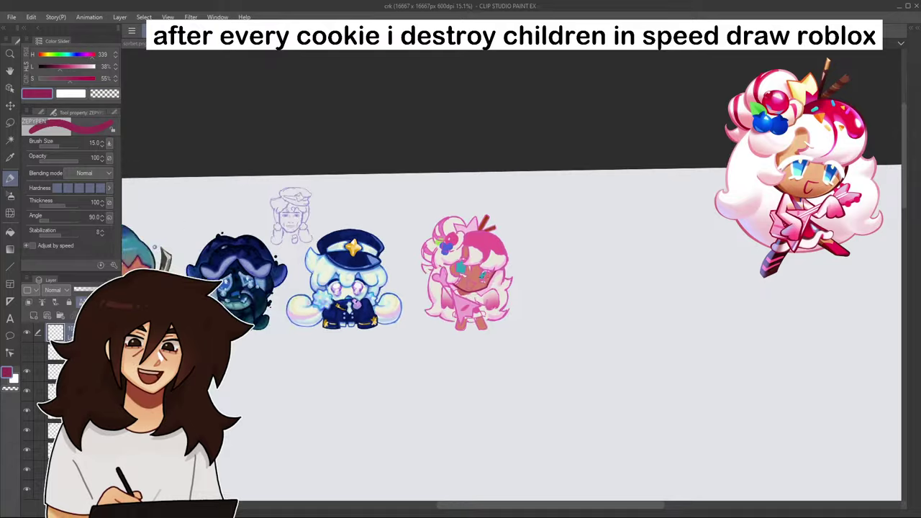
pyautogui.scroll(7, 482, 273)
pyautogui.click(43, 112)
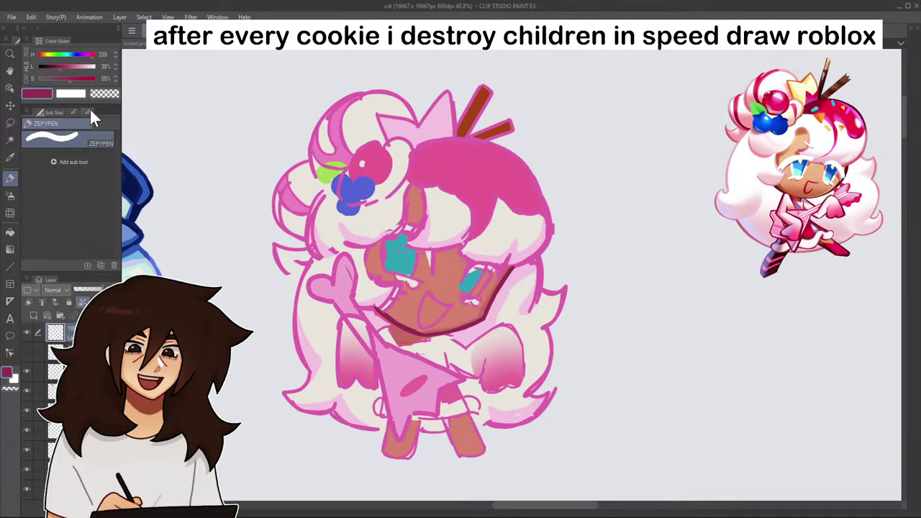
pyautogui.click(89, 112)
pyautogui.click(32, 164)
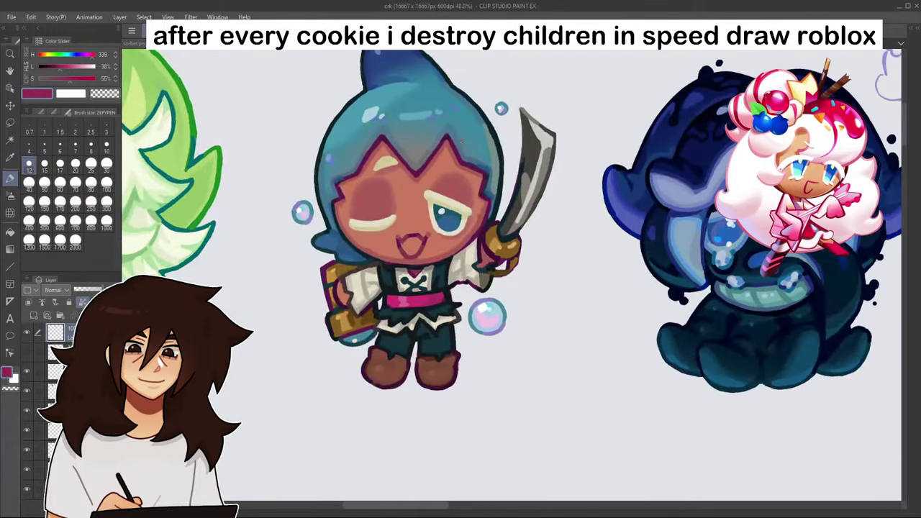
# - Examine the outlines of the finished cookie characters on the canvas for comparison with the pink character
pyautogui.click(475, 130)
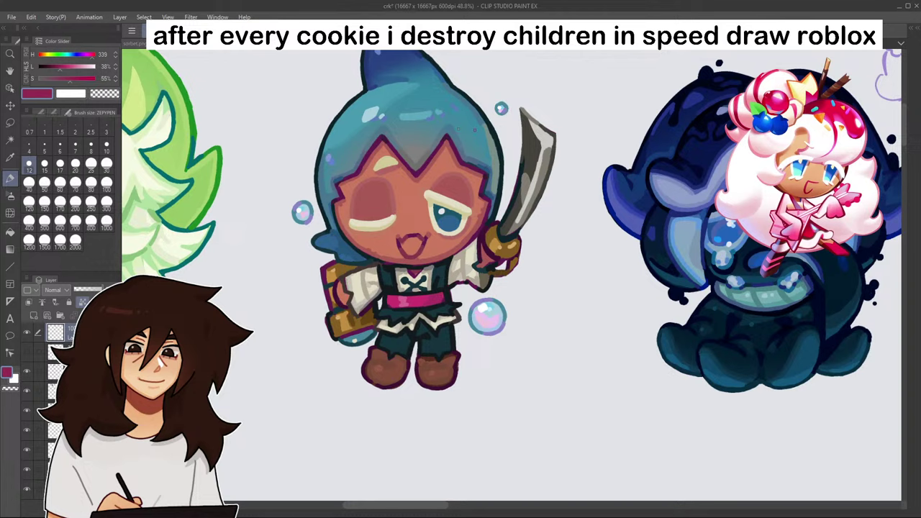
pyautogui.moveTo(431, 108); pyautogui.dragTo(838, 194)
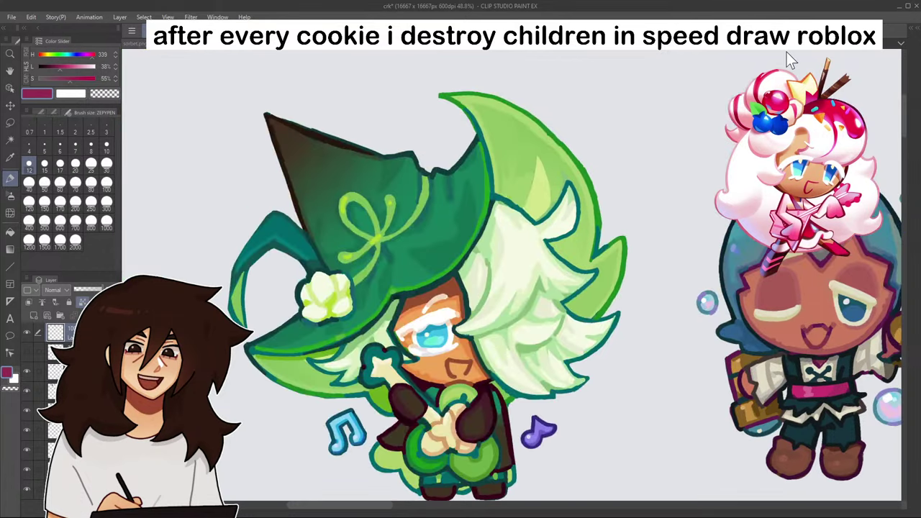
pyautogui.moveTo(585, 158); pyautogui.dragTo(555, 160)
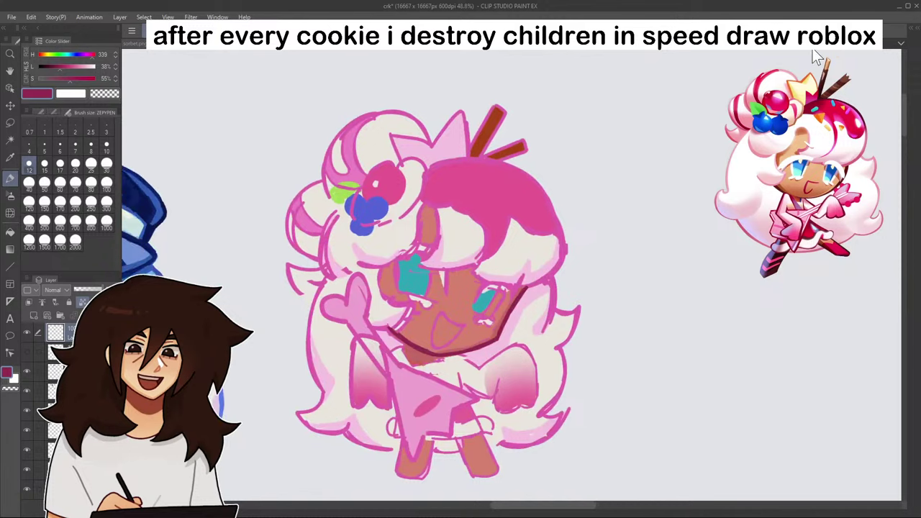
pyautogui.scroll(-2, 525, 285)
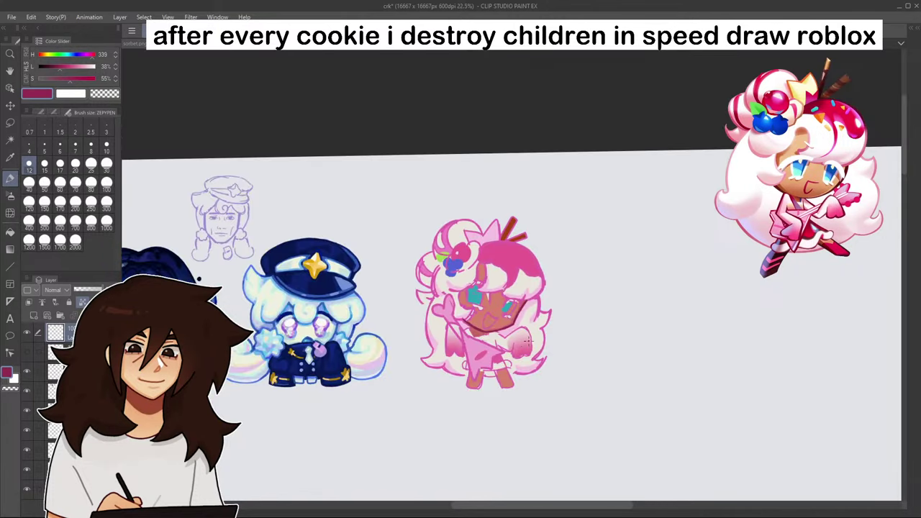
# - Recolour the dark jaw outline with the Fill tool, using hue 339, luminosity 44 and saturation 62
pyautogui.scroll(1, 525, 299)
pyautogui.scroll(4, 525, 317)
pyautogui.click(73, 79)
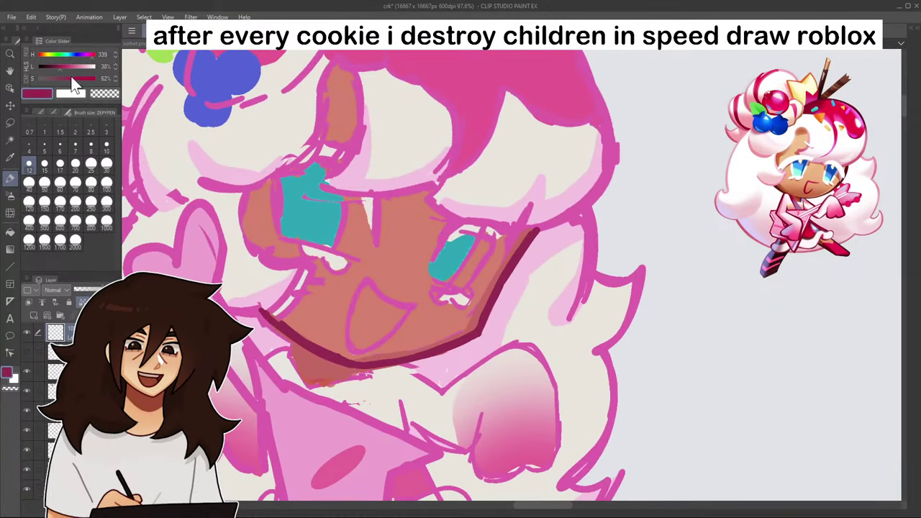
pyautogui.click(63, 69)
pyautogui.click(10, 233)
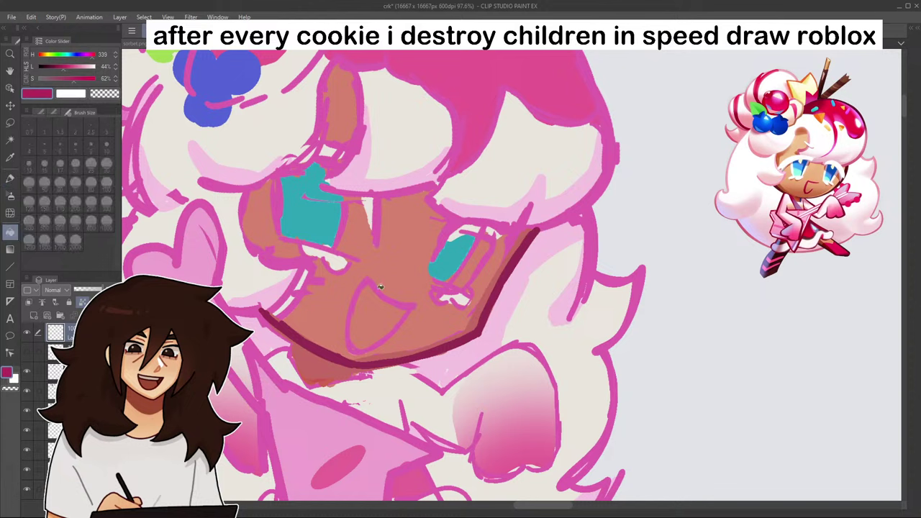
pyautogui.click(478, 334)
pyautogui.hotkey('ctrl', 'z')
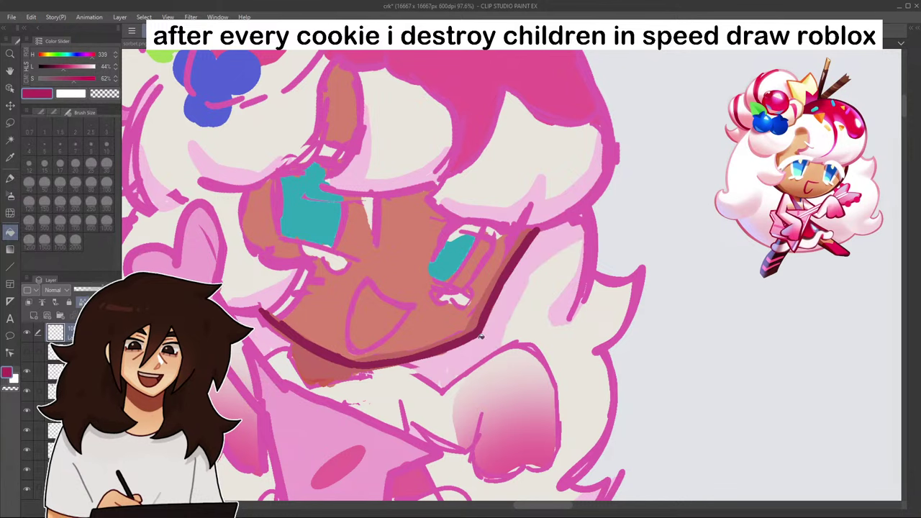
pyautogui.scroll(-4, 481, 329)
pyautogui.scroll(-2, 506, 343)
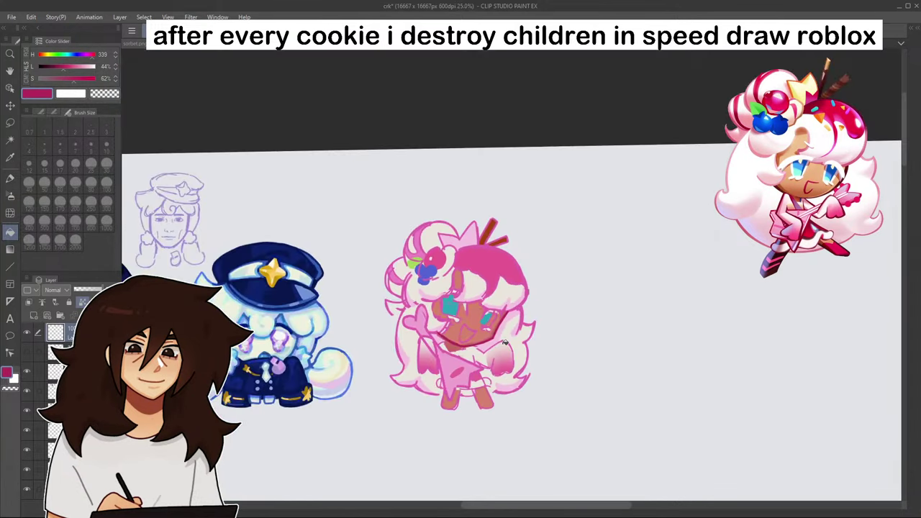
pyautogui.scroll(6, 506, 342)
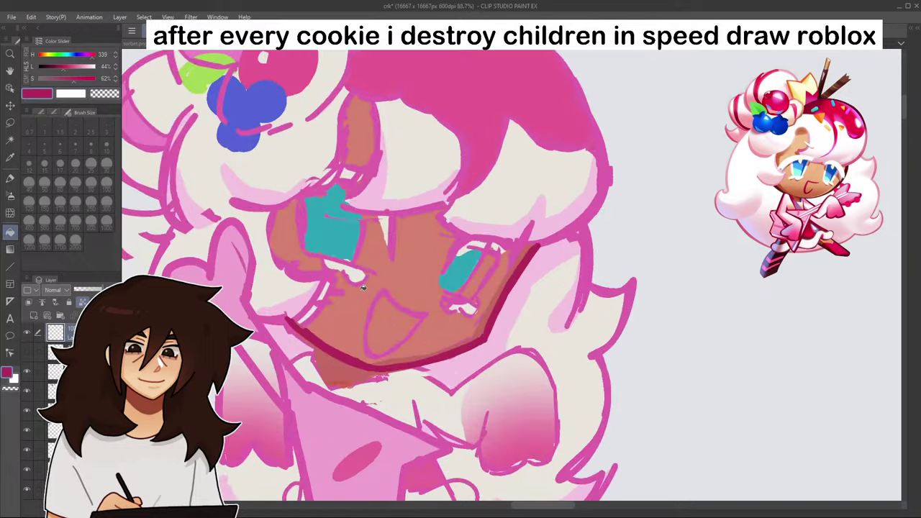
# - Paint the darker skin shade, hue 3, luminosity 58 and saturation 45, with the pen along the inside of the jaw outline
pyautogui.click(10, 178)
pyautogui.keyDown('alt'); pyautogui.click(477, 319); pyautogui.keyUp('alt')
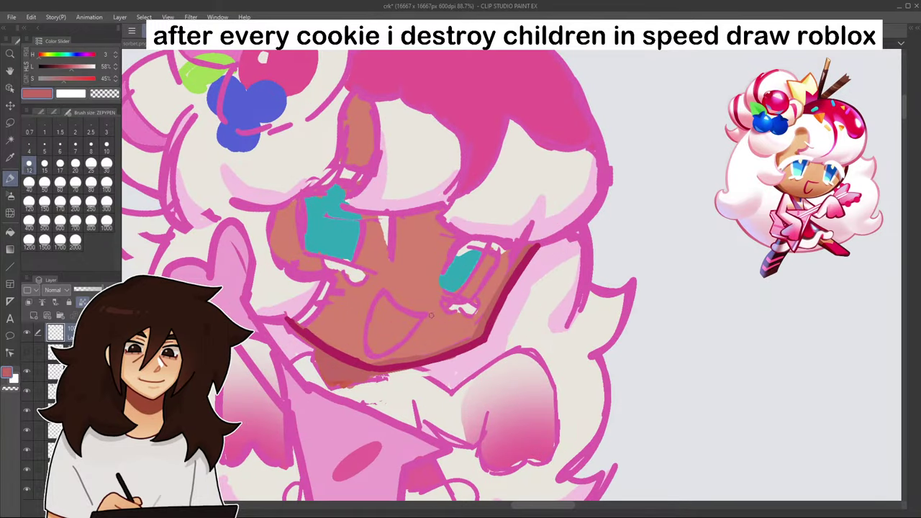
pyautogui.moveTo(301, 321)
pyautogui.mouseDown()
pyautogui.moveTo(371, 362)
pyautogui.moveTo(438, 348)
pyautogui.mouseUp()
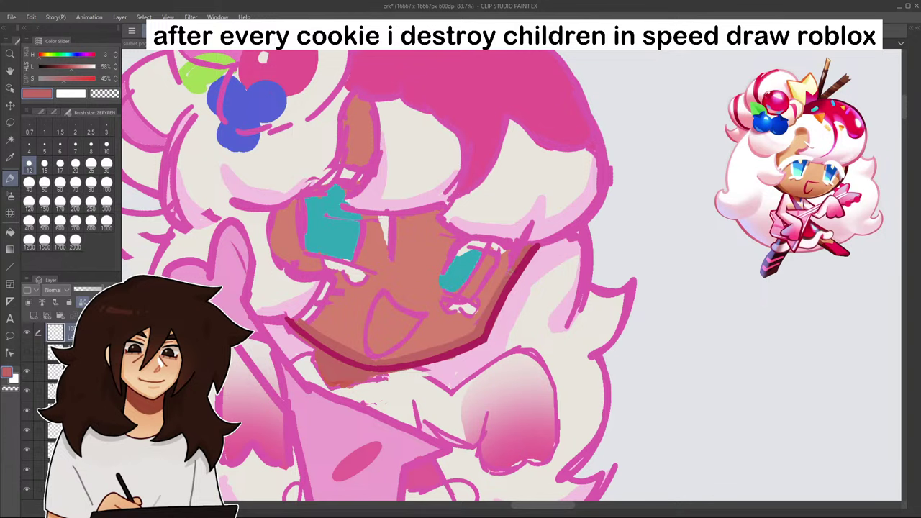
# - Cover the stray pink lines on the cheek below the larger eye with the face colour, hue 9, luminosity 64, saturation 55
pyautogui.keyDown('alt'); pyautogui.click(483, 302); pyautogui.keyUp('alt')
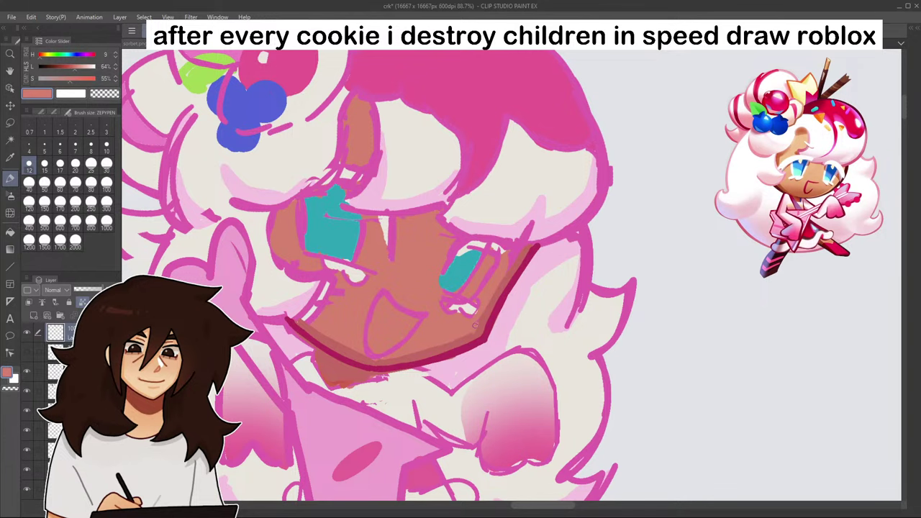
pyautogui.scroll(-4, 478, 319)
pyautogui.scroll(6, 359, 298)
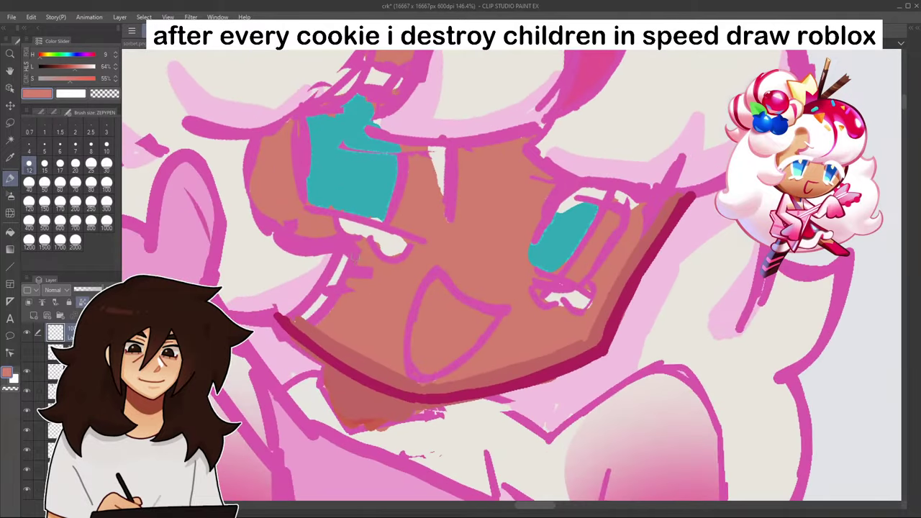
pyautogui.moveTo(348, 255)
pyautogui.mouseDown()
pyautogui.moveTo(311, 315)
pyautogui.moveTo(321, 316)
pyautogui.mouseUp()
pyautogui.moveTo(352, 274); pyautogui.dragTo(373, 272)
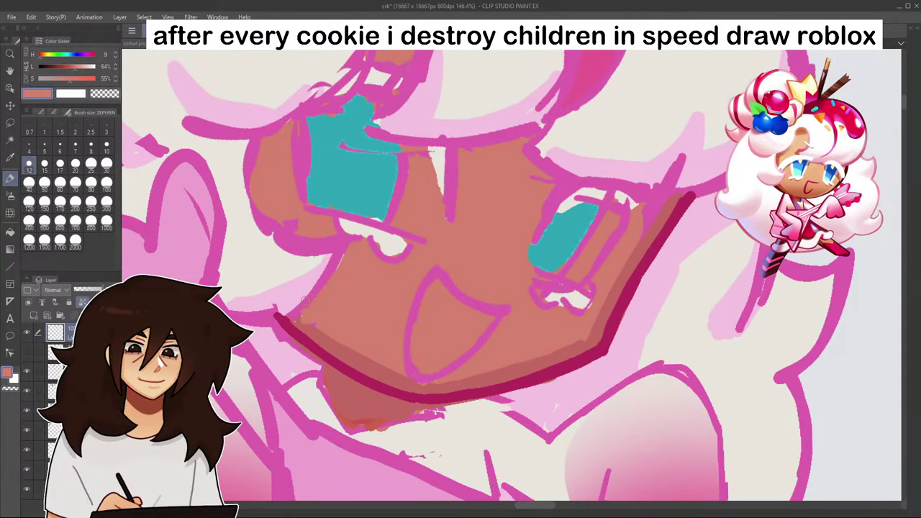
# - Outline the cheek edge below the larger eye in dark magenta and shade its inner side with the darker skin tone
pyautogui.keyDown('alt'); pyautogui.click(310, 321); pyautogui.keyUp('alt')
pyautogui.moveTo(281, 316)
pyautogui.mouseDown()
pyautogui.moveTo(320, 279)
pyautogui.moveTo(343, 239)
pyautogui.moveTo(326, 289)
pyautogui.moveTo(304, 316)
pyautogui.mouseUp()
pyautogui.keyDown('alt'); pyautogui.click(309, 325); pyautogui.keyUp('alt')
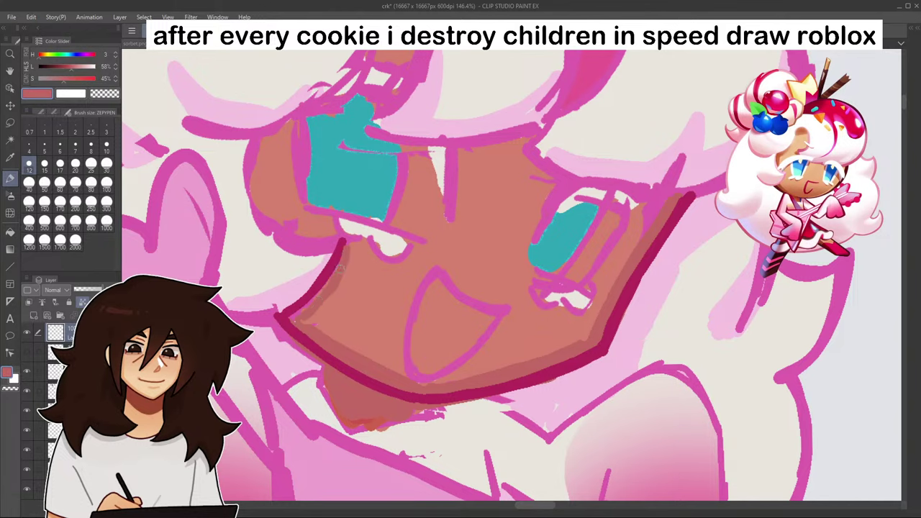
pyautogui.moveTo(343, 265); pyautogui.dragTo(296, 316)
pyautogui.scroll(-15, 364, 267)
pyautogui.scroll(7, 461, 252)
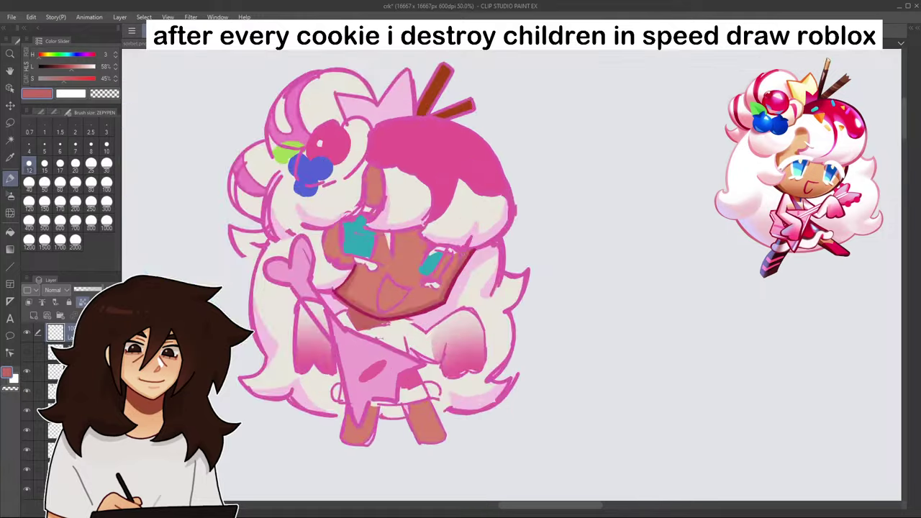
# - Recolour the darker skin shading along the jaw with the Fill tool, using hue 3, luminosity 60 and saturation 53
pyautogui.scroll(5, 453, 259)
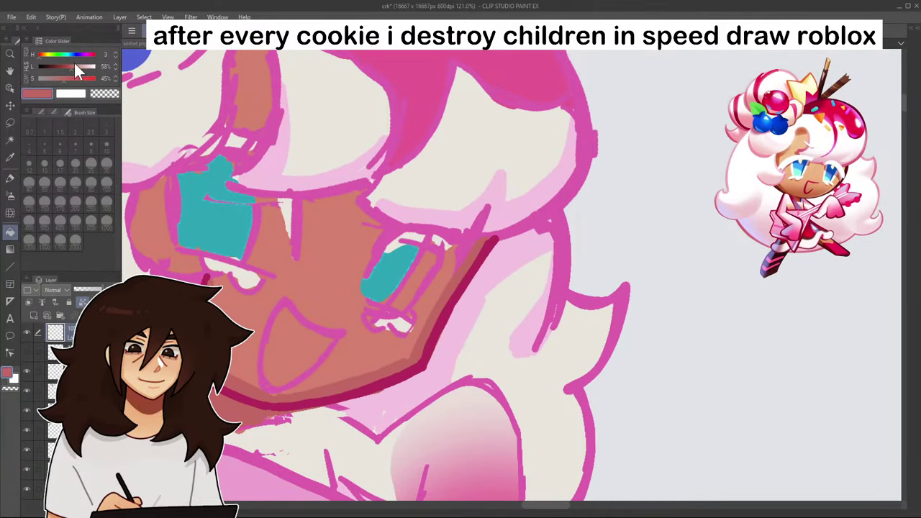
pyautogui.click(74, 66)
pyautogui.click(403, 365)
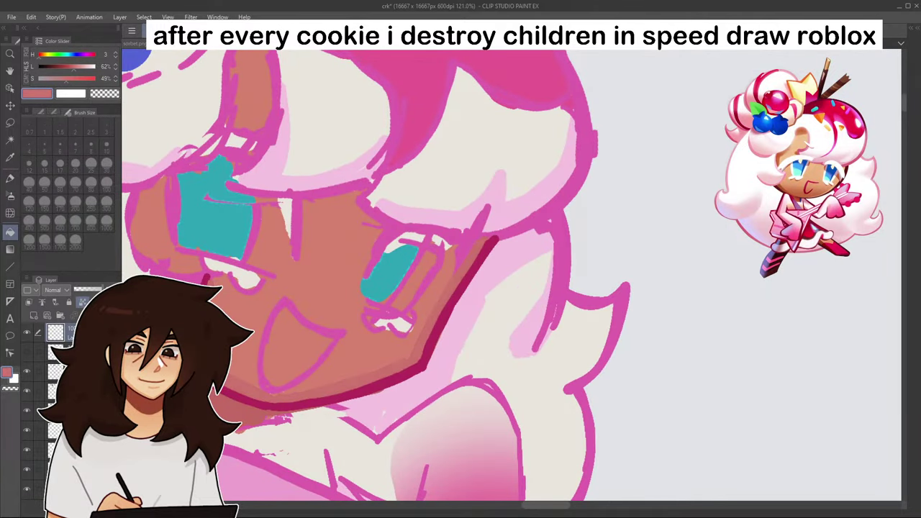
pyautogui.scroll(-7, 172, 281)
pyautogui.scroll(6, 187, 230)
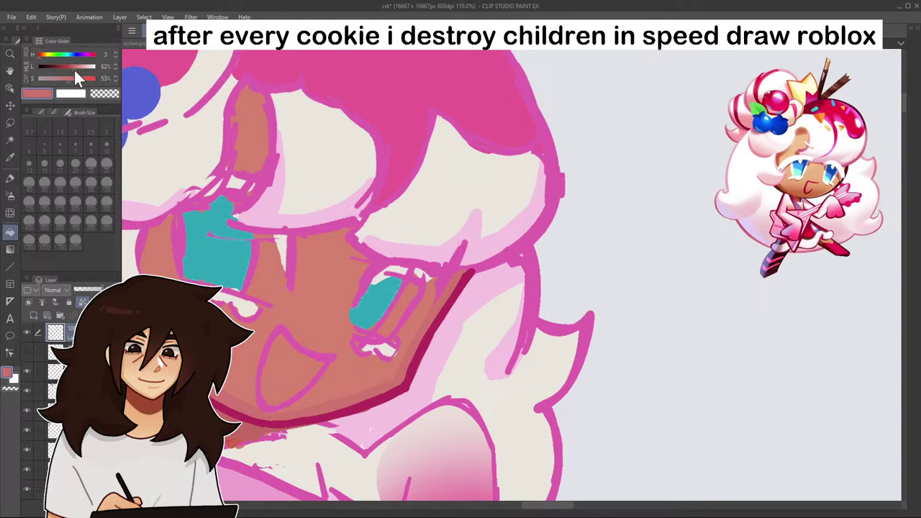
pyautogui.click(72, 66)
pyautogui.scroll(-3, 454, 259)
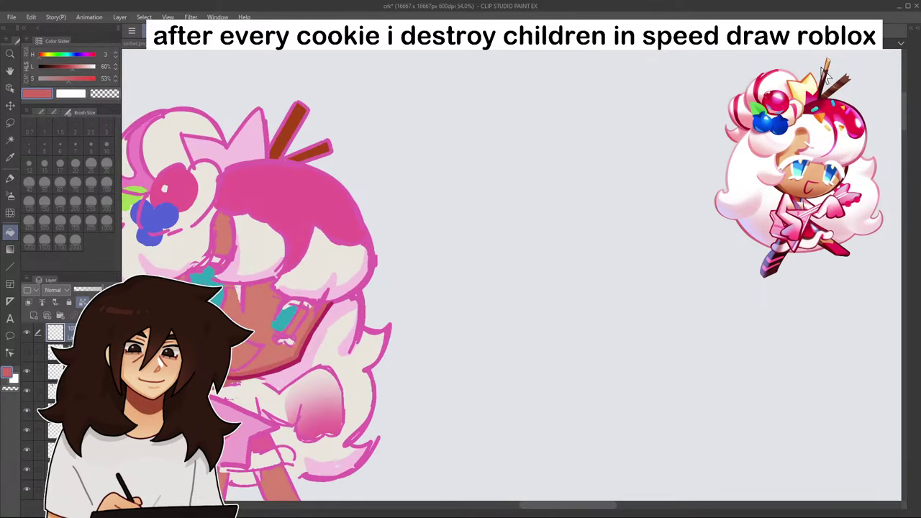
pyautogui.moveTo(640, 126)
pyautogui.mouseDown()
pyautogui.moveTo(918, 130)
pyautogui.moveTo(807, 63)
pyautogui.mouseUp()
pyautogui.scroll(3, 332, 265)
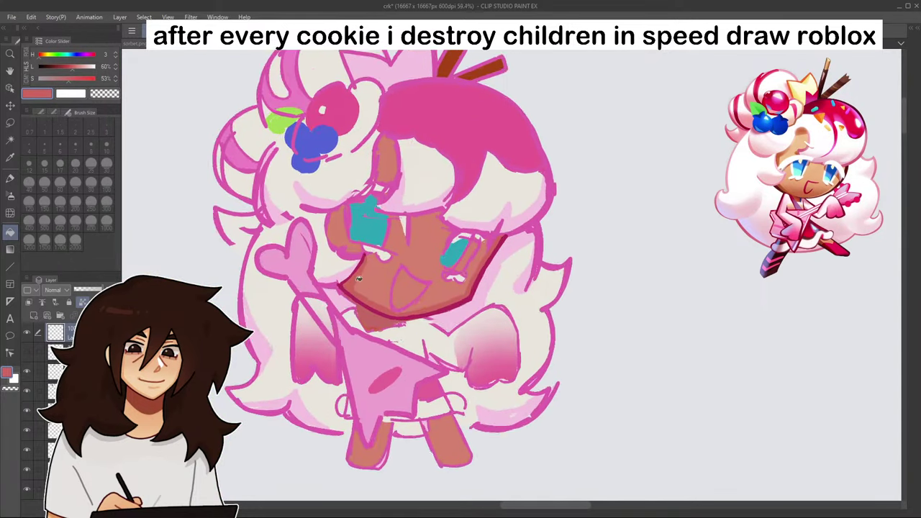
# - Outline the cheek beside the larger eye in dark magenta with the pen, using hue 324, luminosity 37 and saturation 66
pyautogui.click(10, 178)
pyautogui.keyDown('alt'); pyautogui.click(308, 176); pyautogui.keyUp('alt')
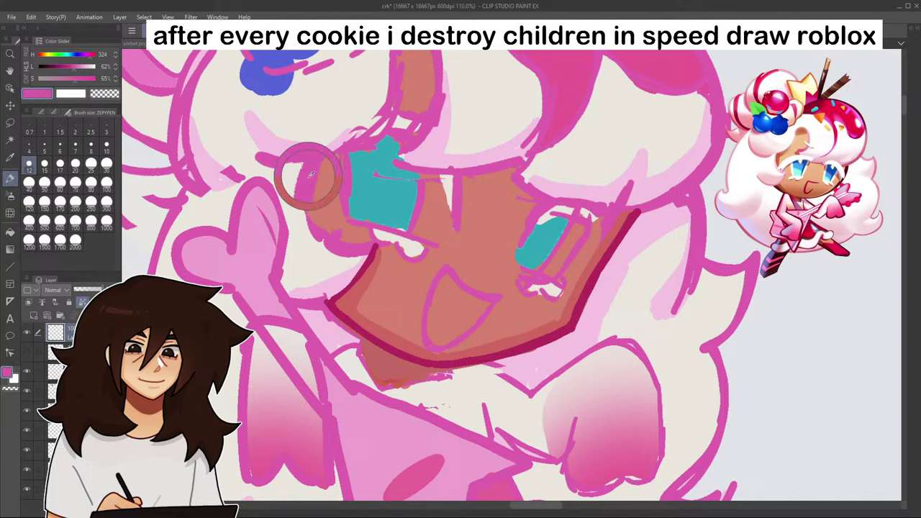
pyautogui.click(59, 68)
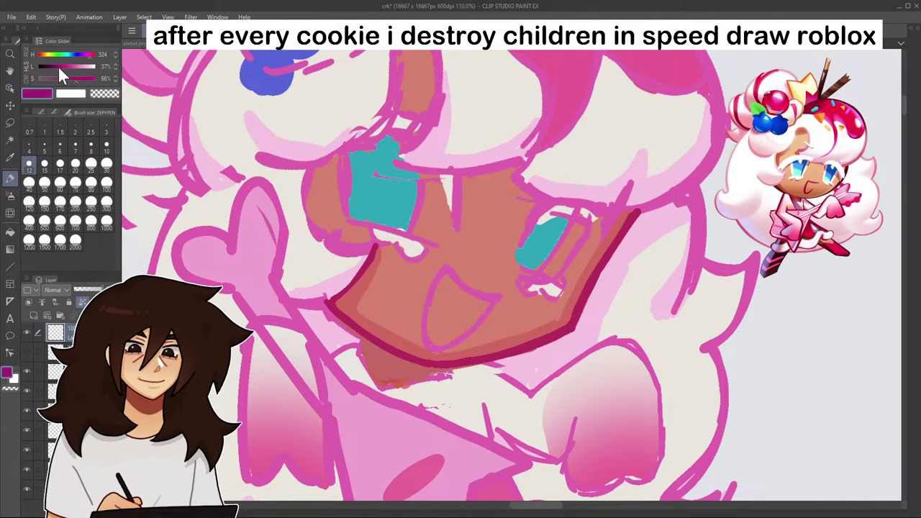
pyautogui.moveTo(312, 171)
pyautogui.mouseDown()
pyautogui.moveTo(324, 245)
pyautogui.moveTo(315, 240)
pyautogui.mouseUp()
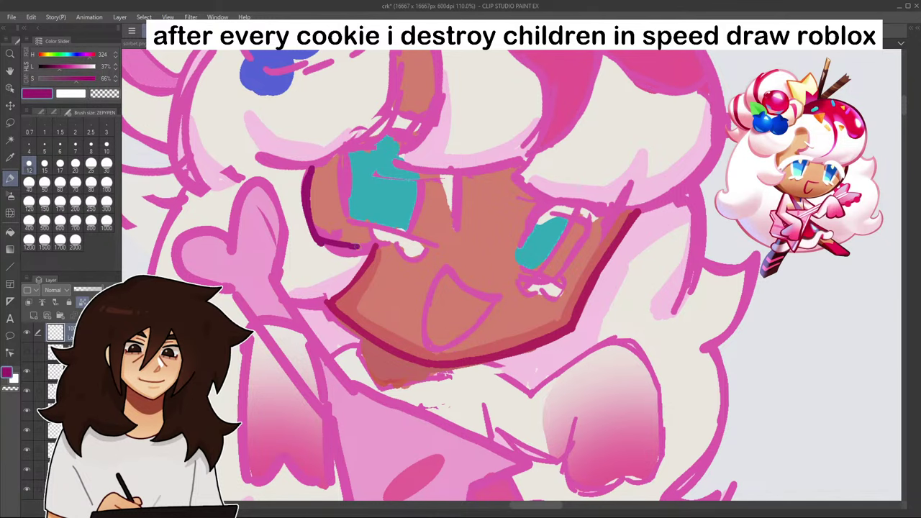
pyautogui.moveTo(373, 244); pyautogui.dragTo(326, 245)
pyautogui.scroll(-10, 366, 220)
pyautogui.scroll(9, 434, 177)
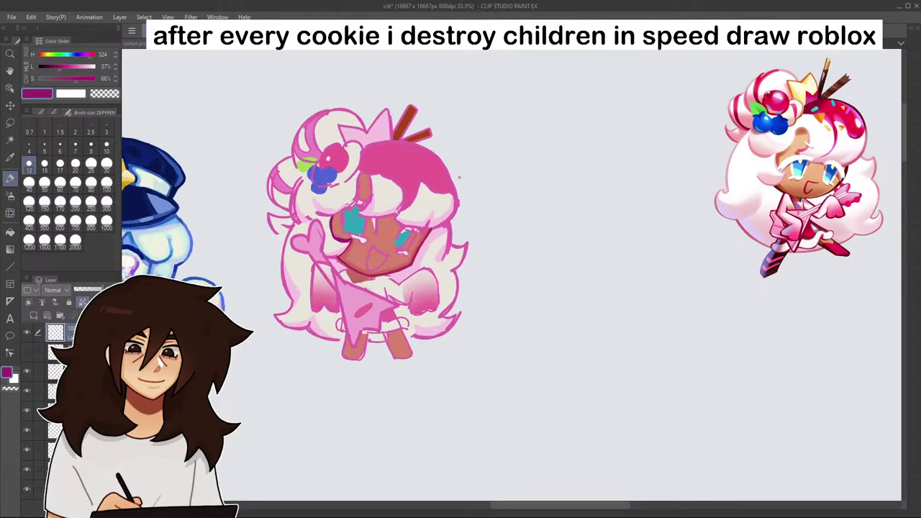
# - Outline the hair edge above the larger eye in dark magenta, continuing up to the tip of the exposed forehead strip
pyautogui.scroll(-4, 282, 206)
pyautogui.moveTo(282, 206); pyautogui.dragTo(497, 182)
pyautogui.moveTo(376, 215); pyautogui.dragTo(443, 189)
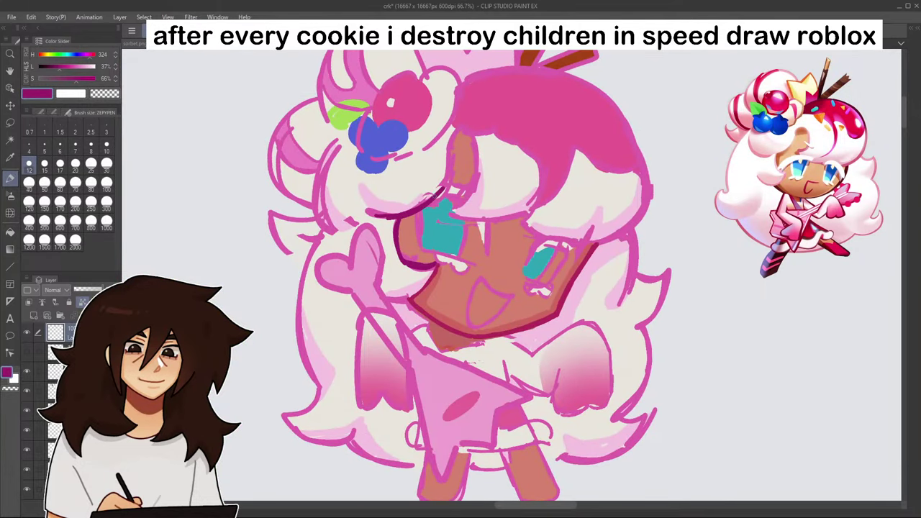
pyautogui.moveTo(462, 128); pyautogui.dragTo(448, 172)
pyautogui.scroll(-3, 461, 273)
pyautogui.scroll(3, 461, 273)
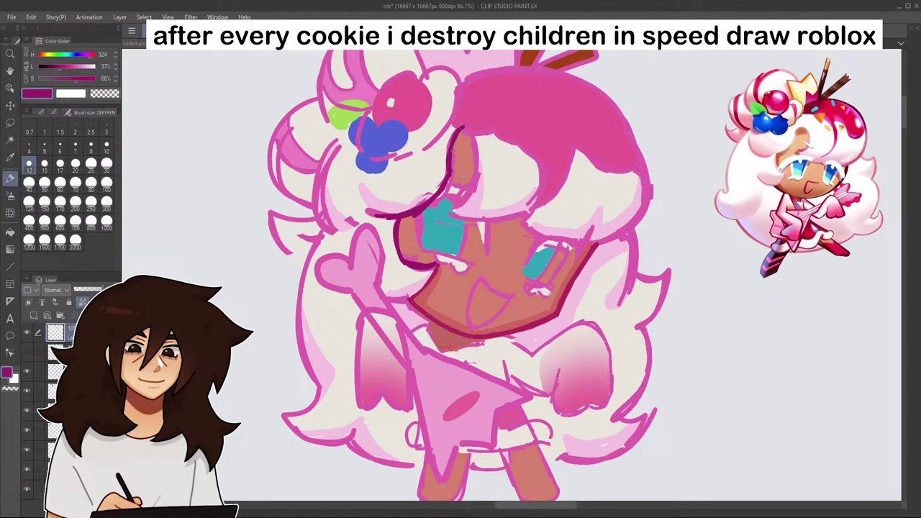
# - Outline the tip and inner side of the forehead strip down to the eye in dark magenta, thickening the tip
pyautogui.scroll(-3, 461, 274)
pyautogui.scroll(3, 461, 273)
pyautogui.scroll(-3, 460, 144)
pyautogui.scroll(3, 459, 144)
pyautogui.moveTo(462, 130); pyautogui.dragTo(475, 146)
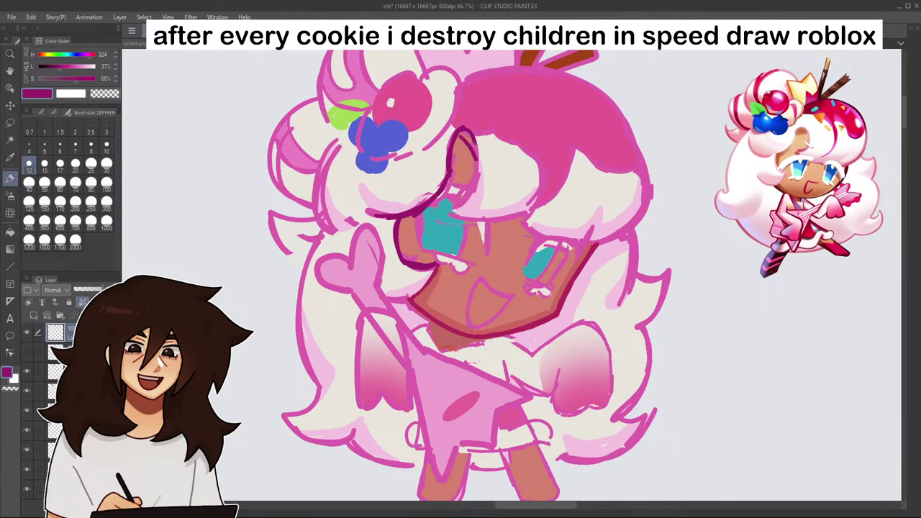
pyautogui.scroll(-3, 461, 273)
pyautogui.scroll(3, 461, 273)
pyautogui.moveTo(475, 175); pyautogui.dragTo(465, 198)
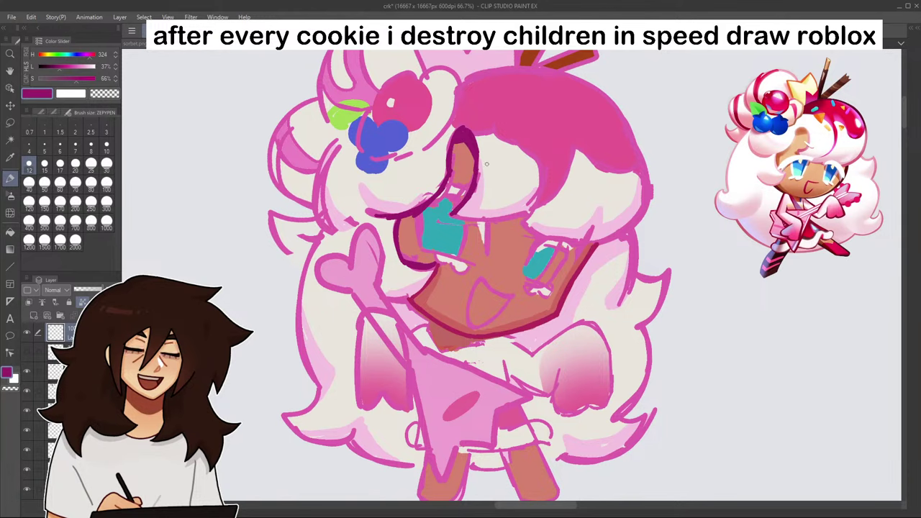
pyautogui.scroll(-4, 529, 133)
pyautogui.scroll(4, 533, 122)
pyautogui.scroll(2, 494, 187)
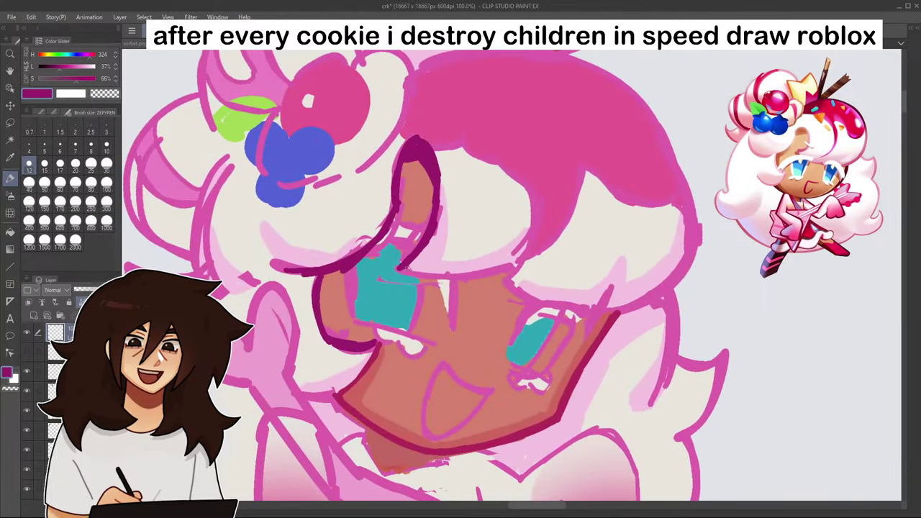
# - Outline the central bang's lower edge and corner in dark magenta and shade the skin beneath it with the darker skin tone
pyautogui.moveTo(402, 269)
pyautogui.mouseDown()
pyautogui.moveTo(463, 276)
pyautogui.moveTo(508, 264)
pyautogui.moveTo(411, 269)
pyautogui.moveTo(510, 262)
pyautogui.mouseUp()
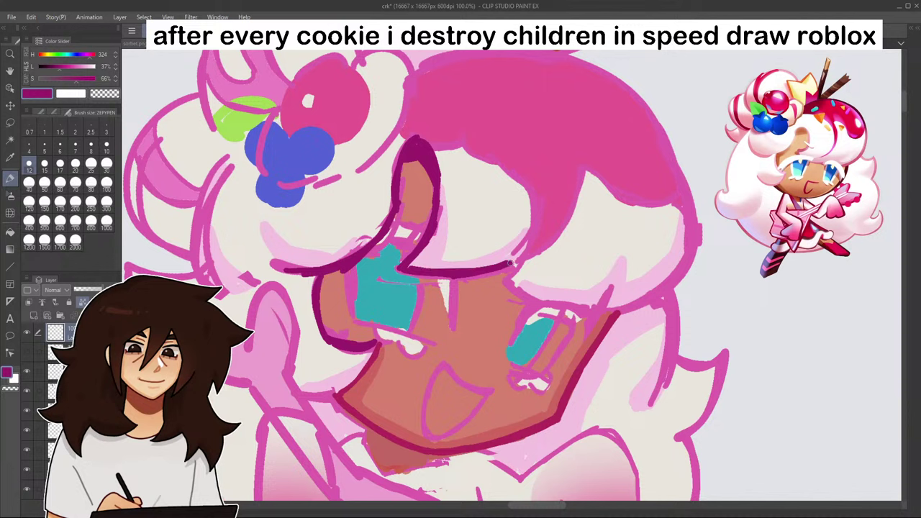
pyautogui.keyDown('alt'); pyautogui.click(570, 351); pyautogui.keyUp('alt')
pyautogui.moveTo(422, 275)
pyautogui.mouseDown()
pyautogui.moveTo(499, 271)
pyautogui.moveTo(461, 286)
pyautogui.mouseUp()
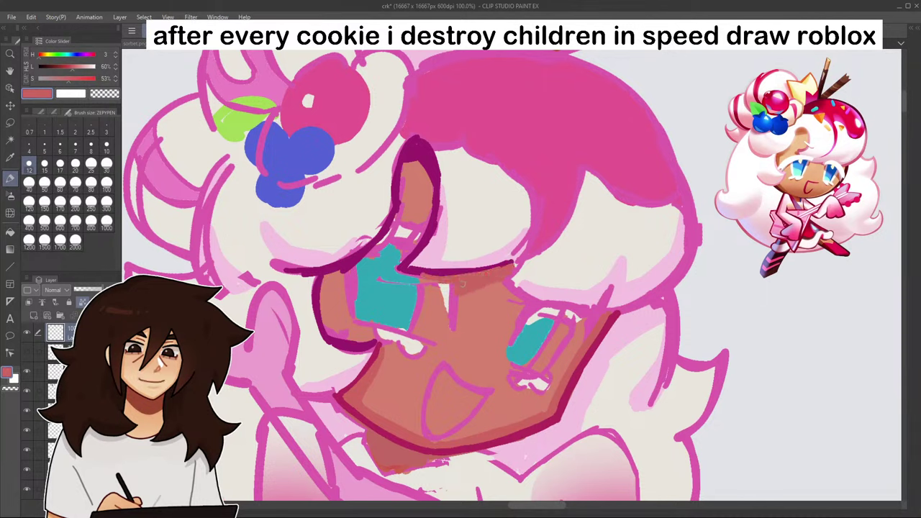
pyautogui.keyDown('alt'); pyautogui.click(443, 272); pyautogui.keyUp('alt')
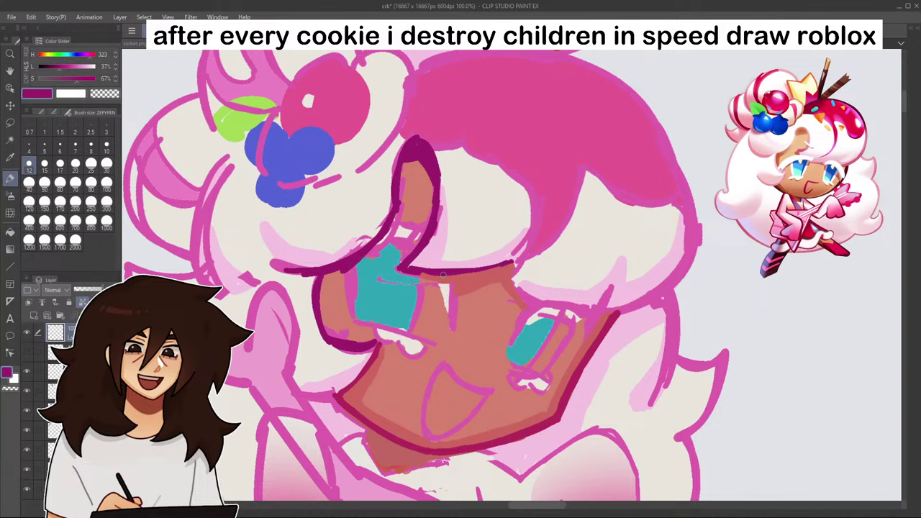
pyautogui.moveTo(506, 262)
pyautogui.mouseDown()
pyautogui.moveTo(525, 249)
pyautogui.moveTo(511, 278)
pyautogui.mouseUp()
pyautogui.scroll(-8, 570, 235)
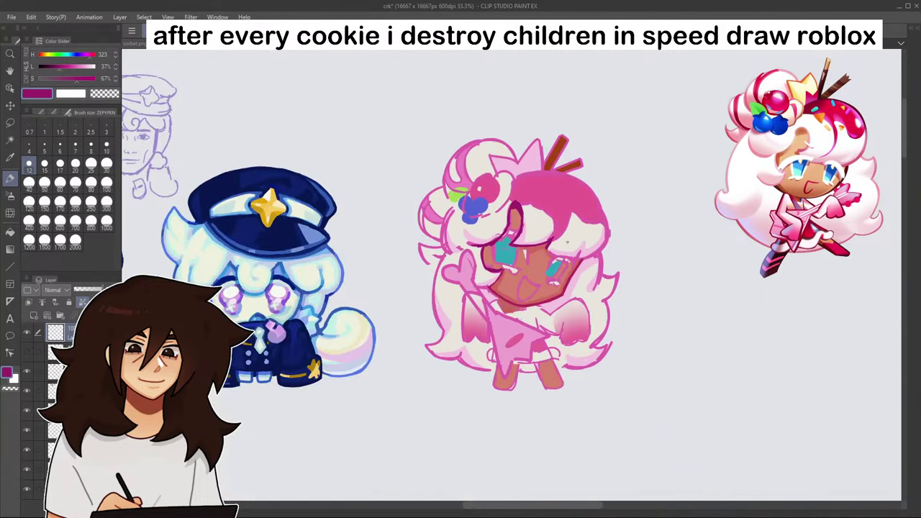
pyautogui.scroll(2, 572, 234)
pyautogui.scroll(8, 540, 223)
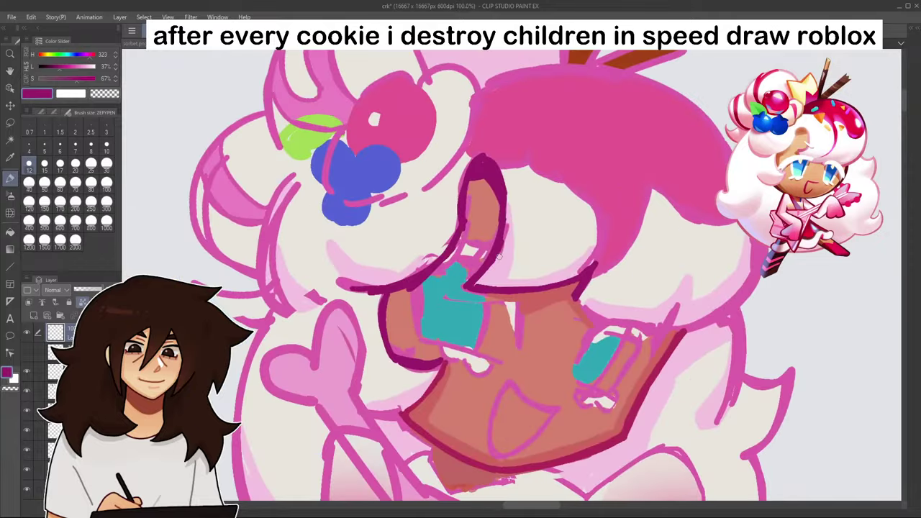
# - Extend the light pink shadow across the central bang's lower edge and outer side, using hue 324, luminosity 86 and saturation 67
pyautogui.keyDown('alt'); pyautogui.click(504, 262); pyautogui.keyUp('alt')
pyautogui.moveTo(533, 271)
pyautogui.mouseDown()
pyautogui.moveTo(568, 242)
pyautogui.moveTo(537, 272)
pyautogui.mouseUp()
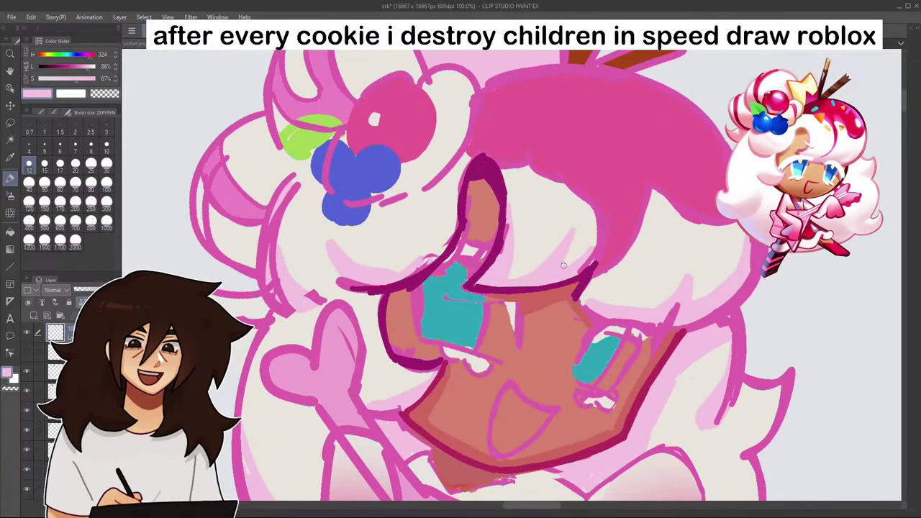
pyautogui.moveTo(598, 228)
pyautogui.mouseDown()
pyautogui.moveTo(579, 257)
pyautogui.moveTo(586, 263)
pyautogui.moveTo(602, 215)
pyautogui.moveTo(598, 225)
pyautogui.mouseUp()
pyautogui.scroll(-5, 598, 242)
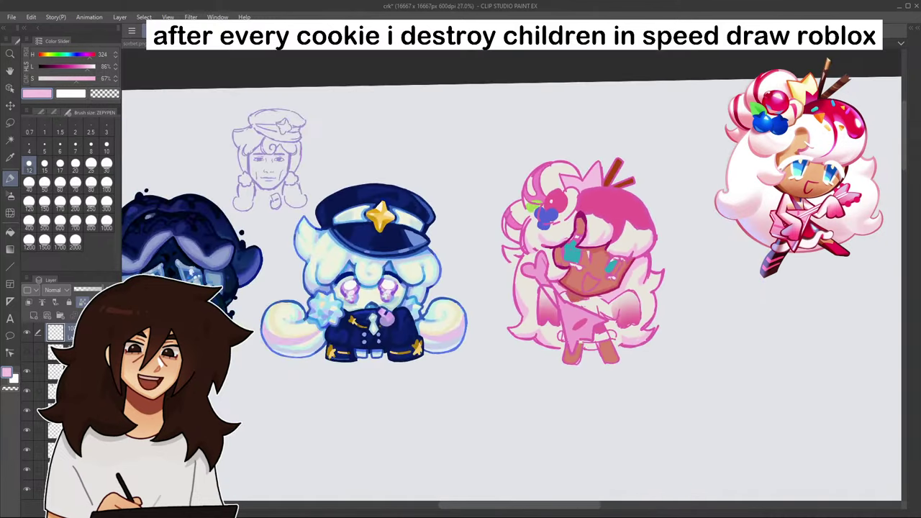
pyautogui.scroll(4, 614, 198)
pyautogui.scroll(1, 598, 184)
# - Paint over the rough pink upper edge of the central bang with the cream hair colour, hue 35, luminosity 89, saturation 22
pyautogui.keyDown('alt'); pyautogui.click(537, 195); pyautogui.keyUp('alt')
pyautogui.keyDown('alt'); pyautogui.click(518, 227); pyautogui.keyUp('alt')
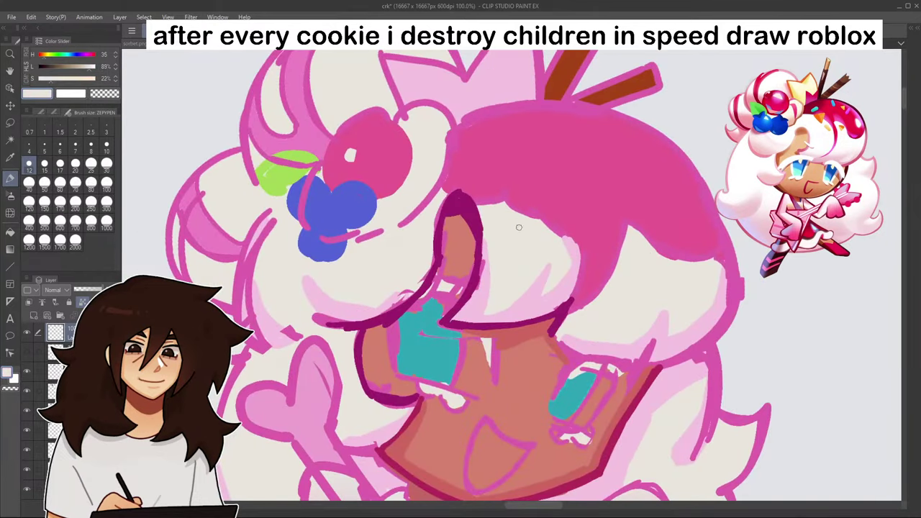
pyautogui.moveTo(486, 202); pyautogui.dragTo(556, 233)
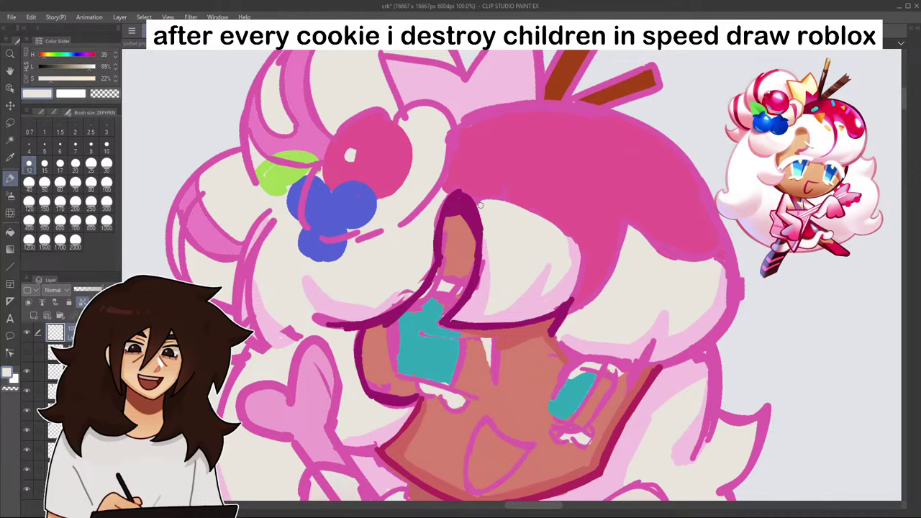
pyautogui.scroll(-3, 480, 206)
pyautogui.scroll(4, 543, 201)
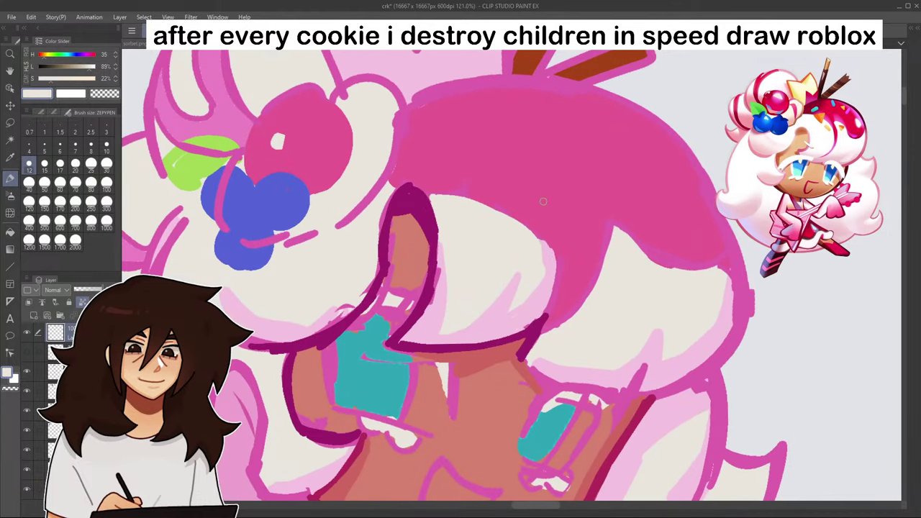
# - Paint a darker pink line along the icing edge above the central bang, using hue 336, luminosity 54 and saturation 73
pyautogui.keyDown('alt'); pyautogui.click(562, 253); pyautogui.keyUp('alt')
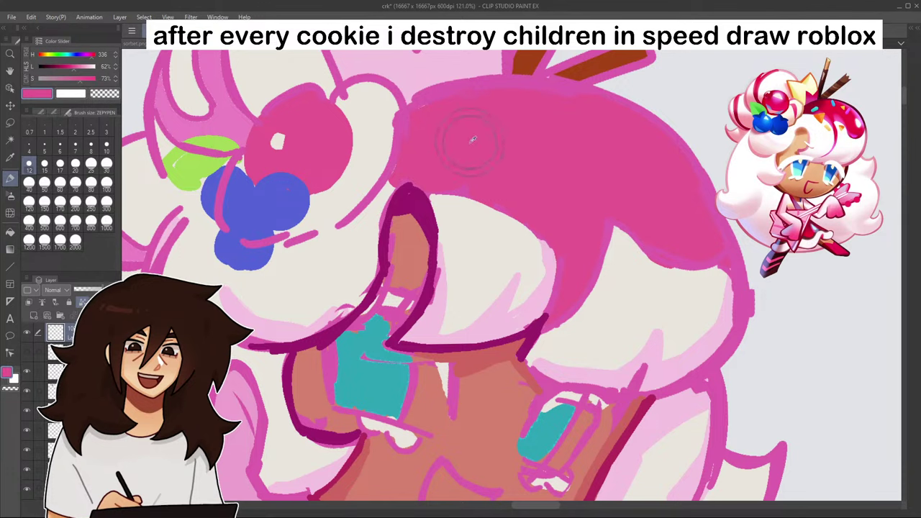
pyautogui.moveTo(72, 70); pyautogui.dragTo(88, 70)
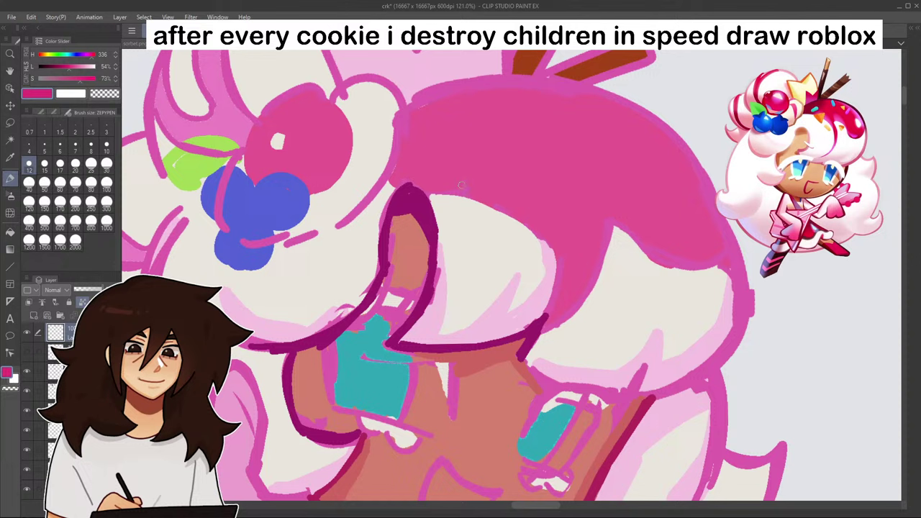
pyautogui.moveTo(444, 186)
pyautogui.mouseDown()
pyautogui.moveTo(518, 214)
pyautogui.moveTo(533, 199)
pyautogui.moveTo(554, 247)
pyautogui.mouseUp()
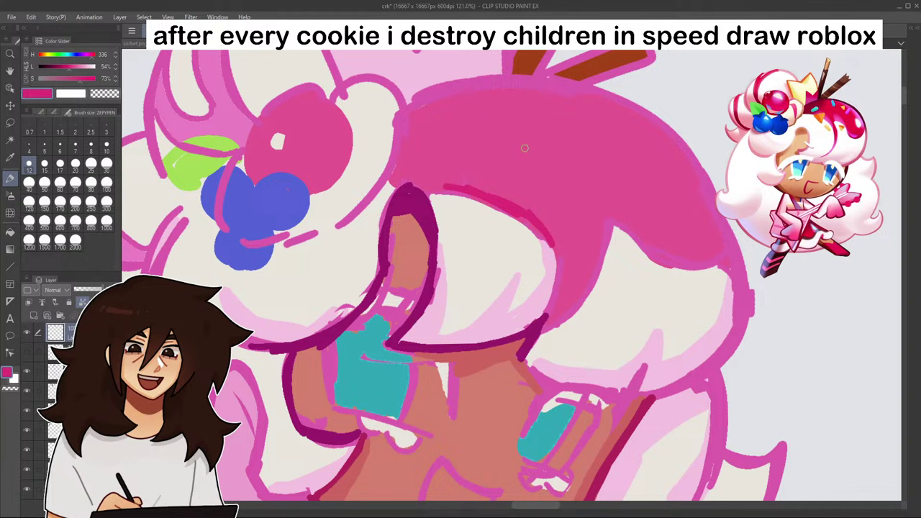
# - Extend the top of the central bang upward into the pink icing with the cream hair colour, rounding its upper contour
pyautogui.keyDown('alt'); pyautogui.click(617, 276); pyautogui.keyUp('alt')
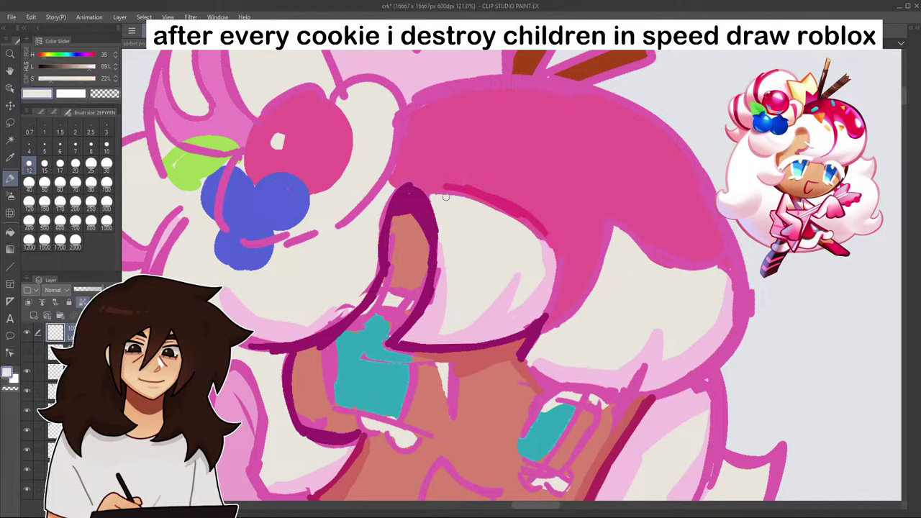
pyautogui.moveTo(429, 190); pyautogui.dragTo(460, 209)
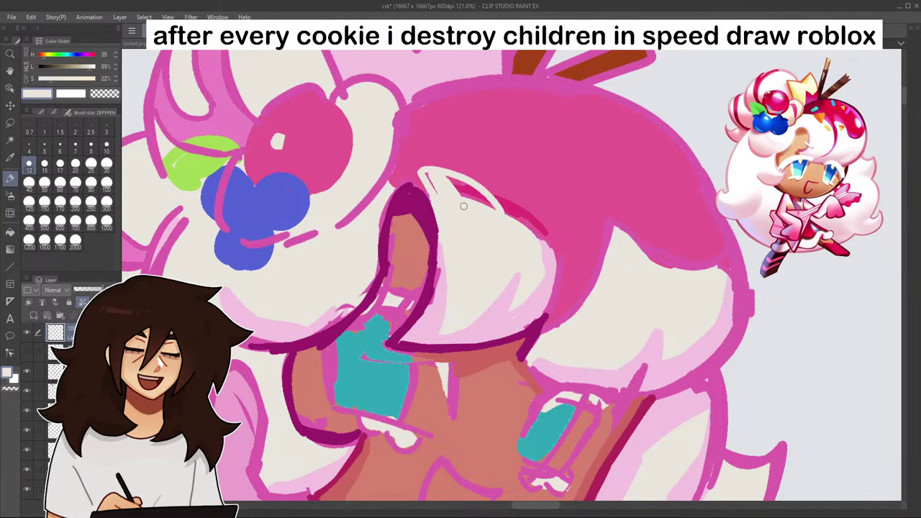
pyautogui.moveTo(453, 184); pyautogui.dragTo(469, 188)
pyautogui.moveTo(470, 188); pyautogui.dragTo(493, 207)
pyautogui.moveTo(435, 192); pyautogui.dragTo(430, 173)
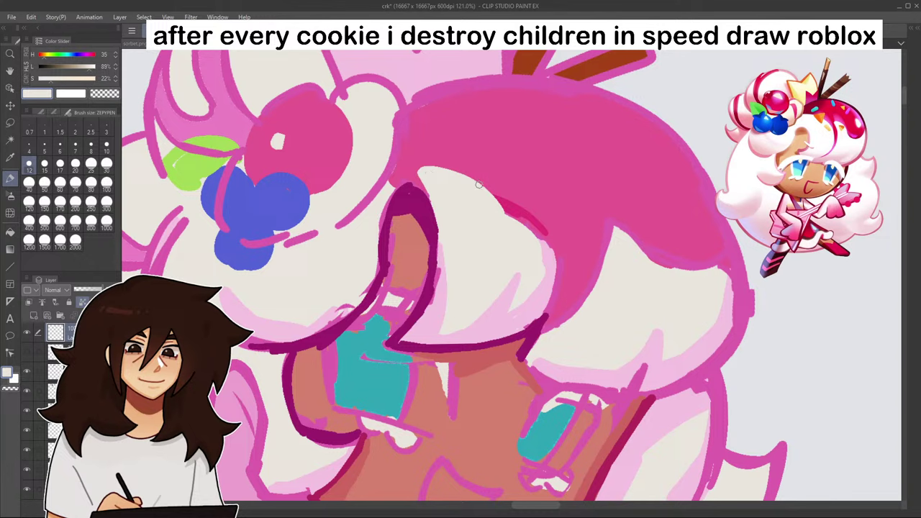
pyautogui.moveTo(479, 184)
pyautogui.mouseDown()
pyautogui.moveTo(505, 204)
pyautogui.moveTo(535, 204)
pyautogui.moveTo(553, 220)
pyautogui.moveTo(556, 254)
pyautogui.mouseUp()
pyautogui.moveTo(504, 207); pyautogui.dragTo(537, 234)
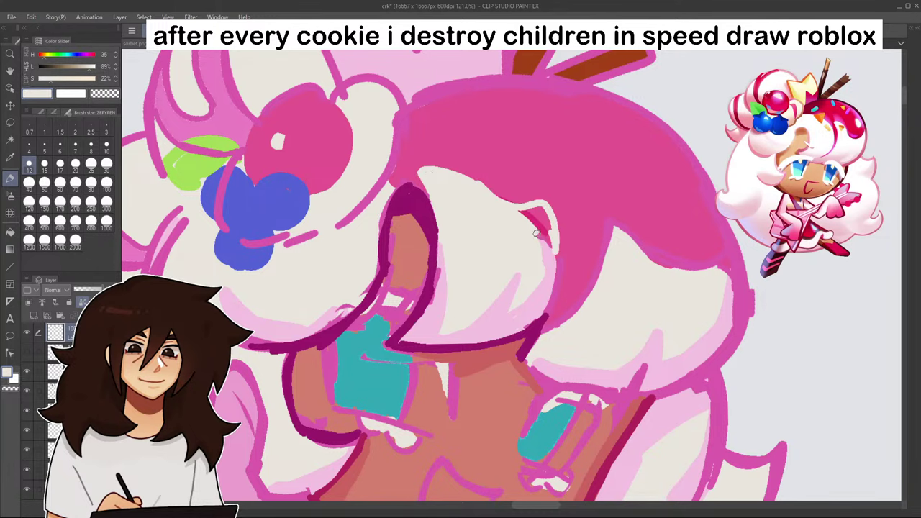
pyautogui.moveTo(536, 234); pyautogui.dragTo(547, 250)
# - Paint cream hair over the outer edge of the pink icing so that its side drip ends in a rounded curve
pyautogui.scroll(-5, 575, 216)
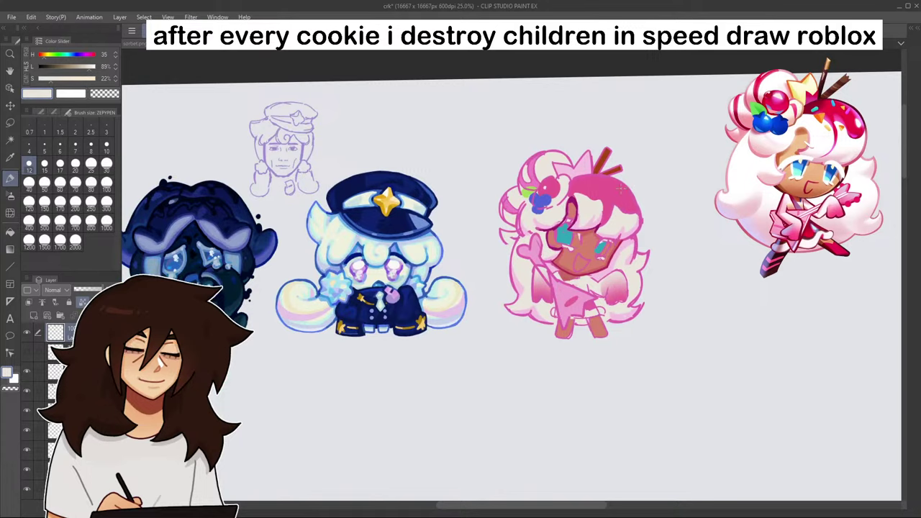
pyautogui.scroll(5, 620, 186)
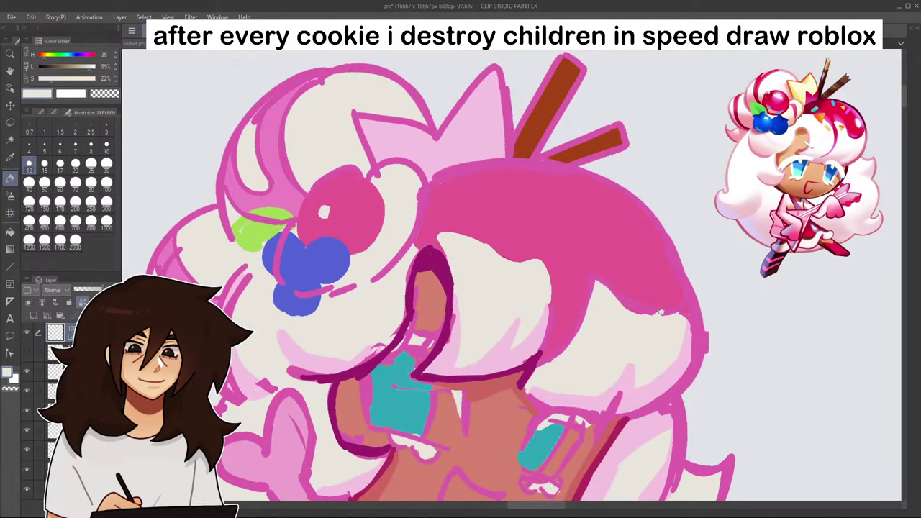
pyautogui.moveTo(663, 314)
pyautogui.mouseDown()
pyautogui.moveTo(674, 256)
pyautogui.moveTo(665, 319)
pyautogui.mouseUp()
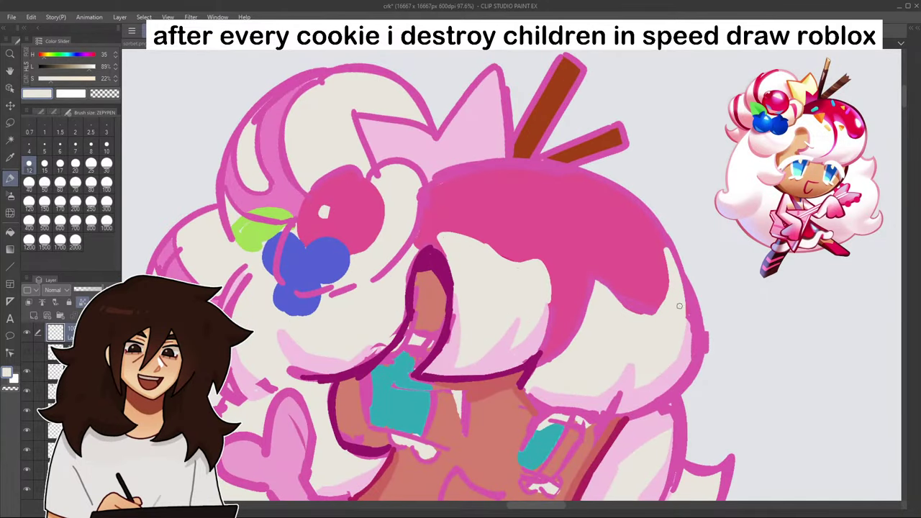
pyautogui.scroll(-6, 671, 342)
pyautogui.scroll(5, 624, 311)
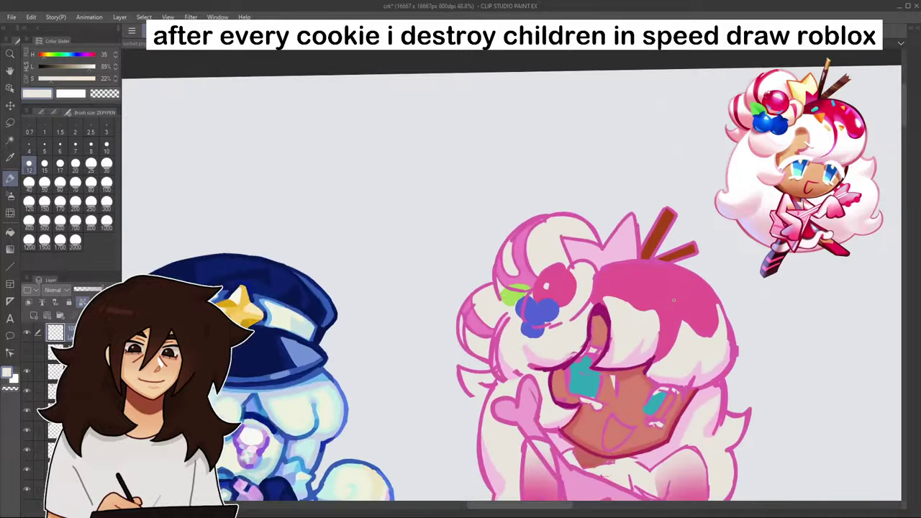
# - Shape a small rounded icing drip above the central bang using the cream hair colour and icing pink, hue 336, luminosity 62, saturation 73
pyautogui.moveTo(624, 316)
pyautogui.mouseDown()
pyautogui.moveTo(644, 332)
pyautogui.moveTo(632, 305)
pyautogui.mouseUp()
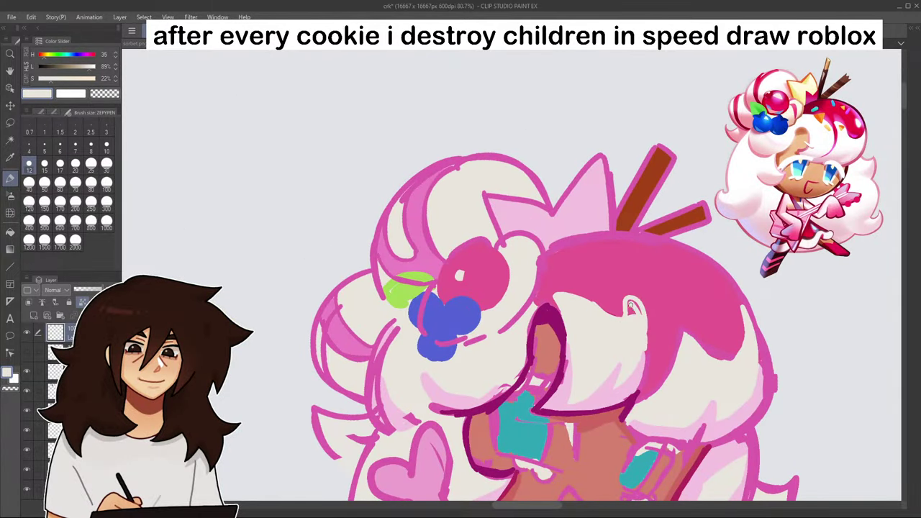
pyautogui.keyDown('alt'); pyautogui.click(608, 297); pyautogui.keyUp('alt')
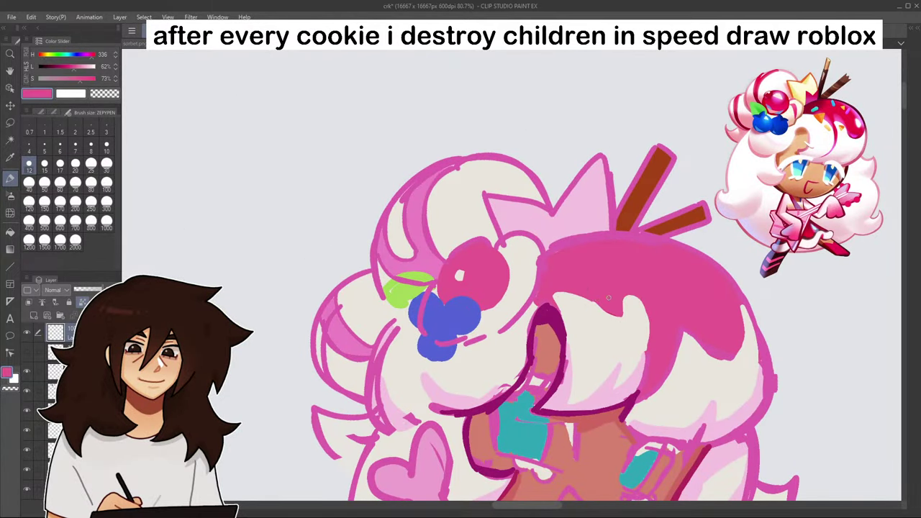
pyautogui.moveTo(598, 308)
pyautogui.mouseDown()
pyautogui.moveTo(624, 314)
pyautogui.moveTo(613, 317)
pyautogui.mouseUp()
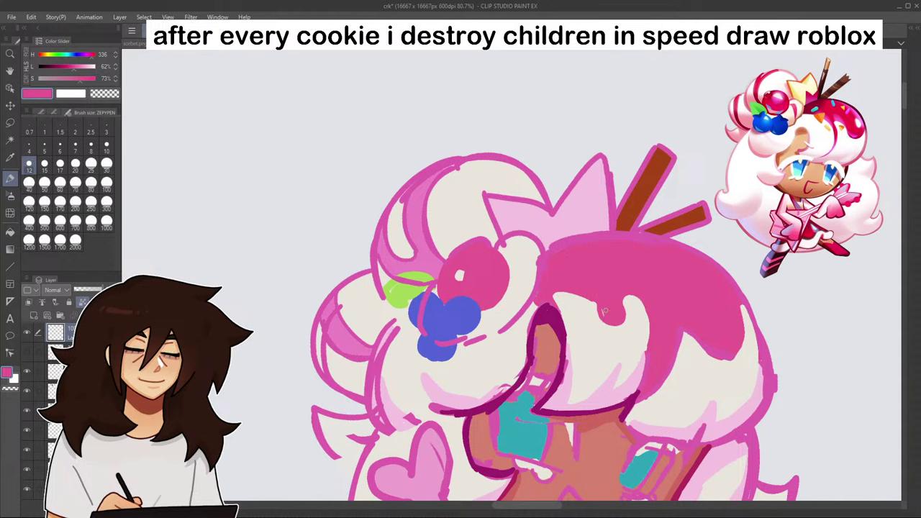
pyautogui.scroll(-10, 605, 308)
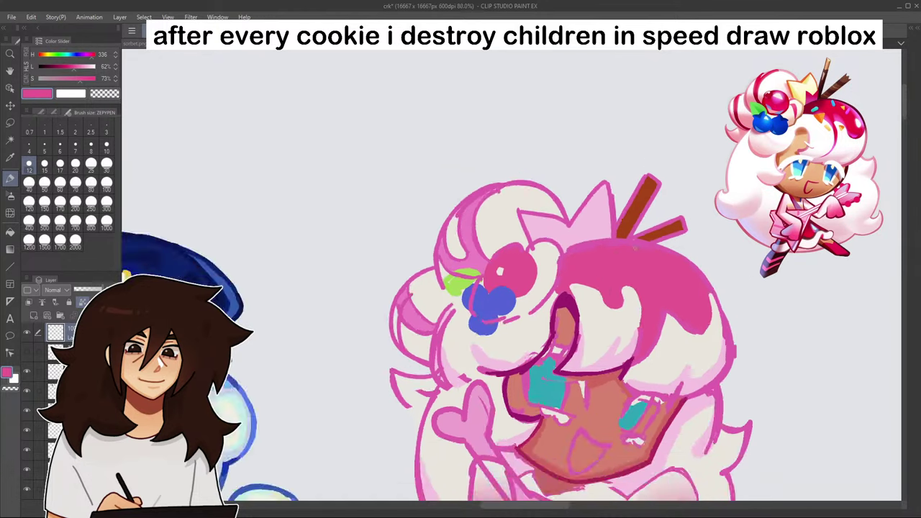
# - Touch up the icing's outer side drip and fill the stripes of both hair buns with the same icing pink
pyautogui.scroll(11, 669, 322)
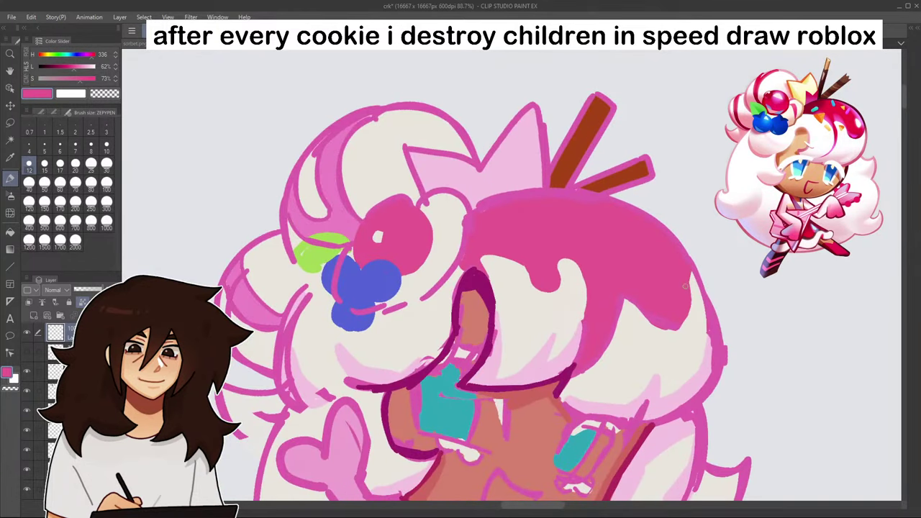
pyautogui.moveTo(690, 294)
pyautogui.mouseDown()
pyautogui.moveTo(668, 334)
pyautogui.moveTo(652, 308)
pyautogui.moveTo(675, 330)
pyautogui.moveTo(687, 314)
pyautogui.moveTo(663, 324)
pyautogui.moveTo(648, 302)
pyautogui.moveTo(647, 322)
pyautogui.moveTo(666, 329)
pyautogui.moveTo(650, 309)
pyautogui.moveTo(651, 328)
pyautogui.moveTo(671, 335)
pyautogui.moveTo(690, 324)
pyautogui.moveTo(690, 274)
pyautogui.mouseUp()
pyautogui.scroll(-6, 689, 275)
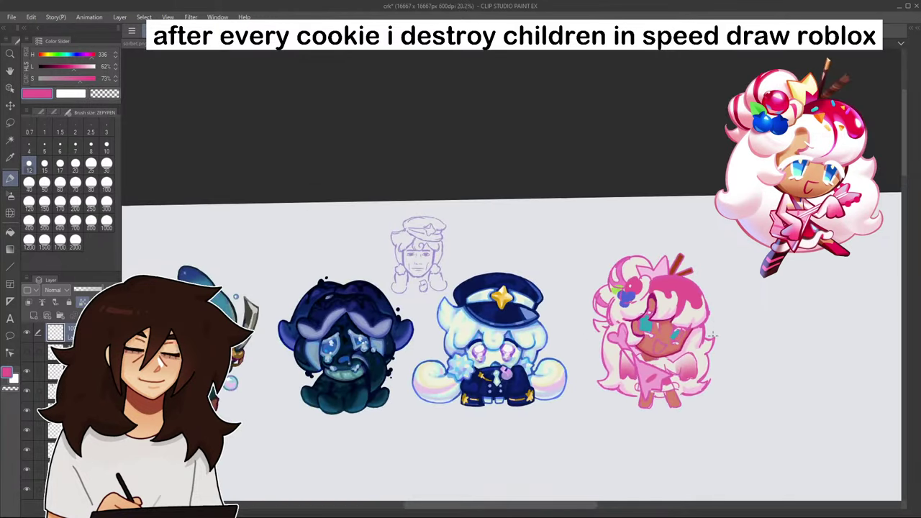
pyautogui.scroll(4, 713, 349)
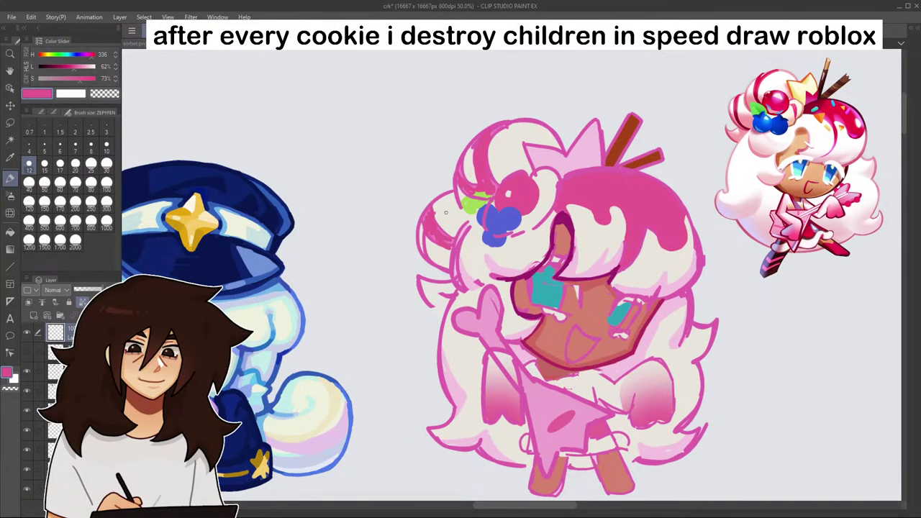
# - Compare the pink character's colouring with the finished characters along the row
pyautogui.scroll(-5, 701, 252)
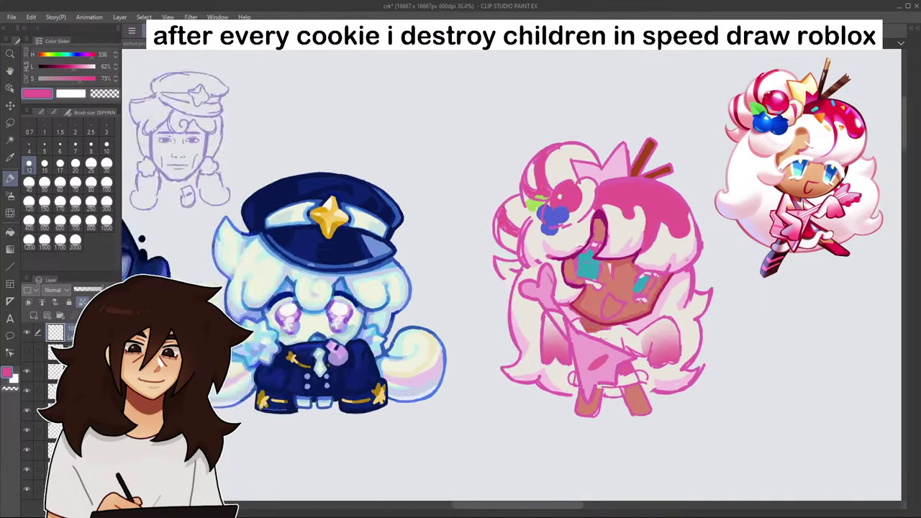
pyautogui.moveTo(340, 270); pyautogui.dragTo(587, 209)
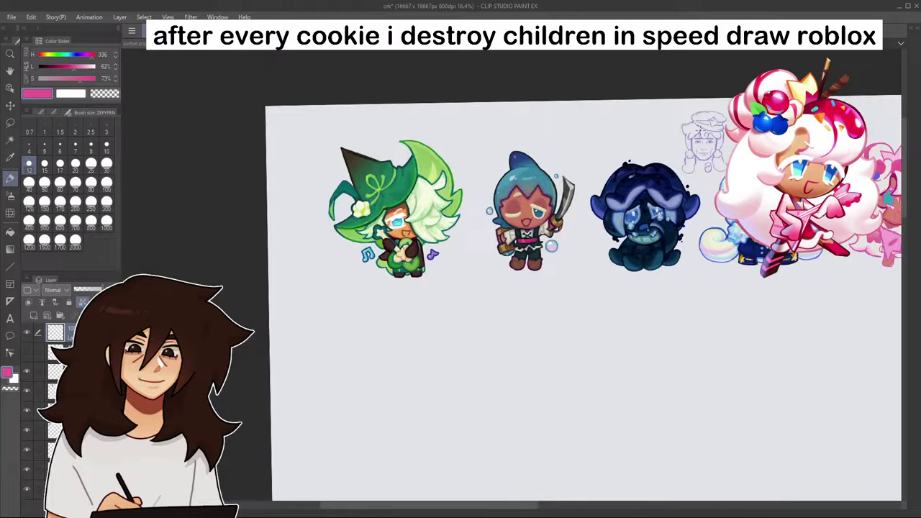
pyautogui.scroll(4, 587, 209)
pyautogui.moveTo(799, 58)
pyautogui.mouseDown()
pyautogui.moveTo(737, 48)
pyautogui.moveTo(490, 85)
pyautogui.moveTo(812, 54)
pyautogui.mouseUp()
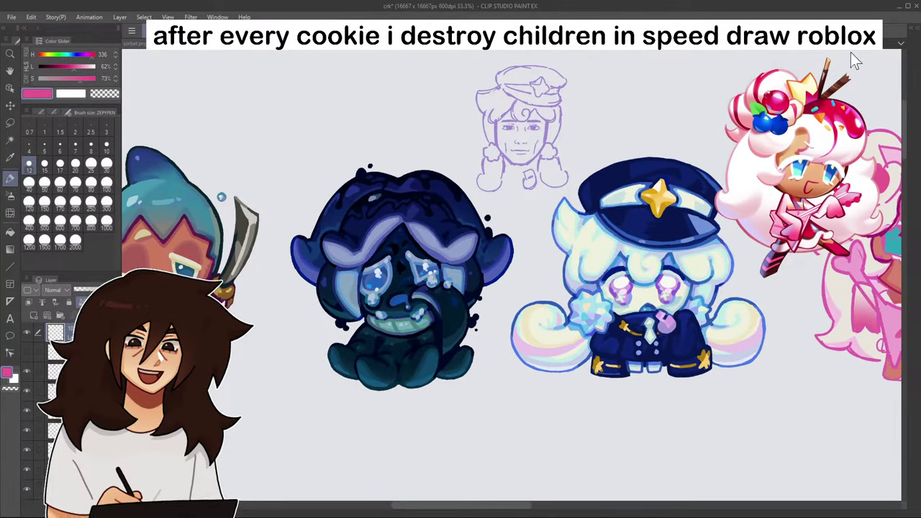
pyautogui.hscroll(-10, 799, 53)
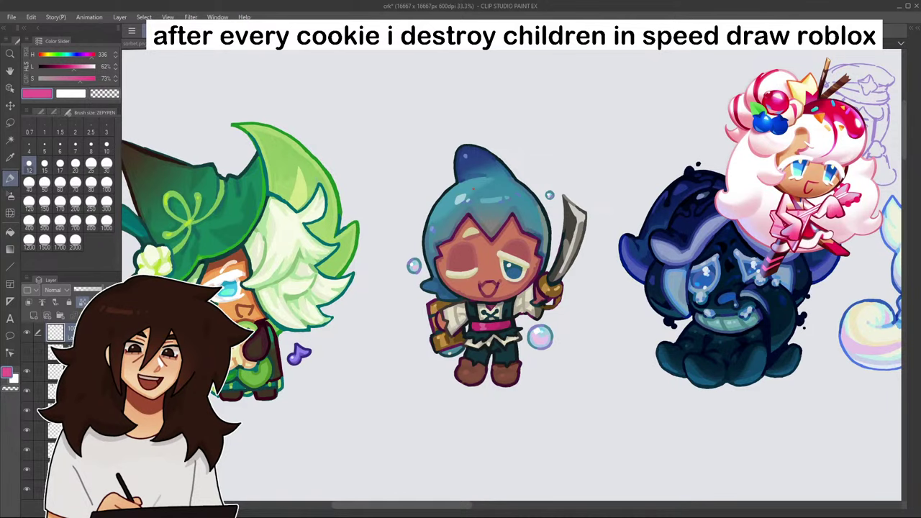
pyautogui.hscroll(15, 836, 53)
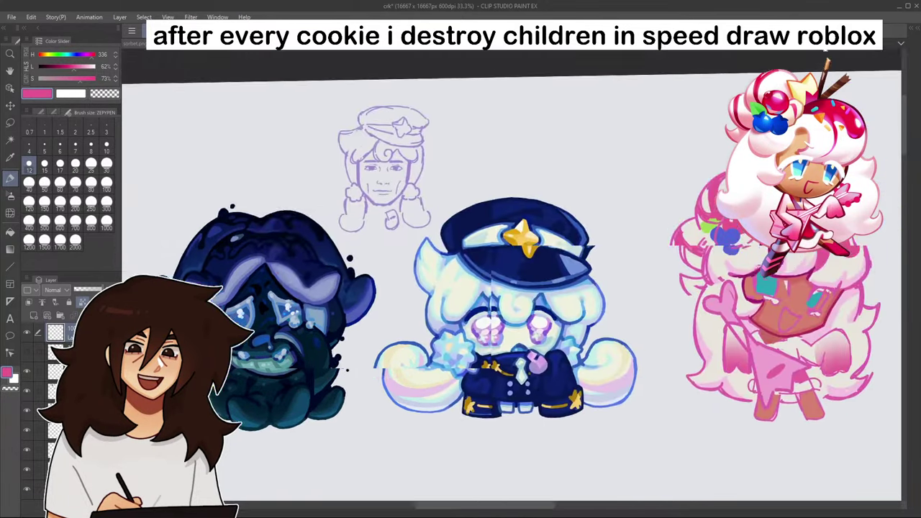
pyautogui.moveTo(837, 52); pyautogui.dragTo(801, 53)
# - Shade the central bang's inner and lower edges with light pink, hue 324, luminosity 86, saturation 67, trimming with cream
pyautogui.scroll(3, 551, 120)
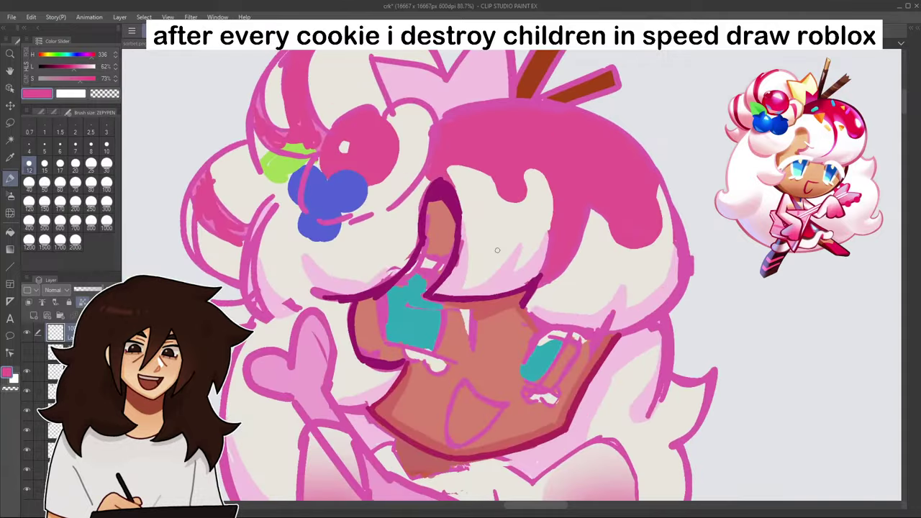
pyautogui.keyDown('alt'); pyautogui.click(529, 266); pyautogui.keyUp('alt')
pyautogui.moveTo(541, 252); pyautogui.dragTo(510, 282)
pyautogui.moveTo(456, 181); pyautogui.dragTo(474, 246)
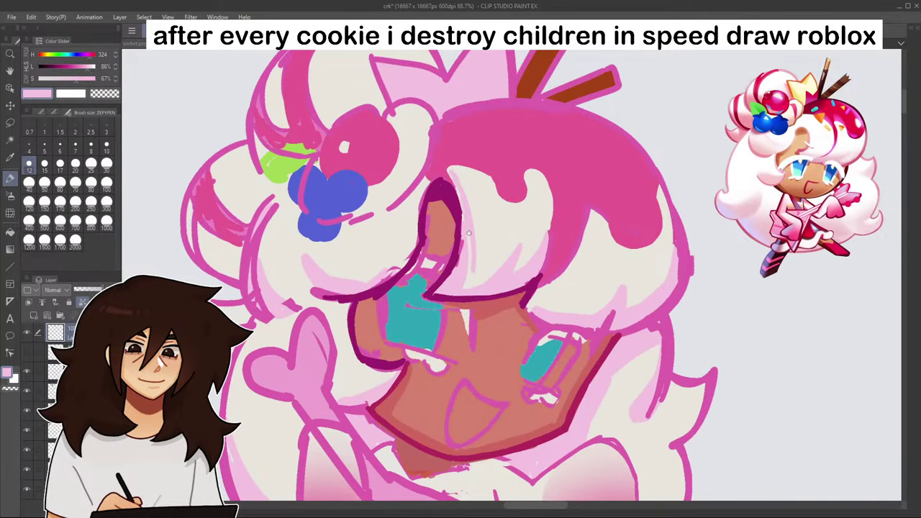
pyautogui.keyDown('alt'); pyautogui.click(476, 210); pyautogui.keyUp('alt')
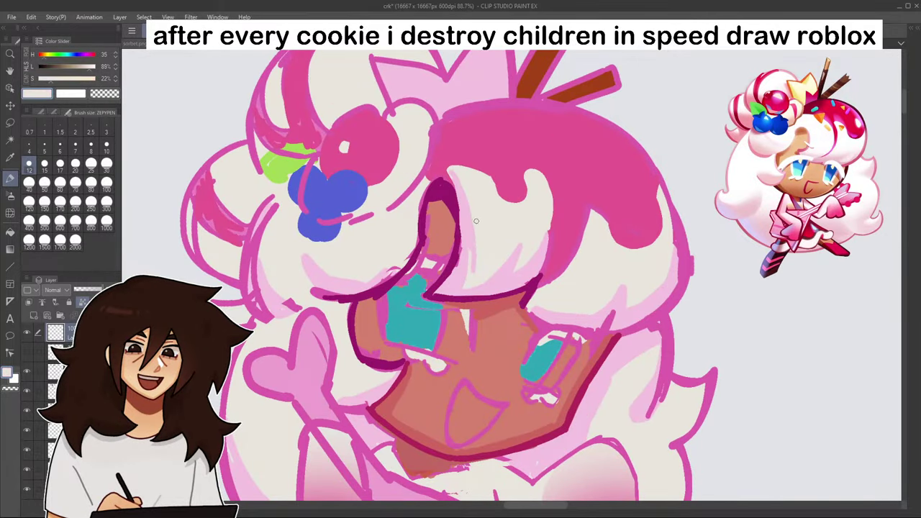
pyautogui.keyDown('alt'); pyautogui.click(465, 204); pyautogui.keyUp('alt')
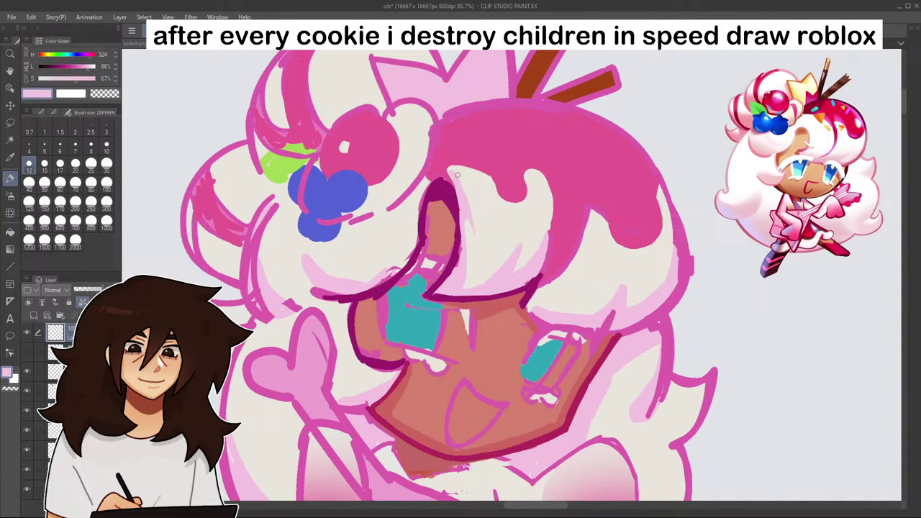
pyautogui.moveTo(457, 168); pyautogui.dragTo(475, 244)
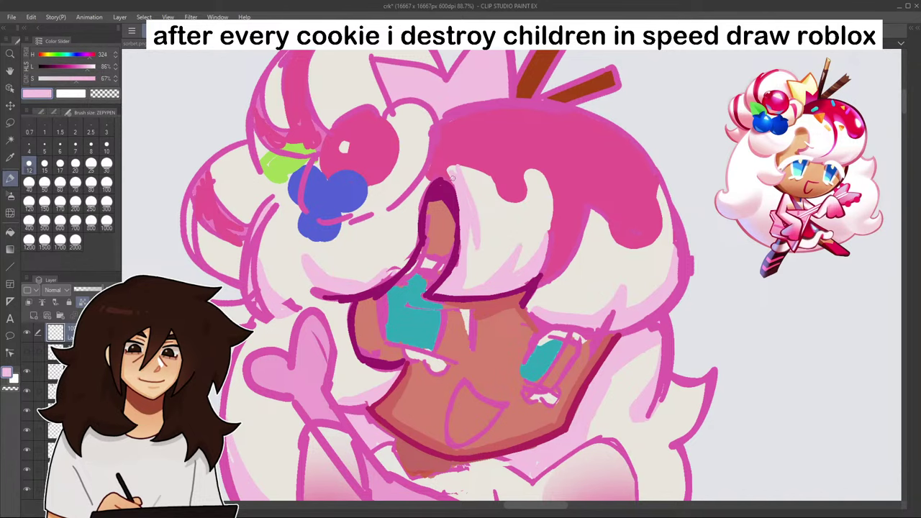
# - Refine the light pink shadow along the central bang's inner edge, smoothing its boundary with the cream hair colour
pyautogui.scroll(-6, 471, 220)
pyautogui.scroll(3, 549, 217)
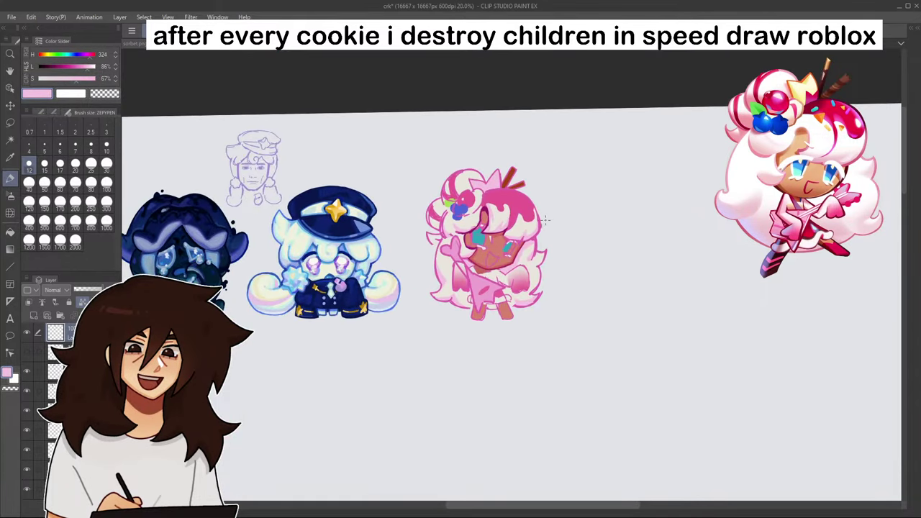
pyautogui.scroll(4, 482, 216)
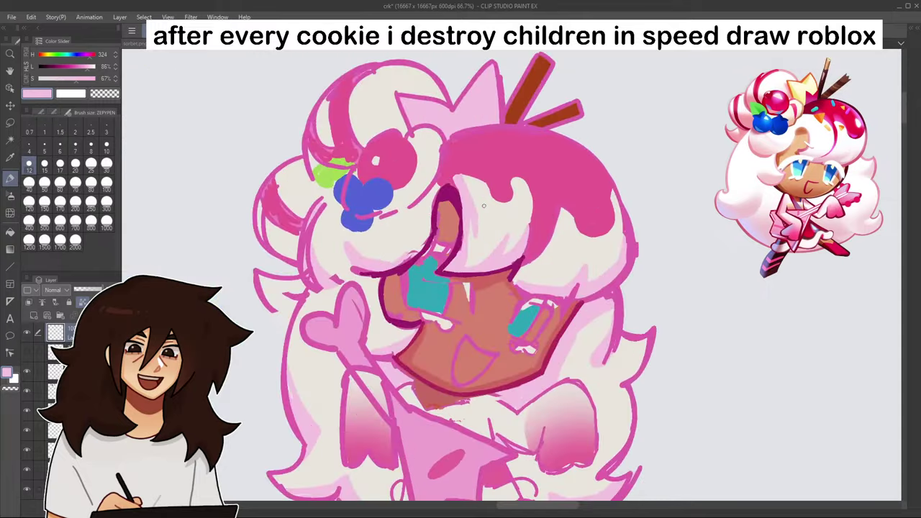
pyautogui.keyDown('alt'); pyautogui.click(472, 226); pyautogui.keyUp('alt')
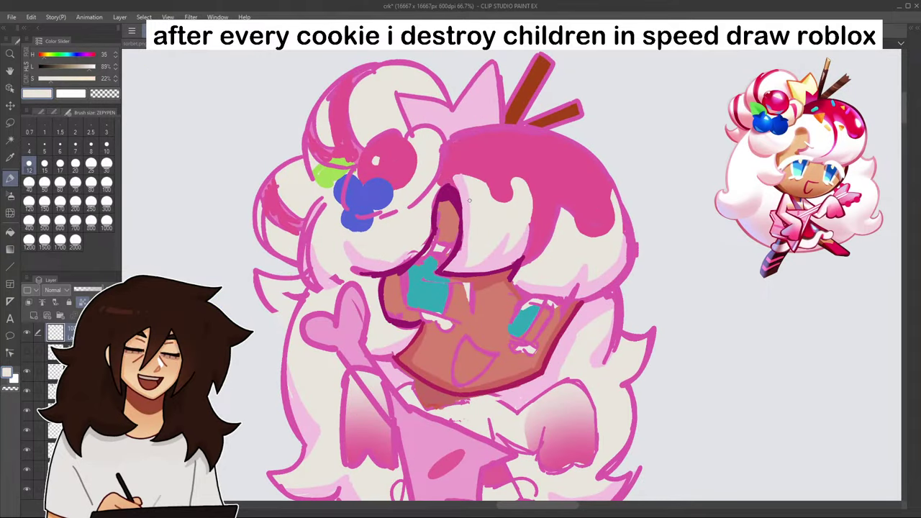
pyautogui.keyDown('alt'); pyautogui.click(463, 181); pyautogui.keyUp('alt')
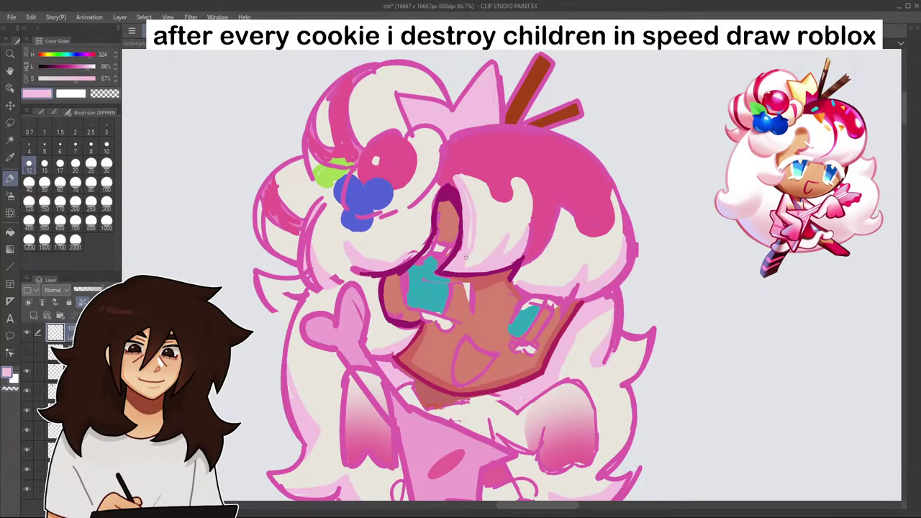
pyautogui.keyDown('alt'); pyautogui.click(488, 220); pyautogui.keyUp('alt')
pyautogui.moveTo(489, 220); pyautogui.dragTo(479, 232)
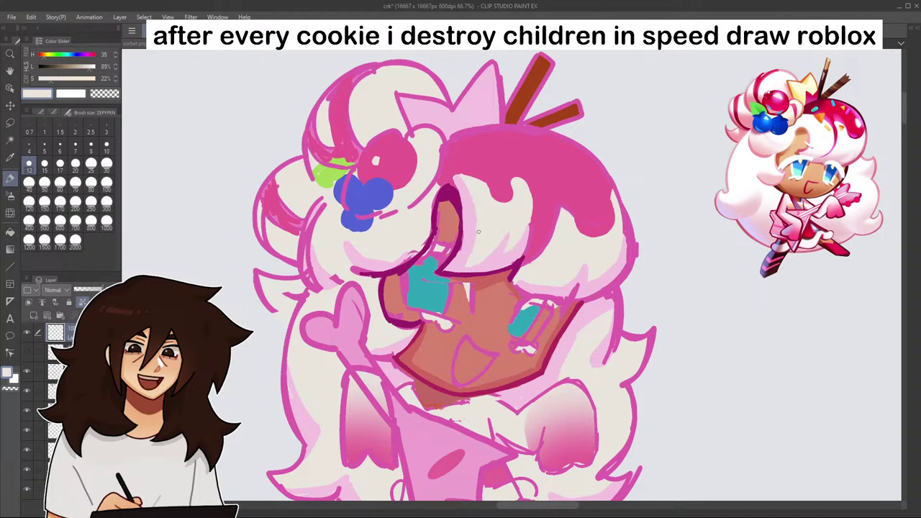
pyautogui.keyDown('alt'); pyautogui.click(468, 234); pyautogui.keyUp('alt')
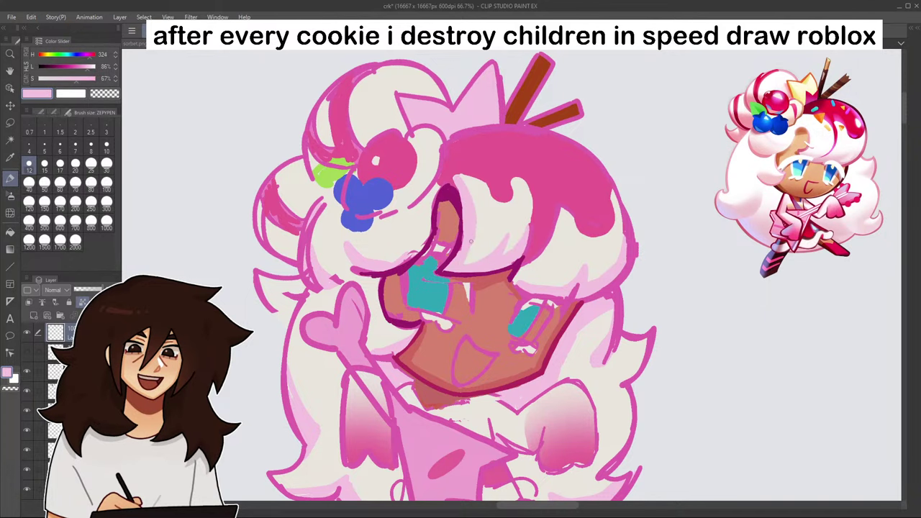
# - Try a medium pink shadow band along the central bang's inner edge, with hue 324, luminosity 77 and saturation 67
pyautogui.keyDown('alt'); pyautogui.click(472, 164); pyautogui.keyUp('alt')
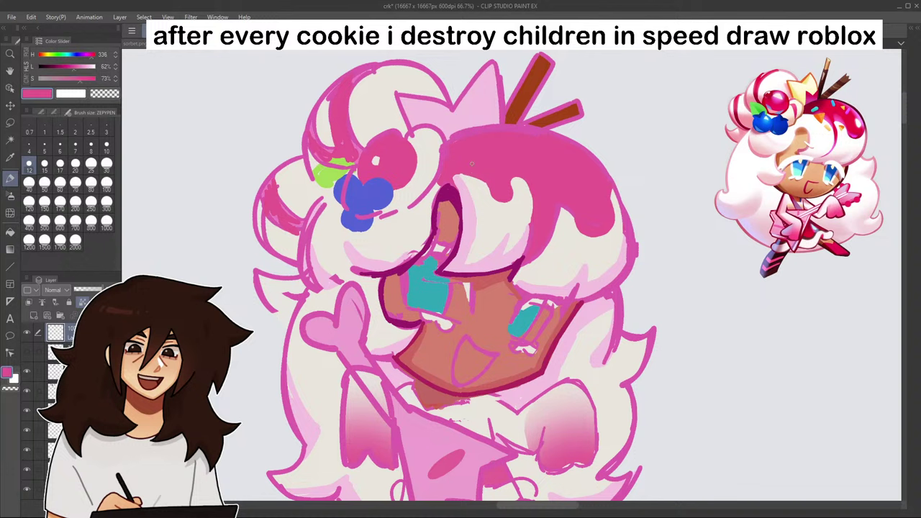
pyautogui.keyDown('alt'); pyautogui.click(458, 180); pyautogui.keyUp('alt')
pyautogui.moveTo(86, 60); pyautogui.dragTo(84, 64)
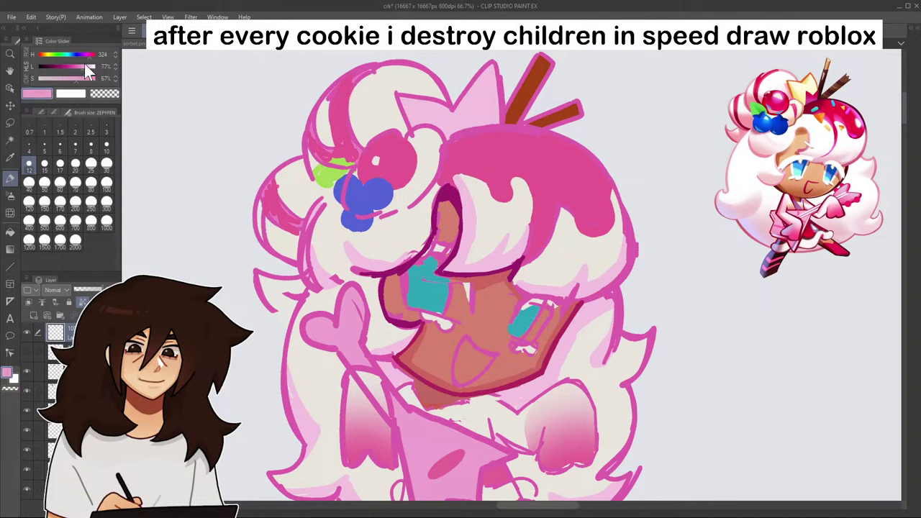
pyautogui.moveTo(459, 188); pyautogui.dragTo(465, 218)
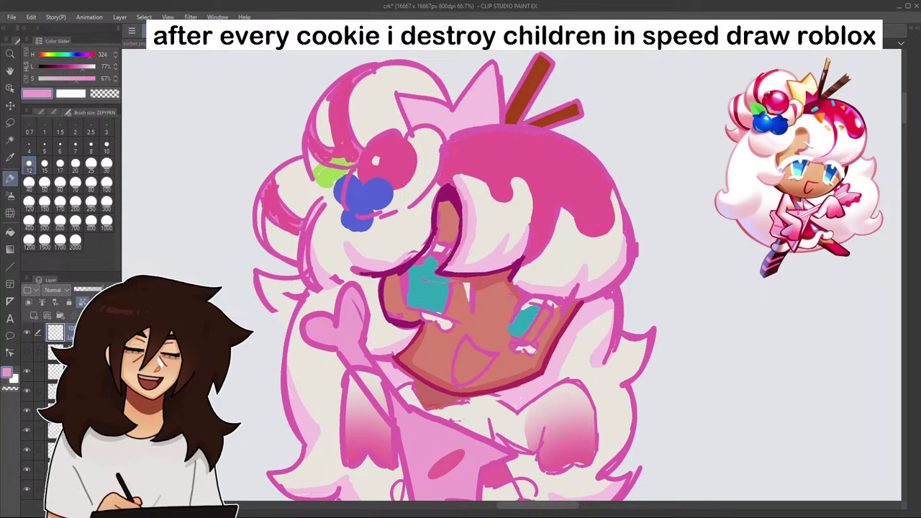
pyautogui.moveTo(469, 203); pyautogui.dragTo(452, 263)
pyautogui.hotkey('ctrl', 'z')
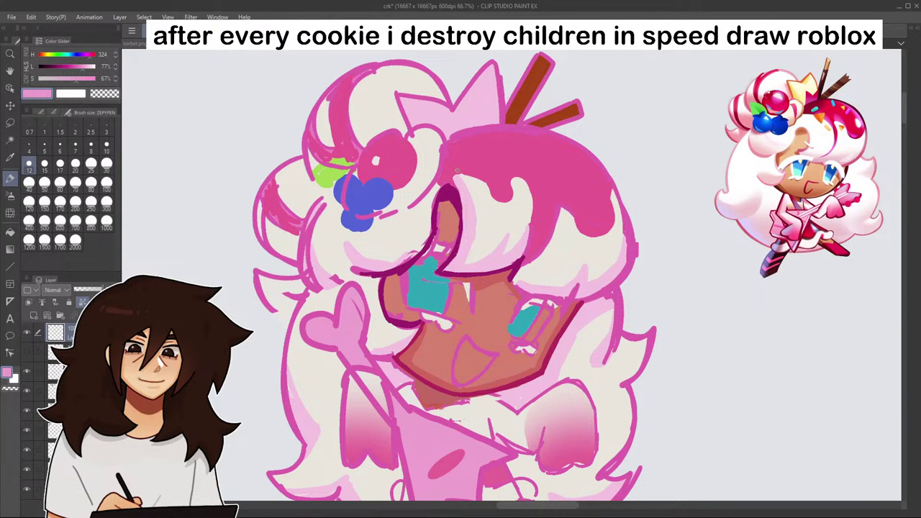
# - Paint a deeper pink shadow band along the edges of the central and side bangs, using hue 324, luminosity 73, saturation 67
pyautogui.keyDown('alt'); pyautogui.click(463, 195); pyautogui.keyUp('alt')
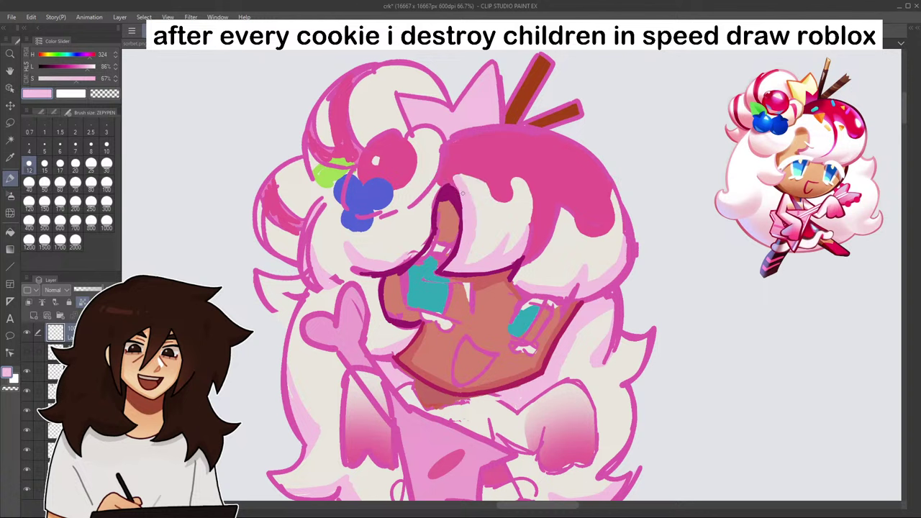
pyautogui.click(78, 66)
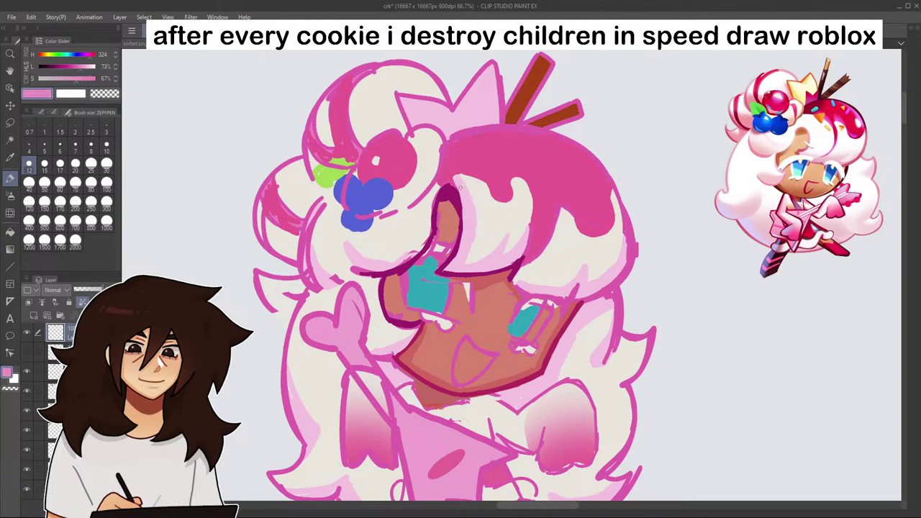
pyautogui.moveTo(463, 199)
pyautogui.mouseDown()
pyautogui.moveTo(455, 270)
pyautogui.moveTo(501, 266)
pyautogui.mouseUp()
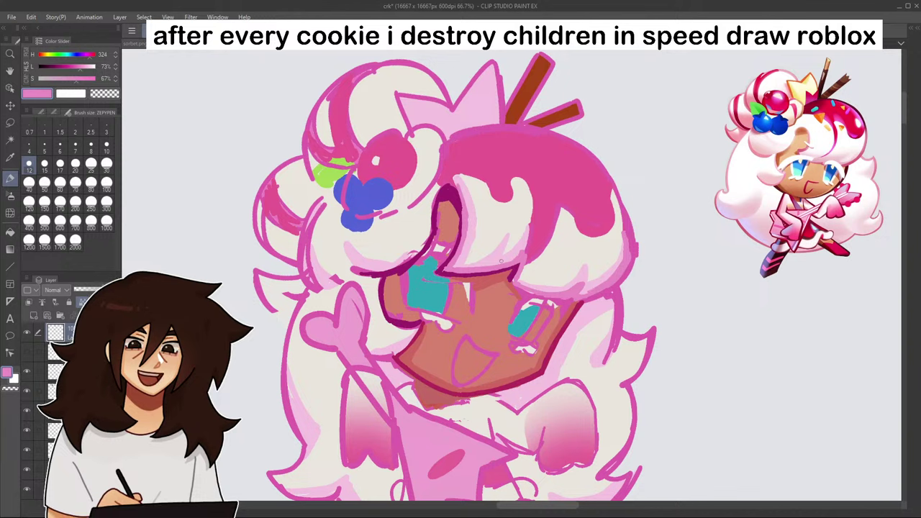
# - Repaint the central bang's dark inner and lower outline in magenta, hue 323, luminosity 47, saturation 73
pyautogui.moveTo(490, 273); pyautogui.dragTo(457, 203)
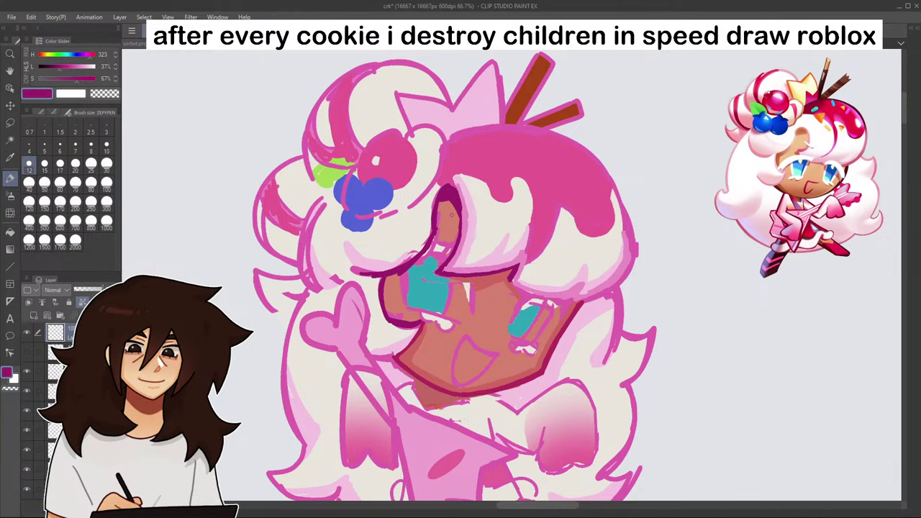
pyautogui.click(80, 78)
pyautogui.click(65, 66)
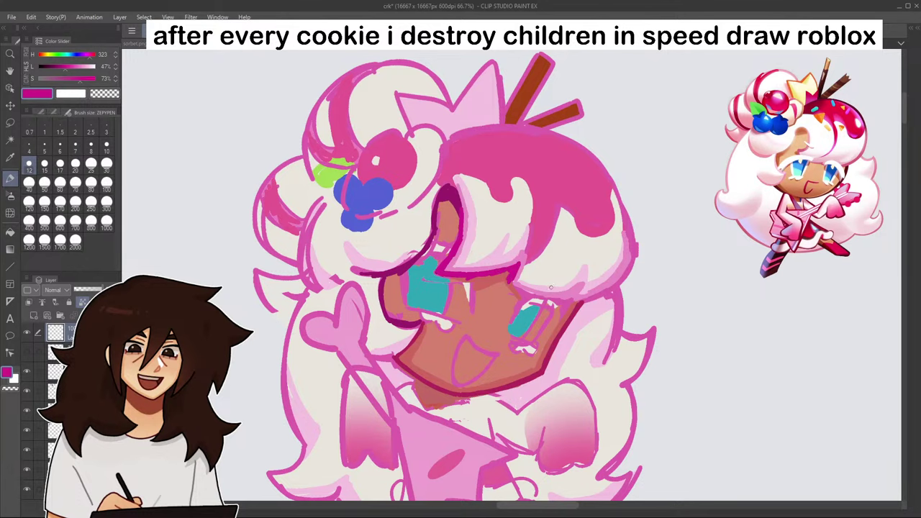
# - Refine the deeper pink shadow along the central bang's inner edge, using hue 324, luminosity 73, saturation 68
pyautogui.scroll(-6, 550, 297)
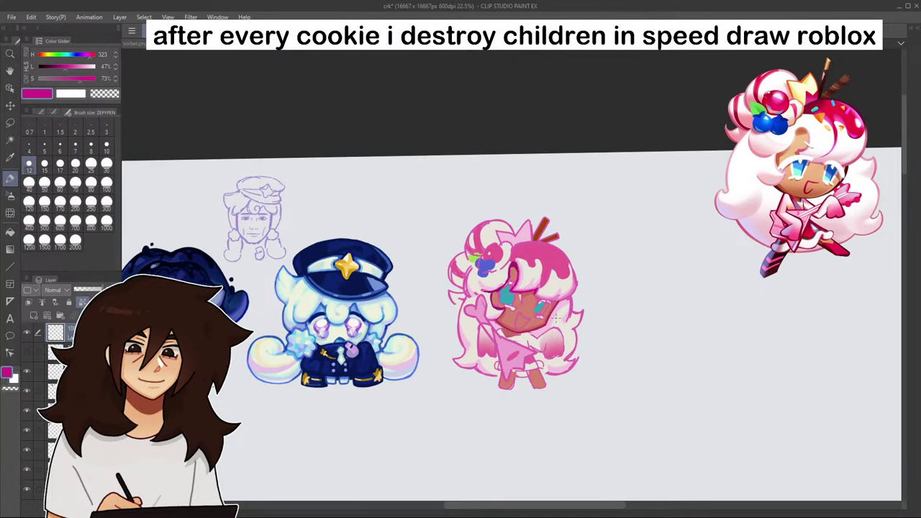
pyautogui.scroll(6, 540, 297)
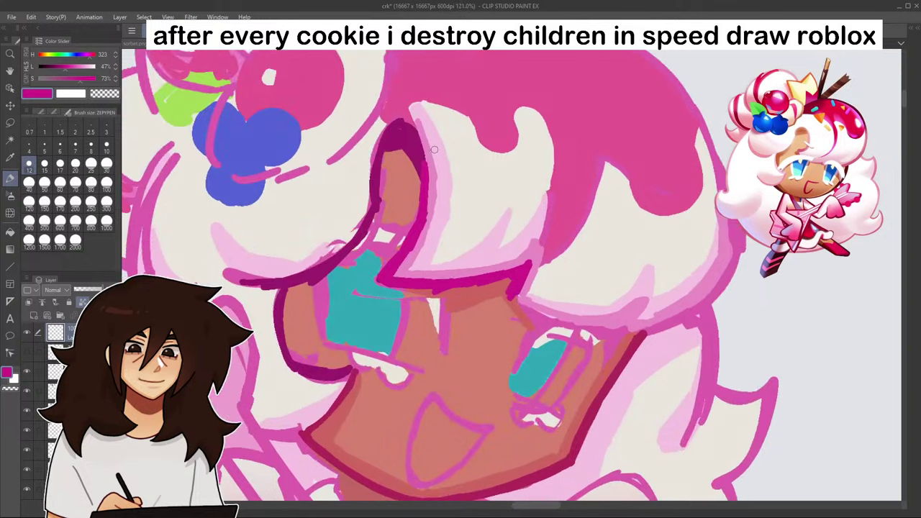
pyautogui.keyDown('alt'); pyautogui.click(432, 157); pyautogui.keyUp('alt')
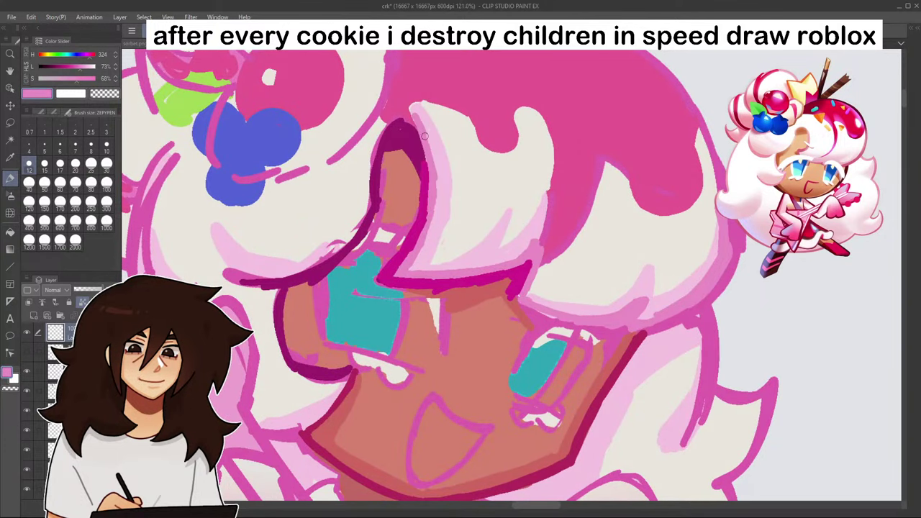
pyautogui.moveTo(437, 197); pyautogui.dragTo(421, 245)
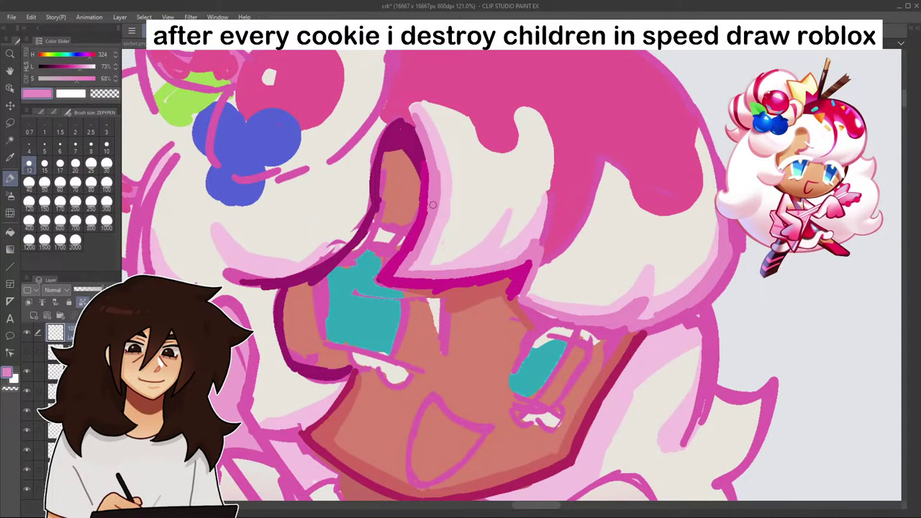
pyautogui.moveTo(433, 204); pyautogui.dragTo(422, 232)
pyautogui.scroll(-14, 434, 199)
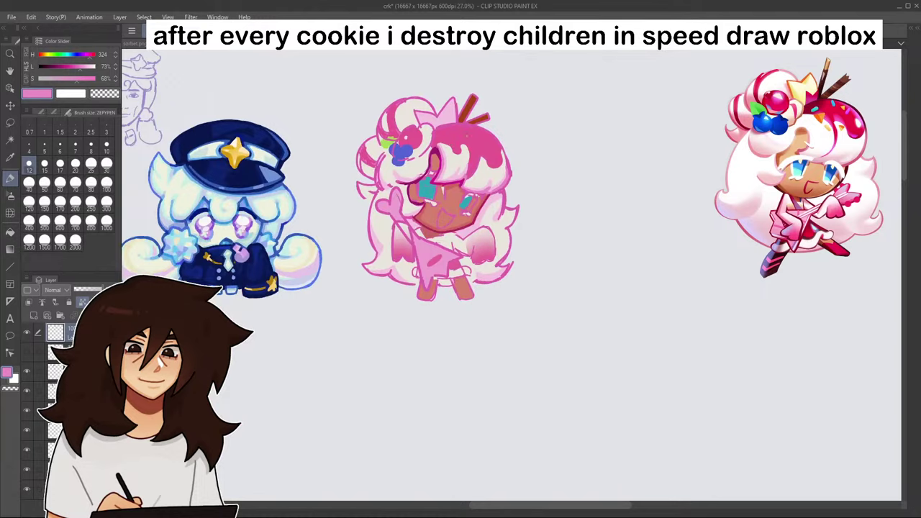
# - Paint light pink shadow strokes across the lower part of the side bang, with hue 324, luminosity 86, saturation 67
pyautogui.scroll(16, 407, 159)
pyautogui.keyDown('alt'); pyautogui.click(425, 270); pyautogui.keyUp('alt')
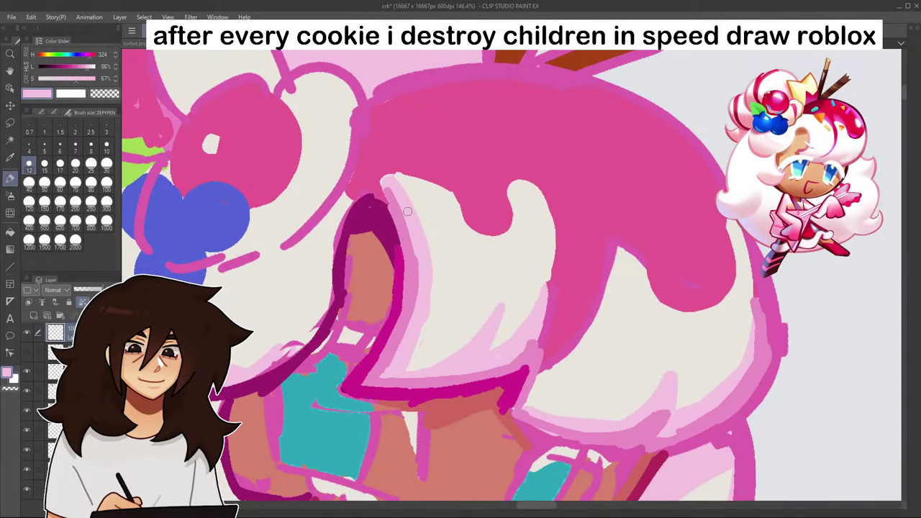
pyautogui.keyDown('alt'); pyautogui.click(430, 331); pyautogui.keyUp('alt')
pyautogui.scroll(-2, 484, 295)
pyautogui.scroll(-5, 484, 295)
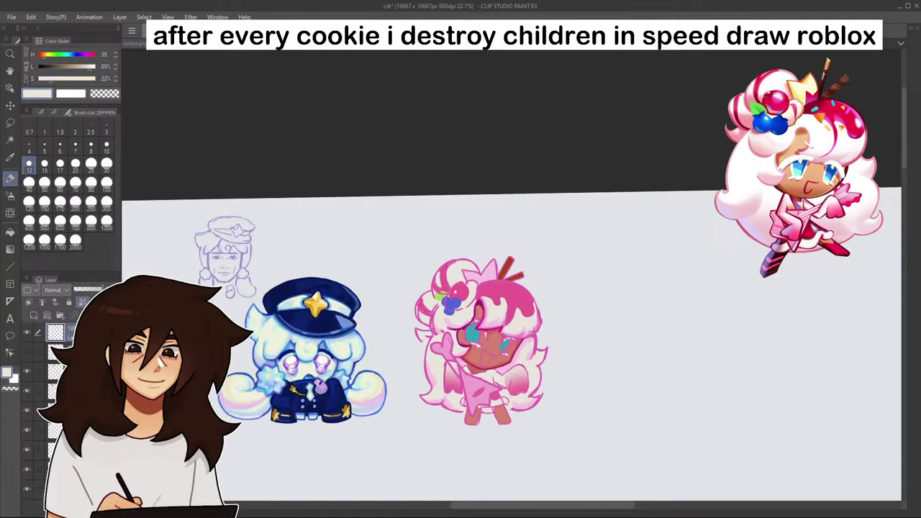
pyautogui.scroll(5, 410, 314)
pyautogui.keyDown('alt'); pyautogui.click(410, 314); pyautogui.keyUp('alt')
pyautogui.moveTo(489, 361)
pyautogui.mouseDown()
pyautogui.moveTo(537, 348)
pyautogui.moveTo(460, 353)
pyautogui.moveTo(504, 358)
pyautogui.moveTo(498, 347)
pyautogui.moveTo(577, 315)
pyautogui.moveTo(549, 338)
pyautogui.moveTo(559, 296)
pyautogui.moveTo(561, 342)
pyautogui.mouseUp()
pyautogui.moveTo(559, 302)
pyautogui.mouseDown()
pyautogui.moveTo(547, 337)
pyautogui.moveTo(568, 339)
pyautogui.moveTo(591, 303)
pyautogui.moveTo(566, 352)
pyautogui.moveTo(617, 301)
pyautogui.mouseUp()
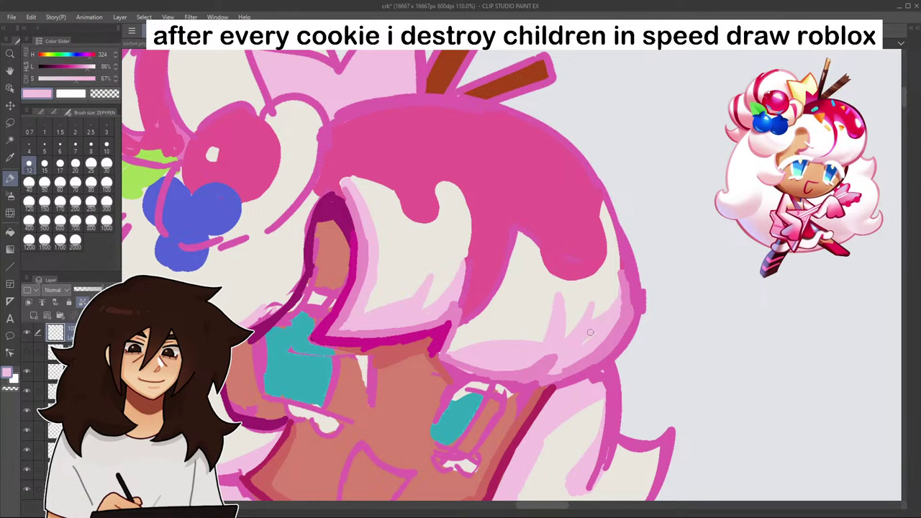
pyautogui.scroll(-8, 626, 342)
pyautogui.scroll(8, 635, 373)
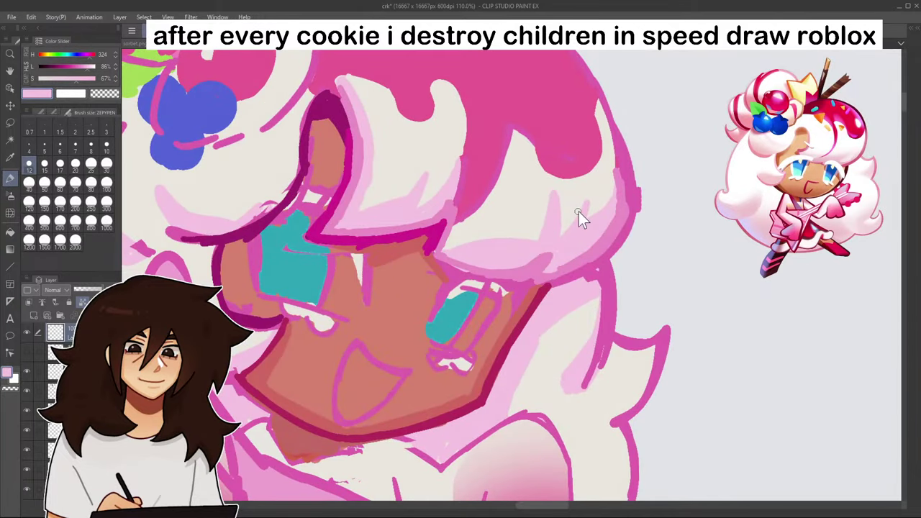
# - Trim the side bang's light pink shadow near its outer edge with the cream hair colour, hue 35, luminosity 89, saturation 22
pyautogui.keyDown('alt'); pyautogui.click(529, 208); pyautogui.keyUp('alt')
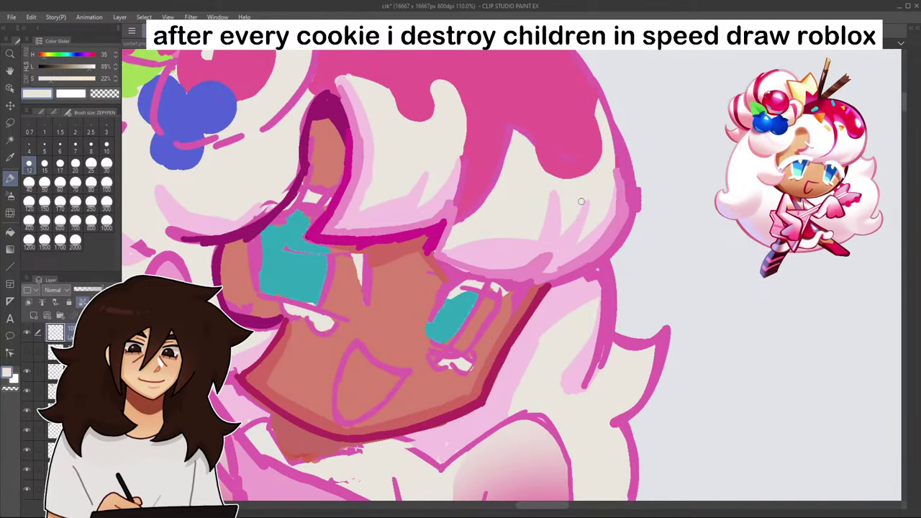
pyautogui.moveTo(582, 201)
pyautogui.mouseDown()
pyautogui.moveTo(568, 251)
pyautogui.moveTo(605, 207)
pyautogui.mouseUp()
pyautogui.scroll(-8, 611, 167)
pyautogui.scroll(4, 614, 171)
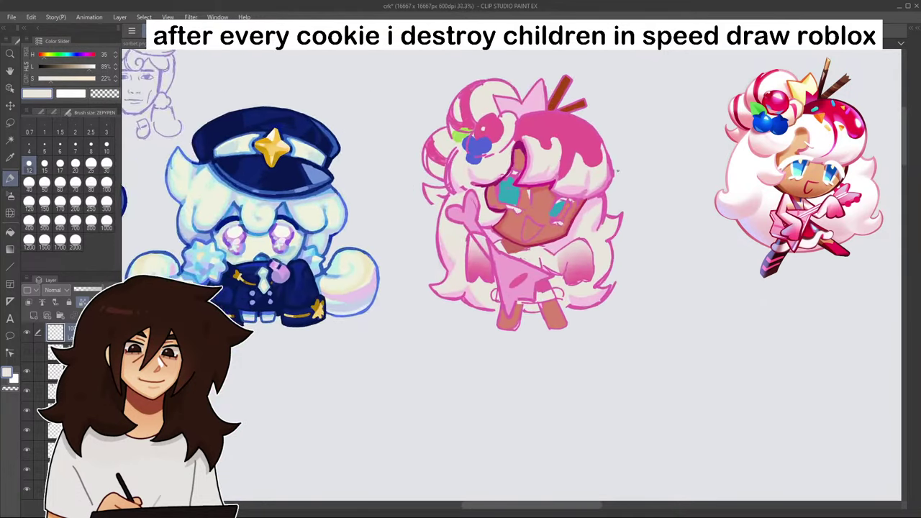
pyautogui.scroll(-2, 616, 171)
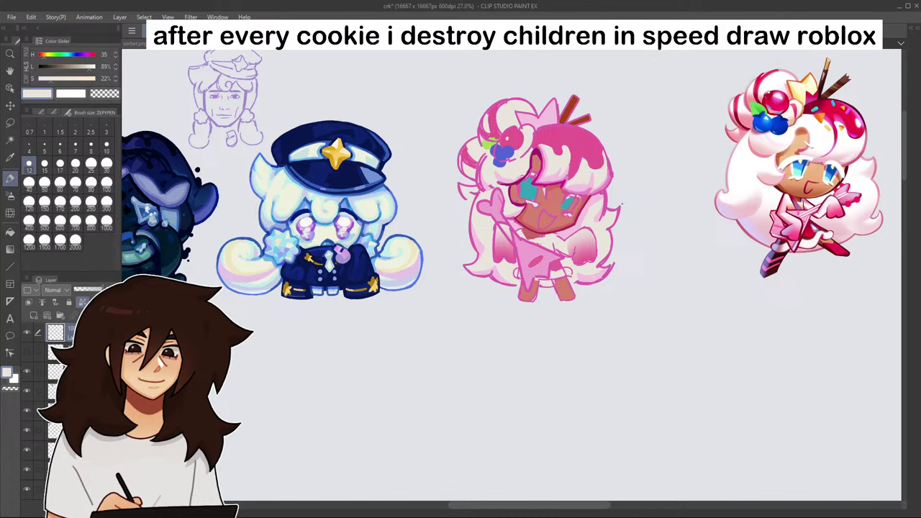
pyautogui.scroll(5, 528, 210)
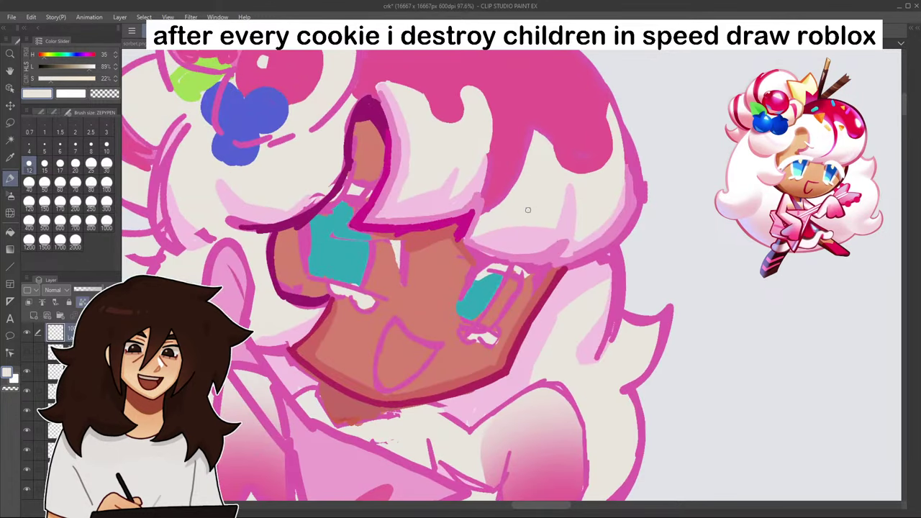
# - Reshape the side bang's light pink shadow and extend it up along the outer edge, with hue 324, luminosity 86, saturation 67
pyautogui.keyDown('alt'); pyautogui.click(522, 242); pyautogui.keyUp('alt')
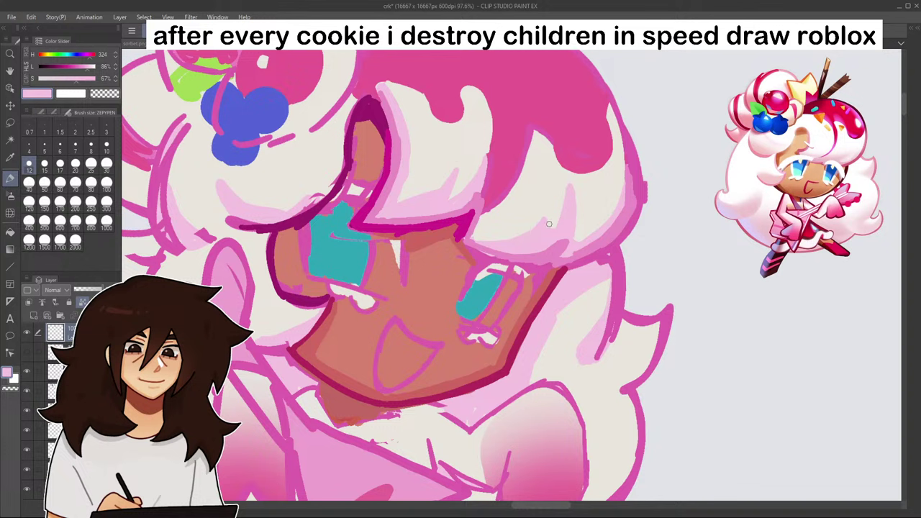
pyautogui.keyDown('alt'); pyautogui.click(551, 220); pyautogui.keyUp('alt')
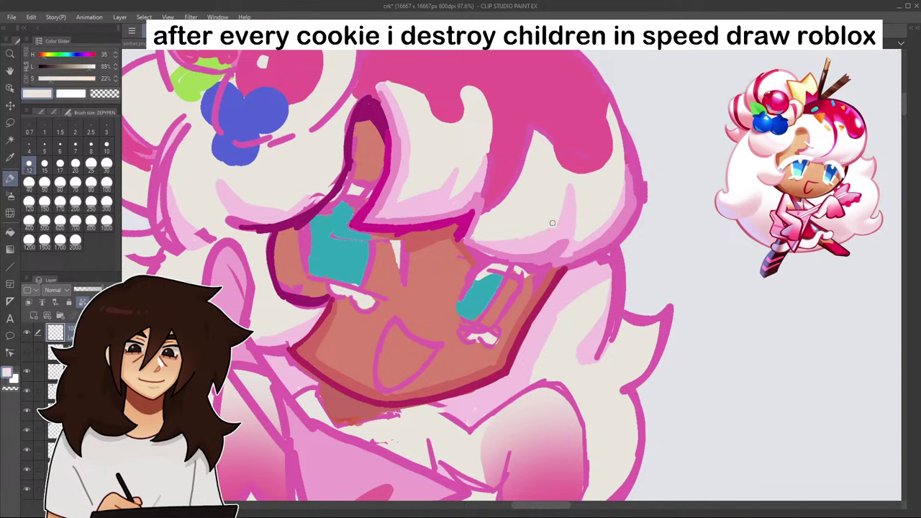
pyautogui.keyDown('alt'); pyautogui.click(579, 234); pyautogui.keyUp('alt')
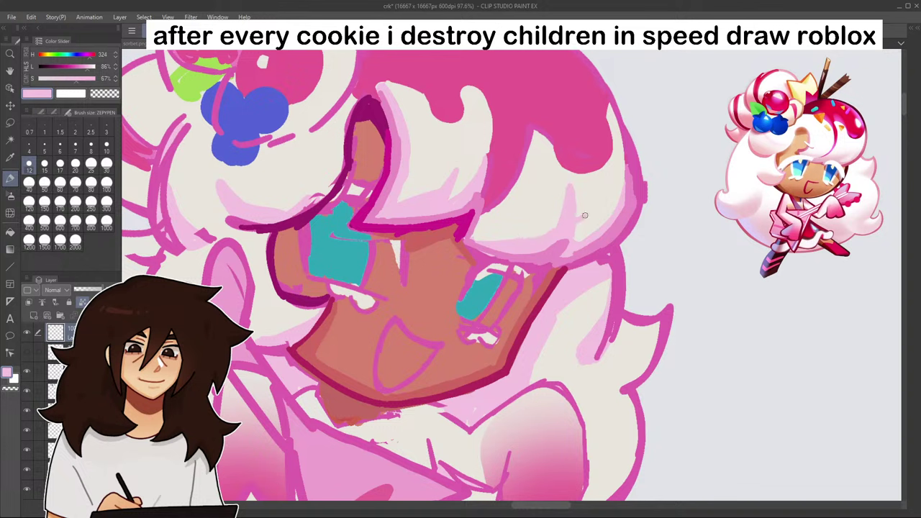
pyautogui.moveTo(599, 200)
pyautogui.mouseDown()
pyautogui.moveTo(586, 232)
pyautogui.moveTo(576, 231)
pyautogui.mouseUp()
pyautogui.moveTo(620, 196); pyautogui.dragTo(590, 230)
pyautogui.moveTo(626, 182); pyautogui.dragTo(594, 217)
pyautogui.moveTo(619, 123)
pyautogui.mouseDown()
pyautogui.moveTo(618, 183)
pyautogui.moveTo(624, 152)
pyautogui.moveTo(594, 211)
pyautogui.mouseUp()
pyautogui.moveTo(625, 148); pyautogui.dragTo(624, 165)
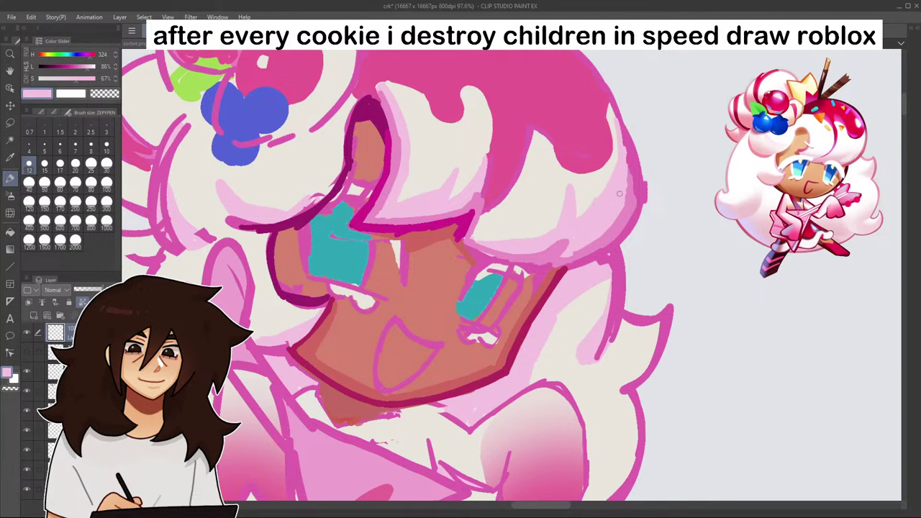
pyautogui.scroll(-4, 618, 218)
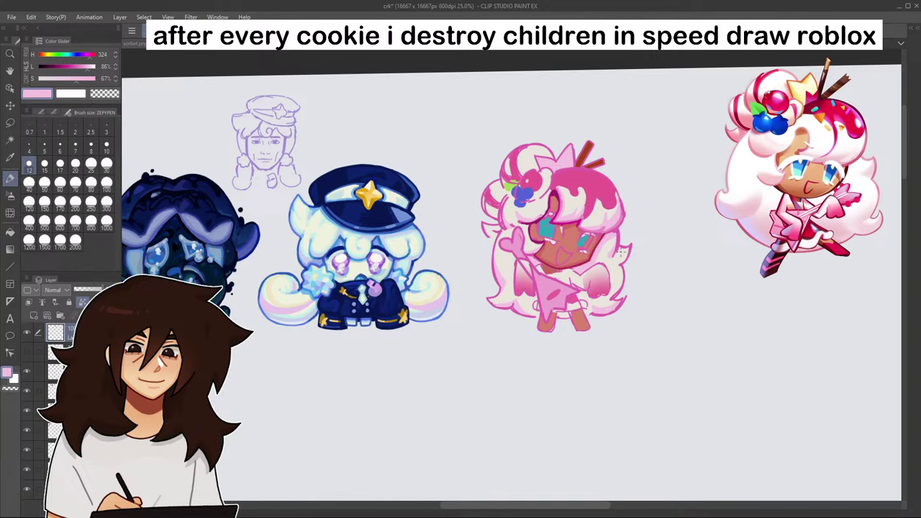
pyautogui.scroll(5, 621, 250)
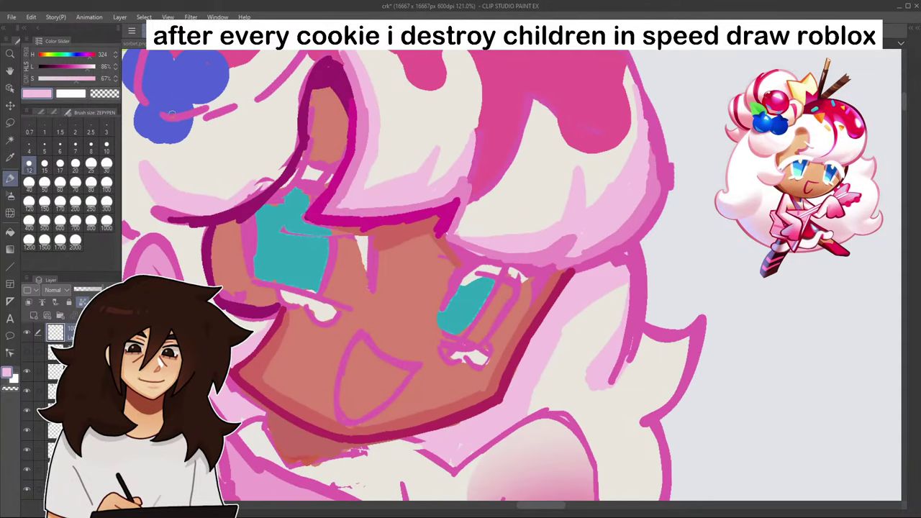
# - Soften the side bang's shadow boundary with a paler pink transition, raising the luminosity to 91
pyautogui.click(92, 66)
pyautogui.moveTo(462, 236); pyautogui.dragTo(498, 234)
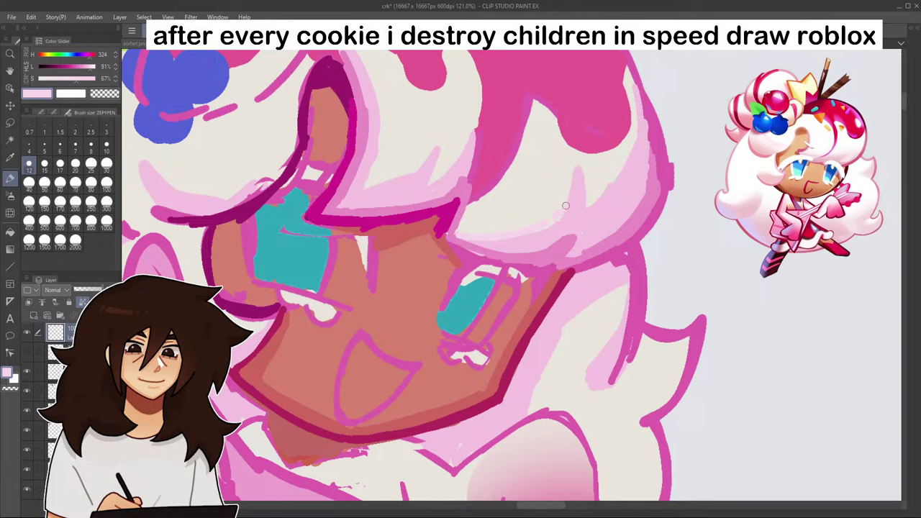
pyautogui.moveTo(566, 206)
pyautogui.mouseDown()
pyautogui.moveTo(575, 161)
pyautogui.moveTo(588, 203)
pyautogui.moveTo(610, 187)
pyautogui.mouseUp()
pyautogui.scroll(-6, 635, 179)
pyautogui.scroll(6, 568, 158)
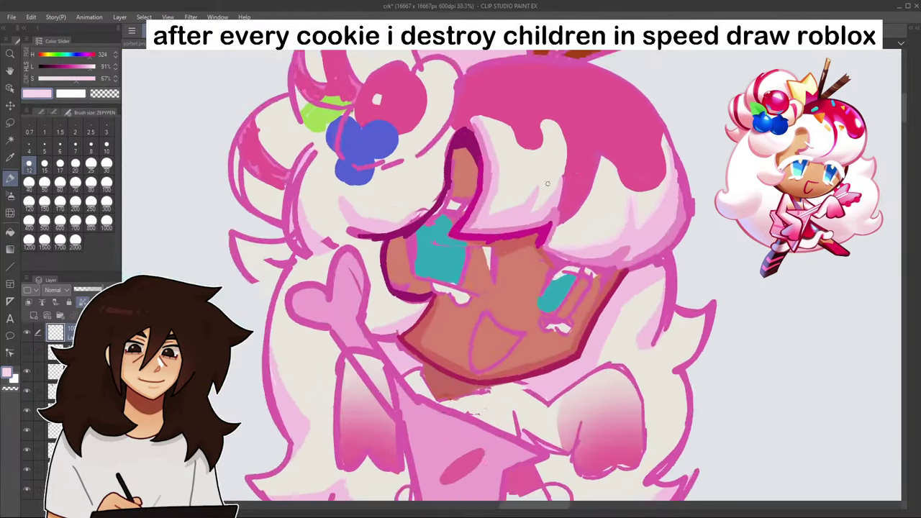
# - Add the paler pink transition along the central bang's shadow edges, keeping luminosity at 91
pyautogui.moveTo(452, 265)
pyautogui.mouseDown()
pyautogui.moveTo(526, 233)
pyautogui.moveTo(552, 203)
pyautogui.moveTo(540, 213)
pyautogui.moveTo(560, 202)
pyautogui.mouseUp()
pyautogui.moveTo(611, 188); pyautogui.dragTo(628, 157)
pyautogui.scroll(-3, 638, 121)
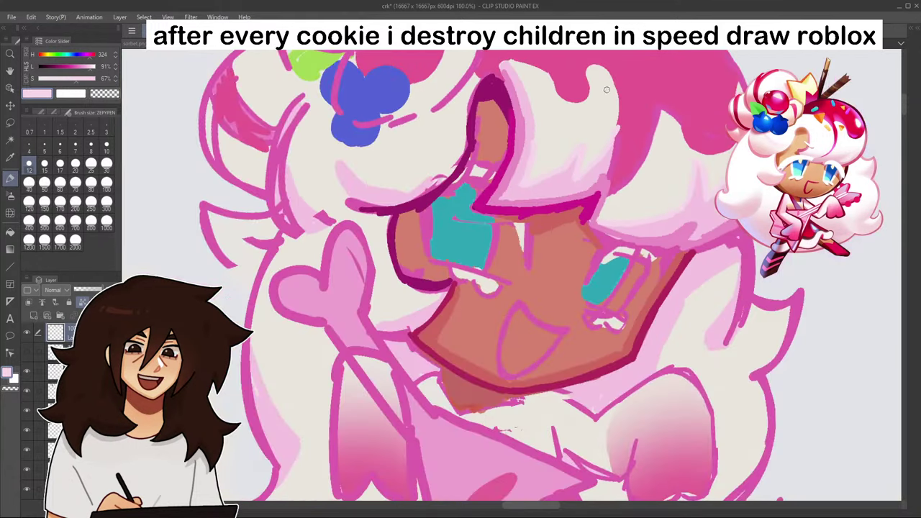
pyautogui.scroll(2, 461, 162)
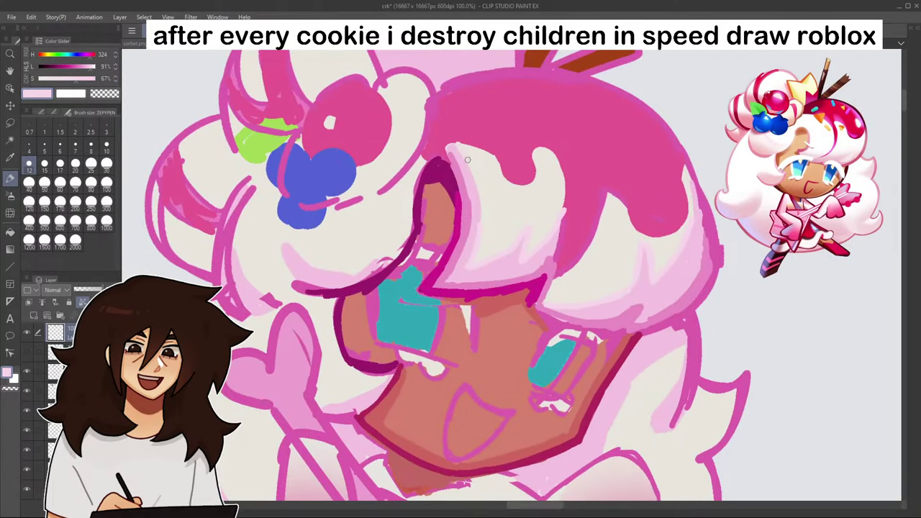
pyautogui.scroll(-3, 518, 216)
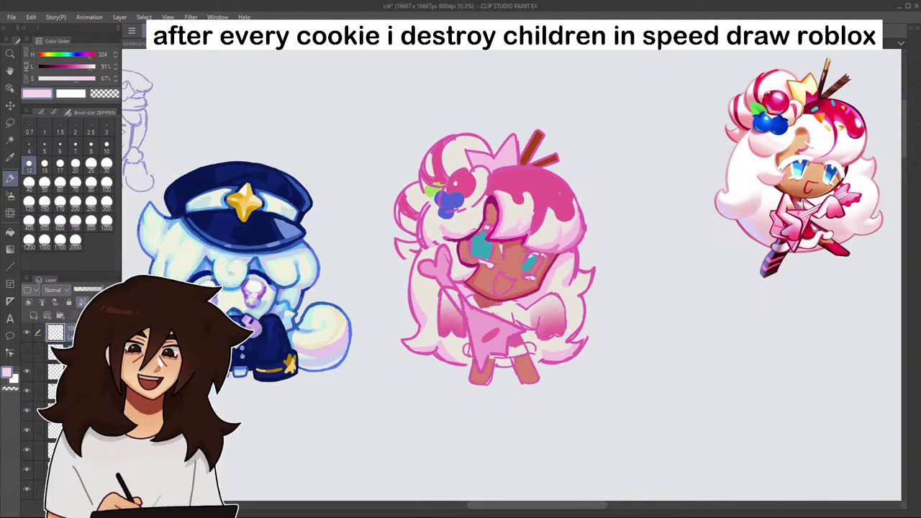
pyautogui.scroll(-1, 561, 193)
pyautogui.scroll(-1, 540, 205)
pyautogui.scroll(3, 516, 215)
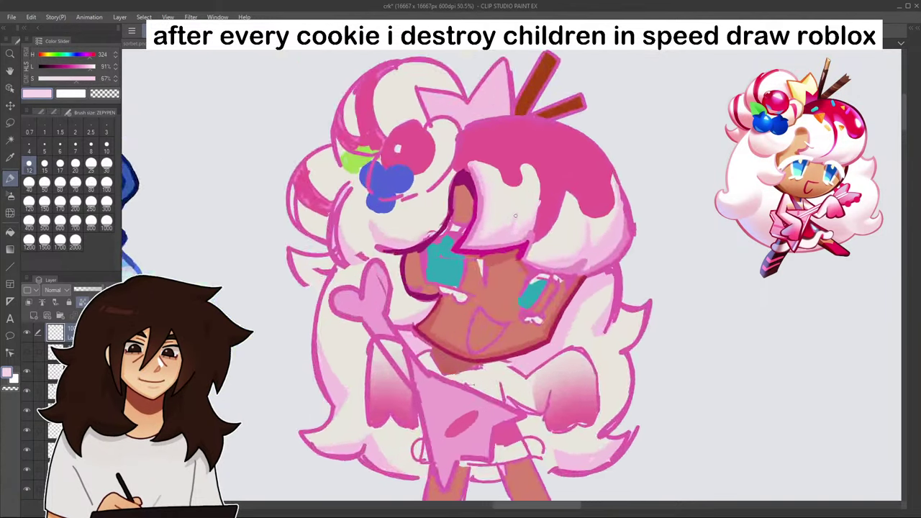
pyautogui.scroll(3, 516, 215)
# - Outline the central bang's upper edge around the icing drip in dark magenta, hue 323, luminosity 43, saturation 73
pyautogui.keyDown('alt'); pyautogui.click(515, 198); pyautogui.keyUp('alt')
pyautogui.keyDown('alt'); pyautogui.click(441, 226); pyautogui.keyUp('alt')
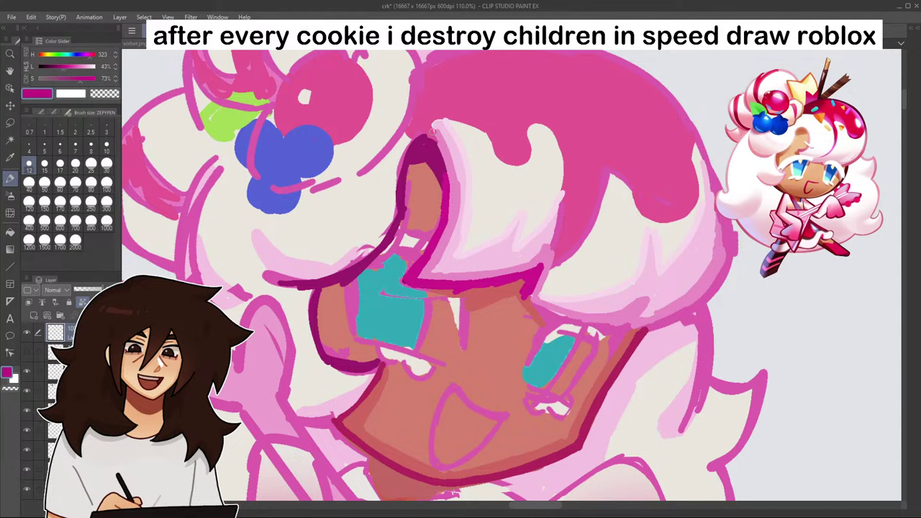
pyautogui.moveTo(434, 131)
pyautogui.mouseDown()
pyautogui.moveTo(468, 122)
pyautogui.moveTo(519, 167)
pyautogui.moveTo(530, 126)
pyautogui.moveTo(547, 126)
pyautogui.moveTo(564, 159)
pyautogui.moveTo(557, 231)
pyautogui.mouseUp()
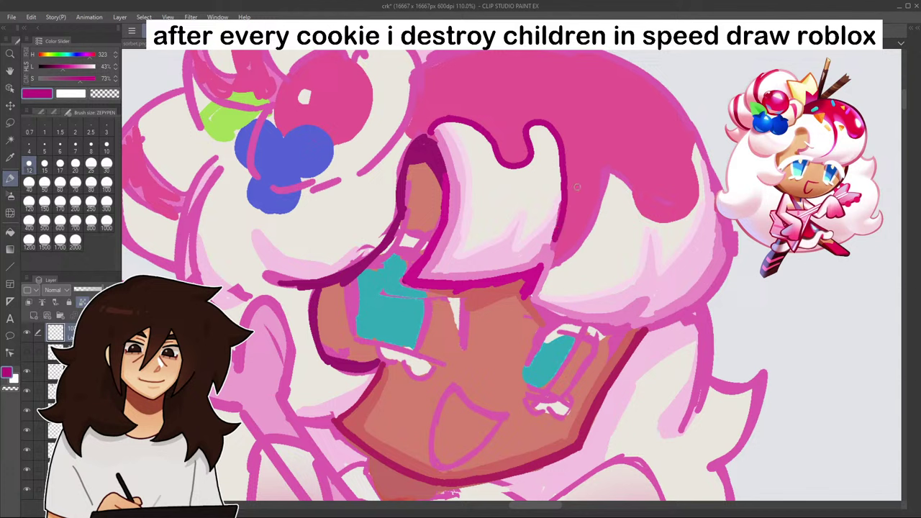
# - Widen the central and side bangs into the icing gap between them with the cream hair colour, hue 35, luminosity 89, saturation 22
pyautogui.keyDown('alt'); pyautogui.click(596, 230); pyautogui.keyUp('alt')
pyautogui.moveTo(606, 175); pyautogui.dragTo(559, 265)
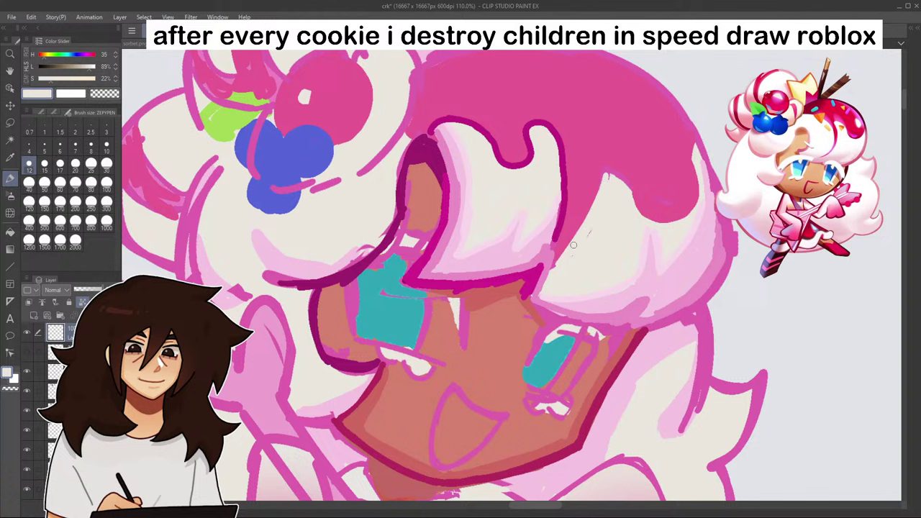
pyautogui.moveTo(600, 205); pyautogui.dragTo(562, 257)
pyautogui.keyDown('alt'); pyautogui.click(548, 174); pyautogui.keyUp('alt')
pyautogui.moveTo(549, 134); pyautogui.dragTo(554, 229)
pyautogui.moveTo(562, 154); pyautogui.dragTo(557, 217)
pyautogui.moveTo(568, 168)
pyautogui.mouseDown()
pyautogui.moveTo(564, 239)
pyautogui.moveTo(555, 244)
pyautogui.mouseUp()
pyautogui.keyDown('alt'); pyautogui.click(594, 178); pyautogui.keyUp('alt')
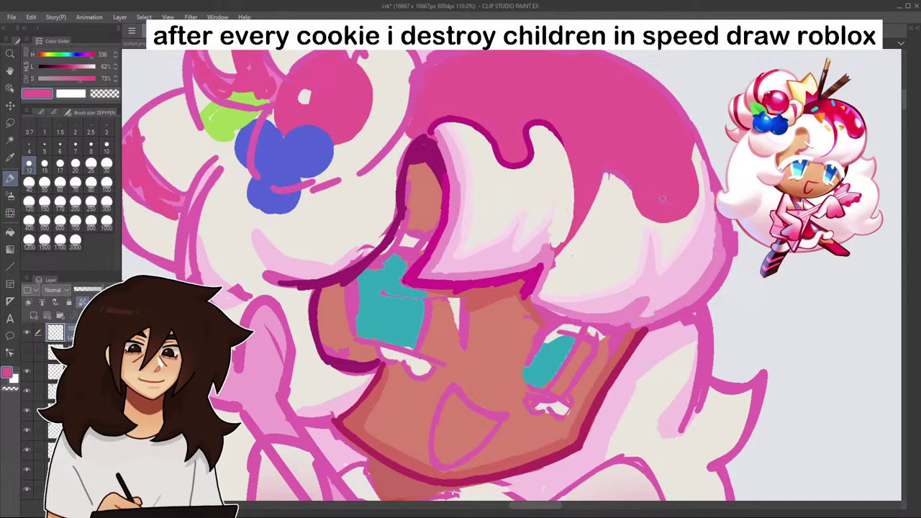
pyautogui.scroll(-5, 683, 206)
pyautogui.scroll(-1, 745, 177)
pyautogui.scroll(5, 645, 191)
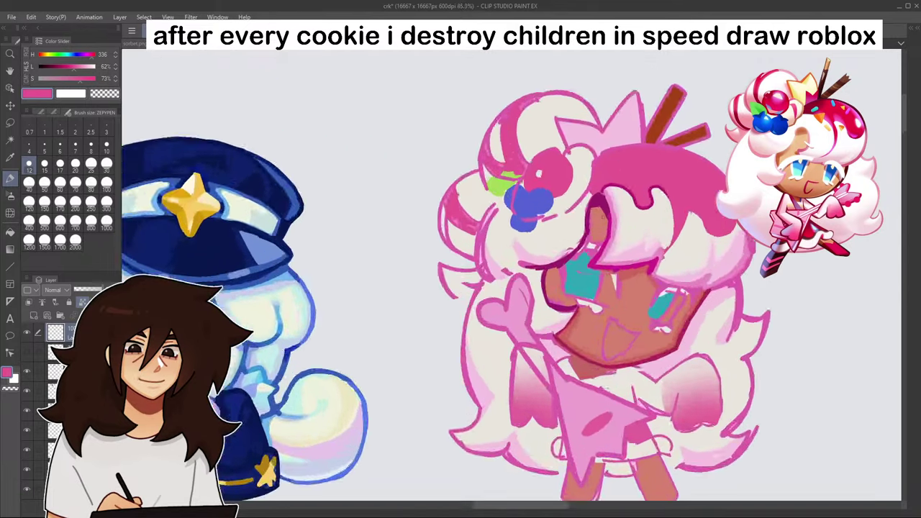
# - Turn the central bang's lower inner tip into a small rounded curl with a magenta outline and a deeper pink fill
pyautogui.keyDown('alt'); pyautogui.click(598, 267); pyautogui.keyUp('alt')
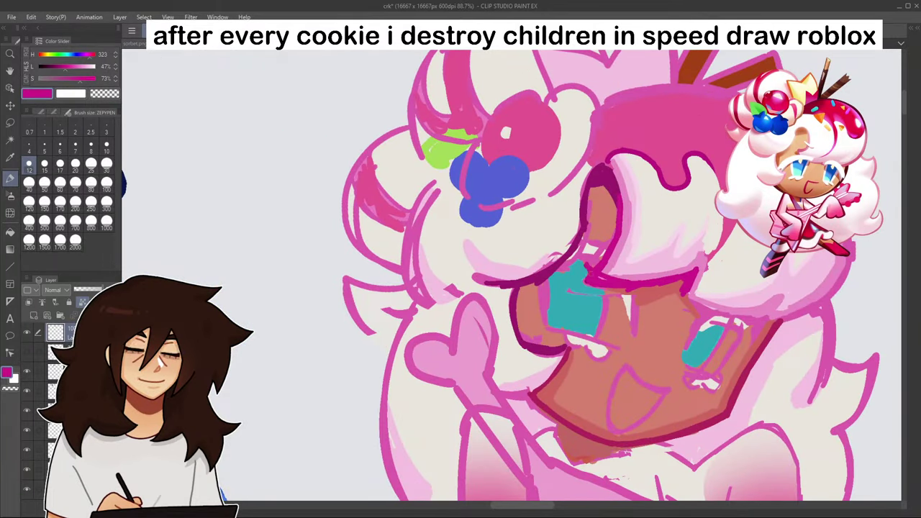
pyautogui.keyDown('alt'); pyautogui.click(616, 247); pyautogui.keyUp('alt')
pyautogui.moveTo(617, 252); pyautogui.dragTo(591, 266)
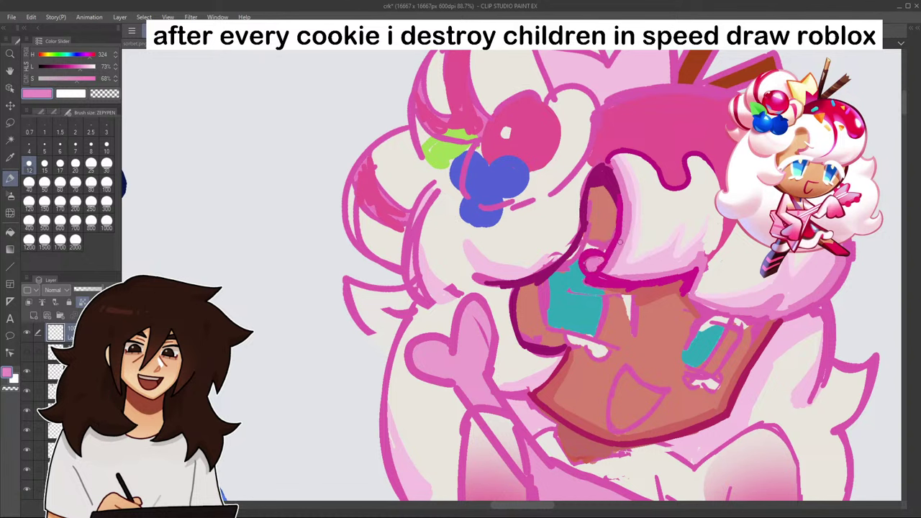
# - Clean up beneath the central bang's curl and lower outline with the teal eye colour and reddish skin shadow, hue 3, luminosity 60, saturation 53
pyautogui.keyDown('alt'); pyautogui.click(580, 278); pyautogui.keyUp('alt')
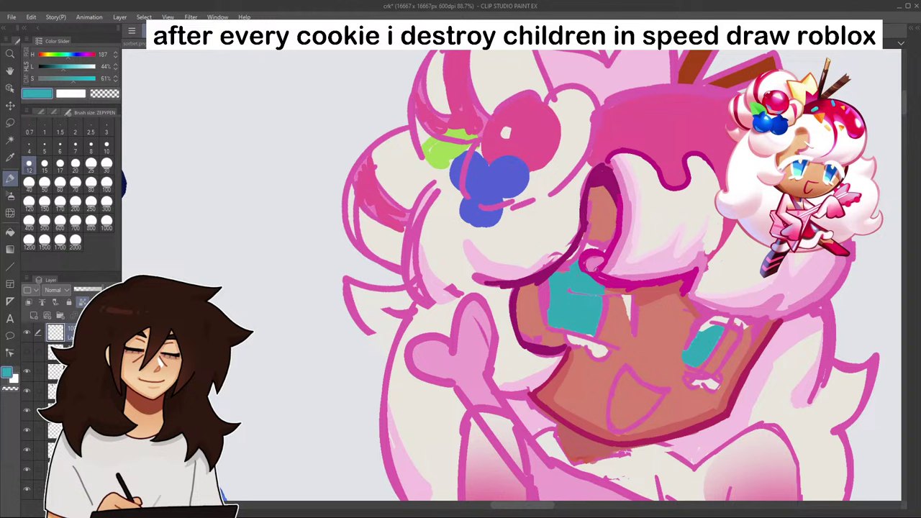
pyautogui.keyDown('alt'); pyautogui.click(617, 289); pyautogui.keyUp('alt')
pyautogui.keyDown('alt'); pyautogui.click(651, 292); pyautogui.keyUp('alt')
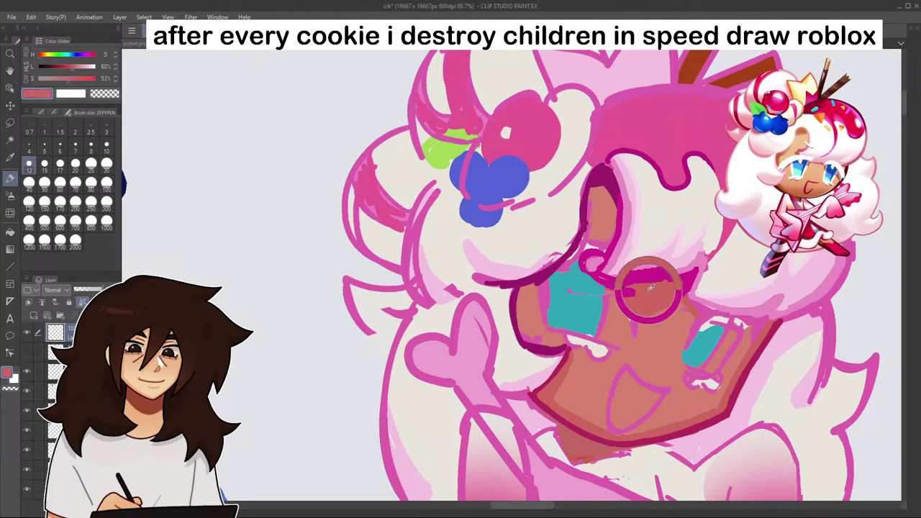
pyautogui.moveTo(607, 290); pyautogui.dragTo(641, 294)
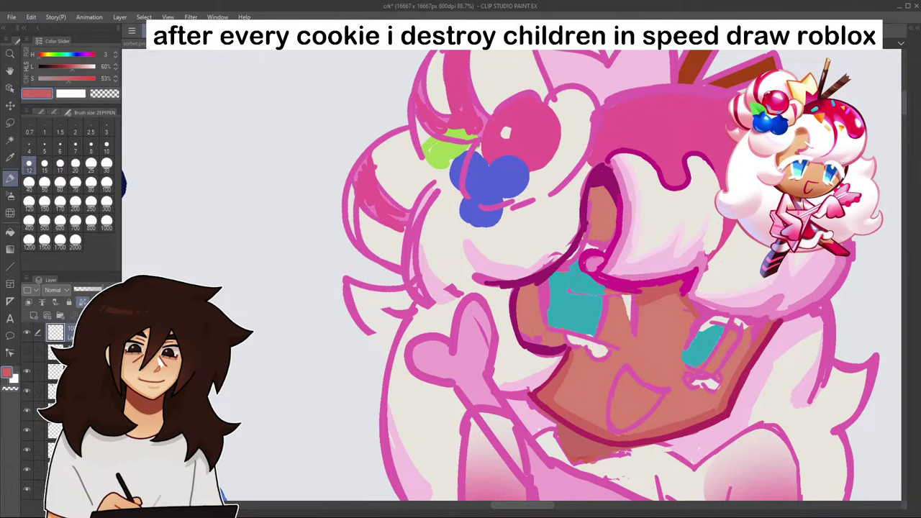
# - Outline the icing's lower drips over the central and side bangs in dark magenta, hue 323, luminosity 43, saturation 74
pyautogui.keyDown('alt'); pyautogui.click(659, 179); pyautogui.keyUp('alt')
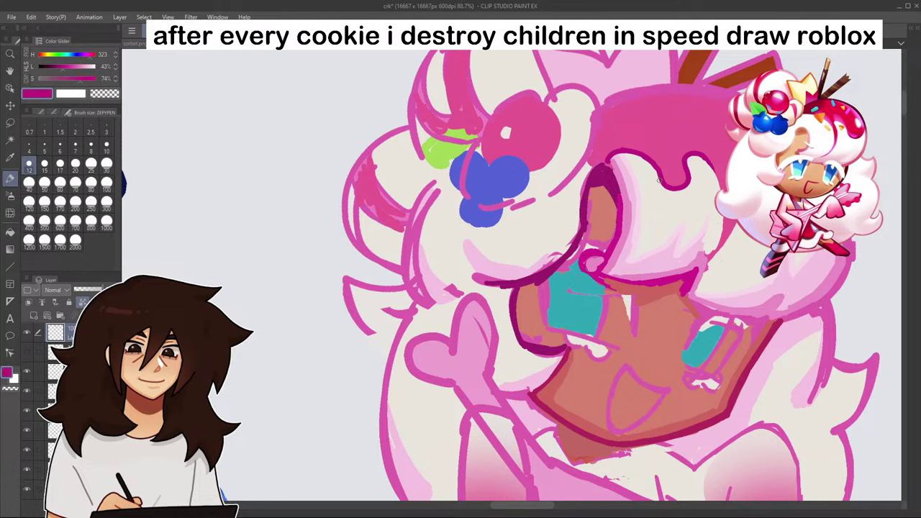
pyautogui.scroll(-5, 716, 297)
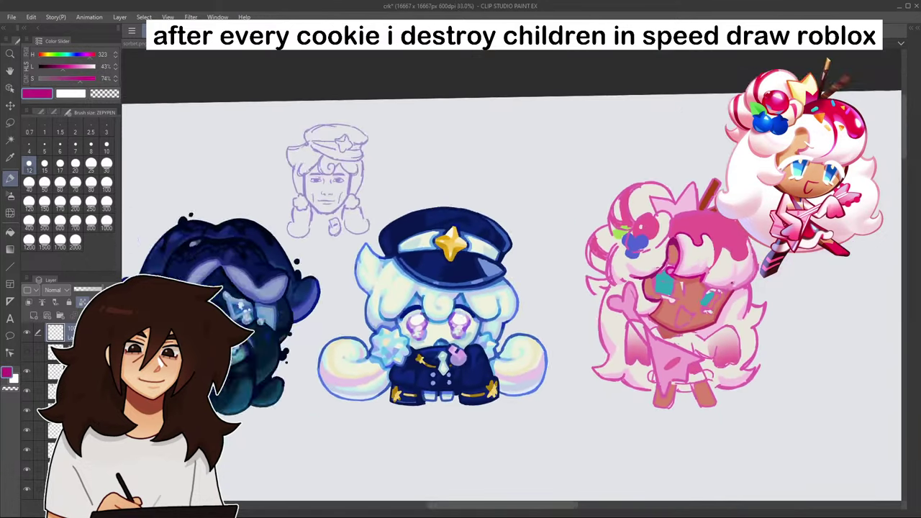
pyautogui.scroll(6, 722, 298)
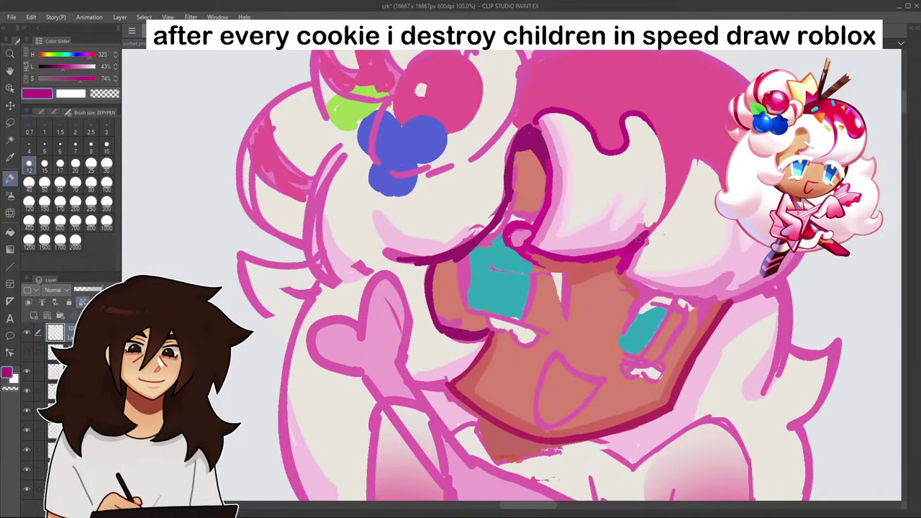
pyautogui.scroll(-6, 639, 239)
pyautogui.scroll(5, 635, 178)
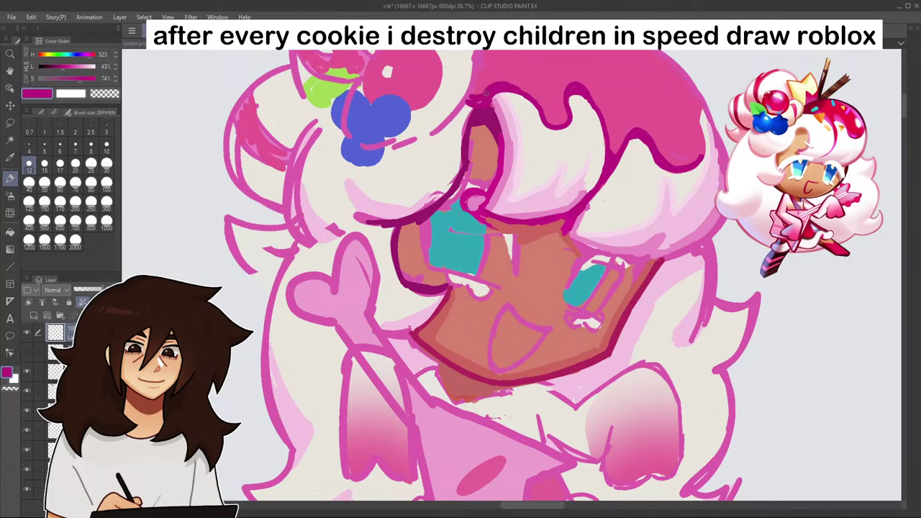
pyautogui.scroll(-5, 525, 62)
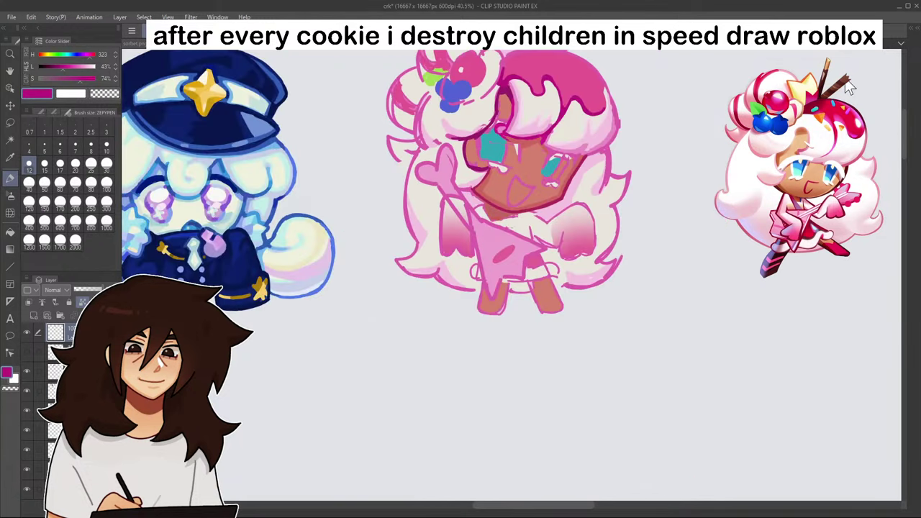
# - Outline the icing's domed top and outer edge in the same dark magenta and smooth the line along the upper outer curve
pyautogui.moveTo(634, 216); pyautogui.dragTo(707, 308)
pyautogui.scroll(6, 693, 156)
pyautogui.moveTo(654, 199); pyautogui.dragTo(656, 235)
pyautogui.moveTo(394, 128)
pyautogui.mouseDown()
pyautogui.moveTo(505, 102)
pyautogui.moveTo(638, 162)
pyautogui.moveTo(553, 113)
pyautogui.moveTo(384, 128)
pyautogui.mouseUp()
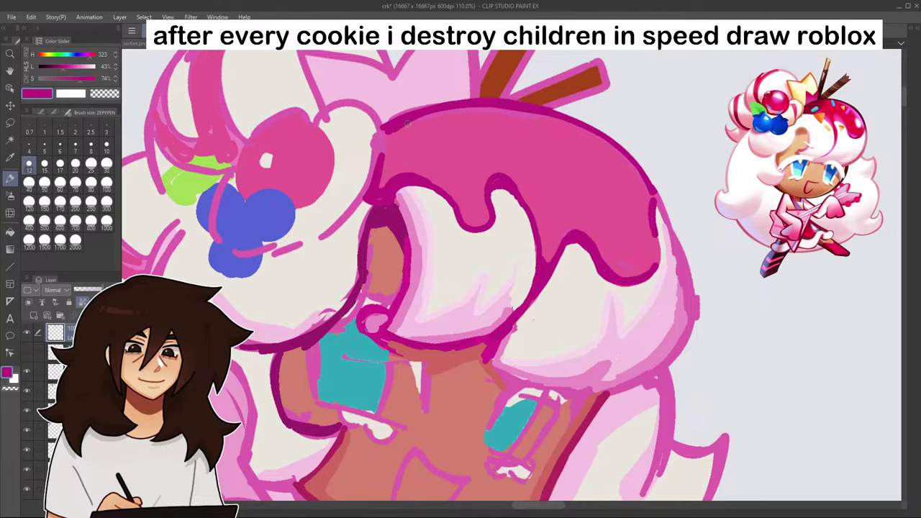
pyautogui.scroll(-10, 518, 175)
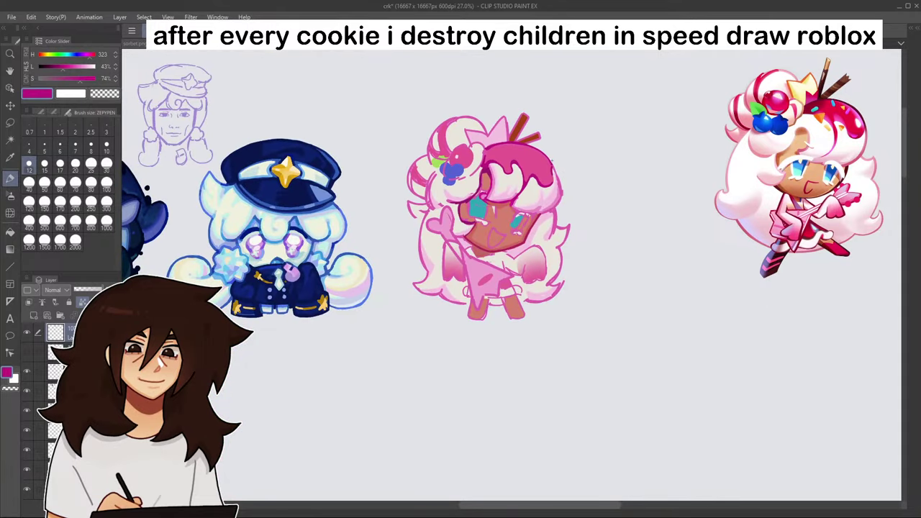
pyautogui.scroll(1, 569, 187)
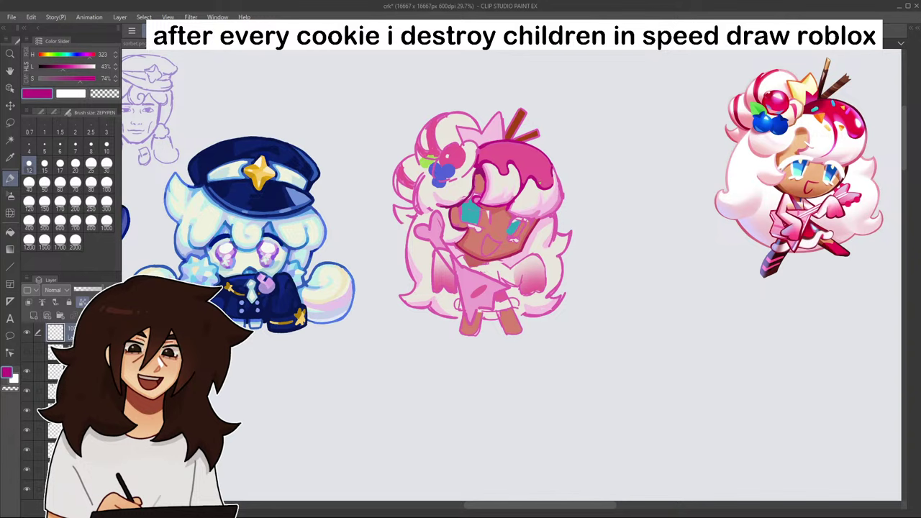
pyautogui.scroll(7, 541, 152)
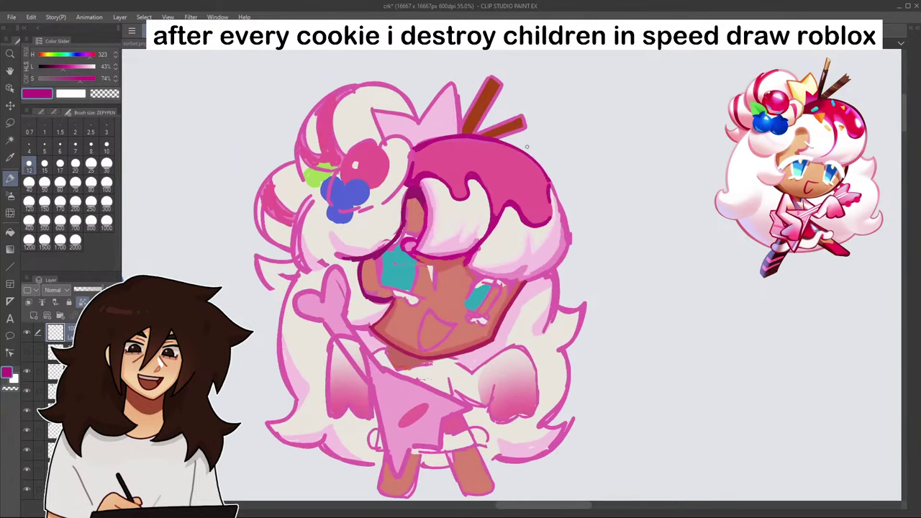
pyautogui.scroll(-8, 529, 207)
pyautogui.scroll(4, 536, 215)
pyautogui.scroll(12, 545, 204)
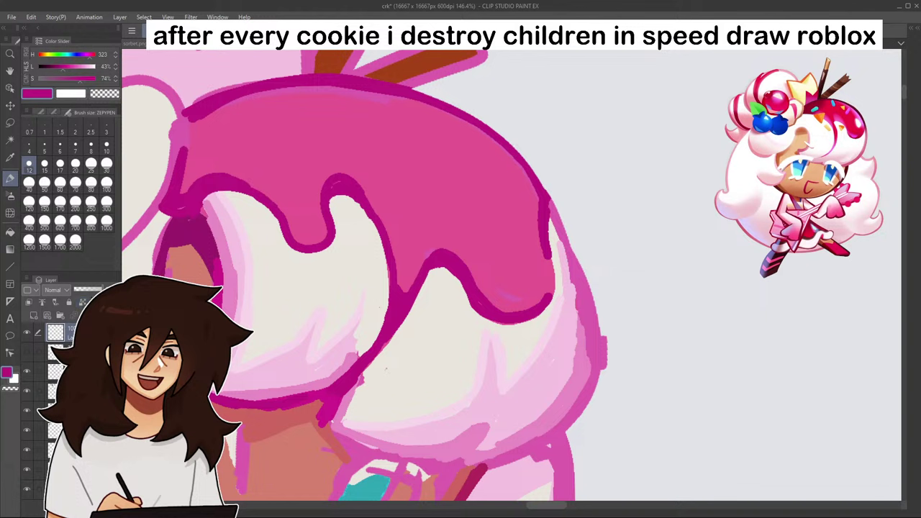
pyautogui.moveTo(363, 84)
pyautogui.mouseDown()
pyautogui.moveTo(468, 116)
pyautogui.moveTo(532, 170)
pyautogui.mouseUp()
# - Clean up the side bang's fill beside the line dividing it from the central bang with cream, hue 35, luminosity 89, saturation 22
pyautogui.keyDown('alt'); pyautogui.click(520, 201); pyautogui.keyUp('alt')
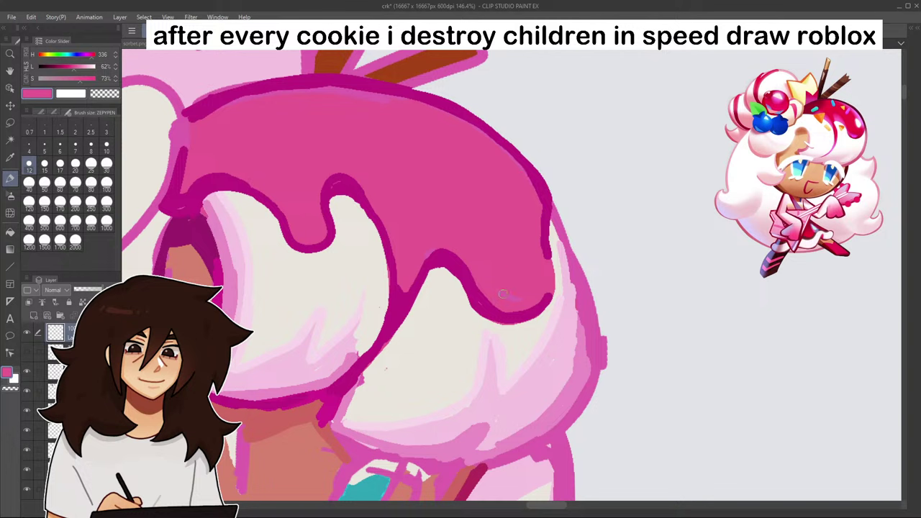
pyautogui.keyDown('alt'); pyautogui.click(435, 421); pyautogui.keyUp('alt')
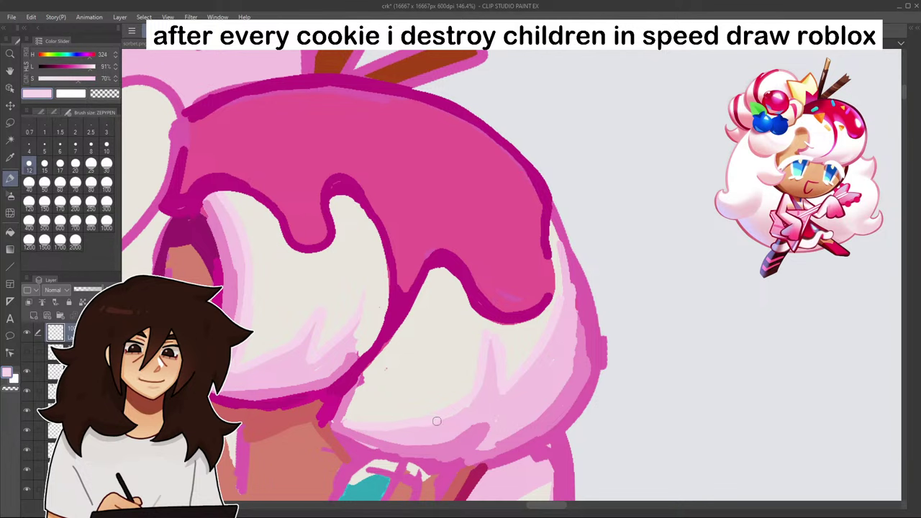
pyautogui.keyDown('alt'); pyautogui.click(408, 375); pyautogui.keyUp('alt')
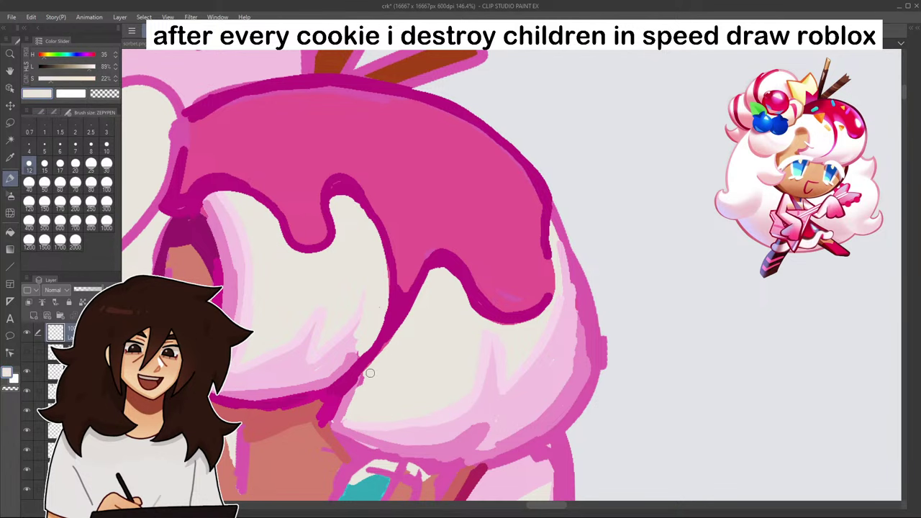
pyautogui.scroll(-5, 454, 366)
pyautogui.moveTo(725, 178); pyautogui.dragTo(833, 52)
pyautogui.scroll(10, 504, 230)
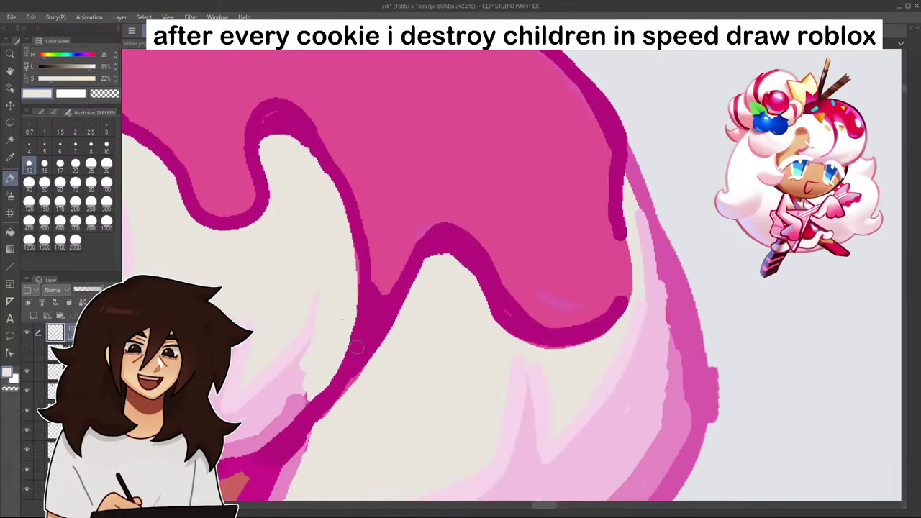
# - Shade the central bang's outer edge in light pink, hue 324, luminosity 86, saturation 67, and restore its dark magenta outline
pyautogui.keyDown('alt'); pyautogui.click(358, 349); pyautogui.keyUp('alt')
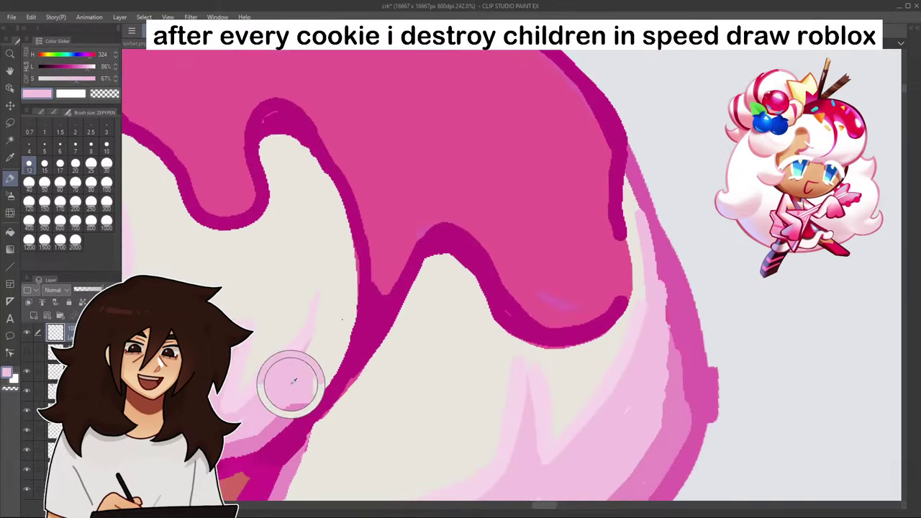
pyautogui.moveTo(293, 374); pyautogui.dragTo(337, 316)
pyautogui.moveTo(310, 357)
pyautogui.mouseDown()
pyautogui.moveTo(354, 264)
pyautogui.moveTo(334, 352)
pyautogui.mouseUp()
pyautogui.moveTo(349, 313)
pyautogui.mouseDown()
pyautogui.moveTo(334, 345)
pyautogui.moveTo(255, 427)
pyautogui.moveTo(324, 379)
pyautogui.moveTo(348, 319)
pyautogui.mouseUp()
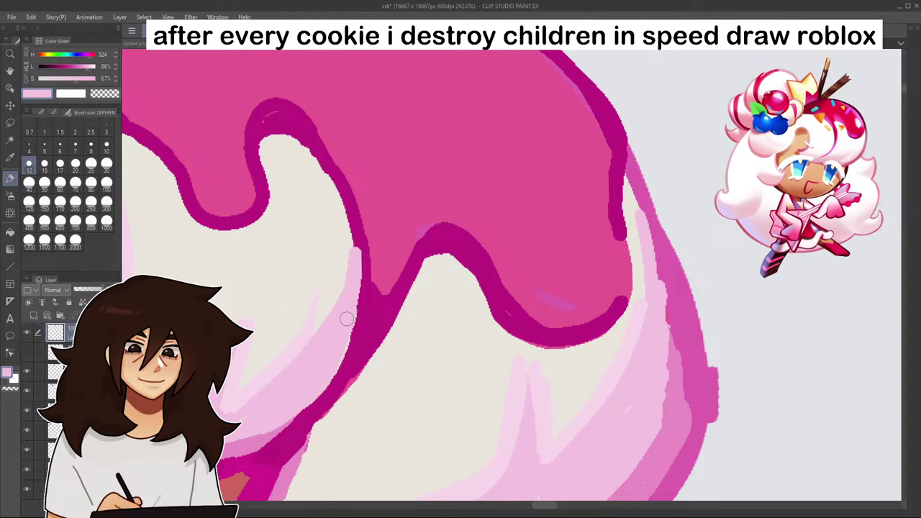
pyautogui.keyDown('alt'); pyautogui.click(361, 233); pyautogui.keyUp('alt')
pyautogui.moveTo(364, 230); pyautogui.dragTo(358, 336)
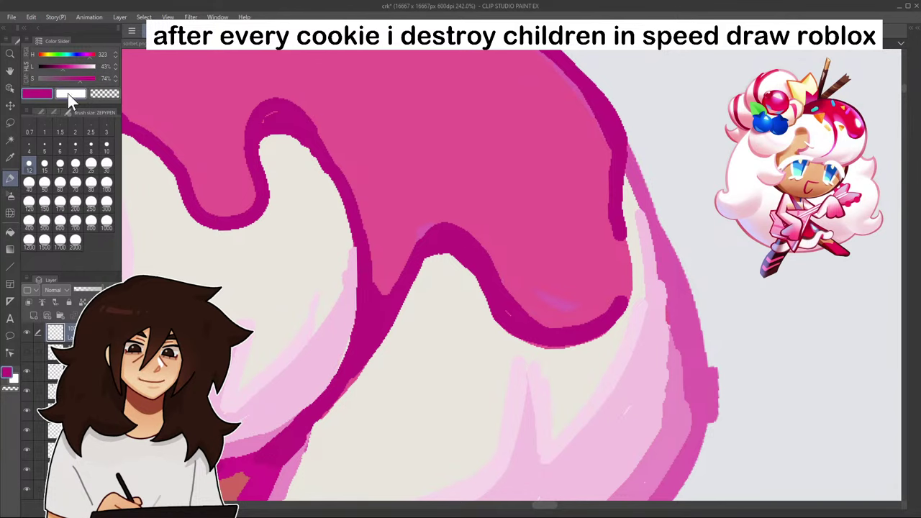
# - Darken the outline at the arches between the icing drips and where the bangs meet, using hue 323, luminosity 32, saturation 74
pyautogui.click(59, 67)
pyautogui.moveTo(262, 135); pyautogui.dragTo(296, 134)
pyautogui.scroll(-6, 327, 109)
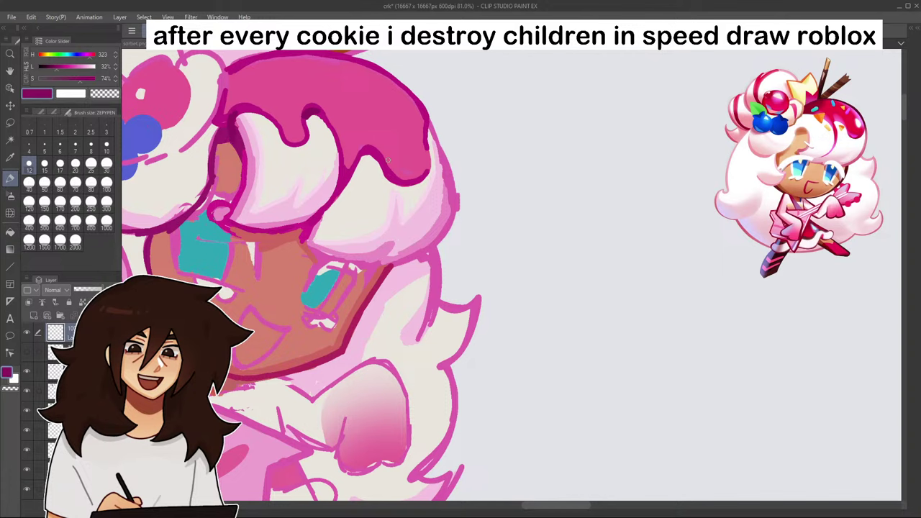
pyautogui.scroll(-4, 338, 191)
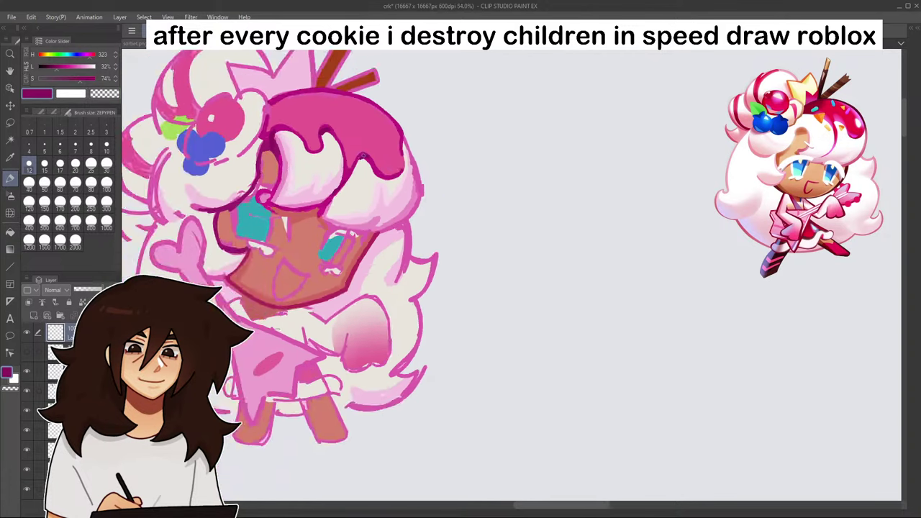
# - Add a raised bump to the icing's top beside the chocolate sticks, outlined in dark magenta and filled with hue 336, luminosity 62, saturation 73
pyautogui.scroll(6, 446, 259)
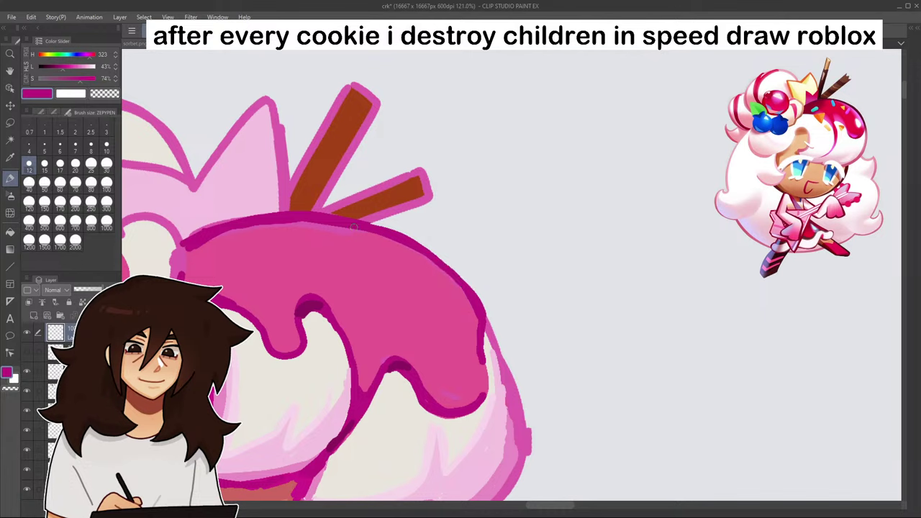
pyautogui.moveTo(321, 215)
pyautogui.mouseDown()
pyautogui.moveTo(389, 219)
pyautogui.moveTo(395, 232)
pyautogui.mouseUp()
pyautogui.keyDown('alt'); pyautogui.click(338, 239); pyautogui.keyUp('alt')
pyautogui.moveTo(328, 221); pyautogui.dragTo(387, 236)
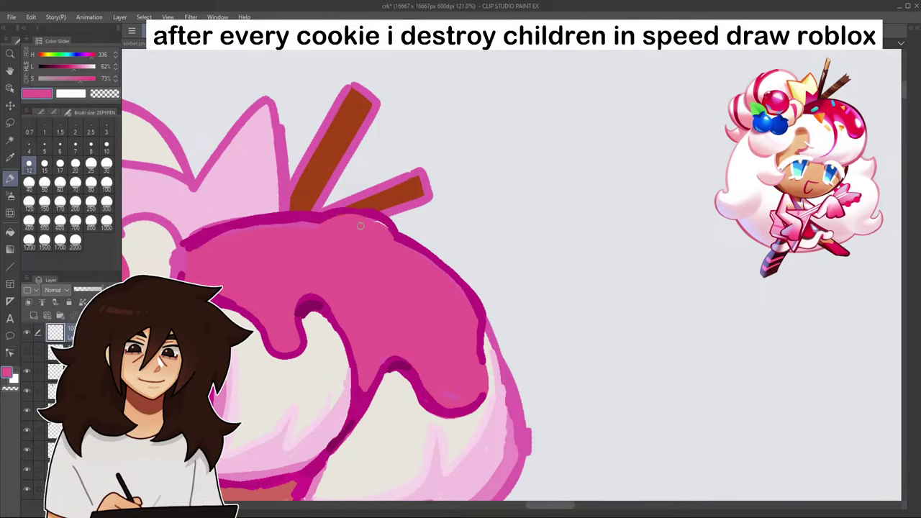
pyautogui.scroll(-6, 393, 238)
# - Add a rounded bump to the icing's outer side edge with a dark magenta outline and the icing's pink fill, undoing a stray stroke
pyautogui.scroll(7, 426, 271)
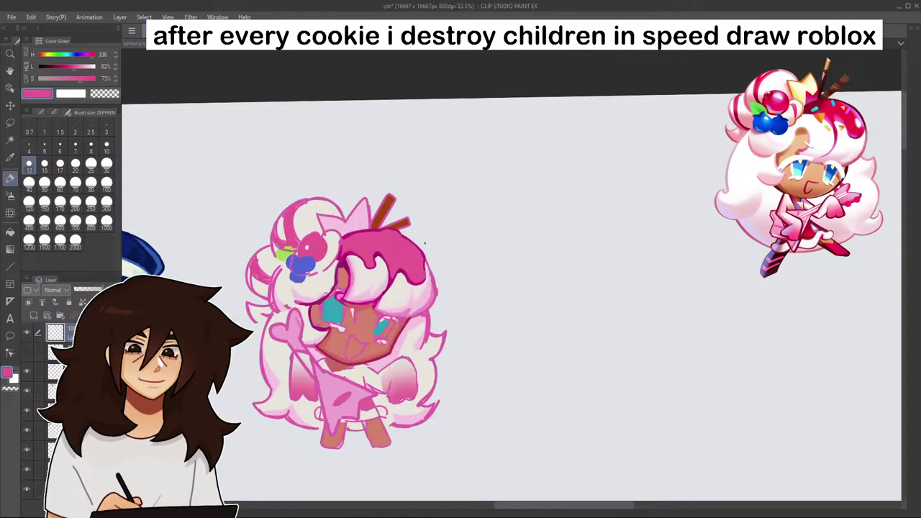
pyautogui.keyDown('alt'); pyautogui.click(423, 266); pyautogui.keyUp('alt')
pyautogui.moveTo(426, 251)
pyautogui.mouseDown()
pyautogui.moveTo(438, 276)
pyautogui.moveTo(427, 305)
pyautogui.mouseUp()
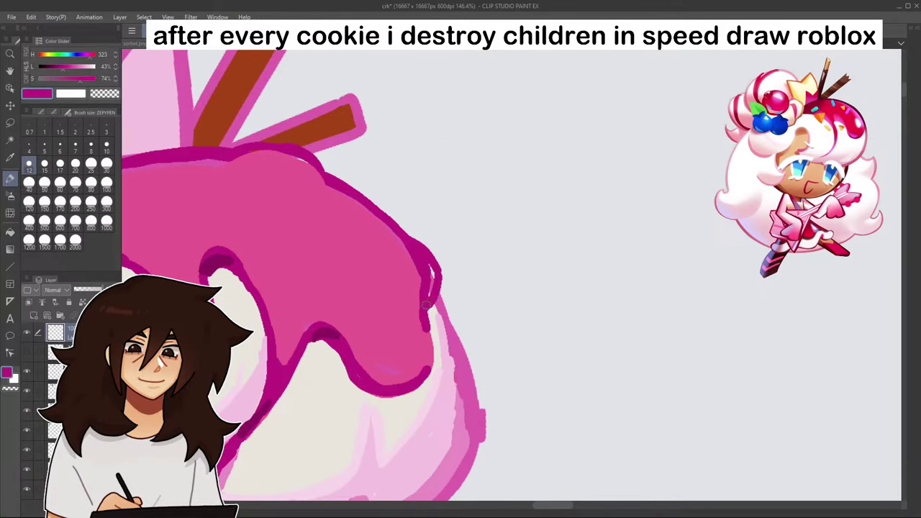
pyautogui.keyDown('alt'); pyautogui.click(392, 255); pyautogui.keyUp('alt')
pyautogui.moveTo(409, 250); pyautogui.dragTo(435, 317)
pyautogui.keyDown('alt'); pyautogui.click(424, 284); pyautogui.keyUp('alt')
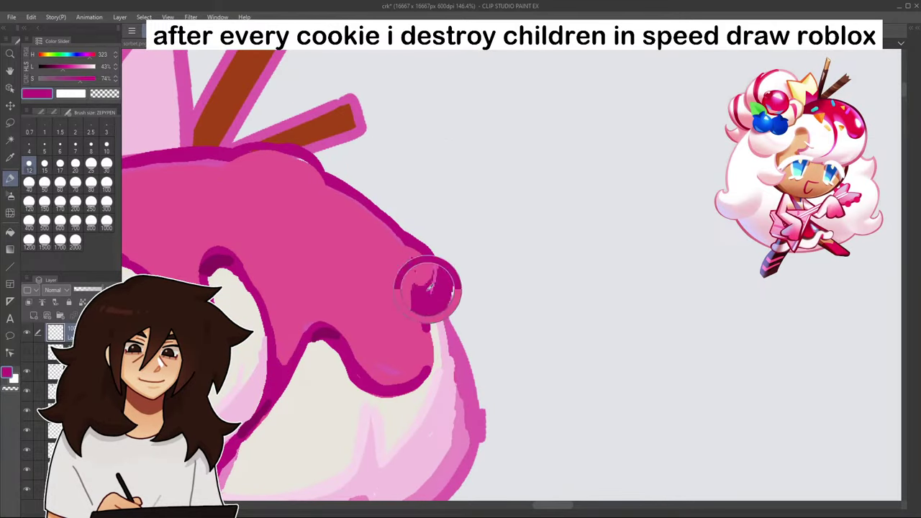
pyautogui.hotkey('ctrl', 'z')
pyautogui.keyDown('alt'); pyautogui.click(402, 266); pyautogui.keyUp('alt')
pyautogui.moveTo(406, 258)
pyautogui.mouseDown()
pyautogui.moveTo(428, 279)
pyautogui.moveTo(437, 273)
pyautogui.mouseUp()
pyautogui.keyDown('alt'); pyautogui.click(426, 252); pyautogui.keyUp('alt')
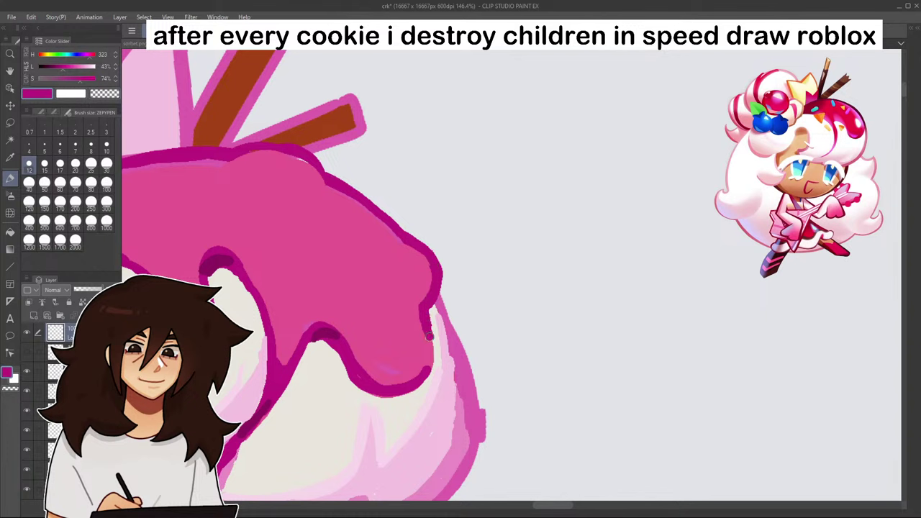
# - Reshape both sides of the side drip with inward-curving dark magenta outlines and clean the adjoining hair with cream, hue 35, luminosity 89, saturation 22
pyautogui.moveTo(423, 310); pyautogui.dragTo(428, 341)
pyautogui.moveTo(332, 330)
pyautogui.mouseDown()
pyautogui.moveTo(355, 362)
pyautogui.moveTo(338, 338)
pyautogui.moveTo(339, 357)
pyautogui.mouseUp()
pyautogui.keyDown('alt'); pyautogui.click(324, 367); pyautogui.keyUp('alt')
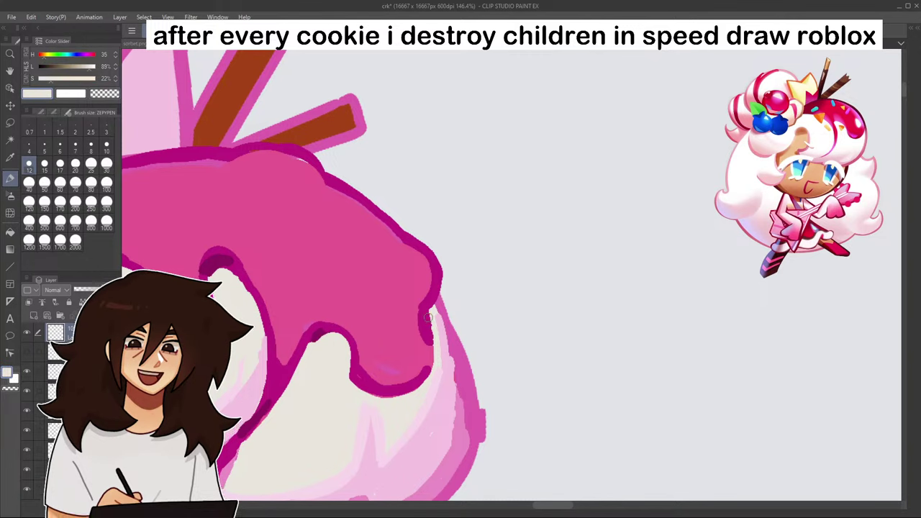
pyautogui.moveTo(432, 313); pyautogui.dragTo(434, 338)
pyautogui.scroll(-8, 432, 311)
pyautogui.scroll(8, 425, 306)
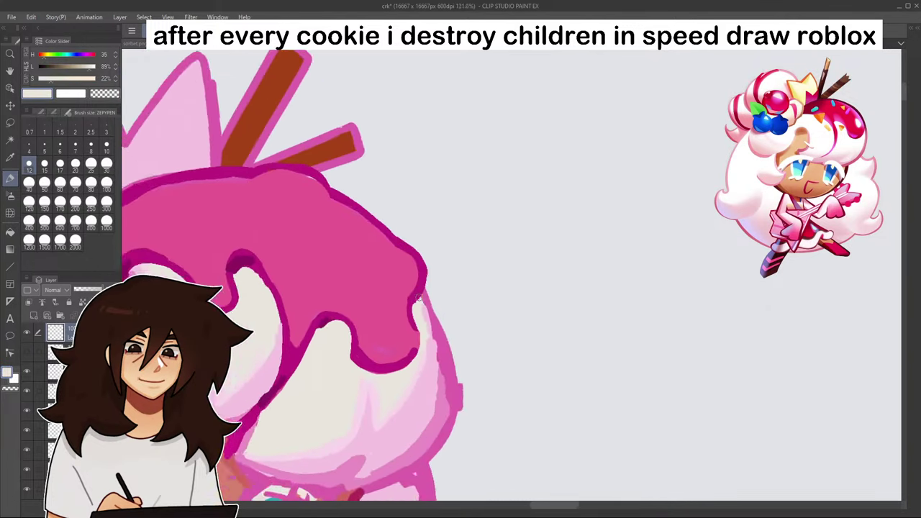
pyautogui.keyDown('alt'); pyautogui.click(416, 299); pyautogui.keyUp('alt')
pyautogui.scroll(-9, 414, 358)
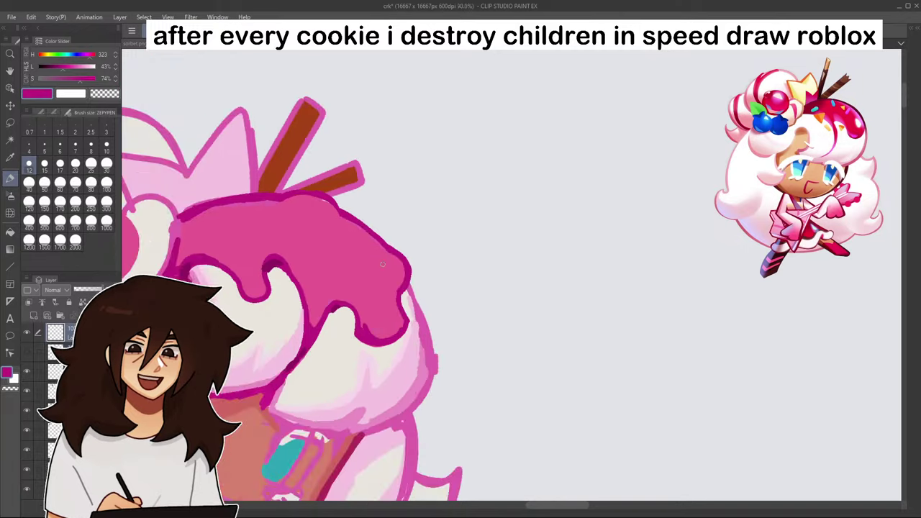
pyautogui.scroll(7, 471, 197)
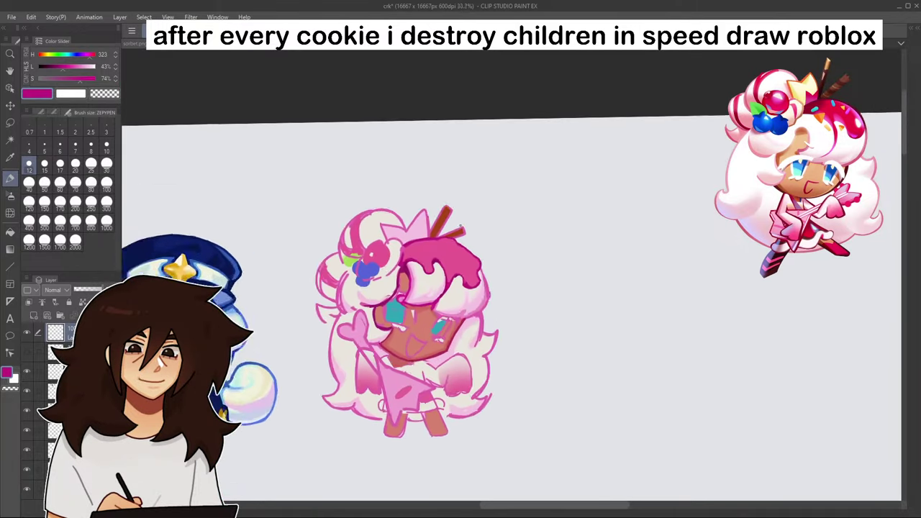
pyautogui.scroll(-3, 829, 62)
pyautogui.scroll(3, 829, 61)
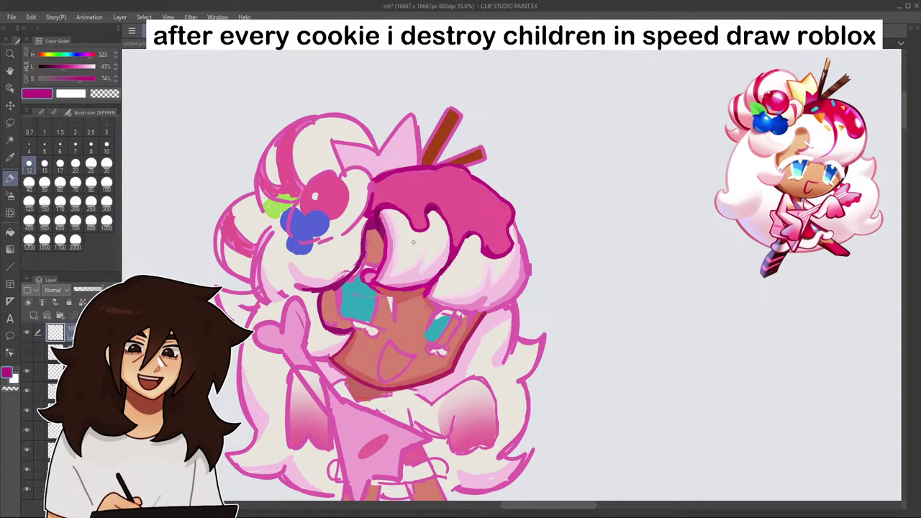
# - Select the icing's pink fill and airbrush it with soft crimson, hue 339, luminosity 40, saturation 79, leaving the outer drip lighter
pyautogui.scroll(5, 419, 188)
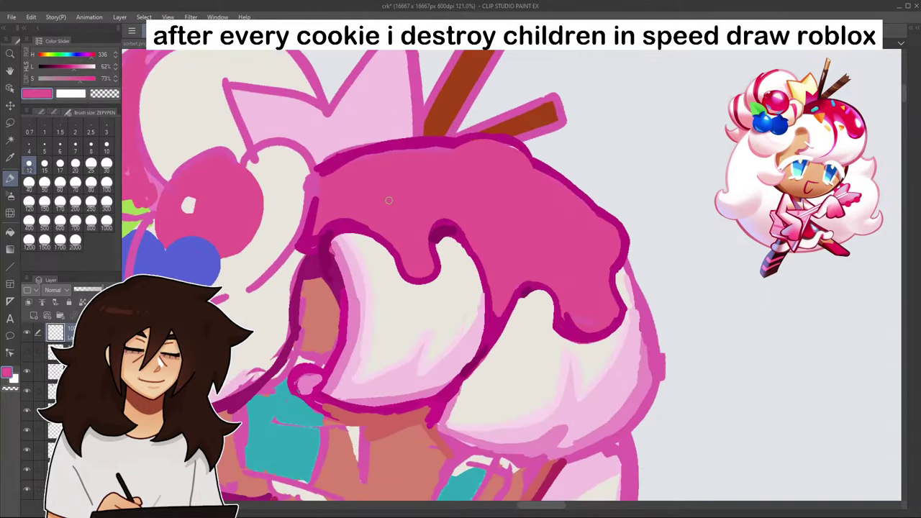
pyautogui.click(70, 67)
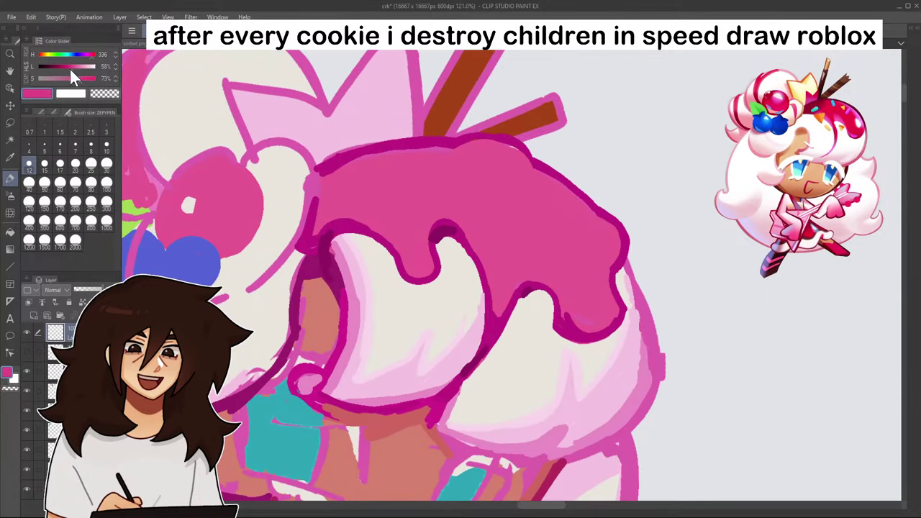
pyautogui.click(10, 139)
pyautogui.click(352, 174)
pyautogui.keyDown('alt'); pyautogui.click(365, 154); pyautogui.keyUp('alt')
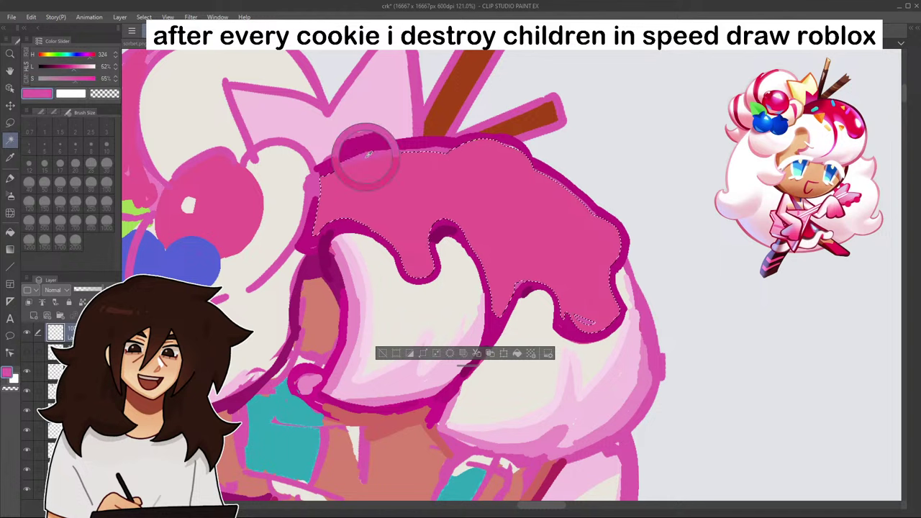
pyautogui.keyDown('alt'); pyautogui.click(366, 150); pyautogui.keyUp('alt')
pyautogui.keyDown('alt'); pyautogui.click(297, 133); pyautogui.keyUp('alt')
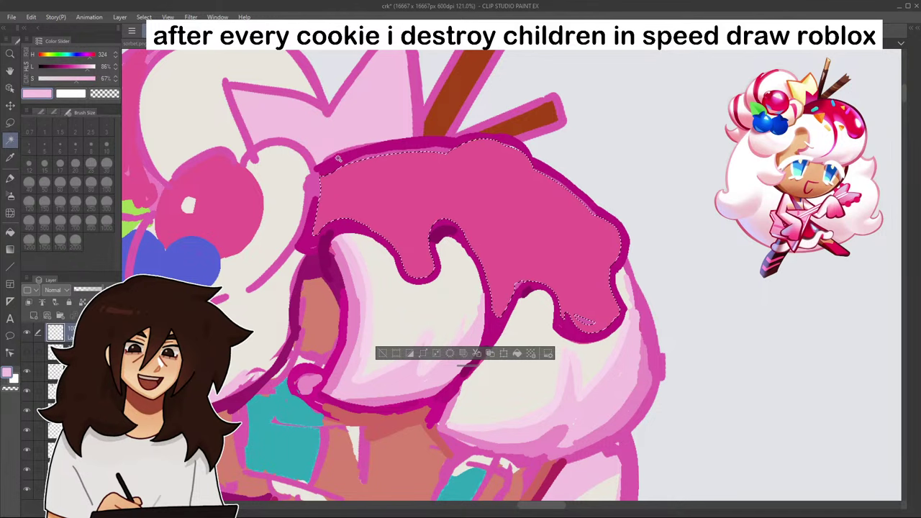
pyautogui.keyDown('alt'); pyautogui.click(552, 301); pyautogui.keyUp('alt')
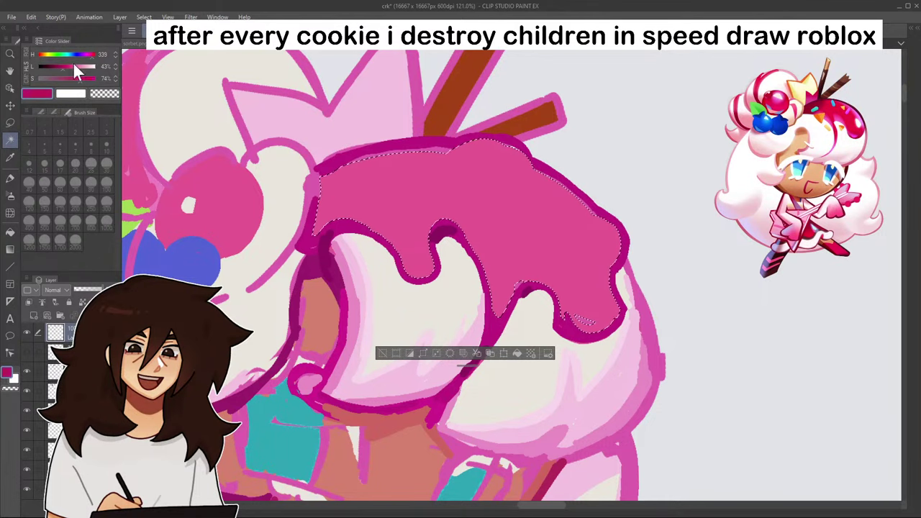
pyautogui.click(84, 79)
pyautogui.click(61, 66)
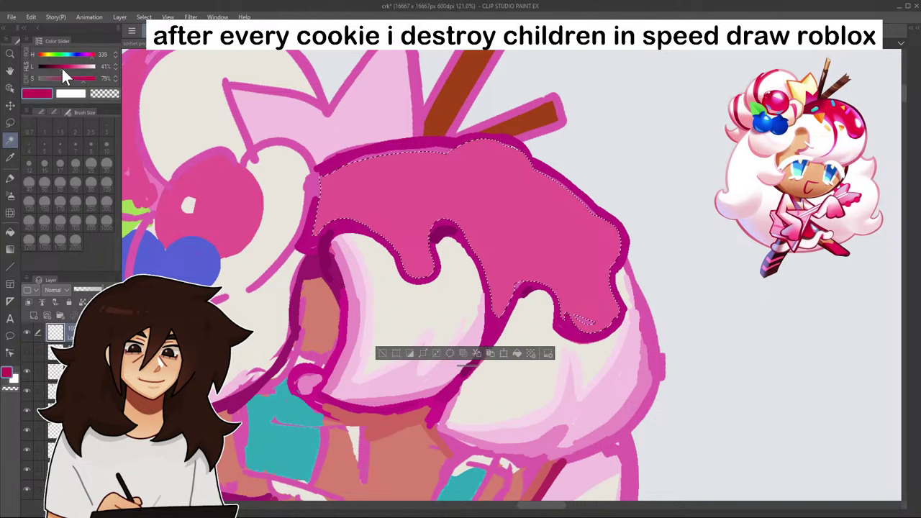
pyautogui.click(10, 196)
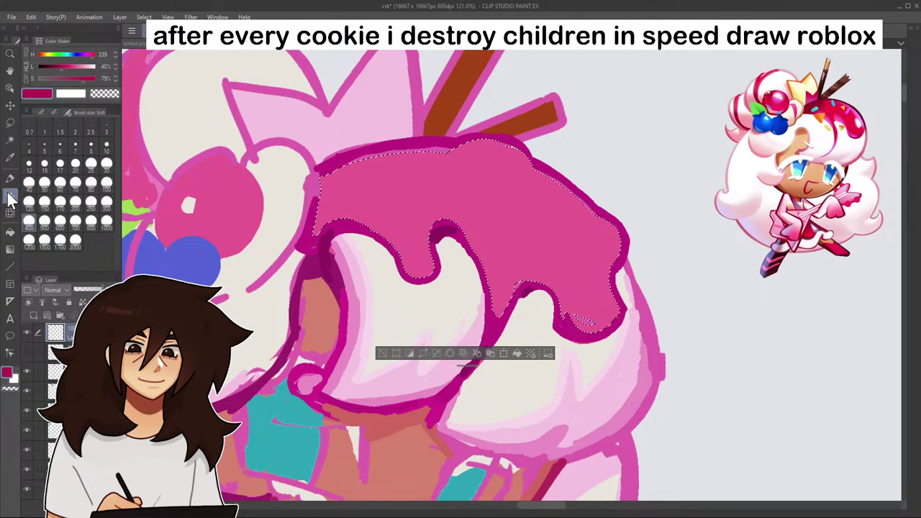
pyautogui.moveTo(359, 142)
pyautogui.mouseDown()
pyautogui.moveTo(386, 119)
pyautogui.moveTo(325, 219)
pyautogui.moveTo(406, 227)
pyautogui.moveTo(548, 129)
pyautogui.moveTo(448, 302)
pyautogui.mouseUp()
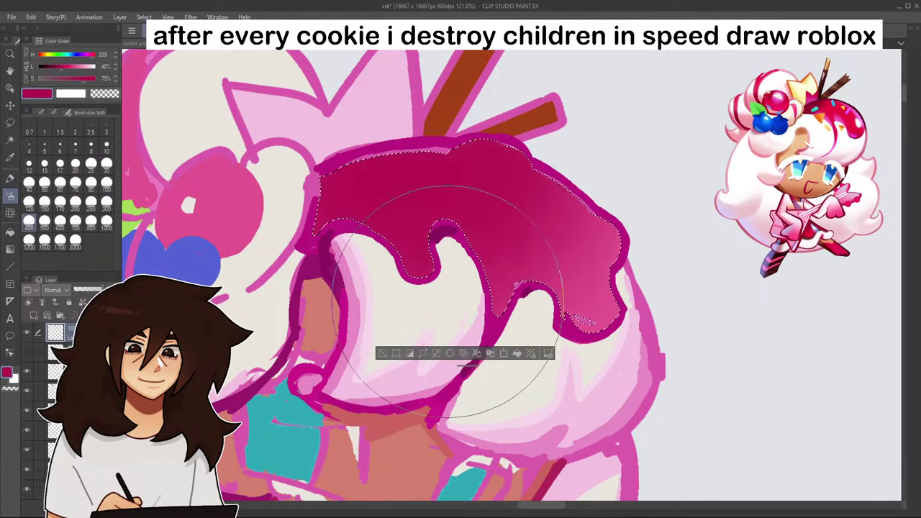
pyautogui.click(387, 355)
pyautogui.scroll(-6, 572, 272)
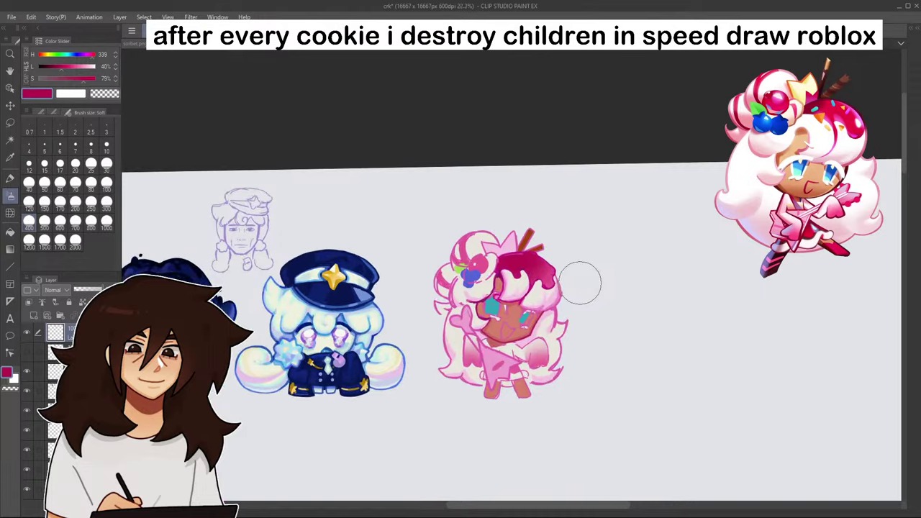
# - Clean up the icing's upper edge along the crown and chocolate sticks with the pen in crimson, hue 339, luminosity 40, saturation 79
pyautogui.scroll(2, 561, 279)
pyautogui.scroll(4, 563, 279)
pyautogui.click(11, 177)
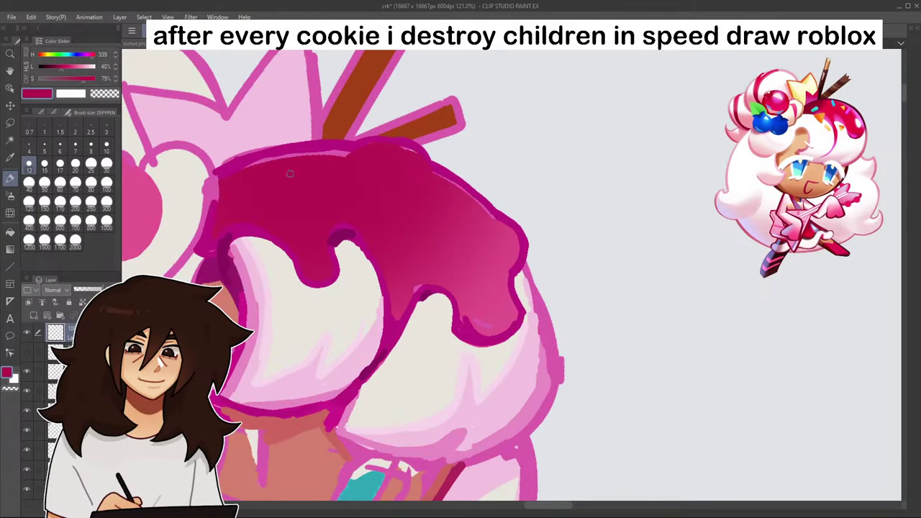
pyautogui.scroll(-8, 451, 239)
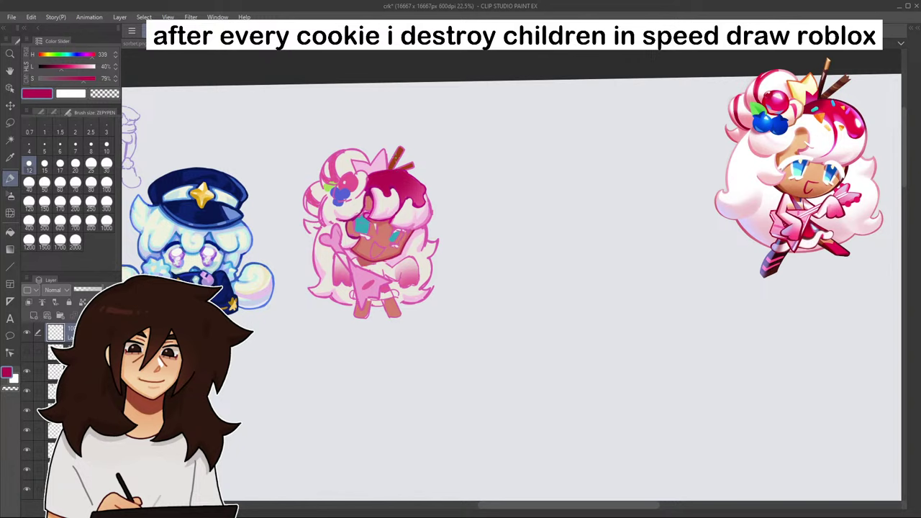
pyautogui.scroll(8, 394, 147)
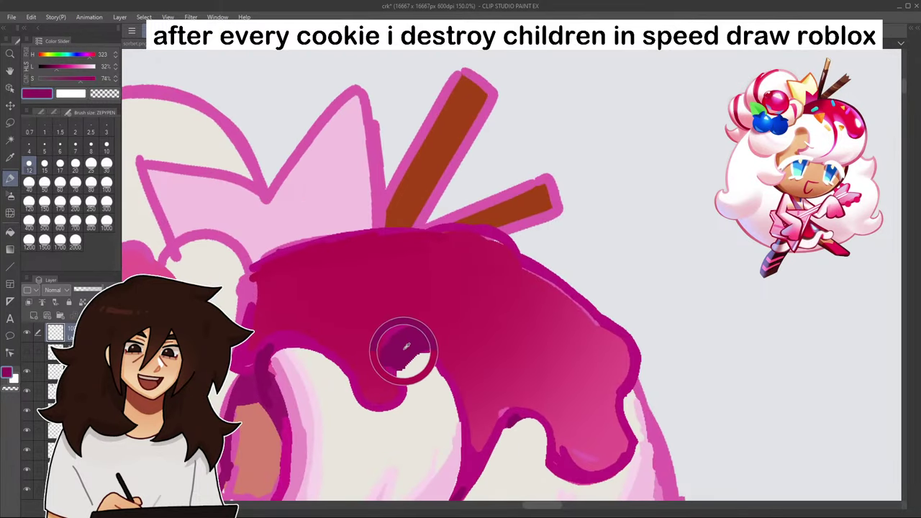
# - Darken the icing outline at the arches between drips and the outer notch with deep crimson, hue 339, luminosity 34, saturation 77
pyautogui.keyDown('alt'); pyautogui.click(319, 285); pyautogui.keyUp('alt')
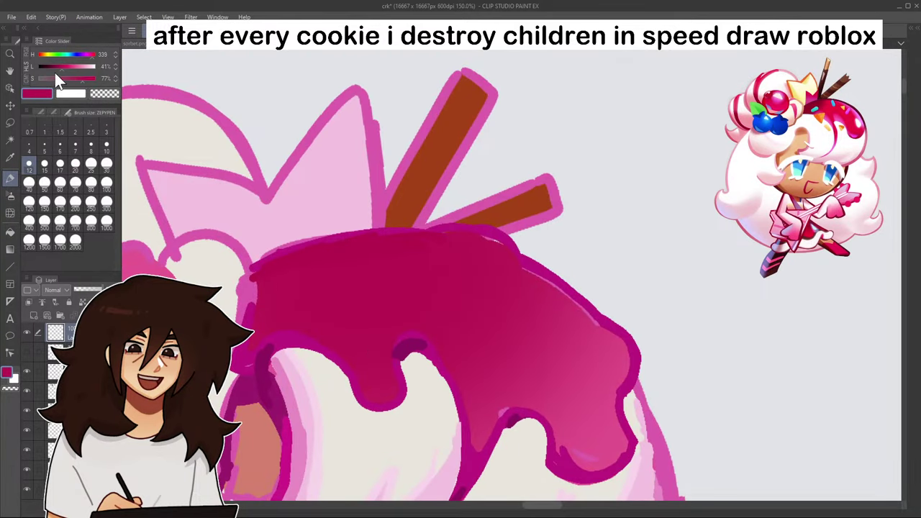
pyautogui.click(58, 67)
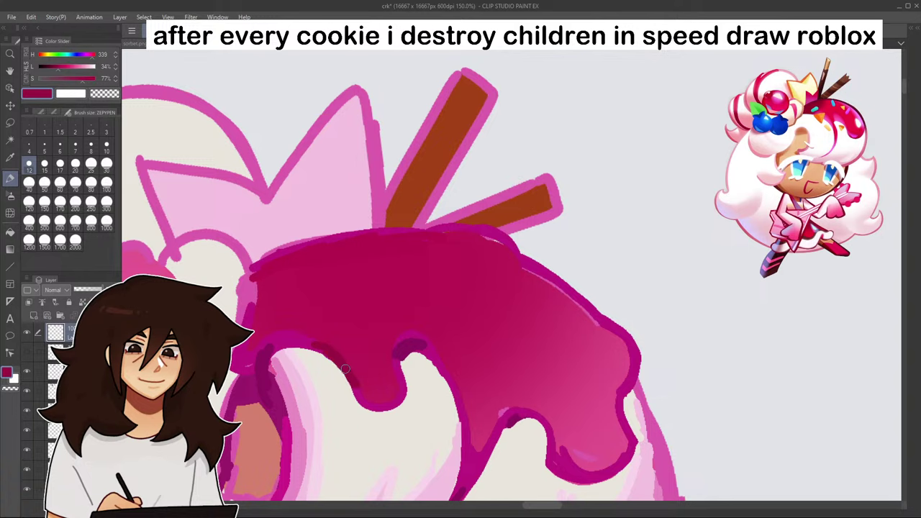
pyautogui.scroll(-5, 352, 360)
pyautogui.scroll(5, 441, 424)
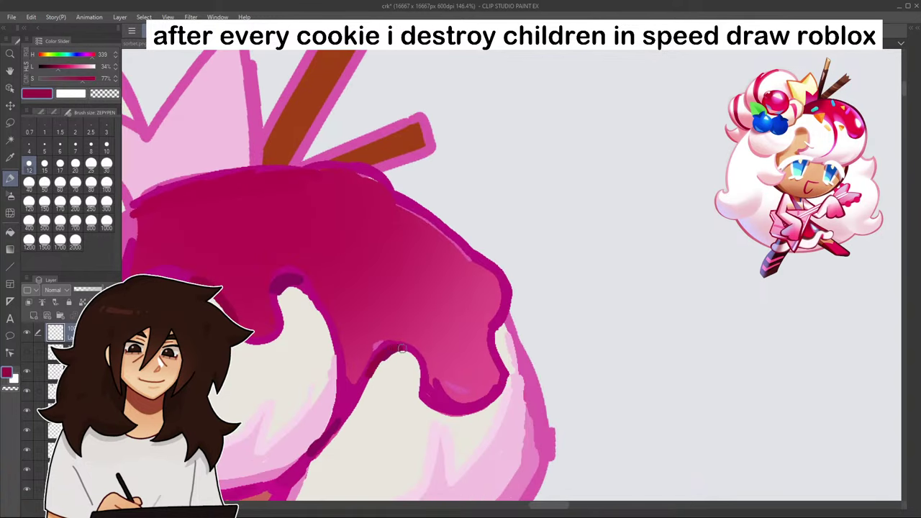
pyautogui.scroll(-5, 389, 346)
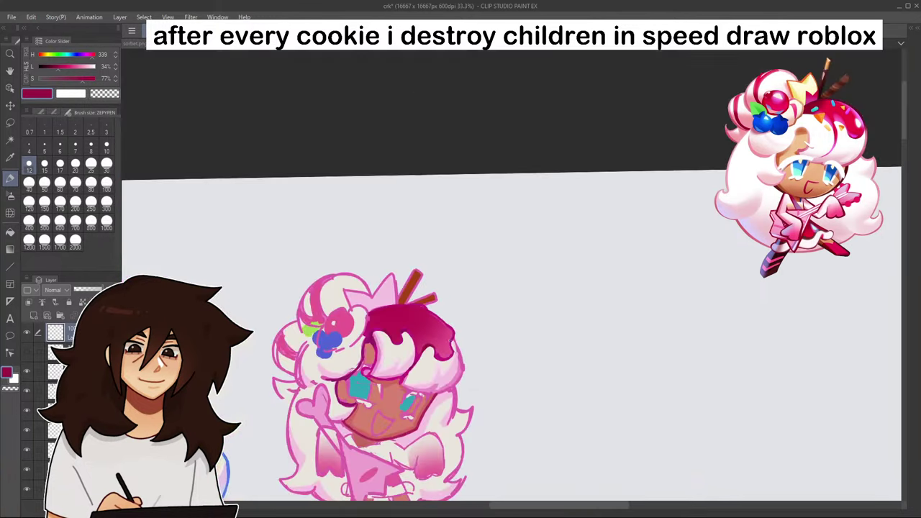
pyautogui.scroll(4, 435, 291)
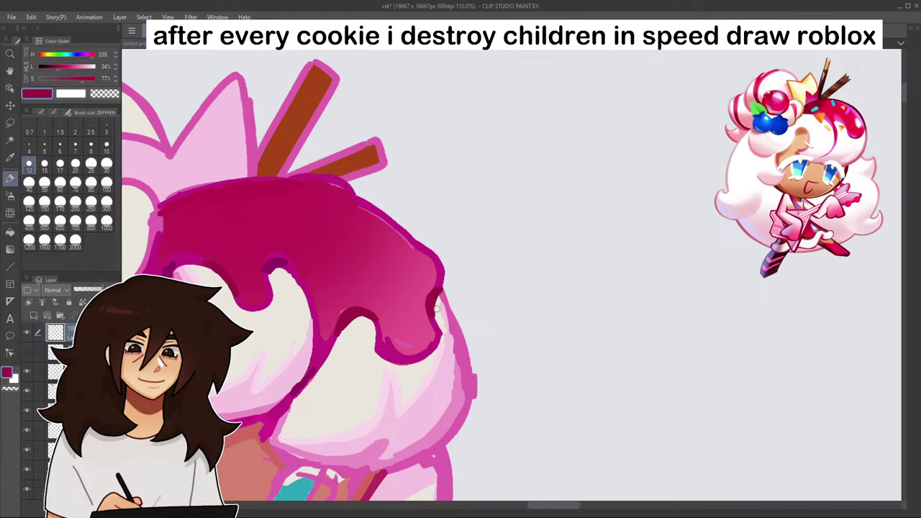
pyautogui.scroll(2, 436, 310)
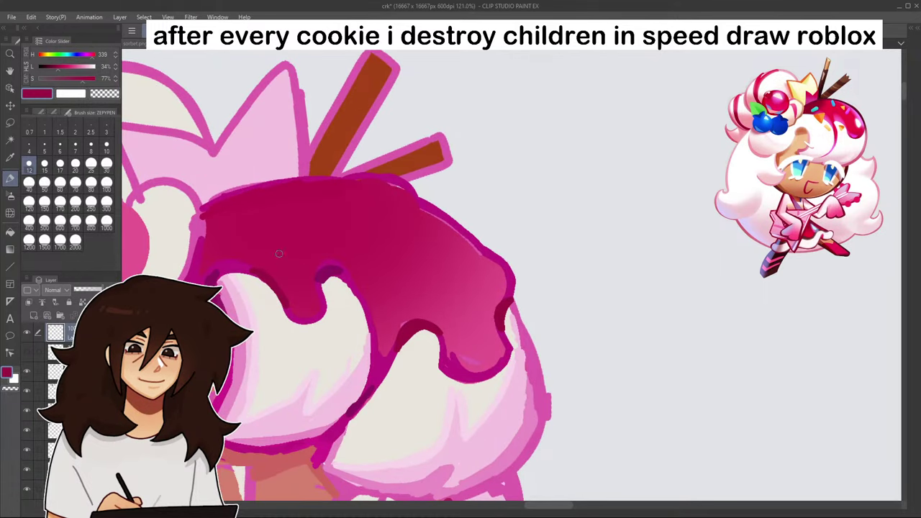
pyautogui.moveTo(324, 425); pyautogui.dragTo(487, 324)
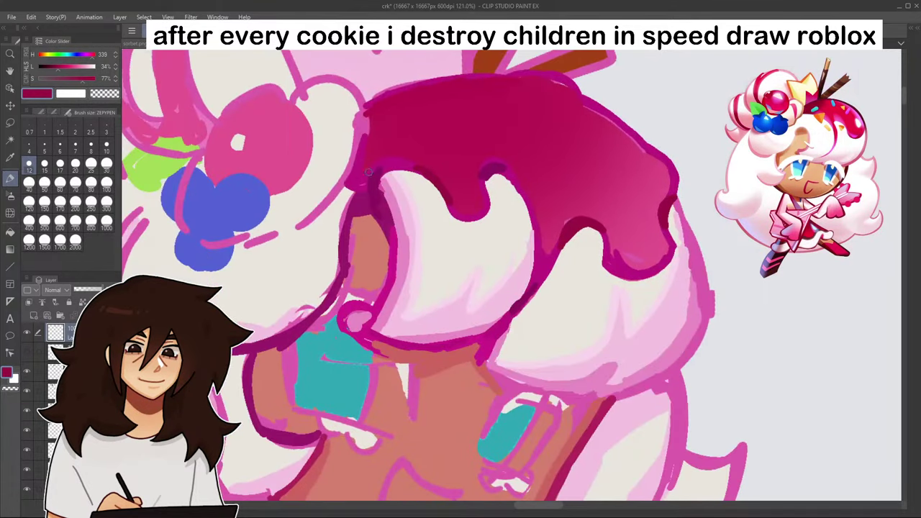
pyautogui.scroll(-5, 372, 173)
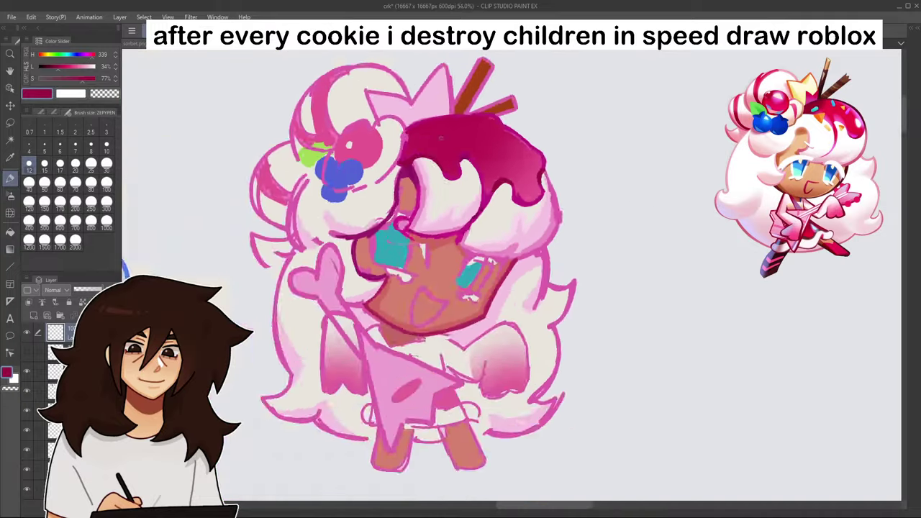
# - Paint a mid-pink shadow line on both bangs directly beneath the icing drips, using hue 324, luminosity 73, saturation 68
pyautogui.scroll(6, 411, 207)
pyautogui.keyDown('alt'); pyautogui.click(404, 214); pyautogui.keyUp('alt')
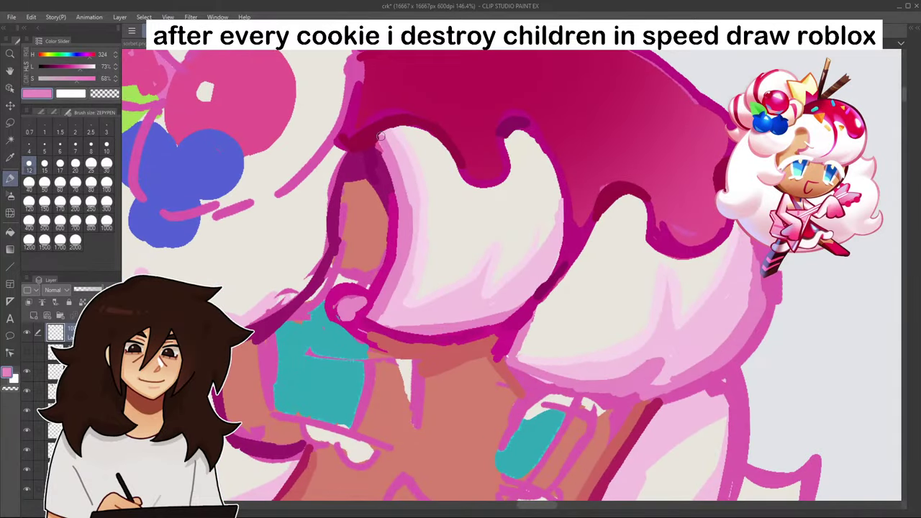
pyautogui.moveTo(414, 129)
pyautogui.mouseDown()
pyautogui.moveTo(480, 192)
pyautogui.moveTo(505, 184)
pyautogui.moveTo(510, 135)
pyautogui.moveTo(535, 141)
pyautogui.moveTo(561, 198)
pyautogui.moveTo(554, 242)
pyautogui.mouseUp()
pyautogui.scroll(-6, 581, 219)
pyautogui.scroll(6, 599, 222)
pyautogui.scroll(3, 591, 214)
pyautogui.moveTo(447, 318)
pyautogui.mouseDown()
pyautogui.moveTo(440, 326)
pyautogui.moveTo(484, 282)
pyautogui.moveTo(534, 200)
pyautogui.moveTo(573, 167)
pyautogui.moveTo(616, 250)
pyautogui.moveTo(675, 247)
pyautogui.moveTo(700, 229)
pyautogui.moveTo(714, 198)
pyautogui.moveTo(711, 129)
pyautogui.mouseUp()
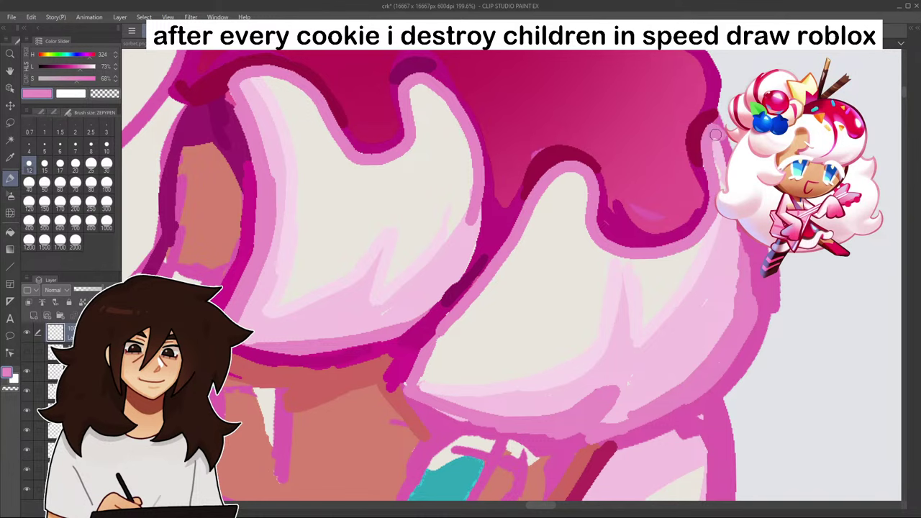
# - Examine the shaded icing and bangs up close and across the whole character, comparing them with the finished characters
pyautogui.scroll(-5, 715, 135)
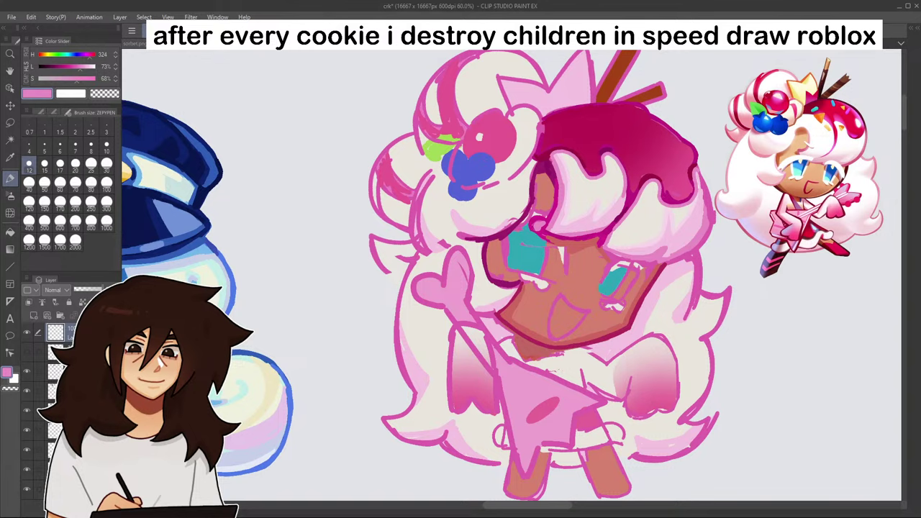
pyautogui.scroll(-1, 703, 213)
pyautogui.scroll(6, 706, 237)
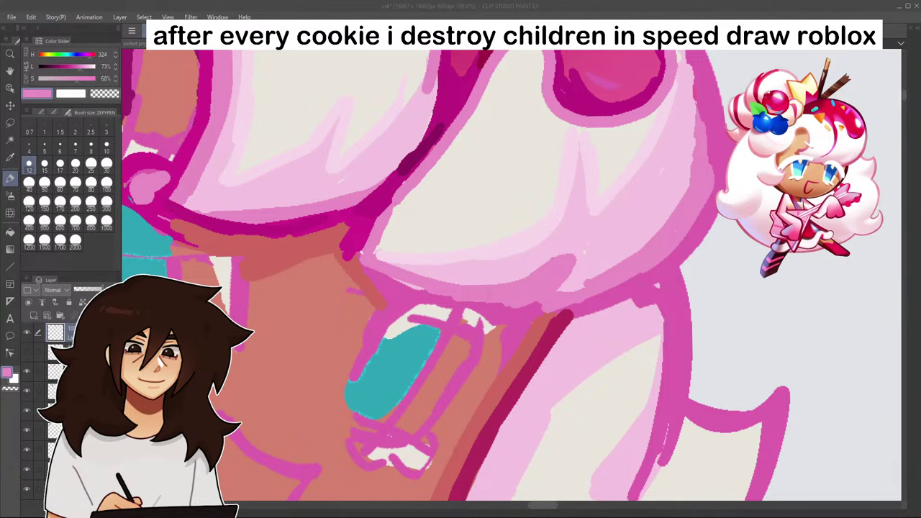
pyautogui.scroll(-8, 623, 272)
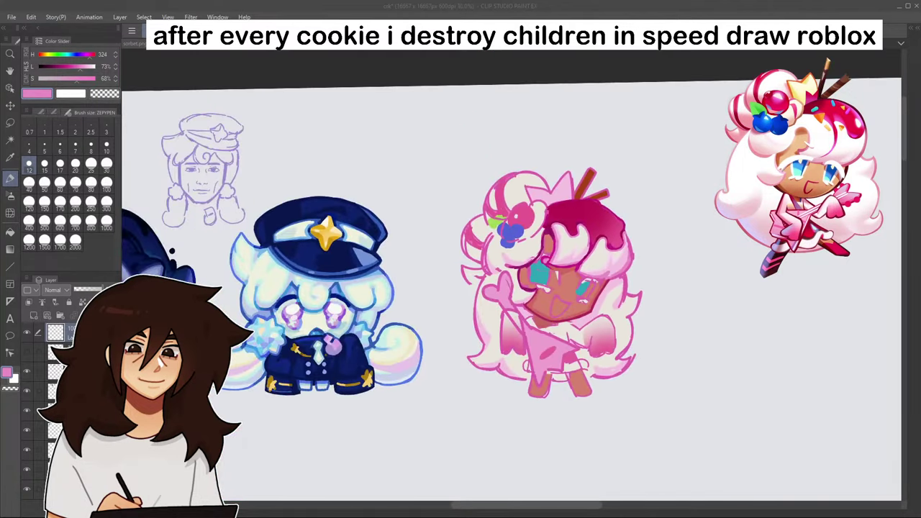
pyautogui.hotkey('ctrl', '+')
pyautogui.hotkey('ctrl', '+')
pyautogui.hotkey('ctrl', '+')
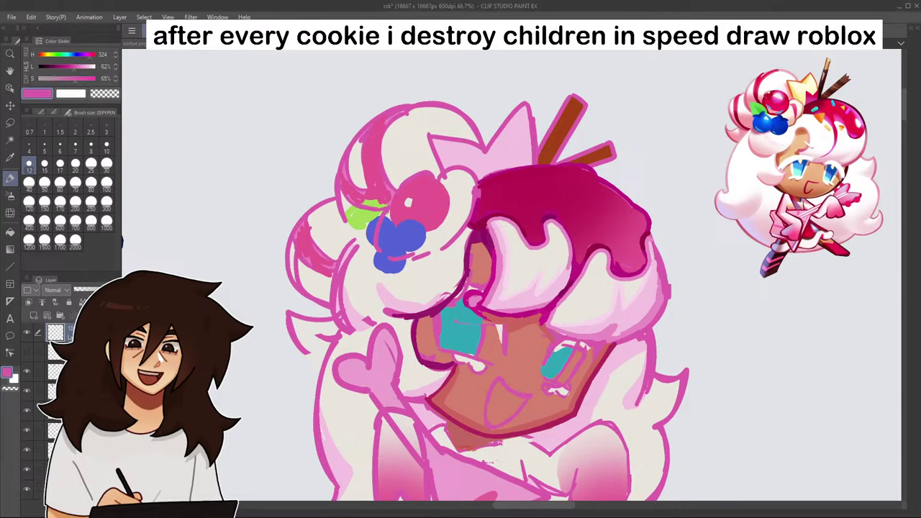
pyautogui.hotkey('ctrl', '-')
pyautogui.moveTo(514, 297); pyautogui.dragTo(413, 272)
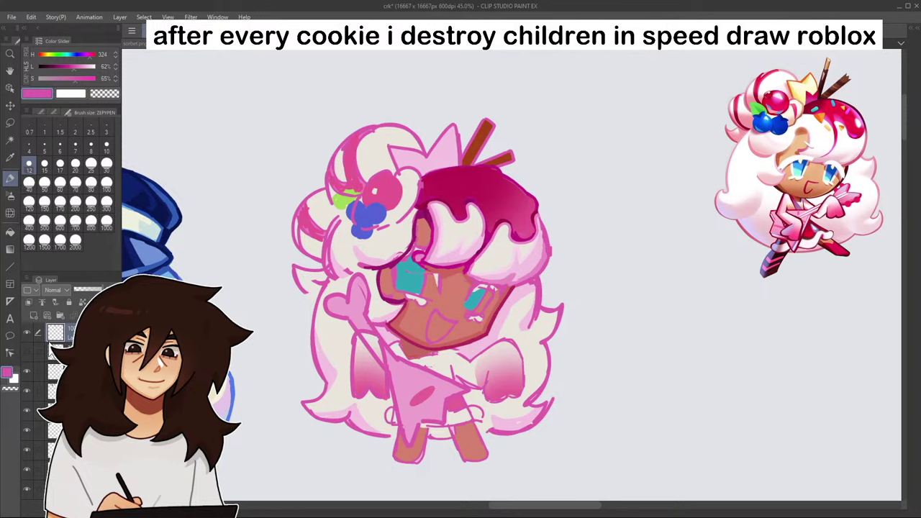
pyautogui.scroll(-4, 506, 308)
pyautogui.scroll(1, 525, 217)
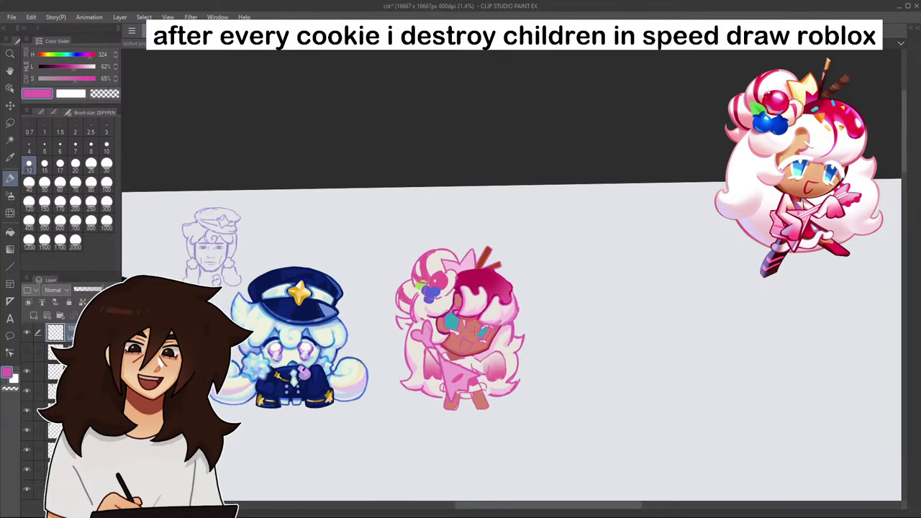
pyautogui.moveTo(830, 53)
pyautogui.mouseDown()
pyautogui.moveTo(787, 60)
pyautogui.moveTo(821, 63)
pyautogui.mouseUp()
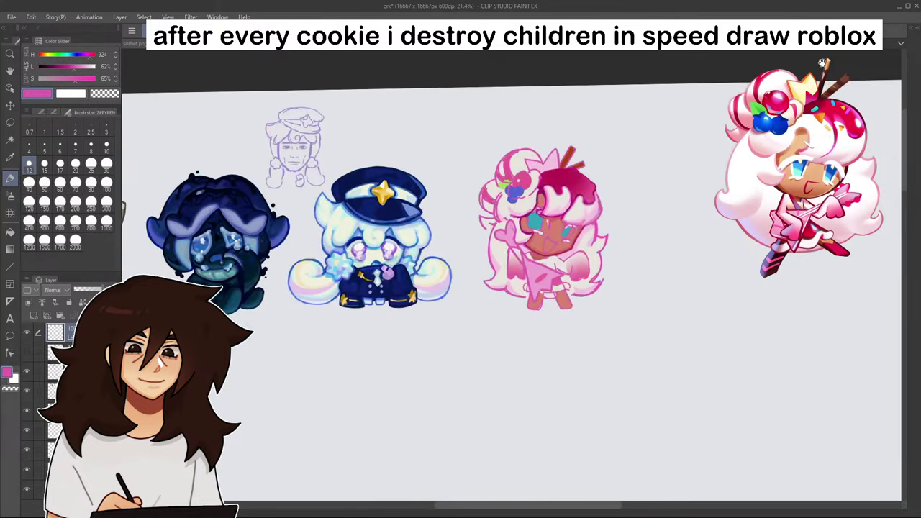
# - Redraw the right-hand eye's upper lashes with a scalloped dark magenta outline and fill them with cream
pyautogui.scroll(3, 561, 236)
pyautogui.scroll(6, 585, 217)
pyautogui.keyDown('alt'); pyautogui.click(550, 206); pyautogui.keyUp('alt')
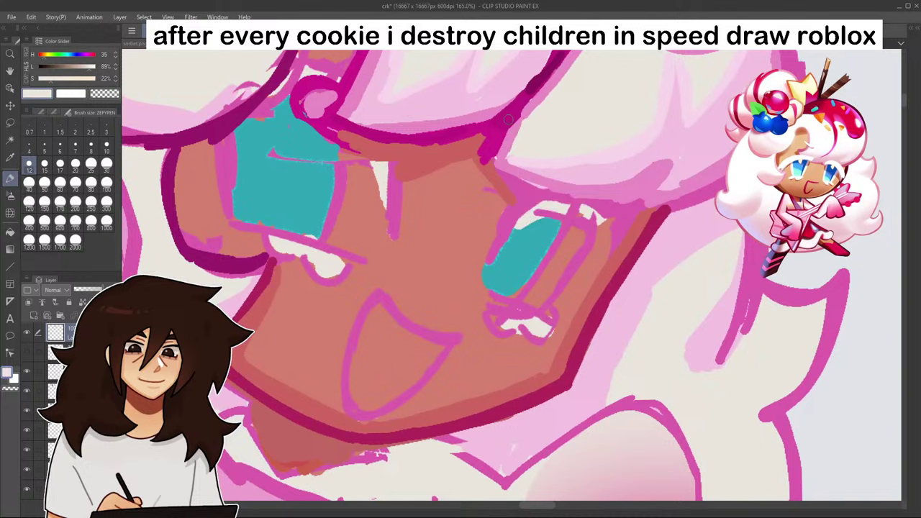
pyautogui.keyDown('alt'); pyautogui.click(509, 120); pyautogui.keyUp('alt')
pyautogui.moveTo(501, 233)
pyautogui.mouseDown()
pyautogui.moveTo(500, 211)
pyautogui.moveTo(528, 195)
pyautogui.mouseUp()
pyautogui.moveTo(511, 228)
pyautogui.mouseDown()
pyautogui.moveTo(557, 216)
pyautogui.moveTo(592, 231)
pyautogui.moveTo(603, 209)
pyautogui.mouseUp()
pyautogui.keyDown('alt'); pyautogui.click(542, 206); pyautogui.keyUp('alt')
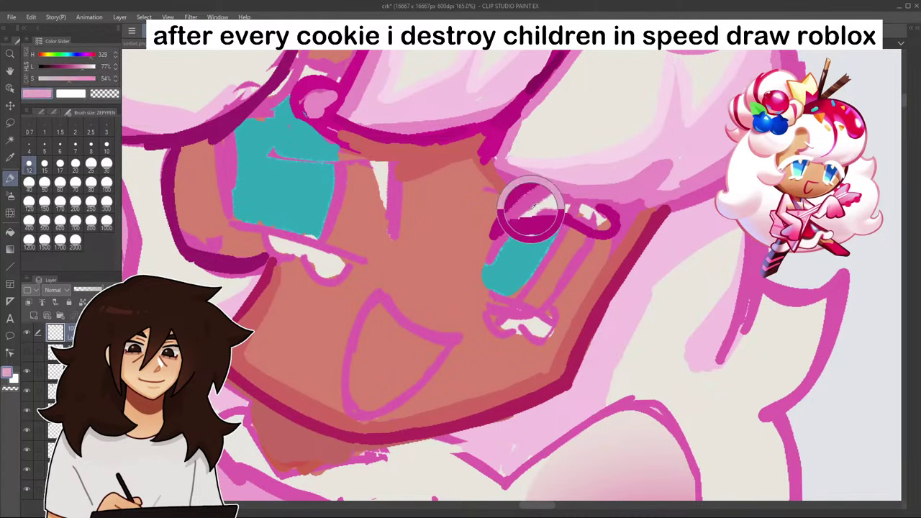
pyautogui.moveTo(513, 213)
pyautogui.mouseDown()
pyautogui.moveTo(564, 201)
pyautogui.moveTo(604, 214)
pyautogui.moveTo(599, 229)
pyautogui.moveTo(556, 219)
pyautogui.moveTo(563, 226)
pyautogui.moveTo(568, 216)
pyautogui.moveTo(611, 241)
pyautogui.moveTo(593, 228)
pyautogui.moveTo(576, 234)
pyautogui.moveTo(608, 246)
pyautogui.moveTo(611, 234)
pyautogui.mouseUp()
# - Re-outline the side bang's lower edge above the lashes in dark magenta, hue 323, luminosity 43, saturation 74
pyautogui.keyDown('alt'); pyautogui.click(530, 219); pyautogui.keyUp('alt')
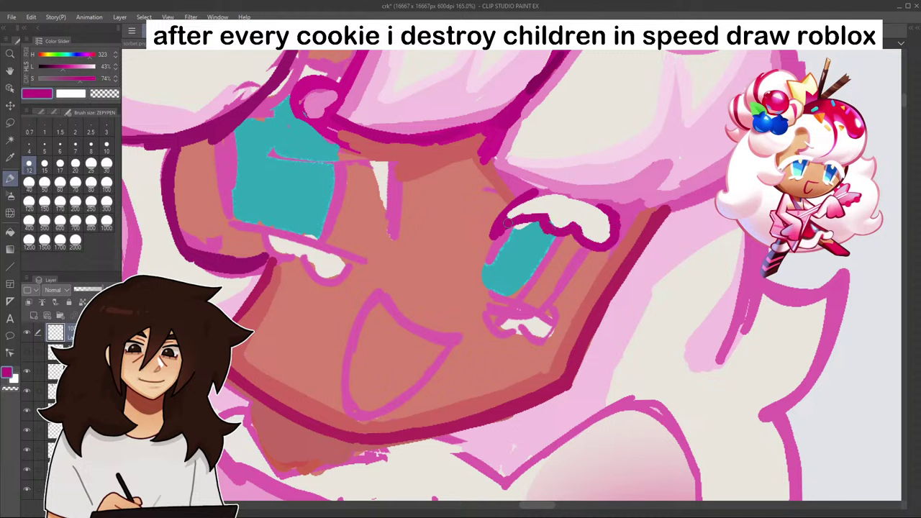
pyautogui.moveTo(490, 236)
pyautogui.mouseDown()
pyautogui.moveTo(527, 213)
pyautogui.moveTo(497, 224)
pyautogui.moveTo(525, 191)
pyautogui.moveTo(652, 202)
pyautogui.mouseUp()
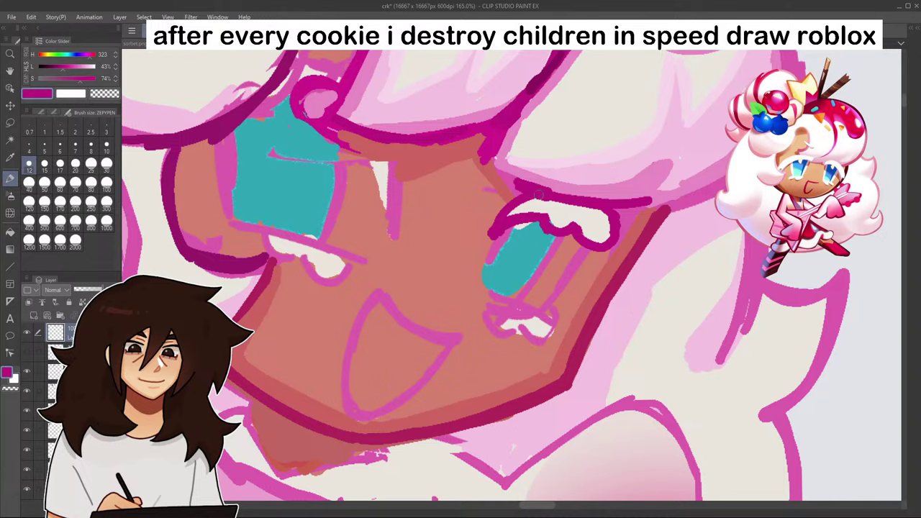
pyautogui.moveTo(542, 201); pyautogui.dragTo(648, 204)
# - Paint over the stray pink line between the side bang and the right-hand eye in shadow skin tone, hue 3, luminosity 60, saturation 53
pyautogui.keyDown('alt'); pyautogui.click(514, 180); pyautogui.keyUp('alt')
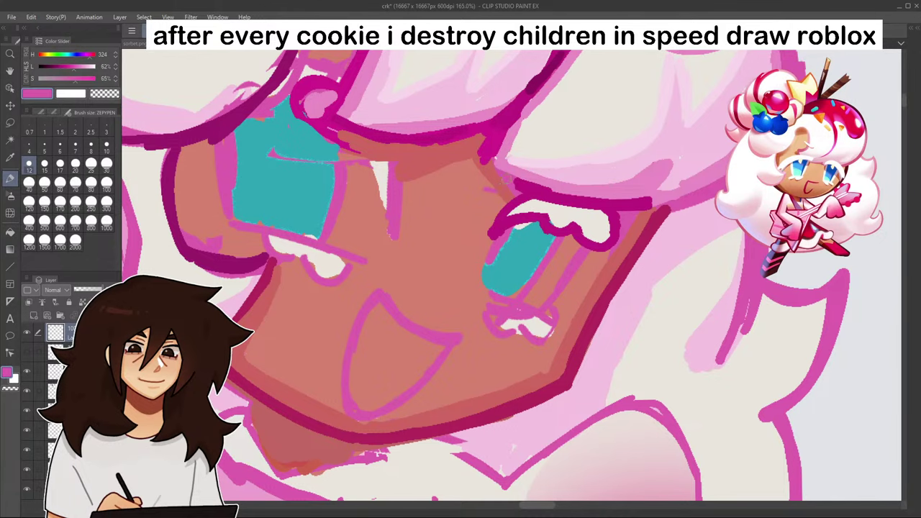
pyautogui.keyDown('alt'); pyautogui.click(504, 190); pyautogui.keyUp('alt')
pyautogui.hotkey('ctrl', 'z')
pyautogui.moveTo(492, 187); pyautogui.dragTo(456, 216)
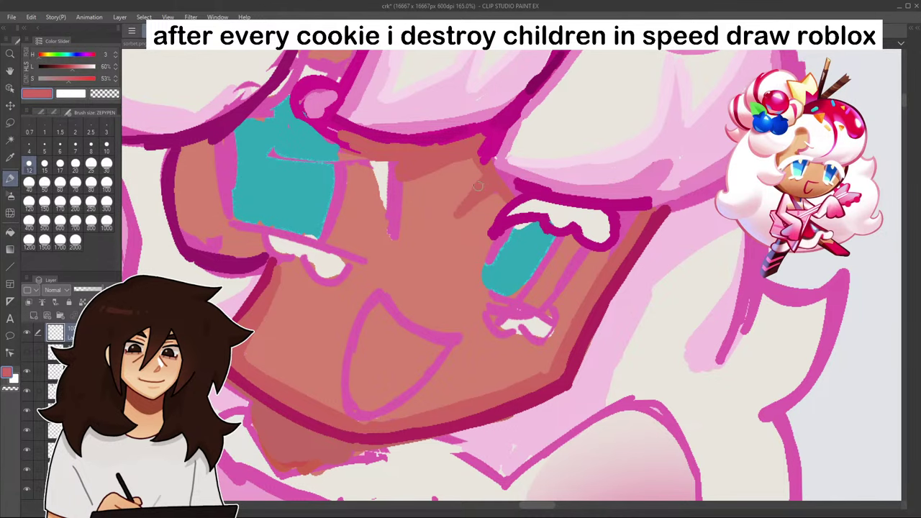
pyautogui.scroll(-5, 572, 240)
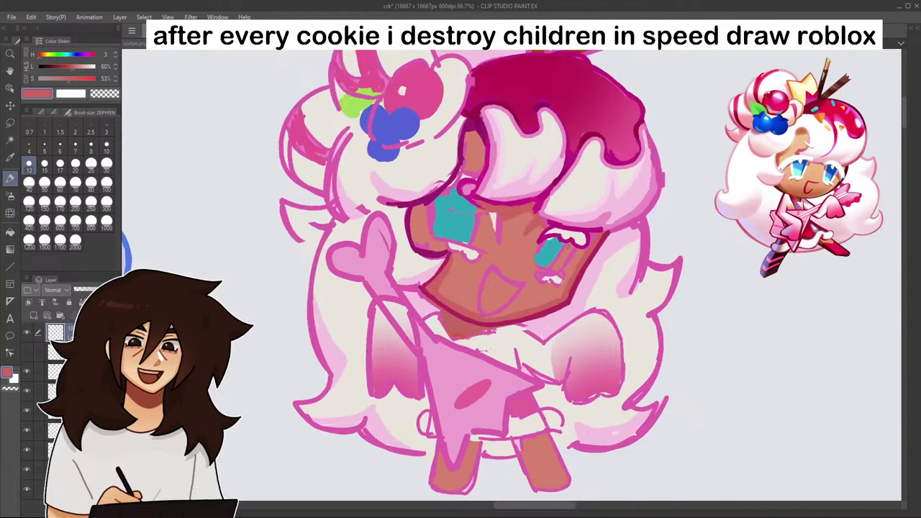
pyautogui.keyDown('alt'); pyautogui.click(529, 225); pyautogui.keyUp('alt')
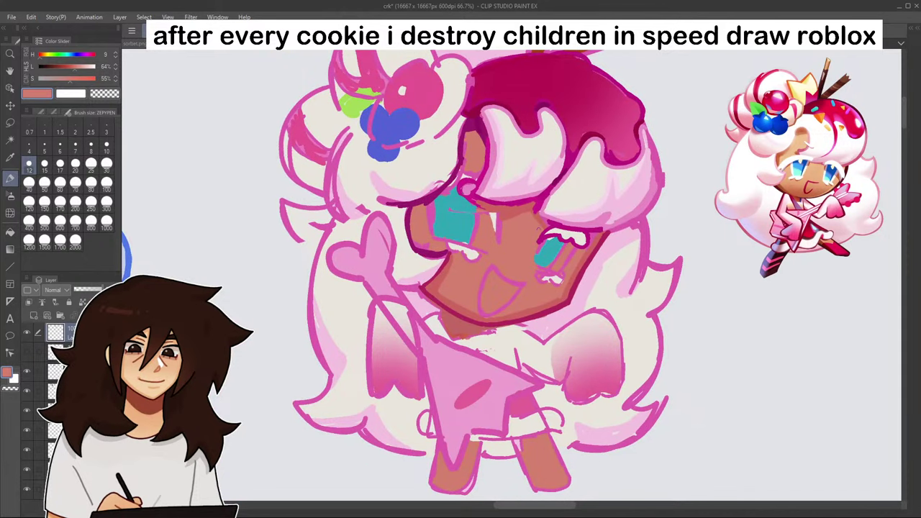
pyautogui.hotkey('ctrl', '-')
pyautogui.hotkey('ctrl', '-')
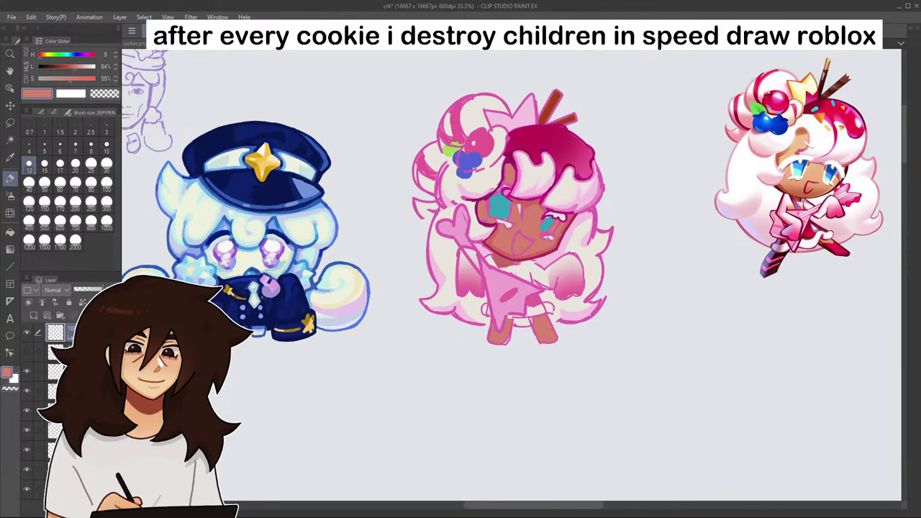
pyautogui.scroll(5, 560, 233)
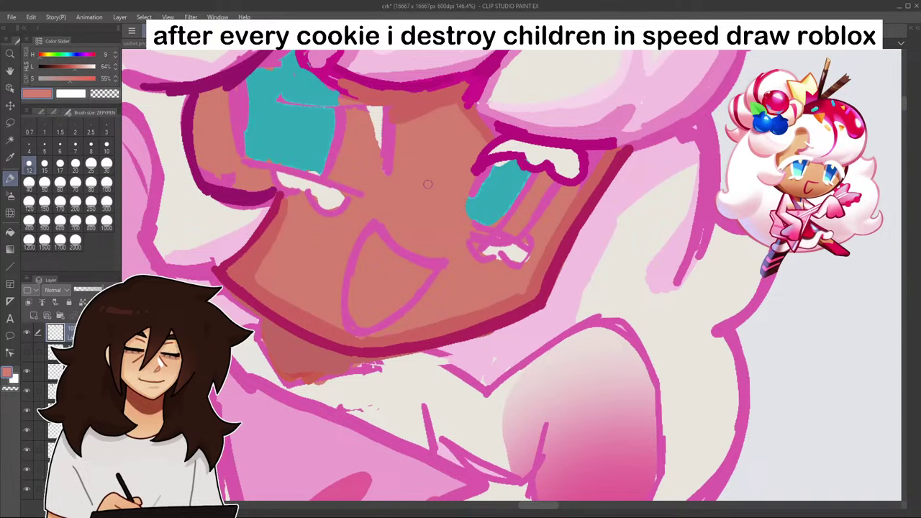
pyautogui.click(79, 67)
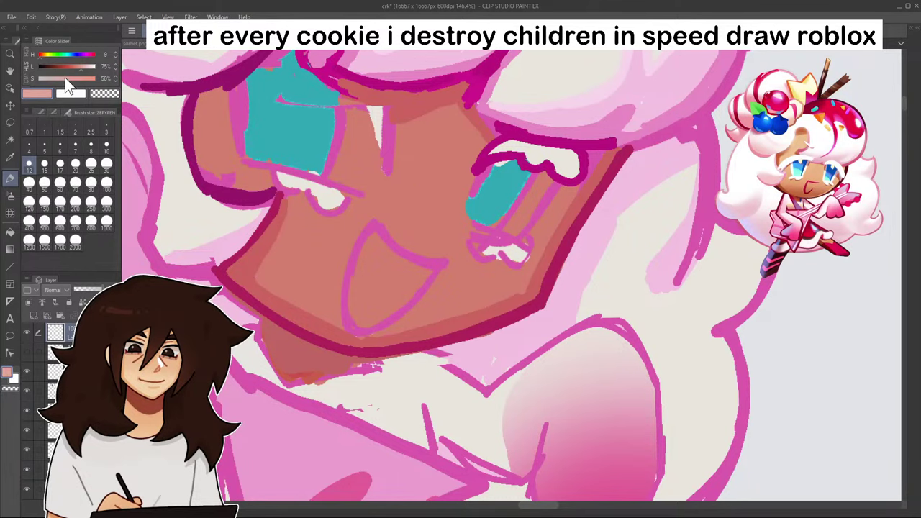
pyautogui.moveTo(441, 214); pyautogui.dragTo(456, 252)
pyautogui.scroll(-4, 489, 177)
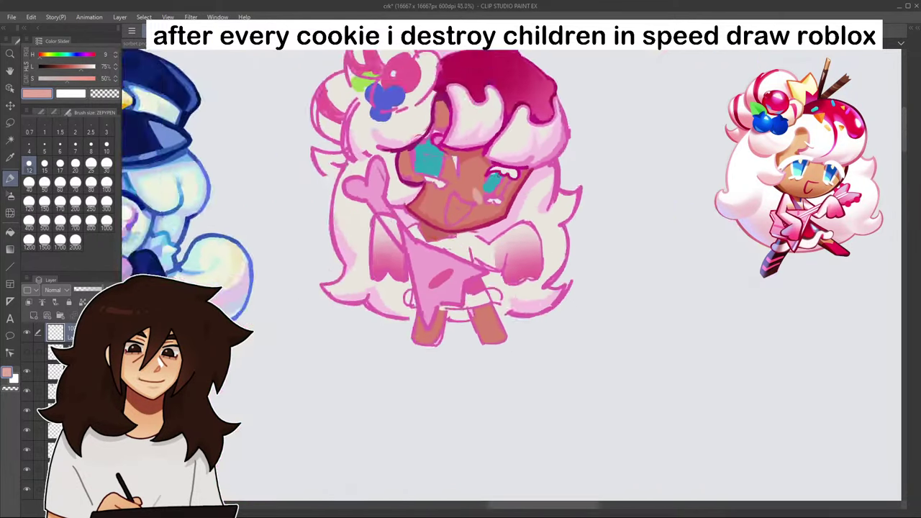
pyautogui.scroll(-3, 491, 172)
pyautogui.scroll(10, 490, 173)
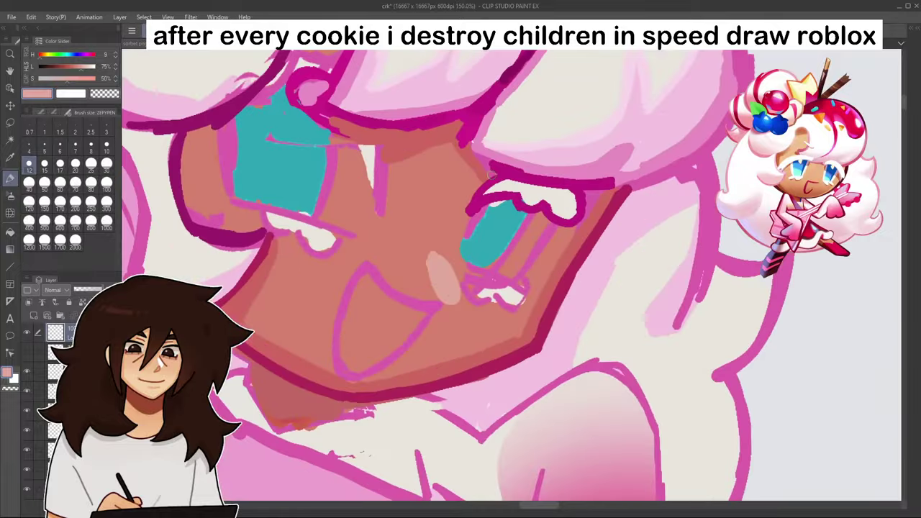
pyautogui.scroll(1, 492, 174)
pyautogui.hotkey('ctrl', 'z')
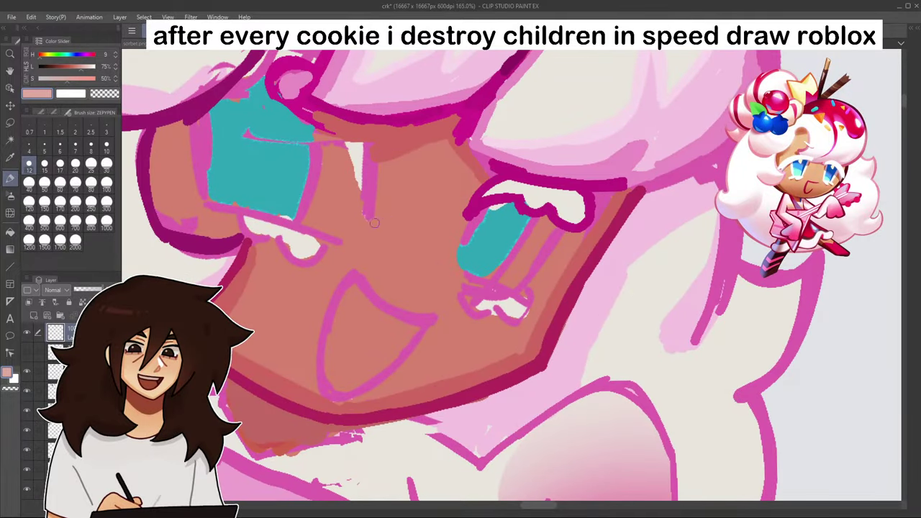
# - Paint a solid oval blush patch between the eyes above the mouth, using hue 9, luminosity 61, saturation 60
pyautogui.keyDown('alt'); pyautogui.click(401, 227); pyautogui.keyUp('alt')
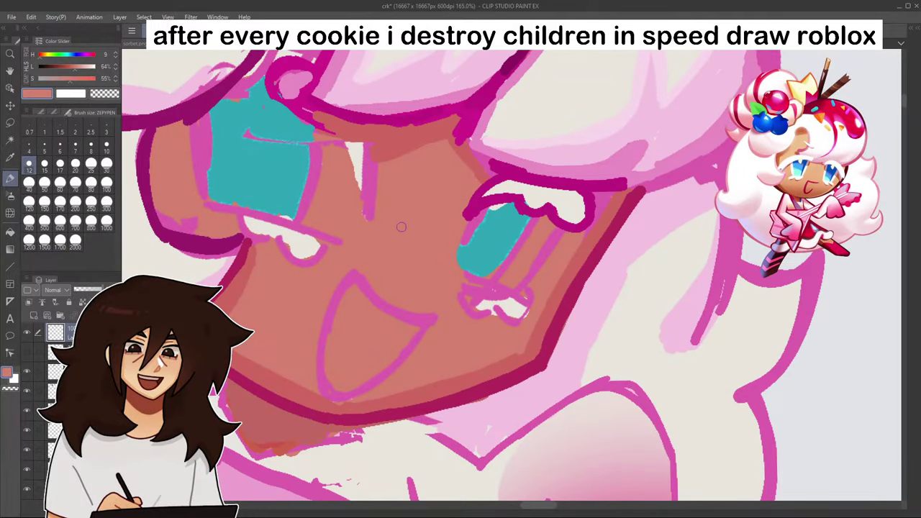
pyautogui.click(73, 79)
pyautogui.click(73, 68)
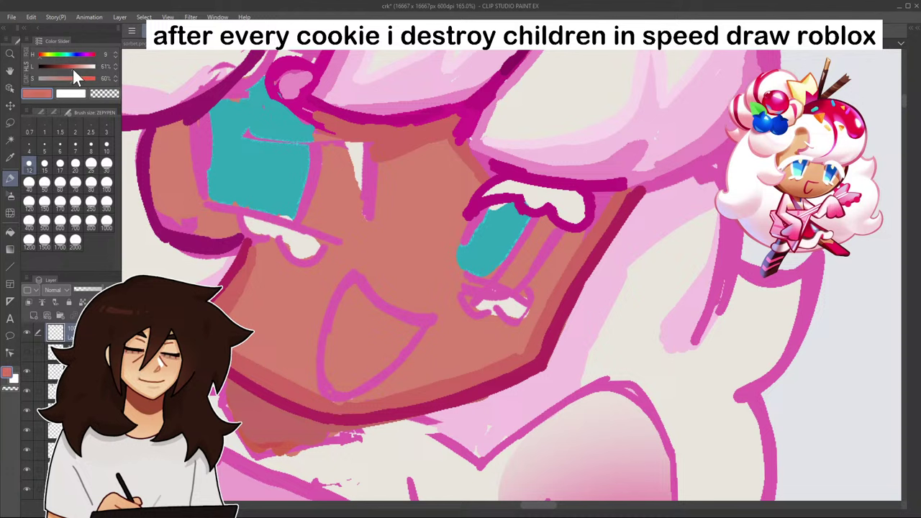
pyautogui.moveTo(380, 201)
pyautogui.mouseDown()
pyautogui.moveTo(443, 253)
pyautogui.moveTo(379, 208)
pyautogui.mouseUp()
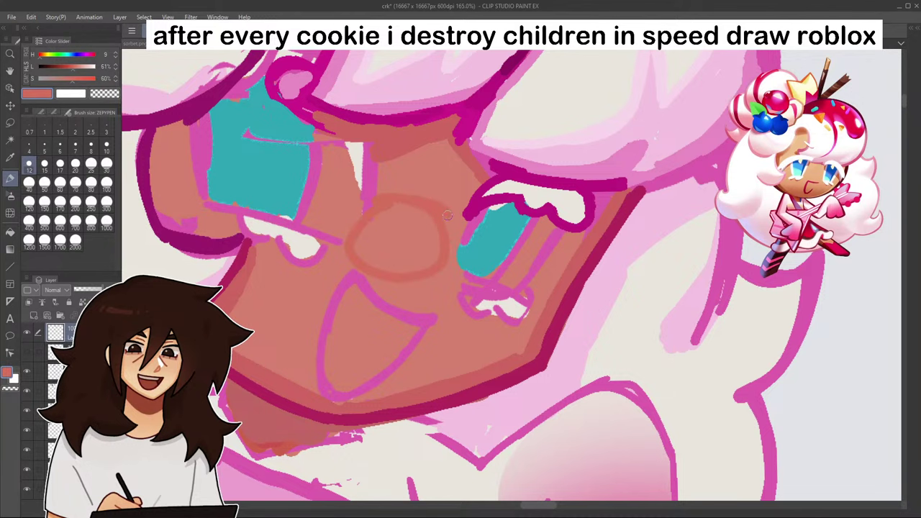
pyautogui.moveTo(440, 220)
pyautogui.mouseDown()
pyautogui.moveTo(416, 256)
pyautogui.moveTo(398, 259)
pyautogui.moveTo(430, 210)
pyautogui.moveTo(382, 252)
pyautogui.moveTo(383, 226)
pyautogui.moveTo(400, 202)
pyautogui.moveTo(366, 228)
pyautogui.mouseUp()
pyautogui.scroll(-5, 360, 255)
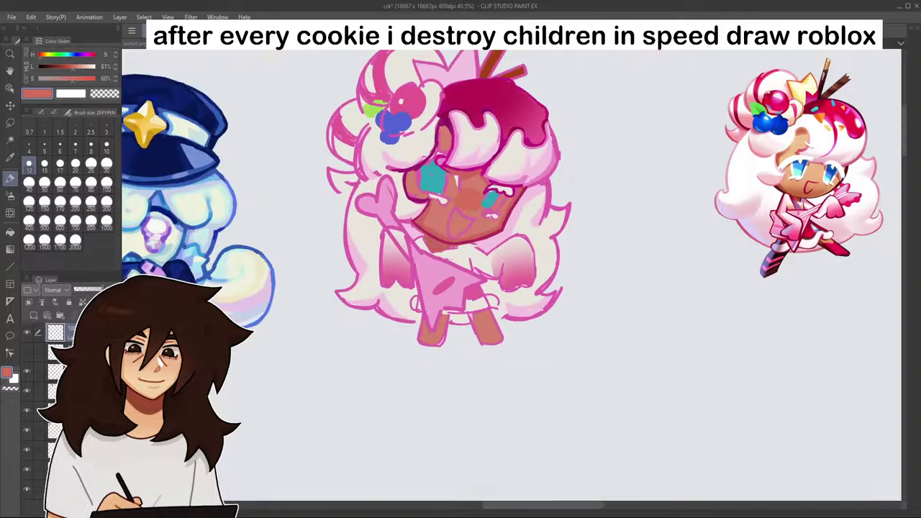
pyautogui.scroll(4, 503, 189)
pyautogui.scroll(1, 503, 188)
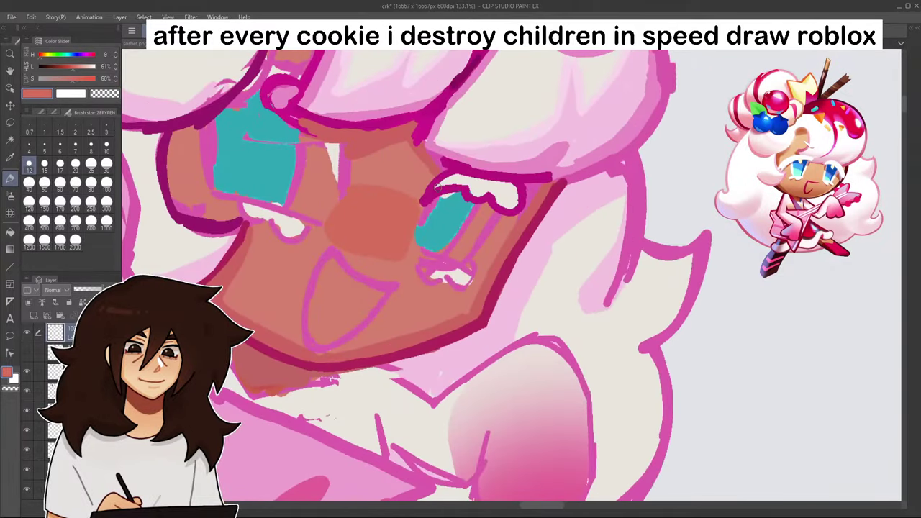
# - Recolour the blush patch with the fill tool to a softer pink, hue 0, luminosity 64, saturation 52
pyautogui.click(10, 233)
pyautogui.click(116, 57)
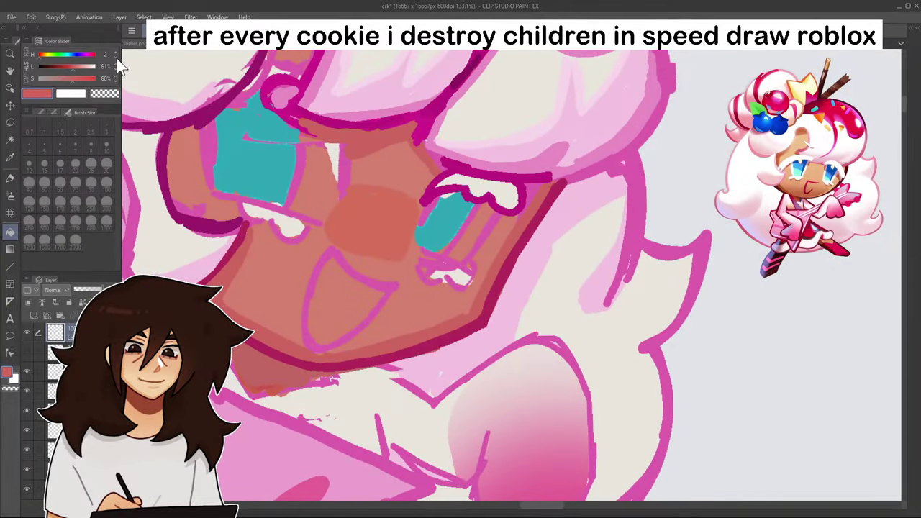
pyautogui.click(395, 221)
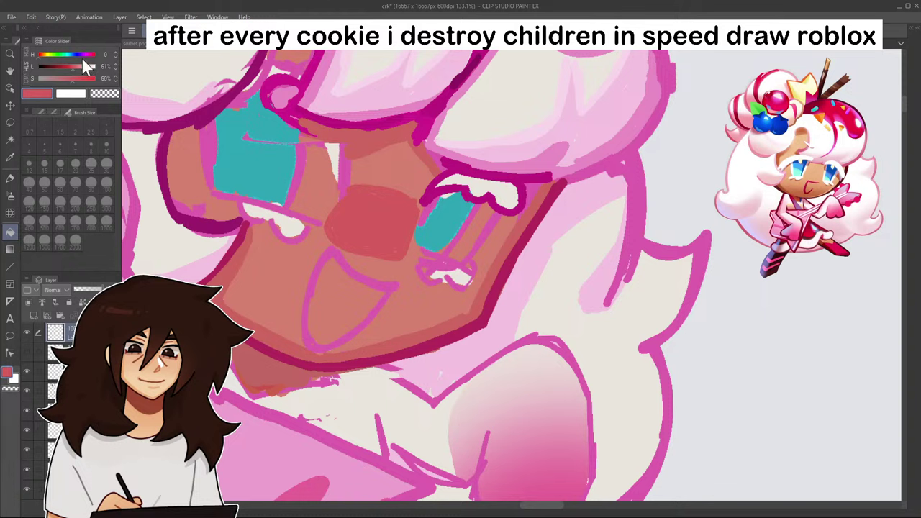
pyautogui.click(75, 66)
pyautogui.moveTo(346, 216); pyautogui.dragTo(375, 218)
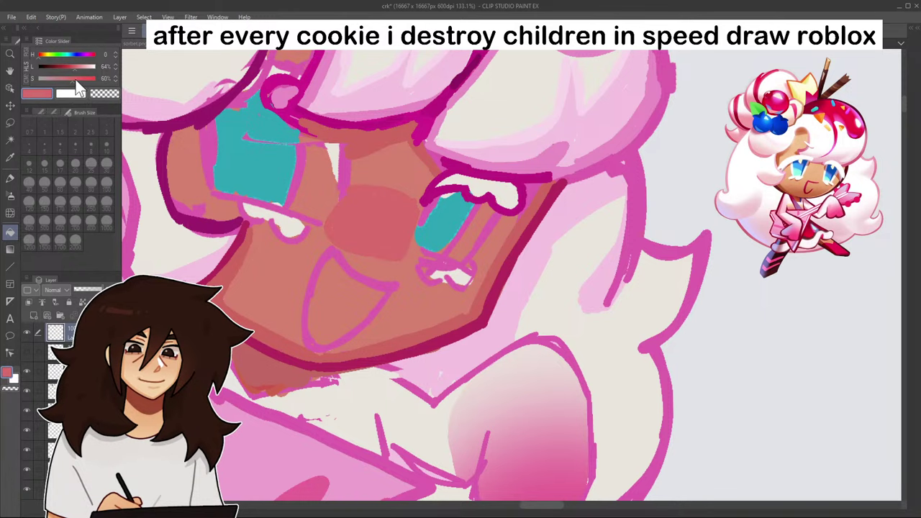
pyautogui.moveTo(74, 80); pyautogui.dragTo(69, 79)
pyautogui.click(376, 223)
pyautogui.scroll(-5, 440, 225)
pyautogui.scroll(-2, 446, 216)
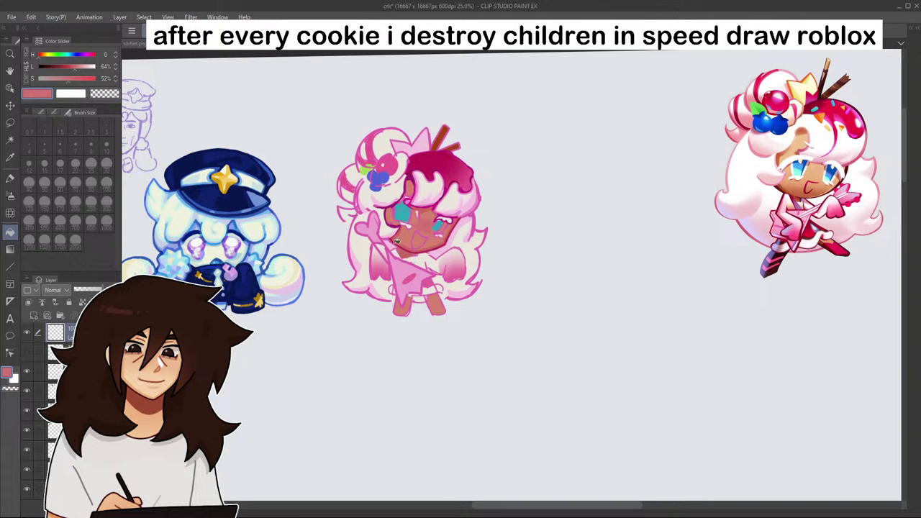
# - Paint the white of the right-hand eye around the iris and over the lower lashes in cream, hue 35, luminosity 89, saturation 22
pyautogui.press('p')
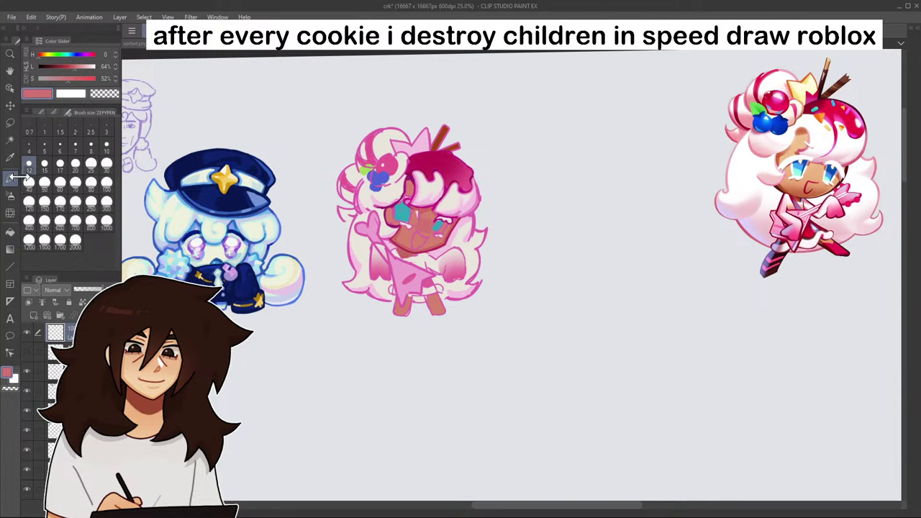
pyautogui.scroll(5, 406, 202)
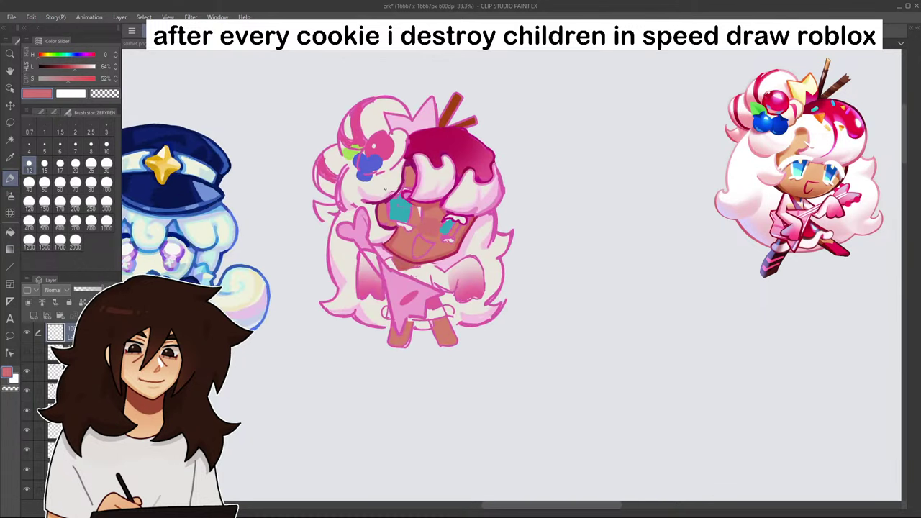
pyautogui.scroll(4, 399, 176)
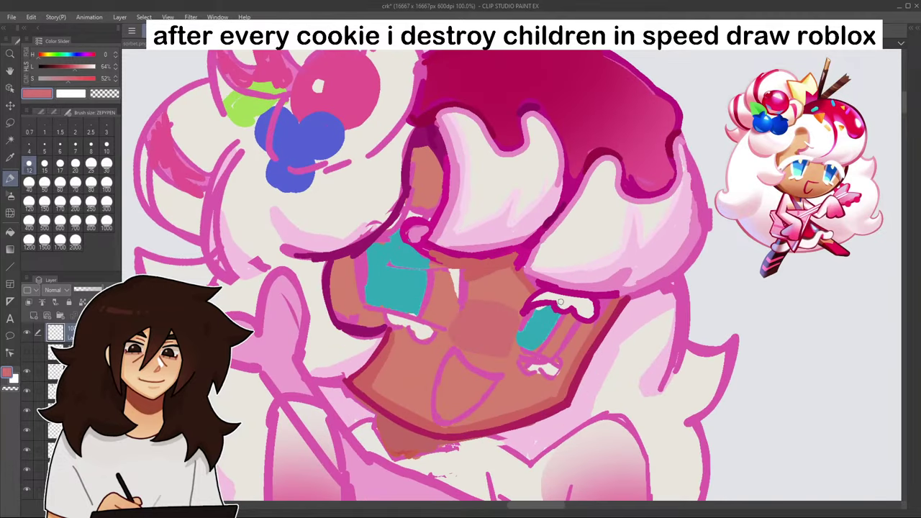
pyautogui.keyDown('alt'); pyautogui.click(560, 302); pyautogui.keyUp('alt')
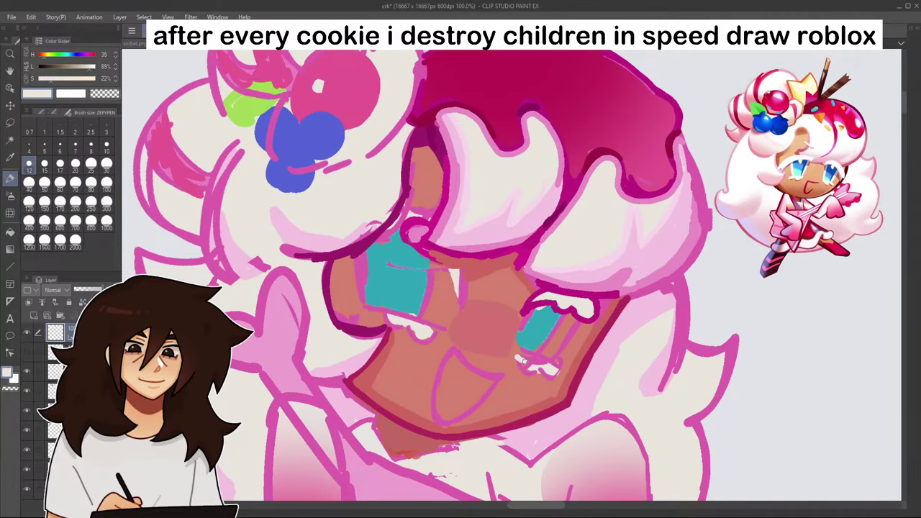
pyautogui.moveTo(522, 360); pyautogui.dragTo(555, 362)
pyautogui.moveTo(532, 306); pyautogui.dragTo(514, 351)
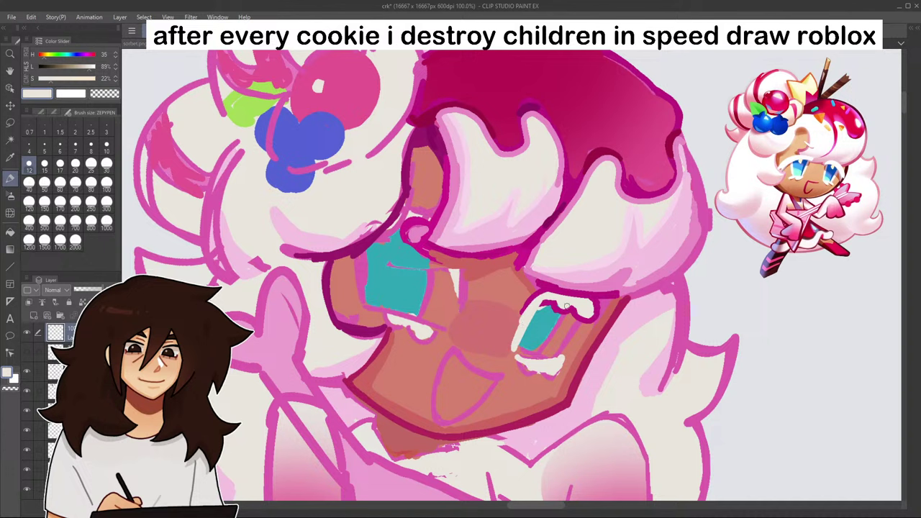
pyautogui.moveTo(567, 307); pyautogui.dragTo(546, 345)
# - Reshape the right-hand iris with teal and cream, and cover the leftover pink lines beside it with skin tone, hue 9
pyautogui.keyDown('alt'); pyautogui.click(544, 325); pyautogui.keyUp('alt')
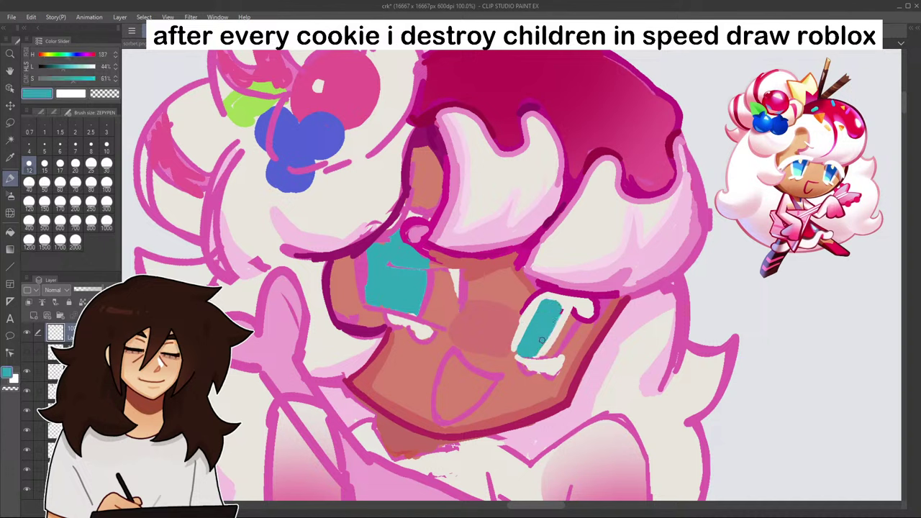
pyautogui.moveTo(556, 330); pyautogui.dragTo(560, 301)
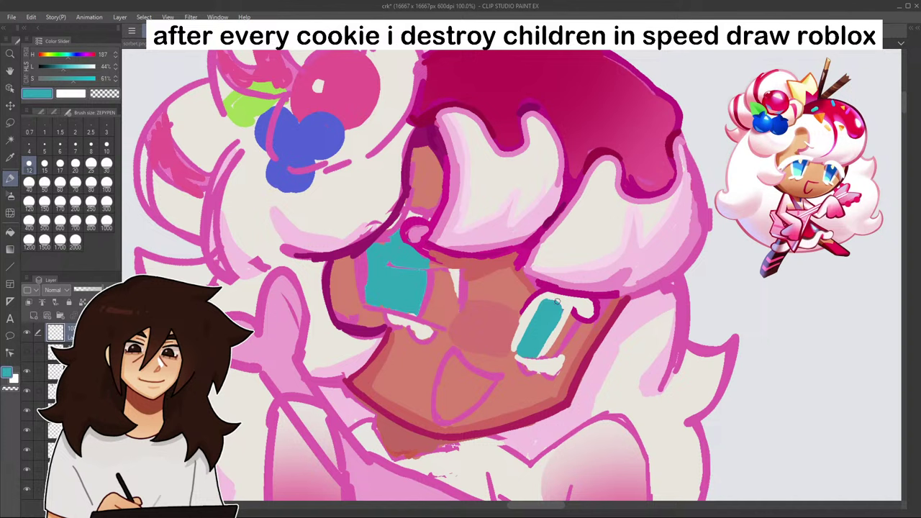
pyautogui.keyDown('alt'); pyautogui.click(561, 302); pyautogui.keyUp('alt')
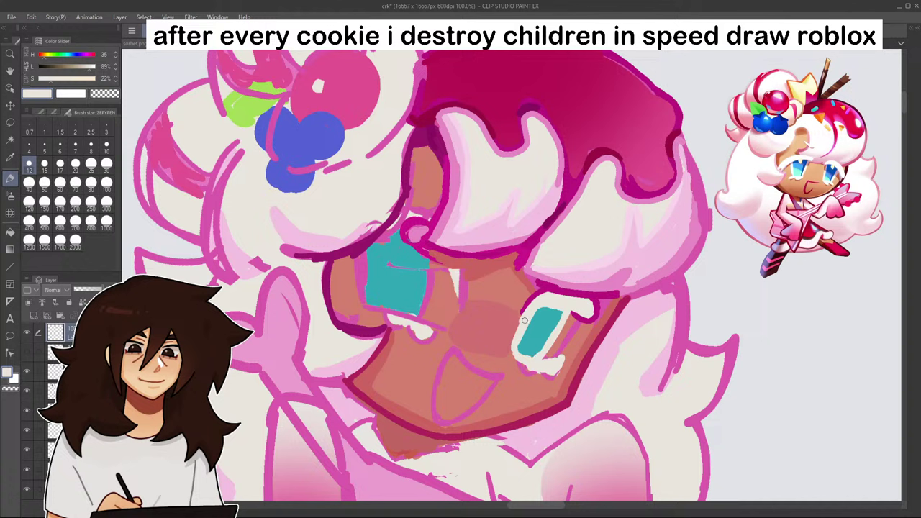
pyautogui.keyDown('alt'); pyautogui.click(516, 378); pyautogui.keyUp('alt')
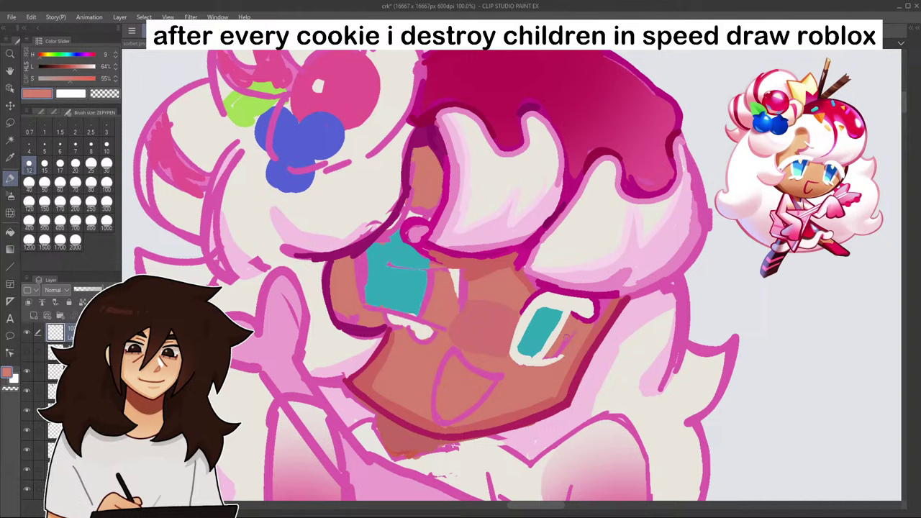
# - Draw scalloped lower lashes with an upturned outer tip beneath the right-hand eye in cream, hue 35, luminosity 89, saturation 22
pyautogui.keyDown('alt'); pyautogui.click(561, 307); pyautogui.keyUp('alt')
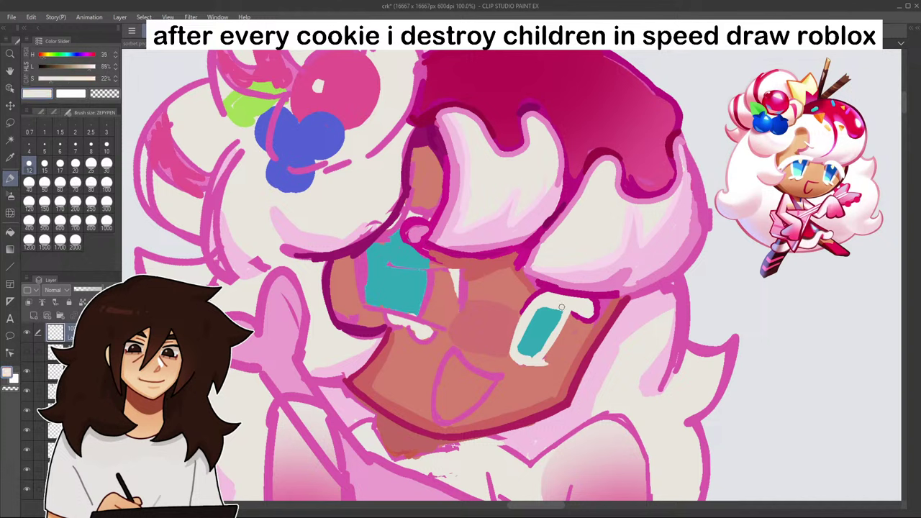
pyautogui.moveTo(544, 365); pyautogui.dragTo(566, 361)
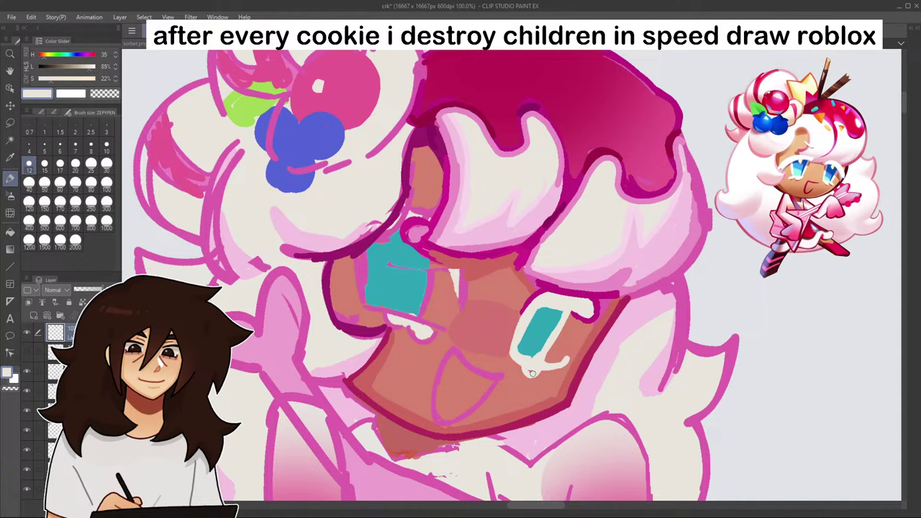
pyautogui.scroll(-8, 561, 367)
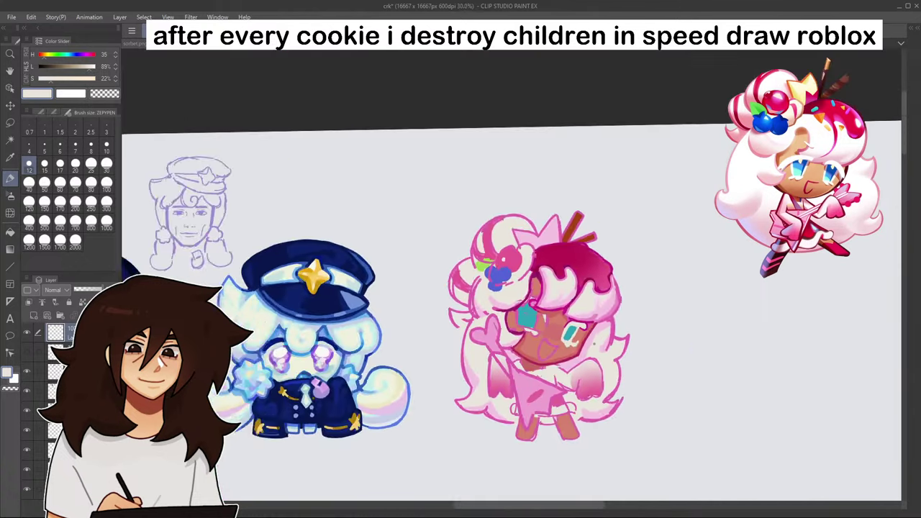
pyautogui.scroll(8, 598, 343)
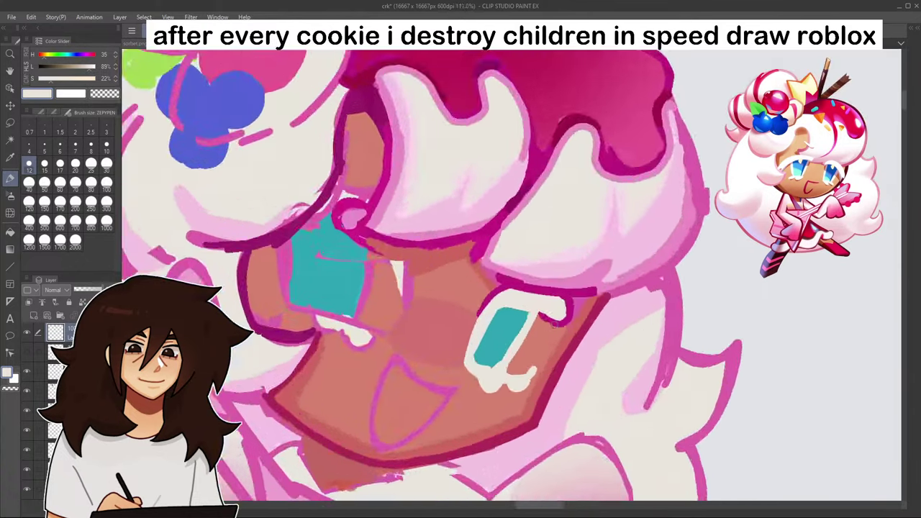
# - Paint the skin shadow beside the outer edge of the right-hand eye in muted red, hue 3, luminosity 60, saturation 53
pyautogui.keyDown('alt'); pyautogui.click(577, 360); pyautogui.keyUp('alt')
pyautogui.moveTo(529, 311)
pyautogui.mouseDown()
pyautogui.moveTo(565, 325)
pyautogui.moveTo(538, 316)
pyautogui.moveTo(517, 330)
pyautogui.moveTo(529, 348)
pyautogui.moveTo(573, 323)
pyautogui.moveTo(548, 357)
pyautogui.mouseUp()
pyautogui.scroll(-6, 548, 358)
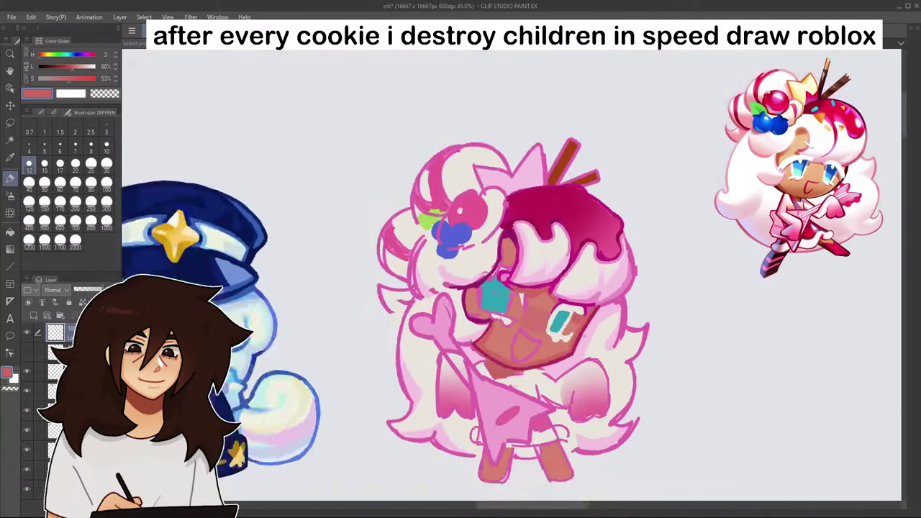
pyautogui.scroll(6, 549, 358)
pyautogui.scroll(-3, 572, 346)
pyautogui.scroll(-4, 585, 390)
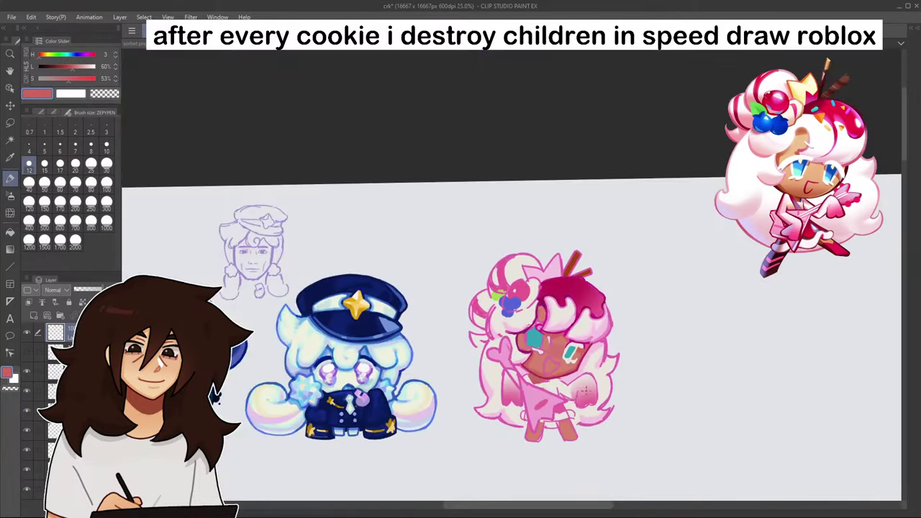
pyautogui.scroll(6, 583, 363)
# - Refine the right-hand iris's sides with cream, hue 35, luminosity 89, saturation 22, and teal, hue 187, luminosity 44, saturation 61
pyautogui.keyDown('alt'); pyautogui.click(537, 253); pyautogui.keyUp('alt')
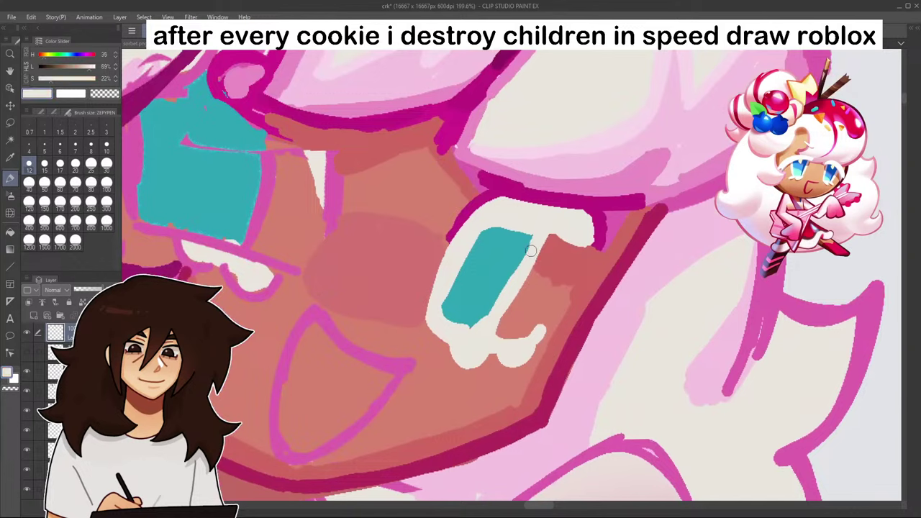
pyautogui.moveTo(532, 242); pyautogui.dragTo(499, 301)
pyautogui.scroll(-10, 499, 301)
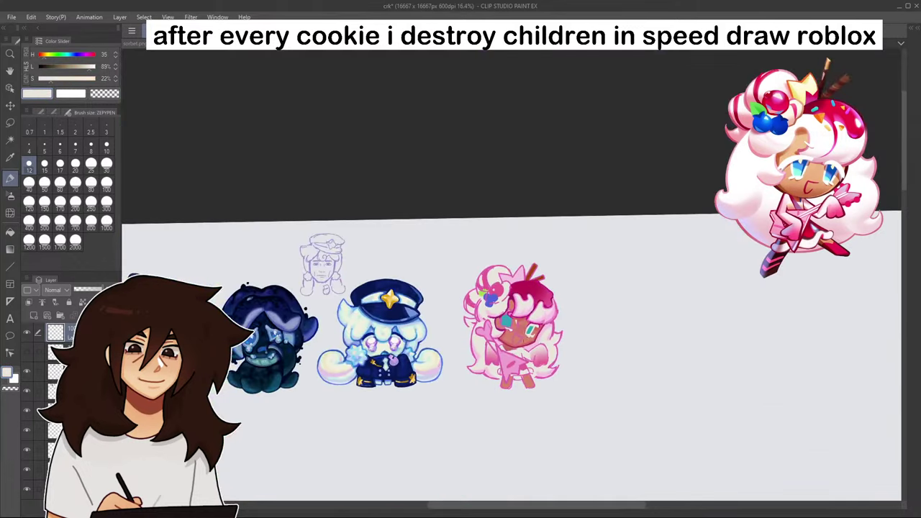
pyautogui.scroll(-1, 445, 301)
pyautogui.scroll(10, 445, 302)
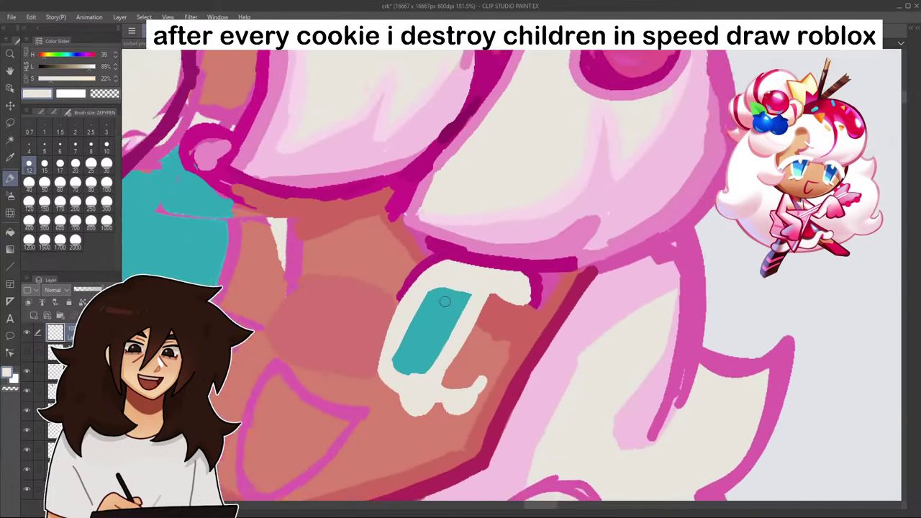
pyautogui.scroll(1, 445, 302)
pyautogui.keyDown('alt'); pyautogui.click(433, 284); pyautogui.keyUp('alt')
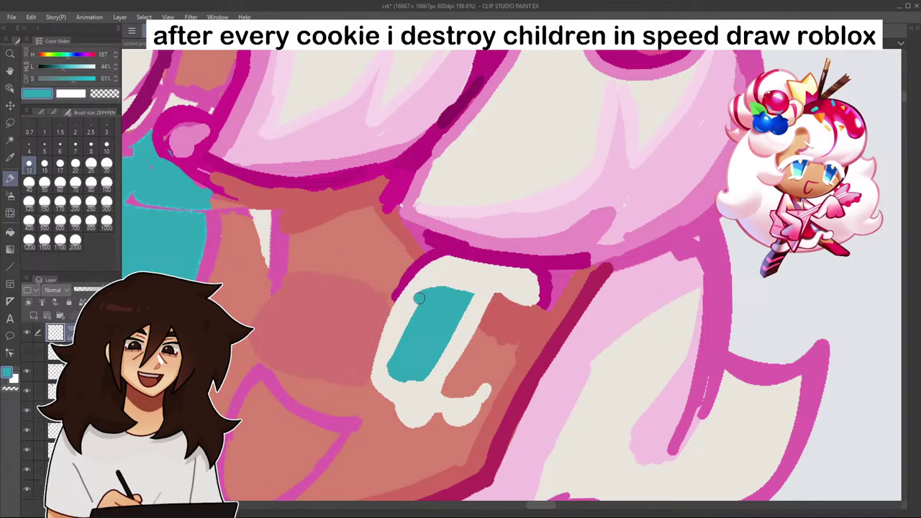
pyautogui.moveTo(407, 305); pyautogui.dragTo(388, 361)
pyautogui.scroll(-8, 387, 362)
pyautogui.scroll(7, 455, 285)
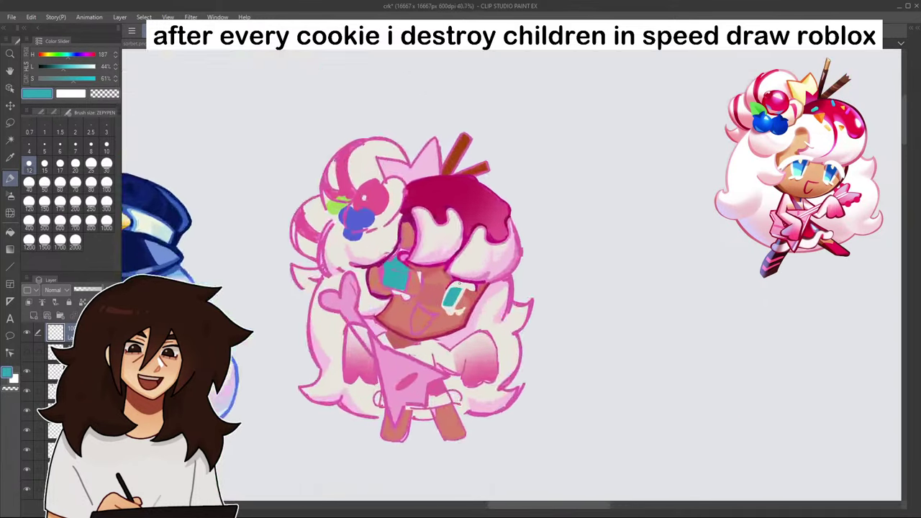
pyautogui.keyDown('alt'); pyautogui.click(455, 284); pyautogui.keyUp('alt')
pyautogui.moveTo(434, 294); pyautogui.dragTo(411, 351)
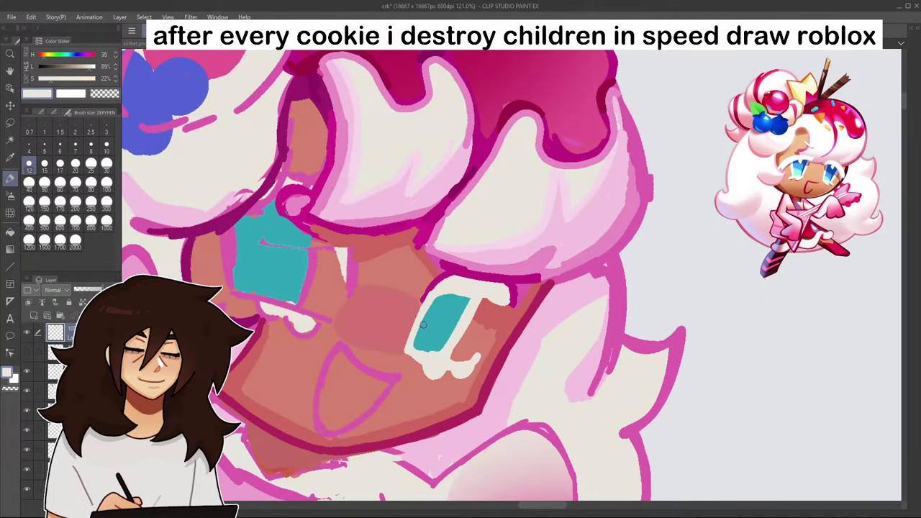
# - Try a thick cream stroke along the left-hand eye's inner corner, undo it, and try a curled cream lash above the eye
pyautogui.moveTo(341, 252); pyautogui.dragTo(343, 306)
pyautogui.scroll(-6, 343, 302)
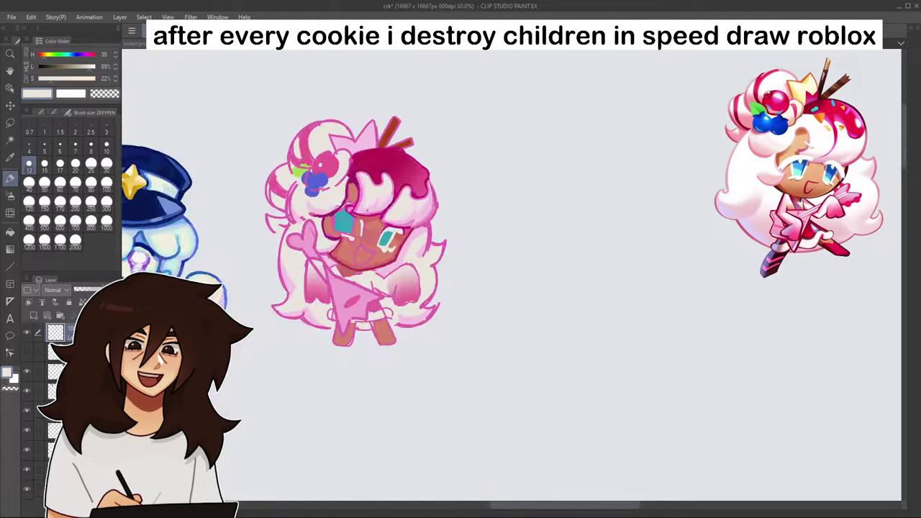
pyautogui.scroll(6, 383, 224)
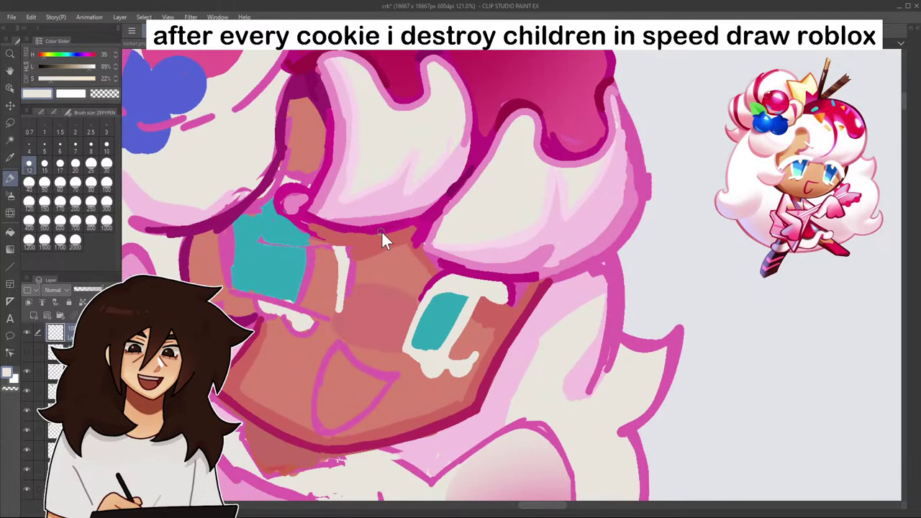
pyautogui.hotkey('ctrl', 'z')
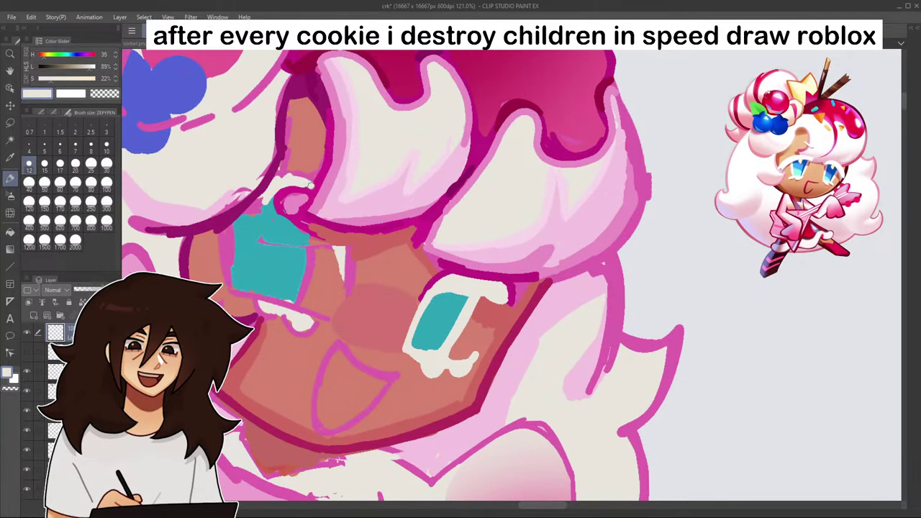
pyautogui.scroll(-6, 277, 178)
pyautogui.scroll(6, 335, 133)
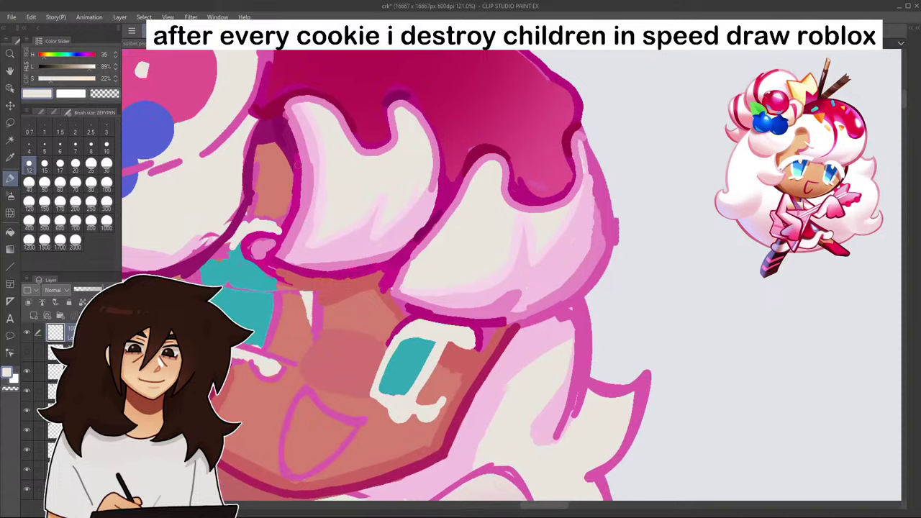
# - Re-outline the skin gap between the hair bun and the bangs in magenta, hue 323, luminosity 47, saturation 73
pyautogui.keyDown('alt'); pyautogui.click(296, 165); pyautogui.keyUp('alt')
pyautogui.moveTo(252, 151); pyautogui.dragTo(243, 225)
pyautogui.scroll(-11, 251, 181)
pyautogui.moveTo(547, 180); pyautogui.dragTo(729, 321)
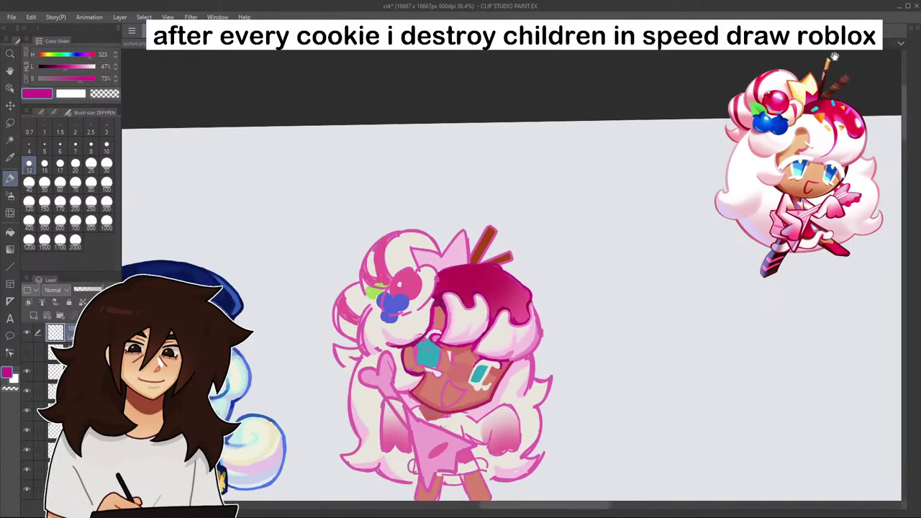
pyautogui.scroll(5, 429, 323)
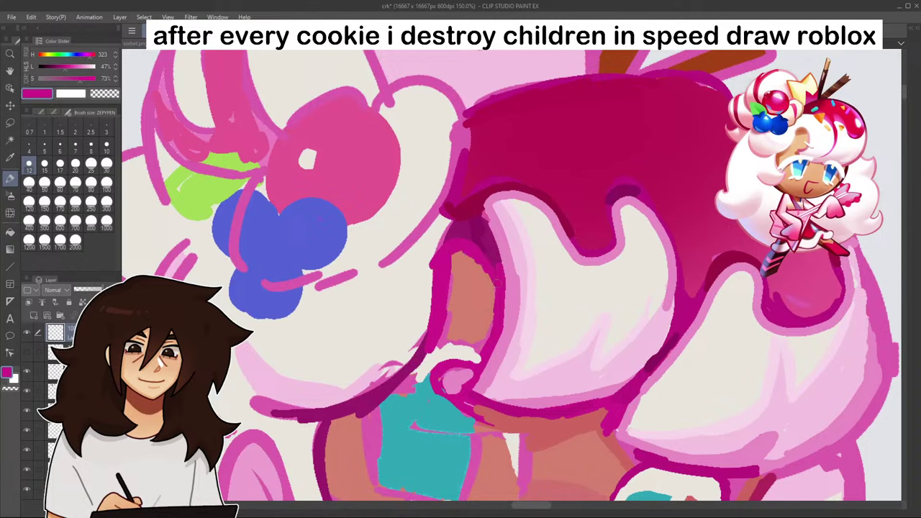
pyautogui.scroll(-6, 461, 245)
pyautogui.scroll(4, 578, 269)
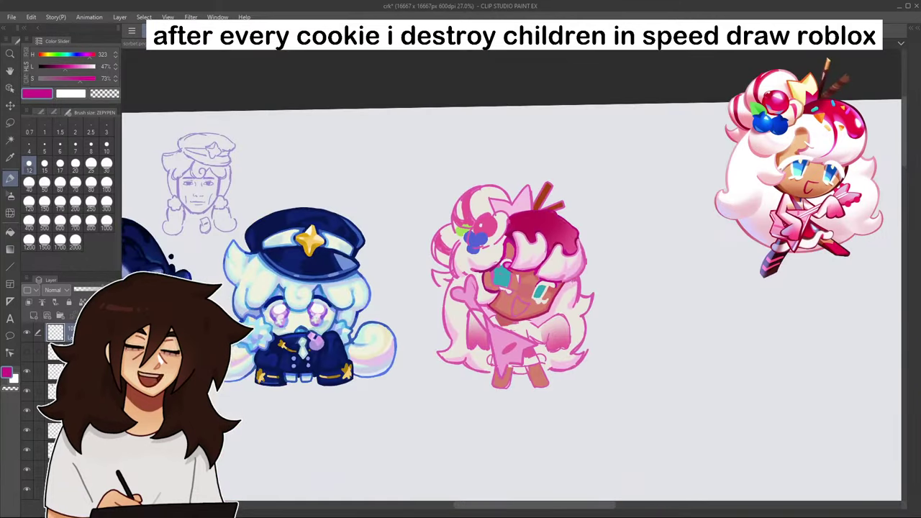
# - Outline the right-hand bang's lower edge in magenta and soften its shading with light pink, hue 324, luminosity 86, saturation 67
pyautogui.scroll(1, 578, 268)
pyautogui.moveTo(516, 312)
pyautogui.mouseDown()
pyautogui.moveTo(586, 277)
pyautogui.moveTo(519, 317)
pyautogui.moveTo(585, 268)
pyautogui.mouseUp()
pyautogui.keyDown('alt'); pyautogui.click(533, 299); pyautogui.keyUp('alt')
pyautogui.moveTo(558, 295)
pyautogui.mouseDown()
pyautogui.moveTo(527, 311)
pyautogui.moveTo(579, 243)
pyautogui.moveTo(533, 300)
pyautogui.mouseUp()
pyautogui.keyDown('alt'); pyautogui.click(558, 251); pyautogui.keyUp('alt')
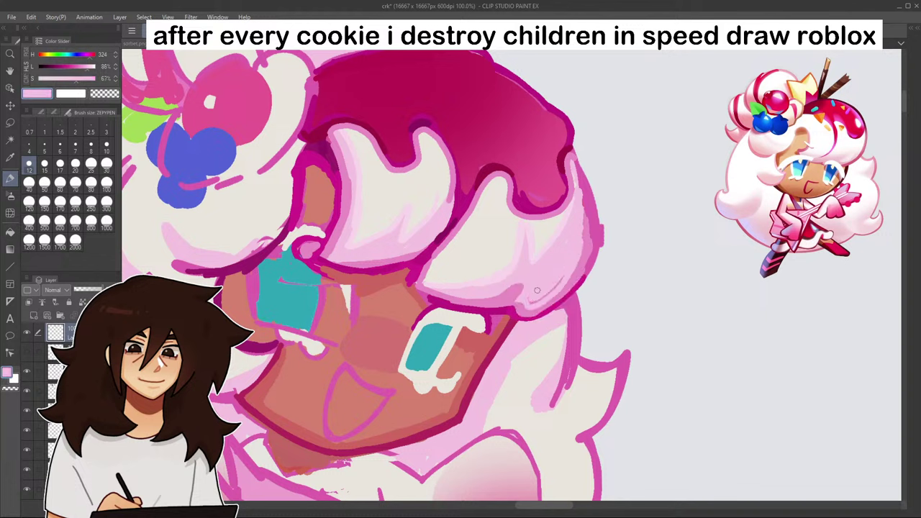
pyautogui.keyDown('alt'); pyautogui.click(514, 292); pyautogui.keyUp('alt')
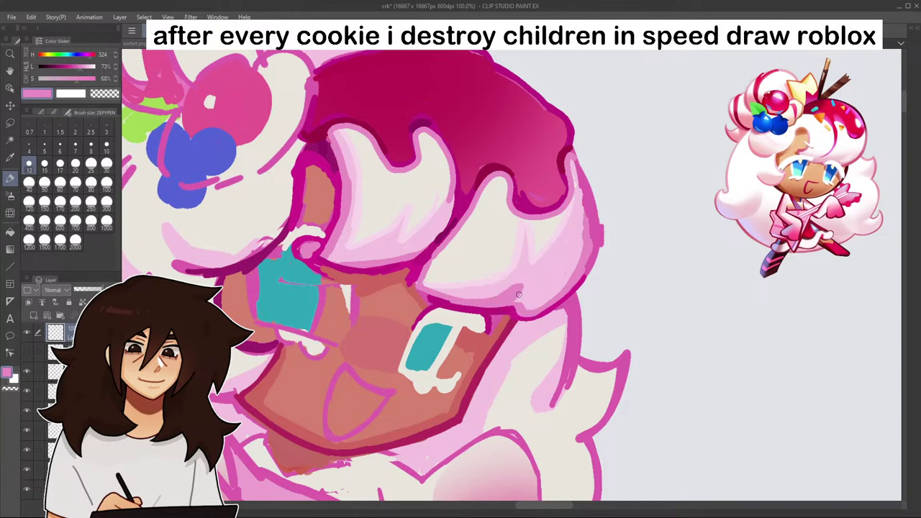
pyautogui.scroll(-5, 524, 289)
pyautogui.scroll(5, 569, 212)
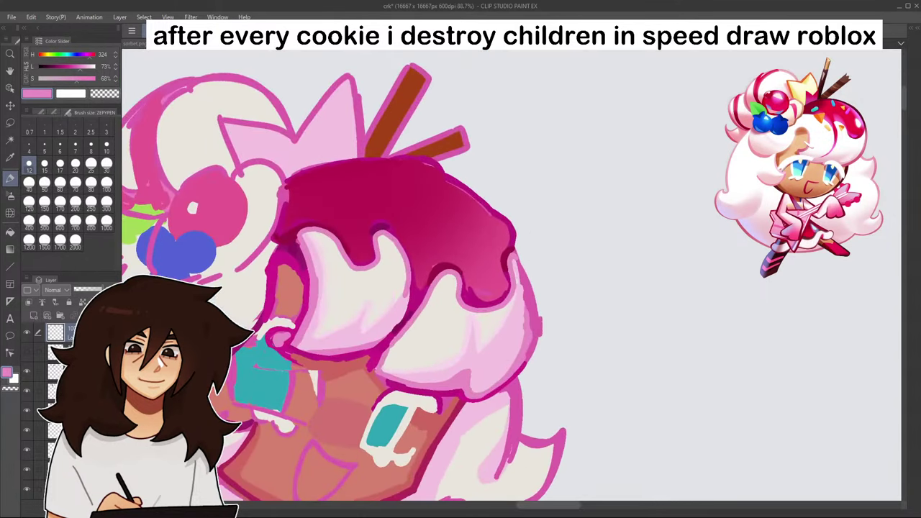
# - Outline the bangs' outer right edge in magenta, hue 323, luminosity 43, saturation 74, and erase the old line sticking out beyond it
pyautogui.keyDown('alt'); pyautogui.click(523, 284); pyautogui.keyUp('alt')
pyautogui.keyDown('alt'); pyautogui.click(520, 365); pyautogui.keyUp('alt')
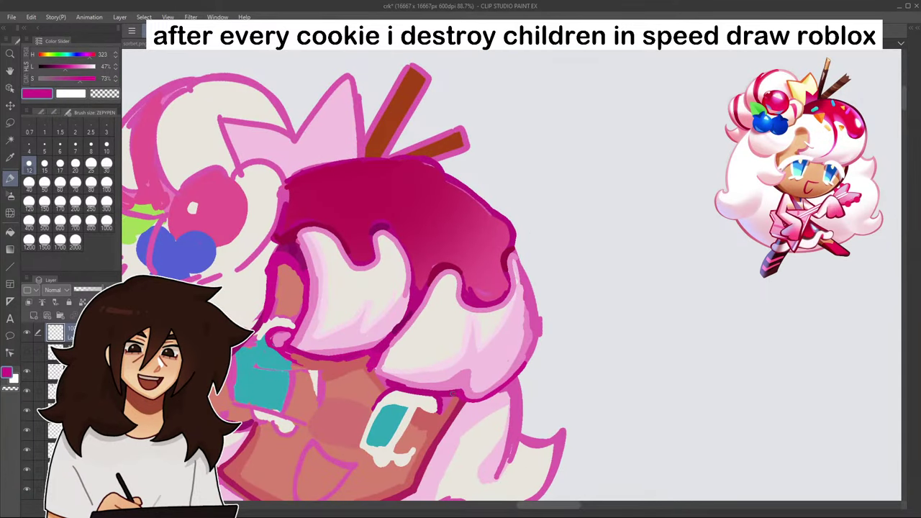
pyautogui.keyDown('alt'); pyautogui.click(460, 371); pyautogui.keyUp('alt')
pyautogui.moveTo(520, 270); pyautogui.dragTo(537, 336)
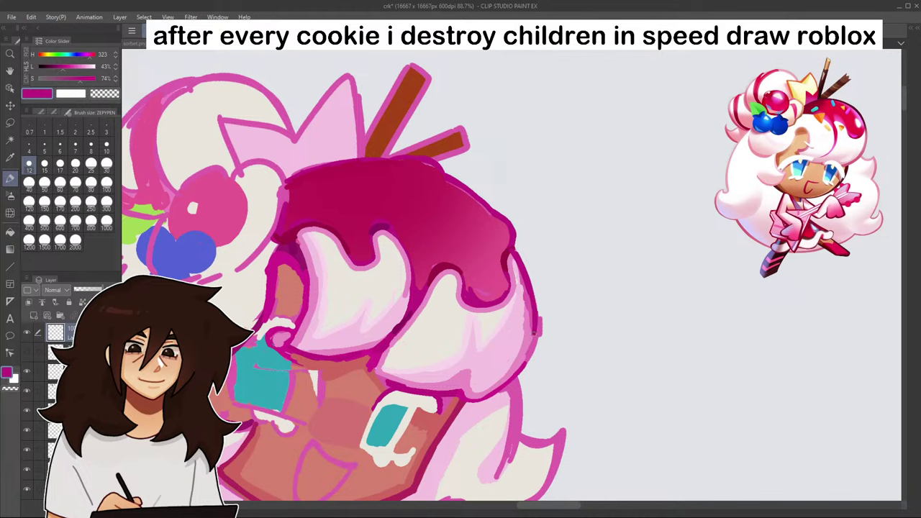
pyautogui.click(108, 98)
pyautogui.scroll(-10, 537, 345)
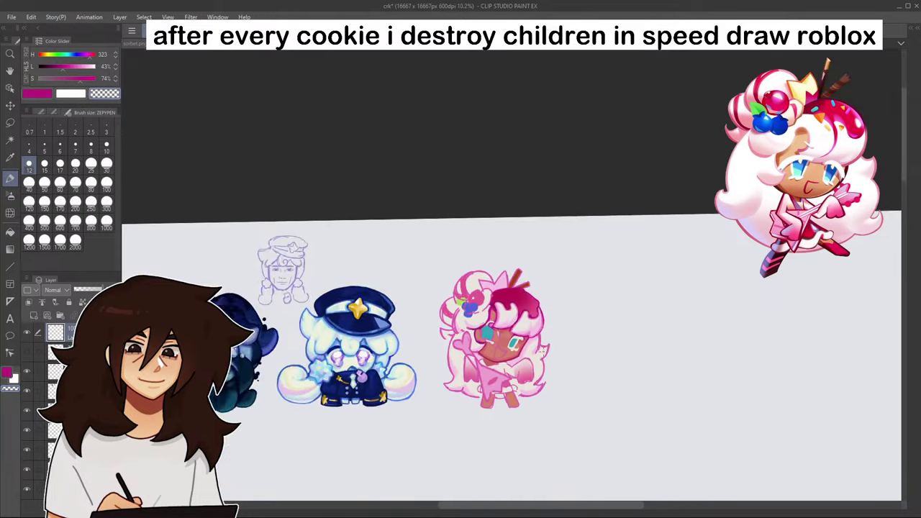
pyautogui.scroll(10, 538, 362)
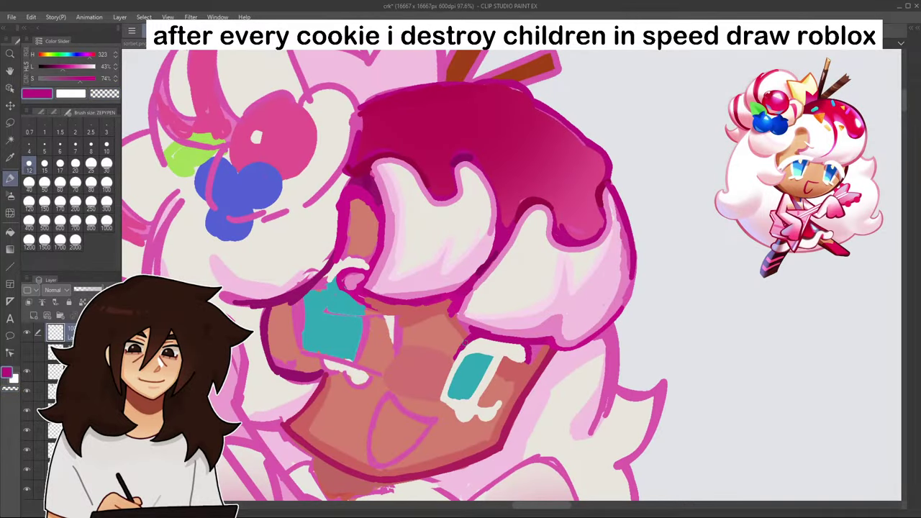
# - Touch up the skin shadow under the bangs beside the right-hand eye in muted red, hue 3, luminosity 60, saturation 53
pyautogui.scroll(-3, 484, 298)
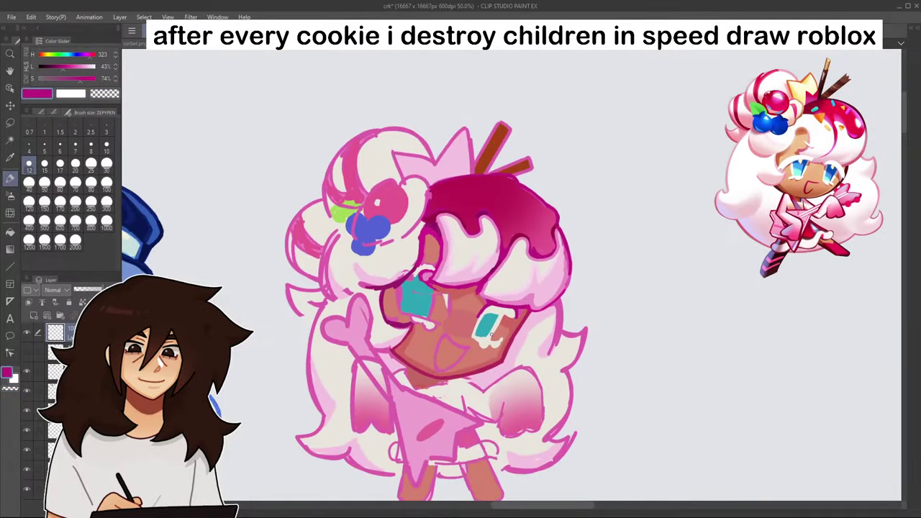
pyautogui.scroll(4, 490, 331)
pyautogui.keyDown('alt'); pyautogui.click(463, 298); pyautogui.keyUp('alt')
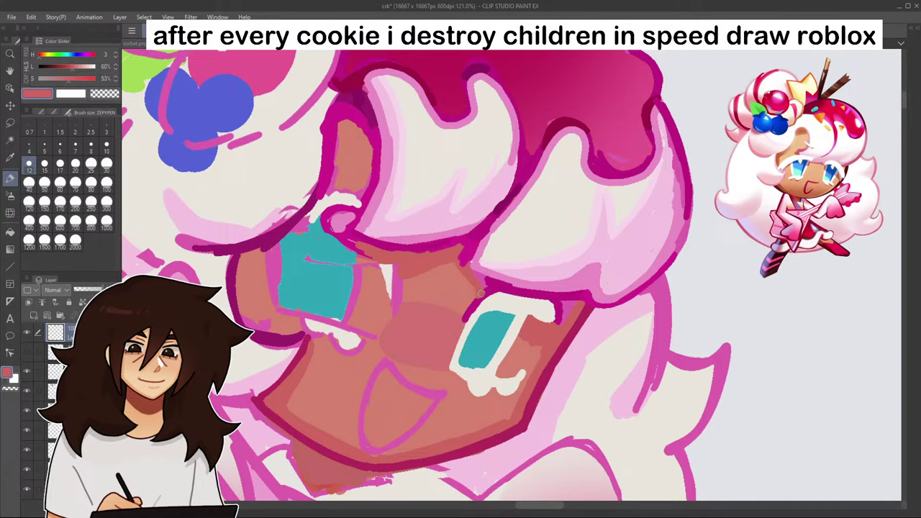
pyautogui.scroll(-3, 469, 310)
pyautogui.scroll(4, 402, 147)
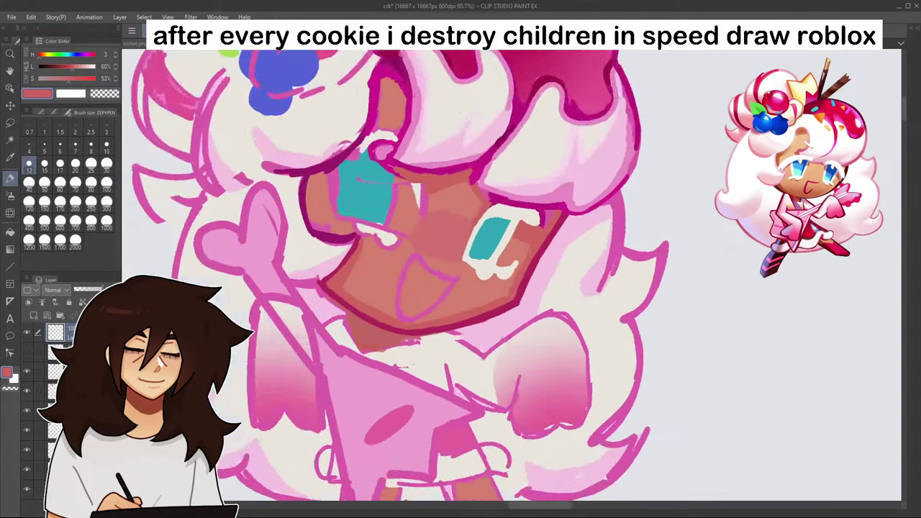
# - Shade the skin along the left-hand edge of the face and trim the outline's outer side with cream, hue 35, luminosity 89, saturation 22
pyautogui.moveTo(277, 127)
pyautogui.mouseDown()
pyautogui.moveTo(267, 183)
pyautogui.moveTo(261, 129)
pyautogui.moveTo(248, 186)
pyautogui.moveTo(243, 138)
pyautogui.moveTo(525, 147)
pyautogui.moveTo(447, 195)
pyautogui.mouseUp()
pyautogui.scroll(-5, 252, 125)
pyautogui.scroll(4, 446, 199)
pyautogui.keyDown('alt'); pyautogui.click(437, 200); pyautogui.keyUp('alt')
pyautogui.moveTo(476, 149)
pyautogui.mouseDown()
pyautogui.moveTo(469, 237)
pyautogui.moveTo(493, 273)
pyautogui.mouseUp()
pyautogui.moveTo(466, 220)
pyautogui.mouseDown()
pyautogui.moveTo(500, 286)
pyautogui.moveTo(479, 254)
pyautogui.moveTo(465, 159)
pyautogui.moveTo(470, 265)
pyautogui.moveTo(437, 267)
pyautogui.moveTo(471, 277)
pyautogui.moveTo(459, 255)
pyautogui.moveTo(492, 295)
pyautogui.mouseUp()
pyautogui.keyDown('alt'); pyautogui.click(417, 244); pyautogui.keyUp('alt')
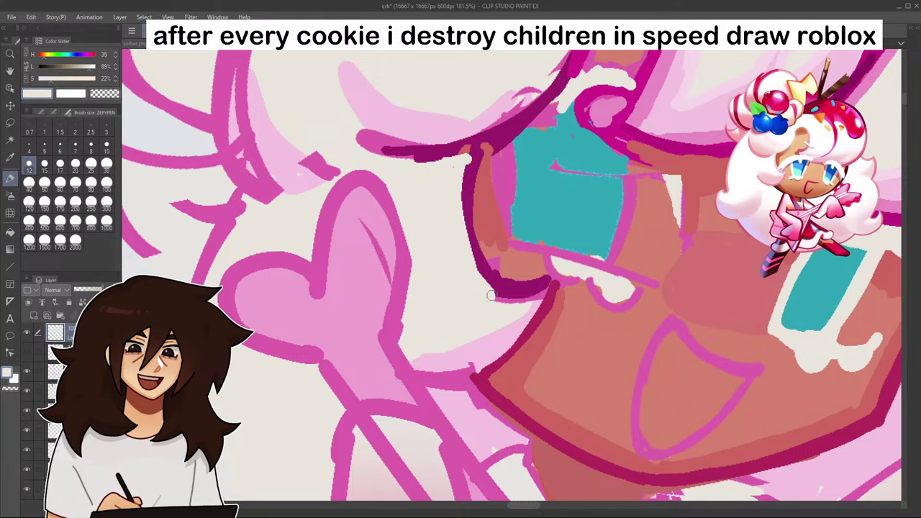
pyautogui.scroll(-4, 475, 256)
pyautogui.scroll(3, 497, 246)
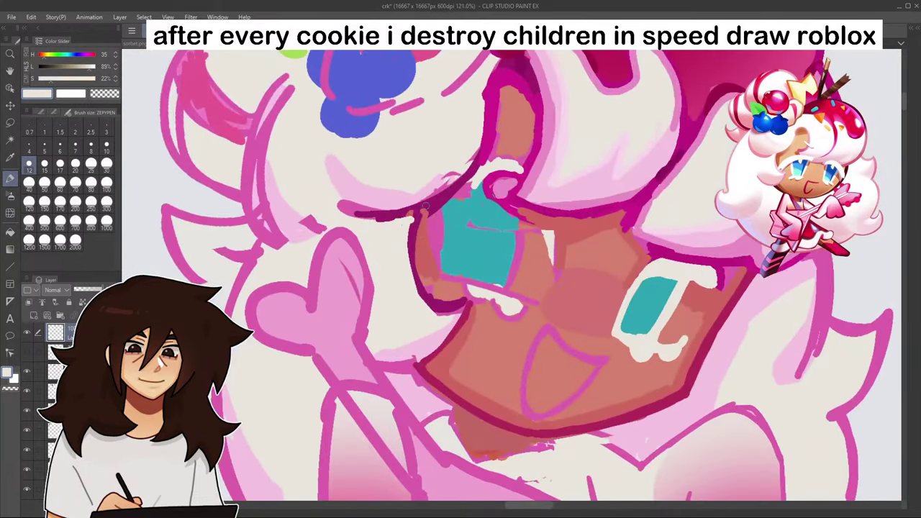
# - Darken the hair bun's lower outline above the left-hand eye in deep magenta, hue 323, luminosity 37, saturation 67
pyautogui.keyDown('alt'); pyautogui.click(424, 208); pyautogui.keyUp('alt')
pyautogui.scroll(-3, 432, 198)
pyautogui.scroll(-2, 443, 194)
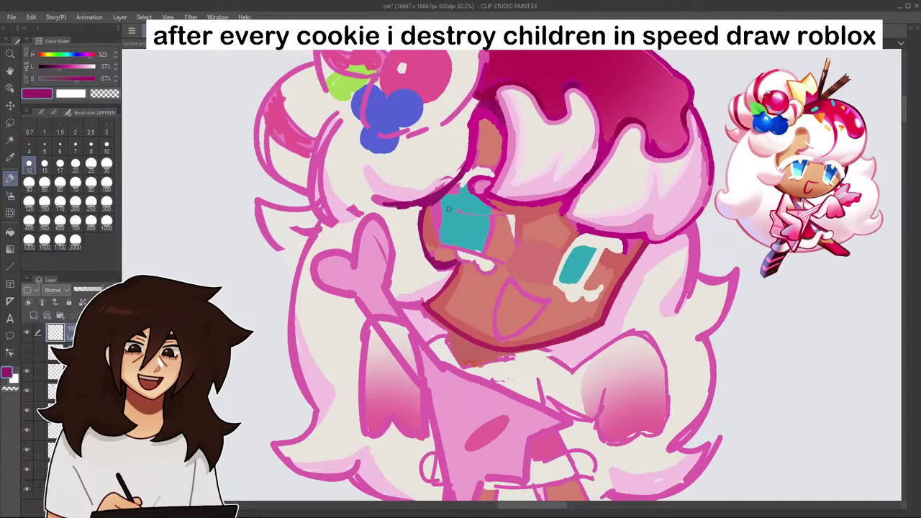
pyautogui.scroll(3, 455, 204)
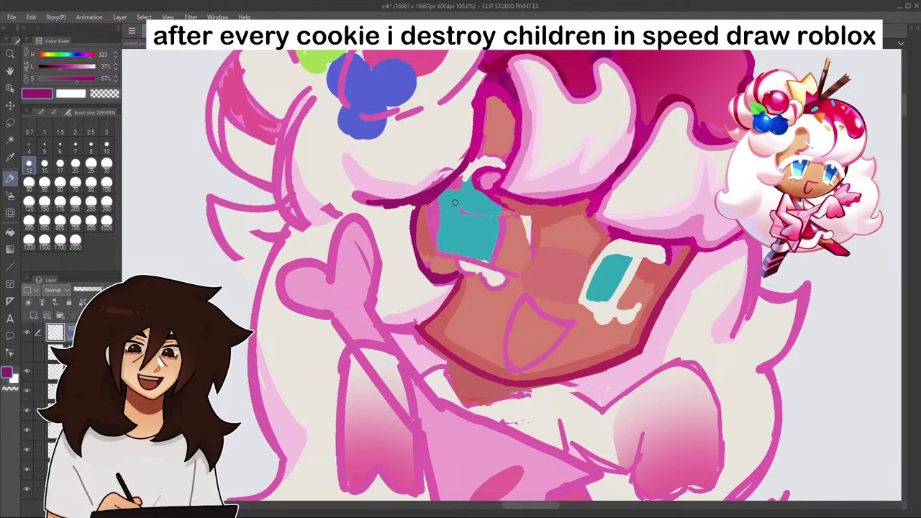
# - Reshape the left-hand iris in teal, hue 187, luminosity 44, saturation 61, and edge both sides in cream, hue 35, luminosity 89, saturation 22
pyautogui.keyDown('alt'); pyautogui.click(475, 199); pyautogui.keyUp('alt')
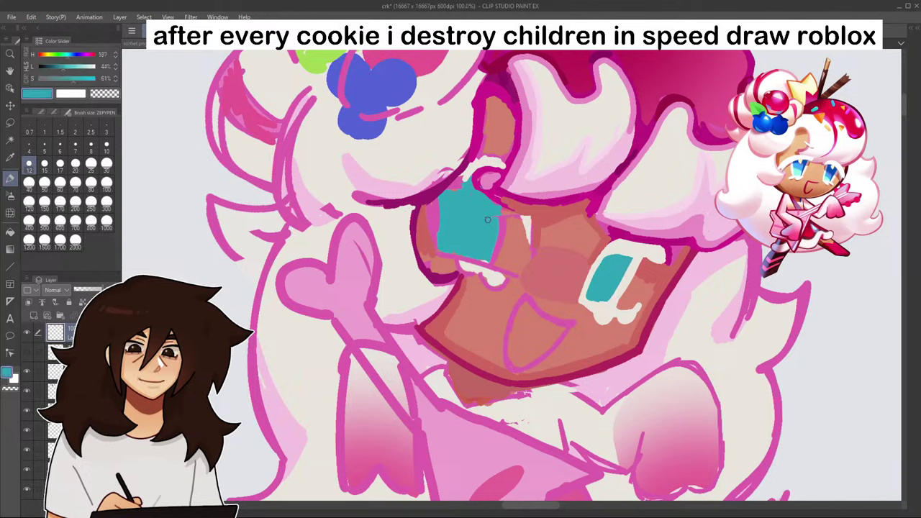
pyautogui.keyDown('alt'); pyautogui.click(469, 167); pyautogui.keyUp('alt')
pyautogui.moveTo(423, 206)
pyautogui.mouseDown()
pyautogui.moveTo(438, 249)
pyautogui.moveTo(432, 199)
pyautogui.mouseUp()
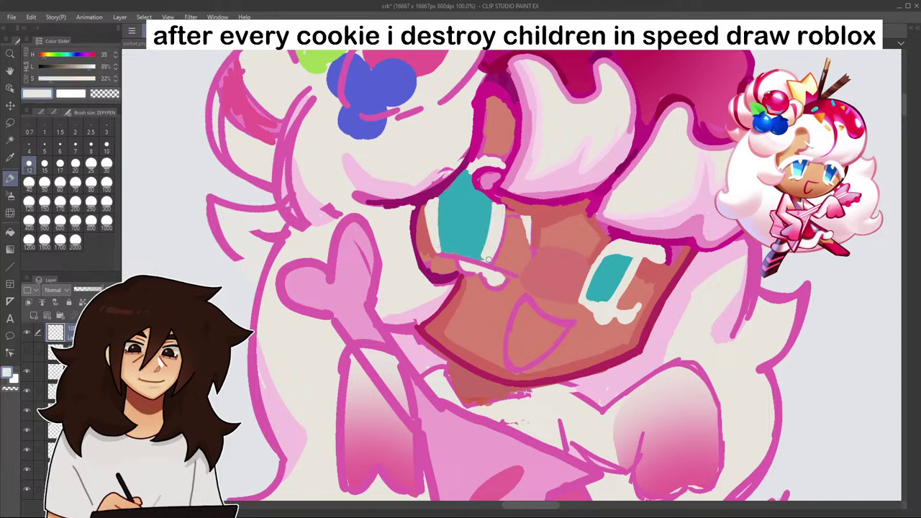
pyautogui.keyDown('alt'); pyautogui.click(511, 235); pyautogui.keyUp('alt')
pyautogui.scroll(-5, 555, 202)
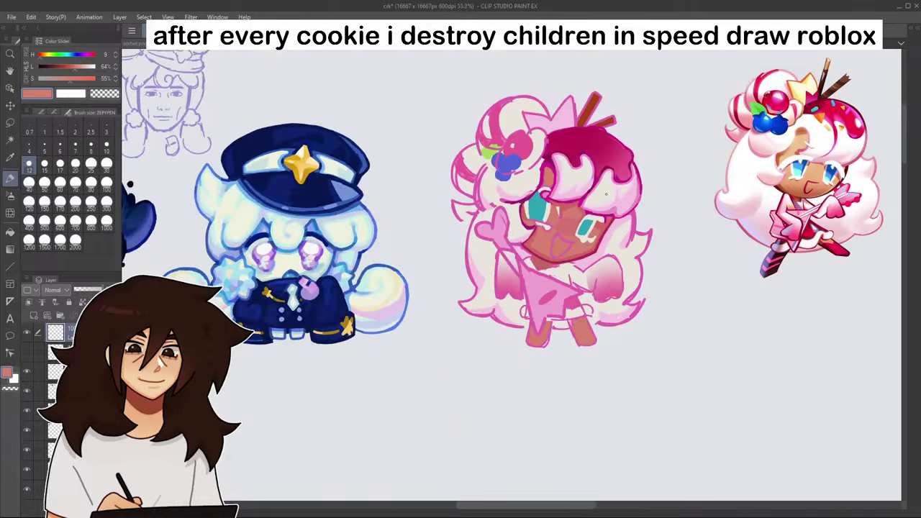
pyautogui.scroll(5, 540, 209)
# - Cover the curled lash above the left-hand eye with skin tone and paint the eye's inner edge in cream, hue 35, luminosity 89, saturation 22
pyautogui.keyDown('alt'); pyautogui.click(500, 226); pyautogui.keyUp('alt')
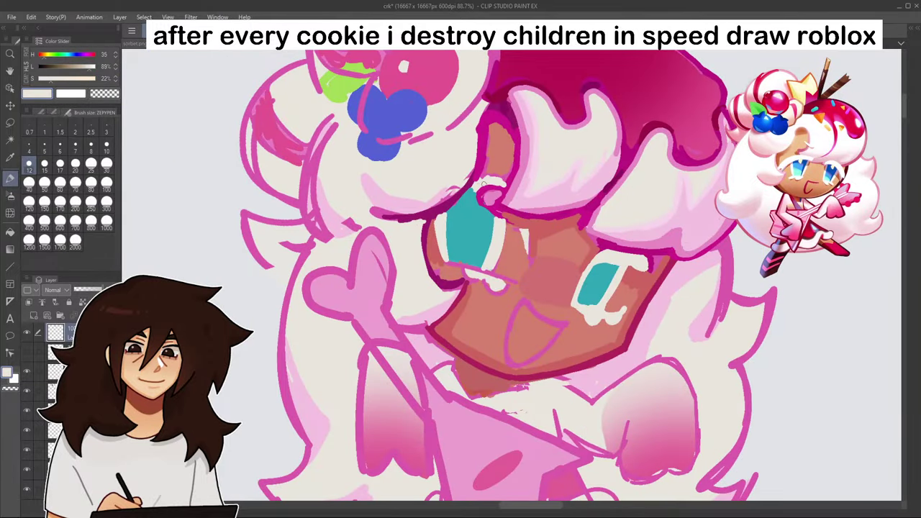
pyautogui.moveTo(485, 158)
pyautogui.mouseDown()
pyautogui.moveTo(478, 182)
pyautogui.moveTo(487, 173)
pyautogui.moveTo(502, 178)
pyautogui.mouseUp()
pyautogui.keyDown('alt'); pyautogui.click(503, 226); pyautogui.keyUp('alt')
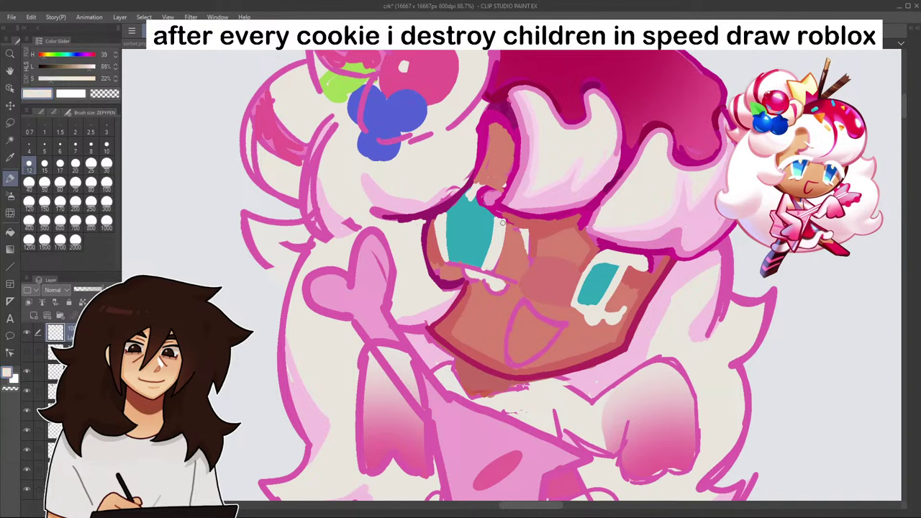
pyautogui.moveTo(503, 222)
pyautogui.mouseDown()
pyautogui.moveTo(525, 224)
pyautogui.moveTo(519, 219)
pyautogui.mouseUp()
pyautogui.scroll(-6, 544, 194)
pyautogui.scroll(5, 504, 216)
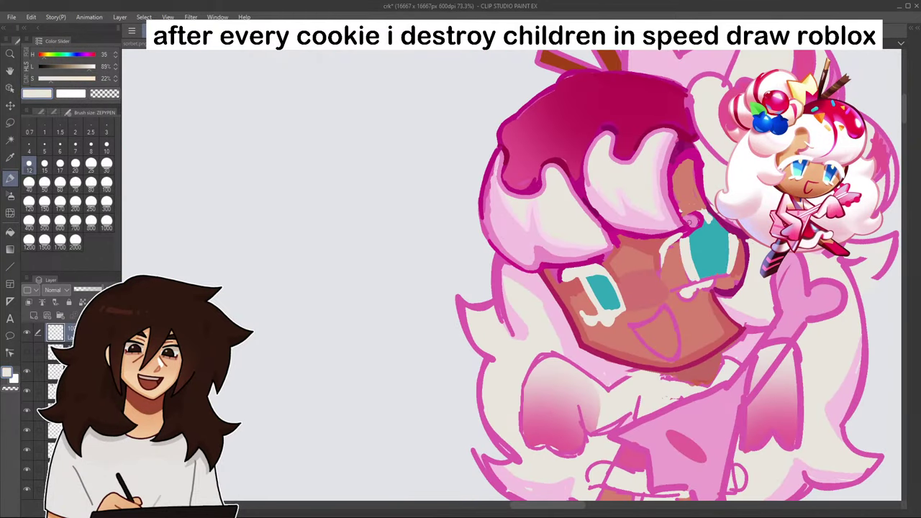
# - Paint the right-hand eye's upper lash, lower lid and outer corner in cream, hue 35, luminosity 89, saturation 22
pyautogui.moveTo(695, 216)
pyautogui.mouseDown()
pyautogui.moveTo(673, 234)
pyautogui.moveTo(685, 234)
pyautogui.mouseUp()
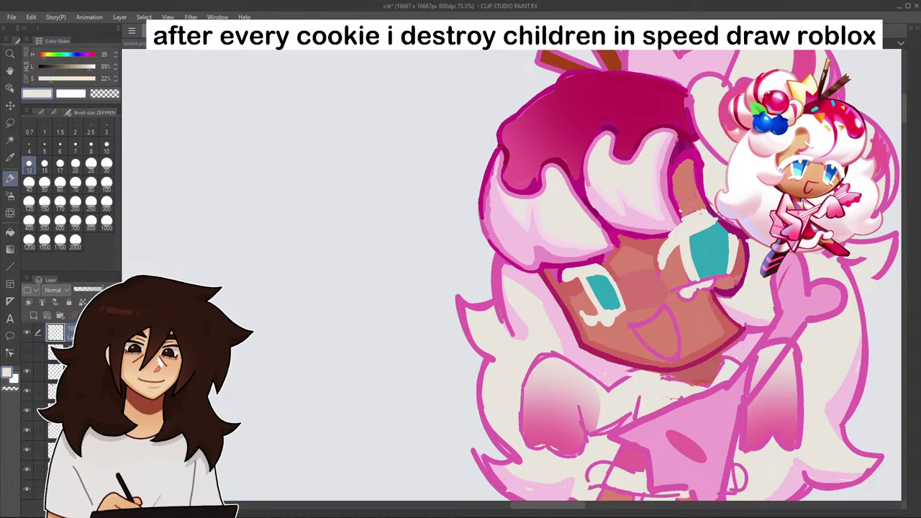
pyautogui.keyDown('alt'); pyautogui.click(694, 202); pyautogui.keyUp('alt')
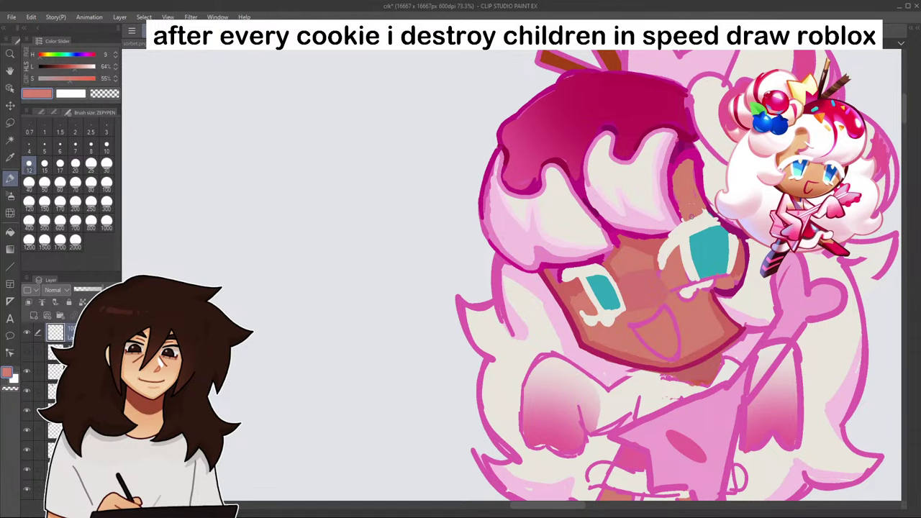
pyautogui.scroll(-2, 693, 213)
pyautogui.scroll(-5, 694, 215)
pyautogui.scroll(8, 685, 226)
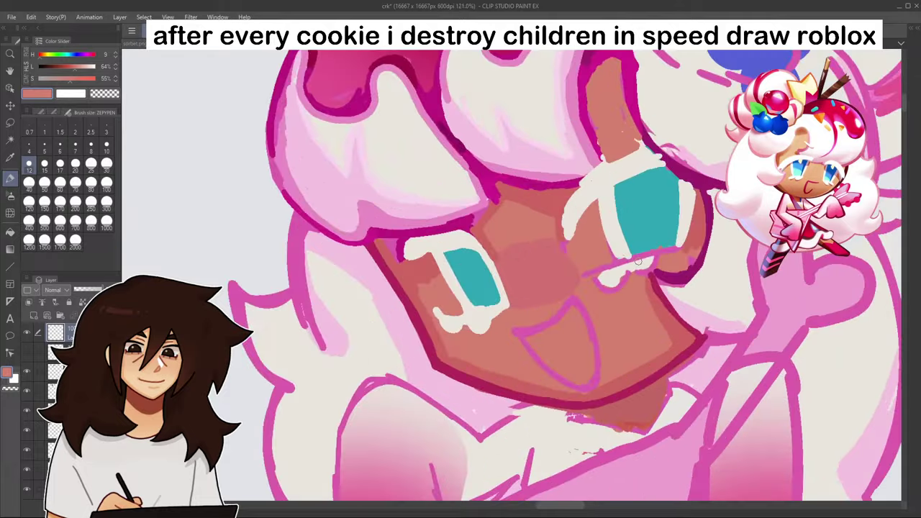
pyautogui.keyDown('alt'); pyautogui.click(639, 264); pyautogui.keyUp('alt')
pyautogui.moveTo(617, 271)
pyautogui.mouseDown()
pyautogui.moveTo(665, 251)
pyautogui.moveTo(590, 276)
pyautogui.mouseUp()
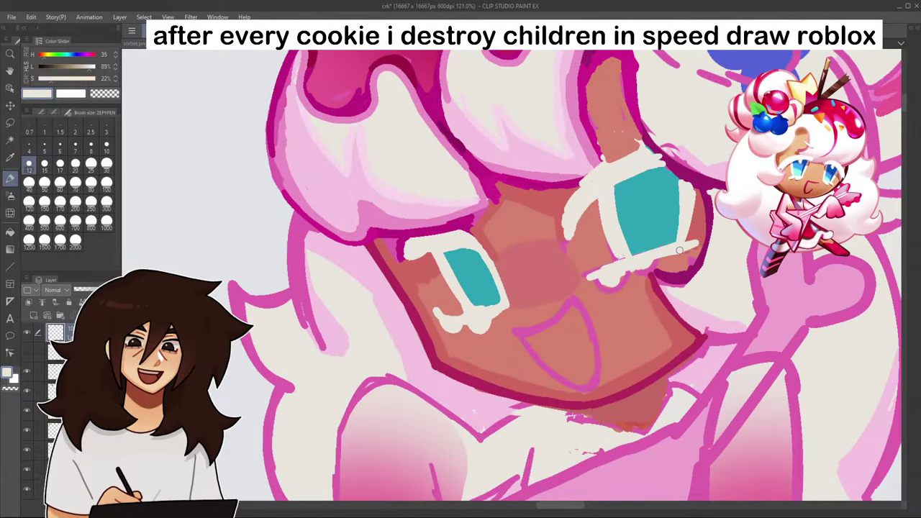
pyautogui.moveTo(687, 254); pyautogui.dragTo(709, 193)
# - Cover the curl under the right-hand eye with skin tone, hue 9, luminosity 64, saturation 55, and tidy the left-hand eye's lower lash
pyautogui.keyDown('alt'); pyautogui.click(611, 295); pyautogui.keyUp('alt')
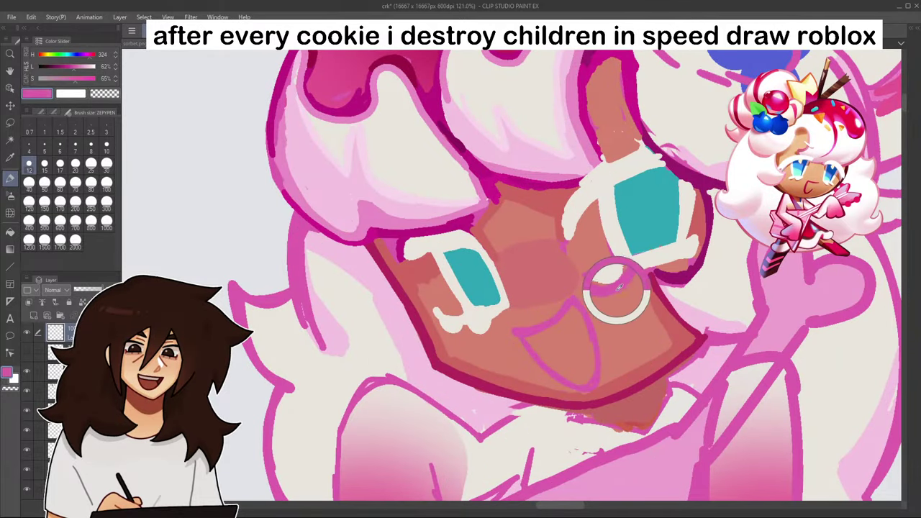
pyautogui.moveTo(601, 282); pyautogui.dragTo(657, 269)
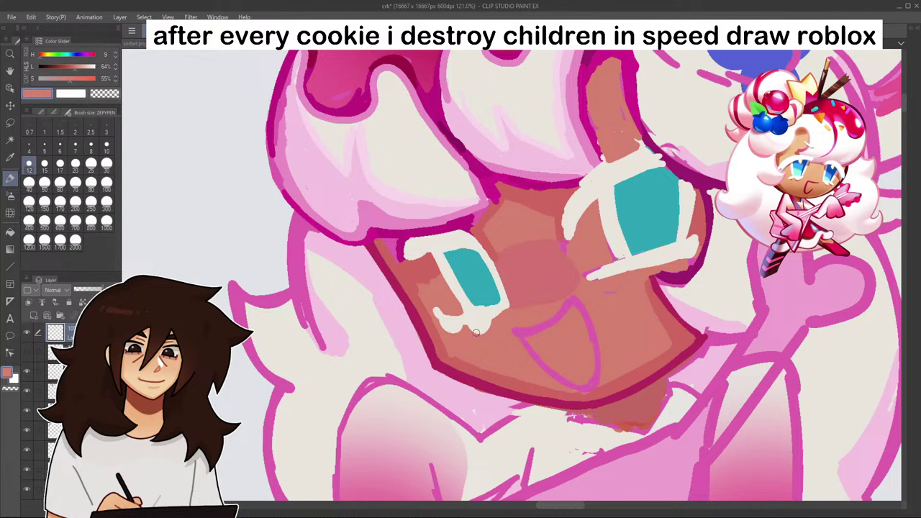
pyautogui.moveTo(476, 332); pyautogui.dragTo(464, 329)
pyautogui.keyDown('alt'); pyautogui.click(449, 310); pyautogui.keyUp('alt')
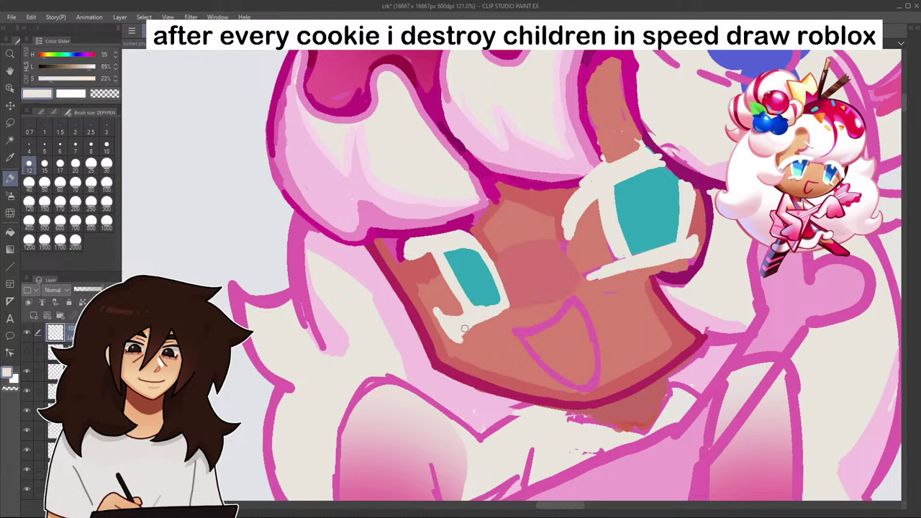
pyautogui.keyDown('alt'); pyautogui.click(471, 337); pyautogui.keyUp('alt')
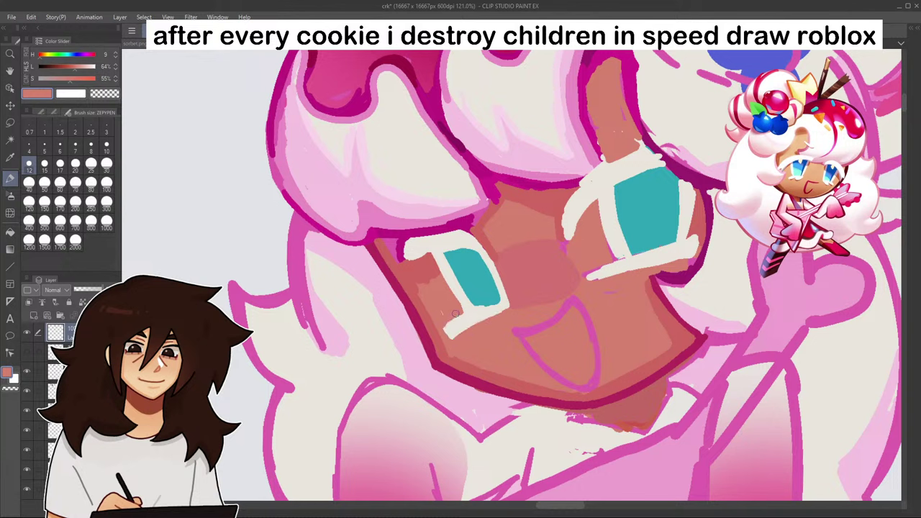
pyautogui.keyDown('alt'); pyautogui.click(467, 323); pyautogui.keyUp('alt')
pyautogui.moveTo(441, 329)
pyautogui.mouseDown()
pyautogui.moveTo(438, 342)
pyautogui.moveTo(442, 319)
pyautogui.mouseUp()
pyautogui.scroll(-8, 578, 307)
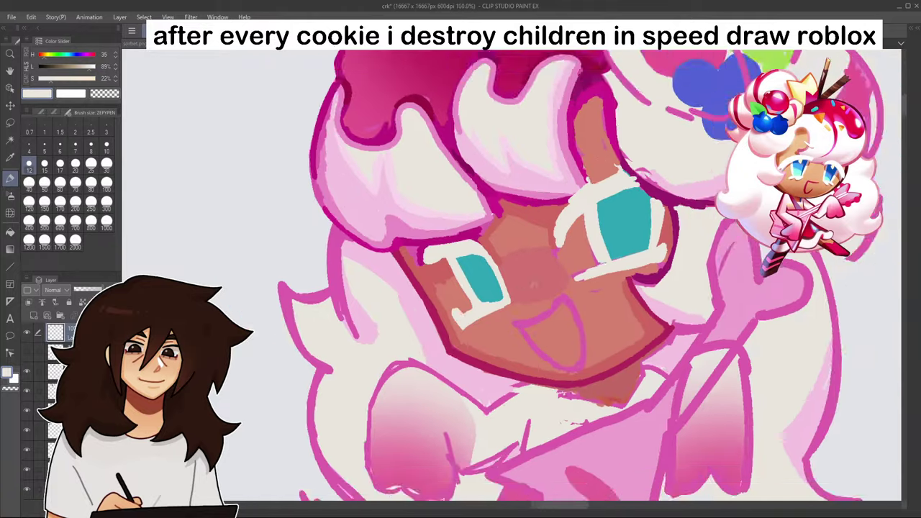
# - Darken the outline between the right-hand eye and the hair bun in deep magenta, hue 323, luminosity 37, saturation 67
pyautogui.scroll(5, 549, 288)
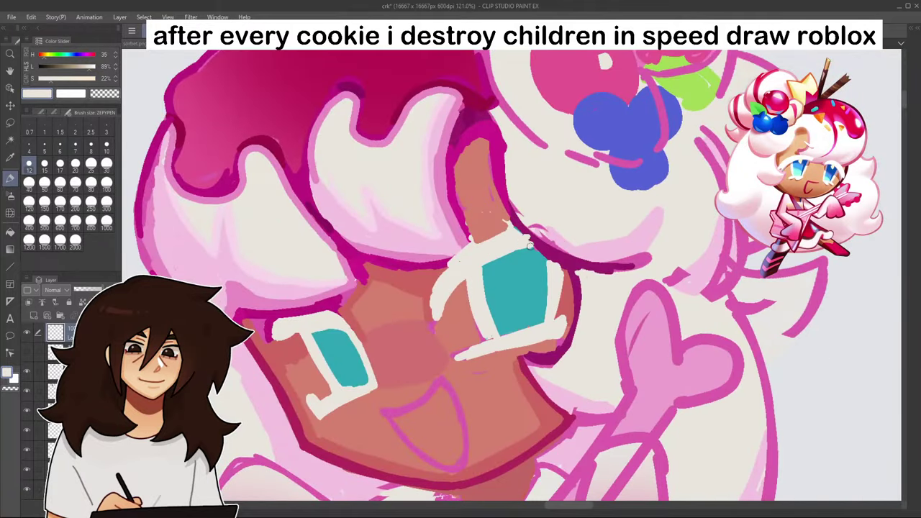
pyautogui.keyDown('alt'); pyautogui.click(516, 222); pyautogui.keyUp('alt')
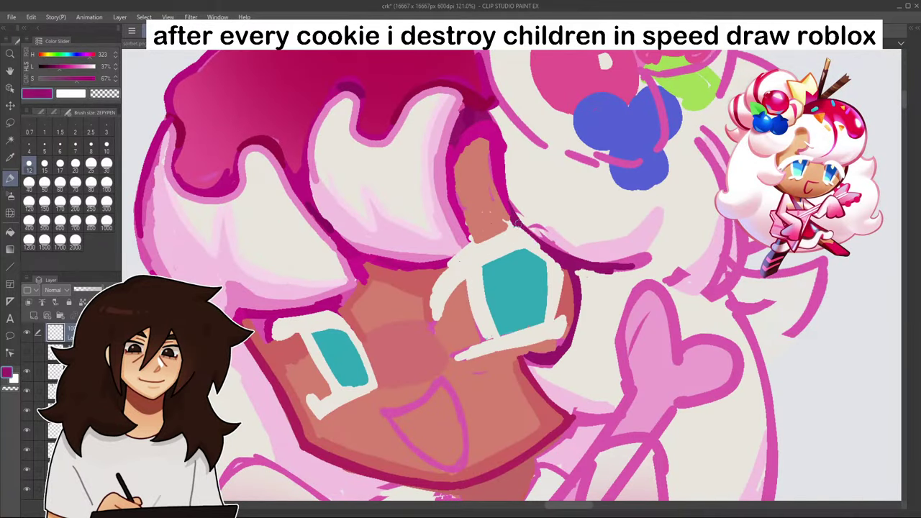
pyautogui.moveTo(517, 222); pyautogui.dragTo(565, 267)
pyautogui.moveTo(507, 189)
pyautogui.mouseDown()
pyautogui.moveTo(504, 219)
pyautogui.moveTo(462, 183)
pyautogui.moveTo(476, 141)
pyautogui.mouseUp()
# - Shade the narrow forehead strip beside the fringe in a darker skin tone, hue 3, luminosity 60, saturation 53
pyautogui.keyDown('alt'); pyautogui.click(476, 185); pyautogui.keyUp('alt')
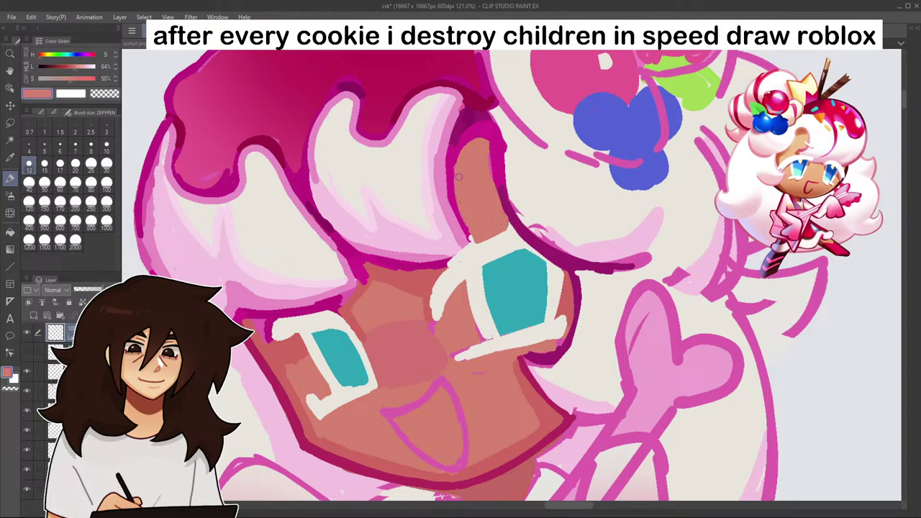
pyautogui.keyDown('alt'); pyautogui.click(375, 275); pyautogui.keyUp('alt')
pyautogui.moveTo(491, 235); pyautogui.dragTo(480, 183)
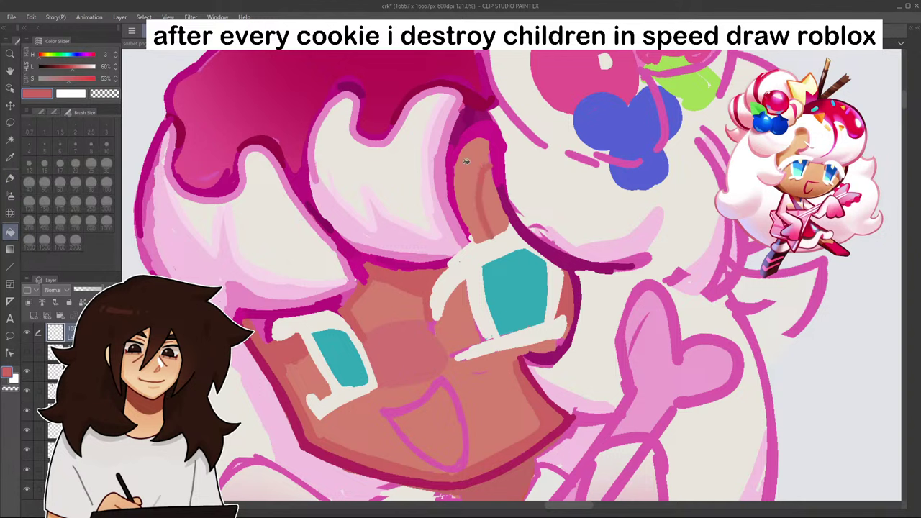
# - Line the fringe's edge beside the forehead strip and above the right-hand eye in dark magenta, hue 323, luminosity 32, saturation 74
pyautogui.keyDown('alt'); pyautogui.click(466, 122); pyautogui.keyUp('alt')
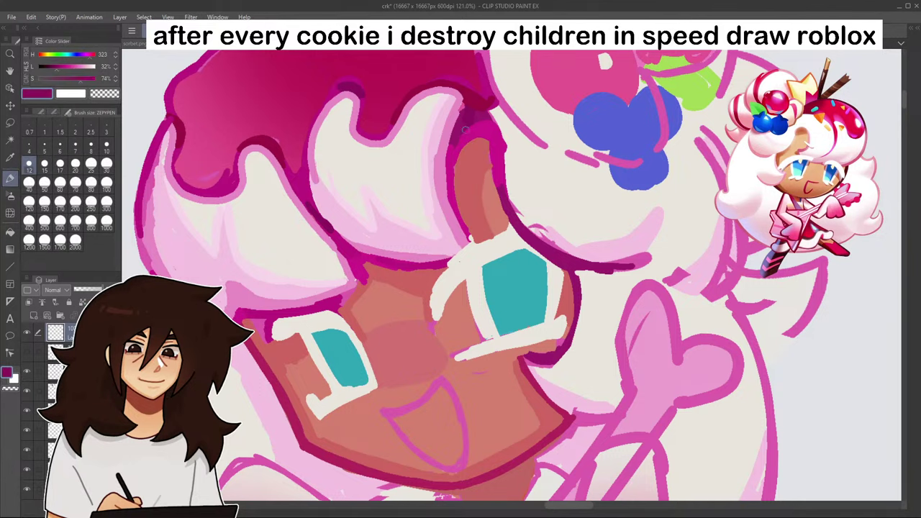
pyautogui.moveTo(455, 171); pyautogui.dragTo(472, 238)
pyautogui.moveTo(441, 263); pyautogui.dragTo(474, 253)
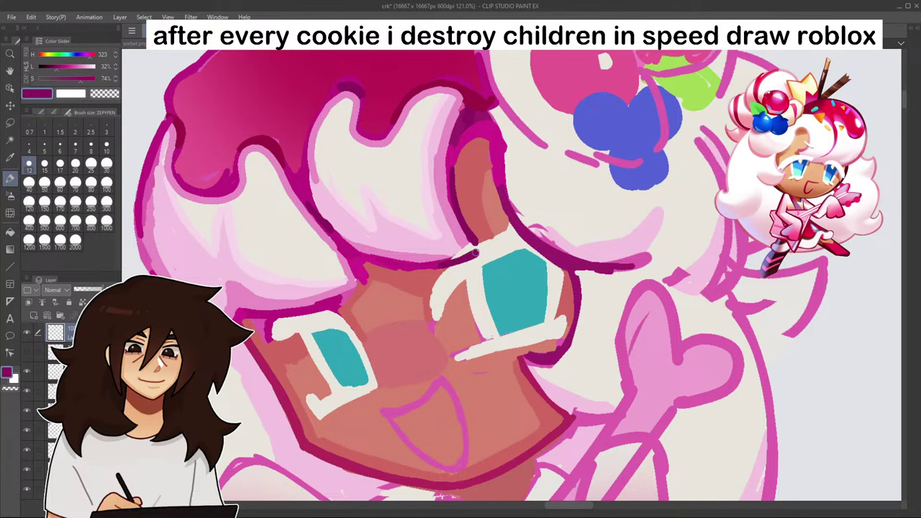
pyautogui.keyDown('alt'); pyautogui.click(454, 232); pyautogui.keyUp('alt')
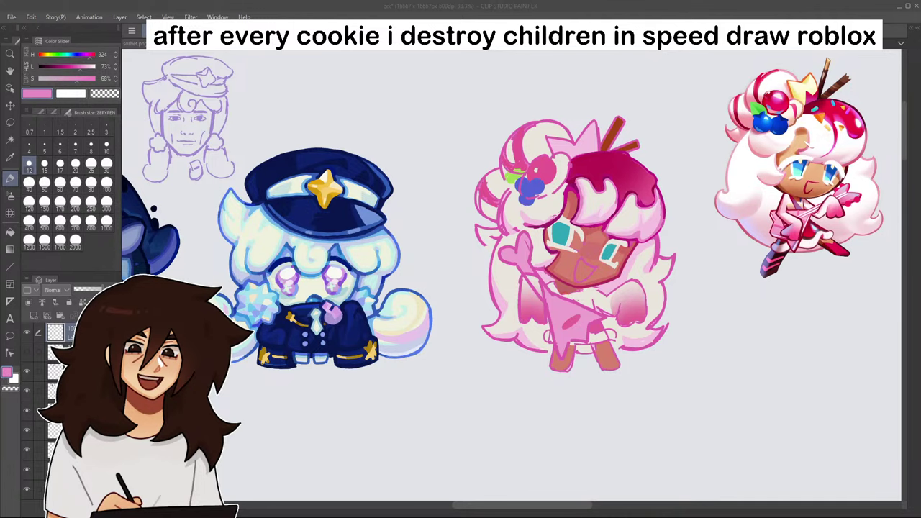
# - Compare the pink character's overall colouring and hair shading with the finished characters and the reference image
pyautogui.scroll(-5, 635, 217)
pyautogui.scroll(1, 626, 216)
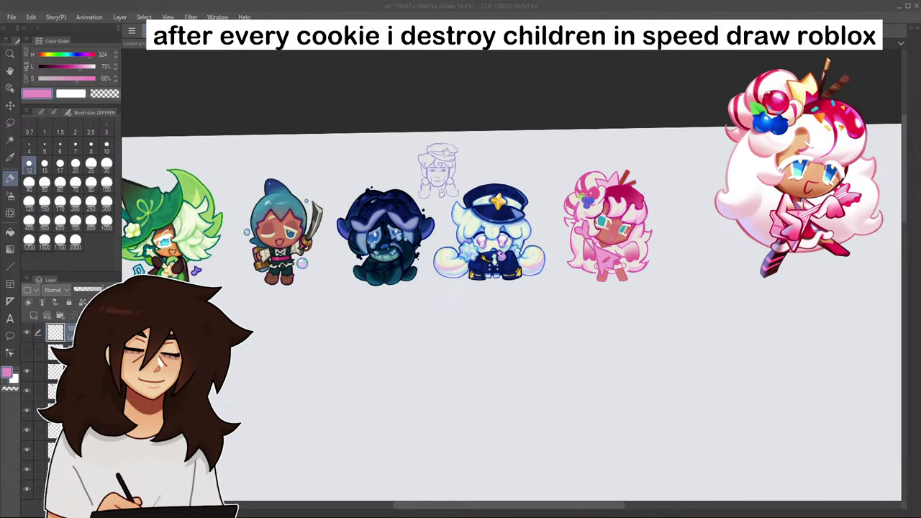
pyautogui.scroll(5, 626, 220)
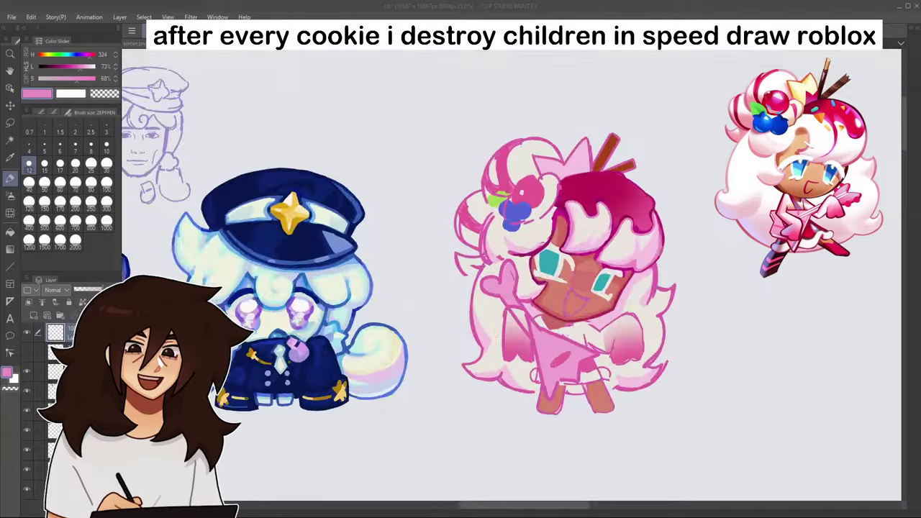
pyautogui.scroll(-5, 565, 214)
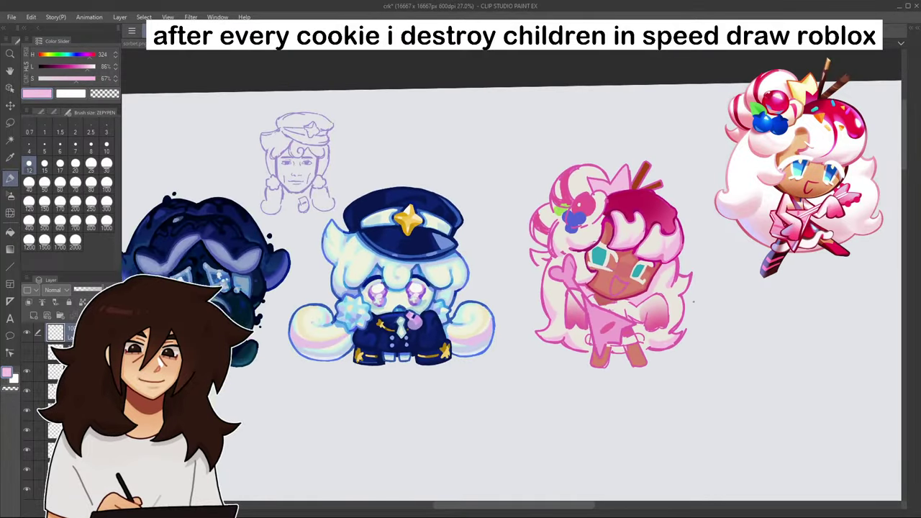
pyautogui.scroll(4, 619, 266)
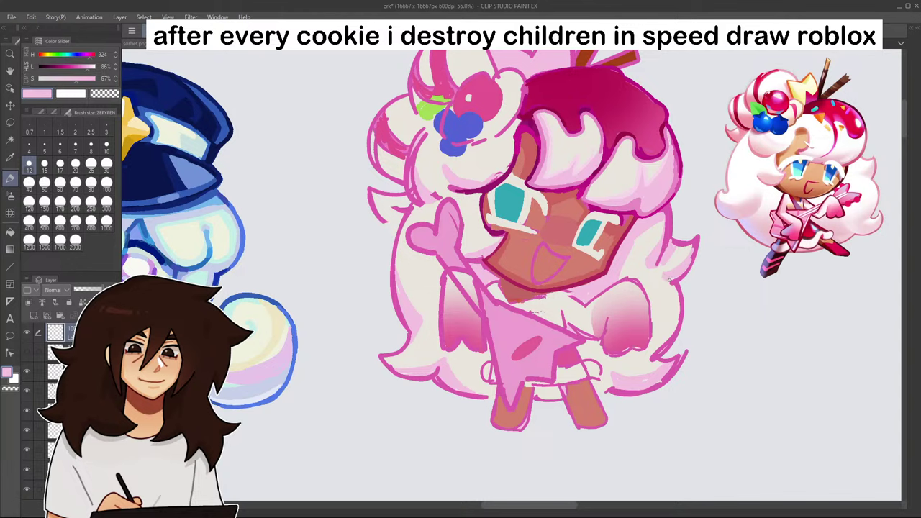
pyautogui.scroll(-4, 676, 316)
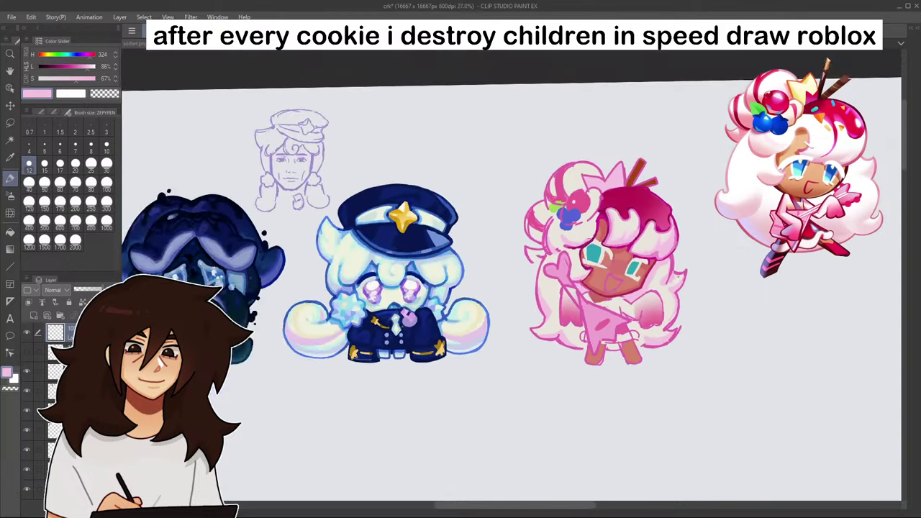
pyautogui.scroll(5, 478, 279)
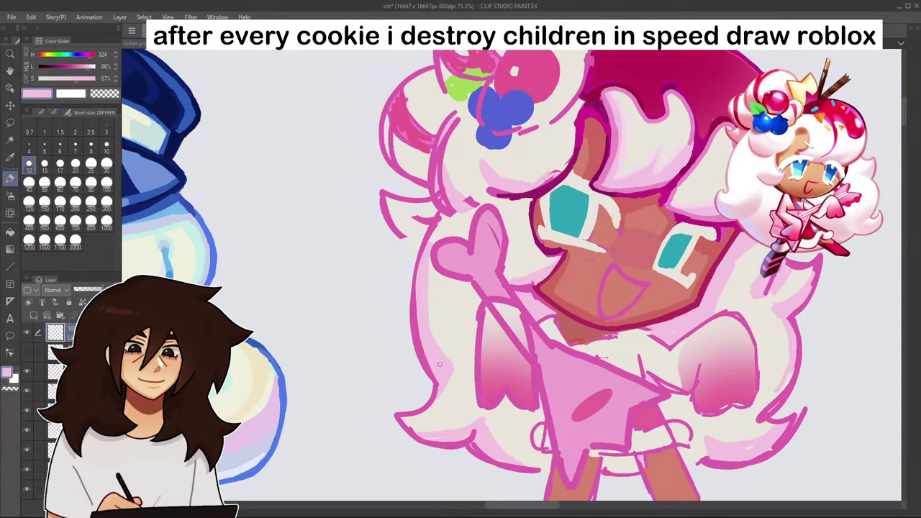
pyautogui.scroll(-5, 451, 360)
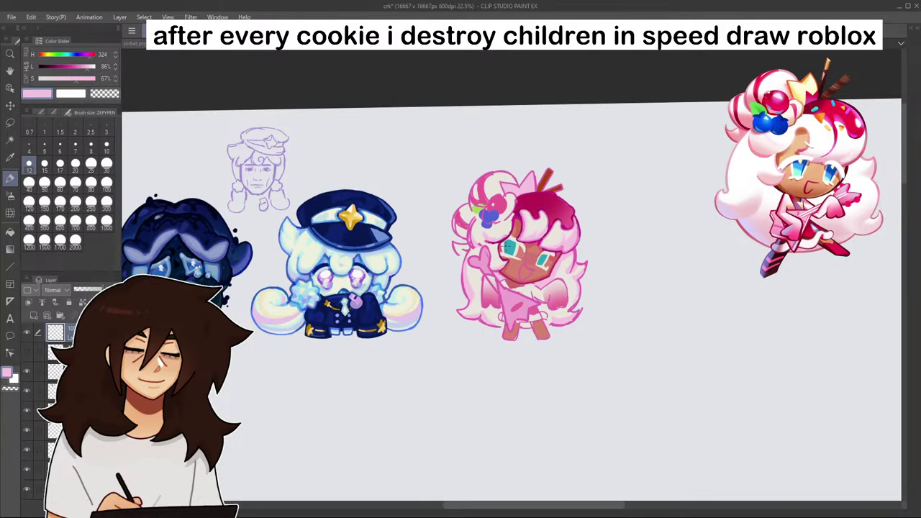
pyautogui.scroll(3, 494, 252)
pyautogui.scroll(5, 494, 253)
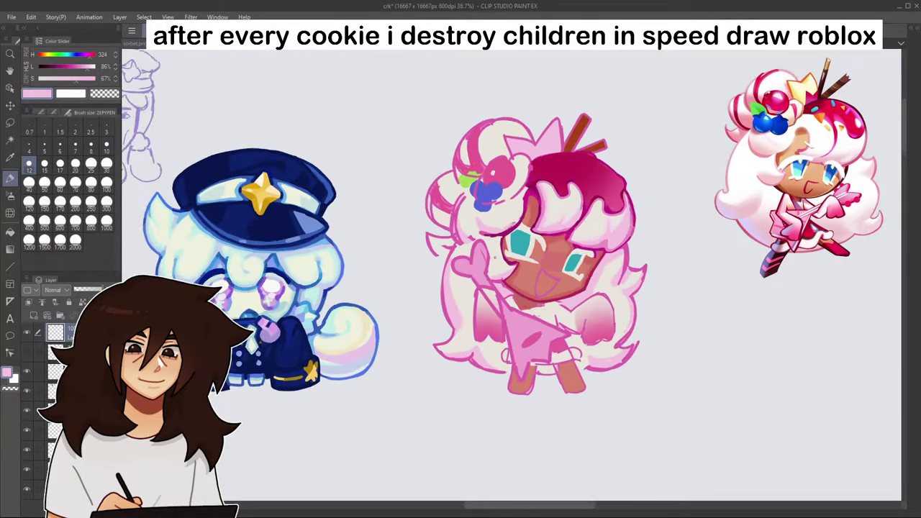
pyautogui.moveTo(830, 54); pyautogui.dragTo(771, 103)
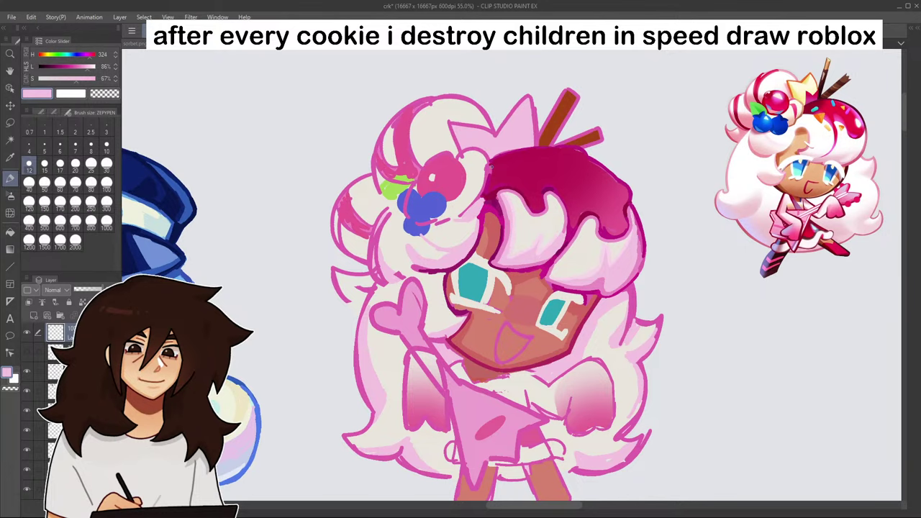
pyautogui.scroll(-8, 491, 167)
pyautogui.scroll(9, 492, 154)
# - Extend the berry syrup down between the hair bun and the fringe in dark crimson, hue 339, luminosity 35, saturation 77
pyautogui.keyDown('alt'); pyautogui.click(484, 222); pyautogui.keyUp('alt')
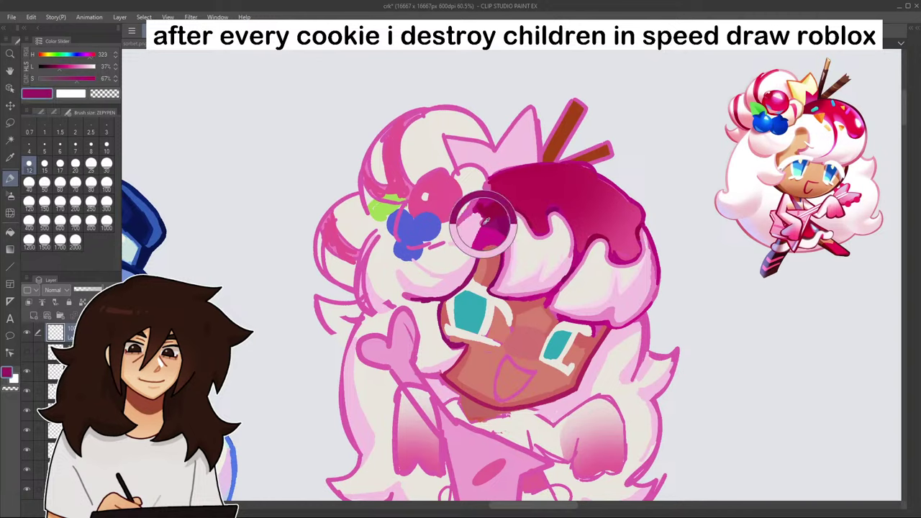
pyautogui.keyDown('alt'); pyautogui.click(484, 223); pyautogui.keyUp('alt')
pyautogui.moveTo(482, 224); pyautogui.dragTo(463, 238)
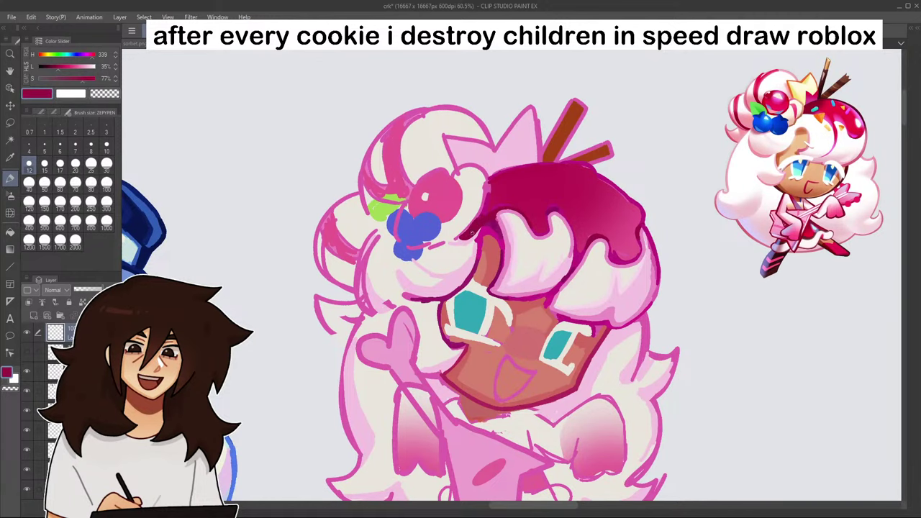
pyautogui.scroll(-4, 475, 220)
pyautogui.scroll(10, 495, 208)
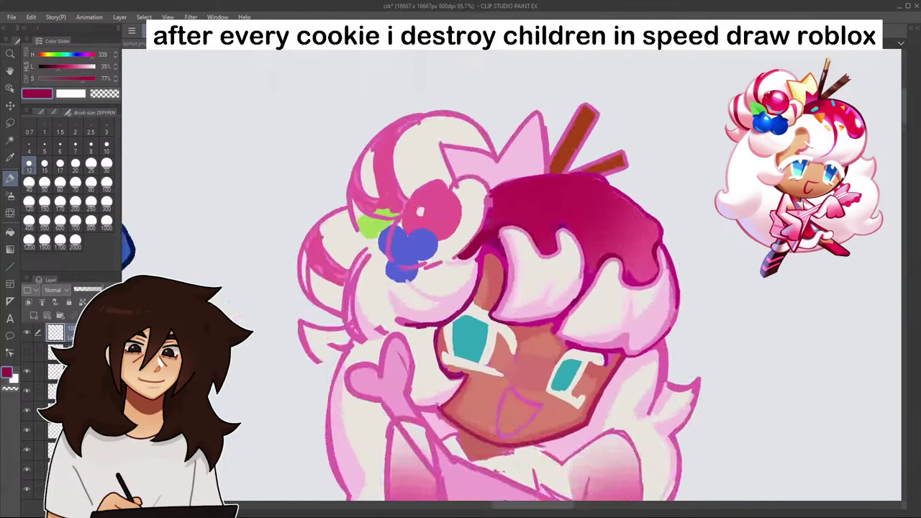
# - Fill the upper side of the syrup strand beside the bun in crimson, hue 338, luminosity 44, saturation 71
pyautogui.keyDown('alt'); pyautogui.click(498, 170); pyautogui.keyUp('alt')
pyautogui.moveTo(492, 178); pyautogui.dragTo(369, 308)
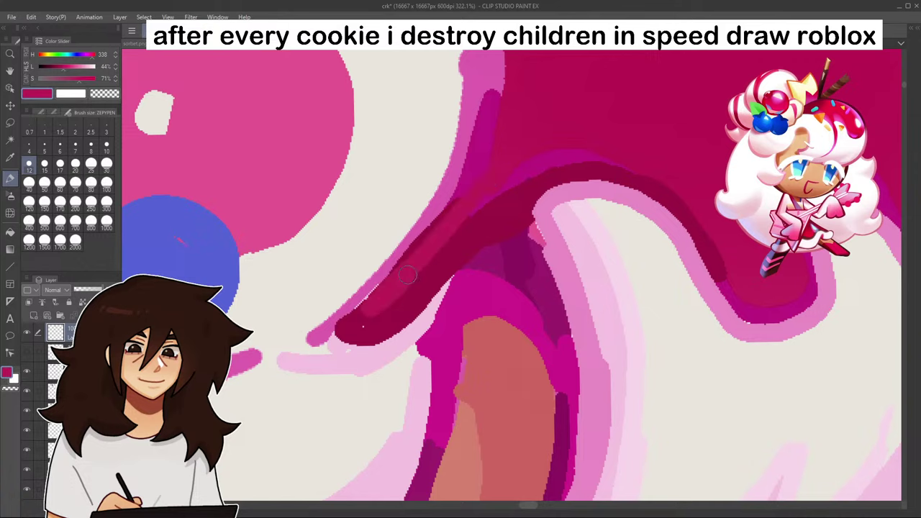
pyautogui.moveTo(455, 204); pyautogui.dragTo(371, 293)
pyautogui.scroll(-8, 414, 275)
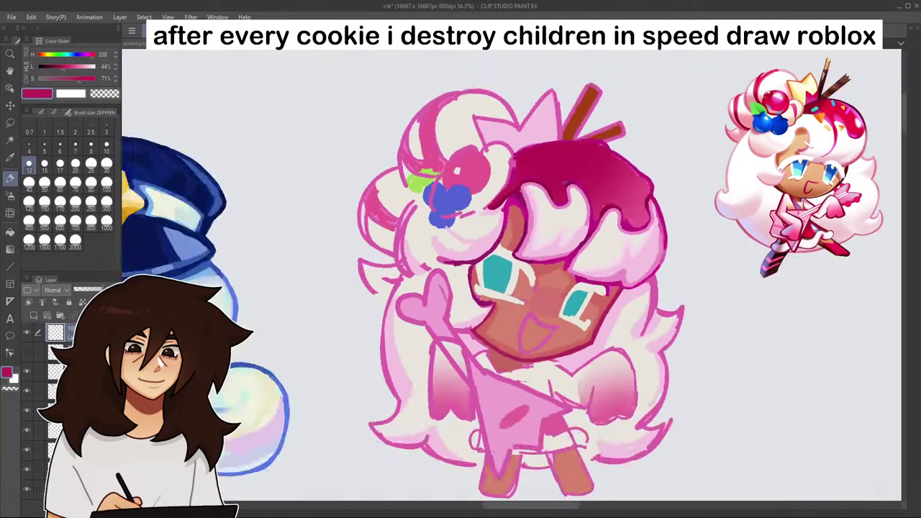
# - Add highlights near the lower tips of the syrup drips over the fringe in bright pink, hue 336, luminosity 61, saturation 71
pyautogui.scroll(6, 561, 172)
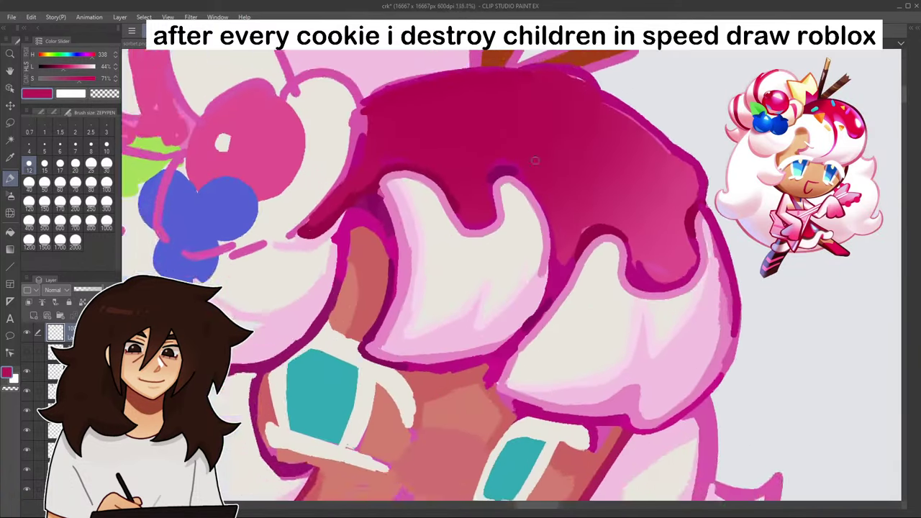
pyautogui.keyDown('alt'); pyautogui.click(481, 186); pyautogui.keyUp('alt')
pyautogui.moveTo(472, 208)
pyautogui.mouseDown()
pyautogui.moveTo(637, 187)
pyautogui.moveTo(688, 263)
pyautogui.mouseUp()
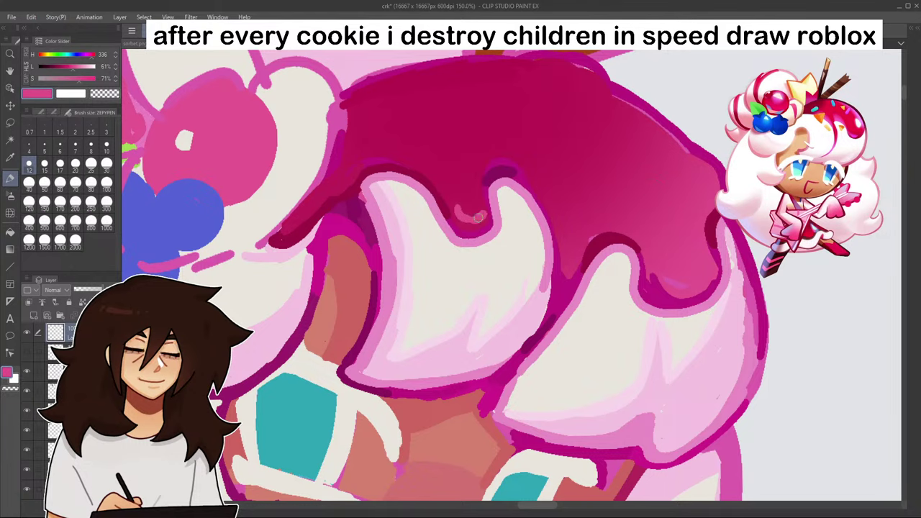
pyautogui.scroll(-6, 457, 211)
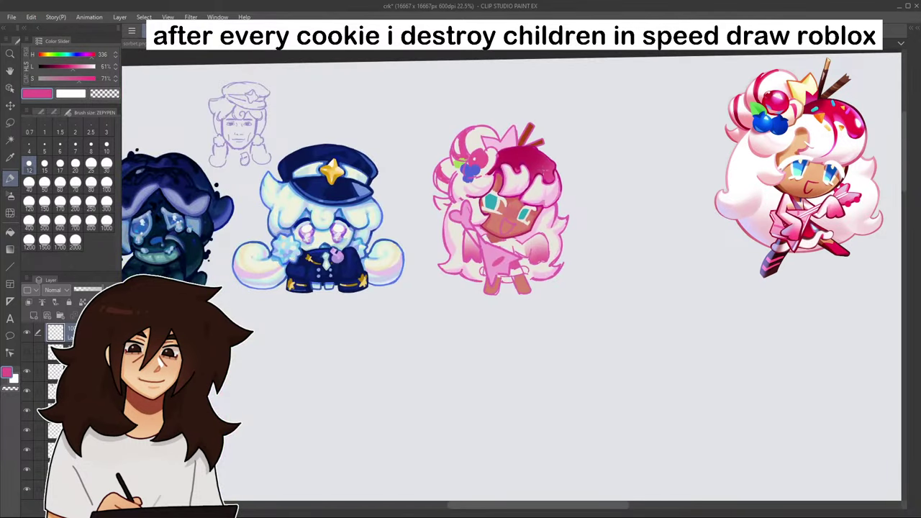
pyautogui.scroll(6, 528, 164)
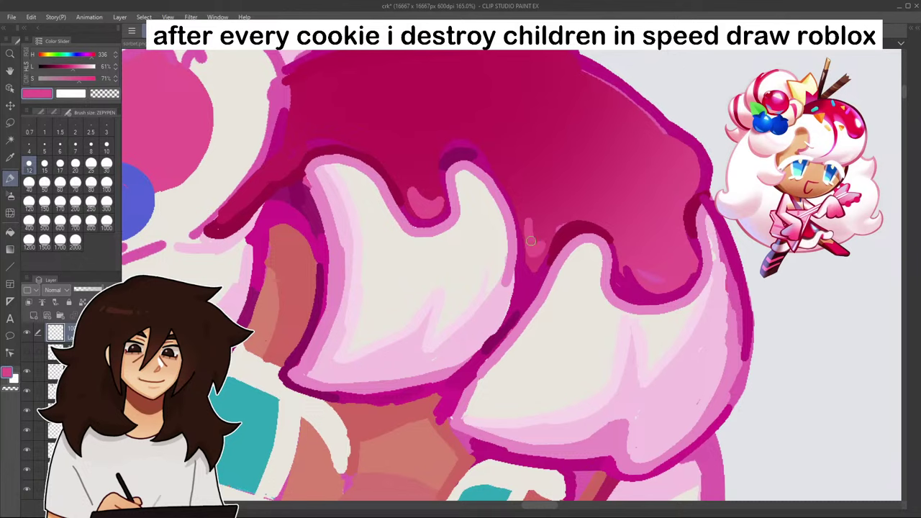
pyautogui.scroll(-5, 530, 241)
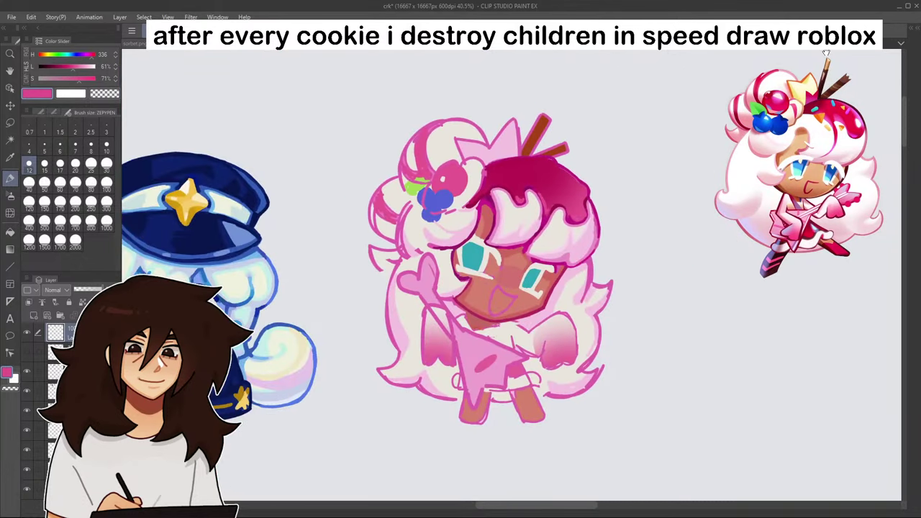
# - Retouch the outline beside the middle syrup drip over the fringe in magenta, hue 323, luminosity 43, saturation 74
pyautogui.scroll(4, 458, 219)
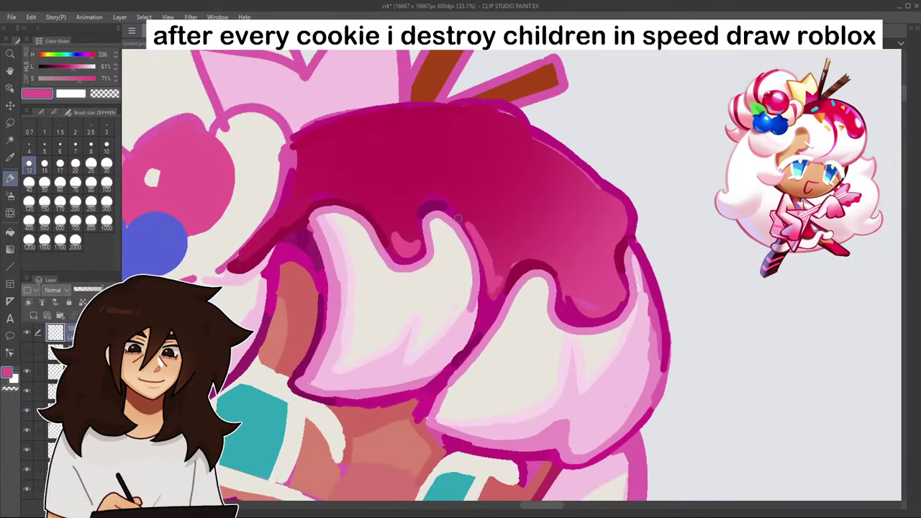
pyautogui.keyDown('alt'); pyautogui.click(456, 216); pyautogui.keyUp('alt')
pyautogui.moveTo(467, 236); pyautogui.dragTo(485, 287)
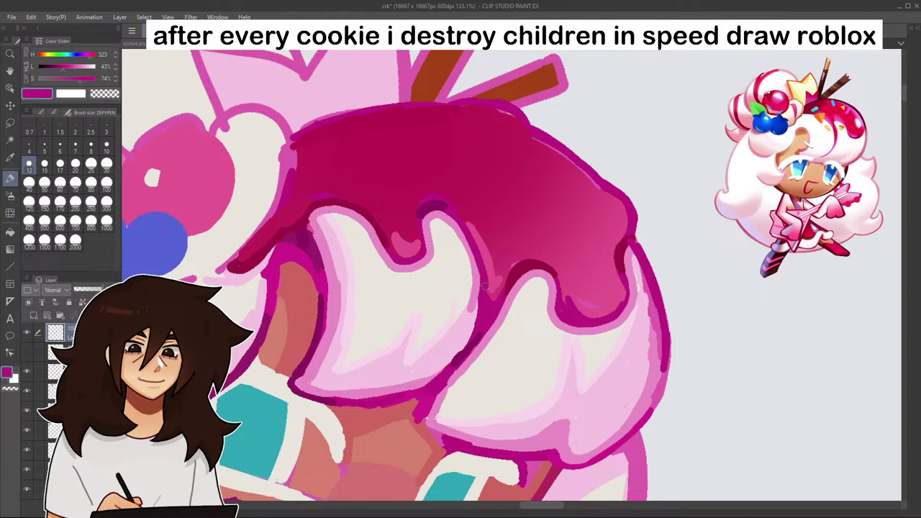
# - Recolour the inner syrup drip's highlight and extend it above the fringe edge in crimson, hue 338, luminosity 50, saturation 60
pyautogui.keyDown('alt'); pyautogui.click(557, 237); pyautogui.keyUp('alt')
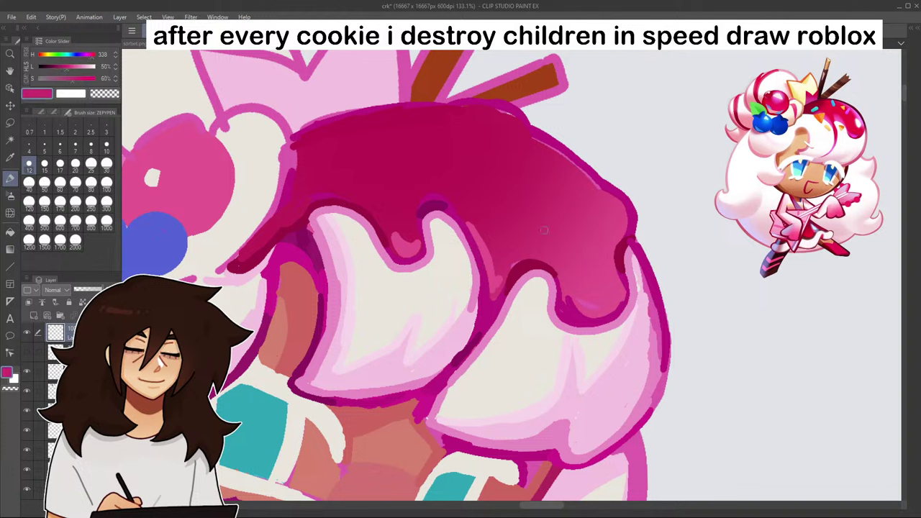
pyautogui.click(10, 232)
pyautogui.click(406, 243)
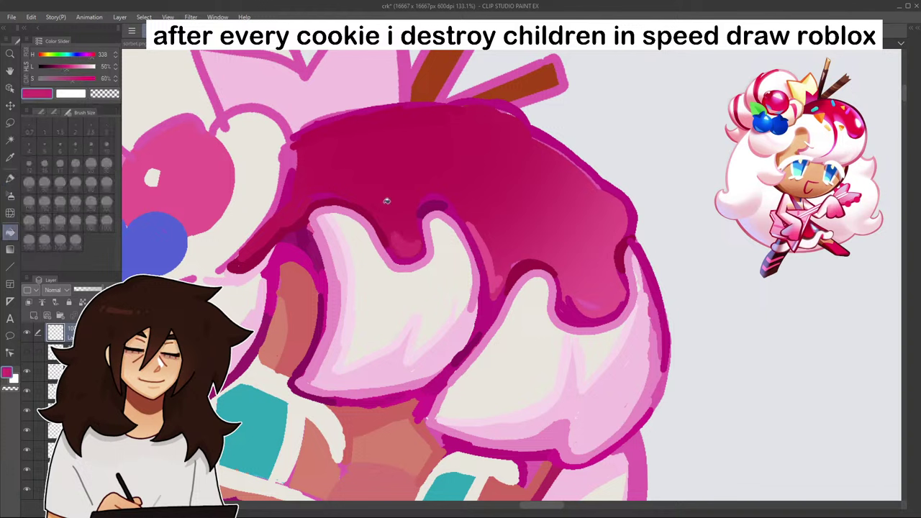
pyautogui.click(10, 178)
pyautogui.moveTo(302, 200); pyautogui.dragTo(356, 197)
pyautogui.scroll(-5, 360, 201)
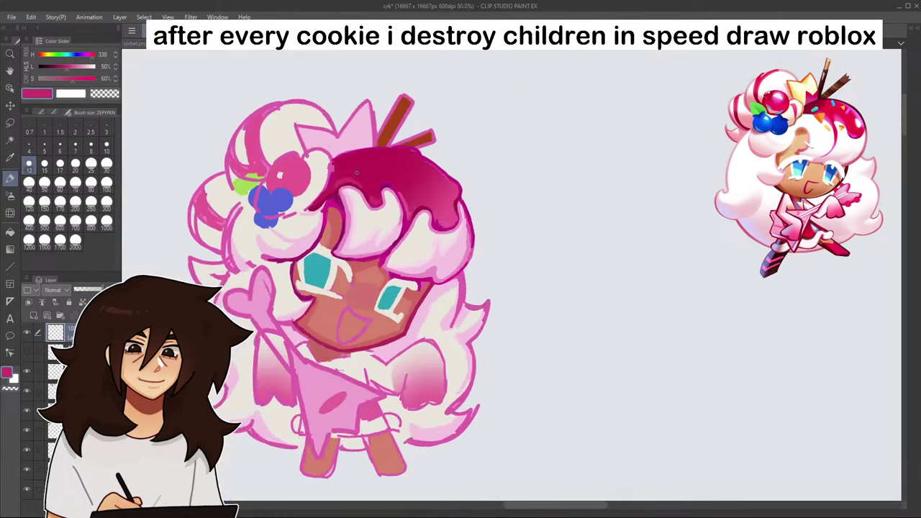
# - Widen the highlight on the syrup drip between the two fringe tufts using bright pink, hue 336, luminosity 61, saturation 71
pyautogui.scroll(6, 418, 160)
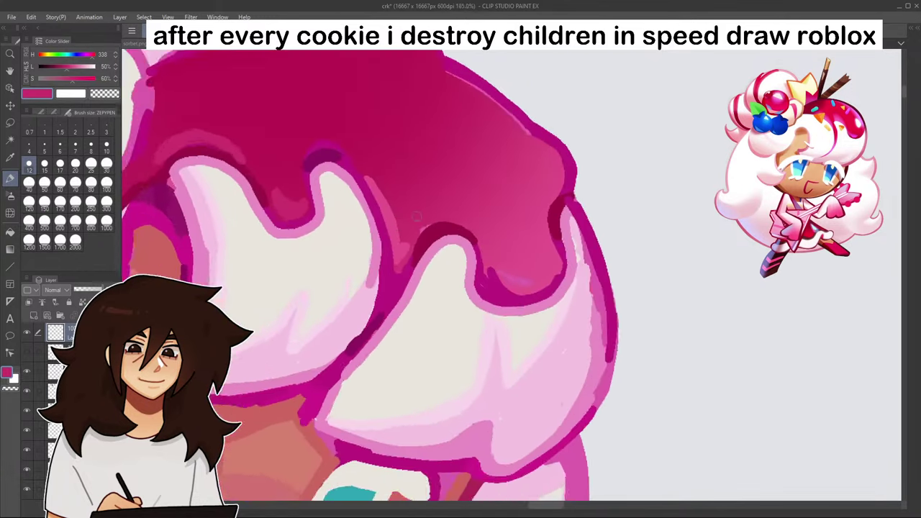
pyautogui.keyDown('alt'); pyautogui.click(387, 214); pyautogui.keyUp('alt')
pyautogui.moveTo(381, 211)
pyautogui.mouseDown()
pyautogui.moveTo(421, 218)
pyautogui.moveTo(393, 227)
pyautogui.mouseUp()
pyautogui.scroll(-6, 394, 269)
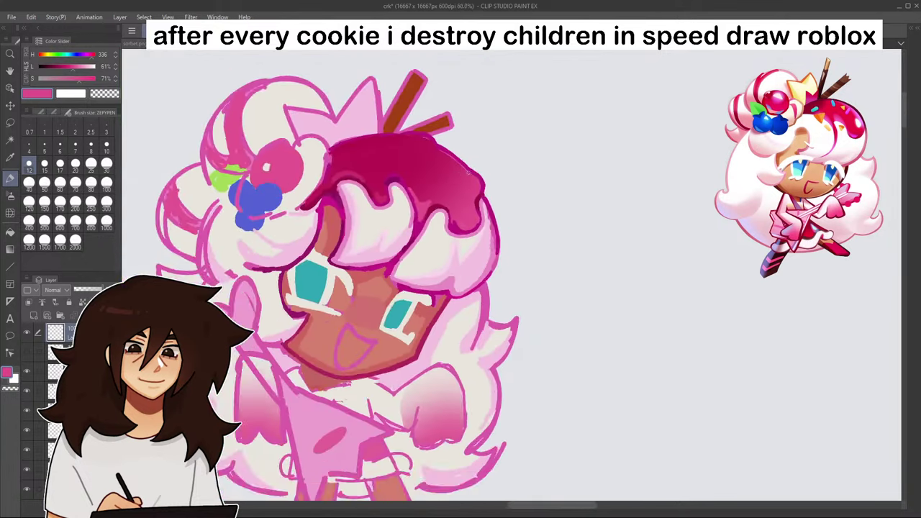
# - Join the syrup highlights above the inner fringe drip in crimson, hue 338, luminosity 50, saturation 60, and review the whole character
pyautogui.scroll(5, 469, 179)
pyautogui.scroll(3, 469, 180)
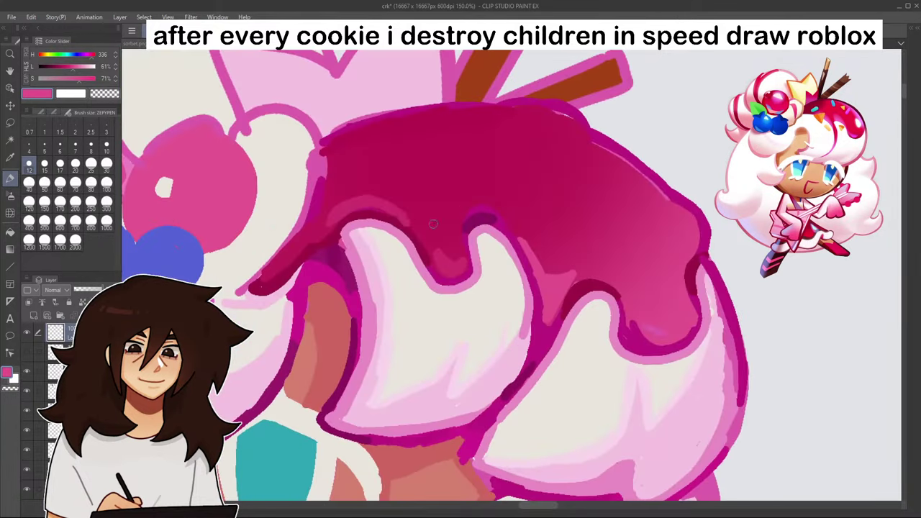
pyautogui.keyDown('alt'); pyautogui.click(398, 213); pyautogui.keyUp('alt')
pyautogui.moveTo(455, 210)
pyautogui.mouseDown()
pyautogui.moveTo(495, 196)
pyautogui.moveTo(445, 218)
pyautogui.mouseUp()
pyautogui.scroll(-3, 458, 215)
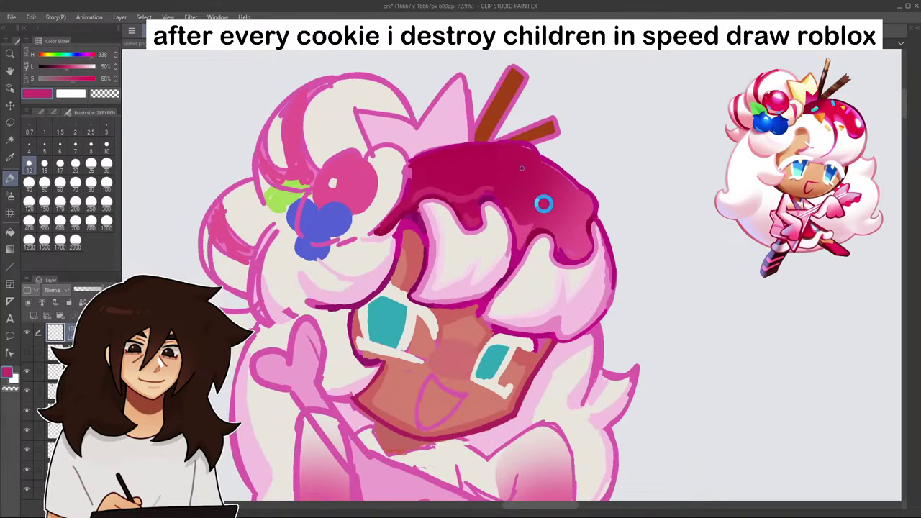
pyautogui.scroll(-4, 543, 204)
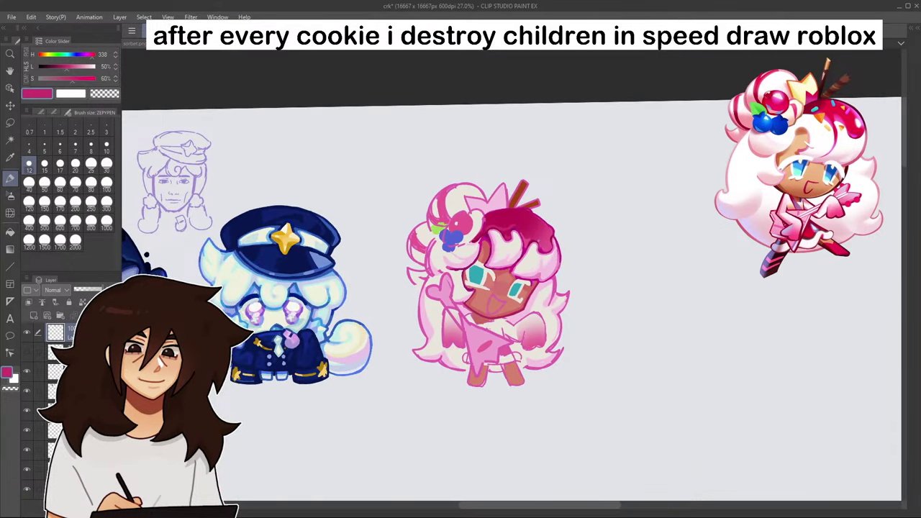
pyautogui.scroll(5, 508, 232)
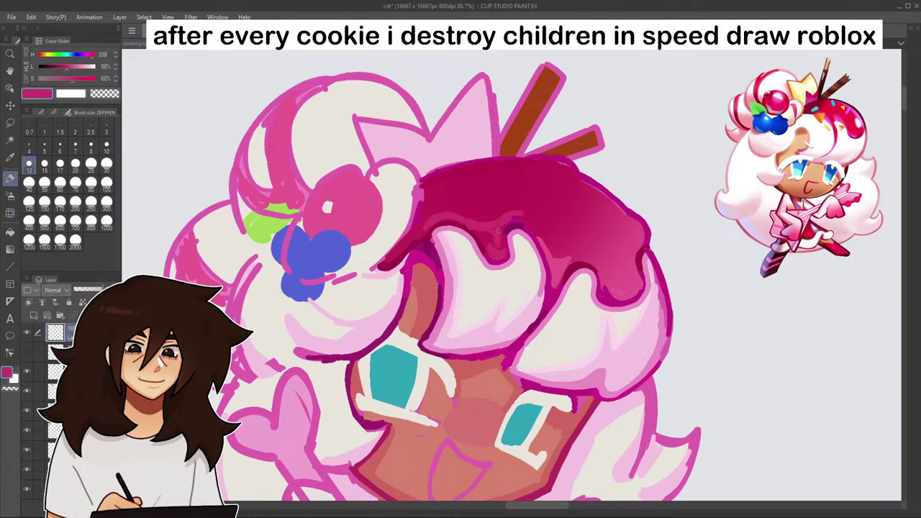
pyautogui.scroll(-4, 250, 332)
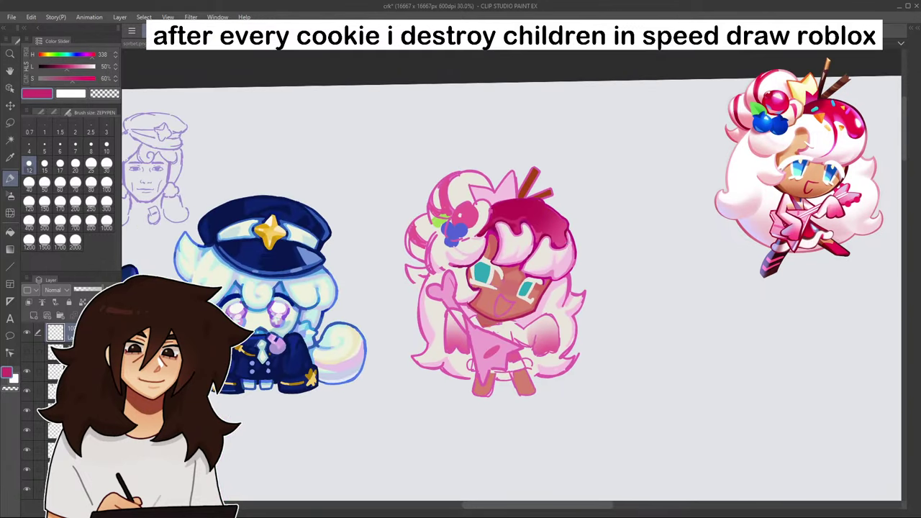
pyautogui.scroll(5, 558, 231)
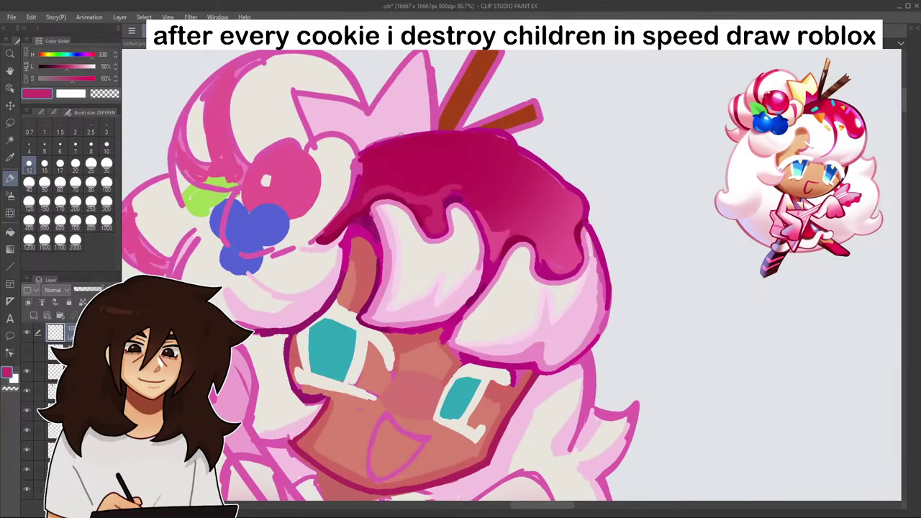
# - Outline the upper edge of the syrup from the bun past the chocolate sticks in dark magenta, hue 323, luminosity 35, saturation 66
pyautogui.keyDown('alt'); pyautogui.click(515, 244); pyautogui.keyUp('alt')
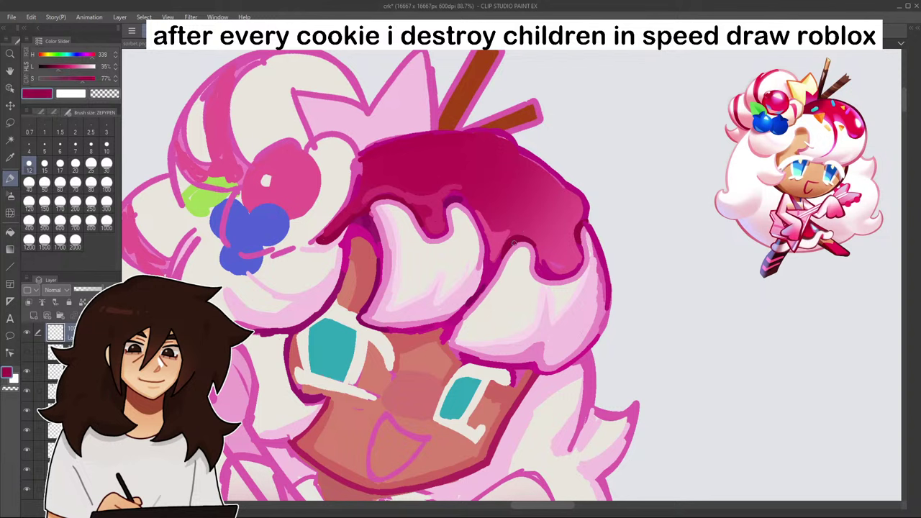
pyautogui.keyDown('alt'); pyautogui.click(596, 257); pyautogui.keyUp('alt')
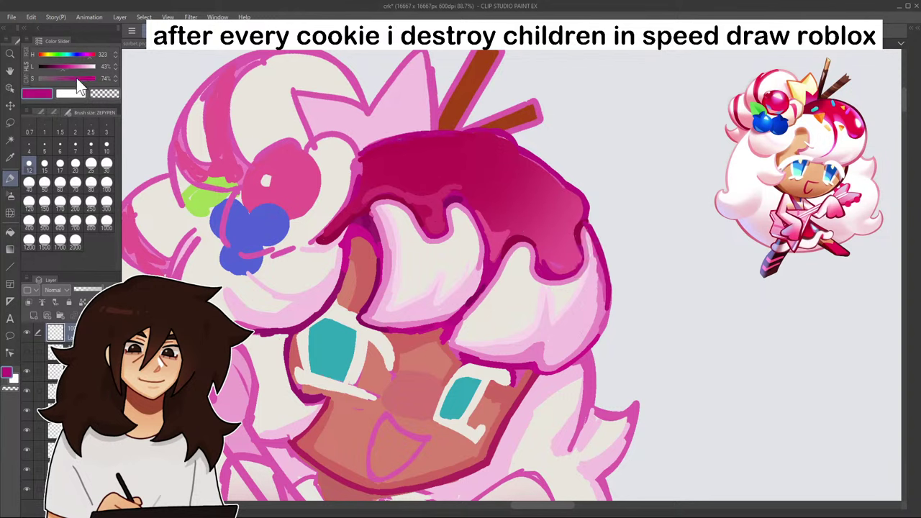
pyautogui.moveTo(360, 150); pyautogui.dragTo(465, 131)
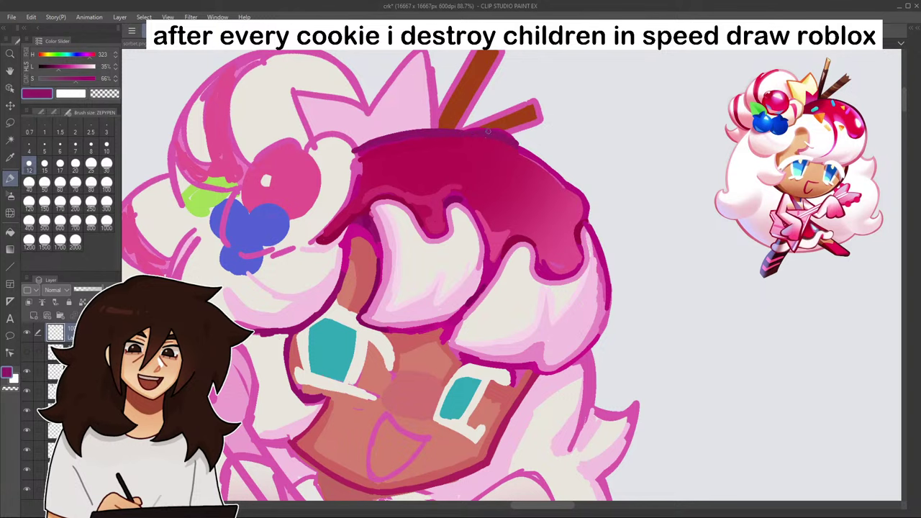
pyautogui.moveTo(476, 133); pyautogui.dragTo(522, 146)
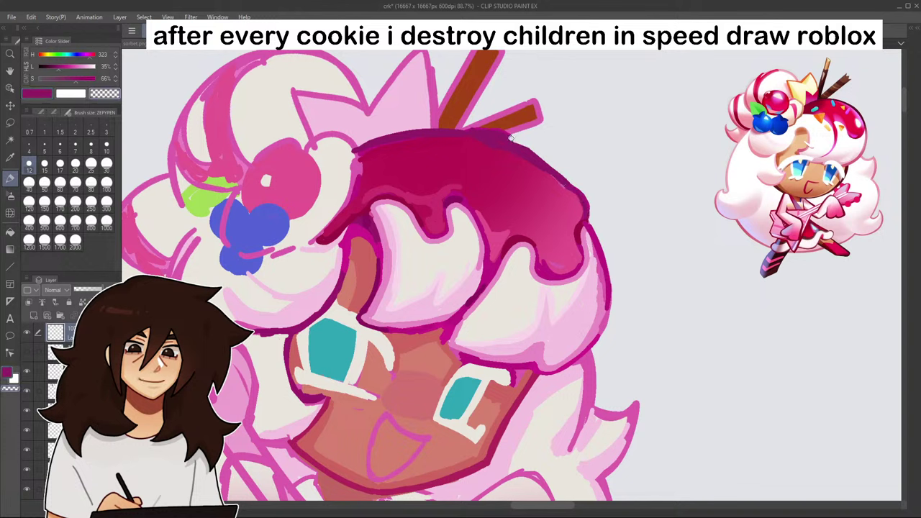
pyautogui.scroll(-5, 633, 299)
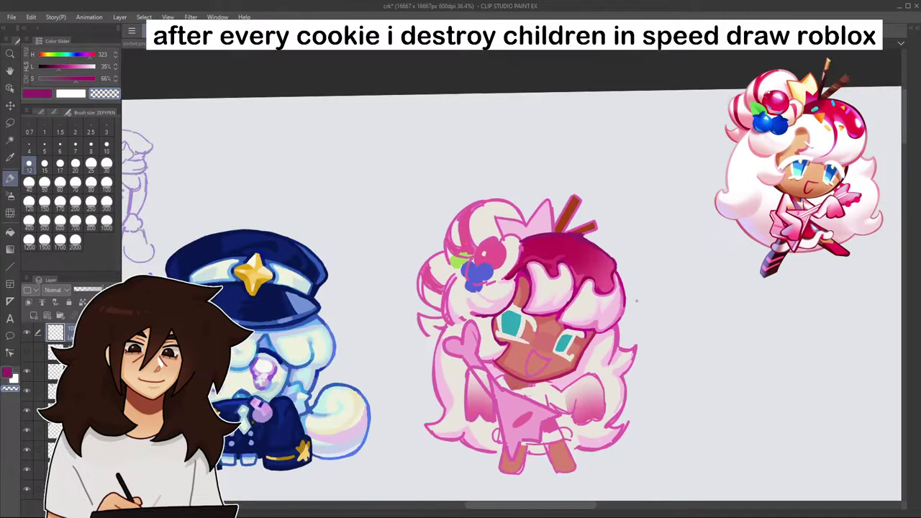
pyautogui.scroll(-1, 670, 276)
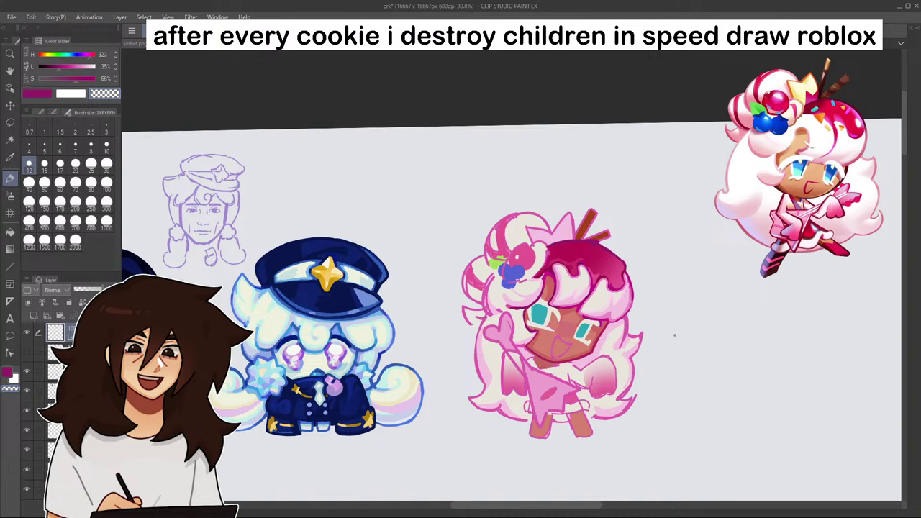
pyautogui.scroll(5, 675, 335)
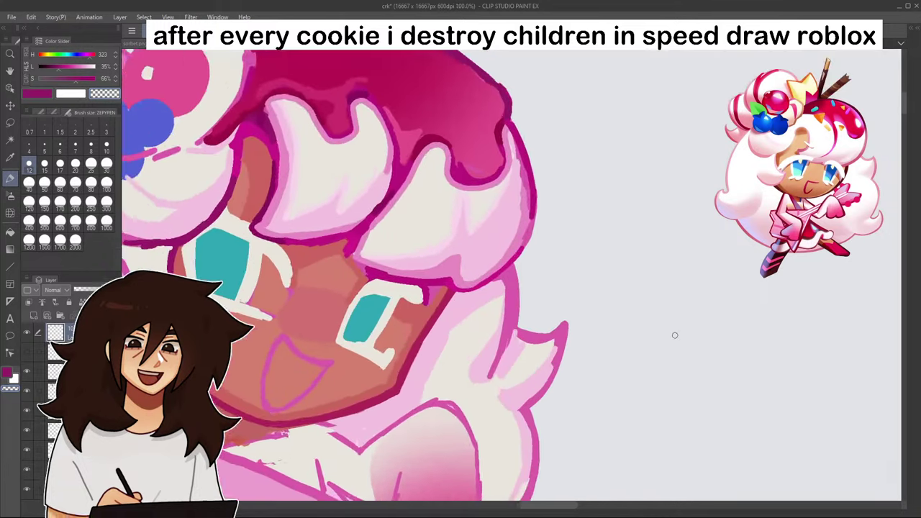
pyautogui.scroll(-3, 672, 334)
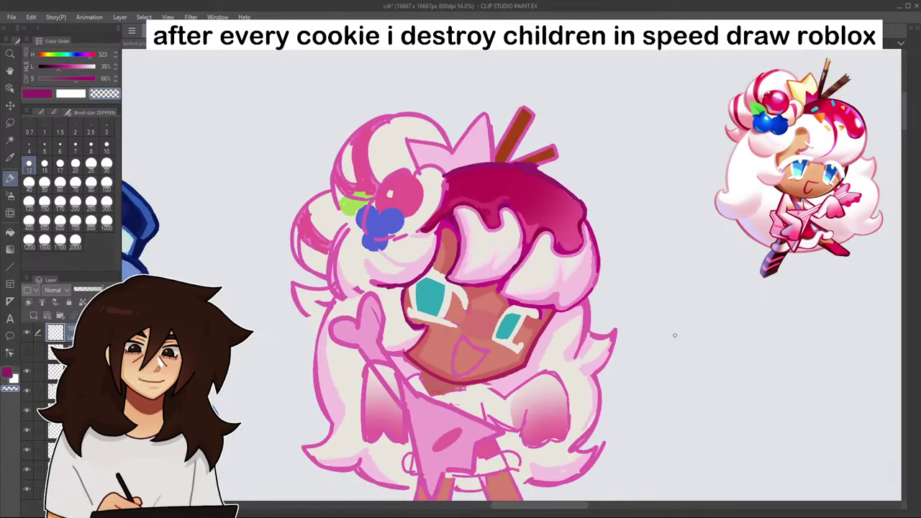
# - Thin the syrup's upper outline from below by painting along it in crimson, hue 339, luminosity 41, saturation 77
pyautogui.scroll(4, 477, 193)
pyautogui.scroll(2, 474, 239)
pyautogui.keyDown('alt'); pyautogui.click(472, 209); pyautogui.keyUp('alt')
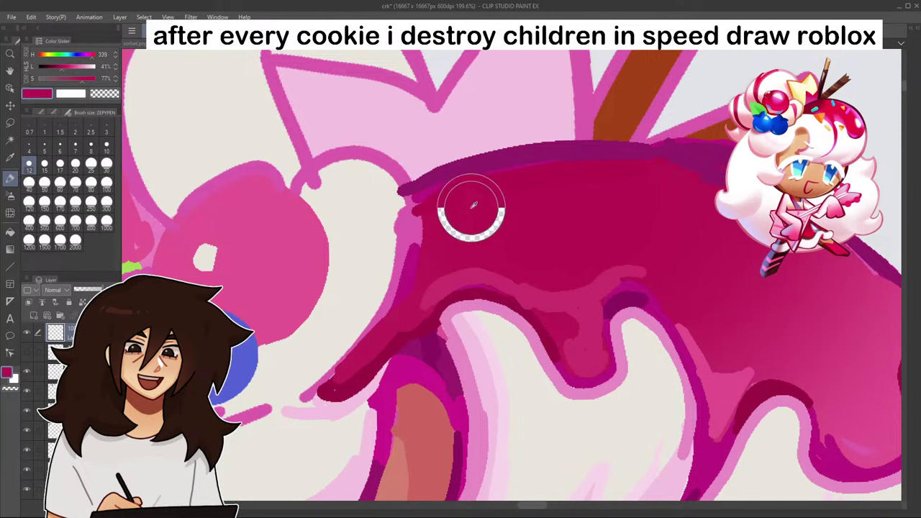
pyautogui.moveTo(417, 189); pyautogui.dragTo(659, 170)
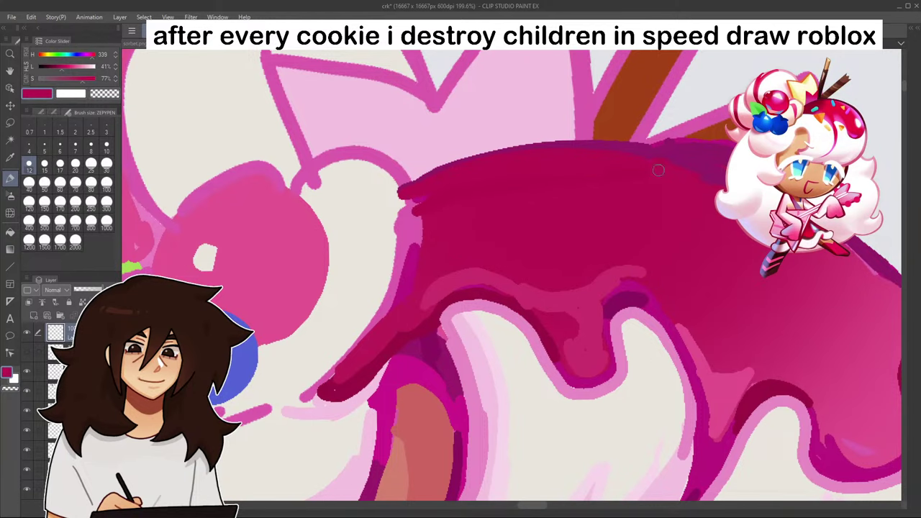
# - Redraw the syrup's upper outline and extend it onto the hair bun in dark magenta, hue 323, luminosity 35, saturation 66
pyautogui.keyDown('alt'); pyautogui.click(592, 148); pyautogui.keyUp('alt')
pyautogui.moveTo(418, 174); pyautogui.dragTo(670, 165)
pyautogui.moveTo(375, 185); pyautogui.dragTo(532, 149)
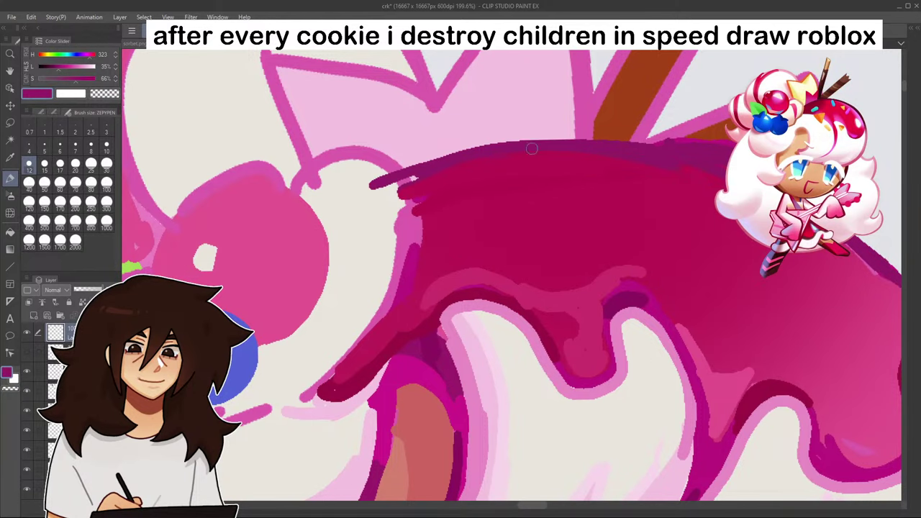
pyautogui.scroll(-8, 711, 161)
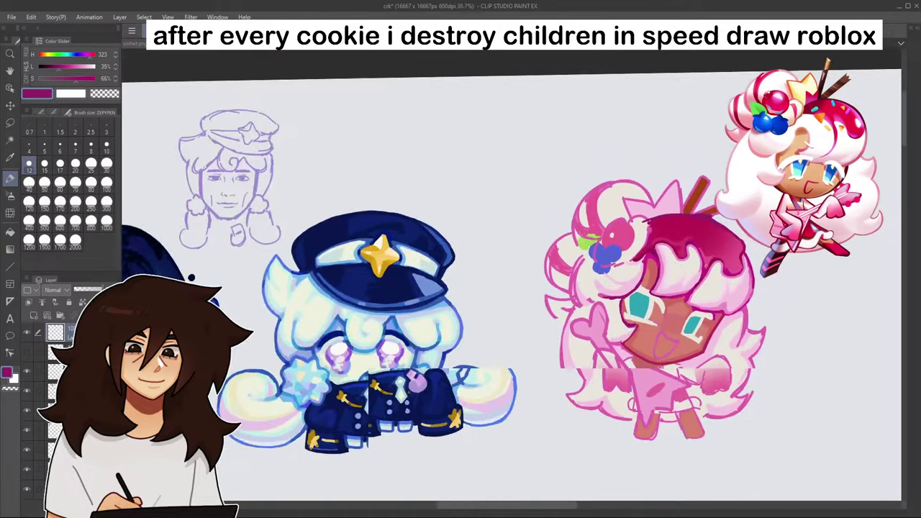
pyautogui.scroll(-2, 892, 198)
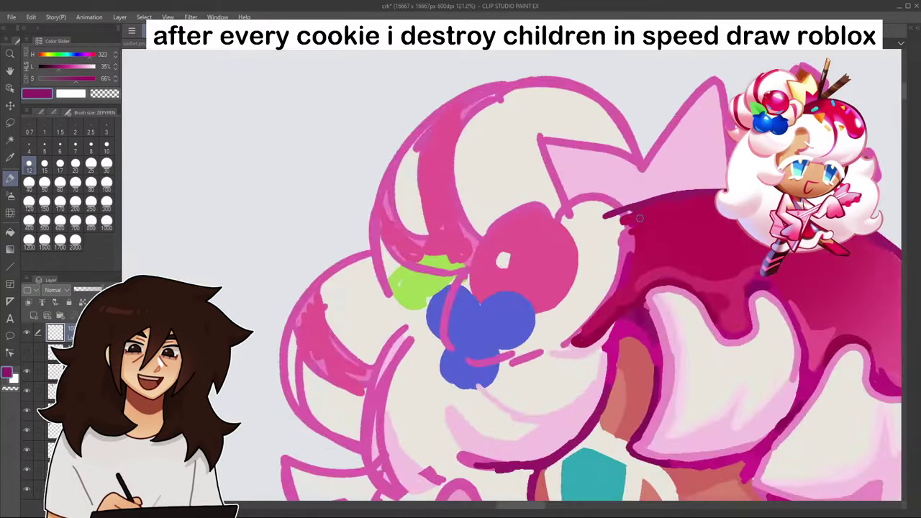
# - Add short dark magenta strokes where the syrup's upper edge meets the hair bun
pyautogui.scroll(3, 640, 219)
pyautogui.moveTo(583, 198)
pyautogui.mouseDown()
pyautogui.moveTo(644, 179)
pyautogui.moveTo(725, 178)
pyautogui.mouseUp()
pyautogui.moveTo(630, 182); pyautogui.dragTo(726, 171)
pyautogui.scroll(-3, 513, 281)
pyautogui.scroll(-3, 758, 270)
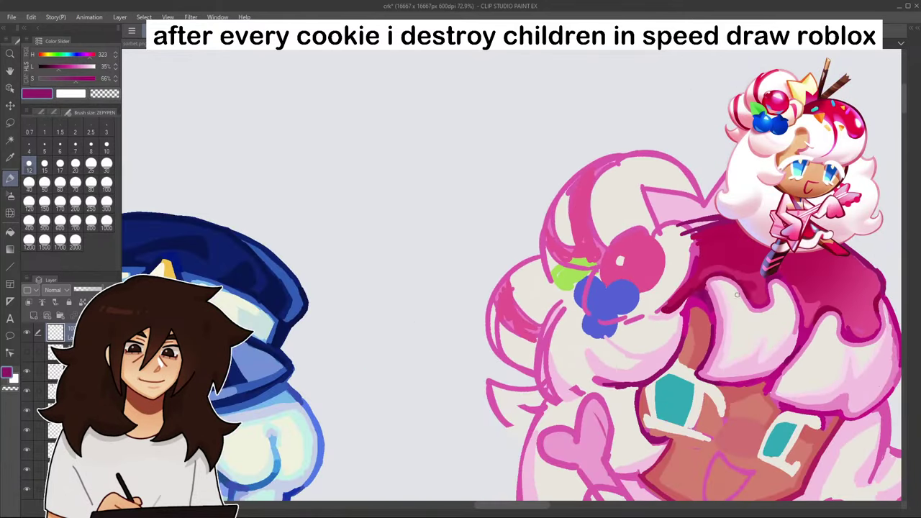
# - Check the character's proportions and colouring in the mirrored canvas view
pyautogui.scroll(2, 684, 315)
pyautogui.scroll(-4, 812, 271)
pyautogui.moveTo(864, 137); pyautogui.dragTo(714, 63)
pyautogui.press('h')
pyautogui.press('h')
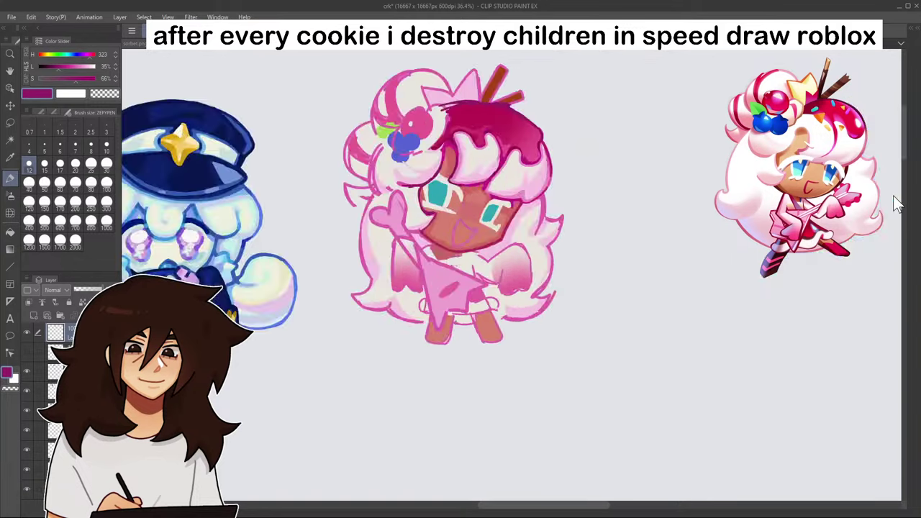
pyautogui.press('h')
# - Touch up the pale upper lash of the eye beside the bun in cream, hue 35, luminosity 89, saturation 22
pyautogui.scroll(4, 563, 185)
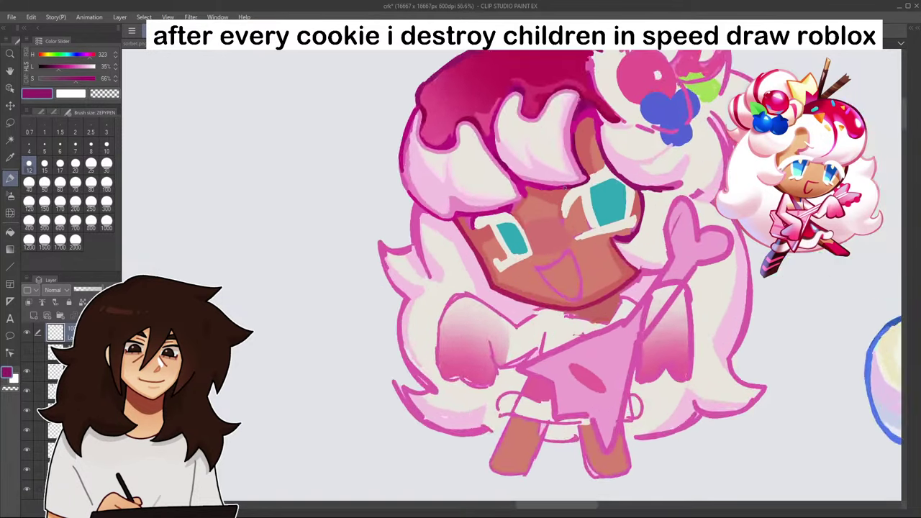
pyautogui.keyDown('alt'); pyautogui.click(576, 202); pyautogui.keyUp('alt')
pyautogui.moveTo(605, 175); pyautogui.dragTo(646, 142)
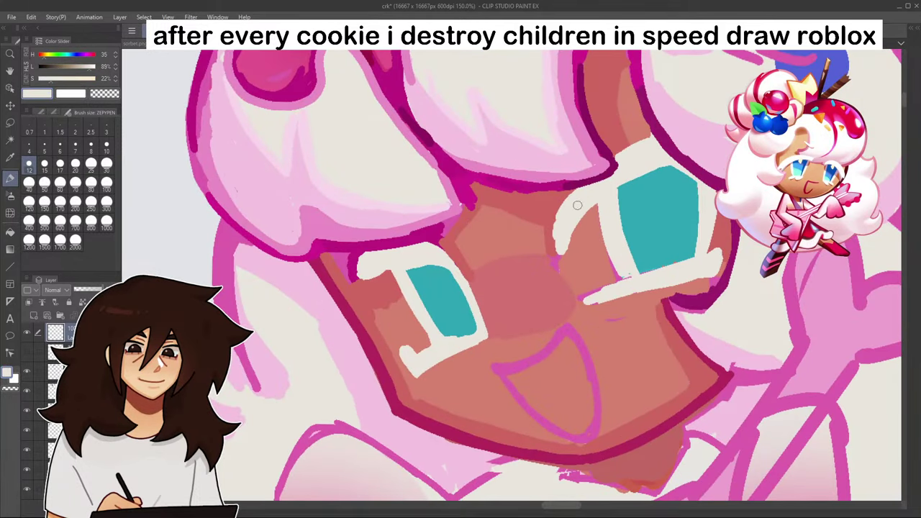
pyautogui.keyDown('alt'); pyautogui.click(546, 242); pyautogui.keyUp('alt')
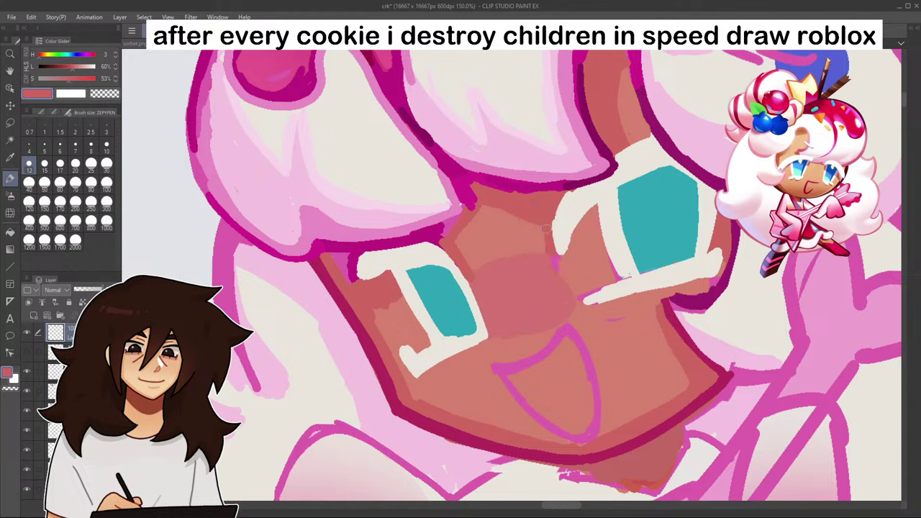
# - Shade the skin around and beneath both eyes in darker reddish brown, cleaning the edges with the sampled skin tone
pyautogui.moveTo(561, 266); pyautogui.dragTo(593, 229)
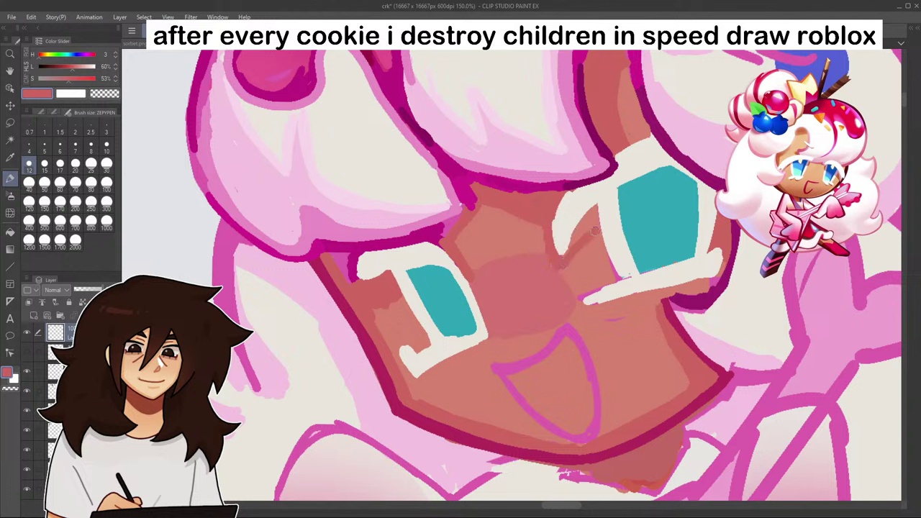
pyautogui.keyDown('alt'); pyautogui.click(588, 274); pyautogui.keyUp('alt')
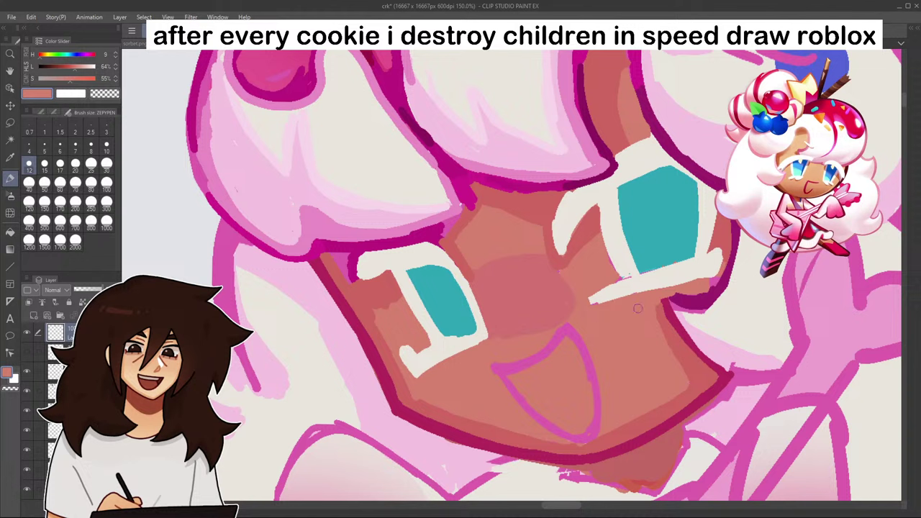
pyautogui.keyDown('alt'); pyautogui.click(580, 233); pyautogui.keyUp('alt')
pyautogui.moveTo(420, 393); pyautogui.dragTo(484, 342)
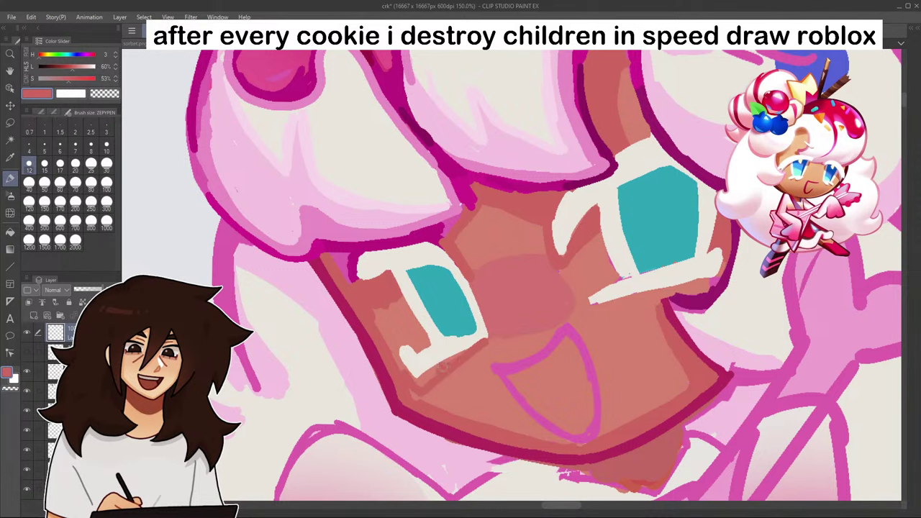
pyautogui.moveTo(443, 367); pyautogui.dragTo(423, 377)
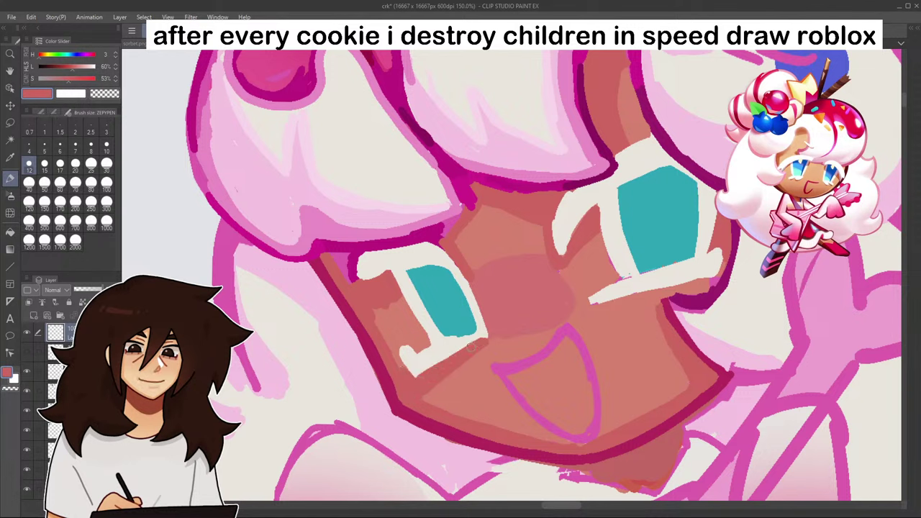
pyautogui.moveTo(601, 308)
pyautogui.mouseDown()
pyautogui.moveTo(714, 281)
pyautogui.moveTo(657, 296)
pyautogui.moveTo(704, 286)
pyautogui.moveTo(724, 265)
pyautogui.mouseUp()
pyautogui.scroll(-4, 745, 252)
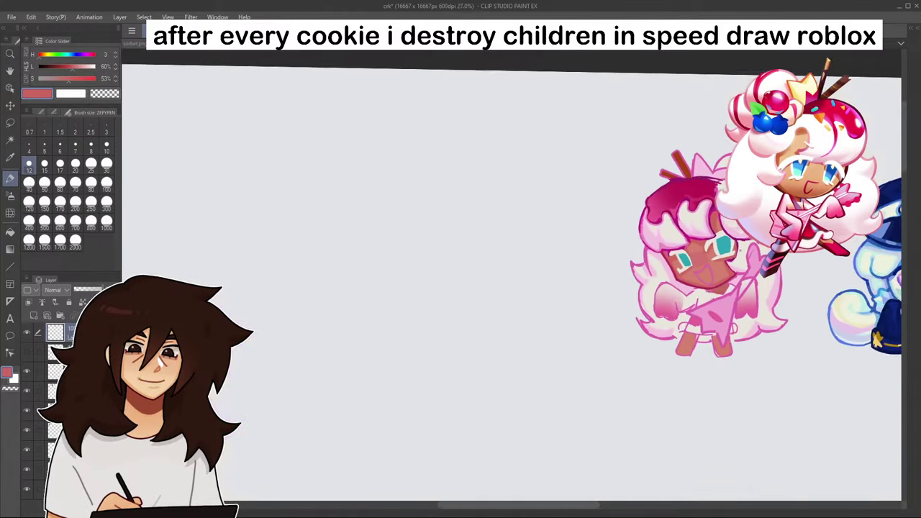
# - Darken the outline where the hair meets the face in deep magenta, and mirror the canvas horizontally
pyautogui.scroll(4, 763, 243)
pyautogui.keyDown('alt'); pyautogui.click(609, 219); pyautogui.keyUp('alt')
pyautogui.moveTo(609, 218)
pyautogui.mouseDown()
pyautogui.moveTo(613, 281)
pyautogui.moveTo(591, 322)
pyautogui.moveTo(547, 328)
pyautogui.mouseUp()
pyautogui.scroll(-5, 570, 327)
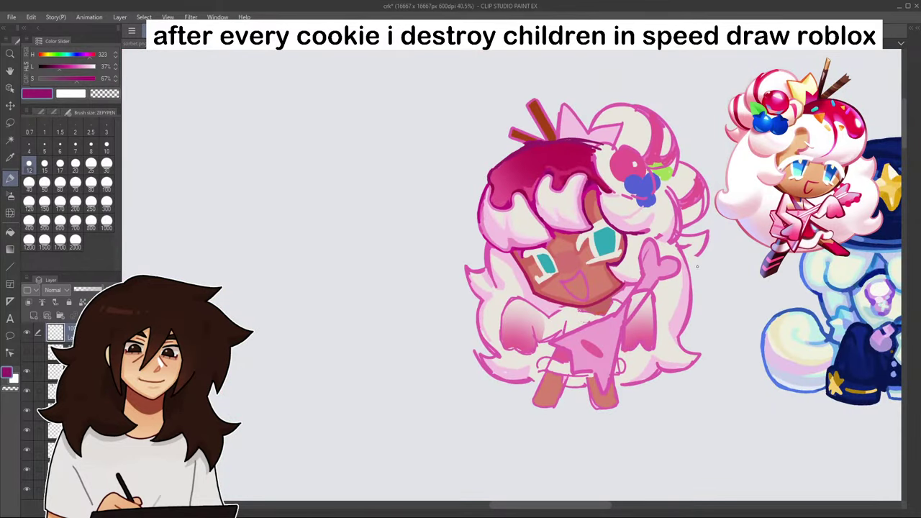
pyautogui.press('h')
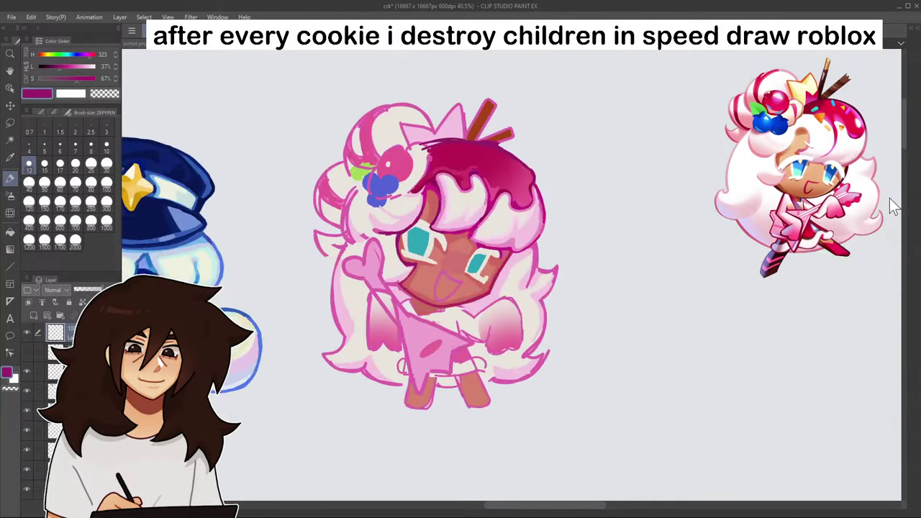
pyautogui.scroll(5, 518, 208)
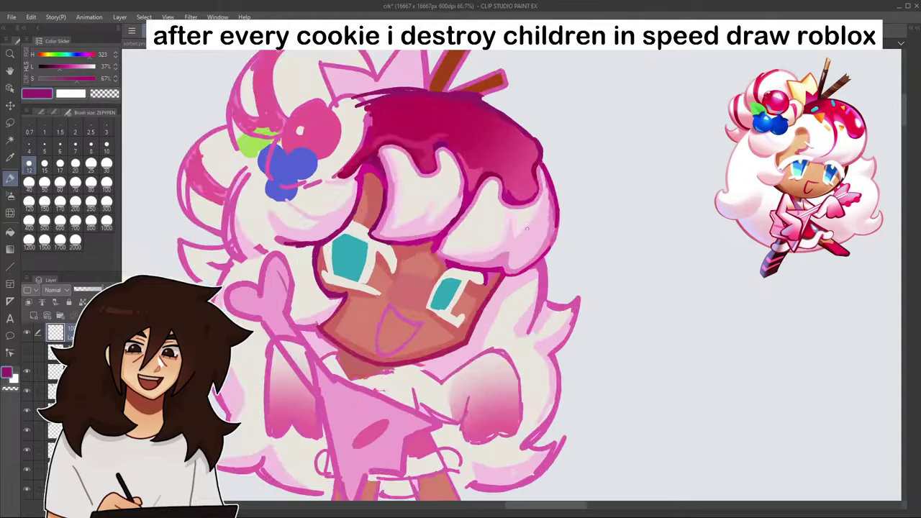
# - Paint a cream highlight low on the right front hair tuft, undoing the first attempt and redoing it as a tapered shape
pyautogui.keyDown('alt'); pyautogui.click(518, 208); pyautogui.keyUp('alt')
pyautogui.moveTo(536, 237)
pyautogui.mouseDown()
pyautogui.moveTo(496, 302)
pyautogui.moveTo(539, 240)
pyautogui.moveTo(540, 251)
pyautogui.mouseUp()
pyautogui.scroll(-6, 540, 250)
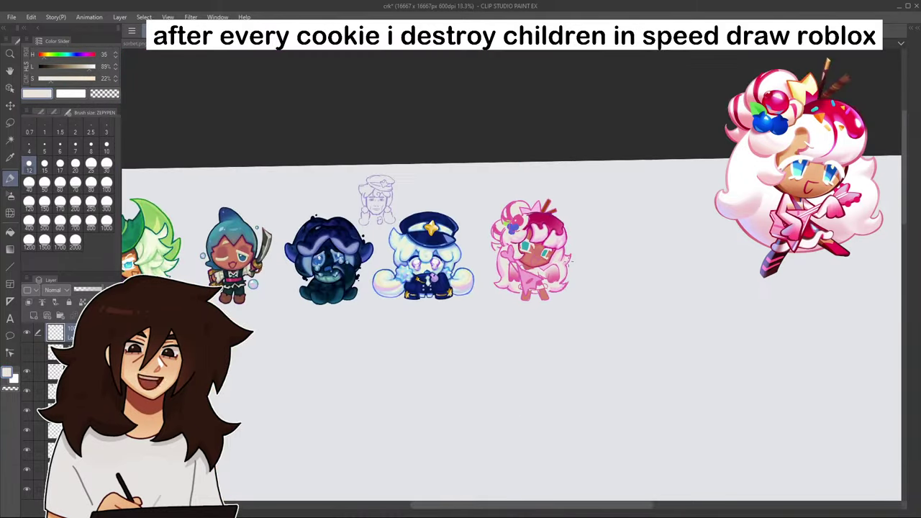
pyautogui.scroll(5, 560, 190)
pyautogui.scroll(3, 560, 190)
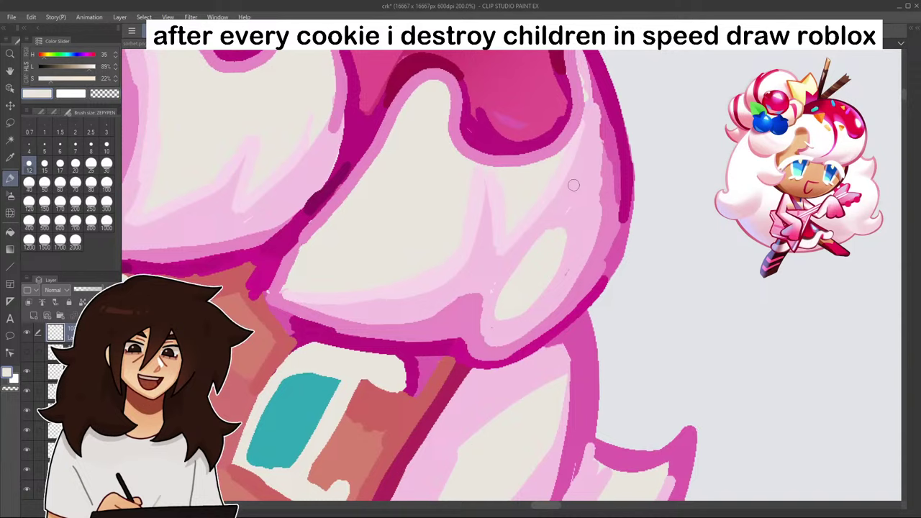
pyautogui.hotkey('ctrl', 'z')
pyautogui.moveTo(538, 208)
pyautogui.mouseDown()
pyautogui.moveTo(504, 303)
pyautogui.moveTo(571, 198)
pyautogui.moveTo(559, 184)
pyautogui.moveTo(535, 259)
pyautogui.moveTo(561, 192)
pyautogui.mouseUp()
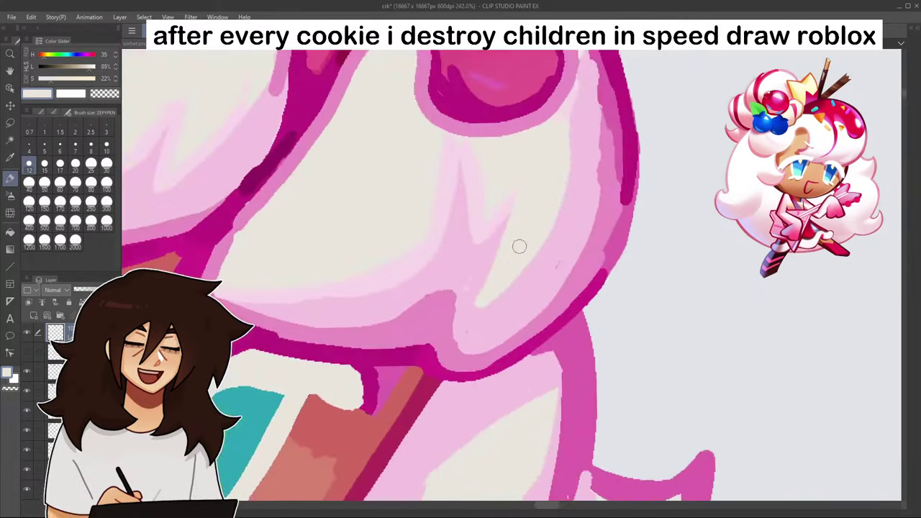
# - Soften the right front tuft's cream highlight and strand edges with sampled pale pink
pyautogui.keyDown('alt'); pyautogui.click(520, 247); pyautogui.keyUp('alt')
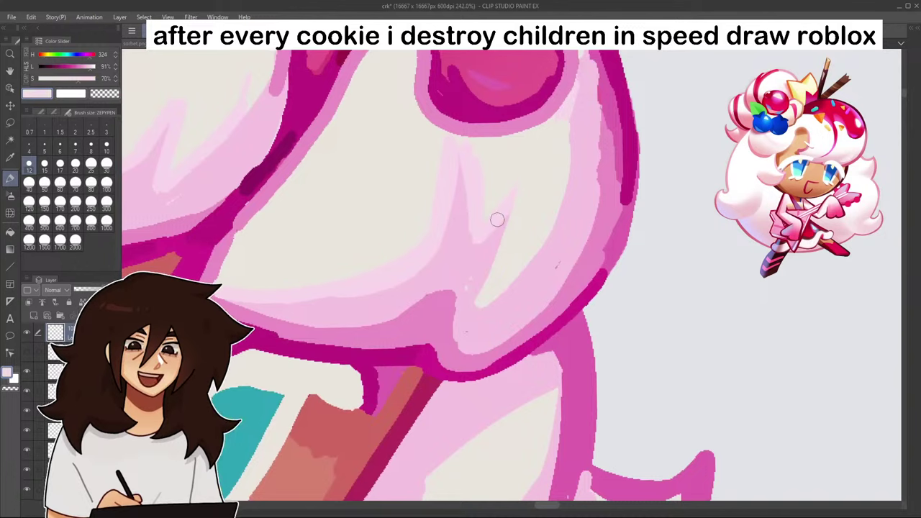
pyautogui.moveTo(502, 211)
pyautogui.mouseDown()
pyautogui.moveTo(478, 286)
pyautogui.moveTo(500, 296)
pyautogui.mouseUp()
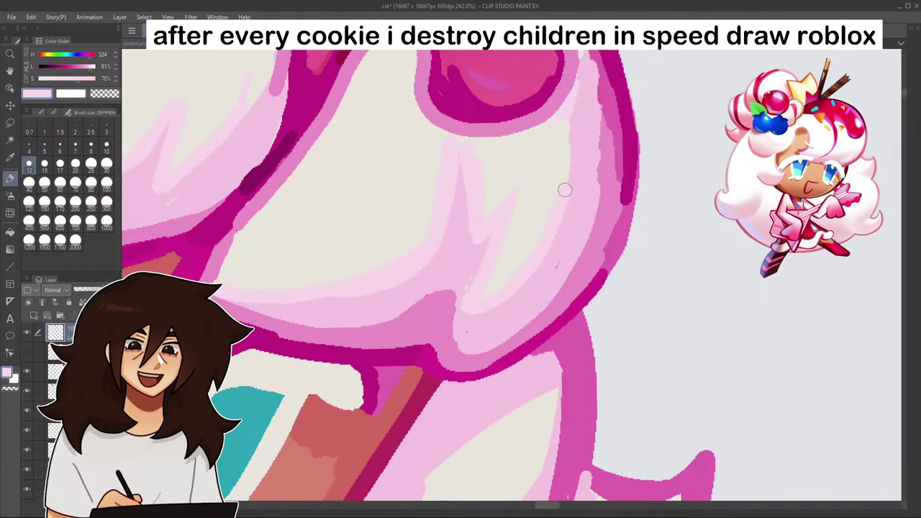
pyautogui.scroll(-8, 588, 180)
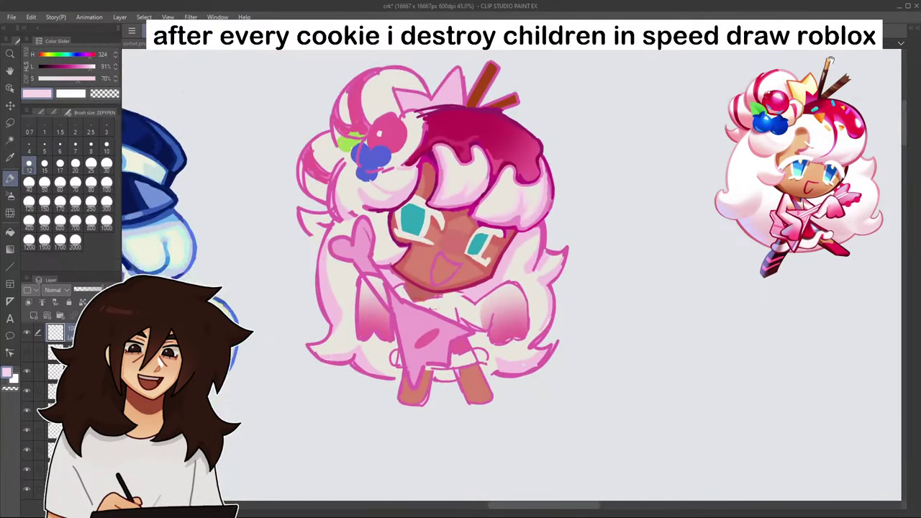
pyautogui.scroll(8, 450, 140)
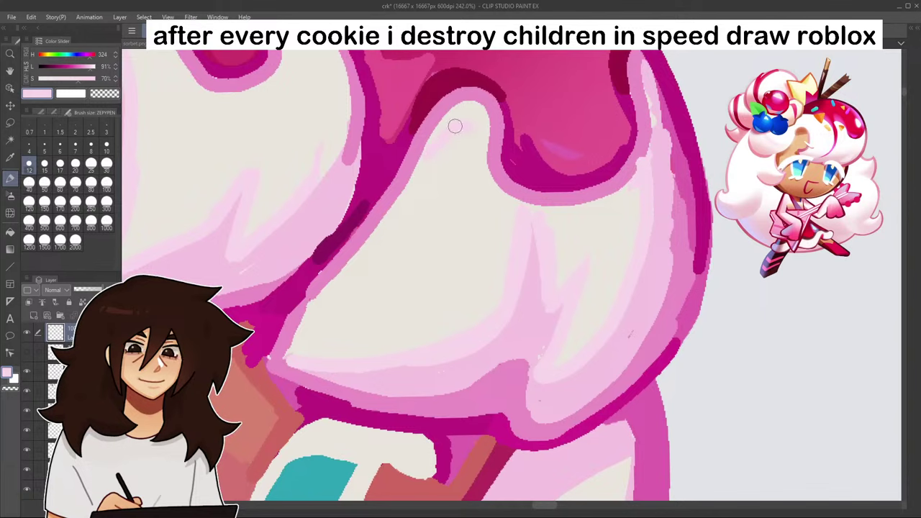
pyautogui.scroll(-10, 497, 199)
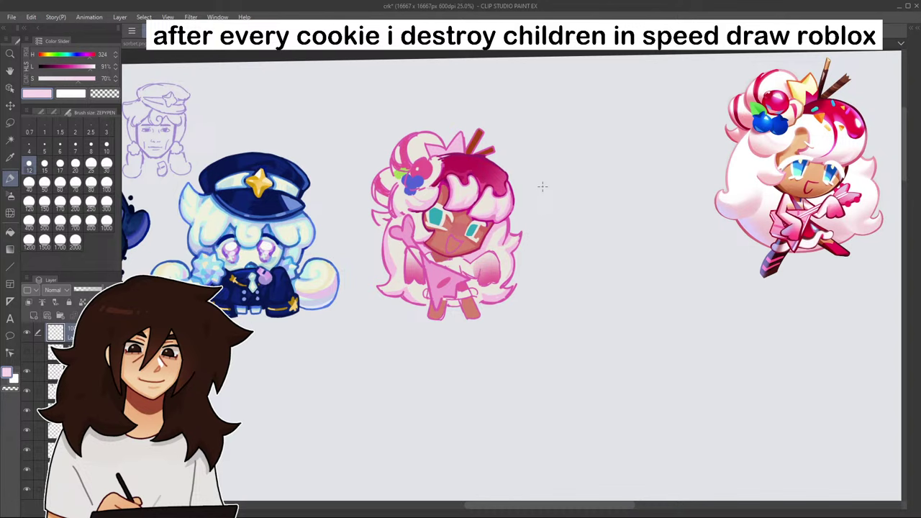
# - Undo the last stroke and darken the gap between the two front hair tufts in dark crimson
pyautogui.scroll(8, 497, 238)
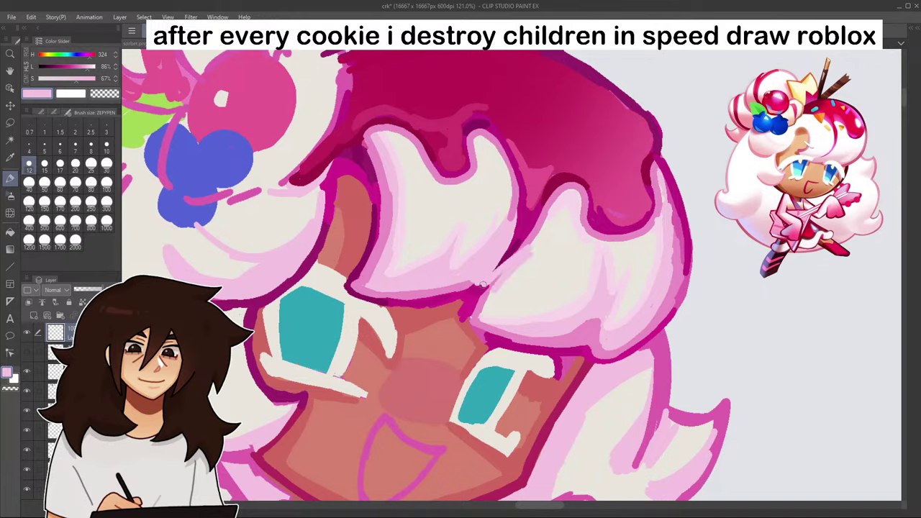
pyautogui.scroll(-10, 518, 270)
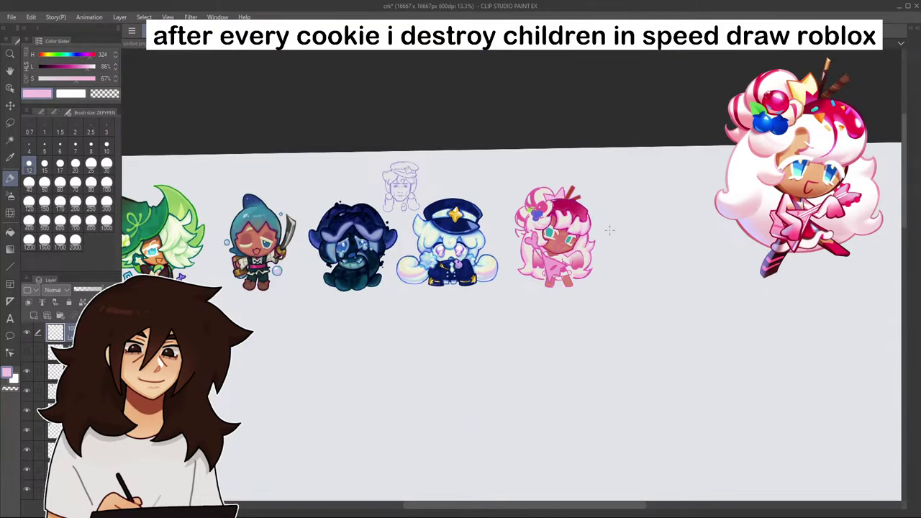
pyautogui.scroll(10, 611, 232)
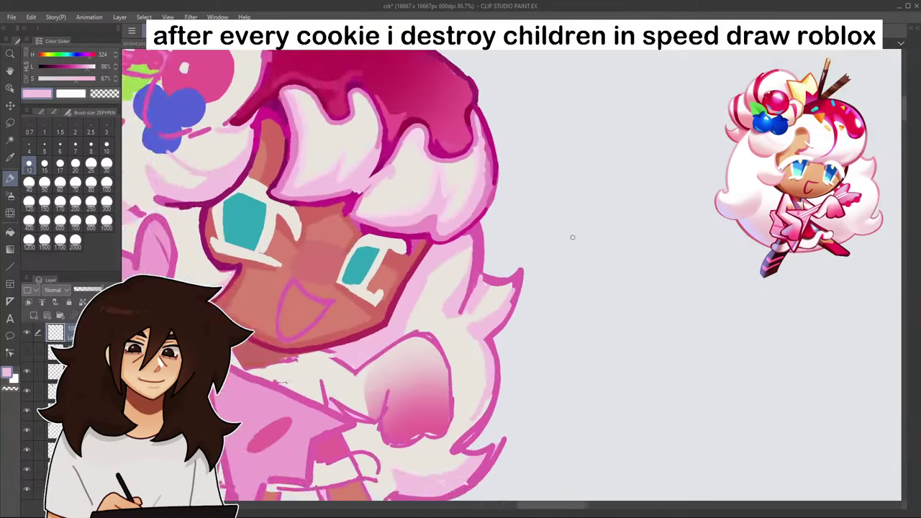
pyautogui.hotkey('ctrl', 'z')
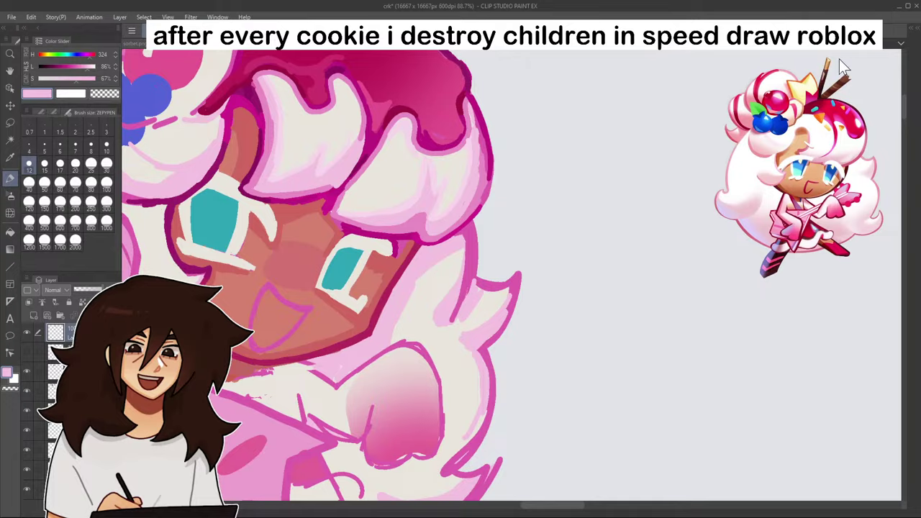
pyautogui.moveTo(324, 216)
pyautogui.mouseDown()
pyautogui.moveTo(572, 286)
pyautogui.moveTo(473, 337)
pyautogui.moveTo(478, 308)
pyautogui.mouseUp()
pyautogui.keyDown('alt'); pyautogui.click(504, 188); pyautogui.keyUp('alt')
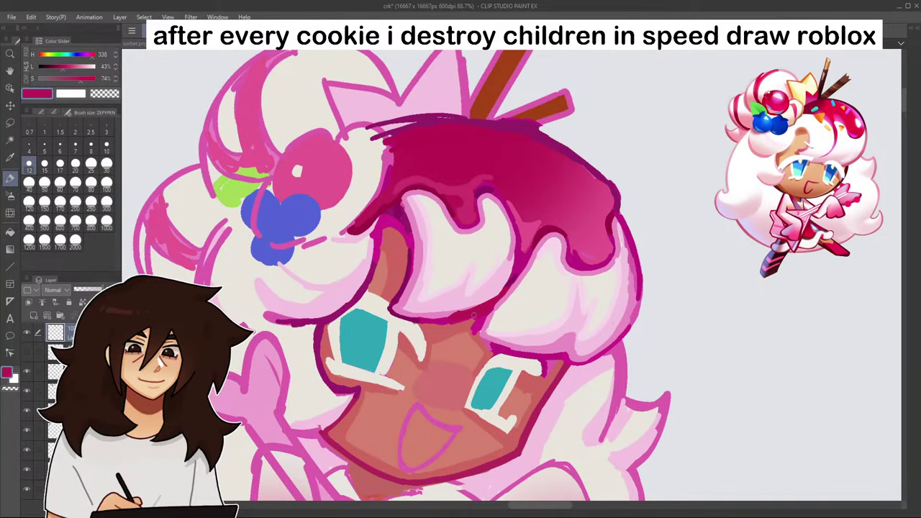
pyautogui.scroll(-10, 497, 288)
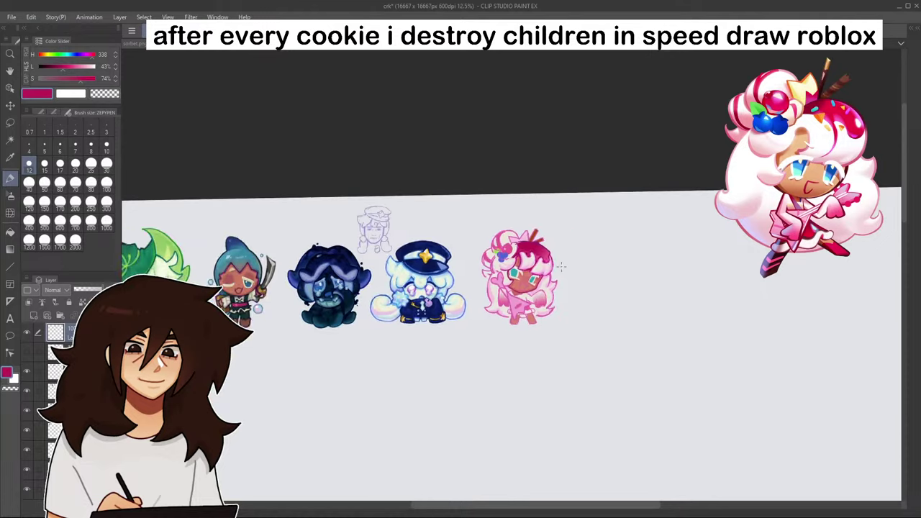
# - Add a small curled tip to the left front tuft with a magenta outline, pink fill and light pink shading
pyautogui.scroll(3, 538, 263)
pyautogui.scroll(4, 538, 264)
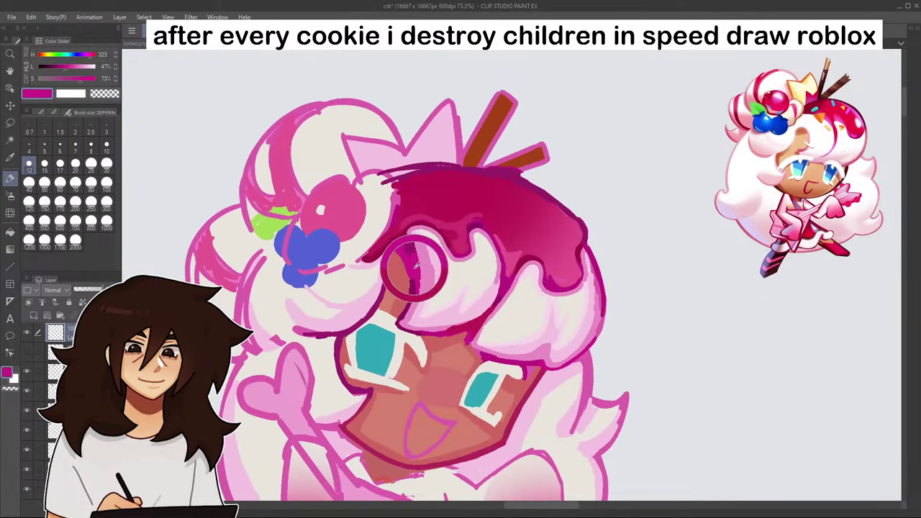
pyautogui.moveTo(404, 283); pyautogui.dragTo(393, 319)
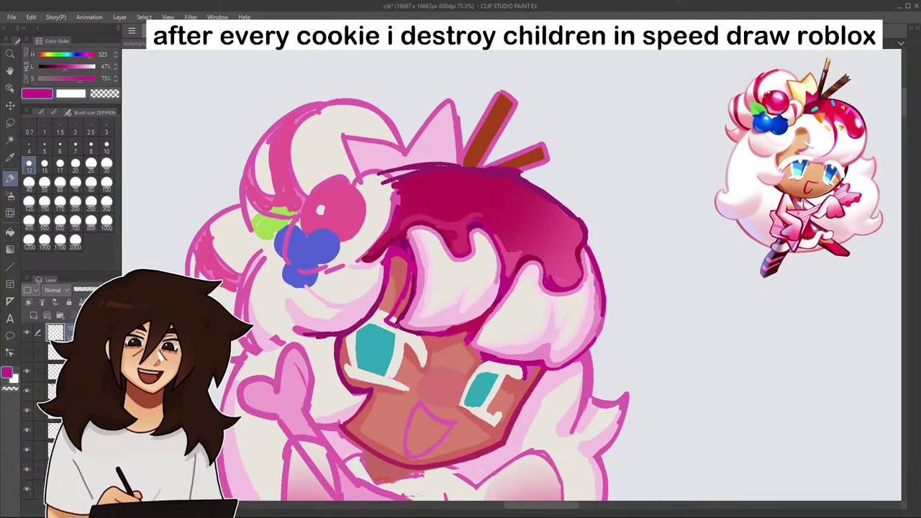
pyautogui.keyDown('alt'); pyautogui.click(418, 299); pyautogui.keyUp('alt')
pyautogui.moveTo(415, 258); pyautogui.dragTo(408, 298)
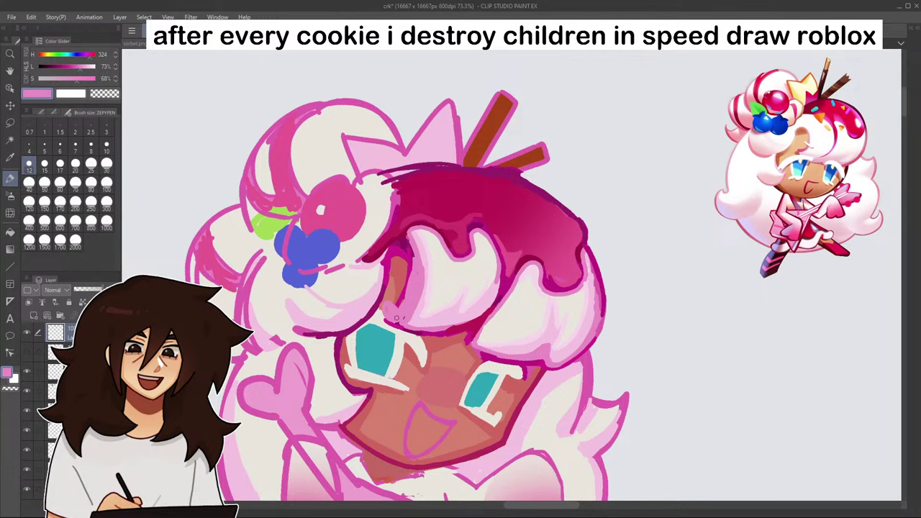
pyautogui.keyDown('alt'); pyautogui.click(404, 298); pyautogui.keyUp('alt')
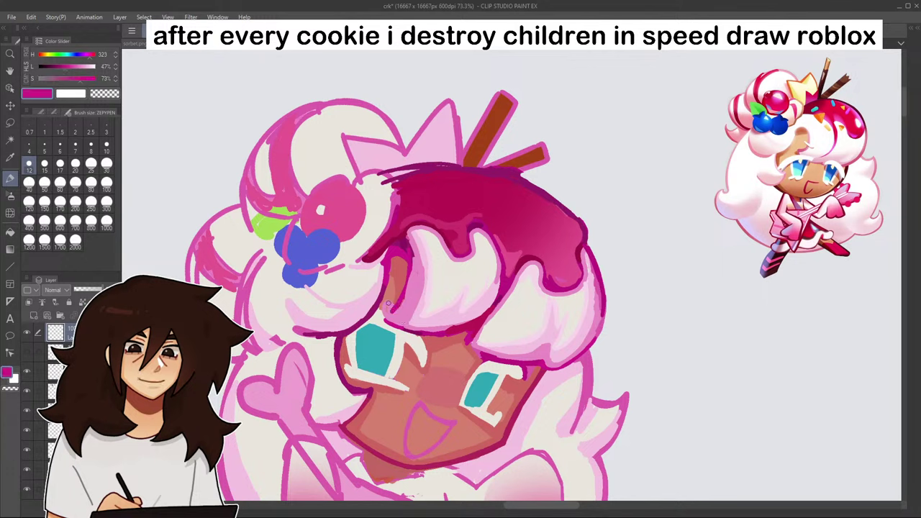
pyautogui.moveTo(421, 317); pyautogui.dragTo(422, 258)
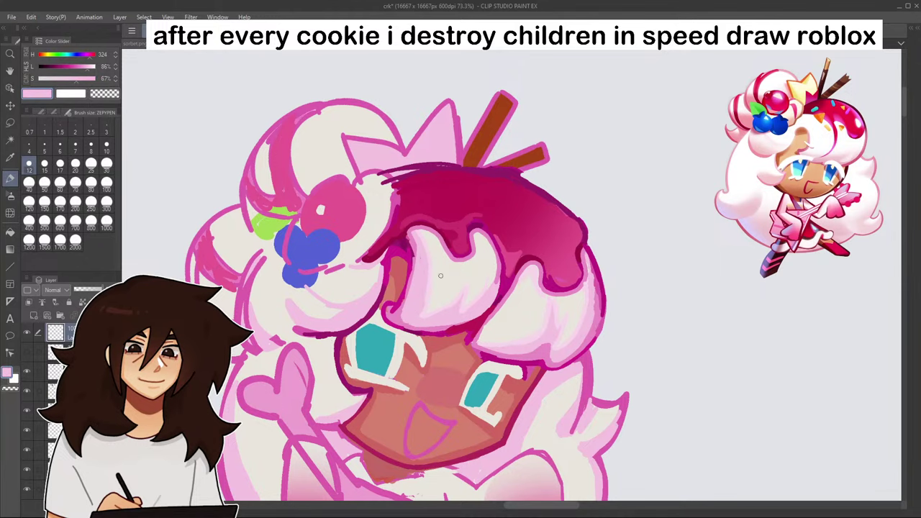
# - Blend the inner left edge of the left front tuft into its cream area with pale pink strokes
pyautogui.scroll(-6, 475, 284)
pyautogui.scroll(4, 488, 301)
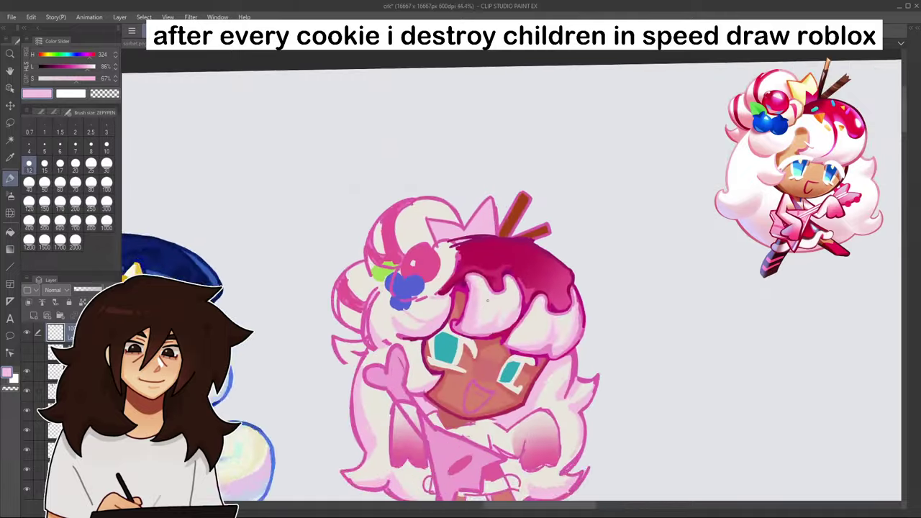
pyautogui.scroll(5, 488, 301)
pyautogui.keyDown('alt'); pyautogui.click(481, 248); pyautogui.keyUp('alt')
pyautogui.moveTo(466, 205)
pyautogui.mouseDown()
pyautogui.moveTo(448, 329)
pyautogui.moveTo(475, 219)
pyautogui.moveTo(461, 310)
pyautogui.mouseUp()
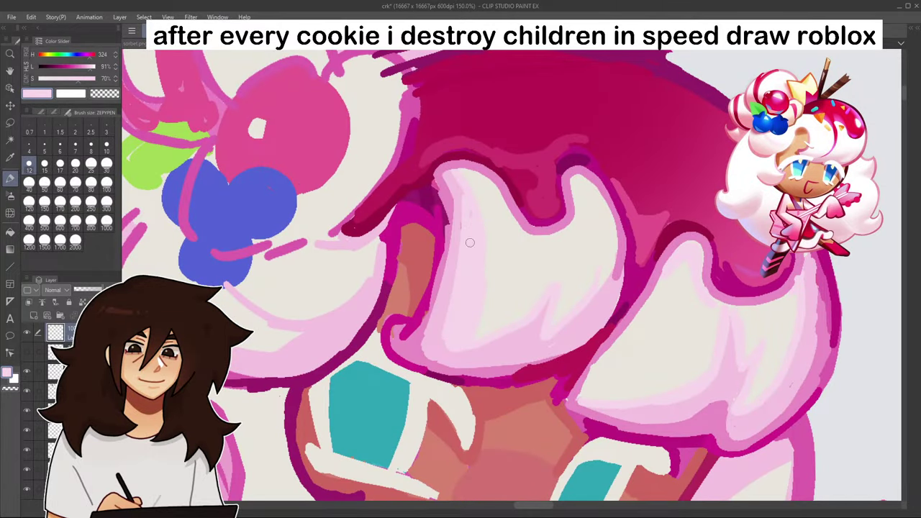
pyautogui.keyDown('alt'); pyautogui.click(477, 185); pyautogui.keyUp('alt')
pyautogui.scroll(-5, 492, 275)
pyautogui.scroll(2, 578, 346)
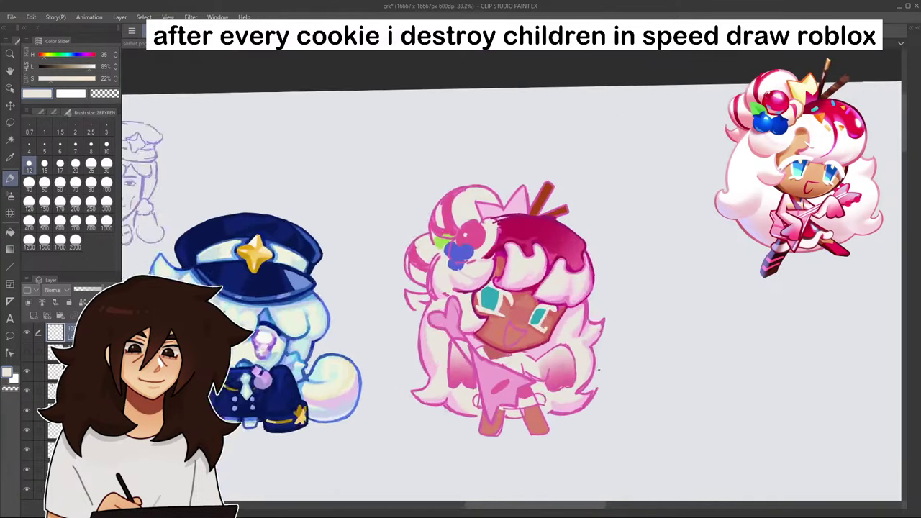
# - Layer pale, medium and light pink shading along the left edge and lower corner of the right front tuft
pyautogui.scroll(5, 542, 260)
pyautogui.keyDown('alt'); pyautogui.click(490, 277); pyautogui.keyUp('alt')
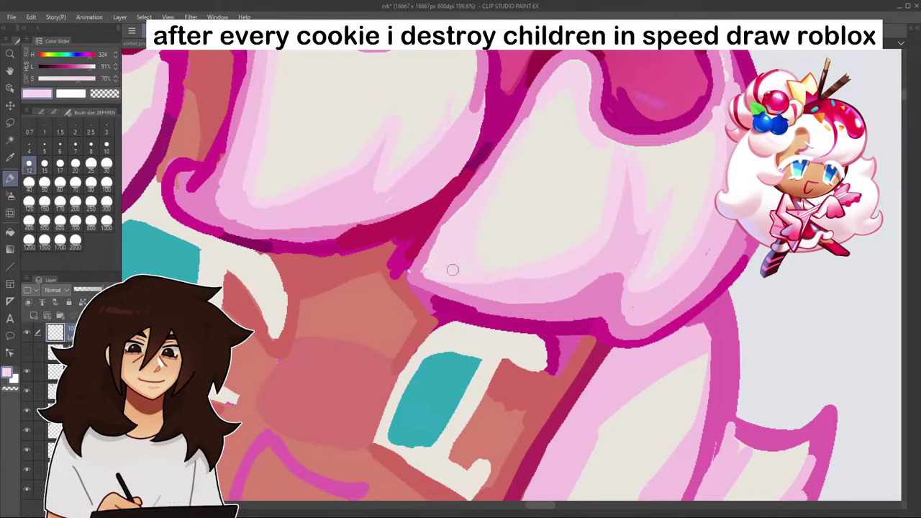
pyautogui.keyDown('alt'); pyautogui.click(495, 153); pyautogui.keyUp('alt')
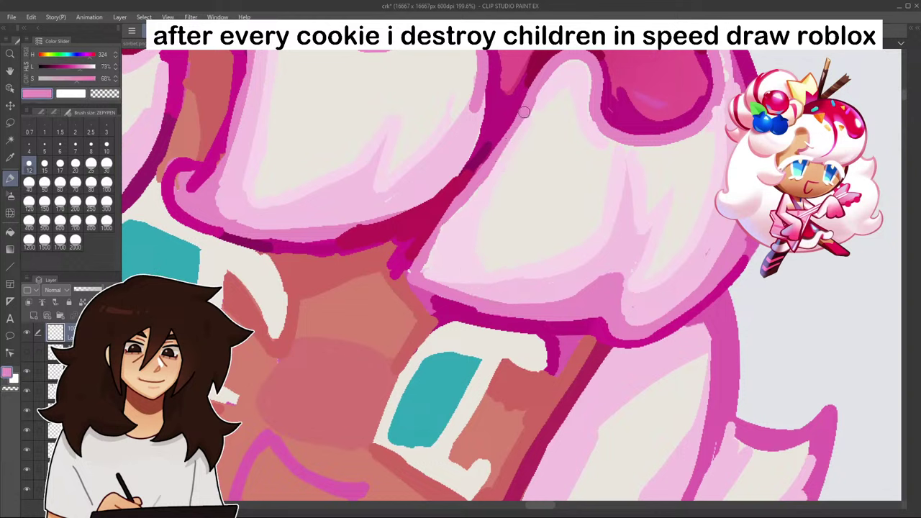
pyautogui.moveTo(455, 211)
pyautogui.mouseDown()
pyautogui.moveTo(434, 256)
pyautogui.moveTo(461, 291)
pyautogui.mouseUp()
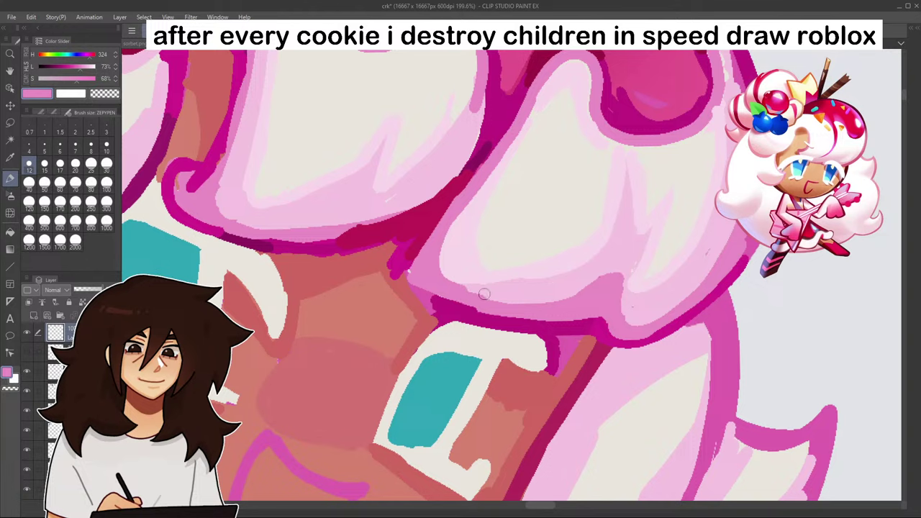
pyautogui.keyDown('alt'); pyautogui.click(484, 294); pyautogui.keyUp('alt')
pyautogui.moveTo(540, 94)
pyautogui.mouseDown()
pyautogui.moveTo(477, 192)
pyautogui.moveTo(453, 281)
pyautogui.moveTo(494, 296)
pyautogui.mouseUp()
pyautogui.scroll(-8, 563, 263)
pyautogui.scroll(-1, 603, 283)
pyautogui.scroll(2, 604, 283)
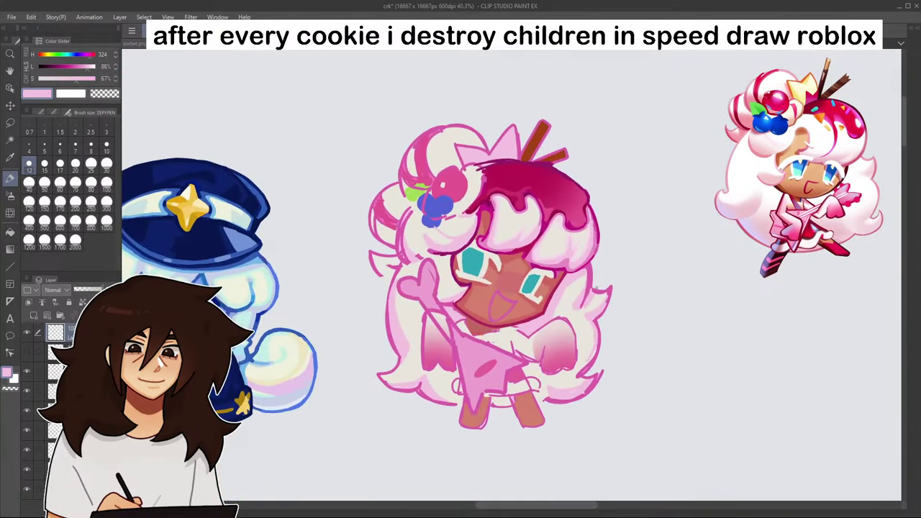
pyautogui.scroll(-5, 603, 282)
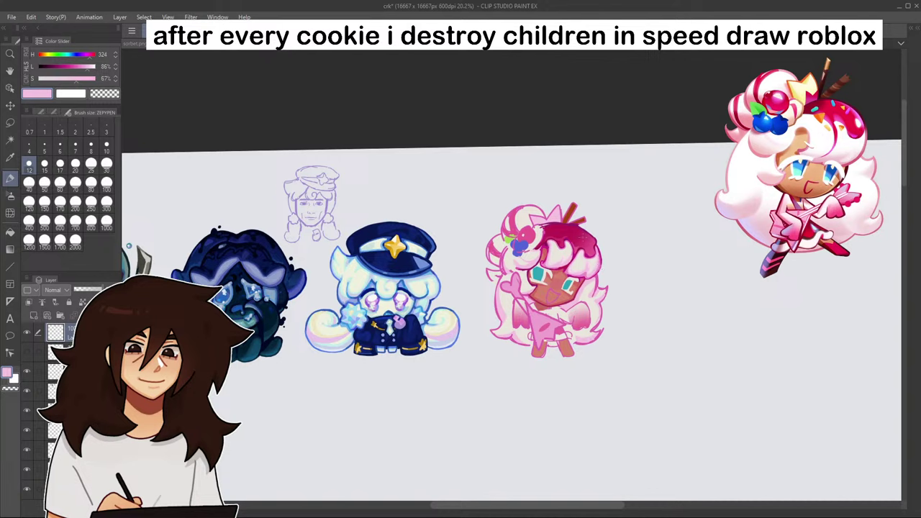
# - Deepen the lower gap between the two front hair tufts in crimson and touch up the right tuft's left edge in pink
pyautogui.scroll(8, 563, 258)
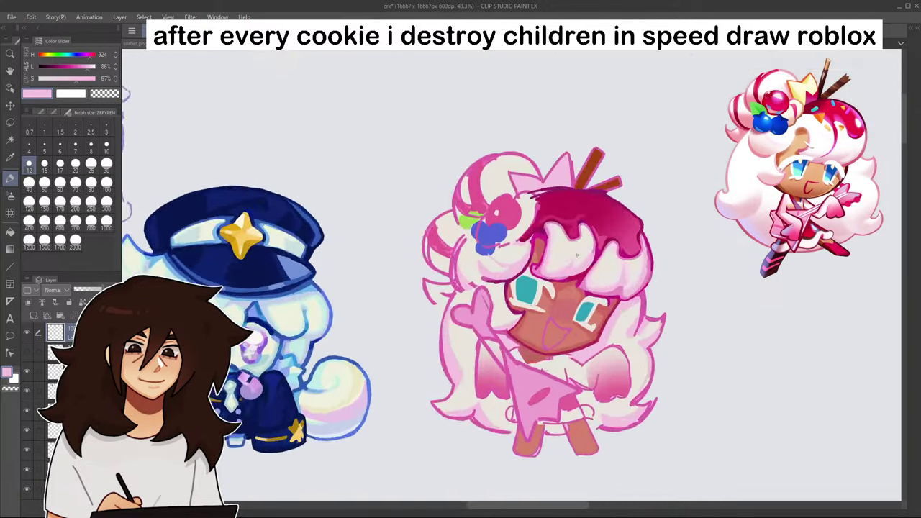
pyautogui.keyDown('alt'); pyautogui.click(580, 332); pyautogui.keyUp('alt')
pyautogui.keyDown('alt'); pyautogui.click(590, 351); pyautogui.keyUp('alt')
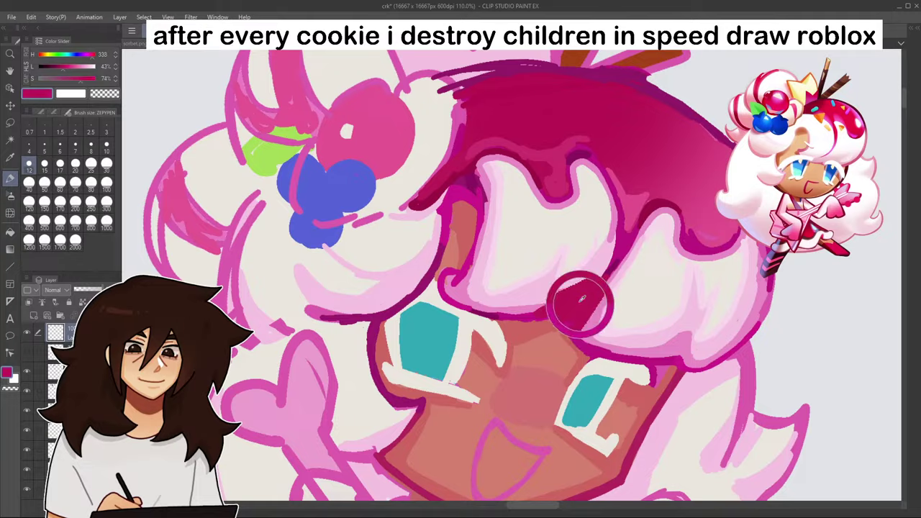
pyautogui.scroll(-6, 625, 343)
pyautogui.scroll(7, 633, 344)
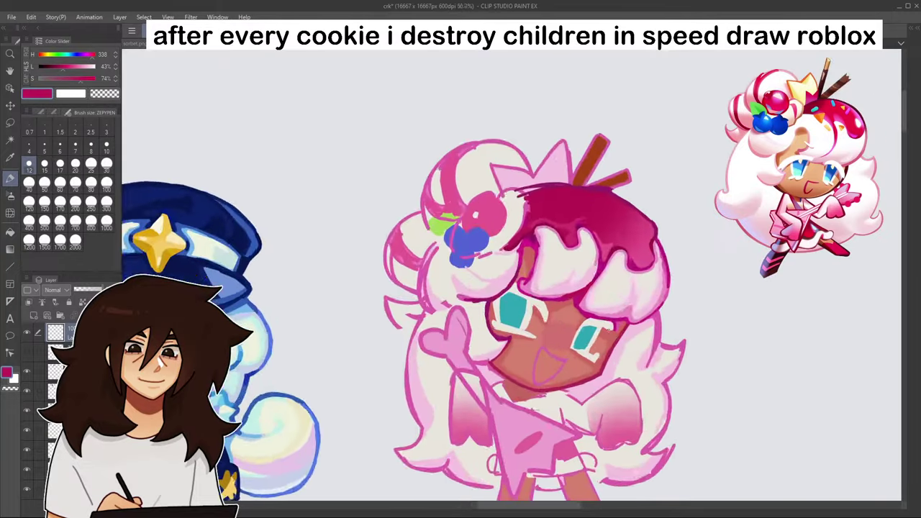
pyautogui.keyDown('alt'); pyautogui.click(545, 295); pyautogui.keyUp('alt')
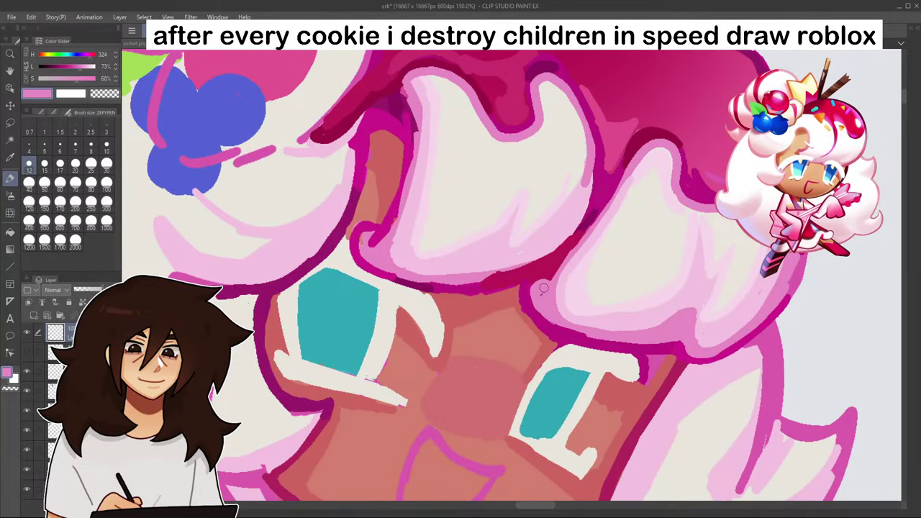
pyautogui.keyDown('alt'); pyautogui.click(573, 261); pyautogui.keyUp('alt')
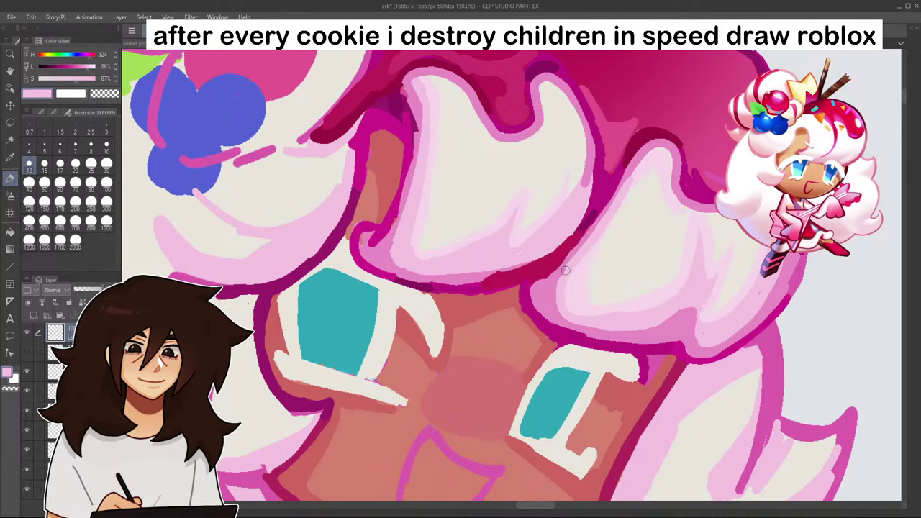
# - Shade the lower right edge of the left front hair tuft in medium pink, following its outline
pyautogui.scroll(-6, 573, 261)
pyautogui.scroll(-2, 652, 302)
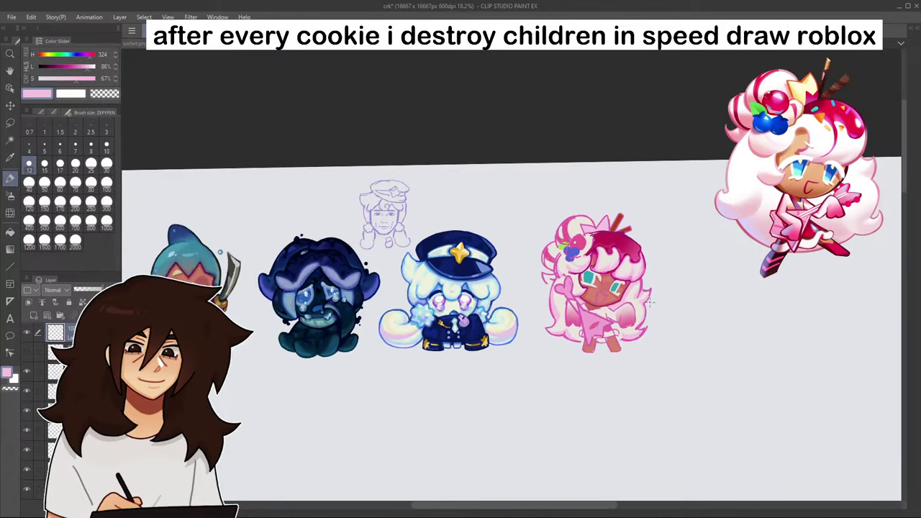
pyautogui.scroll(10, 653, 296)
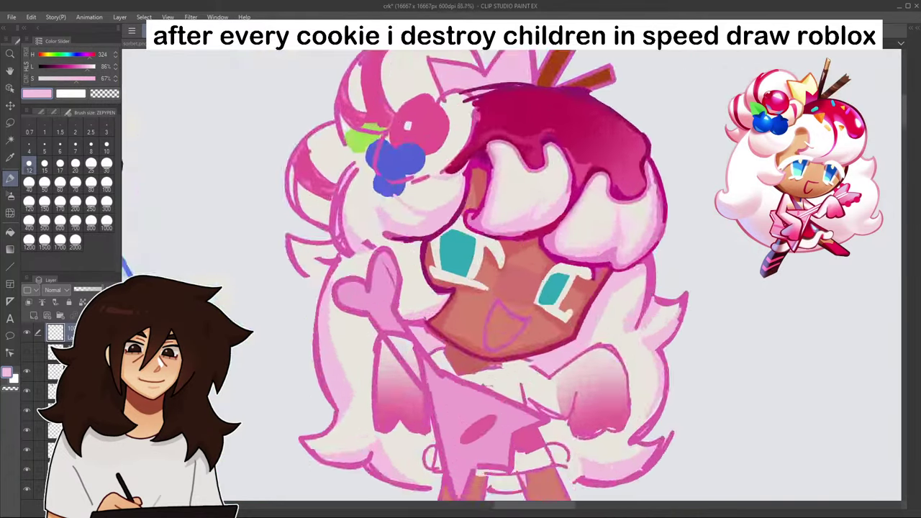
pyautogui.keyDown('alt'); pyautogui.click(428, 237); pyautogui.keyUp('alt')
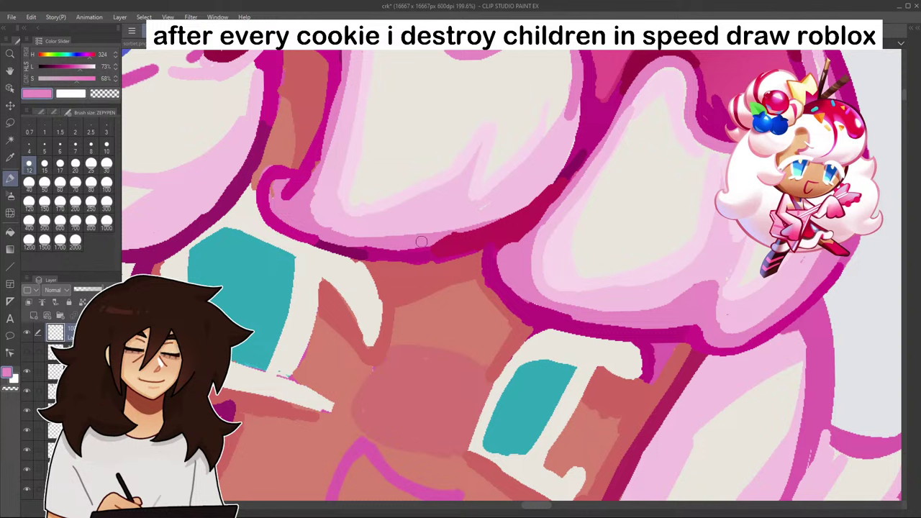
pyautogui.moveTo(422, 241)
pyautogui.mouseDown()
pyautogui.moveTo(498, 226)
pyautogui.moveTo(536, 198)
pyautogui.moveTo(571, 139)
pyautogui.moveTo(579, 100)
pyautogui.mouseUp()
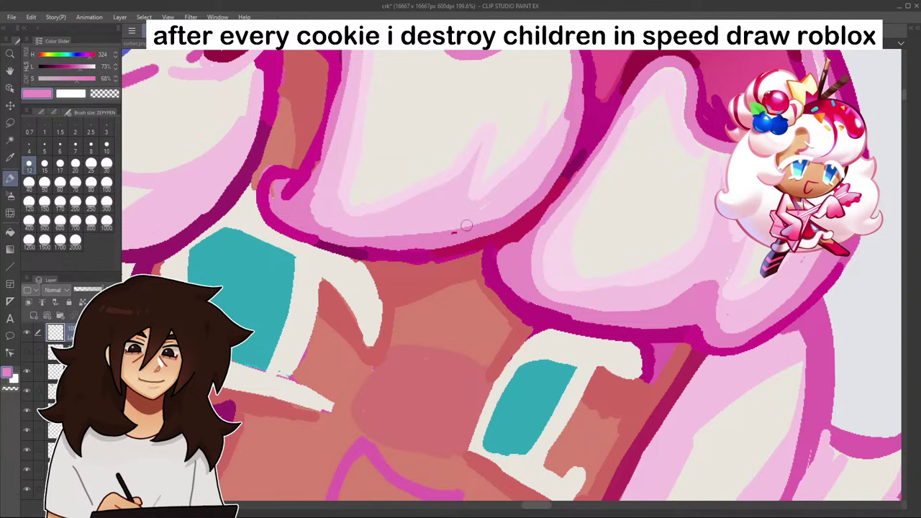
pyautogui.moveTo(449, 239)
pyautogui.mouseDown()
pyautogui.moveTo(489, 214)
pyautogui.moveTo(560, 143)
pyautogui.moveTo(565, 120)
pyautogui.mouseUp()
# - Layer light pink along the right inner edge of the left front tuft up to its tip, redoing the long stroke
pyautogui.keyDown('alt'); pyautogui.click(588, 111); pyautogui.keyUp('alt')
pyautogui.keyDown('alt'); pyautogui.click(483, 226); pyautogui.keyUp('alt')
pyautogui.moveTo(498, 215); pyautogui.dragTo(553, 157)
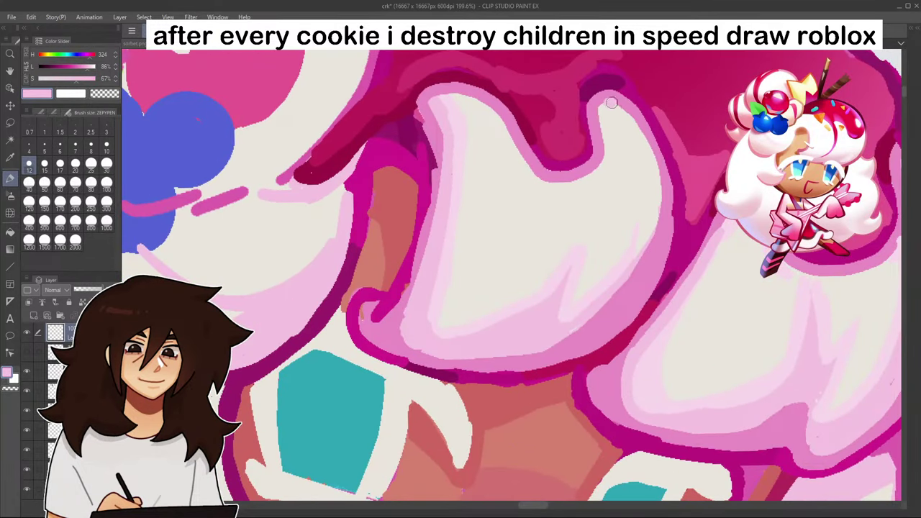
pyautogui.moveTo(612, 103)
pyautogui.mouseDown()
pyautogui.moveTo(635, 119)
pyautogui.moveTo(654, 171)
pyautogui.moveTo(649, 232)
pyautogui.moveTo(627, 272)
pyautogui.mouseUp()
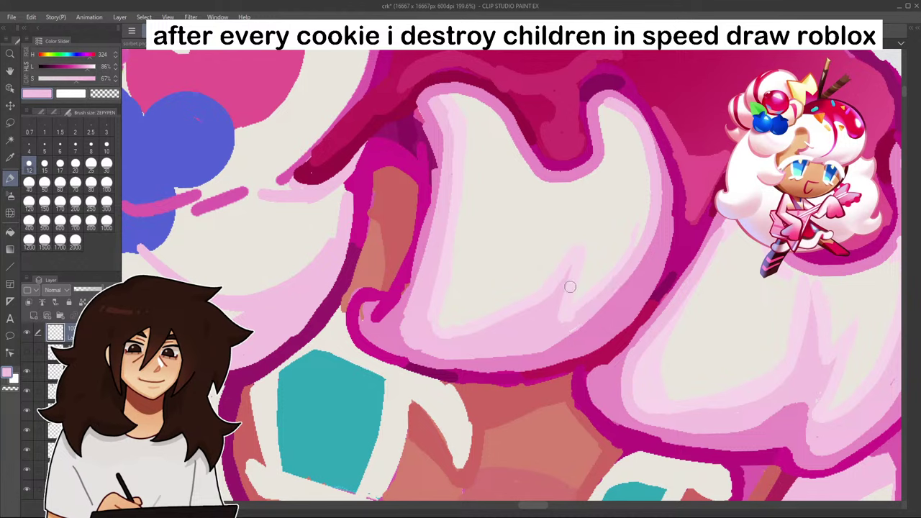
pyautogui.hotkey('ctrl', 'z')
pyautogui.moveTo(611, 107); pyautogui.dragTo(630, 121)
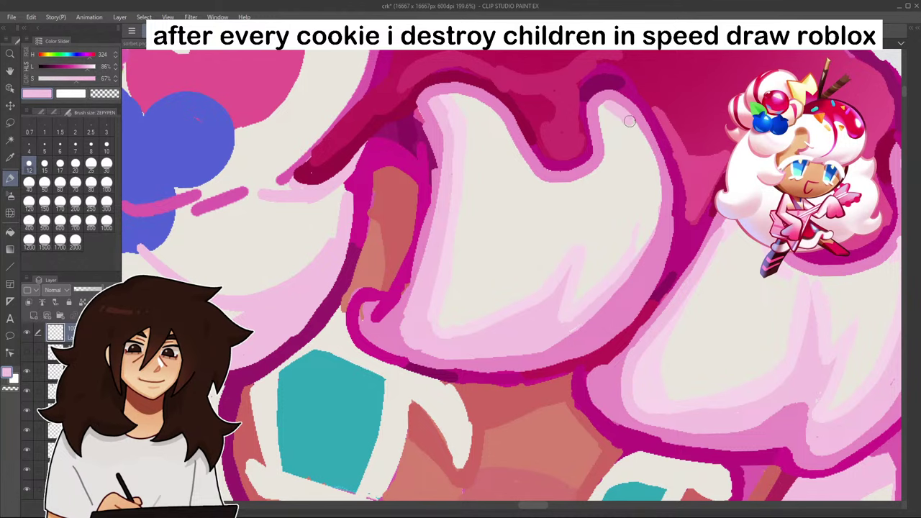
pyautogui.moveTo(652, 163)
pyautogui.mouseDown()
pyautogui.moveTo(654, 210)
pyautogui.moveTo(641, 254)
pyautogui.mouseUp()
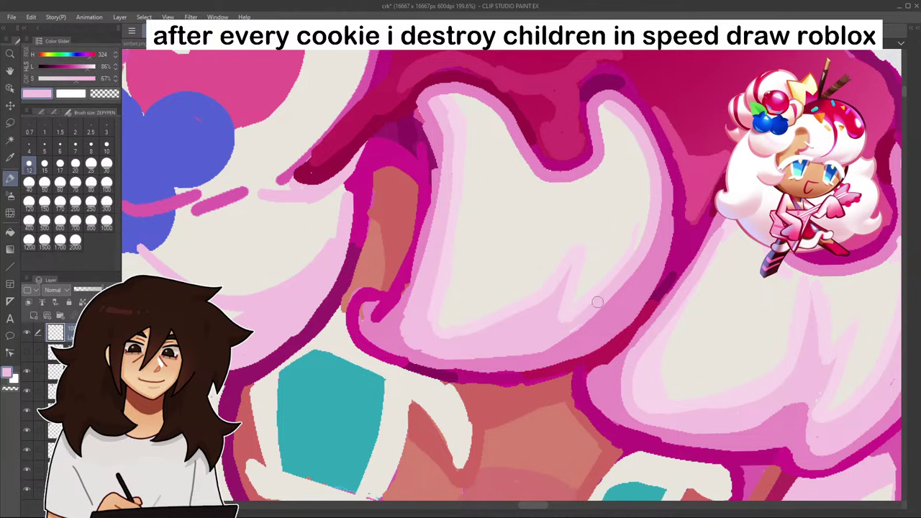
# - Paint a light pink shadow strand down the middle of the right front hair tuft
pyautogui.scroll(-5, 547, 306)
pyautogui.scroll(-1, 633, 328)
pyautogui.scroll(4, 631, 397)
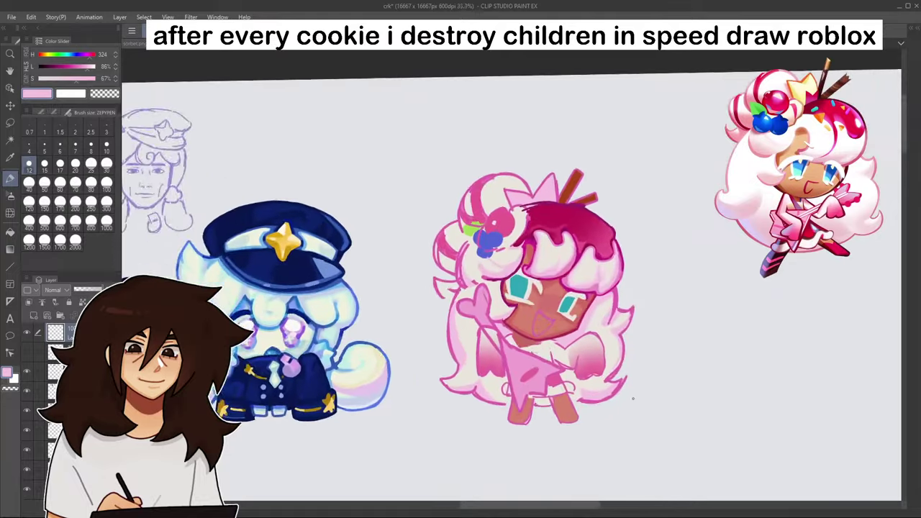
pyautogui.scroll(1, 599, 256)
pyautogui.moveTo(599, 256); pyautogui.dragTo(630, 195)
pyautogui.moveTo(573, 75); pyautogui.dragTo(606, 252)
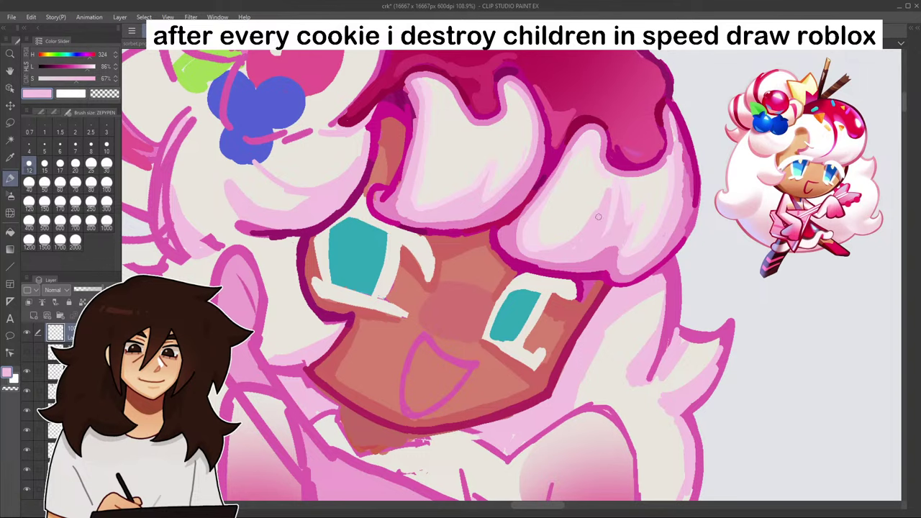
# - Blend the left side of the right front tuft's shadow strand into the cream area with pale pink strokes
pyautogui.scroll(-5, 598, 217)
pyautogui.scroll(3, 632, 204)
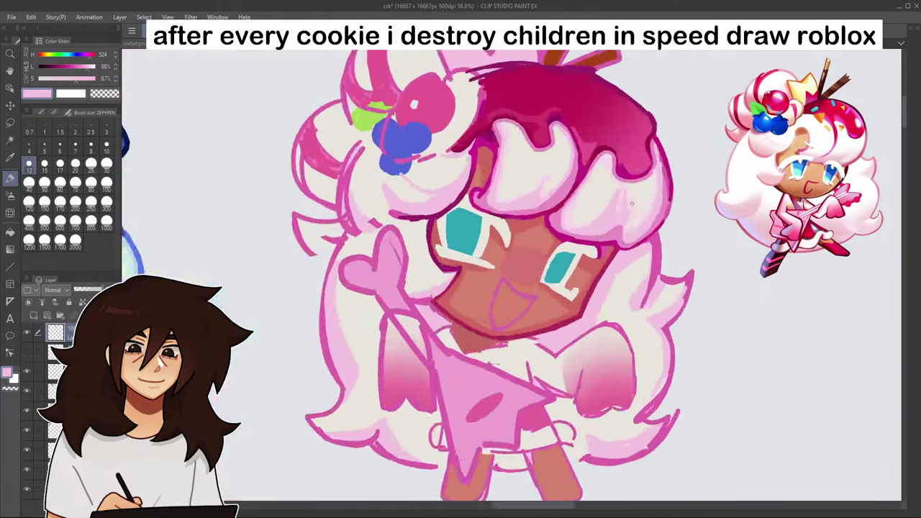
pyautogui.scroll(3, 632, 204)
pyautogui.scroll(-5, 617, 193)
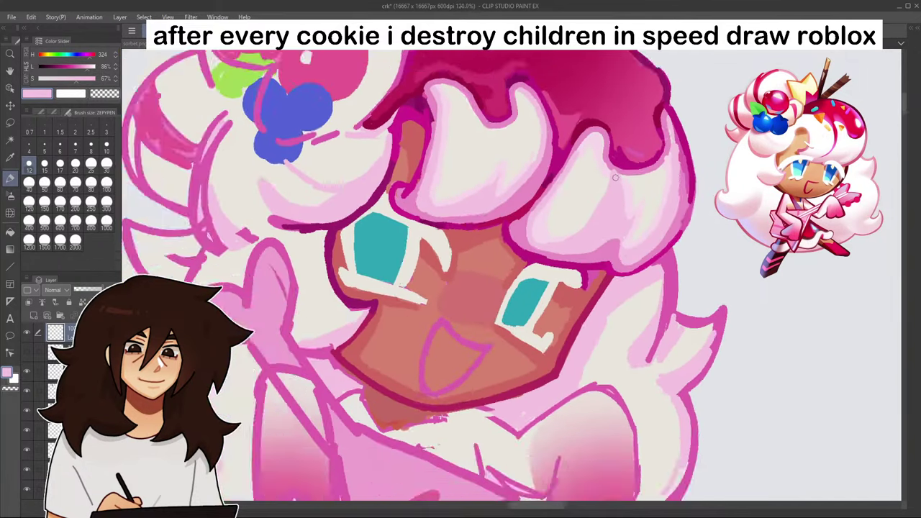
pyautogui.scroll(5, 598, 187)
pyautogui.keyDown('alt'); pyautogui.click(580, 178); pyautogui.keyUp('alt')
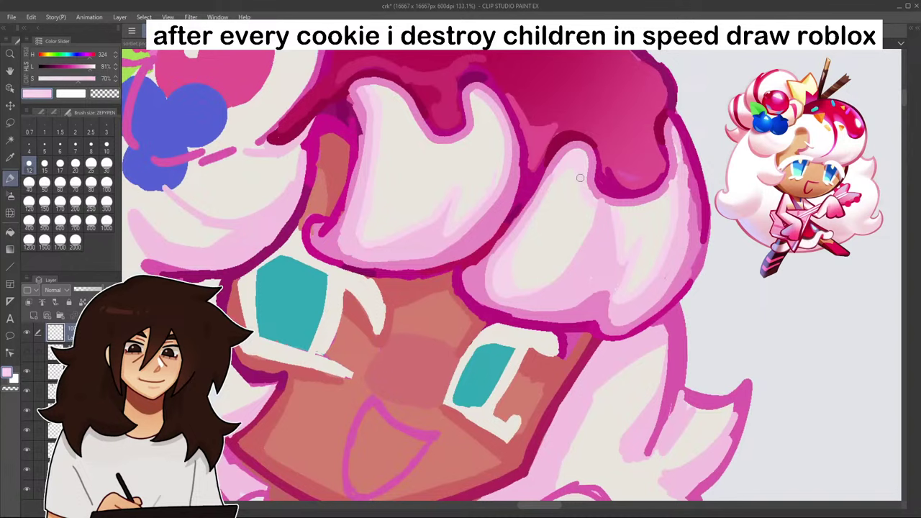
pyautogui.moveTo(511, 293)
pyautogui.mouseDown()
pyautogui.moveTo(558, 286)
pyautogui.moveTo(592, 244)
pyautogui.mouseUp()
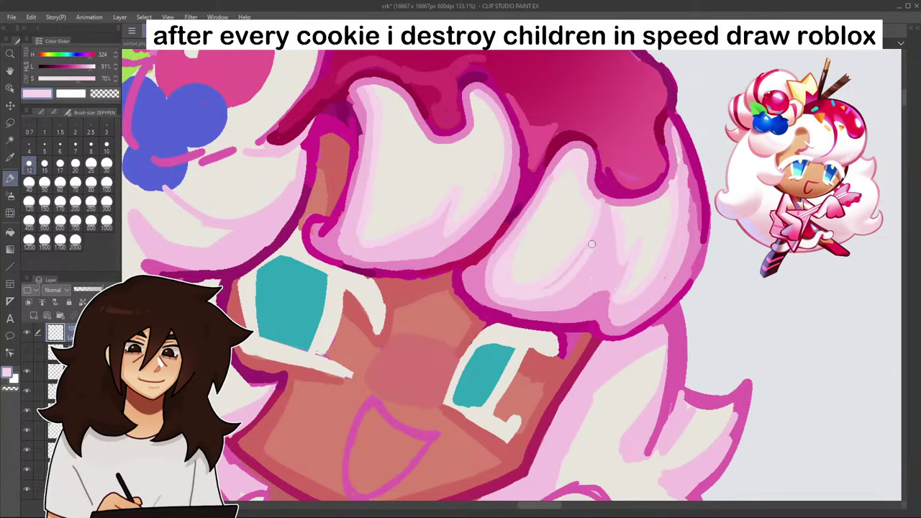
pyautogui.moveTo(519, 290)
pyautogui.mouseDown()
pyautogui.moveTo(561, 292)
pyautogui.moveTo(599, 241)
pyautogui.mouseUp()
# - Touch up the upper part of the right front tuft's shadow strand with cream and pale pink
pyautogui.scroll(-10, 633, 206)
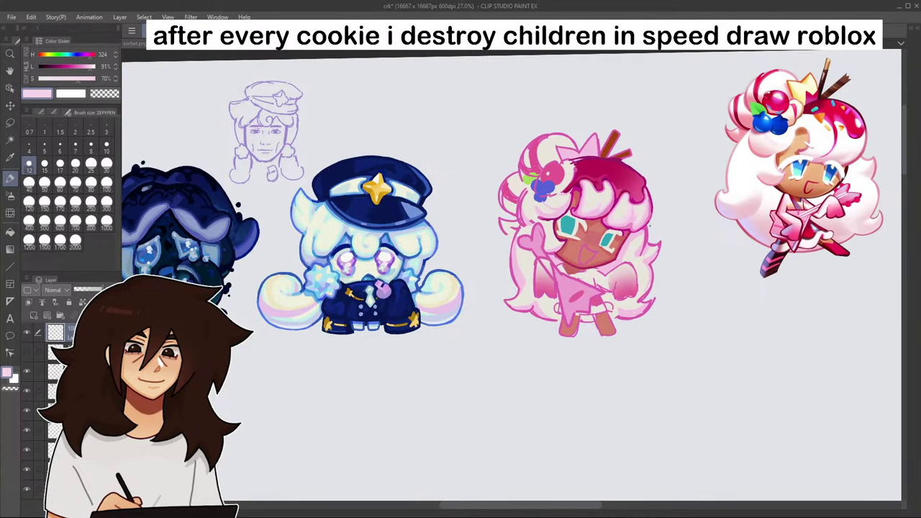
pyautogui.scroll(6, 576, 216)
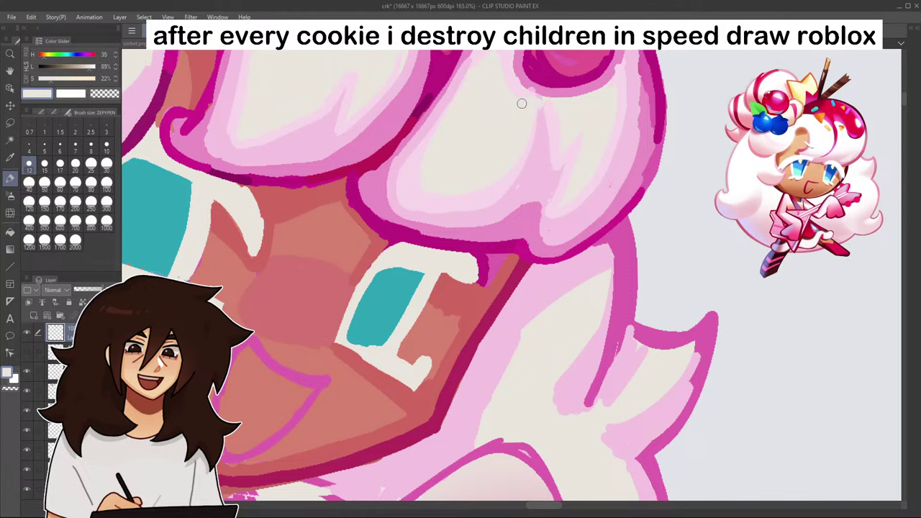
pyautogui.keyDown('alt'); pyautogui.click(555, 139); pyautogui.keyUp('alt')
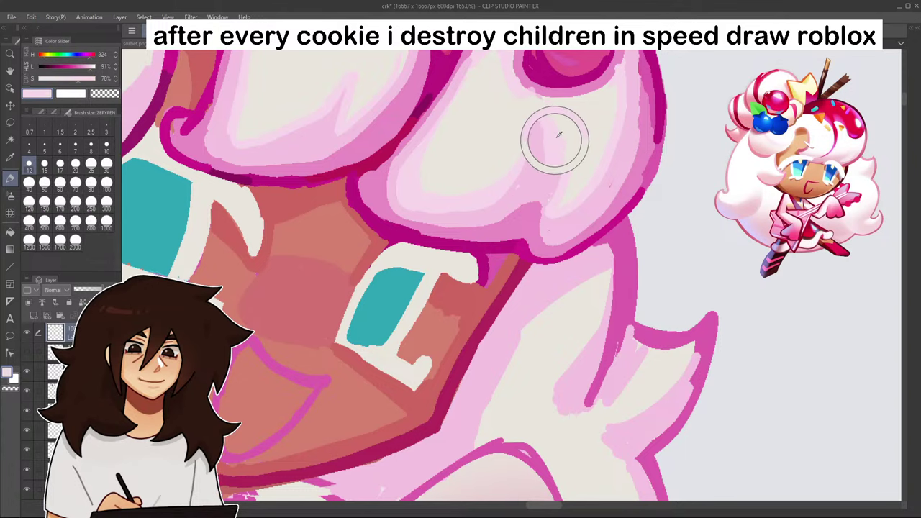
pyautogui.scroll(-8, 552, 136)
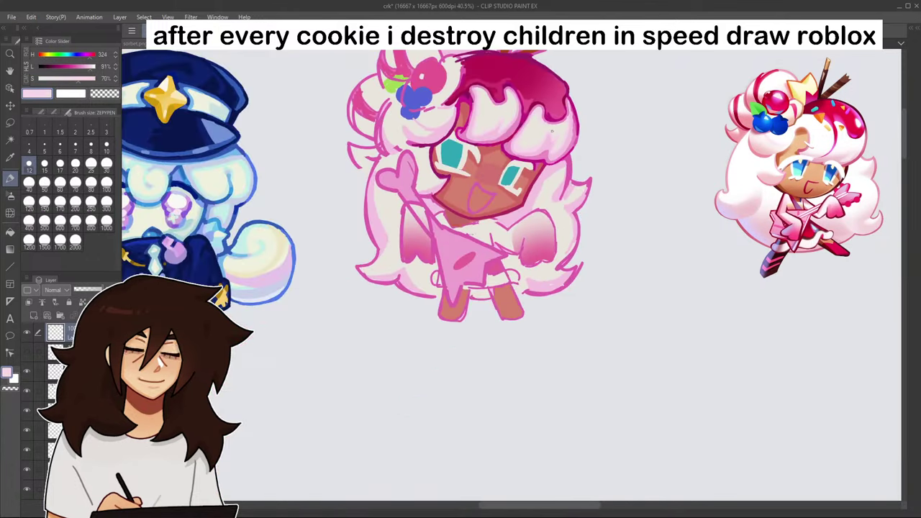
pyautogui.moveTo(553, 137); pyautogui.dragTo(674, 159)
pyautogui.scroll(-2, 547, 202)
pyautogui.scroll(9, 547, 201)
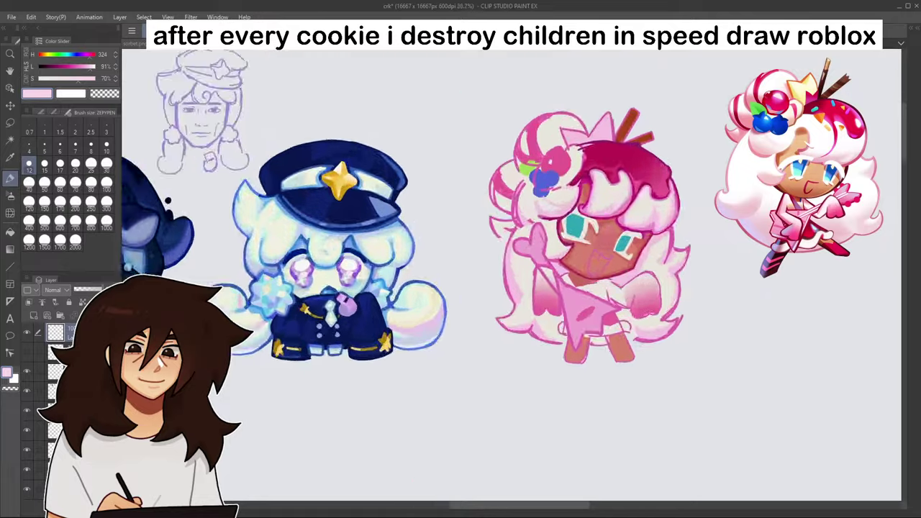
# - Refine the upper left edge of the left front tuft in medium pink beside the dark magenta outline
pyautogui.keyDown('alt'); pyautogui.click(547, 201); pyautogui.keyUp('alt')
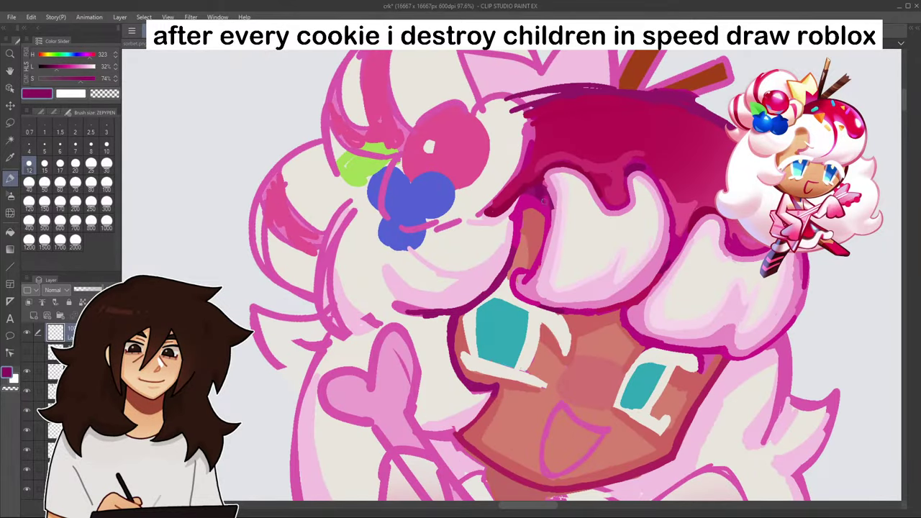
pyautogui.keyDown('alt'); pyautogui.click(549, 180); pyautogui.keyUp('alt')
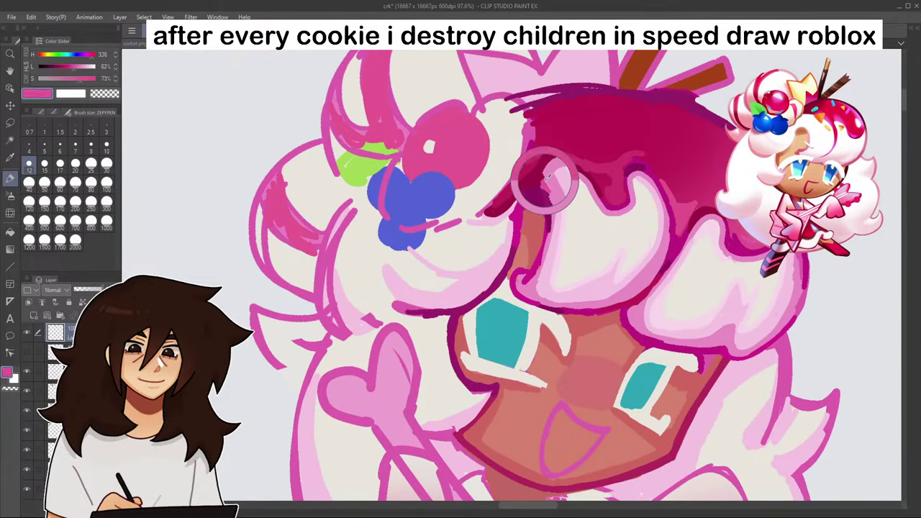
pyautogui.moveTo(539, 176); pyautogui.dragTo(550, 200)
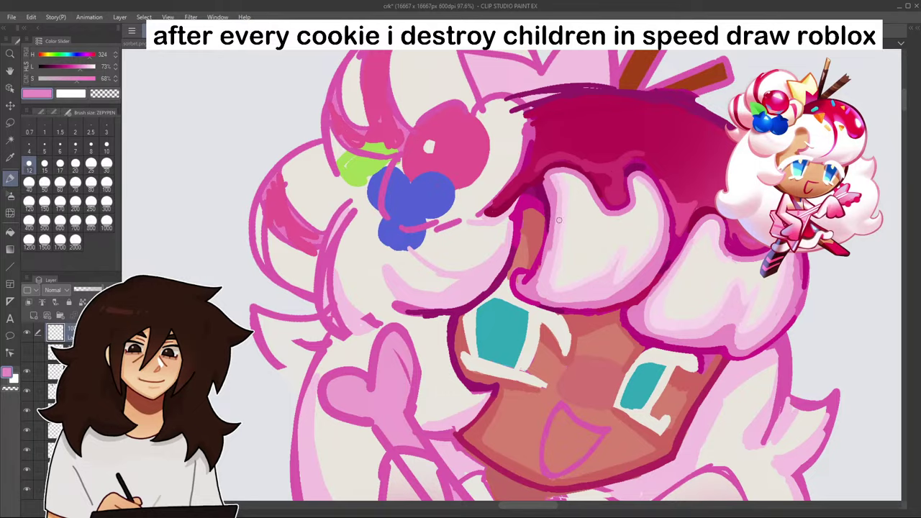
pyautogui.scroll(-7, 585, 214)
pyautogui.scroll(5, 589, 218)
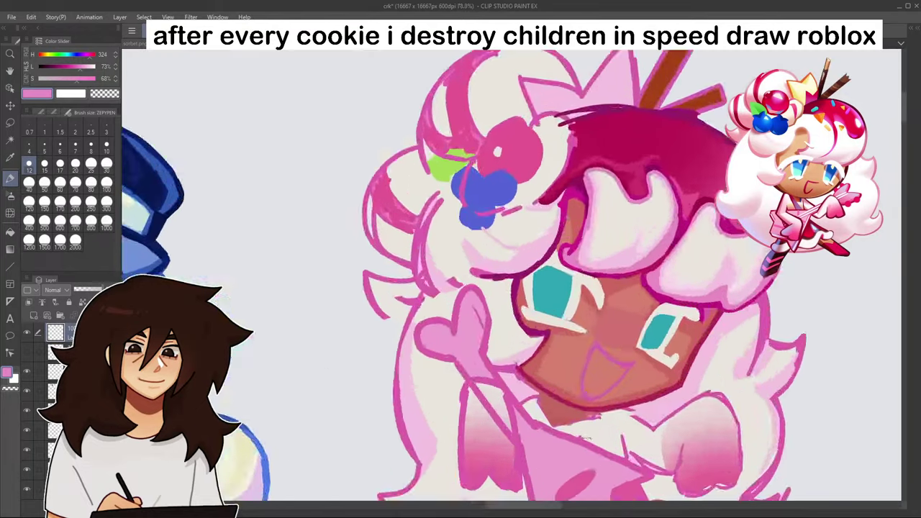
# - Add light pink shading down the left inner edge of the left front hair tuft
pyautogui.scroll(3, 587, 205)
pyautogui.keyDown('alt'); pyautogui.click(603, 246); pyautogui.keyUp('alt')
pyautogui.scroll(-5, 601, 253)
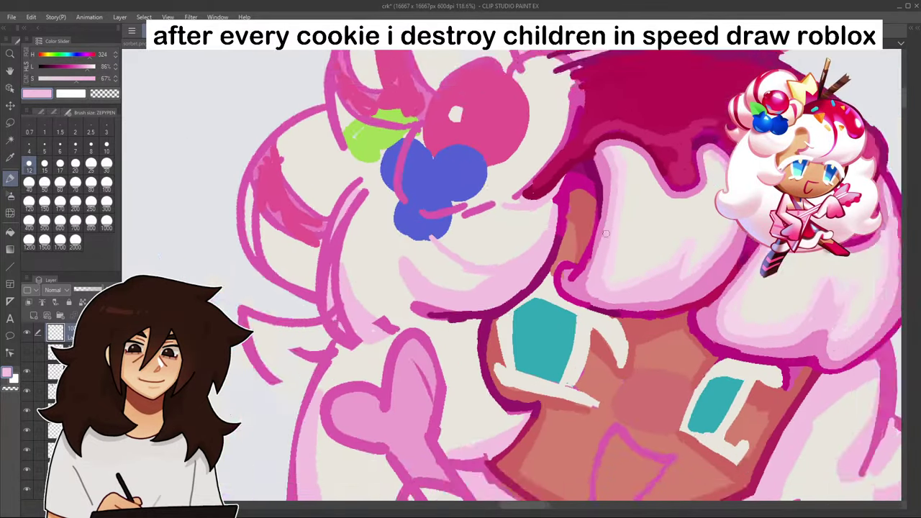
pyautogui.scroll(4, 604, 254)
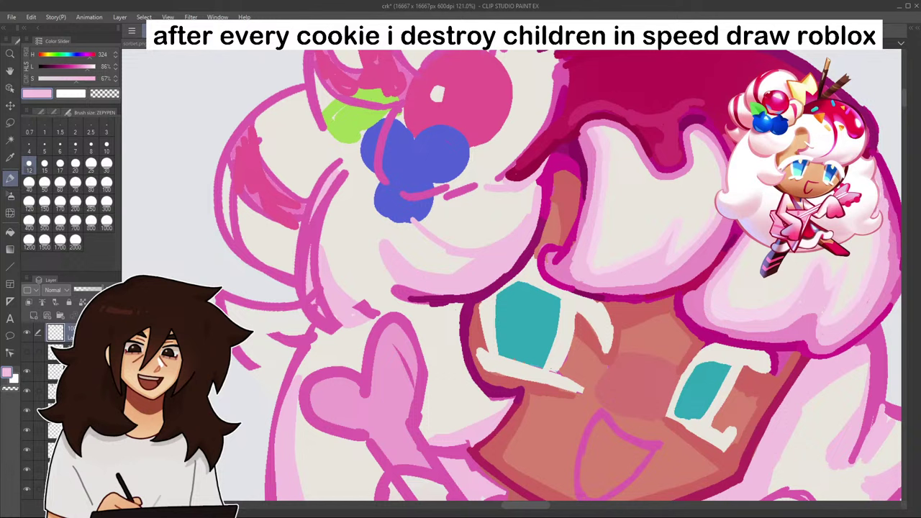
pyautogui.moveTo(599, 148); pyautogui.dragTo(593, 241)
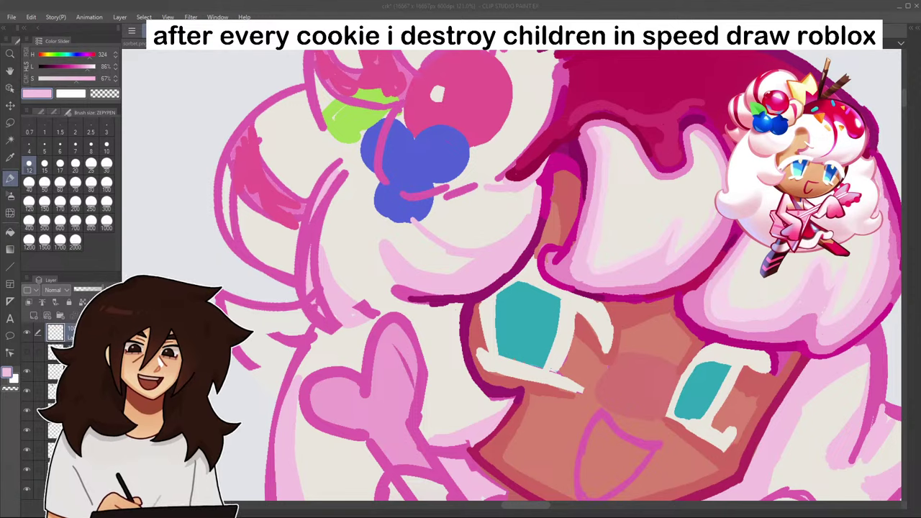
pyautogui.scroll(-5, 597, 202)
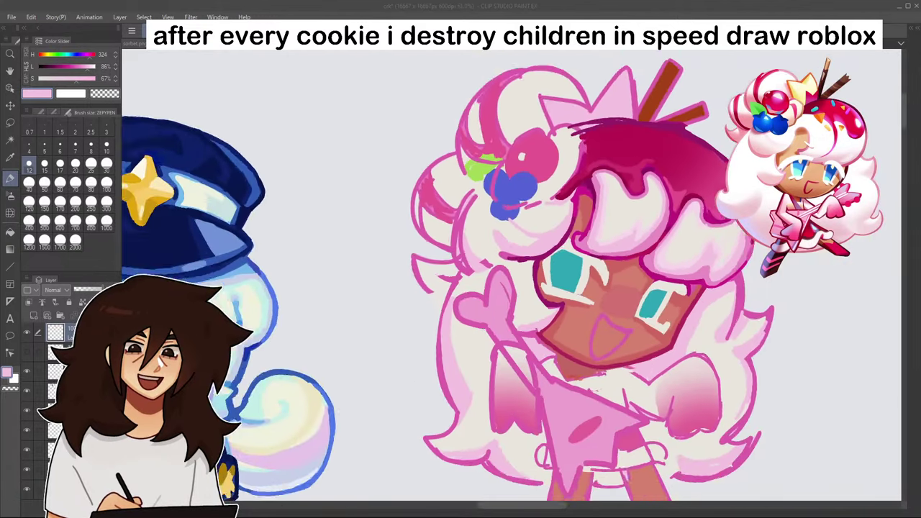
pyautogui.scroll(3, 598, 202)
pyautogui.scroll(1, 603, 227)
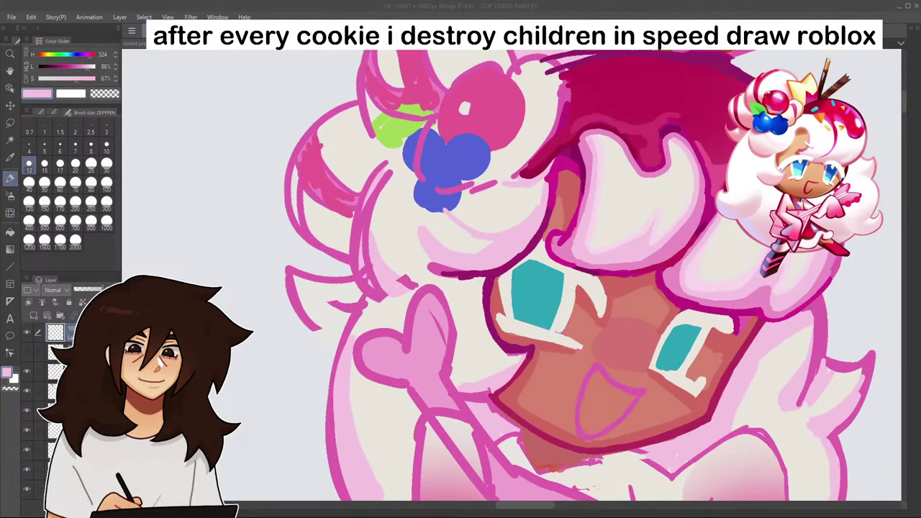
pyautogui.scroll(-10, 248, 330)
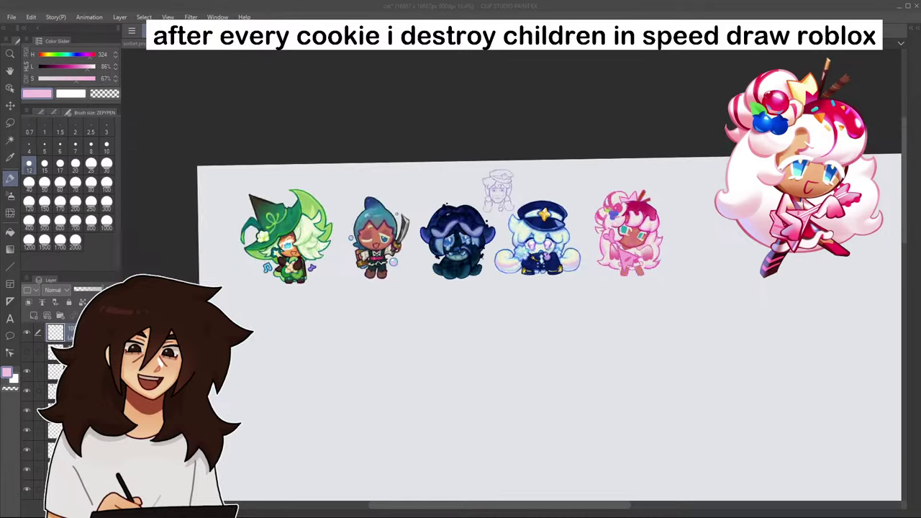
pyautogui.scroll(10, 626, 230)
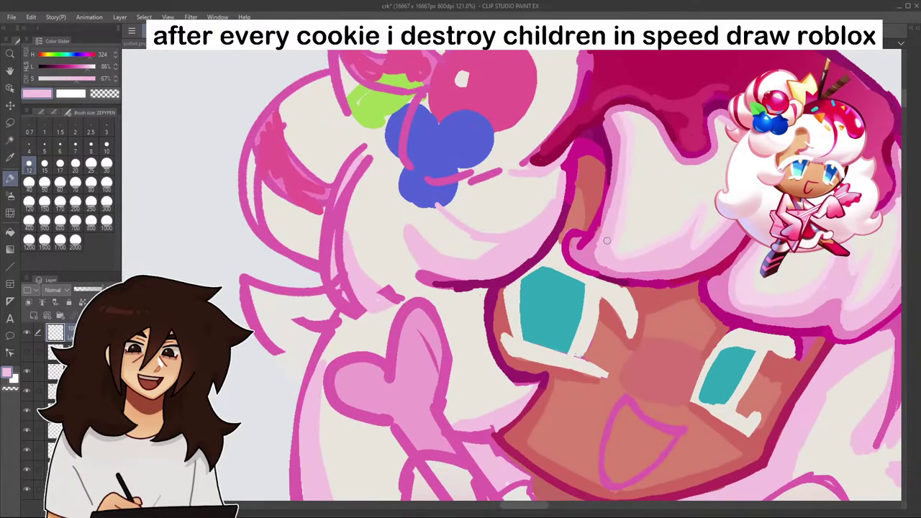
# - Add pale pink strokes along the inner edge of the shaded fold in the side hair puff beneath the blueberries
pyautogui.keyDown('alt'); pyautogui.click(617, 226); pyautogui.keyUp('alt')
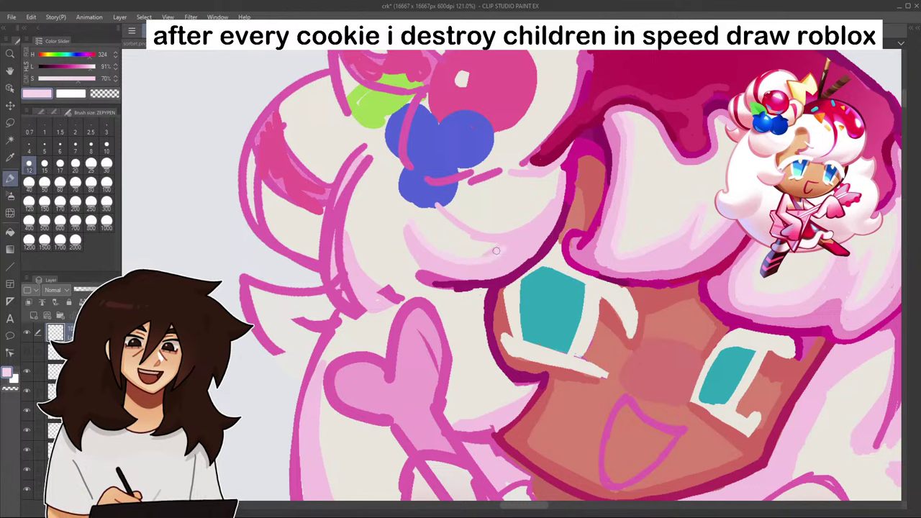
pyautogui.moveTo(445, 200)
pyautogui.mouseDown()
pyautogui.moveTo(496, 230)
pyautogui.moveTo(471, 224)
pyautogui.moveTo(535, 226)
pyautogui.mouseUp()
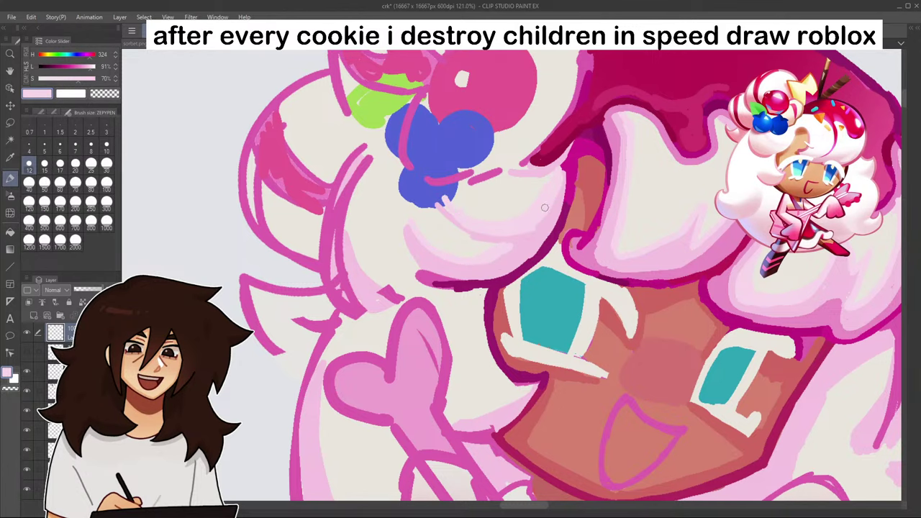
pyautogui.scroll(-6, 541, 216)
pyautogui.scroll(6, 542, 225)
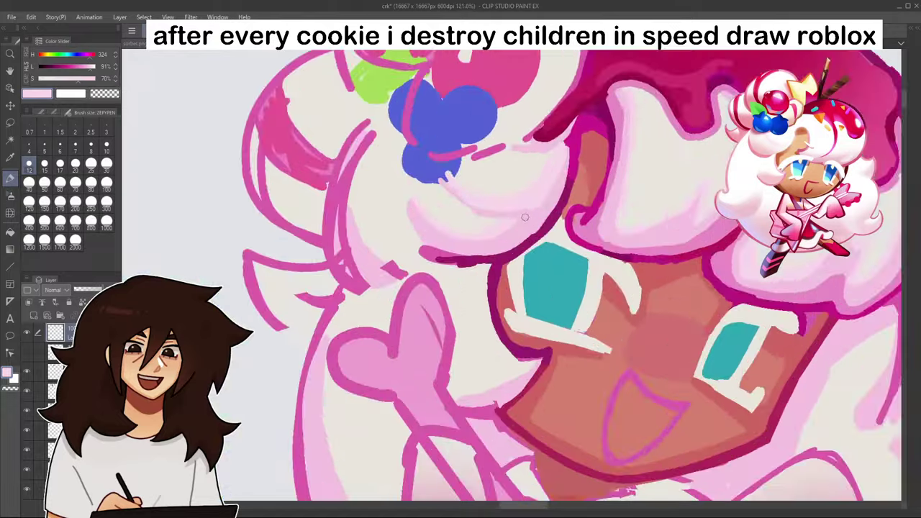
# - Paint a light pink shadow strand at the lower left of the side hair puff with the sampled shading pink
pyautogui.keyDown('alt'); pyautogui.click(525, 218); pyautogui.keyUp('alt')
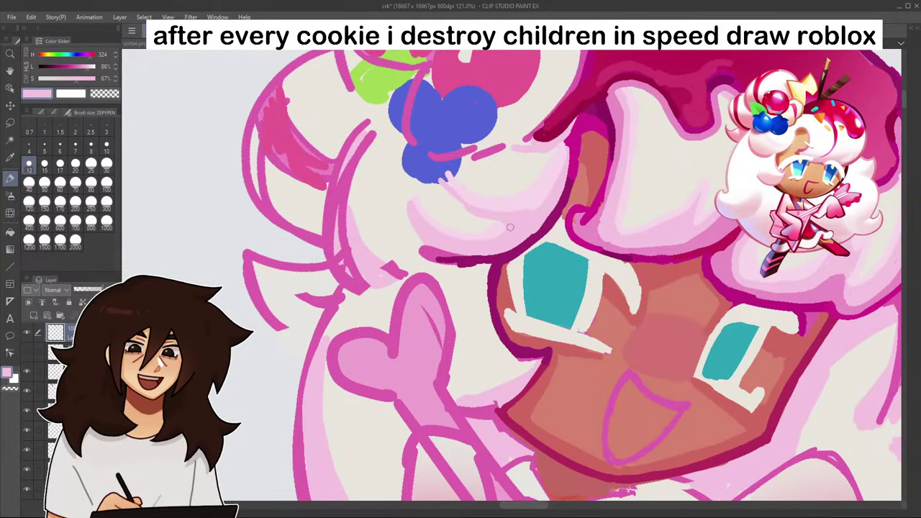
pyautogui.scroll(-8, 510, 228)
pyautogui.scroll(4, 554, 237)
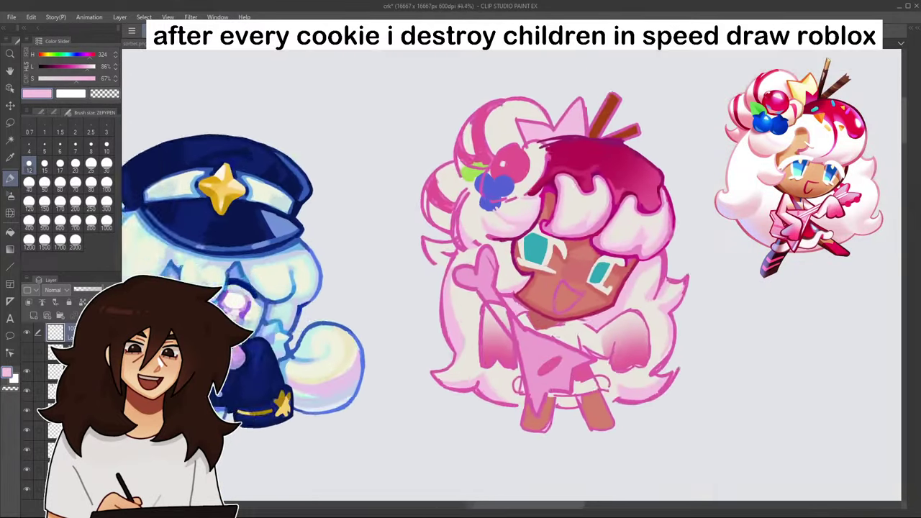
pyautogui.scroll(4, 485, 212)
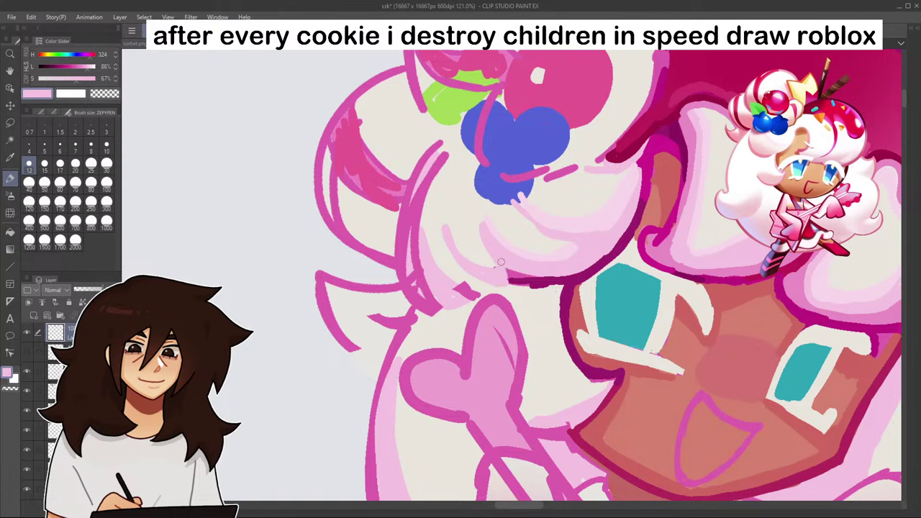
pyautogui.scroll(-10, 501, 262)
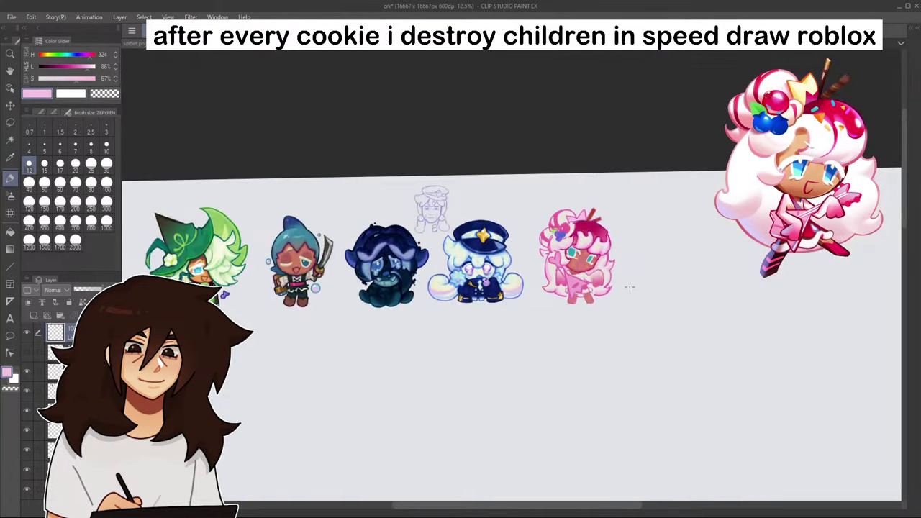
pyautogui.scroll(9, 630, 286)
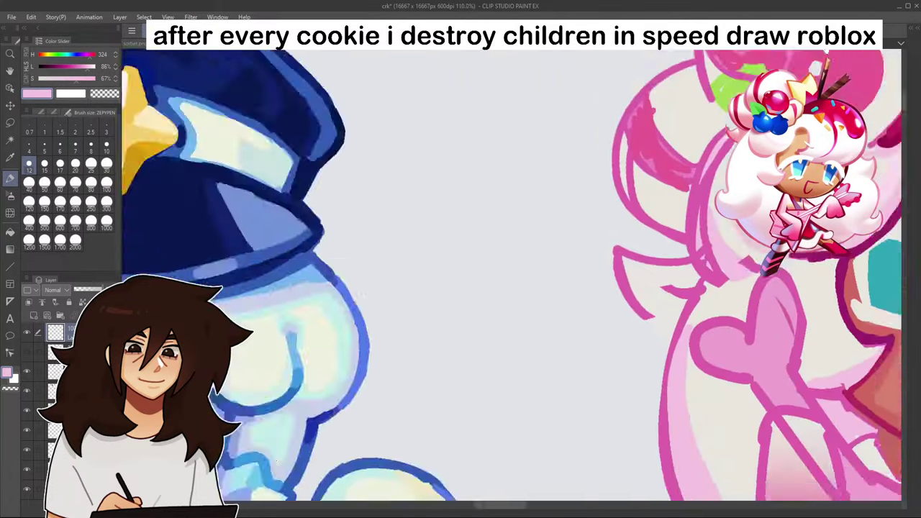
# - Cover the inner magenta sketch line and leftover magenta patch along the side hair puff's left edge with light pink
pyautogui.moveTo(733, 158)
pyautogui.mouseDown()
pyautogui.moveTo(401, 164)
pyautogui.moveTo(385, 187)
pyautogui.mouseUp()
pyautogui.keyDown('alt'); pyautogui.click(402, 165); pyautogui.keyUp('alt')
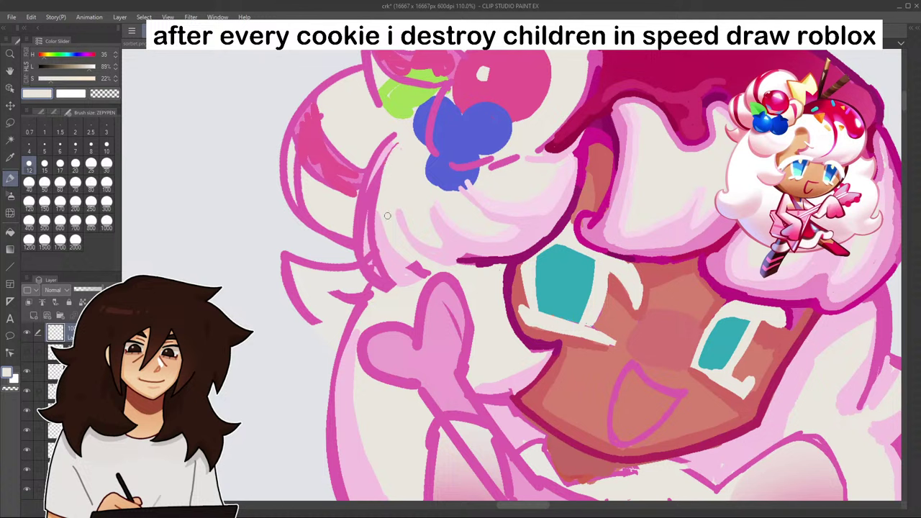
pyautogui.keyDown('alt'); pyautogui.click(382, 154); pyautogui.keyUp('alt')
pyautogui.moveTo(398, 140); pyautogui.dragTo(389, 270)
pyautogui.moveTo(376, 174); pyautogui.dragTo(388, 266)
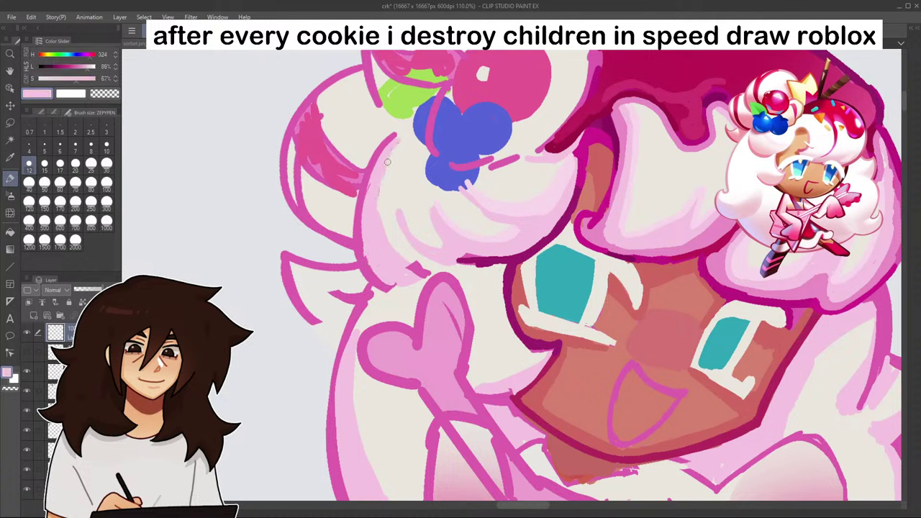
pyautogui.moveTo(381, 180); pyautogui.dragTo(381, 233)
pyautogui.moveTo(408, 274); pyautogui.dragTo(435, 273)
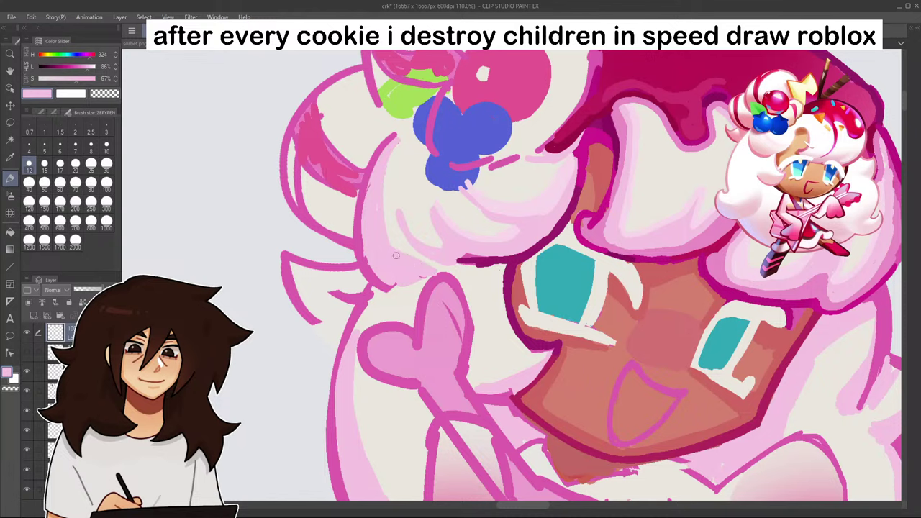
# - Widen and fill the light pink shadow across the left part of the side hair puff
pyautogui.scroll(-10, 425, 268)
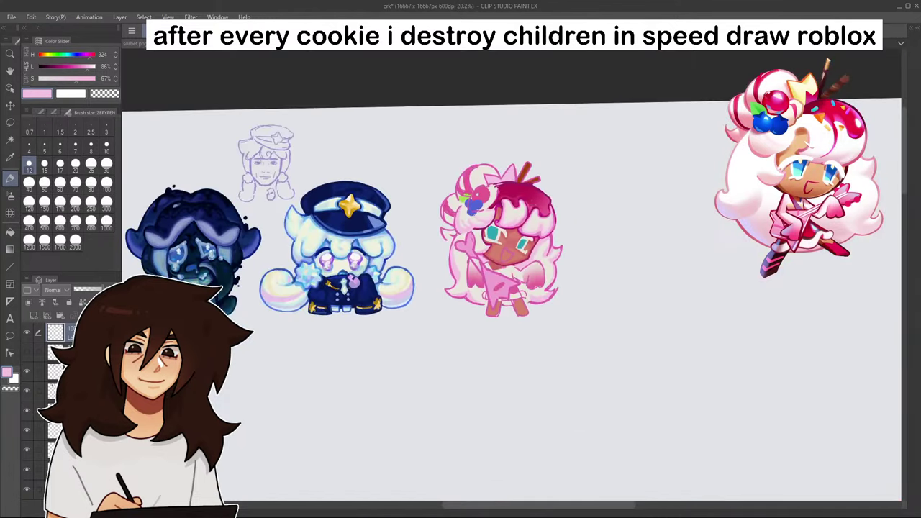
pyautogui.scroll(7, 504, 212)
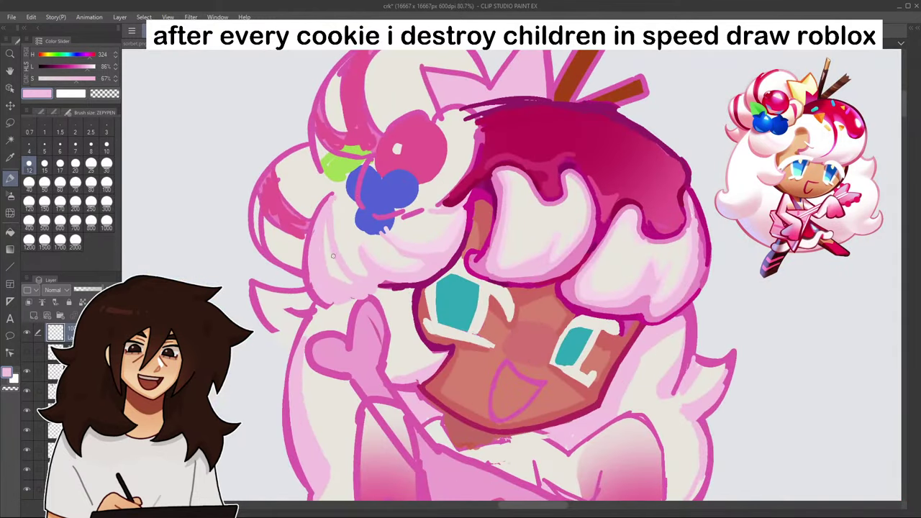
pyautogui.moveTo(334, 251); pyautogui.dragTo(348, 282)
pyautogui.moveTo(334, 278); pyautogui.dragTo(328, 225)
pyautogui.moveTo(352, 274); pyautogui.dragTo(352, 267)
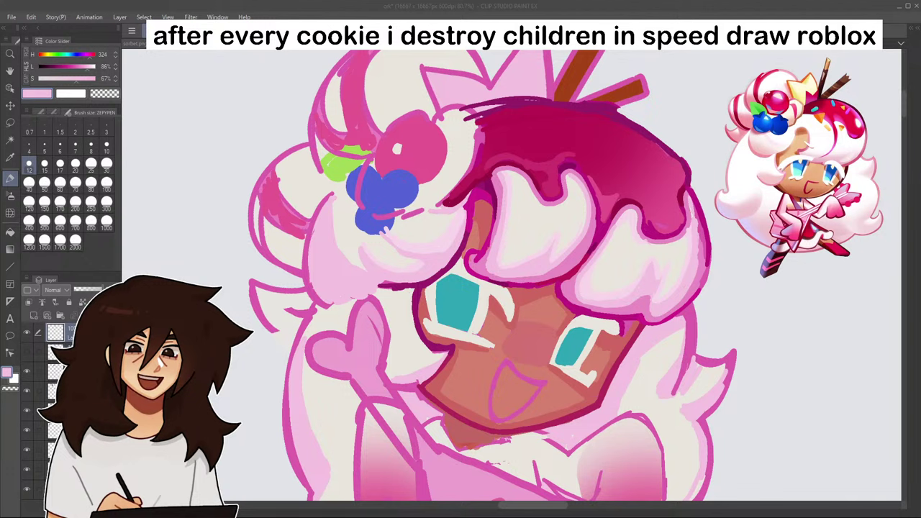
# - Paint a curved pink highlight at the tip of the right syrup drip, using the sampled pink lightened to 70% luminosity
pyautogui.keyDown('alt'); pyautogui.click(547, 167); pyautogui.keyUp('alt')
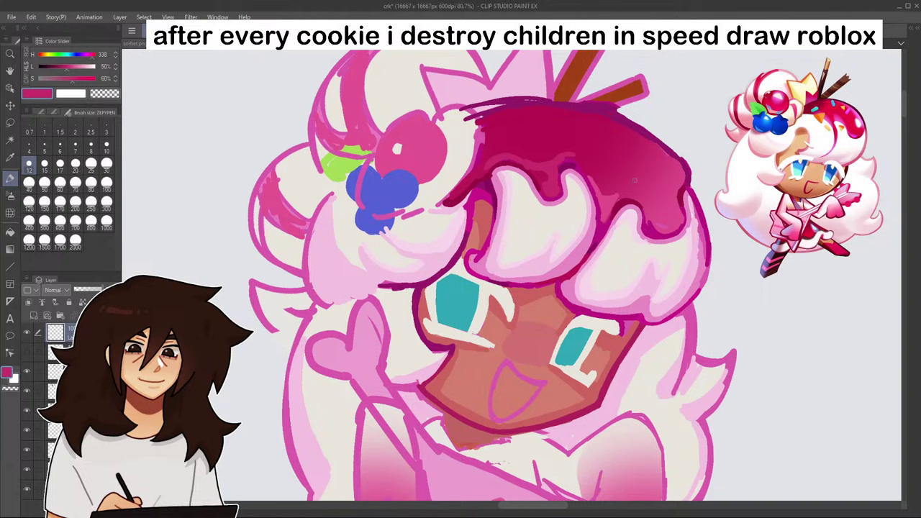
pyautogui.keyDown('alt'); pyautogui.click(655, 216); pyautogui.keyUp('alt')
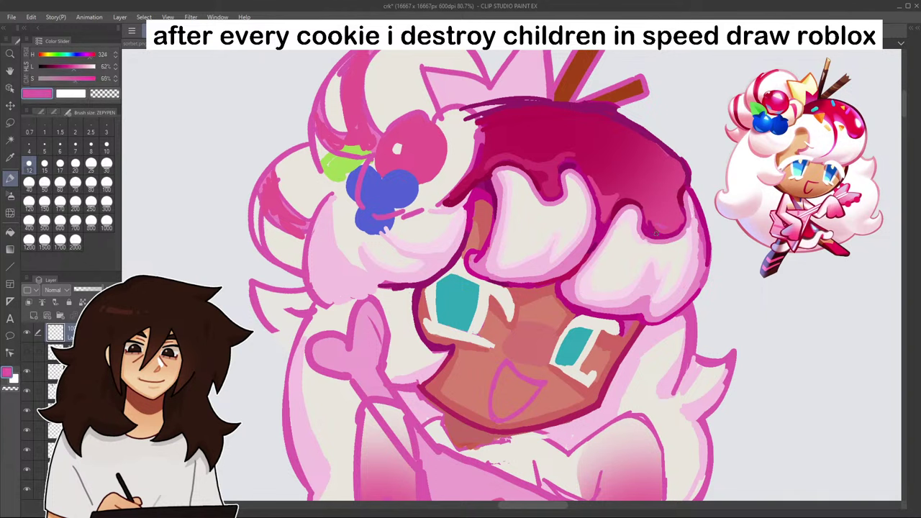
pyautogui.click(78, 67)
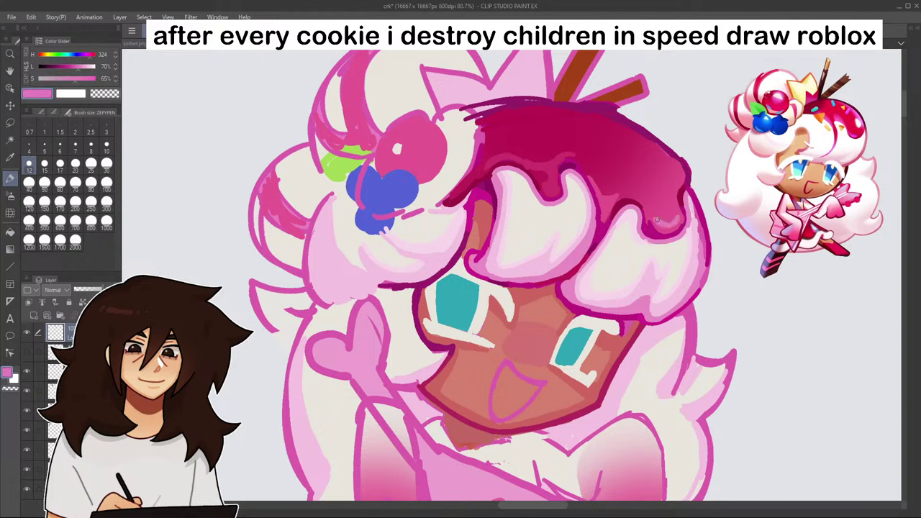
pyautogui.moveTo(656, 221); pyautogui.dragTo(675, 215)
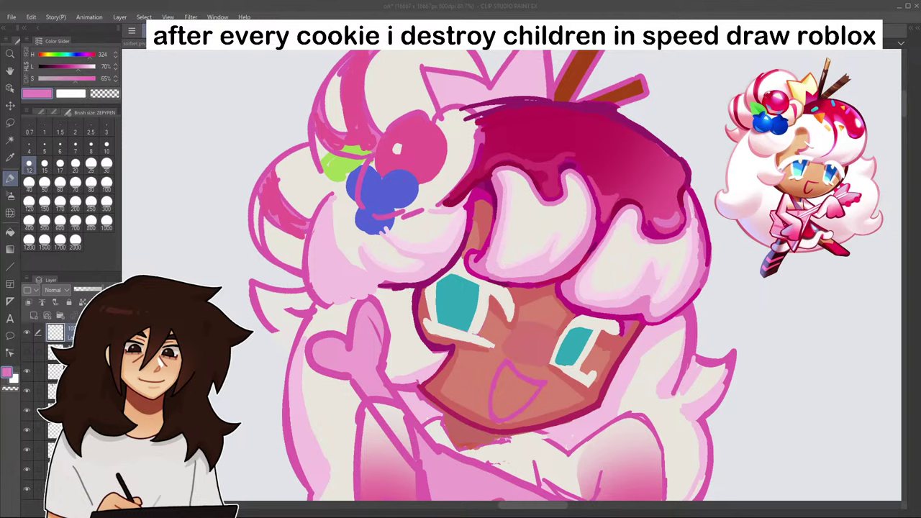
# - Raise the highlight pink's saturation to 71% and fill the right syrup drip's highlight with it
pyautogui.click(79, 77)
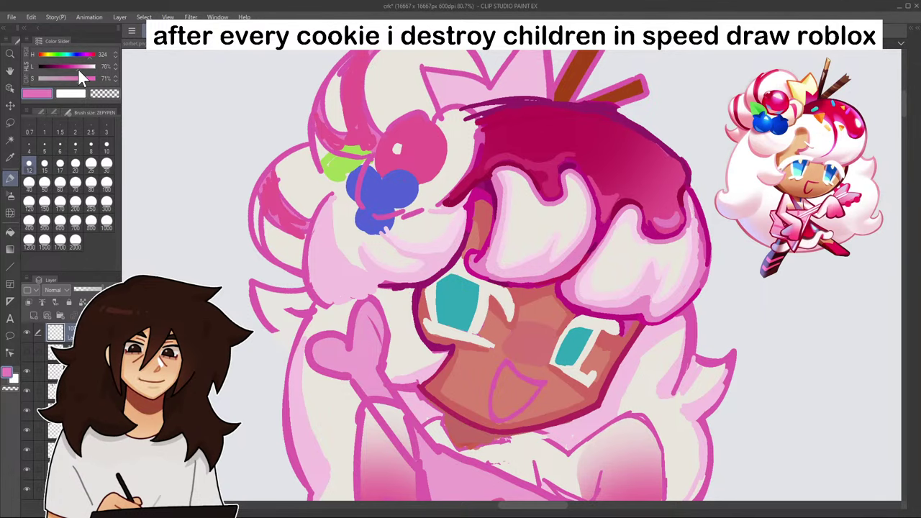
pyautogui.click(10, 232)
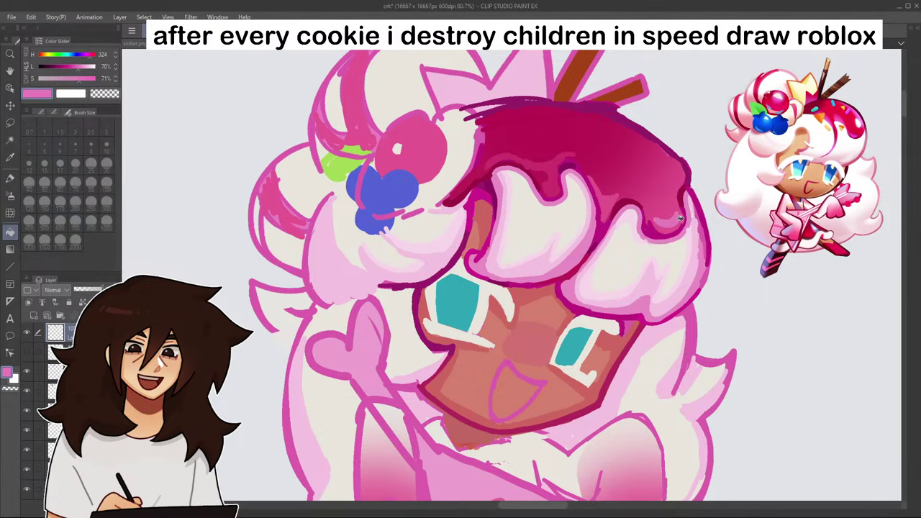
pyautogui.scroll(-5, 681, 217)
pyautogui.scroll(5, 680, 218)
pyautogui.scroll(3, 643, 218)
pyautogui.scroll(-3, 675, 214)
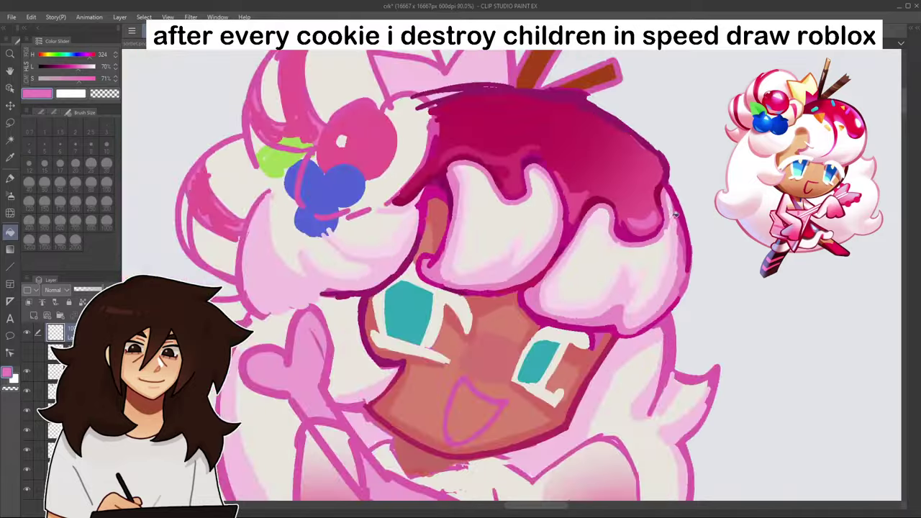
pyautogui.scroll(-5, 675, 214)
pyautogui.scroll(1, 694, 214)
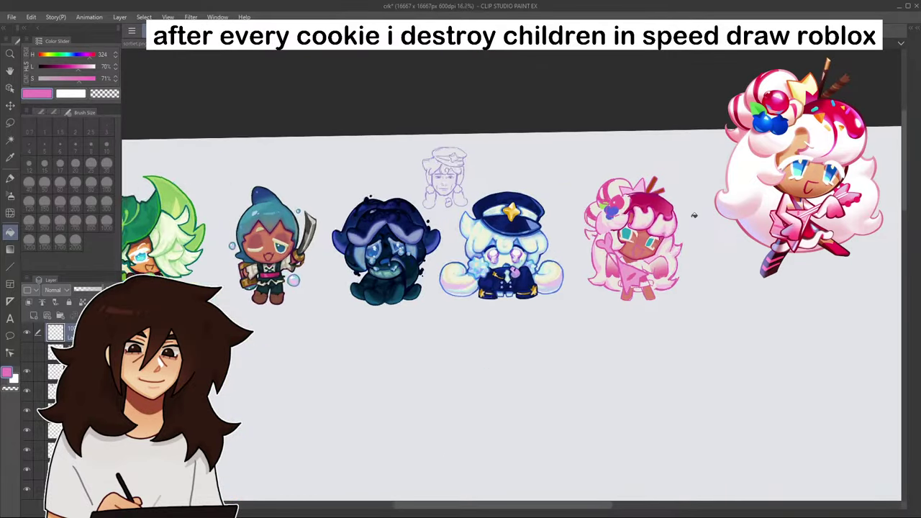
# - Try to draw a slanted pink highlight on the upper right of the syrup topping with the pen
pyautogui.scroll(10, 694, 215)
pyautogui.press('p')
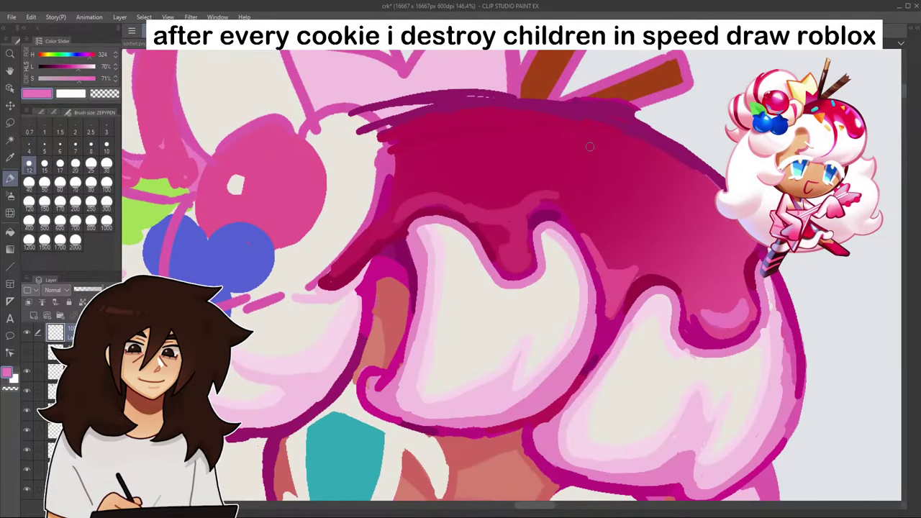
pyautogui.moveTo(599, 143)
pyautogui.mouseDown()
pyautogui.moveTo(612, 171)
pyautogui.moveTo(633, 161)
pyautogui.moveTo(637, 187)
pyautogui.moveTo(619, 158)
pyautogui.mouseUp()
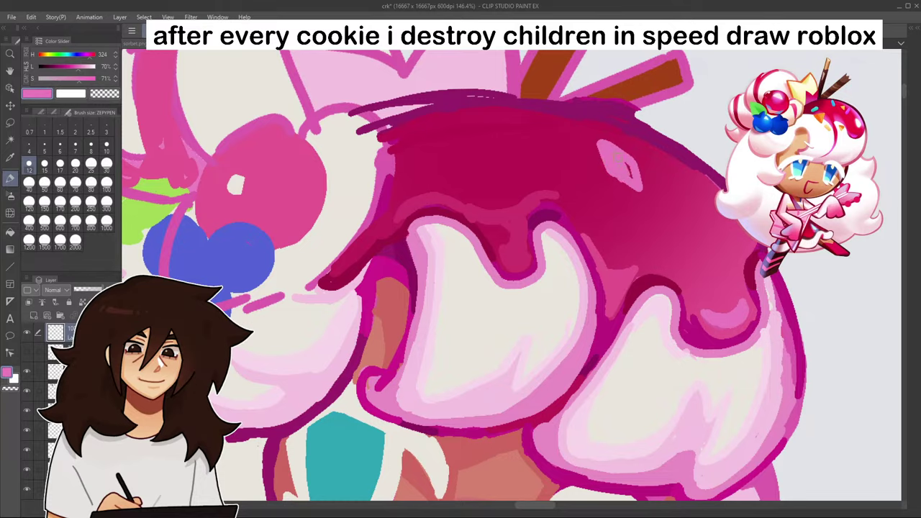
pyautogui.scroll(-10, 627, 170)
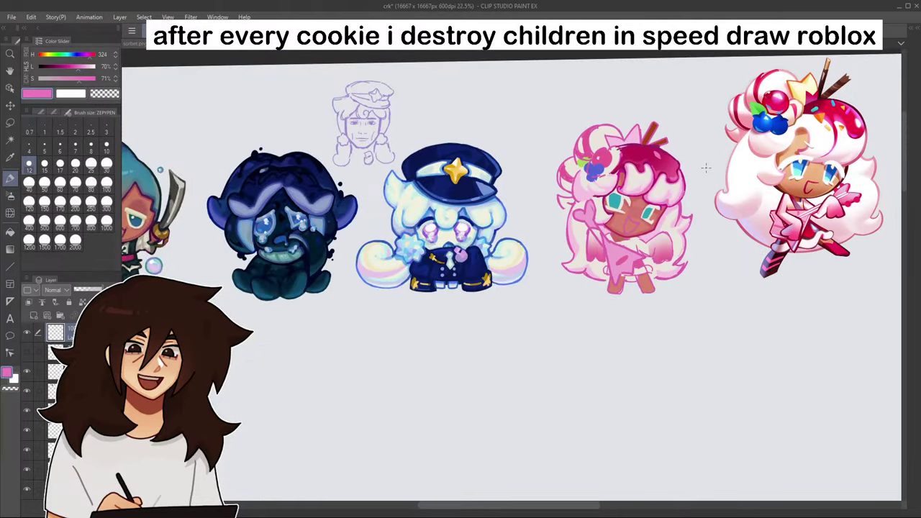
pyautogui.scroll(5, 681, 152)
pyautogui.scroll(3, 682, 152)
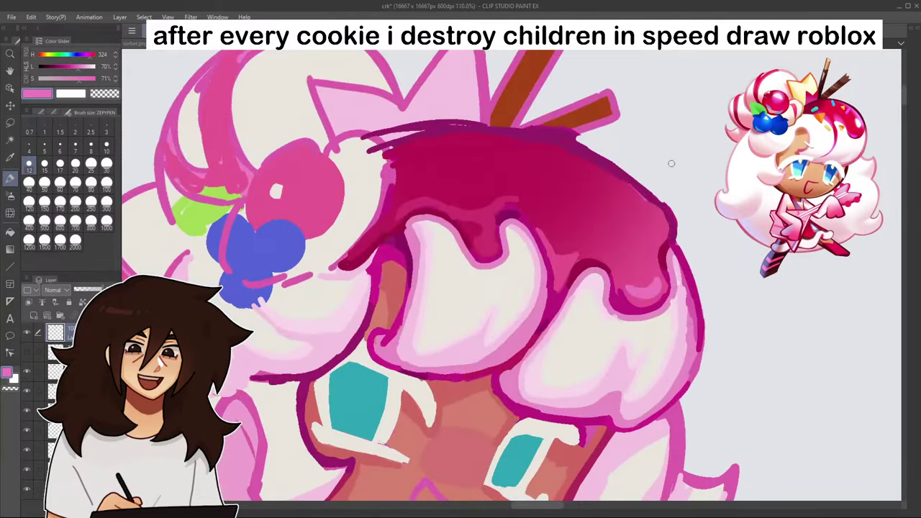
# - Touch up the side hair puff's lower right outline and shadow edge with sampled light pink and magenta
pyautogui.scroll(-4, 668, 160)
pyautogui.scroll(5, 545, 194)
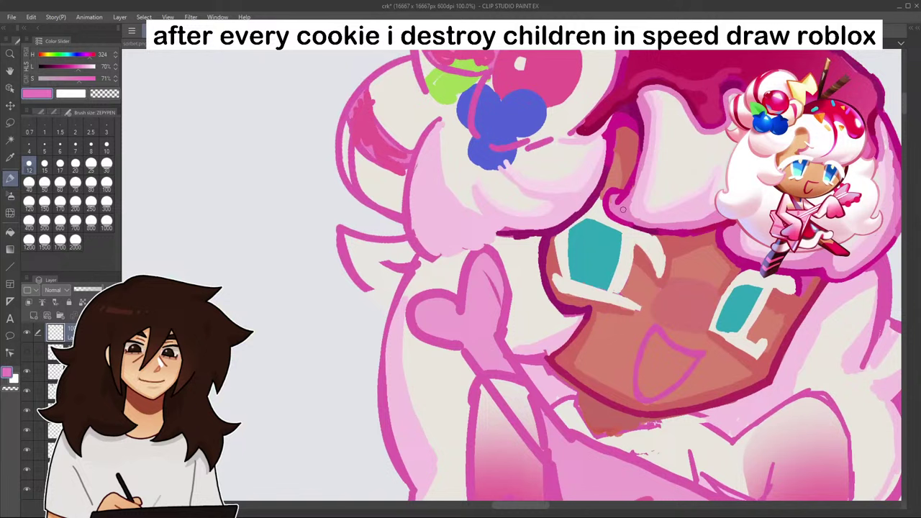
pyautogui.keyDown('alt'); pyautogui.click(624, 210); pyautogui.keyUp('alt')
pyautogui.moveTo(605, 145)
pyautogui.mouseDown()
pyautogui.moveTo(589, 193)
pyautogui.moveTo(554, 224)
pyautogui.moveTo(498, 221)
pyautogui.mouseUp()
pyautogui.keyDown('alt'); pyautogui.click(610, 205); pyautogui.keyUp('alt')
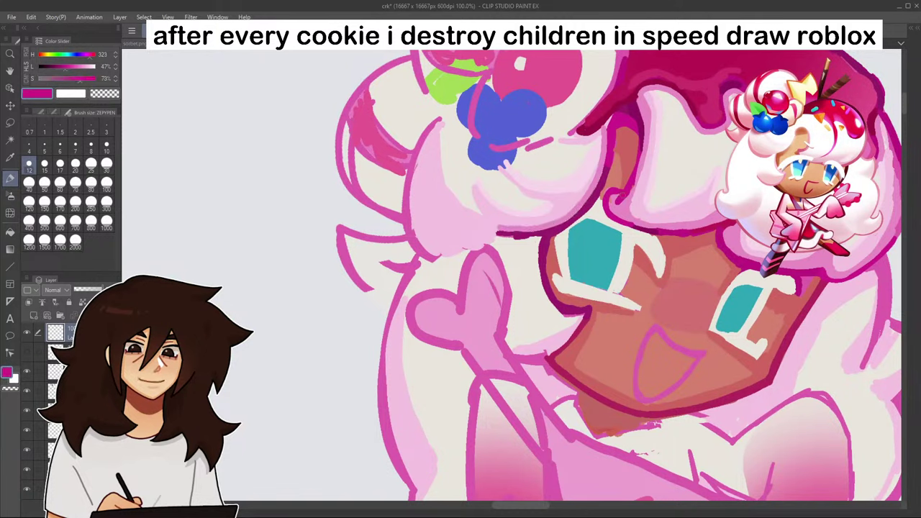
pyautogui.keyDown('alt'); pyautogui.click(627, 211); pyautogui.keyUp('alt')
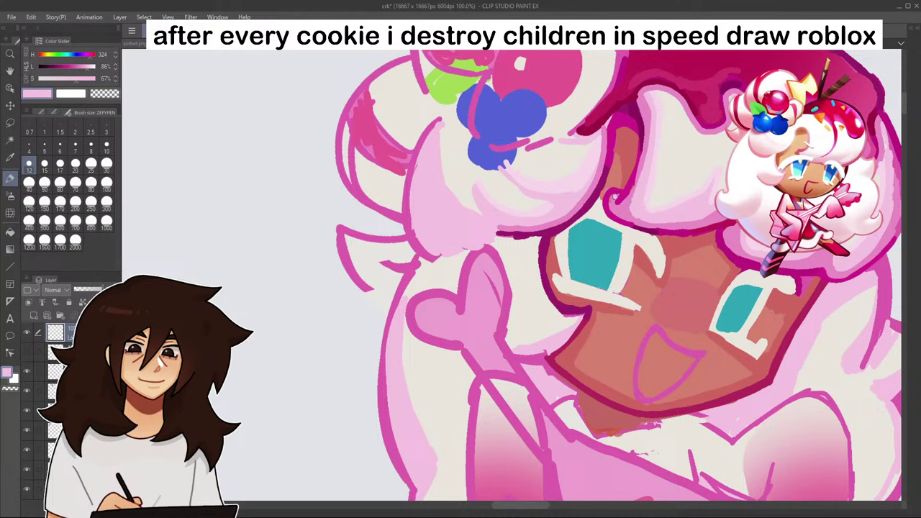
# - Shade the white of the left eye with light pink at the upper corner and along the lower lid
pyautogui.scroll(-6, 616, 201)
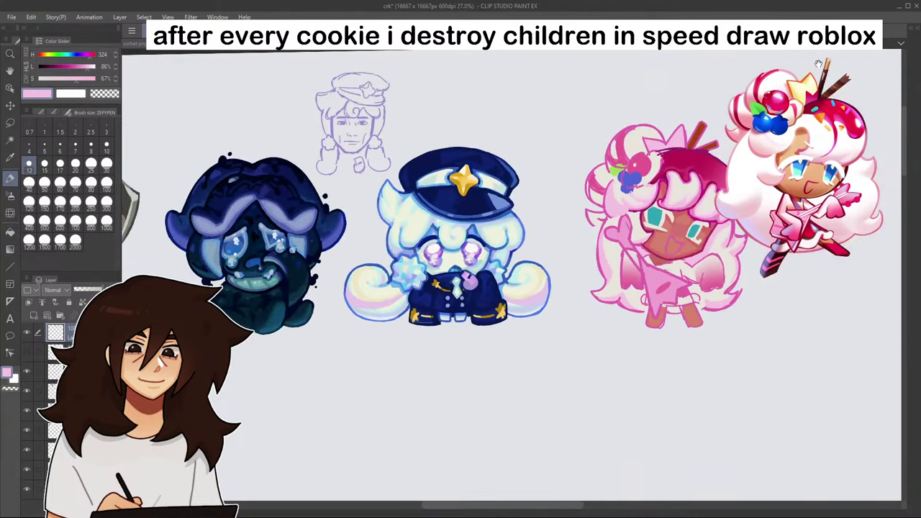
pyautogui.moveTo(810, 59)
pyautogui.mouseDown()
pyautogui.moveTo(596, 134)
pyautogui.moveTo(823, 61)
pyautogui.mouseUp()
pyautogui.scroll(6, 459, 168)
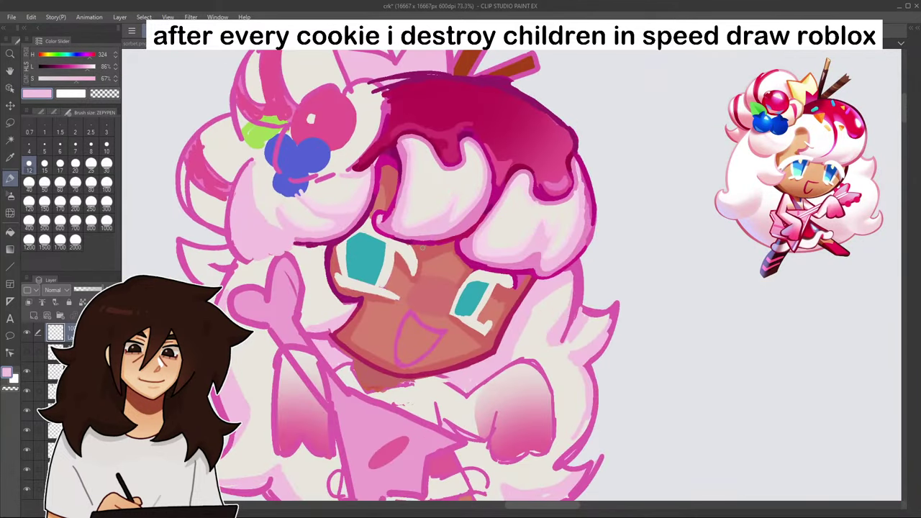
pyautogui.keyDown('alt'); pyautogui.click(421, 249); pyautogui.keyUp('alt')
pyautogui.keyDown('alt'); pyautogui.click(407, 245); pyautogui.keyUp('alt')
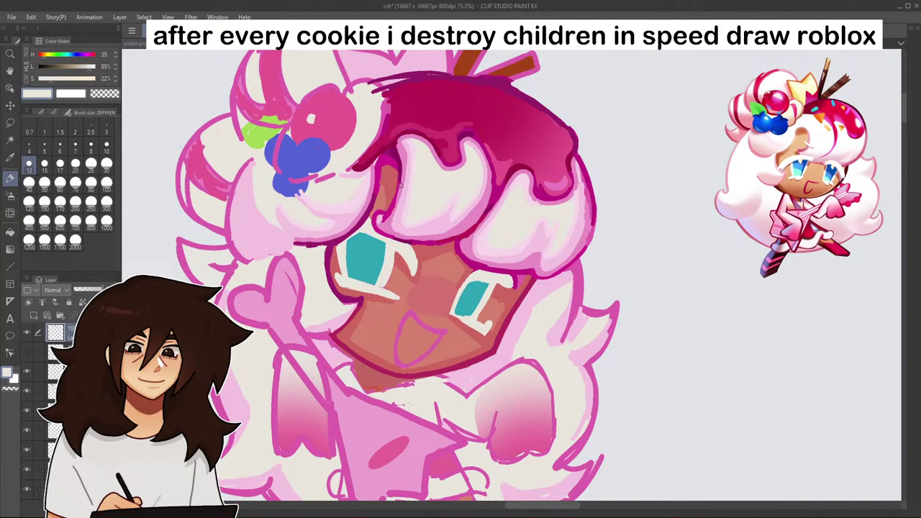
pyautogui.keyDown('alt'); pyautogui.click(437, 233); pyautogui.keyUp('alt')
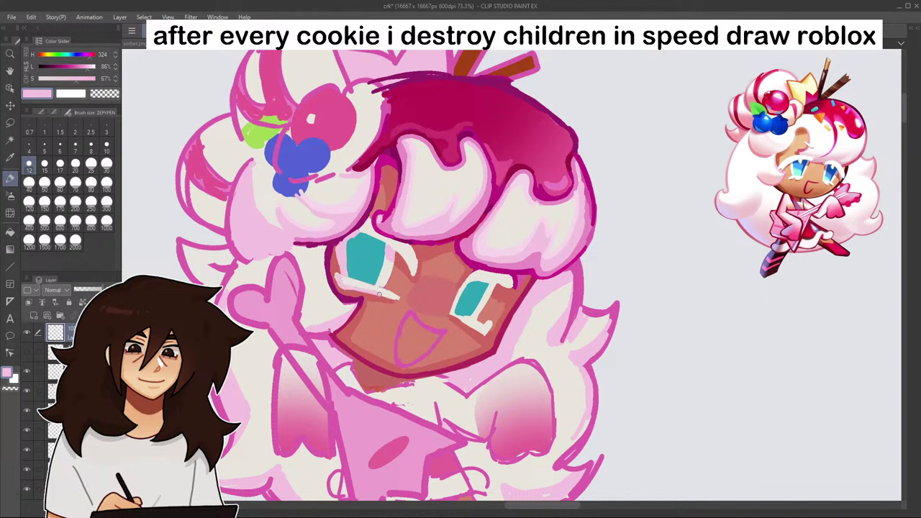
pyautogui.scroll(-12, 393, 241)
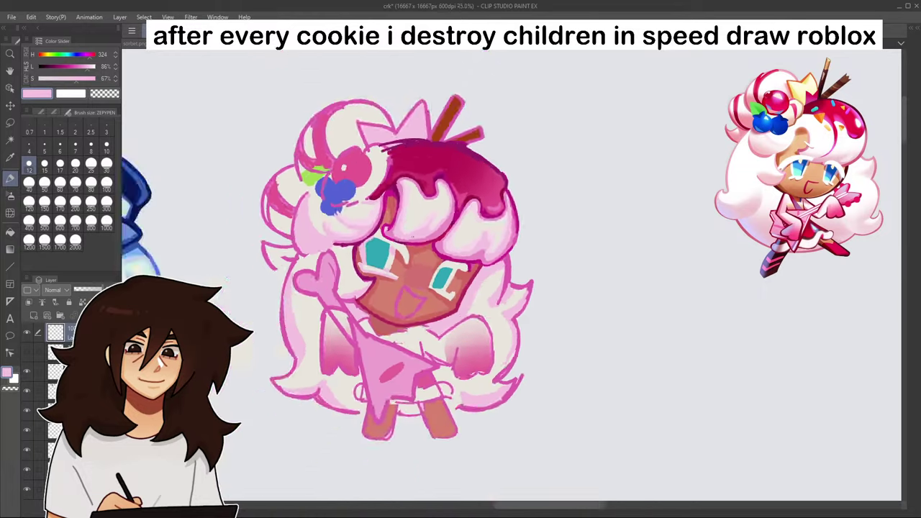
pyautogui.scroll(18, 439, 277)
pyautogui.moveTo(465, 308)
pyautogui.mouseDown()
pyautogui.moveTo(466, 324)
pyautogui.moveTo(420, 309)
pyautogui.mouseUp()
pyautogui.scroll(-14, 460, 247)
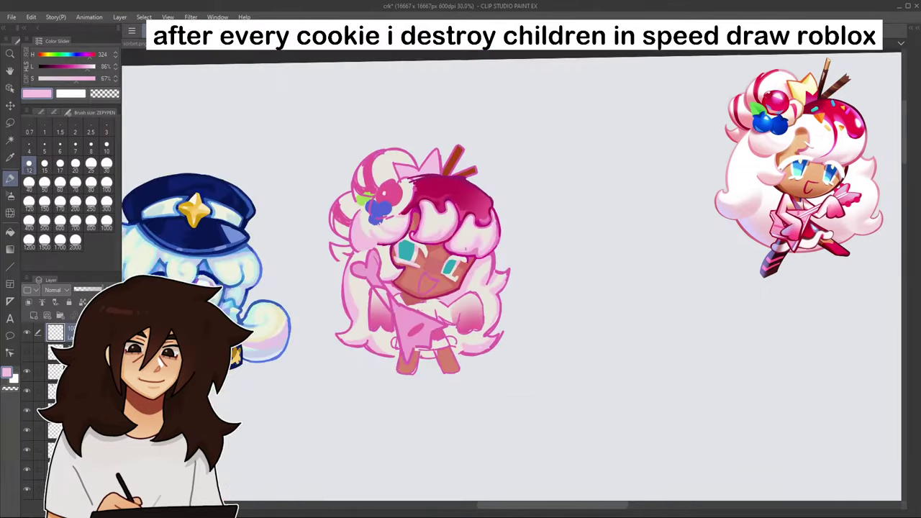
# - Shade the lower lid of the right eye's white with light pink and touch it up with sampled cream
pyautogui.scroll(-3, 454, 256)
pyautogui.scroll(10, 446, 247)
pyautogui.scroll(1, 444, 247)
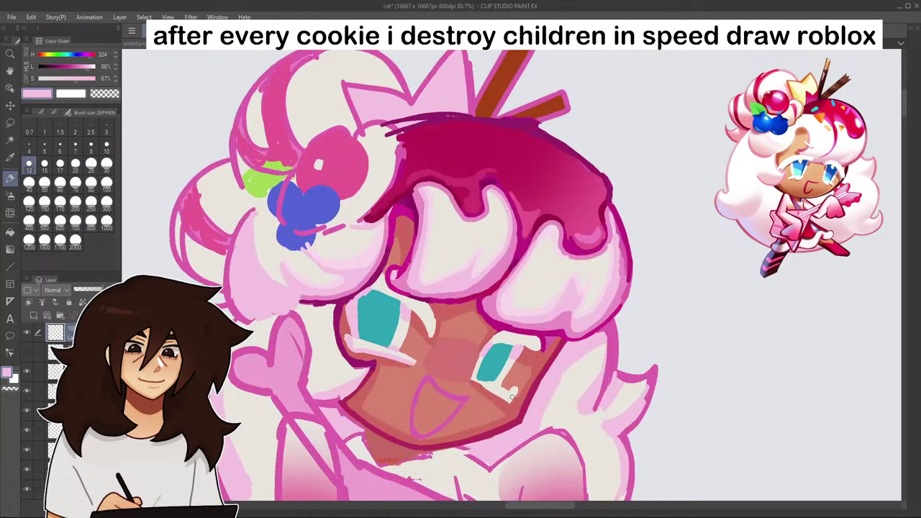
pyautogui.moveTo(479, 384)
pyautogui.mouseDown()
pyautogui.moveTo(512, 399)
pyautogui.moveTo(489, 393)
pyautogui.mouseUp()
pyautogui.scroll(-5, 488, 391)
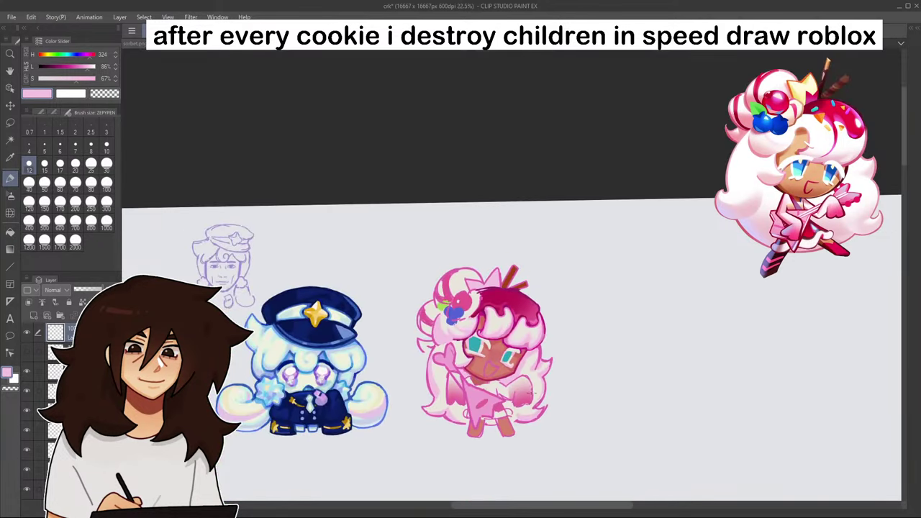
pyautogui.scroll(6, 518, 392)
pyautogui.keyDown('alt'); pyautogui.click(430, 253); pyautogui.keyUp('alt')
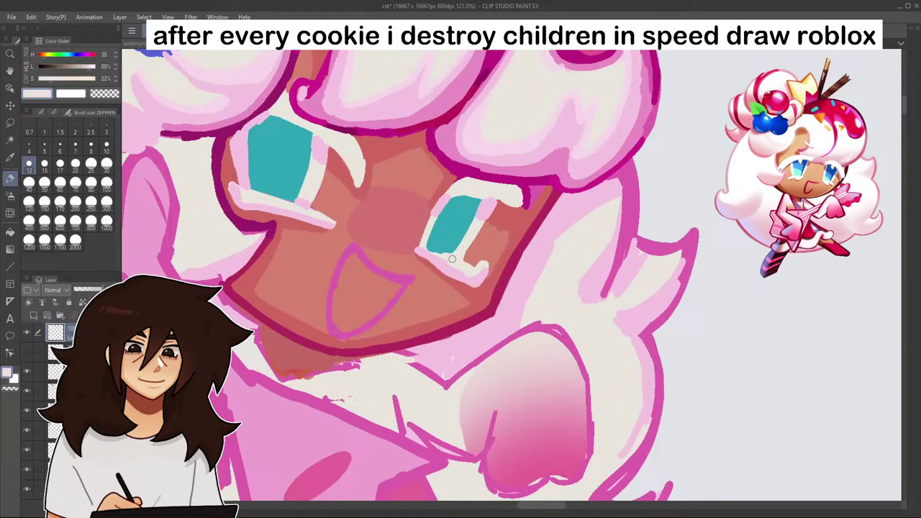
pyautogui.scroll(-5, 430, 253)
pyautogui.scroll(5, 380, 351)
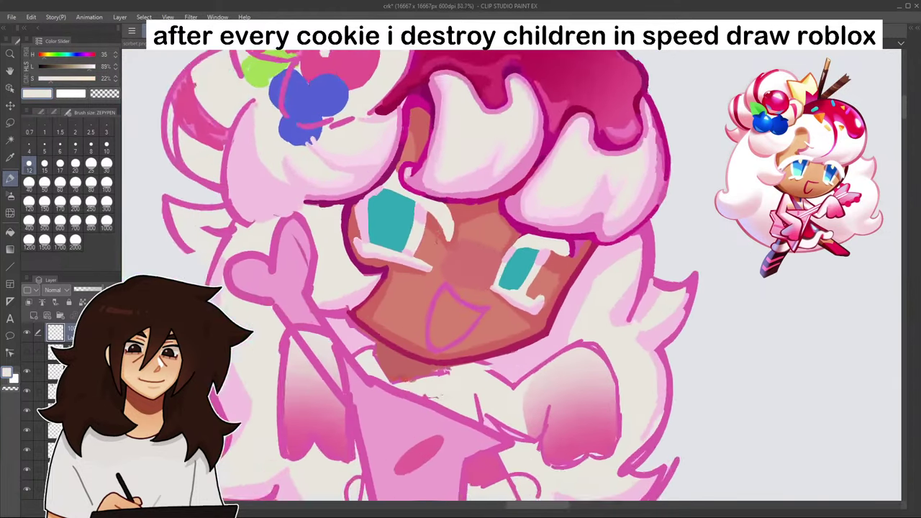
# - Try to fill the open mouth with the dark magenta sampled from the face outline
pyautogui.keyDown('alt'); pyautogui.click(381, 370); pyautogui.keyUp('alt')
pyautogui.click(11, 232)
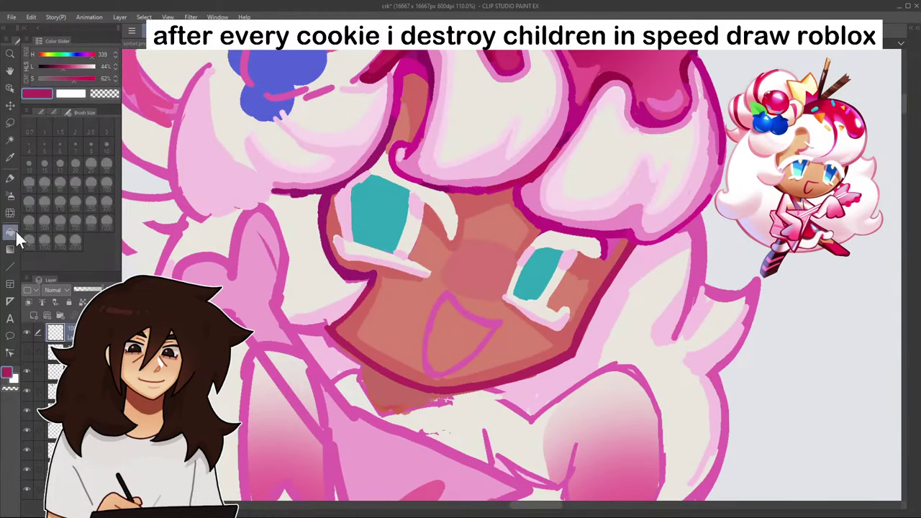
pyautogui.click(451, 302)
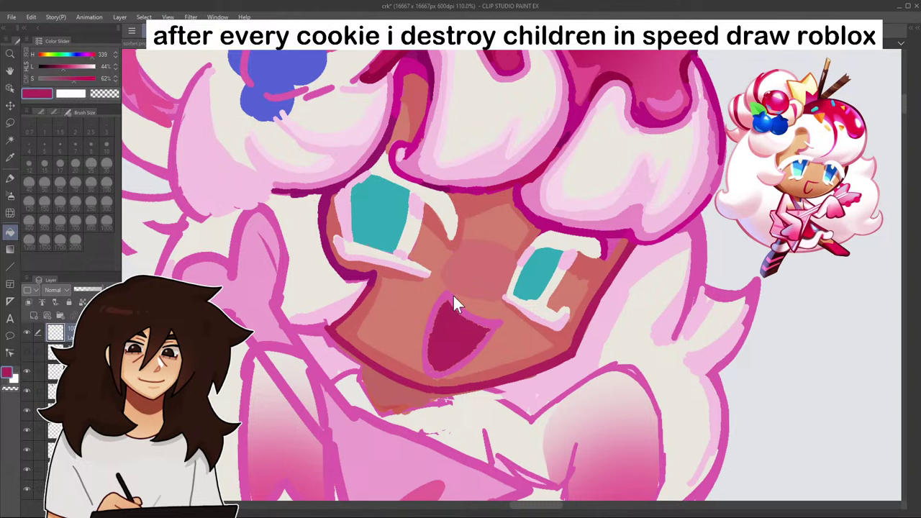
pyautogui.hotkey('ctrl', 'z')
pyautogui.scroll(-5, 508, 283)
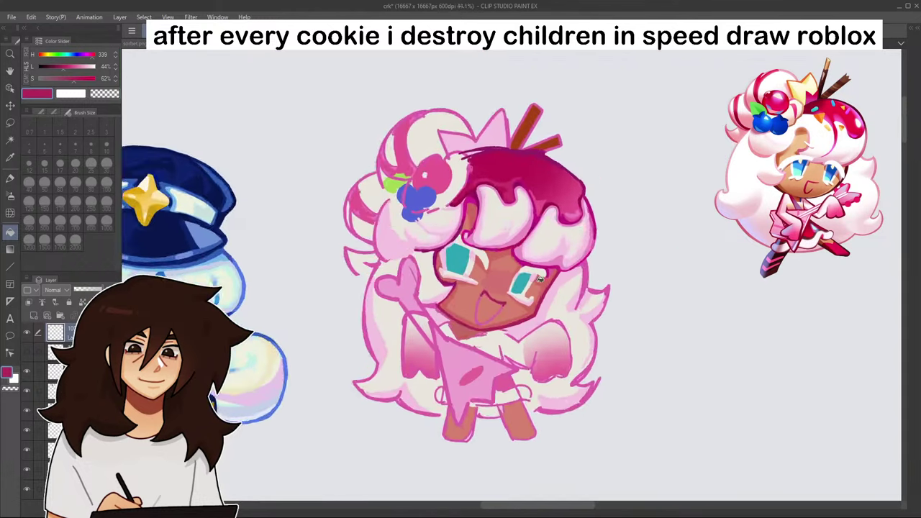
# - Redraw the mouth's upper edge and left side in dark magenta with the pen
pyautogui.scroll(5, 540, 280)
pyautogui.click(10, 178)
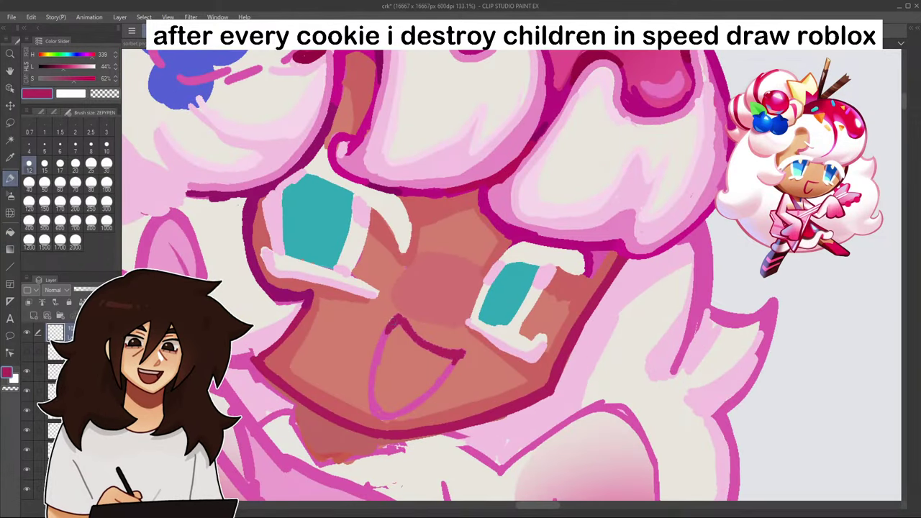
pyautogui.moveTo(389, 331)
pyautogui.mouseDown()
pyautogui.moveTo(374, 398)
pyautogui.moveTo(391, 419)
pyautogui.mouseUp()
pyautogui.keyDown('alt'); pyautogui.click(396, 356); pyautogui.keyUp('alt')
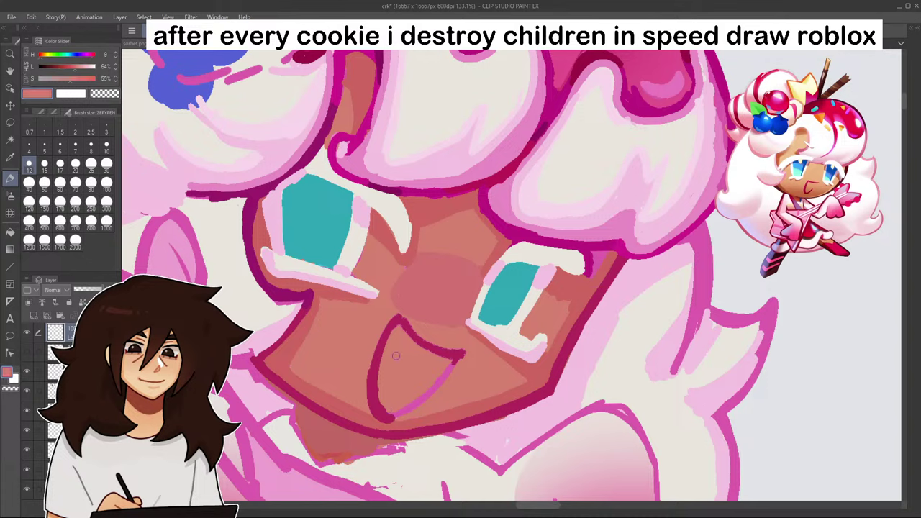
pyautogui.keyDown('alt'); pyautogui.click(403, 322); pyautogui.keyUp('alt')
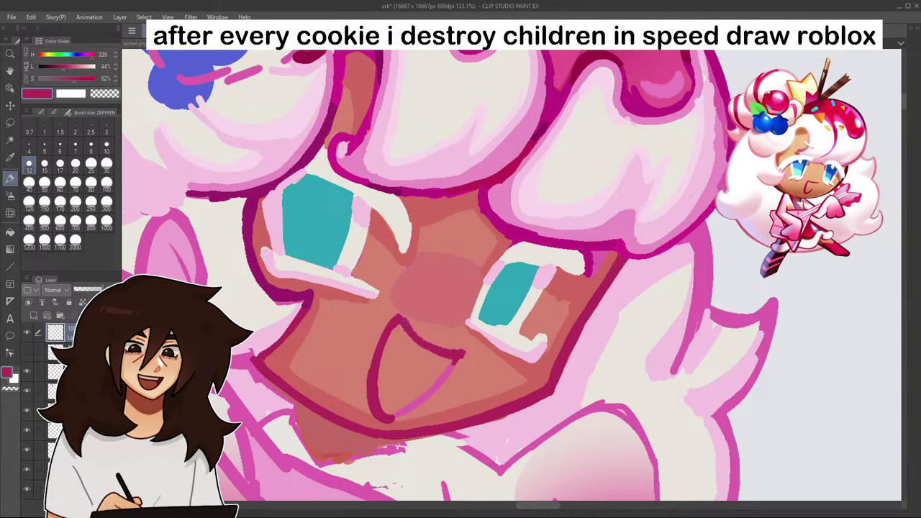
pyautogui.moveTo(414, 333)
pyautogui.mouseDown()
pyautogui.moveTo(445, 354)
pyautogui.moveTo(465, 353)
pyautogui.mouseUp()
pyautogui.keyDown('alt'); pyautogui.click(358, 414); pyautogui.keyUp('alt')
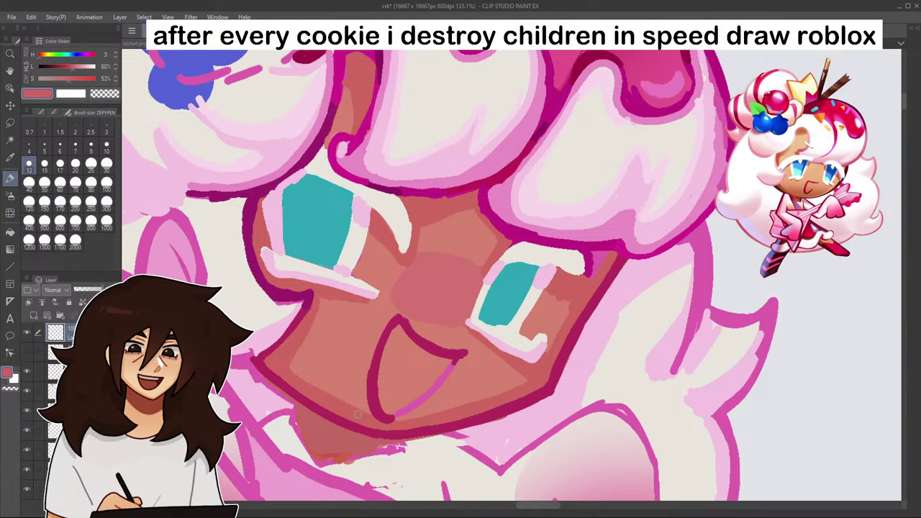
pyautogui.scroll(-8, 466, 357)
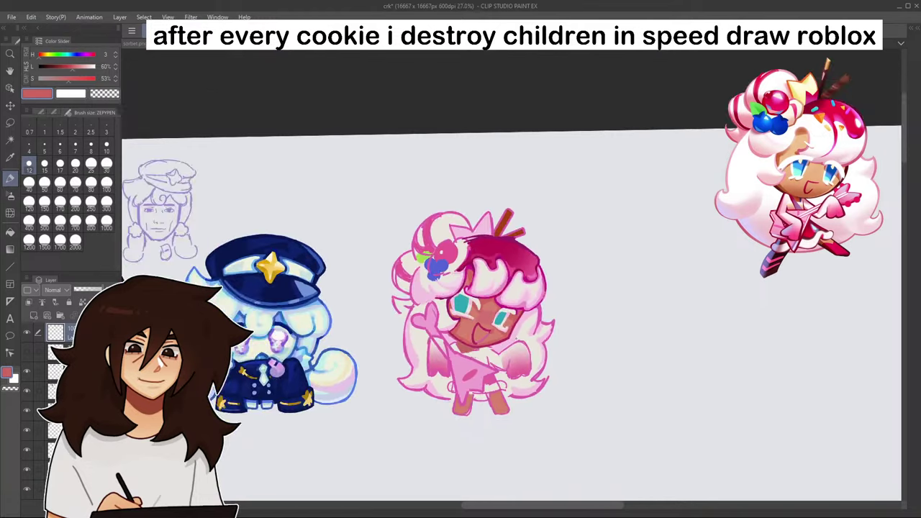
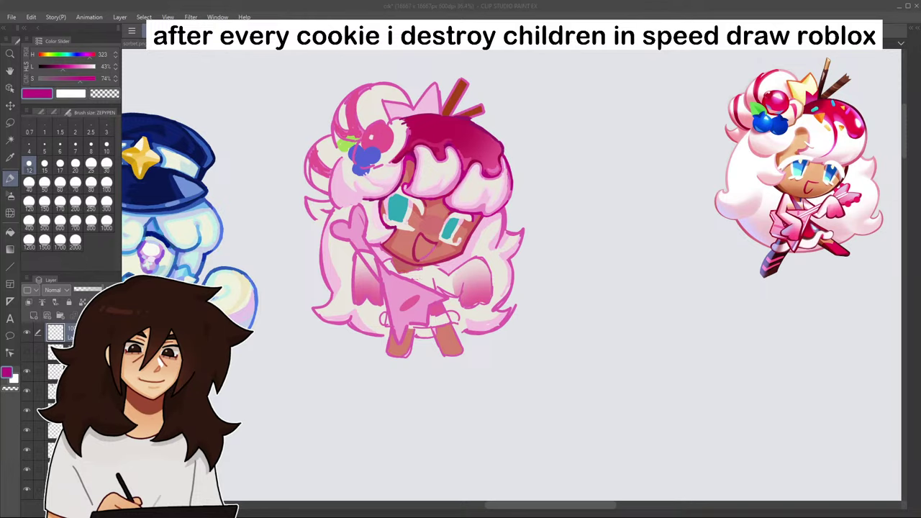
# - Paint a medium pink shadow at the lower edge of the side hair puff
pyautogui.scroll(6, 379, 163)
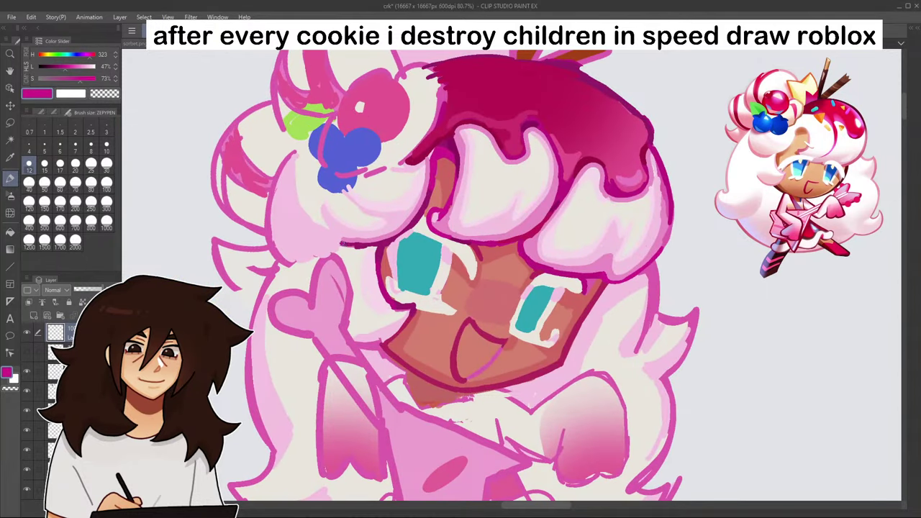
pyautogui.scroll(-4, 453, 237)
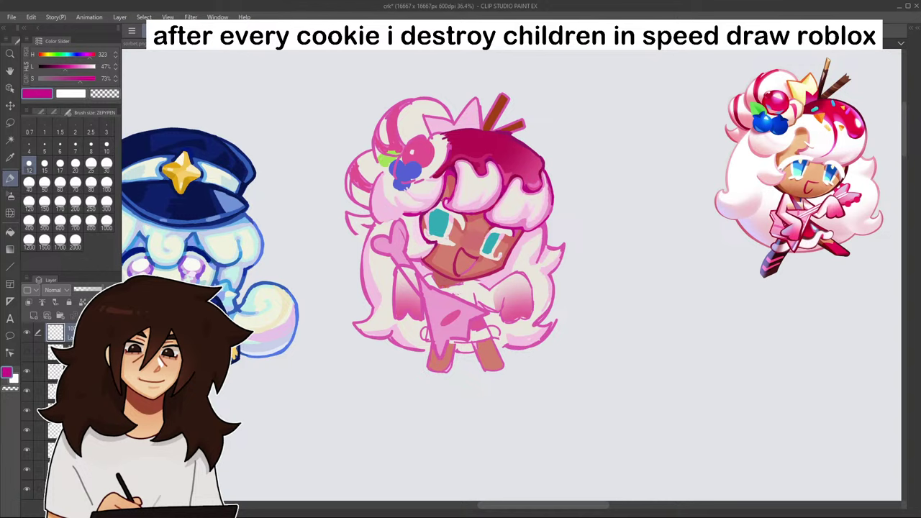
pyautogui.scroll(4, 440, 205)
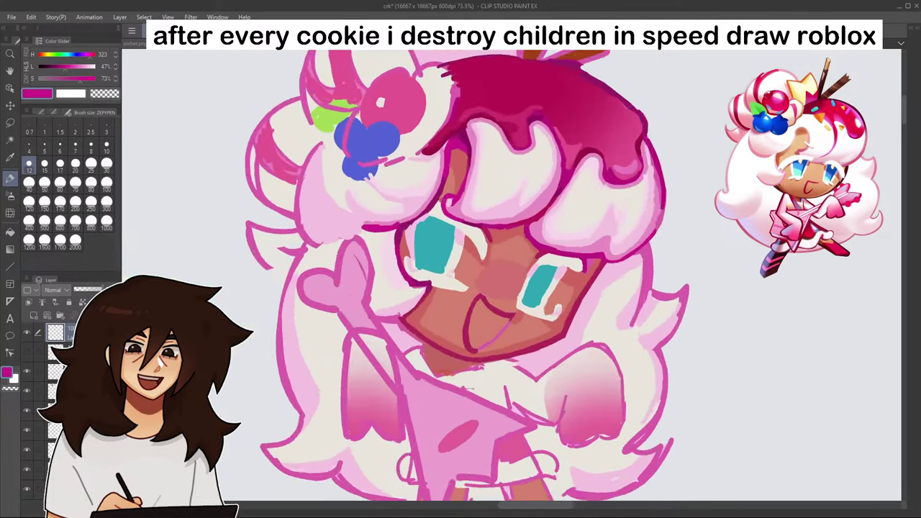
pyautogui.scroll(2, 443, 201)
pyautogui.keyDown('alt'); pyautogui.click(409, 214); pyautogui.keyUp('alt')
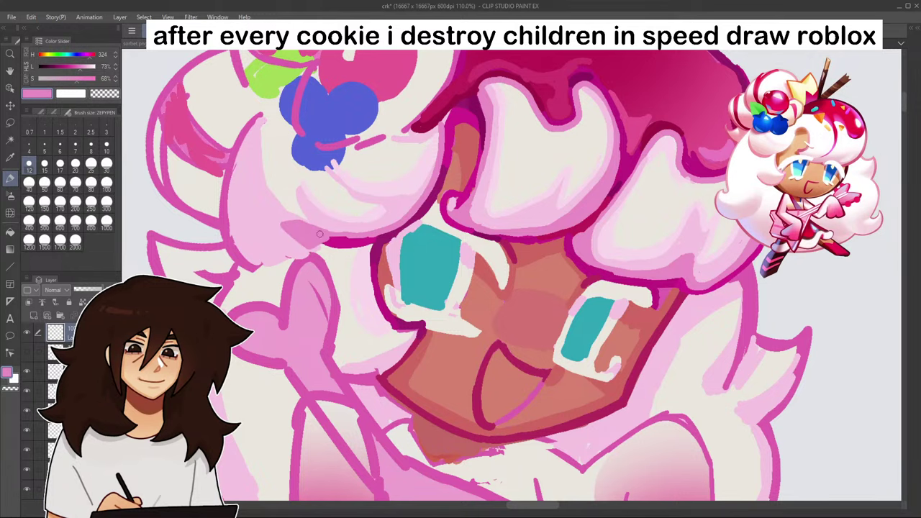
pyautogui.scroll(-10, 376, 172)
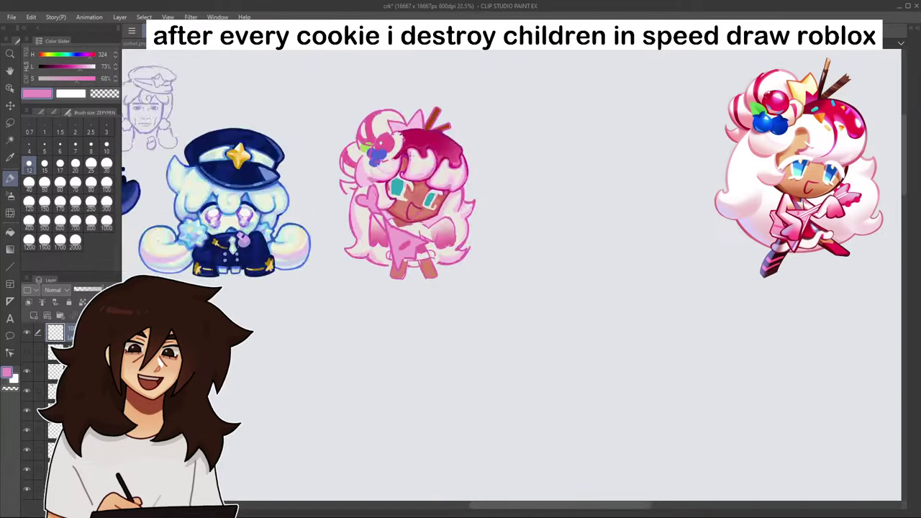
# - Shade the side hair puff's outer left edge with medium pink, following the curve down to its lower tip
pyautogui.scroll(10, 364, 162)
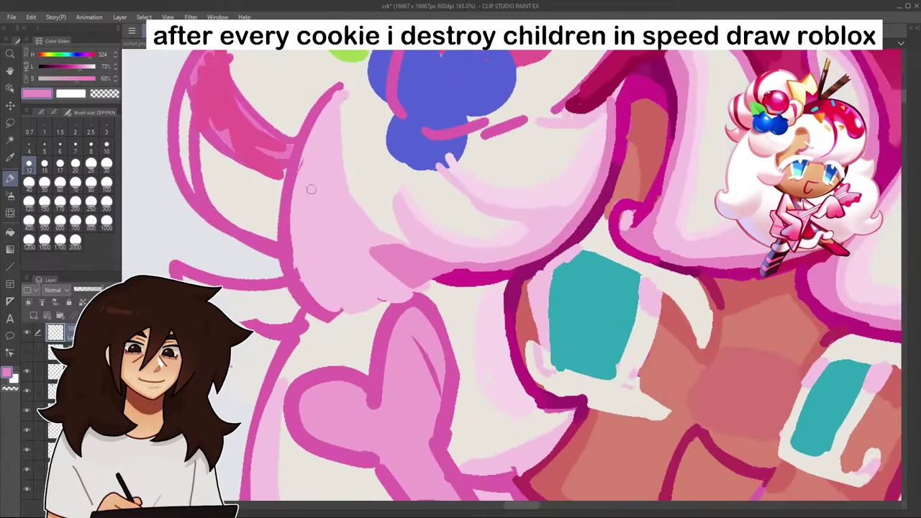
pyautogui.moveTo(300, 150)
pyautogui.mouseDown()
pyautogui.moveTo(334, 283)
pyautogui.moveTo(327, 297)
pyautogui.mouseUp()
pyautogui.moveTo(288, 208); pyautogui.dragTo(336, 317)
pyautogui.moveTo(331, 286); pyautogui.dragTo(350, 314)
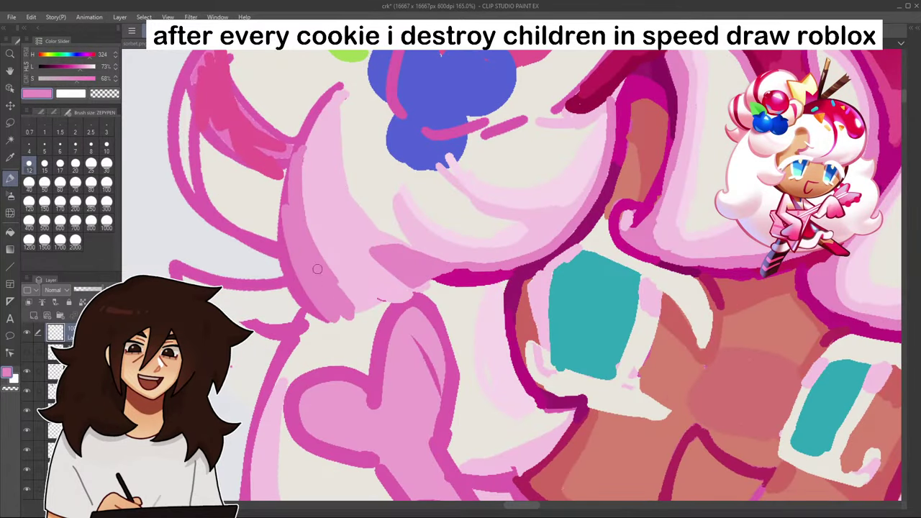
pyautogui.scroll(-9, 317, 268)
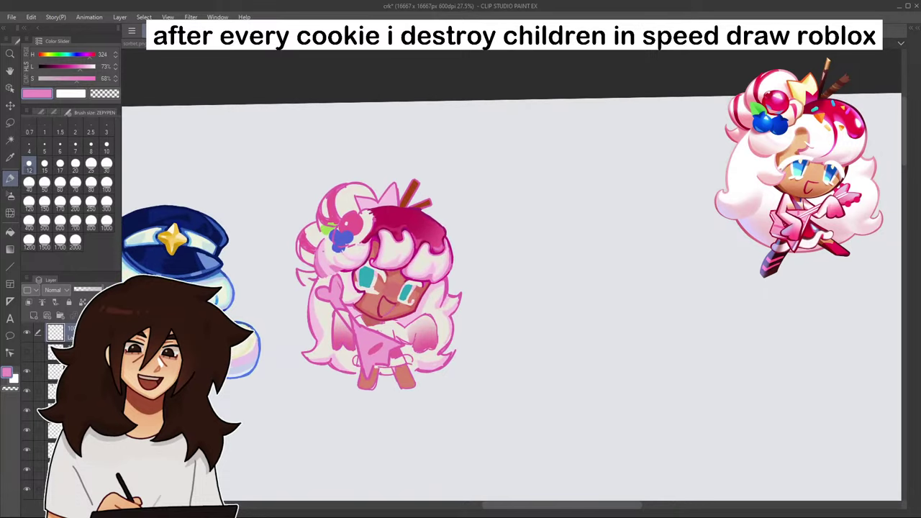
# - Extend the cream area of the side hair puff's left half and border it with the palest pink sampled from the bangs
pyautogui.scroll(8, 334, 245)
pyautogui.keyDown('alt'); pyautogui.click(322, 254); pyautogui.keyUp('alt')
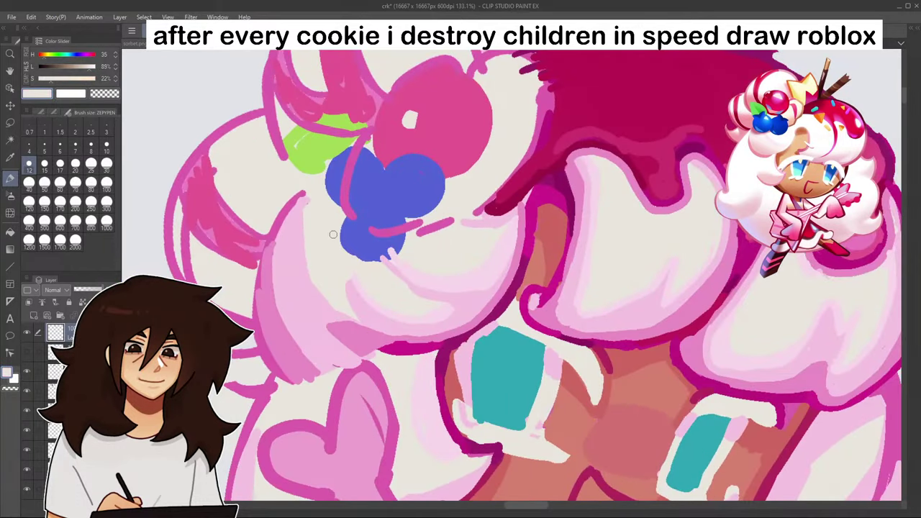
pyautogui.moveTo(298, 210); pyautogui.dragTo(299, 327)
pyautogui.keyDown('alt'); pyautogui.click(565, 287); pyautogui.keyUp('alt')
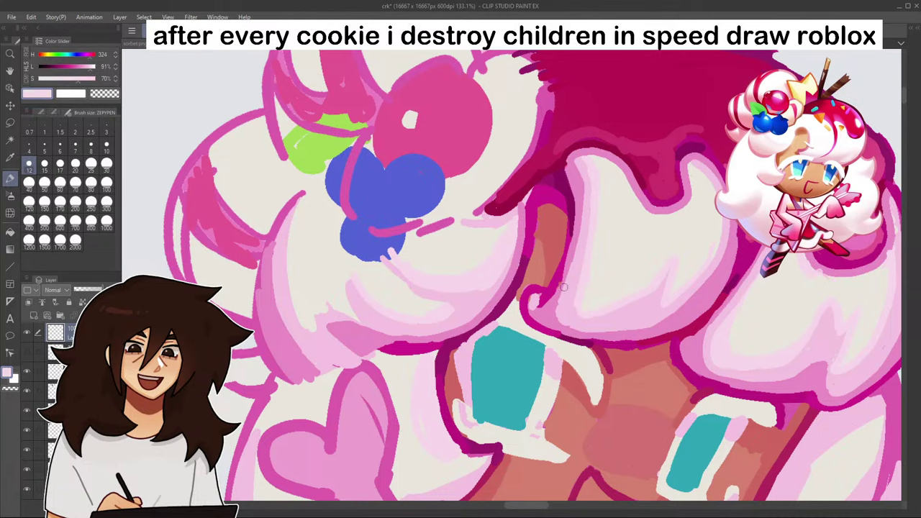
pyautogui.moveTo(299, 201)
pyautogui.mouseDown()
pyautogui.moveTo(302, 308)
pyautogui.moveTo(310, 333)
pyautogui.mouseUp()
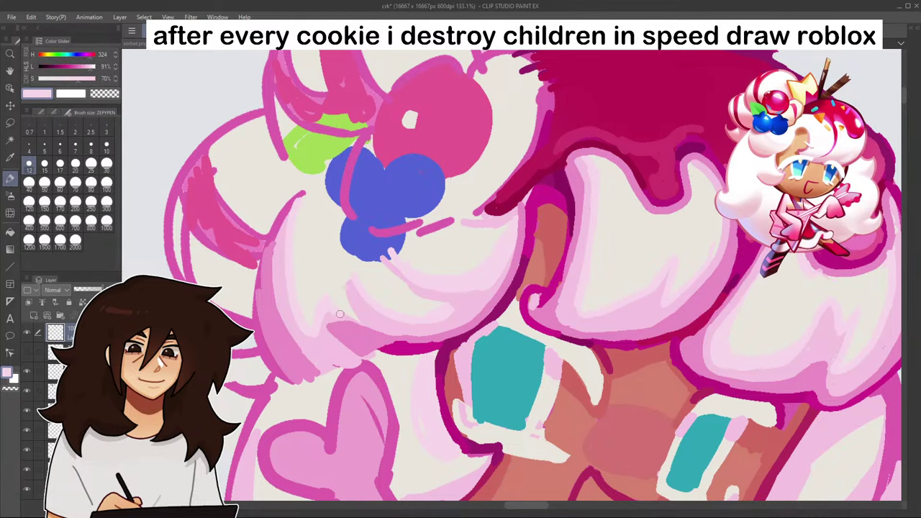
pyautogui.scroll(-10, 350, 281)
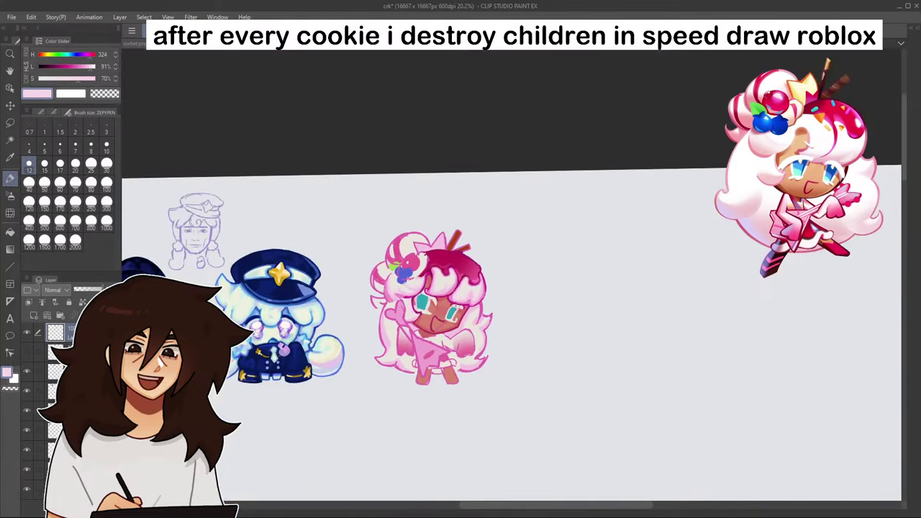
# - Extend the medium pink shading along the side hair puff's underside and over the hair just below its dark outline
pyautogui.scroll(6, 420, 301)
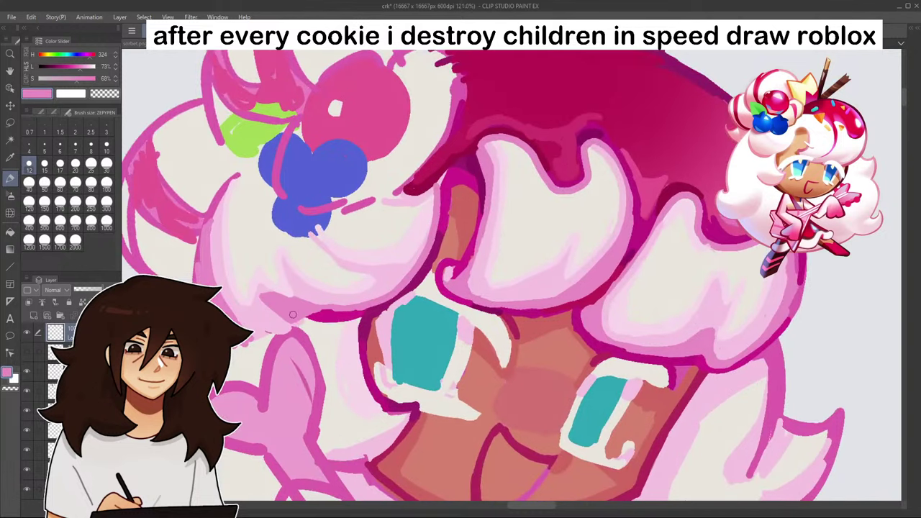
pyautogui.moveTo(293, 315)
pyautogui.mouseDown()
pyautogui.moveTo(339, 314)
pyautogui.moveTo(297, 307)
pyautogui.moveTo(327, 334)
pyautogui.moveTo(350, 329)
pyautogui.mouseUp()
pyautogui.scroll(-6, 352, 327)
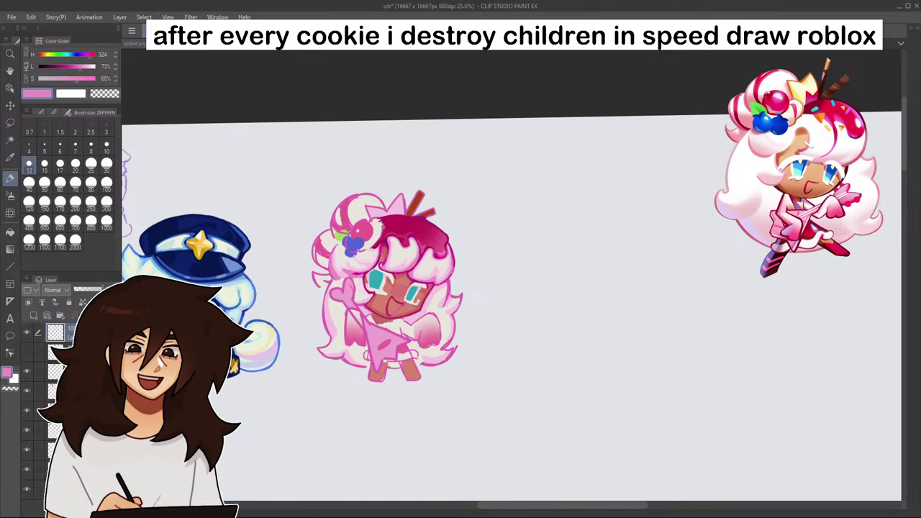
pyautogui.scroll(10, 357, 268)
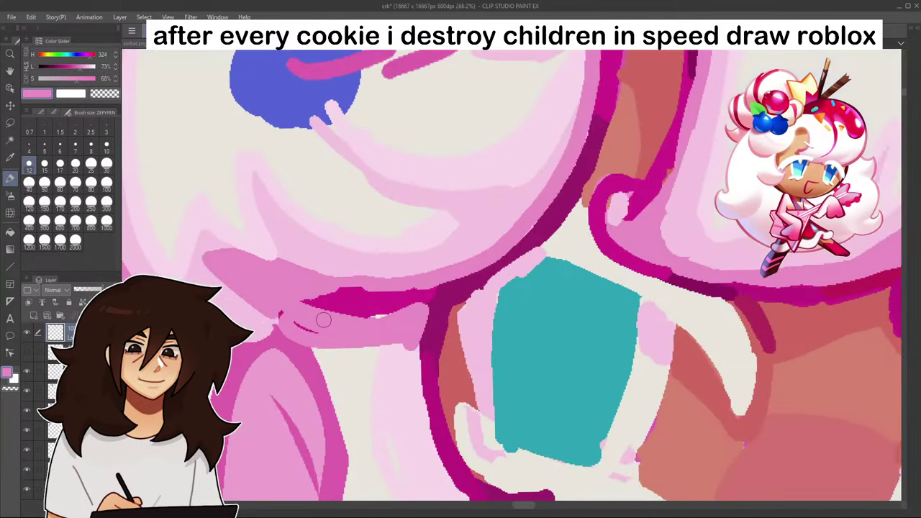
pyautogui.moveTo(262, 301)
pyautogui.mouseDown()
pyautogui.moveTo(302, 332)
pyautogui.moveTo(330, 338)
pyautogui.mouseUp()
pyautogui.moveTo(408, 310); pyautogui.dragTo(363, 324)
pyautogui.scroll(-10, 363, 324)
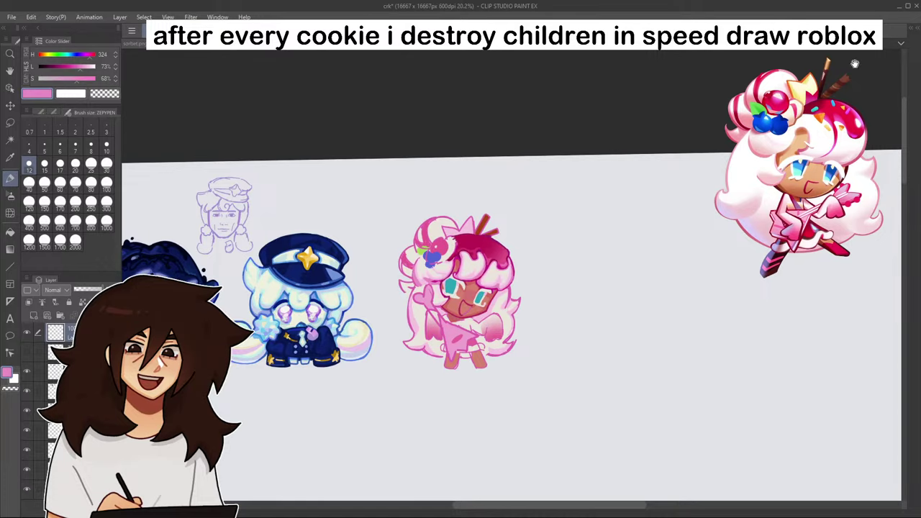
pyautogui.moveTo(425, 83); pyautogui.dragTo(470, 60)
pyautogui.scroll(2, 504, 267)
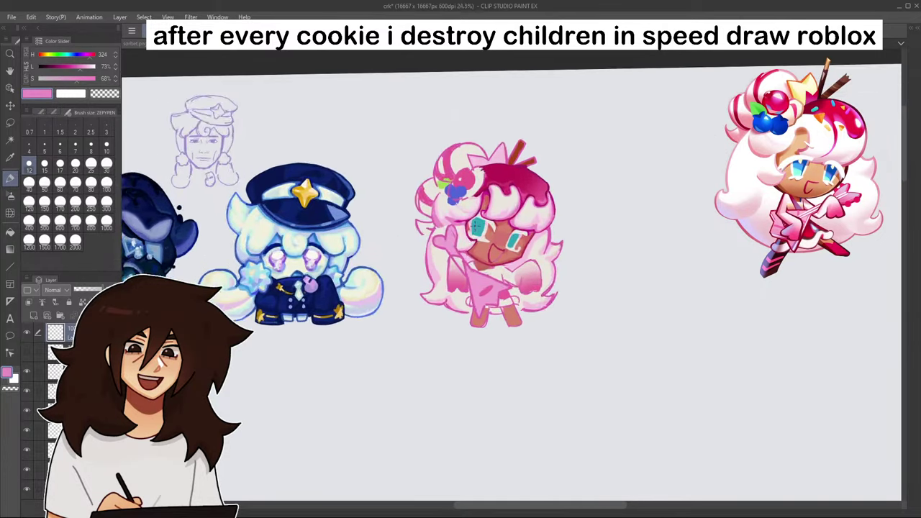
pyautogui.scroll(4, 474, 225)
pyautogui.scroll(-7, 573, 280)
pyautogui.scroll(7, 756, 252)
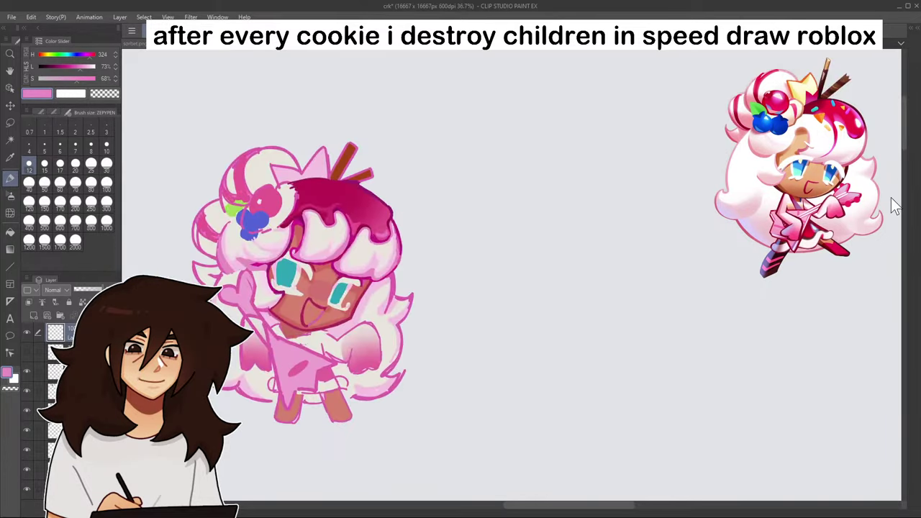
pyautogui.press('h')
pyautogui.press('h')
# - Shade the mouth's right corner with darker skin tone and paint over the leftover pink sketch line on the mouth's right side with skin color
pyautogui.scroll(5, 316, 268)
pyautogui.keyDown('alt'); pyautogui.click(321, 274); pyautogui.keyUp('alt')
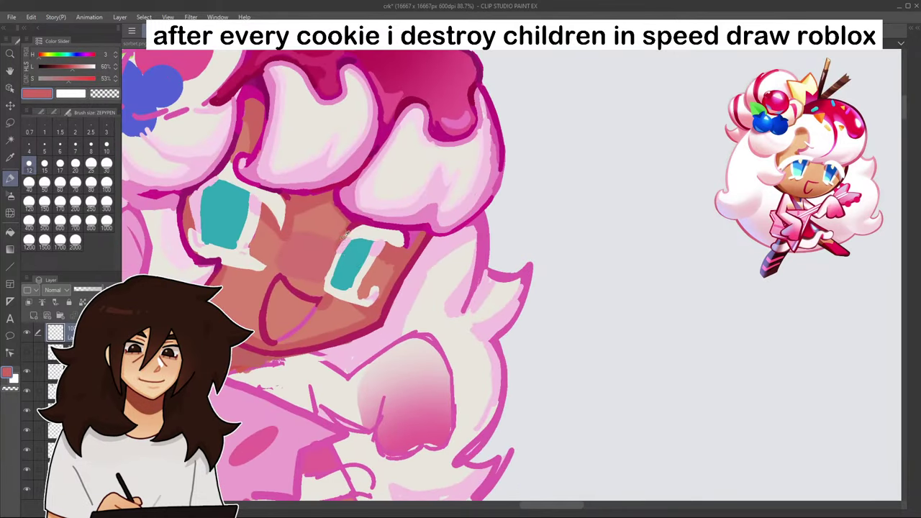
pyautogui.scroll(-5, 358, 221)
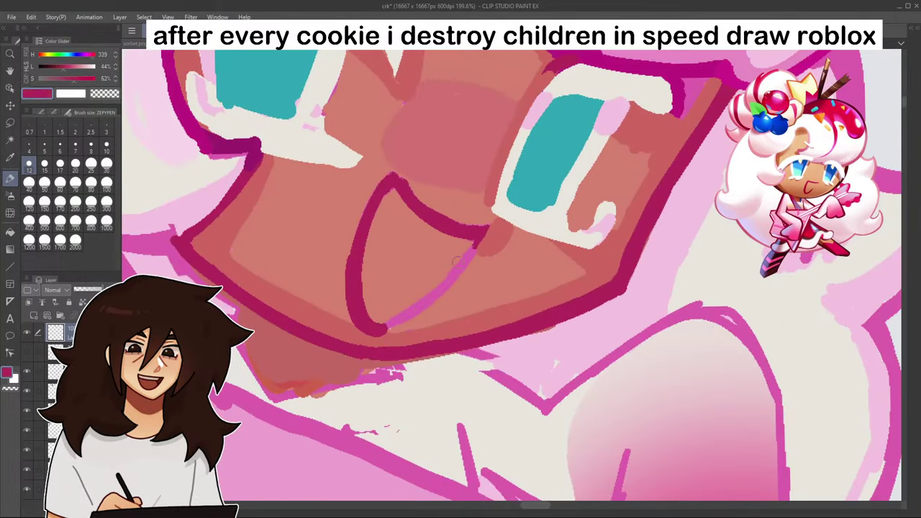
pyautogui.moveTo(475, 263); pyautogui.dragTo(432, 324)
pyautogui.moveTo(472, 245)
pyautogui.mouseDown()
pyautogui.moveTo(432, 298)
pyautogui.moveTo(424, 290)
pyautogui.mouseUp()
pyautogui.scroll(-3, 426, 288)
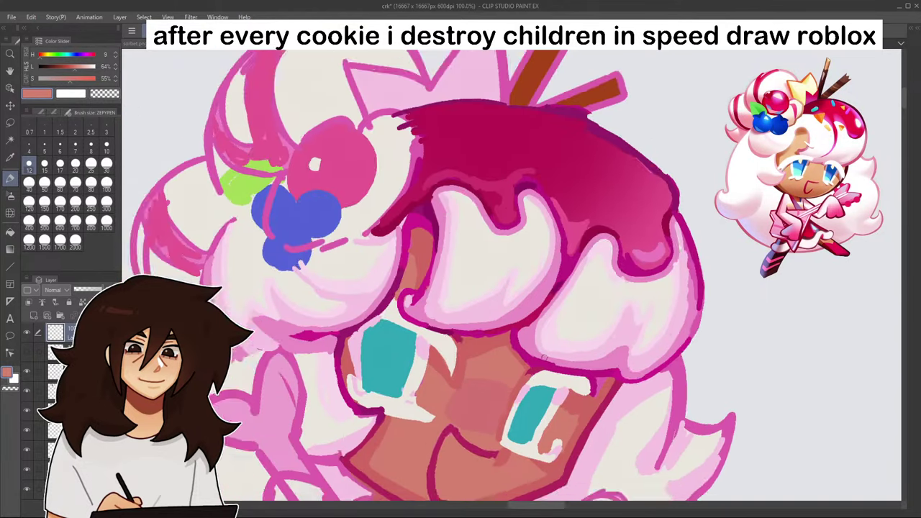
pyautogui.scroll(-4, 544, 360)
pyautogui.scroll(3, 541, 426)
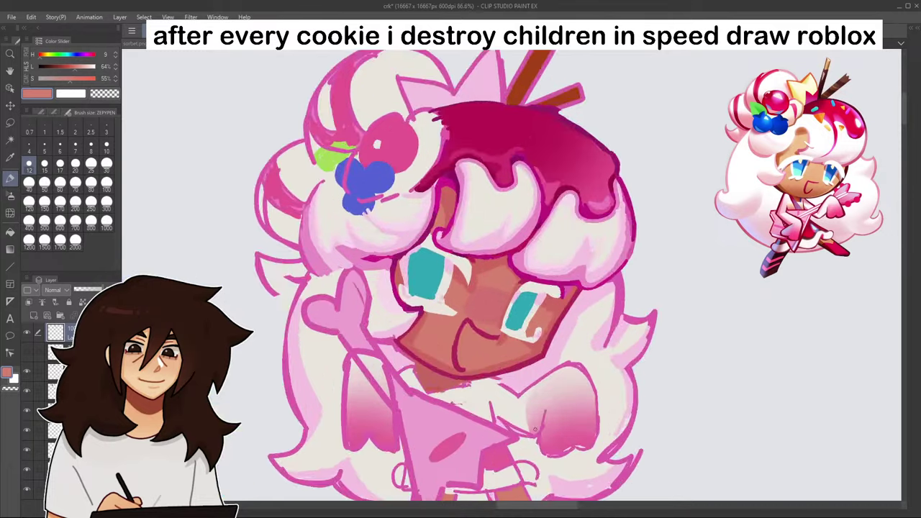
# - Draw the right side of the open mouth in the dark magenta sampled from the mouth outline
pyautogui.scroll(3, 518, 371)
pyautogui.keyDown('alt'); pyautogui.click(486, 327); pyautogui.keyUp('alt')
pyautogui.moveTo(491, 321); pyautogui.dragTo(471, 350)
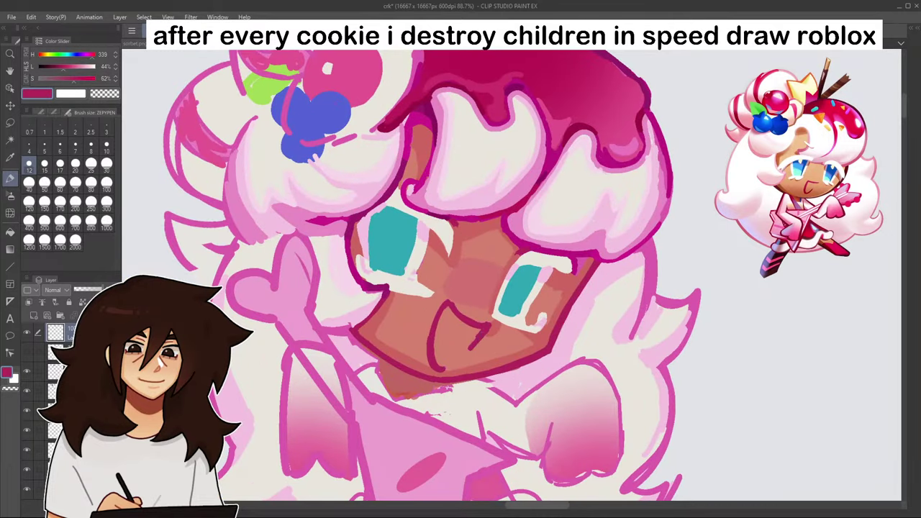
pyautogui.scroll(-10, 503, 303)
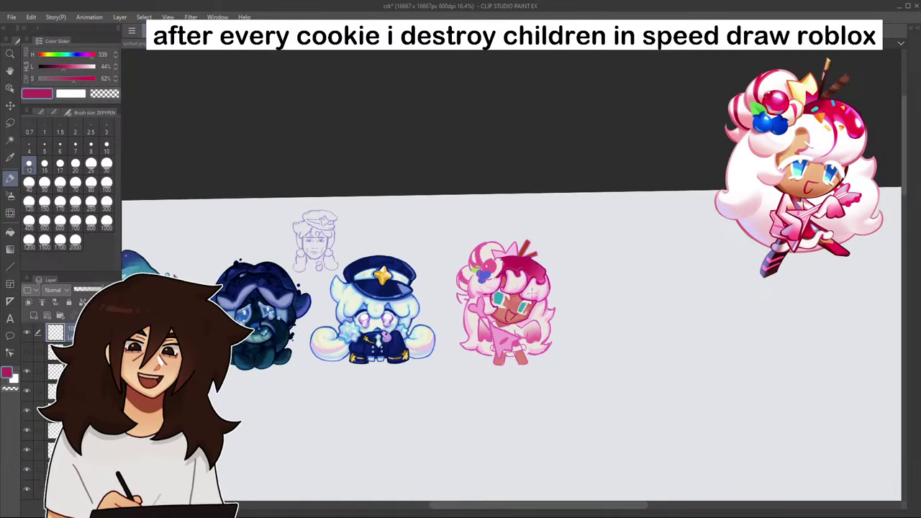
# - Select the face freehand, rotate it slightly counterclockwise, shift it slightly under the bangs, apply the transform and deselect
pyautogui.scroll(7, 533, 293)
pyautogui.click(10, 122)
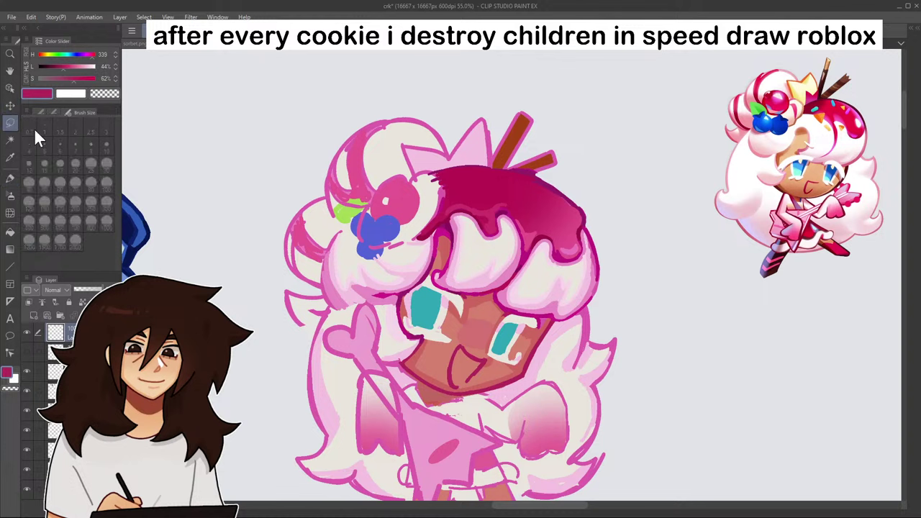
pyautogui.moveTo(395, 336)
pyautogui.mouseDown()
pyautogui.moveTo(429, 392)
pyautogui.moveTo(508, 389)
pyautogui.moveTo(537, 368)
pyautogui.moveTo(557, 318)
pyautogui.moveTo(513, 311)
pyautogui.moveTo(430, 275)
pyautogui.mouseUp()
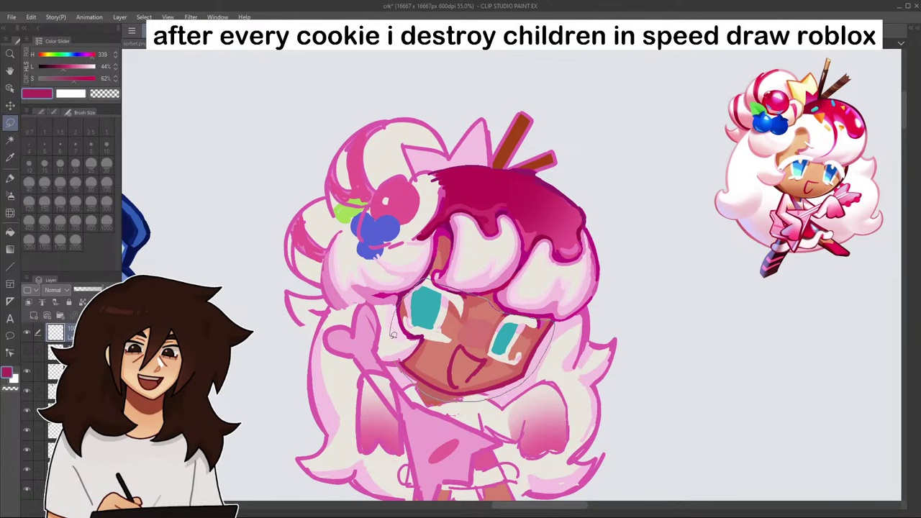
pyautogui.moveTo(393, 335); pyautogui.dragTo(395, 335)
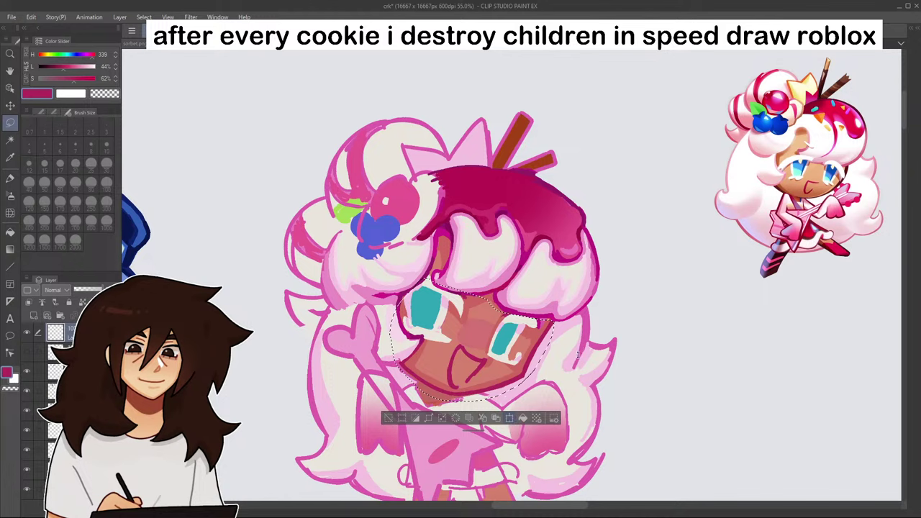
pyautogui.click(510, 418)
pyautogui.moveTo(578, 355); pyautogui.dragTo(578, 340)
pyautogui.moveTo(530, 370); pyautogui.dragTo(530, 363)
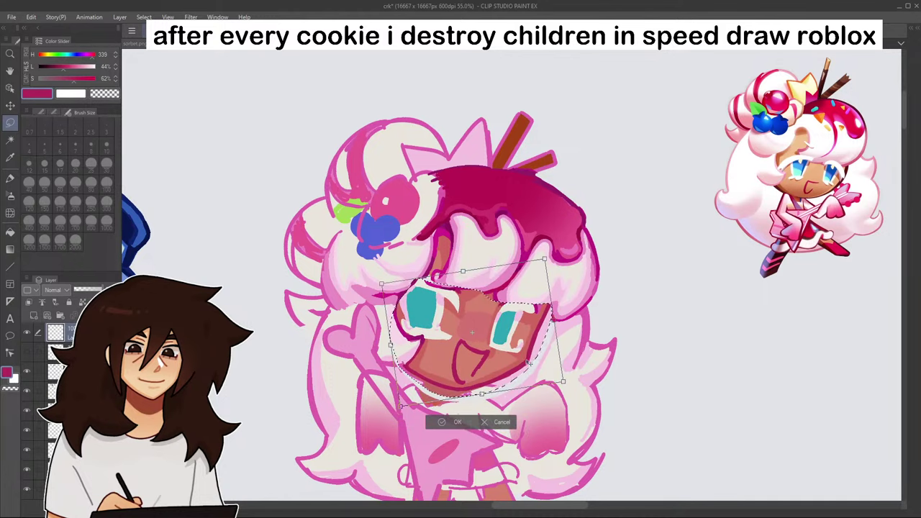
pyautogui.scroll(-2, 528, 375)
pyautogui.press('Return')
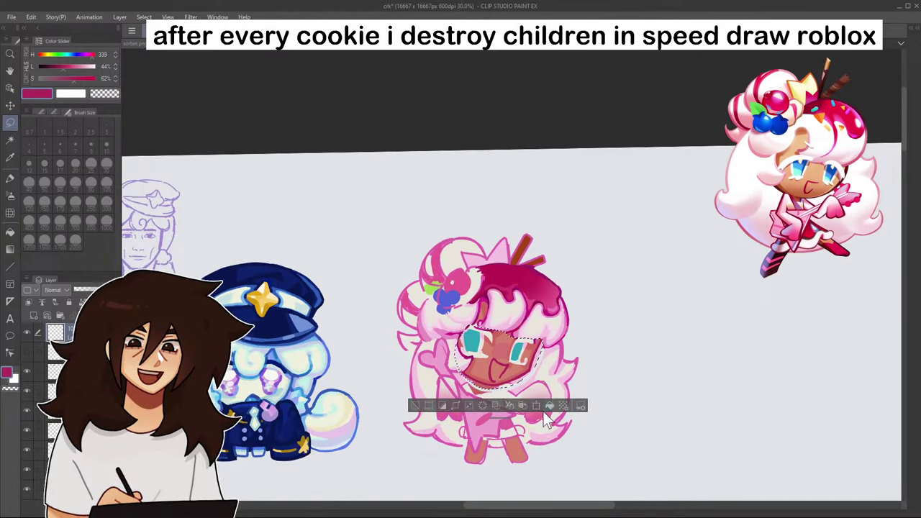
pyautogui.hotkey('ctrl', 'd')
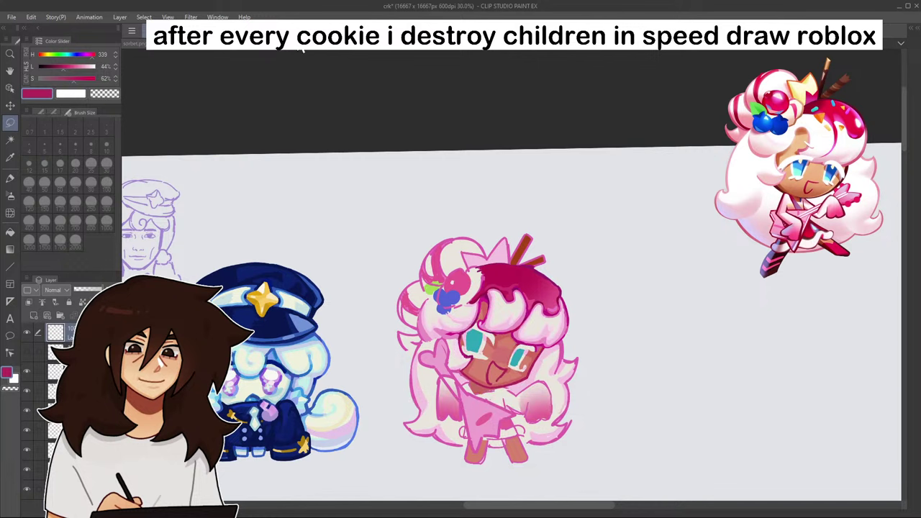
# - Paint darker skin tone sampled from the face below the left eye's lower lashes to clean up their underside
pyautogui.scroll(3, 718, 375)
pyautogui.moveTo(624, 129); pyautogui.dragTo(825, 57)
pyautogui.scroll(2, 365, 288)
pyautogui.keyDown('alt'); pyautogui.click(394, 309); pyautogui.keyUp('alt')
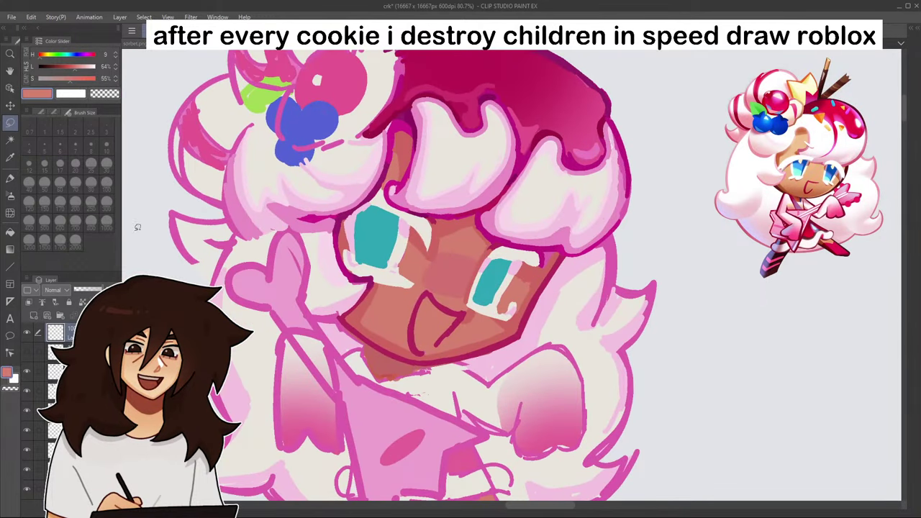
pyautogui.click(15, 182)
pyautogui.keyDown('alt'); pyautogui.click(365, 304); pyautogui.keyUp('alt')
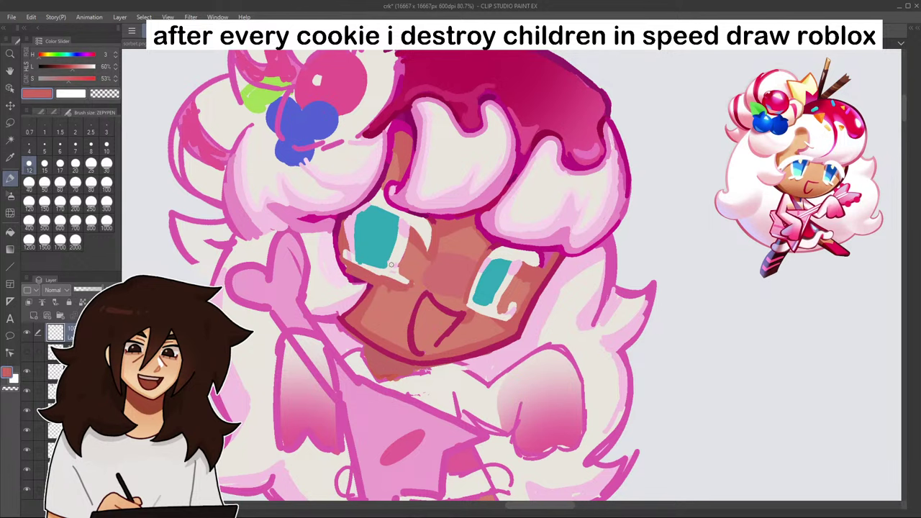
pyautogui.scroll(-6, 469, 305)
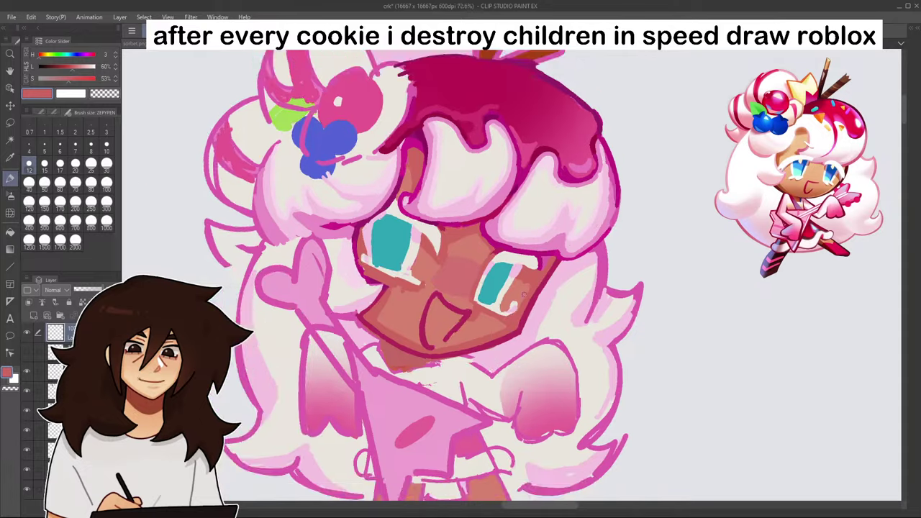
# - Reshape the right eye's lower lash line with cream sampled from the eye, filling toward the outer lash tip
pyautogui.scroll(7, 507, 270)
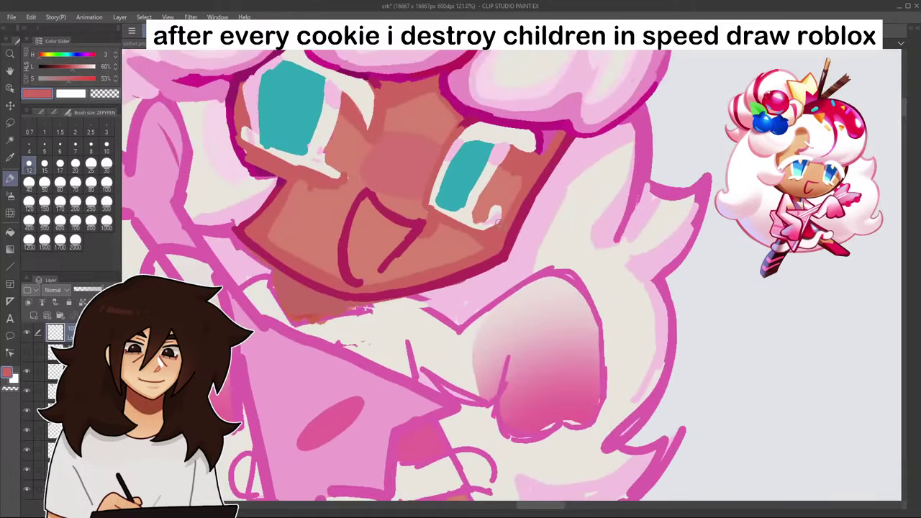
pyautogui.keyDown('alt'); pyautogui.click(467, 218); pyautogui.keyUp('alt')
pyautogui.moveTo(492, 217); pyautogui.dragTo(470, 214)
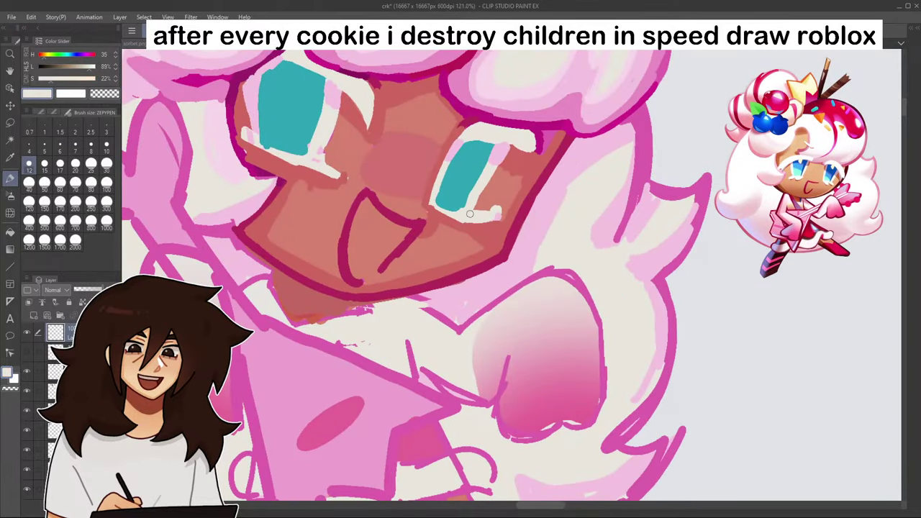
# - Smooth the left eye's lower lash line with cream from its outer corner to the inner tip
pyautogui.moveTo(319, 164); pyautogui.dragTo(420, 264)
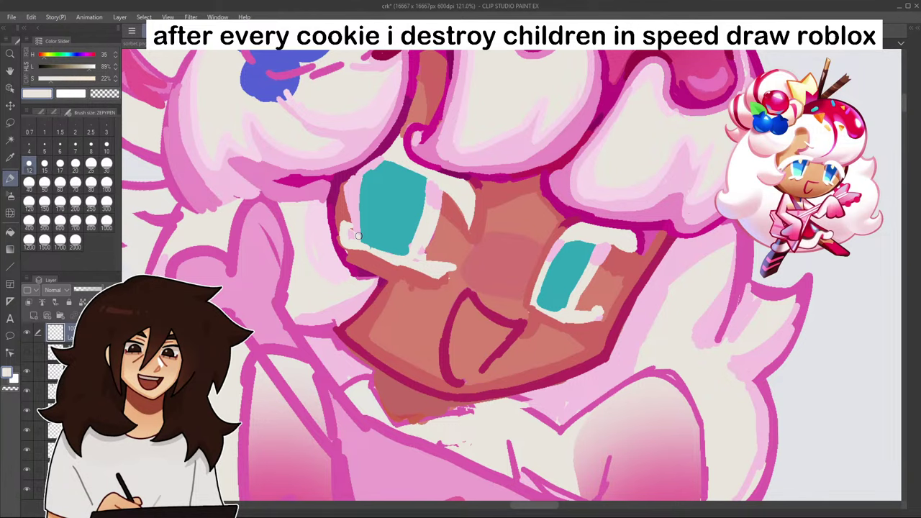
pyautogui.scroll(-12, 359, 236)
pyautogui.scroll(8, 359, 236)
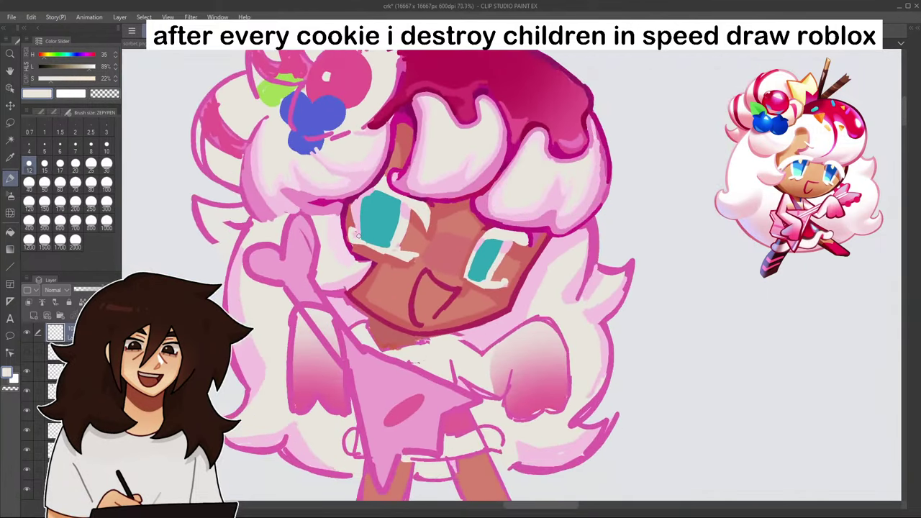
pyautogui.scroll(4, 359, 234)
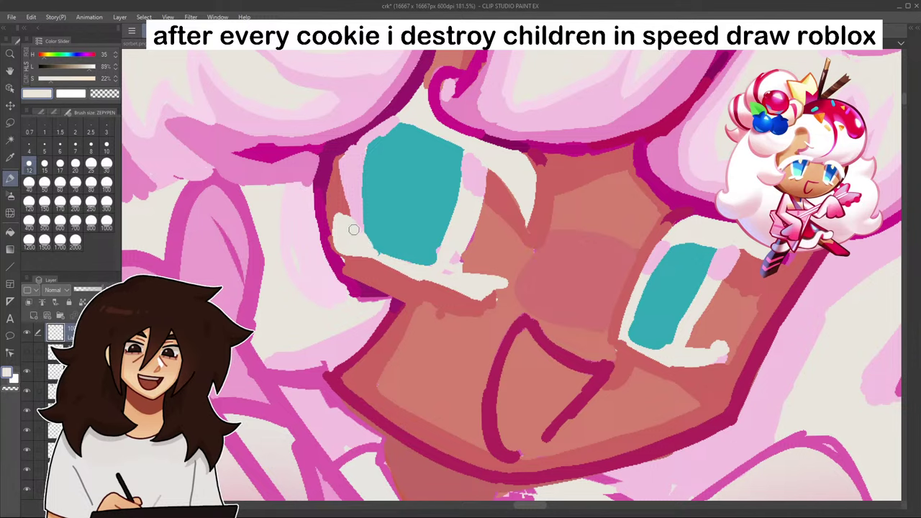
pyautogui.moveTo(350, 249); pyautogui.dragTo(460, 291)
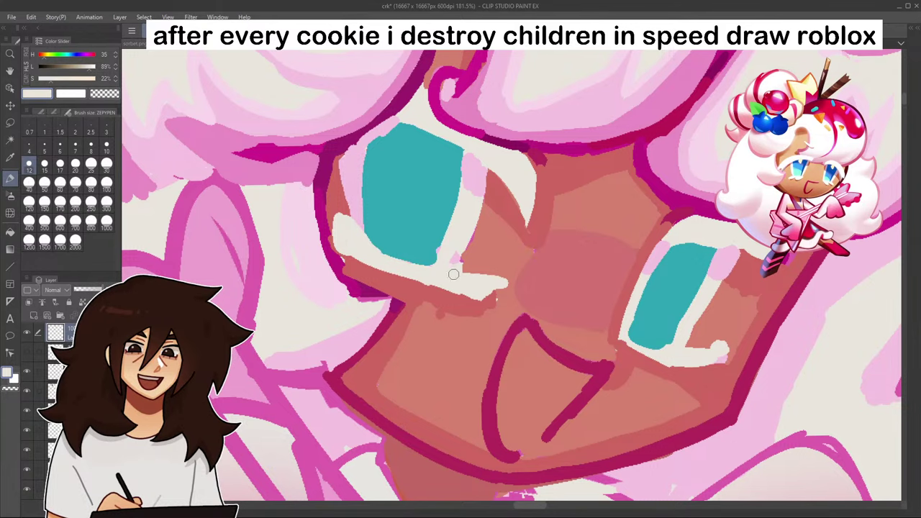
pyautogui.scroll(-5, 453, 275)
pyautogui.scroll(1, 432, 265)
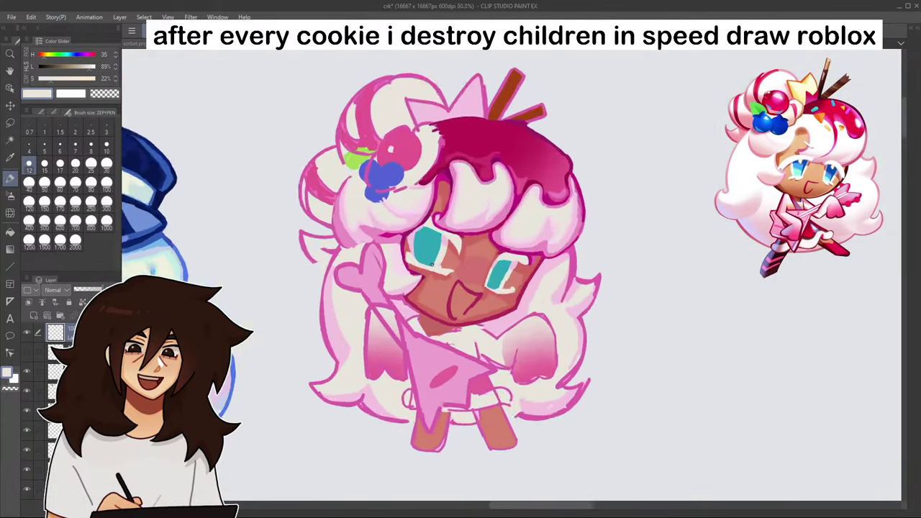
# - Trim the inner tip of the left eye's lower lashes to a point with the darker skin tone
pyautogui.scroll(6, 432, 265)
pyautogui.keyDown('alt'); pyautogui.click(539, 191); pyautogui.keyUp('alt')
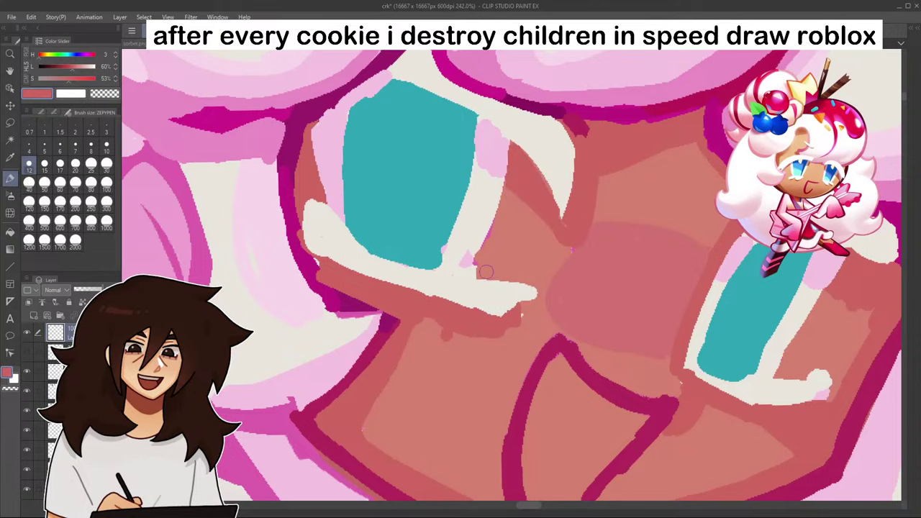
pyautogui.moveTo(486, 271)
pyautogui.mouseDown()
pyautogui.moveTo(536, 291)
pyautogui.moveTo(505, 318)
pyautogui.mouseUp()
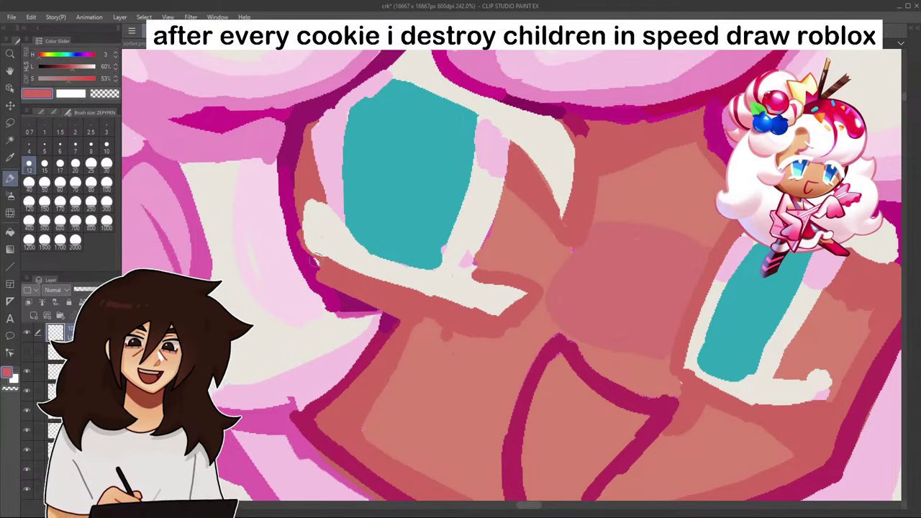
# - Touch up the face outline beside the left eye with magenta and dark purple sampled from the existing line
pyautogui.keyDown('alt'); pyautogui.click(285, 184); pyautogui.keyUp('alt')
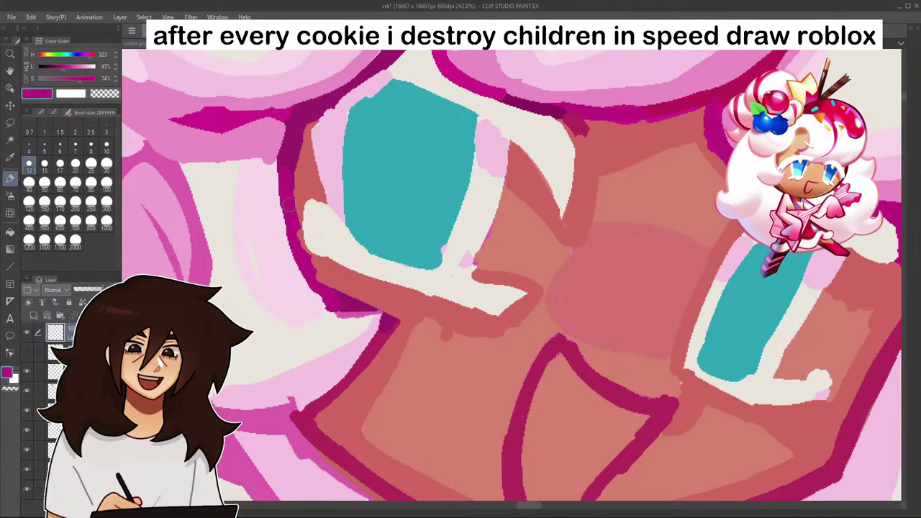
pyautogui.scroll(-7, 287, 194)
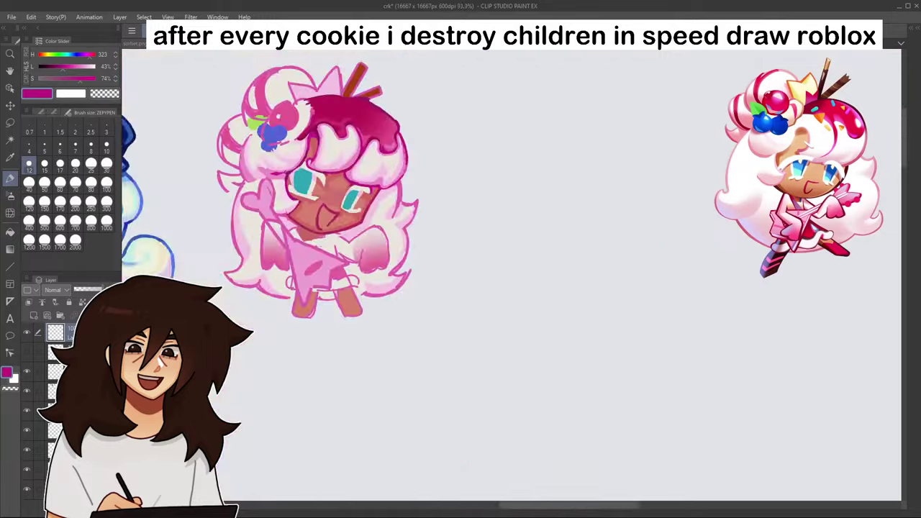
pyautogui.scroll(8, 292, 150)
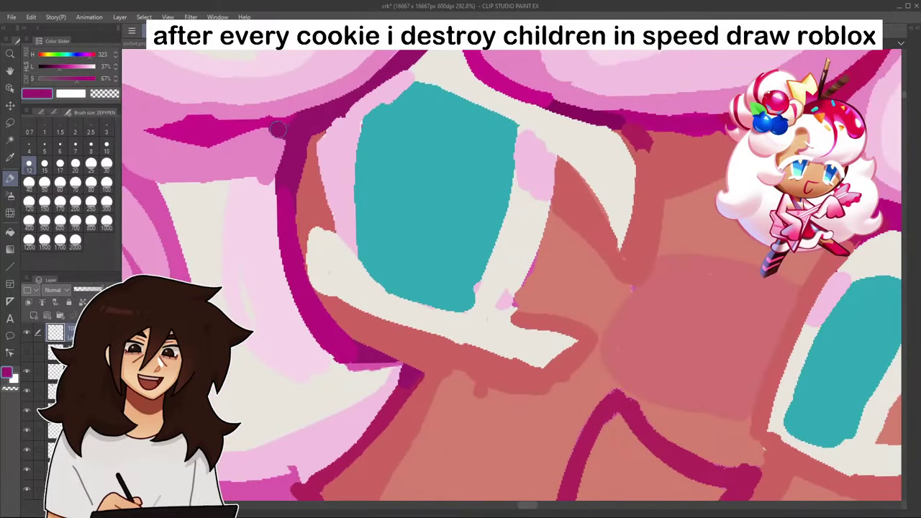
pyautogui.scroll(-7, 278, 129)
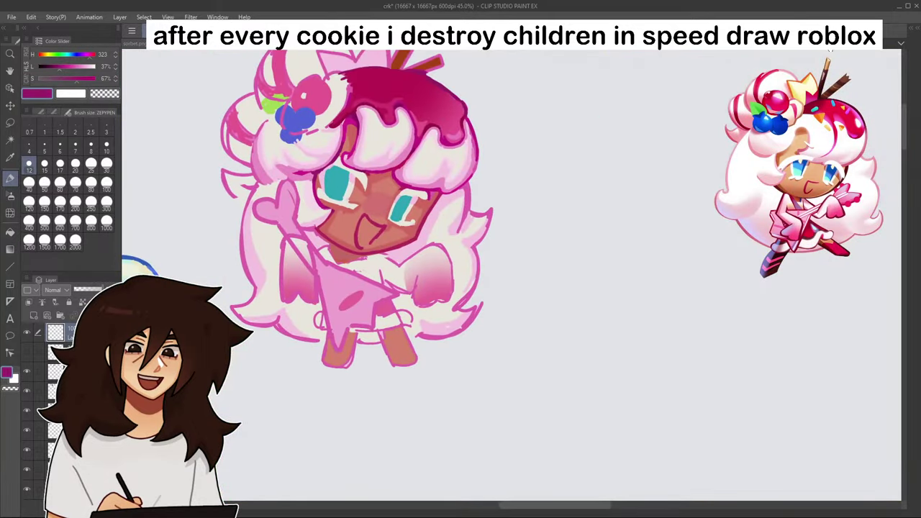
# - Thin the face's right outline with pale pink along its outer edge and touch it up with dark magenta
pyautogui.scroll(4, 396, 150)
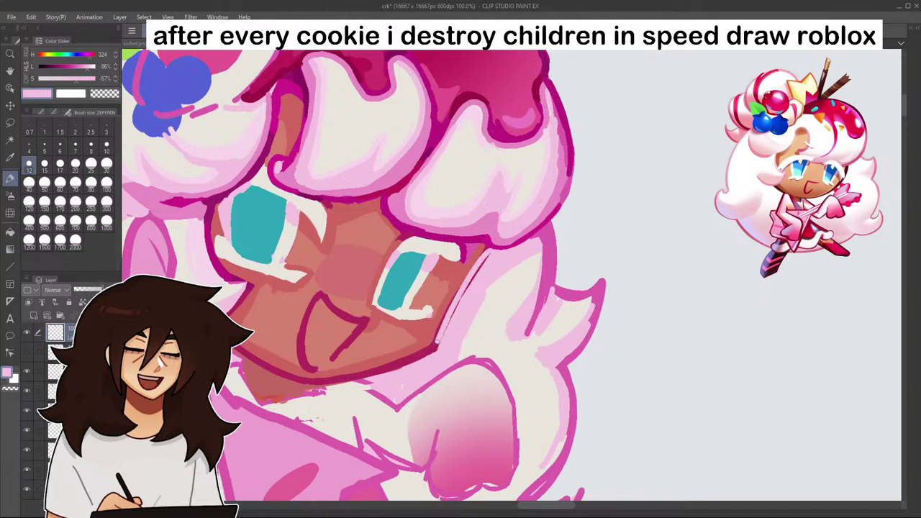
pyautogui.moveTo(437, 344)
pyautogui.mouseDown()
pyautogui.moveTo(487, 253)
pyautogui.moveTo(434, 356)
pyautogui.moveTo(475, 260)
pyautogui.moveTo(440, 325)
pyautogui.moveTo(485, 248)
pyautogui.mouseUp()
pyautogui.keyDown('alt'); pyautogui.click(433, 351); pyautogui.keyUp('alt')
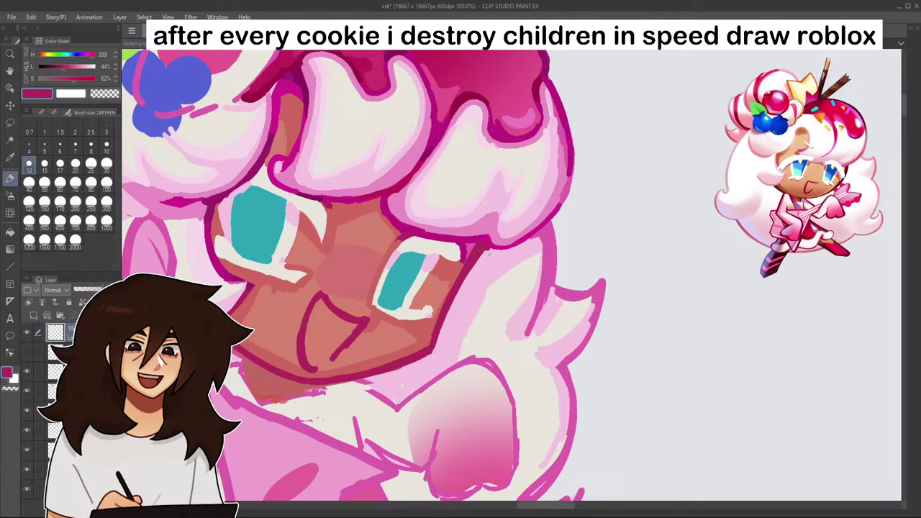
pyautogui.scroll(-8, 519, 235)
pyautogui.scroll(4, 521, 239)
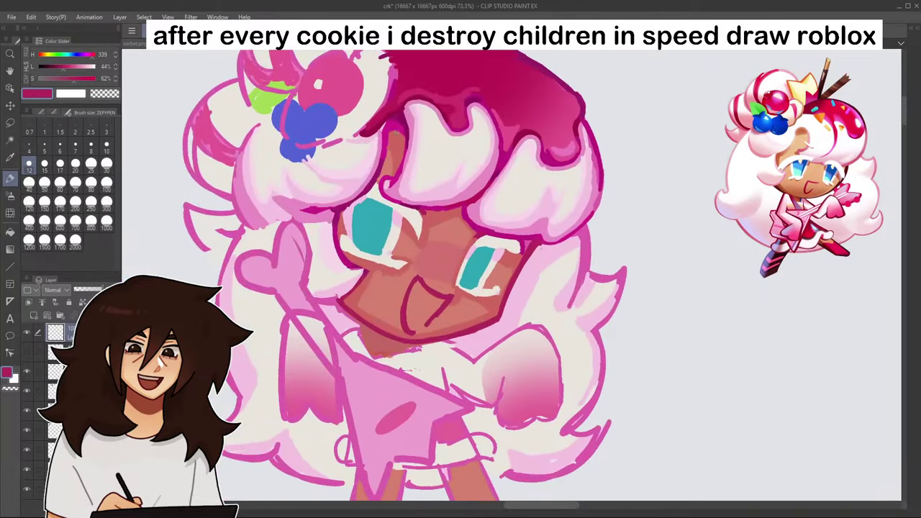
pyautogui.moveTo(393, 146)
pyautogui.mouseDown()
pyautogui.moveTo(396, 134)
pyautogui.moveTo(401, 147)
pyautogui.mouseUp()
pyautogui.scroll(-4, 396, 140)
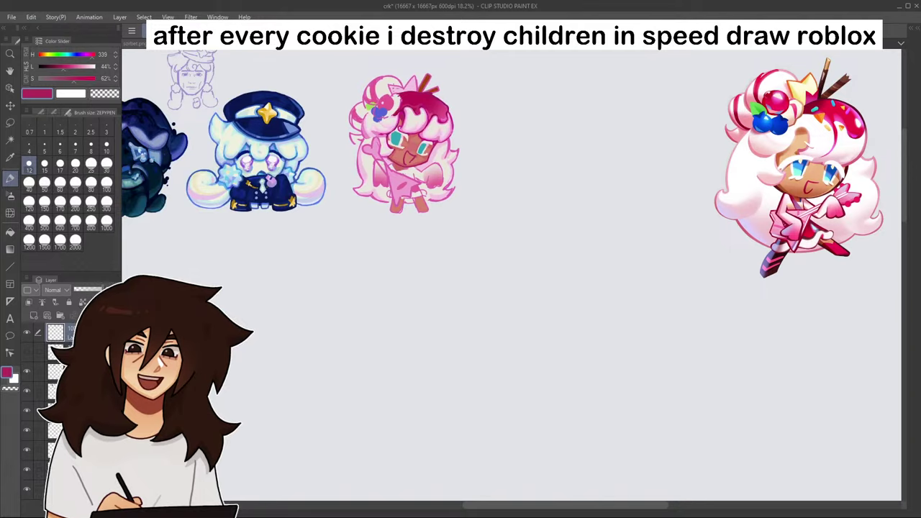
pyautogui.scroll(5, 420, 123)
pyautogui.hotkey('ctrl', 'z')
# - Darken the hair gap above the forehead, just below the syrup, with dark purple sampled from that shadow
pyautogui.keyDown('alt'); pyautogui.click(408, 127); pyautogui.keyUp('alt')
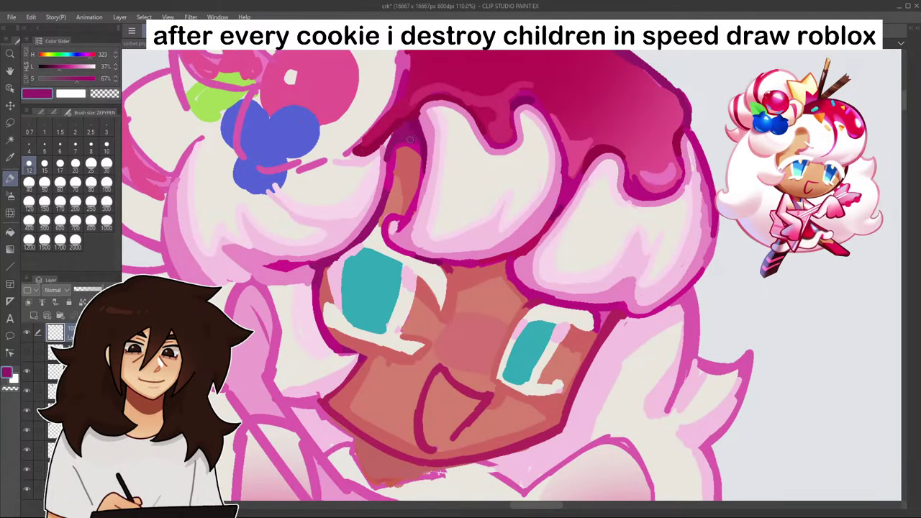
pyautogui.scroll(-4, 396, 134)
pyautogui.scroll(3, 434, 113)
pyautogui.scroll(4, 434, 113)
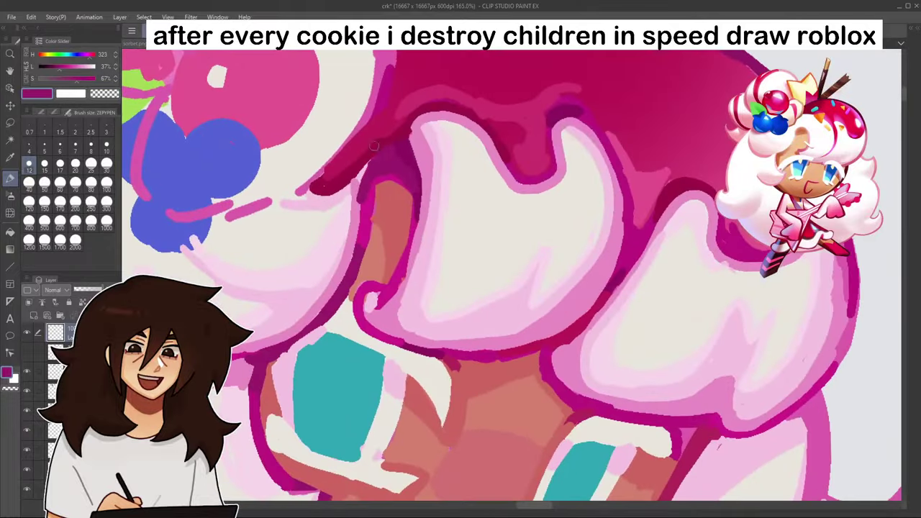
# - Add medium pink shading to the side hair puff's upper right edge and the right bang's lower left corner
pyautogui.keyDown('alt'); pyautogui.click(346, 216); pyautogui.keyUp('alt')
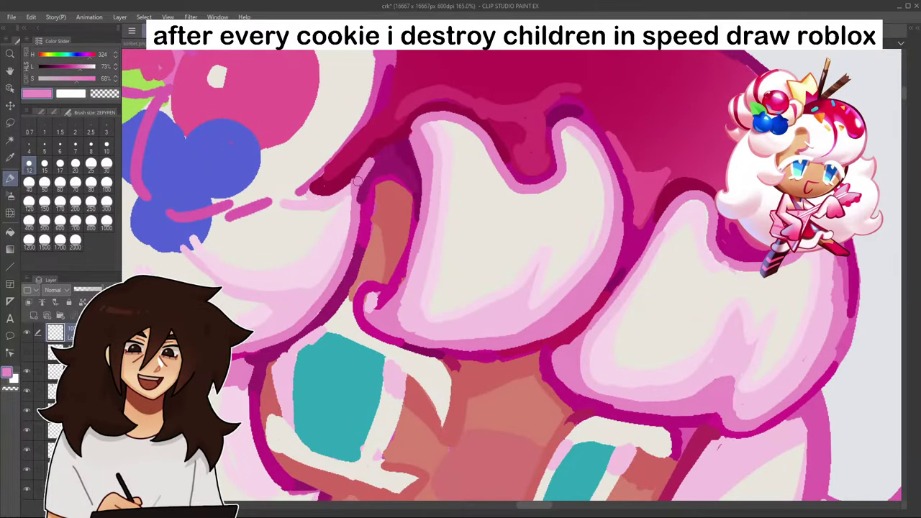
pyautogui.scroll(-8, 355, 176)
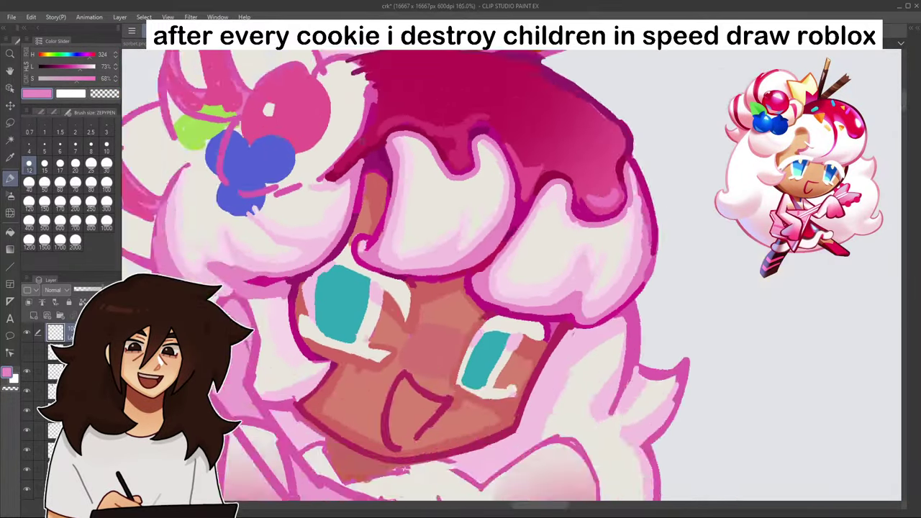
pyautogui.scroll(8, 369, 155)
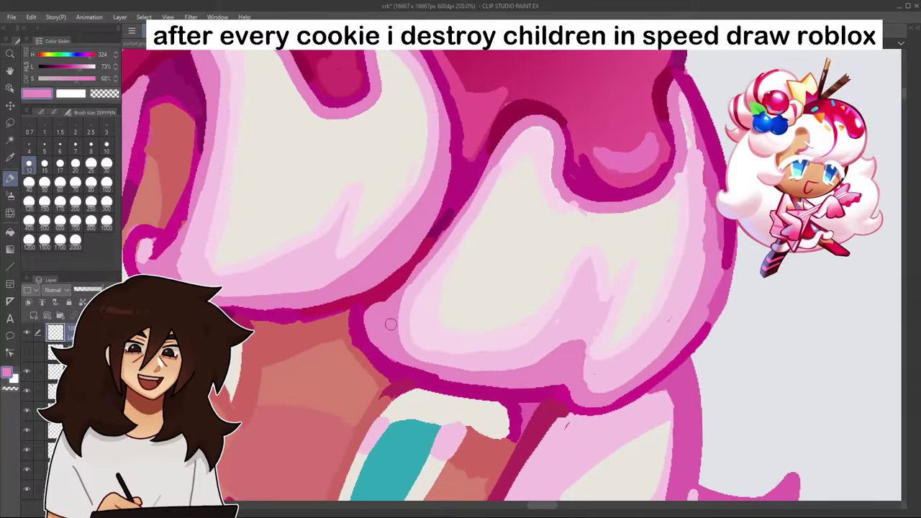
pyautogui.moveTo(401, 325)
pyautogui.mouseDown()
pyautogui.moveTo(465, 269)
pyautogui.moveTo(403, 316)
pyautogui.moveTo(422, 279)
pyautogui.mouseUp()
pyautogui.scroll(-8, 422, 279)
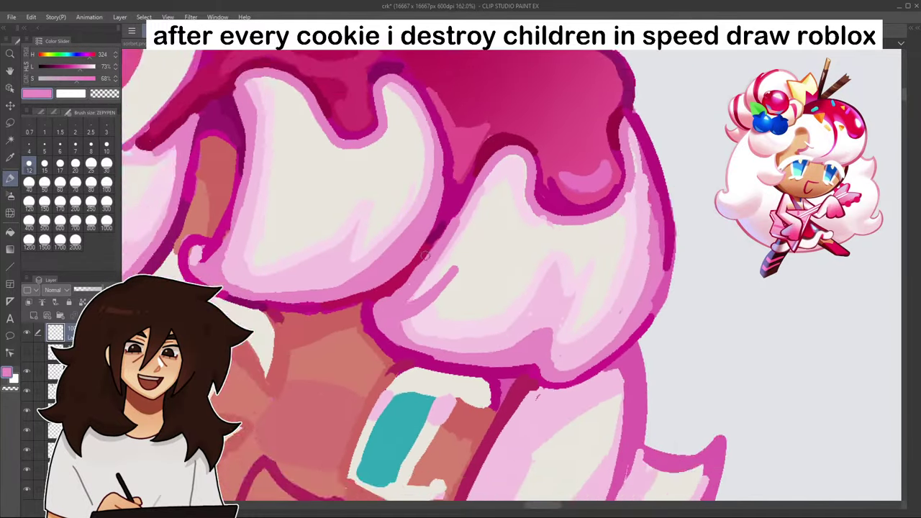
pyautogui.scroll(5, 473, 242)
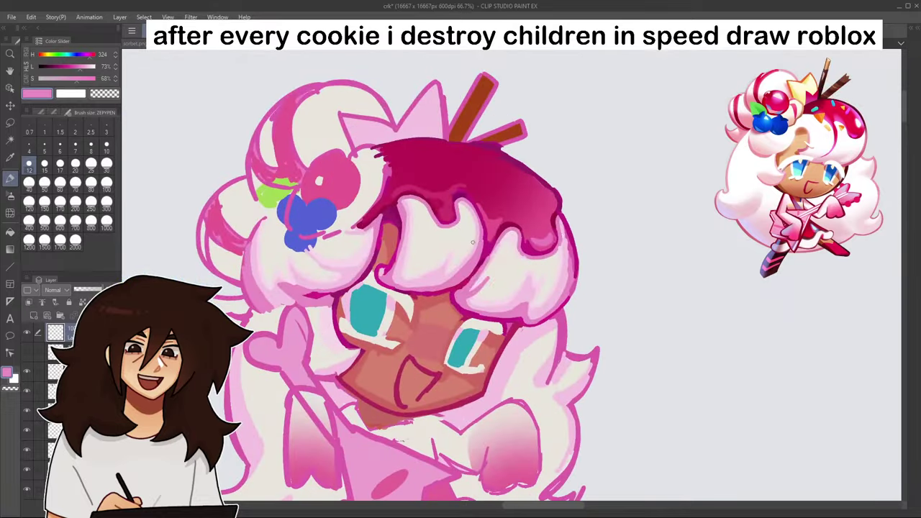
# - Extend the outline beneath the side hair puff, beside the left eye, with magenta sampled from the existing line
pyautogui.scroll(-3, 487, 281)
pyautogui.scroll(6, 343, 296)
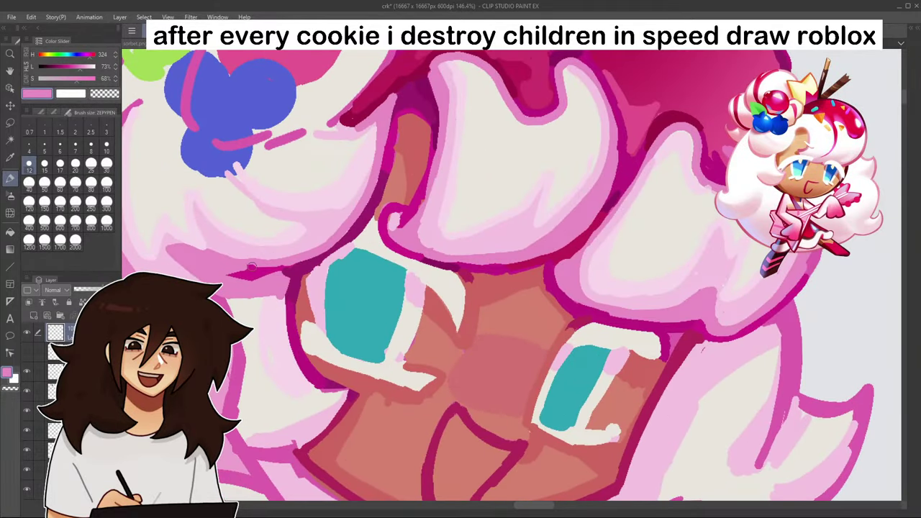
pyautogui.keyDown('alt'); pyautogui.click(252, 268); pyautogui.keyUp('alt')
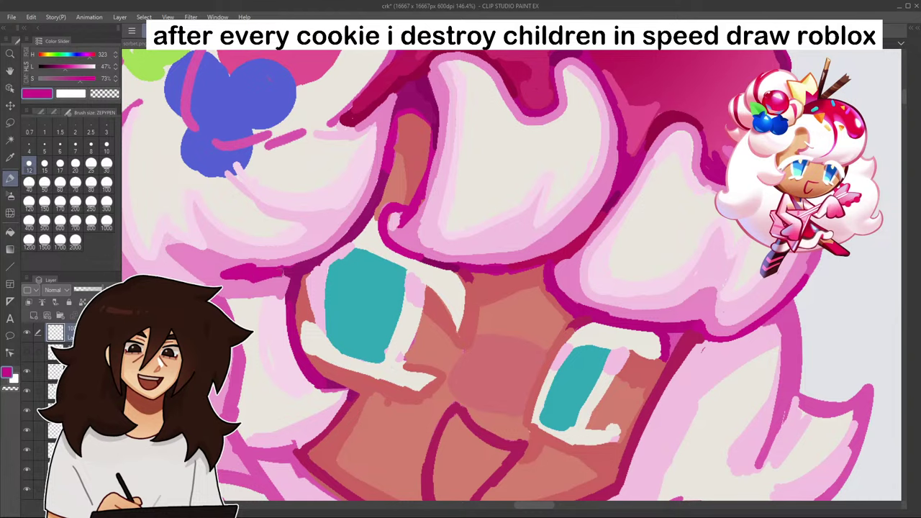
pyautogui.scroll(-5, 362, 212)
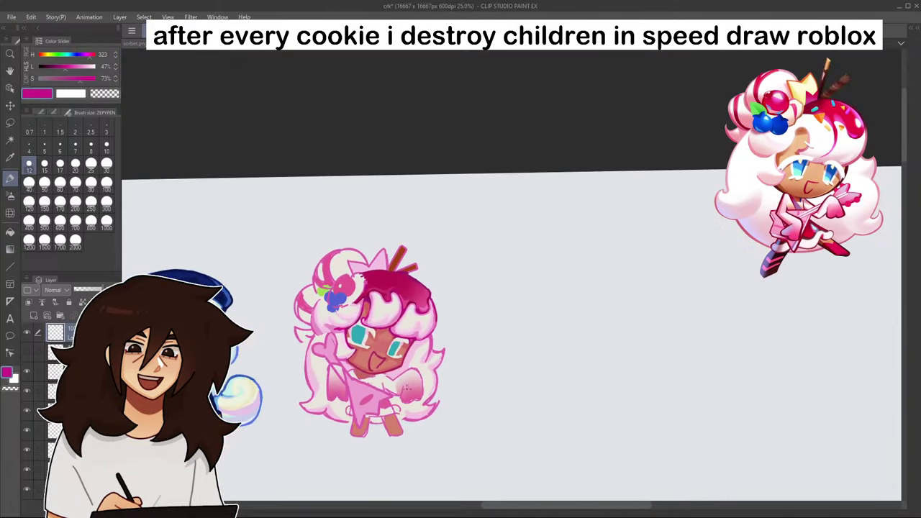
# - Paint medium pink shading down the middle bang's left edge, sampling the pink from the bang's lower shading
pyautogui.scroll(3, 362, 212)
pyautogui.scroll(5, 362, 212)
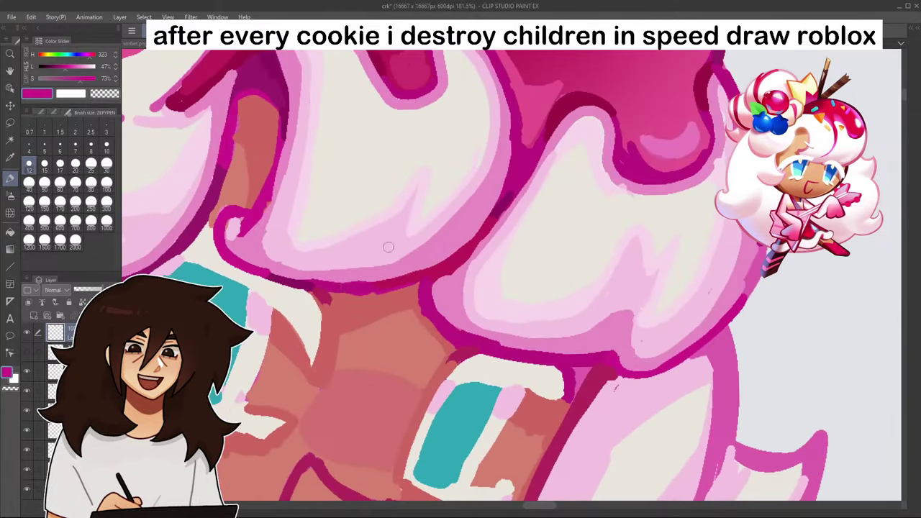
pyautogui.keyDown('alt'); pyautogui.click(331, 268); pyautogui.keyUp('alt')
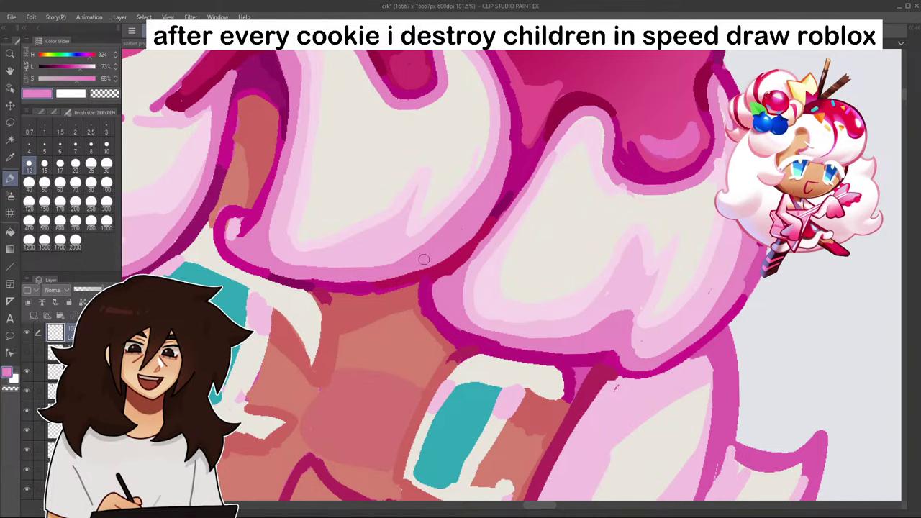
pyautogui.scroll(-2, 477, 206)
pyautogui.scroll(-1, 477, 206)
pyautogui.scroll(3, 380, 113)
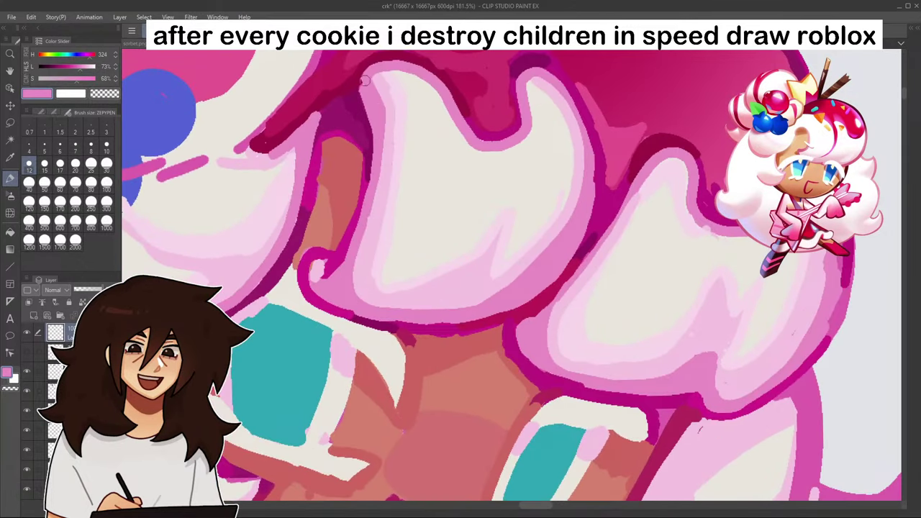
pyautogui.moveTo(364, 80); pyautogui.dragTo(362, 97)
pyautogui.moveTo(374, 173); pyautogui.dragTo(346, 270)
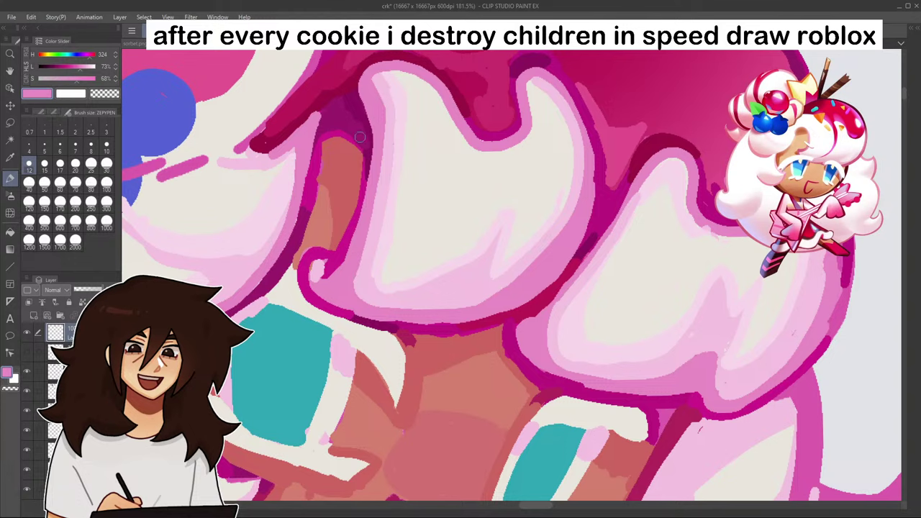
# - Darken the middle bang's left outline along the forehead gap with dark purple sampled from the hair shadow
pyautogui.keyDown('alt'); pyautogui.click(363, 139); pyautogui.keyUp('alt')
pyautogui.keyDown('alt'); pyautogui.click(335, 170); pyautogui.keyUp('alt')
pyautogui.keyDown('alt'); pyautogui.click(301, 218); pyautogui.keyUp('alt')
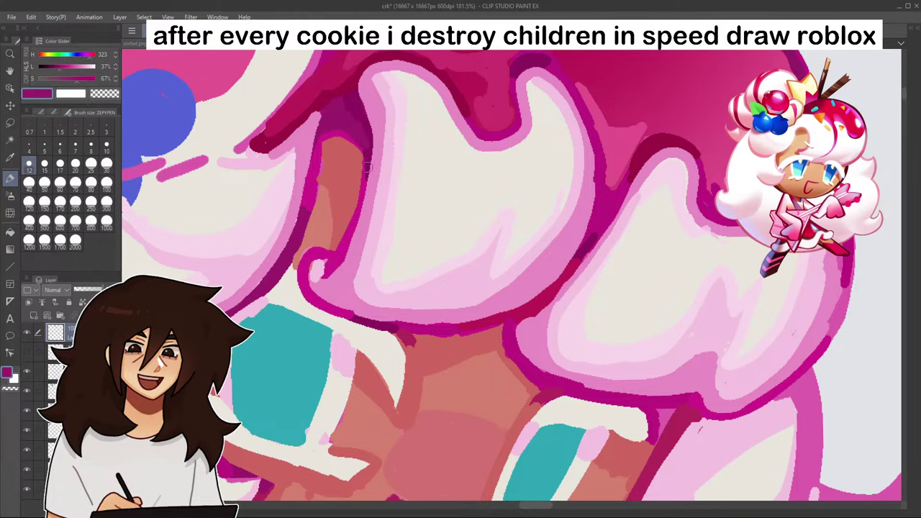
pyautogui.moveTo(366, 150)
pyautogui.mouseDown()
pyautogui.moveTo(359, 204)
pyautogui.moveTo(328, 273)
pyautogui.mouseUp()
pyautogui.scroll(-4, 328, 273)
pyautogui.scroll(-2, 327, 273)
pyautogui.scroll(6, 359, 179)
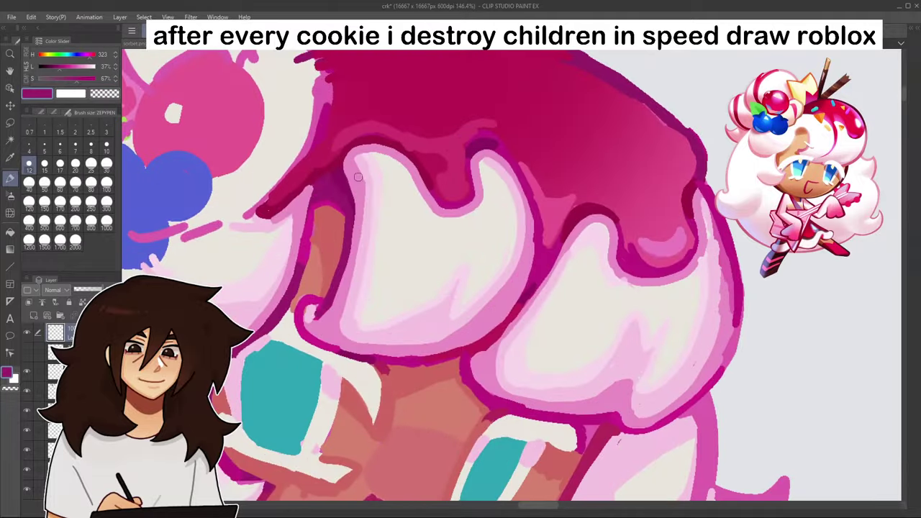
# - Add dark purple accents to the outline under the middle bang and at the right bang's lower edge beside the right eye
pyautogui.scroll(-3, 359, 180)
pyautogui.scroll(4, 339, 216)
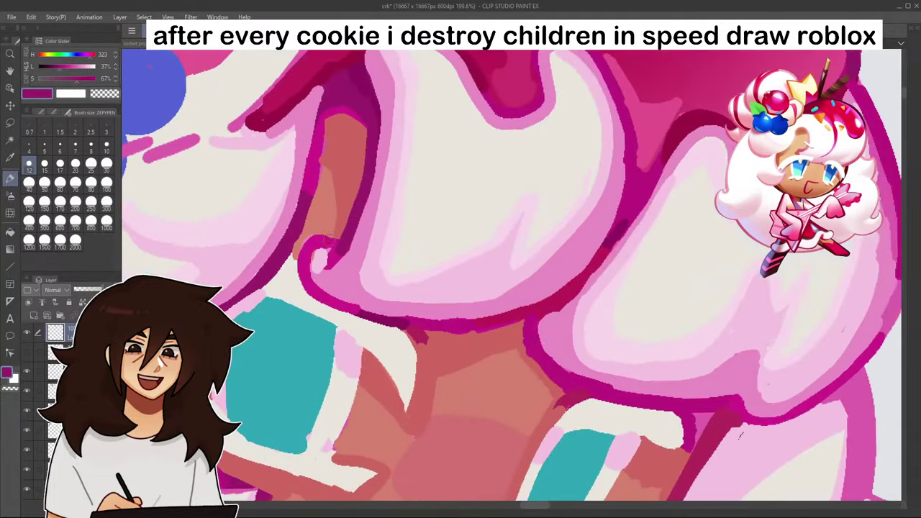
pyautogui.scroll(-4, 328, 237)
pyautogui.scroll(-2, 362, 266)
pyautogui.scroll(7, 362, 266)
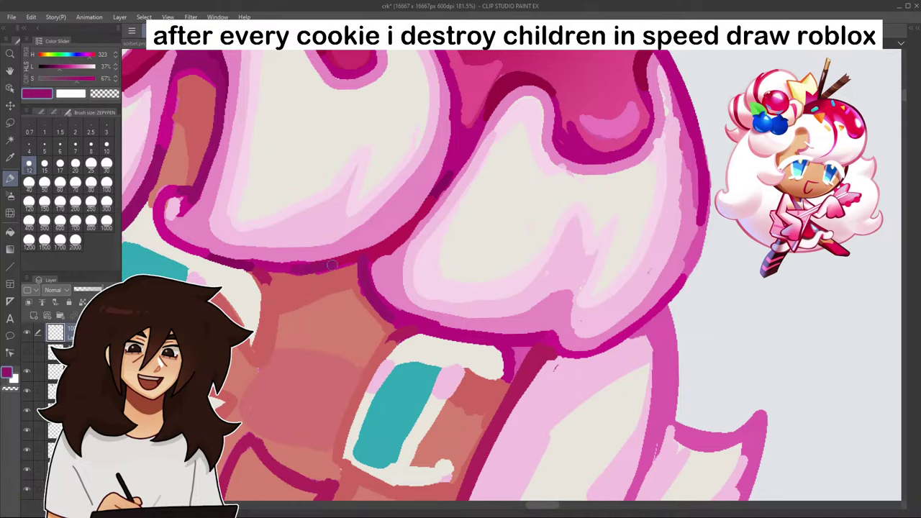
pyautogui.scroll(-6, 332, 265)
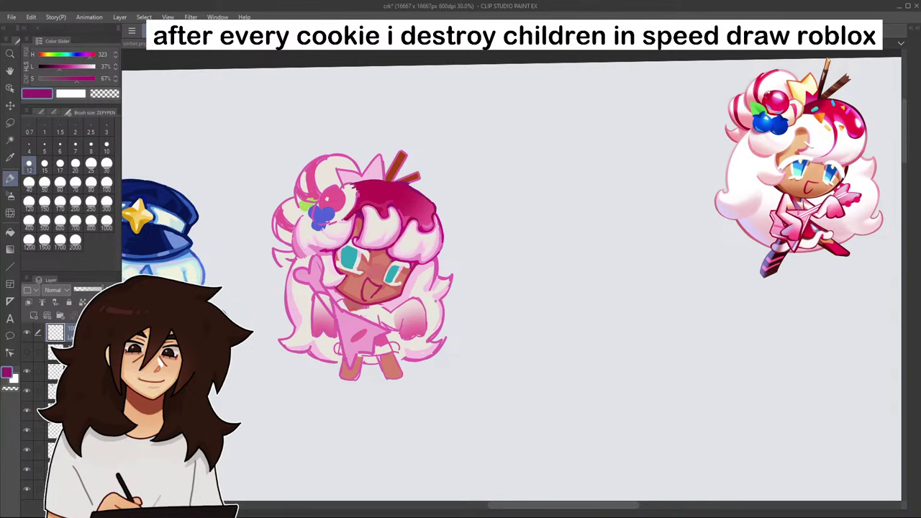
pyautogui.scroll(10, 368, 303)
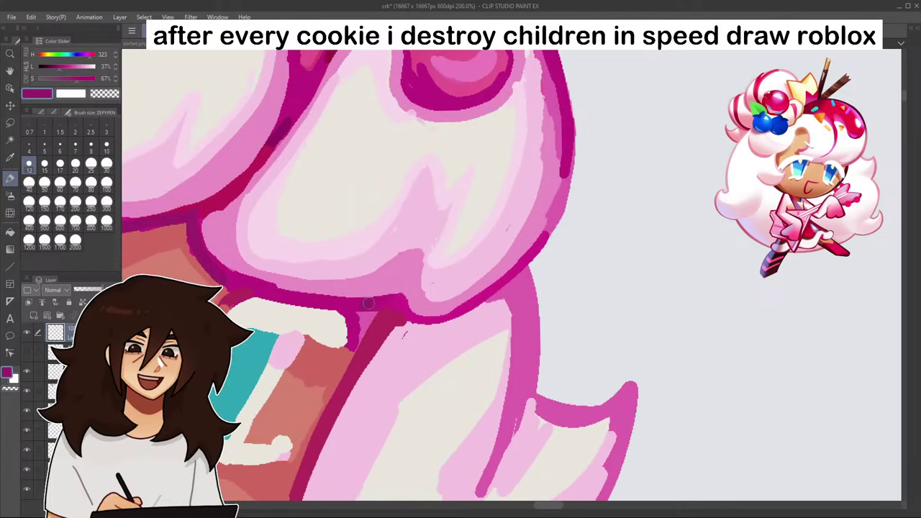
pyautogui.scroll(-10, 398, 311)
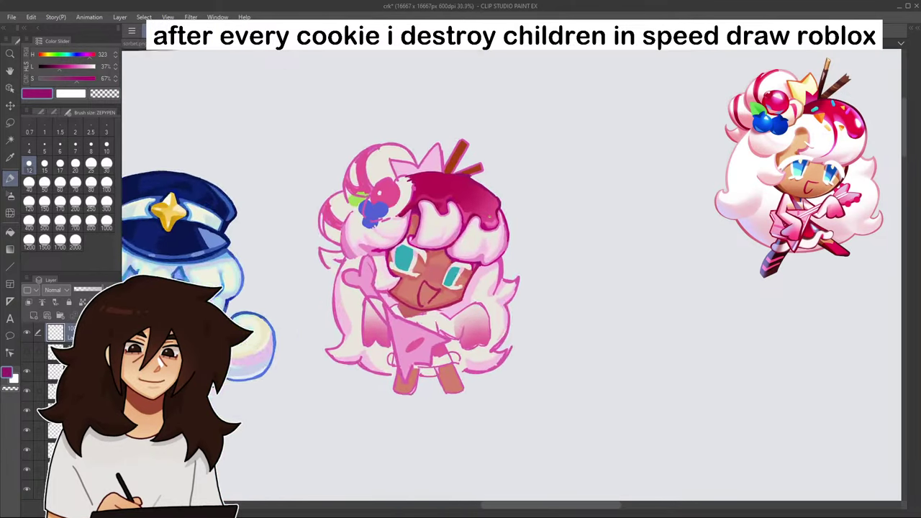
pyautogui.scroll(5, 510, 264)
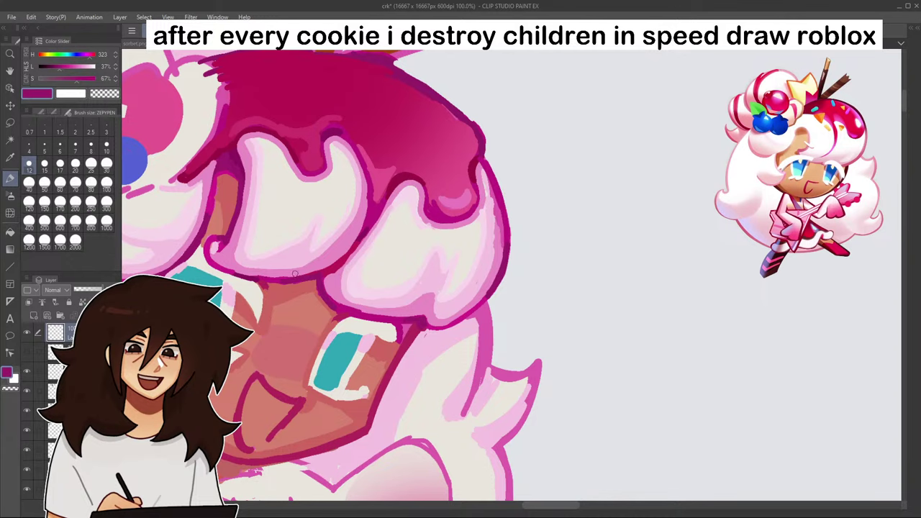
# - Darken the right bang's lower left outline with dark purple and trim its forehead side with the sampled reddish skin shadow
pyautogui.scroll(10, 297, 275)
pyautogui.moveTo(342, 266); pyautogui.dragTo(357, 322)
pyautogui.keyDown('alt'); pyautogui.click(330, 291); pyautogui.keyUp('alt')
pyautogui.moveTo(334, 284); pyautogui.dragTo(369, 353)
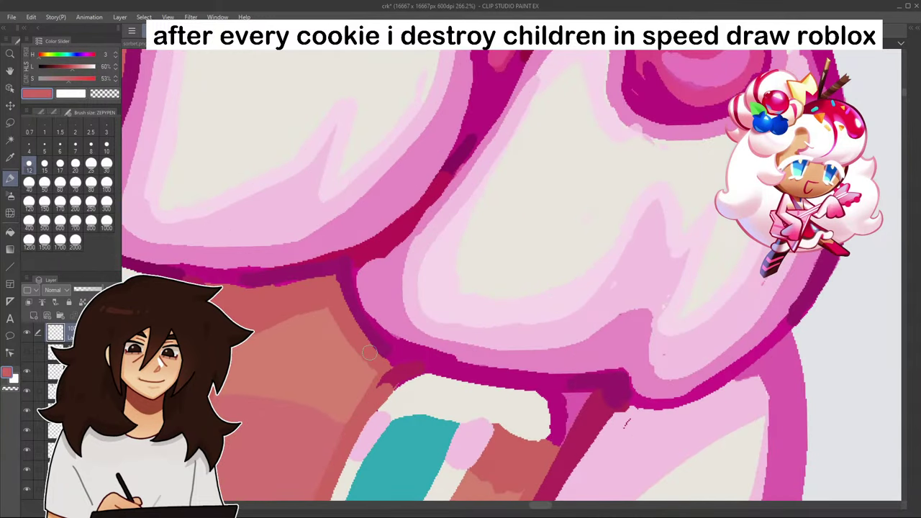
pyautogui.scroll(-6, 352, 346)
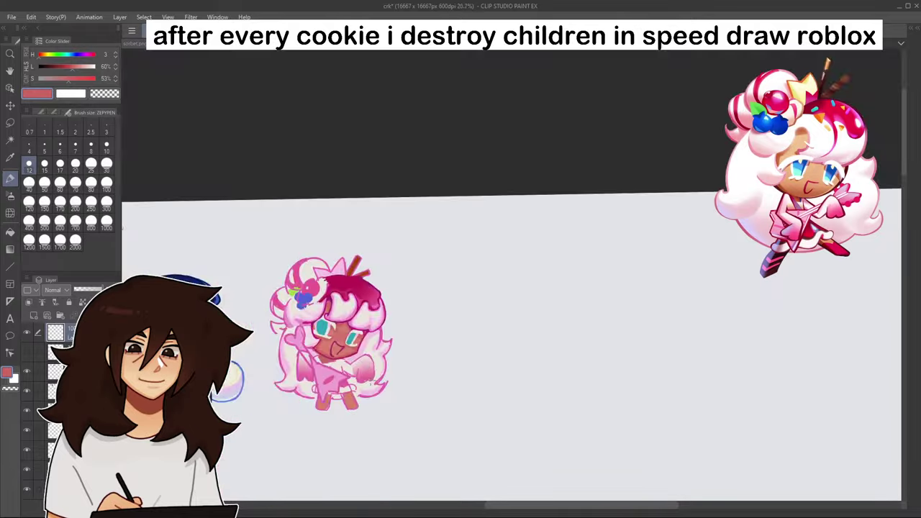
# - Clean up the reddish skin shadow at the left eye's inner lash tip and below the eye using sampled skin tones
pyautogui.scroll(4, 352, 346)
pyautogui.scroll(1, 376, 282)
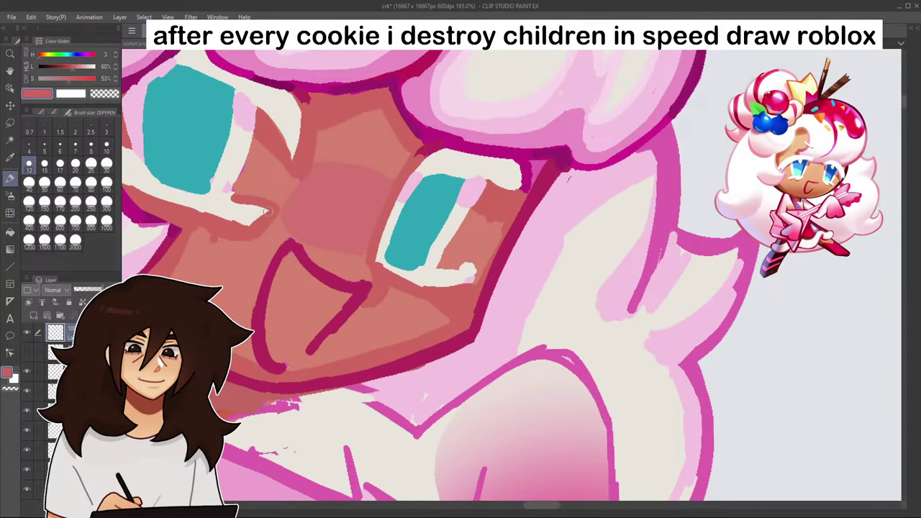
pyautogui.keyDown('alt'); pyautogui.click(288, 180); pyautogui.keyUp('alt')
pyautogui.moveTo(286, 183); pyautogui.dragTo(302, 175)
pyautogui.keyDown('alt'); pyautogui.click(308, 151); pyautogui.keyUp('alt')
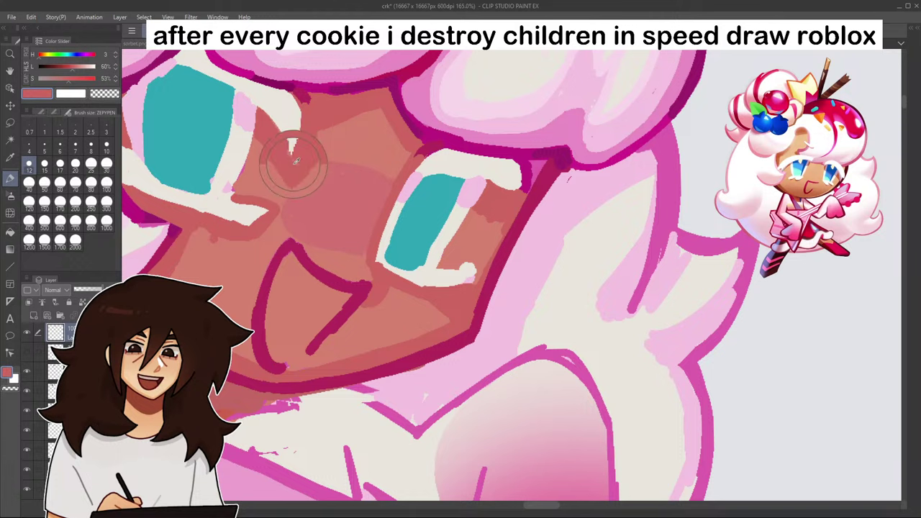
pyautogui.moveTo(307, 166); pyautogui.dragTo(294, 174)
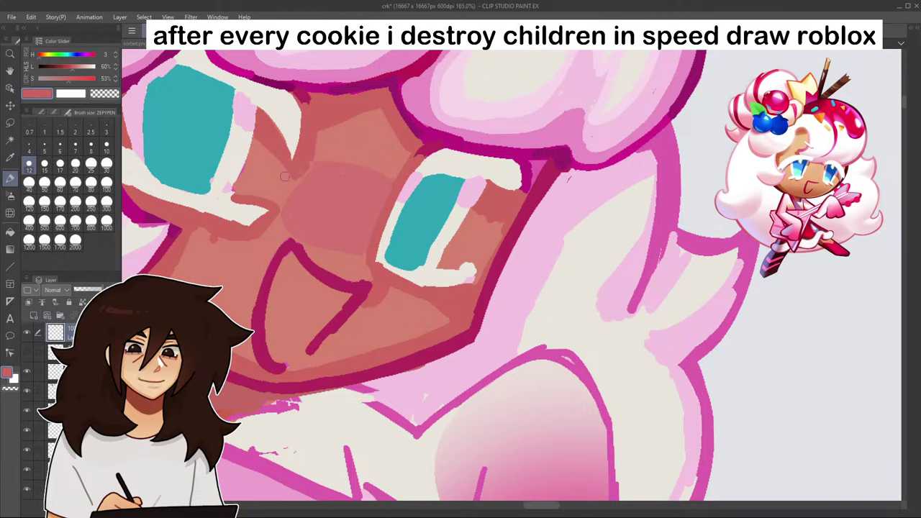
pyautogui.keyDown('alt'); pyautogui.click(216, 245); pyautogui.keyUp('alt')
pyautogui.keyDown('alt'); pyautogui.click(216, 239); pyautogui.keyUp('alt')
pyautogui.moveTo(216, 239); pyautogui.dragTo(212, 252)
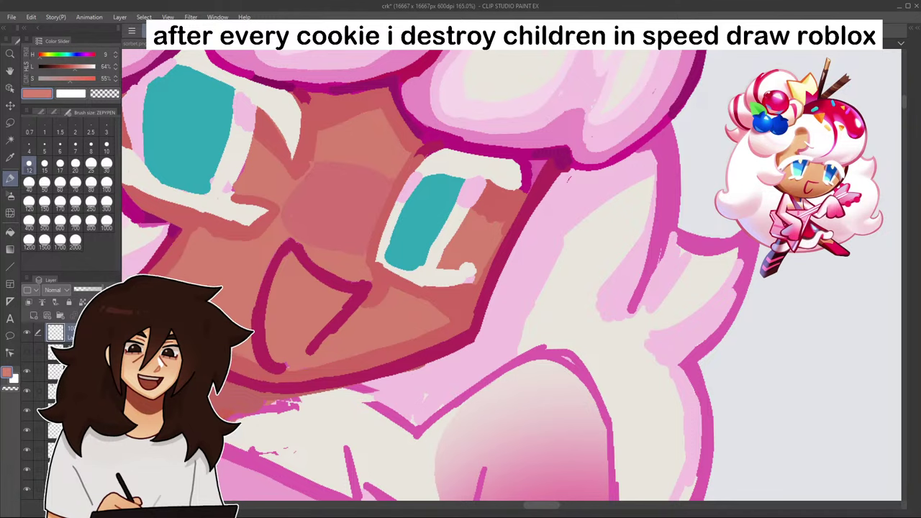
# - Touch up the white edge of the right eye with off-white sampled from the eye
pyautogui.scroll(-6, 317, 306)
pyautogui.scroll(3, 332, 288)
pyautogui.scroll(3, 363, 274)
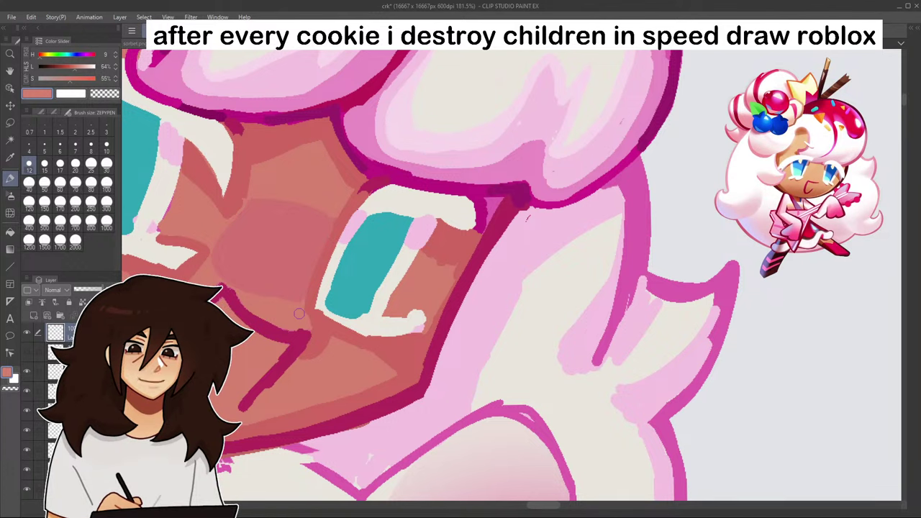
pyautogui.keyDown('alt'); pyautogui.click(398, 267); pyautogui.keyUp('alt')
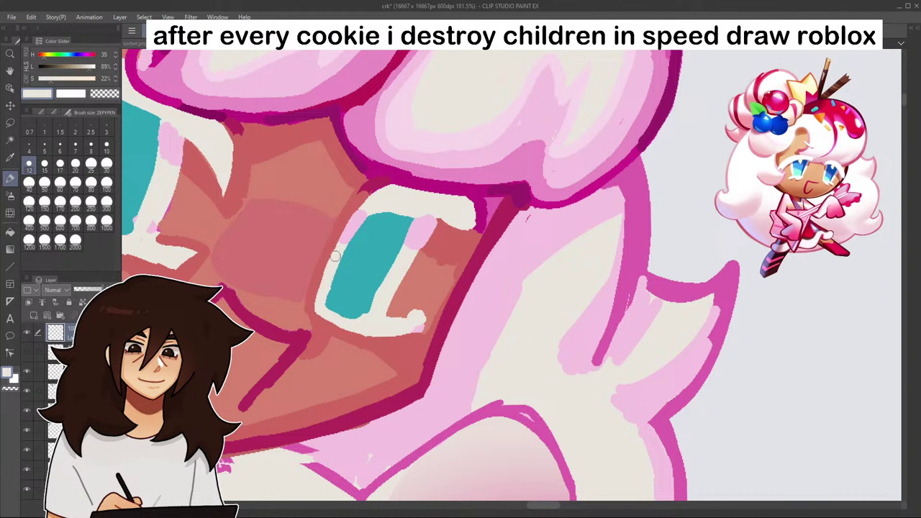
# - Paint a pale pink transition band between the pink shading and the off-white hair along the face's right side
pyautogui.keyDown('alt'); pyautogui.click(522, 230); pyautogui.keyUp('alt')
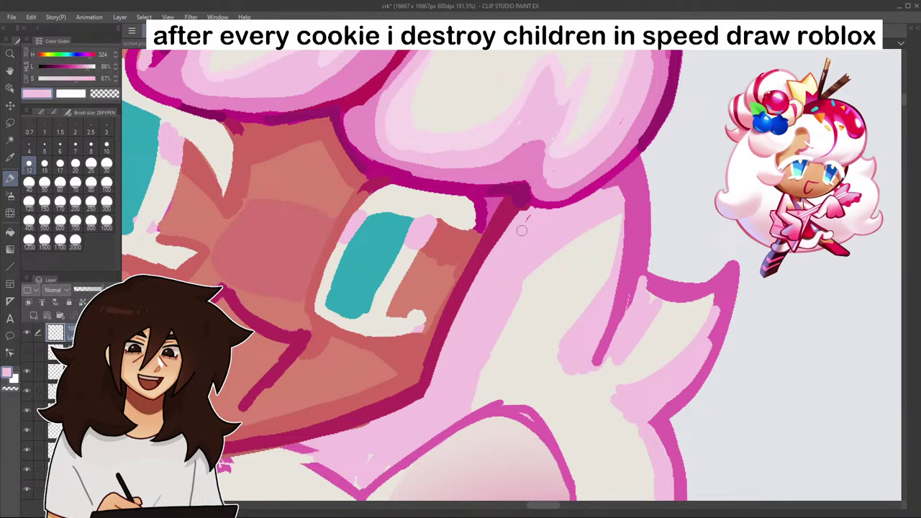
pyautogui.keyDown('alt'); pyautogui.click(577, 144); pyautogui.keyUp('alt')
pyautogui.moveTo(619, 209)
pyautogui.mouseDown()
pyautogui.moveTo(534, 260)
pyautogui.moveTo(478, 371)
pyautogui.mouseUp()
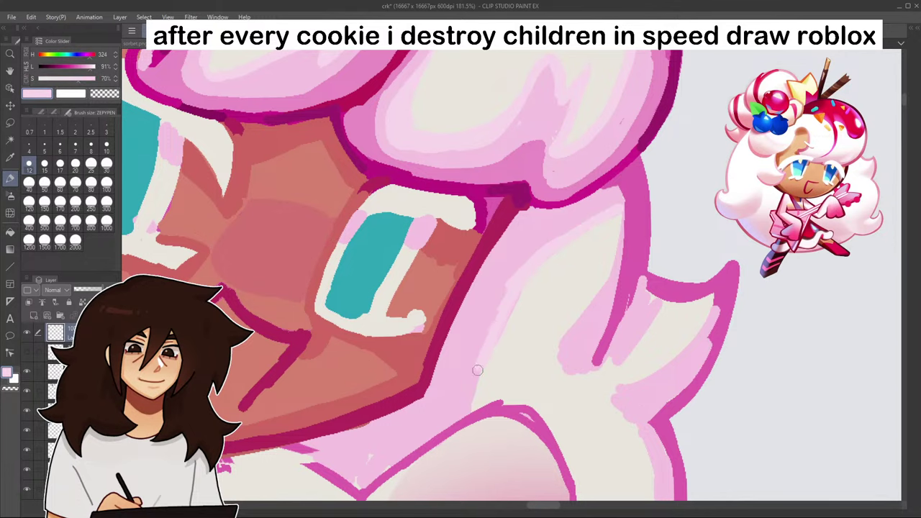
pyautogui.moveTo(496, 316); pyautogui.dragTo(473, 382)
pyautogui.moveTo(512, 292); pyautogui.dragTo(468, 399)
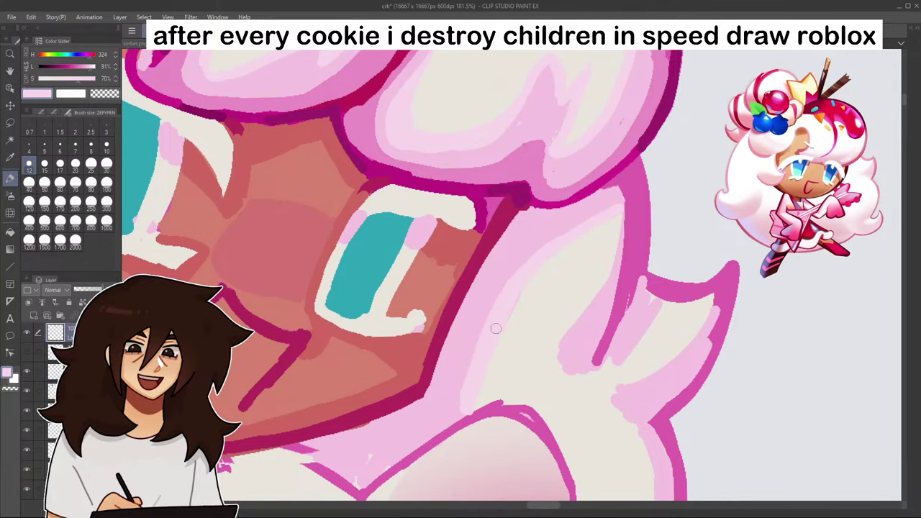
pyautogui.scroll(-8, 520, 324)
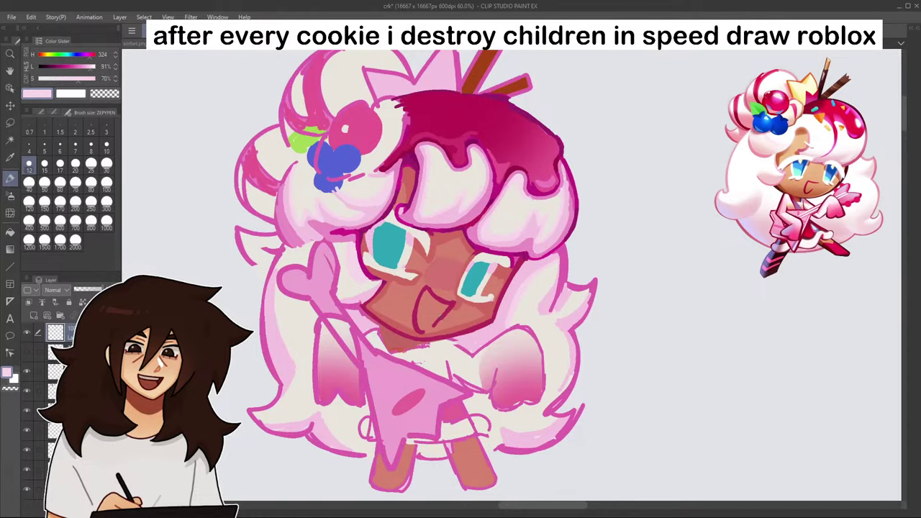
# - Shade the hair beside the face's left outline with light pink strokes, thinning the outline along its outer edge
pyautogui.scroll(5, 382, 274)
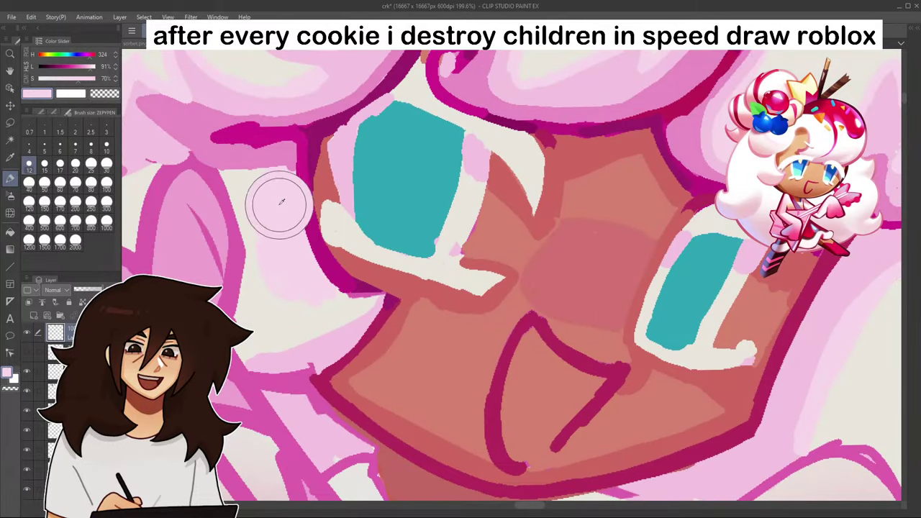
pyautogui.scroll(-4, 284, 232)
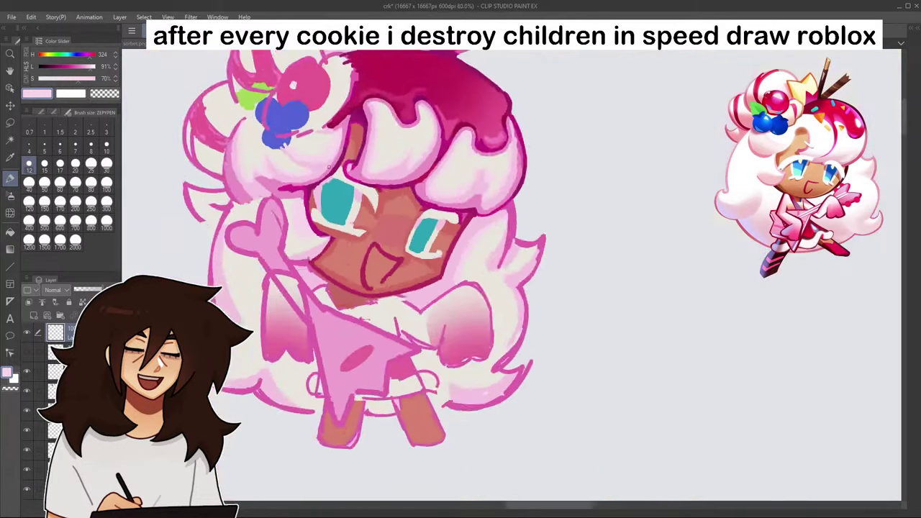
pyautogui.scroll(-2, 281, 331)
pyautogui.scroll(6, 280, 332)
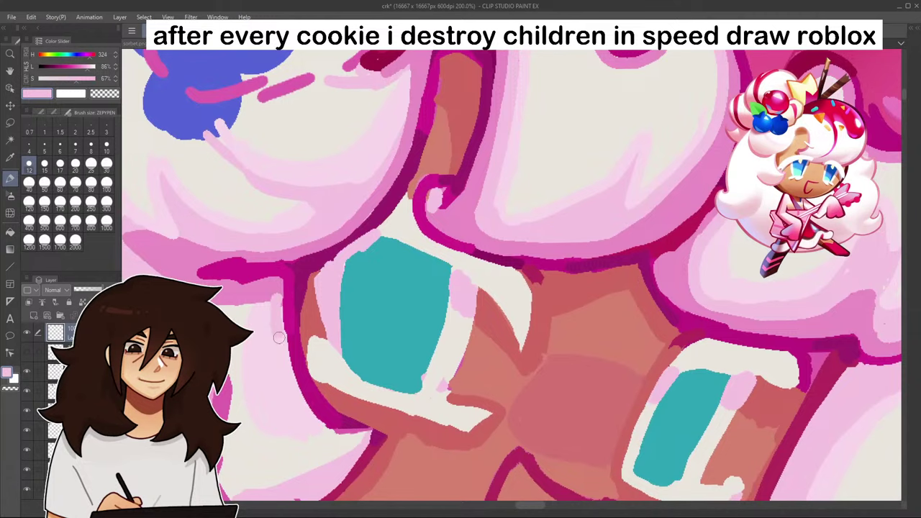
pyautogui.moveTo(279, 338); pyautogui.dragTo(306, 398)
pyautogui.moveTo(272, 299); pyautogui.dragTo(300, 411)
pyautogui.moveTo(288, 318)
pyautogui.mouseDown()
pyautogui.moveTo(292, 378)
pyautogui.moveTo(326, 429)
pyautogui.mouseUp()
# - Redraw the face's left outline with sampled magenta and darken its upper corner under the hair puff with dark purple
pyautogui.keyDown('alt'); pyautogui.click(289, 303); pyautogui.keyUp('alt')
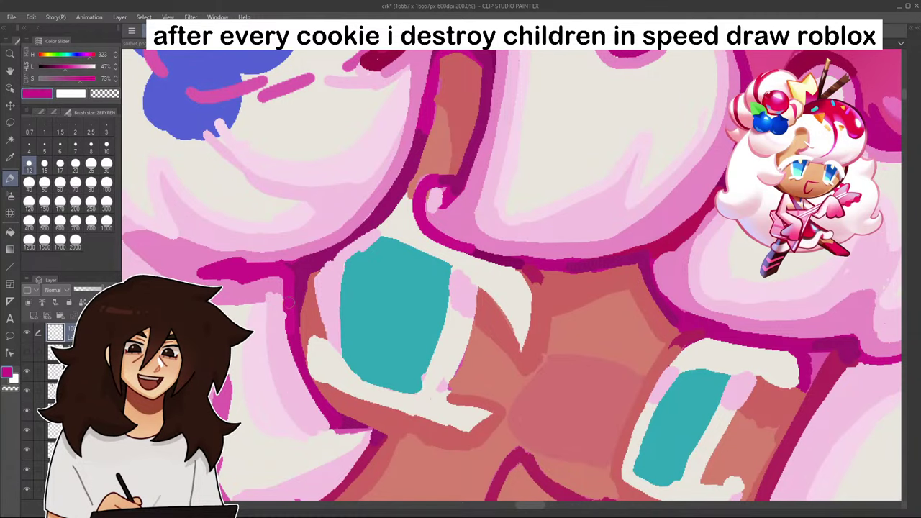
pyautogui.moveTo(289, 305)
pyautogui.mouseDown()
pyautogui.moveTo(306, 401)
pyautogui.moveTo(324, 423)
pyautogui.mouseUp()
pyautogui.scroll(-6, 309, 369)
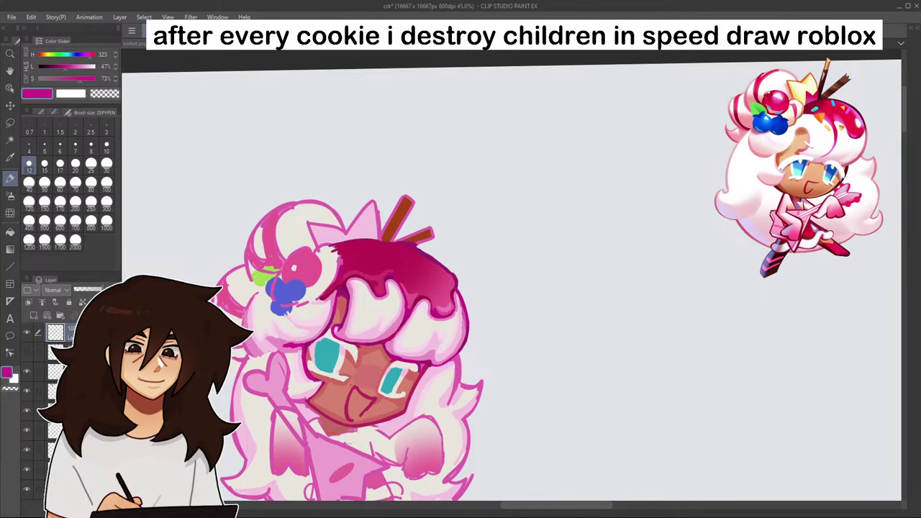
pyautogui.scroll(4, 324, 353)
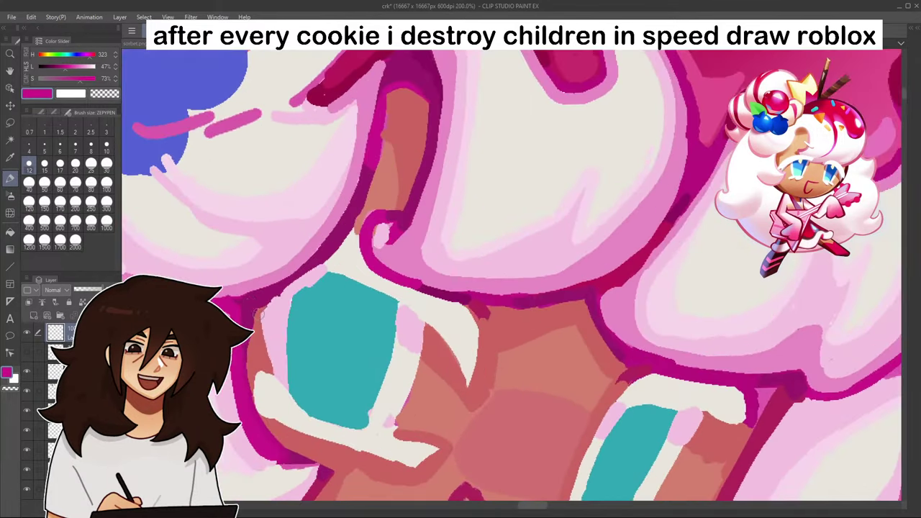
pyautogui.keyDown('alt'); pyautogui.click(252, 302); pyautogui.keyUp('alt')
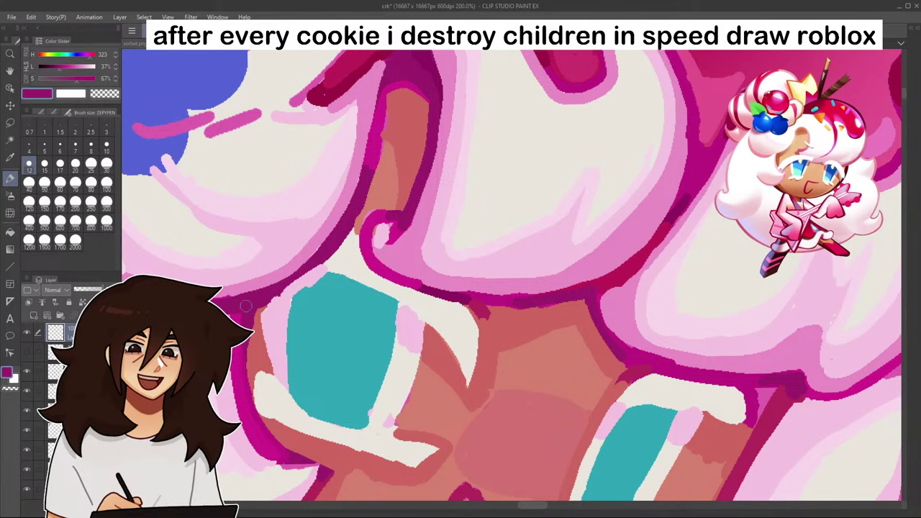
pyautogui.scroll(-5, 246, 306)
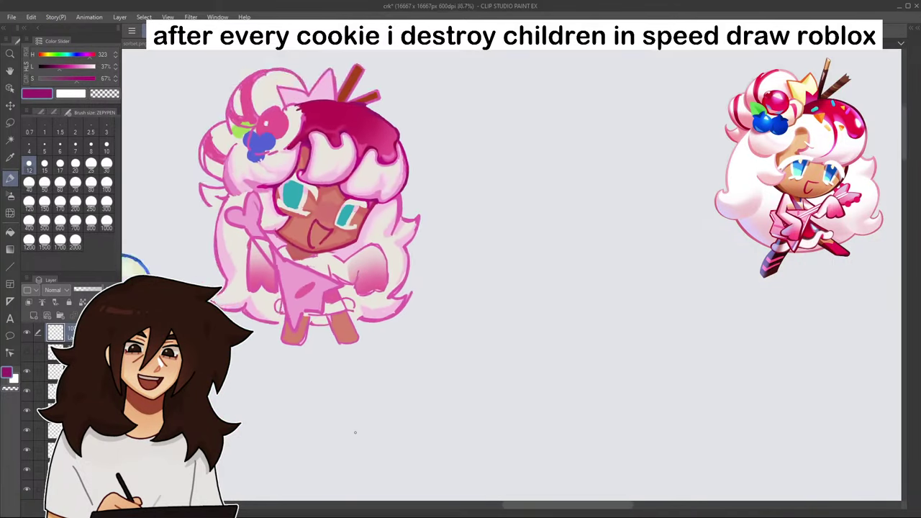
# - Touch up the upper inner corner of the right eye with sampled off-white, skin red and pale pink
pyautogui.scroll(1, 354, 432)
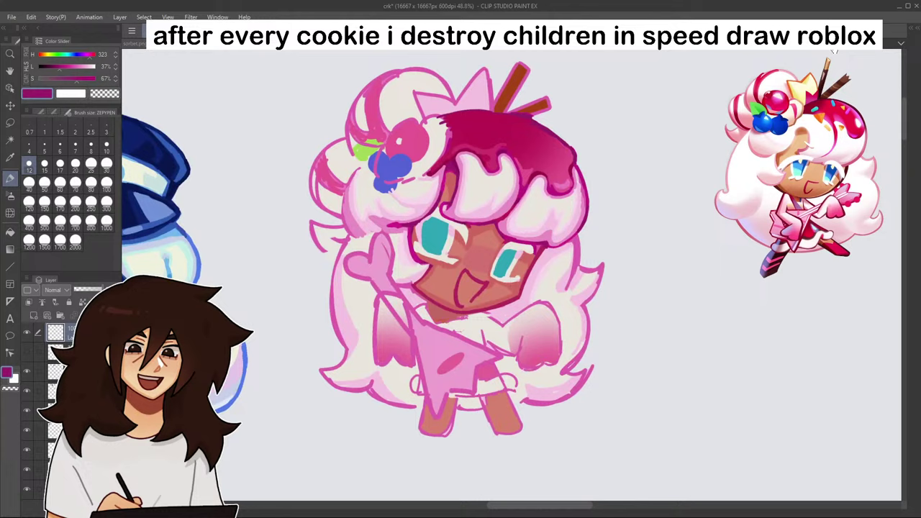
pyautogui.scroll(4, 444, 101)
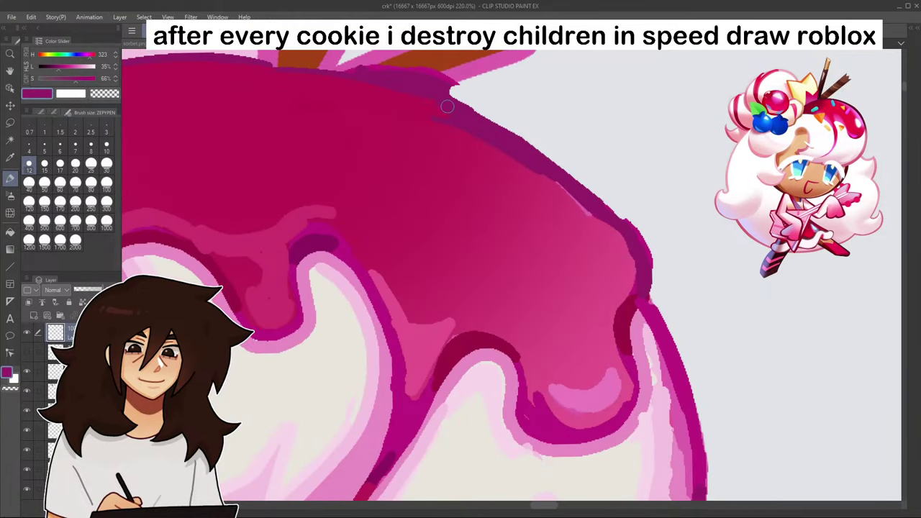
pyautogui.scroll(-10, 421, 91)
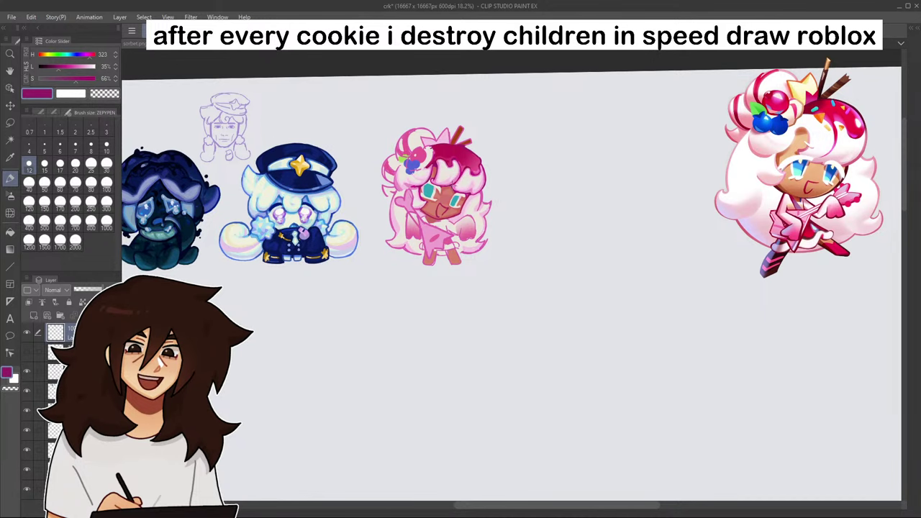
pyautogui.scroll(10, 445, 182)
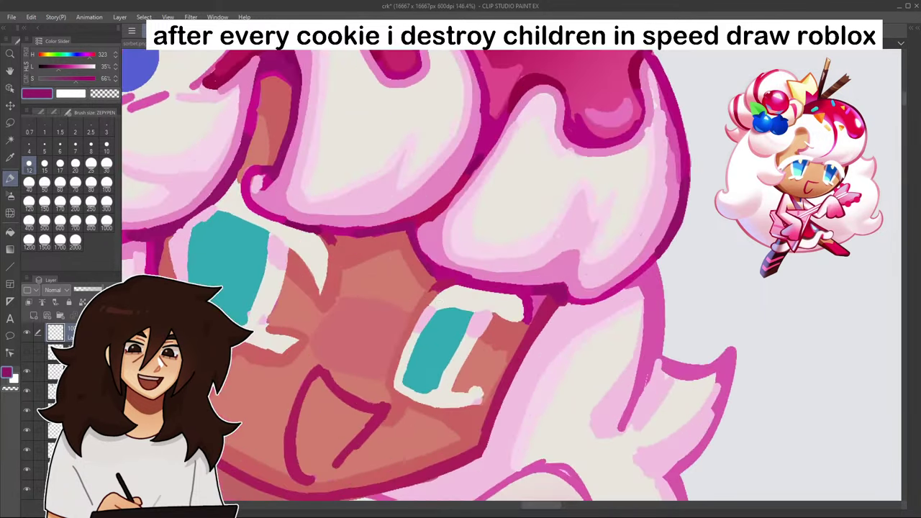
pyautogui.keyDown('alt'); pyautogui.click(446, 298); pyautogui.keyUp('alt')
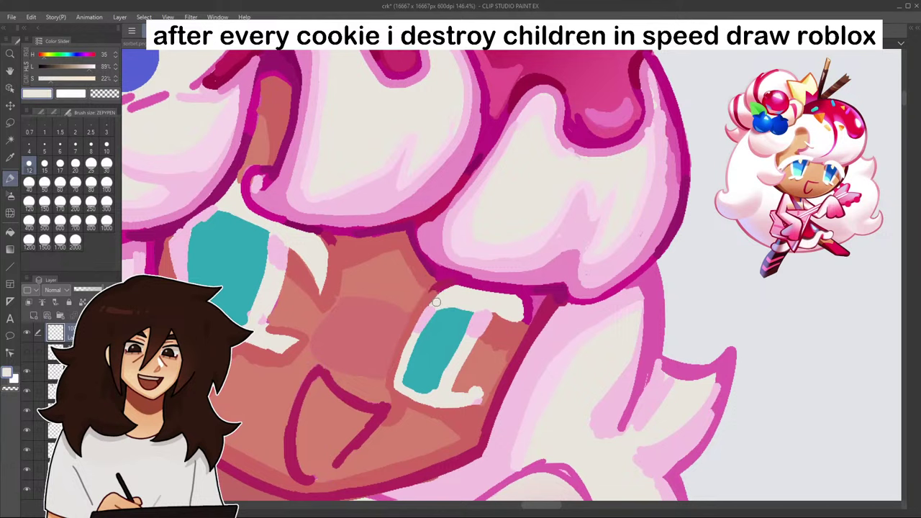
pyautogui.keyDown('alt'); pyautogui.click(426, 300); pyautogui.keyUp('alt')
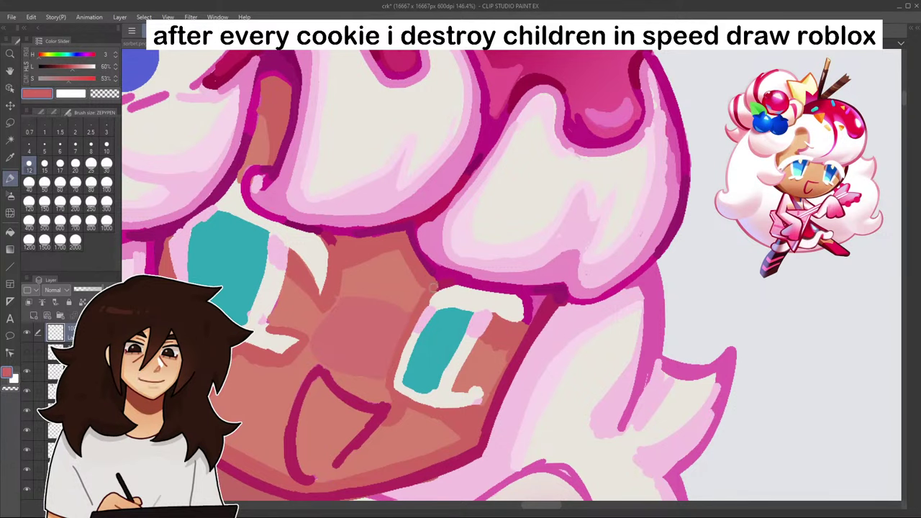
pyautogui.keyDown('alt'); pyautogui.click(429, 307); pyautogui.keyUp('alt')
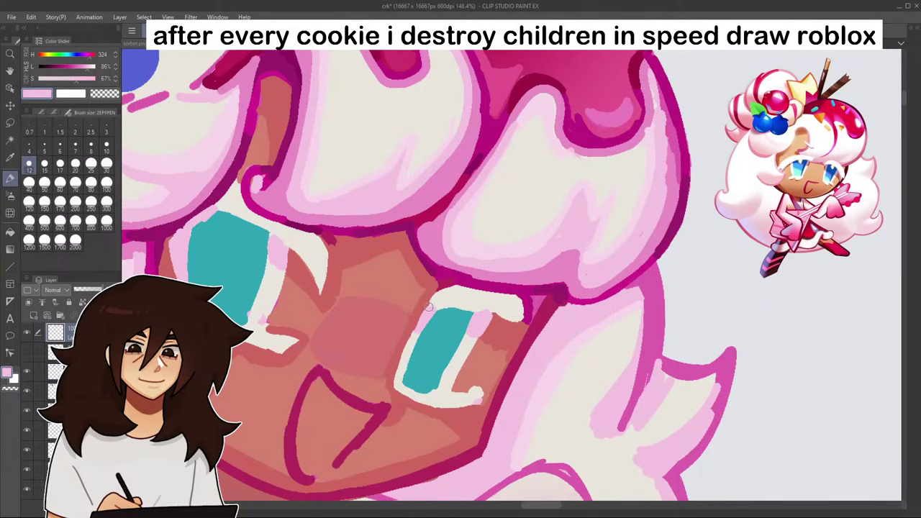
pyautogui.scroll(-5, 432, 274)
pyautogui.scroll(6, 432, 273)
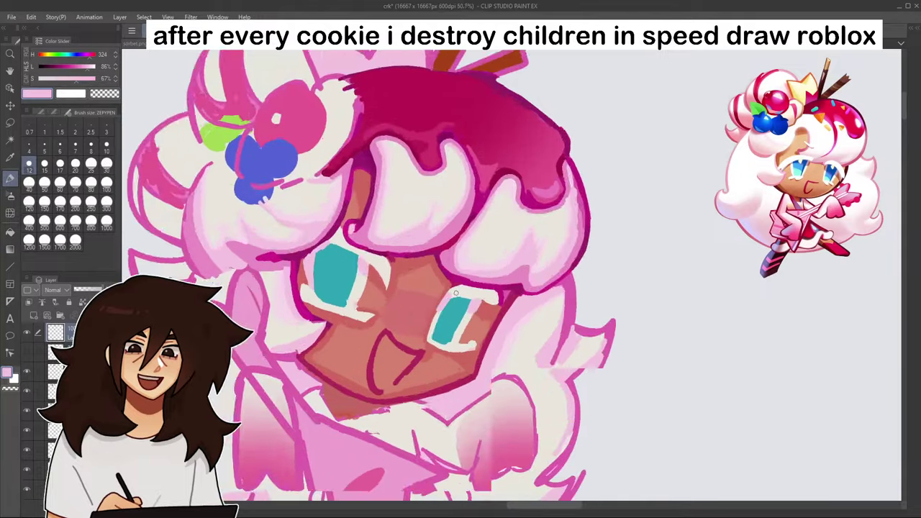
pyautogui.keyDown('alt'); pyautogui.click(425, 291); pyautogui.keyUp('alt')
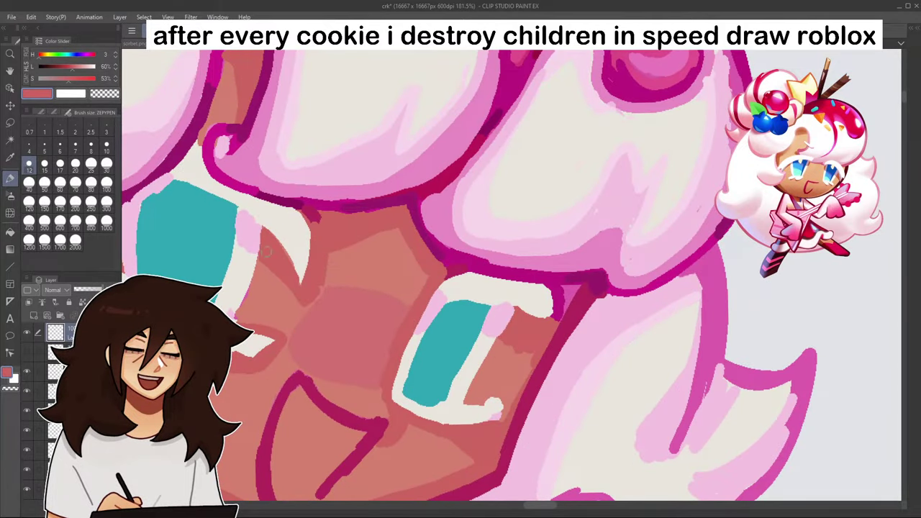
# - Touch up the left eye's outer edge with sampled pale pink and its iris with sampled teal
pyautogui.scroll(-7, 235, 318)
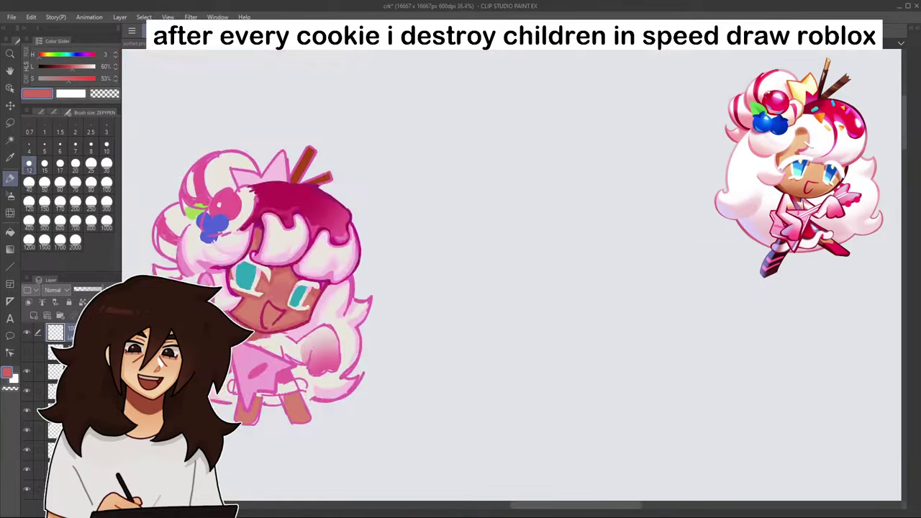
pyautogui.scroll(4, 245, 306)
pyautogui.scroll(4, 233, 254)
pyautogui.keyDown('alt'); pyautogui.click(206, 244); pyautogui.keyUp('alt')
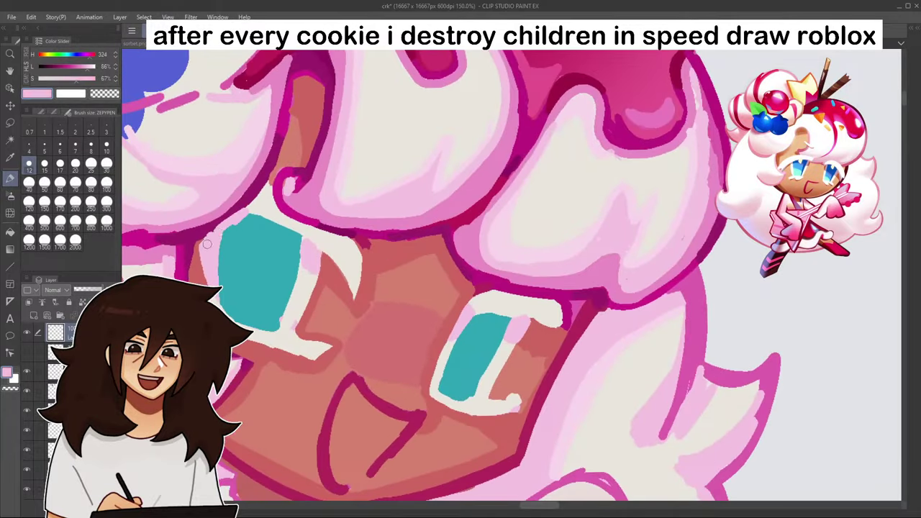
pyautogui.scroll(-5, 207, 239)
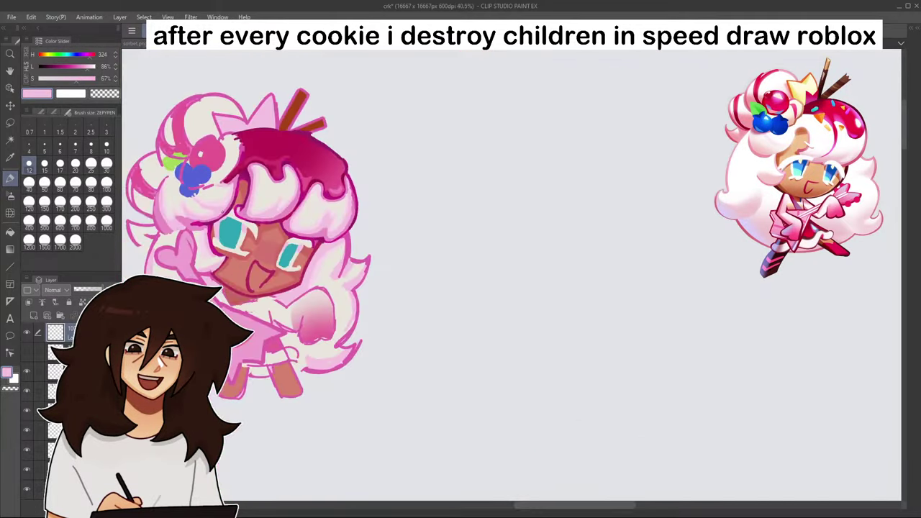
pyautogui.scroll(3, 248, 218)
pyautogui.scroll(2, 248, 217)
pyautogui.keyDown('alt'); pyautogui.click(177, 191); pyautogui.keyUp('alt')
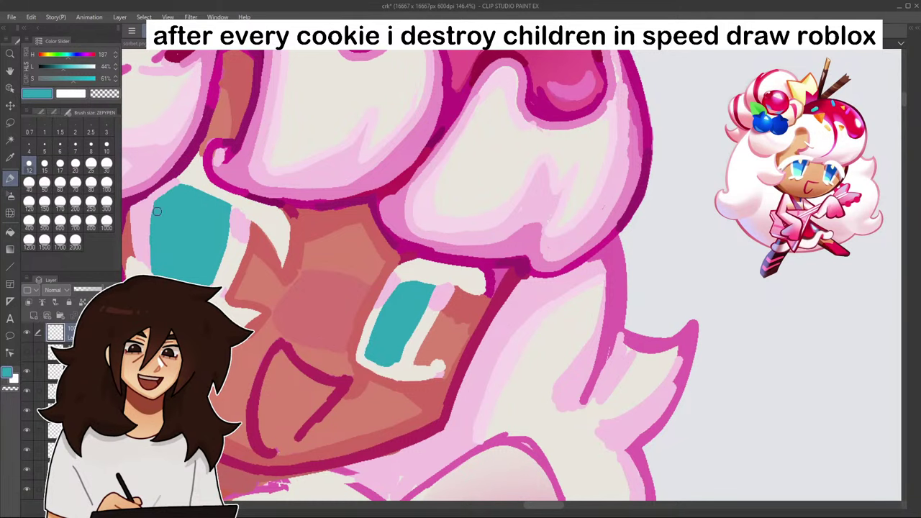
pyautogui.scroll(-5, 157, 211)
pyautogui.moveTo(680, 54); pyautogui.dragTo(839, 60)
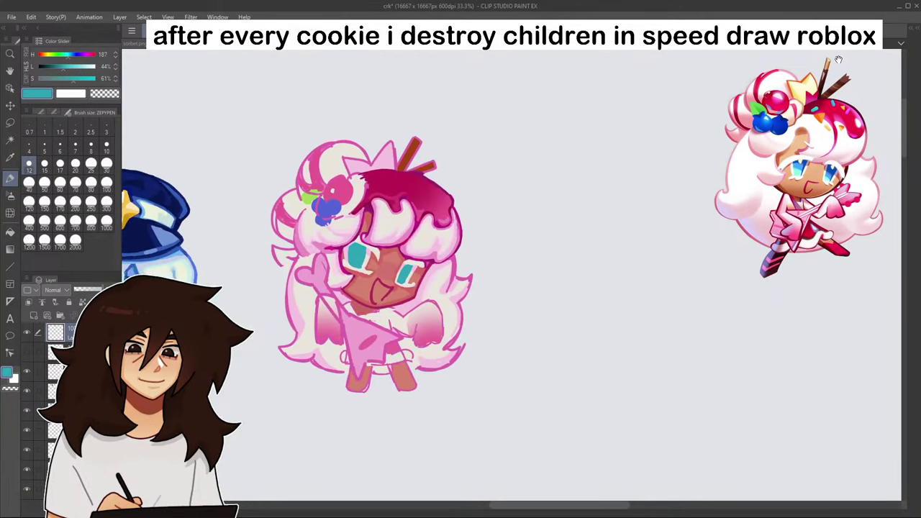
pyautogui.scroll(-3, 402, 344)
pyautogui.scroll(7, 404, 353)
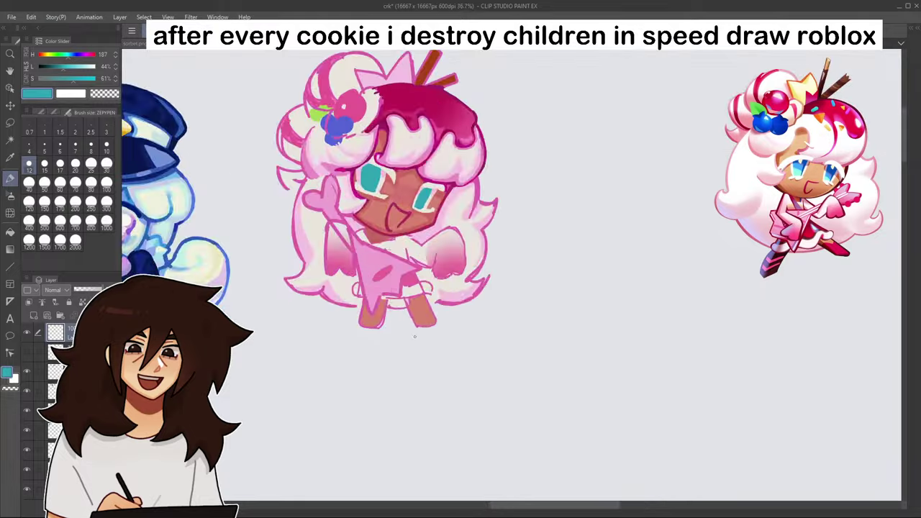
pyautogui.moveTo(833, 62); pyautogui.dragTo(829, 54)
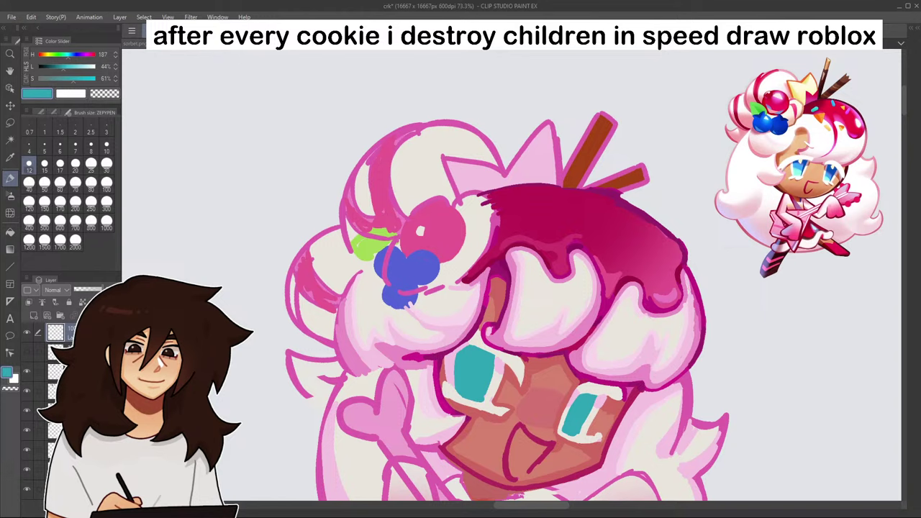
pyautogui.scroll(-5, 501, 217)
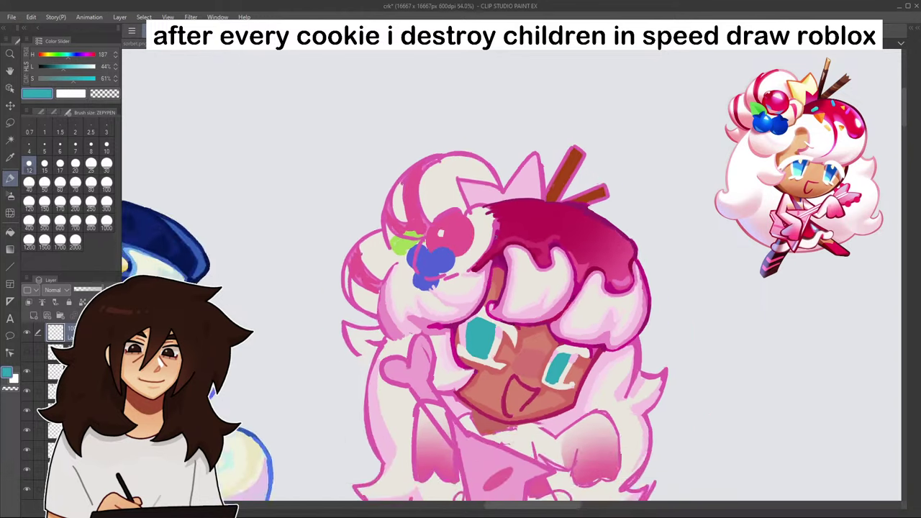
# - Outline the cherry on the hair bun with a thick dark crimson line around its top and both sides
pyautogui.scroll(9, 432, 209)
pyautogui.keyDown('alt'); pyautogui.click(389, 195); pyautogui.keyUp('alt')
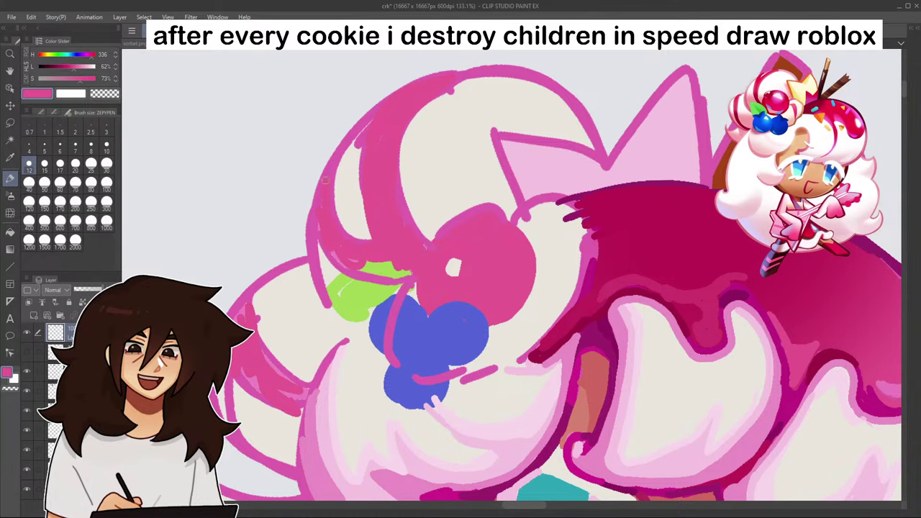
pyautogui.scroll(5, 486, 340)
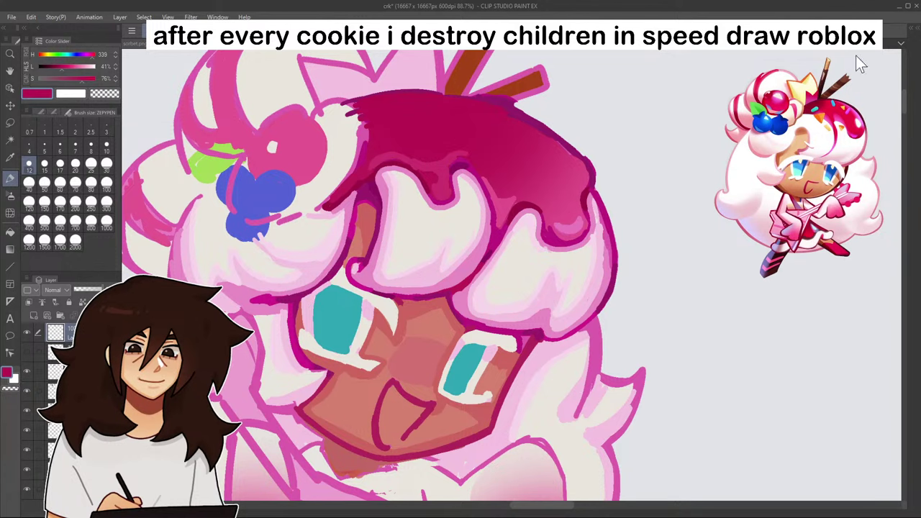
pyautogui.moveTo(403, 202); pyautogui.dragTo(624, 272)
pyautogui.moveTo(467, 245)
pyautogui.mouseDown()
pyautogui.moveTo(499, 175)
pyautogui.moveTo(540, 209)
pyautogui.mouseUp()
pyautogui.moveTo(529, 249); pyautogui.dragTo(517, 255)
pyautogui.moveTo(542, 222)
pyautogui.mouseDown()
pyautogui.moveTo(536, 244)
pyautogui.moveTo(508, 255)
pyautogui.mouseUp()
pyautogui.scroll(-6, 531, 234)
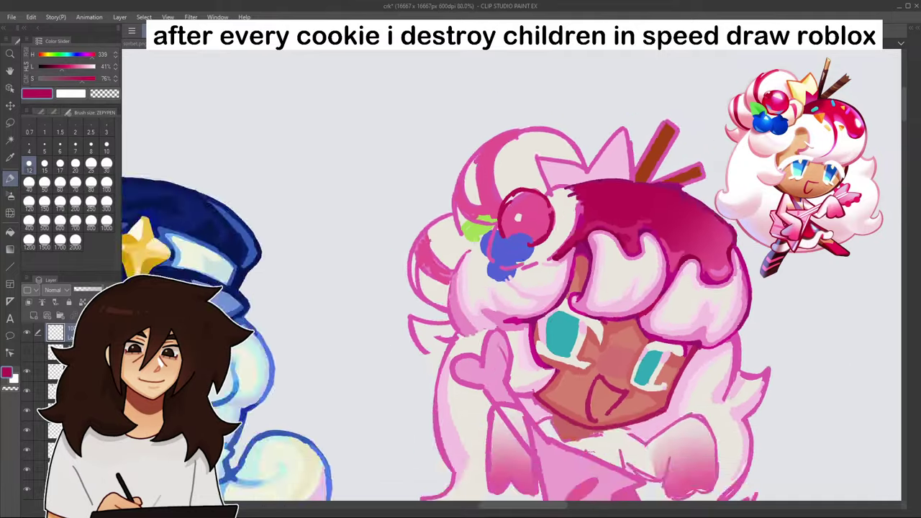
pyautogui.scroll(8, 551, 236)
pyautogui.moveTo(488, 210)
pyautogui.mouseDown()
pyautogui.moveTo(510, 216)
pyautogui.moveTo(472, 210)
pyautogui.moveTo(535, 247)
pyautogui.moveTo(543, 270)
pyautogui.mouseUp()
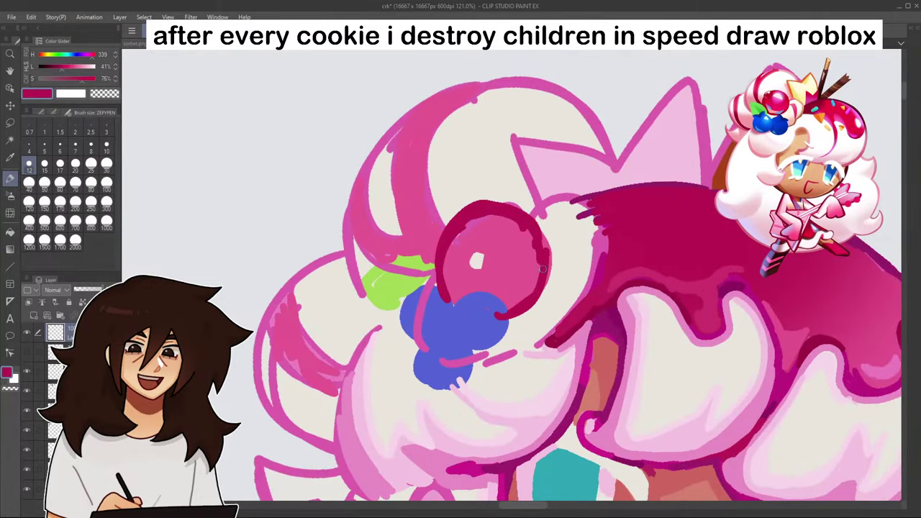
# - Paint a pale peach band, hue 30, luminosity 82, saturation 59, along the outer edge of the cream piece beside the cherry
pyautogui.keyDown('alt'); pyautogui.click(561, 231); pyautogui.keyUp('alt')
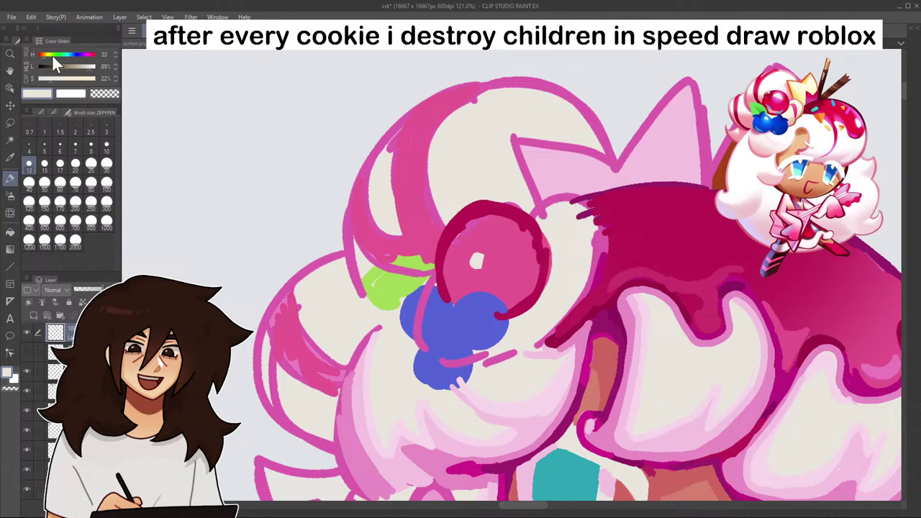
pyautogui.click(85, 69)
pyautogui.click(66, 79)
pyautogui.moveTo(589, 243)
pyautogui.mouseDown()
pyautogui.moveTo(585, 301)
pyautogui.moveTo(570, 311)
pyautogui.mouseUp()
pyautogui.moveTo(587, 268)
pyautogui.mouseDown()
pyautogui.moveTo(550, 214)
pyautogui.moveTo(538, 212)
pyautogui.moveTo(584, 221)
pyautogui.moveTo(580, 283)
pyautogui.moveTo(543, 333)
pyautogui.moveTo(512, 344)
pyautogui.moveTo(580, 278)
pyautogui.moveTo(575, 295)
pyautogui.moveTo(541, 339)
pyautogui.moveTo(555, 332)
pyautogui.moveTo(587, 269)
pyautogui.moveTo(590, 215)
pyautogui.mouseUp()
pyautogui.scroll(-14, 562, 309)
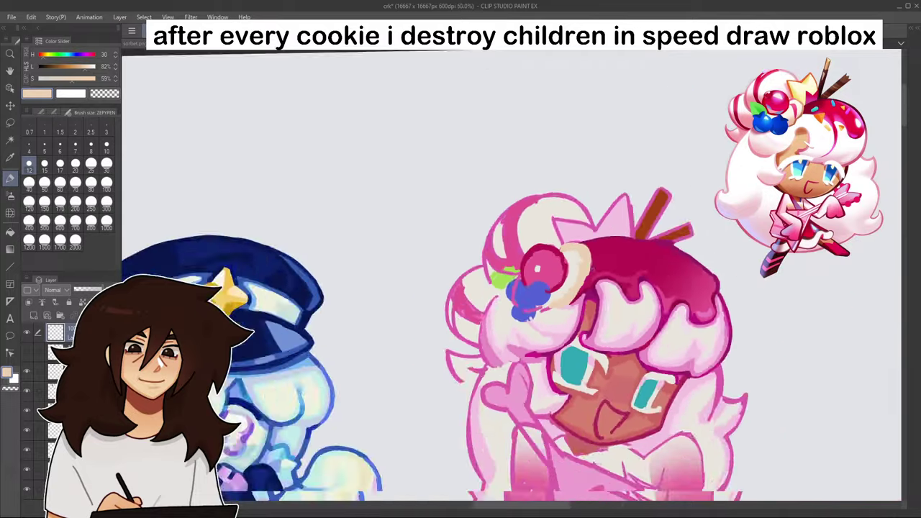
pyautogui.scroll(13, 566, 304)
pyautogui.moveTo(556, 291); pyautogui.dragTo(541, 298)
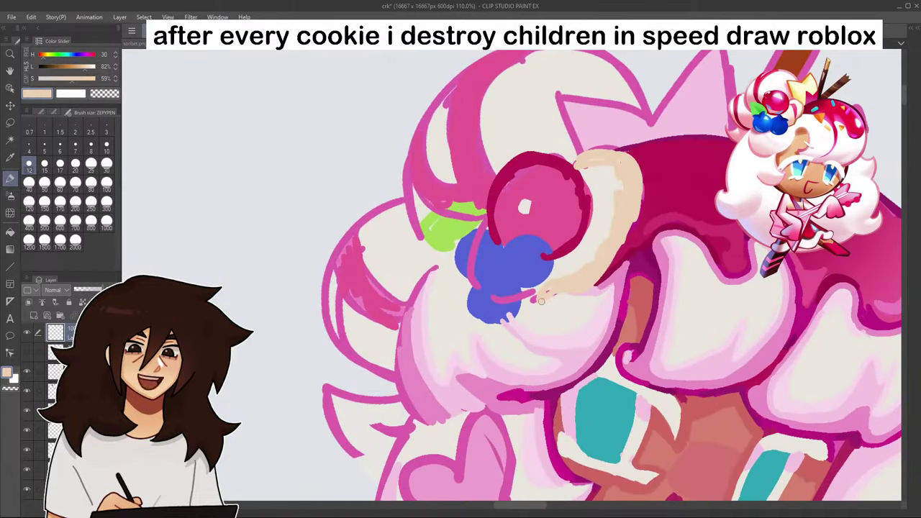
# - Trim the outer edge of the peach band with light pink sampled from the crown and crimson sampled from the syrup
pyautogui.keyDown('alt'); pyautogui.click(638, 160); pyautogui.keyUp('alt')
pyautogui.keyDown('alt'); pyautogui.click(597, 139); pyautogui.keyUp('alt')
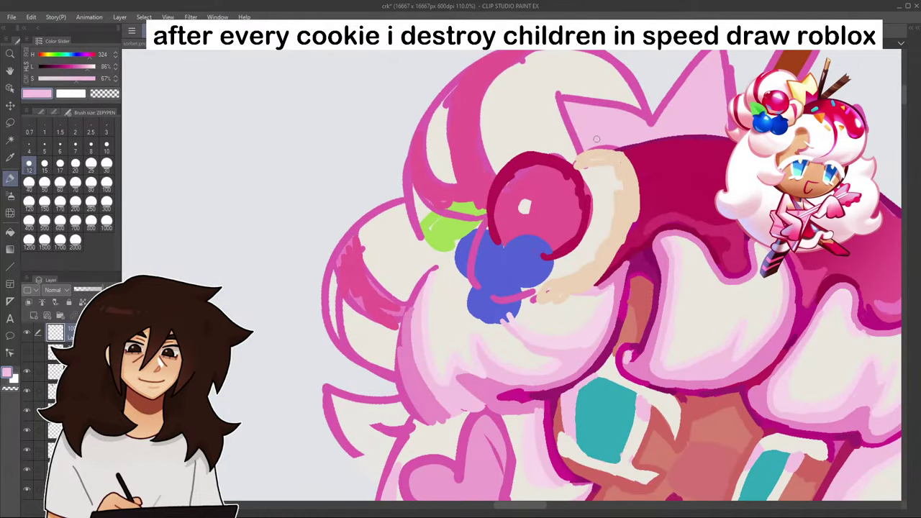
pyautogui.keyDown('alt'); pyautogui.click(629, 156); pyautogui.keyUp('alt')
pyautogui.moveTo(611, 148)
pyautogui.mouseDown()
pyautogui.moveTo(633, 153)
pyautogui.moveTo(614, 152)
pyautogui.moveTo(620, 161)
pyautogui.moveTo(626, 156)
pyautogui.moveTo(639, 204)
pyautogui.mouseUp()
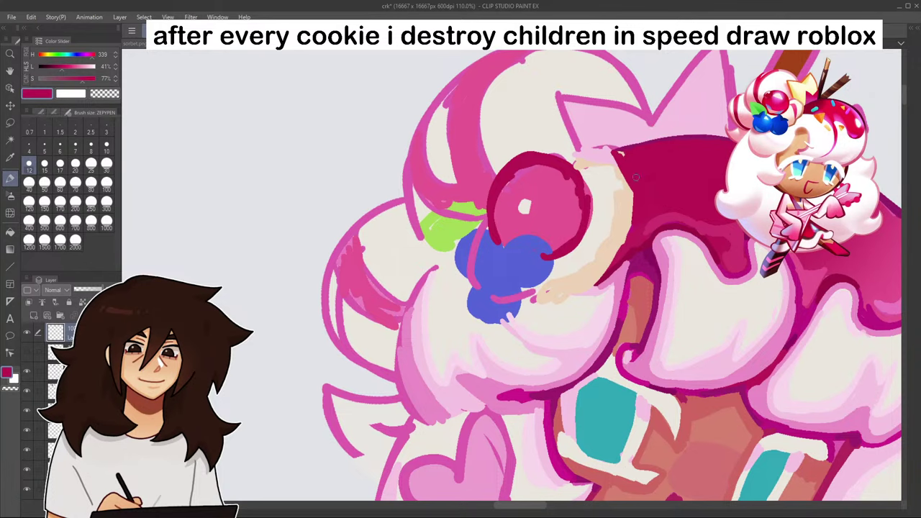
# - Outline the cream piece beside the cherry with a thin salmon line, hue 12, luminosity 70, saturation 60
pyautogui.scroll(-6, 651, 193)
pyautogui.scroll(6, 637, 219)
pyautogui.keyDown('alt'); pyautogui.click(644, 250); pyautogui.keyUp('alt')
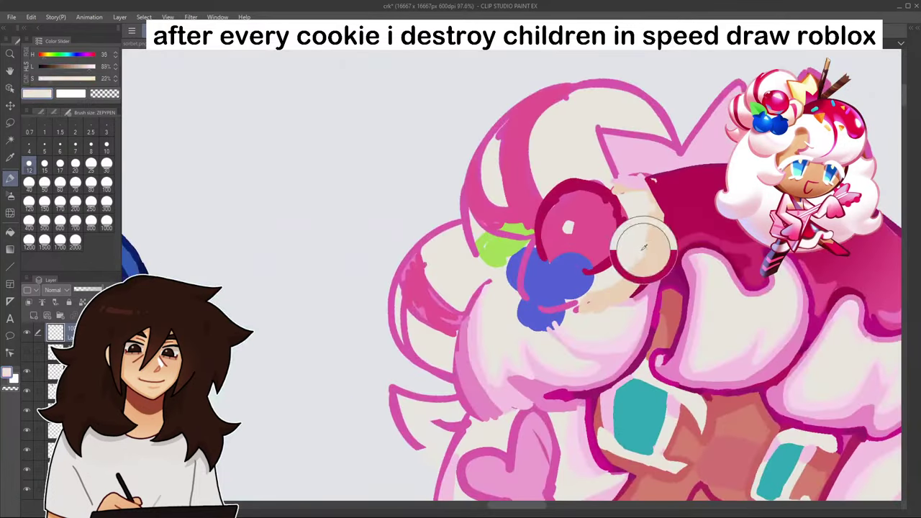
pyautogui.click(77, 66)
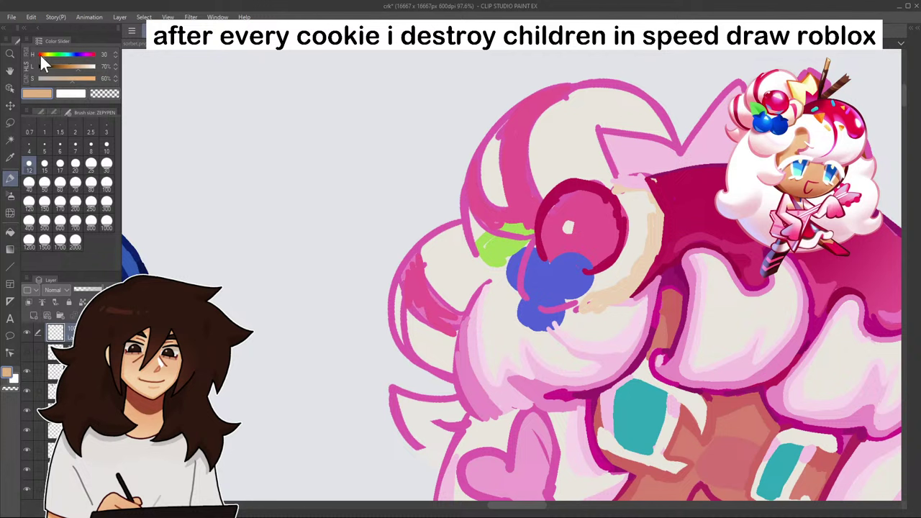
pyautogui.click(43, 55)
pyautogui.moveTo(648, 183); pyautogui.dragTo(657, 202)
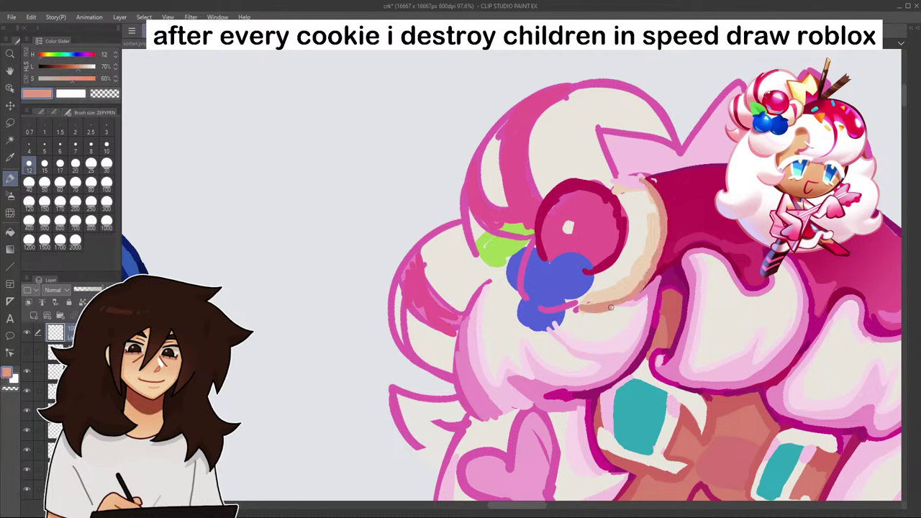
pyautogui.click(643, 188)
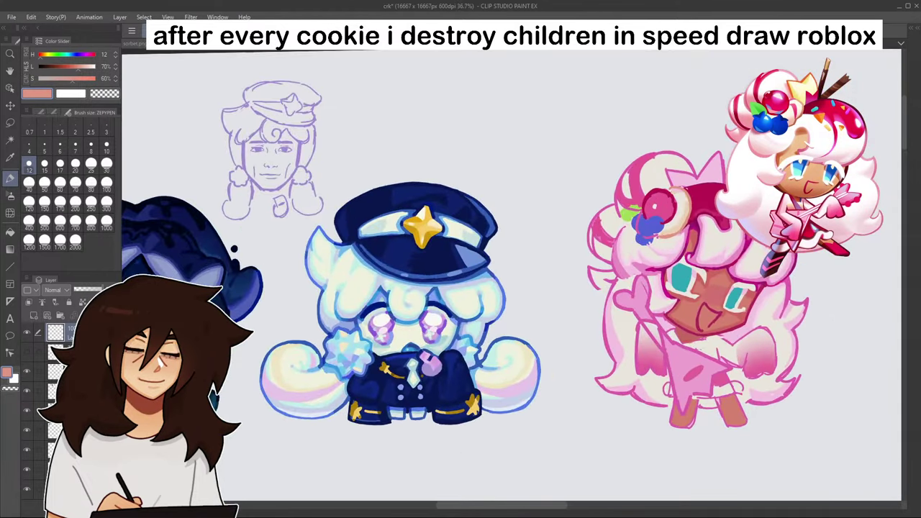
# - Draw curved salmon fold lines inside the cream piece, one beside the cherry's lower edge and one near the top
pyautogui.scroll(6, 696, 182)
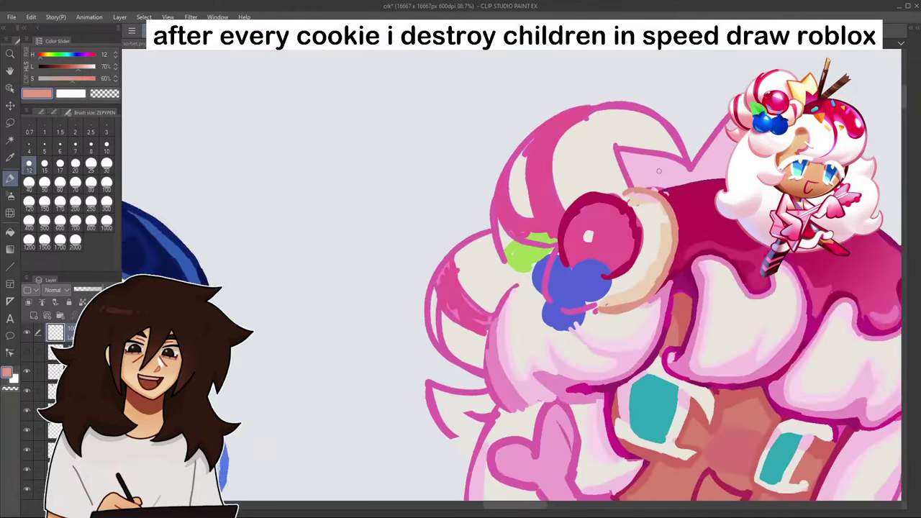
pyautogui.keyDown('alt'); pyautogui.click(663, 277); pyautogui.keyUp('alt')
pyautogui.keyDown('alt'); pyautogui.click(671, 274); pyautogui.keyUp('alt')
pyautogui.moveTo(638, 270); pyautogui.dragTo(669, 270)
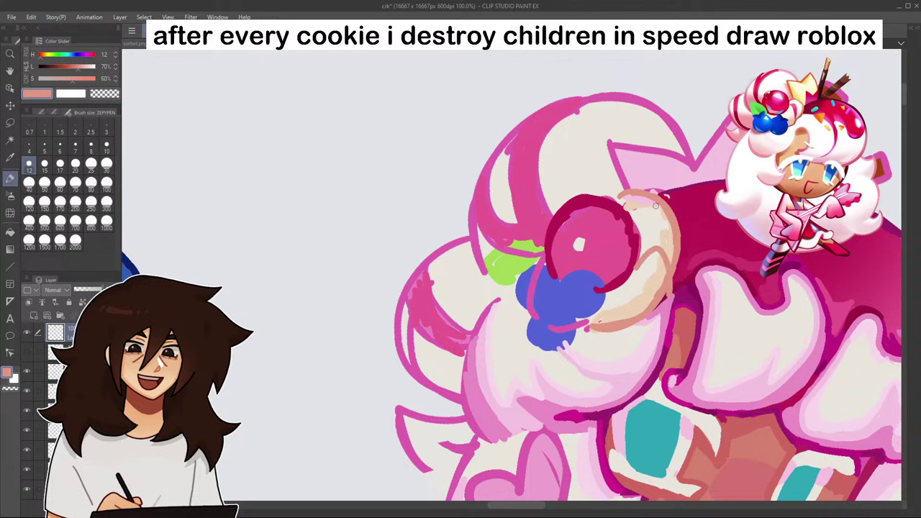
pyautogui.moveTo(638, 221); pyautogui.dragTo(665, 213)
# - Clean up the junction of the cream piece, crown and syrup with sampled pale pink, magenta and crimson
pyautogui.keyDown('alt'); pyautogui.click(611, 180); pyautogui.keyUp('alt')
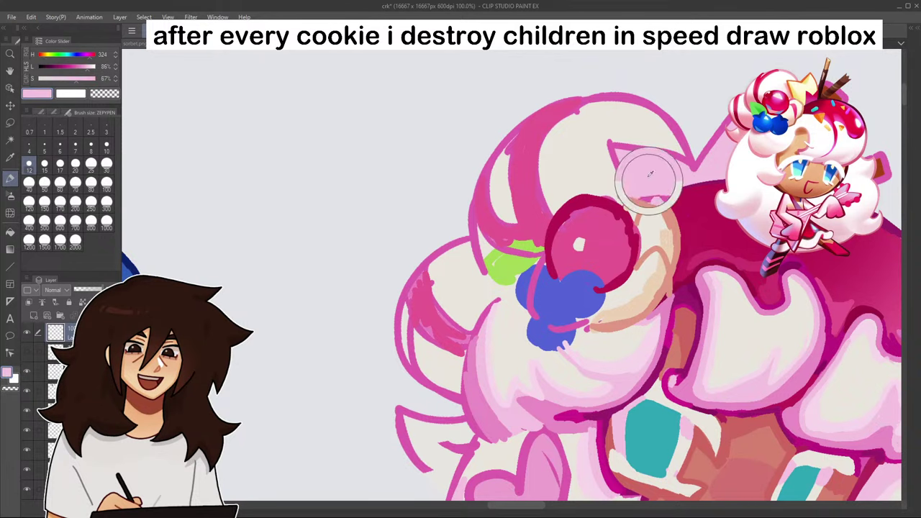
pyautogui.keyDown('alt'); pyautogui.click(643, 181); pyautogui.keyUp('alt')
pyautogui.keyDown('alt'); pyautogui.click(656, 191); pyautogui.keyUp('alt')
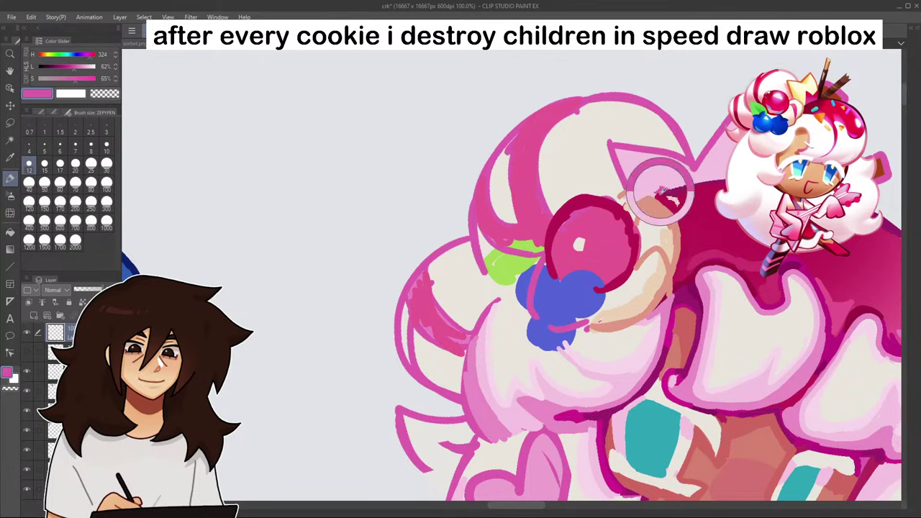
pyautogui.keyDown('alt'); pyautogui.click(677, 254); pyautogui.keyUp('alt')
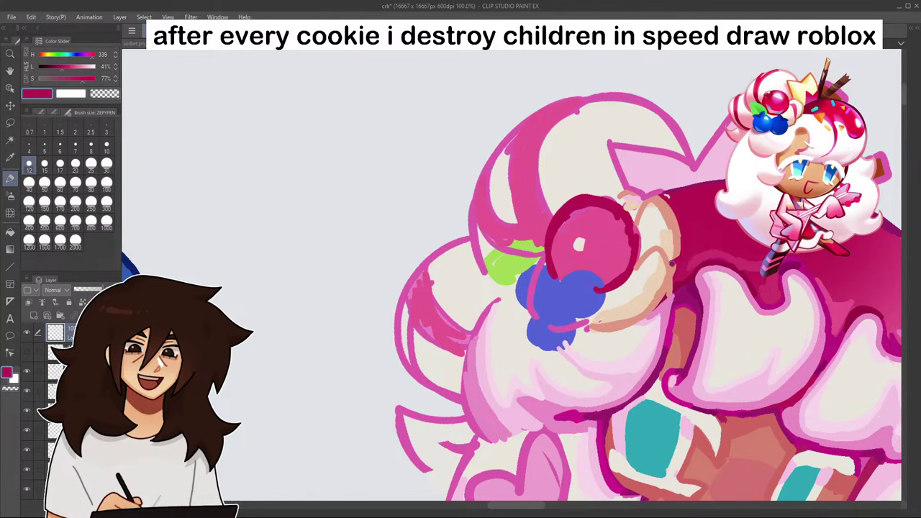
# - Paint curved crimson stripes across the cream piece beside the cherry, using hue 339, luminosity 41, saturation 77
pyautogui.scroll(-7, 691, 260)
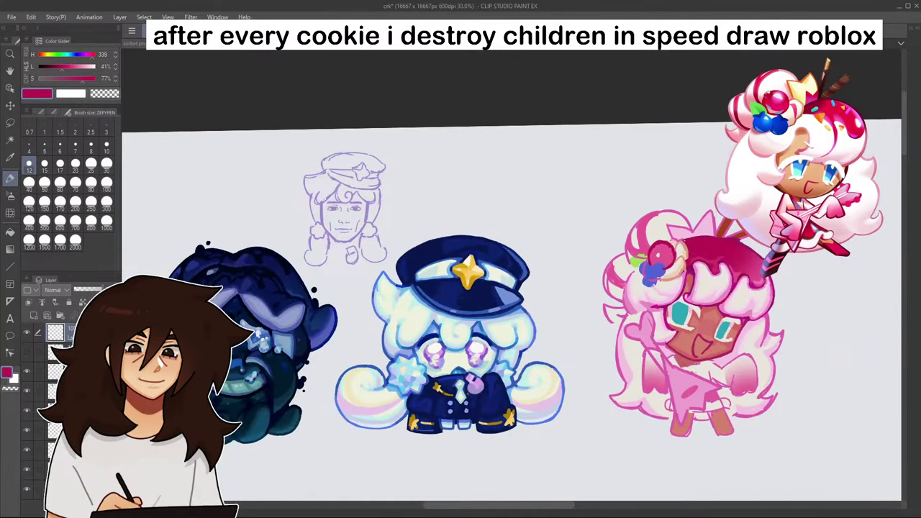
pyautogui.scroll(5, 473, 234)
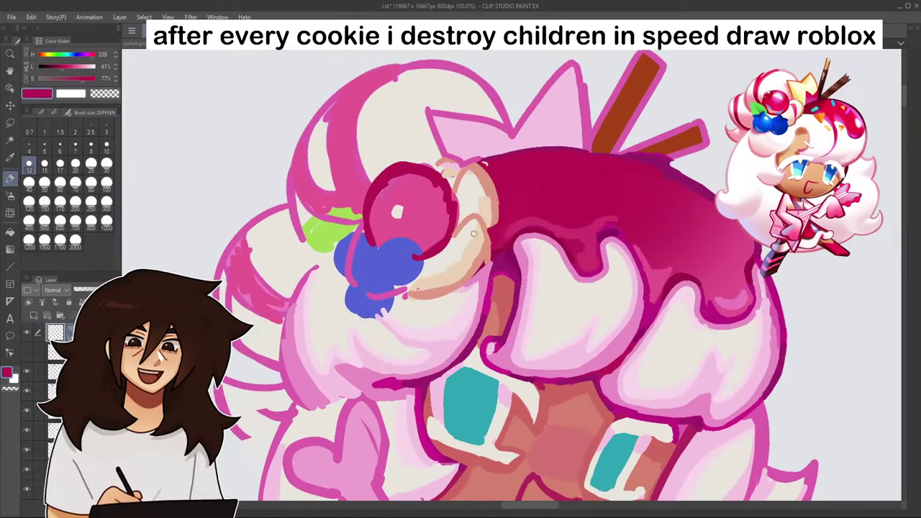
pyautogui.moveTo(477, 219)
pyautogui.mouseDown()
pyautogui.moveTo(476, 260)
pyautogui.moveTo(466, 229)
pyautogui.moveTo(475, 235)
pyautogui.moveTo(473, 221)
pyautogui.moveTo(474, 262)
pyautogui.moveTo(429, 258)
pyautogui.moveTo(423, 294)
pyautogui.mouseUp()
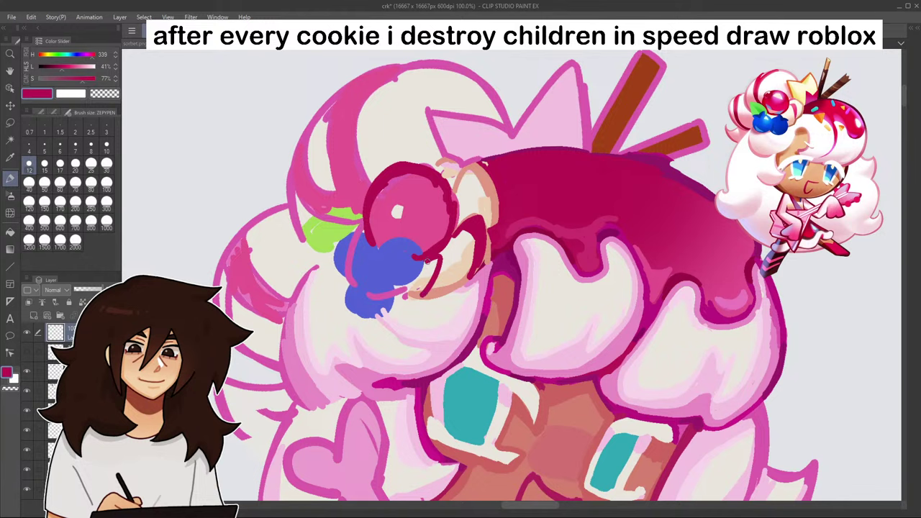
pyautogui.moveTo(429, 259); pyautogui.dragTo(422, 296)
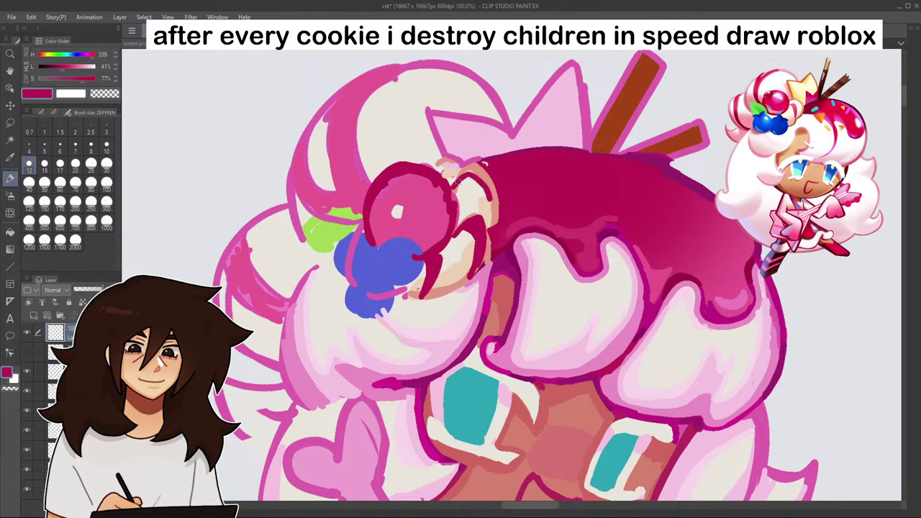
pyautogui.moveTo(496, 170)
pyautogui.mouseDown()
pyautogui.moveTo(476, 164)
pyautogui.moveTo(488, 165)
pyautogui.mouseUp()
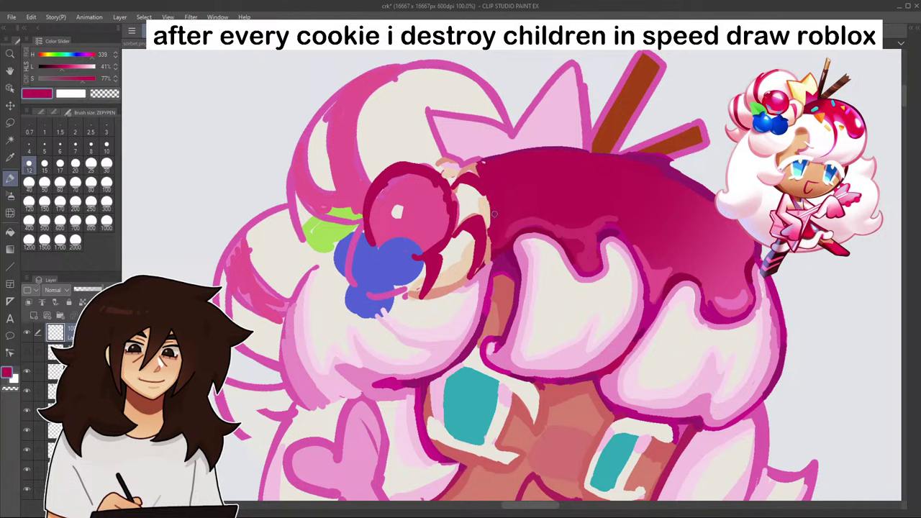
# - Shade the hair just beneath the cream piece with a medium pink band, hue 324, luminosity 73, saturation 68
pyautogui.scroll(-10, 489, 212)
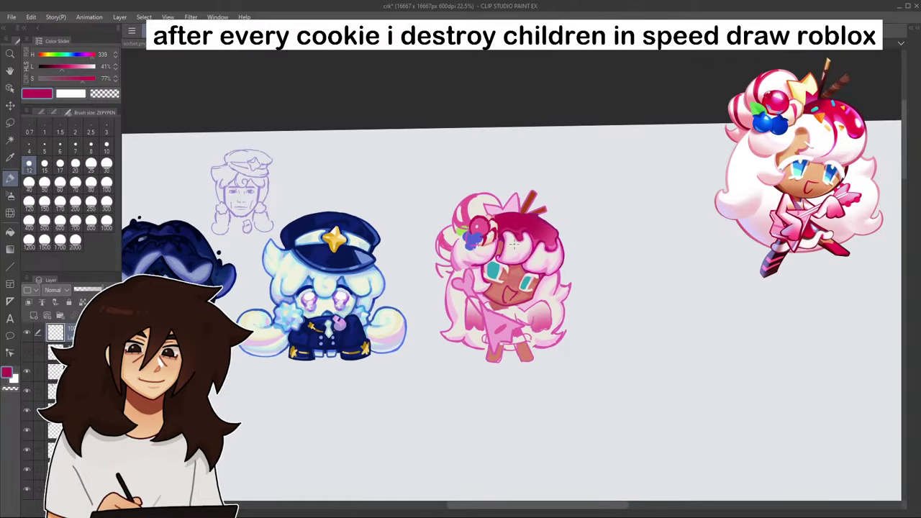
pyautogui.scroll(12, 469, 250)
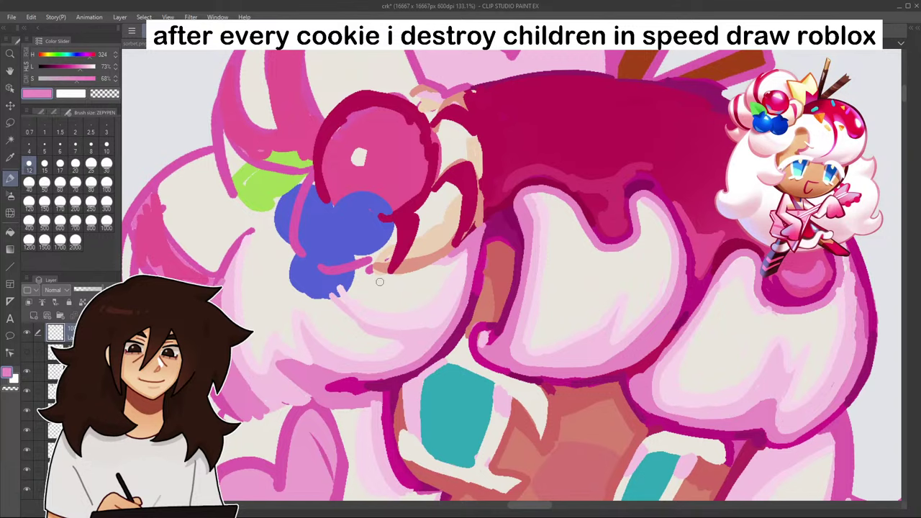
pyautogui.moveTo(362, 281)
pyautogui.mouseDown()
pyautogui.moveTo(423, 284)
pyautogui.moveTo(465, 255)
pyautogui.moveTo(407, 274)
pyautogui.moveTo(367, 270)
pyautogui.moveTo(390, 277)
pyautogui.mouseUp()
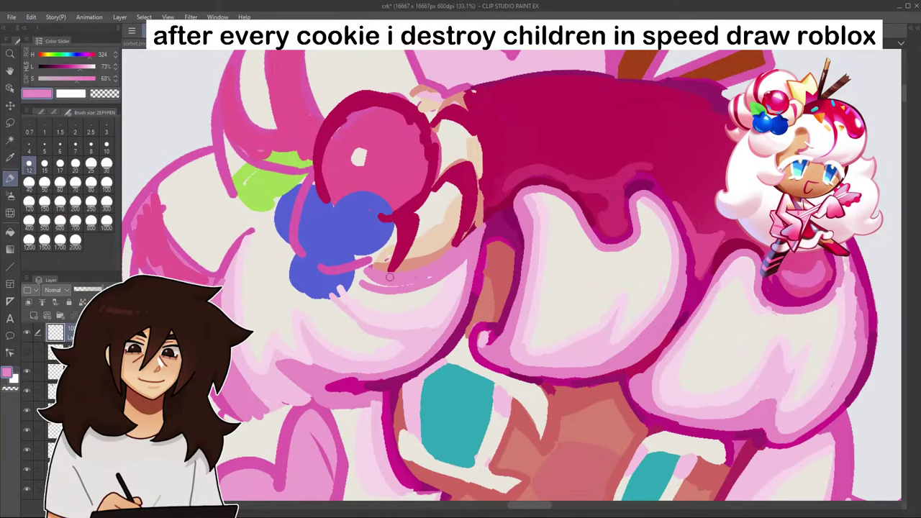
pyautogui.scroll(-10, 401, 288)
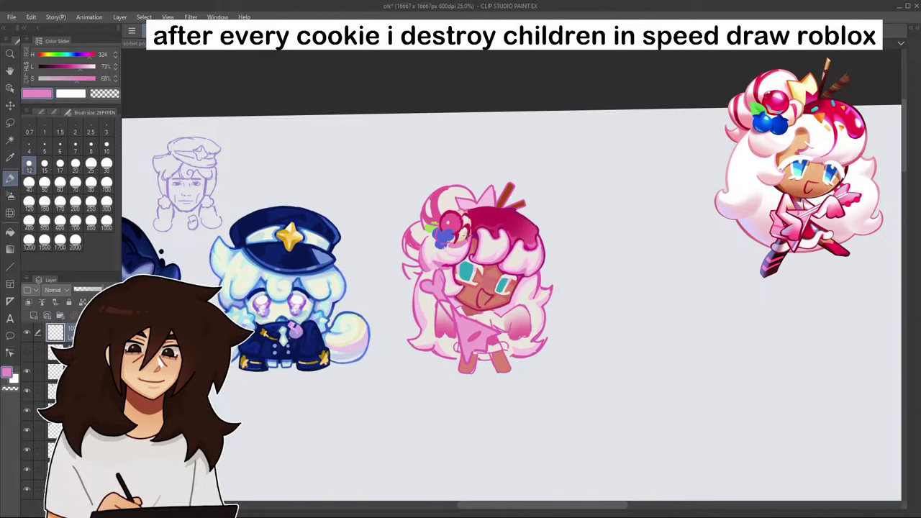
# - Draw a small round bump on the cherry's upper edge with sampled pink and a crimson outline
pyautogui.scroll(10, 425, 210)
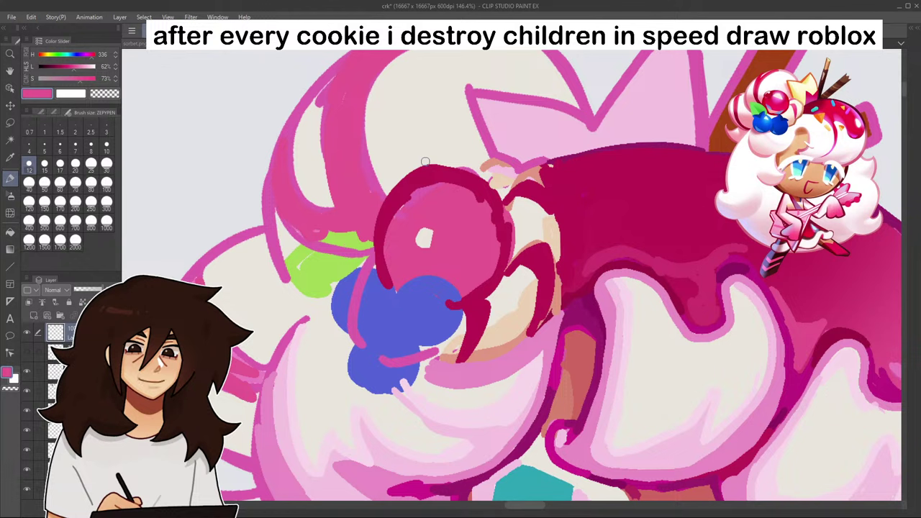
pyautogui.keyDown('alt'); pyautogui.click(409, 189); pyautogui.keyUp('alt')
pyautogui.moveTo(394, 213); pyautogui.dragTo(432, 189)
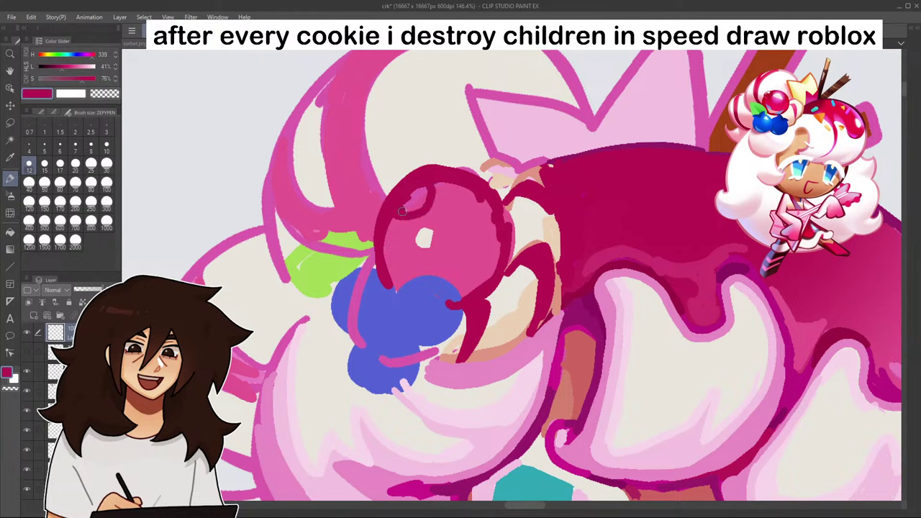
pyautogui.keyDown('alt'); pyautogui.click(447, 201); pyautogui.keyUp('alt')
pyautogui.scroll(-8, 396, 199)
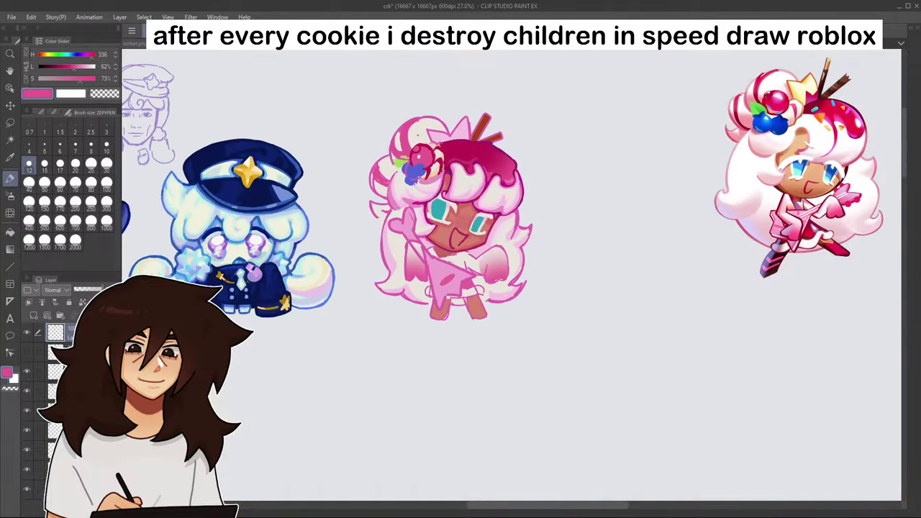
# - Clean up the cherry's upper outline around the bump with sampled off-white, crimson and pink
pyautogui.scroll(8, 419, 130)
pyautogui.keyDown('alt'); pyautogui.click(398, 191); pyautogui.keyUp('alt')
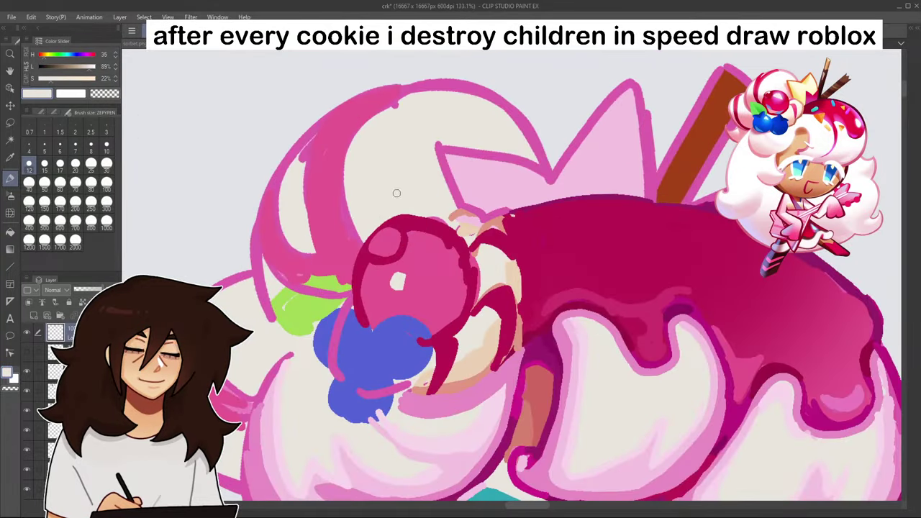
pyautogui.moveTo(393, 217); pyautogui.dragTo(399, 218)
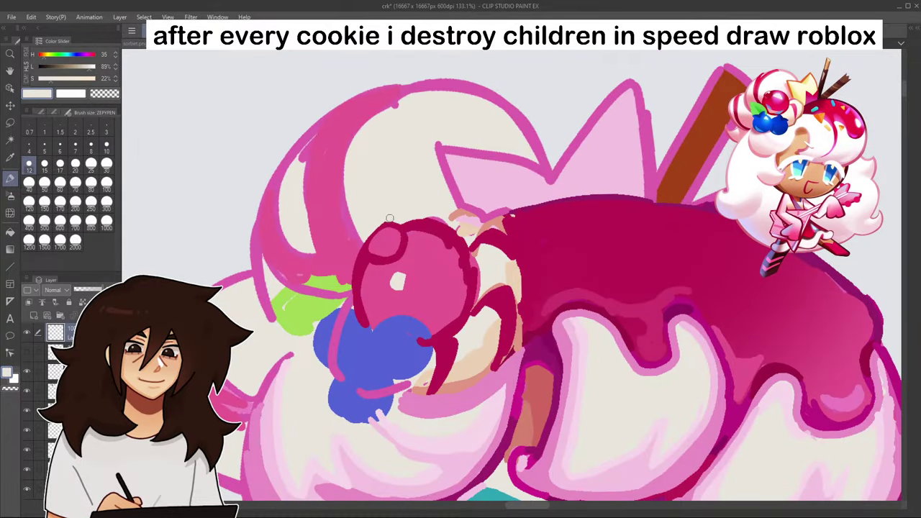
pyautogui.keyDown('alt'); pyautogui.click(403, 236); pyautogui.keyUp('alt')
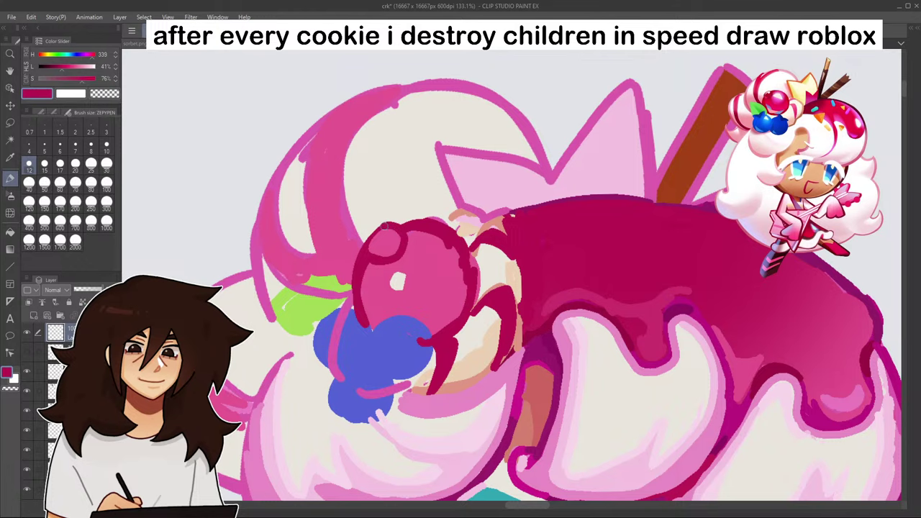
pyautogui.keyDown('alt'); pyautogui.click(354, 246); pyautogui.keyUp('alt')
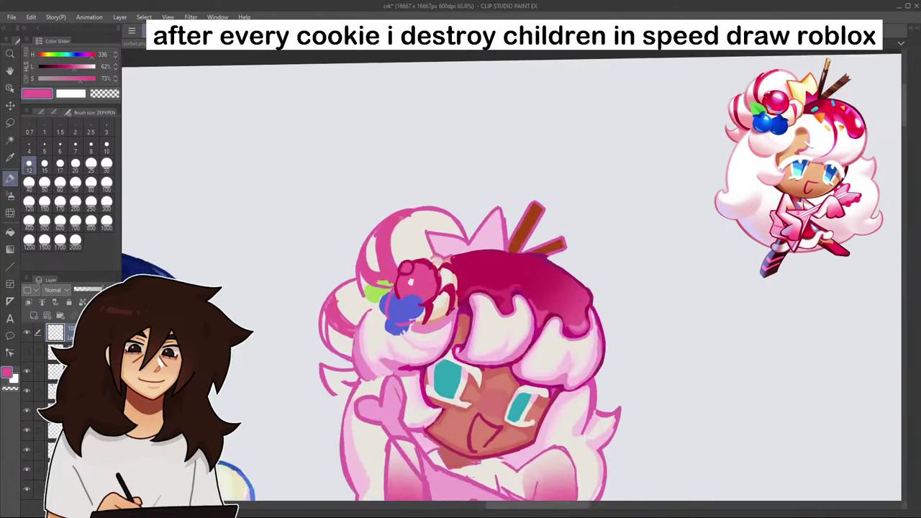
# - Fill the cherry's body with crimson sampled from the syrup, leaving a pink patch around the white highlight
pyautogui.scroll(1, 396, 237)
pyautogui.scroll(5, 460, 275)
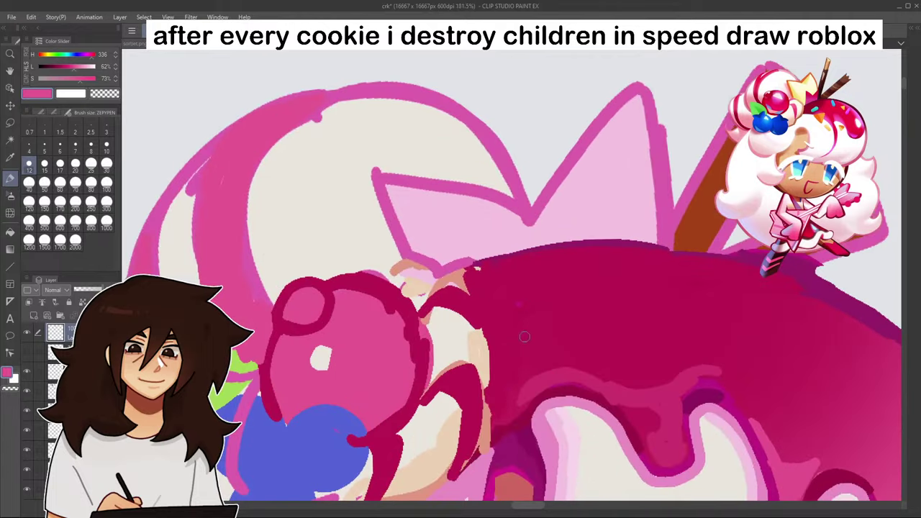
pyautogui.keyDown('alt'); pyautogui.click(665, 336); pyautogui.keyUp('alt')
pyautogui.moveTo(658, 333)
pyautogui.mouseDown()
pyautogui.moveTo(575, 300)
pyautogui.moveTo(366, 313)
pyautogui.moveTo(623, 292)
pyautogui.moveTo(672, 324)
pyautogui.mouseUp()
pyautogui.moveTo(391, 306)
pyautogui.mouseDown()
pyautogui.moveTo(369, 389)
pyautogui.moveTo(369, 373)
pyautogui.moveTo(378, 405)
pyautogui.moveTo(395, 374)
pyautogui.mouseUp()
pyautogui.moveTo(416, 338); pyautogui.dragTo(407, 400)
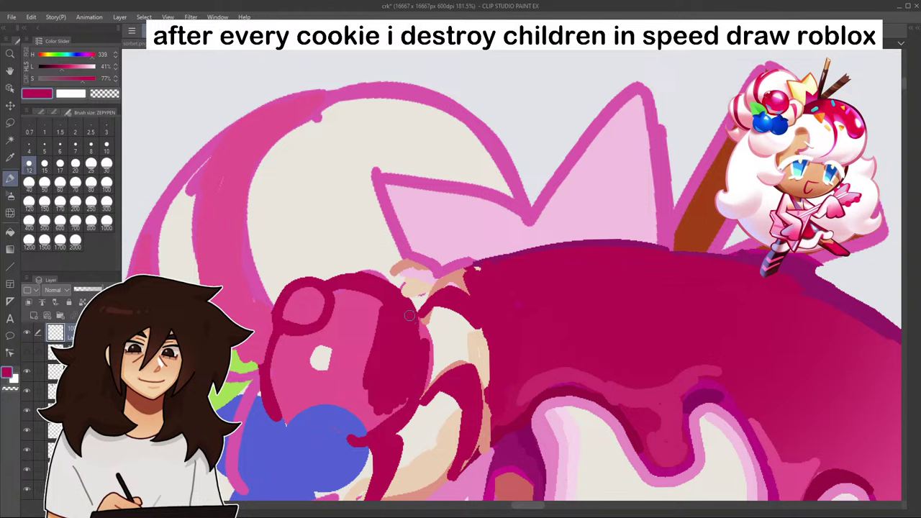
pyautogui.moveTo(288, 336)
pyautogui.mouseDown()
pyautogui.moveTo(279, 412)
pyautogui.moveTo(289, 401)
pyautogui.mouseUp()
pyautogui.moveTo(314, 329)
pyautogui.mouseDown()
pyautogui.moveTo(360, 340)
pyautogui.moveTo(343, 385)
pyautogui.mouseUp()
pyautogui.moveTo(343, 386)
pyautogui.mouseDown()
pyautogui.moveTo(291, 385)
pyautogui.moveTo(310, 401)
pyautogui.moveTo(358, 402)
pyautogui.moveTo(373, 424)
pyautogui.mouseUp()
pyautogui.moveTo(360, 385)
pyautogui.mouseDown()
pyautogui.moveTo(365, 313)
pyautogui.moveTo(332, 325)
pyautogui.mouseUp()
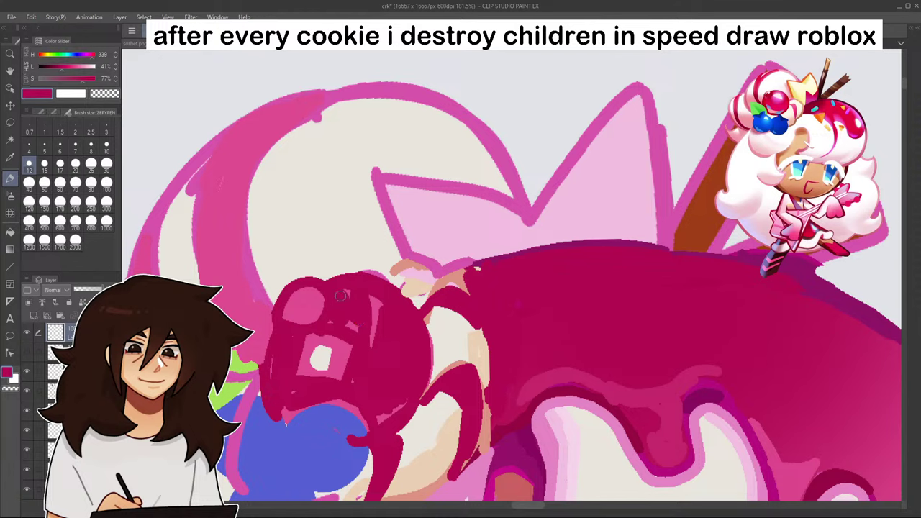
pyautogui.moveTo(373, 296); pyautogui.dragTo(374, 332)
pyautogui.scroll(-6, 375, 339)
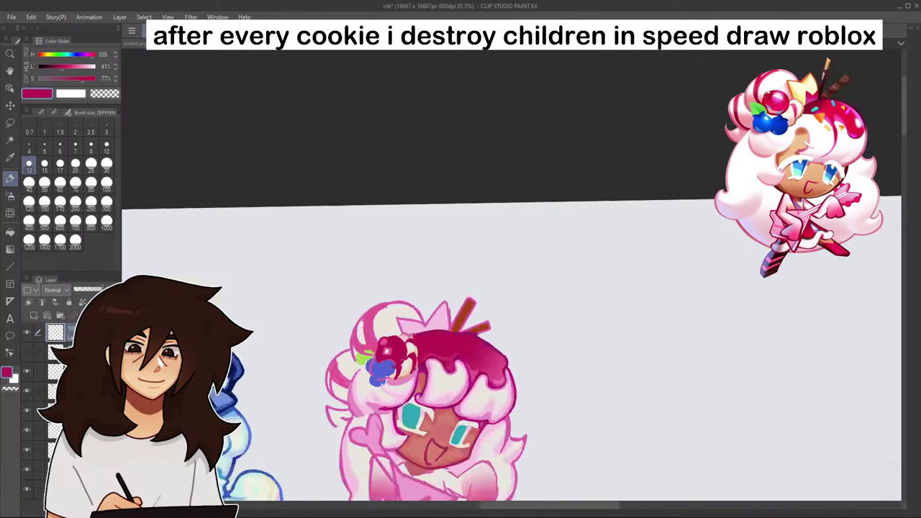
pyautogui.scroll(5, 381, 340)
pyautogui.moveTo(309, 387); pyautogui.dragTo(304, 401)
pyautogui.scroll(-8, 303, 400)
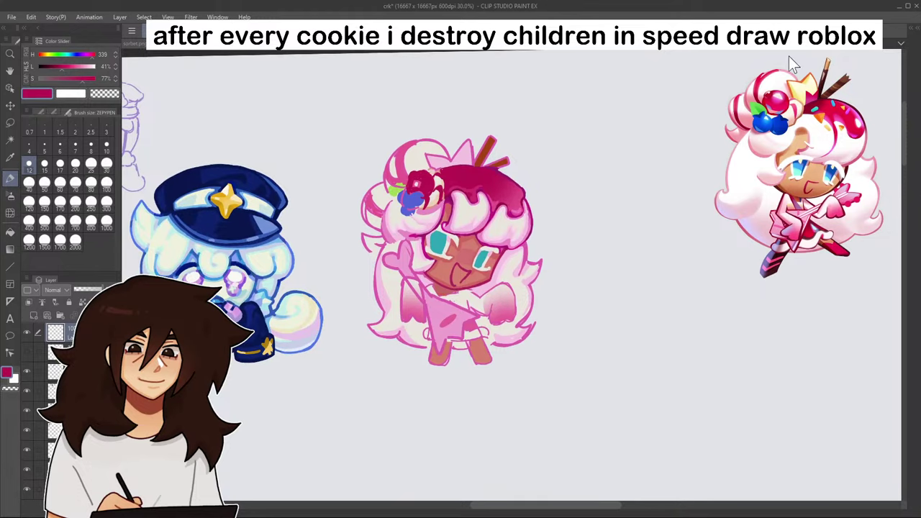
# - Refine the fold shading on the hair puff below the cream piece with sampled pale pinks
pyautogui.scroll(6, 448, 211)
pyautogui.keyDown('alt'); pyautogui.click(411, 280); pyautogui.keyUp('alt')
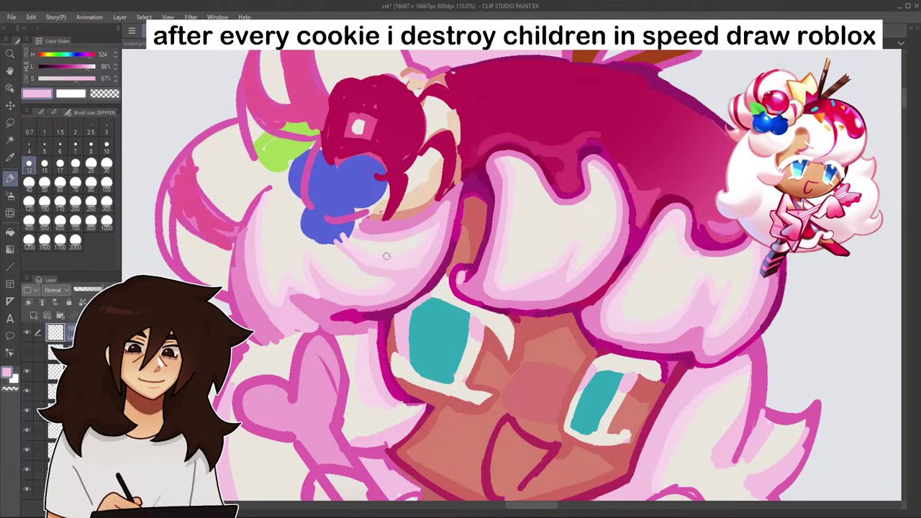
pyautogui.keyDown('alt'); pyautogui.click(353, 242); pyautogui.keyUp('alt')
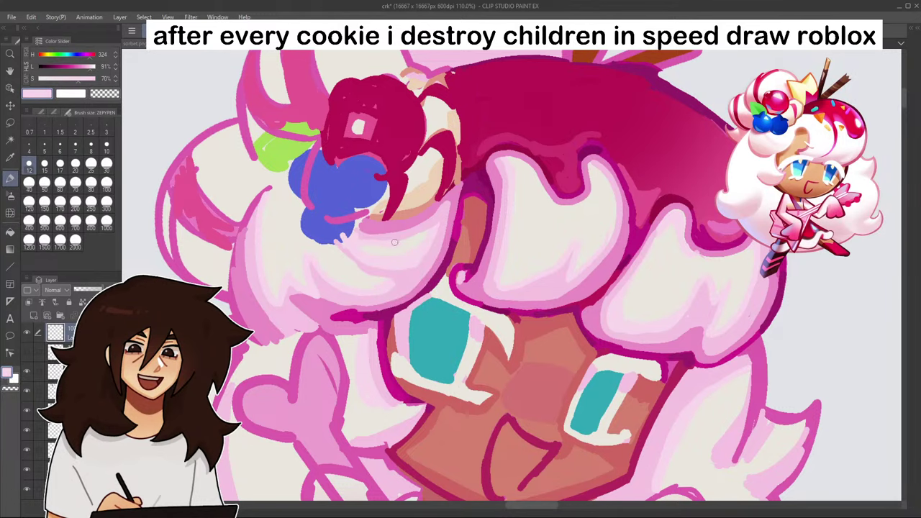
pyautogui.scroll(-4, 433, 221)
# - Paint over the stray pink sketch lines on the blueberries with sampled blue and round out their shapes
pyautogui.scroll(6, 389, 202)
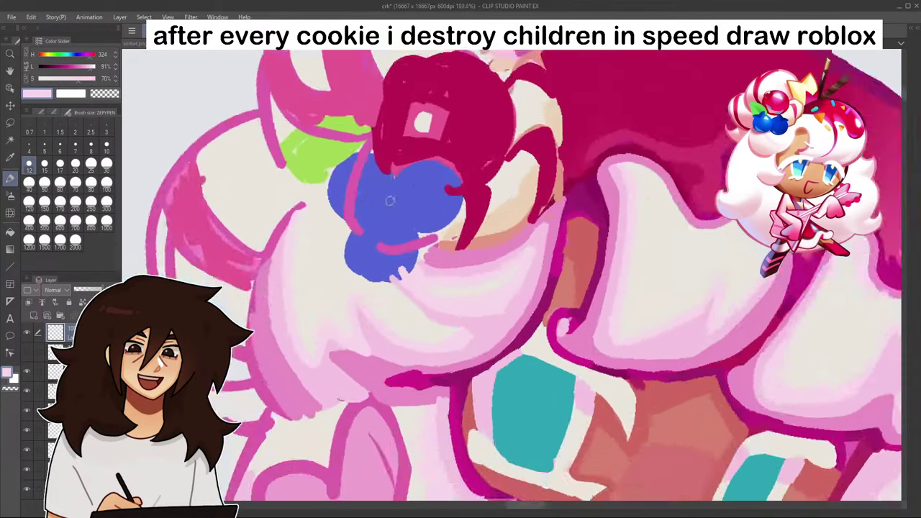
pyautogui.keyDown('alt'); pyautogui.click(380, 199); pyautogui.keyUp('alt')
pyautogui.moveTo(360, 144); pyautogui.dragTo(340, 234)
pyautogui.moveTo(341, 172); pyautogui.dragTo(346, 221)
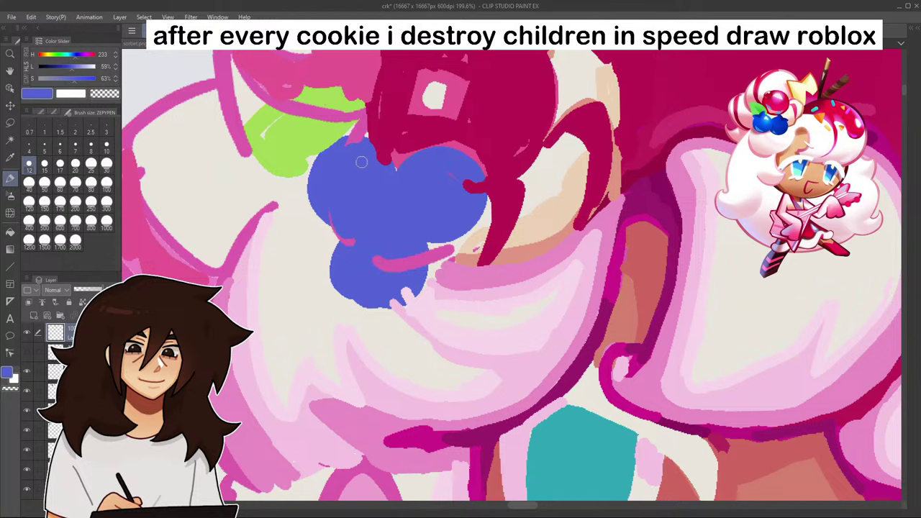
pyautogui.moveTo(376, 148); pyautogui.dragTo(396, 173)
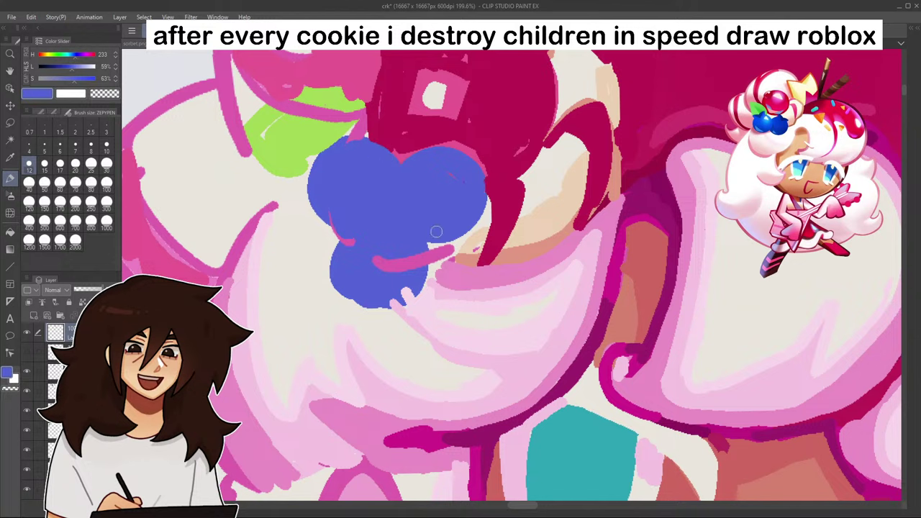
pyautogui.moveTo(376, 263)
pyautogui.mouseDown()
pyautogui.moveTo(396, 291)
pyautogui.moveTo(419, 271)
pyautogui.moveTo(391, 255)
pyautogui.mouseUp()
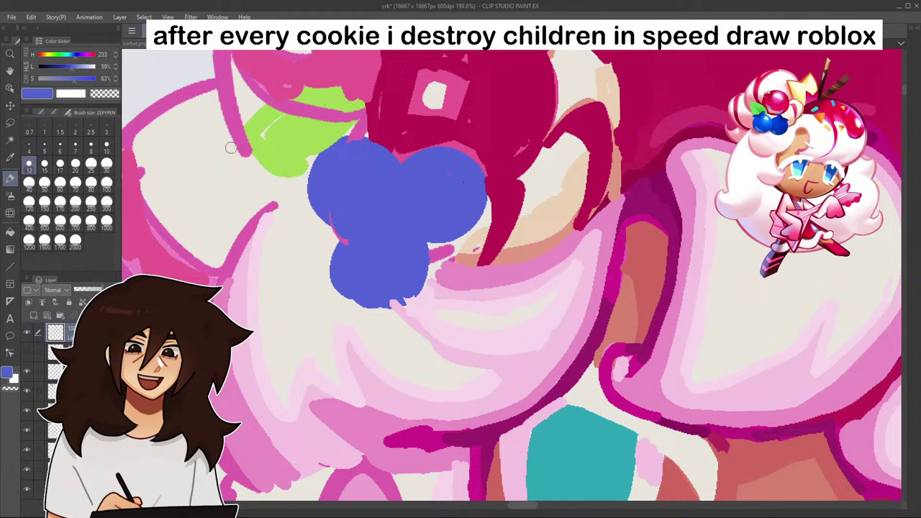
# - Shade the blueberries' undersides and the gap between them with dark blue, hue 248, luminosity 47, saturation 63
pyautogui.click(78, 55)
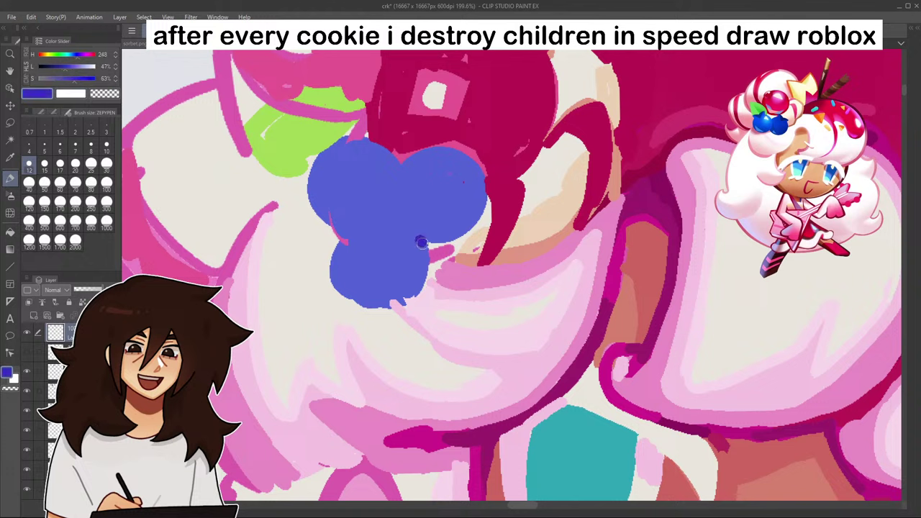
pyautogui.moveTo(421, 243); pyautogui.dragTo(400, 301)
pyautogui.moveTo(395, 191)
pyautogui.mouseDown()
pyautogui.moveTo(416, 231)
pyautogui.moveTo(462, 218)
pyautogui.moveTo(447, 208)
pyautogui.mouseUp()
pyautogui.moveTo(372, 183)
pyautogui.mouseDown()
pyautogui.moveTo(319, 214)
pyautogui.moveTo(395, 207)
pyautogui.mouseUp()
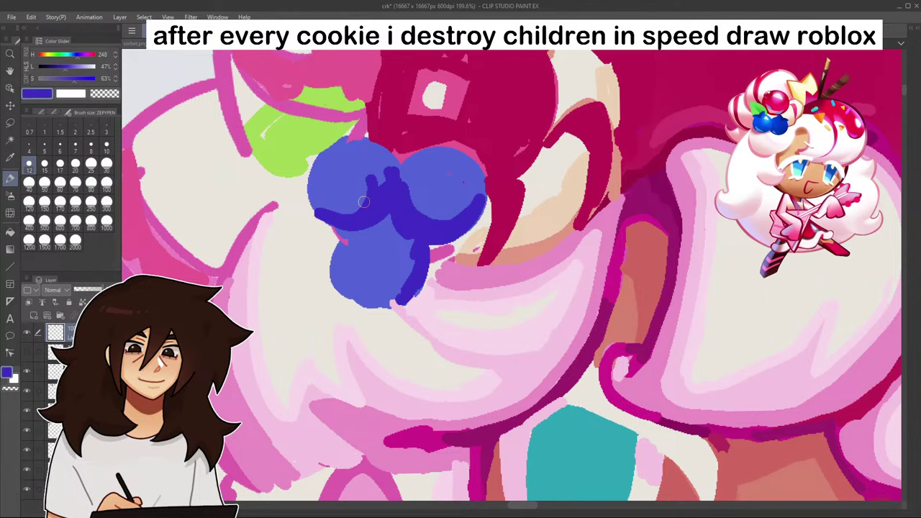
# - Extend the dark blue shadow along the bottom and inner edge of the lowest blueberry
pyautogui.scroll(-8, 389, 212)
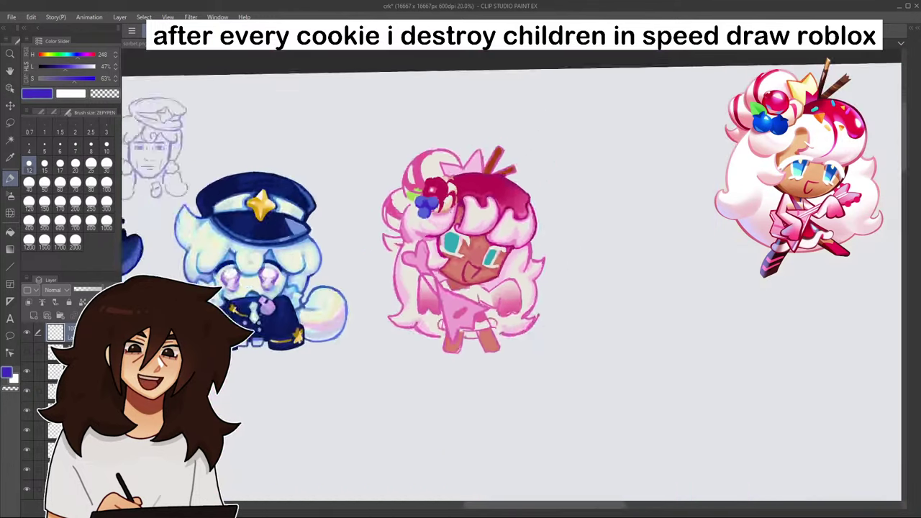
pyautogui.scroll(6, 441, 220)
pyautogui.scroll(3, 440, 225)
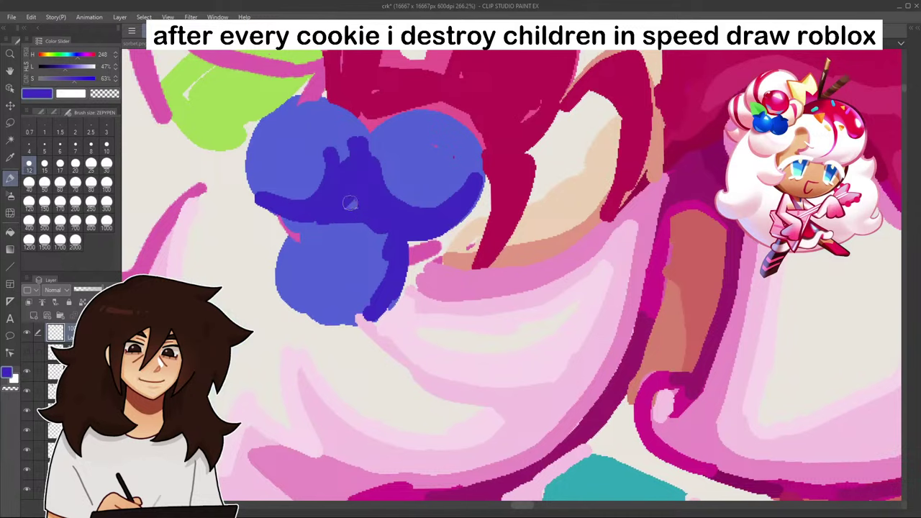
pyautogui.scroll(-4, 387, 272)
pyautogui.scroll(5, 374, 238)
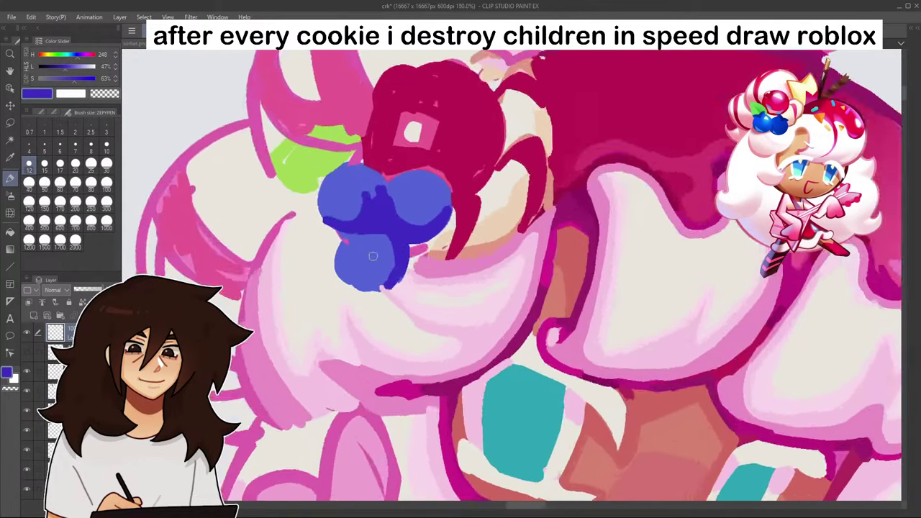
pyautogui.moveTo(314, 288)
pyautogui.mouseDown()
pyautogui.moveTo(350, 308)
pyautogui.moveTo(414, 286)
pyautogui.moveTo(402, 297)
pyautogui.moveTo(326, 296)
pyautogui.moveTo(348, 307)
pyautogui.moveTo(415, 289)
pyautogui.mouseUp()
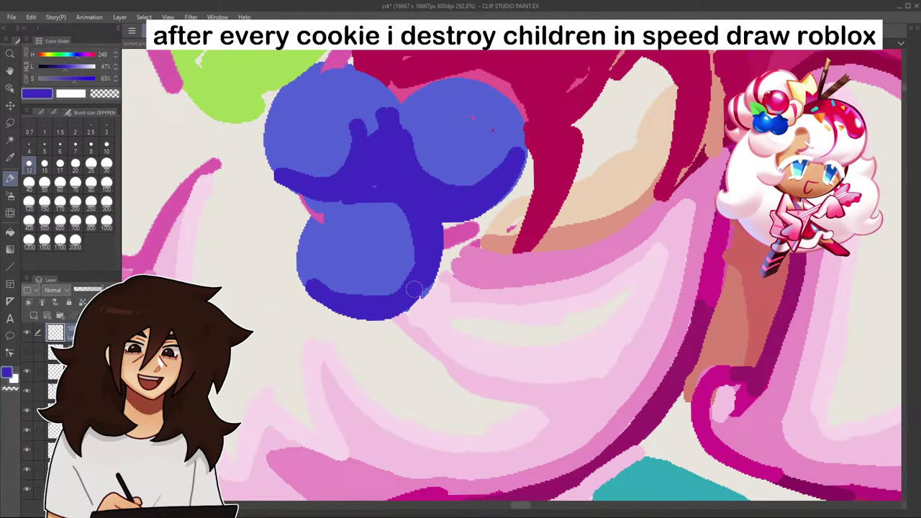
pyautogui.moveTo(430, 245); pyautogui.dragTo(393, 288)
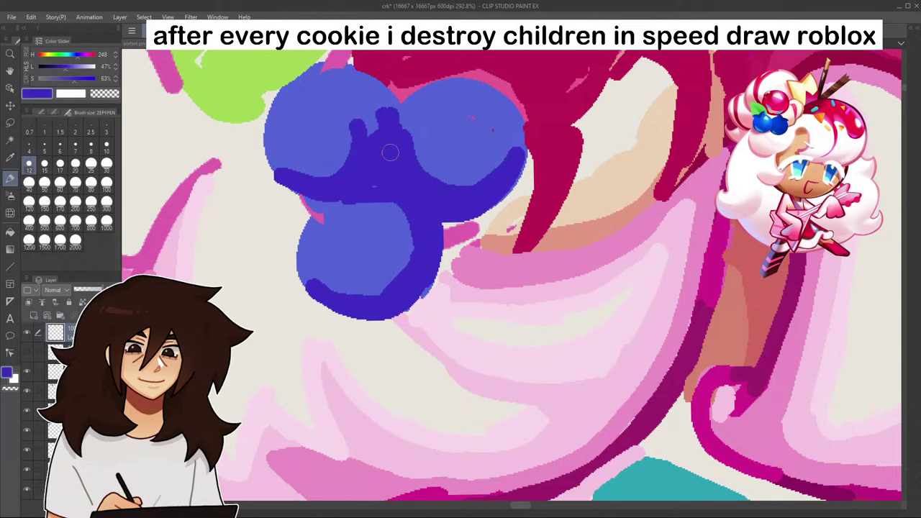
# - Cover the stray pink line beside the blueberries with sampled cream and paint a pale pink shadow around the berries, hue 324, luminosity 86, saturation 67
pyautogui.keyDown('alt'); pyautogui.click(281, 198); pyautogui.keyUp('alt')
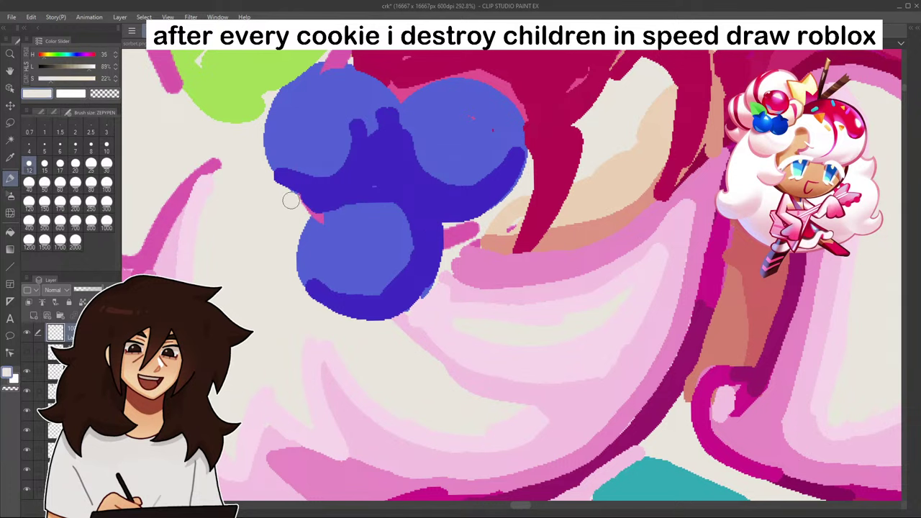
pyautogui.keyDown('alt'); pyautogui.click(347, 403); pyautogui.keyUp('alt')
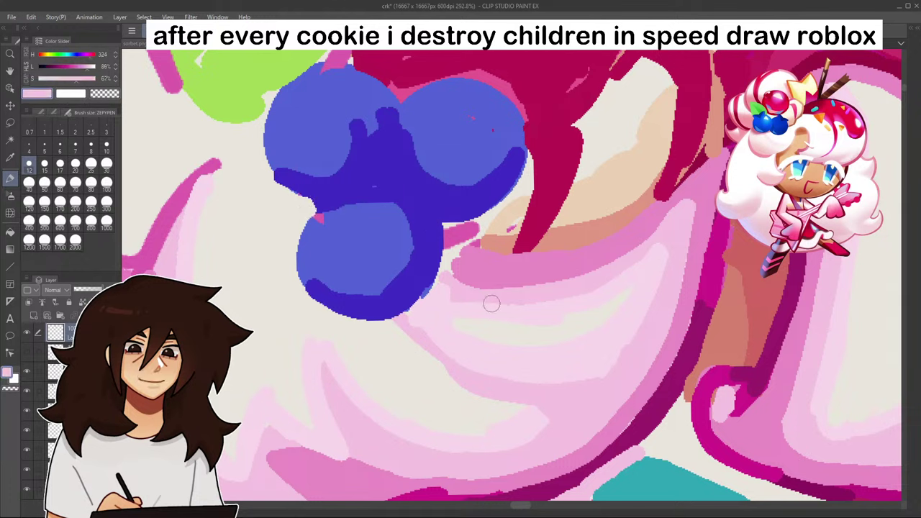
pyautogui.moveTo(292, 285)
pyautogui.mouseDown()
pyautogui.moveTo(321, 318)
pyautogui.moveTo(387, 339)
pyautogui.moveTo(434, 303)
pyautogui.moveTo(322, 312)
pyautogui.mouseUp()
pyautogui.moveTo(435, 299)
pyautogui.mouseDown()
pyautogui.moveTo(451, 235)
pyautogui.moveTo(457, 250)
pyautogui.moveTo(457, 221)
pyautogui.moveTo(523, 183)
pyautogui.moveTo(459, 251)
pyautogui.moveTo(482, 226)
pyautogui.mouseUp()
pyautogui.moveTo(264, 150); pyautogui.dragTo(300, 211)
pyautogui.scroll(-8, 310, 202)
pyautogui.scroll(-3, 403, 180)
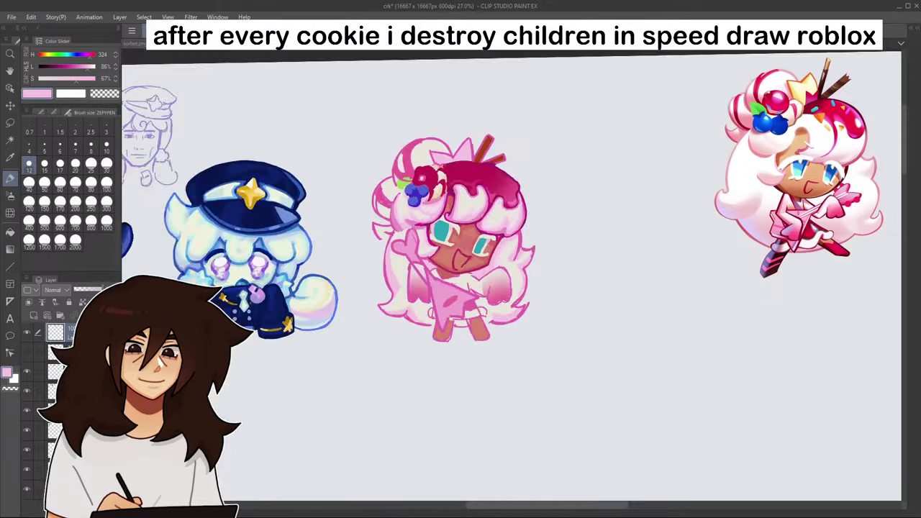
# - Layer a deeper pink shadow along the blueberries' outer edges, hue 324, luminosity 73, saturation 68
pyautogui.scroll(8, 403, 187)
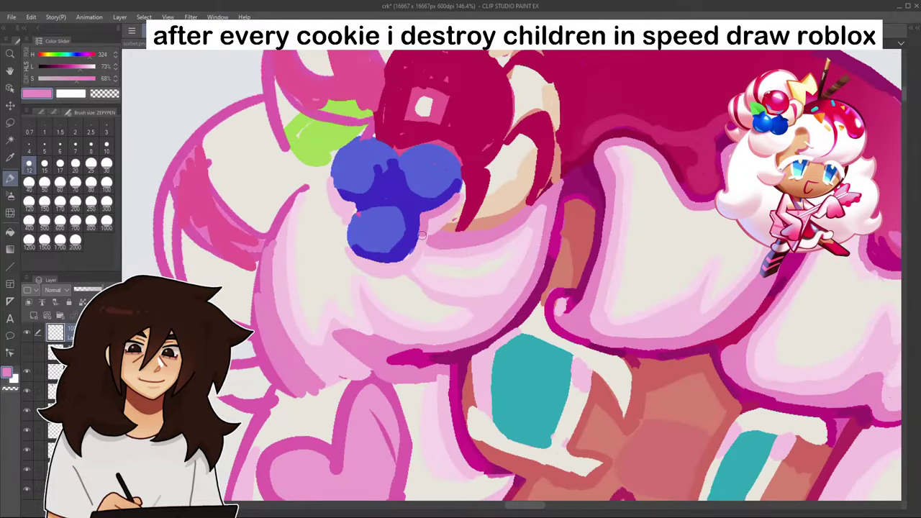
pyautogui.scroll(-6, 330, 176)
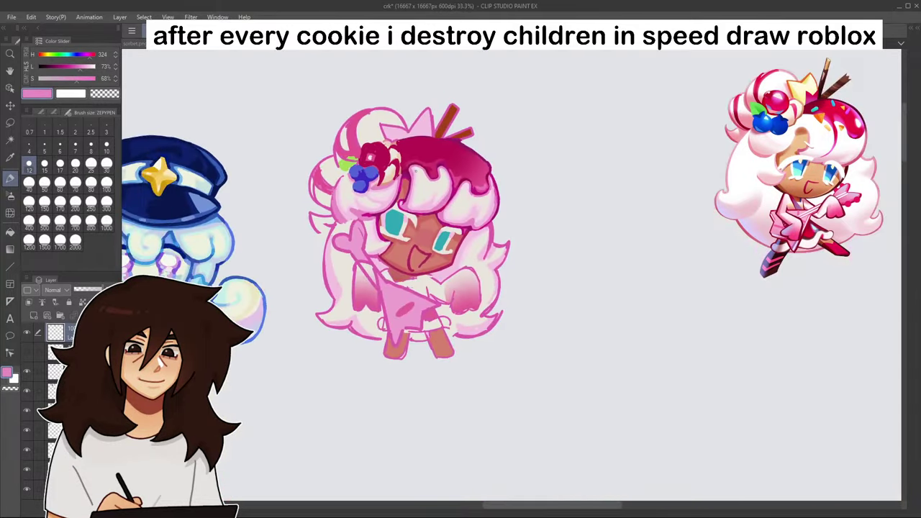
pyautogui.moveTo(477, 157); pyautogui.dragTo(509, 219)
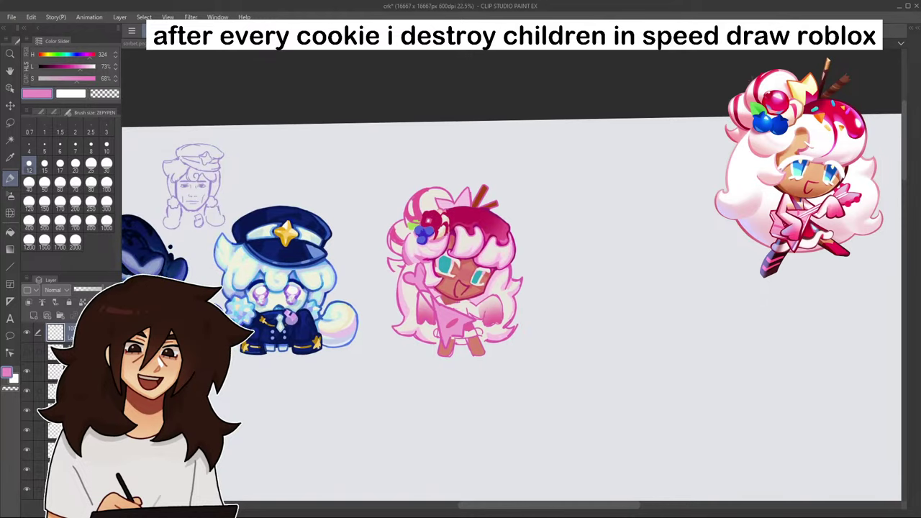
pyautogui.scroll(4, 417, 232)
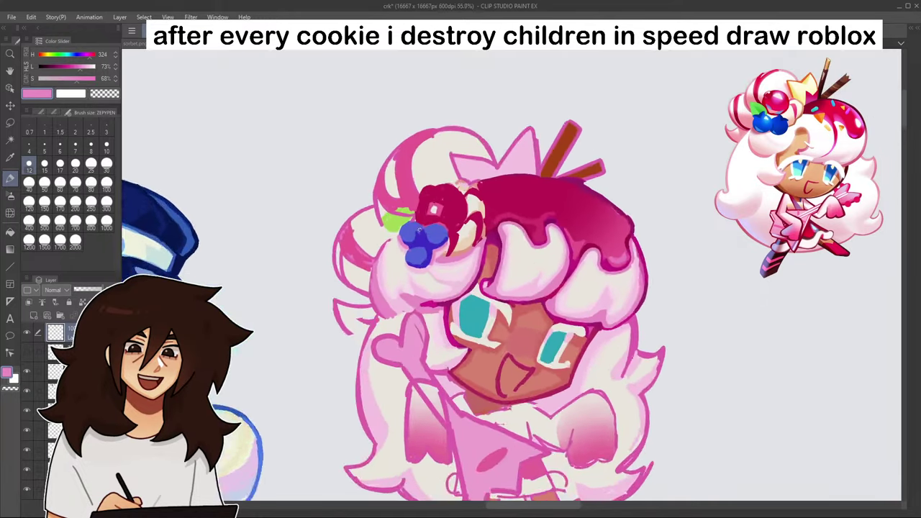
pyautogui.scroll(5, 397, 233)
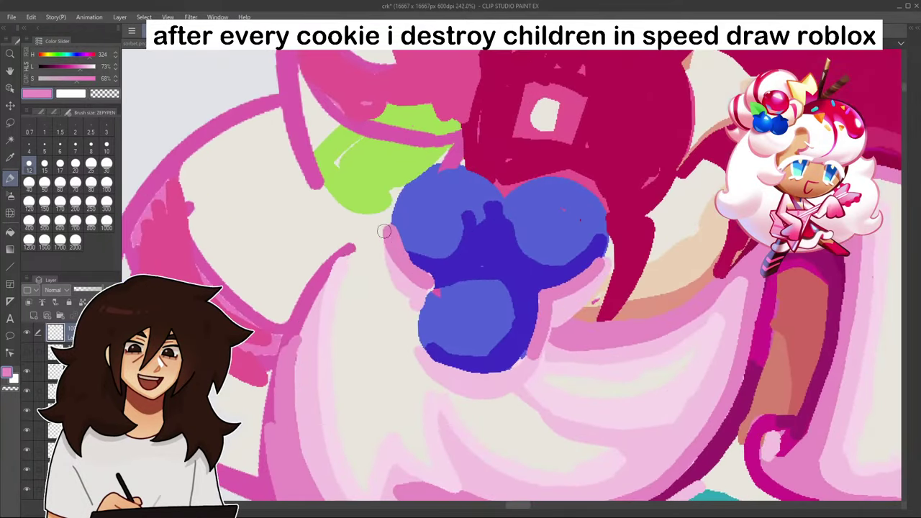
pyautogui.keyDown('alt'); pyautogui.click(373, 235); pyautogui.keyUp('alt')
pyautogui.scroll(-6, 390, 256)
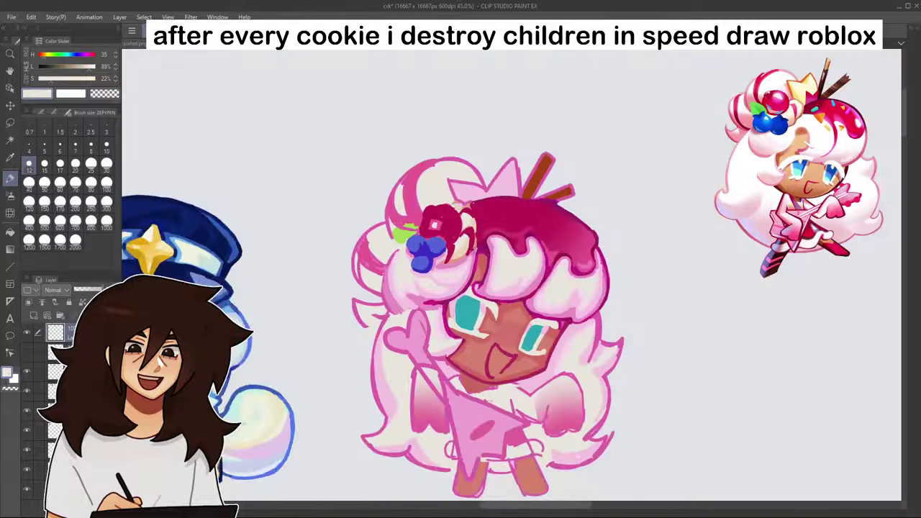
# - Clean up the border between the cherry and the blueberries with sampled crimson and blue
pyautogui.scroll(5, 455, 241)
pyautogui.keyDown('alt'); pyautogui.click(412, 200); pyautogui.keyUp('alt')
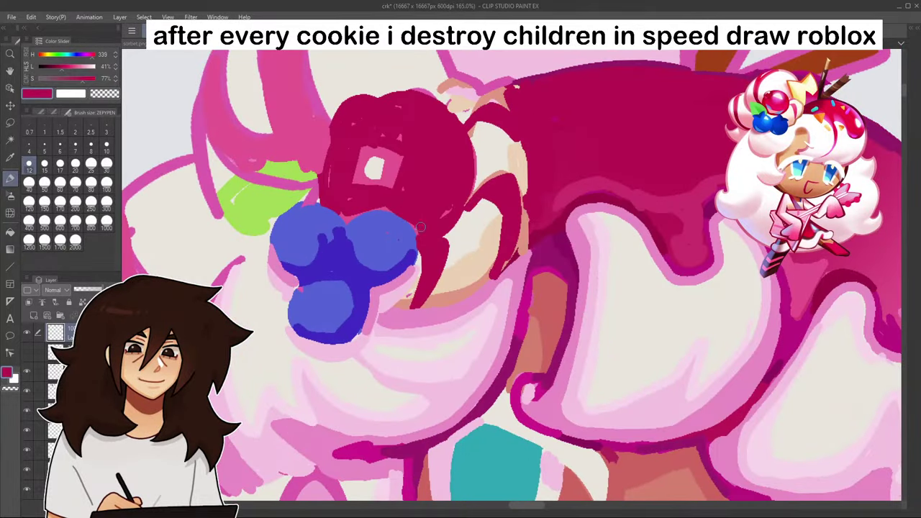
pyautogui.scroll(-5, 422, 227)
pyautogui.scroll(3, 422, 228)
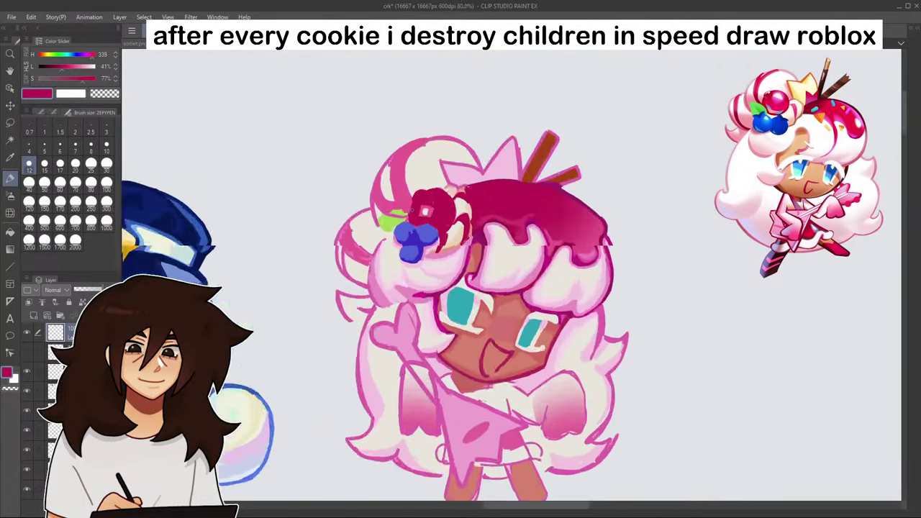
pyautogui.scroll(3, 427, 247)
pyautogui.keyDown('alt'); pyautogui.click(427, 247); pyautogui.keyUp('alt')
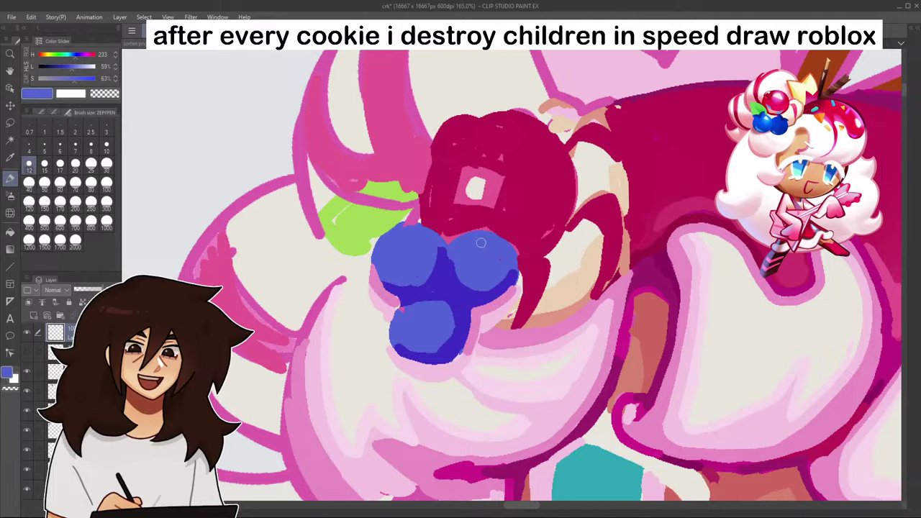
pyautogui.scroll(-4, 480, 243)
pyautogui.scroll(3, 475, 252)
# - Paint a deeper shadow in the gap between the three blueberries with dark blue, hue 248, luminosity 33, saturation 63
pyautogui.keyDown('alt'); pyautogui.click(466, 268); pyautogui.keyUp('alt')
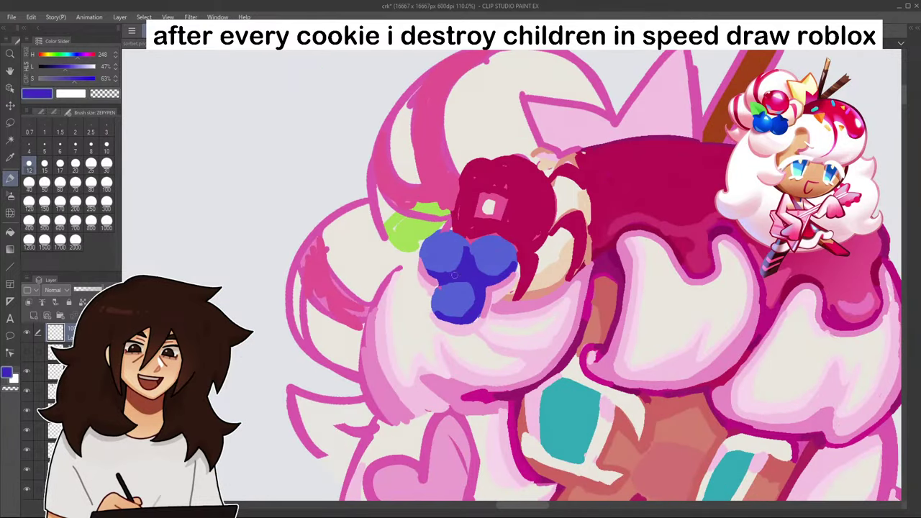
pyautogui.moveTo(66, 66); pyautogui.dragTo(58, 67)
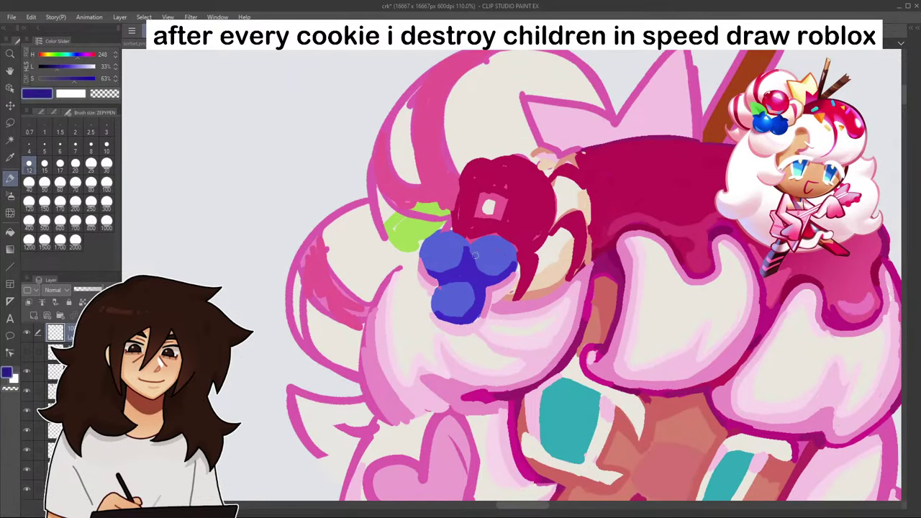
pyautogui.moveTo(467, 265); pyautogui.dragTo(471, 278)
pyautogui.scroll(-4, 468, 266)
pyautogui.scroll(4, 469, 216)
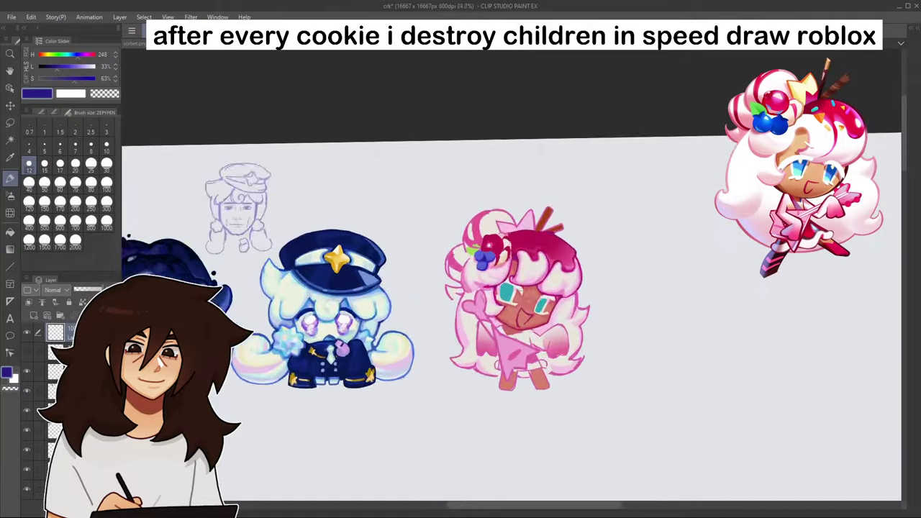
pyautogui.scroll(2, 468, 245)
# - Try a light blue highlight on the upper-left blueberry, hue 212, luminosity 62, saturation 71
pyautogui.click(83, 65)
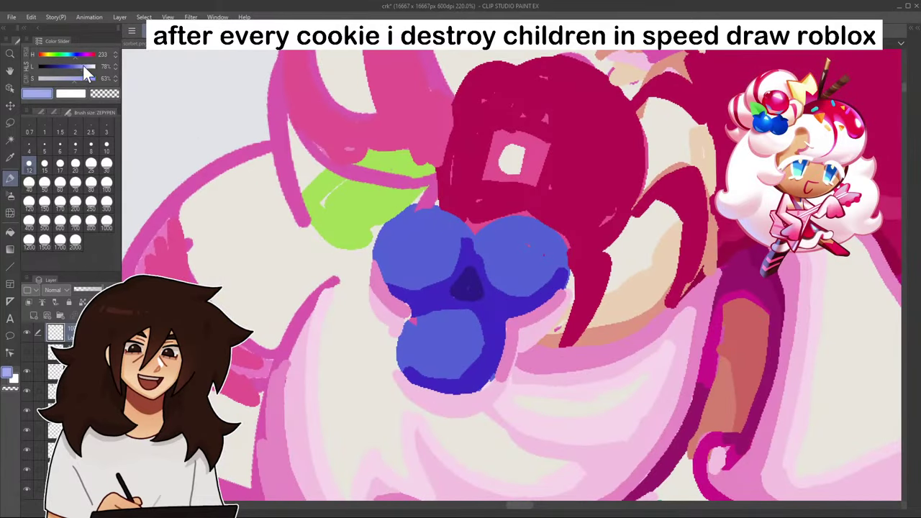
pyautogui.click(72, 56)
pyautogui.click(78, 77)
pyautogui.click(74, 67)
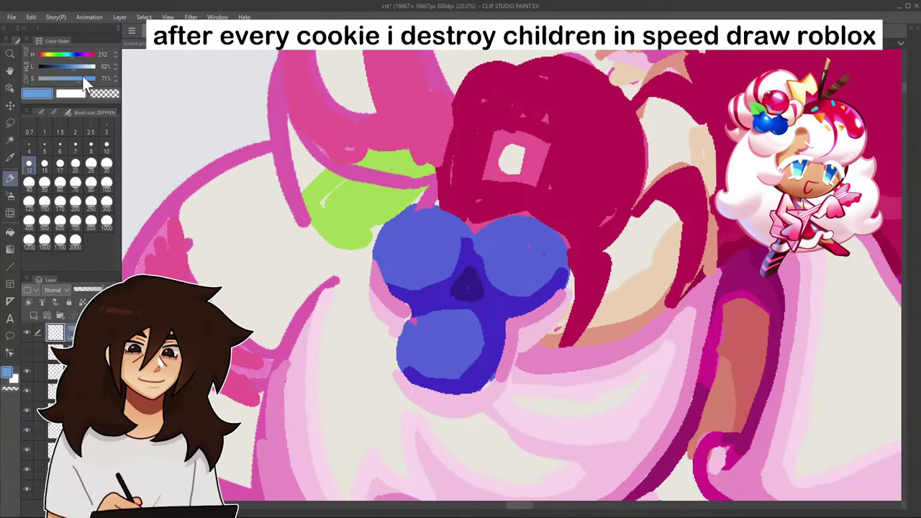
pyautogui.moveTo(401, 235)
pyautogui.mouseDown()
pyautogui.moveTo(413, 239)
pyautogui.moveTo(404, 250)
pyautogui.mouseUp()
pyautogui.scroll(-5, 469, 229)
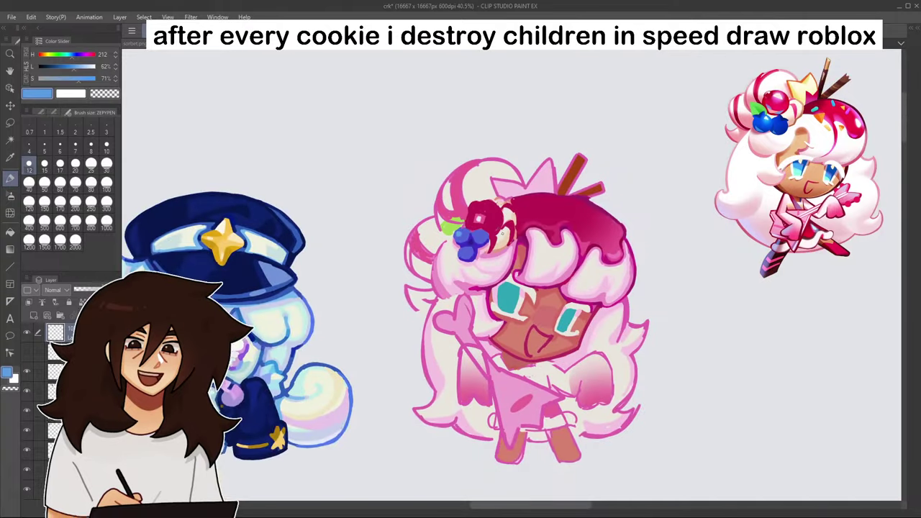
pyautogui.scroll(5, 495, 234)
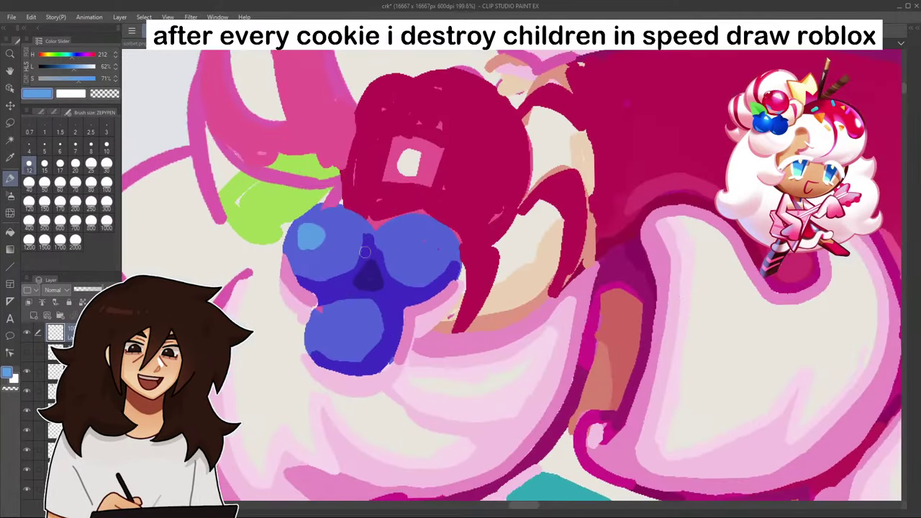
# - Paint a small dark blue crown hollow at the top of each blueberry with the sampled shadow color
pyautogui.keyDown('alt'); pyautogui.click(368, 256); pyautogui.keyUp('alt')
pyautogui.moveTo(369, 236); pyautogui.dragTo(367, 250)
pyautogui.moveTo(299, 212); pyautogui.dragTo(315, 207)
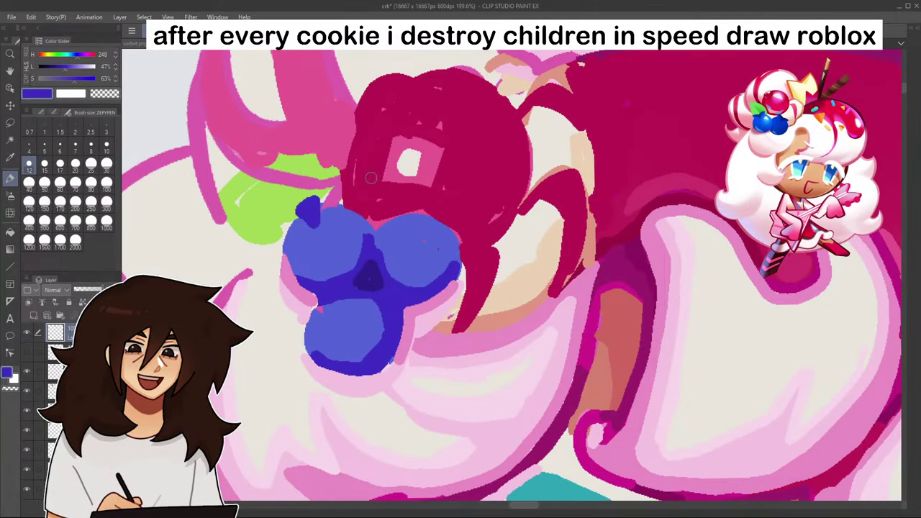
pyautogui.moveTo(428, 218); pyautogui.dragTo(434, 216)
pyautogui.moveTo(341, 309)
pyautogui.mouseDown()
pyautogui.moveTo(348, 316)
pyautogui.moveTo(354, 293)
pyautogui.mouseUp()
# - Add mid-blue pointed tips around the crowns of the blueberries with the sampled berry color
pyautogui.keyDown('alt'); pyautogui.click(327, 309); pyautogui.keyUp('alt')
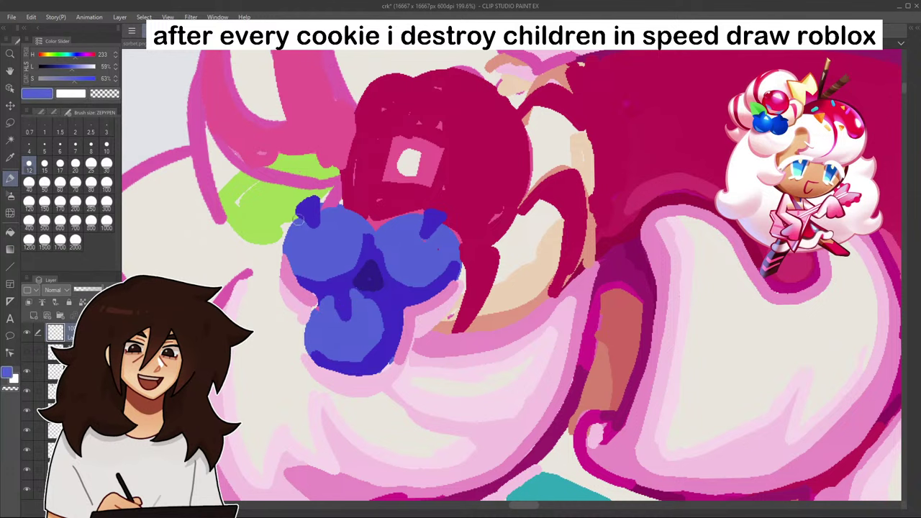
pyautogui.moveTo(301, 218)
pyautogui.mouseDown()
pyautogui.moveTo(288, 212)
pyautogui.moveTo(328, 198)
pyautogui.mouseUp()
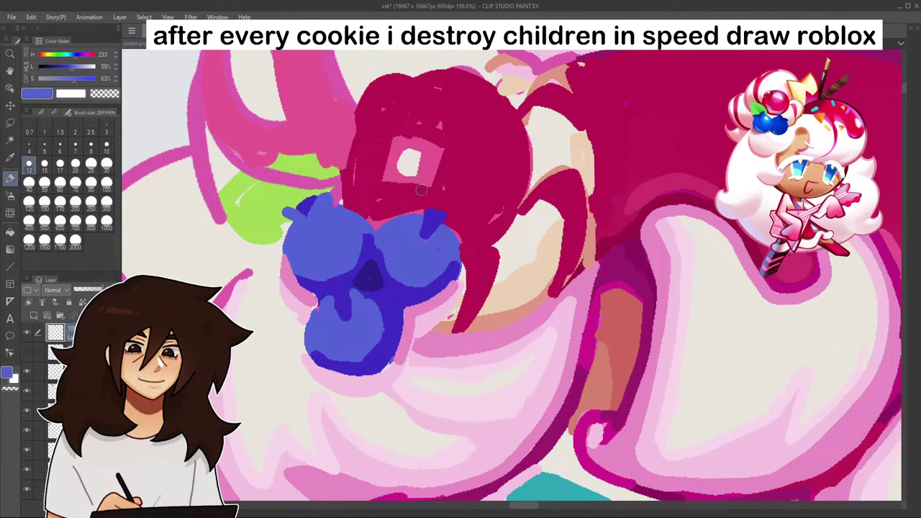
pyautogui.moveTo(425, 216)
pyautogui.mouseDown()
pyautogui.moveTo(426, 238)
pyautogui.moveTo(438, 230)
pyautogui.mouseUp()
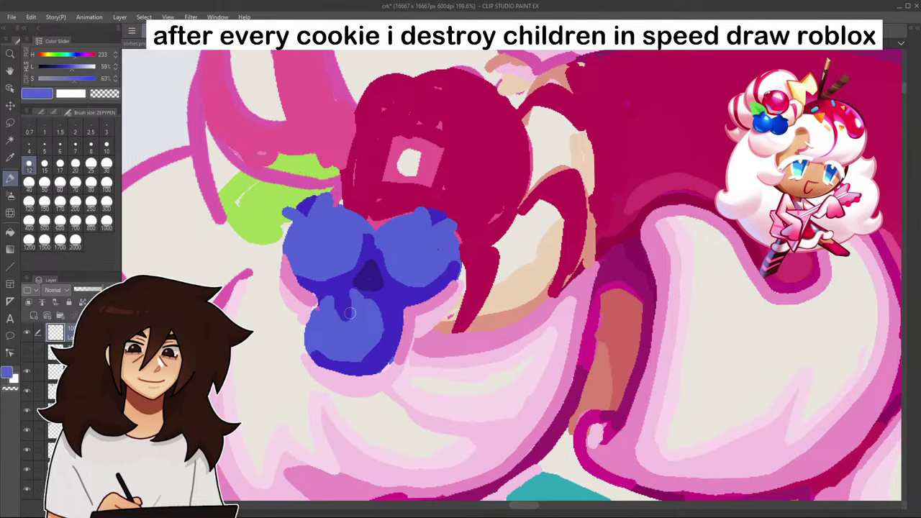
pyautogui.moveTo(338, 309)
pyautogui.mouseDown()
pyautogui.moveTo(367, 288)
pyautogui.moveTo(352, 312)
pyautogui.mouseUp()
pyautogui.hotkey('ctrl', 'z')
pyautogui.scroll(-8, 337, 311)
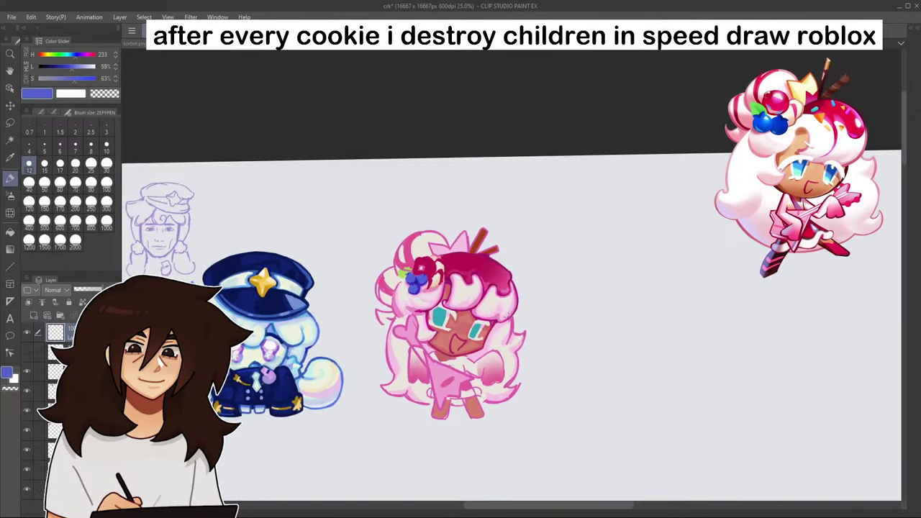
pyautogui.scroll(1, 506, 309)
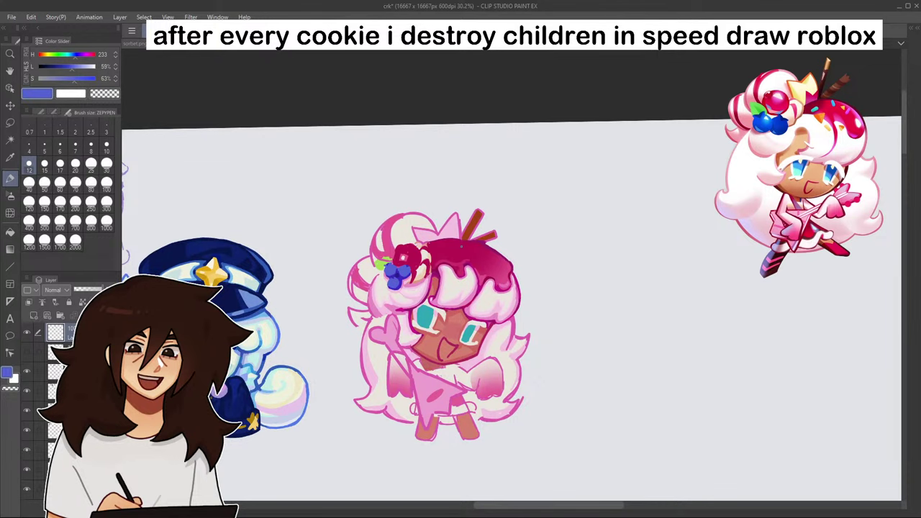
# - Lasso the cherry, blueberries, leaf and striped cream ornament as one selection
pyautogui.scroll(4, 461, 247)
pyautogui.keyDown('alt'); pyautogui.click(395, 288); pyautogui.keyUp('alt')
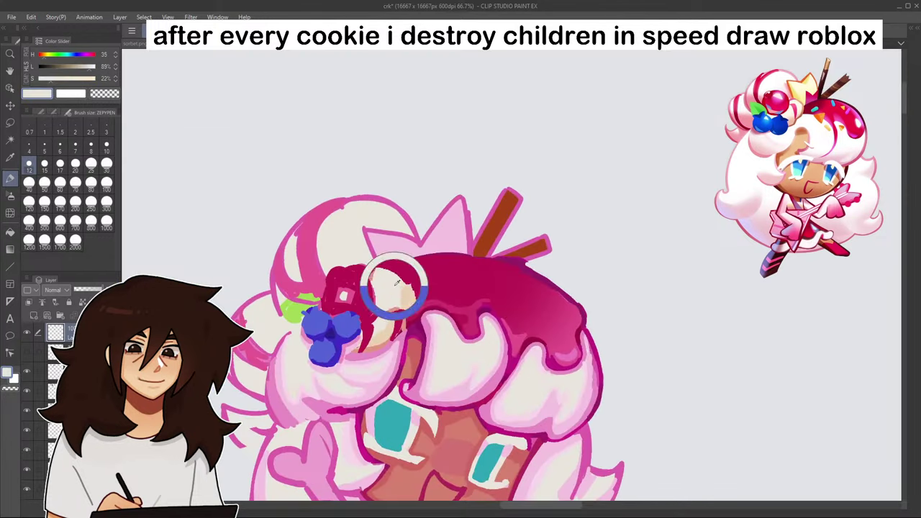
pyautogui.click(10, 122)
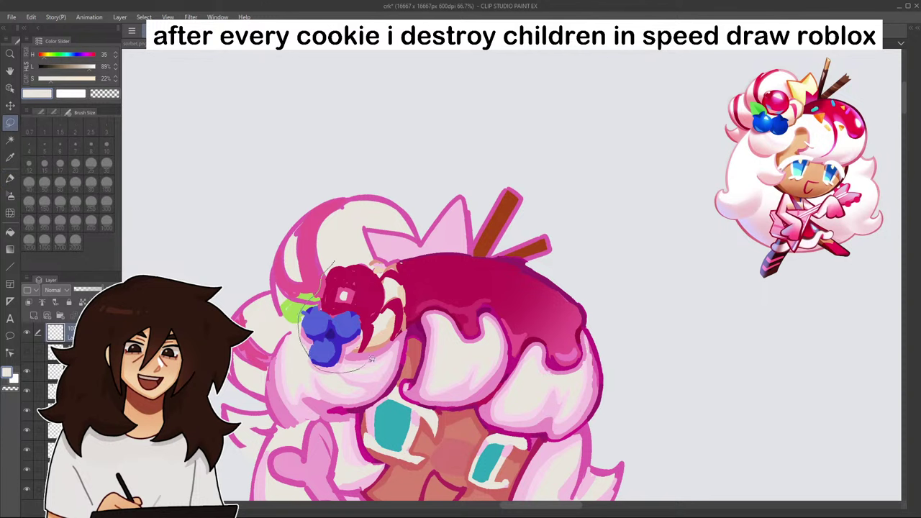
pyautogui.moveTo(372, 360)
pyautogui.mouseDown()
pyautogui.moveTo(389, 347)
pyautogui.moveTo(405, 306)
pyautogui.moveTo(353, 326)
pyautogui.mouseUp()
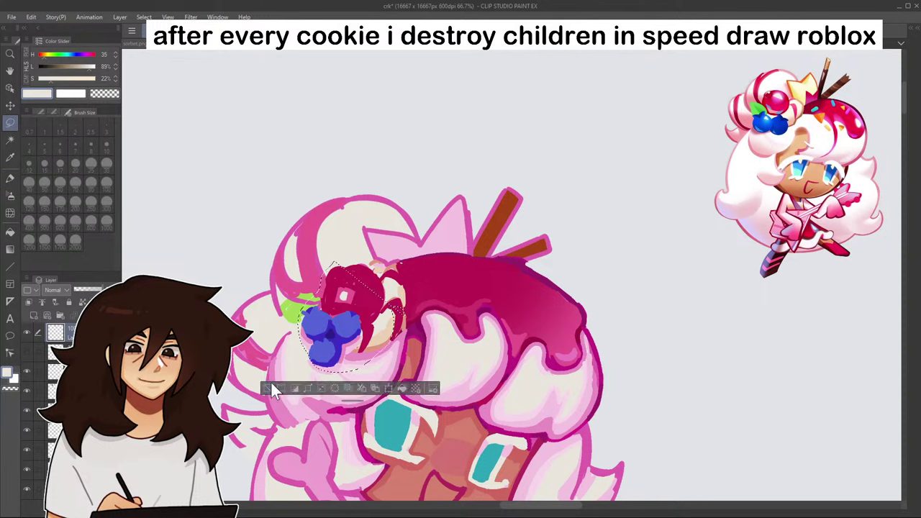
pyautogui.click(274, 389)
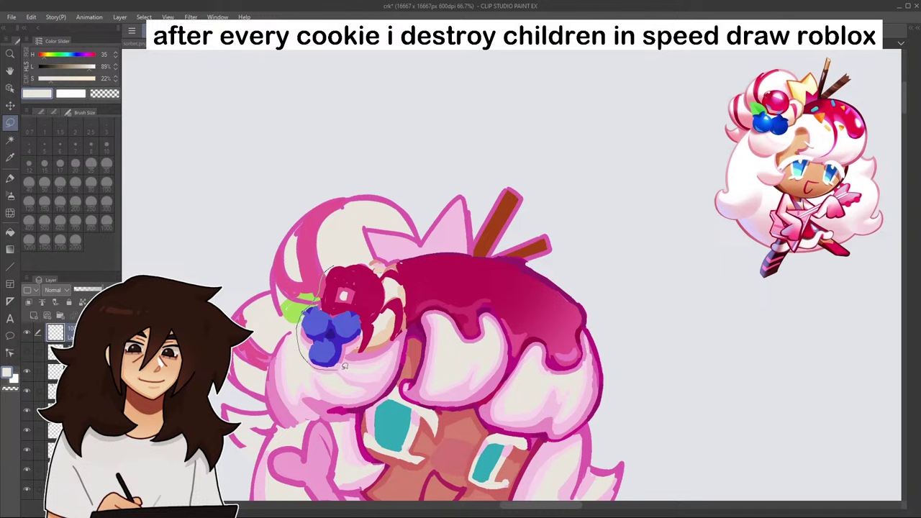
pyautogui.moveTo(404, 274); pyautogui.dragTo(385, 255)
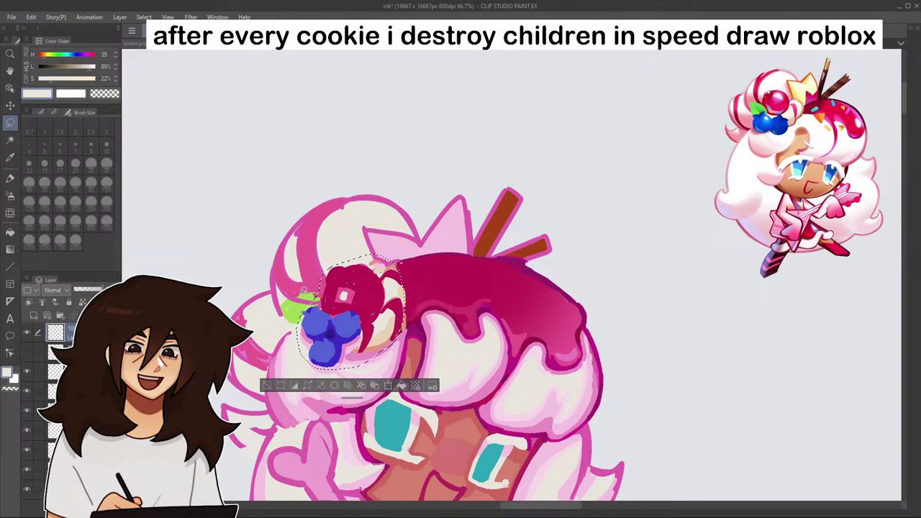
pyautogui.click(394, 385)
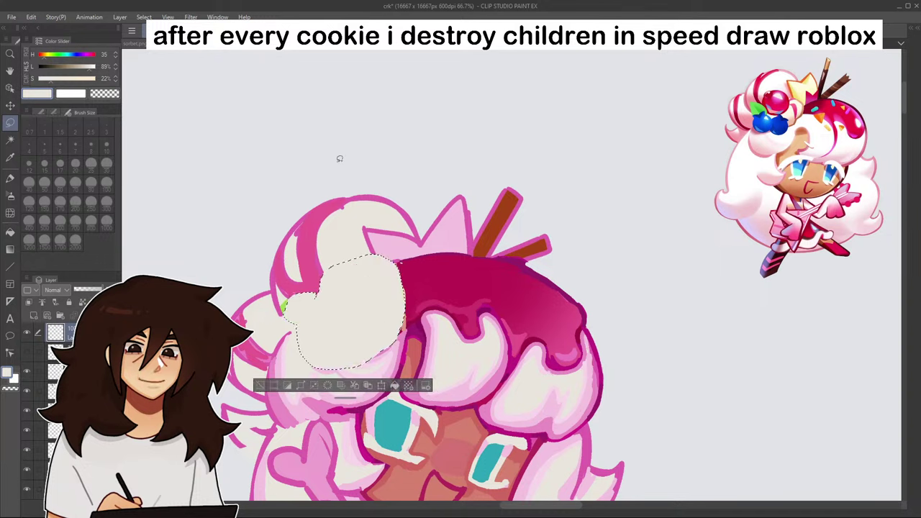
pyautogui.hotkey('ctrl', 'z')
# - Enlarge the selected fruit and cream ornament and shift it slightly up toward the crown
pyautogui.click(382, 386)
pyautogui.moveTo(405, 254)
pyautogui.mouseDown()
pyautogui.moveTo(442, 227)
pyautogui.moveTo(415, 262)
pyautogui.mouseUp()
pyautogui.moveTo(430, 226); pyautogui.dragTo(442, 215)
pyautogui.moveTo(427, 250); pyautogui.dragTo(436, 224)
pyautogui.click(387, 396)
pyautogui.click(382, 385)
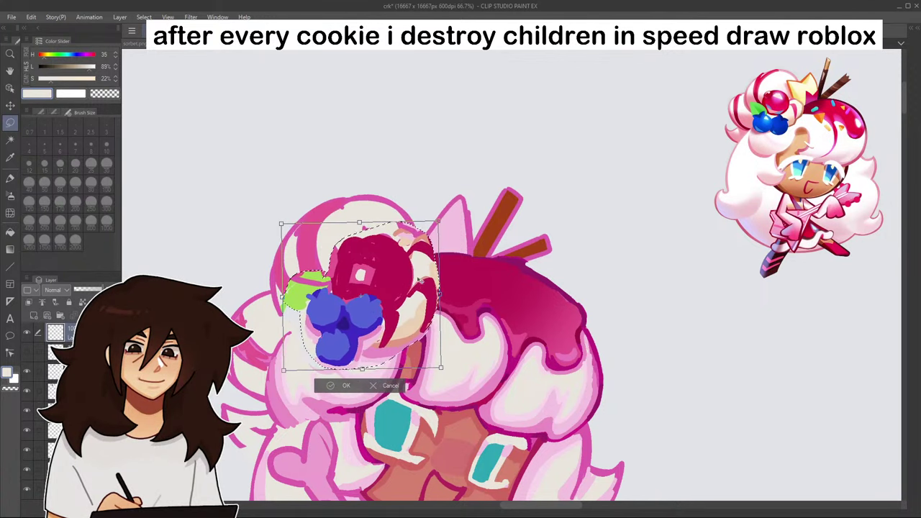
pyautogui.moveTo(406, 294); pyautogui.dragTo(401, 297)
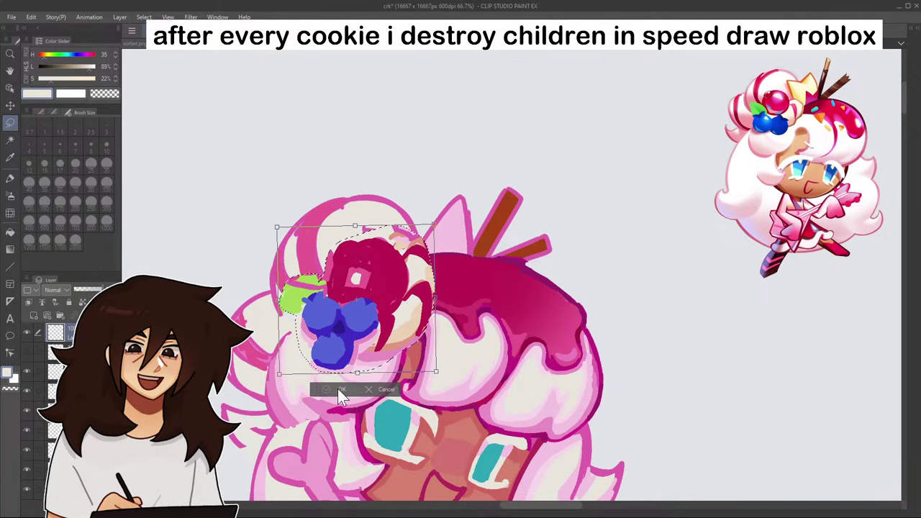
pyautogui.click(340, 389)
pyautogui.scroll(-4, 286, 360)
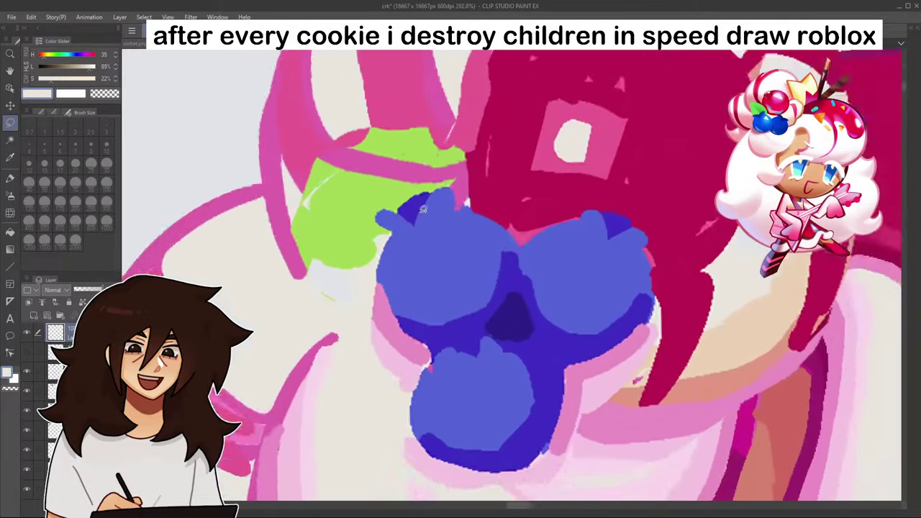
pyautogui.scroll(3, 423, 209)
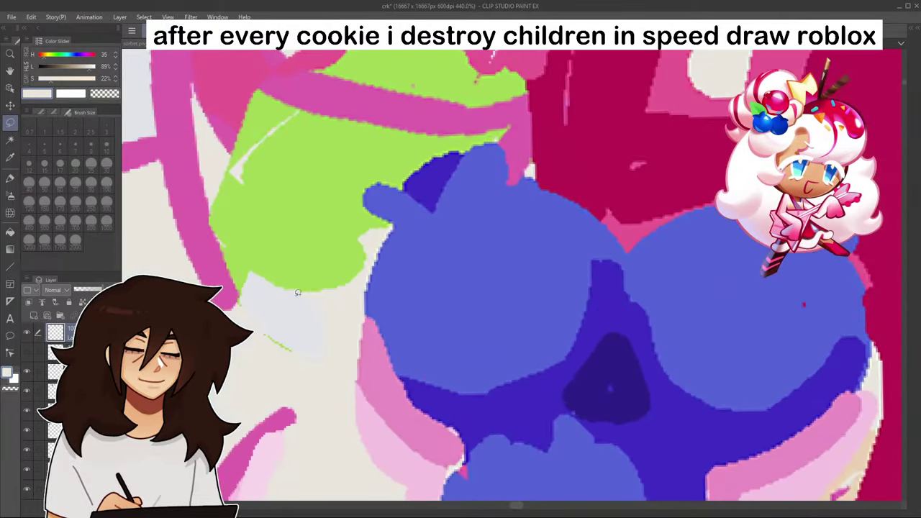
# - Fill the gap below the green leaf with the sampled cream color
pyautogui.keyDown('alt'); pyautogui.click(288, 368); pyautogui.keyUp('alt')
pyautogui.click(10, 233)
pyautogui.click(267, 311)
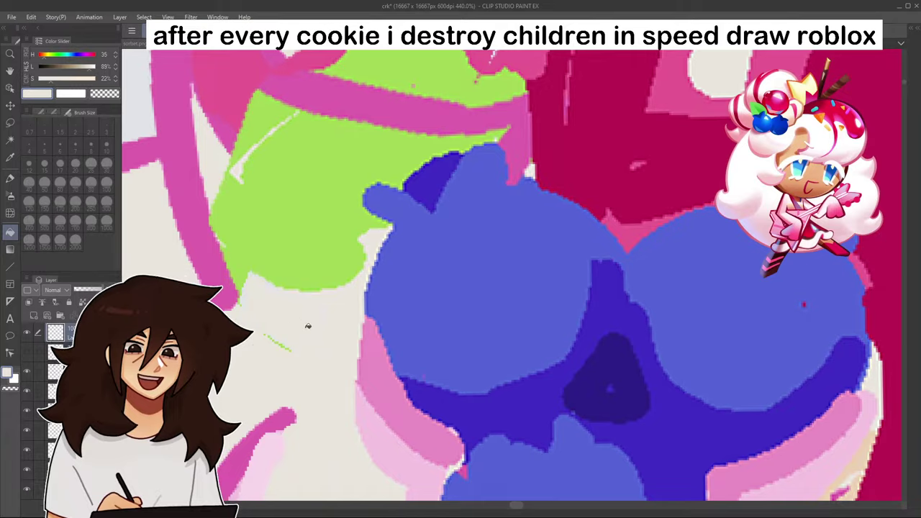
# - Fill the background layer with light blue at hue 206, luminosity 75% and saturation 50%
pyautogui.scroll(-10, 309, 326)
pyautogui.moveTo(823, 321); pyautogui.dragTo(793, 148)
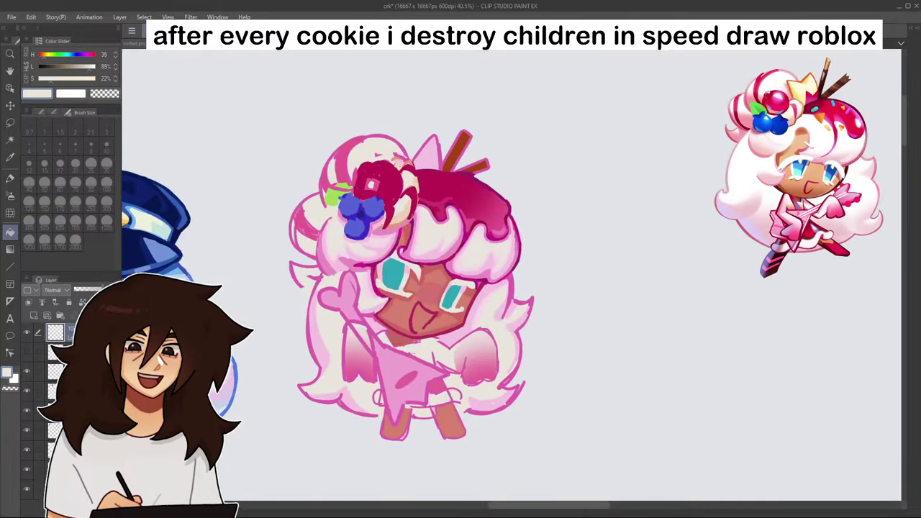
pyautogui.click(87, 470)
pyautogui.click(82, 302)
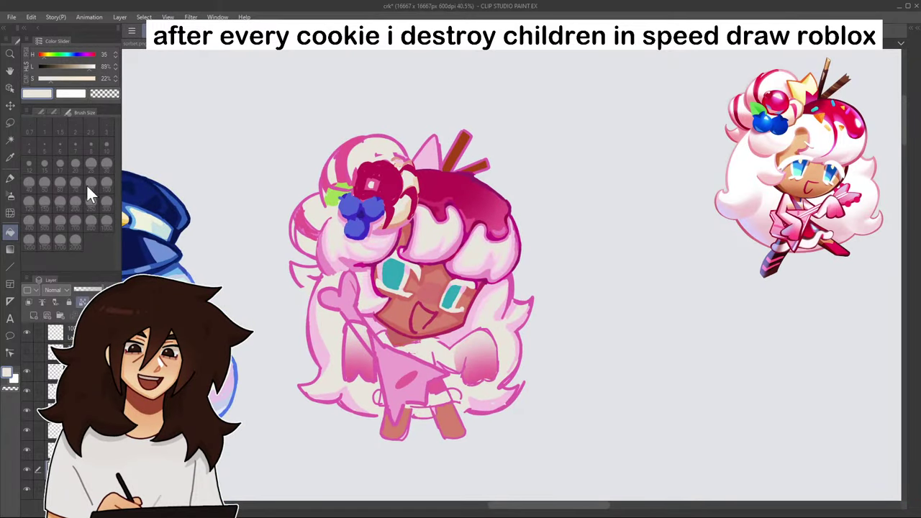
pyautogui.click(71, 55)
pyautogui.click(70, 67)
pyautogui.click(67, 78)
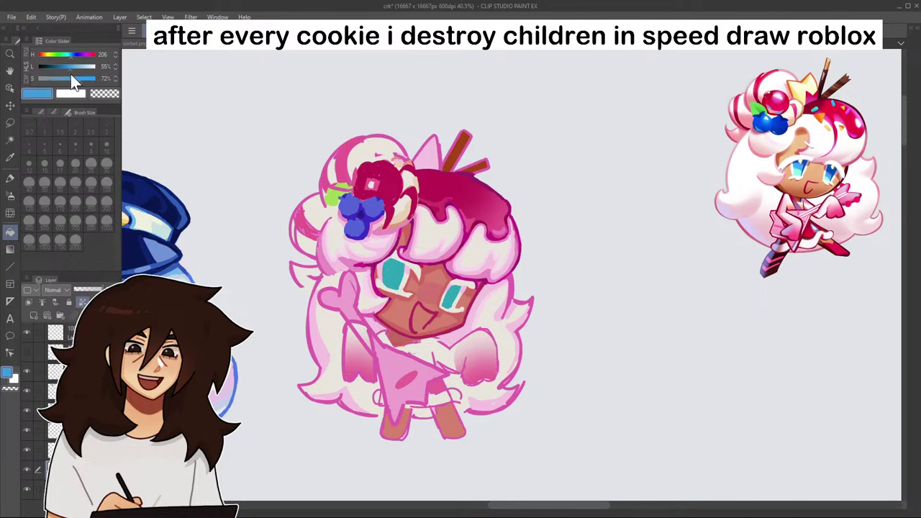
pyautogui.click(81, 65)
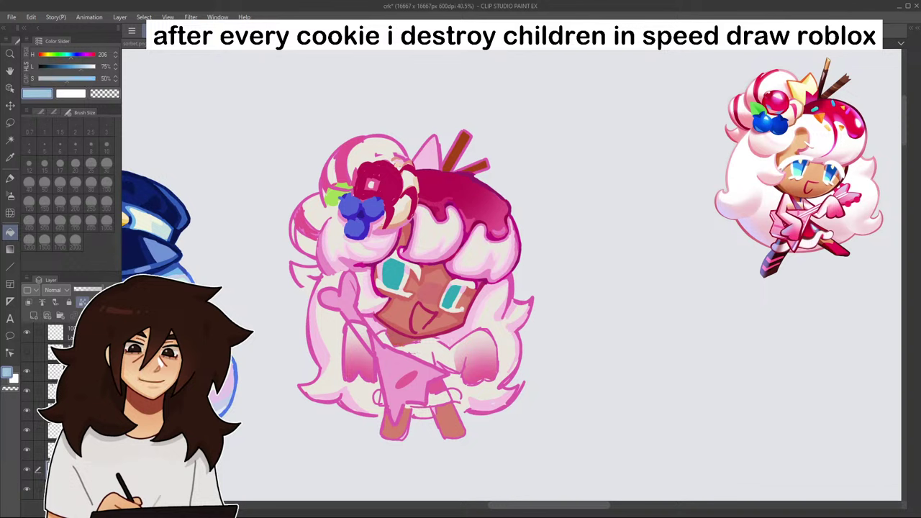
pyautogui.click(471, 188)
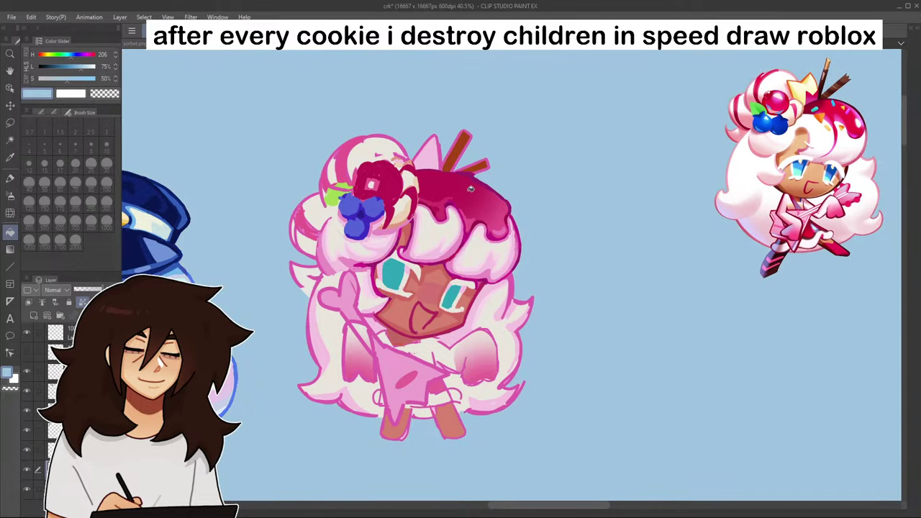
# - Cover the thin blue gap beside the blueberries and the stray pink marks on the cream swirl with sampled cream
pyautogui.scroll(2, 332, 247)
pyautogui.scroll(8, 332, 247)
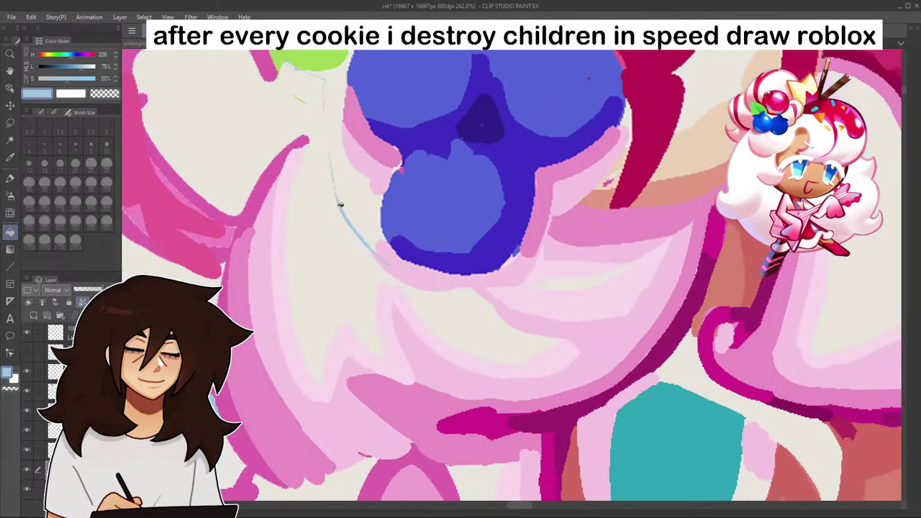
pyautogui.keyDown('alt'); pyautogui.click(343, 201); pyautogui.keyUp('alt')
pyautogui.press('p')
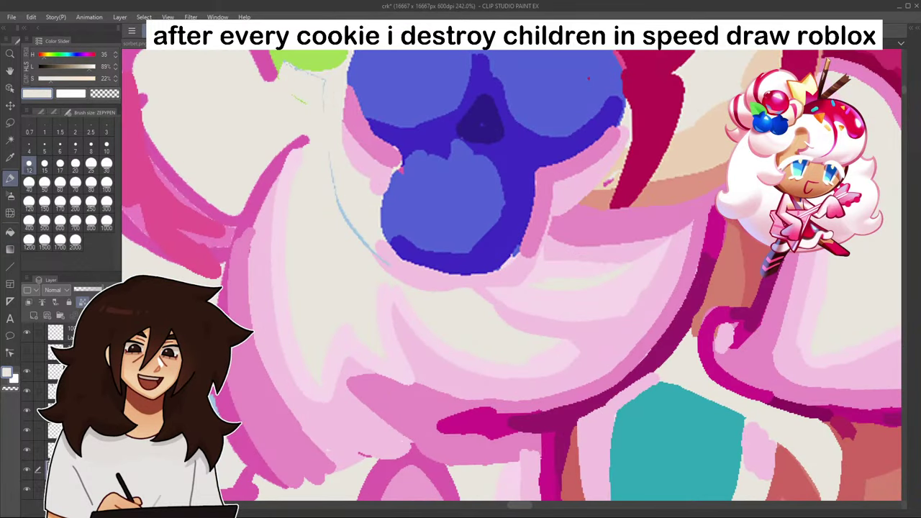
pyautogui.moveTo(320, 85)
pyautogui.mouseDown()
pyautogui.moveTo(370, 247)
pyautogui.moveTo(391, 263)
pyautogui.mouseUp()
pyautogui.moveTo(314, 82); pyautogui.dragTo(311, 80)
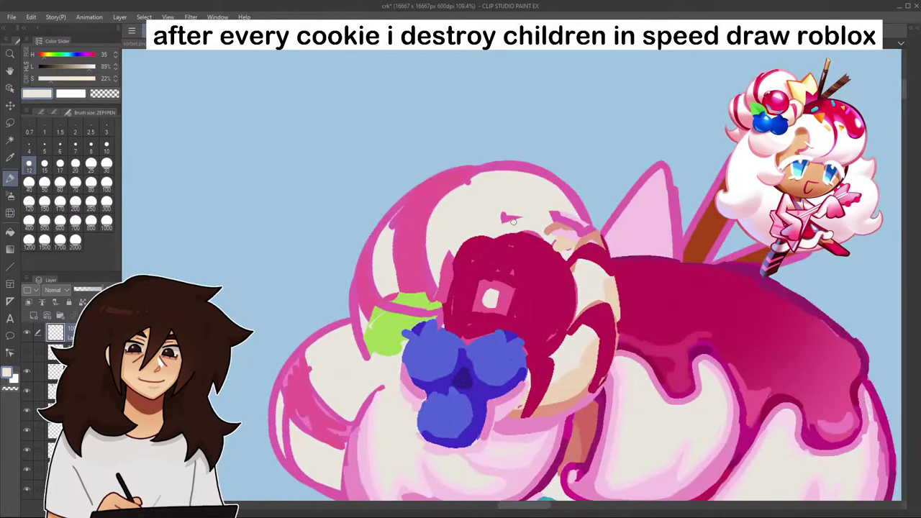
pyautogui.moveTo(502, 218); pyautogui.dragTo(559, 216)
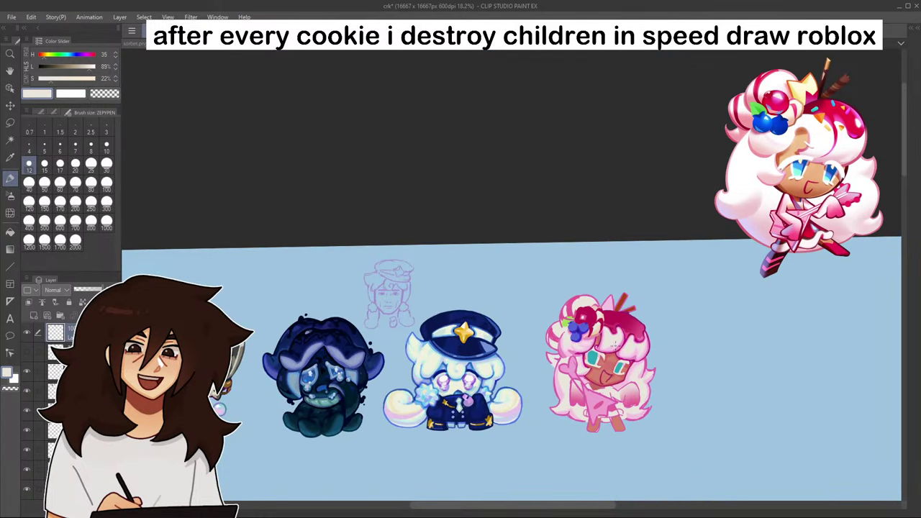
# - Thicken the outline along the syrup's top edge with sampled purple and check the character in a mirrored view
pyautogui.scroll(5, 617, 344)
pyautogui.keyDown('alt'); pyautogui.click(620, 257); pyautogui.keyUp('alt')
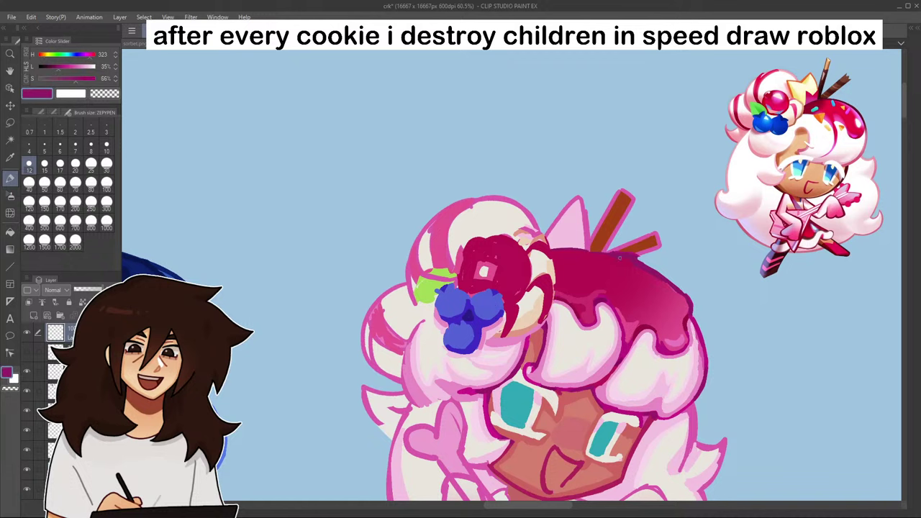
pyautogui.scroll(-4, 627, 260)
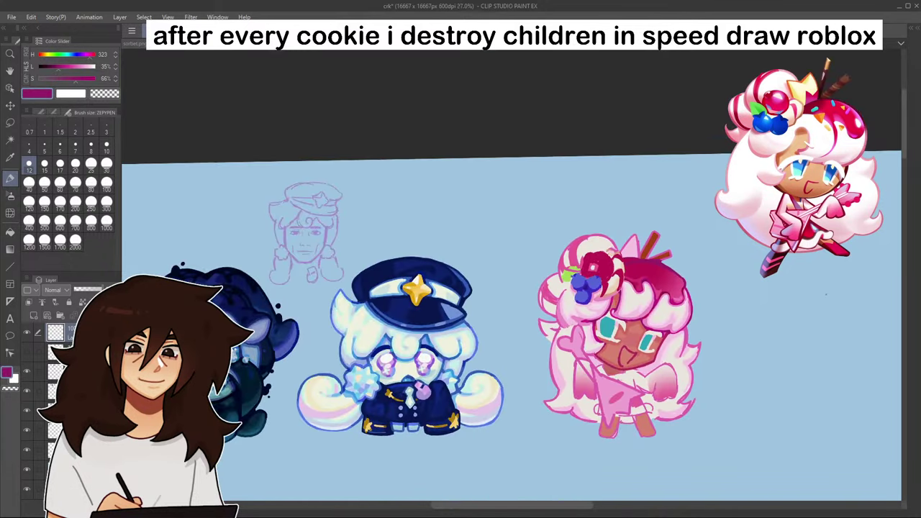
pyautogui.press('h')
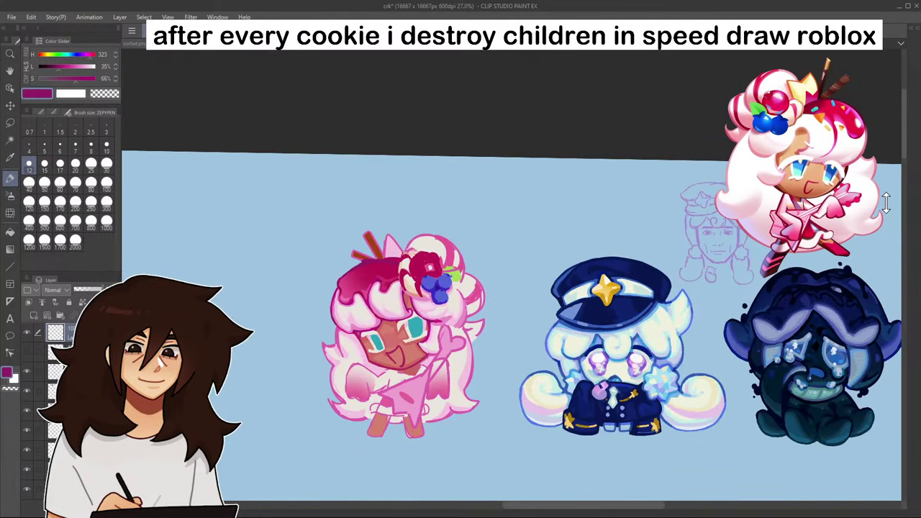
pyautogui.press('h')
pyautogui.scroll(6, 624, 309)
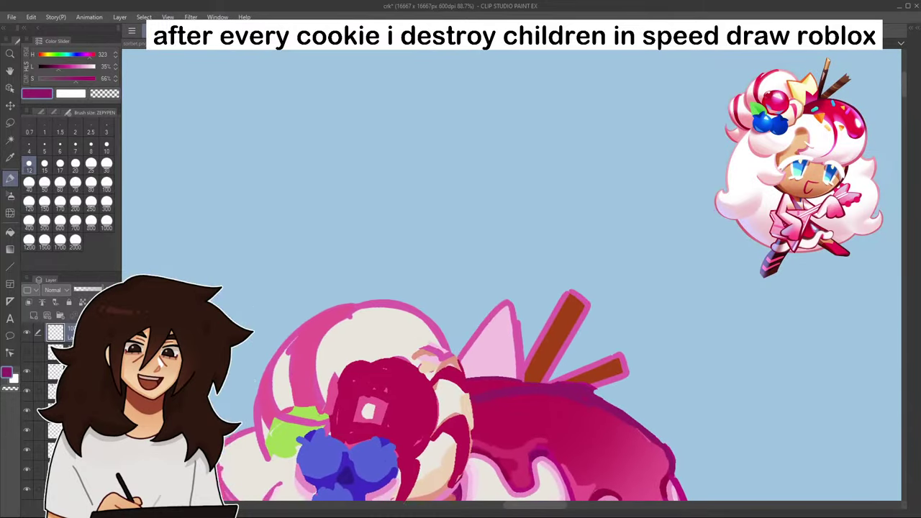
# - Touch up the base of the pink star ornament with its sampled light pink
pyautogui.keyDown('alt'); pyautogui.click(510, 259); pyautogui.keyUp('alt')
pyautogui.moveTo(493, 282)
pyautogui.mouseDown()
pyautogui.moveTo(524, 283)
pyautogui.moveTo(499, 288)
pyautogui.mouseUp()
pyautogui.scroll(-5, 605, 345)
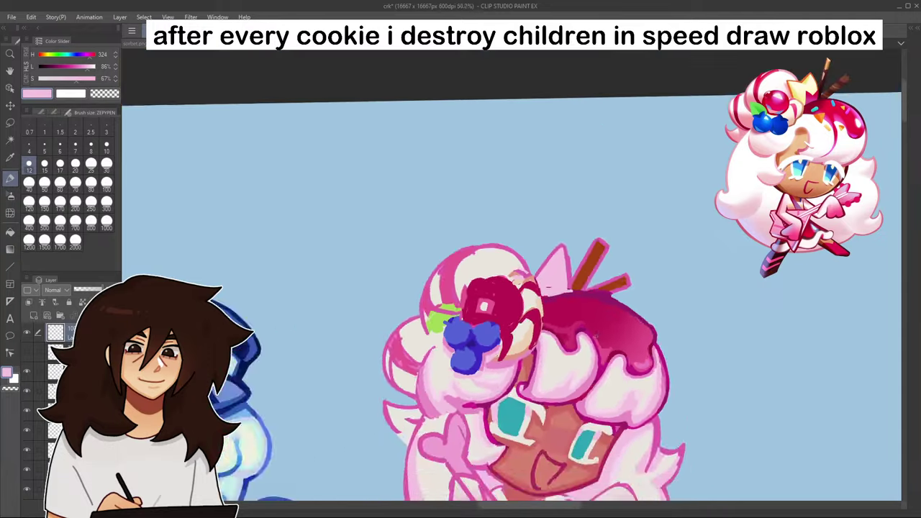
# - Darken the sampled purple to 27% luminosity, outline the syrup's top edge and trim its inner side with sampled crimson
pyautogui.scroll(5, 629, 377)
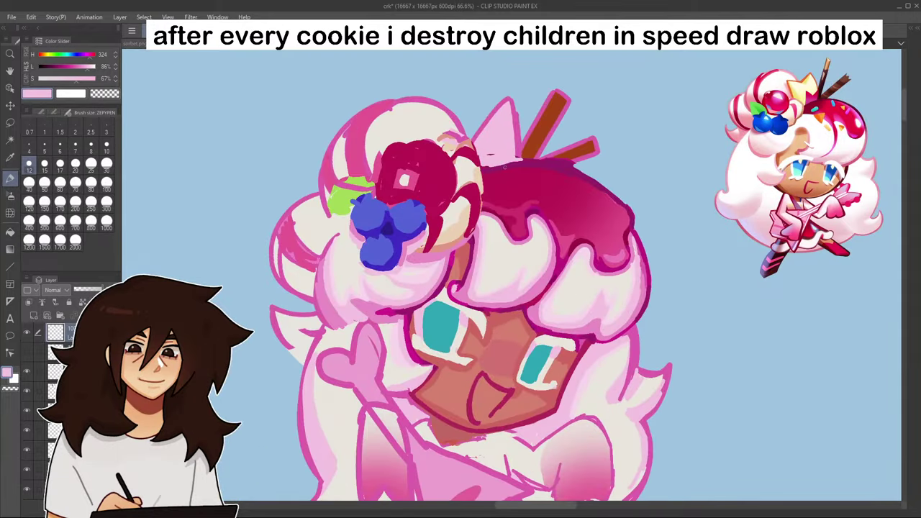
pyautogui.keyDown('alt'); pyautogui.click(504, 166); pyautogui.keyUp('alt')
pyautogui.moveTo(64, 73); pyautogui.dragTo(54, 72)
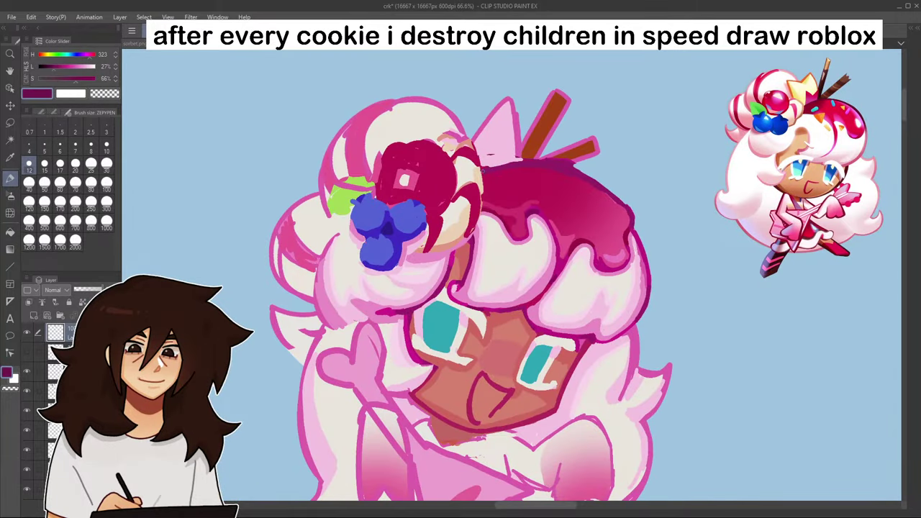
pyautogui.moveTo(481, 166)
pyautogui.mouseDown()
pyautogui.moveTo(544, 159)
pyautogui.moveTo(593, 192)
pyautogui.mouseUp()
pyautogui.keyDown('alt'); pyautogui.click(531, 181); pyautogui.keyUp('alt')
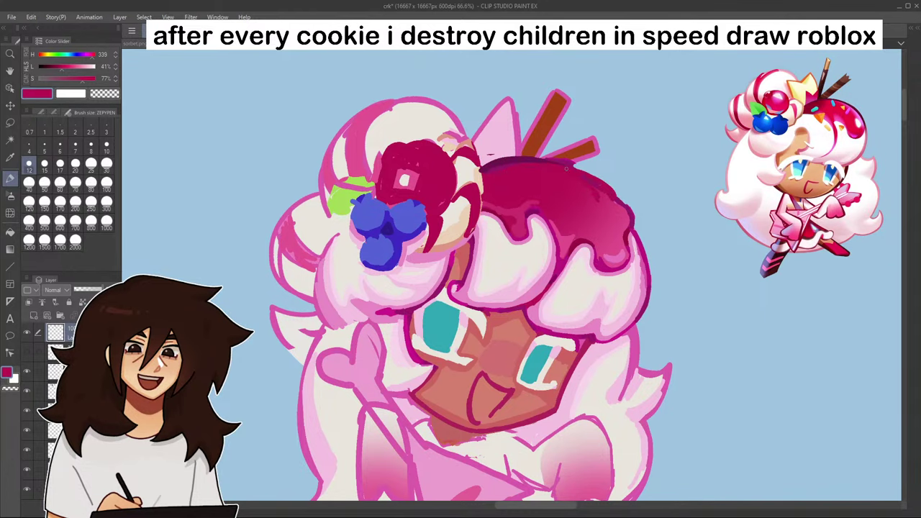
# - Paint over the dark edge of the syrup's right slope with sampled crimson and pink syrup tones
pyautogui.scroll(-11, 630, 189)
pyautogui.scroll(9, 632, 207)
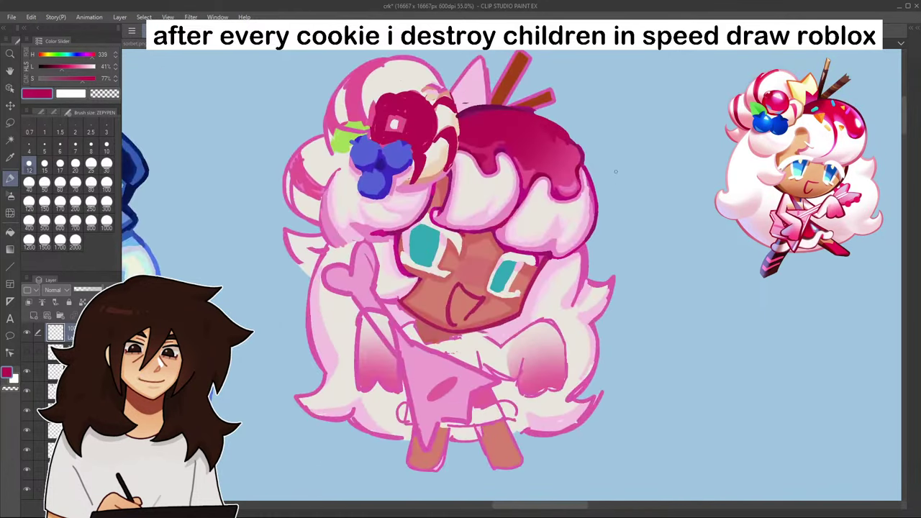
pyautogui.moveTo(547, 274); pyautogui.dragTo(568, 350)
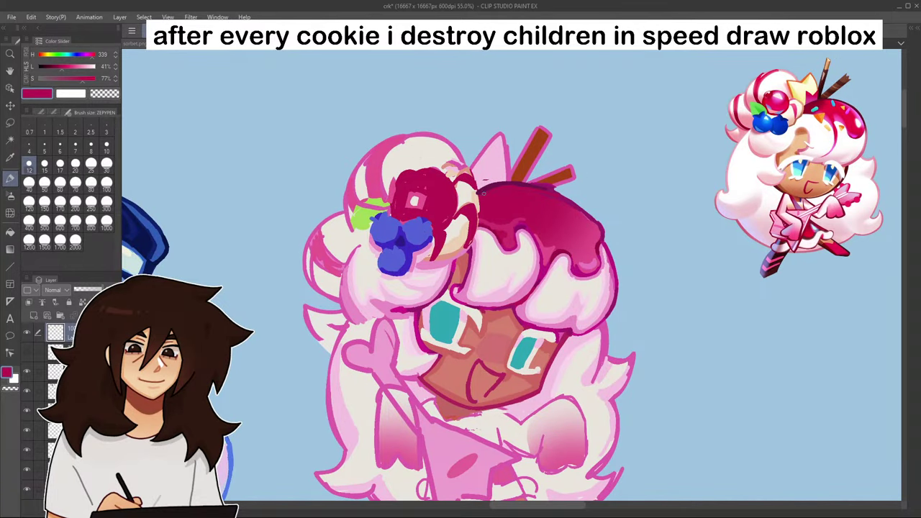
pyautogui.keyDown('alt'); pyautogui.click(563, 201); pyautogui.keyUp('alt')
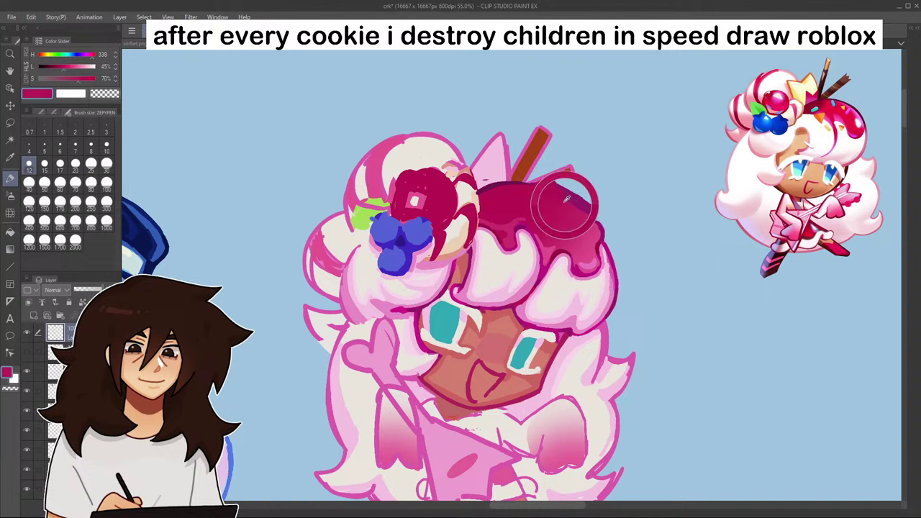
pyautogui.keyDown('alt'); pyautogui.click(565, 203); pyautogui.keyUp('alt')
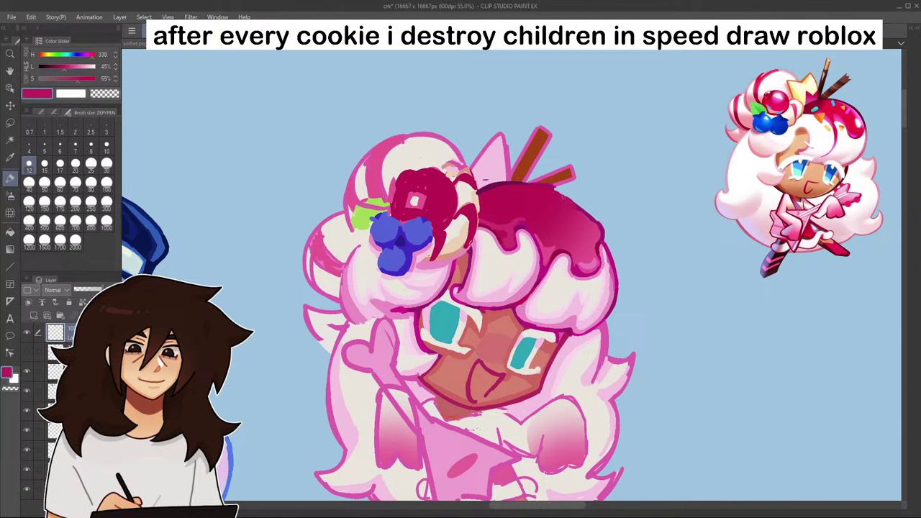
pyautogui.keyDown('alt'); pyautogui.click(580, 213); pyautogui.keyUp('alt')
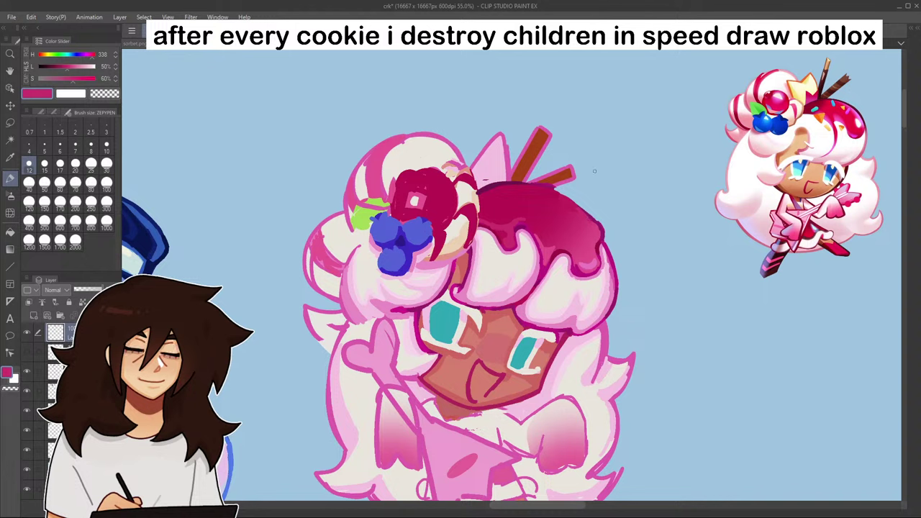
# - Erase the rough outer edge of the syrup's right slope with transparent color and redraw its outline in sampled purple
pyautogui.click(105, 92)
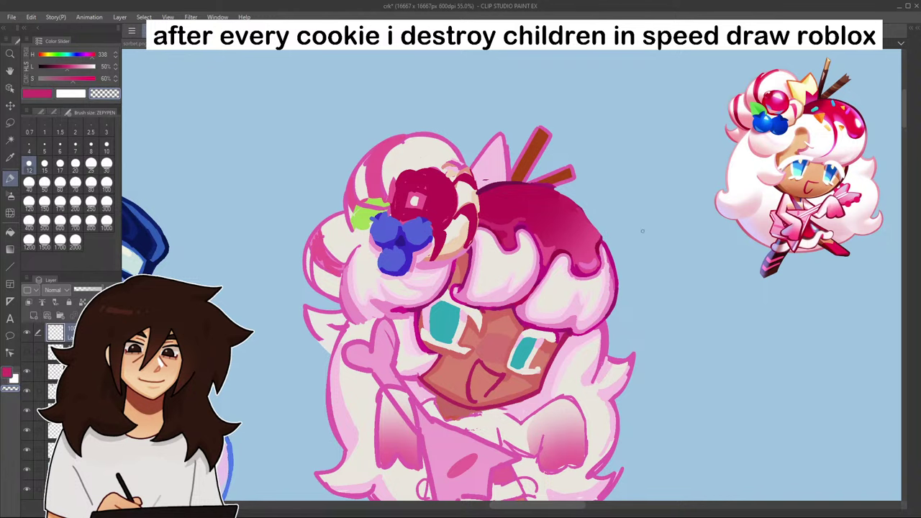
pyautogui.scroll(-2, 643, 231)
pyautogui.scroll(2, 643, 231)
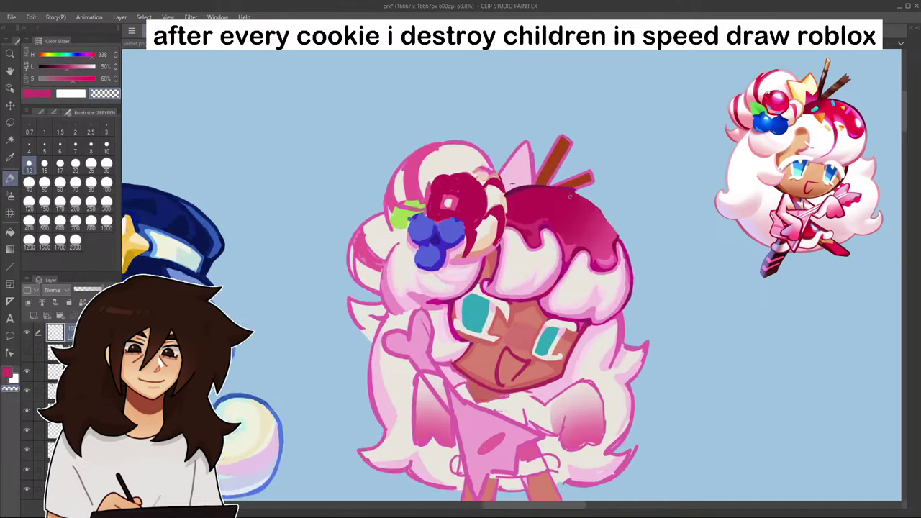
pyautogui.scroll(4, 571, 195)
pyautogui.keyDown('alt'); pyautogui.click(569, 185); pyautogui.keyUp('alt')
pyautogui.moveTo(586, 192)
pyautogui.mouseDown()
pyautogui.moveTo(623, 223)
pyautogui.moveTo(673, 296)
pyautogui.mouseUp()
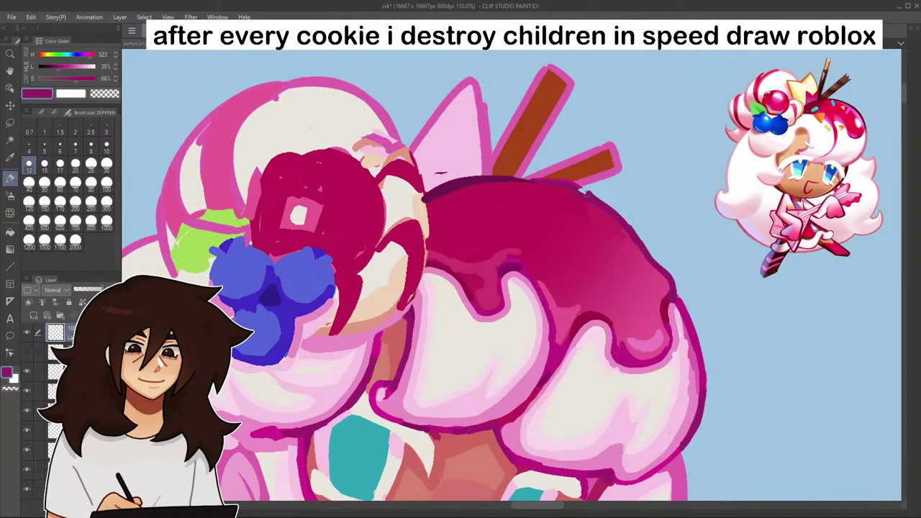
# - Shade the edges of the striped cream ornament around the cherry with salmon at hue 12, luminosity 70% and saturation 60%
pyautogui.scroll(-5, 624, 198)
pyautogui.scroll(3, 645, 288)
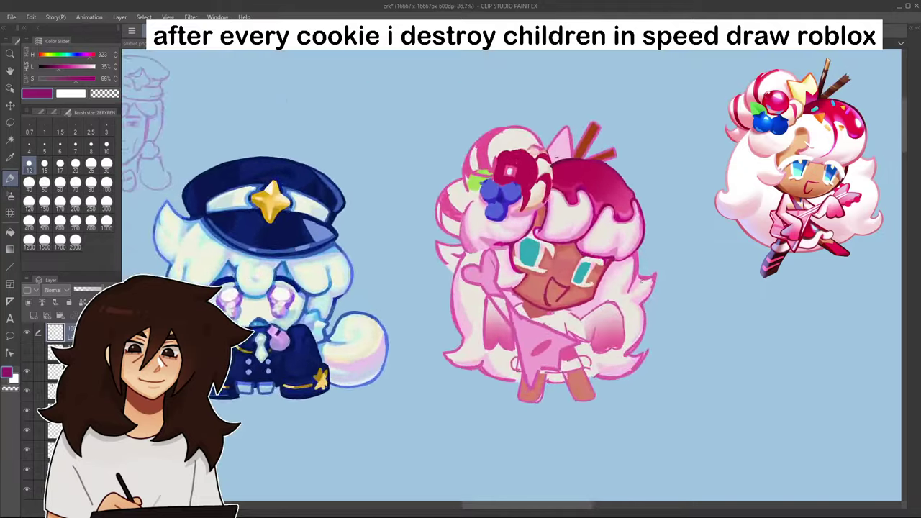
pyautogui.keyDown('alt'); pyautogui.click(459, 165); pyautogui.keyUp('alt')
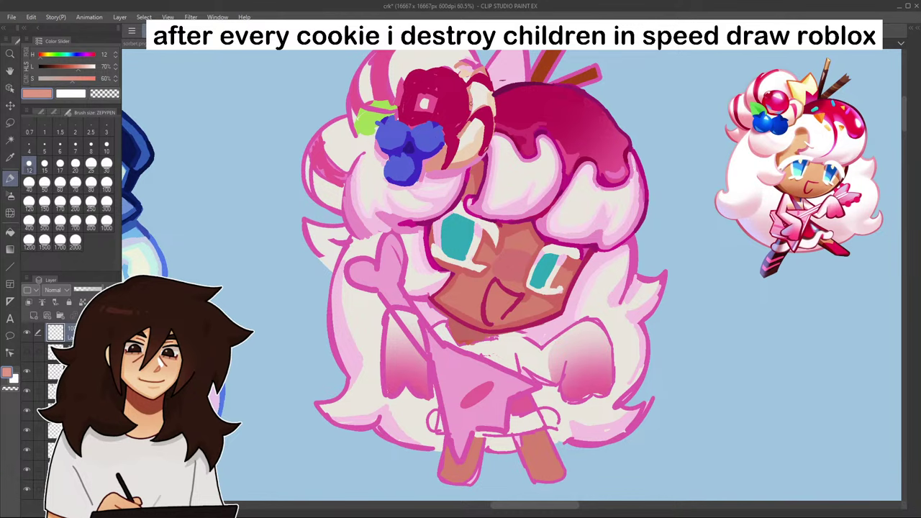
pyautogui.scroll(-3, 487, 81)
pyautogui.moveTo(486, 93); pyautogui.dragTo(531, 224)
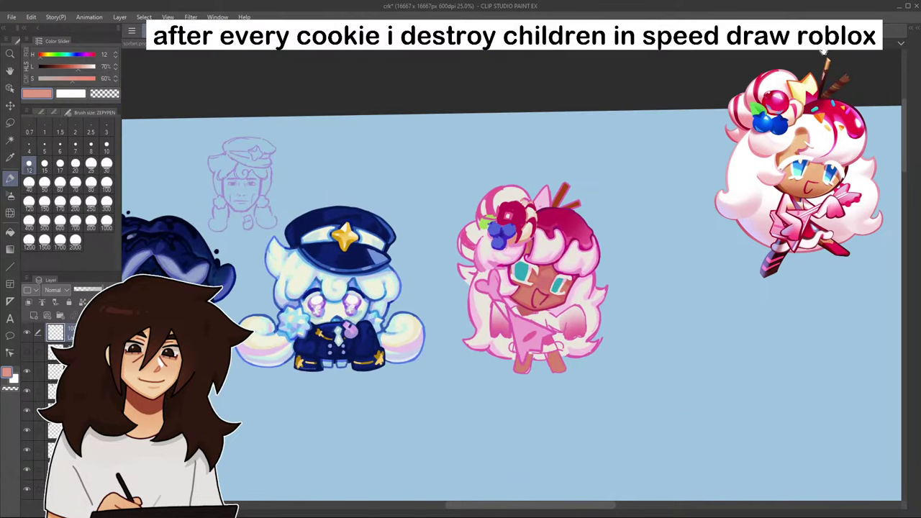
pyautogui.scroll(6, 540, 177)
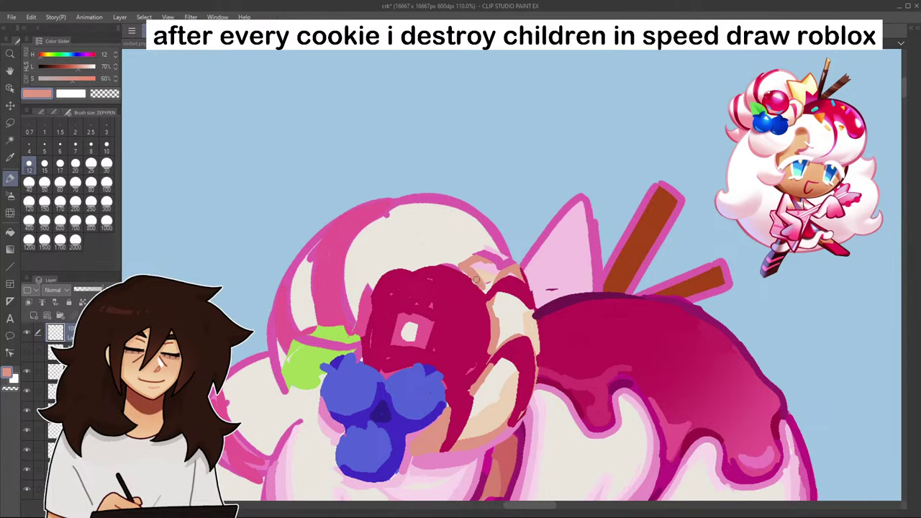
pyautogui.scroll(-4, 476, 273)
pyautogui.scroll(-2, 511, 352)
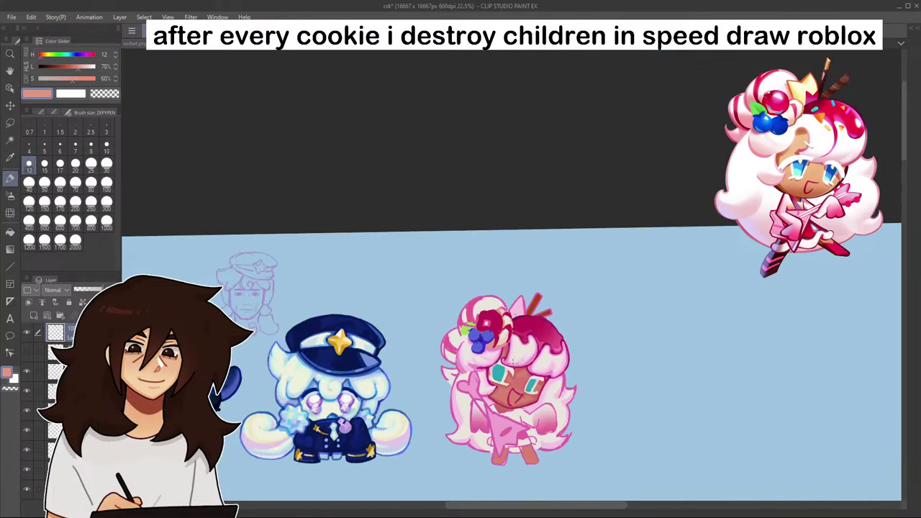
pyautogui.scroll(6, 504, 349)
# - Paint a purple shadow down the cherry's right side at hue 324, luminosity 34% and saturation 71%
pyautogui.keyDown('alt'); pyautogui.click(441, 319); pyautogui.keyUp('alt')
pyautogui.keyDown('alt'); pyautogui.click(462, 283); pyautogui.keyUp('alt')
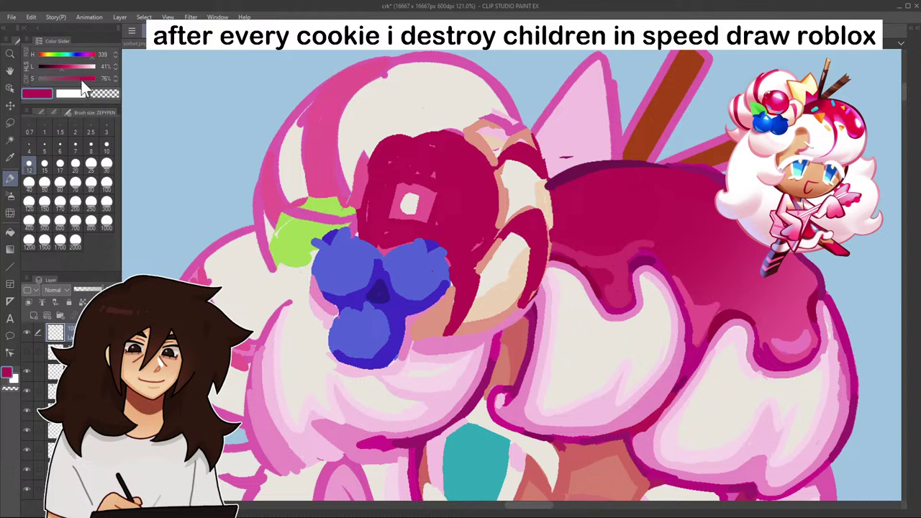
pyautogui.click(65, 67)
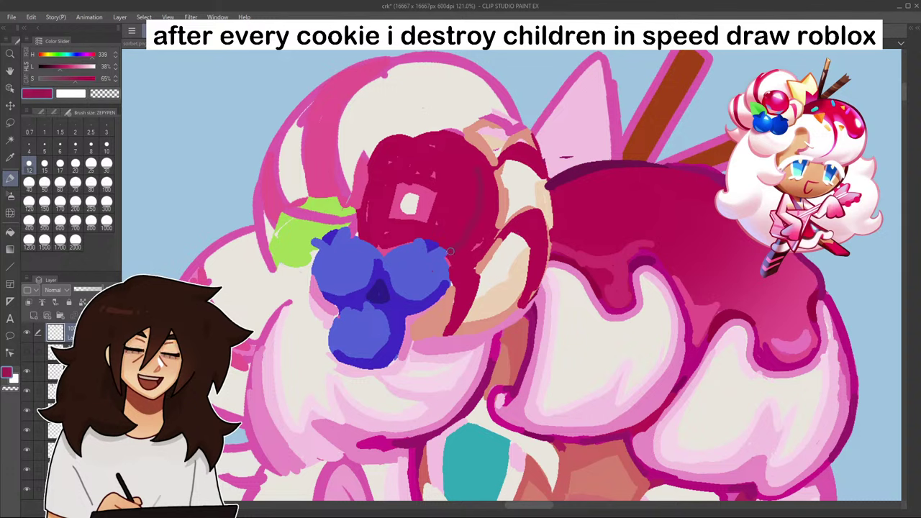
pyautogui.click(79, 78)
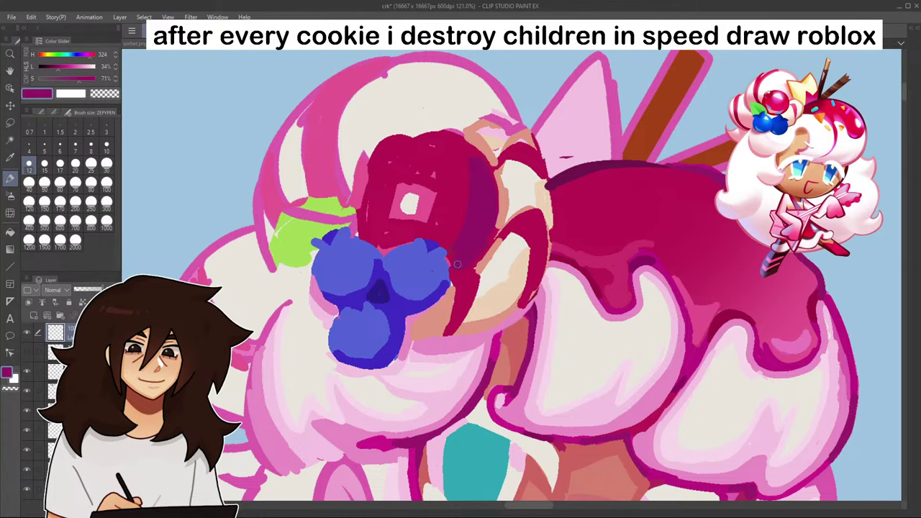
pyautogui.scroll(-5, 457, 264)
pyautogui.scroll(6, 457, 226)
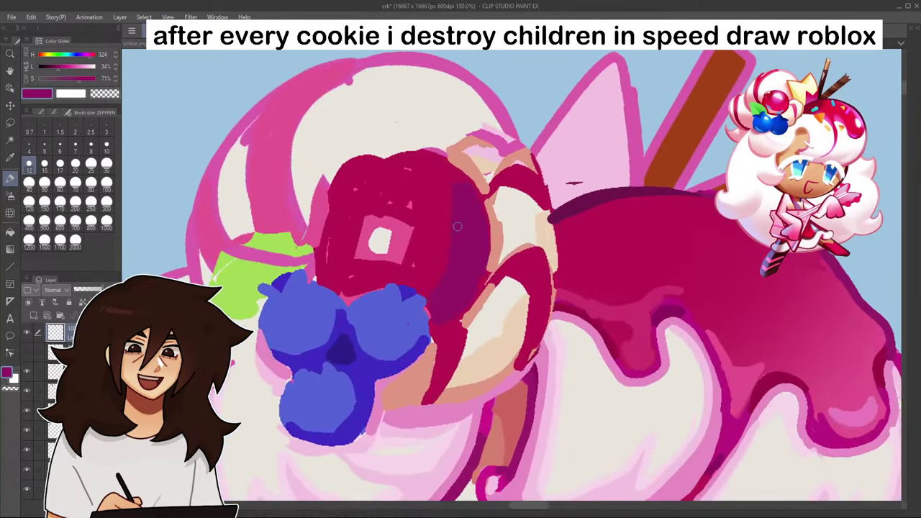
# - Fill the purple shadow on the cherry's right side with a darker tone at hue 324, luminosity 31% and saturation 71%
pyautogui.scroll(-5, 435, 277)
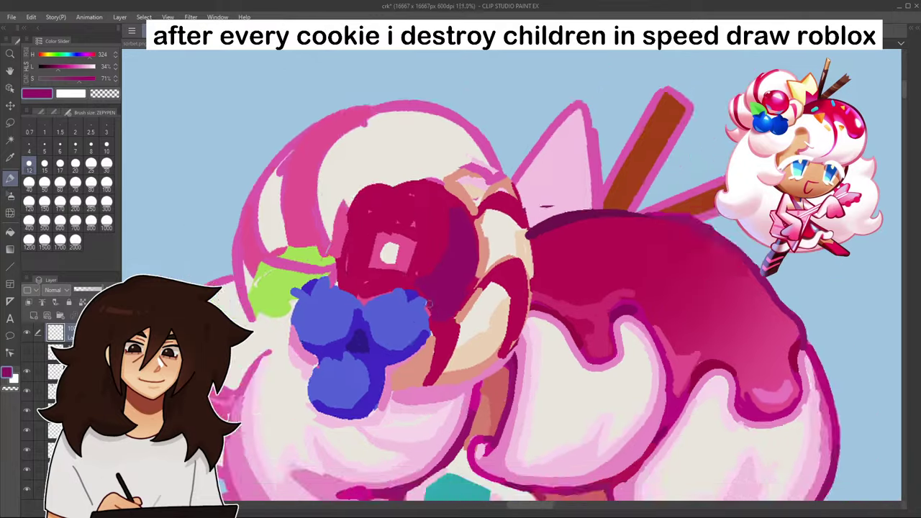
pyautogui.scroll(4, 454, 283)
pyautogui.scroll(4, 454, 284)
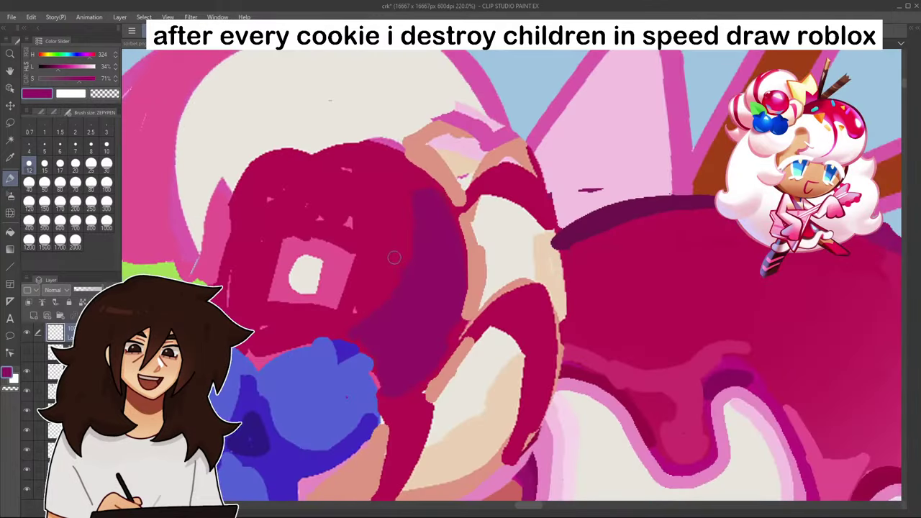
pyautogui.click(55, 66)
pyautogui.press('g')
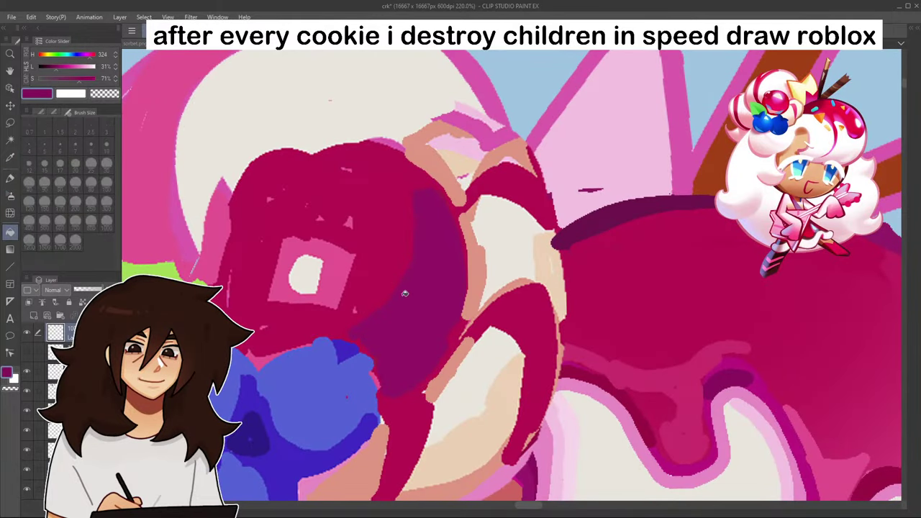
pyautogui.scroll(-3, 435, 317)
pyautogui.scroll(-4, 435, 317)
pyautogui.scroll(5, 434, 317)
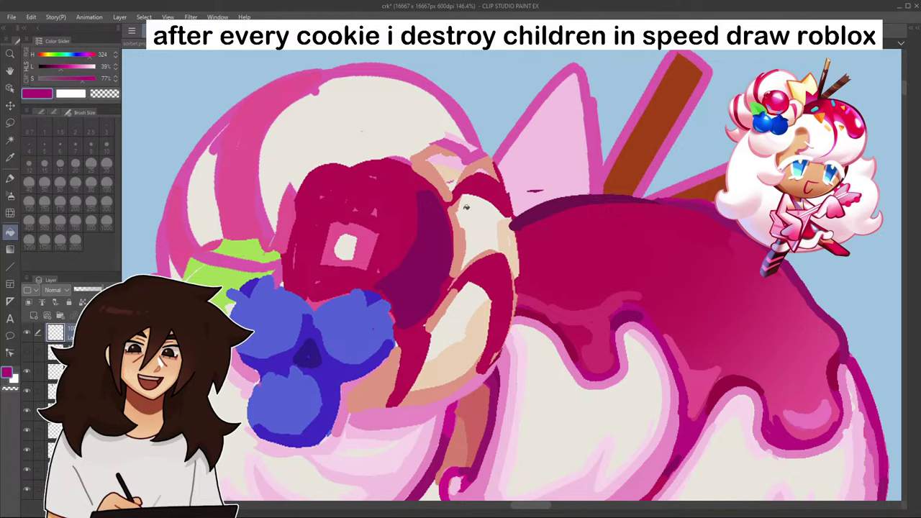
# - Paint a magenta transition along the inner edge of the cherry's shadow at hue 324, luminosity 39% and saturation 77%
pyautogui.click(13, 177)
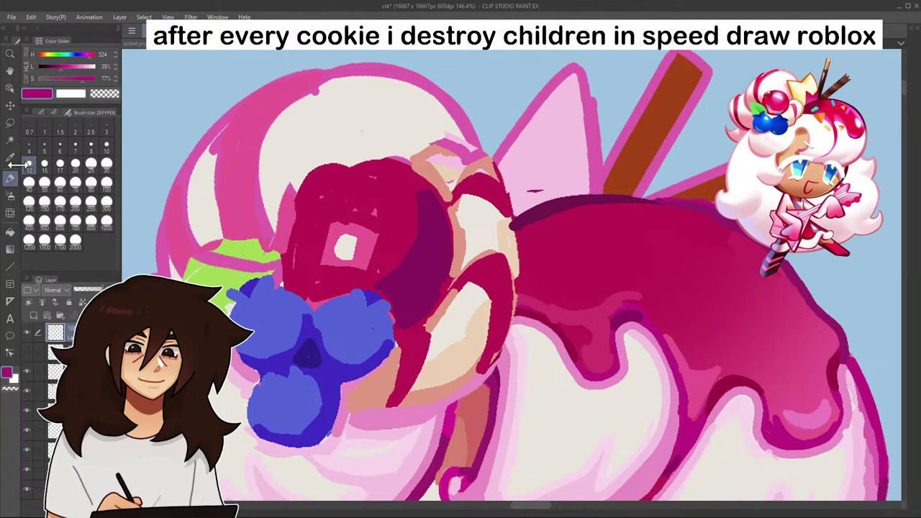
pyautogui.moveTo(421, 238); pyautogui.dragTo(391, 283)
pyautogui.scroll(-8, 433, 216)
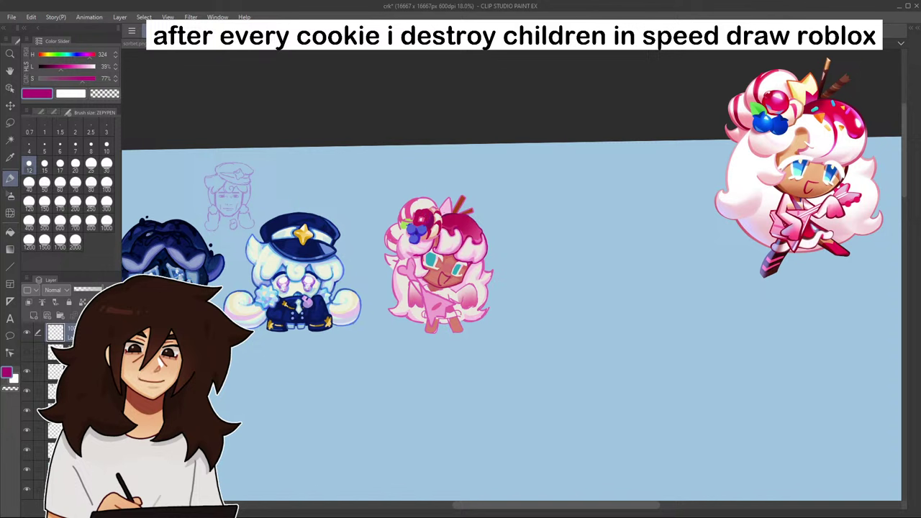
# - Examine the pink-haired character alongside the other cookie characters on the canvas to compare their outlines and shading
pyautogui.scroll(2, 456, 226)
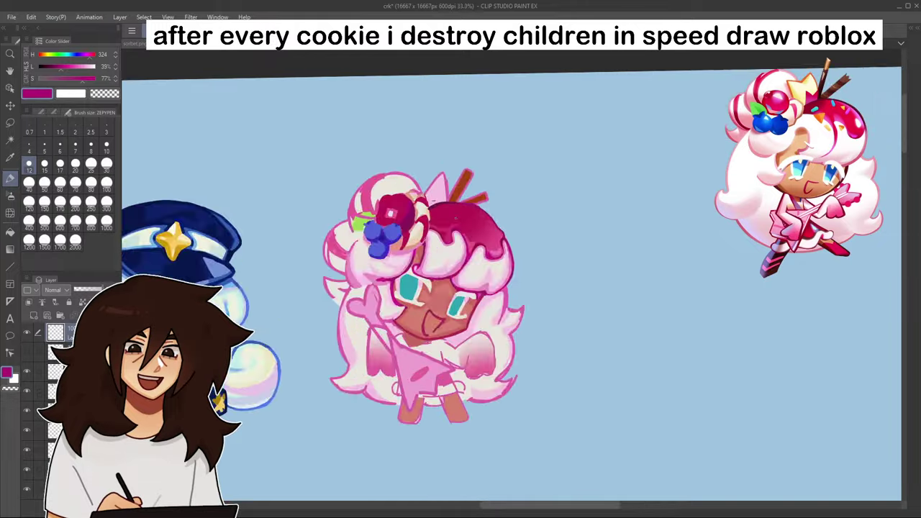
pyautogui.scroll(4, 468, 209)
pyautogui.keyDown('alt'); pyautogui.click(385, 158); pyautogui.keyUp('alt')
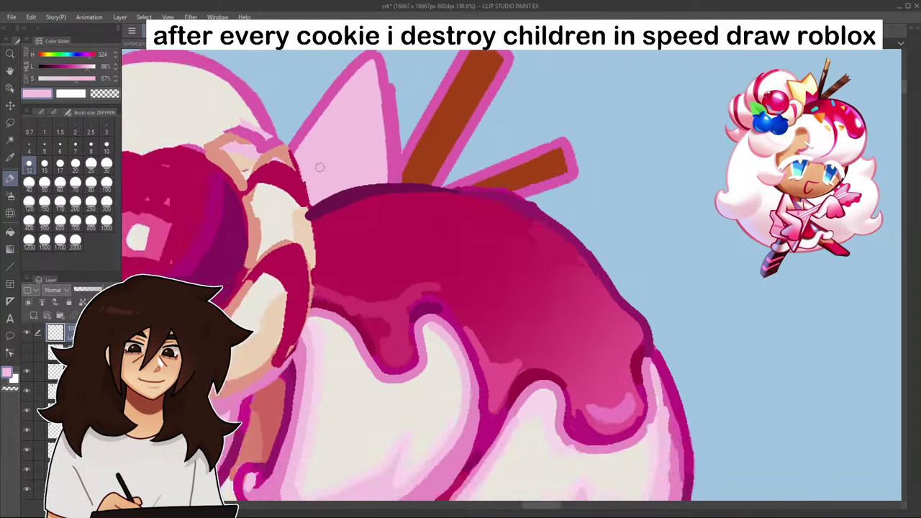
pyautogui.scroll(-5, 353, 161)
pyautogui.moveTo(591, 67); pyautogui.dragTo(830, 69)
pyautogui.moveTo(343, 65); pyautogui.dragTo(804, 54)
pyautogui.moveTo(619, 65); pyautogui.dragTo(802, 58)
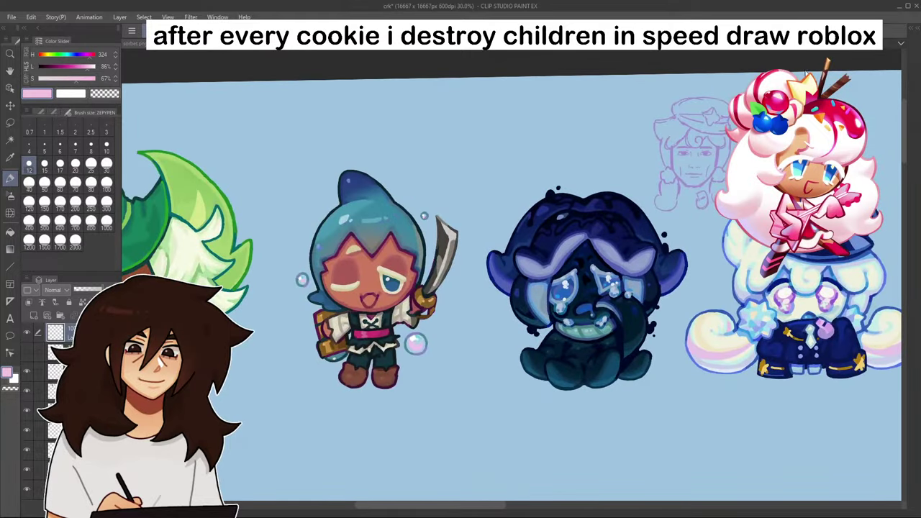
pyautogui.scroll(-3, 703, 291)
pyautogui.hscroll(8, 819, 61)
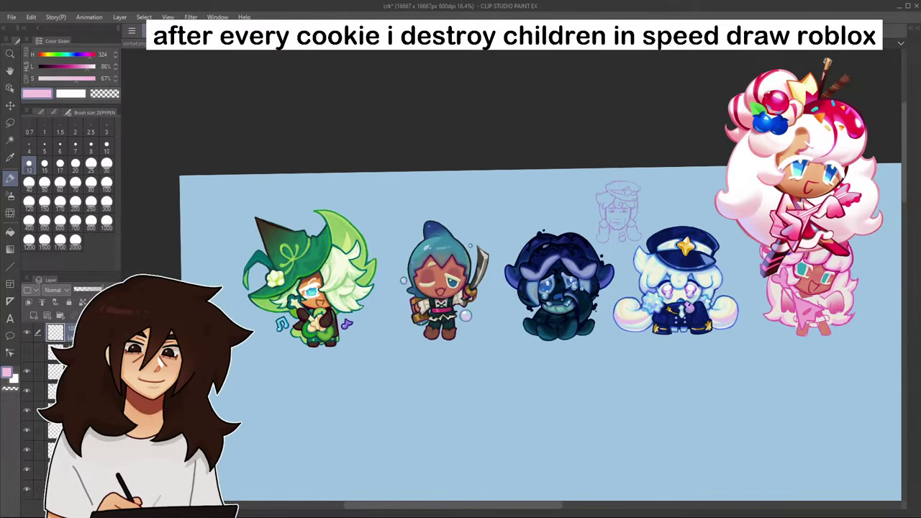
pyautogui.scroll(1, 828, 57)
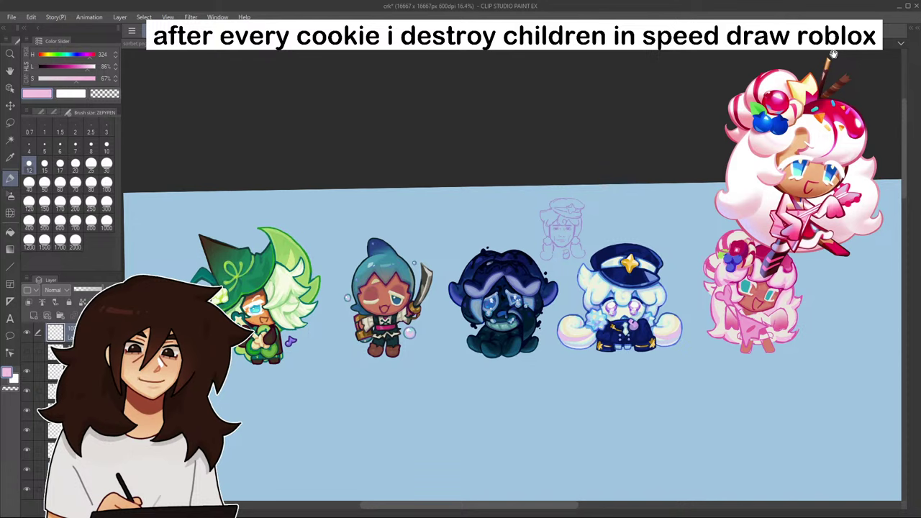
pyautogui.scroll(1, 720, 242)
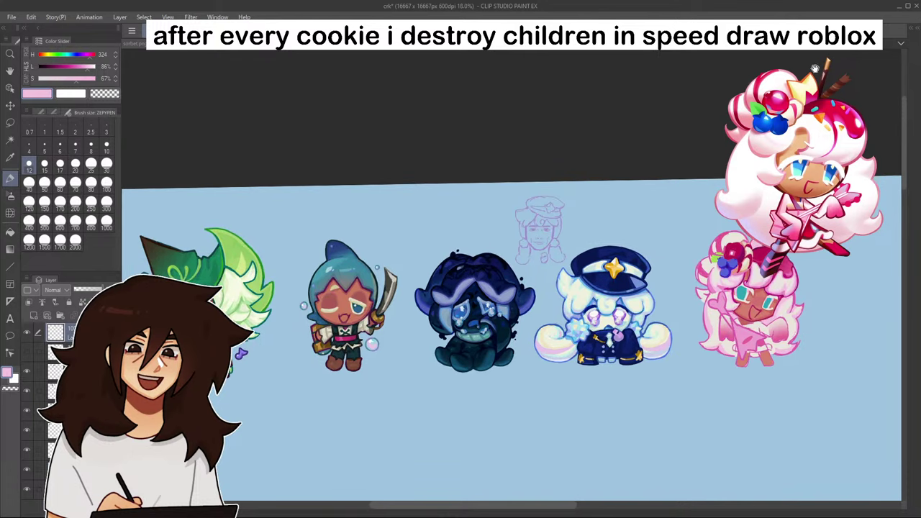
pyautogui.moveTo(780, 298); pyautogui.dragTo(636, 262)
pyautogui.scroll(5, 637, 262)
pyautogui.scroll(5, 637, 260)
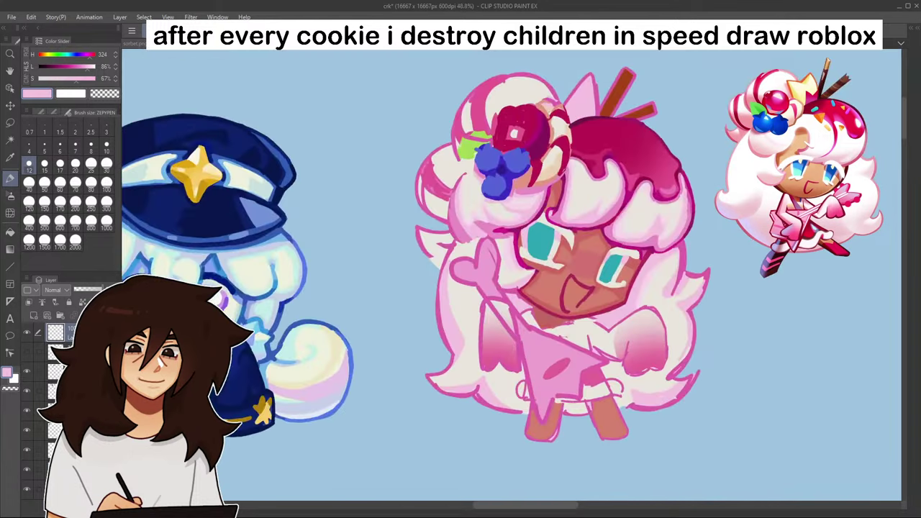
# - Redraw the outline of the hair's left side and its pointed tuft in sampled dark magenta at hue 323, luminosity 37% and saturation 67%
pyautogui.scroll(6, 497, 236)
pyautogui.keyDown('alt'); pyautogui.click(507, 215); pyautogui.keyUp('alt')
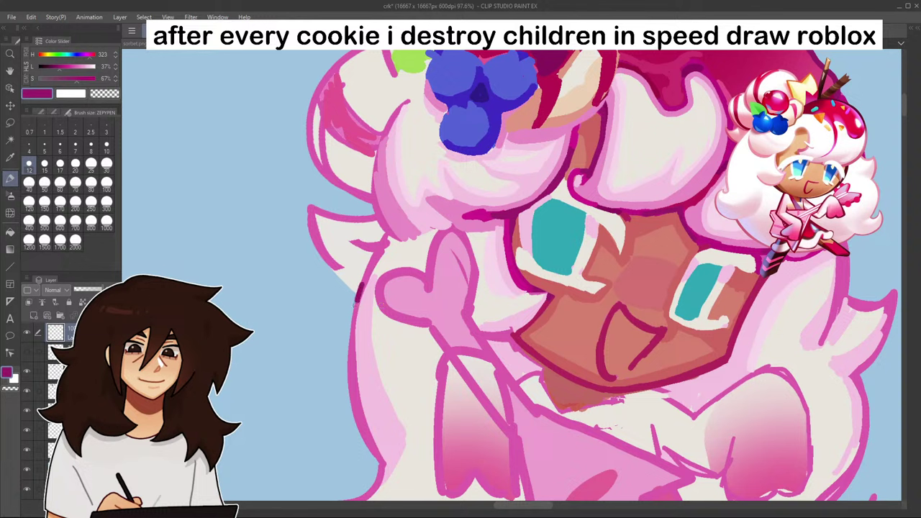
pyautogui.moveTo(354, 306)
pyautogui.mouseDown()
pyautogui.moveTo(385, 468)
pyautogui.moveTo(355, 321)
pyautogui.mouseUp()
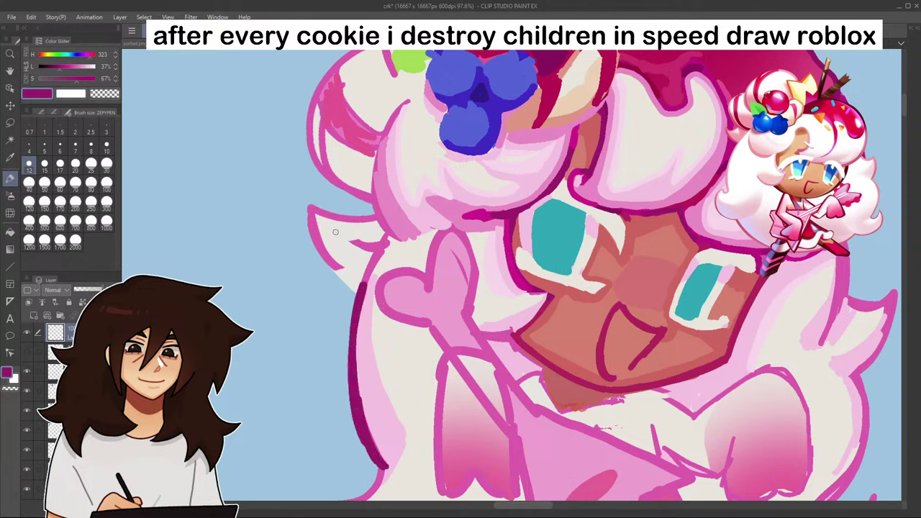
pyautogui.moveTo(310, 207); pyautogui.dragTo(355, 298)
pyautogui.moveTo(310, 207); pyautogui.dragTo(363, 212)
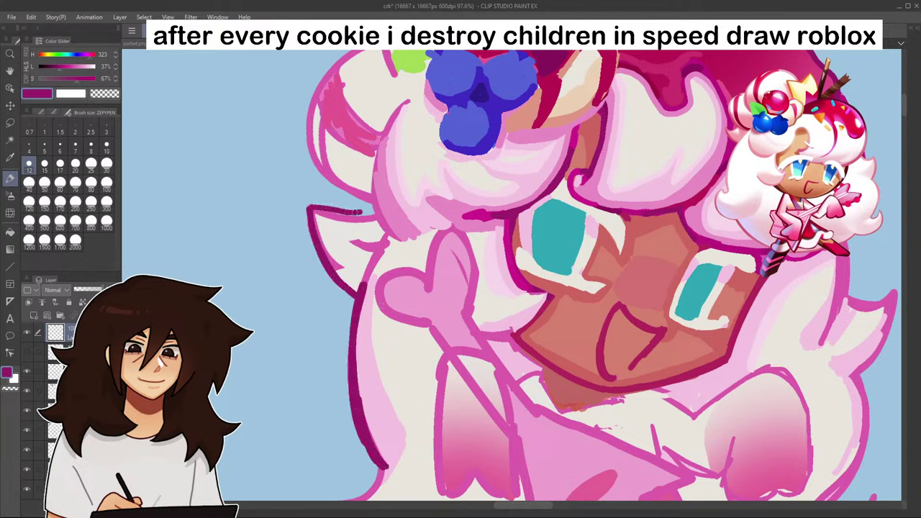
pyautogui.hotkey('ctrl', 'z')
# - Darken the outline of the hair's right side just below the fringe with the same magenta and check the whole figure
pyautogui.scroll(-4, 389, 237)
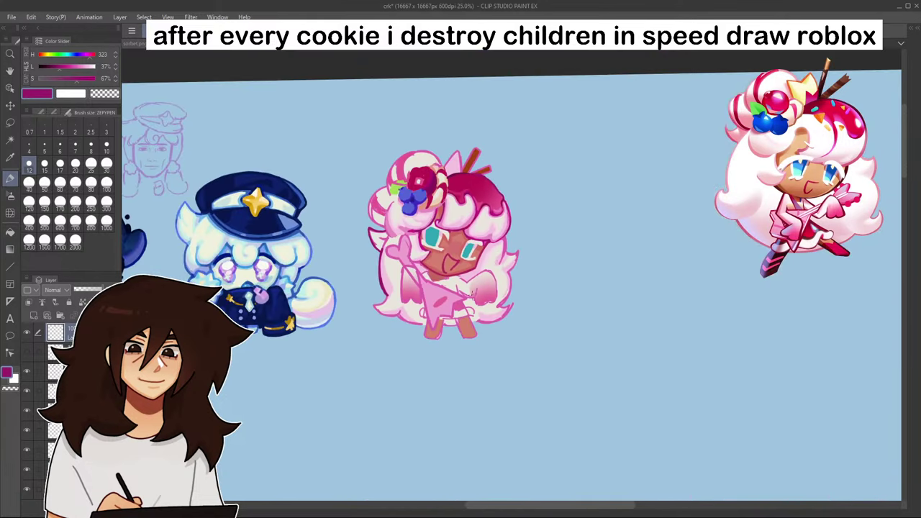
pyautogui.scroll(5, 497, 247)
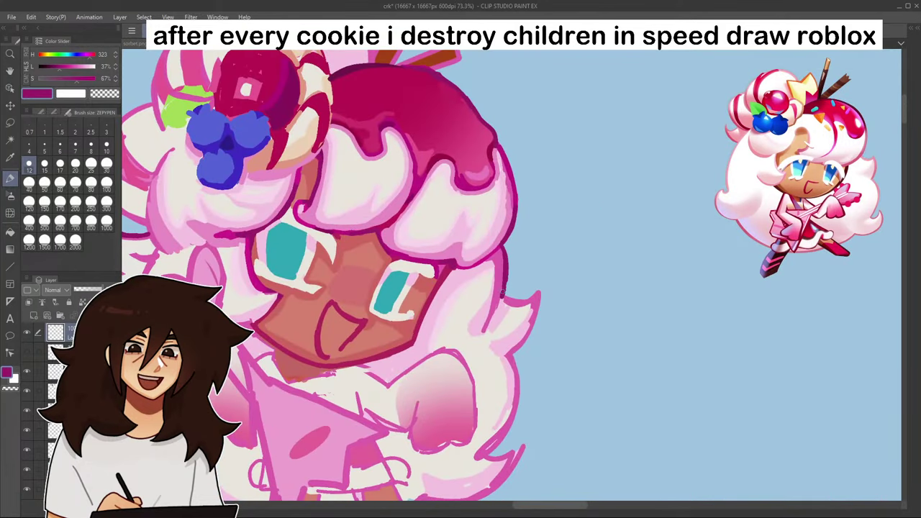
pyautogui.scroll(-5, 506, 271)
pyautogui.scroll(3, 432, 223)
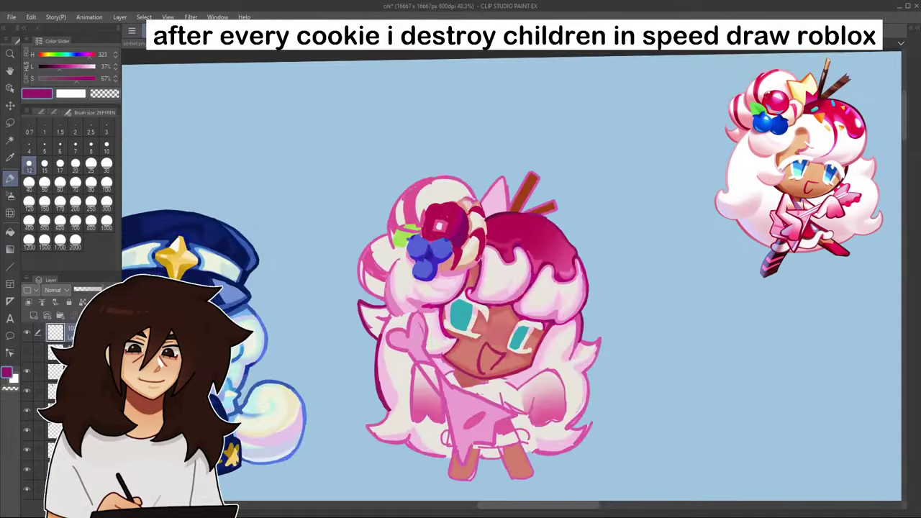
pyautogui.scroll(-1, 418, 231)
pyautogui.scroll(3, 440, 211)
pyautogui.scroll(-5, 433, 213)
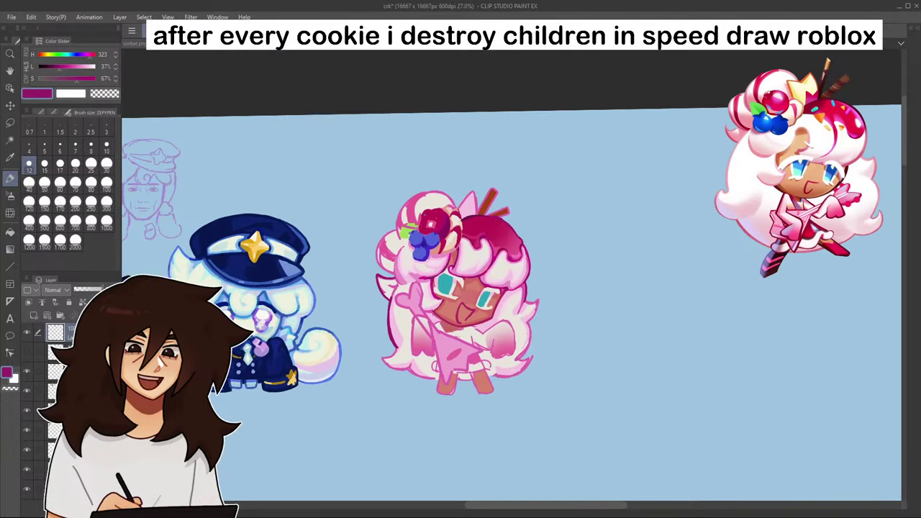